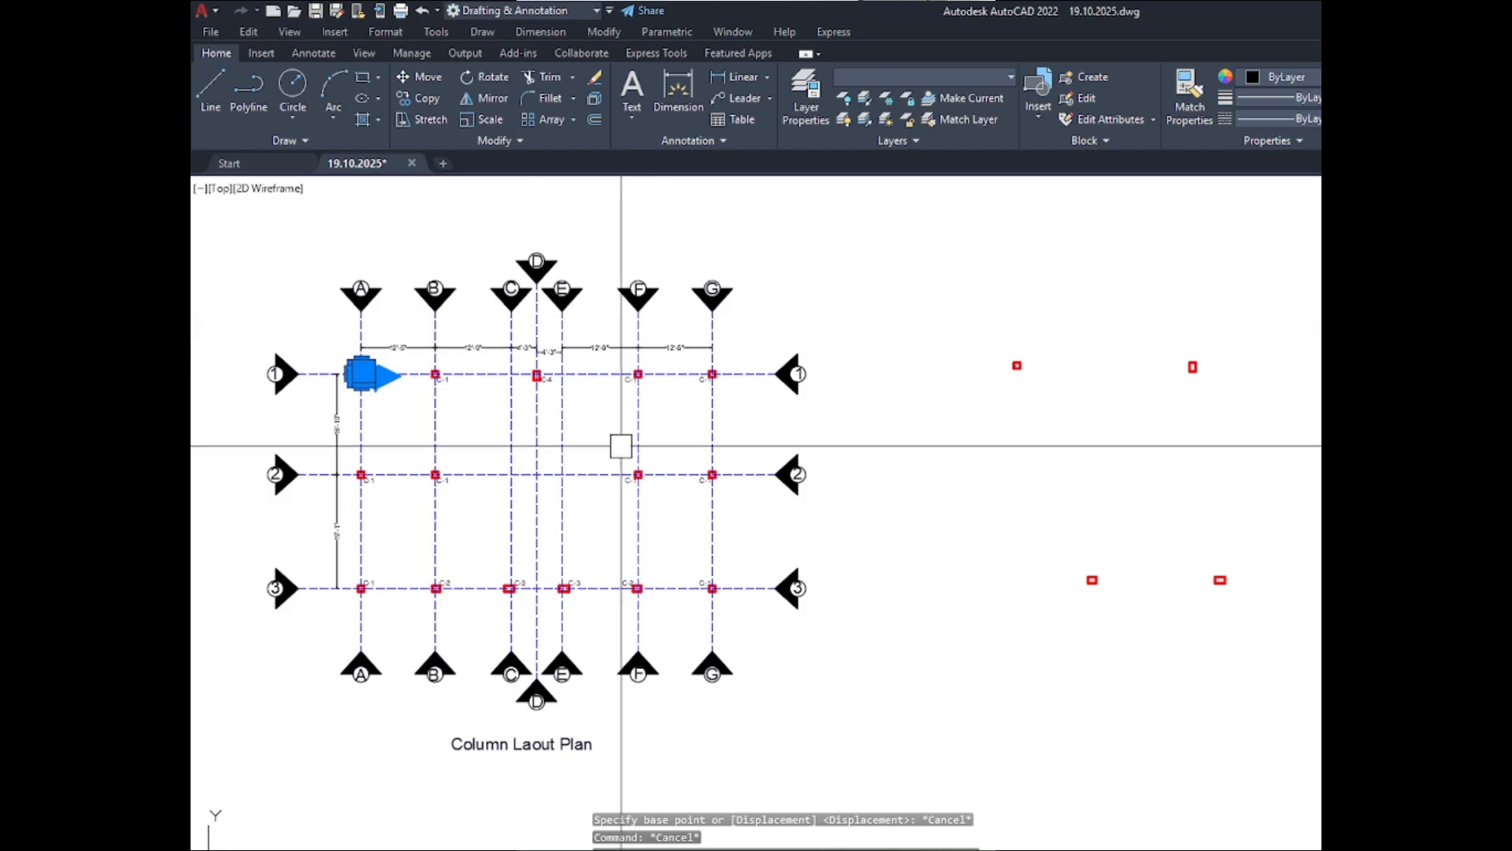
# - Copy columns C-1, C-2, C-3 and C-4 with their labels and paste them beyond the unlabelled columns to the right of the layout plan
pyautogui.scroll(10, 618, 442)
pyautogui.click(630, 423)
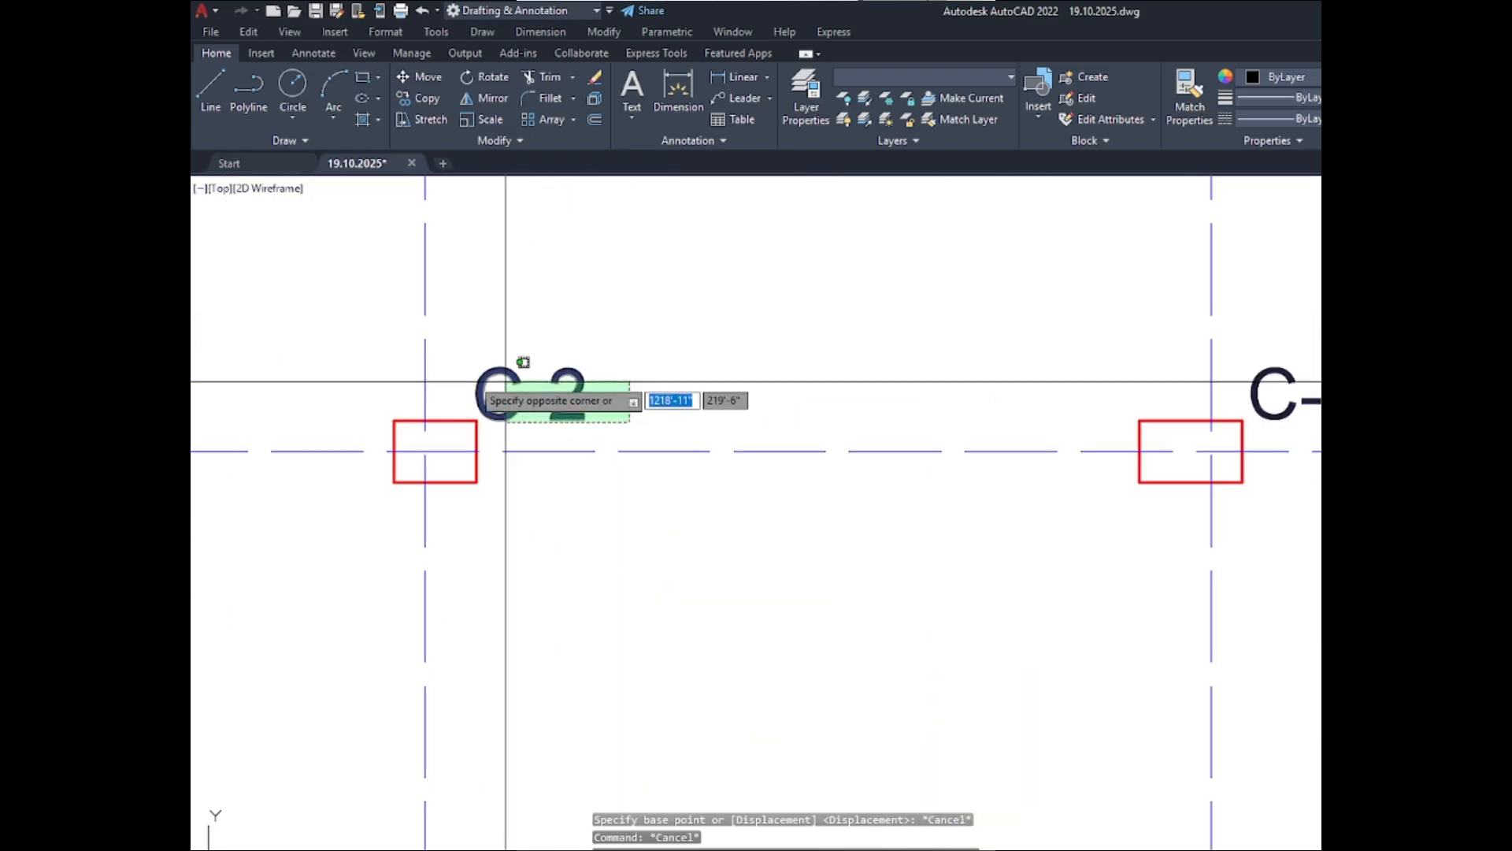
pyautogui.click(453, 369)
pyautogui.scroll(-2, 536, 429)
pyautogui.scroll(6, 1024, 416)
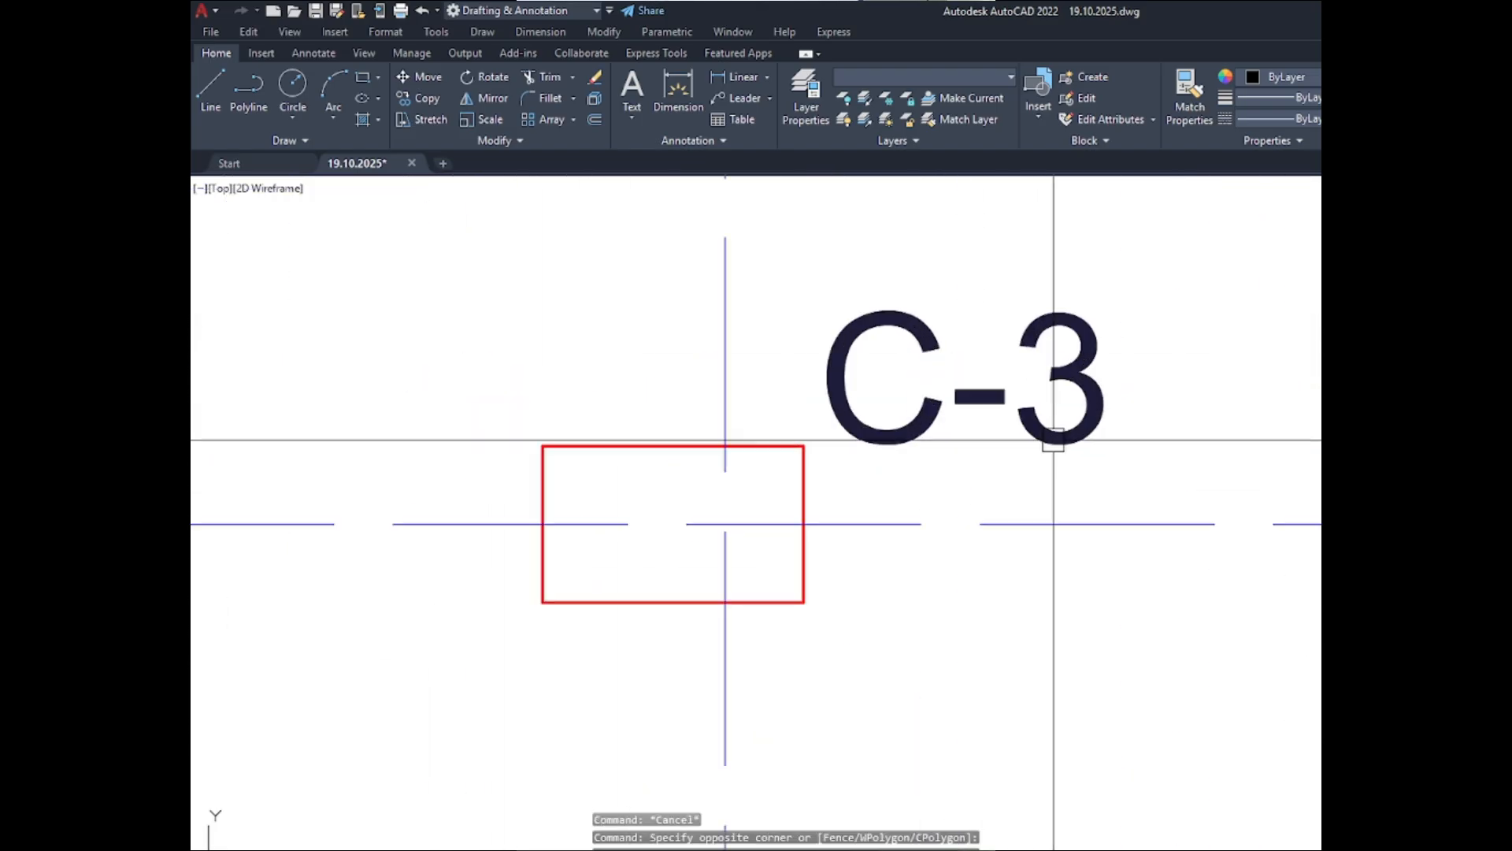
pyautogui.click(1189, 449)
pyautogui.click(765, 343)
pyautogui.scroll(-2, 761, 363)
pyautogui.scroll(-4, 760, 364)
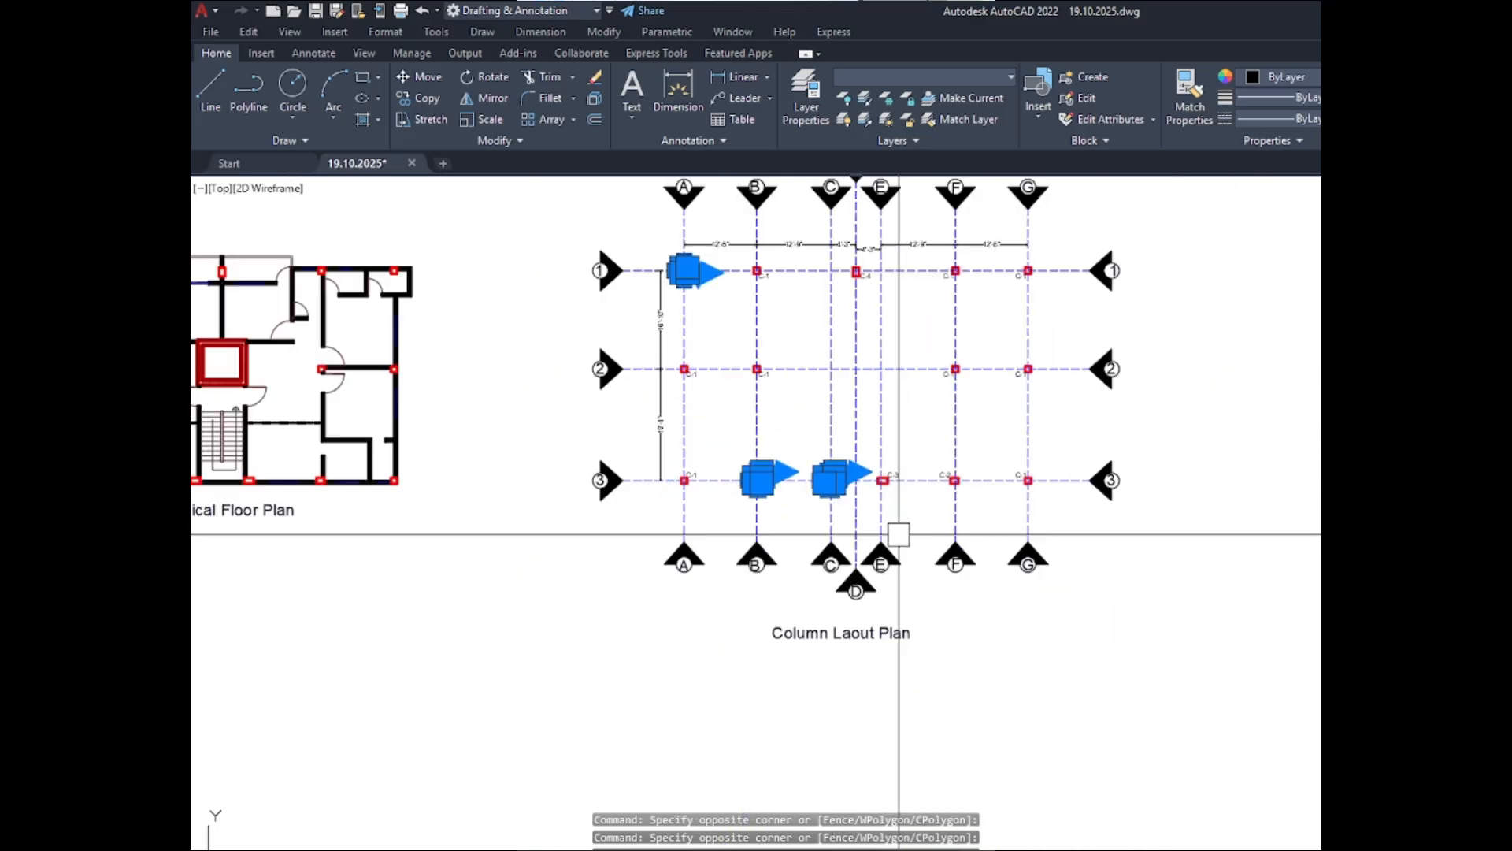
pyautogui.scroll(6, 864, 279)
pyautogui.scroll(2, 1021, 693)
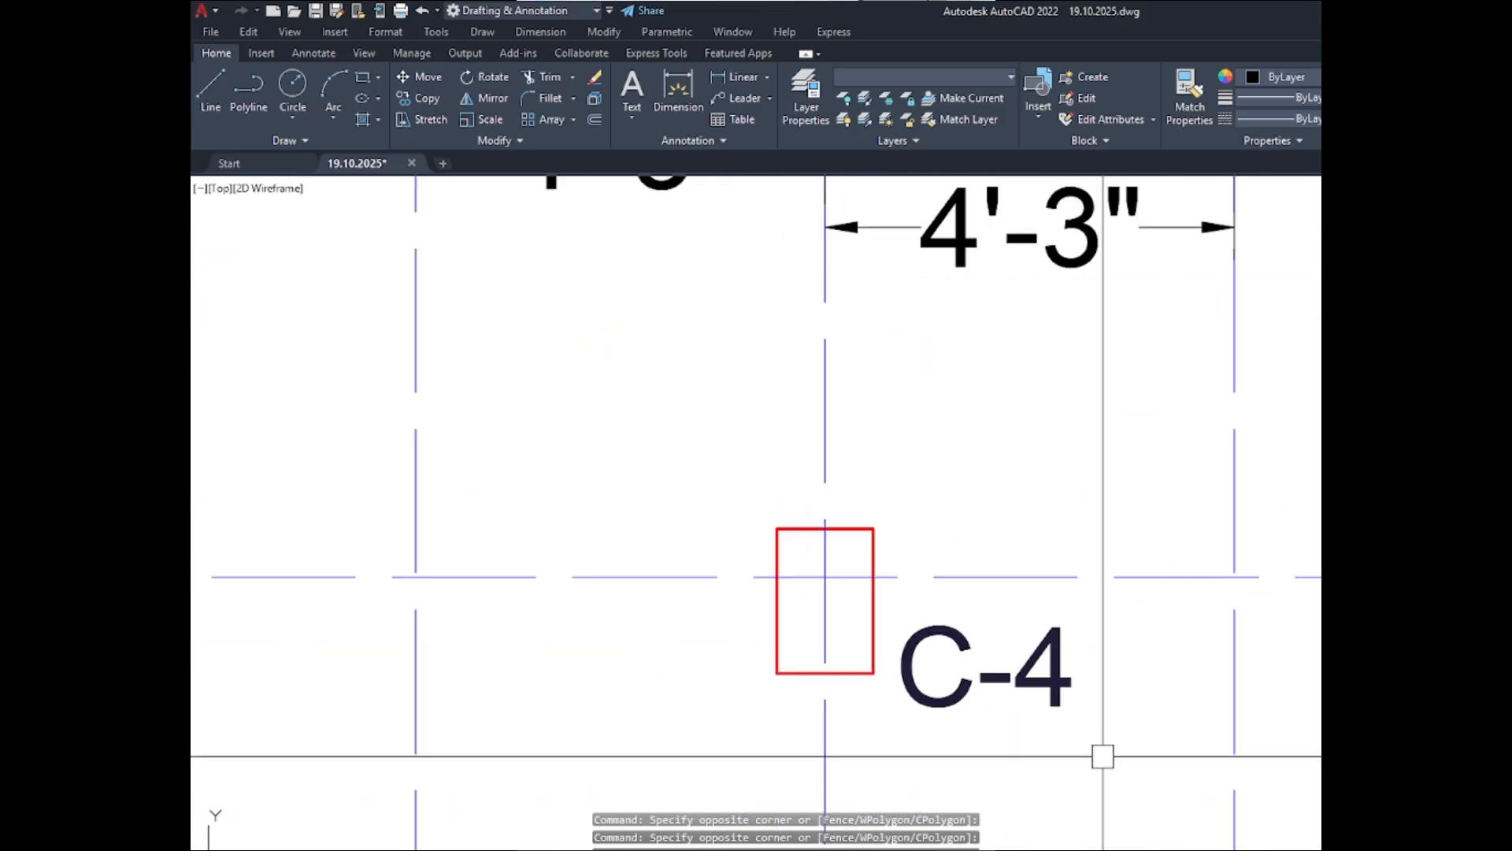
pyautogui.click(1101, 757)
pyautogui.click(850, 639)
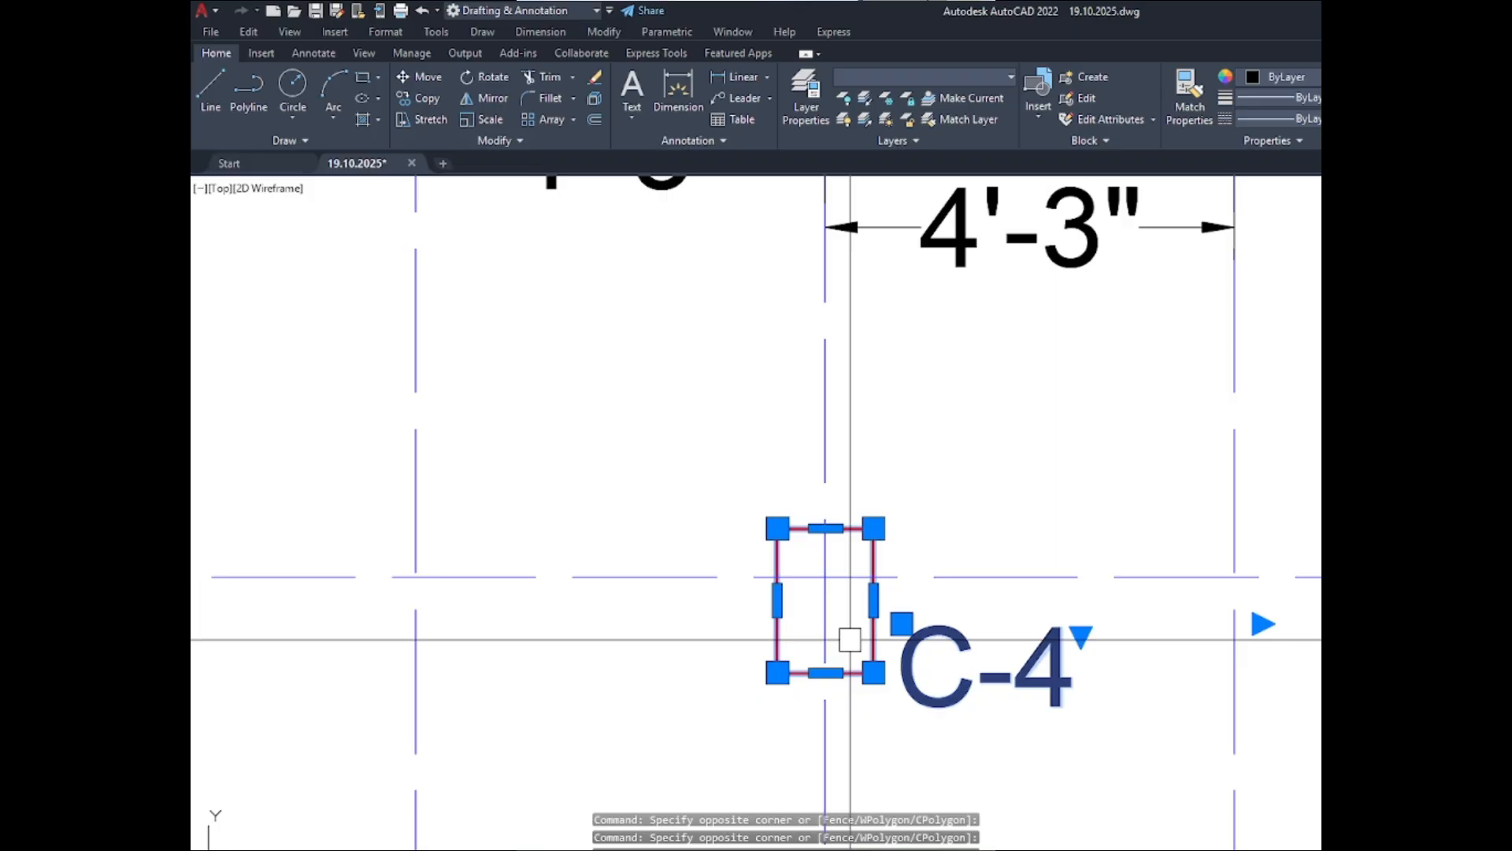
pyautogui.hotkey('ctrl', 'c')
pyautogui.hotkey('ctrl', 'v')
pyautogui.scroll(-10, 439, 467)
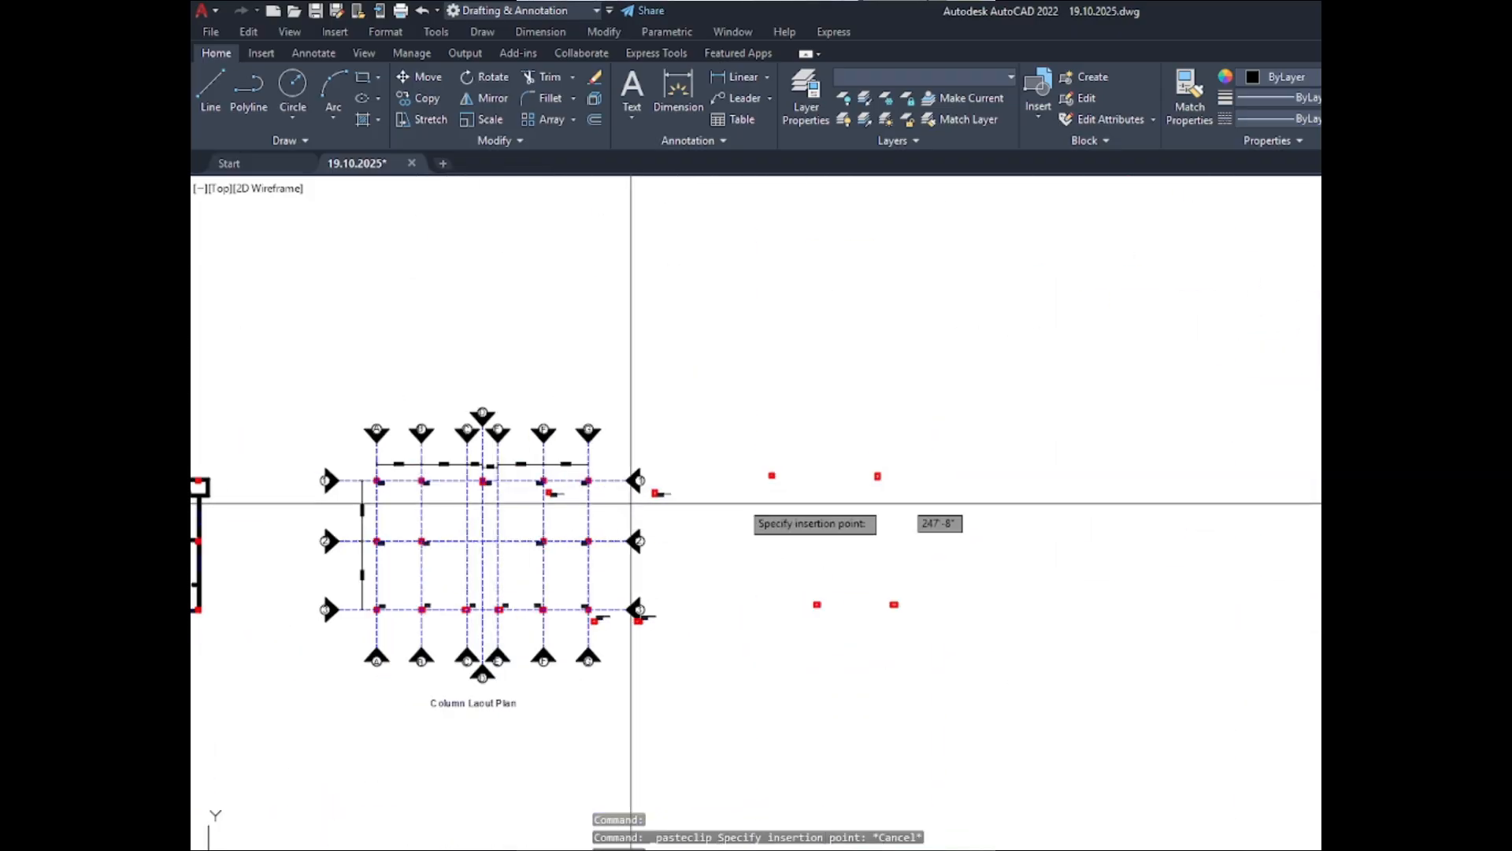
pyautogui.scroll(-2, 787, 503)
# - Delete the four unlabelled column rectangles beside the layout plan, keeping all the labelled copies
pyautogui.click(999, 600)
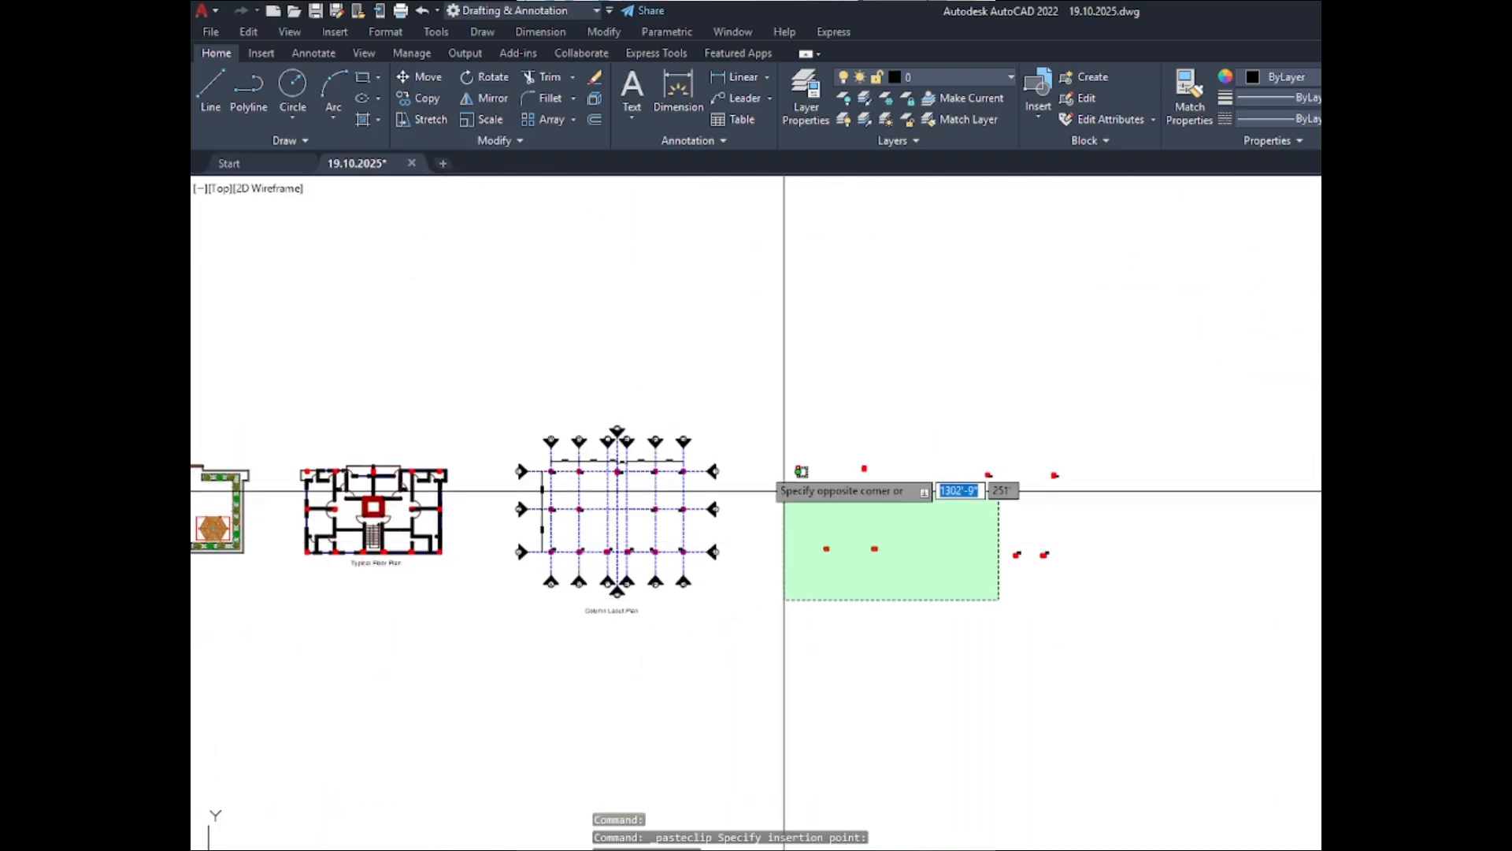
pyautogui.click(784, 490)
pyautogui.press('Delete')
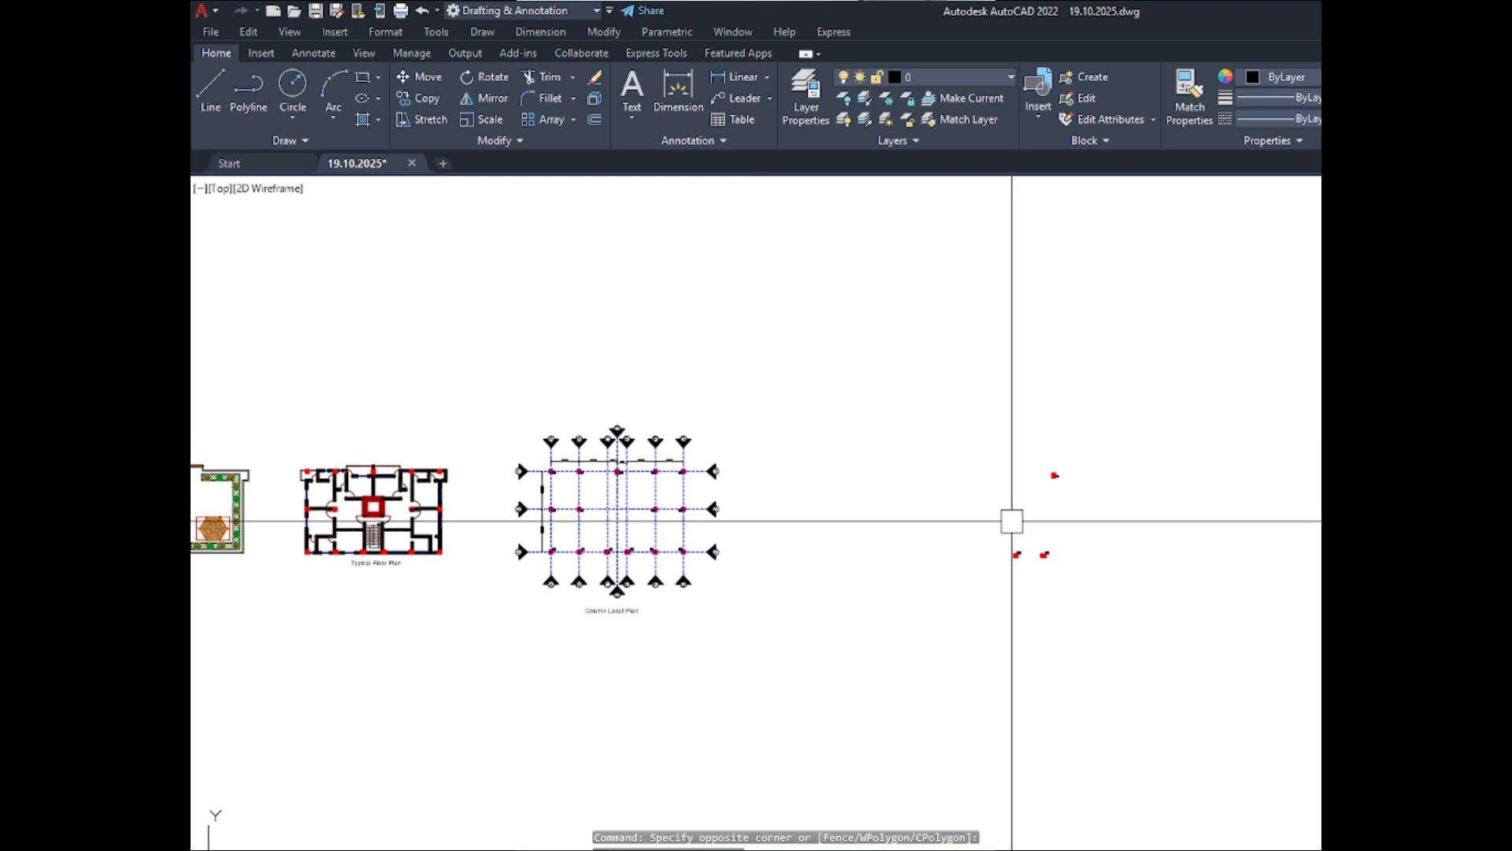
pyautogui.click(902, 601)
pyautogui.hotkey('ctrl', 'z')
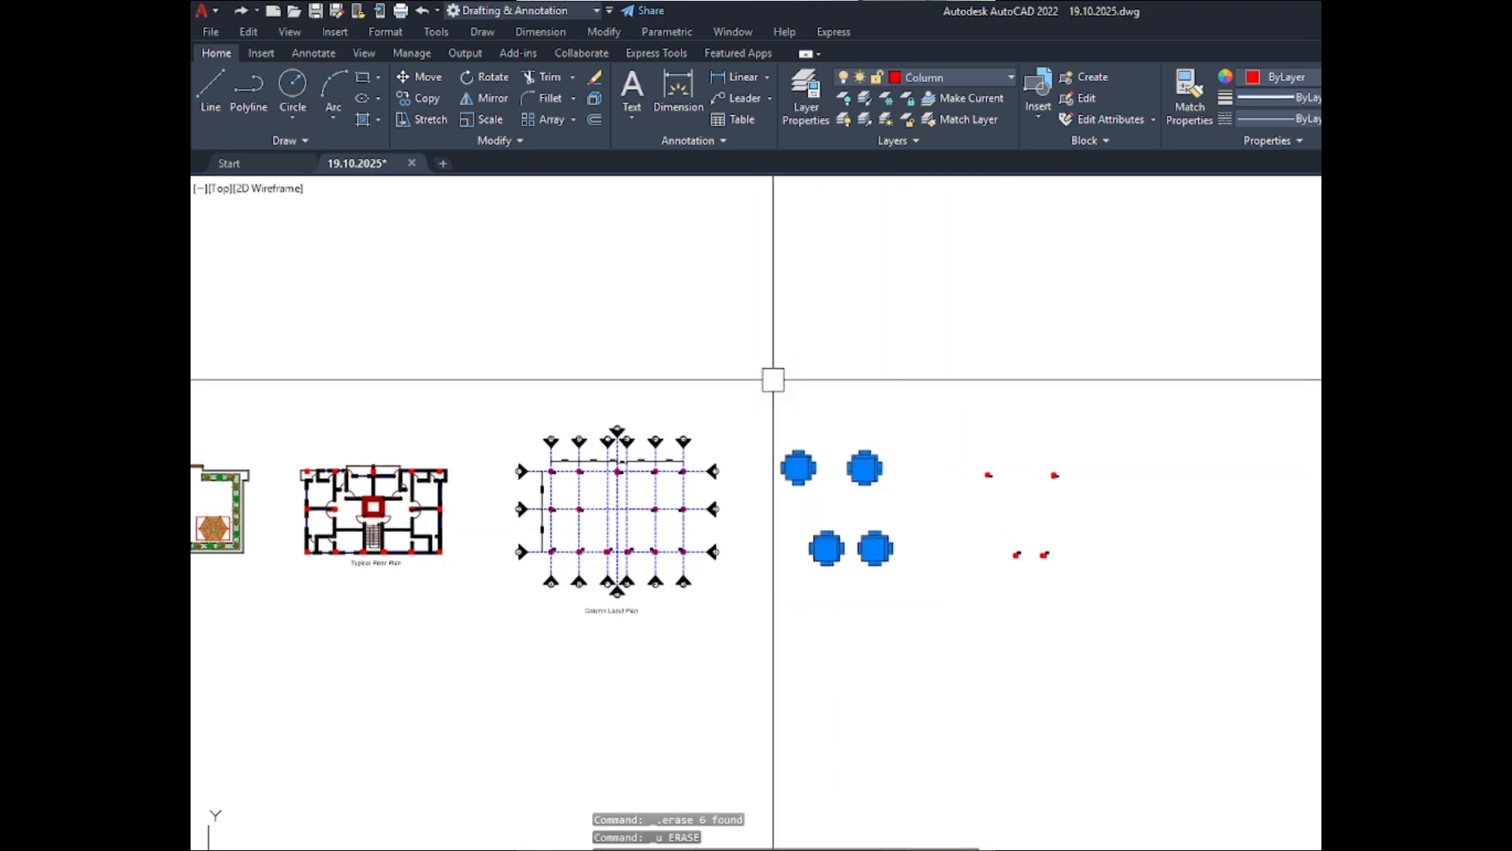
pyautogui.press('Delete')
# - Move the copied C-1 column and its label horizontally toward the layout plan
pyautogui.scroll(2, 1044, 514)
pyautogui.scroll(1, 900, 440)
pyautogui.scroll(-1, 898, 428)
pyautogui.moveTo(917, 422); pyautogui.dragTo(1007, 429, button='middle')
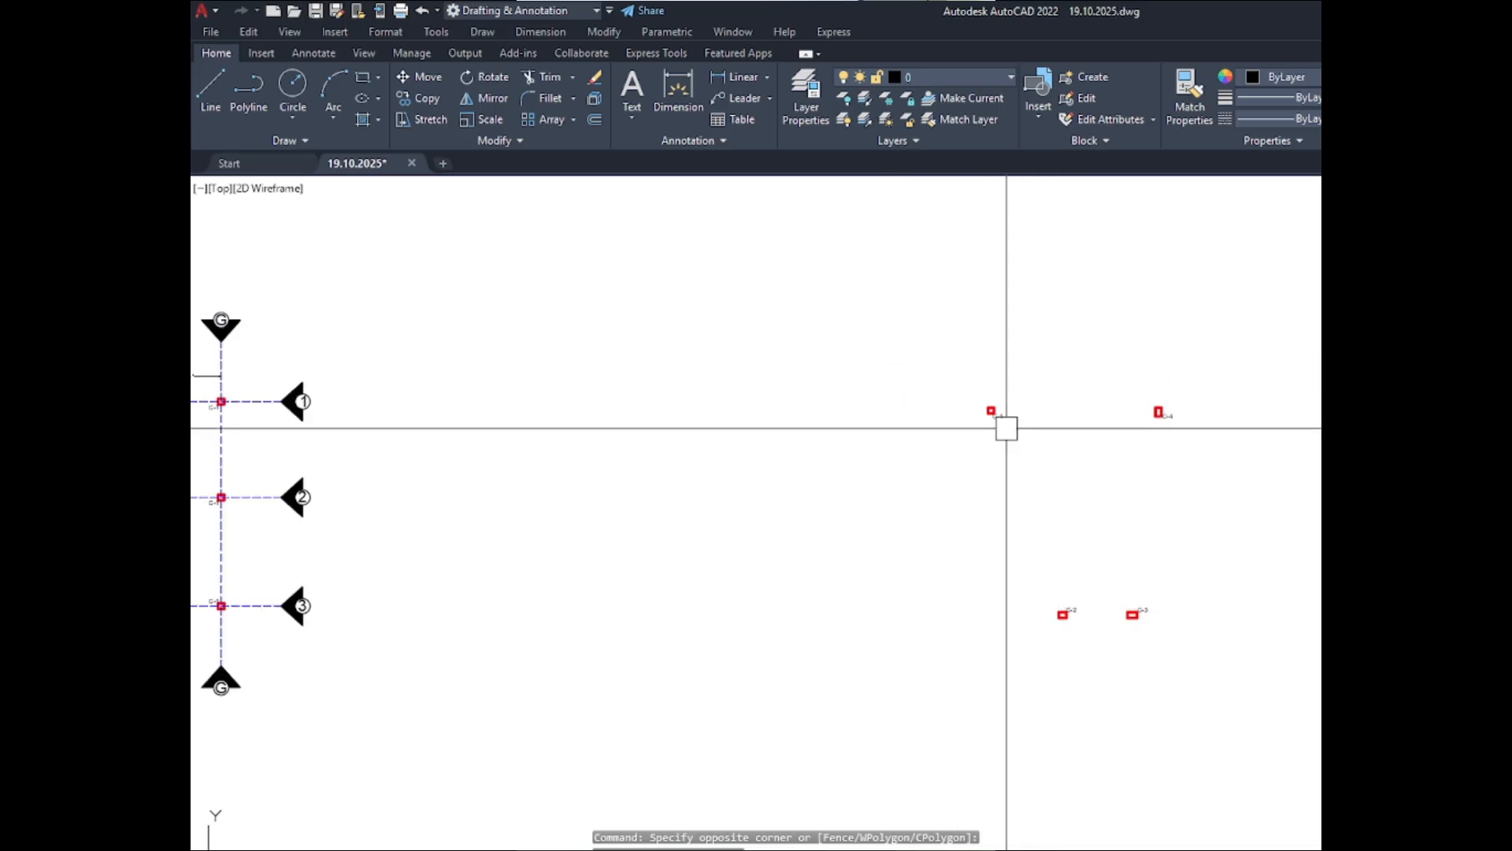
pyautogui.click(1053, 459)
pyautogui.click(874, 345)
pyautogui.write('m')
pyautogui.press('Return')
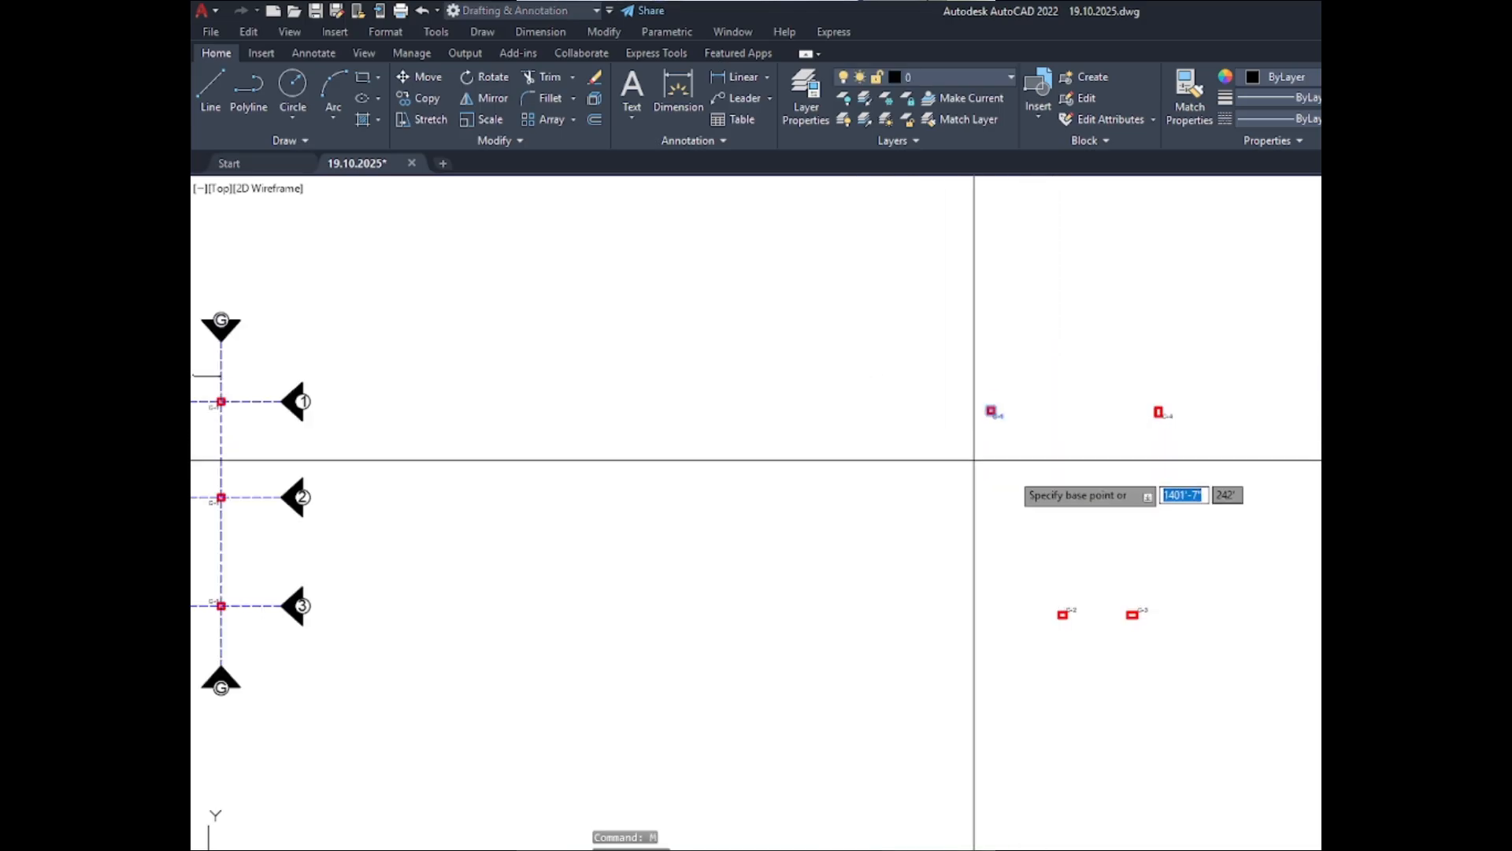
pyautogui.click(1011, 473)
pyautogui.click(819, 473)
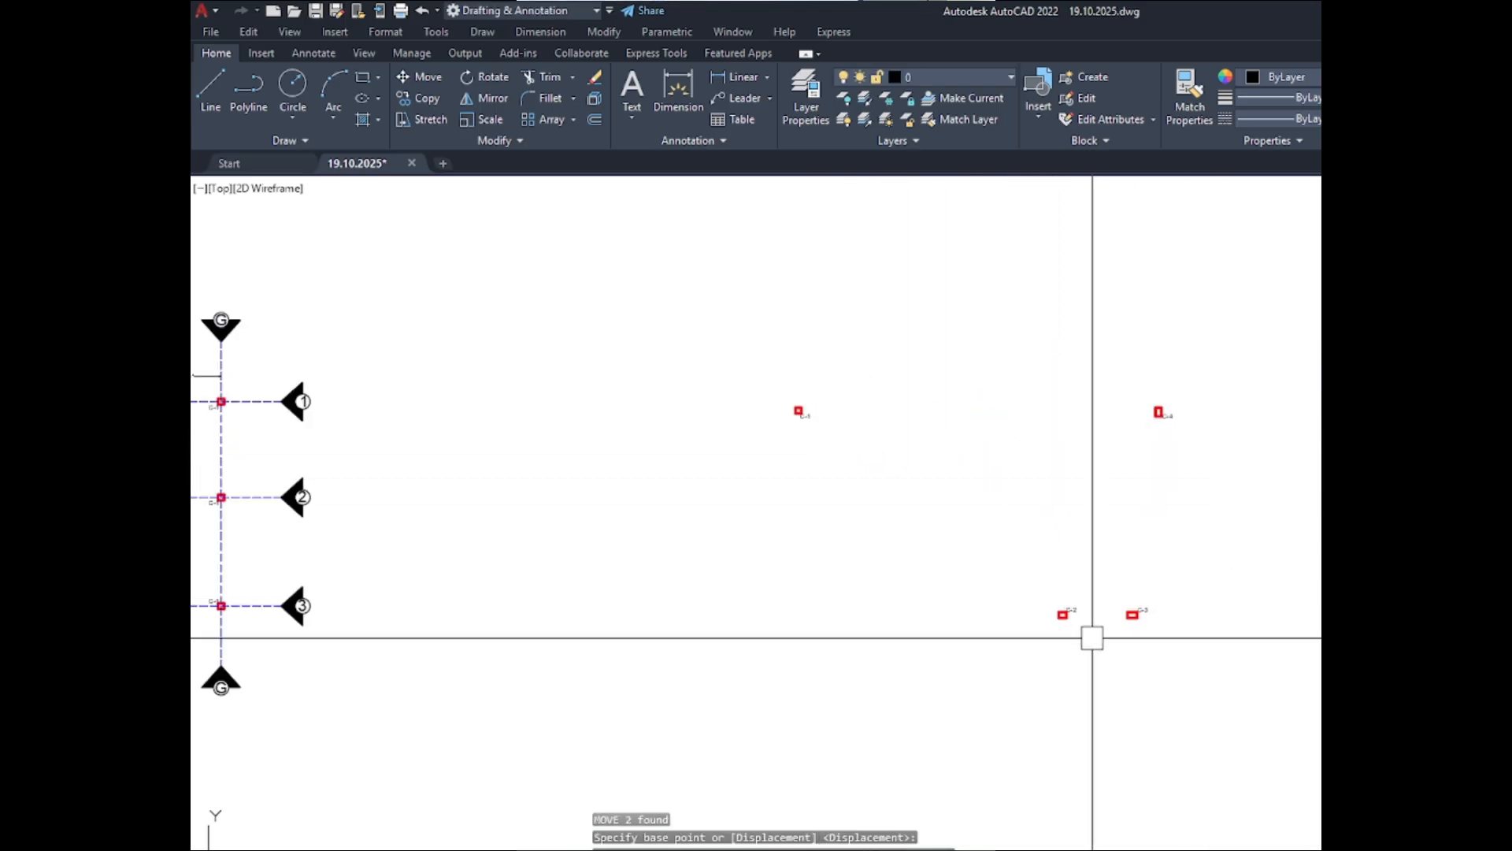
# - Move the copied C-2 column and its label directly below C-1 with ortho mode off
pyautogui.click(1061, 615)
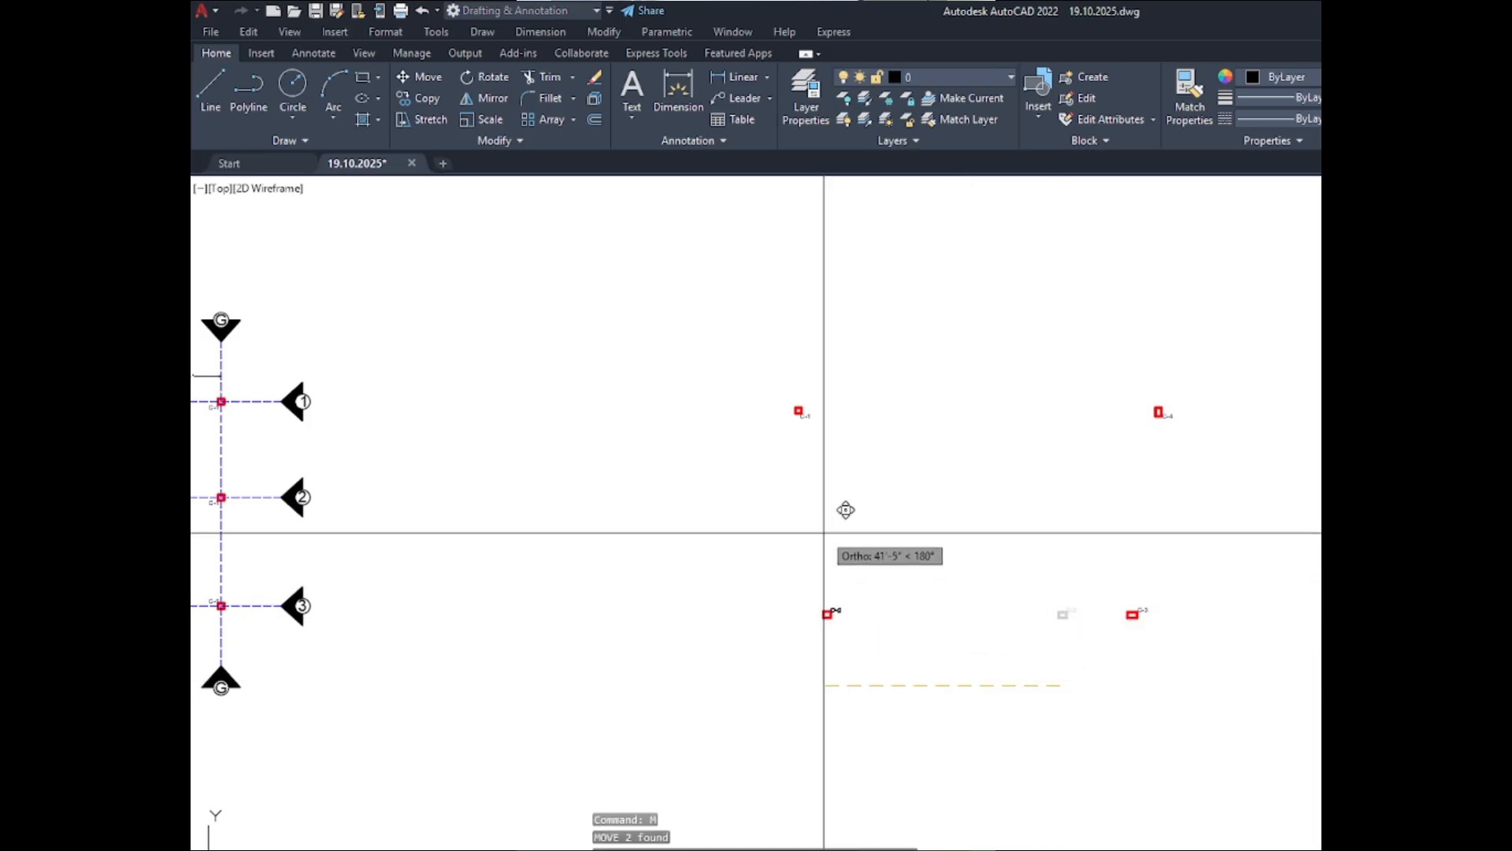
pyautogui.press('F8')
pyautogui.scroll(5, 799, 504)
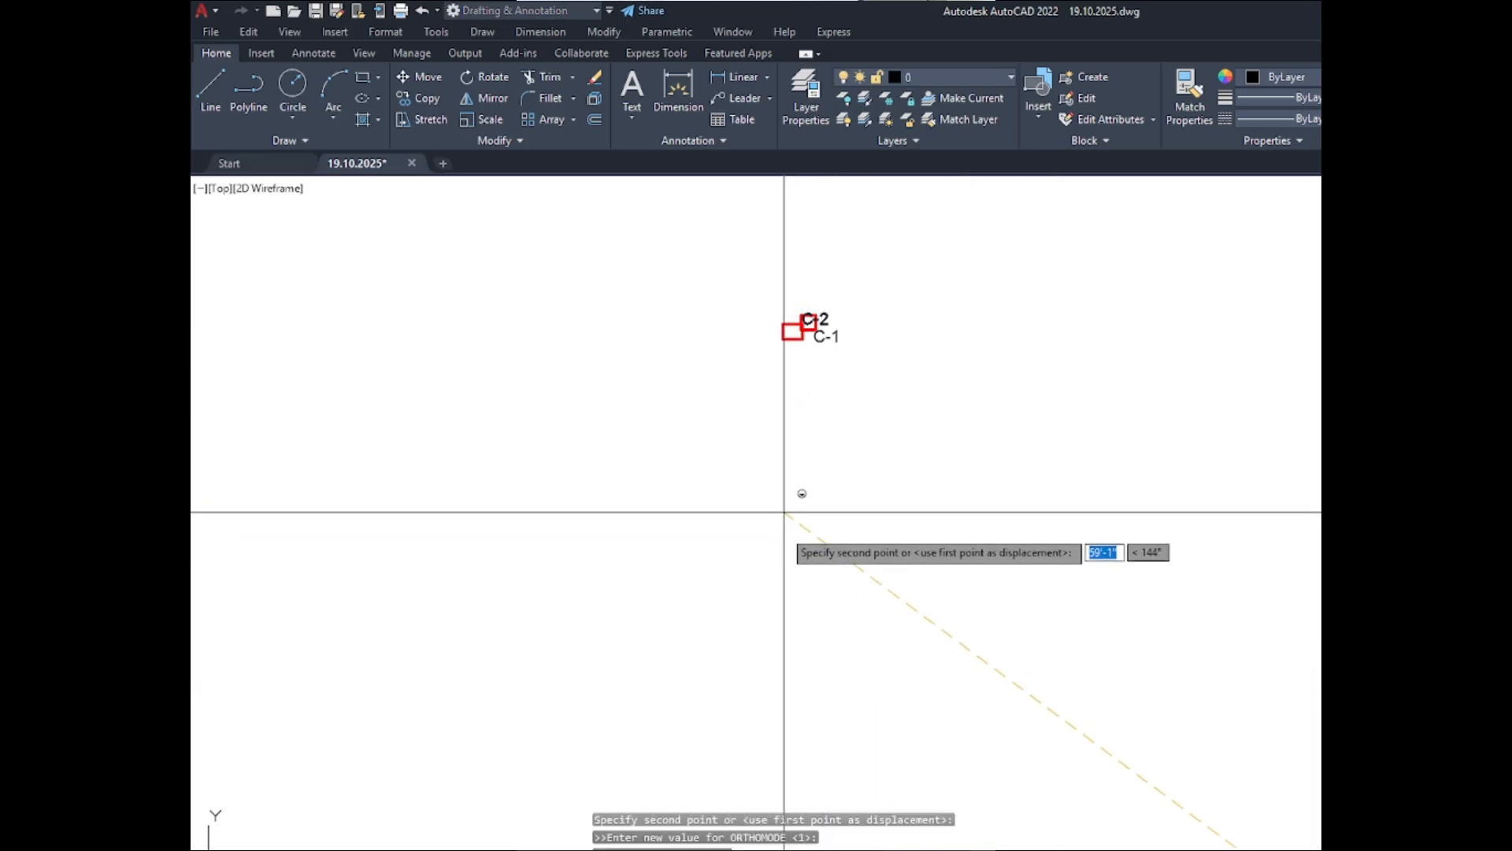
pyautogui.click(802, 613)
# - Move the copied C-3 column and its label directly below C-2 with ortho mode off
pyautogui.scroll(-6, 615, 472)
pyautogui.click(935, 600)
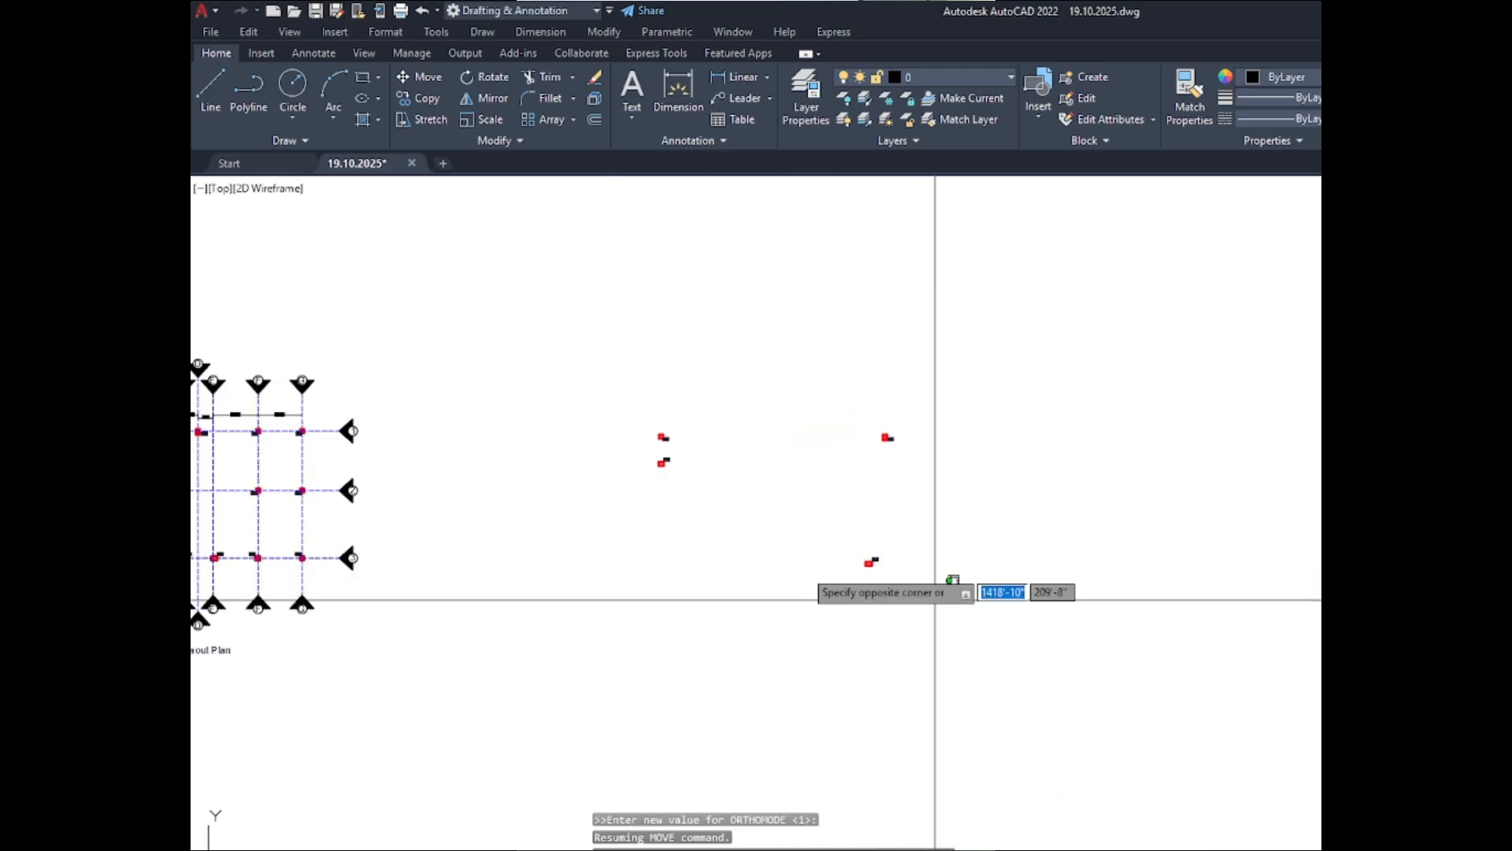
pyautogui.click(725, 517)
pyautogui.write('M')
pyautogui.press('Return')
pyautogui.click(869, 562)
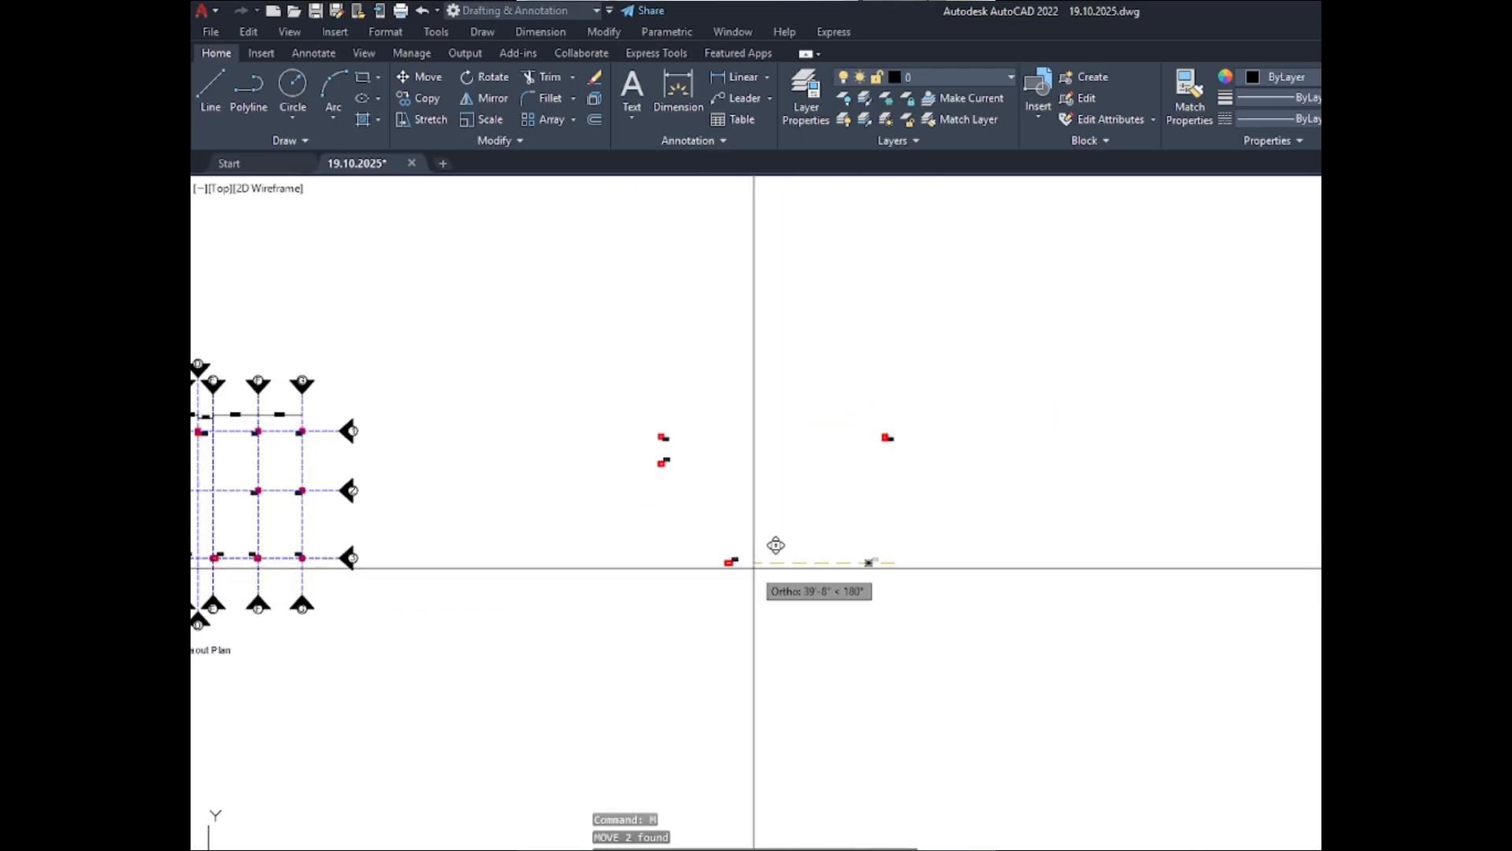
pyautogui.press('F8')
pyautogui.scroll(5, 709, 441)
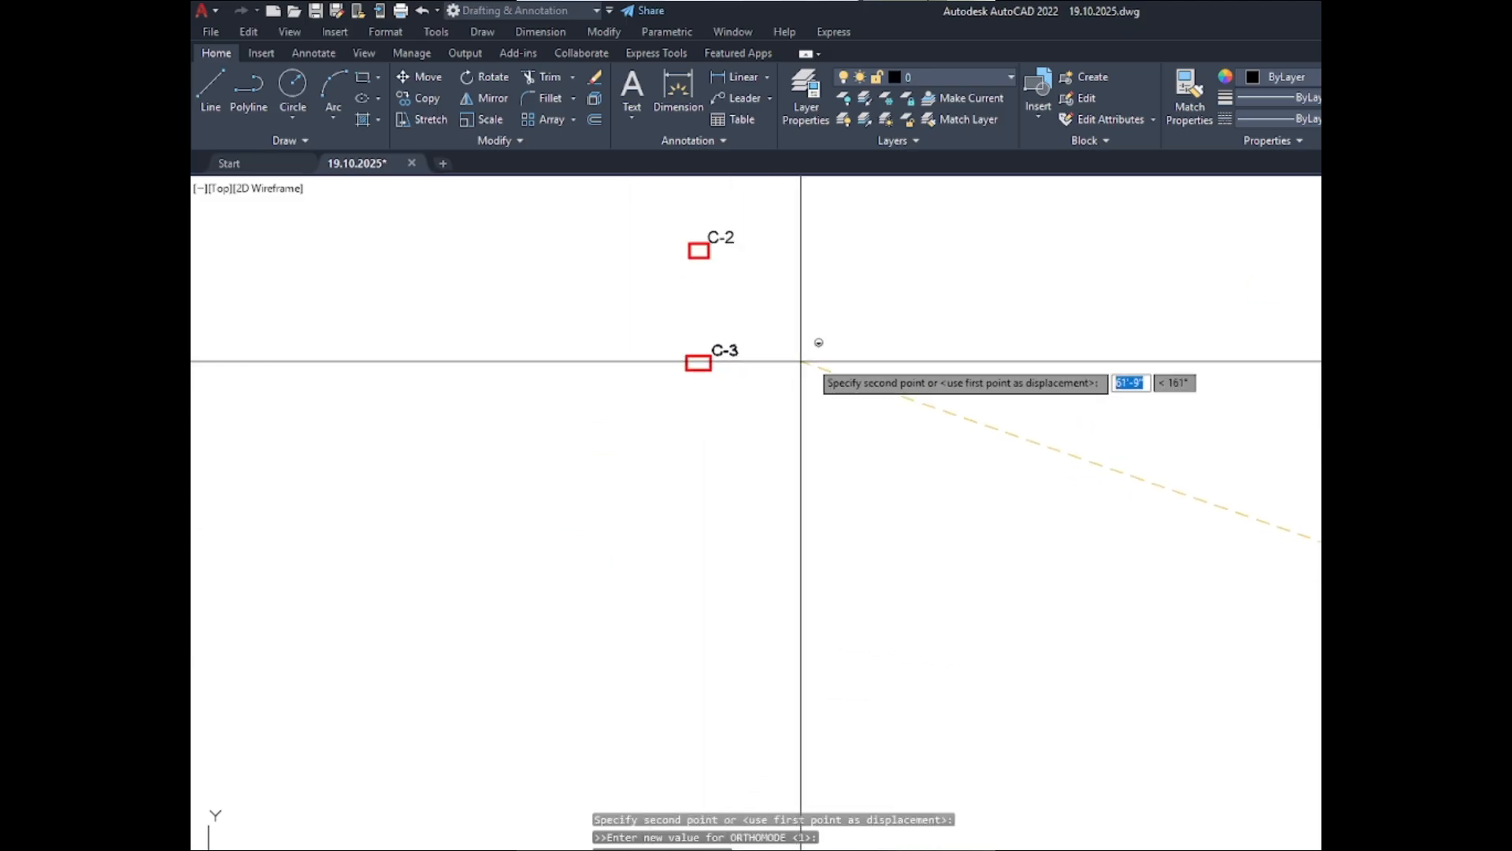
# - Move the copied C-4 column and its label below C-3 to complete the vertical stack of columns
pyautogui.scroll(-4, 709, 488)
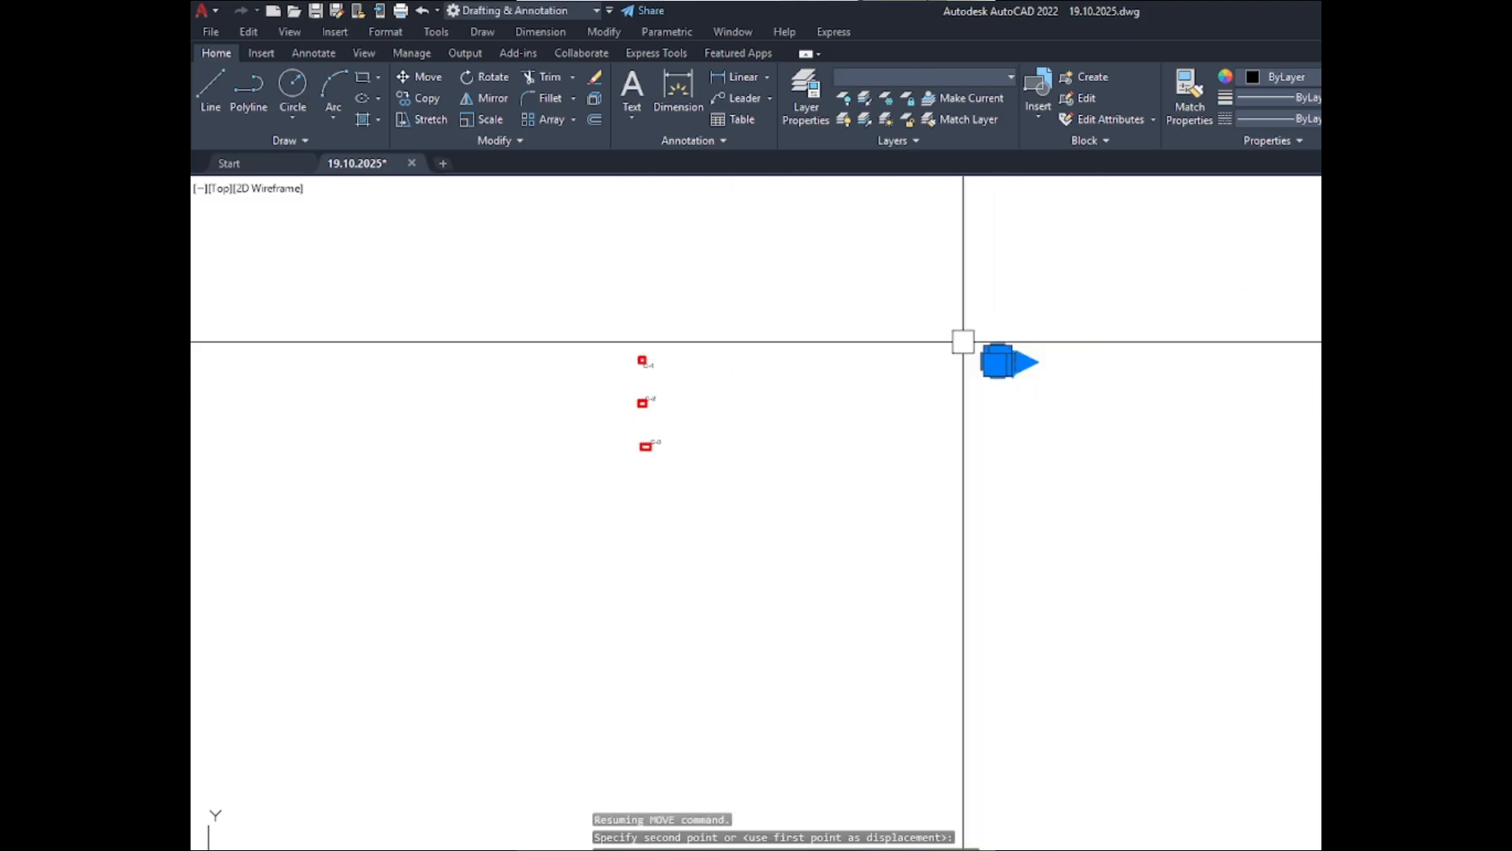
pyautogui.write('m')
pyautogui.press('space')
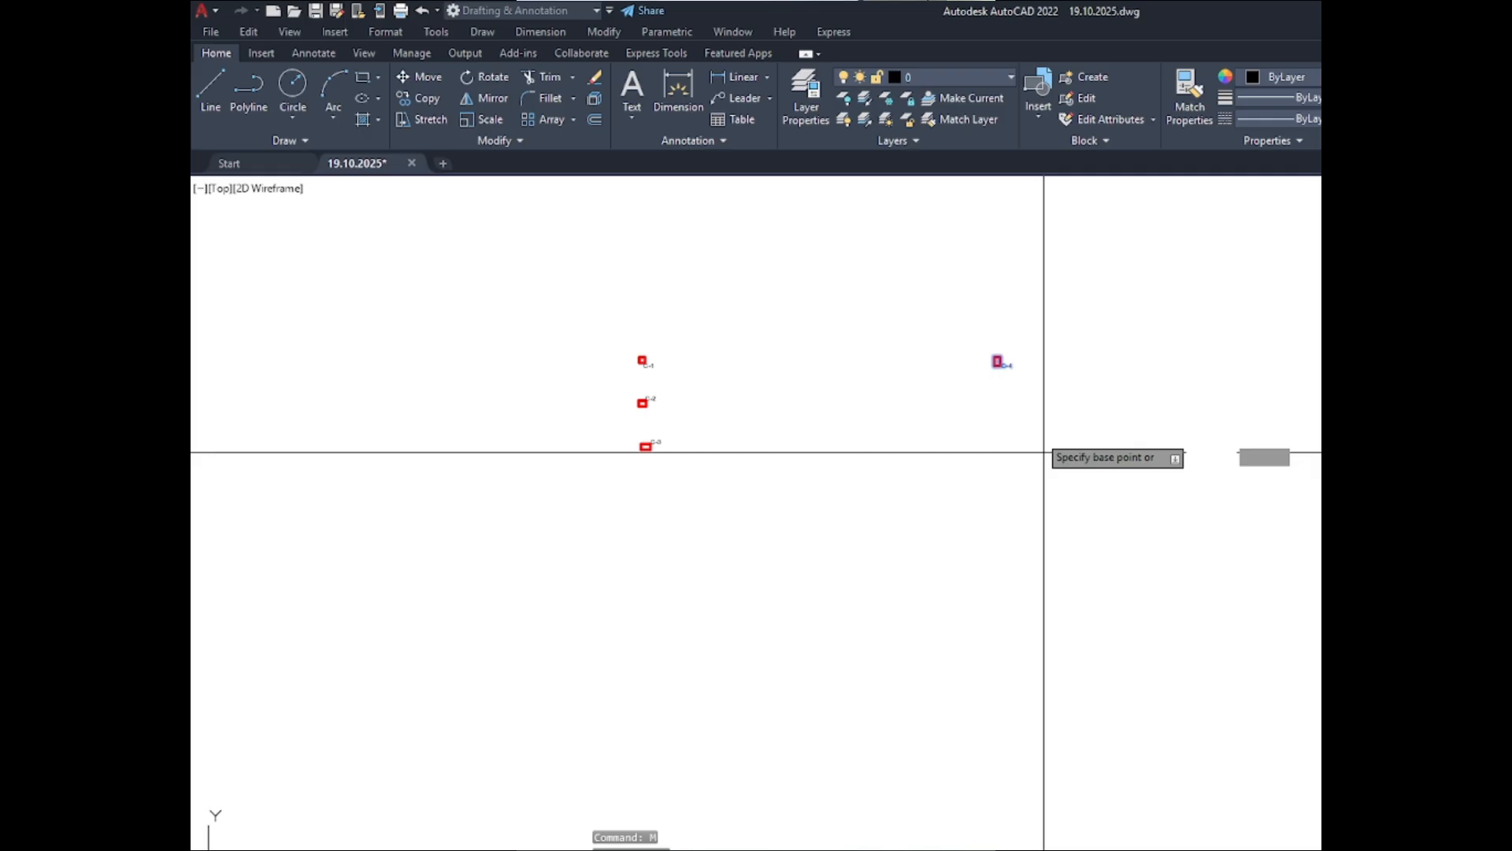
pyautogui.click(1019, 405)
pyautogui.press('F8')
pyautogui.scroll(2, 669, 538)
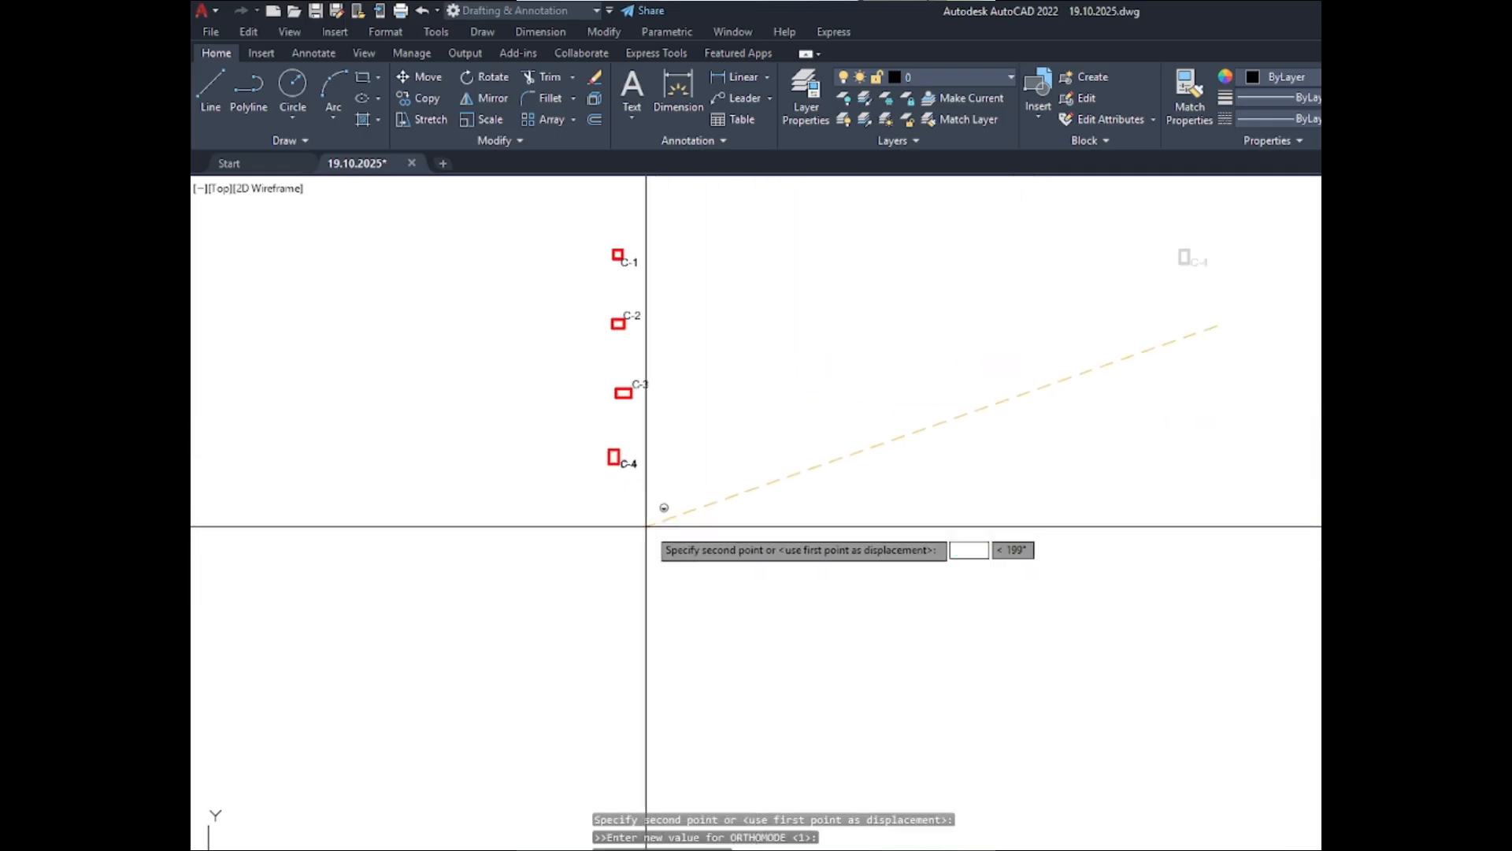
pyautogui.click(656, 523)
# - Move the C-1 label horizontally to the left side of its column
pyautogui.scroll(5, 597, 222)
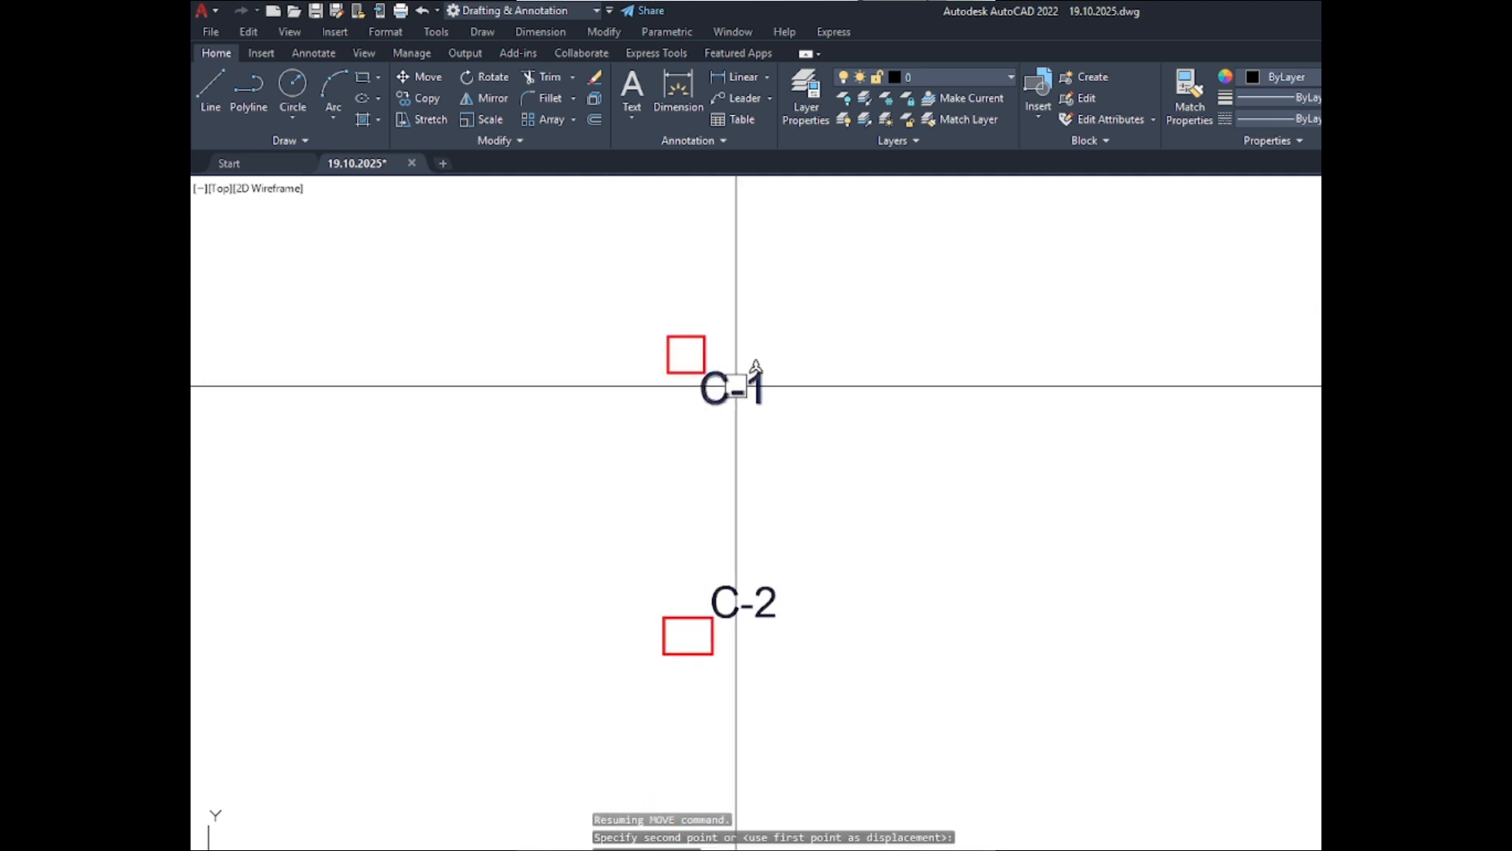
pyautogui.press('Escape')
pyautogui.click(740, 389)
pyautogui.write('m')
pyautogui.press('space')
pyautogui.click(1014, 505)
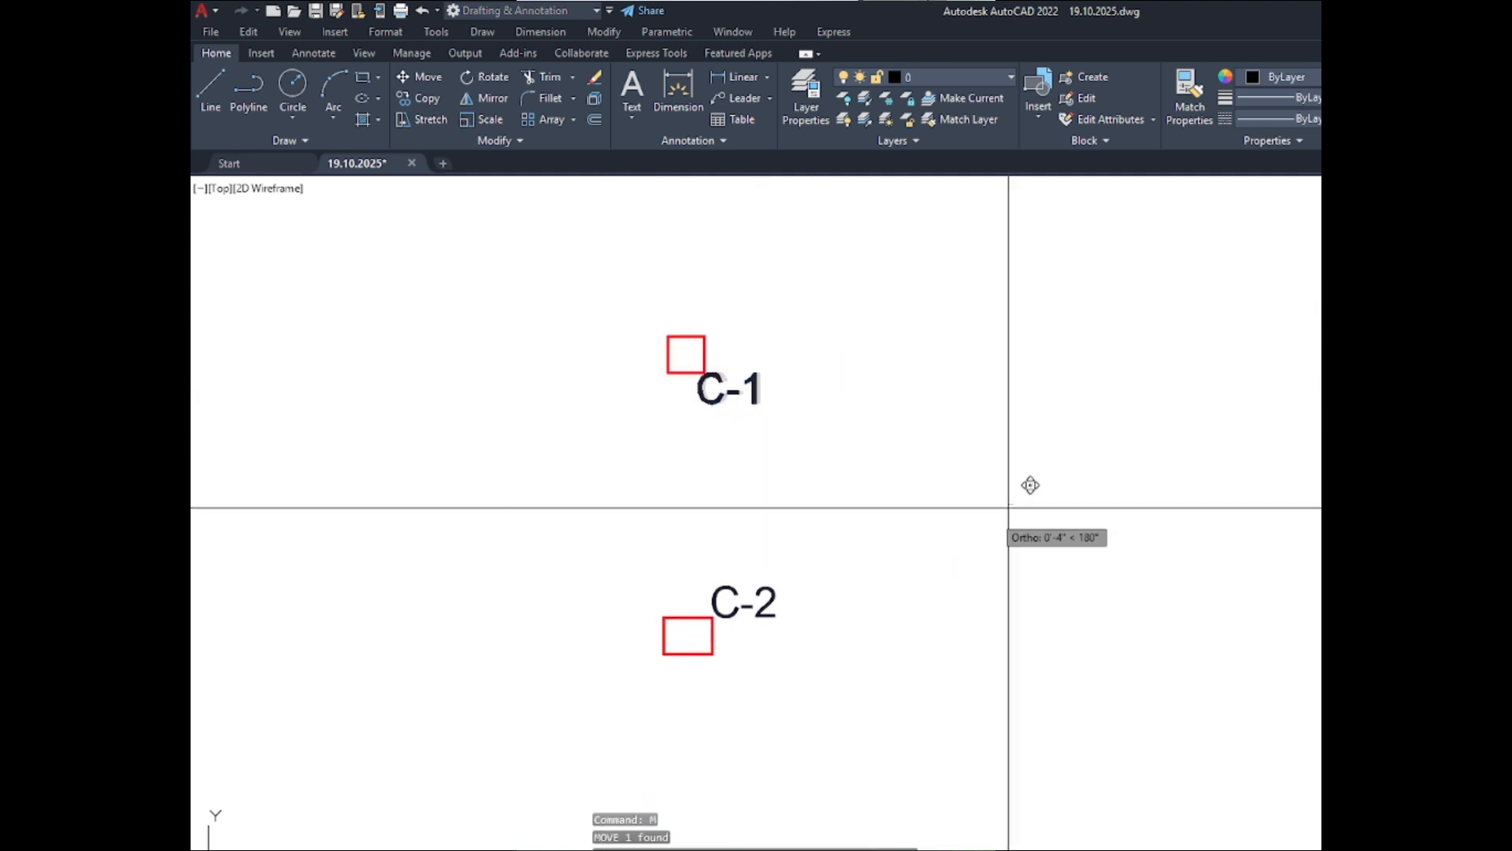
pyautogui.click(792, 536)
# - Move the C-2 and C-3 labels horizontally to the left side of their columns
pyautogui.click(760, 606)
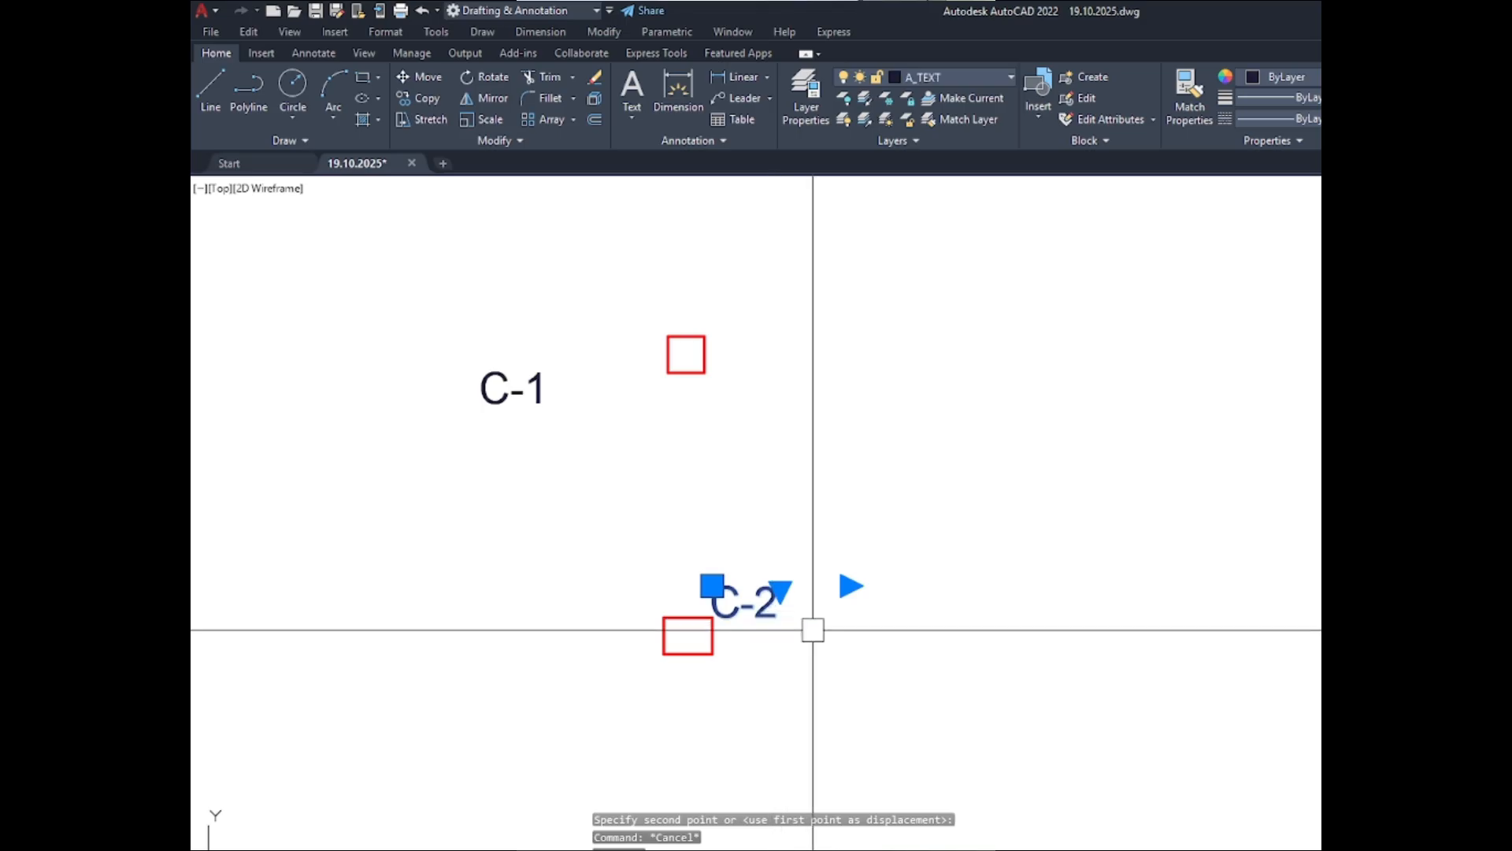
pyautogui.write('m')
pyautogui.press('space')
pyautogui.click(972, 599)
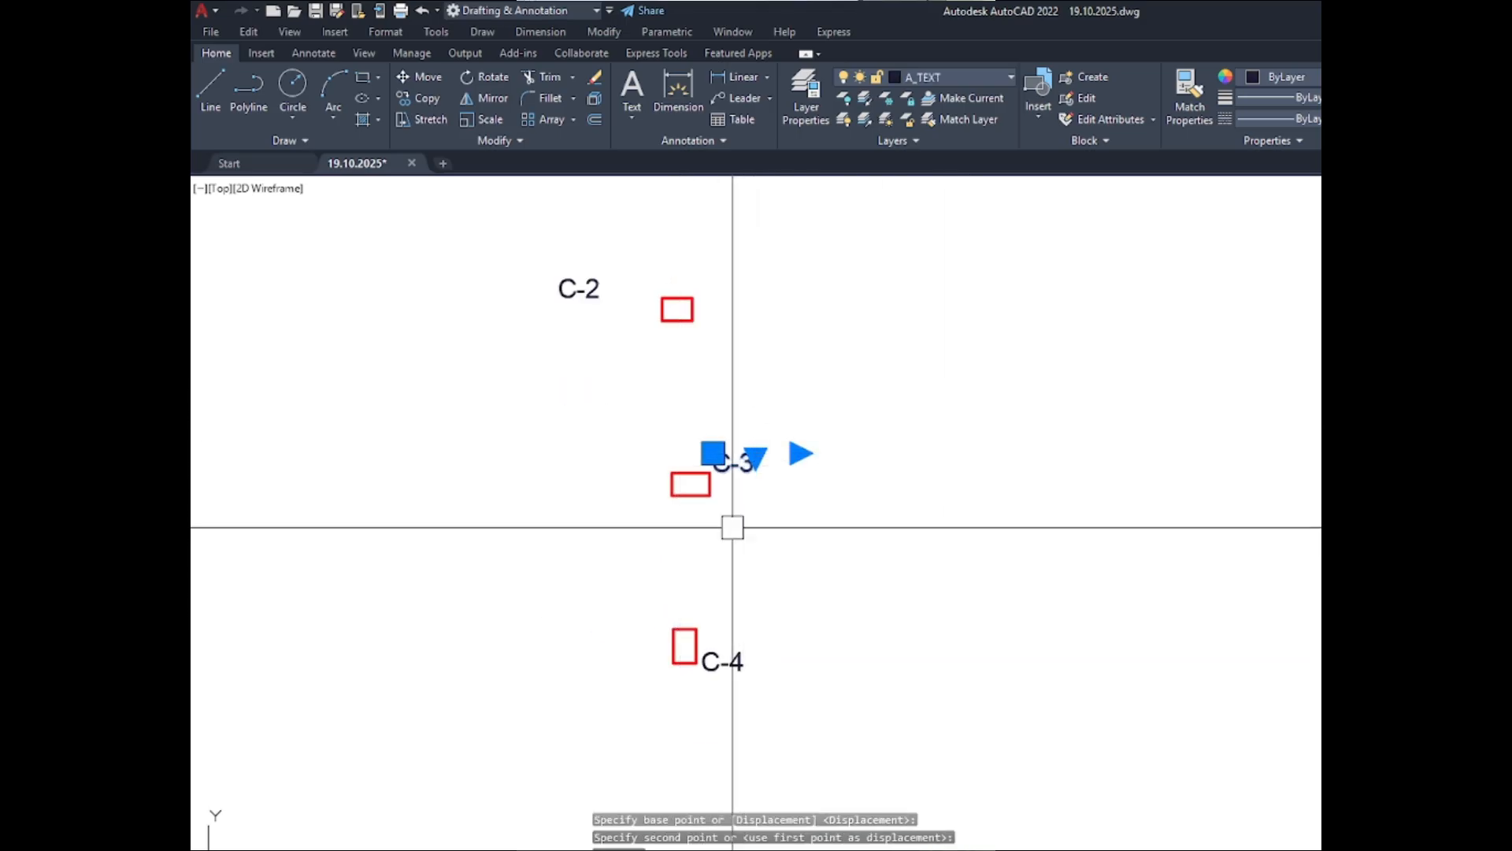
pyautogui.click(881, 522)
pyautogui.click(704, 540)
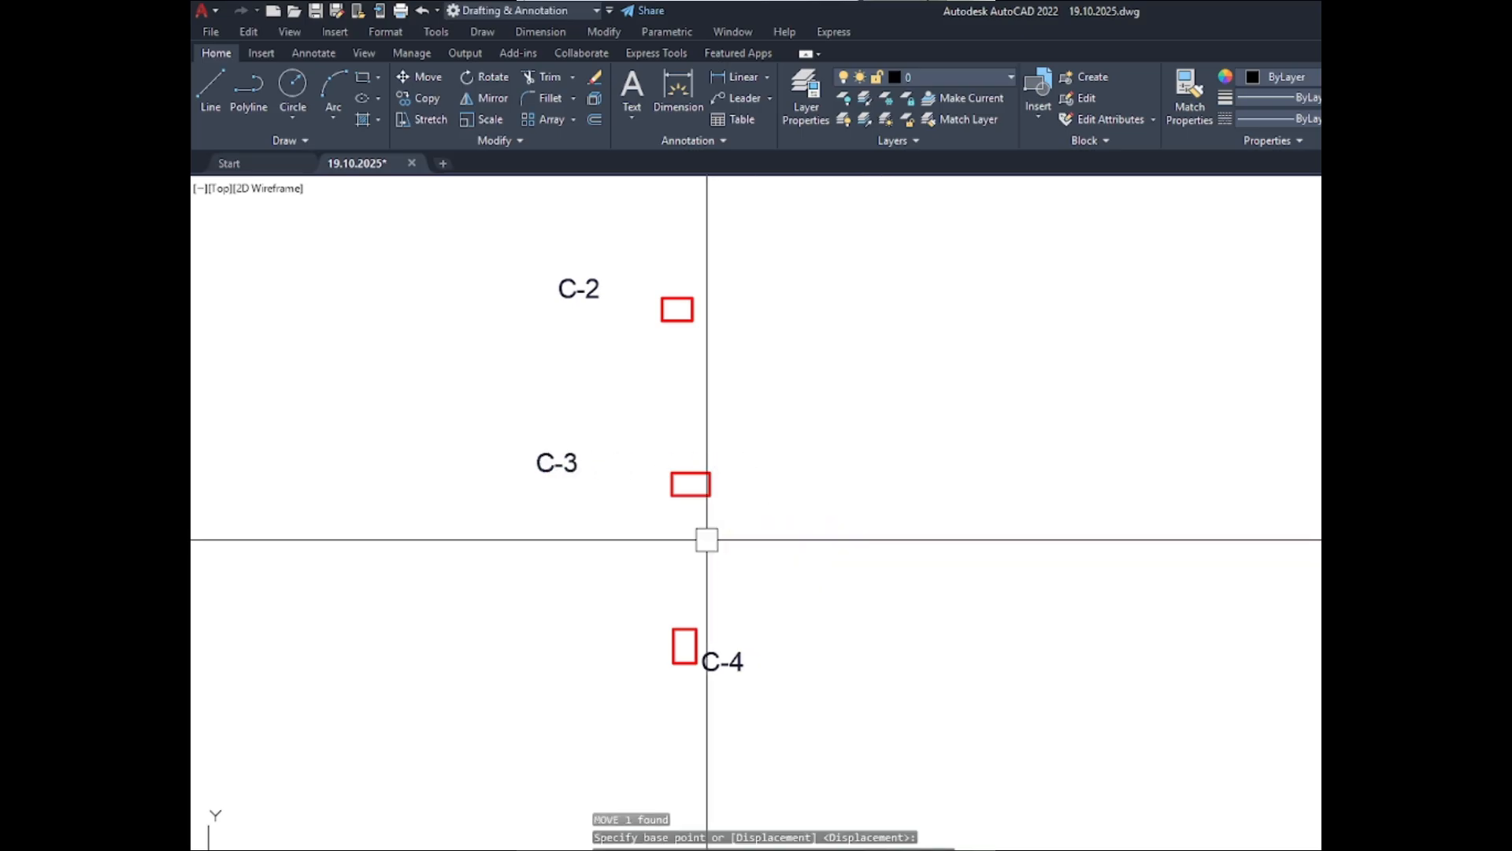
# - Move the C-4 label horizontally to the left side of its column
pyautogui.click(760, 666)
pyautogui.write('m')
pyautogui.press('Return')
pyautogui.click(1052, 642)
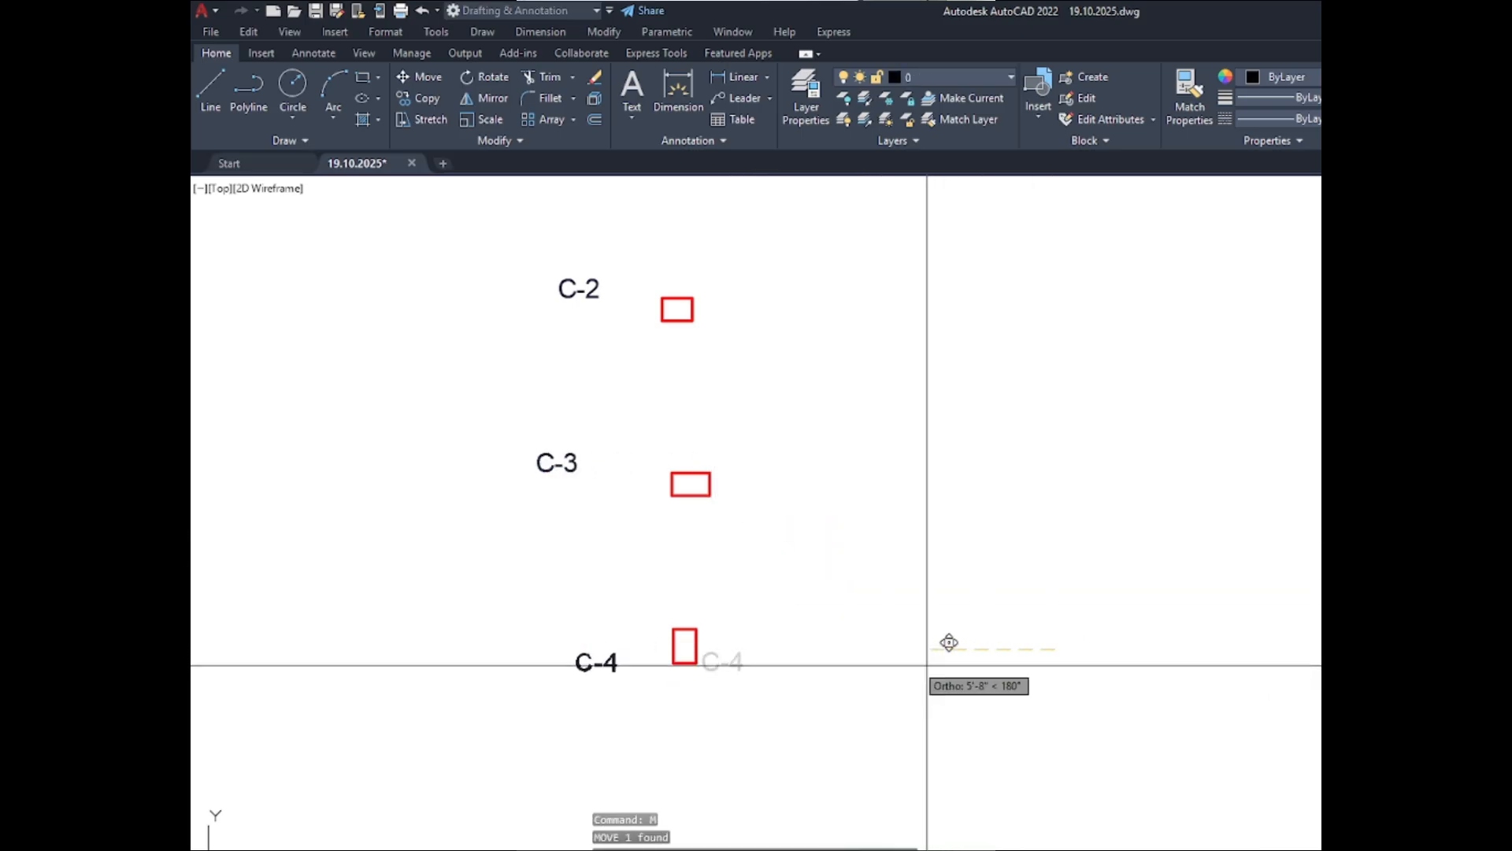
pyautogui.click(887, 659)
# - Review the stacked column list, the typical and ground floor plans, and the setback and floor area calculations
pyautogui.scroll(-4, 898, 651)
pyautogui.scroll(2, 854, 652)
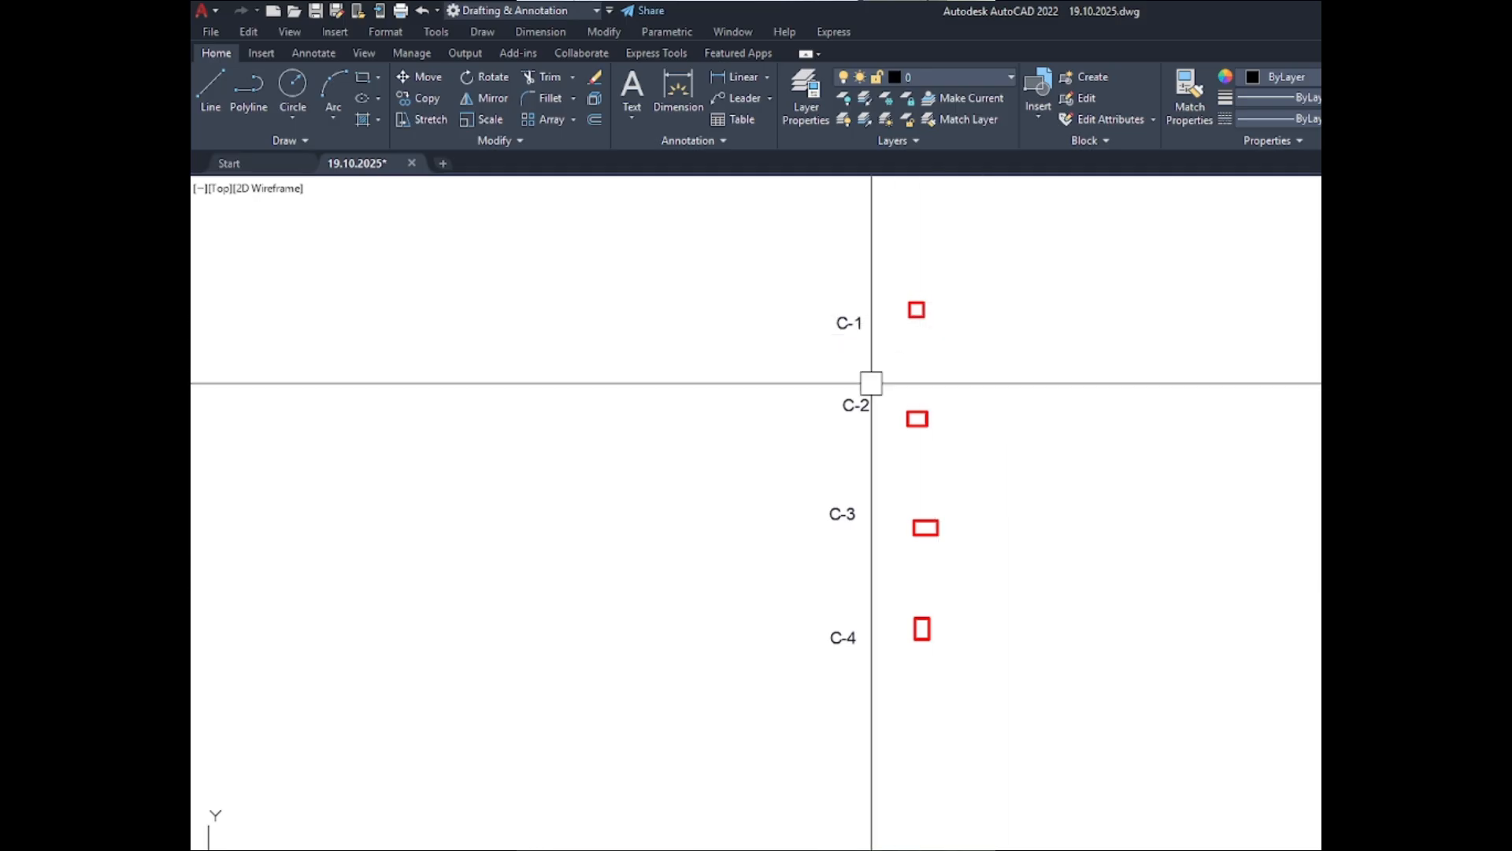
pyautogui.scroll(-4, 859, 389)
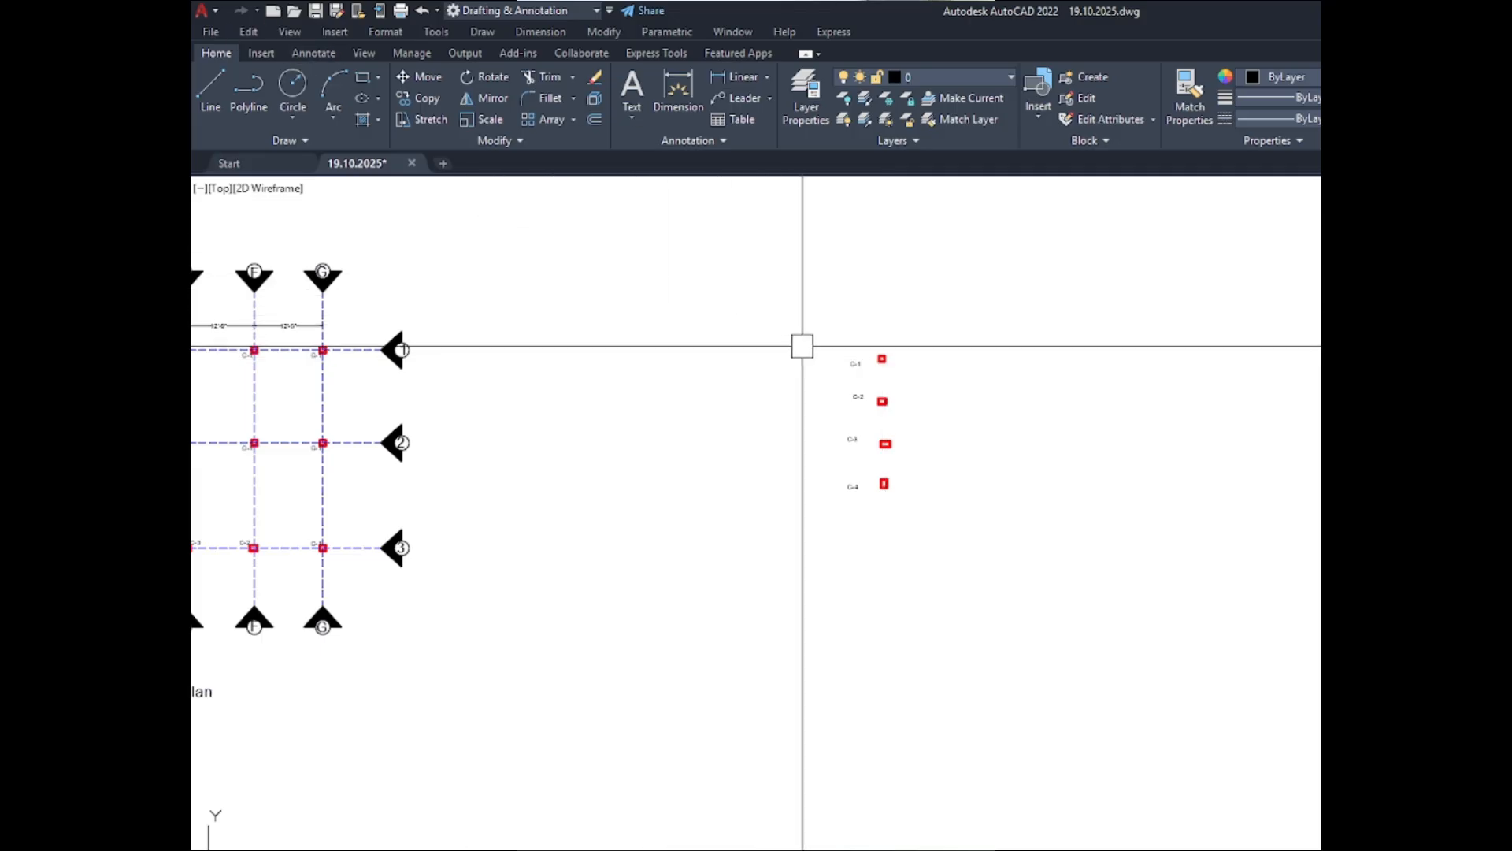
pyautogui.scroll(4, 882, 374)
pyautogui.scroll(-2, 736, 359)
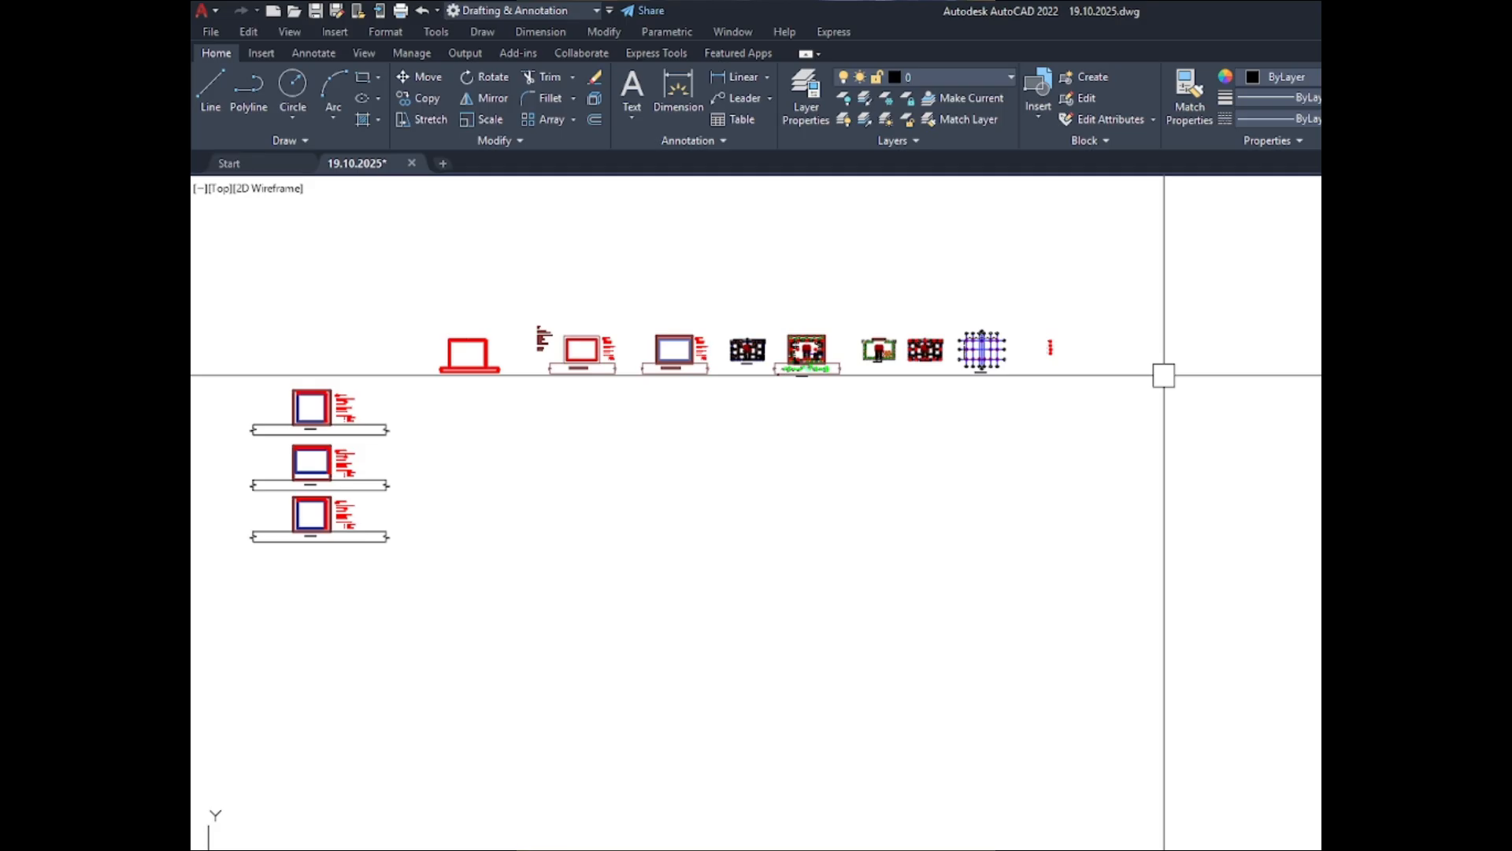
pyautogui.scroll(-3, 1192, 398)
pyautogui.scroll(2, 908, 405)
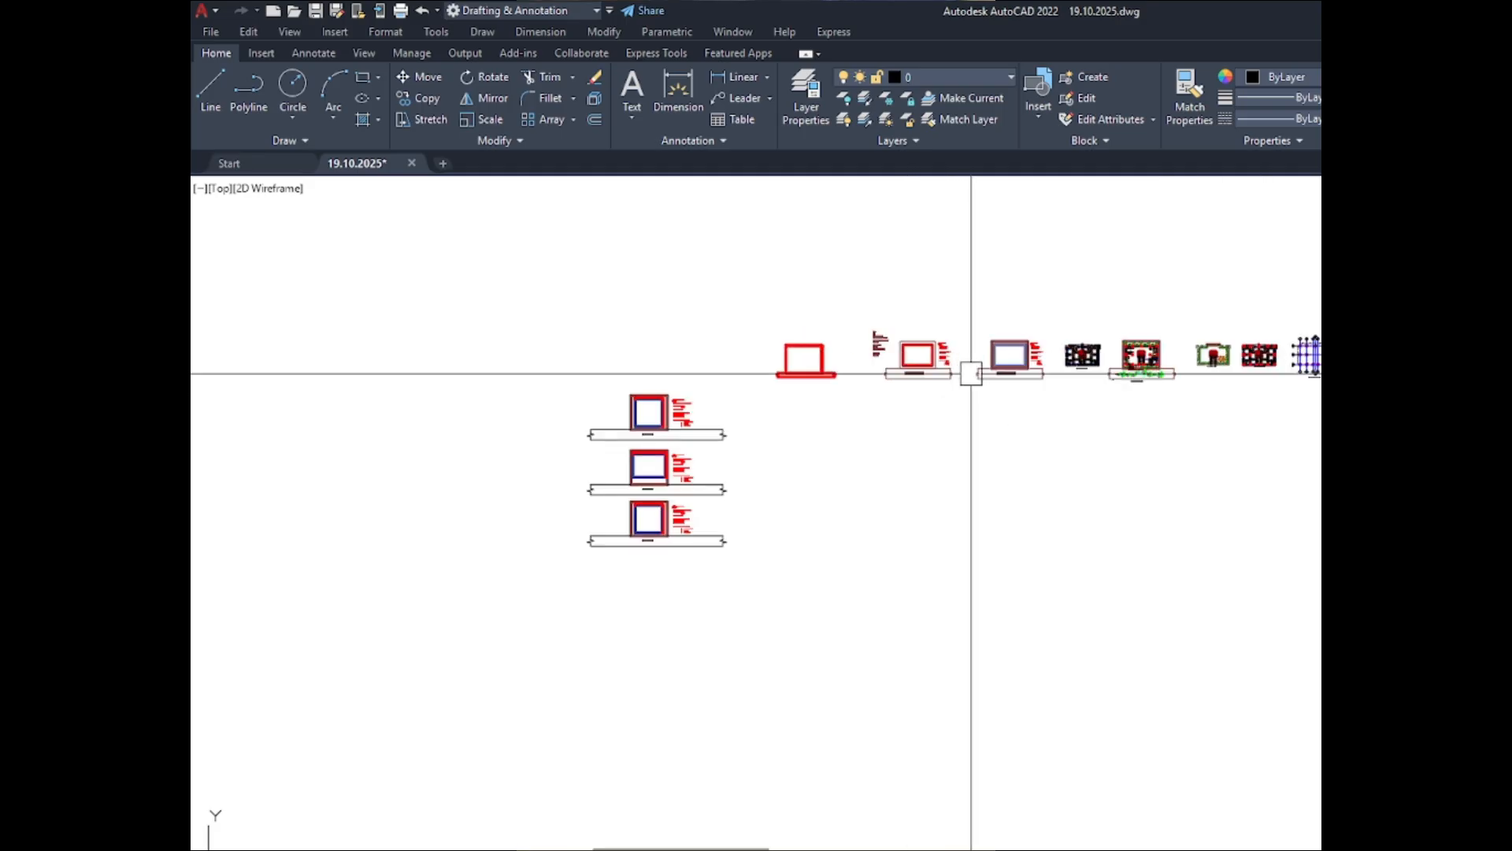
pyautogui.scroll(5, 1091, 373)
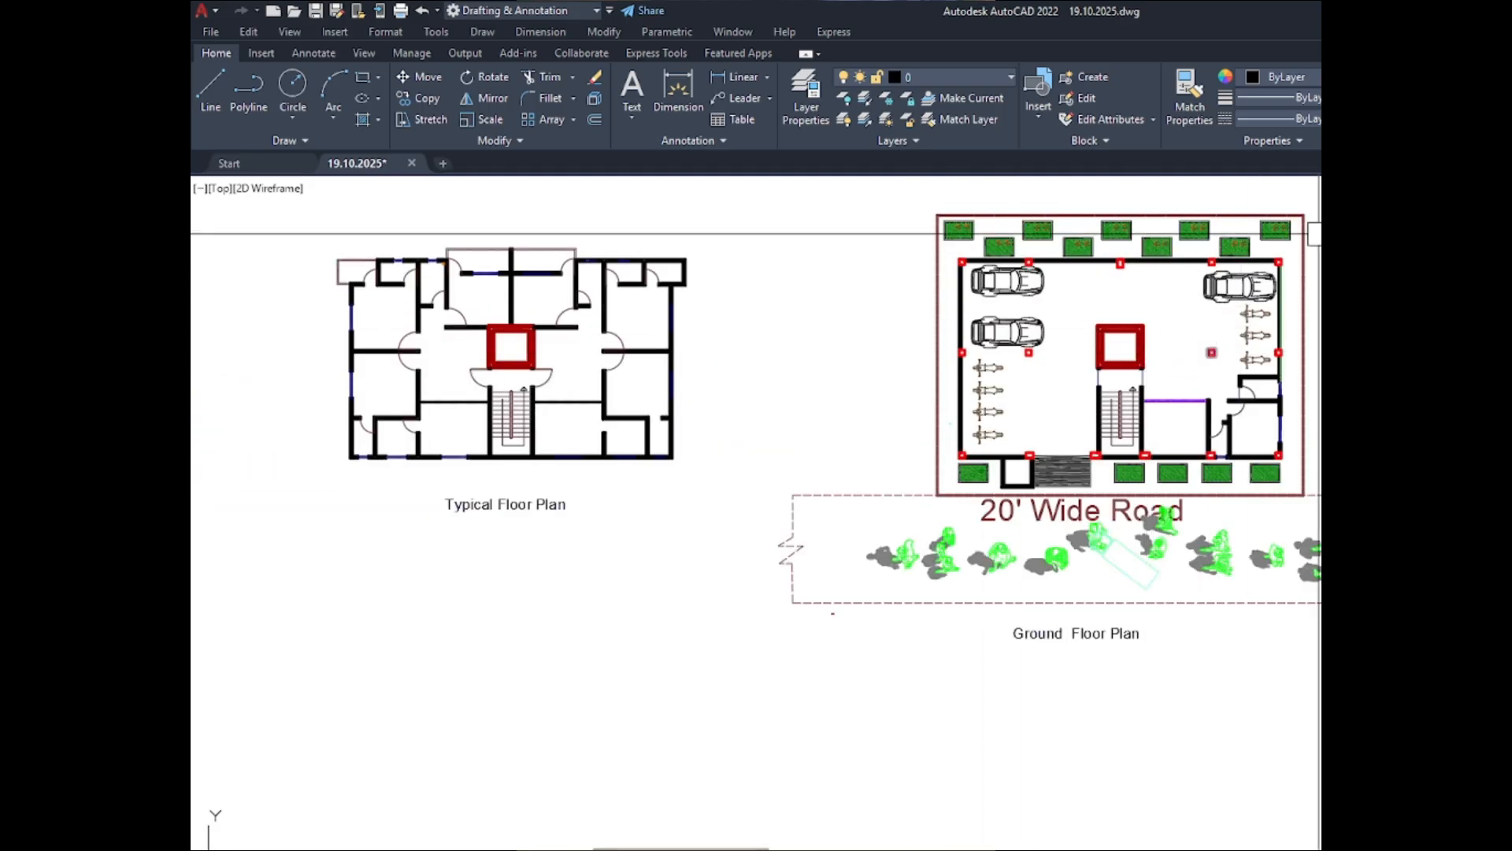
pyautogui.scroll(-2, 1260, 268)
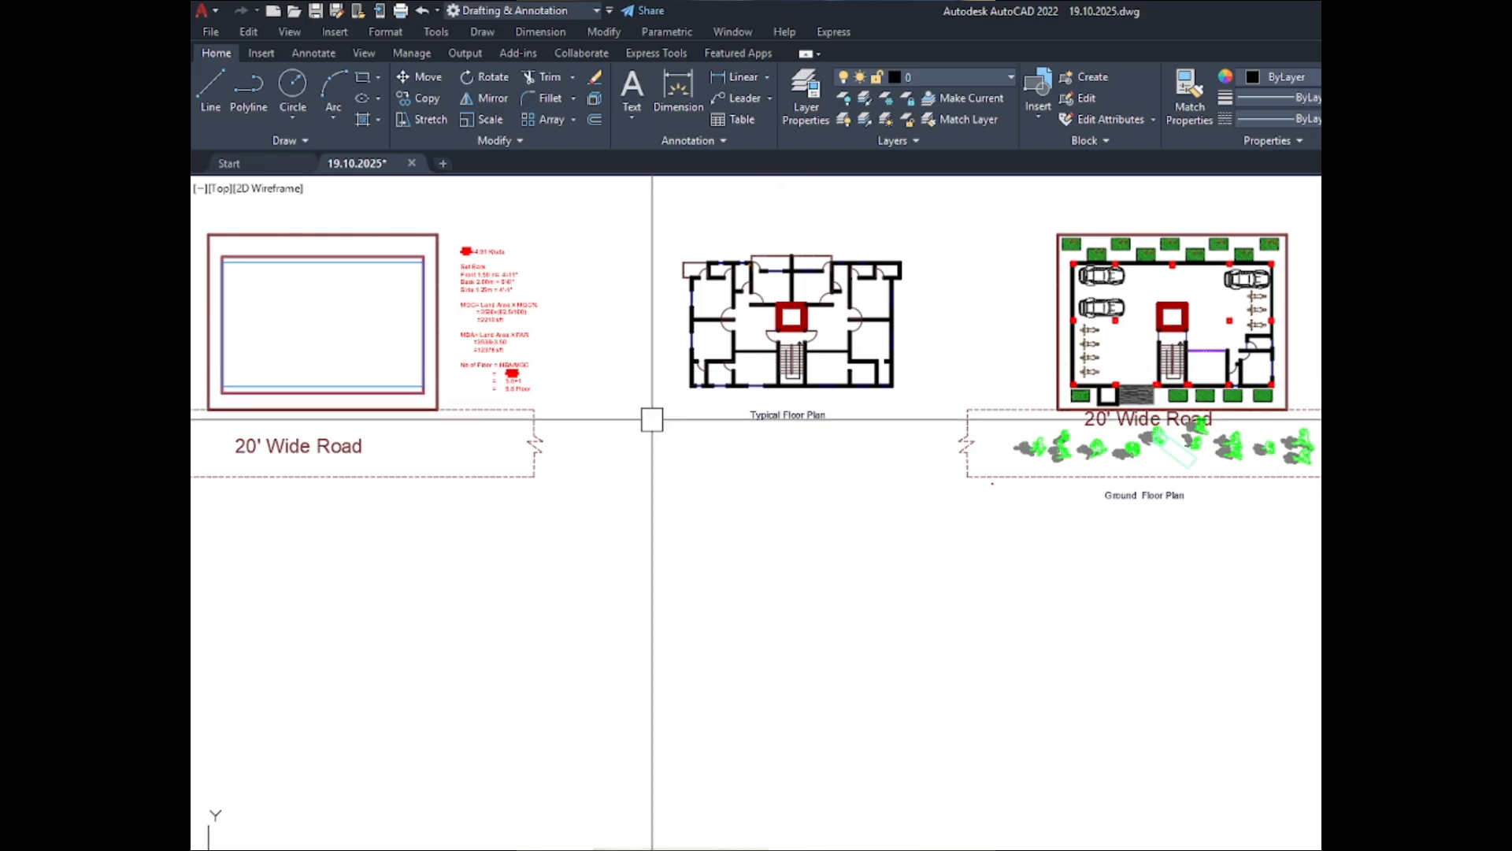
pyautogui.scroll(2, 618, 237)
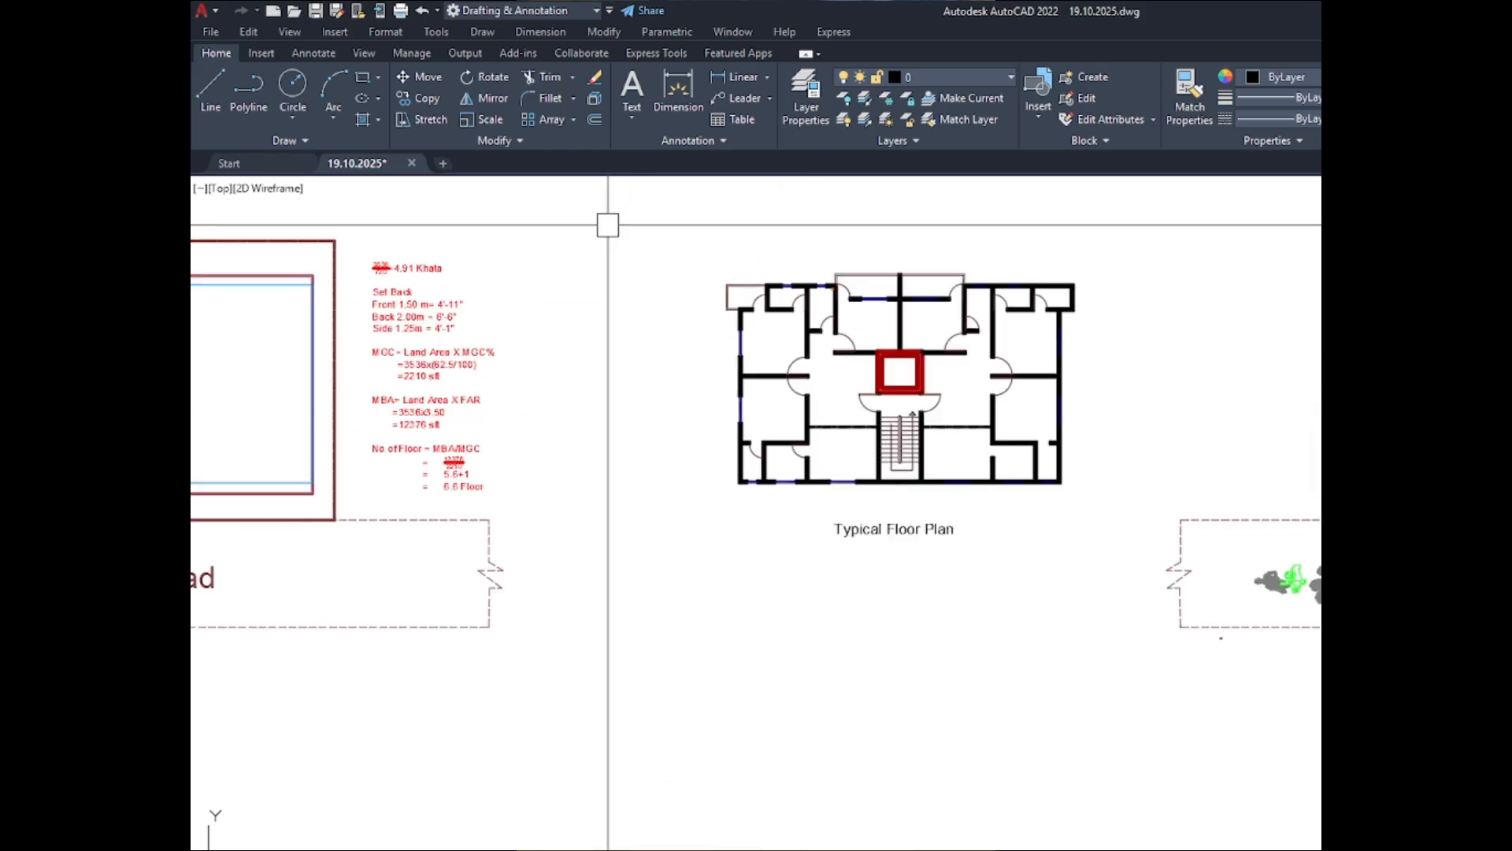
pyautogui.scroll(1, 652, 231)
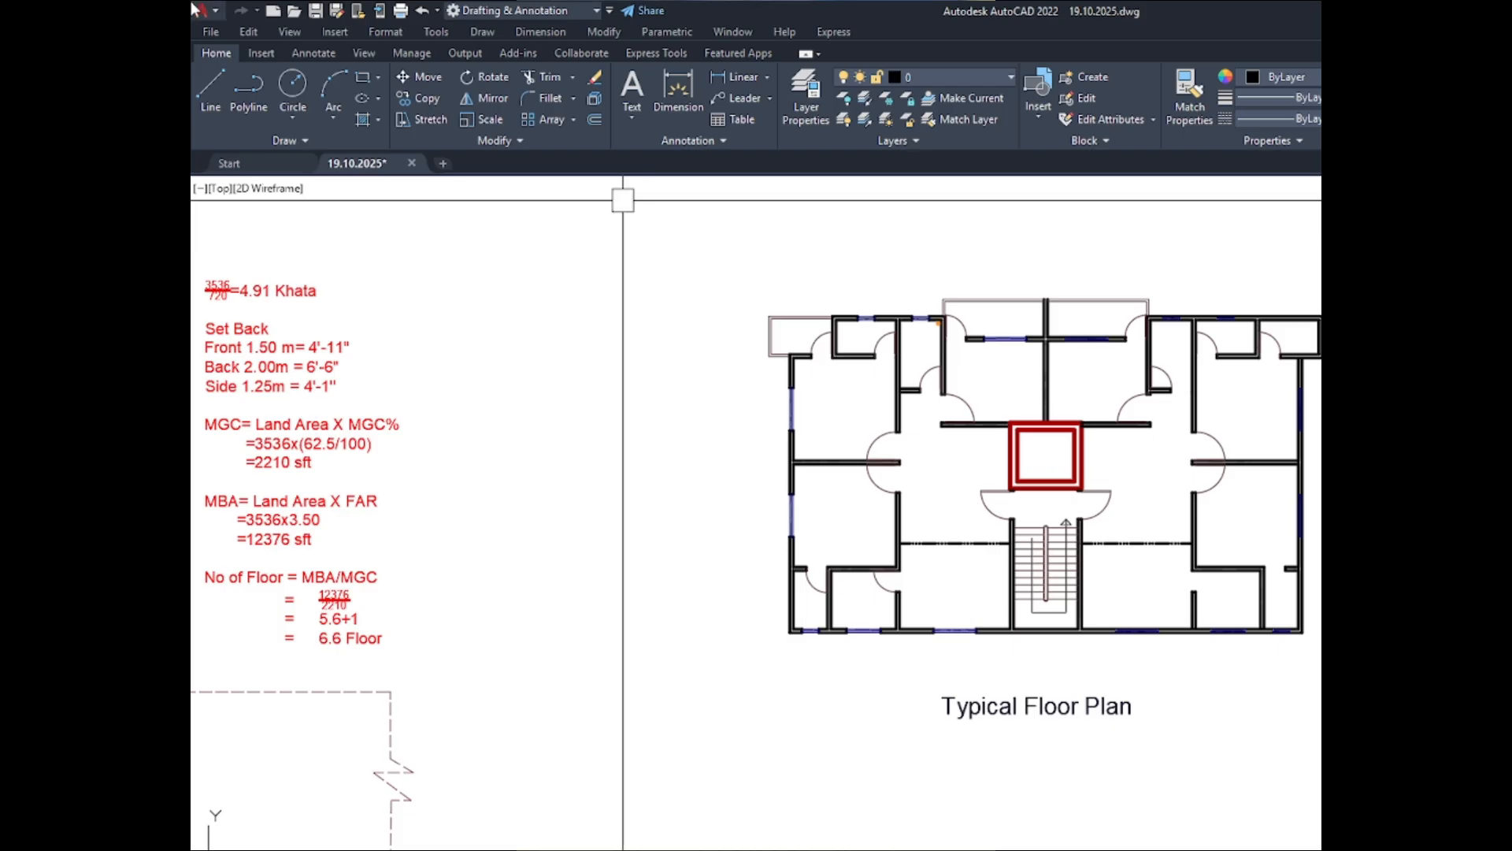
pyautogui.scroll(-10, 460, 321)
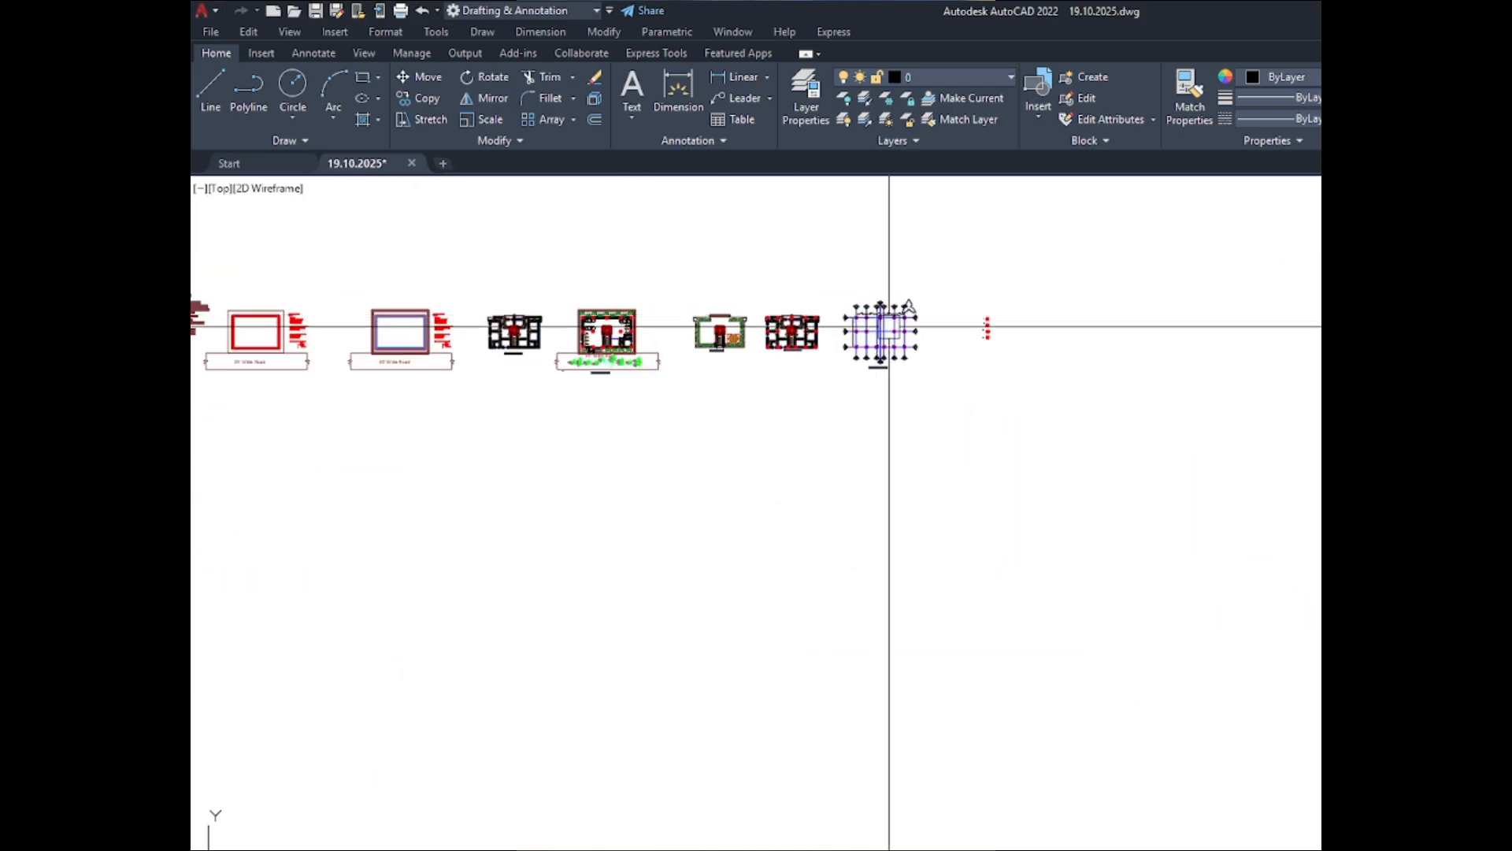
# - Examine the labelled C-1 to C-4 column examples beside the column layout plan
pyautogui.scroll(8, 977, 327)
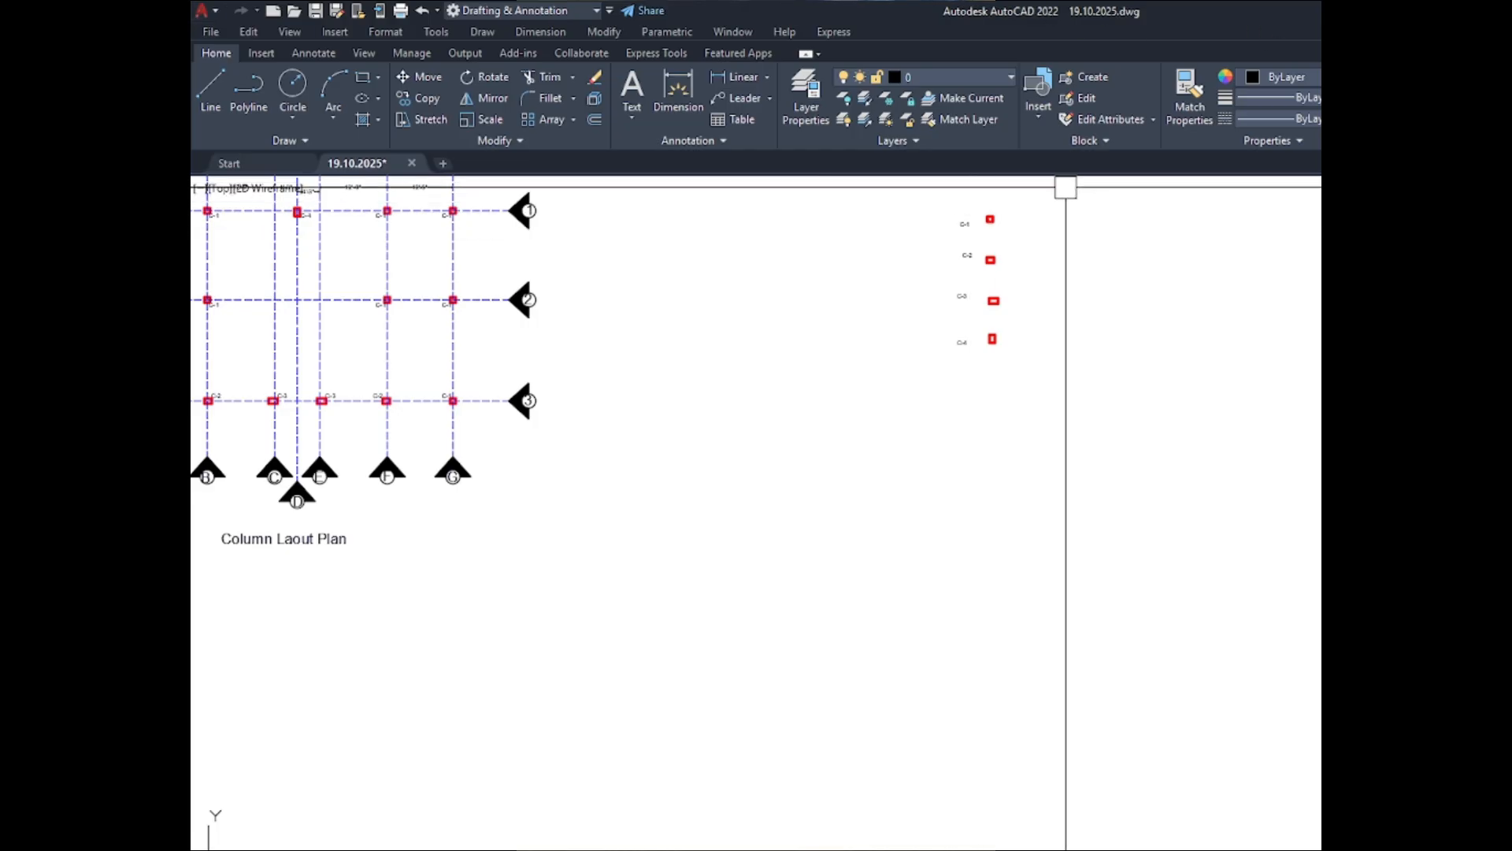
pyautogui.scroll(2, 1040, 204)
pyautogui.scroll(2, 911, 222)
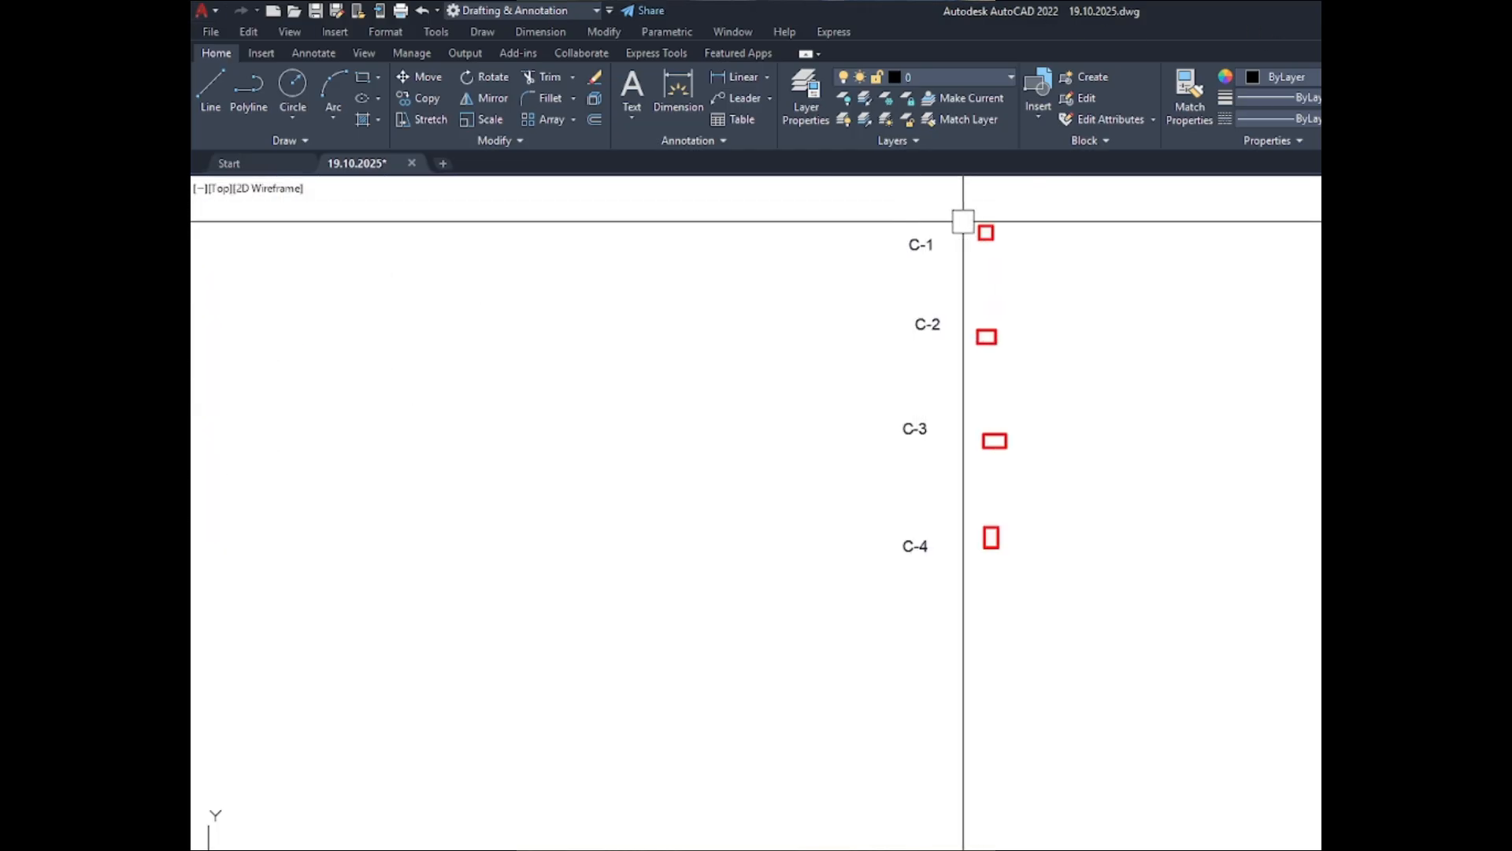
pyautogui.scroll(-2, 976, 216)
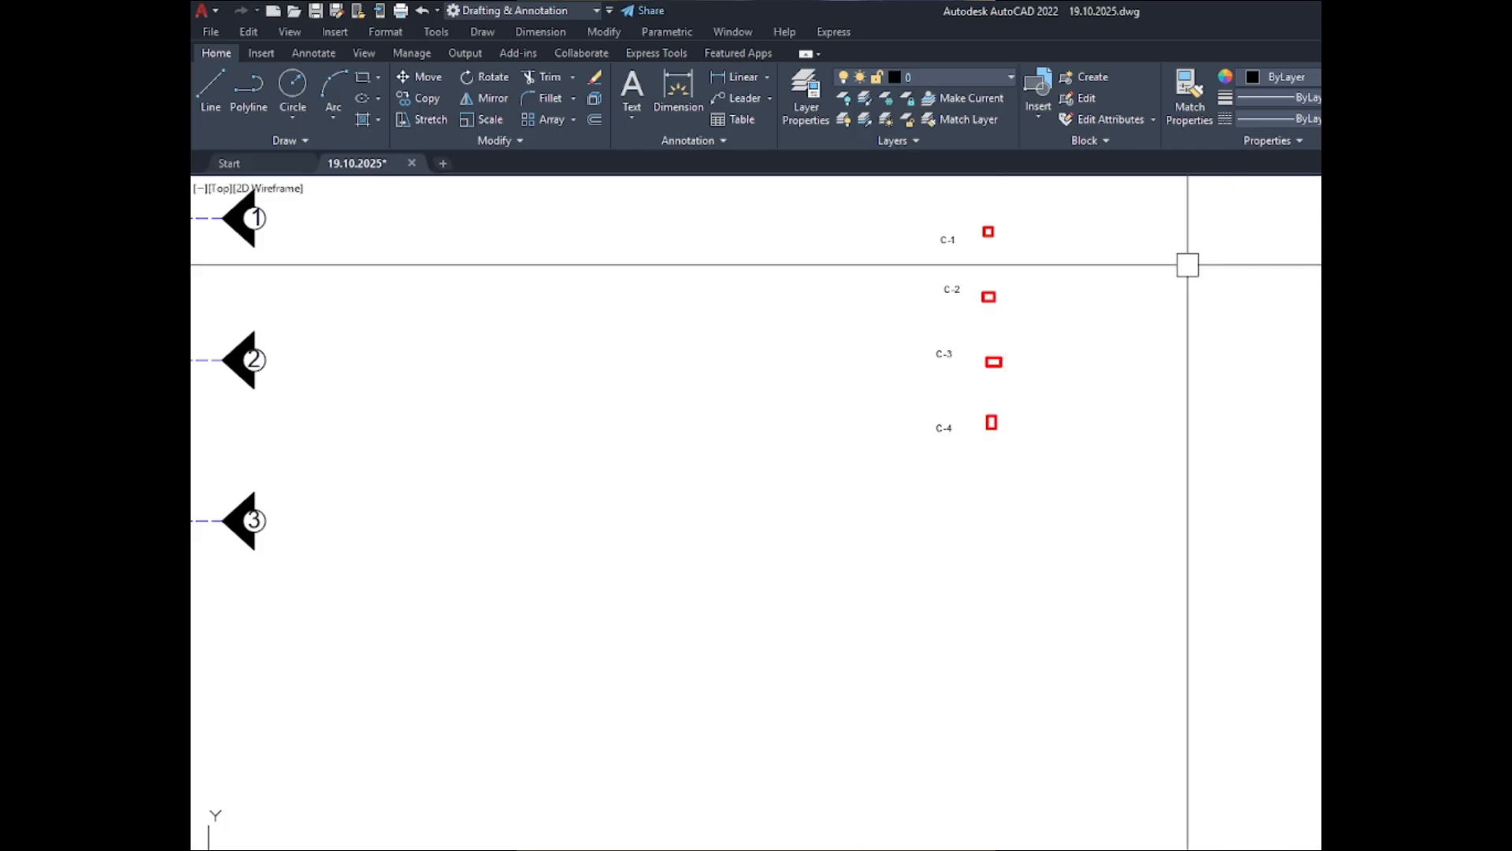
pyautogui.scroll(3, 997, 226)
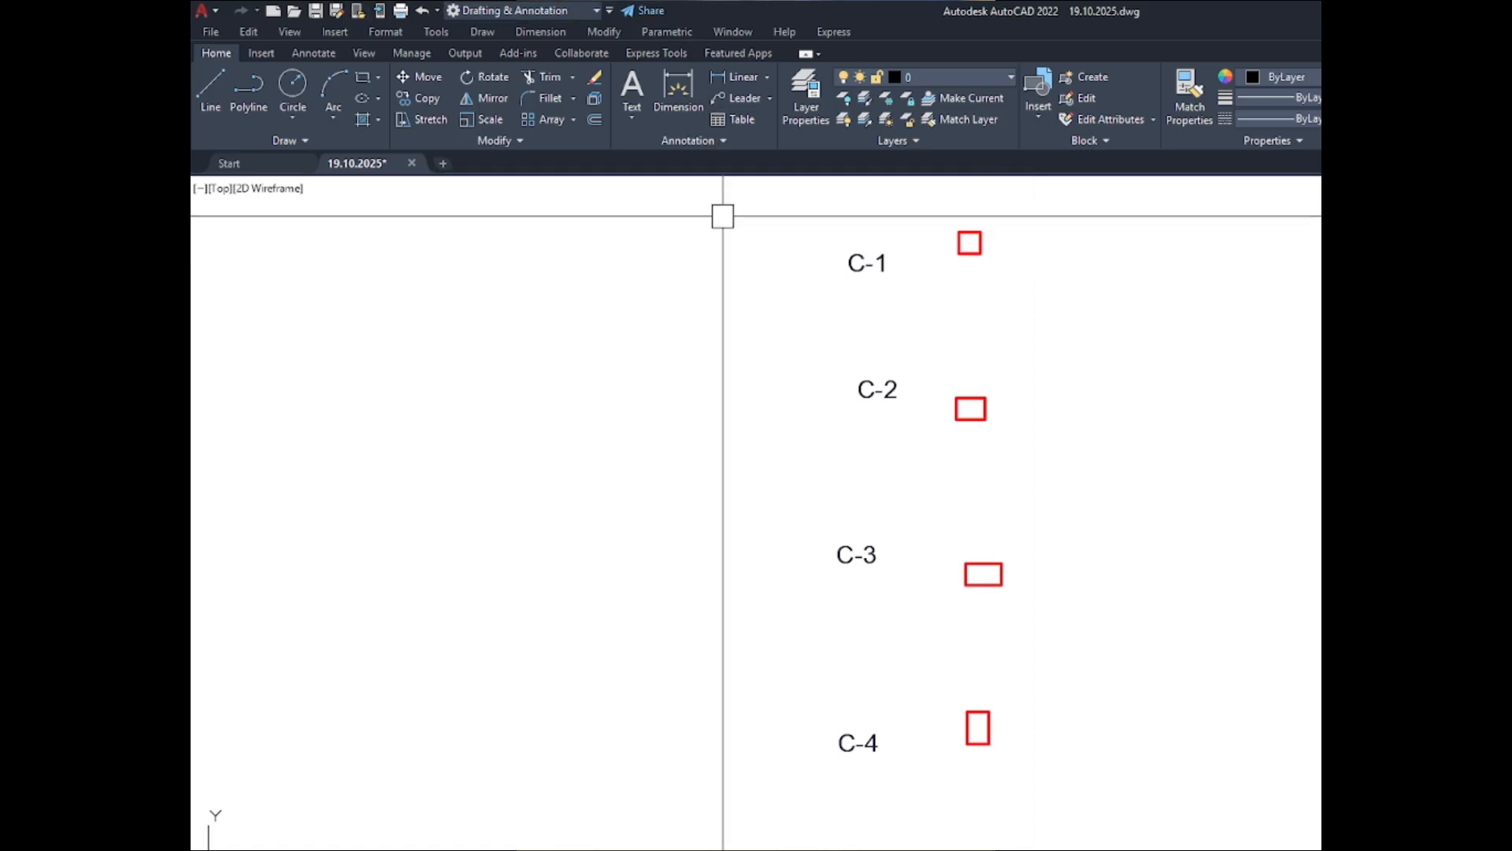
pyautogui.scroll(-2, 855, 357)
pyautogui.scroll(5, 871, 307)
pyautogui.scroll(-5, 716, 301)
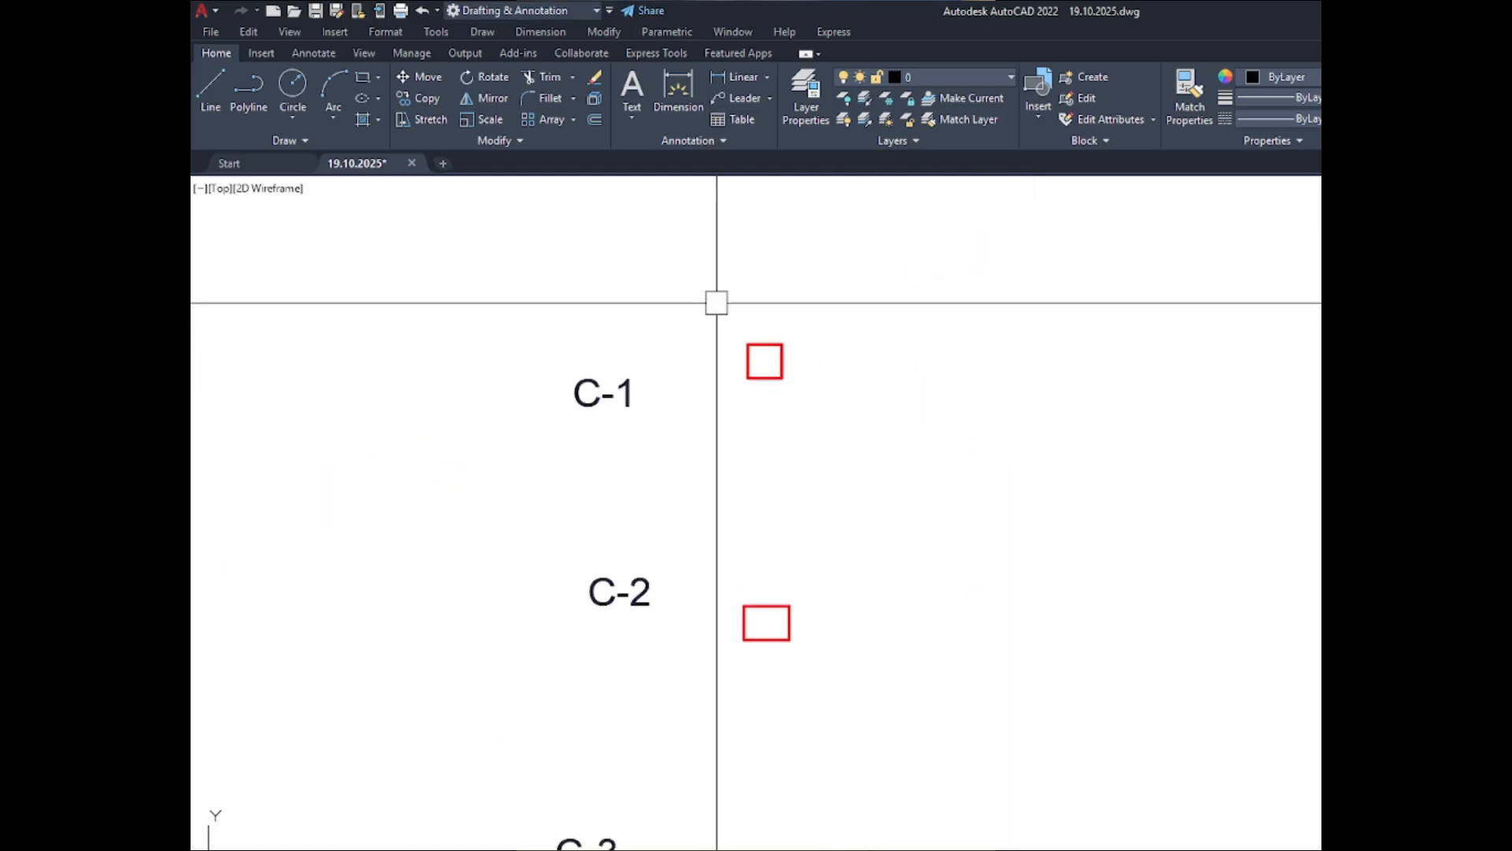
# - Copy the four C-1 to C-4 column outlines horizontally to the right to form a second set
pyautogui.click(717, 302)
pyautogui.click(801, 772)
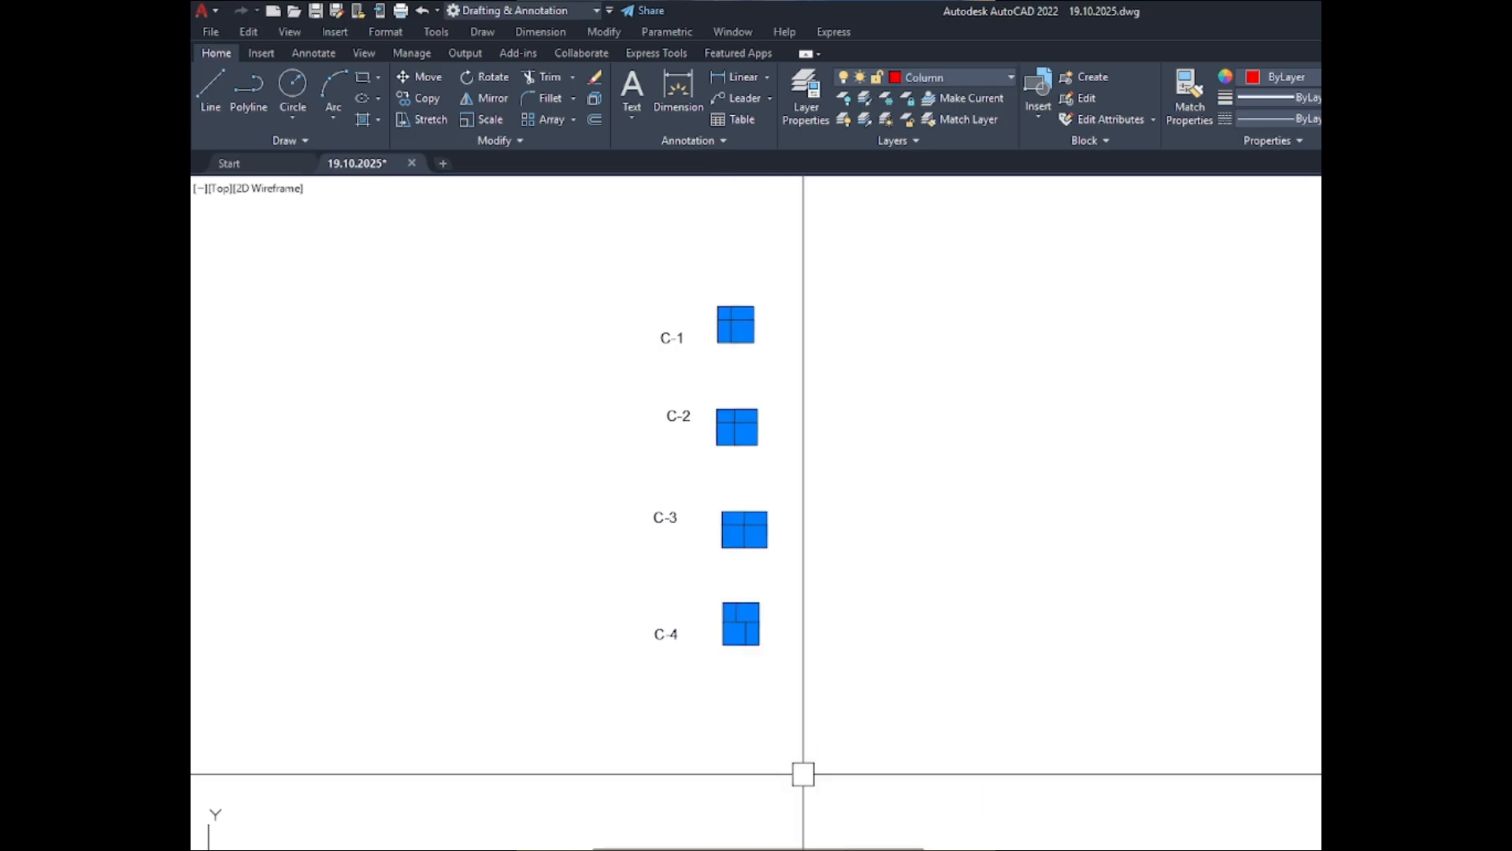
pyautogui.write('co')
pyautogui.press('Return')
pyautogui.click(719, 725)
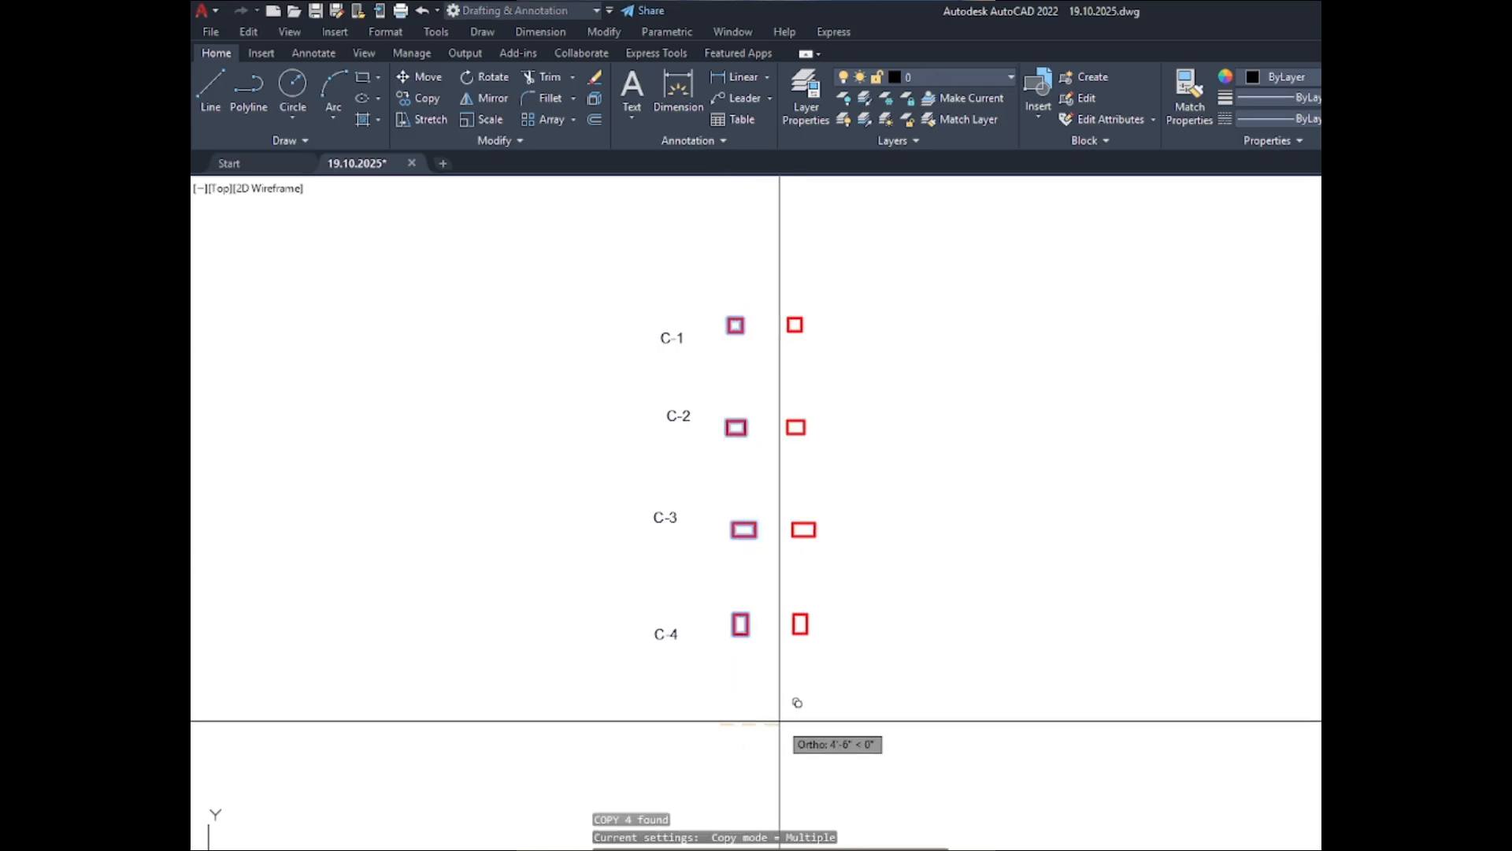
pyautogui.click(873, 706)
# - Add the multiline text ABOVE over the C-1 column of the first set
pyautogui.scroll(4, 819, 272)
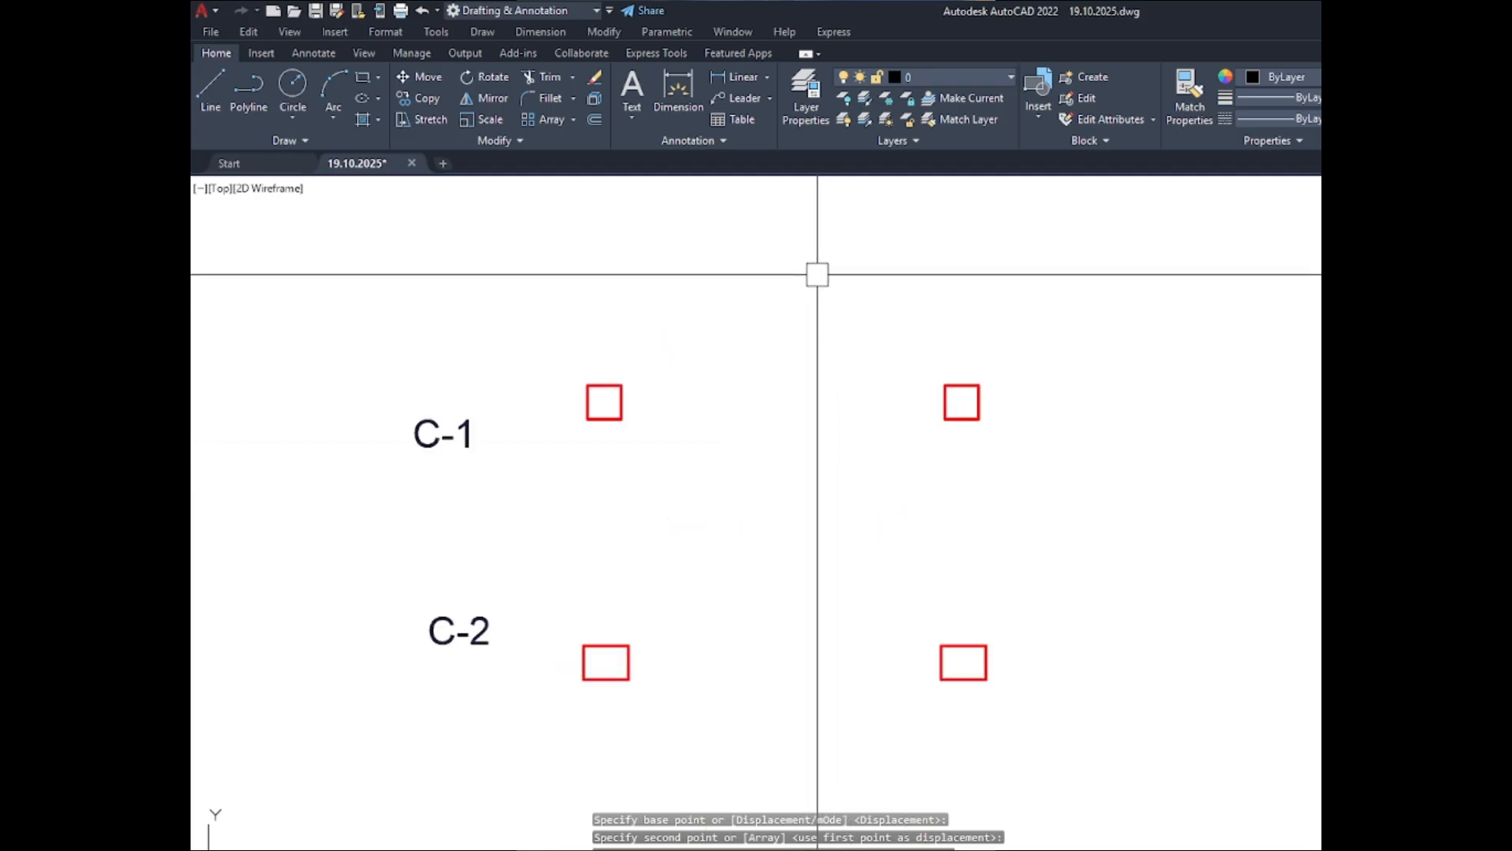
pyautogui.scroll(-2, 796, 319)
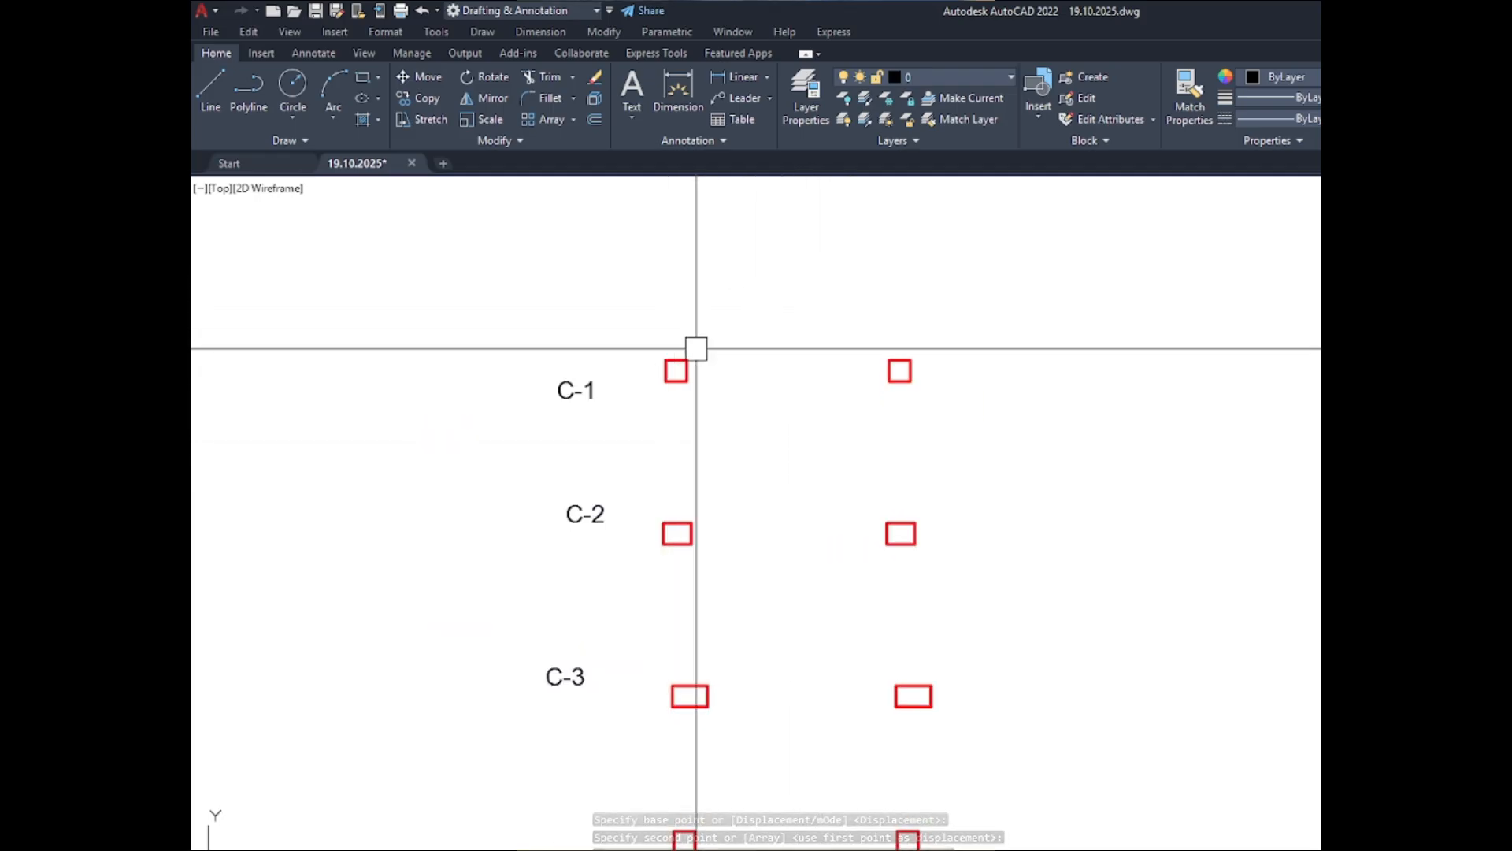
pyautogui.scroll(4, 685, 351)
pyautogui.scroll(-6, 675, 379)
pyautogui.scroll(6, 668, 386)
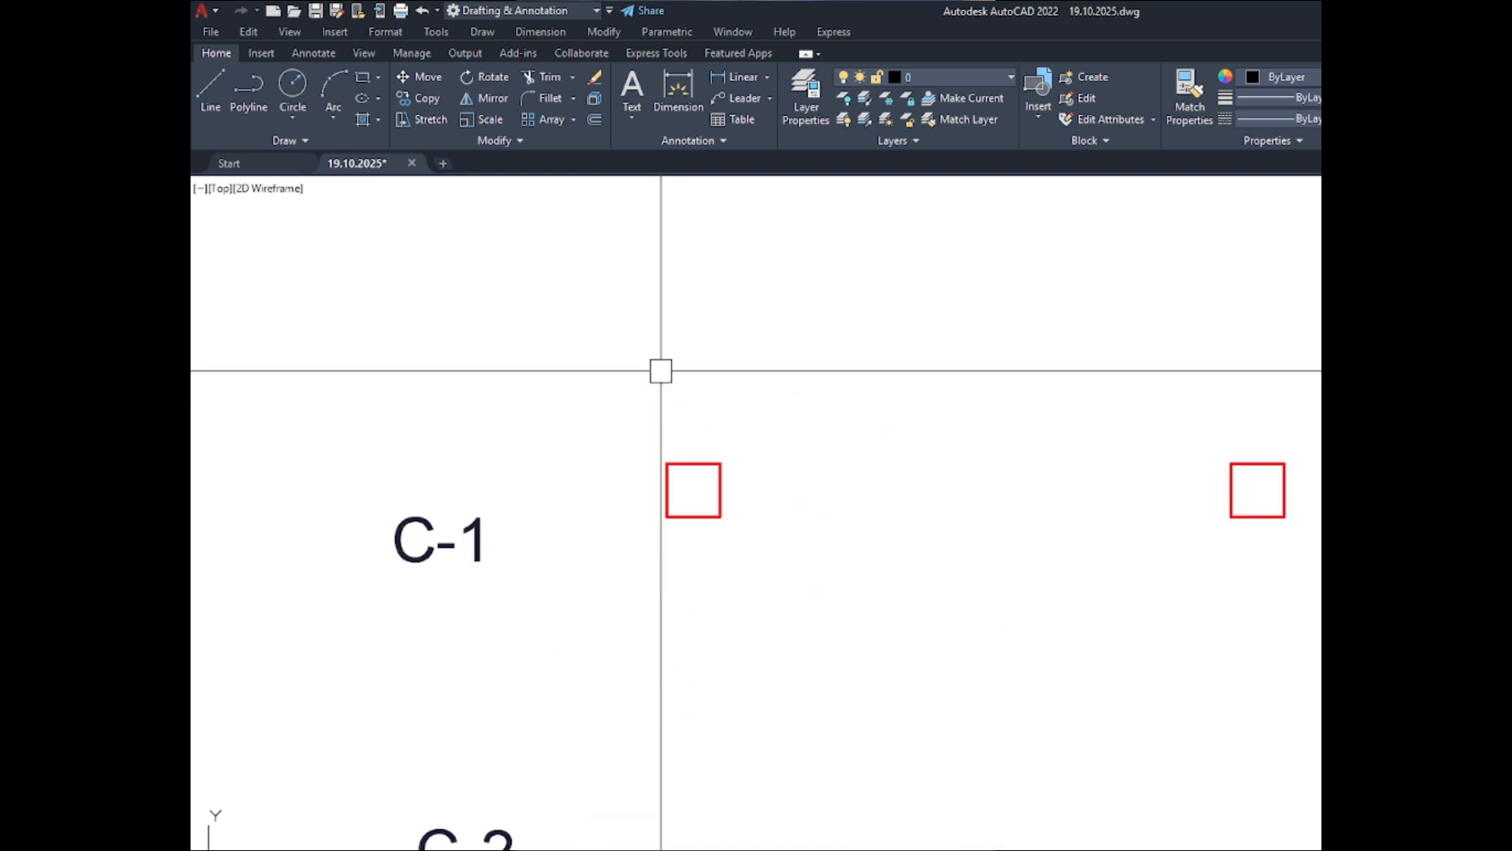
pyautogui.write('t')
pyautogui.press('Return')
pyautogui.click(658, 360)
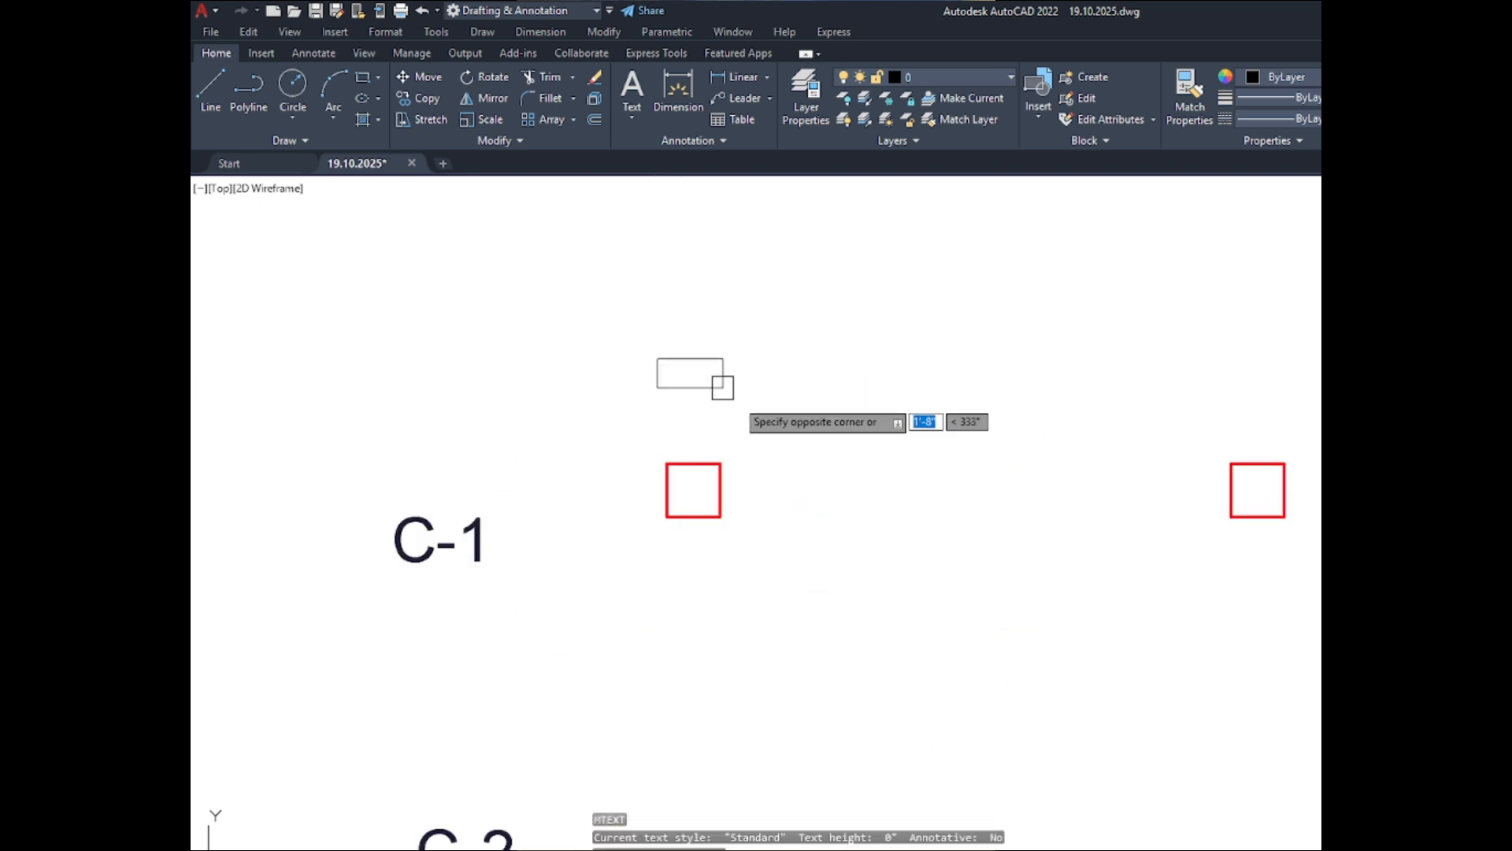
pyautogui.click(791, 418)
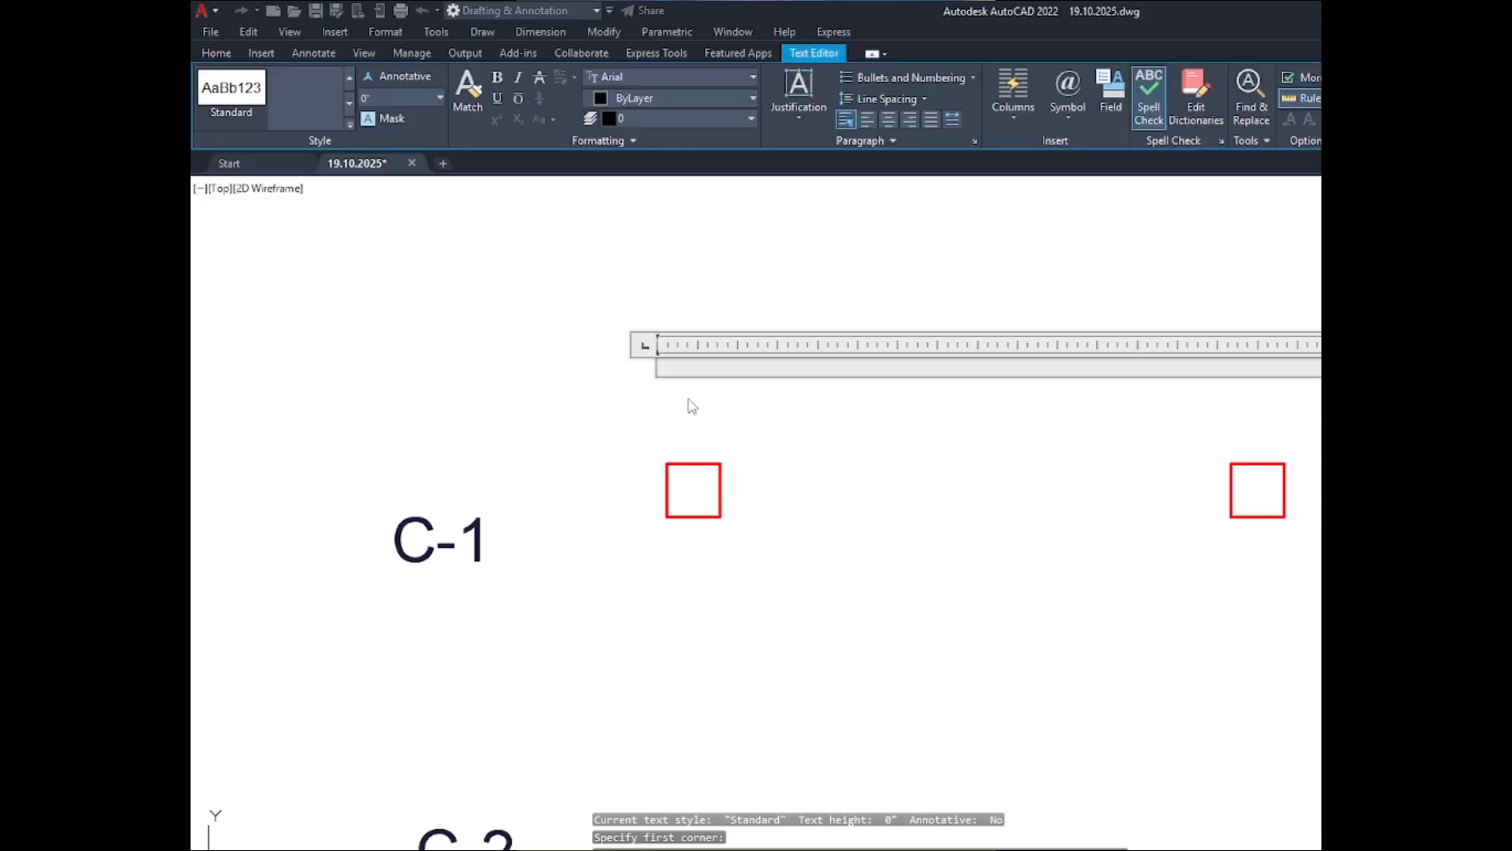
pyautogui.write('ABOVE')
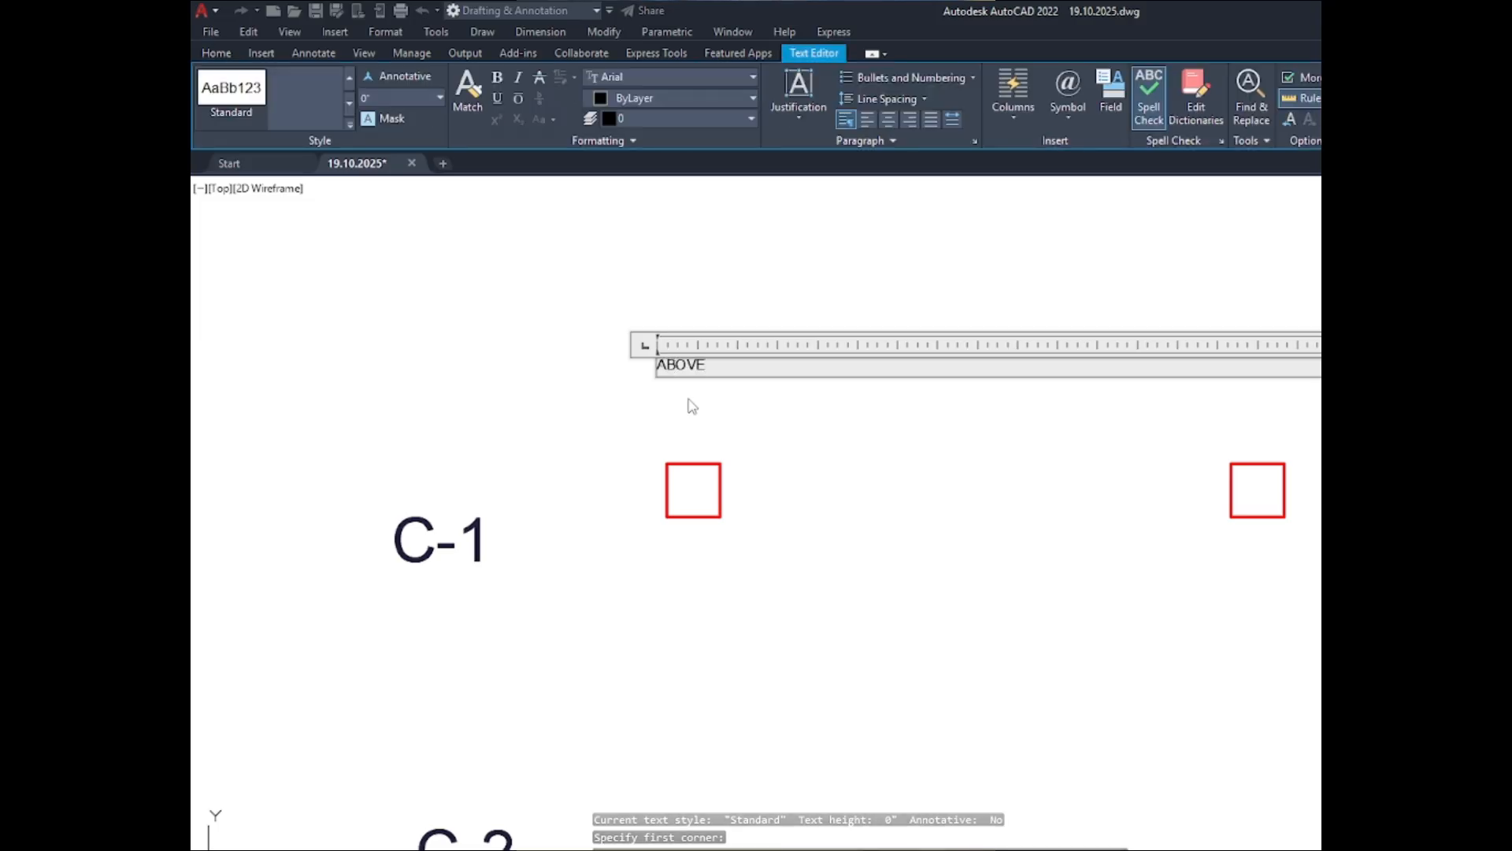
# - Narrow the text frame to fit the word ABOVE and finish editing the text
pyautogui.scroll(-4, 692, 406)
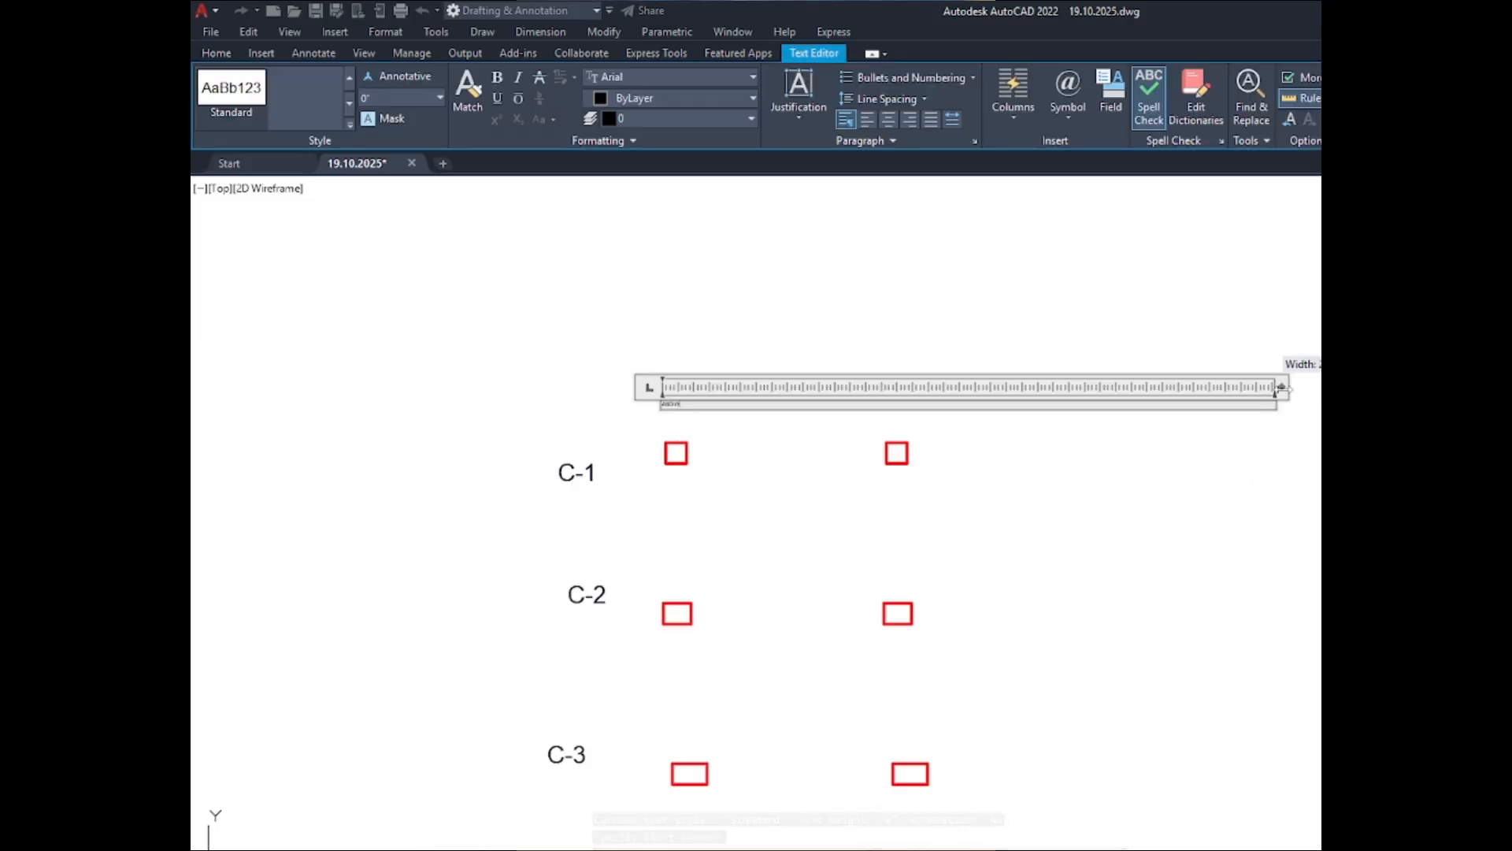
pyautogui.moveTo(1282, 387); pyautogui.dragTo(688, 386)
pyautogui.scroll(5, 665, 437)
pyautogui.scroll(-2, 666, 437)
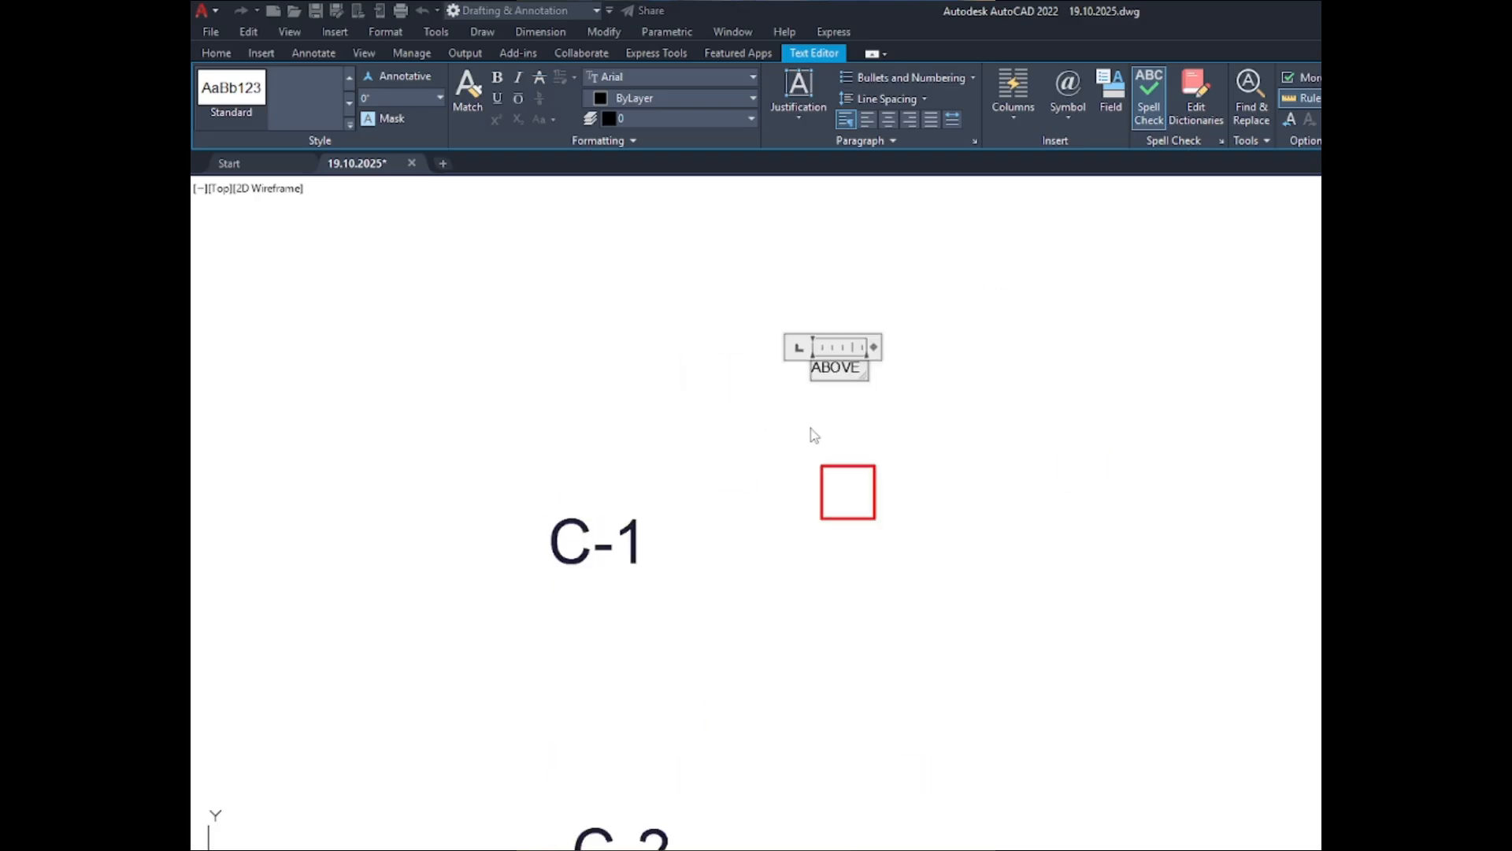
pyautogui.click(824, 432)
pyautogui.scroll(4, 811, 362)
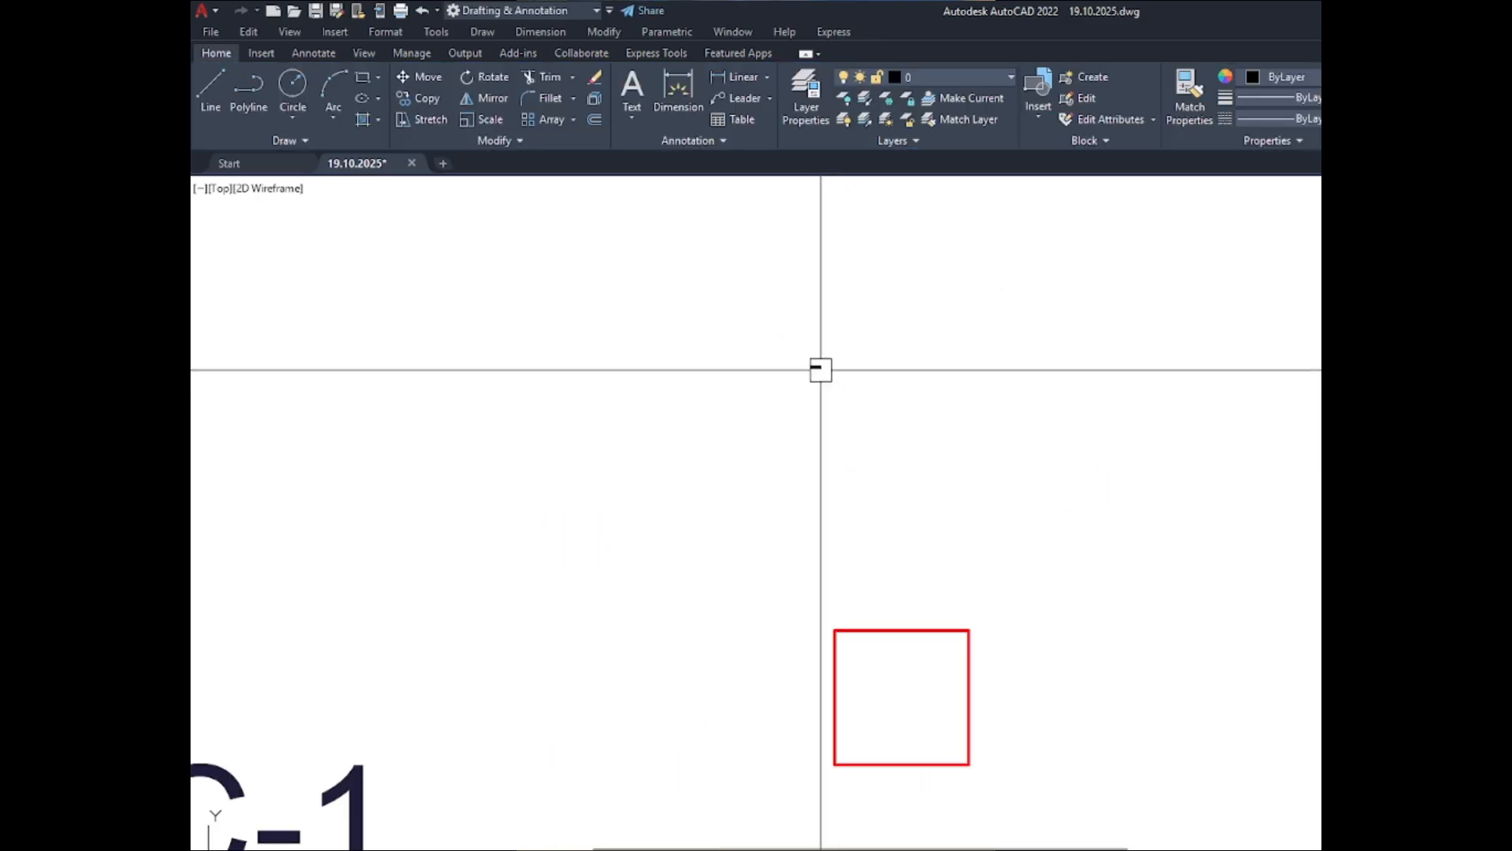
pyautogui.doubleClick(819, 367)
pyautogui.press('Escape')
pyautogui.click(819, 367)
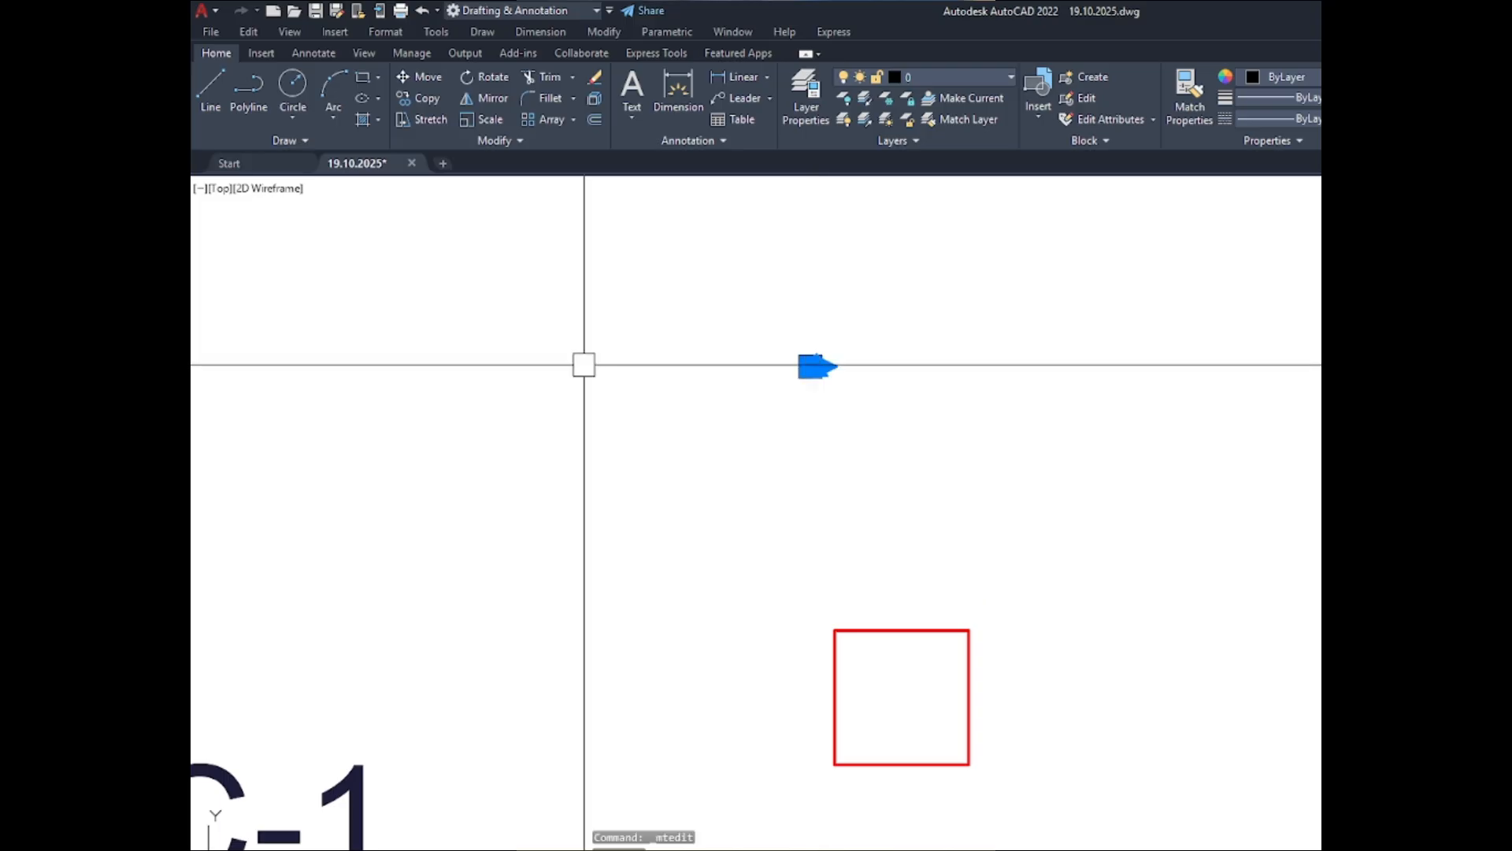
pyautogui.click(690, 141)
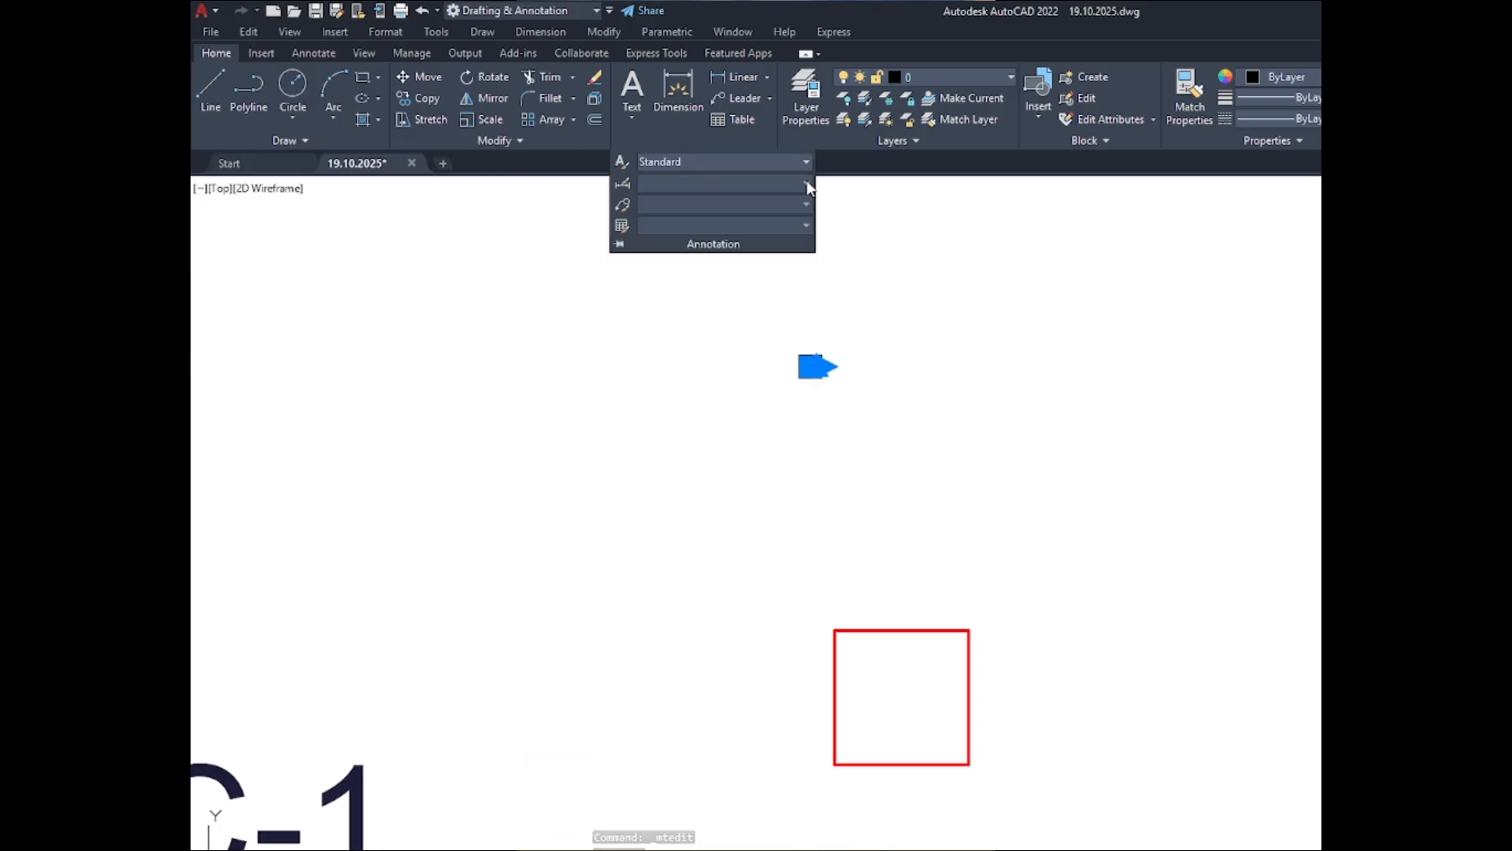
pyautogui.doubleClick(820, 371)
pyautogui.click(885, 389)
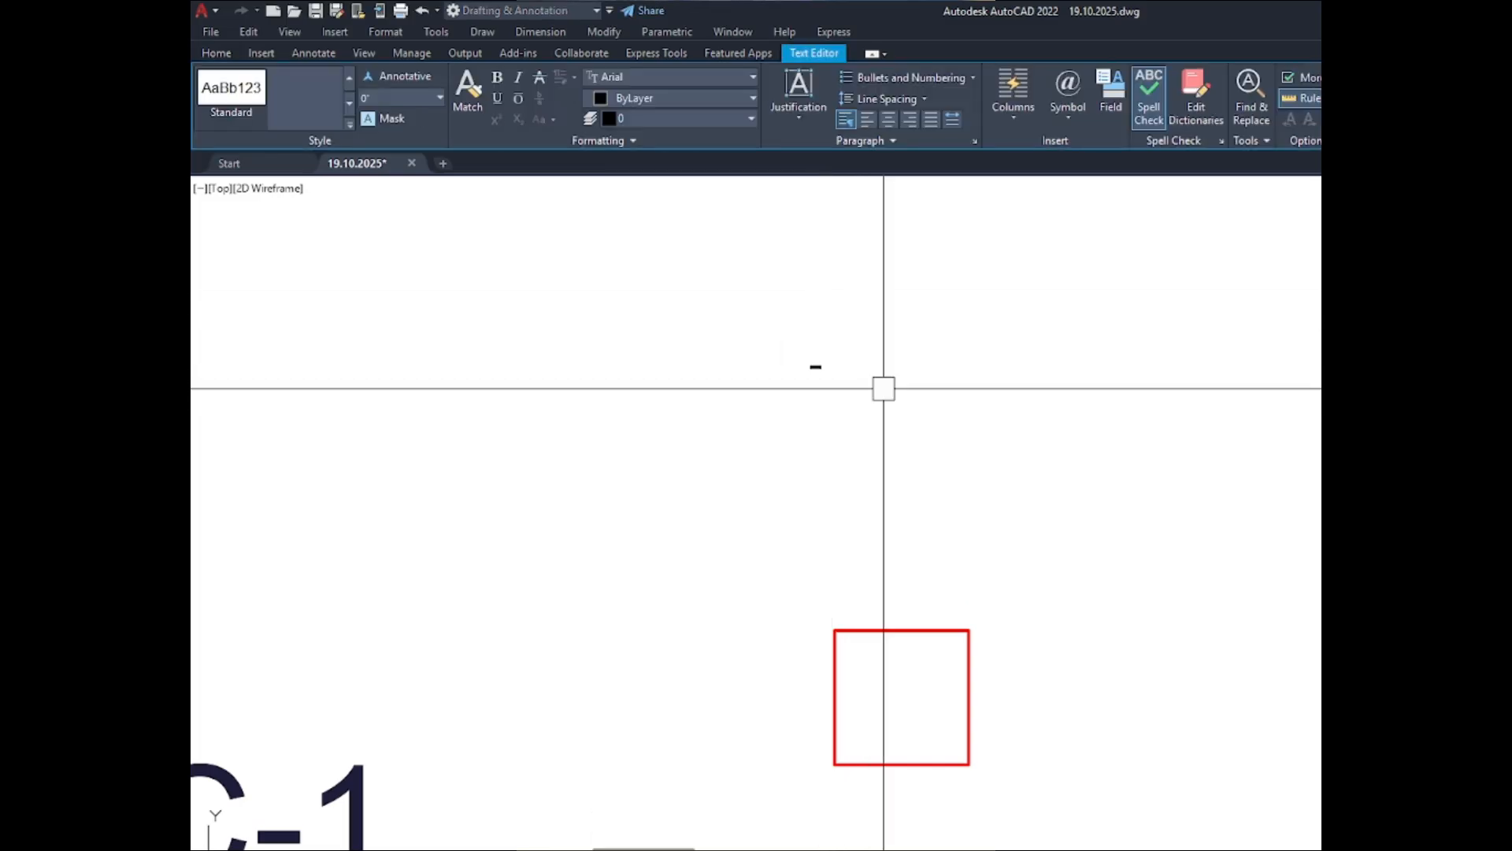
pyautogui.doubleClick(826, 371)
pyautogui.scroll(3, 828, 370)
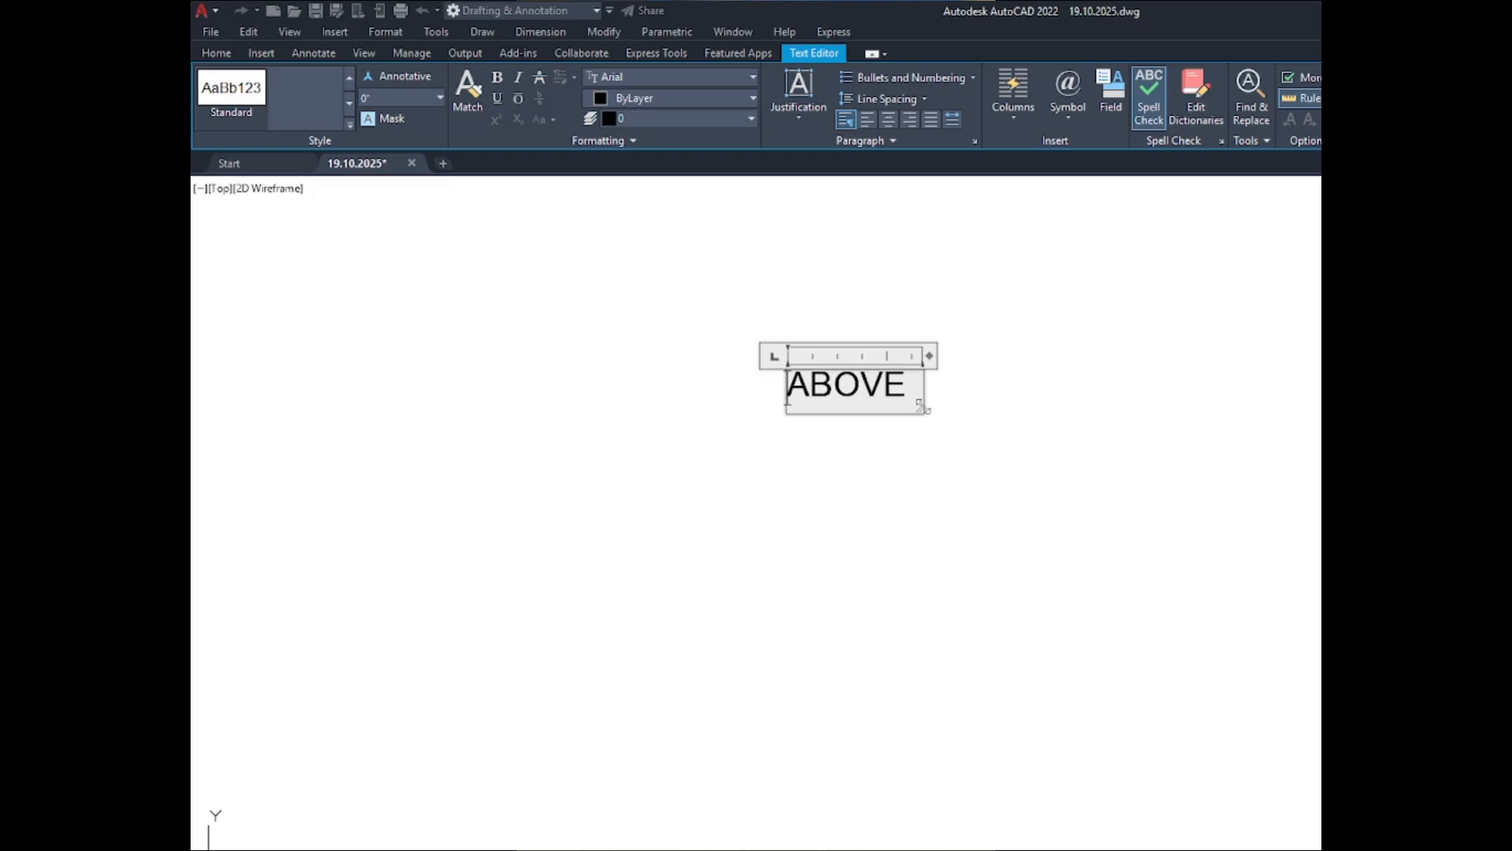
pyautogui.click(1016, 484)
# - Enlarge the frame of the ABOVE text, make the text annotative and set its height to 10"
pyautogui.doubleClick(810, 375)
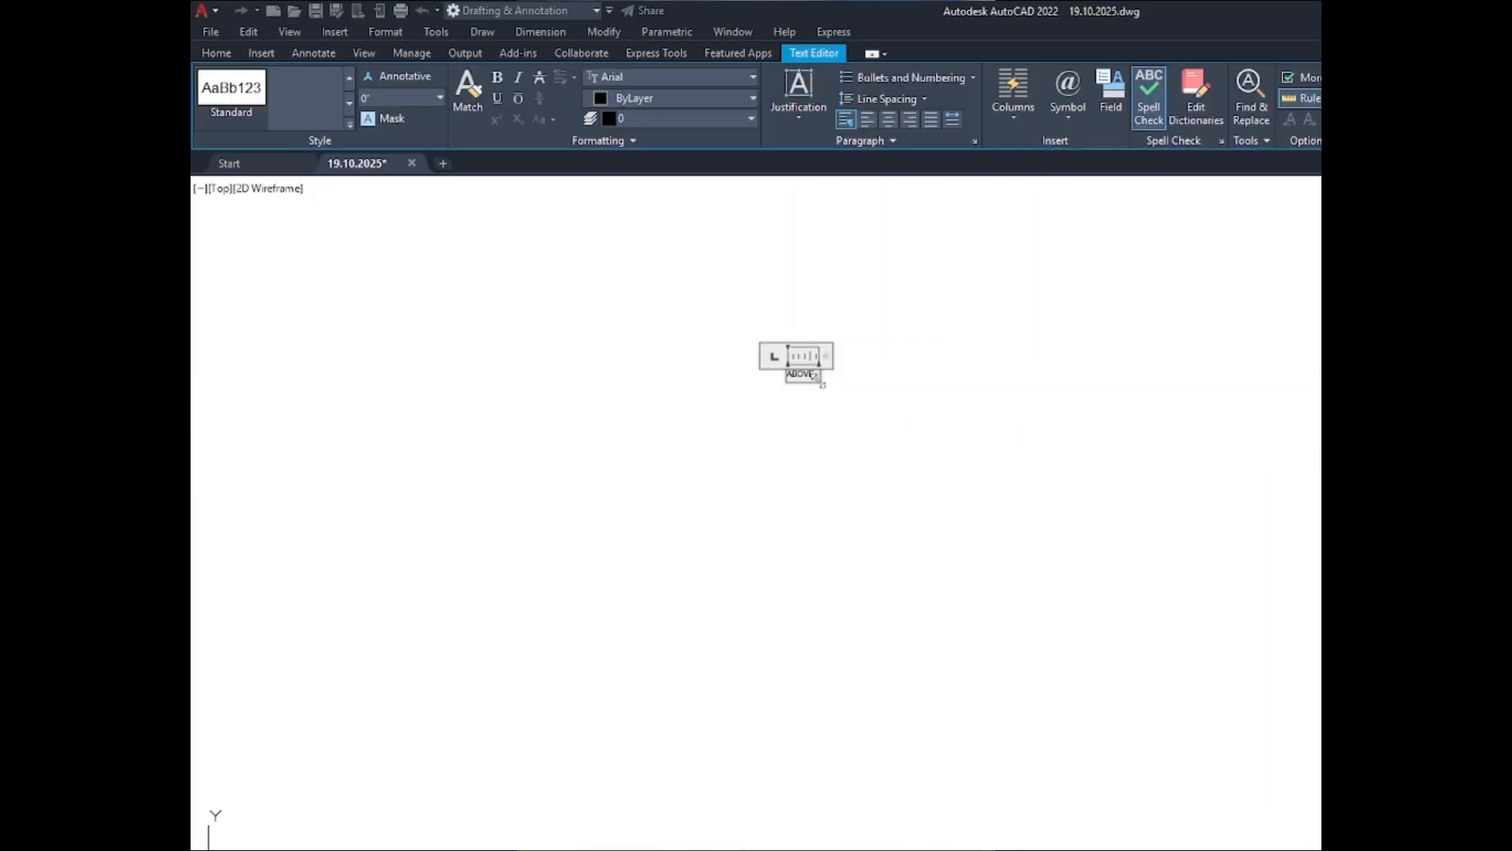
pyautogui.moveTo(823, 383); pyautogui.dragTo(948, 450)
pyautogui.hotkey('ctrl', 'a')
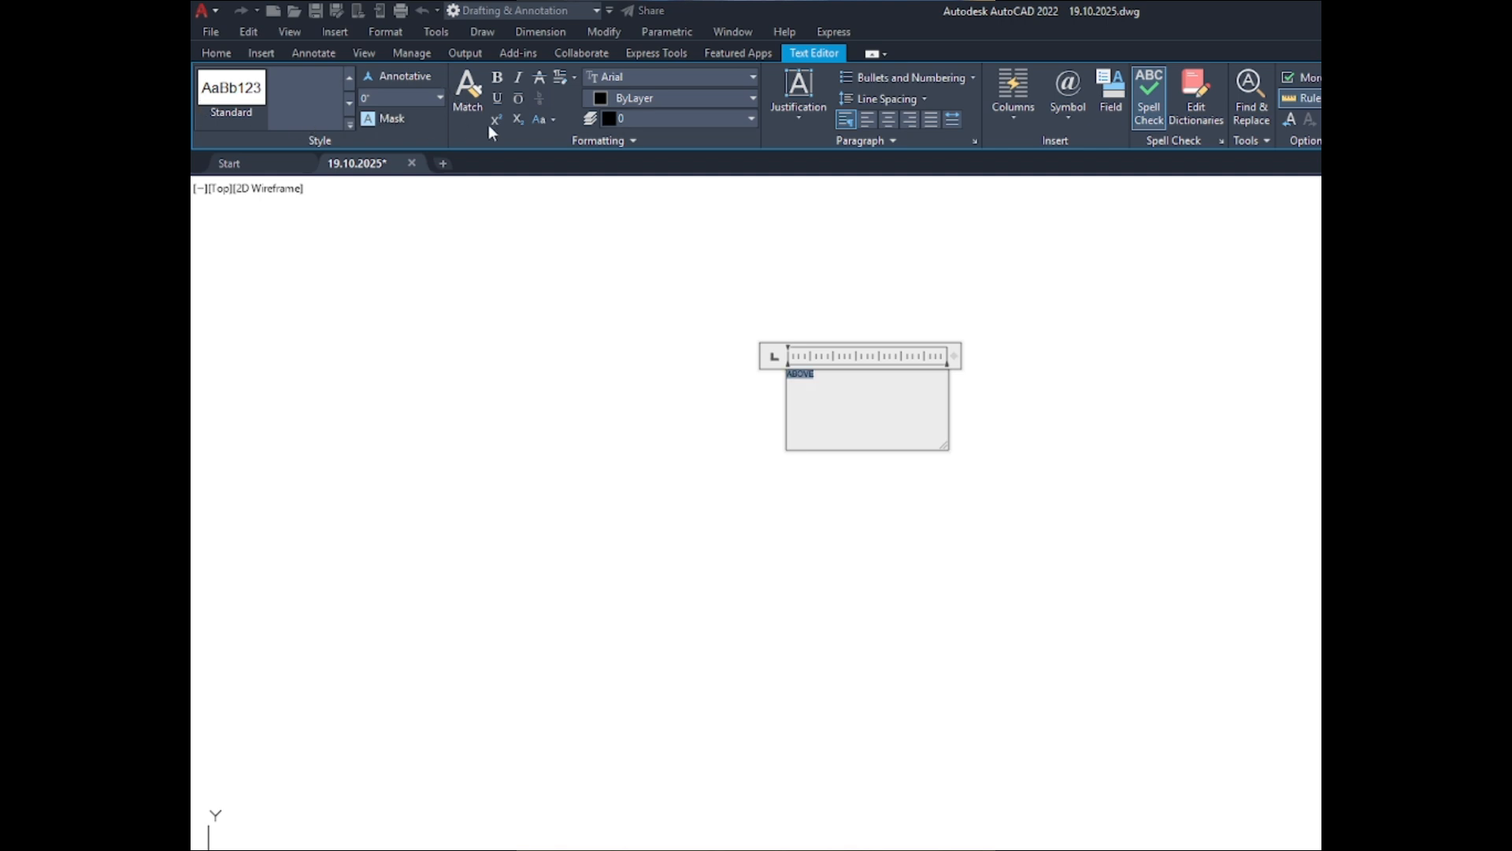
pyautogui.click(417, 80)
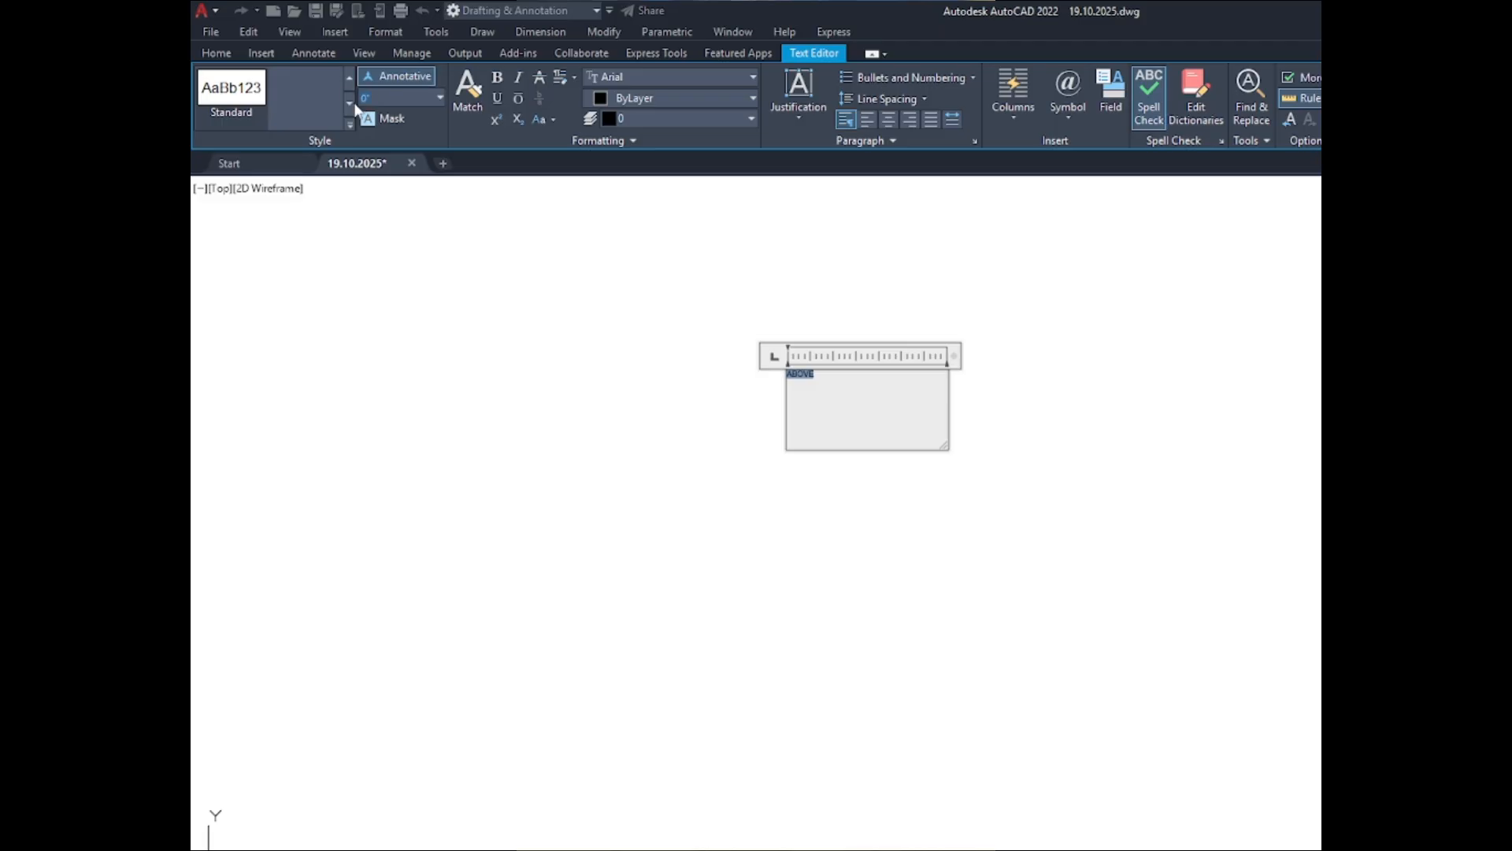
pyautogui.press('Return')
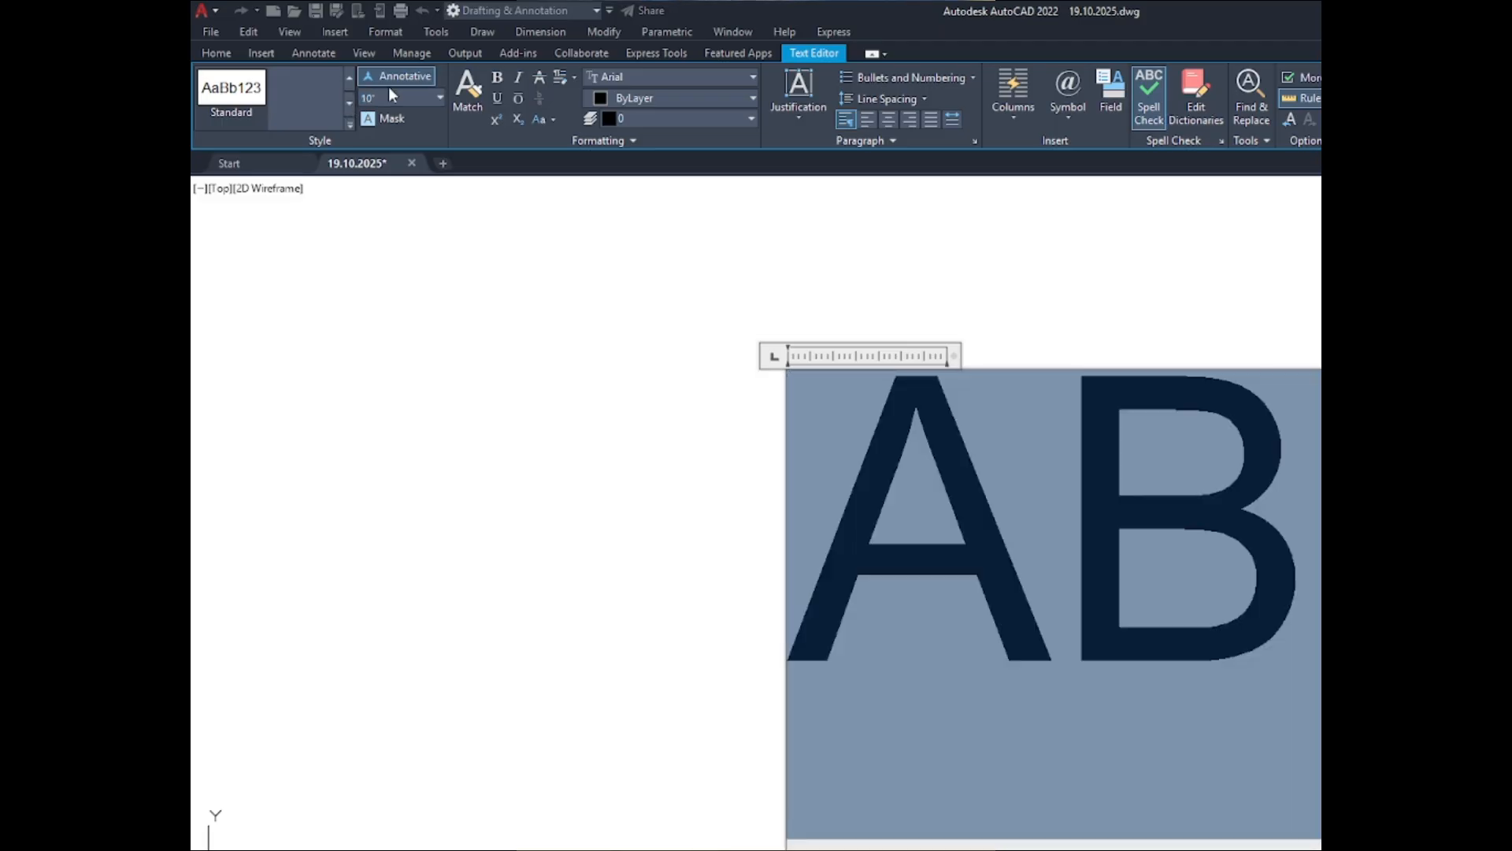
pyautogui.click(646, 430)
# - Reduce the height of the ABOVE text, trying 8" and settling on 6"
pyautogui.scroll(-8, 773, 407)
pyautogui.doubleClick(779, 420)
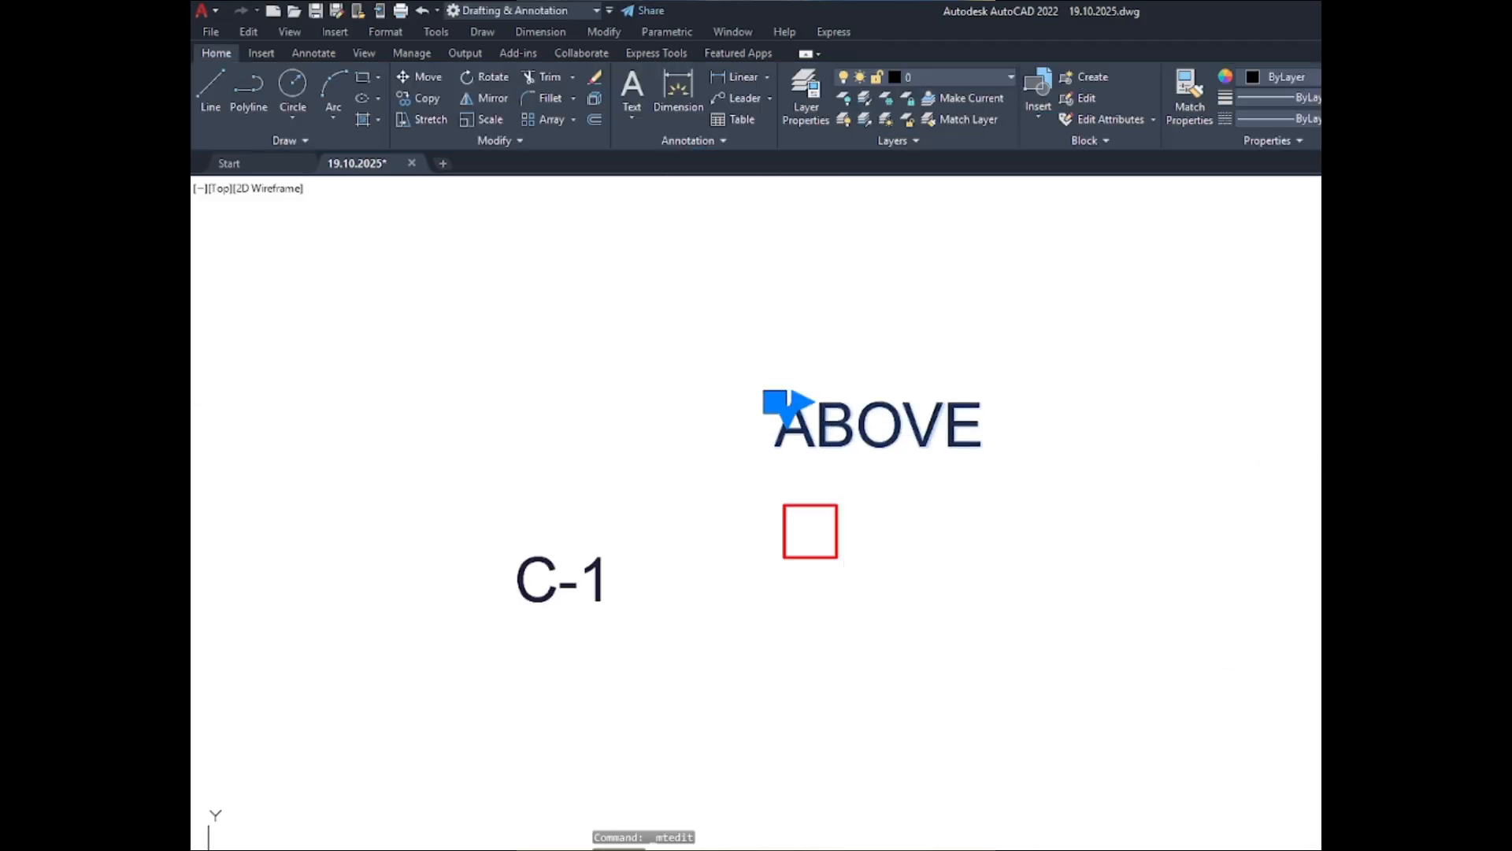
pyautogui.click(1024, 519)
pyautogui.scroll(-4, 897, 389)
pyautogui.scroll(6, 919, 405)
pyautogui.doubleClick(918, 405)
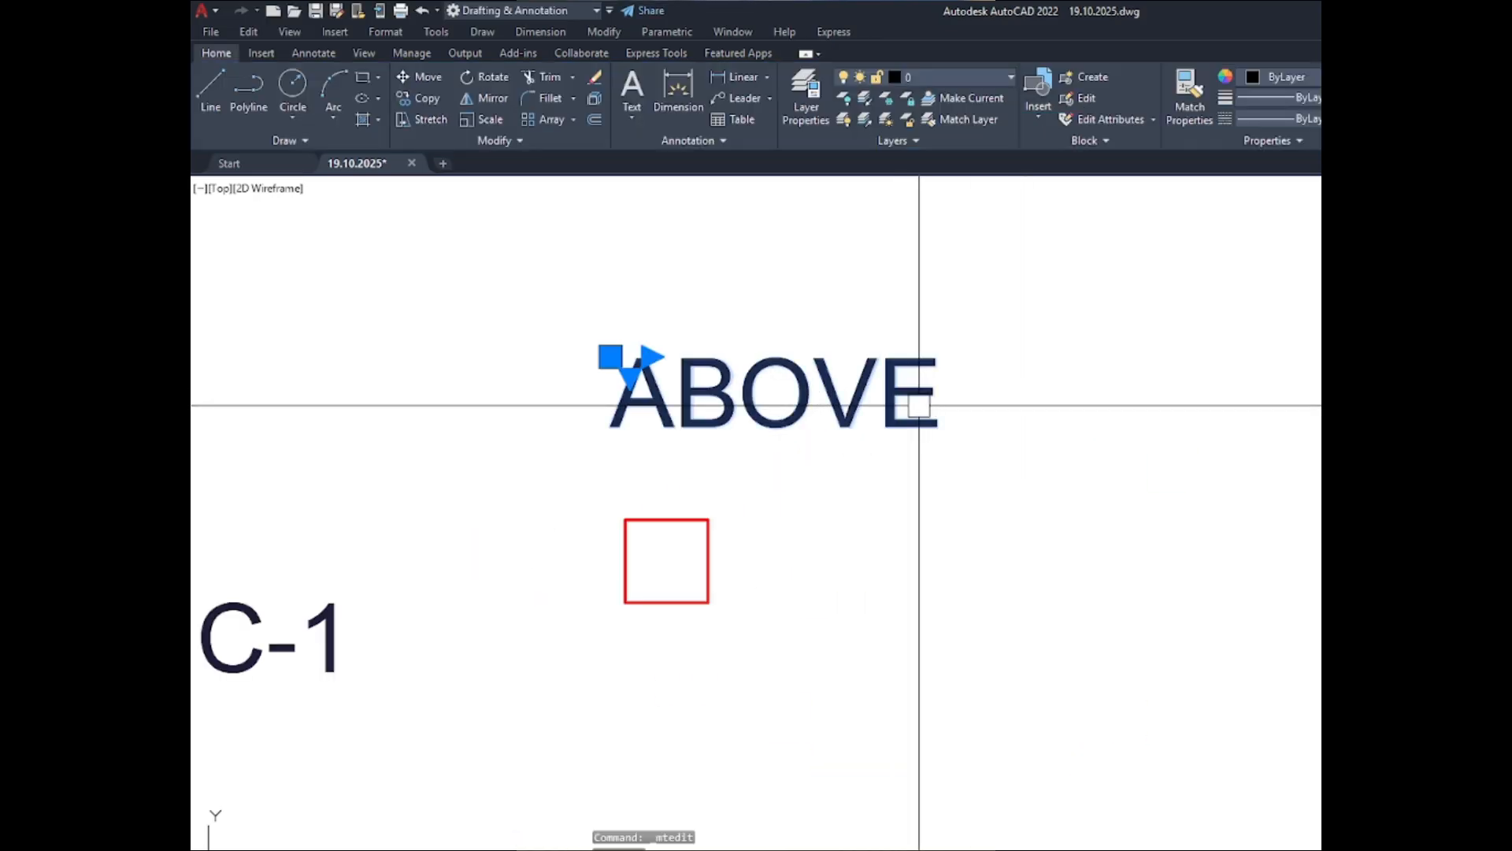
pyautogui.doubleClick(750, 425)
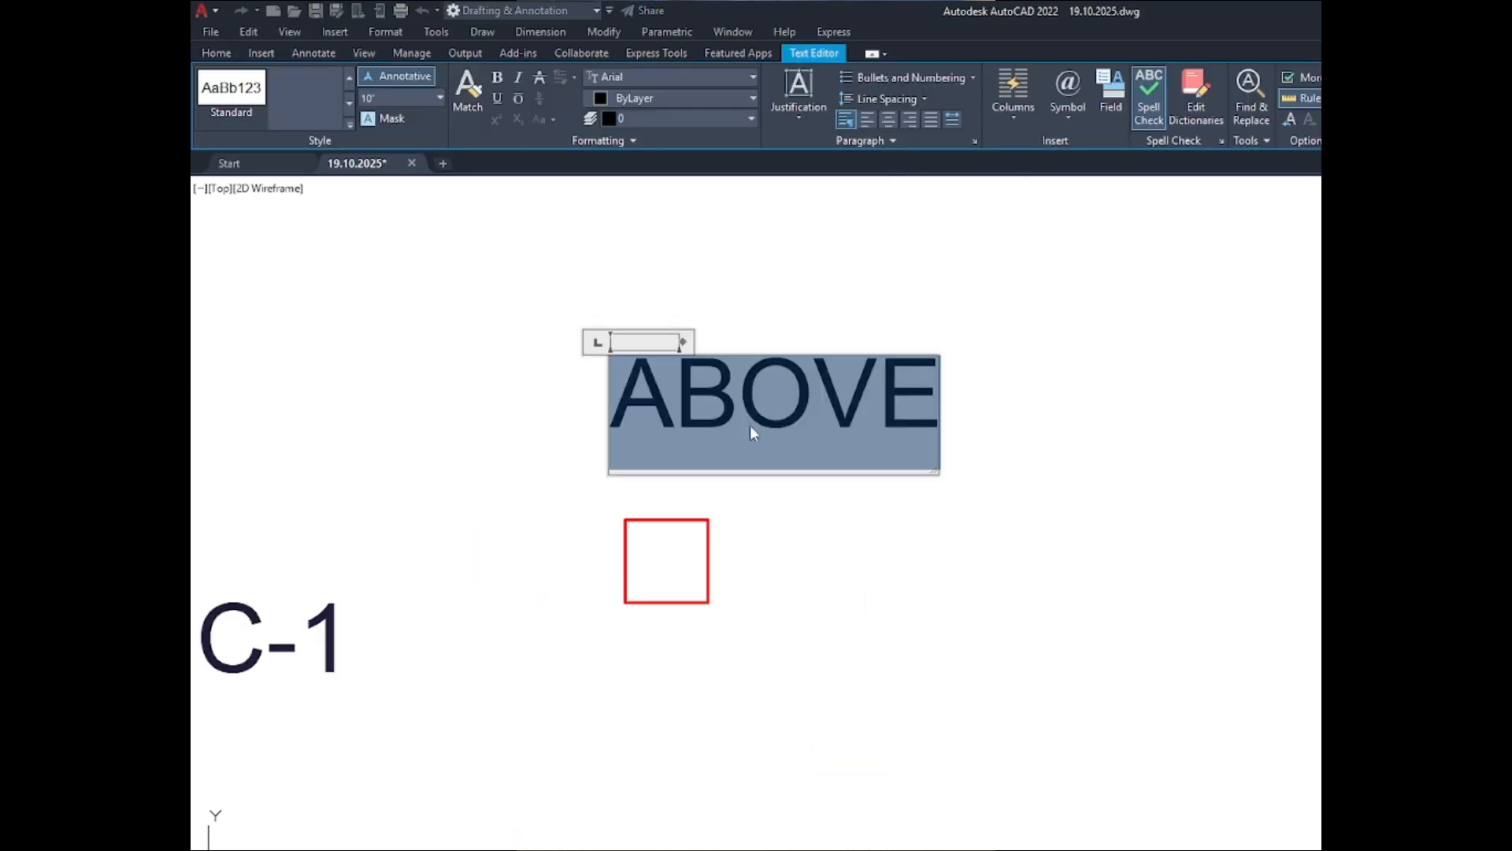
pyautogui.click(392, 97)
pyautogui.write('8')
pyautogui.press('Return')
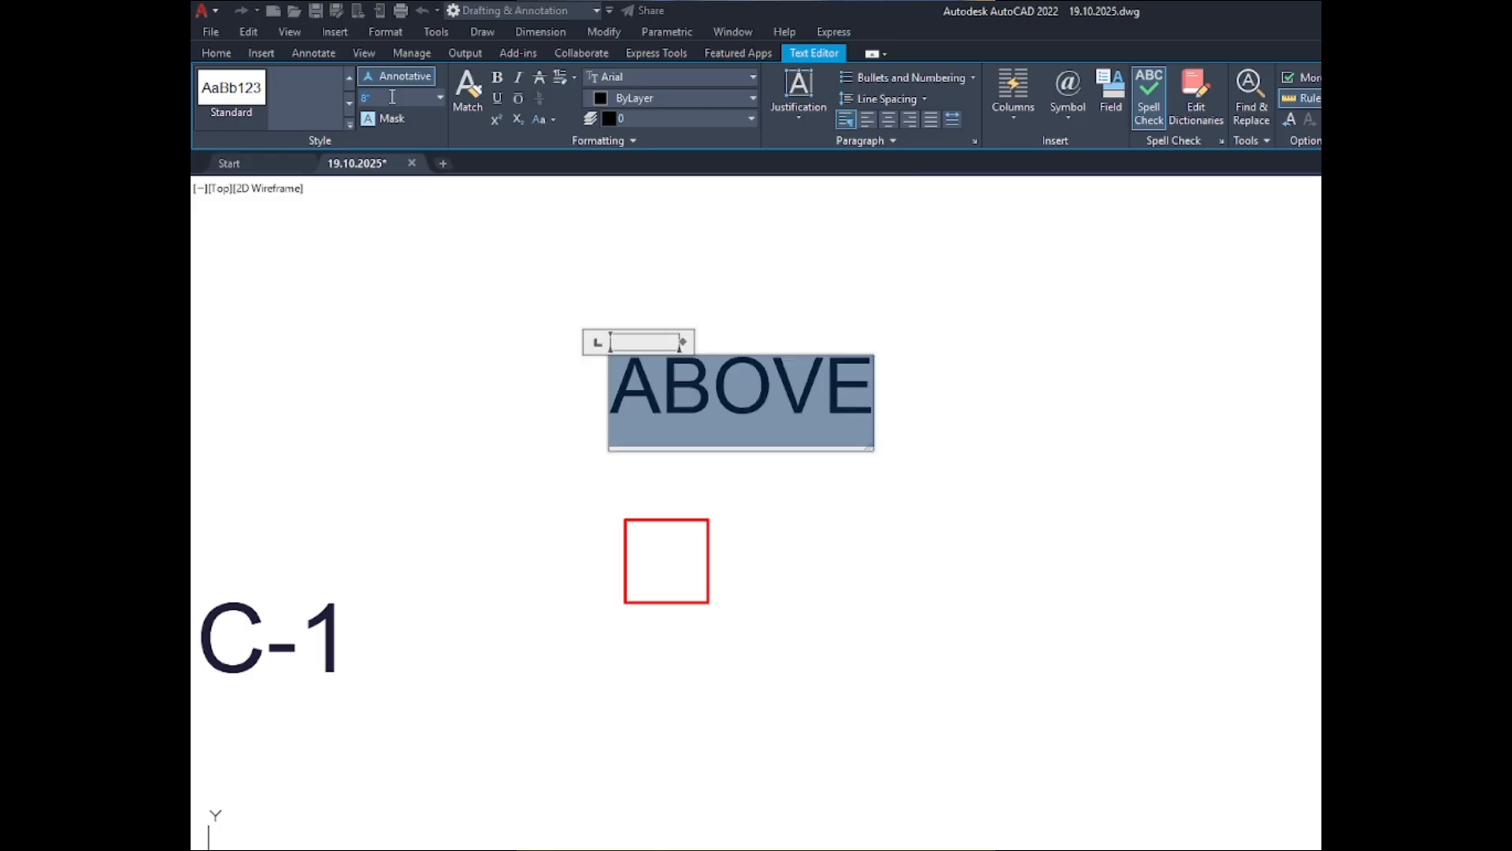
pyautogui.click(827, 185)
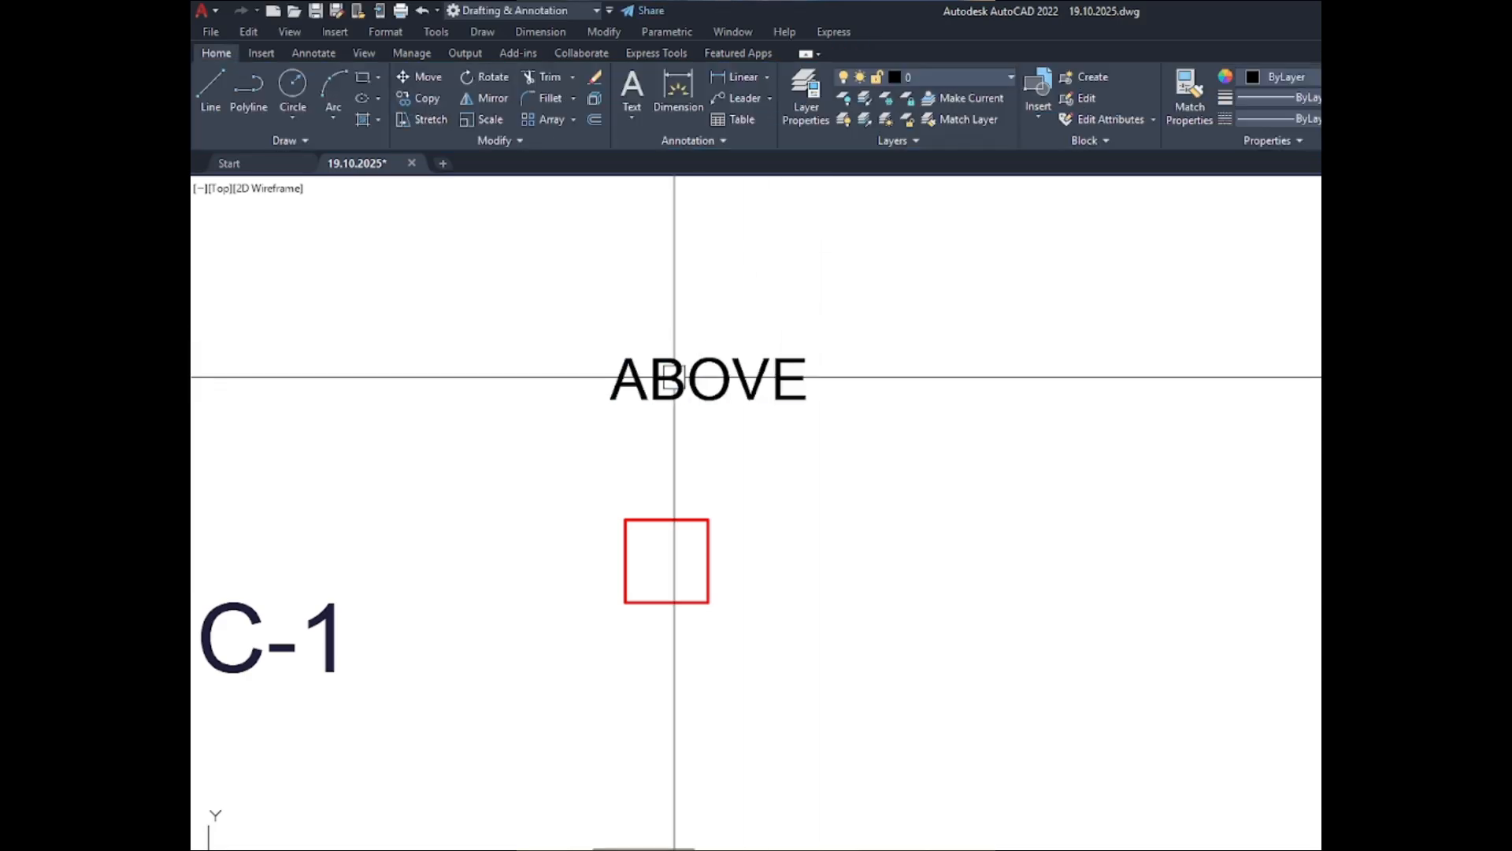
# - Widen the frame of the ABOVE text and move the text horizontally left to sit over the C-1 column
pyautogui.click(675, 365)
pyautogui.doubleClick(685, 367)
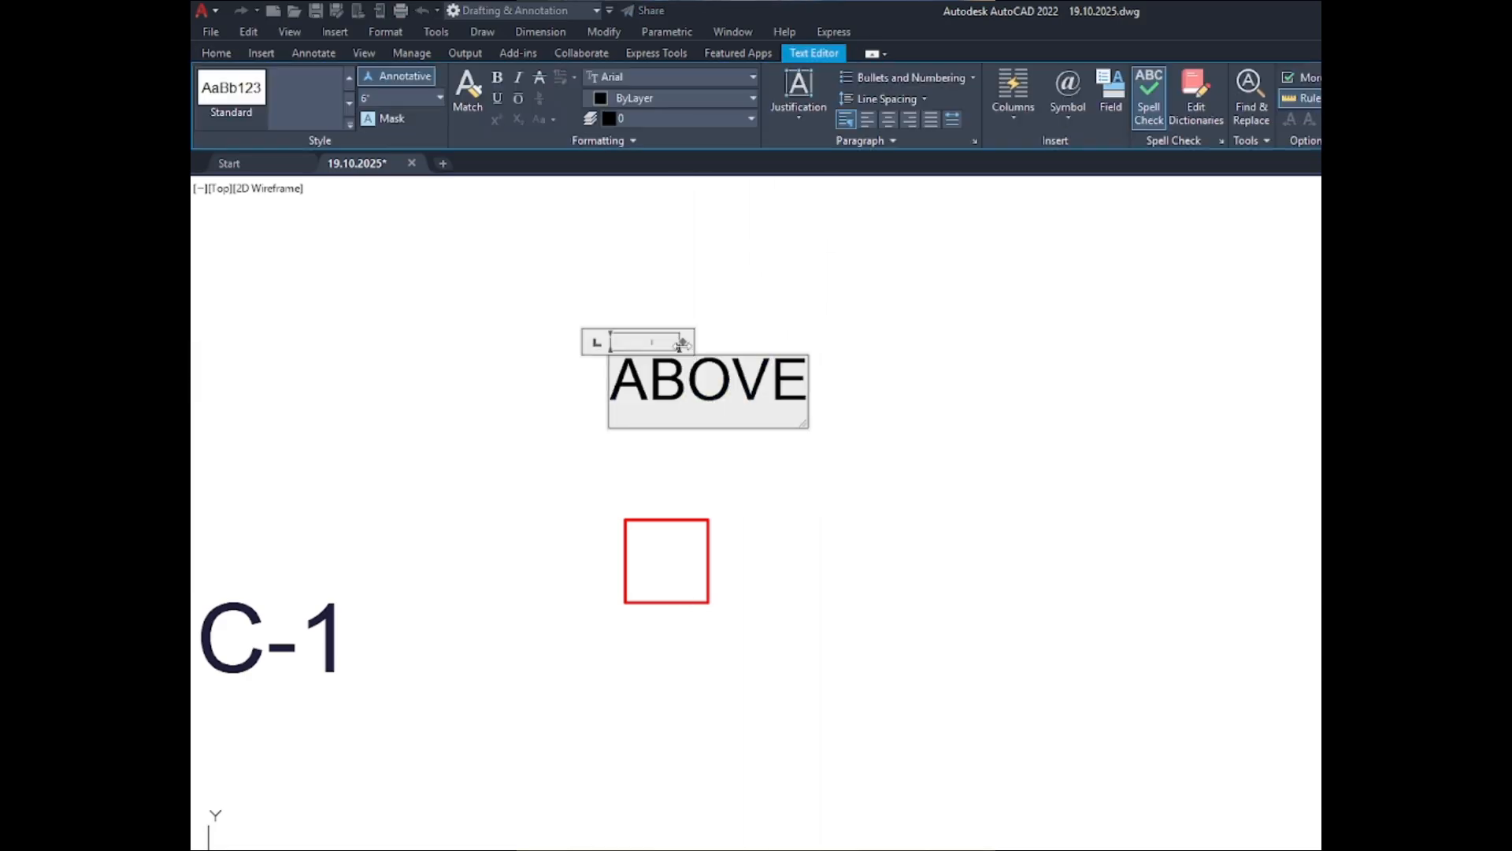
pyautogui.moveTo(740, 338); pyautogui.dragTo(823, 338)
pyautogui.press('Escape')
pyautogui.click(721, 379)
pyautogui.write('m')
pyautogui.press('Return')
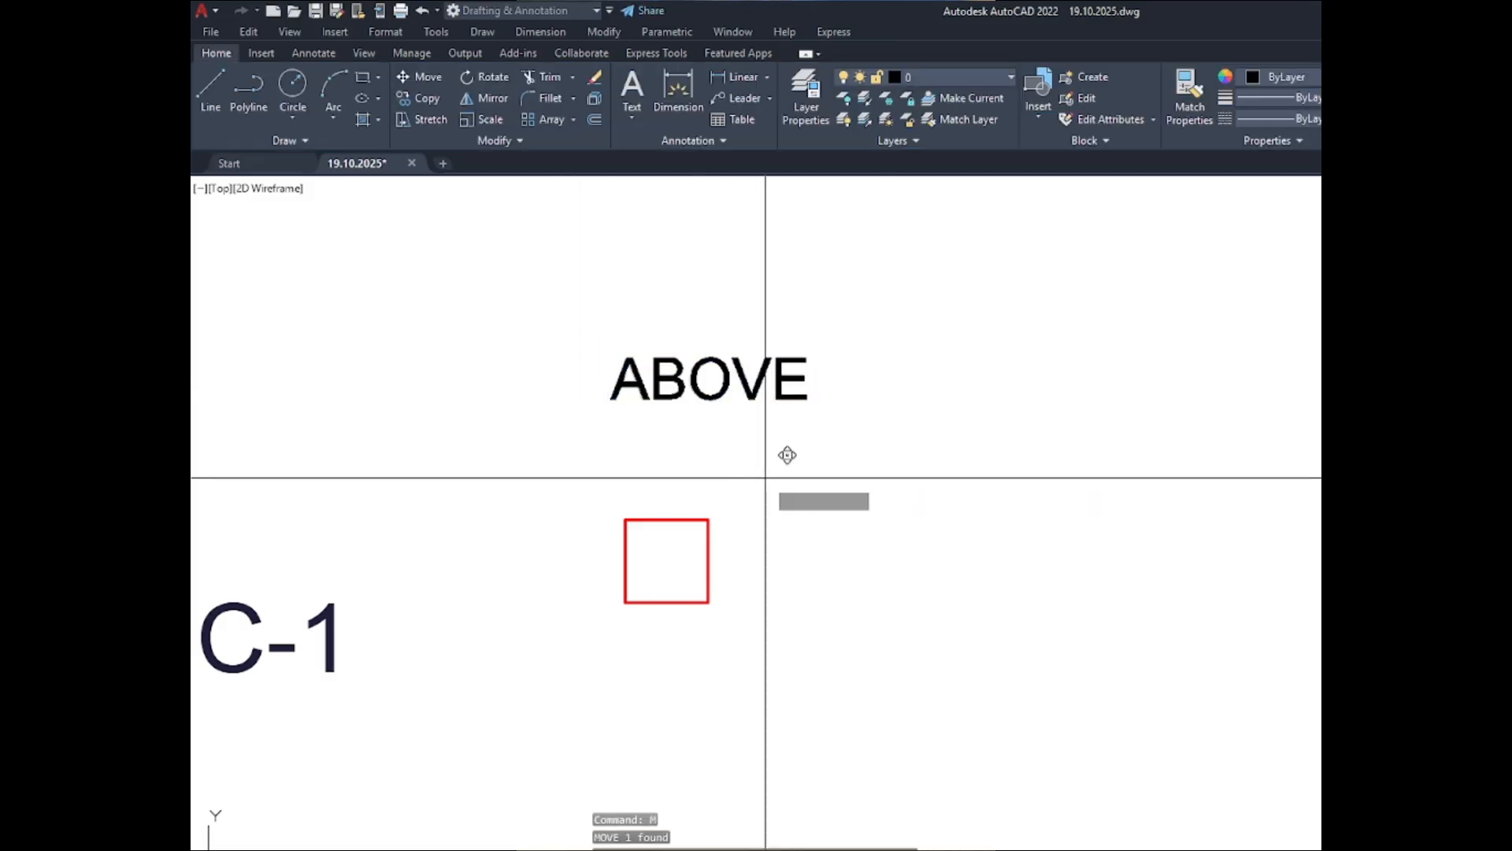
pyautogui.click(655, 400)
# - Copy the ABOVE text over the C-1 column of the second set and change the copy to BELOW
pyautogui.hotkey('ctrl', 'c')
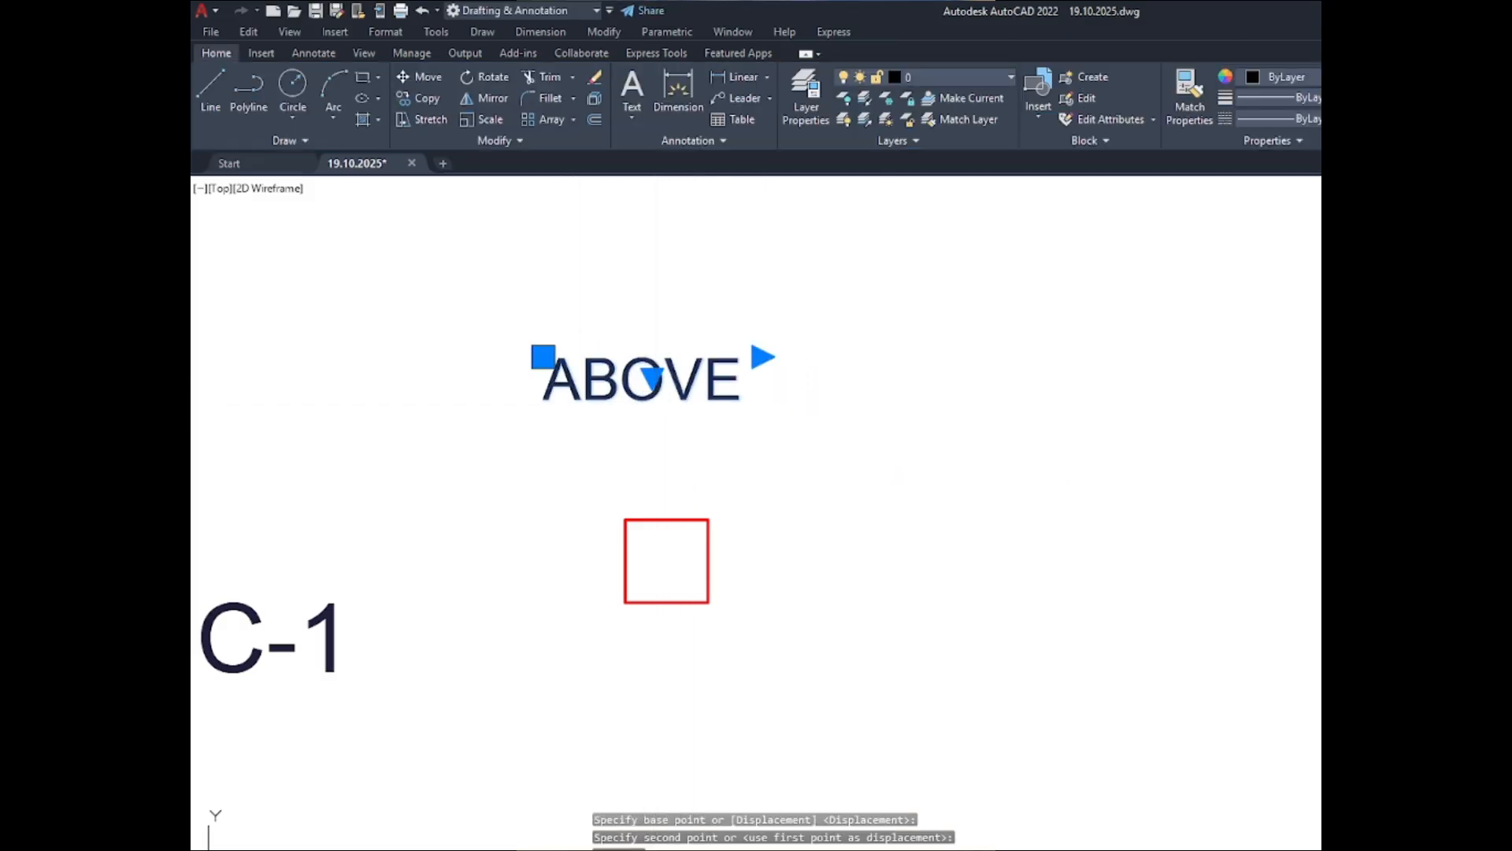
pyautogui.hotkey('ctrl', 'v')
pyautogui.press('Escape')
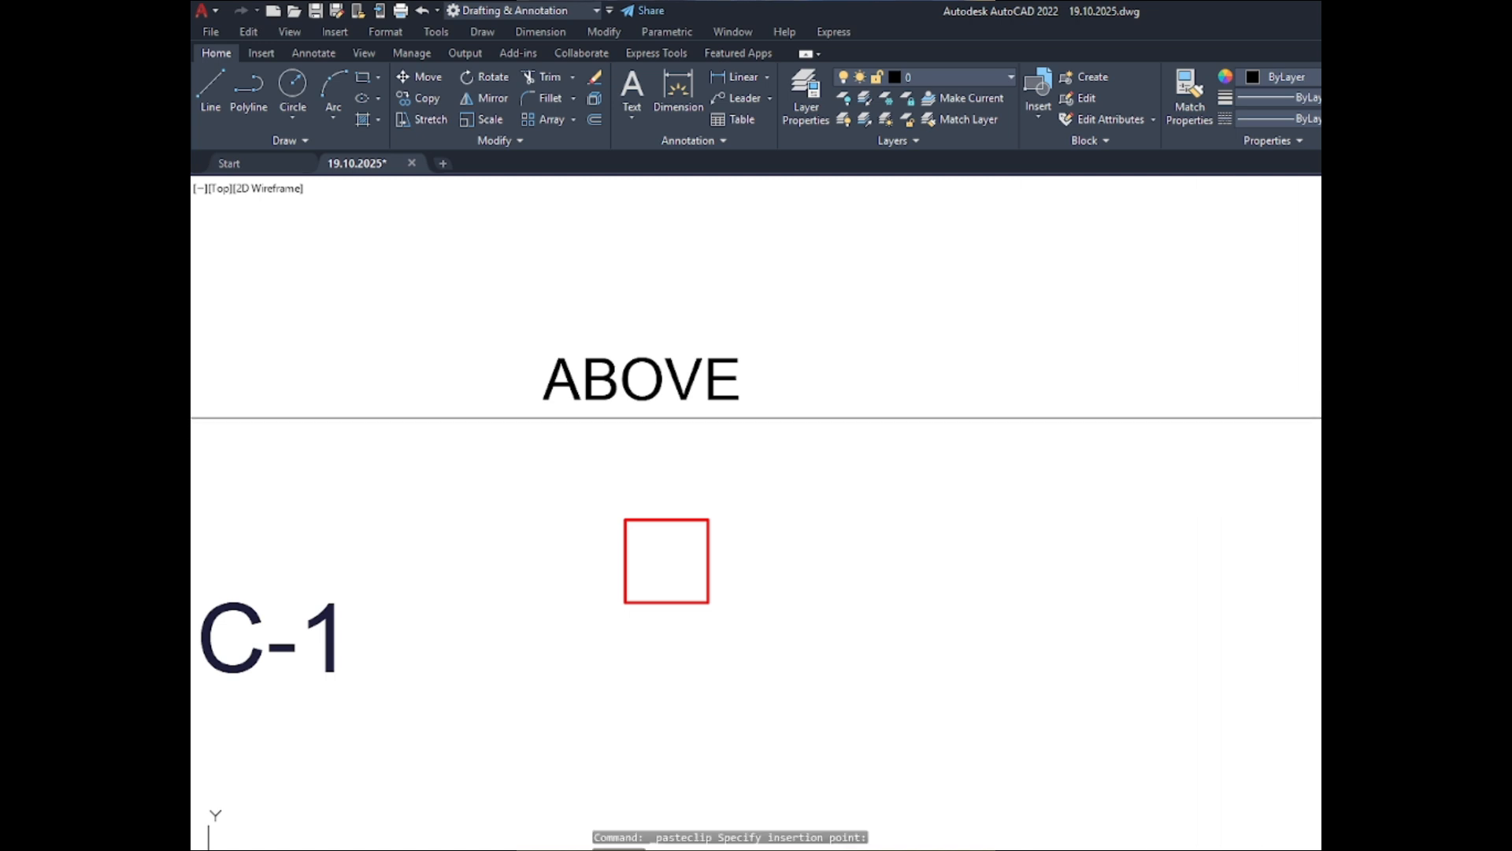
pyautogui.doubleClick(1355, 409)
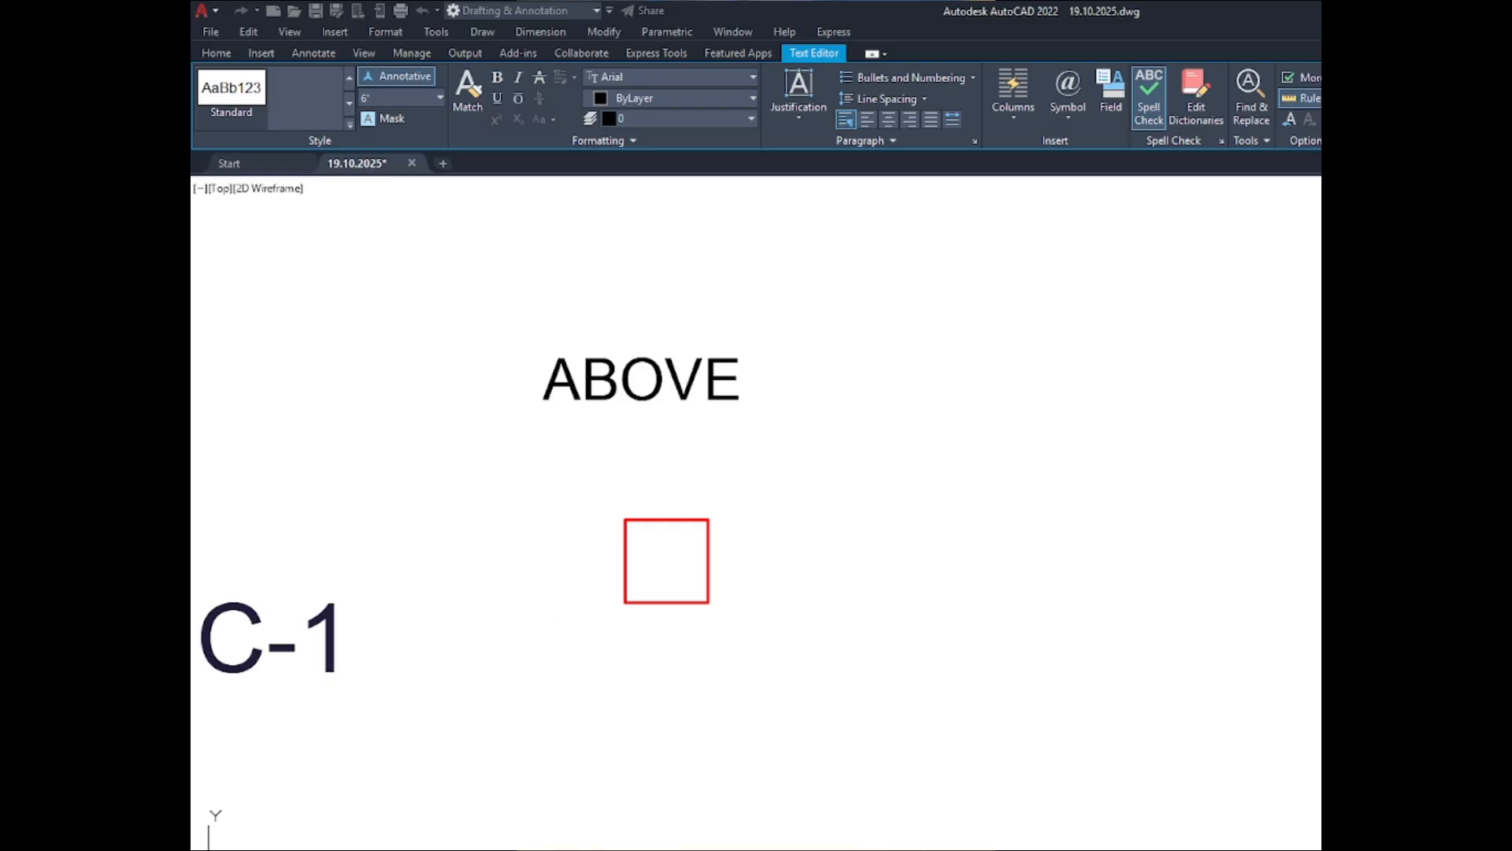
pyautogui.click(583, 586)
pyautogui.scroll(-4, 648, 341)
pyautogui.scroll(-4, 1094, 388)
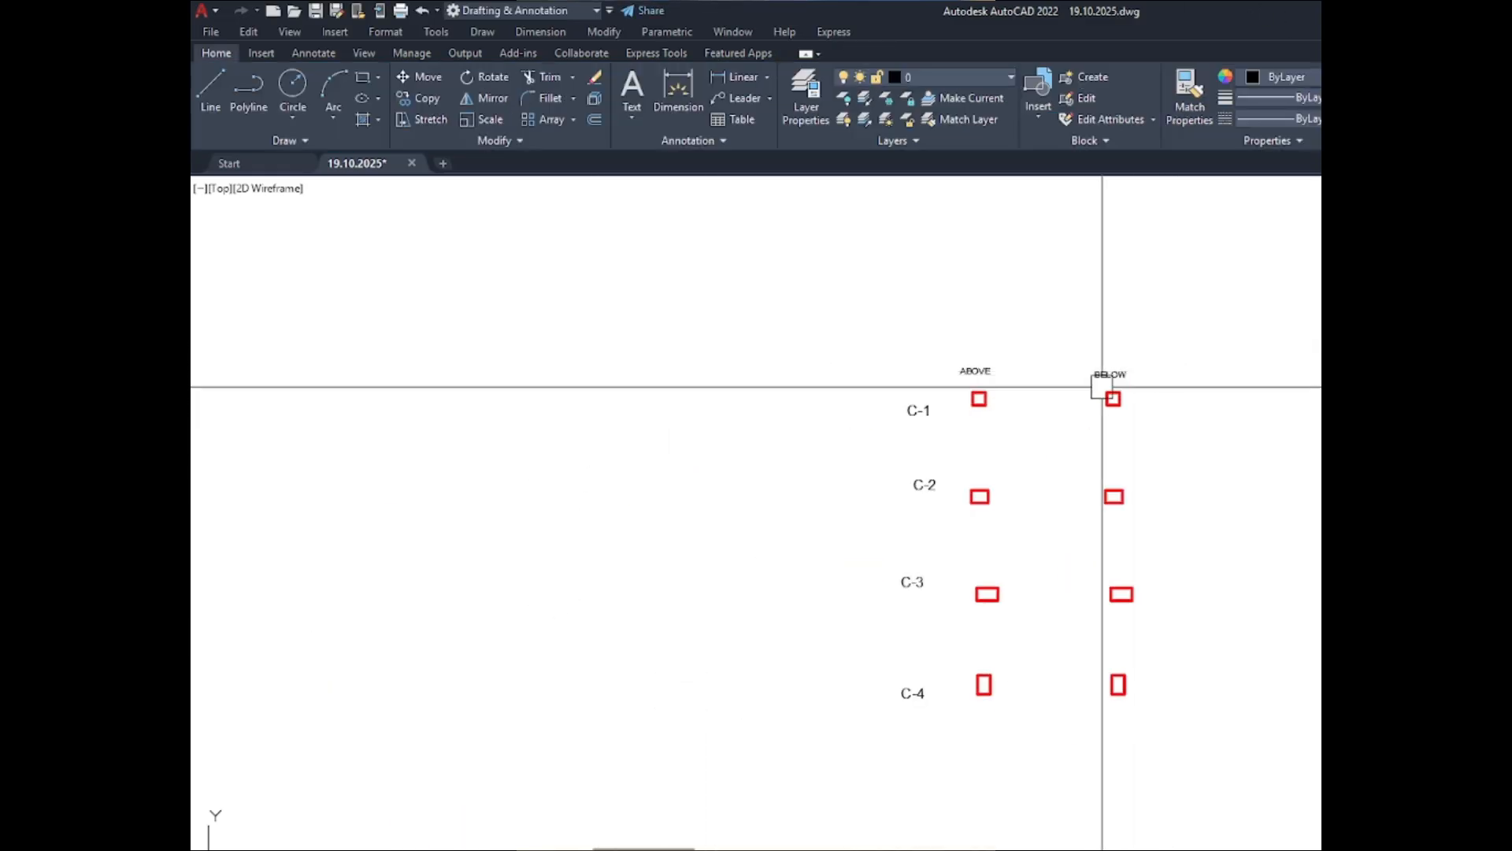
pyautogui.scroll(4, 1003, 389)
pyautogui.scroll(4, 1095, 399)
pyautogui.scroll(-4, 452, 519)
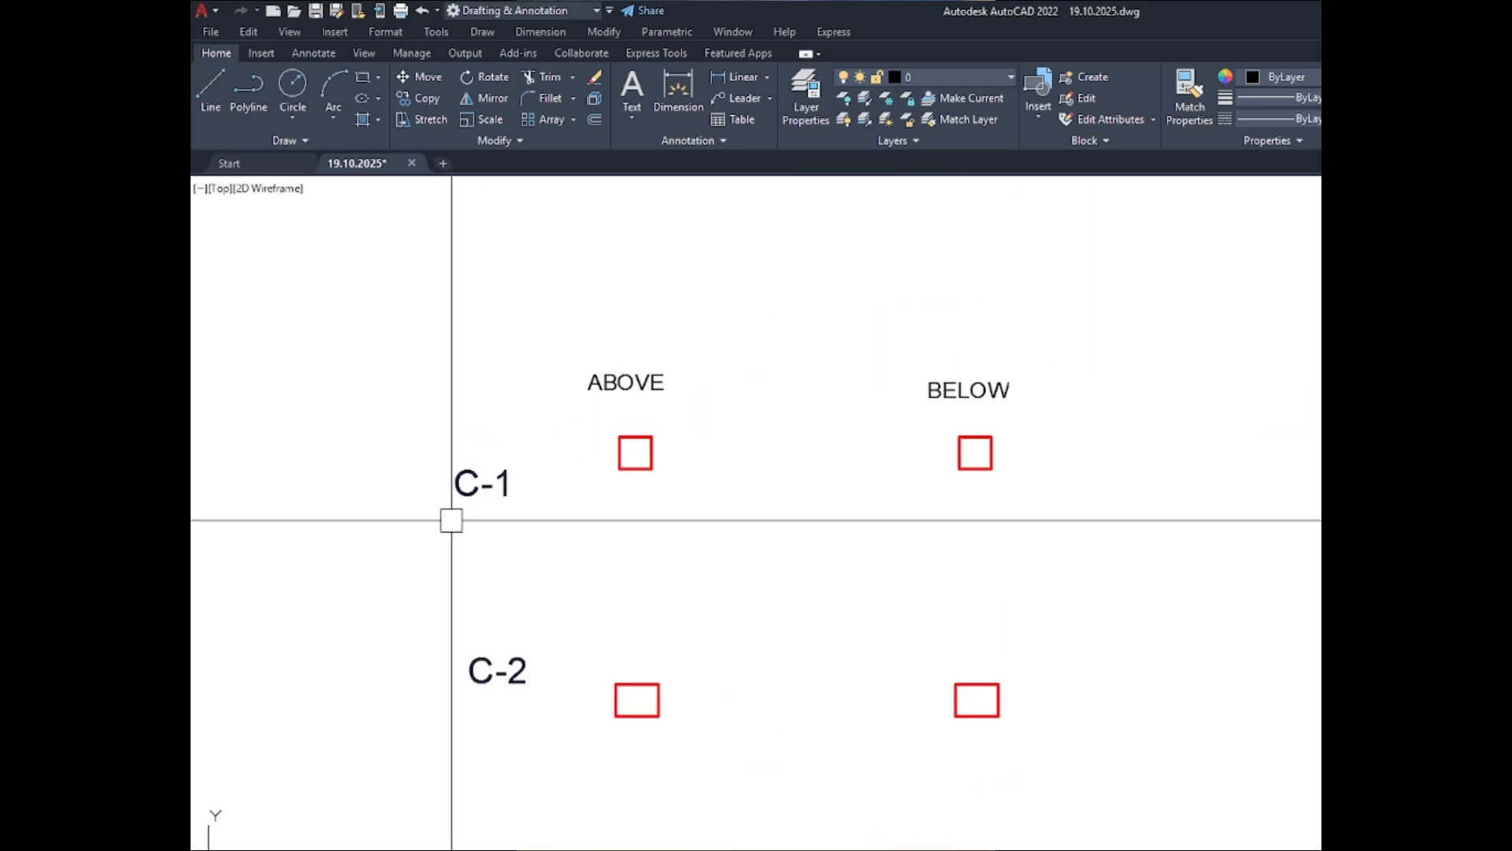
pyautogui.scroll(2, 370, 374)
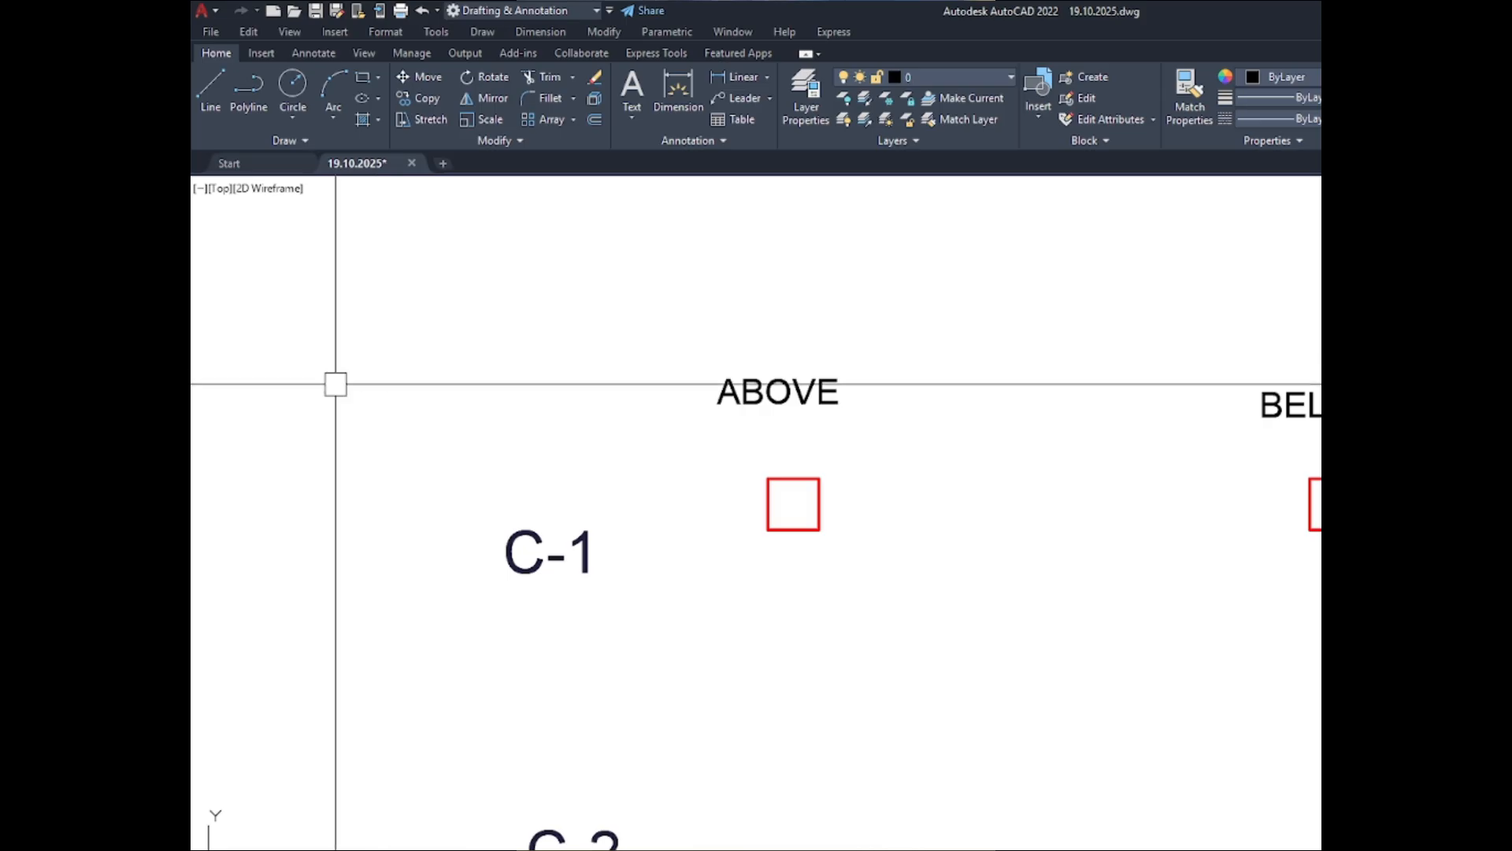
pyautogui.scroll(-2, 368, 408)
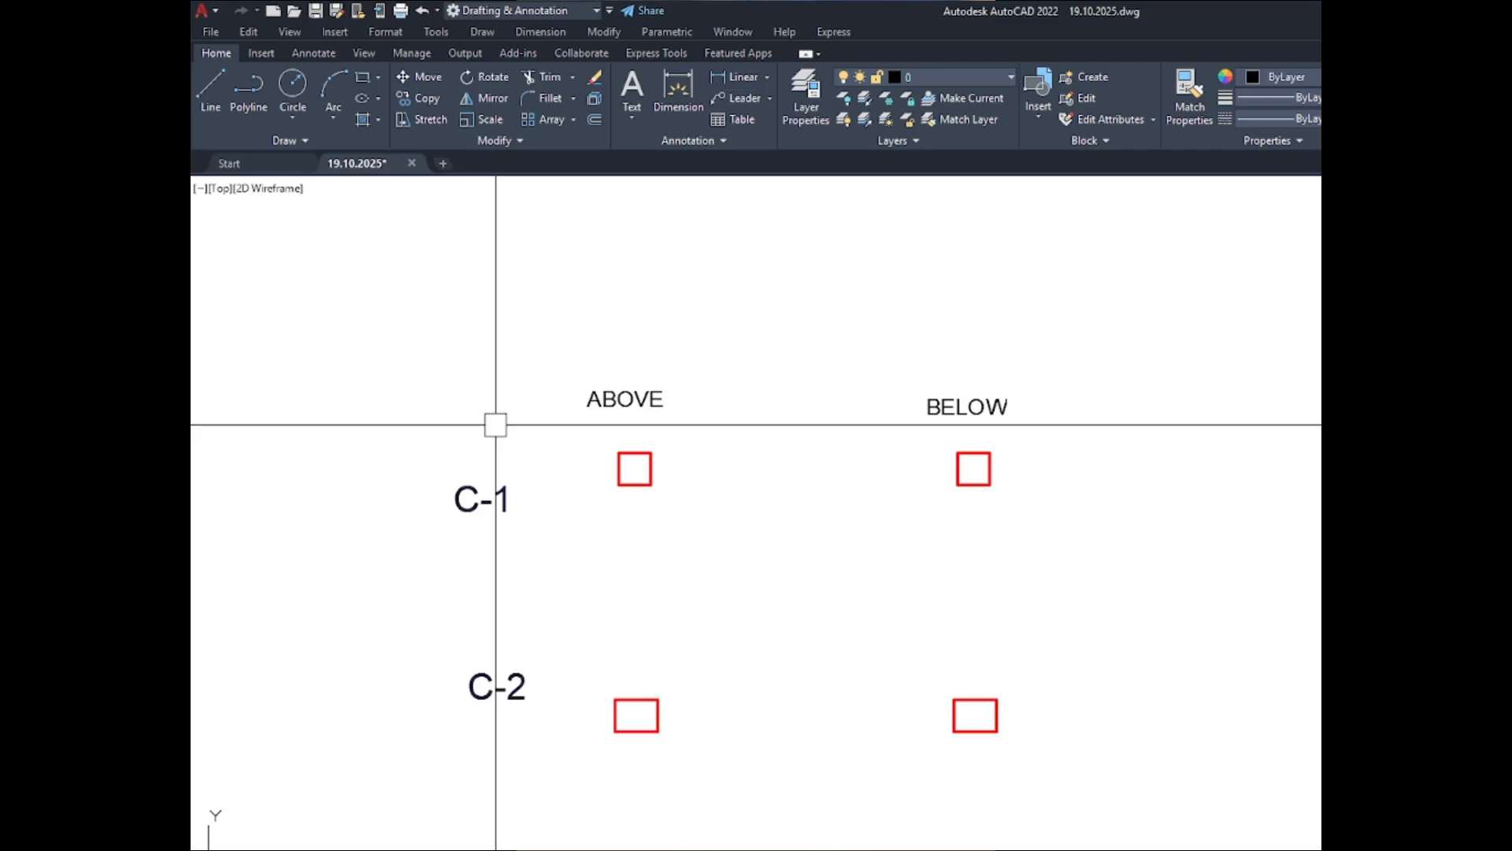
# - Offset the C-1 column outline in the ABOVE set outward by 1.5"
pyautogui.scroll(5, 622, 469)
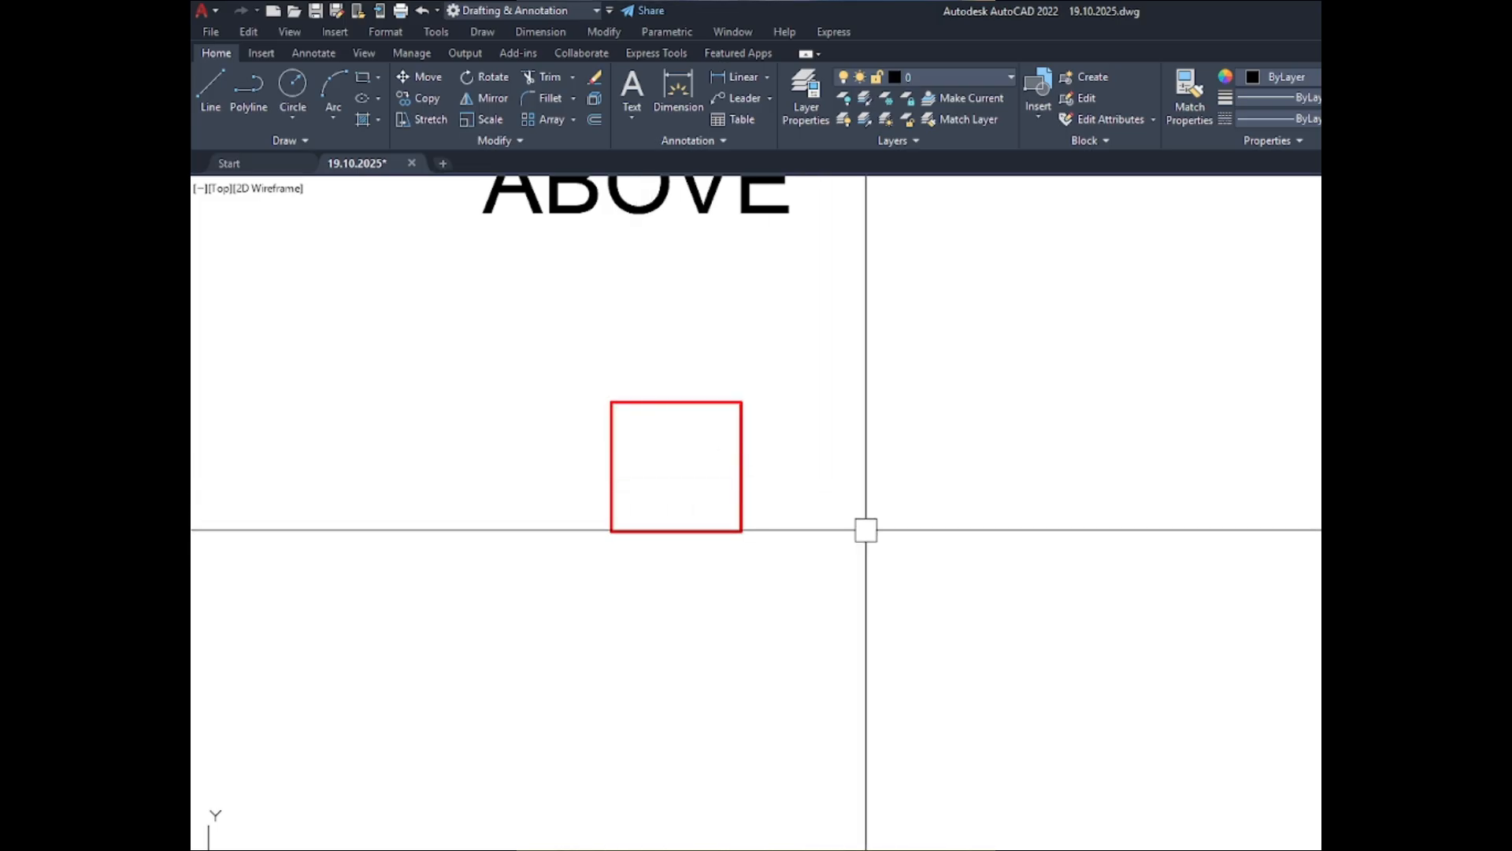
pyautogui.scroll(2, 868, 523)
pyautogui.write('o')
pyautogui.press('Return')
pyautogui.write('1')
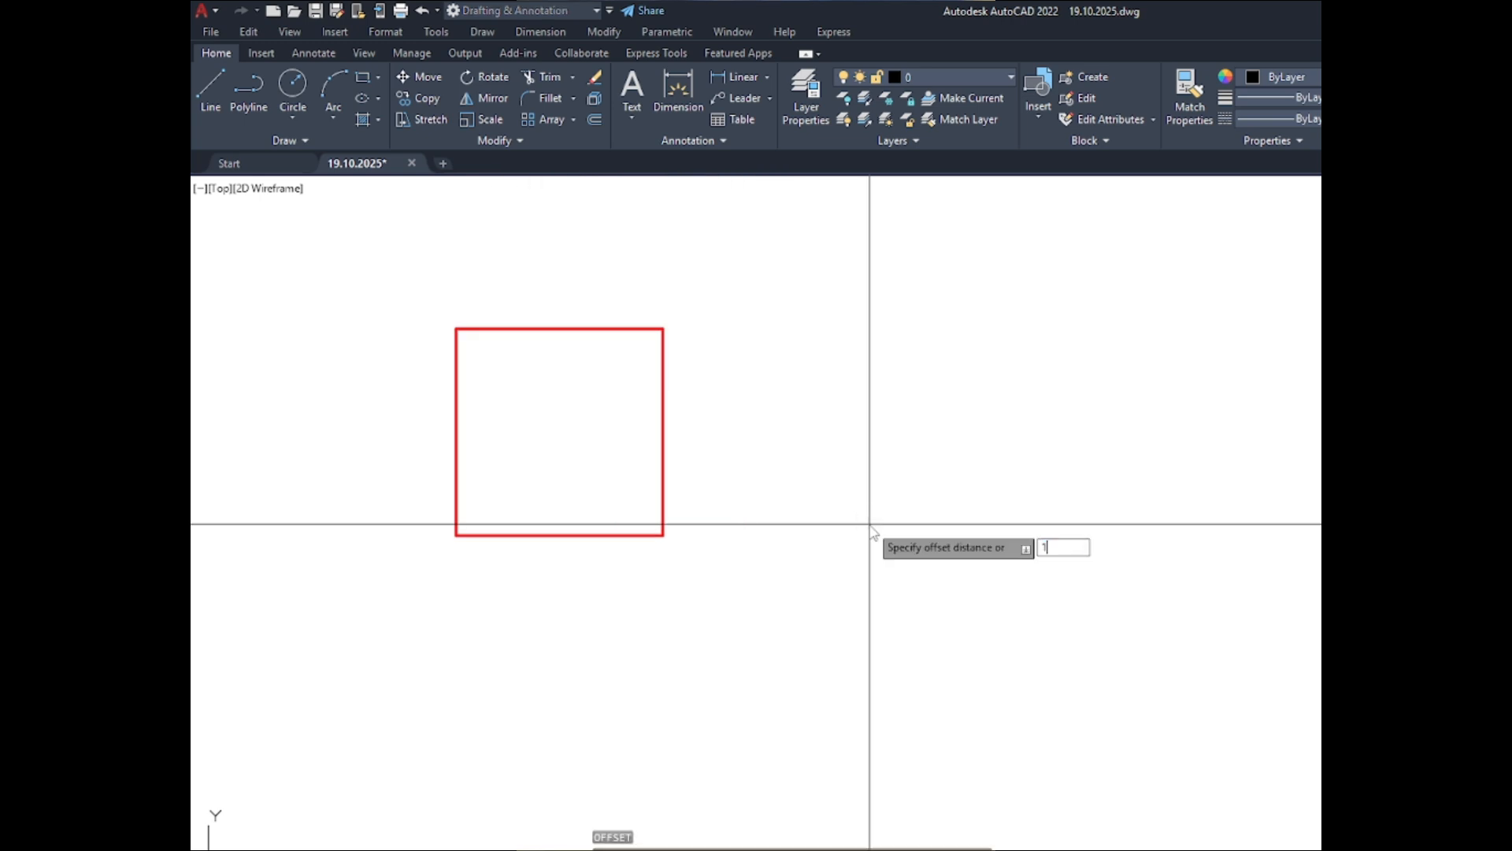
pyautogui.write('.5')
pyautogui.press('Return')
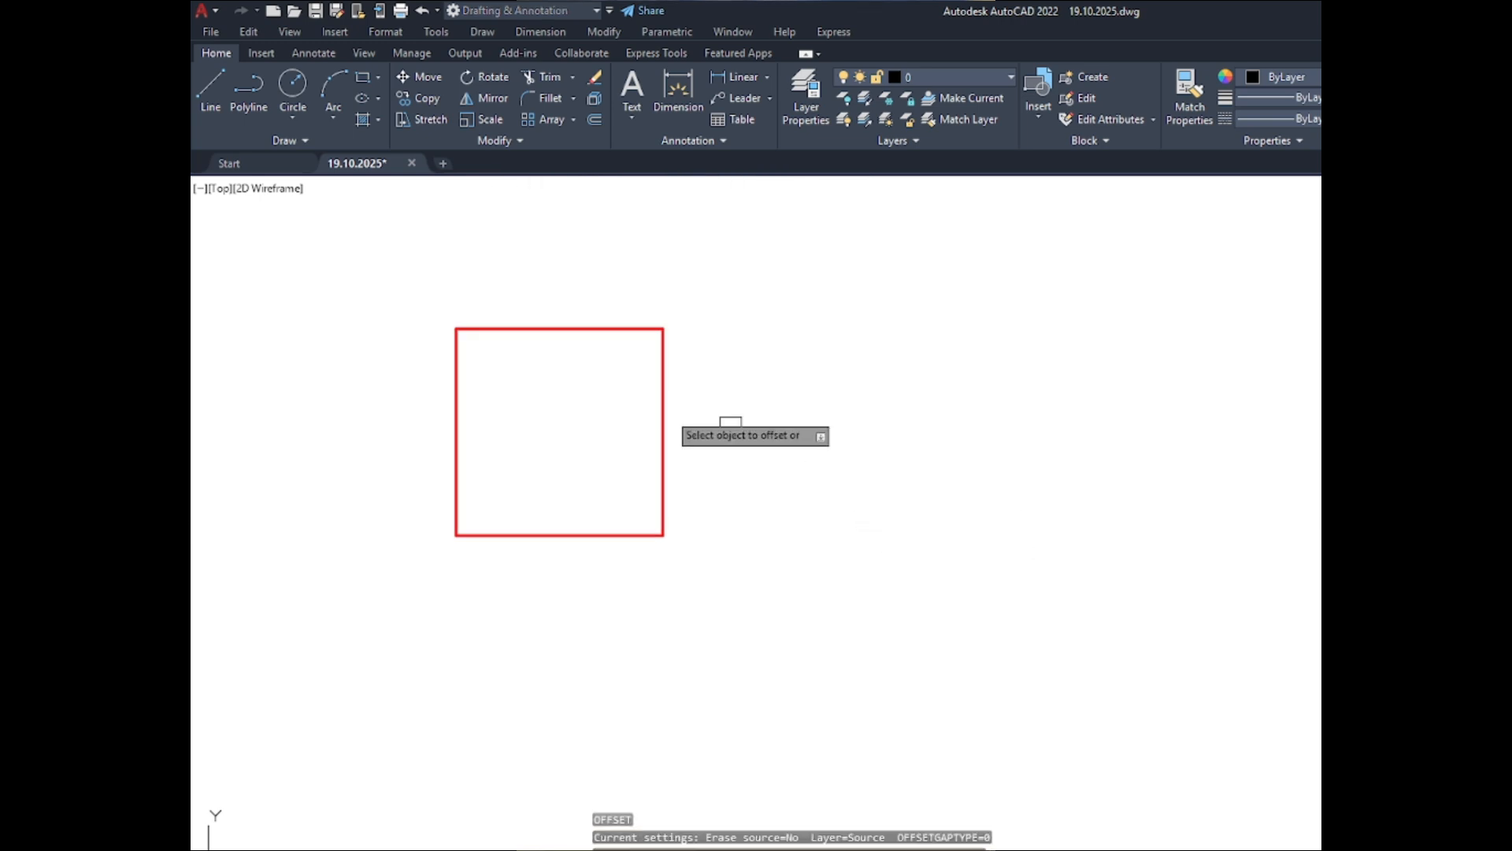
pyautogui.click(664, 418)
pyautogui.click(797, 422)
pyautogui.scroll(-4, 685, 236)
pyautogui.scroll(-2, 688, 247)
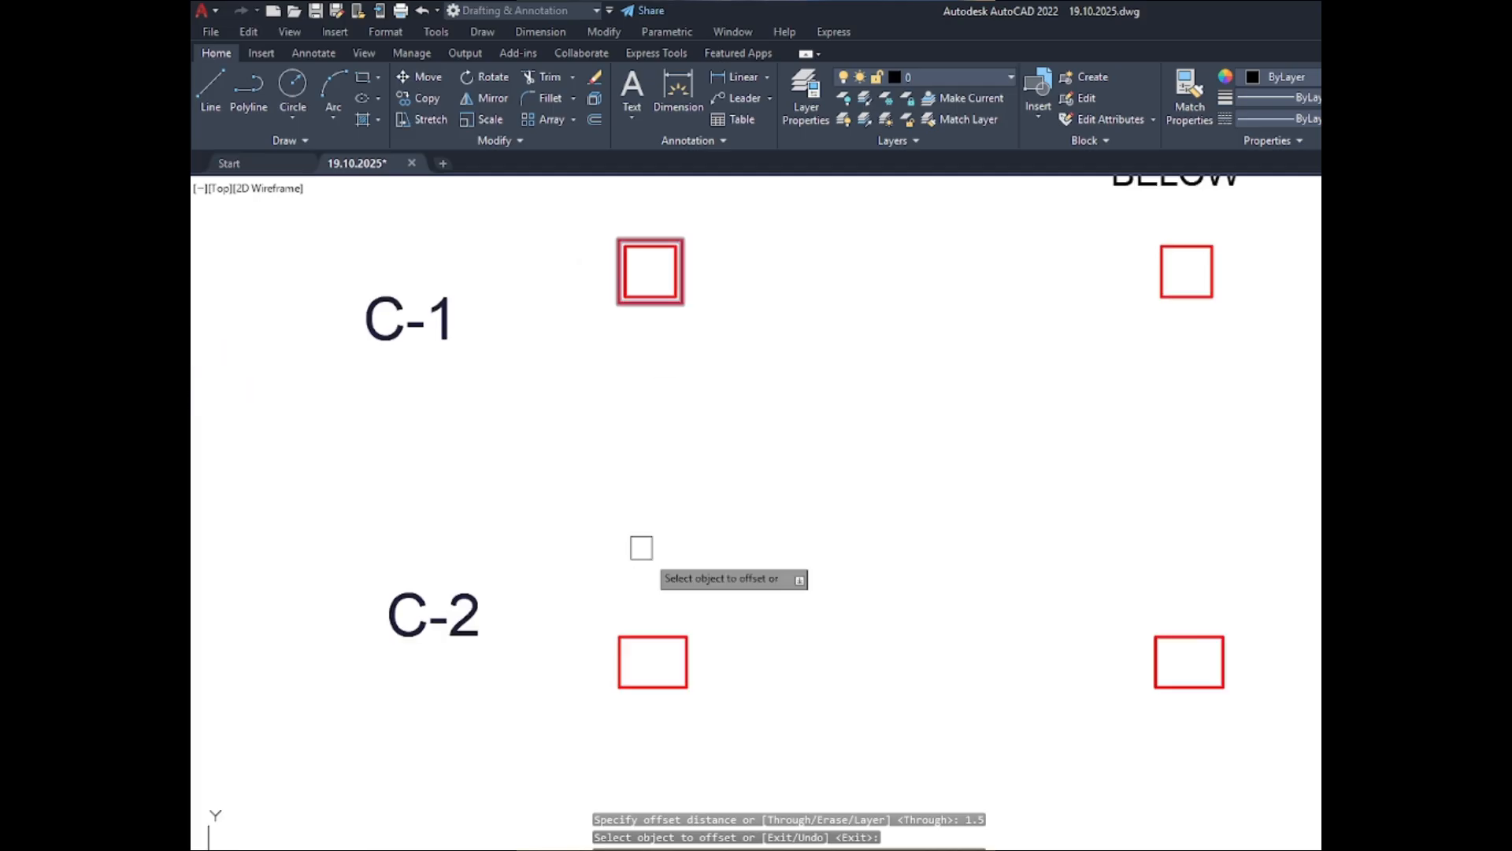
# - Offset the C-2 and C-3 column outlines in the ABOVE set outward by the same 1.5"
pyautogui.scroll(5, 675, 666)
pyautogui.click(725, 623)
pyautogui.click(906, 610)
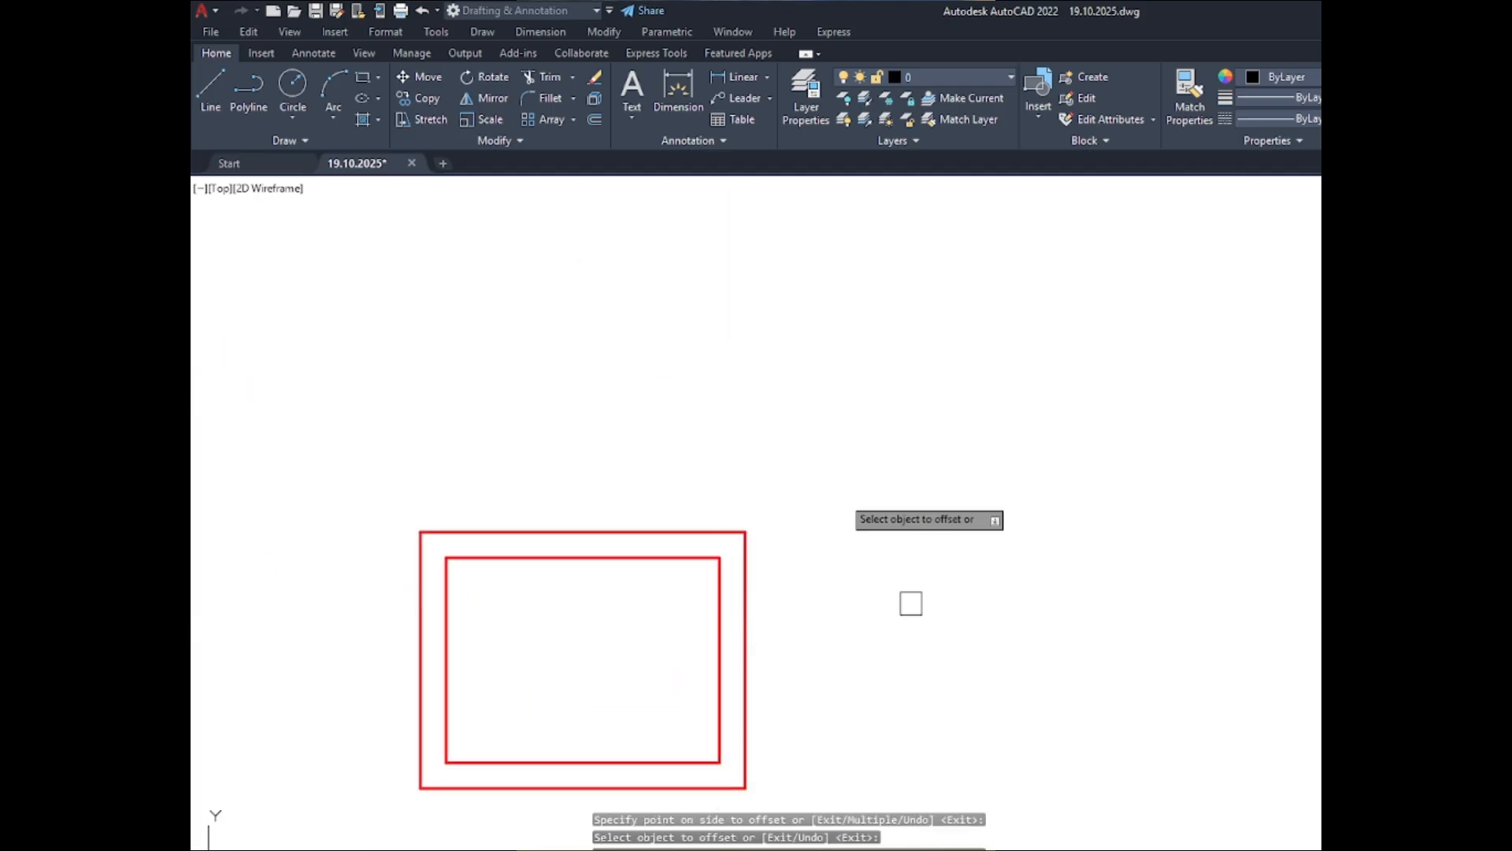
pyautogui.scroll(-6, 772, 386)
pyautogui.scroll(5, 719, 581)
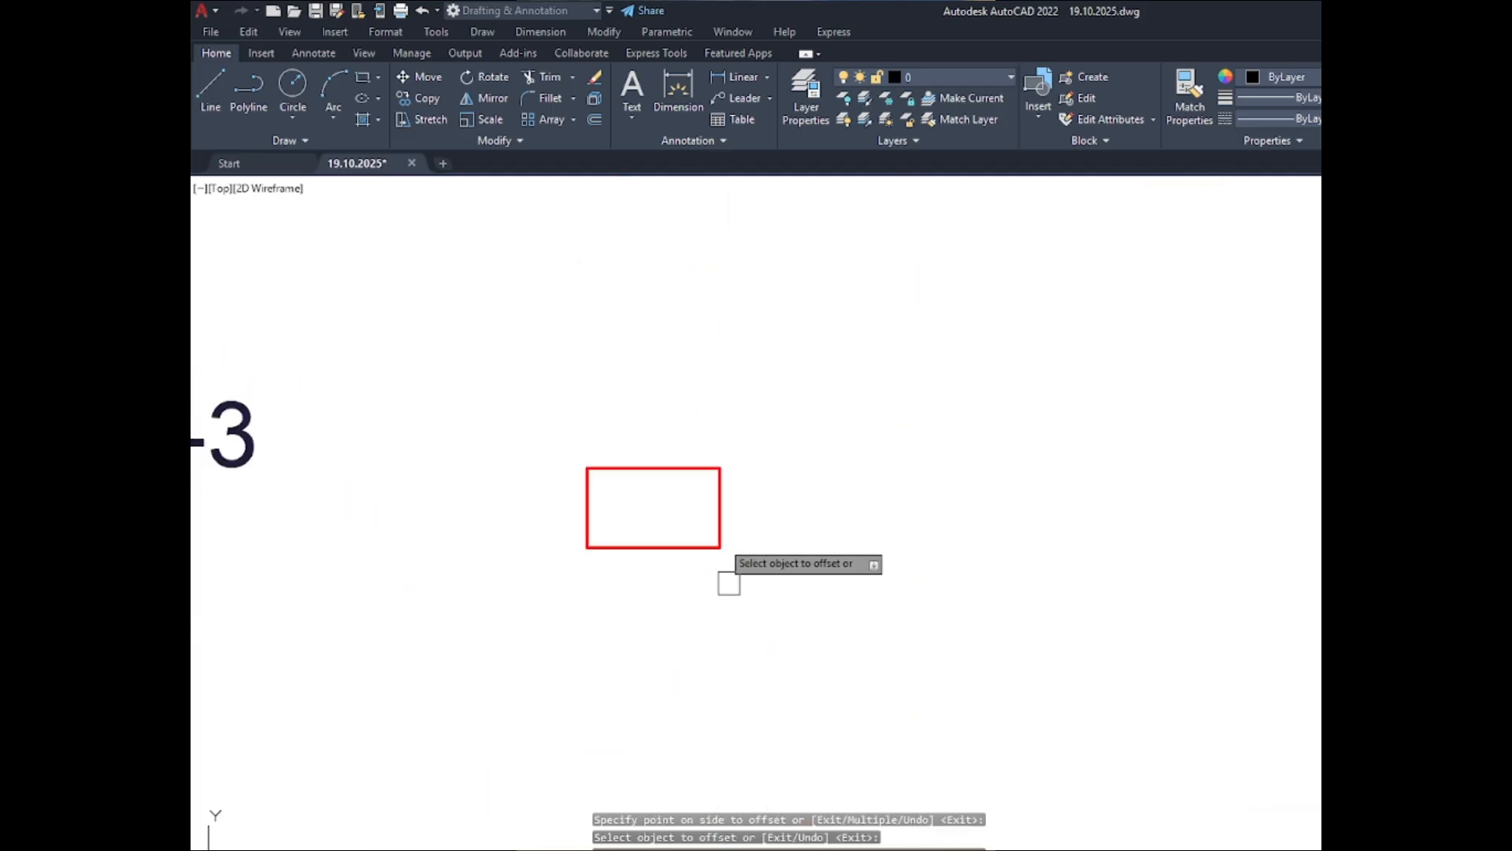
pyautogui.click(722, 501)
pyautogui.click(797, 510)
# - Offset the C-4 column outline in the ABOVE set outward by the same 1.5"
pyautogui.scroll(-5, 606, 364)
pyautogui.scroll(5, 622, 526)
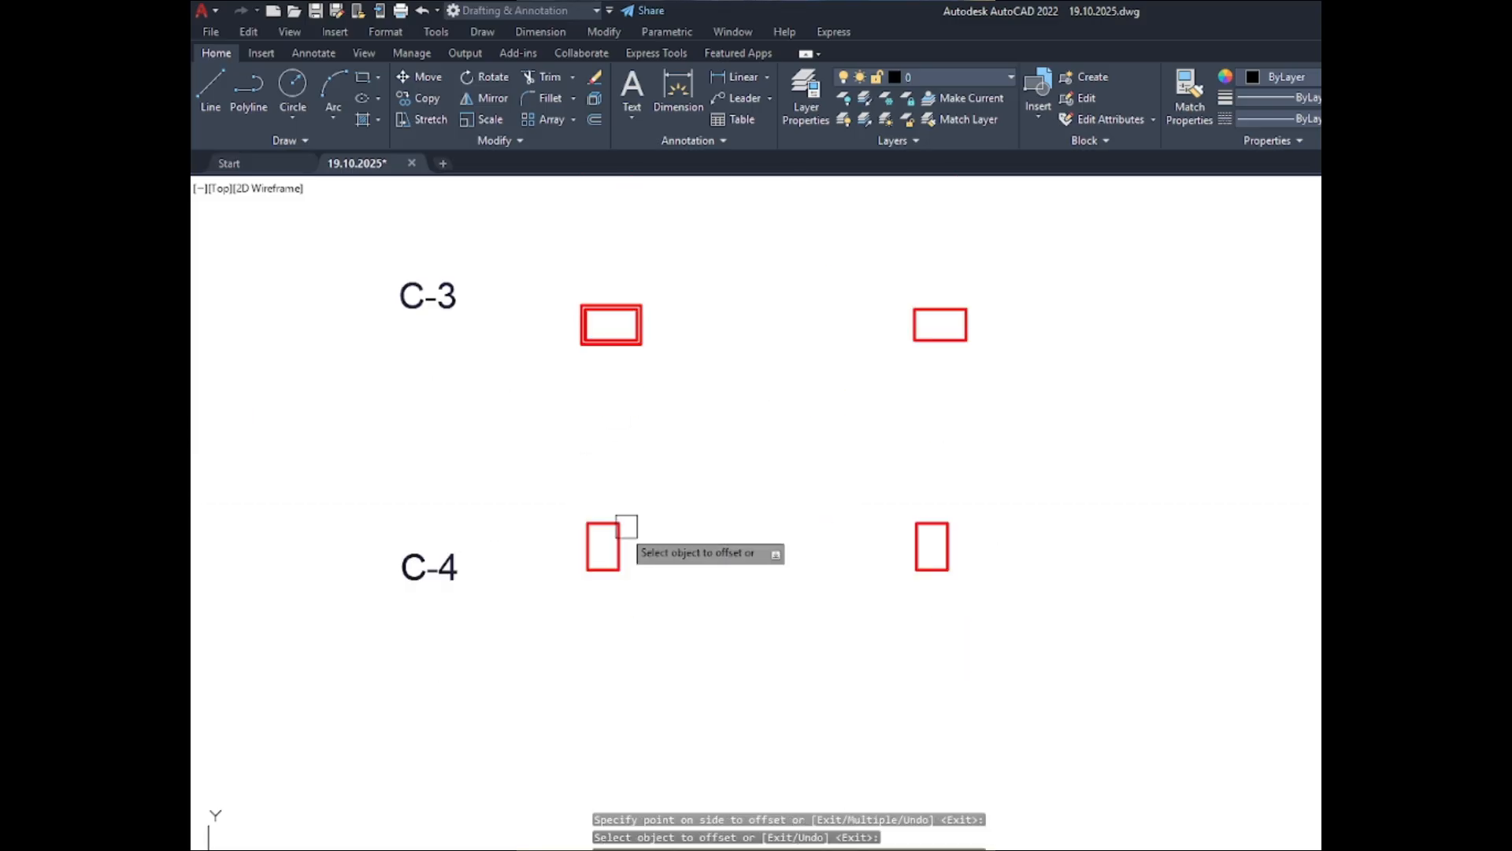
pyautogui.click(607, 532)
pyautogui.click(716, 543)
pyautogui.scroll(-3, 632, 579)
pyautogui.scroll(-4, 678, 583)
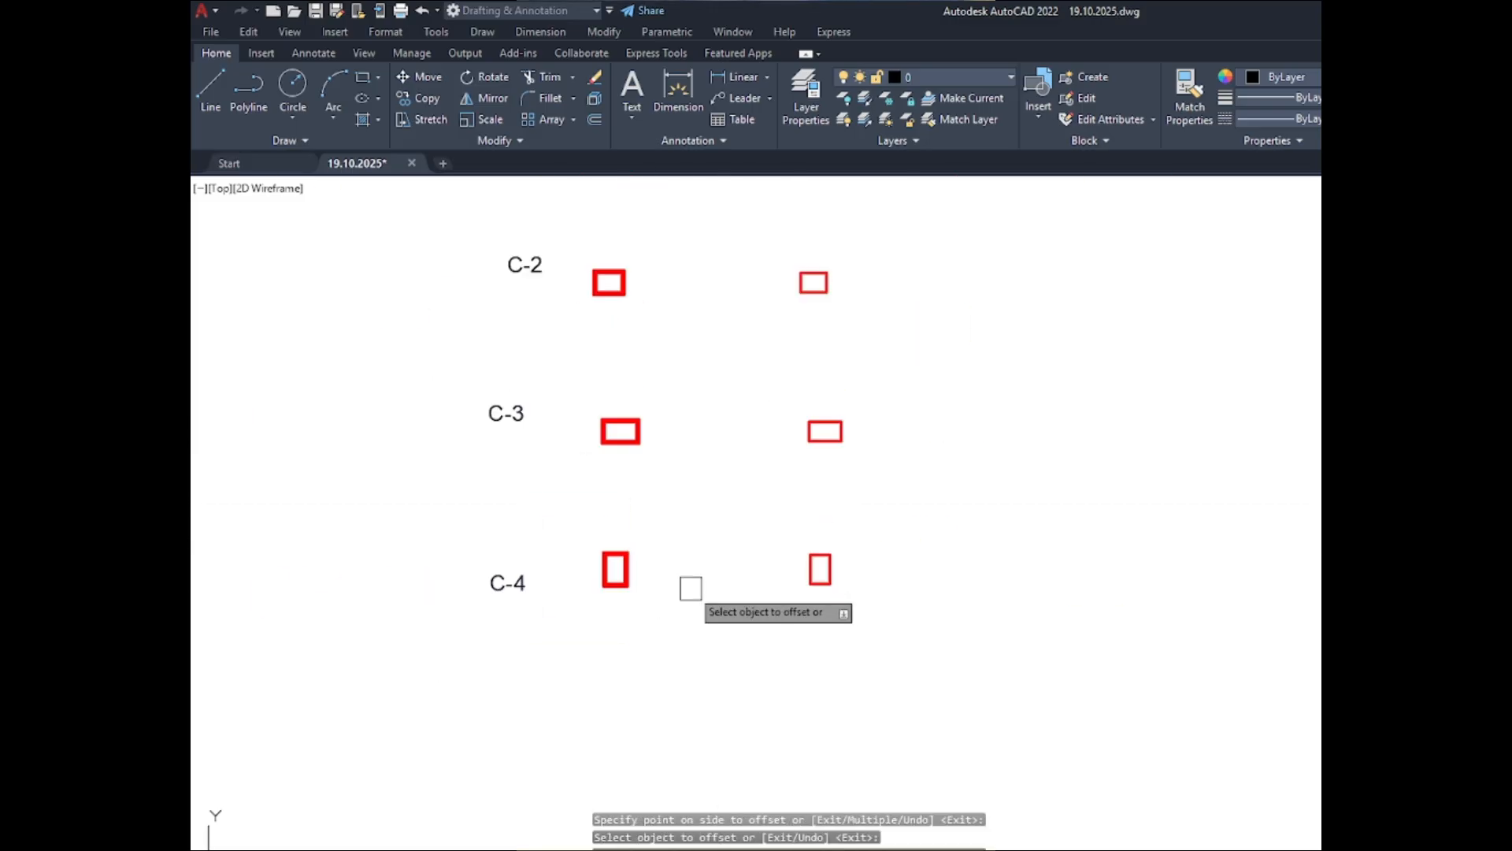
# - Offset the C-1 column outline in the BELOW set outward by 3"
pyautogui.scroll(4, 777, 320)
pyautogui.scroll(8, 754, 237)
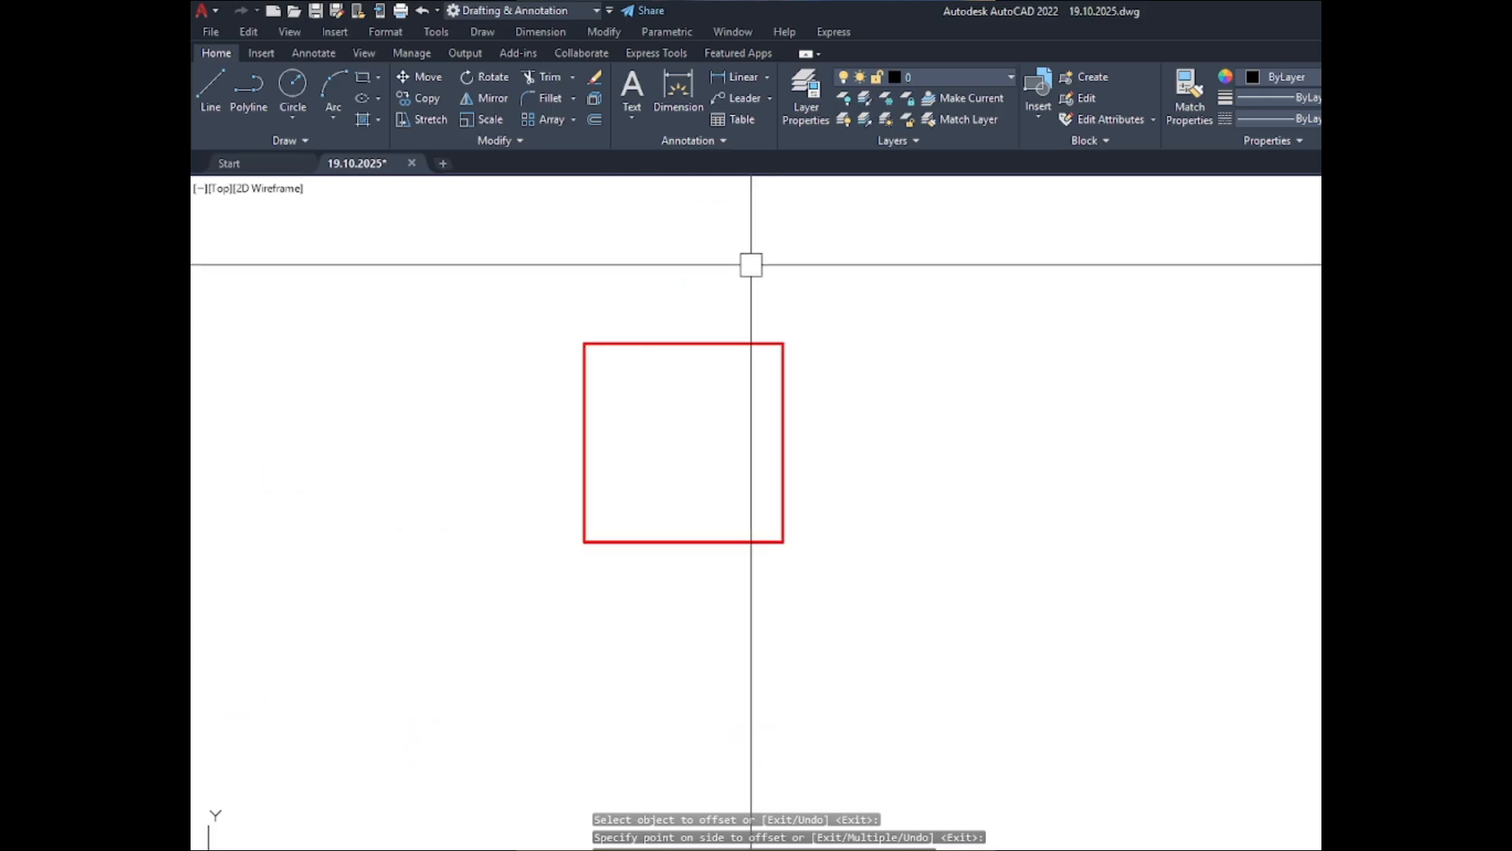
pyautogui.press('Escape')
pyautogui.press('Return')
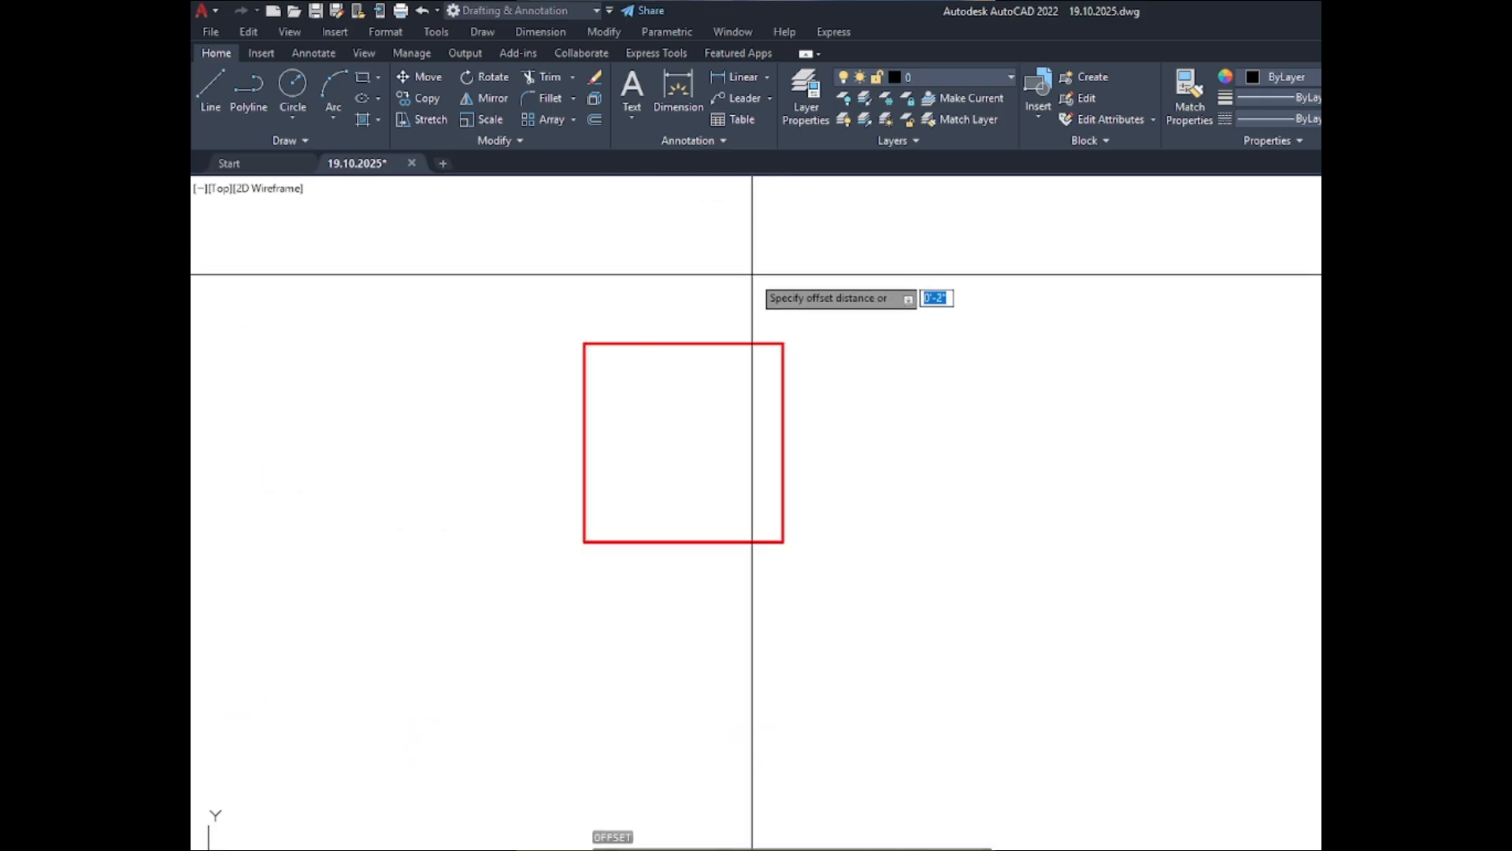
pyautogui.press('Return')
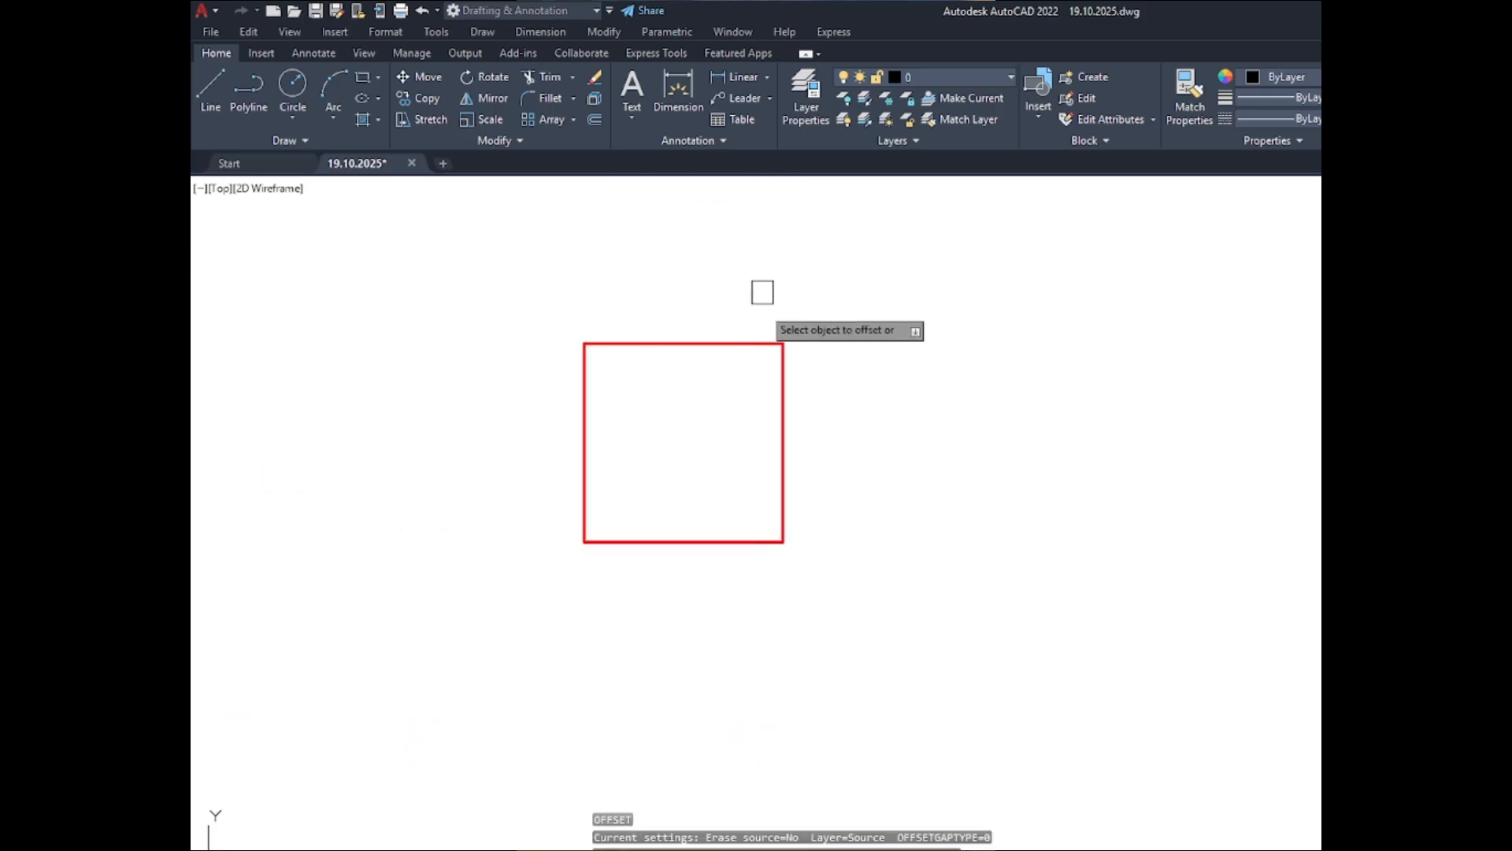
pyautogui.scroll(-8, 739, 347)
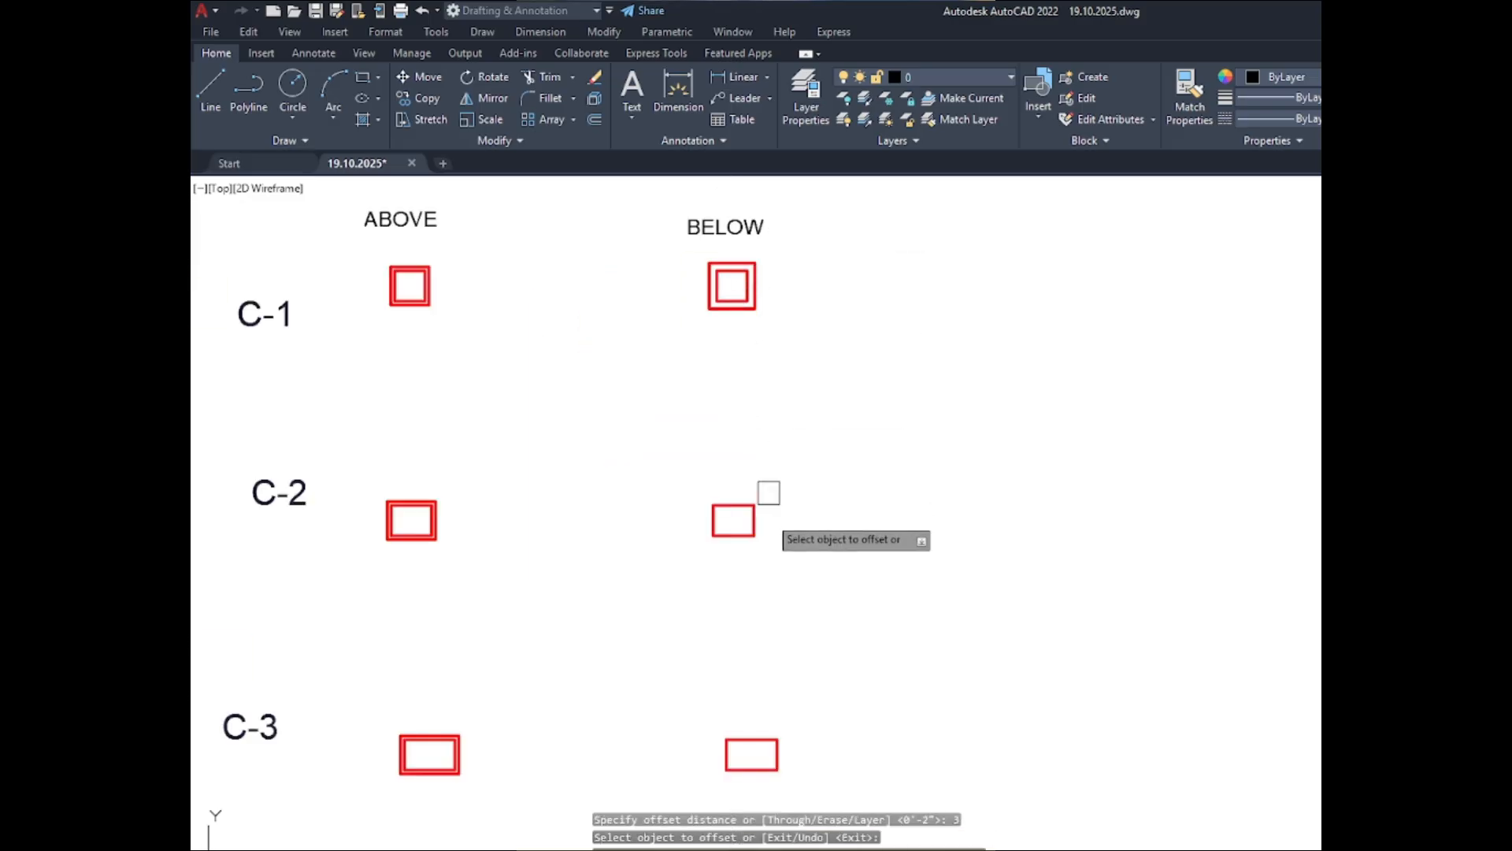
# - Offset the C-2, C-3 and C-4 column outlines in the BELOW set outward by the same 3"
pyautogui.click(755, 521)
pyautogui.click(858, 538)
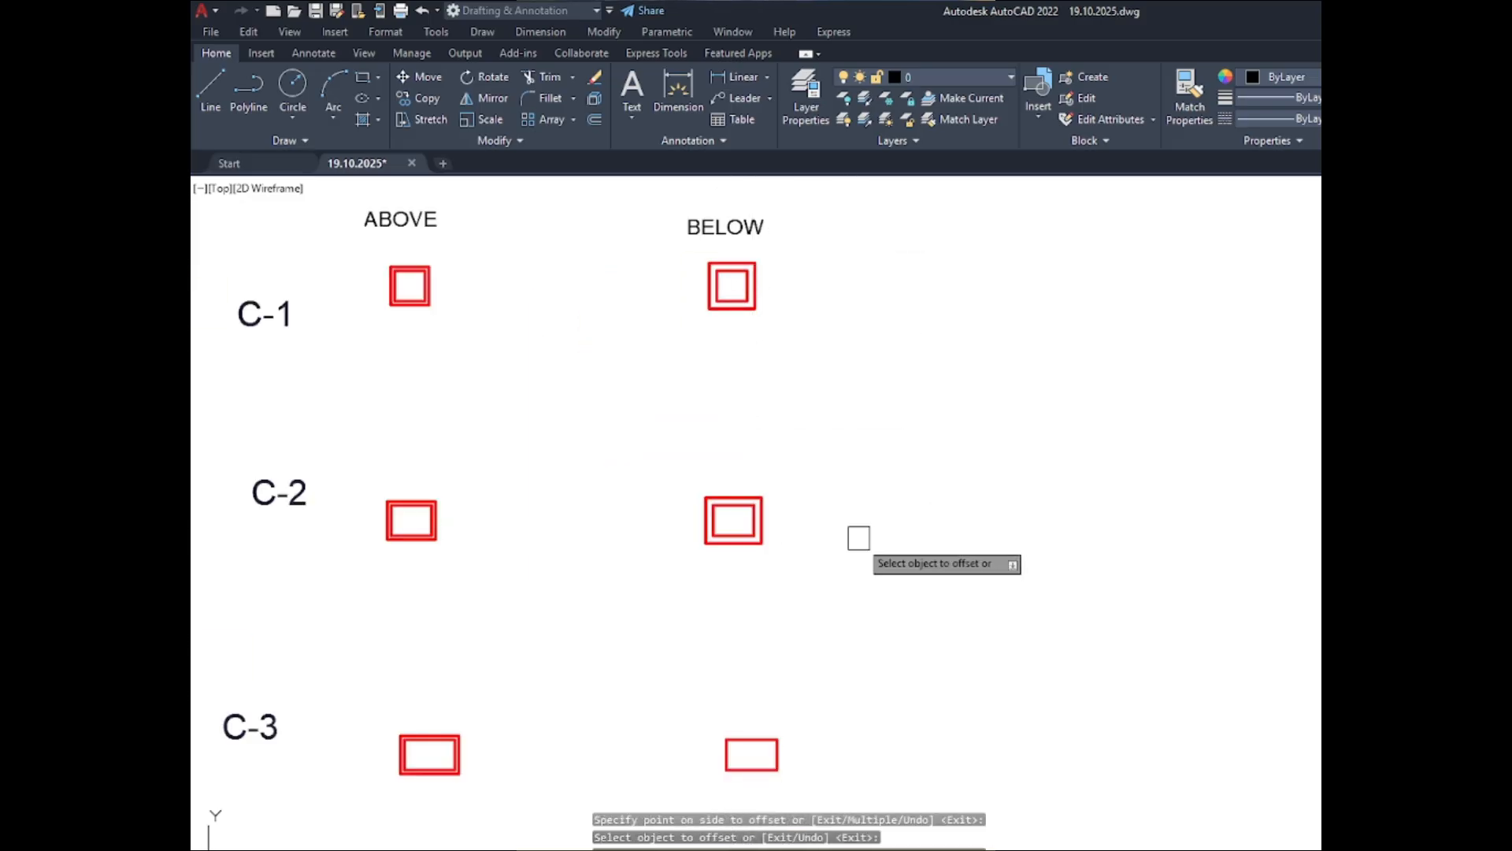
pyautogui.click(776, 749)
pyautogui.click(864, 749)
pyautogui.scroll(-3, 875, 451)
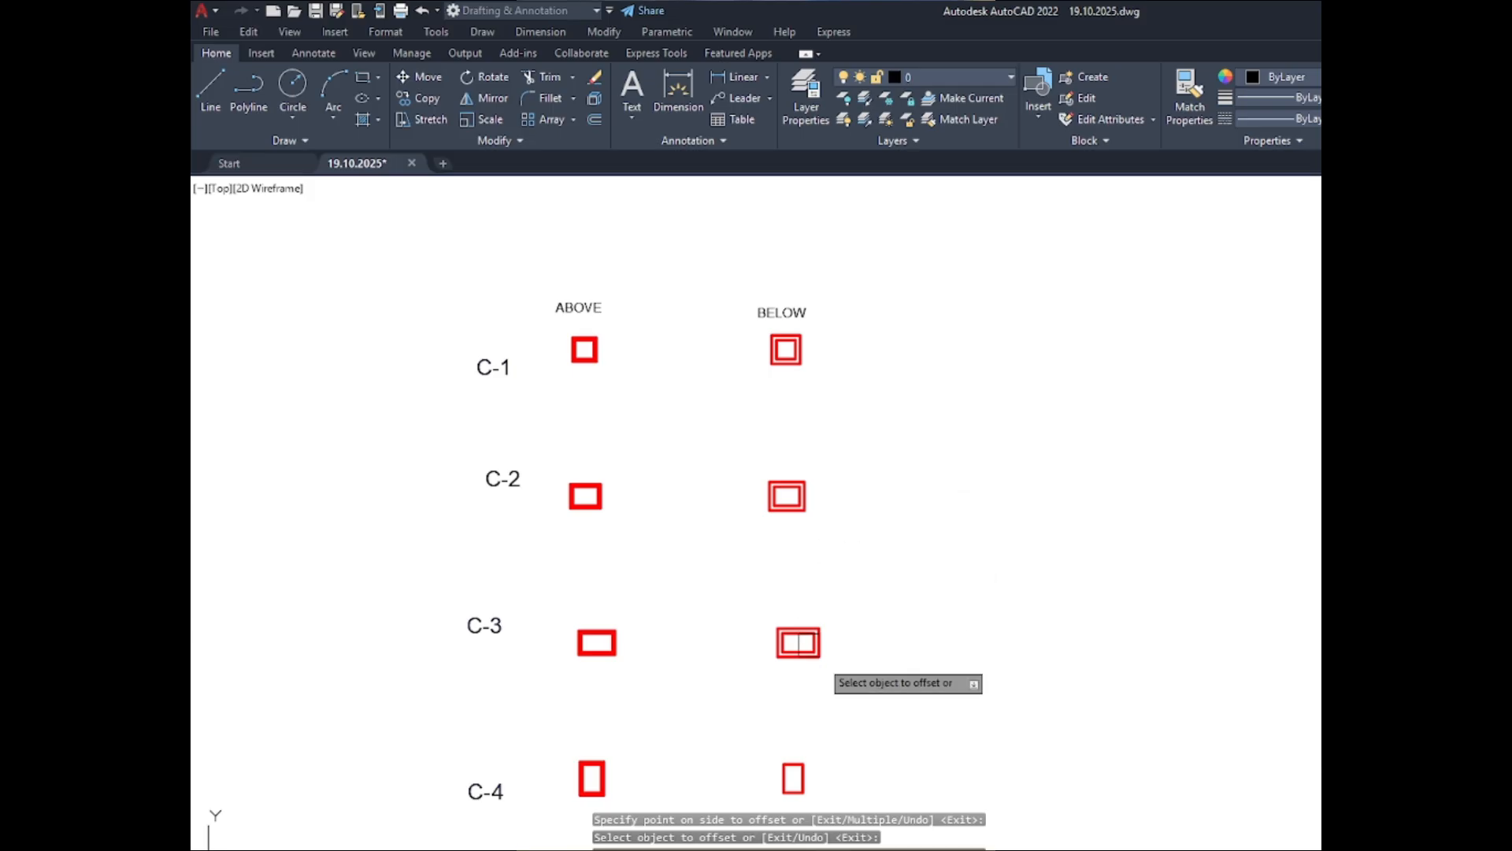
pyautogui.scroll(8, 795, 780)
pyautogui.click(827, 736)
pyautogui.click(1040, 719)
pyautogui.scroll(-8, 712, 560)
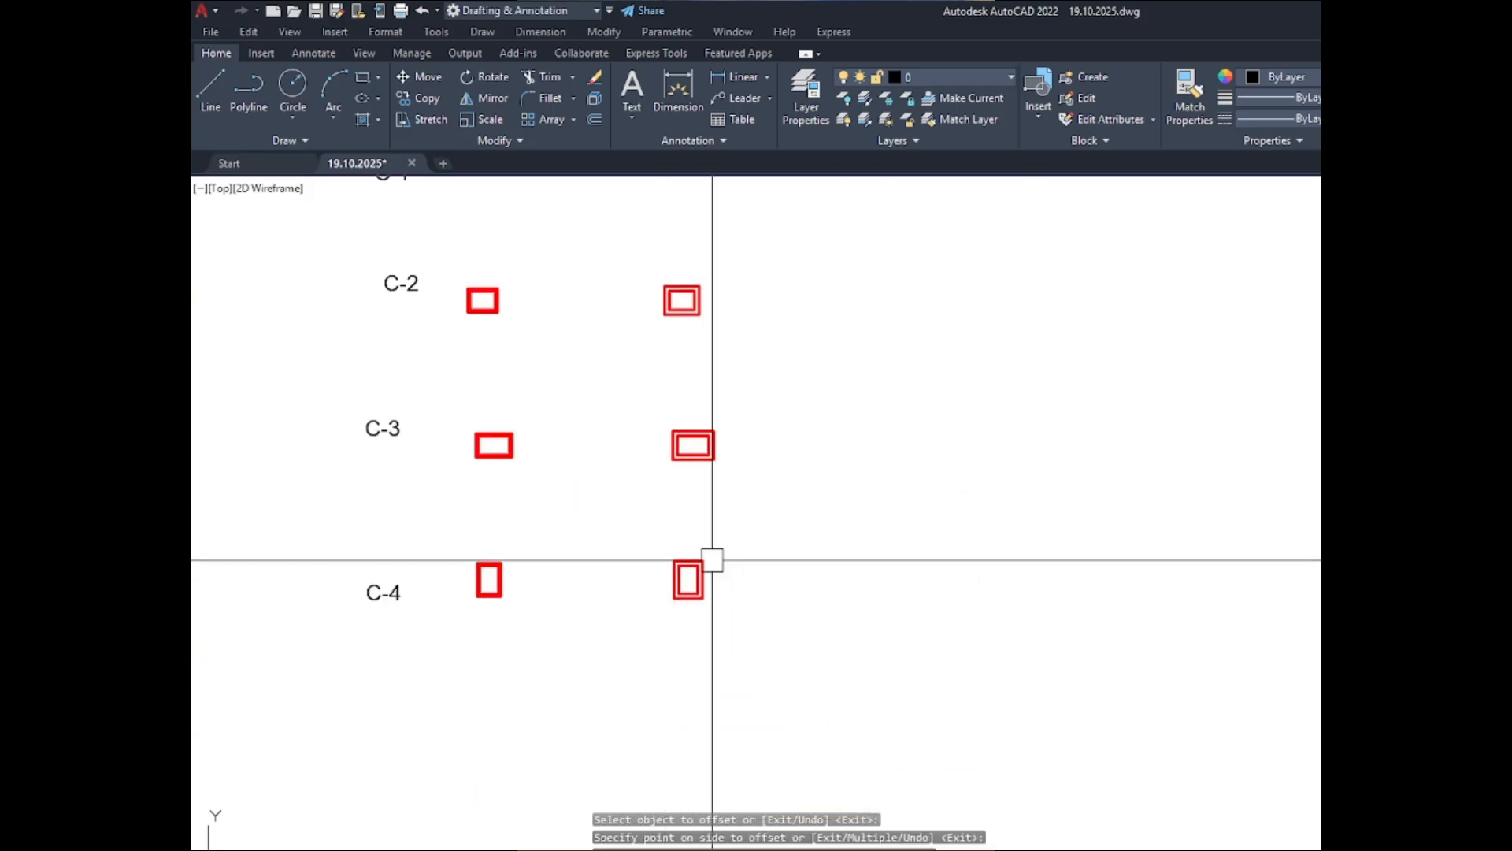
# - Select the outer offset outlines of columns C-1 to C-4 in both the ABOVE and BELOW sets and set their lineweight to ByBlock
pyautogui.scroll(8, 504, 272)
pyautogui.scroll(5, 480, 551)
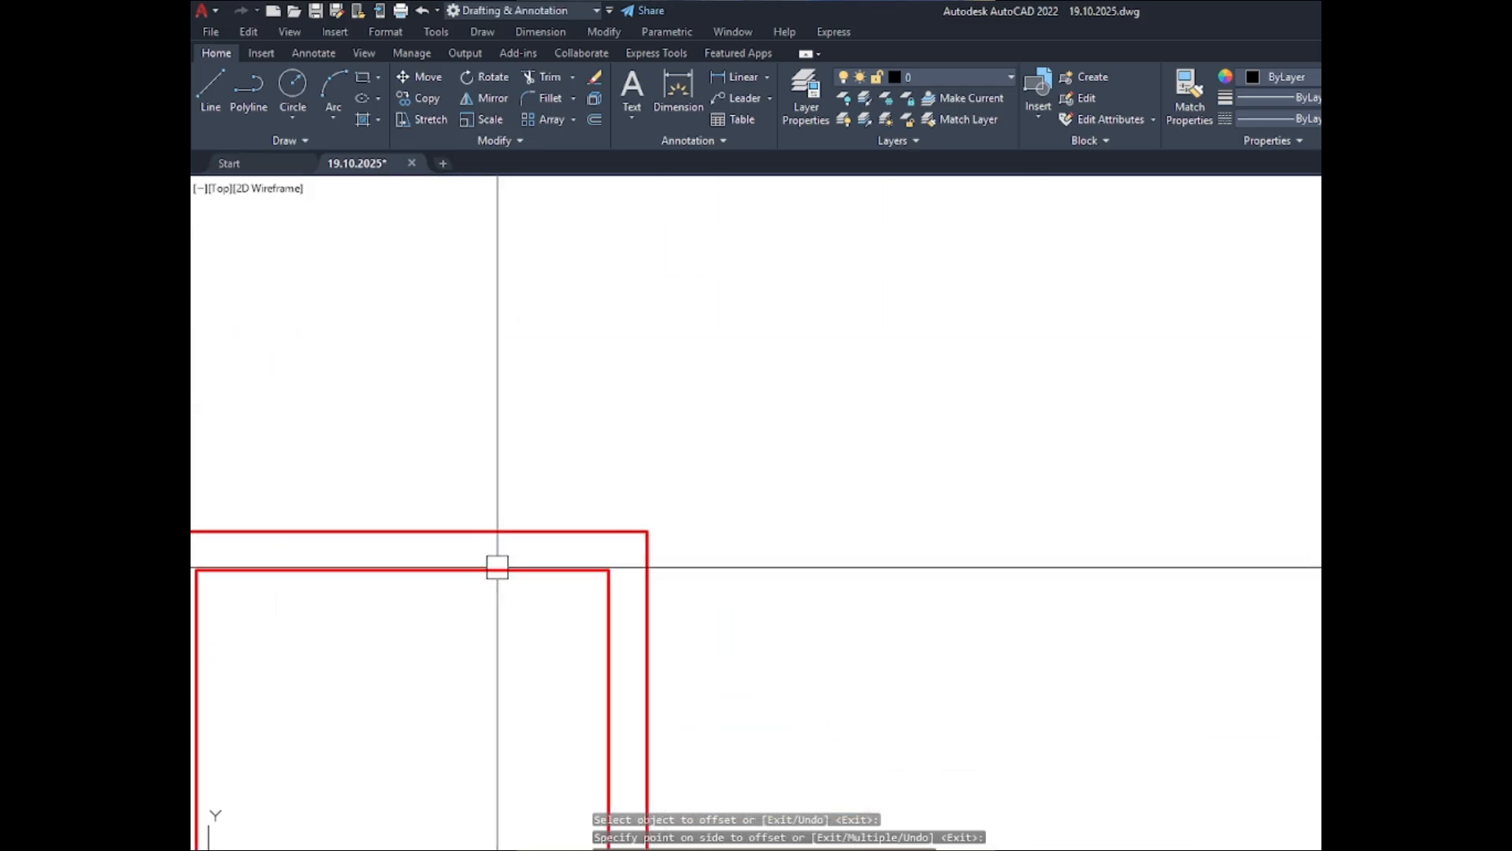
pyautogui.press('Escape')
pyautogui.click(467, 531)
pyautogui.scroll(-8, 489, 234)
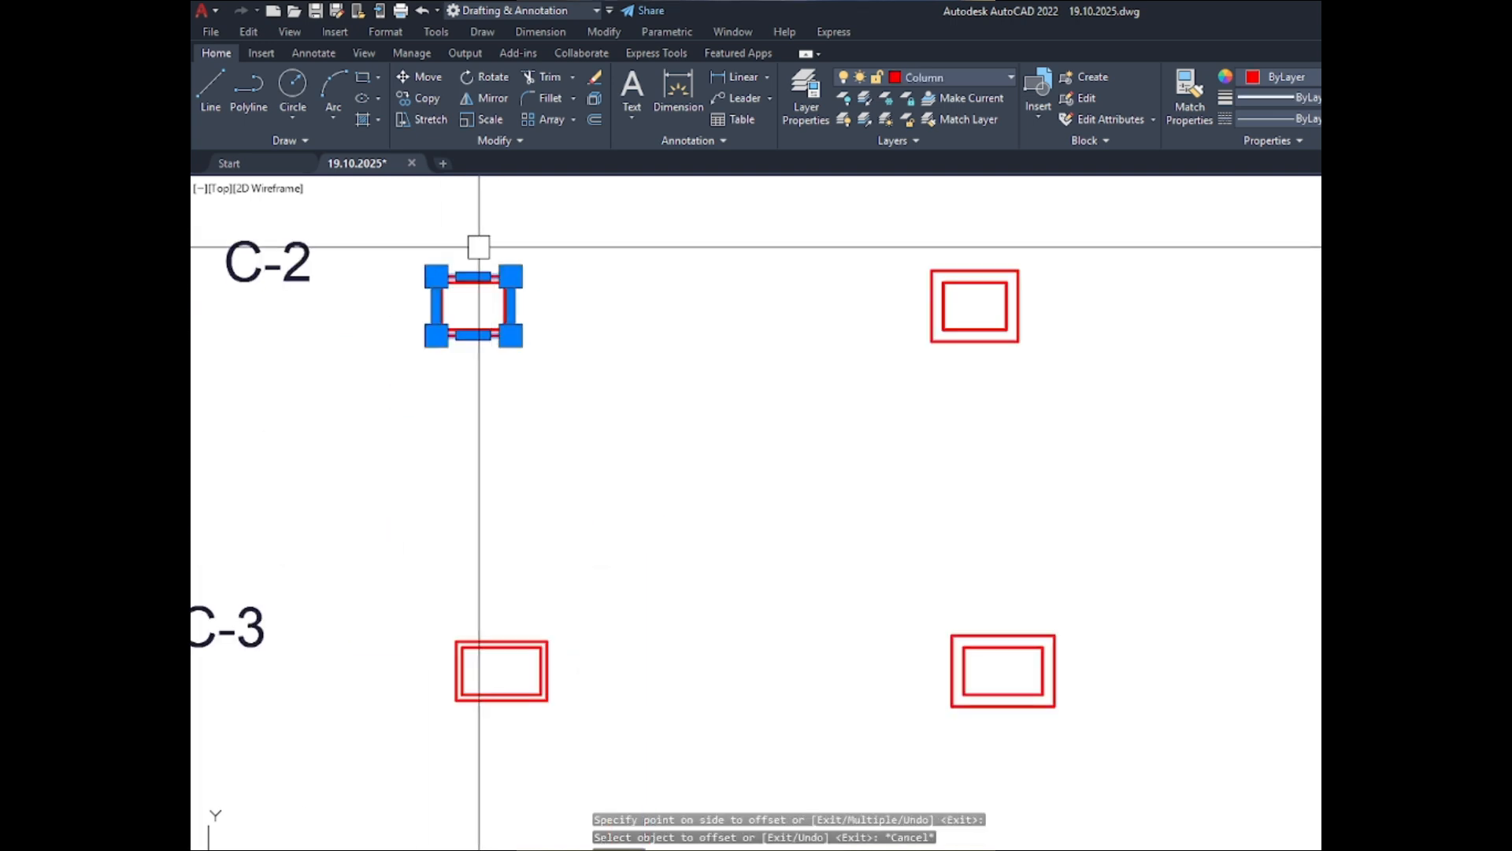
pyautogui.scroll(6, 514, 693)
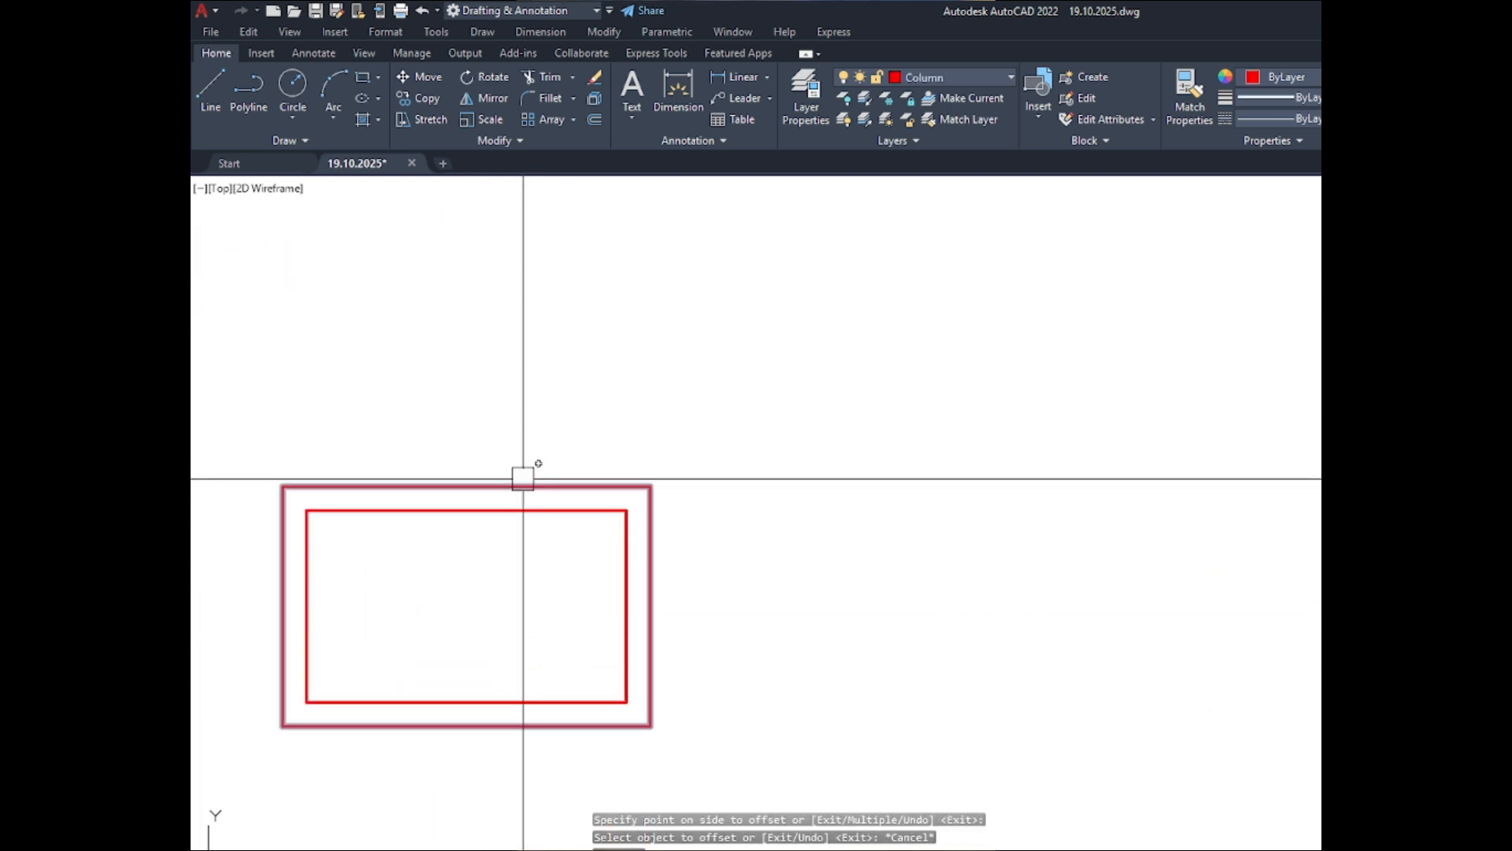
pyautogui.click(523, 478)
pyautogui.scroll(-7, 740, 252)
pyautogui.scroll(9, 712, 560)
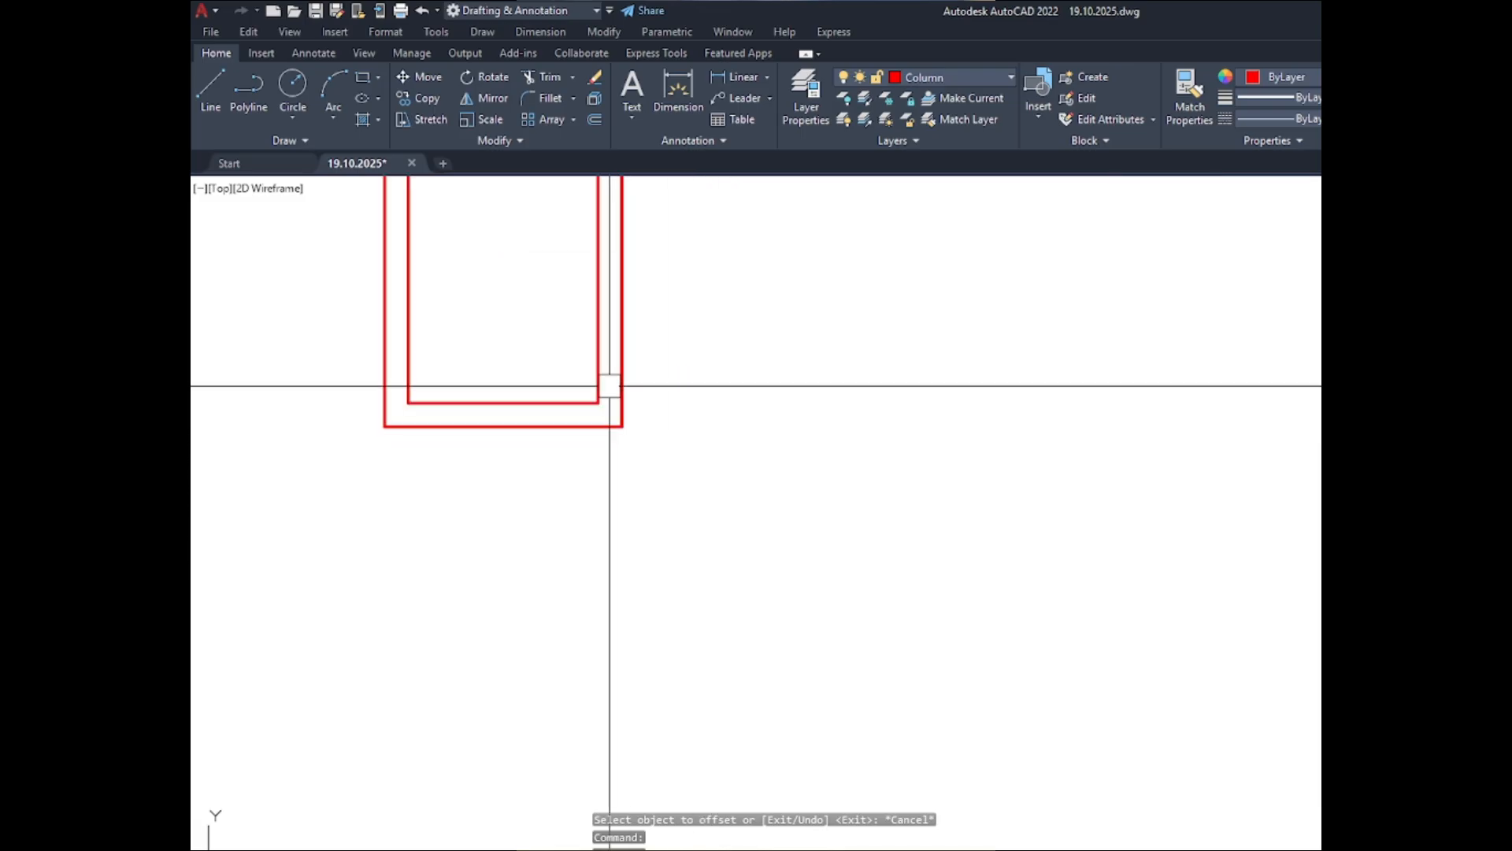
pyautogui.click(623, 394)
pyautogui.scroll(-7, 607, 517)
pyautogui.scroll(3, 935, 537)
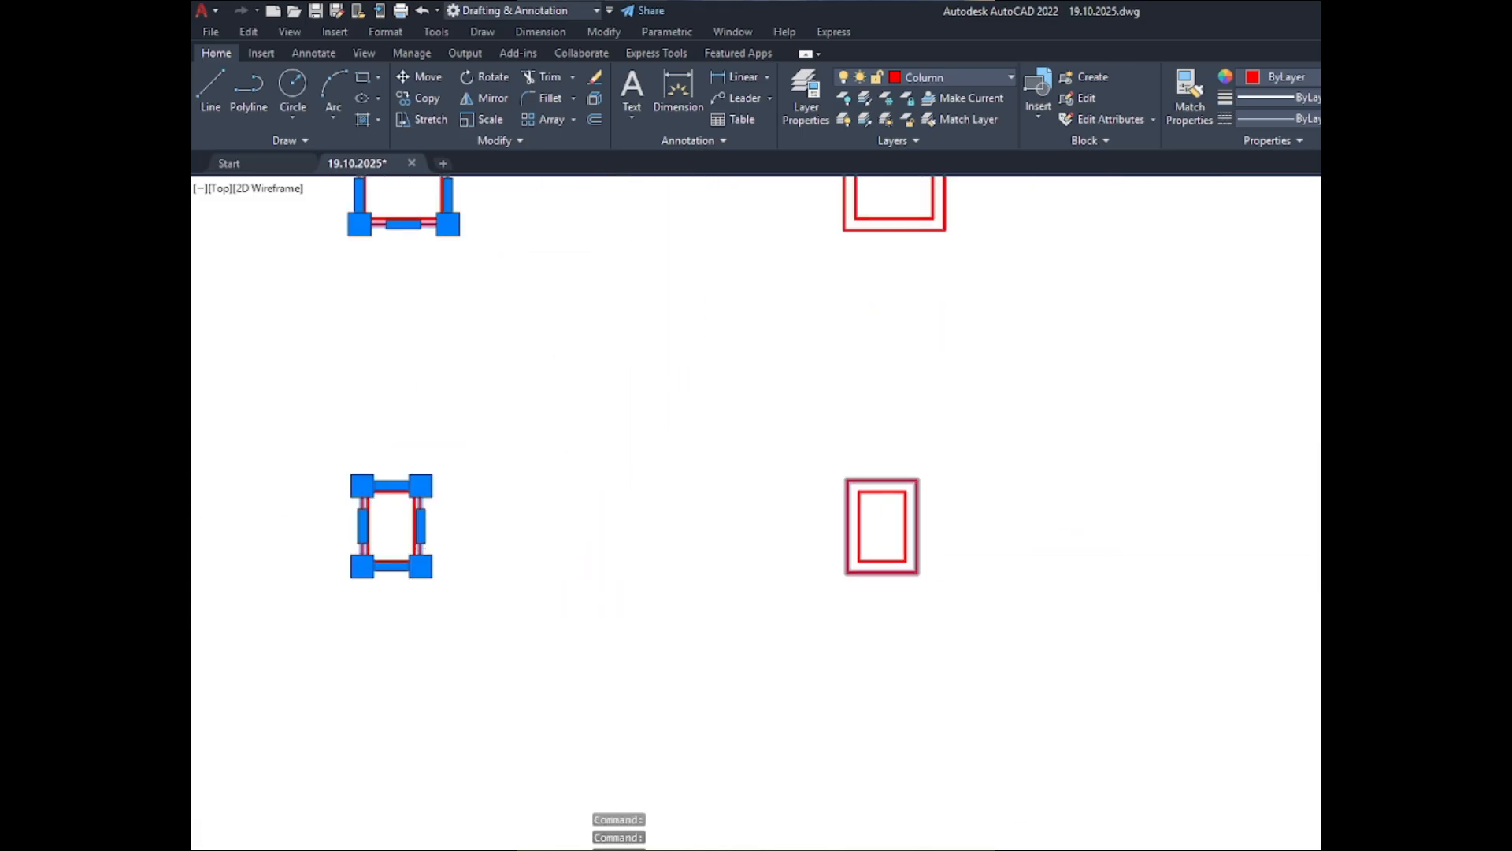
pyautogui.scroll(5, 921, 530)
pyautogui.click(912, 527)
pyautogui.scroll(-7, 861, 665)
pyautogui.scroll(3, 874, 497)
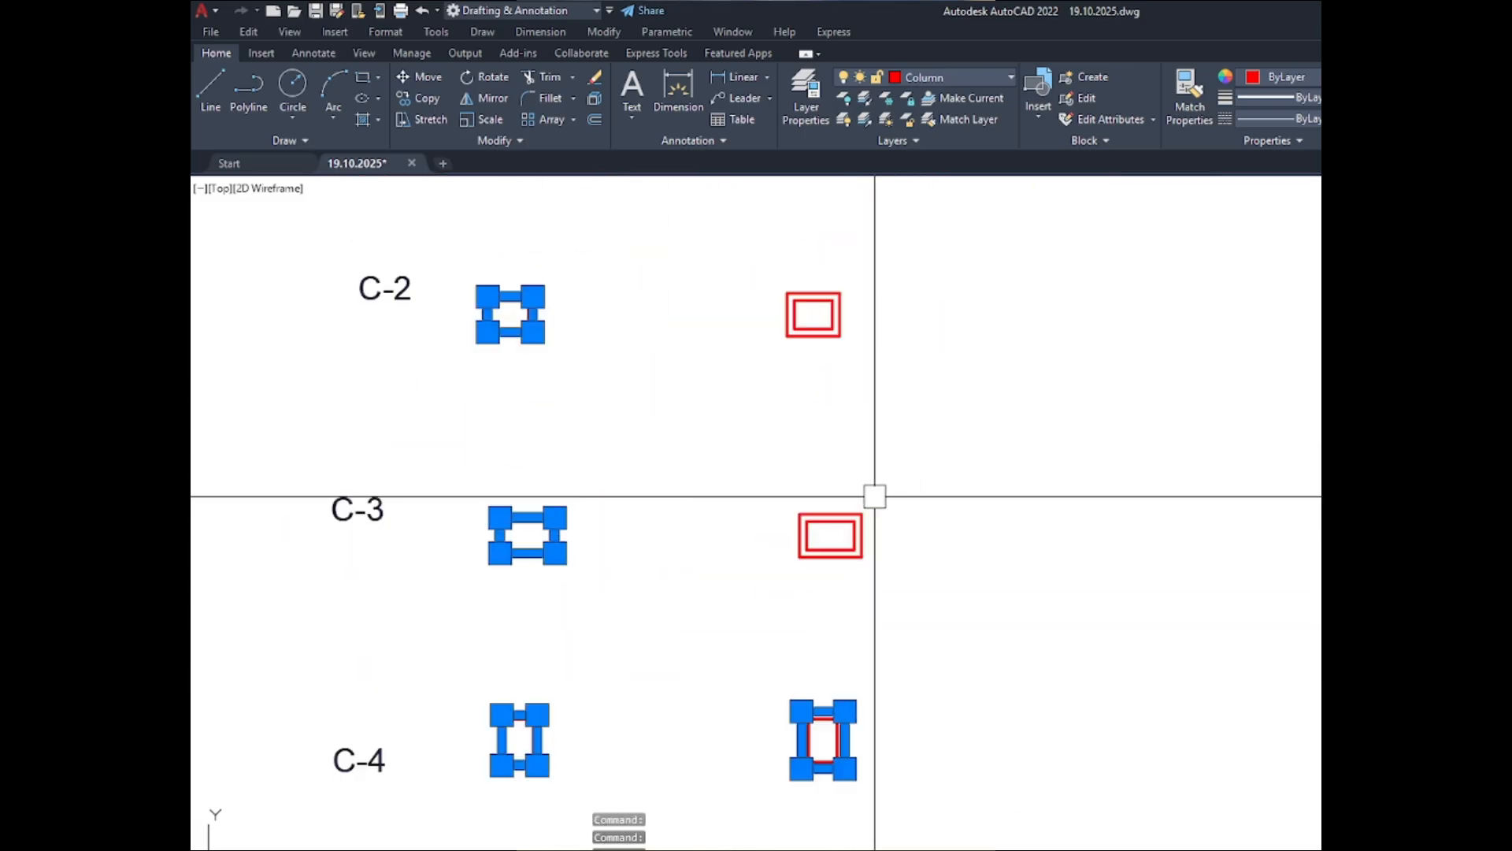
pyautogui.scroll(4, 847, 544)
pyautogui.click(837, 581)
pyautogui.scroll(-6, 861, 689)
pyautogui.scroll(2, 775, 410)
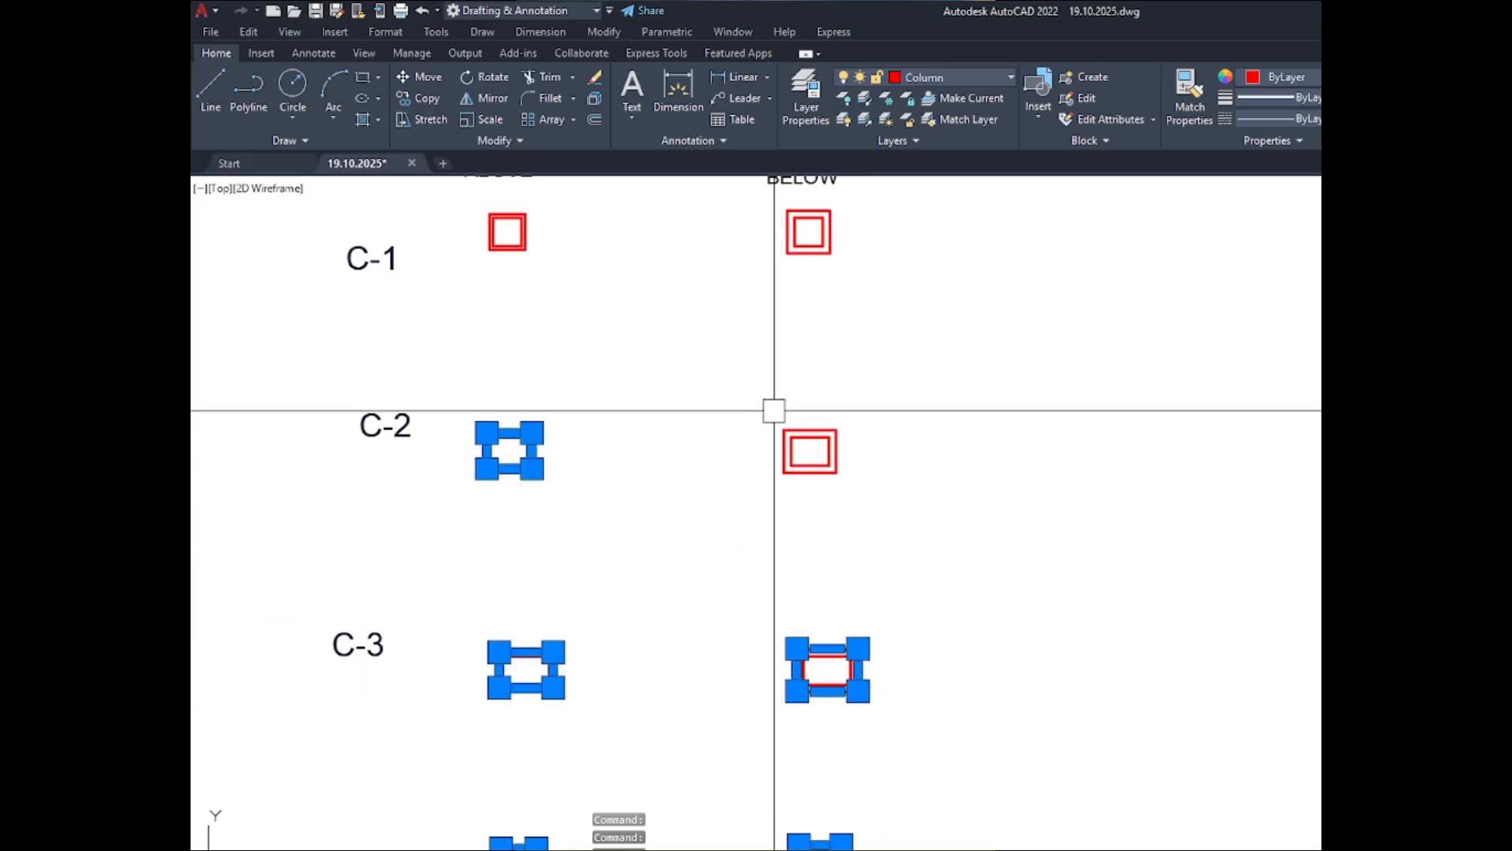
pyautogui.scroll(4, 788, 429)
pyautogui.click(850, 528)
pyautogui.scroll(-6, 820, 590)
pyautogui.scroll(2, 780, 399)
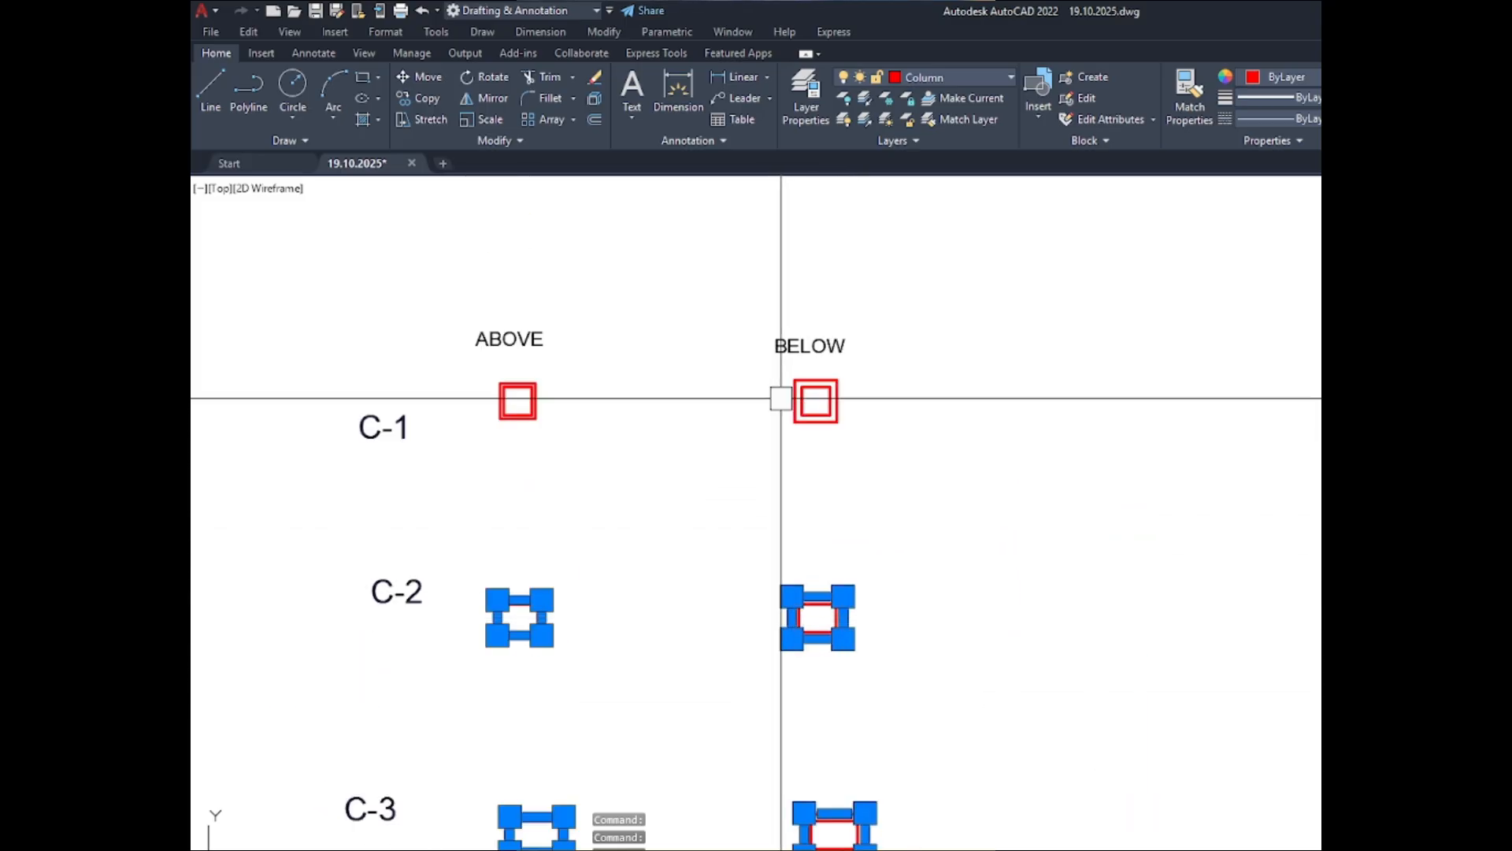
pyautogui.scroll(4, 803, 394)
pyautogui.click(826, 405)
pyautogui.scroll(-4, 948, 446)
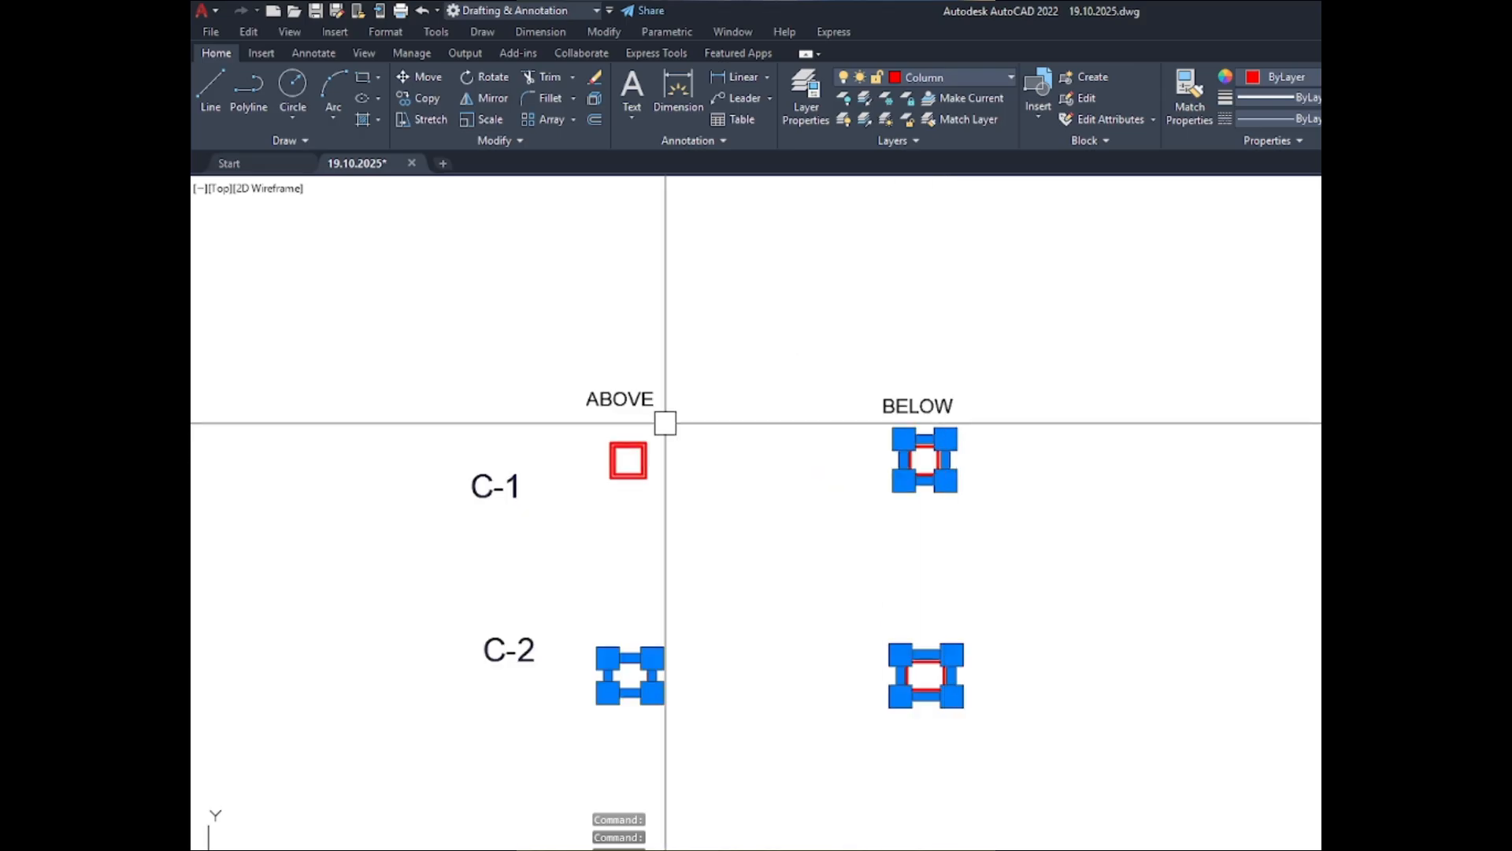
pyautogui.scroll(4, 664, 423)
pyautogui.click(557, 517)
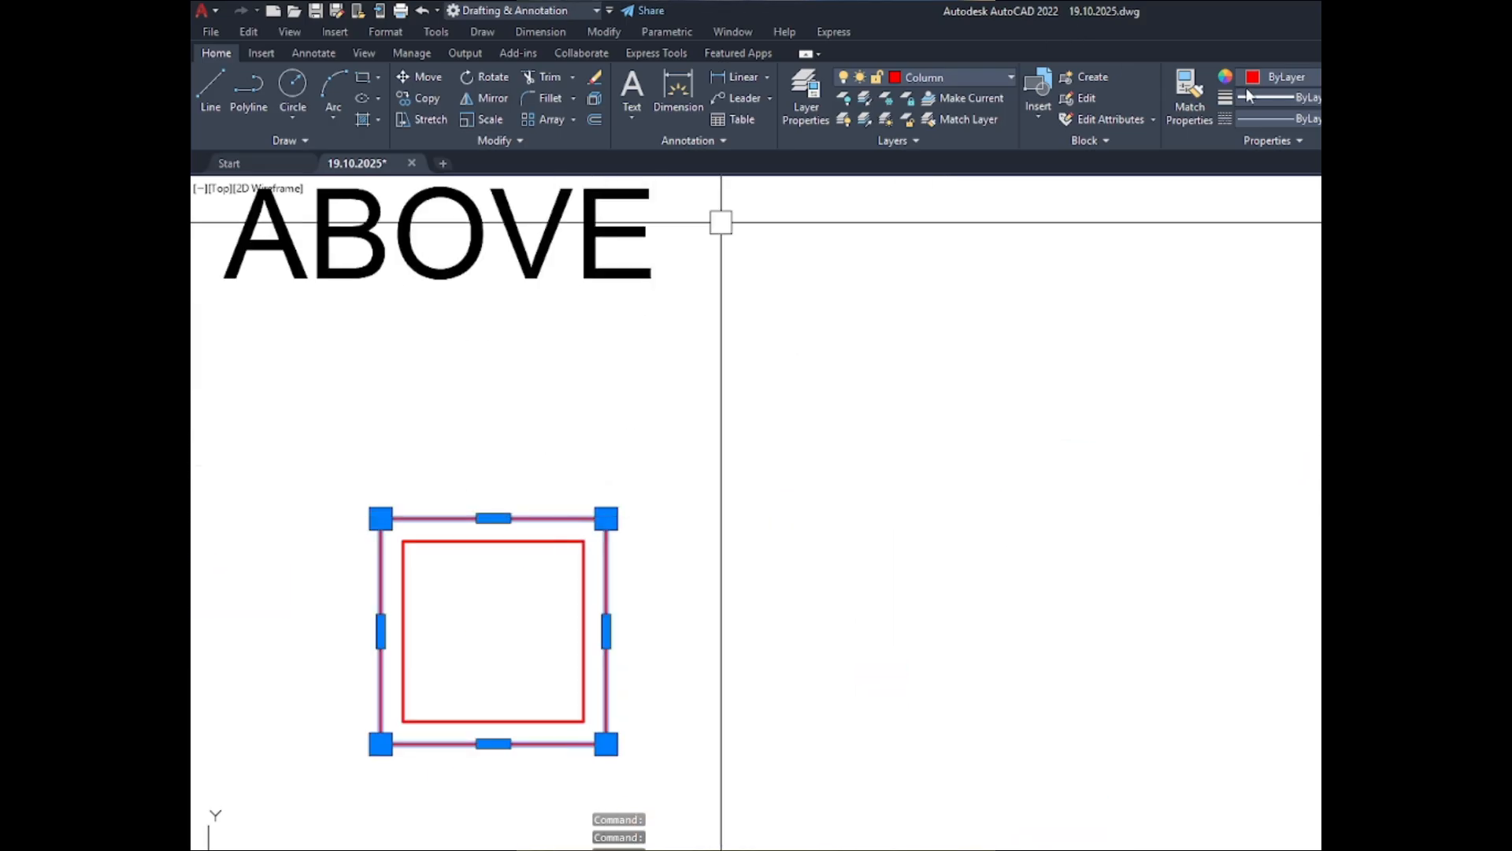
pyautogui.click(1265, 117)
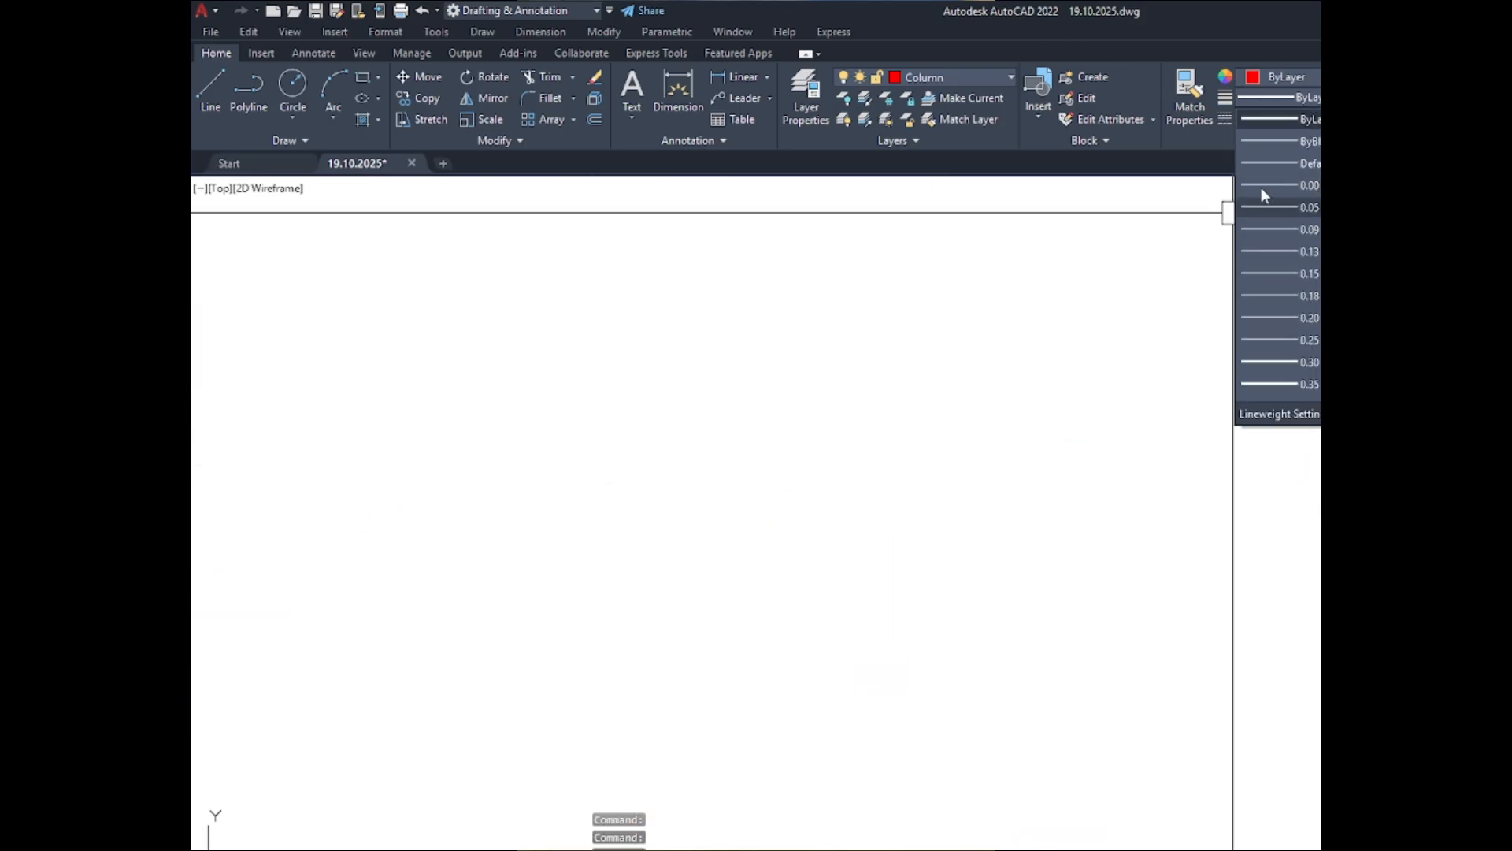
pyautogui.click(1287, 145)
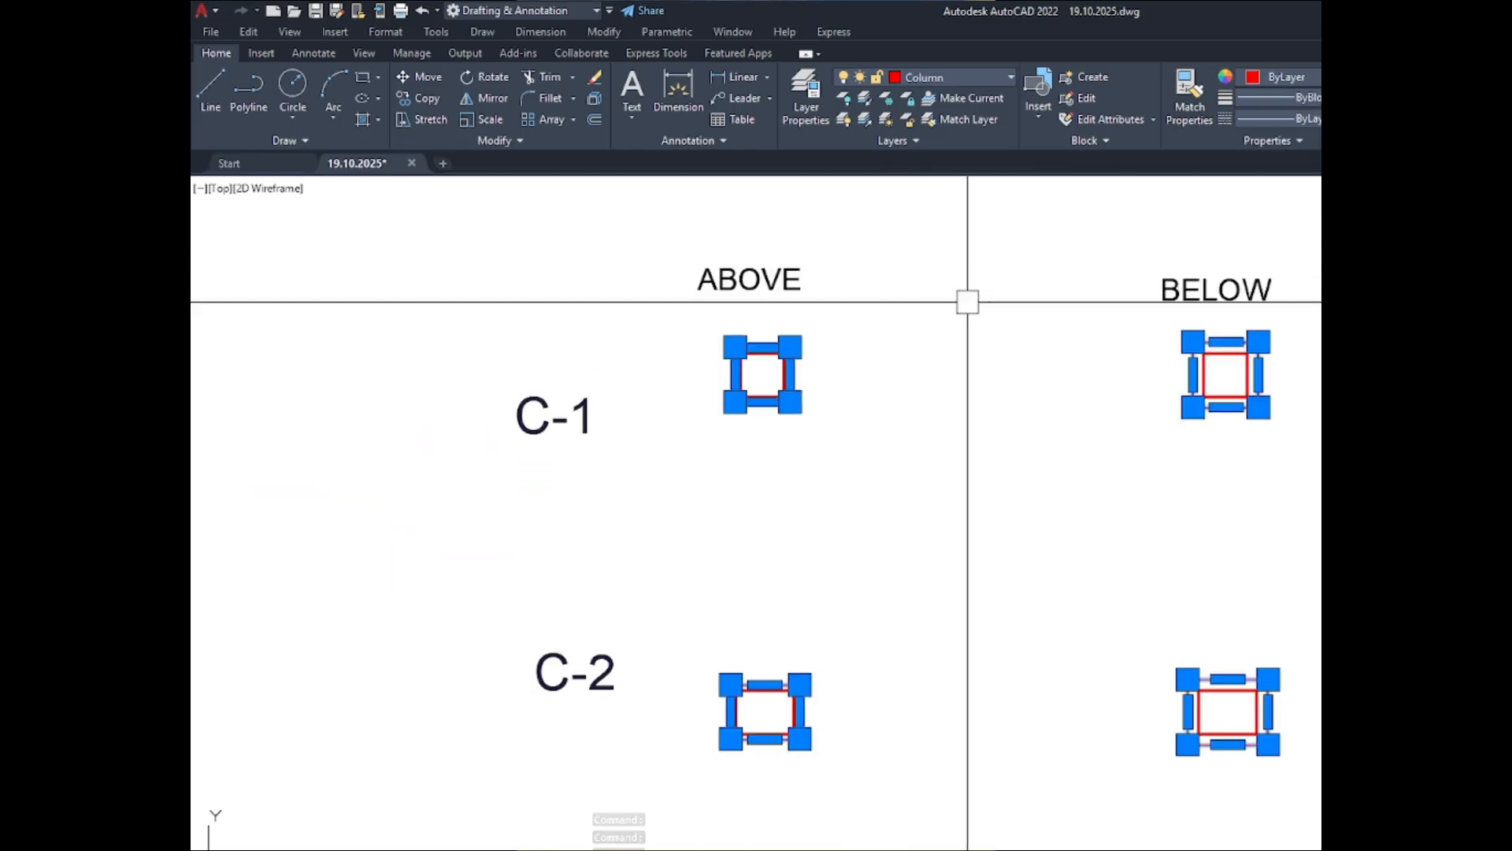
pyautogui.press('Escape')
pyautogui.scroll(4, 769, 348)
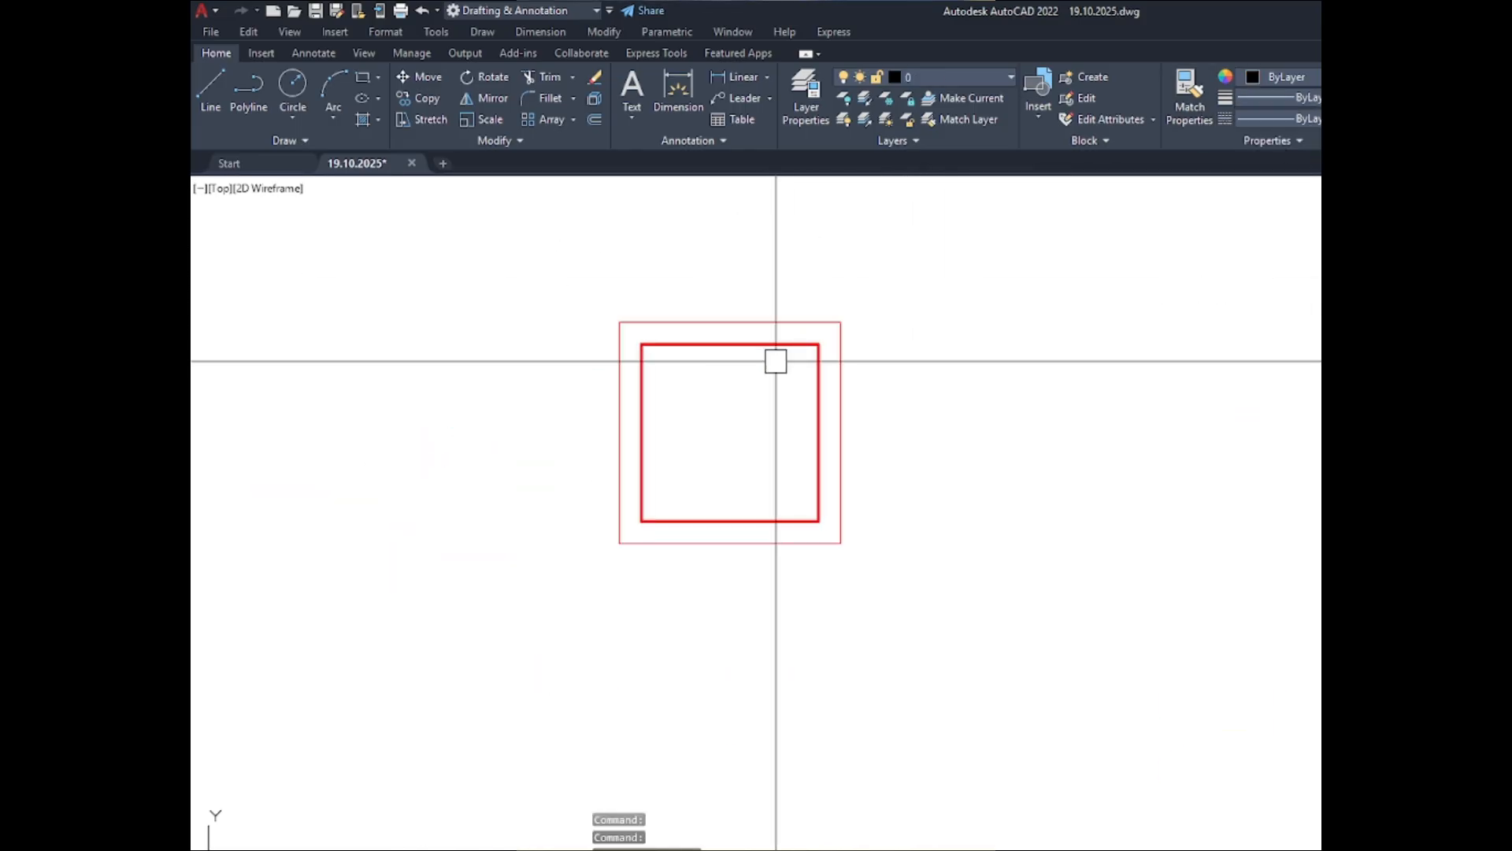
pyautogui.scroll(-5, 776, 362)
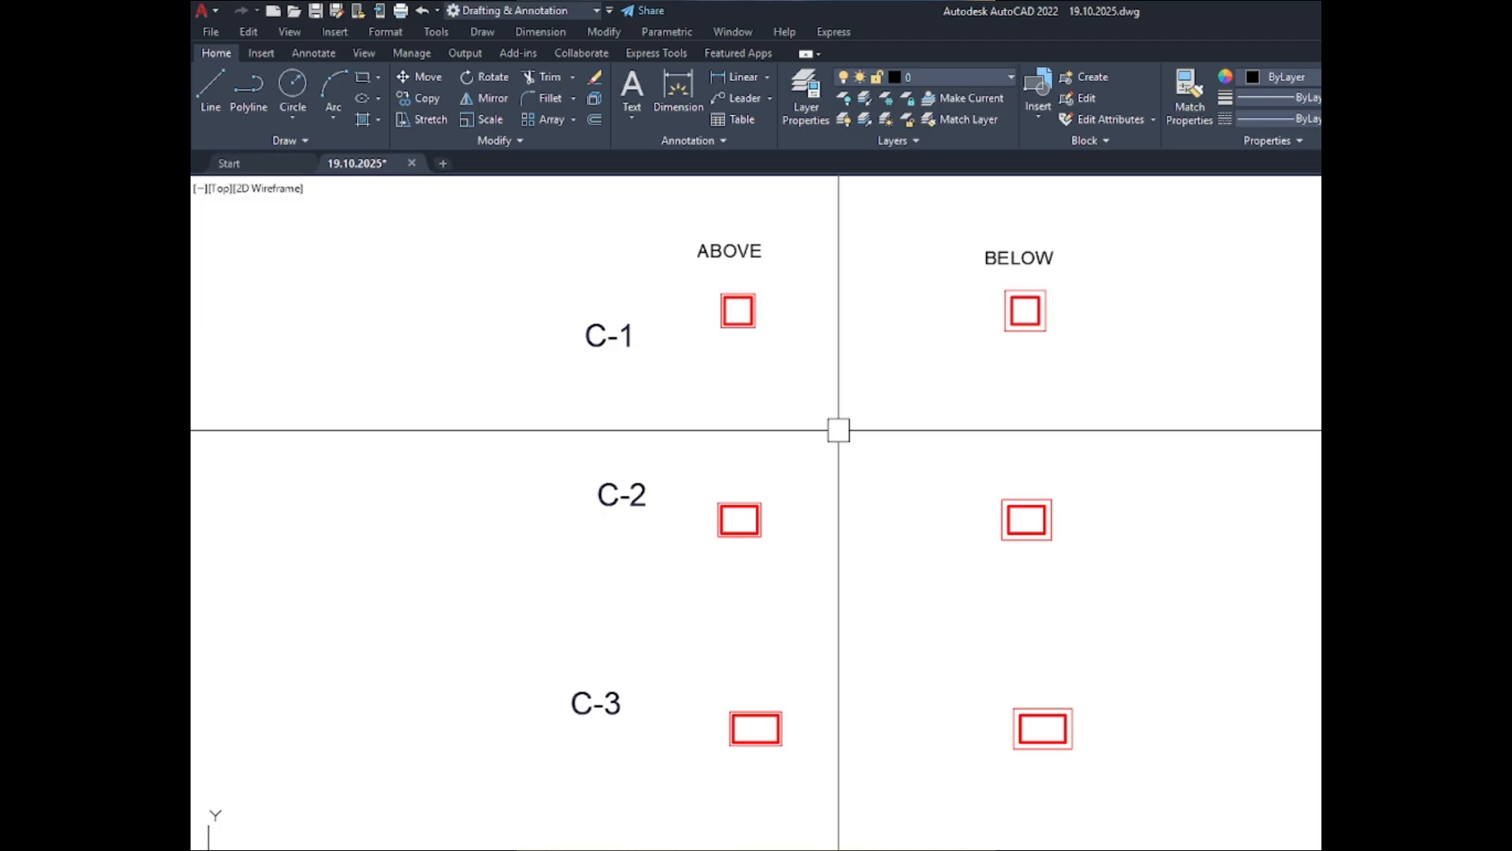
pyautogui.scroll(6, 738, 310)
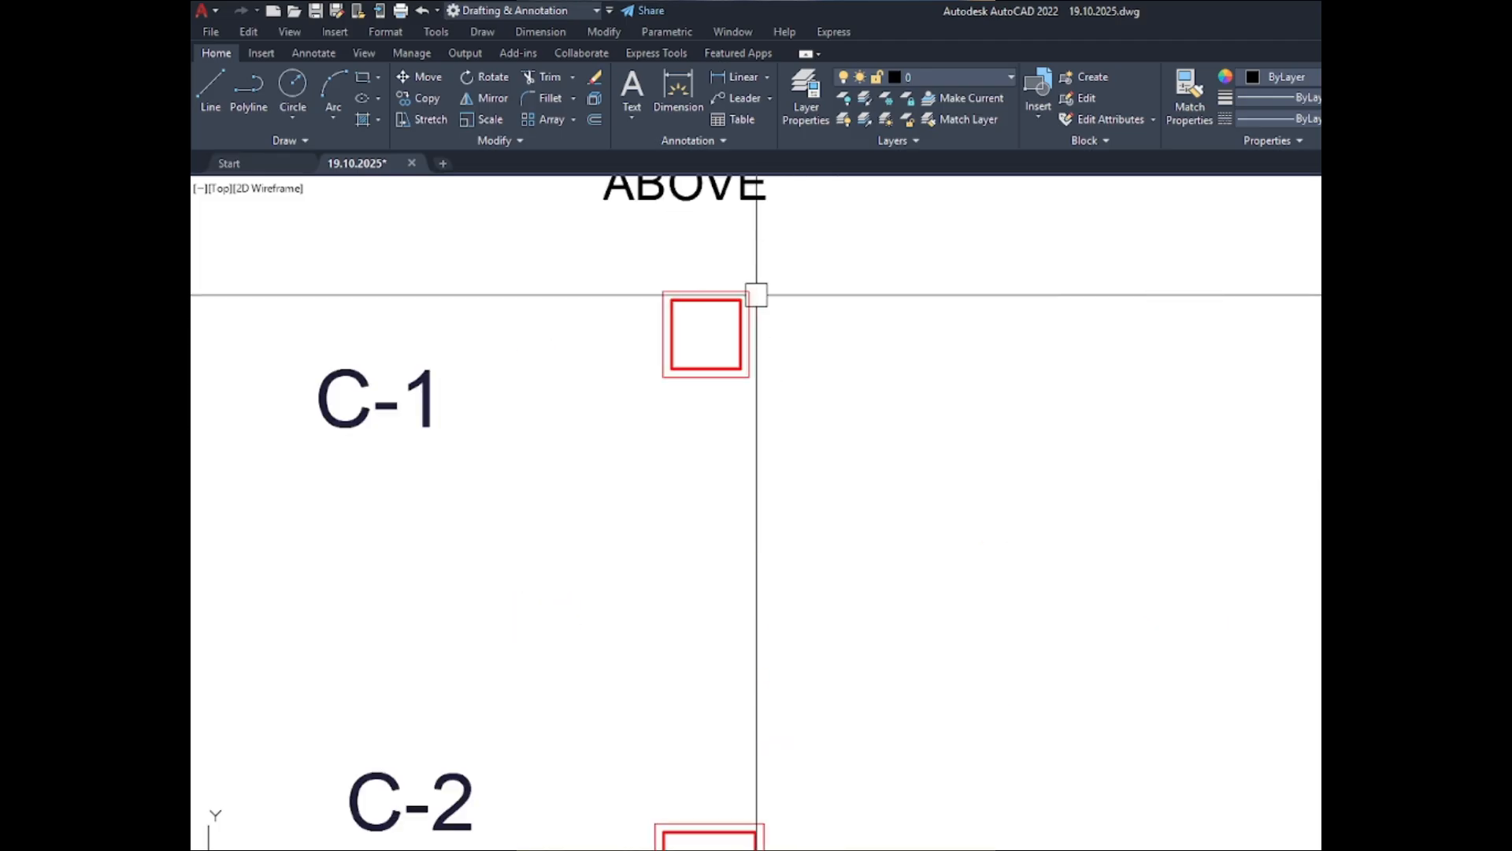
pyautogui.scroll(3, 612, 314)
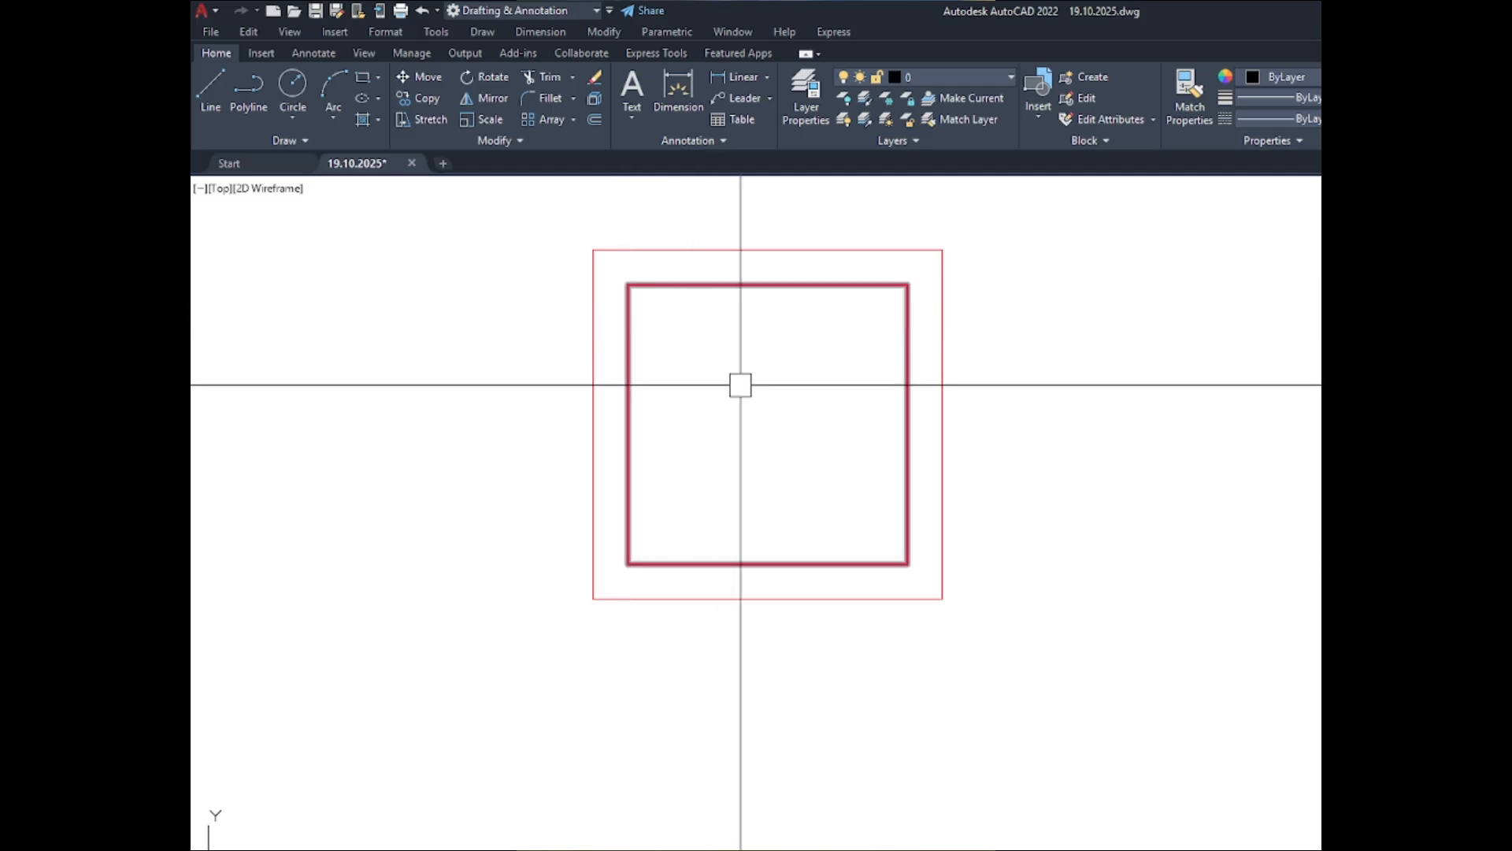
pyautogui.scroll(-2, 764, 396)
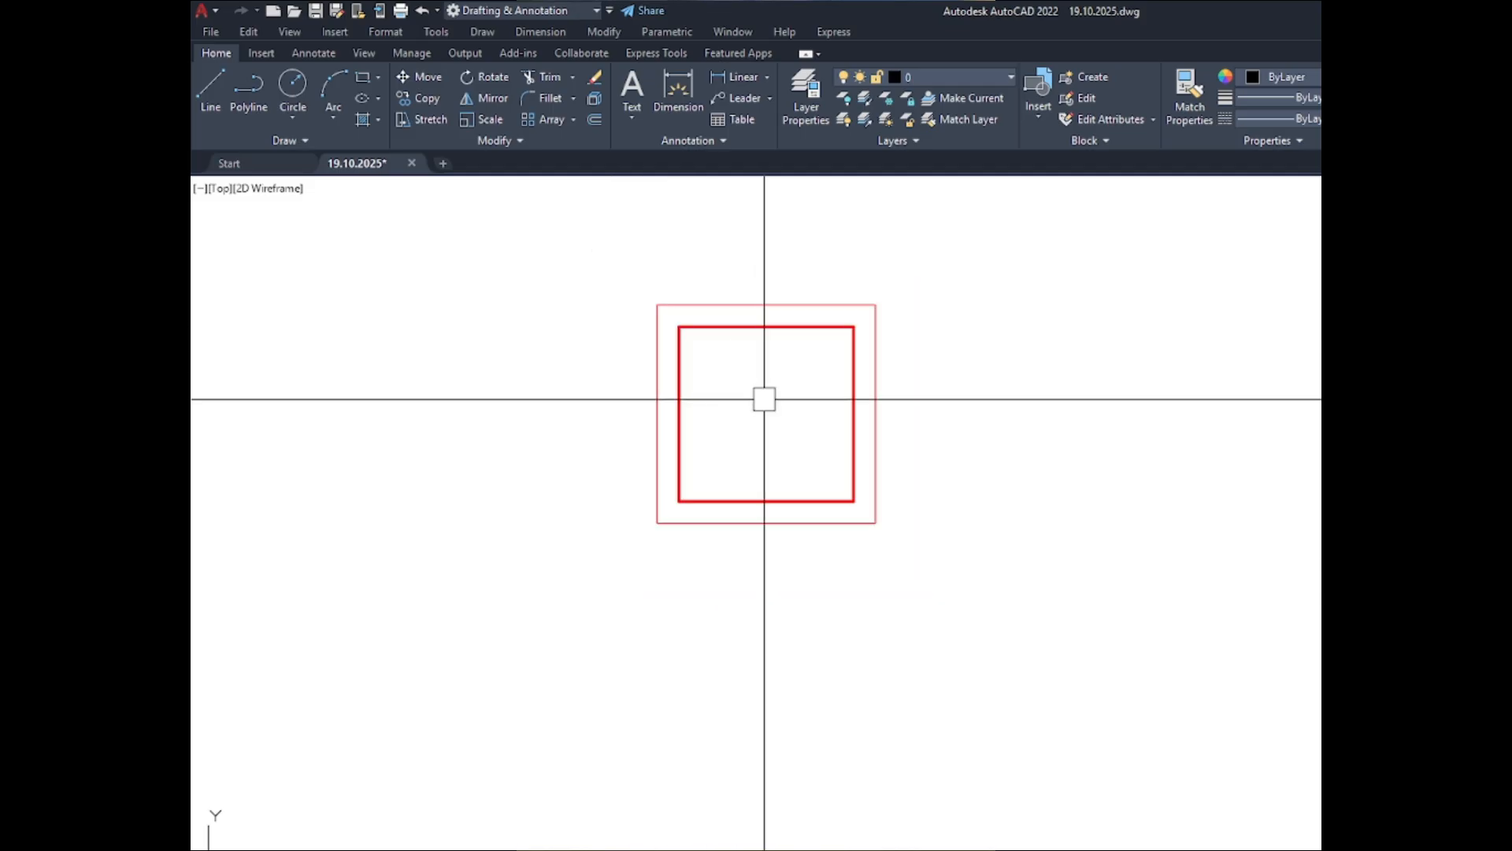
# - Examine the inner and outer outlines of columns C-1 to C-4 in the ABOVE and BELOW sets
pyautogui.scroll(-2, 770, 402)
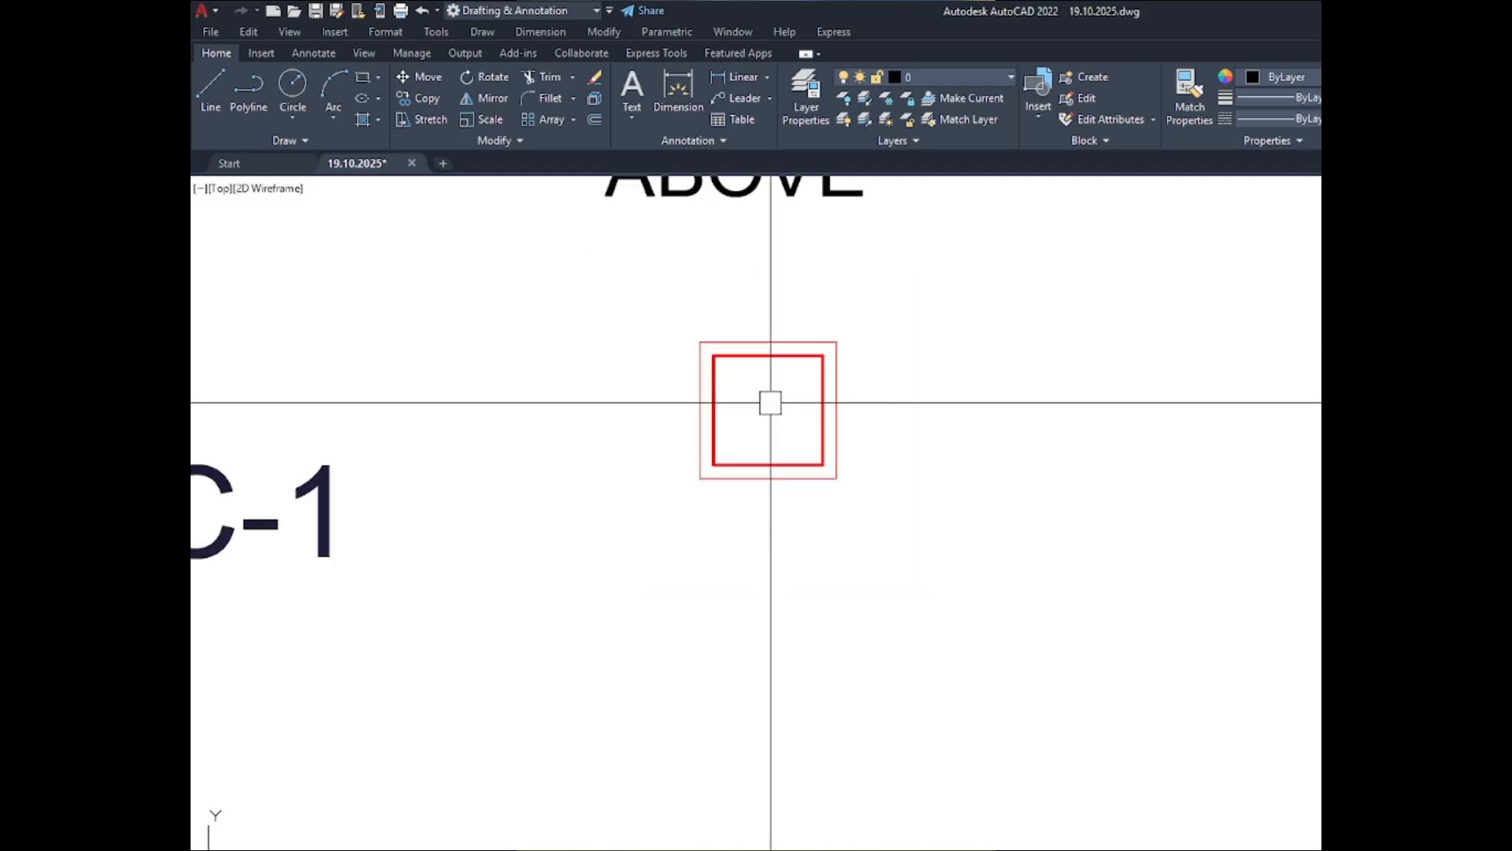
pyautogui.scroll(3, 770, 402)
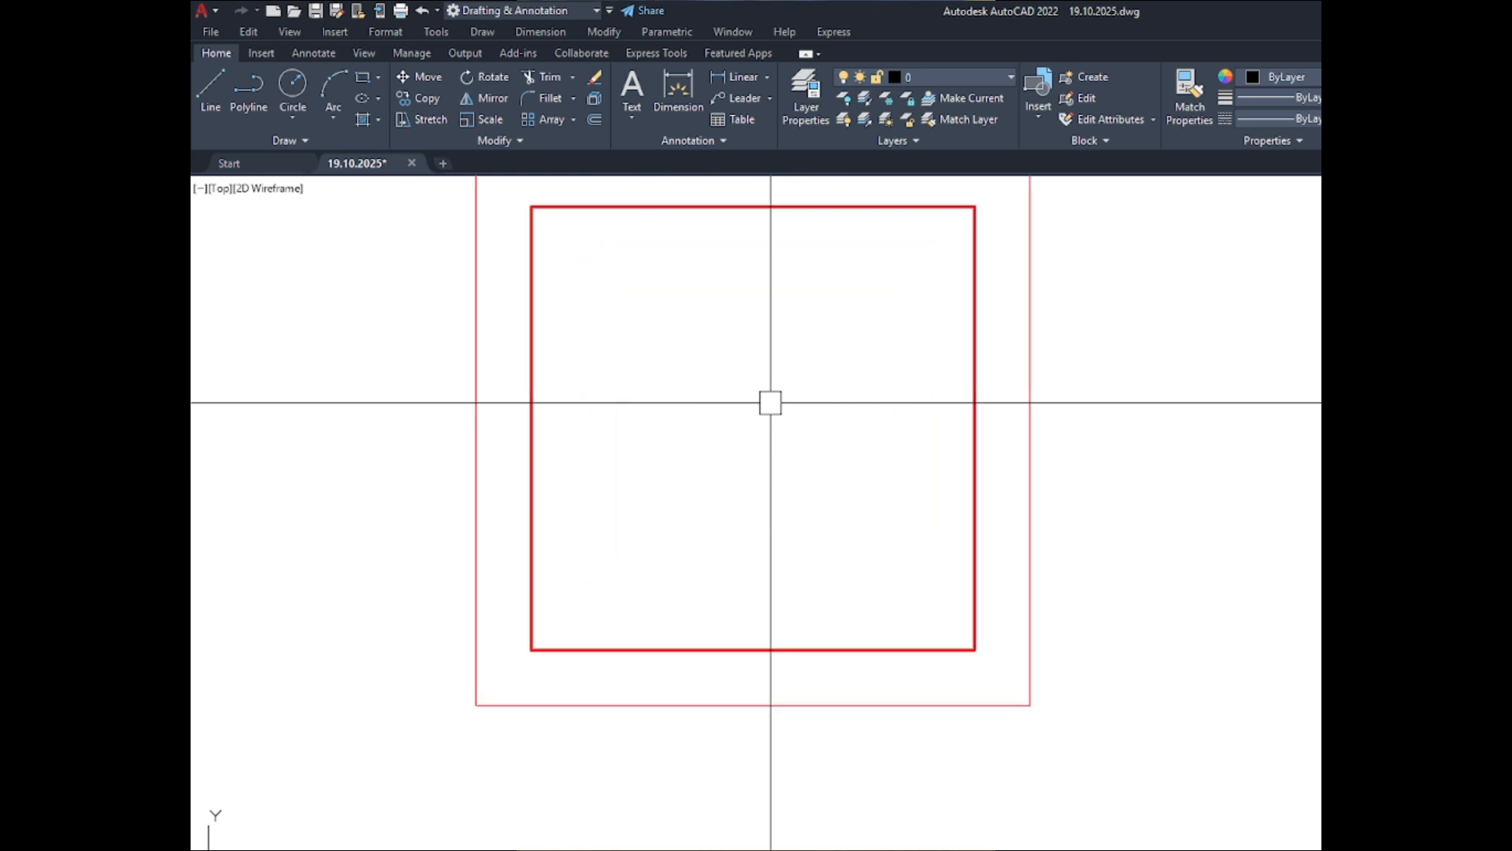
pyautogui.scroll(-2, 771, 402)
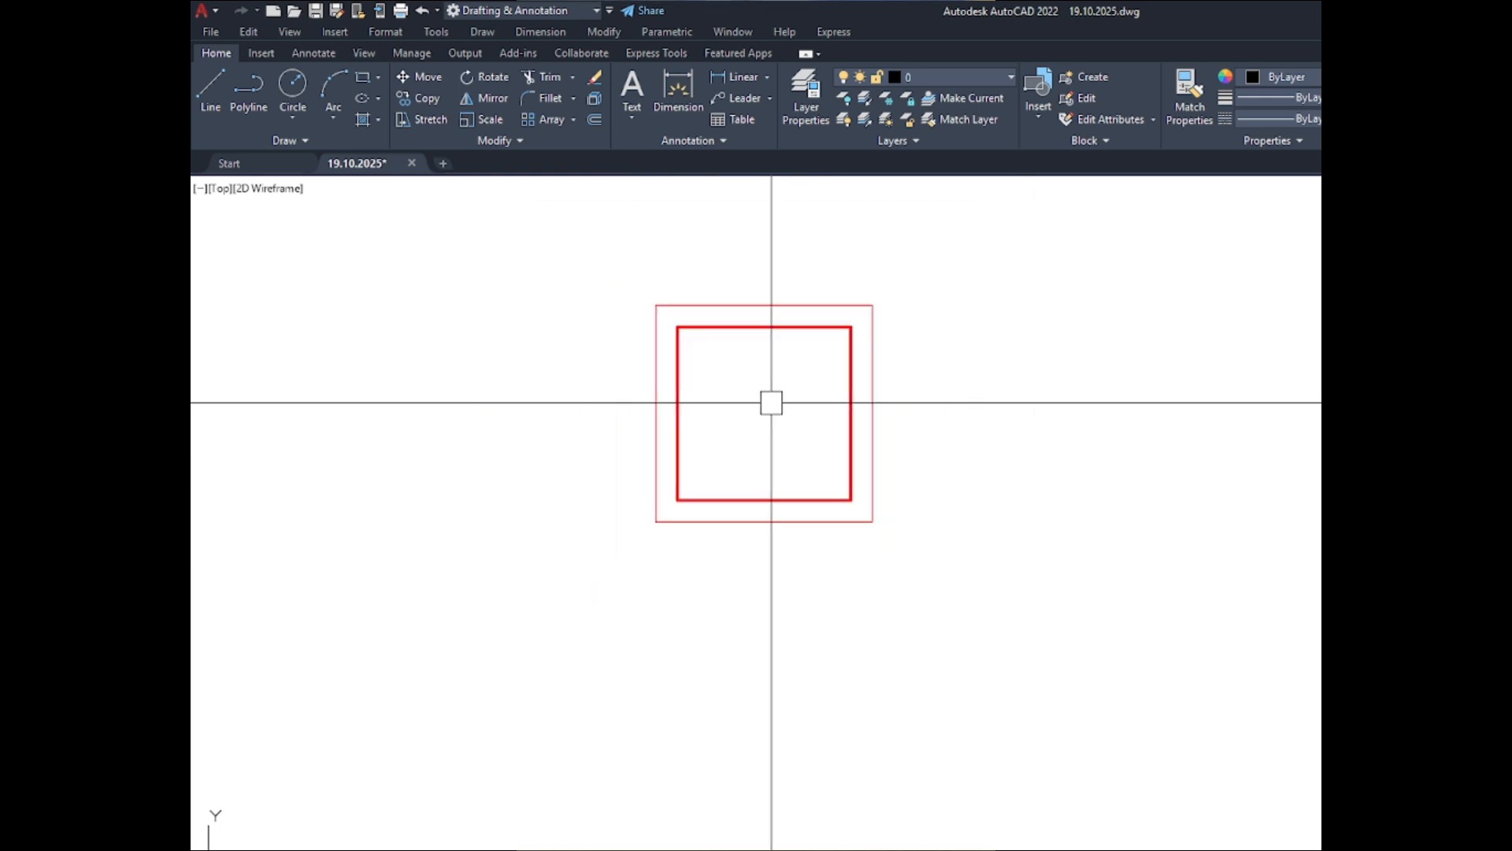
pyautogui.scroll(-5, 628, 388)
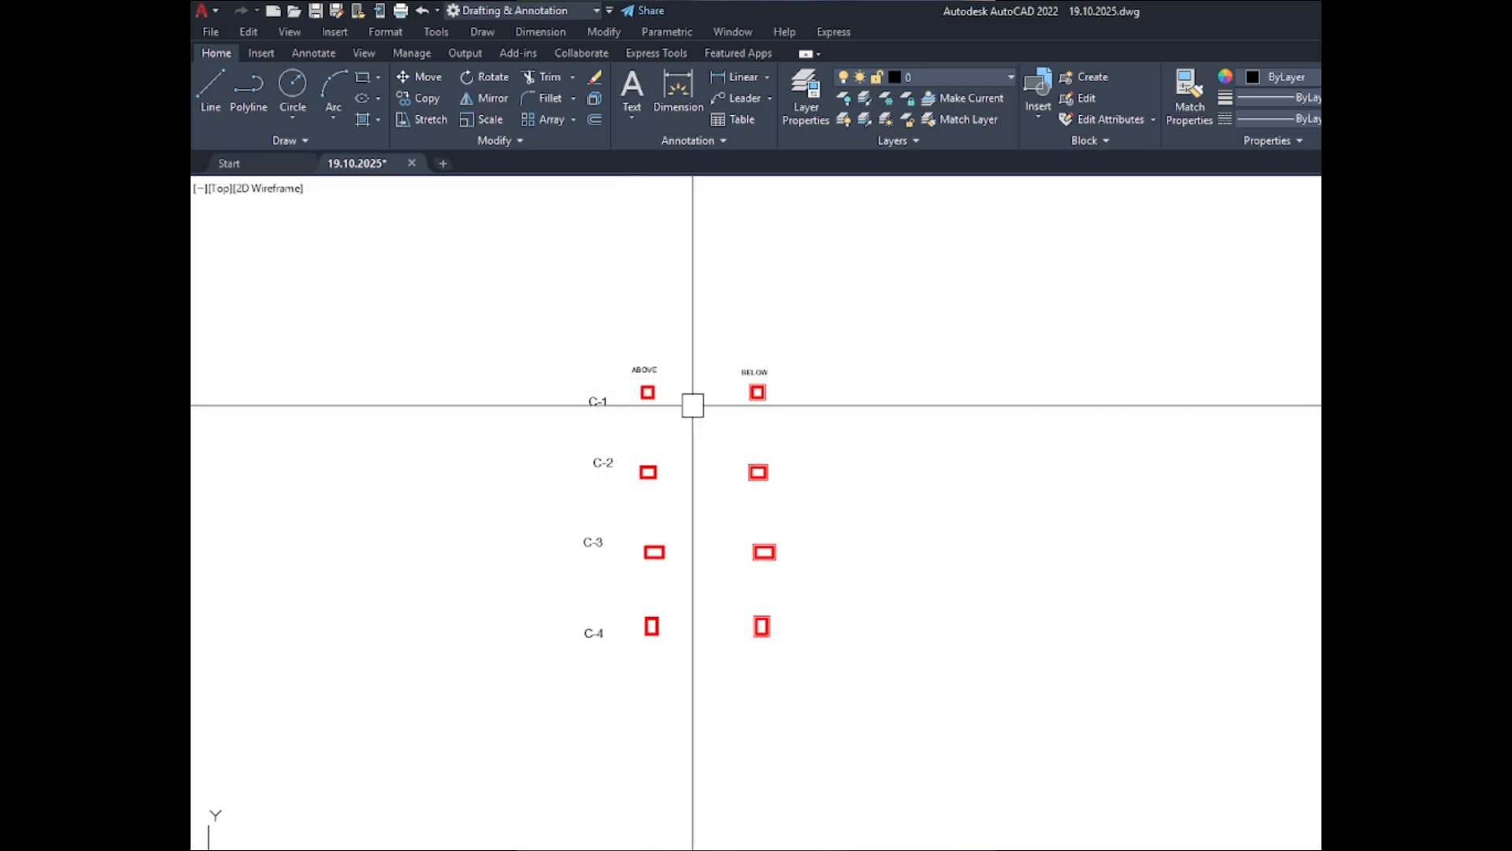
pyautogui.scroll(4, 769, 391)
pyautogui.scroll(2, 769, 391)
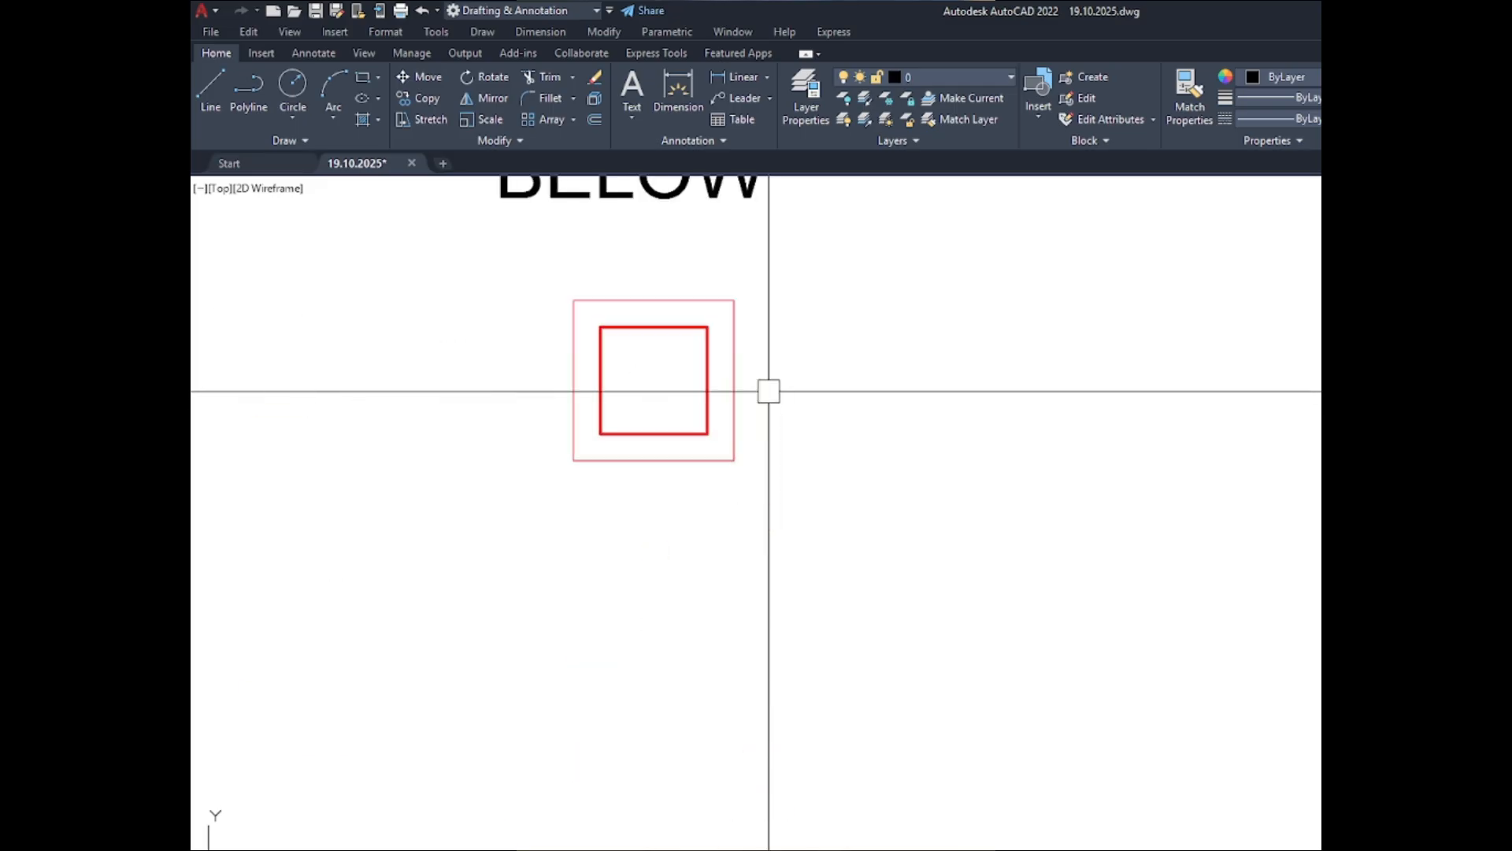
pyautogui.scroll(-4, 769, 391)
pyautogui.scroll(4, 601, 520)
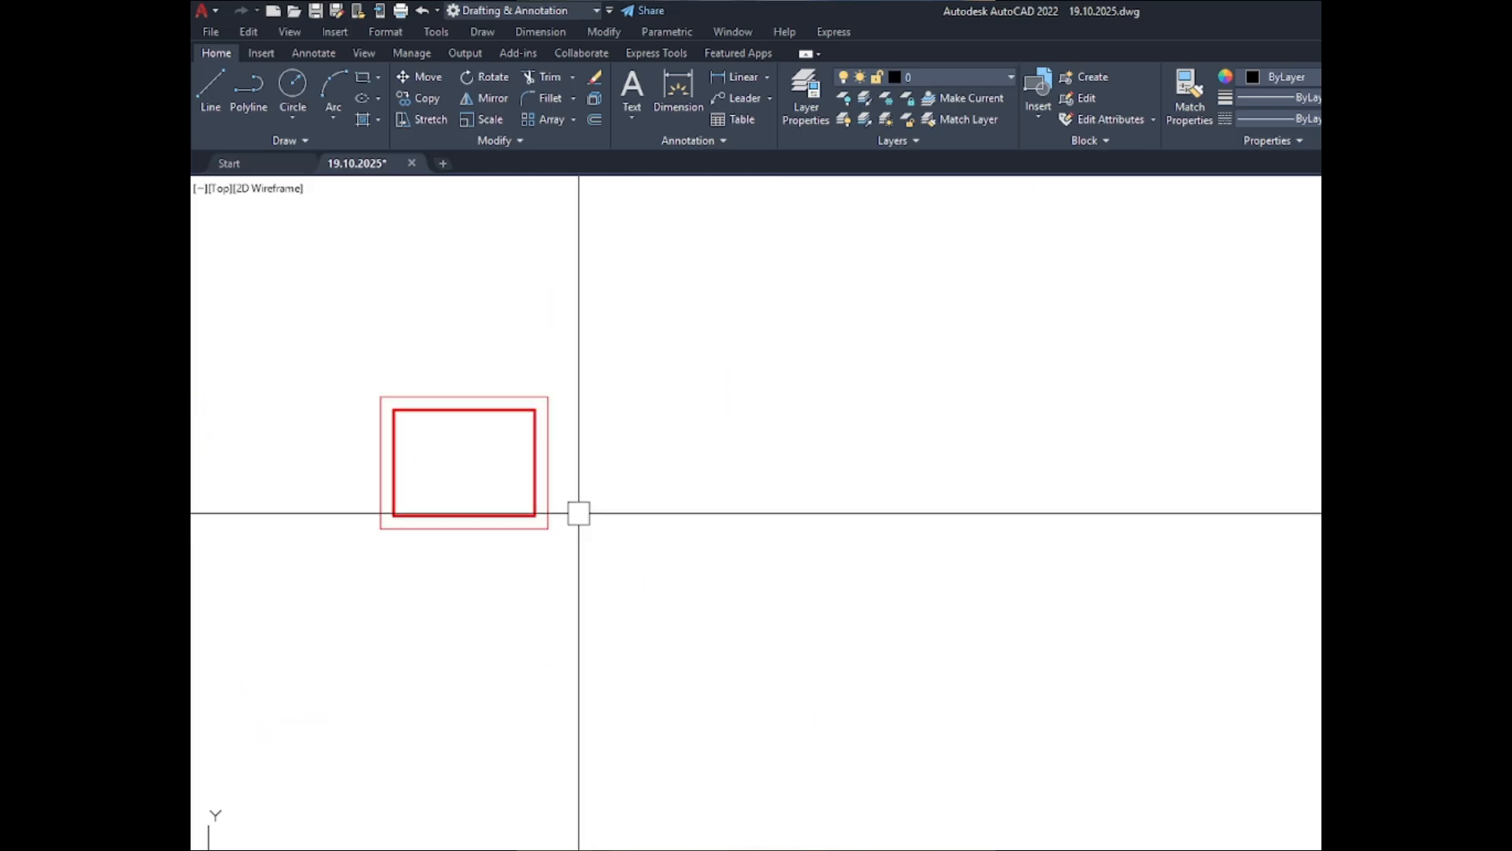
pyautogui.scroll(-2, 780, 476)
pyautogui.scroll(4, 551, 473)
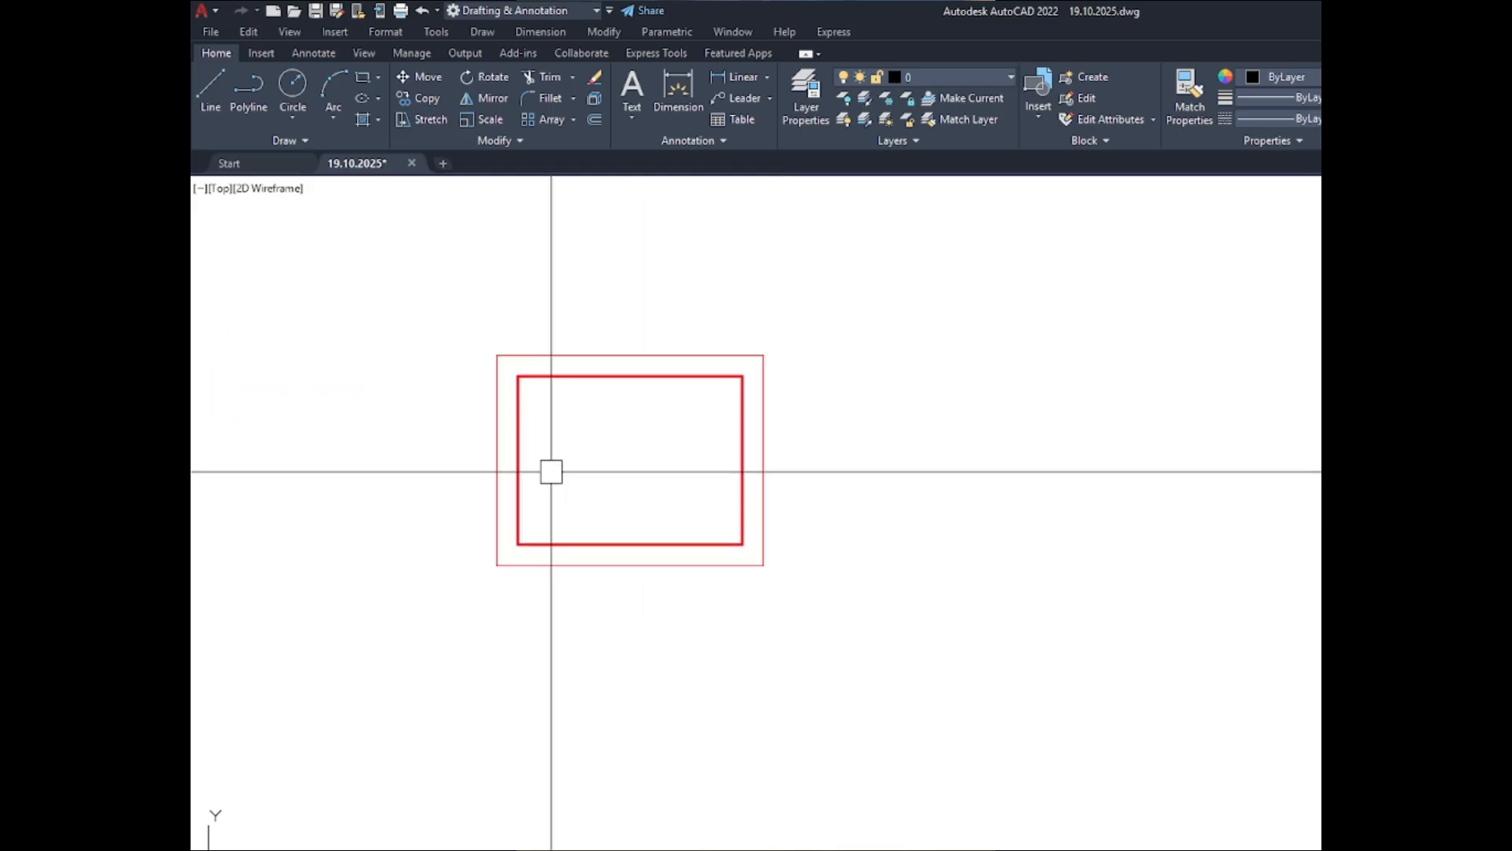
pyautogui.scroll(-5, 588, 472)
pyautogui.scroll(5, 584, 348)
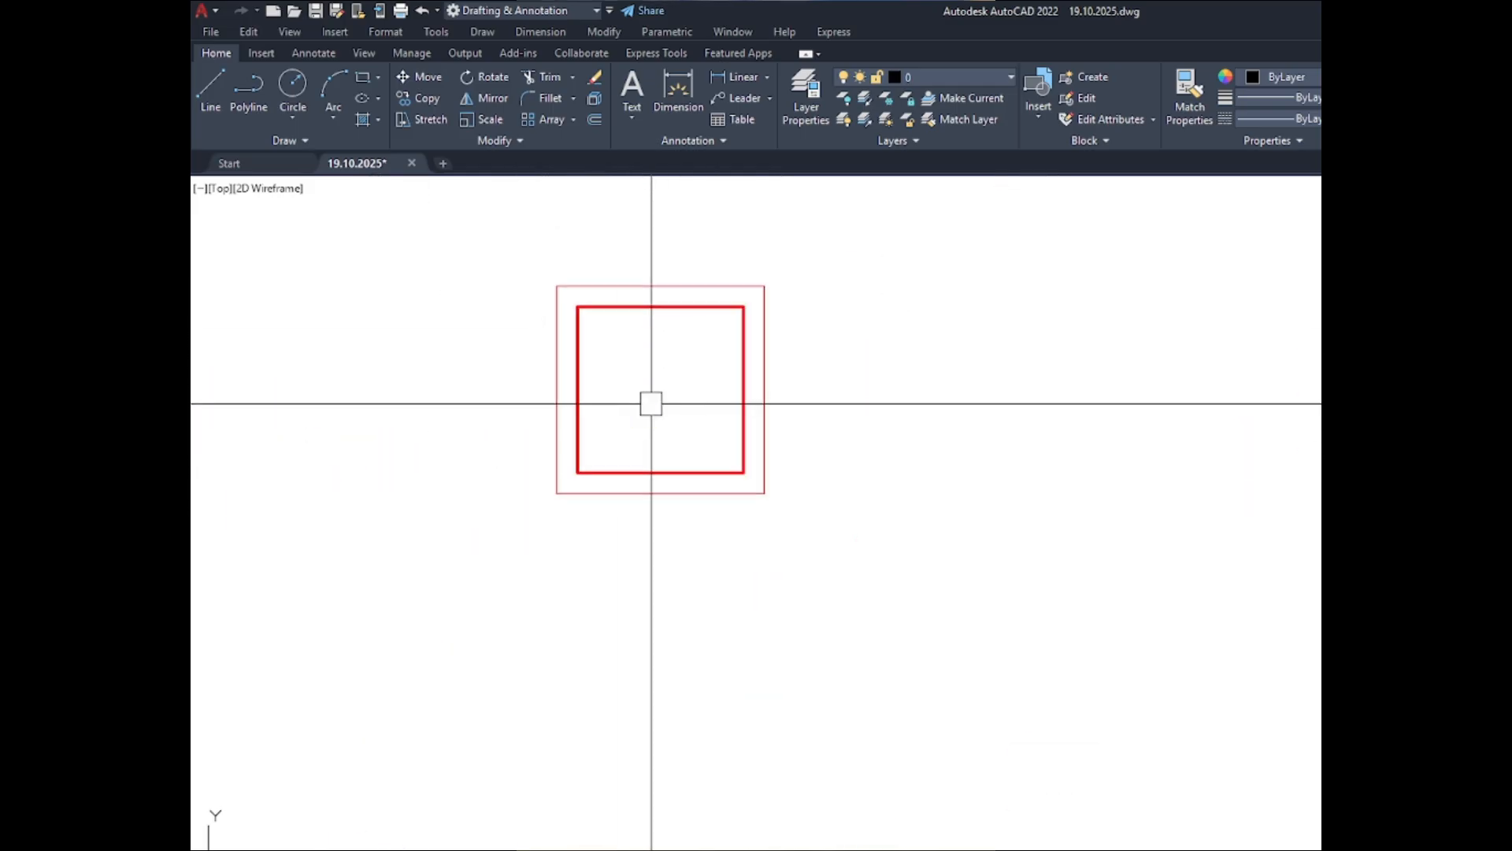
pyautogui.scroll(-5, 579, 366)
pyautogui.scroll(-5, 599, 363)
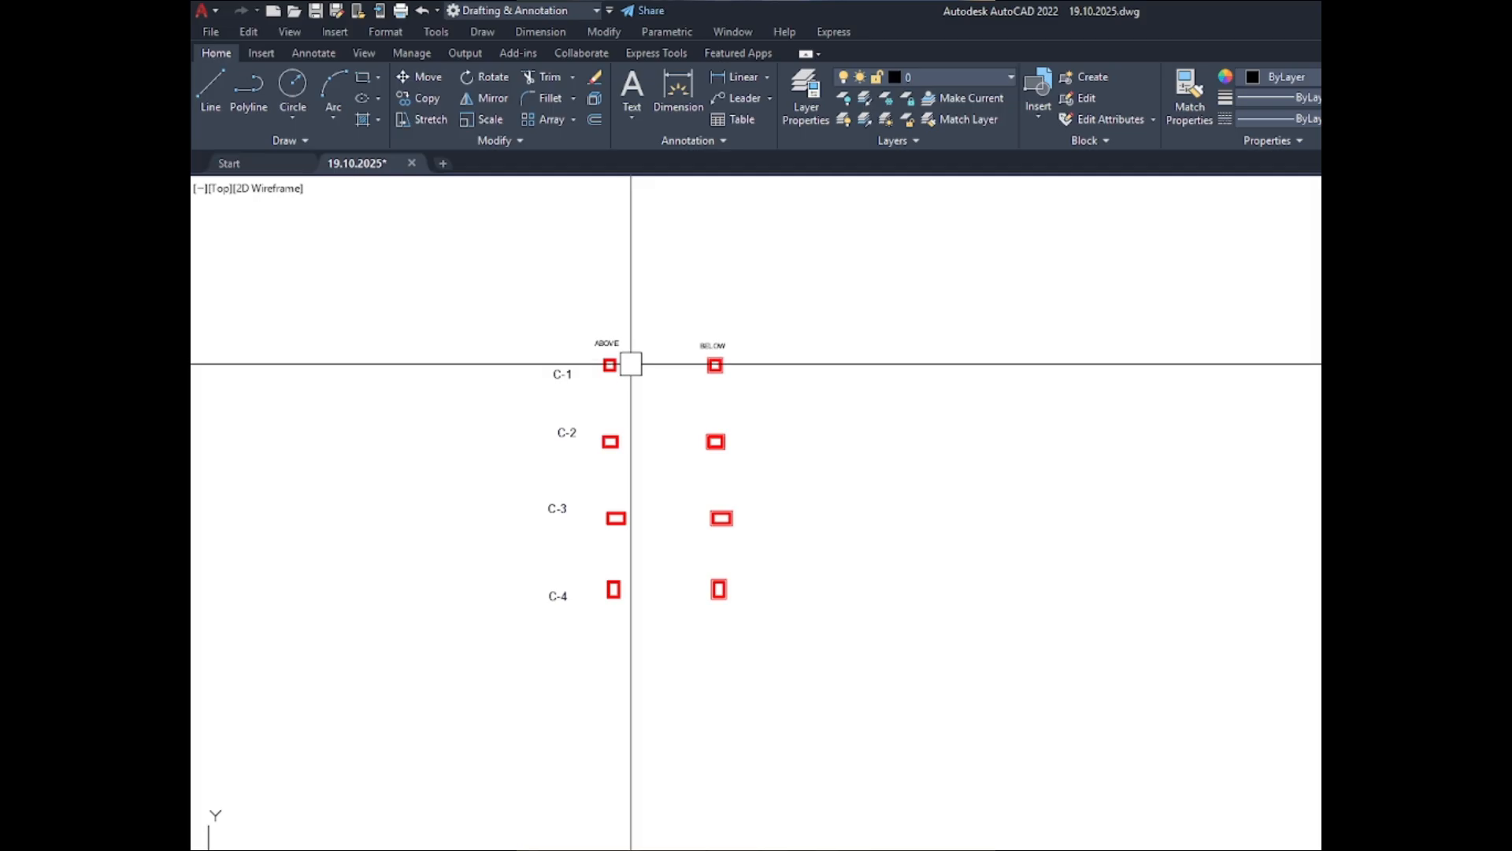
pyautogui.scroll(5, 668, 557)
pyautogui.scroll(6, 667, 472)
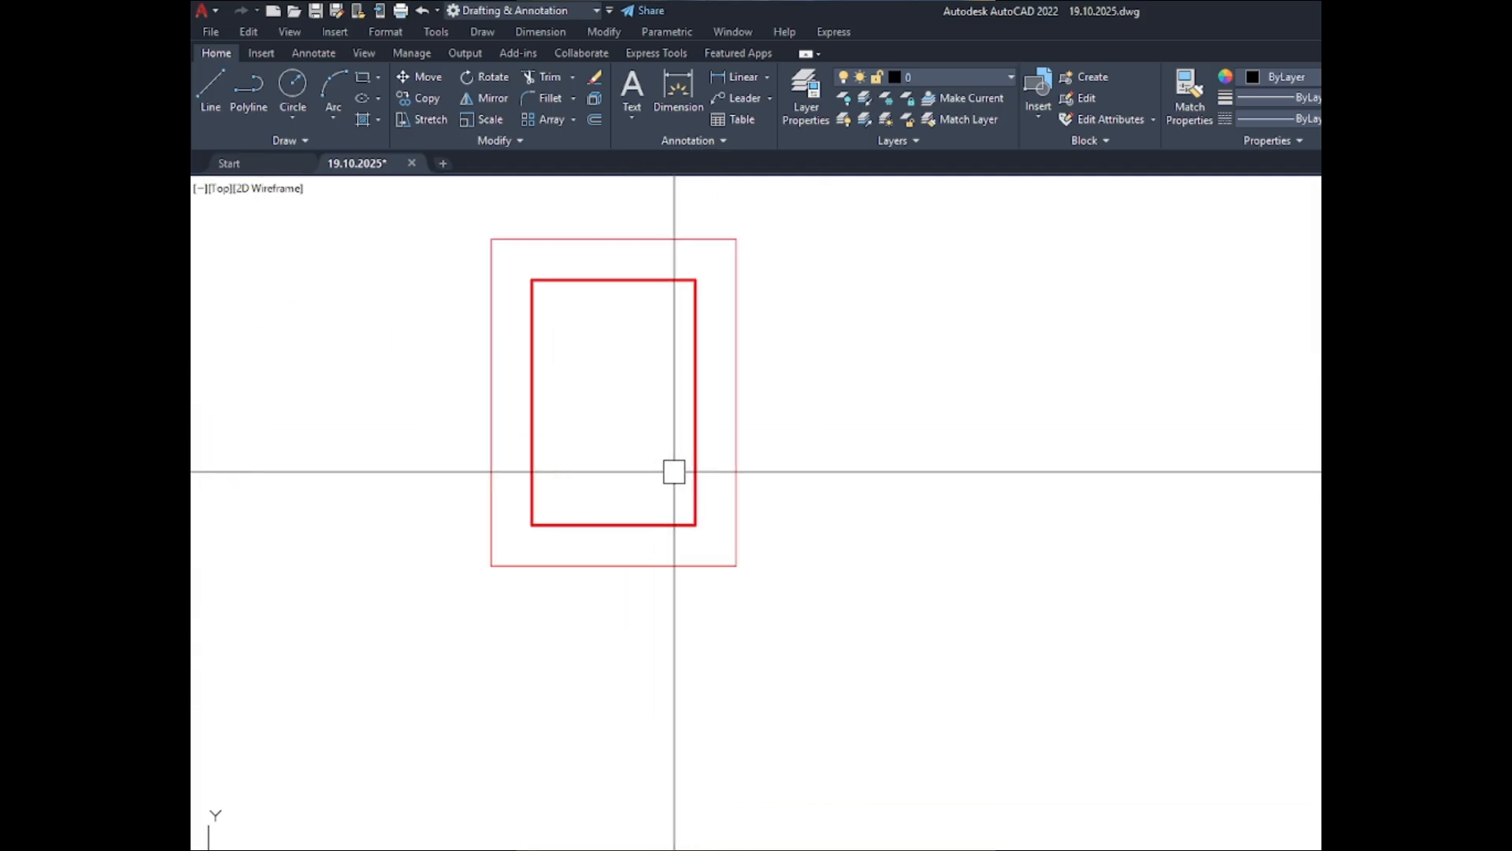
pyautogui.scroll(-4, 794, 540)
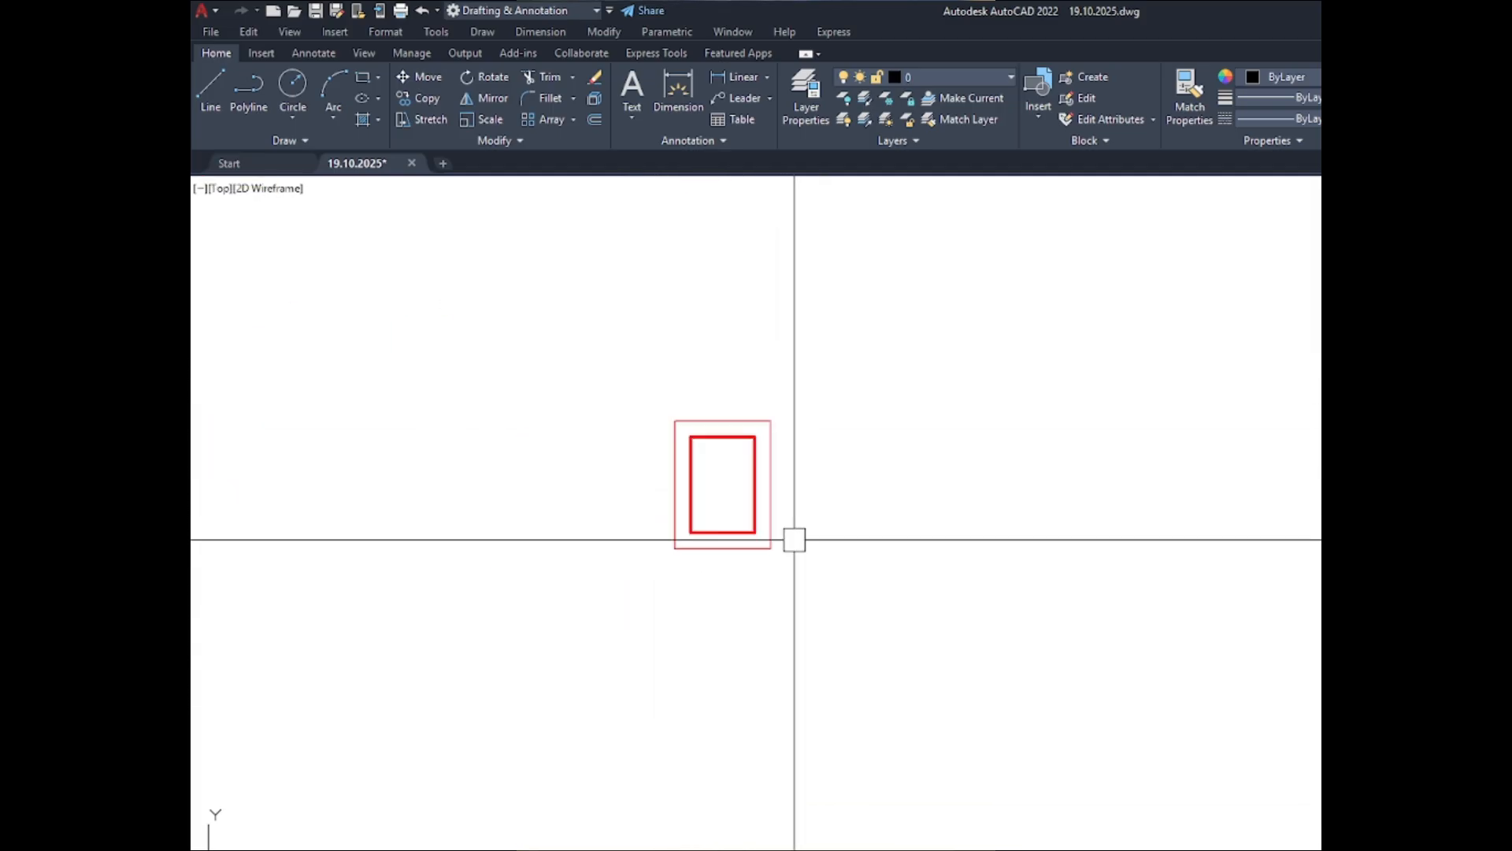
pyautogui.scroll(-5, 794, 540)
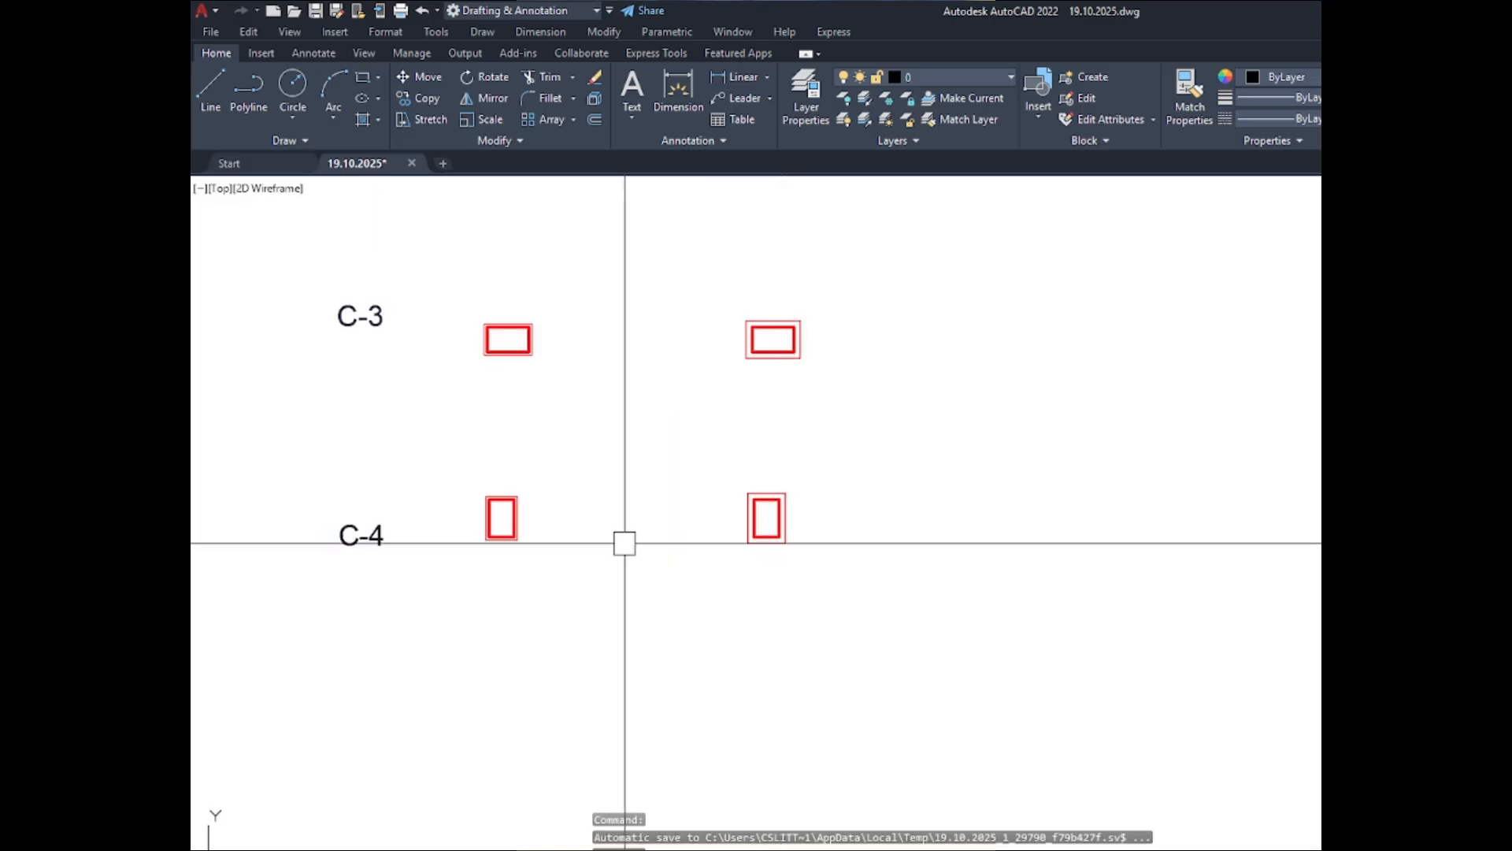
pyautogui.scroll(8, 501, 514)
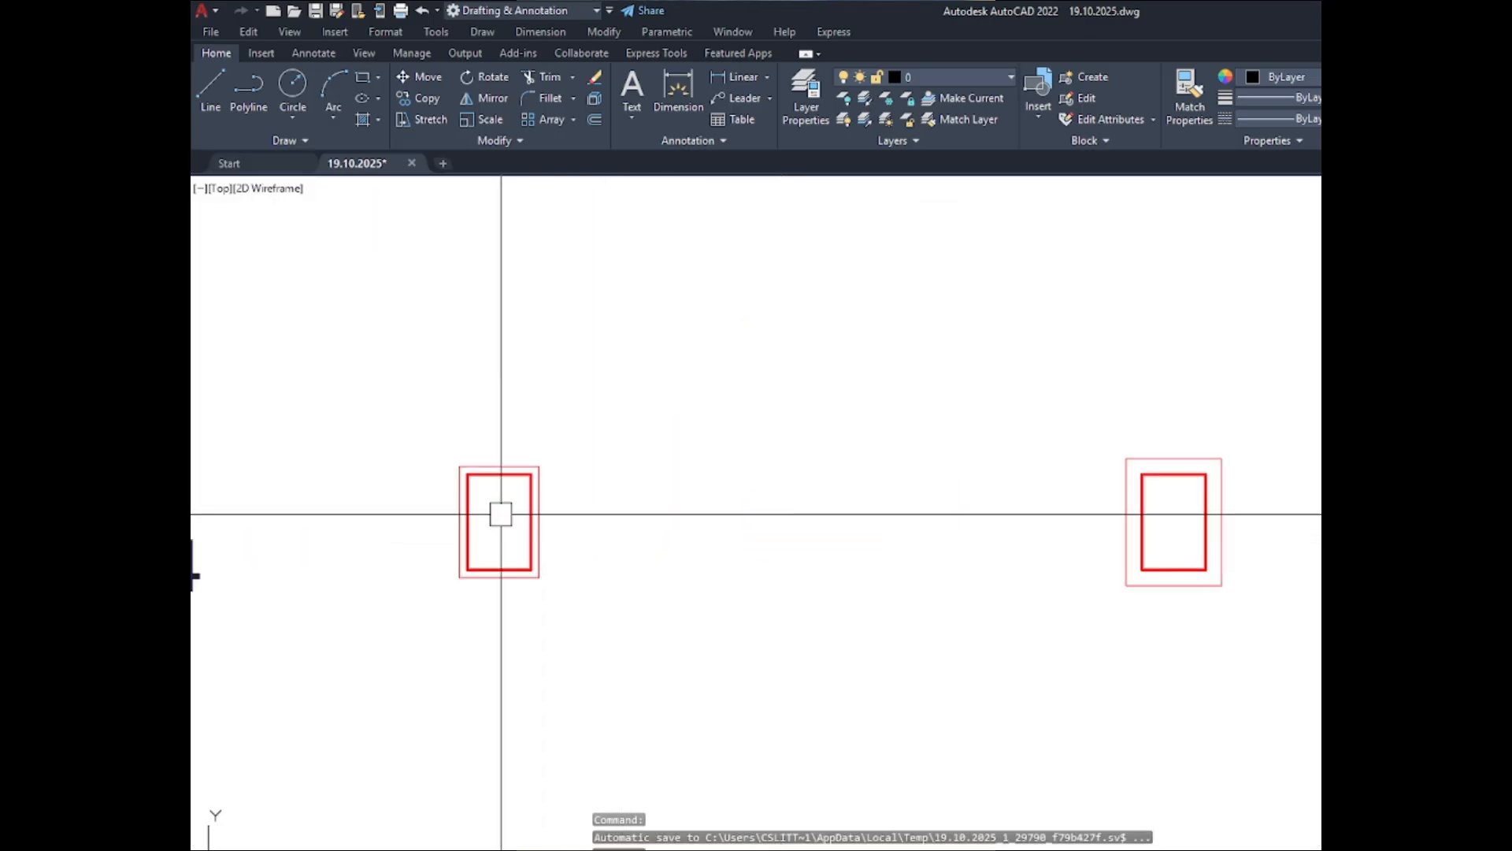
pyautogui.scroll(-10, 501, 514)
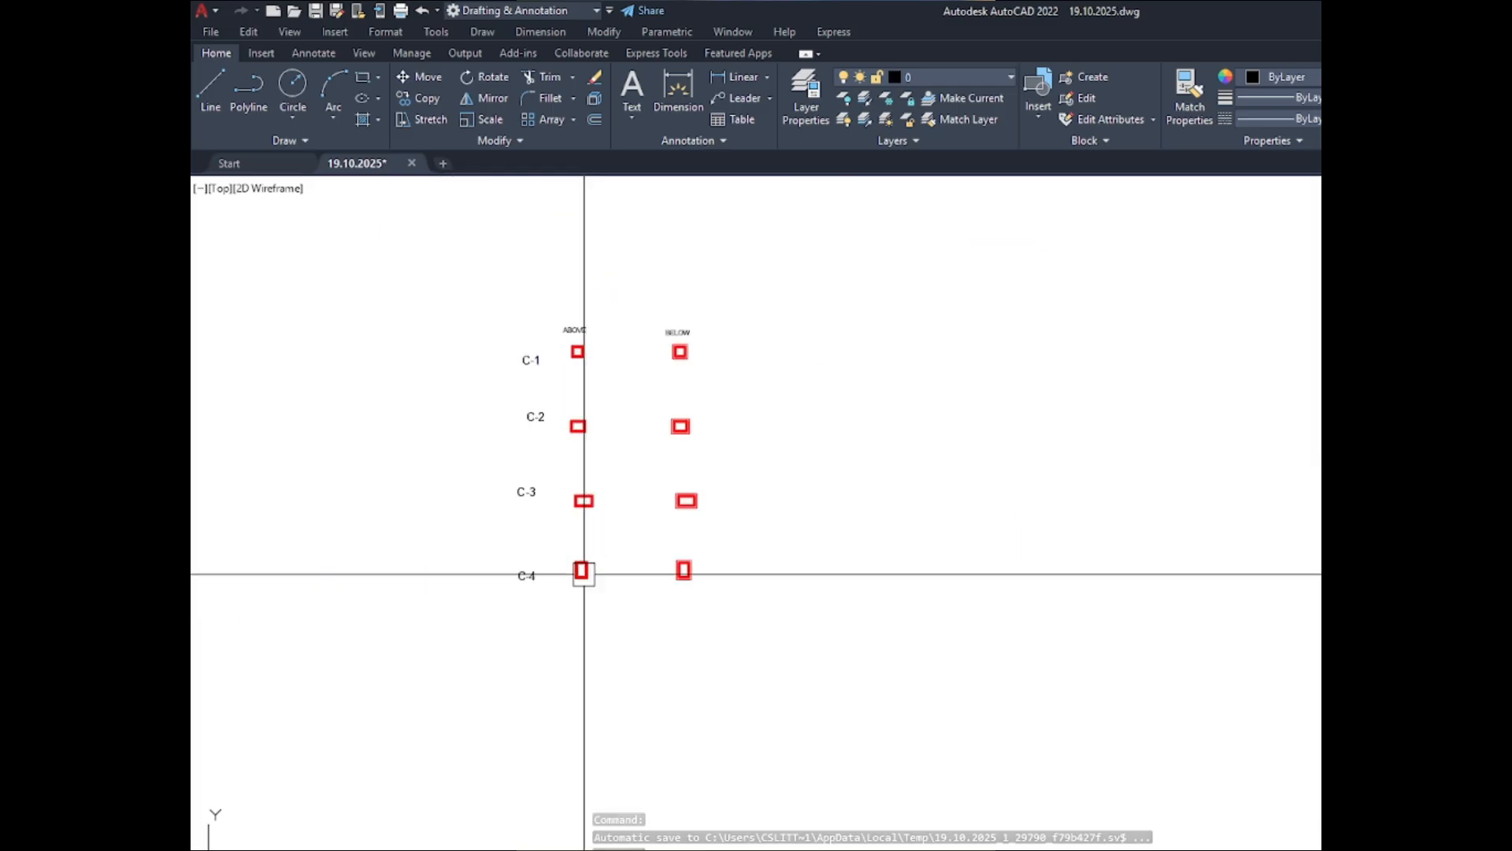
# - Examine the C-1 column section in the ABOVE set, highlighting its inner outline and clearing the selection
pyautogui.scroll(6, 567, 439)
pyautogui.scroll(5, 619, 438)
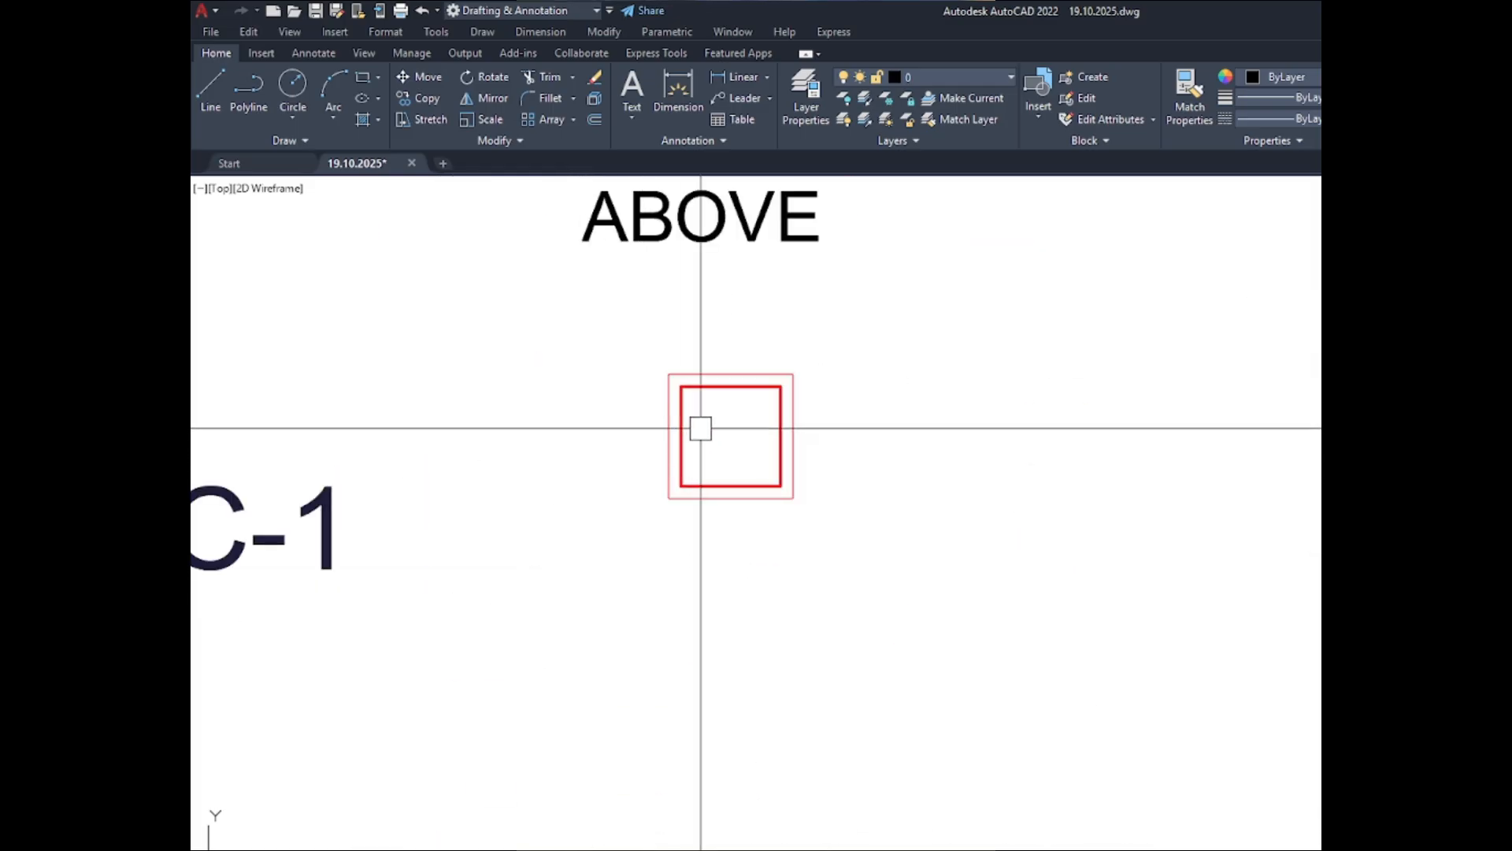
pyautogui.scroll(2, 701, 428)
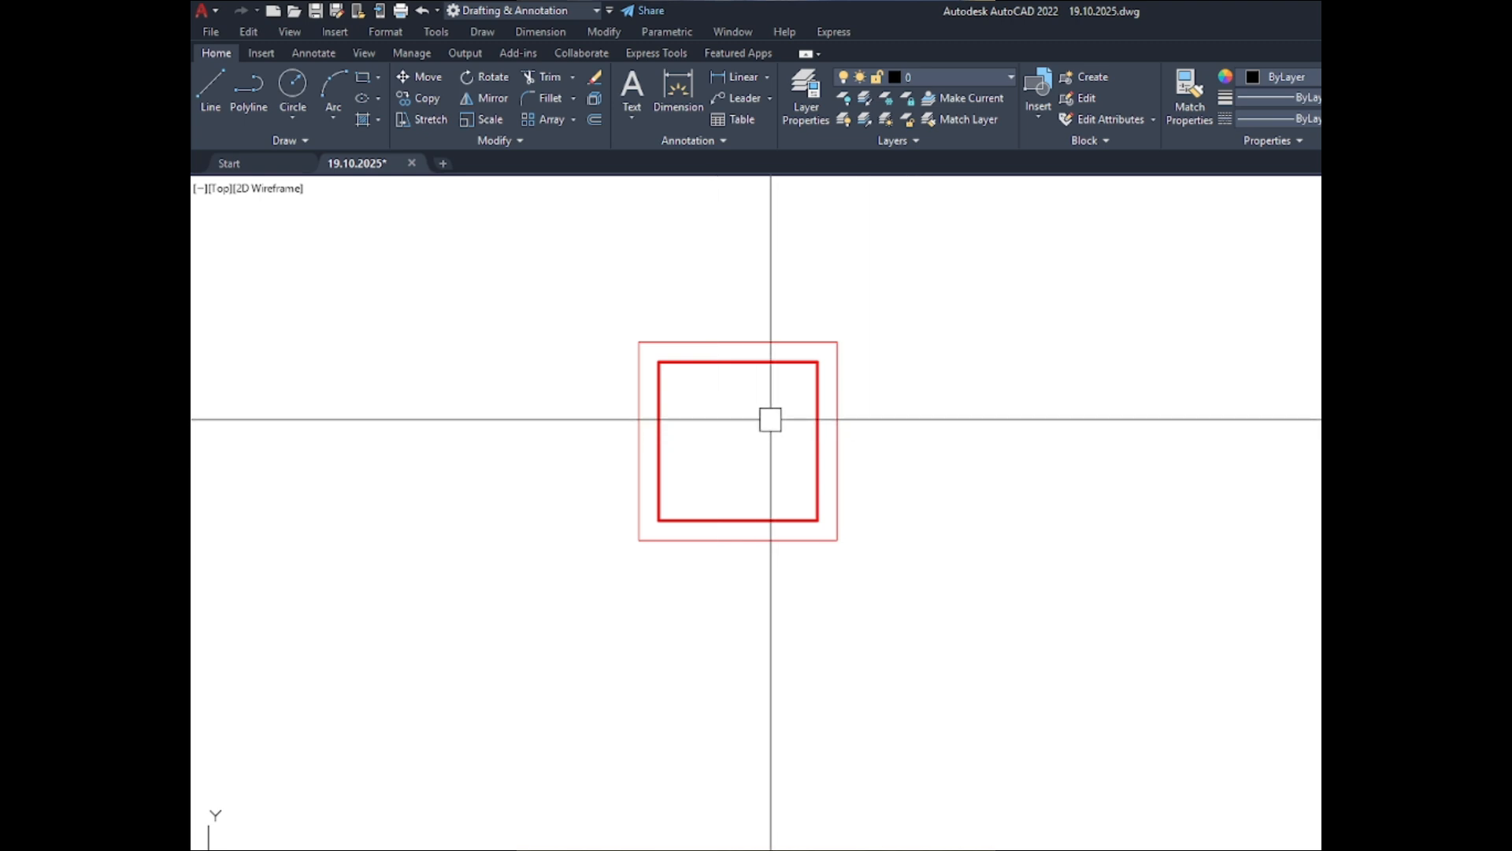
pyautogui.scroll(-2, 966, 430)
pyautogui.scroll(3, 867, 420)
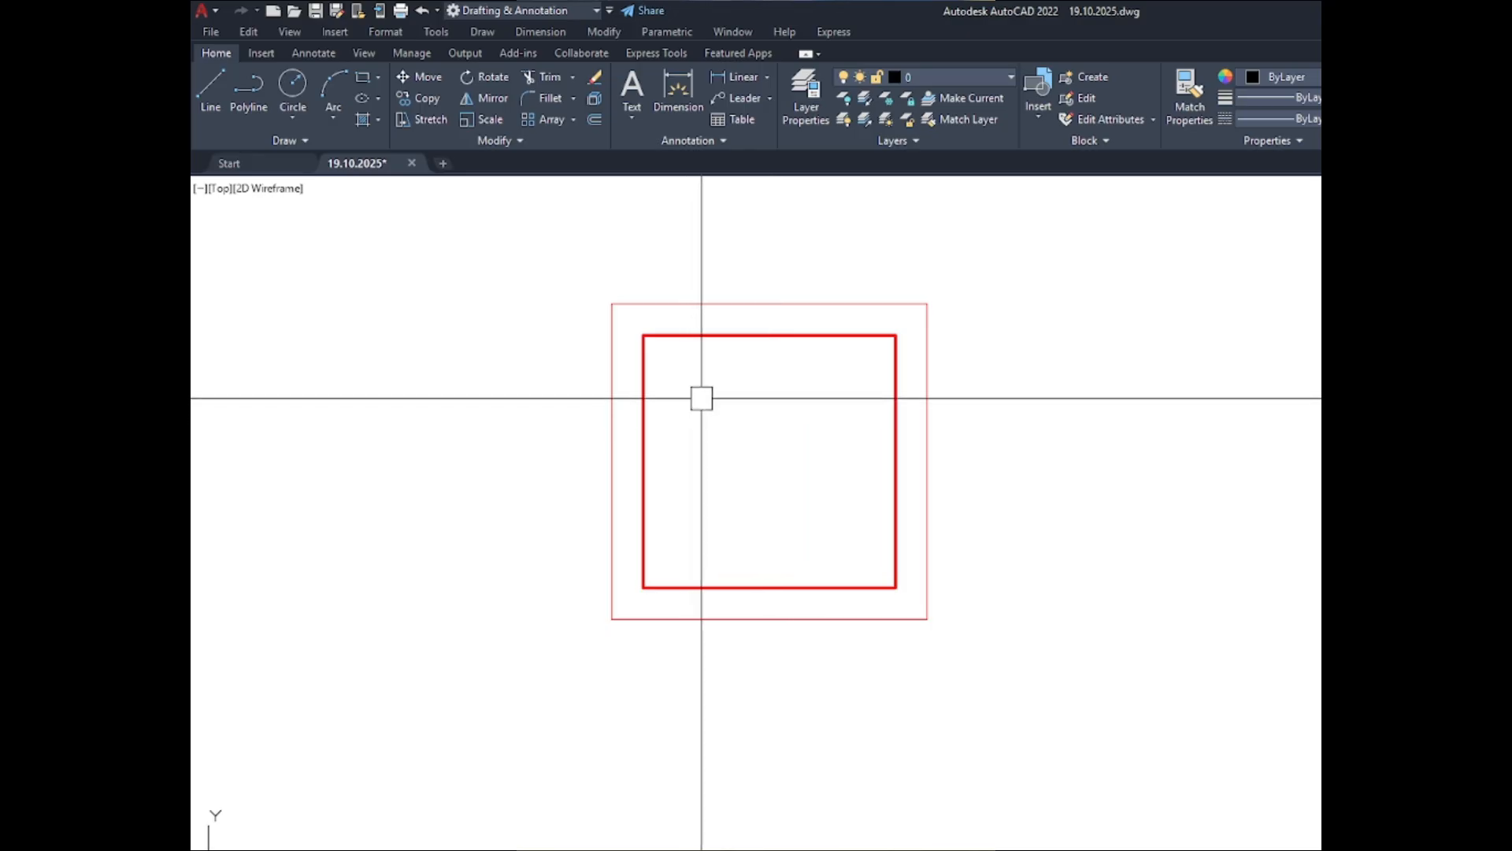
pyautogui.scroll(-2, 643, 326)
pyautogui.scroll(4, 693, 353)
pyautogui.click(675, 297)
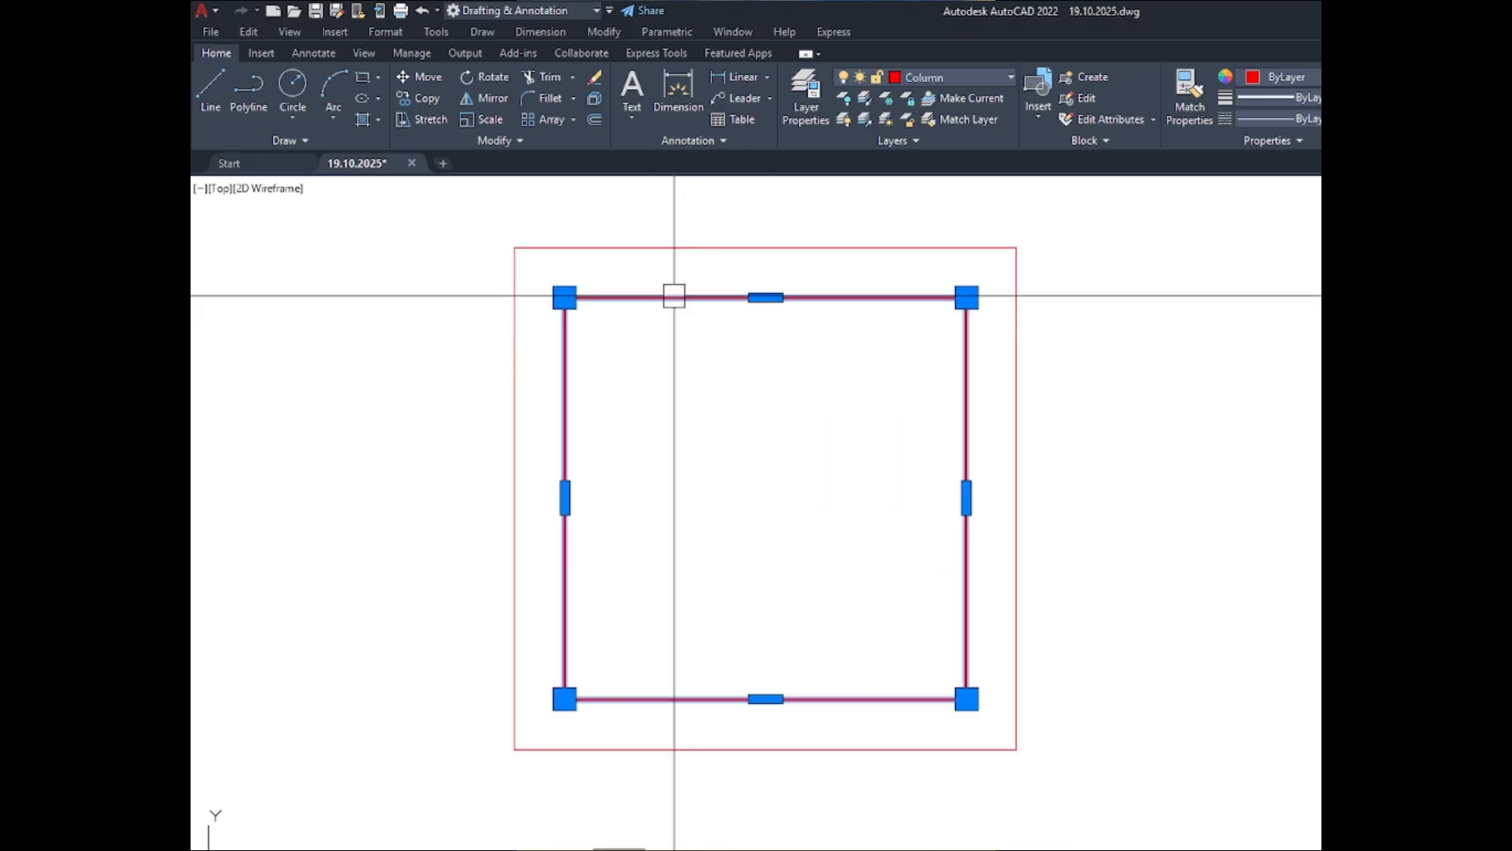
pyautogui.scroll(-4, 744, 402)
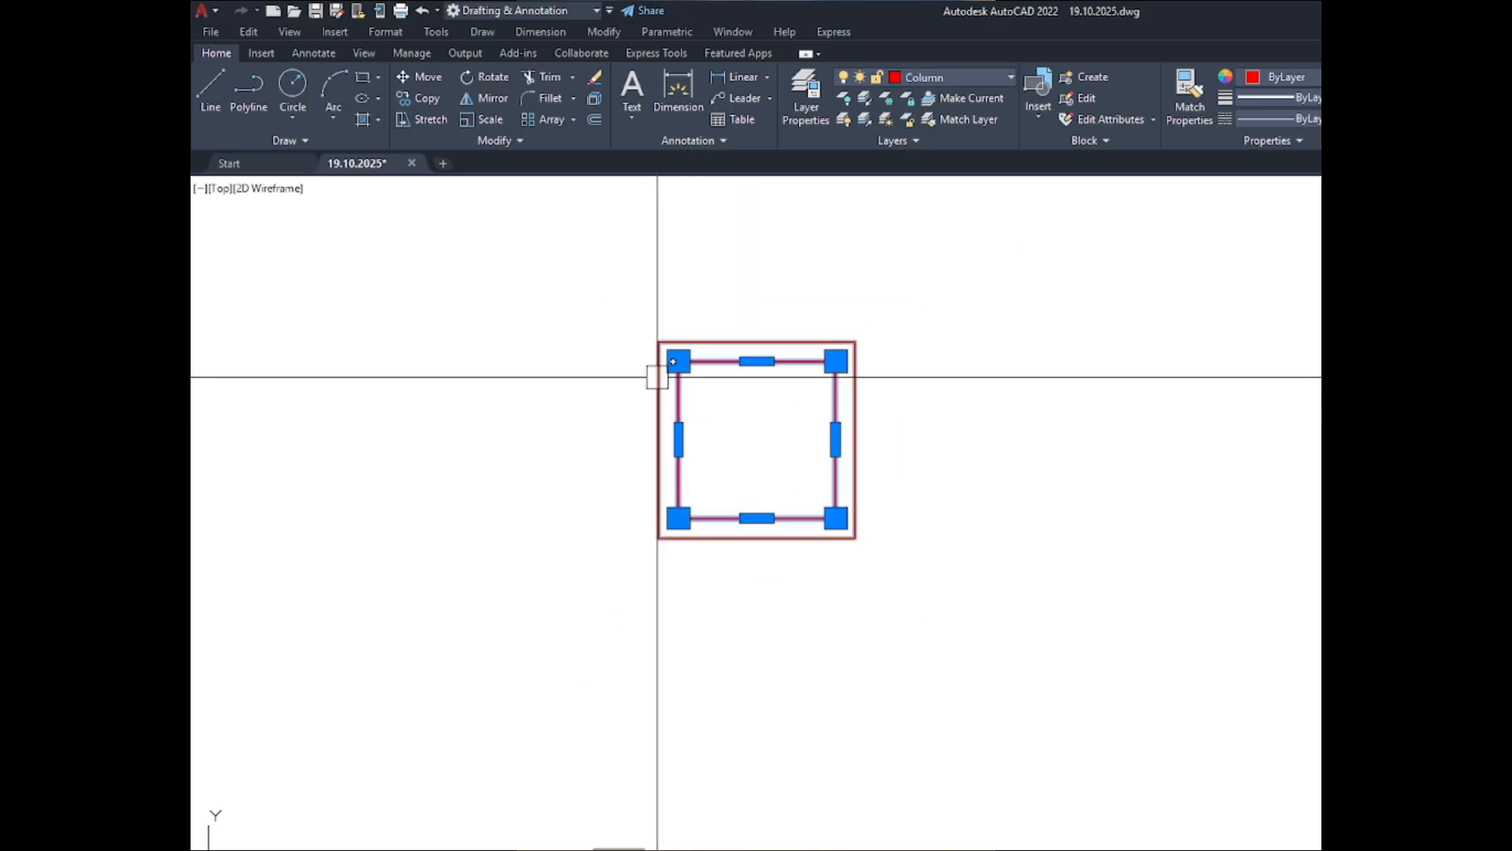
pyautogui.press('Escape')
pyautogui.press('Escape')
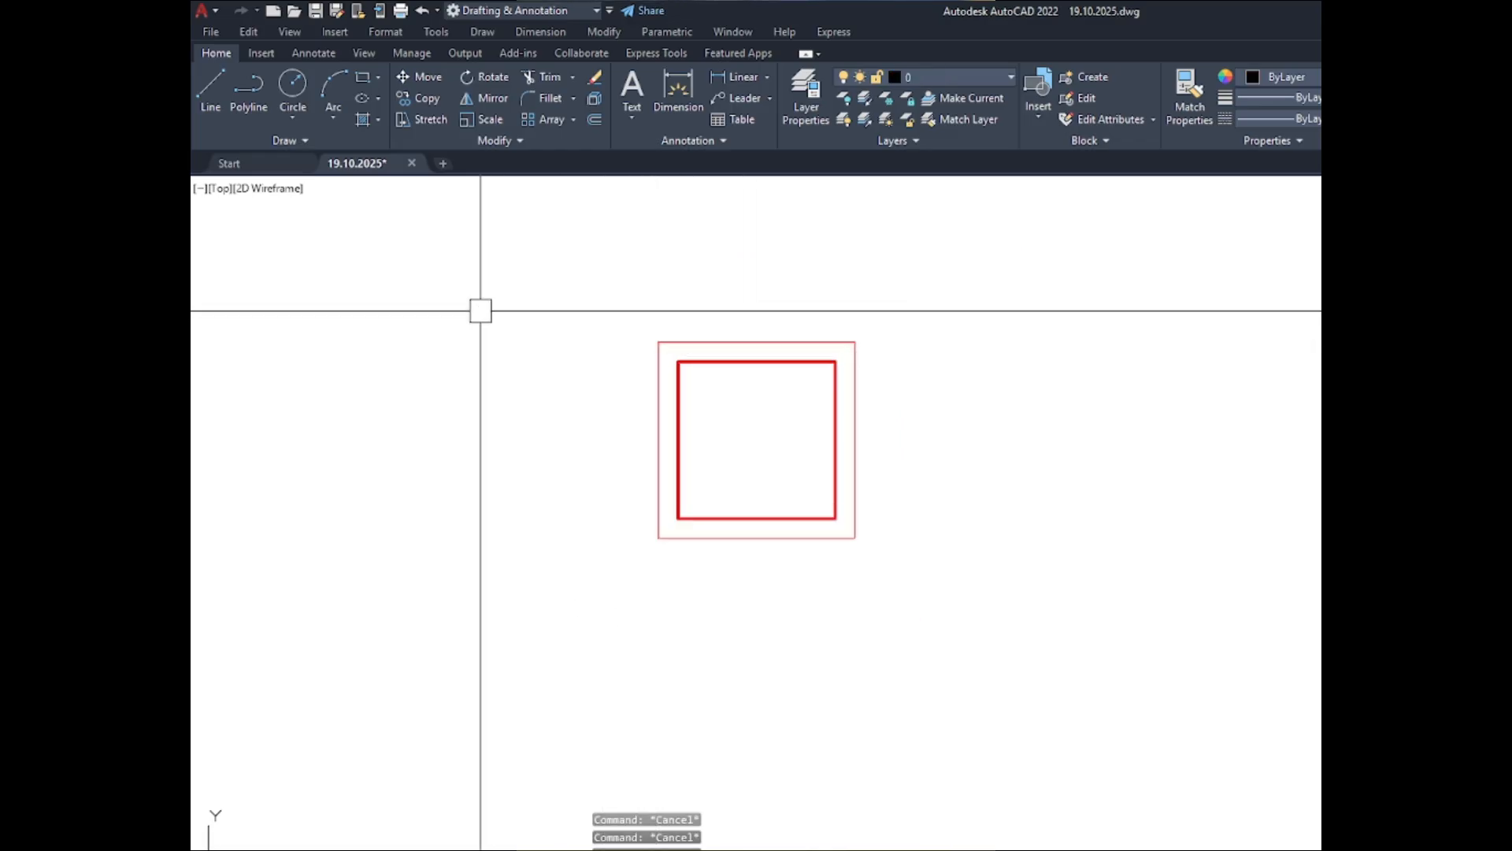
# - Compare the C-1 section in the BELOW set with the one in the ABOVE set, highlighting the inner outline and deselecting it
pyautogui.scroll(-4, 520, 304)
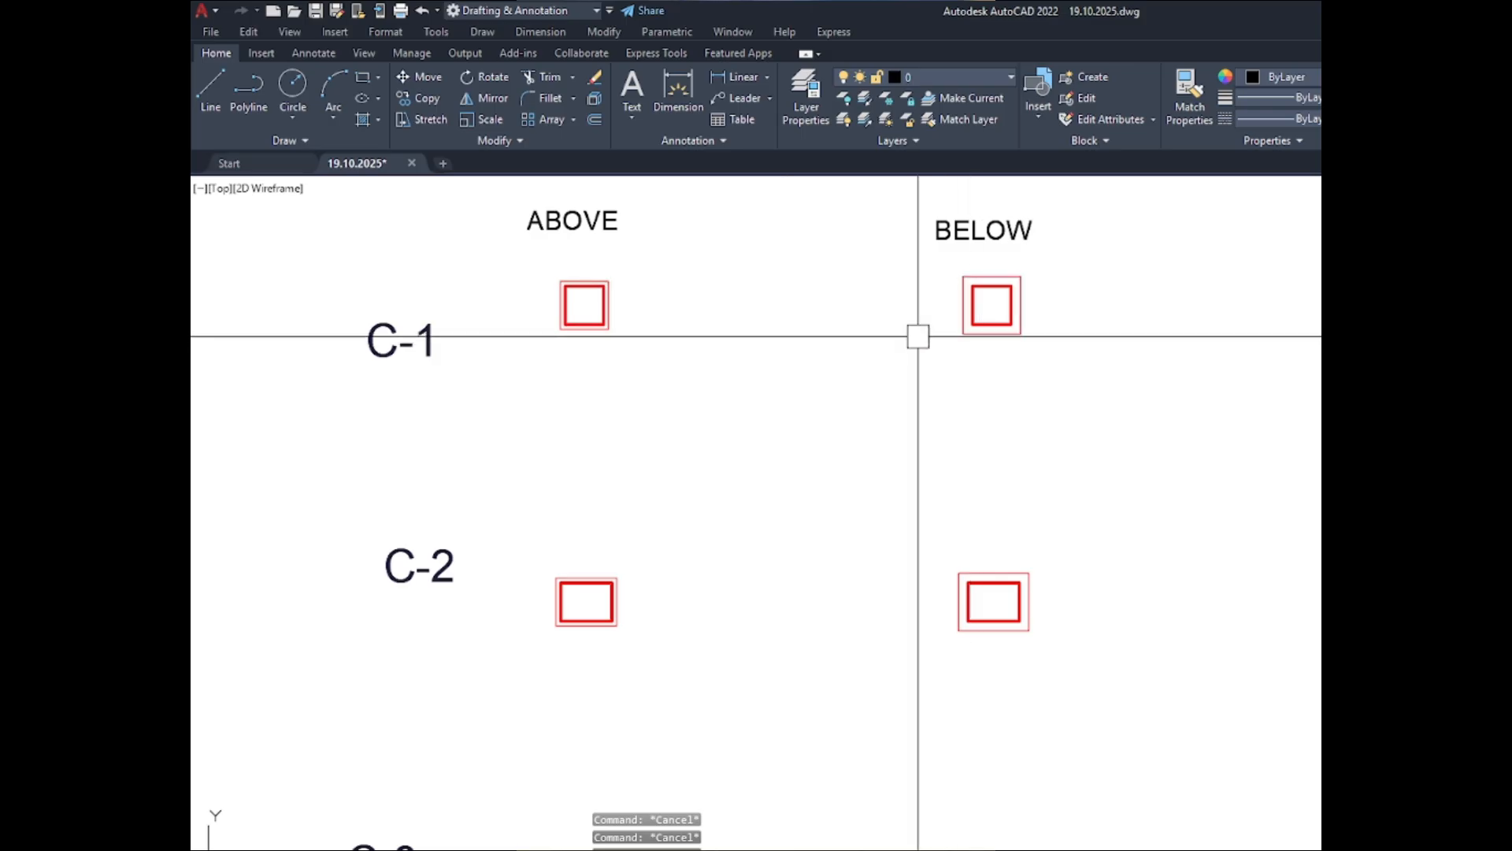
pyautogui.scroll(6, 989, 306)
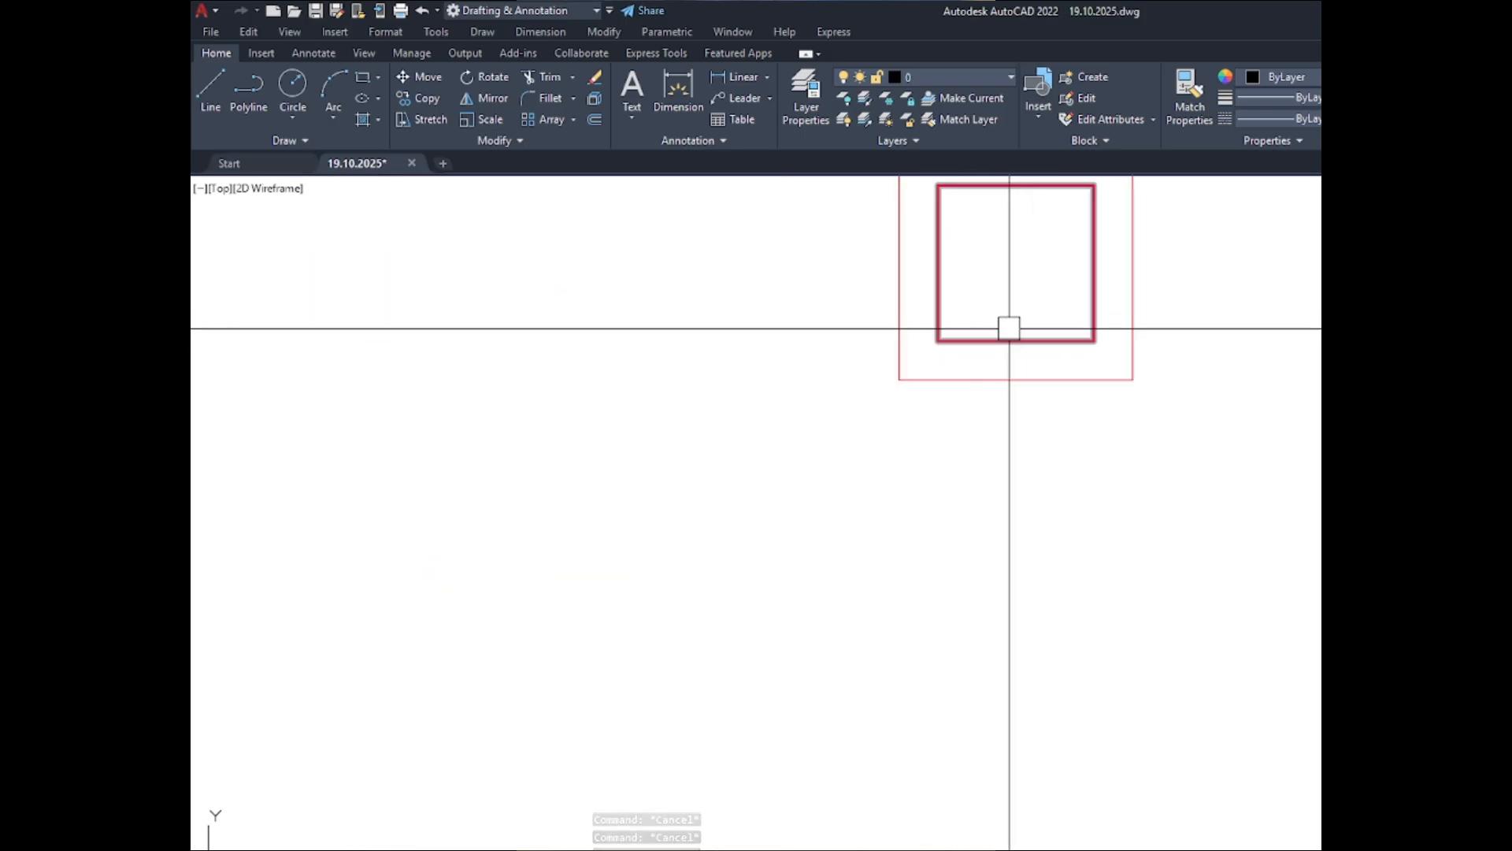
pyautogui.scroll(-4, 1134, 347)
pyautogui.scroll(2, 1077, 342)
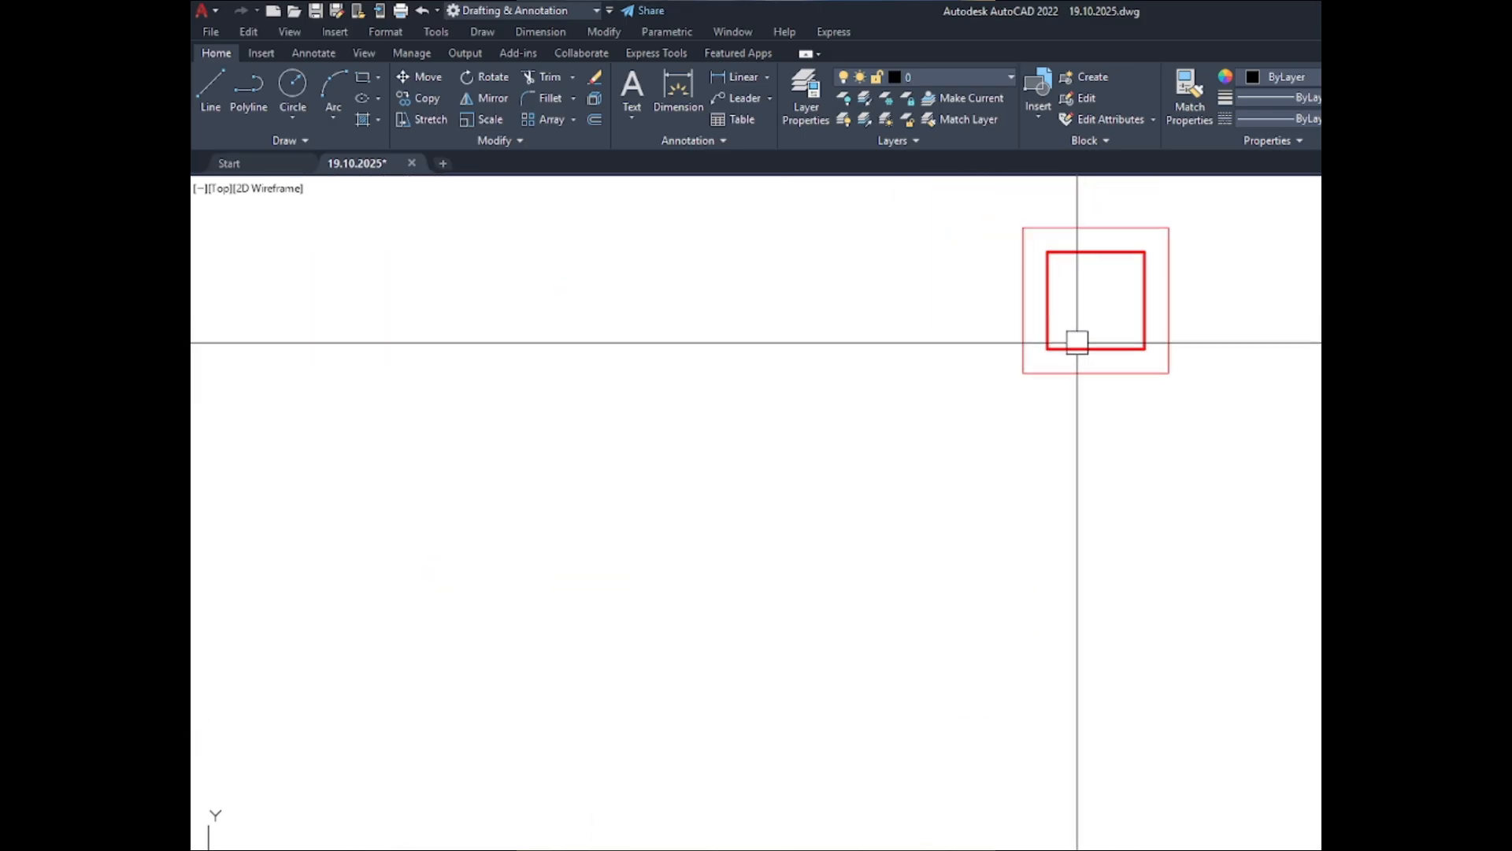
pyautogui.click(1076, 341)
pyautogui.scroll(-4, 901, 425)
pyautogui.scroll(6, 1029, 418)
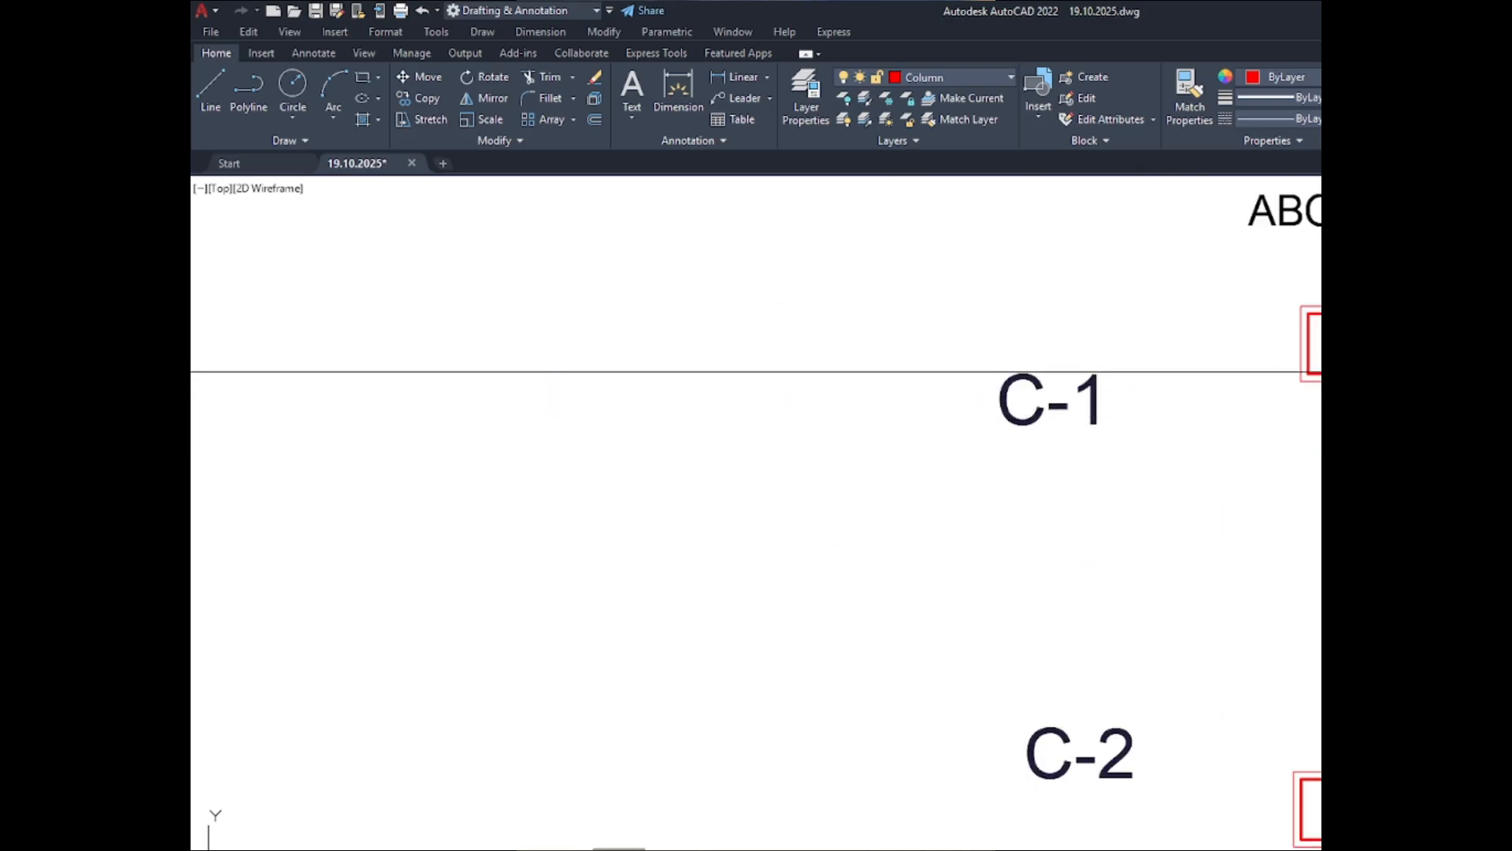
pyautogui.scroll(4, 1362, 371)
pyautogui.click(1360, 374)
pyautogui.scroll(-6, 564, 409)
pyautogui.press('Escape')
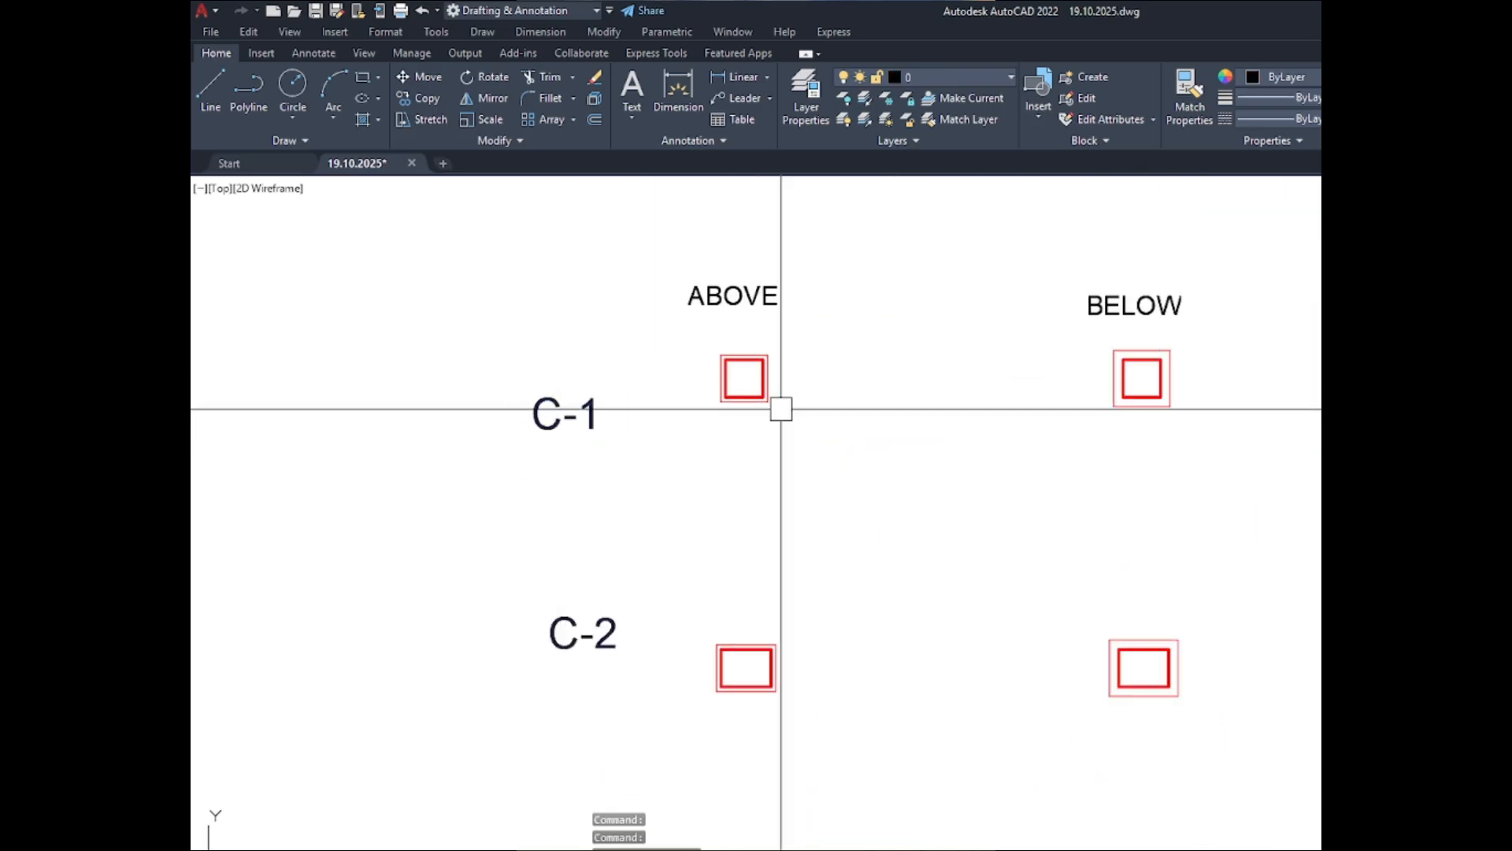
# - Delete all C-1 to C-4 column outlines in the BELOW set, keeping the BELOW heading
pyautogui.scroll(-4, 781, 408)
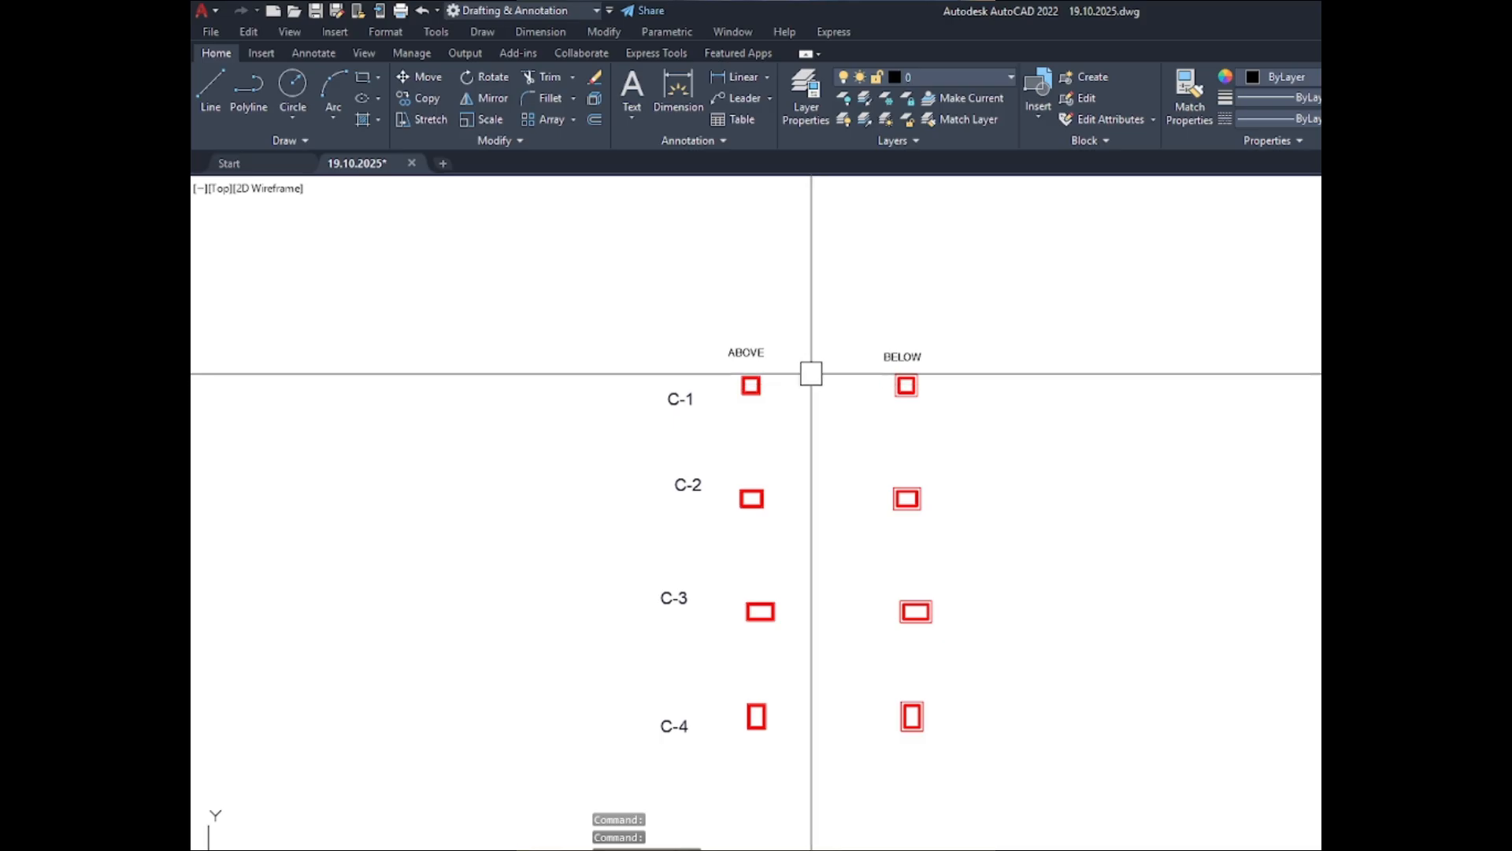
pyautogui.click(807, 367)
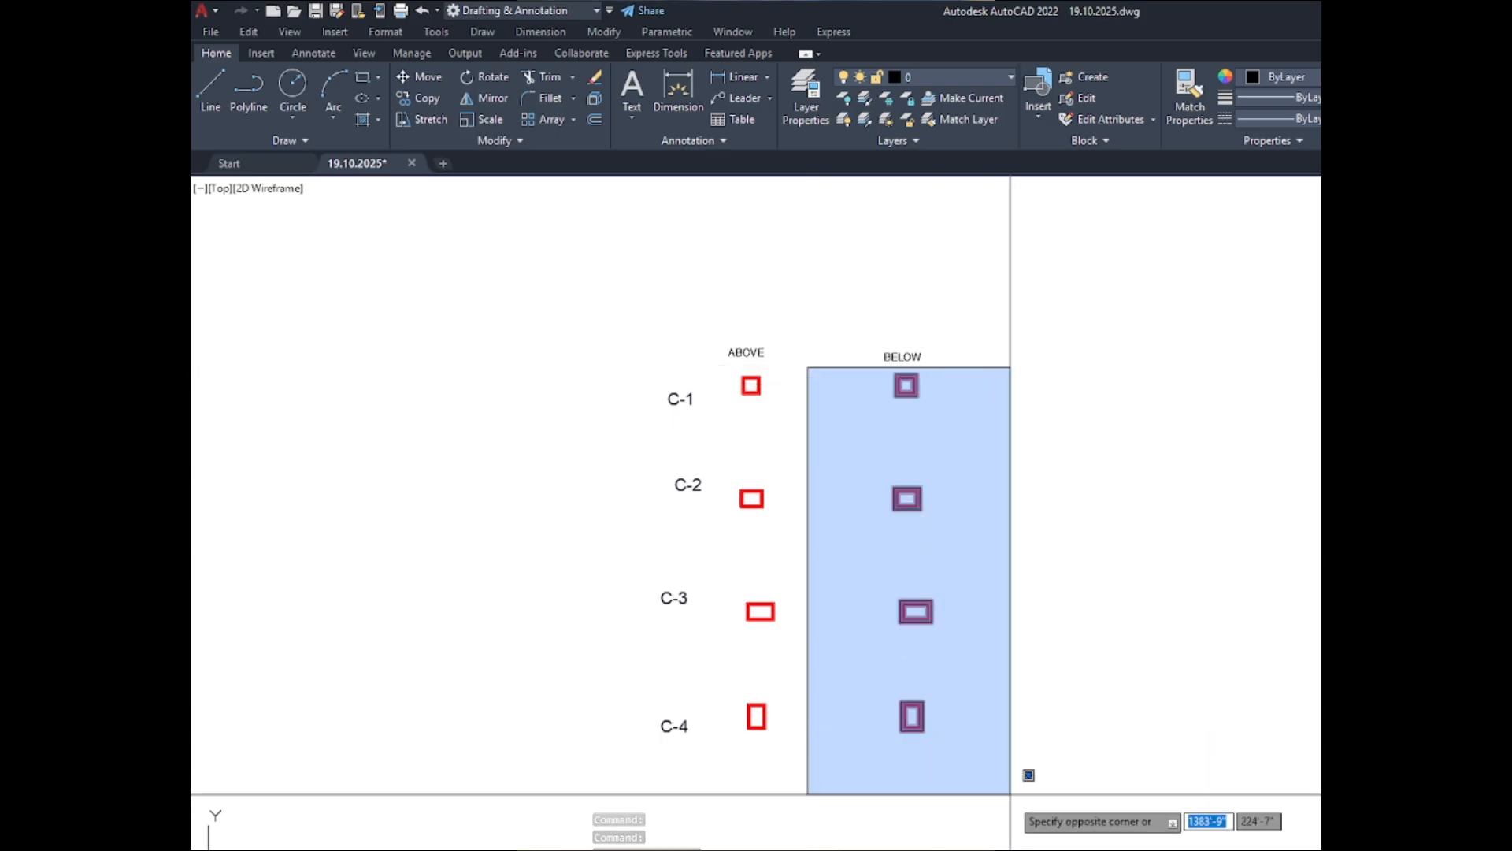
pyautogui.click(1028, 775)
pyautogui.press('Delete')
# - Delete the outer offset outlines of columns C-4, C-3, C-2 and C-1 in the ABOVE set
pyautogui.scroll(3, 784, 718)
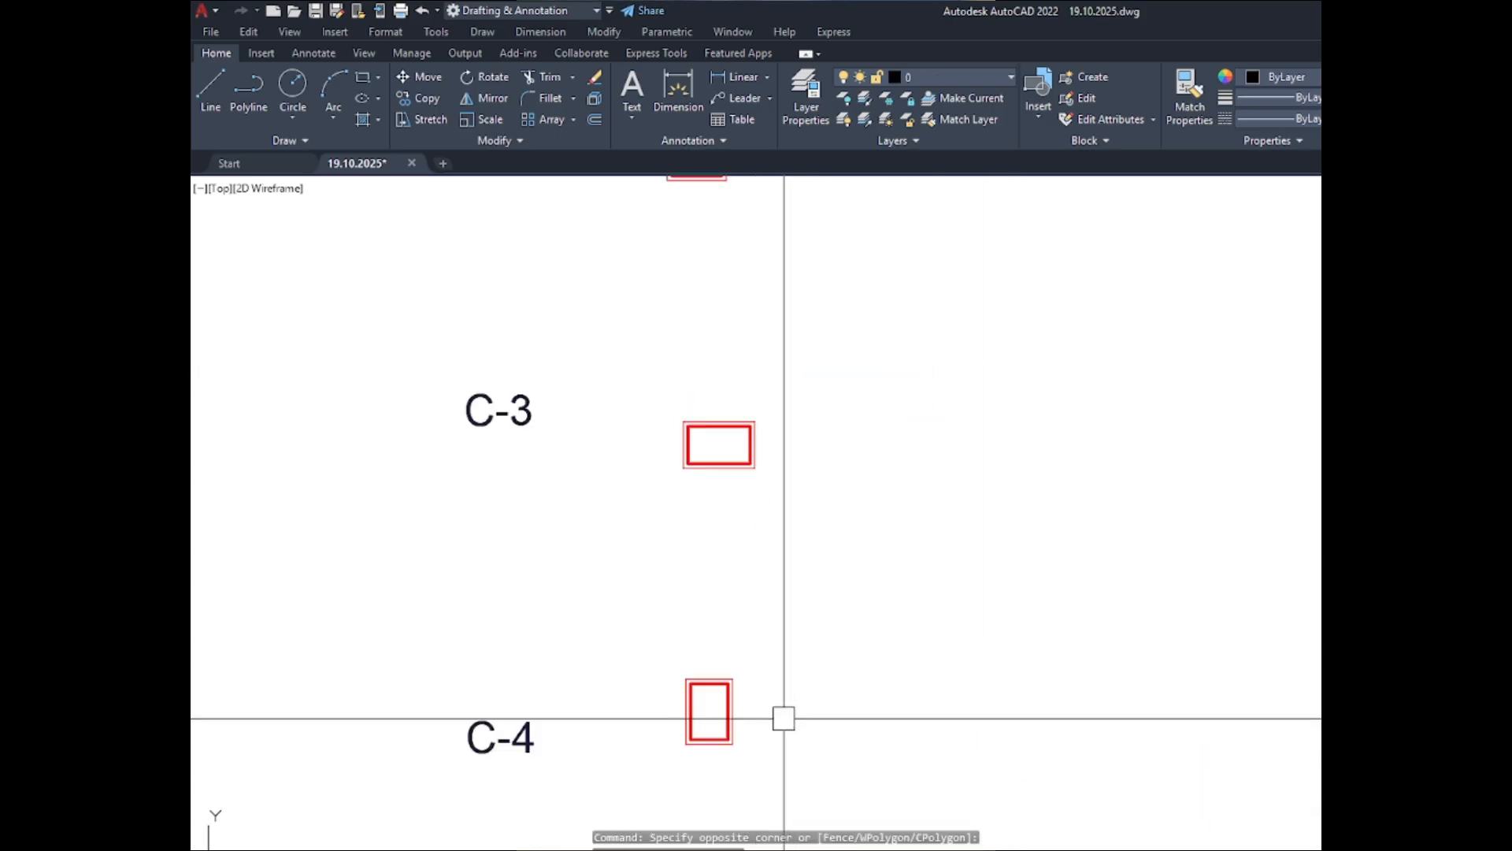
pyautogui.scroll(4, 784, 718)
pyautogui.click(659, 668)
pyautogui.scroll(-2, 750, 704)
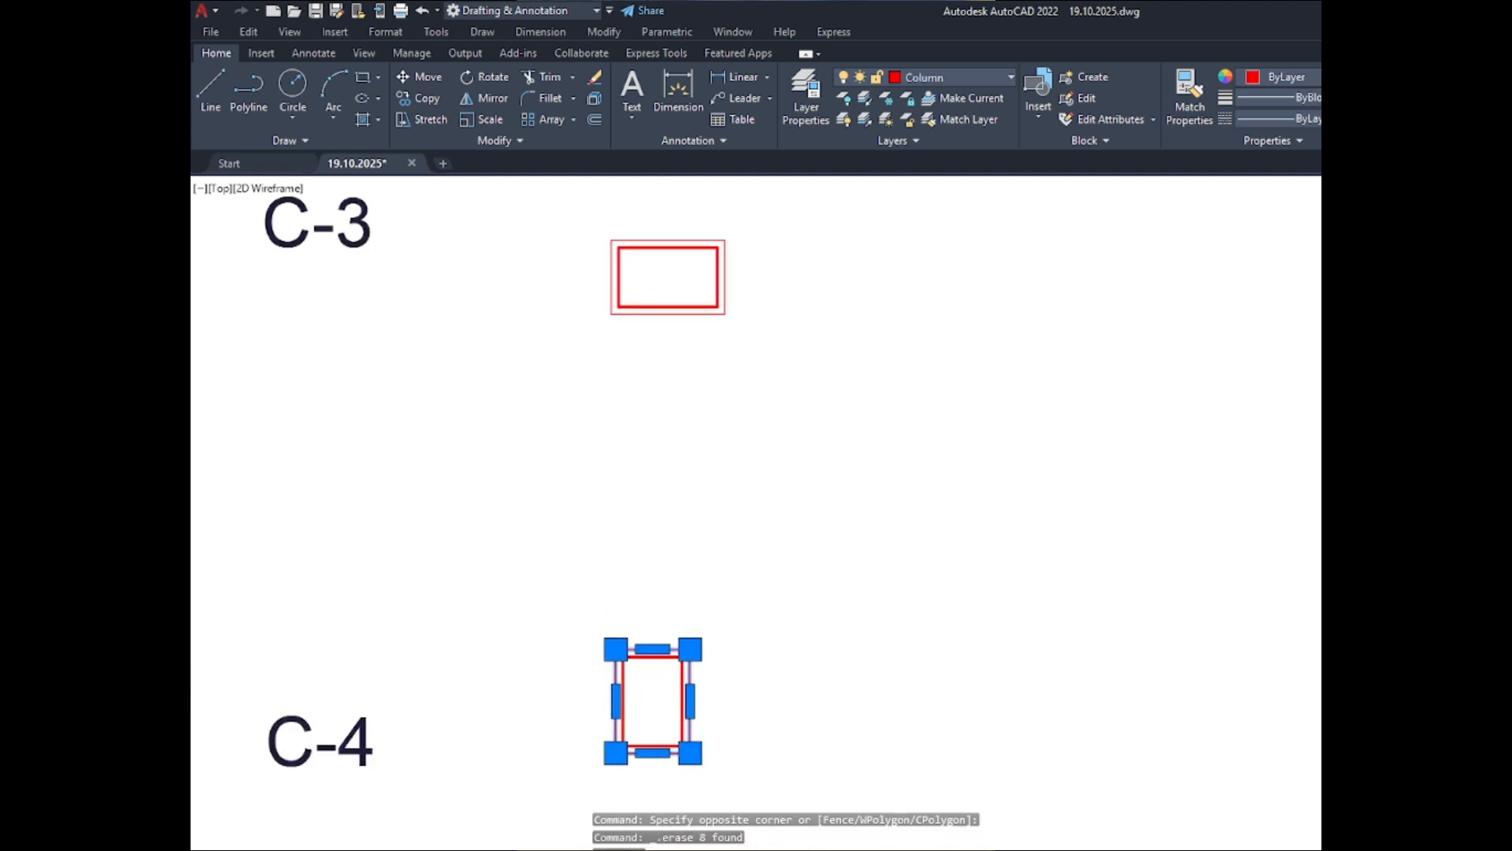
pyautogui.scroll(-2, 736, 422)
pyautogui.scroll(5, 738, 429)
pyautogui.click(746, 449)
pyautogui.scroll(-5, 801, 458)
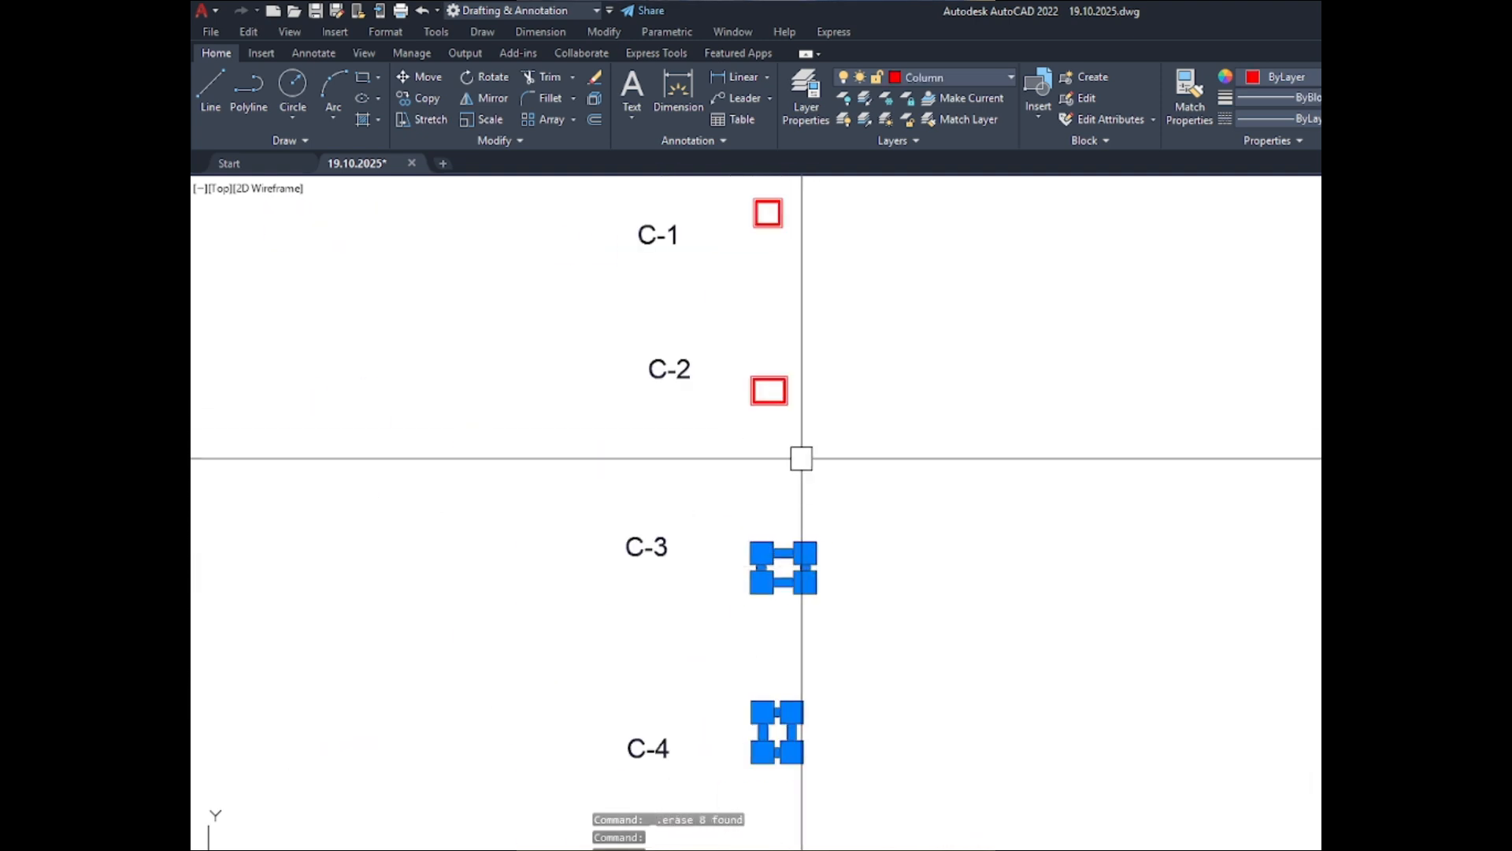
pyautogui.scroll(6, 790, 389)
pyautogui.click(741, 364)
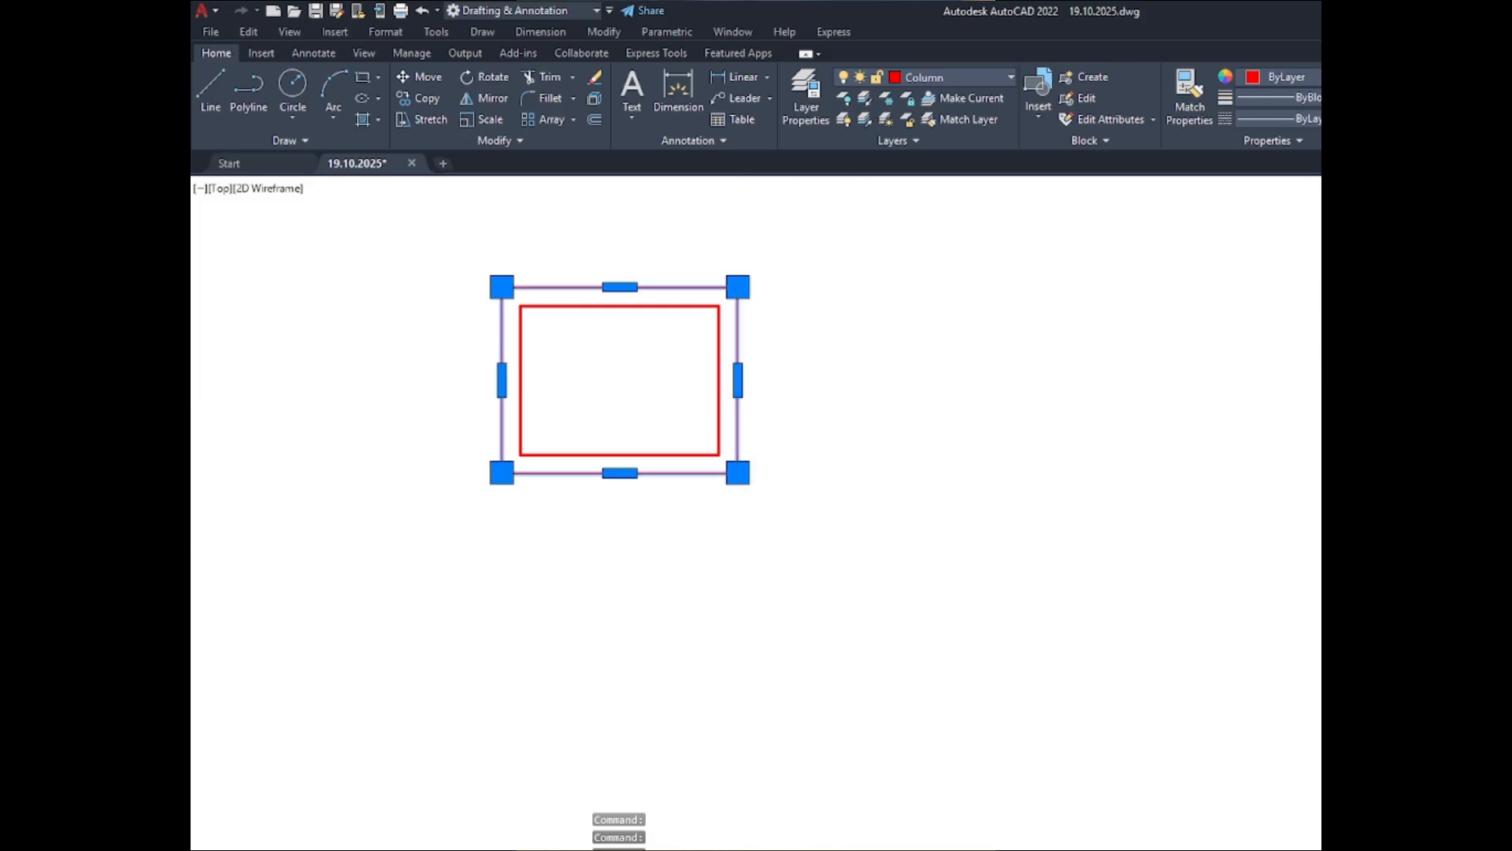
pyautogui.scroll(-5, 857, 449)
pyautogui.scroll(6, 777, 433)
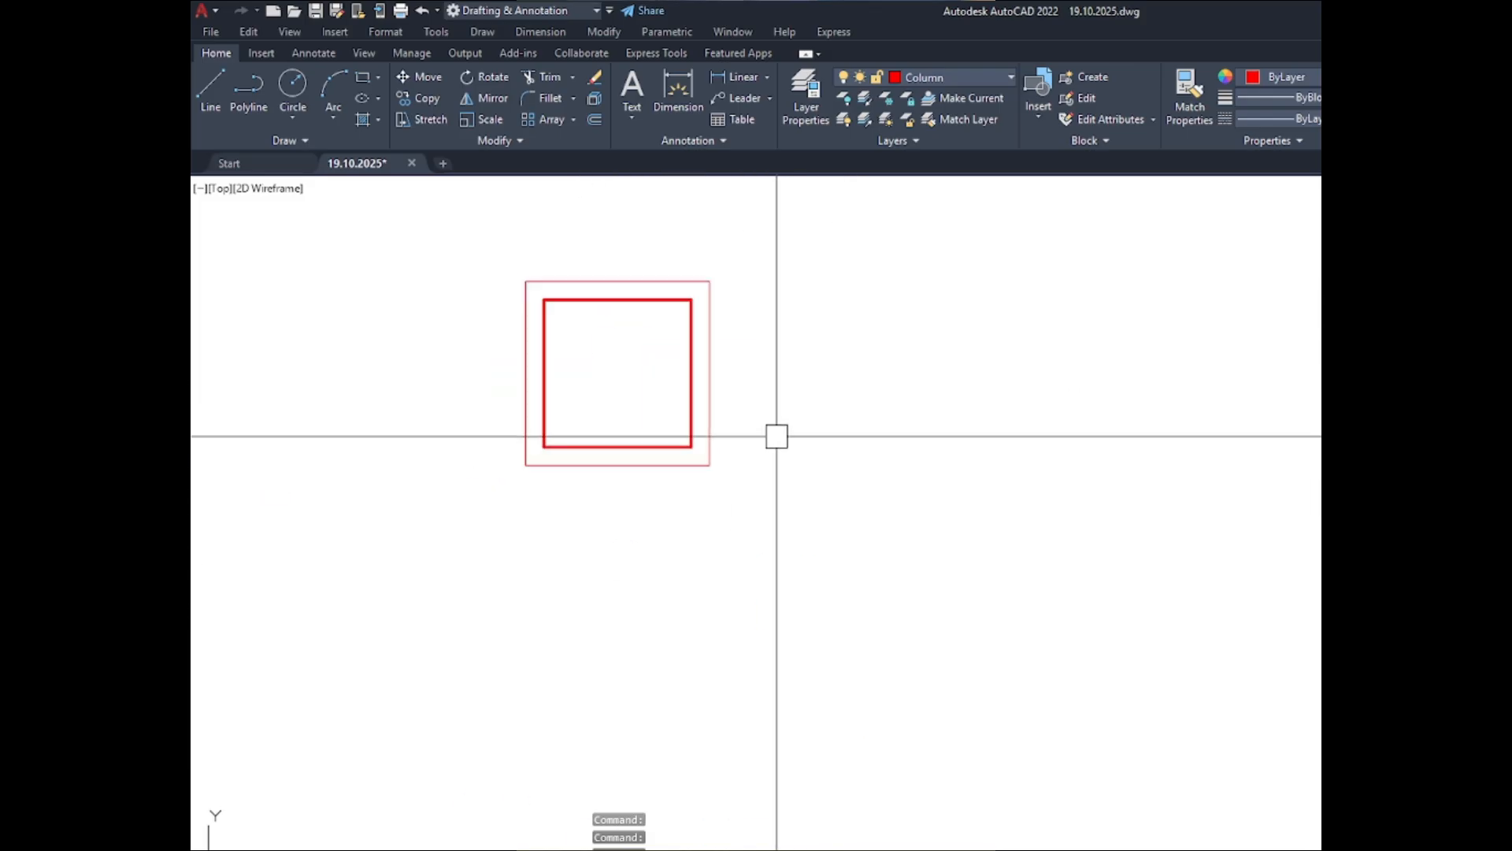
pyautogui.click(714, 380)
pyautogui.press('Delete')
# - Offset the C-1 column outline in the ABOVE set inward by 1.5"
pyautogui.scroll(-2, 707, 419)
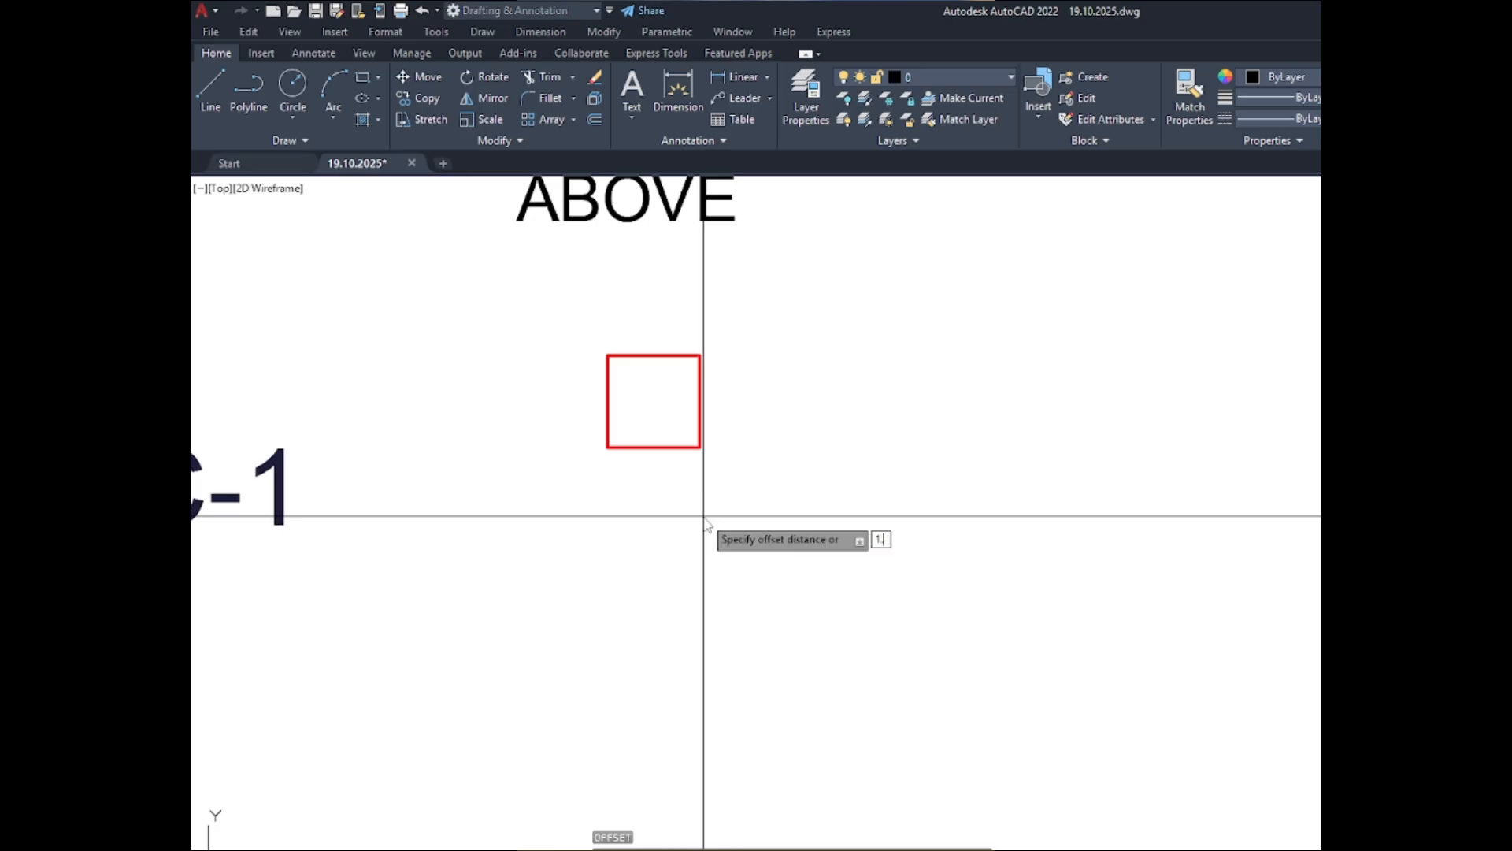
pyautogui.press('Return')
pyautogui.scroll(4, 673, 488)
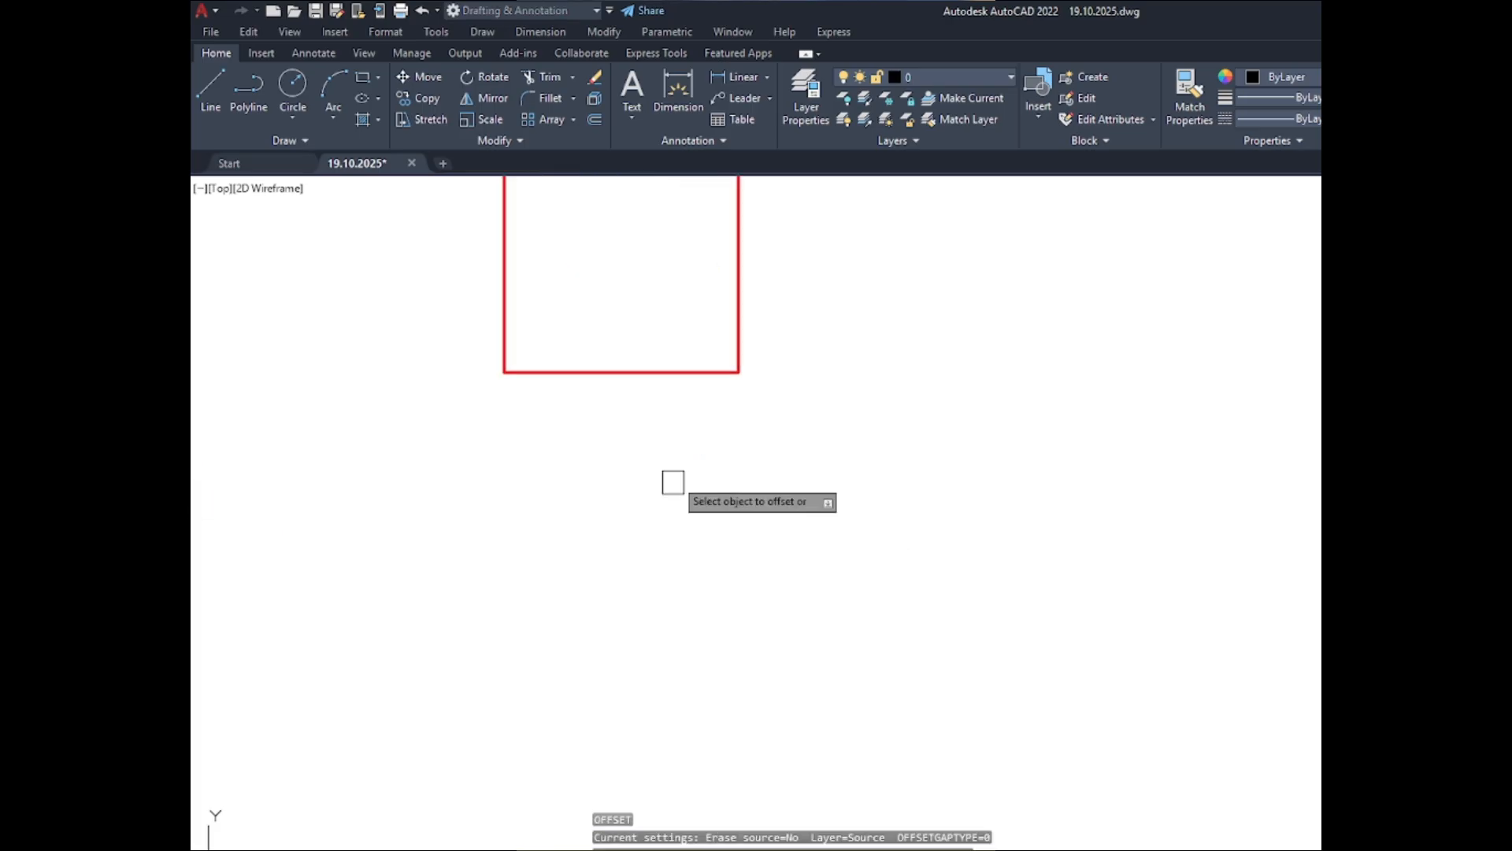
pyautogui.click(652, 363)
pyautogui.click(638, 371)
pyautogui.scroll(-5, 642, 386)
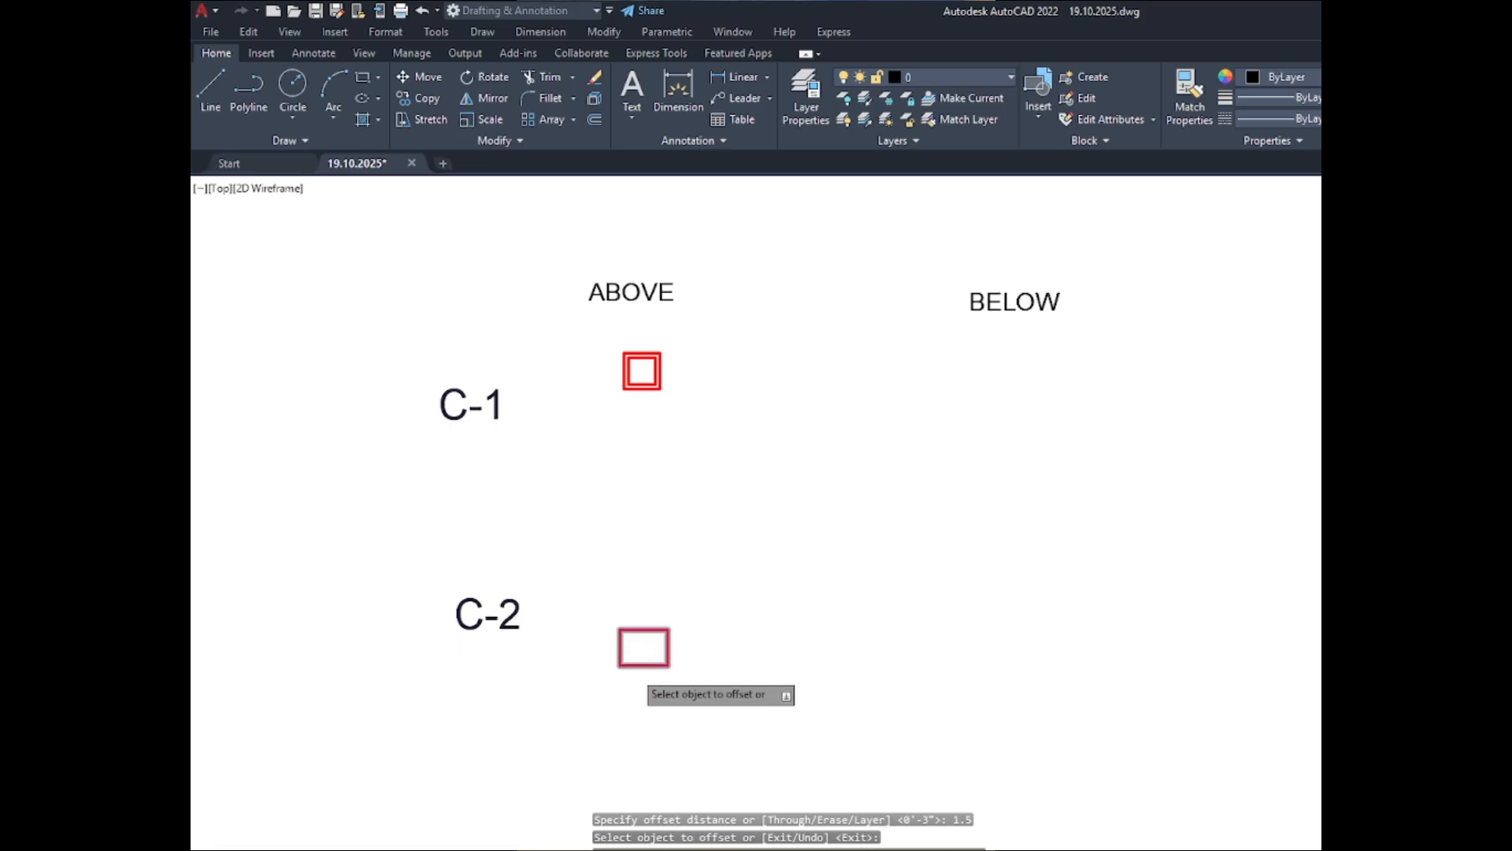
# - Offset the C-2 column outline in the ABOVE set inward by 1.5"
pyautogui.scroll(5, 644, 648)
pyautogui.click(683, 635)
pyautogui.click(646, 476)
pyautogui.scroll(-2, 646, 476)
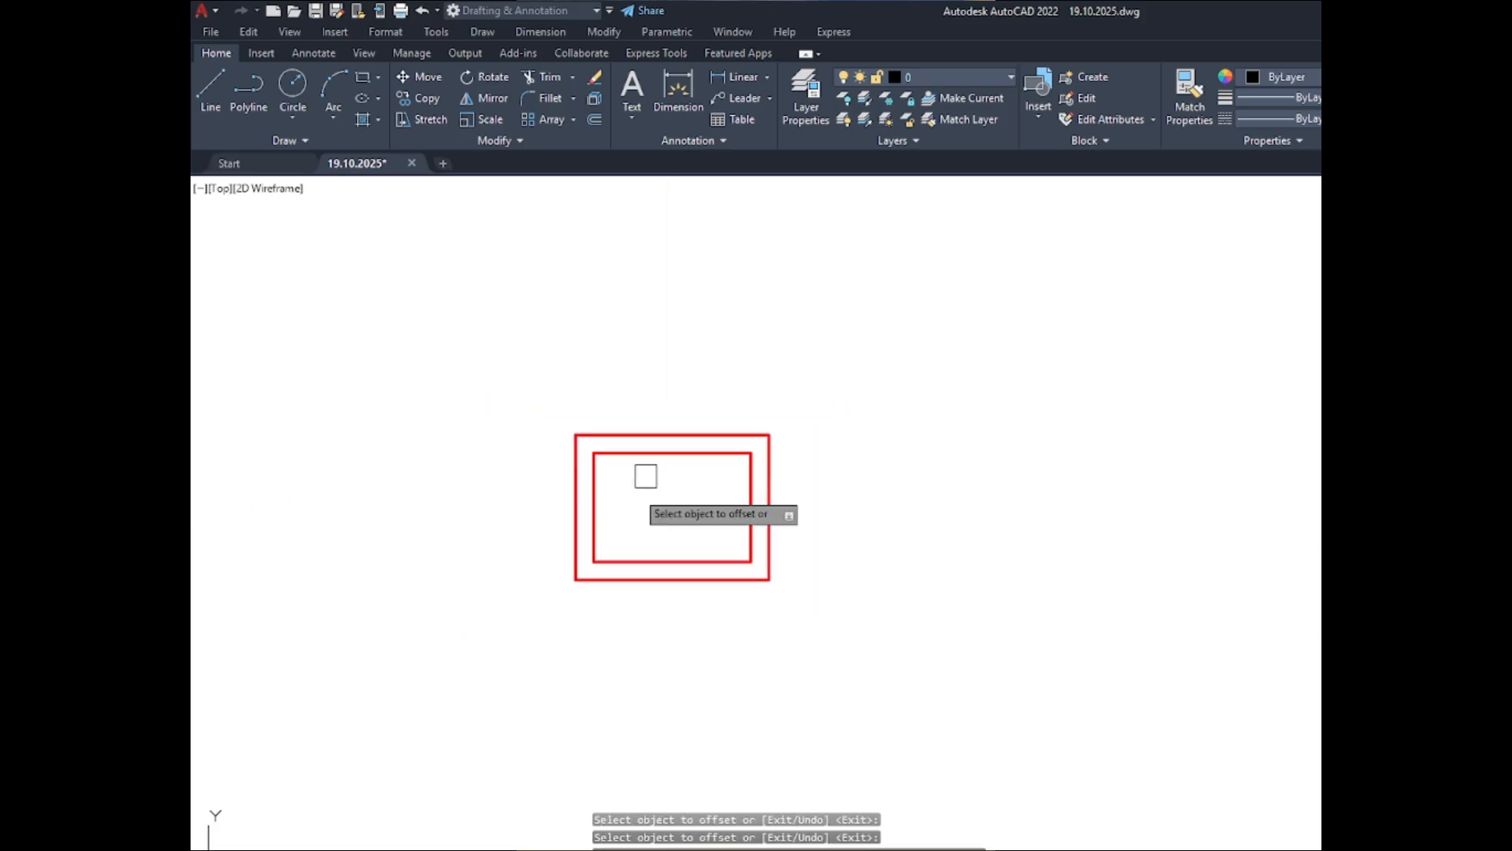
# - Offset the C-3 column outline in the ABOVE set inward by 1.5", undoing the first offset and repeating it
pyautogui.scroll(-3, 669, 635)
pyautogui.scroll(5, 662, 666)
pyautogui.click(656, 697)
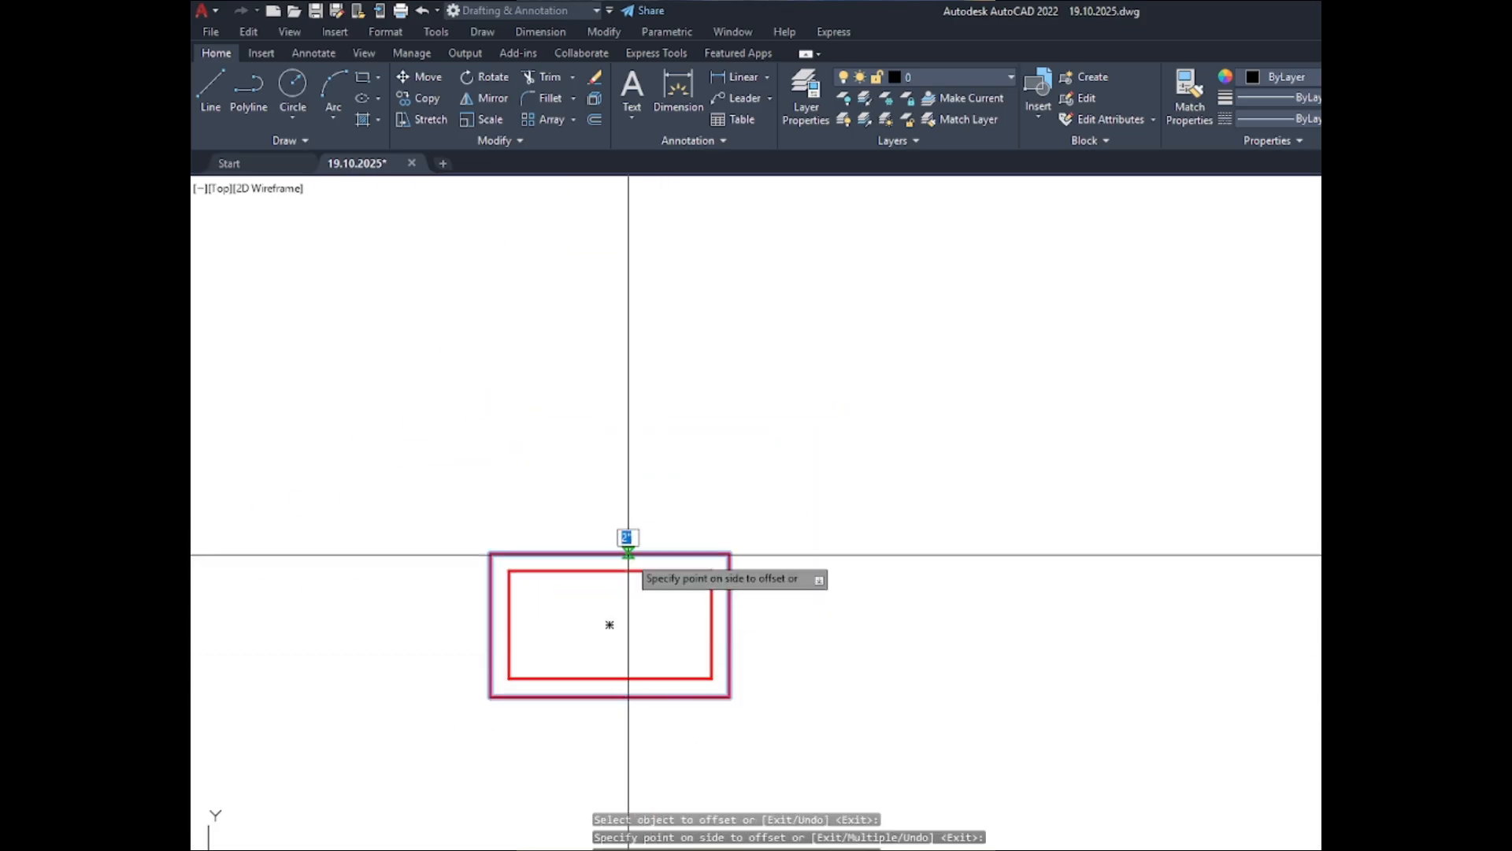
pyautogui.scroll(-5, 628, 555)
pyautogui.scroll(4, 611, 580)
pyautogui.scroll(5, 630, 591)
pyautogui.click(708, 402)
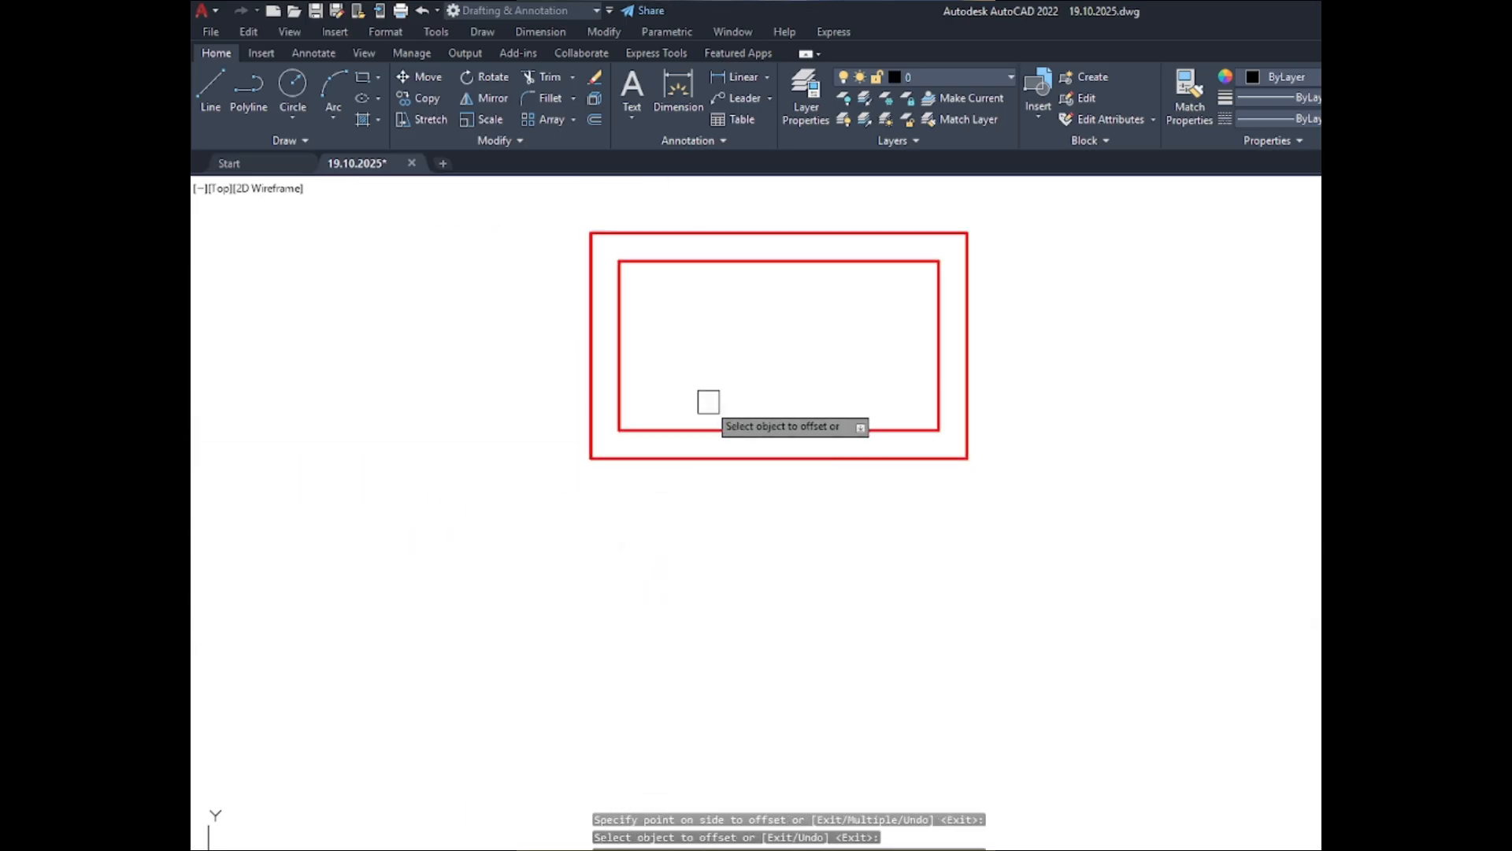
pyautogui.hotkey('ctrl', 'z')
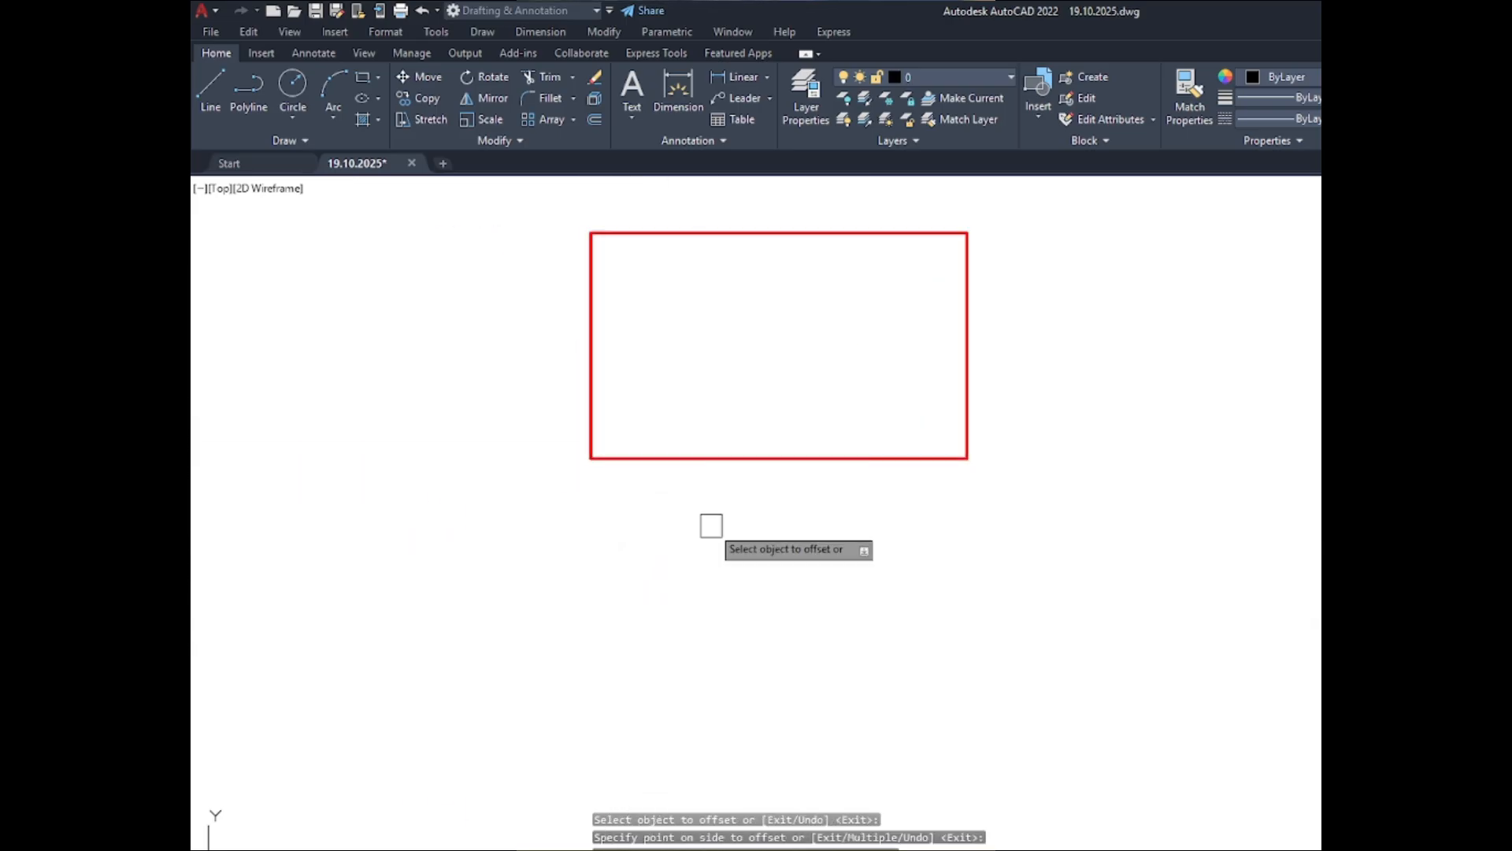
pyautogui.click(744, 467)
pyautogui.click(734, 332)
# - Offset the C-4 column outline in the ABOVE set inward by 1.5" and end the Offset command
pyautogui.scroll(-6, 671, 428)
pyautogui.scroll(-2, 668, 445)
pyautogui.scroll(5, 693, 654)
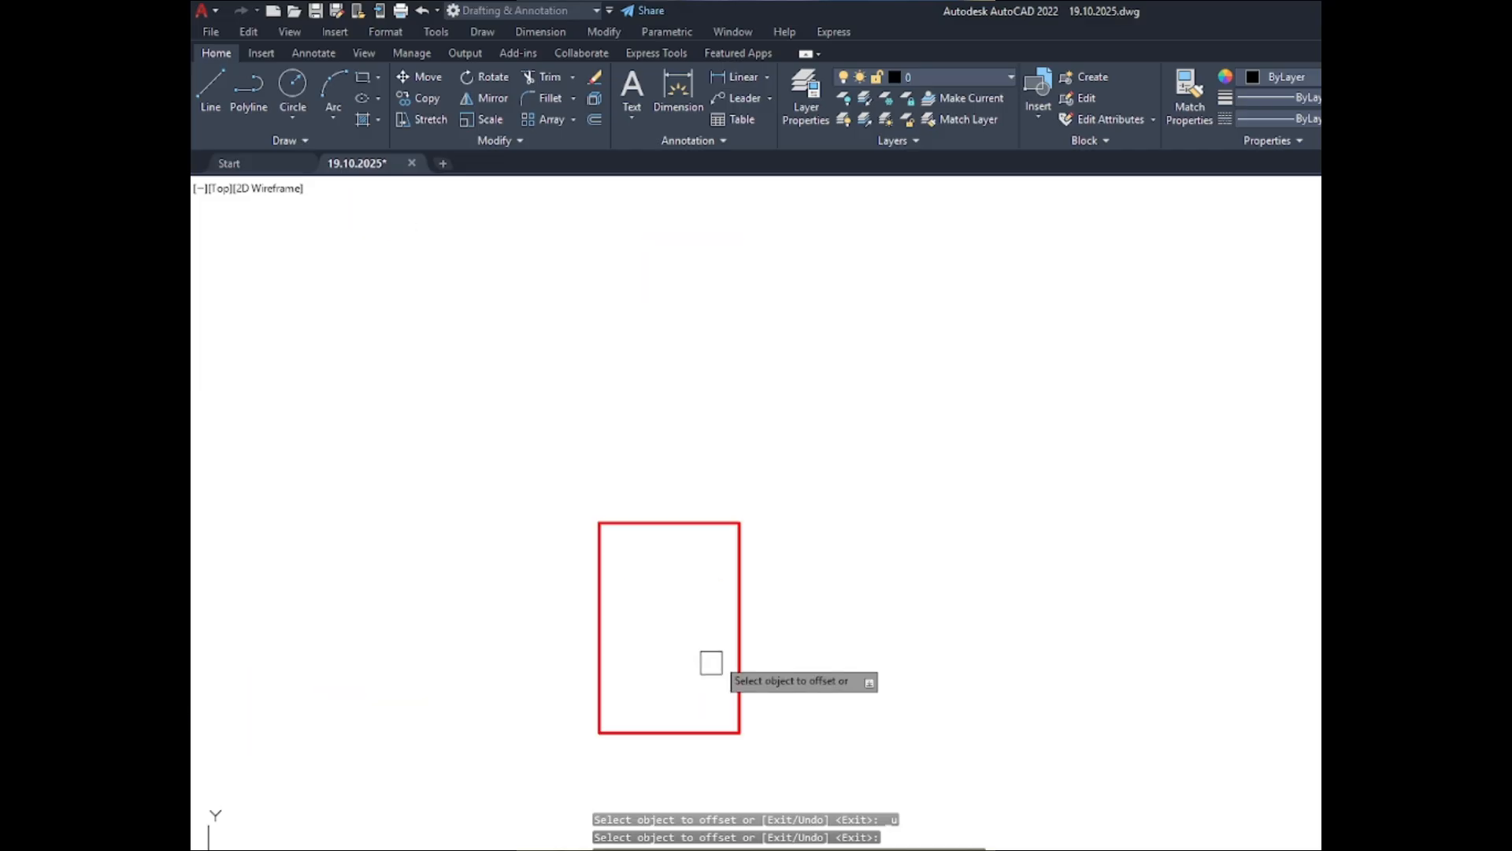
pyautogui.click(738, 637)
pyautogui.click(669, 613)
pyautogui.scroll(-8, 660, 646)
pyautogui.click(653, 673)
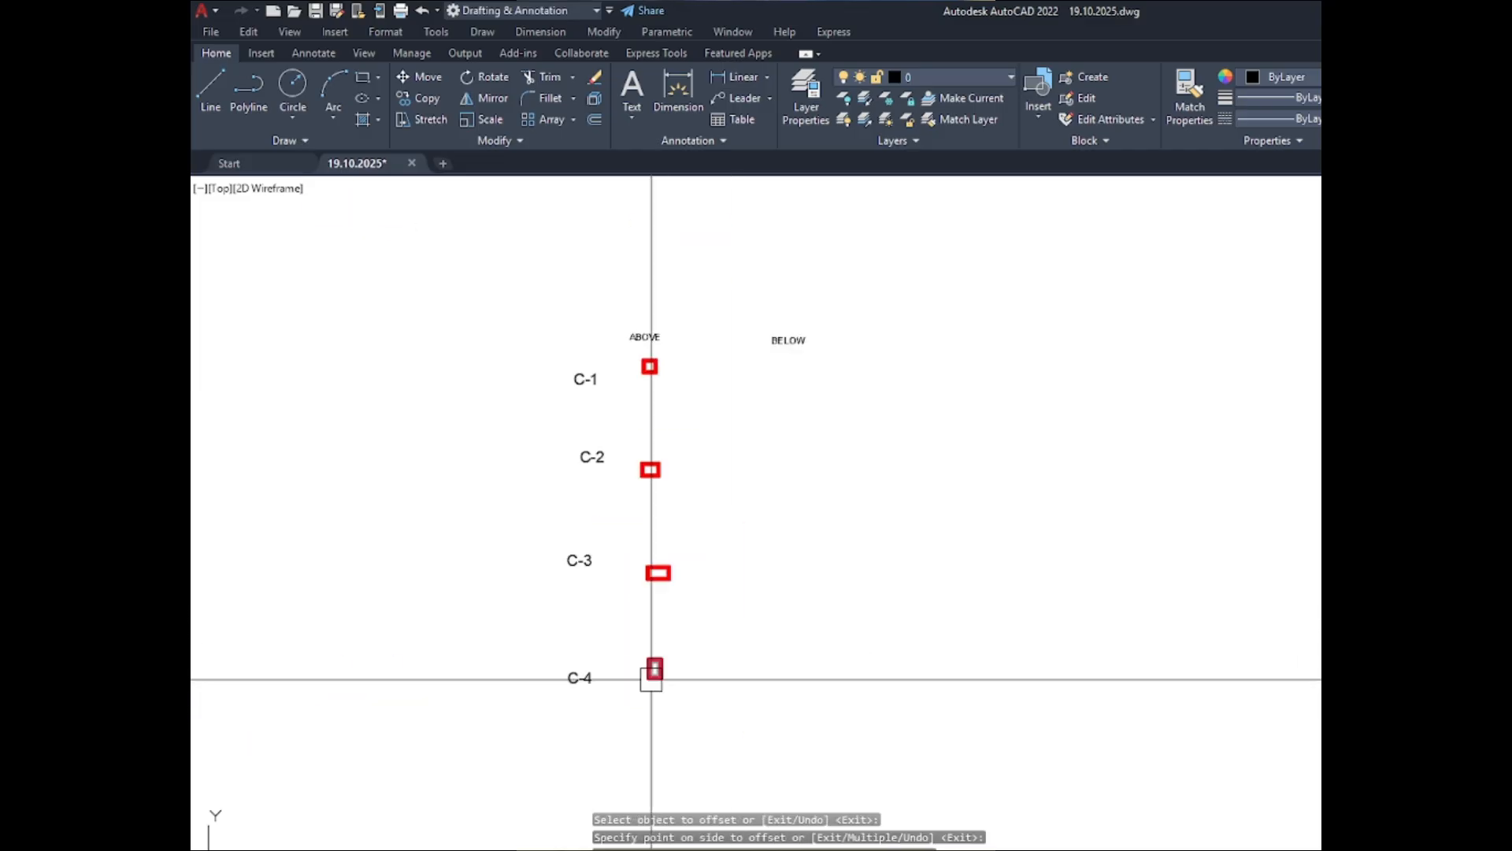
# - Copy all C-1 to C-4 column sections from the ABOVE set horizontally to beneath the BELOW heading
pyautogui.scroll(2, 631, 348)
pyautogui.click(610, 348)
pyautogui.scroll(-4, 610, 348)
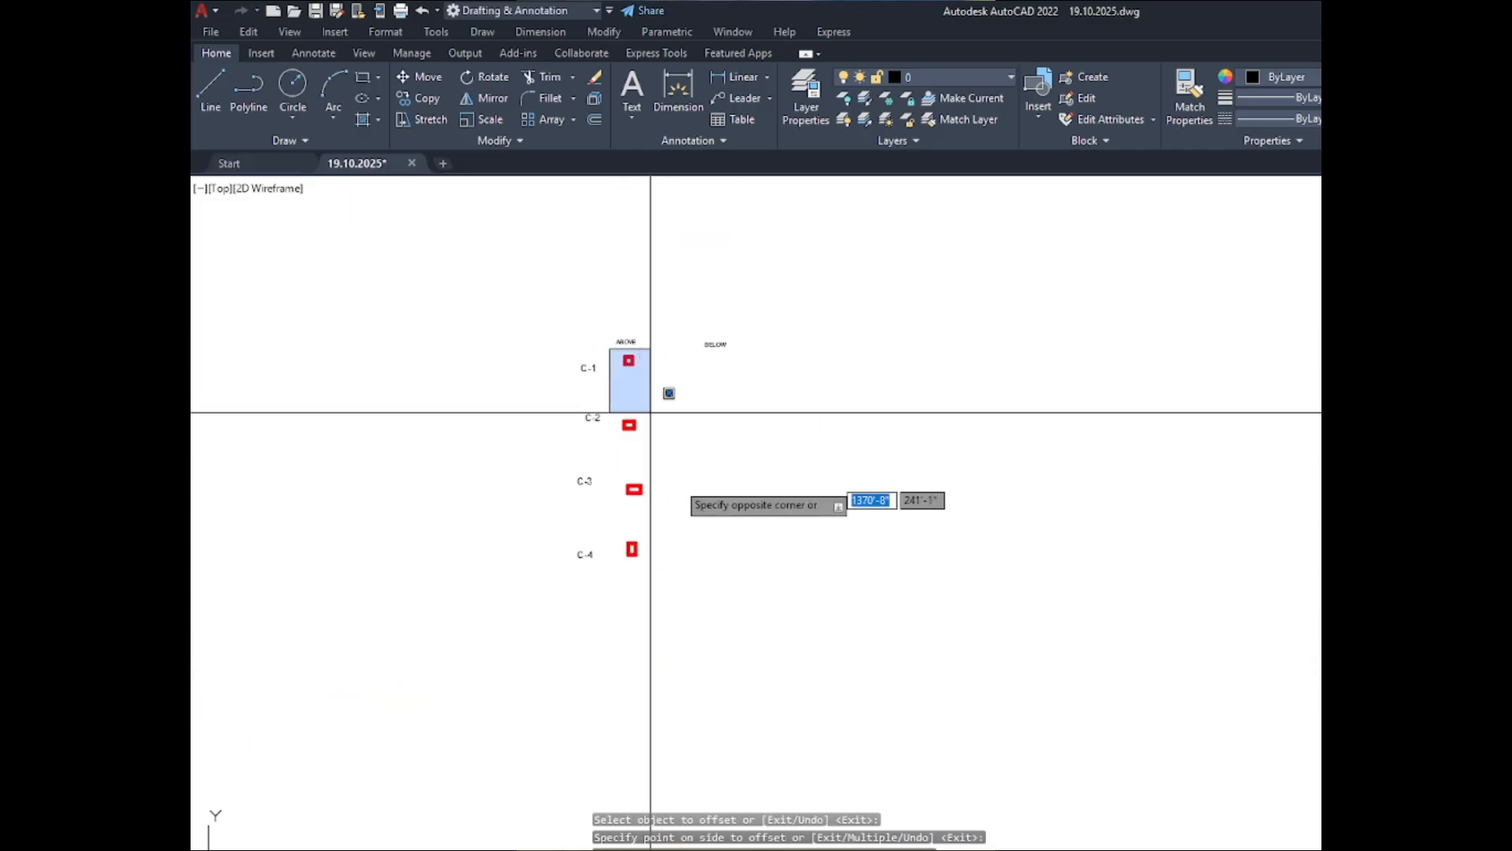
pyautogui.click(689, 590)
pyautogui.write('co')
pyautogui.press('Return')
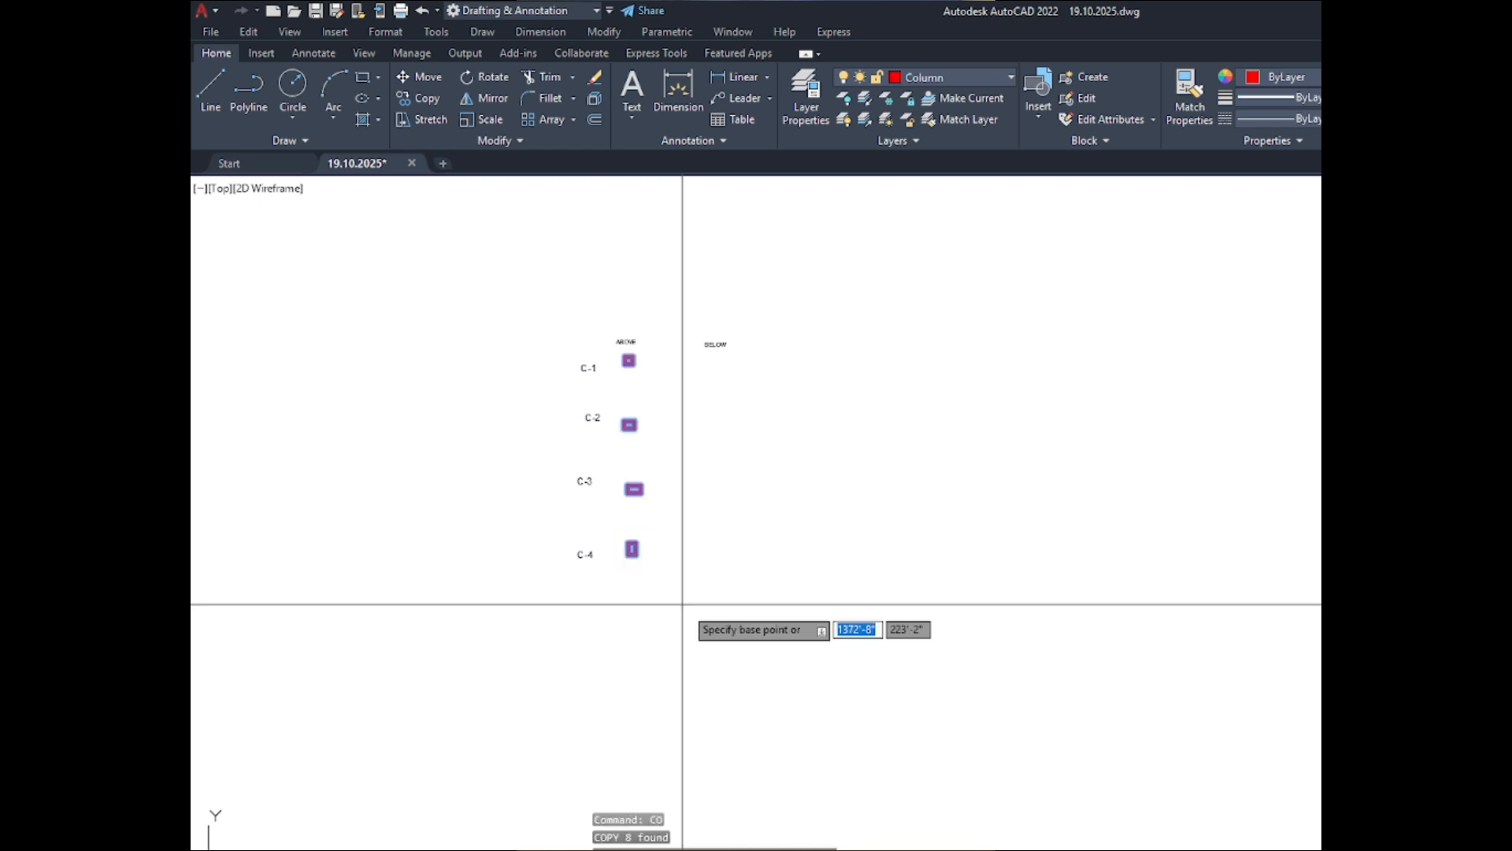
pyautogui.click(644, 601)
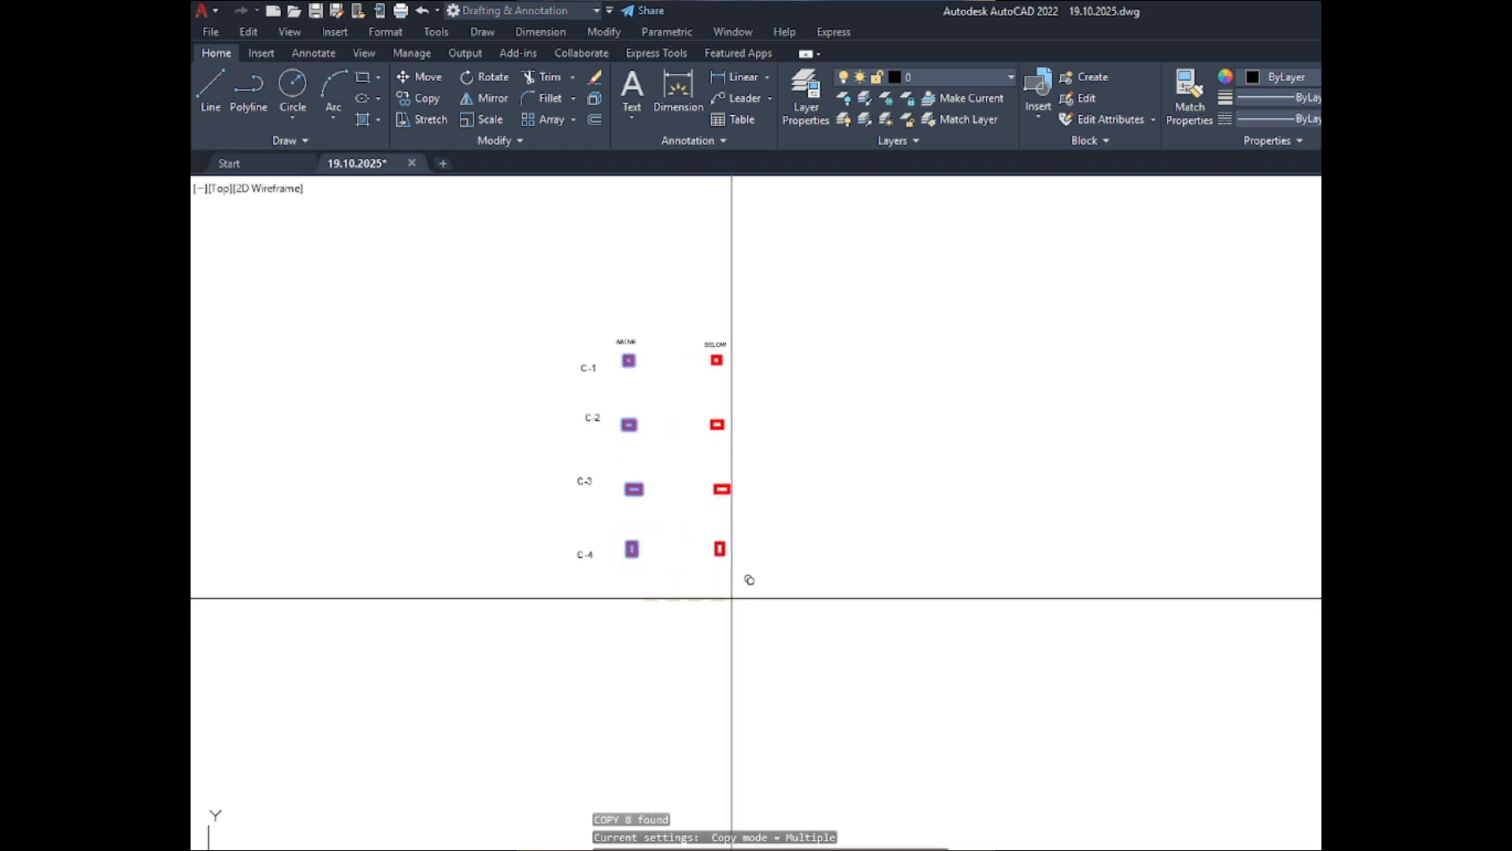
# - Measure the width and height of the inner outline of the C-1 section with quick measure
pyautogui.scroll(8, 709, 441)
pyautogui.scroll(4, 515, 390)
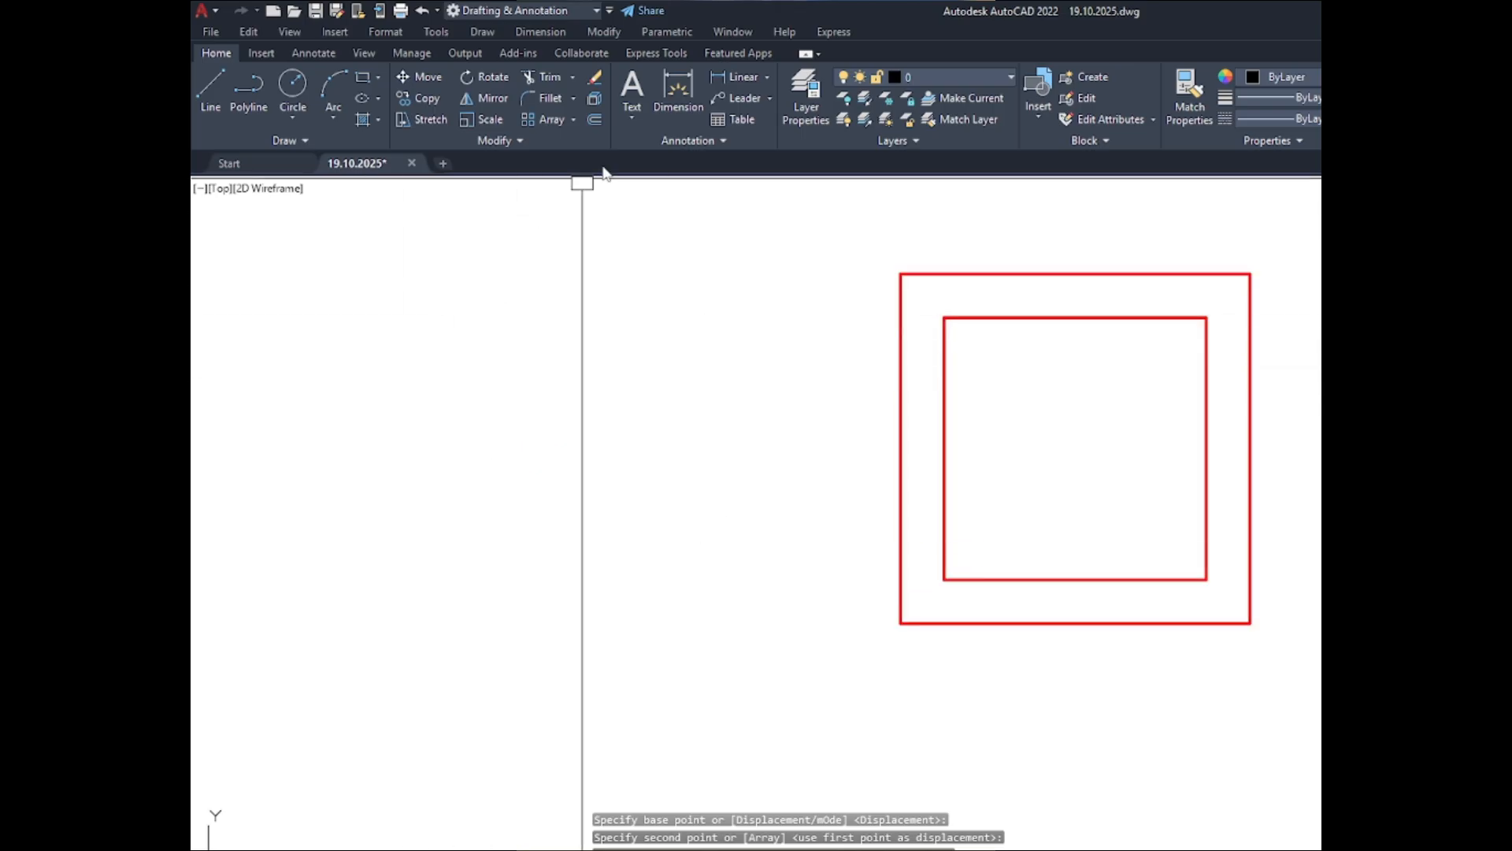
pyautogui.click(668, 98)
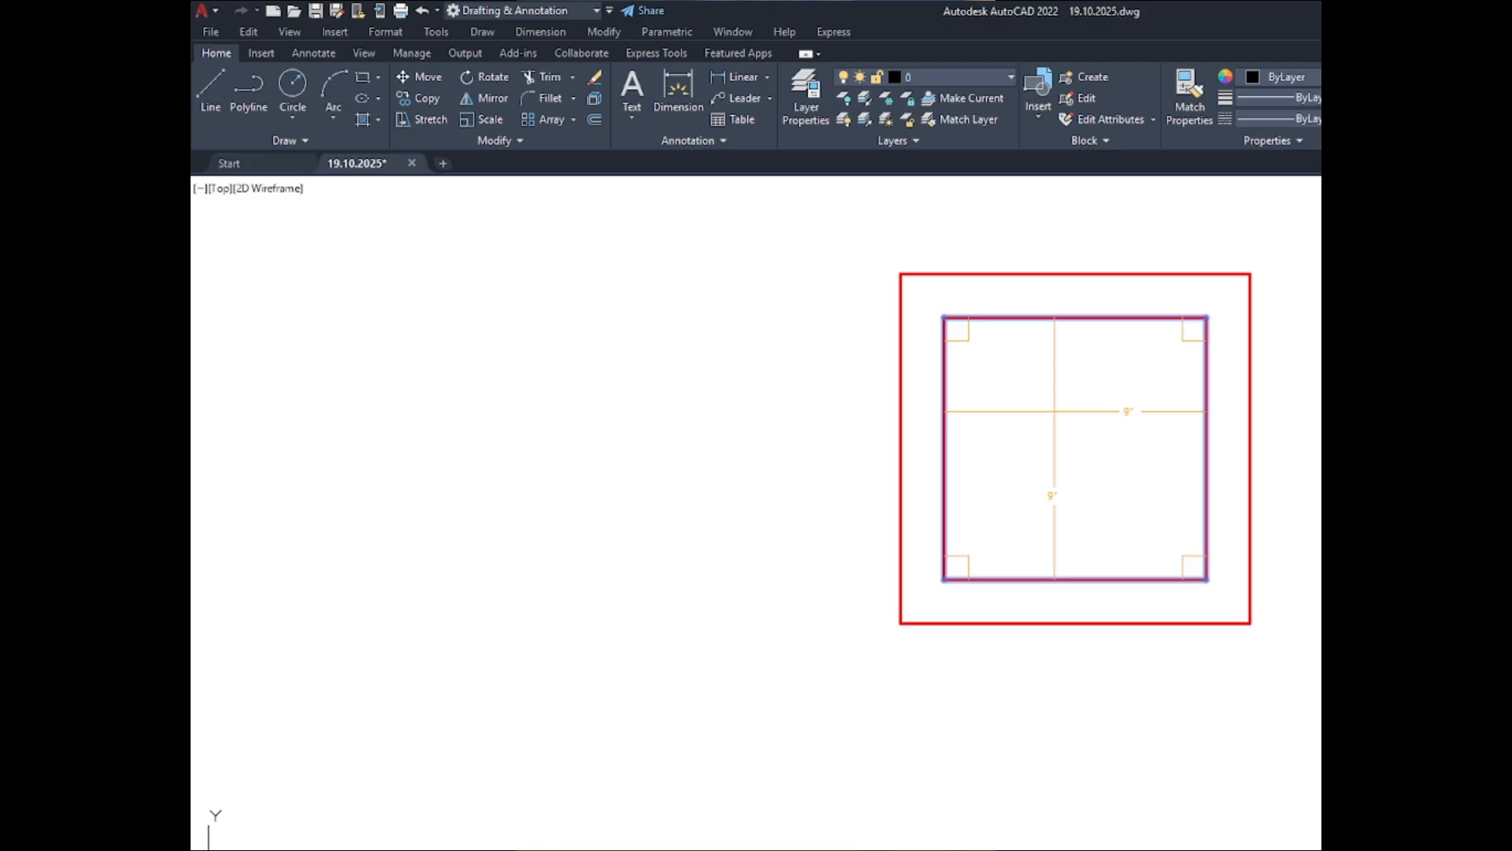
pyautogui.scroll(-4, 1054, 411)
pyautogui.scroll(10, 1054, 411)
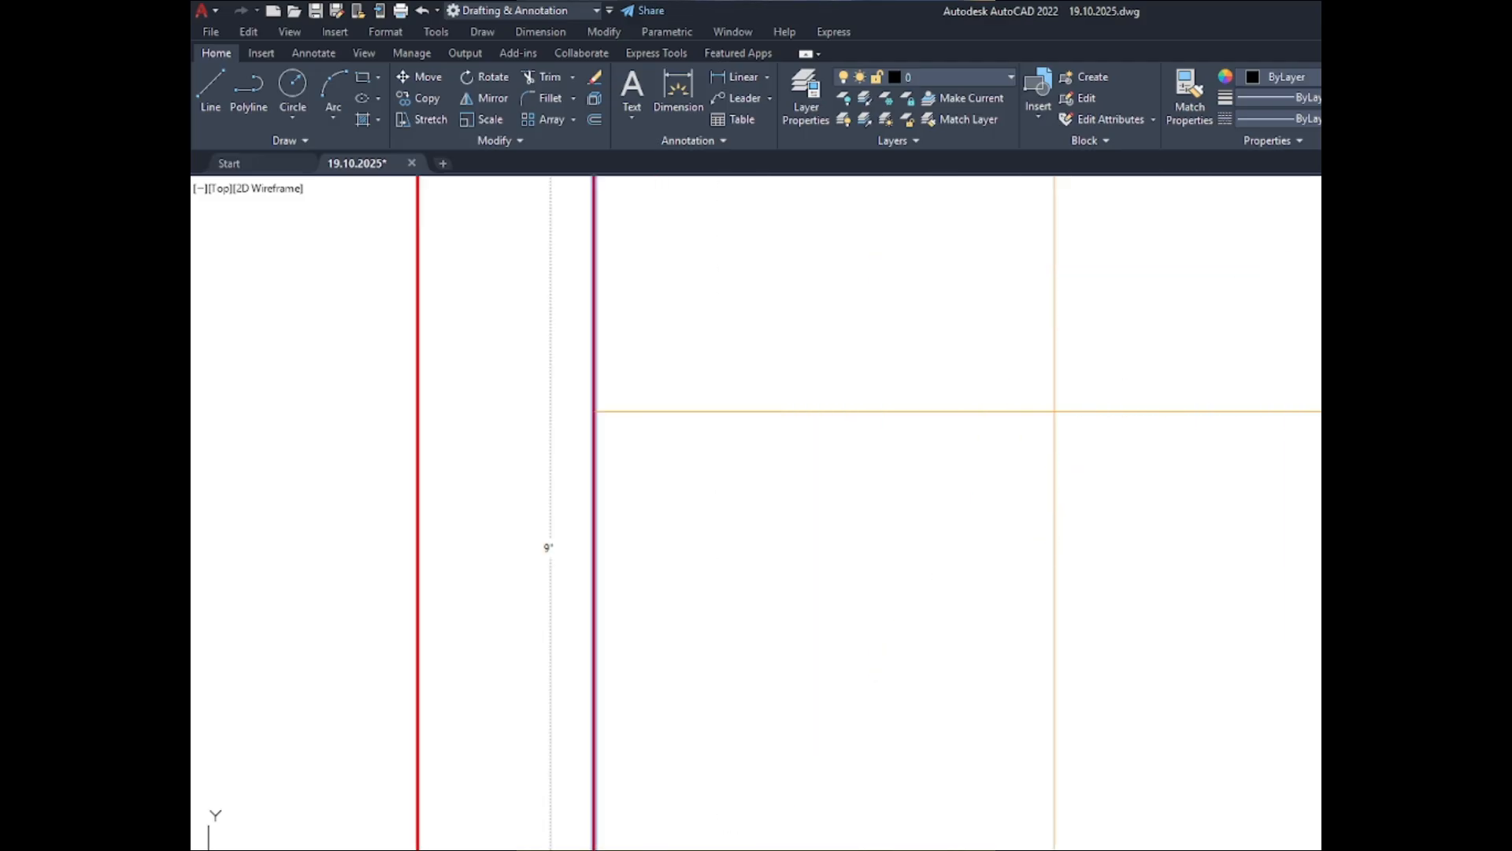
pyautogui.scroll(-4, 1055, 411)
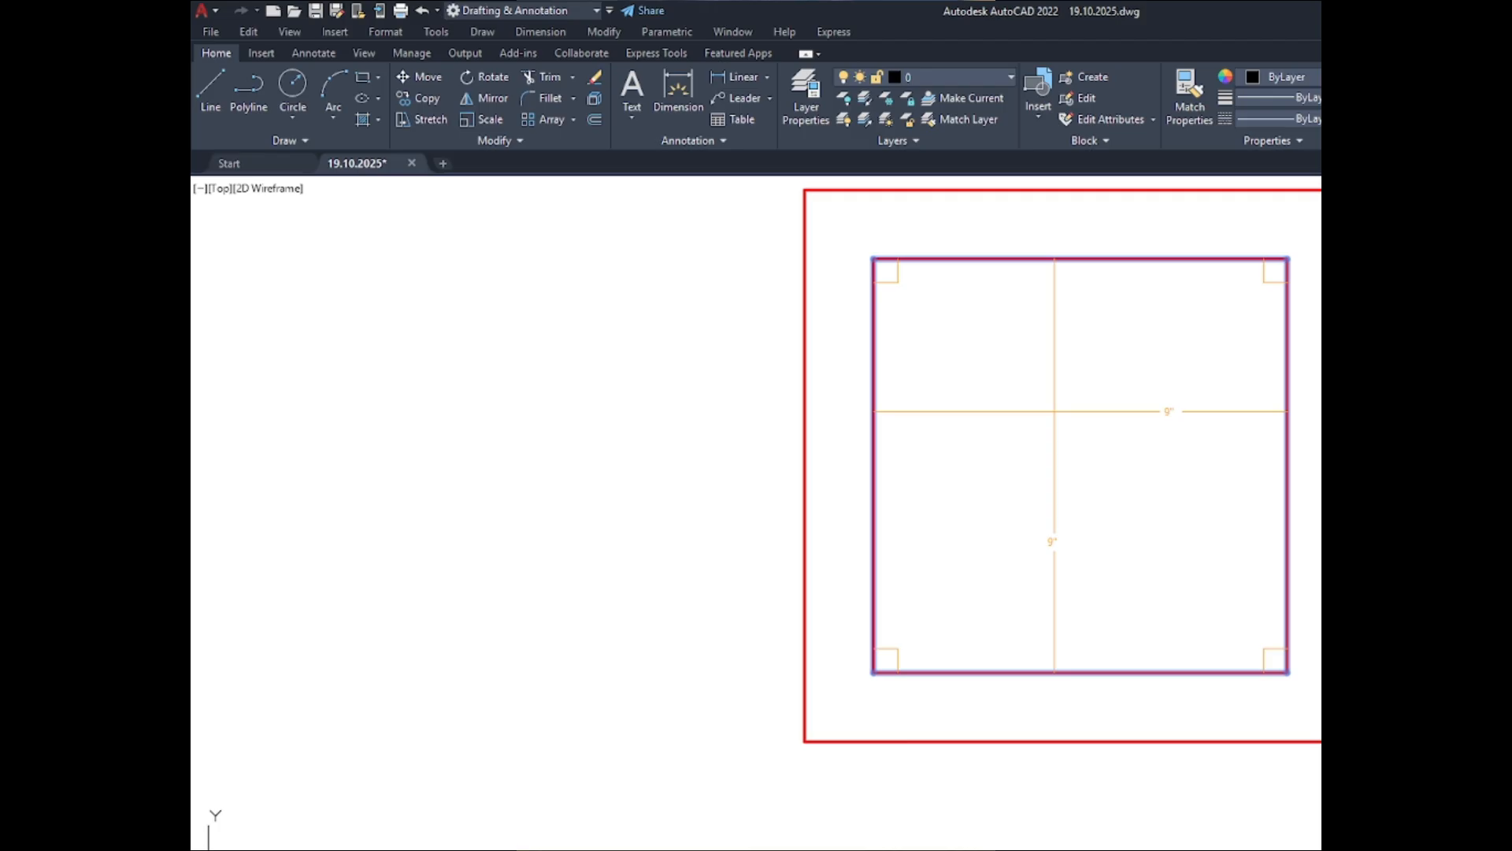
pyautogui.press('Escape')
pyautogui.press('Return')
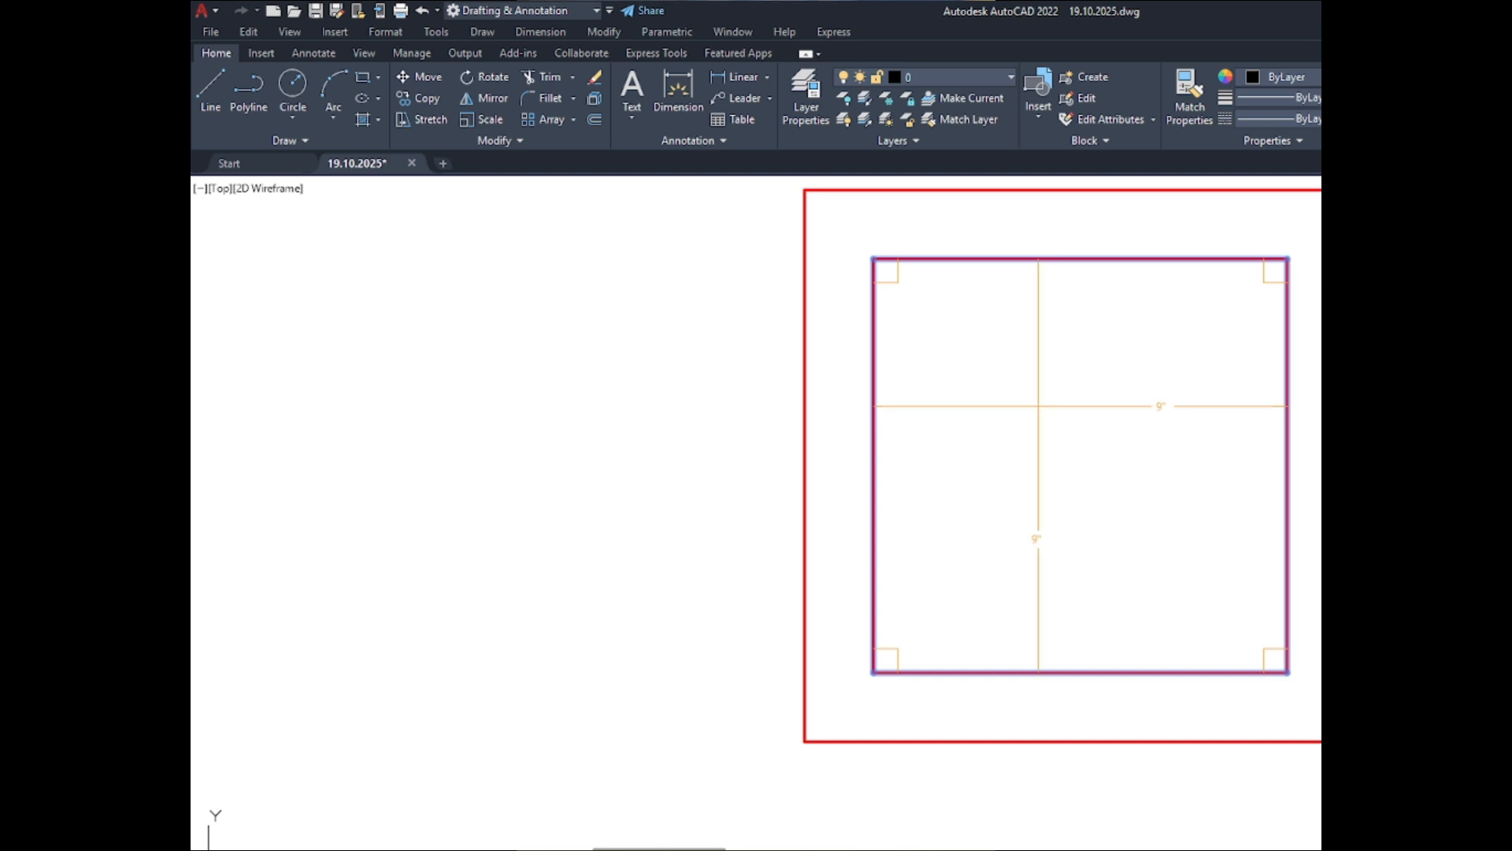
pyautogui.press('Escape')
pyautogui.scroll(-6, 1038, 405)
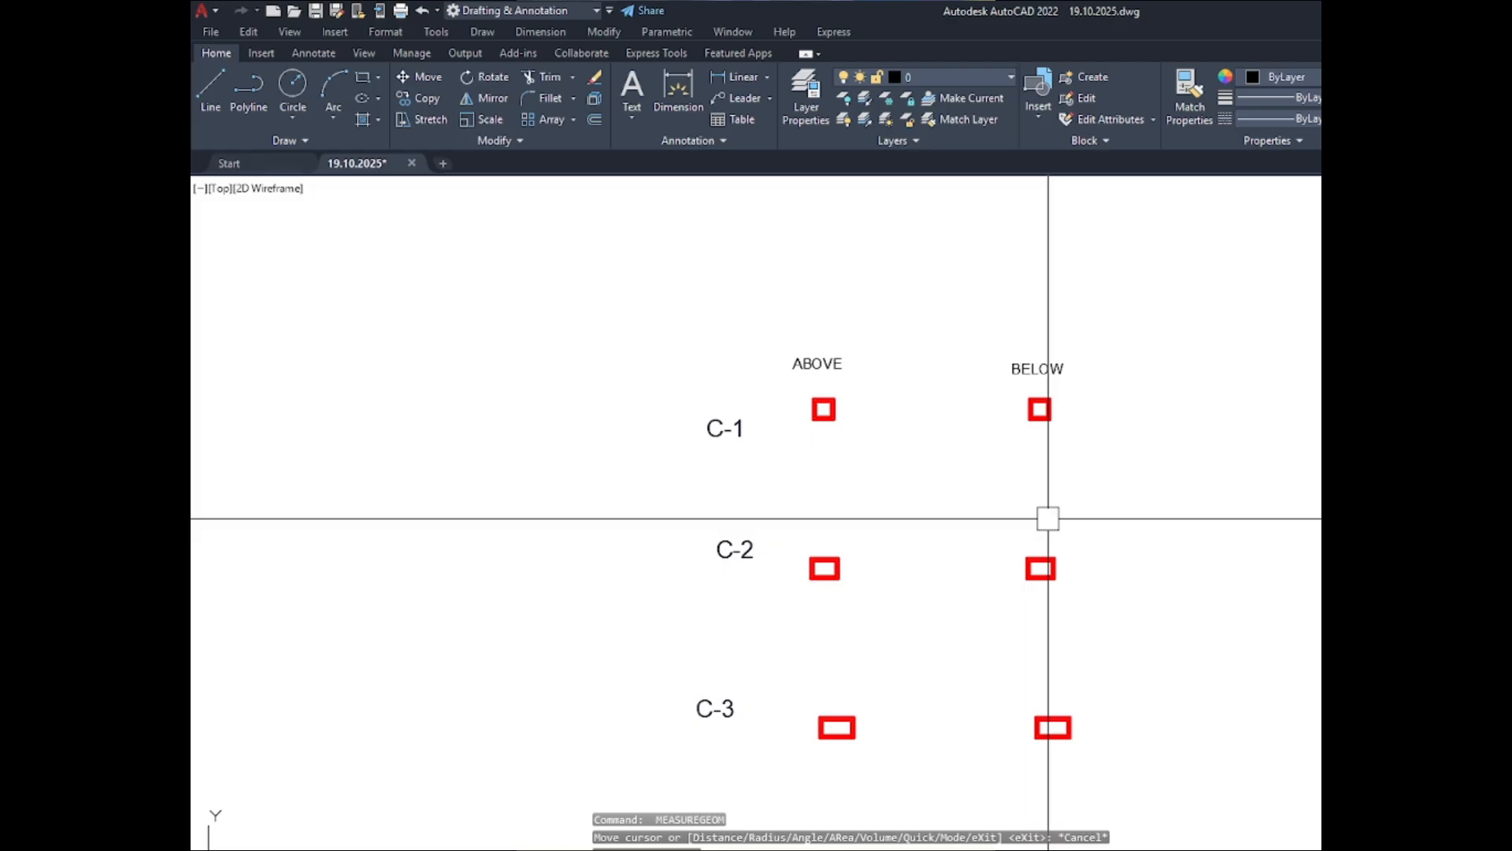
# - Undo the inward offsets and the copied set, restoring the outward-offset column sections in the ABOVE and BELOW sets
pyautogui.hotkey('ctrl', 'z')
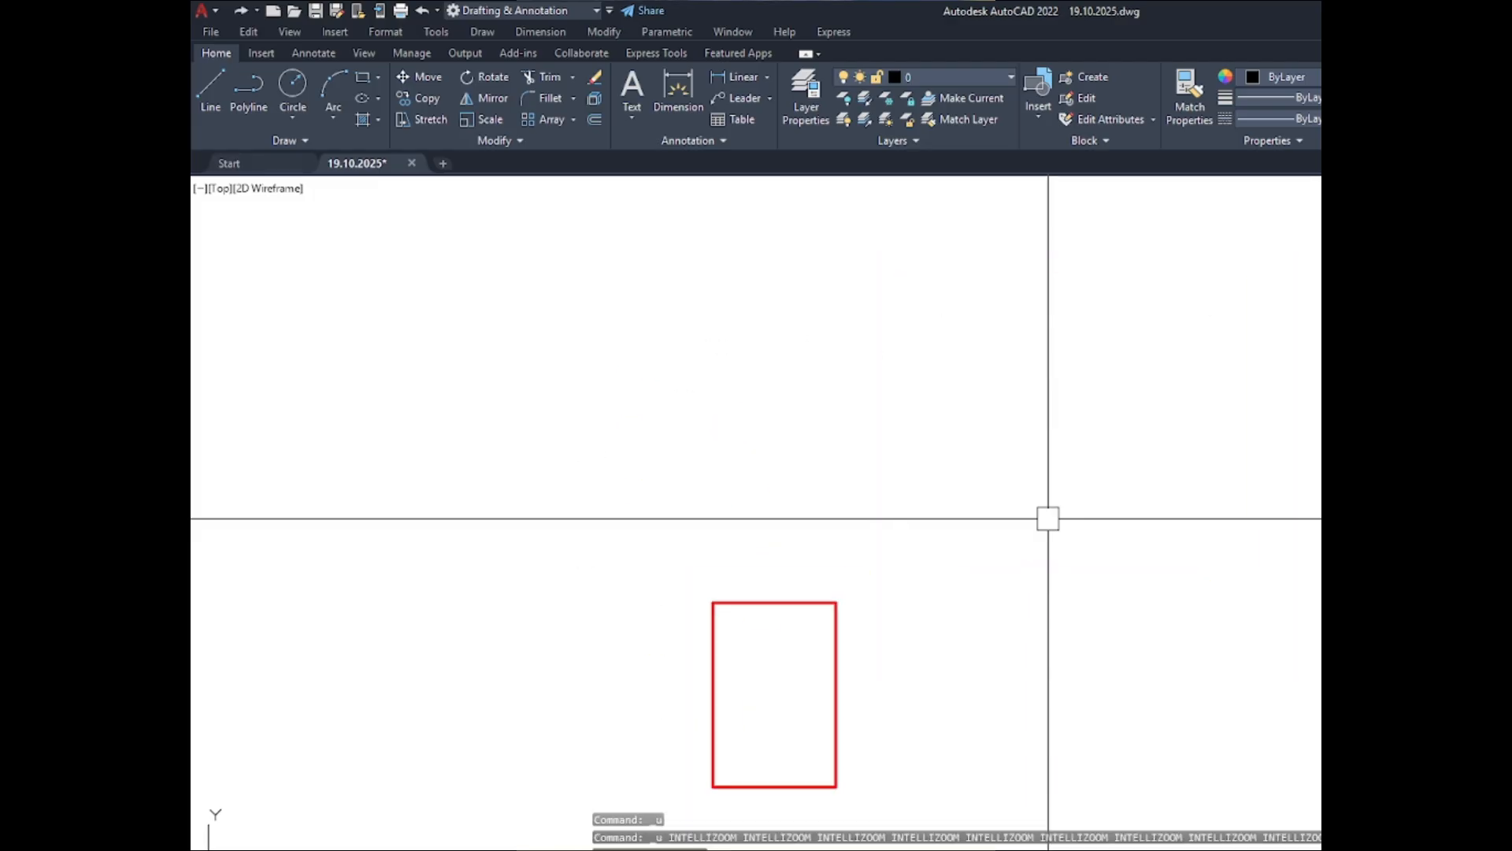
pyautogui.hotkey('ctrl', 'z')
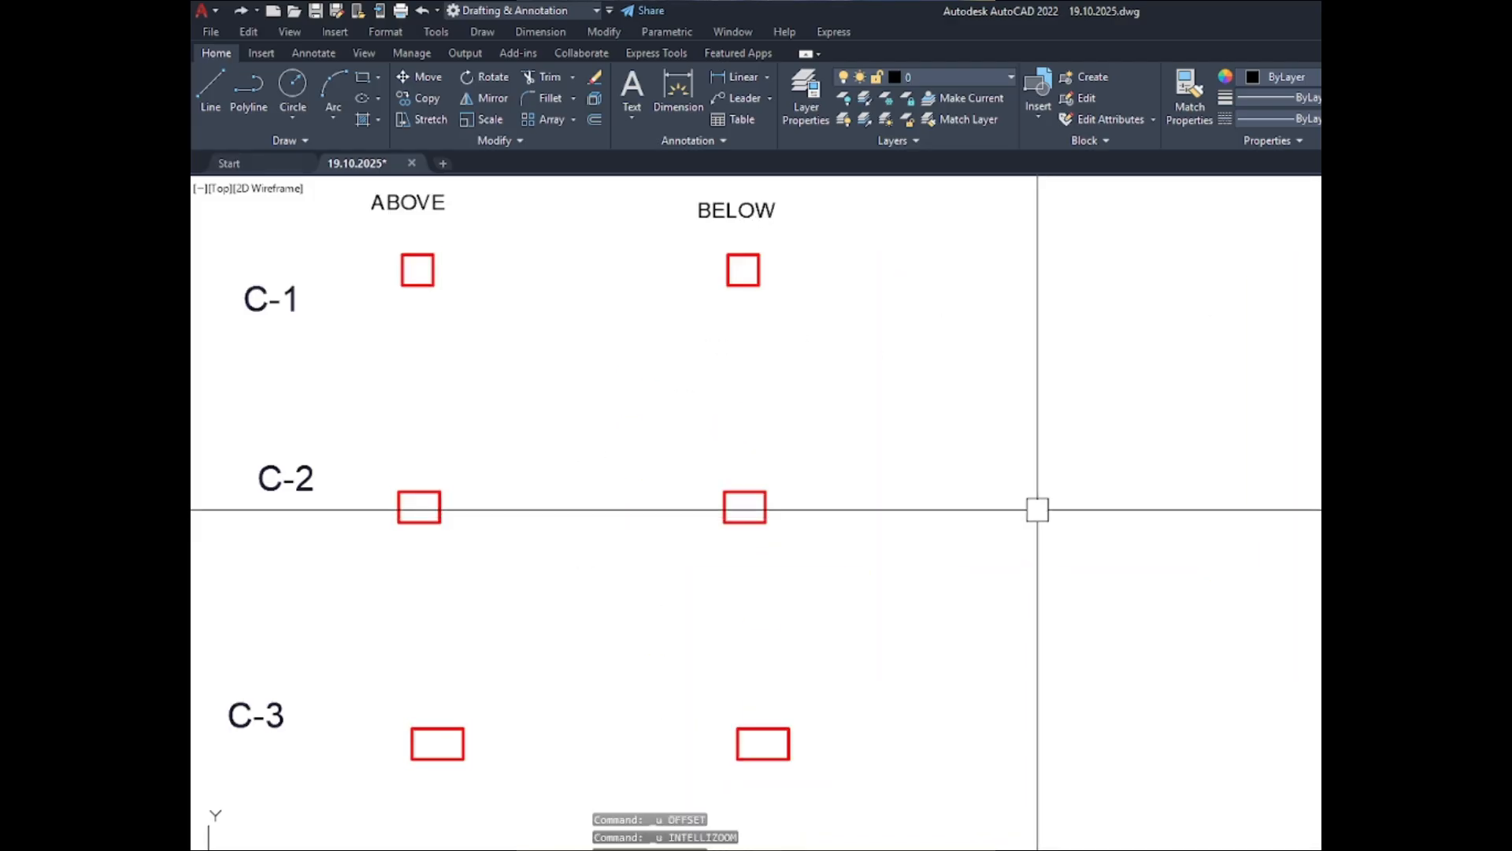
pyautogui.hotkey('ctrl', 'y')
pyautogui.hotkey('ctrl', 'y')
pyautogui.scroll(-6, 1037, 509)
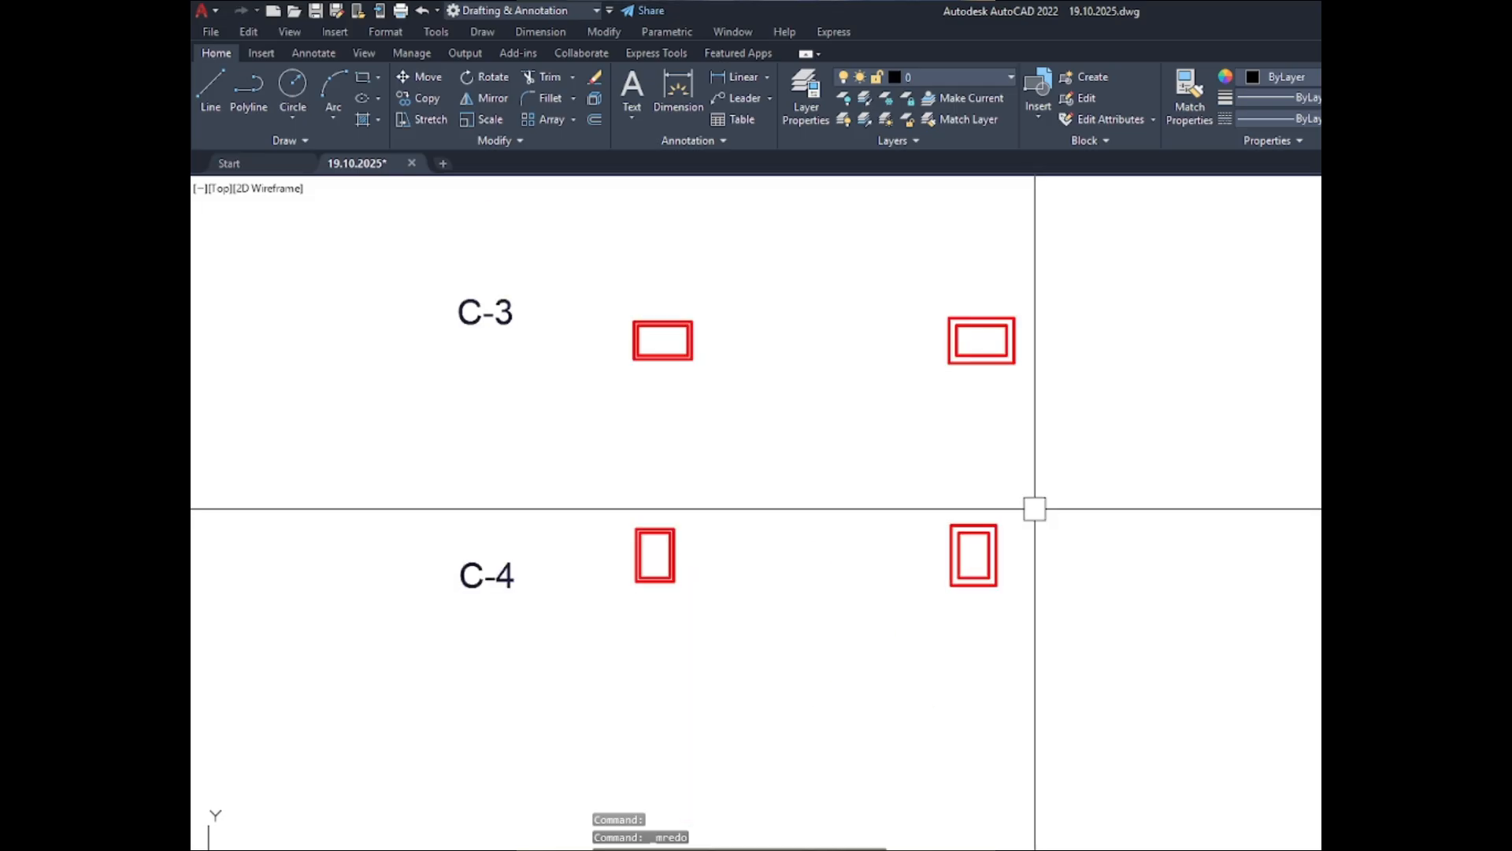
# - Measure the width and height of the inner outline of the C-1 section in the ABOVE set
pyautogui.scroll(8, 837, 258)
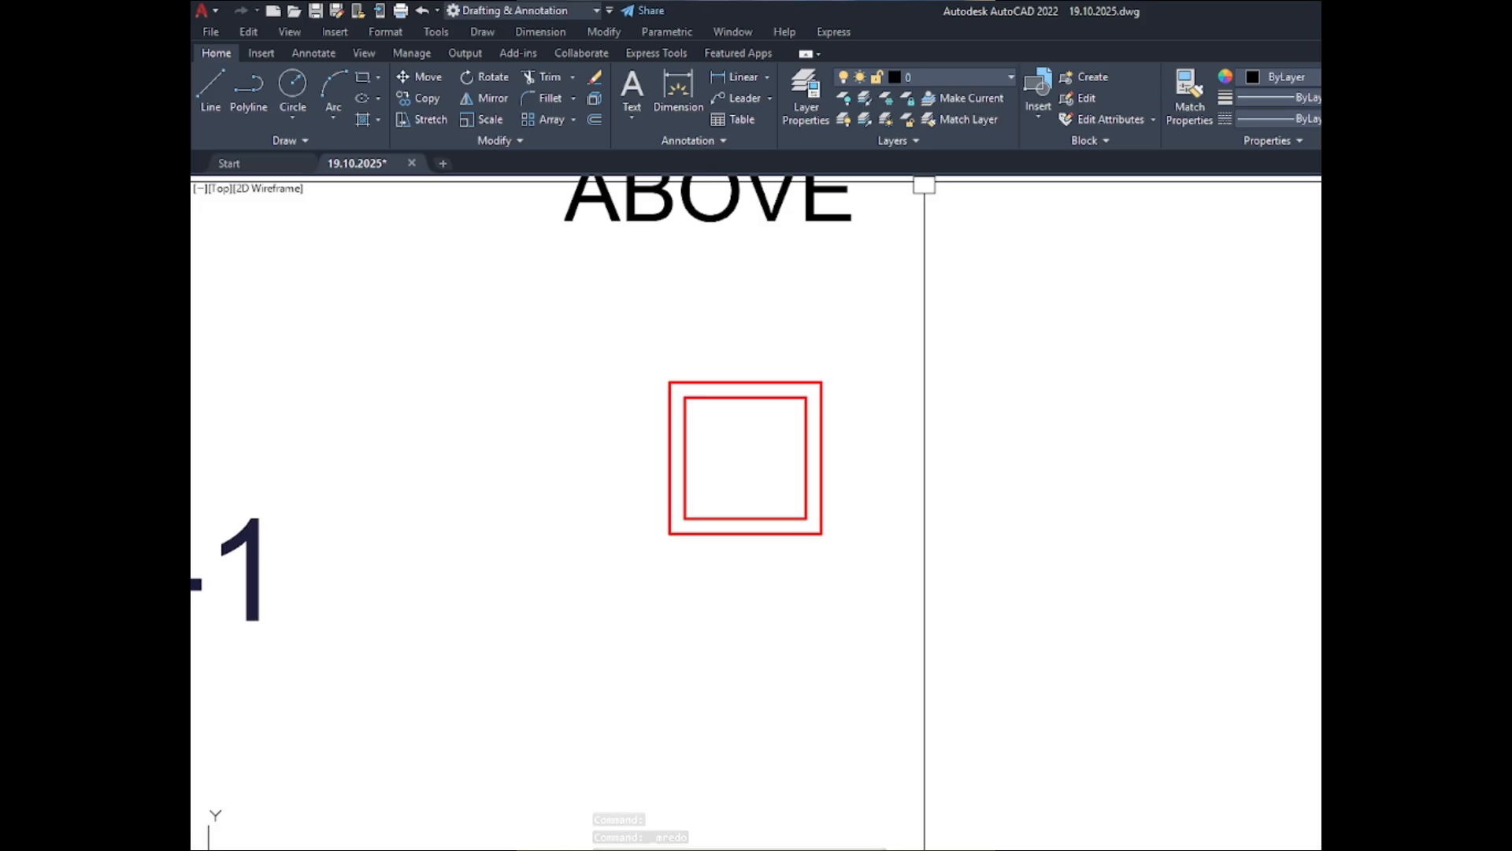
pyautogui.scroll(3, 643, 490)
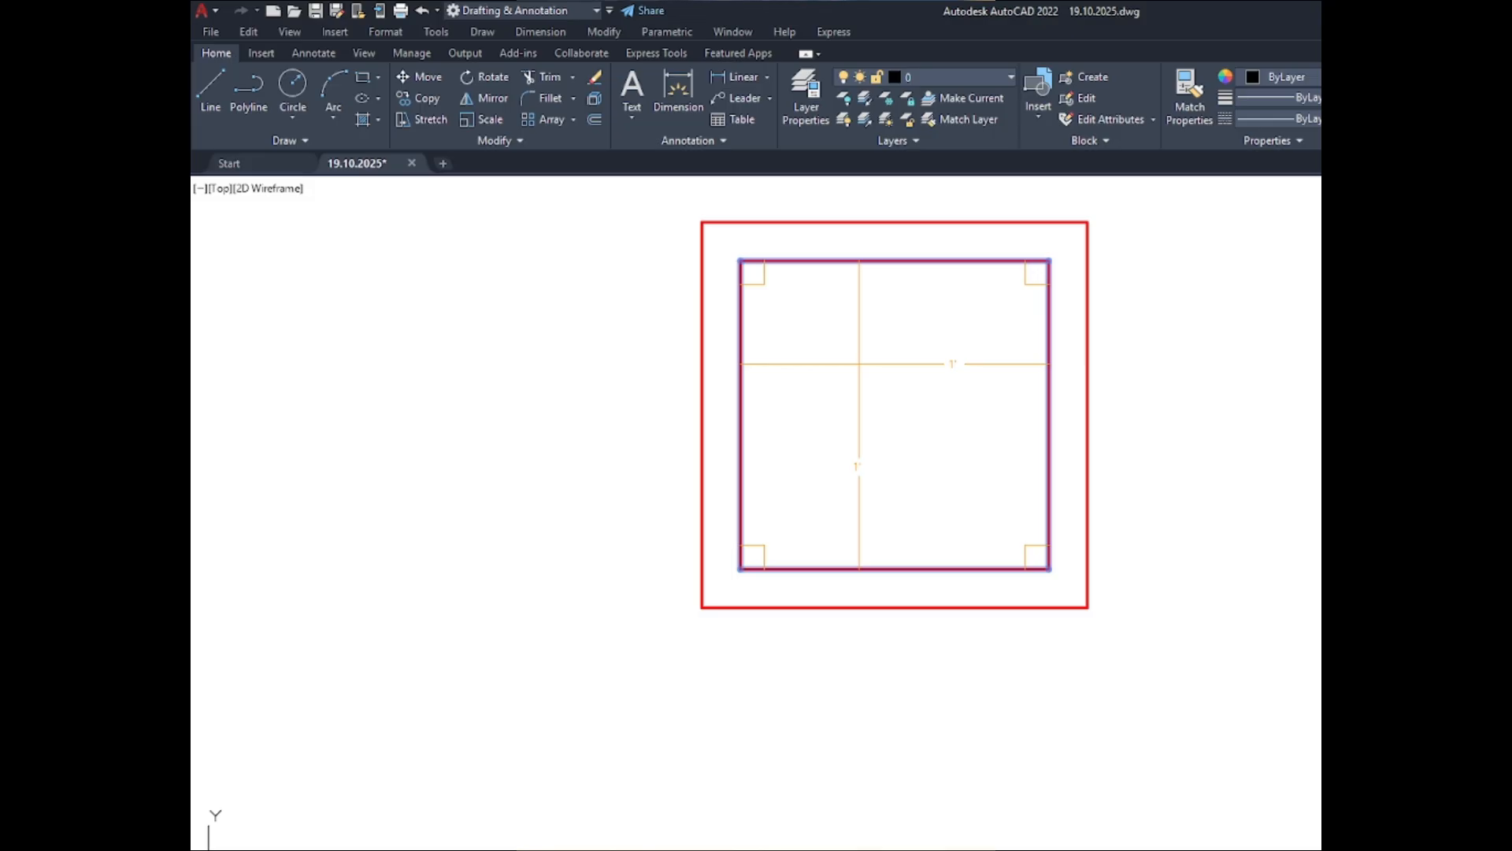
pyautogui.scroll(-2, 842, 367)
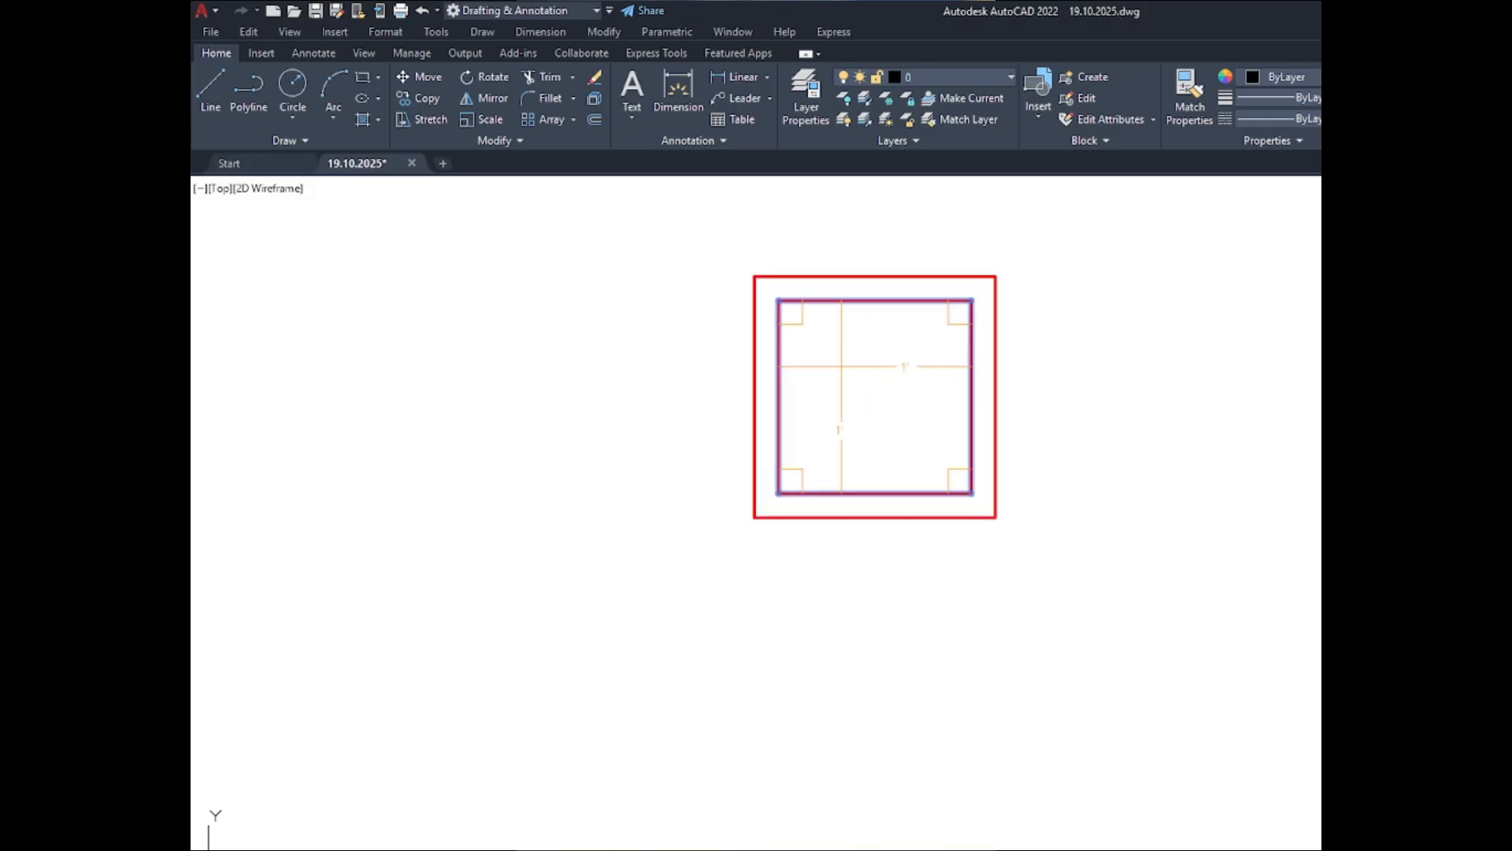
pyautogui.scroll(1, 896, 365)
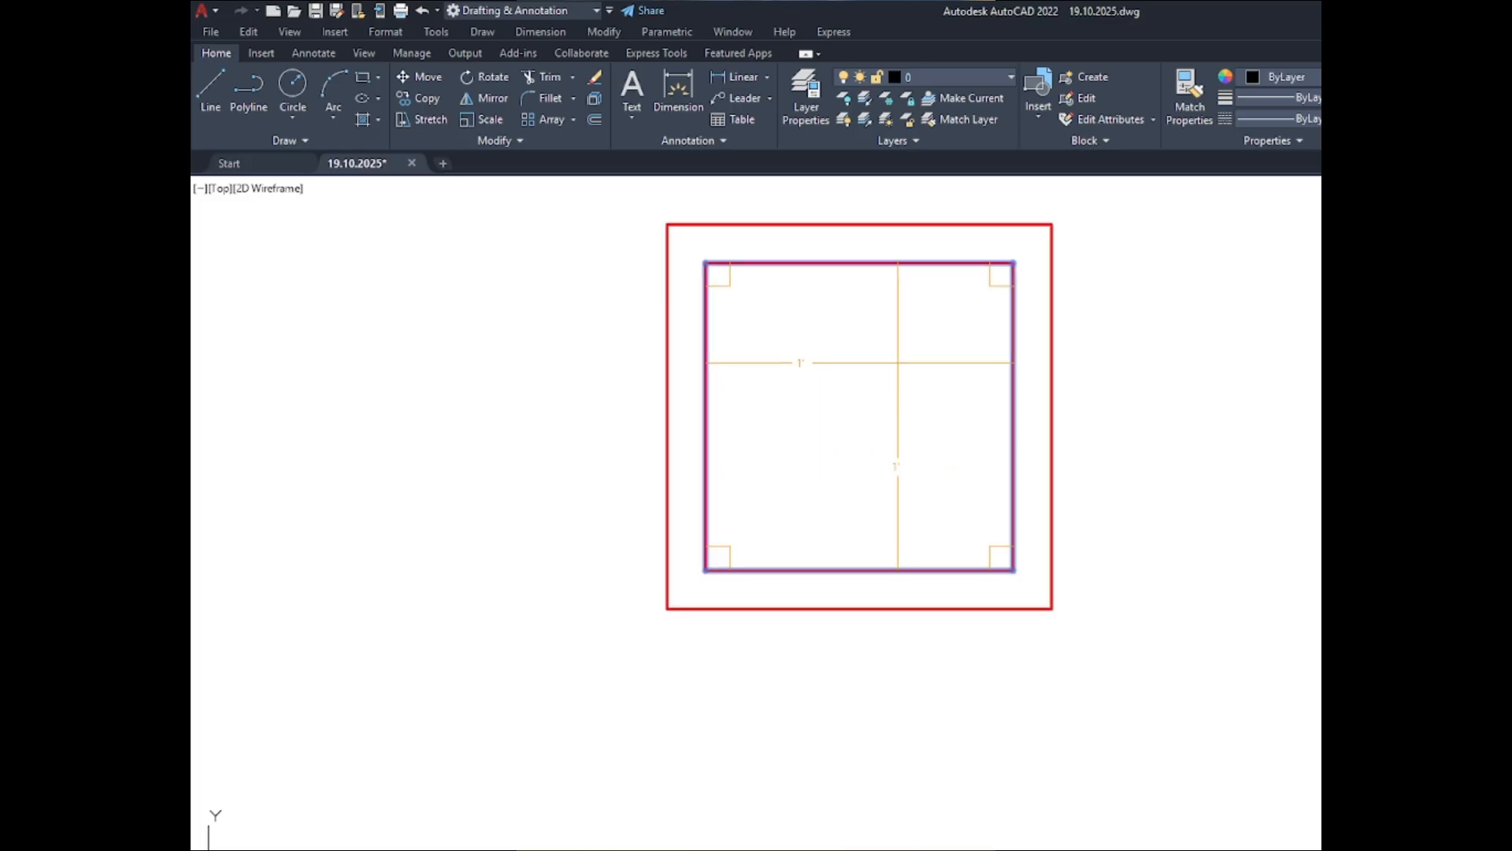
pyautogui.scroll(-1, 895, 365)
pyautogui.press('Escape')
pyautogui.press('Escape')
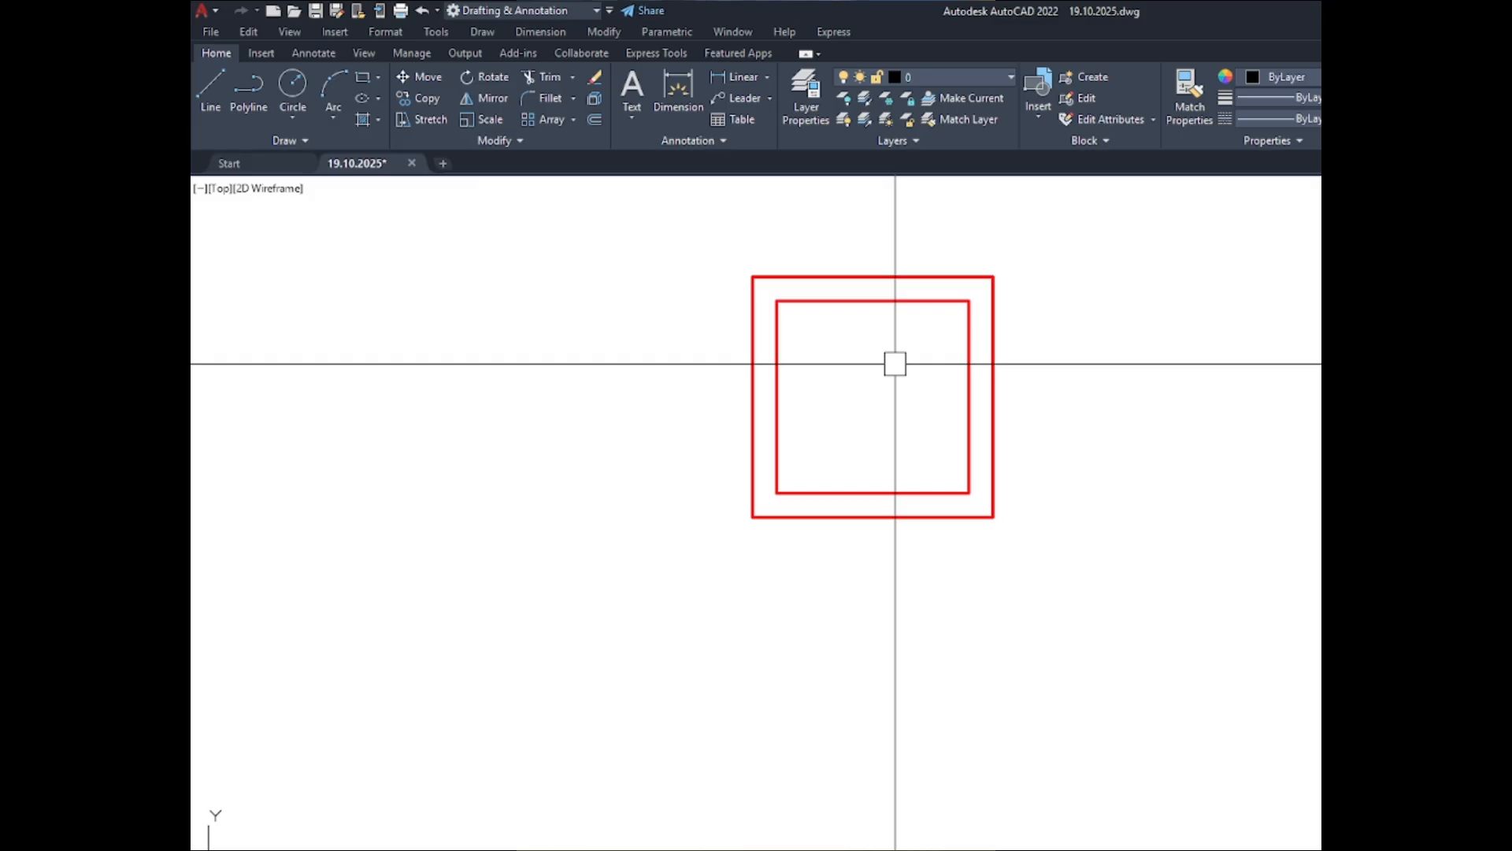
# - Undo the outward offsets so both the ABOVE and BELOW sets return to single plain column outlines
pyautogui.hotkey('ctrl', 'y')
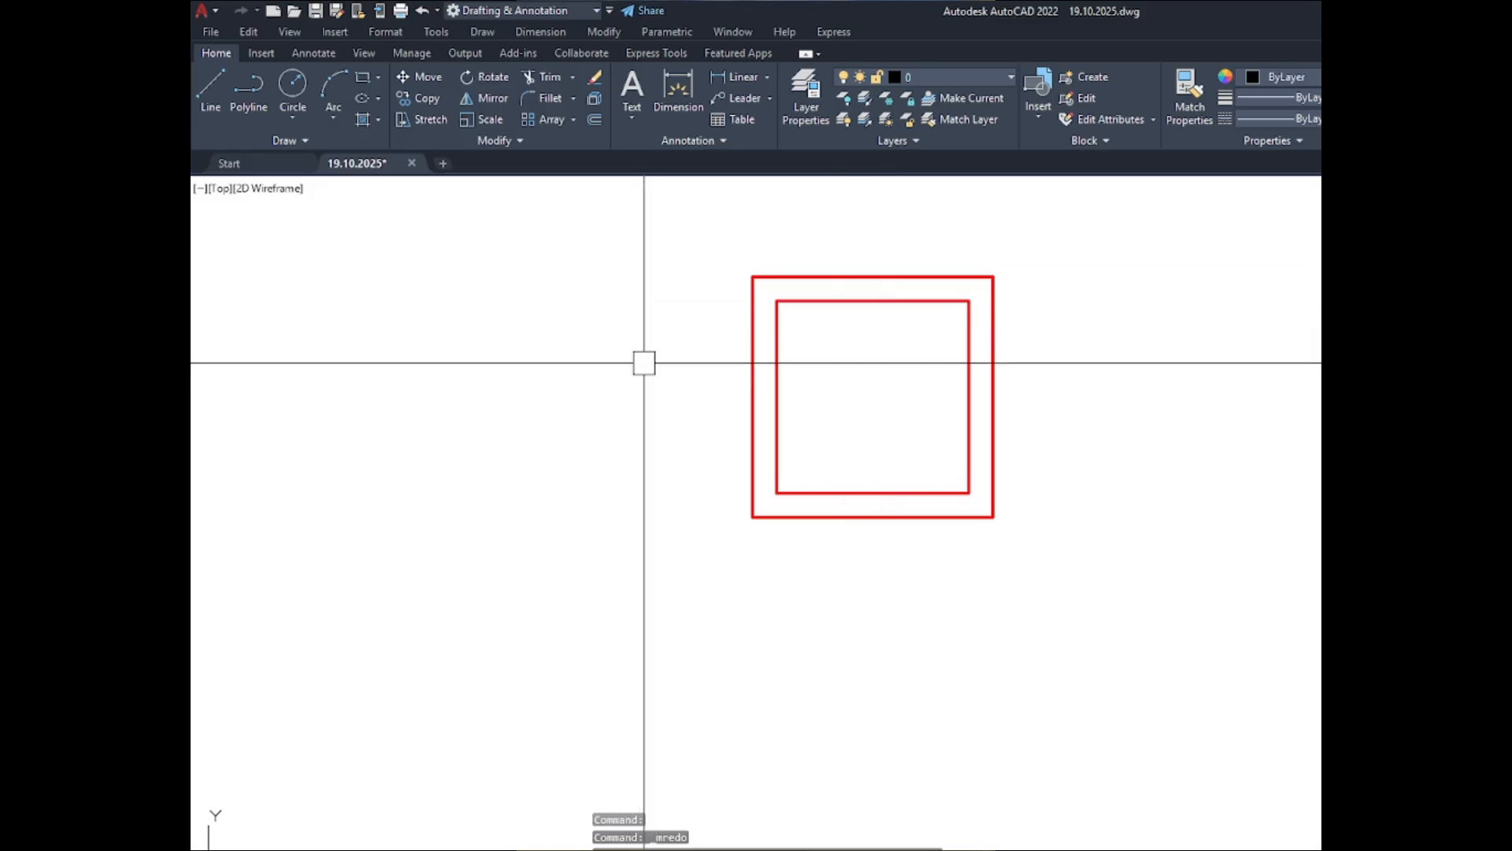
pyautogui.scroll(-8, 701, 388)
pyautogui.scroll(-5, 763, 408)
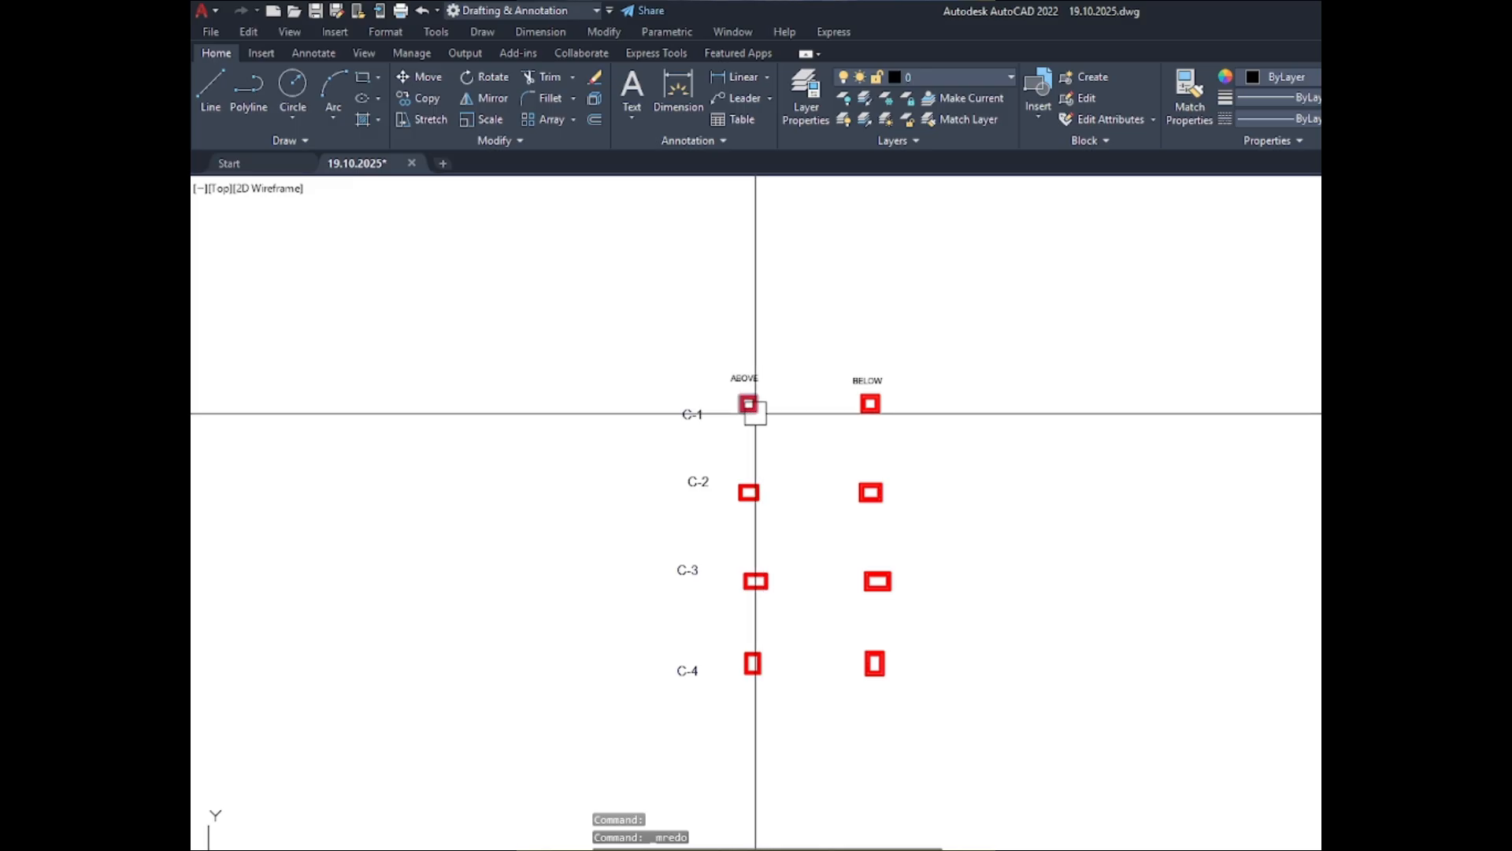
pyautogui.write('z')
pyautogui.press('Escape')
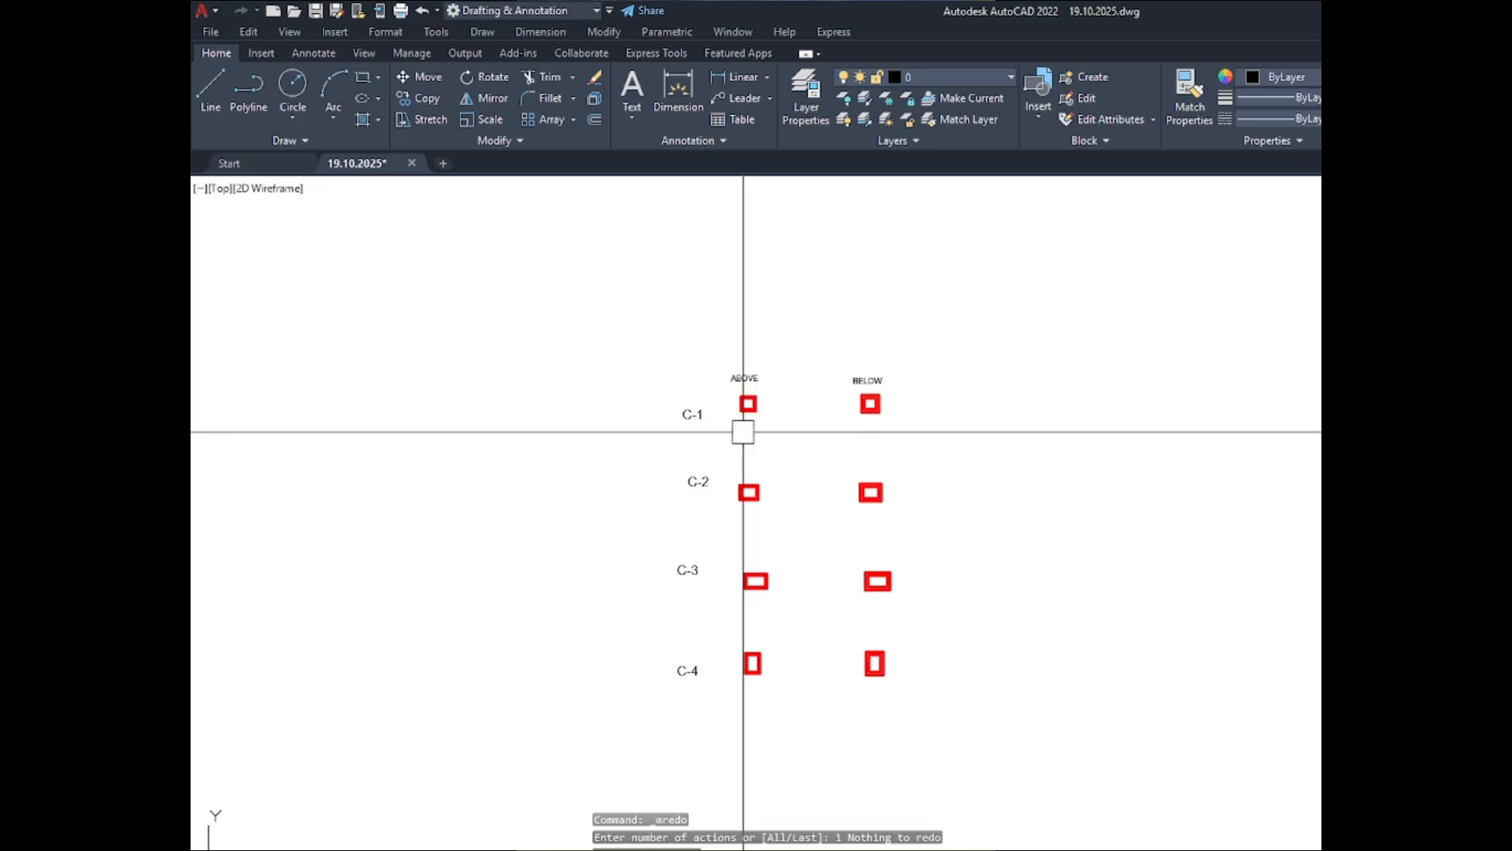
pyautogui.hotkey('ctrl', 'z')
pyautogui.hotkey('ctrl', 'z')
pyautogui.hotkey('ctrl', 'z')
pyautogui.hotkey('ctrl', 'z')
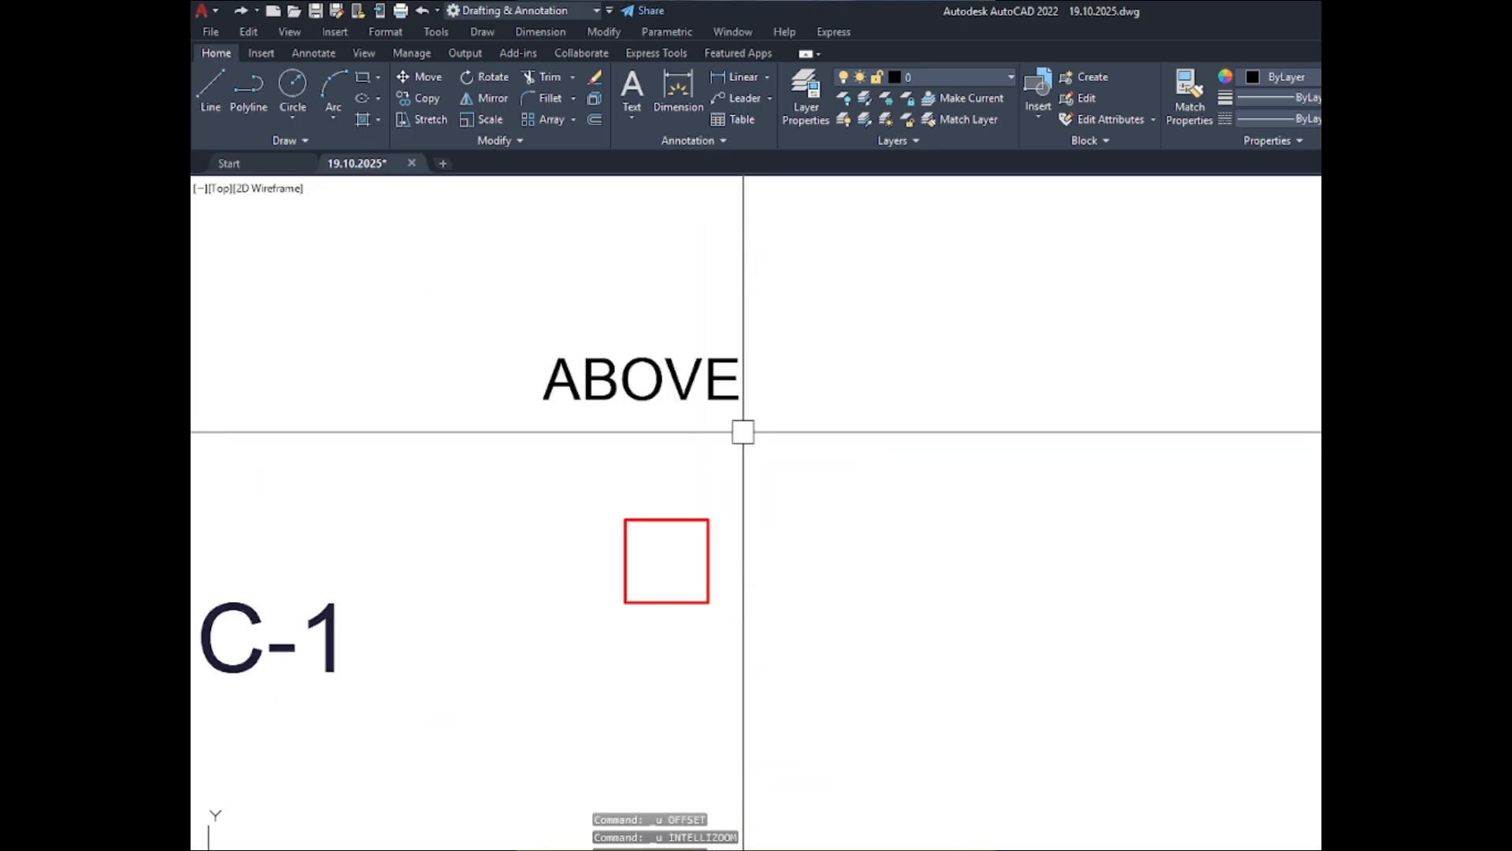
pyautogui.hotkey('ctrl', 'z')
pyautogui.hotkey('ctrl', 'z')
pyautogui.hotkey('ctrl', 'y')
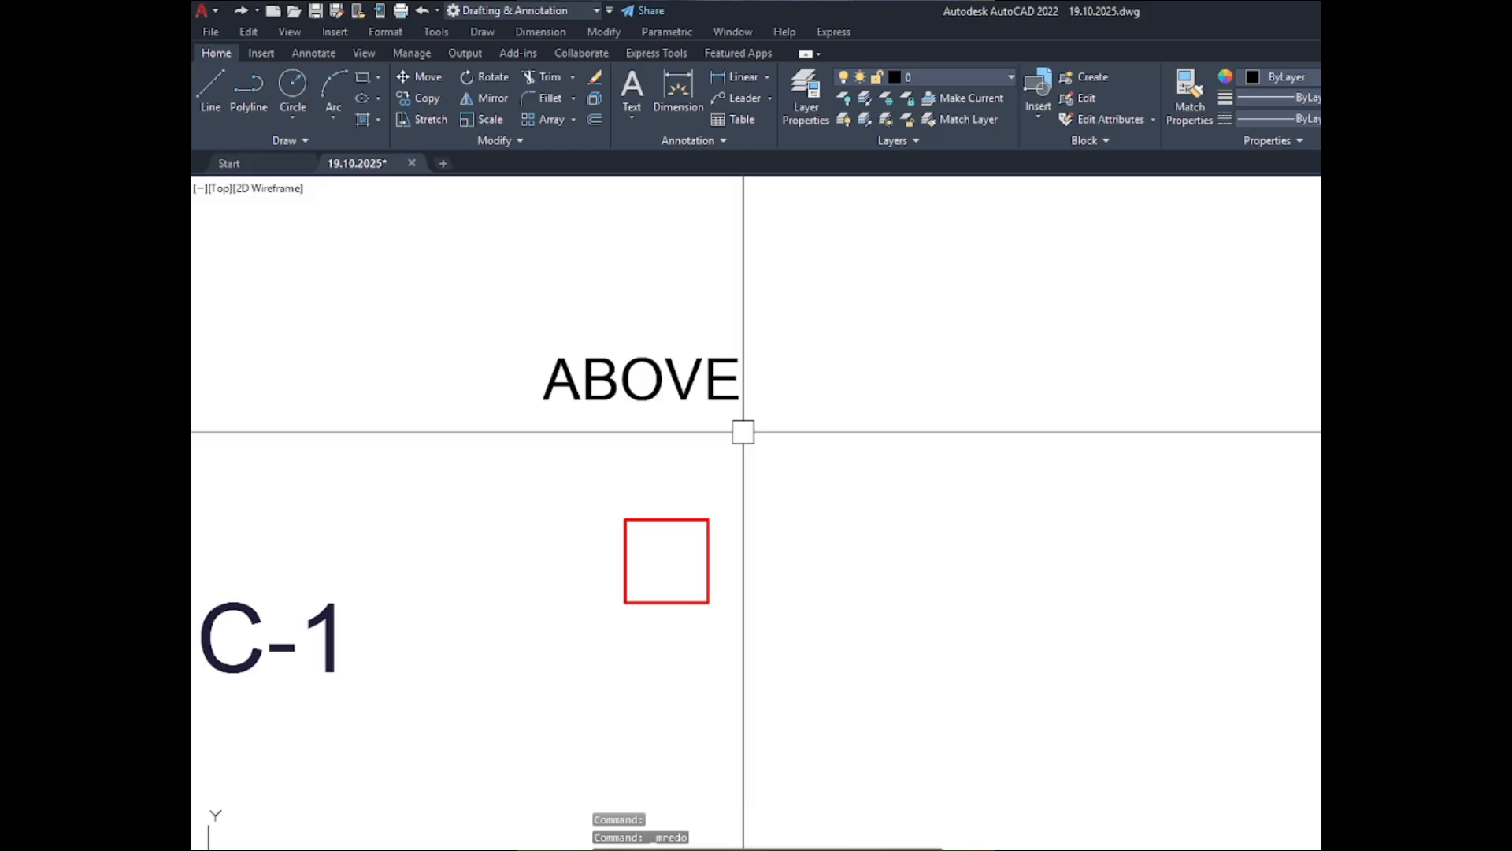
pyautogui.scroll(-4, 729, 385)
pyautogui.scroll(-3, 729, 386)
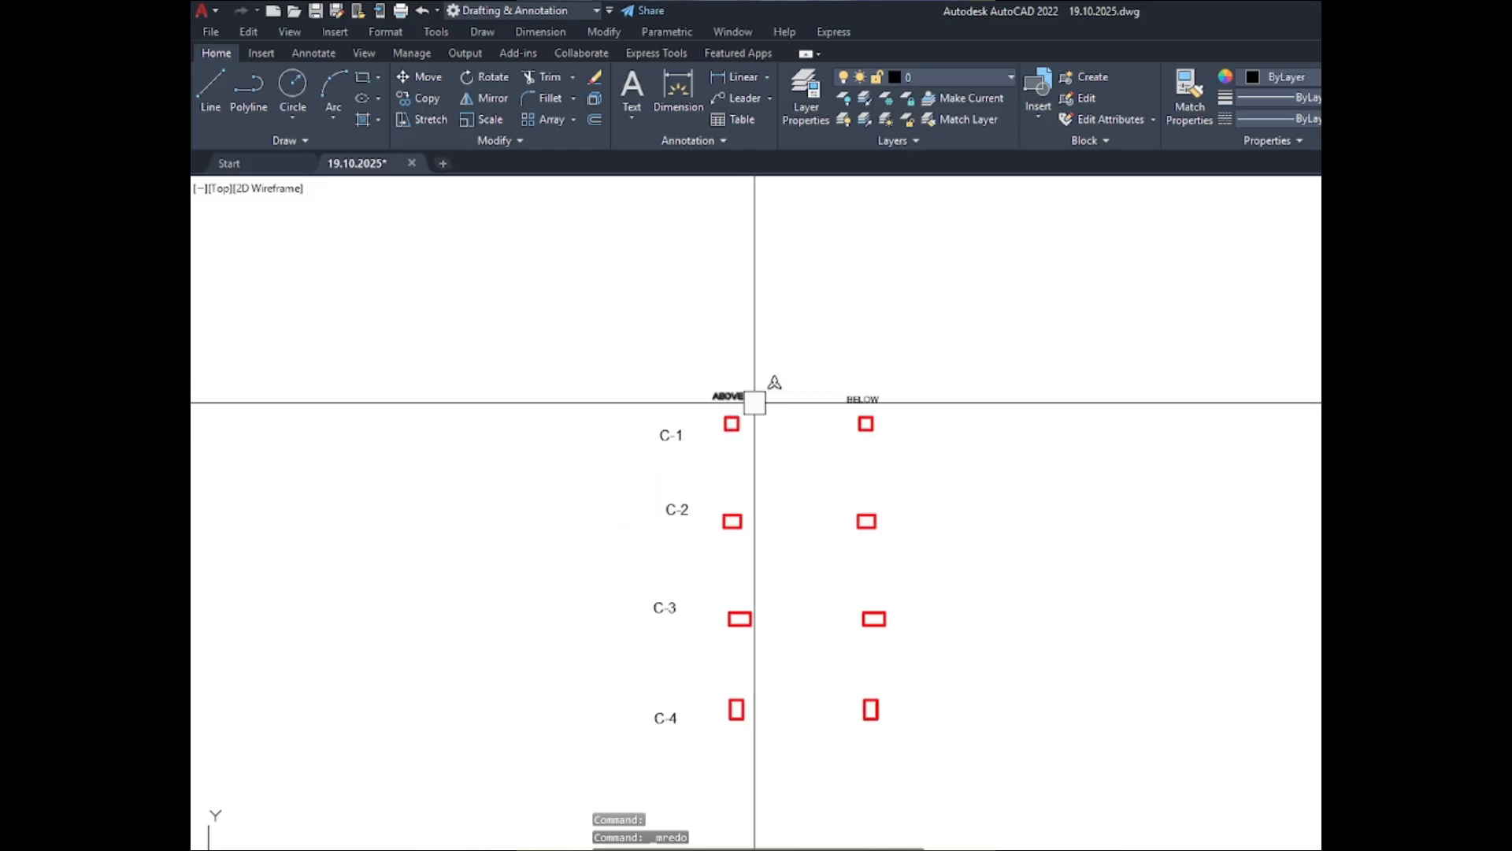
# - Delete the four single column outlines in the BELOW set, keeping the BELOW heading
pyautogui.click(899, 776)
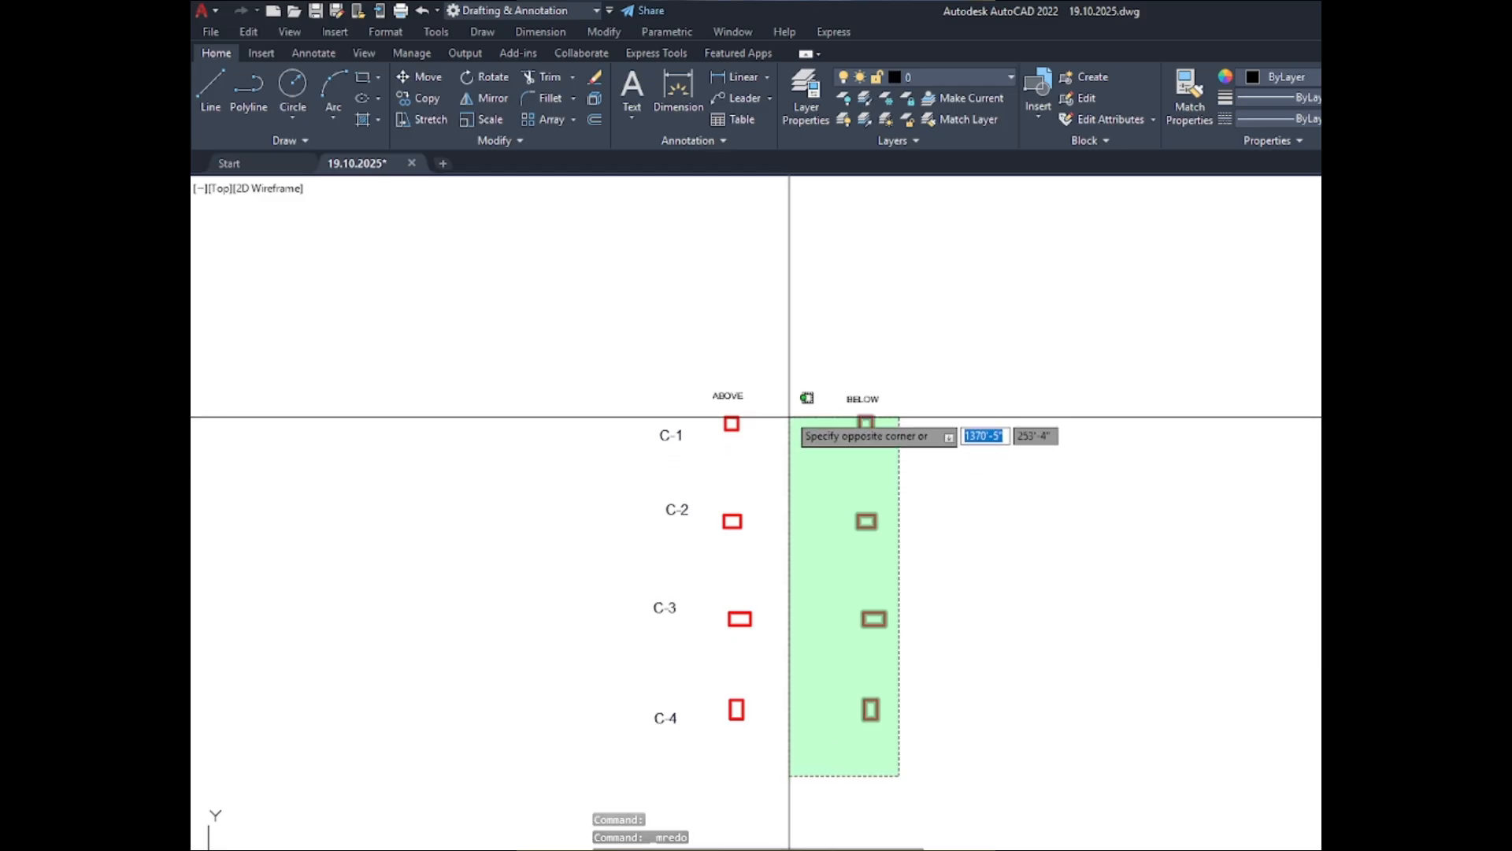
pyautogui.click(777, 422)
pyautogui.press('Delete')
pyautogui.scroll(5, 777, 422)
pyautogui.scroll(3, 704, 441)
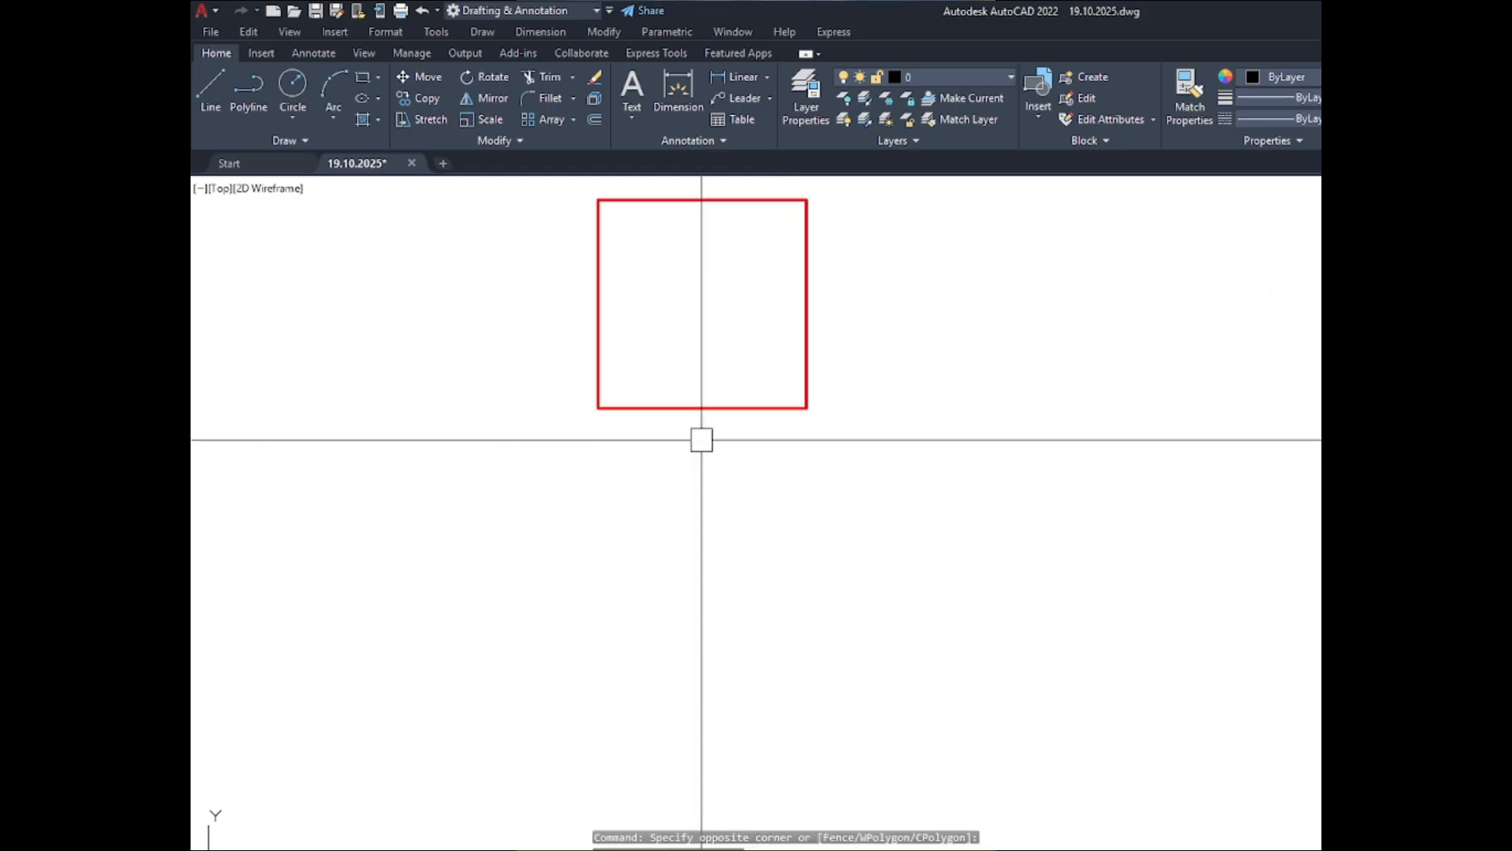
pyautogui.write('o')
pyautogui.press('Return')
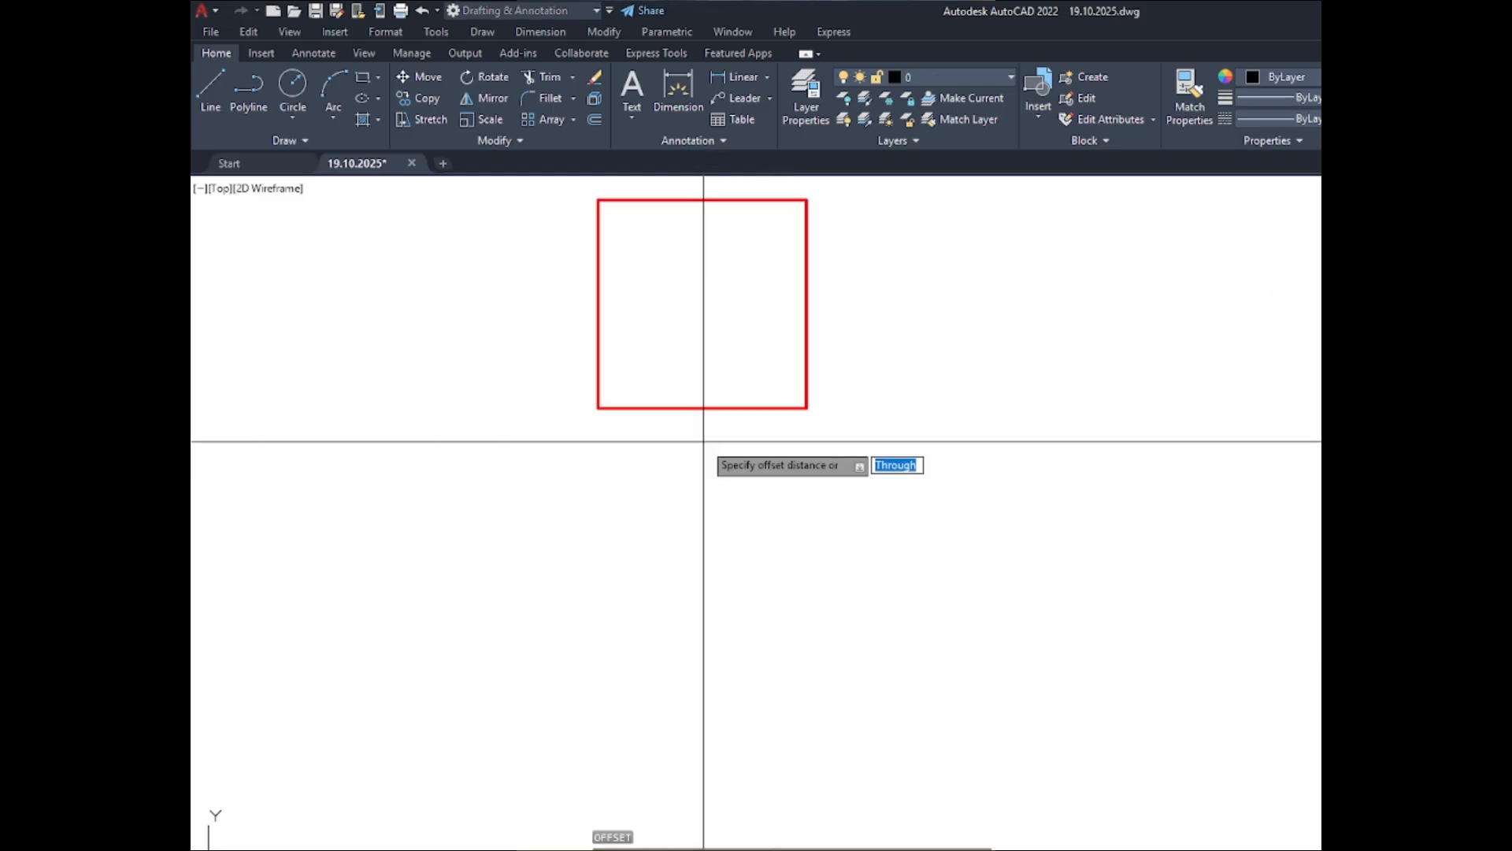
pyautogui.write('1.5')
pyautogui.press('Return')
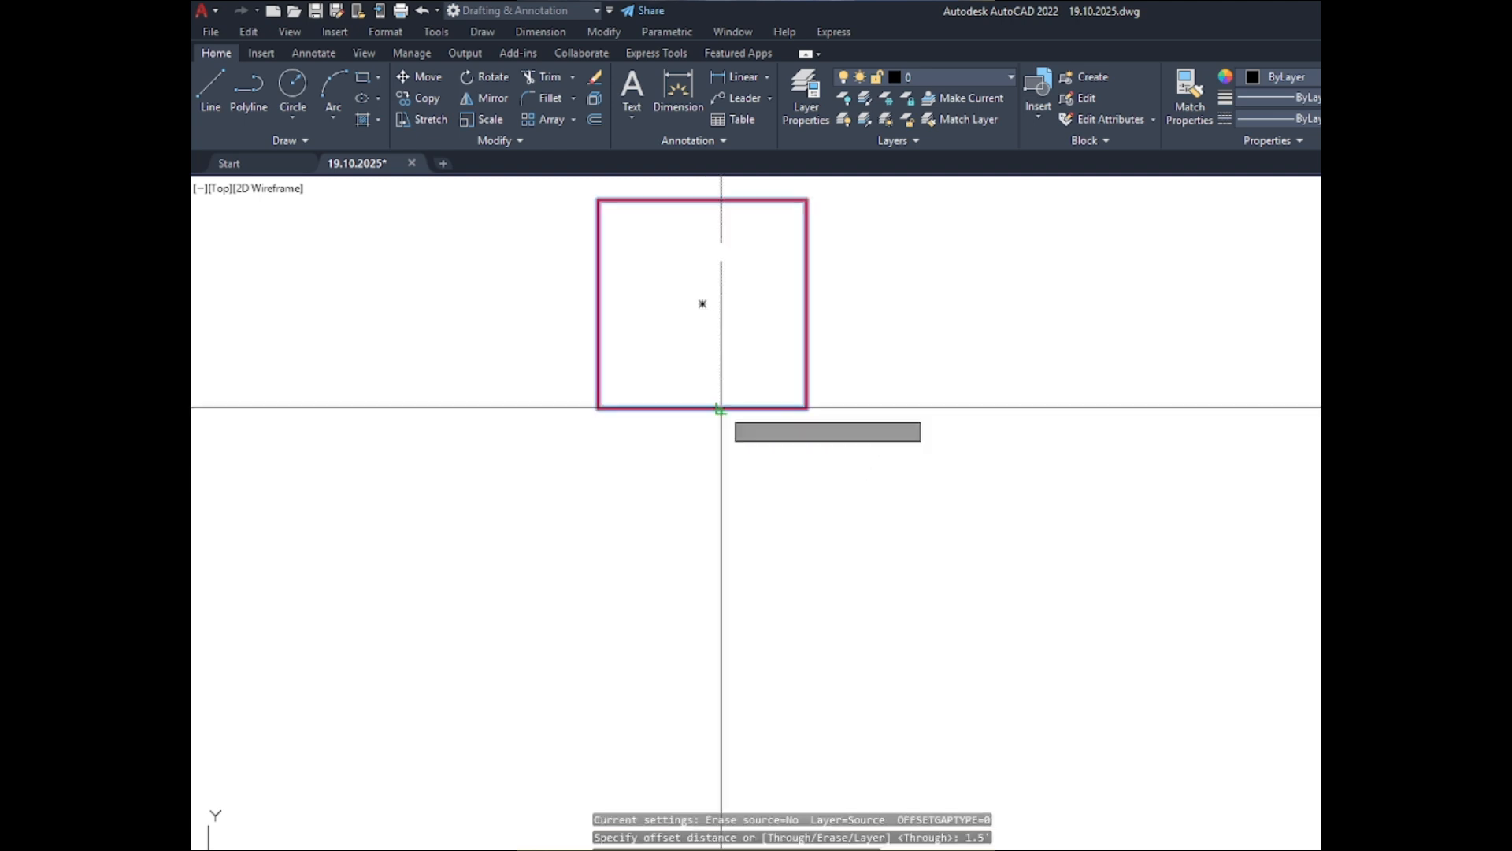
pyautogui.click(652, 355)
pyautogui.click(701, 430)
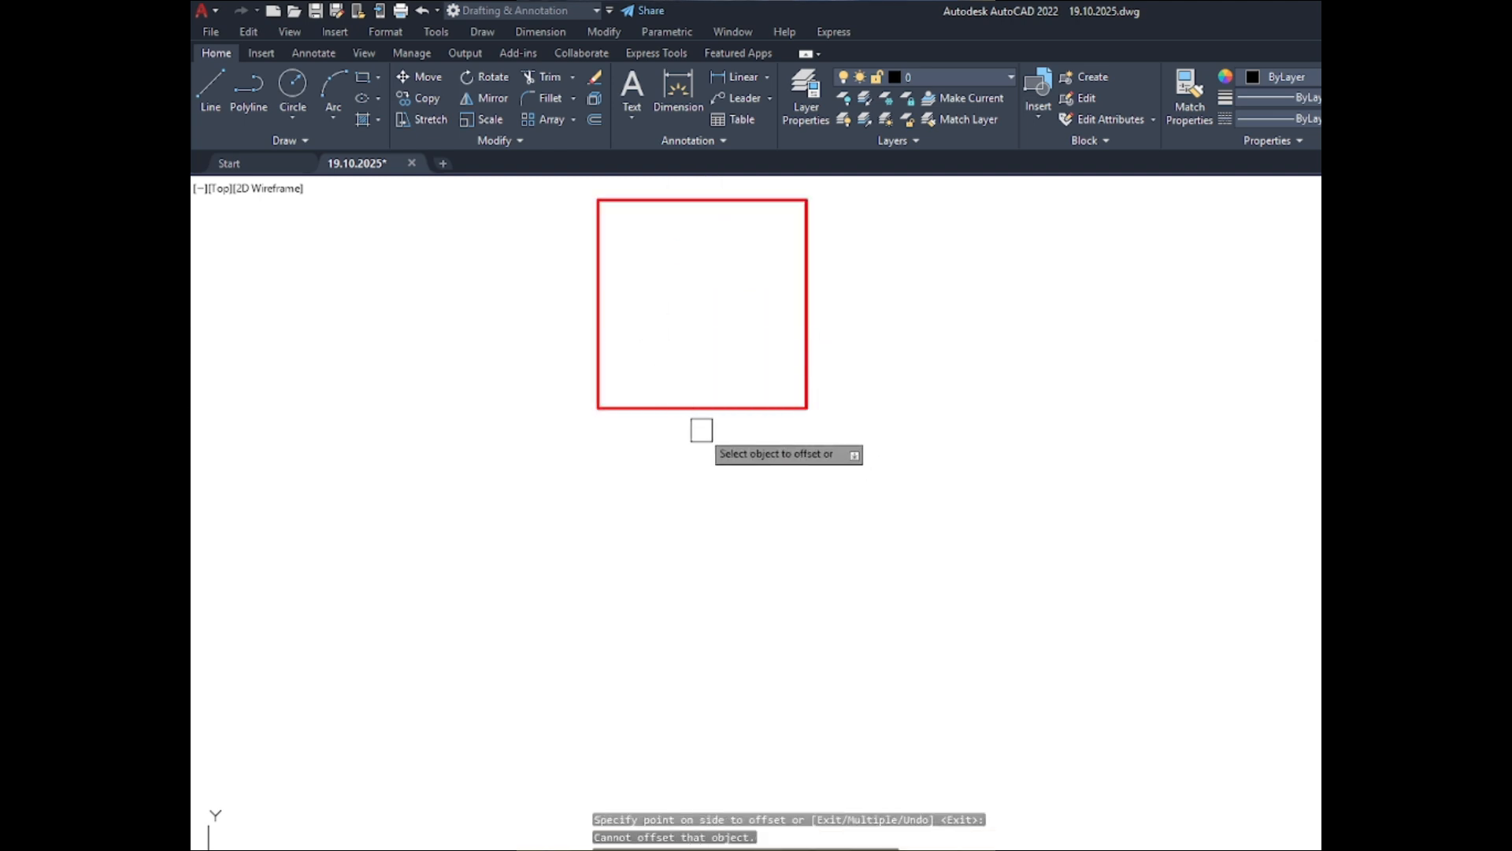
pyautogui.write('u')
pyautogui.press('Return')
pyautogui.press('Return')
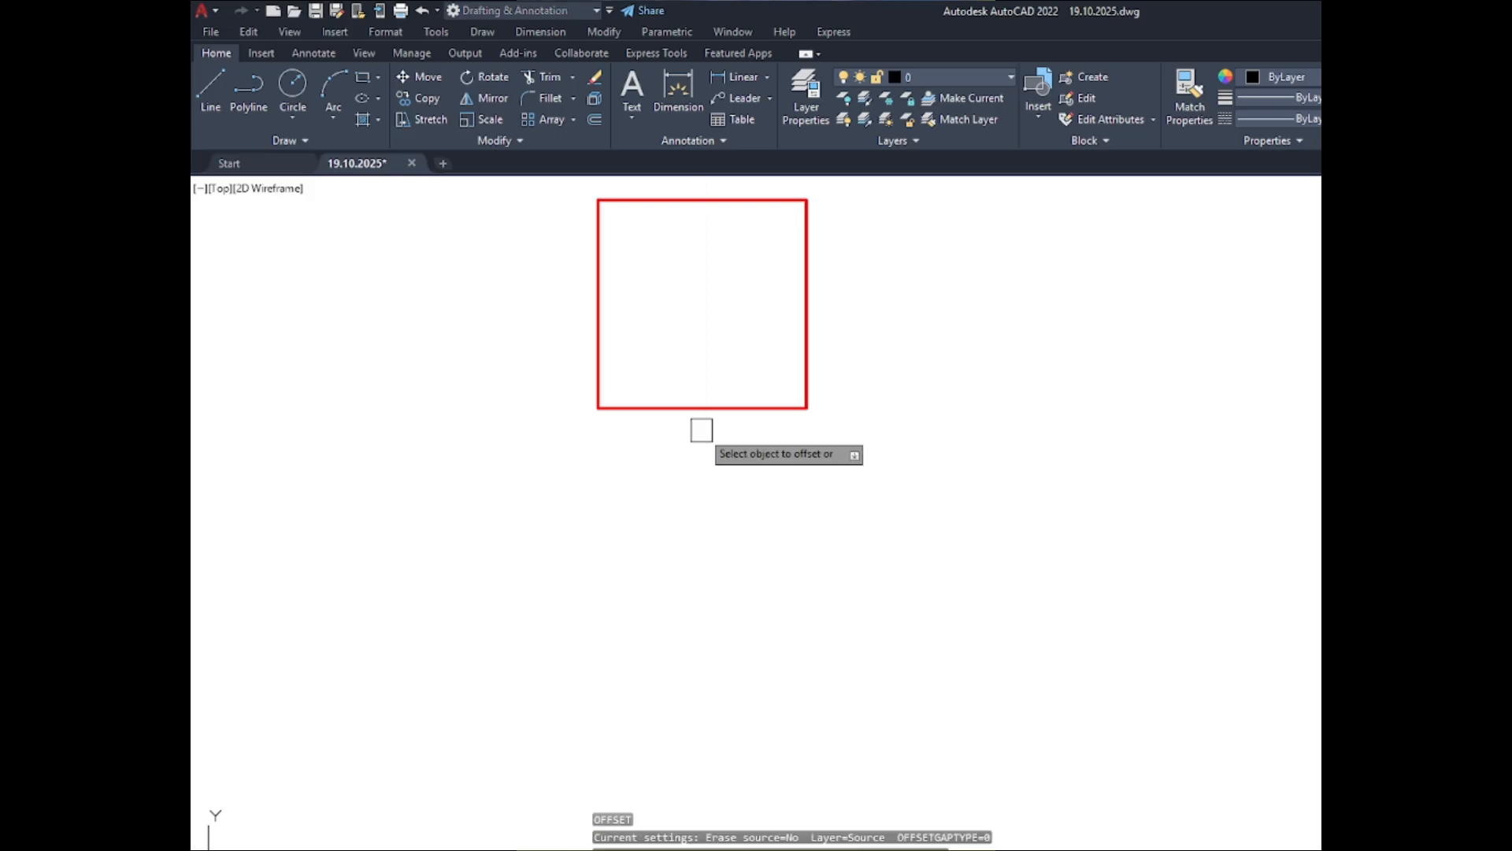
pyautogui.click(687, 408)
pyautogui.press('Escape')
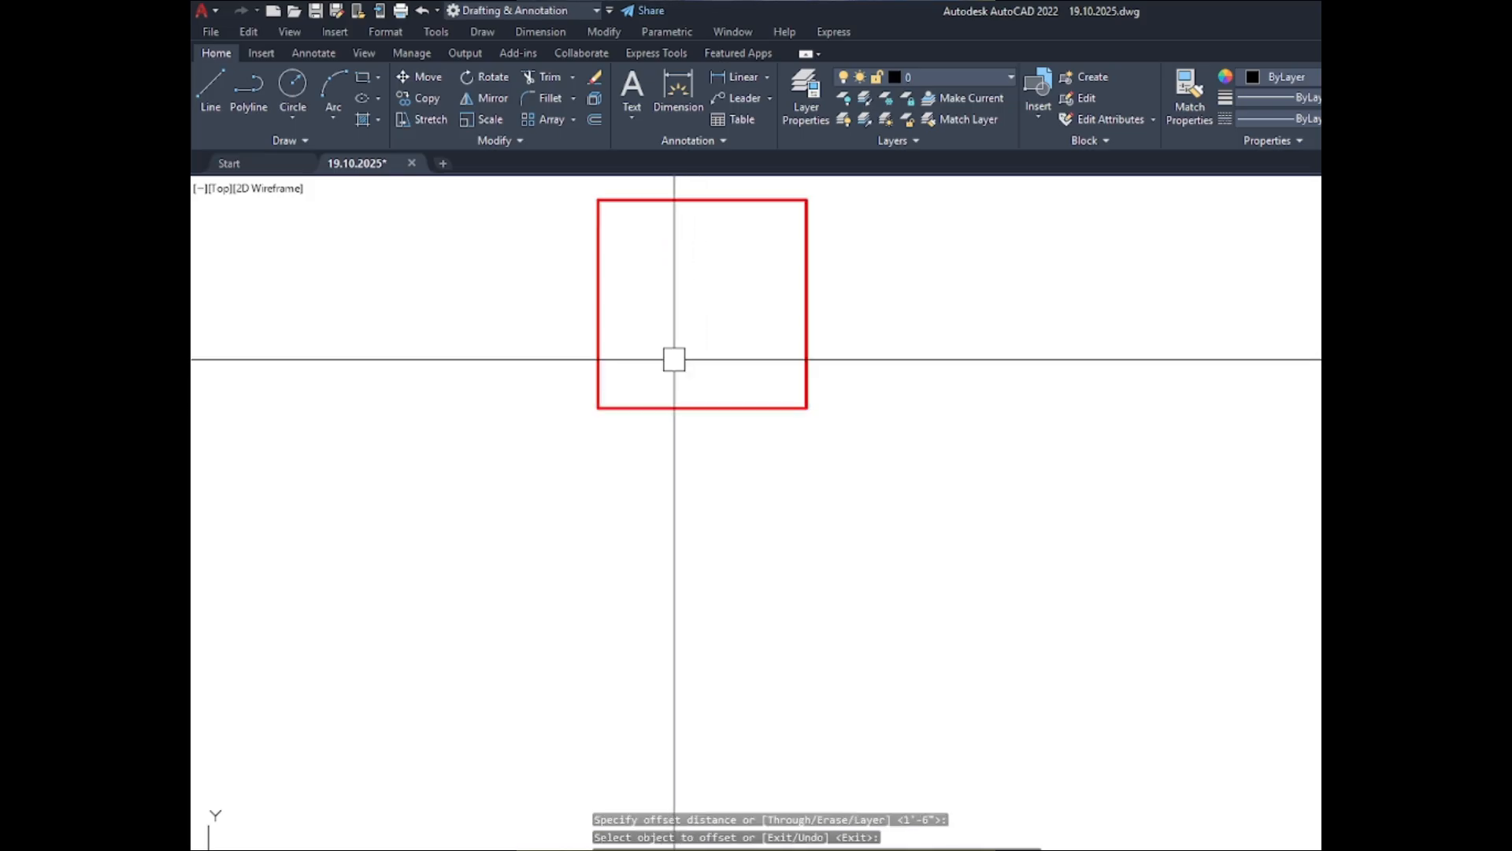
# - Offset the C-1 and C-2 column outlines in the ABOVE set inward by 1.5 inches
pyautogui.write('o')
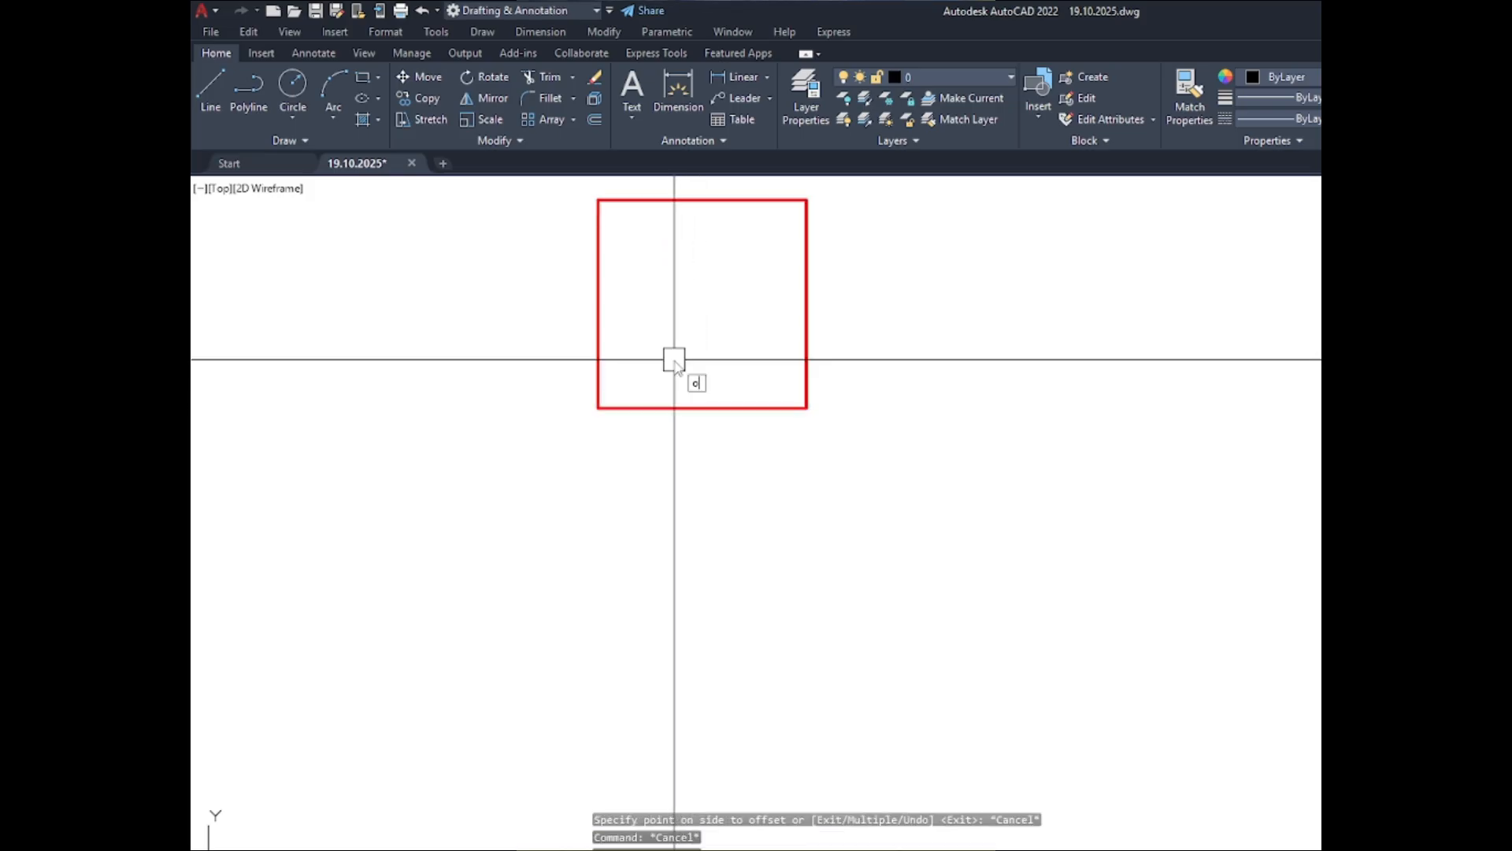
pyautogui.press('Return')
pyautogui.write('1.5')
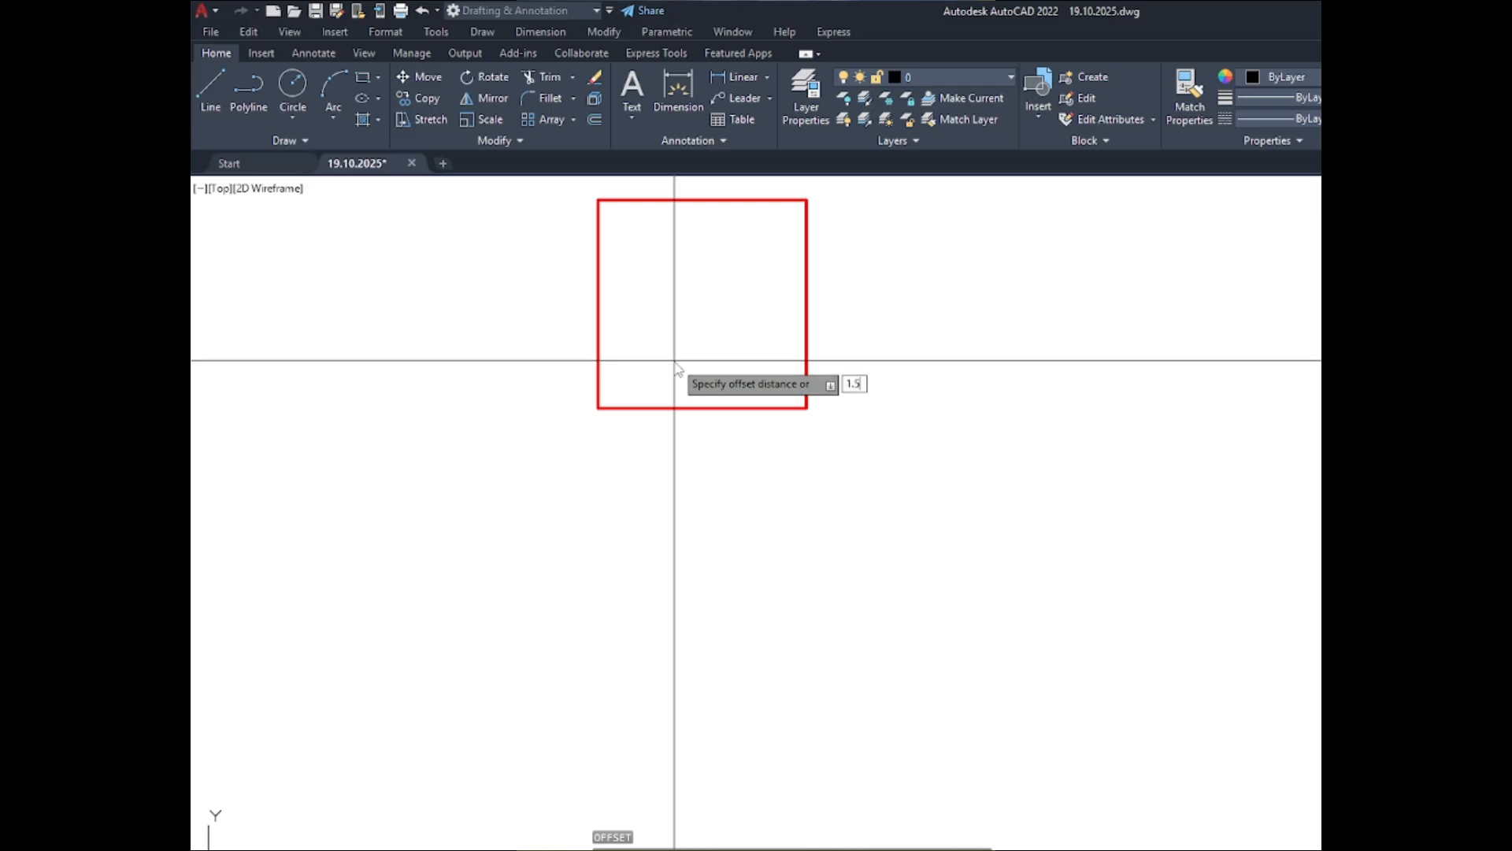
pyautogui.press('Return')
pyautogui.click(665, 408)
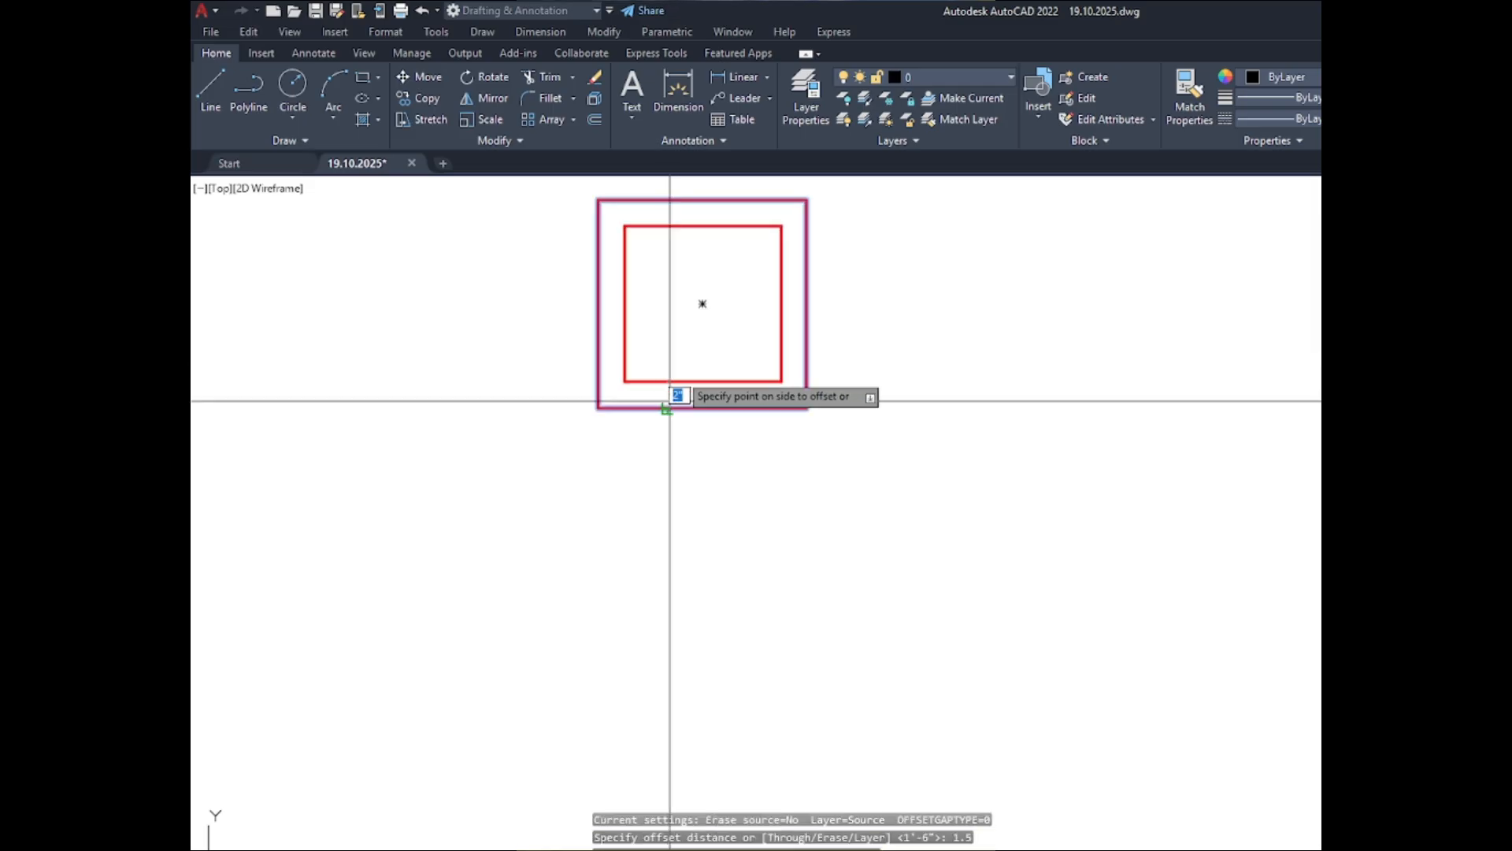
pyautogui.click(700, 299)
pyautogui.scroll(-8, 666, 332)
pyautogui.scroll(6, 691, 586)
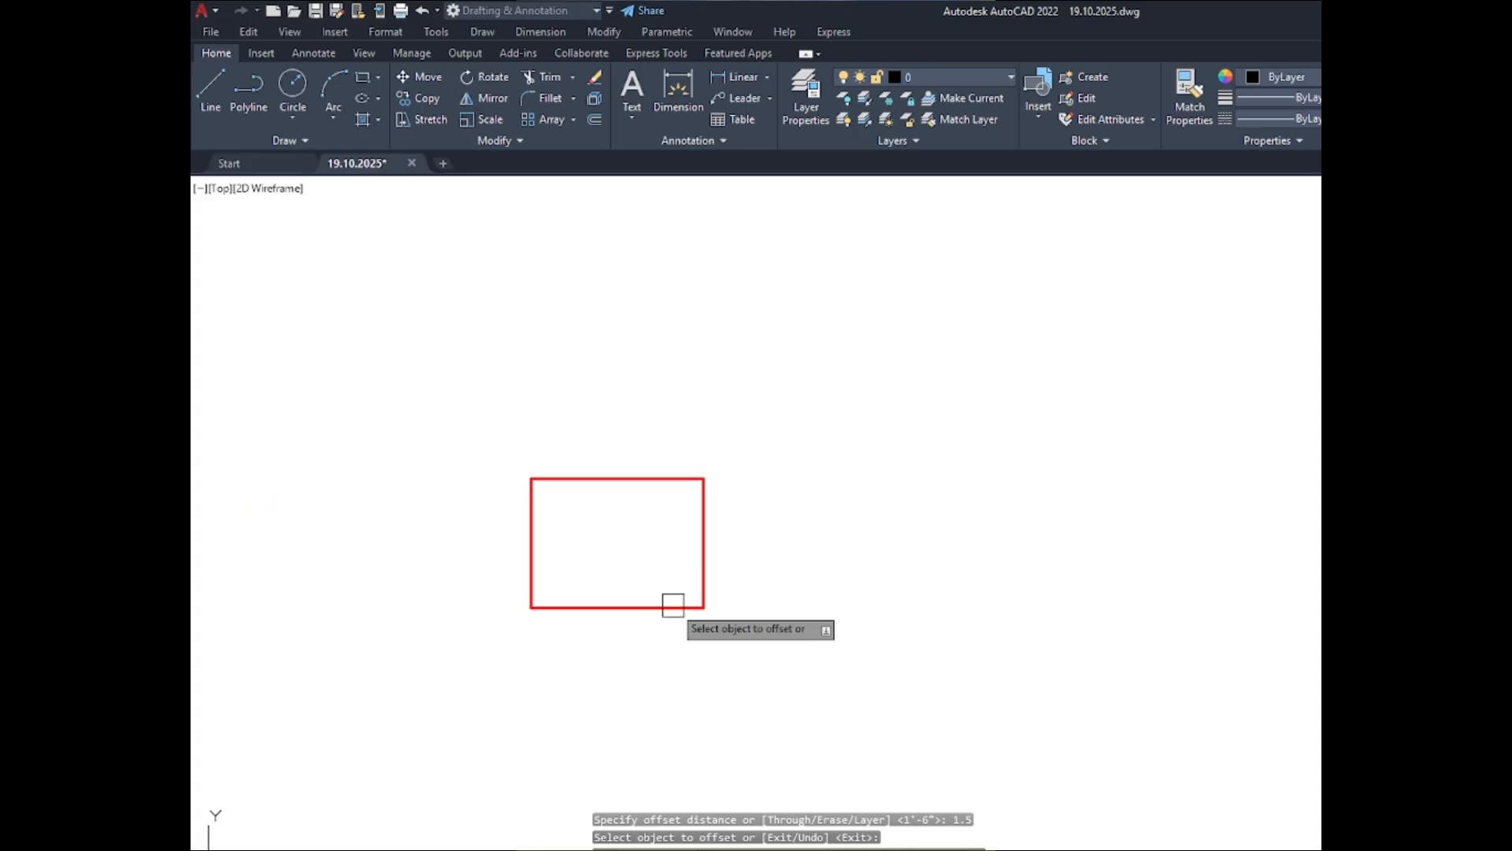
pyautogui.click(671, 607)
pyautogui.click(639, 555)
pyautogui.scroll(-5, 638, 555)
pyautogui.scroll(5, 624, 470)
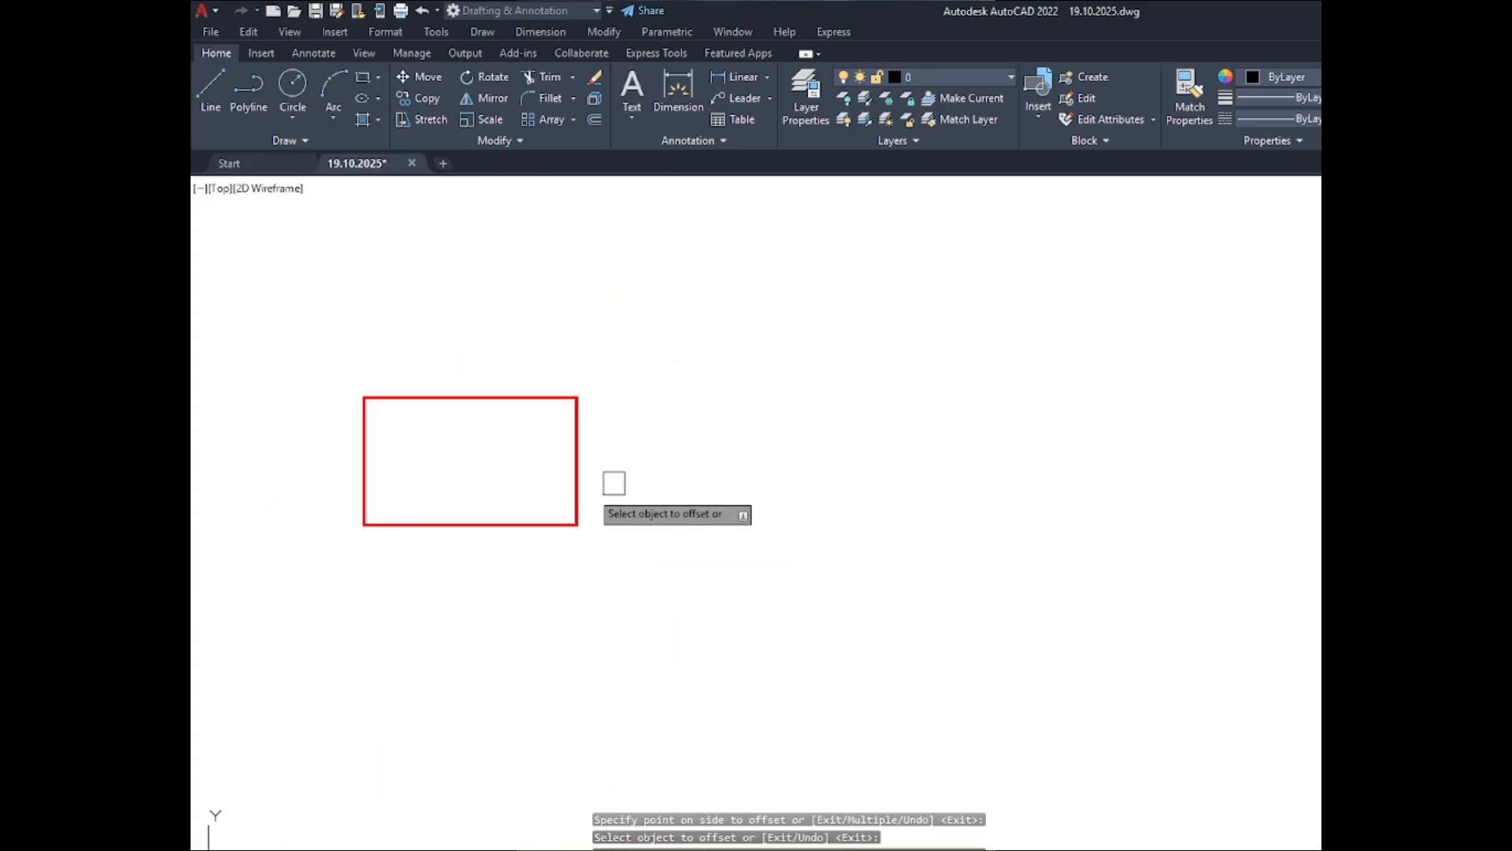
pyautogui.click(535, 512)
pyautogui.click(507, 379)
pyautogui.scroll(-4, 641, 395)
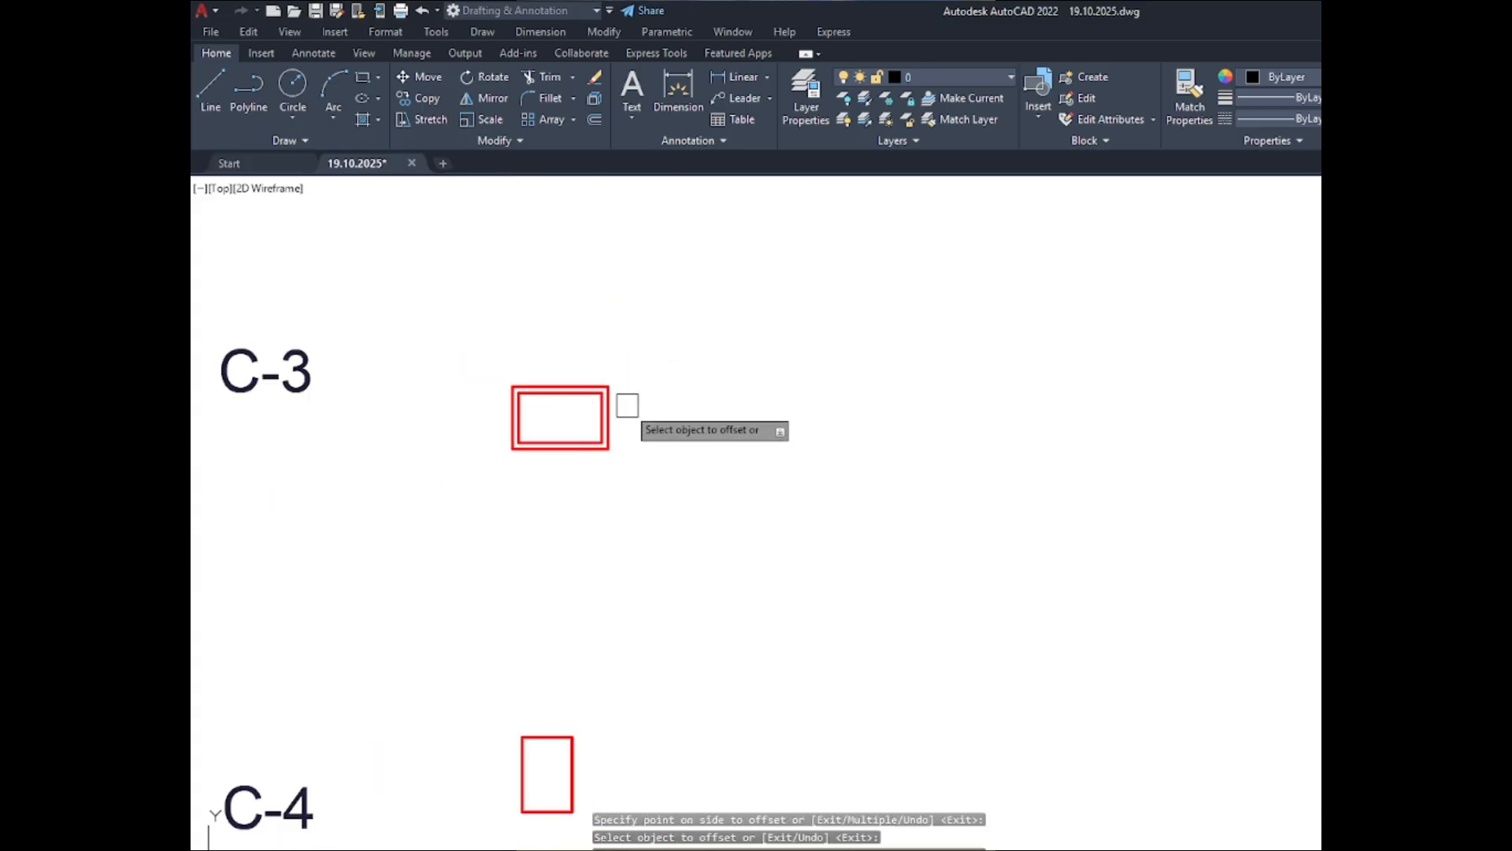
# - Offset the C-3 and C-4 column outlines in the ABOVE set inward by 1.5 inches
pyautogui.scroll(4, 540, 437)
pyautogui.click(543, 412)
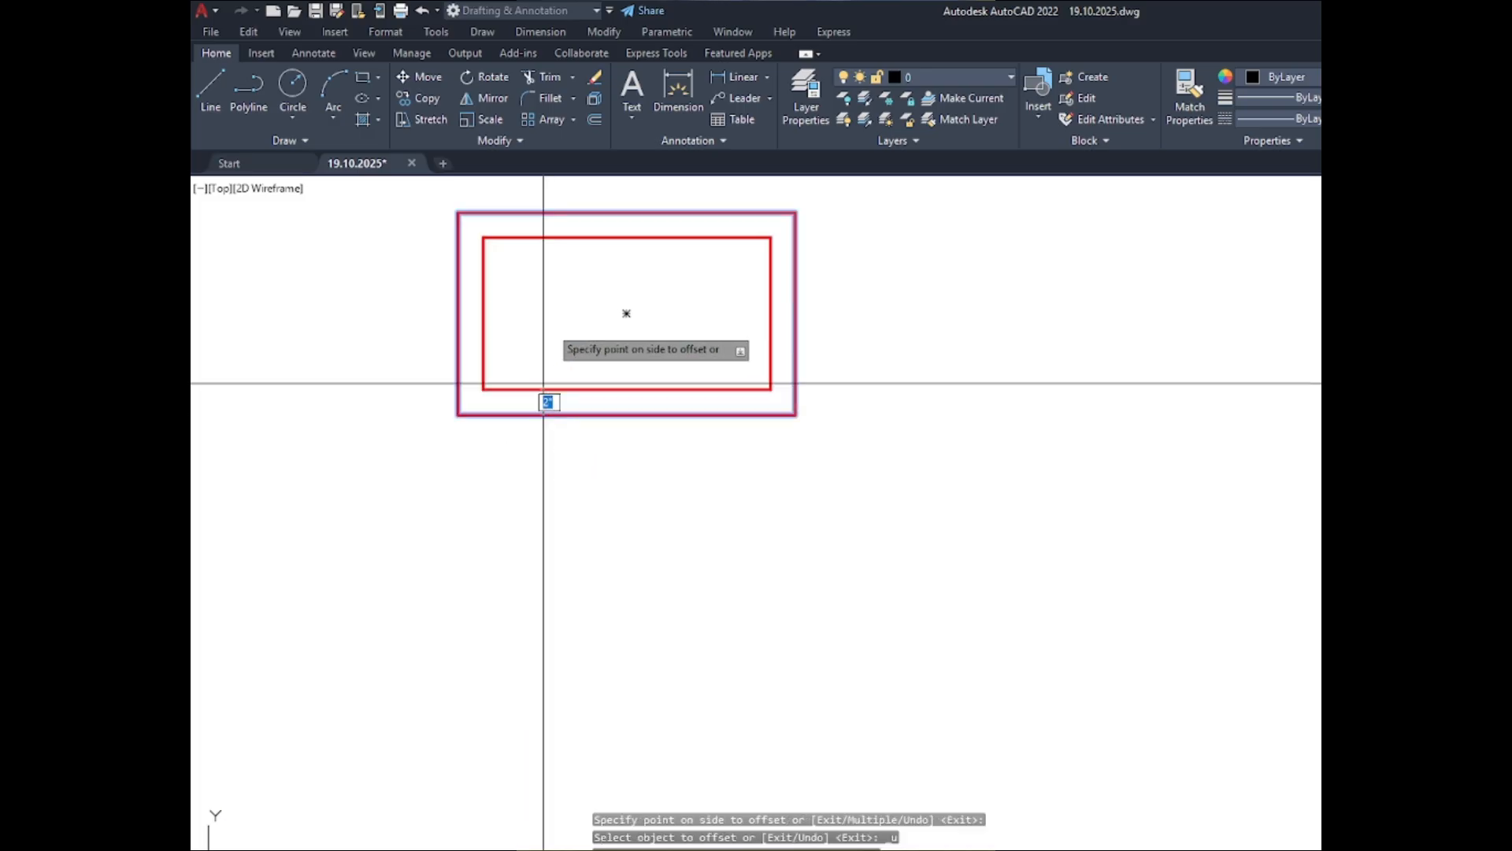
pyautogui.click(546, 394)
pyautogui.scroll(-3, 569, 387)
pyautogui.scroll(-3, 569, 388)
pyautogui.scroll(5, 561, 776)
pyautogui.click(561, 713)
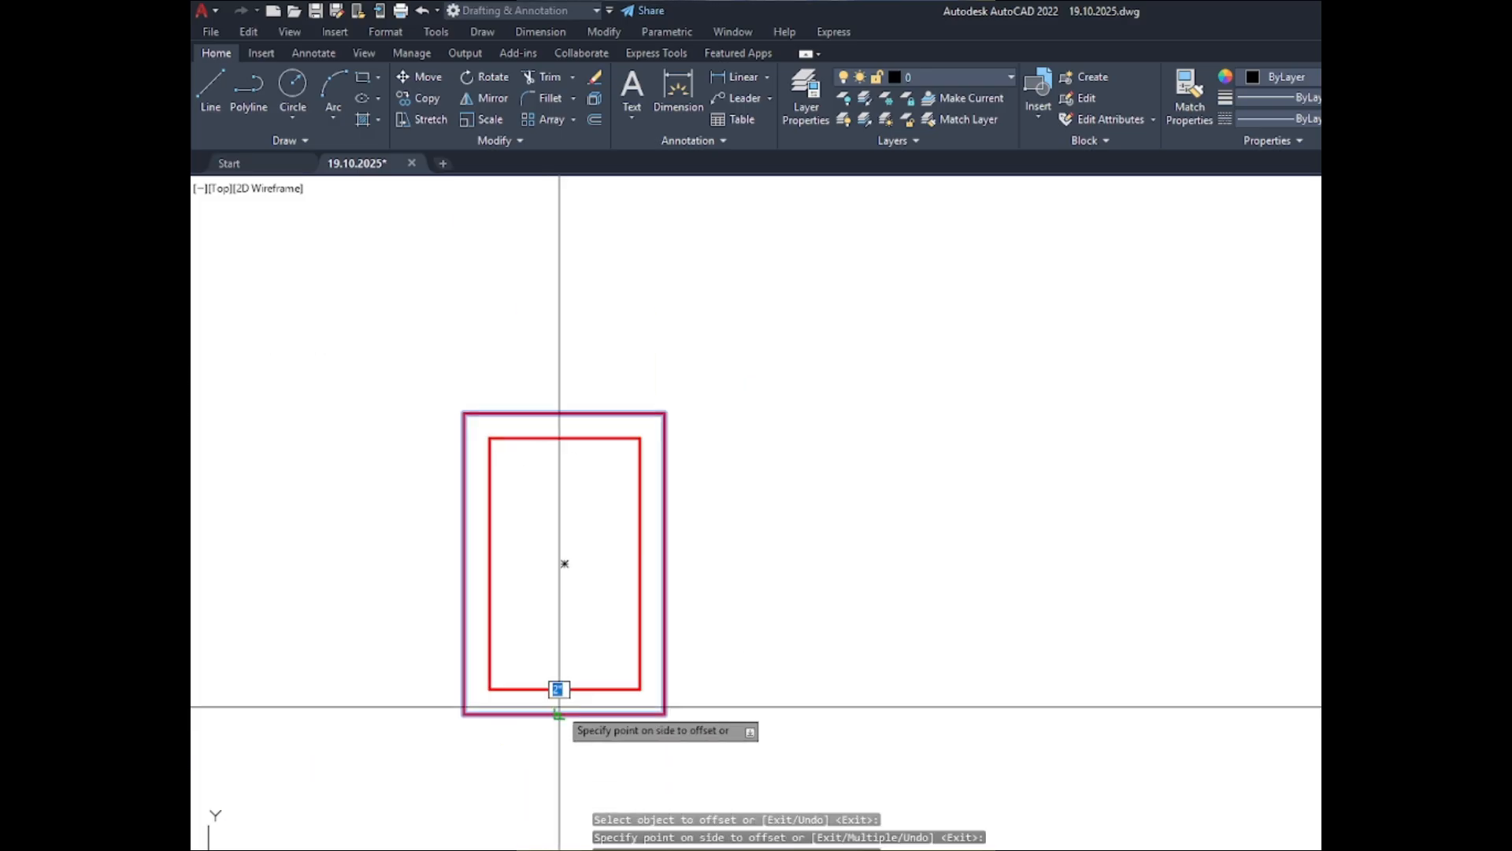
pyautogui.click(560, 693)
# - Copy the four double-outline column sections from the ABOVE set horizontally to beneath the BELOW heading
pyautogui.scroll(-5, 577, 615)
pyautogui.click(678, 805)
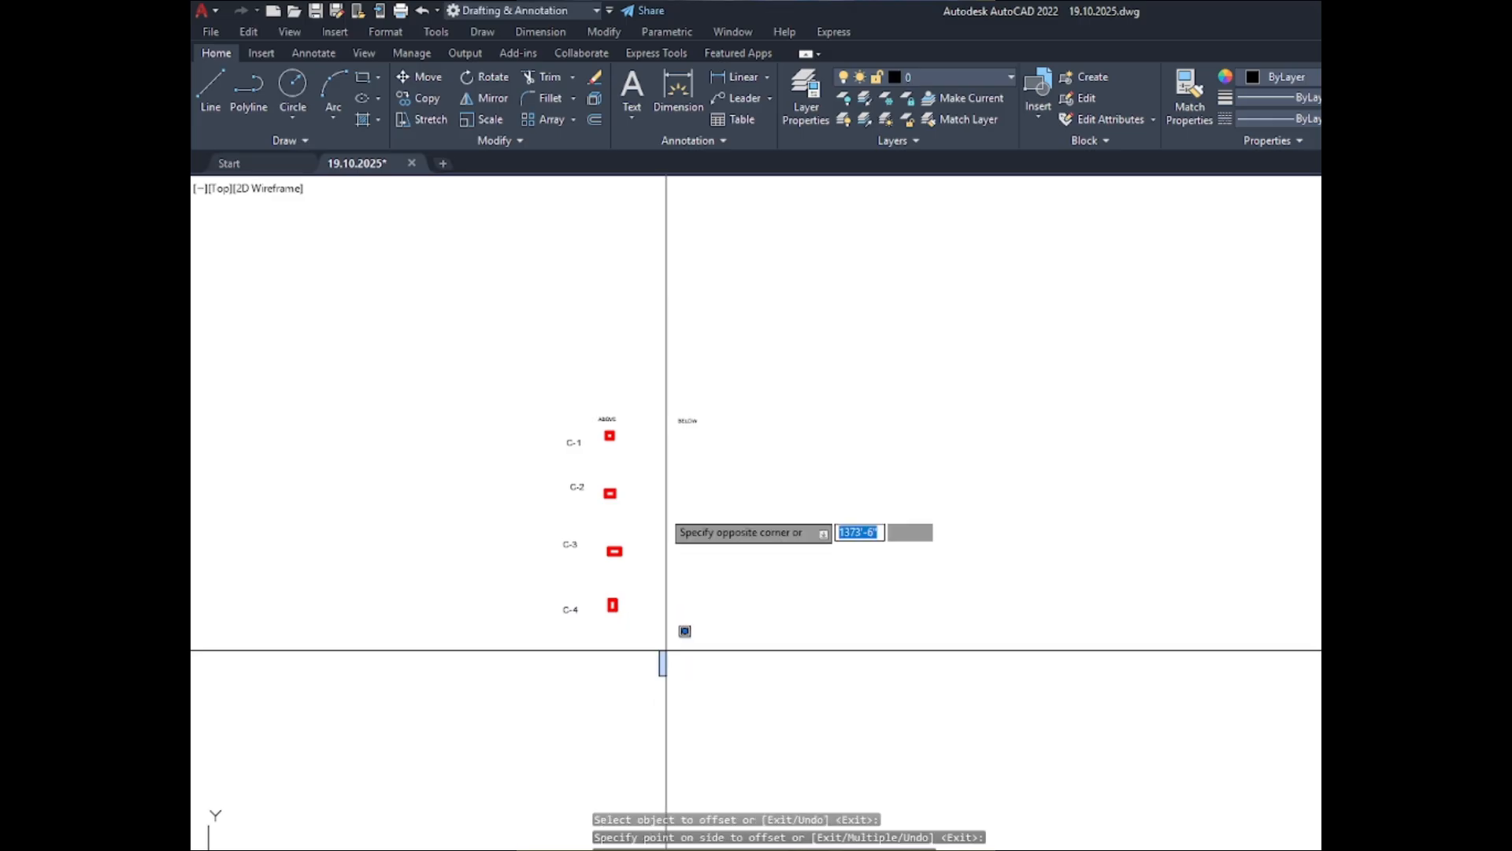
pyautogui.scroll(2, 627, 455)
pyautogui.click(591, 414)
pyautogui.scroll(4, 603, 429)
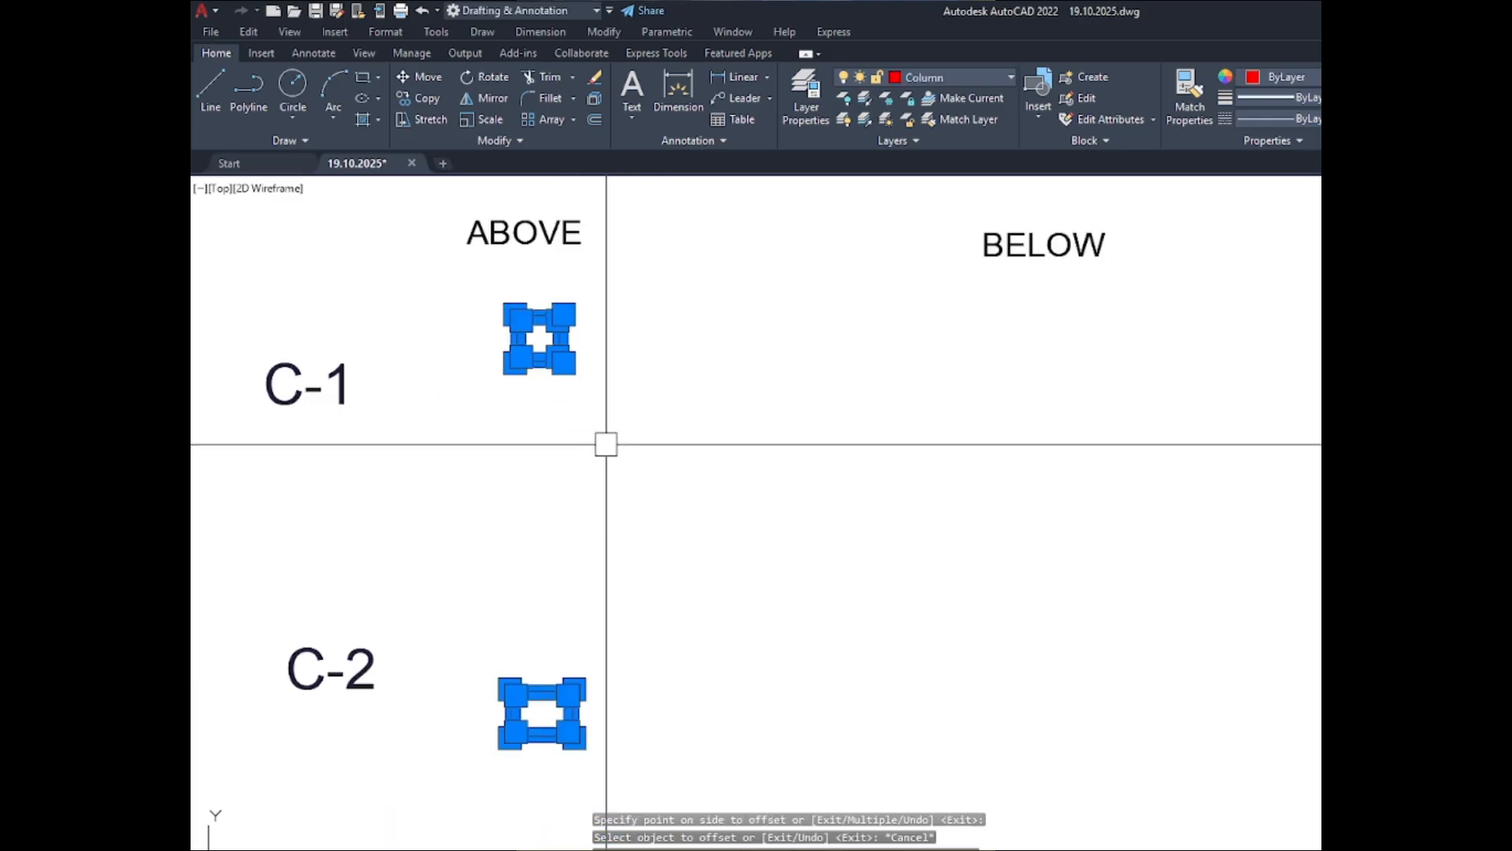
pyautogui.write('co')
pyautogui.press('Return')
pyautogui.click(476, 456)
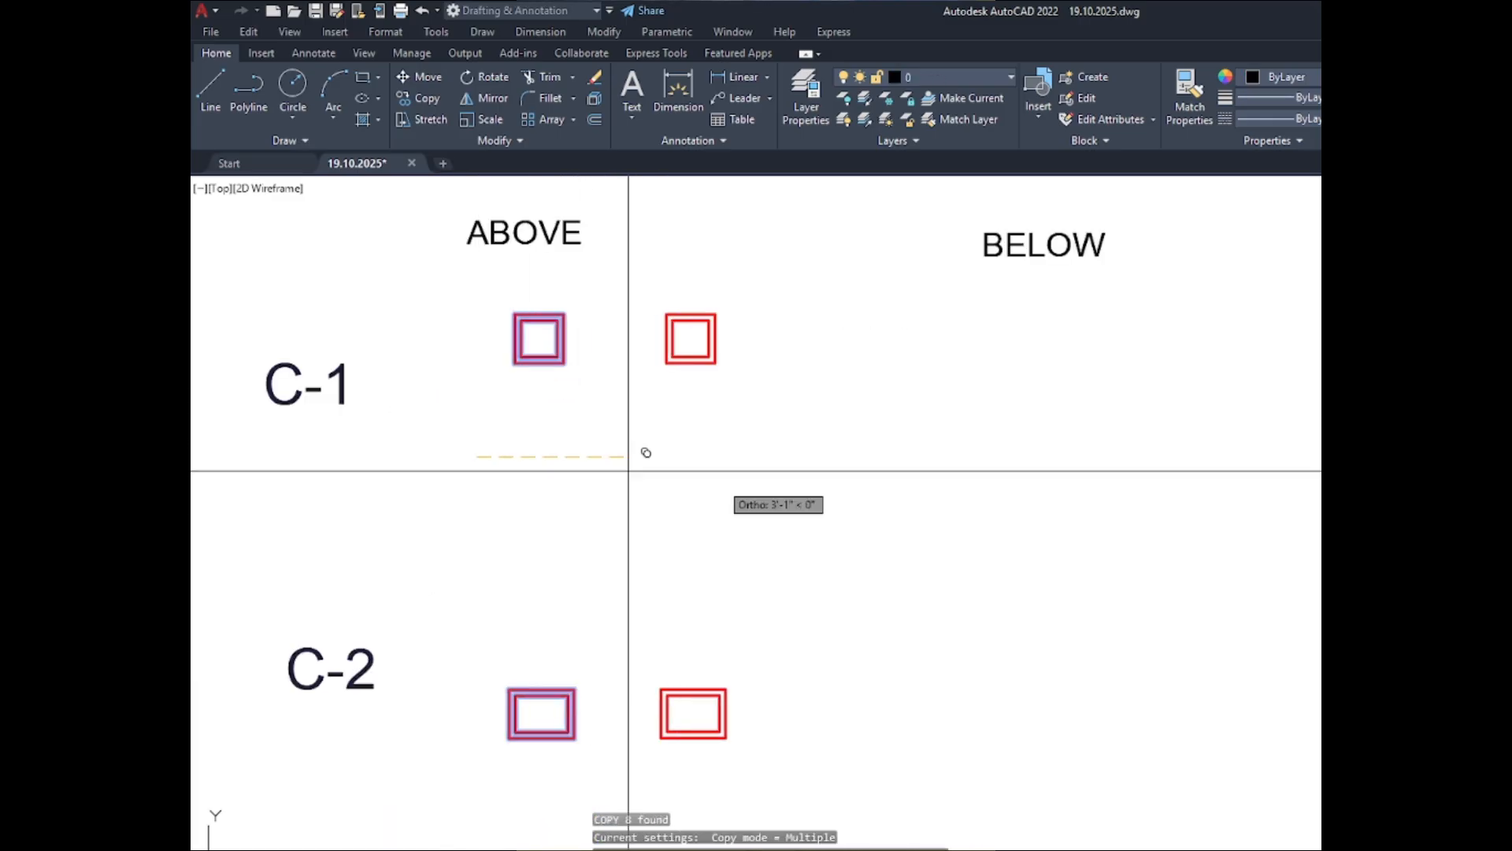
pyautogui.click(970, 480)
pyautogui.press('Return')
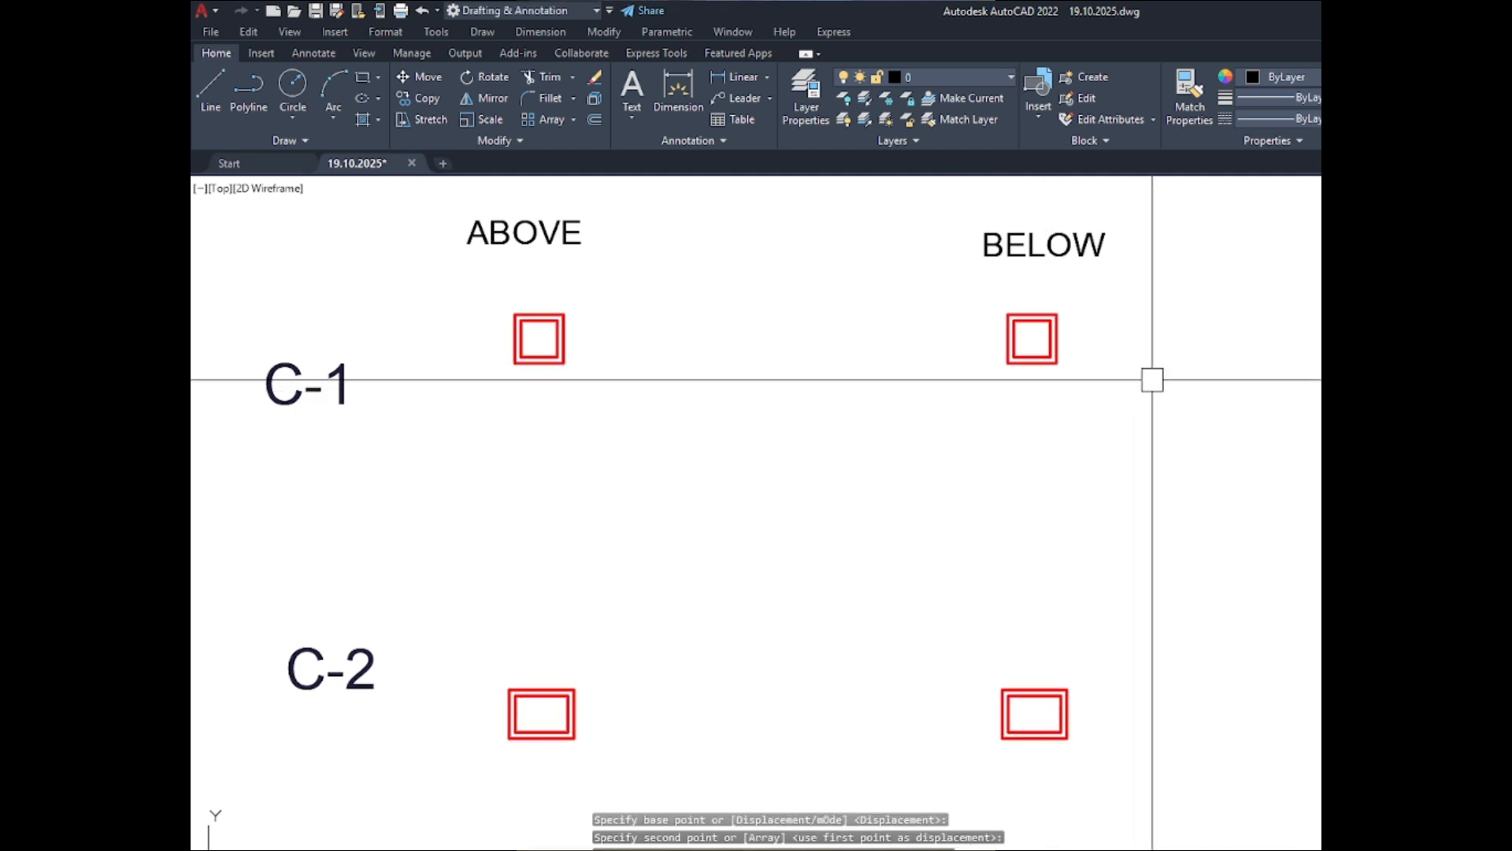
# - Delete the outer outlines of the C-1 to C-4 sections in the BELOW set, keeping the inner outlines
pyautogui.scroll(-2, 601, 283)
pyautogui.scroll(5, 465, 318)
pyautogui.scroll(-5, 422, 320)
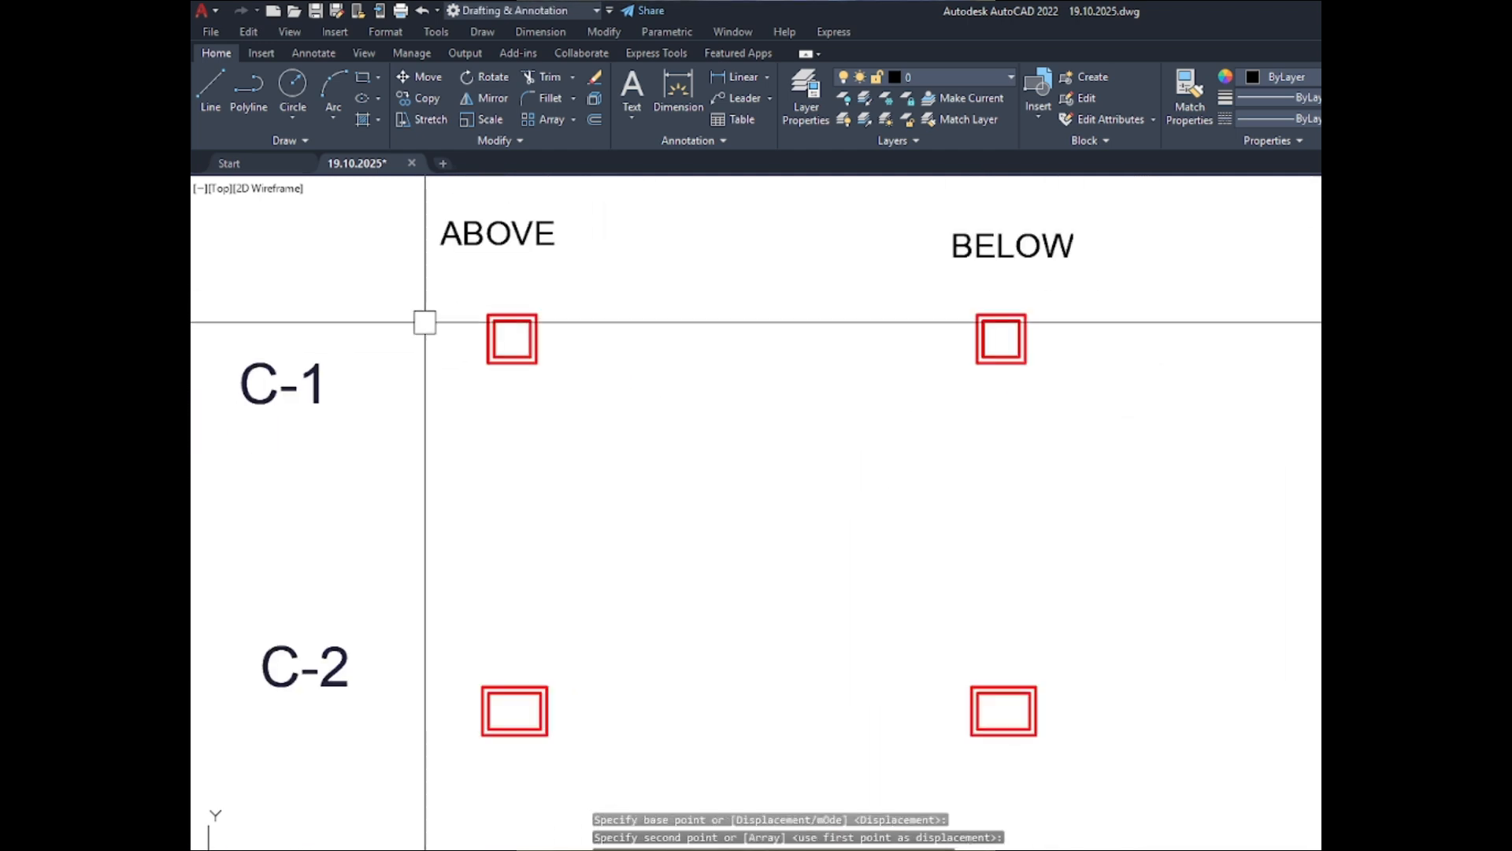
pyautogui.scroll(2, 1064, 366)
pyautogui.scroll(5, 1064, 366)
pyautogui.click(1026, 351)
pyautogui.scroll(-7, 898, 362)
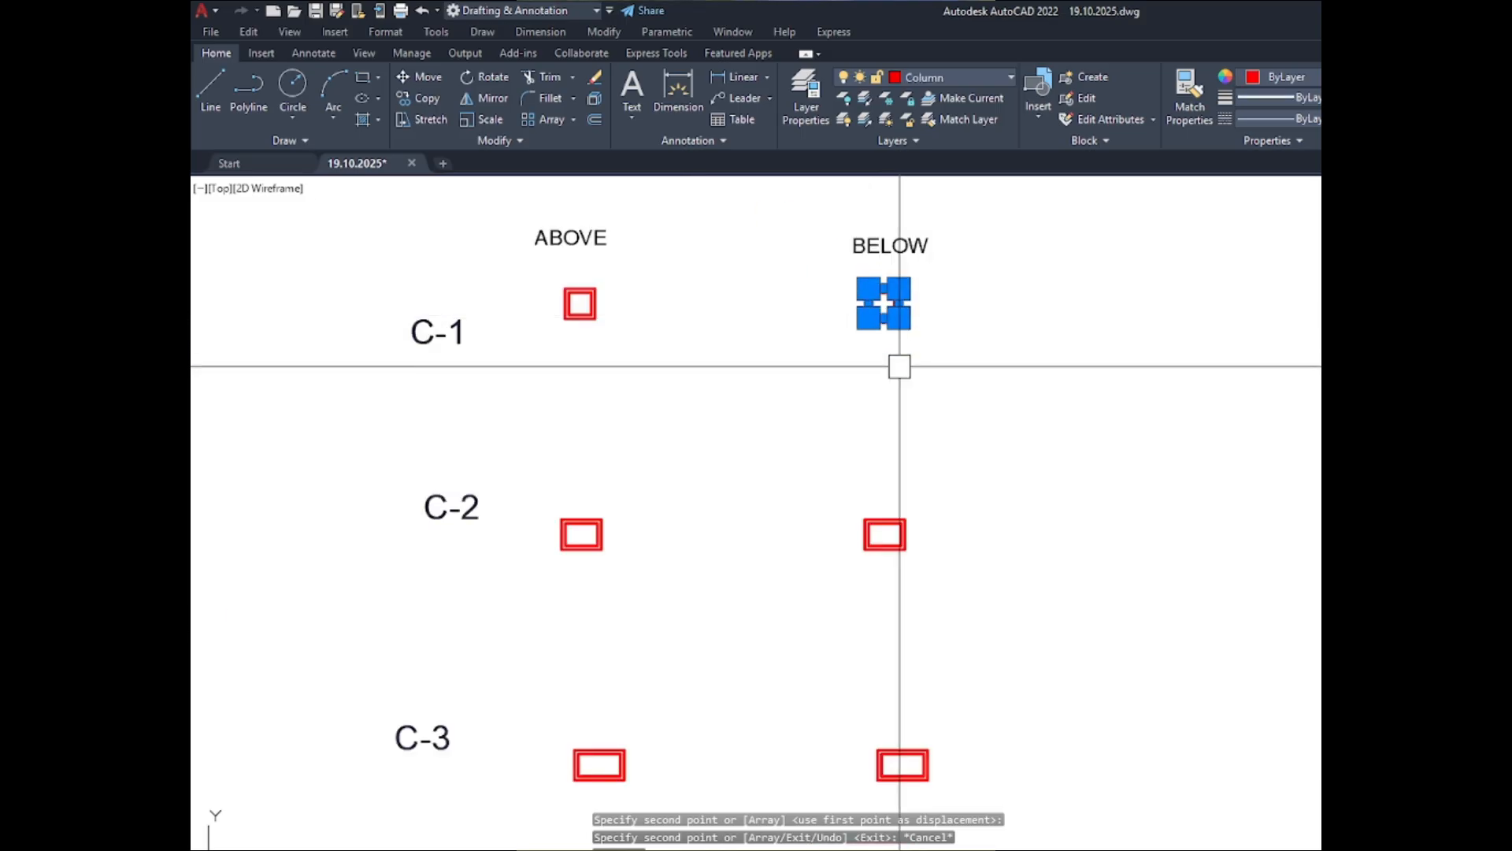
pyautogui.scroll(2, 910, 536)
pyautogui.scroll(3, 910, 553)
pyautogui.click(888, 508)
pyautogui.scroll(-5, 851, 351)
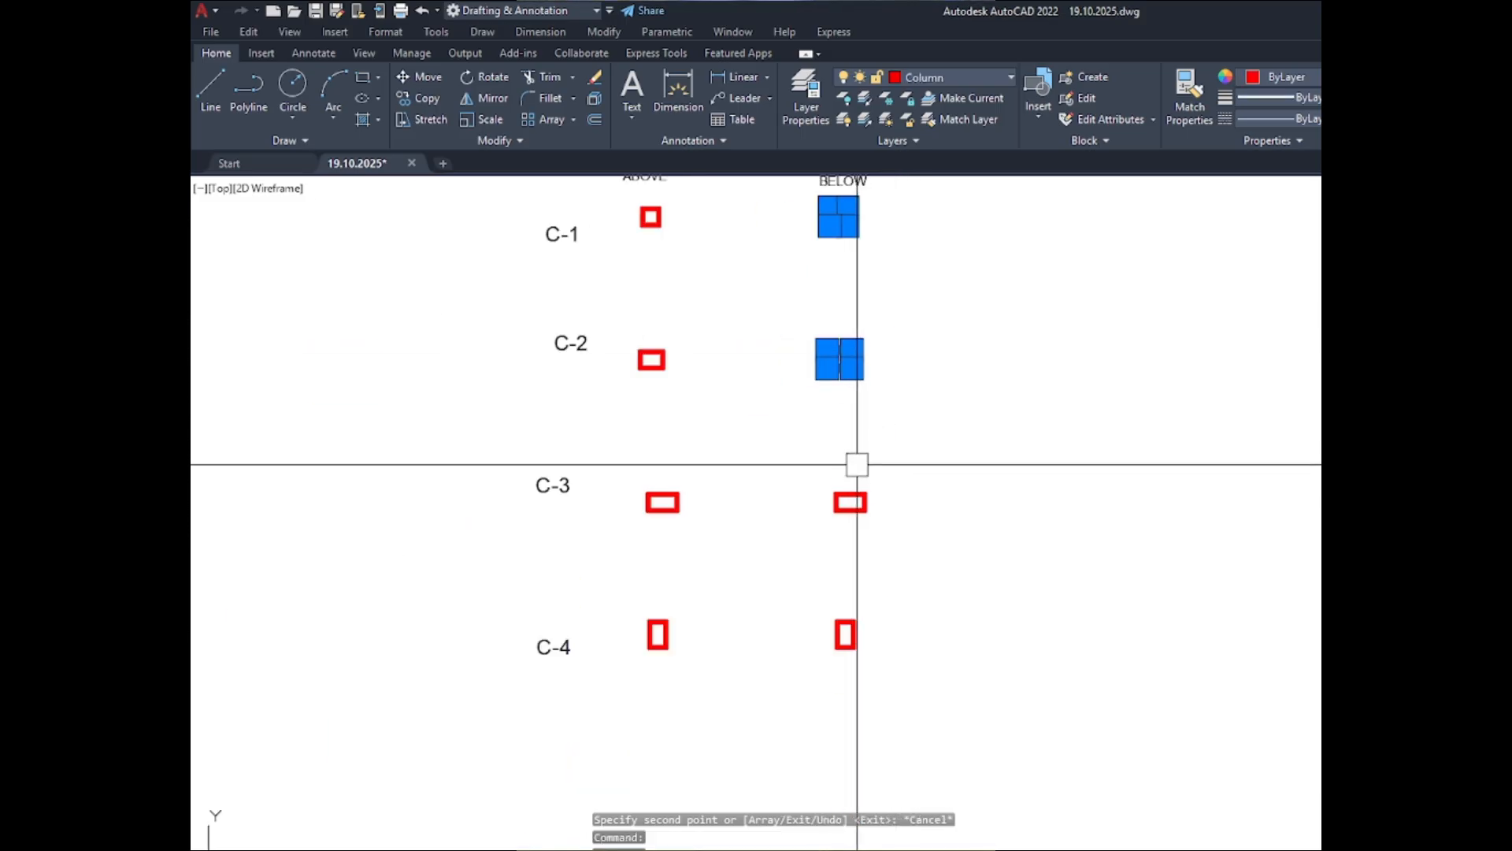
pyautogui.scroll(2, 852, 509)
pyautogui.scroll(3, 861, 511)
pyautogui.click(878, 497)
pyautogui.scroll(-4, 768, 433)
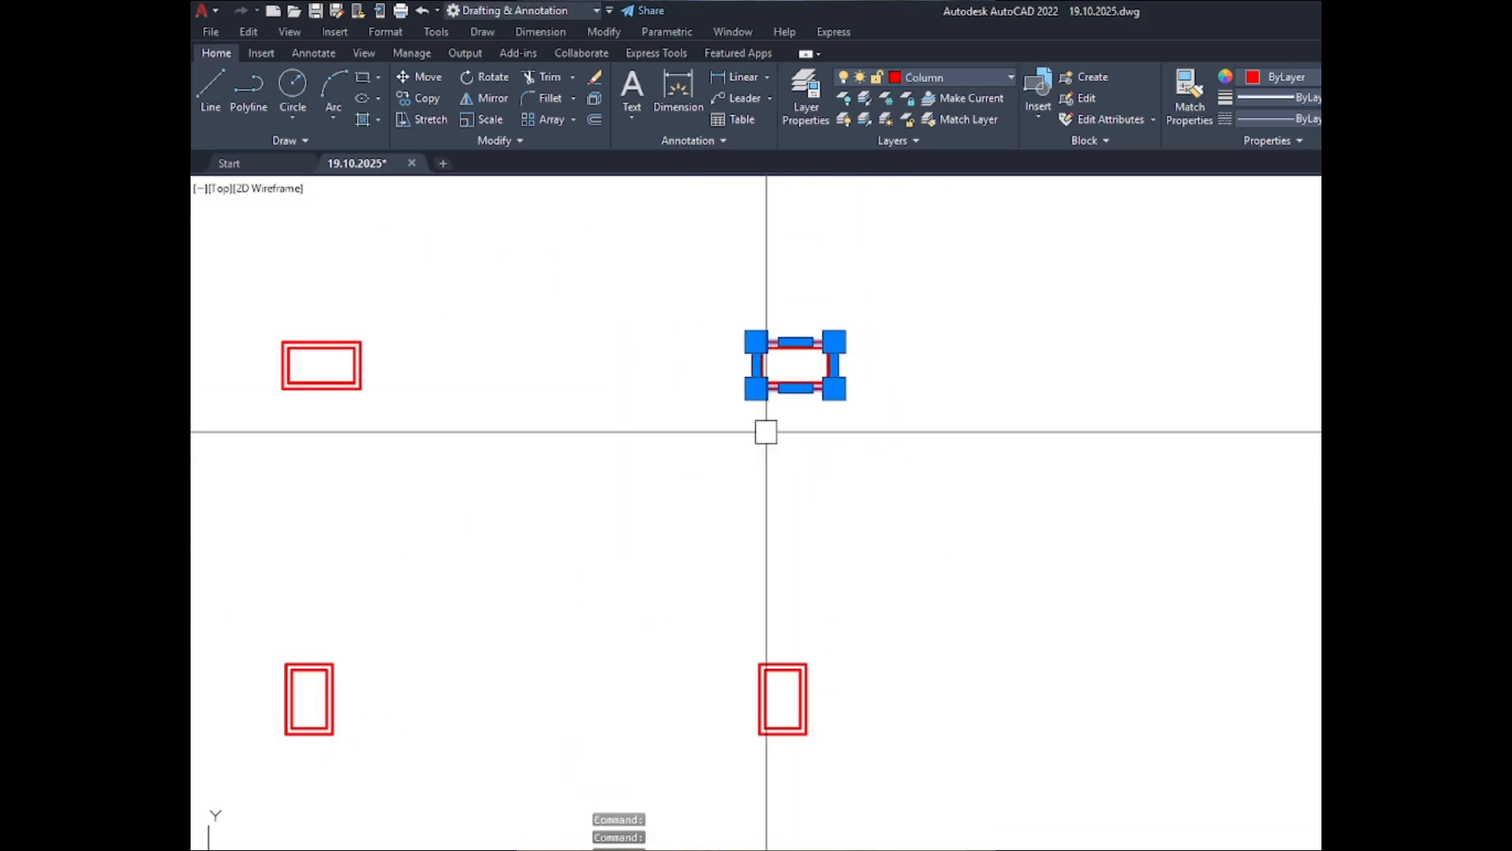
pyautogui.scroll(3, 811, 685)
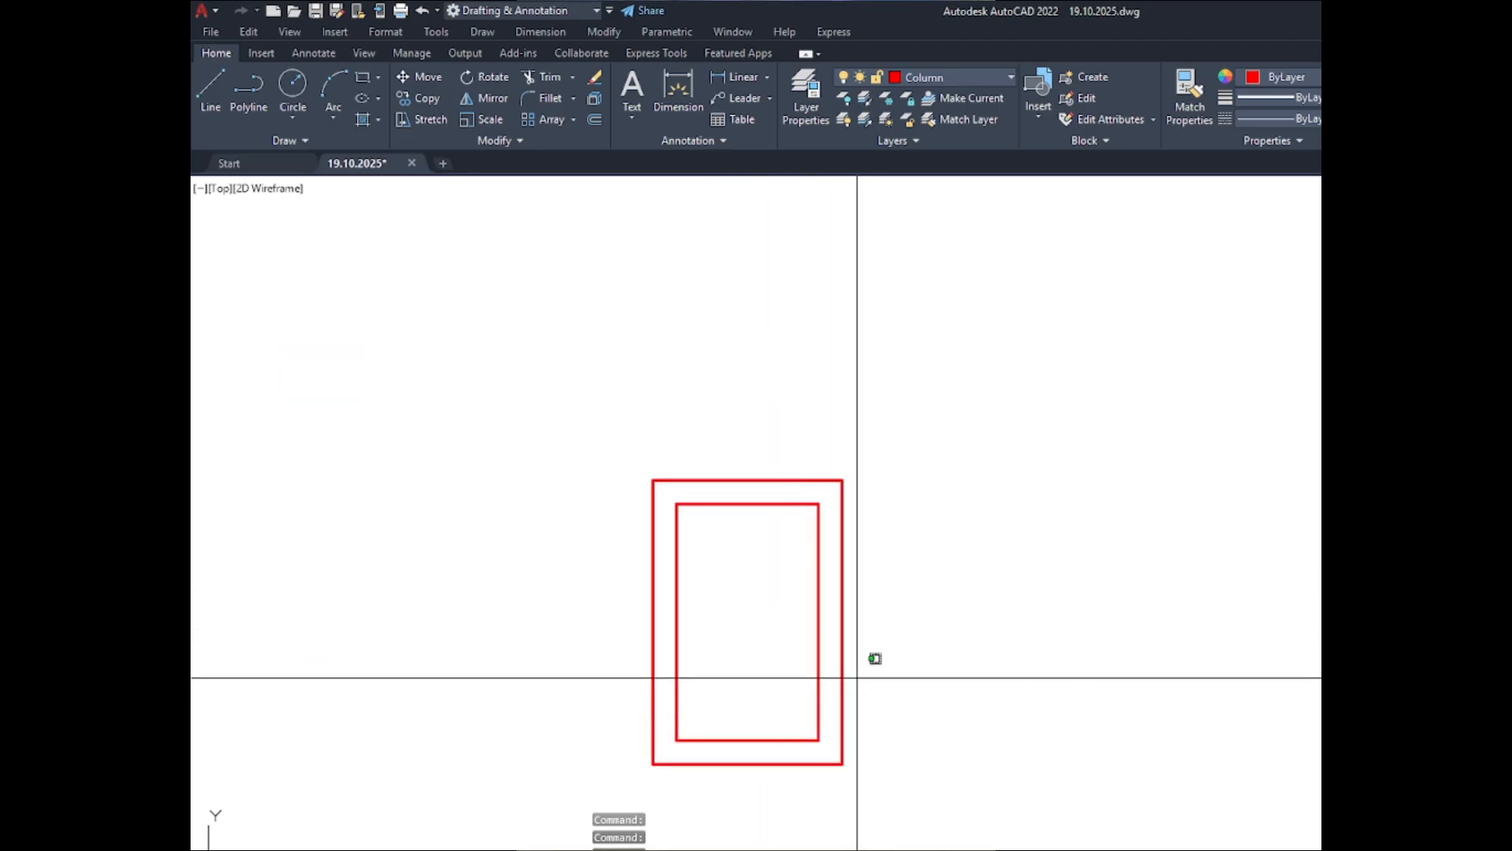
pyautogui.click(858, 676)
pyautogui.click(826, 653)
pyautogui.scroll(-4, 1151, 754)
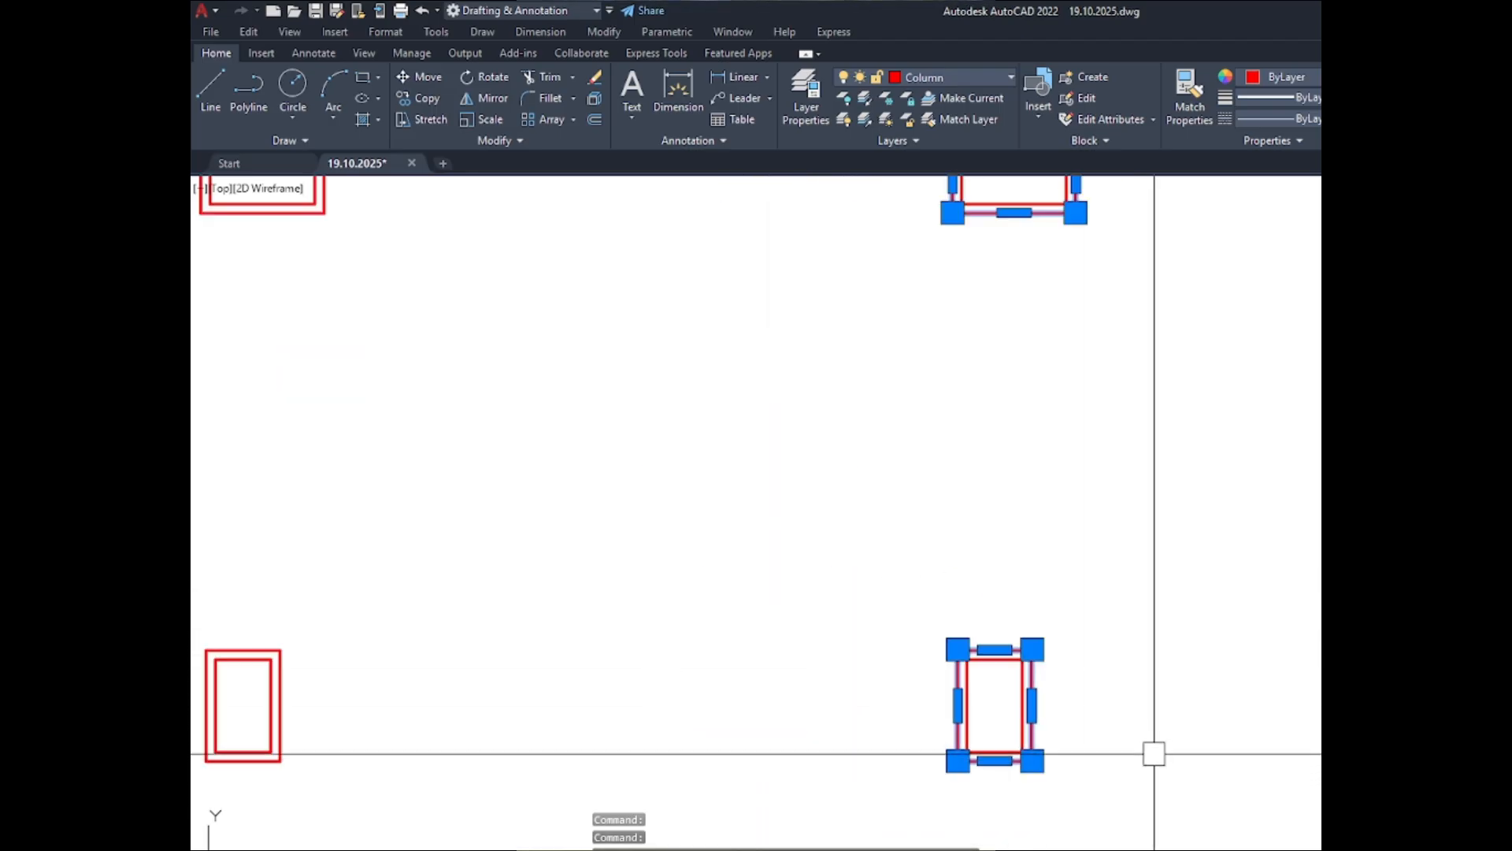
pyautogui.press('Escape')
# - Compare the double-outline C-1 section in the ABOVE set with the single outline in the BELOW set
pyautogui.scroll(-4, 1317, 741)
pyautogui.scroll(2, 1256, 319)
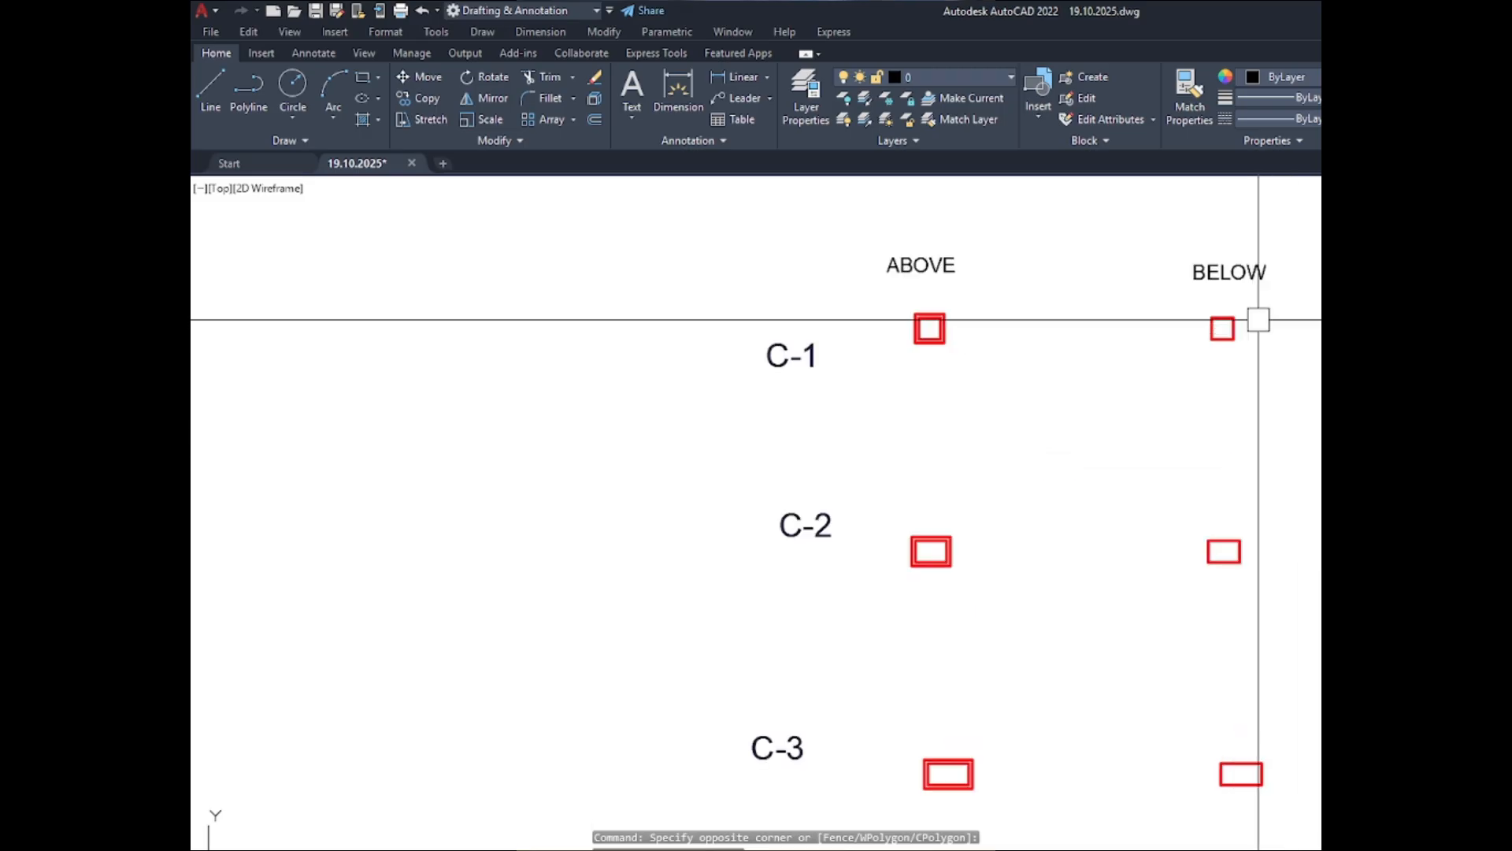
pyautogui.scroll(5, 1198, 320)
pyautogui.scroll(-5, 1127, 378)
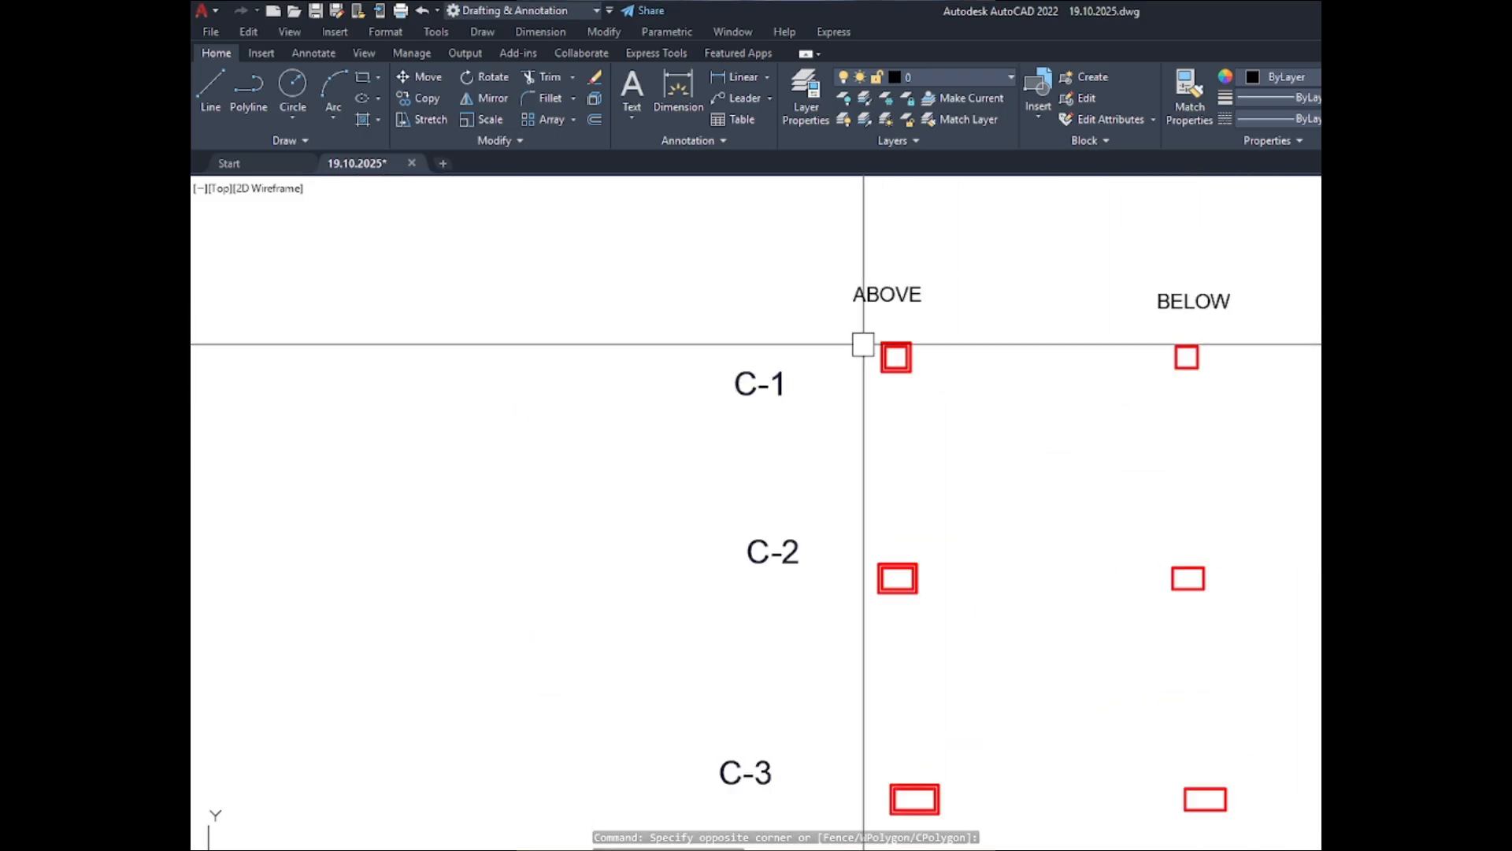
pyautogui.scroll(7, 874, 342)
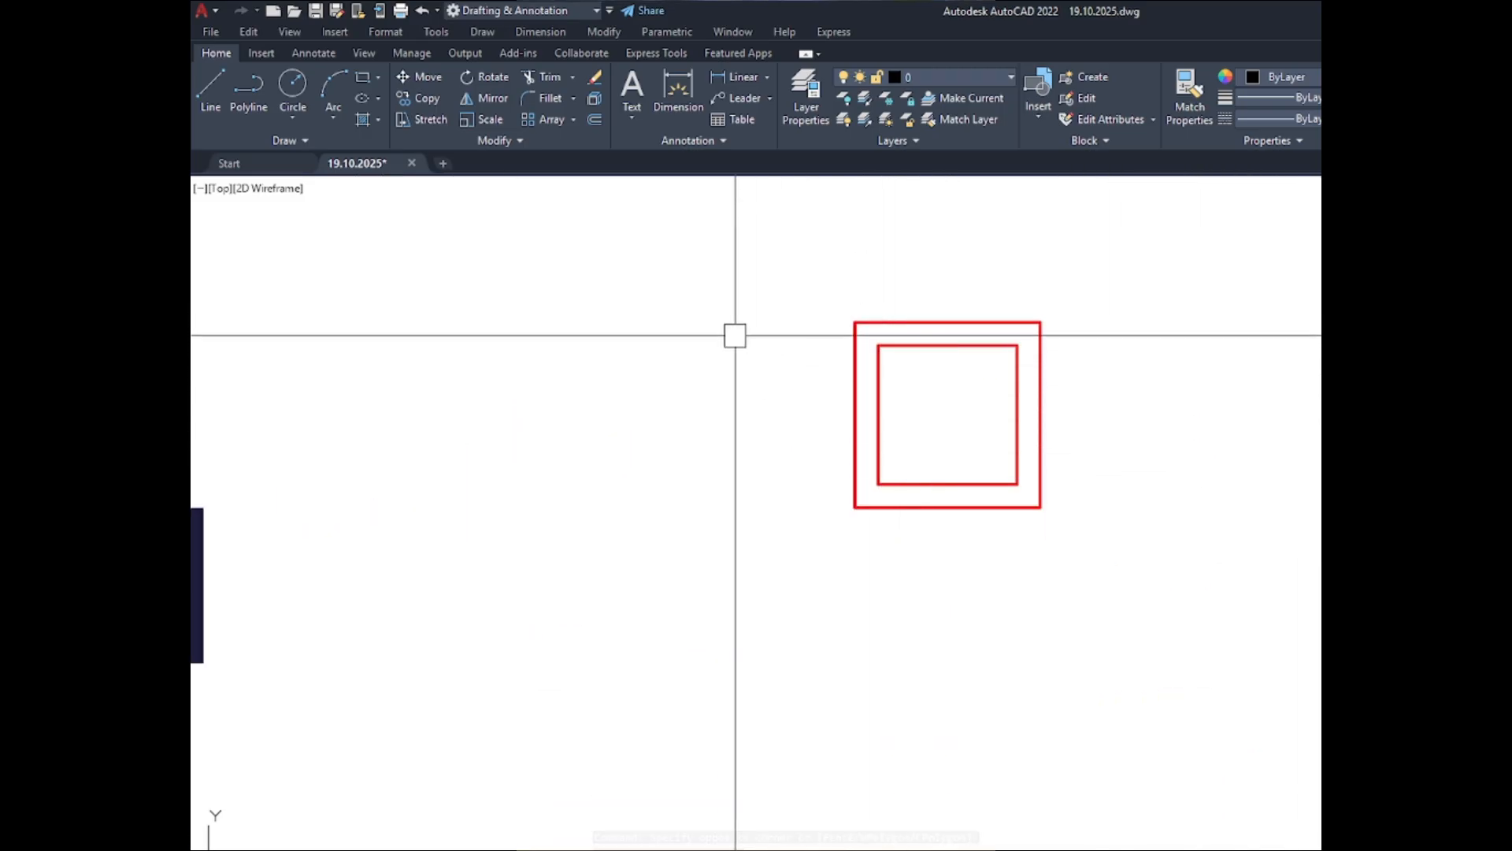
pyautogui.scroll(-6, 732, 335)
pyautogui.scroll(2, 692, 328)
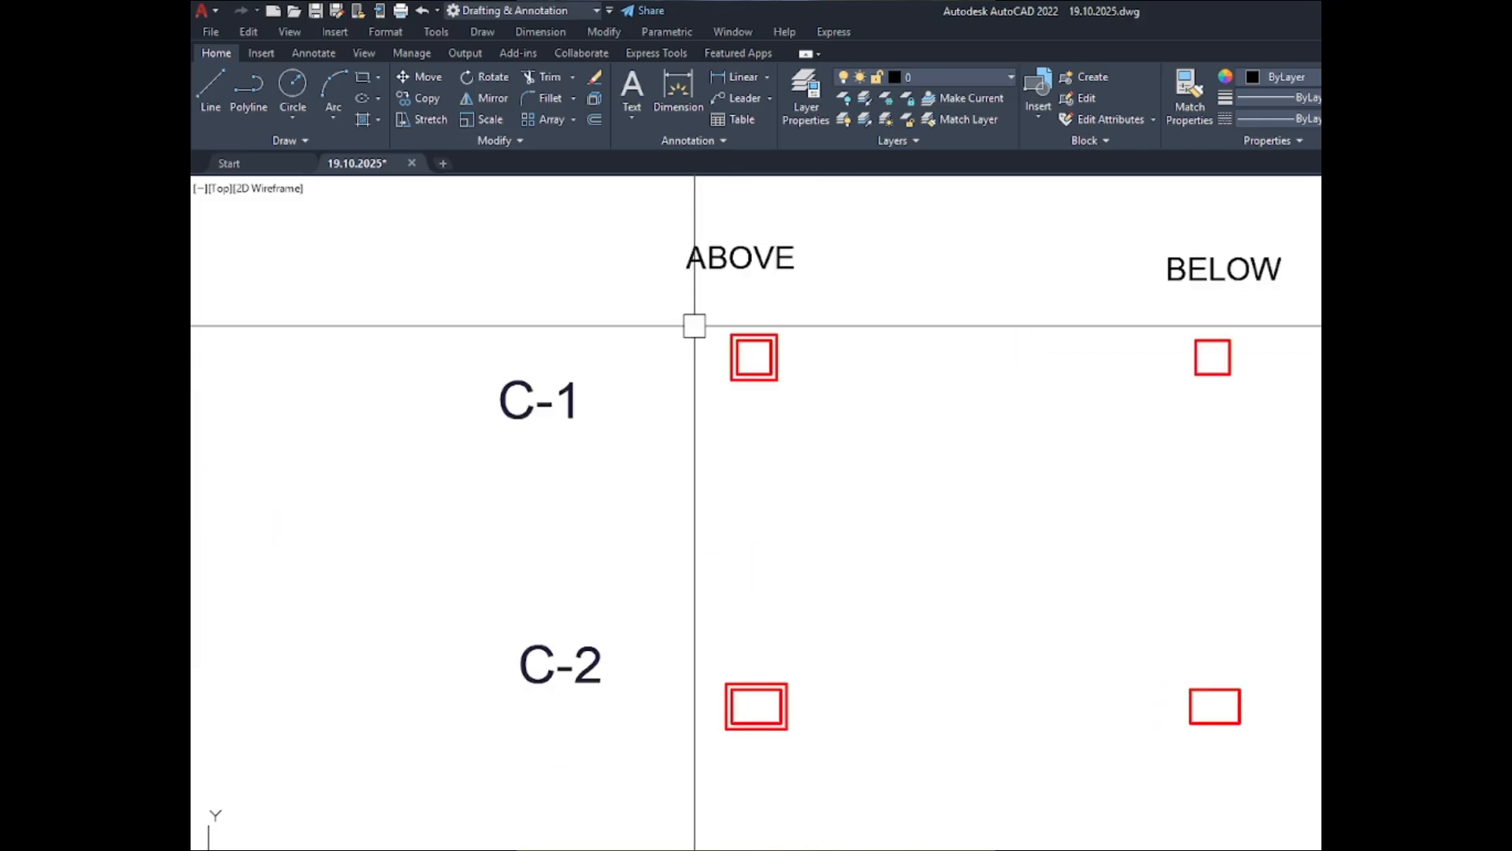
pyautogui.scroll(-2, 693, 393)
pyautogui.scroll(8, 726, 395)
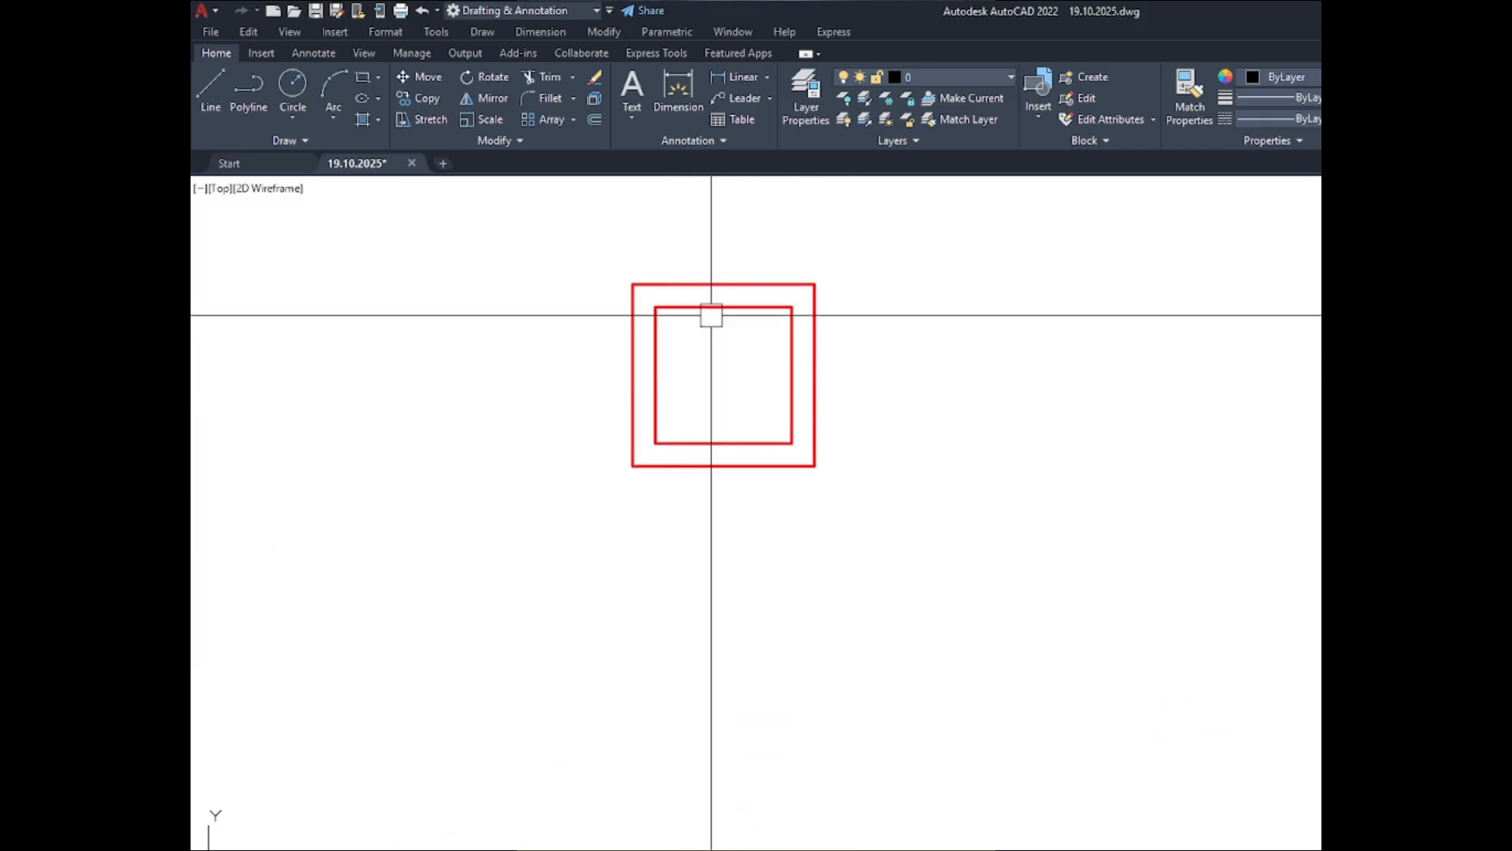
pyautogui.scroll(-5, 741, 369)
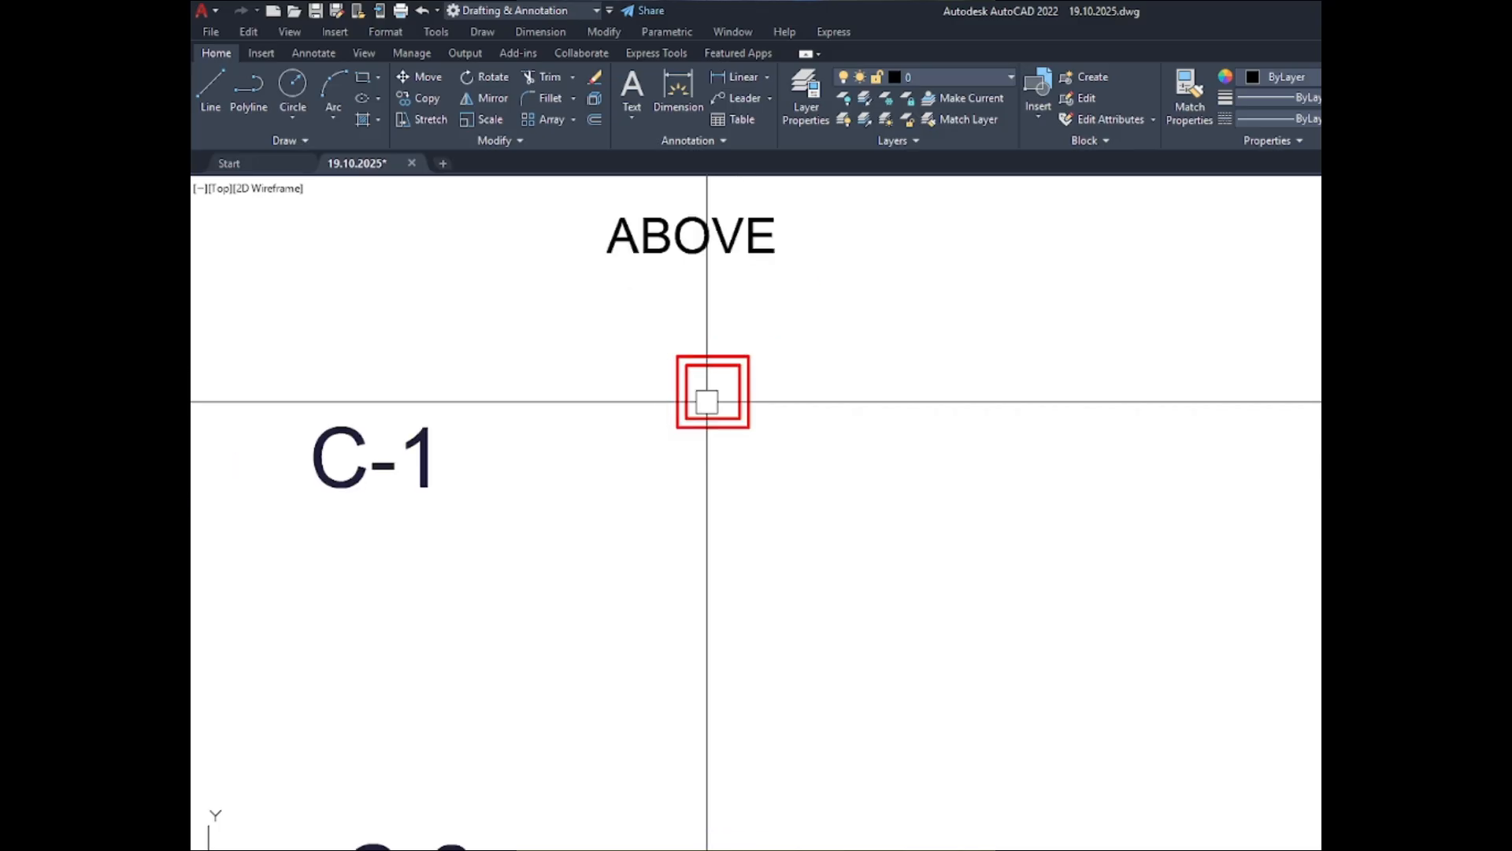
# - Offset the C-1 and C-2 column outlines in the BELOW set outward by 3 inches
pyautogui.scroll(8, 1264, 406)
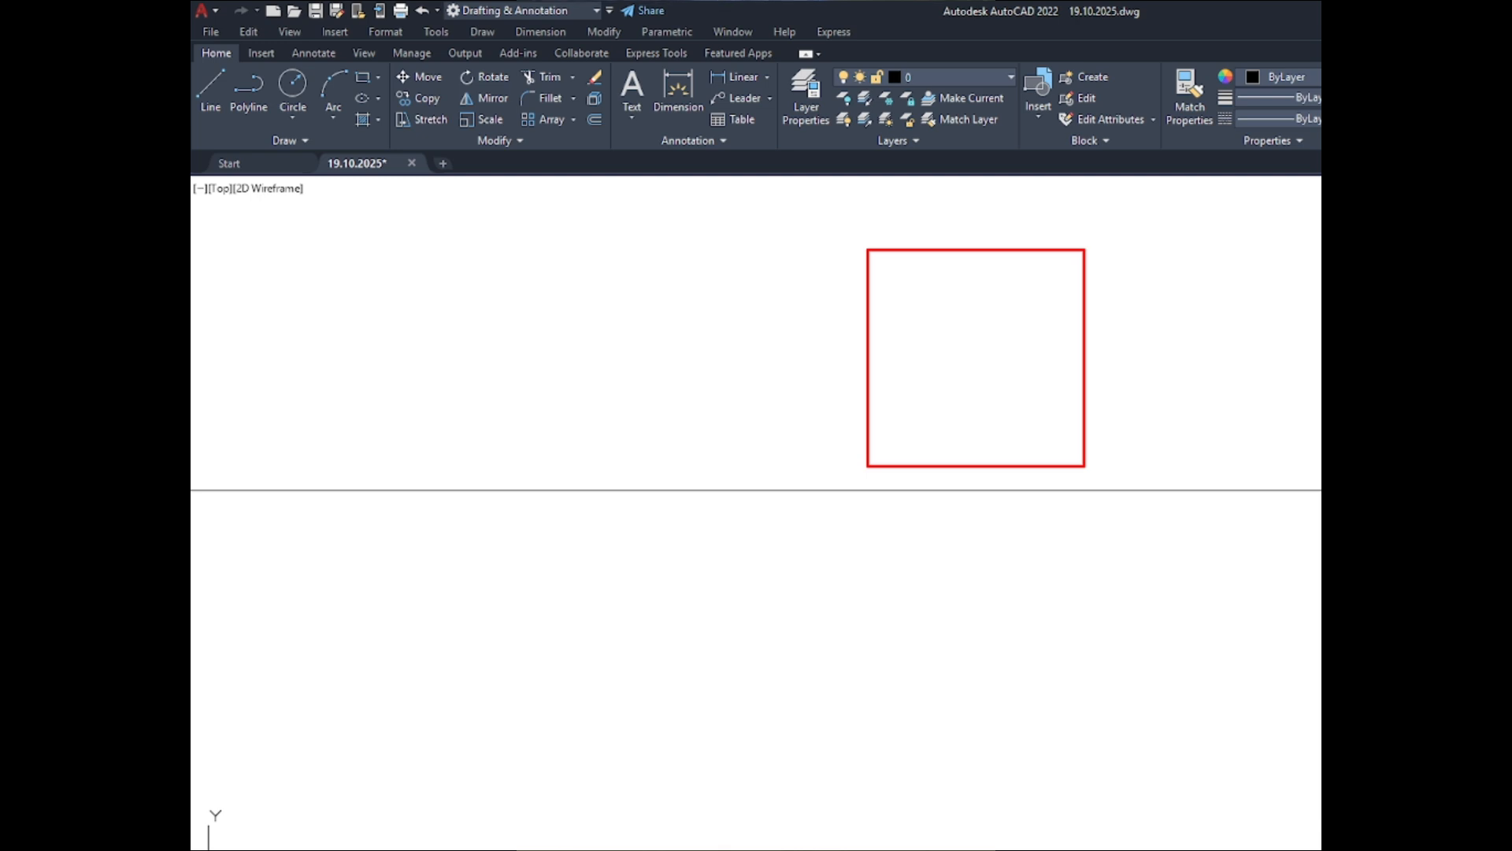
pyautogui.write('o')
pyautogui.press('Return')
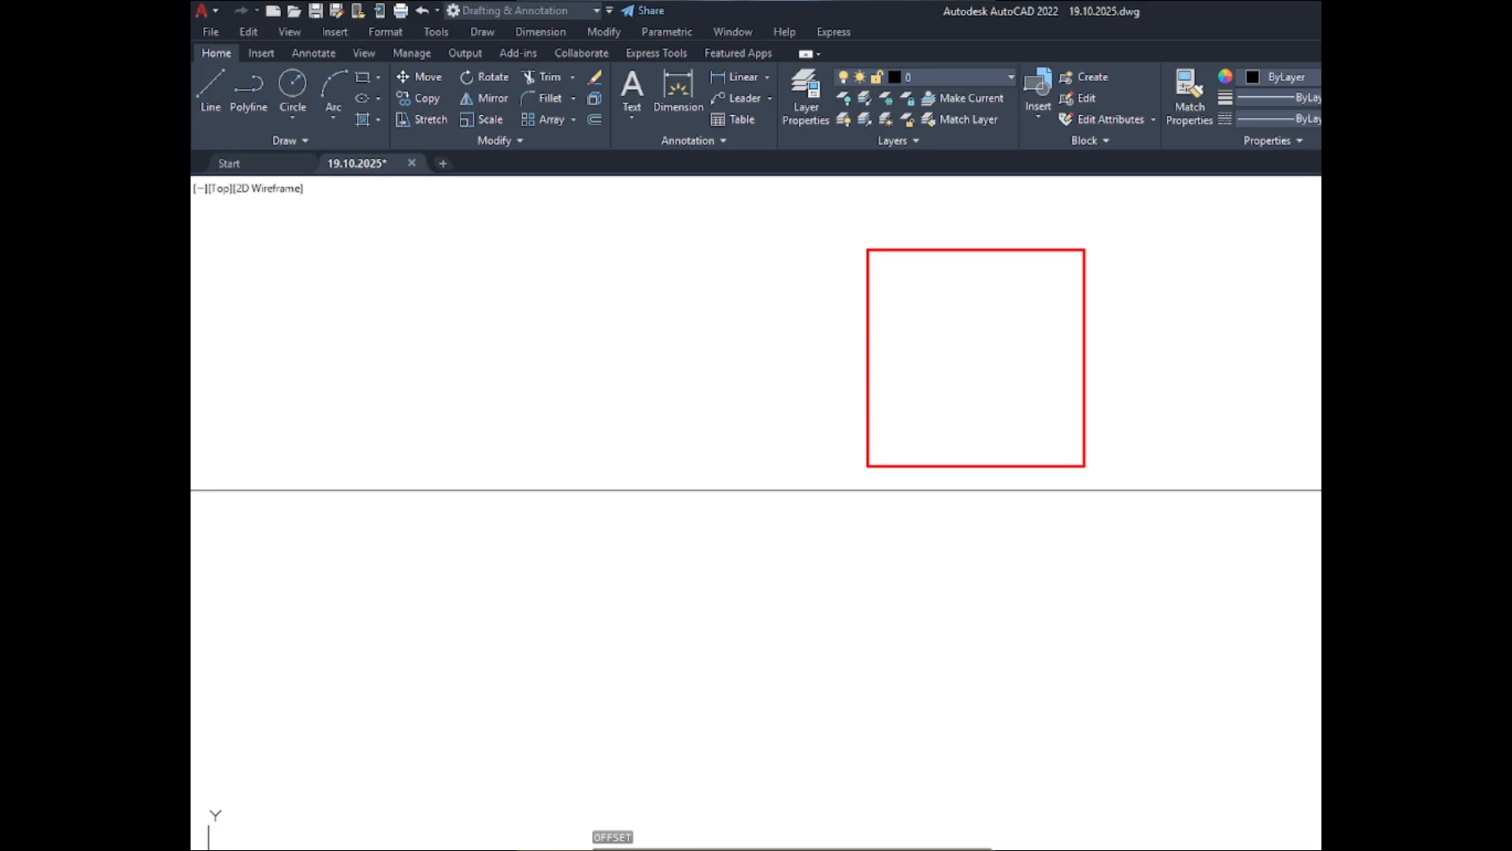
pyautogui.write('3')
pyautogui.press('Return')
pyautogui.scroll(-5, 975, 357)
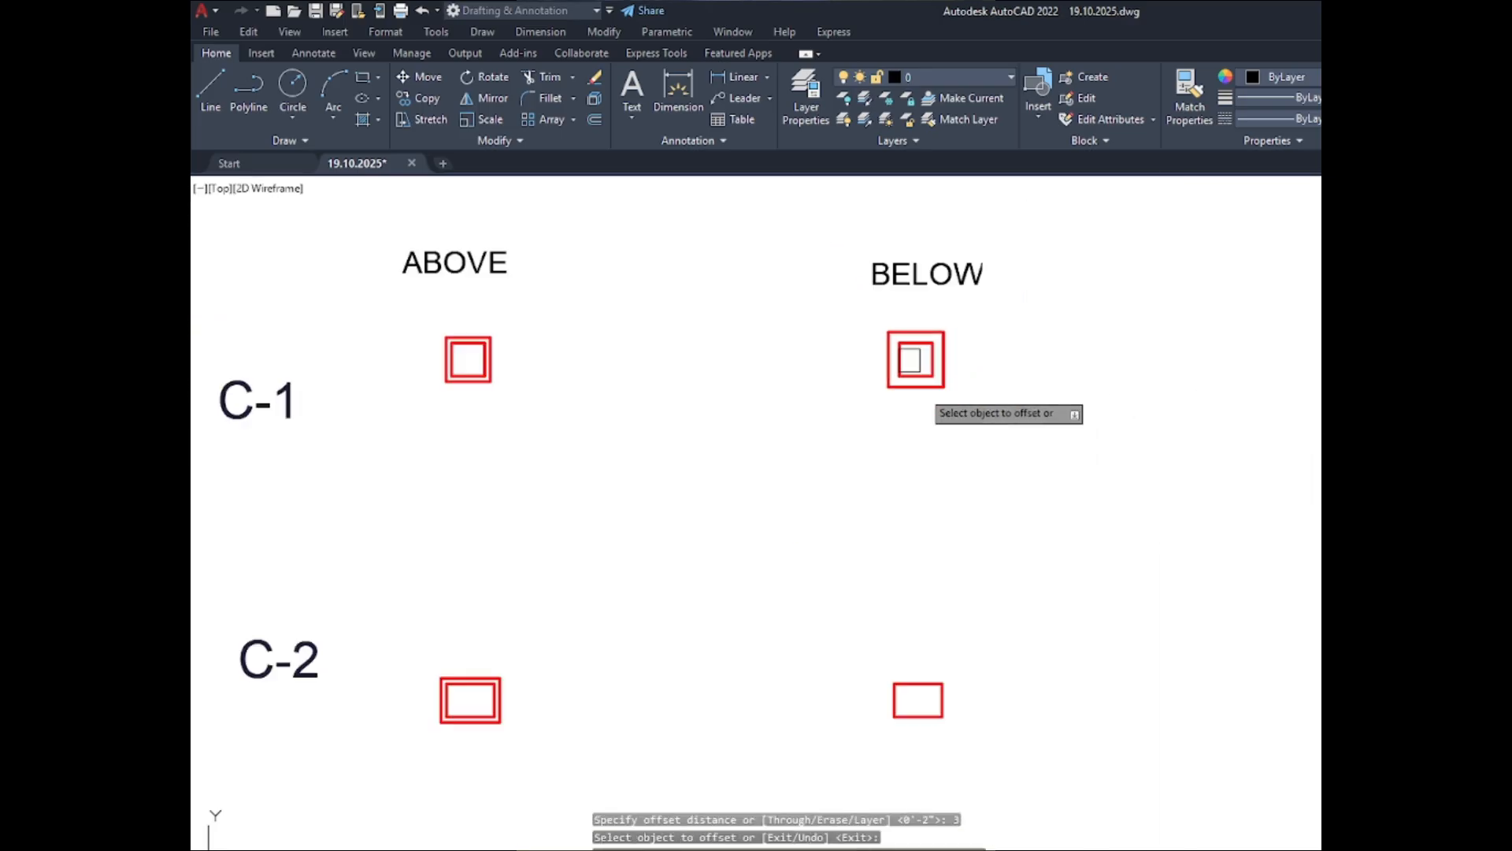
pyautogui.scroll(4, 938, 677)
pyautogui.click(934, 684)
pyautogui.click(1137, 625)
# - Offset the C-3 column outline in the BELOW set outward by 3 inches
pyautogui.scroll(-4, 875, 410)
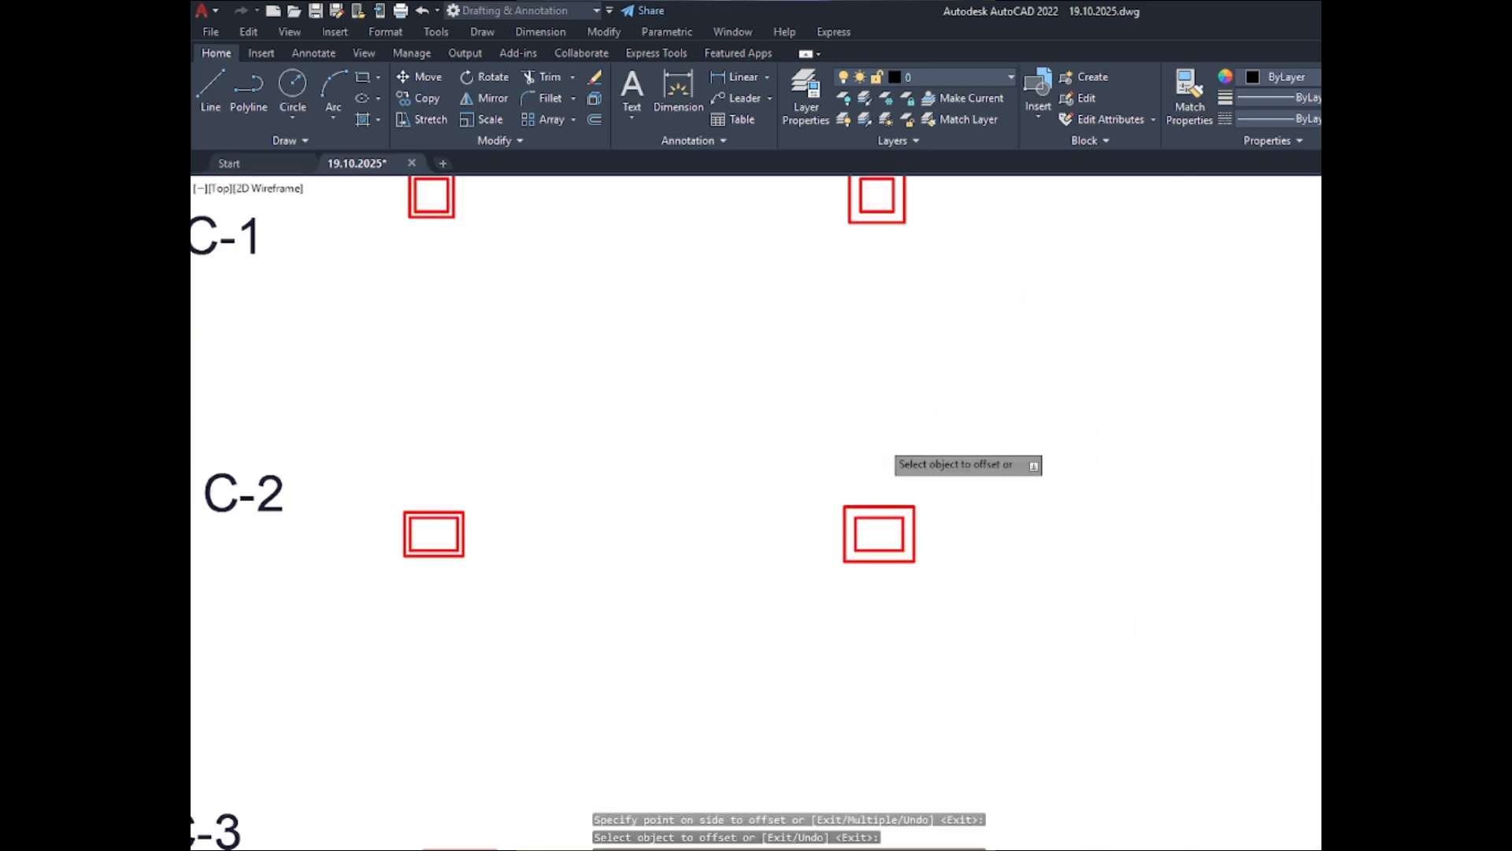
pyautogui.scroll(-5, 883, 438)
pyautogui.scroll(5, 892, 576)
pyautogui.scroll(5, 905, 456)
pyautogui.click(911, 451)
pyautogui.click(986, 448)
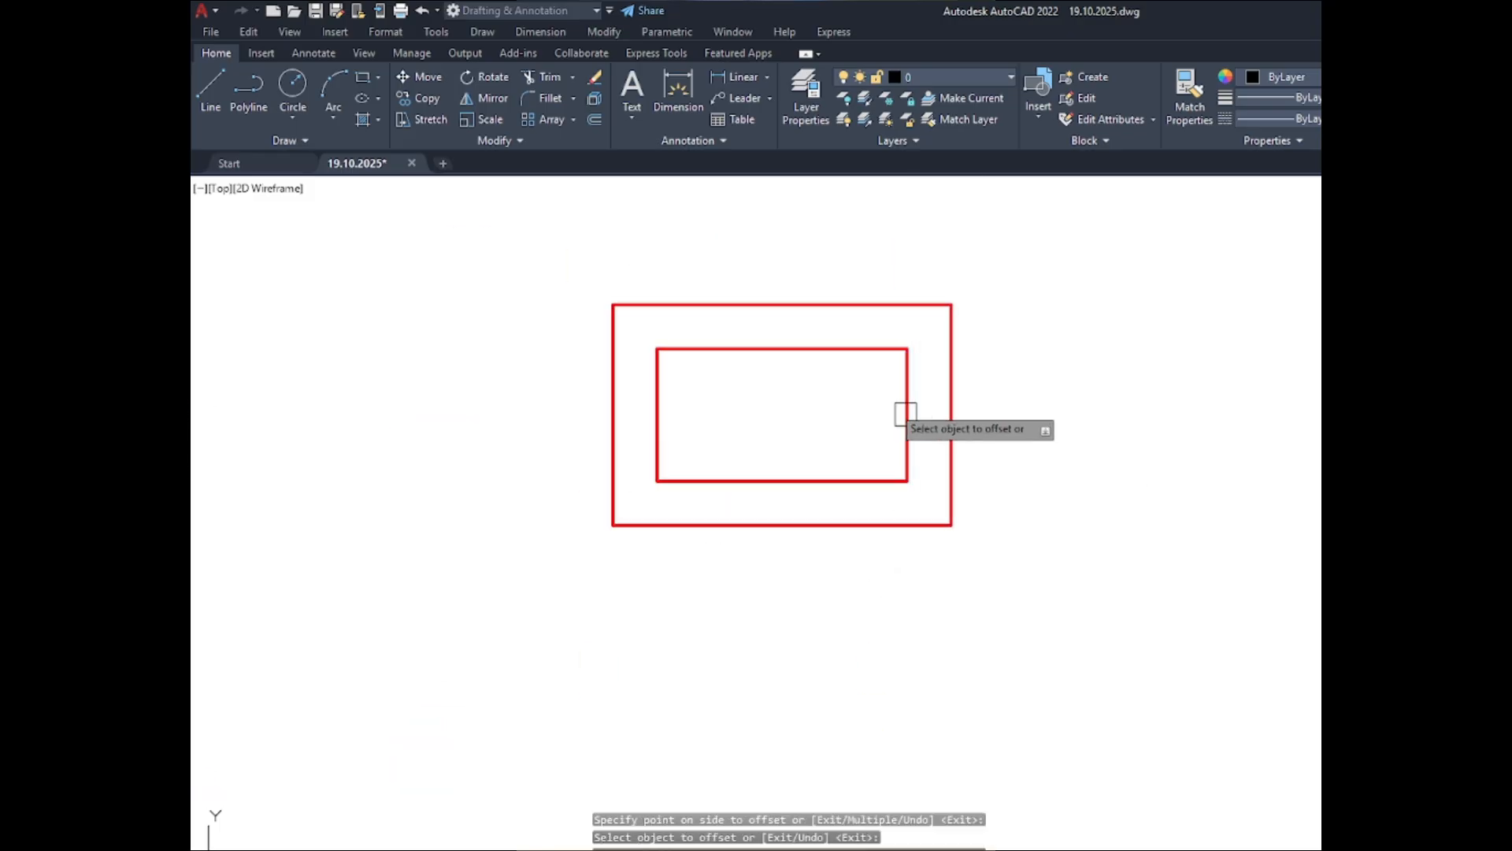
# - Offset the C-4 column outline in the BELOW set outward by 3 inches and finish the Offset command
pyautogui.scroll(-5, 906, 414)
pyautogui.scroll(5, 874, 608)
pyautogui.click(895, 602)
pyautogui.click(1138, 636)
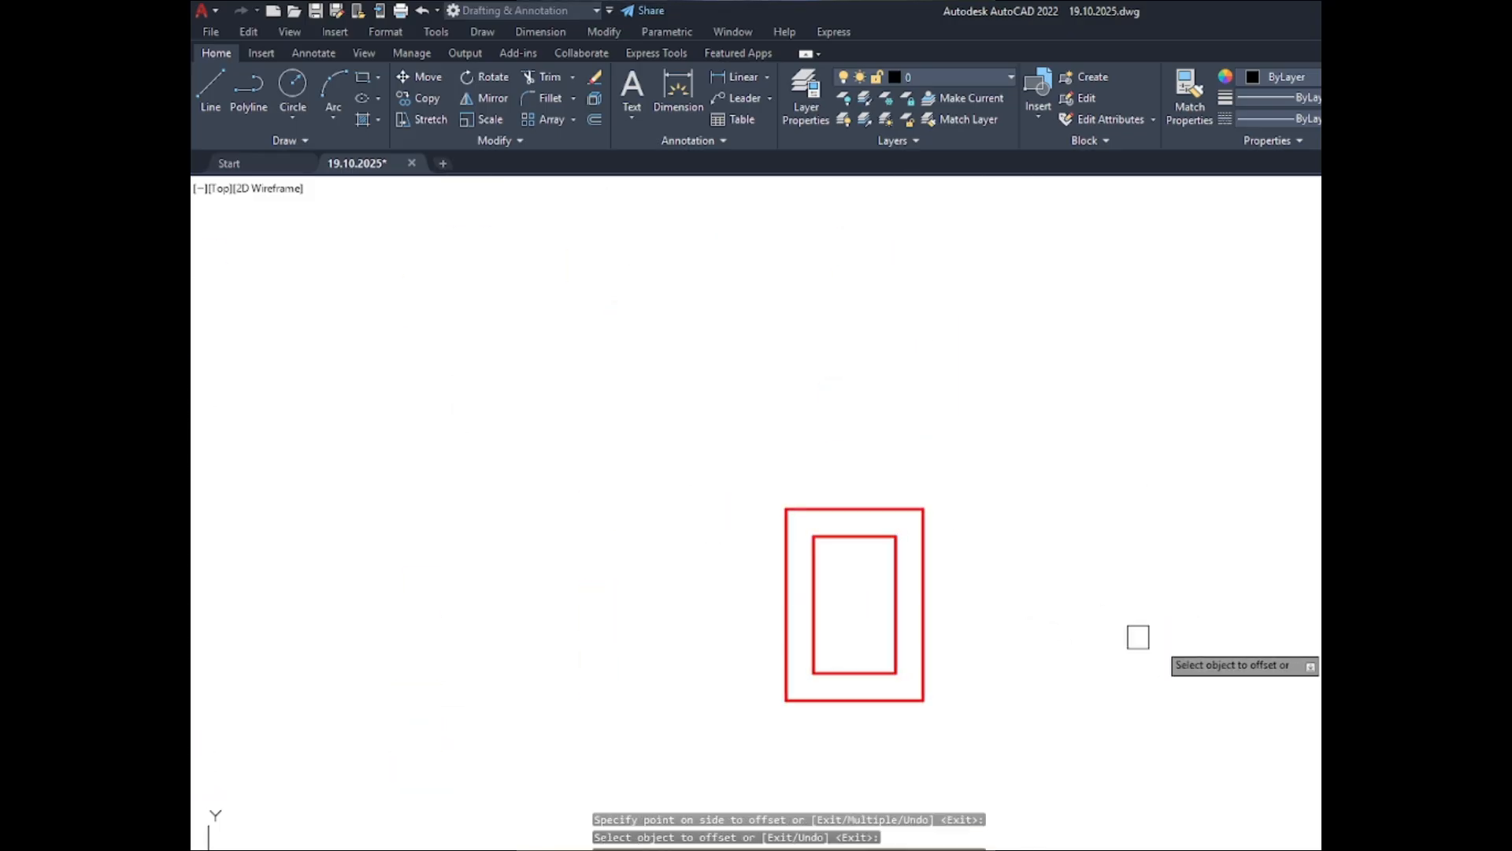
pyautogui.scroll(-5, 1138, 636)
pyautogui.scroll(5, 969, 256)
pyautogui.click(921, 229)
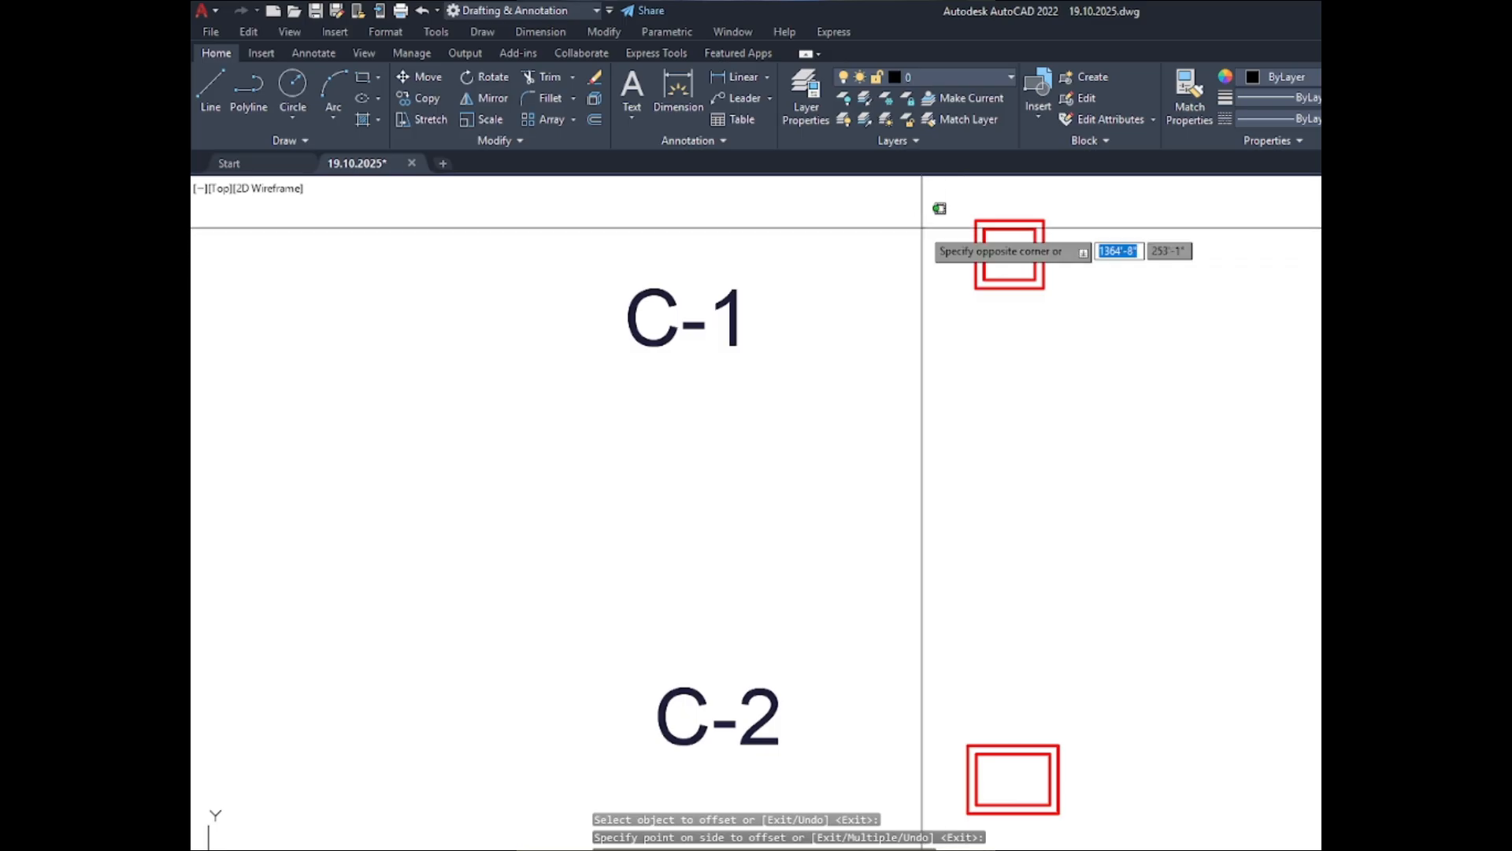
pyautogui.press('Escape')
pyautogui.scroll(-5, 914, 209)
pyautogui.scroll(5, 1103, 212)
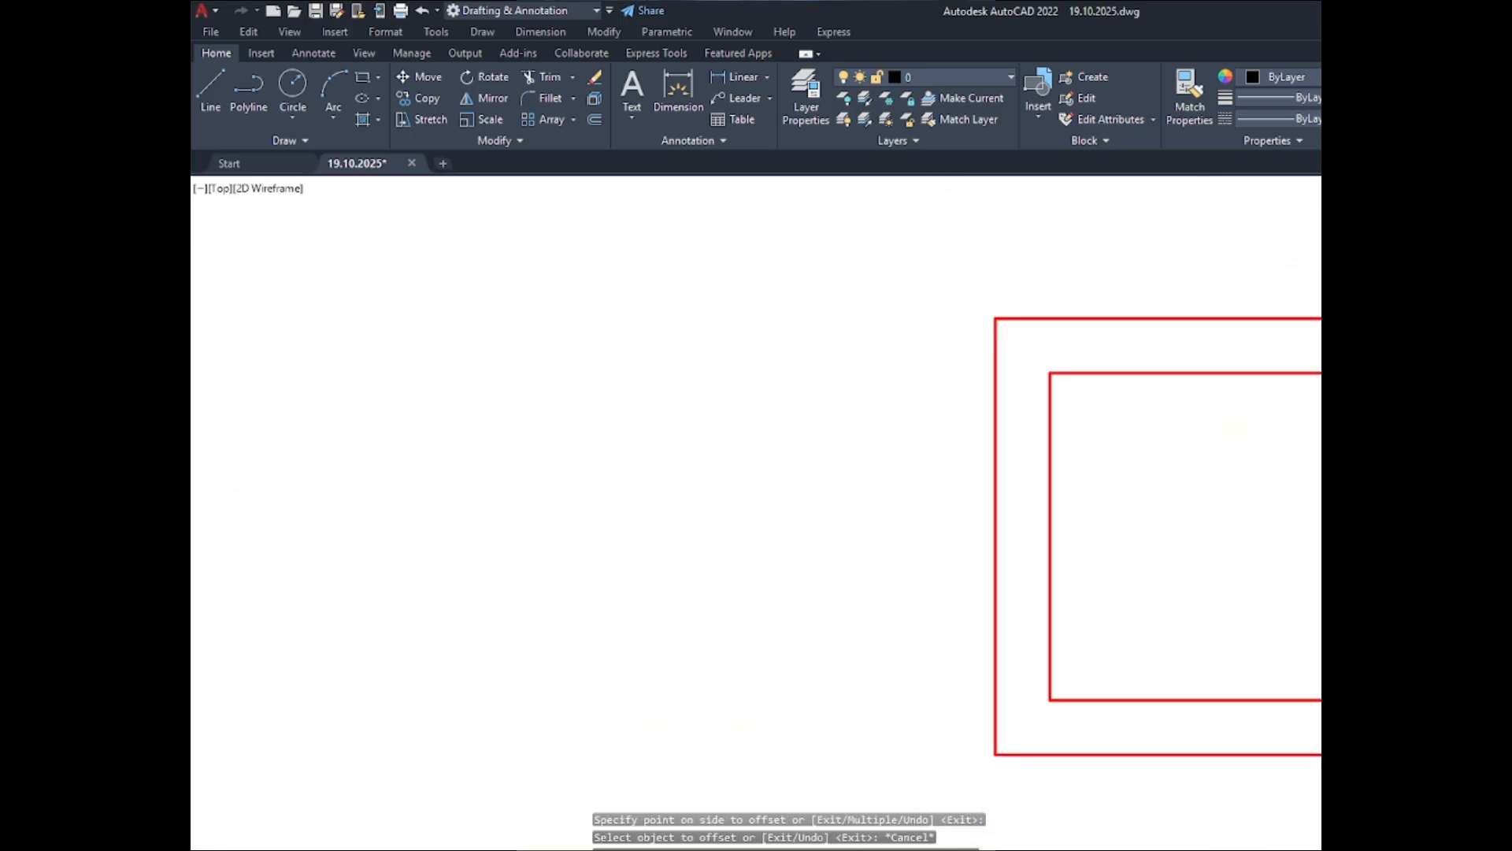
pyautogui.scroll(2, 952, 191)
pyautogui.click(669, 95)
pyautogui.scroll(-4, 635, 443)
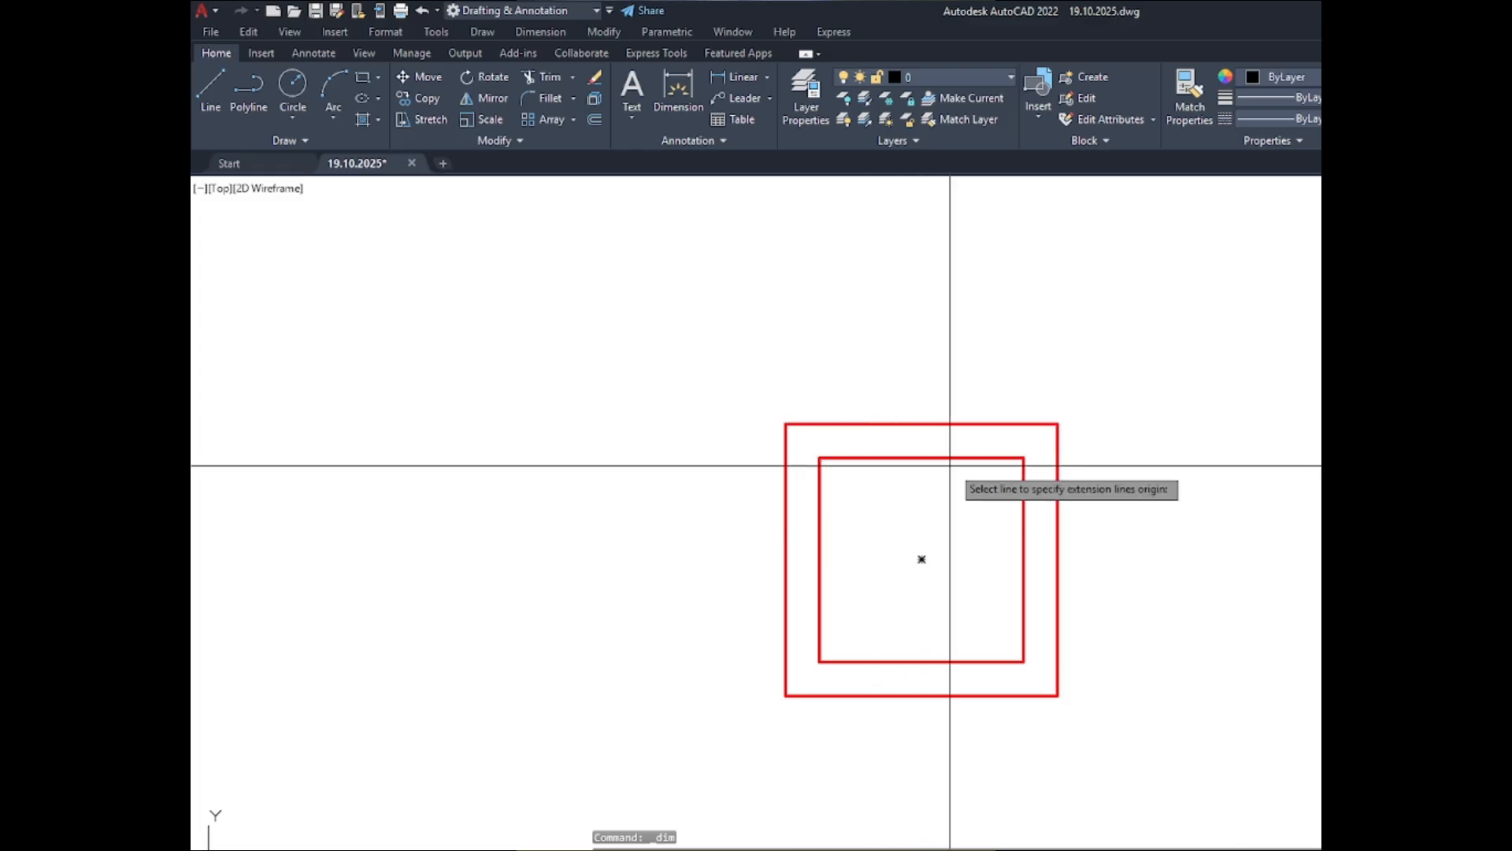
pyautogui.scroll(-10, 770, 304)
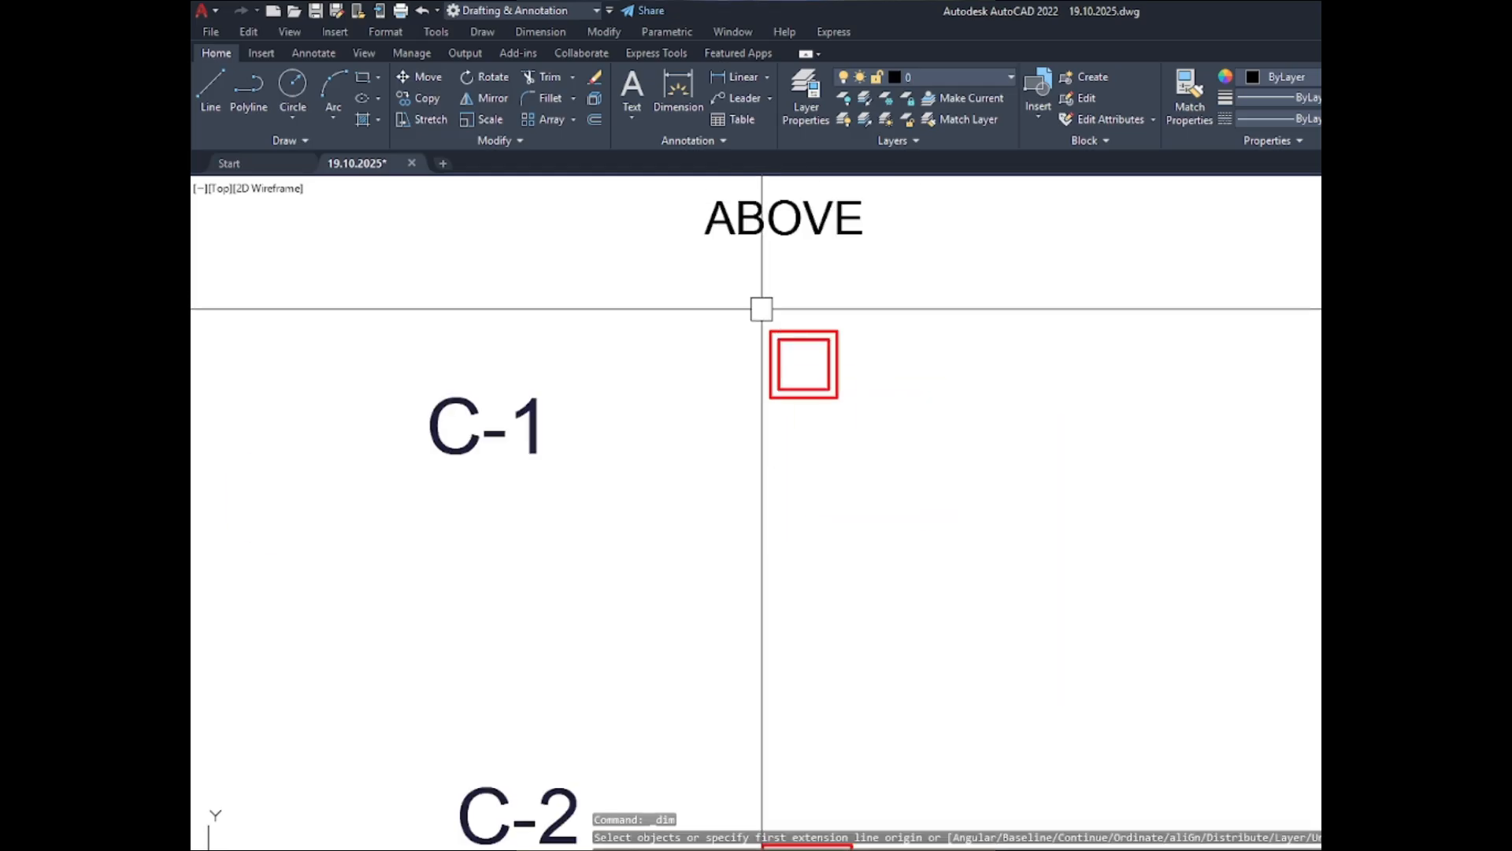
pyautogui.click(699, 314)
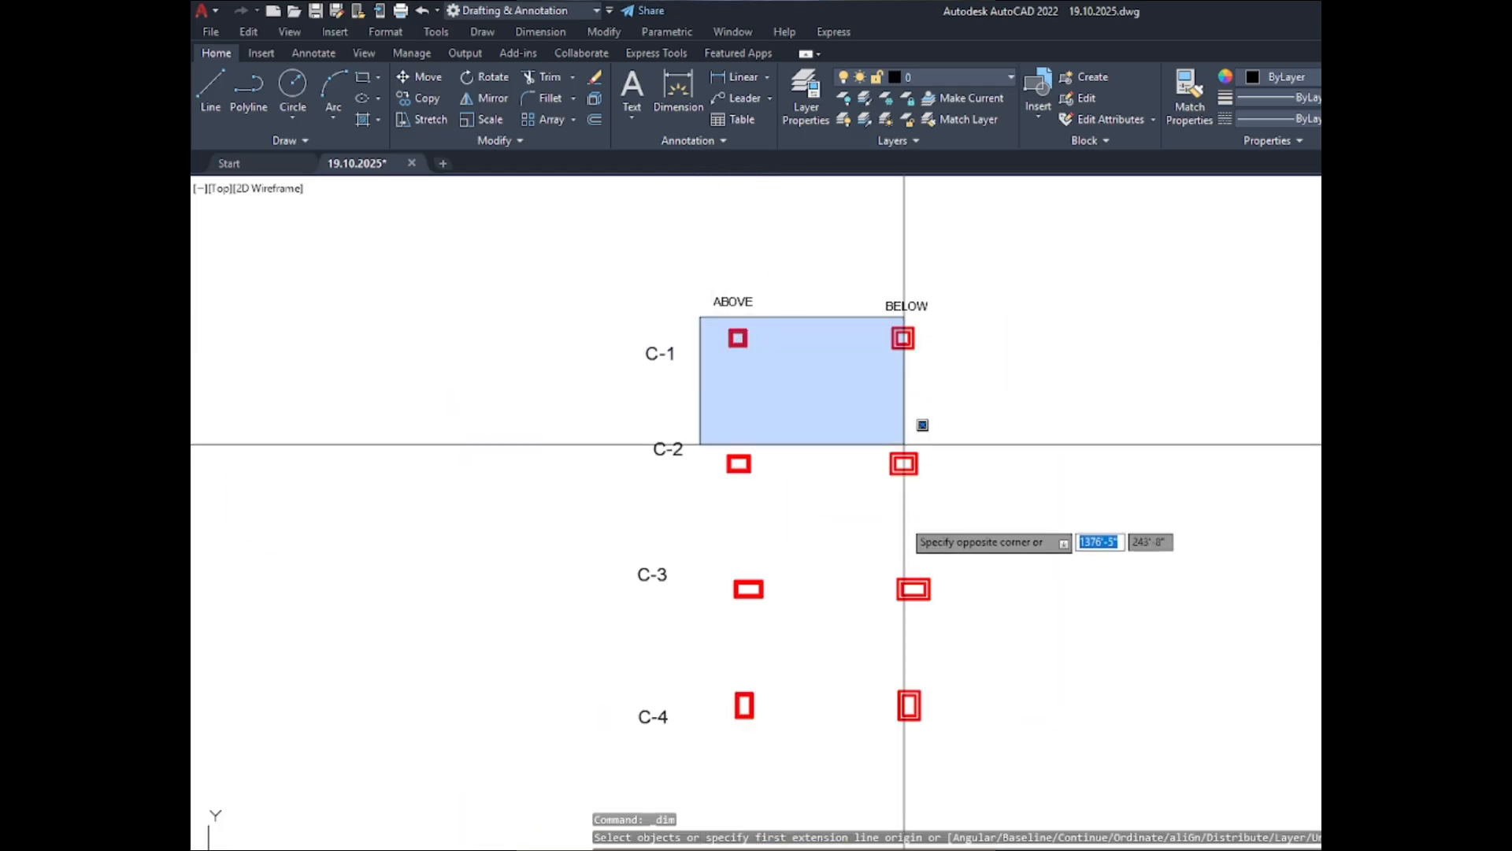
pyautogui.click(793, 762)
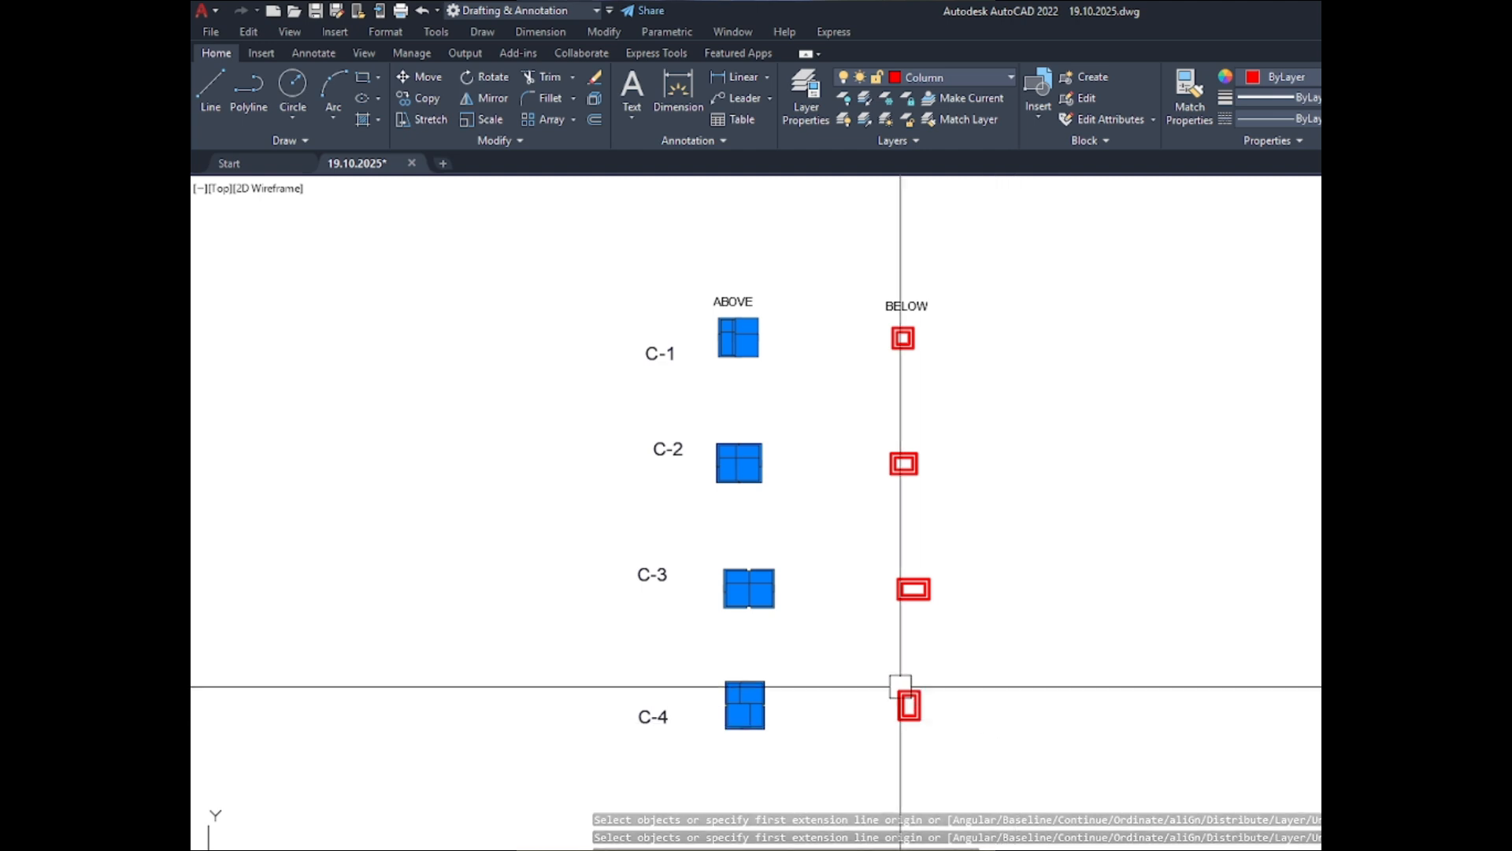
pyautogui.press('Escape')
# - Compare the spacing between the inner and outer outlines of the C-1 sections in the ABOVE and BELOW sets
pyautogui.scroll(4, 894, 362)
pyautogui.scroll(3, 906, 395)
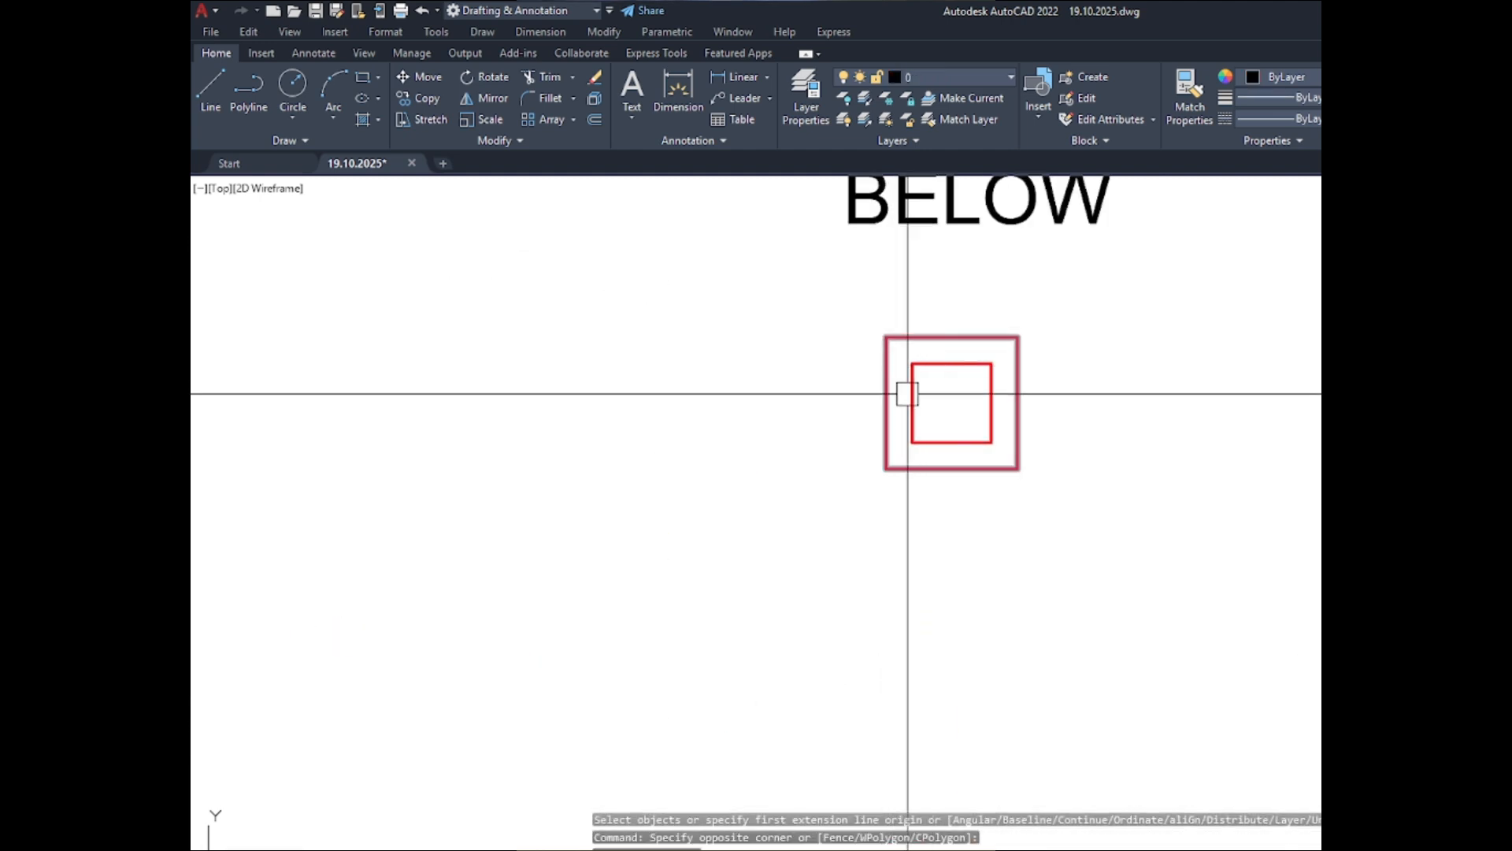
pyautogui.scroll(-6, 913, 395)
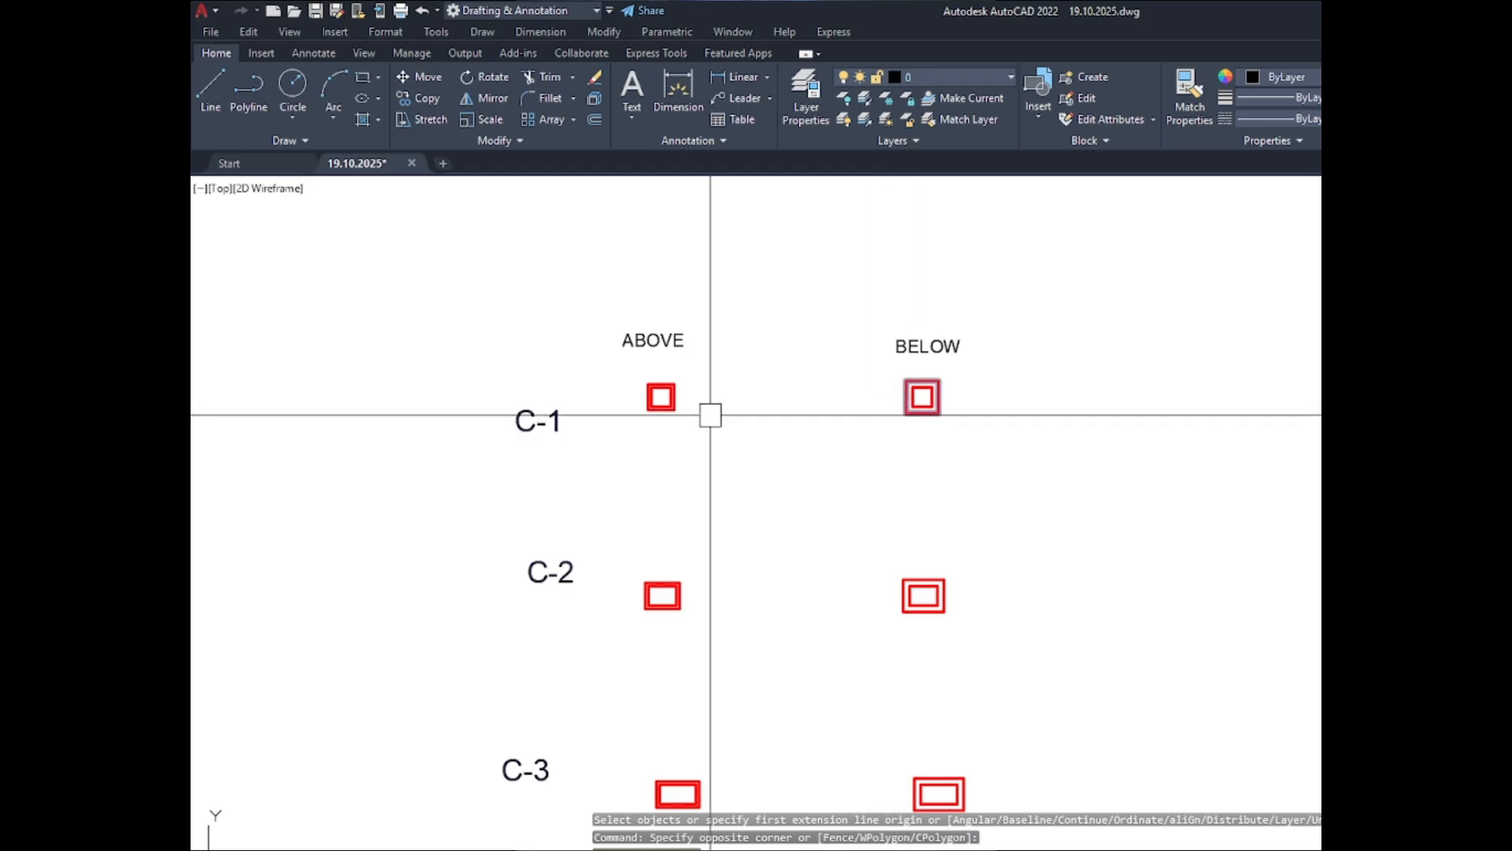
pyautogui.scroll(8, 669, 394)
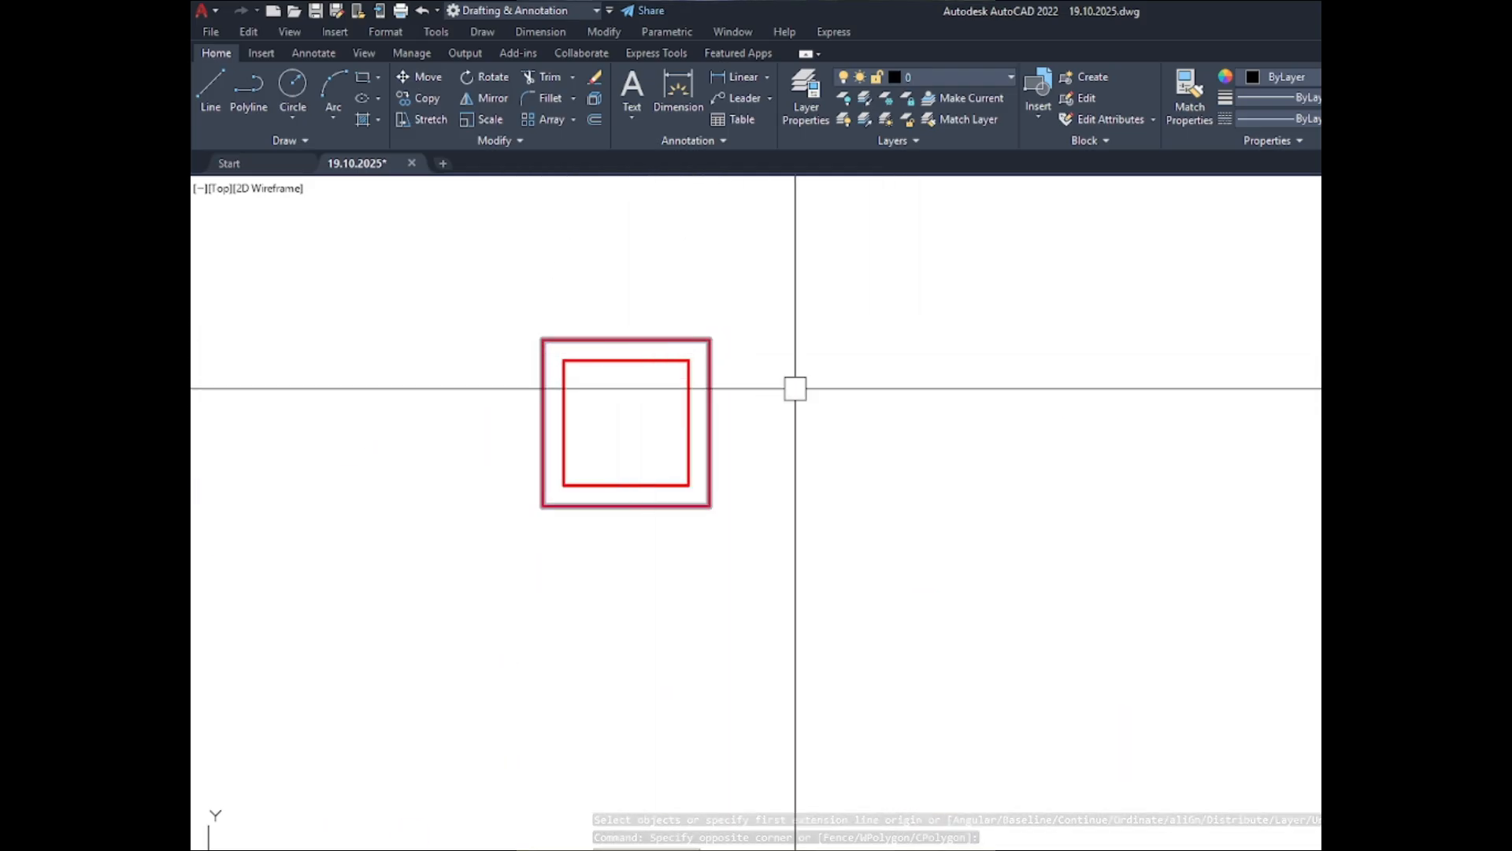
pyautogui.scroll(-6, 796, 389)
pyautogui.scroll(6, 1161, 386)
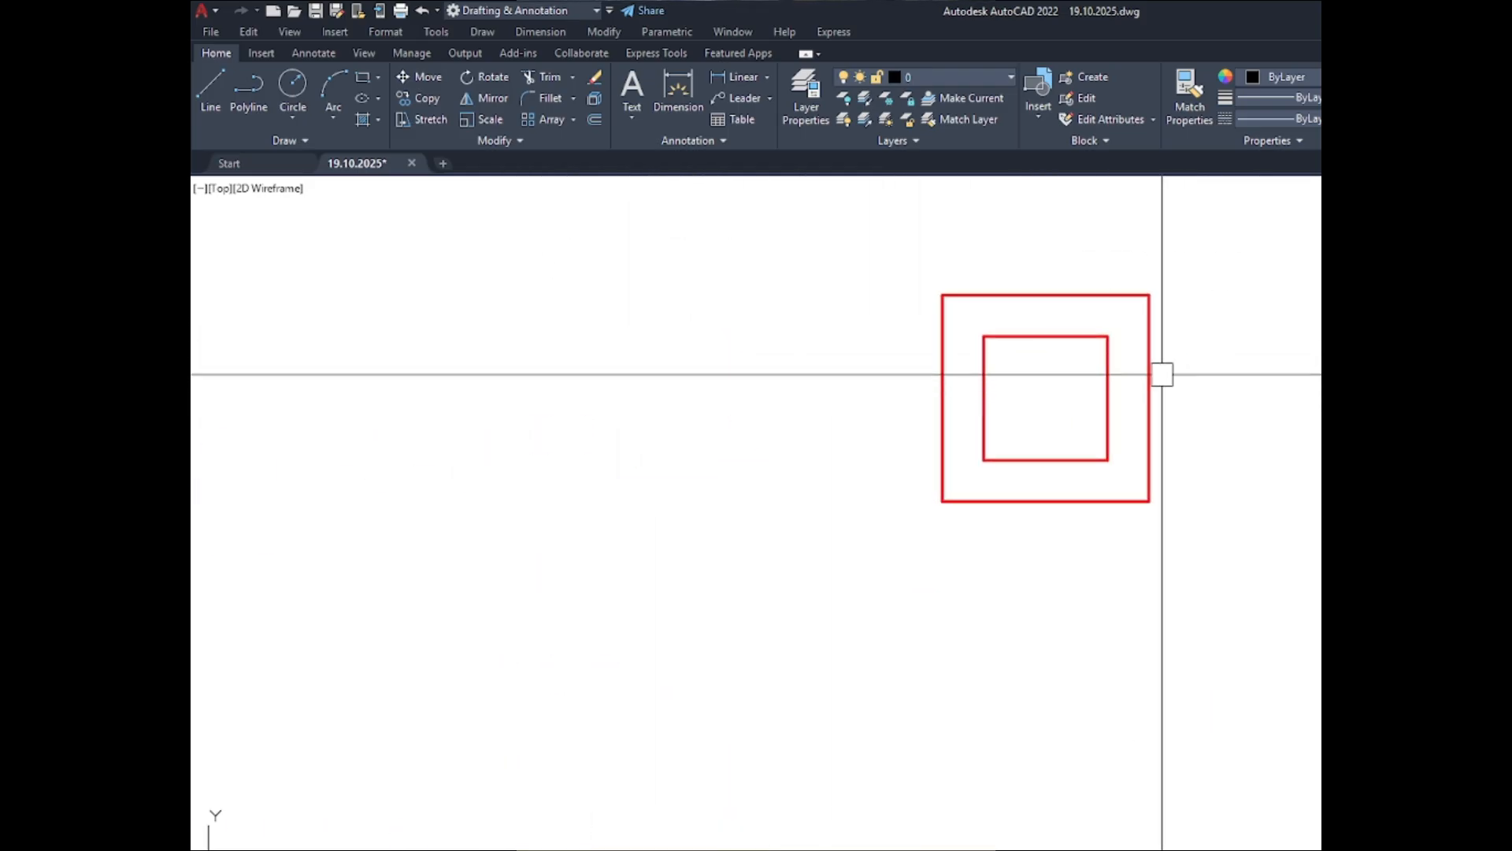
pyautogui.scroll(-6, 1231, 352)
pyautogui.scroll(-4, 1234, 363)
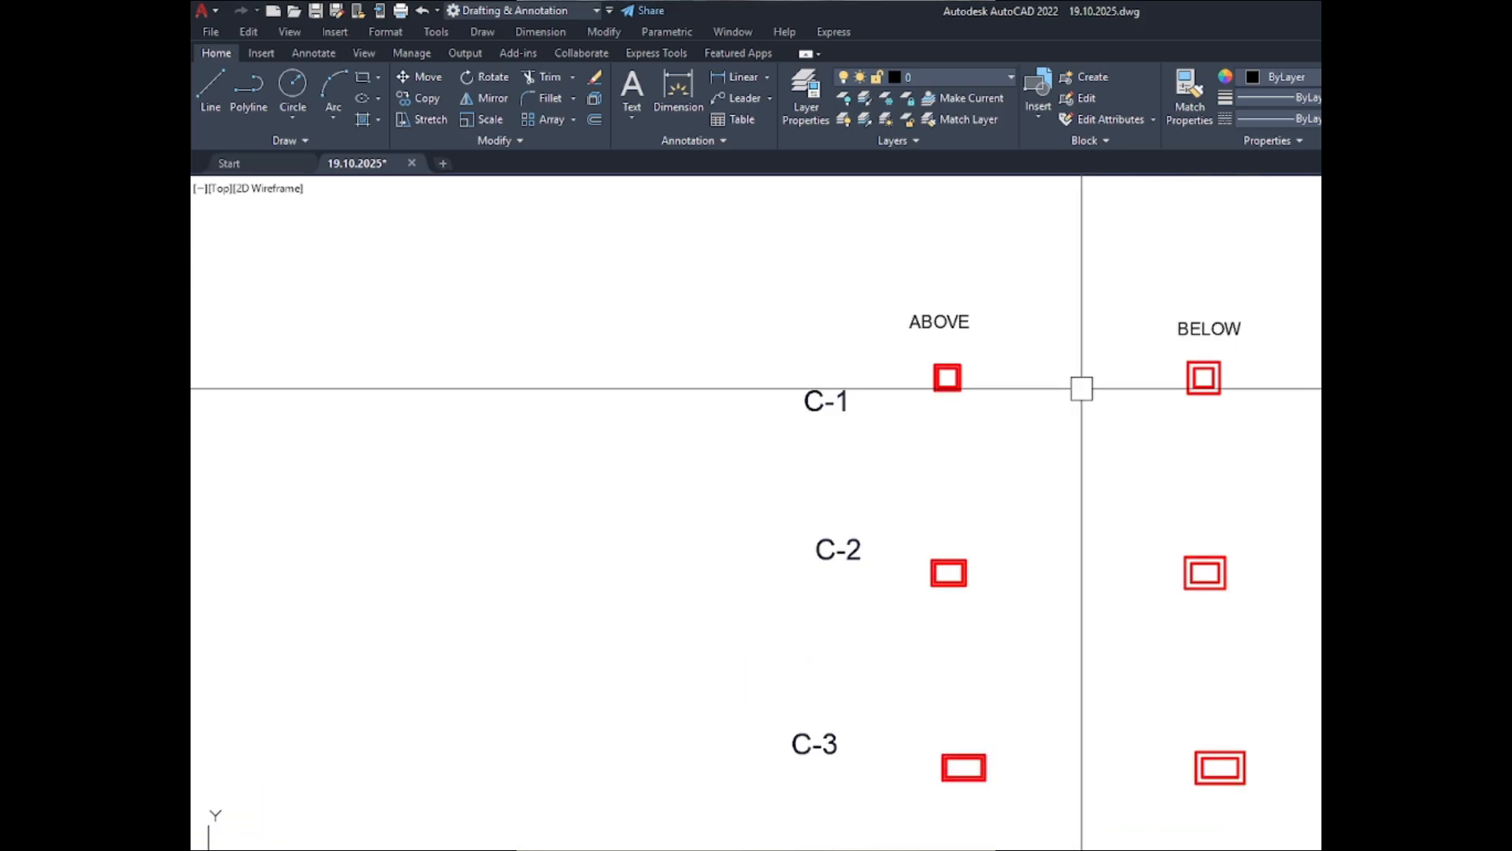
pyautogui.scroll(10, 1080, 389)
pyautogui.scroll(3, 1097, 449)
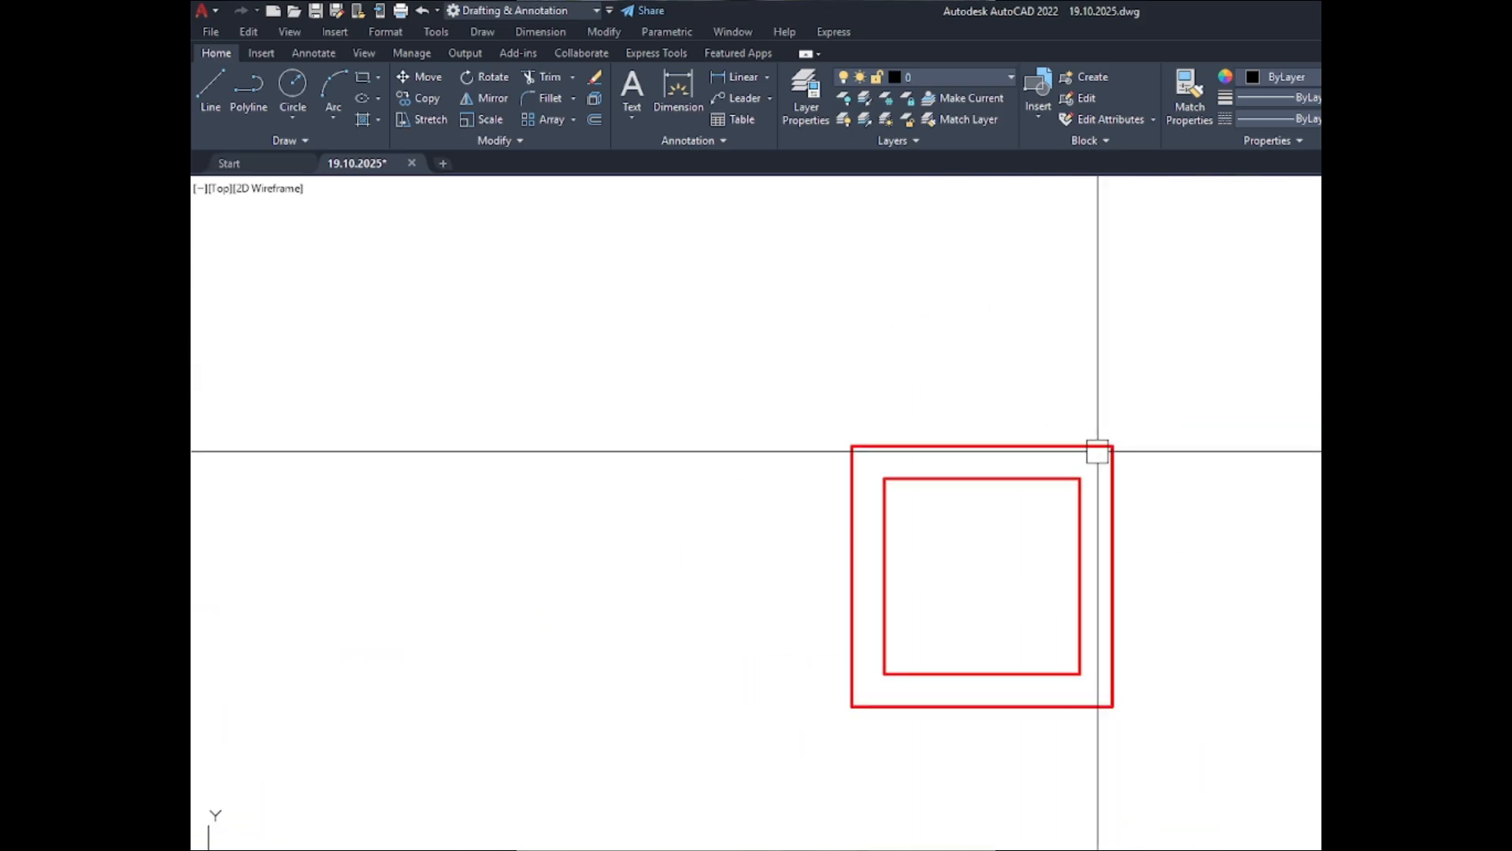
# - Set the lineweight of the outer outlines of the C-1 to C-4 sections in both the ABOVE and BELOW sets to ByBlock
pyautogui.click(1098, 445)
pyautogui.scroll(-8, 739, 378)
pyautogui.scroll(6, 720, 580)
pyautogui.scroll(2, 720, 580)
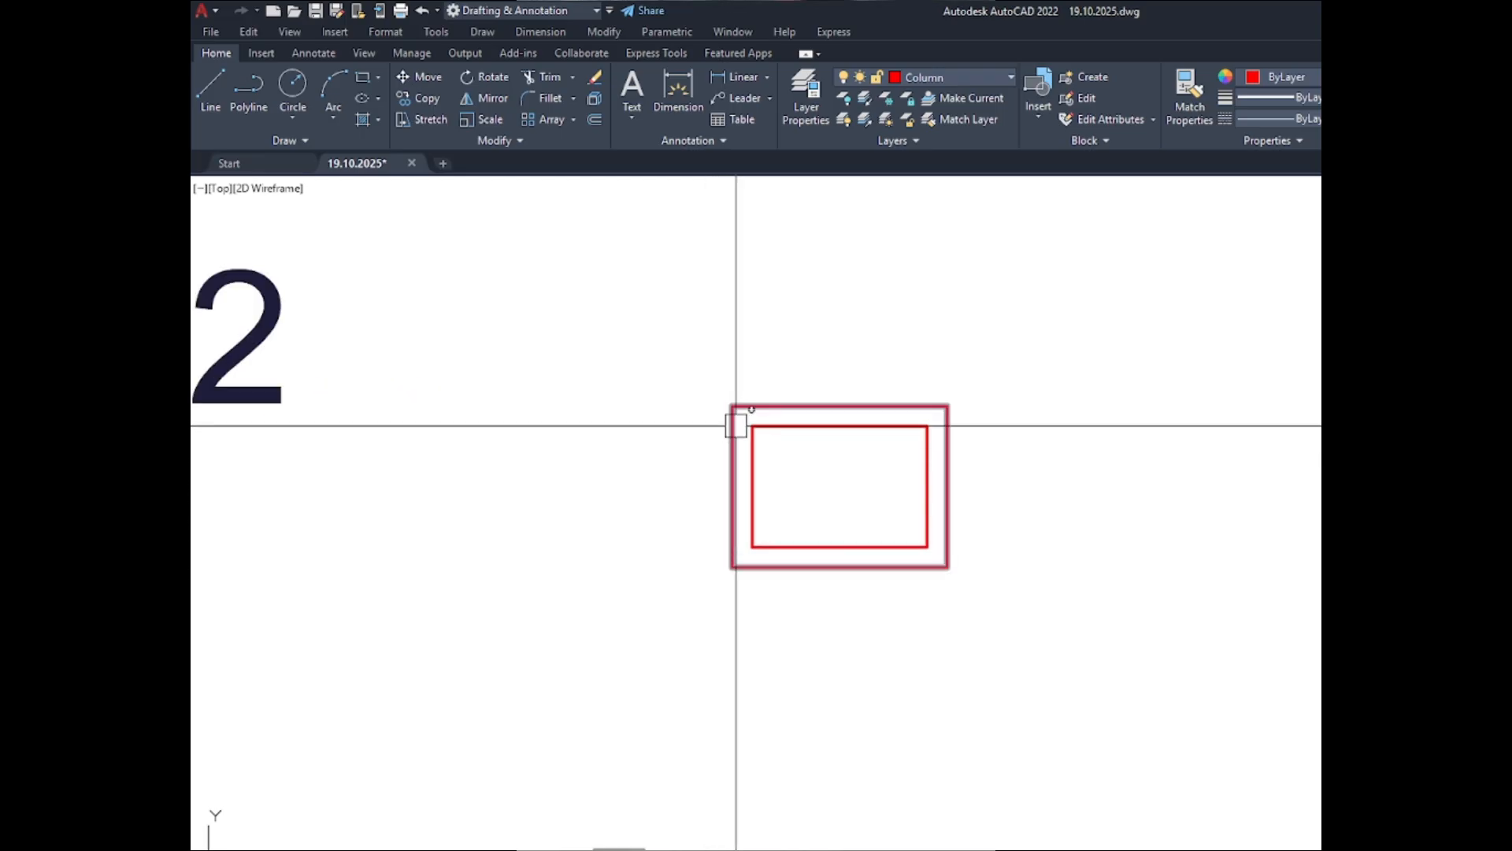
pyautogui.click(734, 423)
pyautogui.scroll(-6, 604, 405)
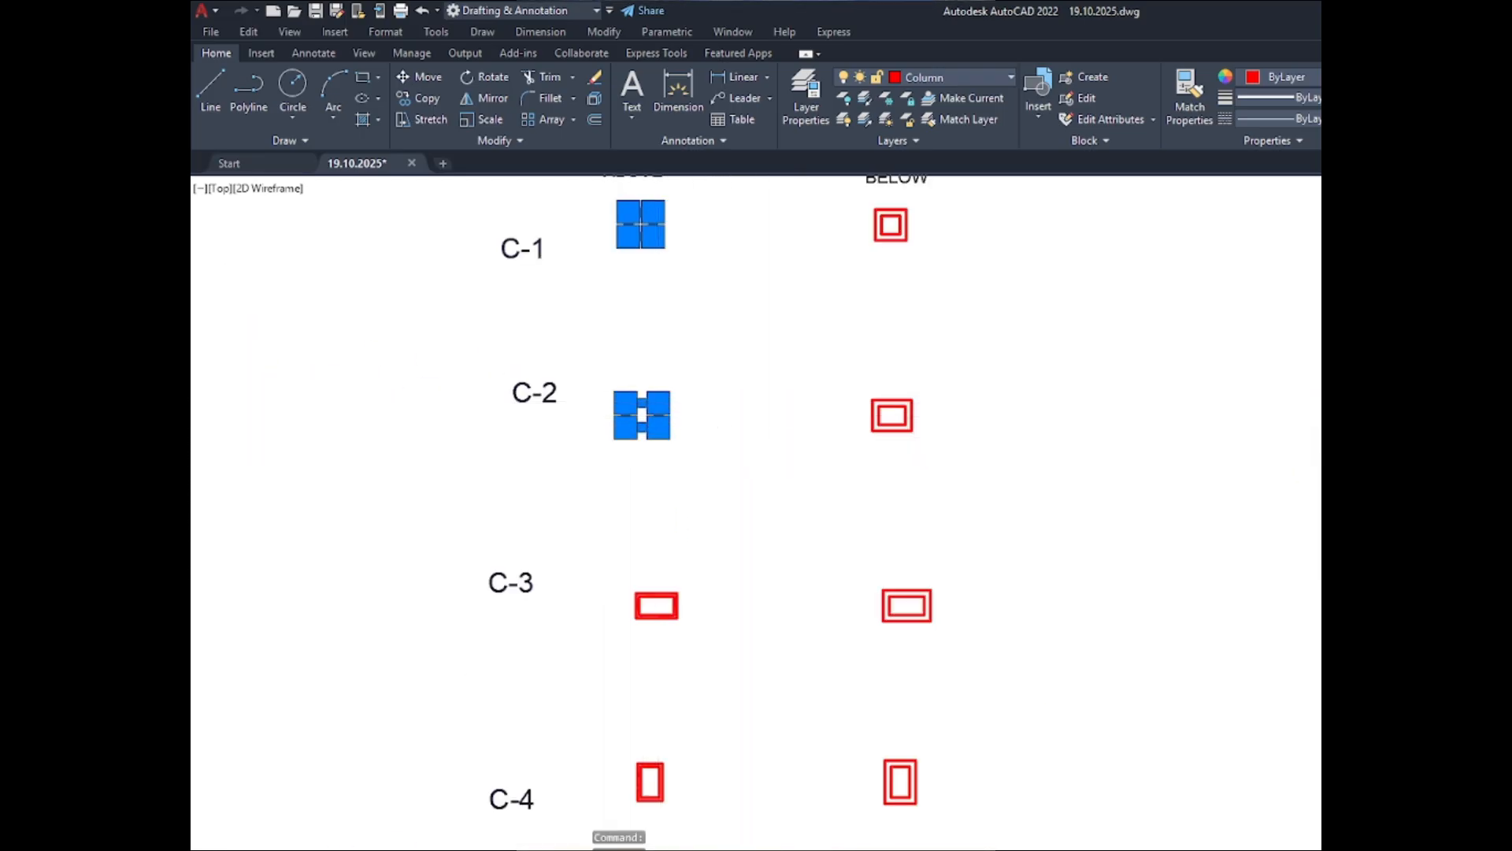
pyautogui.scroll(-5, 736, 441)
pyautogui.scroll(8, 740, 543)
pyautogui.click(736, 477)
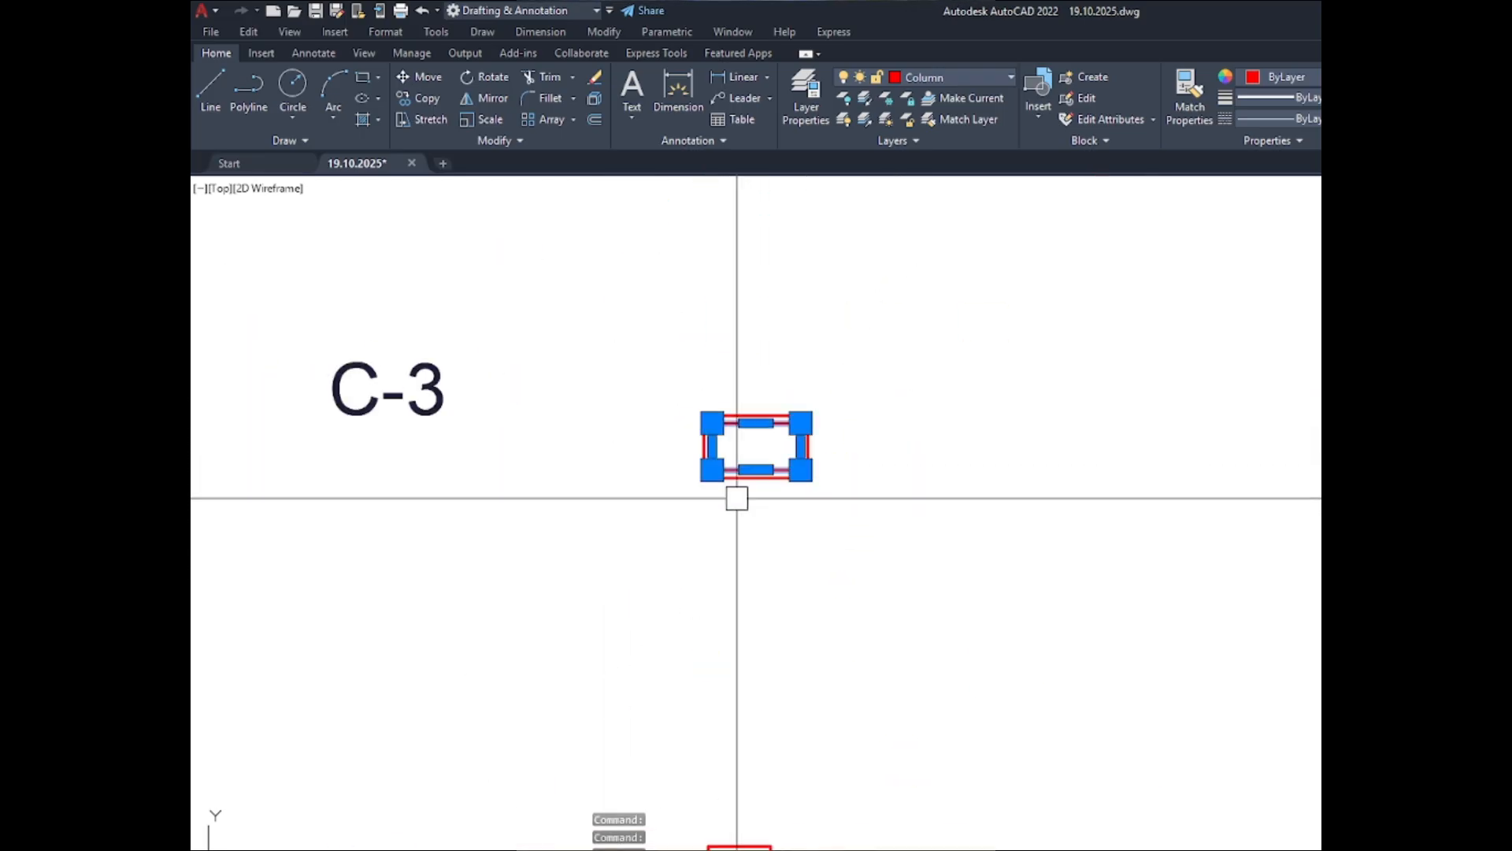
pyautogui.scroll(4, 737, 480)
pyautogui.press('Escape')
pyautogui.scroll(-4, 716, 431)
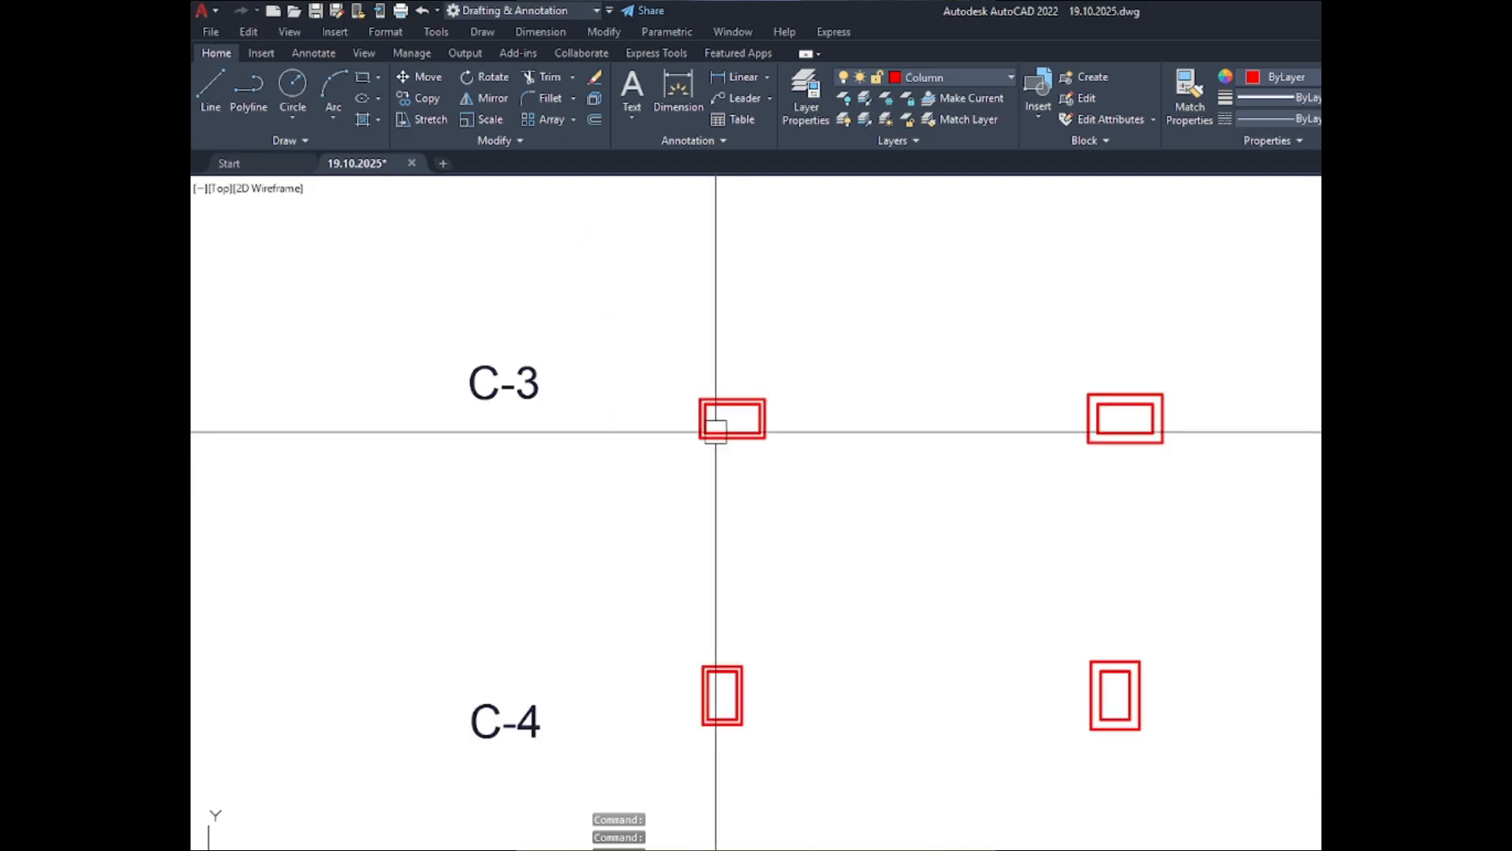
pyautogui.scroll(4, 715, 432)
pyautogui.click(707, 386)
pyautogui.scroll(-2, 695, 415)
pyautogui.scroll(-3, 695, 414)
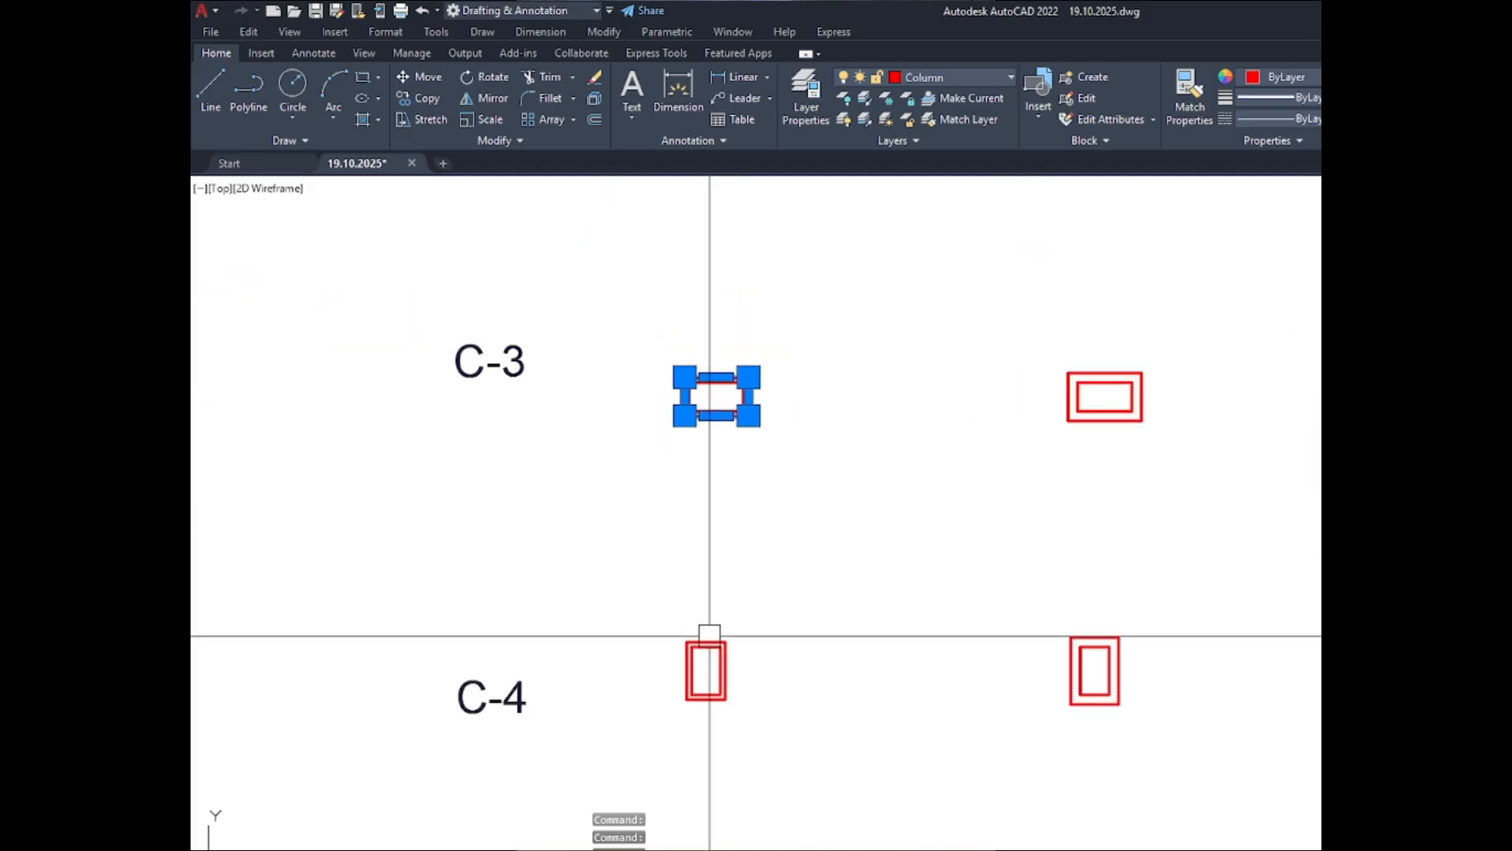
pyautogui.scroll(5, 709, 635)
pyautogui.click(764, 631)
pyautogui.scroll(-7, 693, 631)
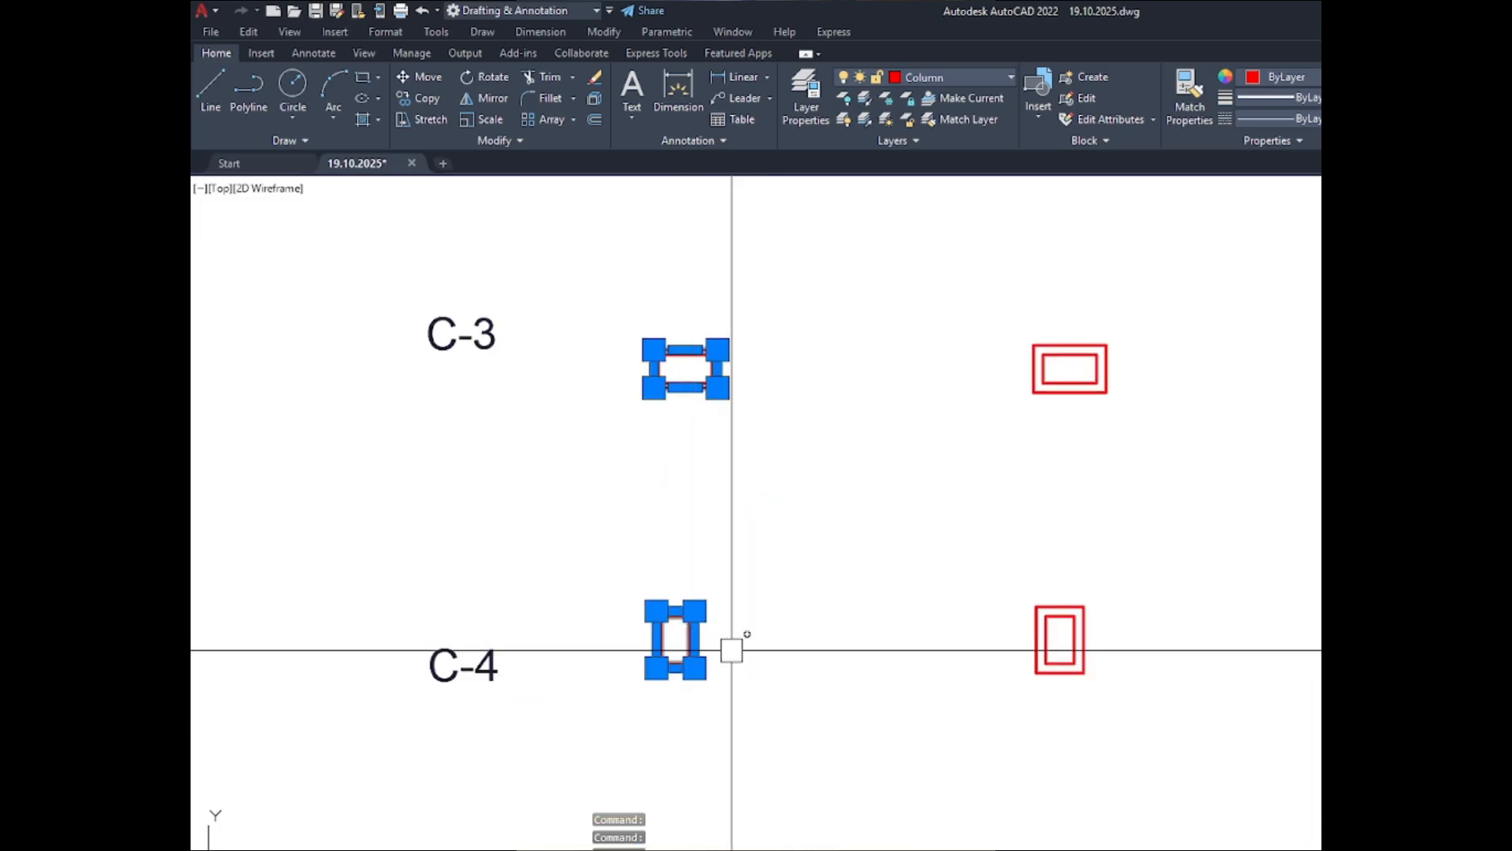
pyautogui.scroll(6, 1023, 663)
pyautogui.click(1060, 628)
pyautogui.scroll(-6, 1017, 657)
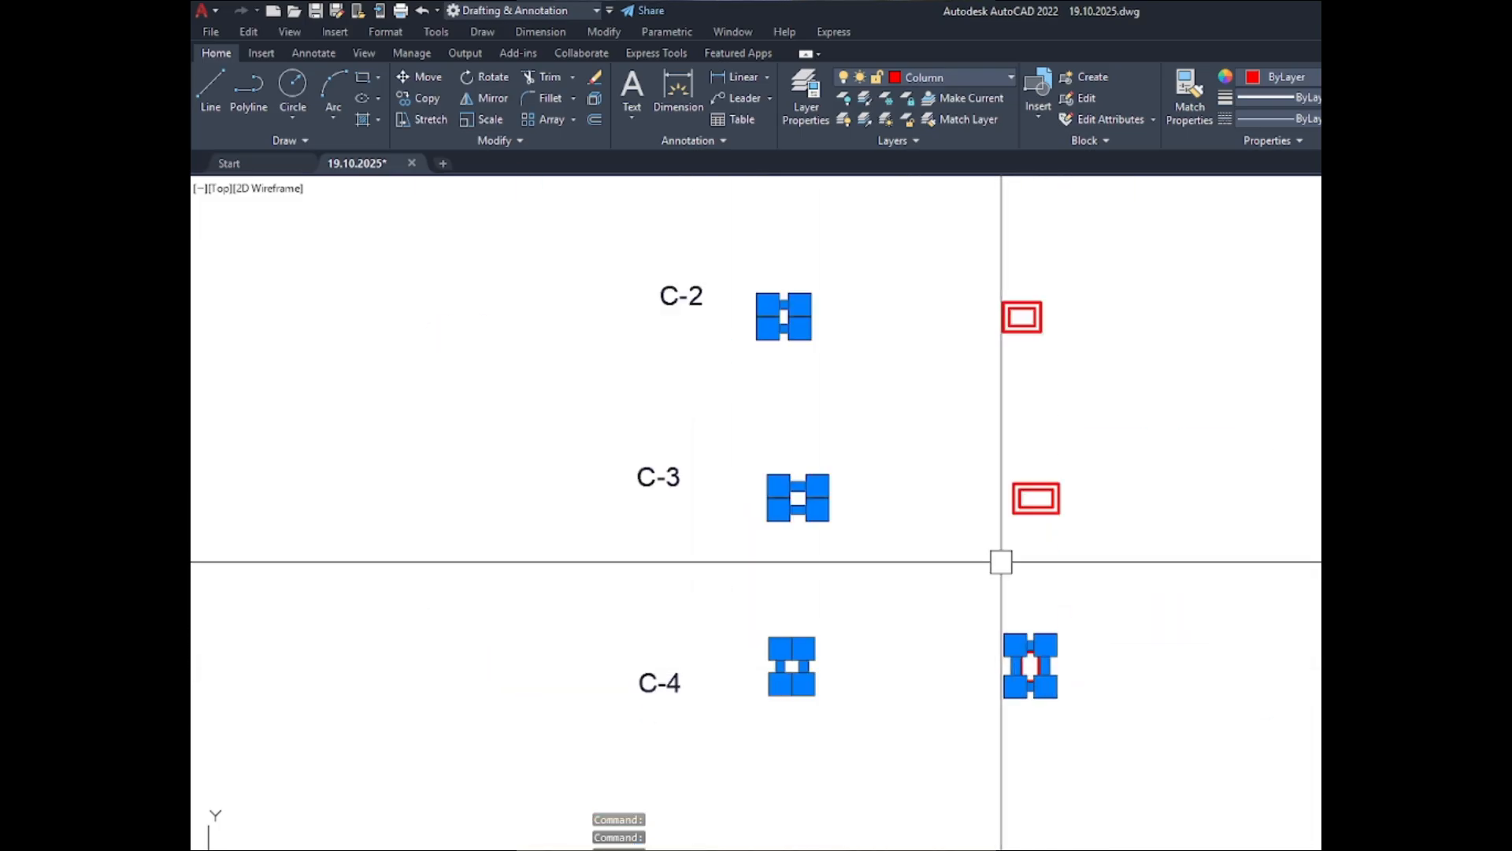
pyautogui.scroll(5, 1000, 560)
pyautogui.click(1006, 489)
pyautogui.scroll(-5, 1006, 488)
pyautogui.scroll(5, 1003, 442)
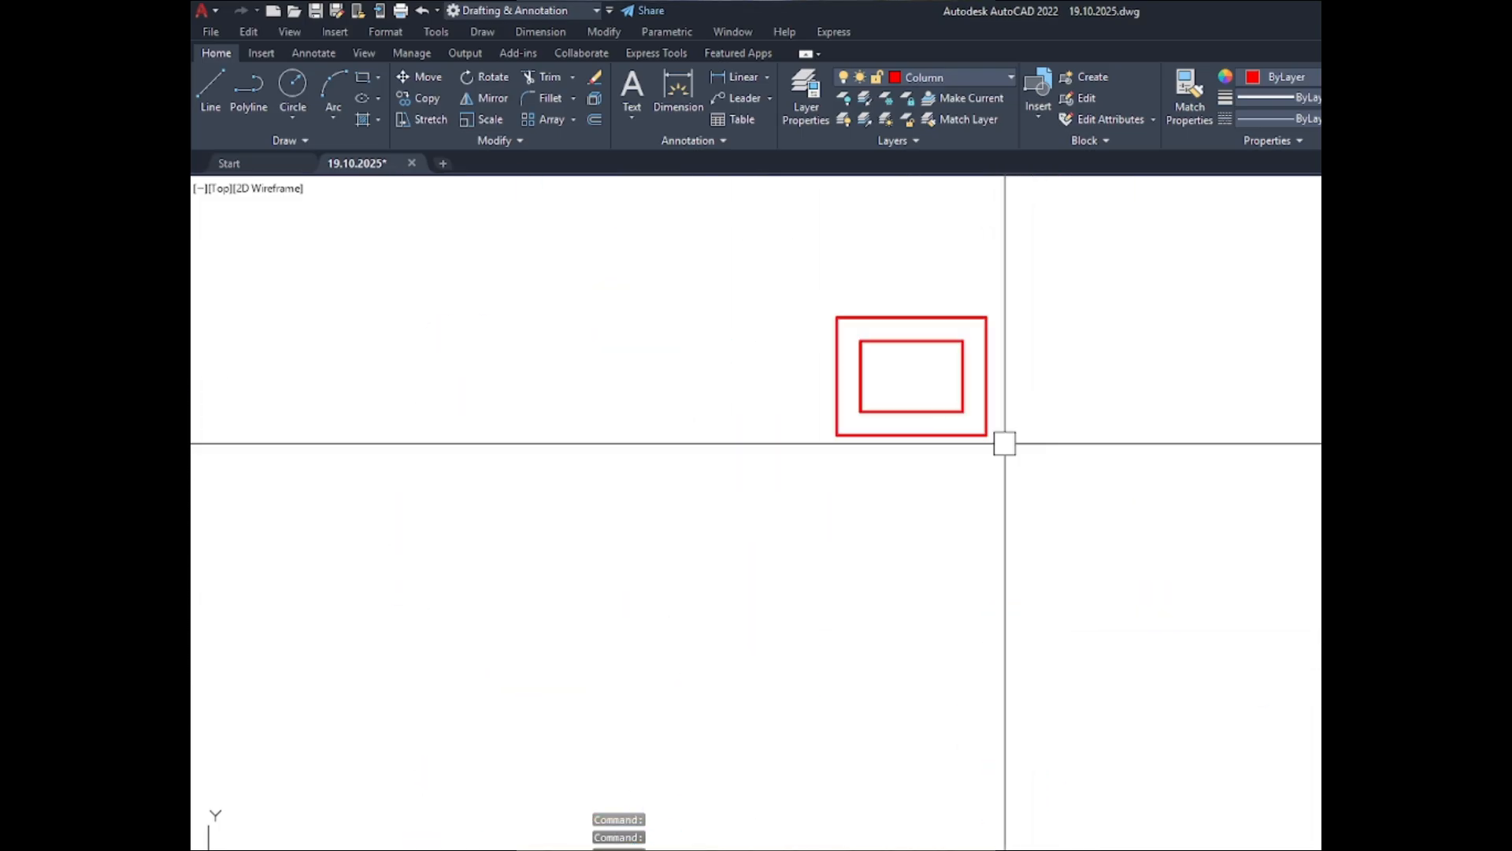
pyautogui.click(922, 438)
pyautogui.scroll(-6, 929, 575)
pyautogui.scroll(5, 926, 437)
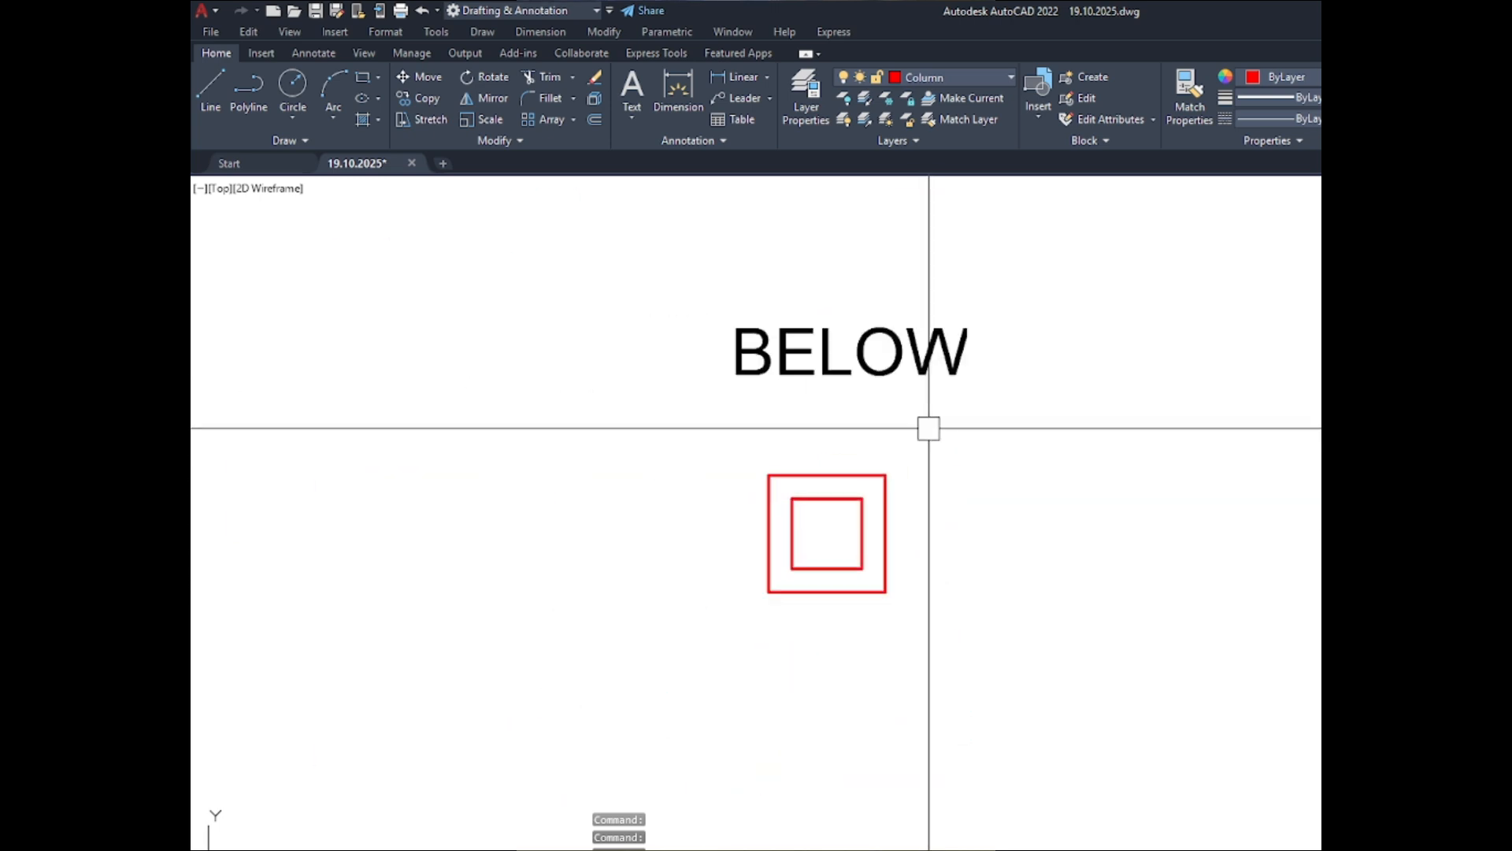
pyautogui.click(886, 493)
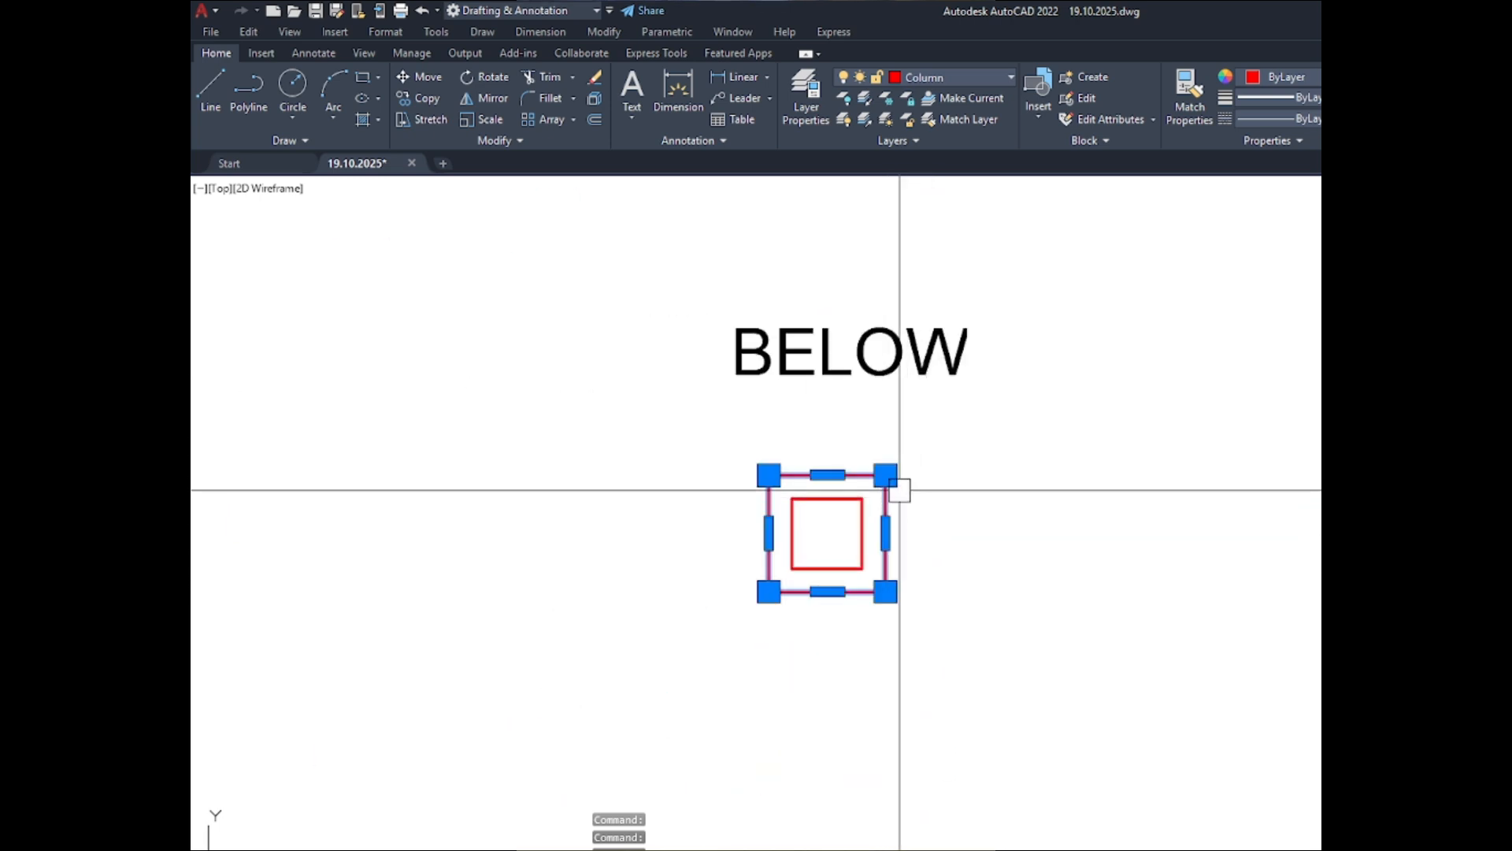
pyautogui.click(1283, 97)
pyautogui.click(1287, 148)
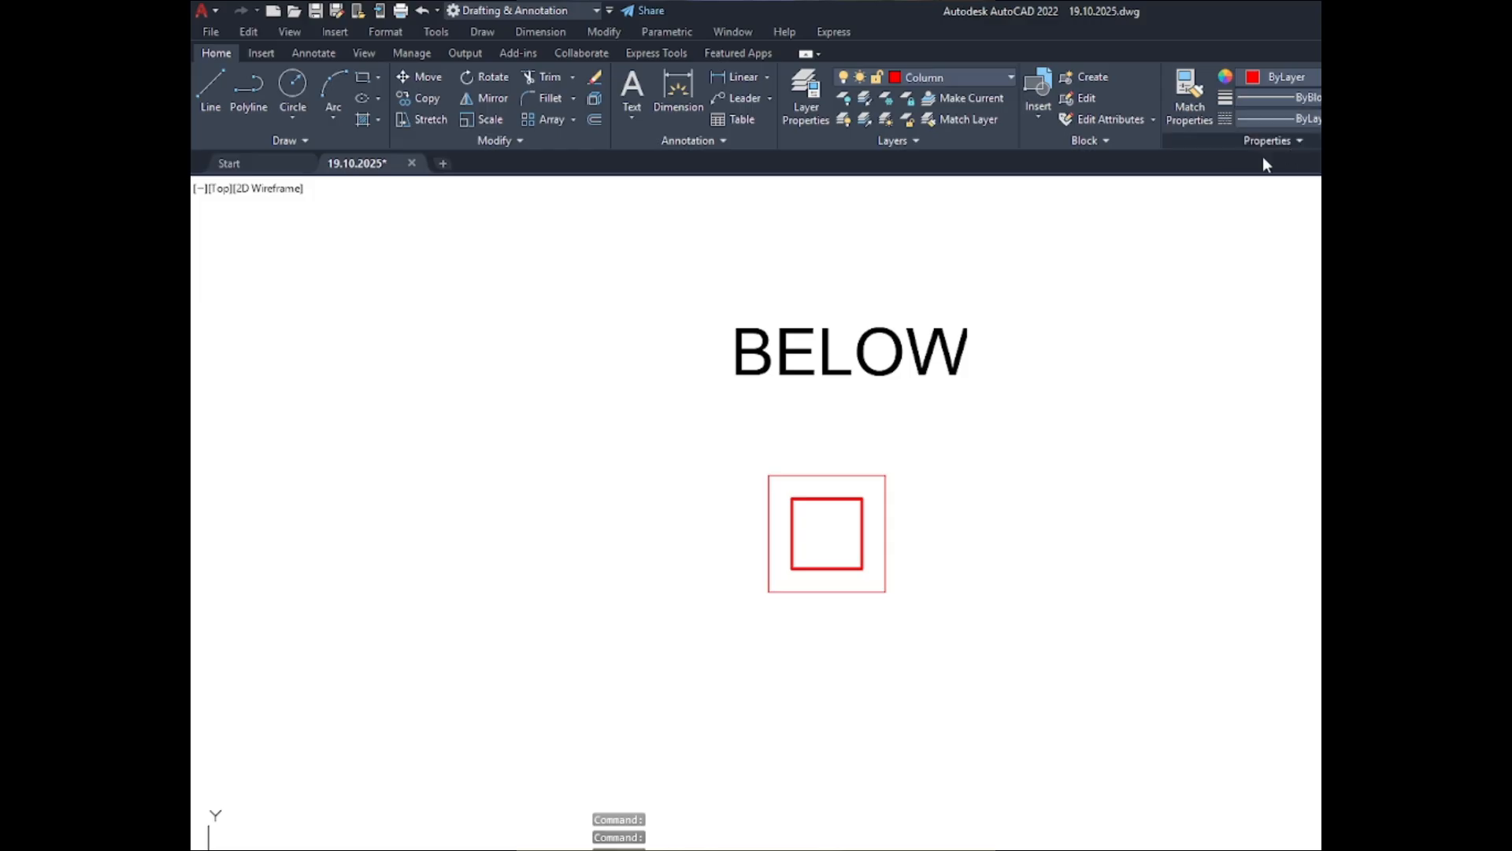
pyautogui.scroll(-6, 1252, 277)
pyautogui.press('Escape')
# - Inspect the inner and outer outline lineweights of the C-1 section in the ABOVE set
pyautogui.scroll(8, 927, 331)
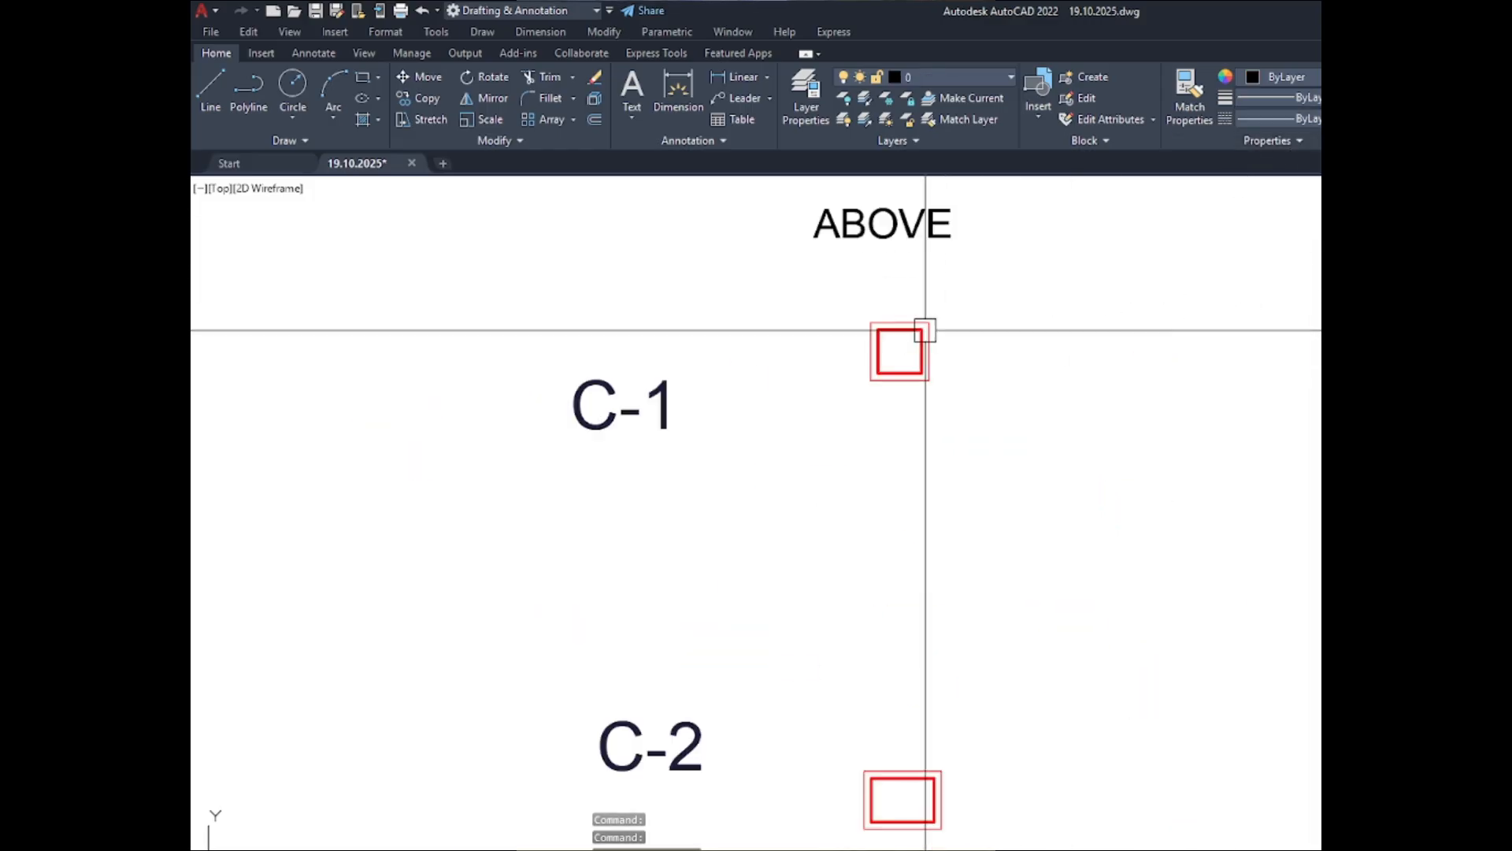
pyautogui.scroll(-8, 778, 336)
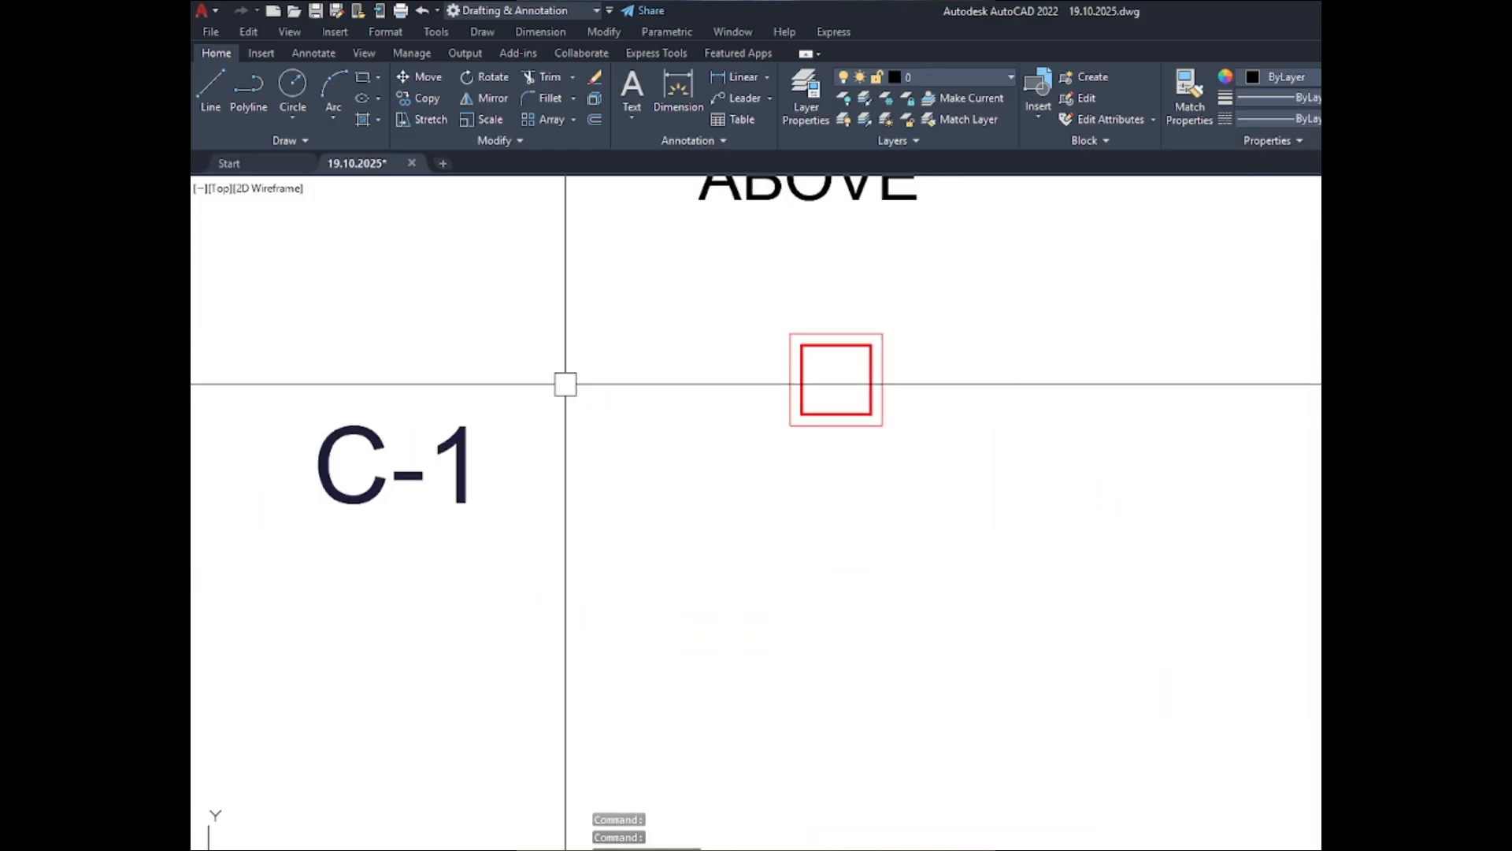
pyautogui.scroll(6, 660, 356)
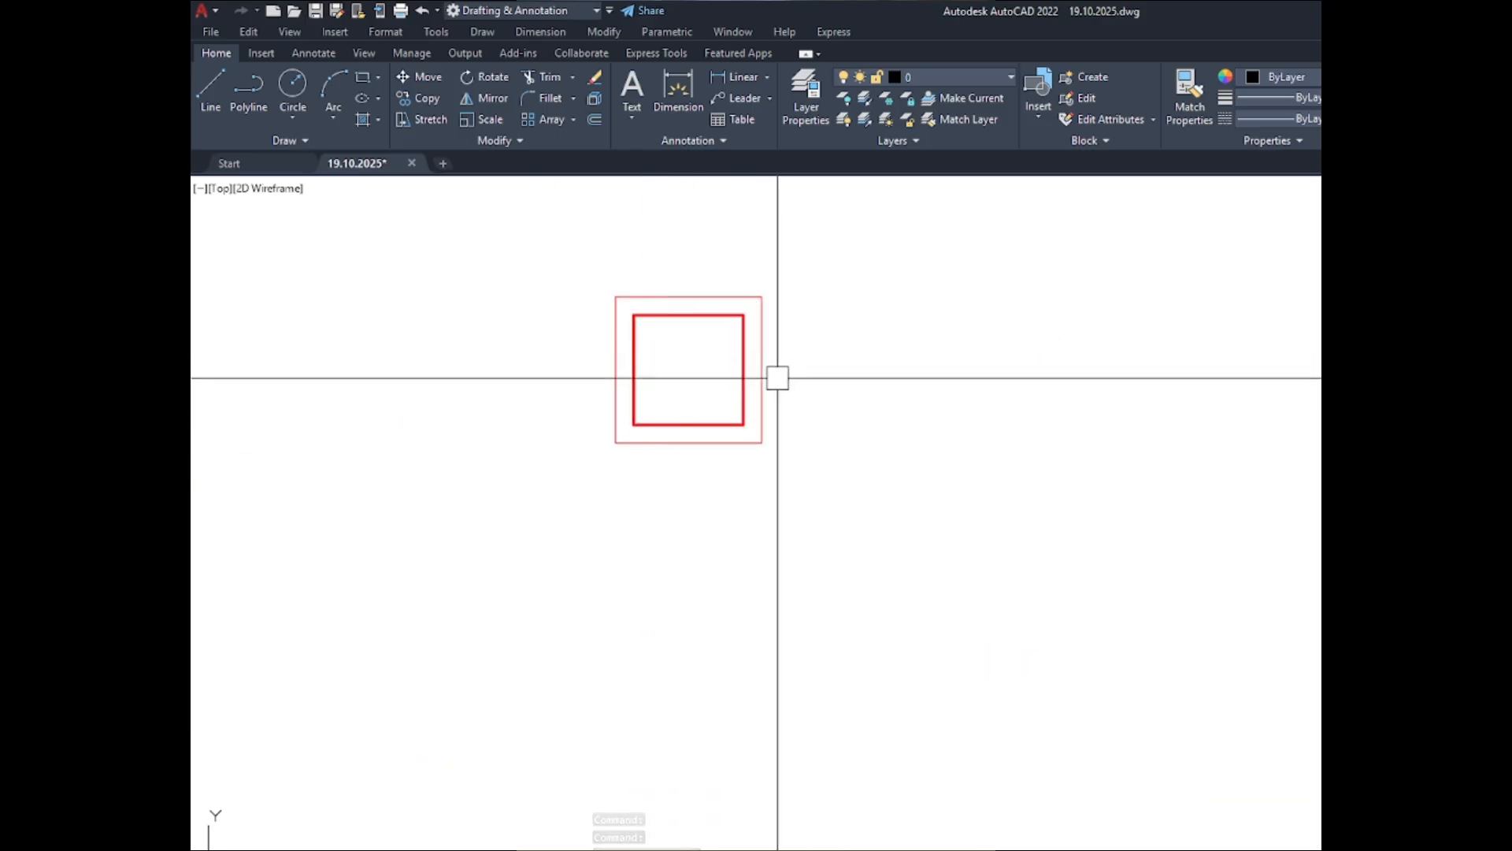
pyautogui.scroll(3, 650, 323)
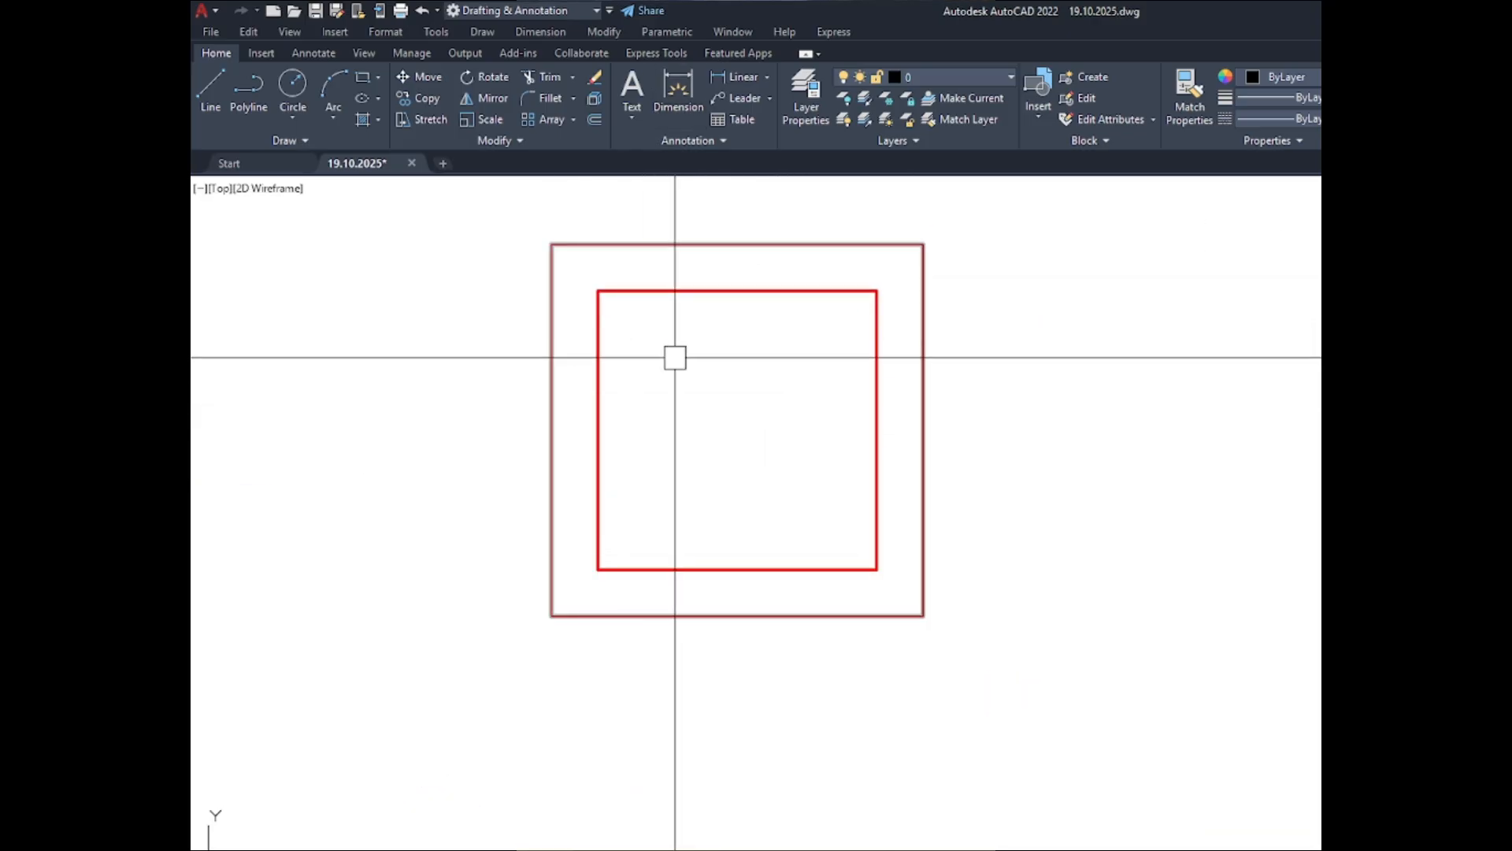
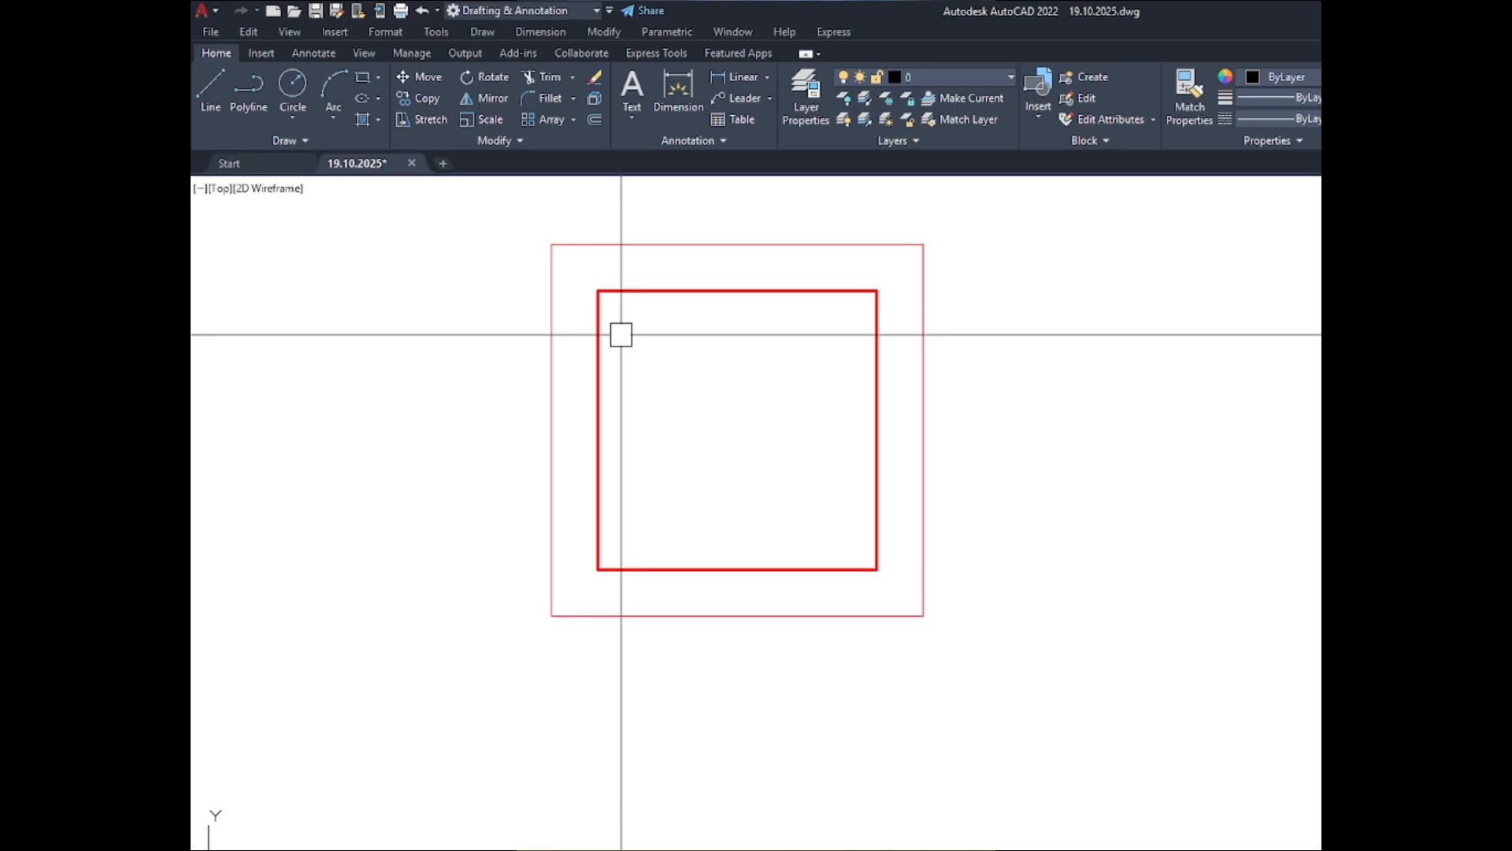
# - Place a solid donut with inside diameter 0 and outside diameter 1" in the upper-left corner of the C-1 inner outline in the ABOVE set
pyautogui.write('DO')
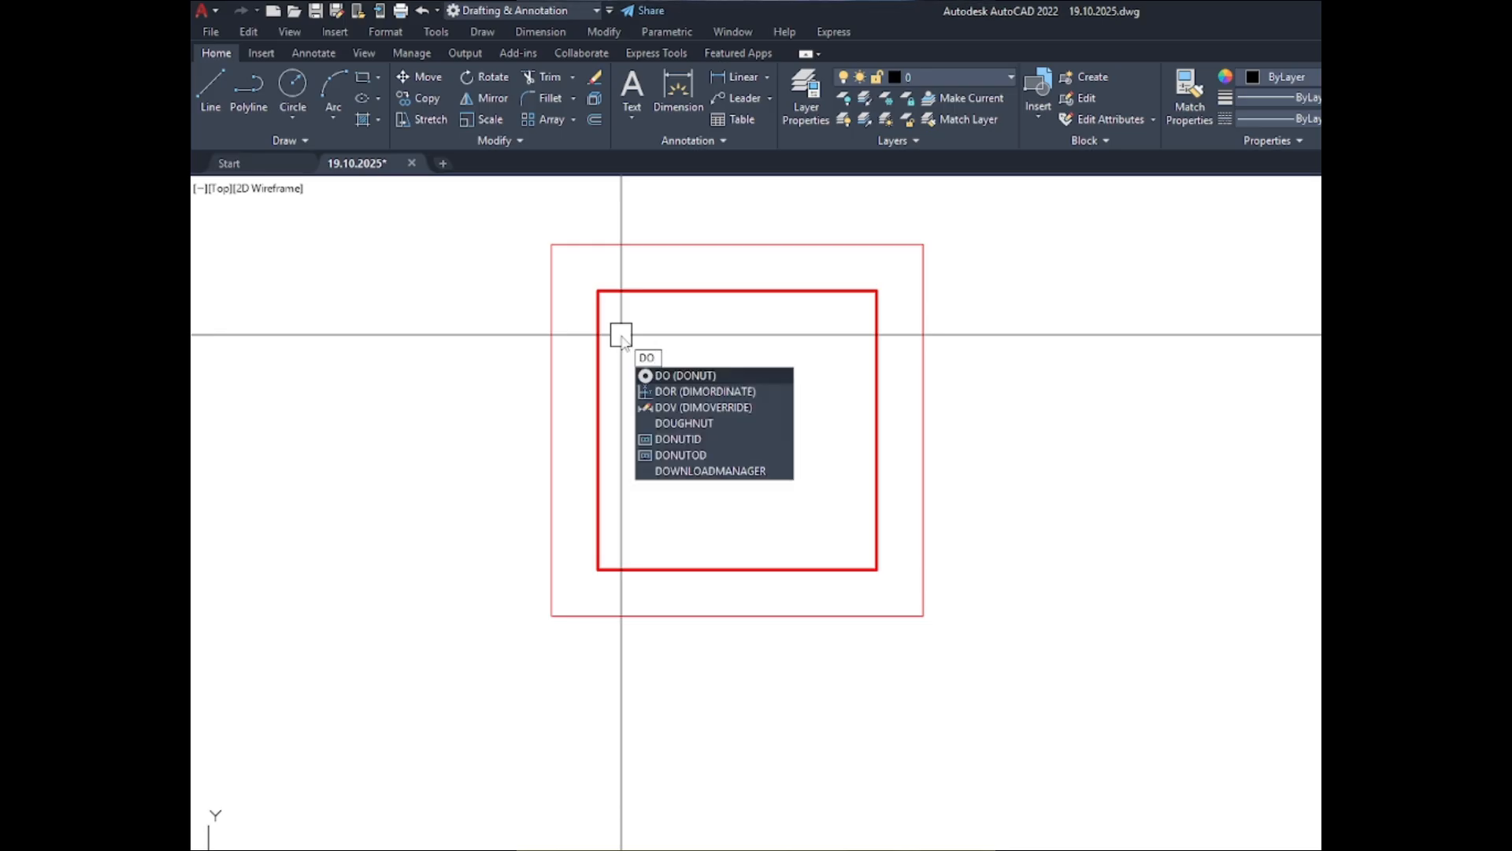
pyautogui.press('Escape')
pyautogui.write('DO')
pyautogui.press('Return')
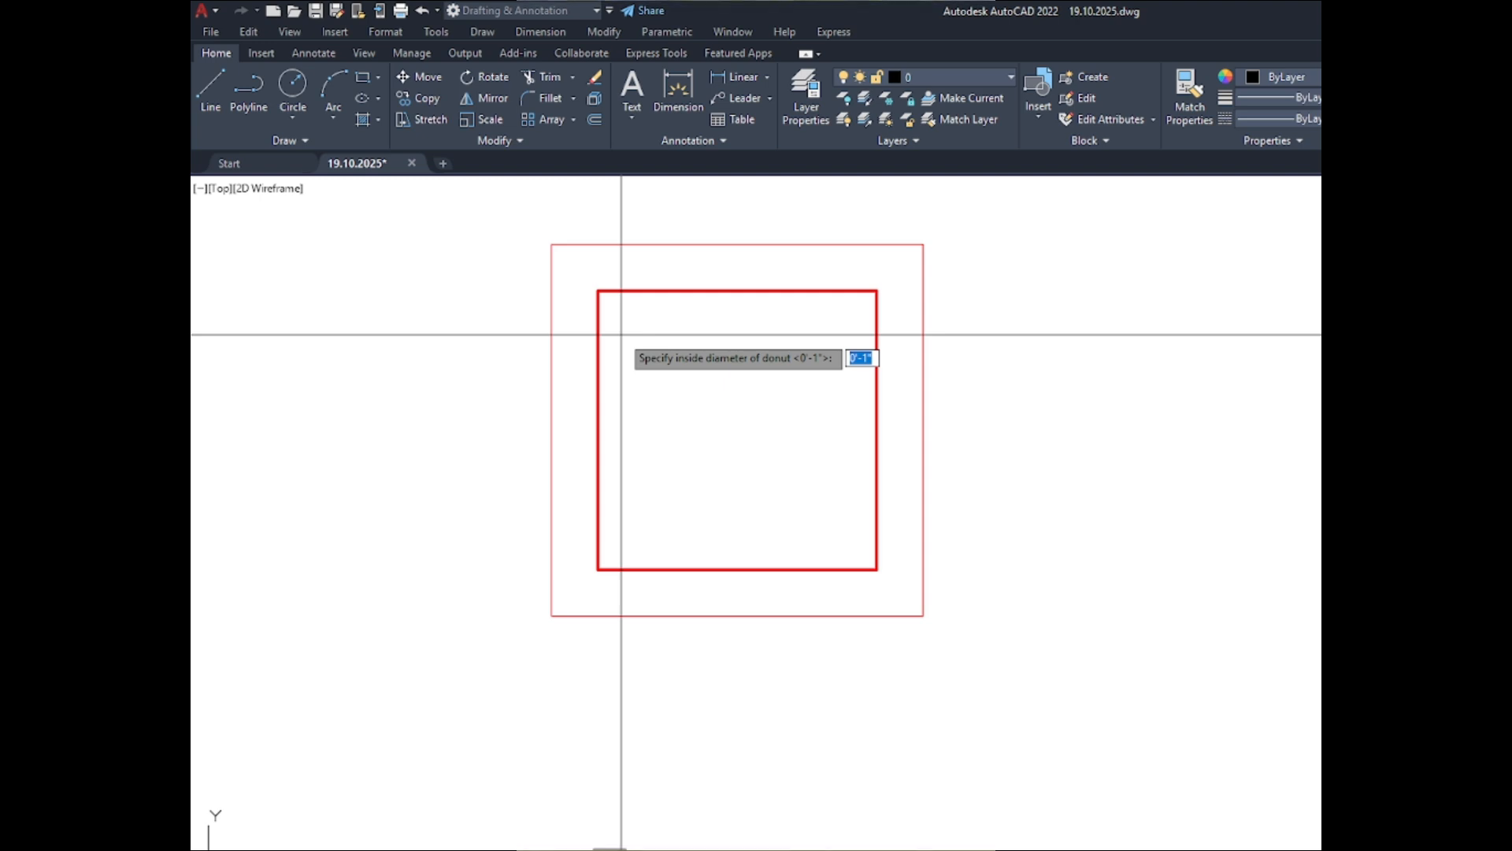
pyautogui.write('0')
pyautogui.press('Return')
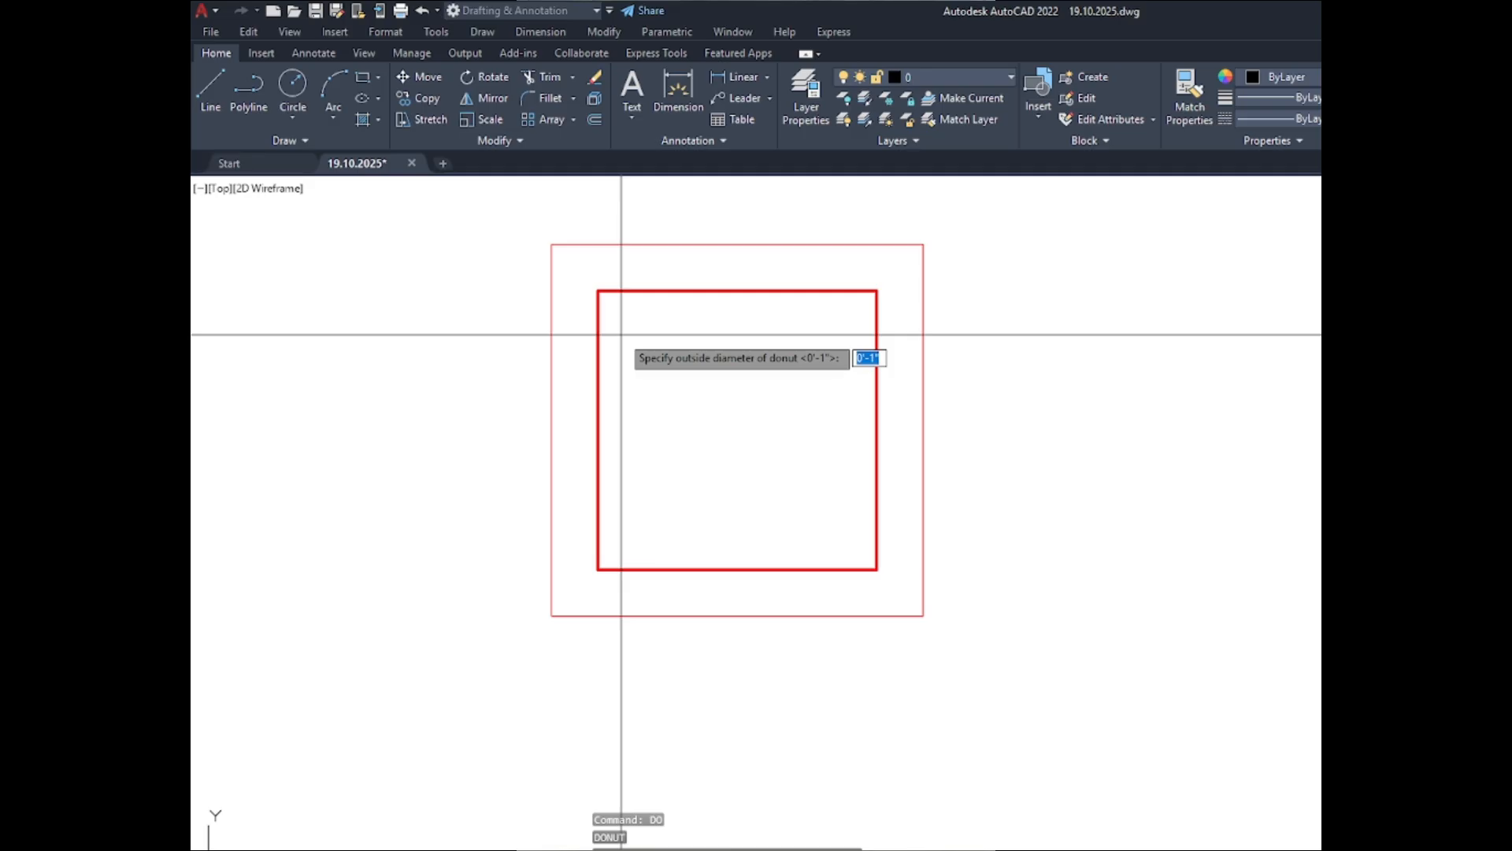
pyautogui.write('1')
pyautogui.press('Return')
pyautogui.scroll(8, 603, 300)
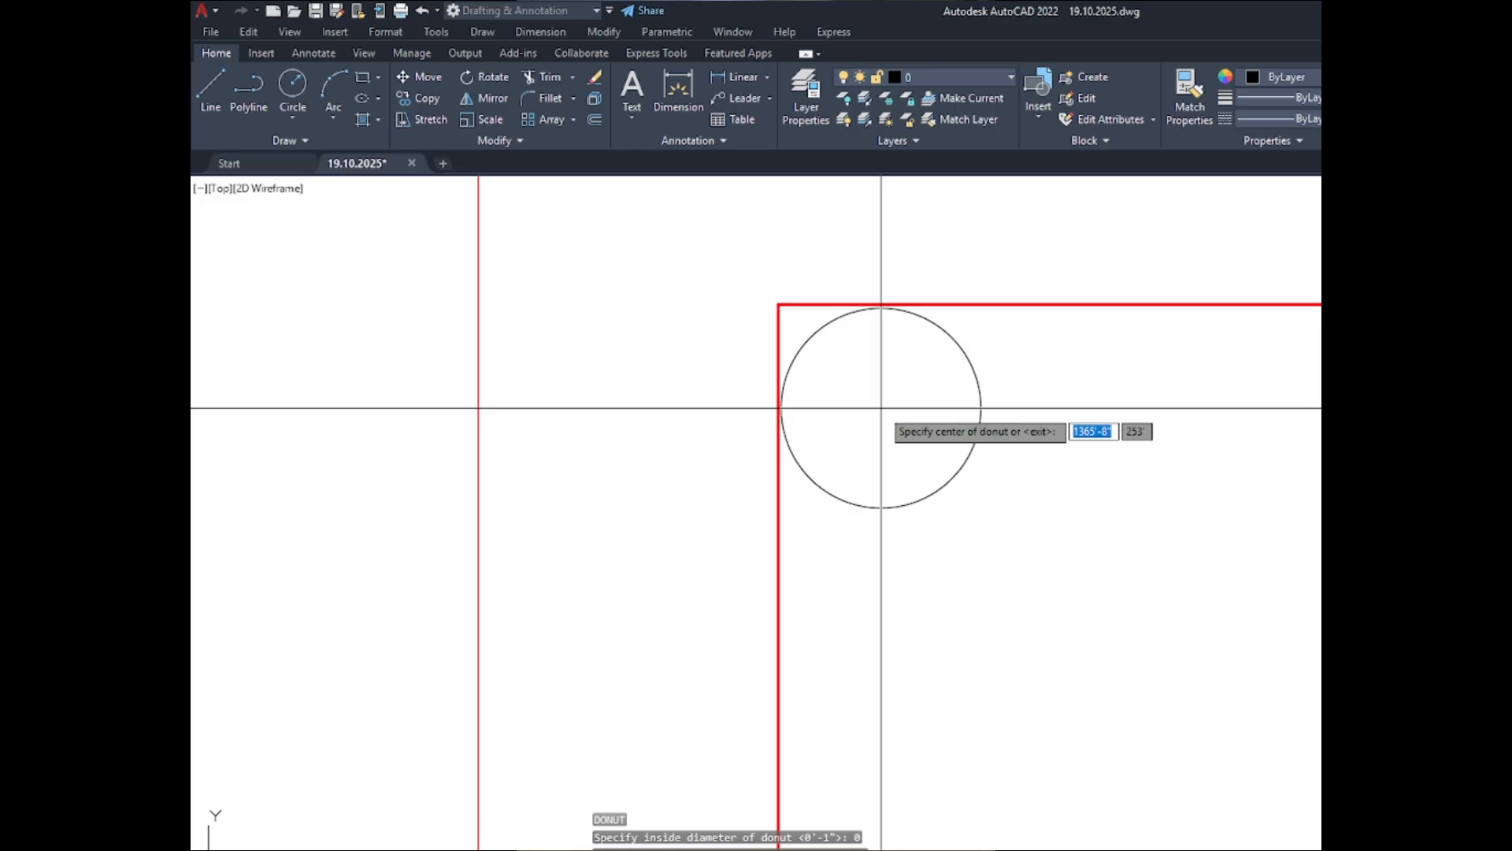
pyautogui.click(881, 408)
pyautogui.scroll(-5, 697, 444)
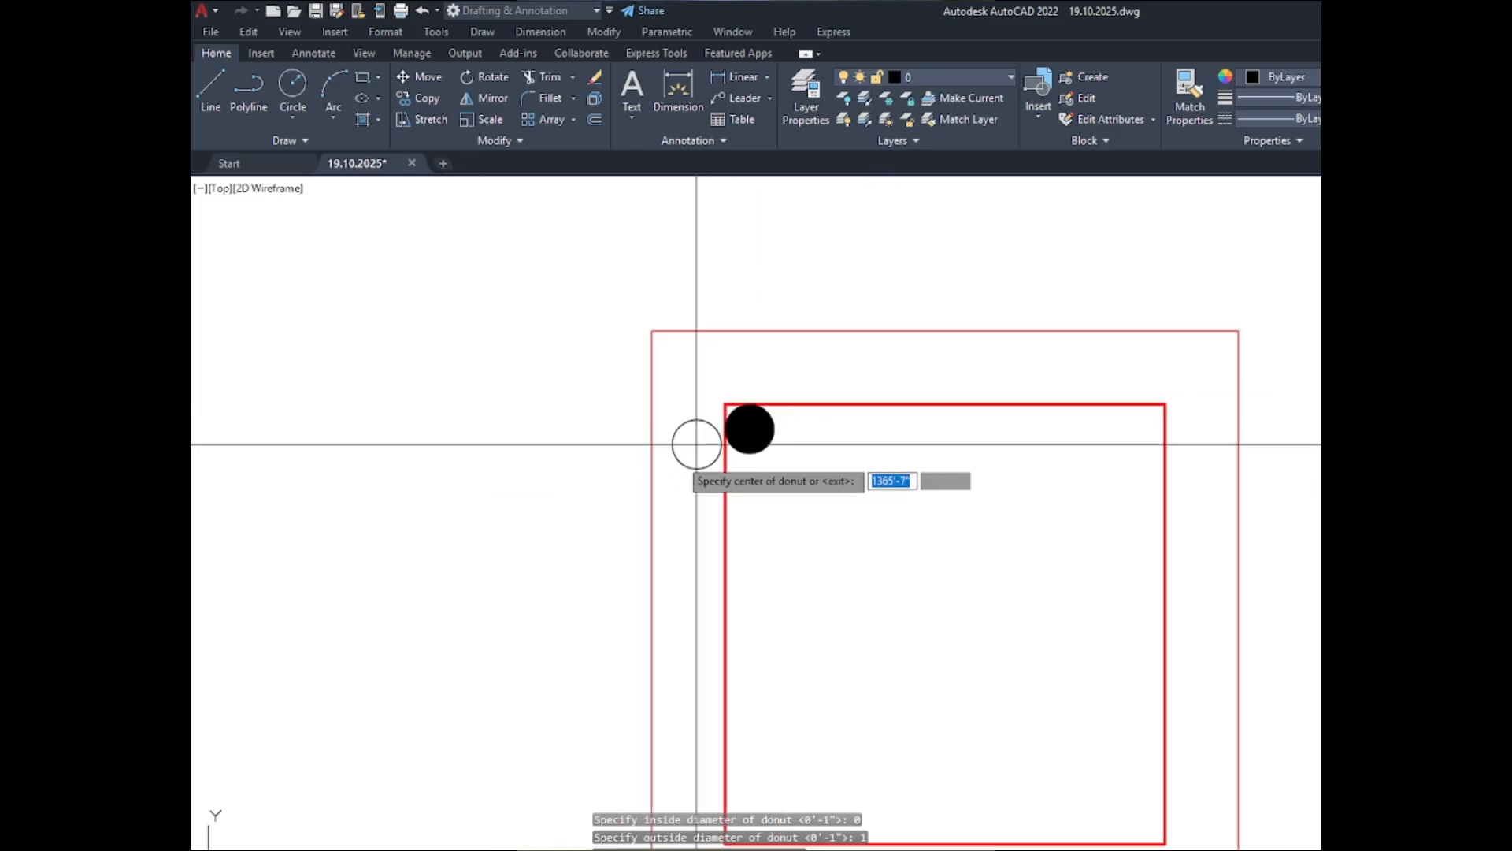
pyautogui.press('Escape')
pyautogui.press('Escape')
pyautogui.scroll(4, 758, 473)
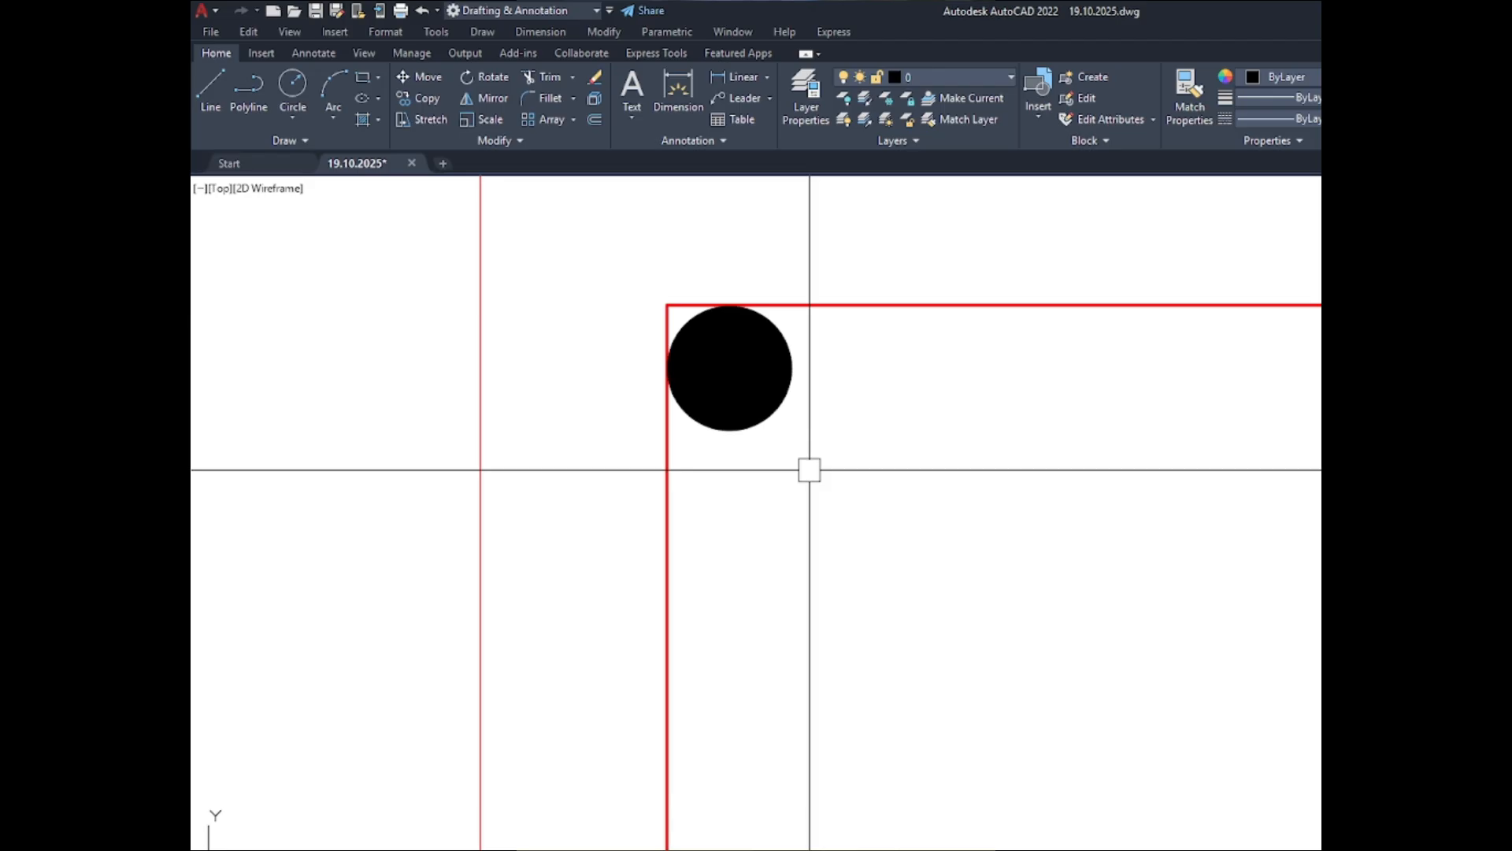
pyautogui.press('Escape')
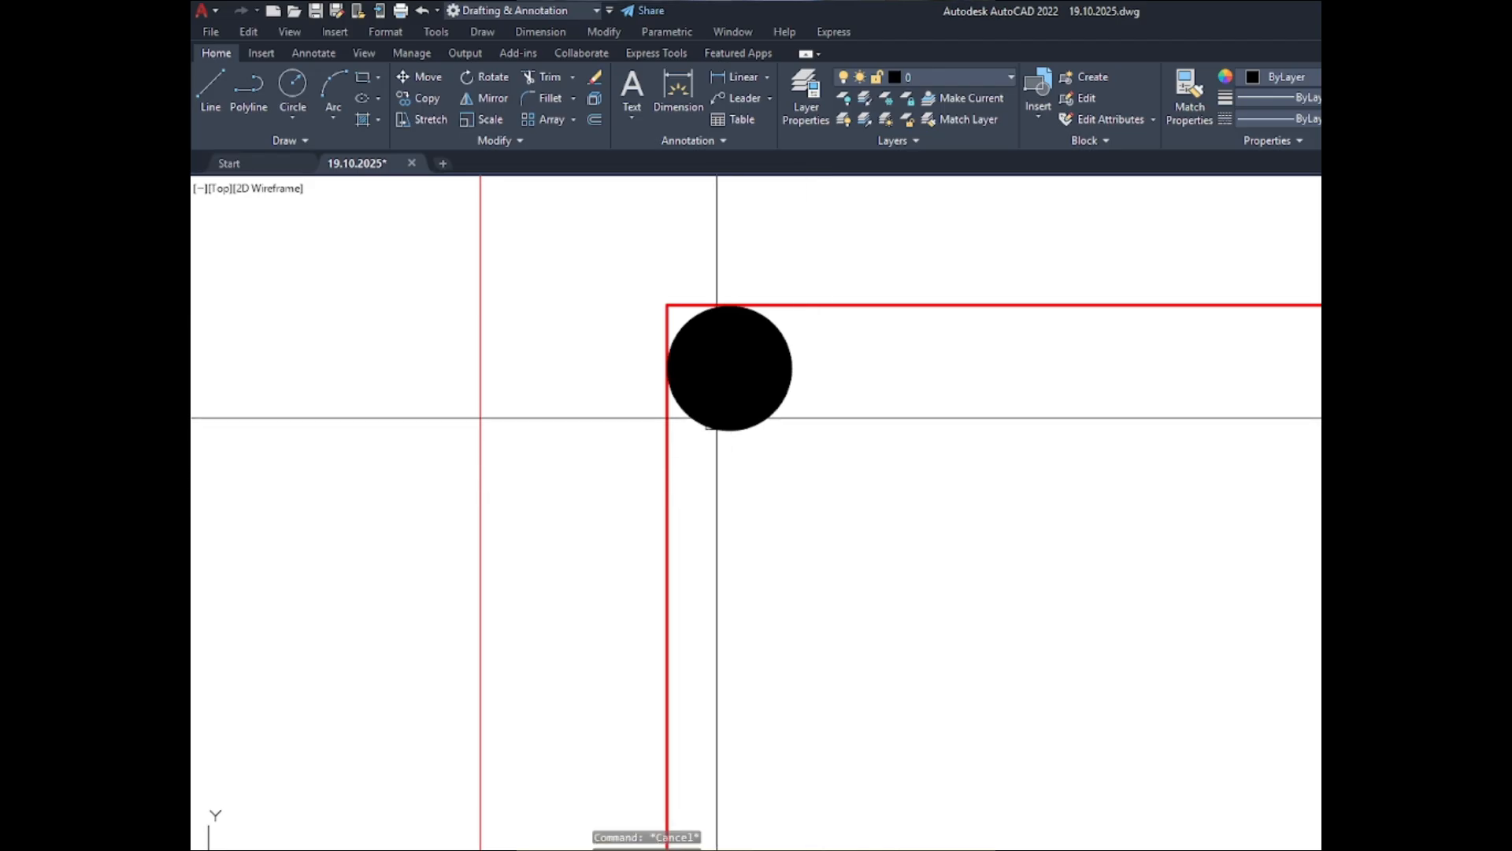
# - Delete the black donut in the upper-left corner of the C-1 inner outline
pyautogui.scroll(4, 716, 415)
pyautogui.scroll(-4, 693, 409)
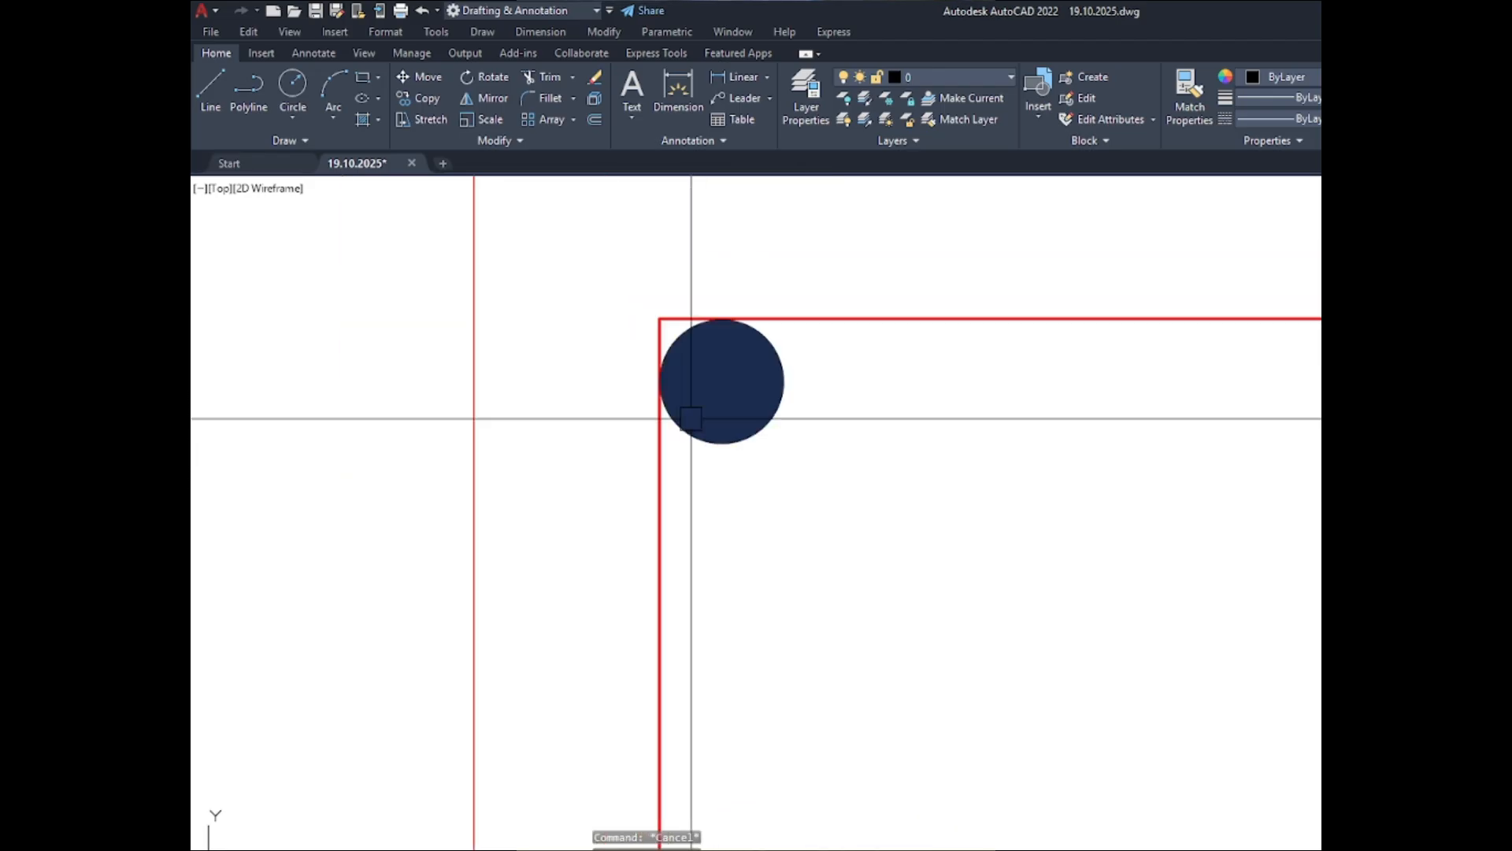
pyautogui.click(783, 432)
pyautogui.click(722, 395)
pyautogui.press('Delete')
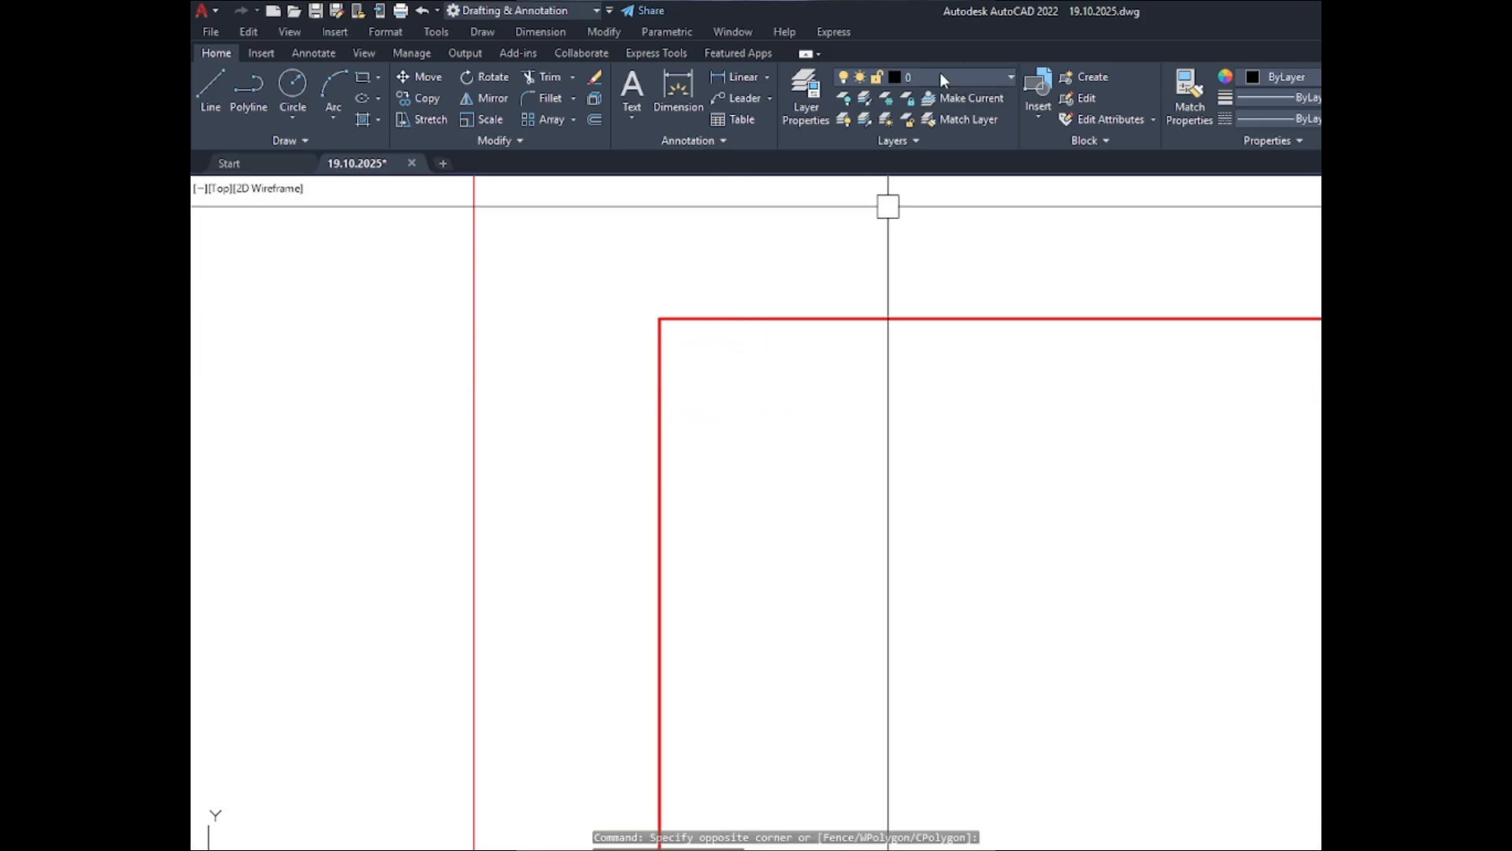
# - Make Column the current layer and leave no layer command running
pyautogui.click(940, 74)
pyautogui.scroll(-9, 929, 386)
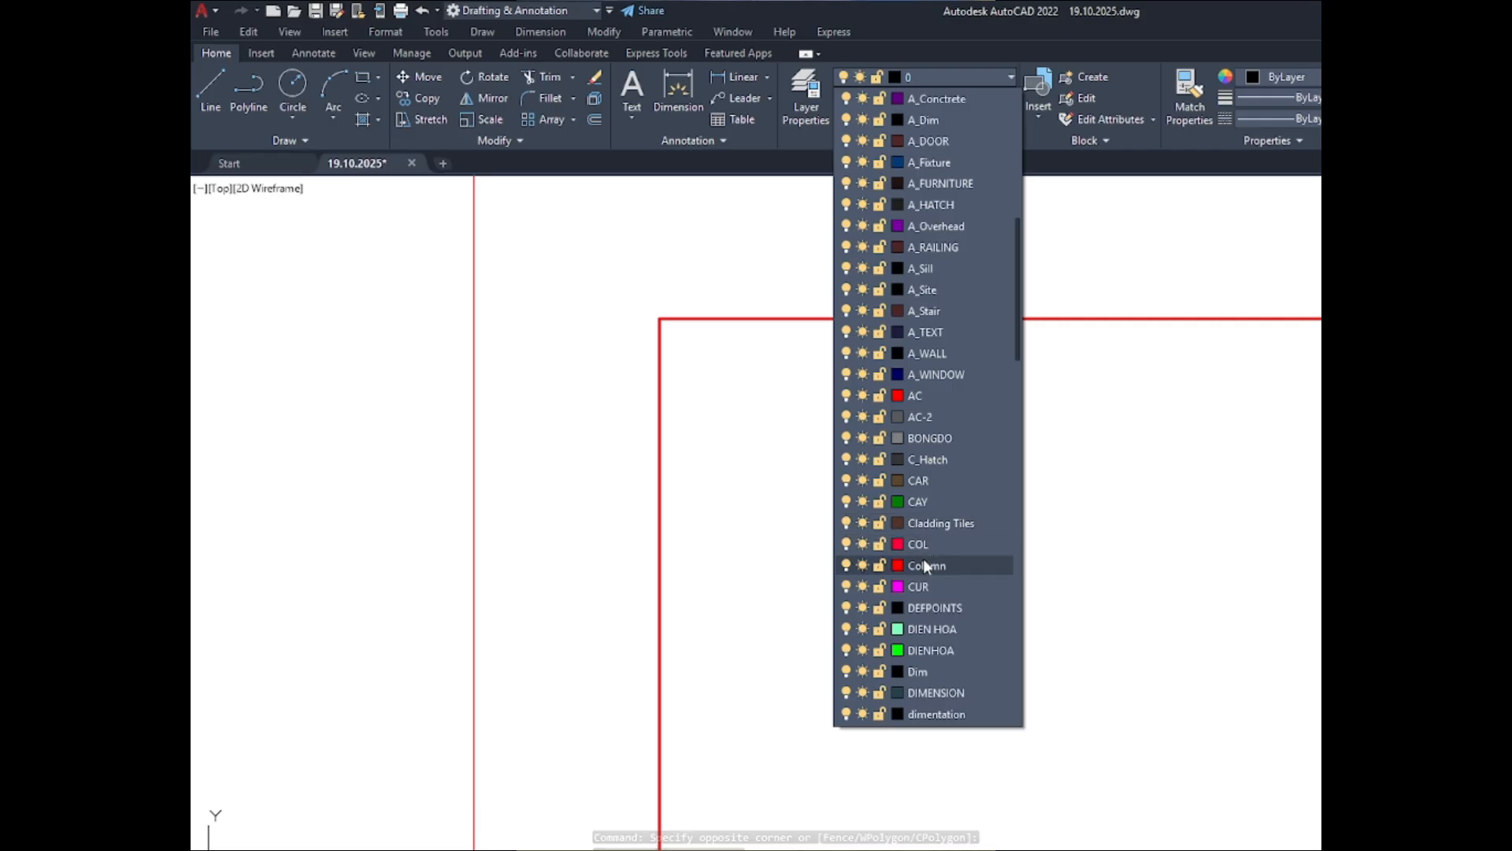
pyautogui.click(923, 561)
pyautogui.click(974, 99)
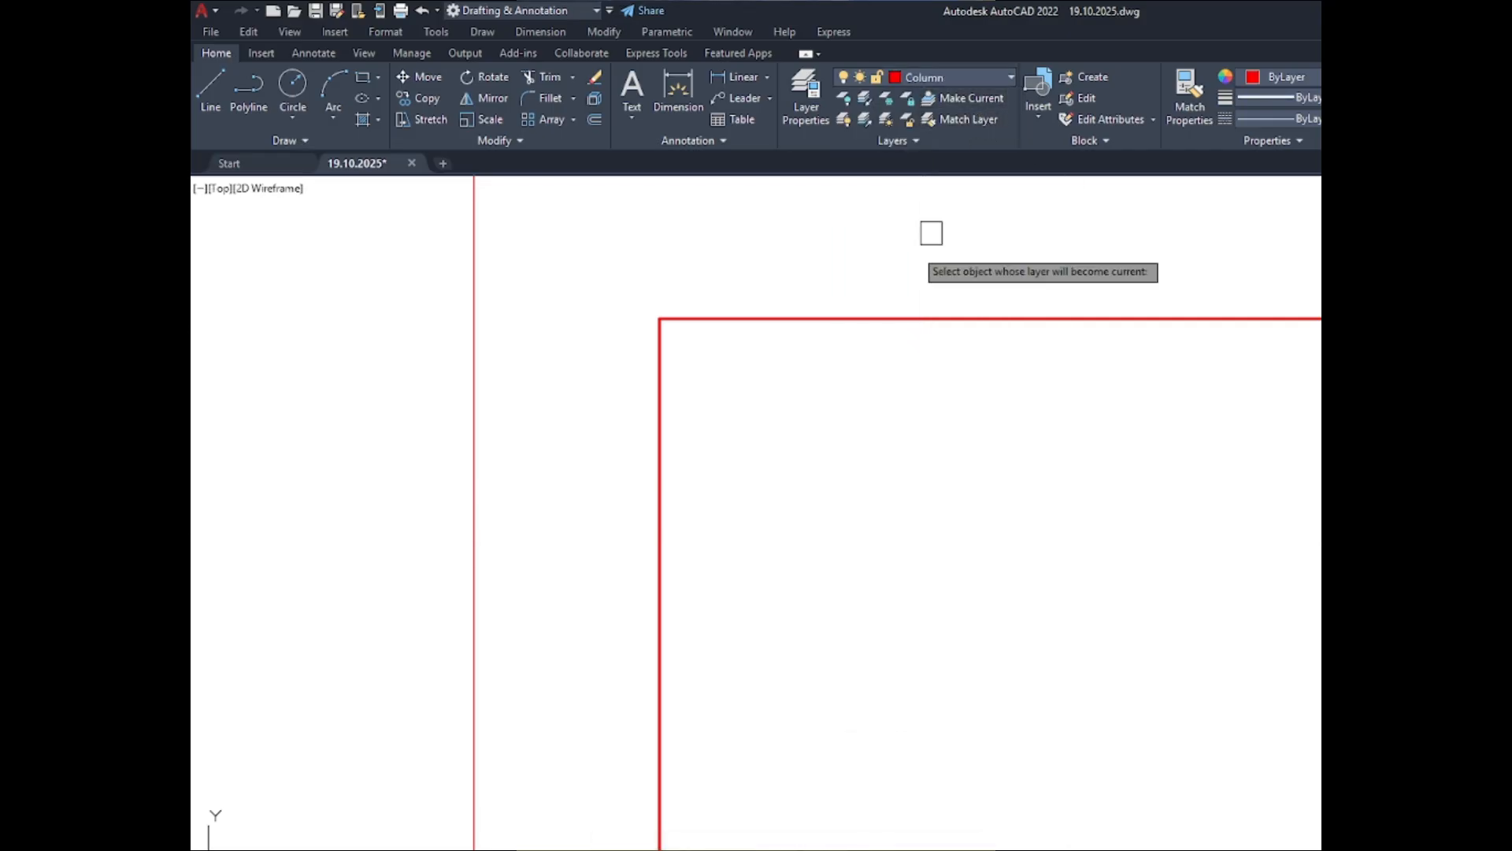
pyautogui.press('Escape')
pyautogui.press('Escape')
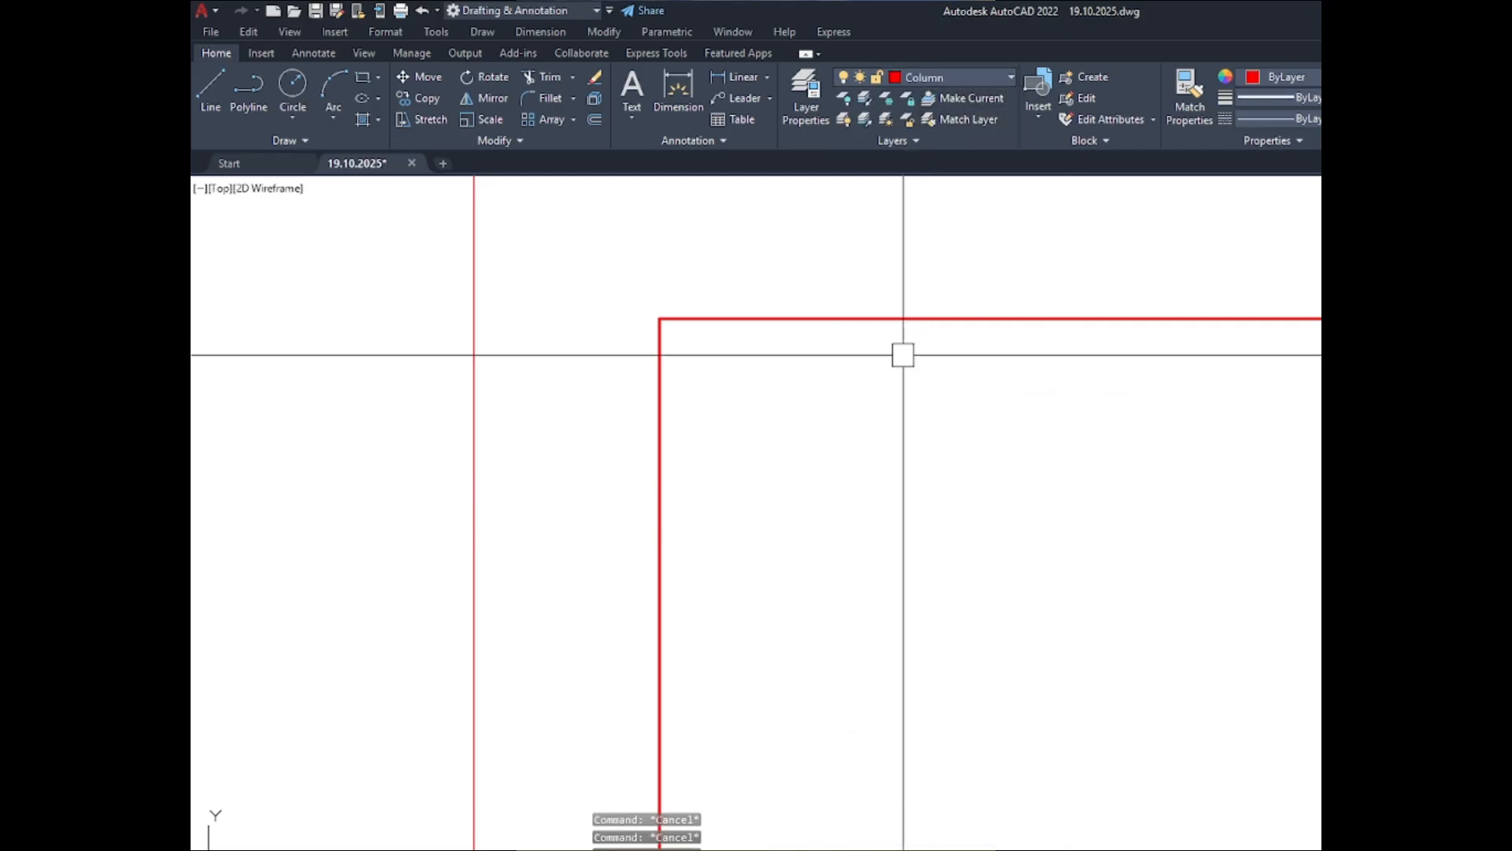
# - Place a solid donut with inside diameter 0 and outside diameter 1" touching both sides of the C-1 inner outline's upper-left corner
pyautogui.write('d')
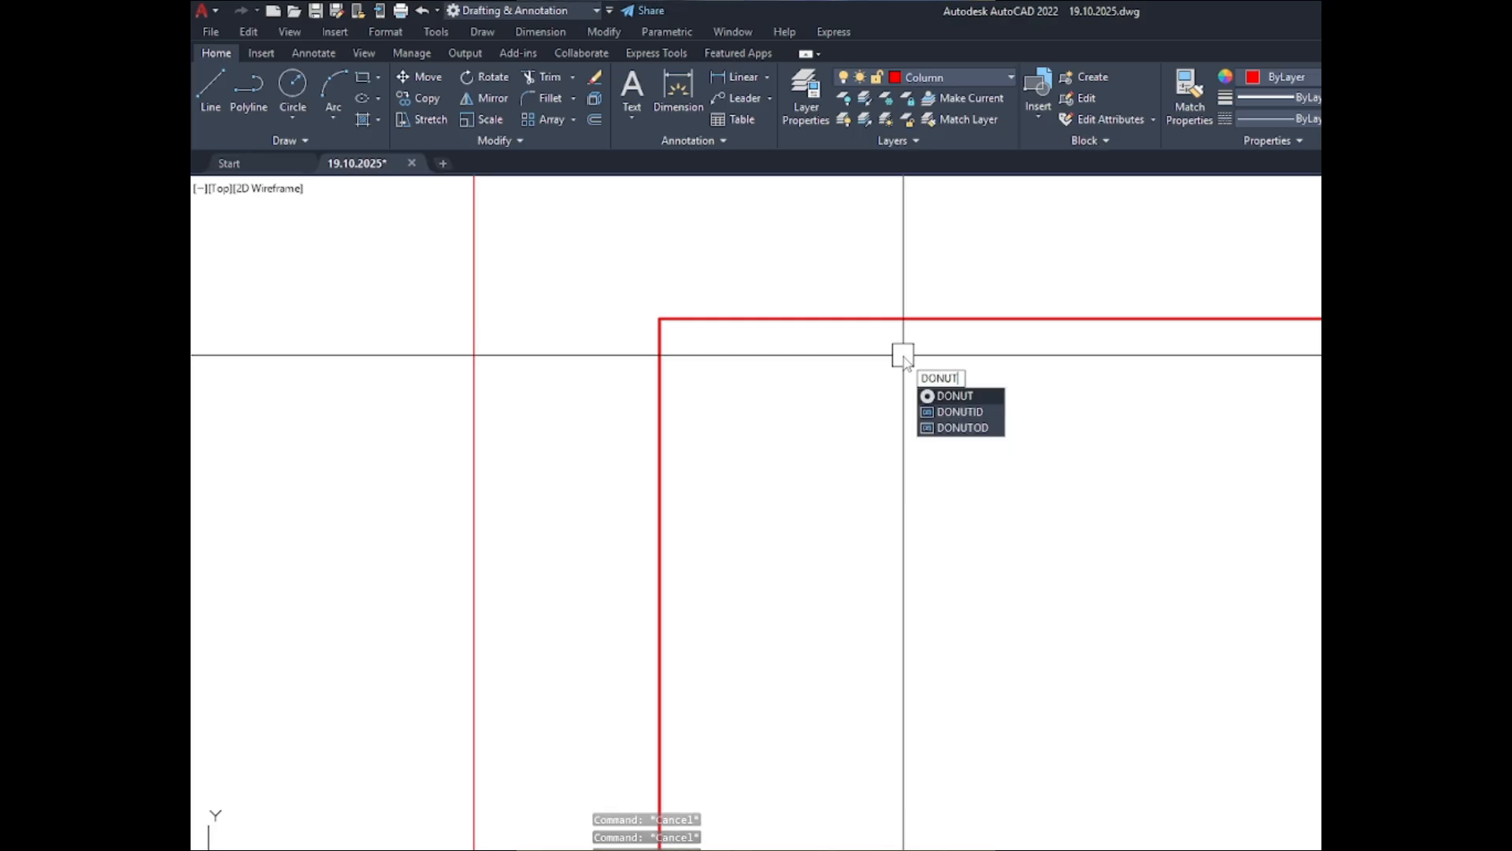
pyautogui.press('BackSpace')
pyautogui.press('BackSpace')
pyautogui.press('BackSpace')
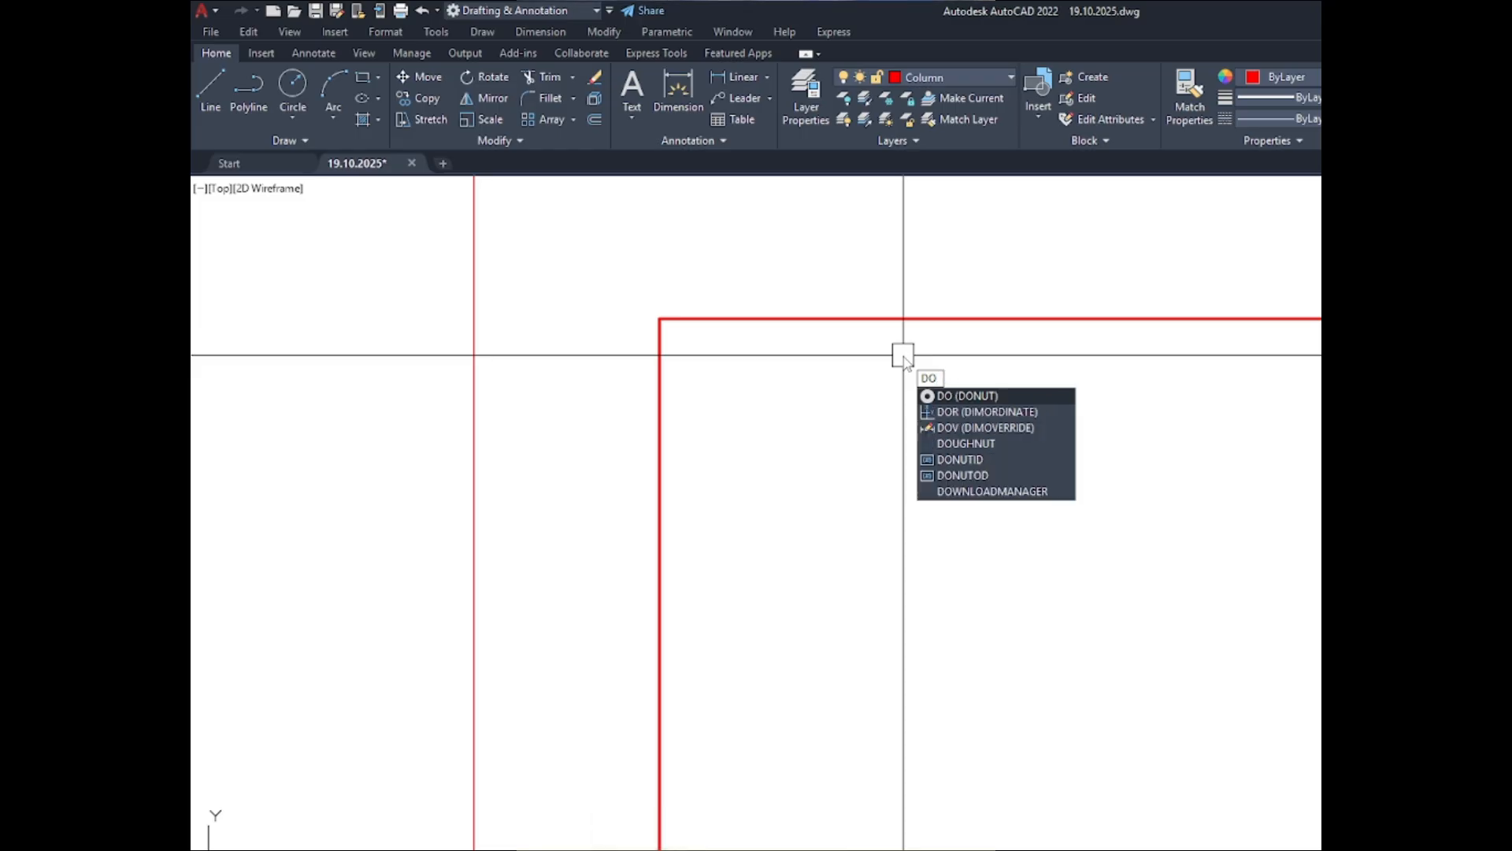
pyautogui.press('Return')
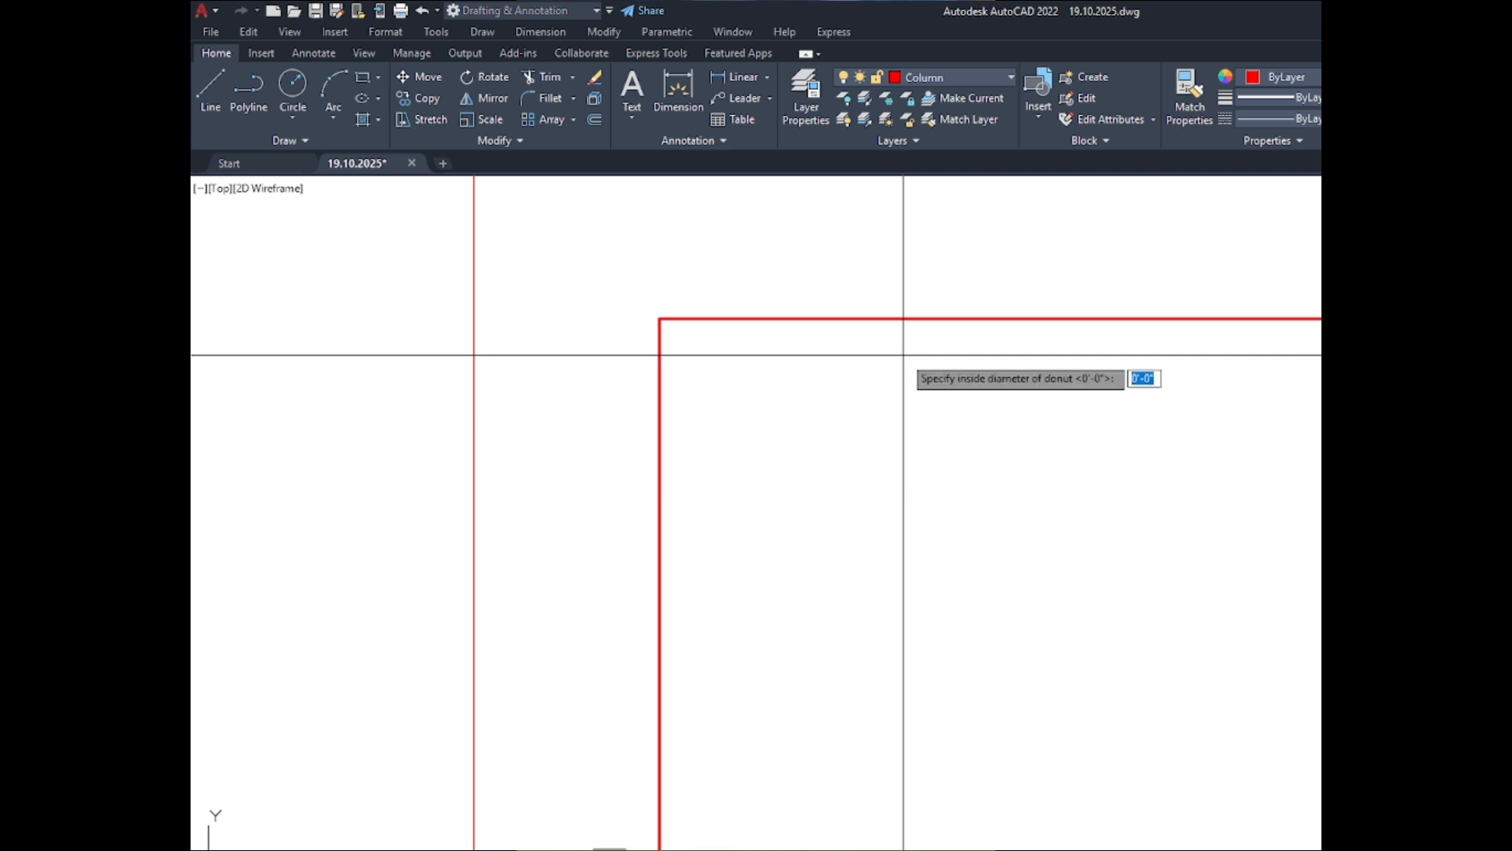
pyautogui.write('0')
pyautogui.press('Return')
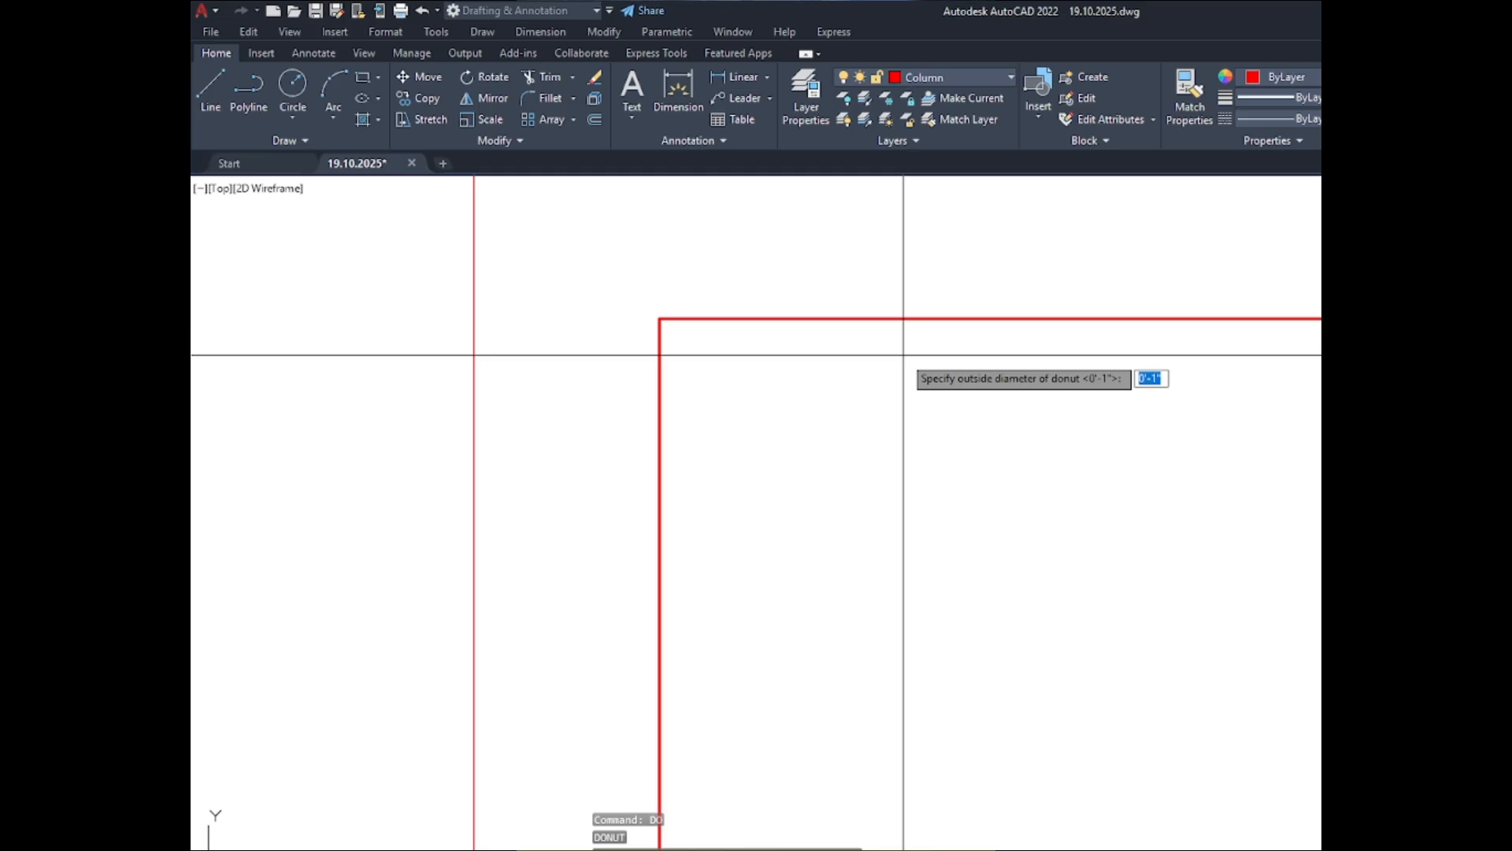
pyautogui.press('Return')
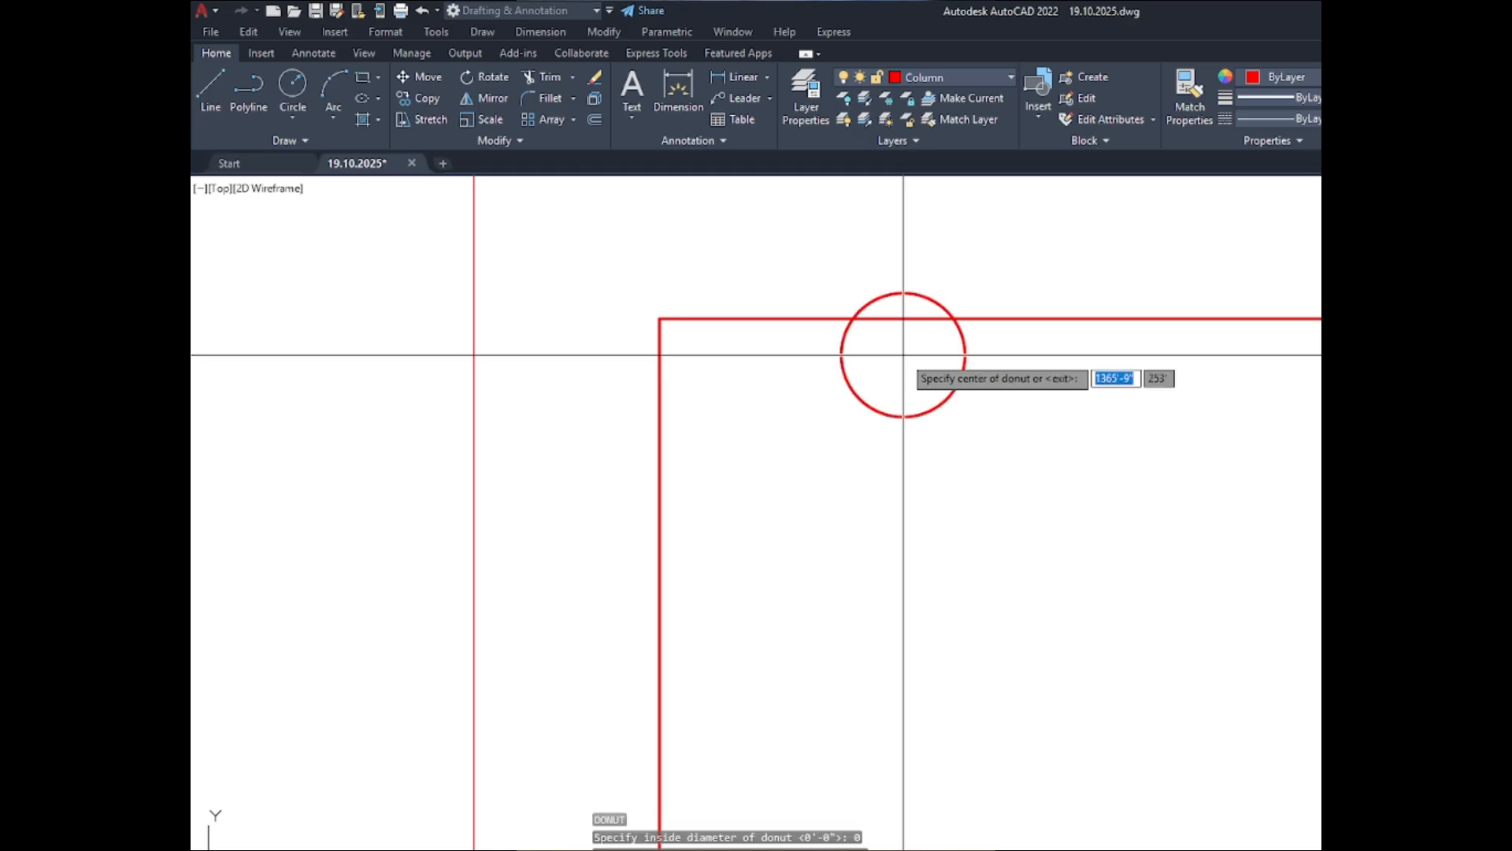
pyautogui.scroll(4, 717, 370)
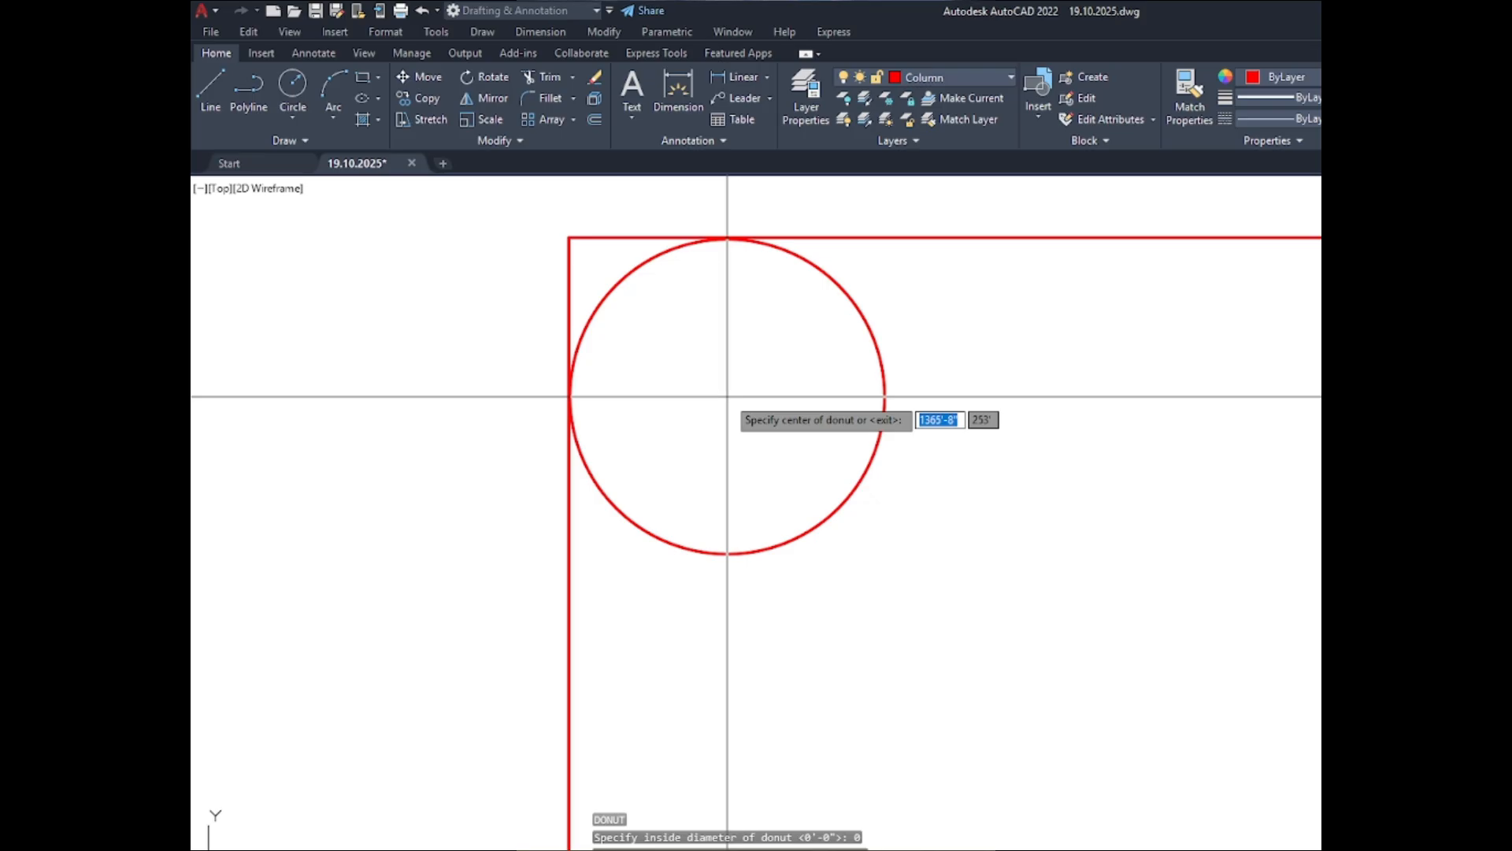
pyautogui.click(727, 396)
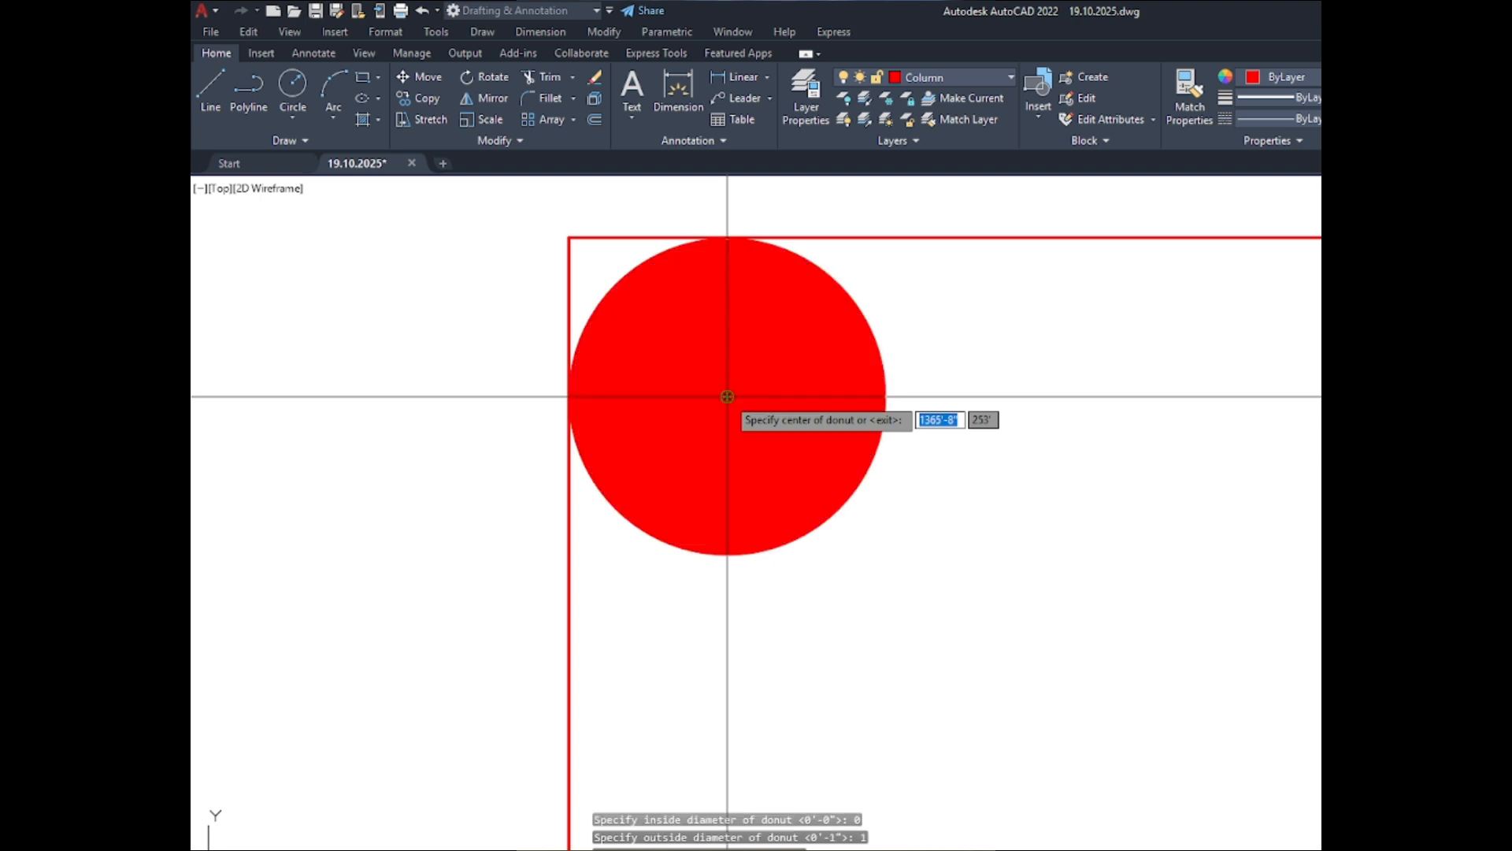
# - Place a matching 1" solid donut in the upper-right corner of the C-1 inner outline
pyautogui.scroll(-6, 910, 488)
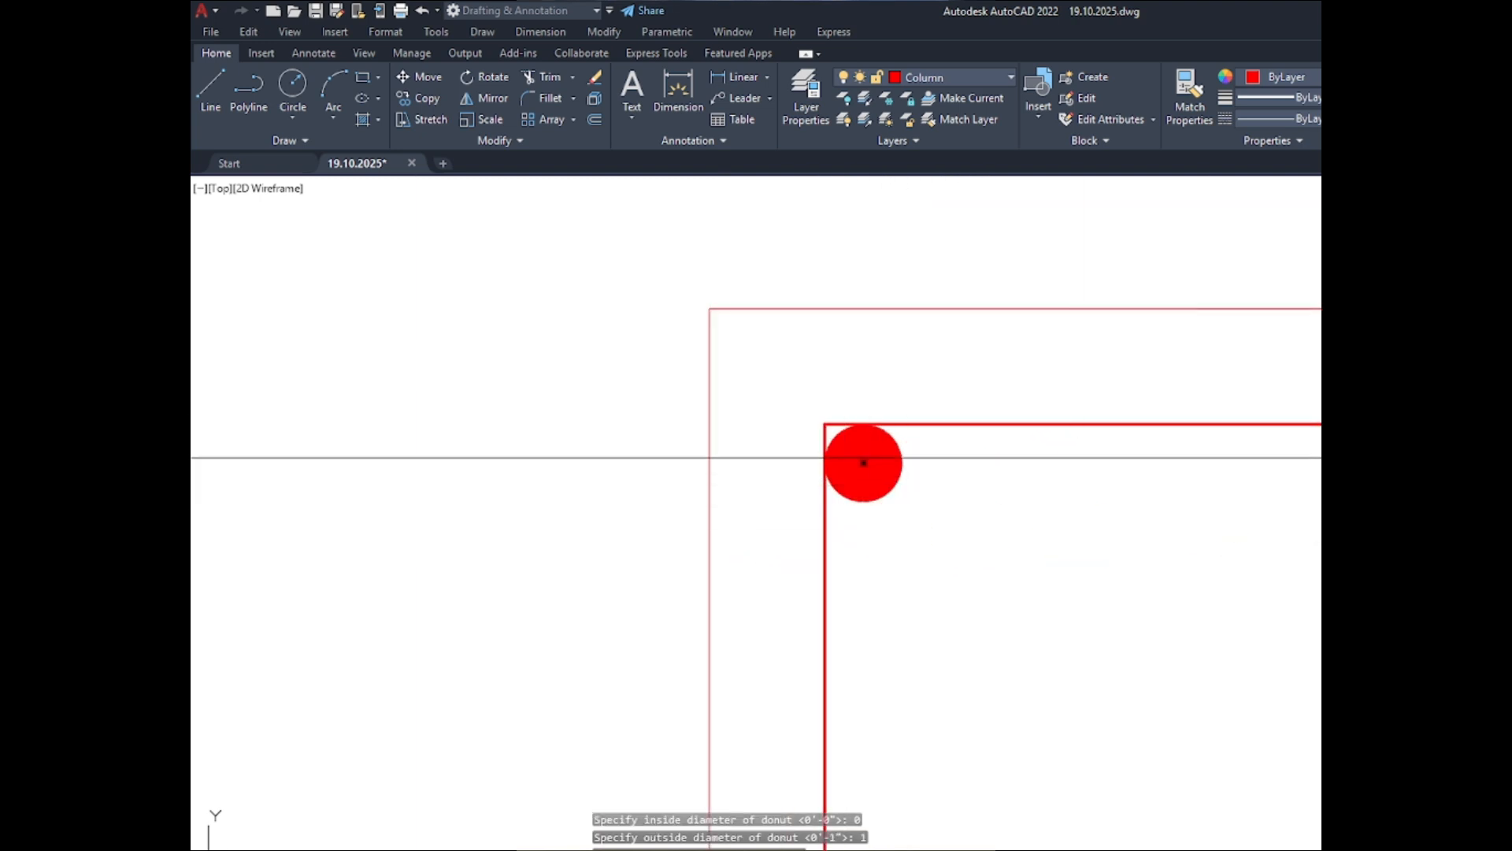
pyautogui.scroll(8, 863, 462)
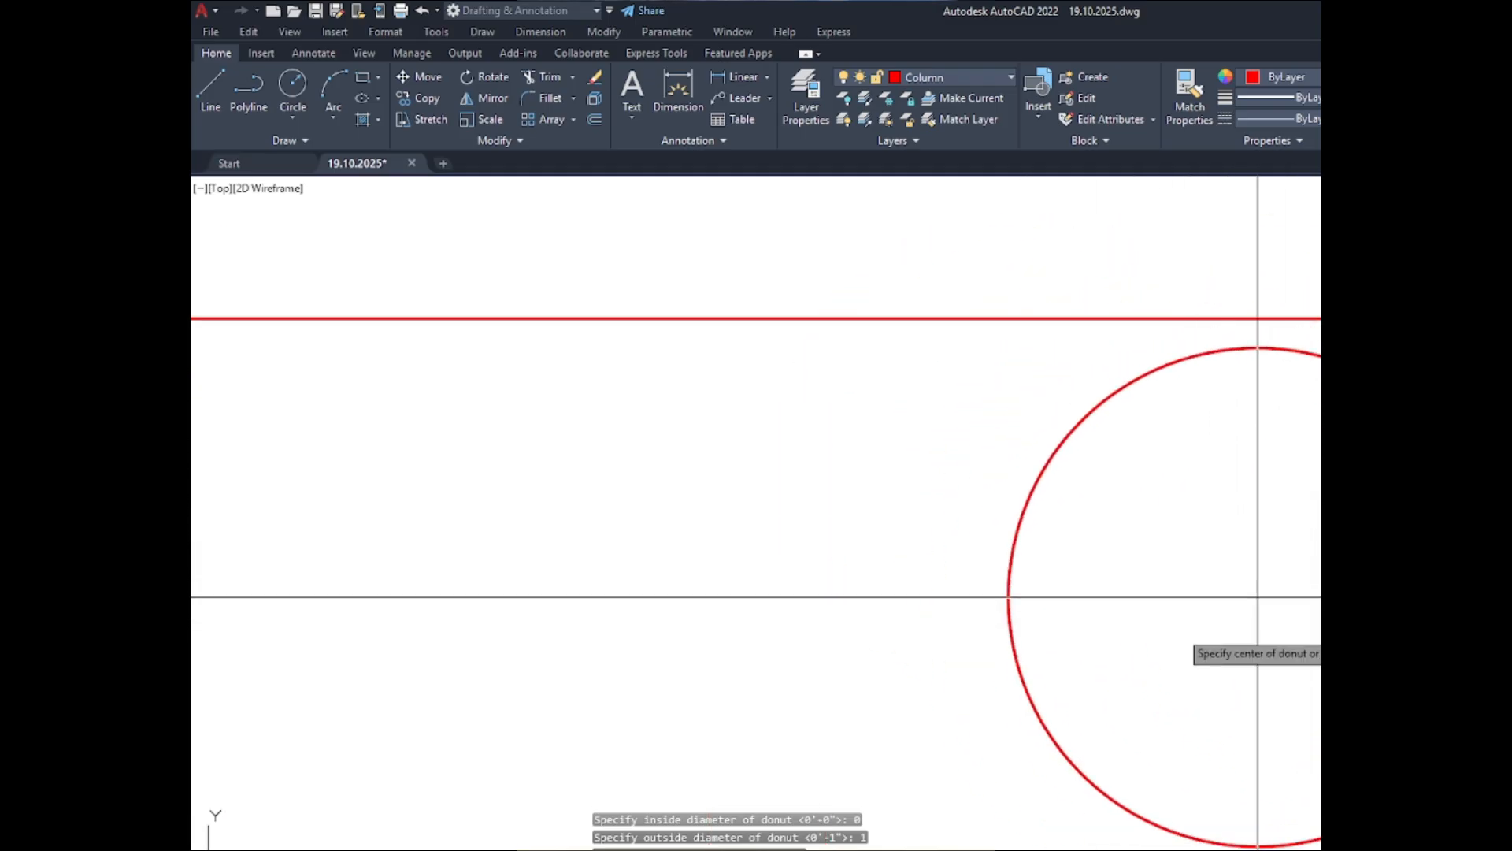
pyautogui.click(1308, 568)
pyautogui.scroll(-5, 1199, 324)
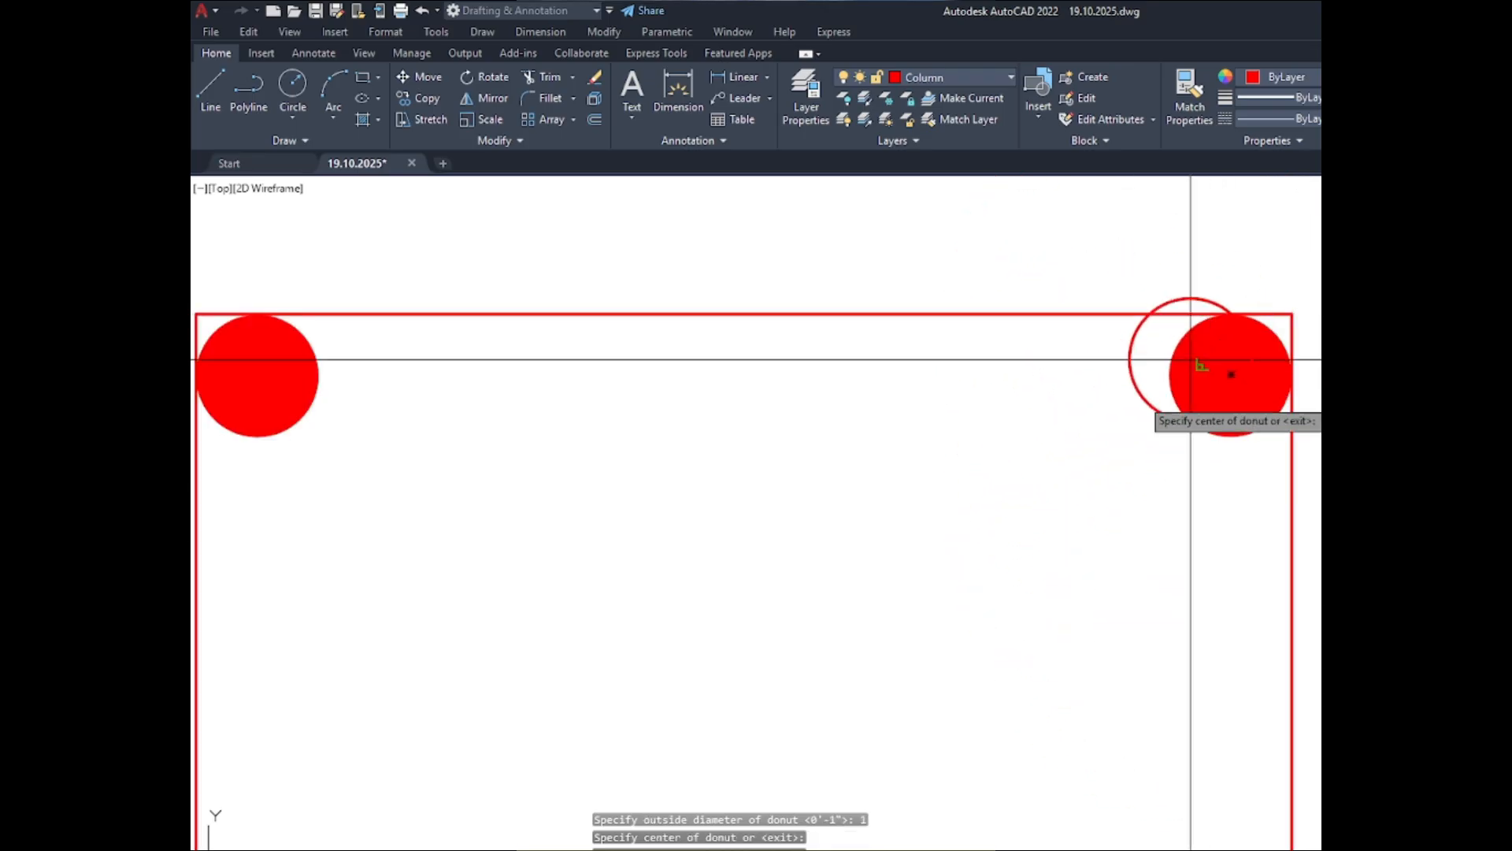
# - Place matching 1" solid donuts in the lower-left and lower-right corners of the C-1 inner outline and finish the Donut command
pyautogui.scroll(-8, 1146, 314)
pyautogui.scroll(10, 978, 472)
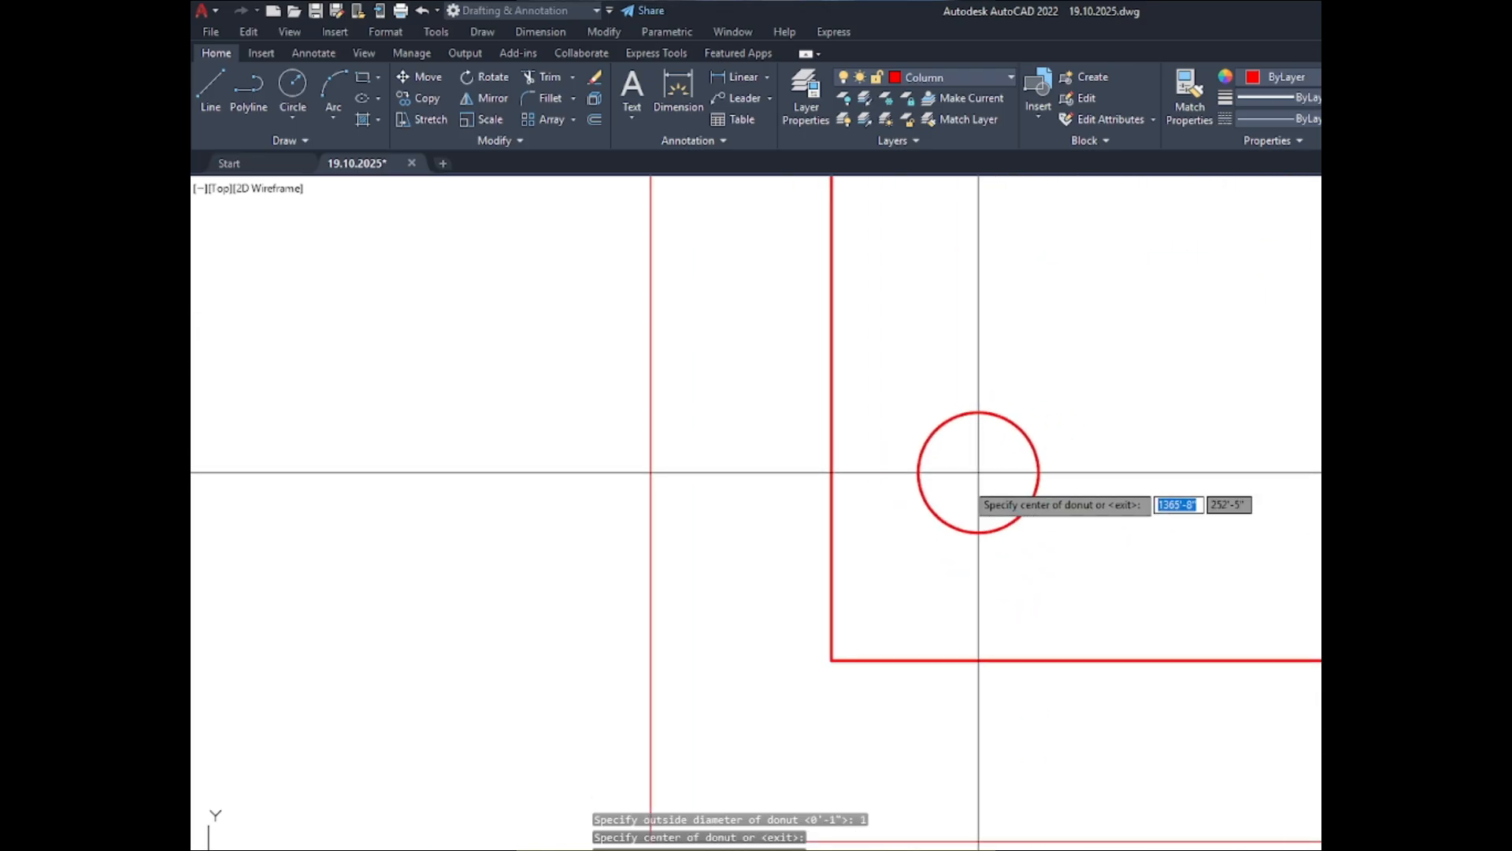
pyautogui.scroll(6, 914, 579)
pyautogui.scroll(-4, 895, 473)
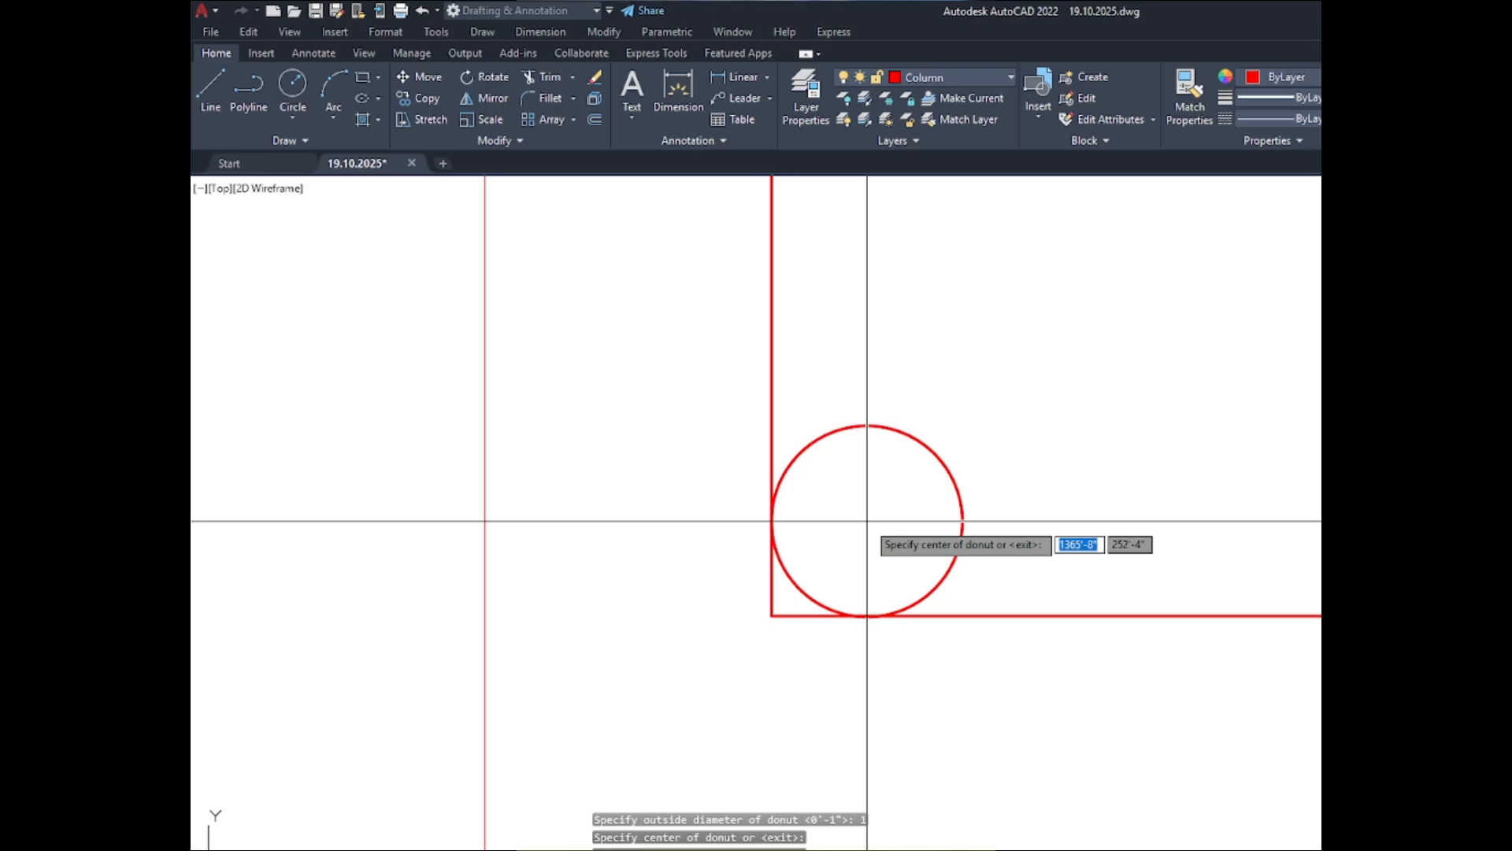
pyautogui.click(867, 520)
pyautogui.scroll(-4, 696, 422)
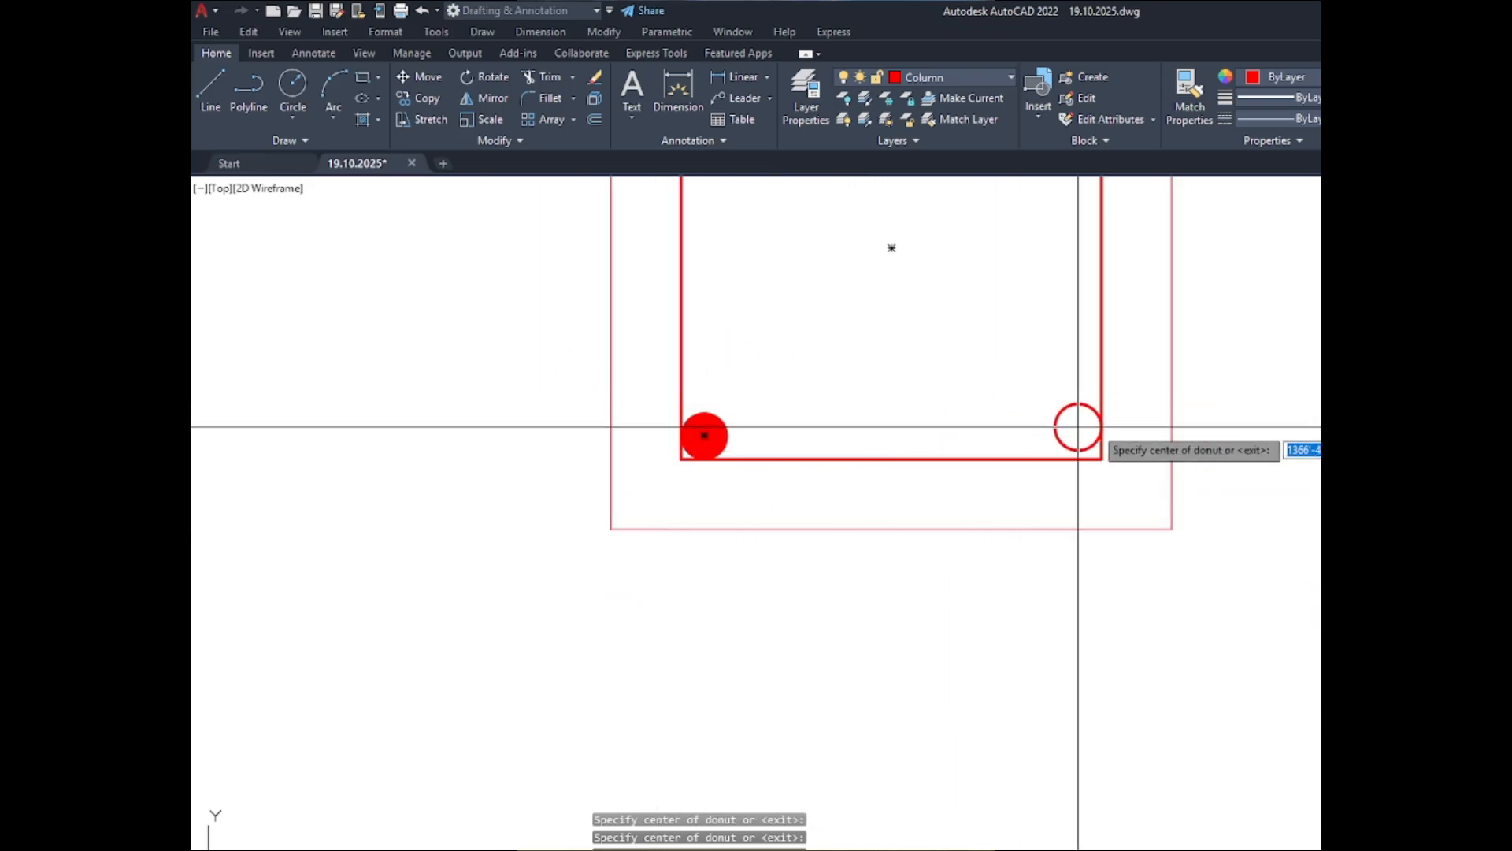
pyautogui.scroll(4, 1077, 425)
pyautogui.scroll(2, 1067, 448)
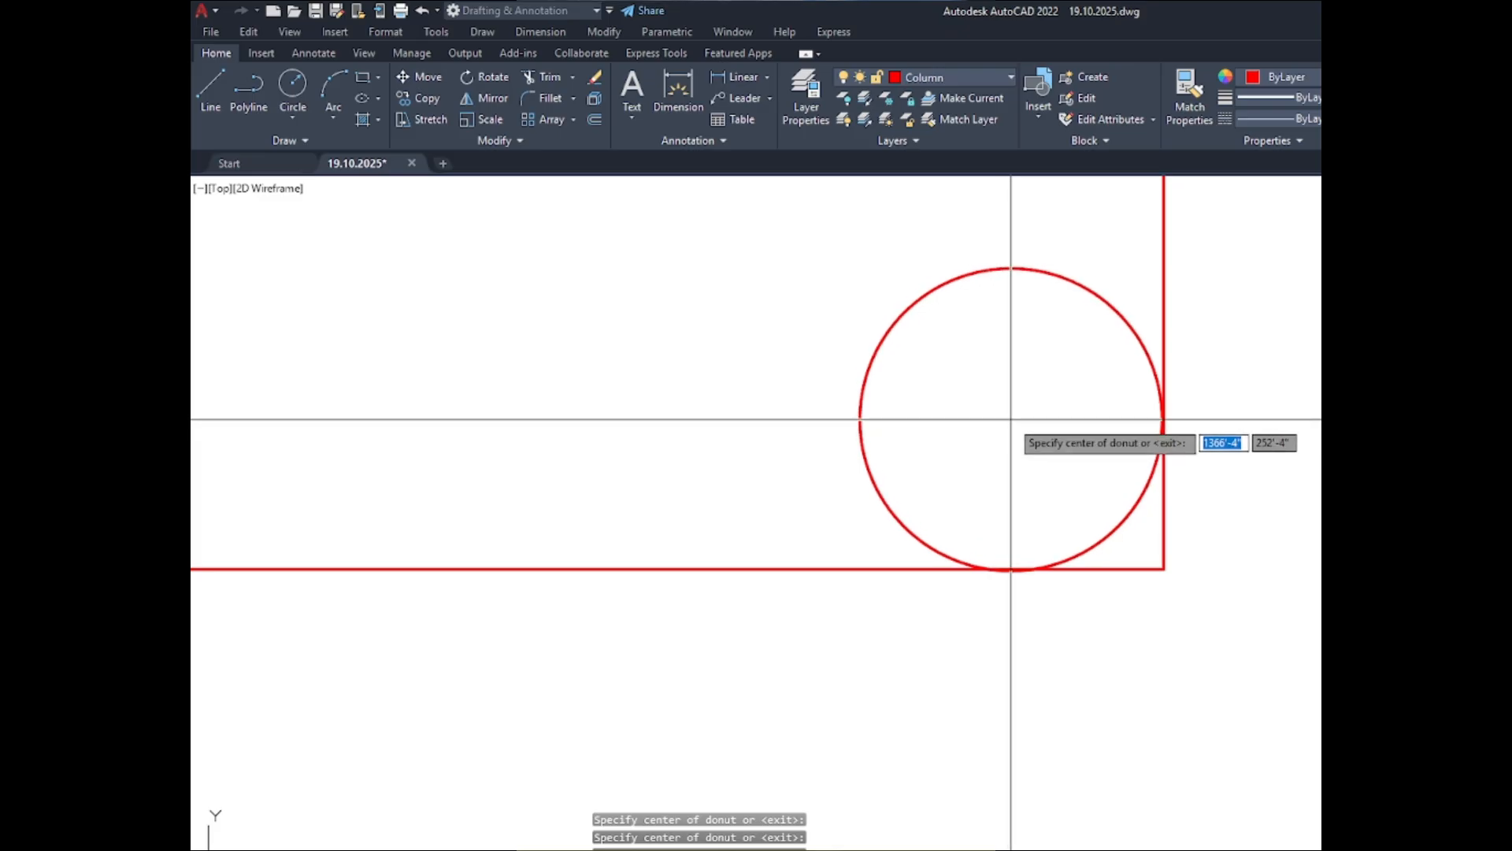
pyautogui.click(1013, 416)
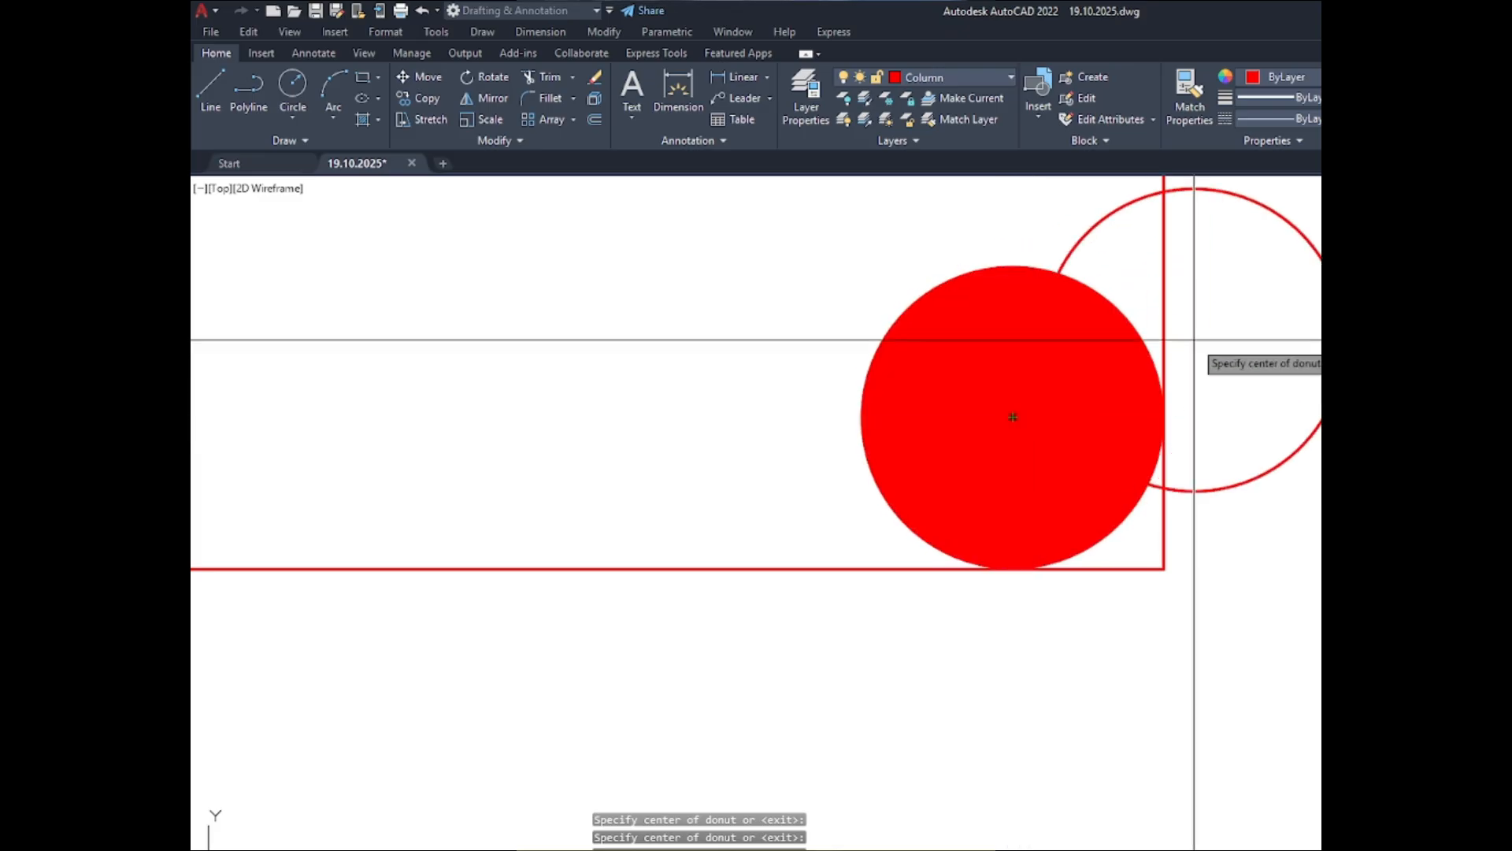
pyautogui.scroll(-15, 1178, 347)
pyautogui.scroll(3, 1073, 409)
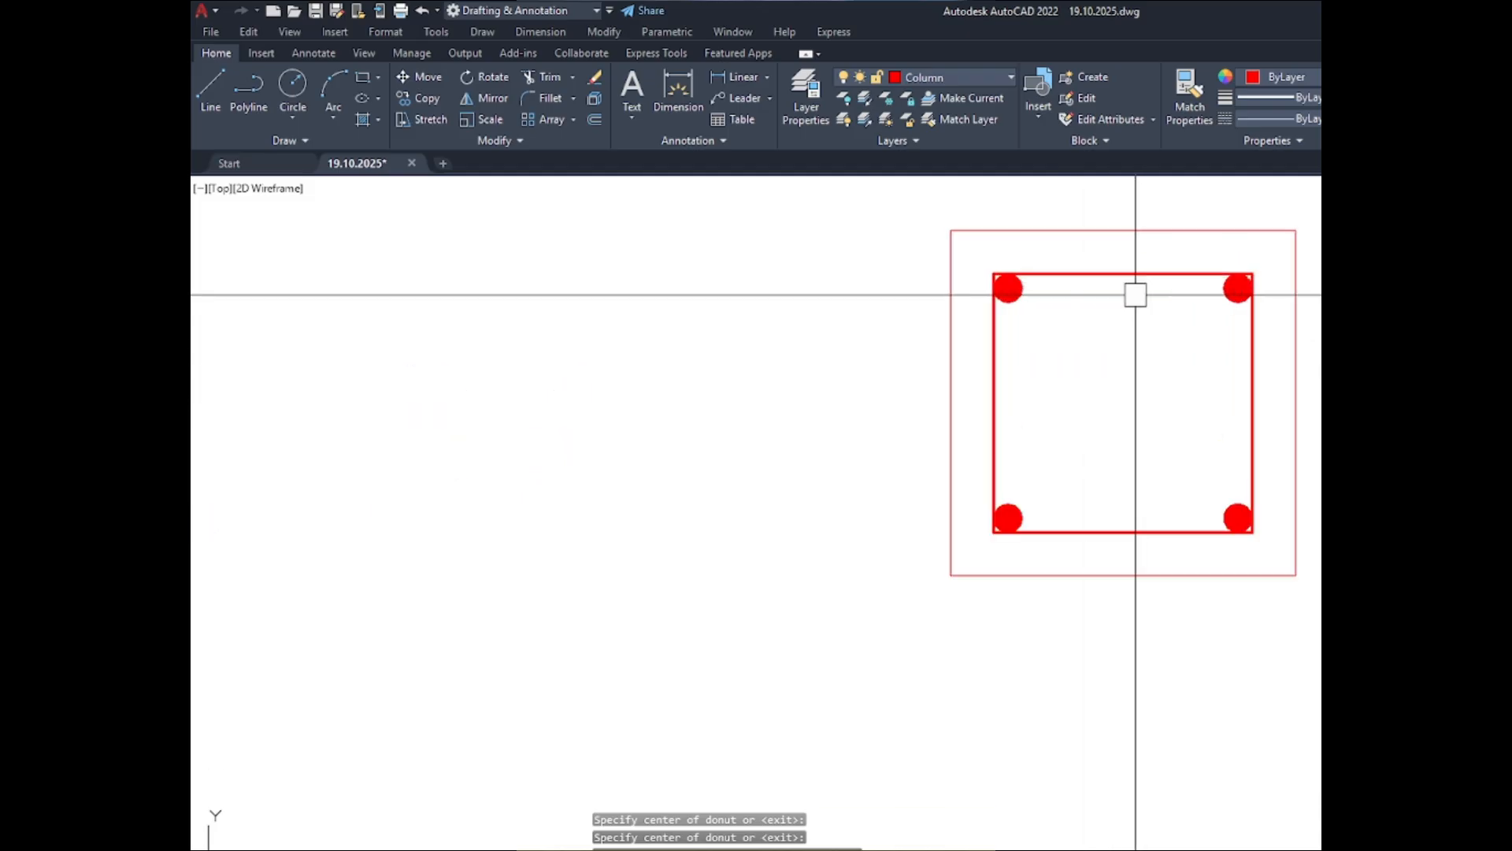
# - Inspect the corner donuts in the C-1 ABOVE section and compare it with the other column sections
pyautogui.scroll(4, 1126, 290)
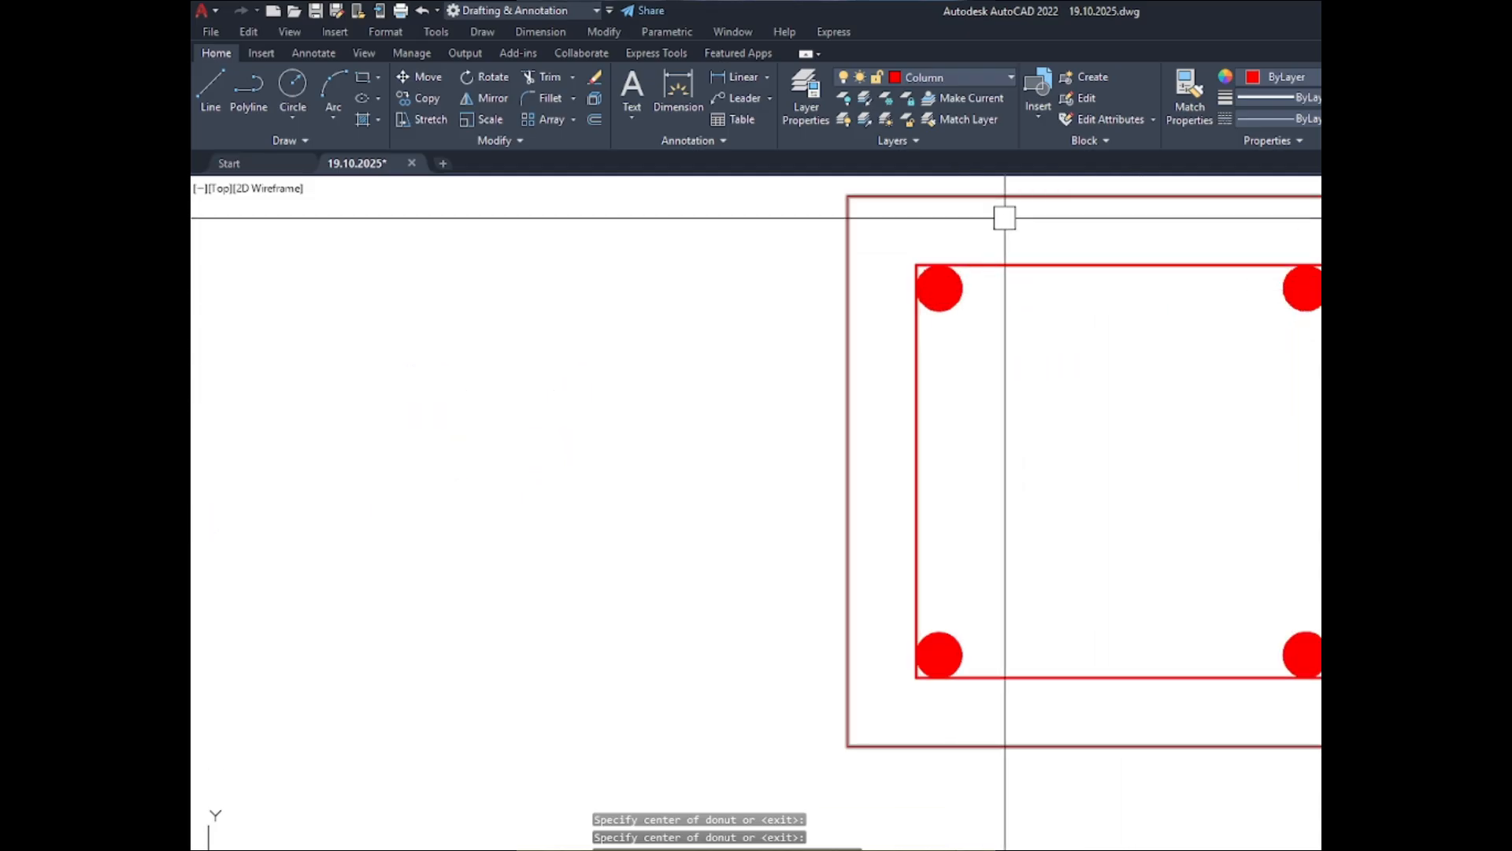
pyautogui.scroll(-2, 1048, 263)
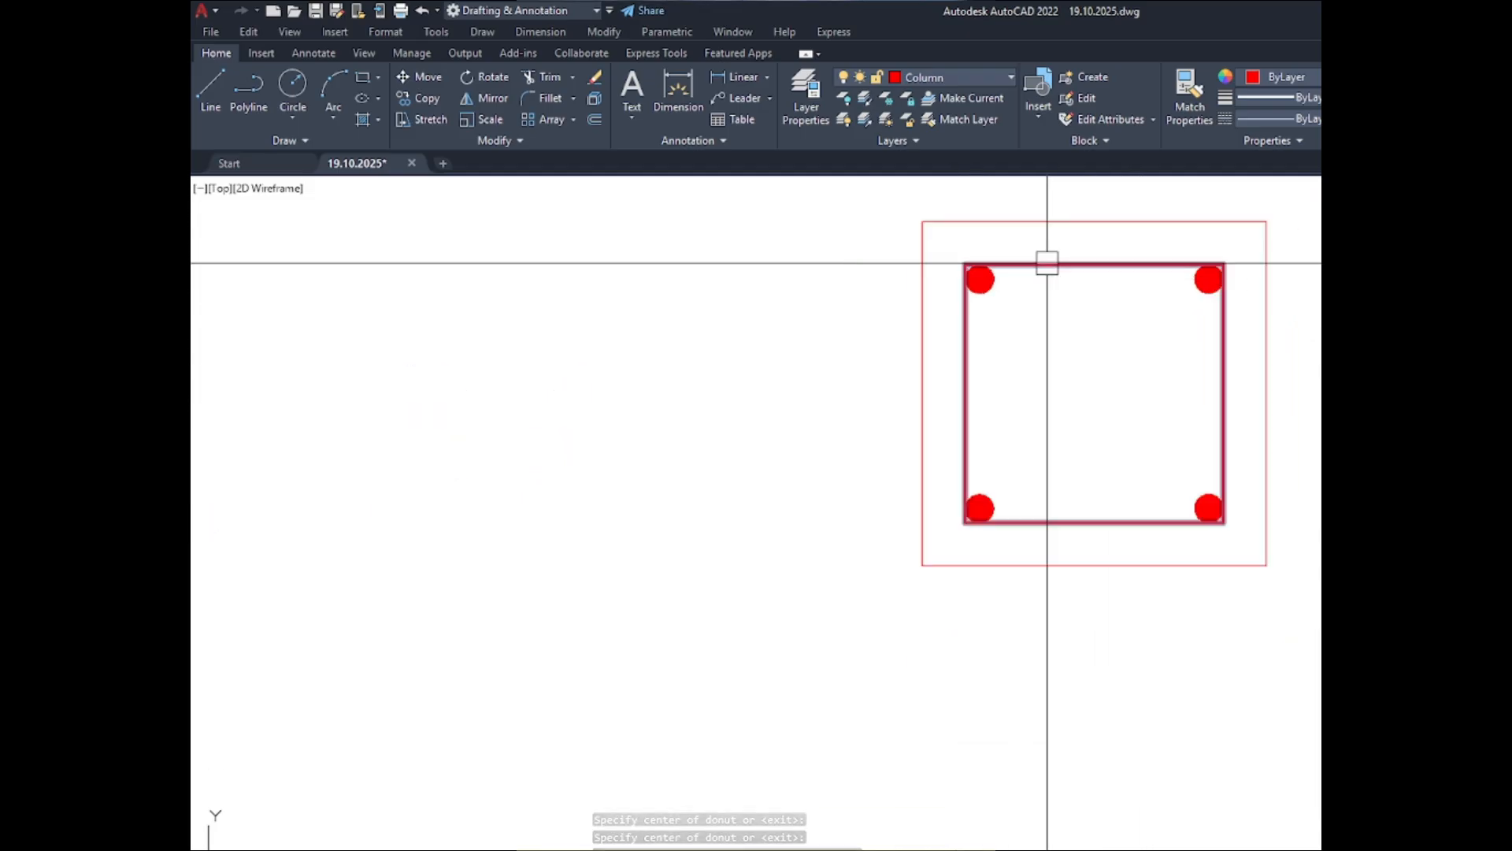
pyautogui.scroll(2, 1036, 277)
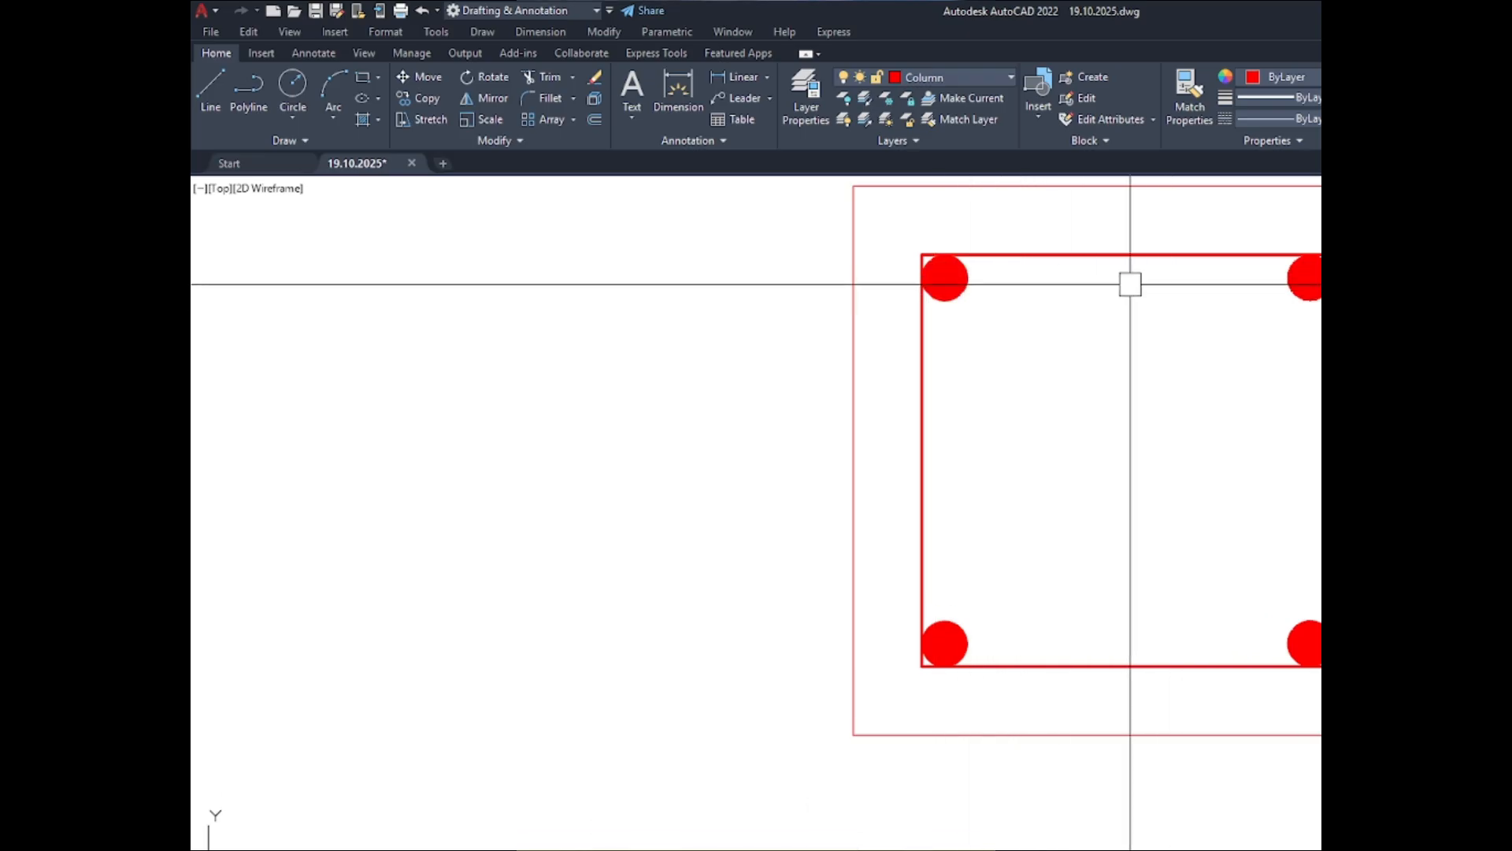
pyautogui.scroll(-5, 979, 245)
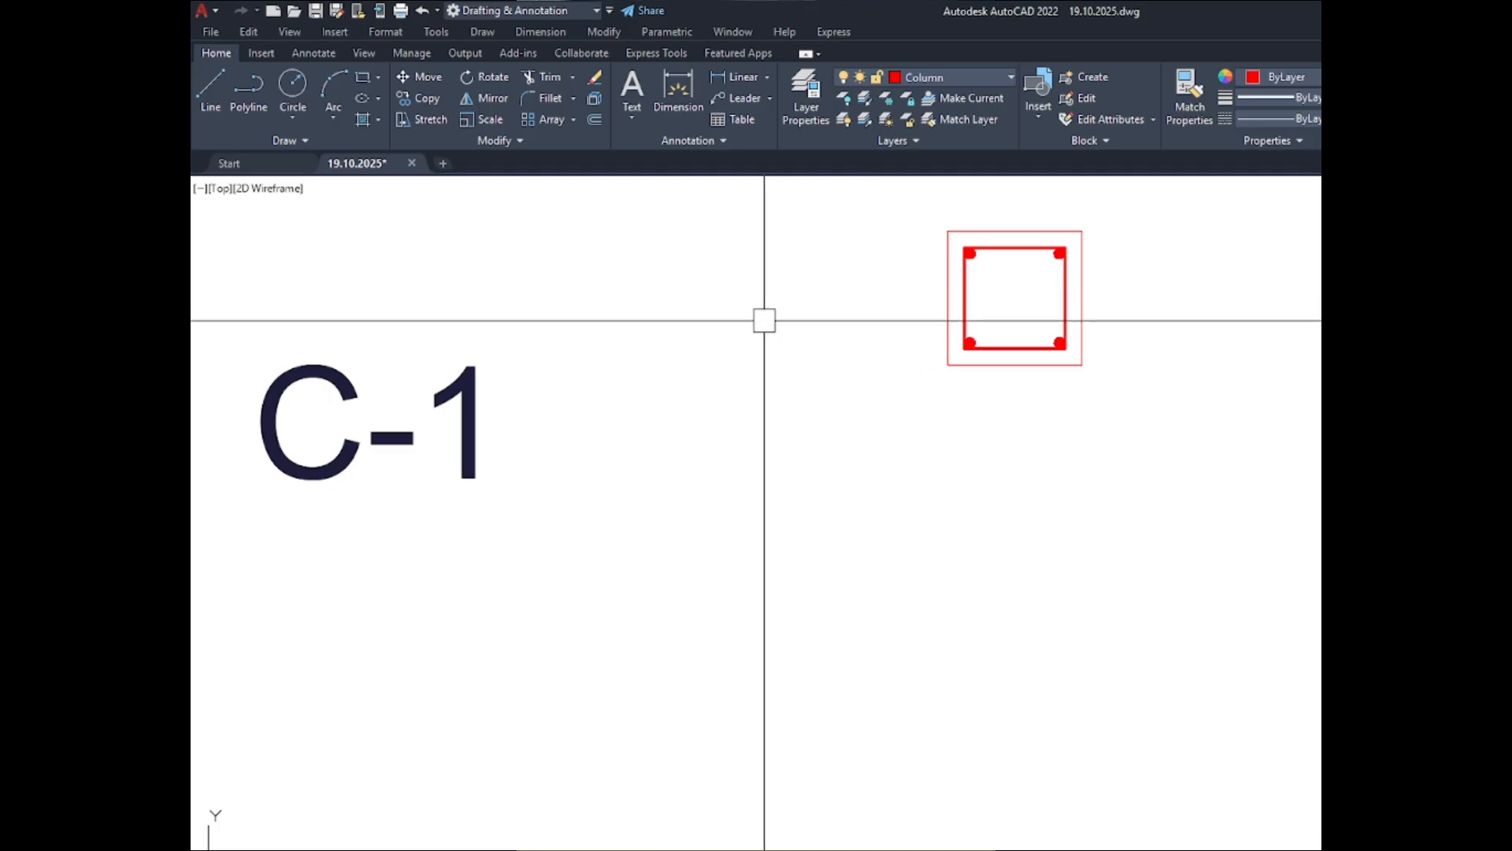
pyautogui.scroll(-5, 764, 323)
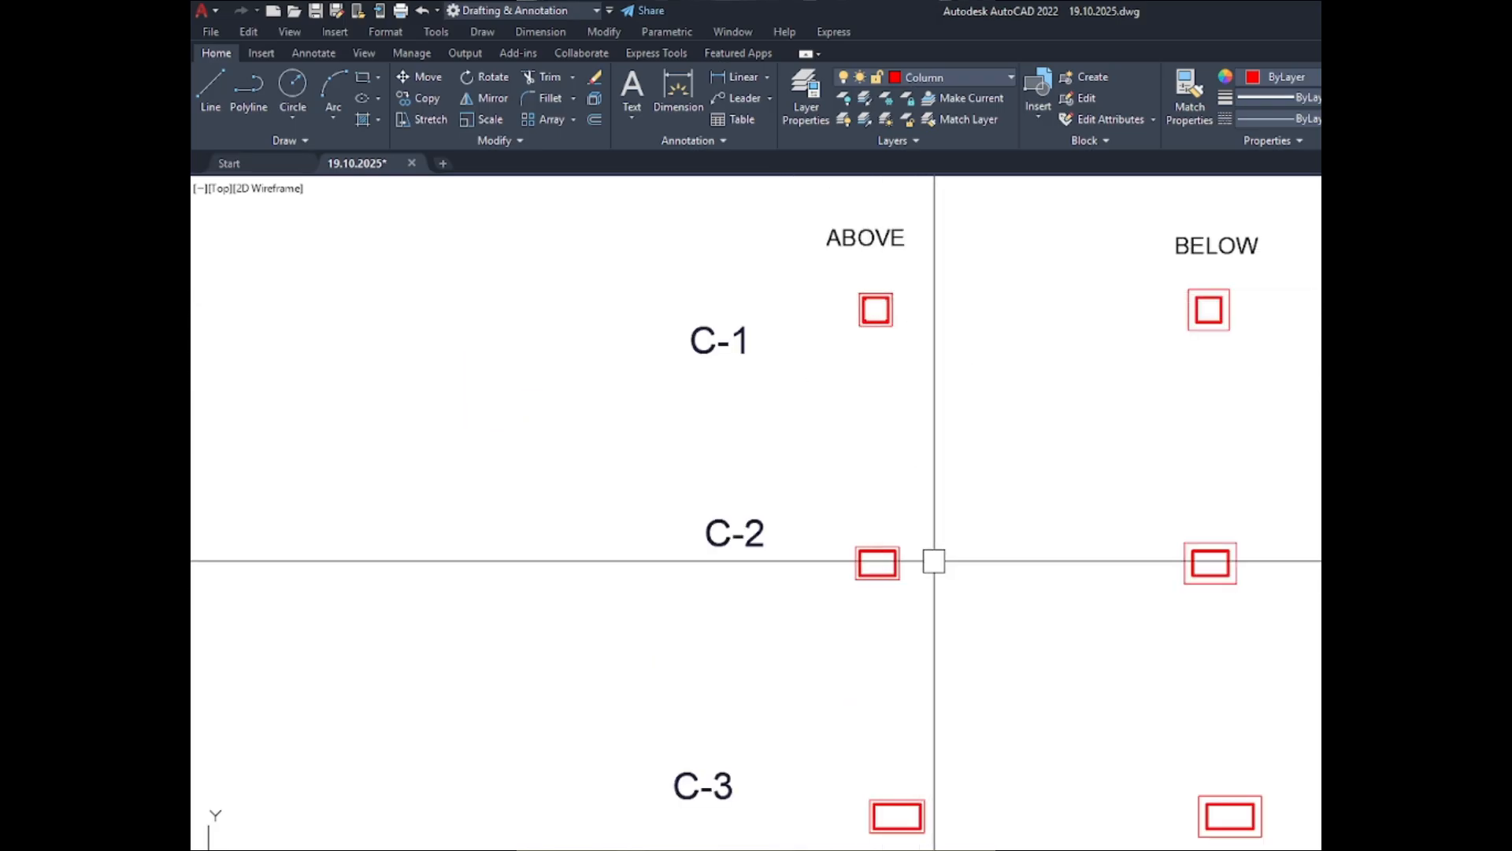
pyautogui.scroll(4, 881, 337)
pyautogui.scroll(8, 870, 347)
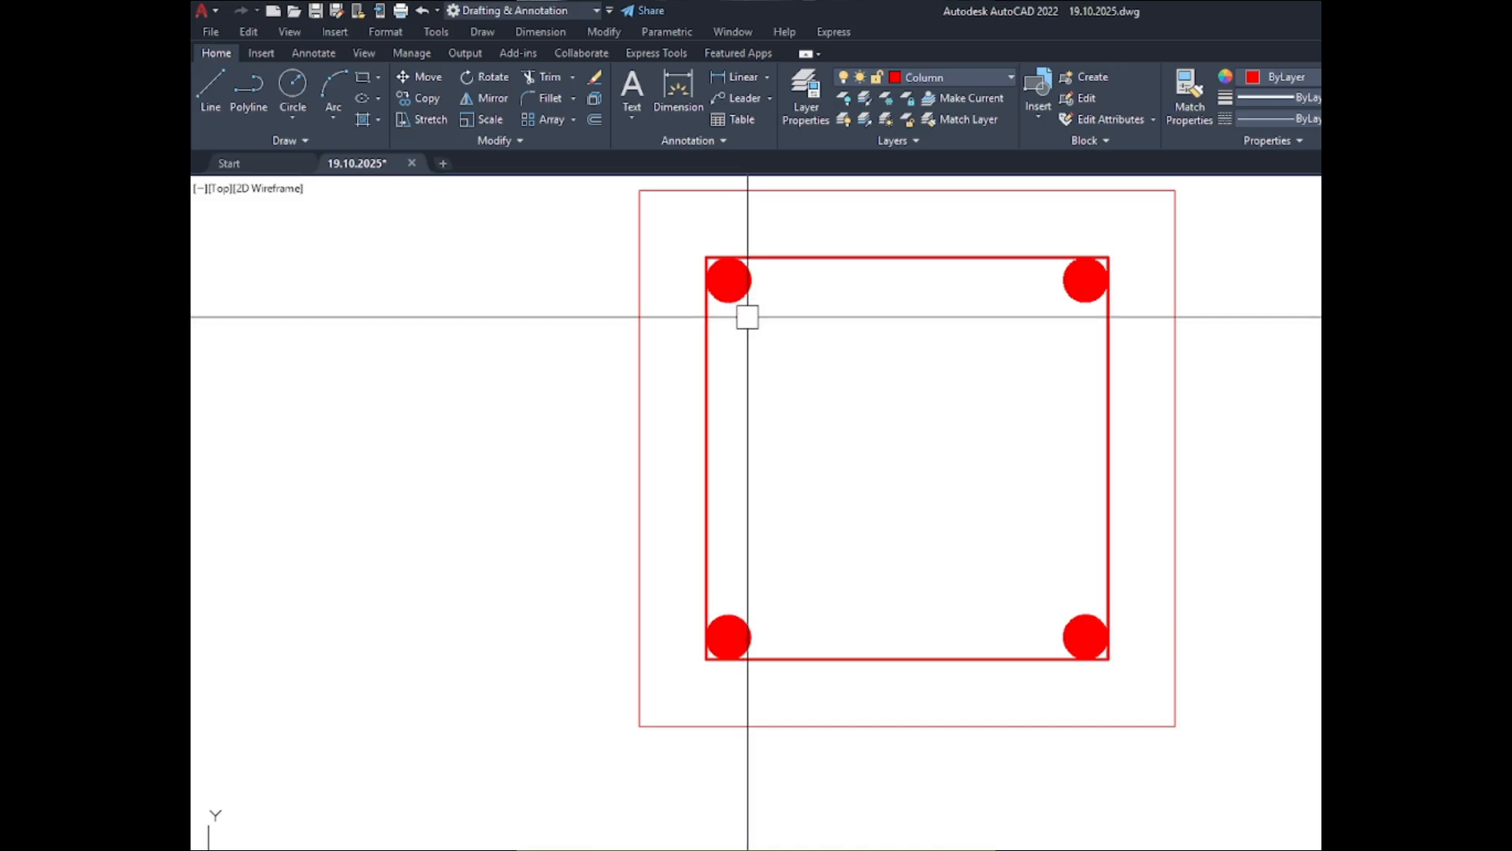
# - Place 1" solid donuts (inside diameter 0) midway along the left and right sides of the C-1 ABOVE inner outline and finish the Donut command
pyautogui.write('do')
pyautogui.press('Return')
pyautogui.press('Return')
pyautogui.press('Return')
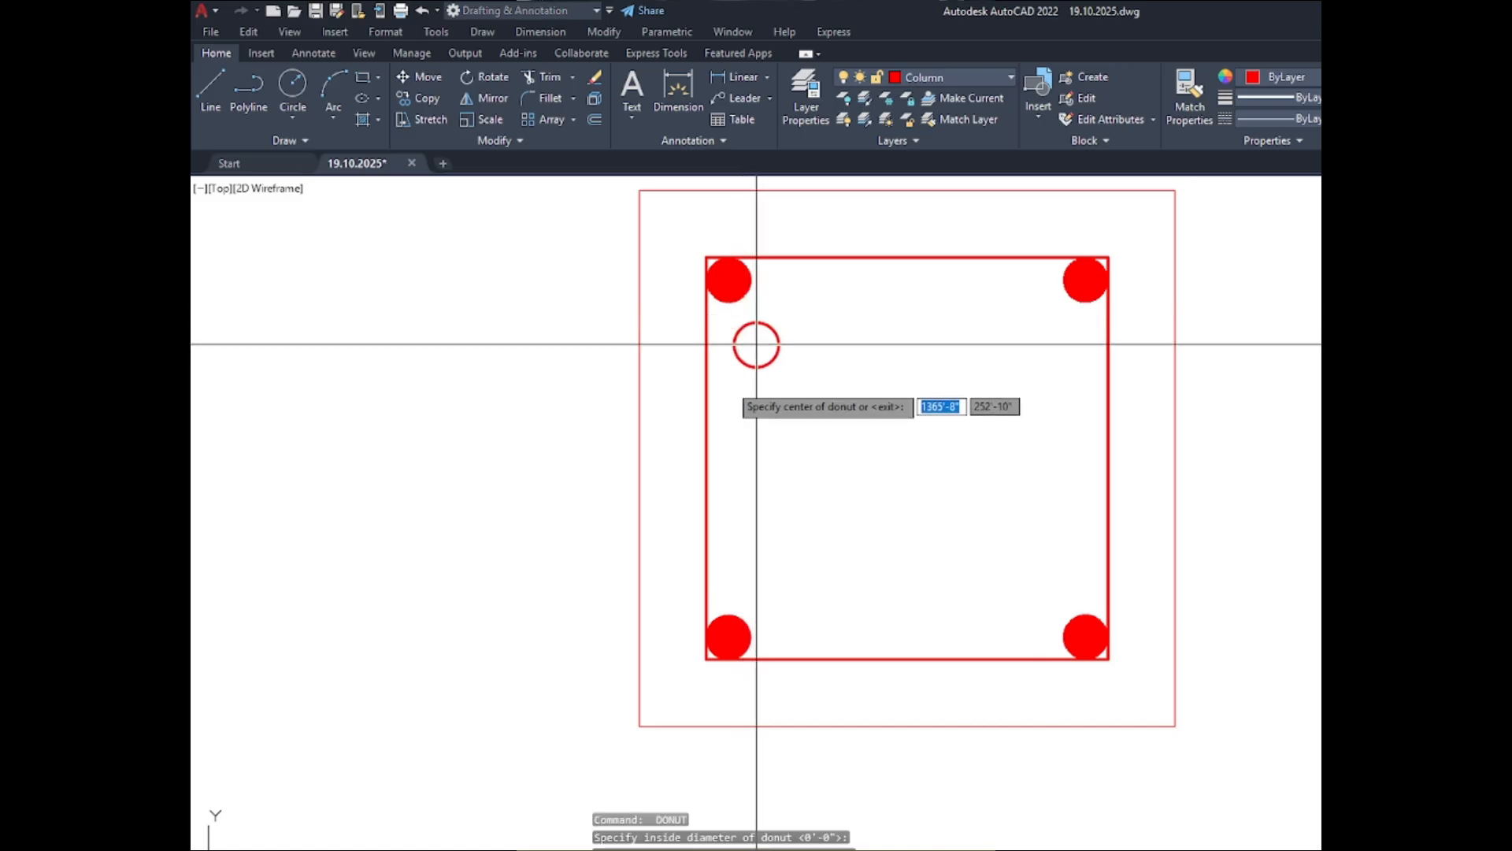
pyautogui.scroll(5, 729, 479)
pyautogui.scroll(-3, 729, 478)
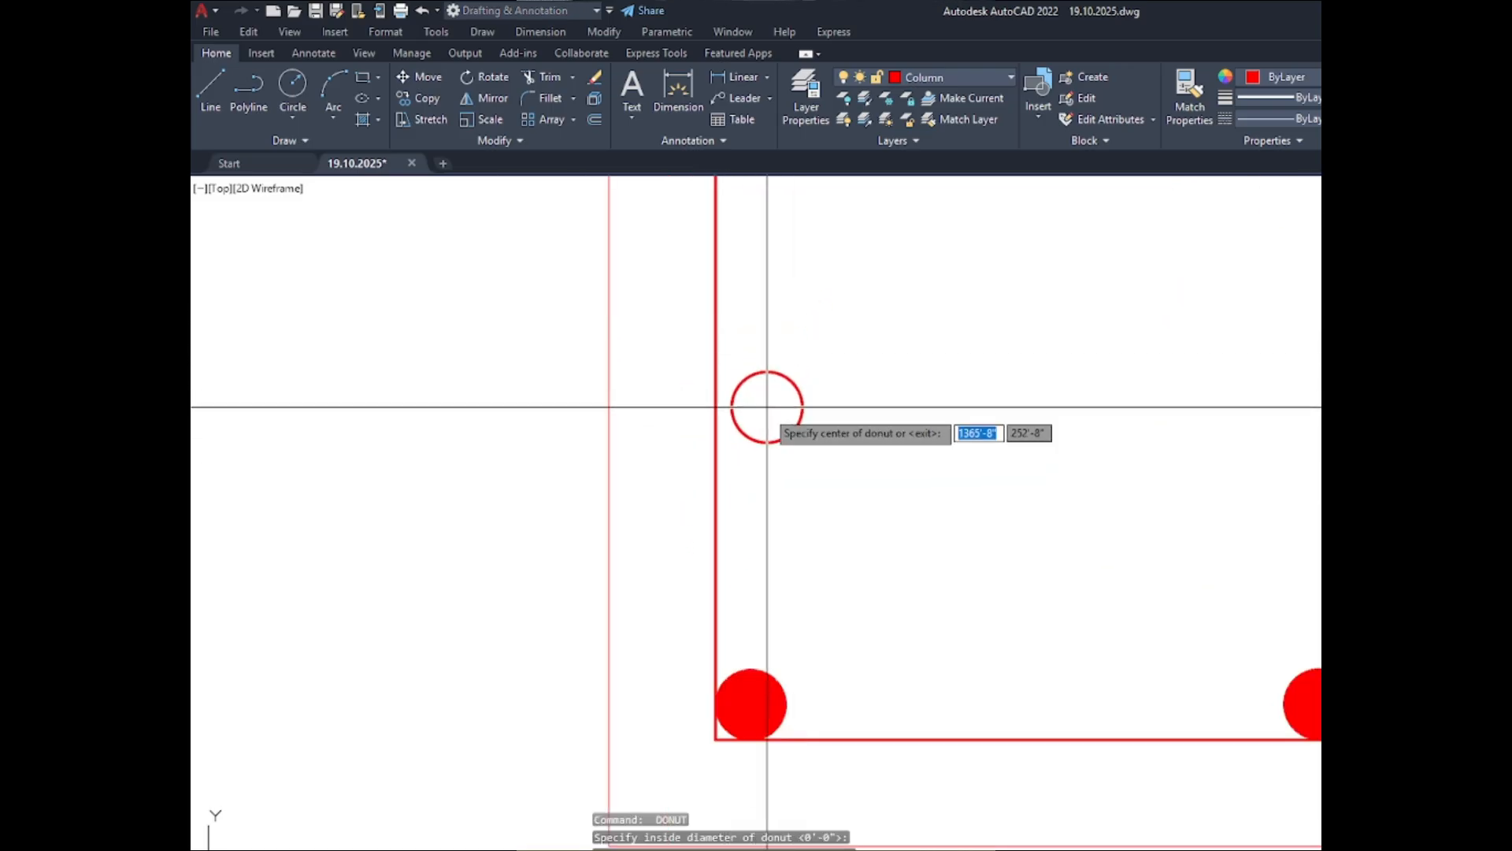
pyautogui.scroll(-2, 752, 407)
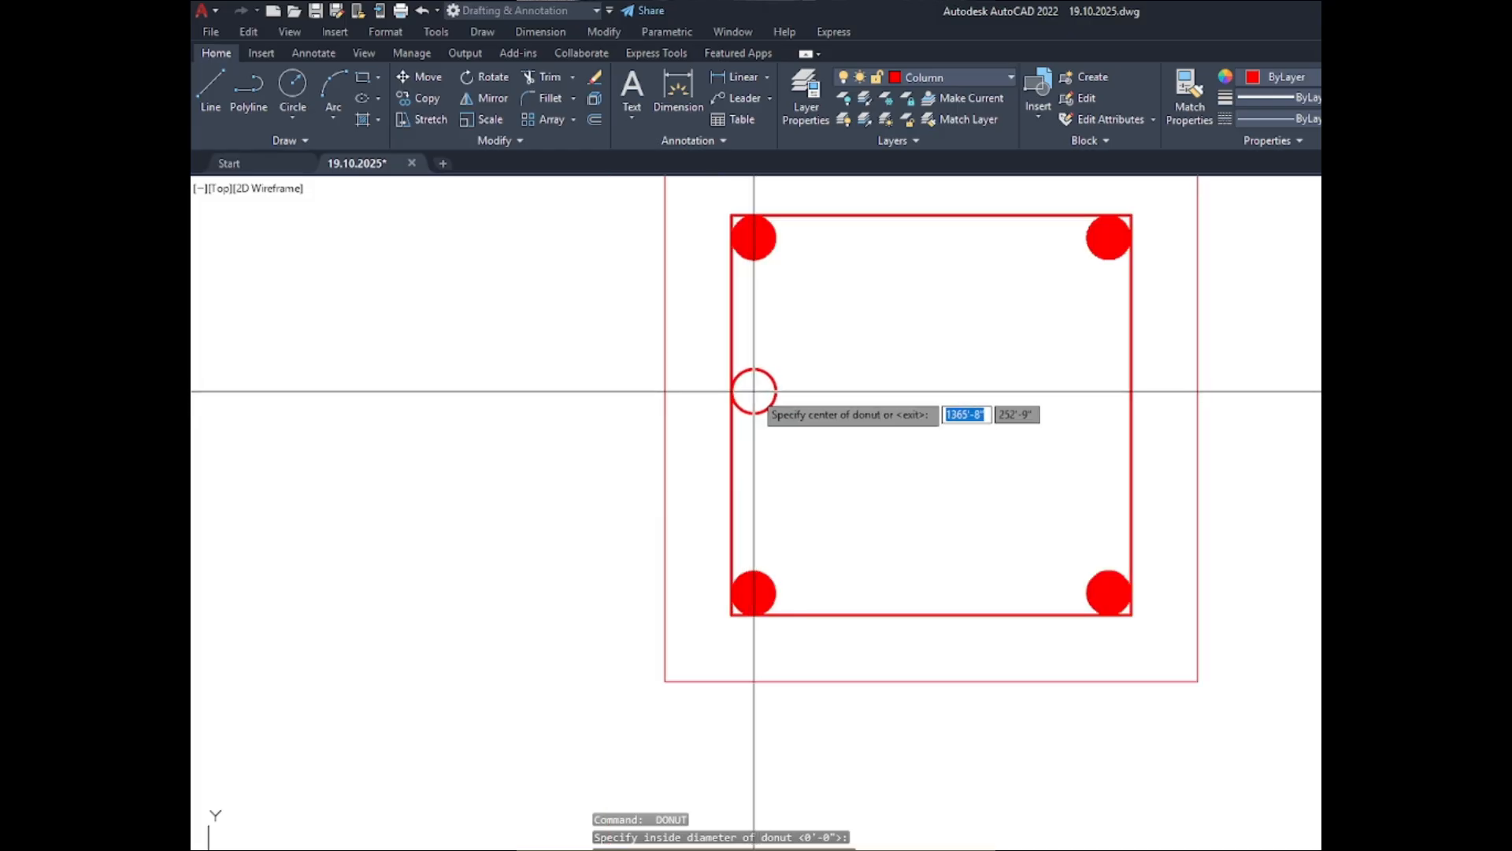
pyautogui.click(754, 391)
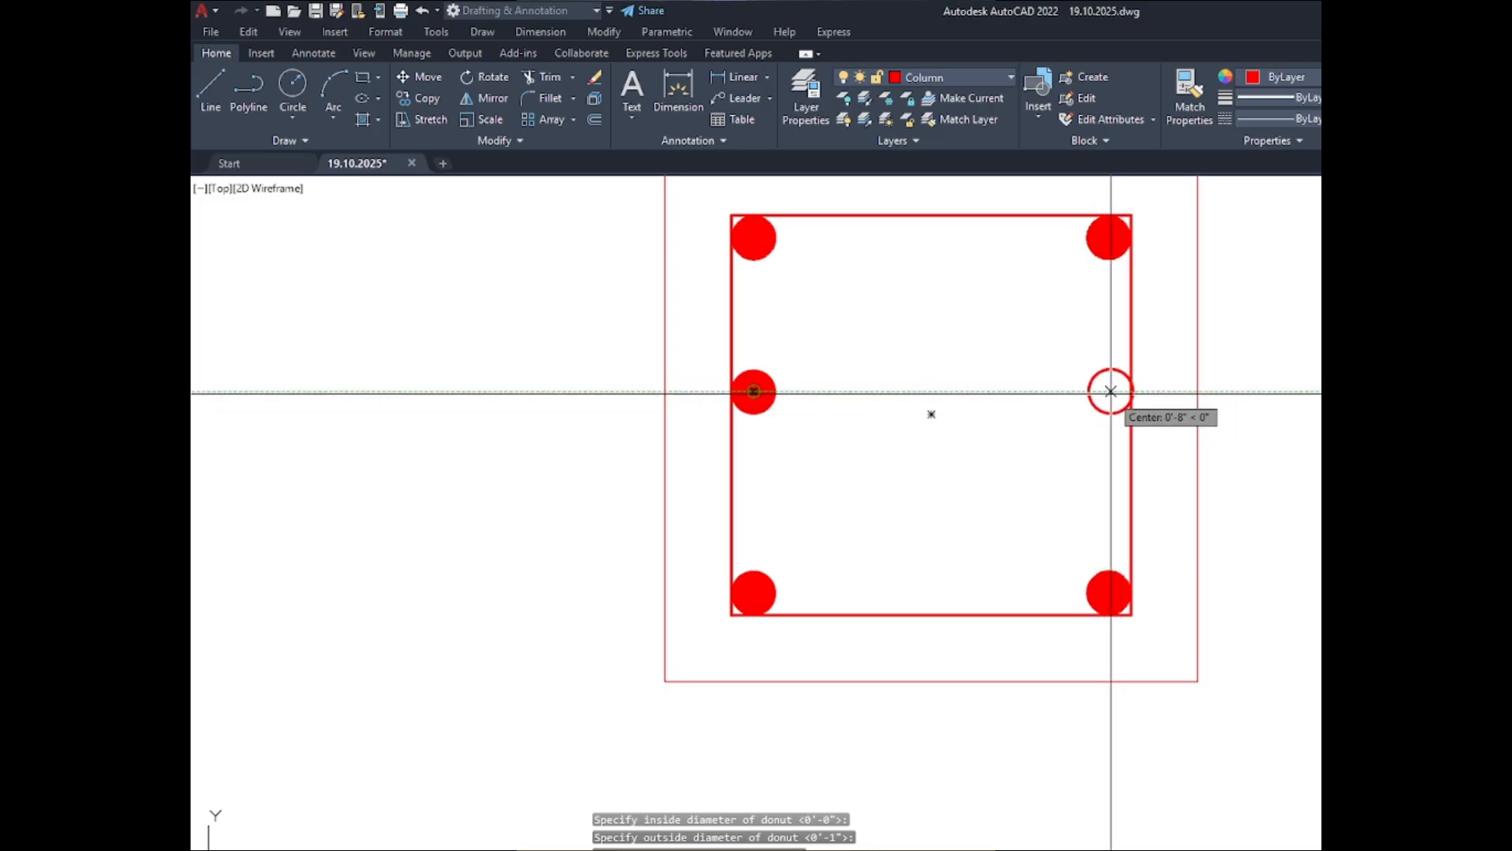
pyautogui.click(1109, 391)
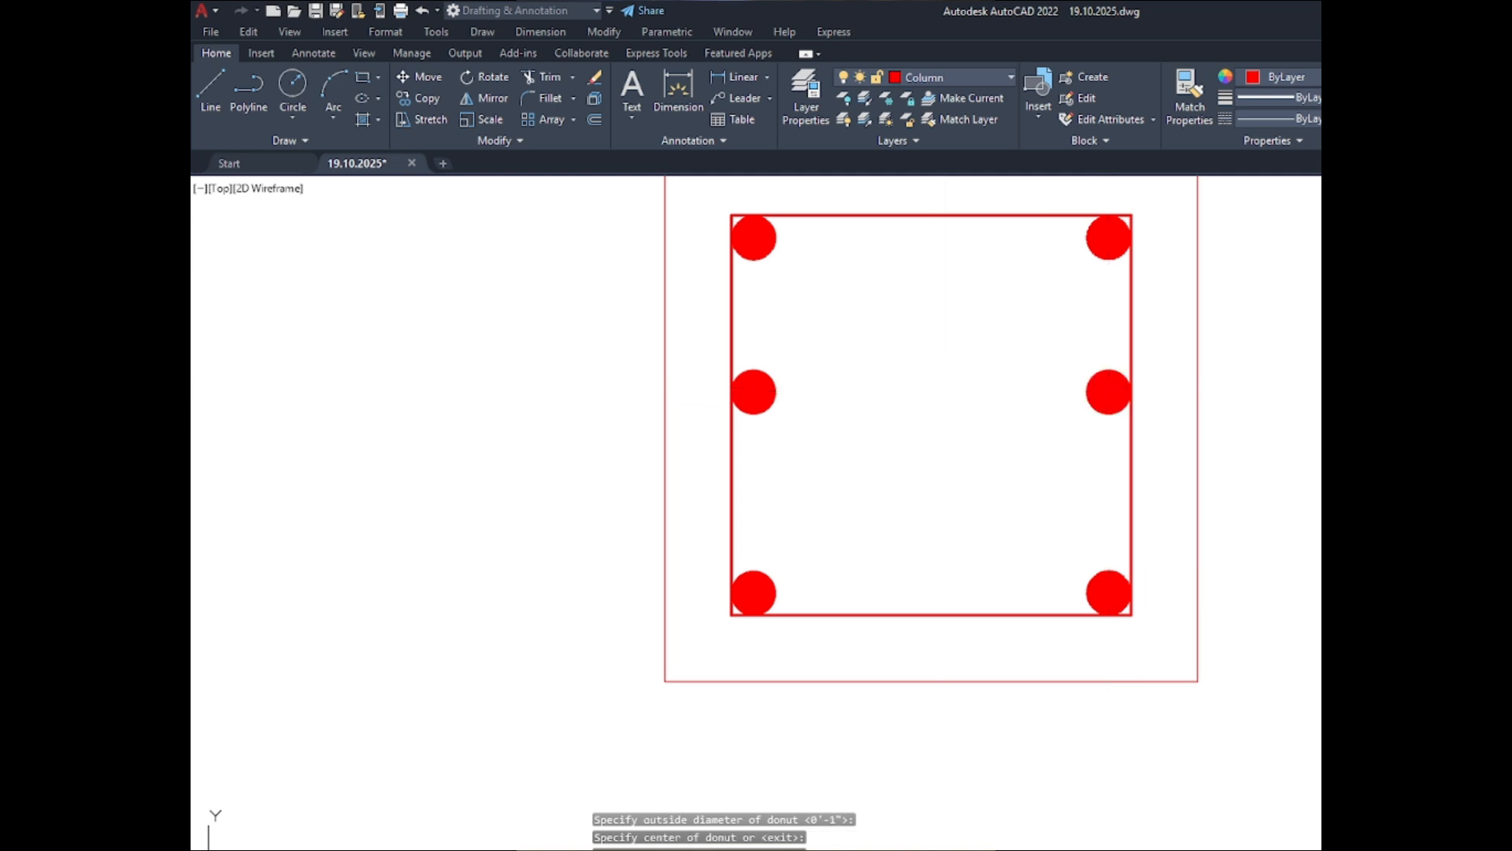
pyautogui.press('Escape')
# - Place a solid donut with inside diameter 0 and outside diameter 1" in the upper-left corner of the C-2 ABOVE inner outline
pyautogui.scroll(-8, 770, 328)
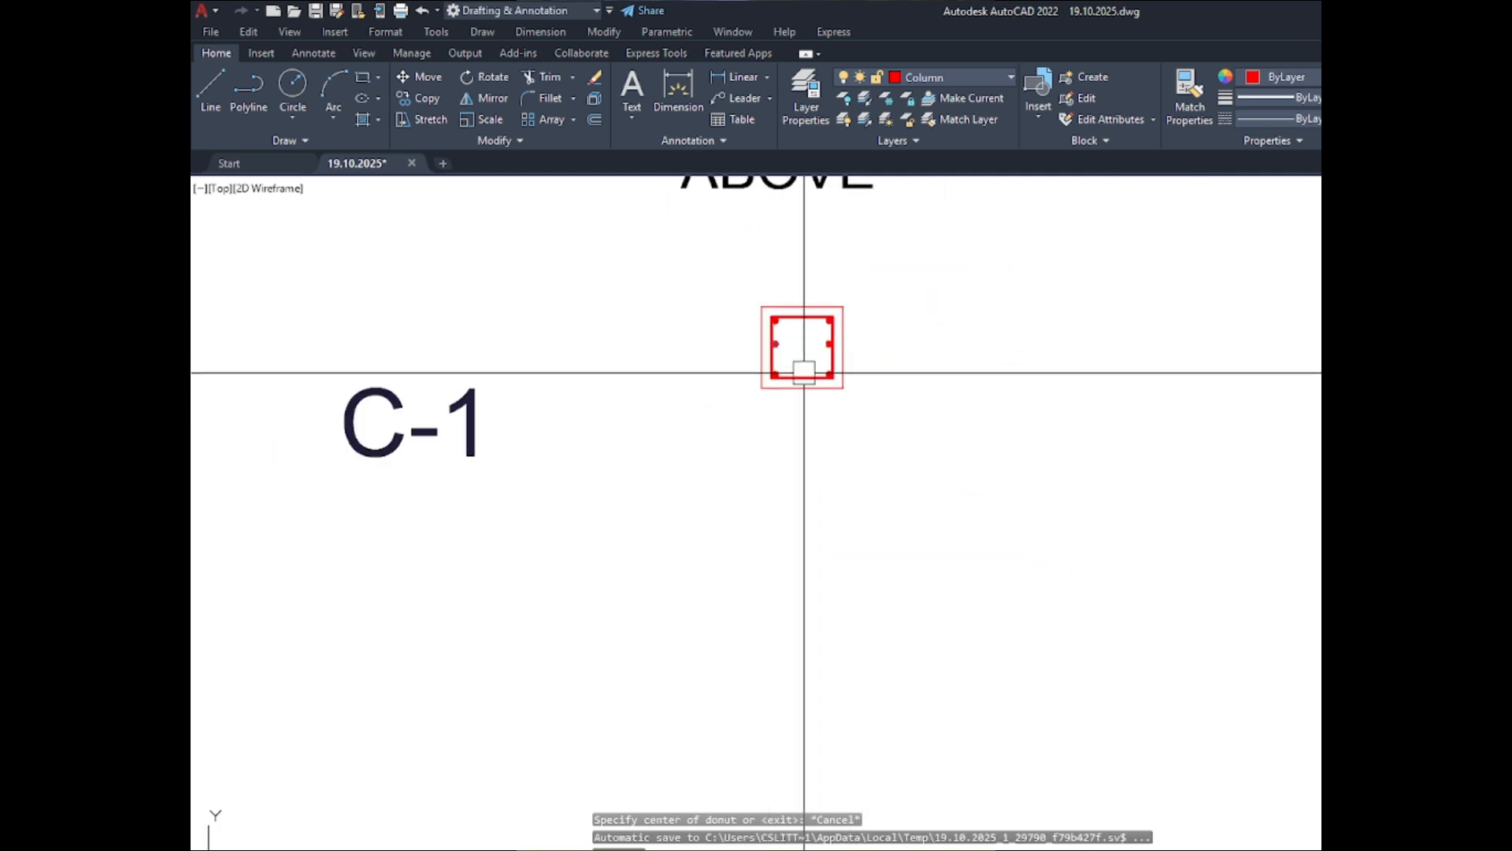
pyautogui.scroll(-5, 759, 412)
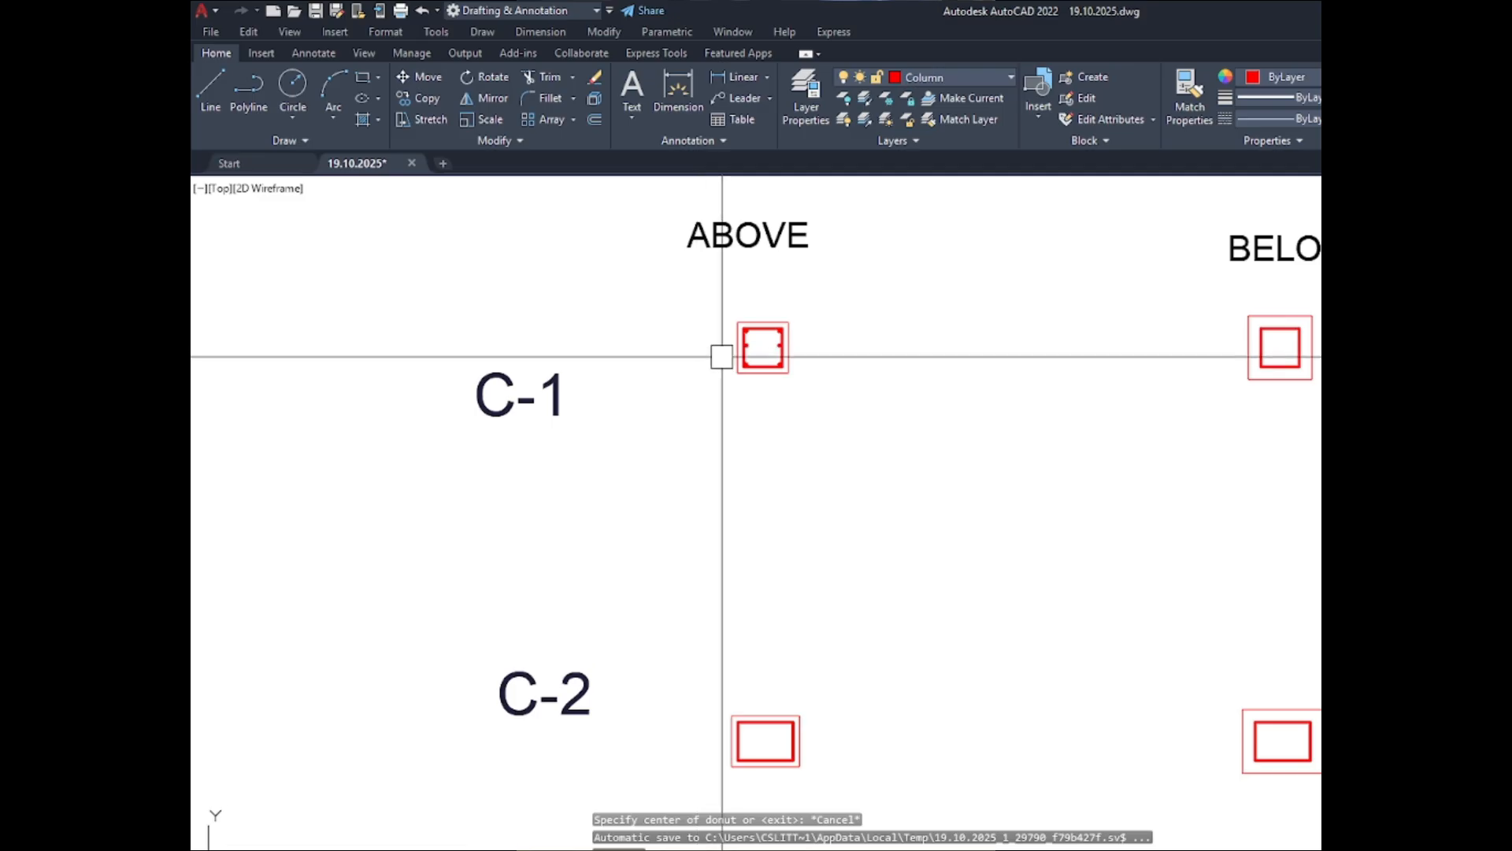
pyautogui.scroll(8, 751, 578)
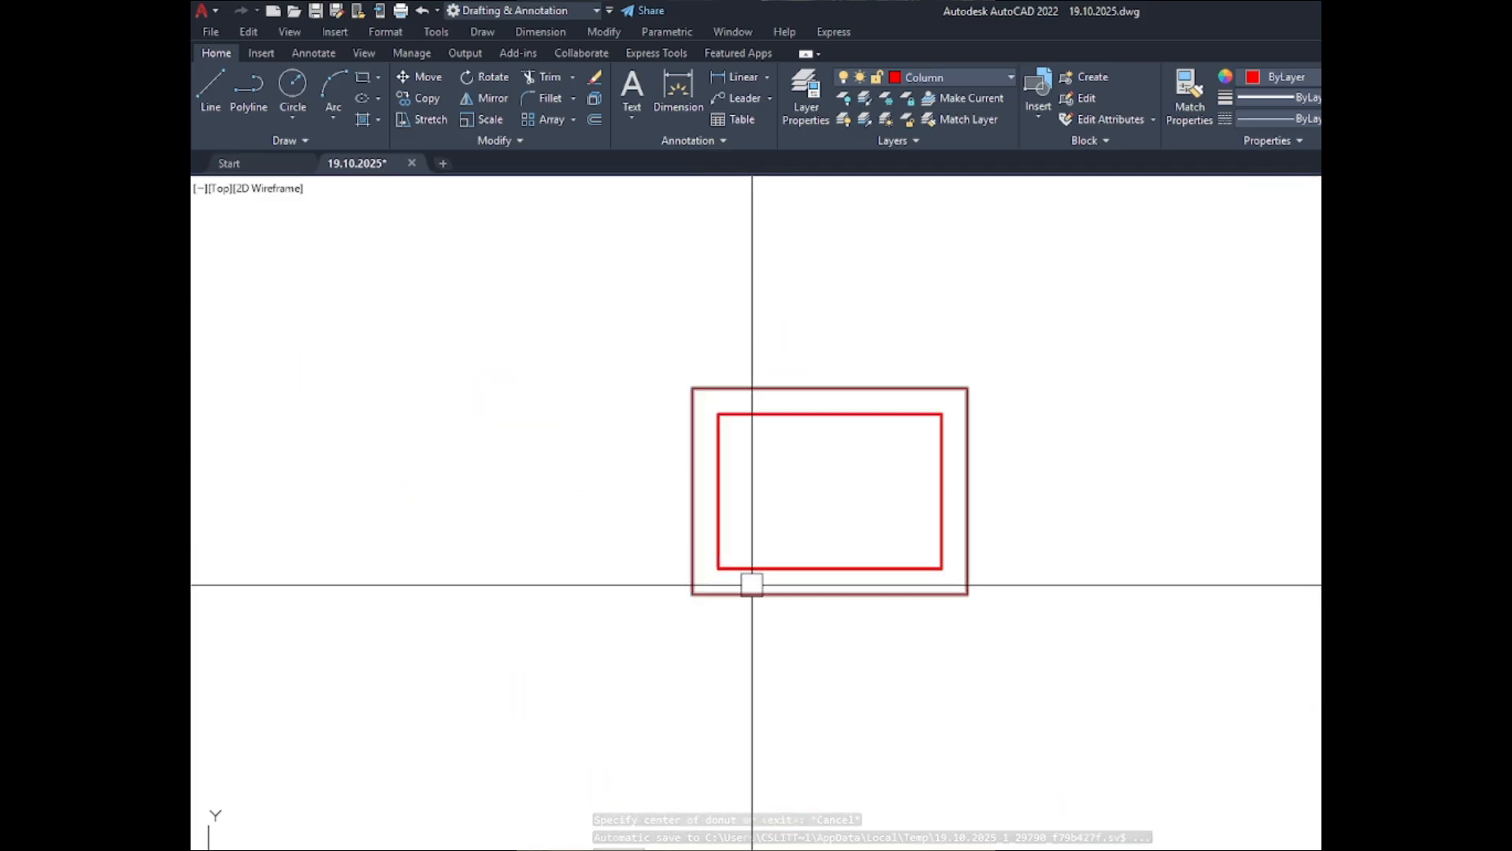
pyautogui.press('space')
pyautogui.press('space')
pyautogui.press('space')
pyautogui.scroll(6, 749, 442)
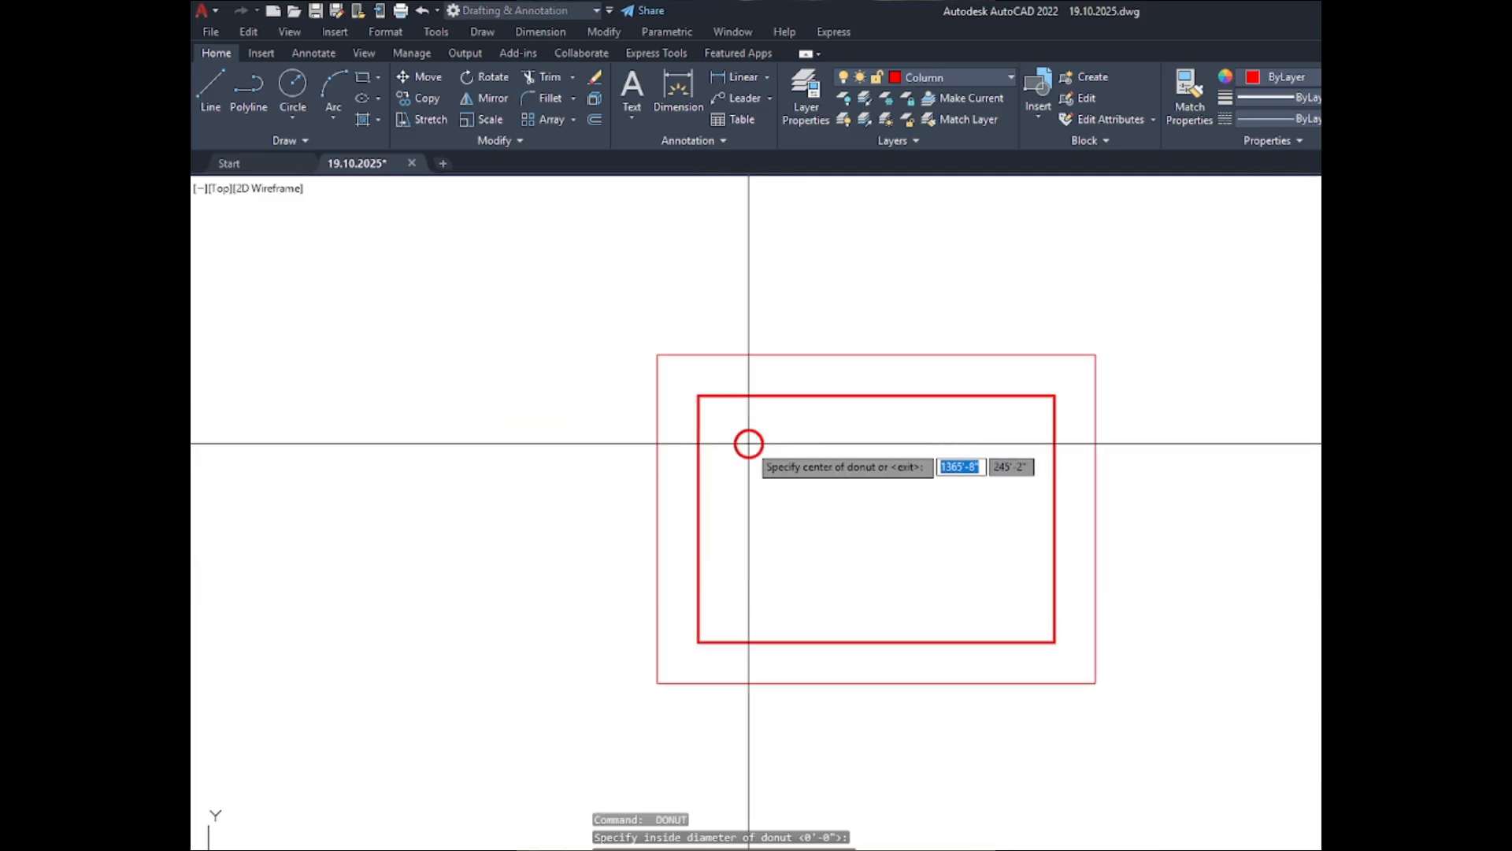
pyautogui.scroll(4, 708, 422)
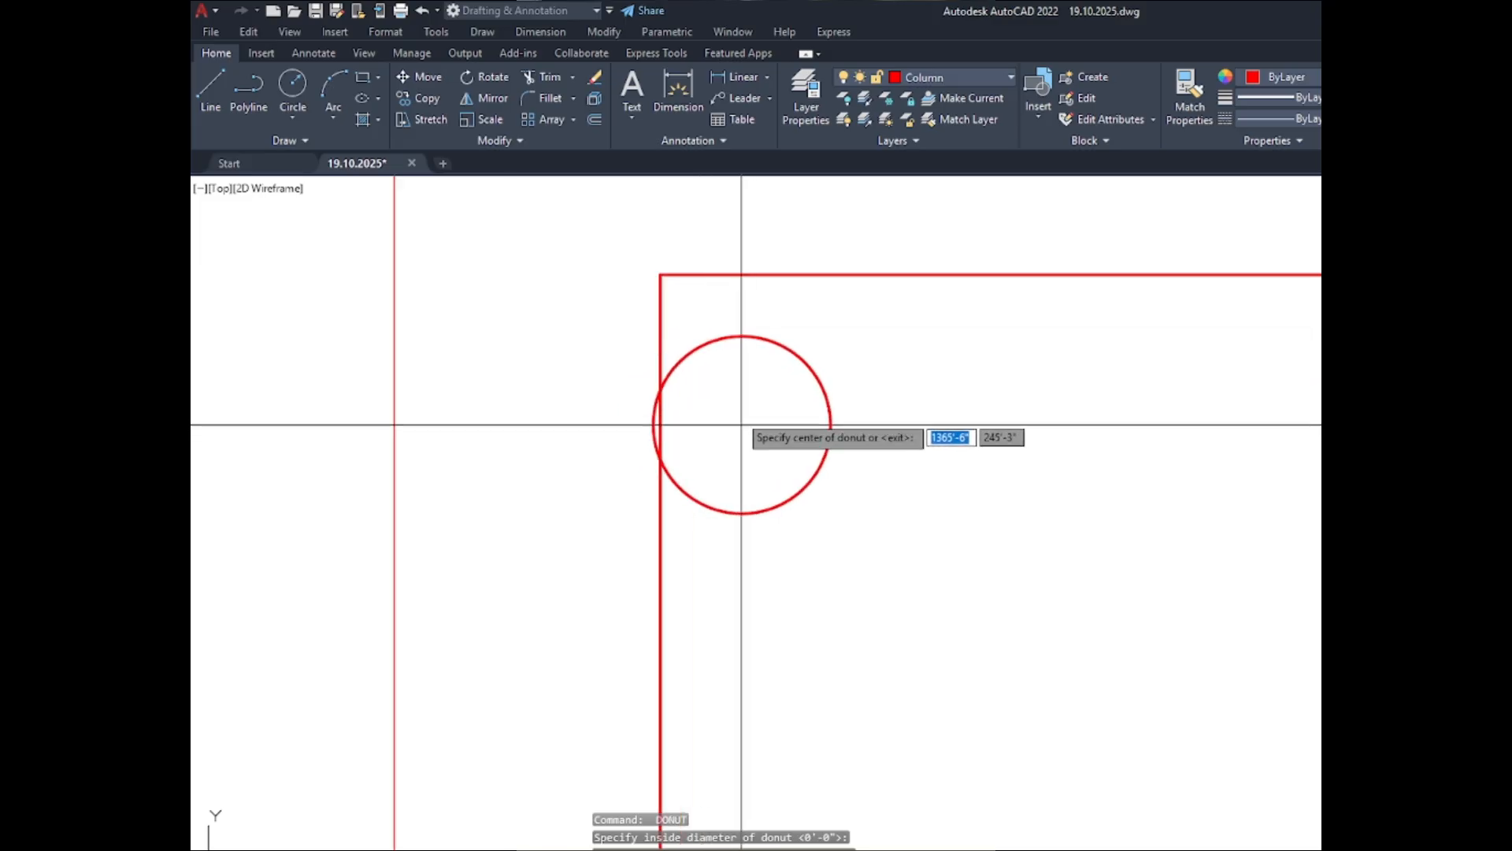
pyautogui.click(748, 364)
# - Place matching 1" solid donuts in the lower-left and lower-right corners of the C-2 ABOVE inner outline
pyautogui.scroll(-5, 608, 277)
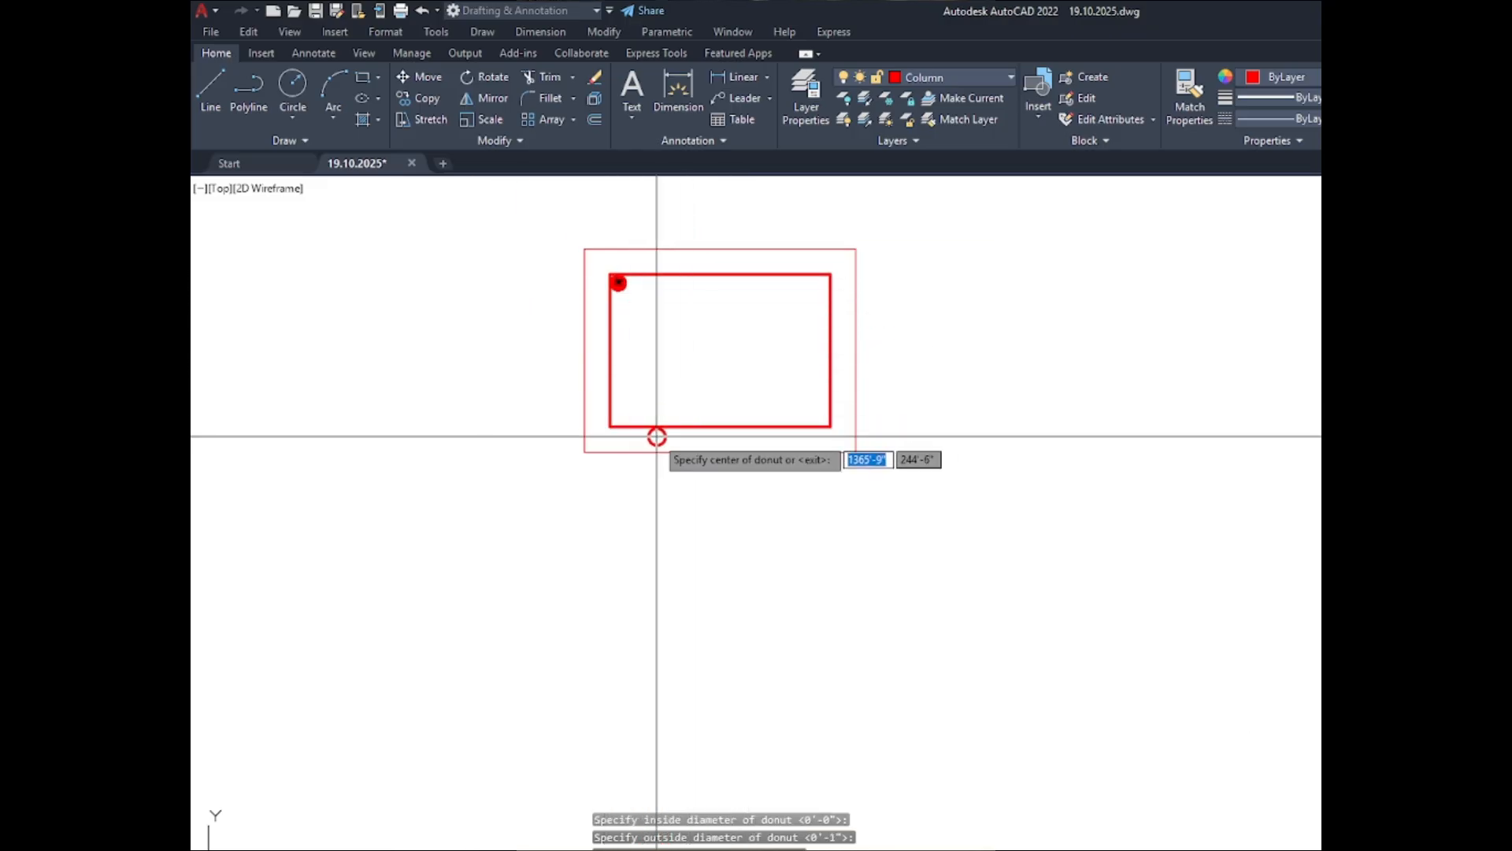
pyautogui.scroll(6, 583, 404)
pyautogui.scroll(4, 583, 404)
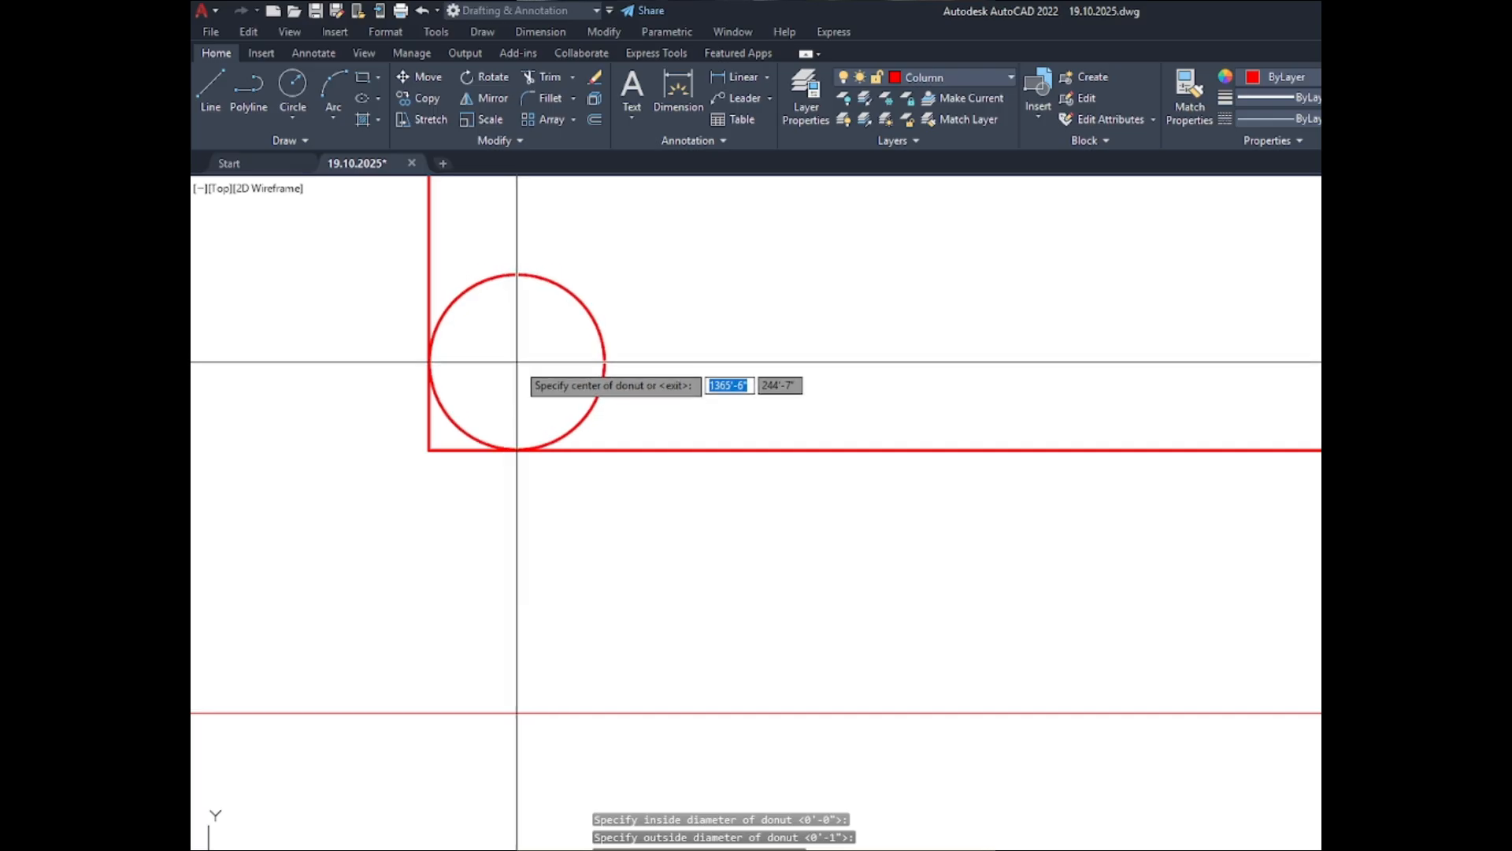
pyautogui.click(516, 362)
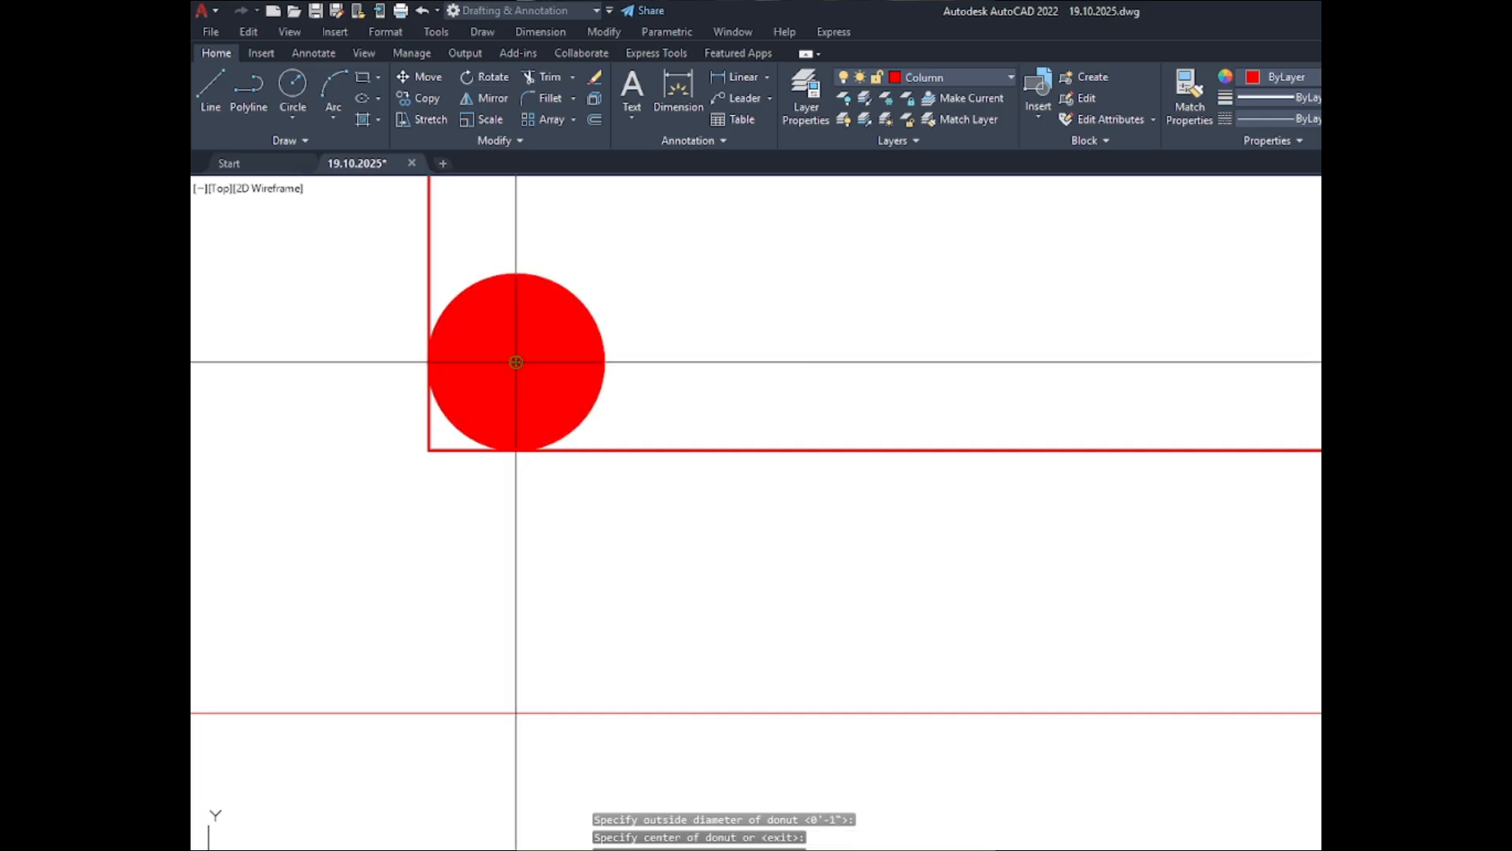
pyautogui.scroll(-5, 488, 378)
pyautogui.scroll(5, 780, 410)
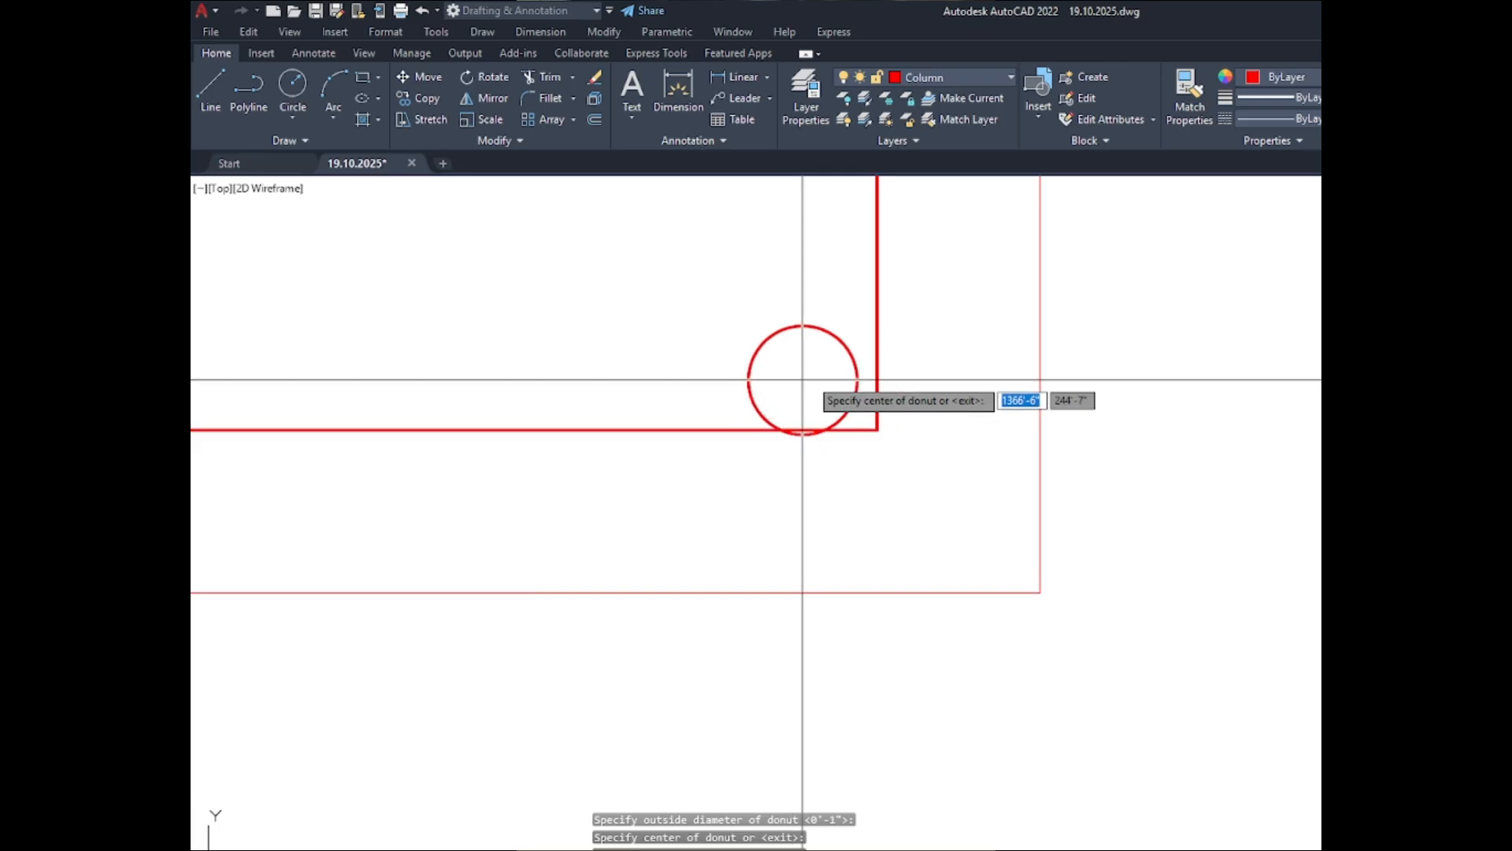
pyautogui.scroll(3, 795, 386)
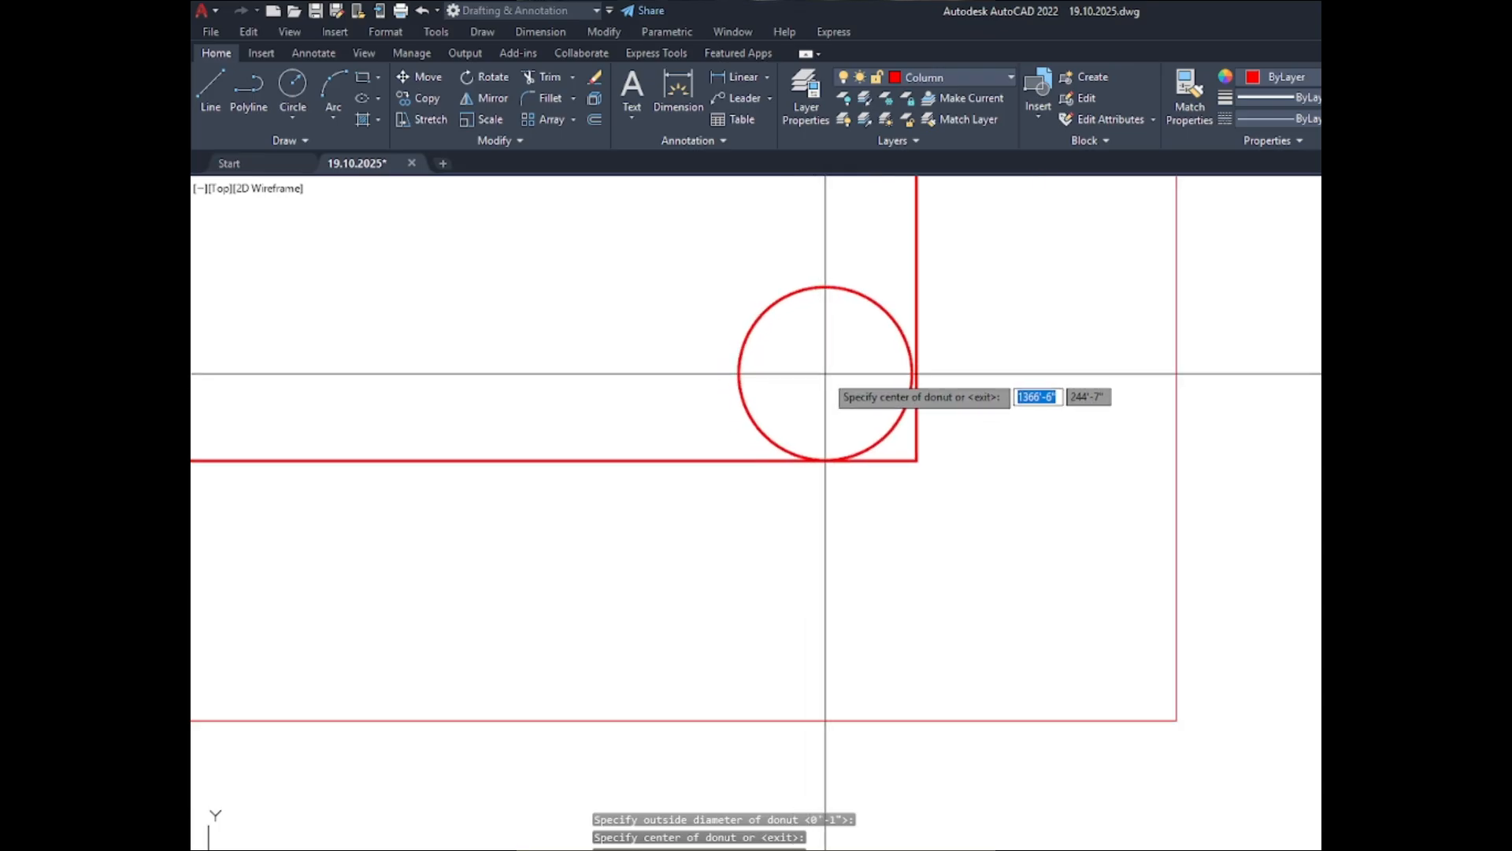
pyautogui.click(829, 373)
# - Place a matching 1" solid donut touching both sides of the C-2 ABOVE inner outline's upper-right corner
pyautogui.scroll(-8, 859, 472)
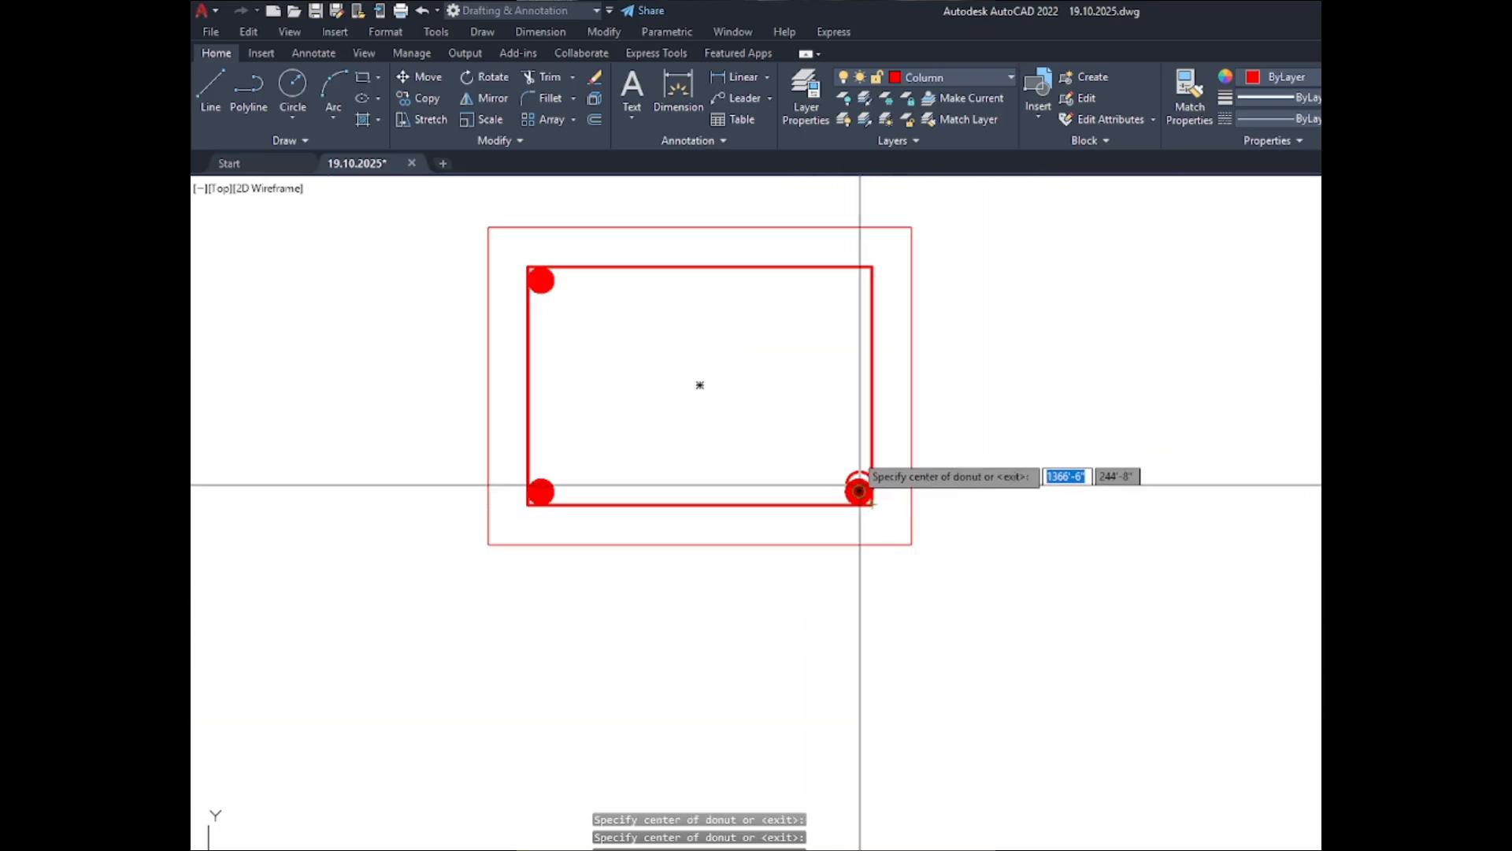
pyautogui.scroll(8, 854, 285)
pyautogui.scroll(-6, 867, 290)
pyautogui.scroll(9, 868, 293)
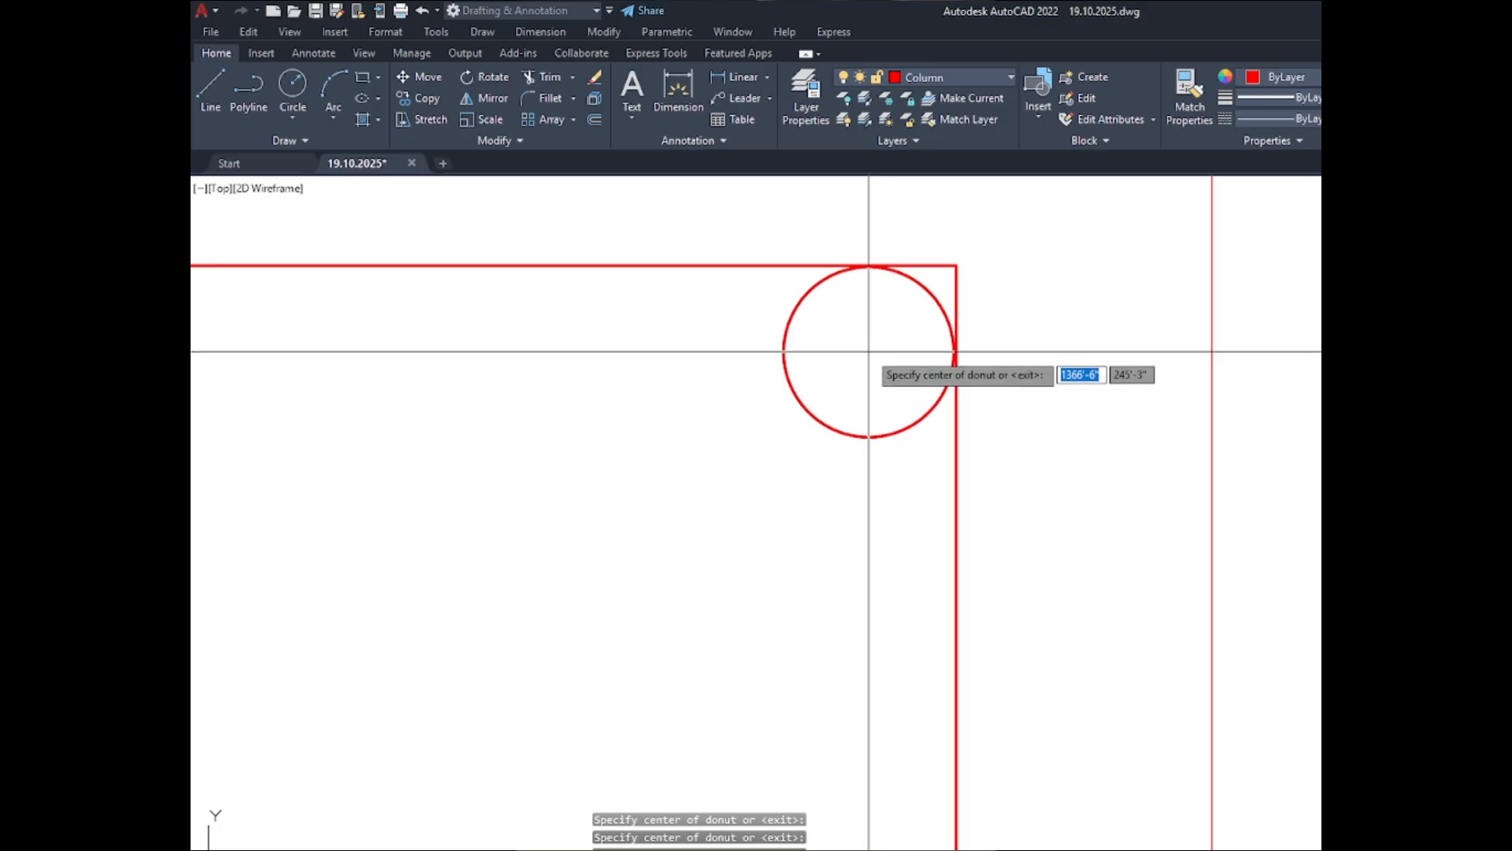
pyautogui.click(870, 350)
# - Place aligned 1" solid donuts midway along the left and right sides of the C-2 ABOVE inner outline
pyautogui.scroll(-2, 1029, 299)
pyautogui.scroll(-5, 1031, 315)
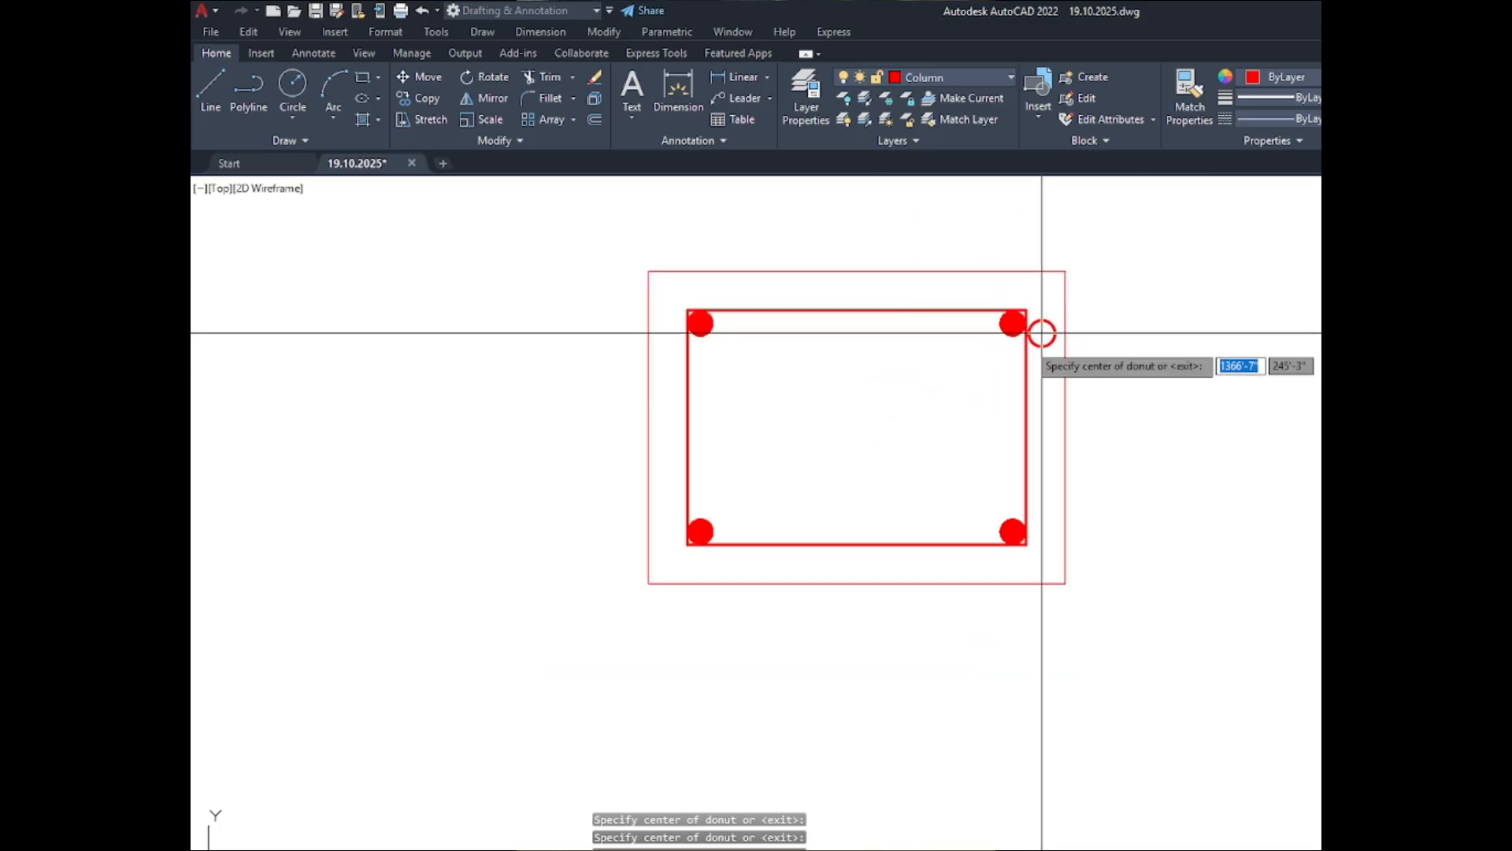
pyautogui.scroll(5, 699, 429)
pyautogui.scroll(-4, 669, 430)
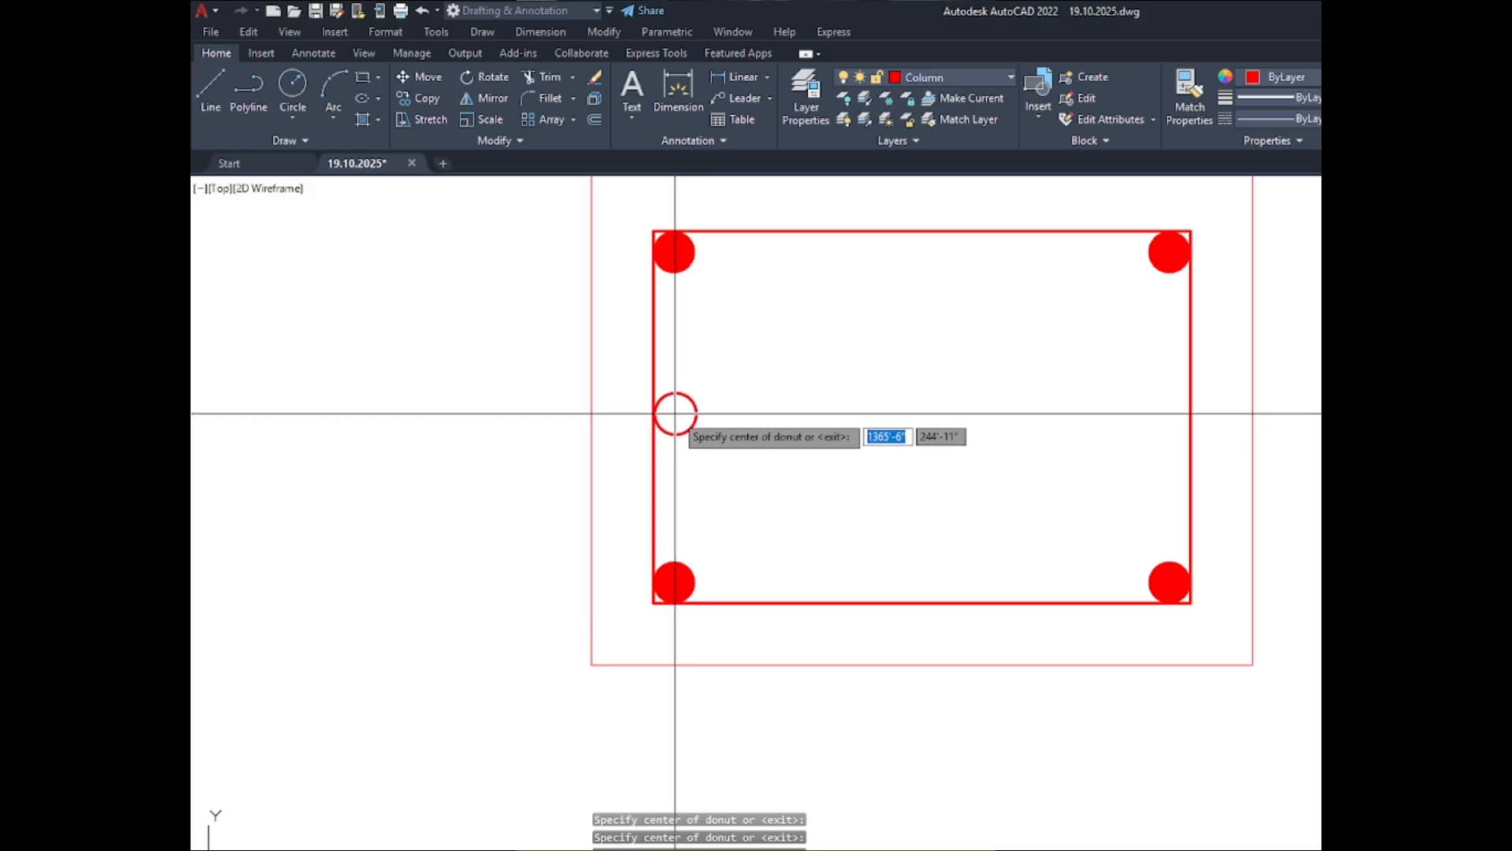
pyautogui.click(675, 414)
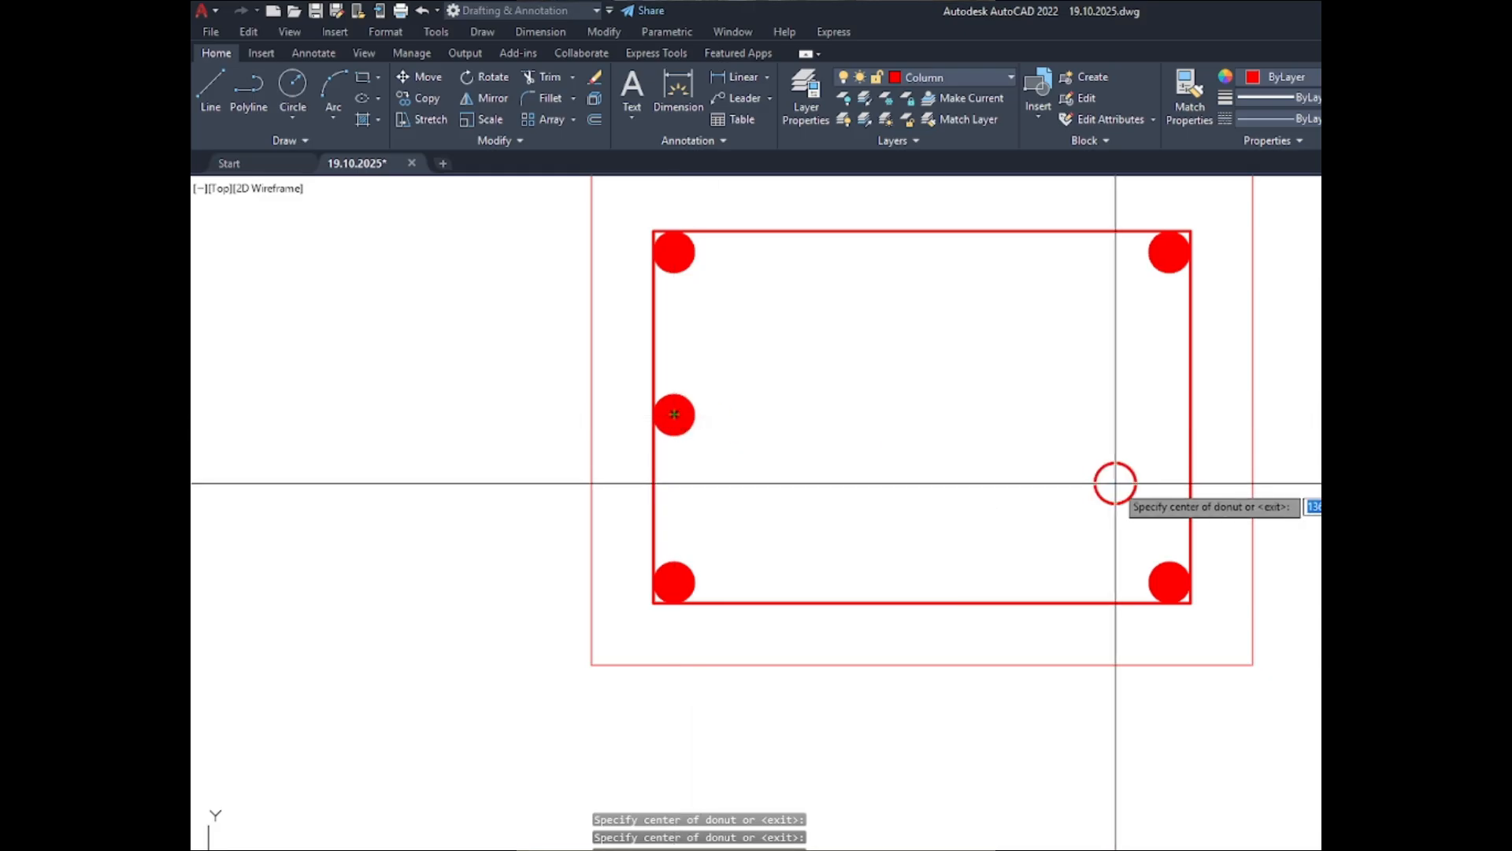
pyautogui.click(1170, 413)
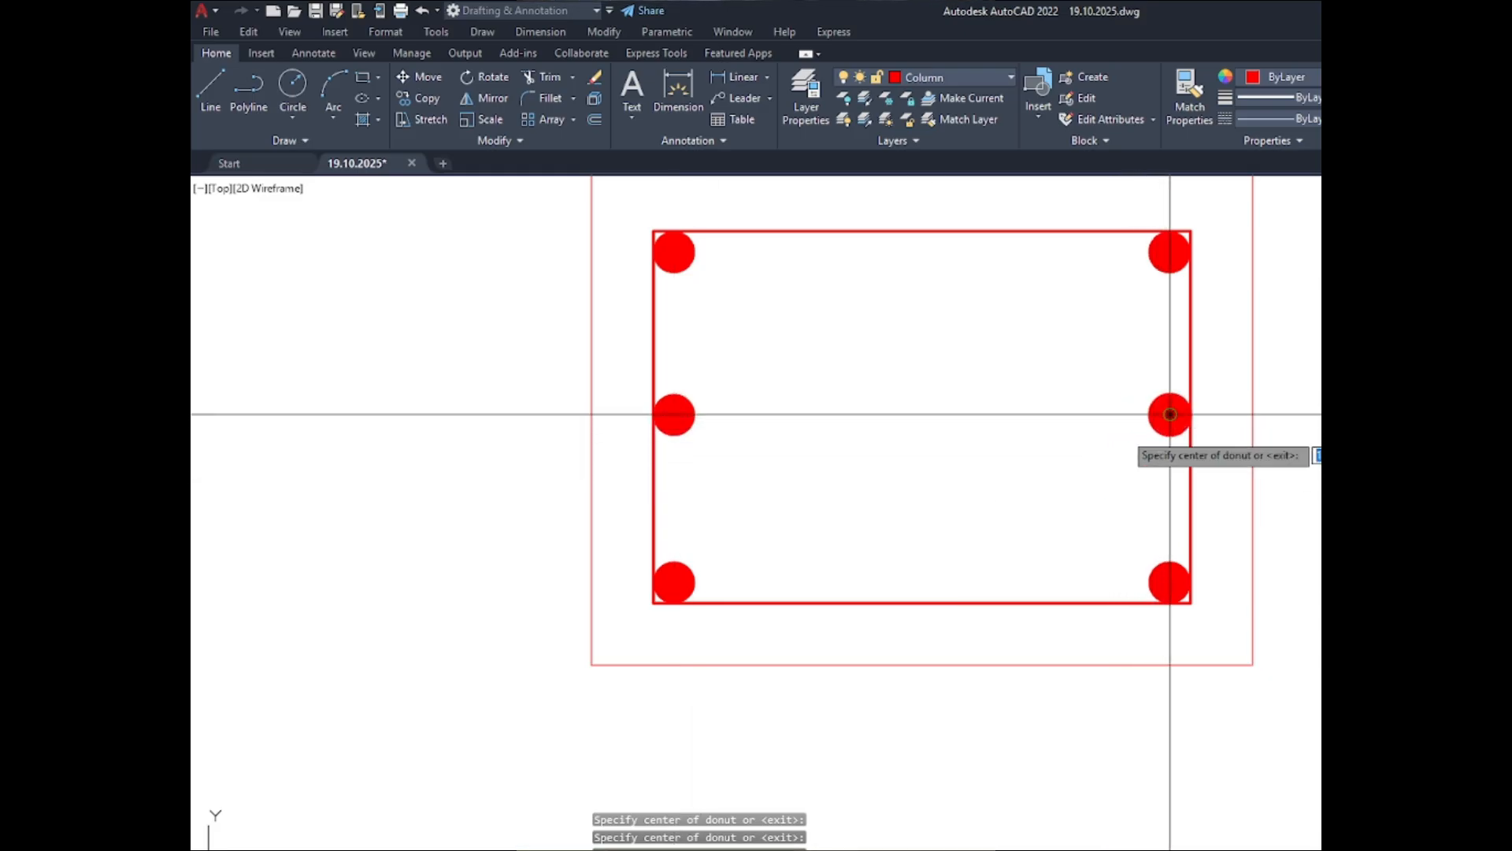
# - Place 1" solid donuts at the middle of the C-2 ABOVE inner outline's top and bottom sides and finish the Donut command
pyautogui.scroll(-4, 1015, 414)
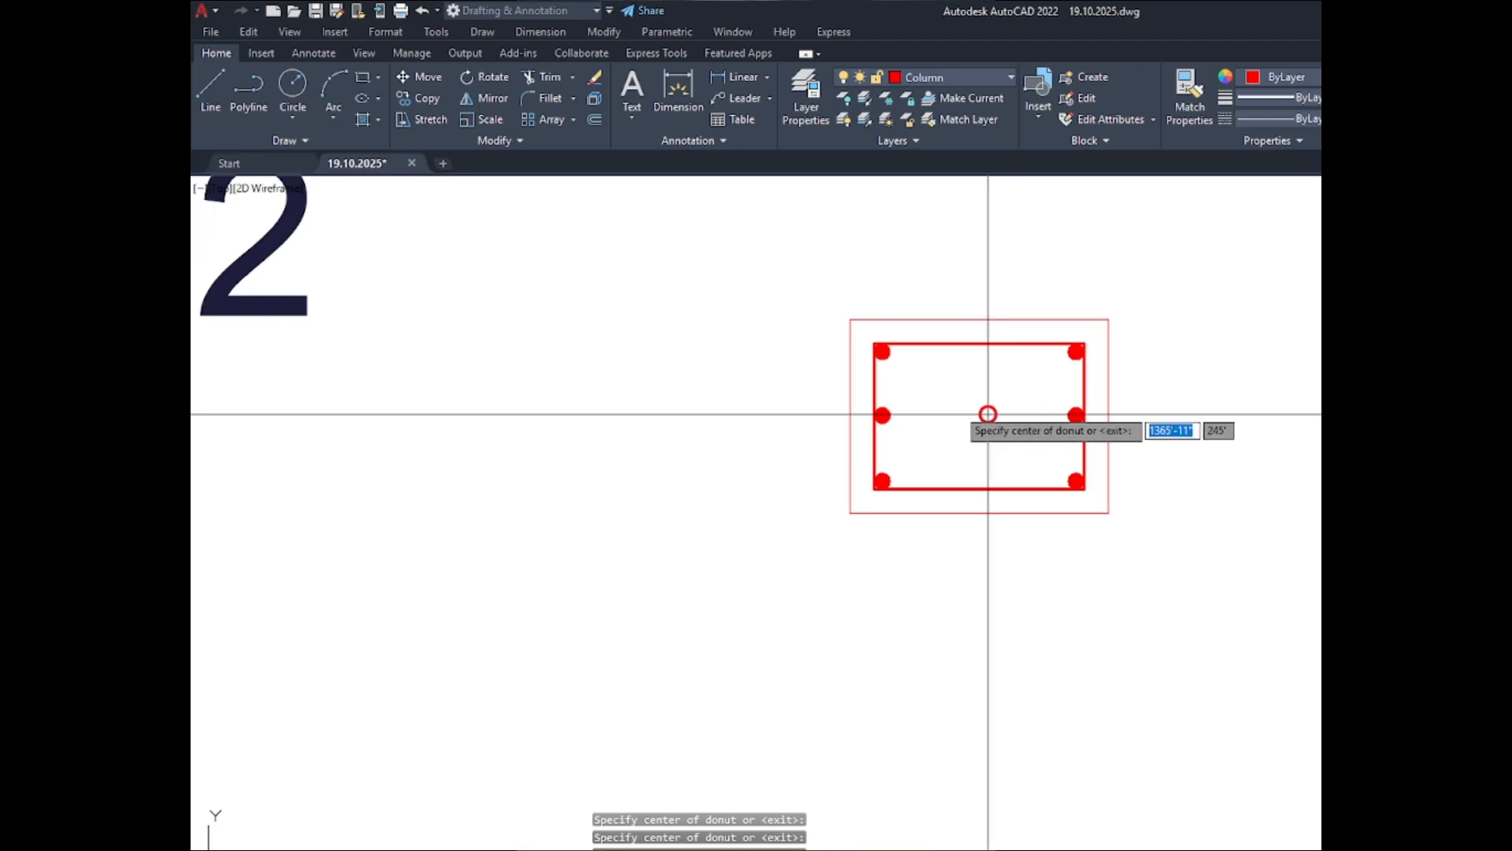
pyautogui.scroll(6, 973, 342)
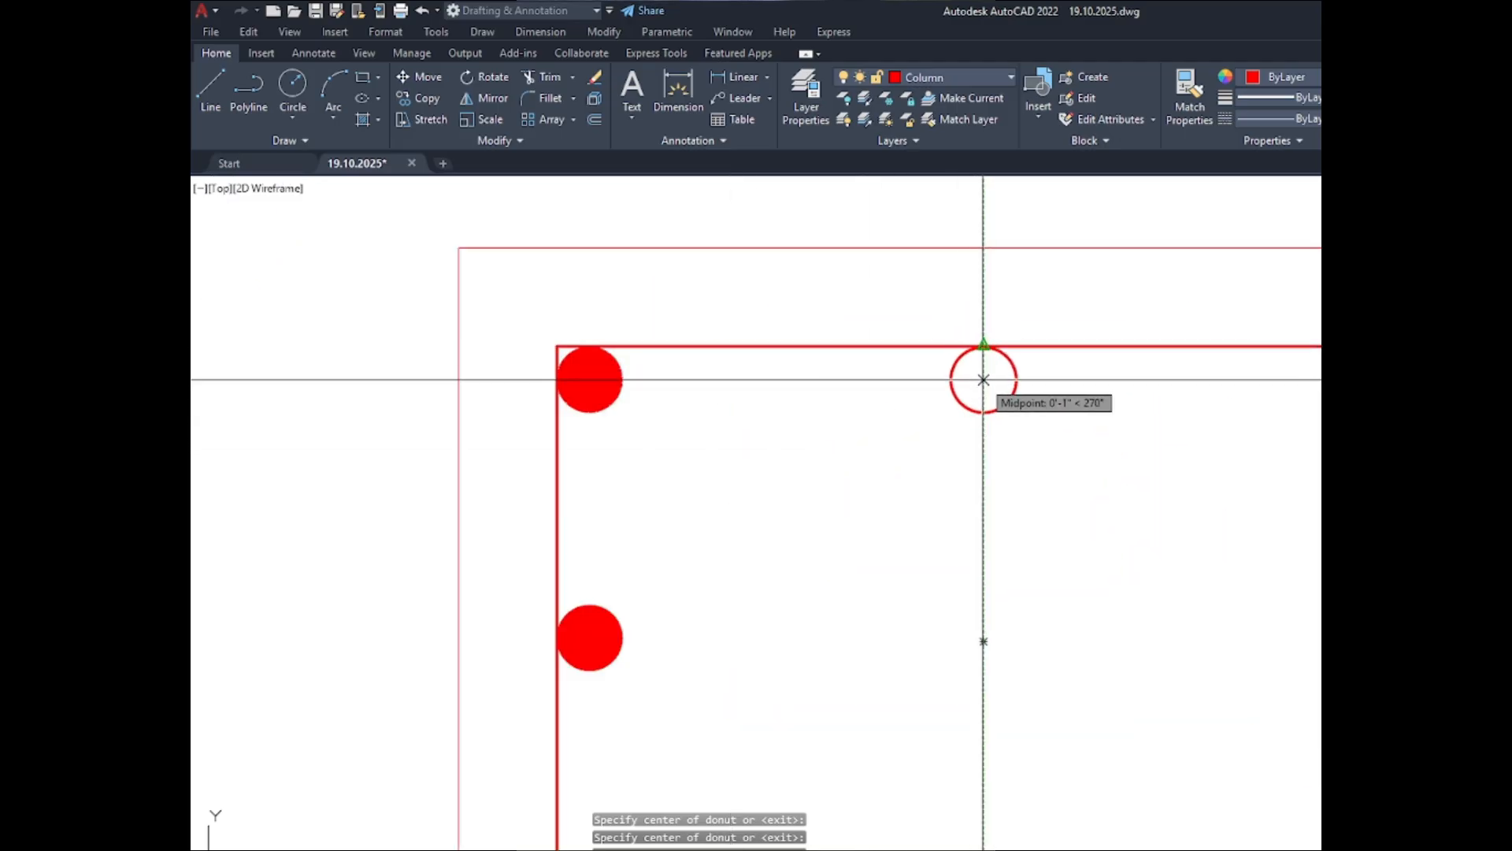
pyautogui.click(984, 382)
pyautogui.scroll(-5, 835, 422)
pyautogui.scroll(4, 862, 438)
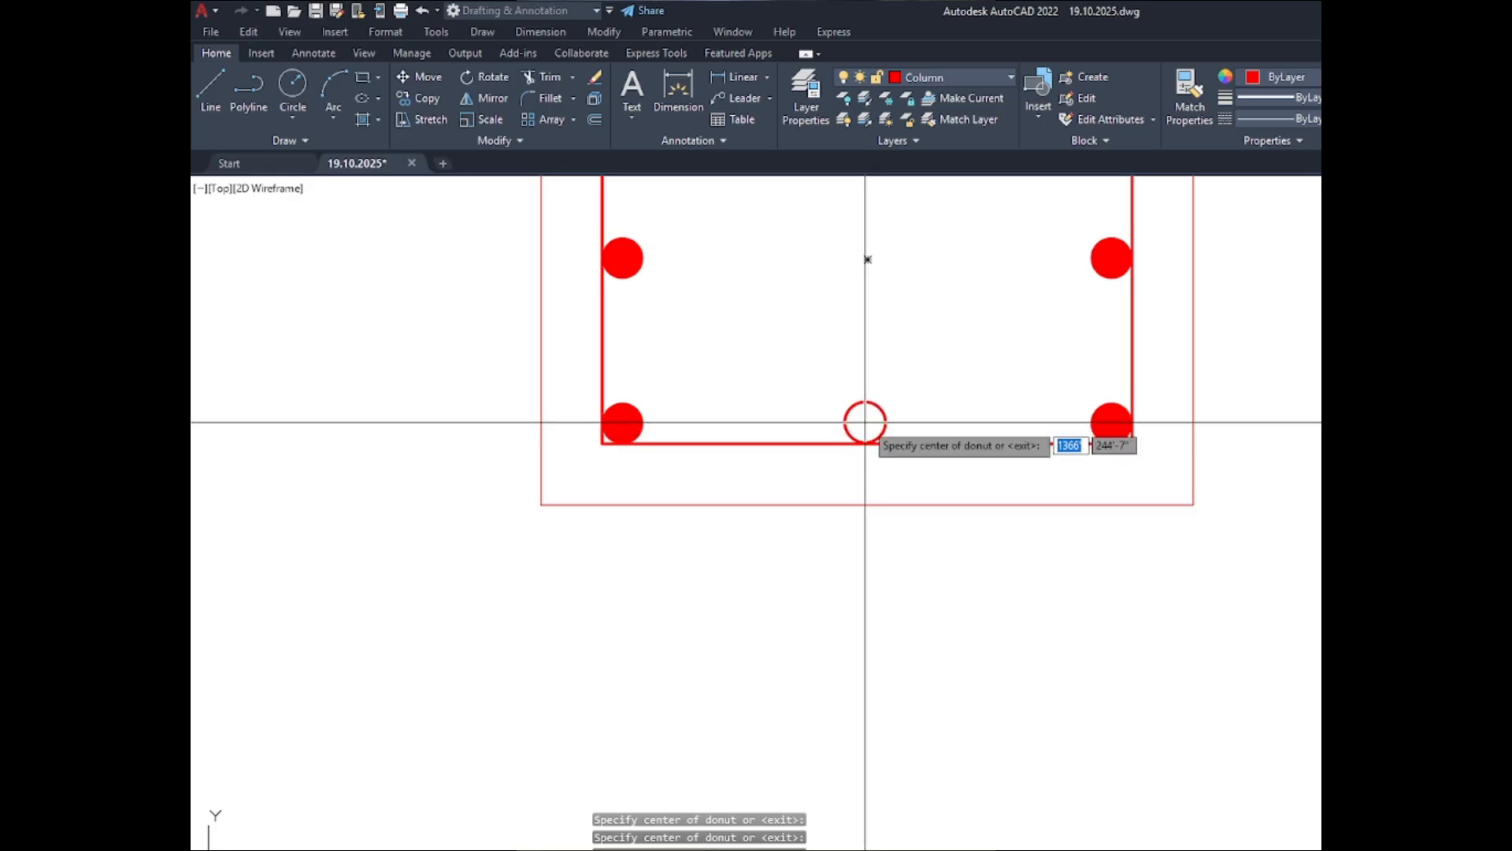
pyautogui.click(864, 424)
pyautogui.scroll(-3, 874, 457)
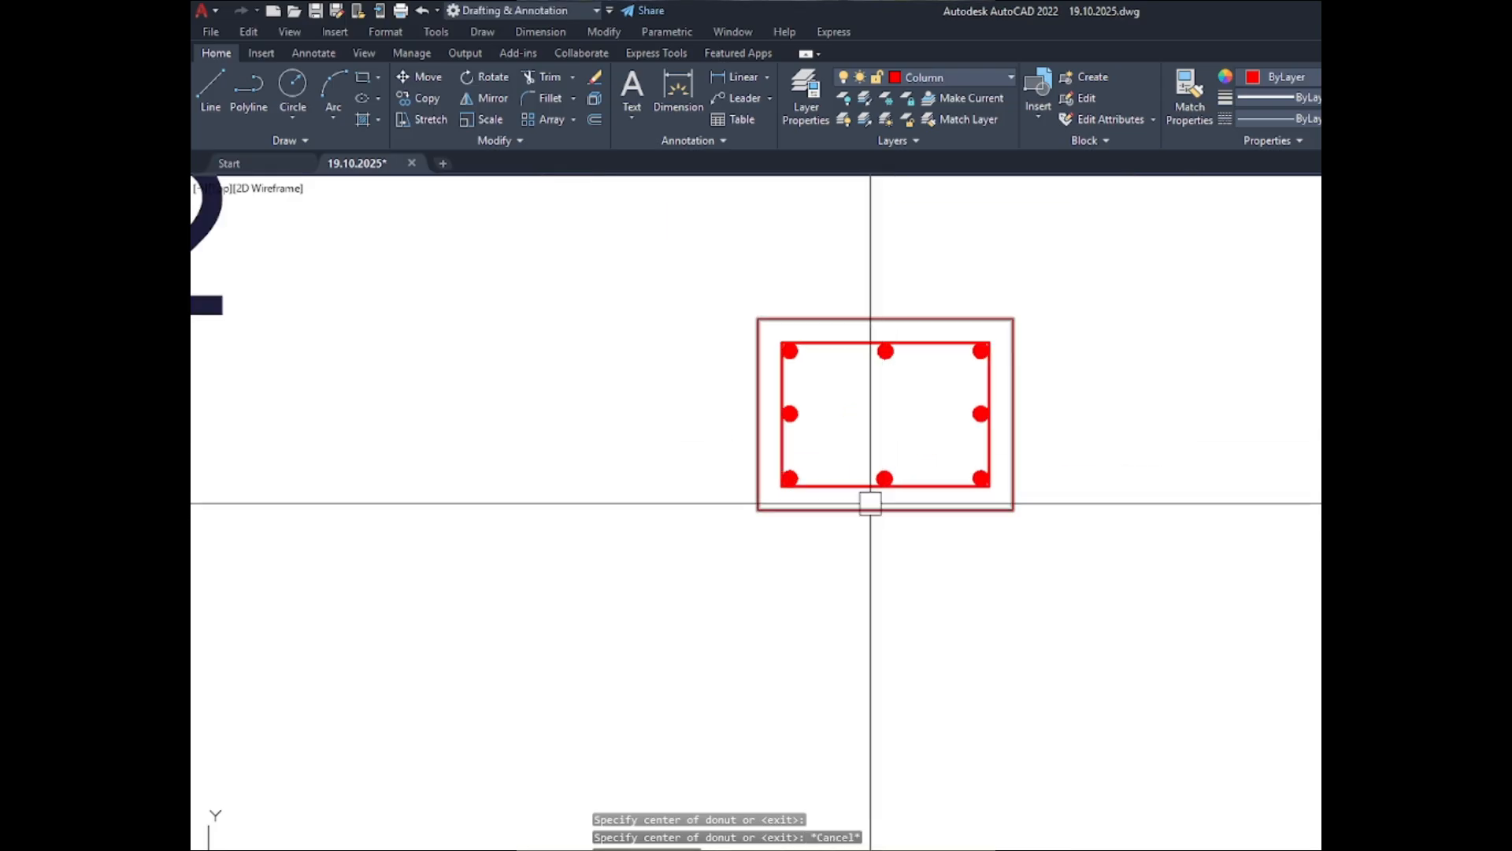
pyautogui.press('Escape')
# - Place a solid donut with inside diameter 0 and outside diameter 1" in the upper-left corner of the C-3 ABOVE inner outline
pyautogui.scroll(1, 856, 363)
pyautogui.scroll(-4, 846, 364)
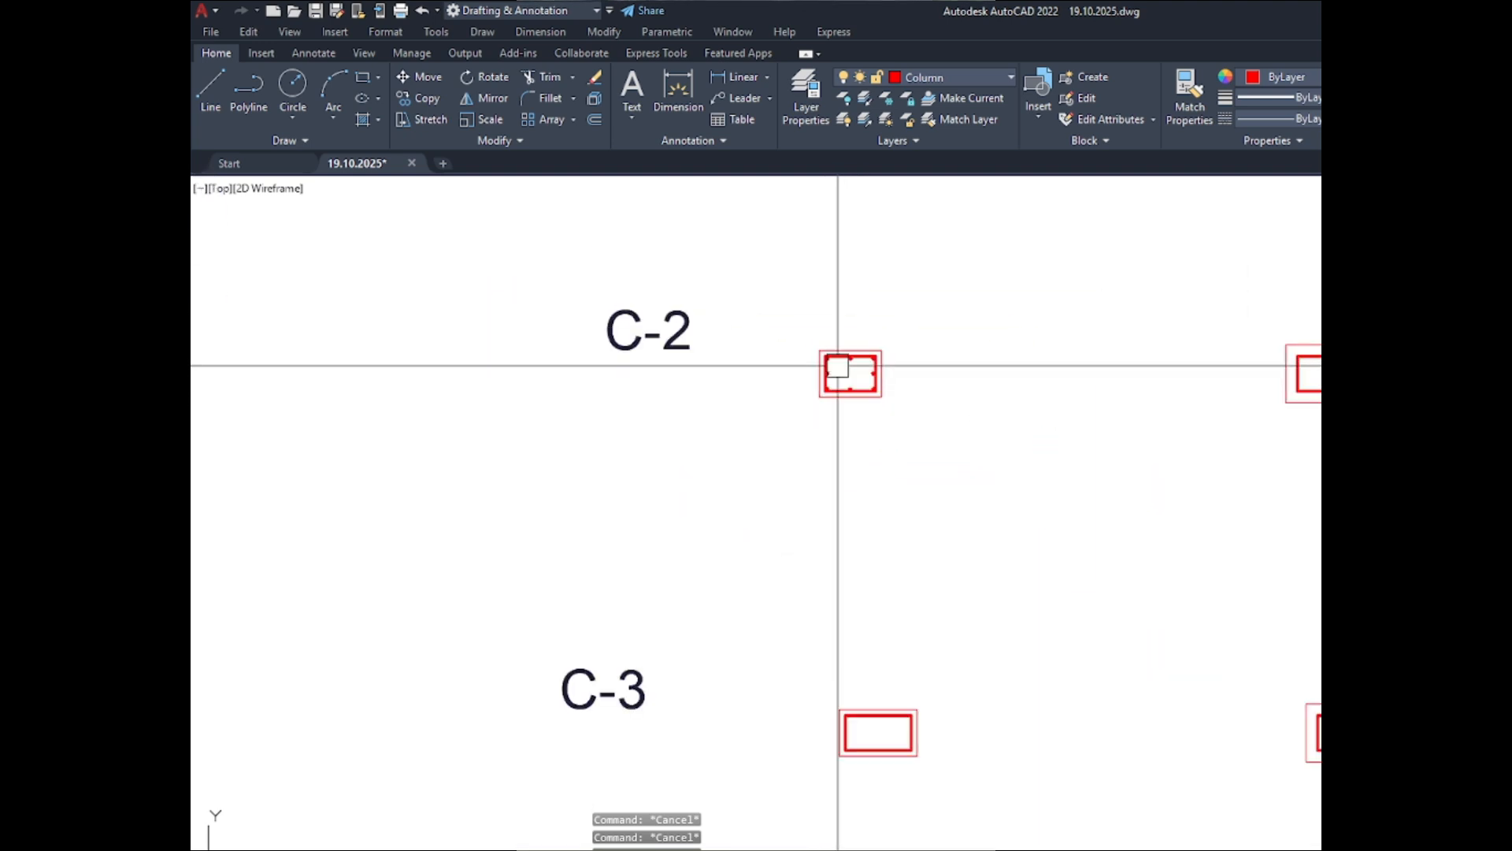
pyautogui.scroll(4, 838, 365)
pyautogui.scroll(-2, 798, 342)
pyautogui.scroll(-2, 802, 338)
pyautogui.press('space')
pyautogui.press('space')
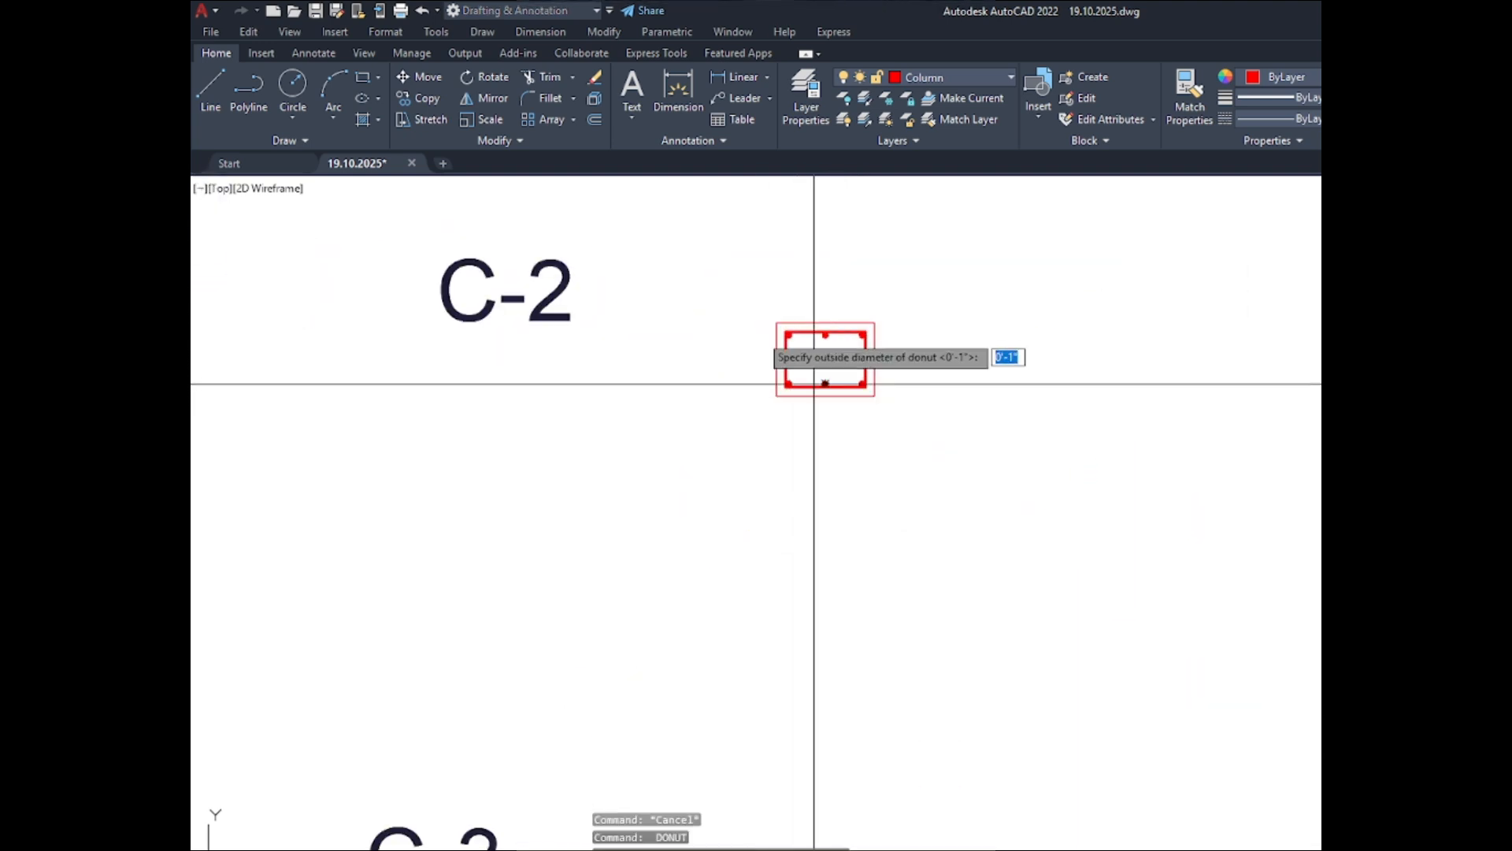
pyautogui.press('space')
pyautogui.scroll(-4, 772, 386)
pyautogui.scroll(6, 775, 550)
pyautogui.scroll(8, 772, 552)
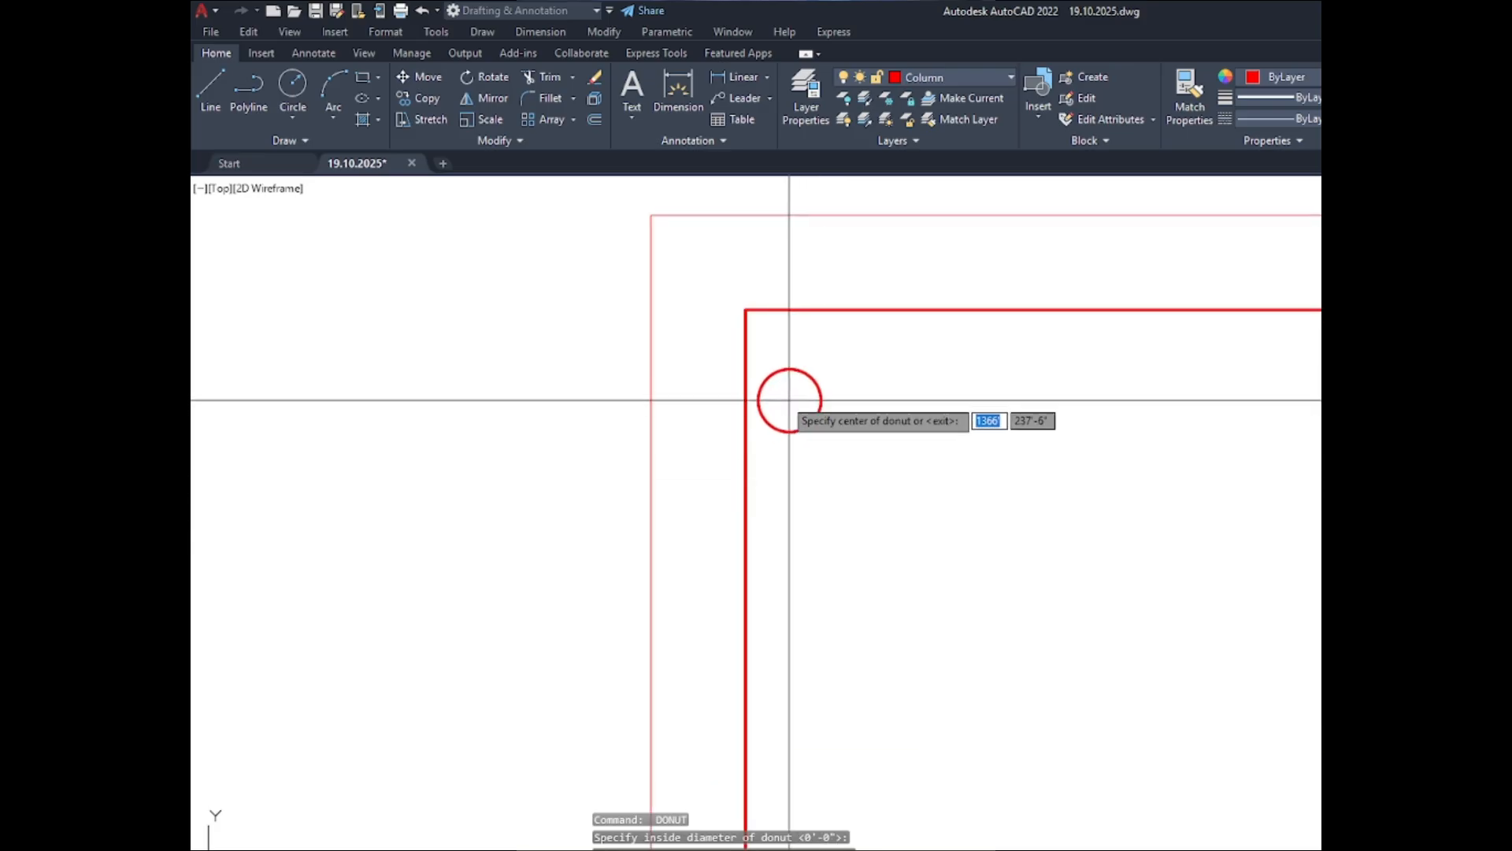
pyautogui.scroll(6, 775, 330)
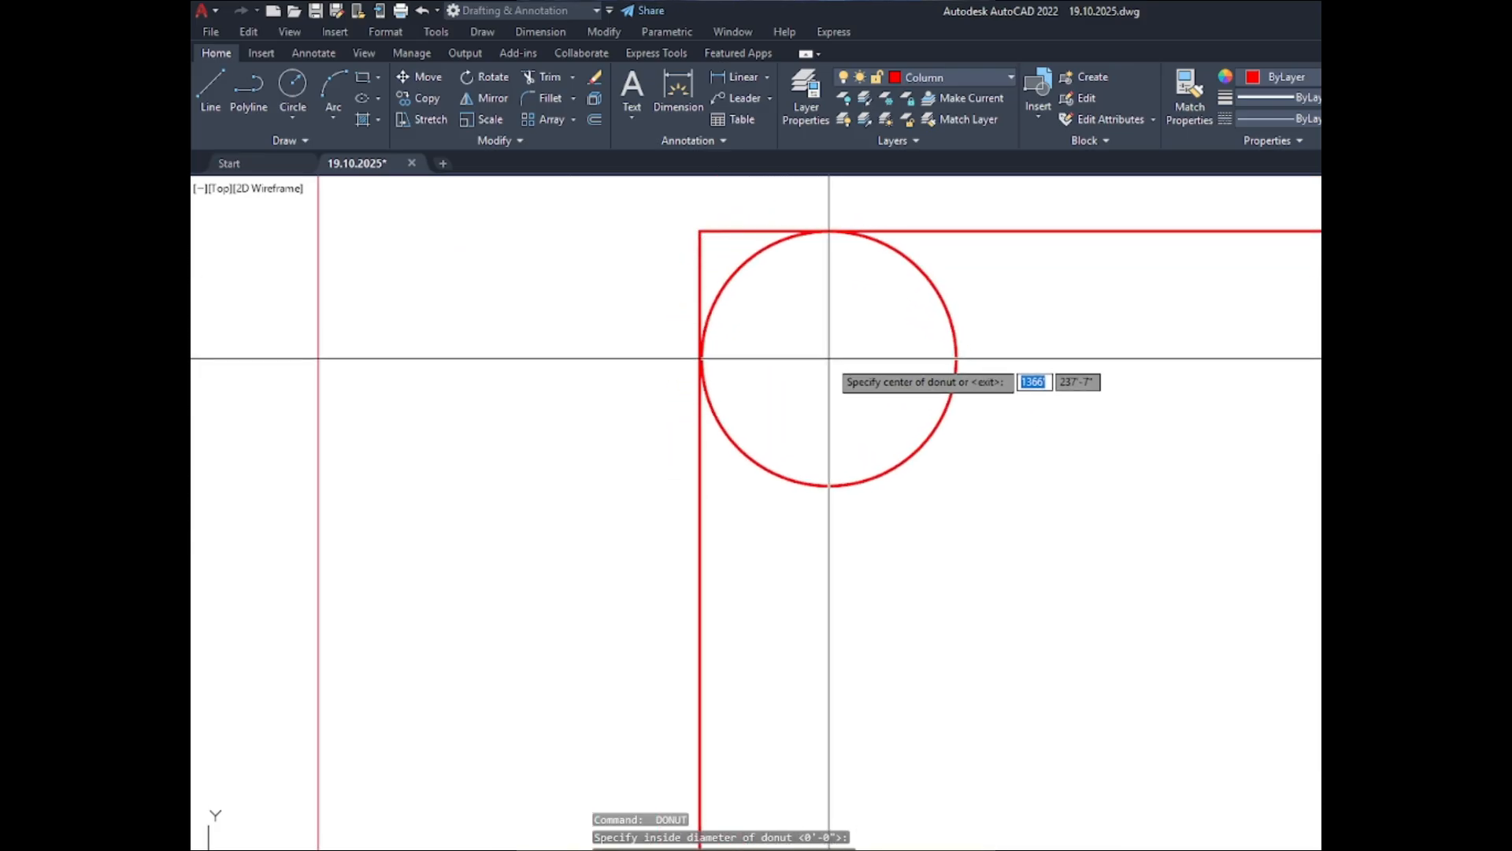
pyautogui.click(829, 359)
# - Place matching 1" solid donuts in the lower-left and lower-right corners of the C-3 ABOVE inner outline
pyautogui.scroll(-8, 732, 383)
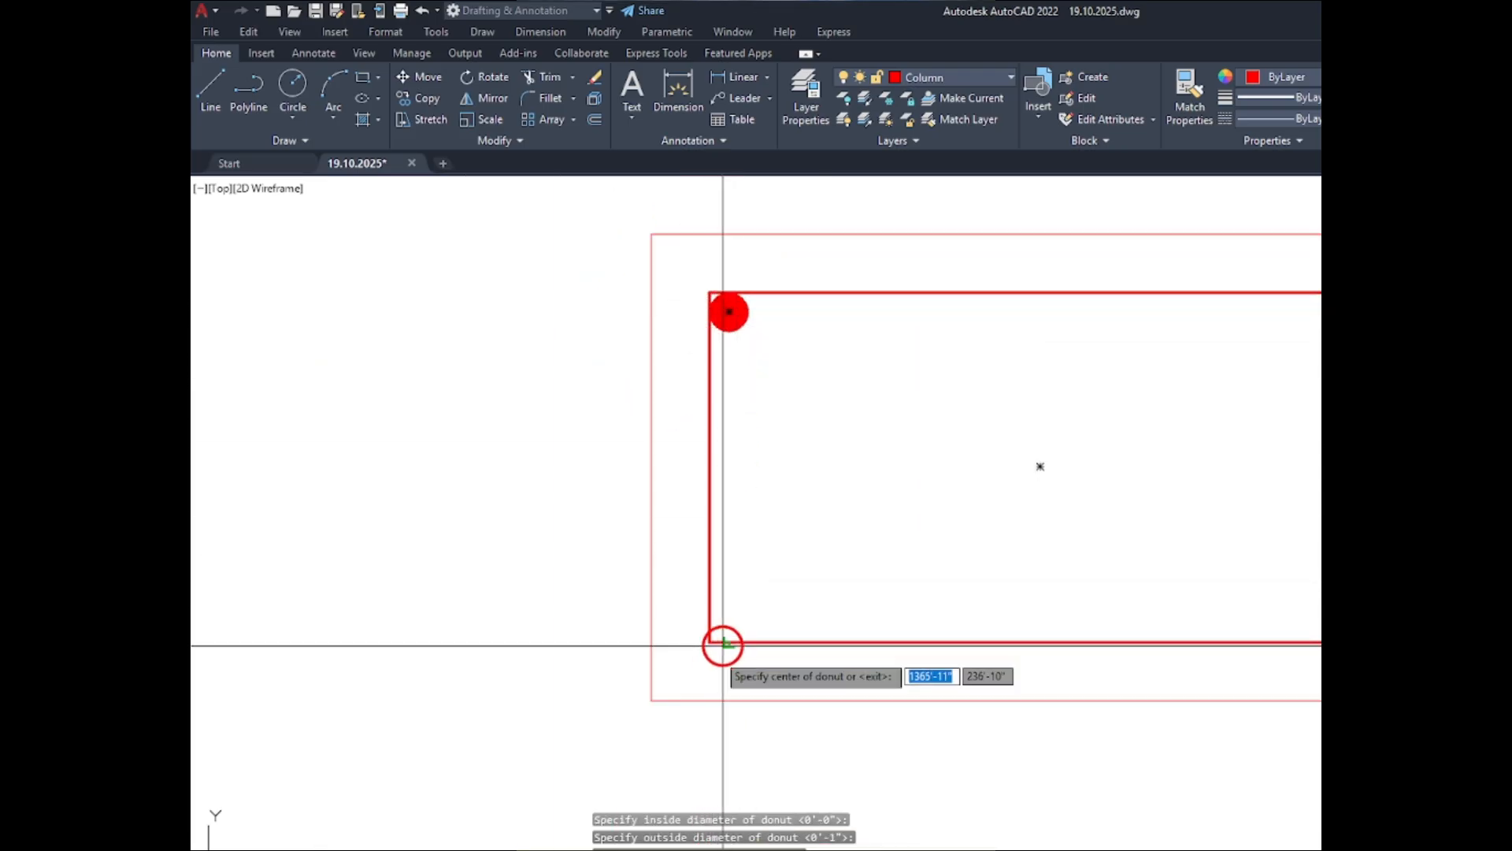
pyautogui.scroll(8, 719, 641)
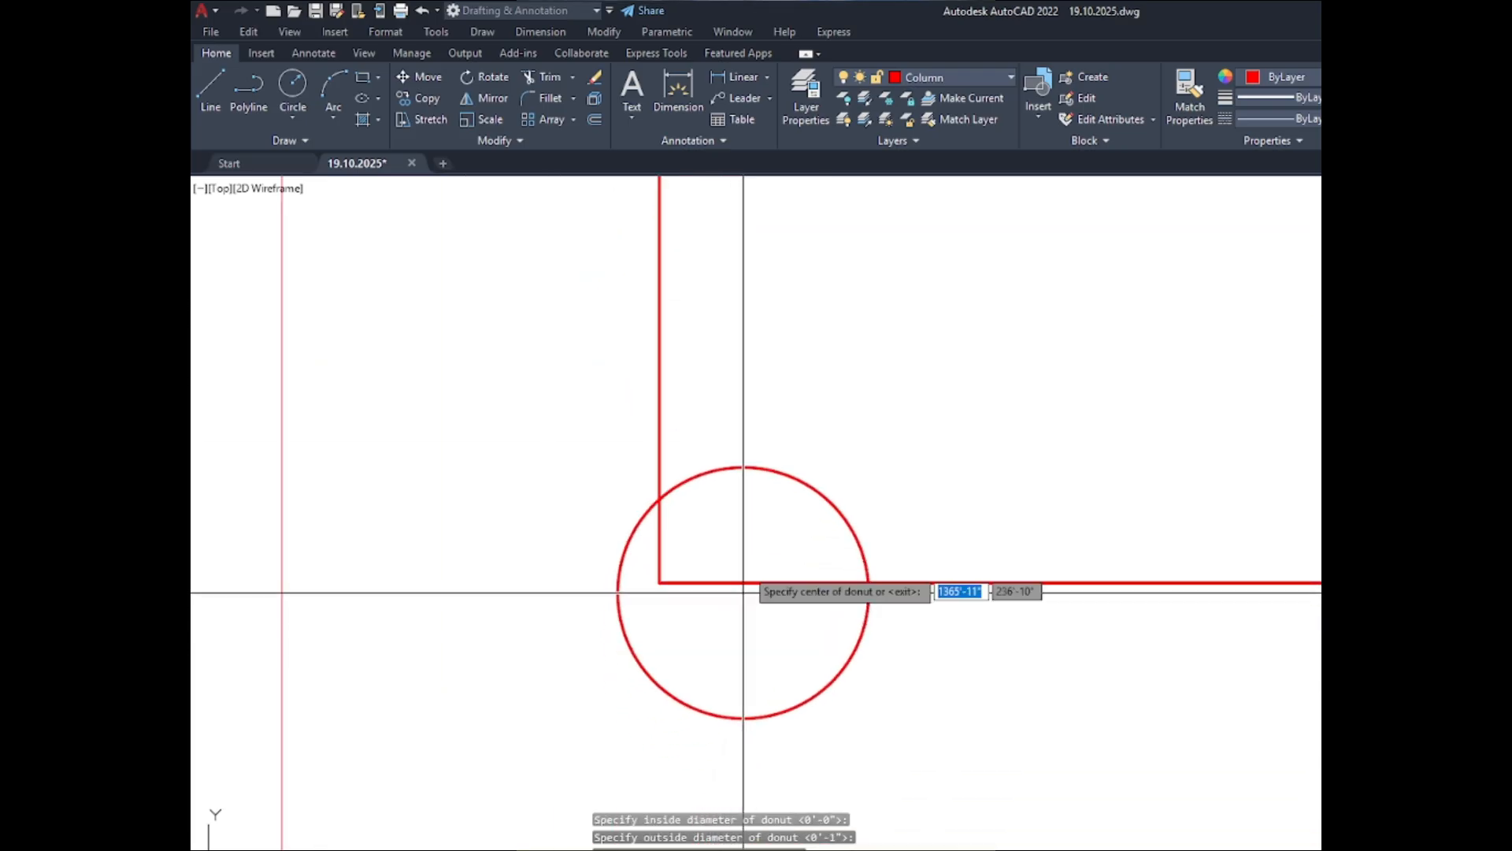
pyautogui.click(784, 457)
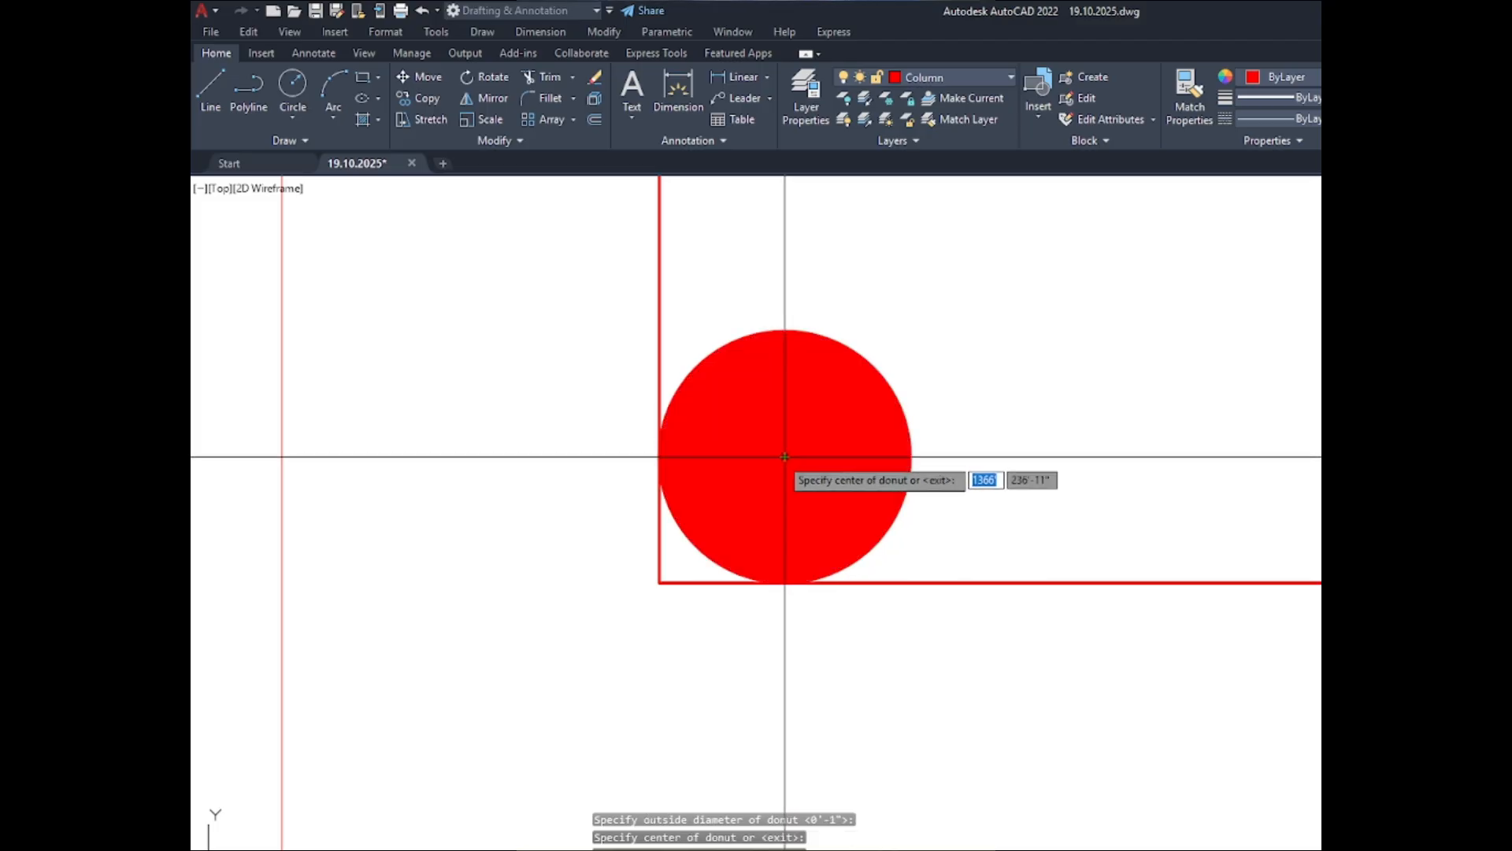
pyautogui.scroll(-8, 644, 484)
pyautogui.scroll(6, 1073, 506)
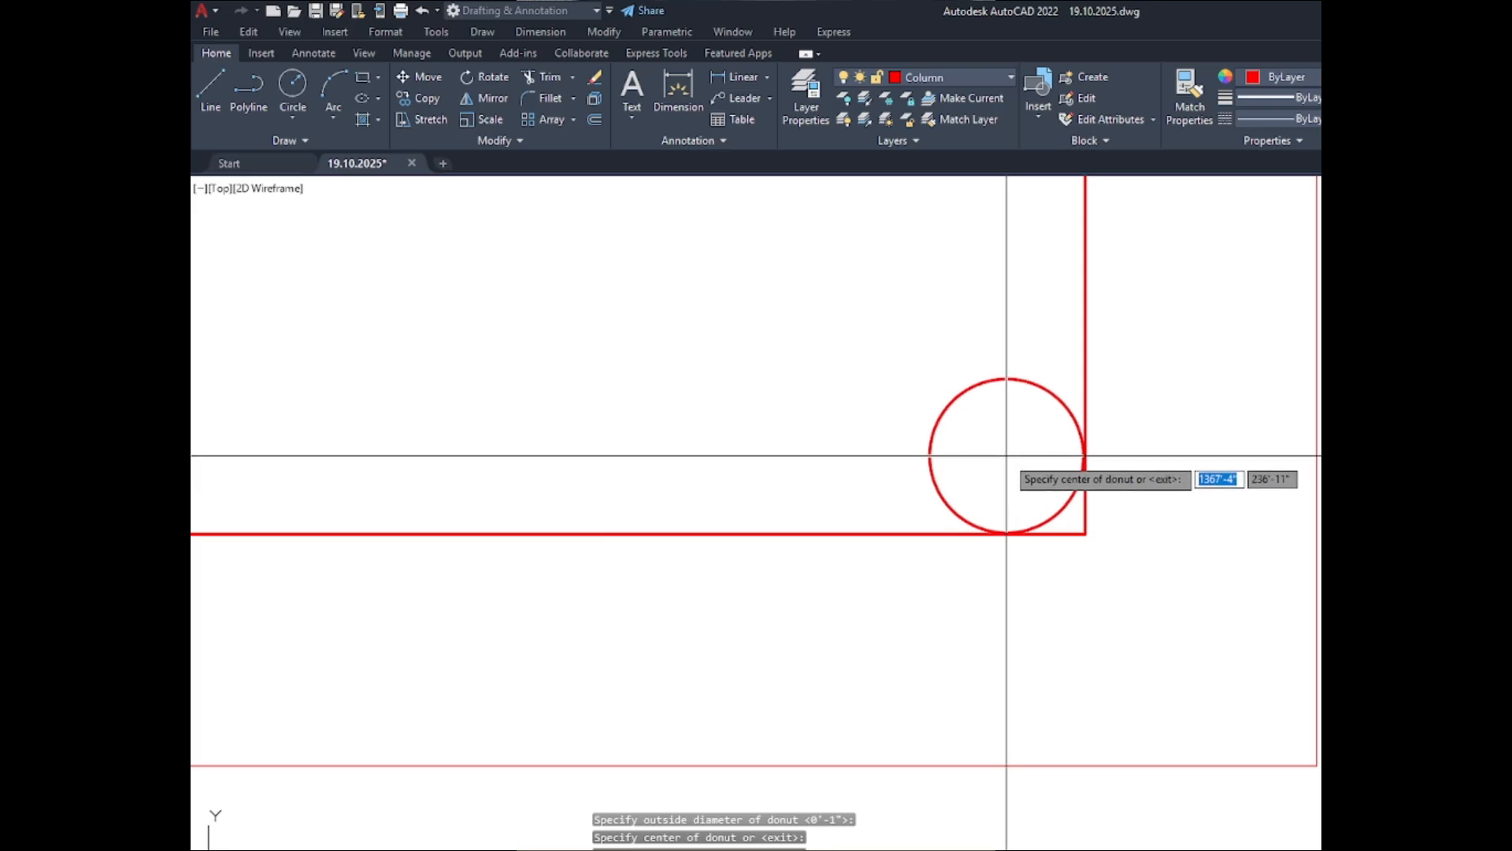
pyautogui.click(1007, 456)
# - Place a matching 1" solid donut touching both sides of the C-3 ABOVE inner outline's upper-right corner
pyautogui.scroll(-6, 1017, 532)
pyautogui.scroll(7, 992, 335)
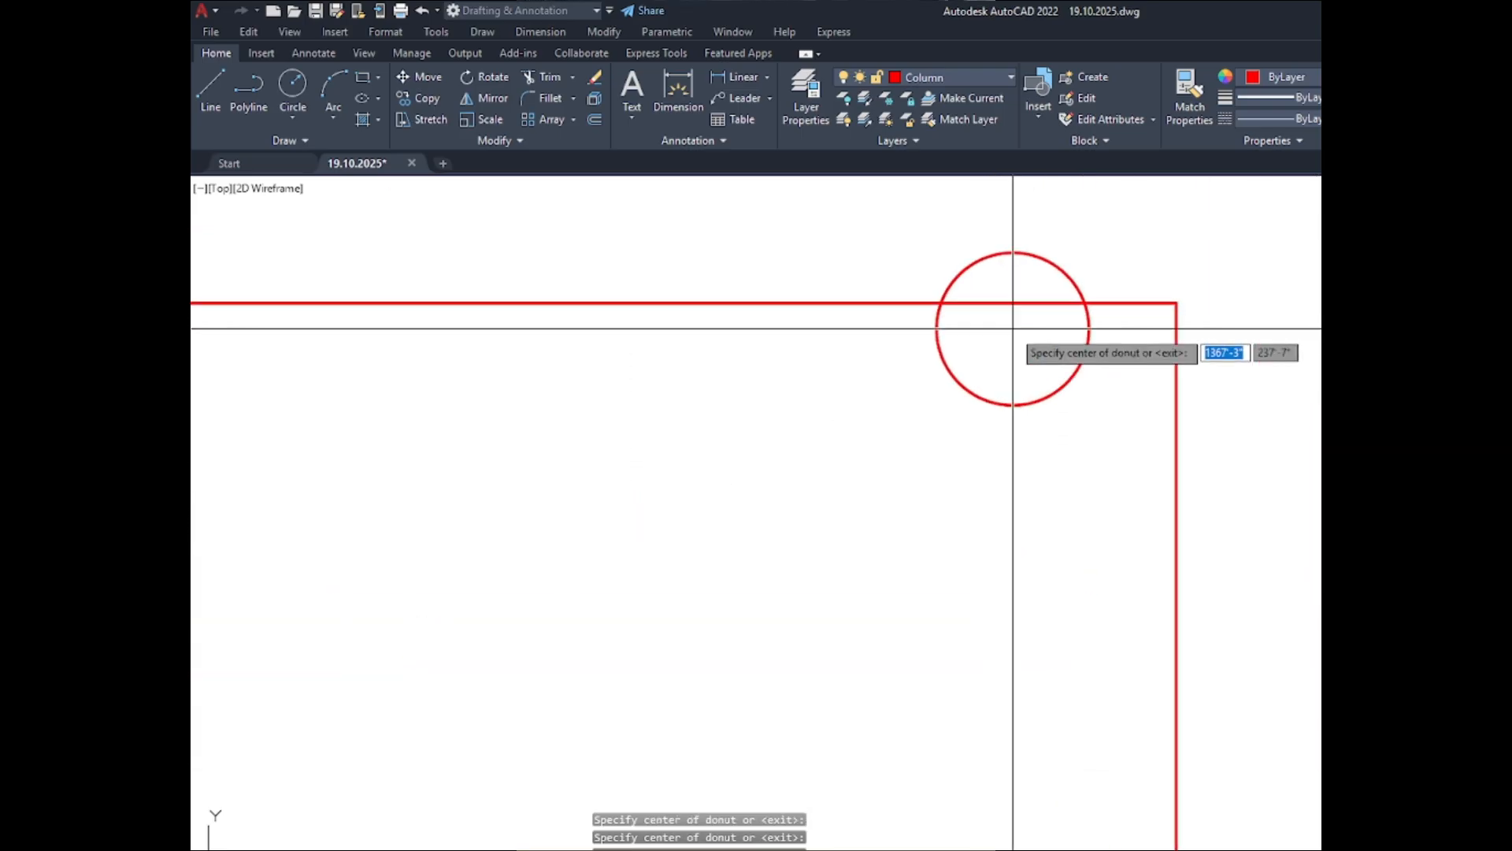
pyautogui.click(1100, 378)
pyautogui.scroll(-5, 1166, 374)
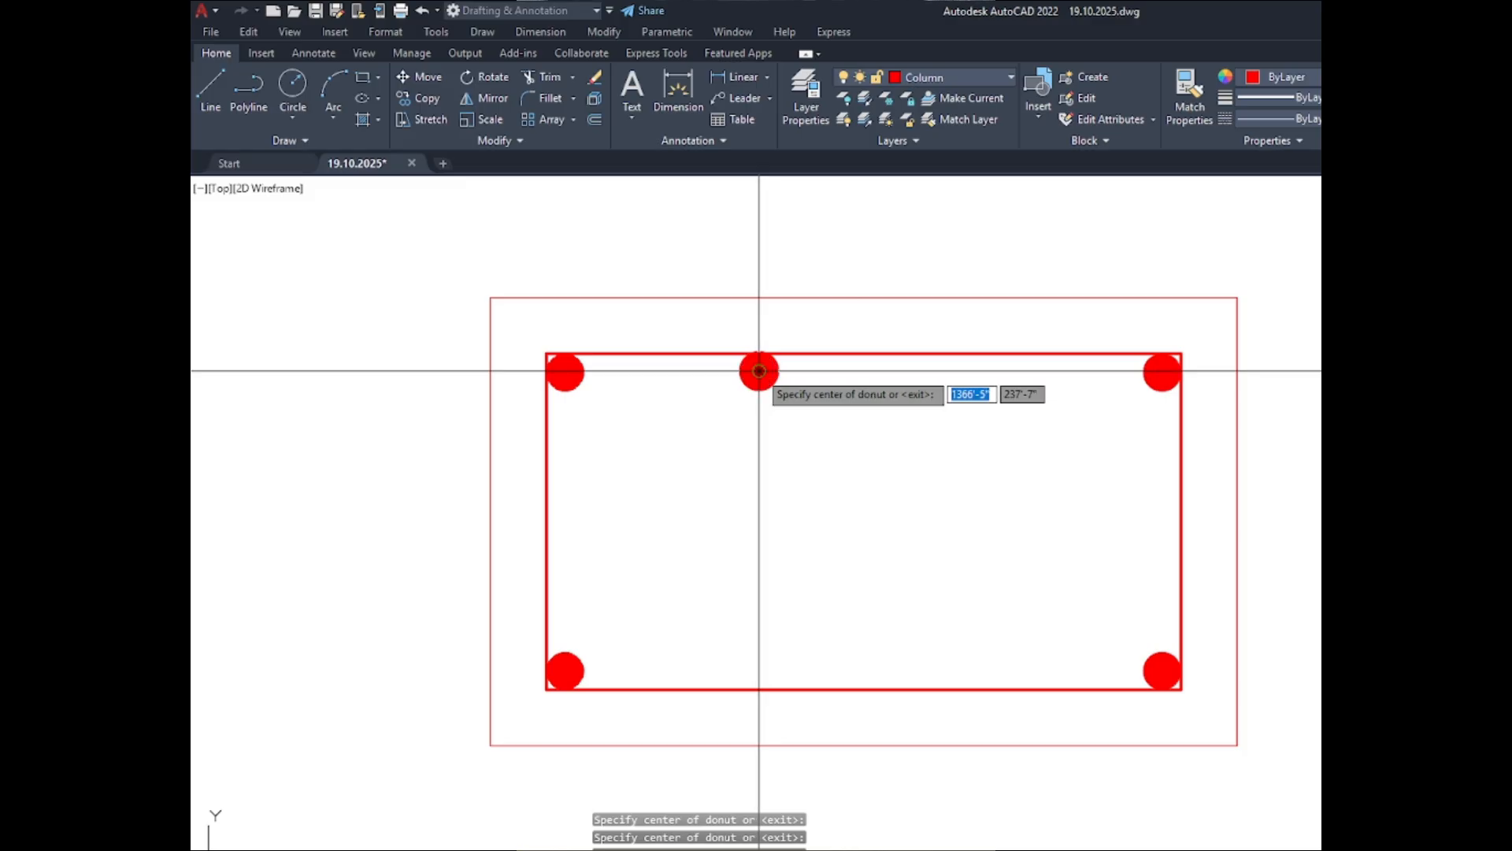
# - Place matching 1" solid donuts at the C-3 ABOVE inner outline's right-hand third point on top and the middle of both short sides
pyautogui.click(968, 371)
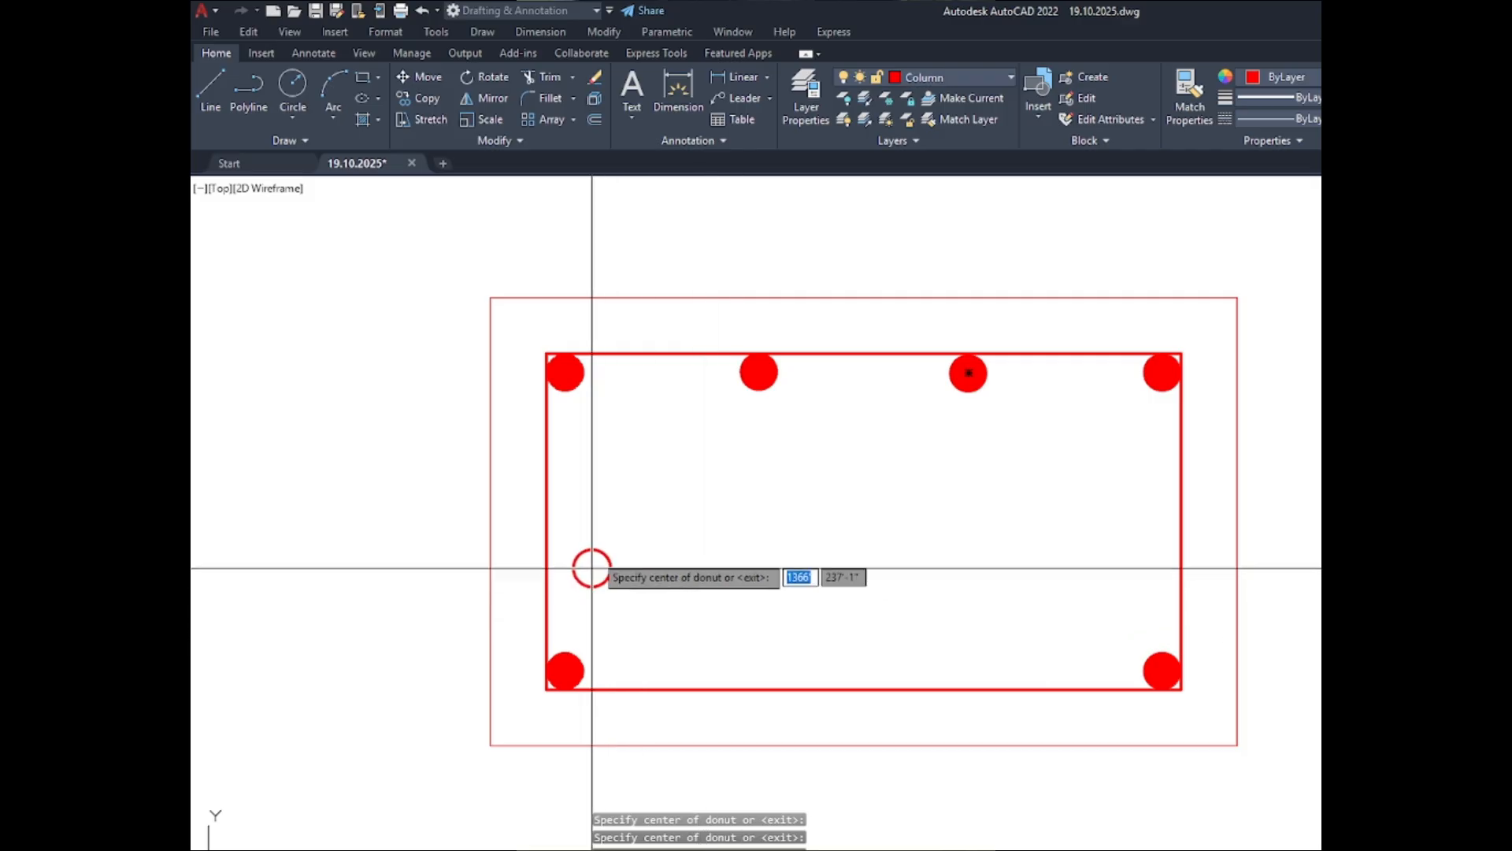
pyautogui.click(565, 519)
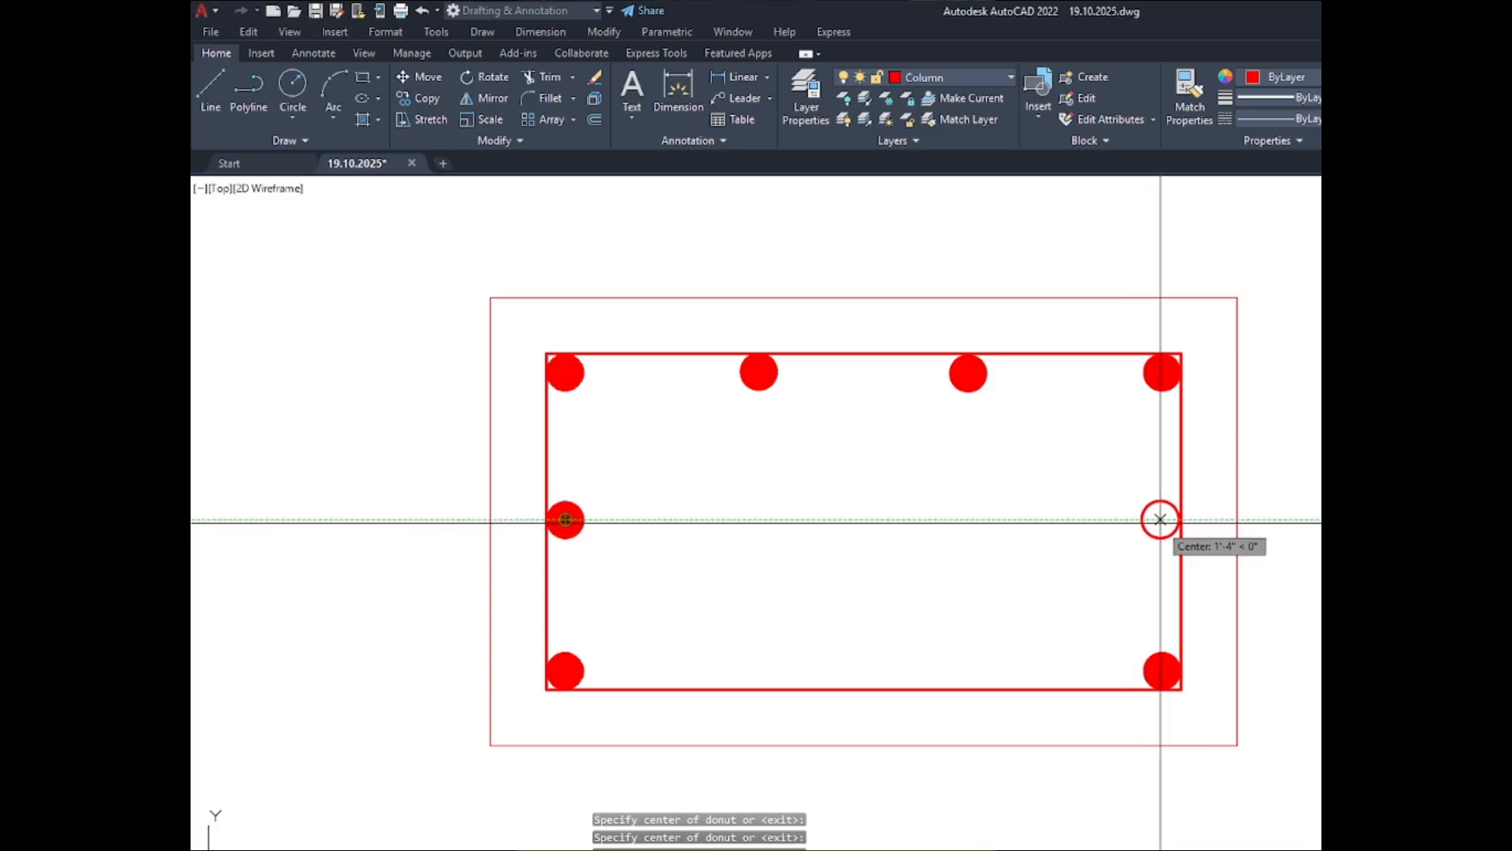
pyautogui.click(1164, 521)
pyautogui.press('Escape')
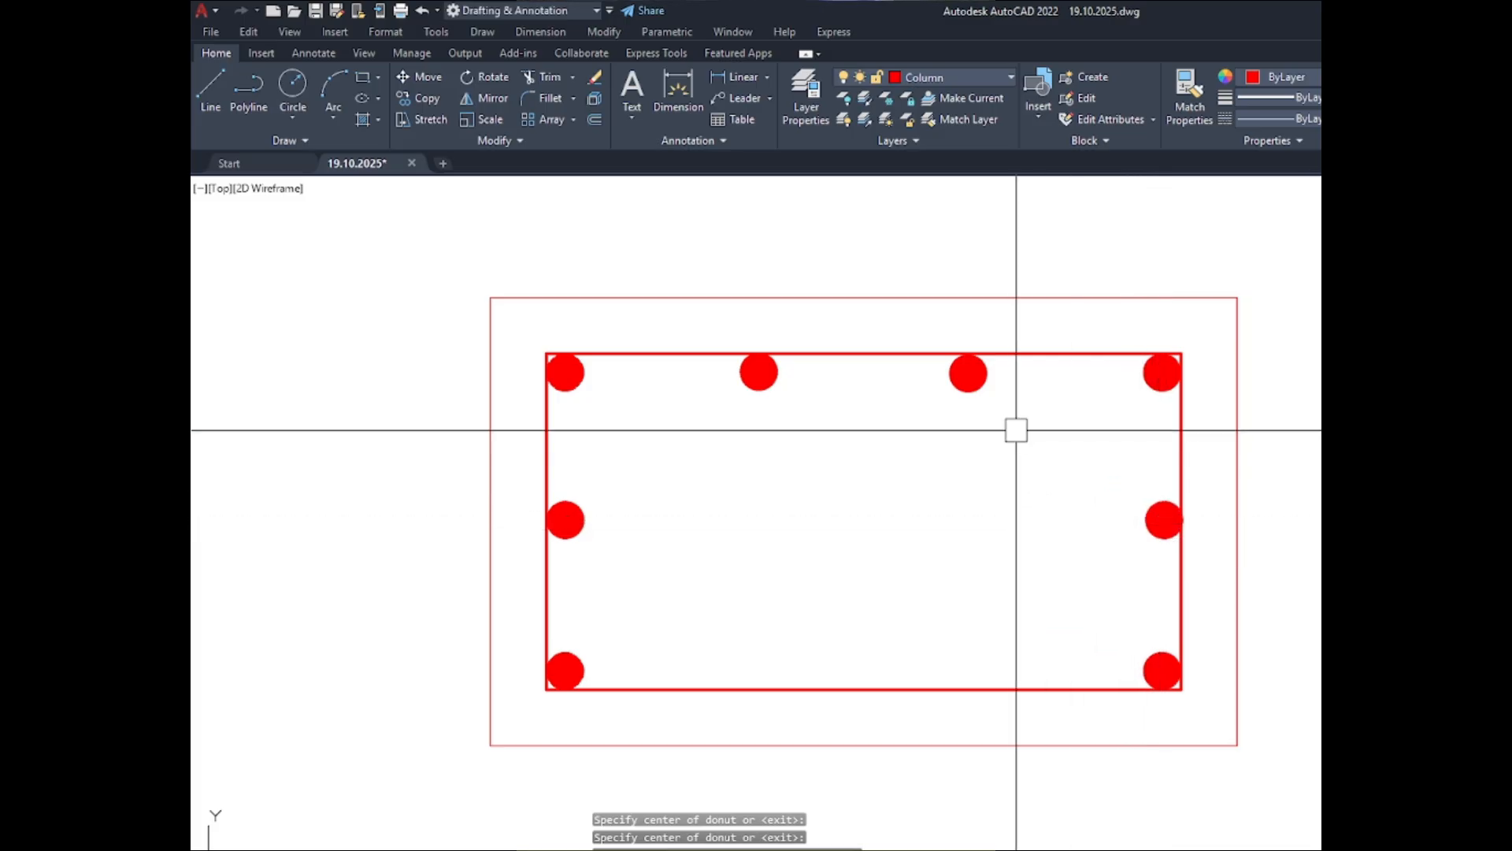
# - Mirror the two intermediate top donuts of C-3 ABOVE about the inner outline's horizontal centreline, keeping the originals
pyautogui.click(1061, 404)
pyautogui.click(728, 375)
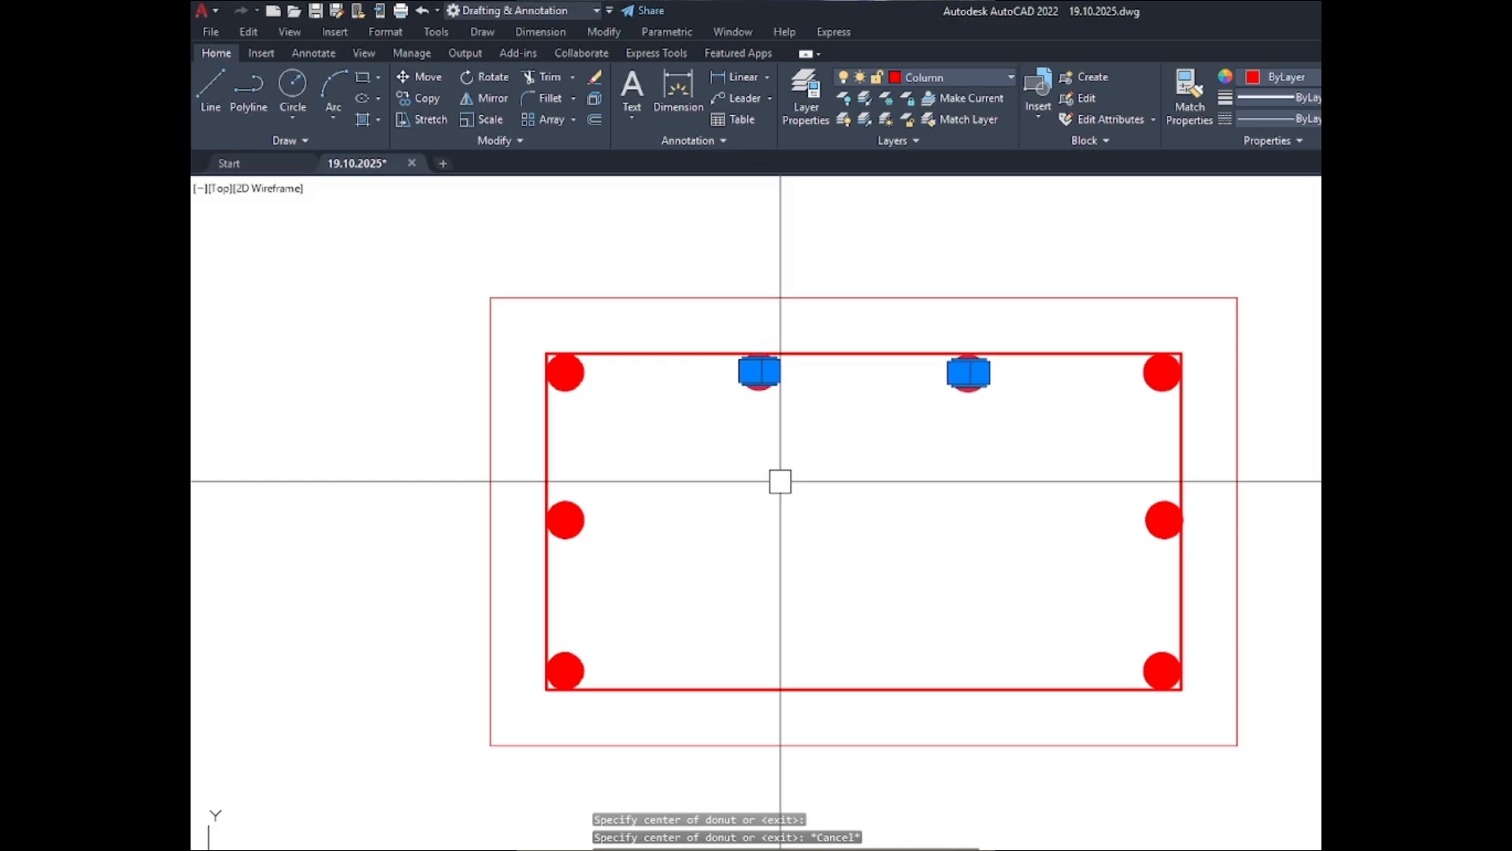
pyautogui.write('mi')
pyautogui.press('Return')
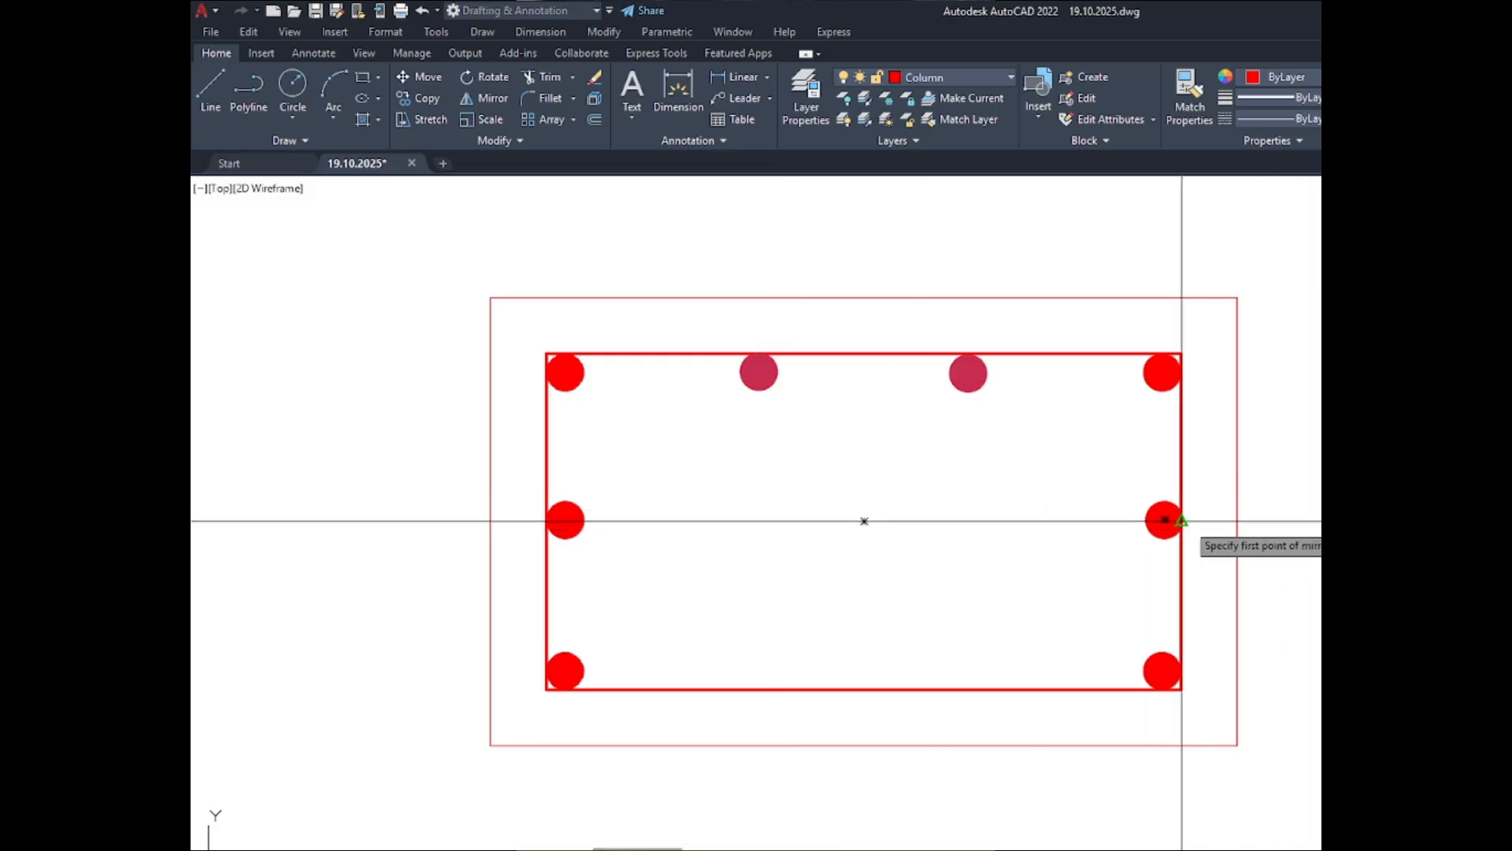
pyautogui.click(1181, 521)
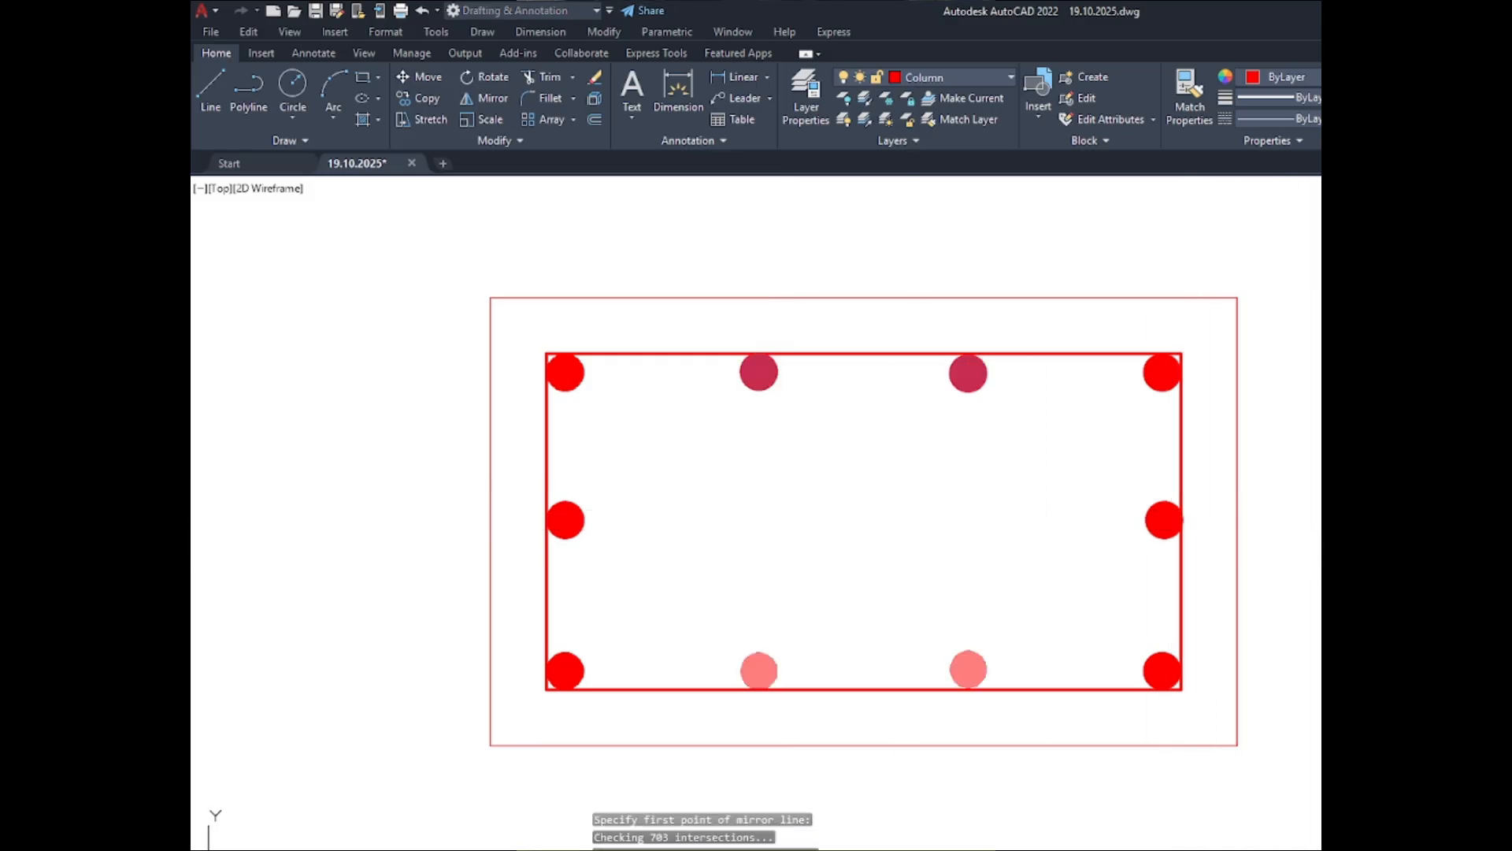
pyautogui.scroll(-9, 803, 479)
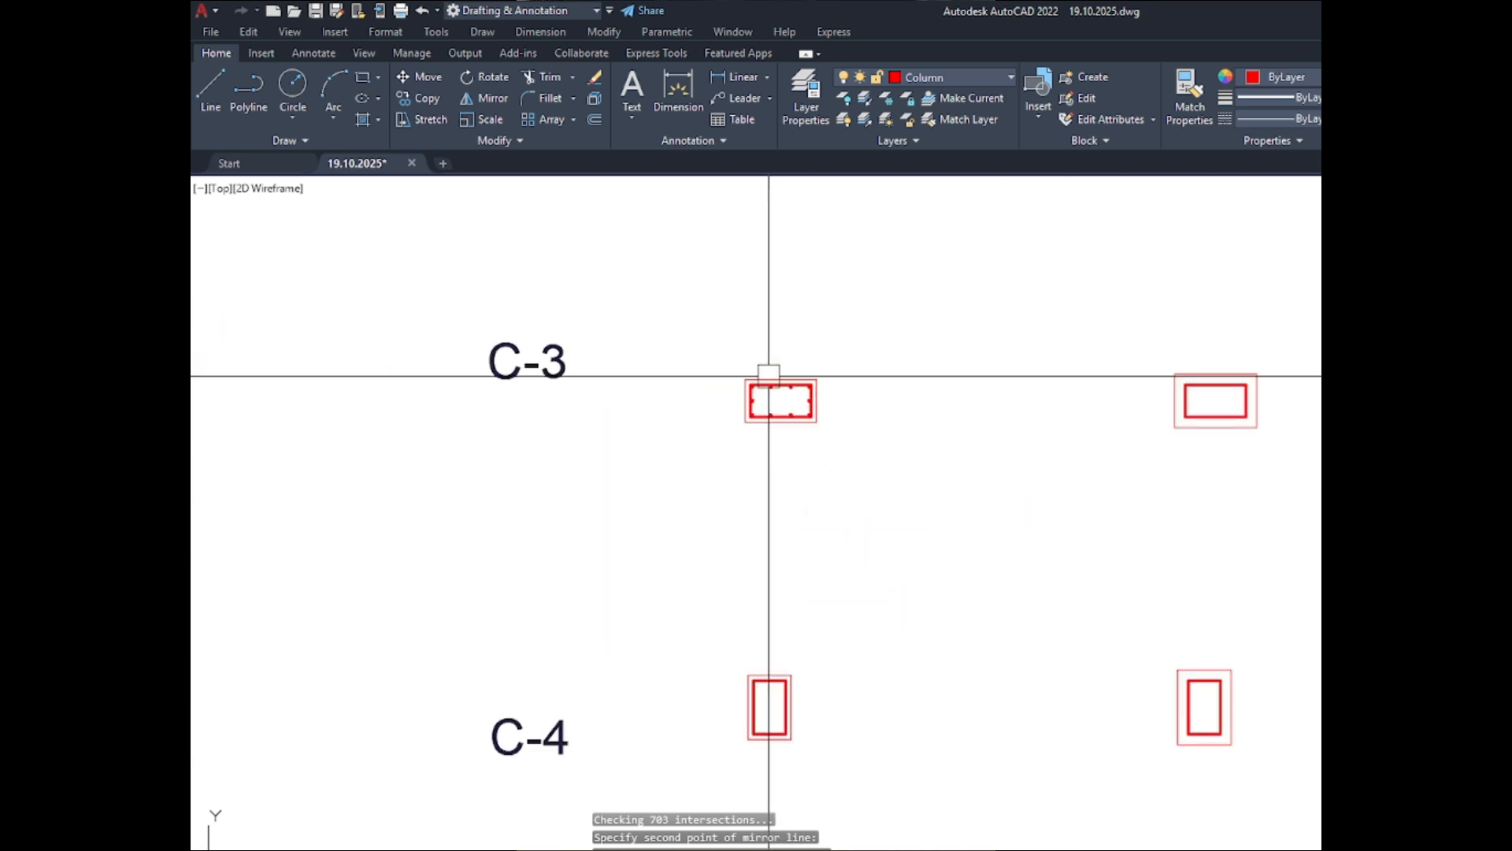
pyautogui.scroll(8, 758, 725)
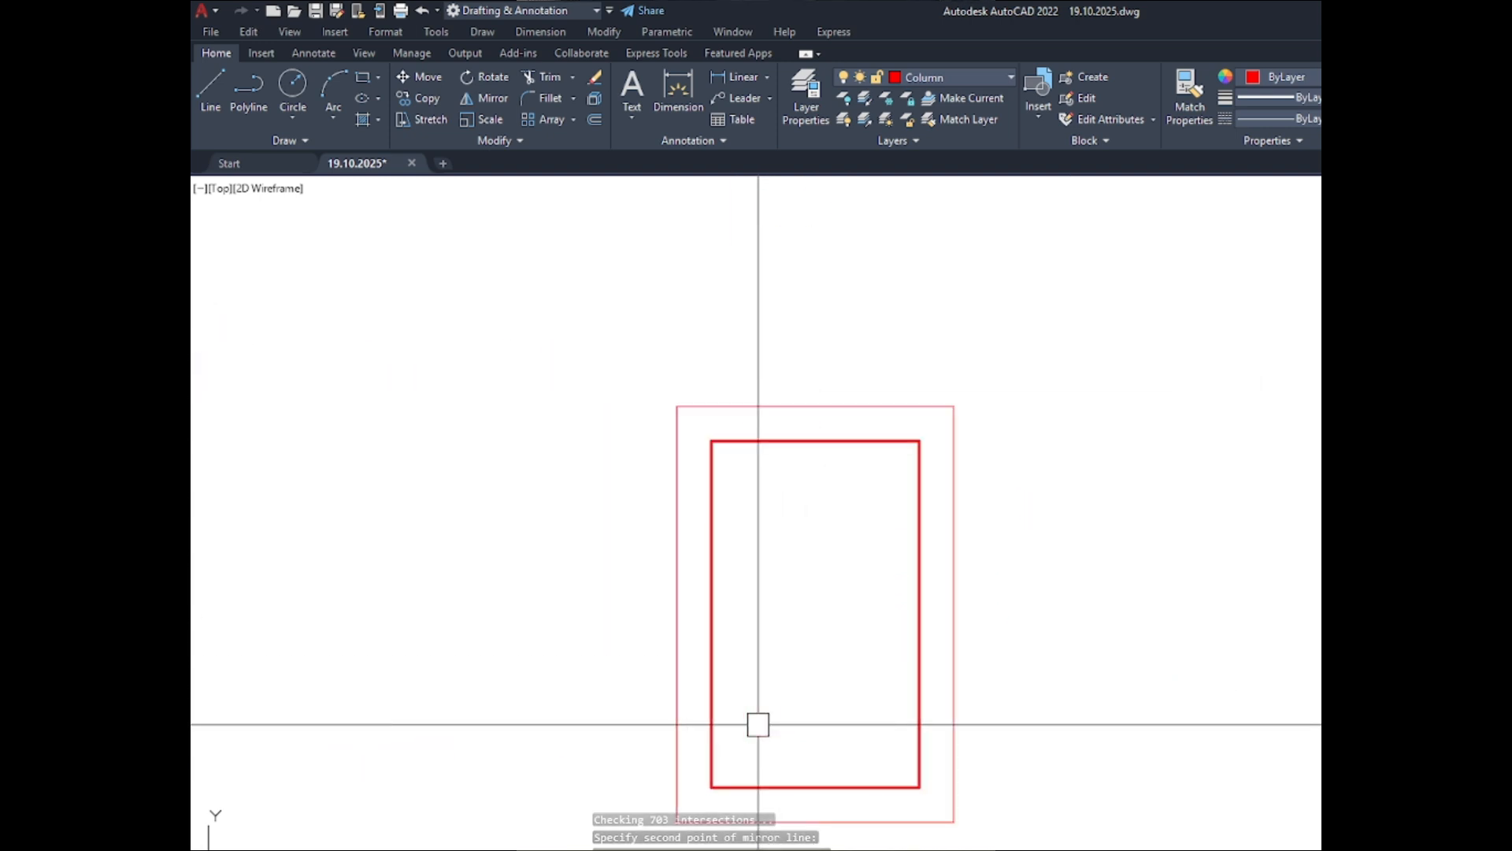
pyautogui.click(757, 725)
pyautogui.write('N')
pyautogui.press('Return')
pyautogui.write('D')
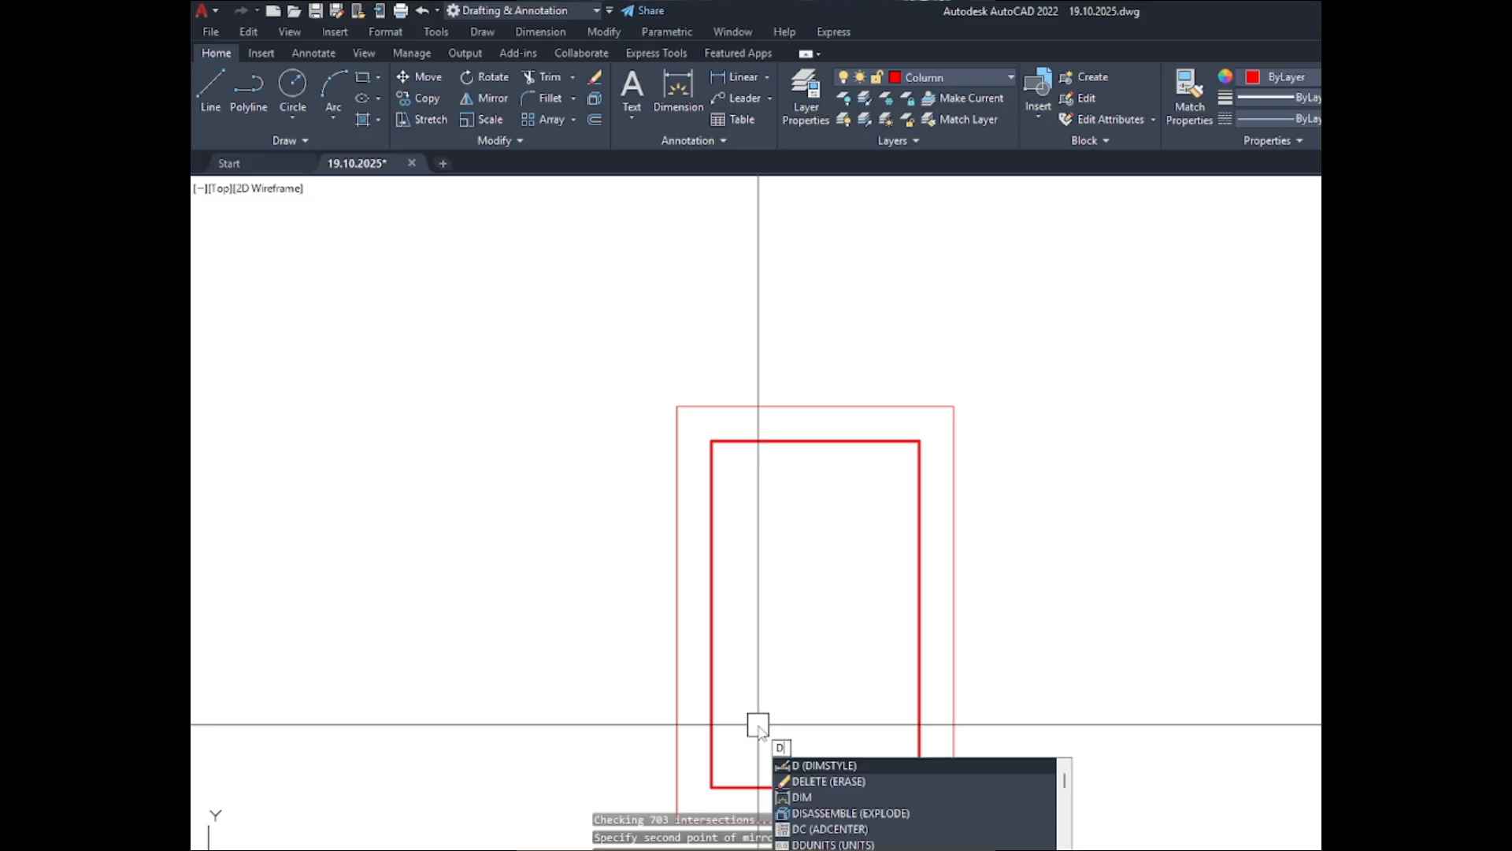
pyautogui.press('Return')
pyautogui.press('Escape')
pyautogui.write('d')
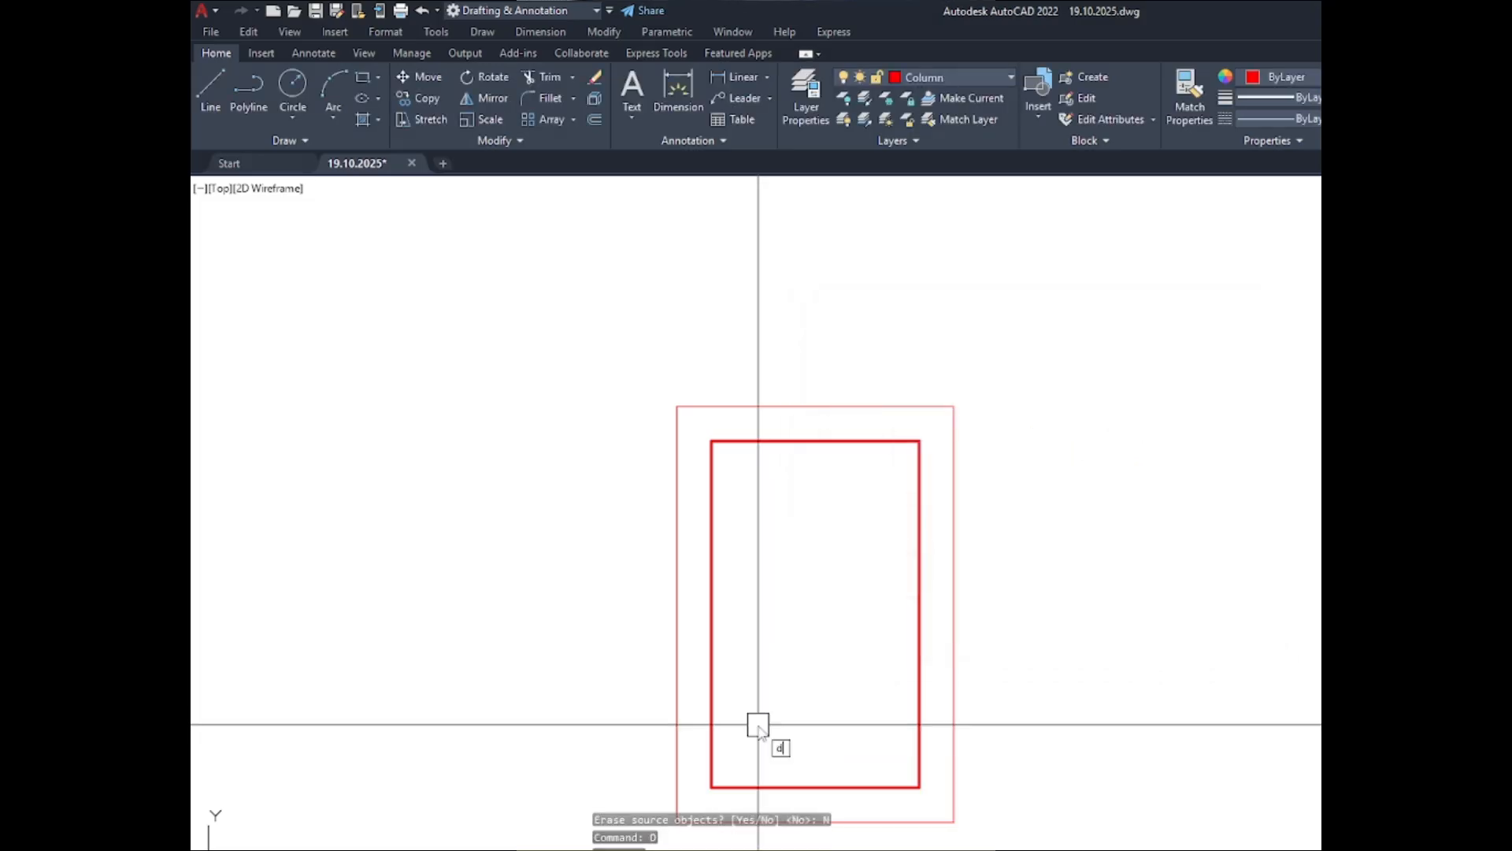
pyautogui.write('o')
pyautogui.press('Return')
pyautogui.press('Return')
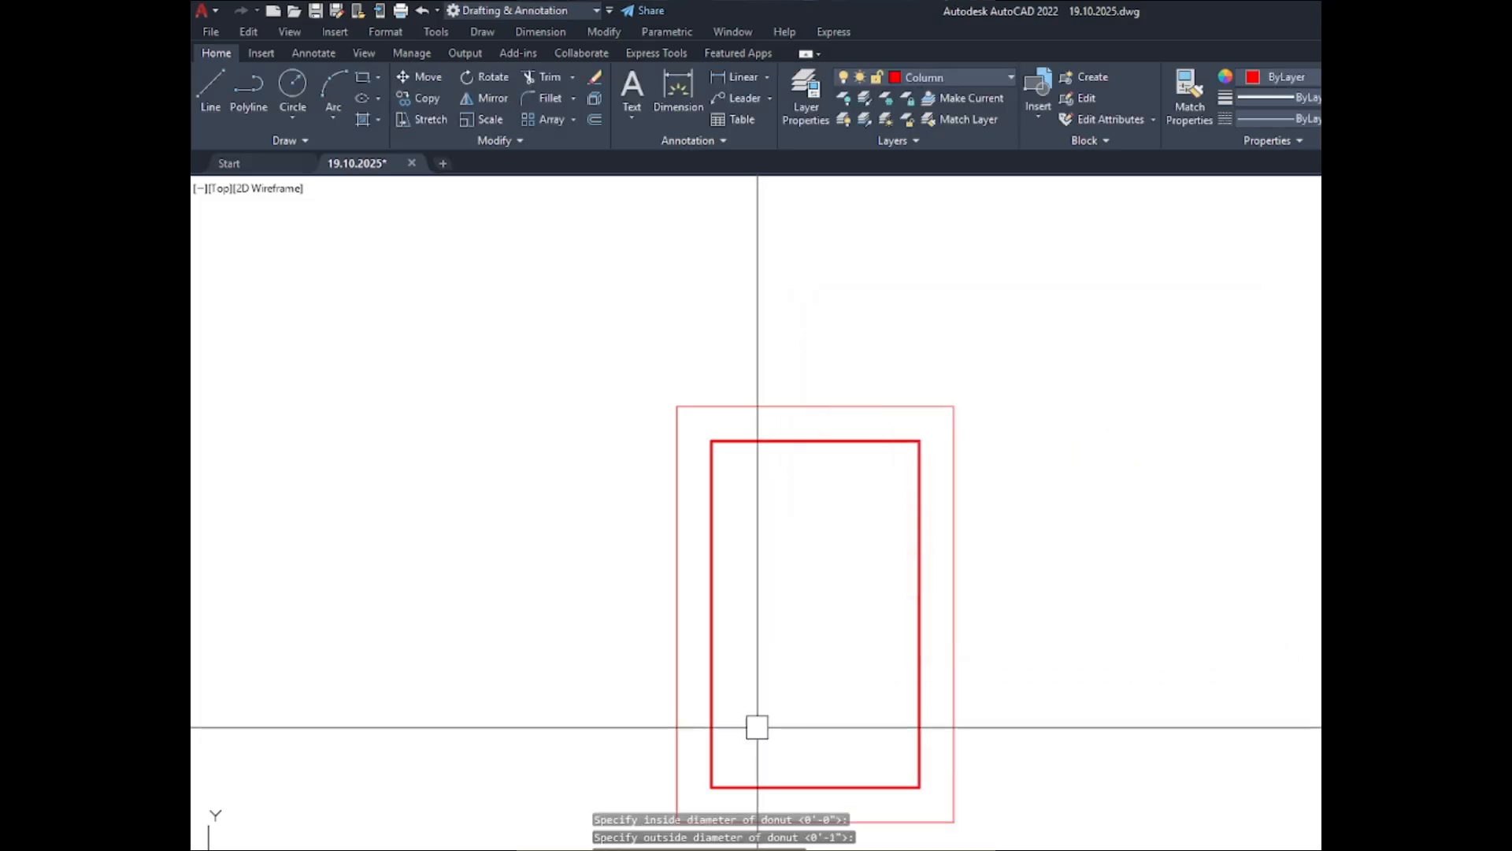
pyautogui.press('Return')
pyautogui.press('Return')
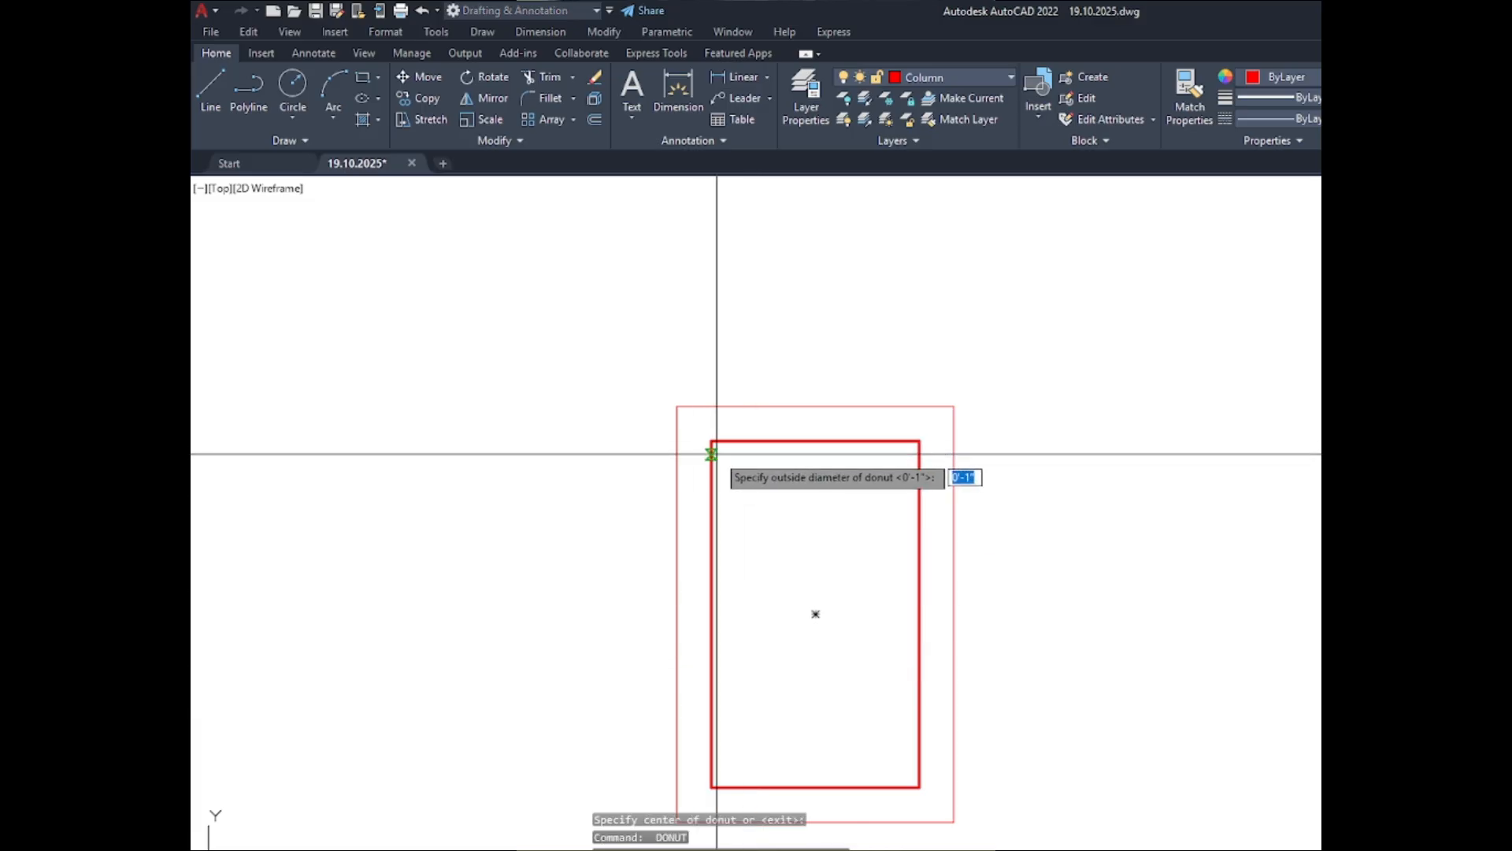
pyautogui.press('Escape')
# - Place a solid donut with inside diameter 0 and outside diameter 1" in the upper-left corner of the C-4 ABOVE inner outline
pyautogui.write('do')
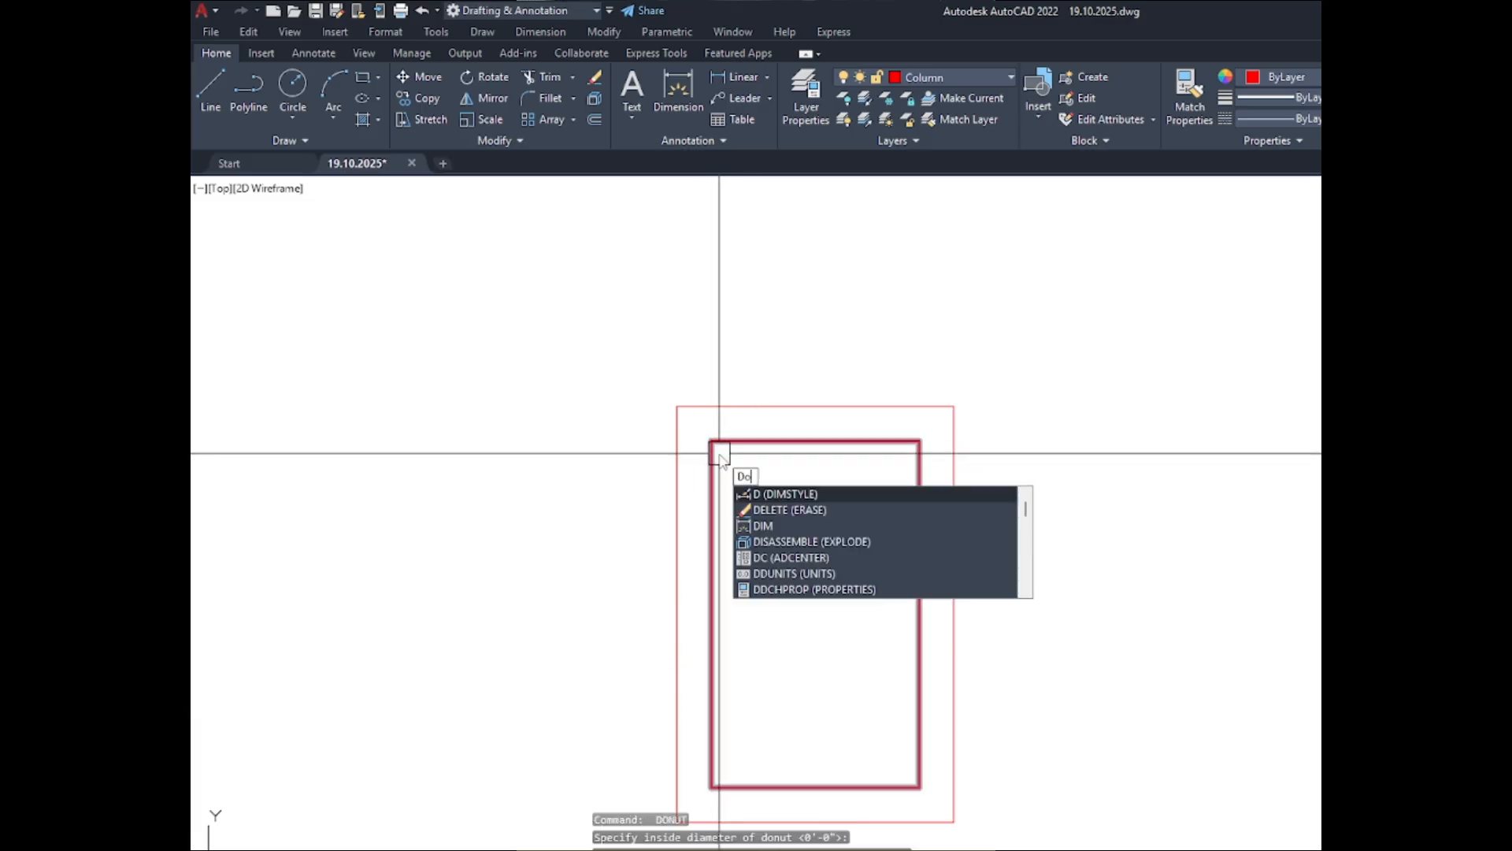
pyautogui.press('Return')
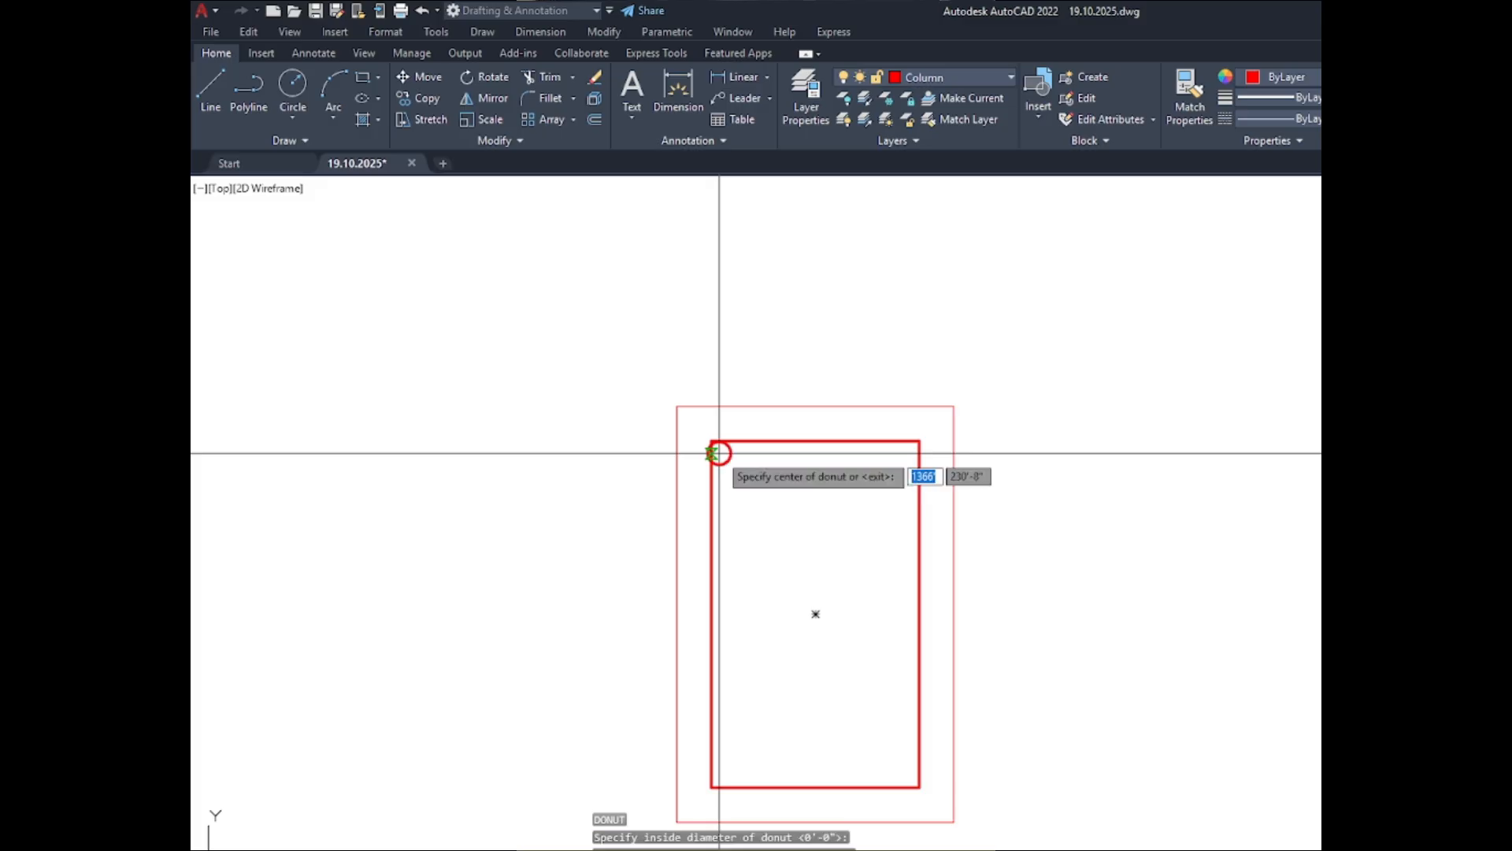
pyautogui.scroll(10, 725, 461)
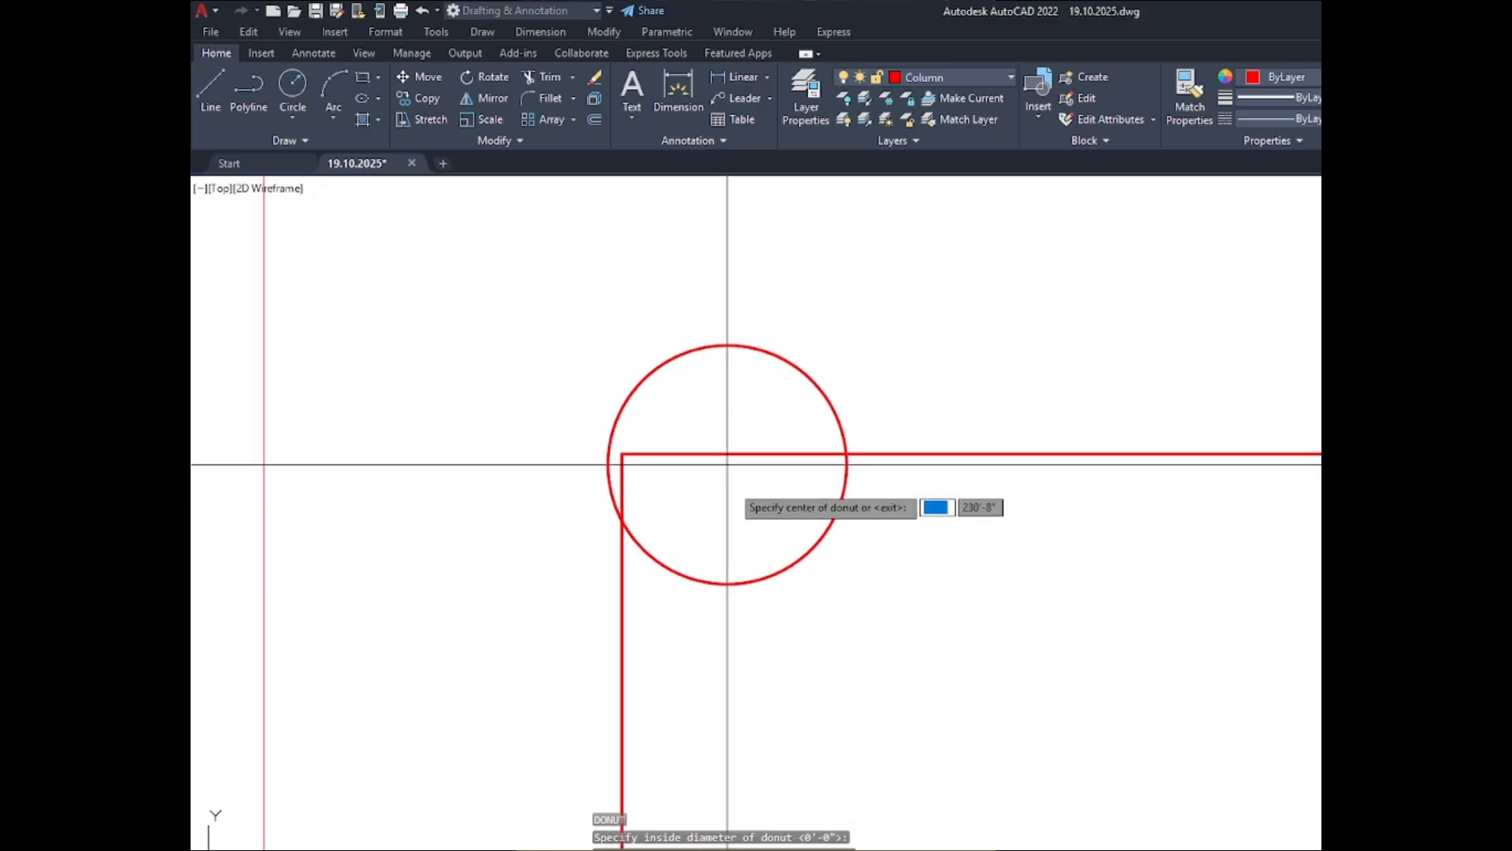
pyautogui.click(738, 569)
pyautogui.scroll(-7, 583, 378)
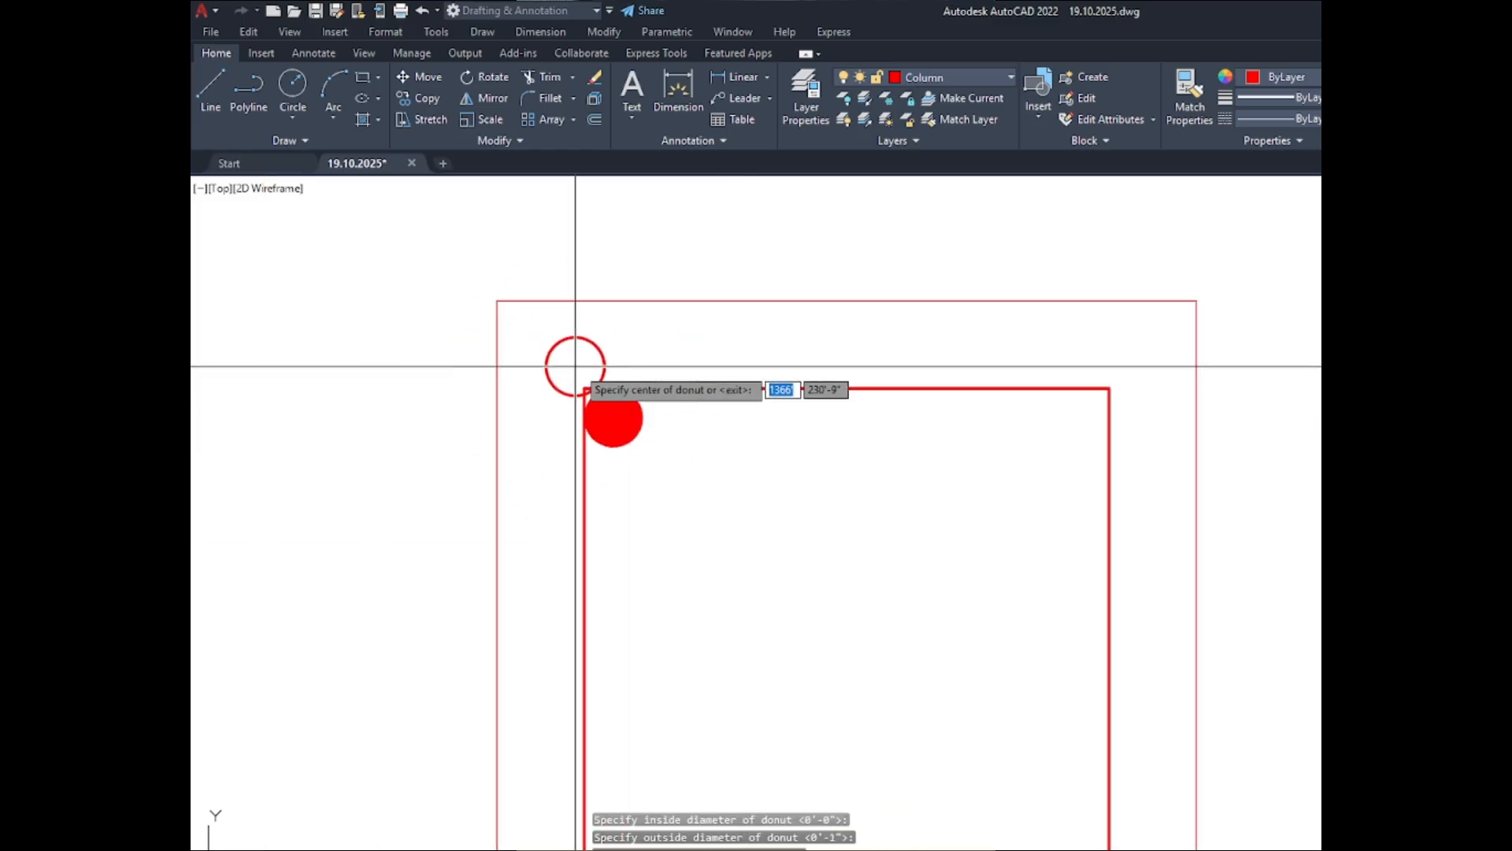
# - Place matching 1" solid donuts in the lower-left and lower-right corners of the C-4 ABOVE inner outline
pyautogui.scroll(-4, 668, 465)
pyautogui.scroll(8, 673, 678)
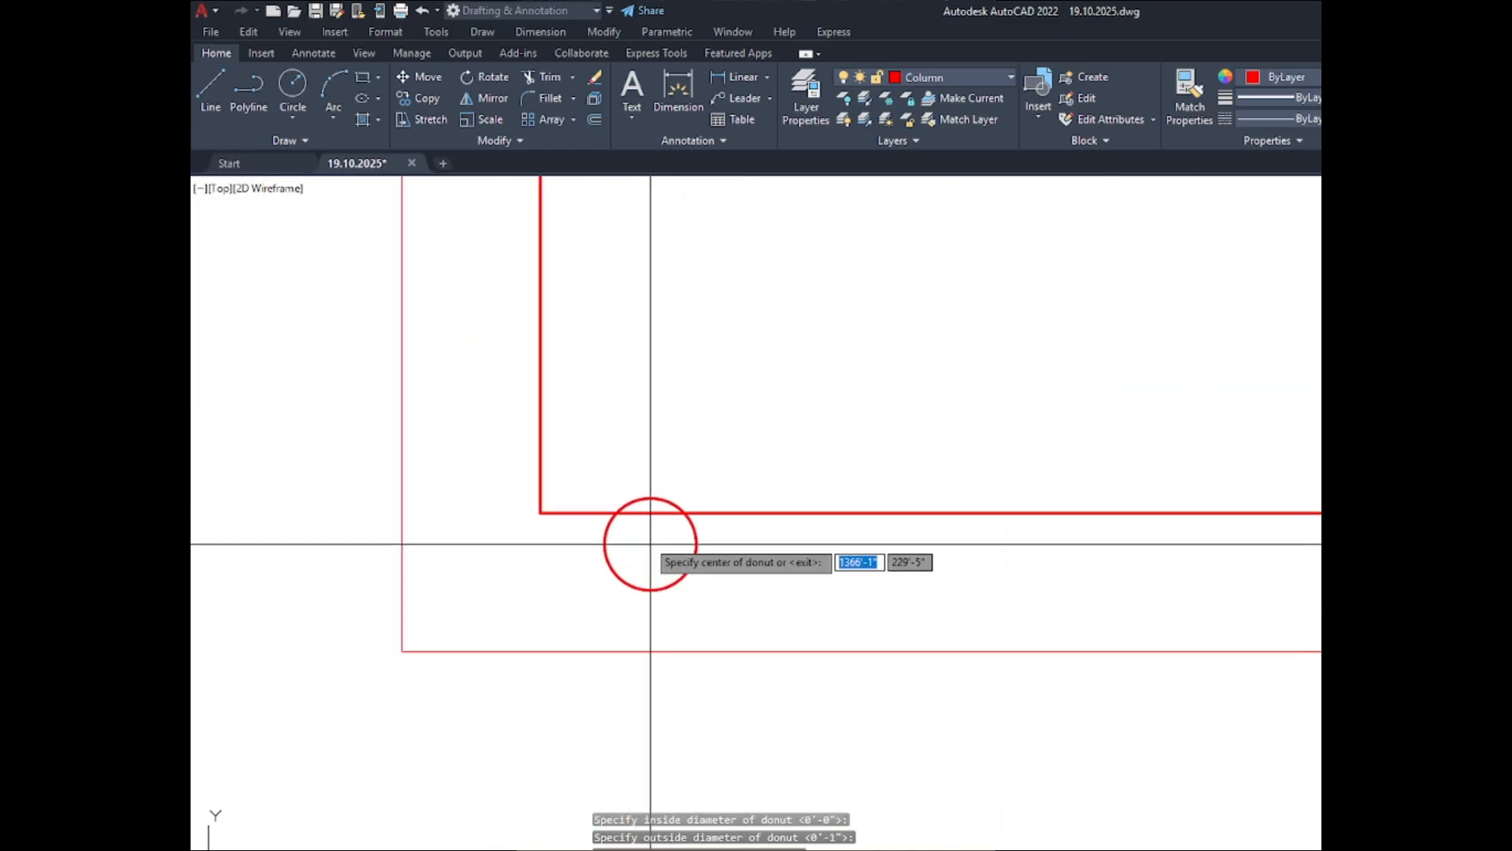
pyautogui.click(589, 466)
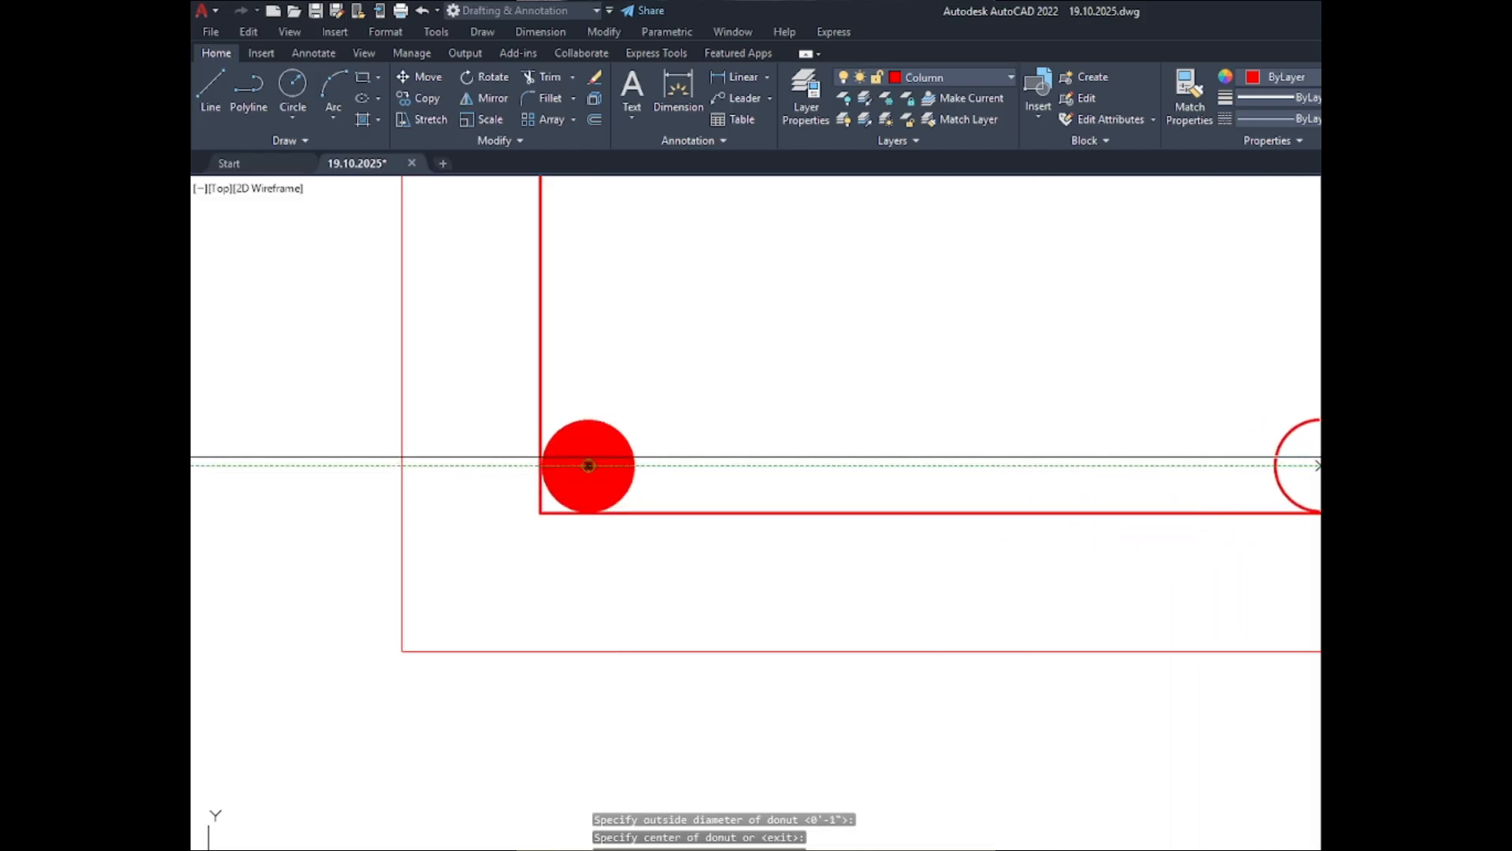
pyautogui.click(1320, 465)
pyautogui.scroll(-5, 1239, 611)
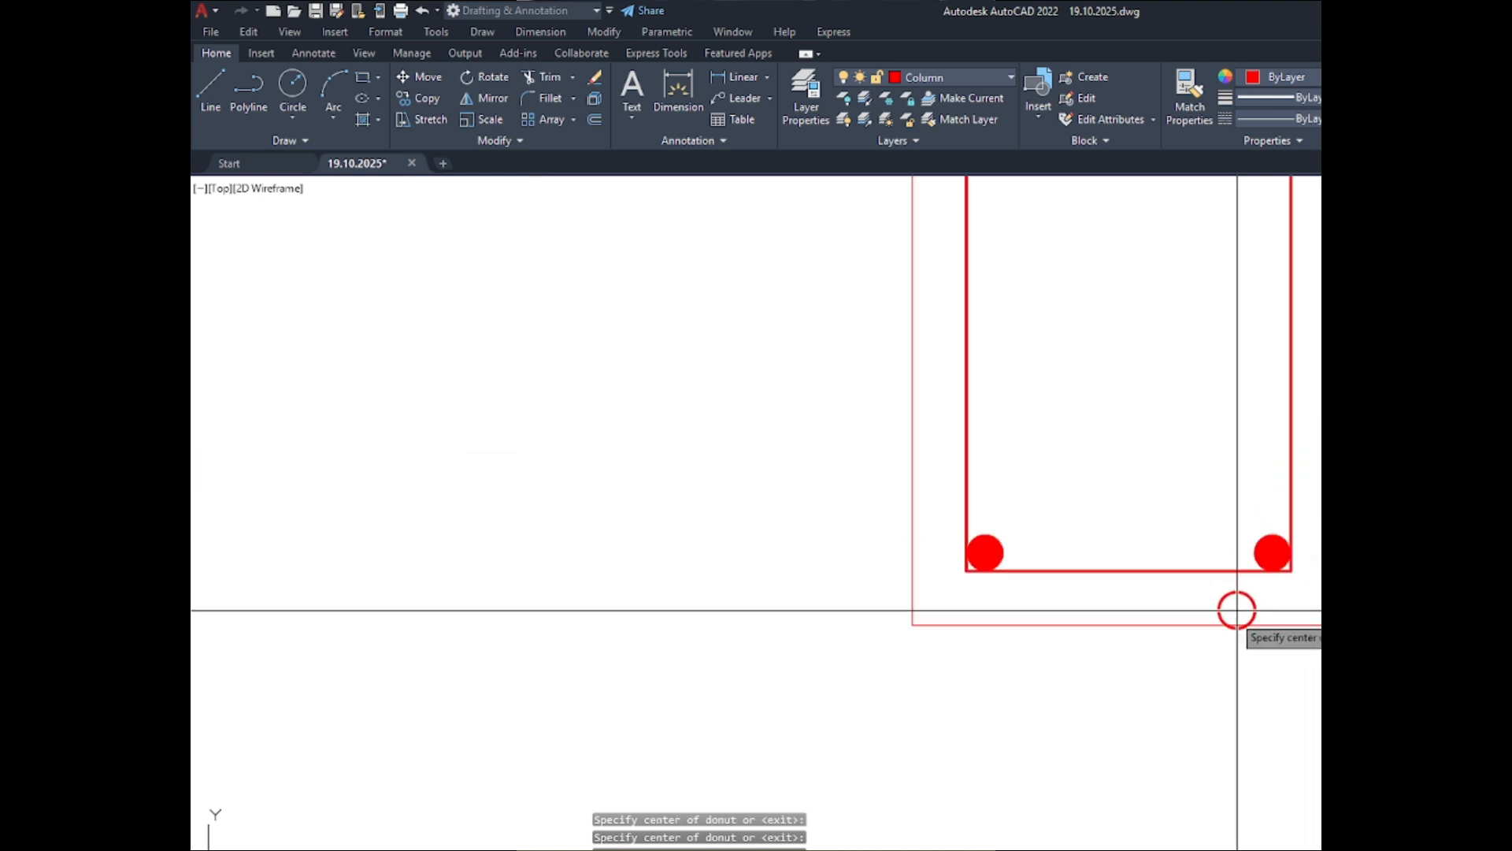
# - Place a matching 1" solid donut touching both sides of the C-4 ABOVE inner outline's upper-right corner
pyautogui.scroll(9, 1279, 243)
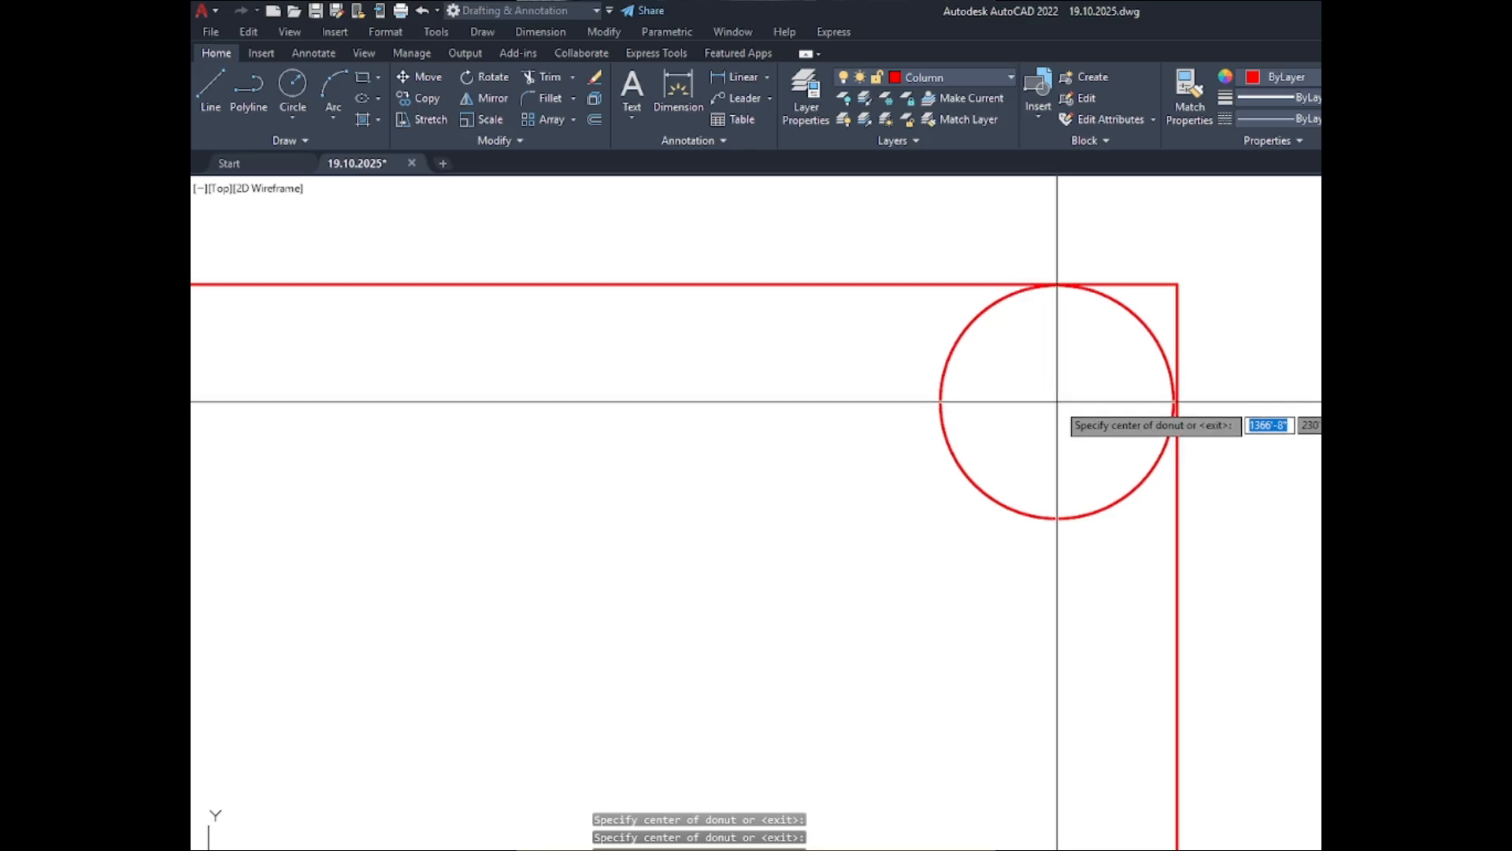
pyautogui.click(1058, 404)
pyautogui.scroll(-4, 1314, 337)
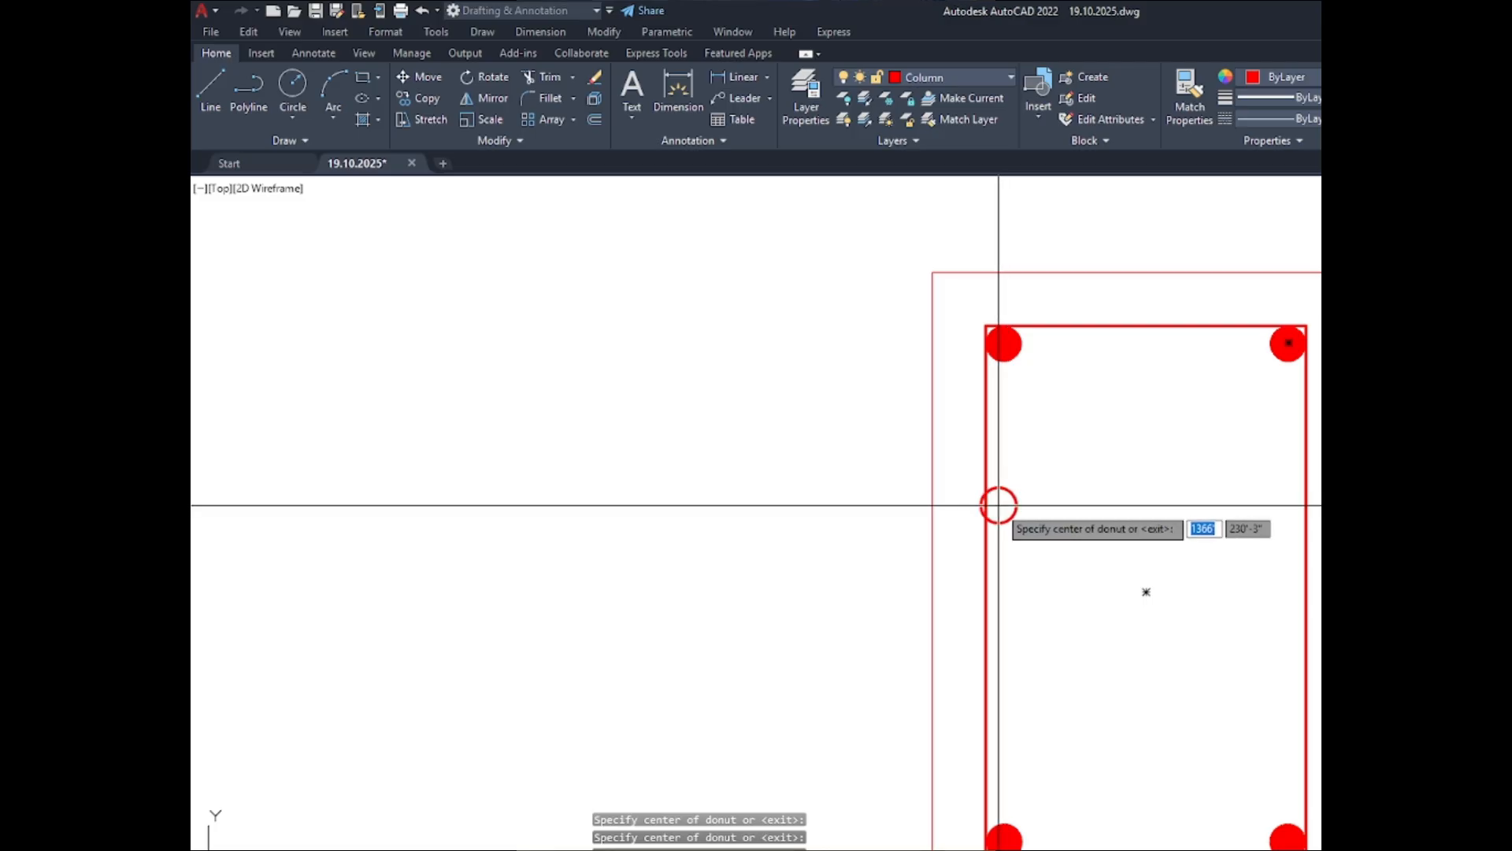
# - Place two evenly spaced 1" solid donuts along the C-4 ABOVE inner outline's left side and finish the Donut command
pyautogui.scroll(-4, 955, 465)
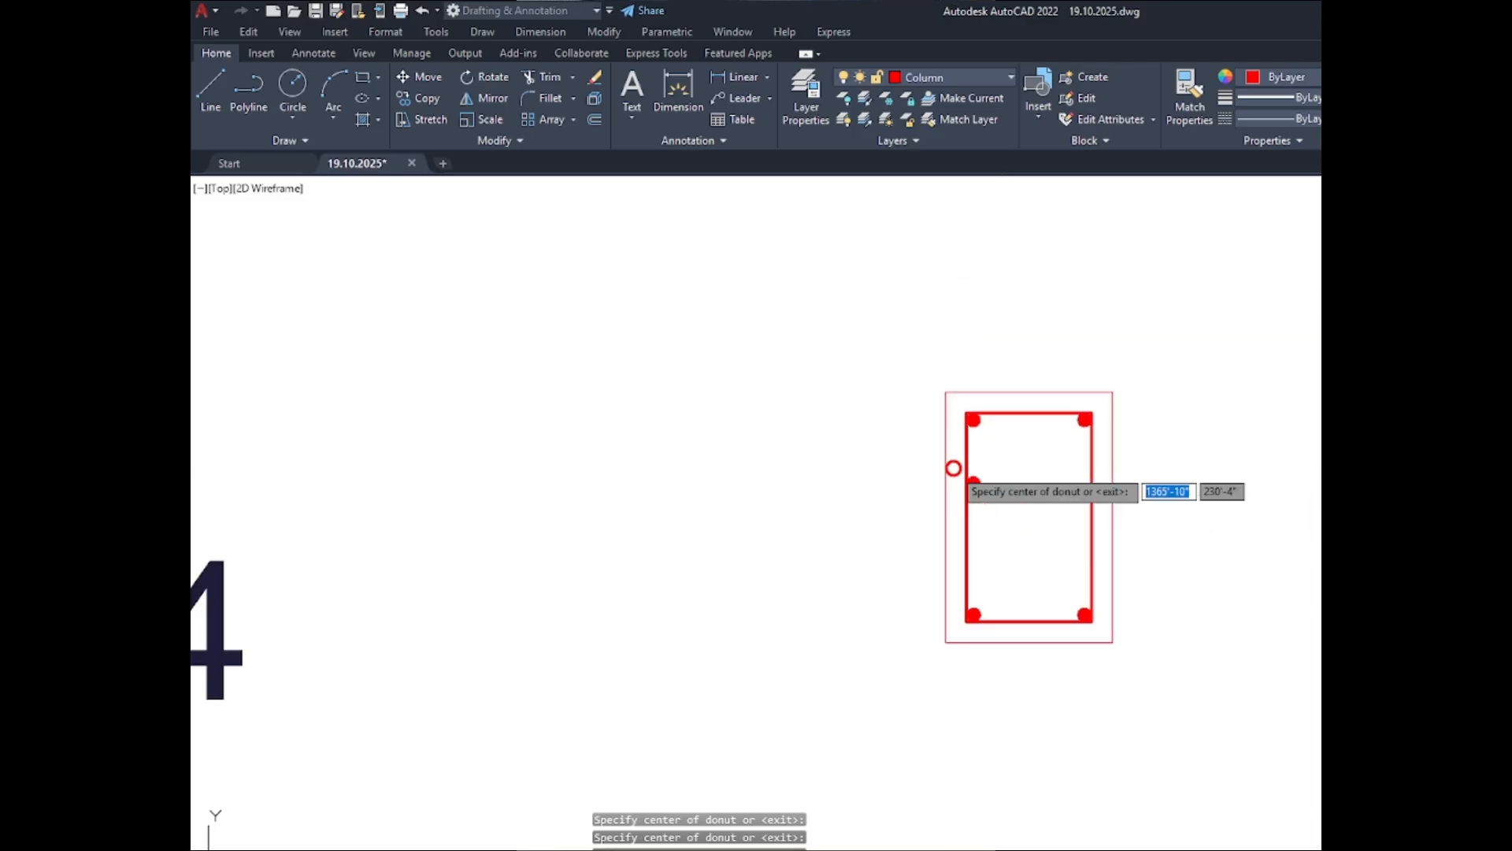
pyautogui.scroll(6, 966, 547)
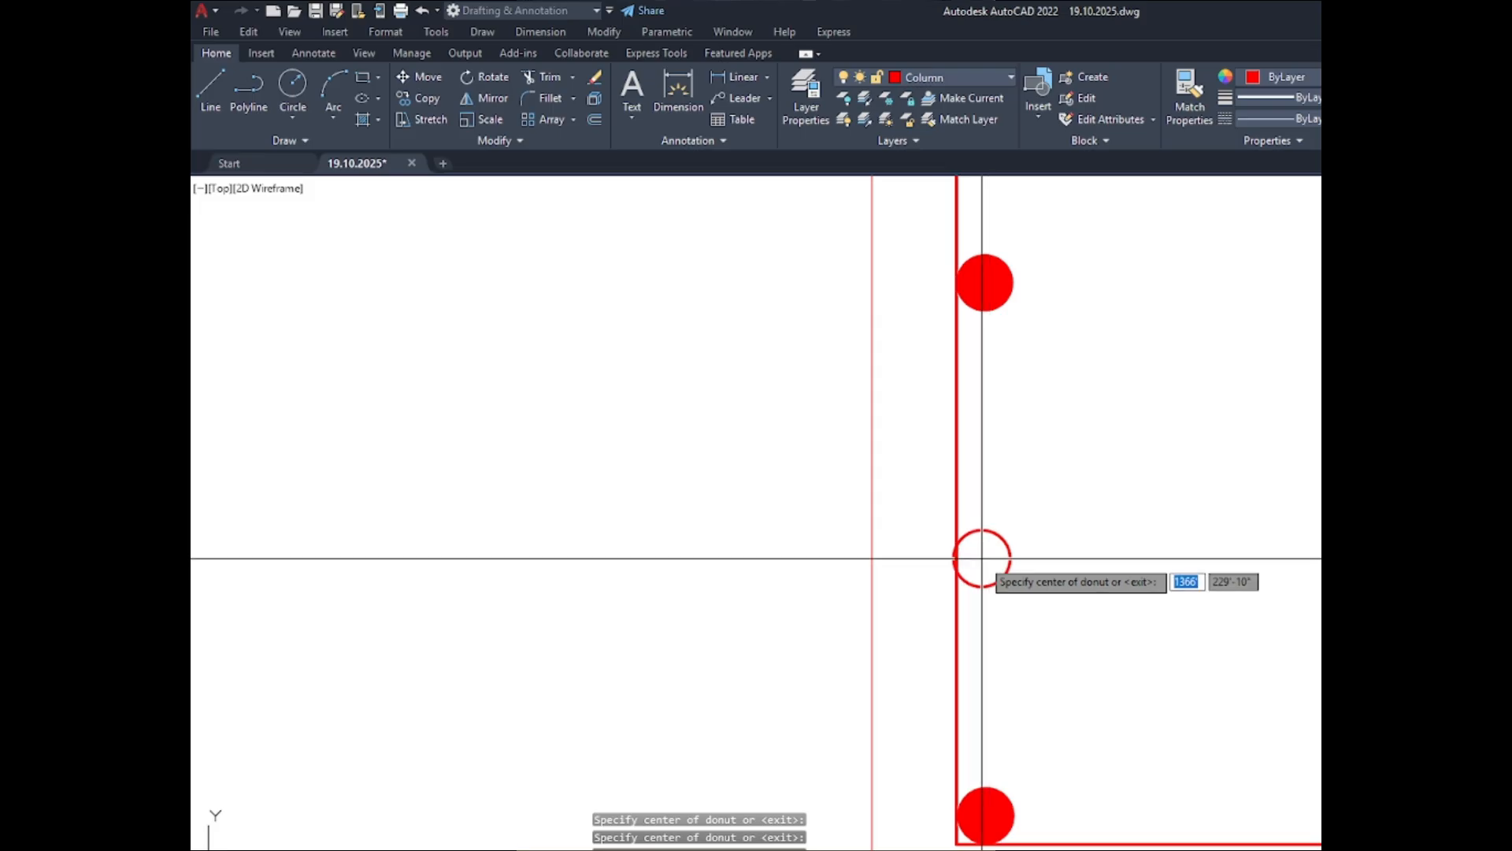
pyautogui.click(985, 560)
pyautogui.scroll(-2, 1157, 577)
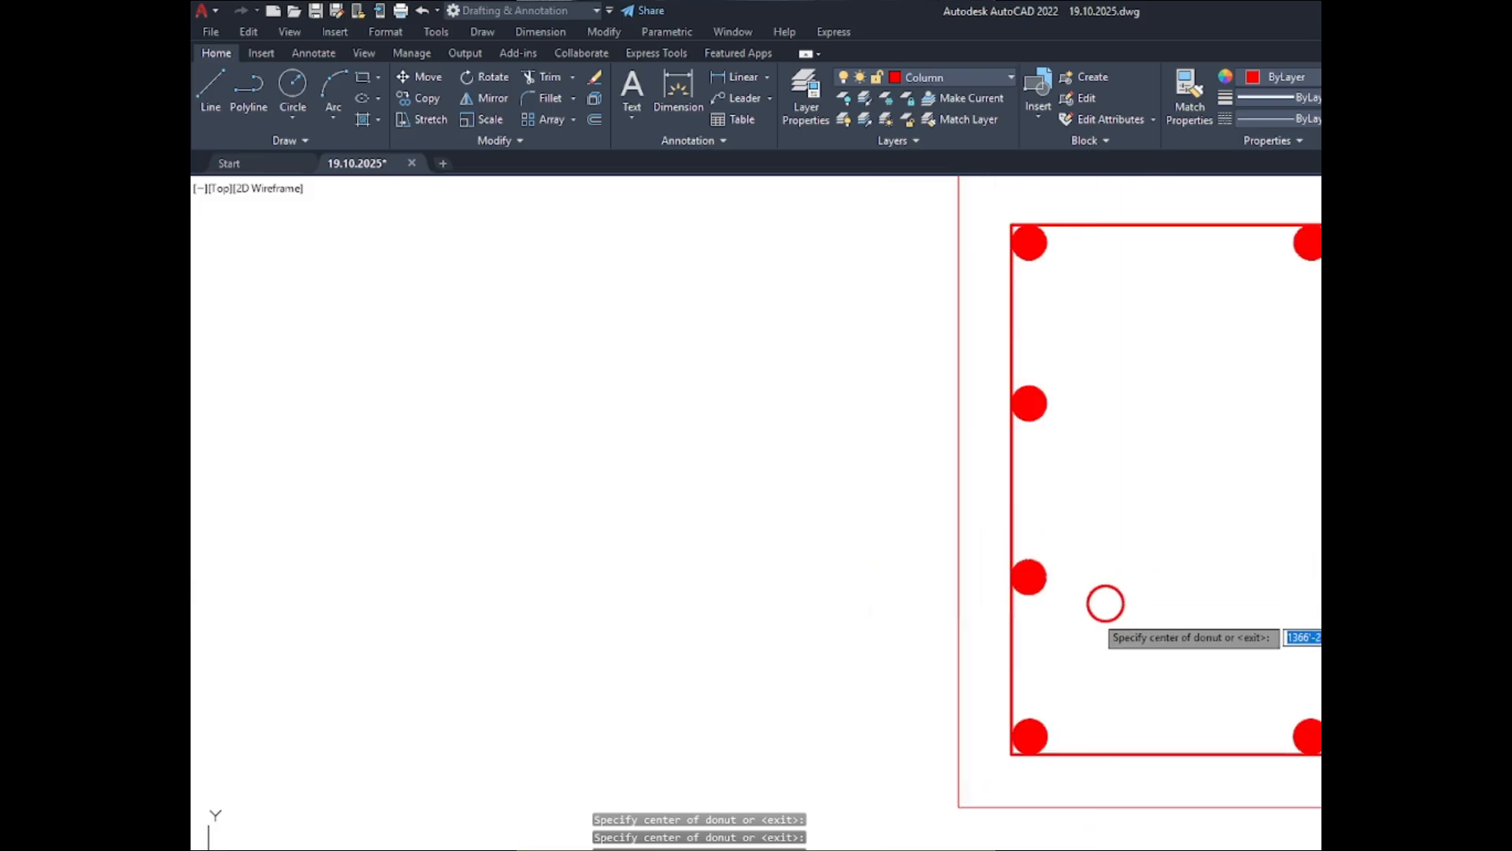
pyautogui.press('Return')
# - Mirror the two intermediate left-side donuts of C-4 ABOVE about the inner outline's vertical centreline, keeping the originals
pyautogui.click(1123, 635)
pyautogui.click(1037, 397)
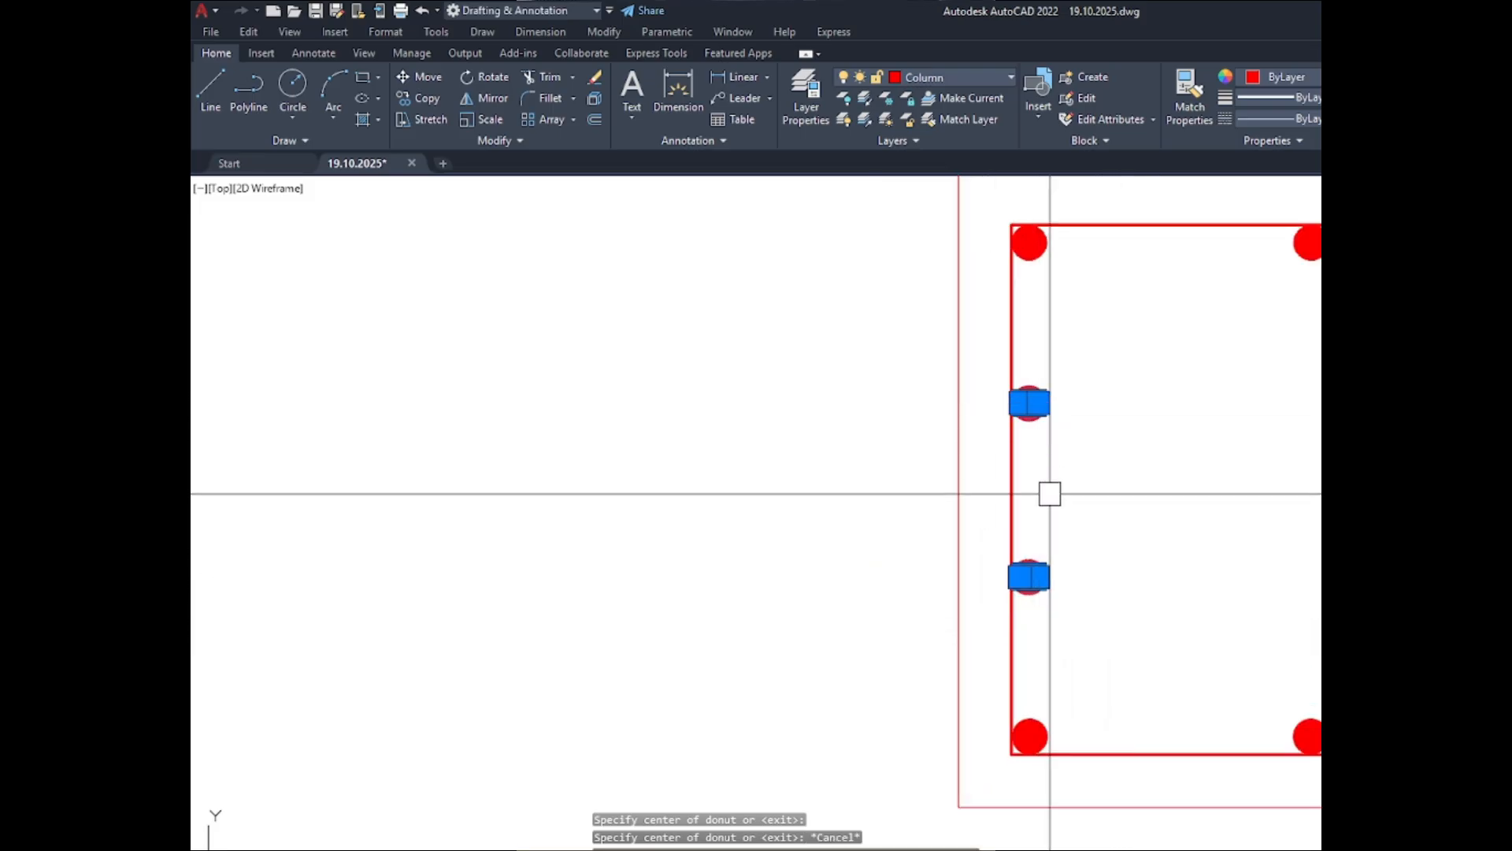
pyautogui.write('mi')
pyautogui.press('Return')
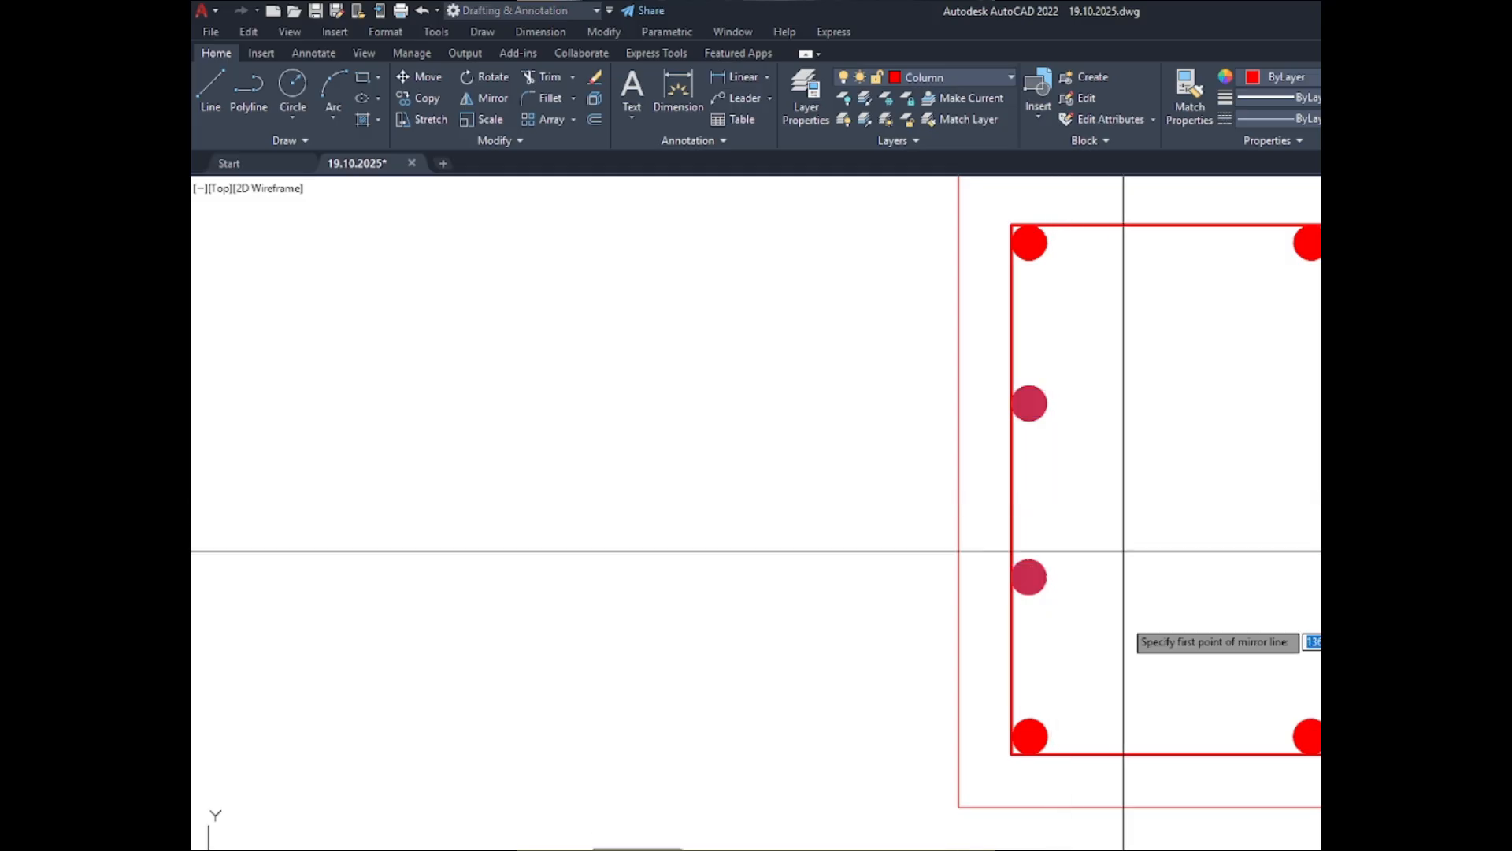
pyautogui.click(1172, 754)
pyautogui.click(1171, 490)
pyautogui.press('Return')
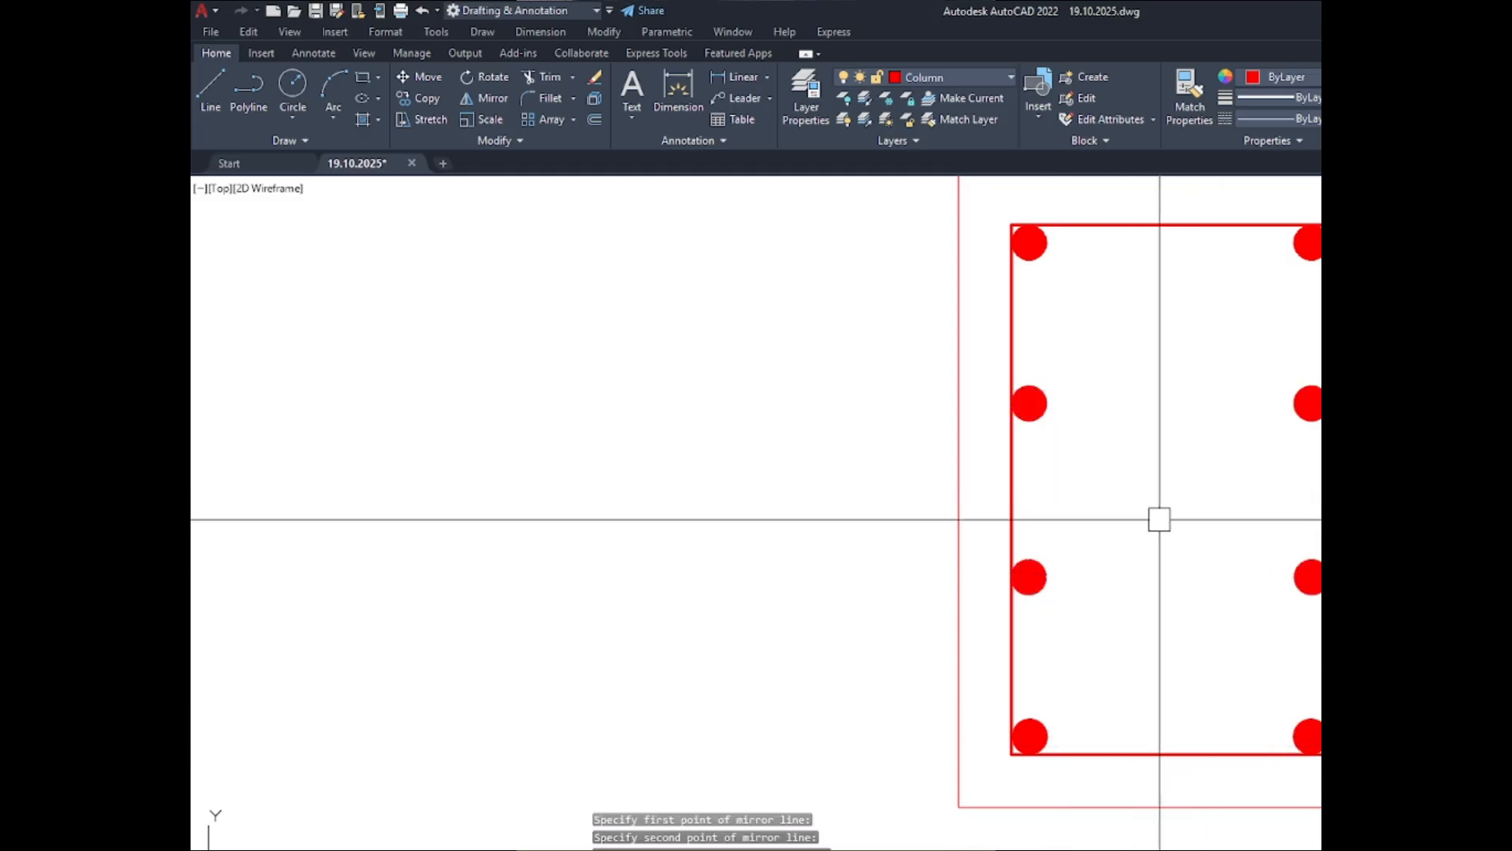
# - Try to fillet all corners of the C-1 ABOVE inner outline as a polyline with a 1" radius
pyautogui.scroll(-4, 765, 509)
pyautogui.scroll(-5, 765, 510)
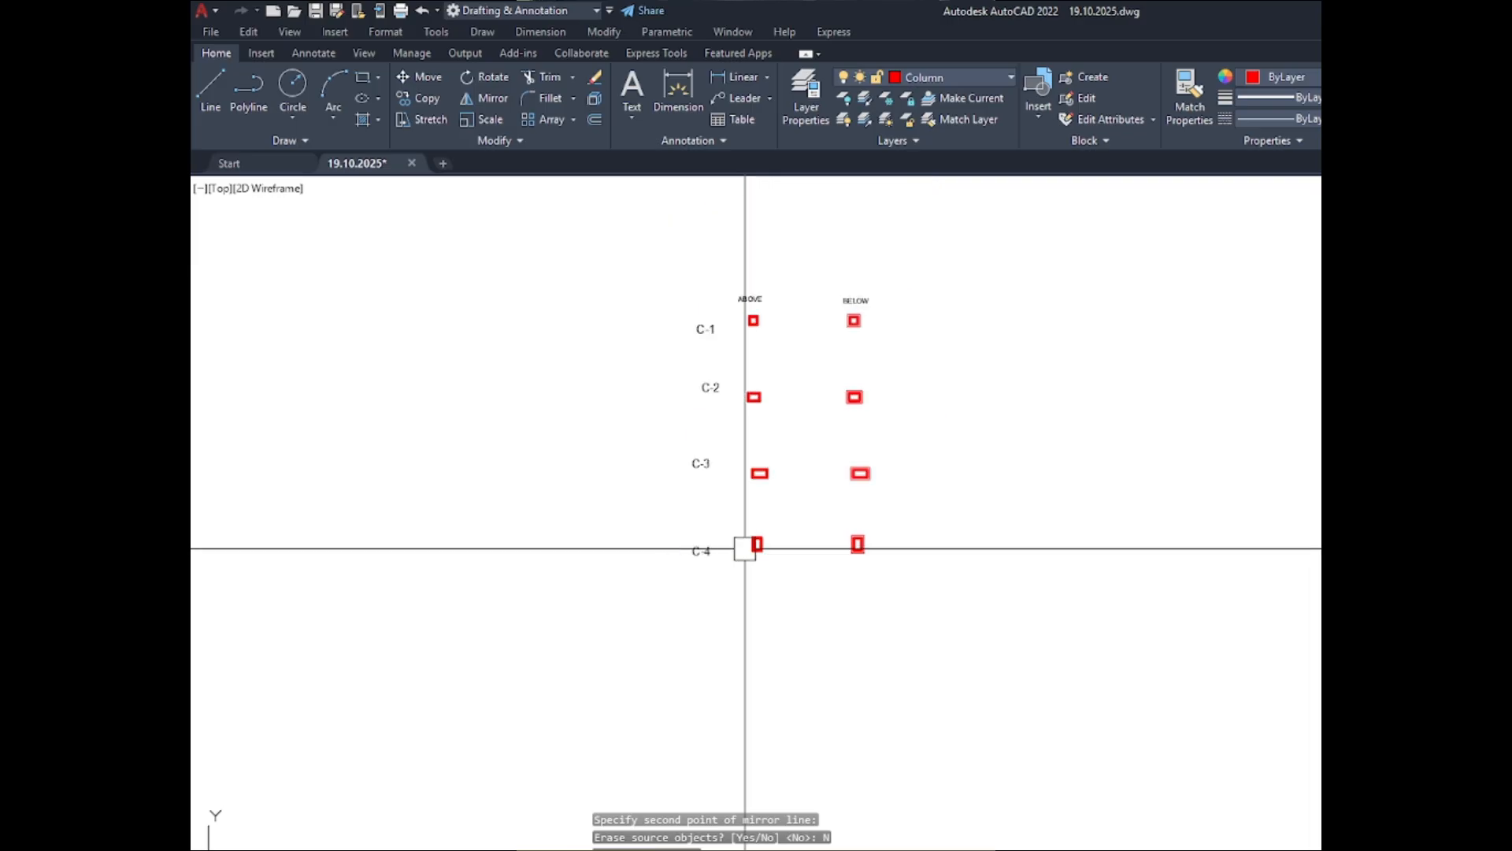
pyautogui.scroll(2, 770, 328)
pyautogui.scroll(8, 770, 328)
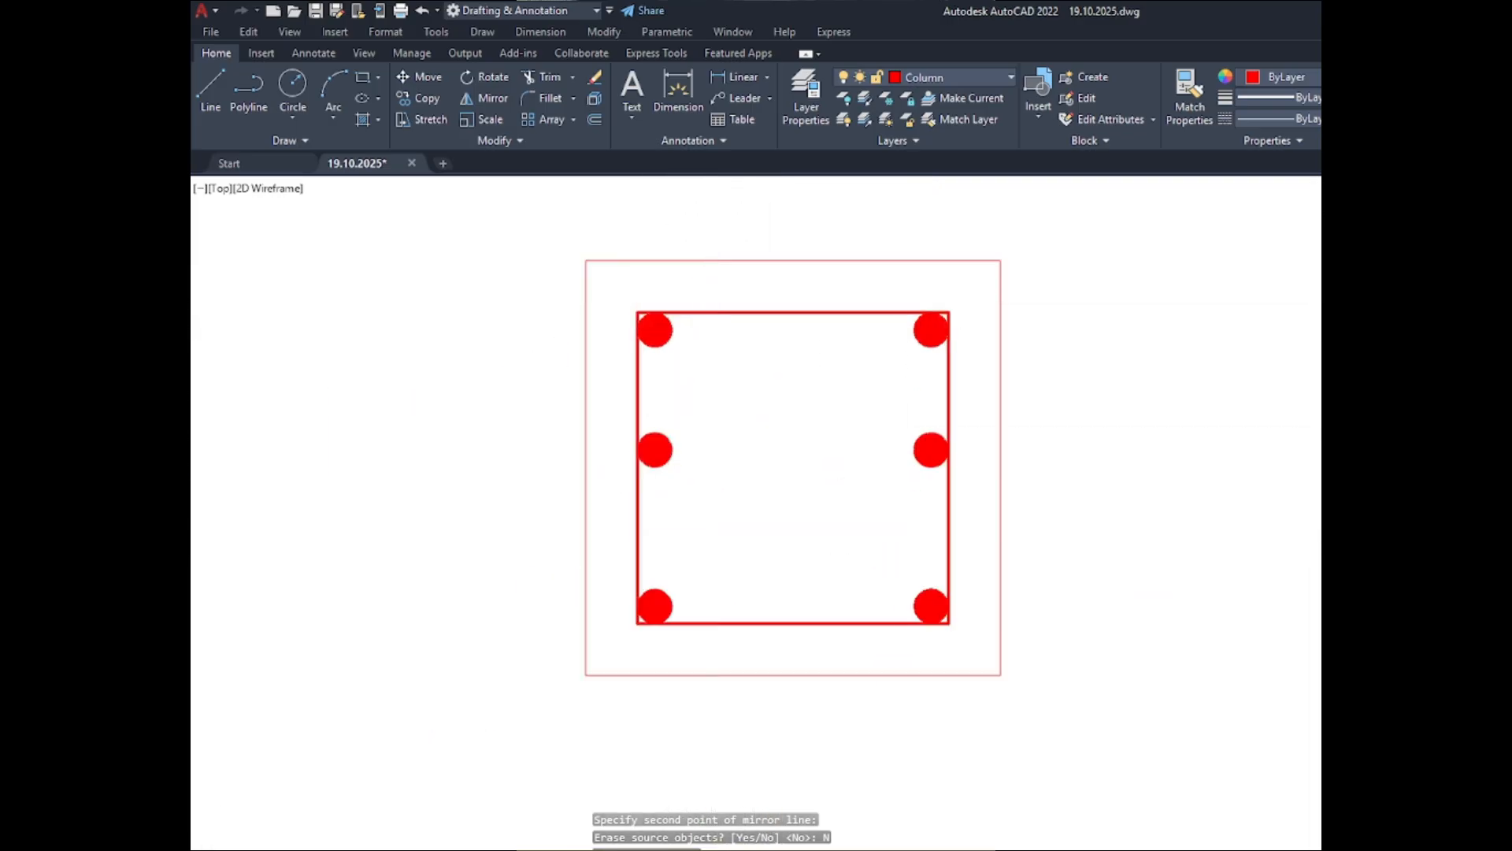
pyautogui.scroll(-2, 910, 347)
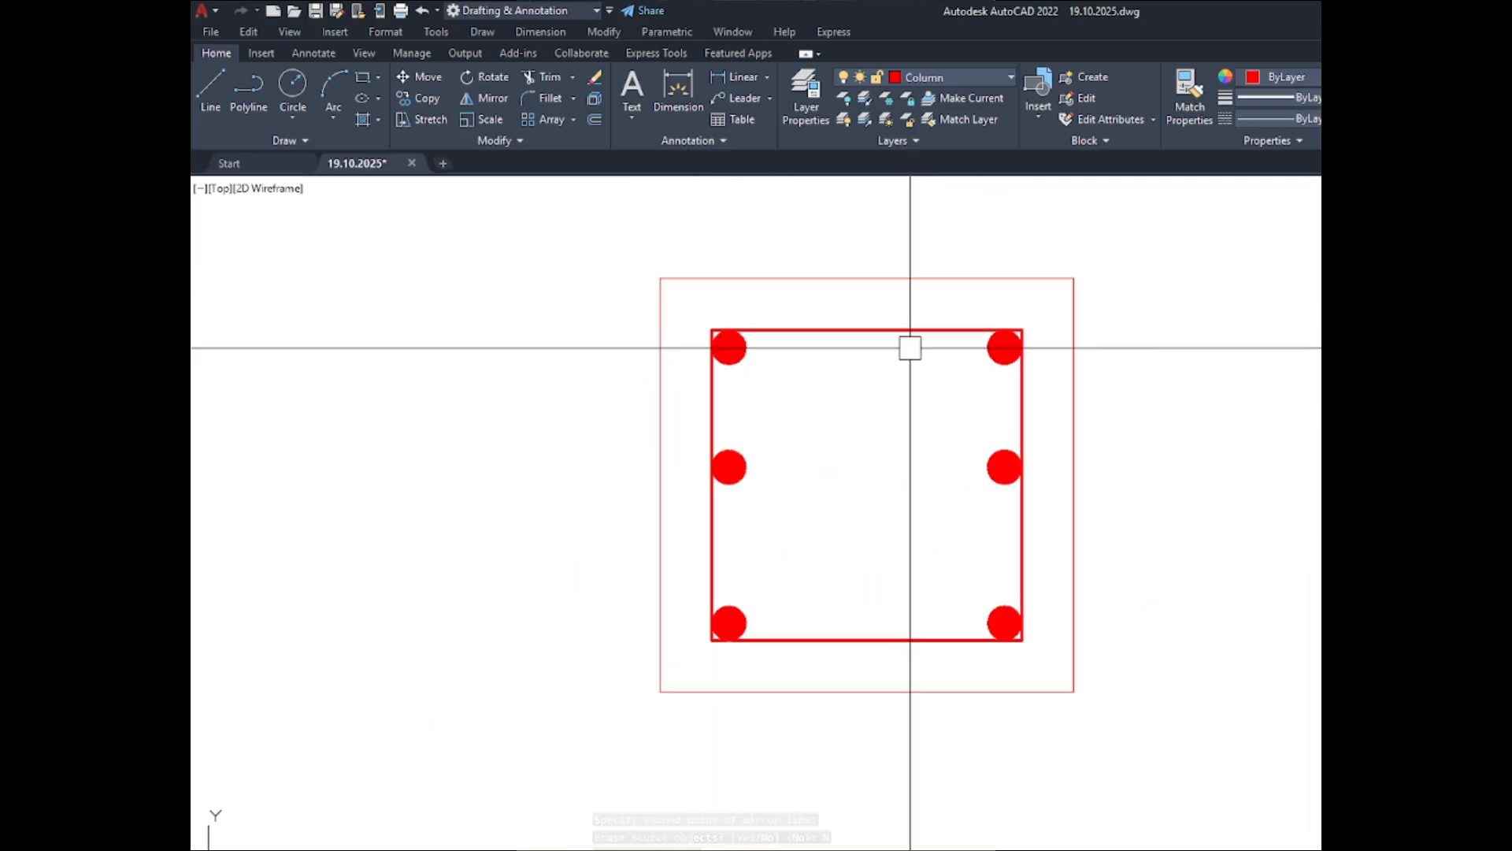
pyautogui.scroll(6, 712, 341)
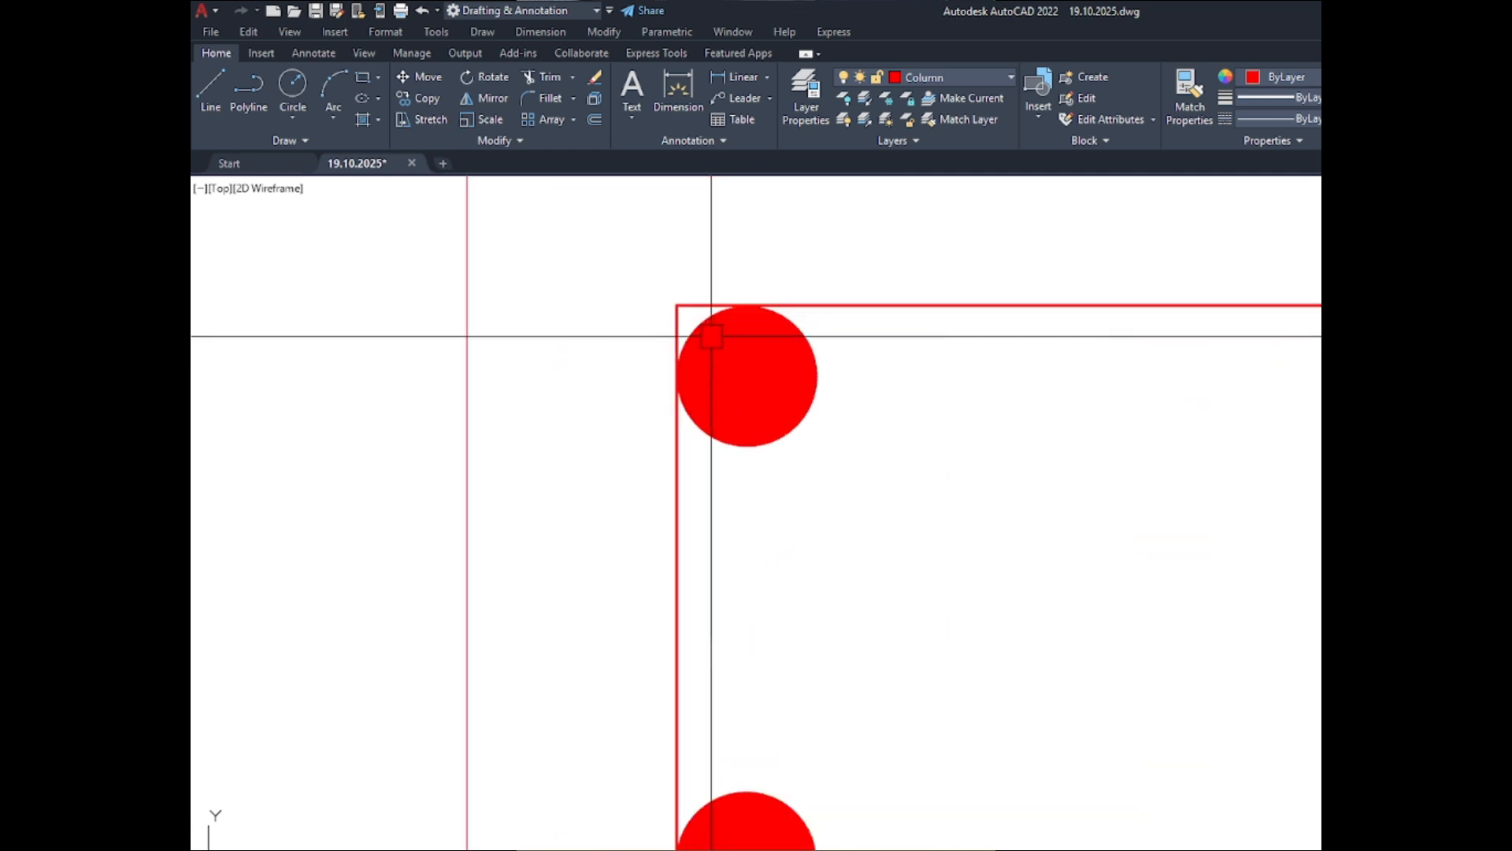
pyautogui.click(685, 305)
pyautogui.scroll(2, 690, 298)
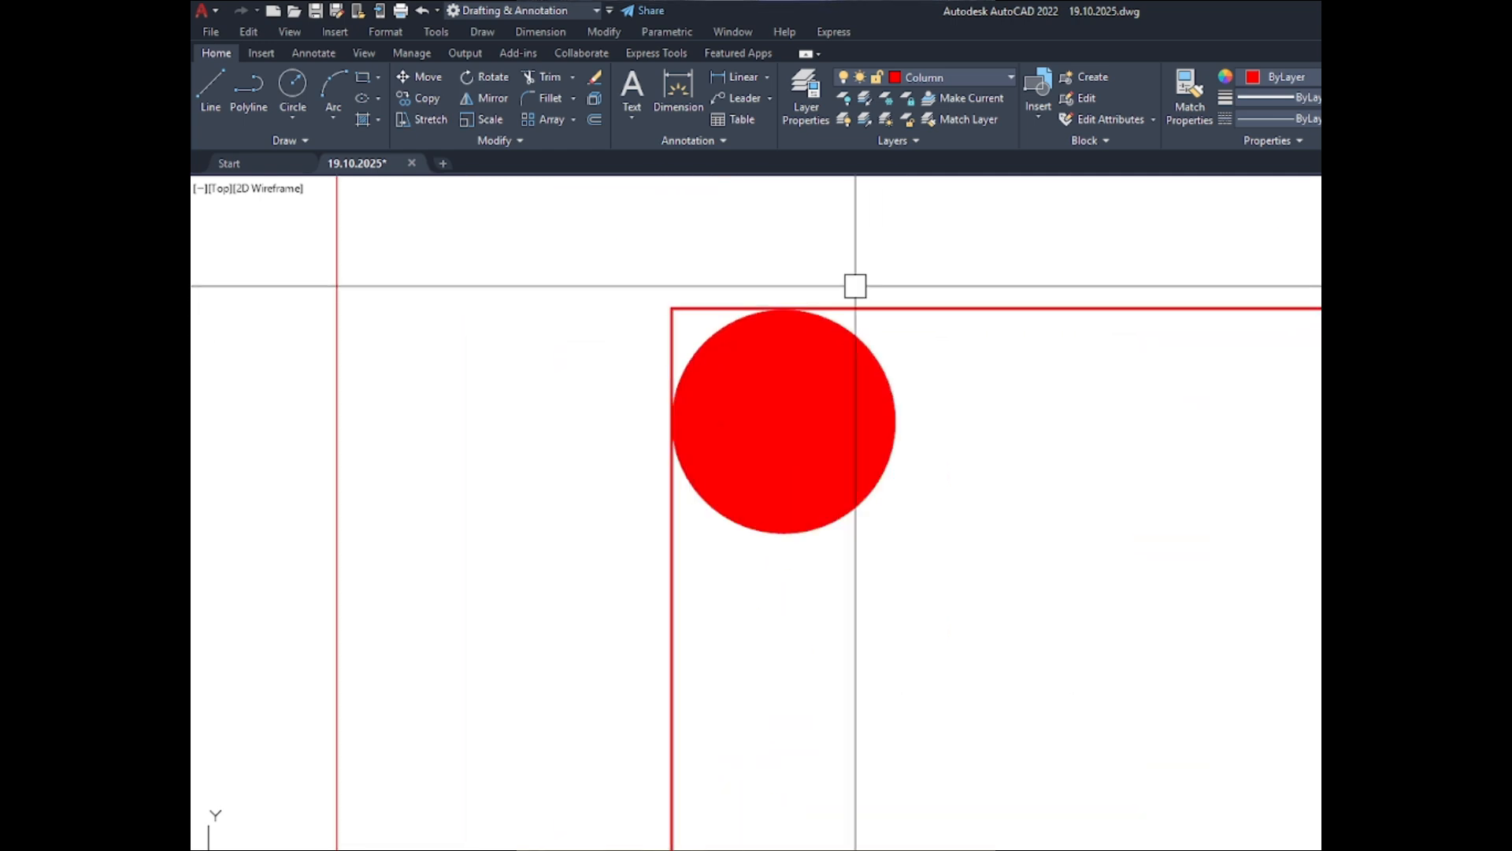
pyautogui.scroll(-2, 784, 253)
pyautogui.scroll(-3, 784, 253)
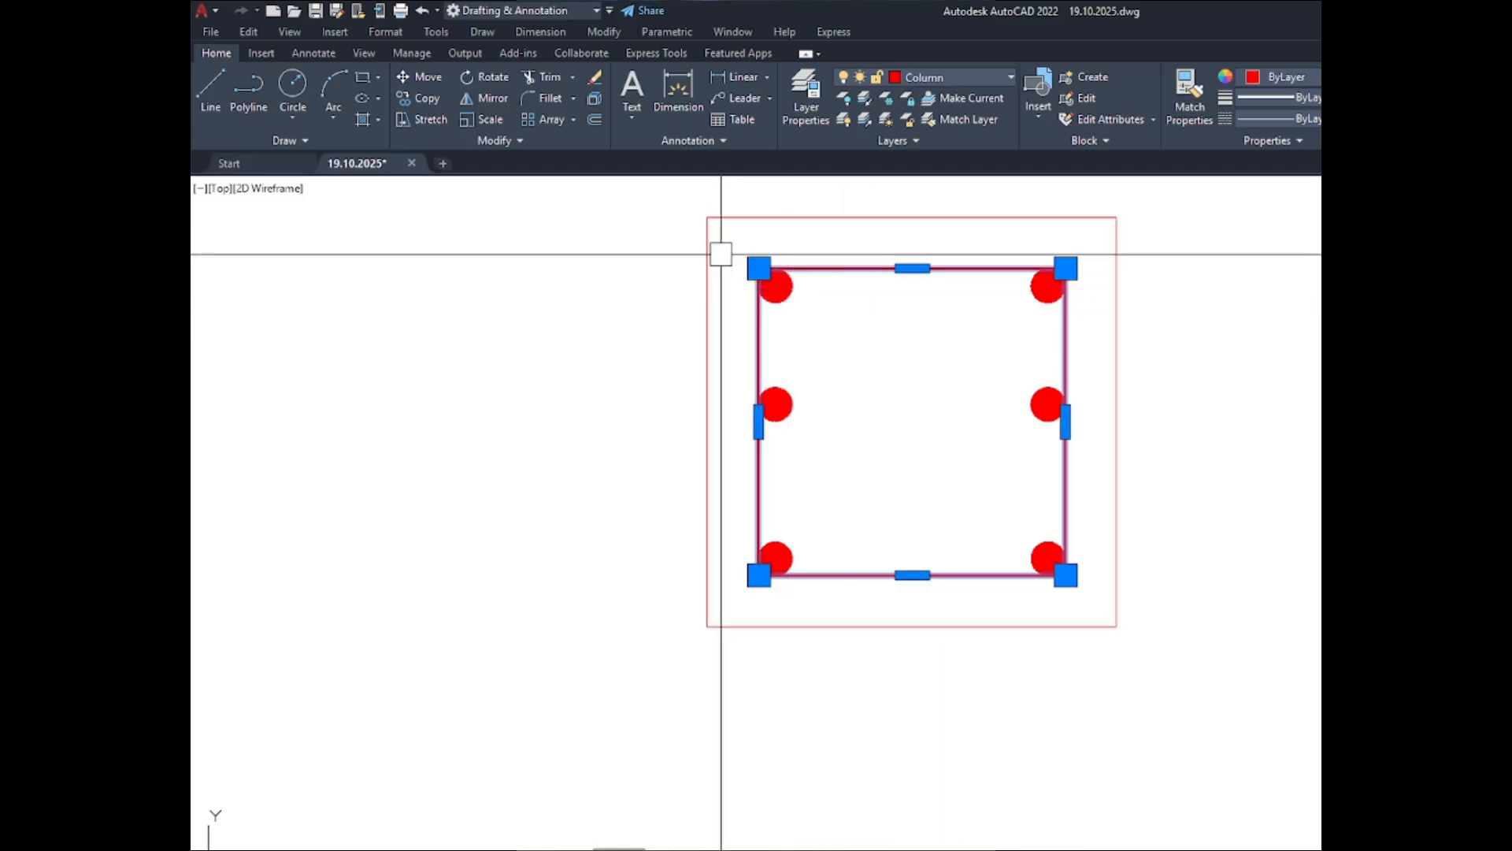
pyautogui.scroll(5, 723, 249)
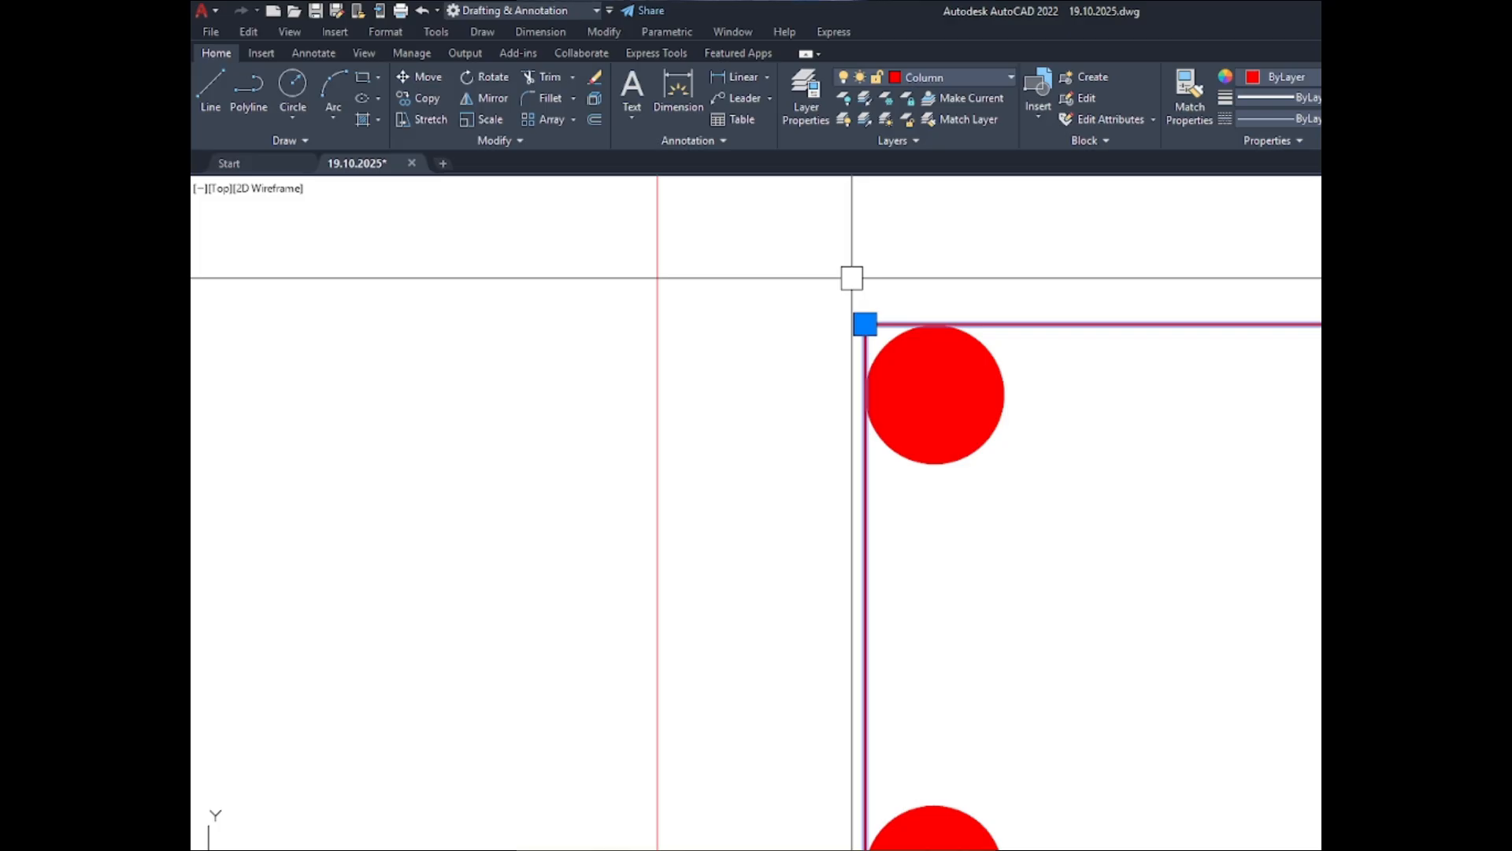
pyautogui.press('Return')
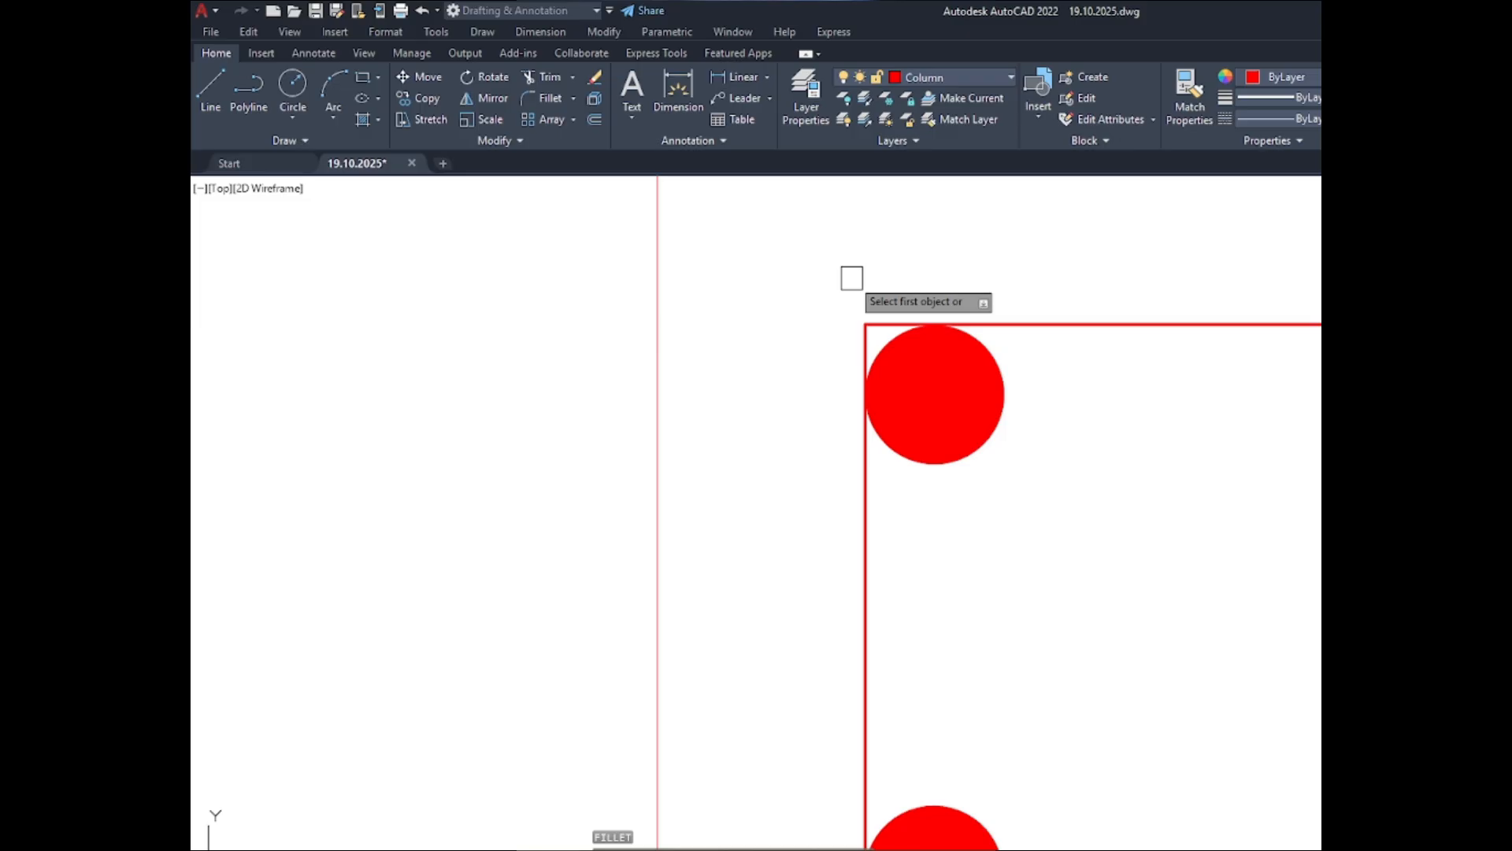
pyautogui.scroll(-2, 787, 252)
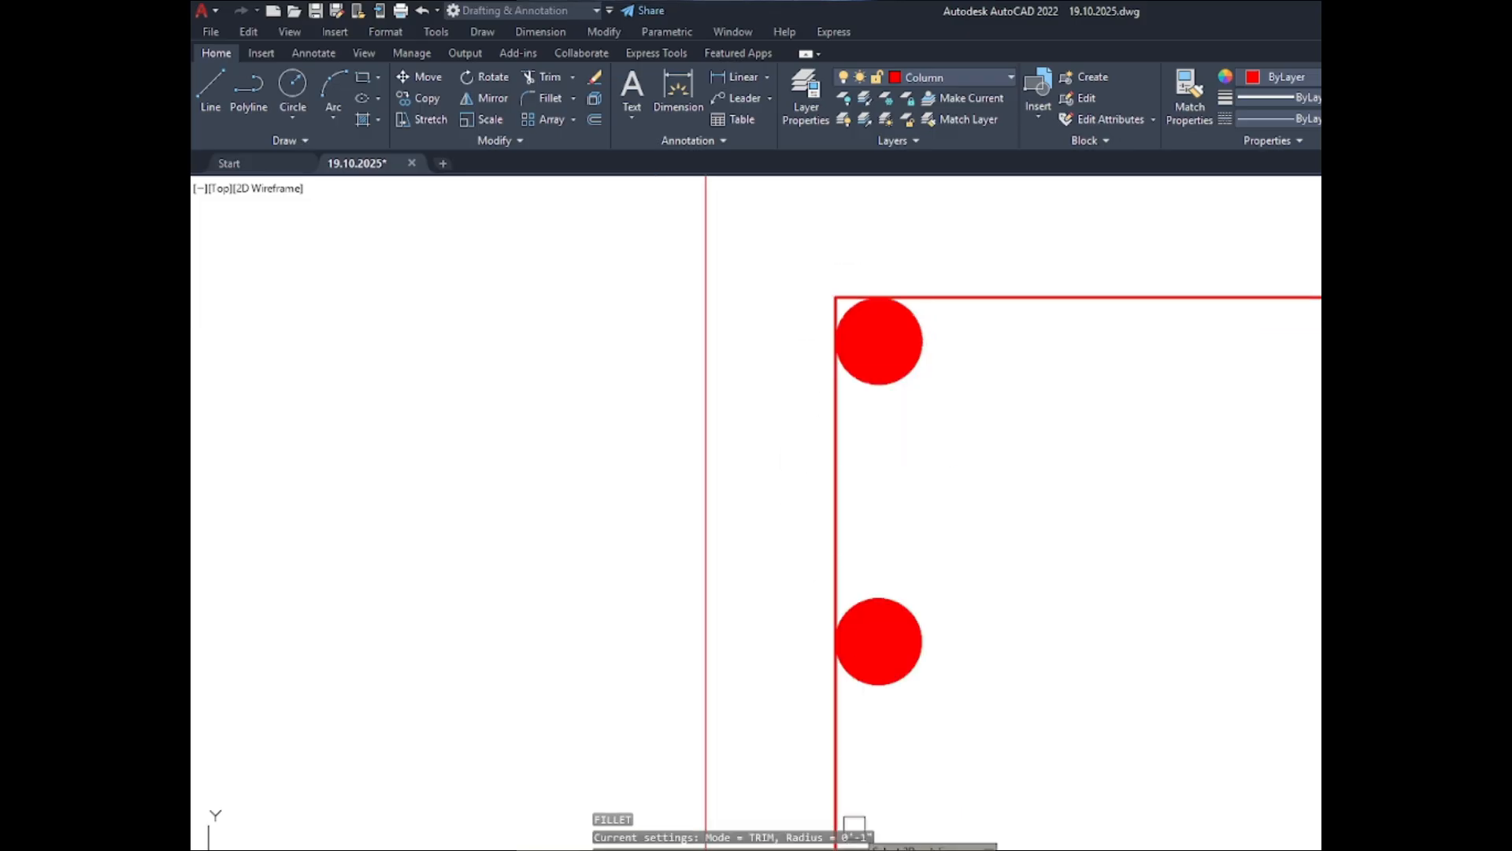
pyautogui.press('Return')
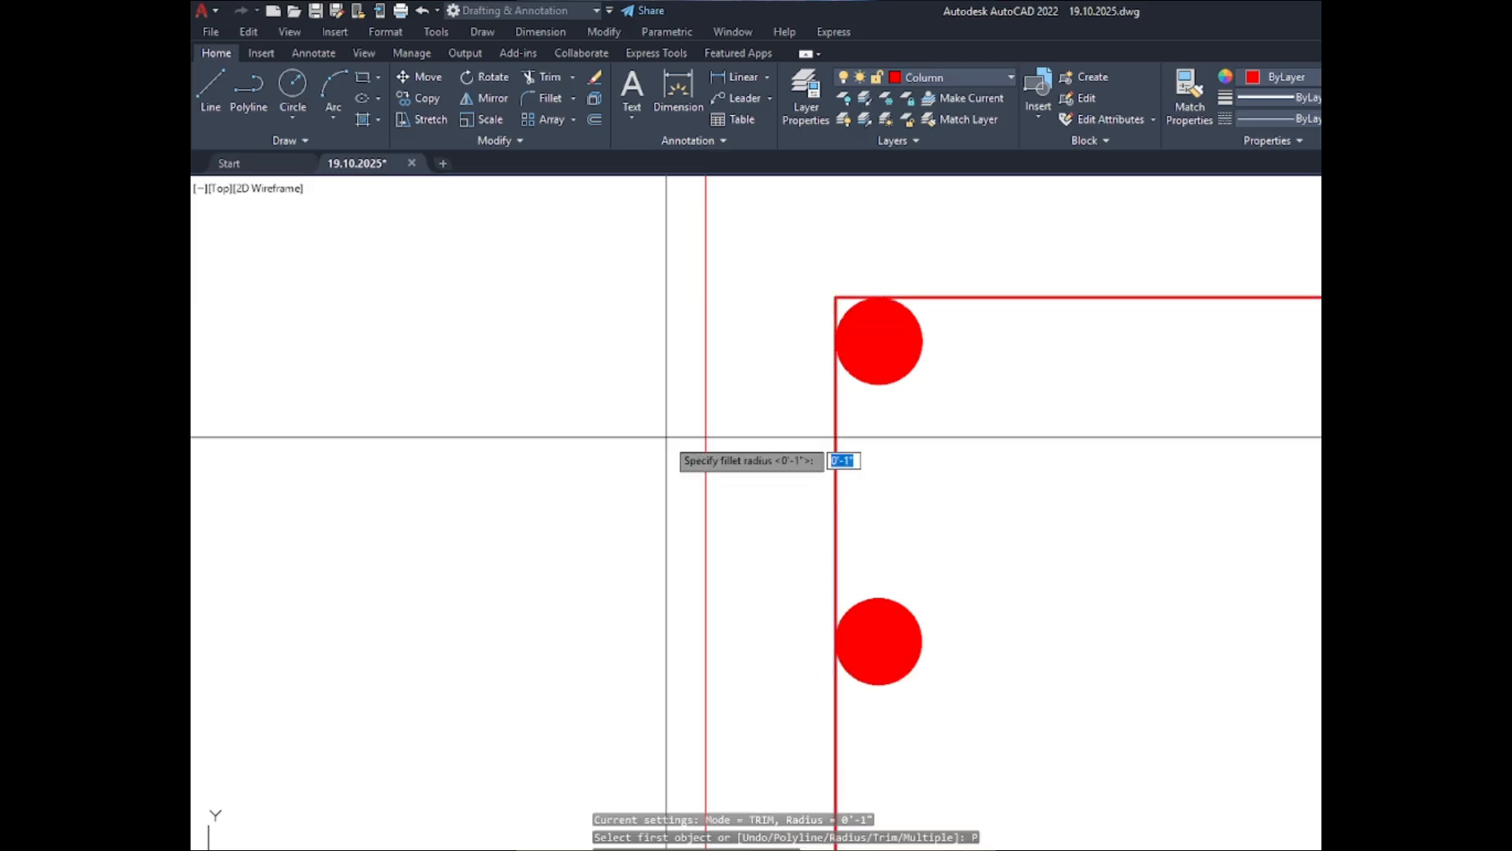
pyautogui.press('Return')
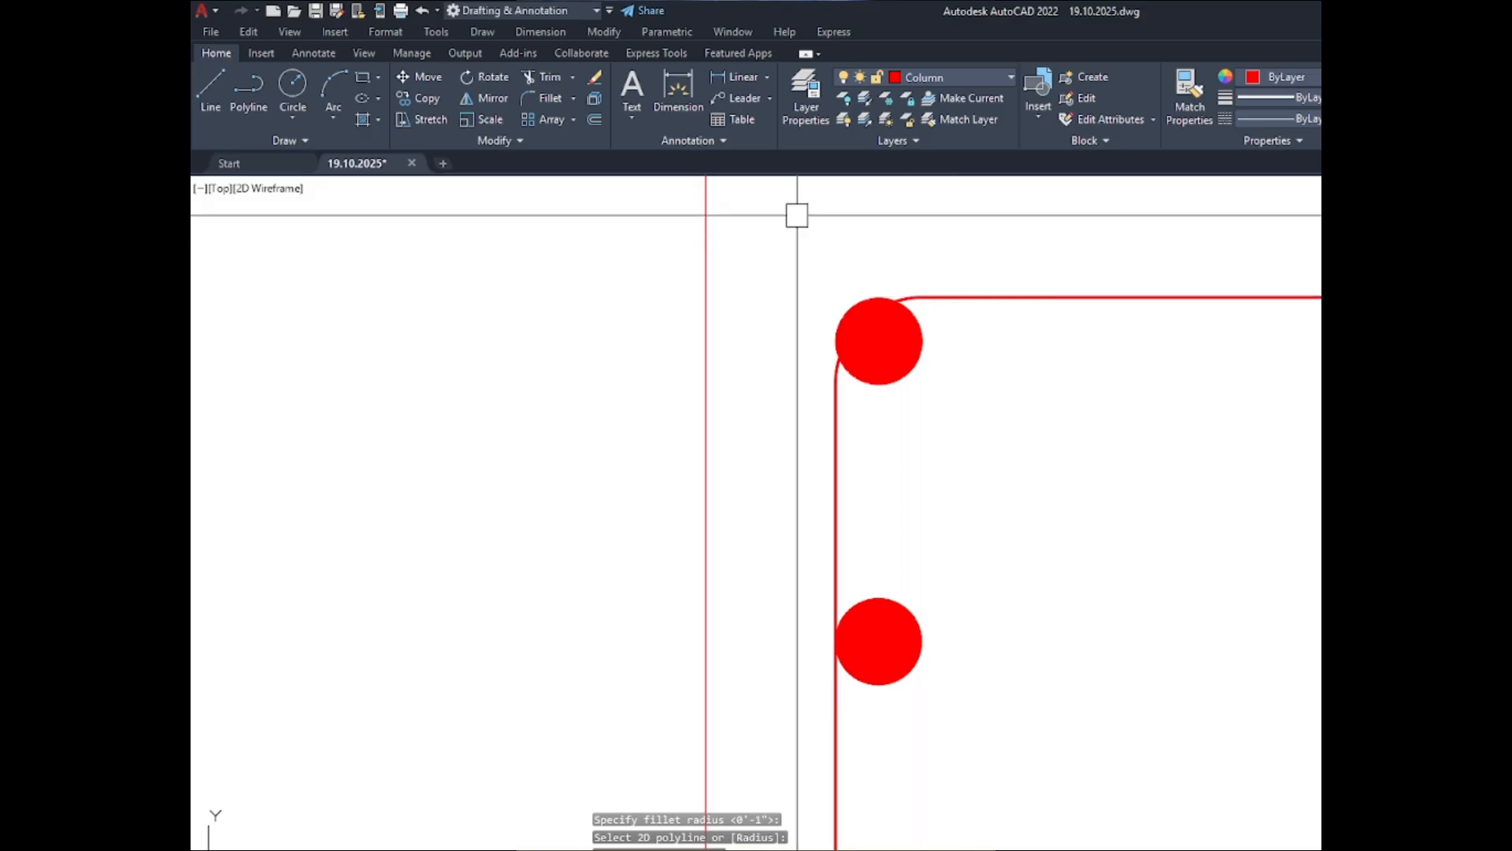
# - Undo the 1" corner fillet on the C-1 ABOVE inner outline
pyautogui.scroll(-2, 776, 210)
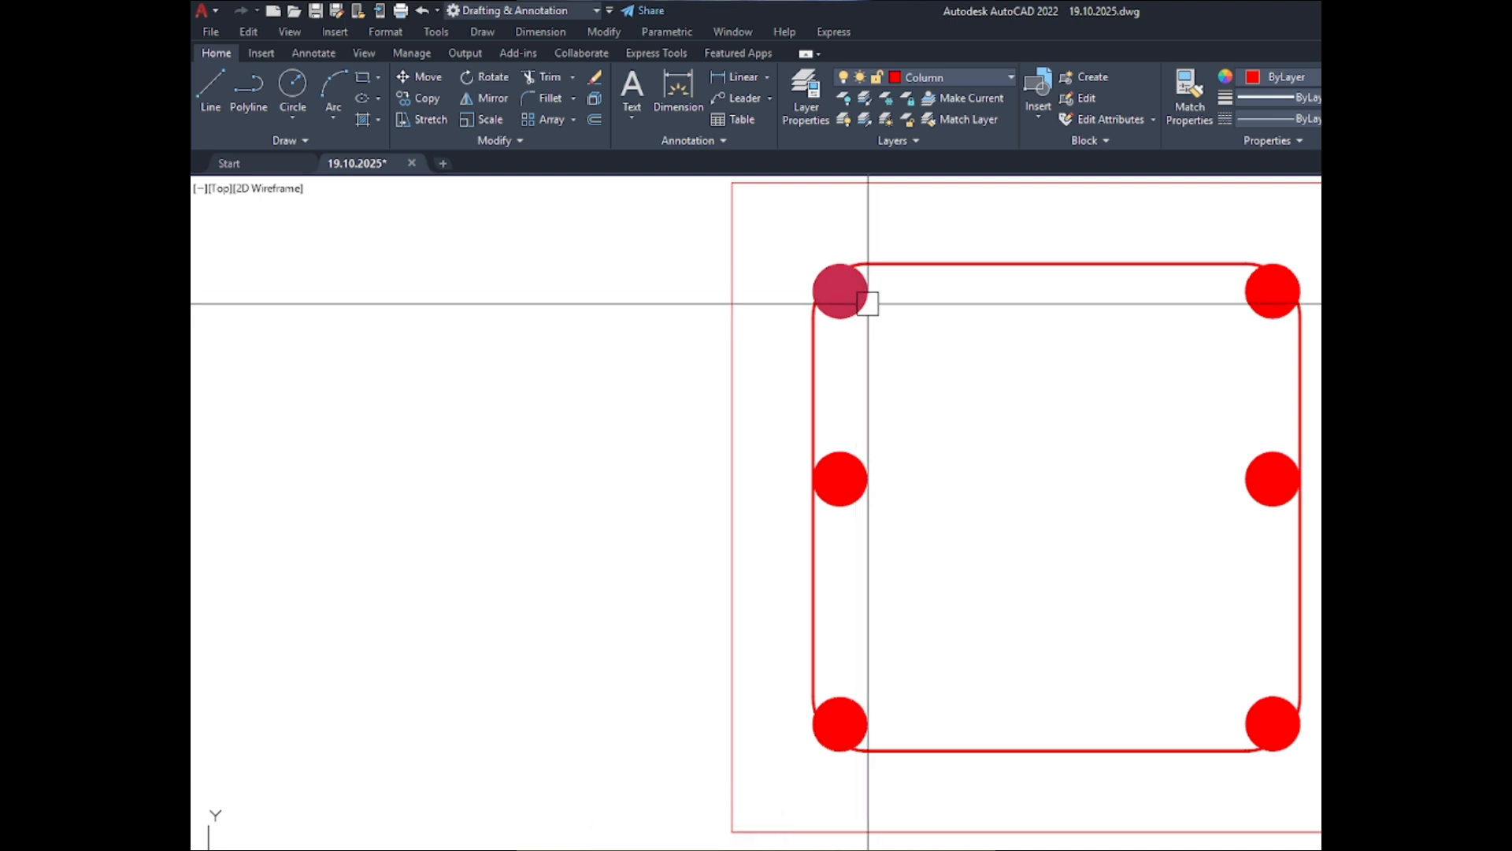
pyautogui.scroll(2, 865, 302)
pyautogui.hotkey('ctrl', 'z')
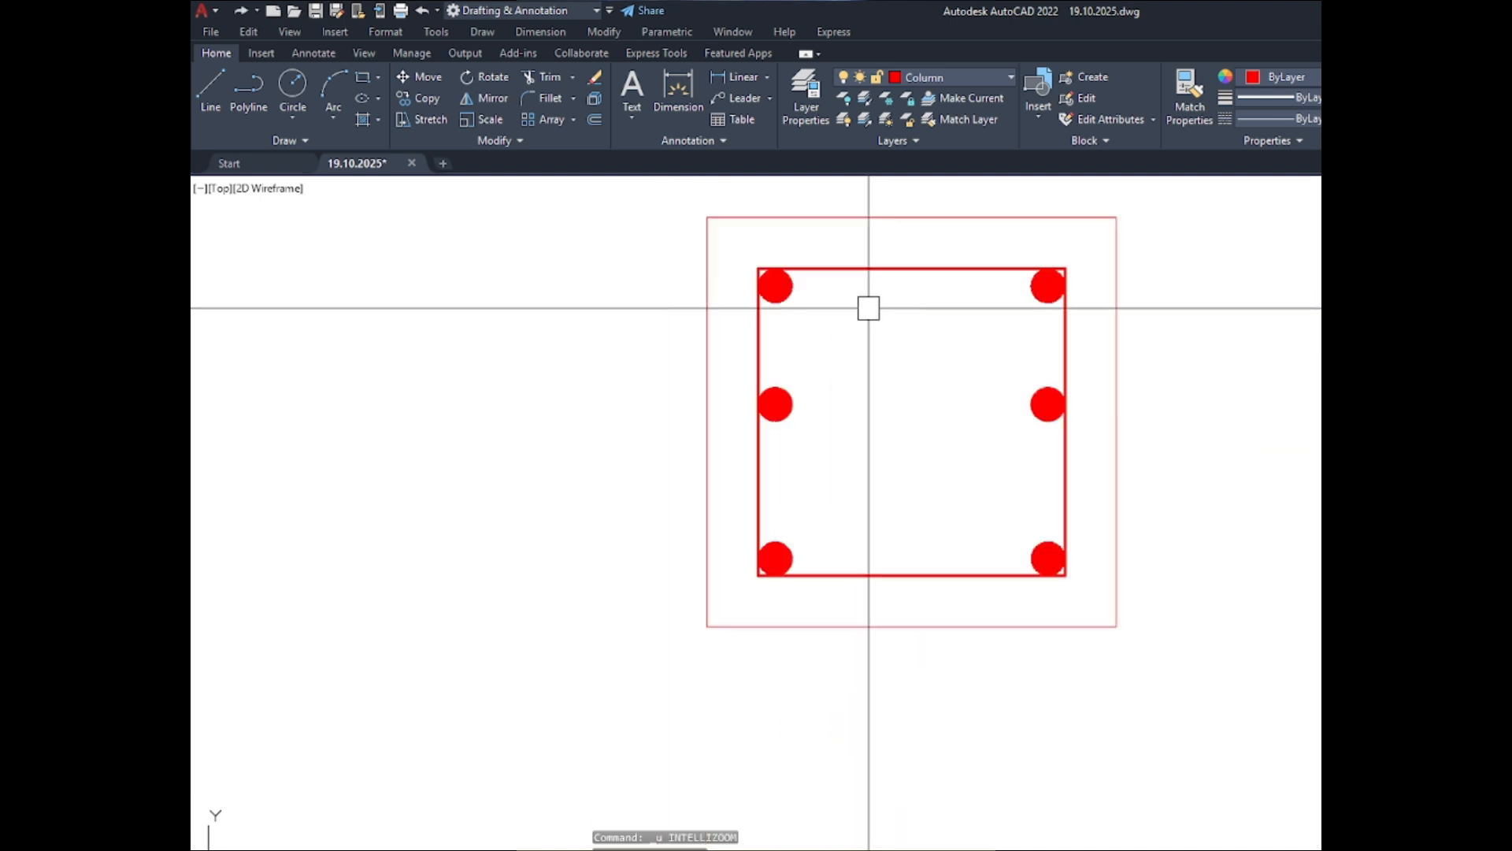
pyautogui.hotkey('ctrl', 'y')
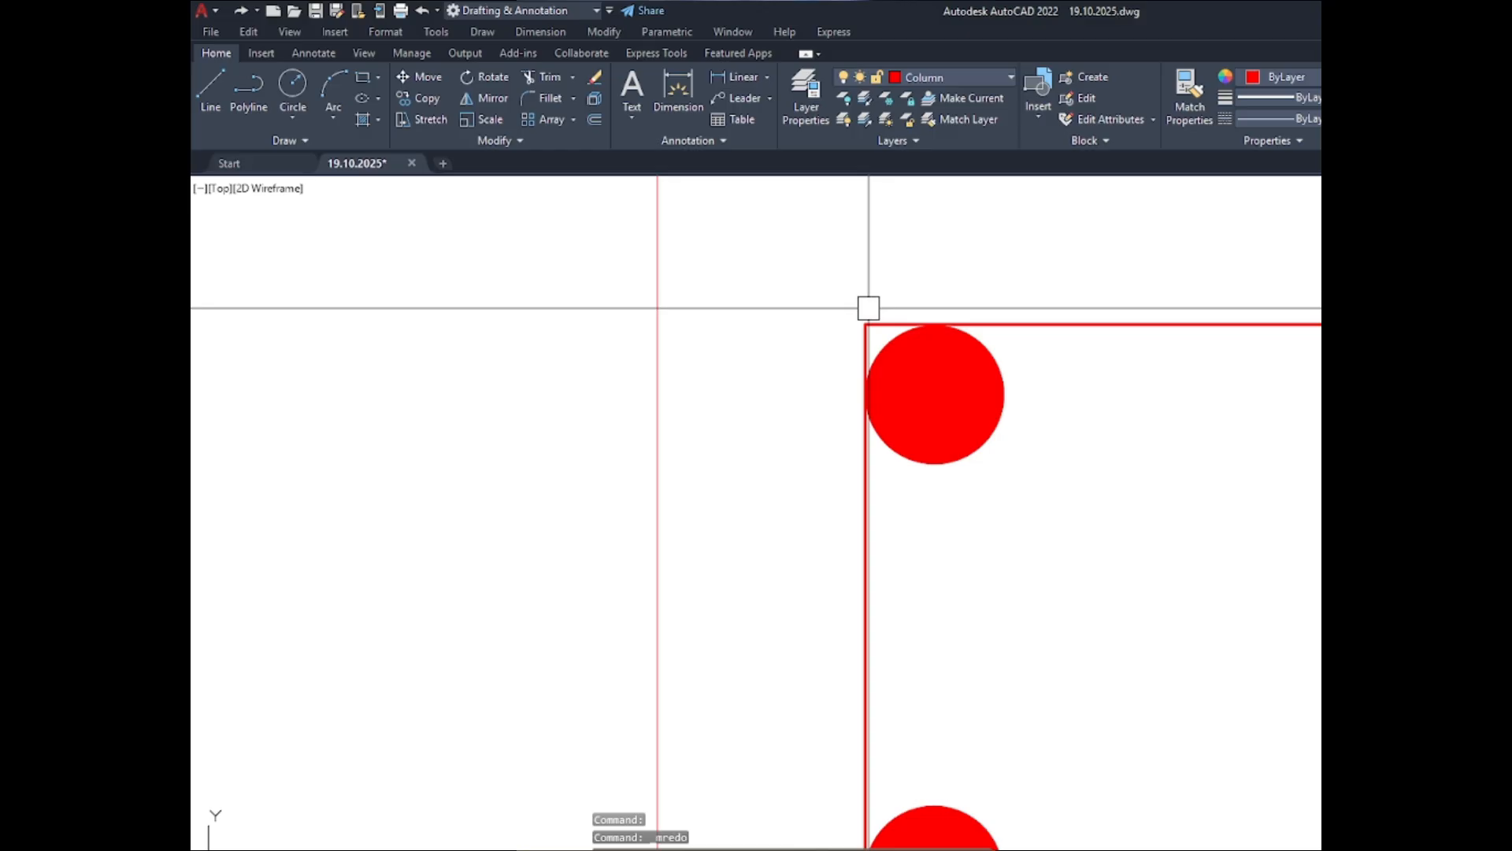
# - Try a 0.1" radius for the polyline fillet on the C-1 ABOVE inner outline
pyautogui.write('f')
pyautogui.press('space')
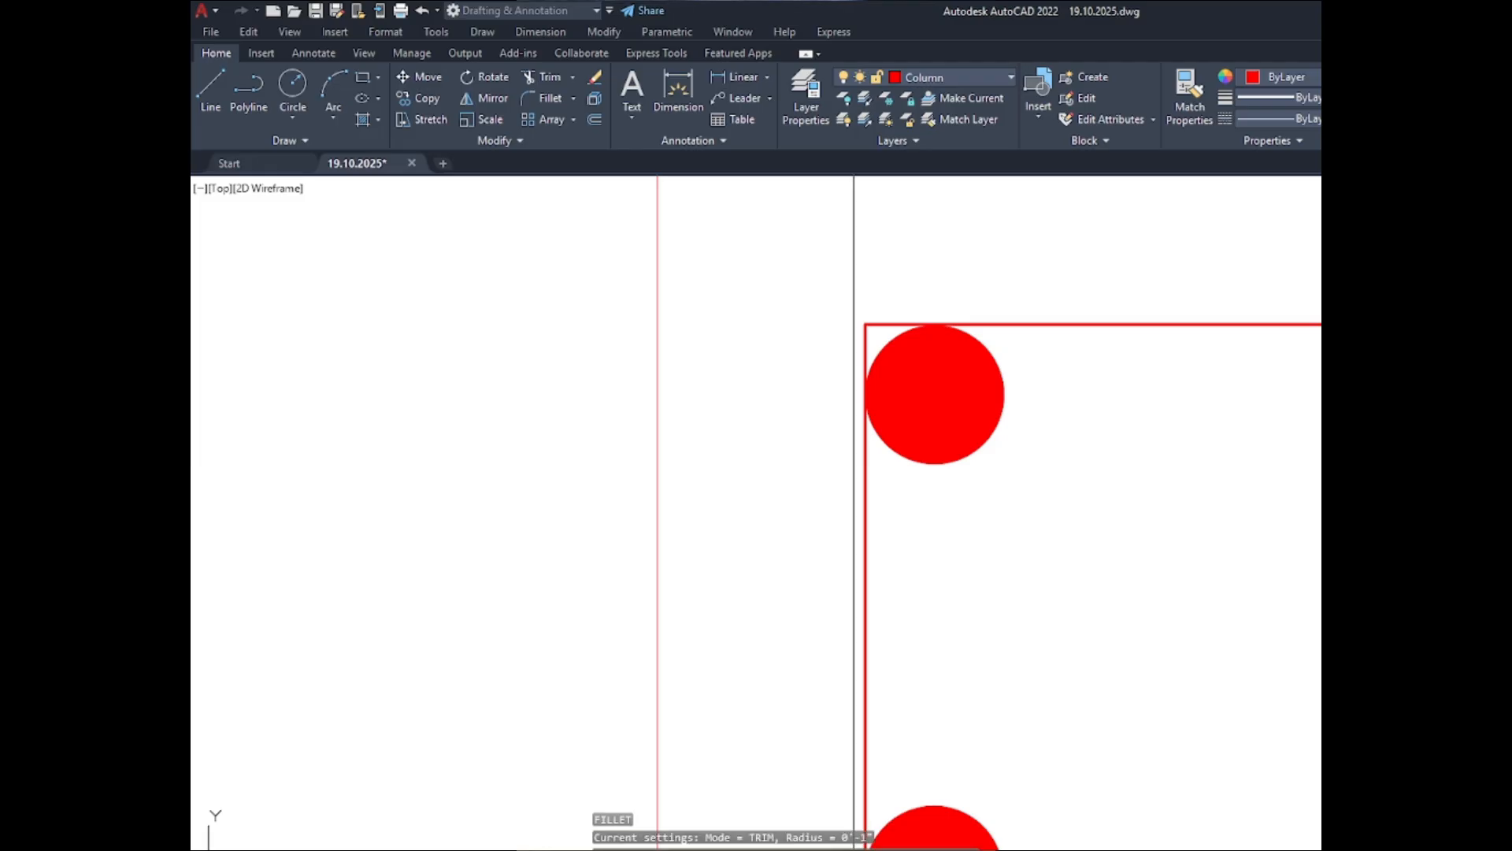
pyautogui.write('r')
pyautogui.press('space')
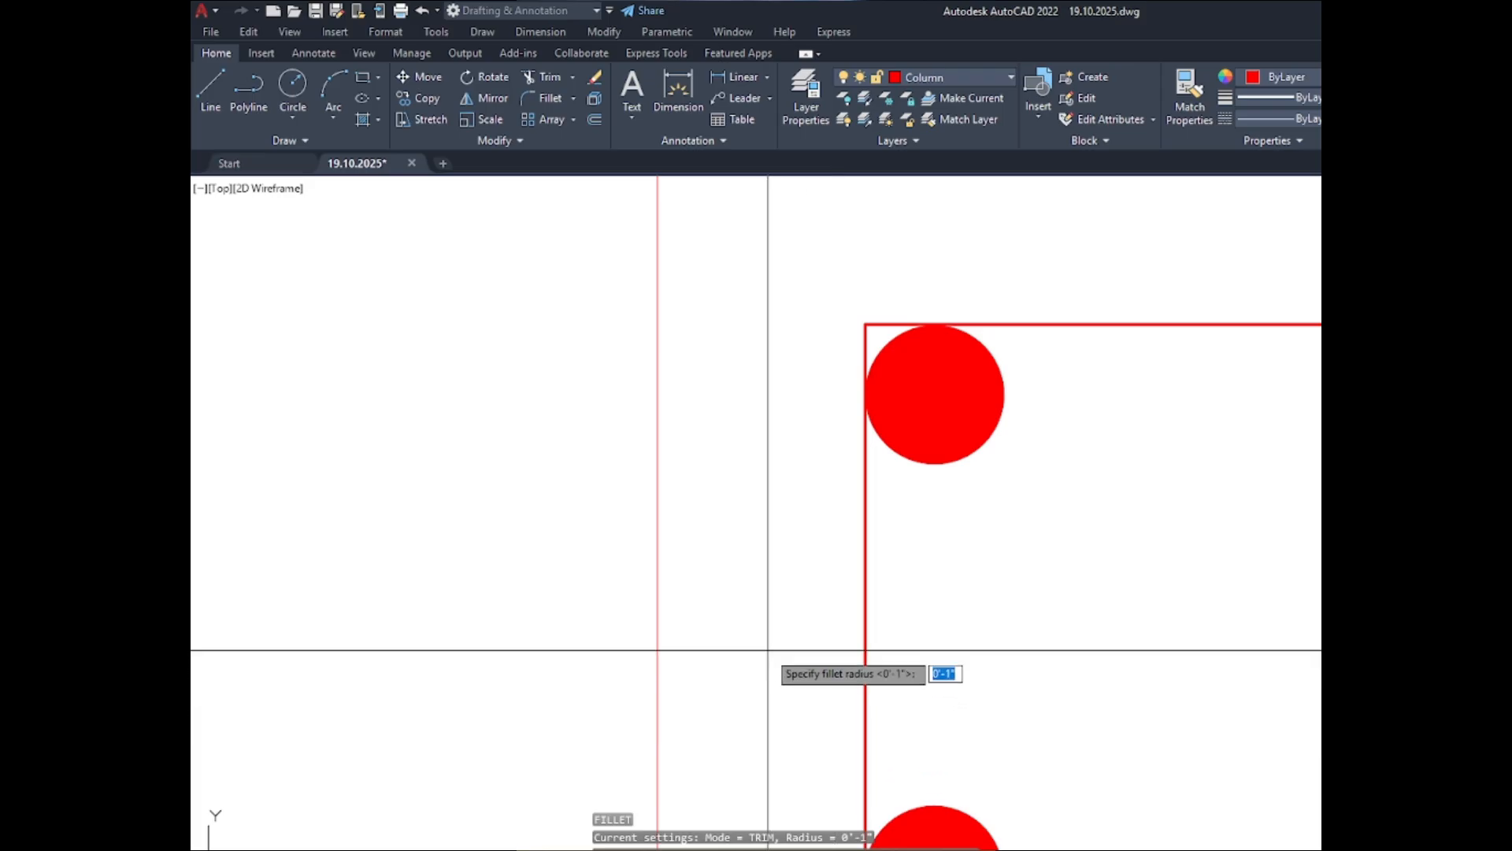
pyautogui.write('0.1')
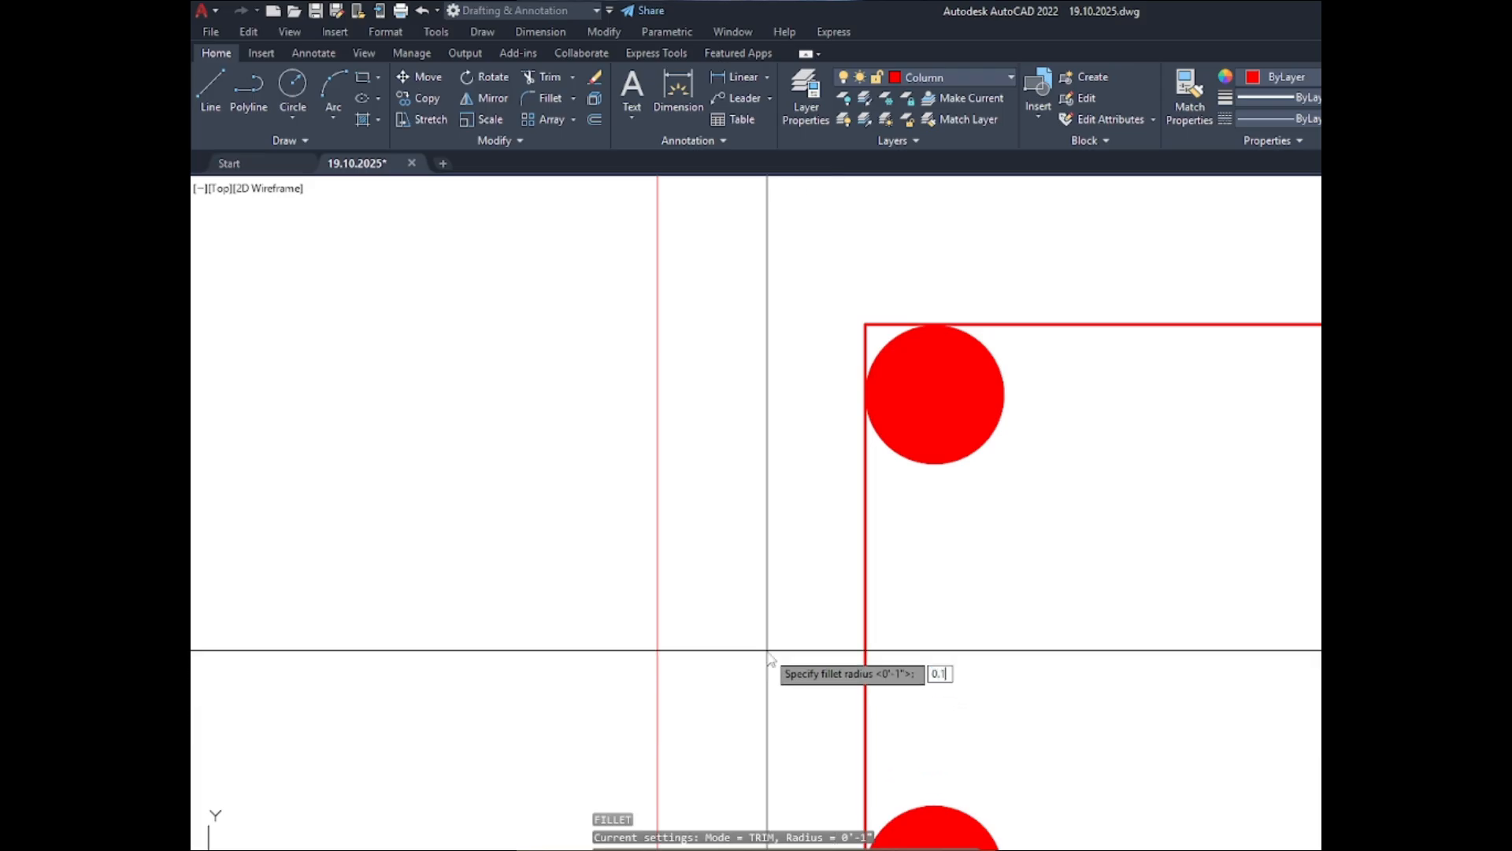
pyautogui.press('space')
pyautogui.write('p')
pyautogui.press('space')
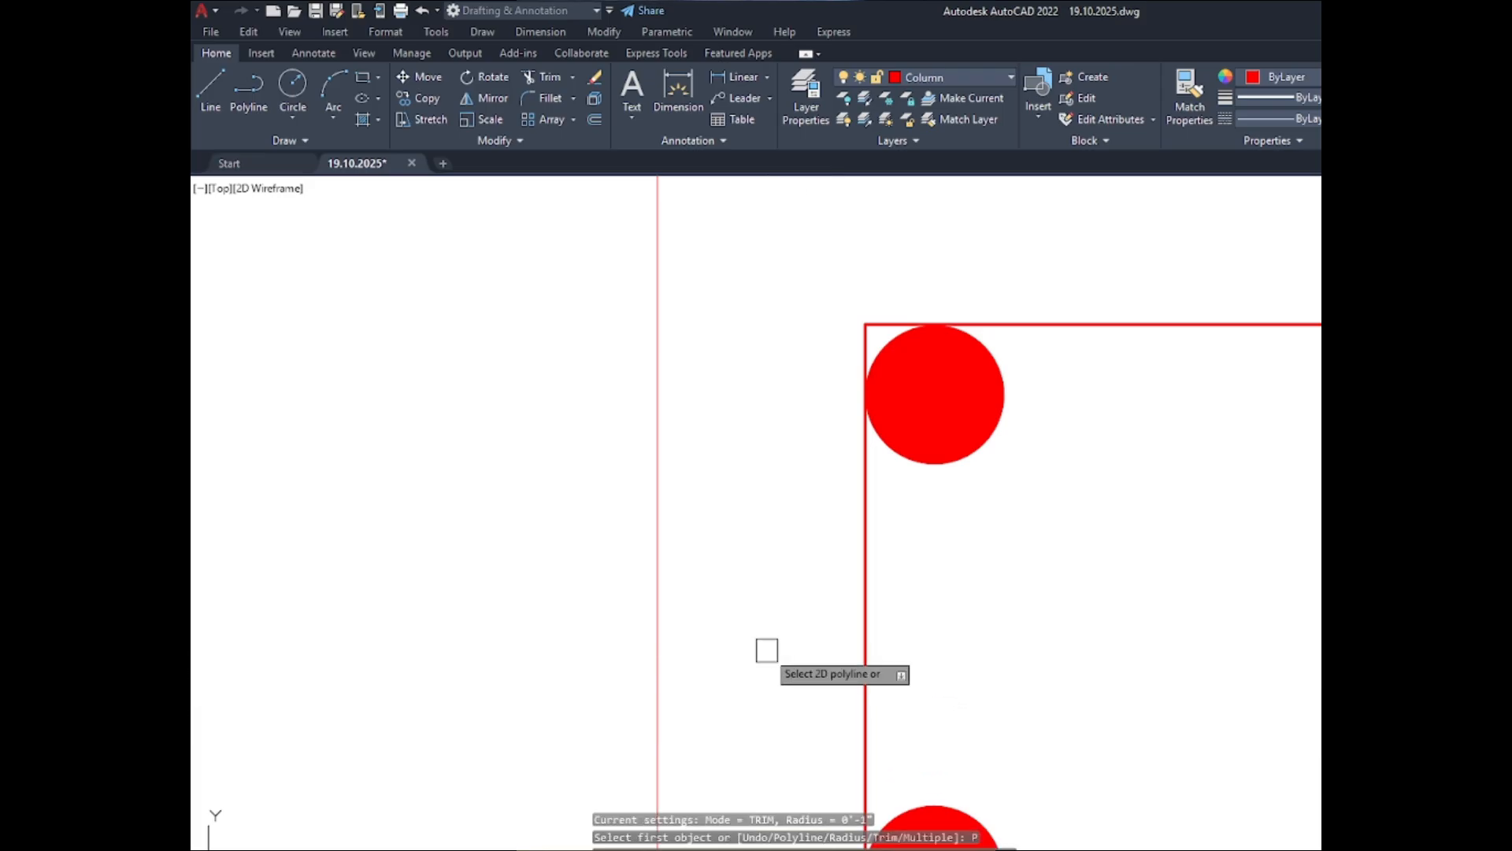
pyautogui.click(873, 614)
pyautogui.press('space')
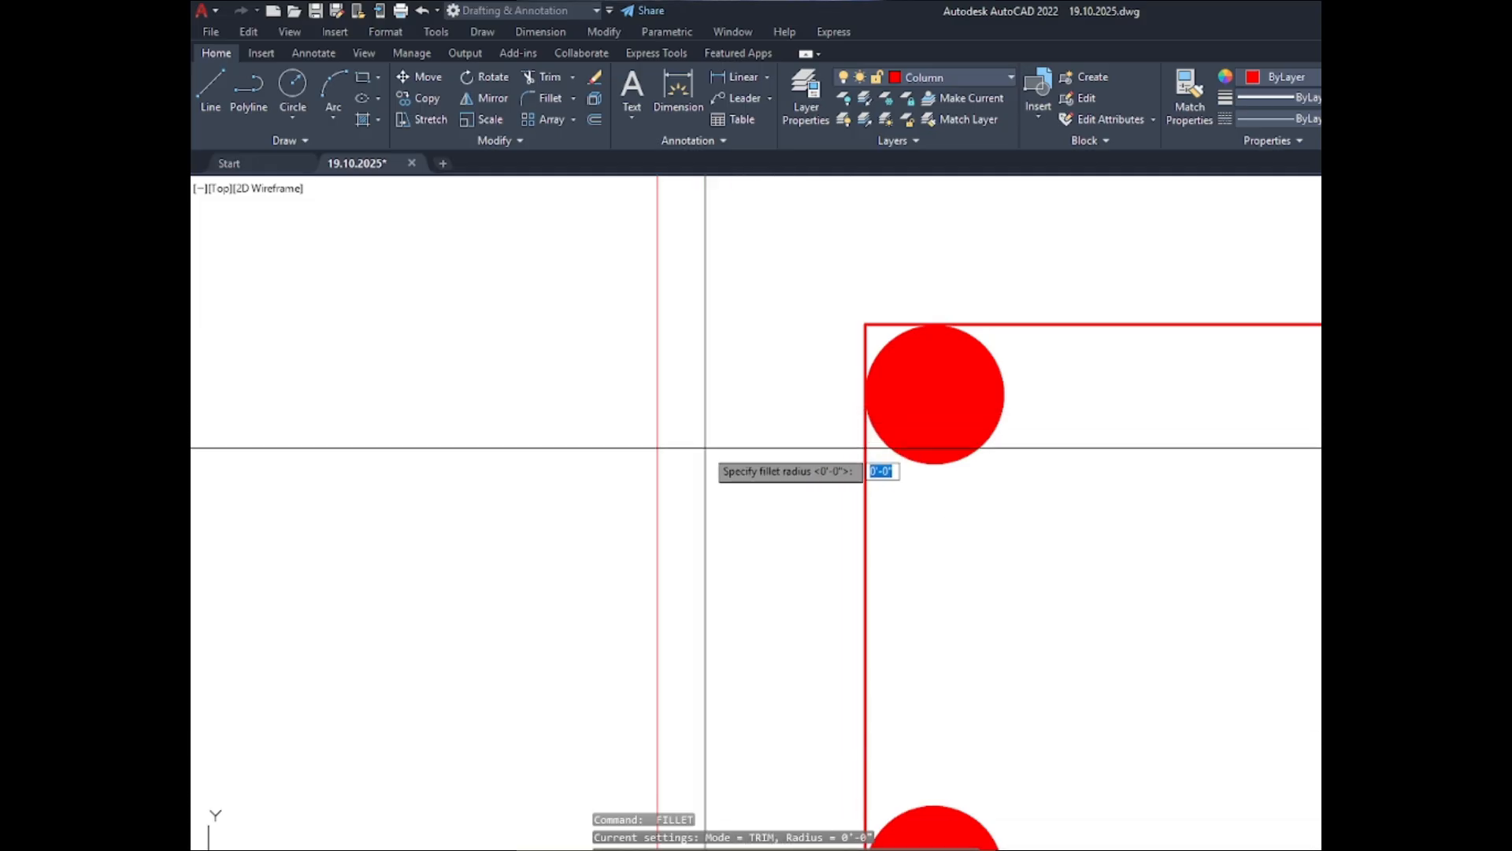
# - Try the polyline fillet on the C-1 ABOVE inner outline again with a 1" radius
pyautogui.press('Return')
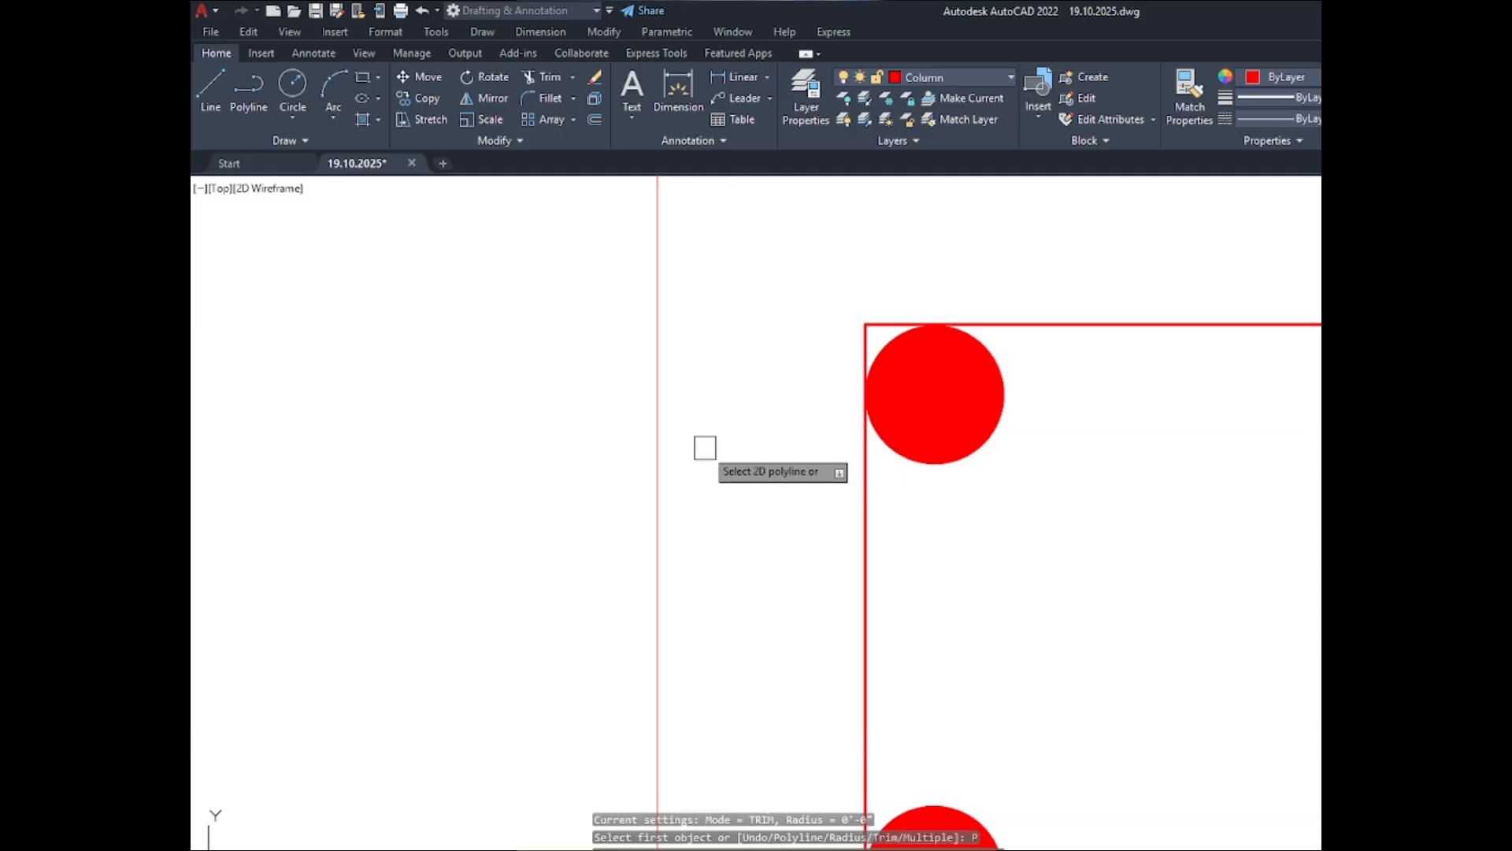
pyautogui.write('p')
pyautogui.press('Return')
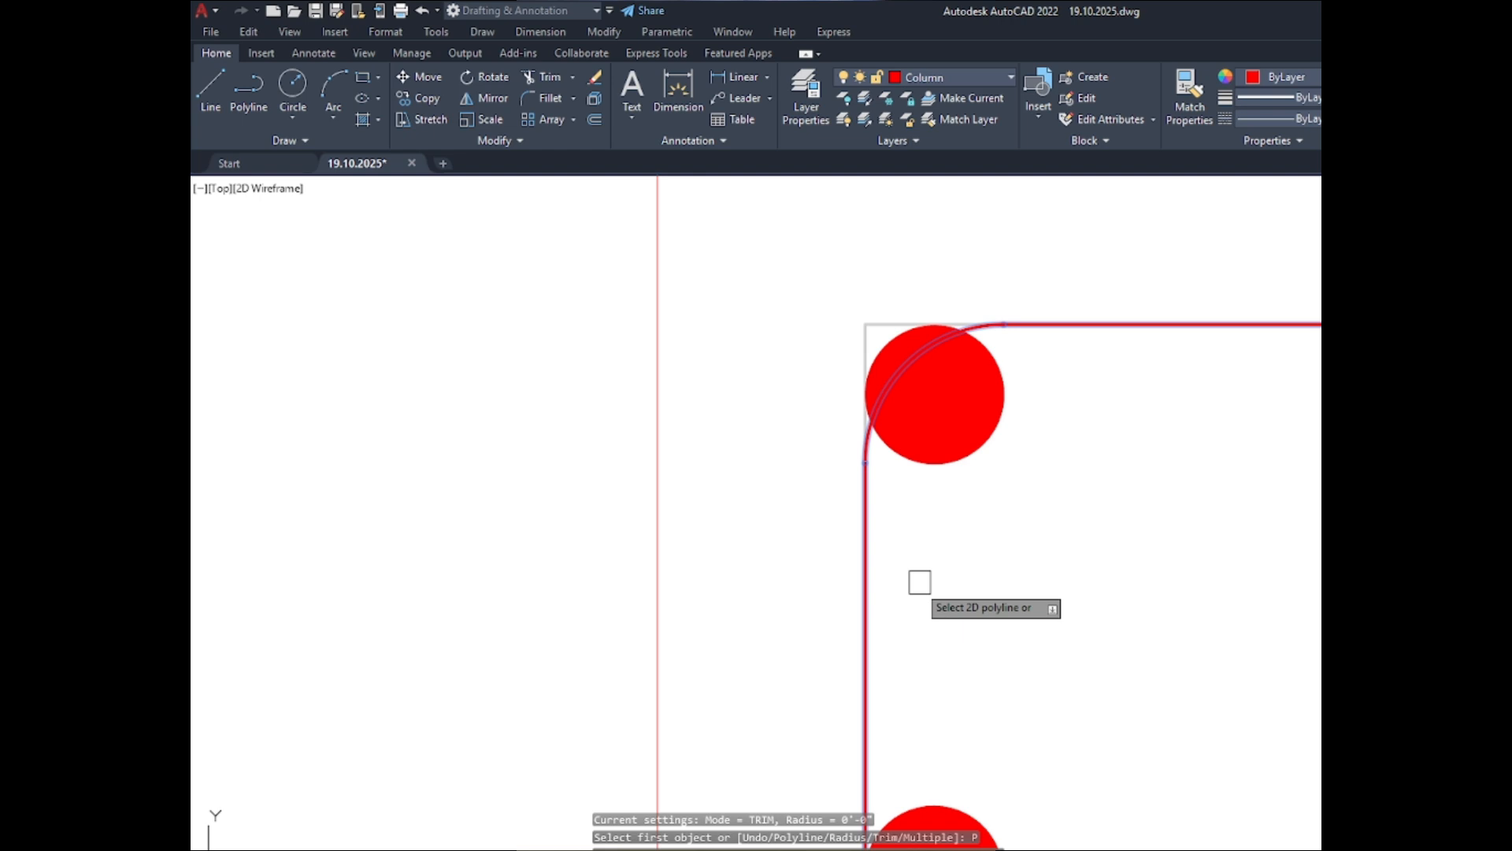
pyautogui.click(865, 558)
# - Fillet all four corners of the C-1 ABOVE inner outline as a polyline with a 0.5" radius
pyautogui.press('Return')
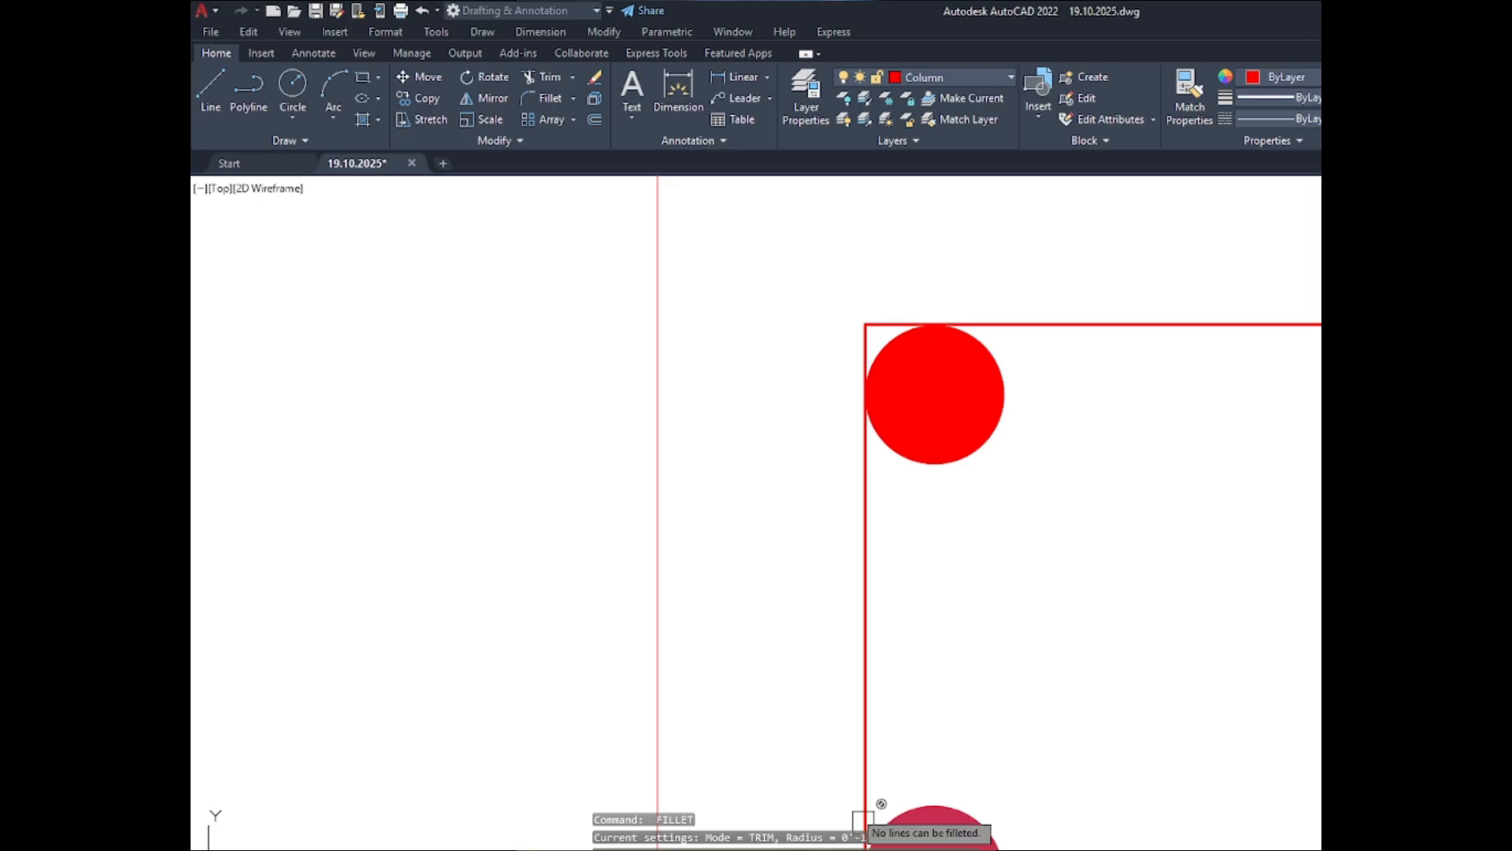
pyautogui.press('Return')
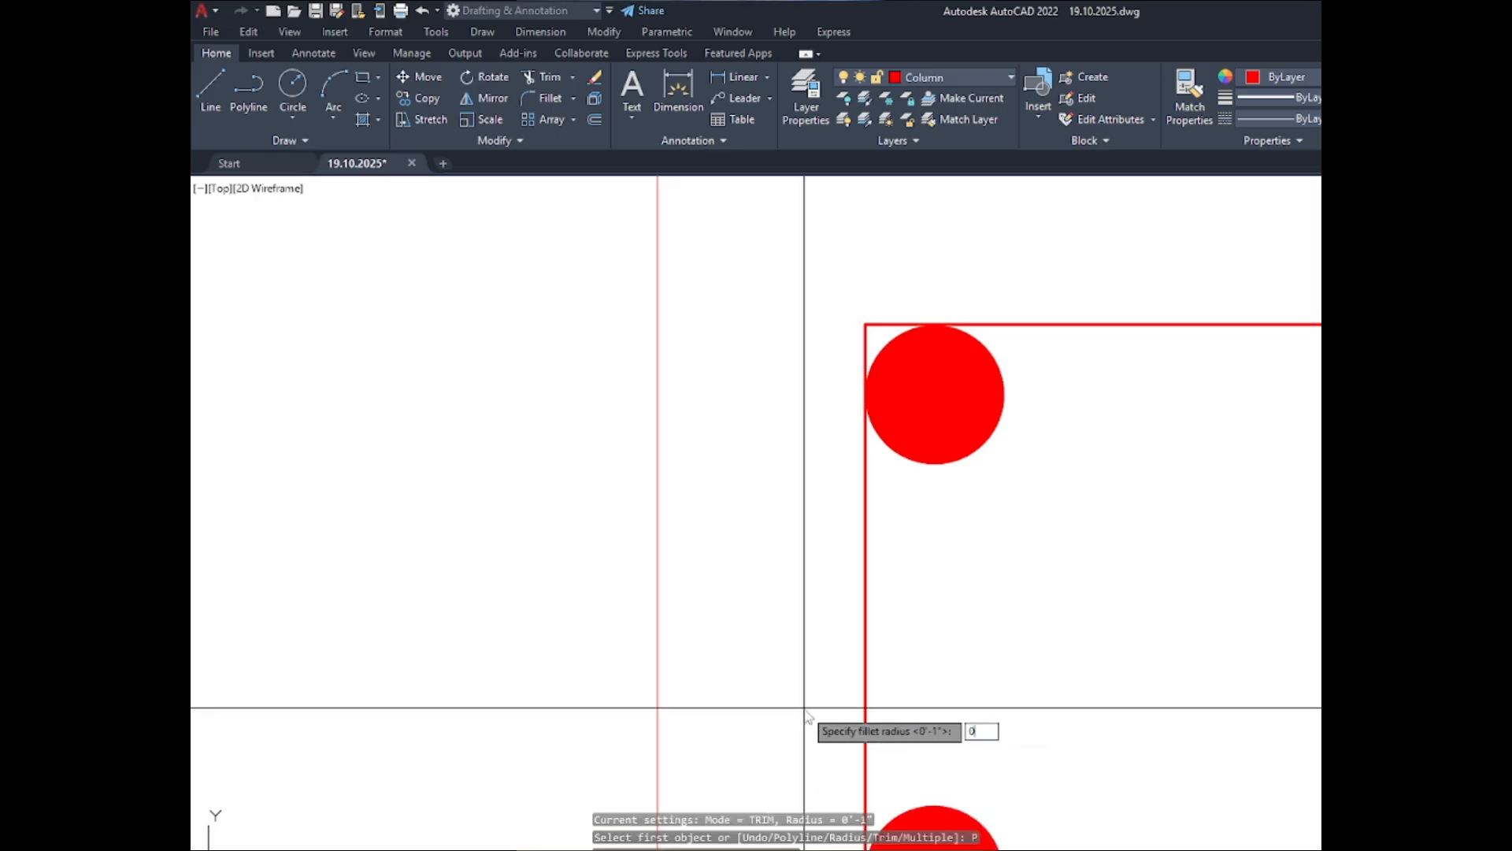
pyautogui.press('Return')
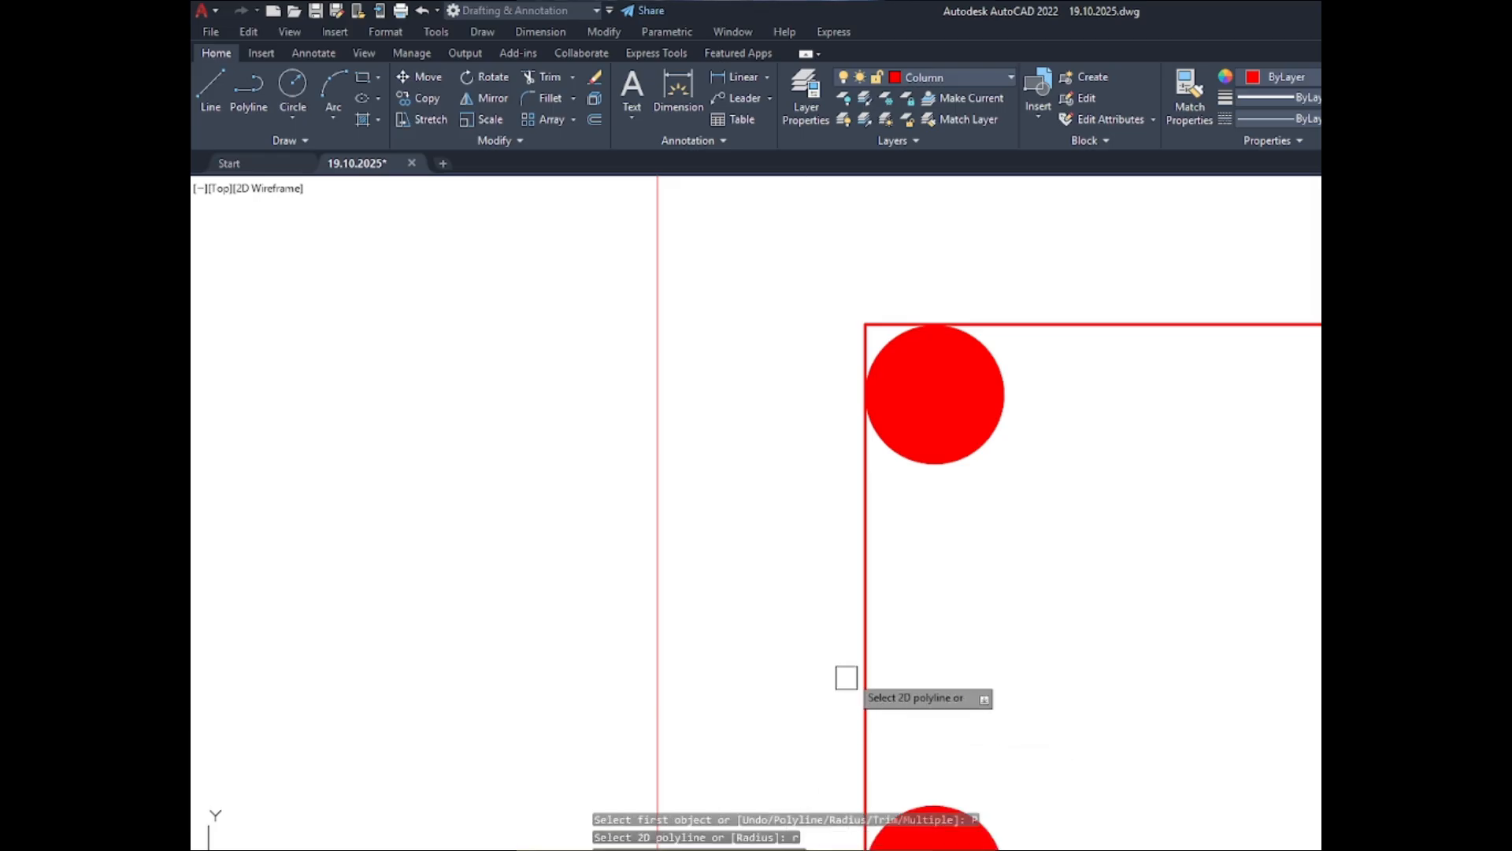
pyautogui.scroll(-3, 740, 365)
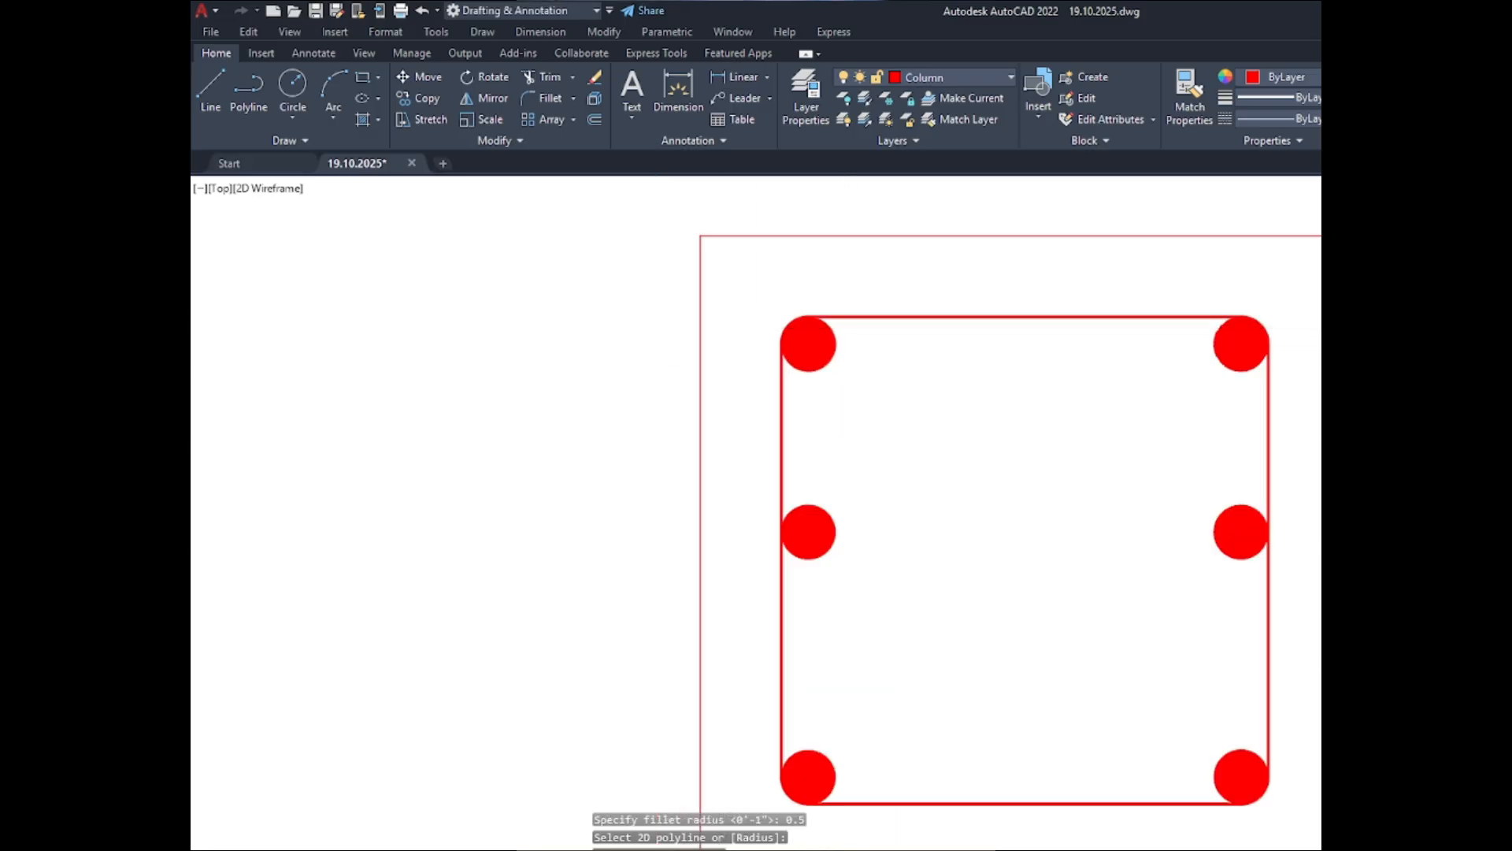
pyautogui.scroll(-2, 794, 449)
pyautogui.click(858, 598)
pyautogui.press('Escape')
pyautogui.scroll(-4, 932, 422)
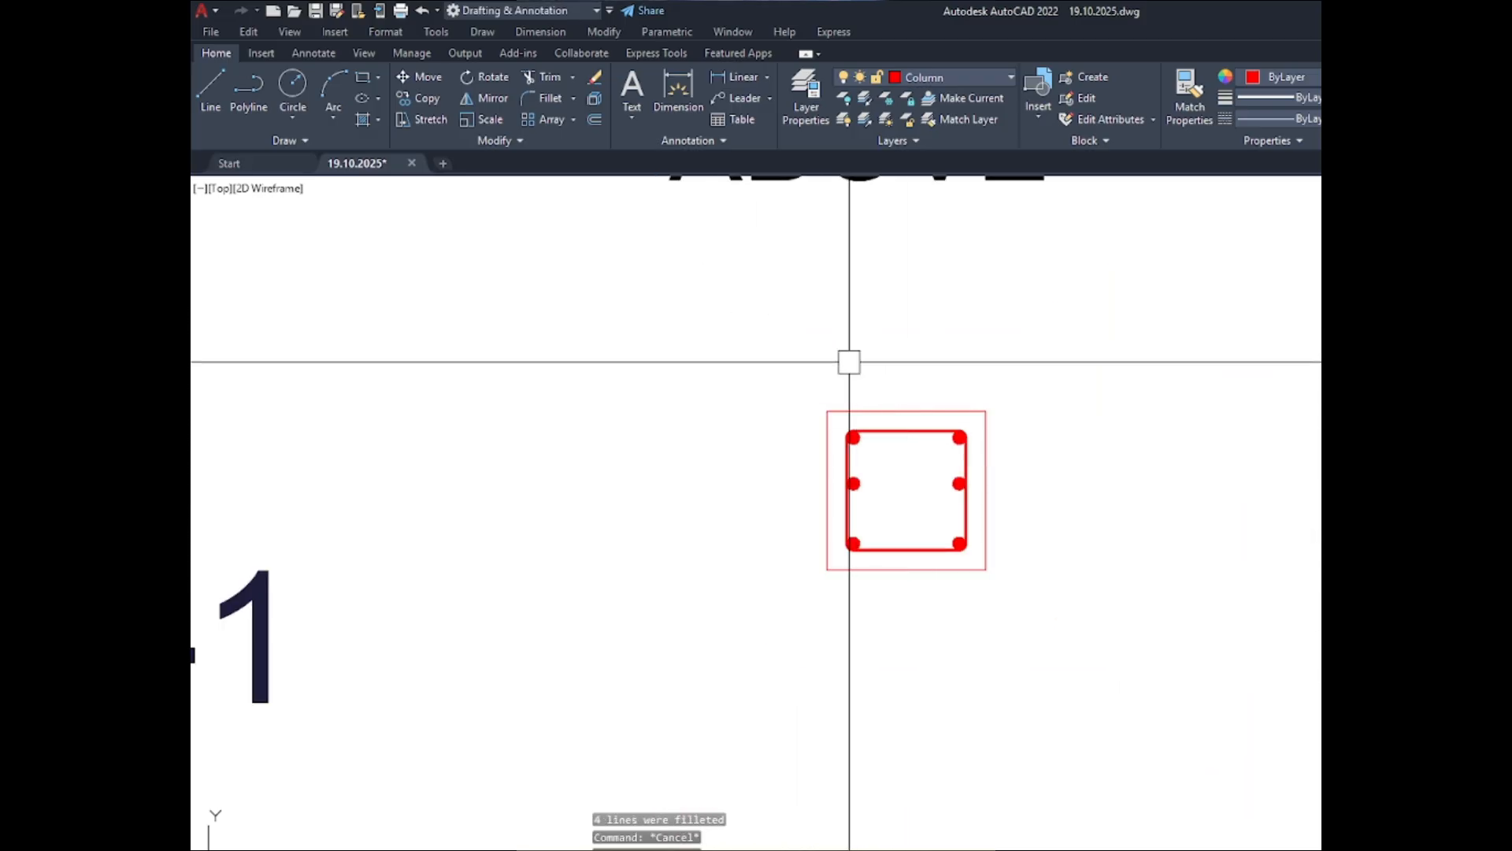
pyautogui.scroll(5, 833, 395)
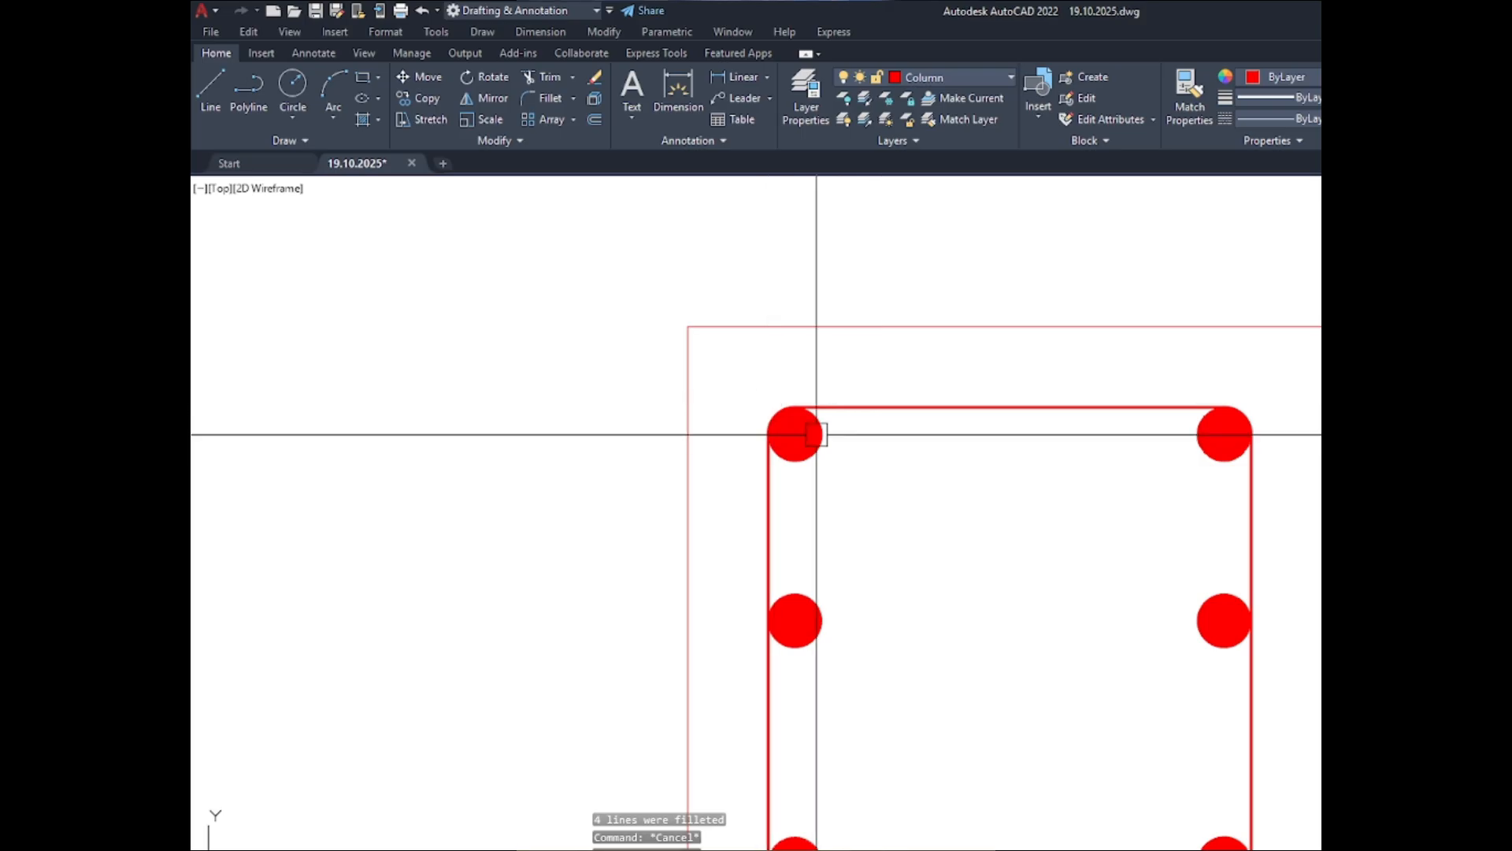
pyautogui.scroll(-4, 813, 402)
pyautogui.scroll(4, 820, 354)
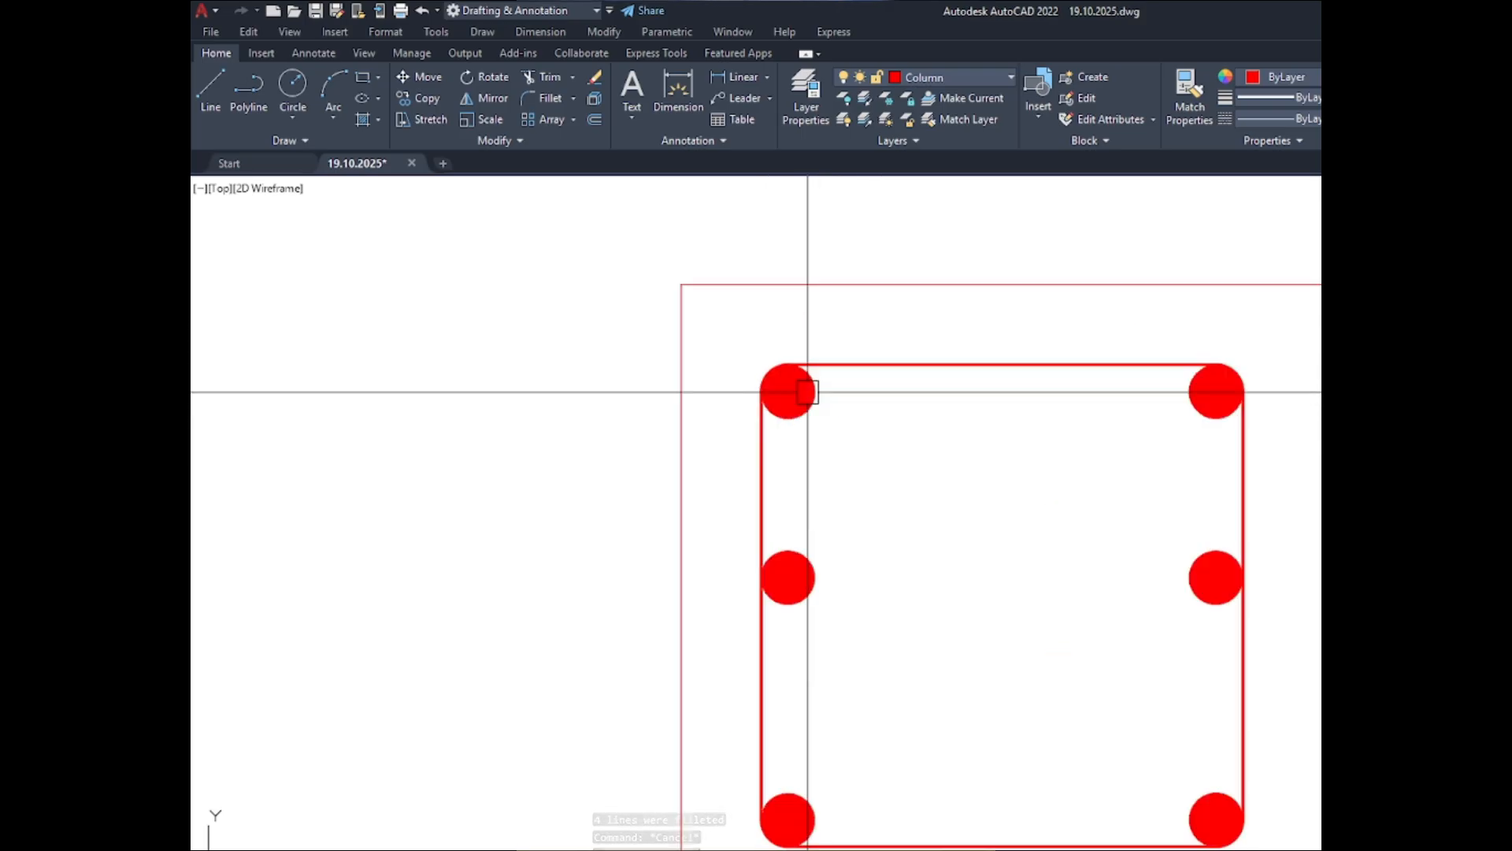
pyautogui.scroll(2, 808, 392)
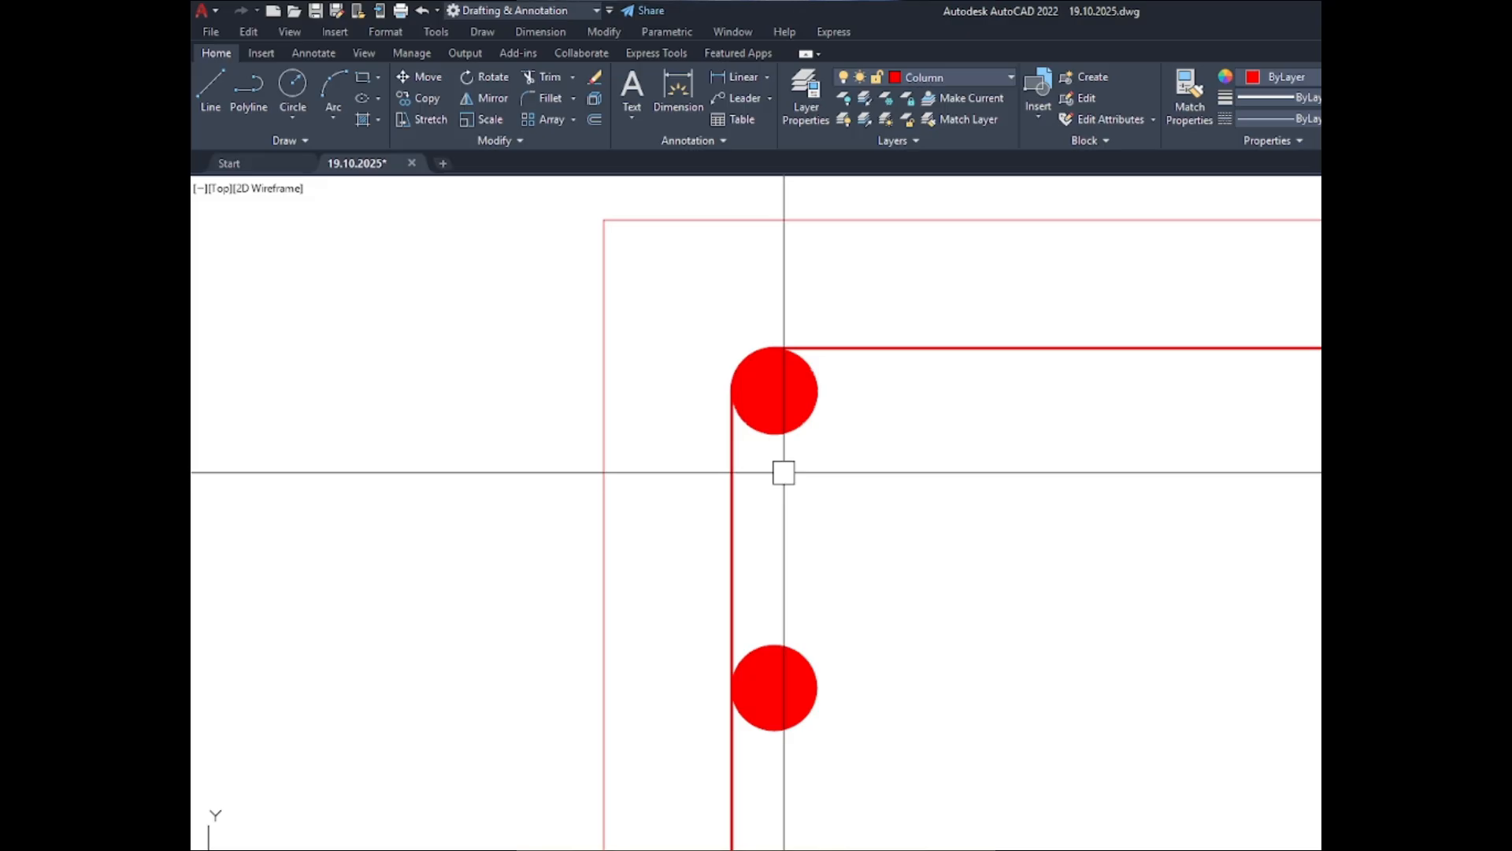
pyautogui.scroll(-2, 836, 315)
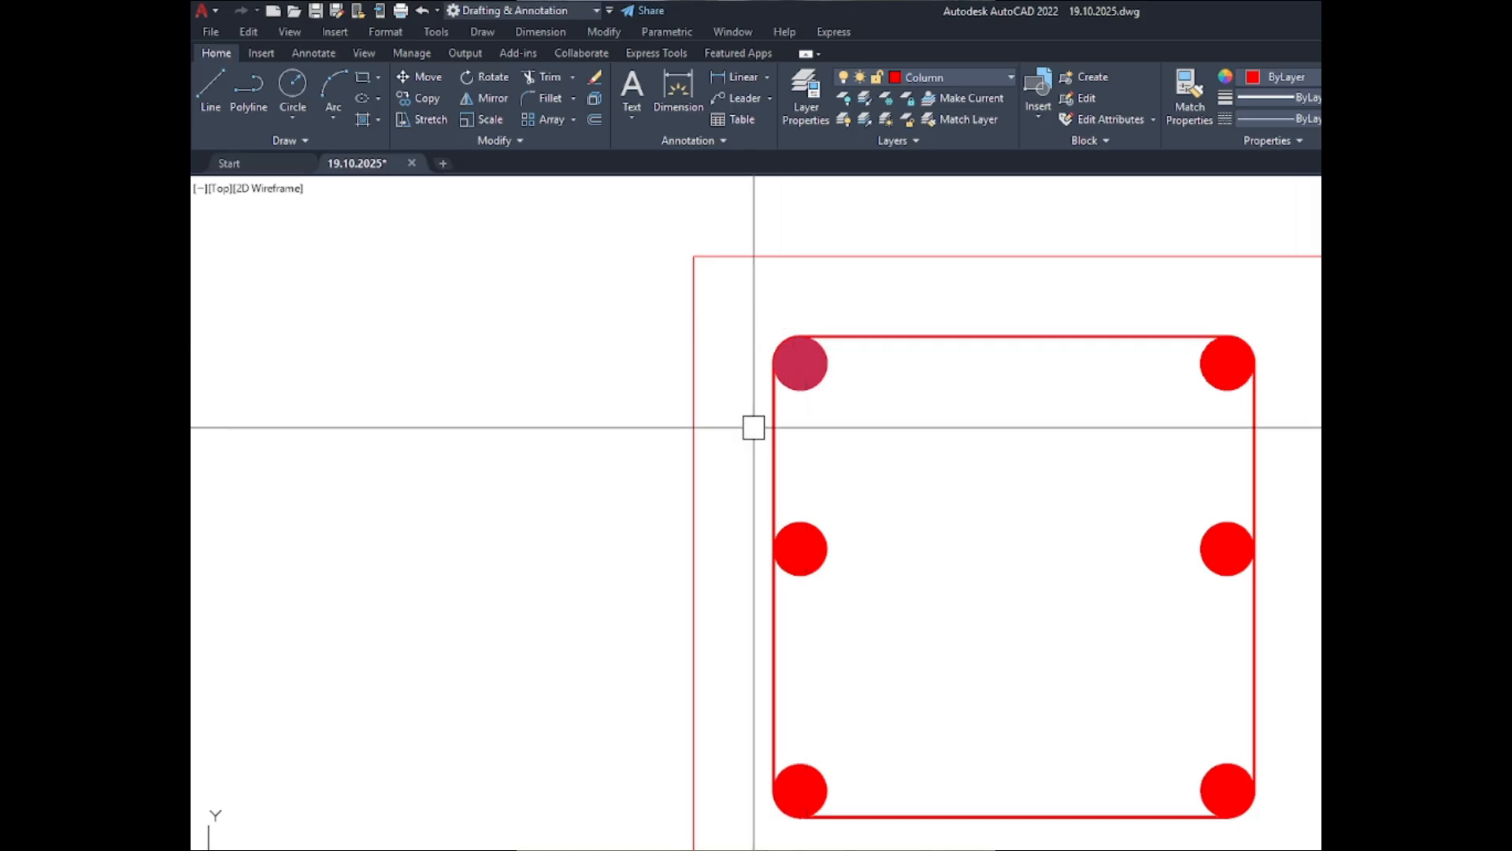
pyautogui.write('l')
pyautogui.press('Return')
pyautogui.scroll(4, 815, 405)
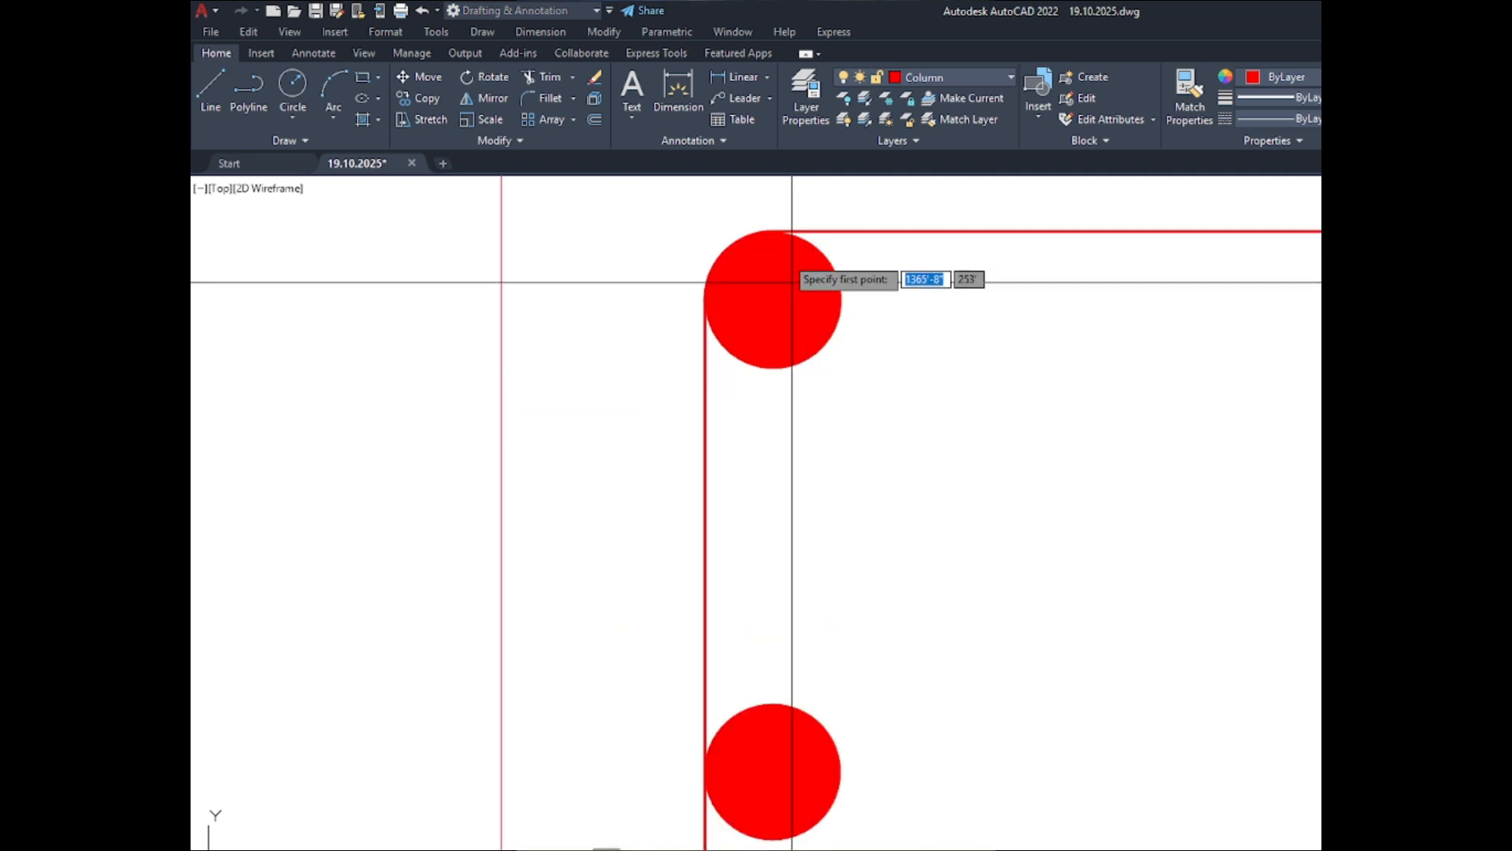
pyautogui.scroll(4, 823, 246)
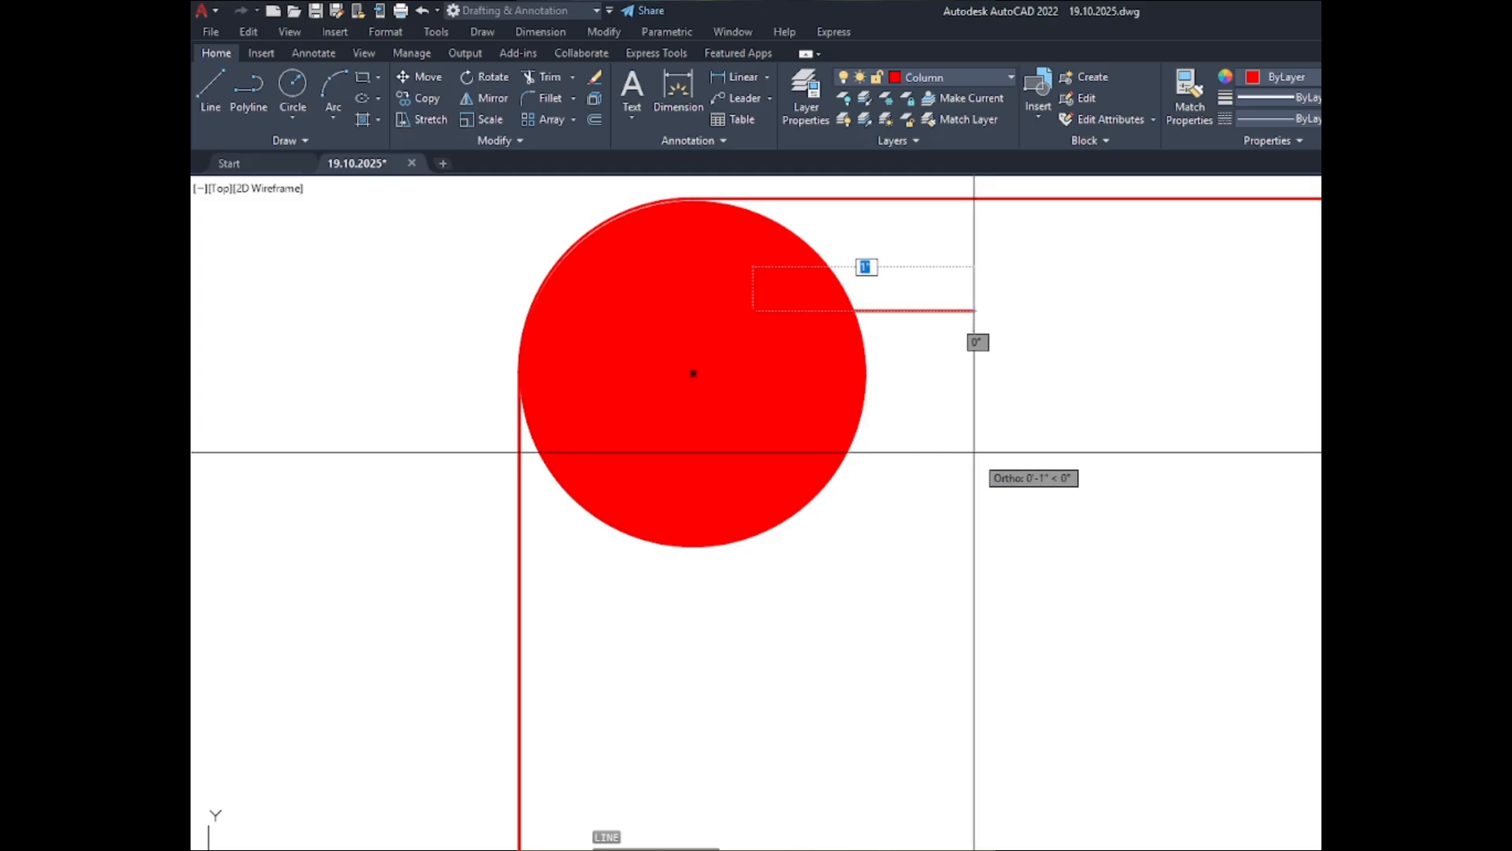
pyautogui.press('F8')
pyautogui.hotkey('alt', 'space')
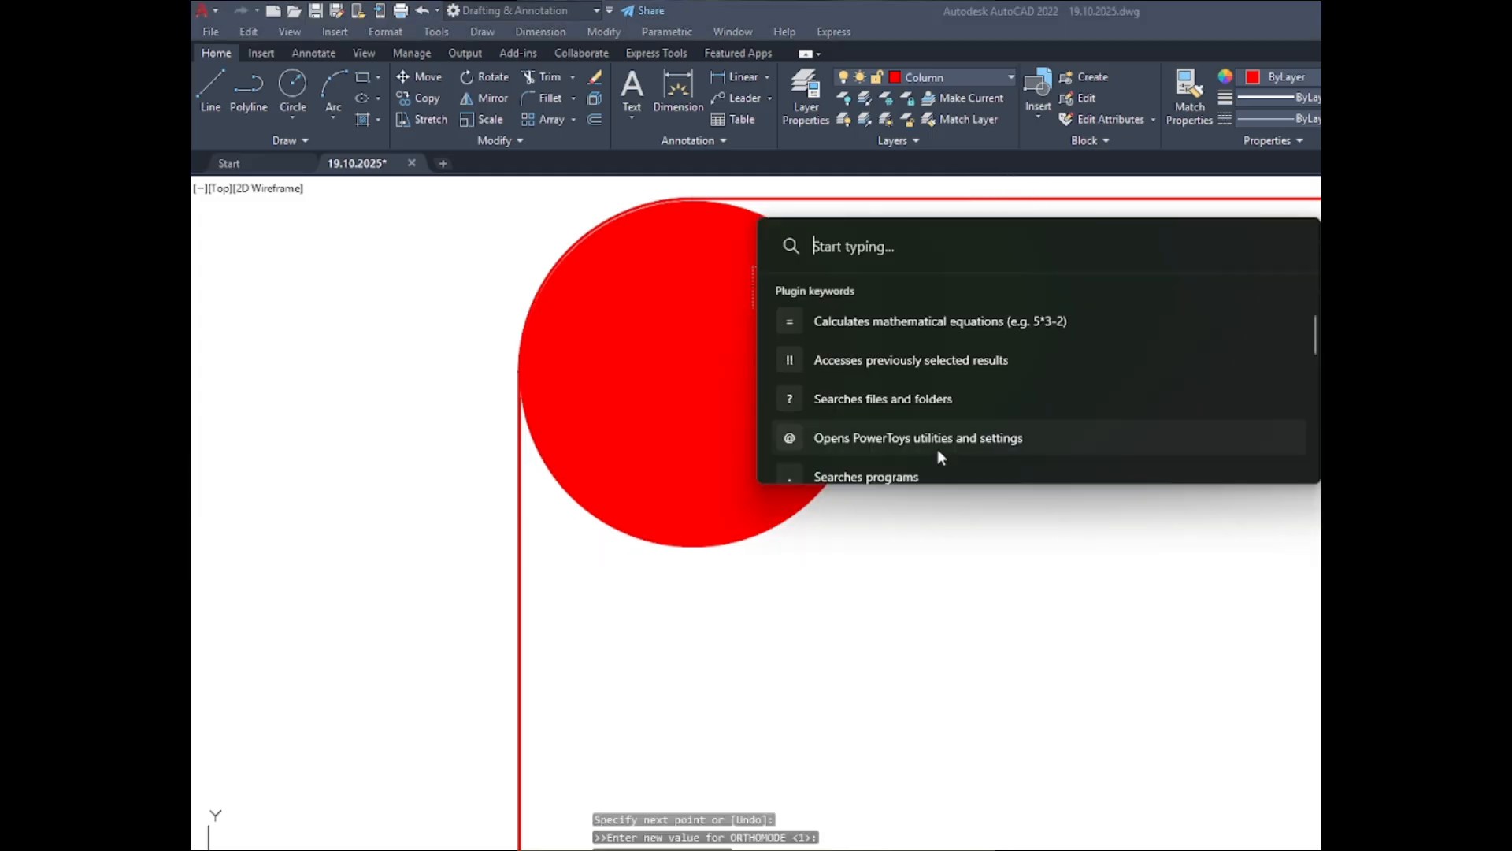
pyautogui.press('Escape')
pyautogui.press('Escape')
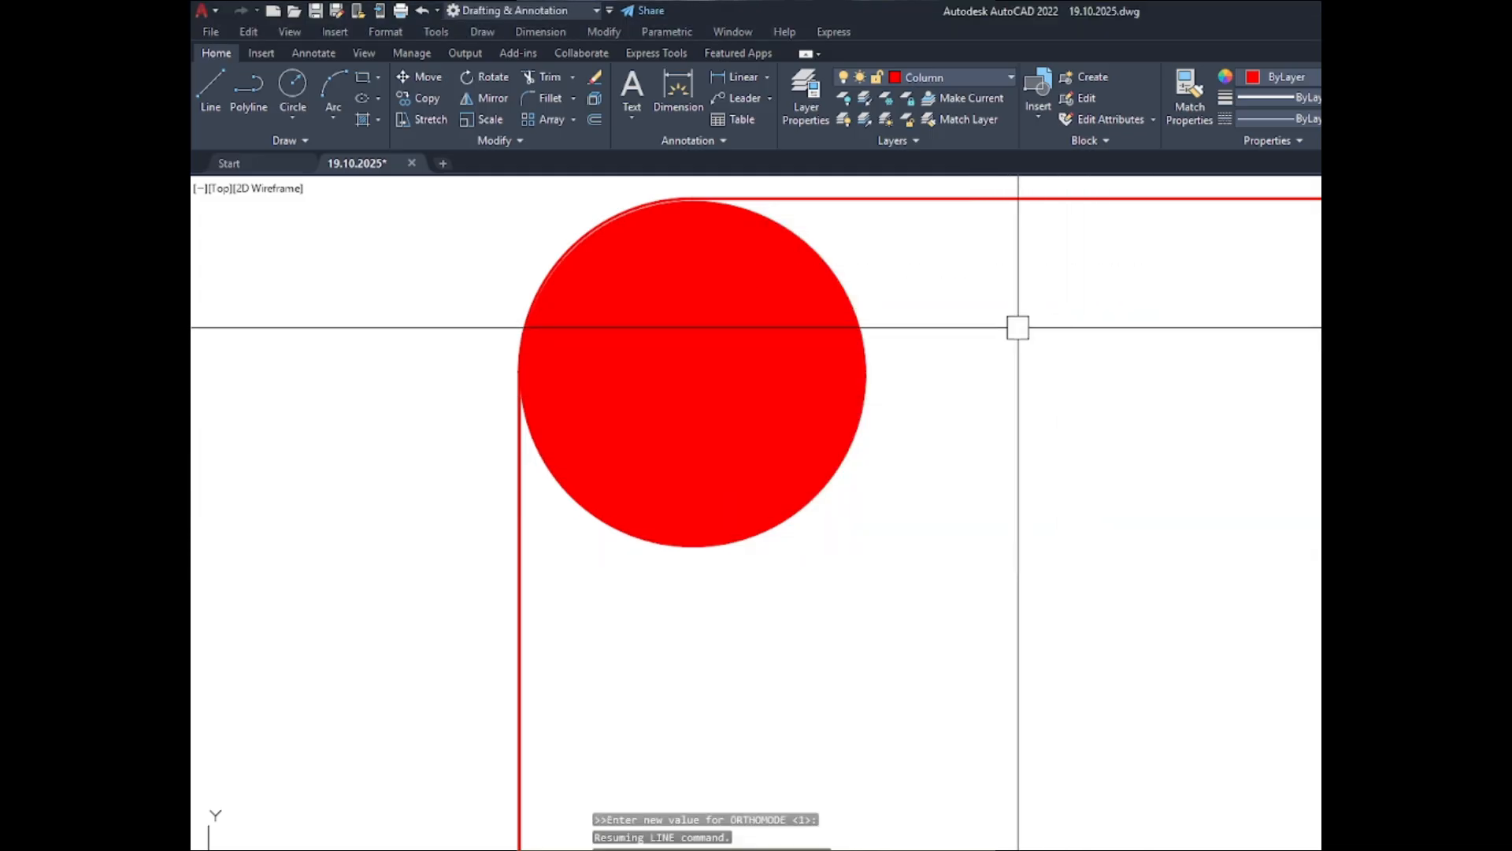
# - Draw a diagonal line about 1" long at 45° downward from beside the upper-left corner bar of the C-1 ABOVE section, with Ortho off
pyautogui.press('Return')
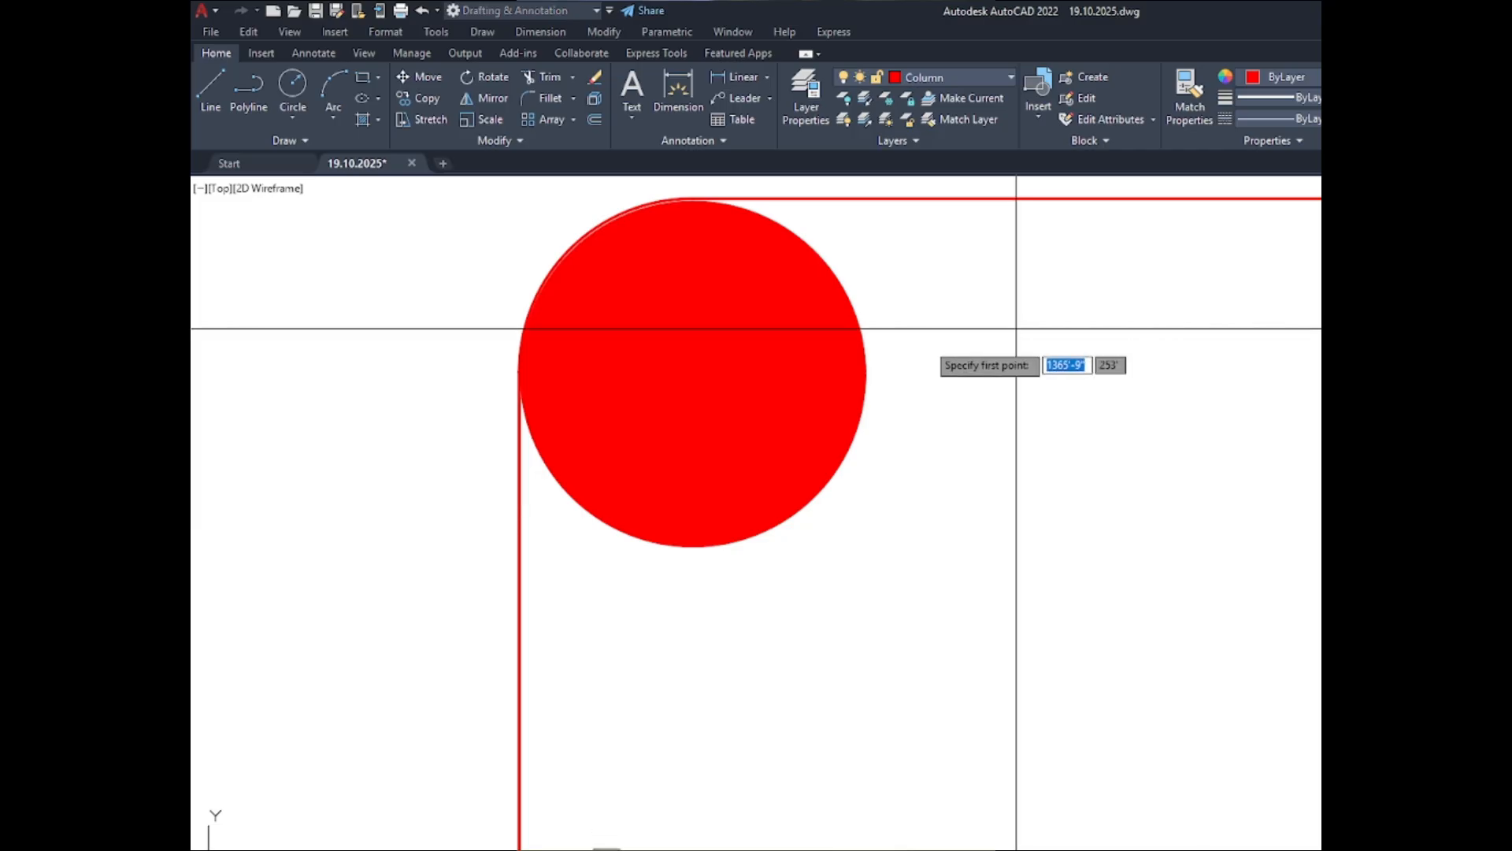
pyautogui.scroll(2, 887, 282)
pyautogui.click(860, 278)
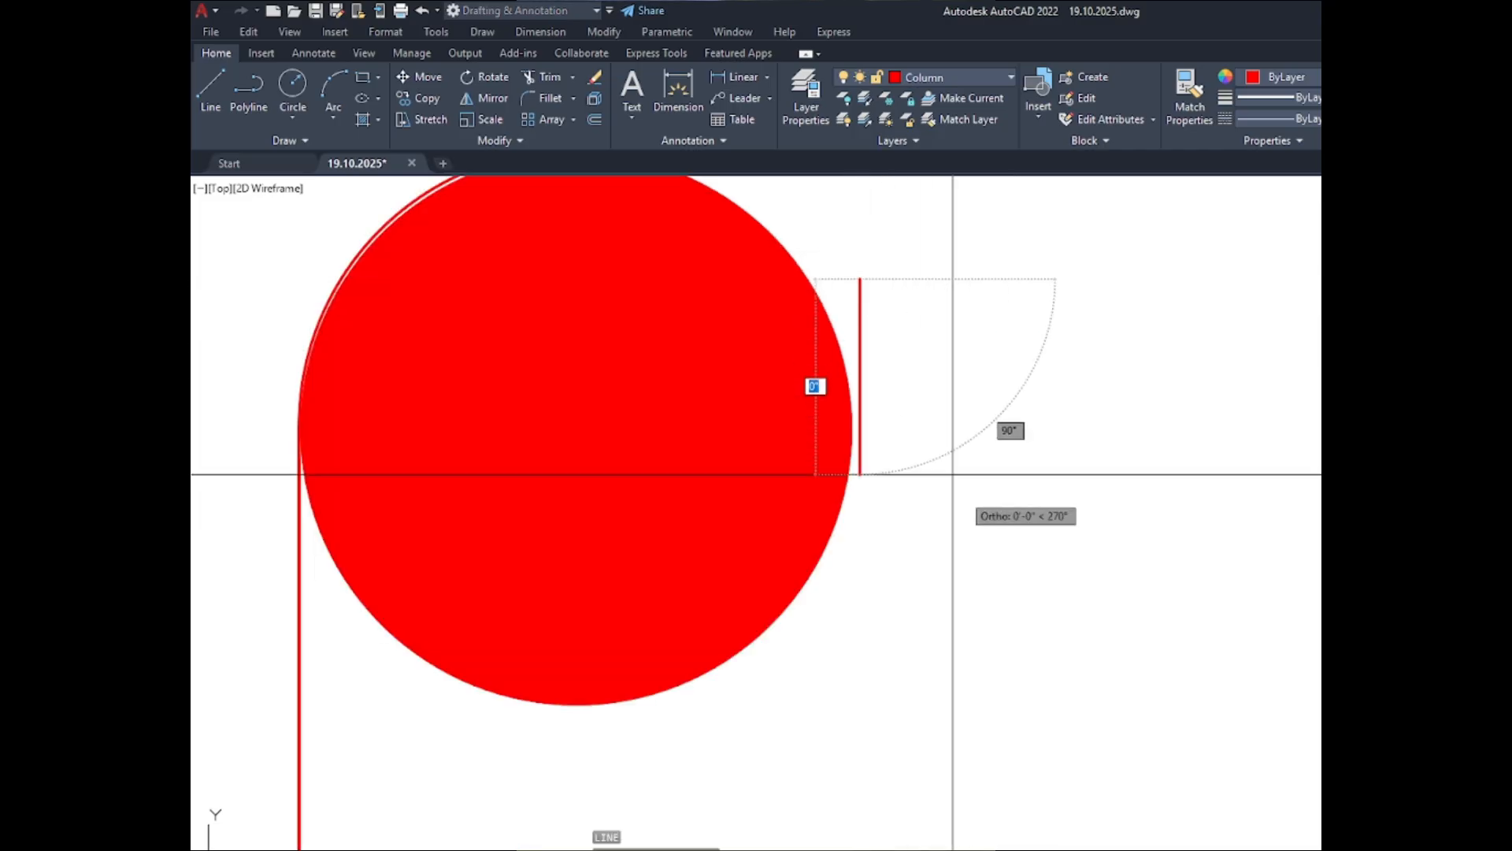
pyautogui.press('F8')
pyautogui.scroll(-4, 984, 469)
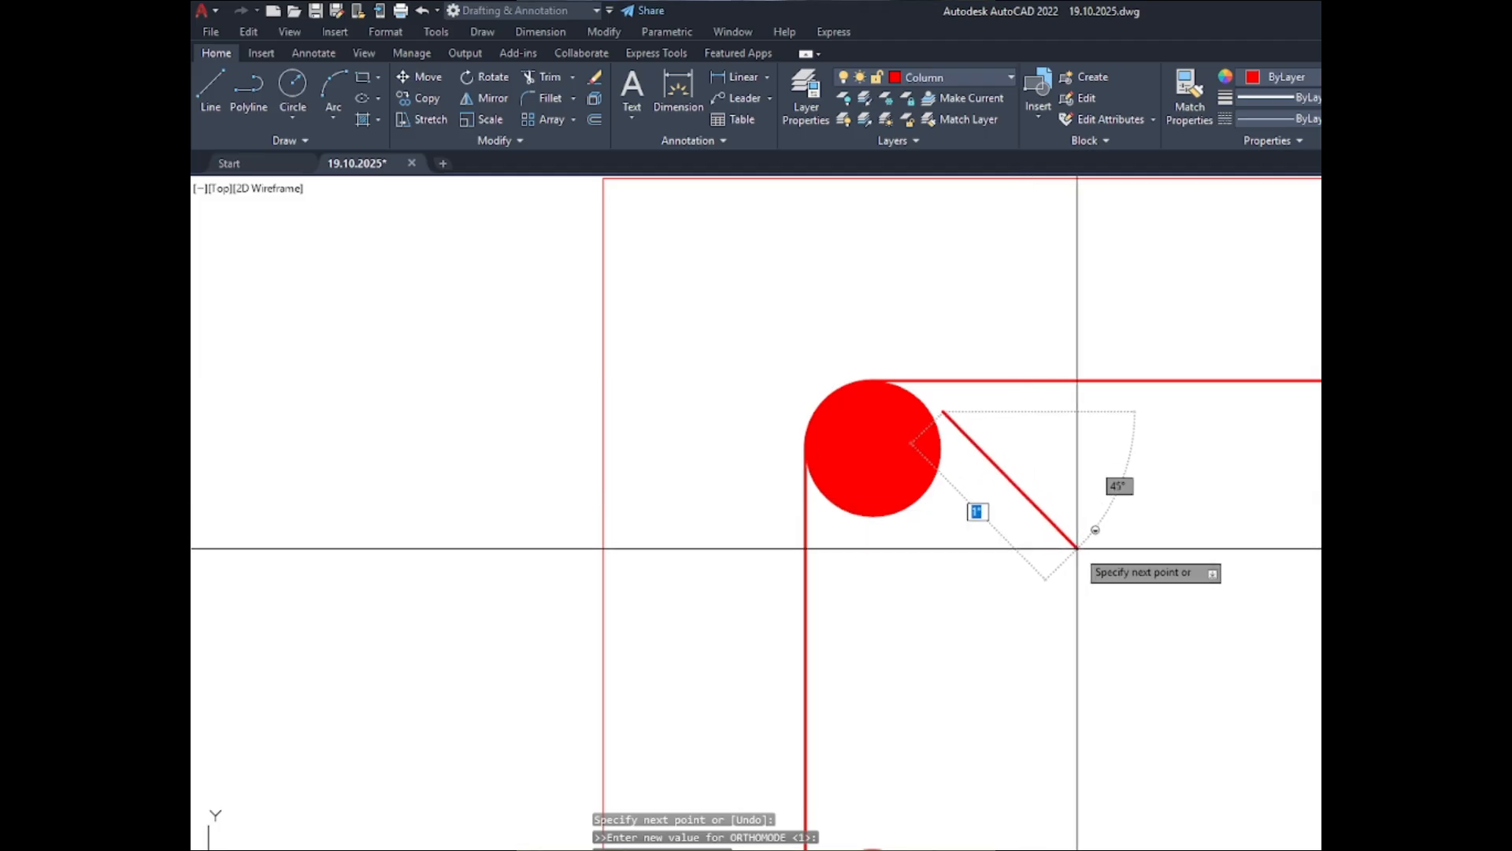
pyautogui.press('Escape')
# - Try to move the diagonal line by its upper end onto the upper-right edge of the C-1 ABOVE corner bar
pyautogui.click(1050, 515)
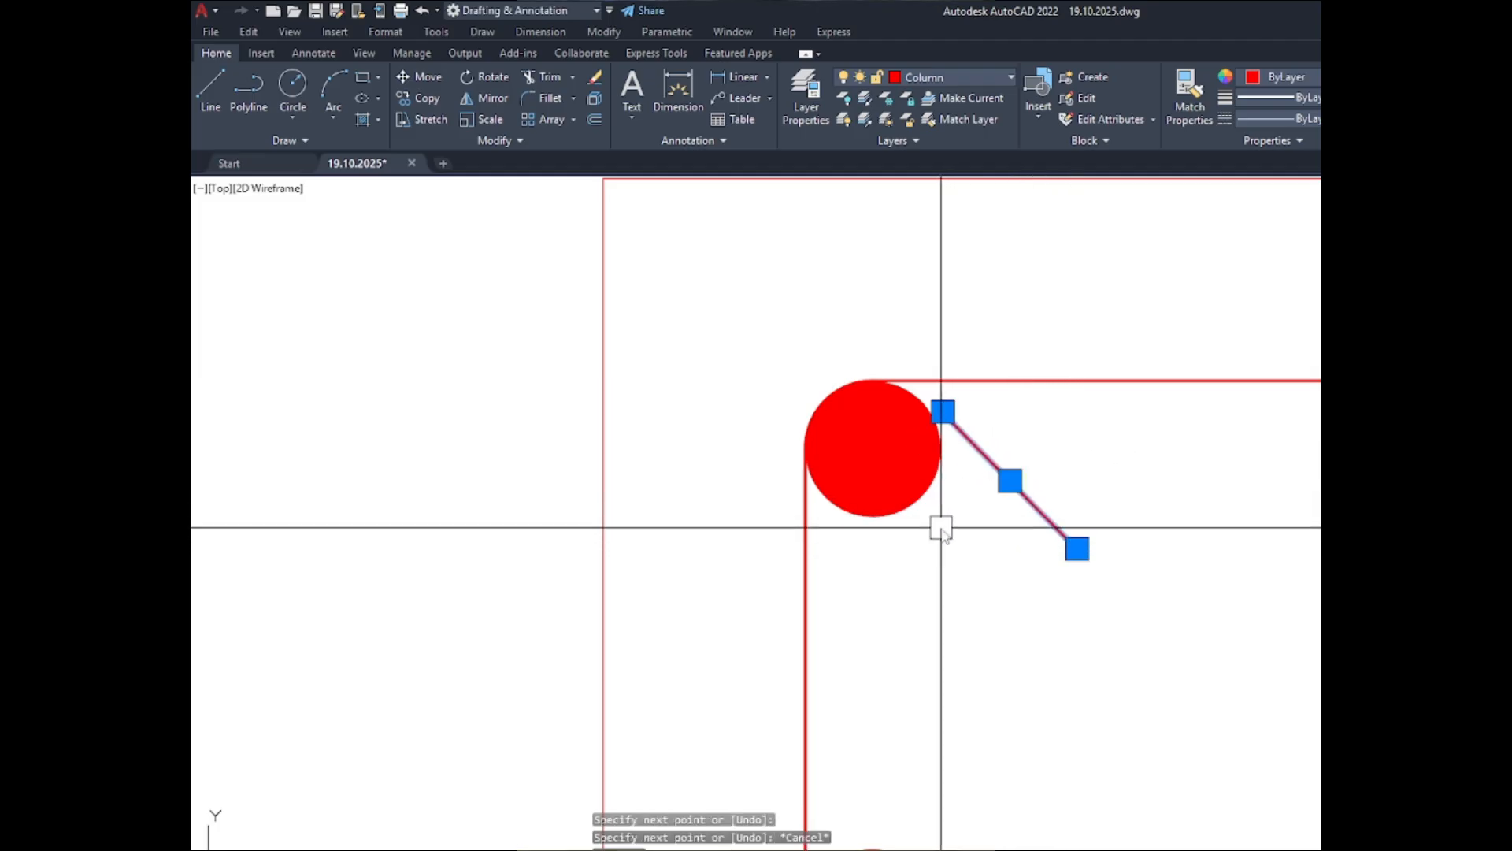
pyautogui.write('m')
pyautogui.press('space')
pyautogui.scroll(2, 899, 476)
pyautogui.scroll(2, 898, 476)
pyautogui.click(1007, 313)
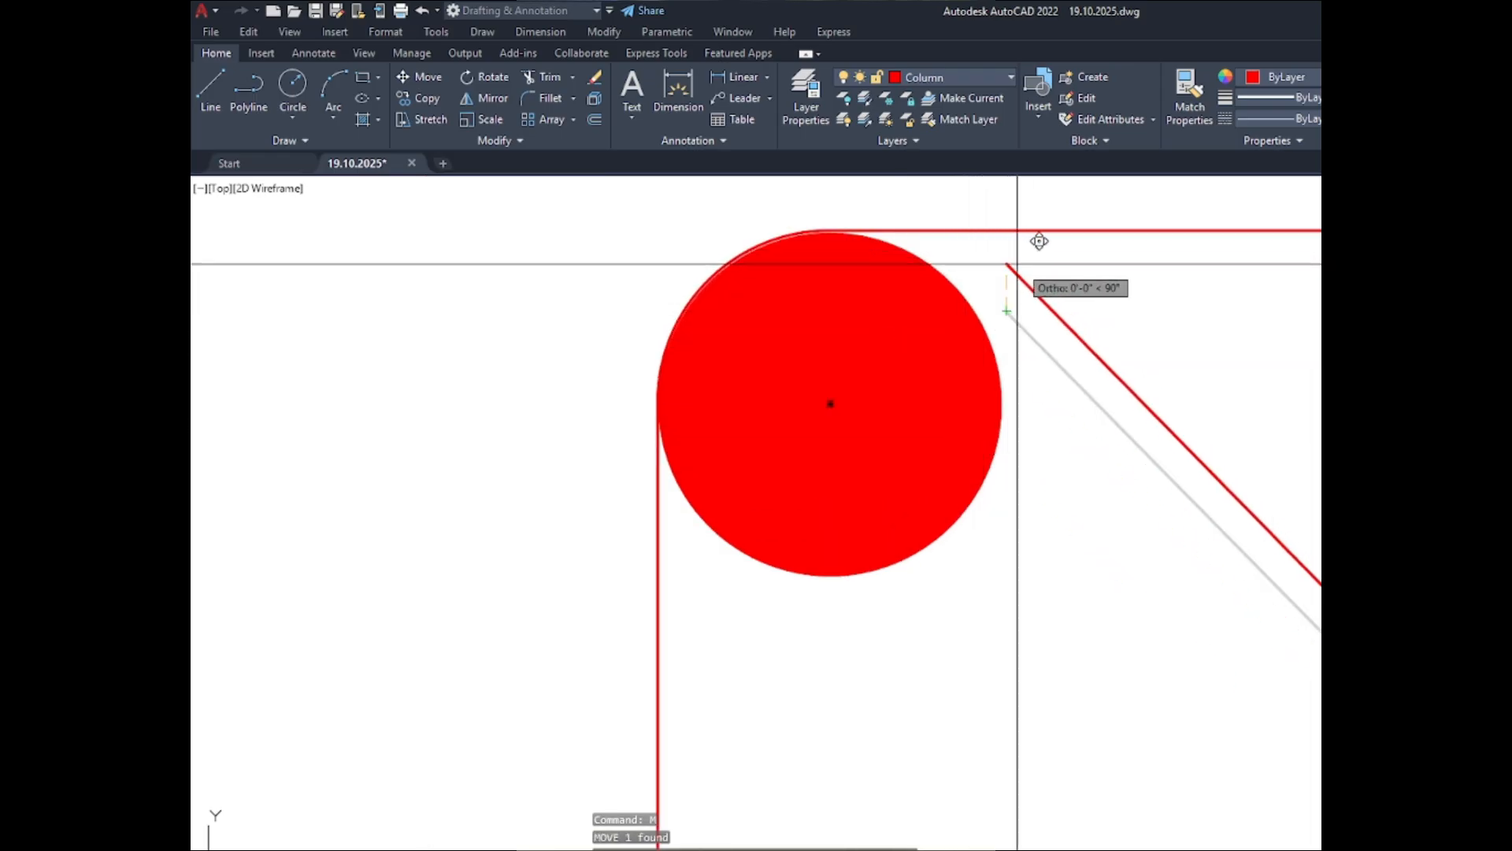
pyautogui.scroll(2, 1023, 266)
pyautogui.press('F8')
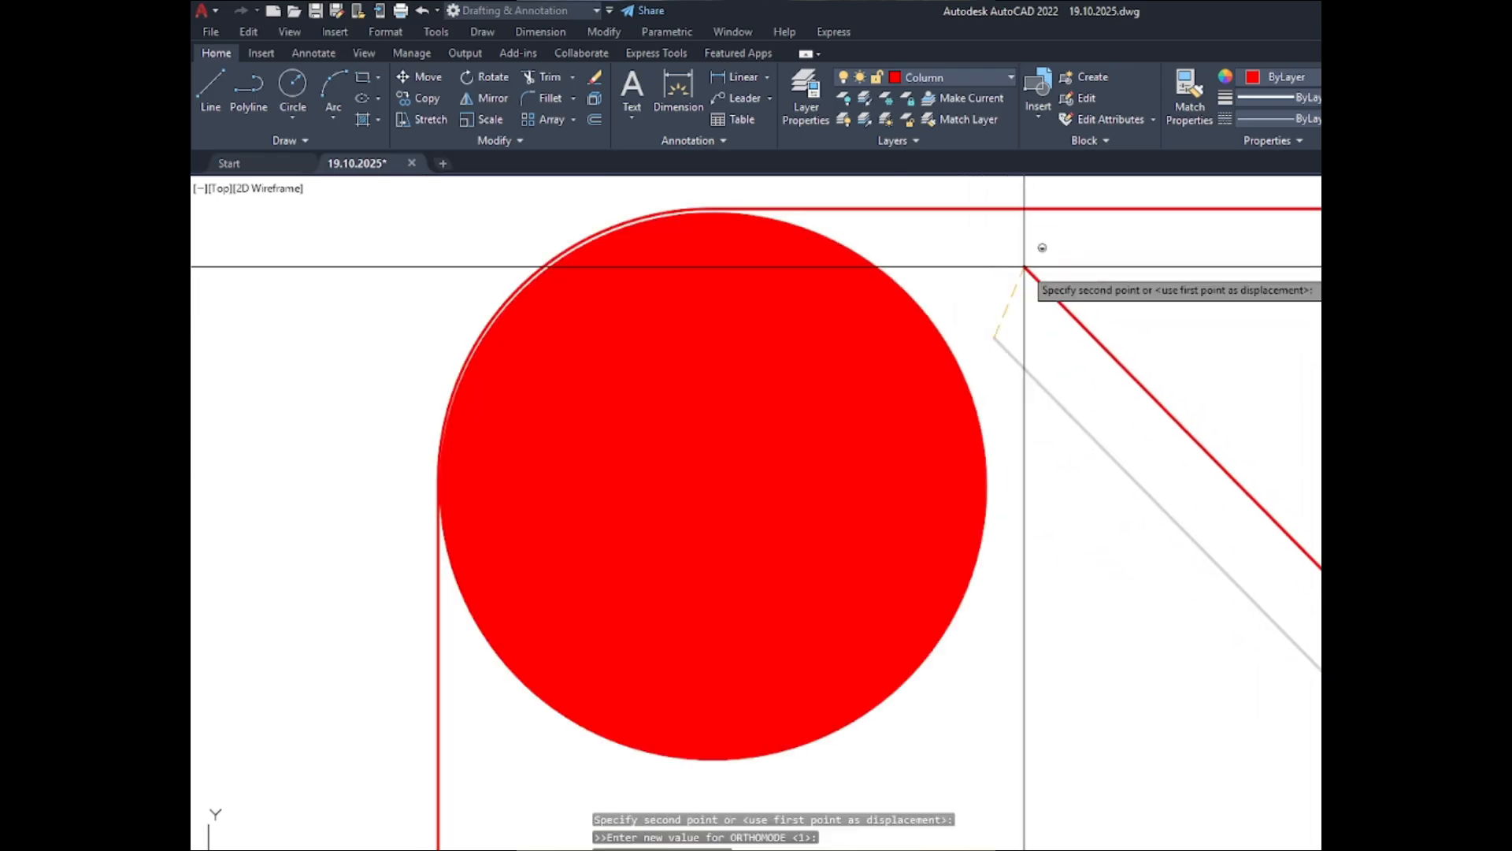
pyautogui.click(885, 273)
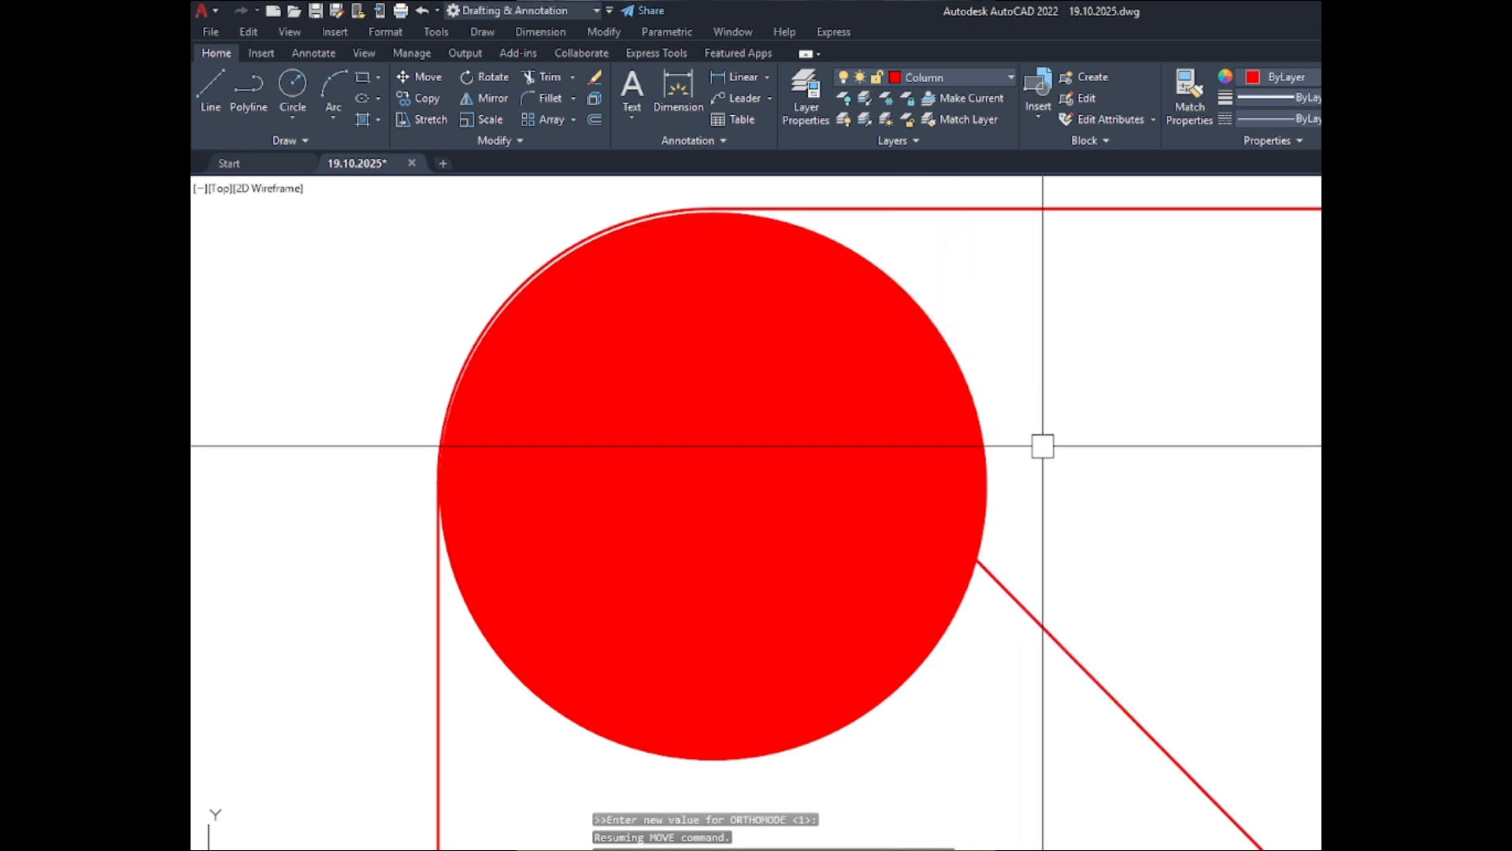
# - Move the diagonal line so it runs tangent to the upper-right edge of the C-1 ABOVE upper-left corner bar
pyautogui.press('space')
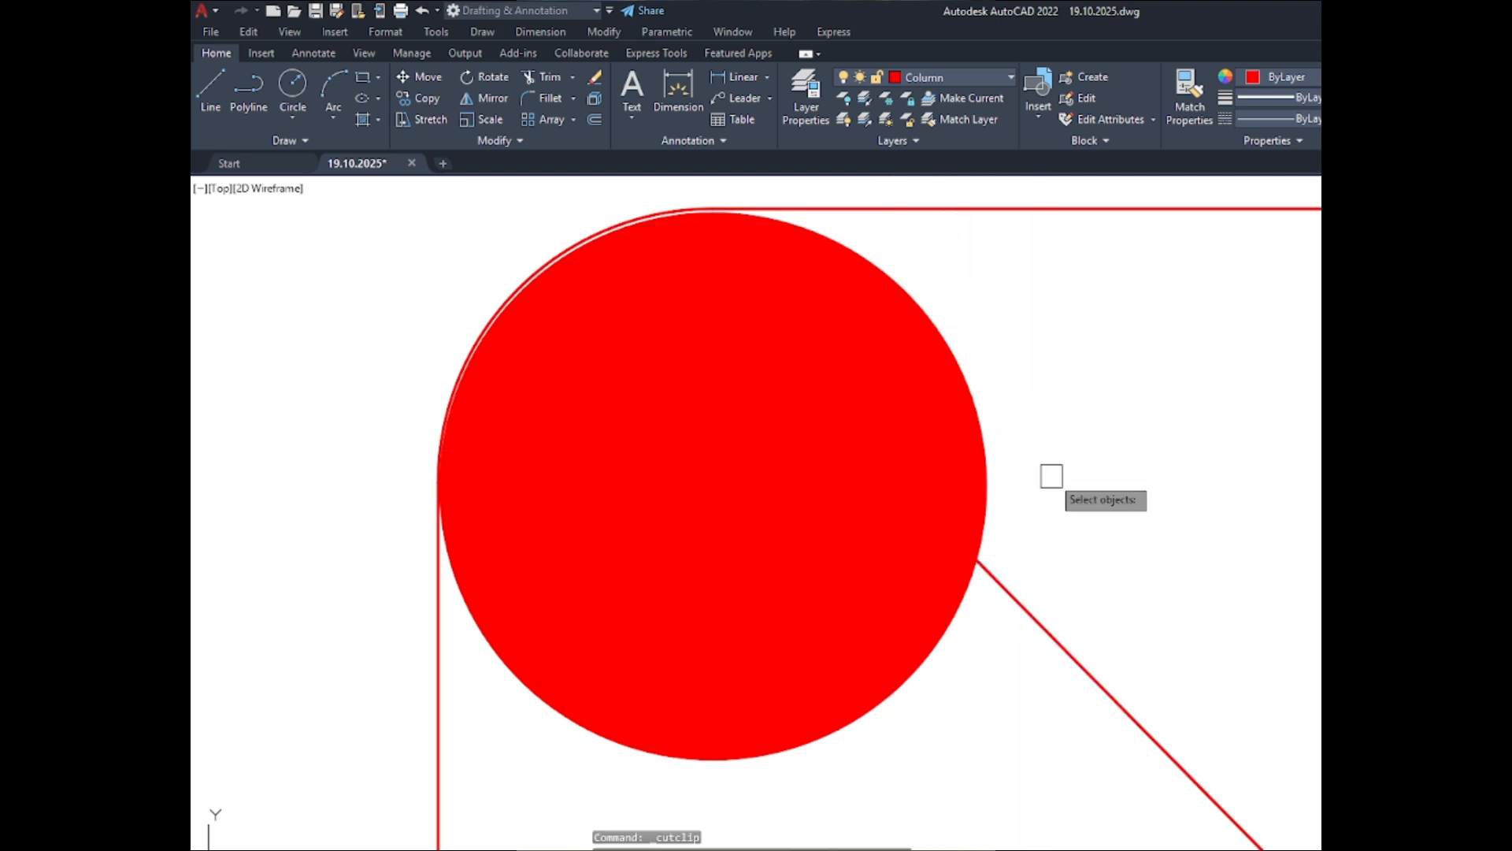
pyautogui.press('Escape')
pyautogui.click(1063, 646)
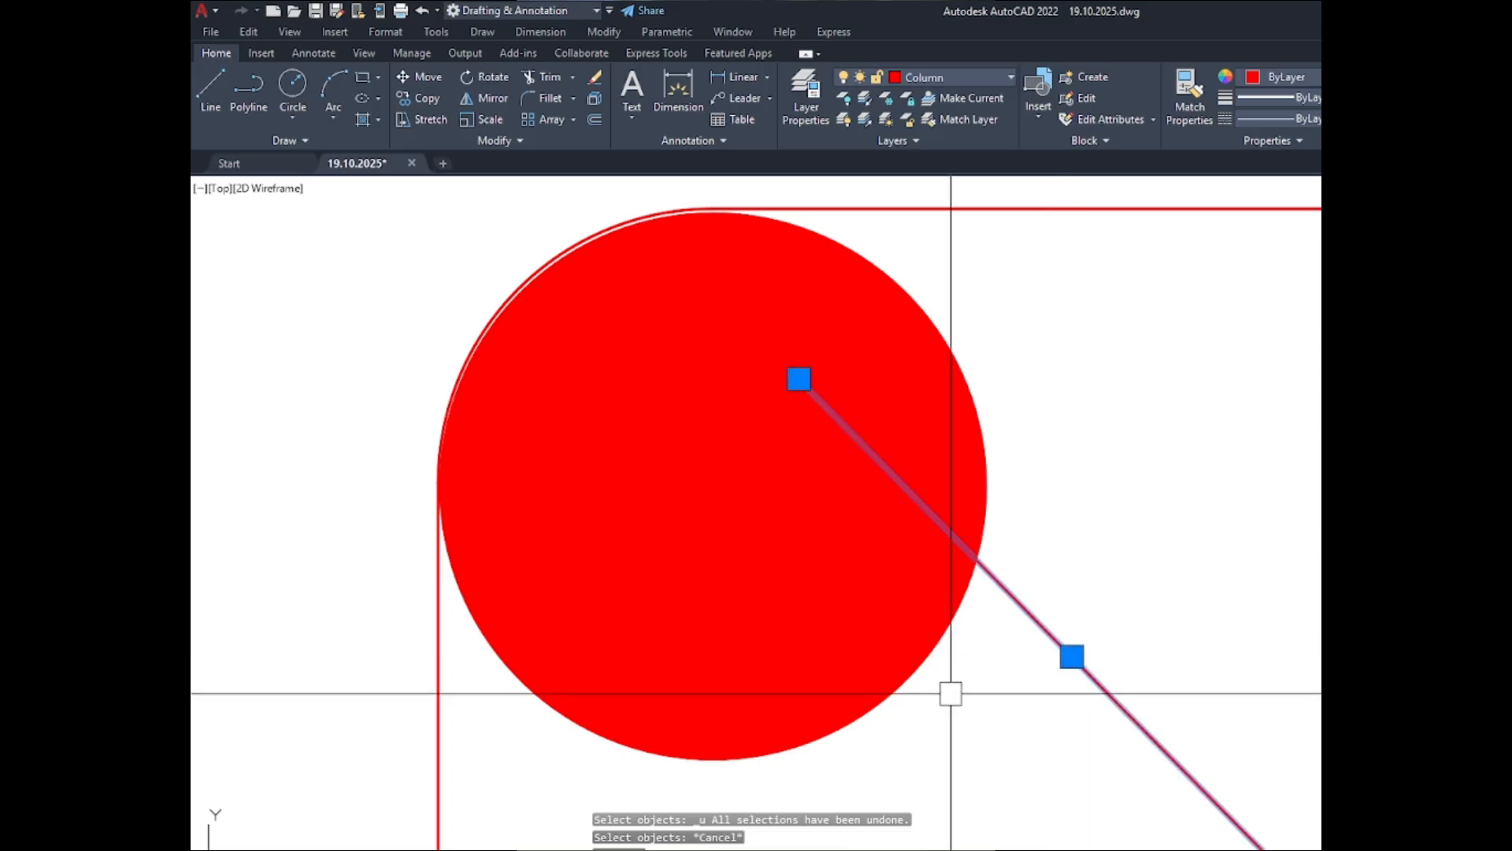
pyautogui.write('m')
pyautogui.press('space')
pyautogui.click(1012, 591)
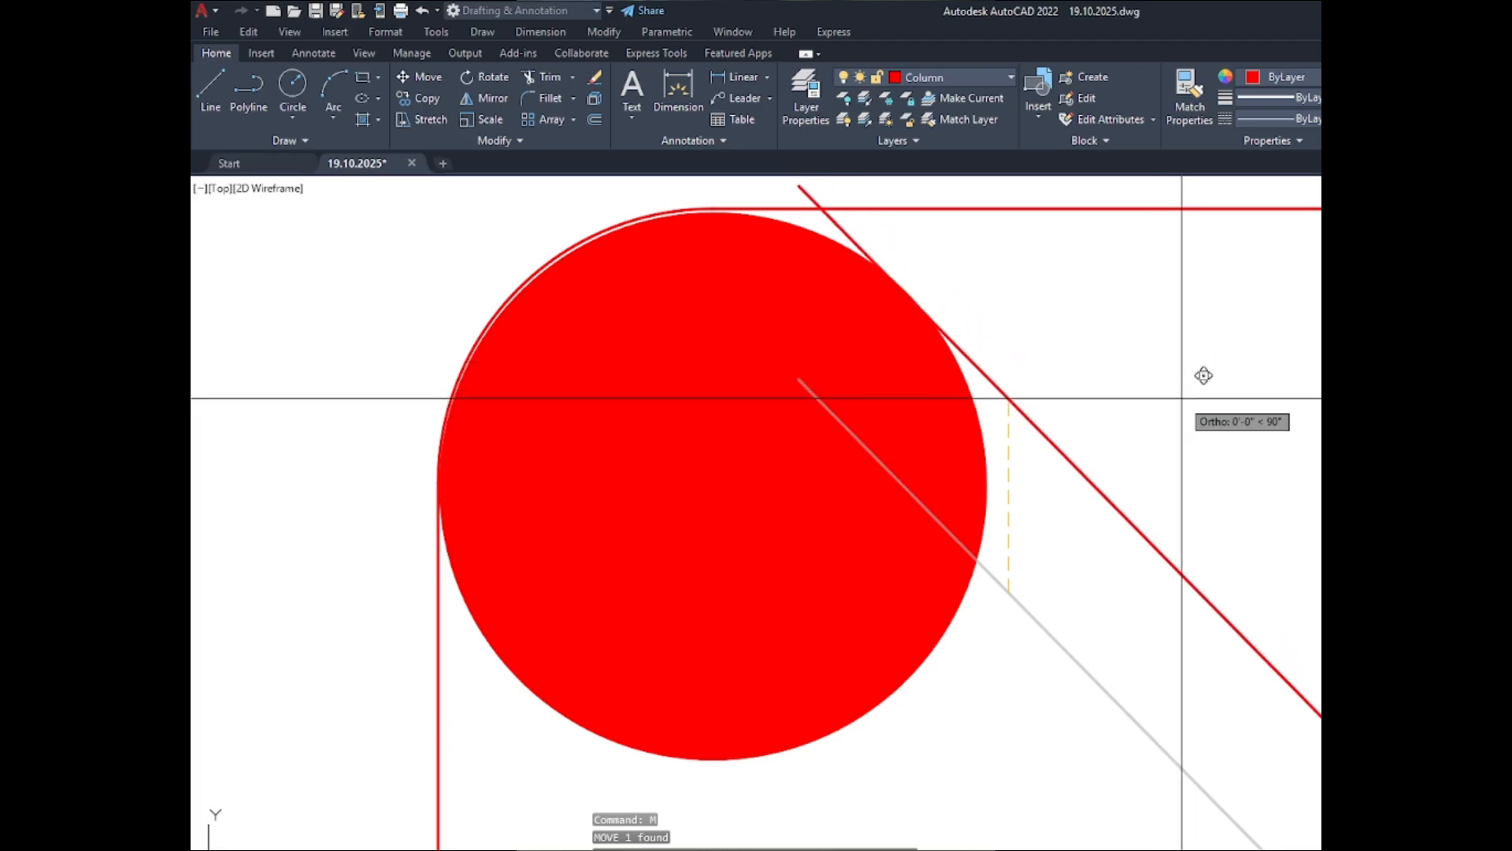
pyautogui.click(1103, 489)
# - Copy the diagonal line to the lower-left edge of the same corner bar, forming a parallel pair of hook lines
pyautogui.scroll(-2, 1067, 374)
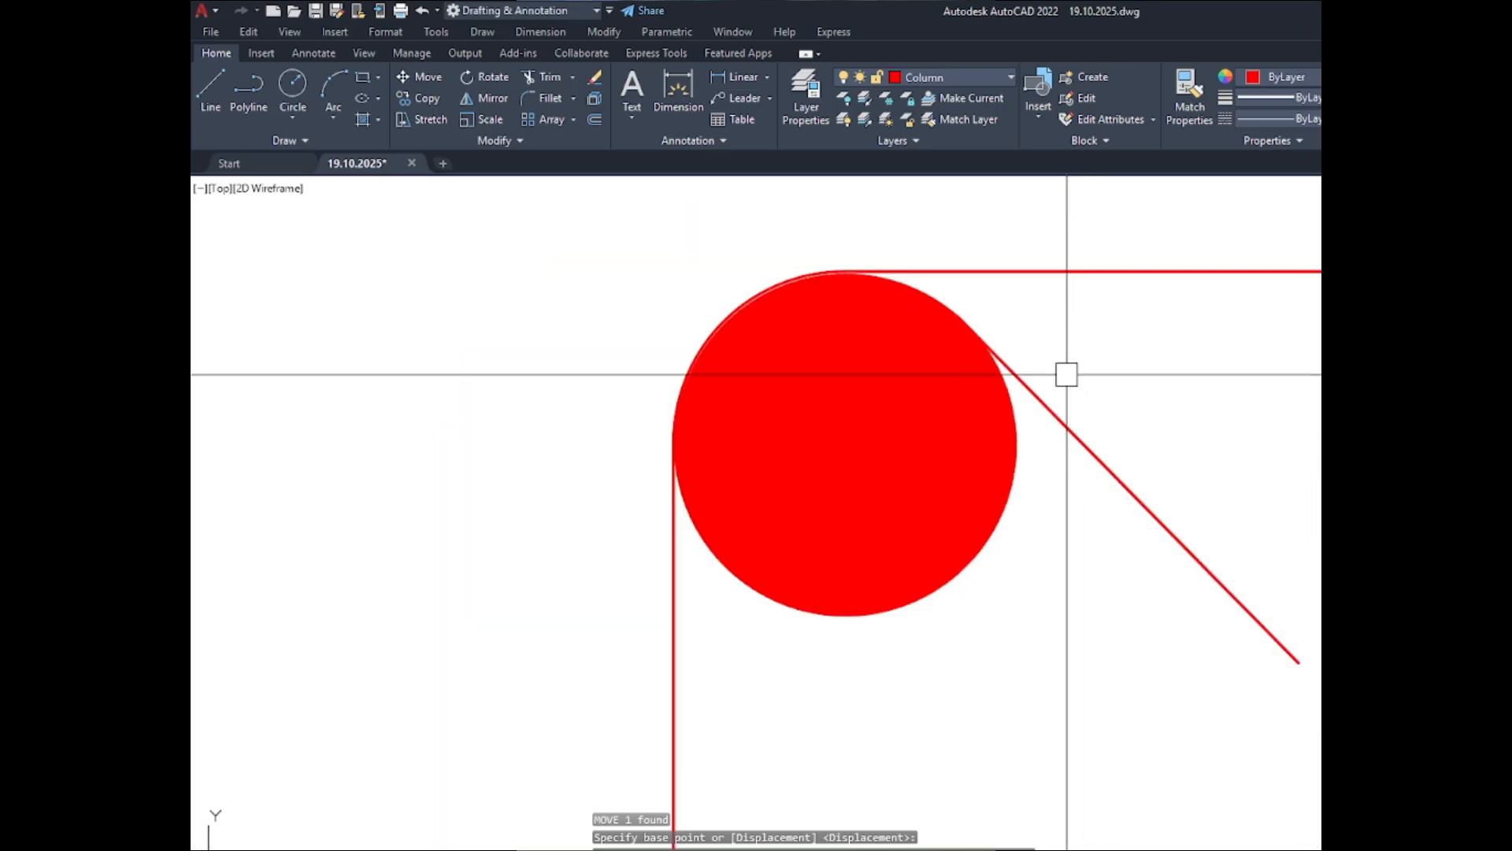
pyautogui.scroll(-4, 1066, 374)
pyautogui.click(1135, 463)
pyautogui.write('c')
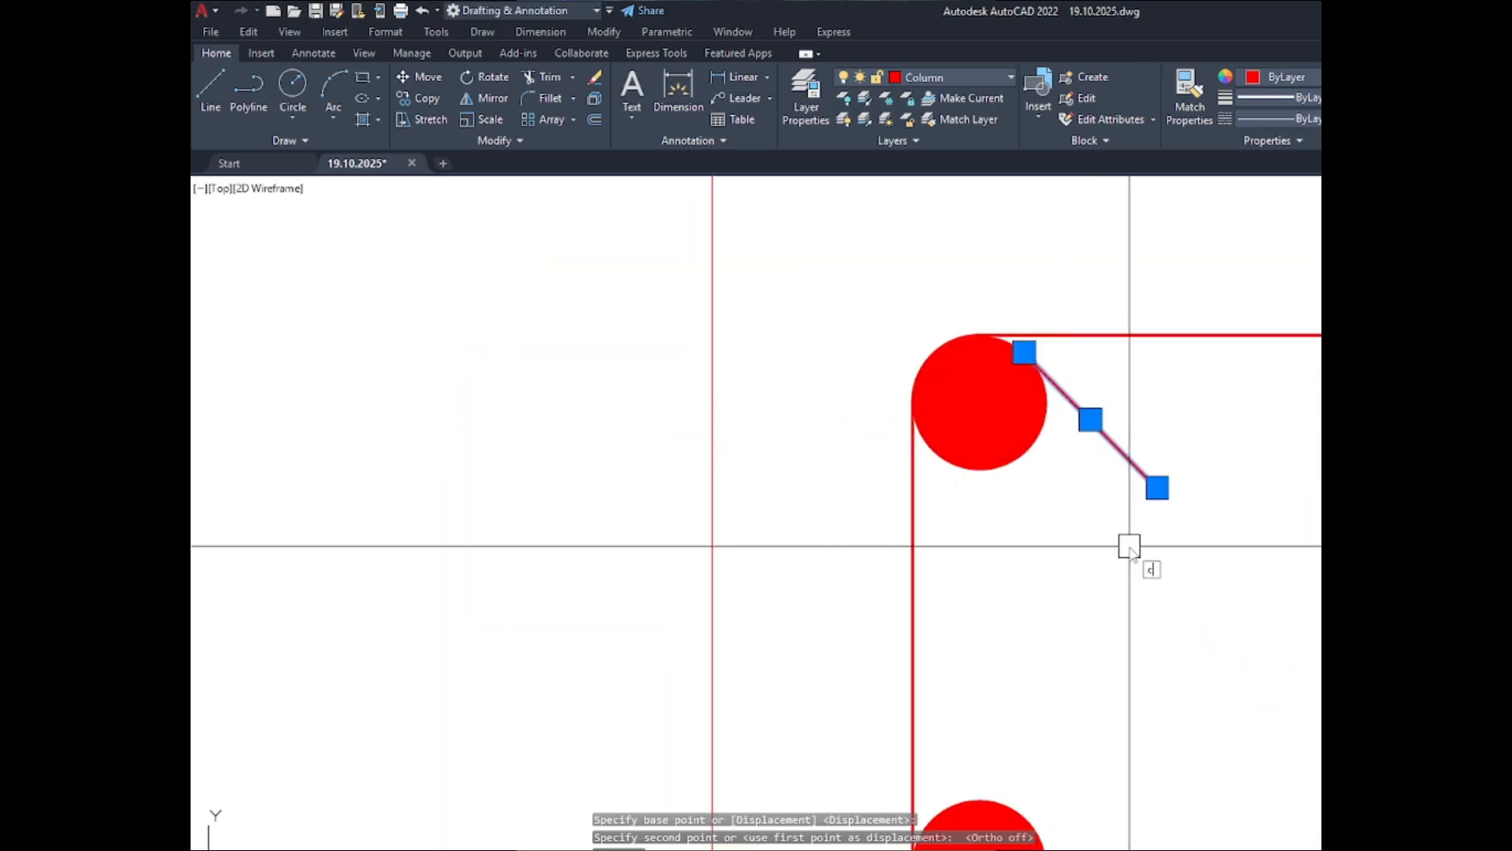
pyautogui.write('o')
pyautogui.press('Return')
pyautogui.click(1157, 487)
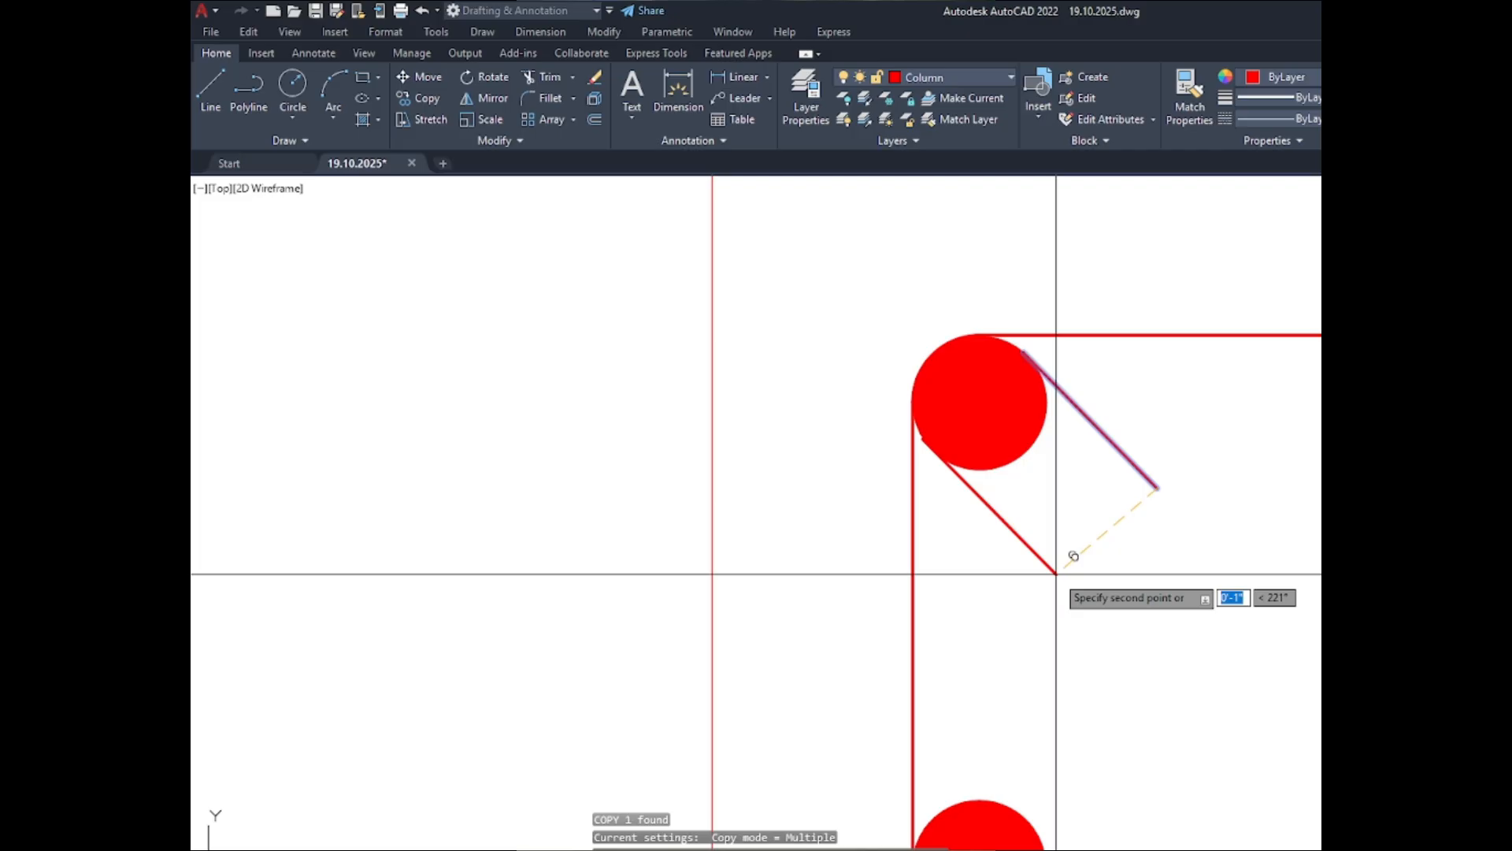
pyautogui.click(1150, 424)
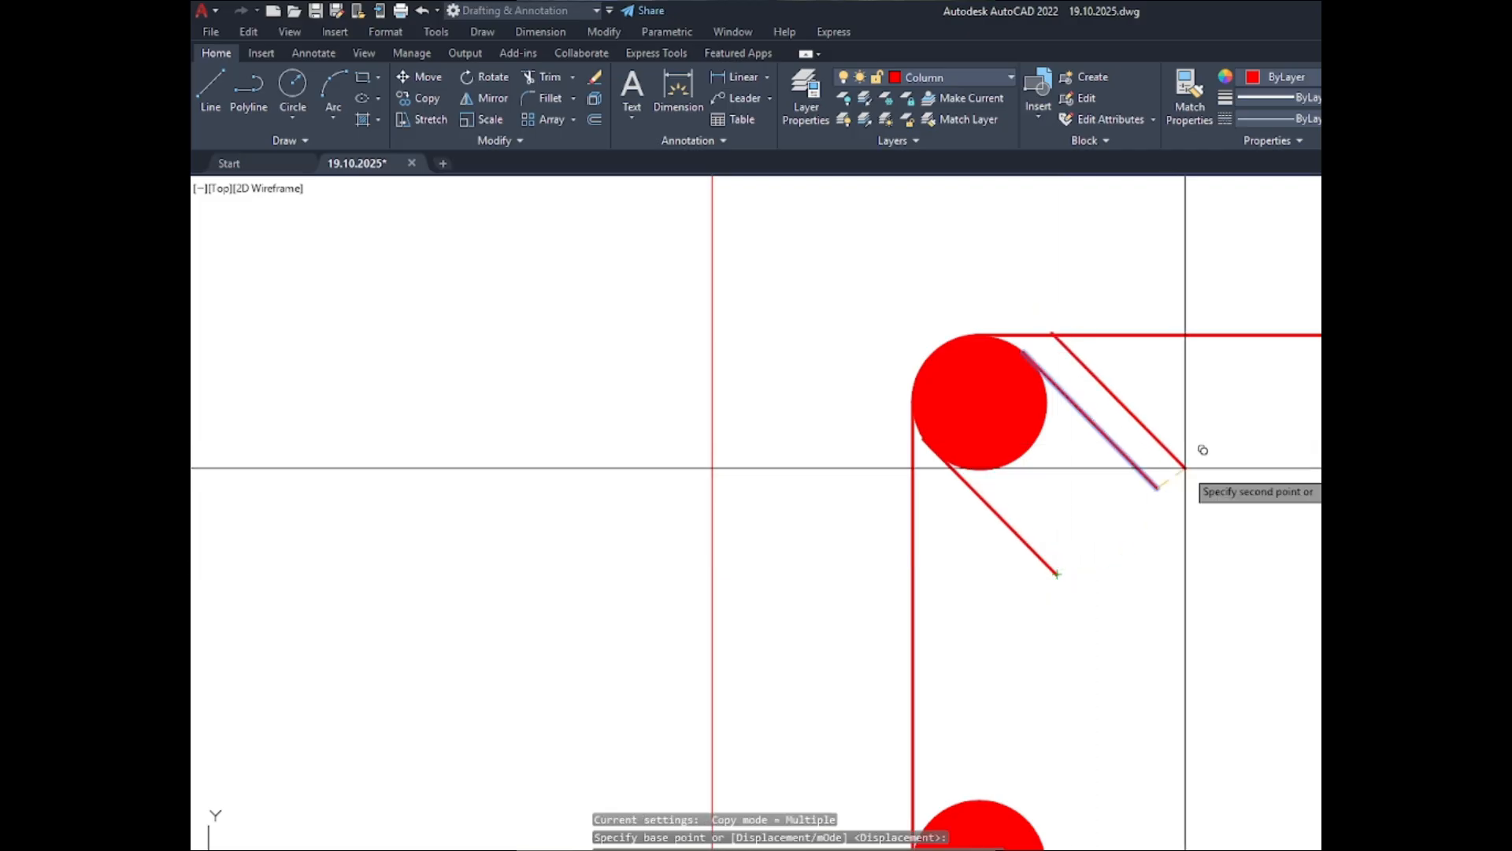
pyautogui.scroll(-6, 874, 352)
pyautogui.press('Escape')
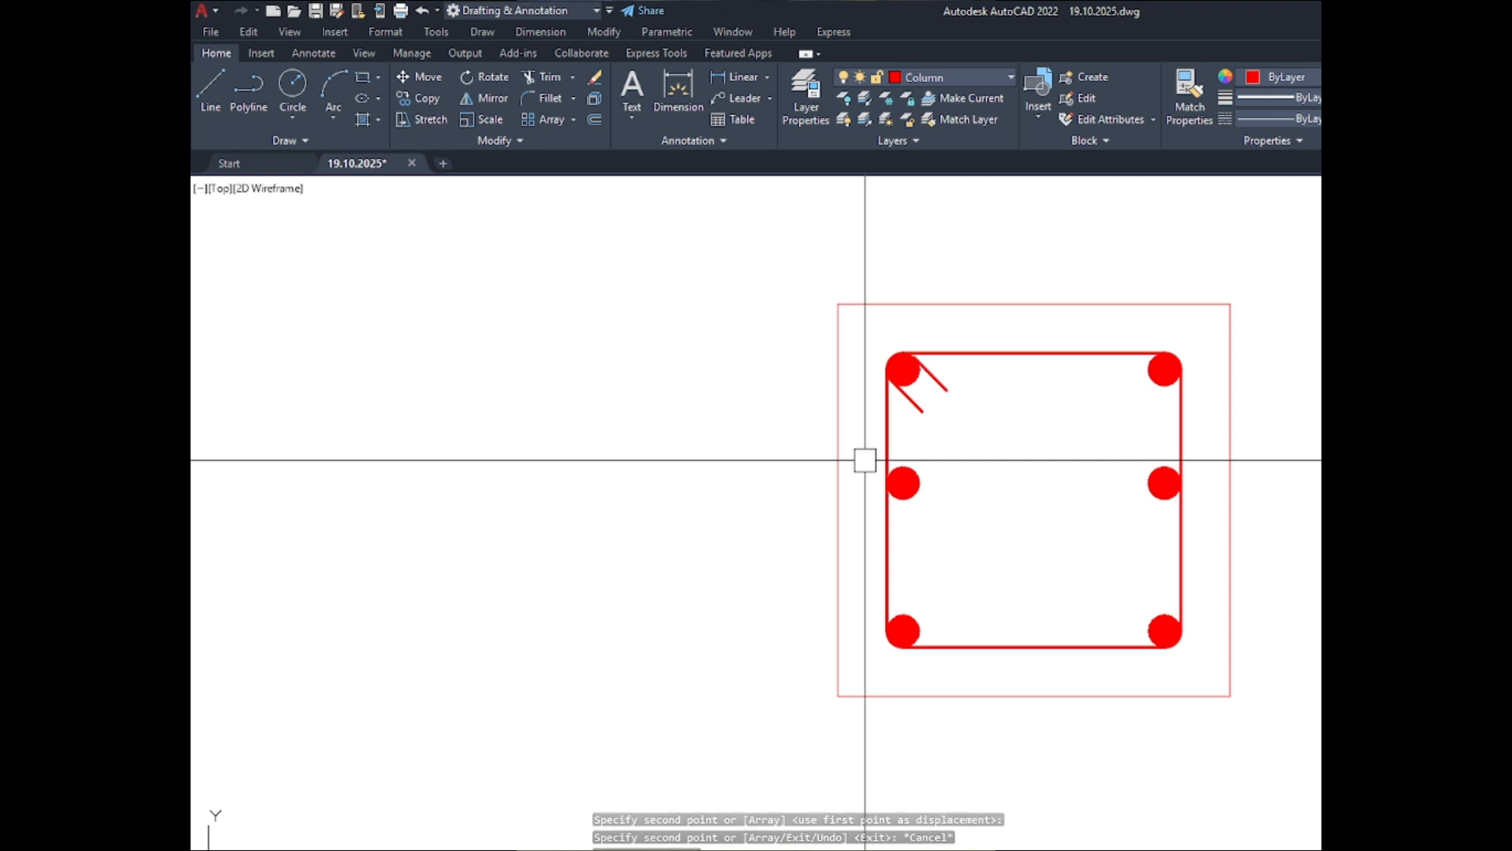
pyautogui.press('Escape')
# - Fillet all corners of the C-2 ABOVE inner outline as a polyline with a 0.5" radius
pyautogui.scroll(-6, 806, 335)
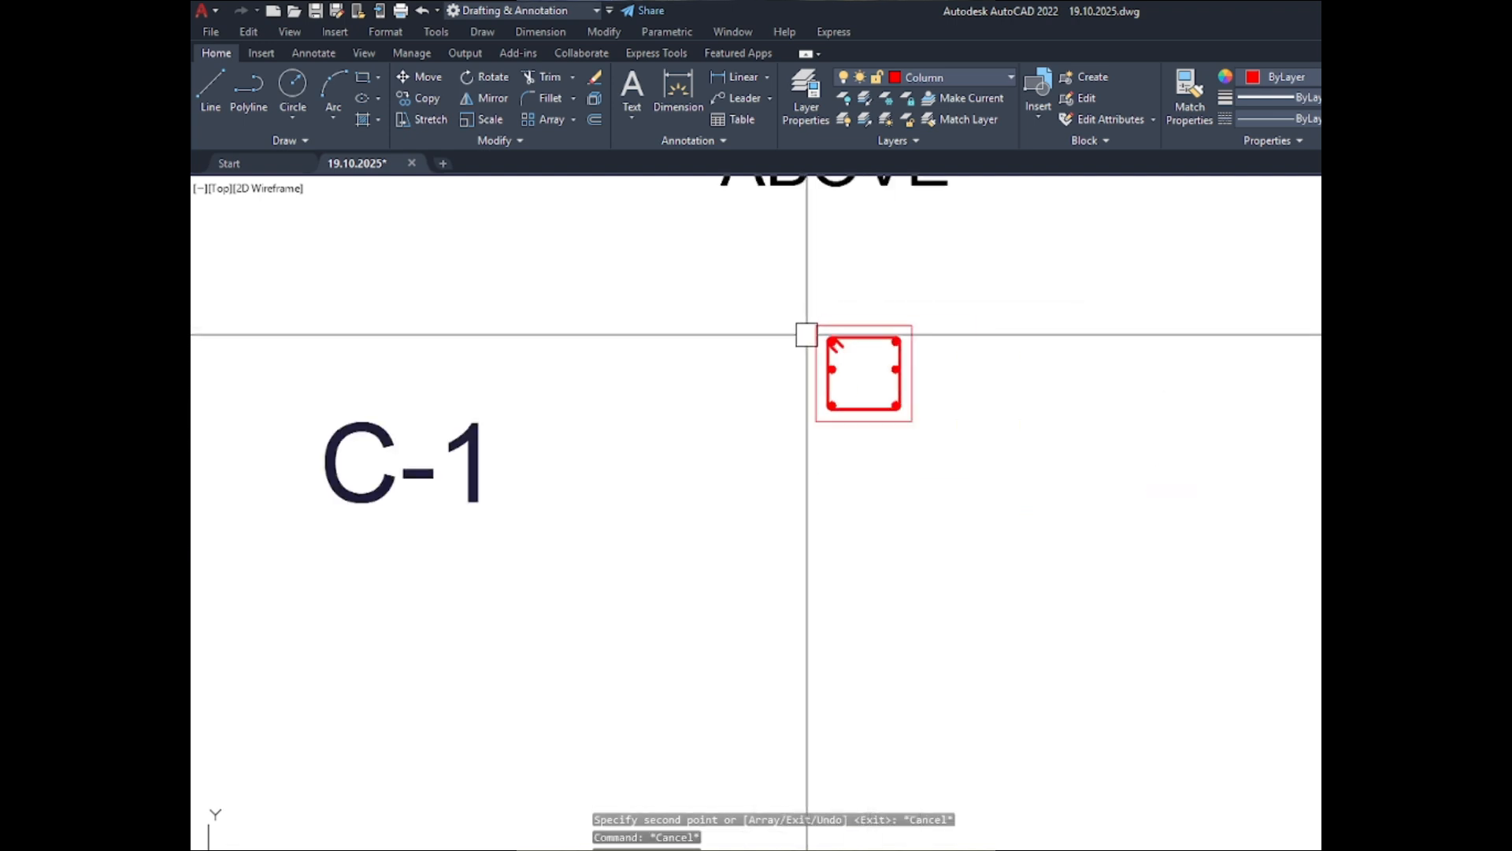
pyautogui.scroll(-4, 806, 335)
pyautogui.scroll(6, 812, 658)
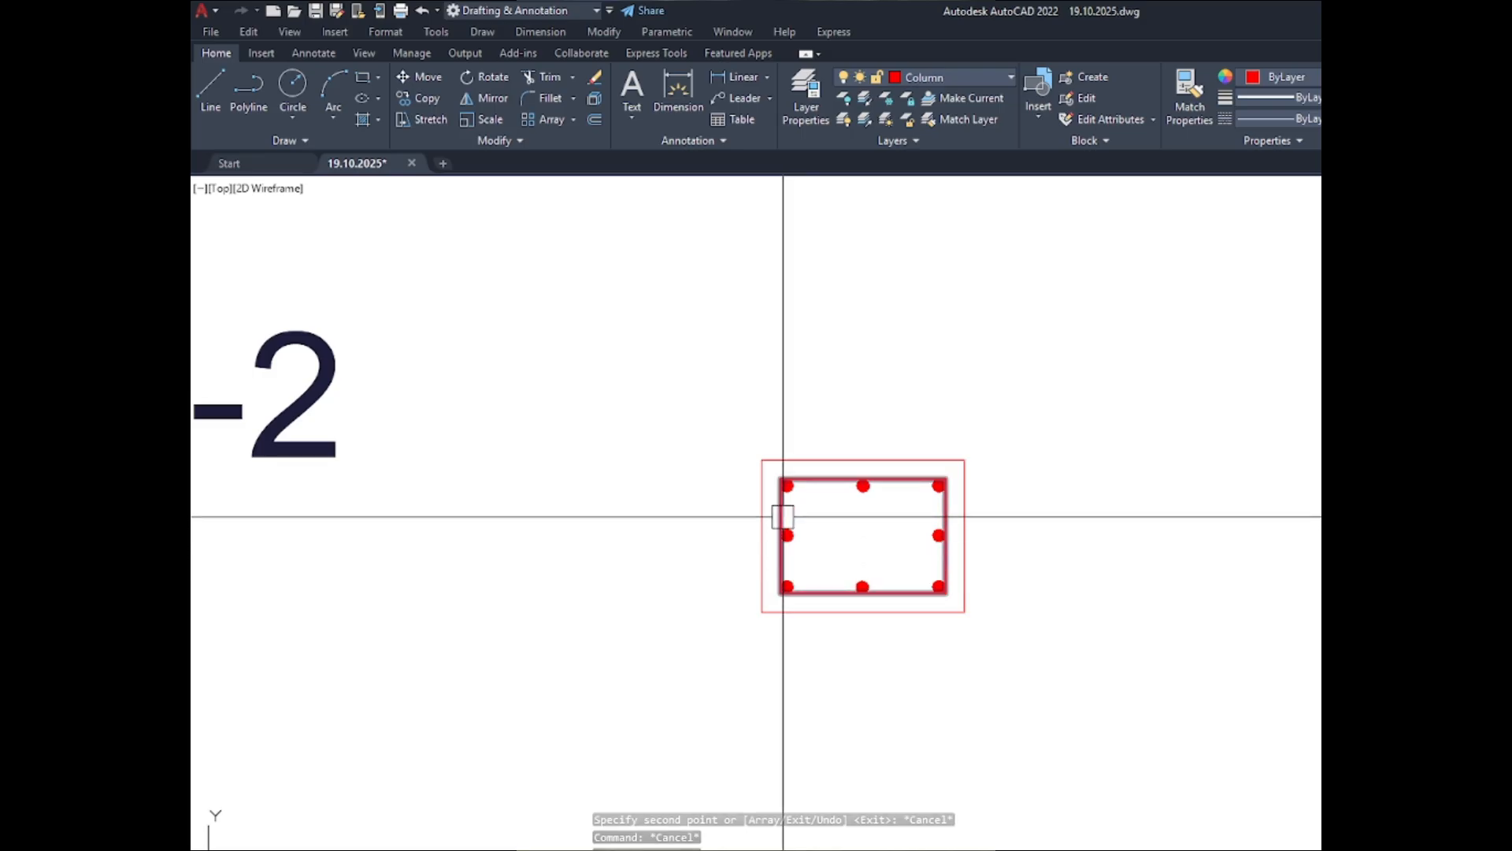
pyautogui.scroll(6, 783, 517)
pyautogui.write('f')
pyautogui.press('Return')
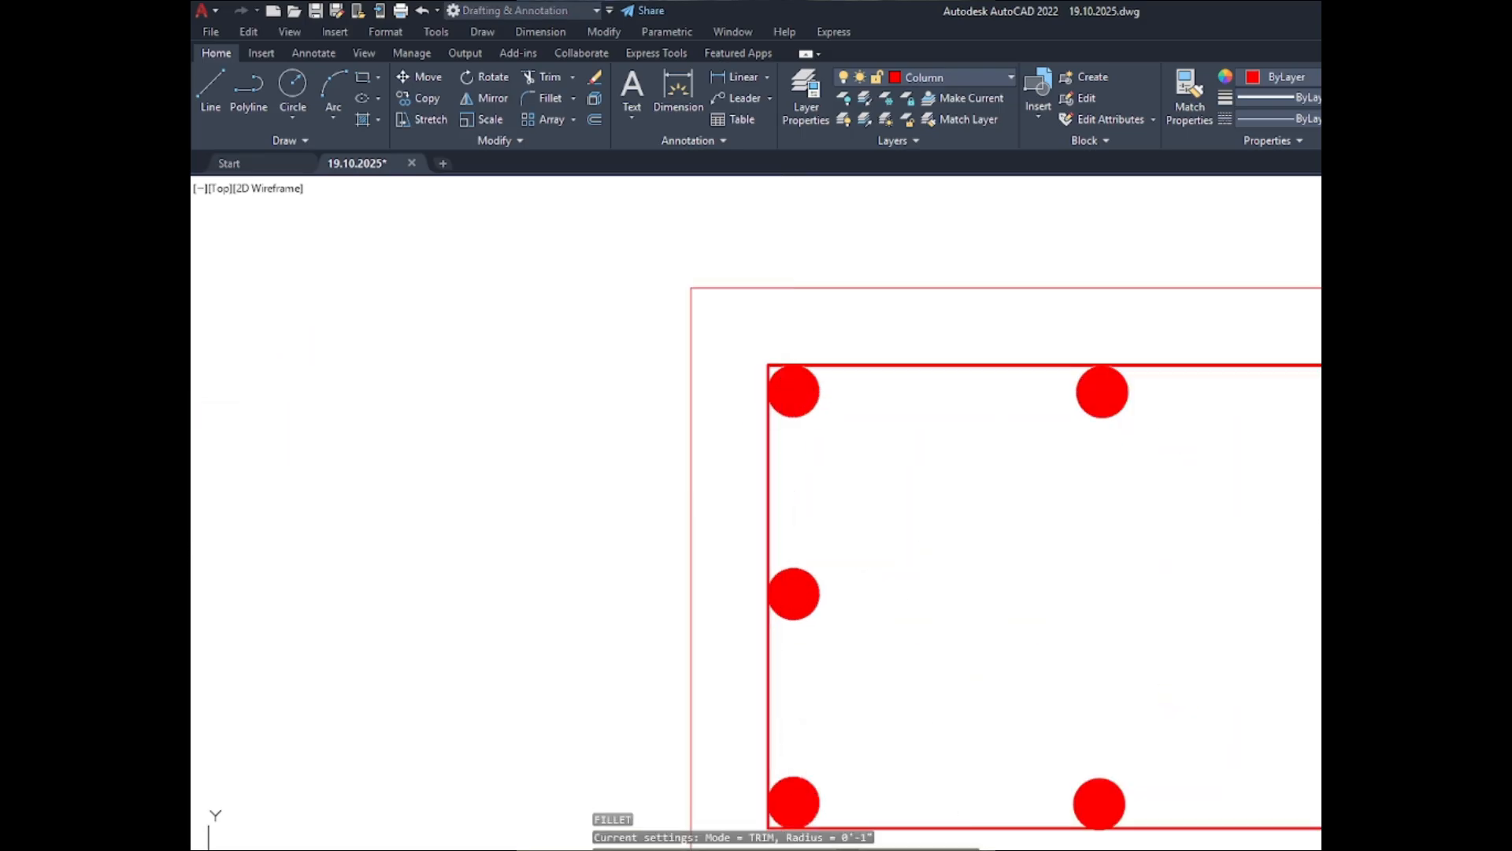
pyautogui.write('p')
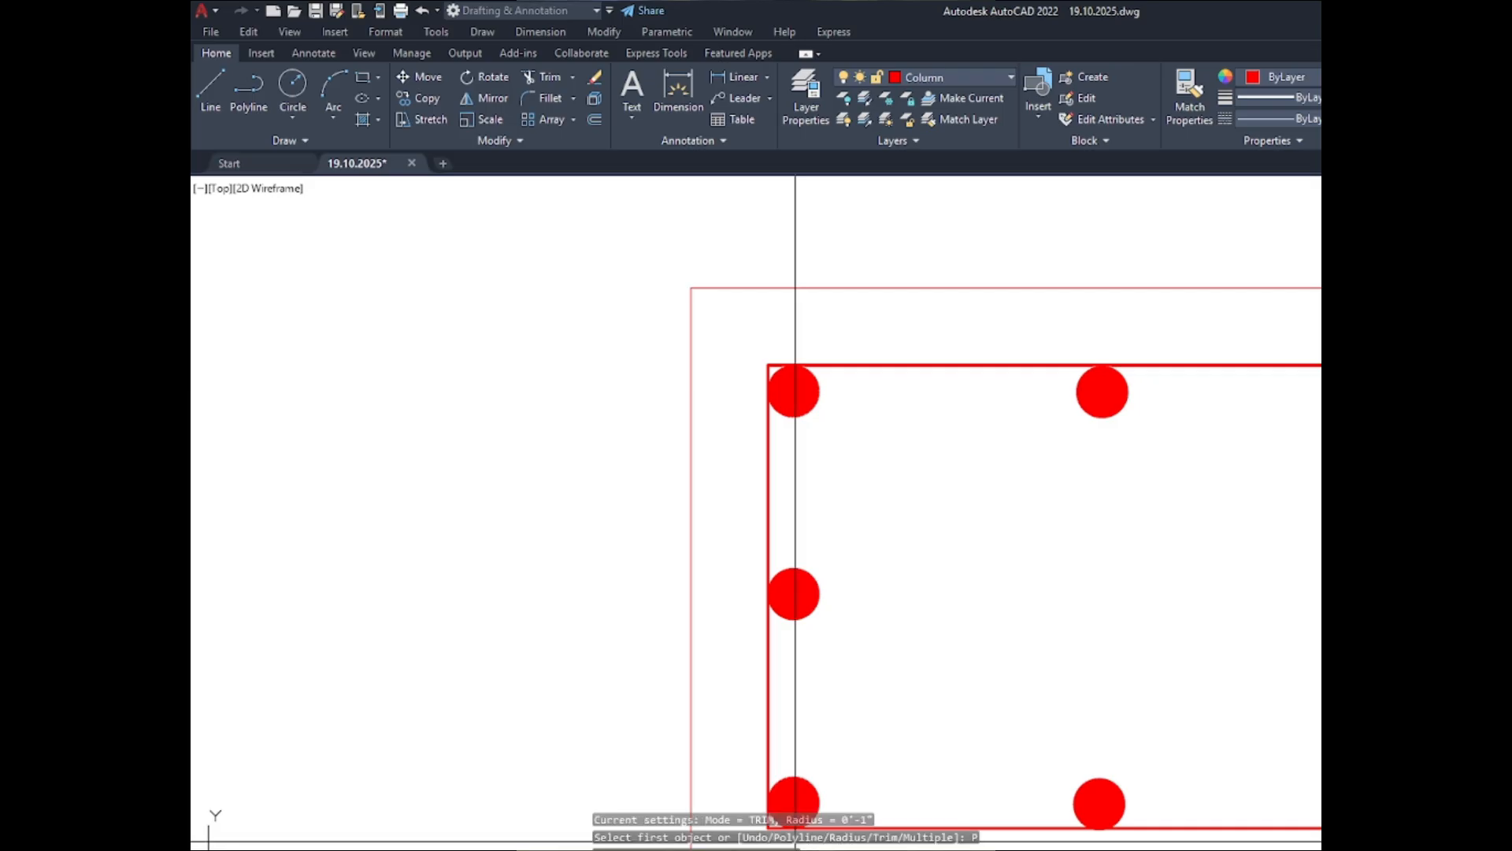
pyautogui.press('Return')
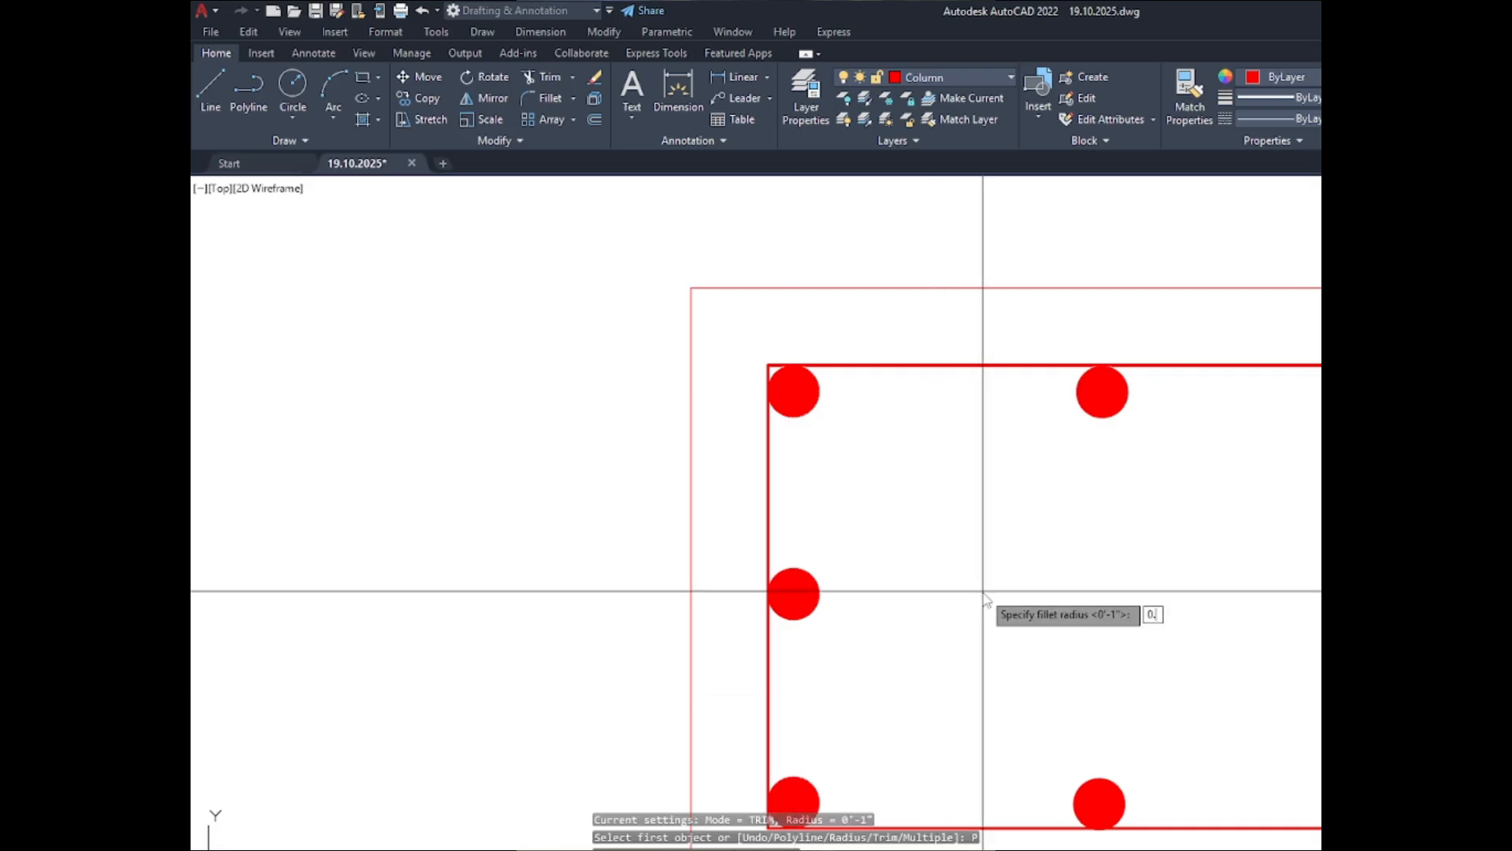
pyautogui.press('Return')
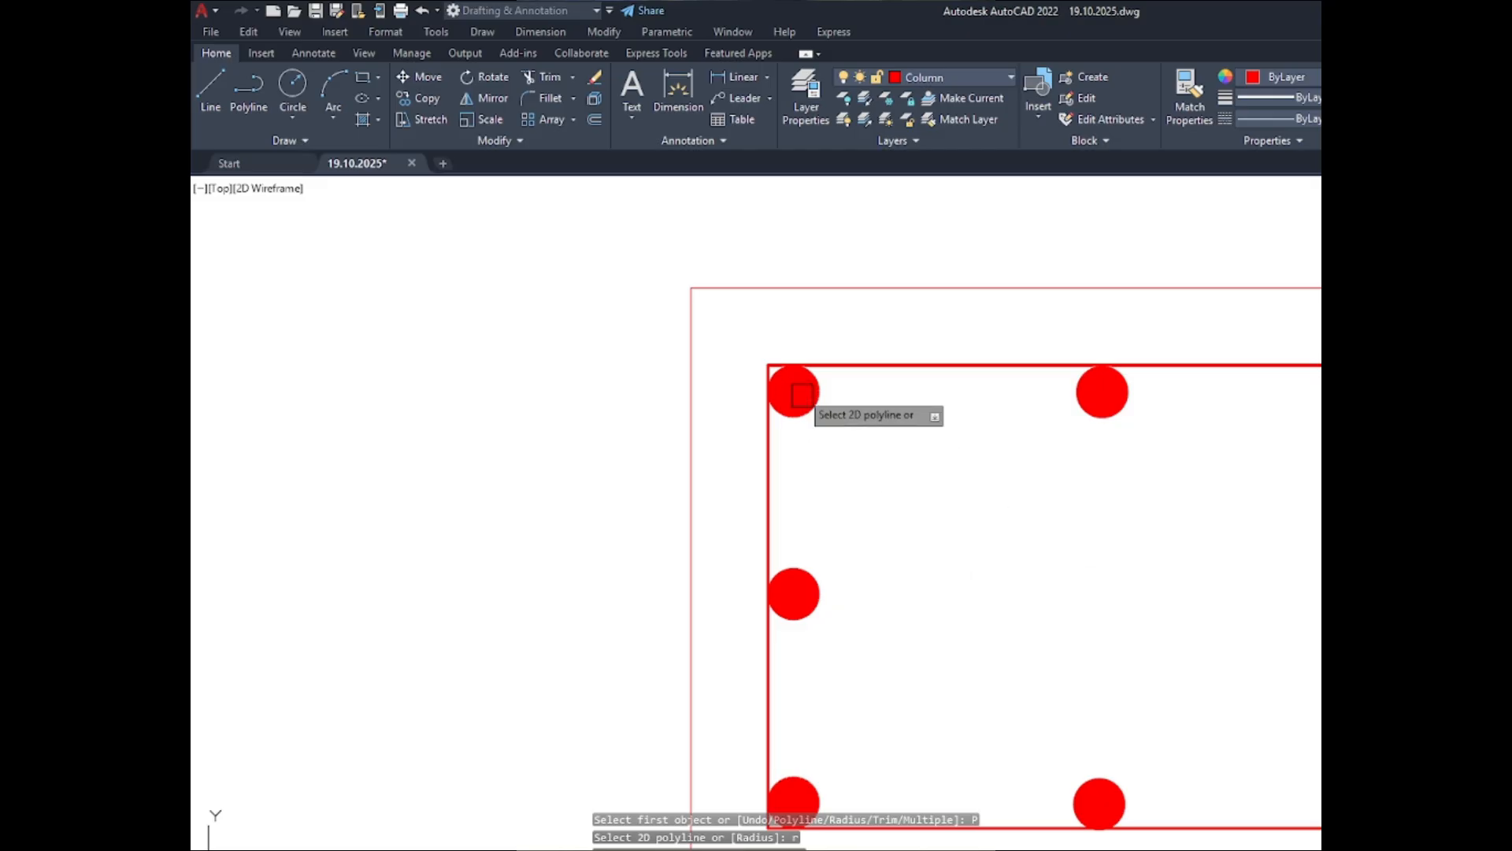
pyautogui.scroll(5, 803, 395)
pyautogui.click(879, 289)
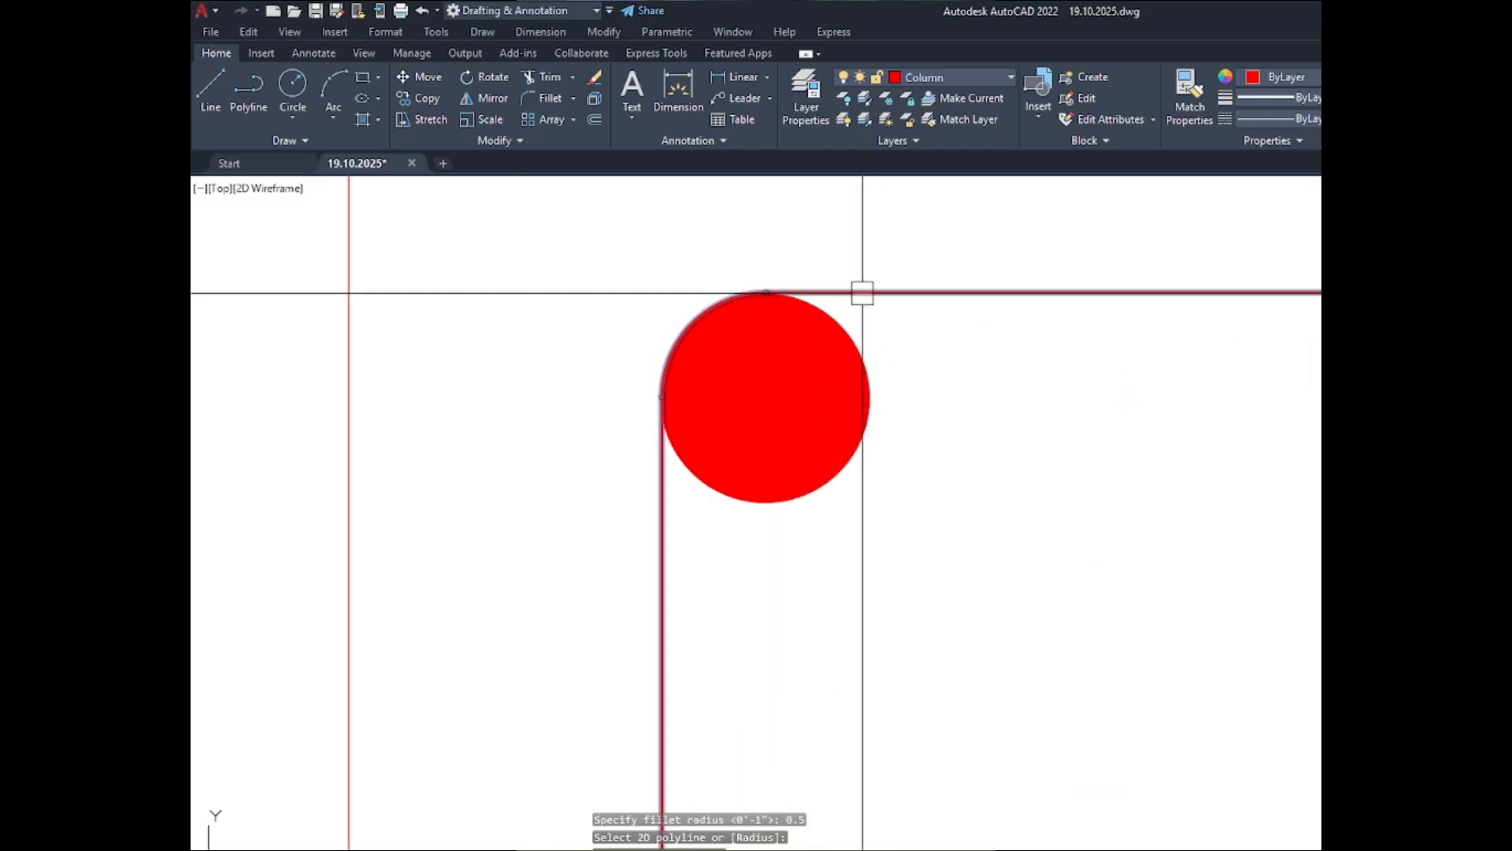
# - Fillet all corners of the C-3 ABOVE inner outline as a polyline with a 0.5" radius
pyautogui.scroll(-6, 736, 362)
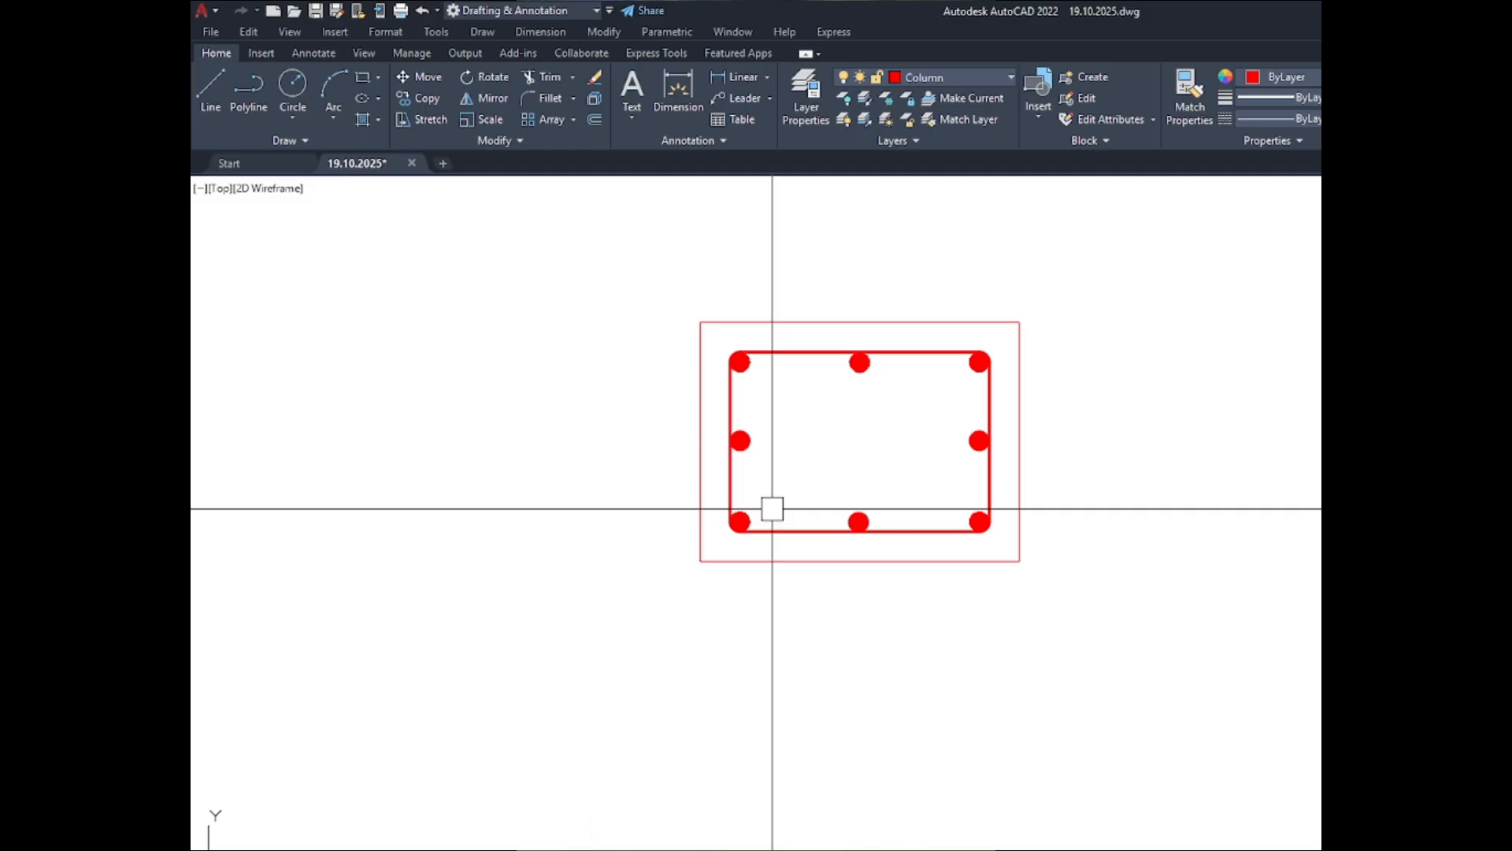
pyautogui.scroll(-10, 768, 488)
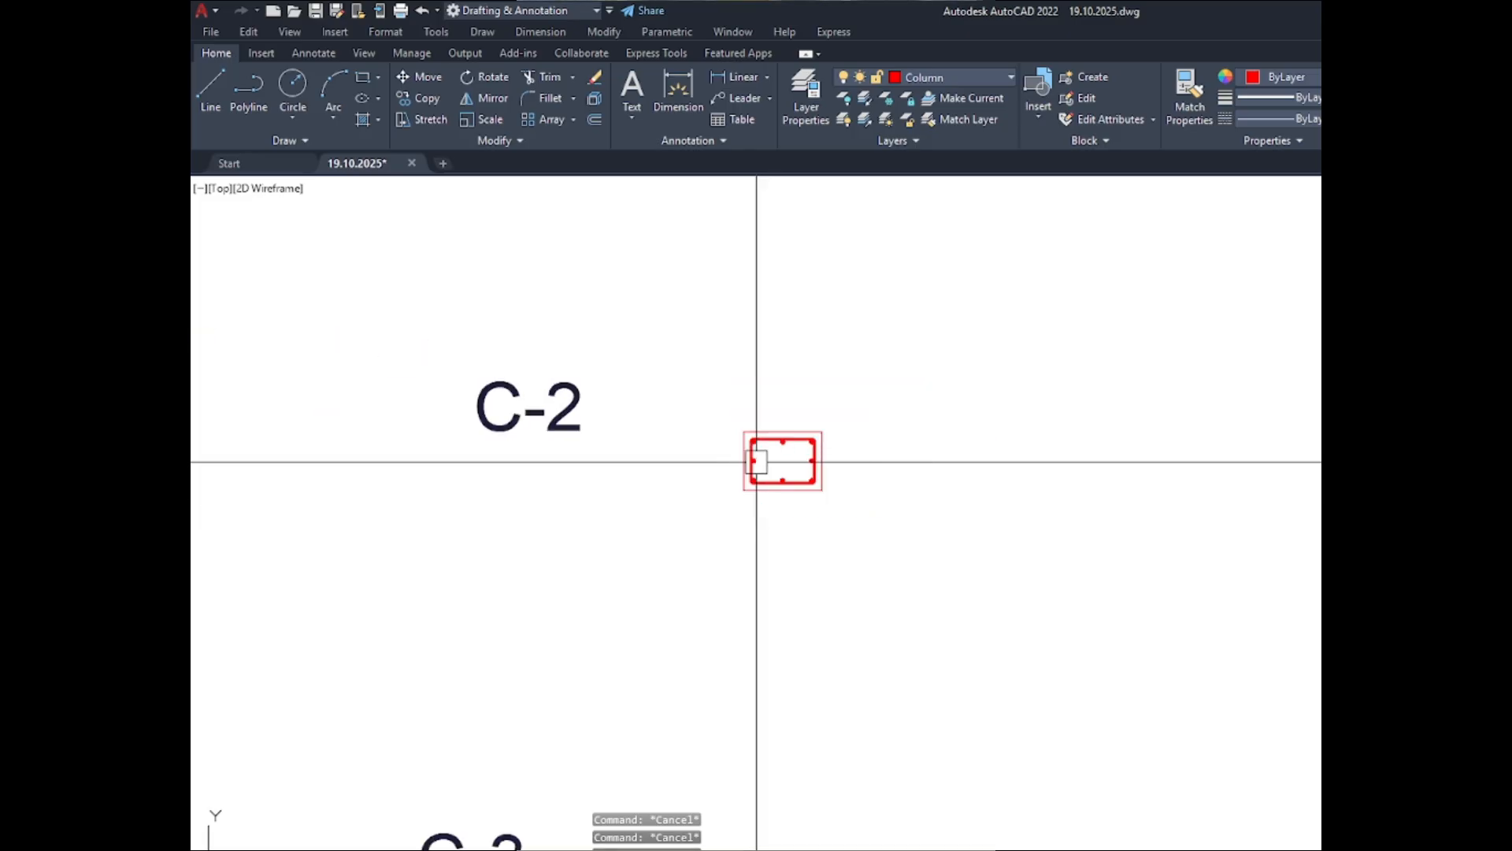
pyautogui.scroll(5, 753, 615)
pyautogui.press('space')
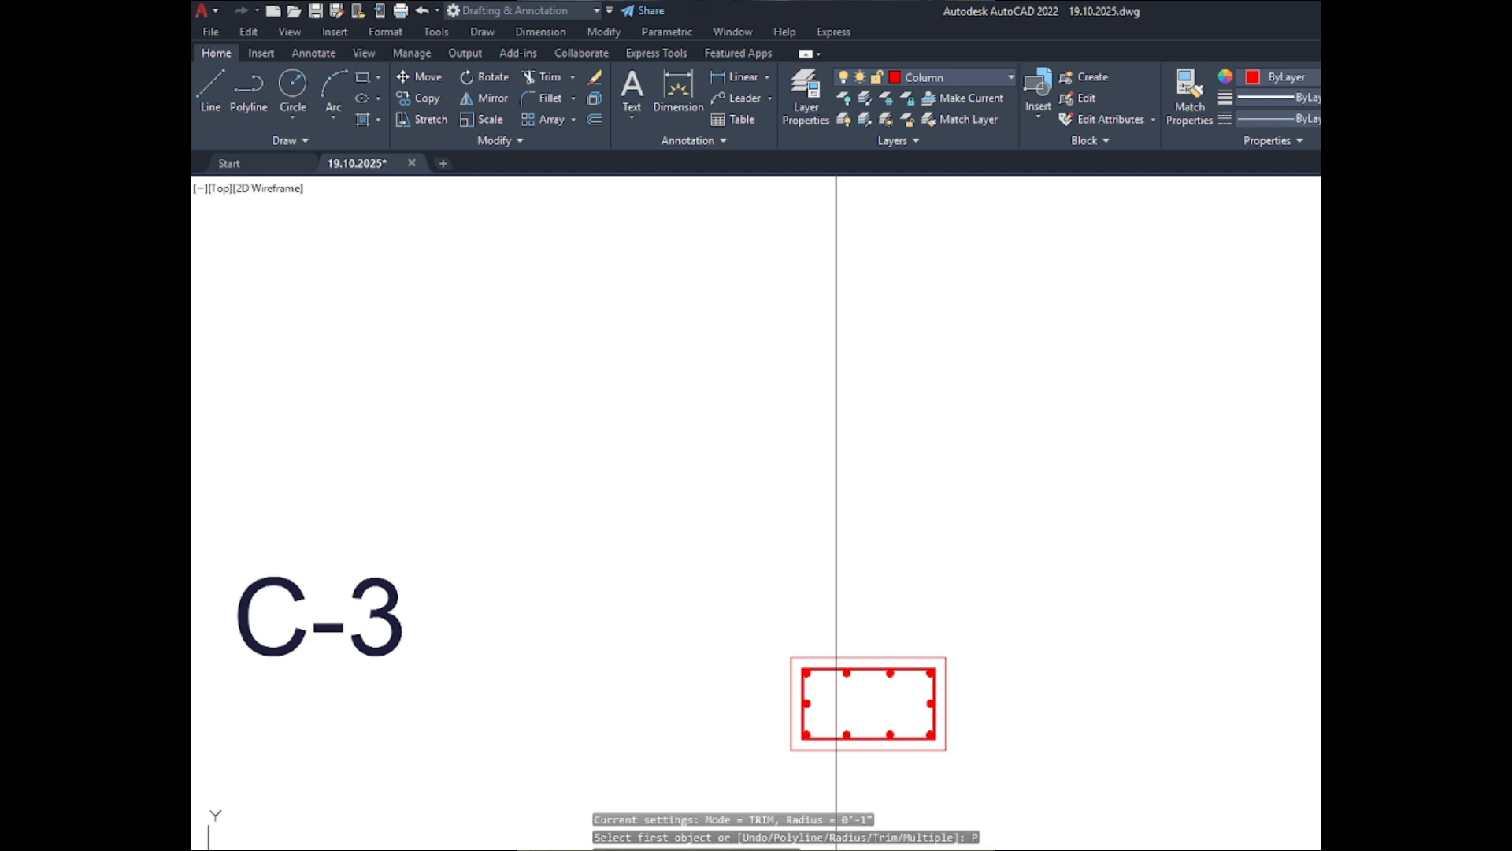
pyautogui.press('Return')
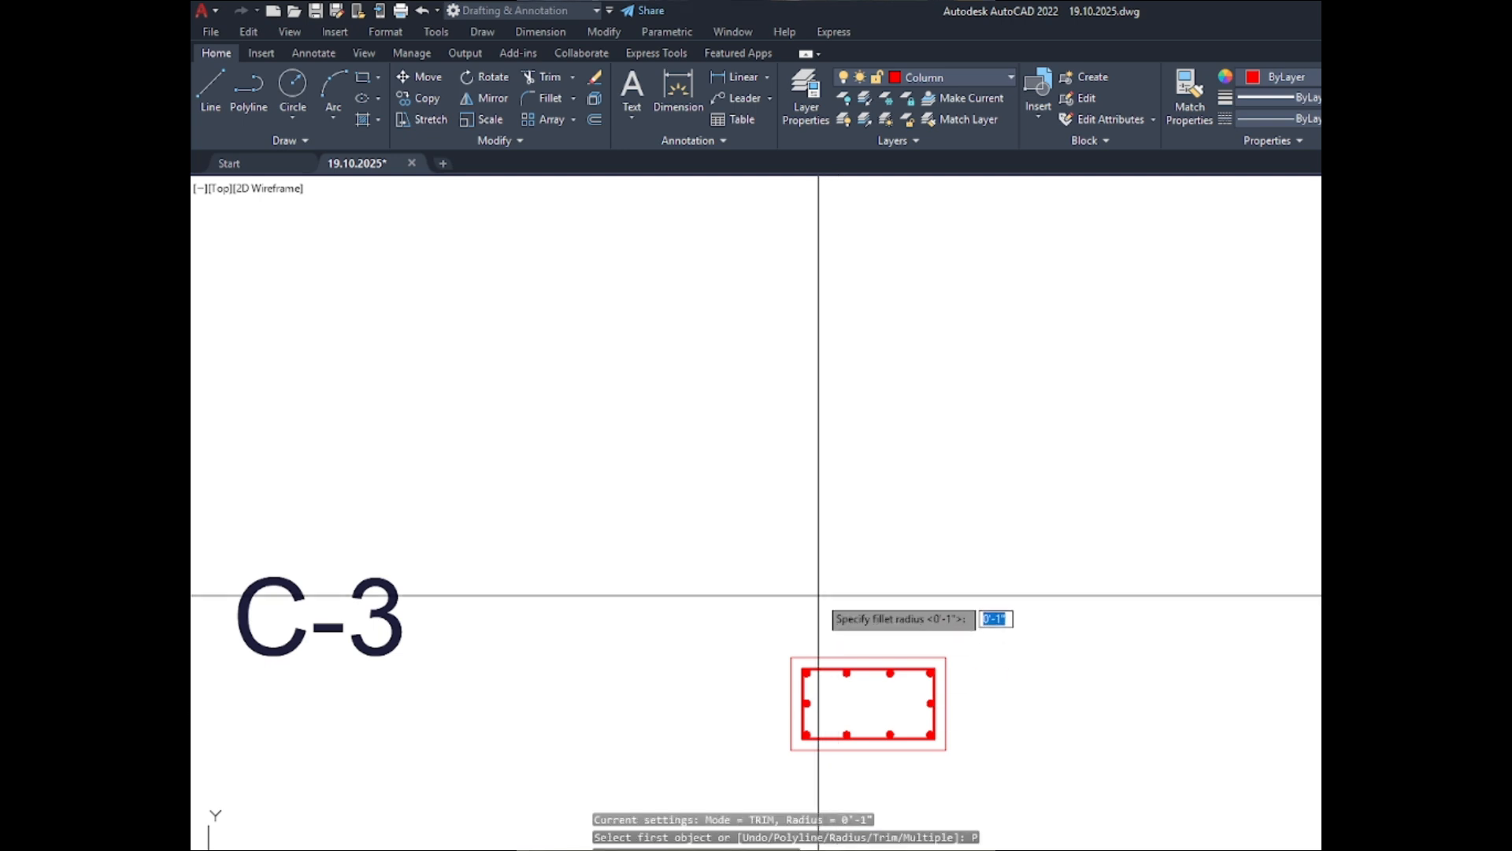
pyautogui.write('0.5')
pyautogui.press('Return')
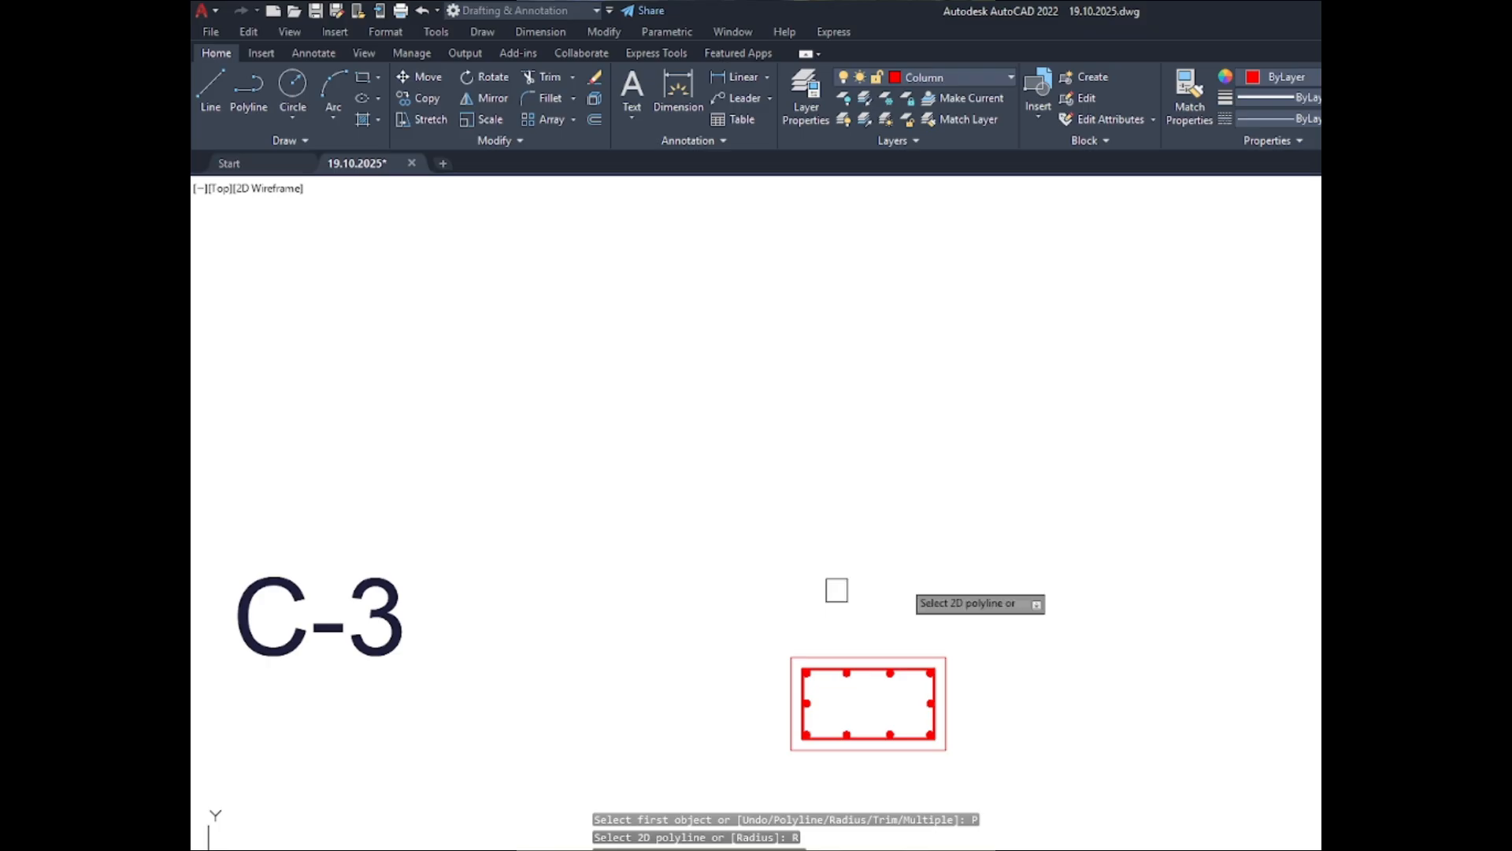
pyautogui.scroll(7, 813, 673)
pyautogui.scroll(-8, 828, 641)
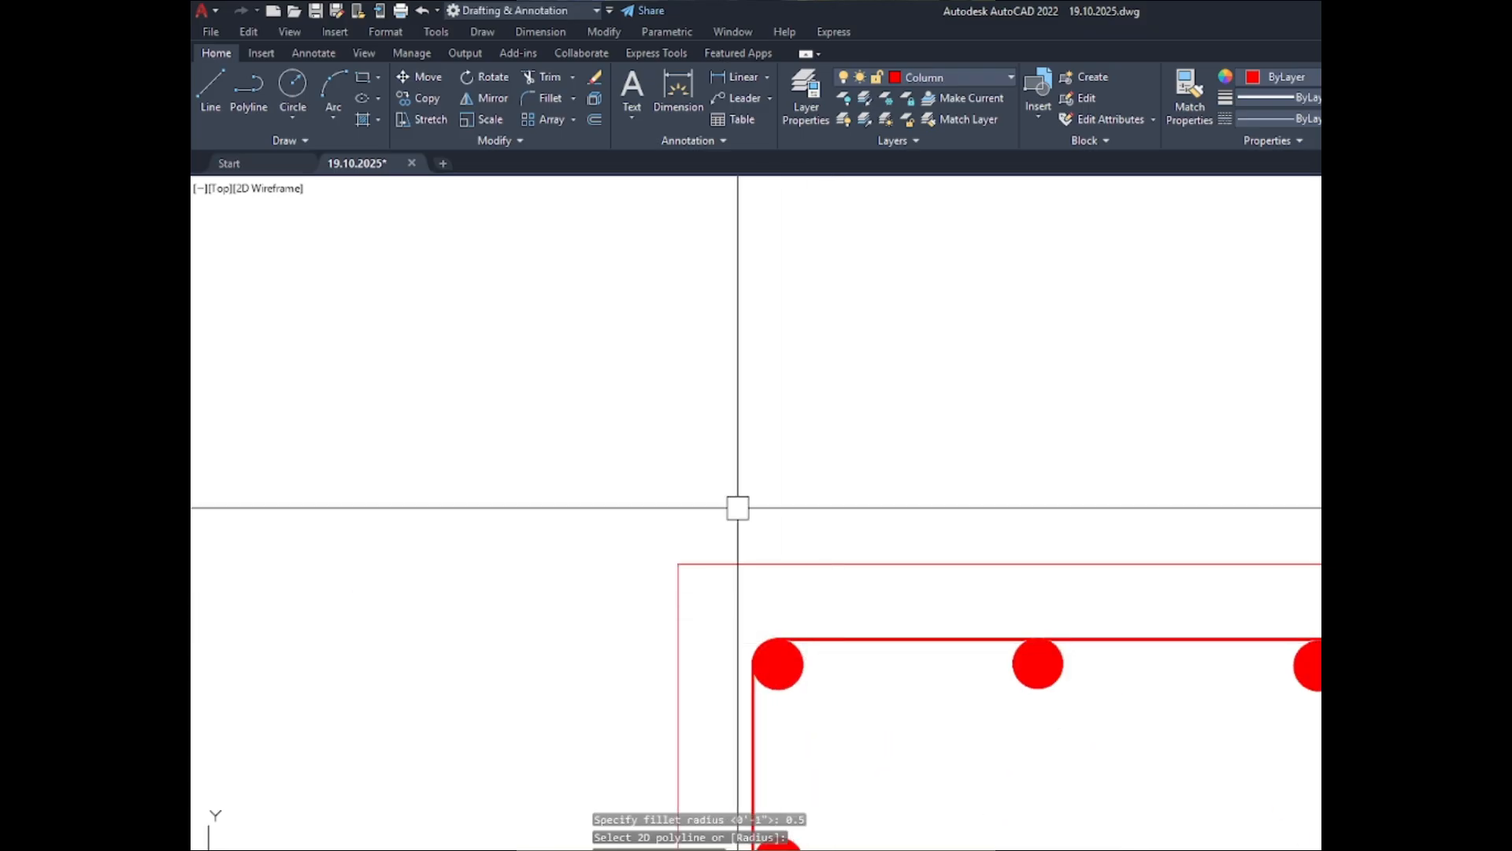
pyautogui.click(766, 394)
# - Fillet all corners of the C-4 ABOVE inner outline as a polyline with a 0.5" radius
pyautogui.scroll(-2, 766, 488)
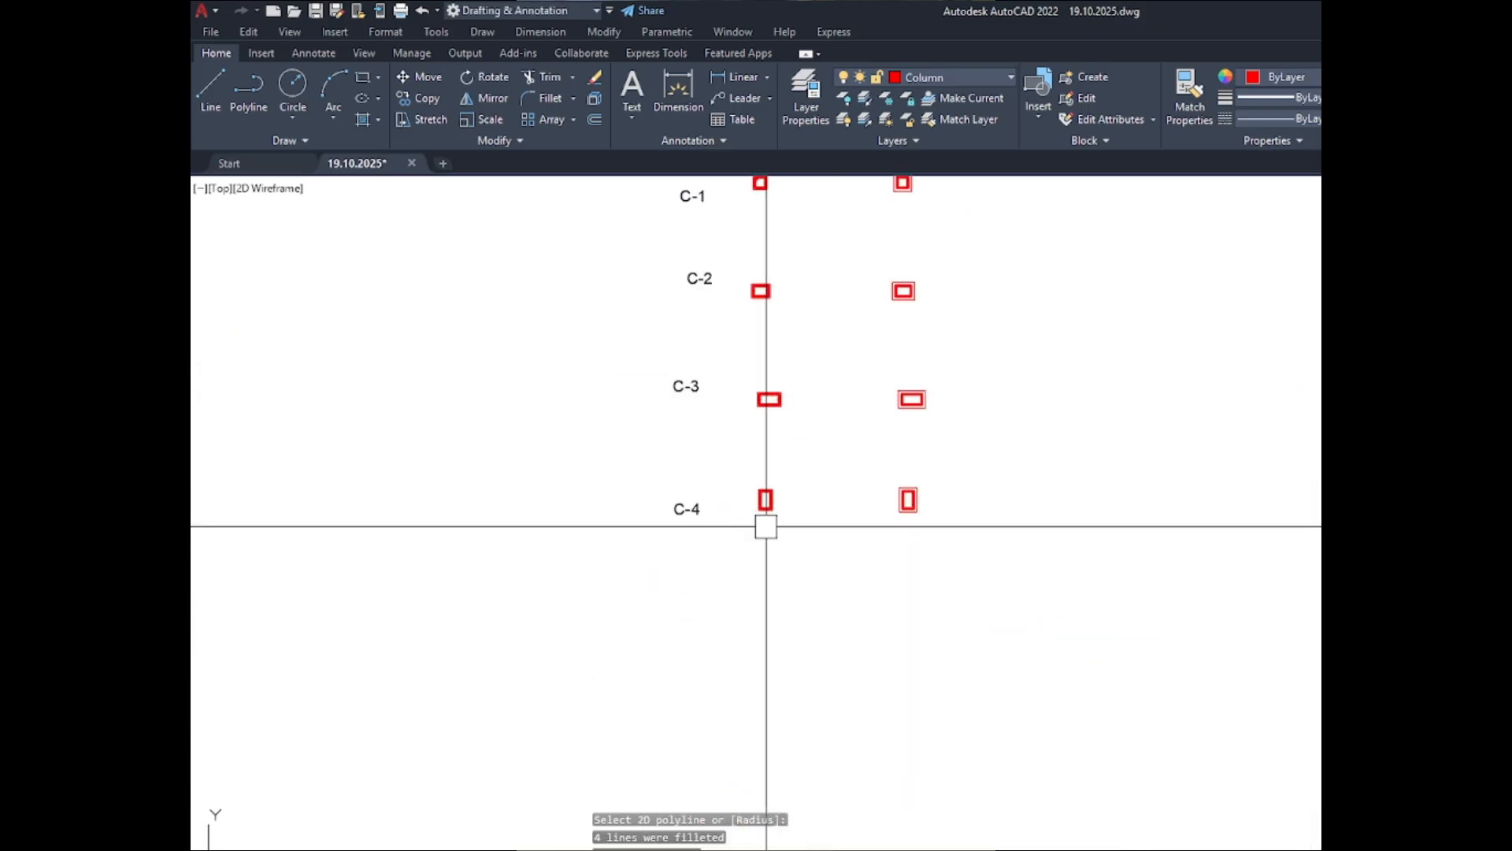
pyautogui.scroll(12, 767, 523)
pyautogui.press('Return')
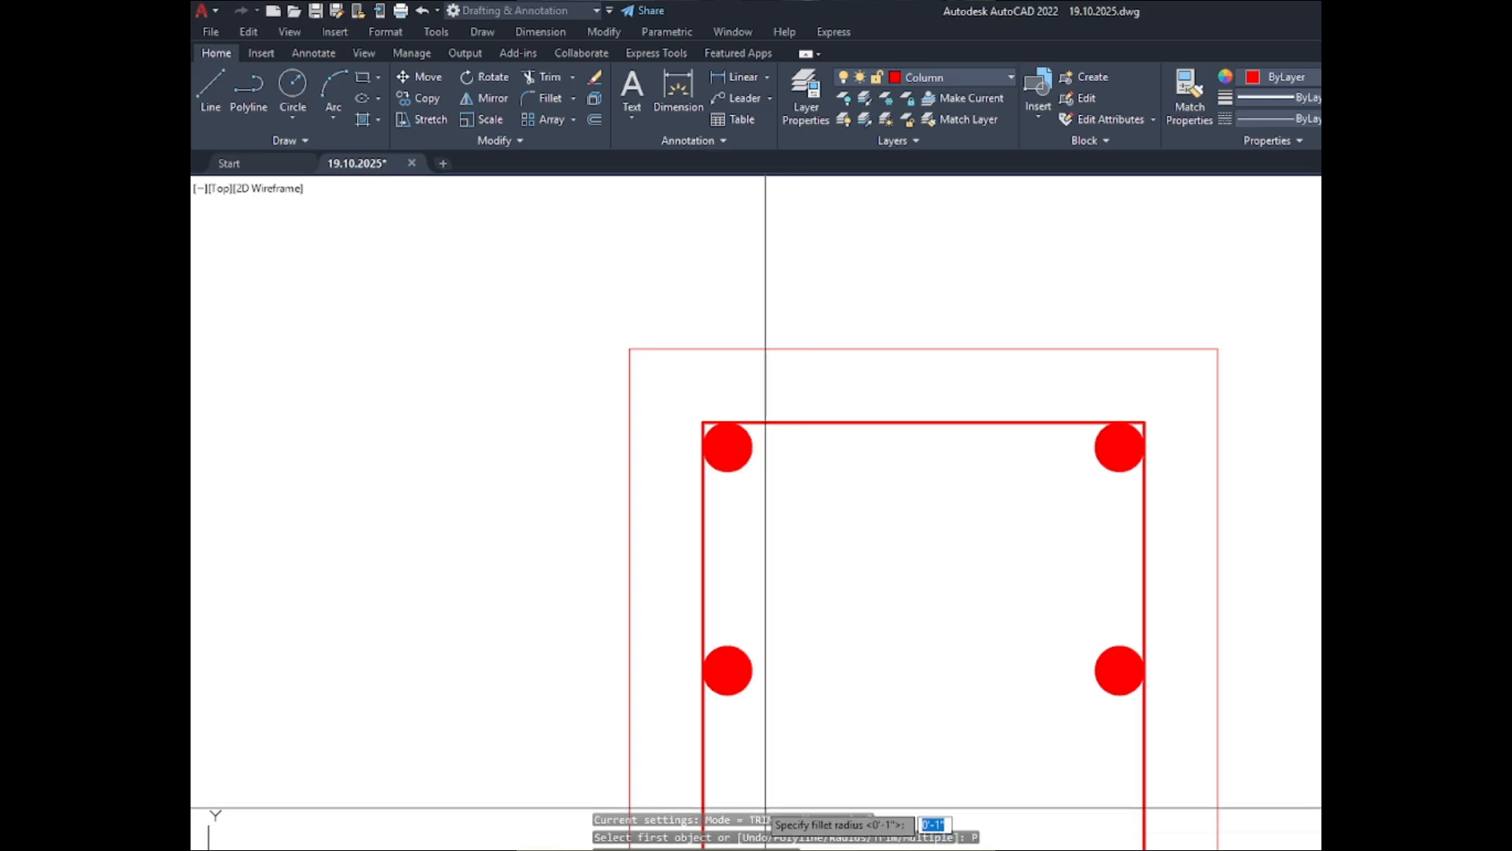
pyautogui.write('r')
pyautogui.press('Return')
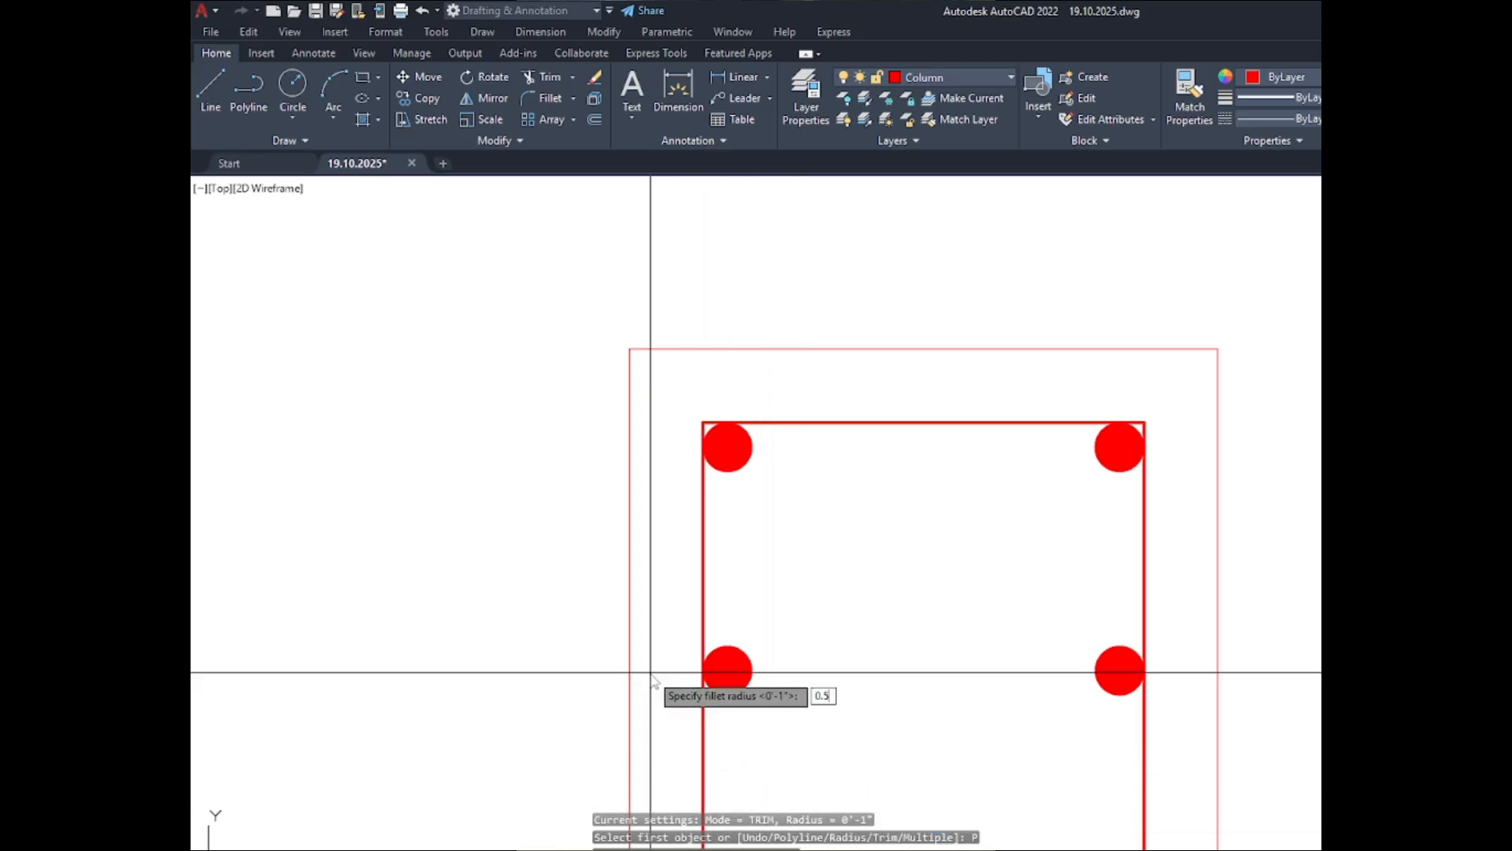
pyautogui.write('0.5')
pyautogui.press('Return')
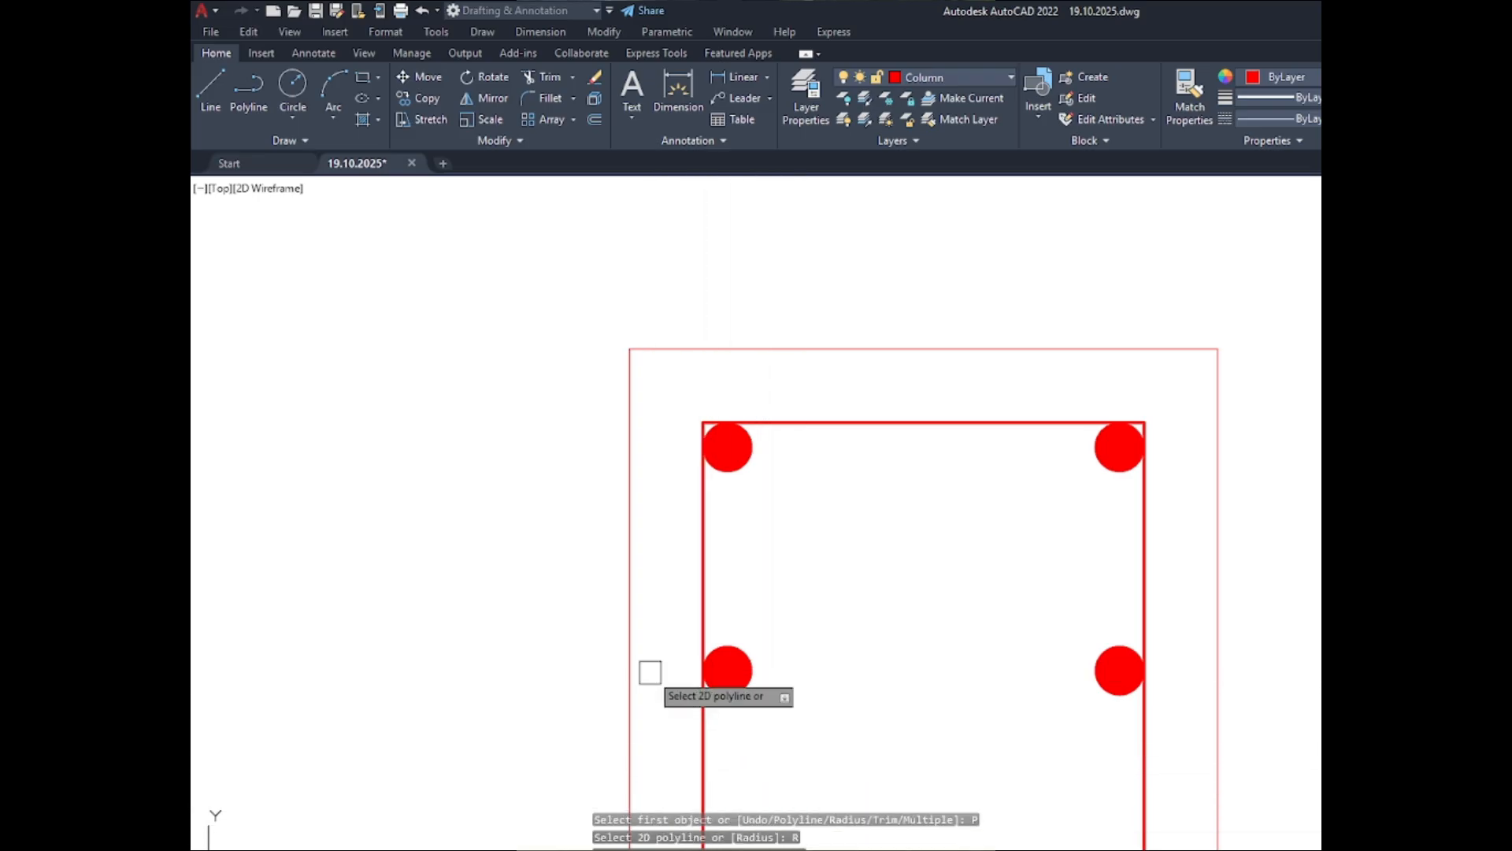
pyautogui.click(884, 419)
# - Copy the C-1 ABOVE pair of diagonal hook lines from its corner bar's center to the C-2 ABOVE upper-left bar center
pyautogui.scroll(-8, 878, 354)
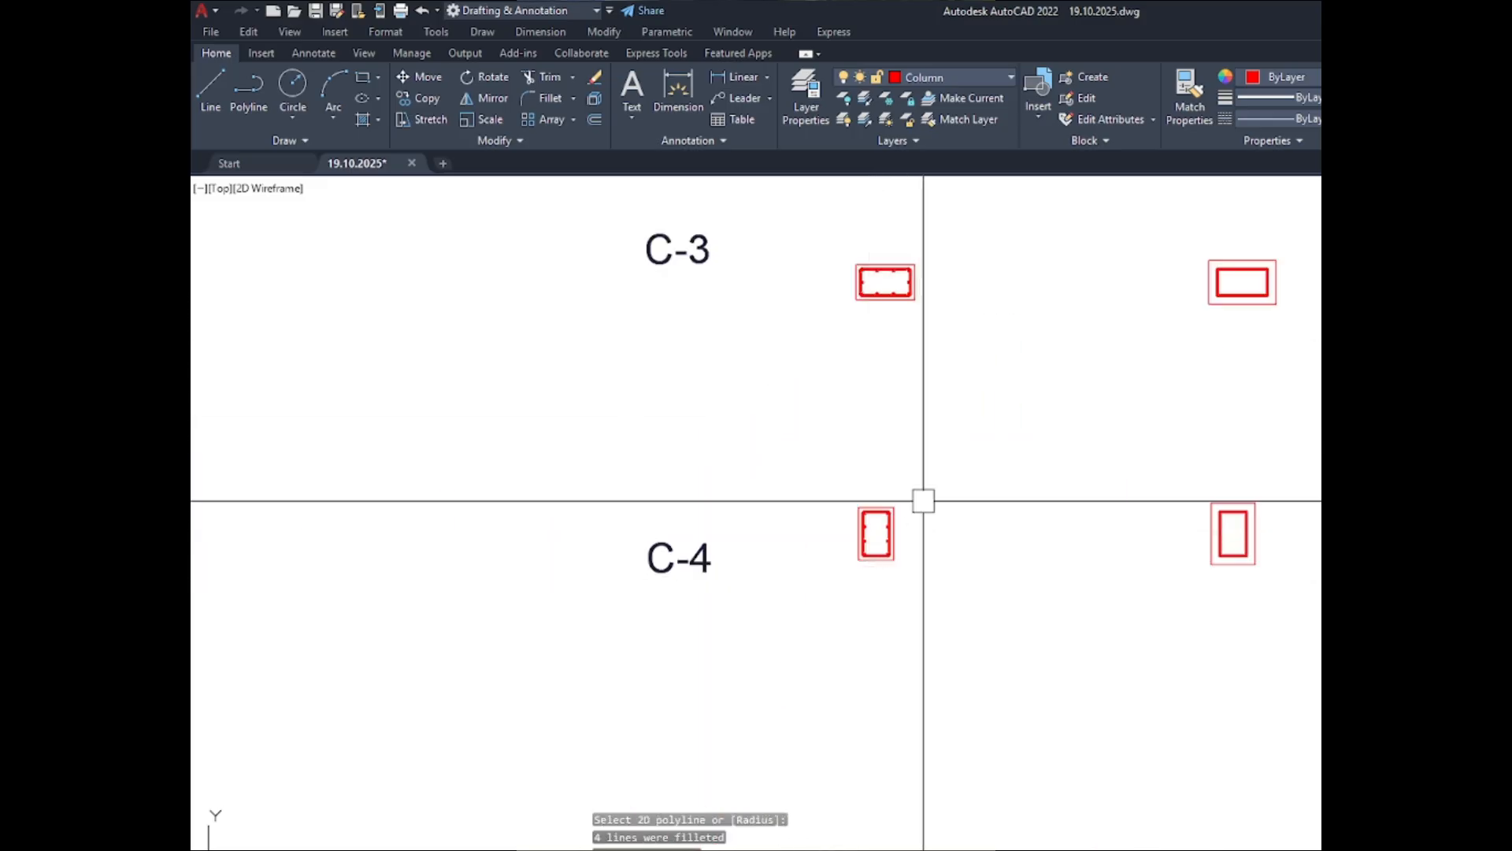
pyautogui.scroll(8, 859, 277)
pyautogui.scroll(-14, 871, 499)
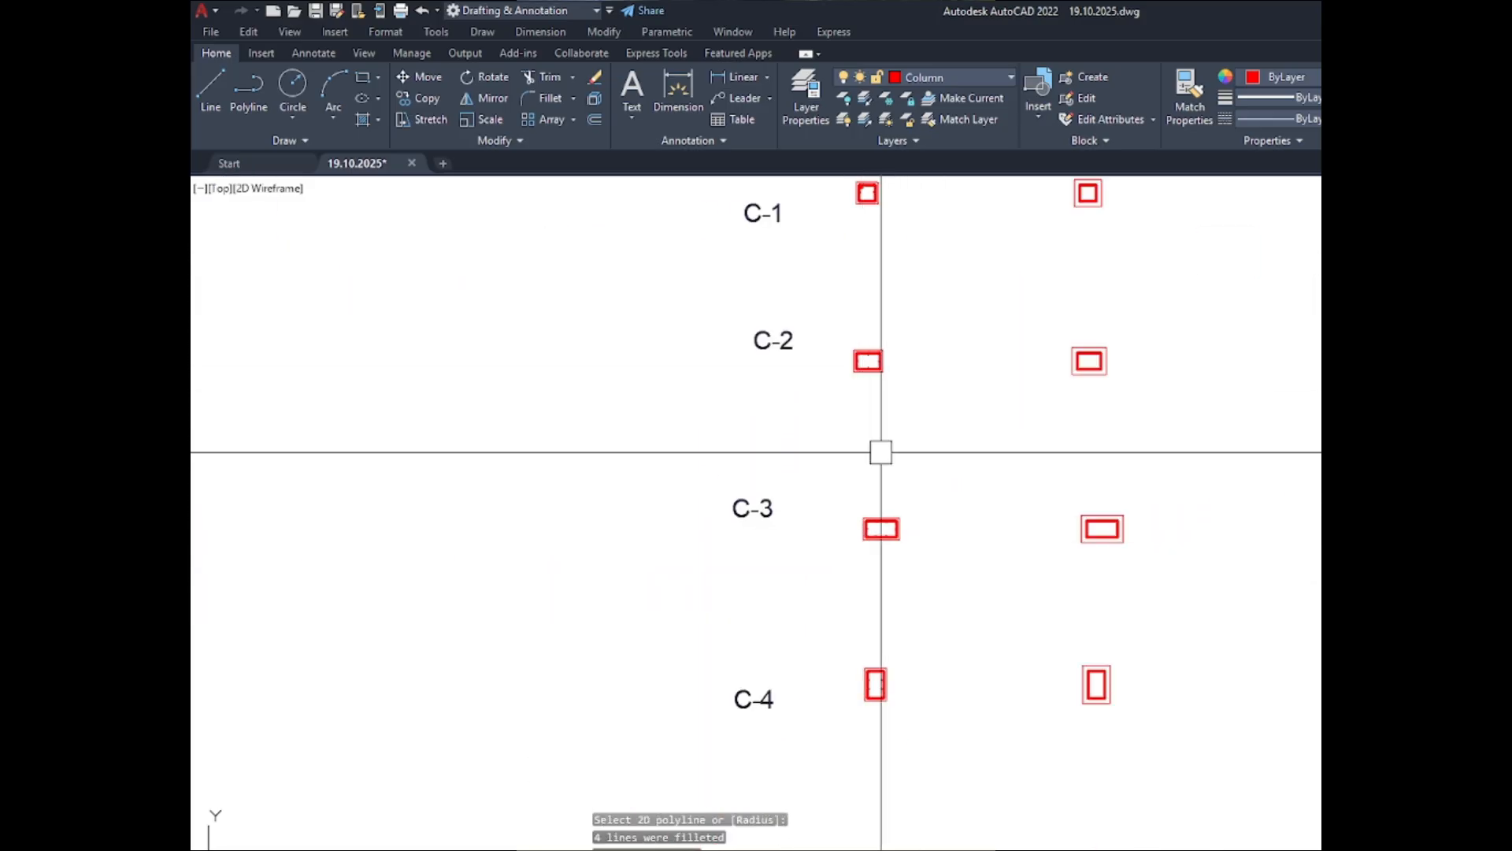
pyautogui.scroll(10, 861, 302)
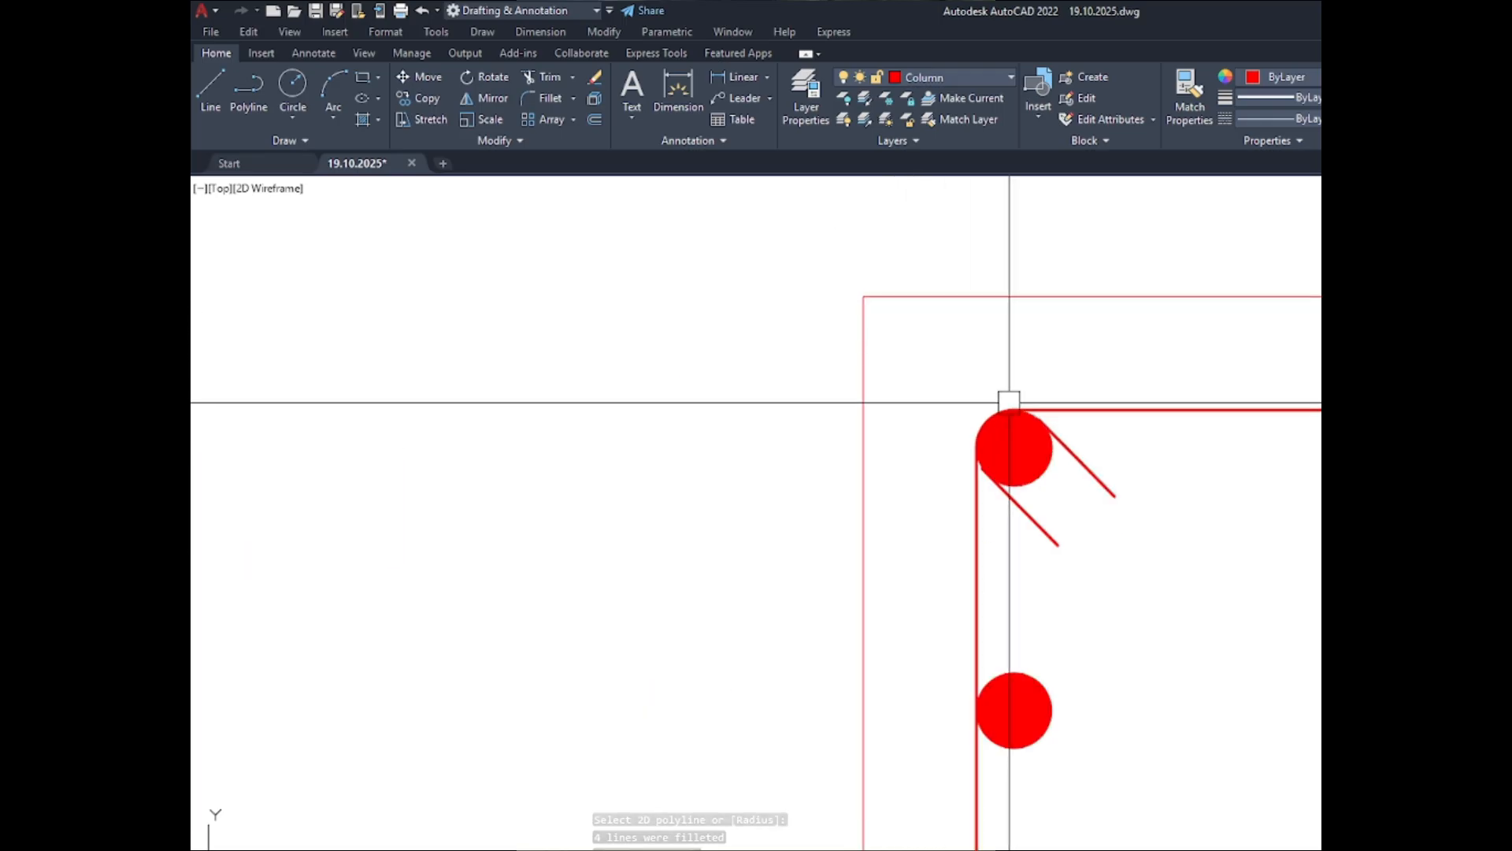
pyautogui.click(1084, 475)
pyautogui.click(1027, 520)
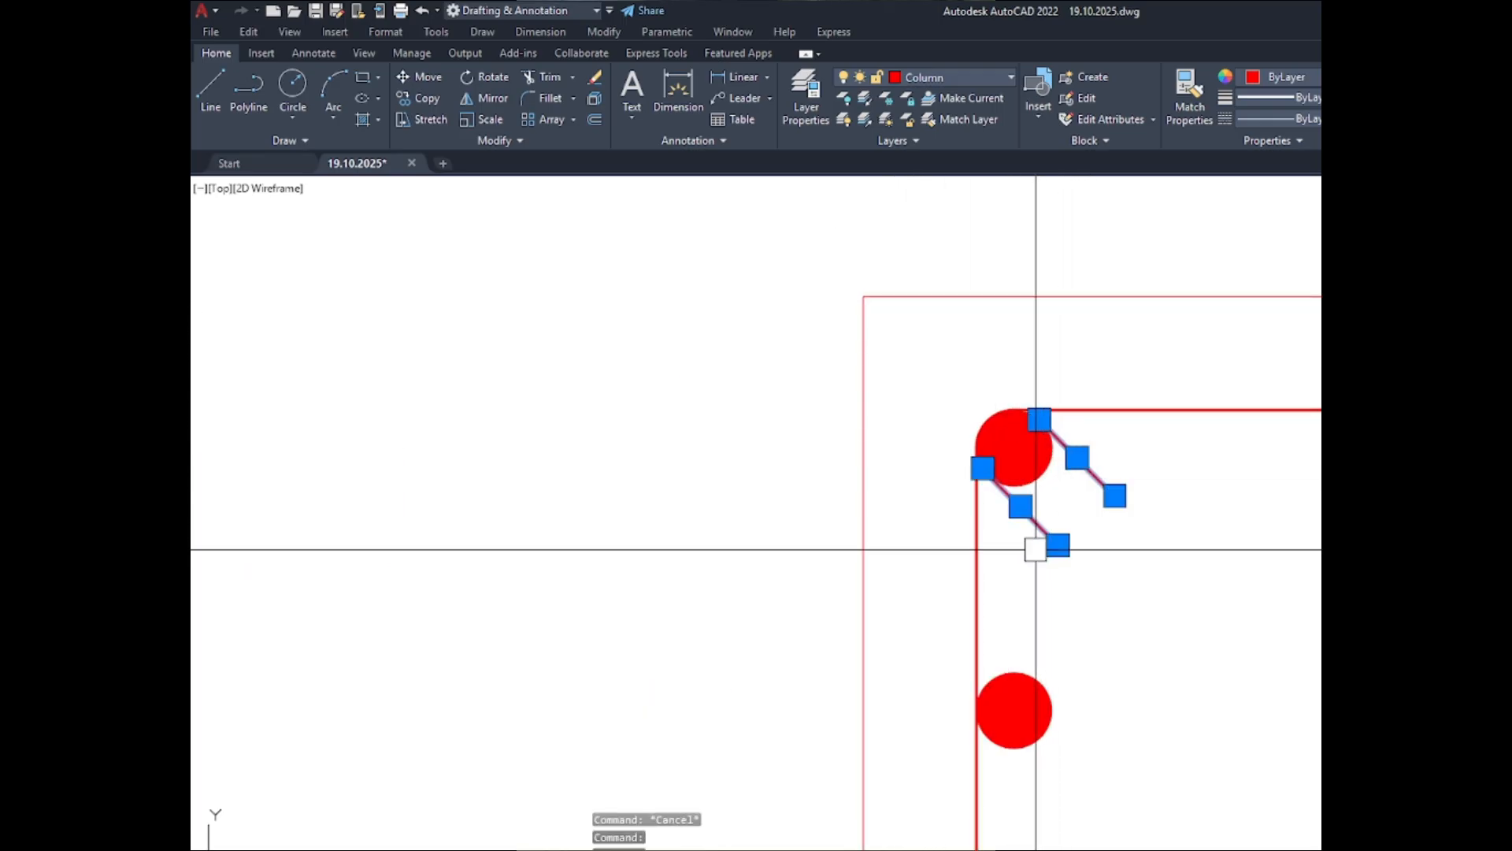
pyautogui.write('co')
pyautogui.press('Return')
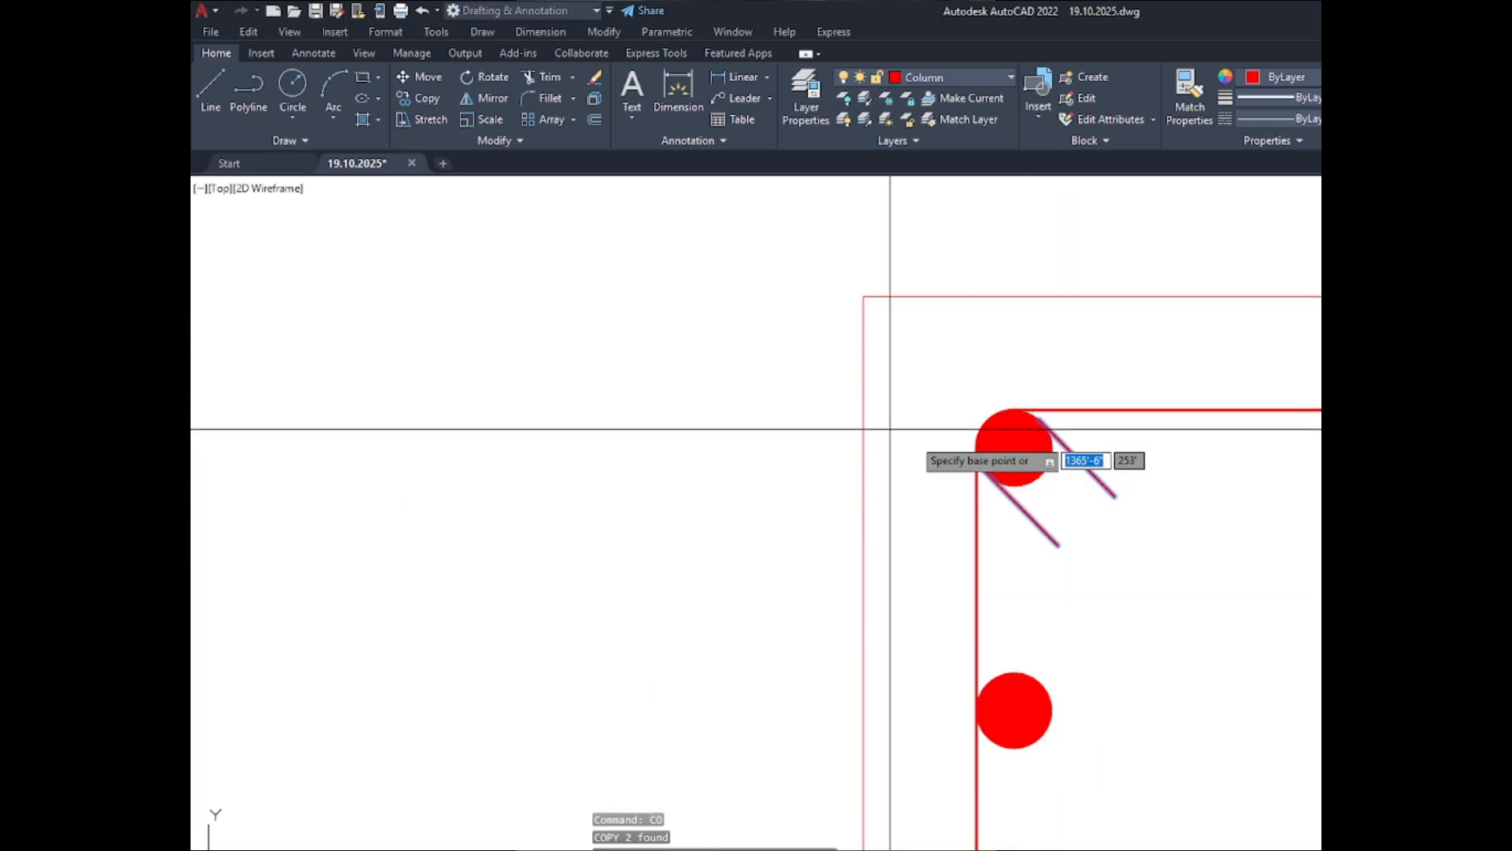
pyautogui.click(1014, 447)
pyautogui.scroll(-8, 1012, 442)
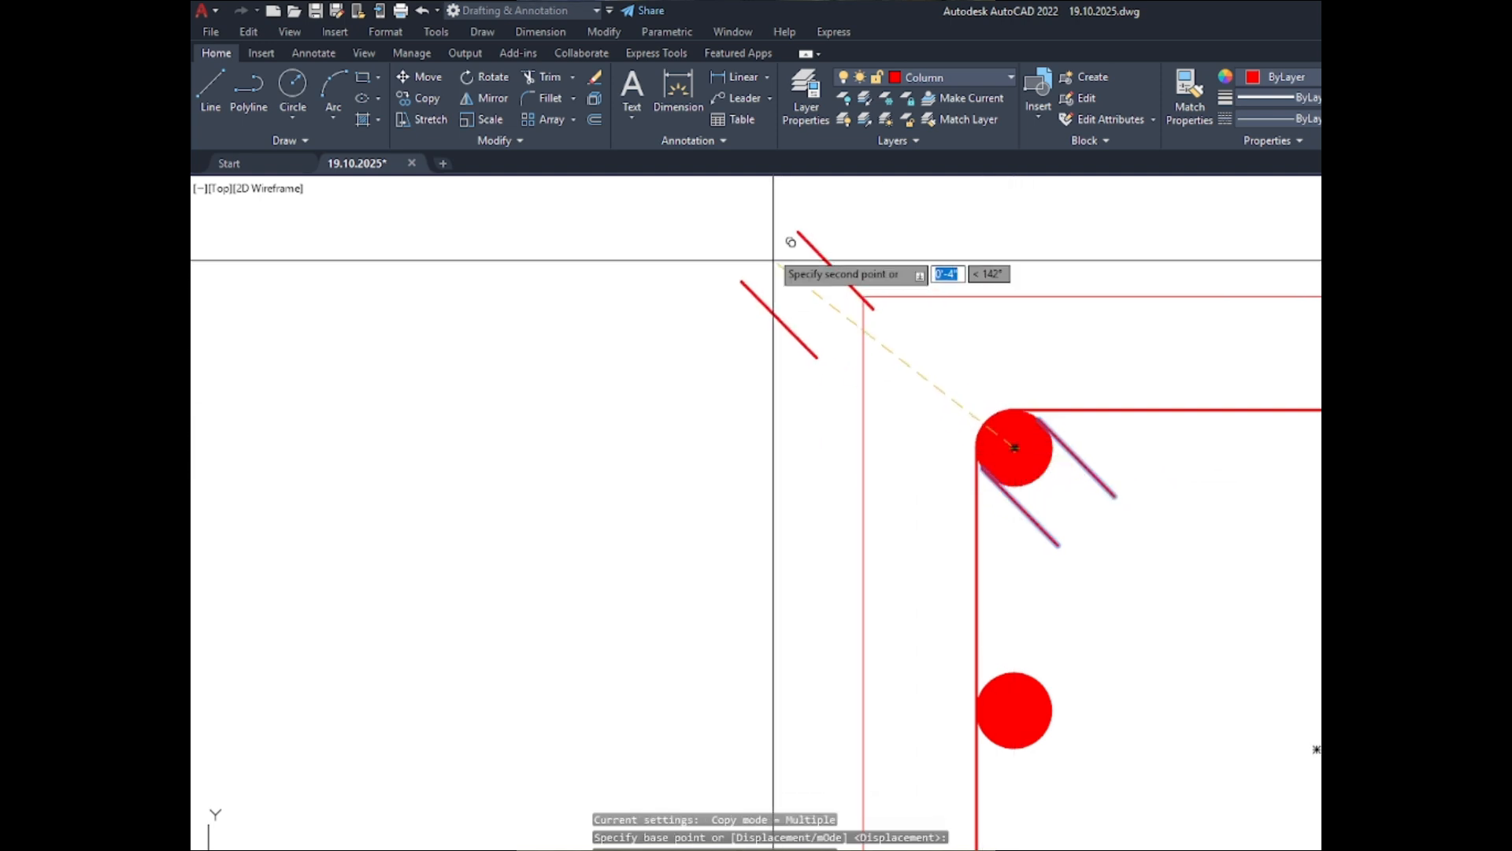
pyautogui.scroll(5, 774, 423)
pyautogui.scroll(6, 774, 423)
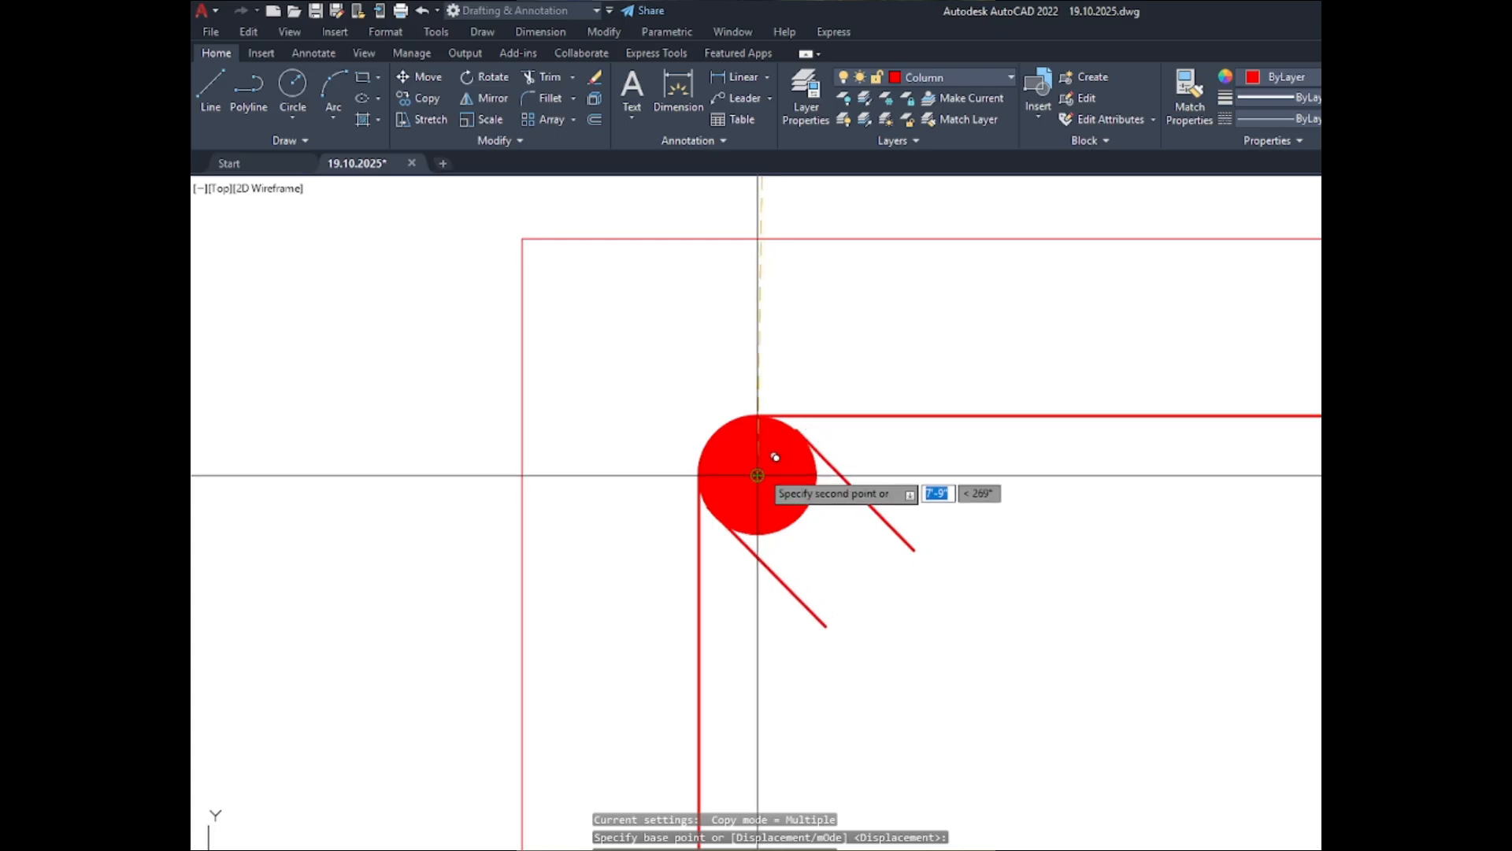
# - Place further copies of the hook line pair on the upper-left corner bars of the C-3 and C-4 ABOVE sections
pyautogui.scroll(-10, 758, 476)
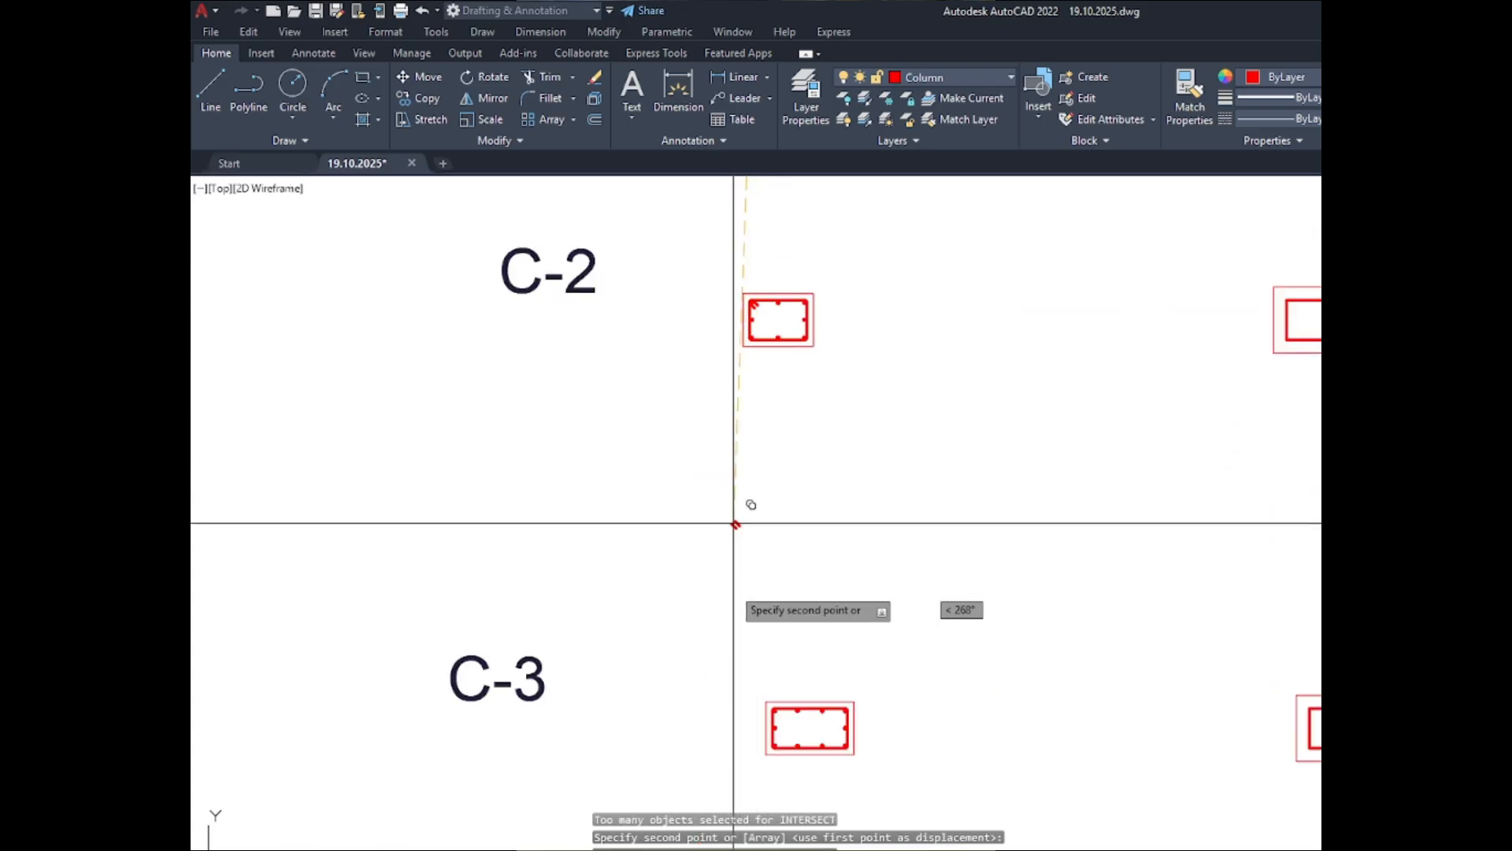
pyautogui.scroll(6, 770, 717)
pyautogui.scroll(7, 995, 703)
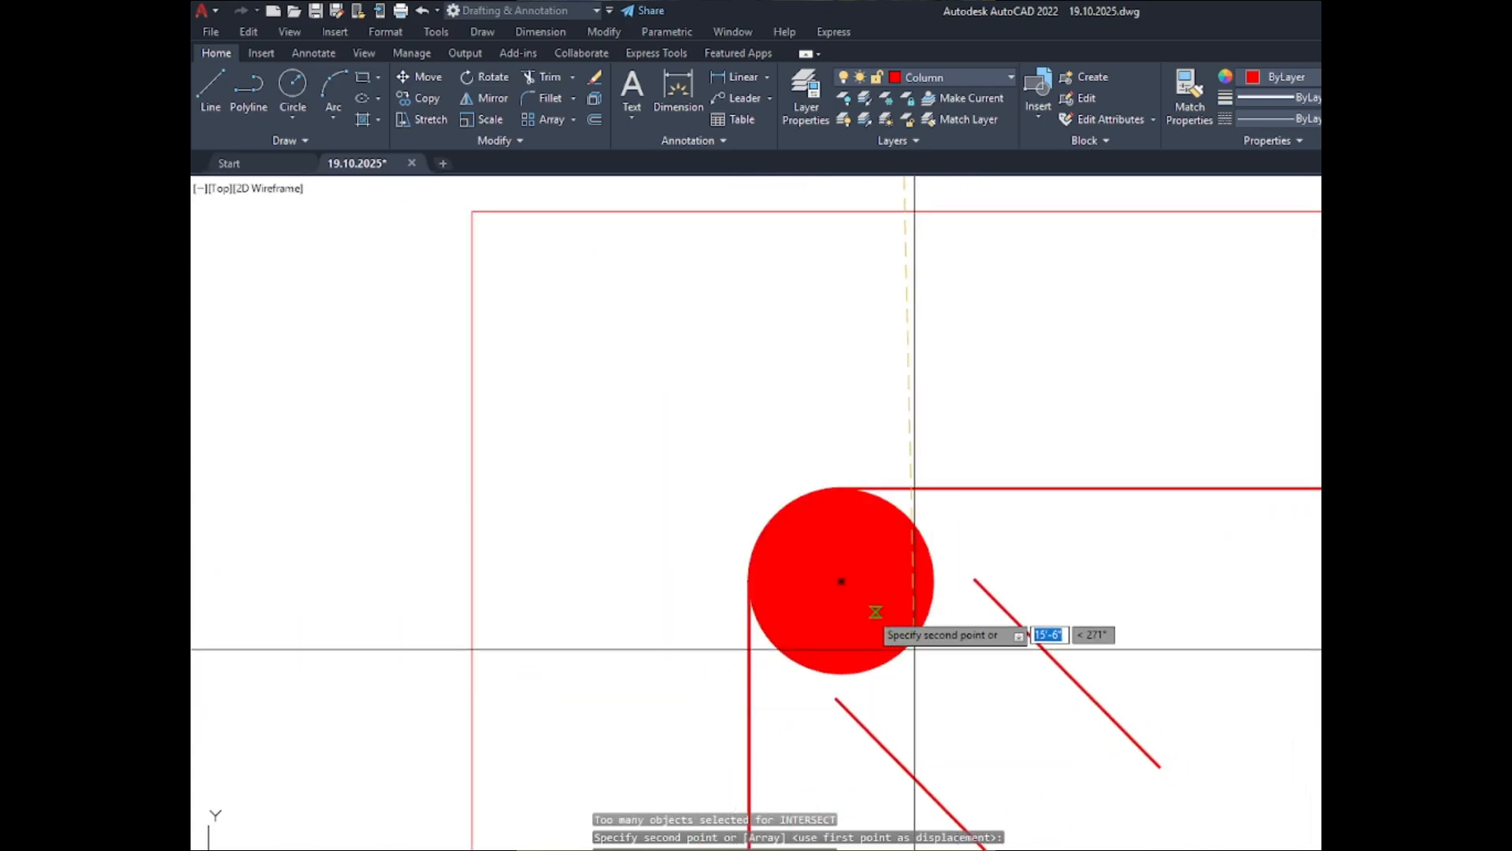
pyautogui.click(841, 580)
pyautogui.scroll(-8, 709, 299)
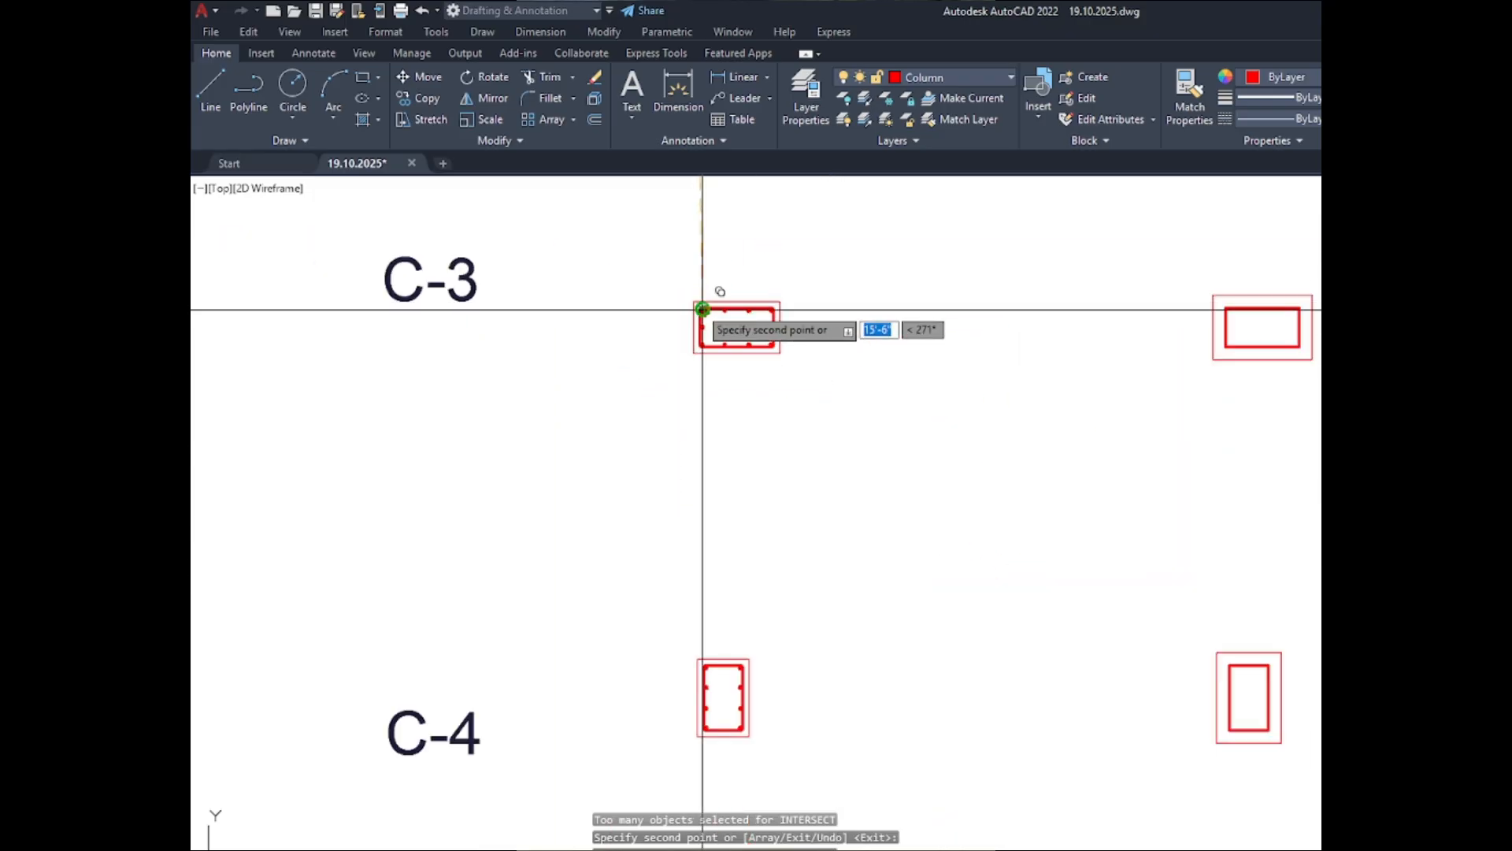
pyautogui.scroll(8, 714, 684)
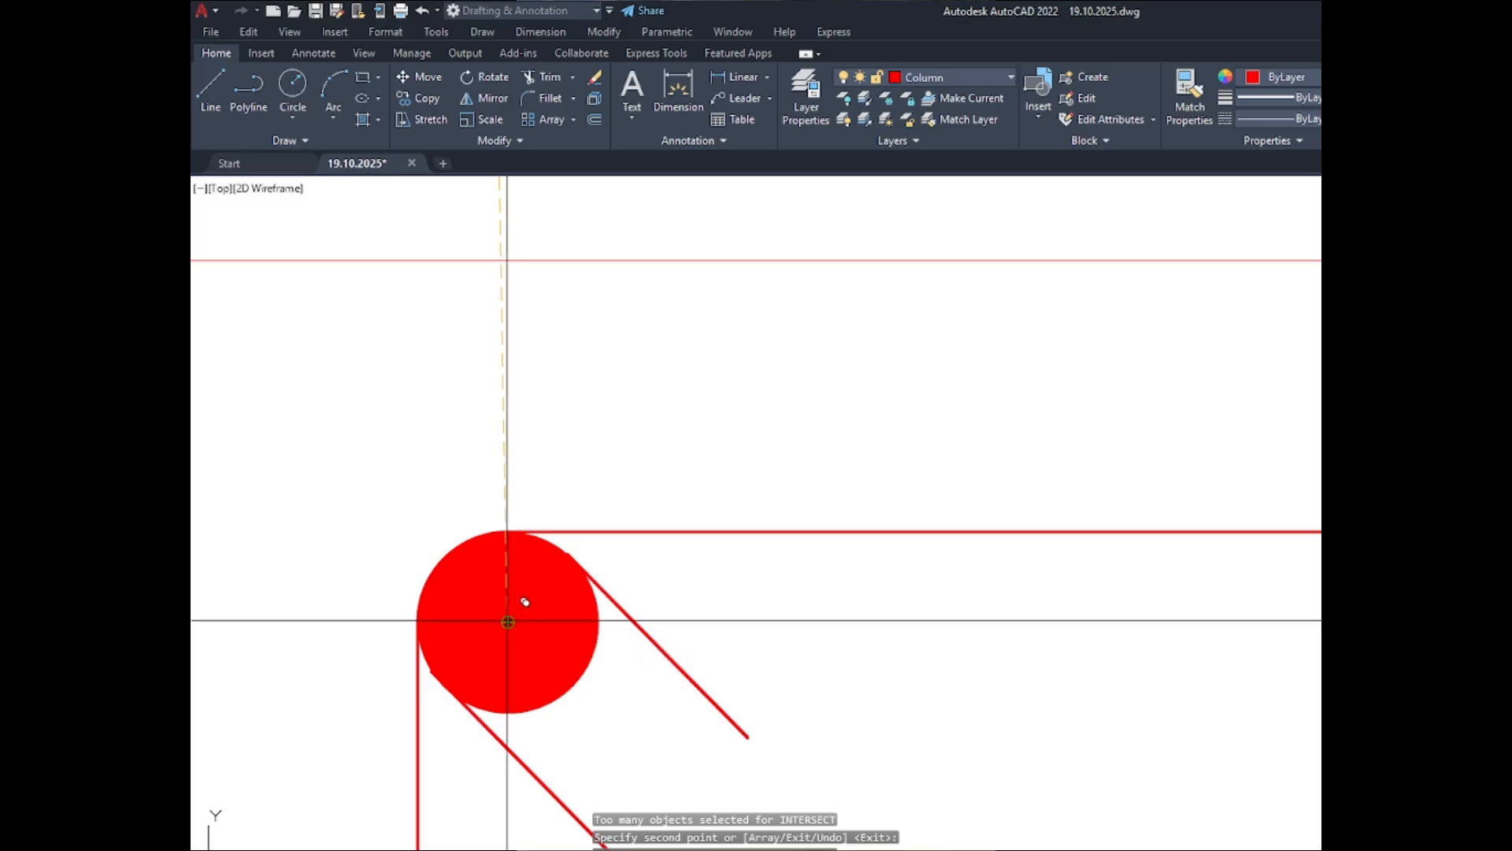
pyautogui.scroll(-8, 513, 611)
pyautogui.scroll(-4, 611, 312)
pyautogui.scroll(-5, 631, 488)
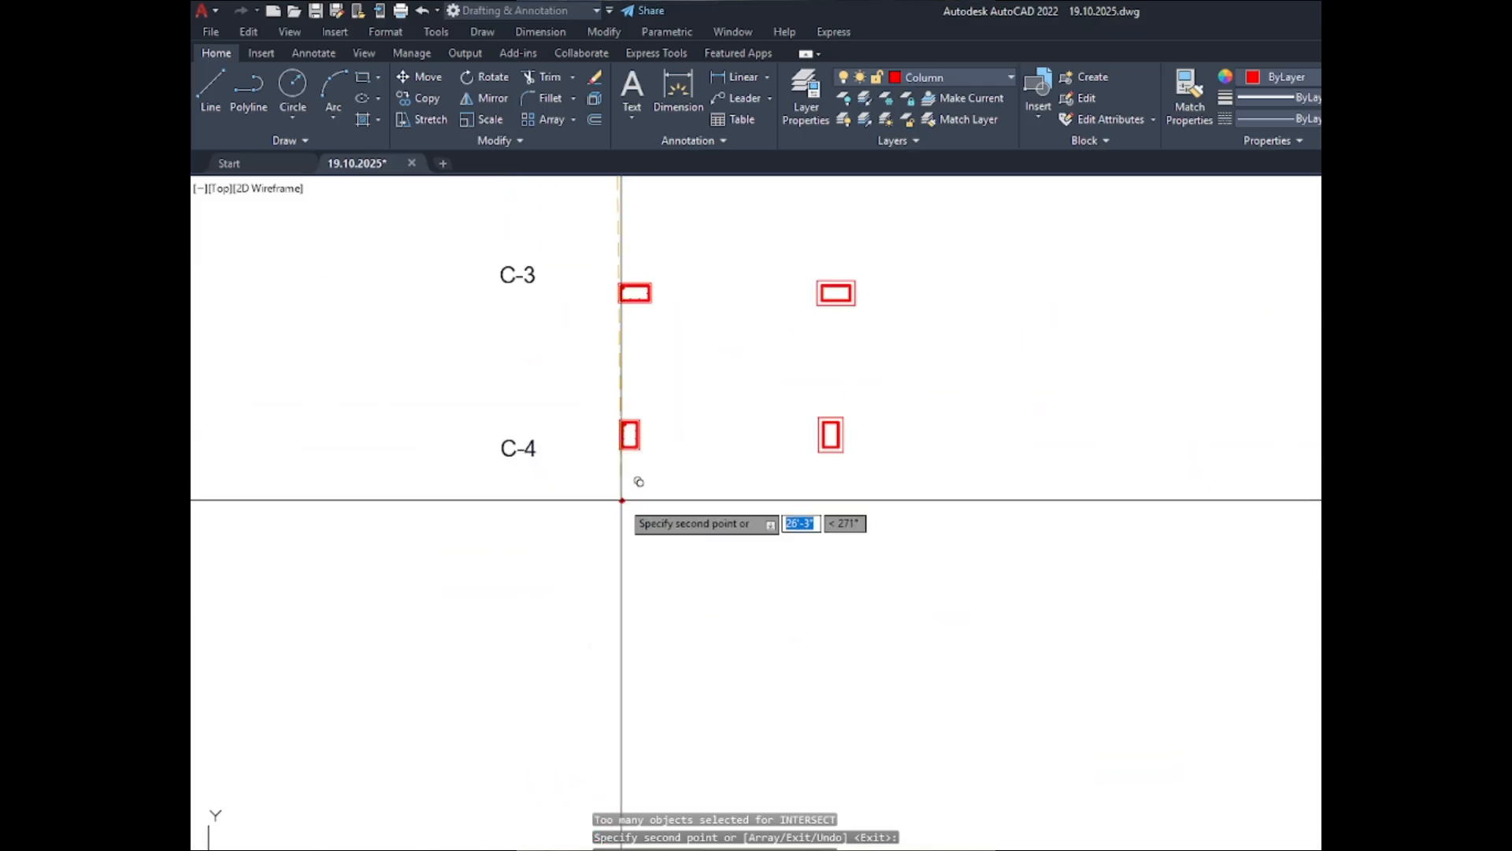
pyautogui.press('Escape')
# - Inspect the bar layout and hook lines of the C-2 ABOVE section, using Quick Measure for the spacing
pyautogui.scroll(-5, 665, 498)
pyautogui.scroll(10, 648, 348)
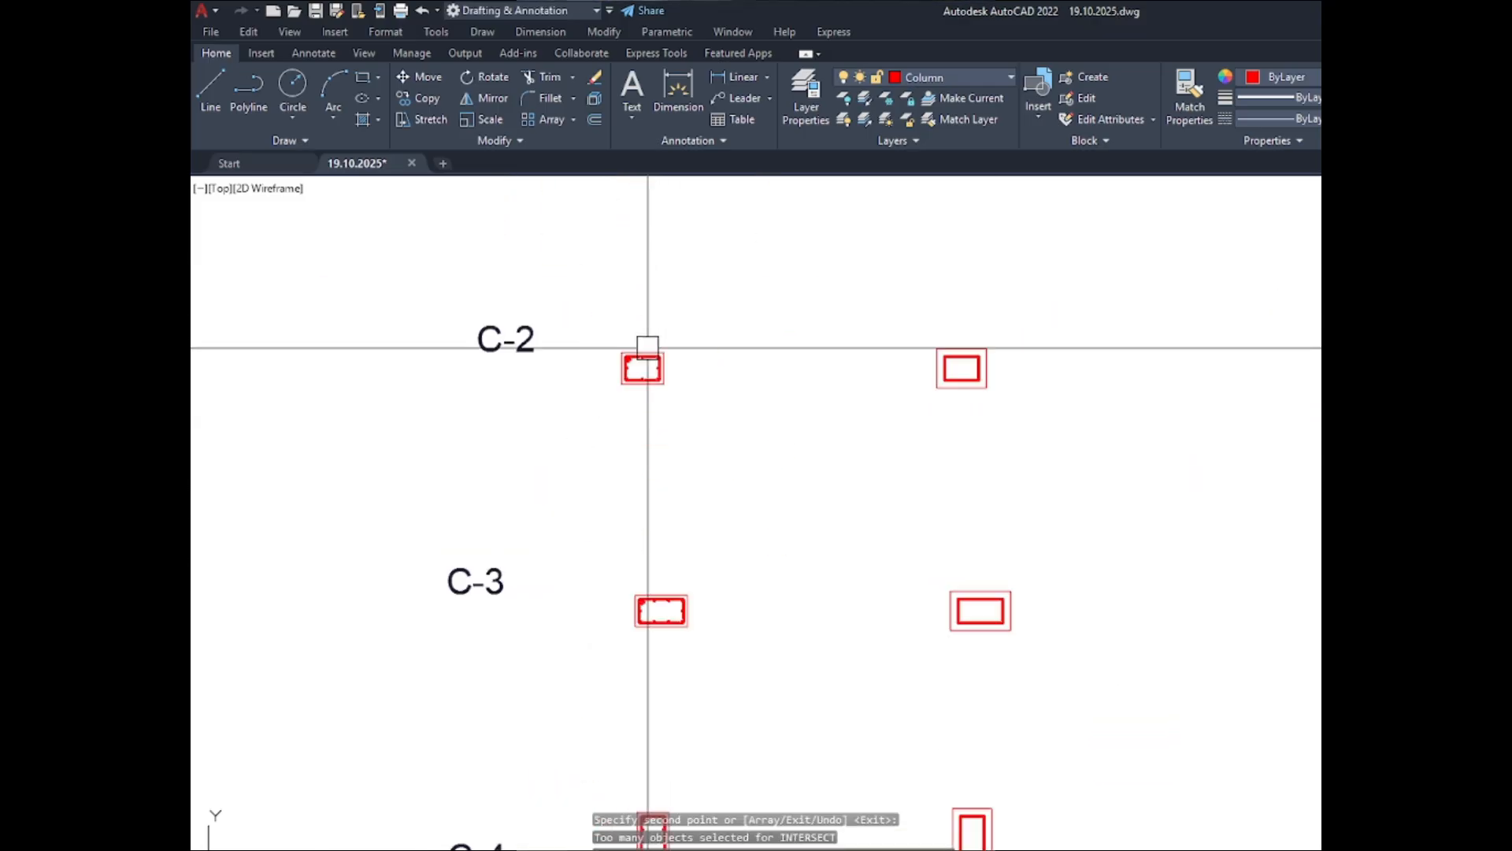
pyautogui.scroll(4, 654, 344)
pyautogui.scroll(2, 430, 399)
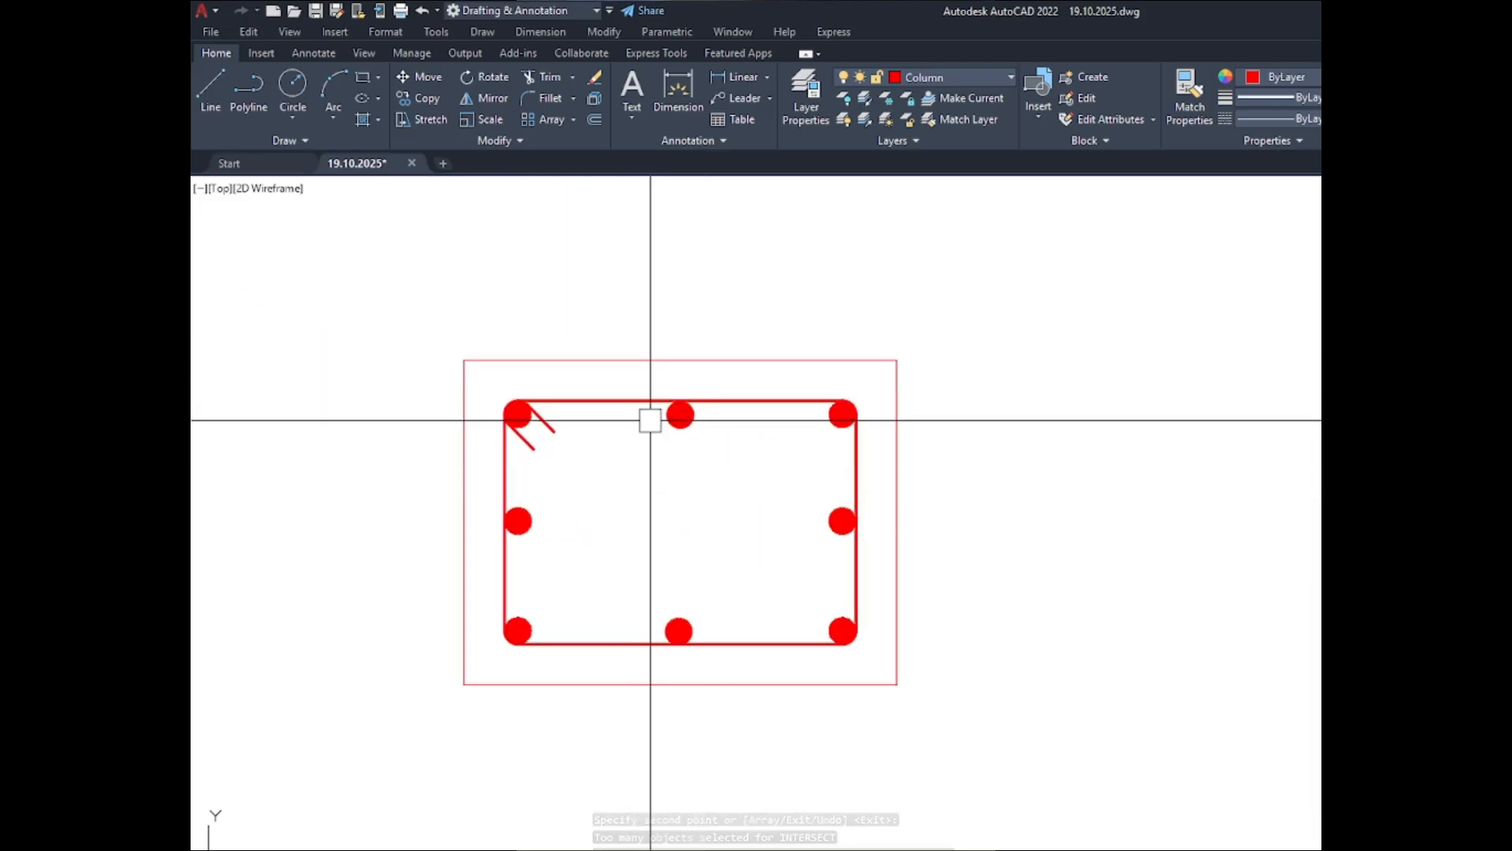
pyautogui.click(630, 276)
pyautogui.click(749, 709)
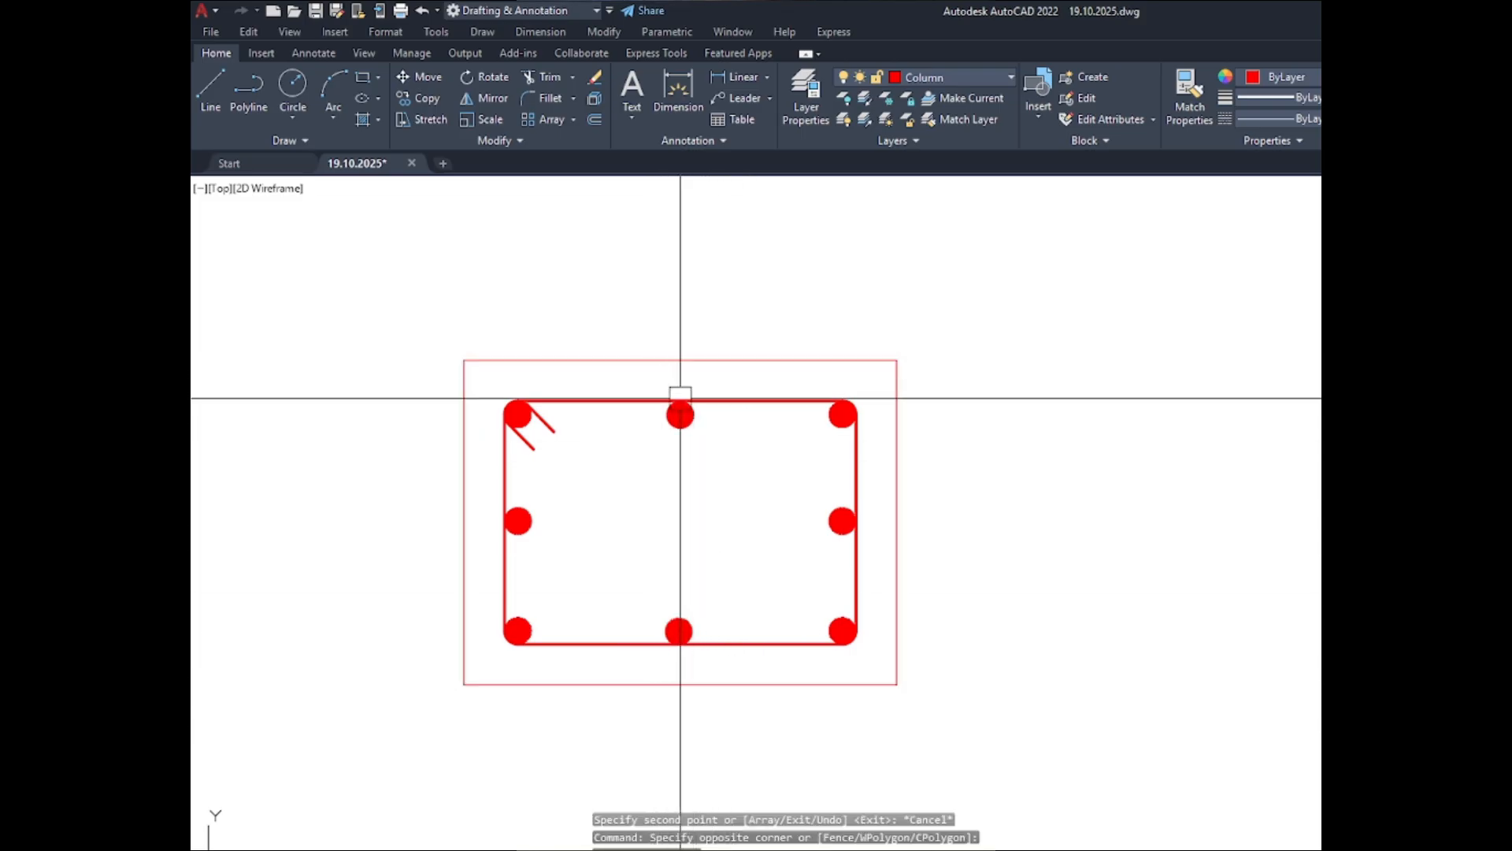
pyautogui.scroll(-2, 852, 406)
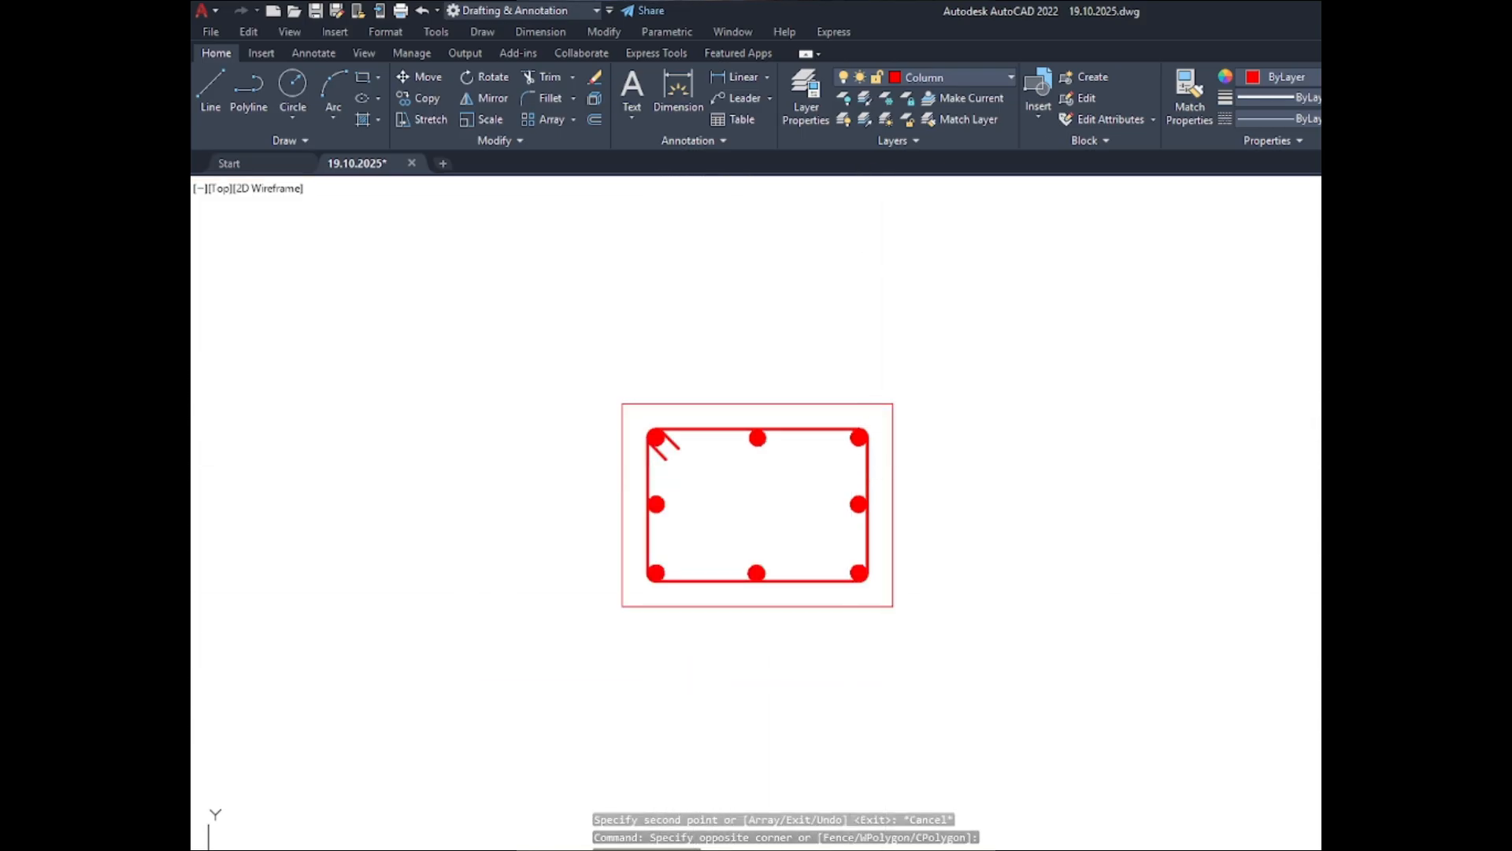
pyautogui.scroll(2, 843, 483)
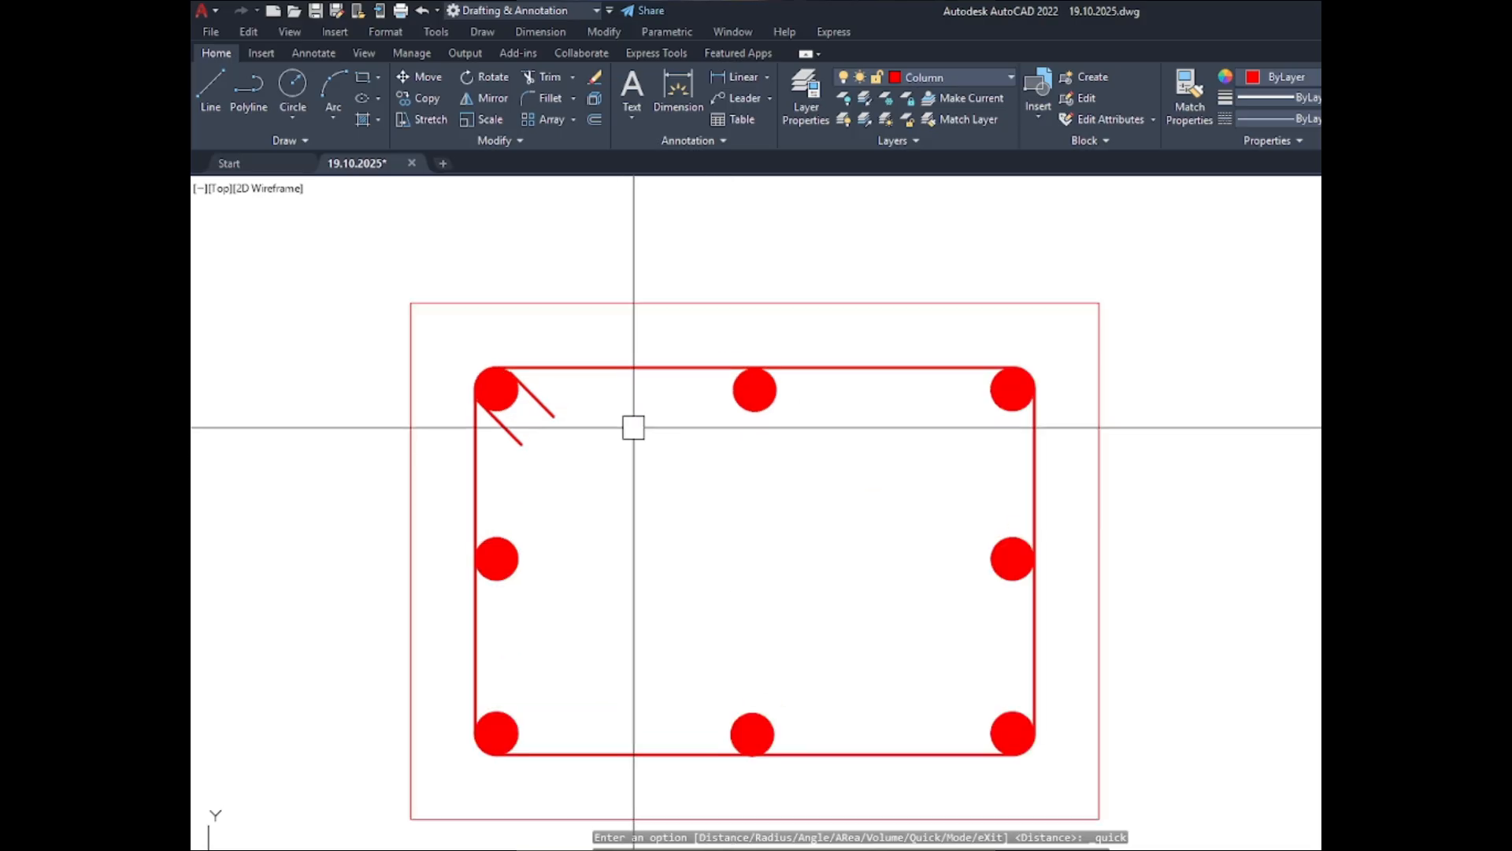
pyautogui.scroll(2, 623, 425)
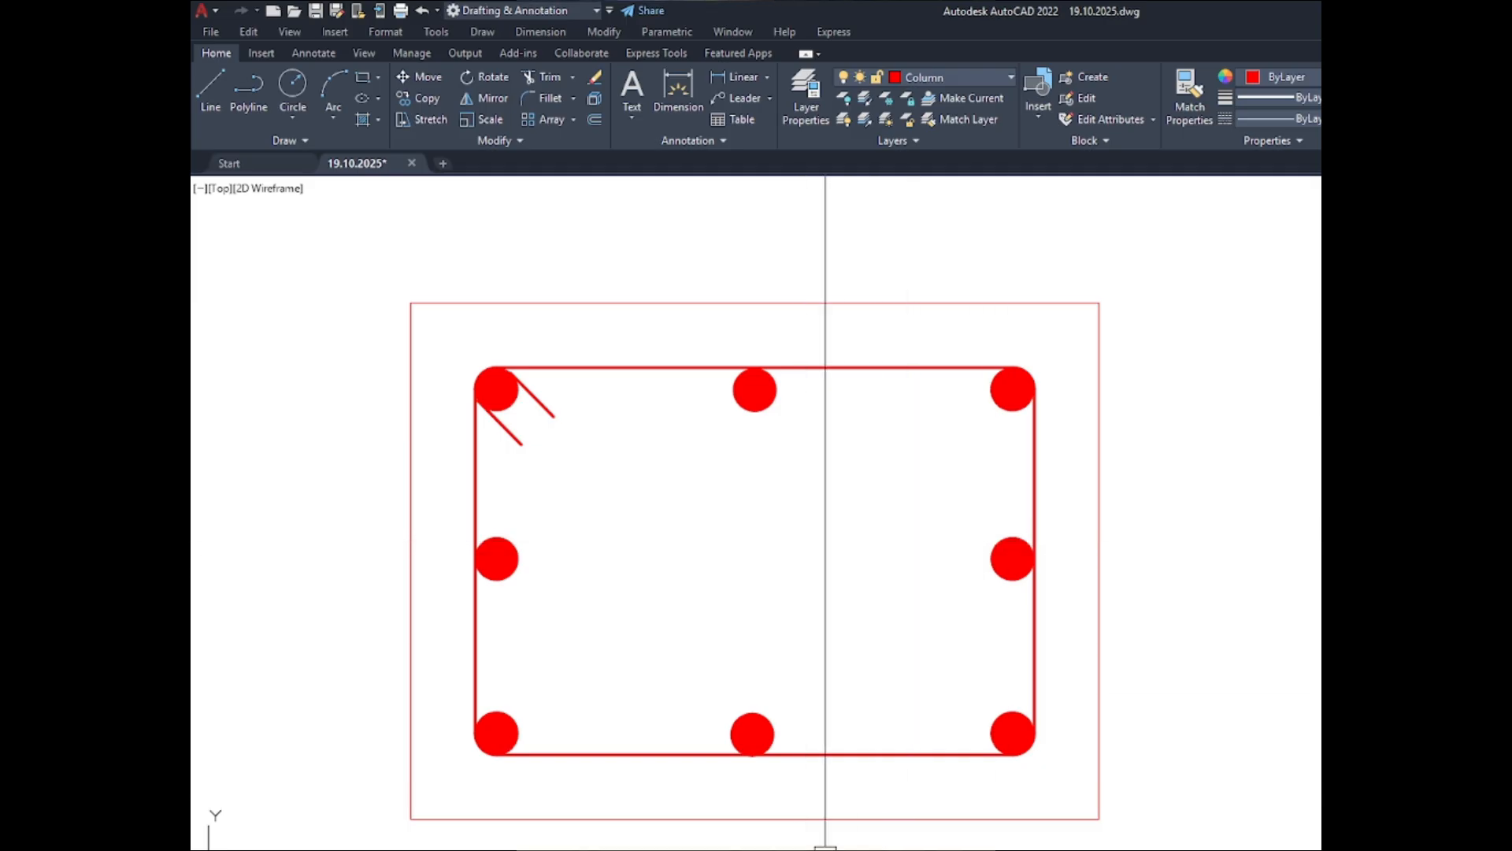
# - Switch to the web browser and search for "column tie roasd"
pyautogui.click(825, 850)
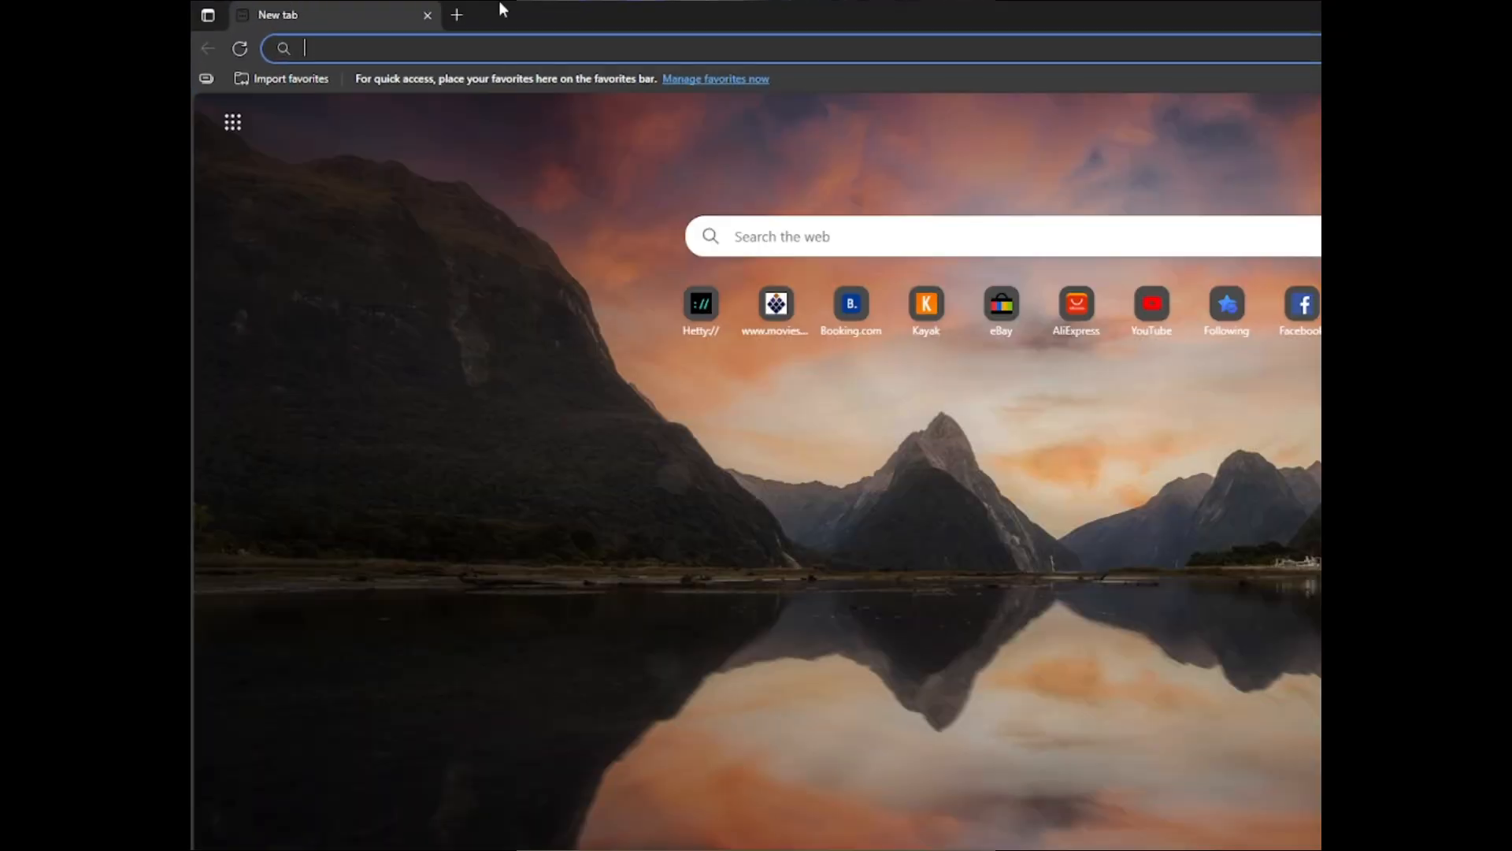
pyautogui.write('c')
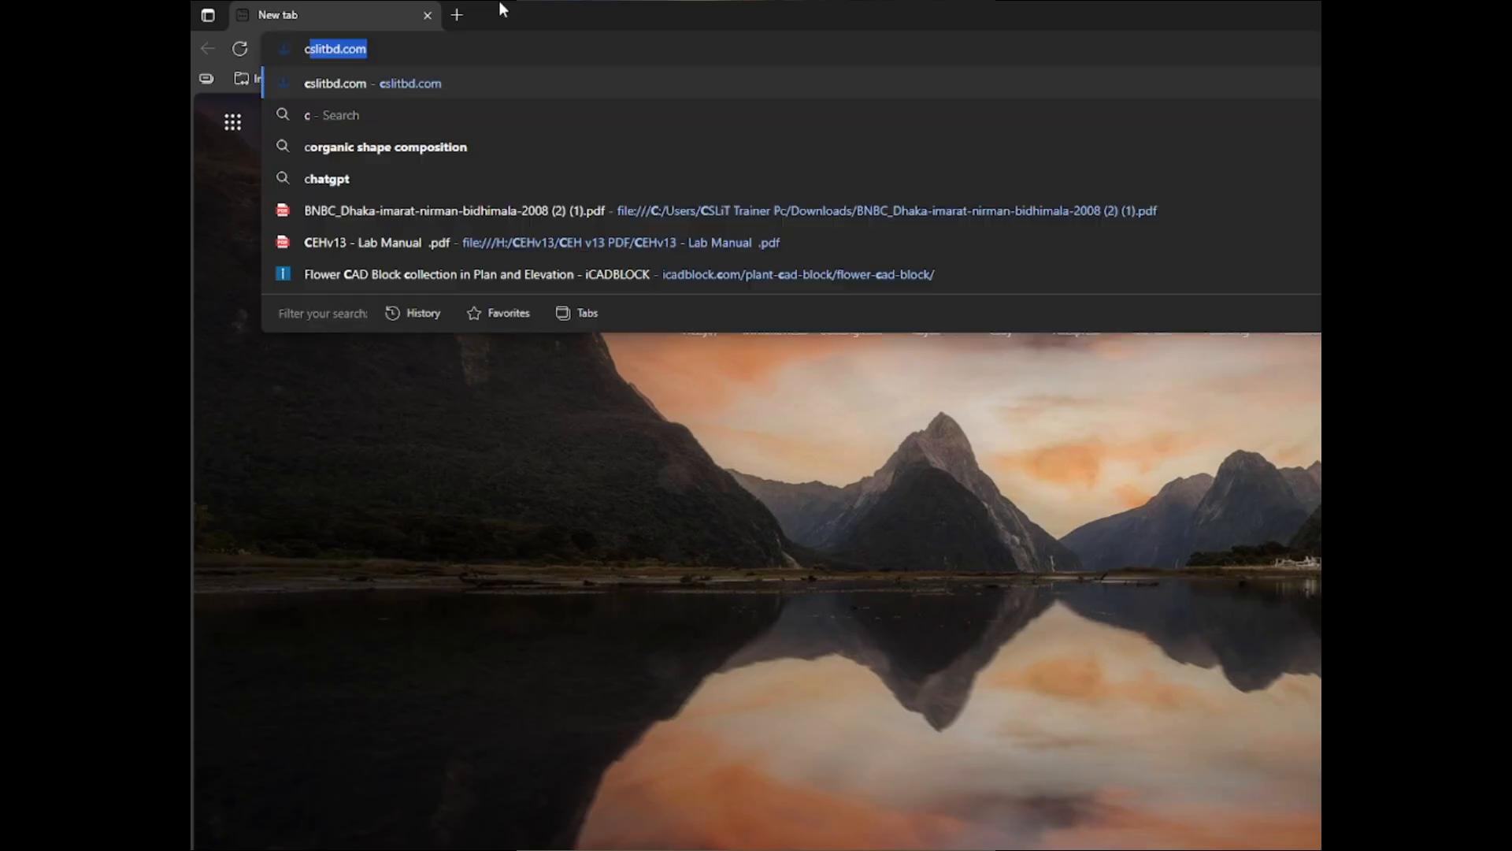
pyautogui.write('olumn t')
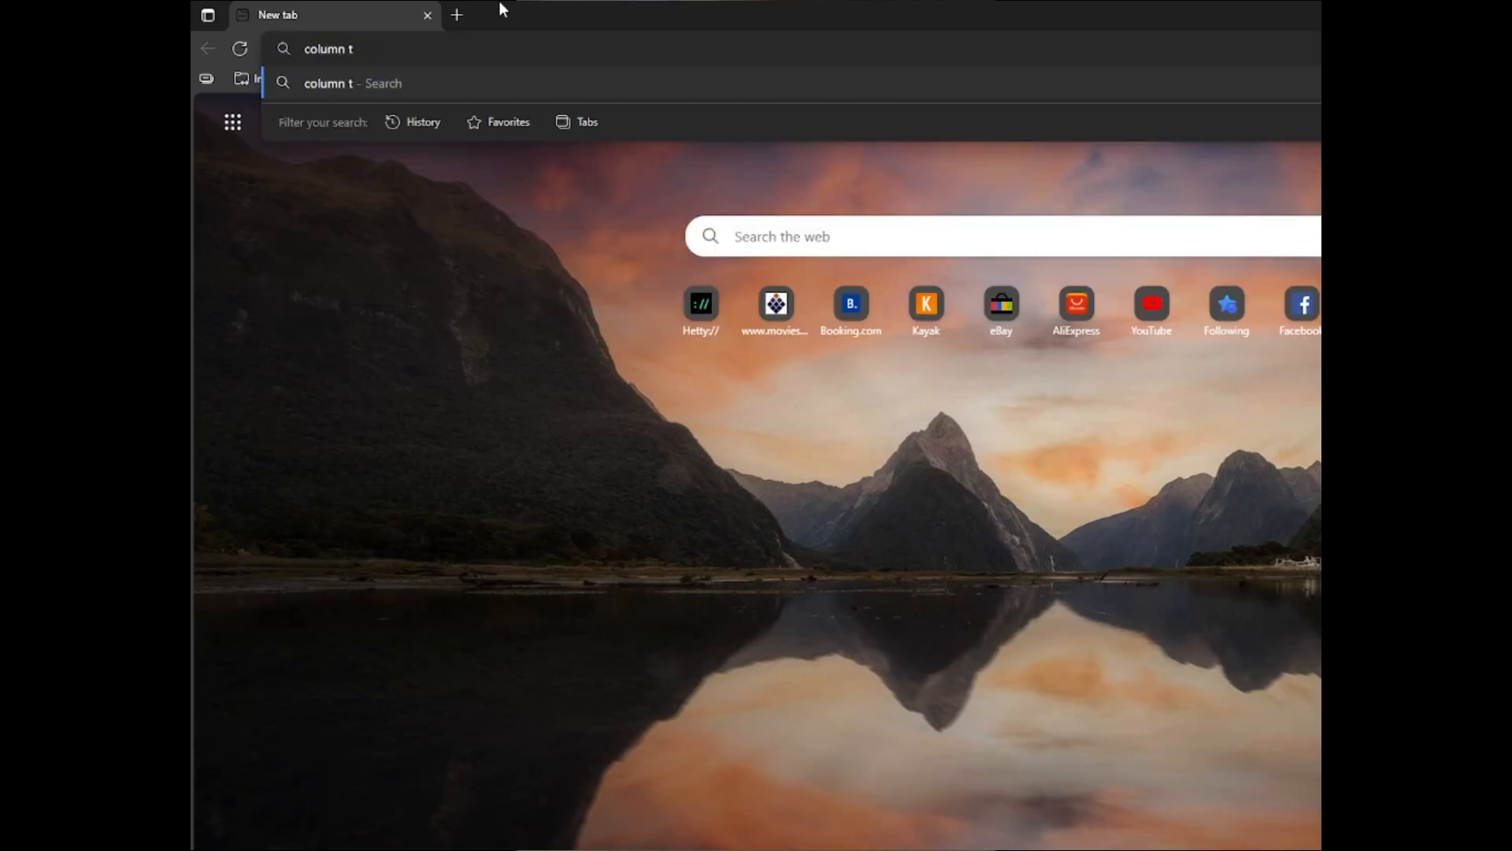
pyautogui.write('ie roasd')
pyautogui.press('Return')
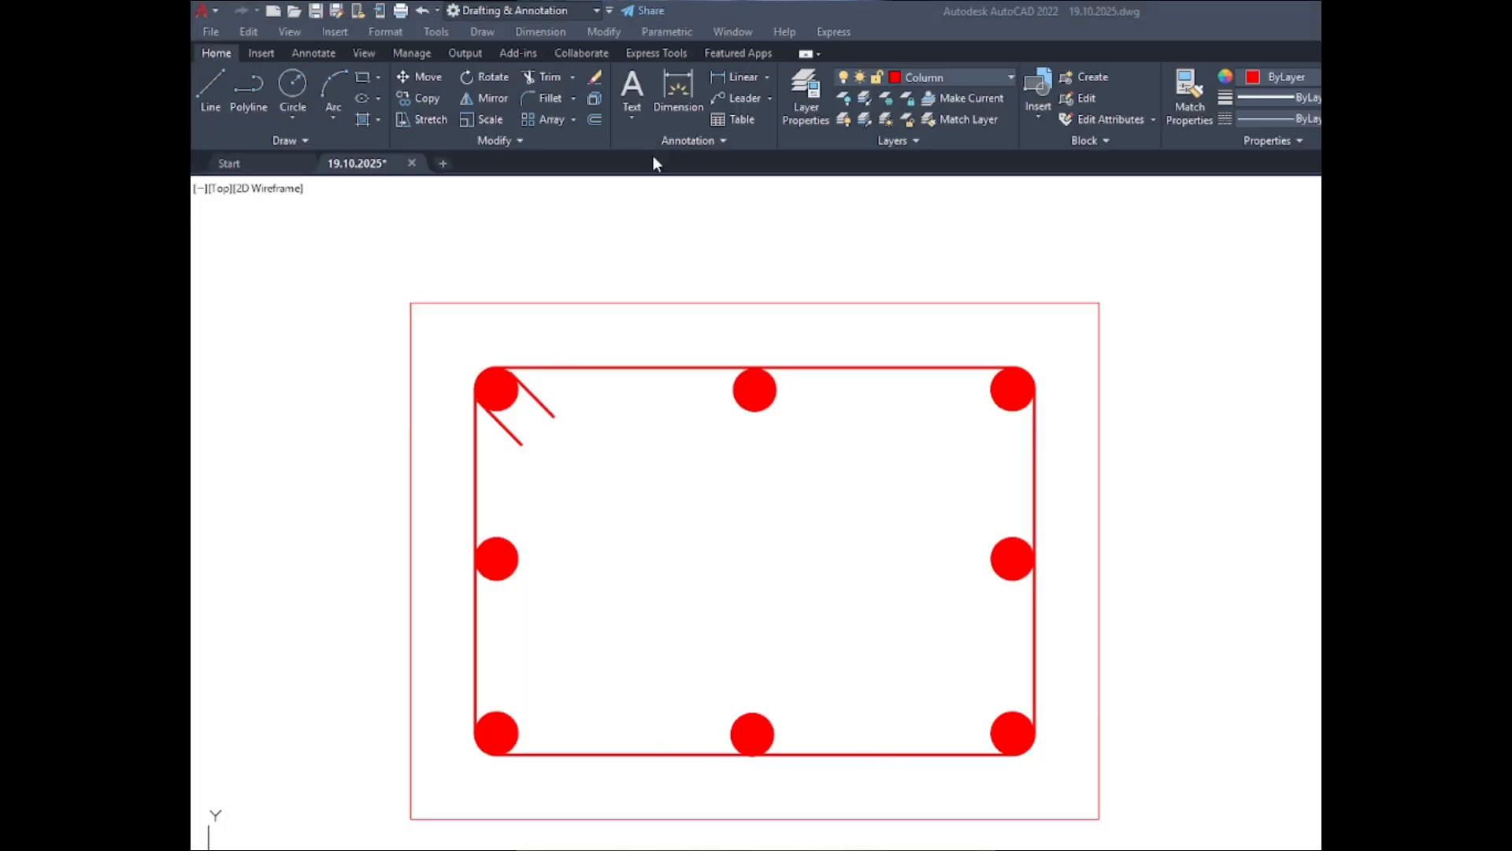
# - Back in AutoCAD, measure the center-to-center spacing of the upper-left and upper-middle bars in C-2 ABOVE with the Dimension tool
pyautogui.click(675, 98)
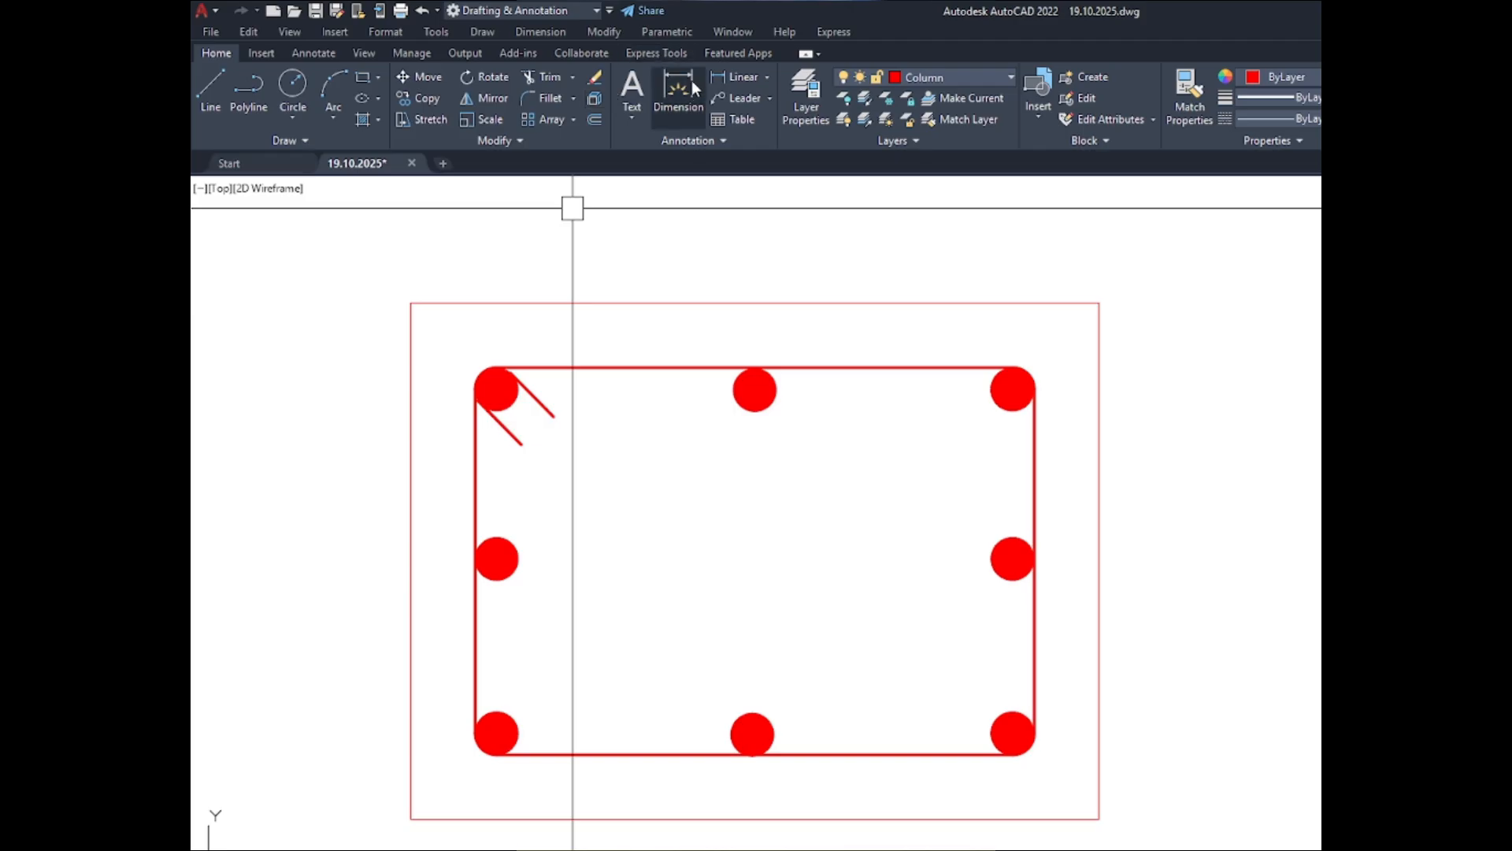
pyautogui.click(679, 88)
pyautogui.click(497, 387)
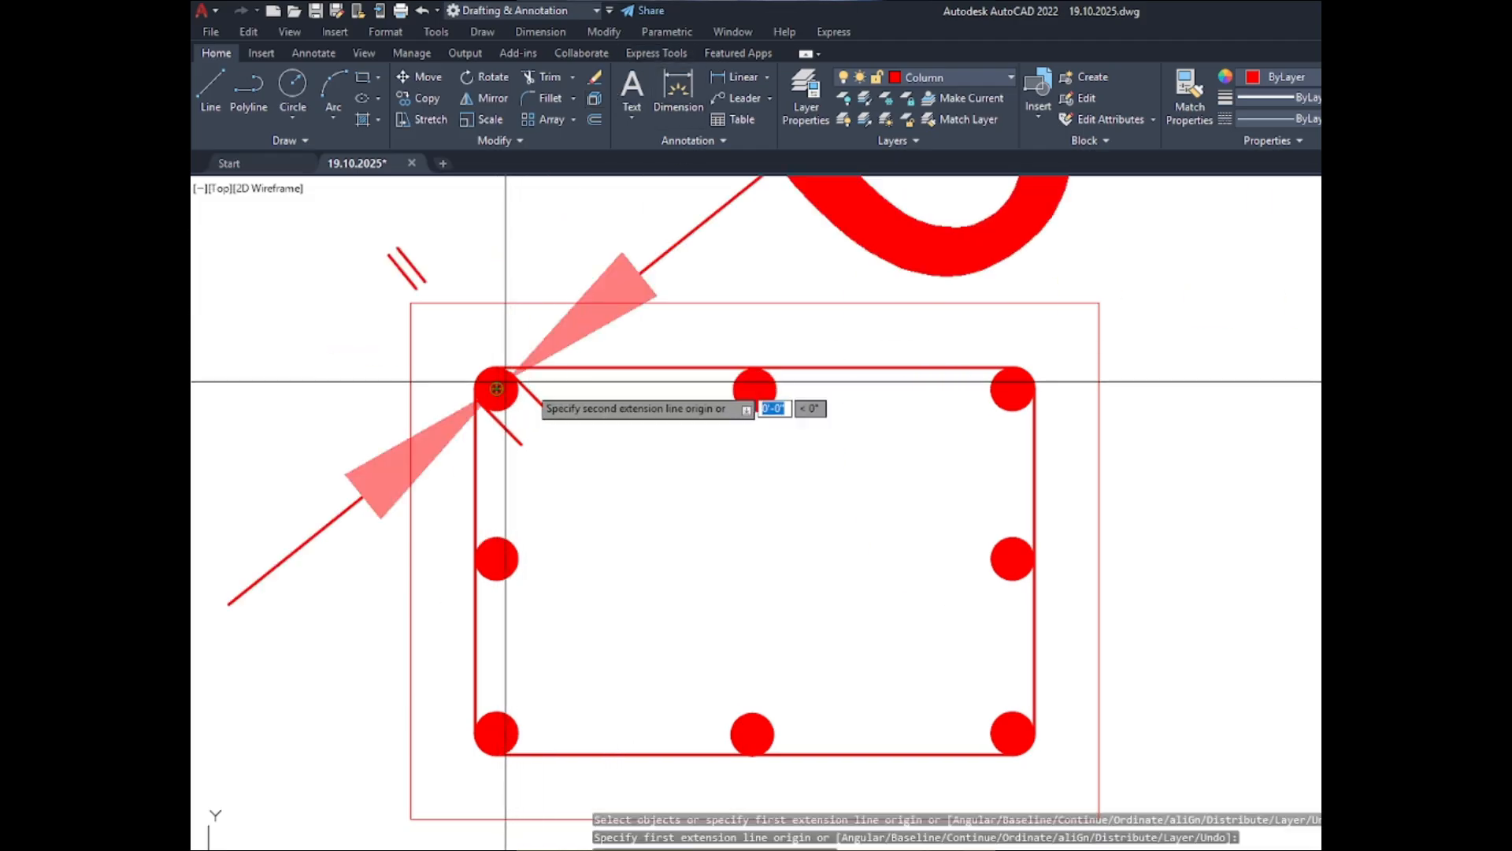
pyautogui.click(754, 388)
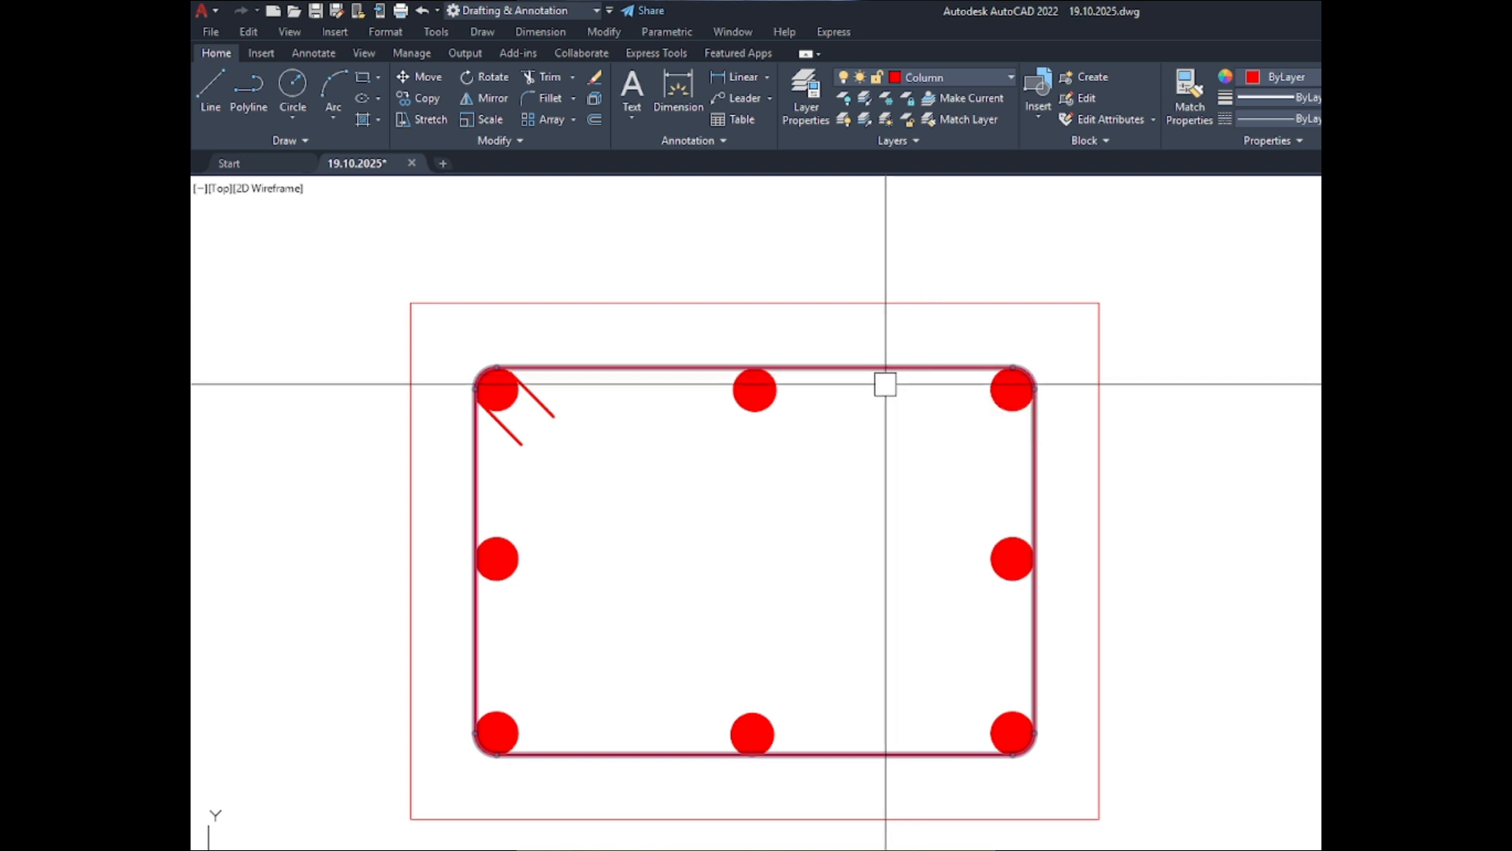
pyautogui.press('l')
pyautogui.press('Return')
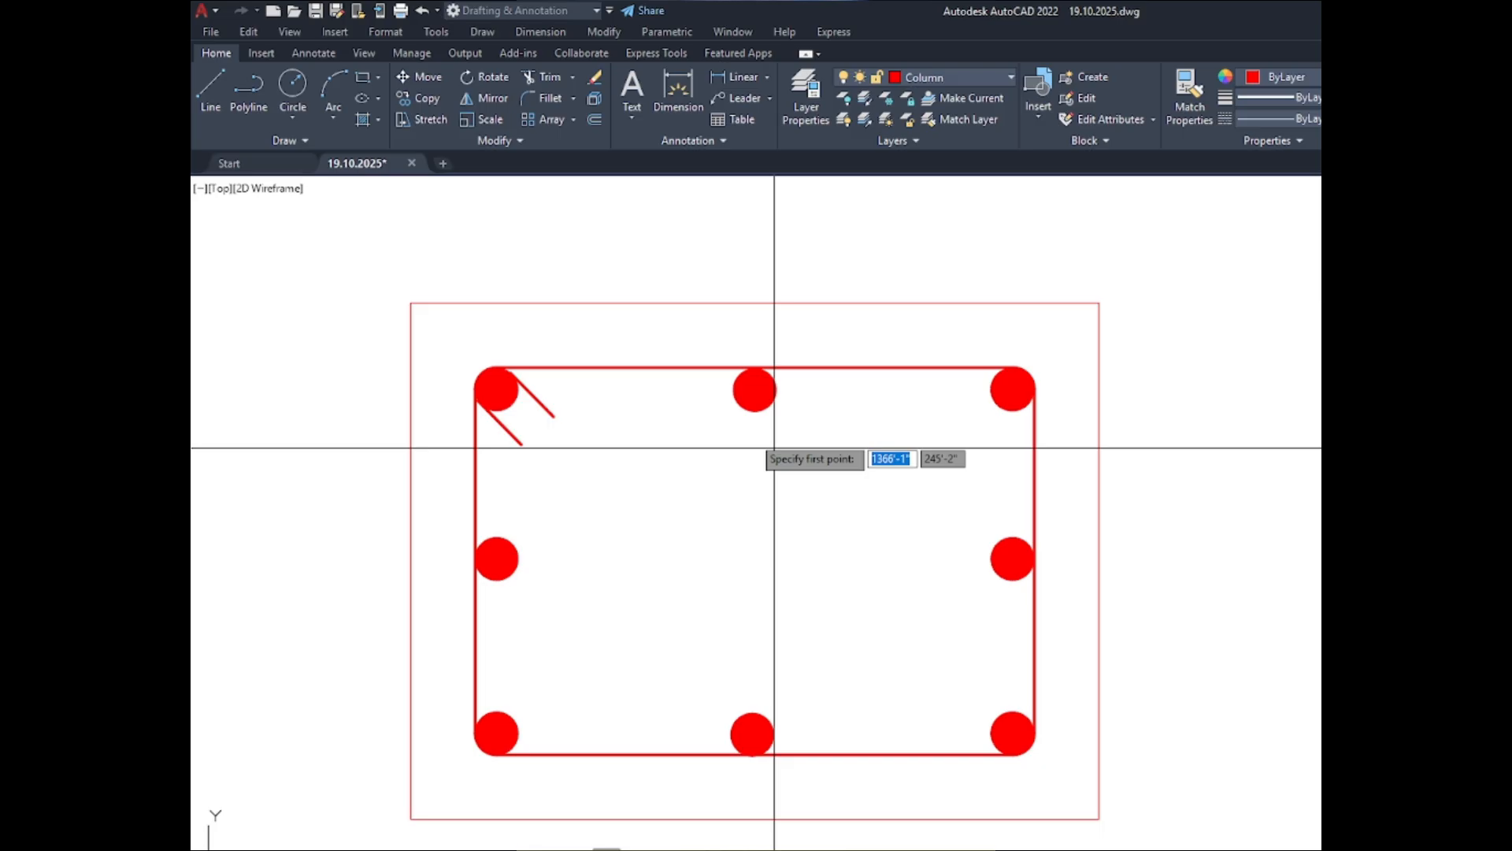
pyautogui.click(755, 389)
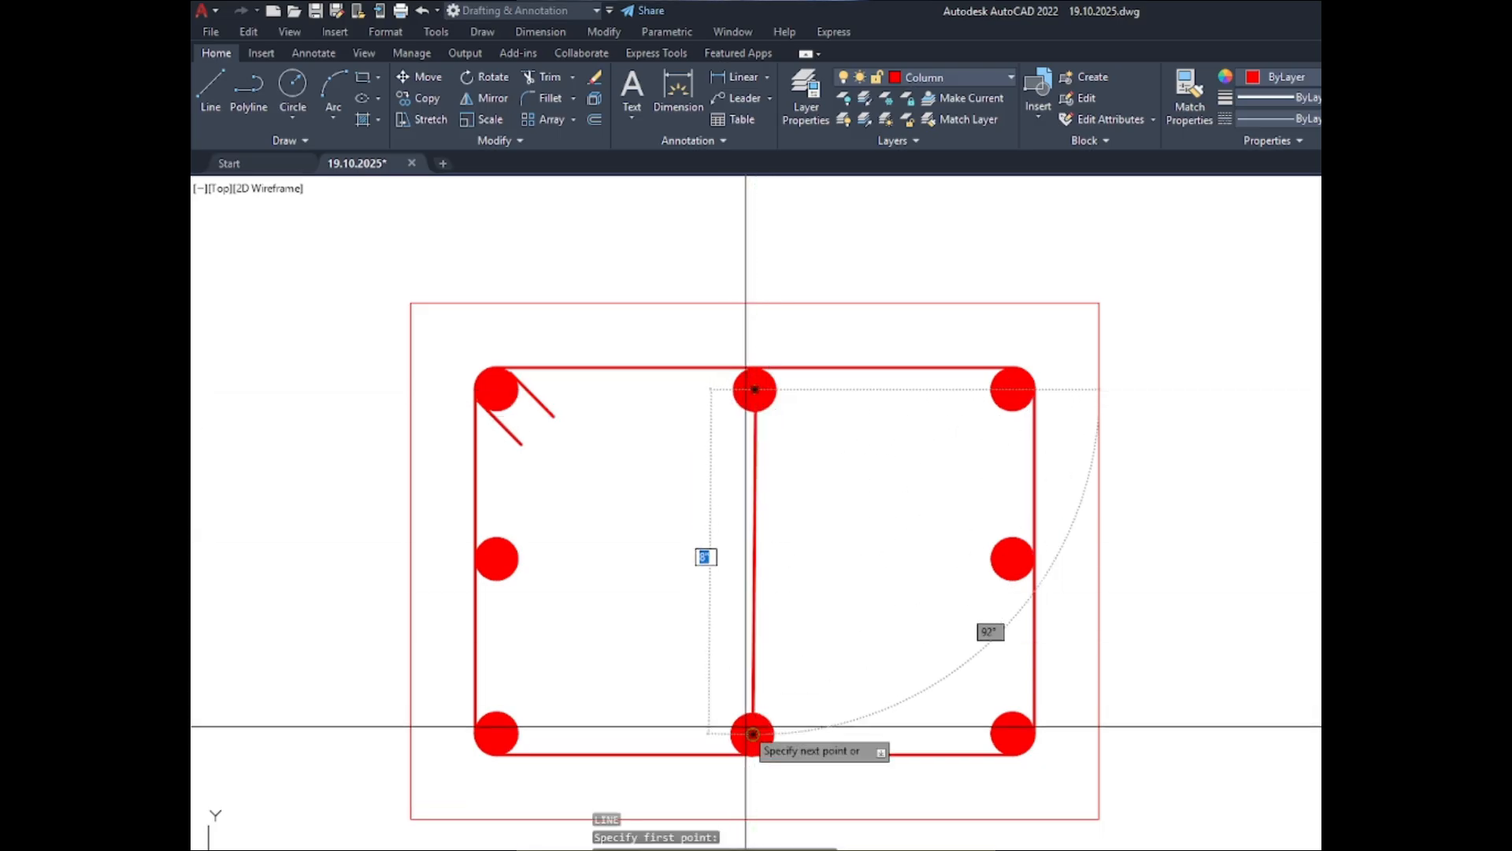
pyautogui.press('Escape')
# - Draw a vertical tie line from the left part of the upper-middle bar down past the lower-middle bar in the C-2 ABOVE section
pyautogui.press('Return')
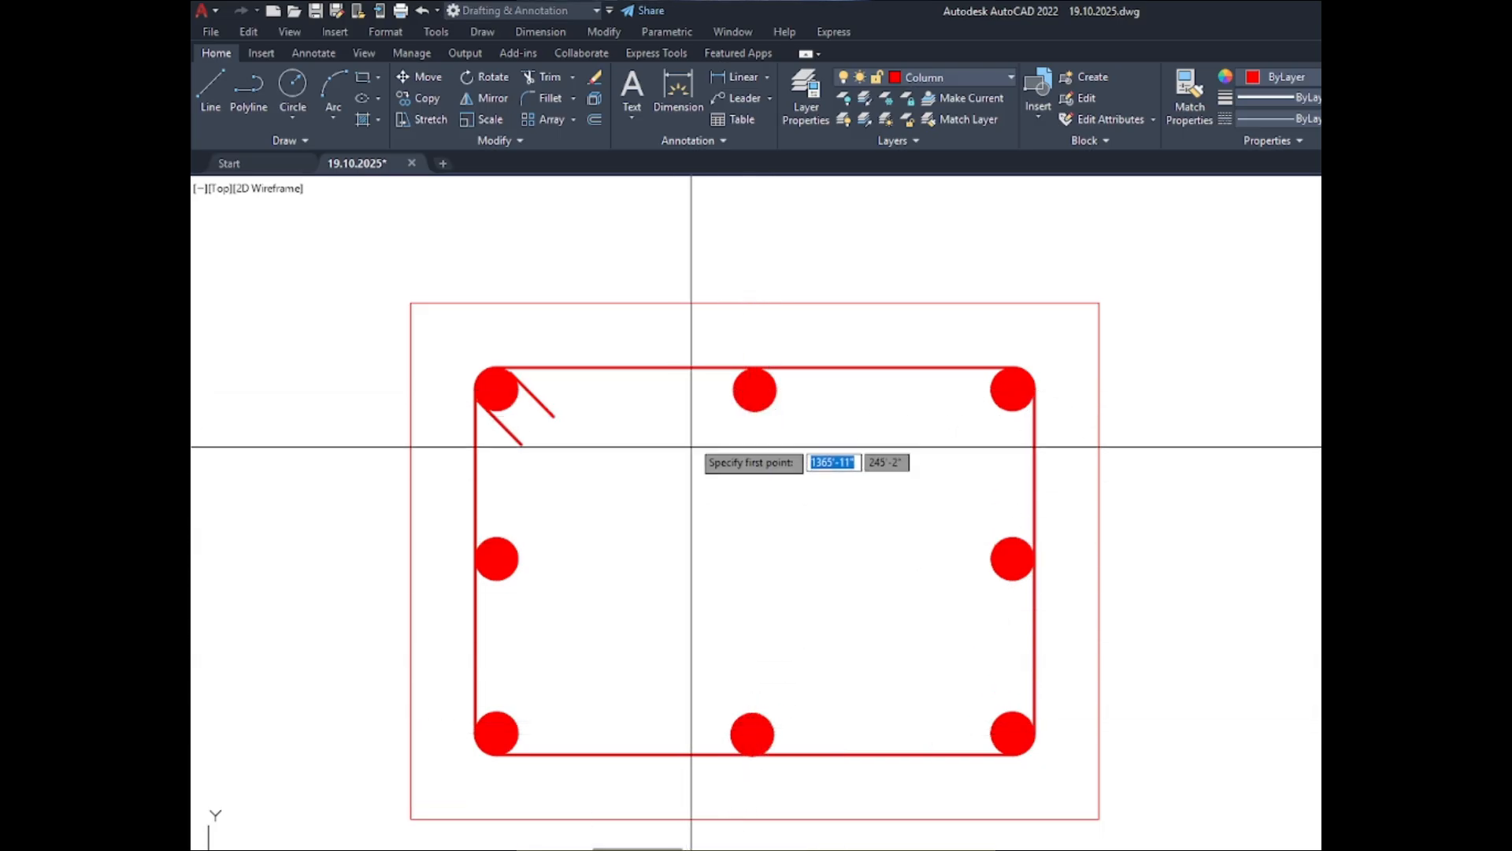
pyautogui.scroll(4, 710, 412)
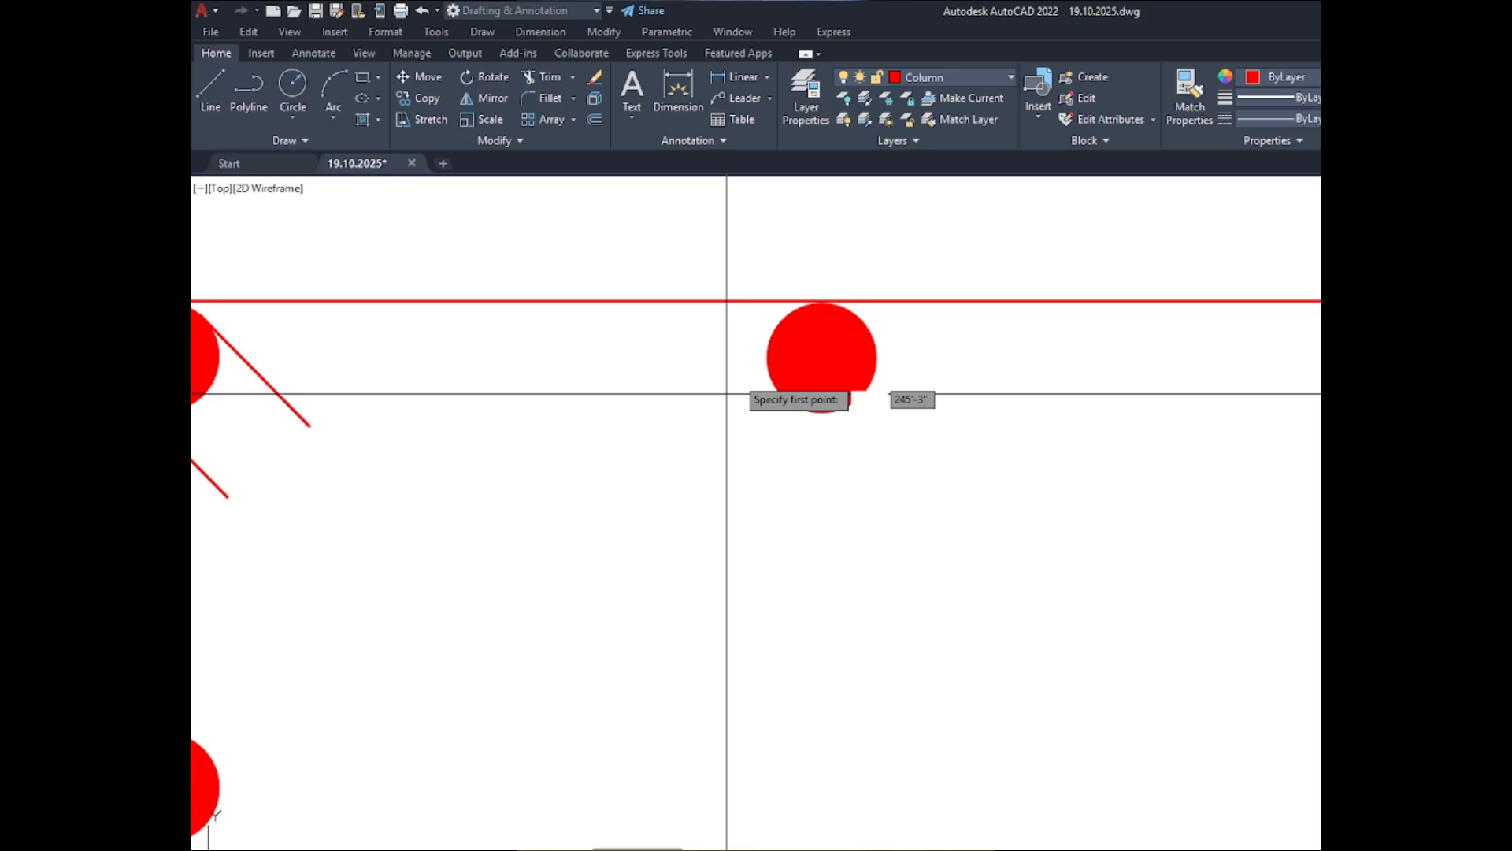
pyautogui.scroll(-5, 769, 356)
pyautogui.click(778, 353)
pyautogui.scroll(5, 761, 614)
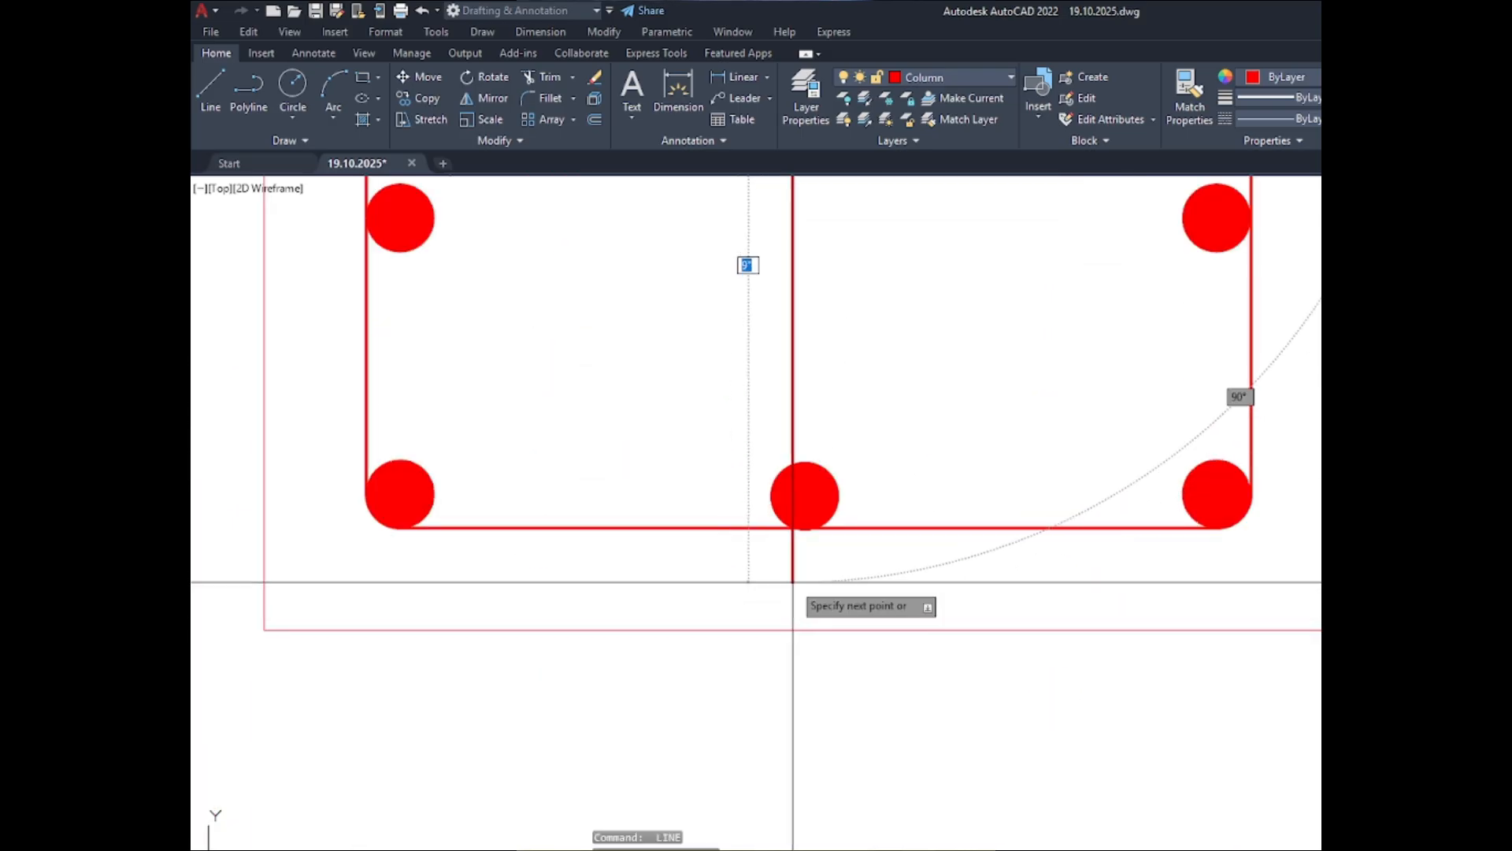
pyautogui.scroll(4, 788, 529)
pyautogui.scroll(-7, 839, 530)
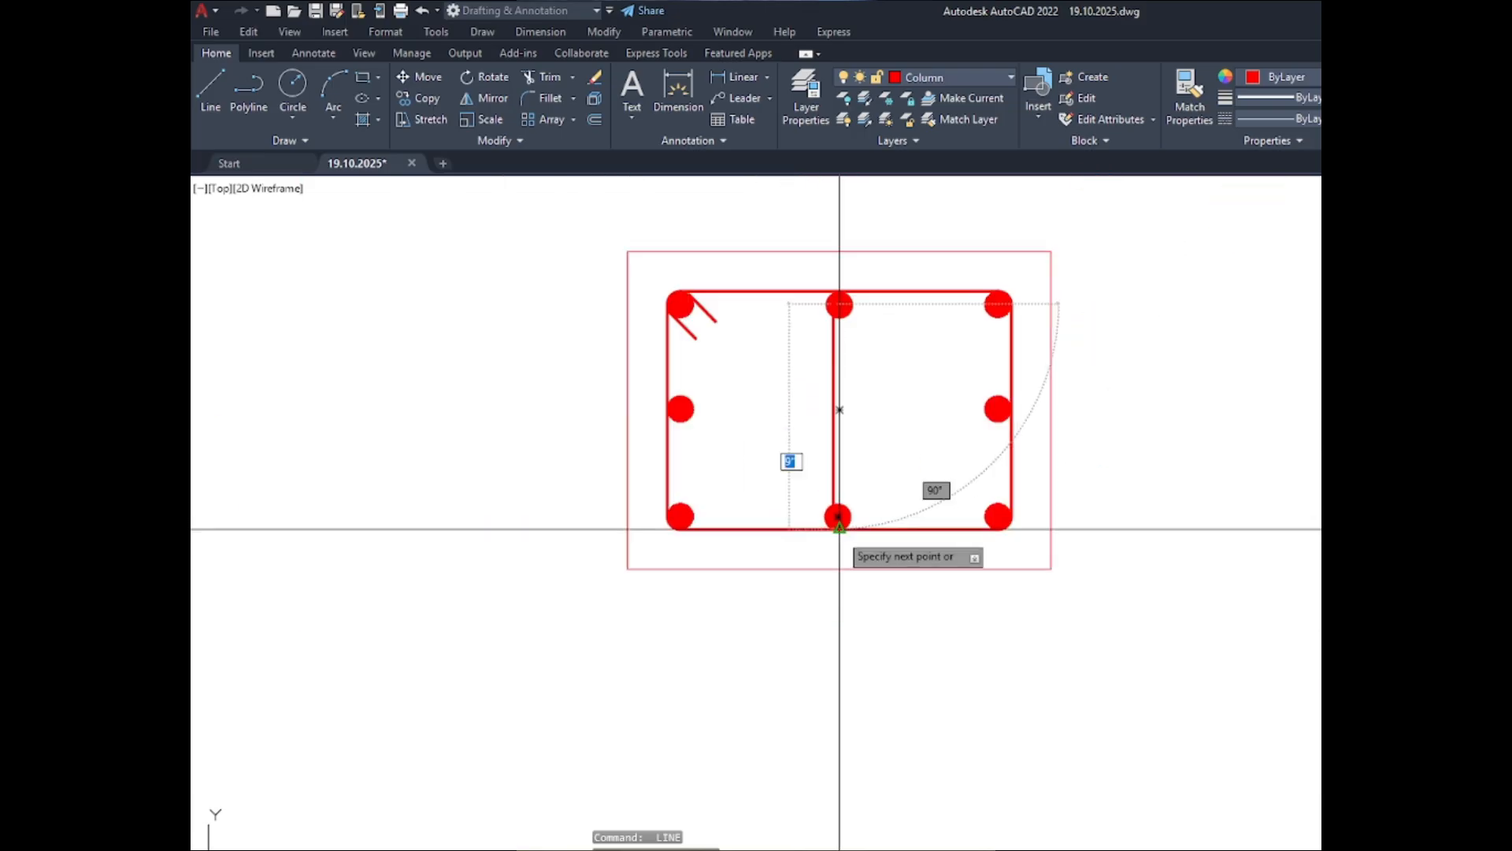
pyautogui.scroll(3, 840, 527)
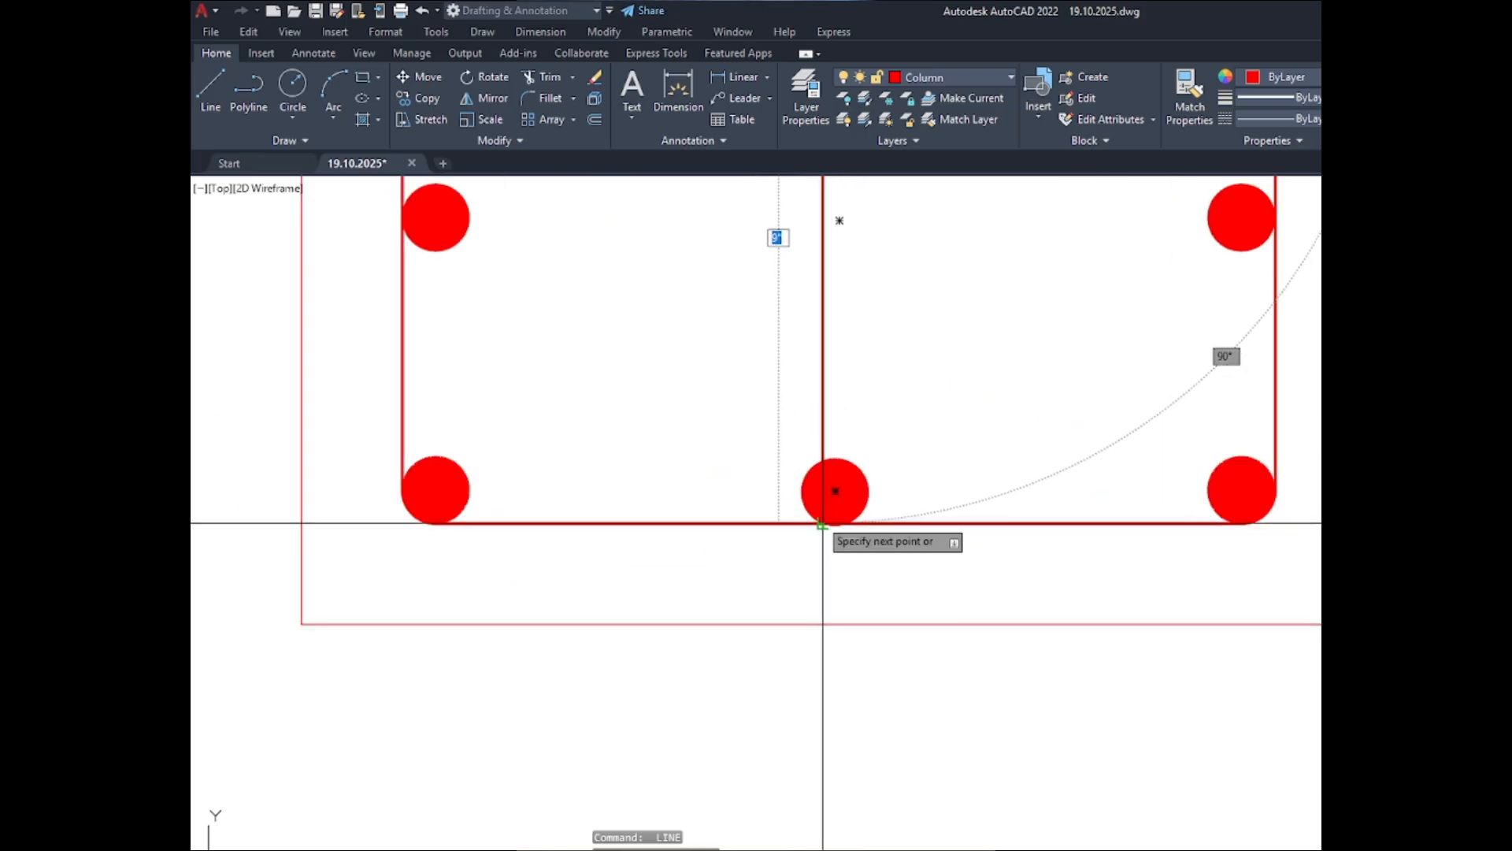
pyautogui.scroll(4, 823, 524)
pyautogui.press('F8')
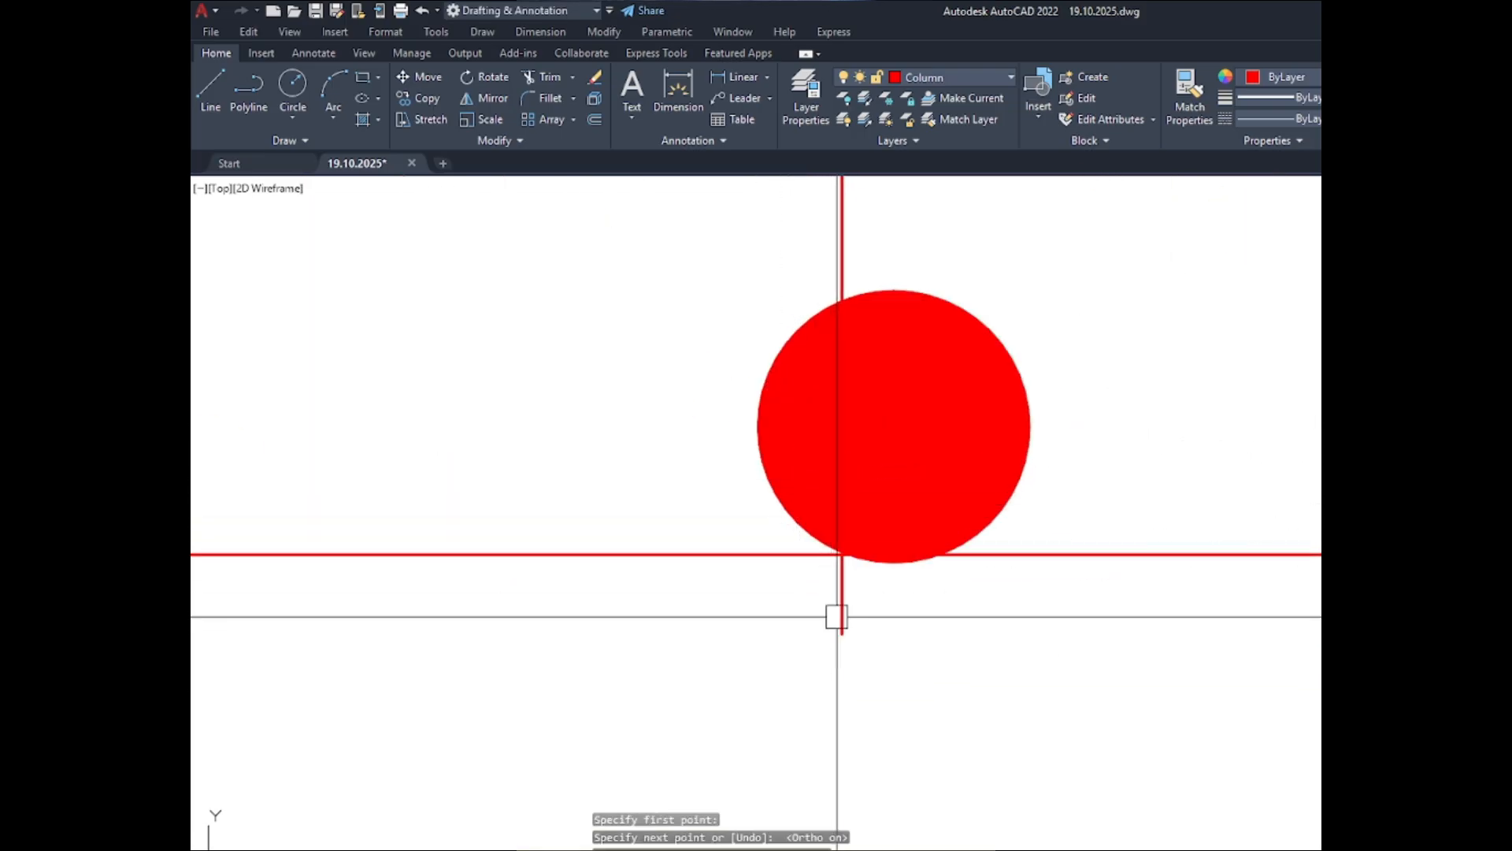
# - Move the lower-middle bar horizontally until its left edge touches the vertical tie line
pyautogui.click(961, 443)
pyautogui.write('m')
pyautogui.press('Return')
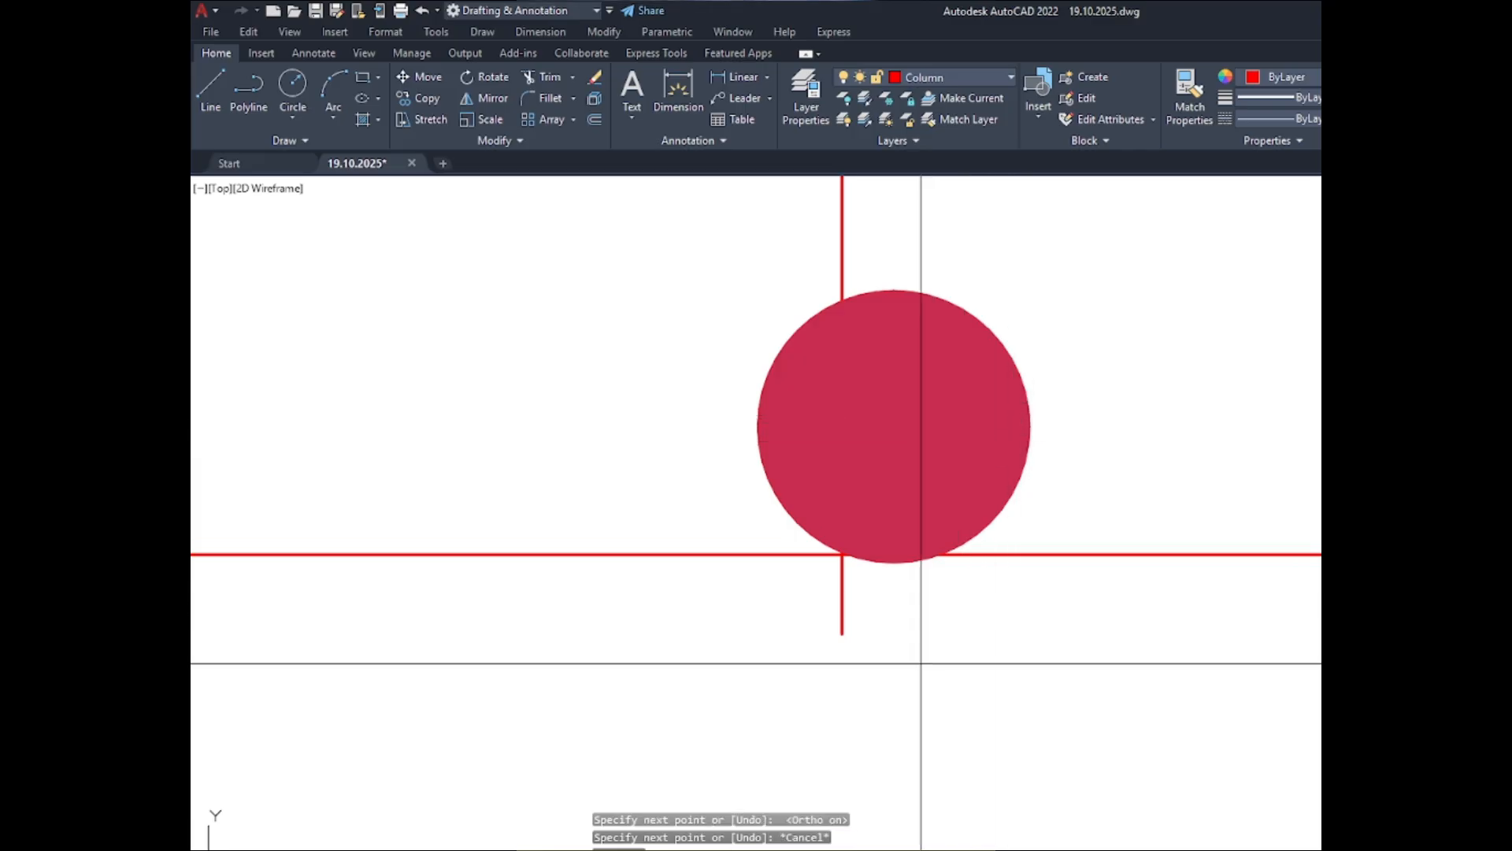
pyautogui.click(731, 680)
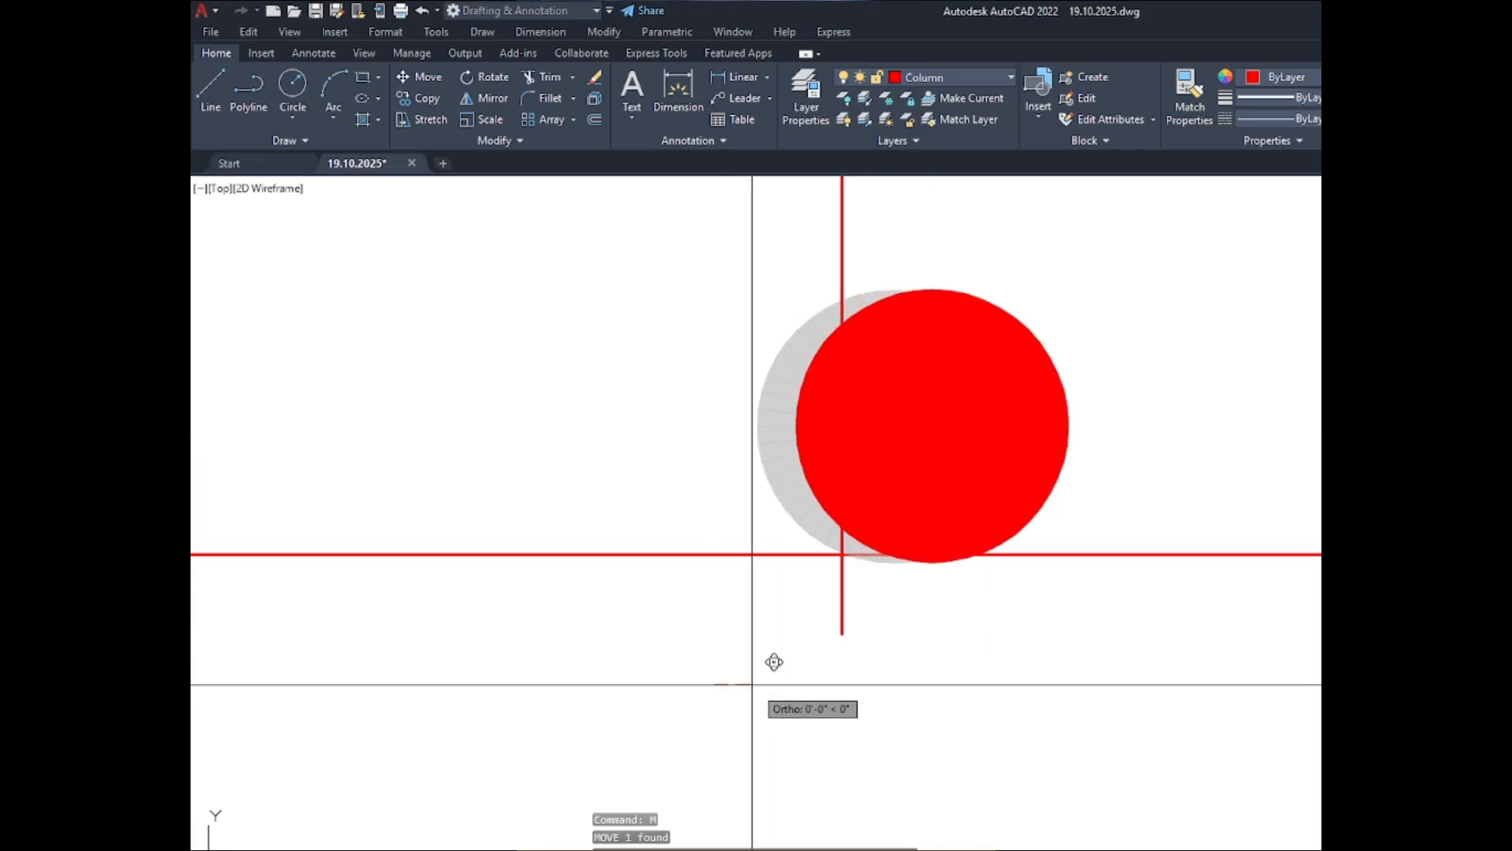
pyautogui.click(819, 674)
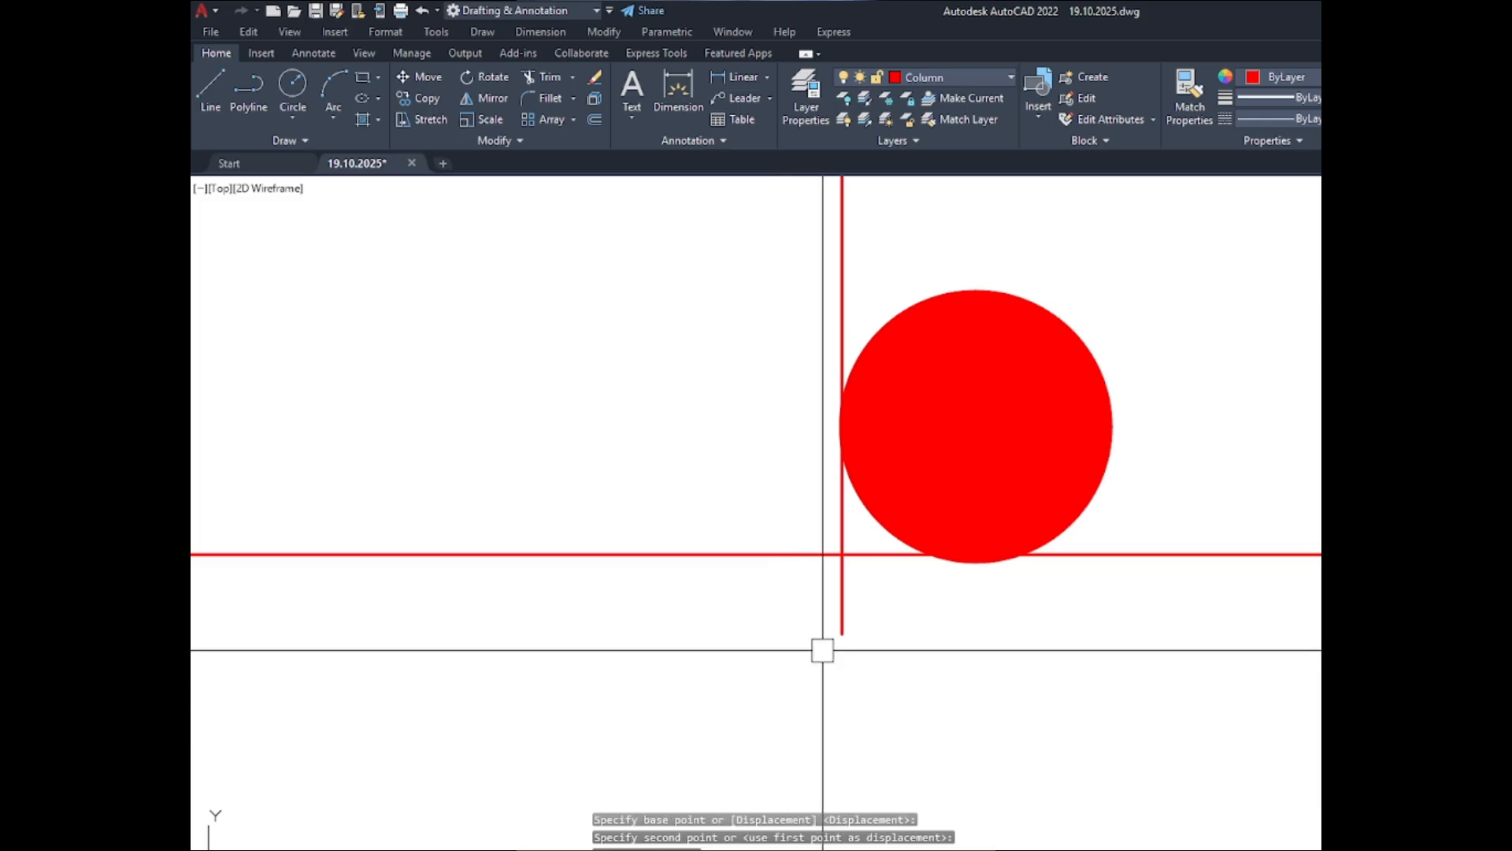
# - Shorten the lower end of the vertical tie line to the mid-height of the lower-middle bar's left edge
pyautogui.click(841, 611)
pyautogui.click(842, 631)
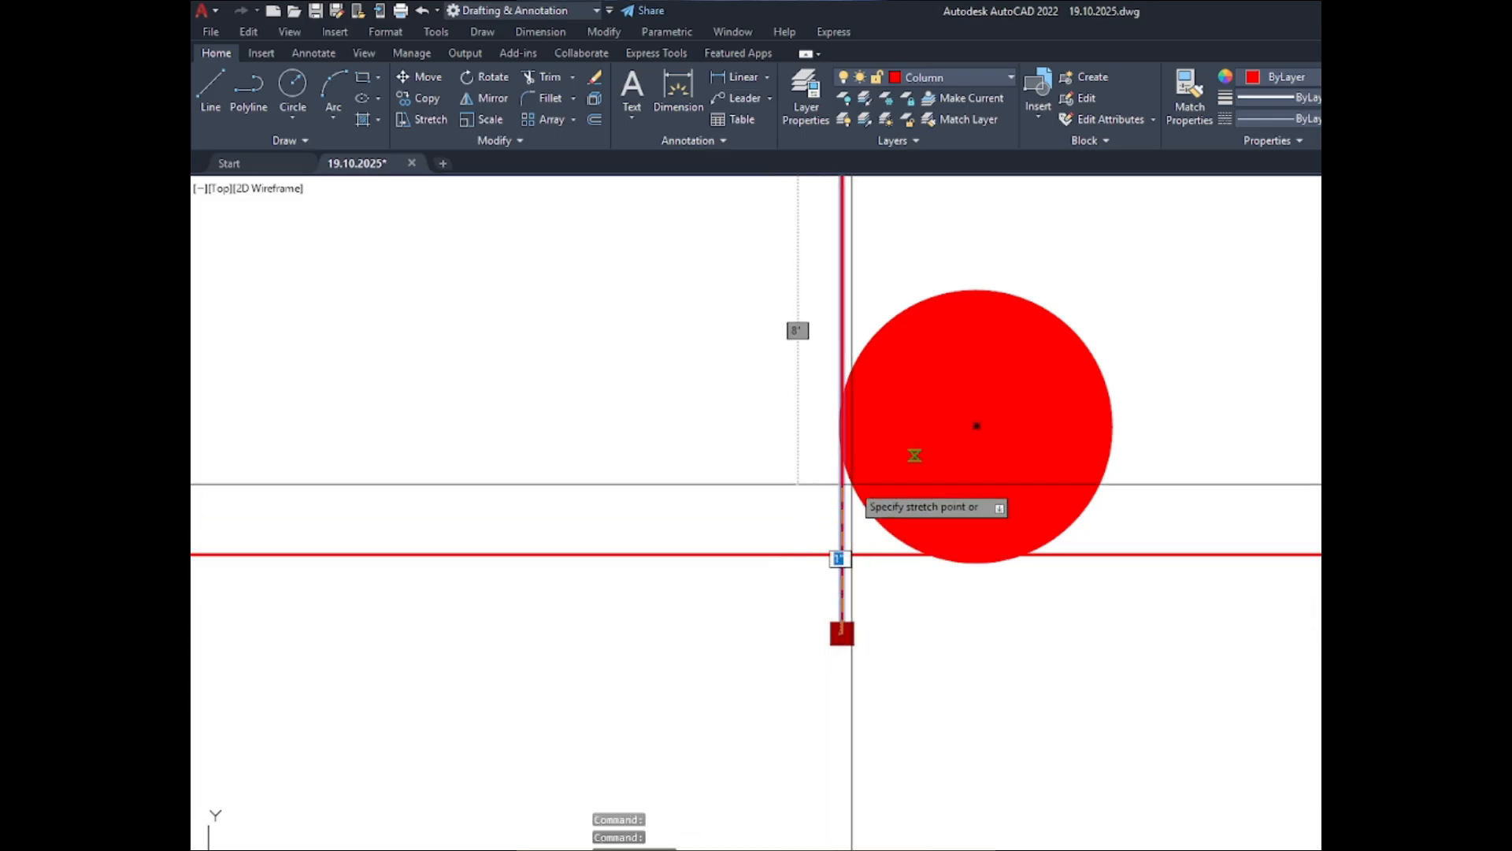
pyautogui.click(840, 428)
pyautogui.scroll(-2, 725, 663)
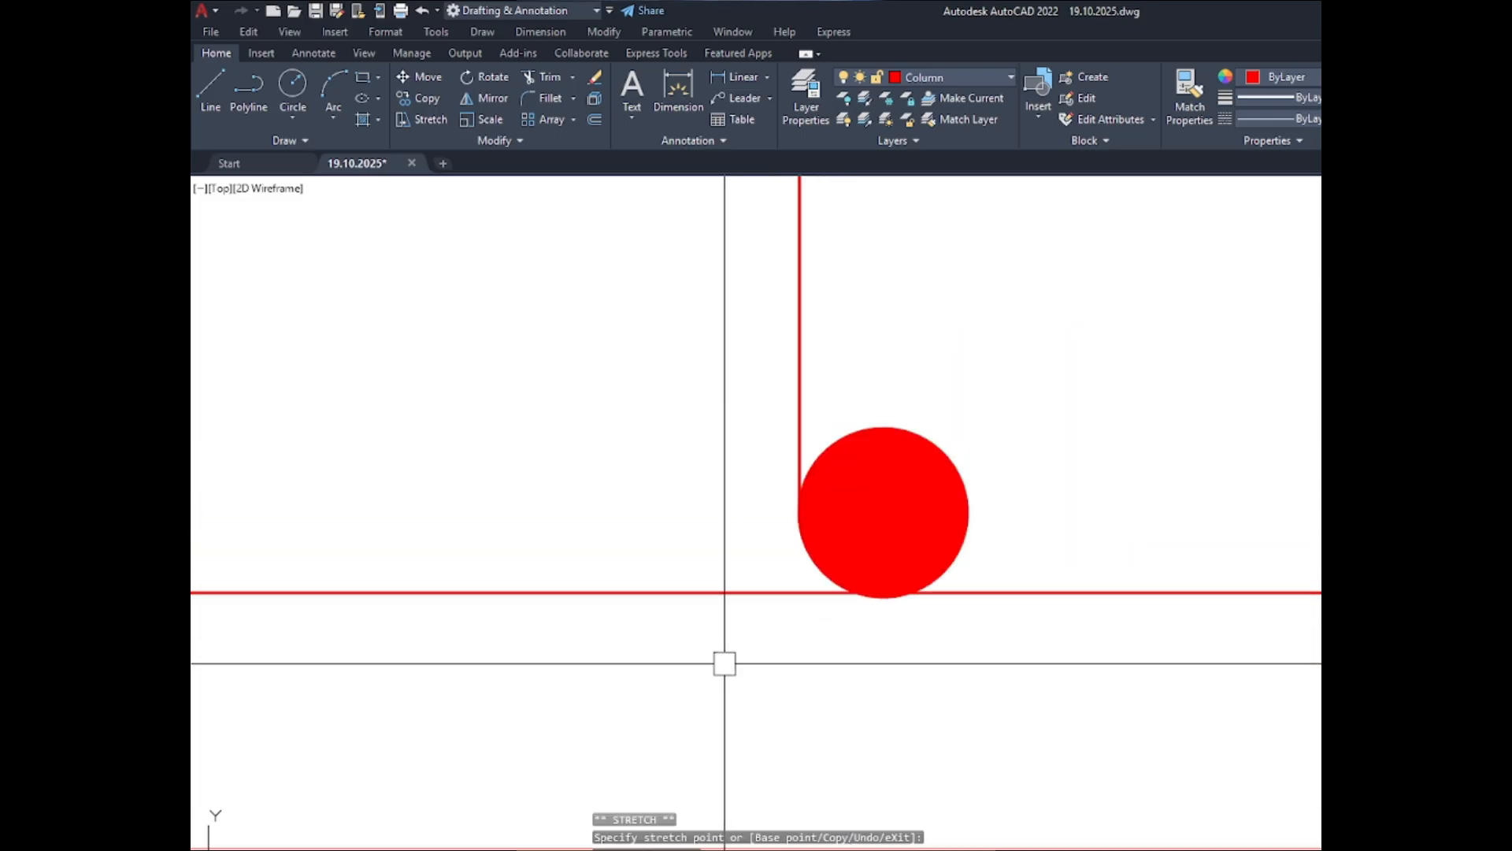
pyautogui.scroll(-5, 725, 663)
pyautogui.scroll(2, 769, 269)
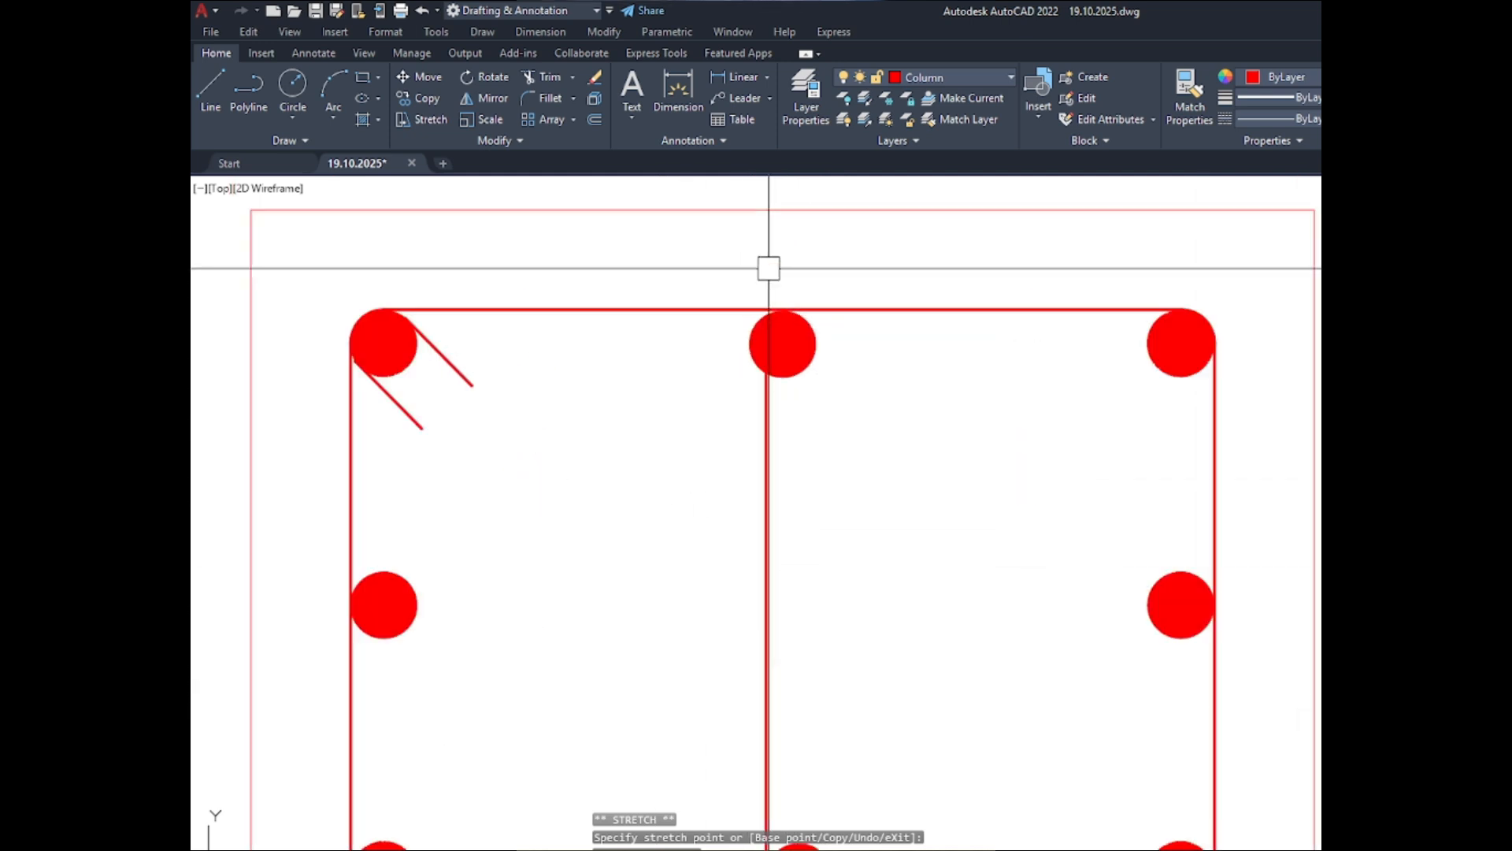
pyautogui.scroll(4, 769, 269)
pyautogui.scroll(-4, 789, 366)
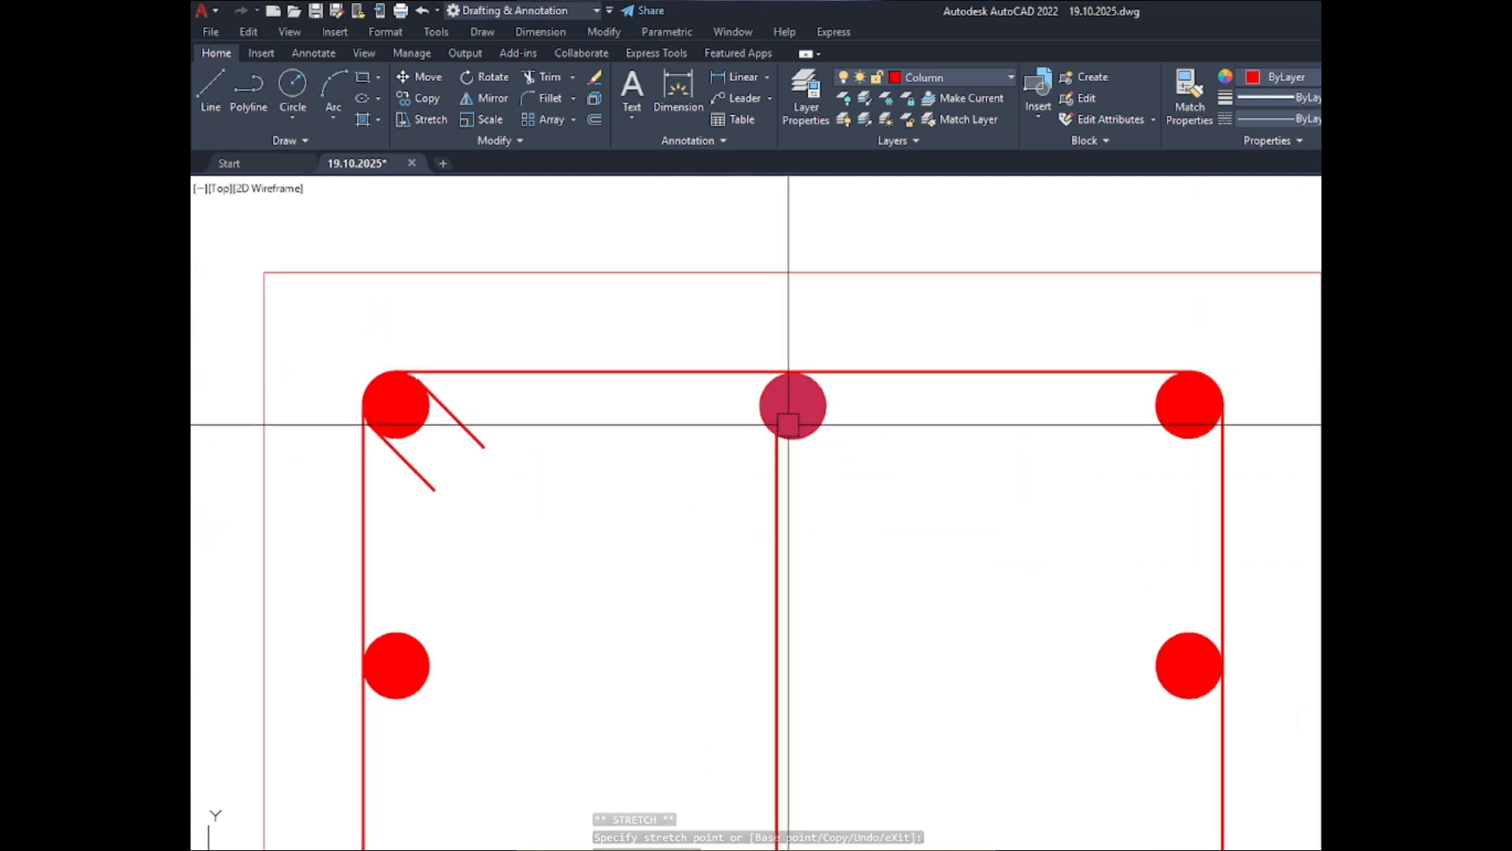
# - Undo the tie line shortening, the lower-middle bar move and the tie line itself
pyautogui.press('Escape')
pyautogui.hotkey('ctrl', 'z')
pyautogui.hotkey('ctrl', 'z')
pyautogui.hotkey('ctrl', 'z')
pyautogui.hotkey('ctrl', 'z')
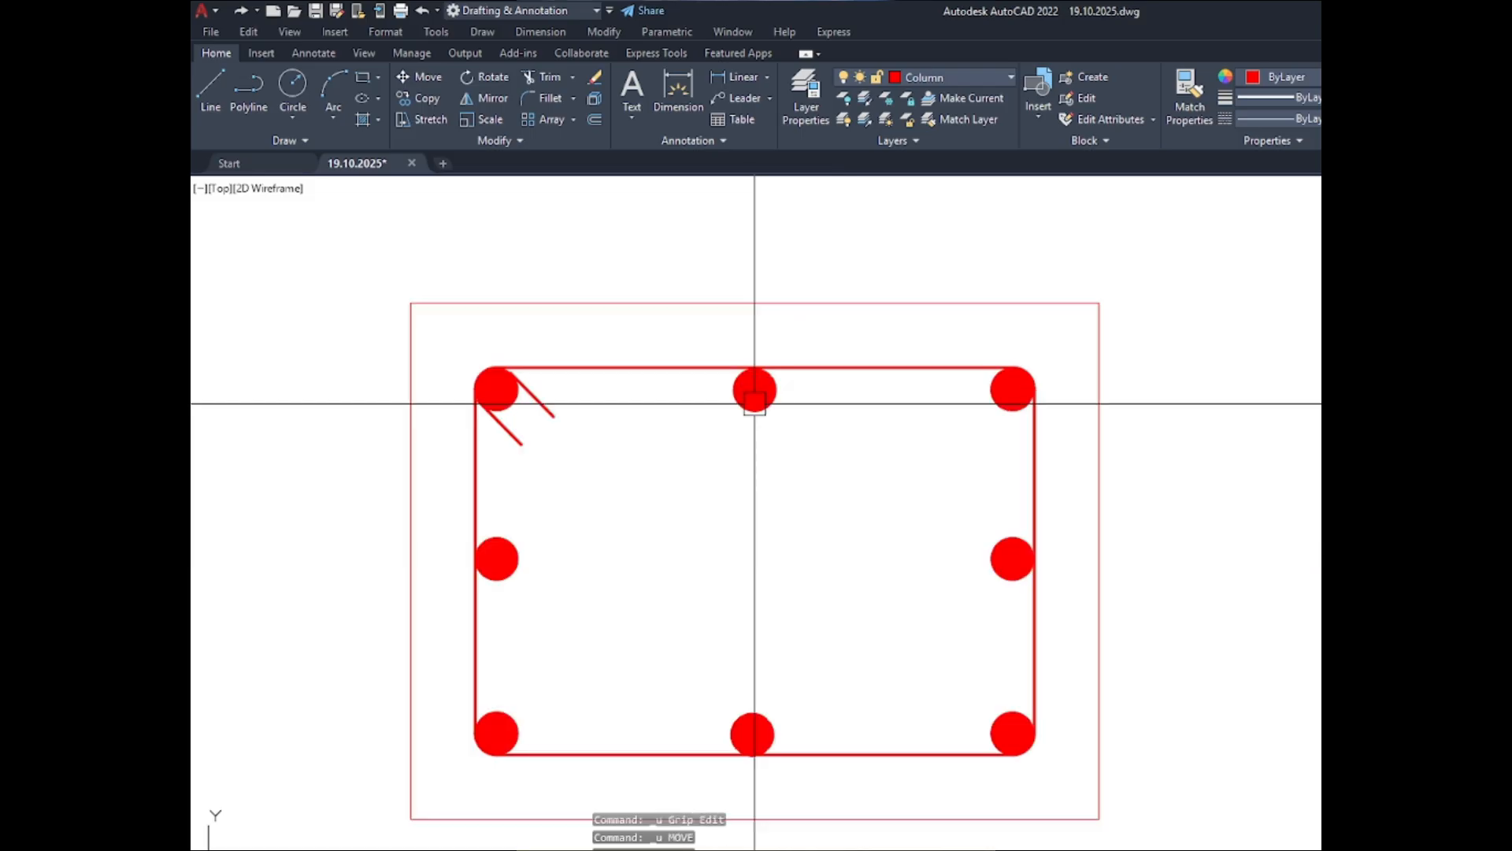
# - Draw a vertical line just left of the middle bars, from the upper-middle bar's mid-height to the lower-middle bar's mid-height
pyautogui.scroll(5, 727, 372)
pyautogui.write('l')
pyautogui.press('Return')
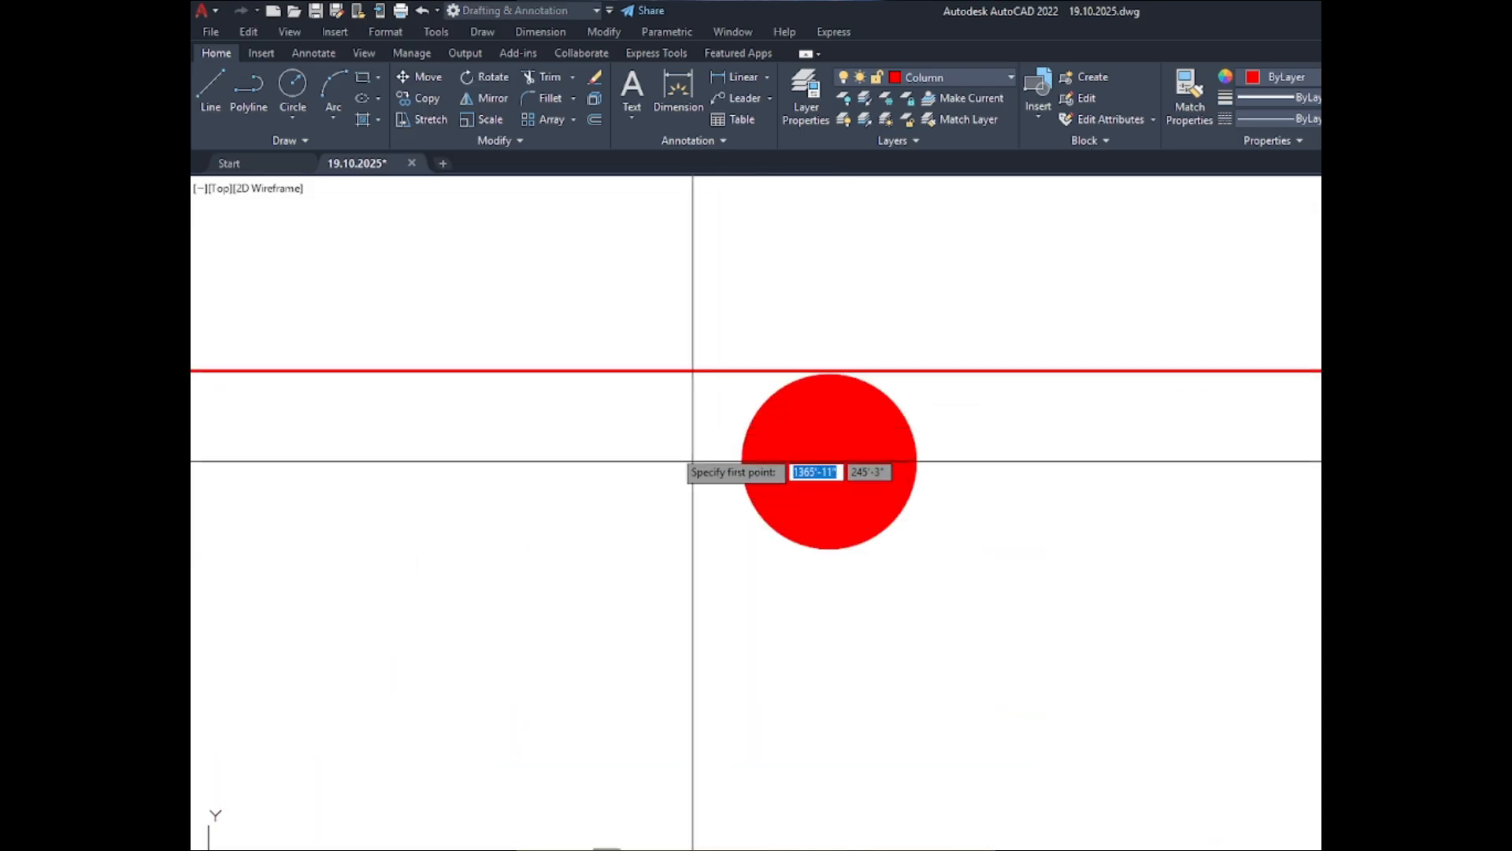
pyautogui.scroll(-5, 692, 460)
pyautogui.click(671, 432)
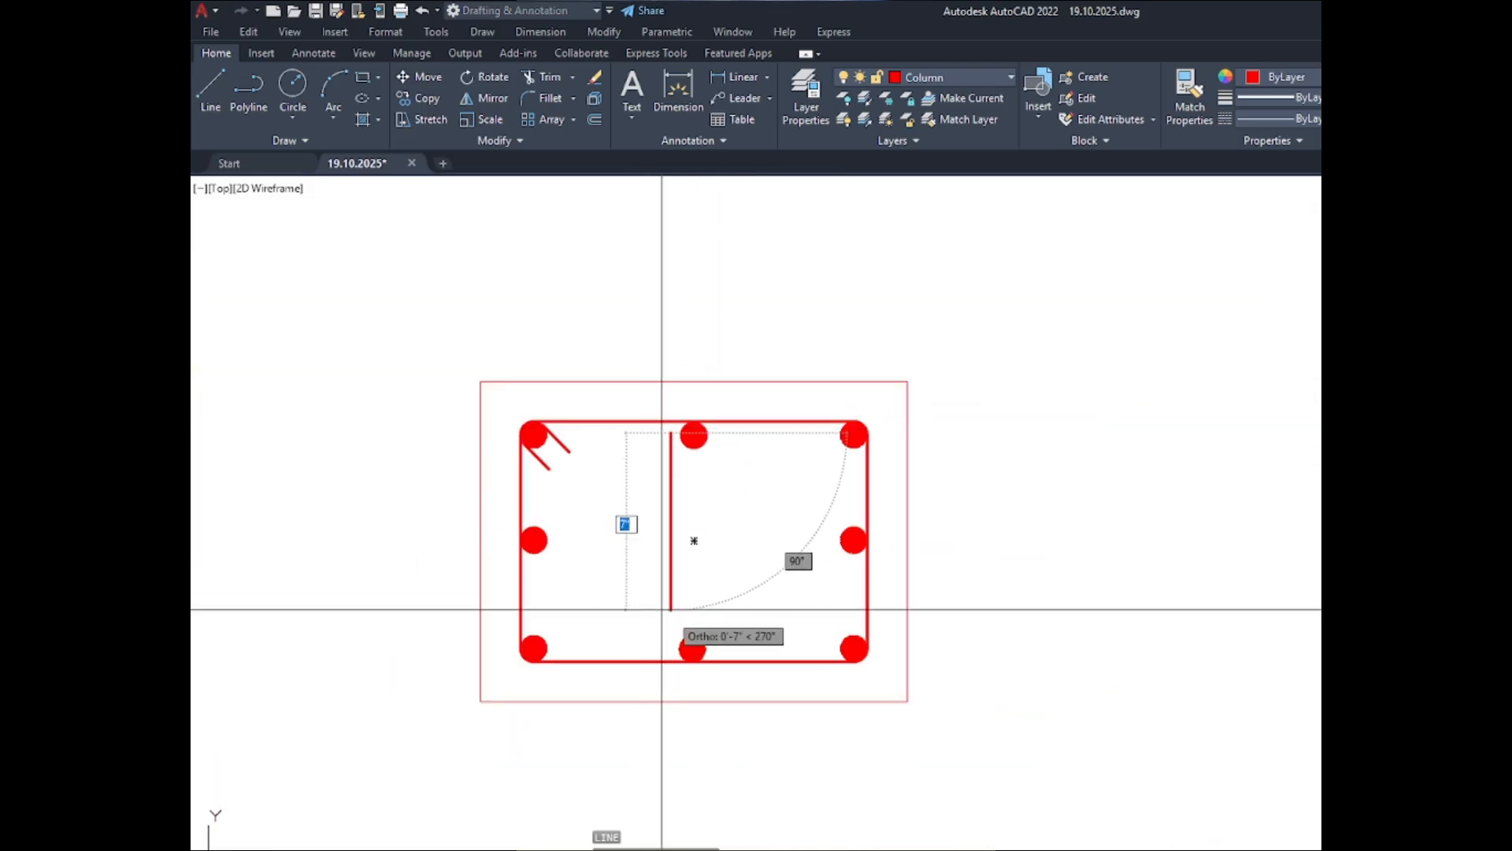
pyautogui.scroll(4, 662, 609)
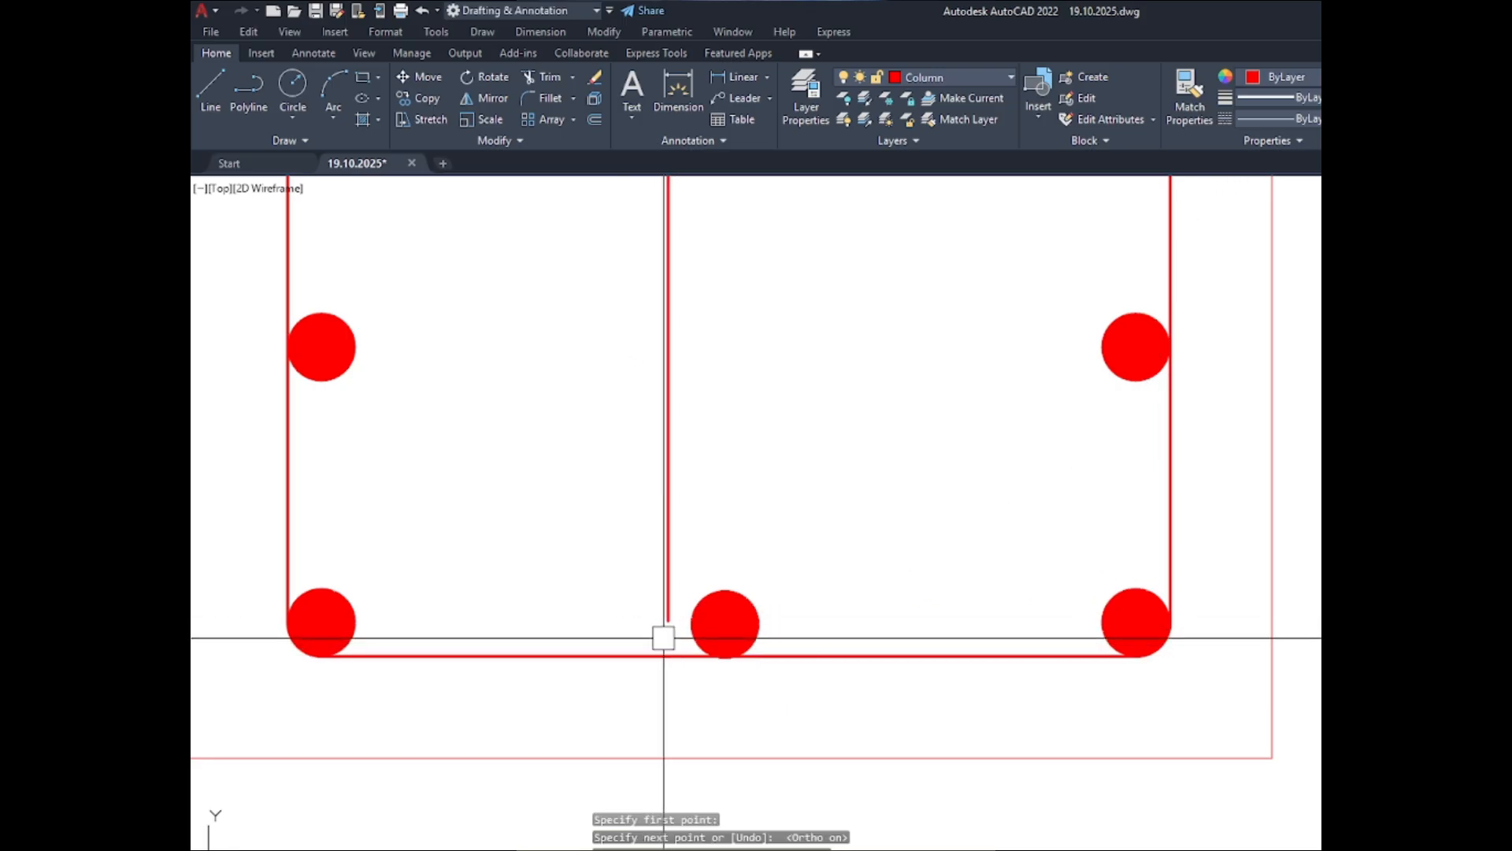
# - Move the vertical tie line right until it touches the left edge of the lower-middle bar
pyautogui.scroll(4, 666, 619)
pyautogui.click(666, 612)
pyautogui.write('m')
pyautogui.press('Return')
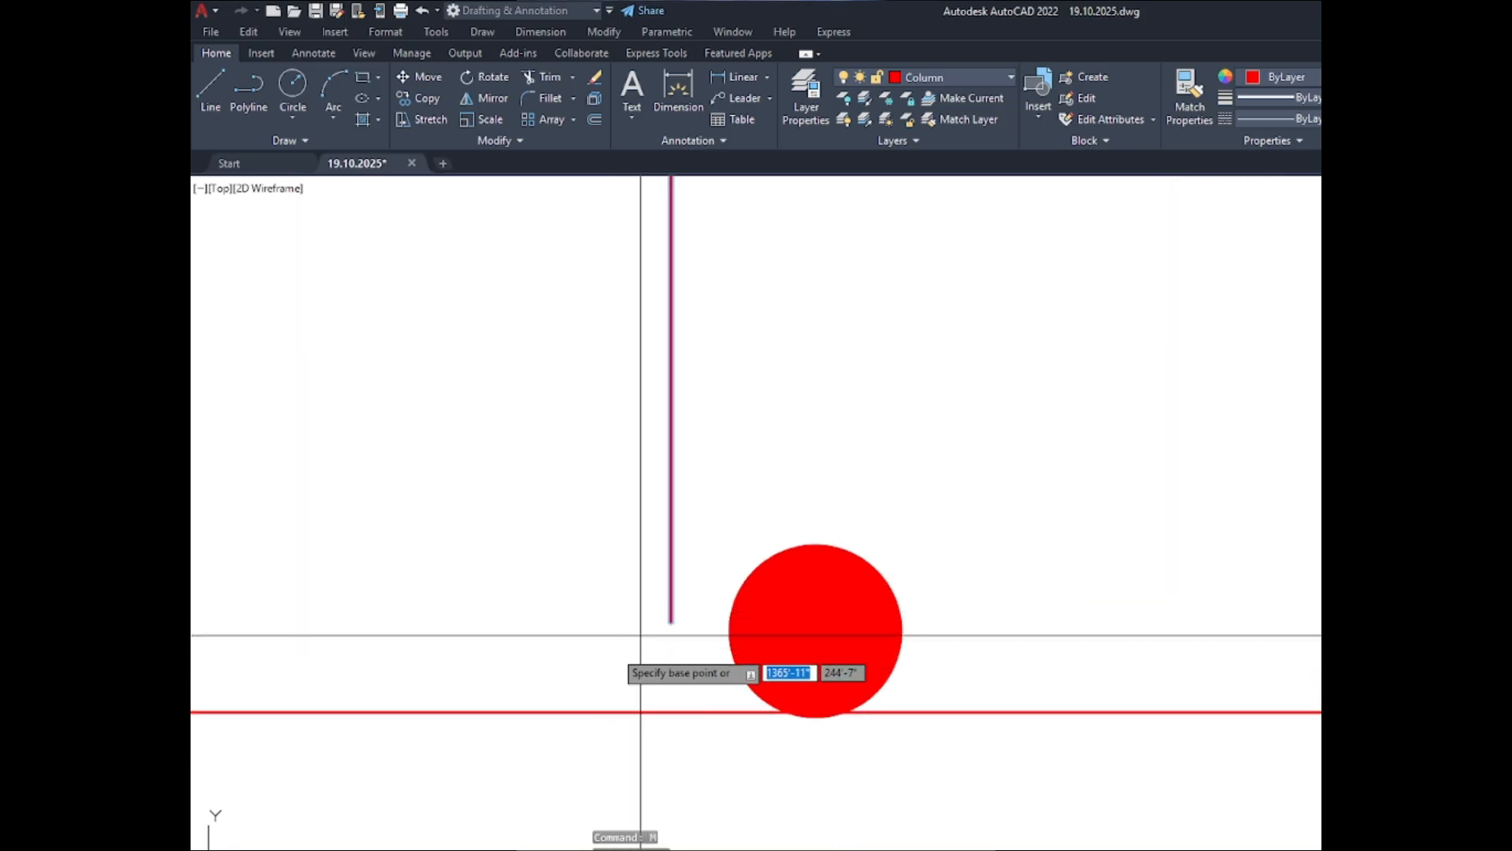
pyautogui.click(540, 641)
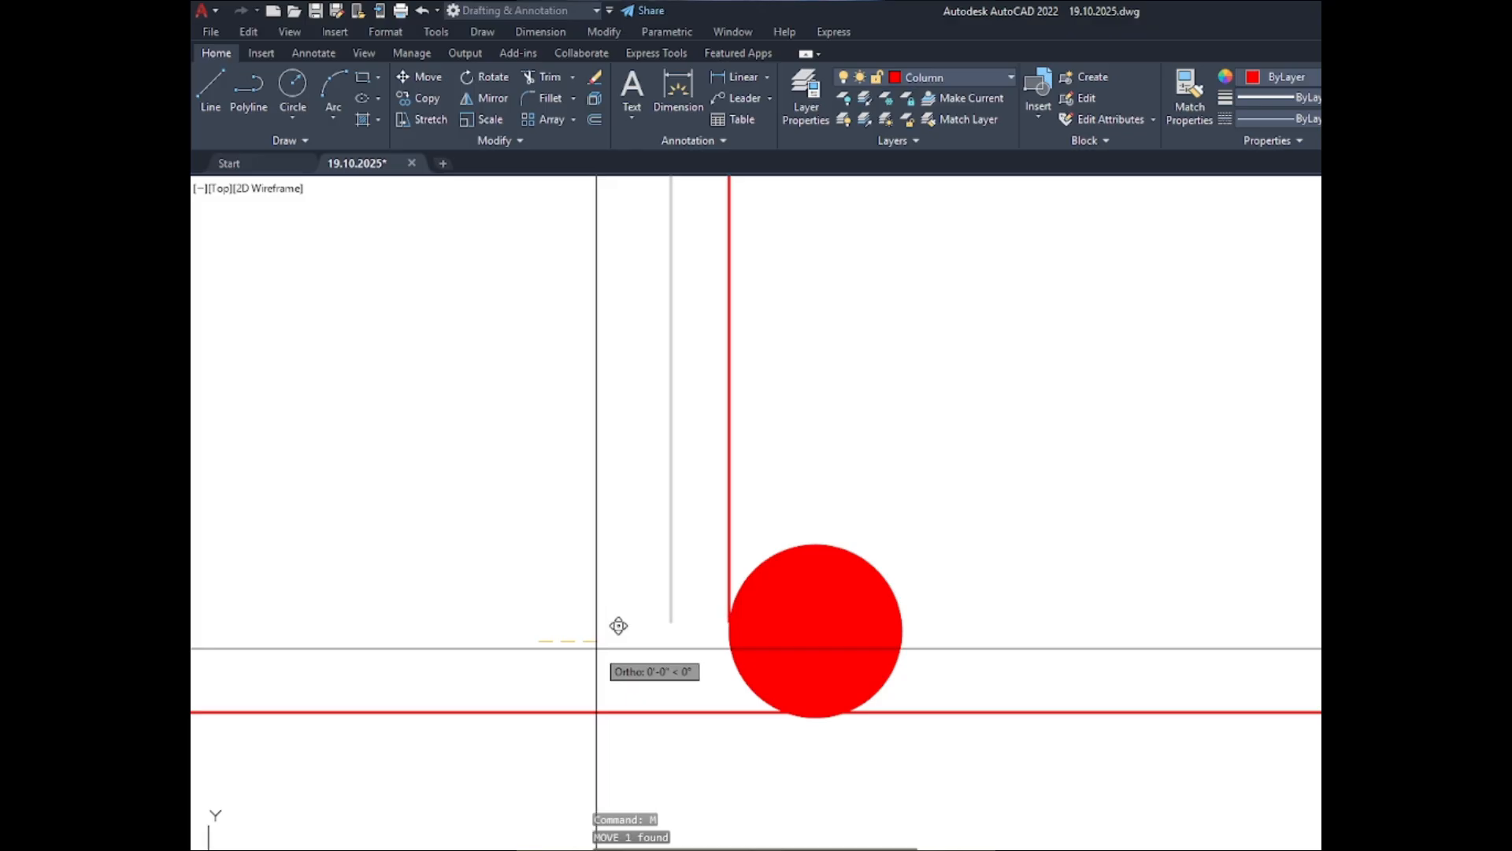
pyautogui.click(596, 648)
pyautogui.scroll(-6, 535, 684)
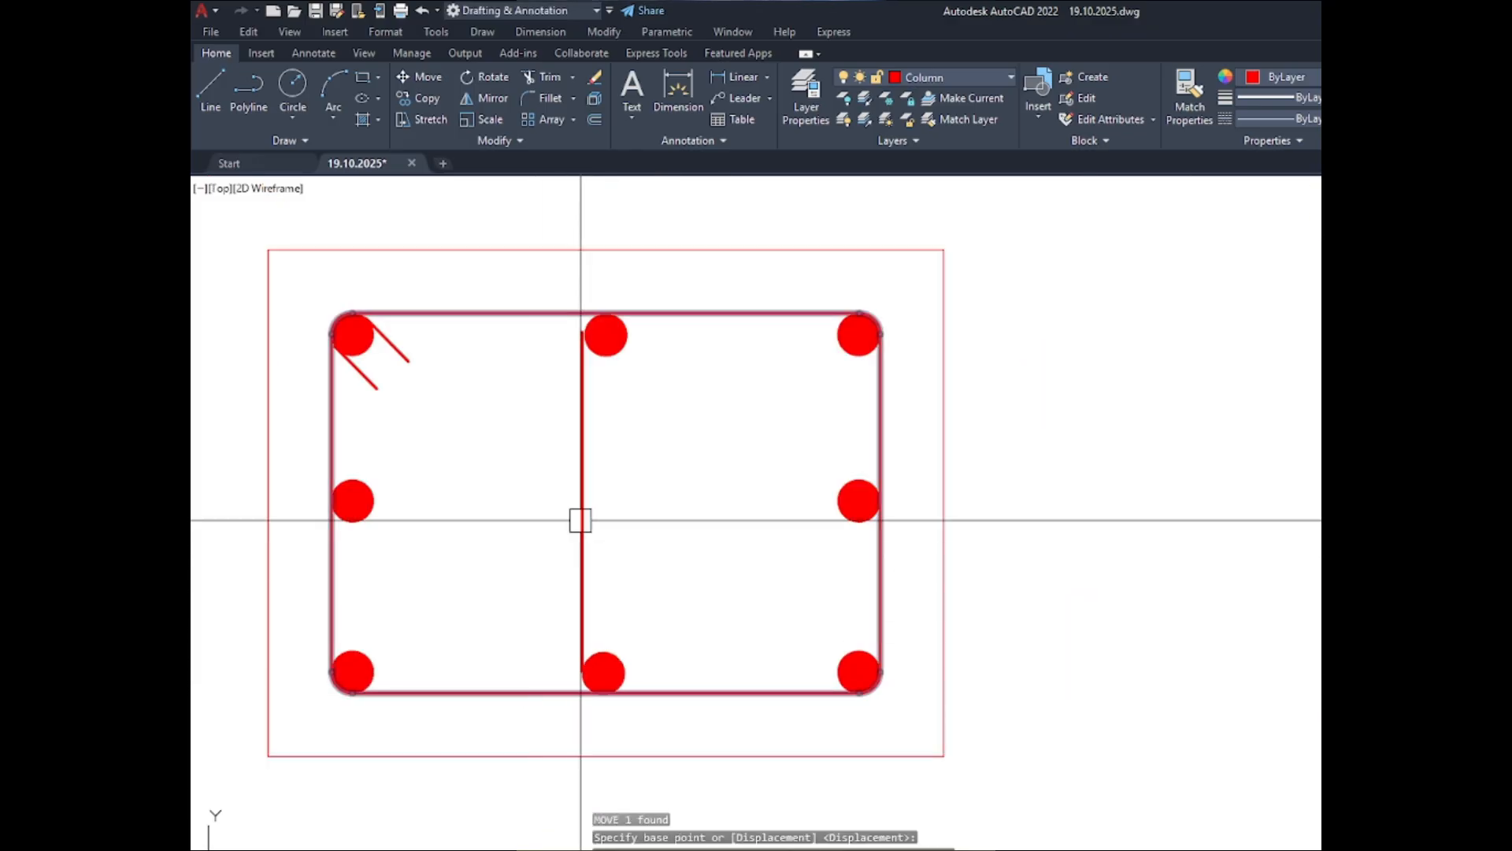
# - Move the upper-middle bar slightly left and up so it touches the vertical tie line and the outer tie
pyautogui.scroll(2, 567, 375)
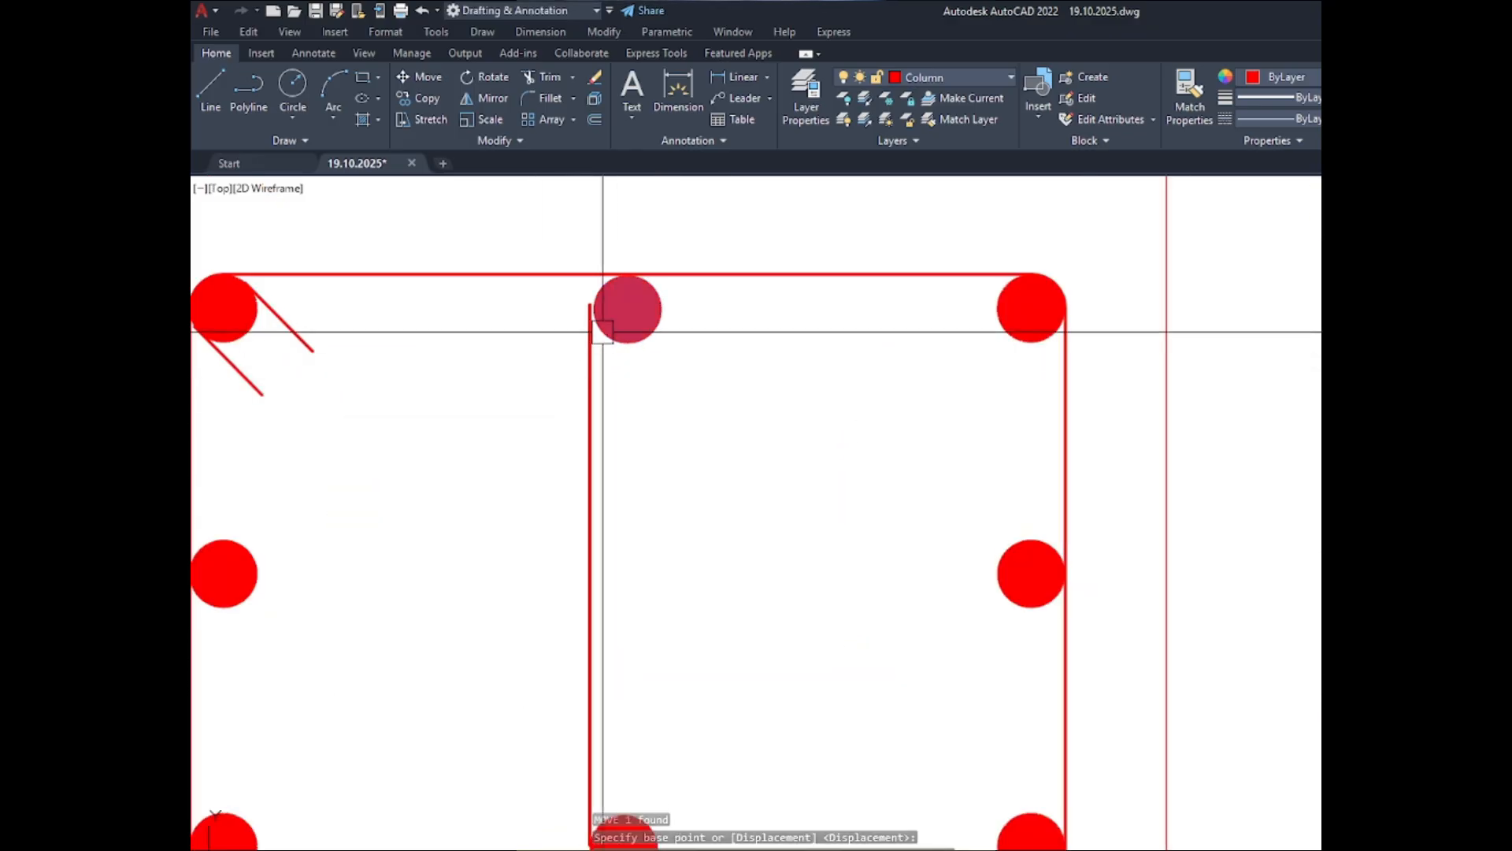
pyautogui.scroll(4, 603, 332)
pyautogui.click(802, 373)
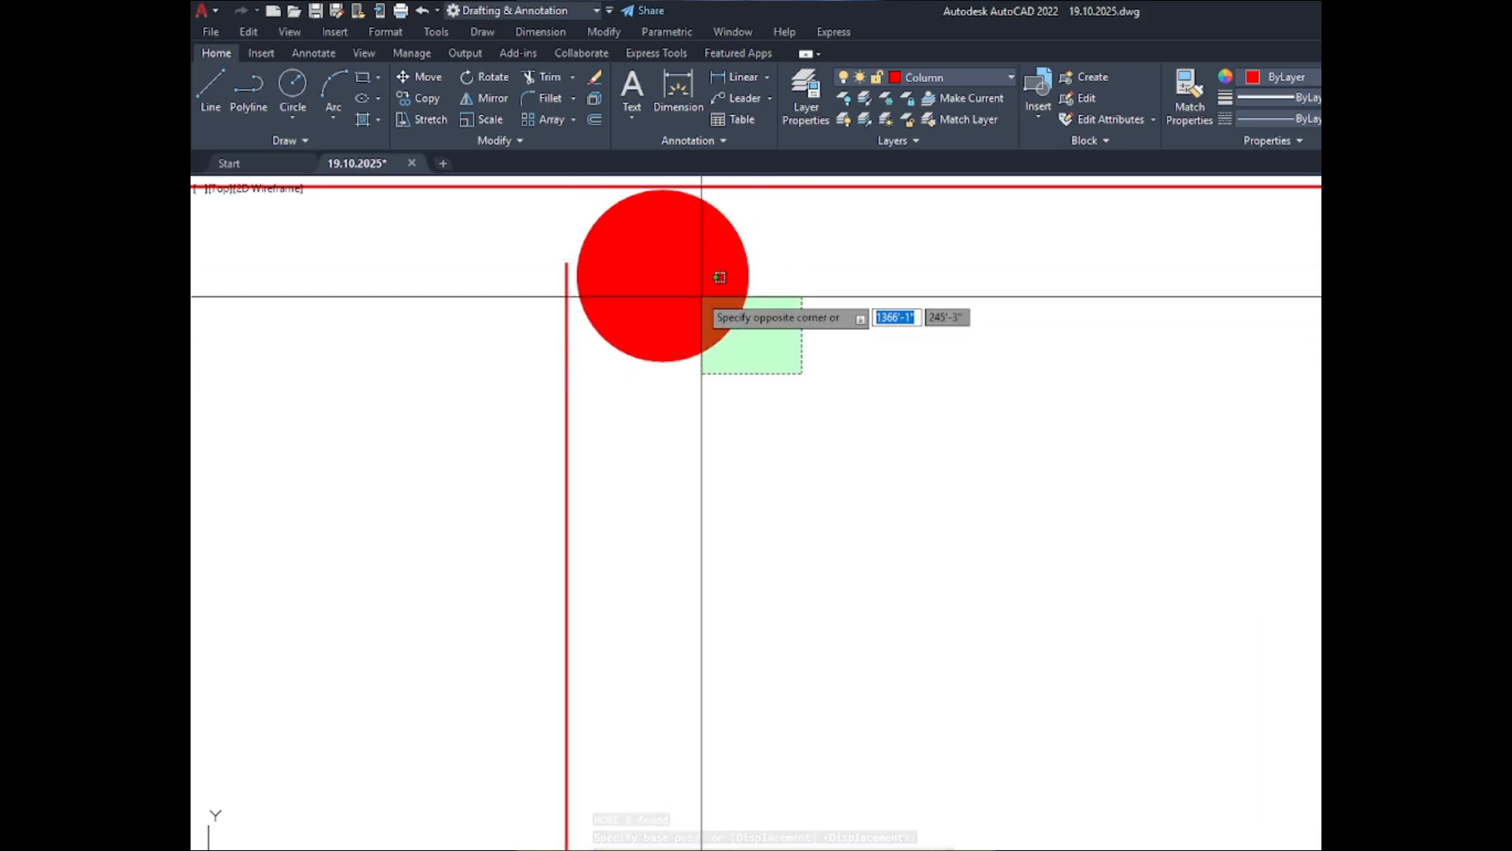
pyautogui.click(702, 296)
pyautogui.write('m')
pyautogui.press('Return')
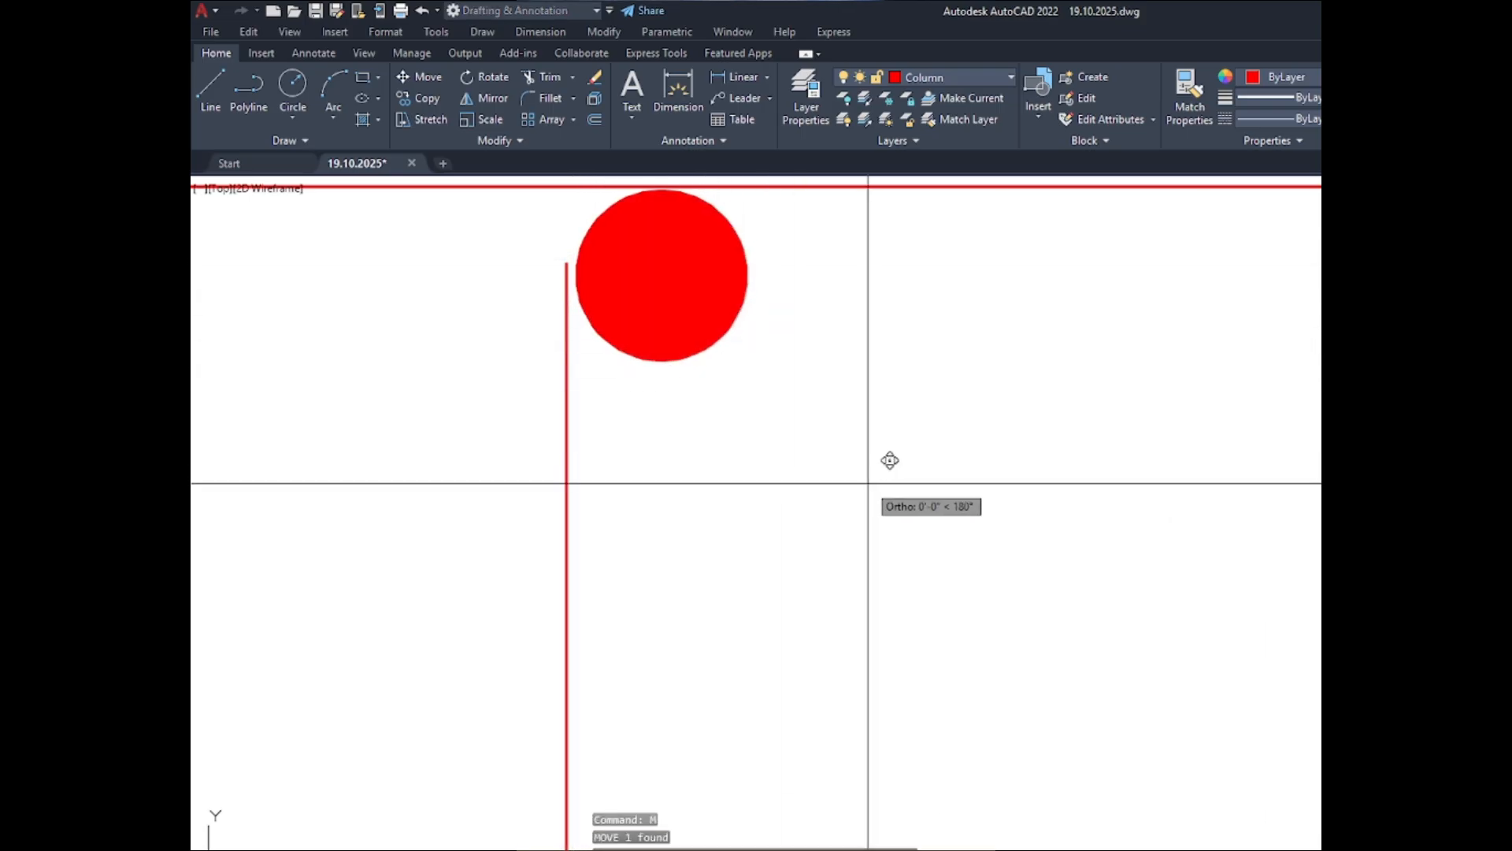
pyautogui.click(890, 460)
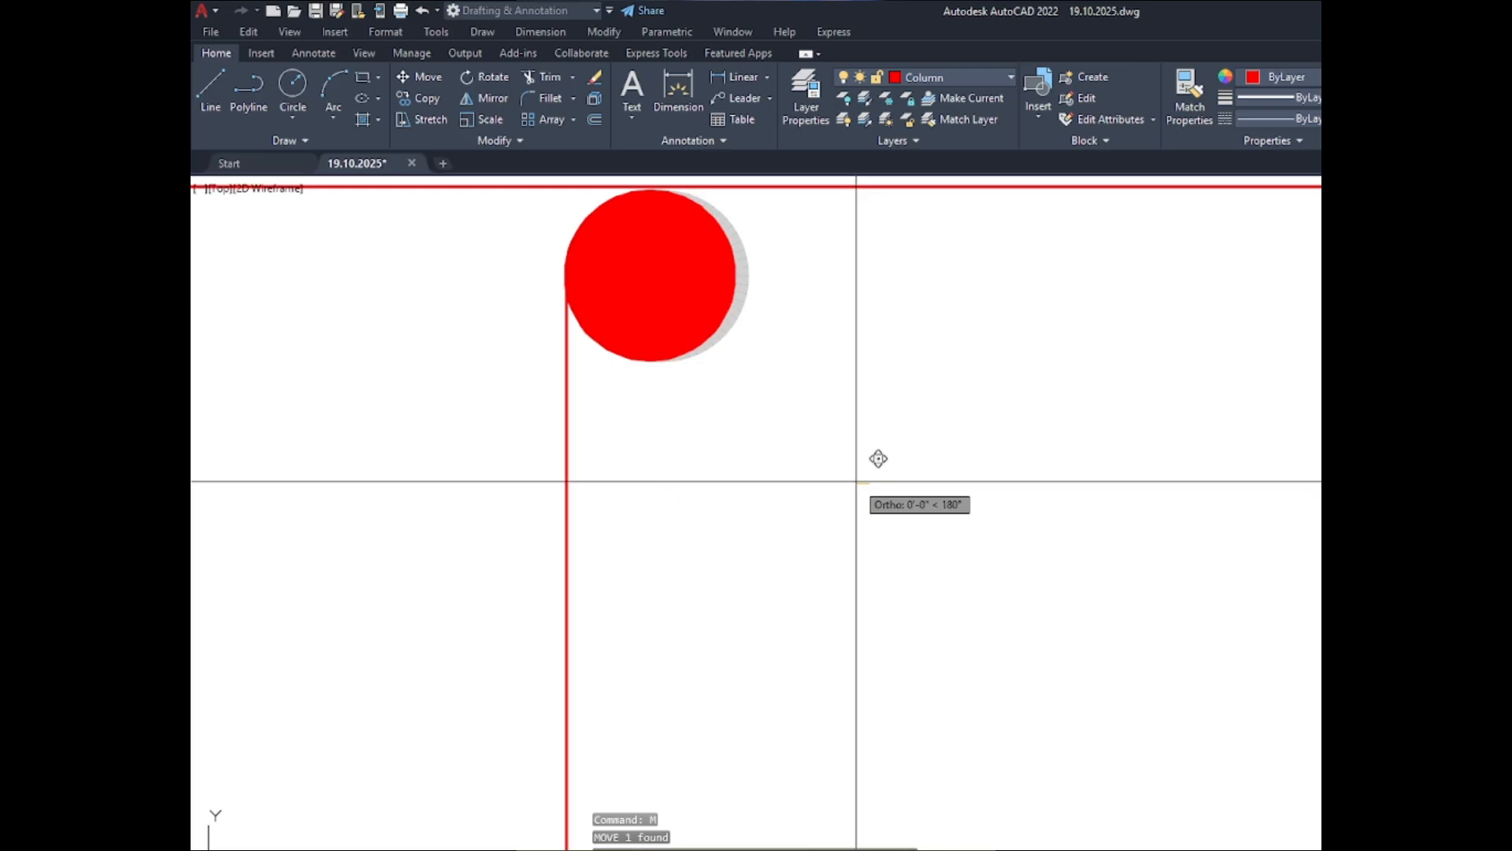
pyautogui.press('F8')
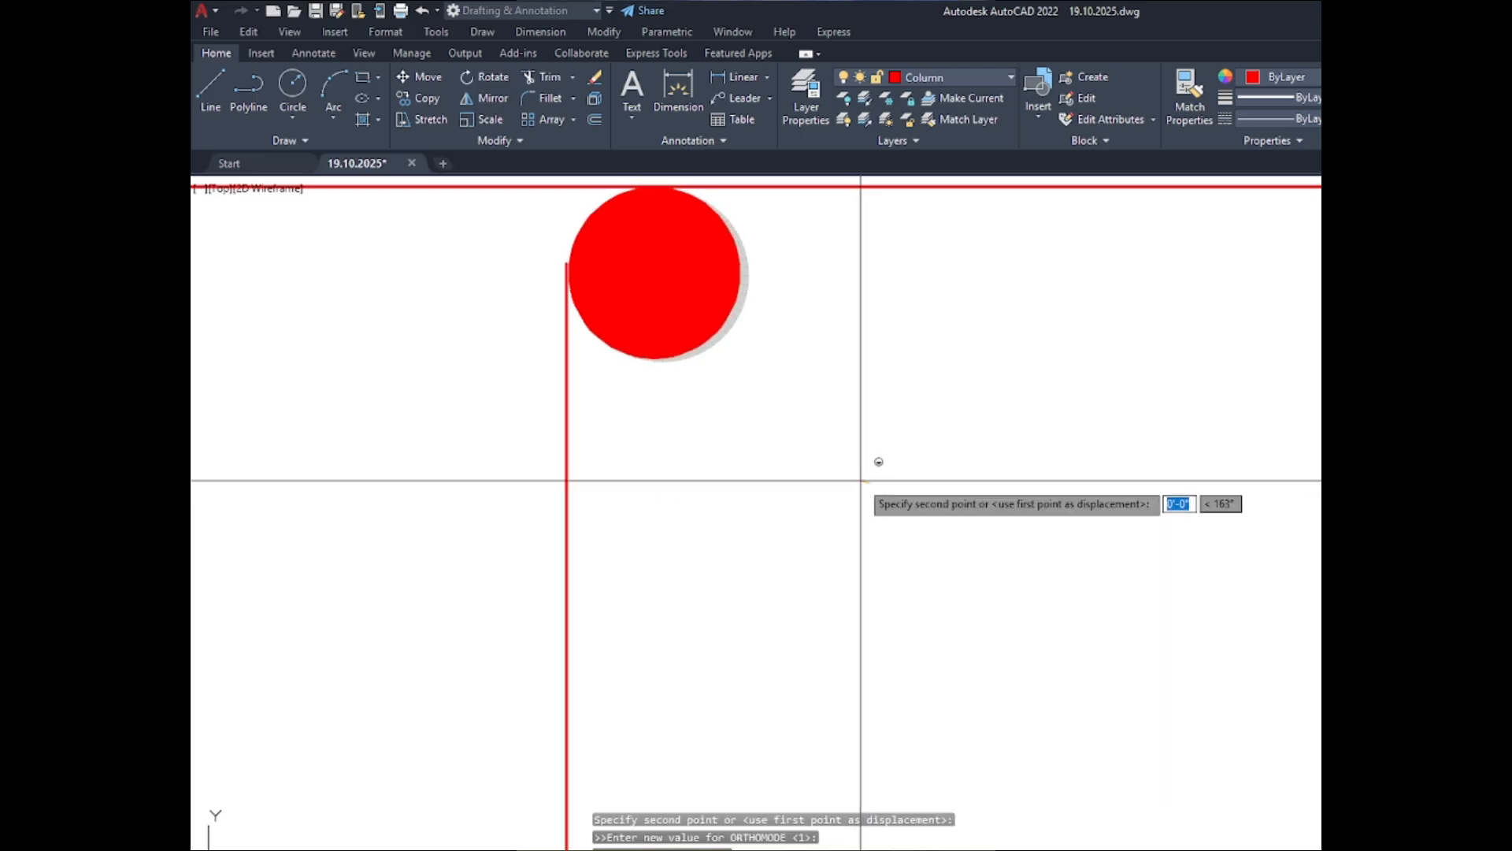
pyautogui.click(860, 478)
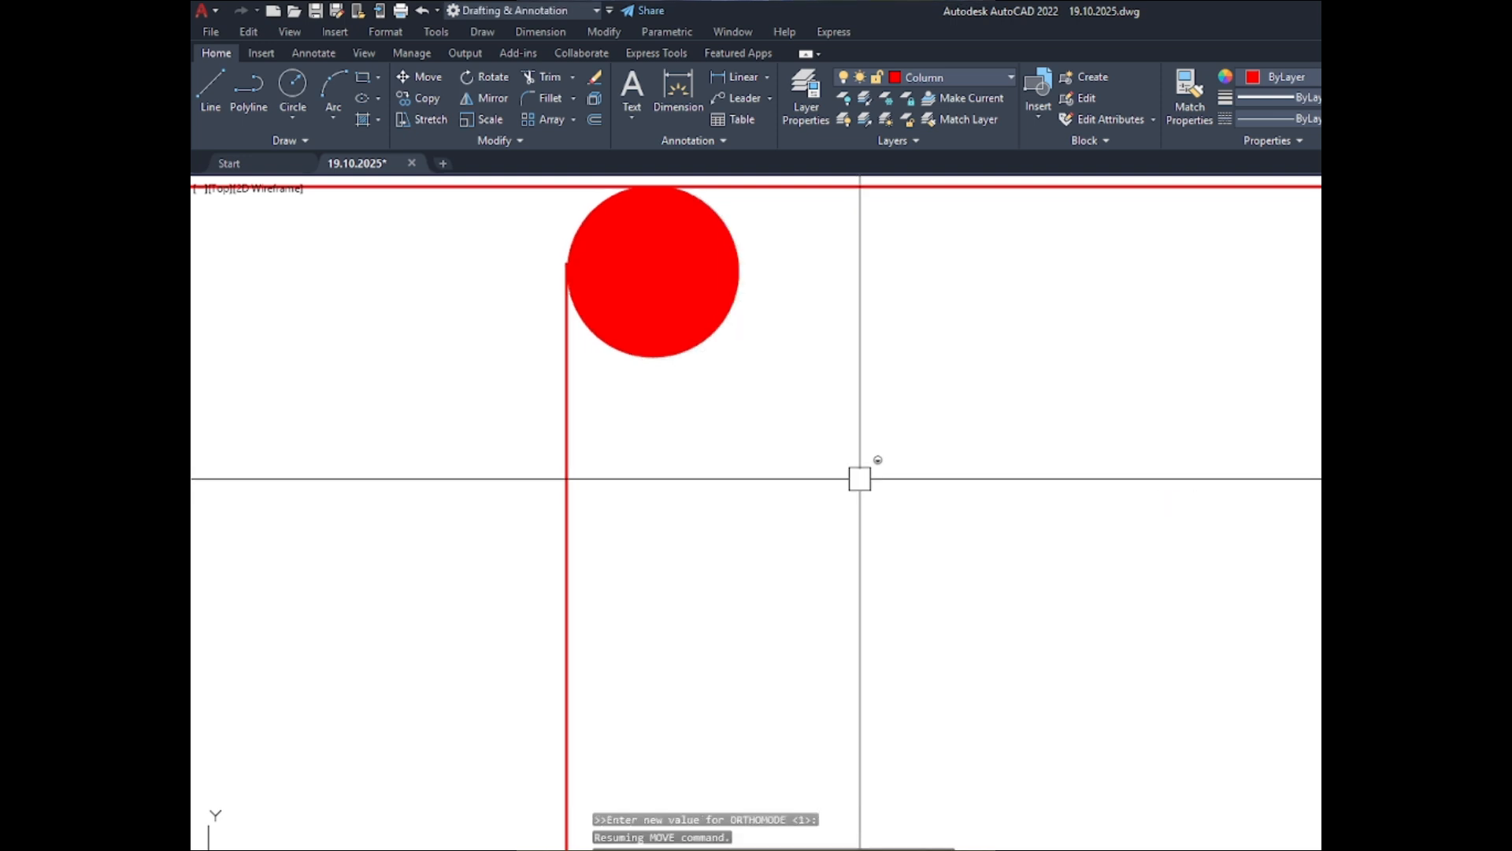
# - Try to stretch the tie line's lower end to the left edge of the lower-middle bar
pyautogui.scroll(-6, 851, 361)
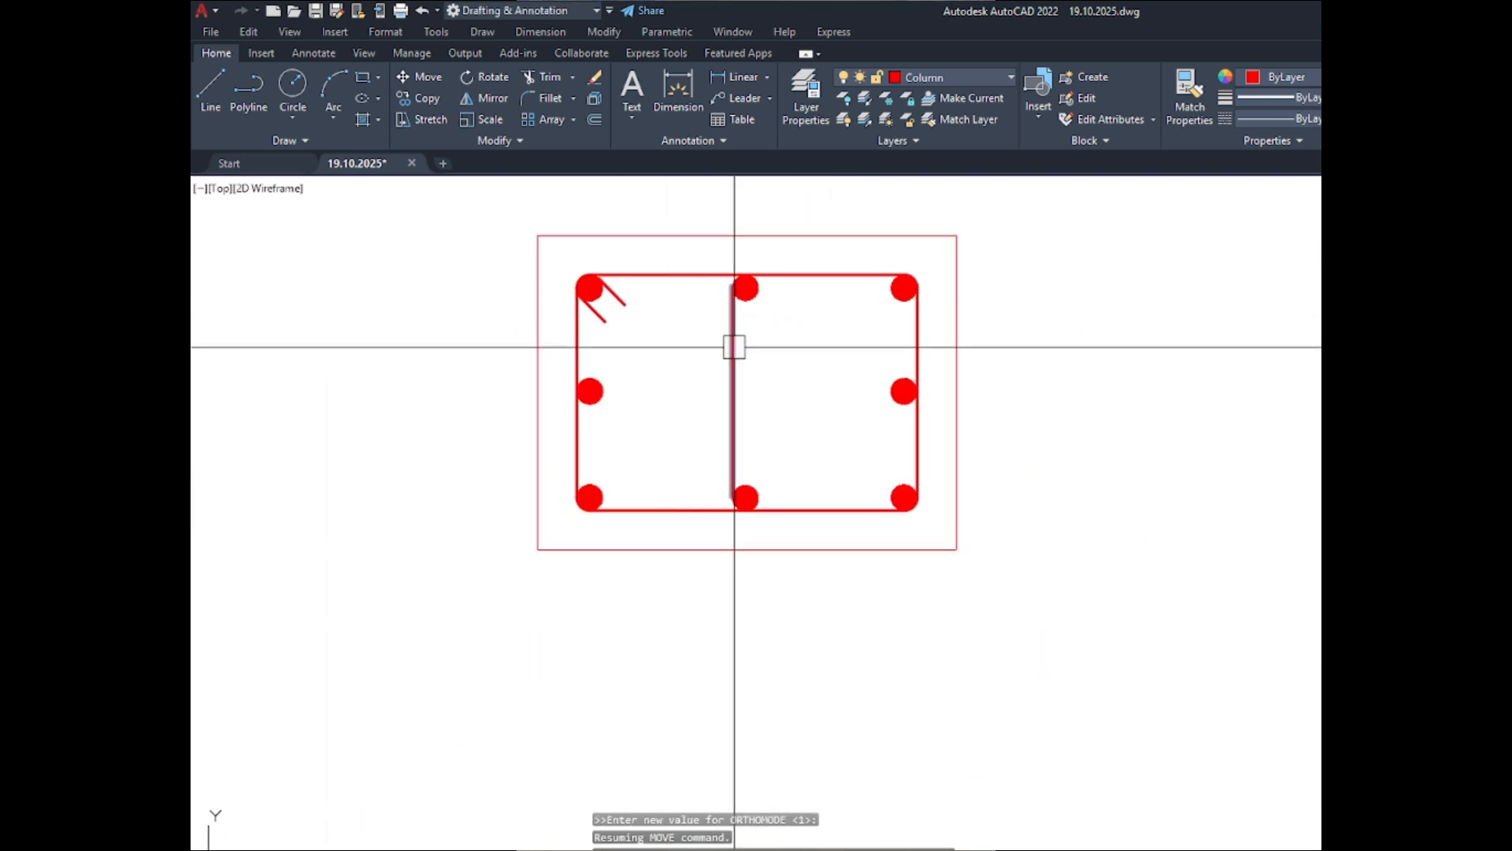
pyautogui.scroll(8, 730, 501)
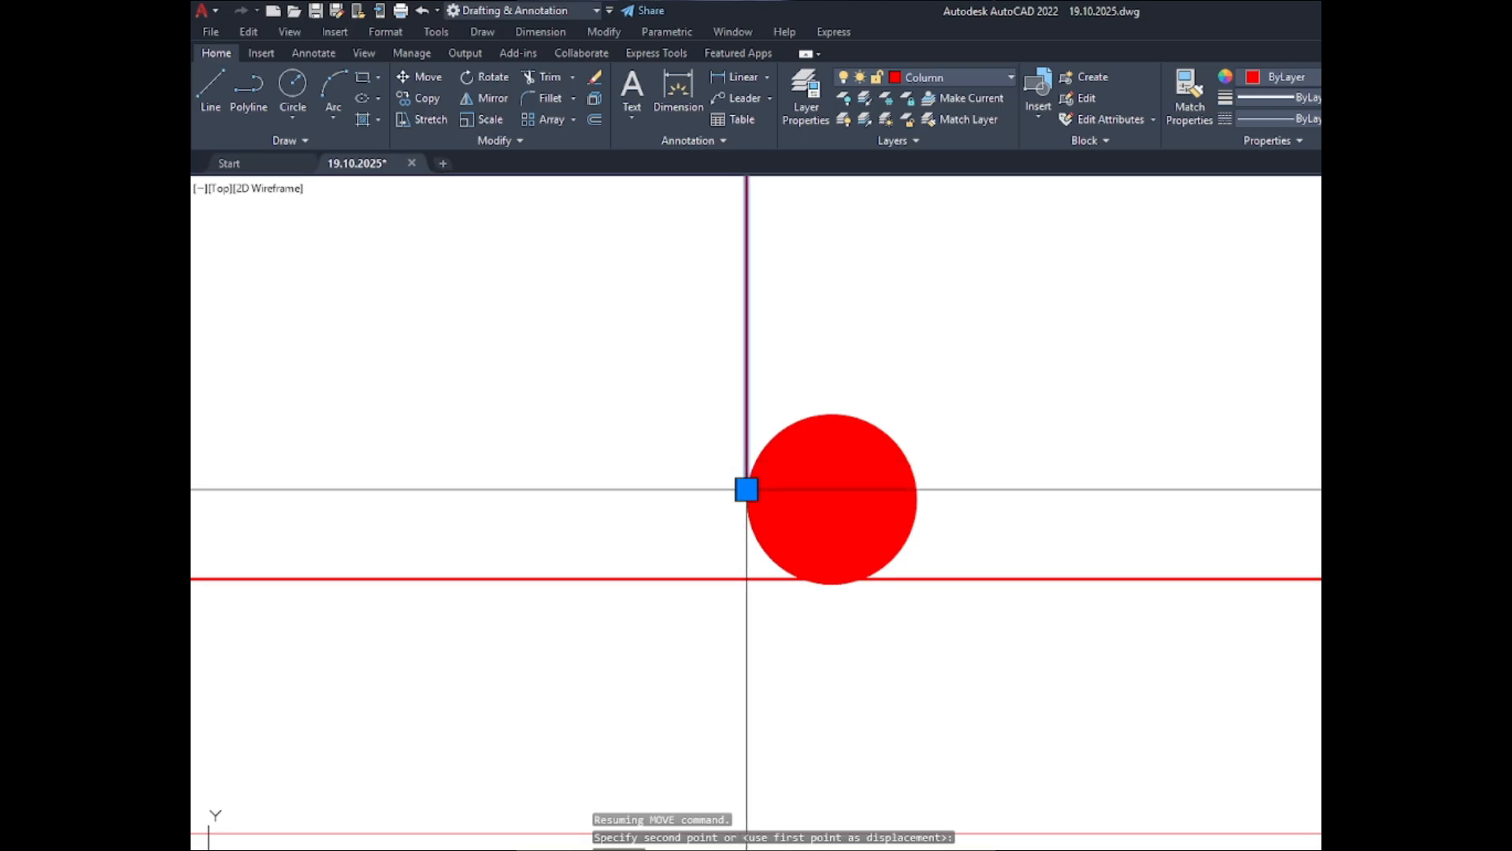
pyautogui.click(746, 489)
pyautogui.scroll(5, 743, 507)
pyautogui.click(746, 525)
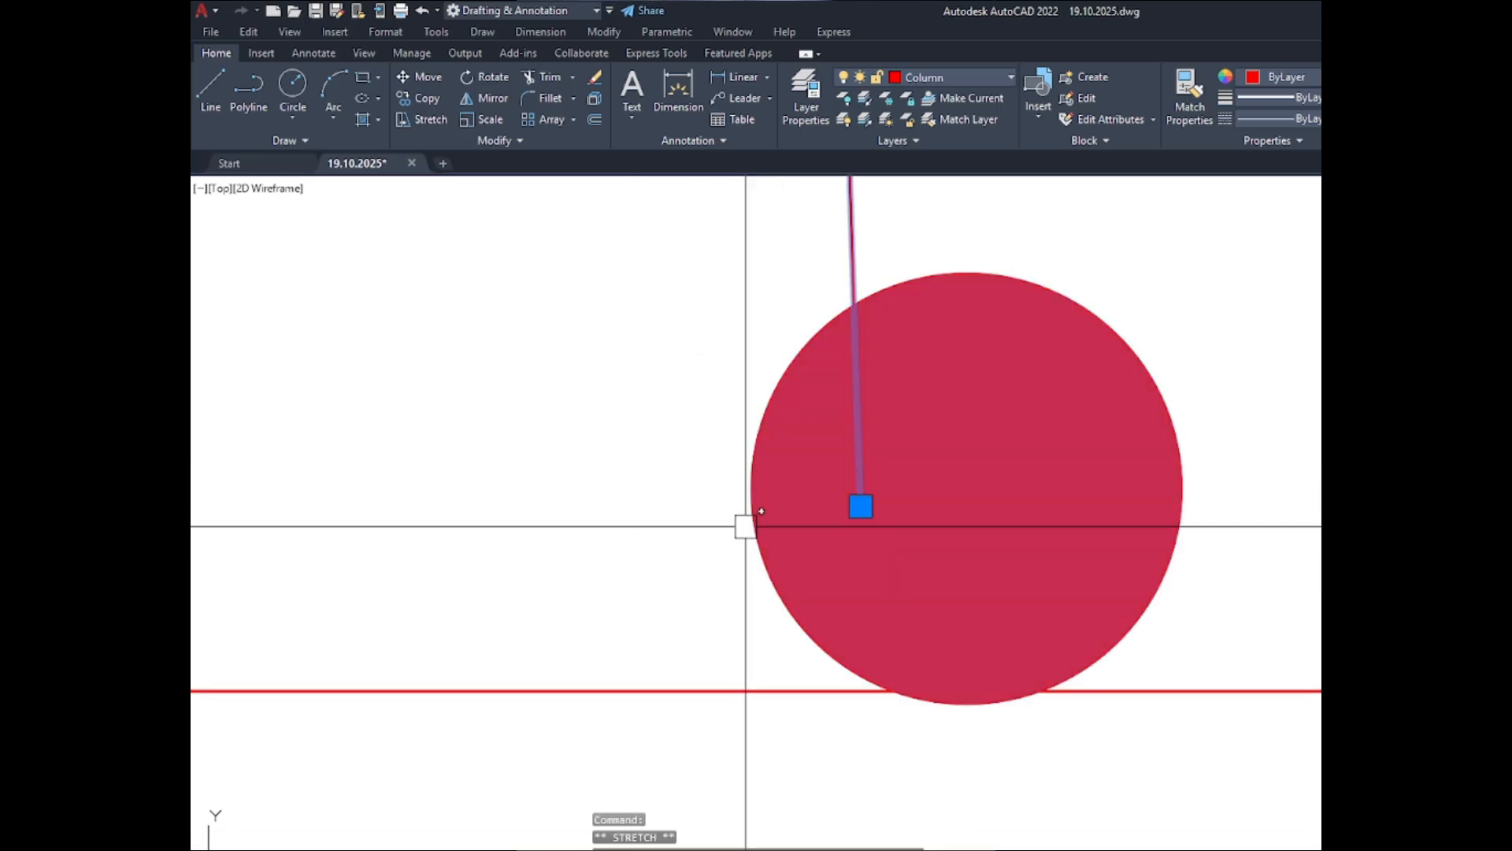
pyautogui.press('Escape')
# - Move the slanted tie line left so its lower end meets the left edge of the lower-middle bar
pyautogui.write('m')
pyautogui.press('Return')
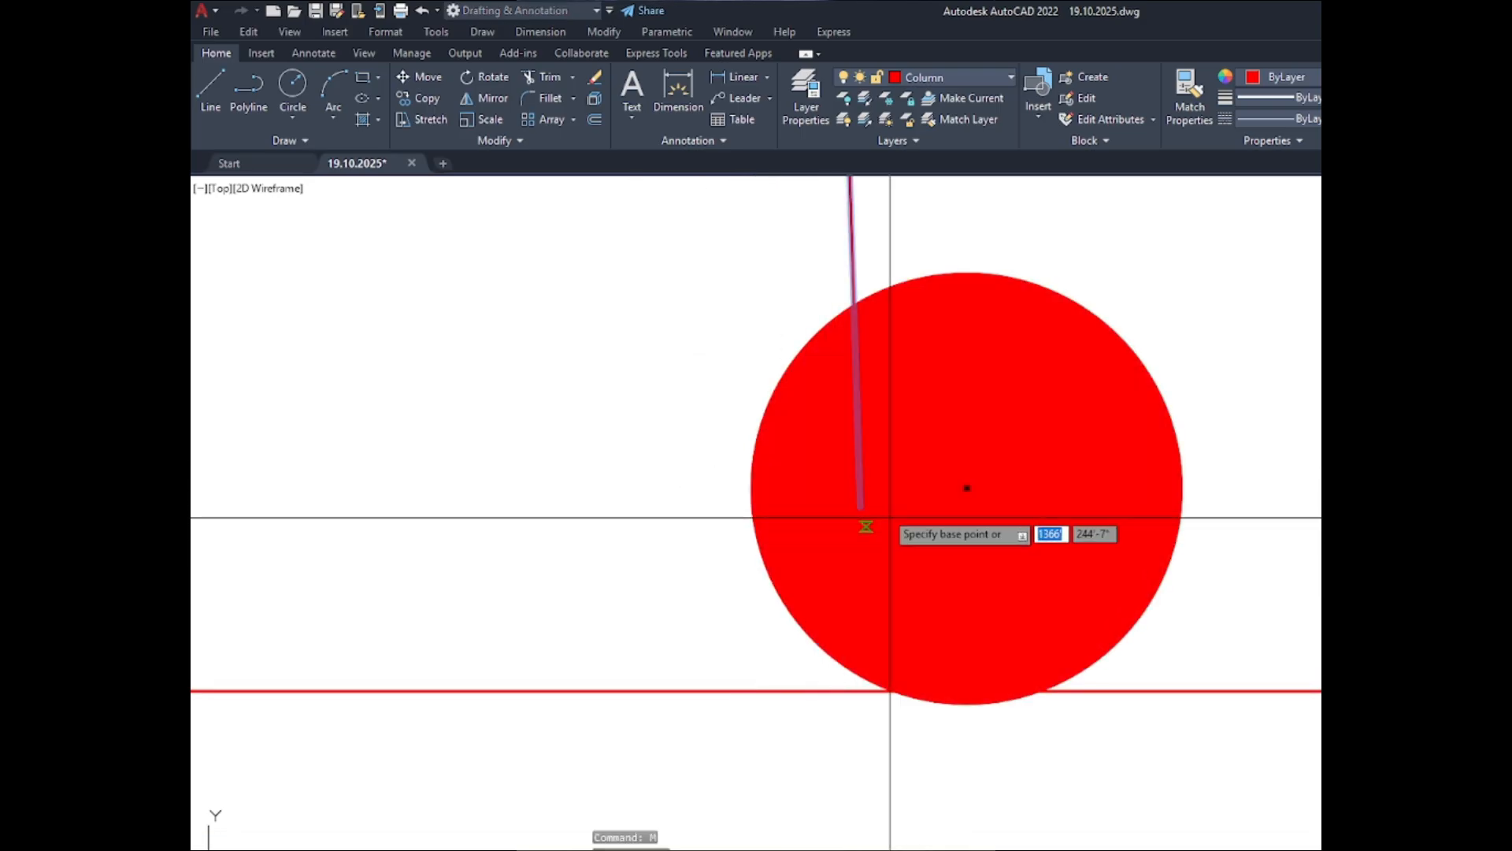
pyautogui.click(860, 507)
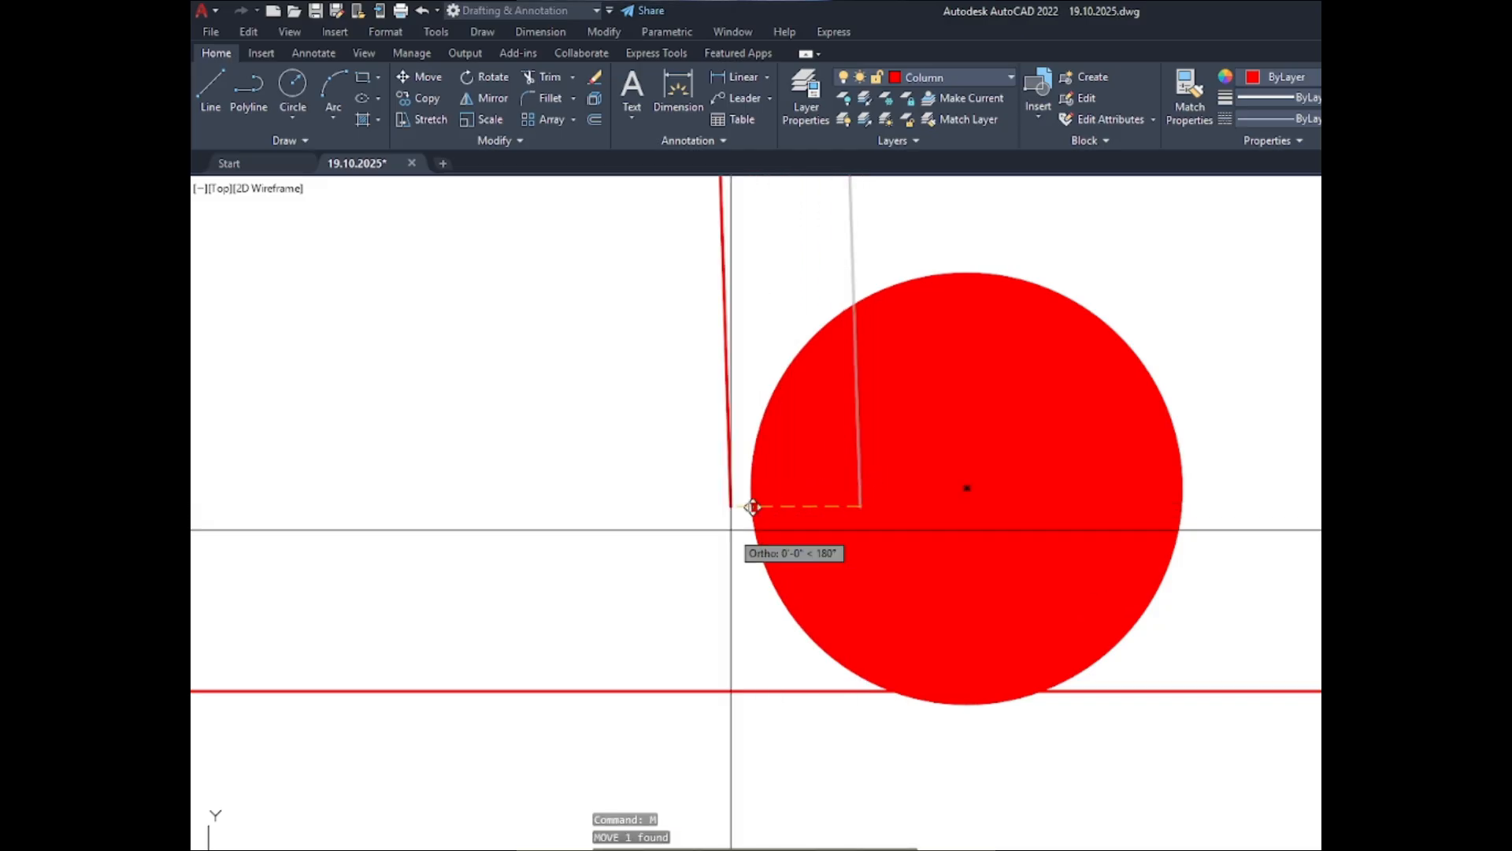
pyautogui.press('Escape')
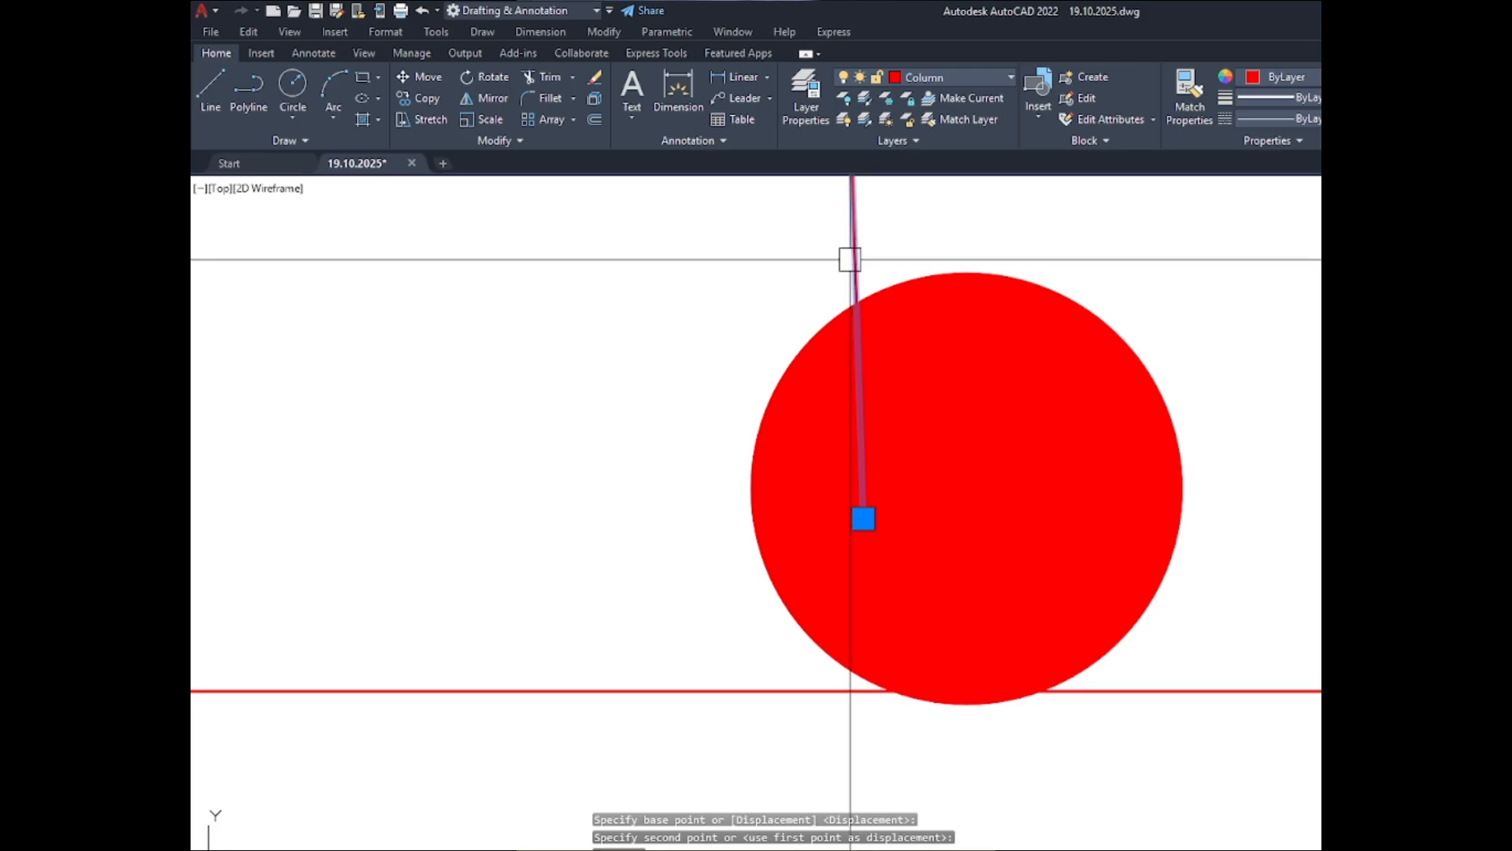
pyautogui.write('m')
pyautogui.press('Return')
pyautogui.click(991, 214)
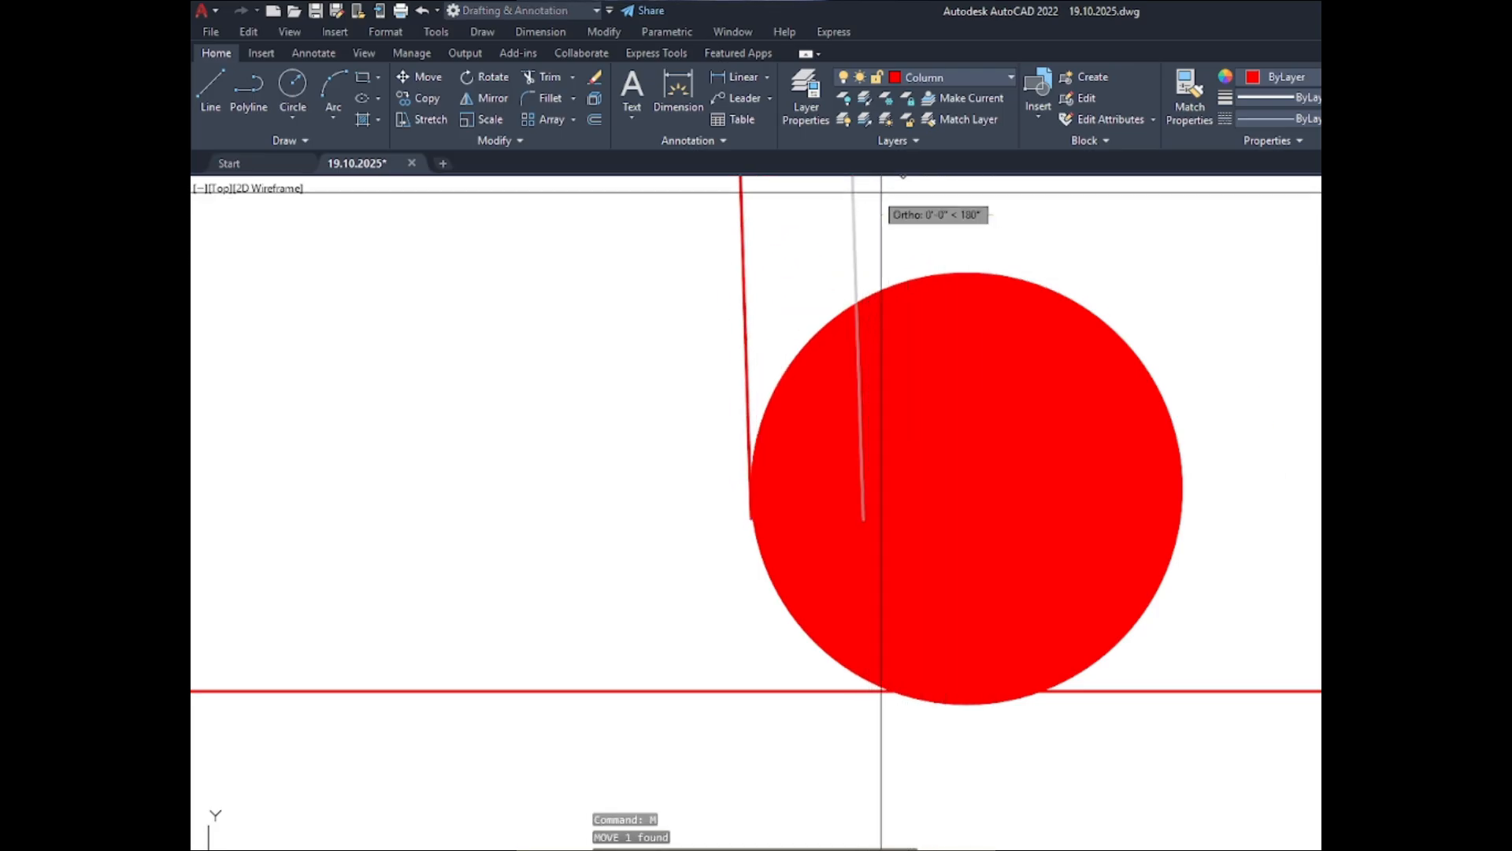
pyautogui.click(880, 691)
pyautogui.scroll(-10, 710, 558)
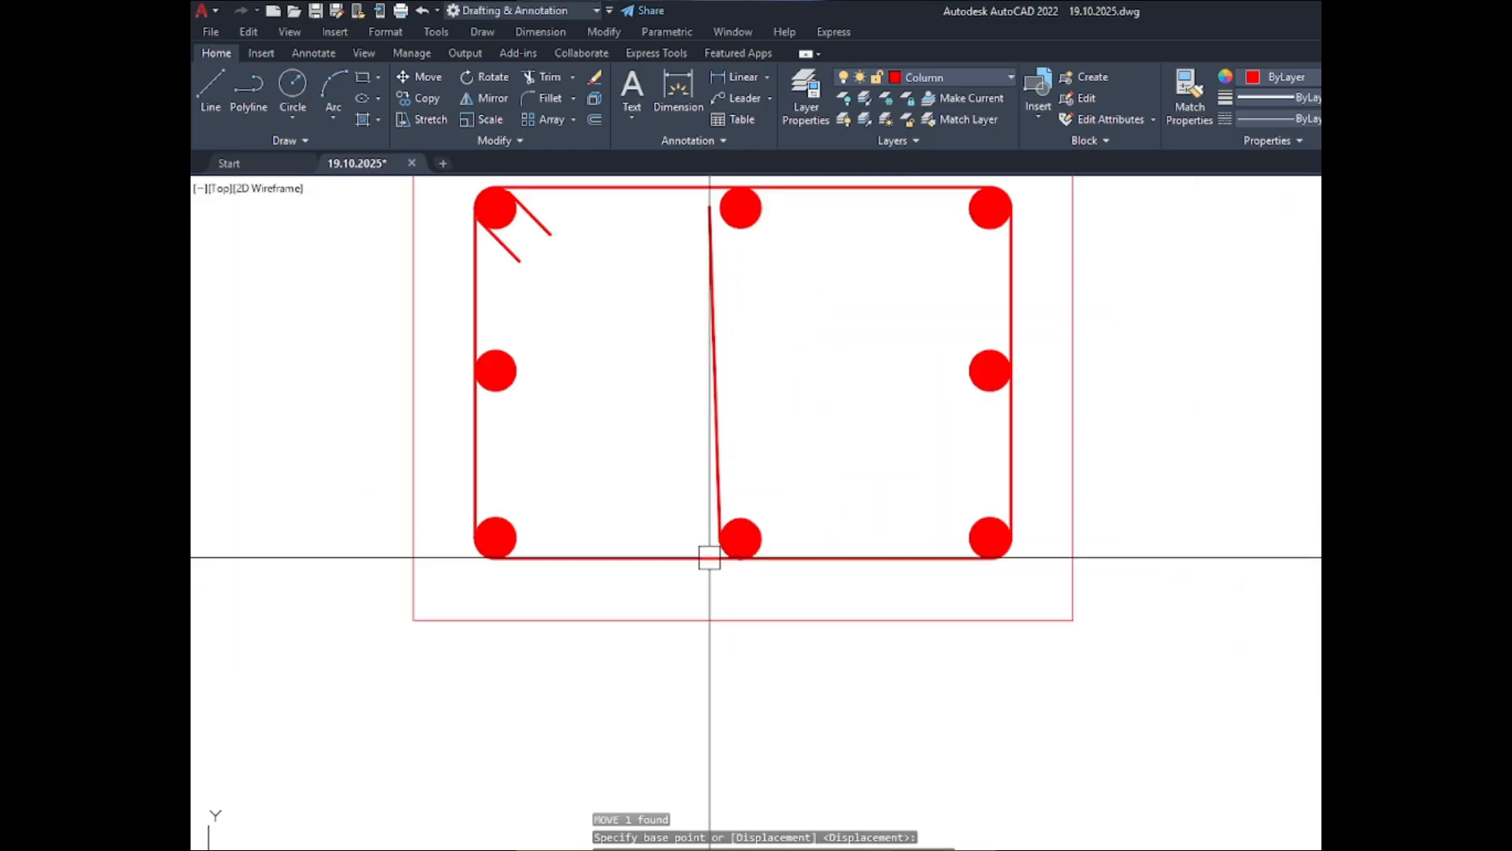
# - Delete the slanted tie line between the upper-middle and lower-middle bars
pyautogui.click(749, 404)
pyautogui.click(652, 422)
pyautogui.press('Delete')
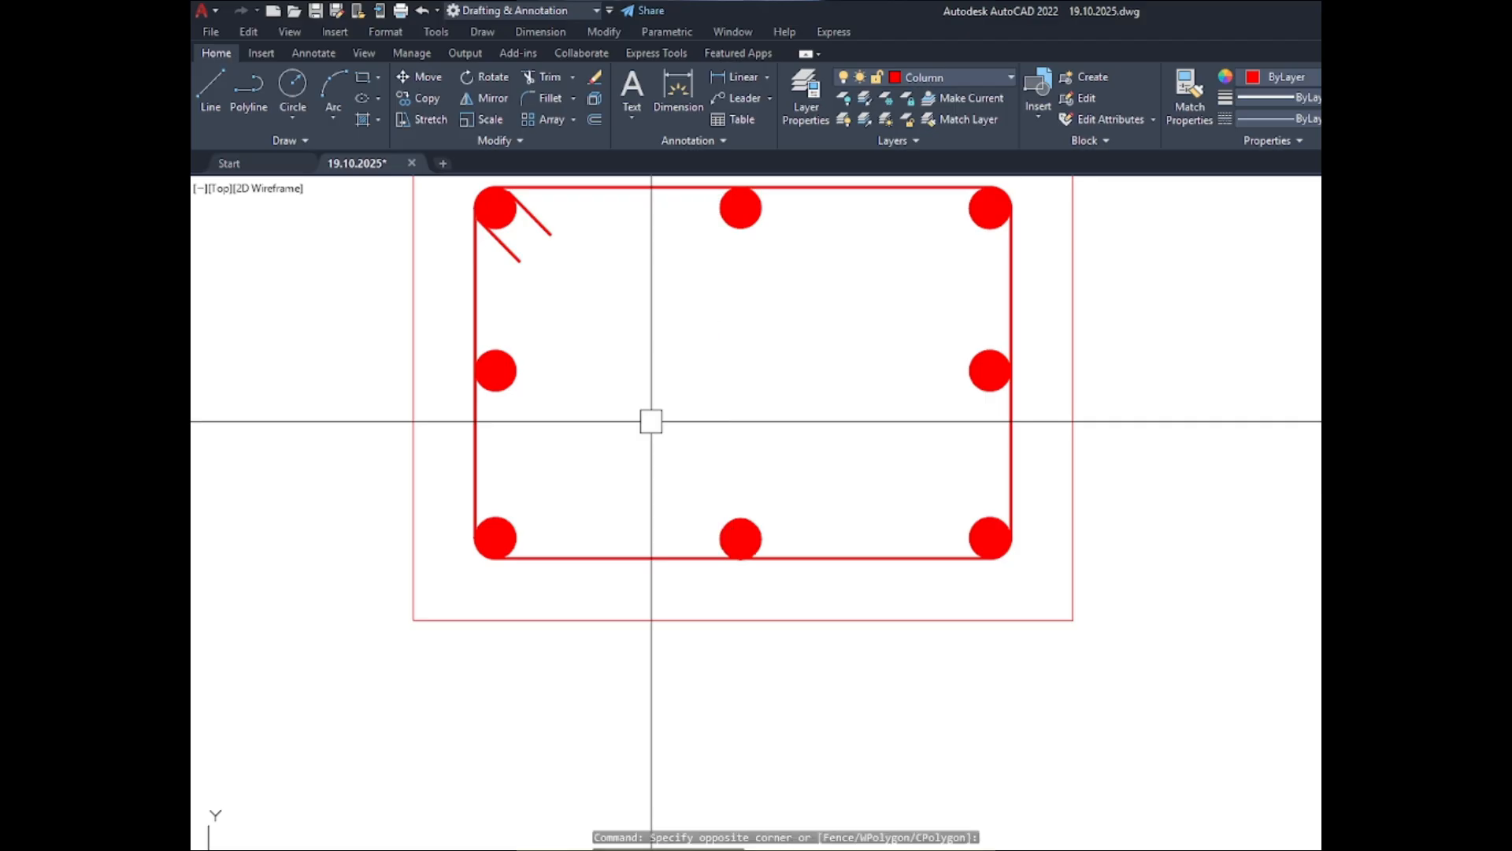
# - Draw a vertical tie line about 8" long beside the middle bars, from the upper-middle bar's level to the lower-middle bar's level
pyautogui.write('l')
pyautogui.press('Return')
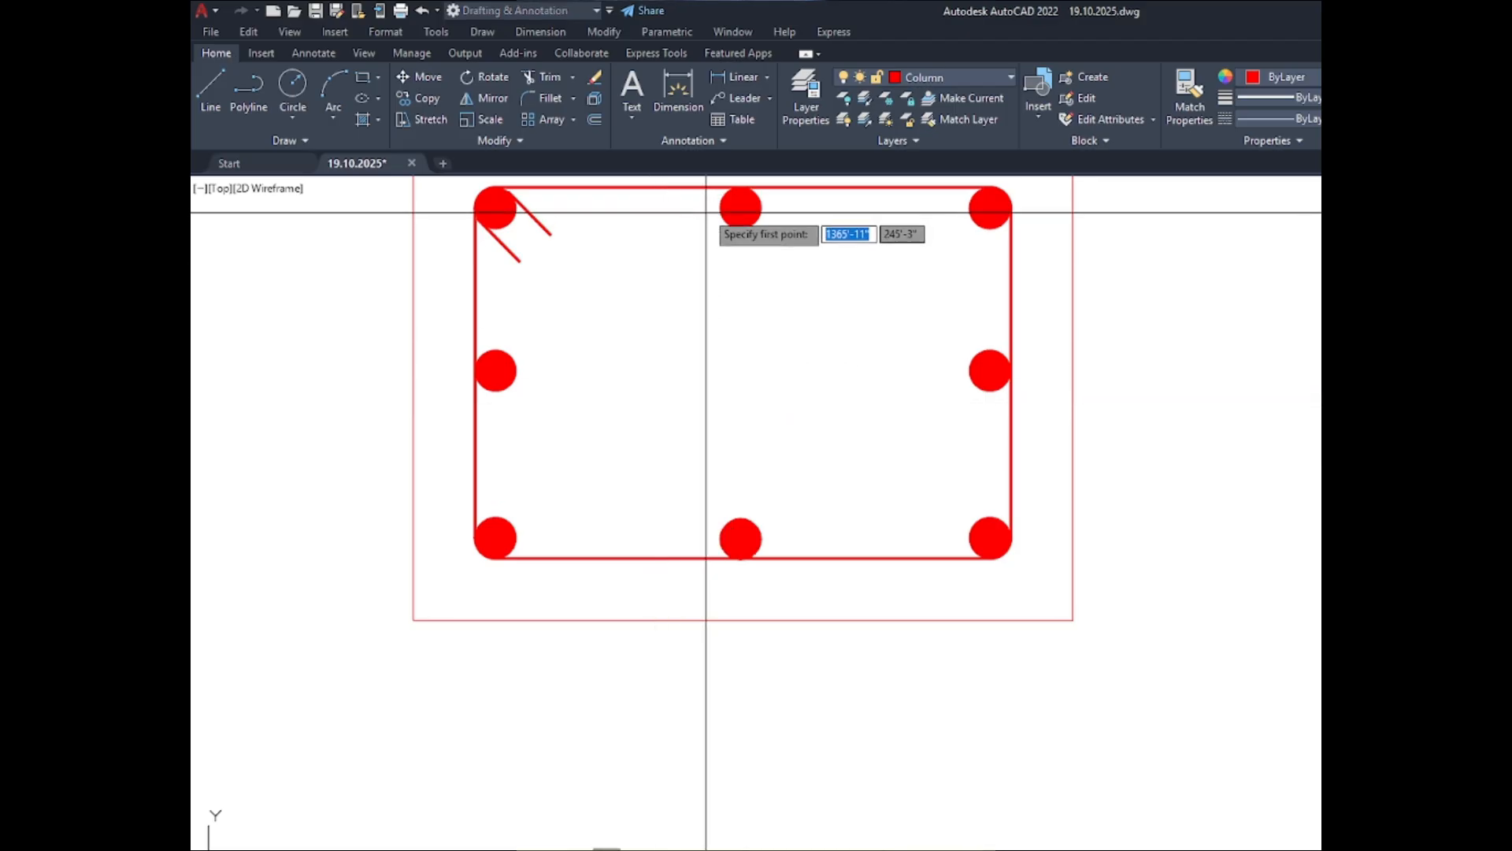
pyautogui.scroll(4, 712, 209)
pyautogui.scroll(-5, 686, 225)
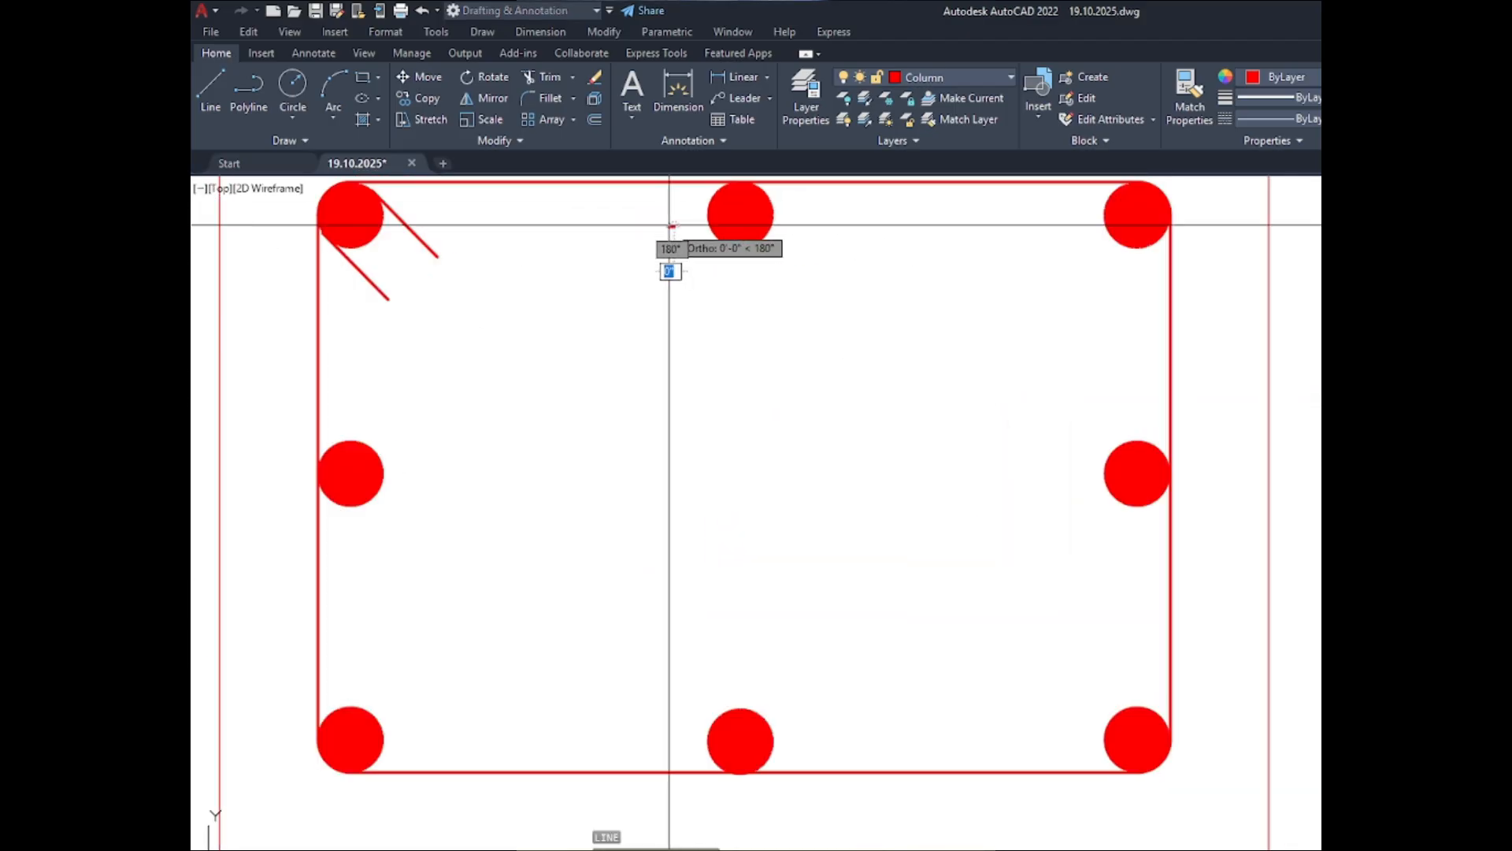
pyautogui.click(672, 227)
pyautogui.scroll(4, 656, 524)
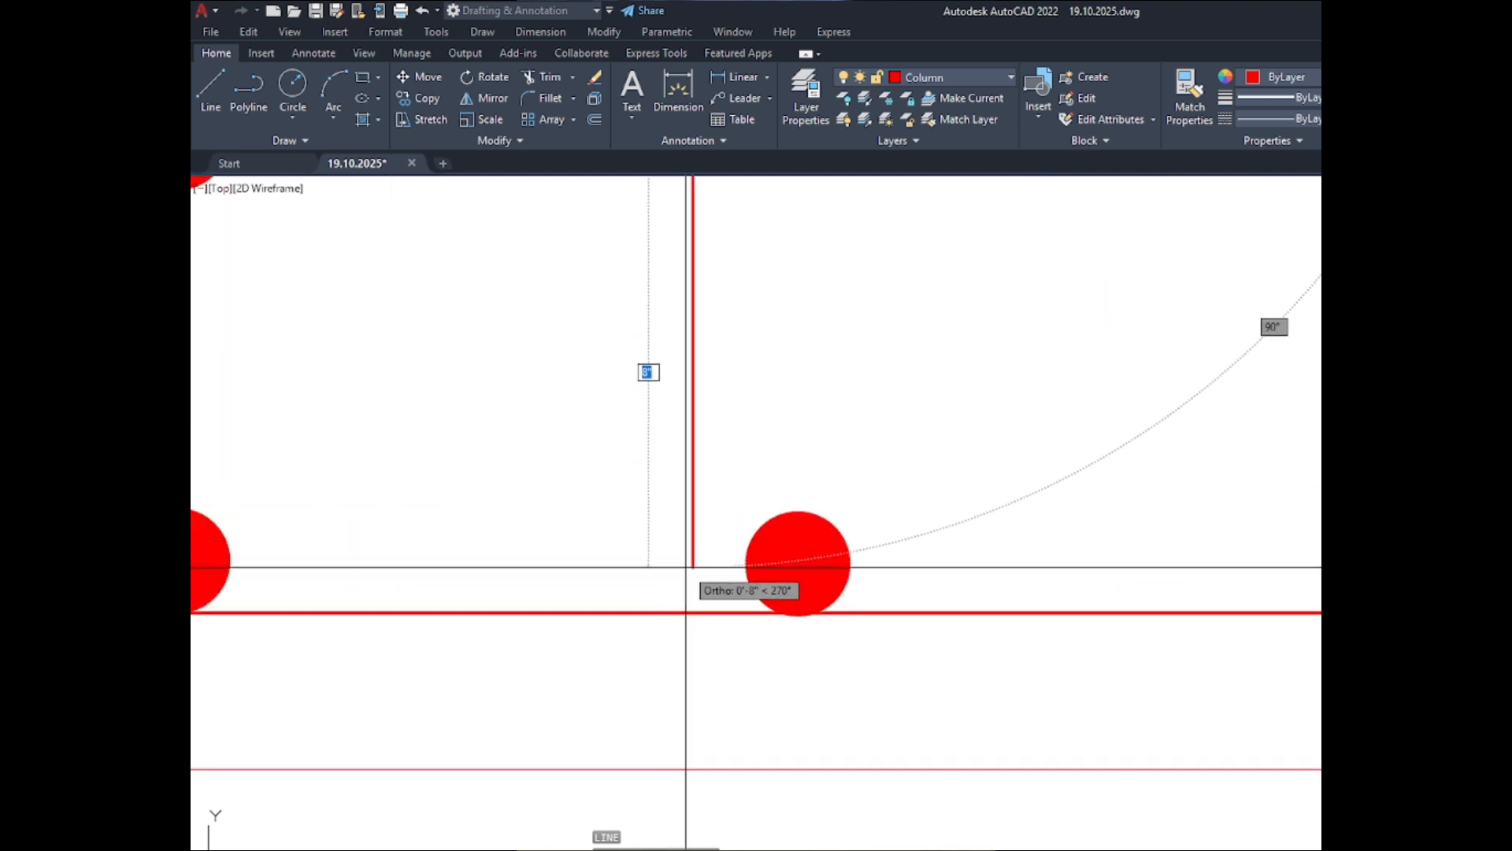
pyautogui.click(684, 569)
pyautogui.press('Escape')
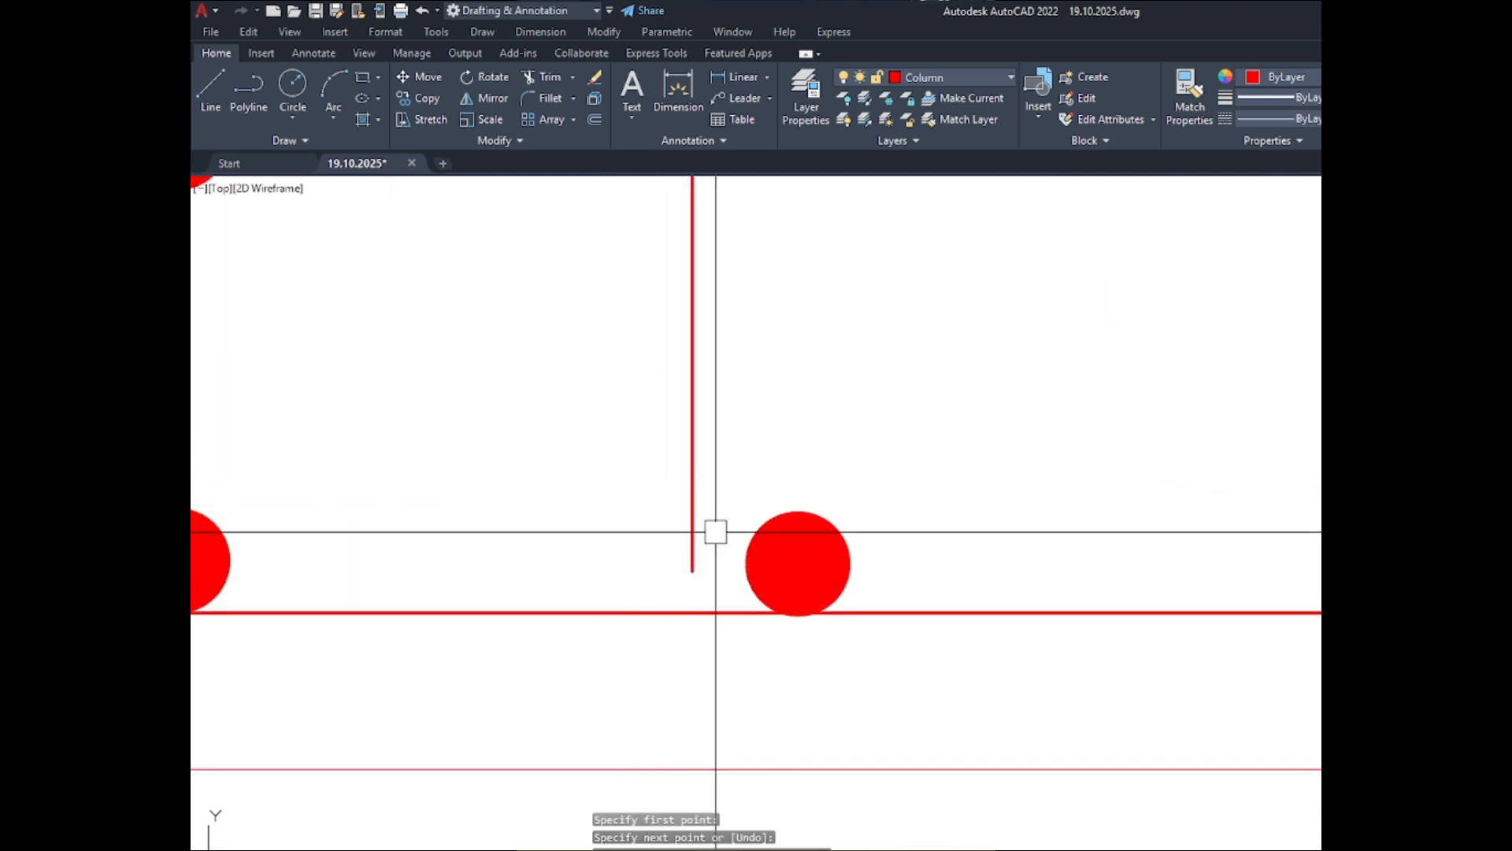
# - Move the vertical tie line slightly up and about 1" right so it touches the left edges of the two middle bars
pyautogui.click(692, 560)
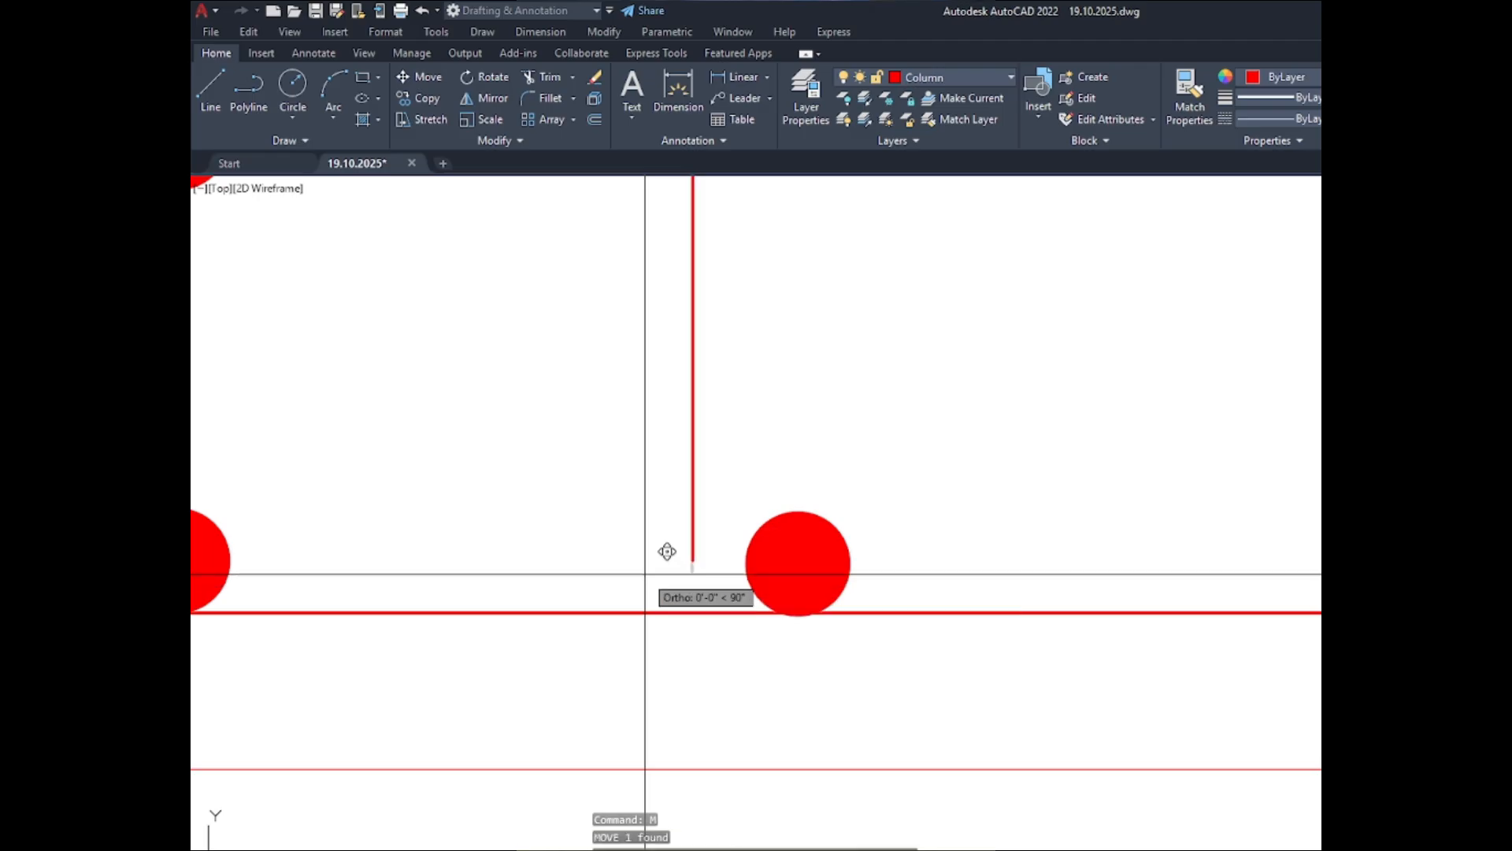
pyautogui.press('Return')
pyautogui.click(690, 556)
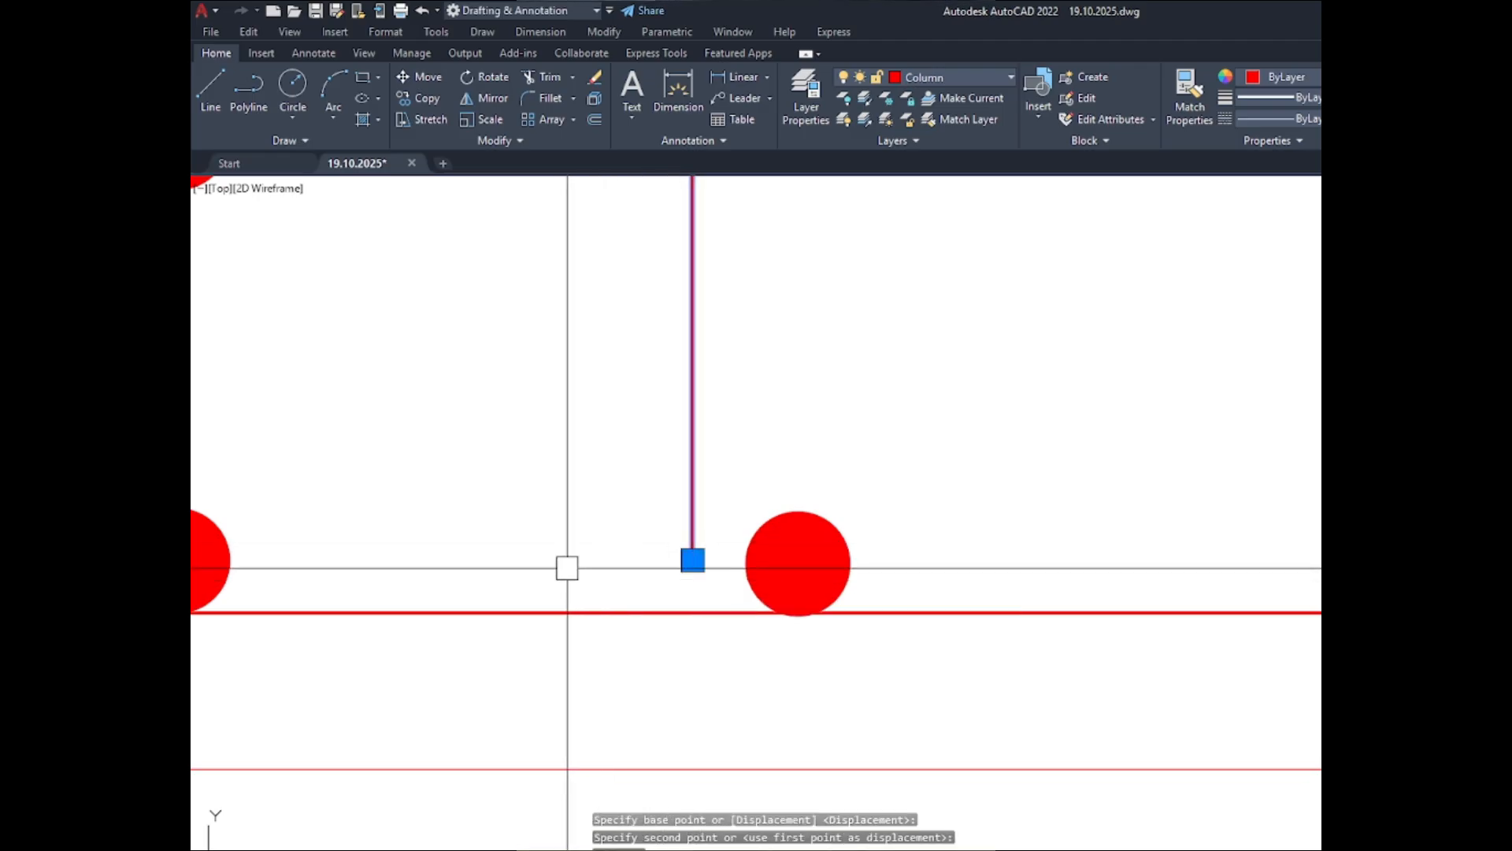
pyautogui.write('m')
pyautogui.press('Return')
pyautogui.click(476, 511)
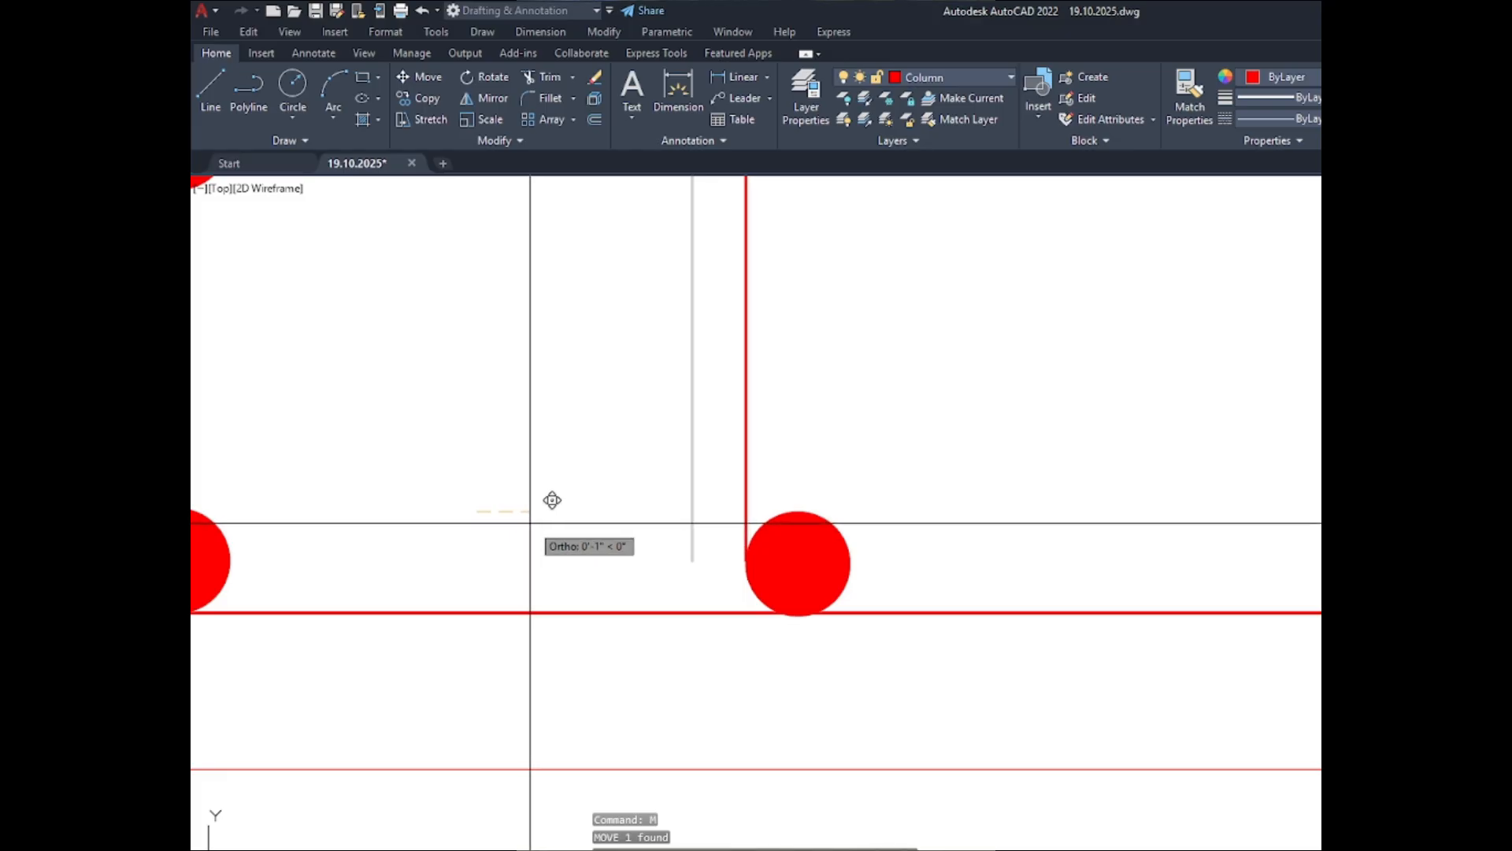
# - Stretch the tie line's upper end slightly up to the tangent point on the upper-middle bar's left edge
pyautogui.scroll(-5, 531, 523)
pyautogui.scroll(5, 577, 446)
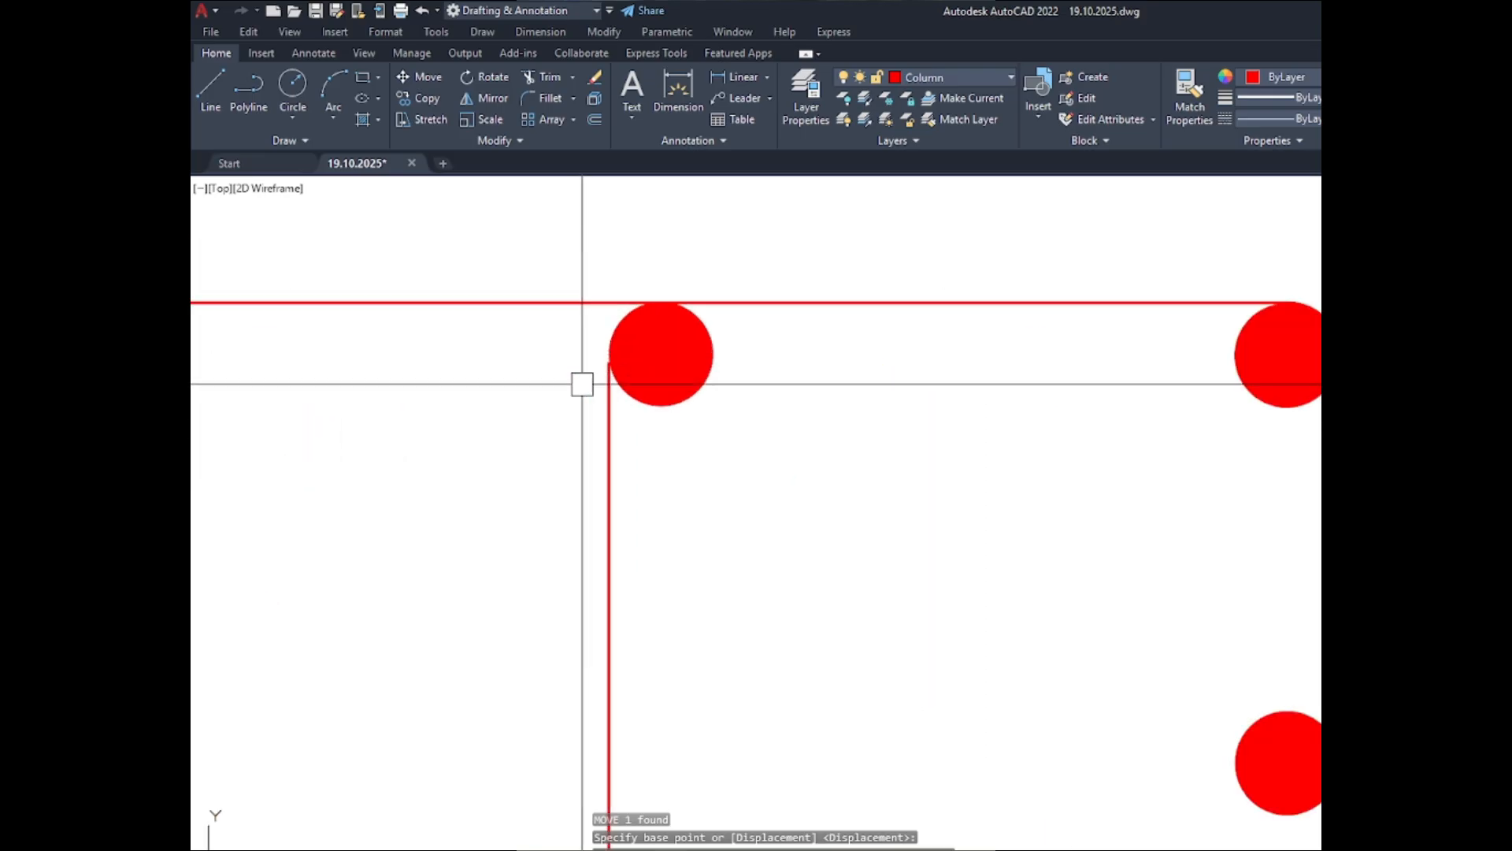
pyautogui.scroll(4, 603, 412)
pyautogui.click(635, 316)
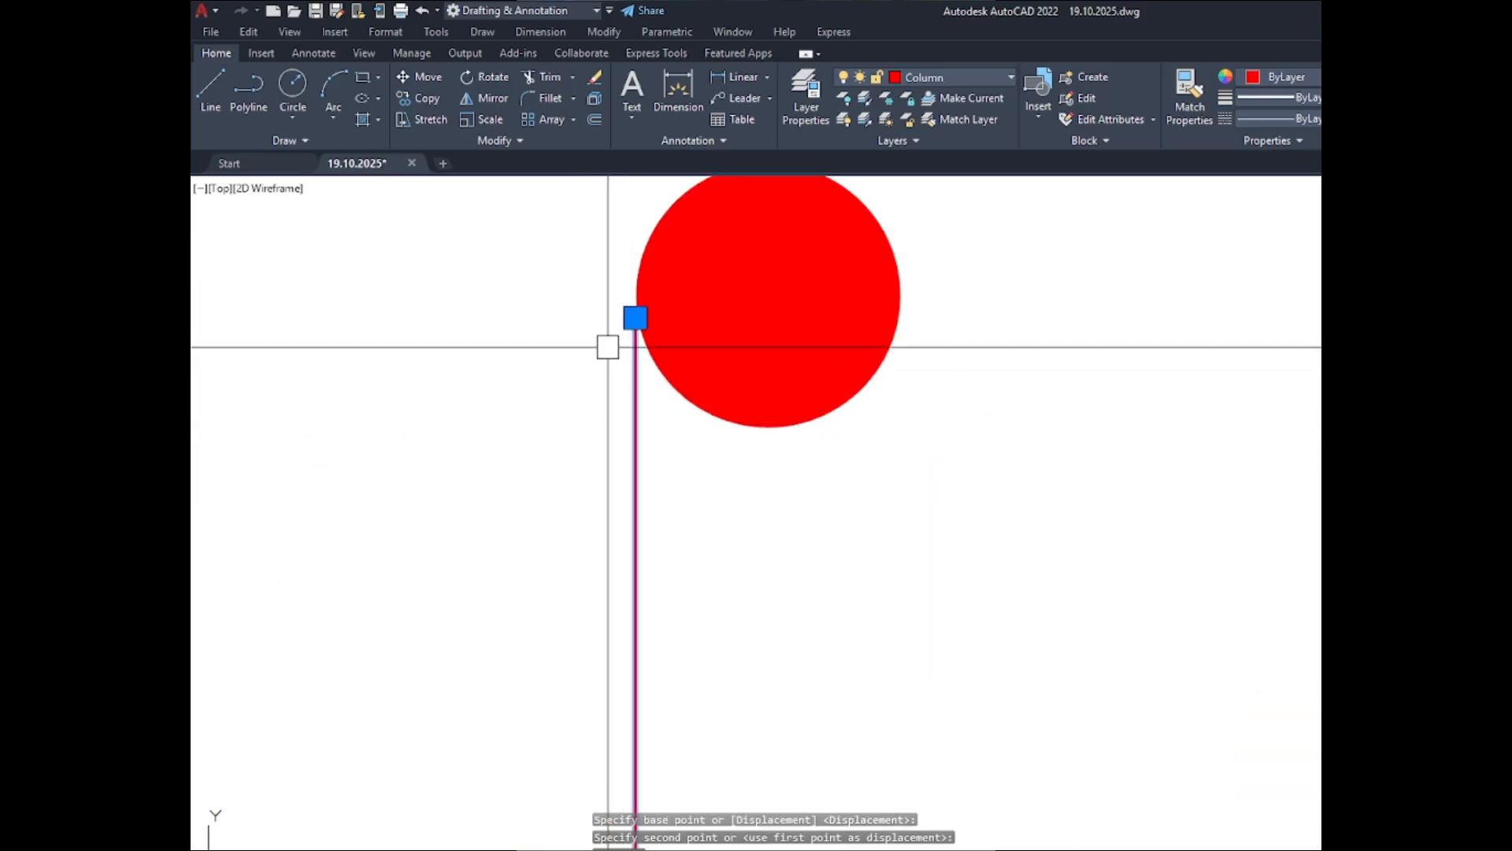
pyautogui.scroll(5, 613, 283)
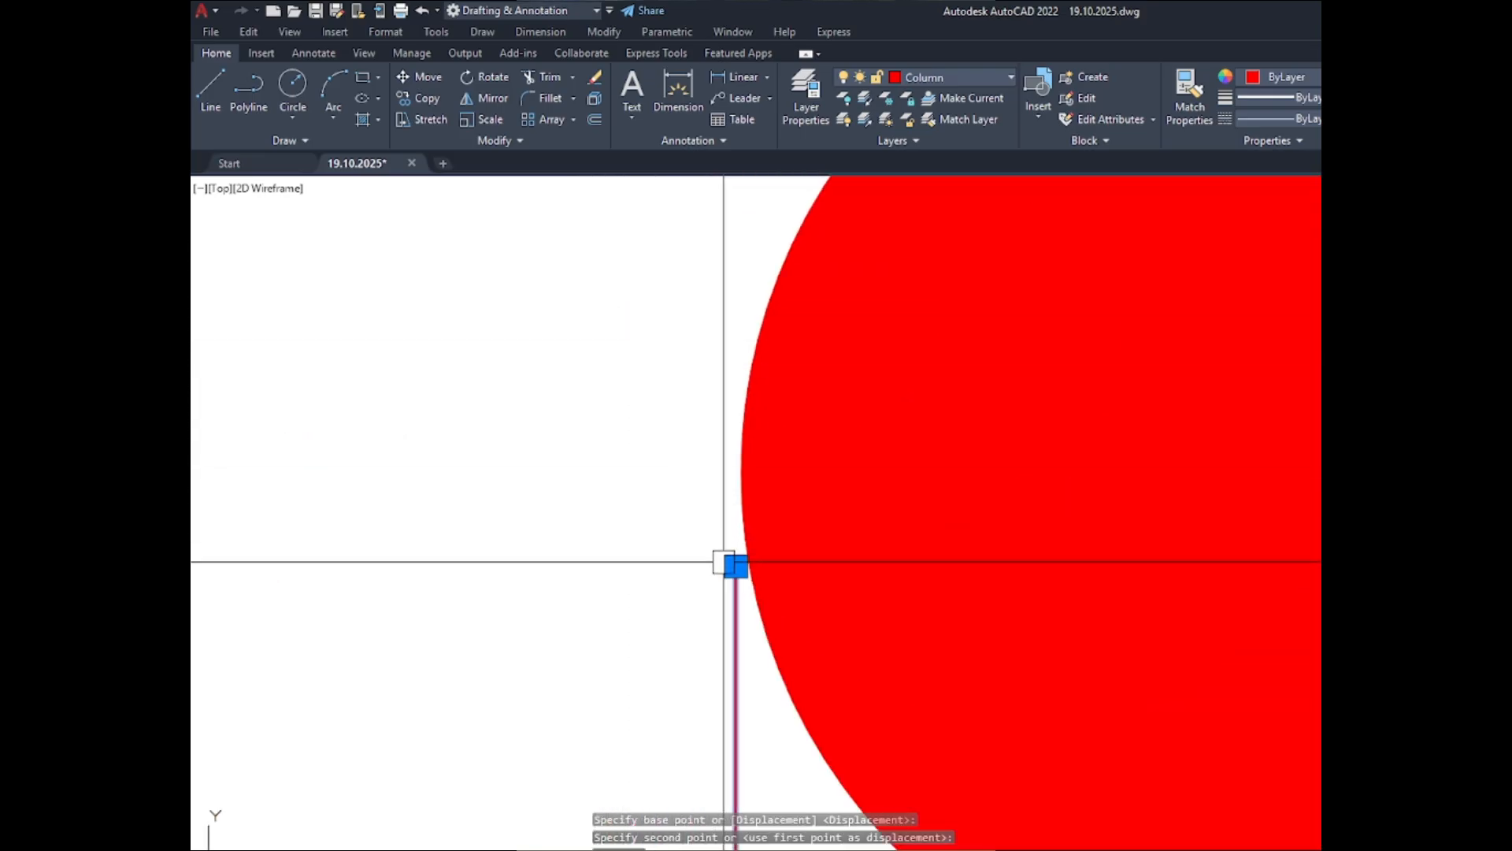
pyautogui.click(736, 566)
pyautogui.scroll(-2, 727, 557)
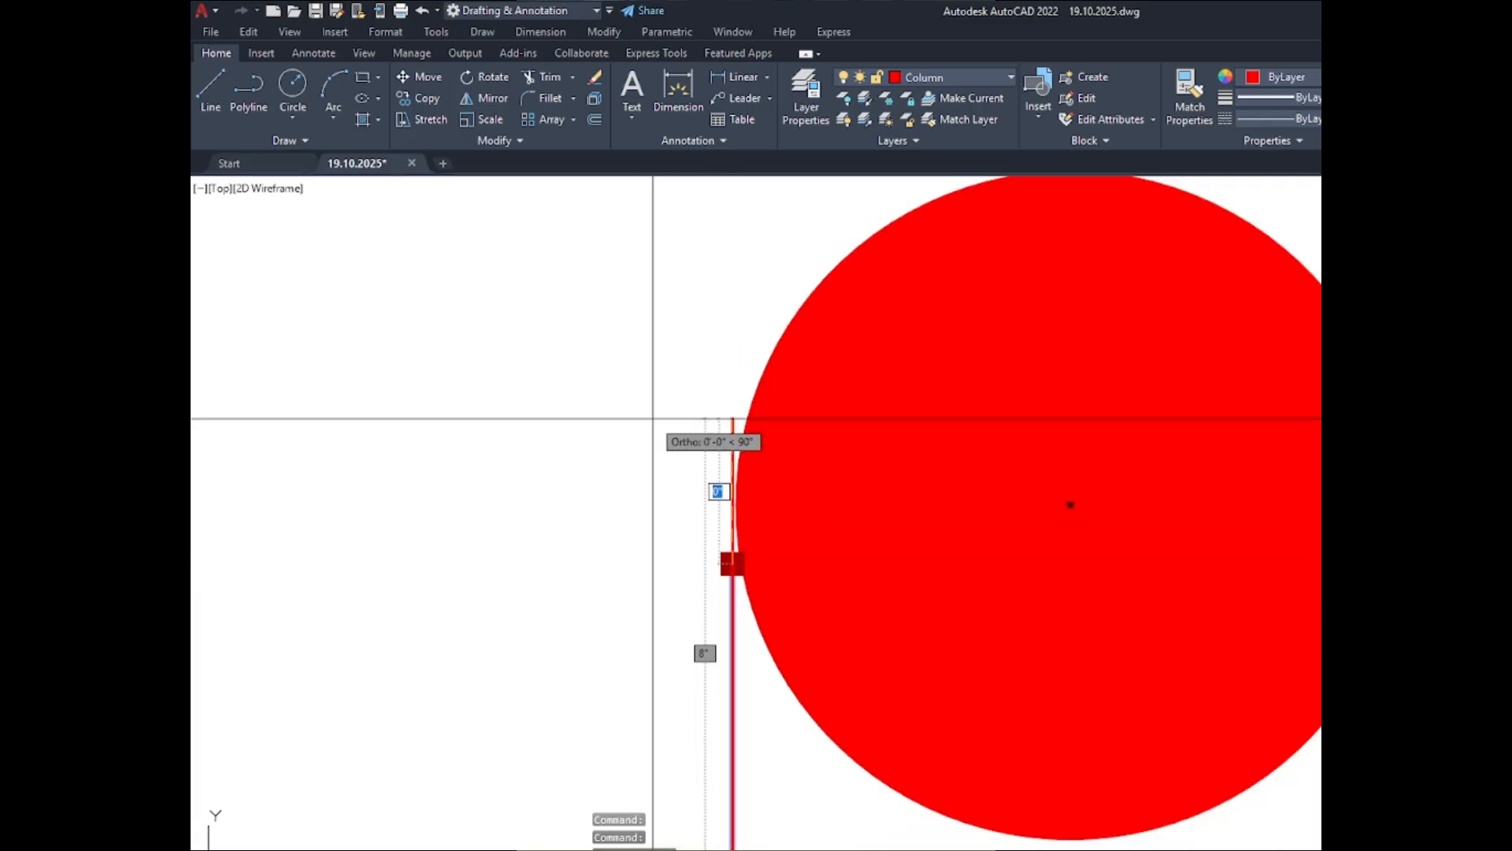
pyautogui.scroll(2, 653, 418)
pyautogui.scroll(-2, 652, 423)
pyautogui.scroll(2, 694, 488)
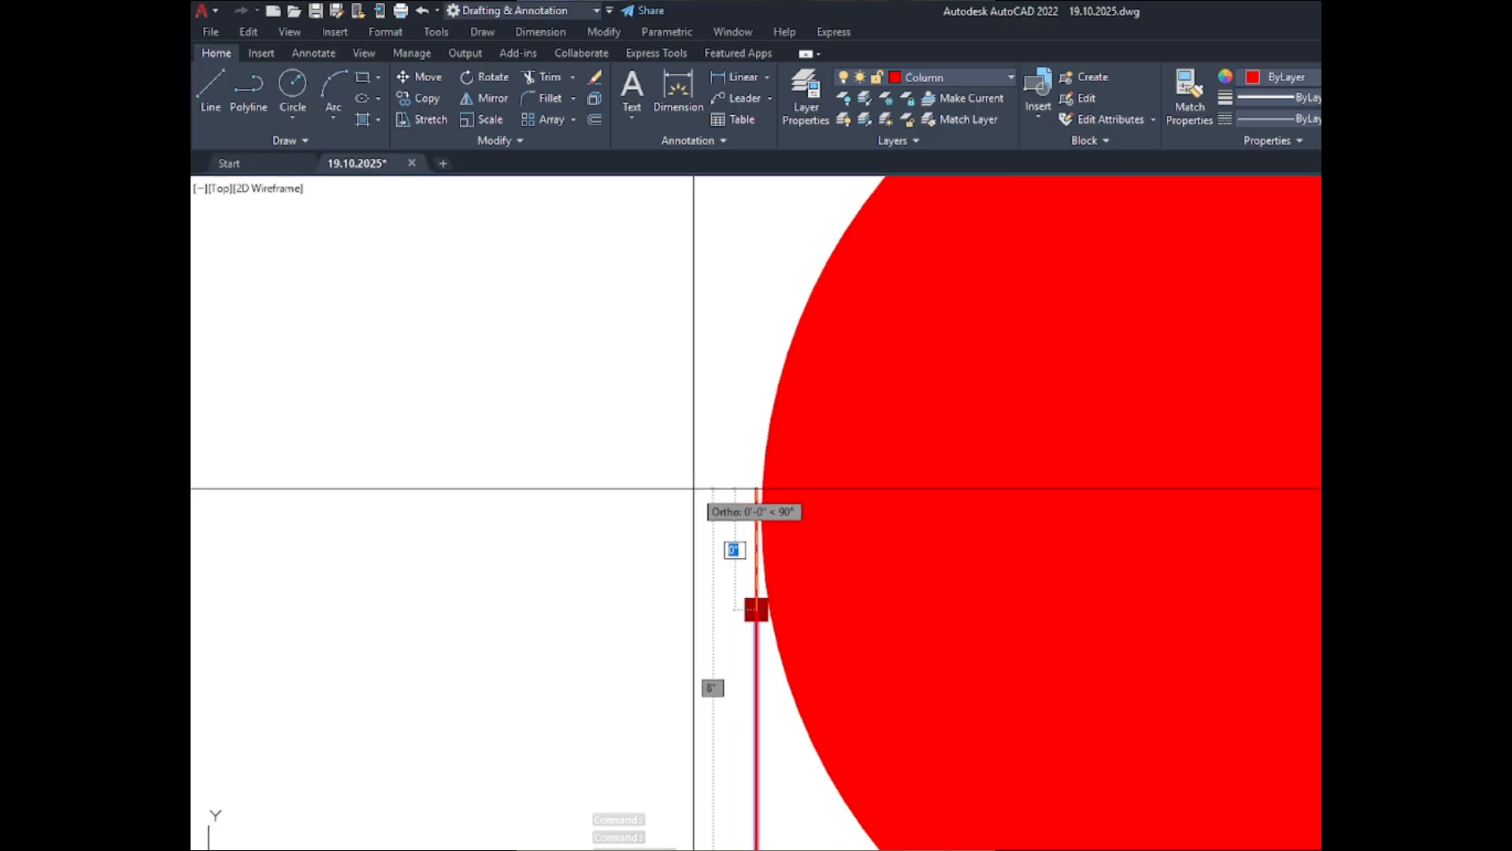
pyautogui.scroll(2, 696, 486)
pyautogui.click(697, 481)
pyautogui.scroll(-6, 614, 385)
pyautogui.press('Escape')
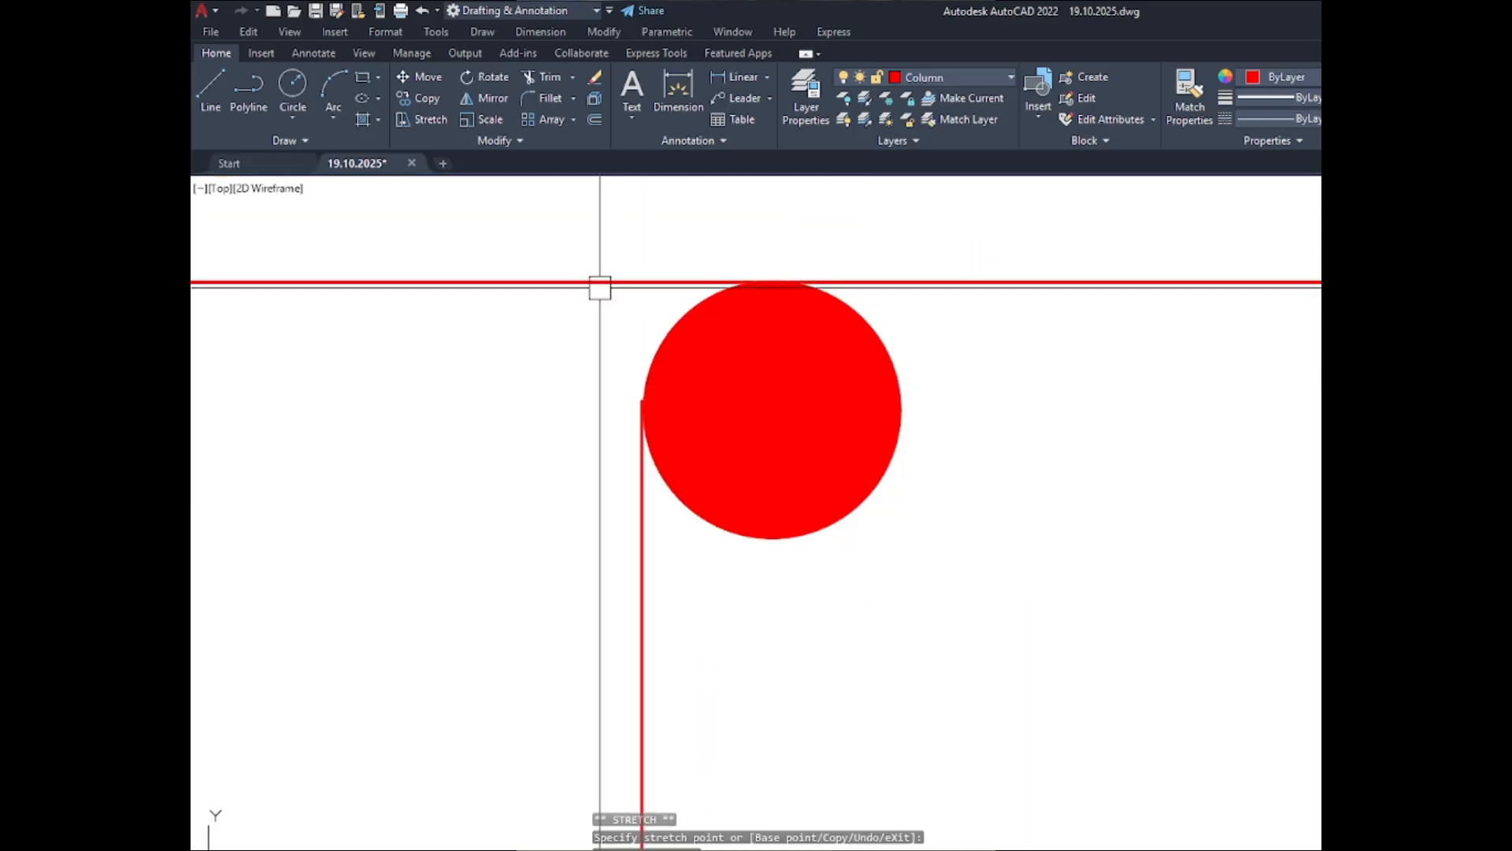
# - Adjust the tie line's lower end to the left edge of the lower-middle bar
pyautogui.scroll(-7, 600, 288)
pyautogui.scroll(3, 637, 613)
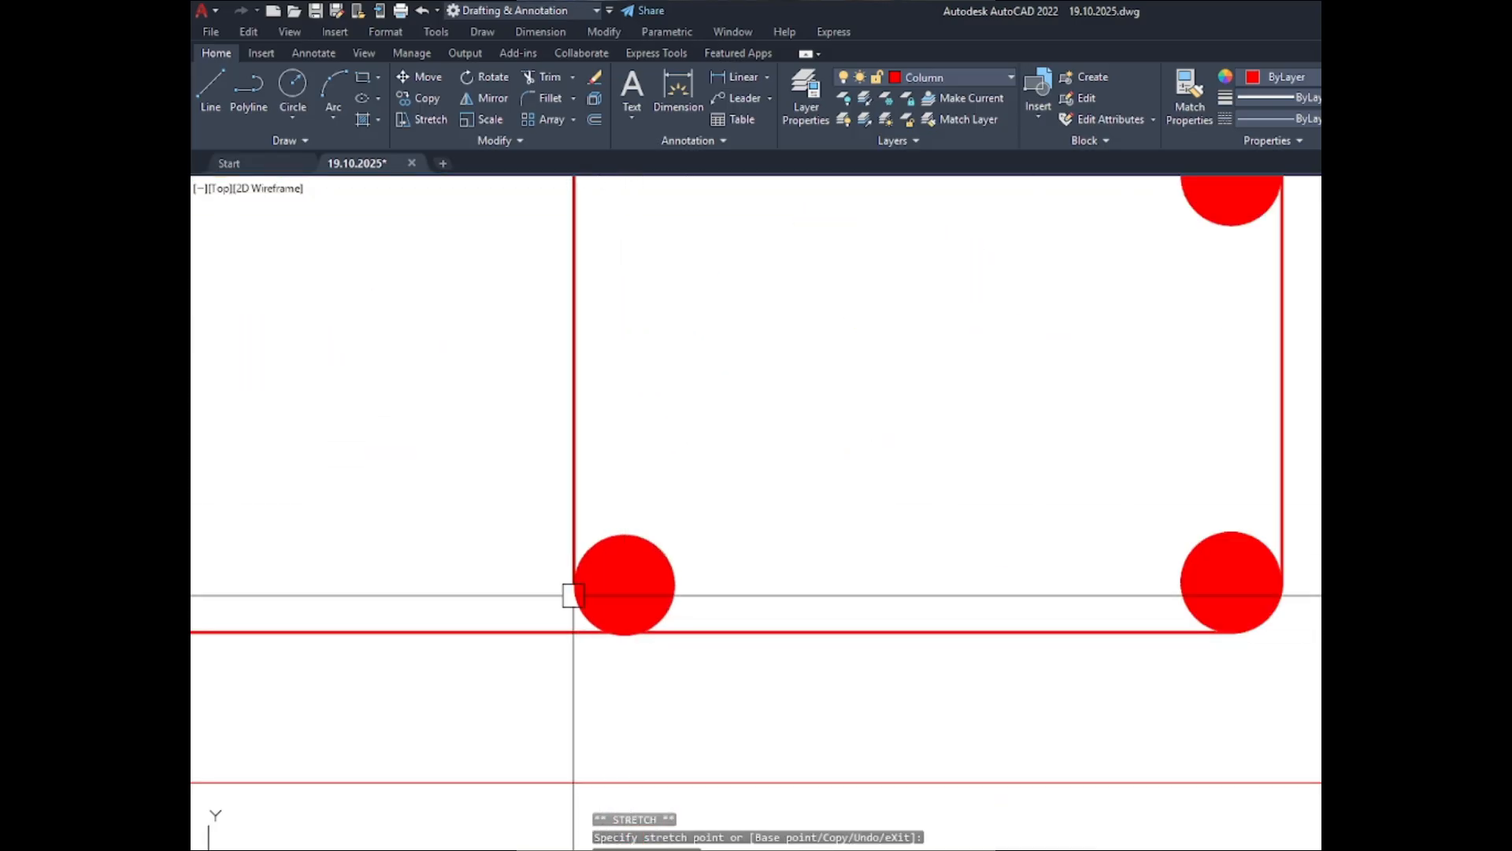
pyautogui.press('Escape')
pyautogui.scroll(5, 641, 601)
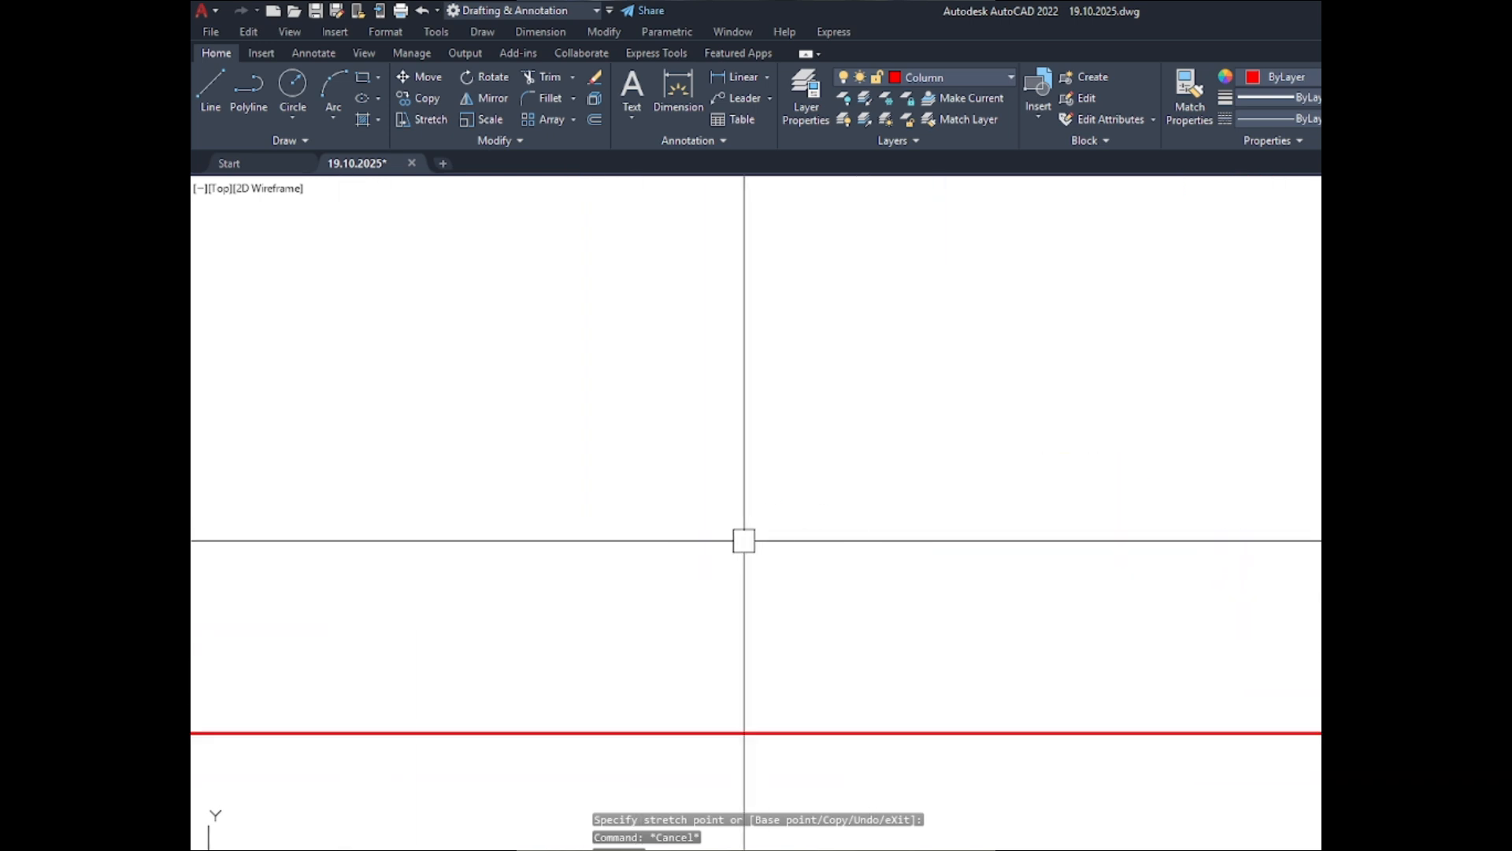
pyautogui.click(1320, 546)
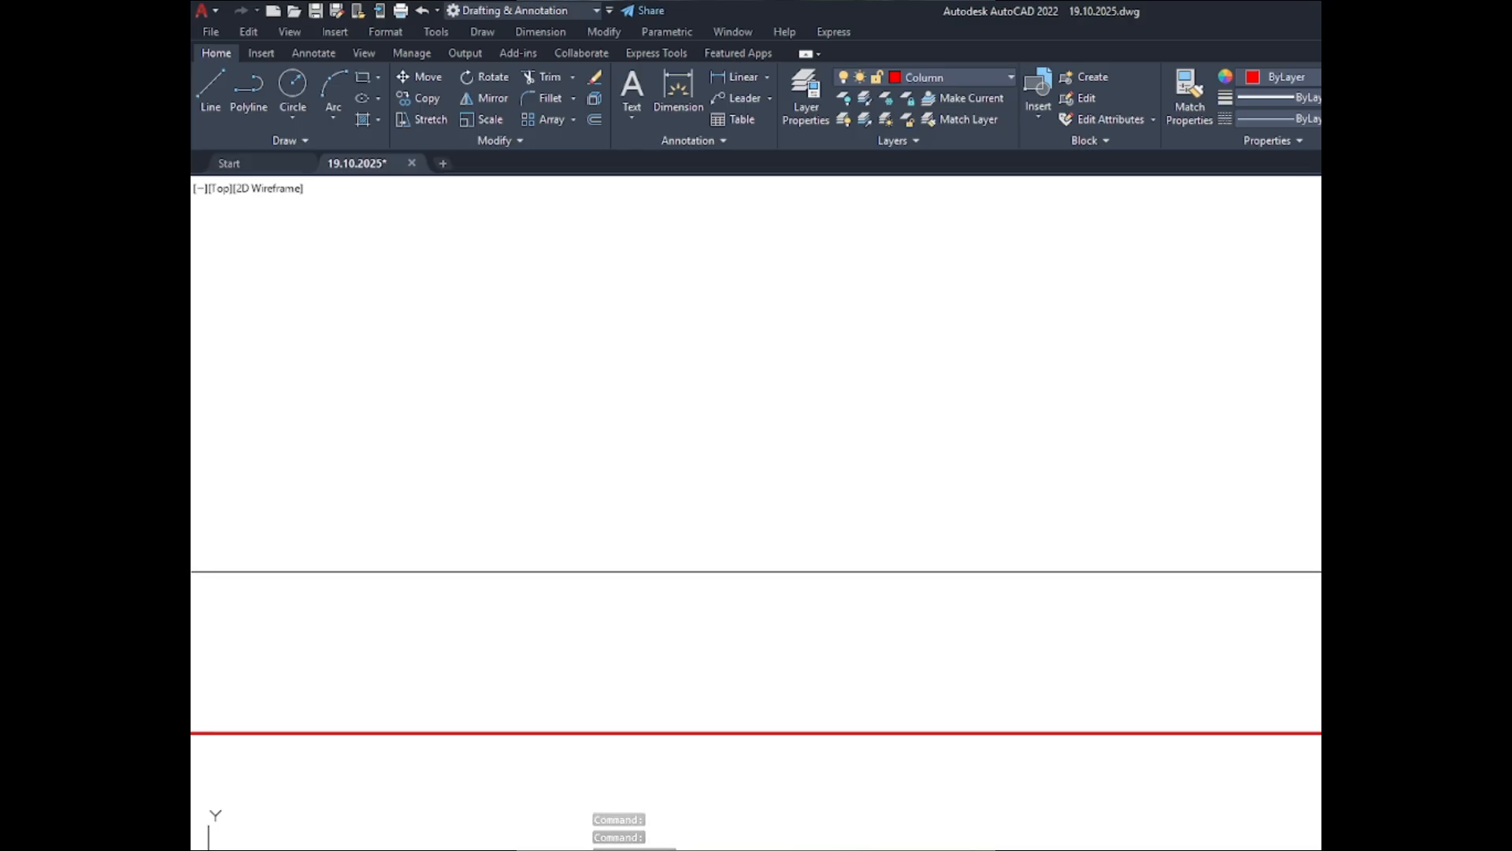
pyautogui.scroll(-6, 974, 535)
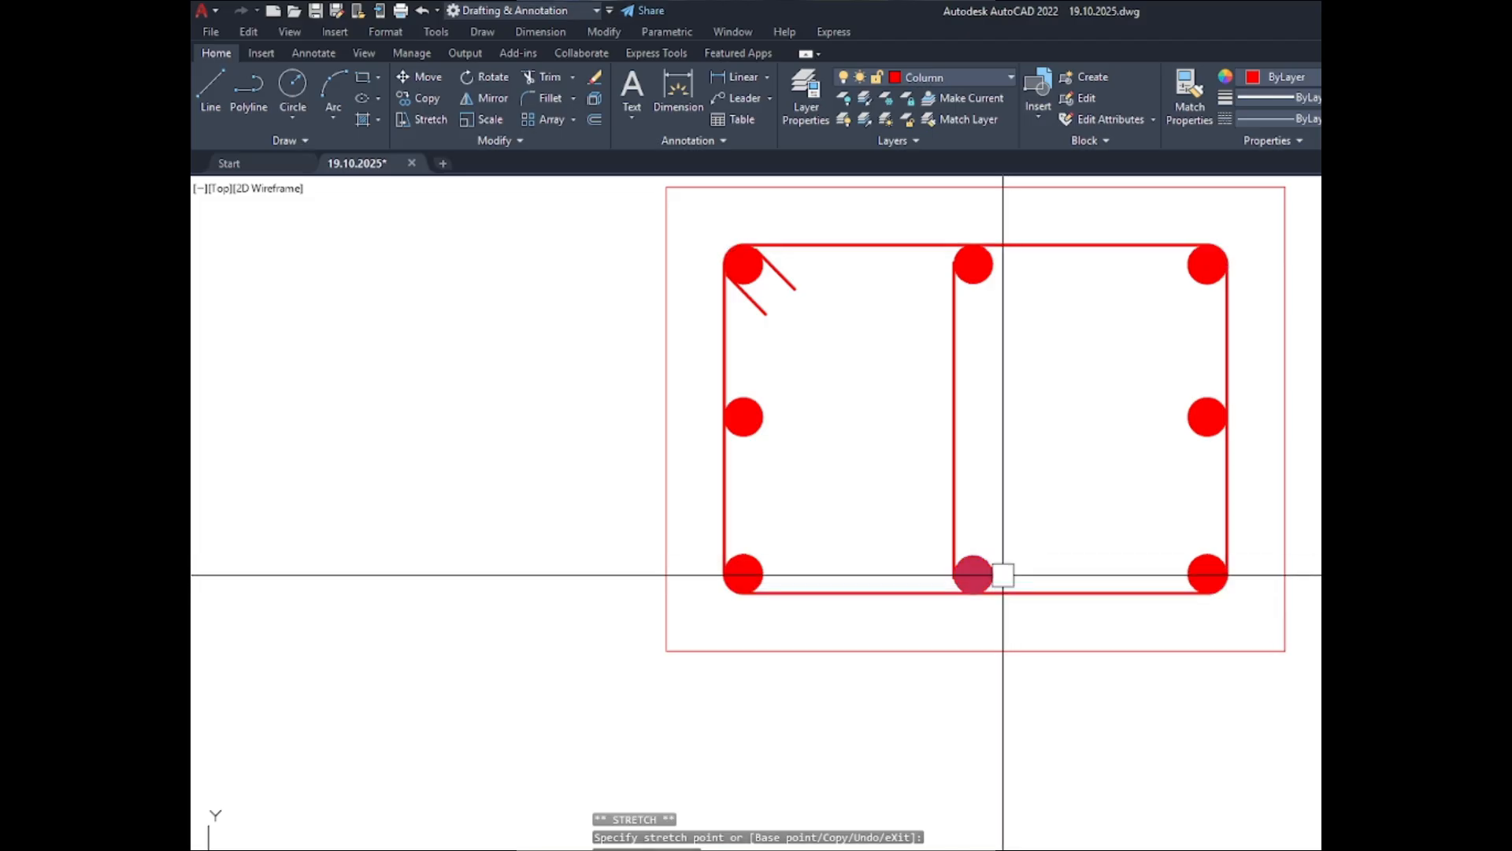
pyautogui.press('Escape')
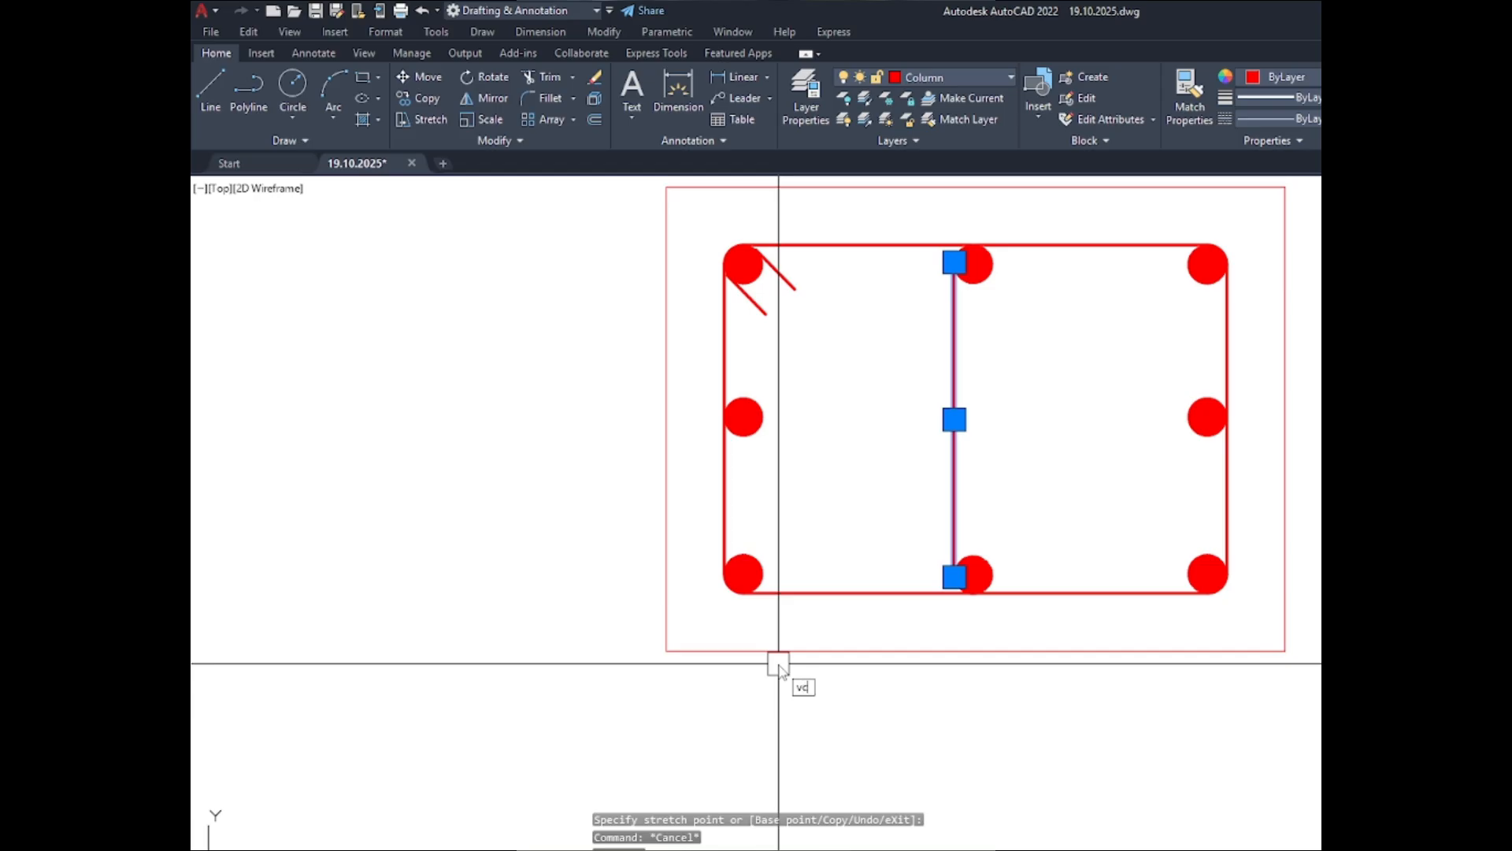
# - Copy the vertical tie line horizontally to the right side of the two middle bars
pyautogui.press('BackSpace')
pyautogui.press('BackSpace')
pyautogui.write('co')
pyautogui.press('Return')
pyautogui.scroll(5, 1004, 587)
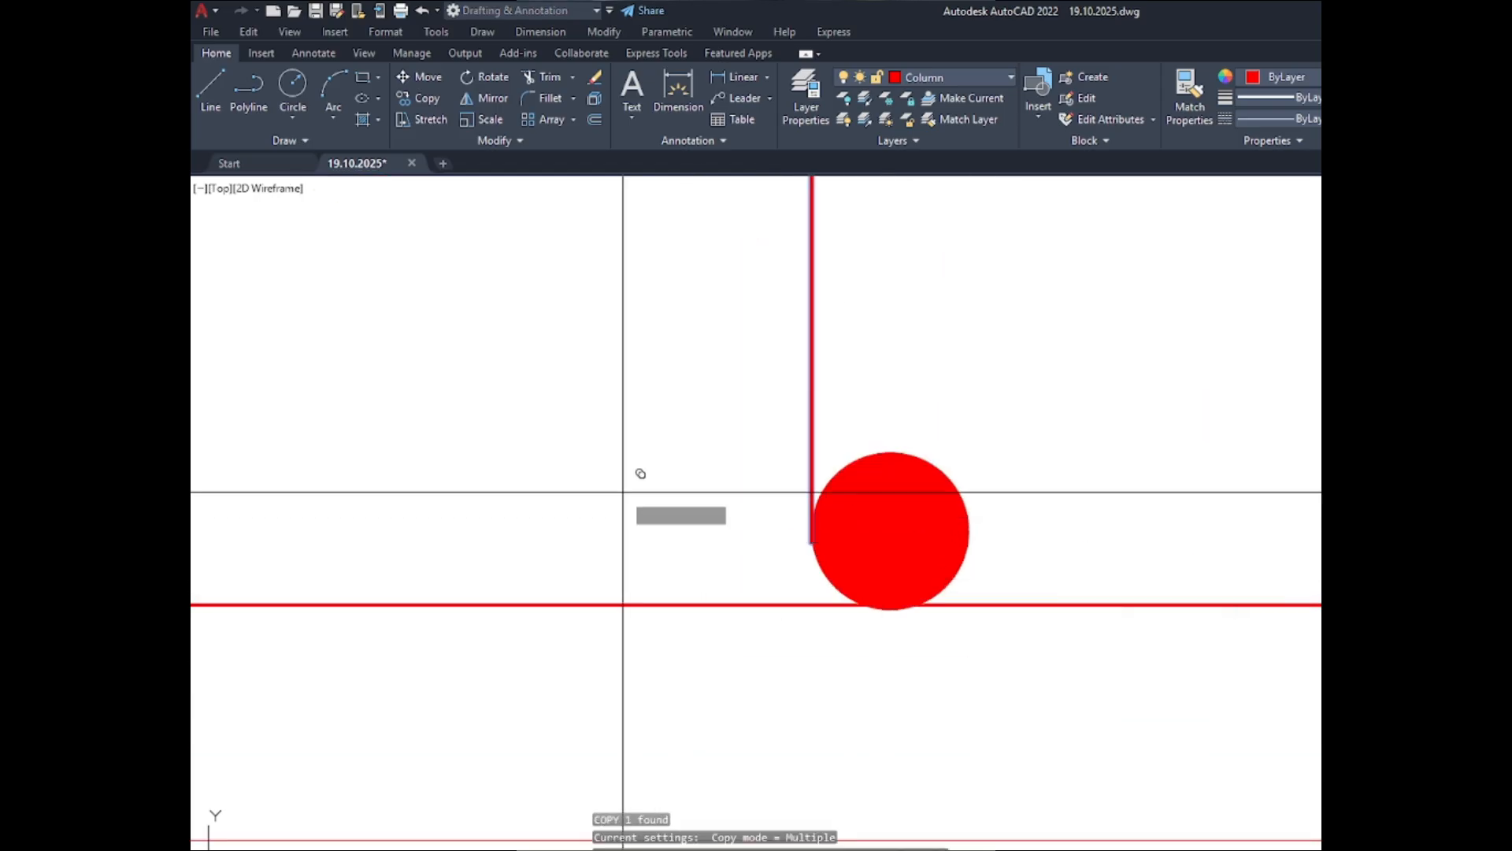
pyautogui.click(771, 512)
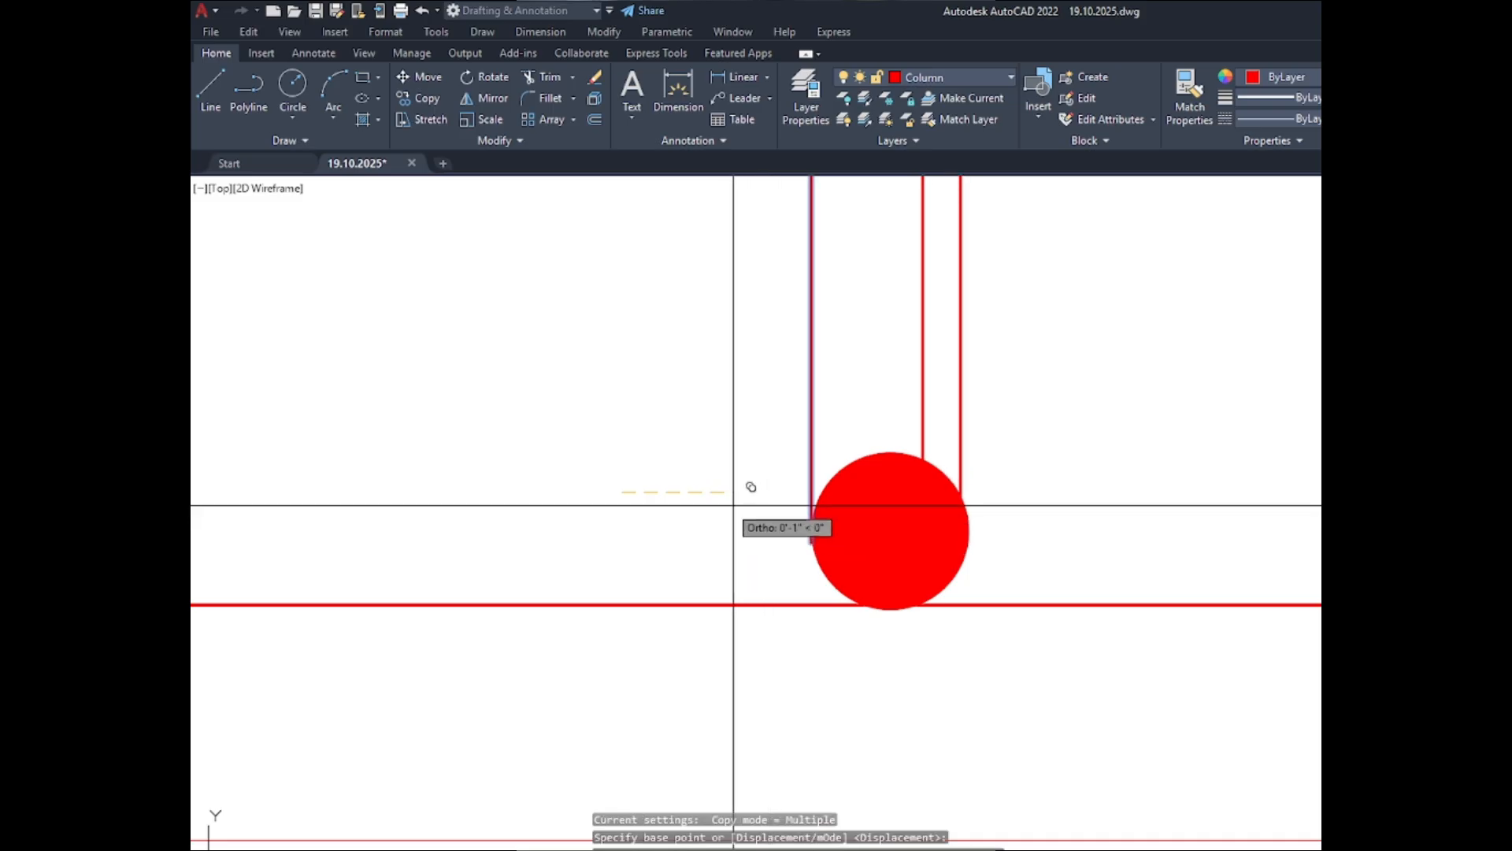
pyautogui.press('Escape')
pyautogui.scroll(-3, 758, 471)
pyautogui.scroll(2, 859, 460)
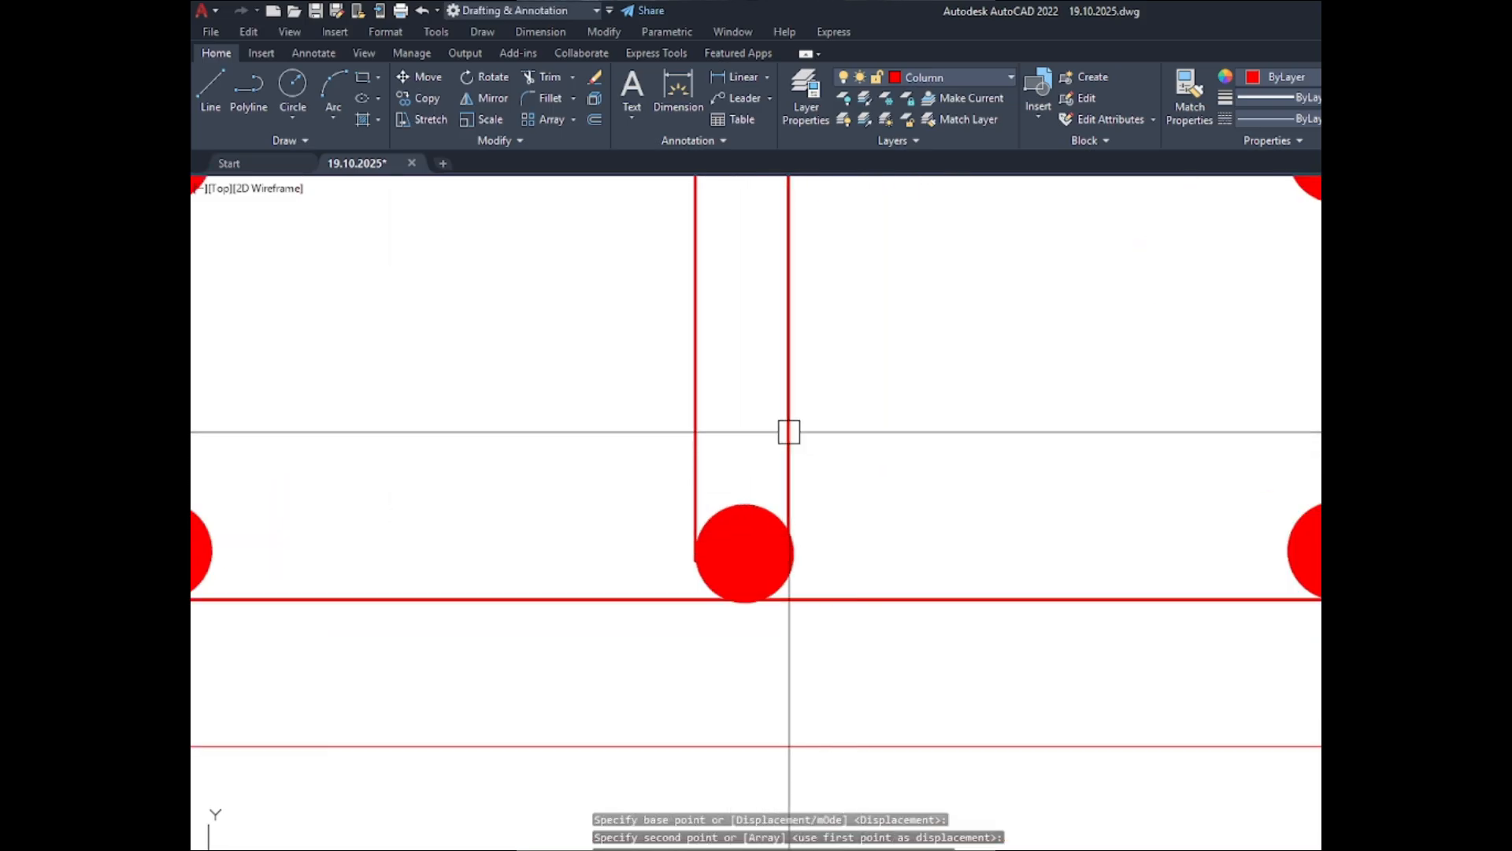
# - Move the copied tie line slightly down and right, just past the right edge of the lower-middle bar
pyautogui.click(786, 443)
pyautogui.write('m')
pyautogui.press('Return')
pyautogui.scroll(2, 829, 542)
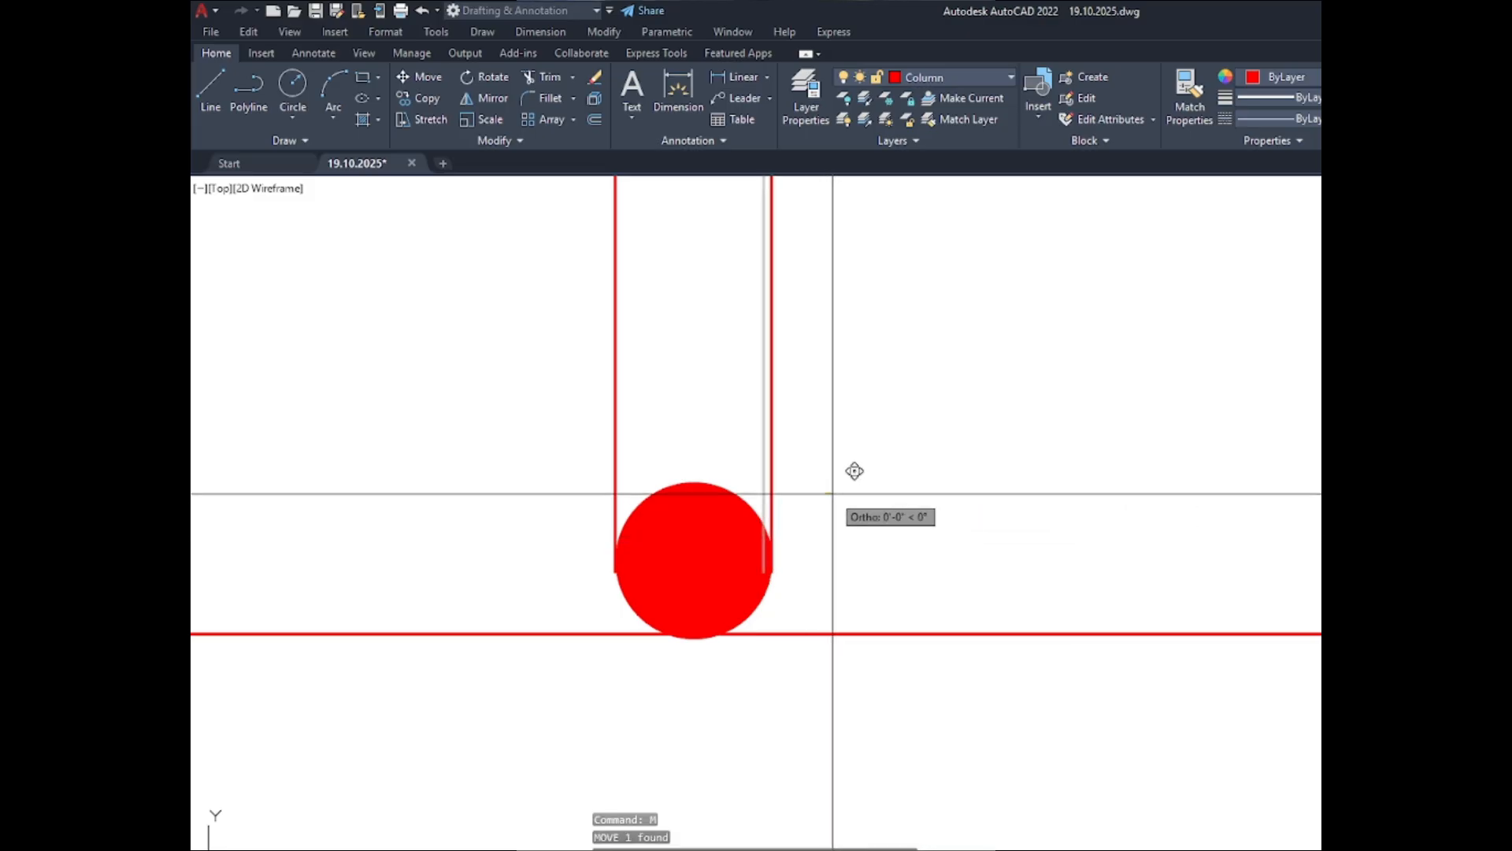
pyautogui.click(832, 494)
pyautogui.click(764, 583)
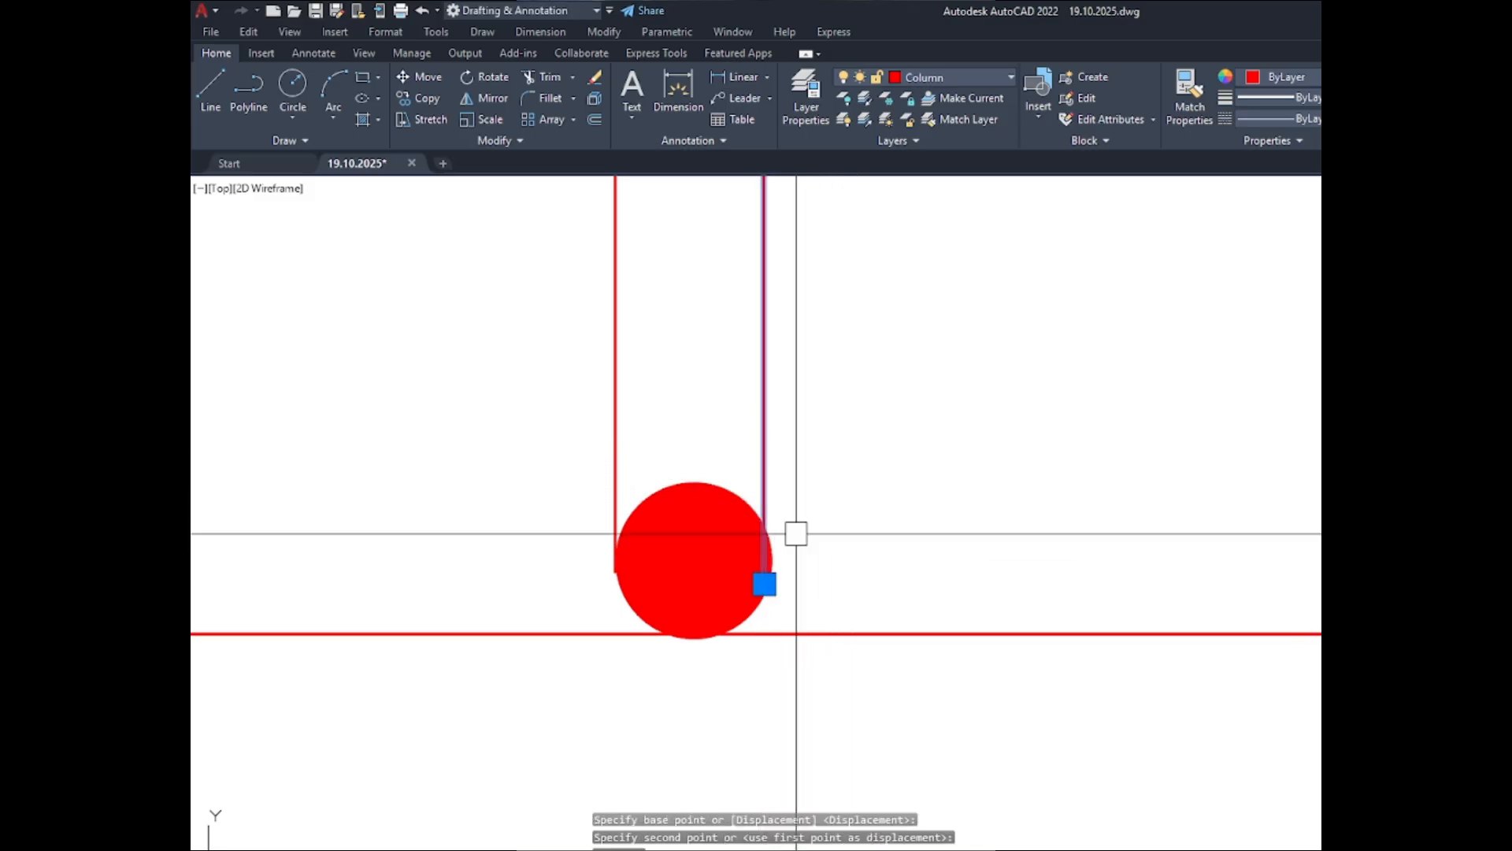
pyautogui.press('Return')
pyautogui.click(806, 482)
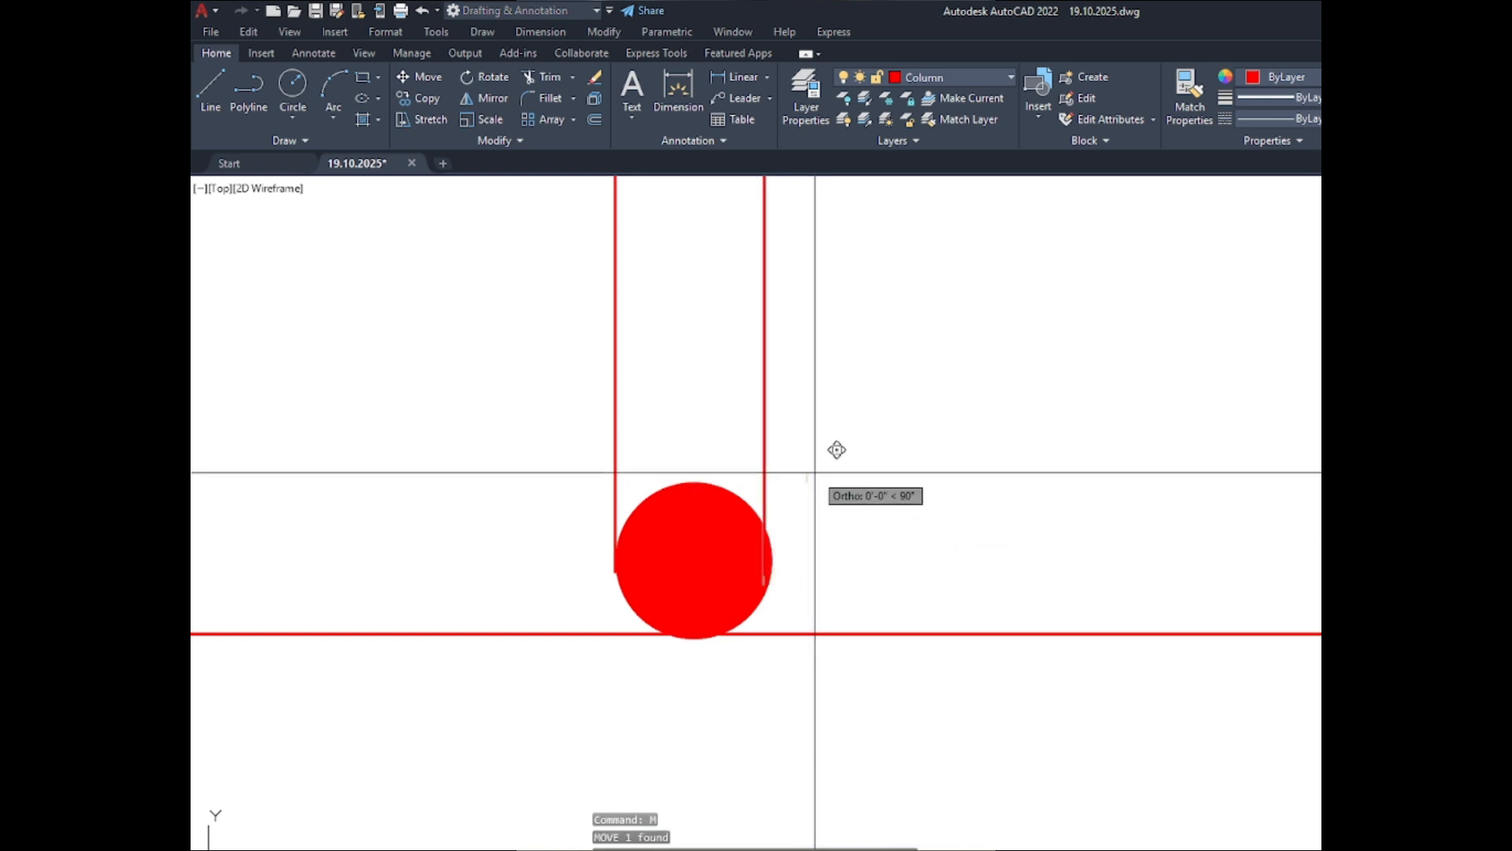
pyautogui.scroll(4, 818, 473)
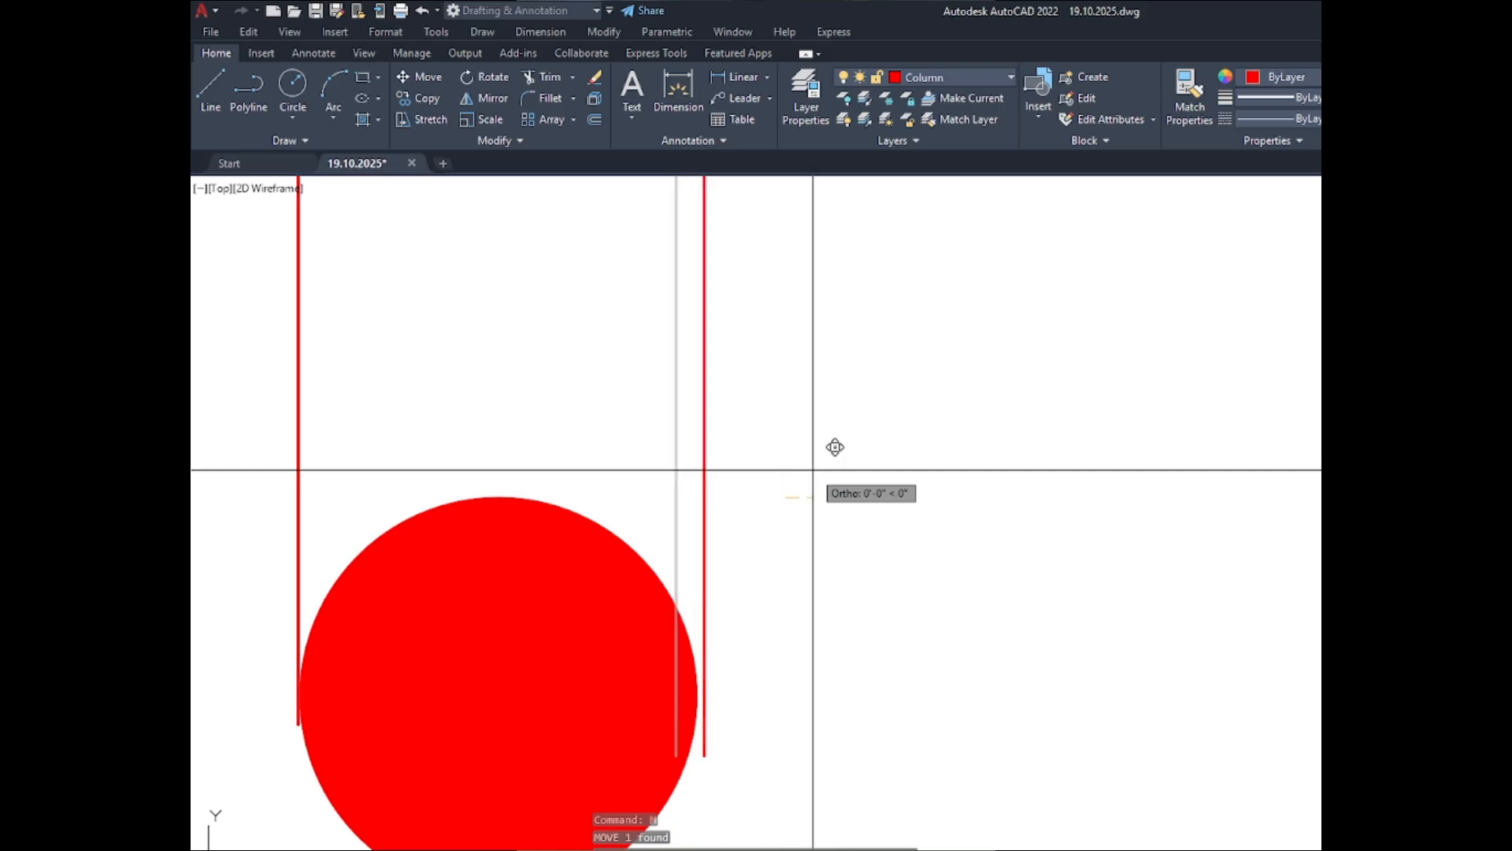
pyautogui.click(836, 447)
pyautogui.scroll(5, 701, 733)
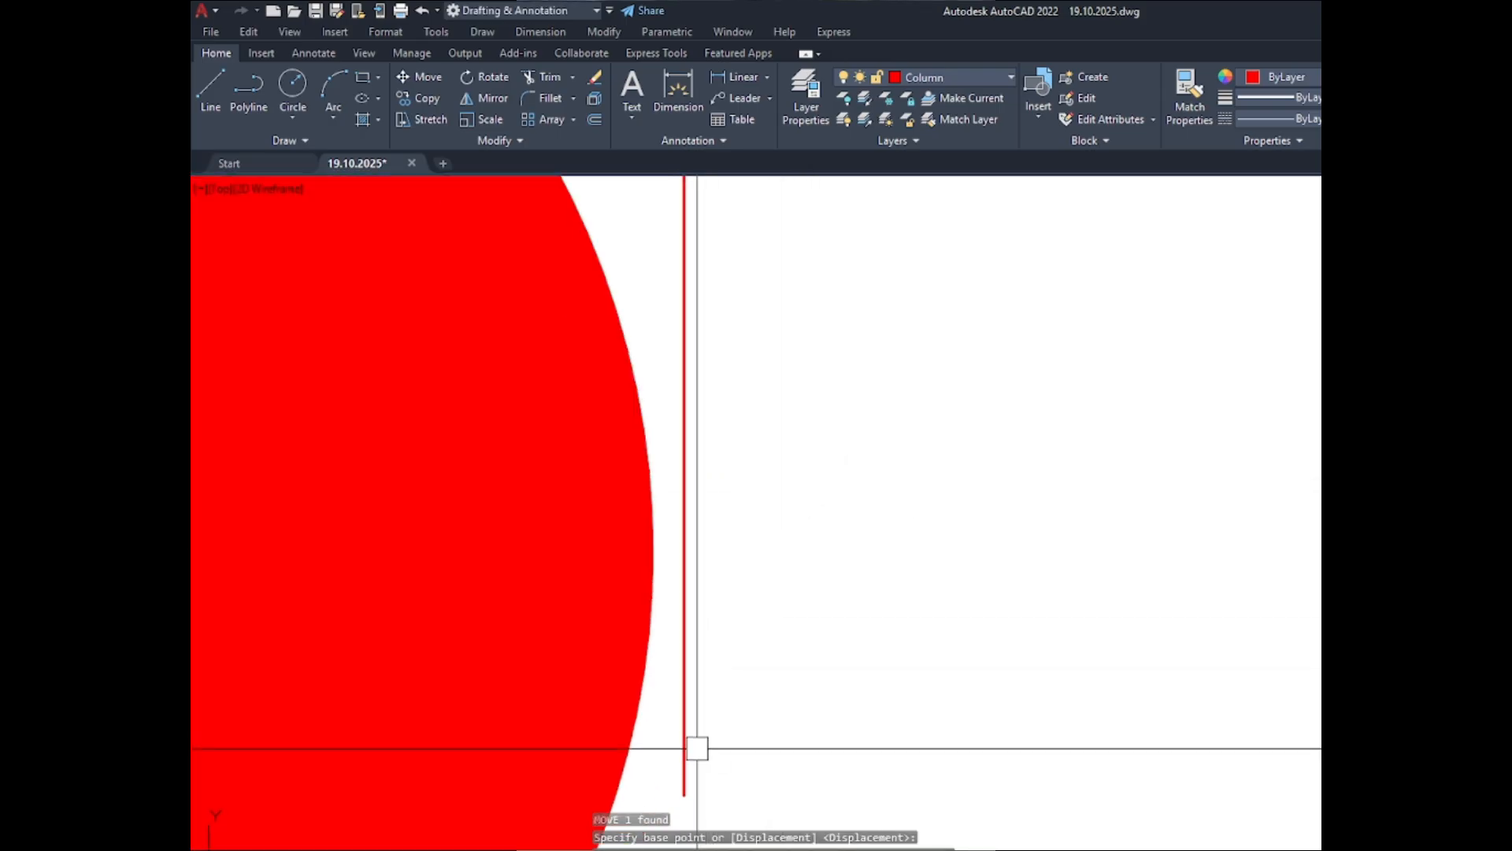
pyautogui.click(697, 742)
# - Move the copied tie line slightly left so it touches the right edge of the lower-middle bar
pyautogui.click(682, 733)
pyautogui.write('m')
pyautogui.press('Return')
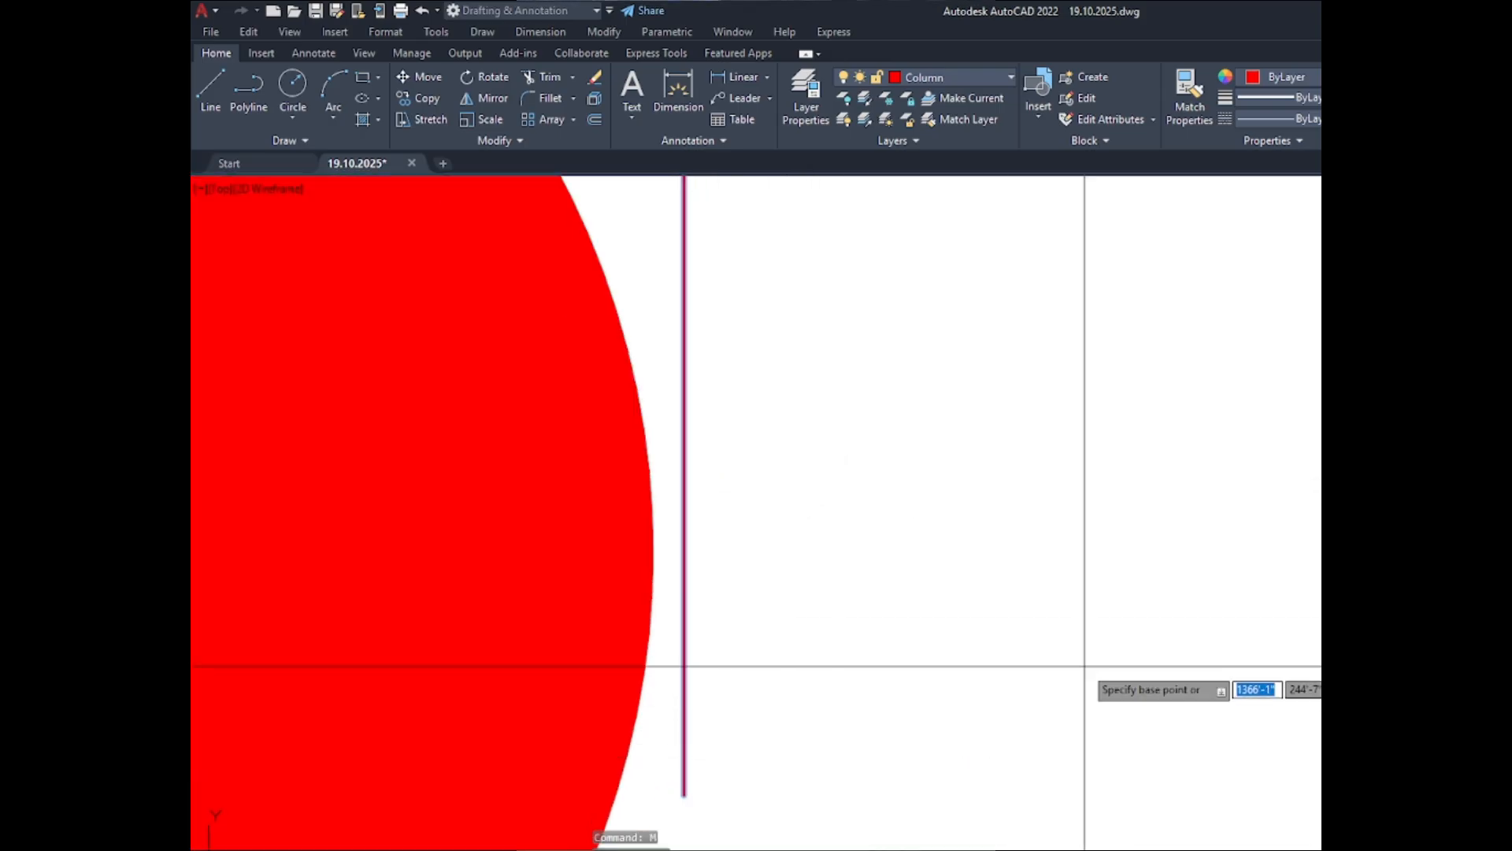
pyautogui.click(1067, 620)
# - Move the copied tie line slightly up so its lower end sits near the middle of the lower-middle bar's right edge
pyautogui.scroll(-8, 1065, 569)
pyautogui.scroll(8, 1037, 621)
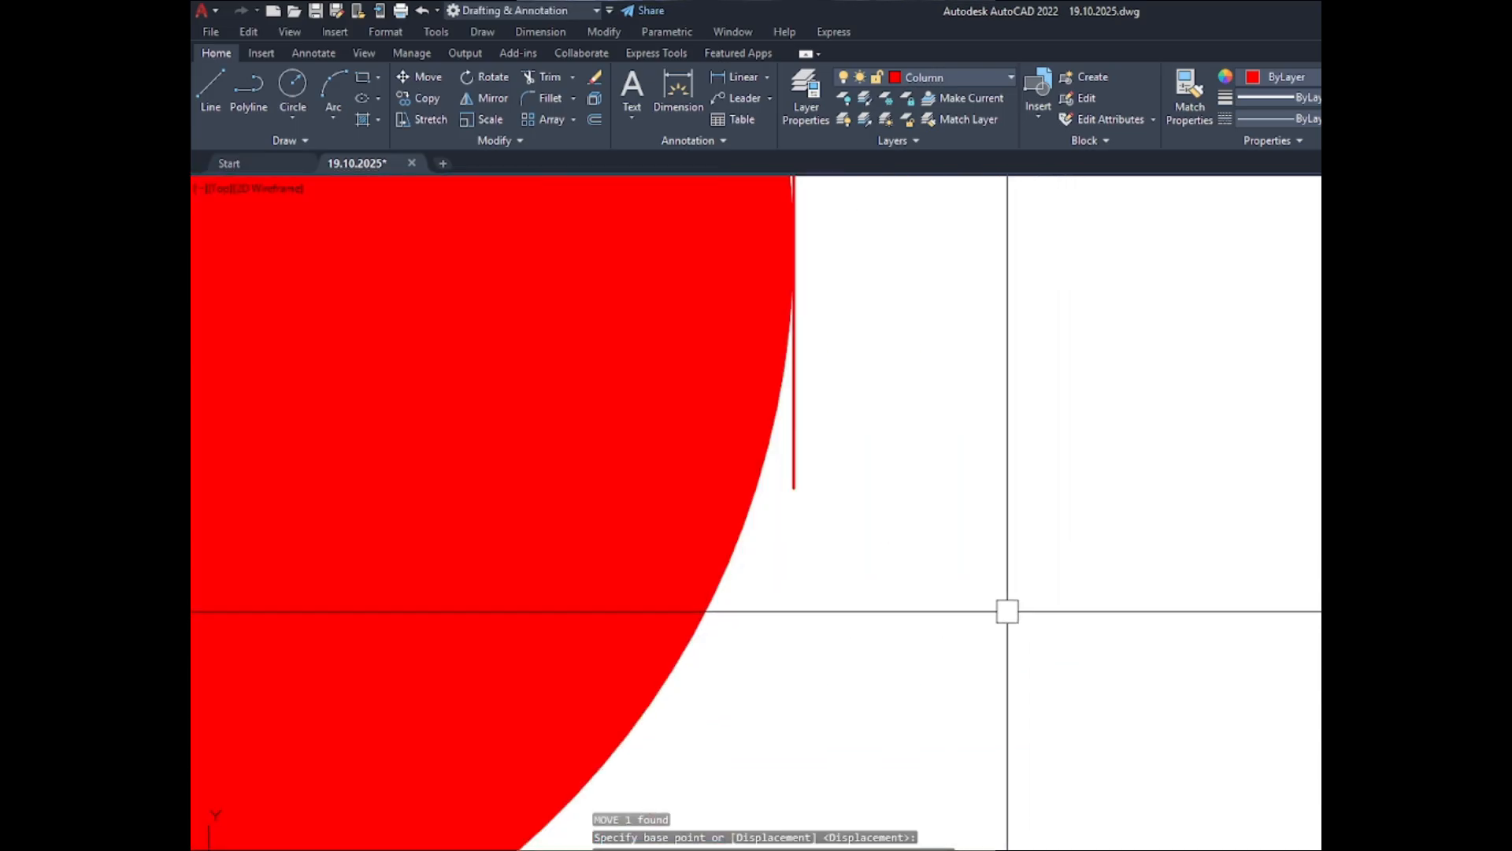
pyautogui.scroll(-4, 826, 782)
pyautogui.scroll(4, 819, 808)
pyautogui.click(871, 807)
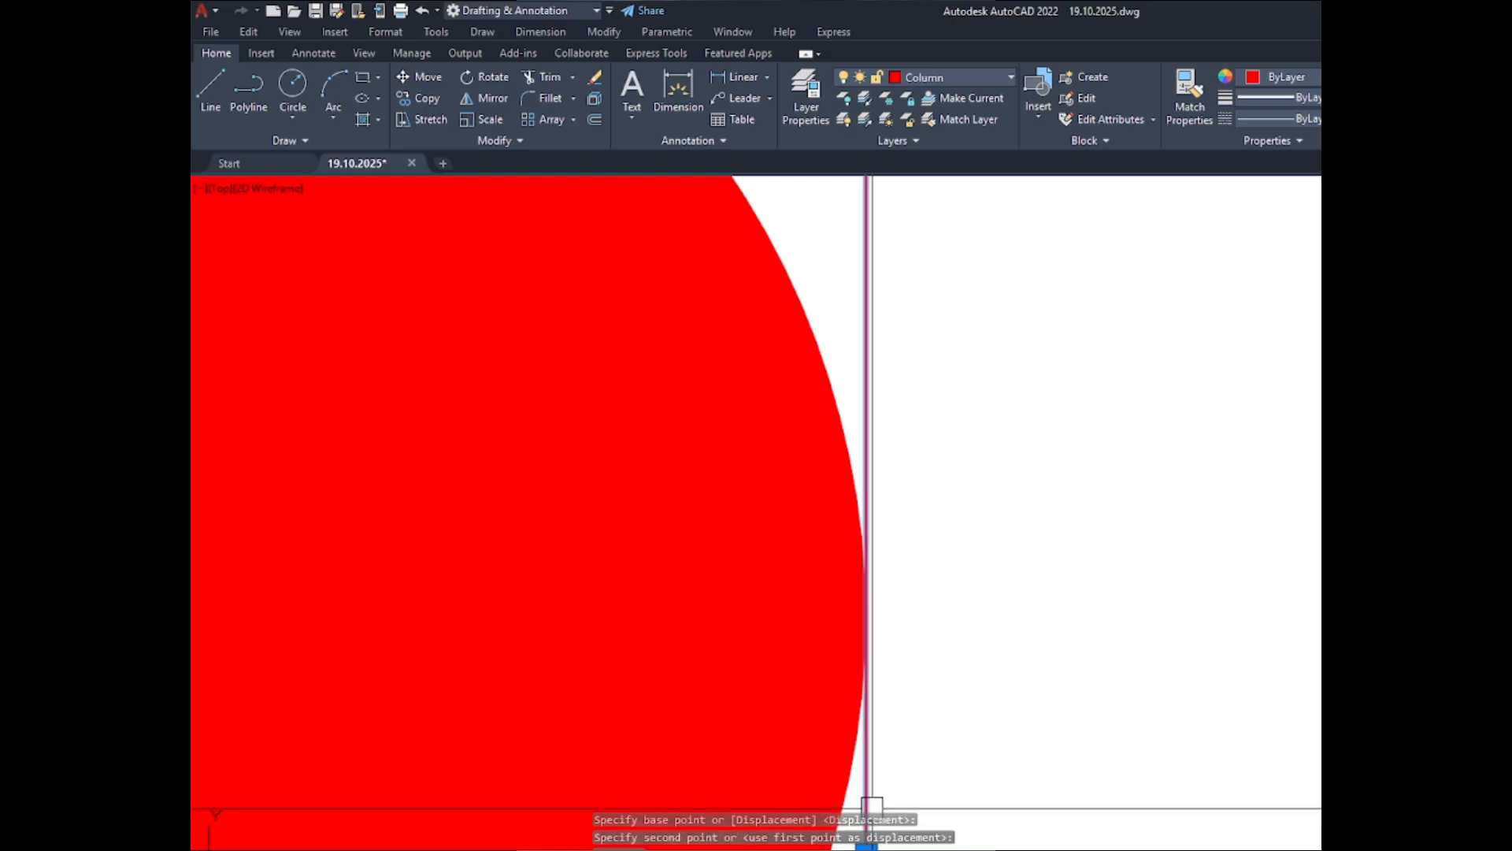
pyautogui.scroll(-2, 853, 732)
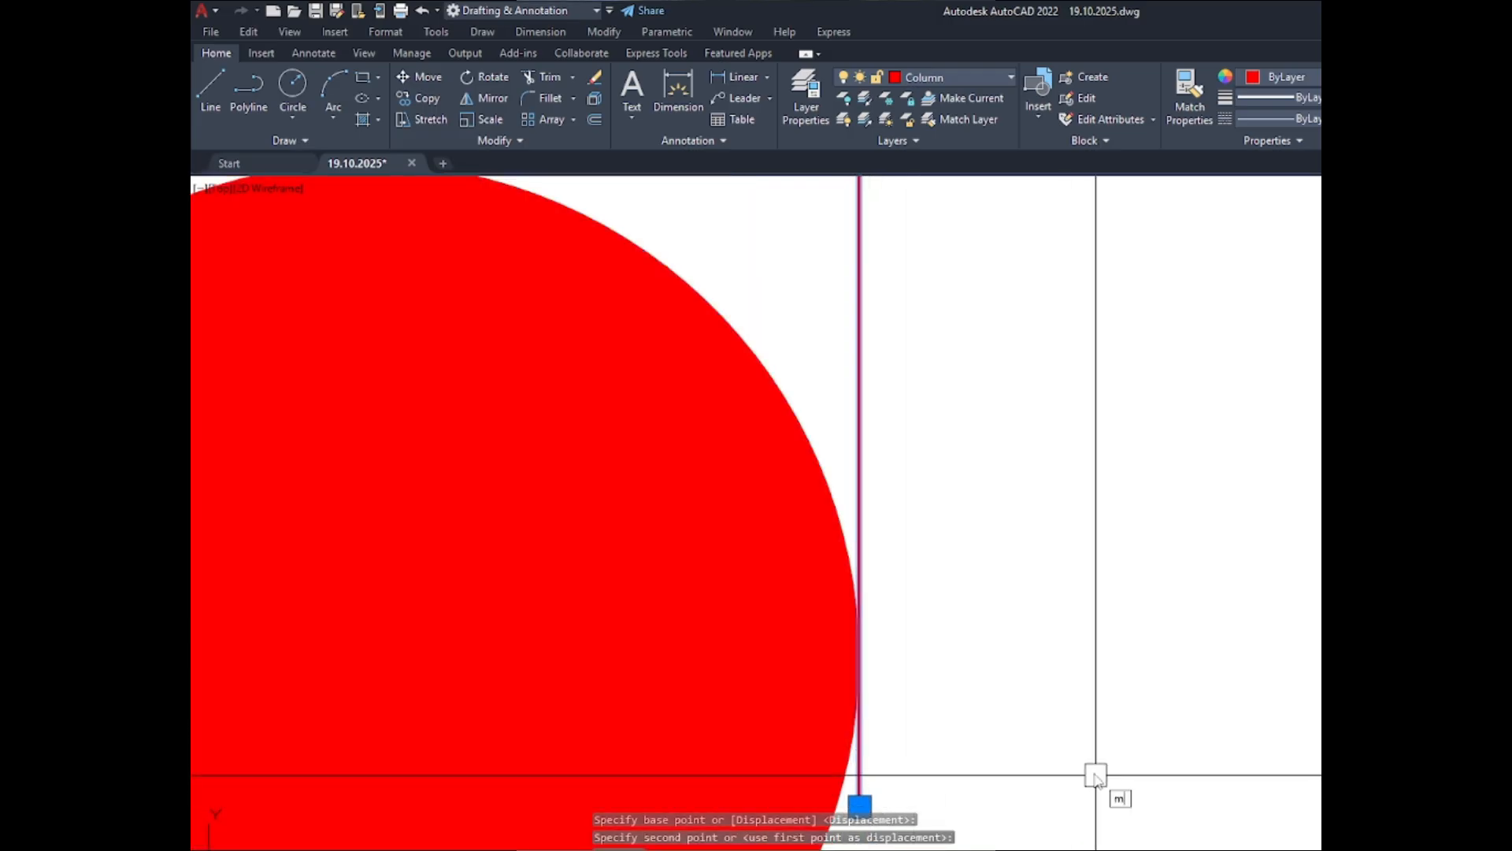
pyautogui.press('Return')
pyautogui.click(1094, 768)
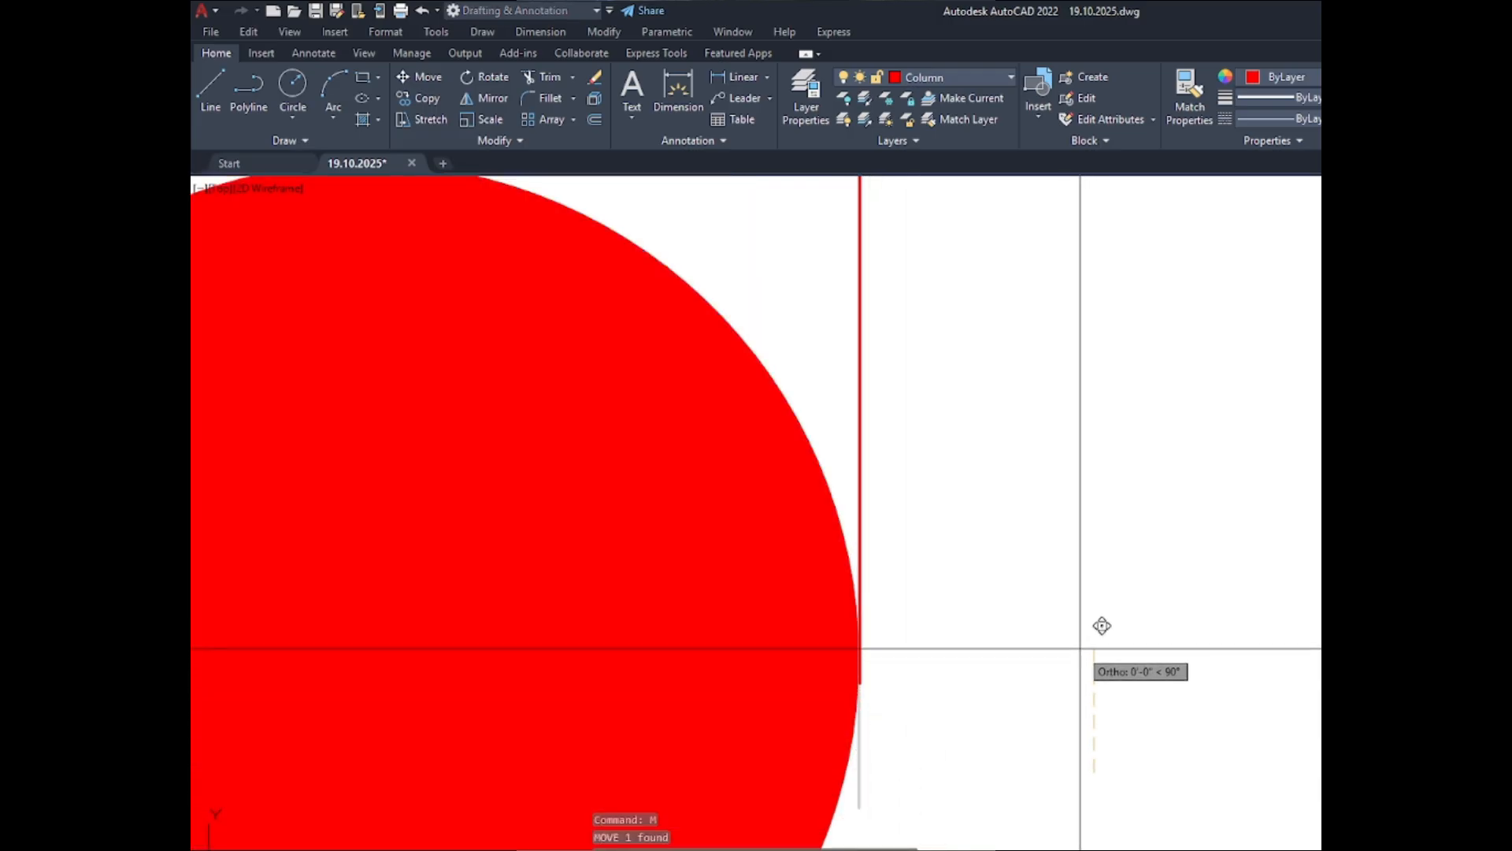
# - Break out the central part of the right-hand tie line, leaving short hook segments beside the upper-middle and lower-middle bars
pyautogui.scroll(-10, 1080, 641)
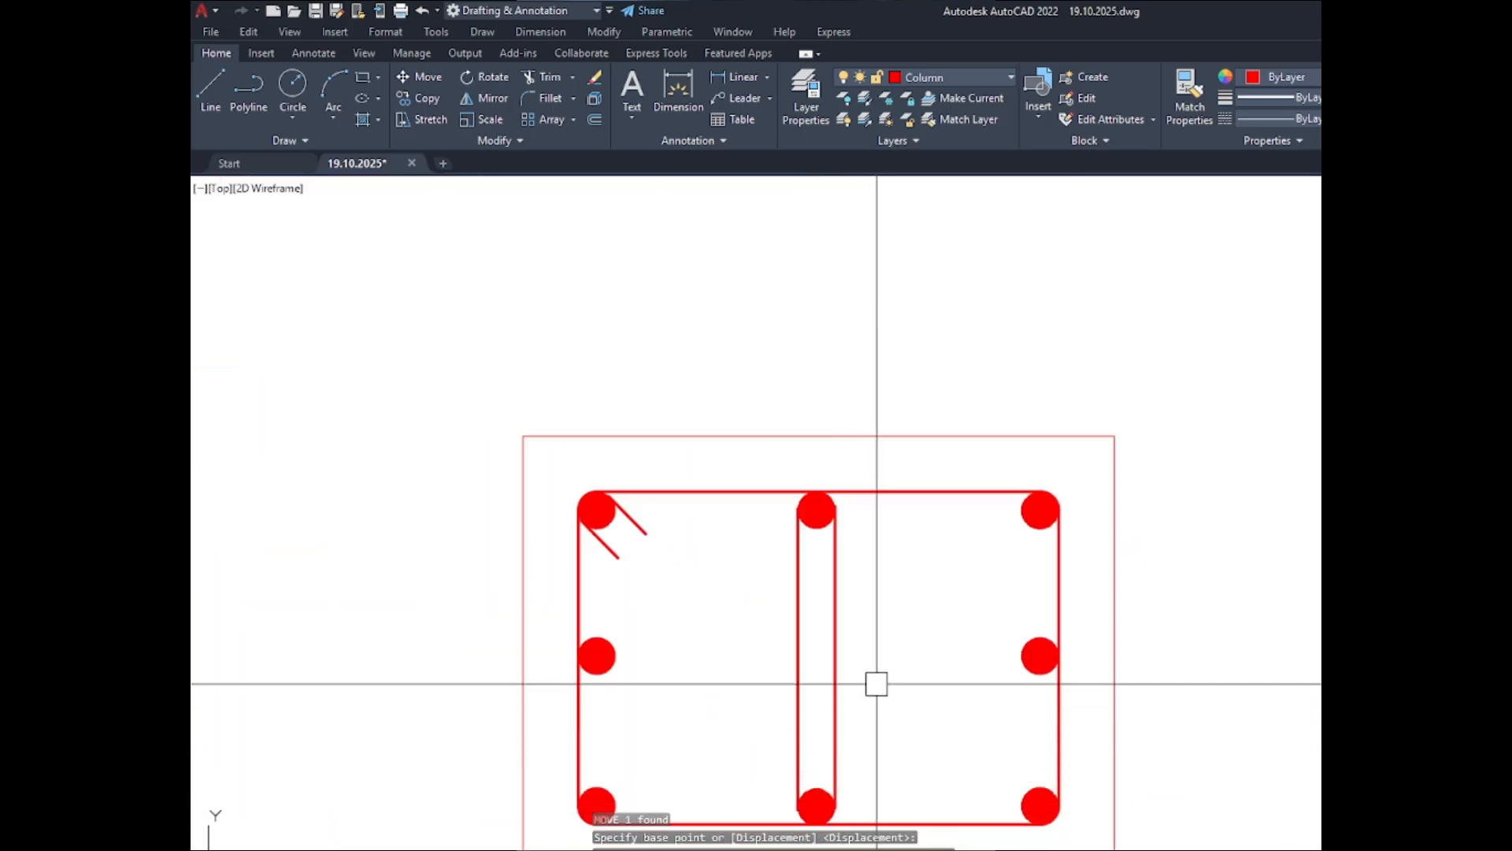
pyautogui.write('r')
pyautogui.press('Return')
pyautogui.click(834, 766)
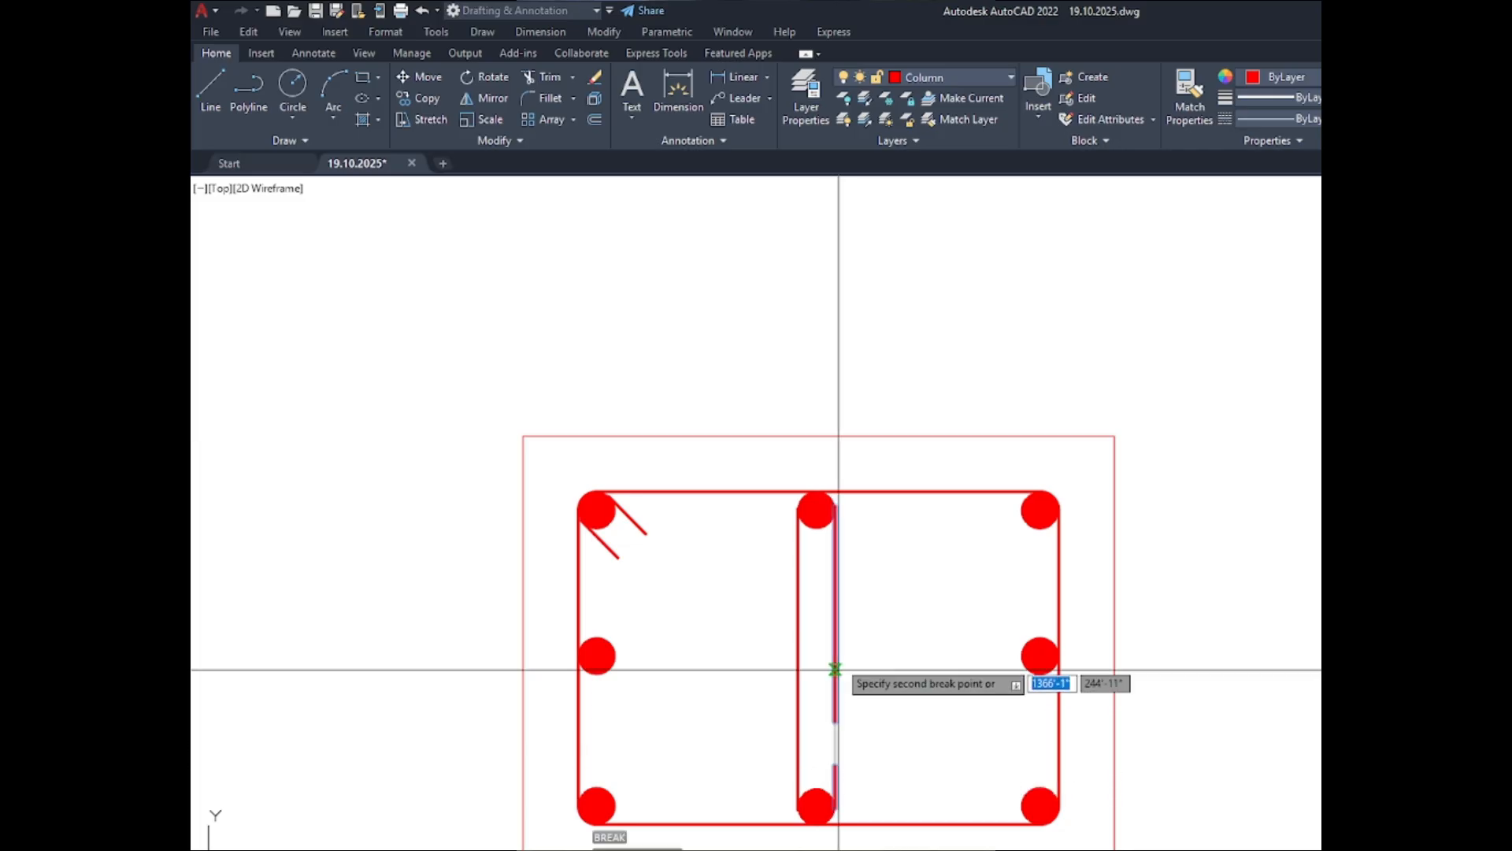
pyautogui.scroll(5, 834, 666)
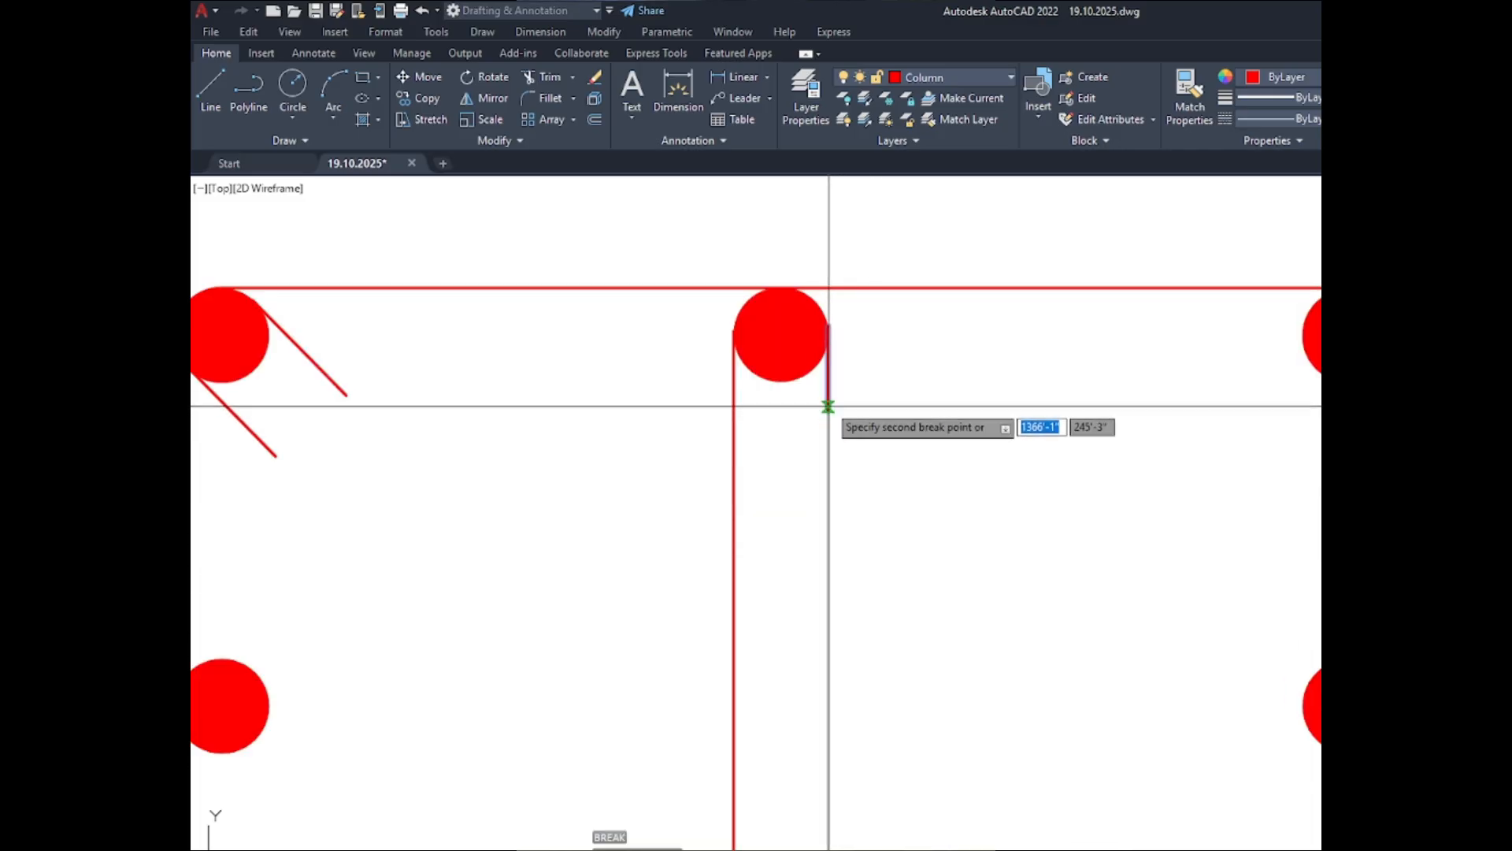
pyautogui.click(826, 409)
pyautogui.scroll(-6, 743, 371)
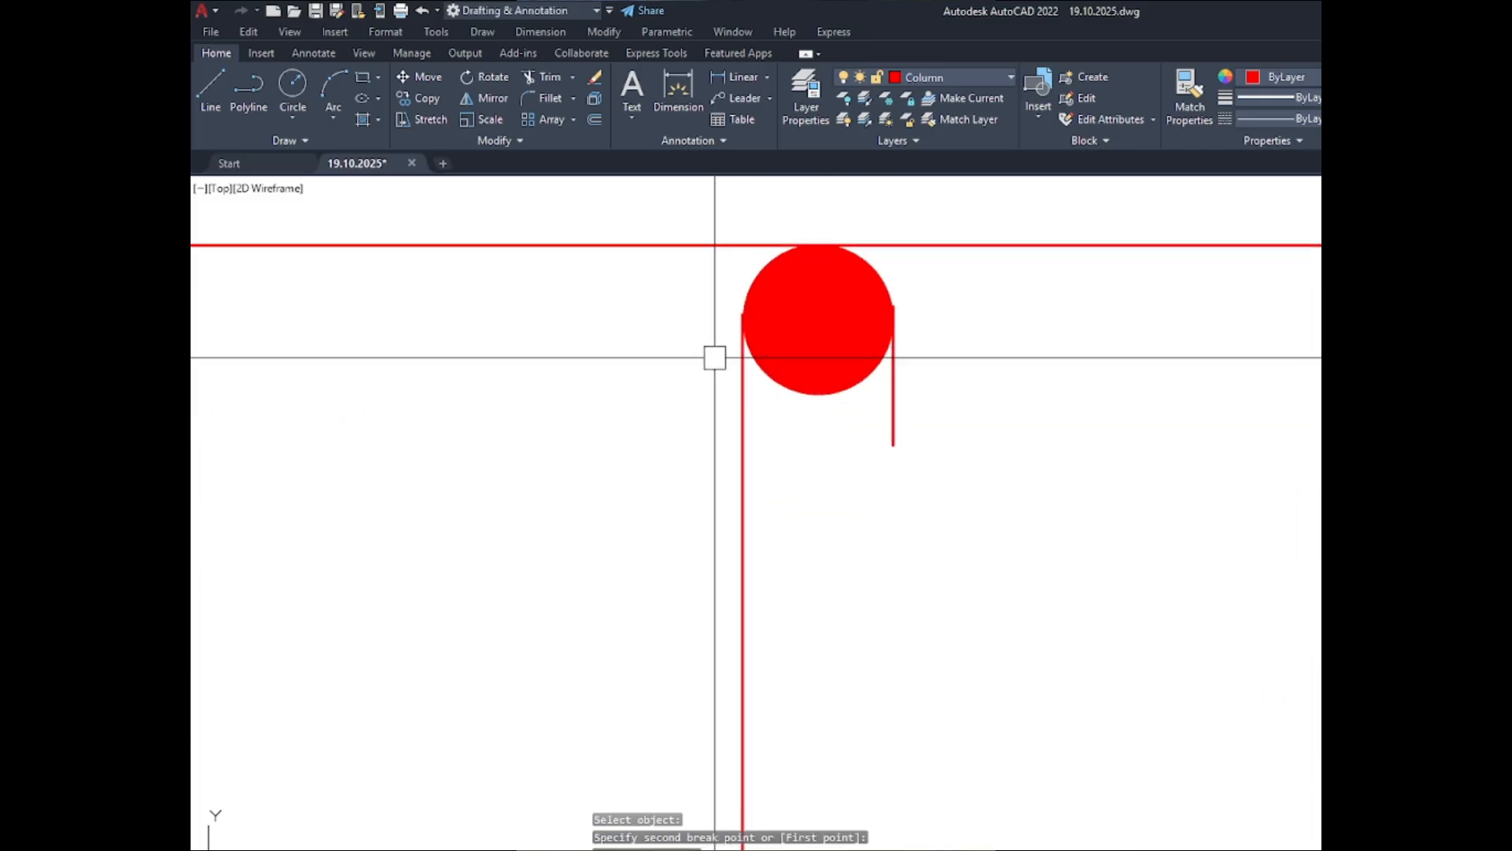
# - Draw a 3-Point arc at the lower-middle bar, starting at the long tie line's lower end with its second point at the short hook line's lower end
pyautogui.scroll(4, 639, 430)
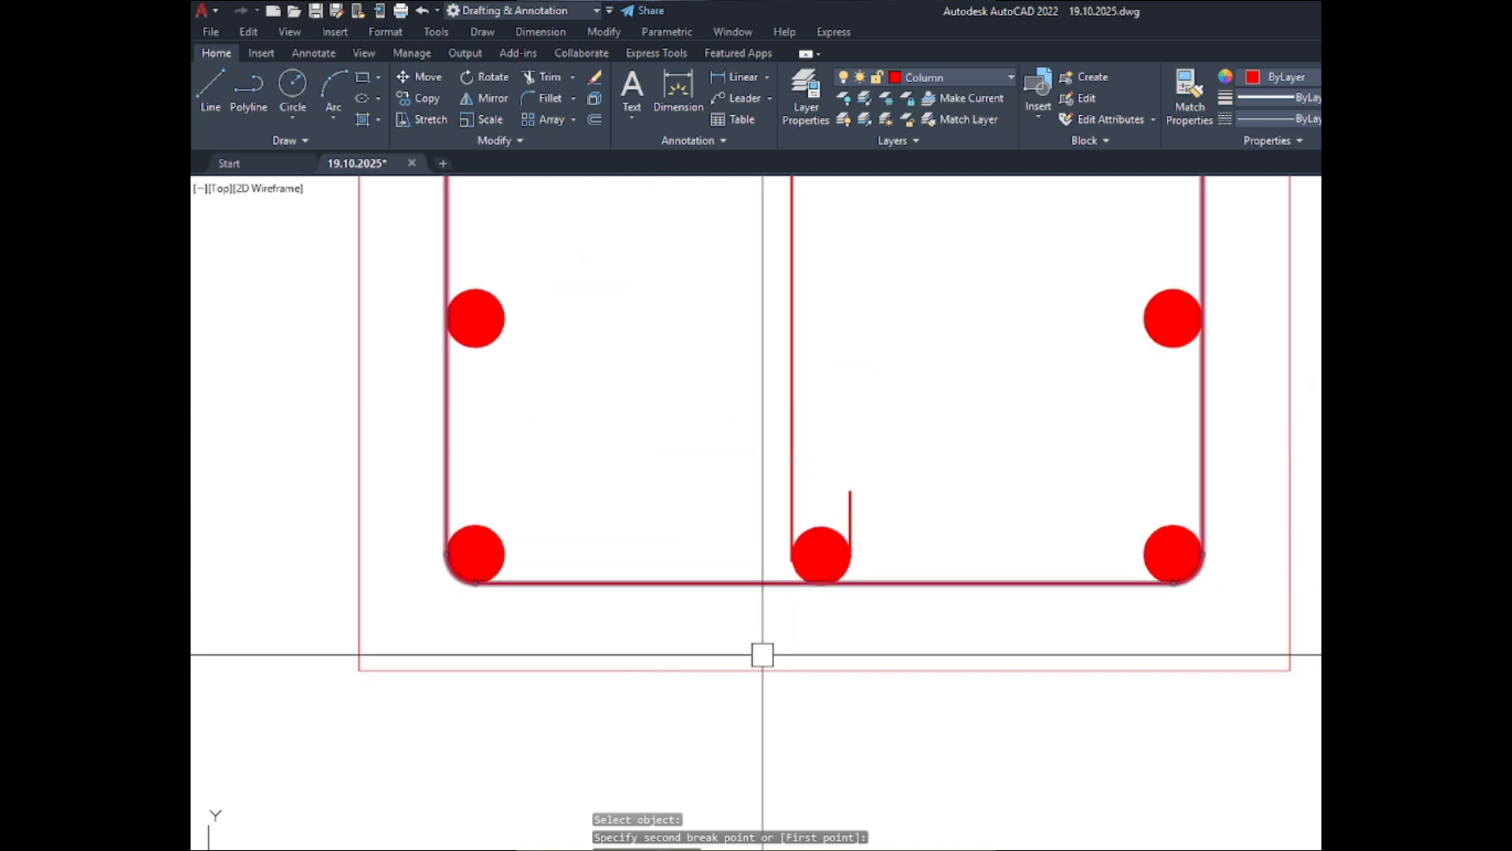
pyautogui.scroll(2, 798, 618)
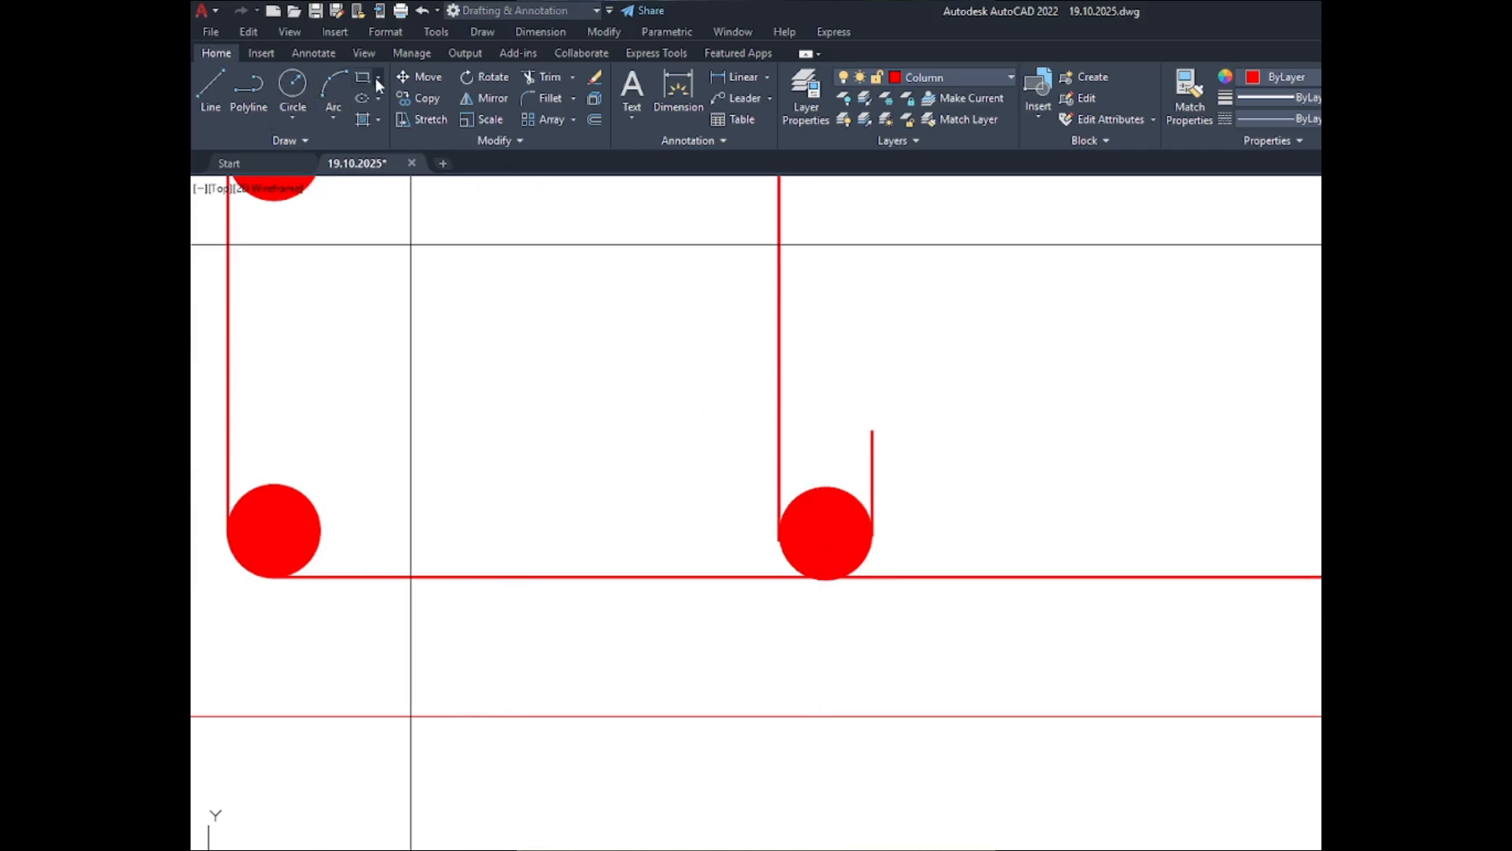
pyautogui.click(336, 120)
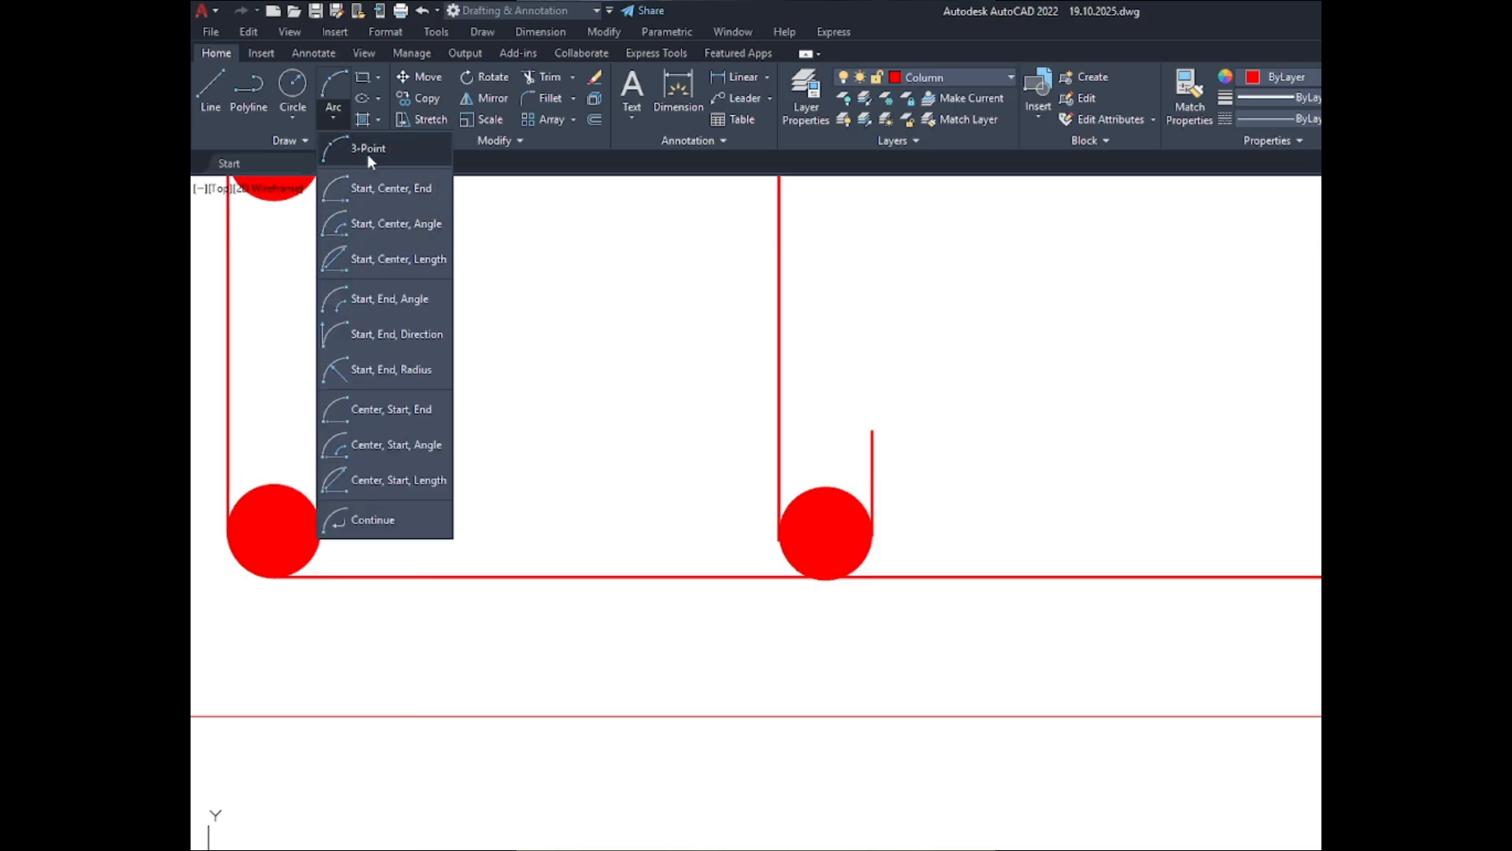
pyautogui.click(367, 149)
pyautogui.scroll(3, 743, 516)
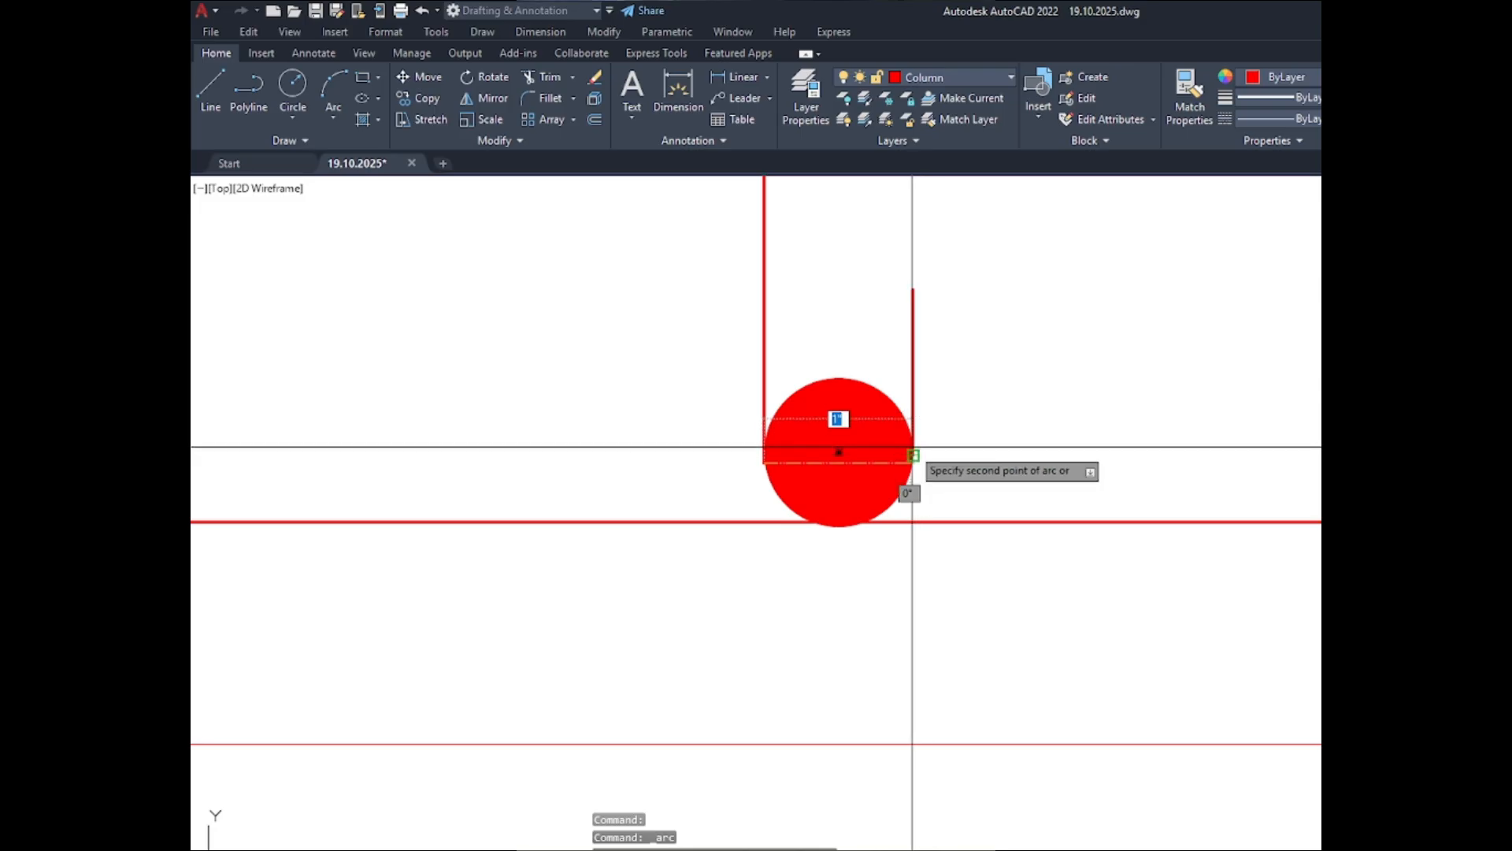
pyautogui.scroll(3, 914, 455)
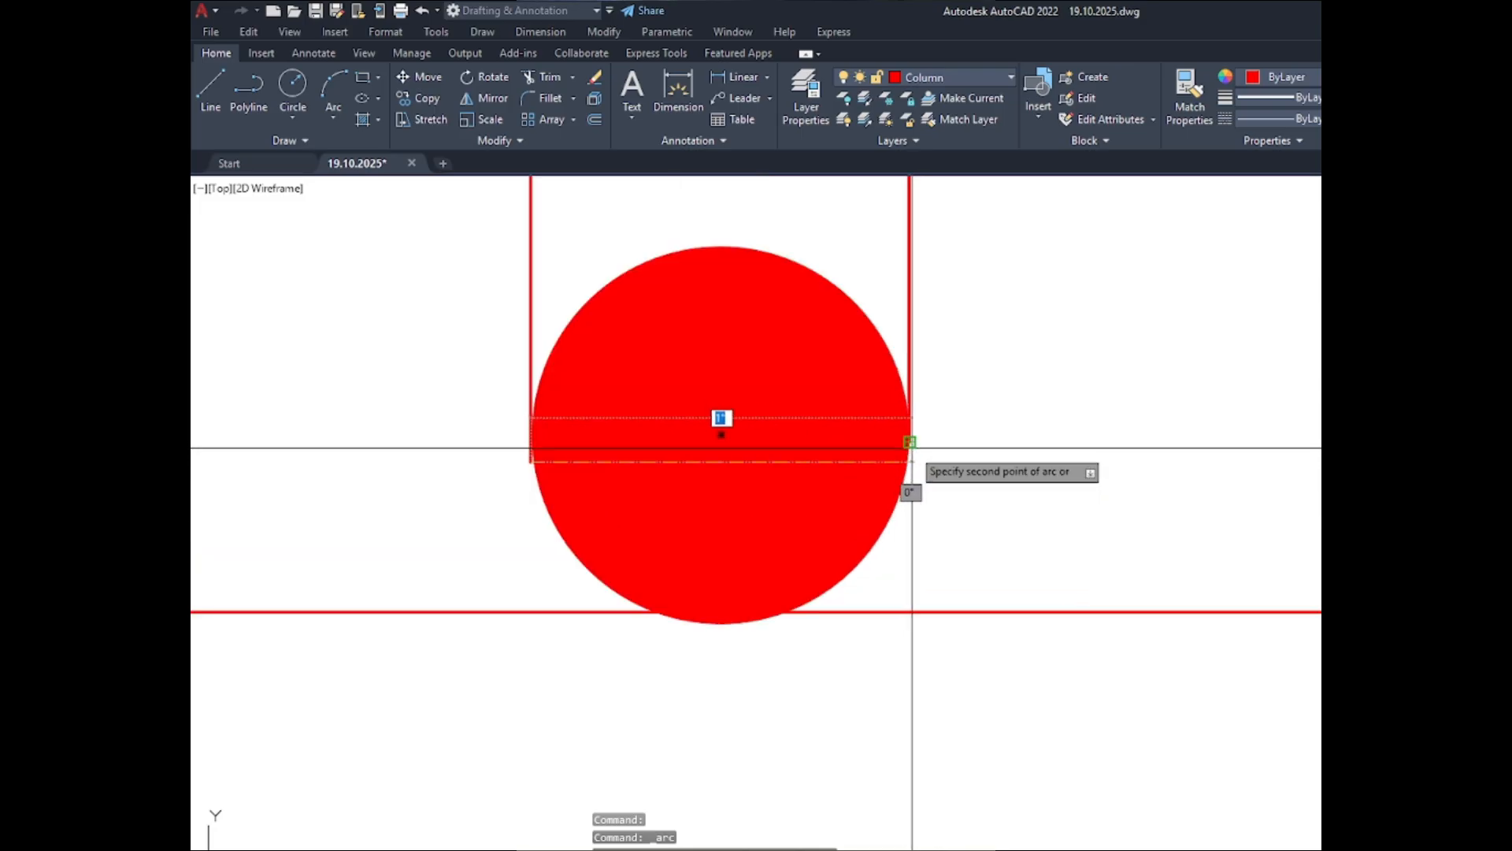
pyautogui.click(910, 442)
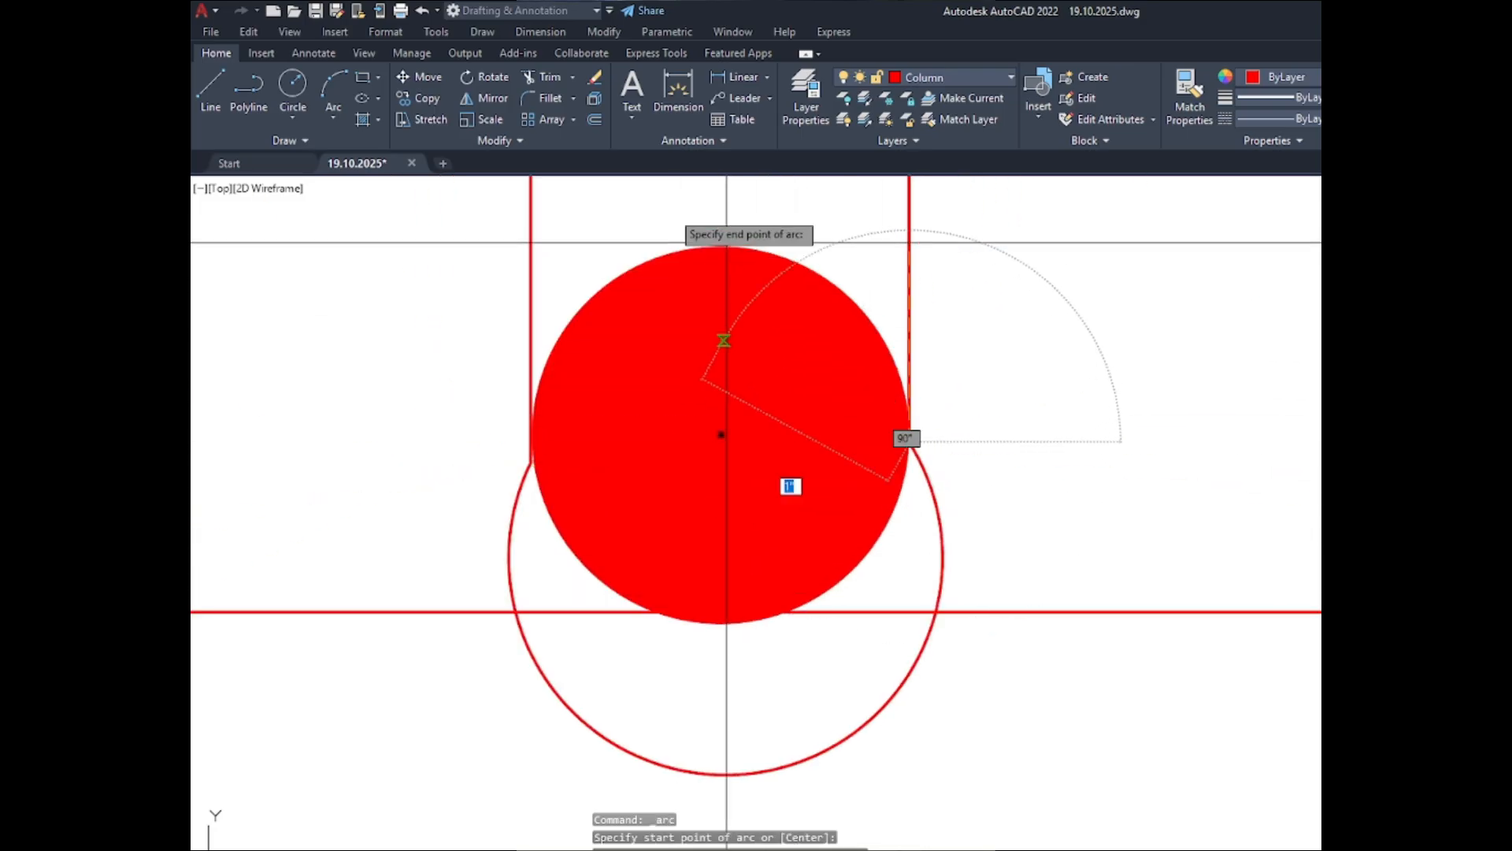
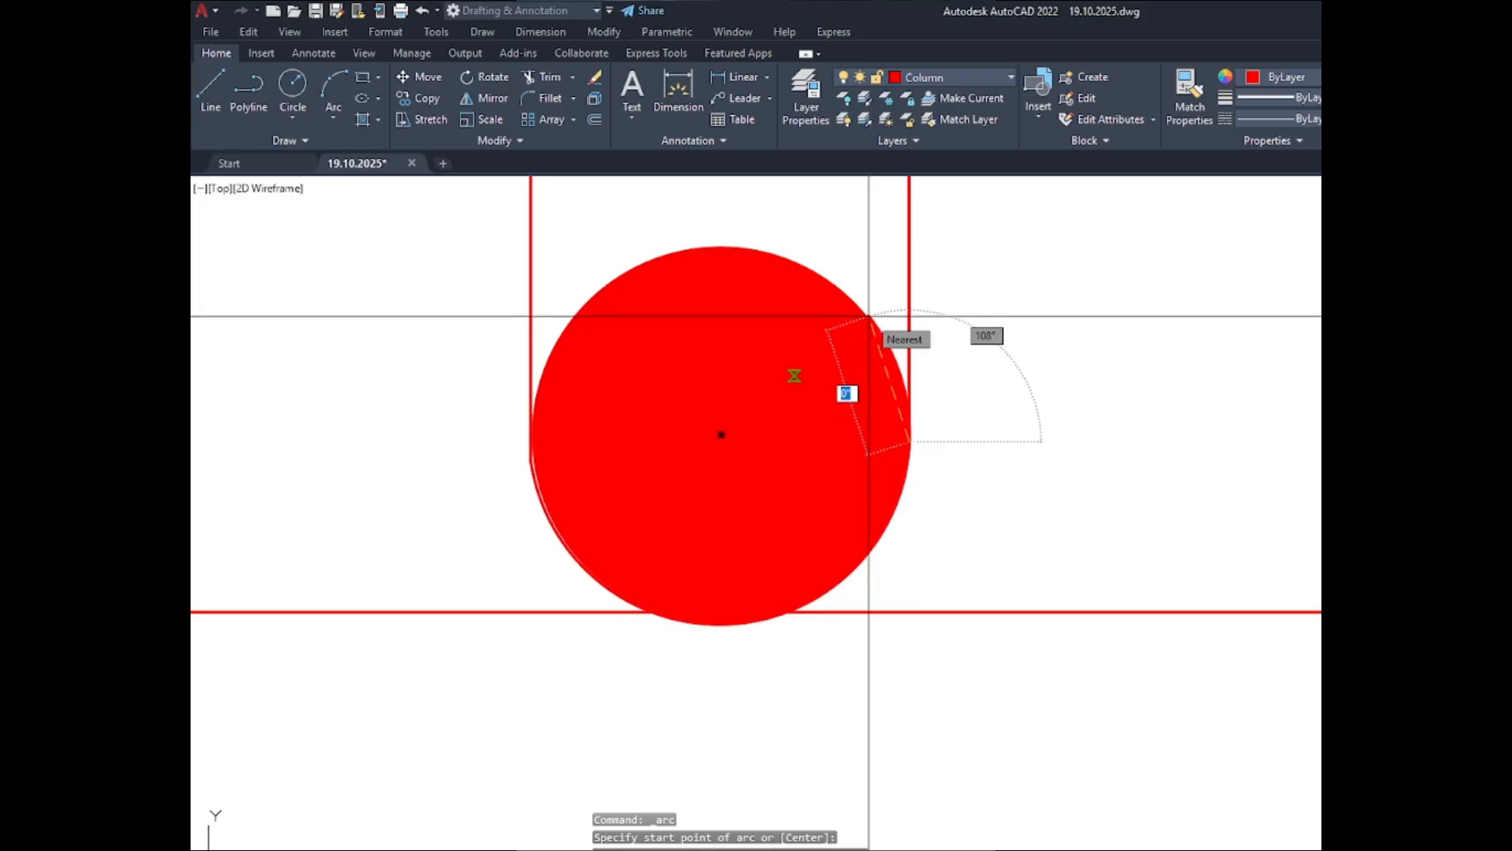
# - Try to end the 3-Point arc on the lower-middle bar's upper-right edge, and undo the arc
pyautogui.click(872, 315)
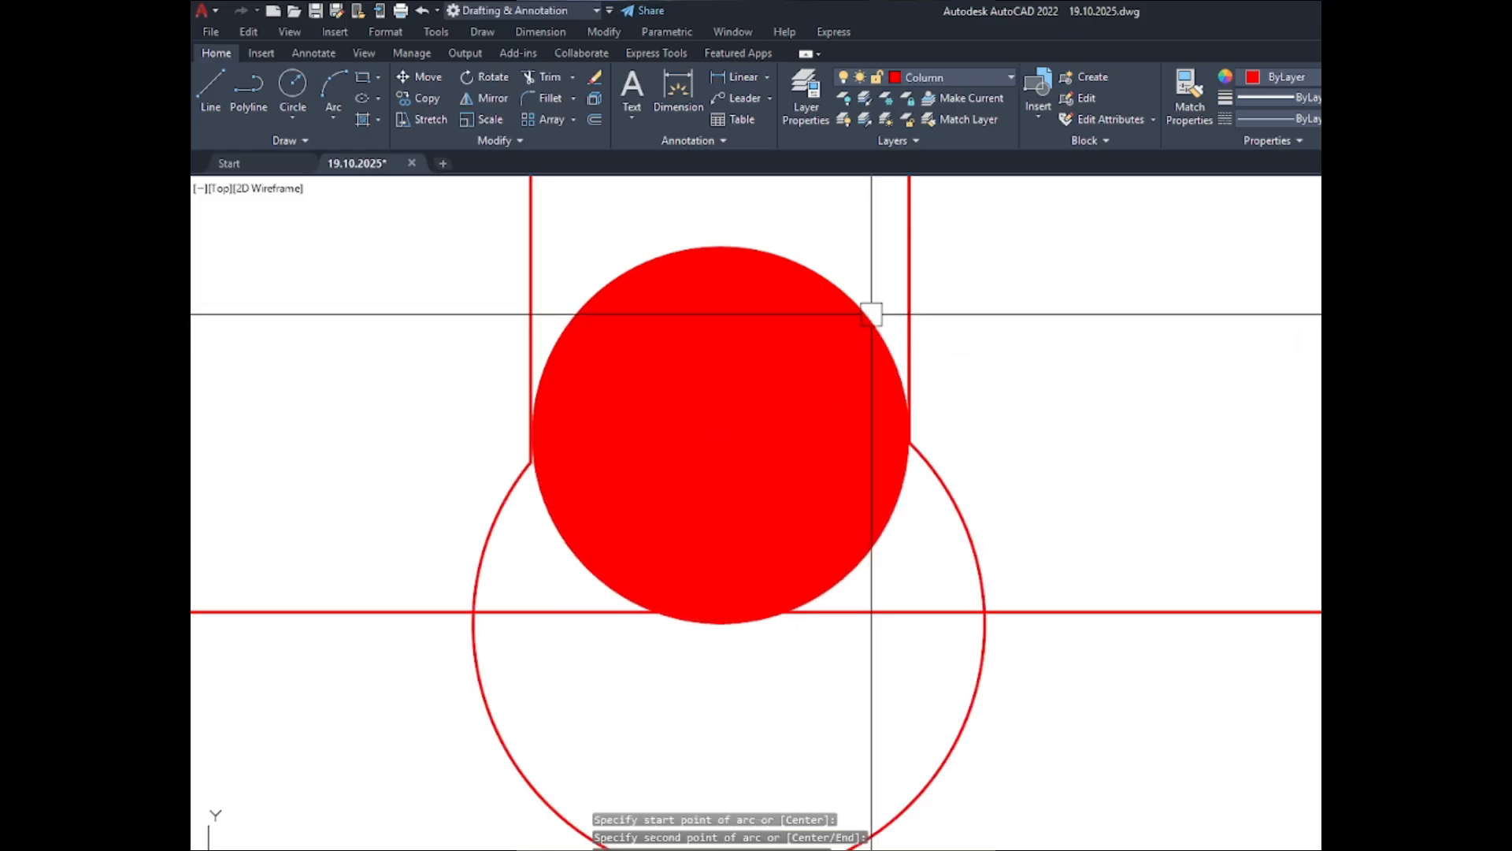
pyautogui.press('space')
pyautogui.click(879, 337)
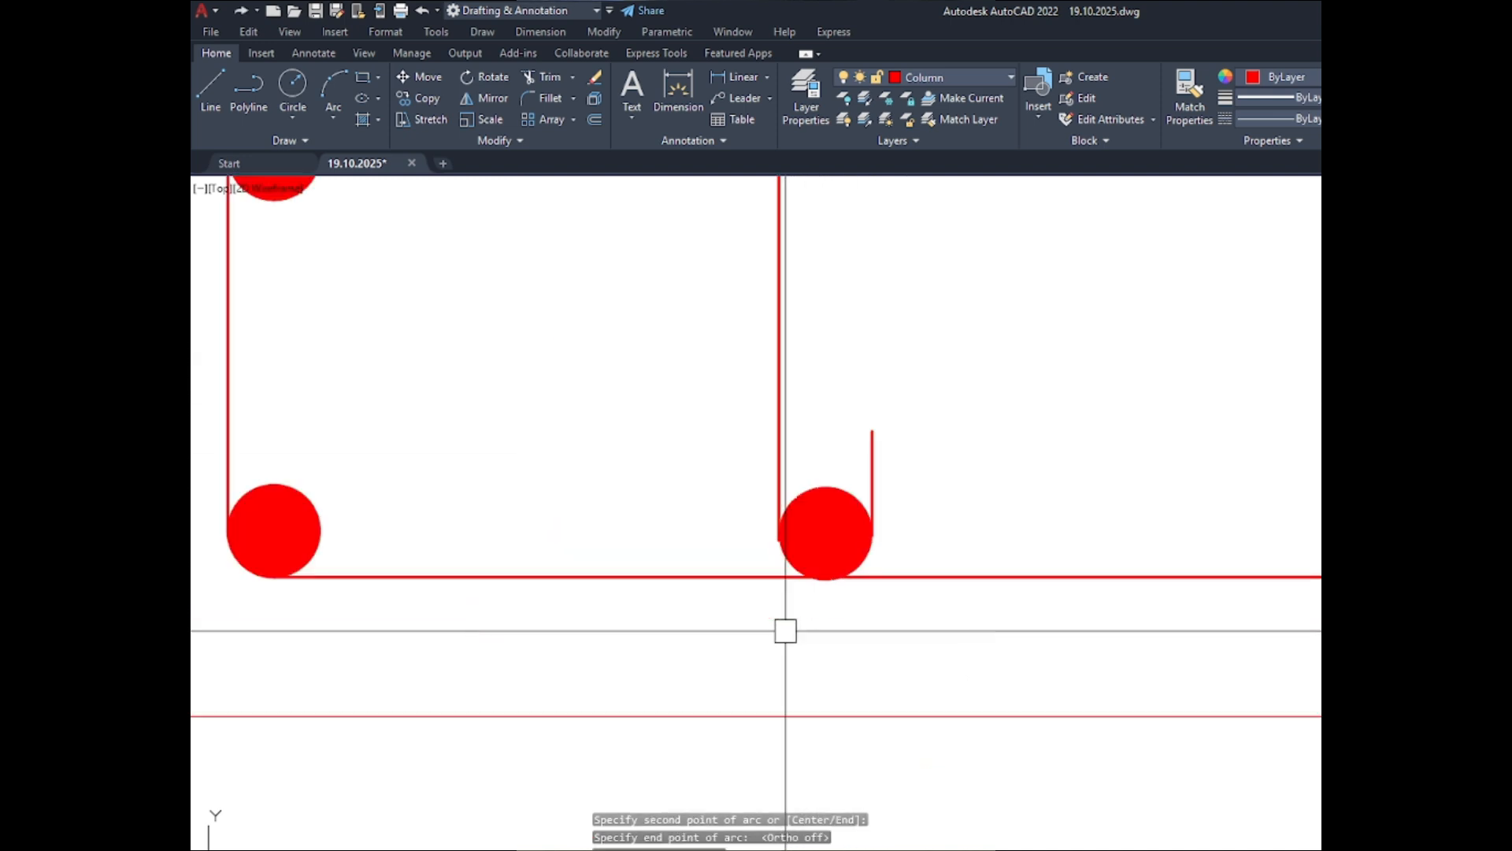
pyautogui.scroll(4, 816, 571)
pyautogui.press('Escape')
pyautogui.scroll(-4, 766, 397)
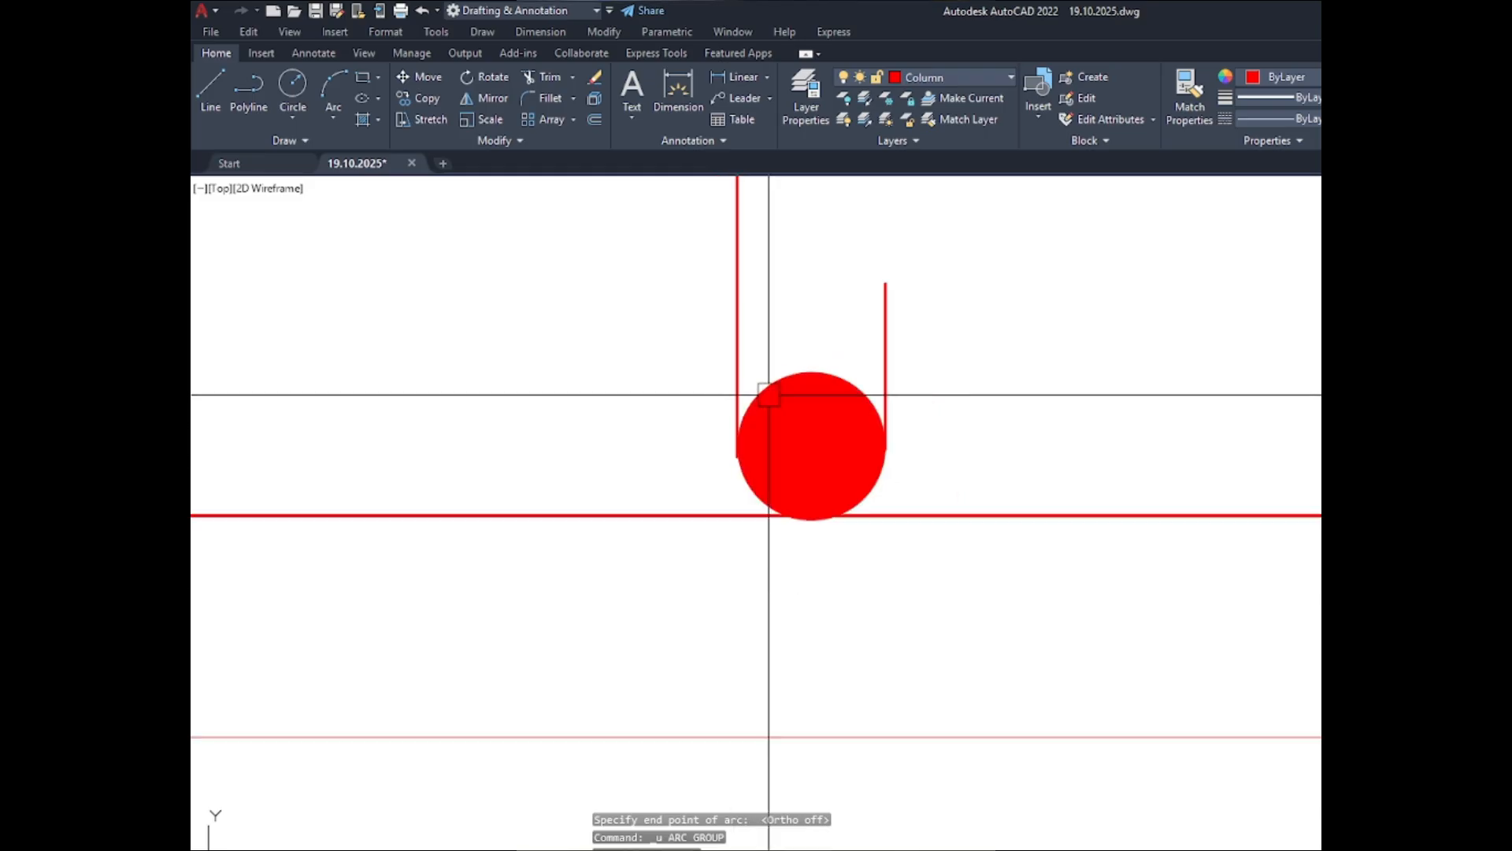
# - Copy the long tie line and its two short hook lines to the empty space right of the column section
pyautogui.scroll(-4, 763, 429)
pyautogui.scroll(4, 802, 409)
pyautogui.click(806, 401)
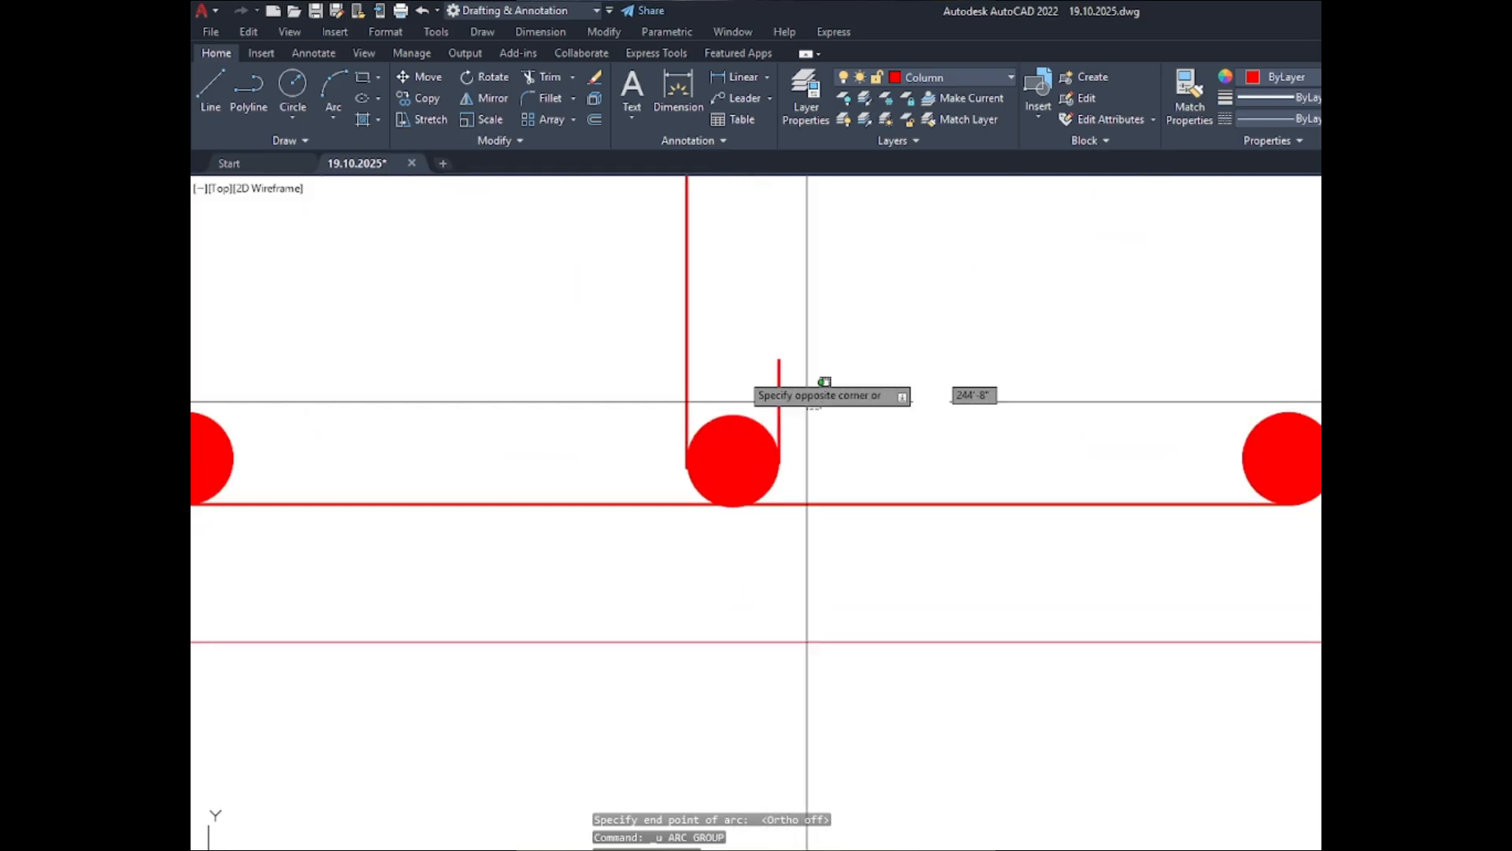
pyautogui.click(651, 322)
pyautogui.scroll(-5, 722, 612)
pyautogui.scroll(5, 717, 669)
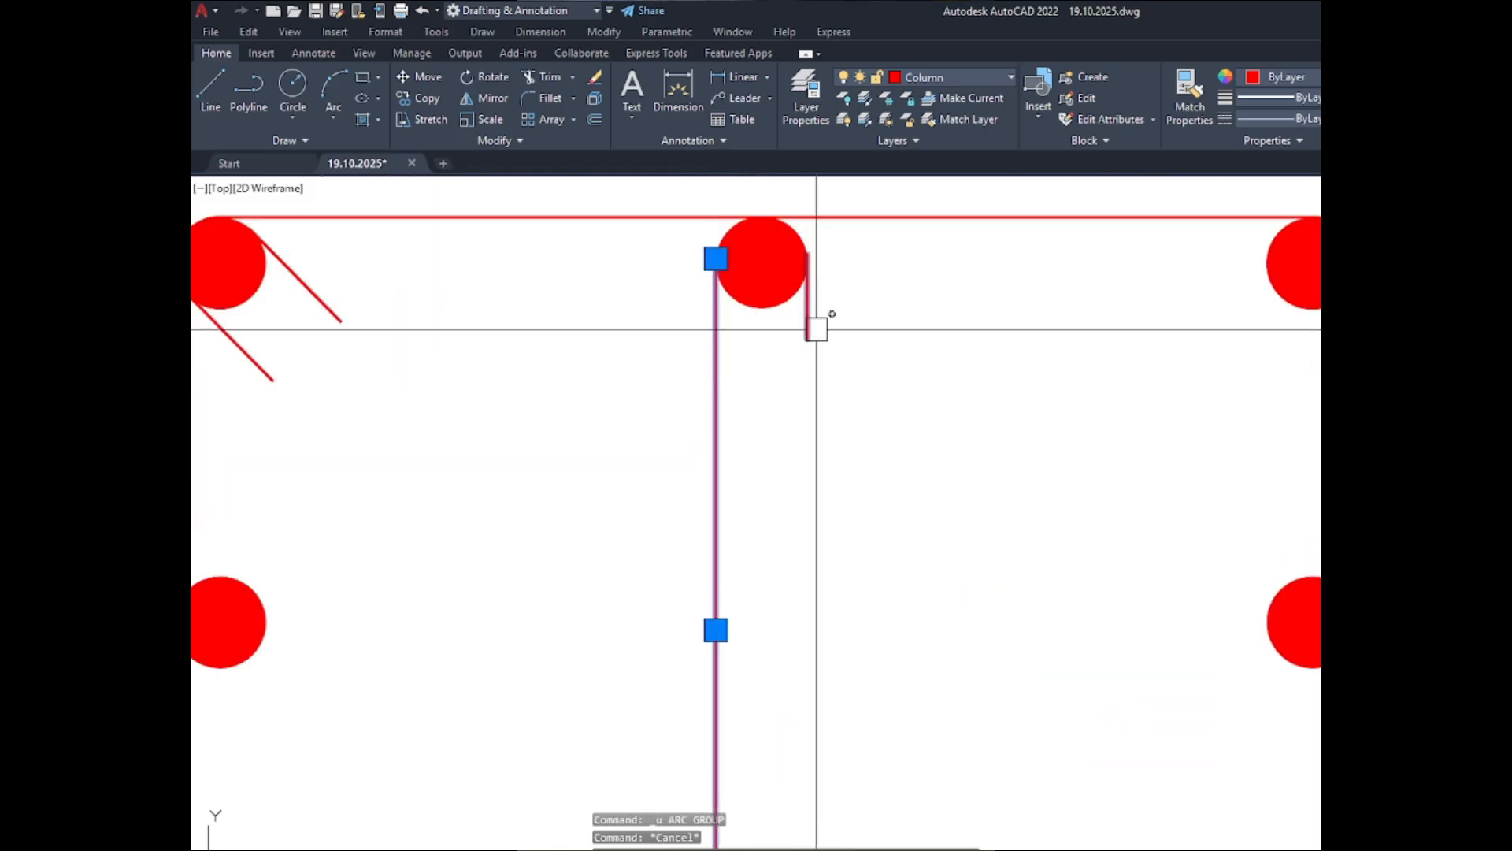
pyautogui.click(473, 583)
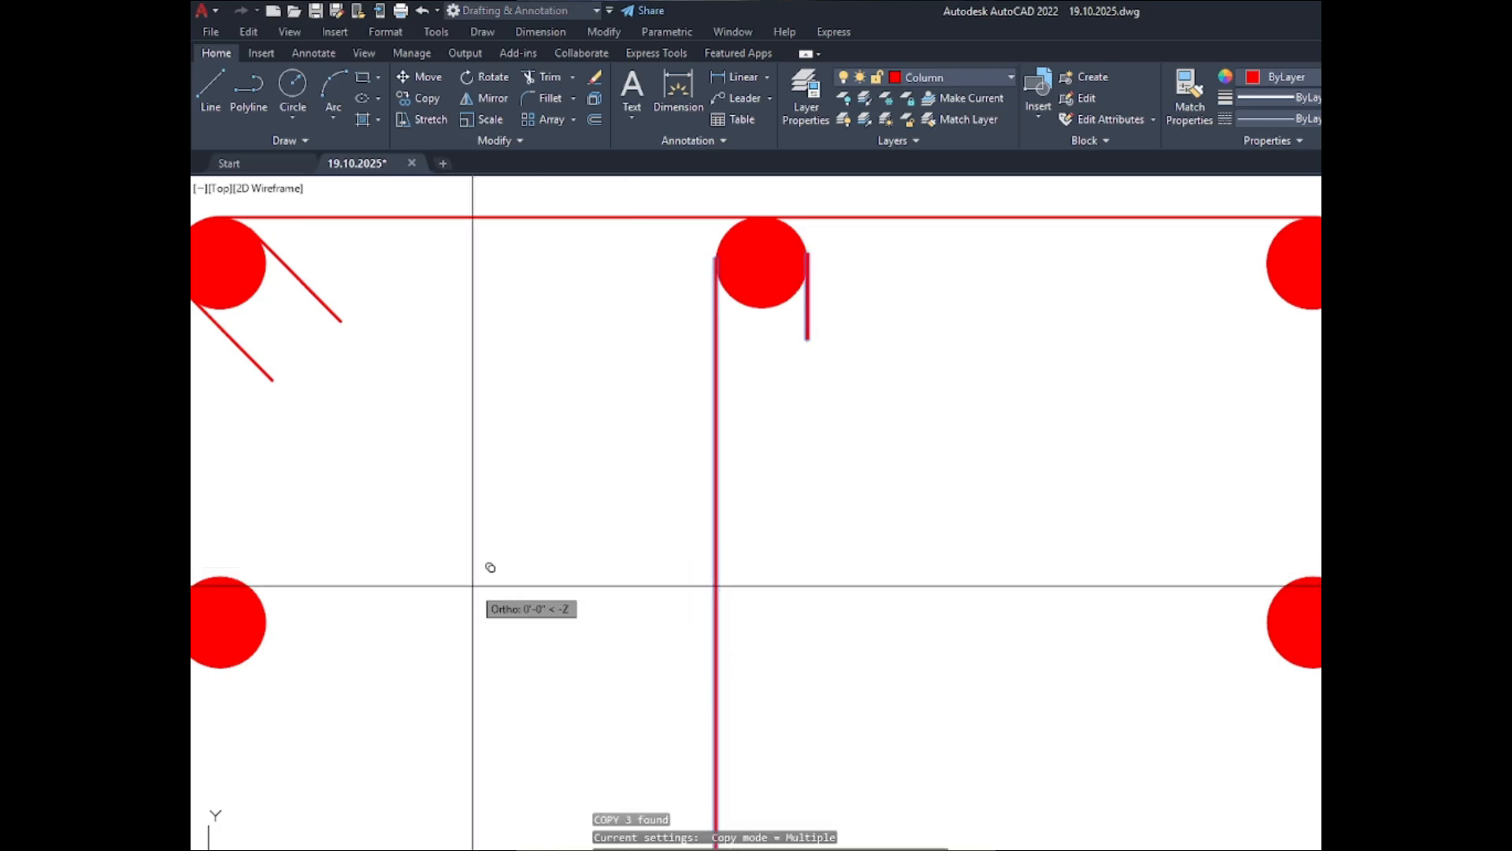
pyautogui.scroll(-5, 472, 582)
pyautogui.click(1038, 518)
pyautogui.press('Escape')
pyautogui.scroll(3, 1127, 796)
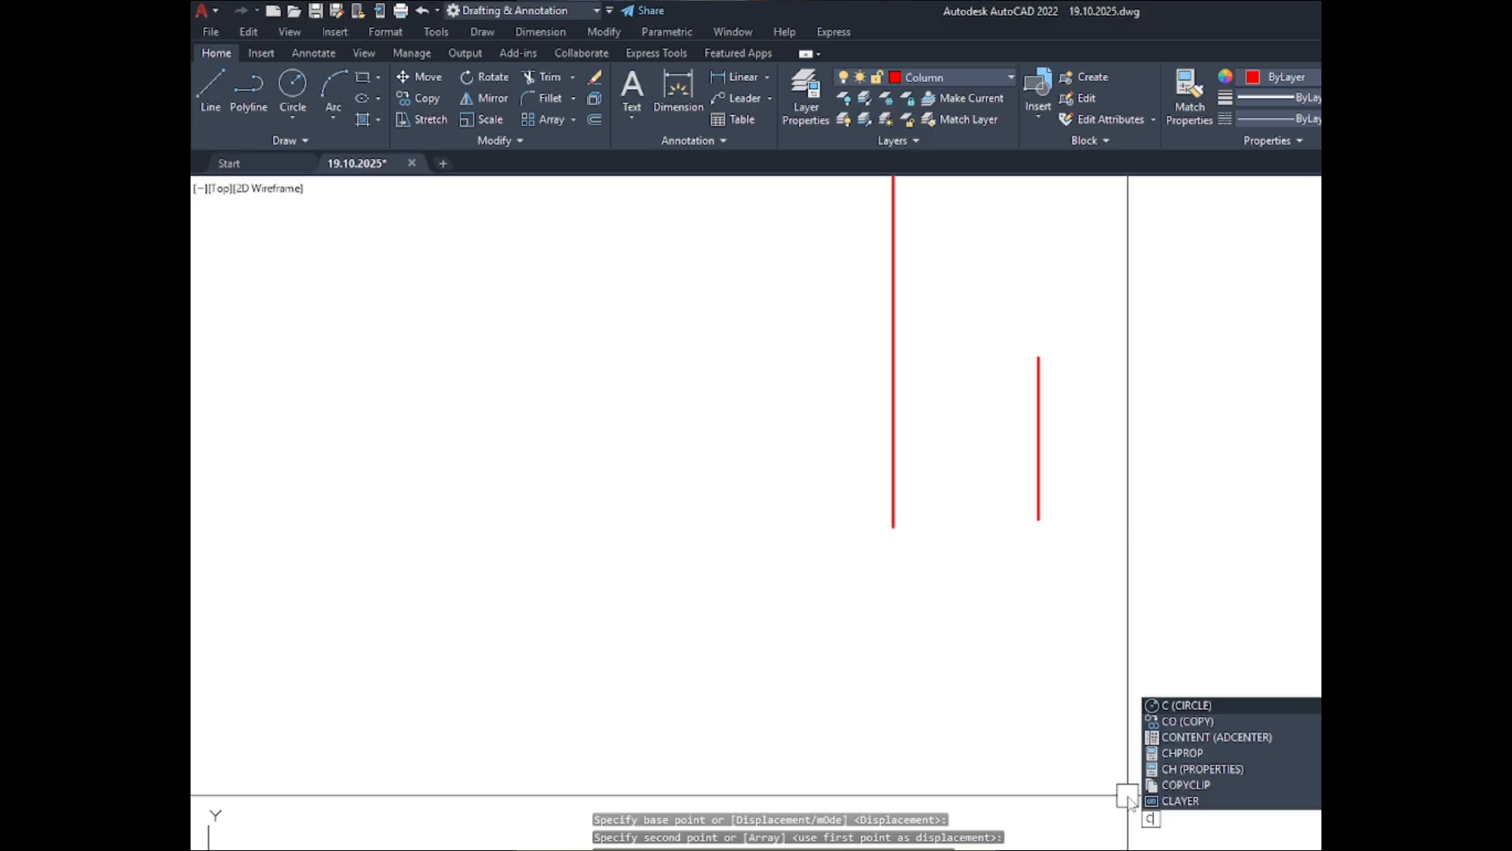
pyautogui.press('Escape')
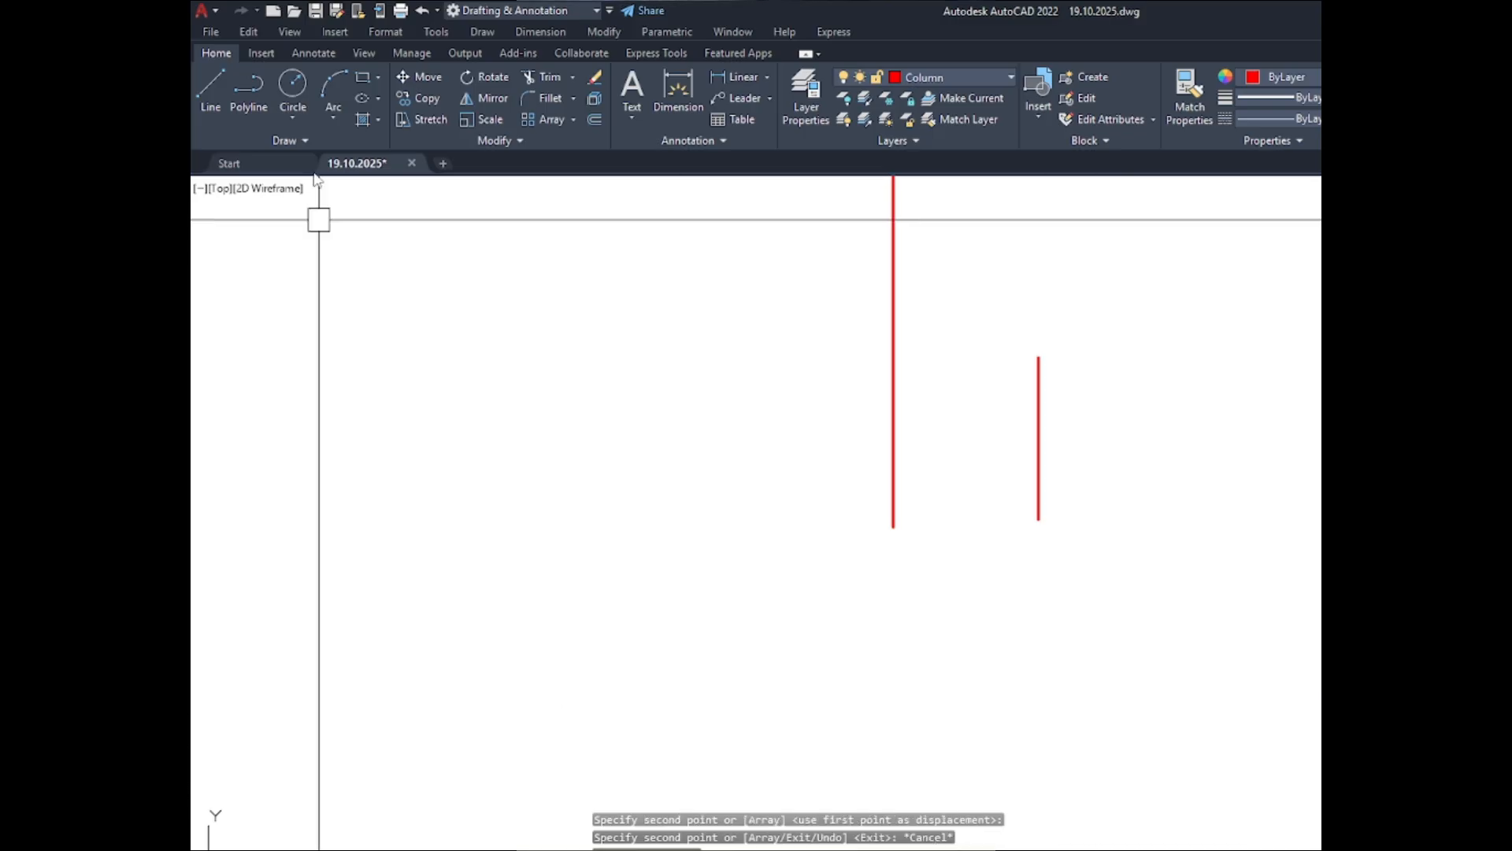
# - Draw a 3-Point arc joining the lower ends of the copied long tie line and lower short hook line
pyautogui.click(334, 87)
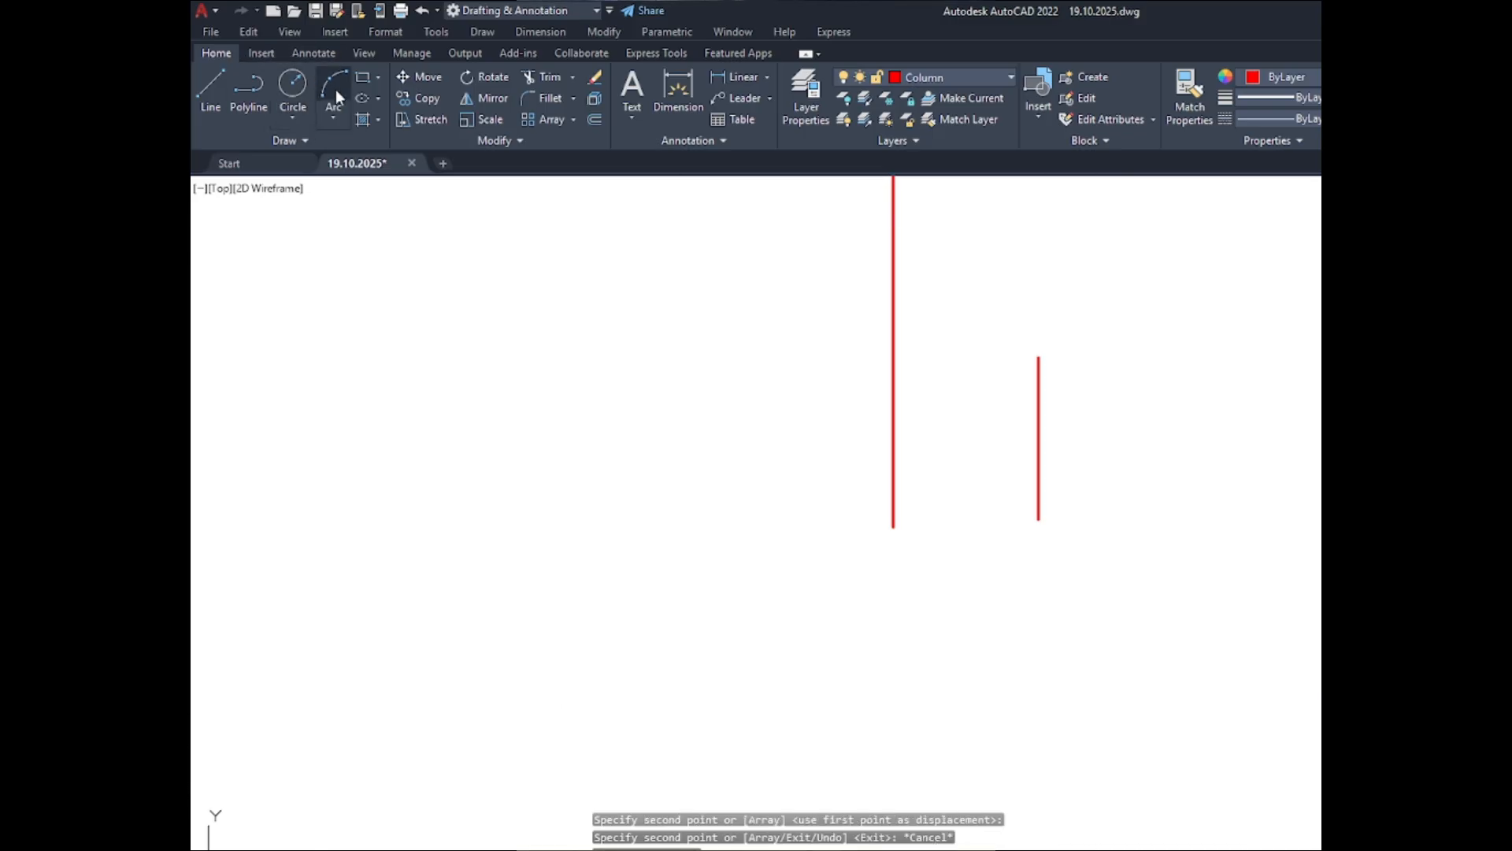
pyautogui.click(893, 526)
pyautogui.scroll(5, 1055, 516)
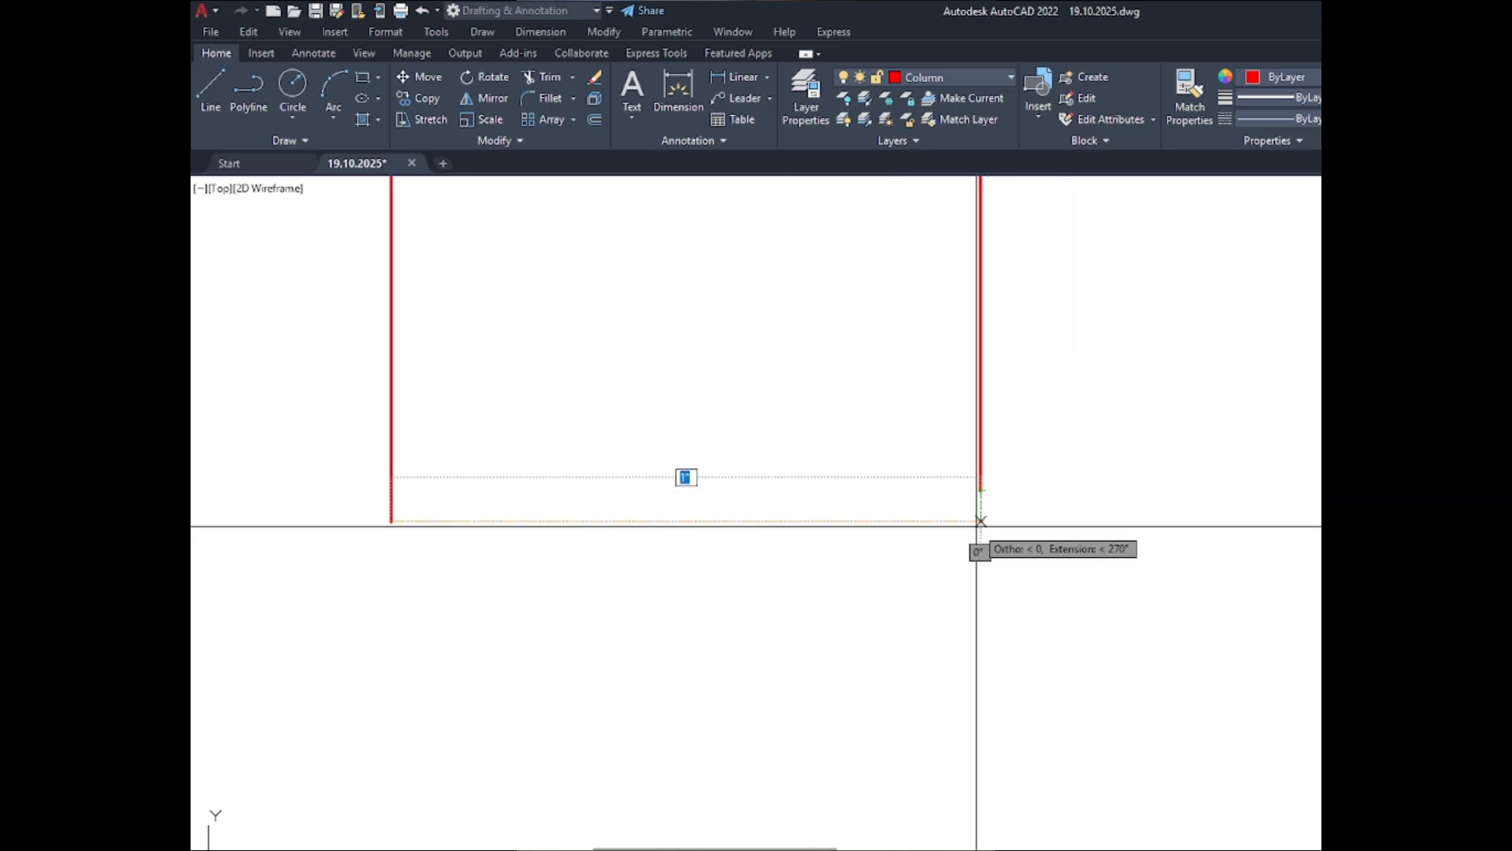
pyautogui.click(981, 524)
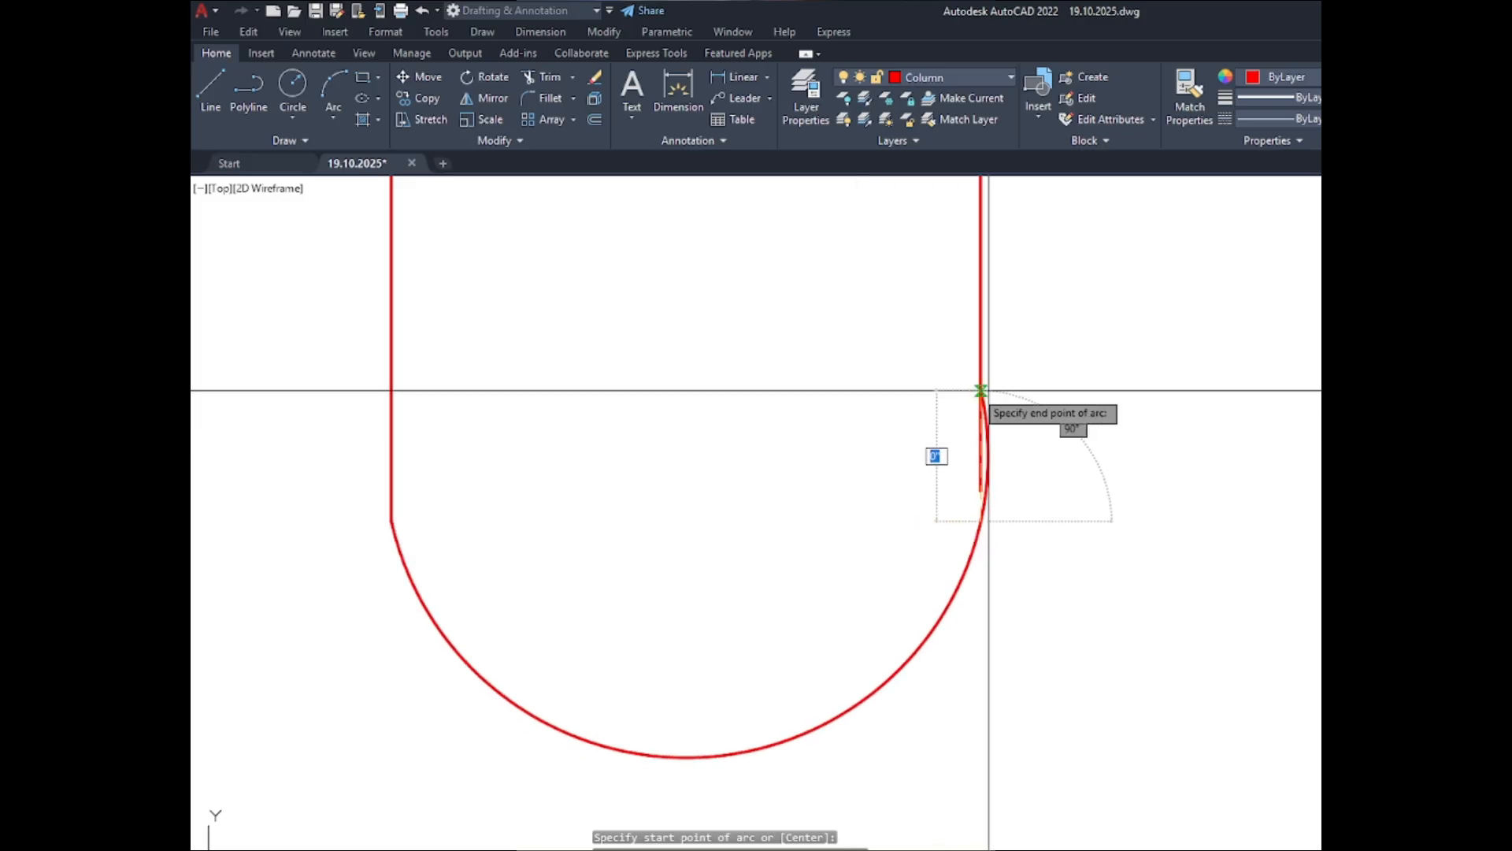
pyautogui.click(981, 490)
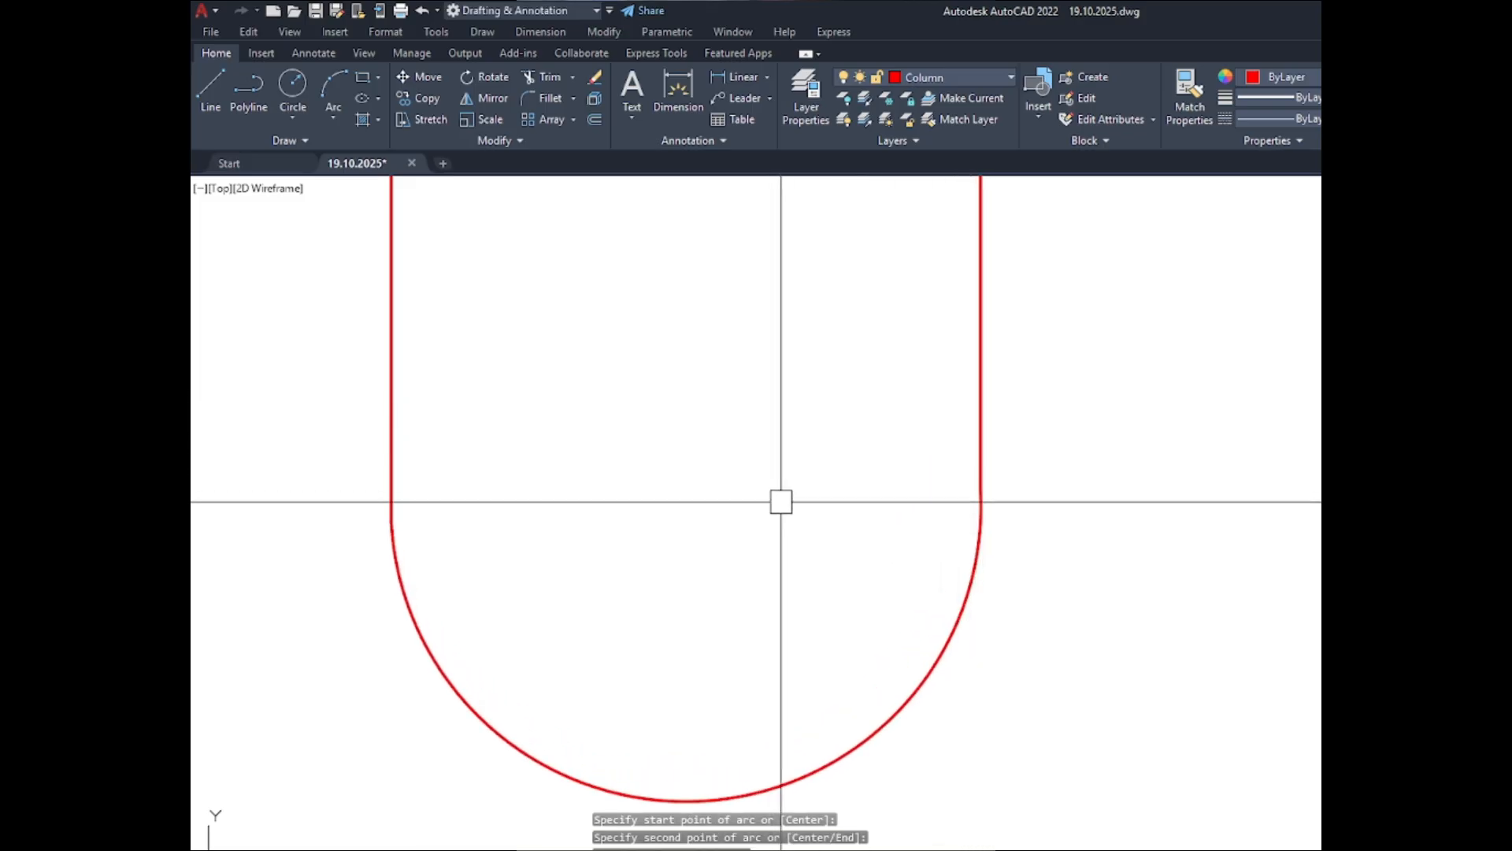
pyautogui.scroll(-6, 796, 524)
pyautogui.press('Escape')
# - Copy the hook arc from its left end to the lower end of the long tie line at the lower-middle bar
pyautogui.click(816, 614)
pyautogui.click(750, 543)
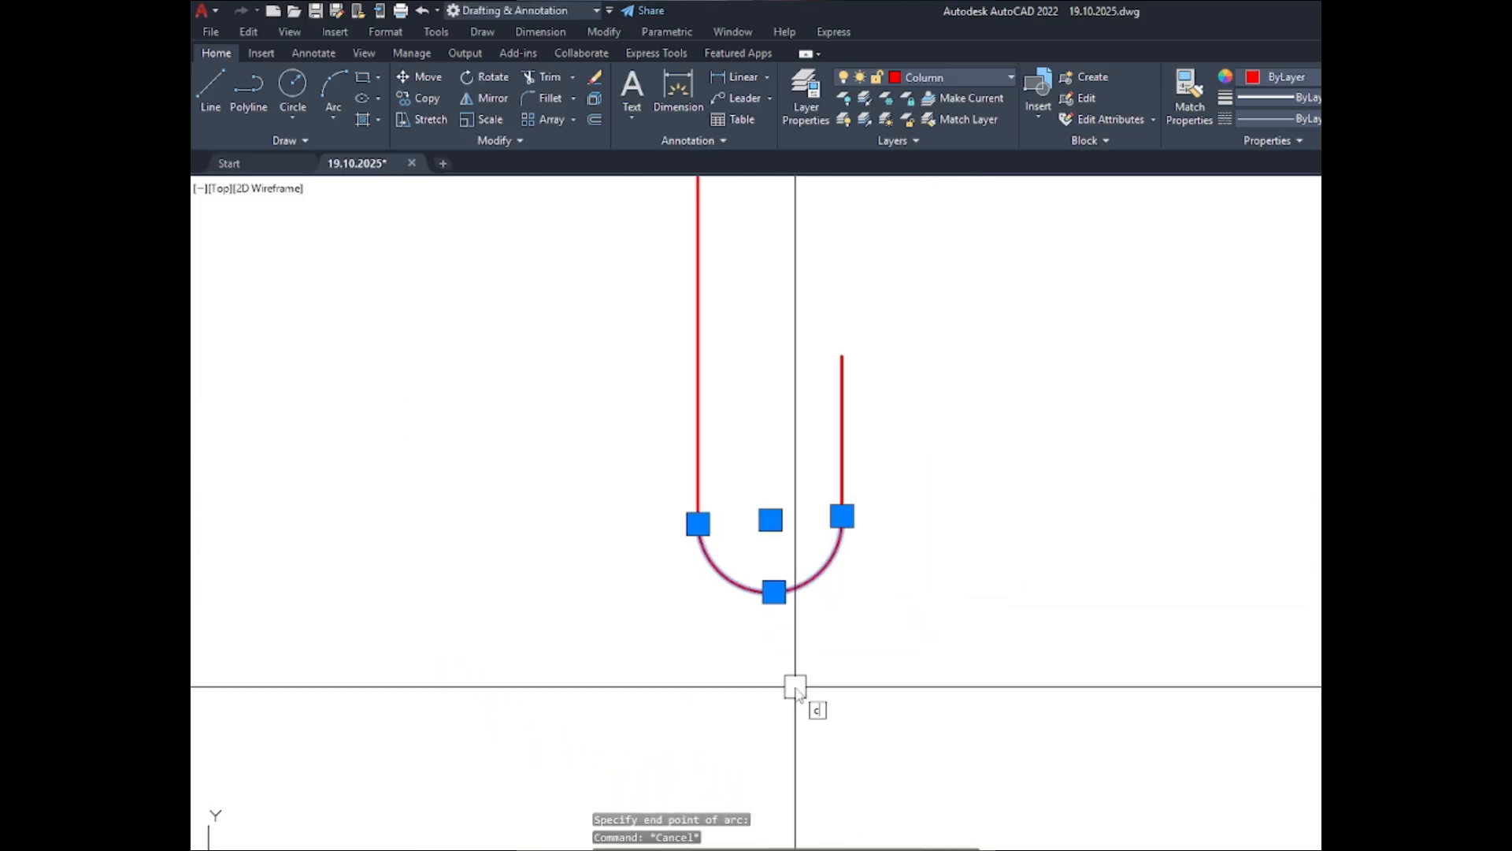
pyautogui.click(697, 522)
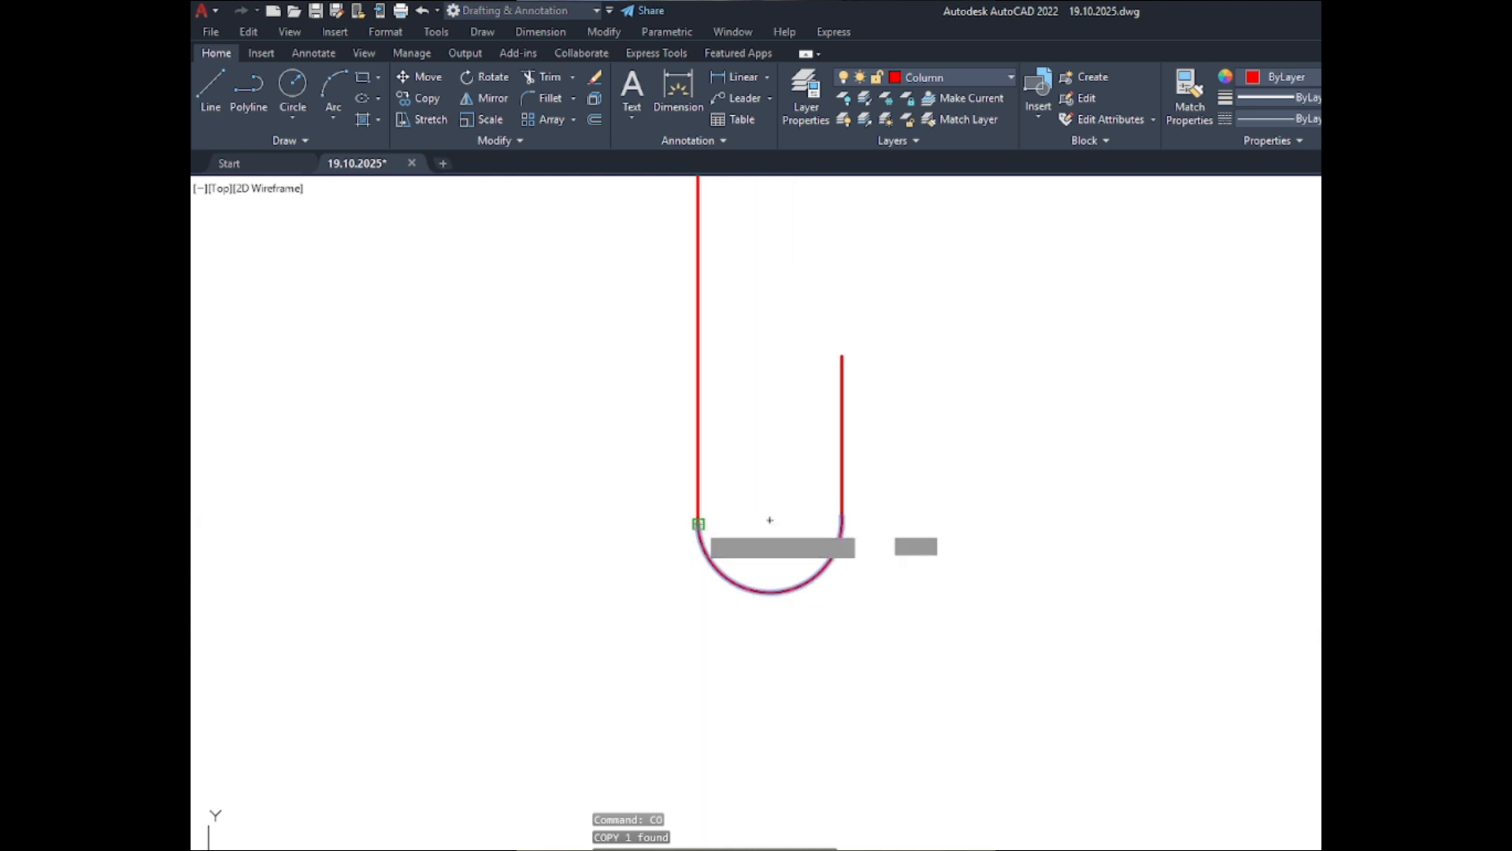
pyautogui.scroll(-4, 975, 549)
pyautogui.scroll(-4, 993, 531)
pyautogui.scroll(7, 591, 534)
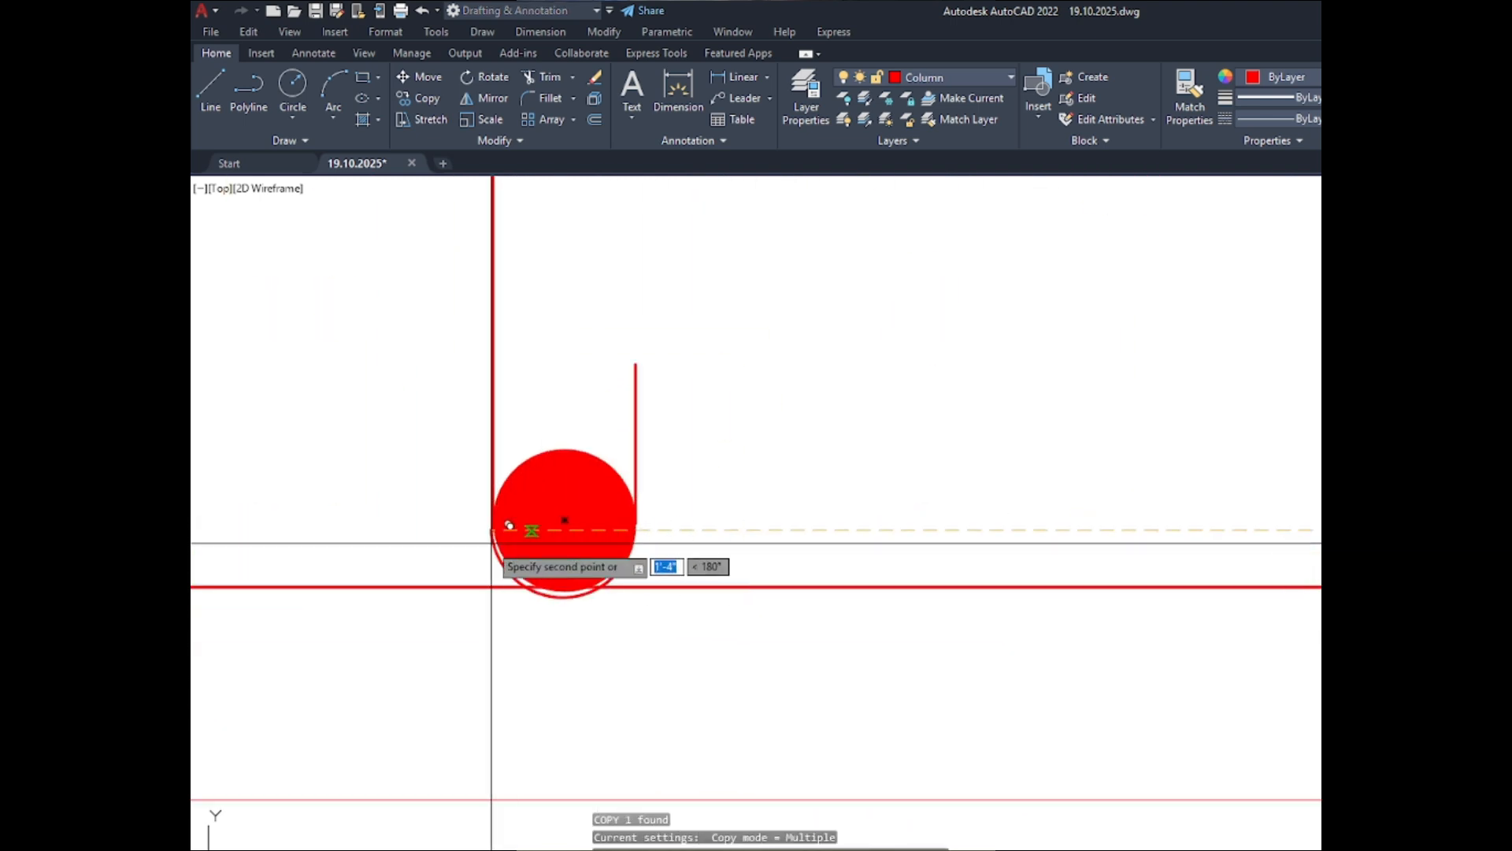
pyautogui.scroll(8, 510, 523)
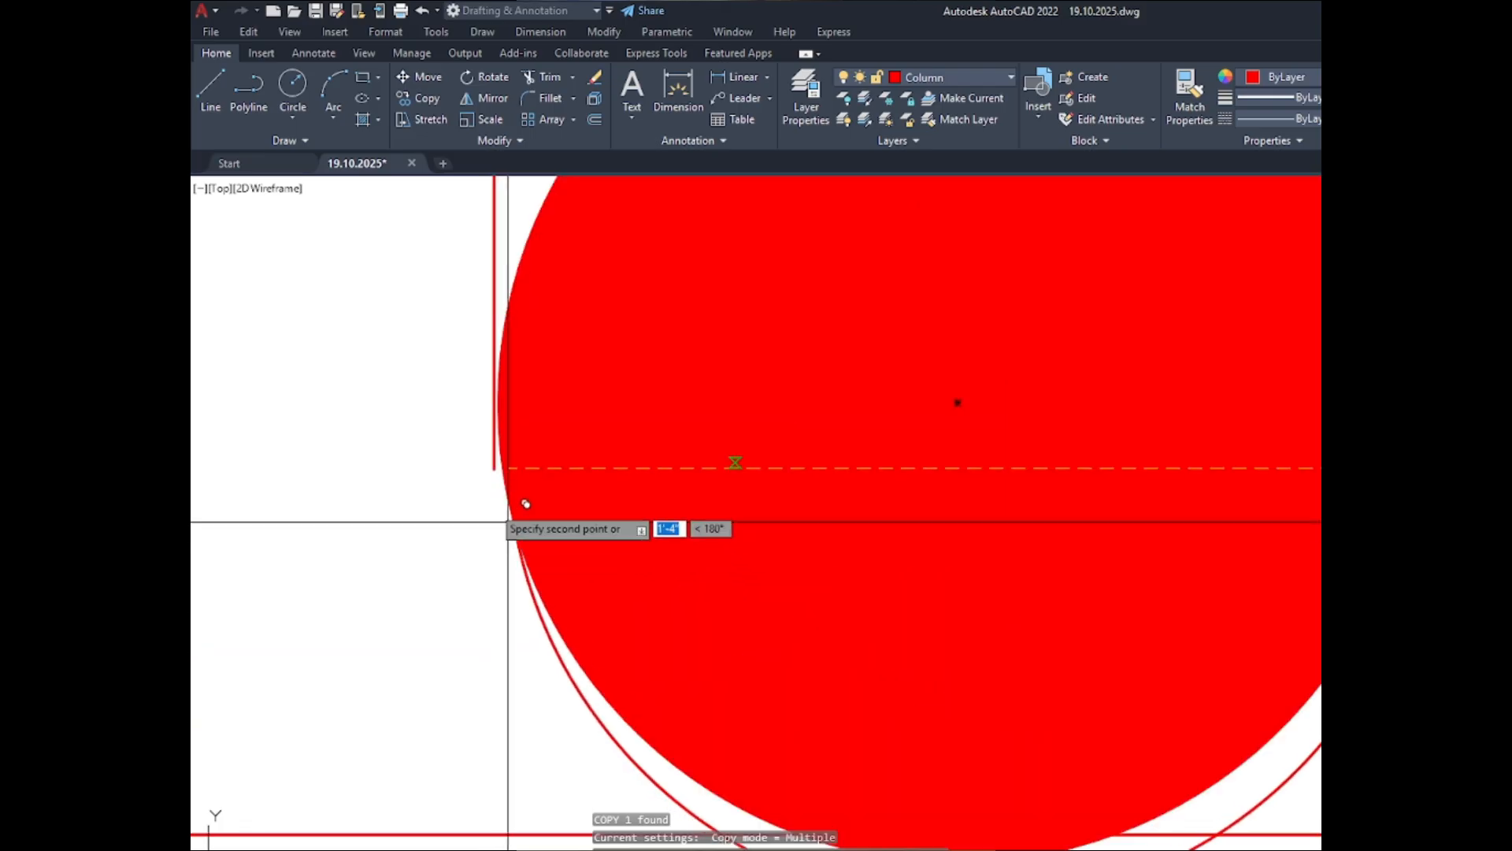
pyautogui.click(513, 454)
pyautogui.press('Escape')
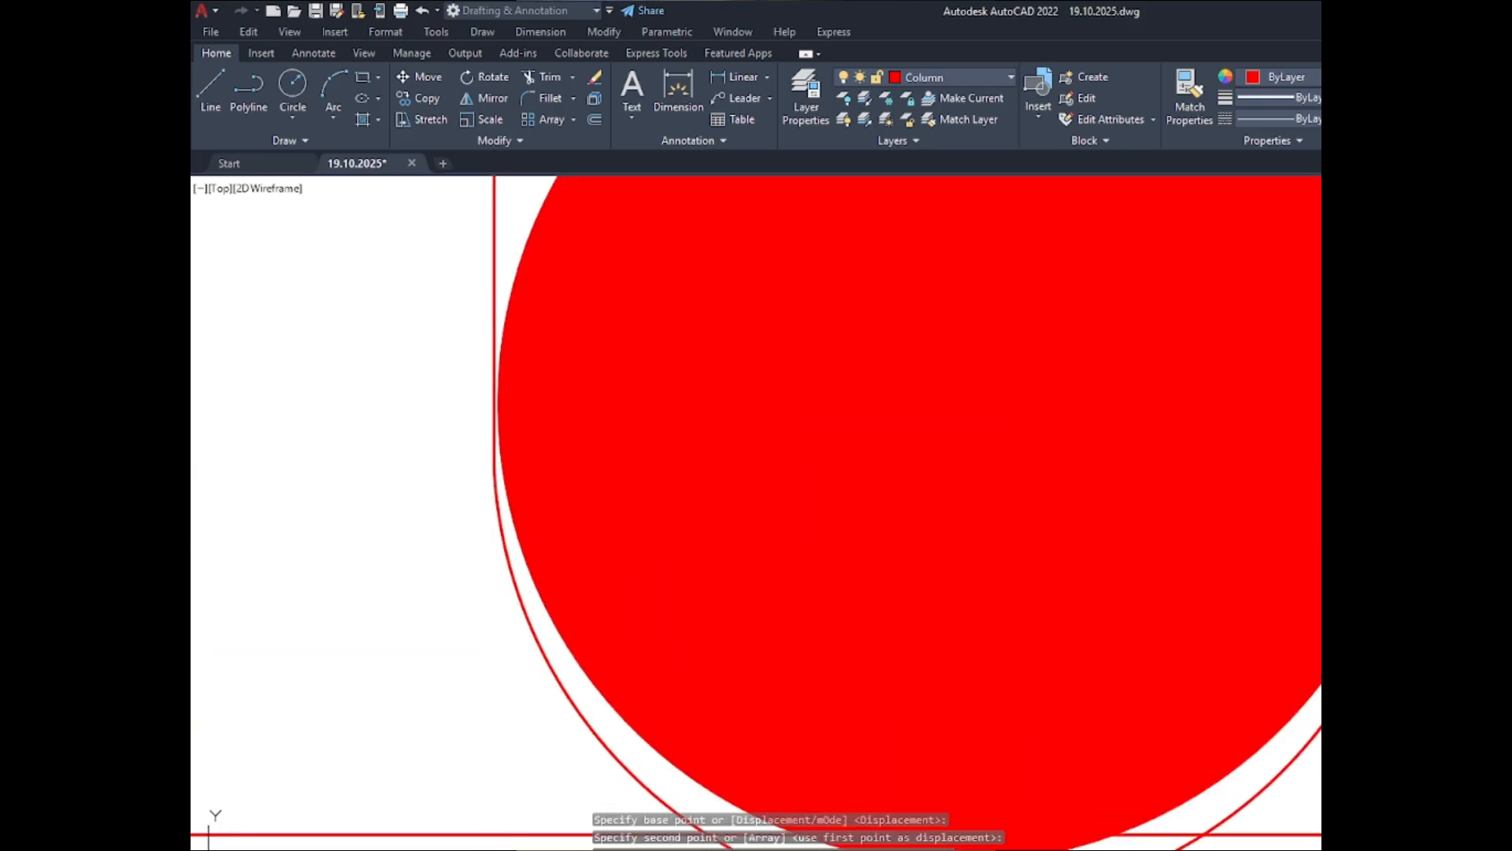
# - Stretch the copied arc's midpoint up to the lower-middle bar's bottom edge so the arc follows the bar's outline
pyautogui.scroll(-7, 523, 481)
pyautogui.scroll(2, 564, 615)
pyautogui.click(564, 609)
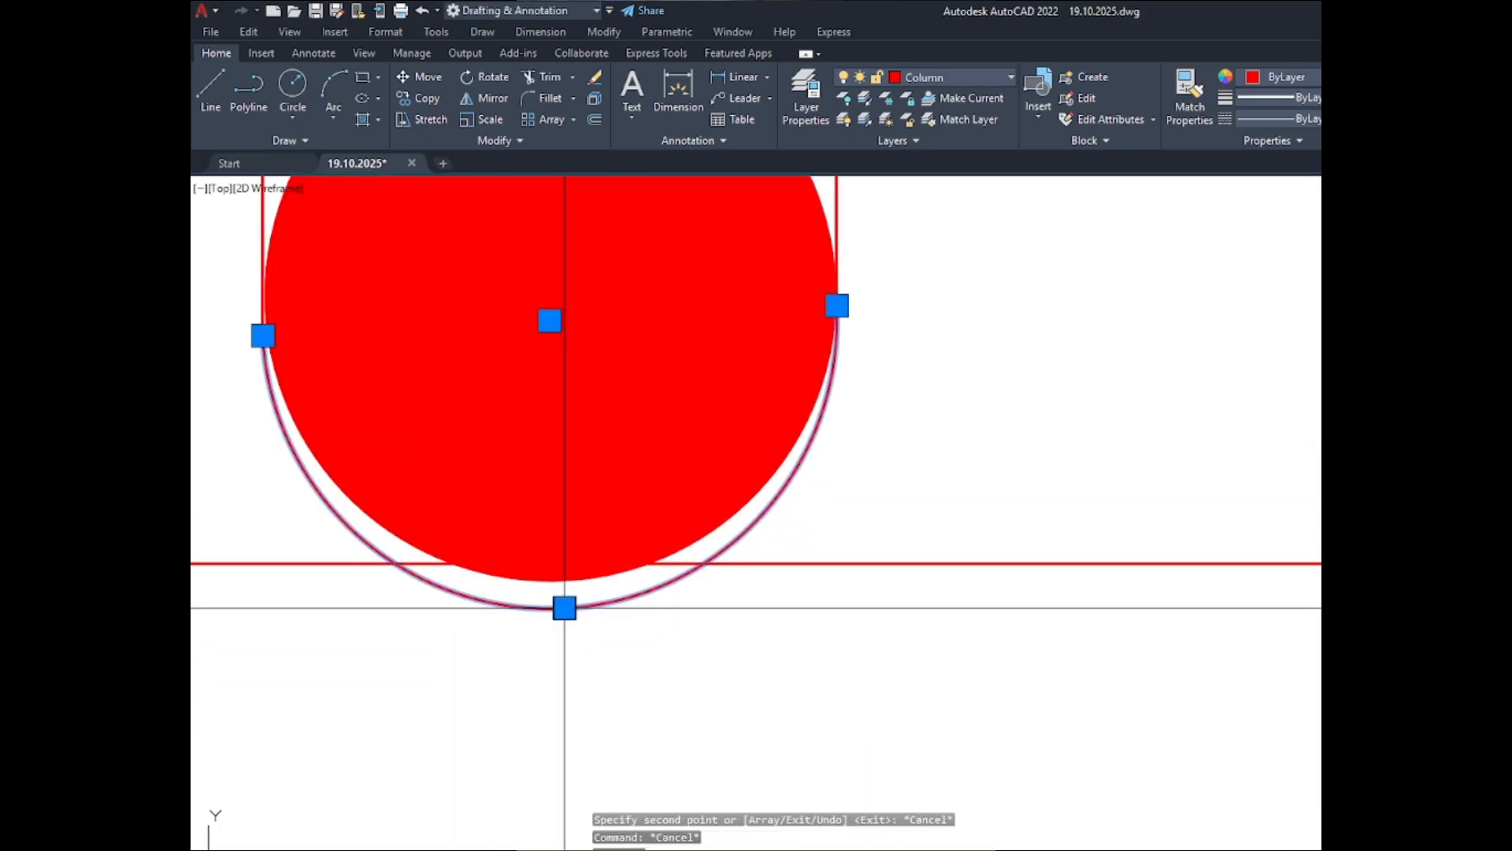
pyautogui.click(564, 602)
pyautogui.click(557, 436)
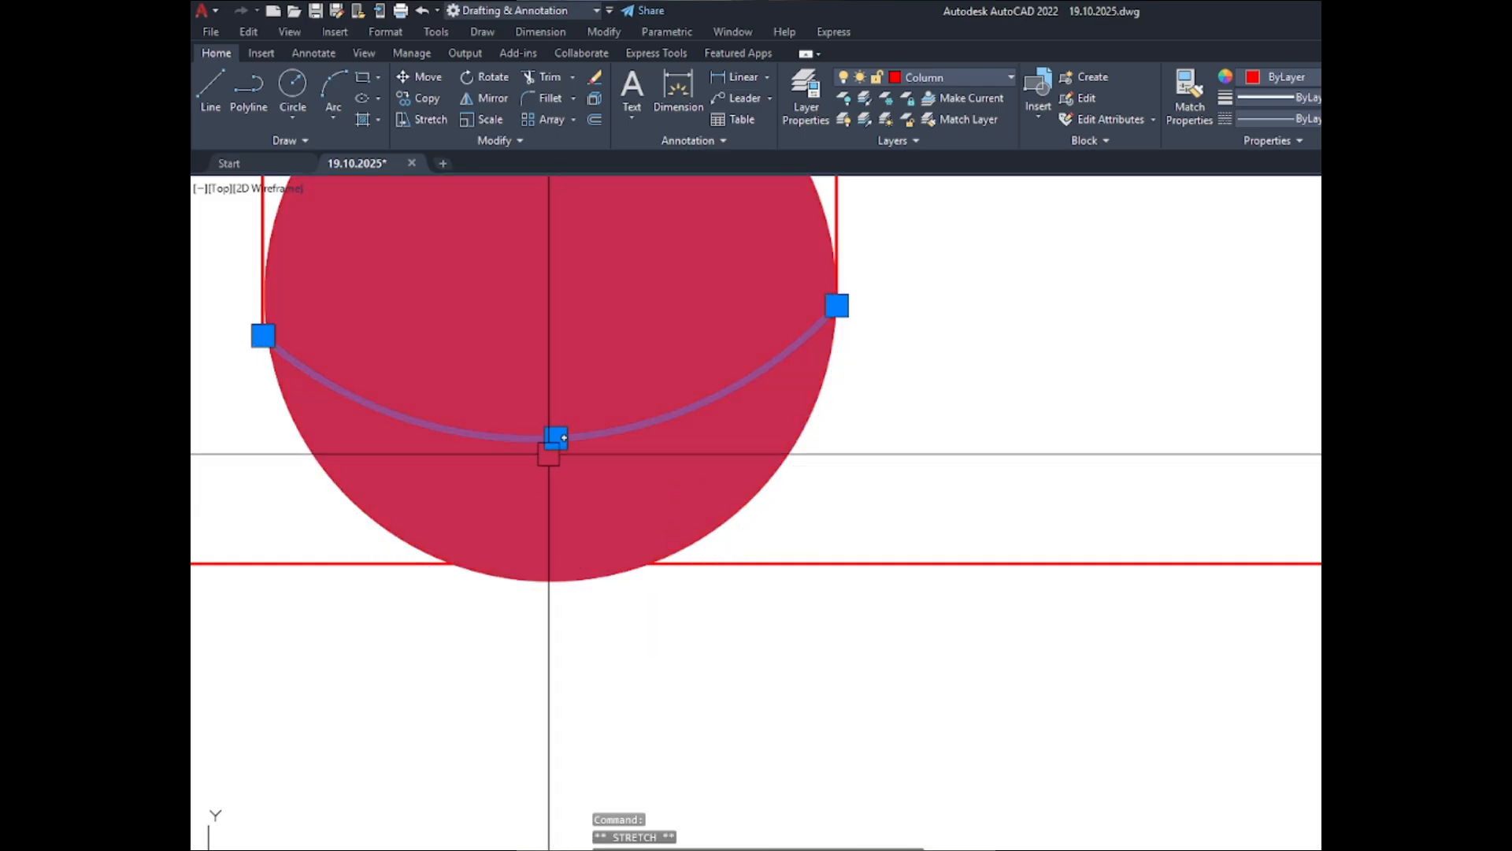
pyautogui.click(555, 436)
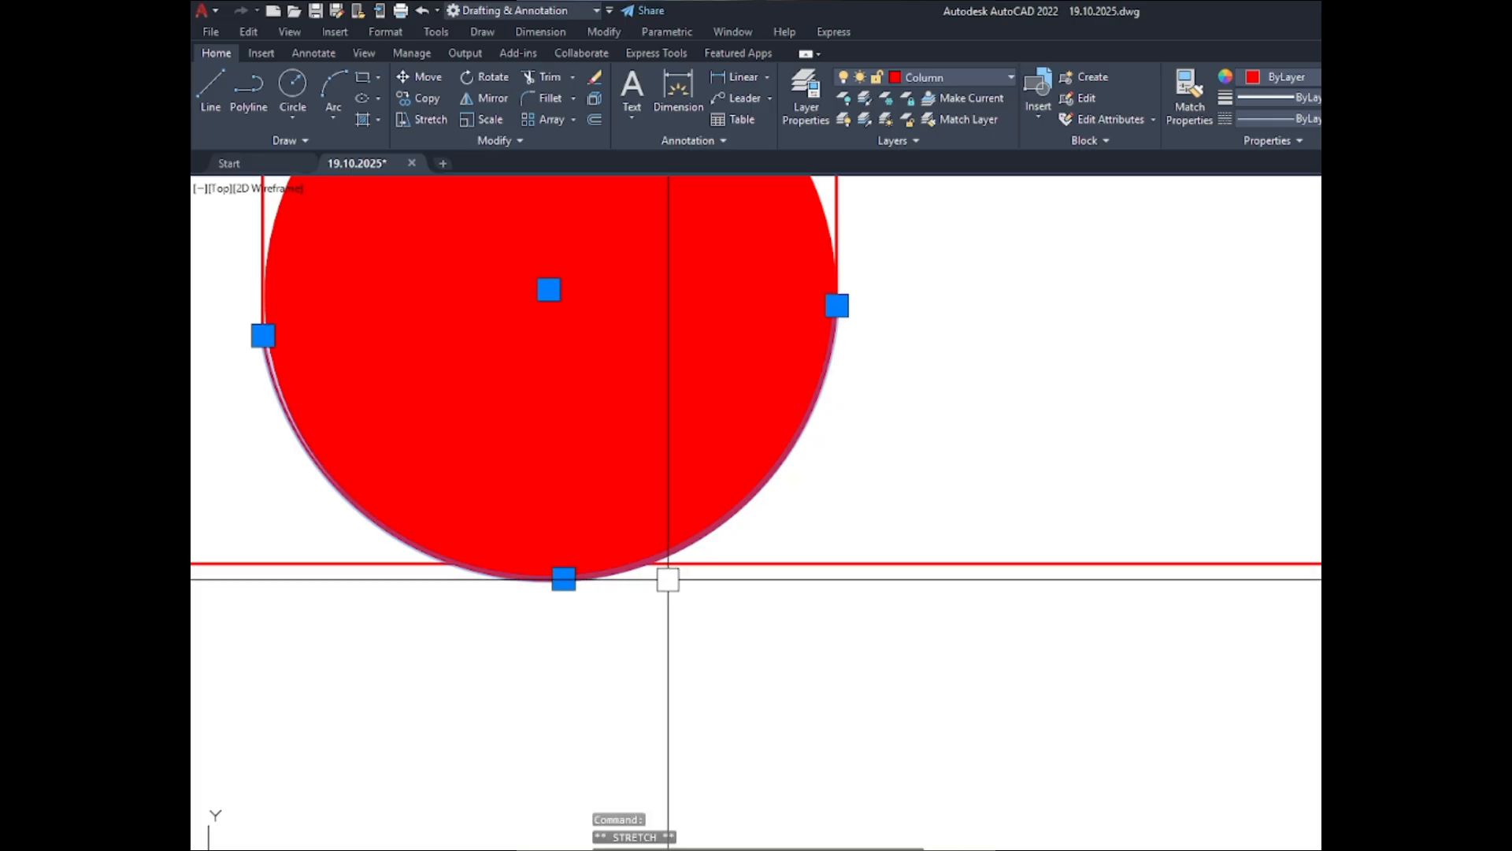
pyautogui.scroll(-3, 709, 693)
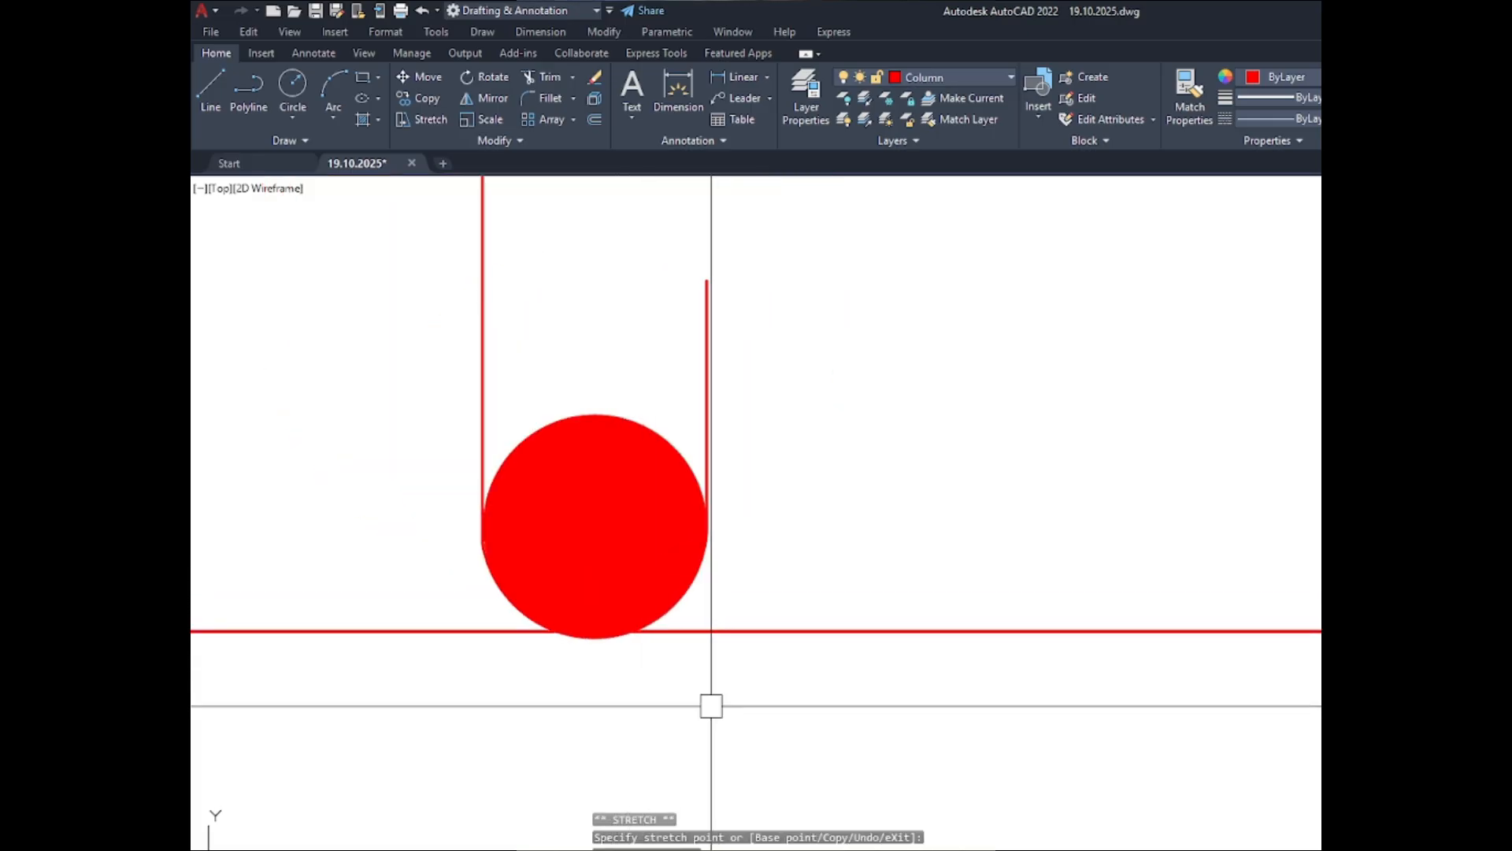
pyautogui.press('Escape')
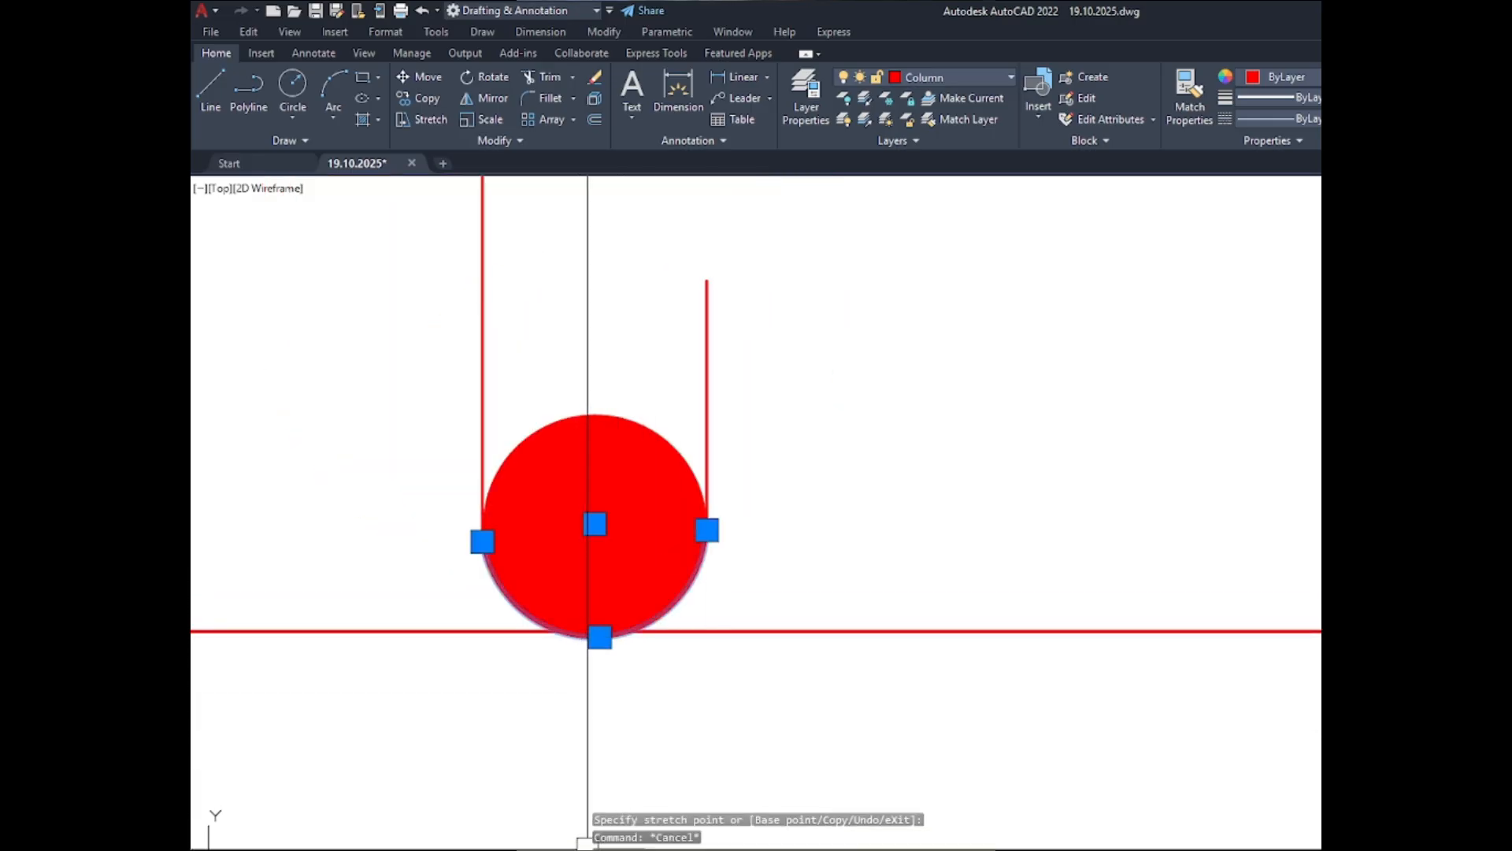
# - Mirror the lower hook arc about a horizontal line through the tie's middle onto the upper-middle bar, keeping the original
pyautogui.press('Escape')
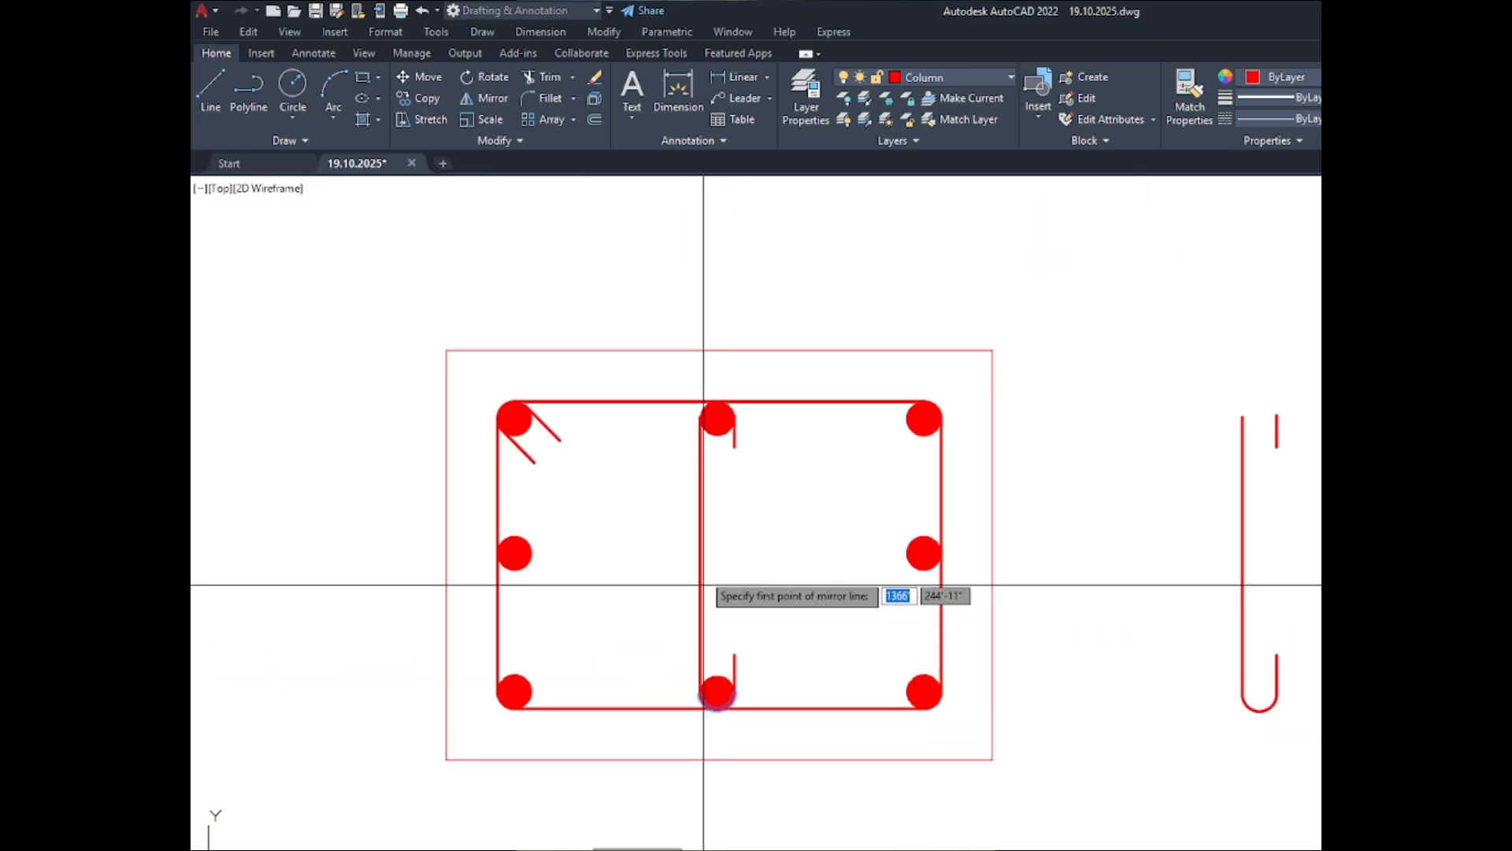
pyautogui.click(701, 555)
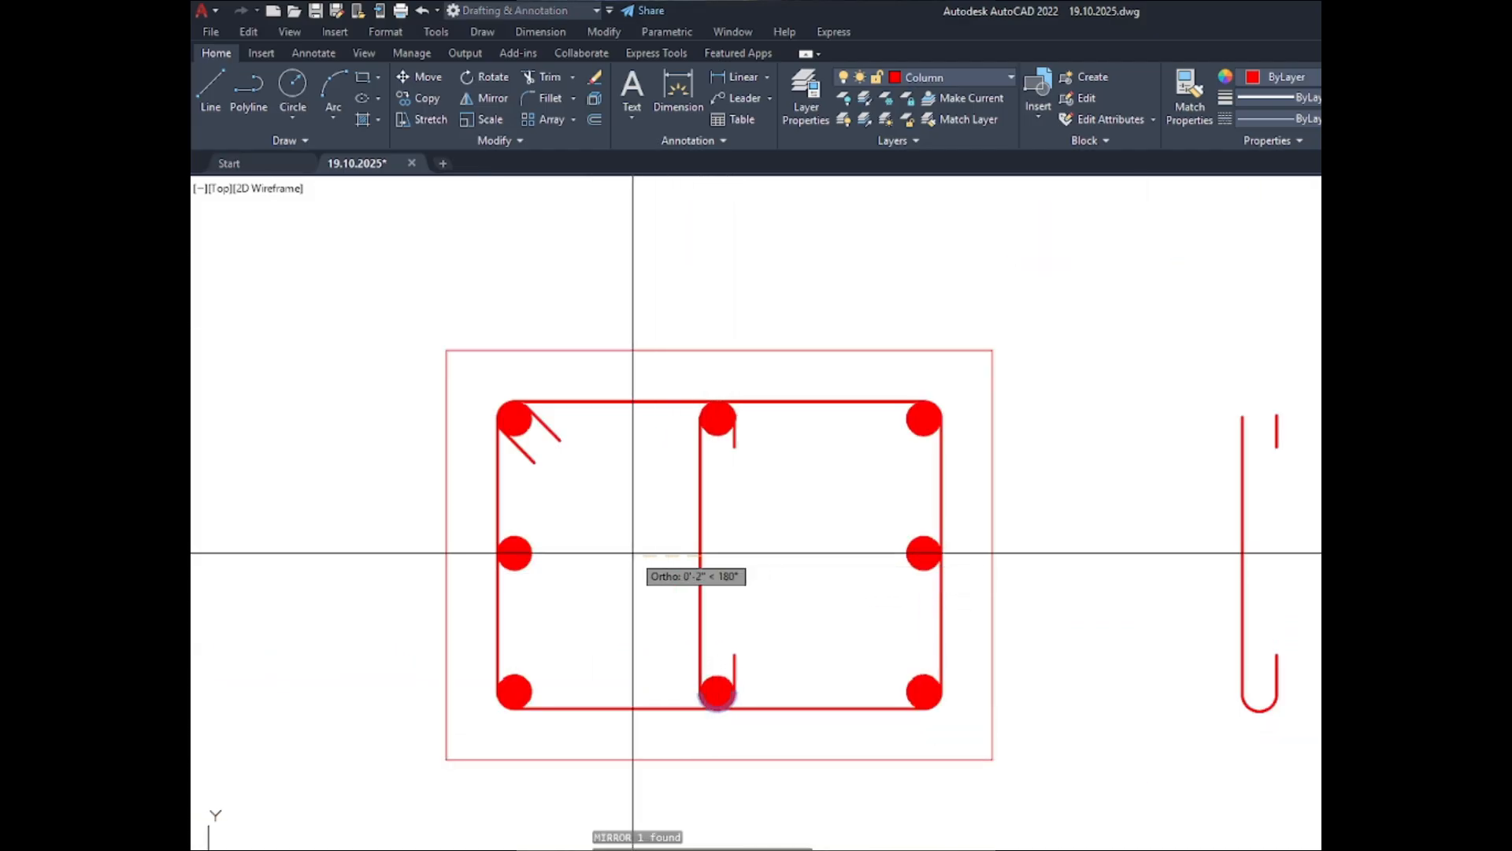
pyautogui.click(635, 556)
pyautogui.click(673, 617)
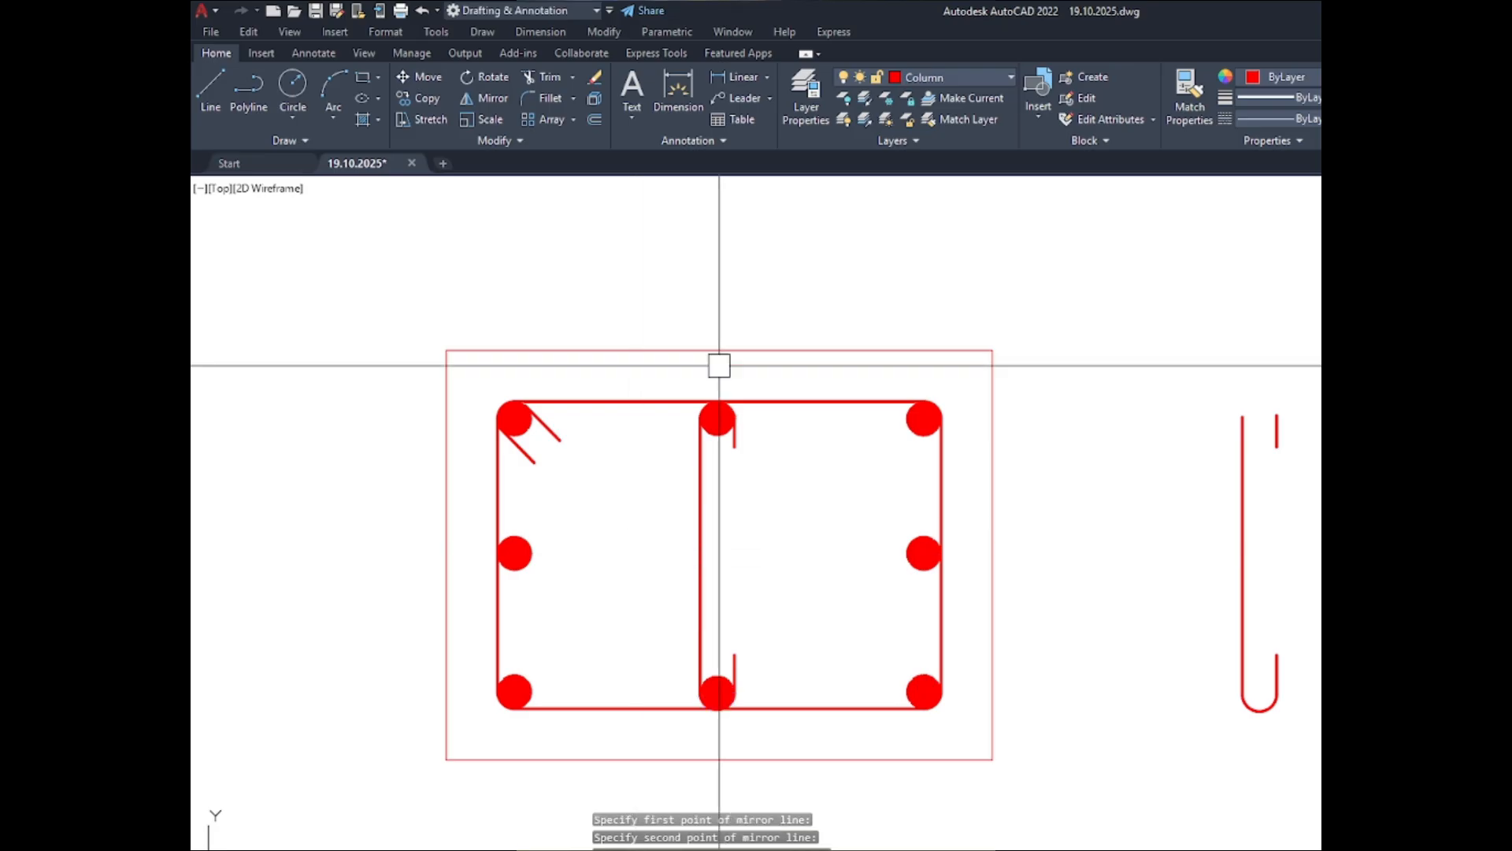
# - Stretch the mirrored arc's midpoint to the top edge of the upper-middle bar so the arc follows the bar's outline
pyautogui.scroll(8, 720, 370)
pyautogui.scroll(5, 759, 455)
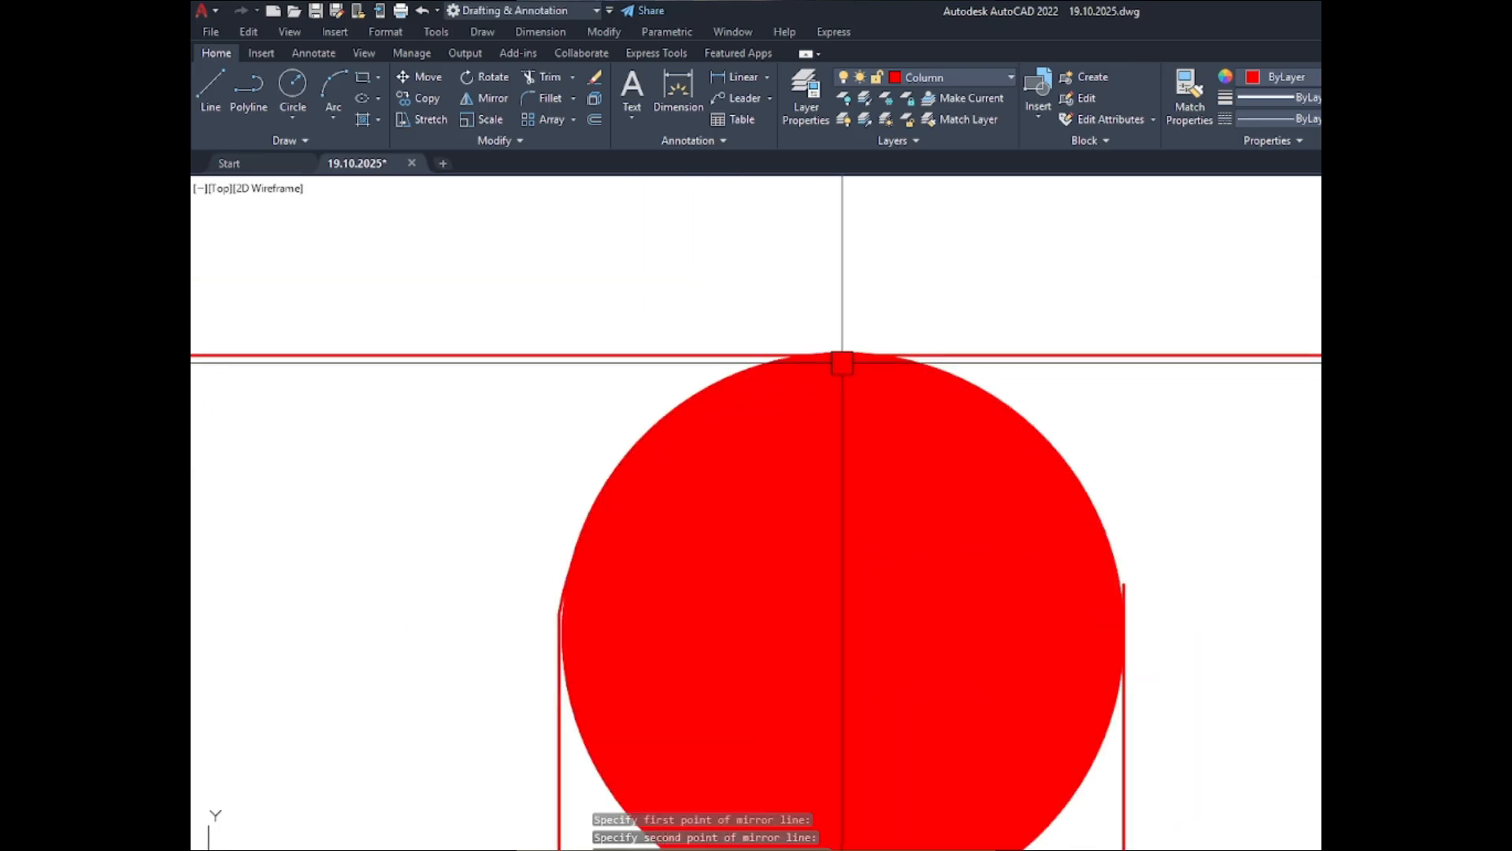
pyautogui.click(876, 437)
pyautogui.click(861, 378)
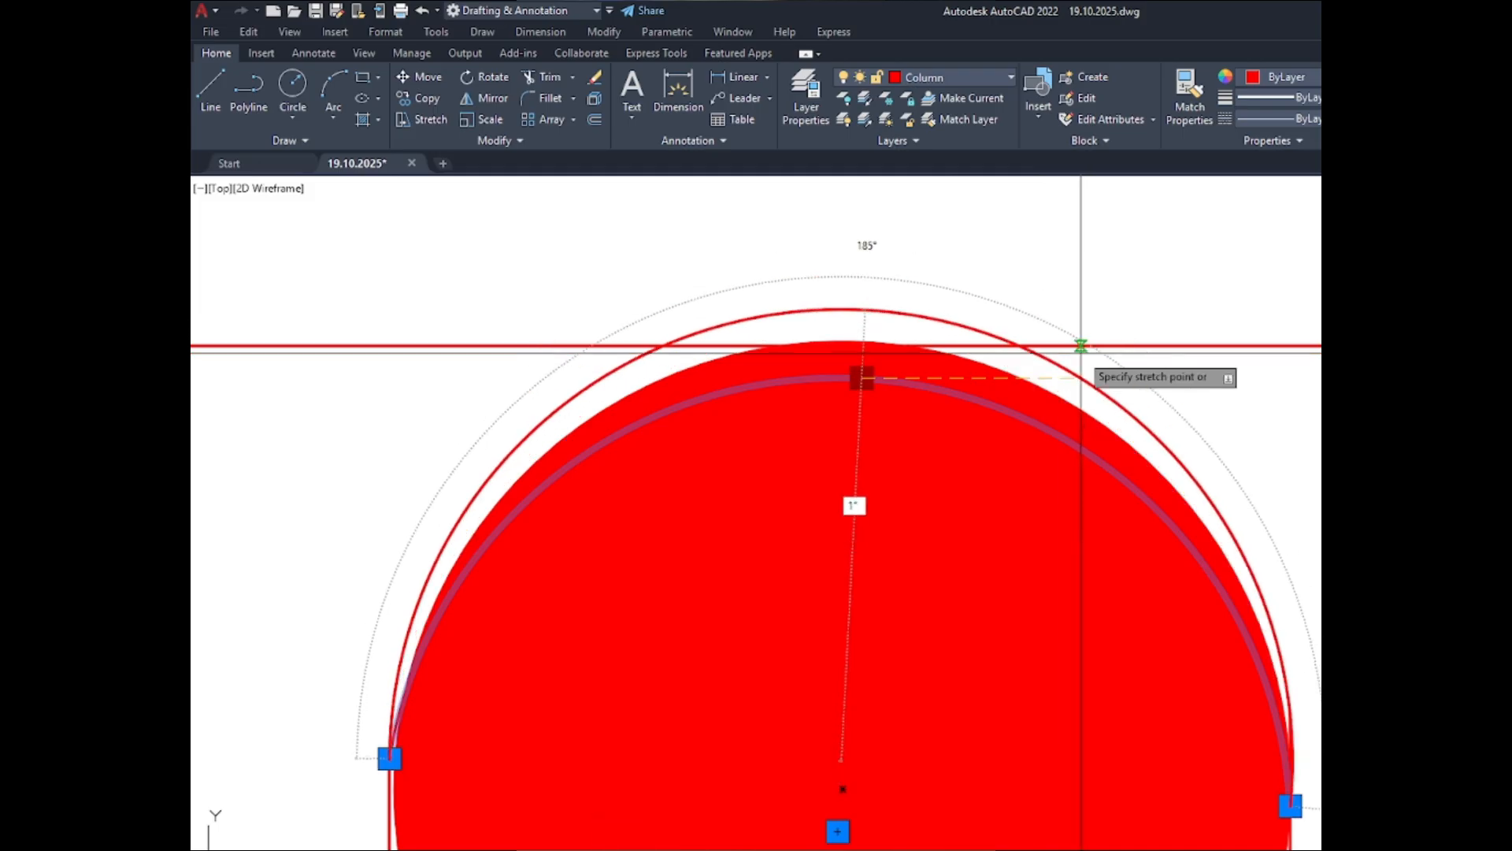
pyautogui.press('Escape')
pyautogui.scroll(-4, 812, 528)
pyautogui.scroll(4, 842, 516)
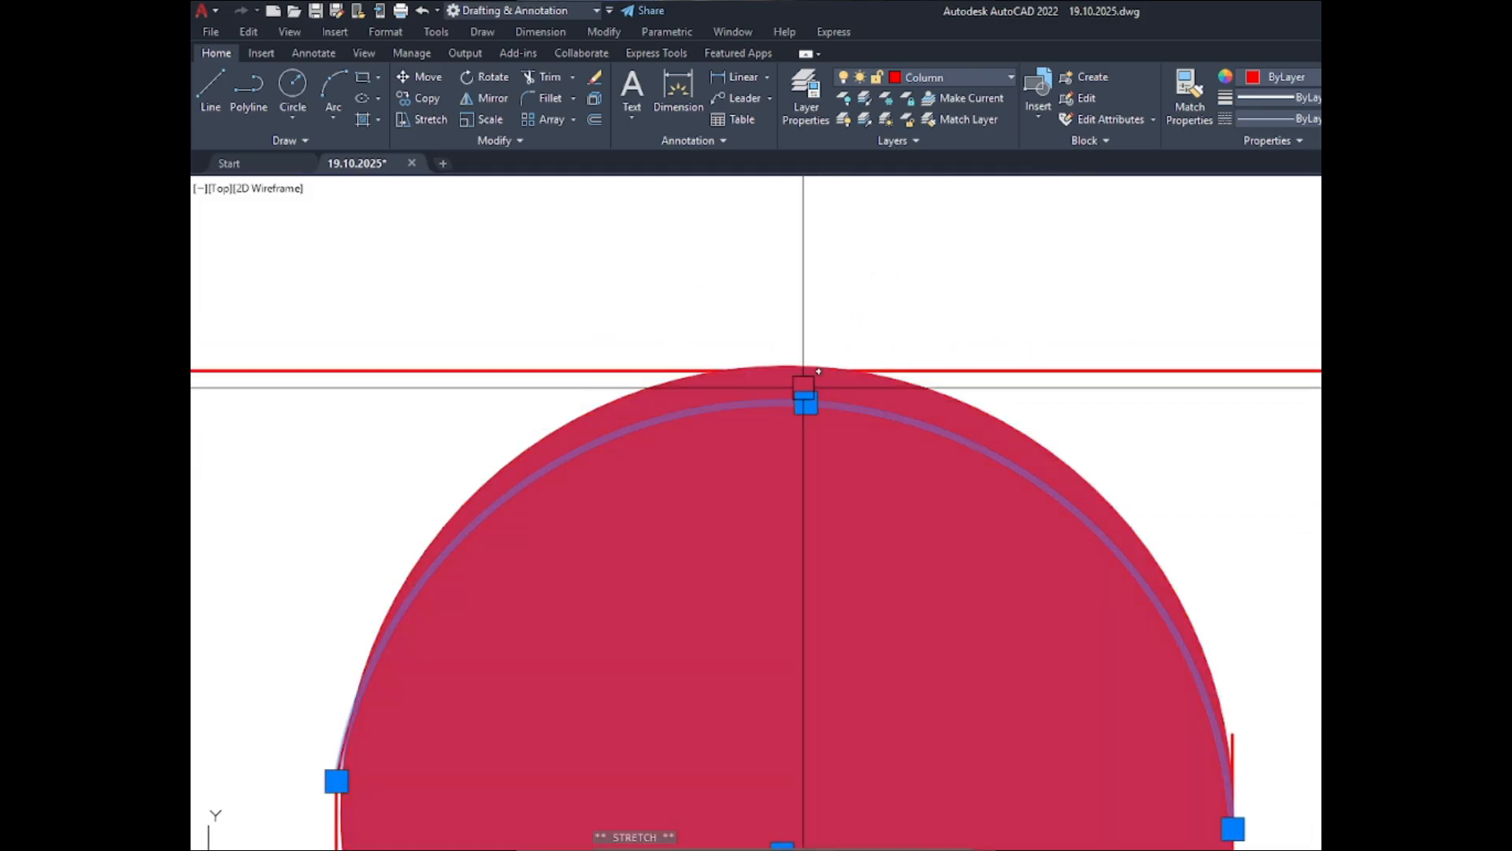
pyautogui.click(805, 402)
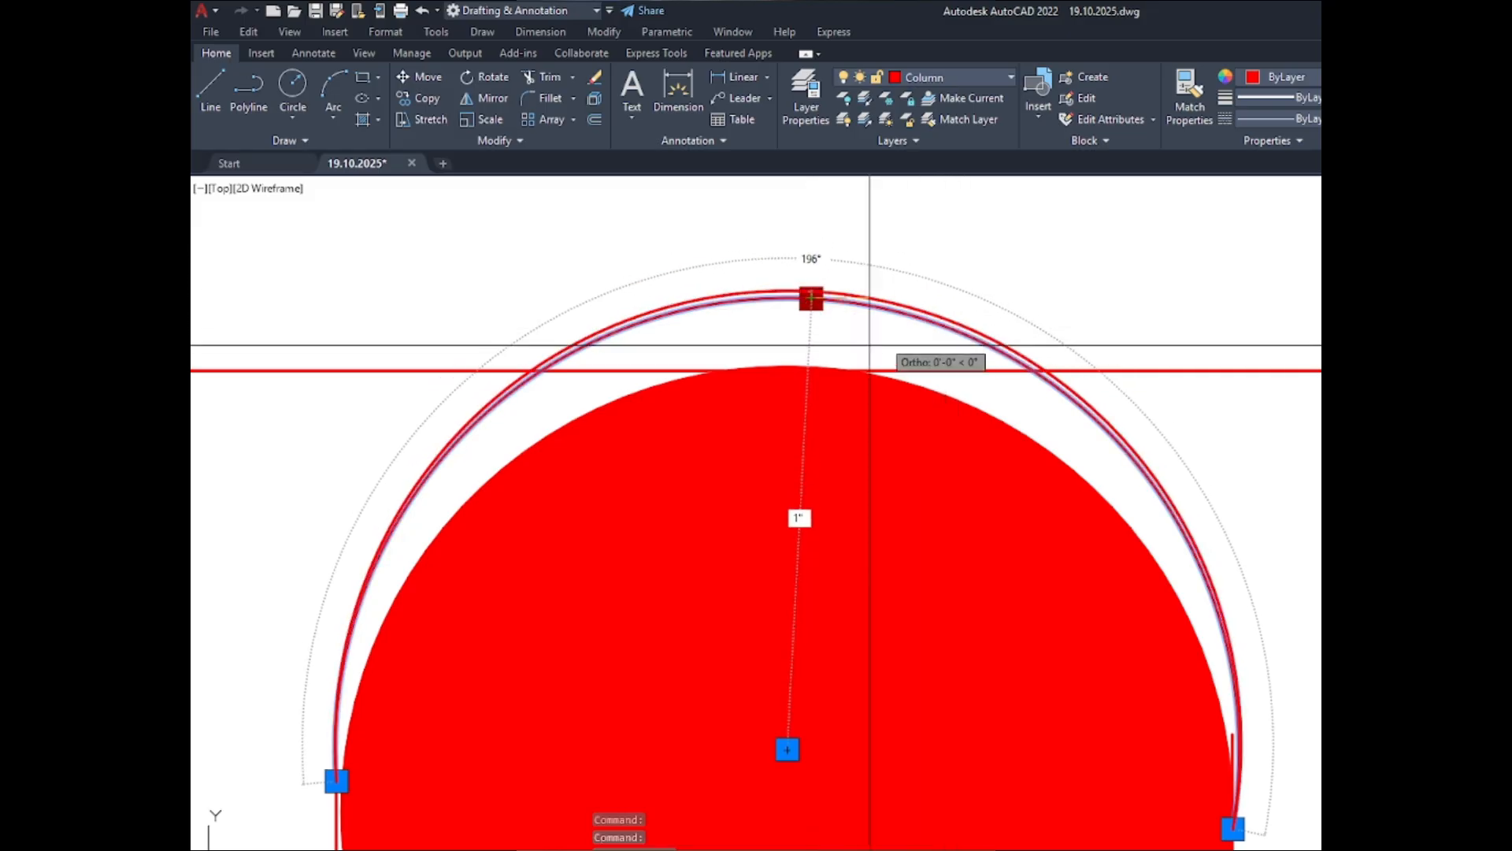
pyautogui.scroll(4, 861, 354)
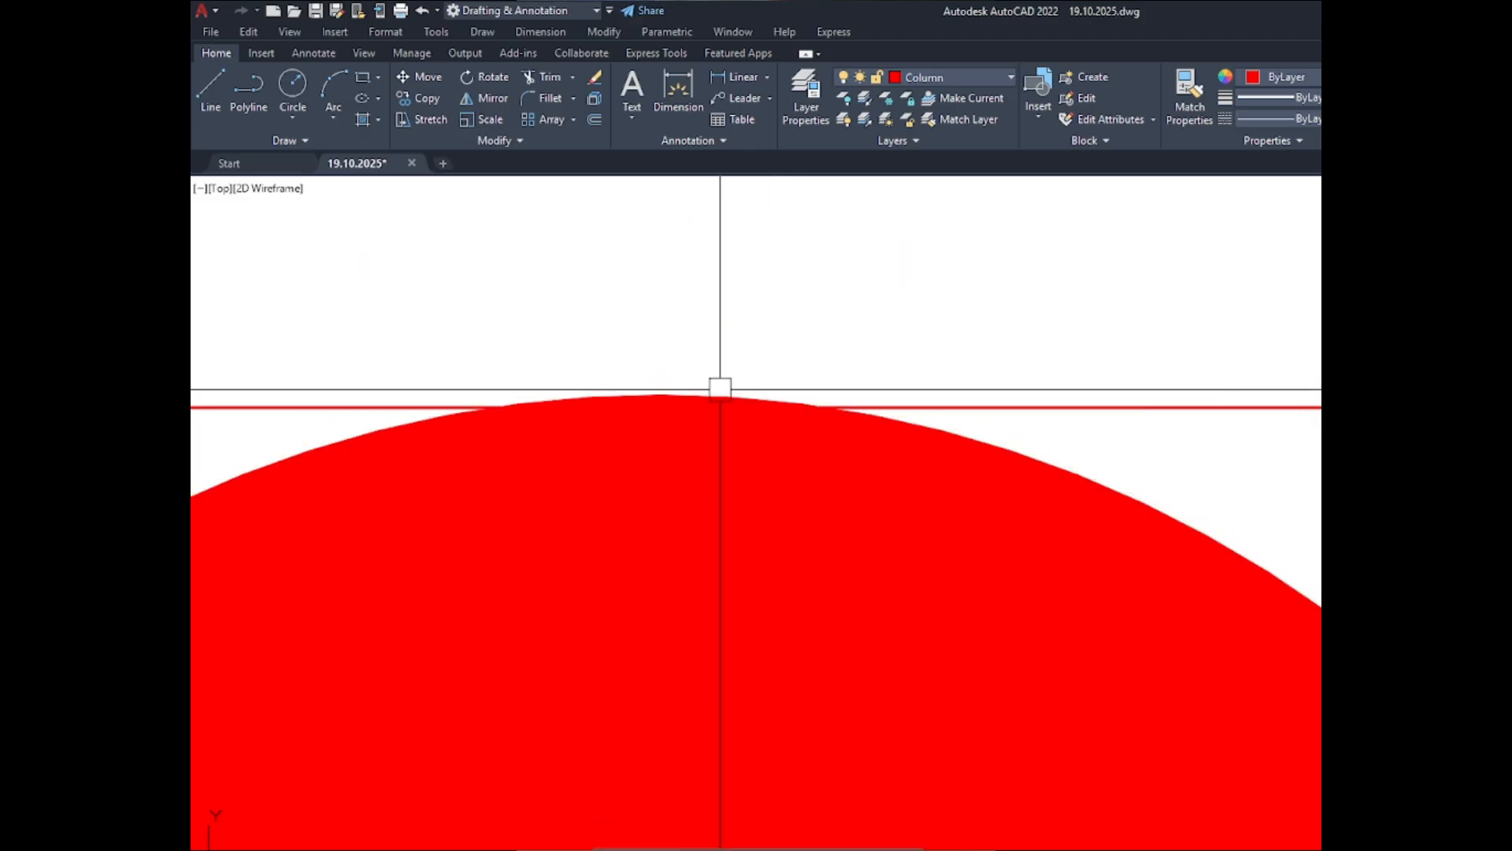
pyautogui.scroll(-6, 720, 389)
pyautogui.click(753, 417)
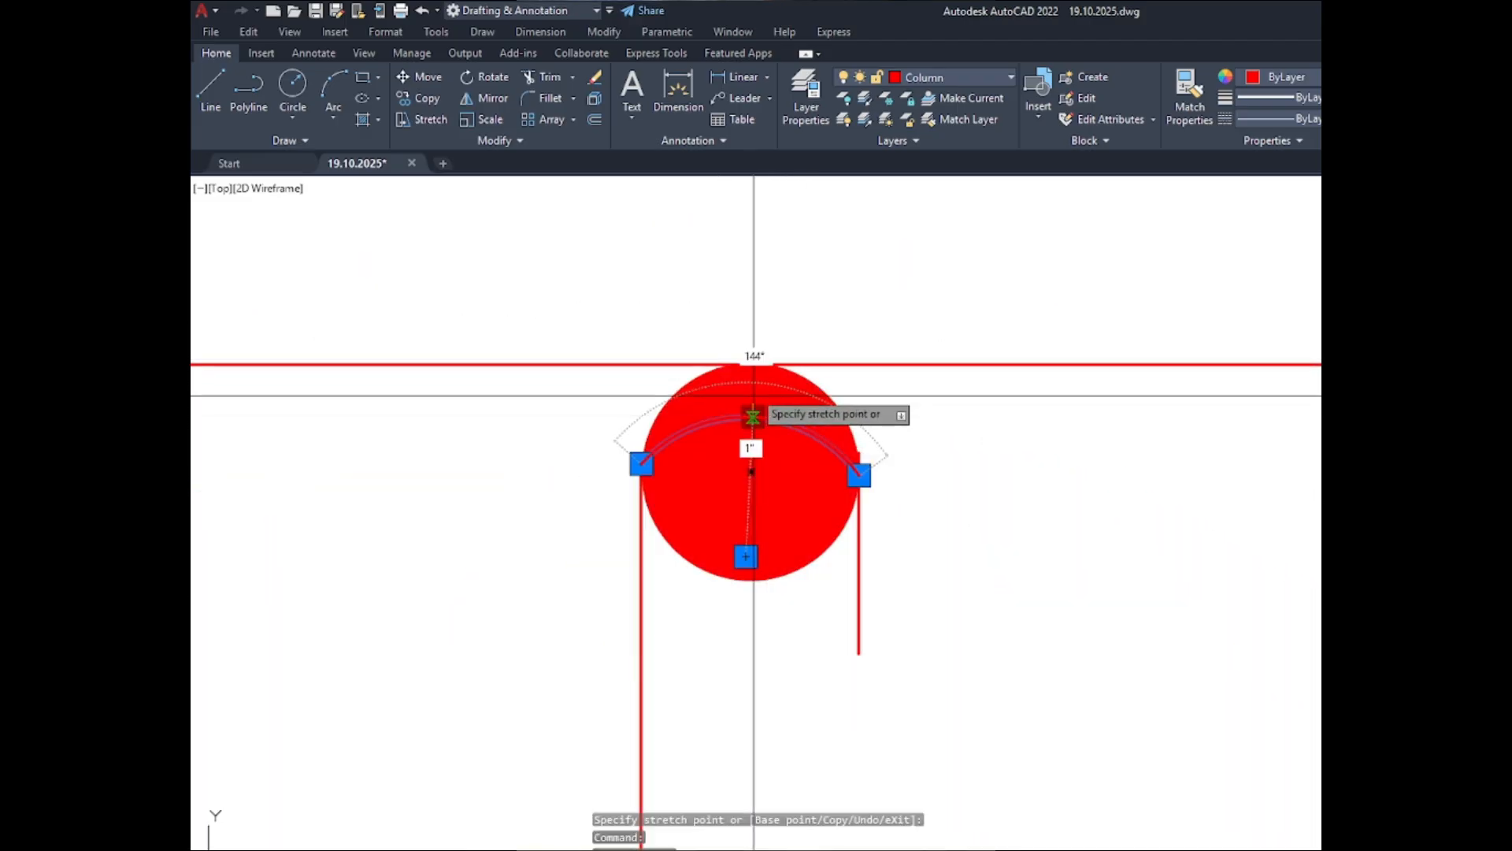
pyautogui.scroll(4, 933, 376)
pyautogui.scroll(-4, 809, 560)
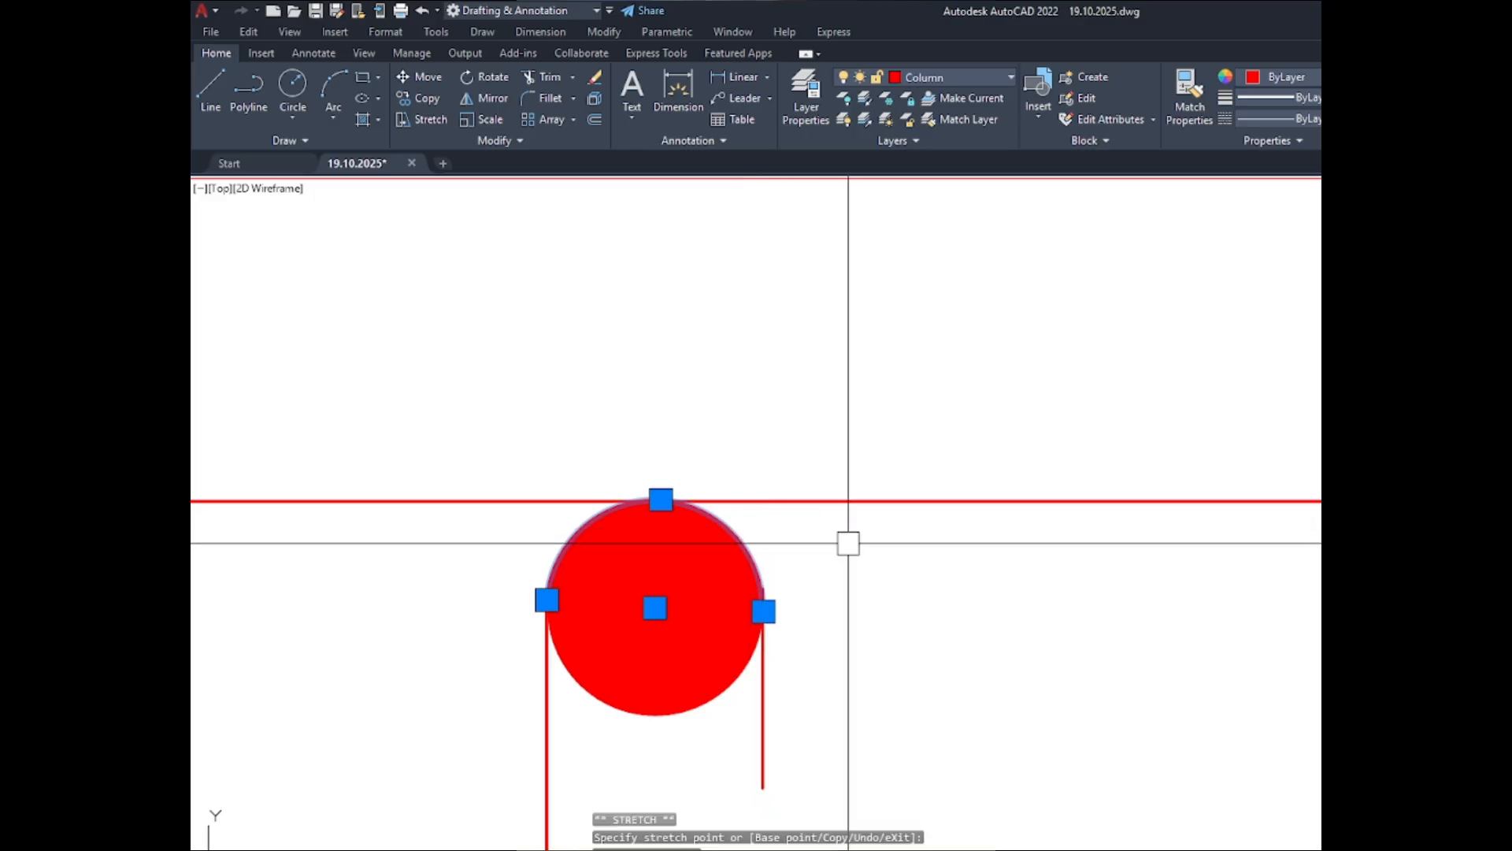
# - Delete the spare tie lines and hook arc to the right of the column section
pyautogui.scroll(-8, 675, 390)
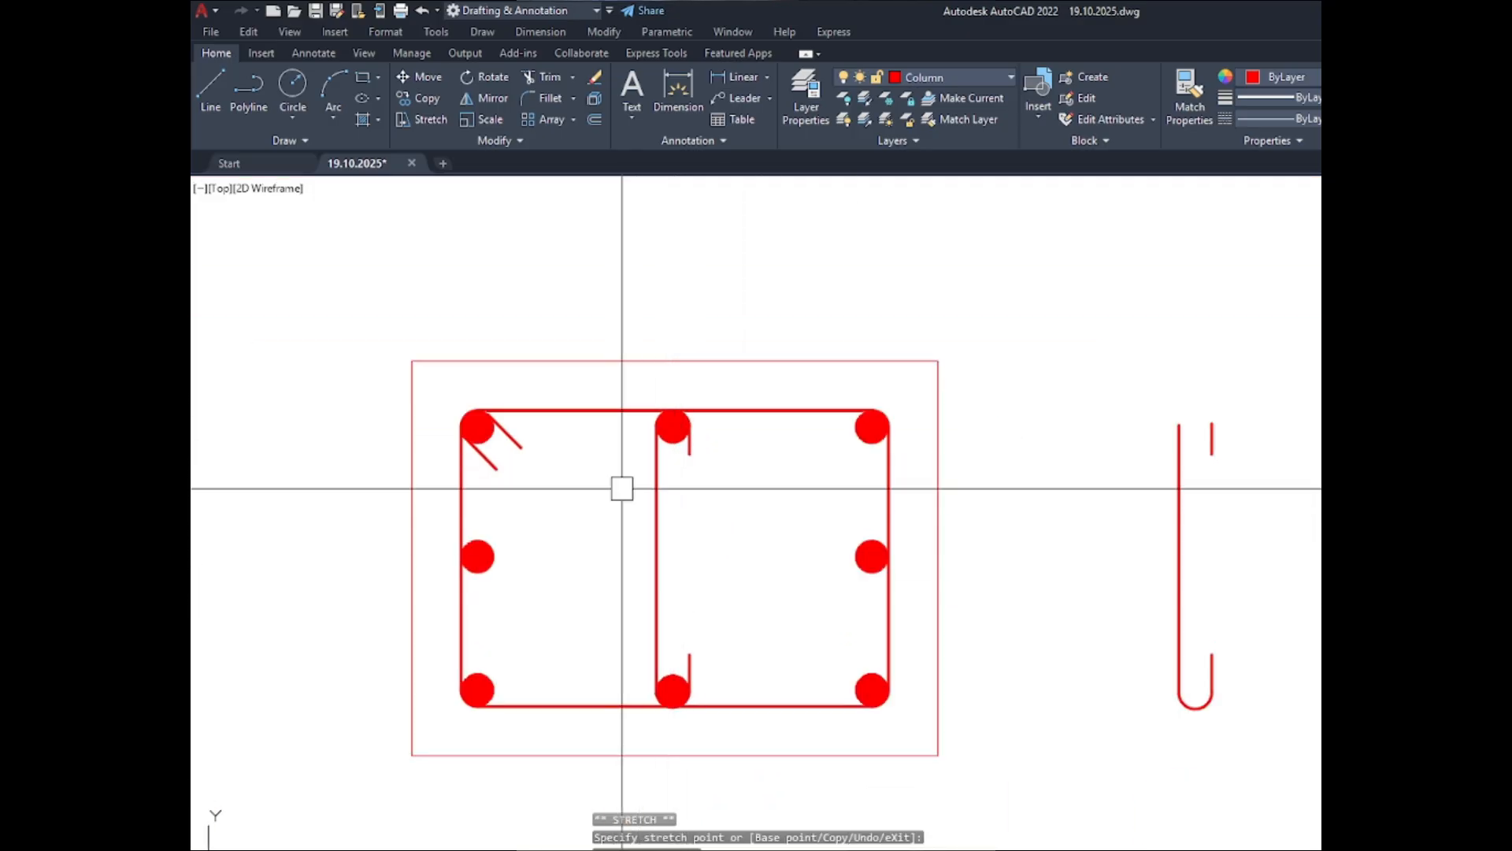
pyautogui.scroll(-4, 640, 400)
pyautogui.click(948, 588)
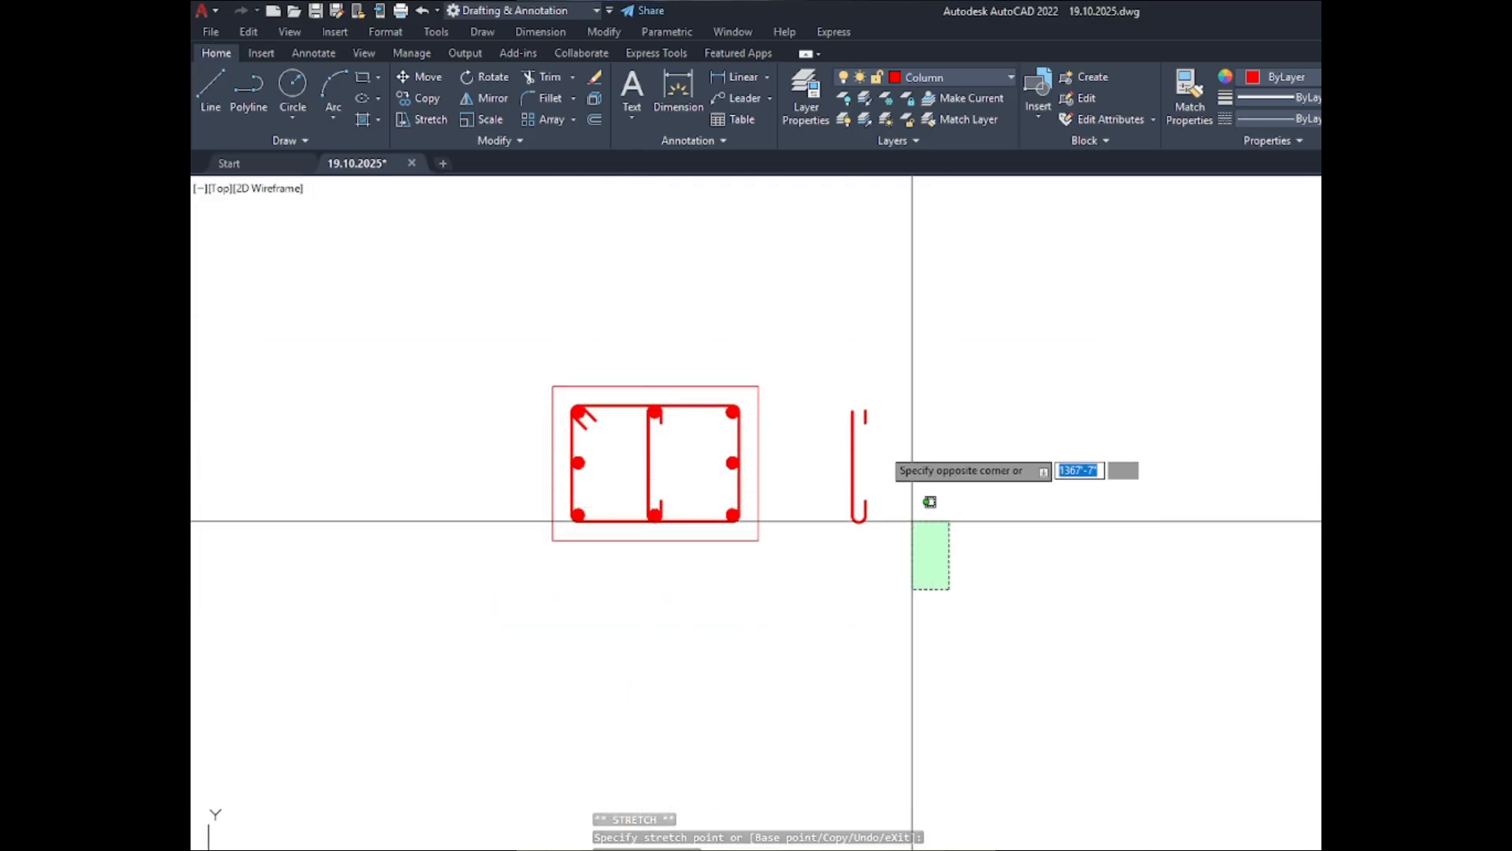
pyautogui.click(844, 360)
pyautogui.press('Delete')
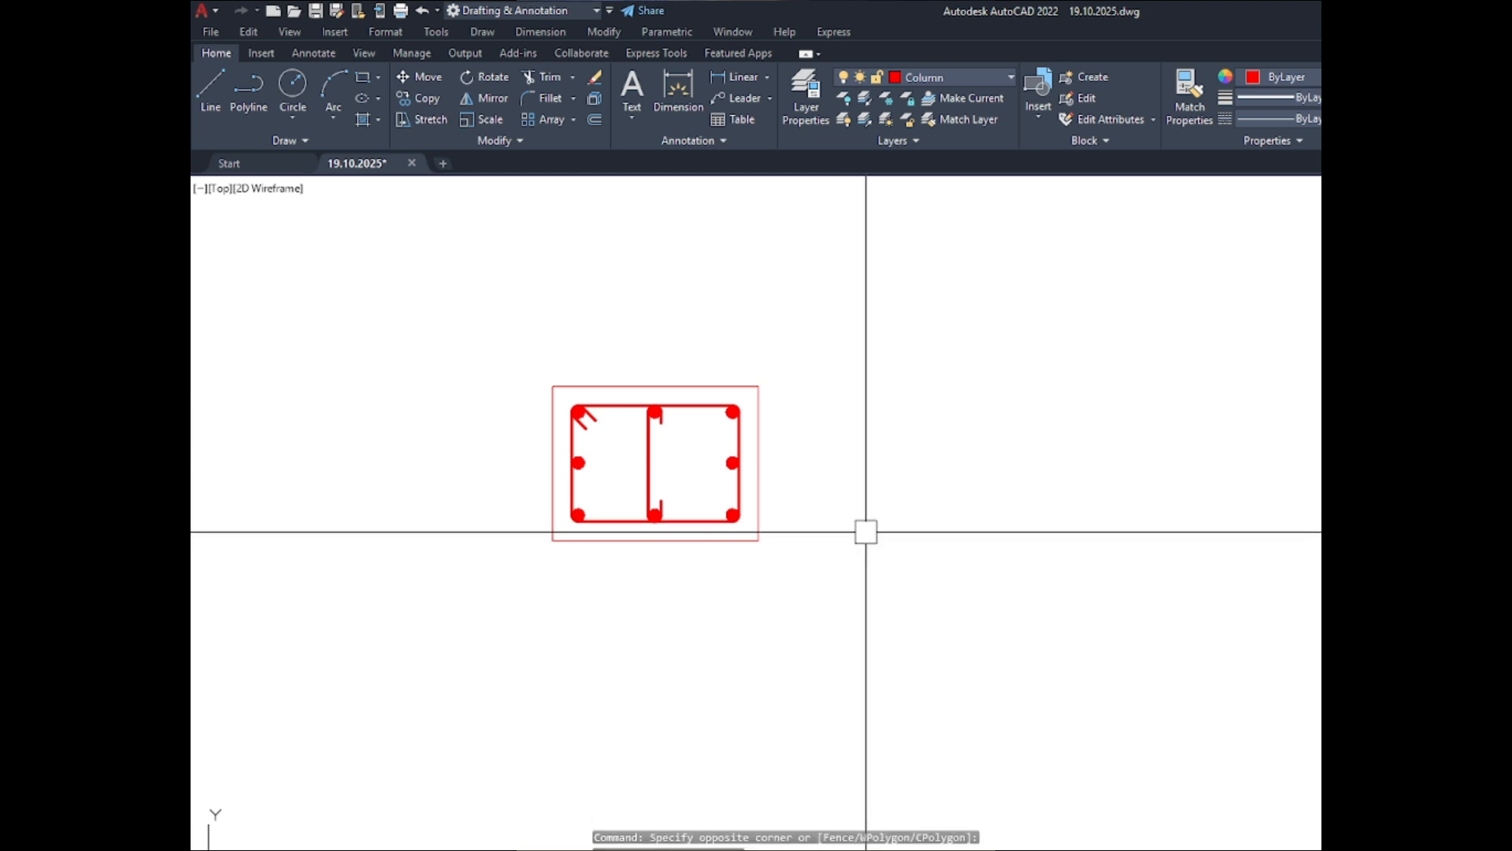
# - Measure the outline, tie and bar distances of the ABOVE C-2 column section with the Quick measure mode
pyautogui.scroll(4, 626, 484)
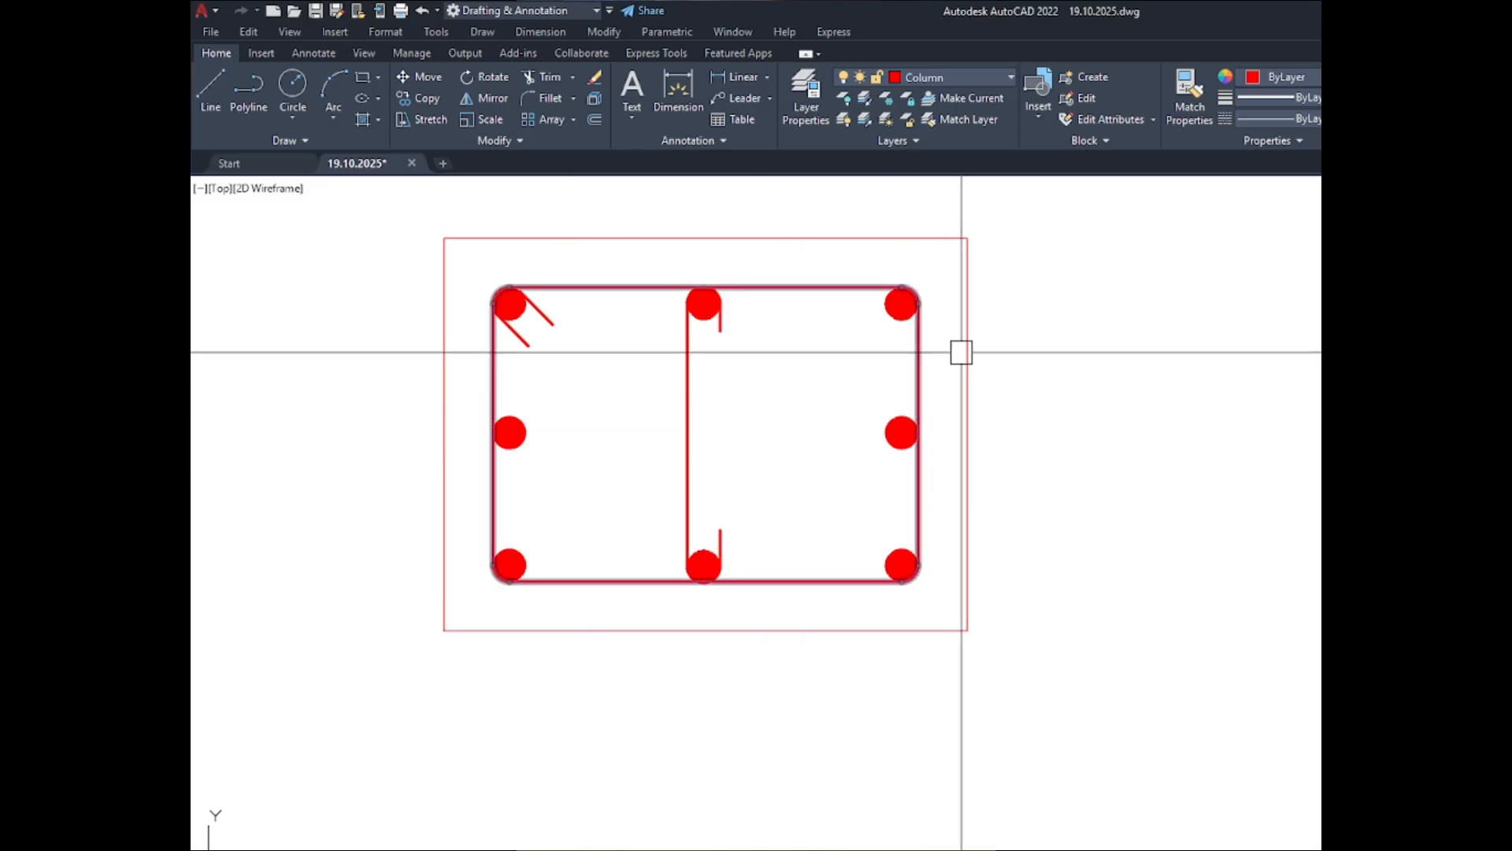
pyautogui.click(1475, 85)
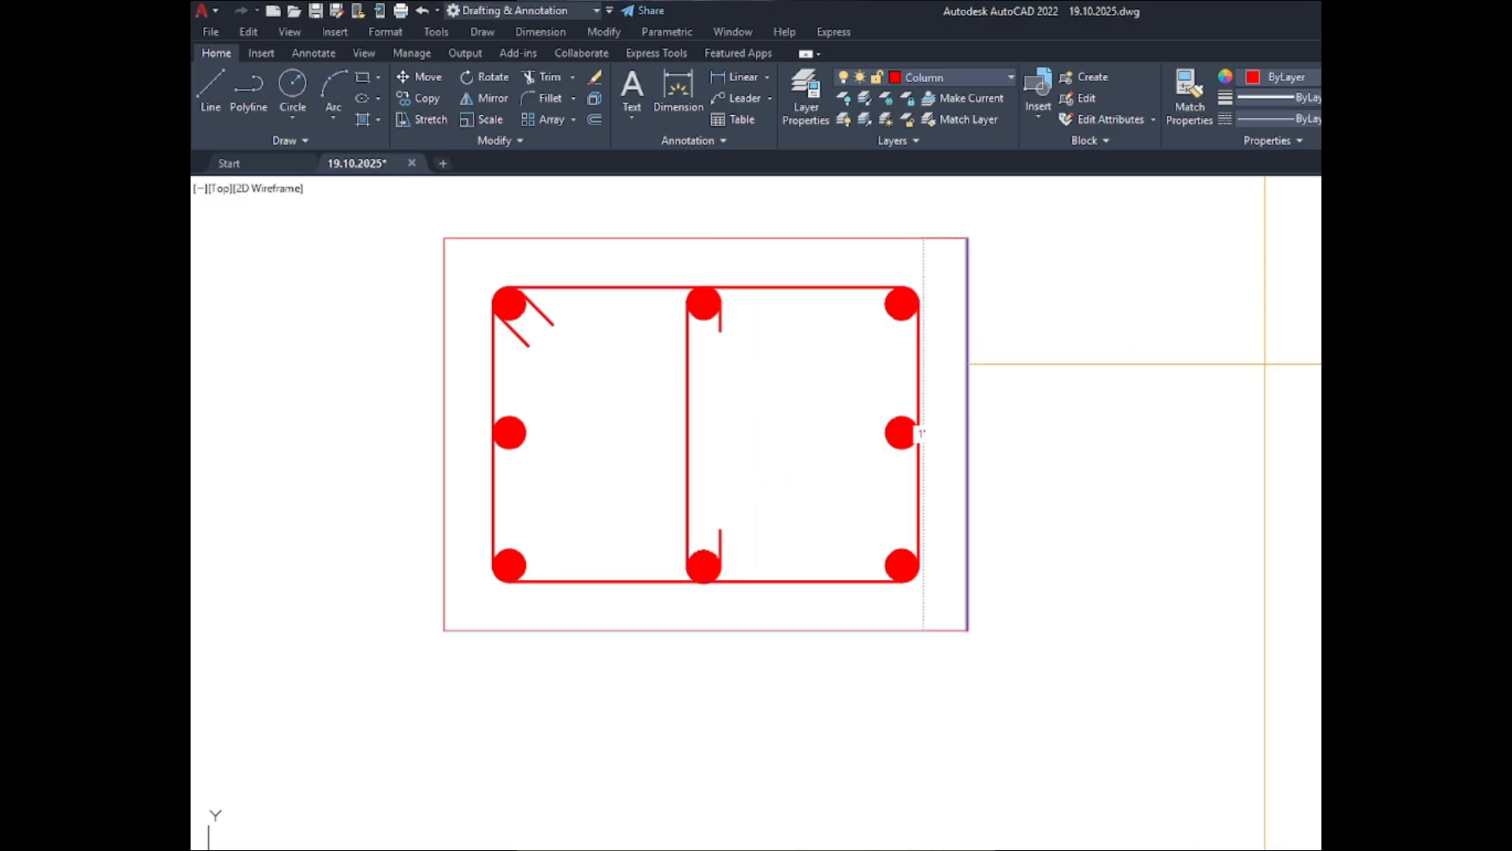
pyautogui.scroll(-6, 1093, 549)
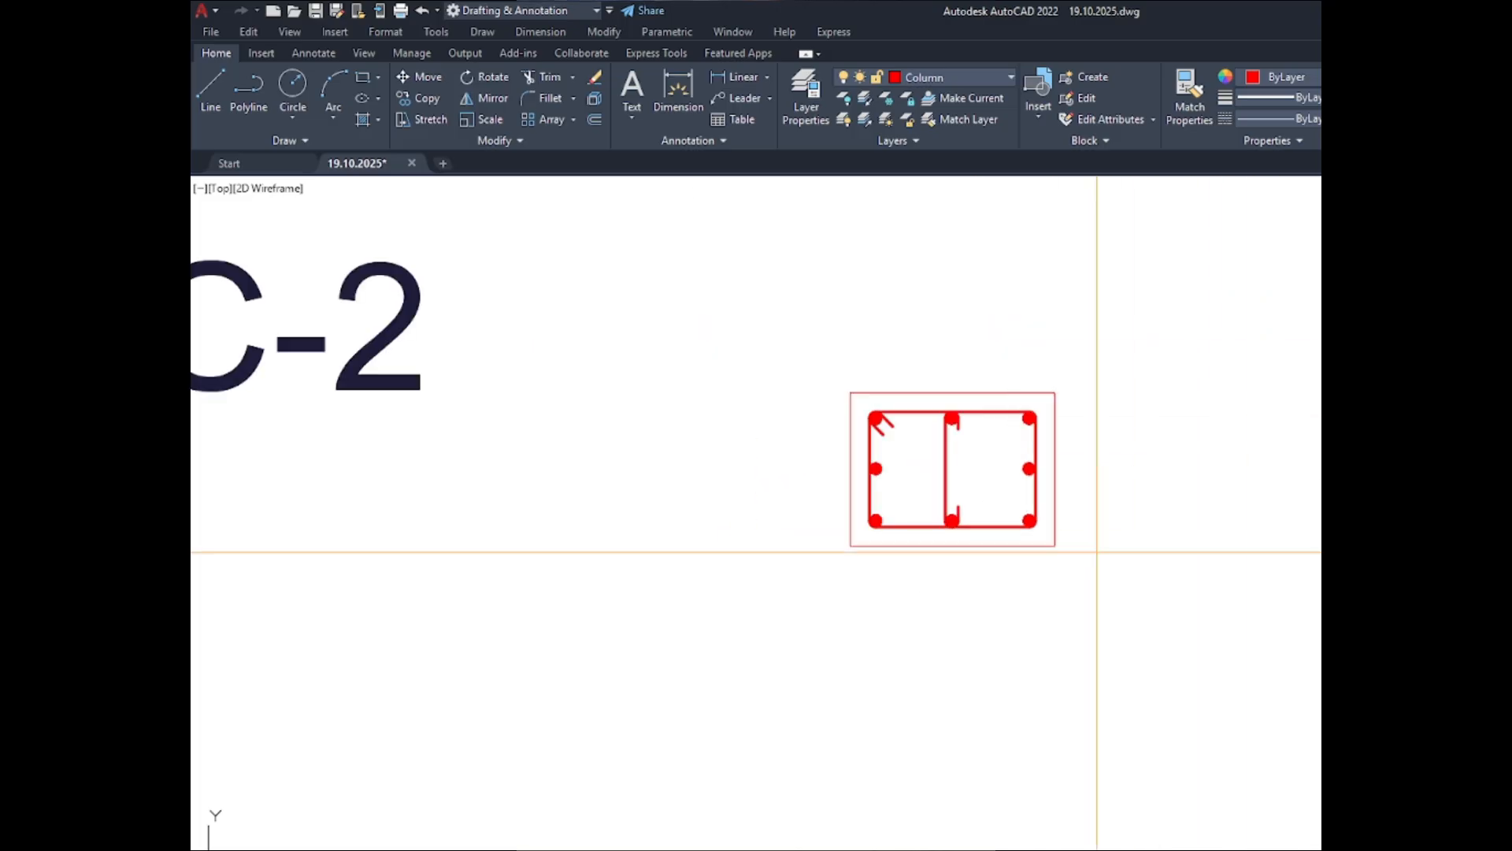
pyautogui.scroll(5, 841, 582)
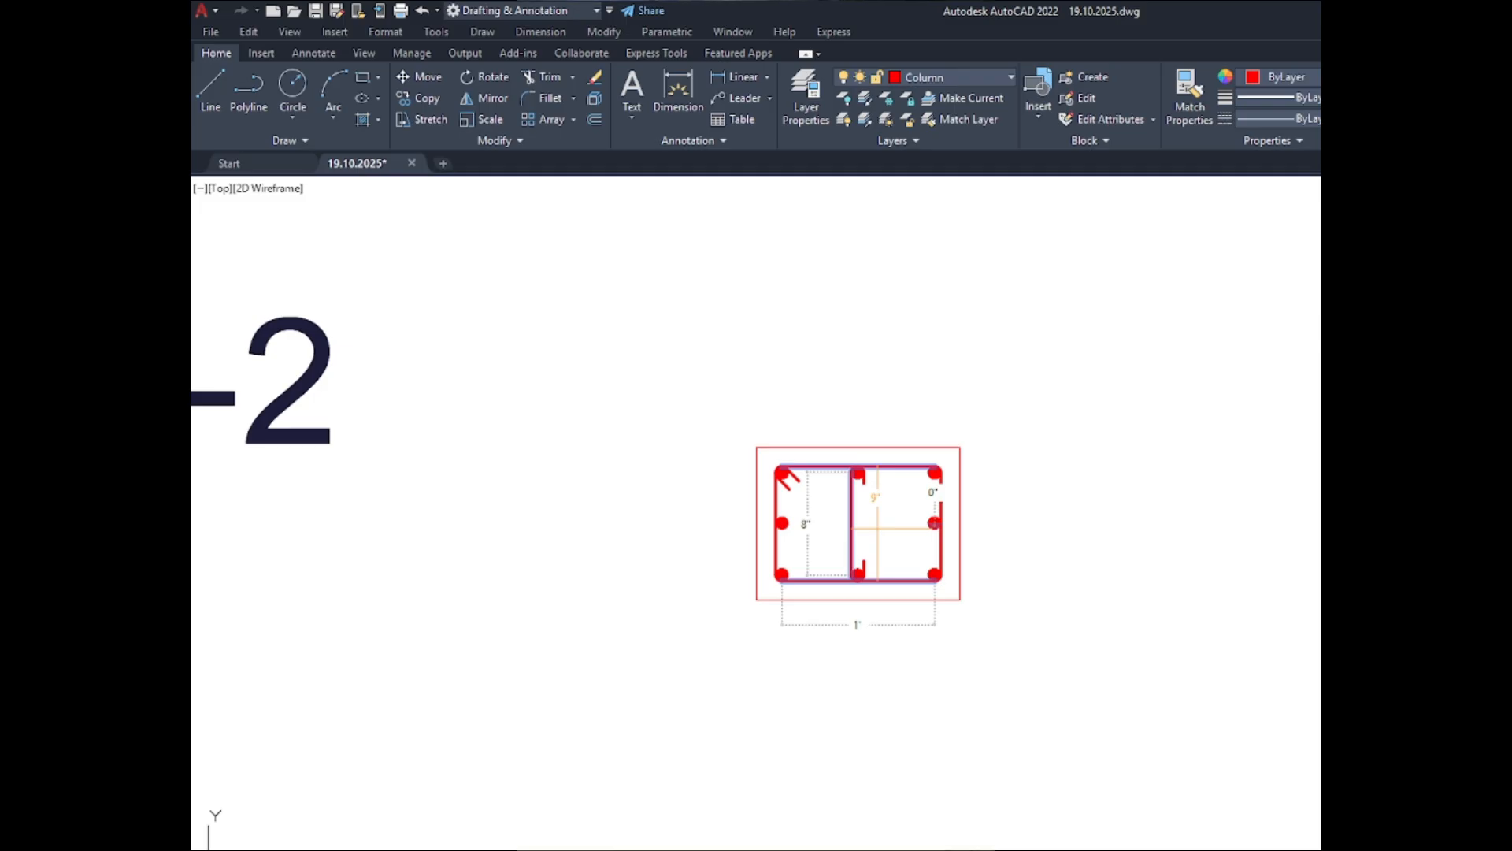
pyautogui.scroll(-4, 804, 536)
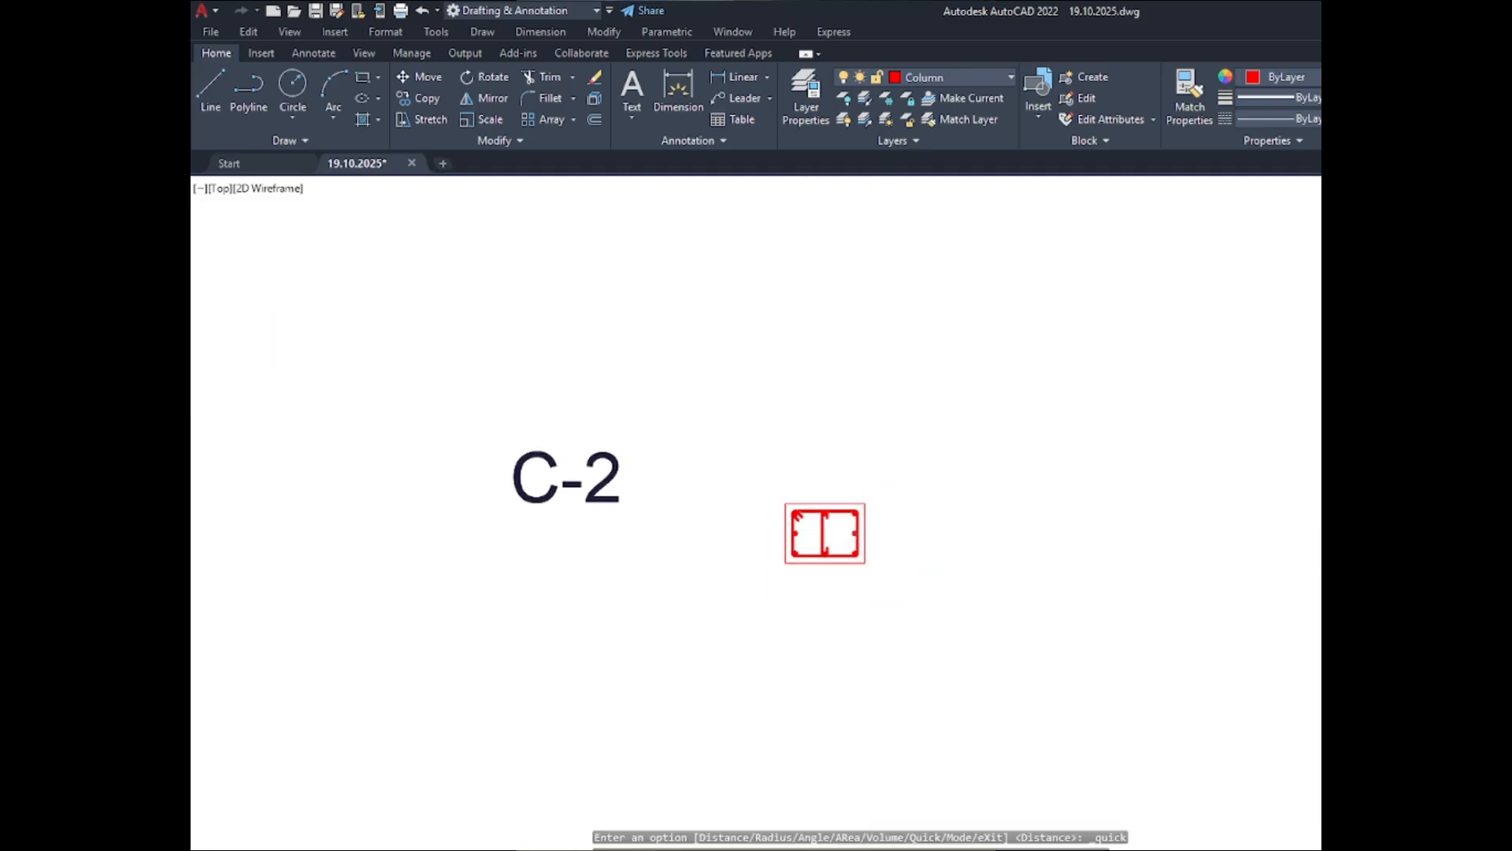
# - Copy the bars, ties and hooks of all four ABOVE sections to BELOW, using the centres of the two C-4 sections as reference points
pyautogui.scroll(-5, 851, 581)
pyautogui.scroll(6, 790, 415)
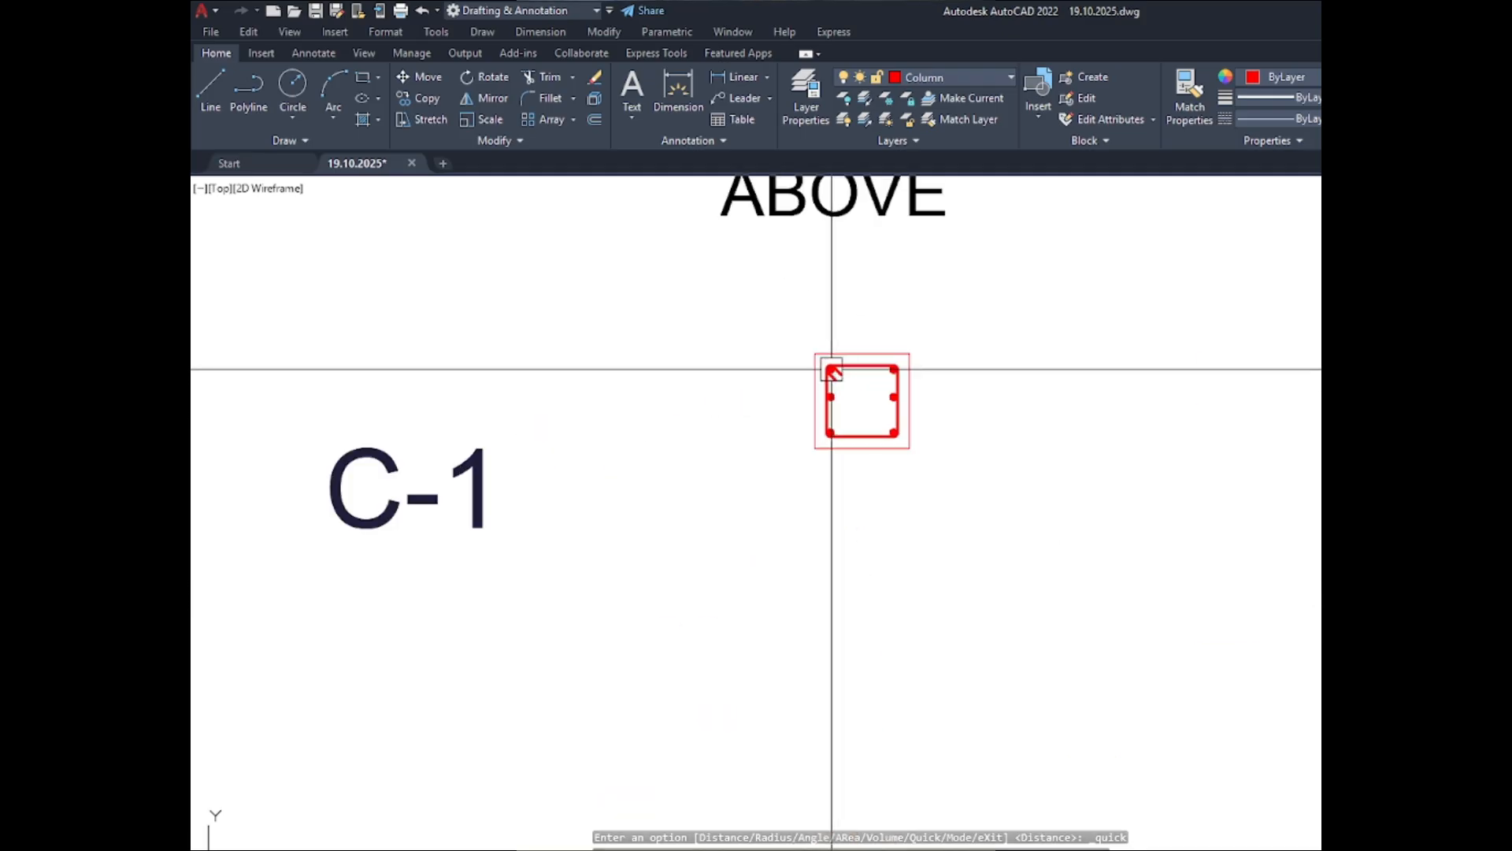
pyautogui.scroll(6, 832, 369)
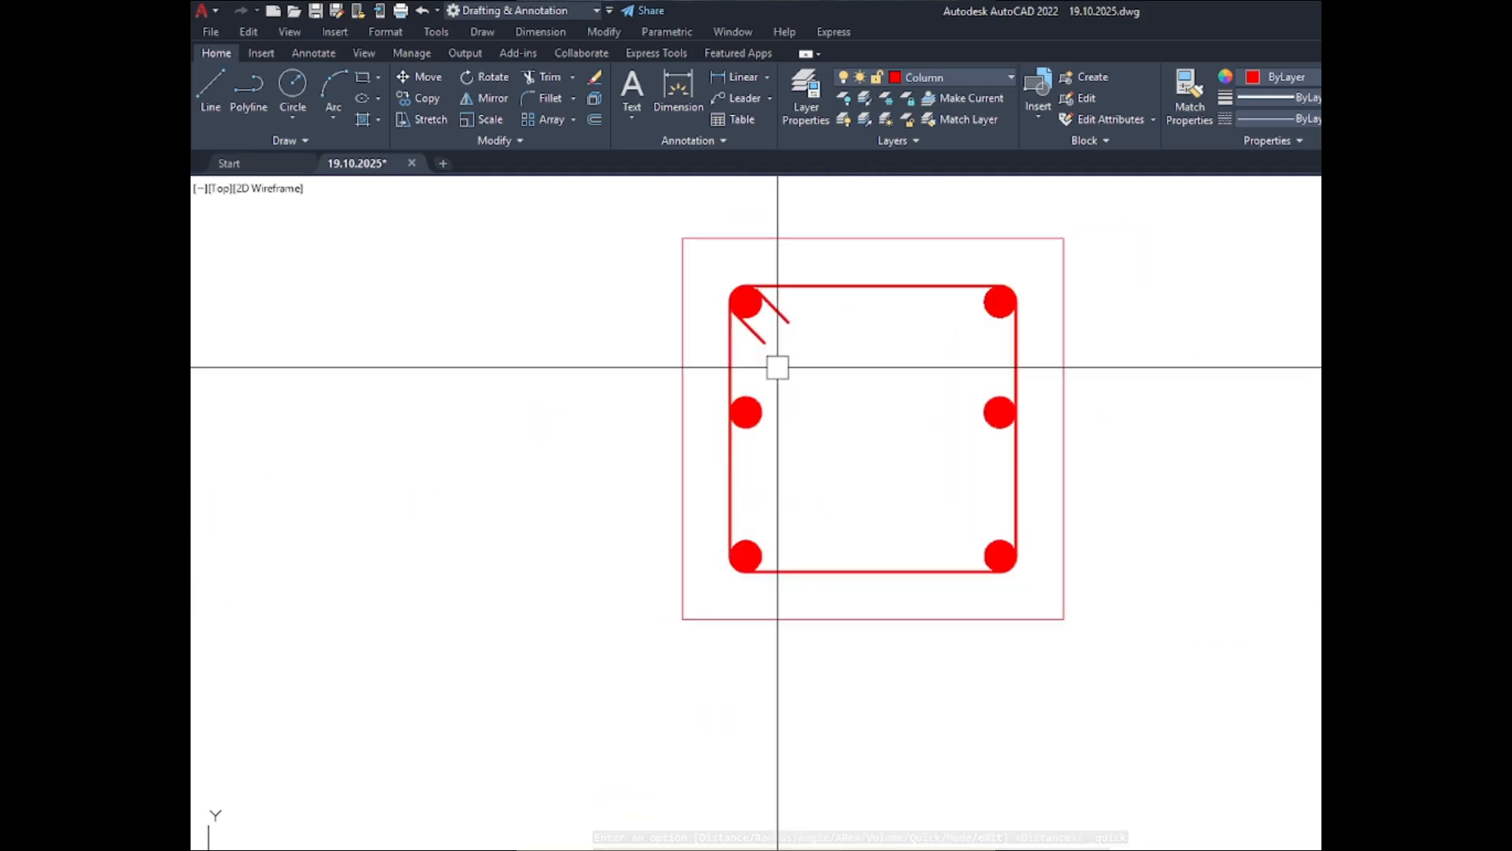
pyautogui.click(698, 272)
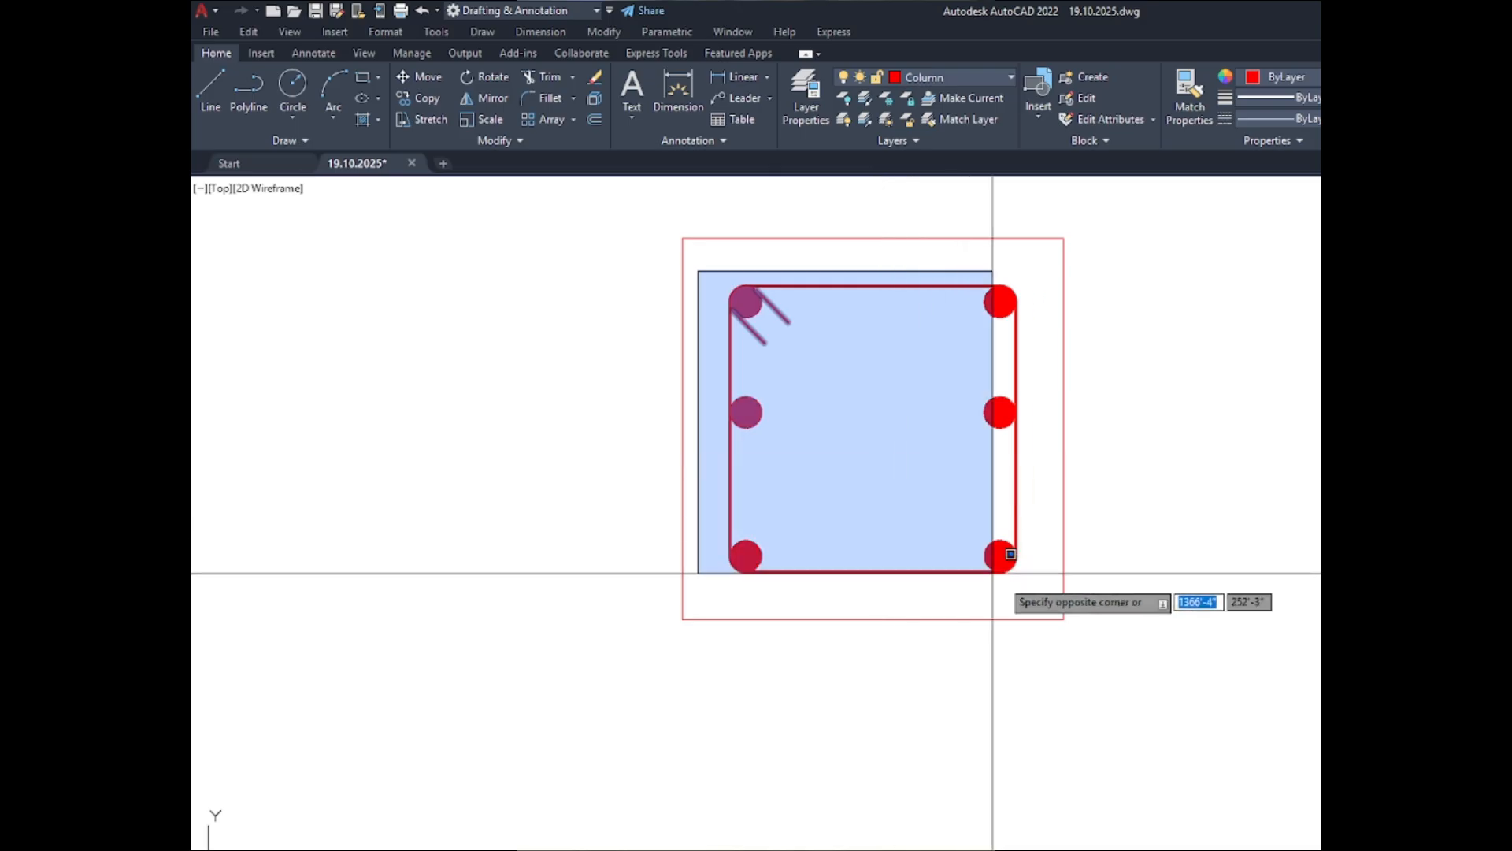
pyautogui.click(1047, 571)
pyautogui.scroll(-7, 757, 291)
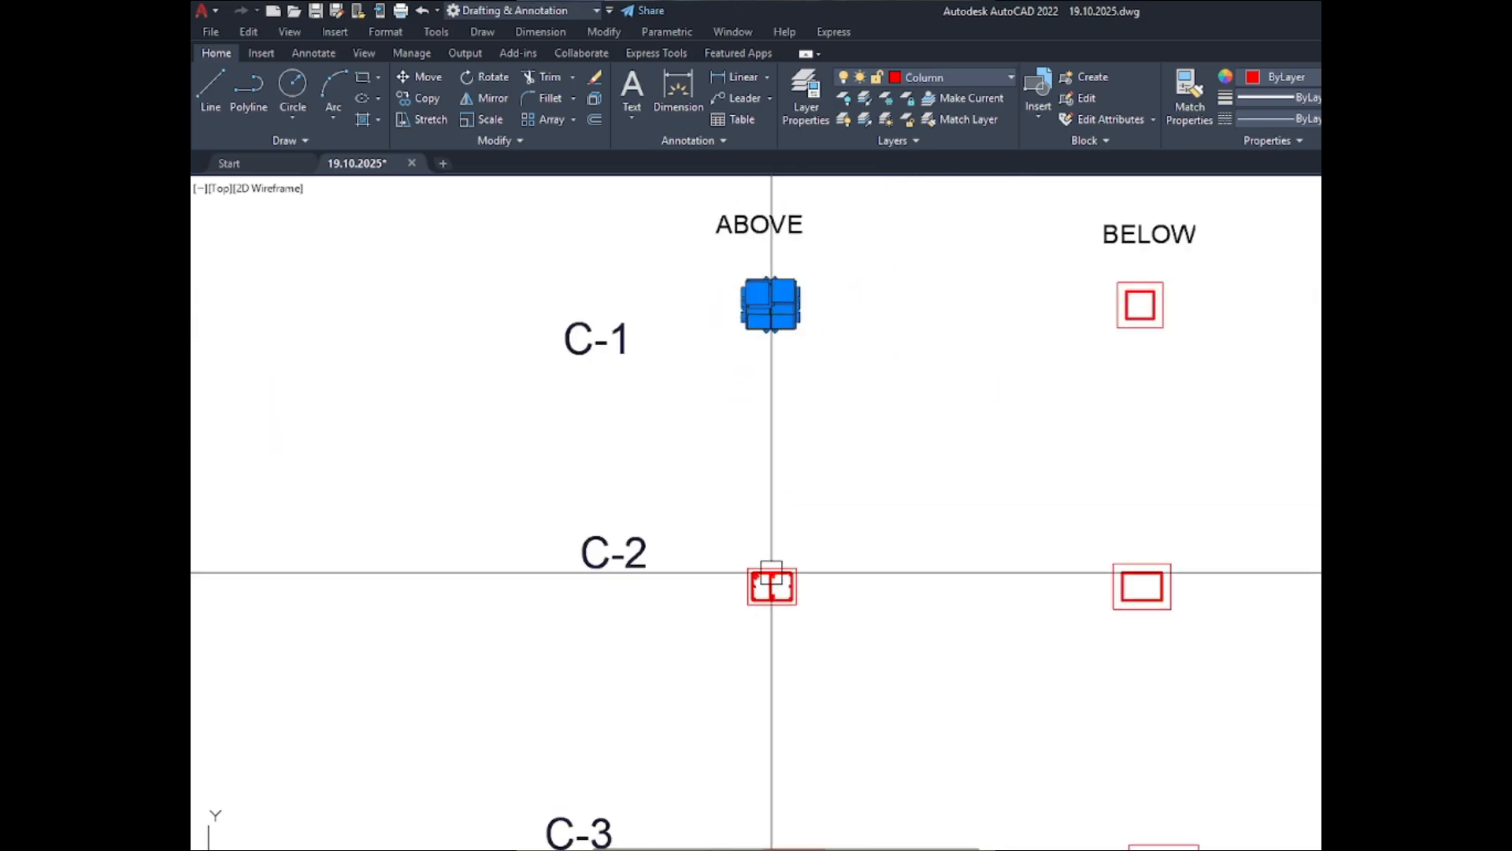
pyautogui.scroll(8, 771, 573)
pyautogui.click(591, 426)
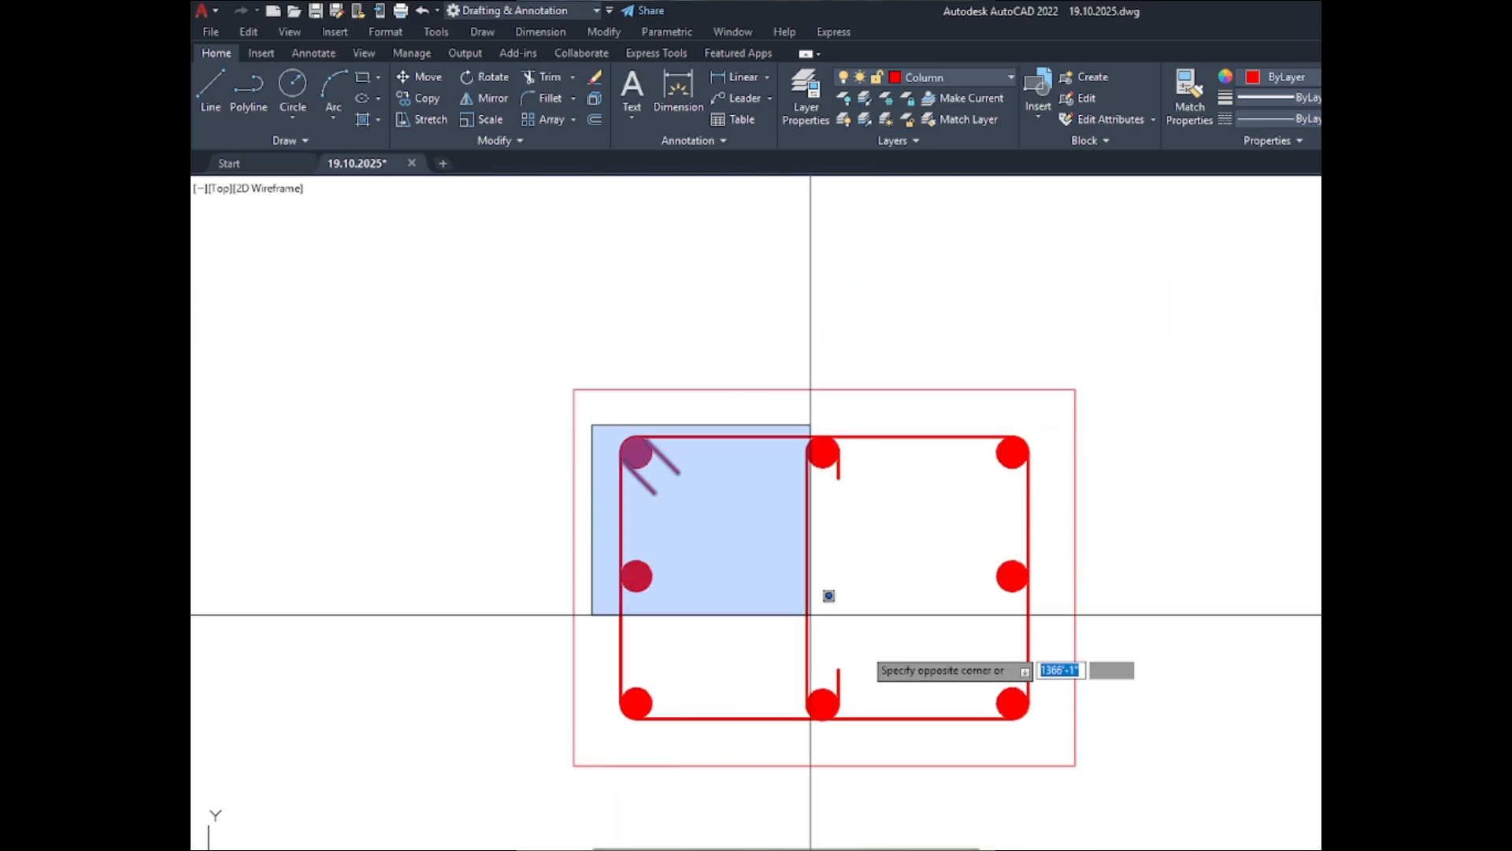
pyautogui.click(1060, 729)
pyautogui.scroll(-6, 630, 243)
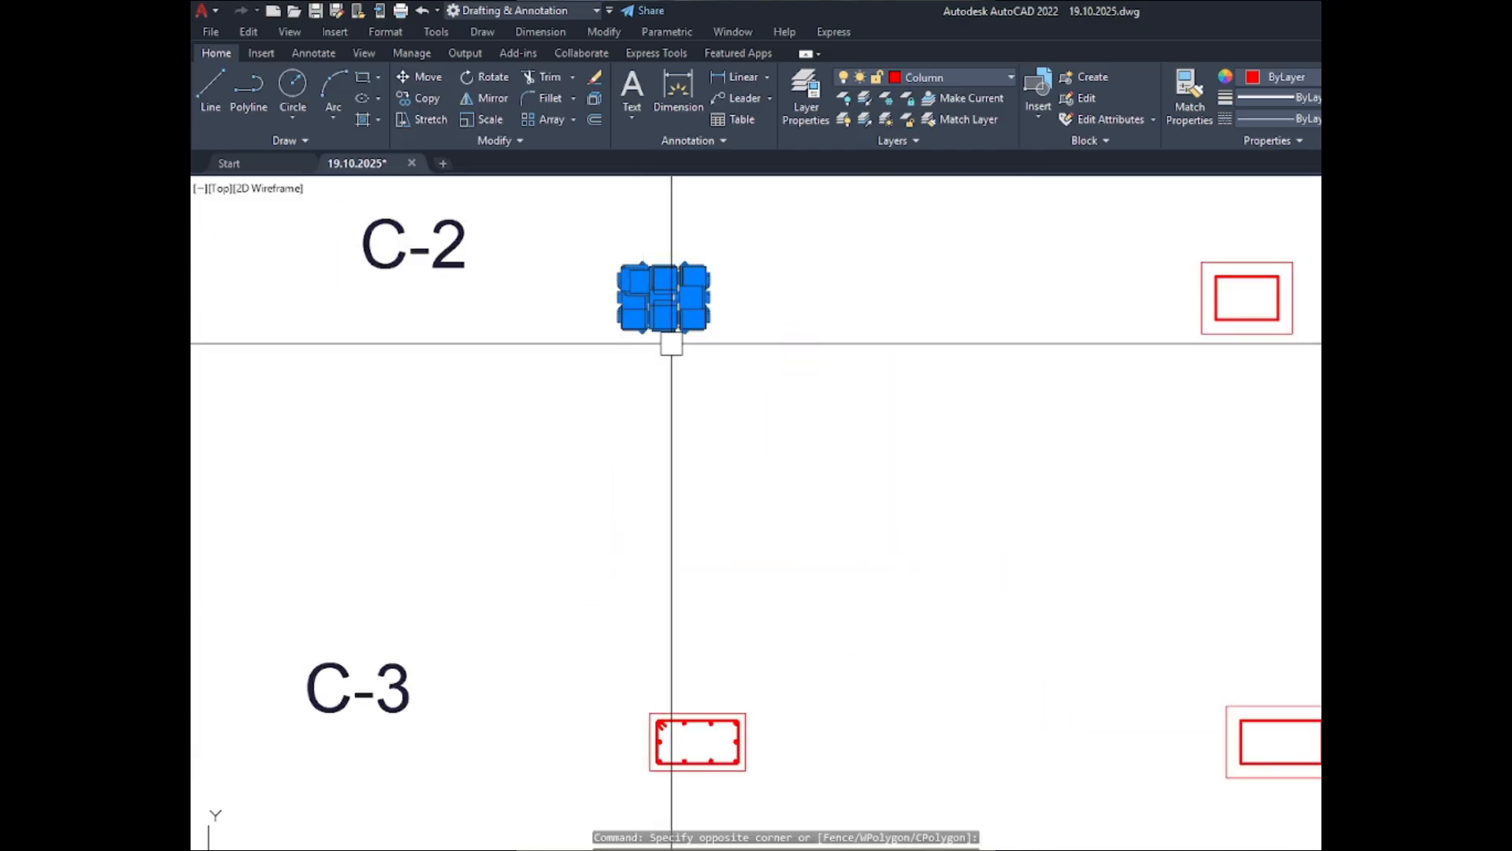
pyautogui.scroll(-2, 671, 344)
pyautogui.scroll(8, 697, 599)
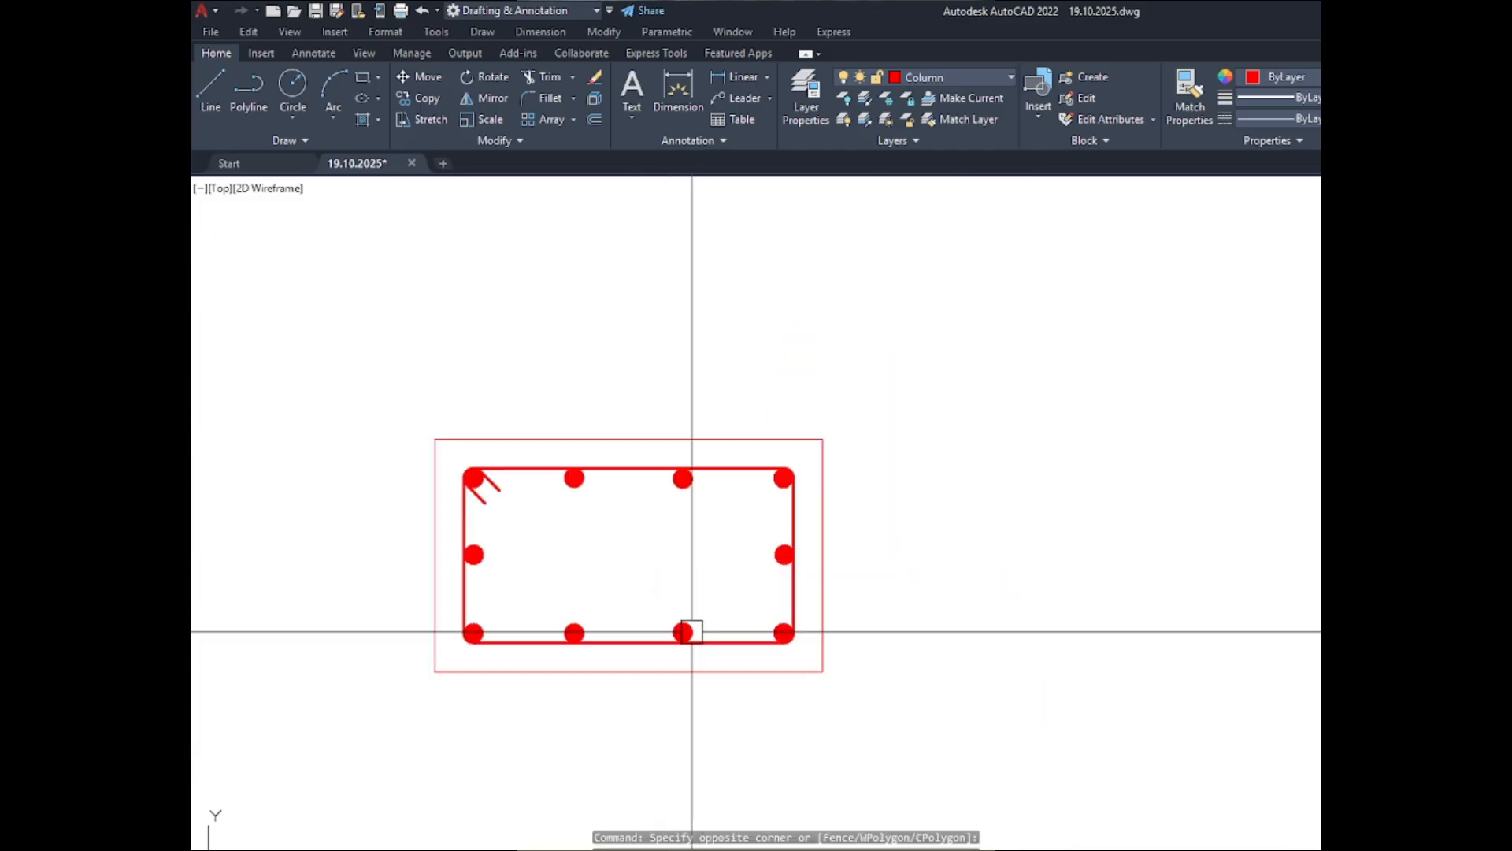
pyautogui.scroll(4, 446, 465)
pyautogui.click(463, 457)
pyautogui.scroll(-6, 463, 458)
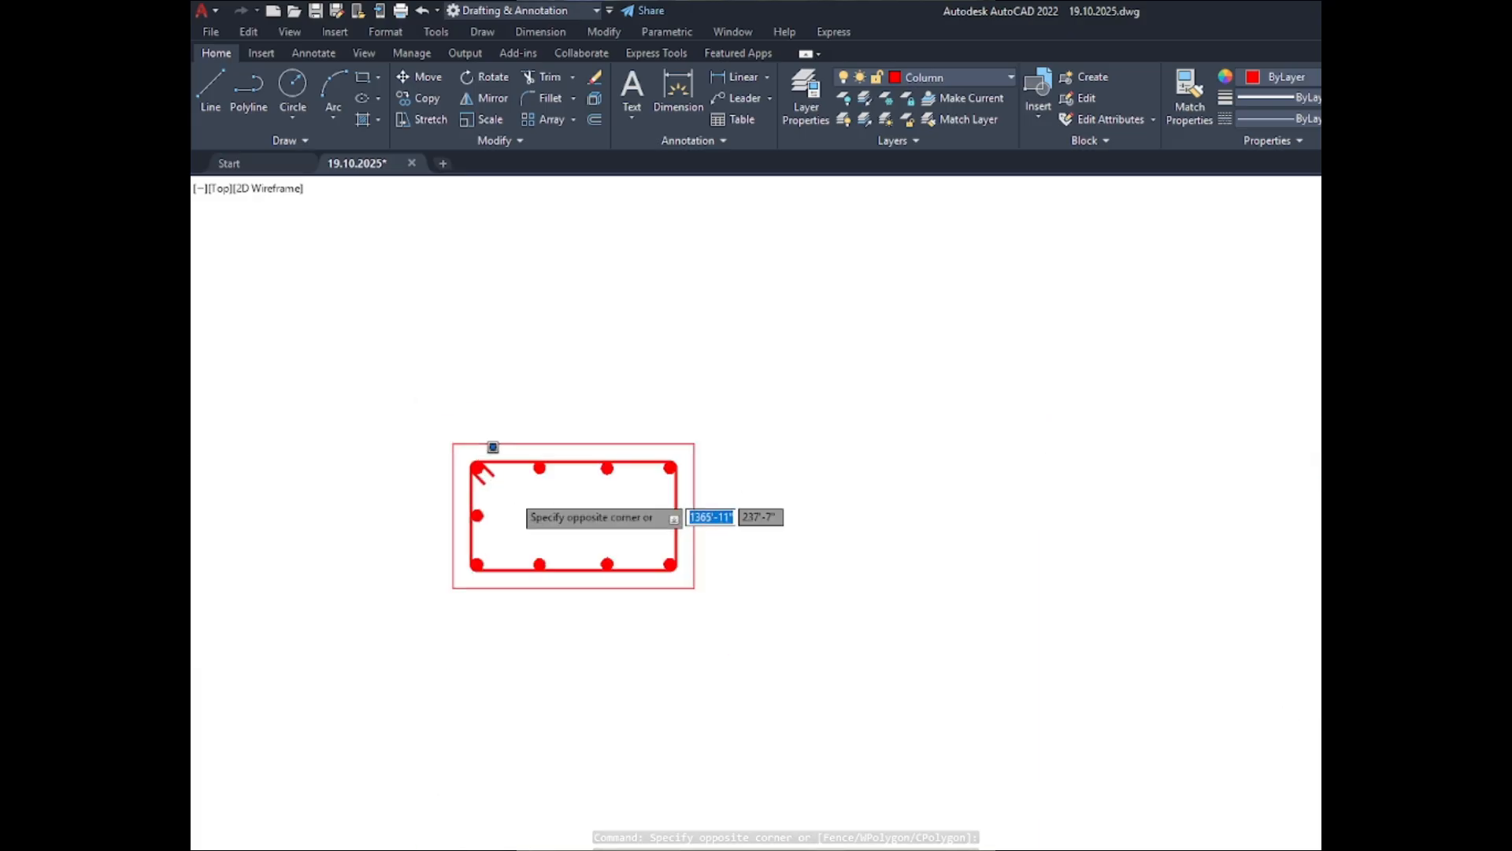
pyautogui.scroll(5, 662, 555)
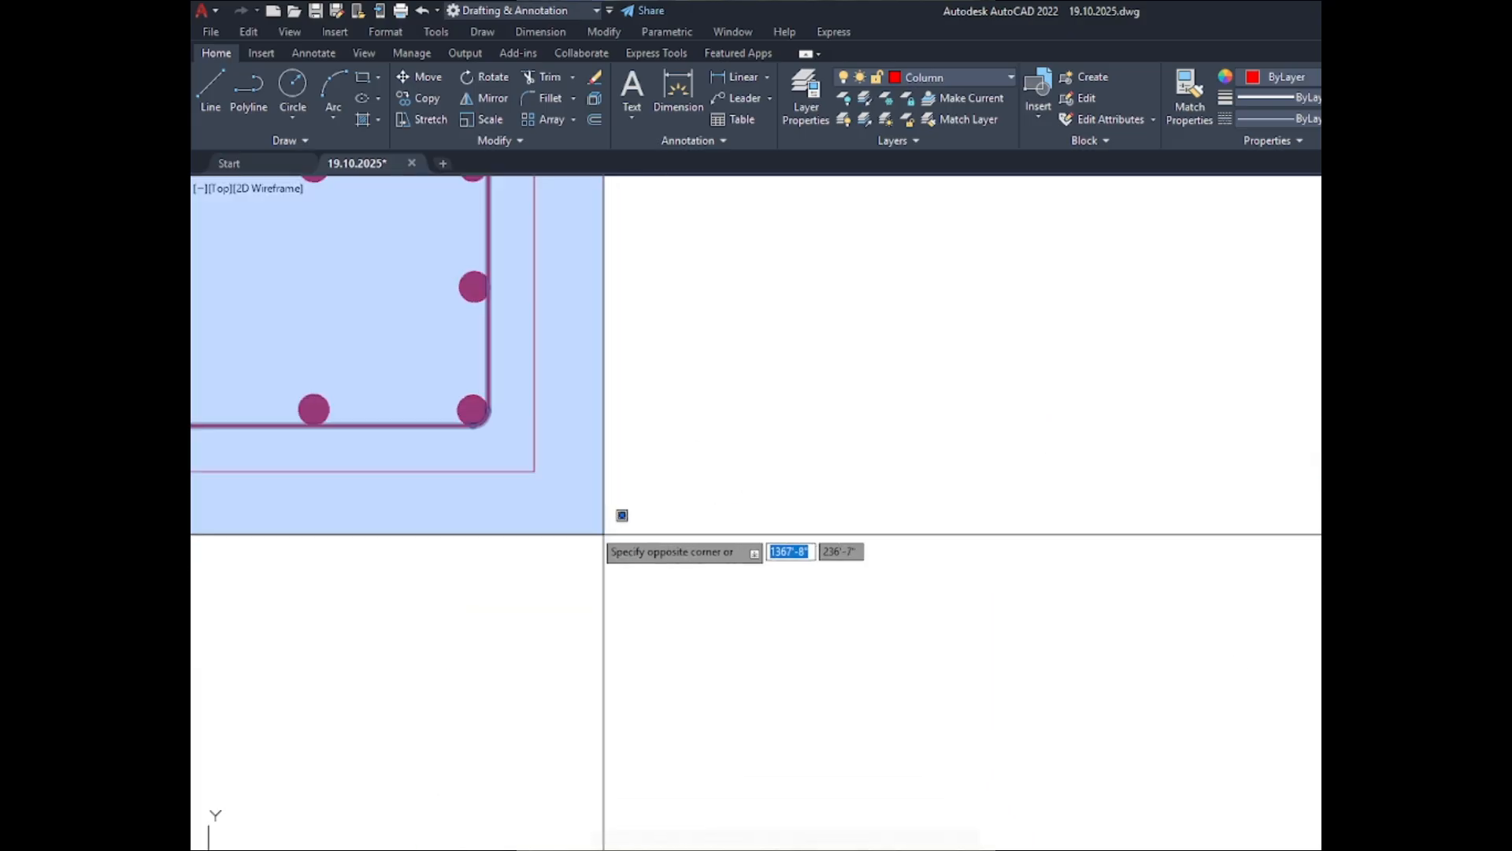
pyautogui.click(509, 445)
pyautogui.scroll(-8, 584, 456)
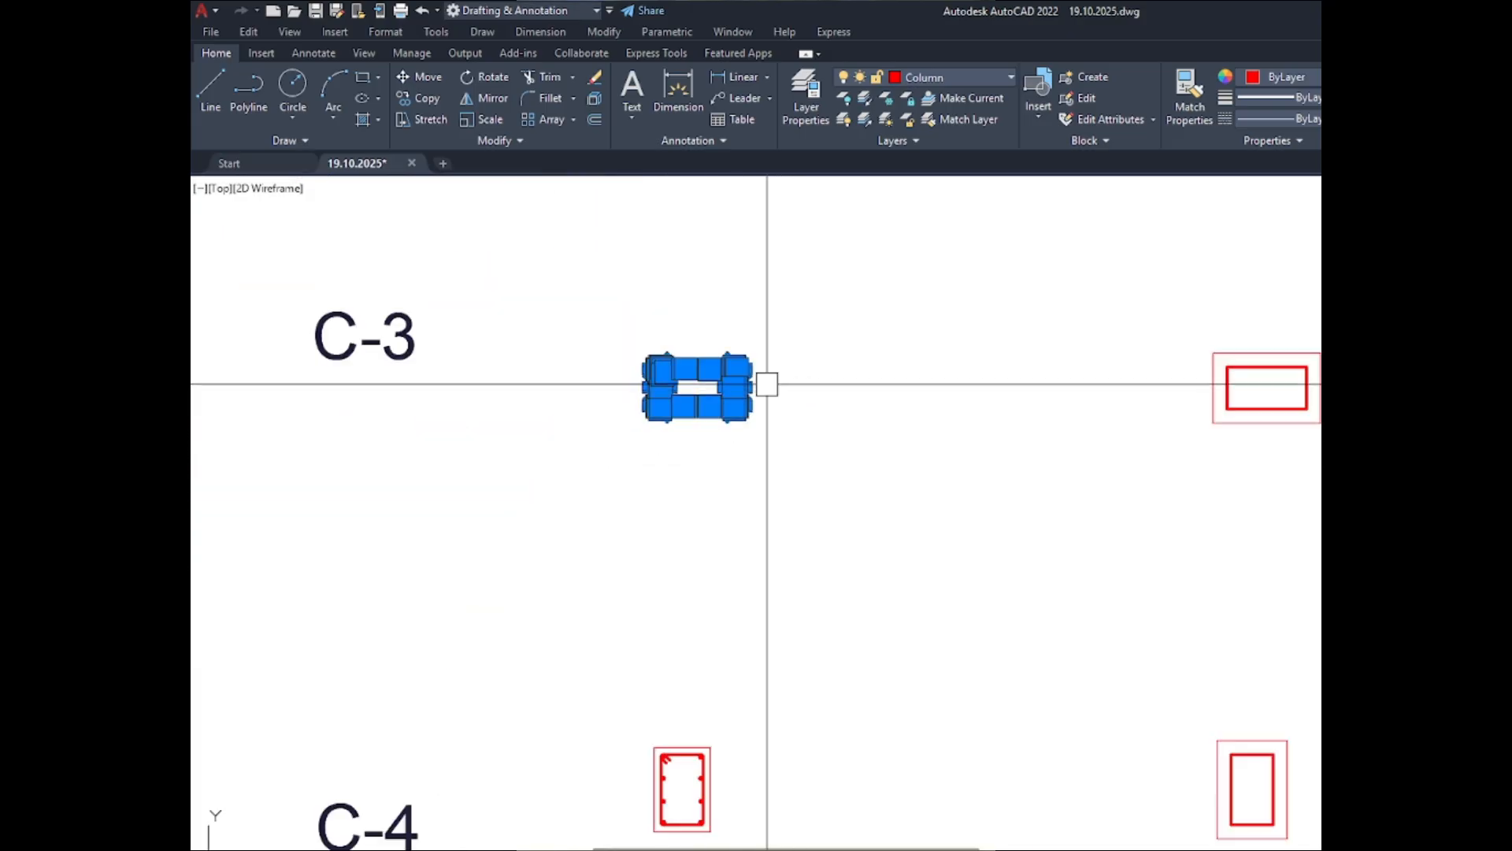
pyautogui.scroll(-4, 756, 382)
pyautogui.scroll(12, 731, 520)
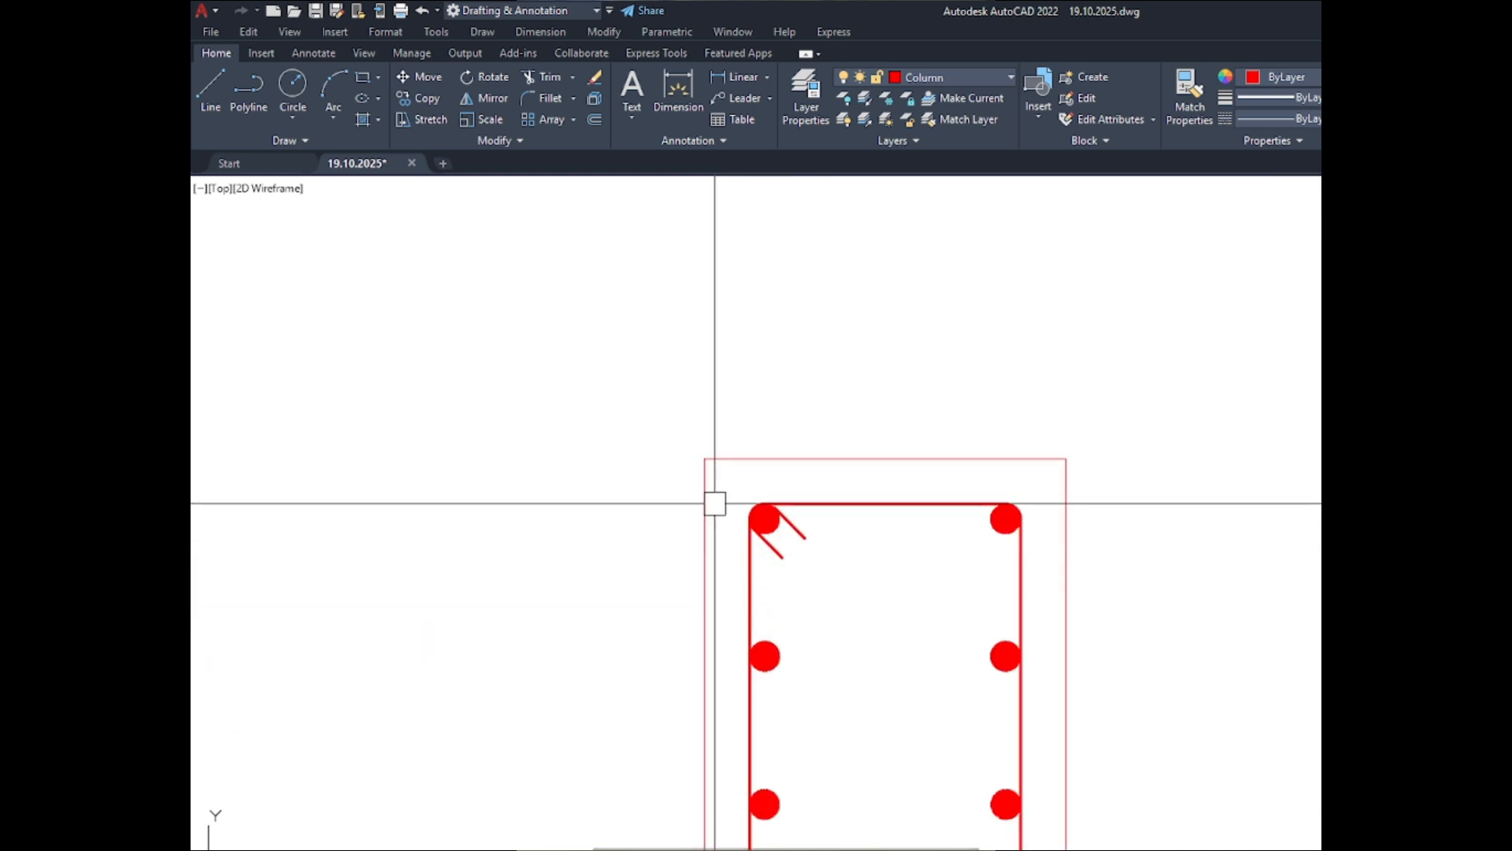
pyautogui.click(726, 488)
pyautogui.scroll(-6, 735, 472)
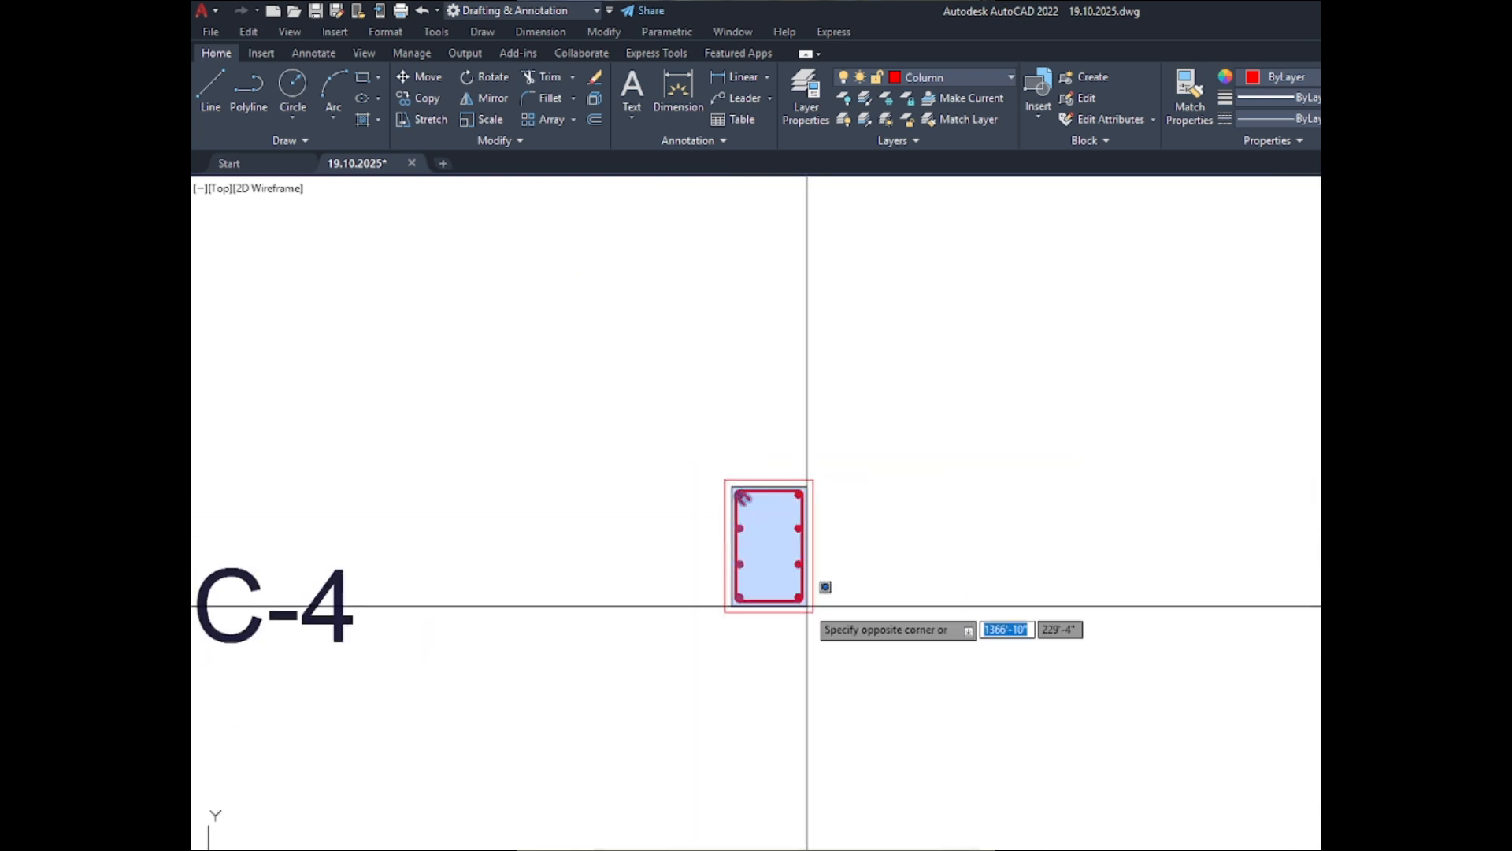
pyautogui.click(804, 607)
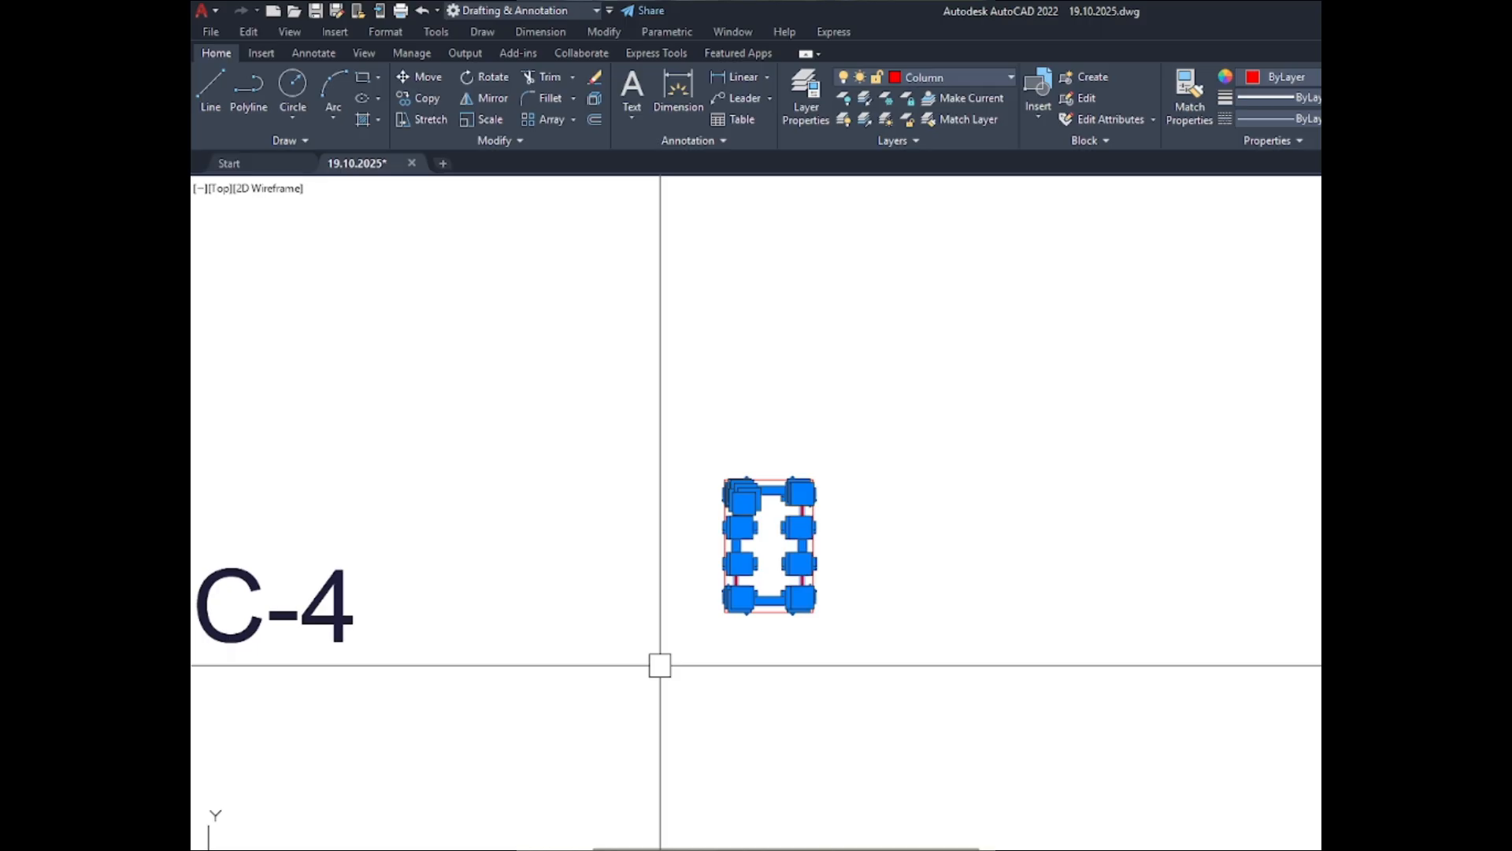
pyautogui.write('co')
pyautogui.press('Return')
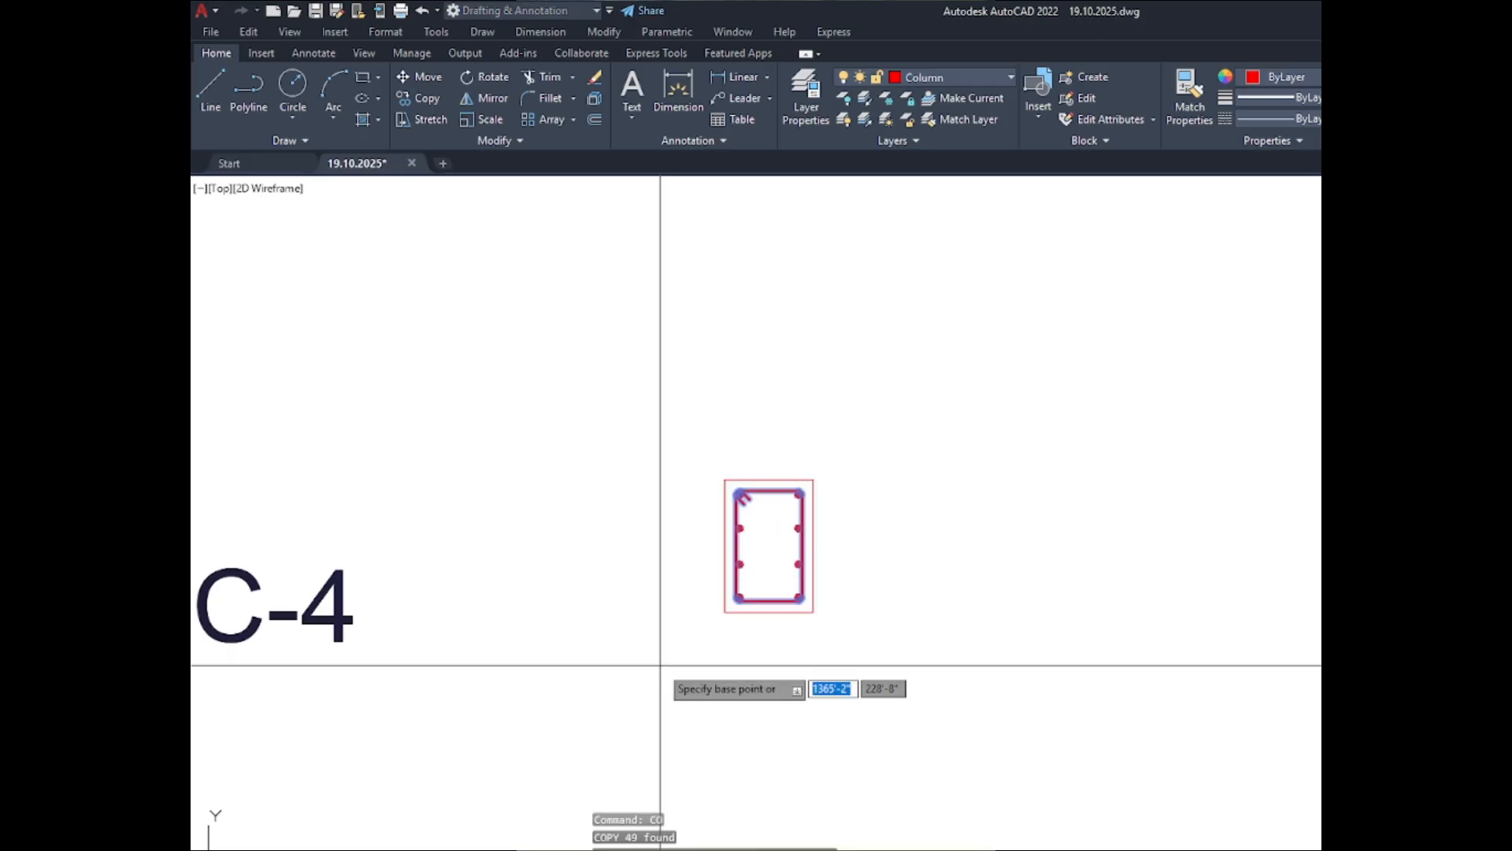
pyautogui.scroll(2, 775, 604)
pyautogui.click(775, 516)
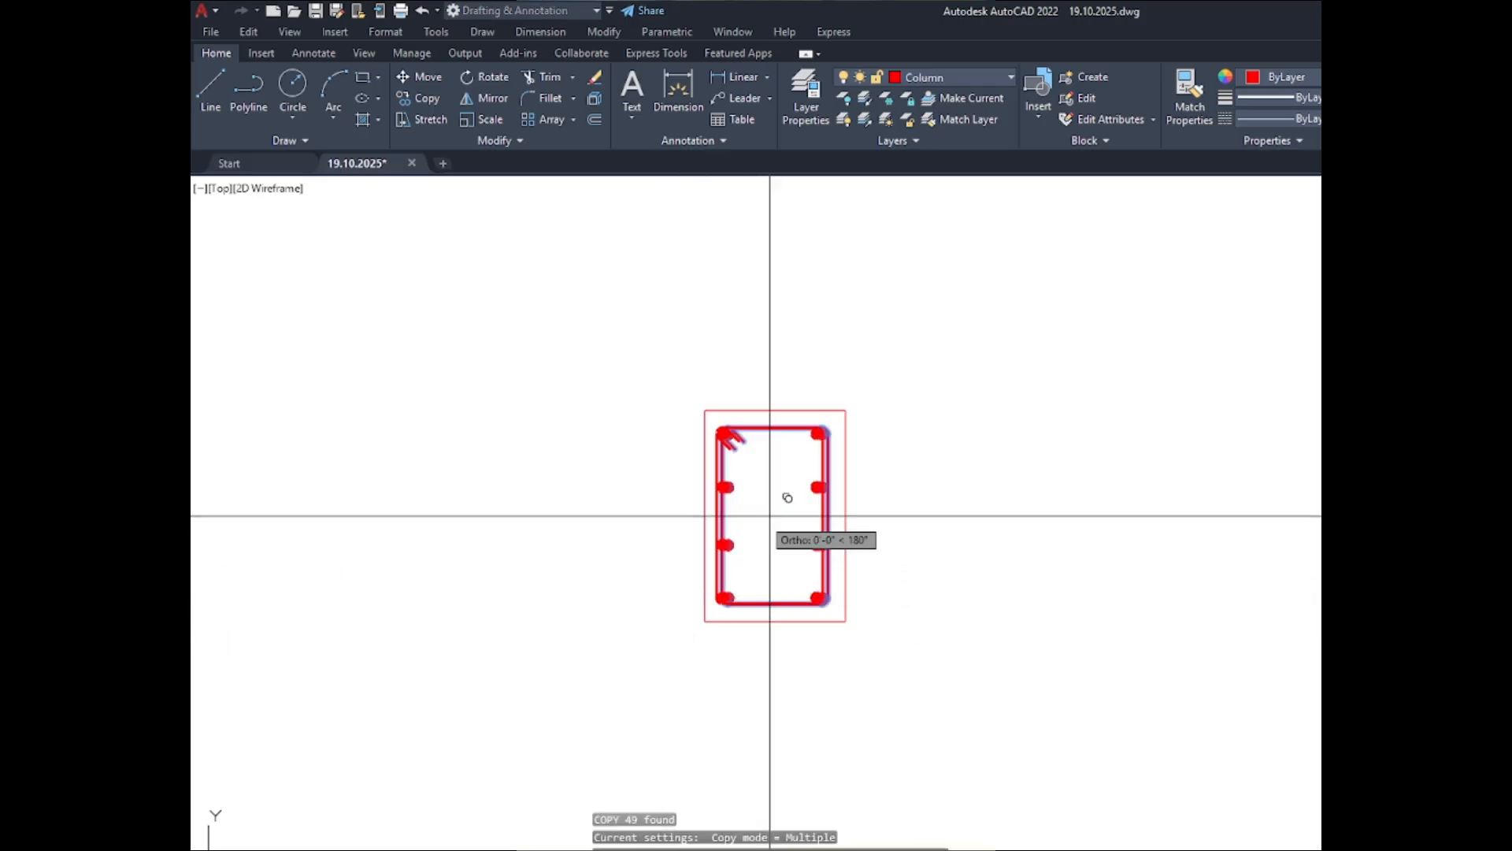
pyautogui.scroll(-4, 771, 517)
pyautogui.scroll(2, 1123, 494)
pyautogui.scroll(3, 1061, 506)
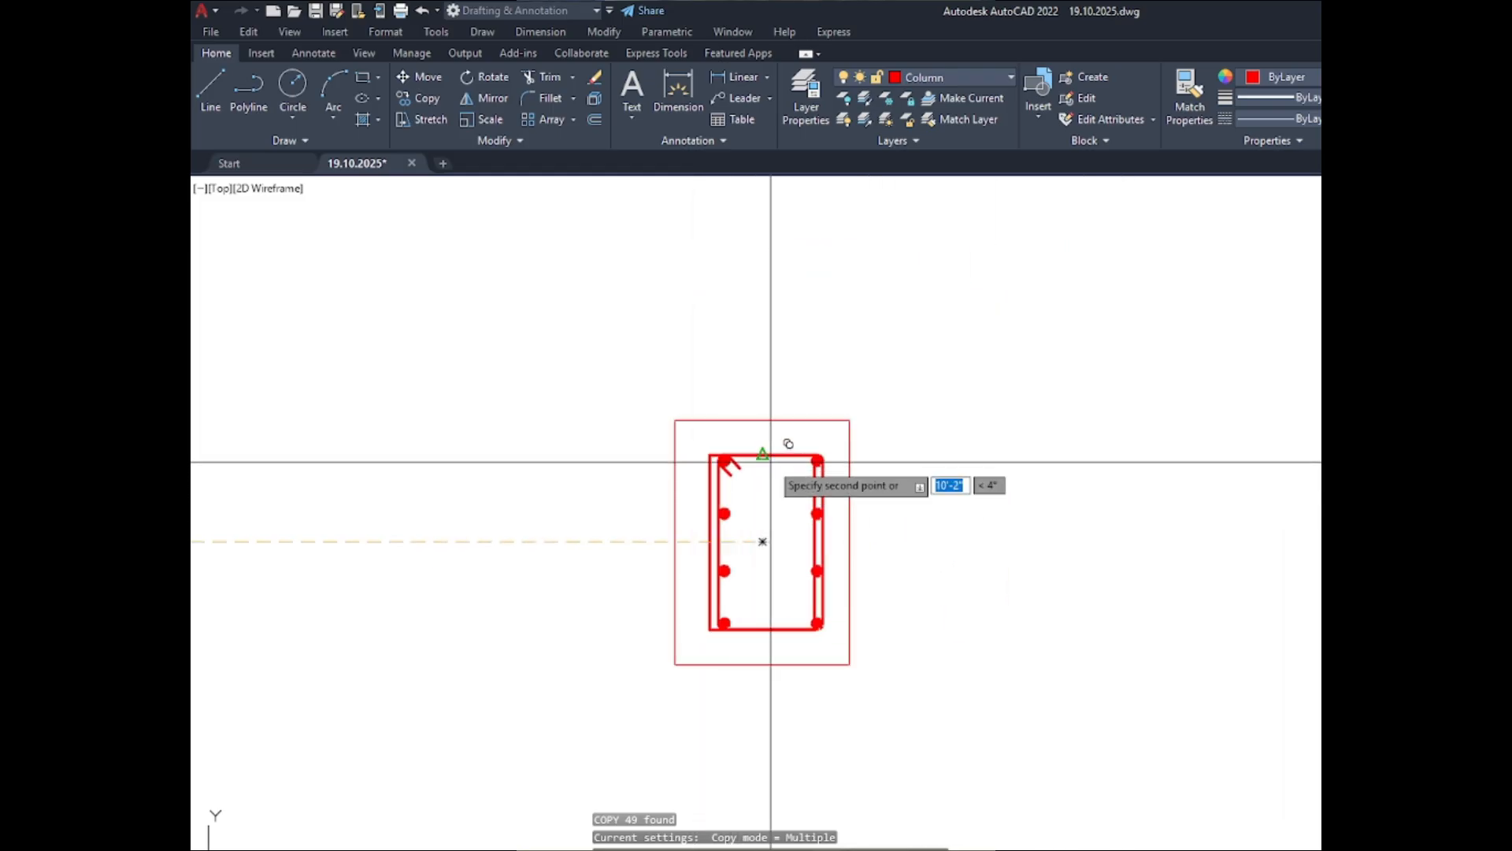
pyautogui.click(762, 541)
pyautogui.press('Escape')
# - Delete the old square-cornered inner outlines from the C-4, C-3, C-2 and C-1 sections in the BELOW column
pyautogui.scroll(5, 701, 453)
pyautogui.scroll(6, 779, 456)
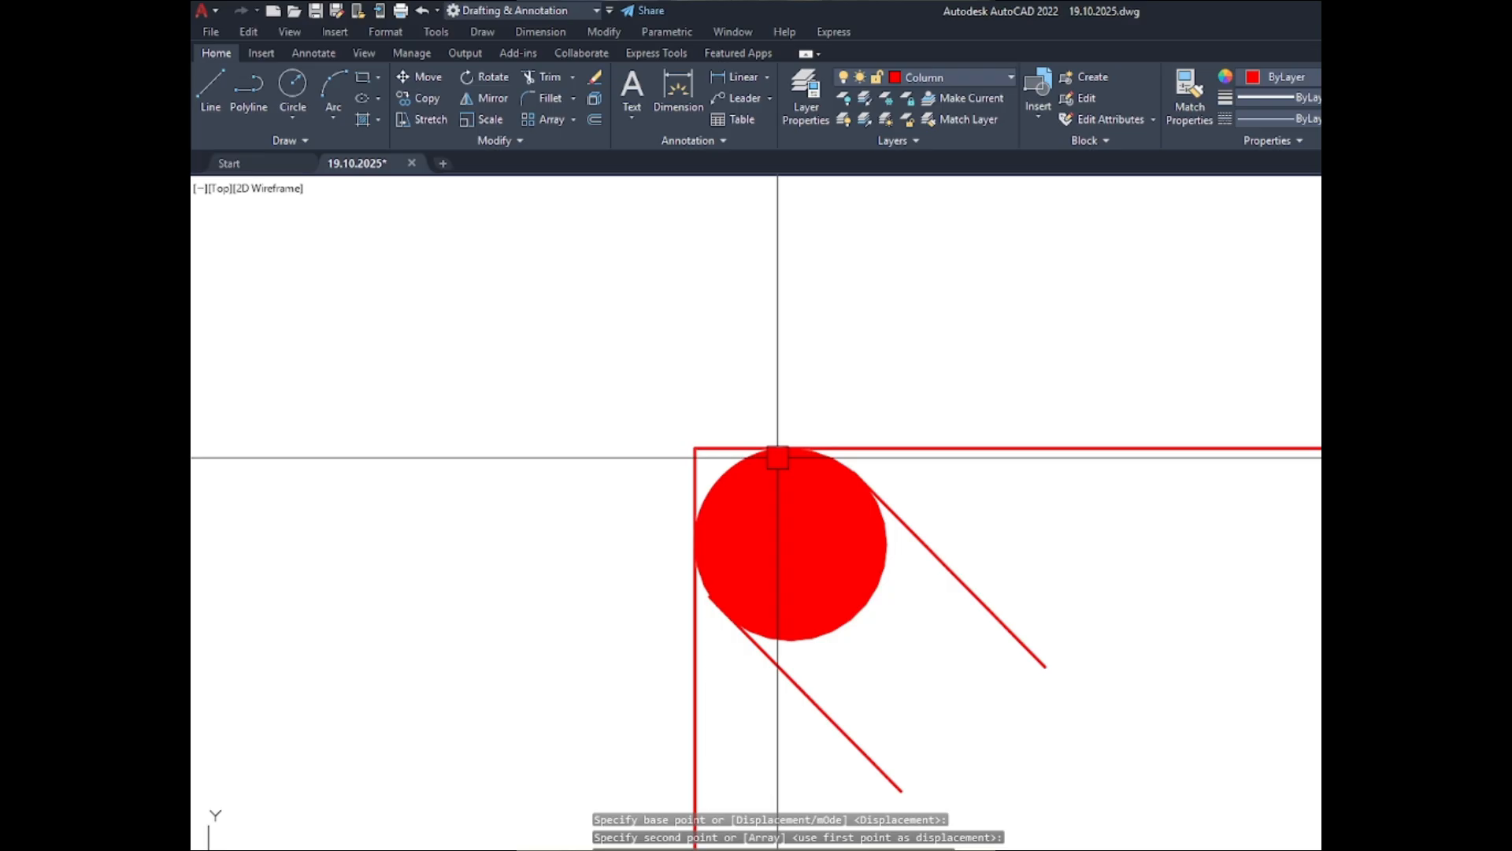
pyautogui.click(683, 434)
pyautogui.scroll(-4, 756, 645)
pyautogui.scroll(-4, 757, 651)
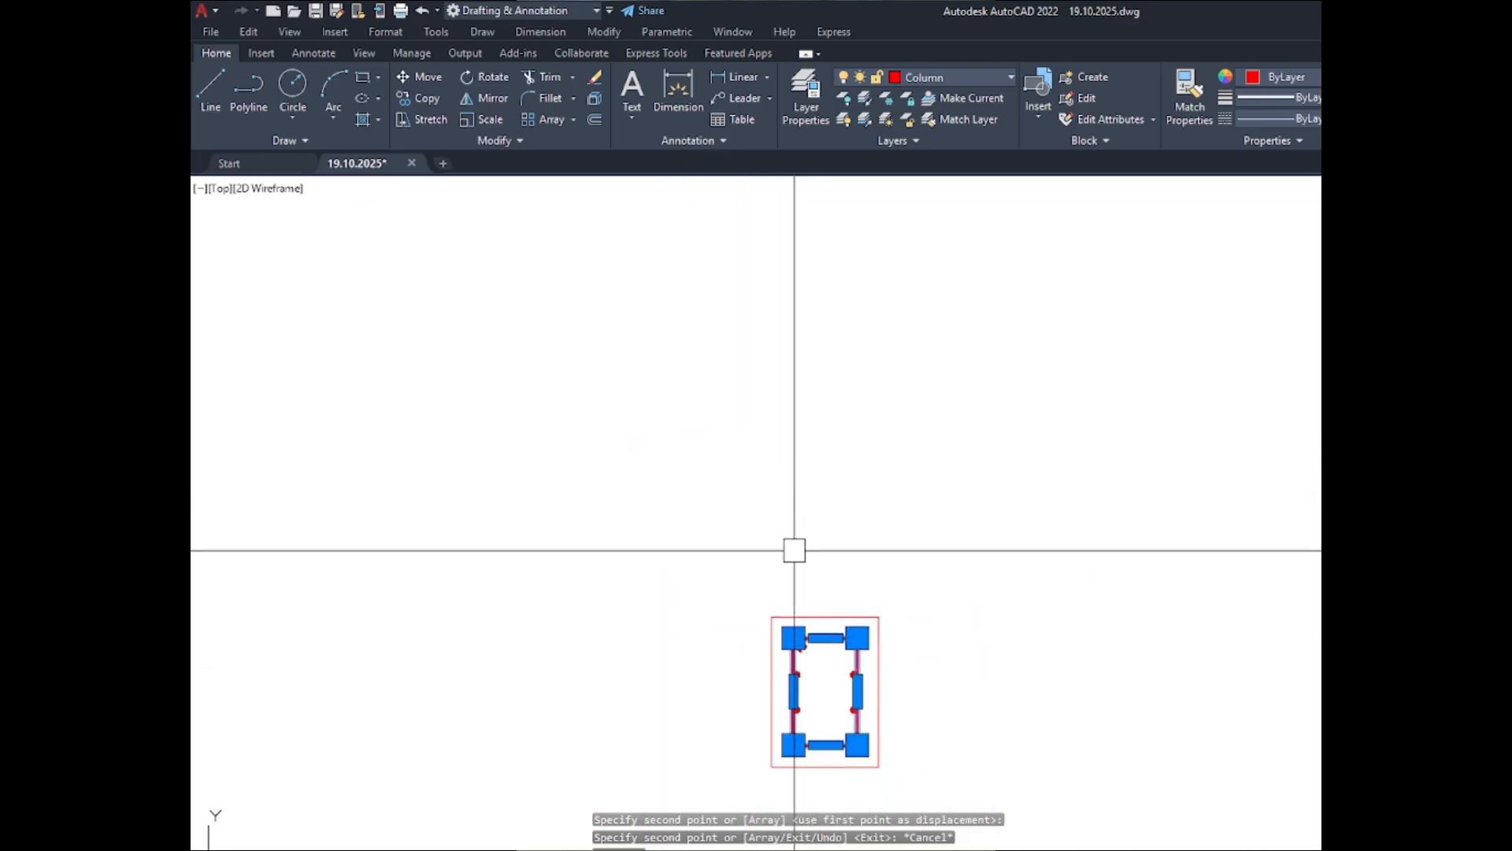
pyautogui.scroll(-2, 804, 551)
pyautogui.scroll(5, 803, 473)
pyautogui.scroll(5, 726, 244)
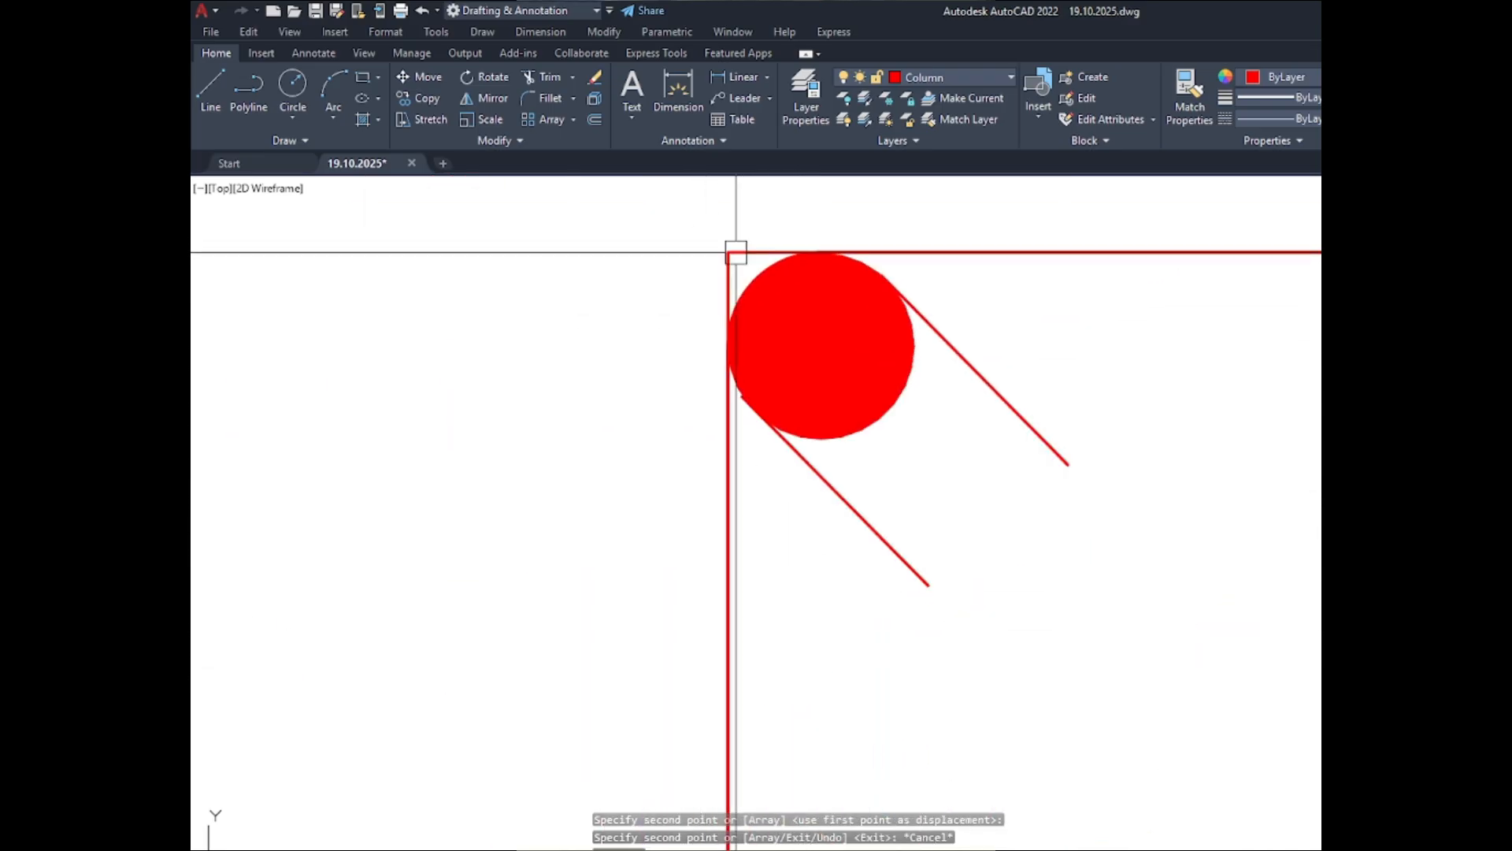
pyautogui.click(726, 243)
pyautogui.scroll(-6, 725, 596)
pyautogui.scroll(-5, 724, 597)
pyautogui.scroll(8, 733, 473)
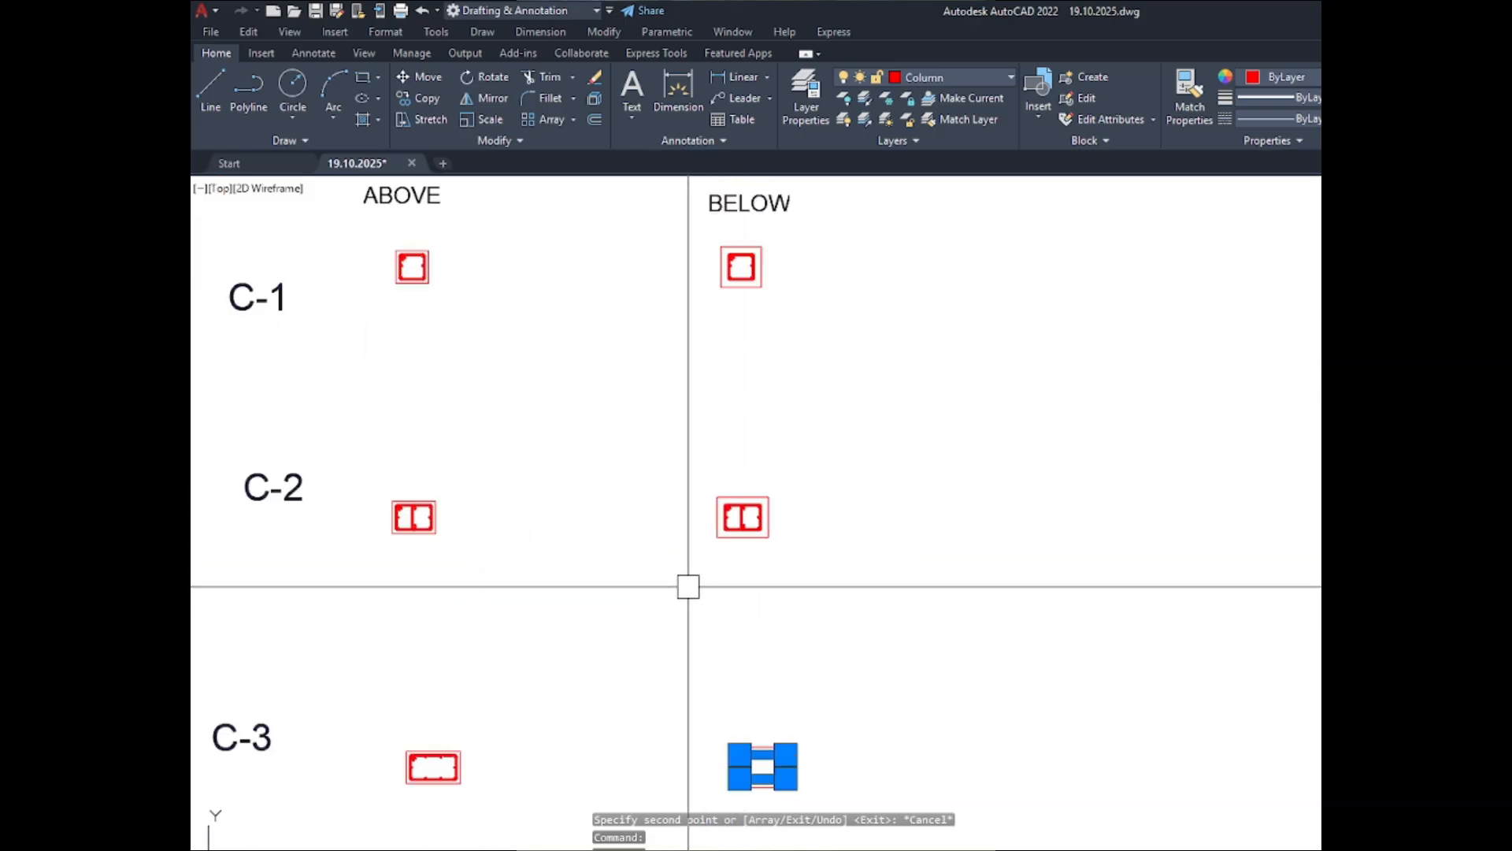
pyautogui.scroll(2, 780, 318)
pyautogui.scroll(4, 861, 315)
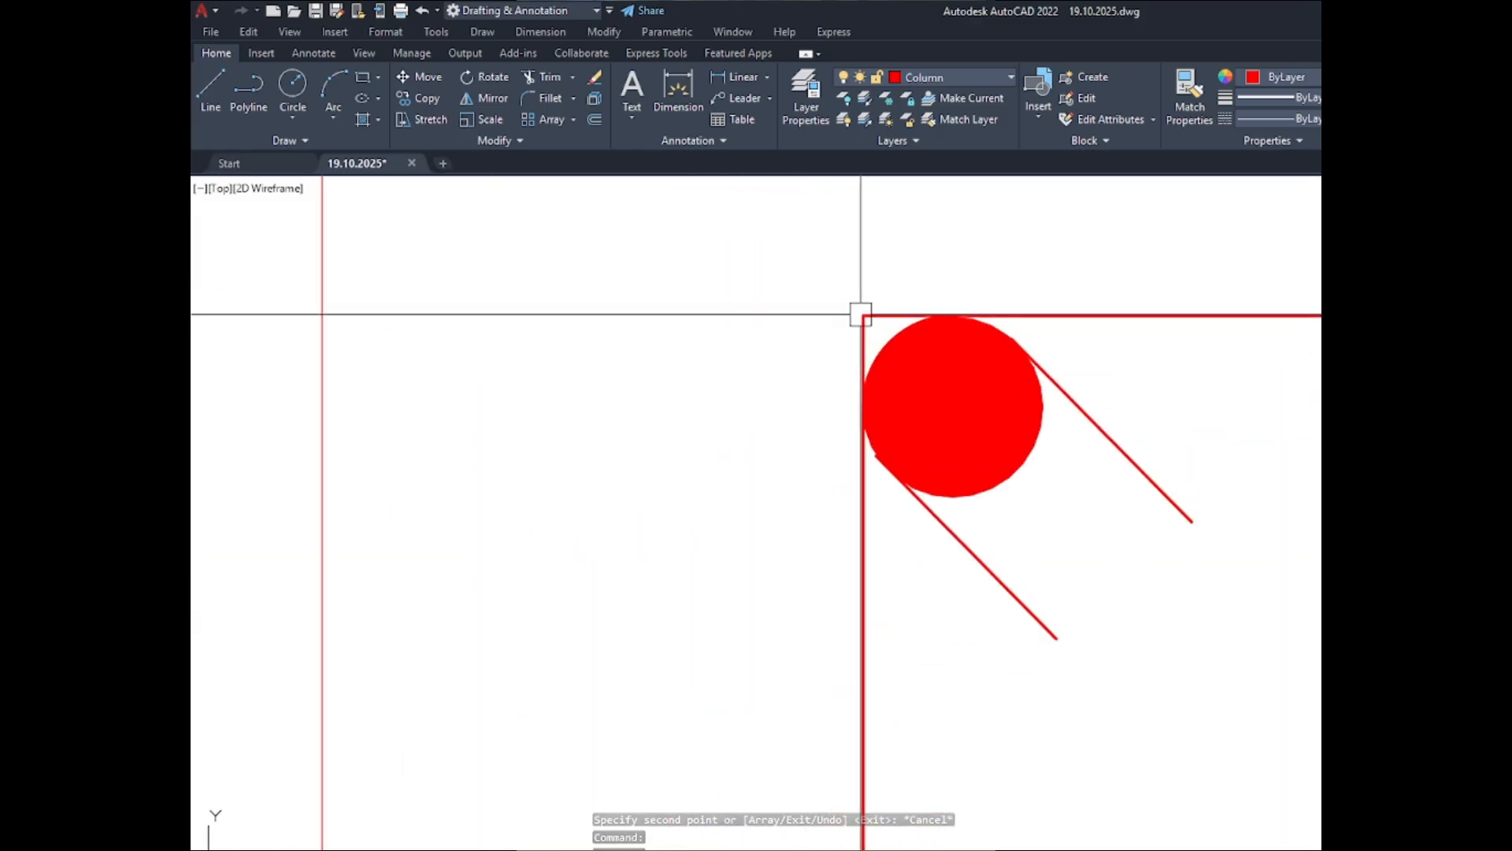
pyautogui.click(861, 314)
pyautogui.scroll(-10, 727, 656)
pyautogui.scroll(-4, 737, 614)
pyautogui.scroll(10, 740, 505)
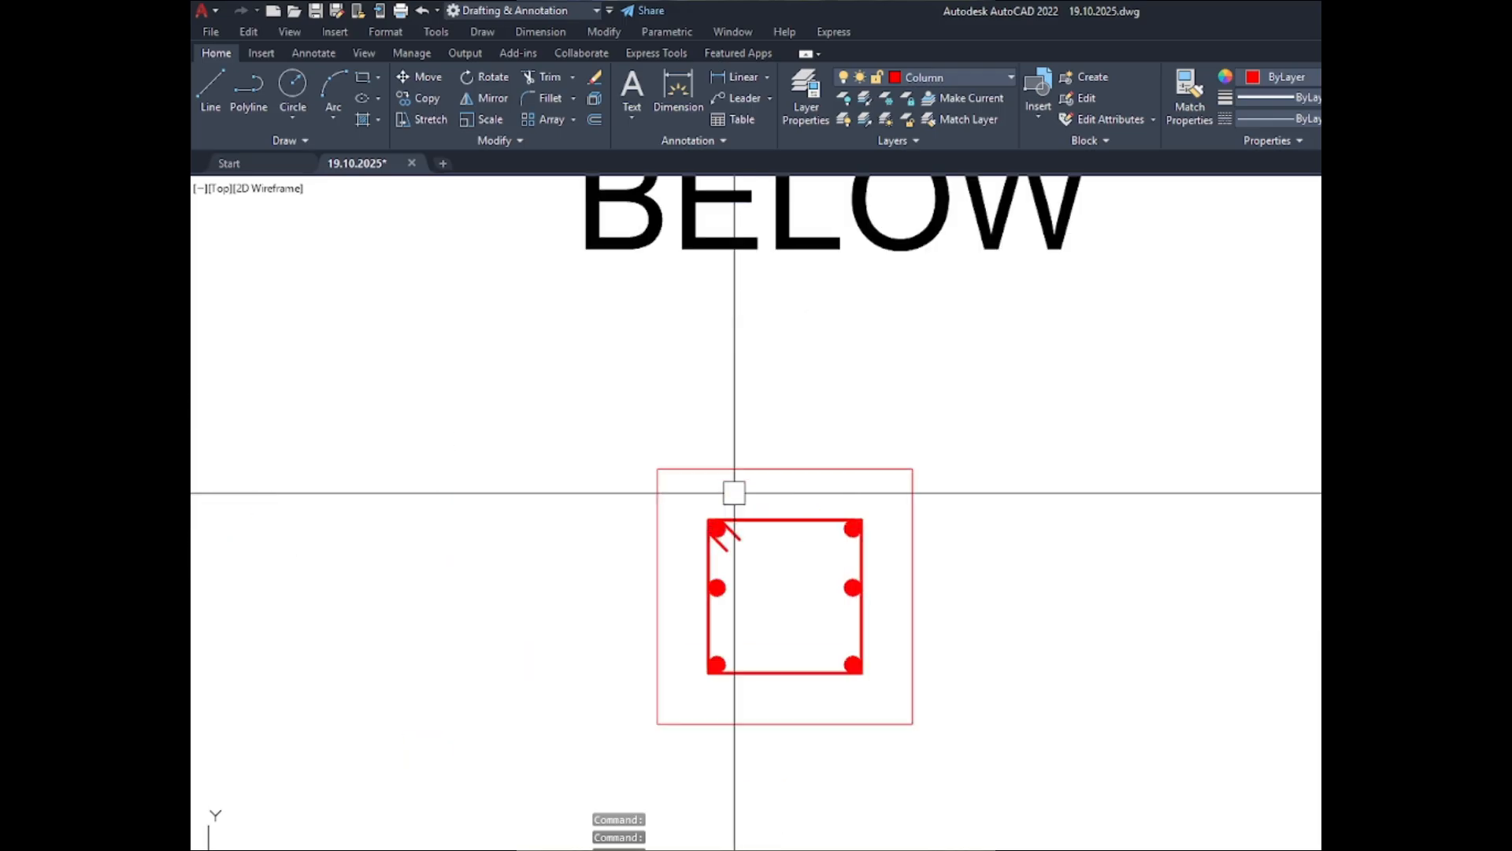
pyautogui.click(417, 425)
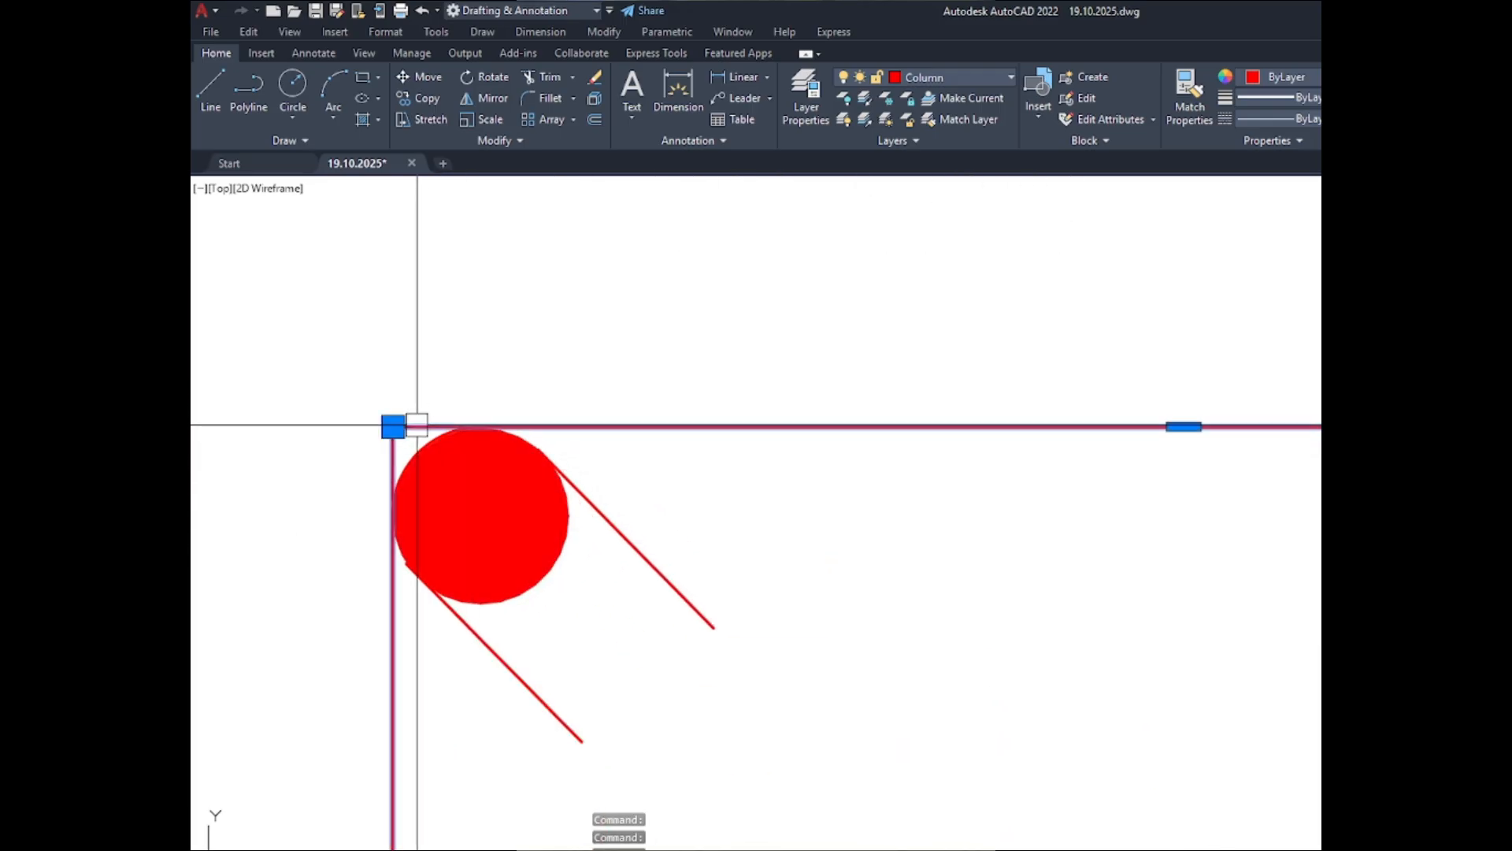
pyautogui.press('Escape')
pyautogui.scroll(-10, 483, 355)
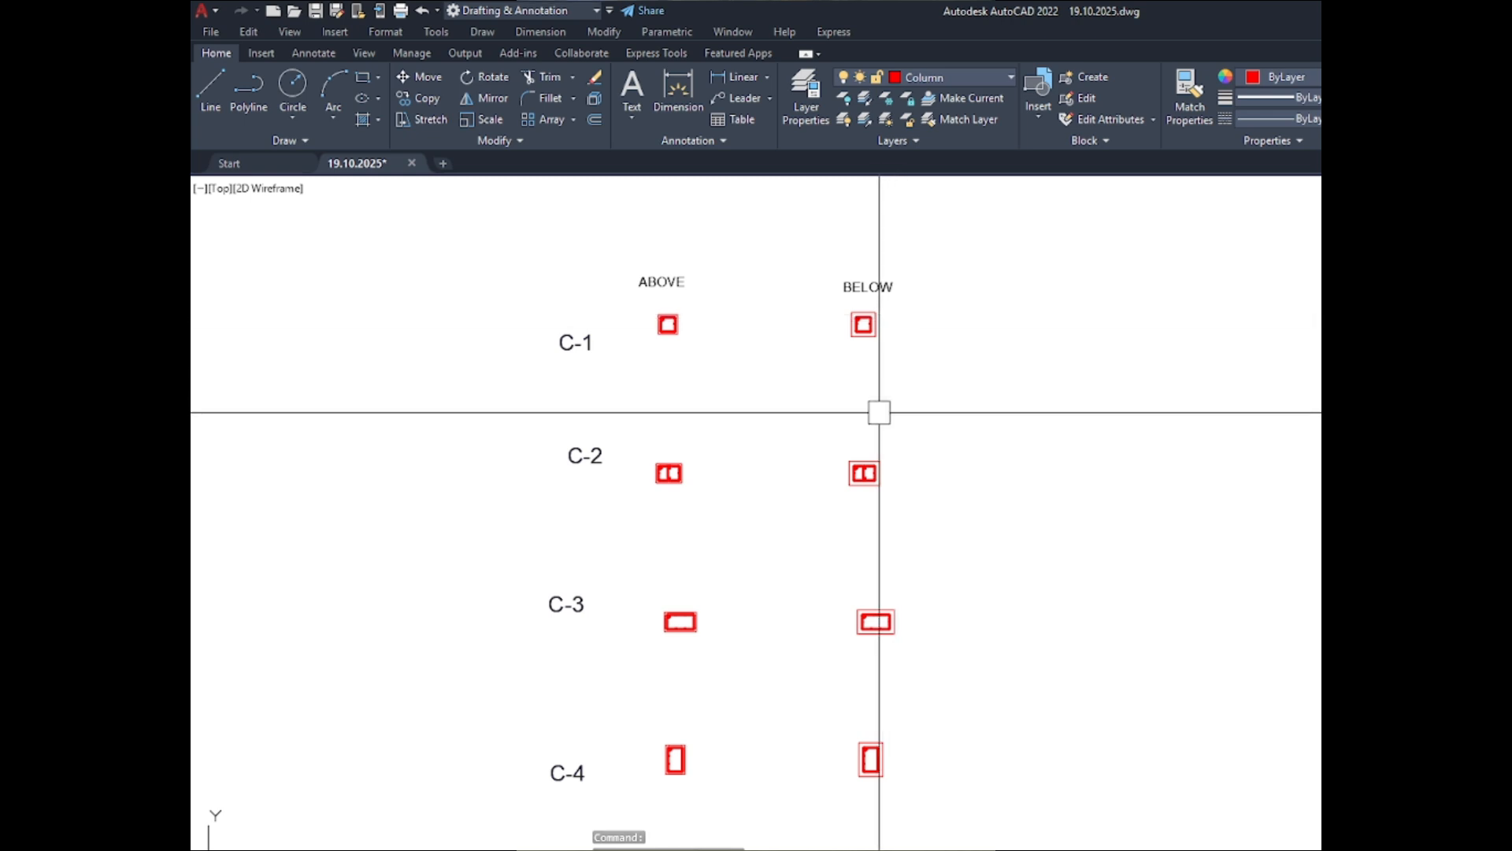
pyautogui.scroll(-2, 838, 446)
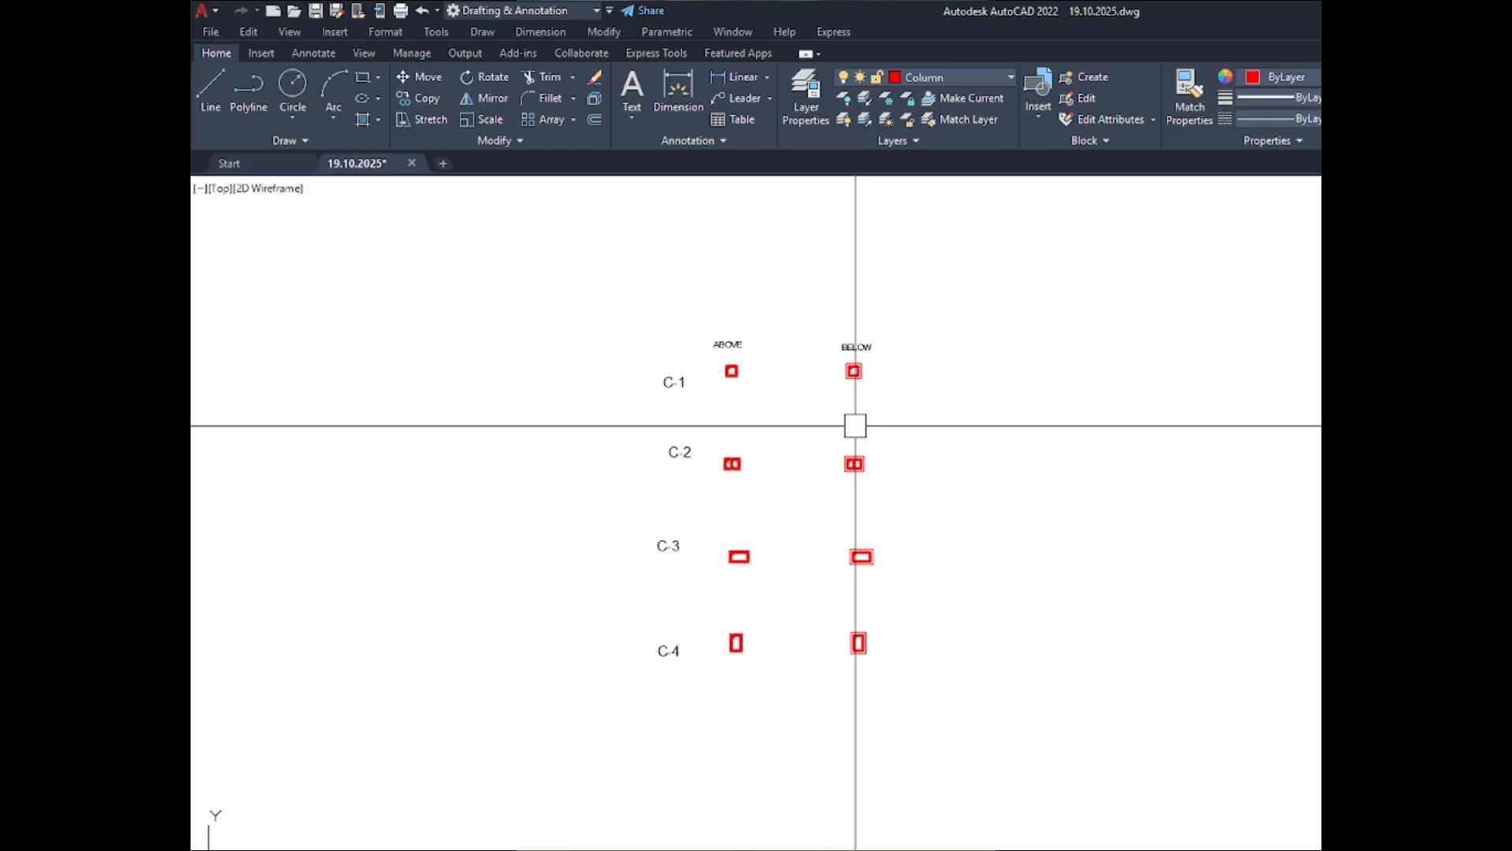
pyautogui.scroll(10, 719, 361)
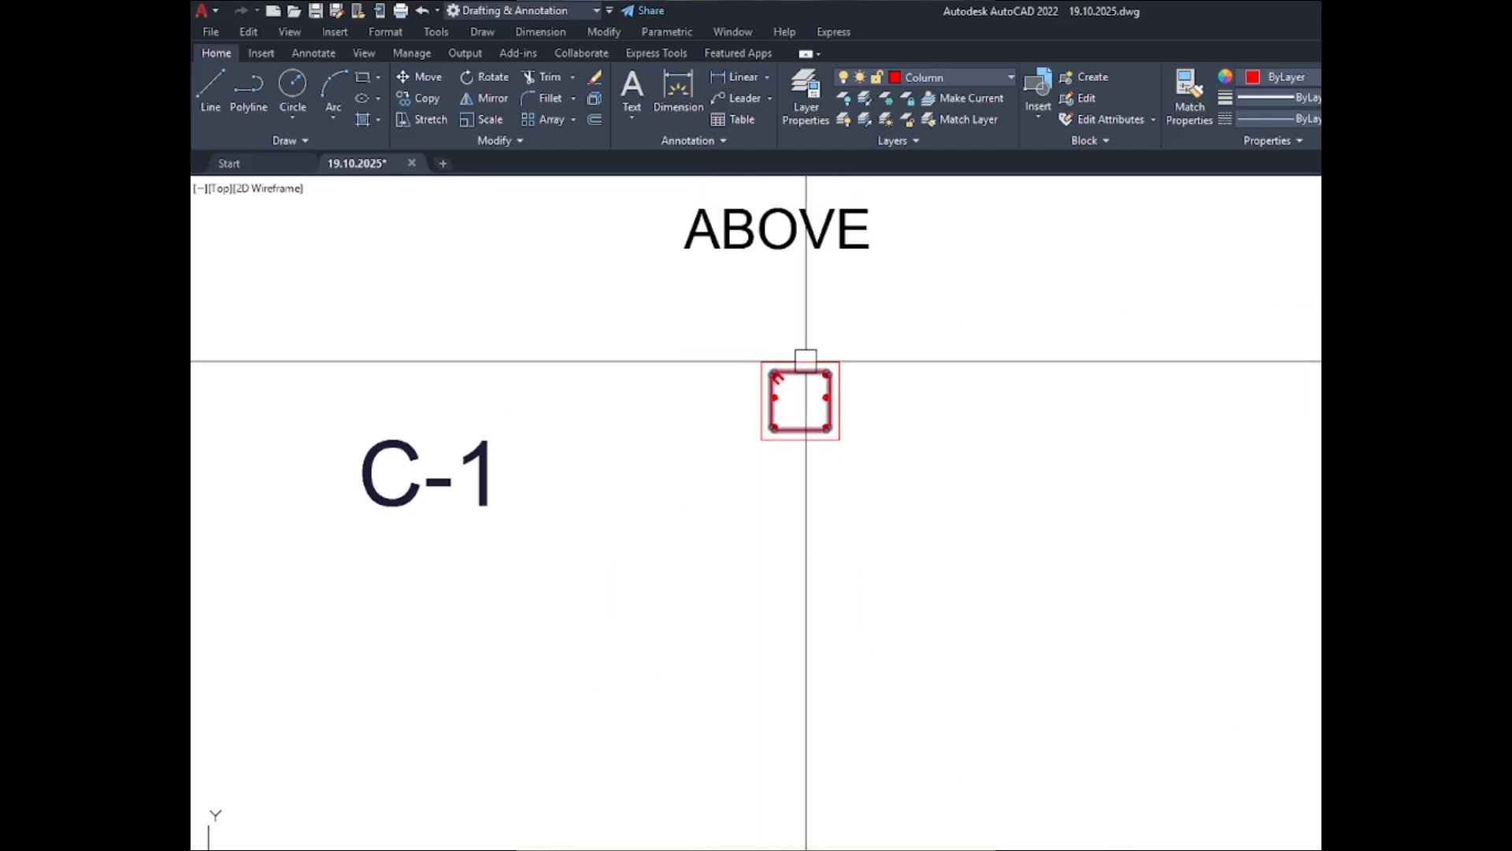
pyautogui.click(685, 95)
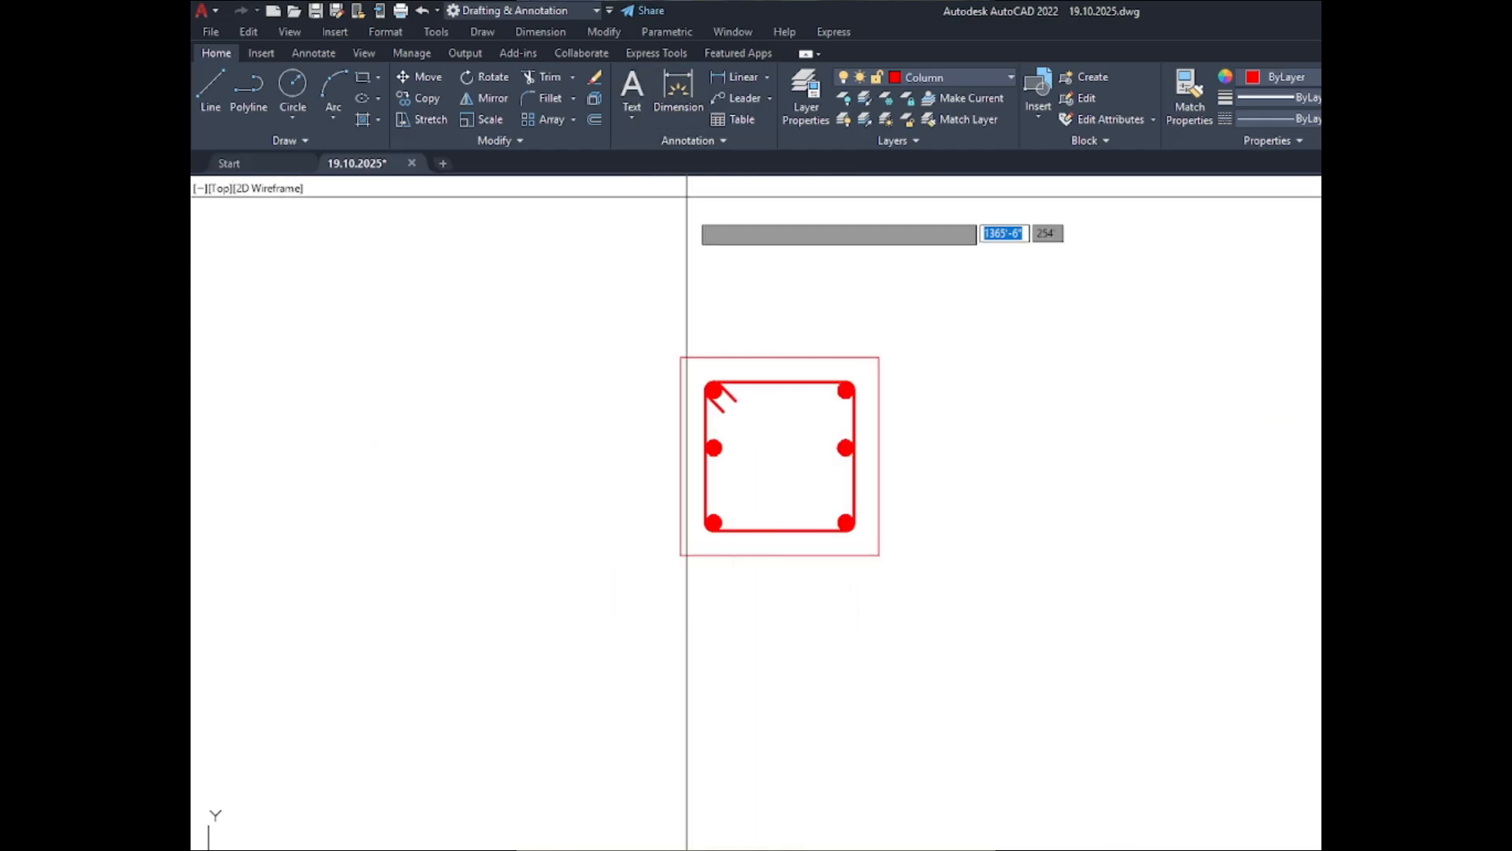
pyautogui.click(796, 356)
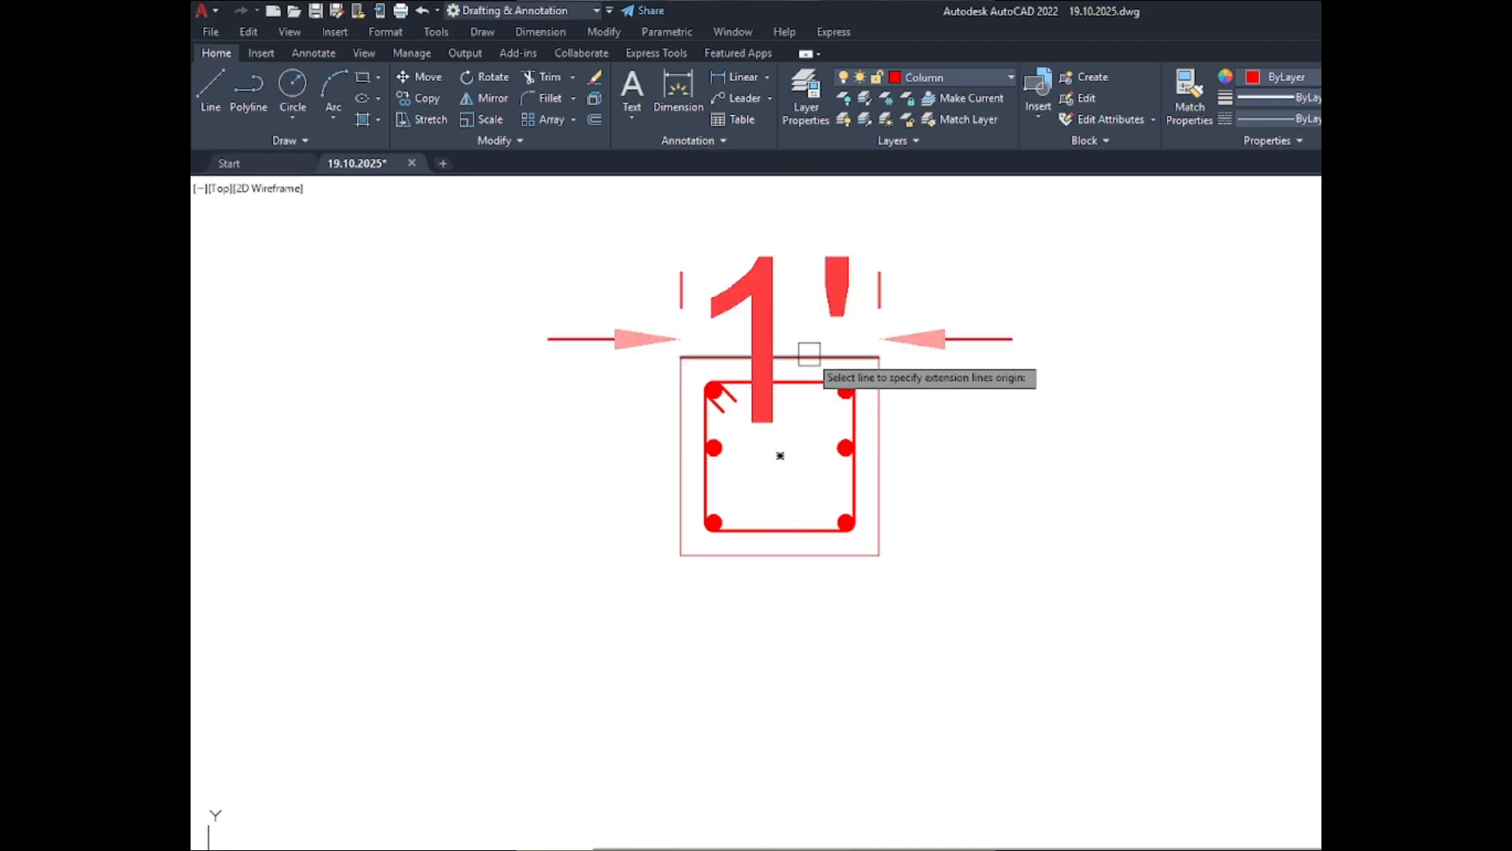
# - Try Dim-8 as the current dimension style for the ABOVE C-1 section and switch back to Standard
pyautogui.click(702, 140)
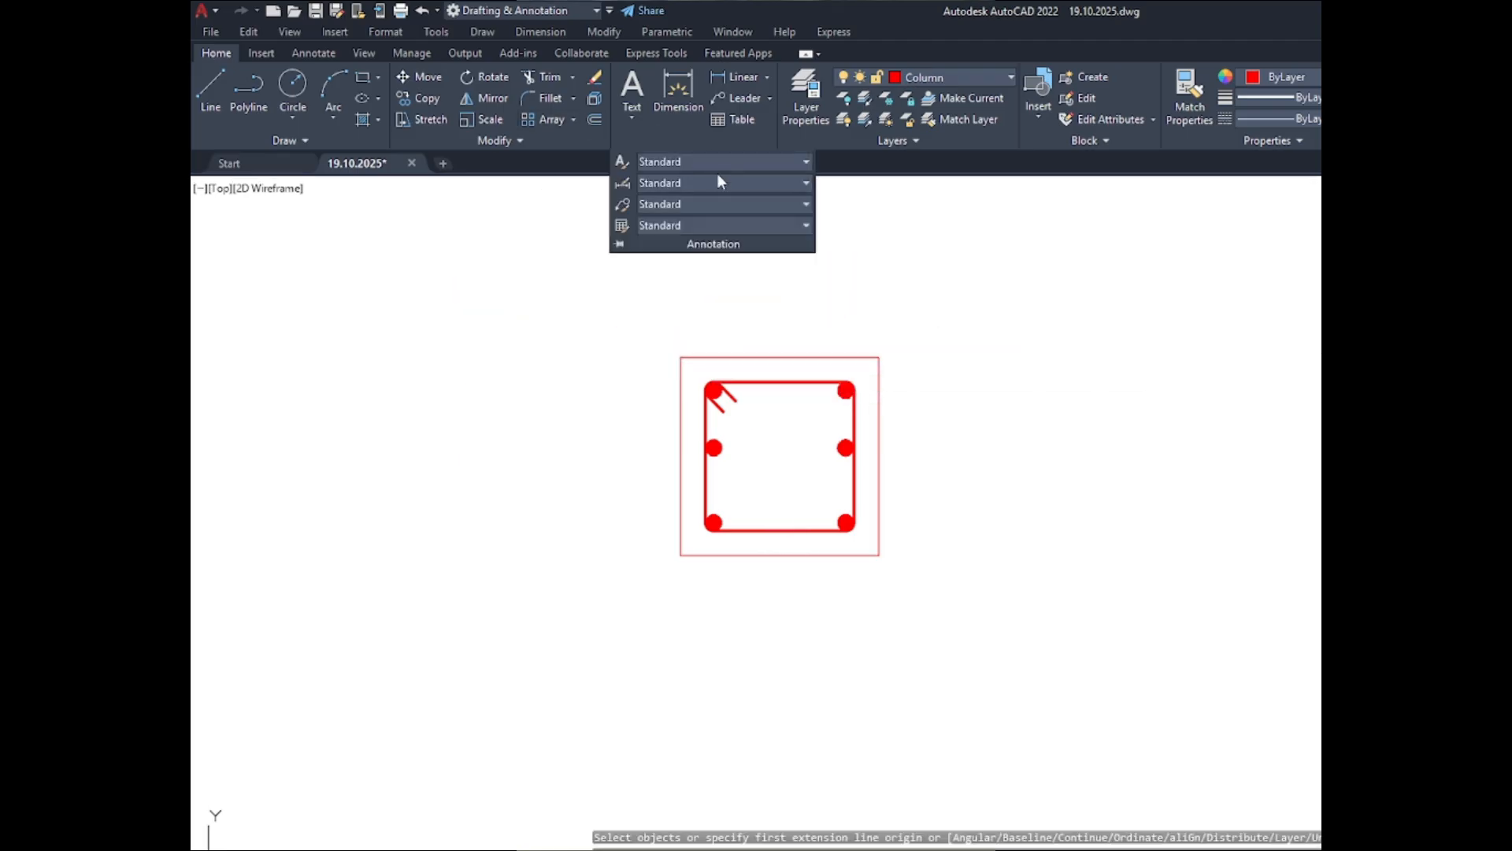
pyautogui.click(737, 190)
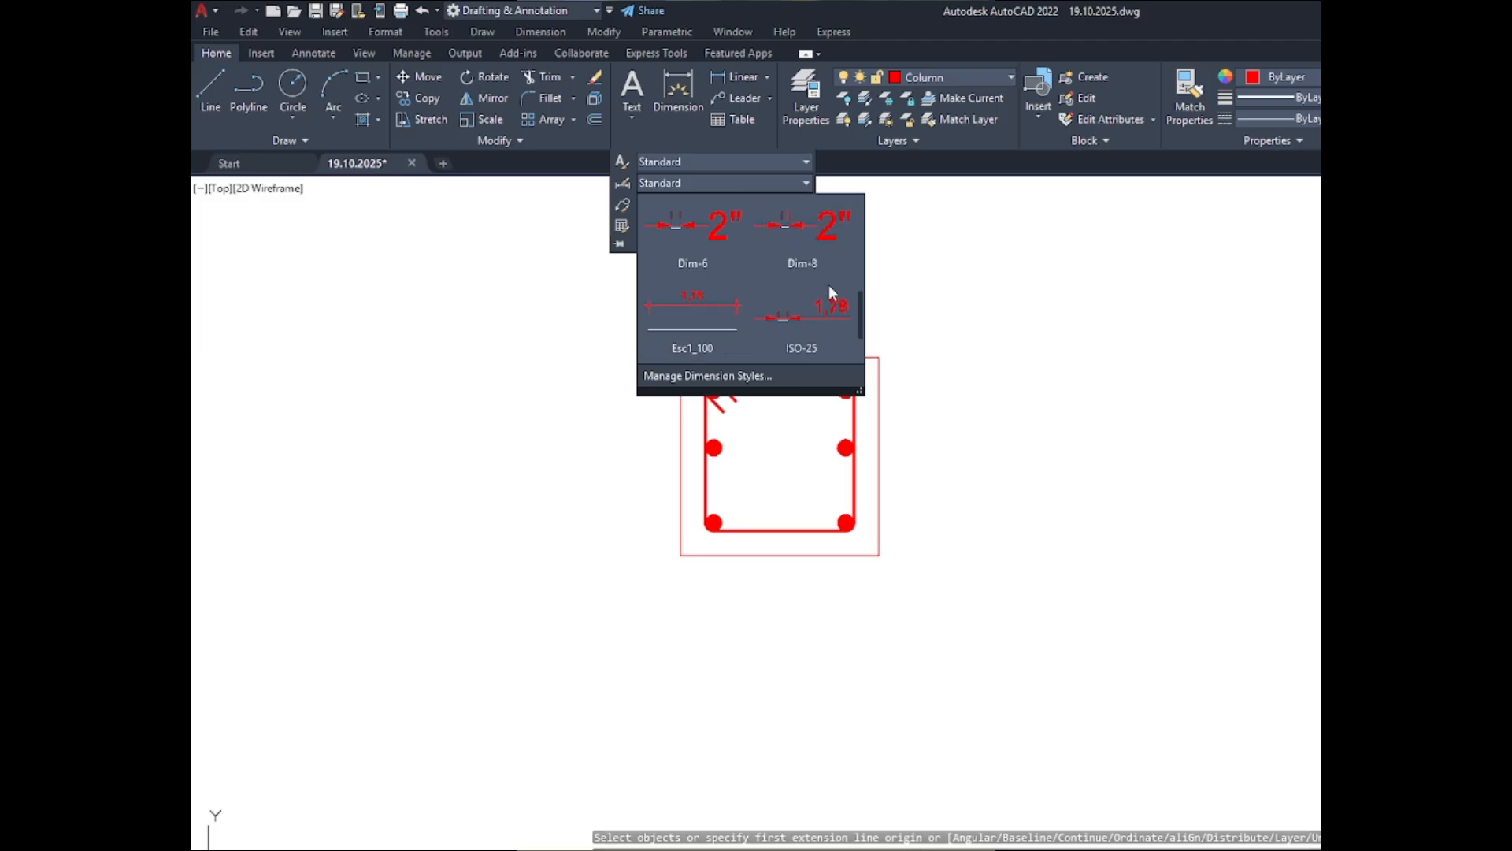
pyautogui.click(823, 258)
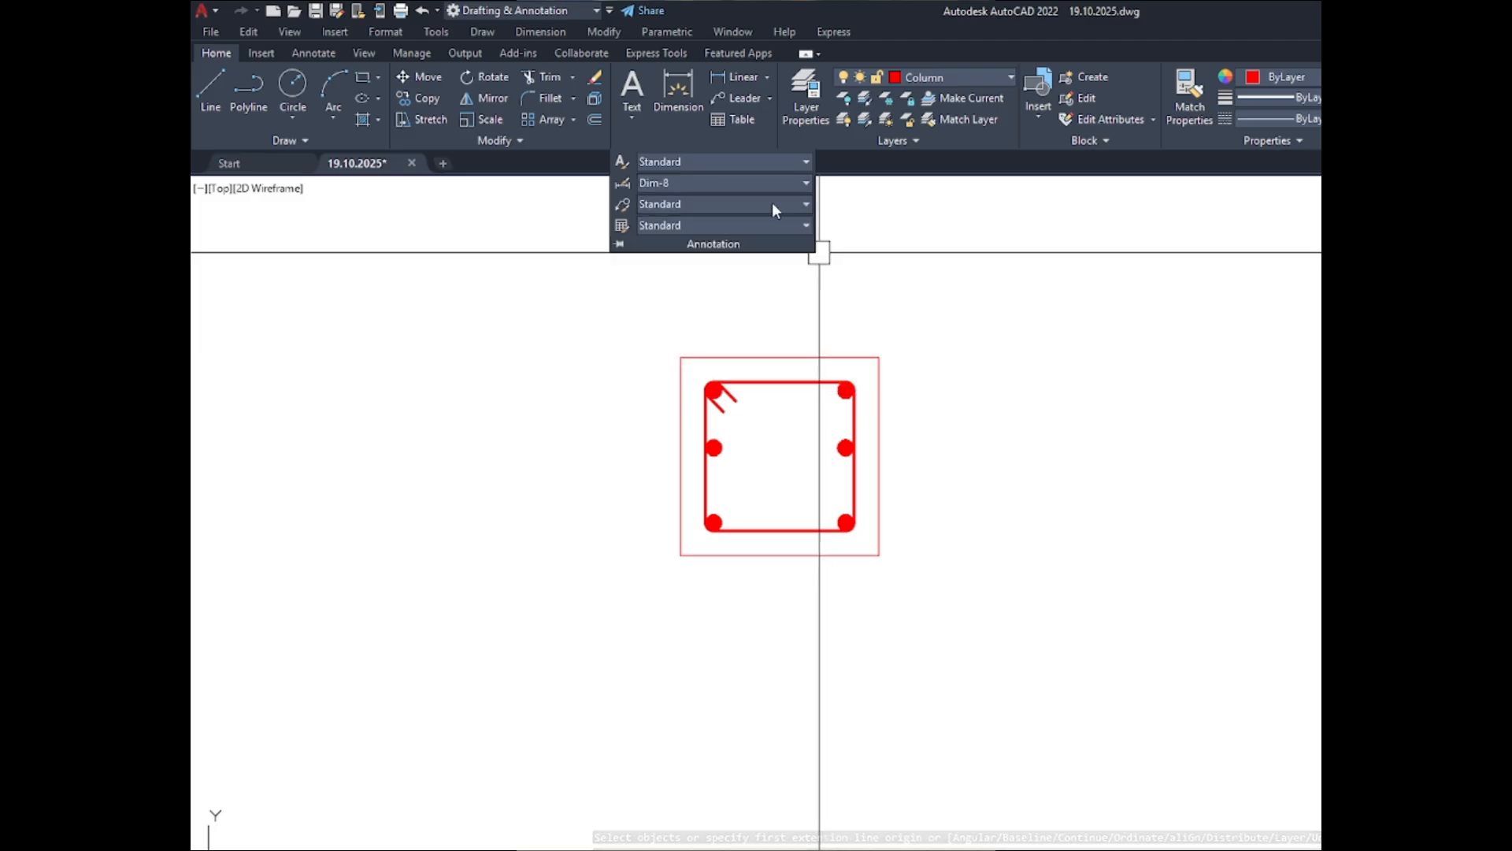
pyautogui.click(687, 101)
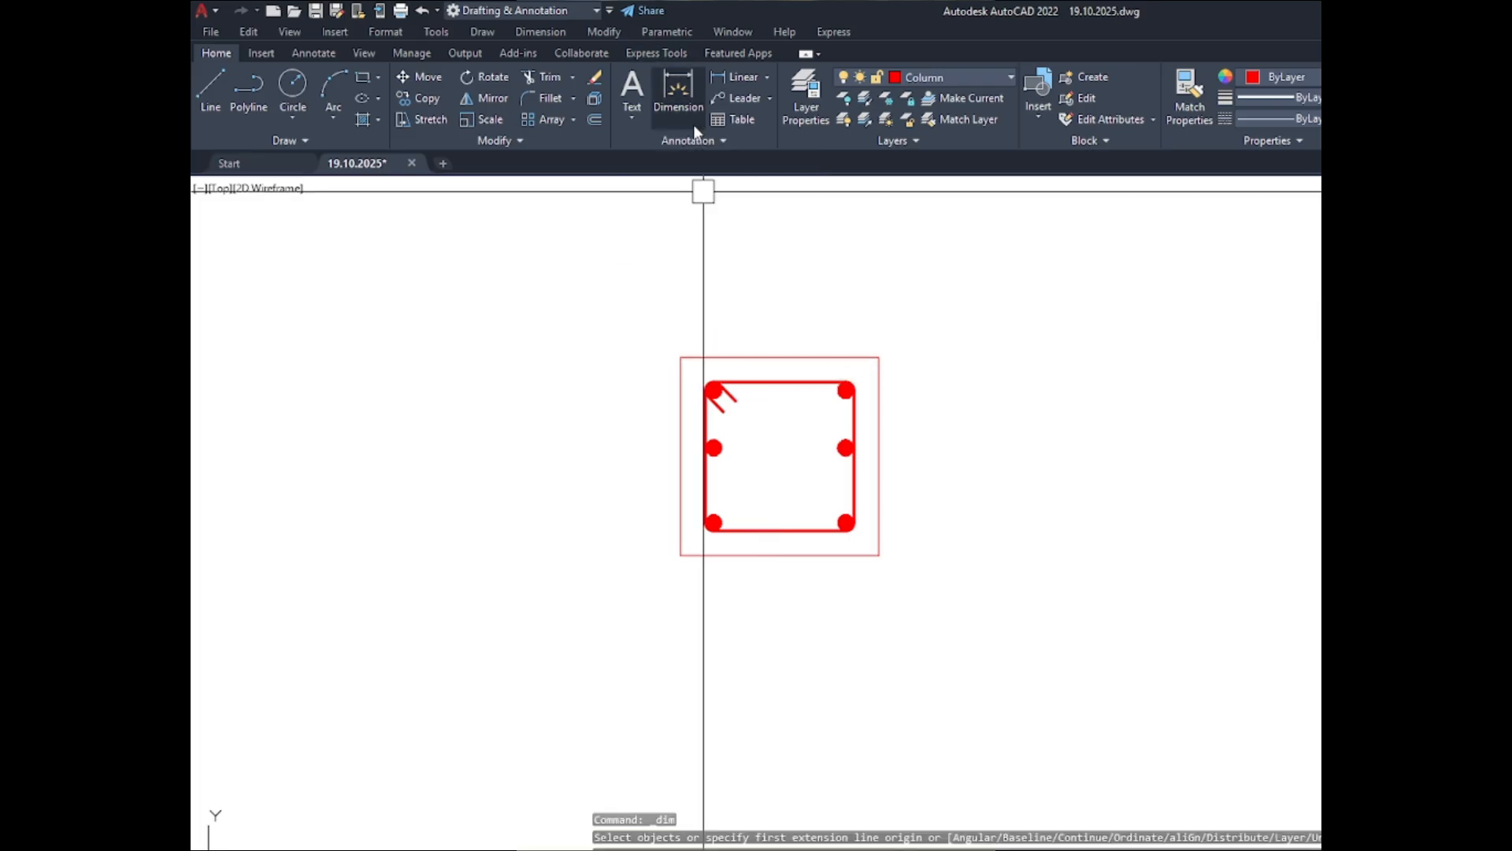
pyautogui.click(806, 185)
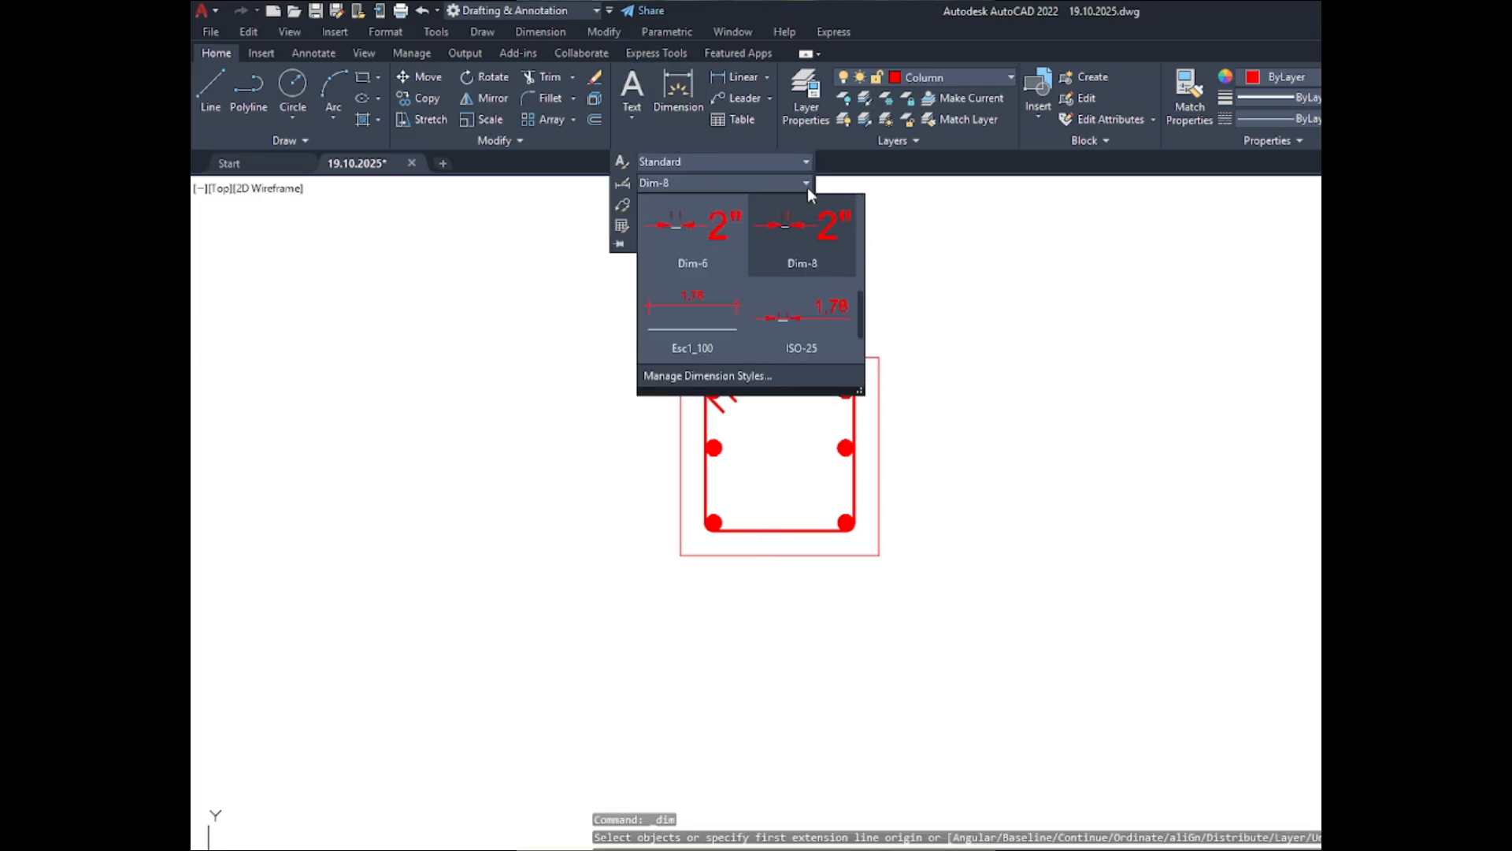
pyautogui.scroll(-2, 763, 328)
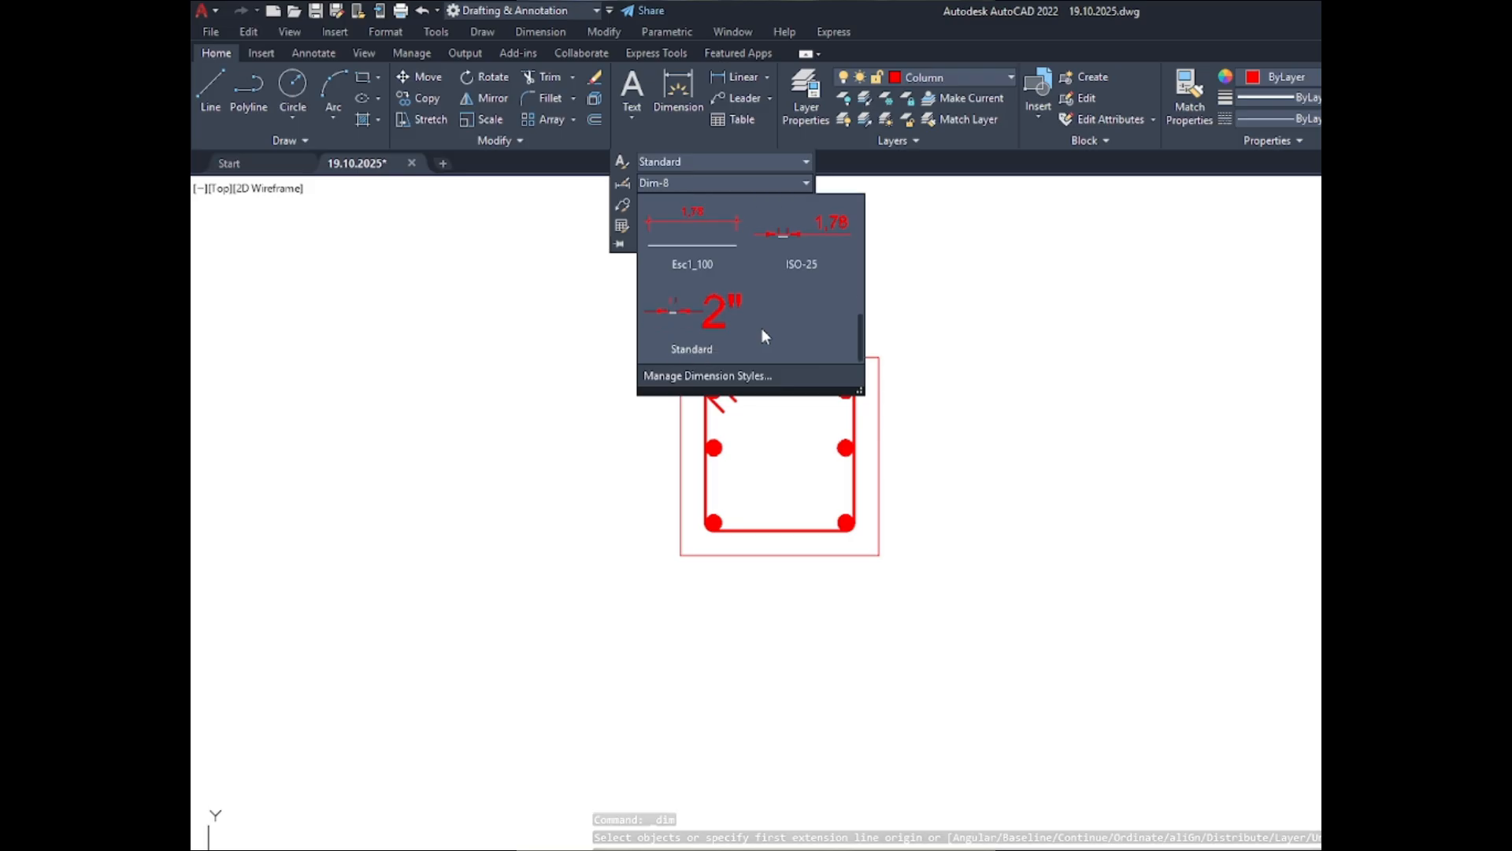
pyautogui.click(678, 306)
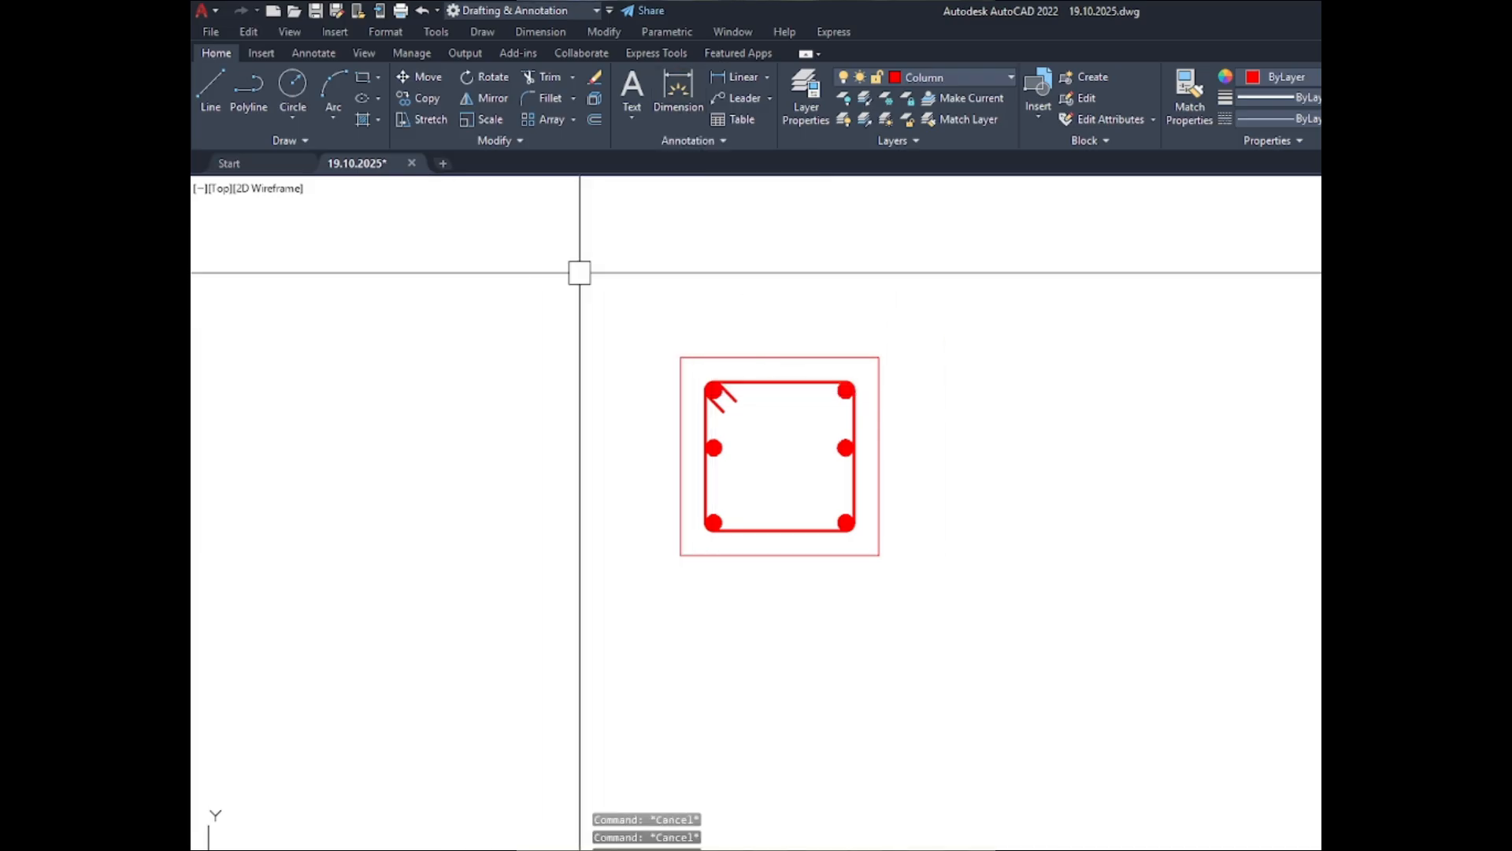
pyautogui.click(678, 95)
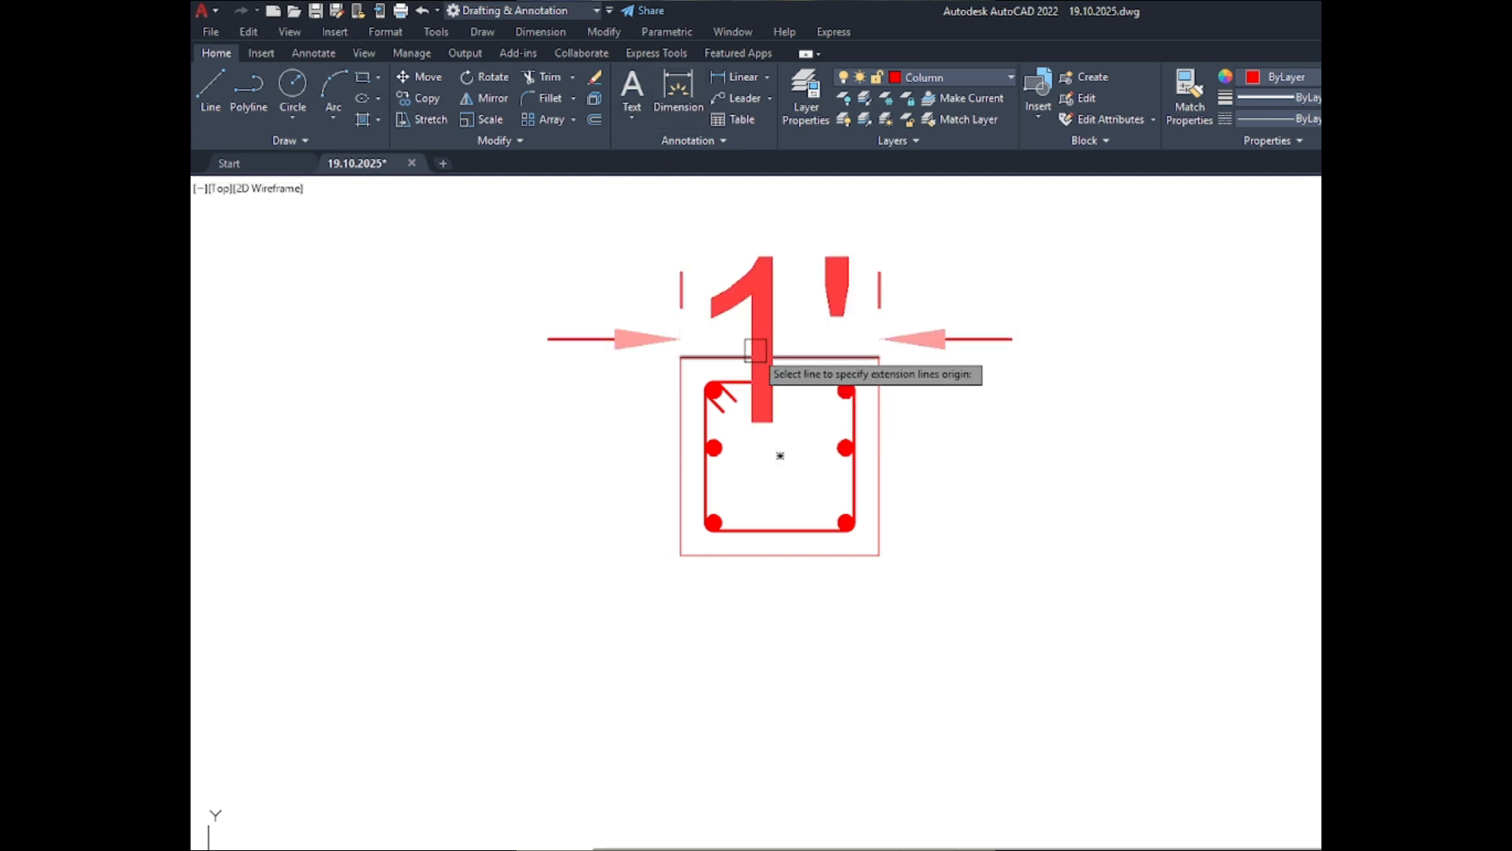
# - Set the Standard dimension style's text height to 4" and make the style current
pyautogui.write('d')
pyautogui.press('Return')
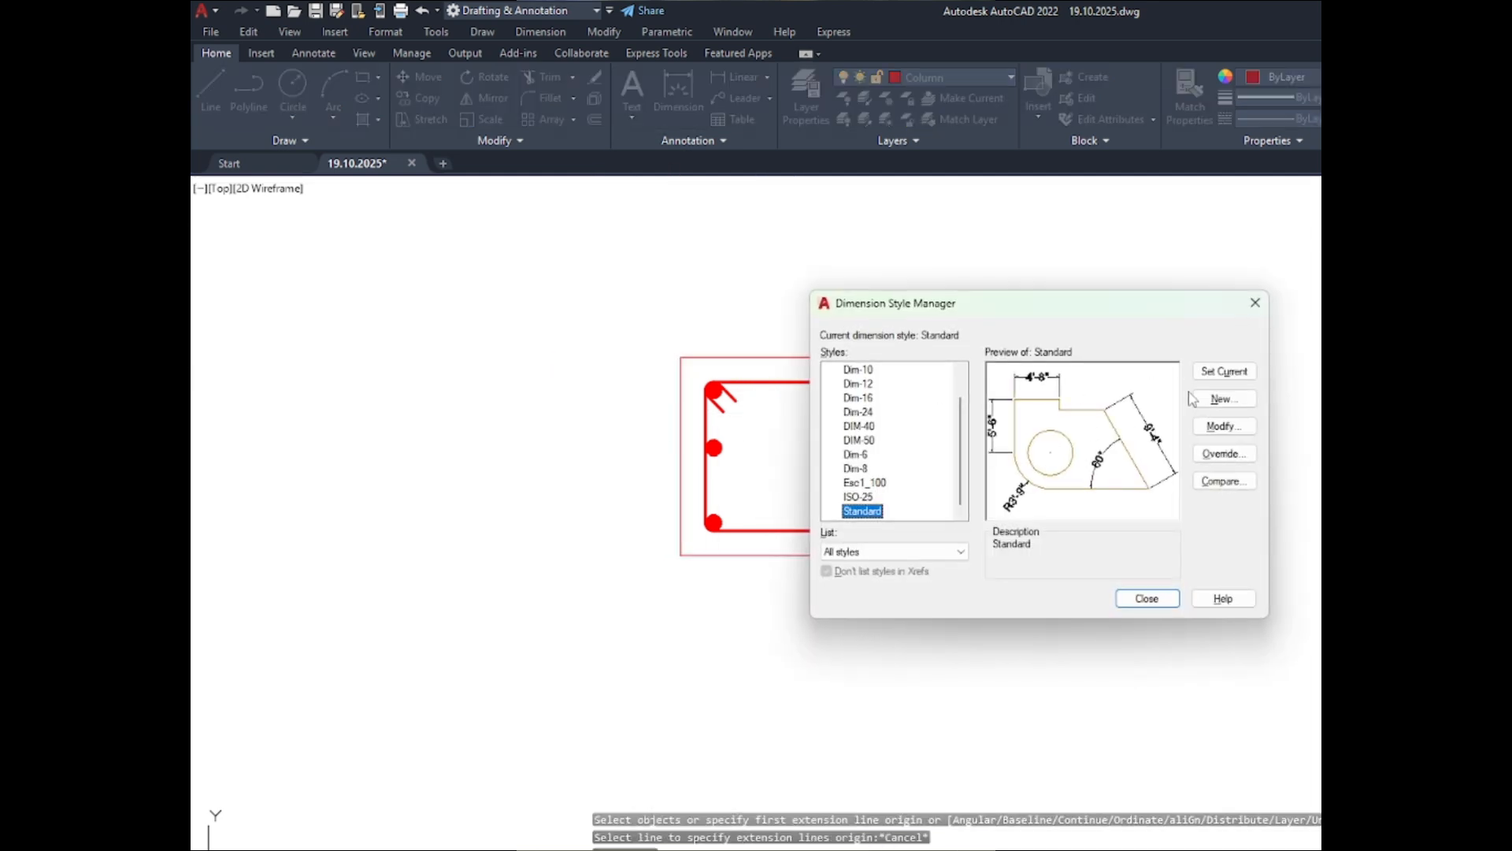
pyautogui.click(1230, 432)
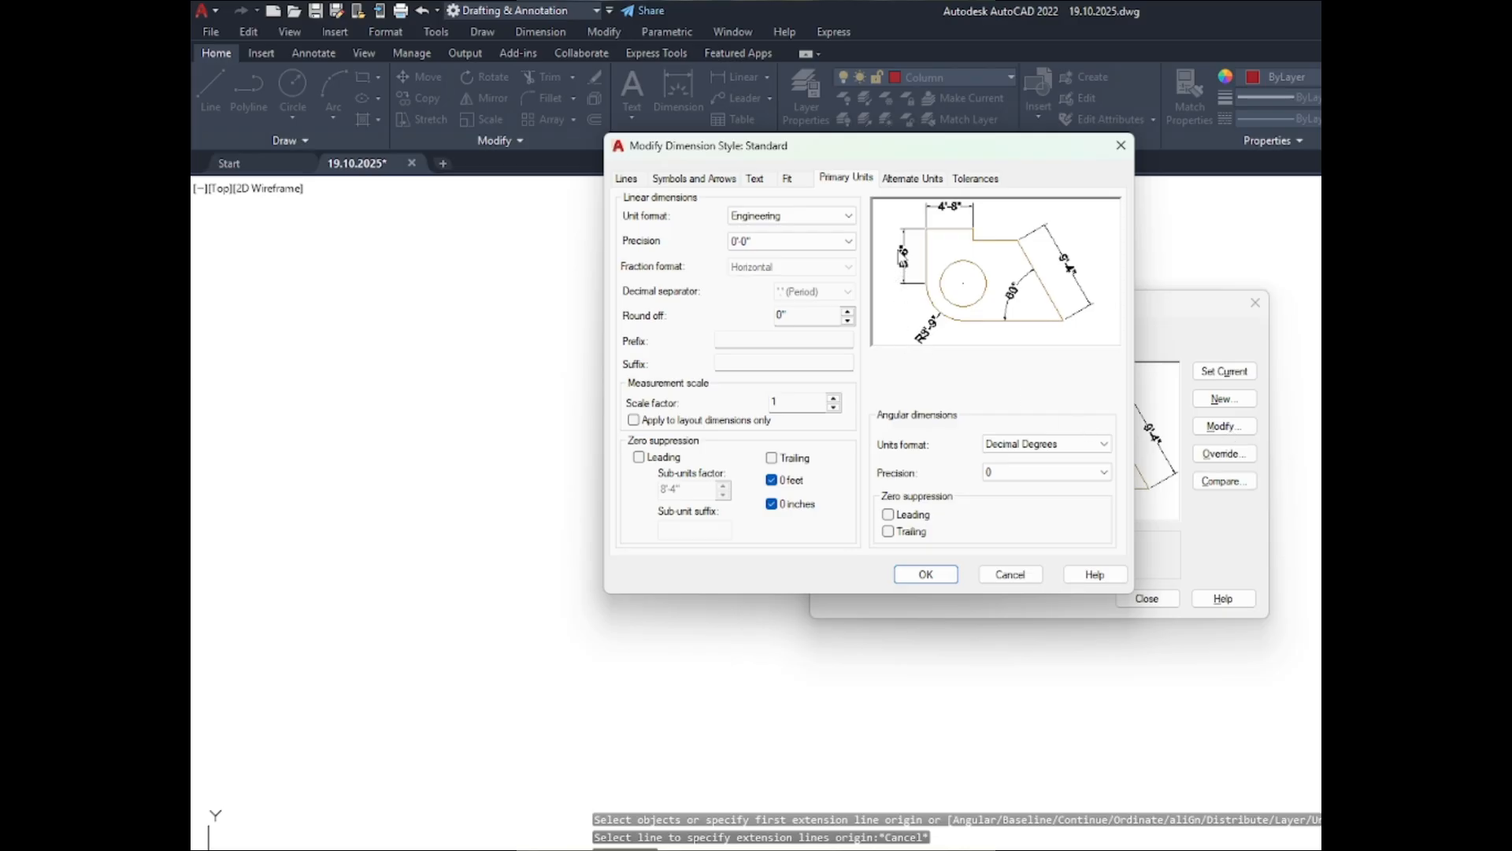
pyautogui.click(754, 178)
pyautogui.moveTo(823, 307); pyautogui.dragTo(745, 310)
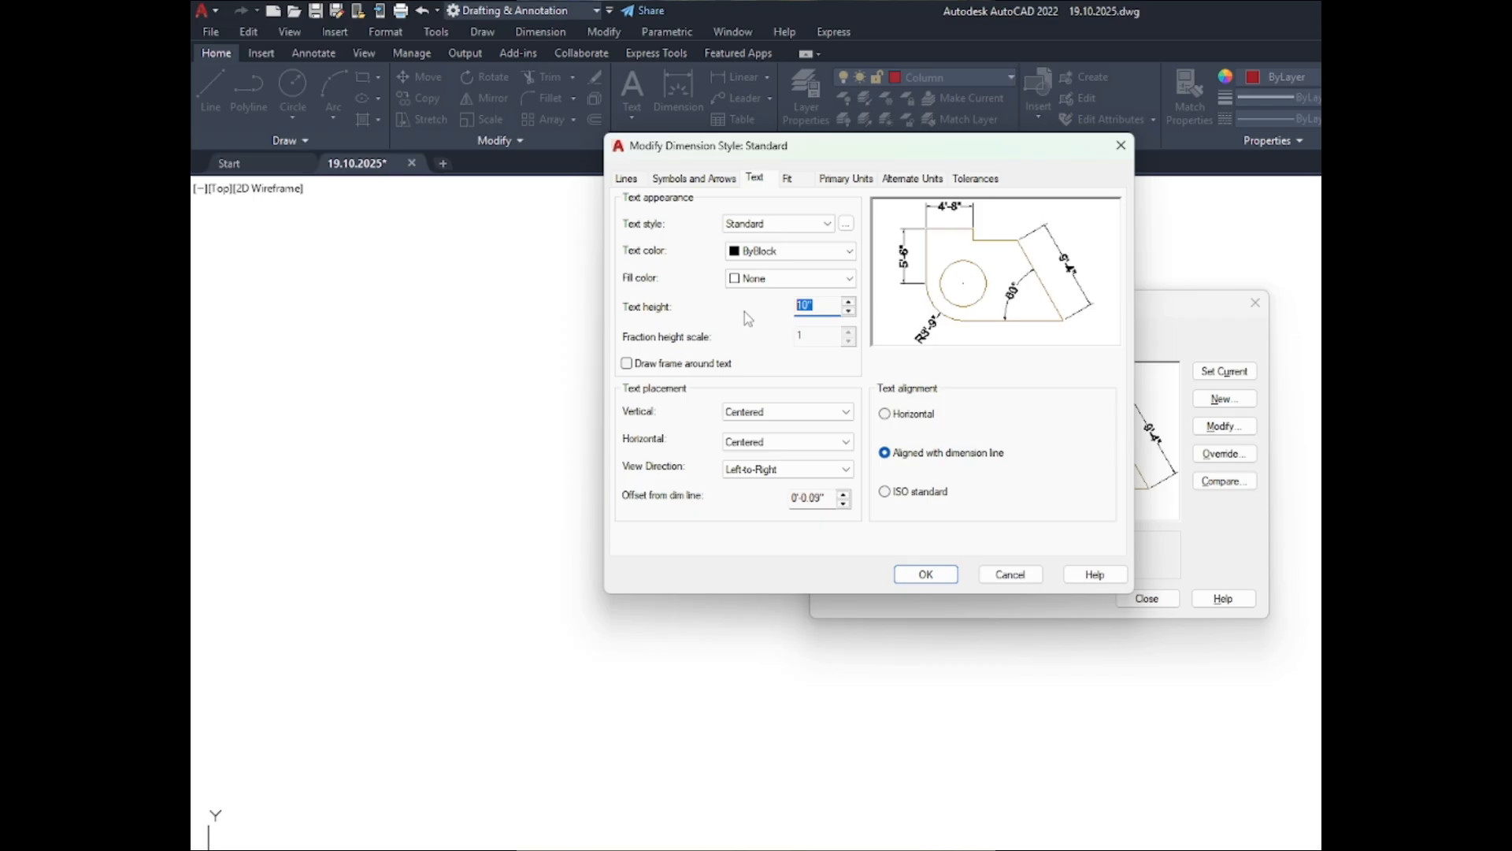
pyautogui.write('4"')
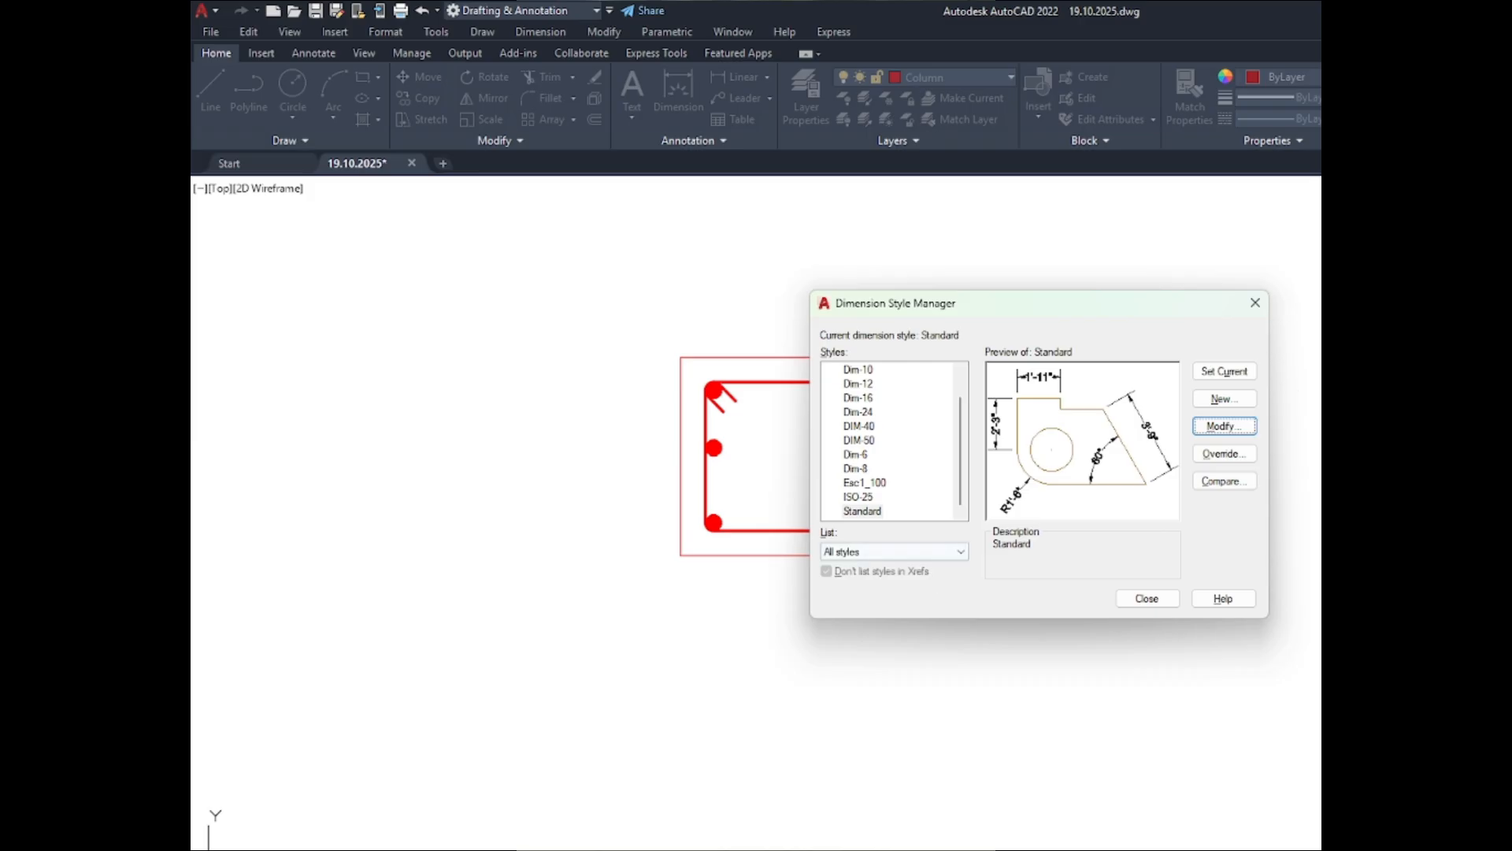
pyautogui.click(1224, 371)
pyautogui.click(1147, 599)
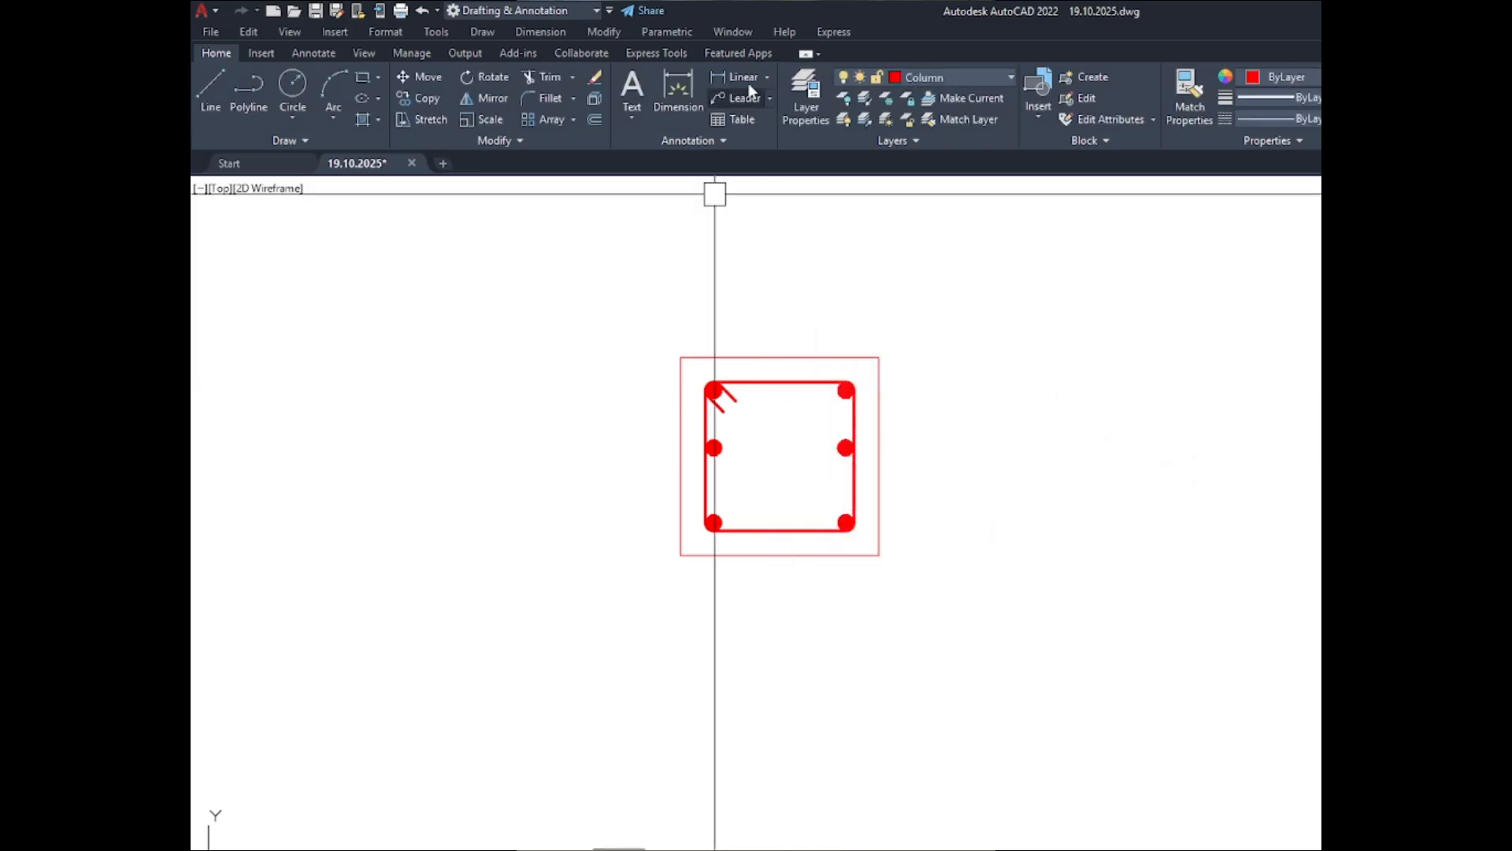
pyautogui.click(691, 102)
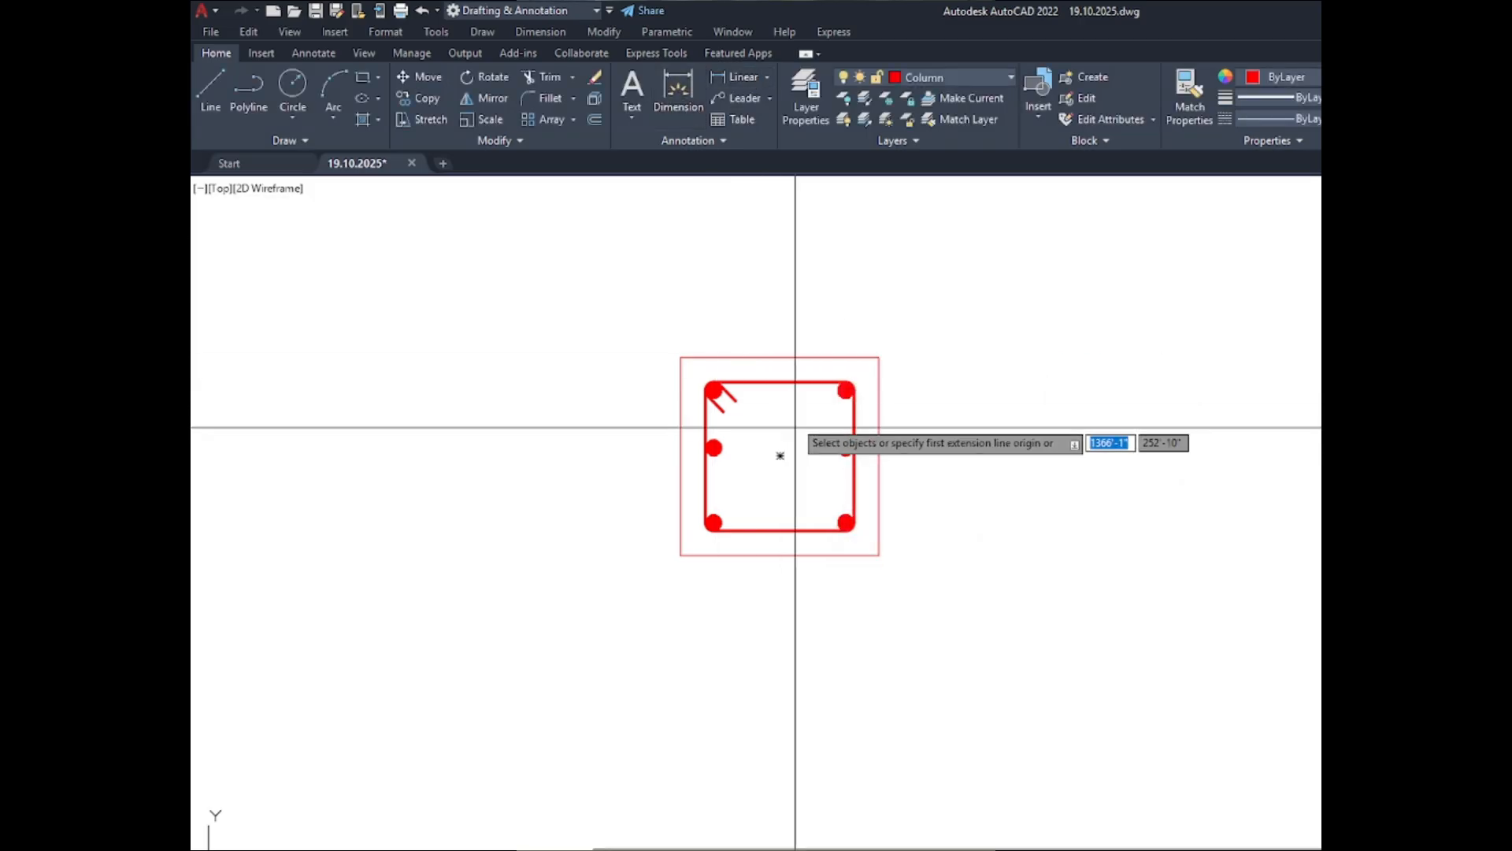
pyautogui.click(816, 347)
pyautogui.scroll(2, 839, 313)
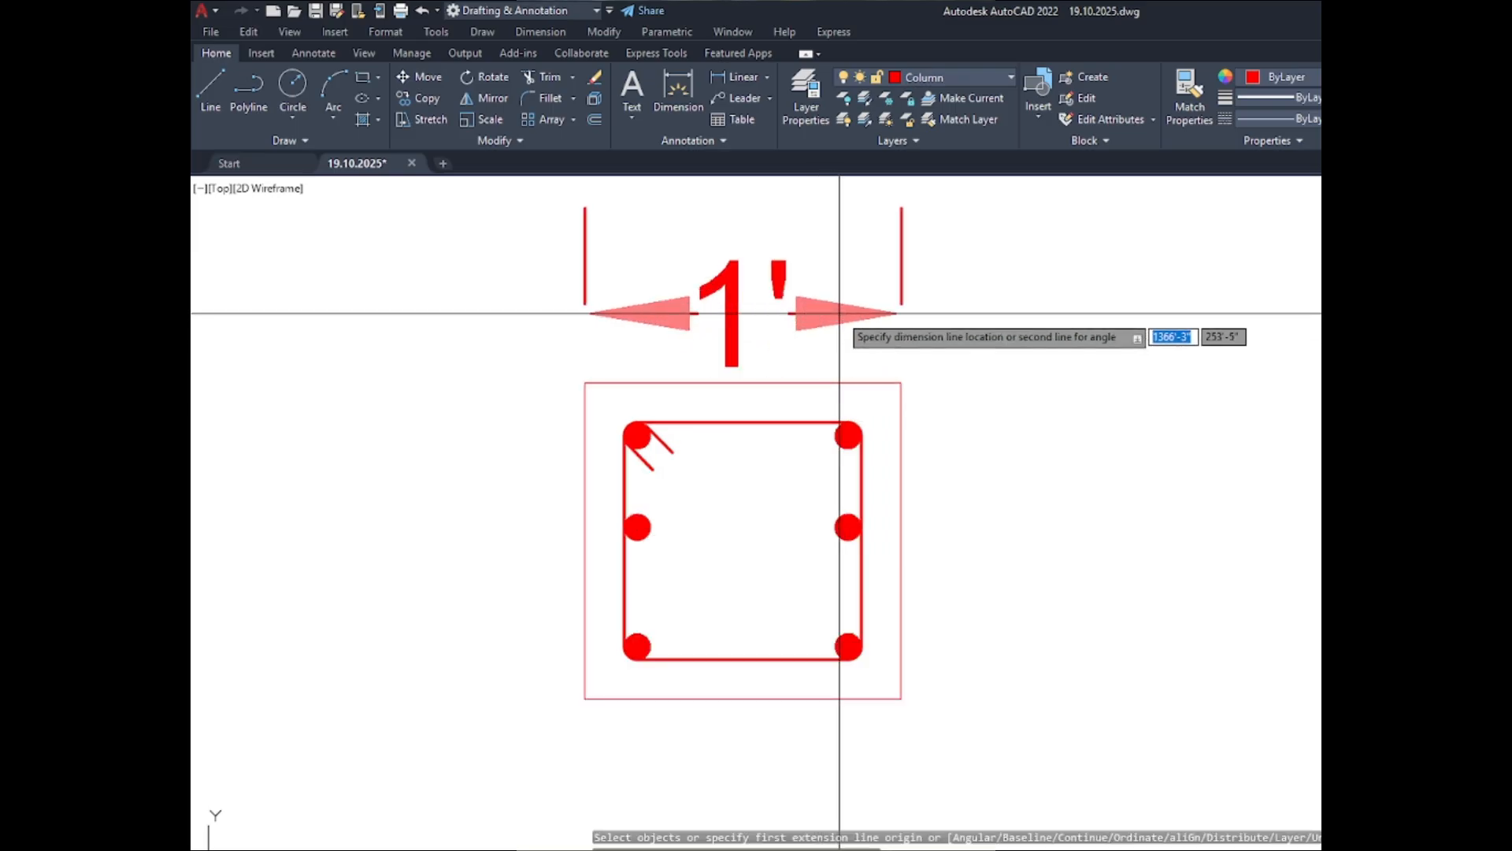
pyautogui.scroll(-3, 840, 313)
pyautogui.scroll(5, 840, 314)
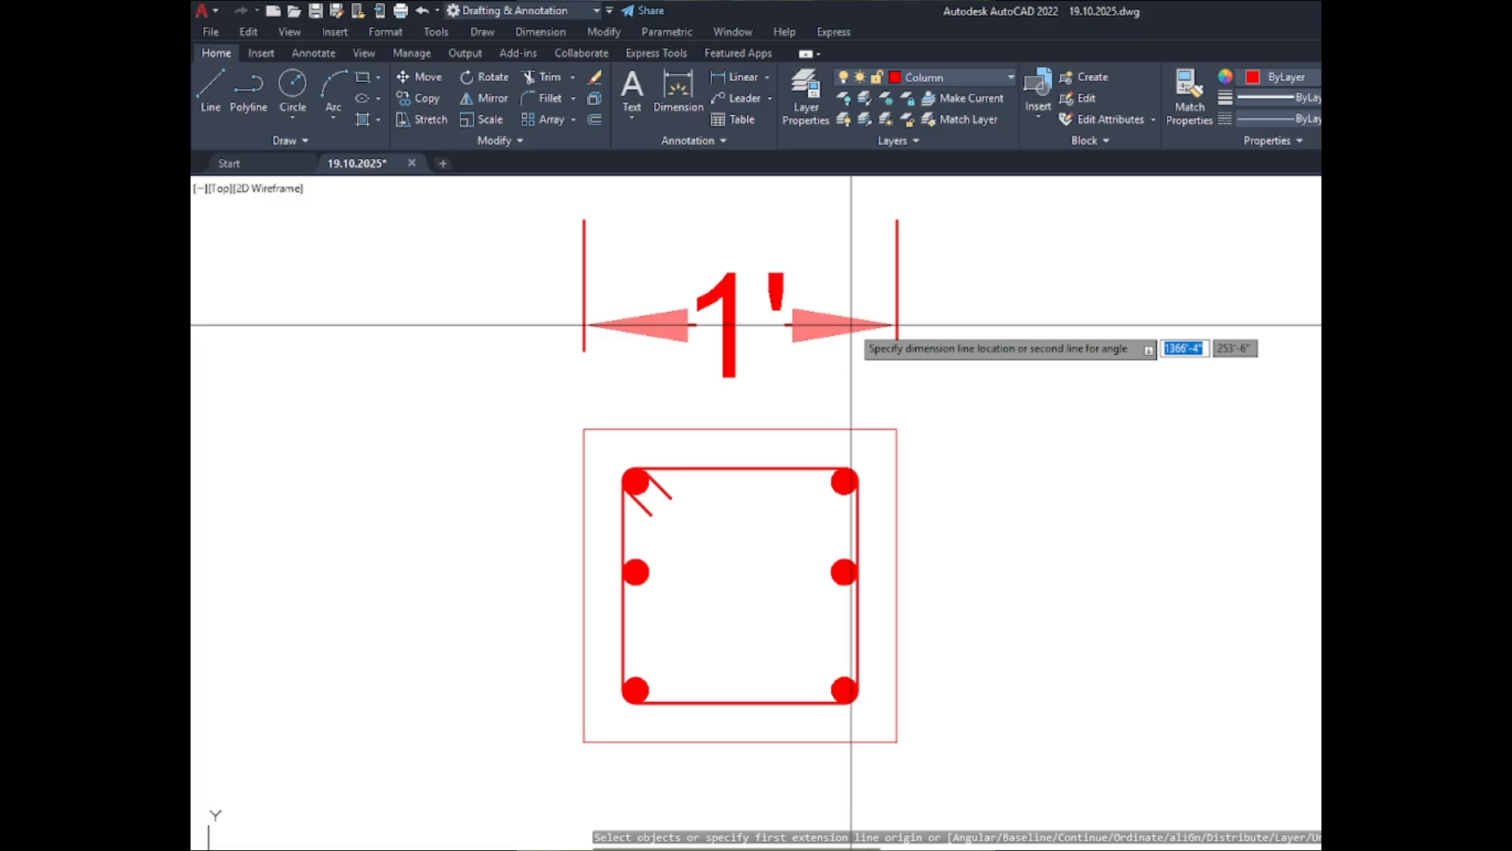
pyautogui.press('Escape')
# - Set the arrow size of the Standard dimension style to 2"
pyautogui.write('d')
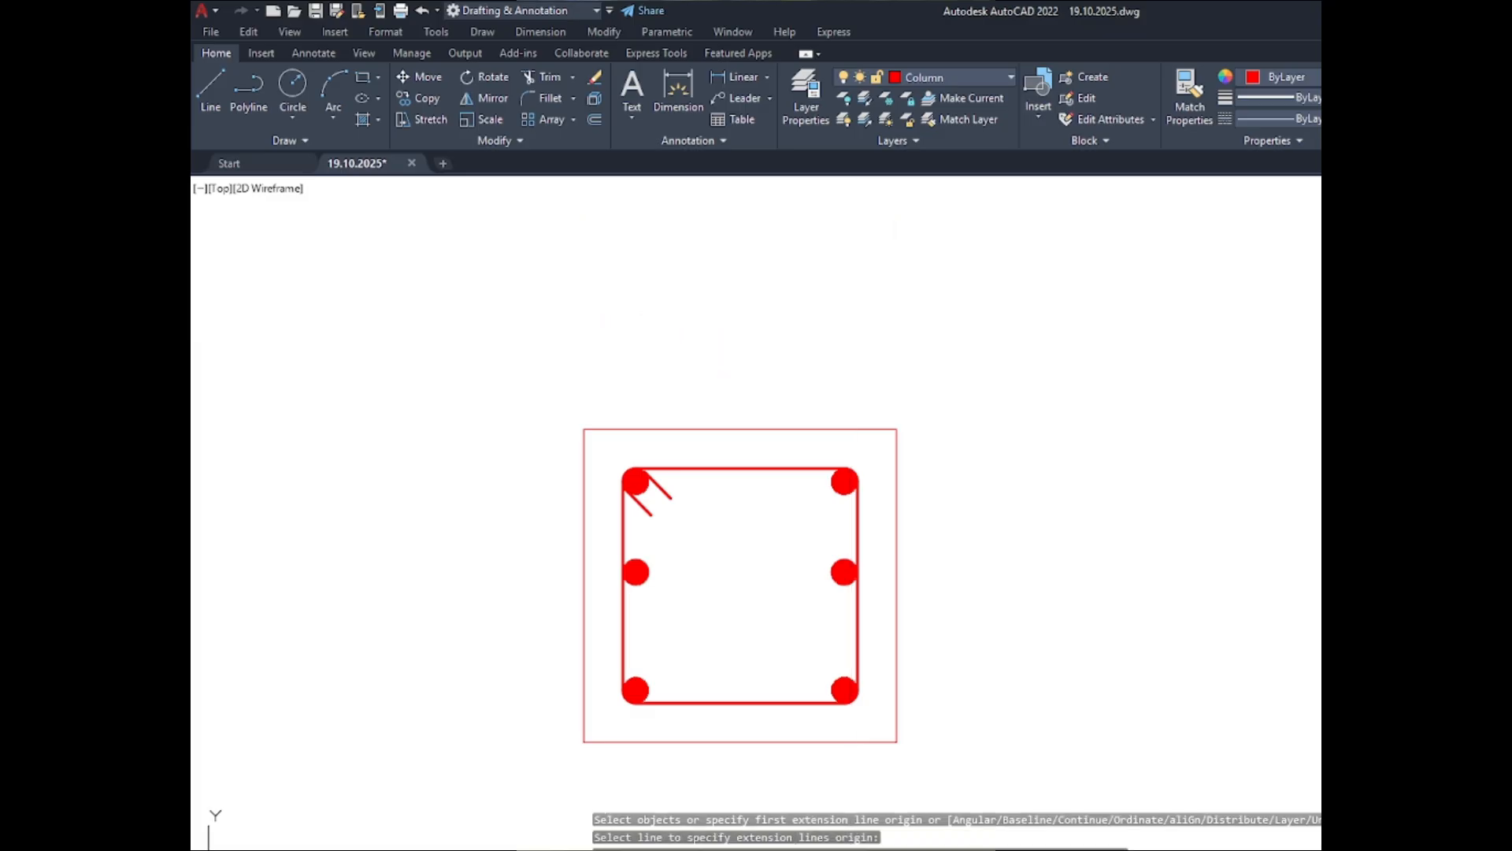
pyautogui.press('Return')
pyautogui.click(1223, 426)
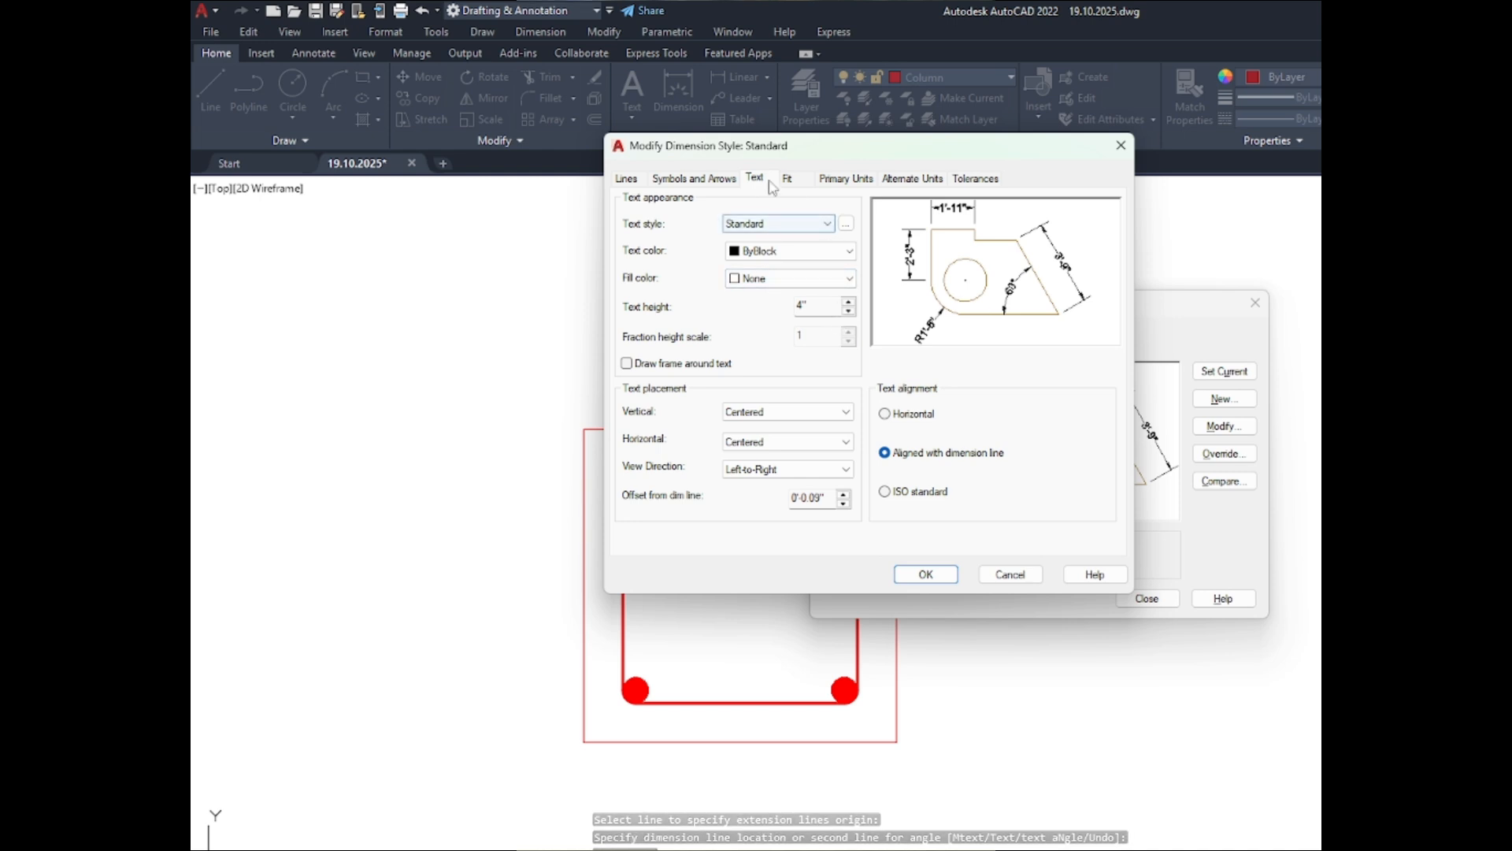
pyautogui.click(627, 179)
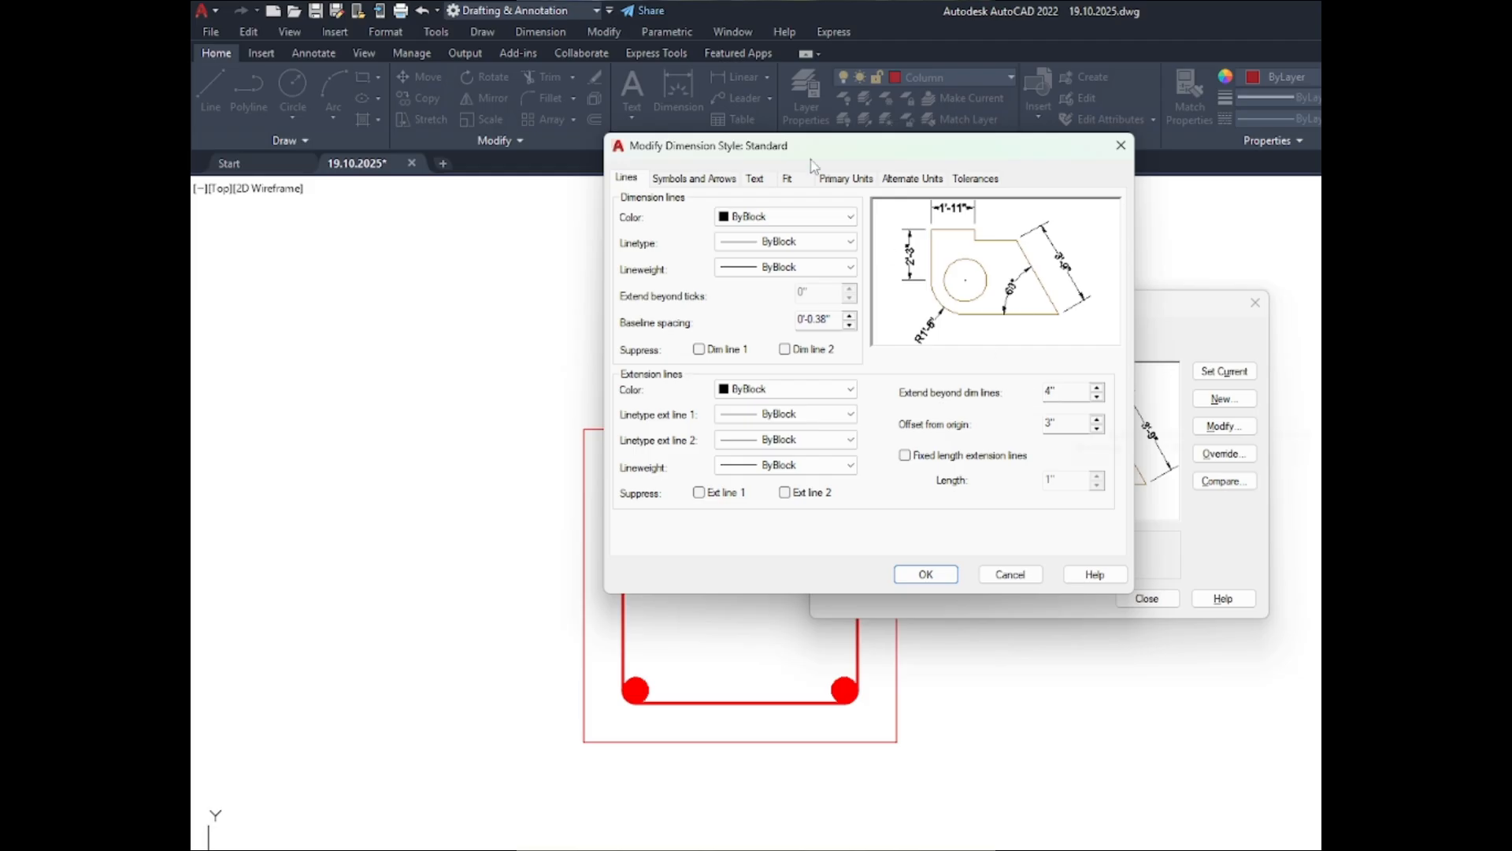
pyautogui.click(707, 180)
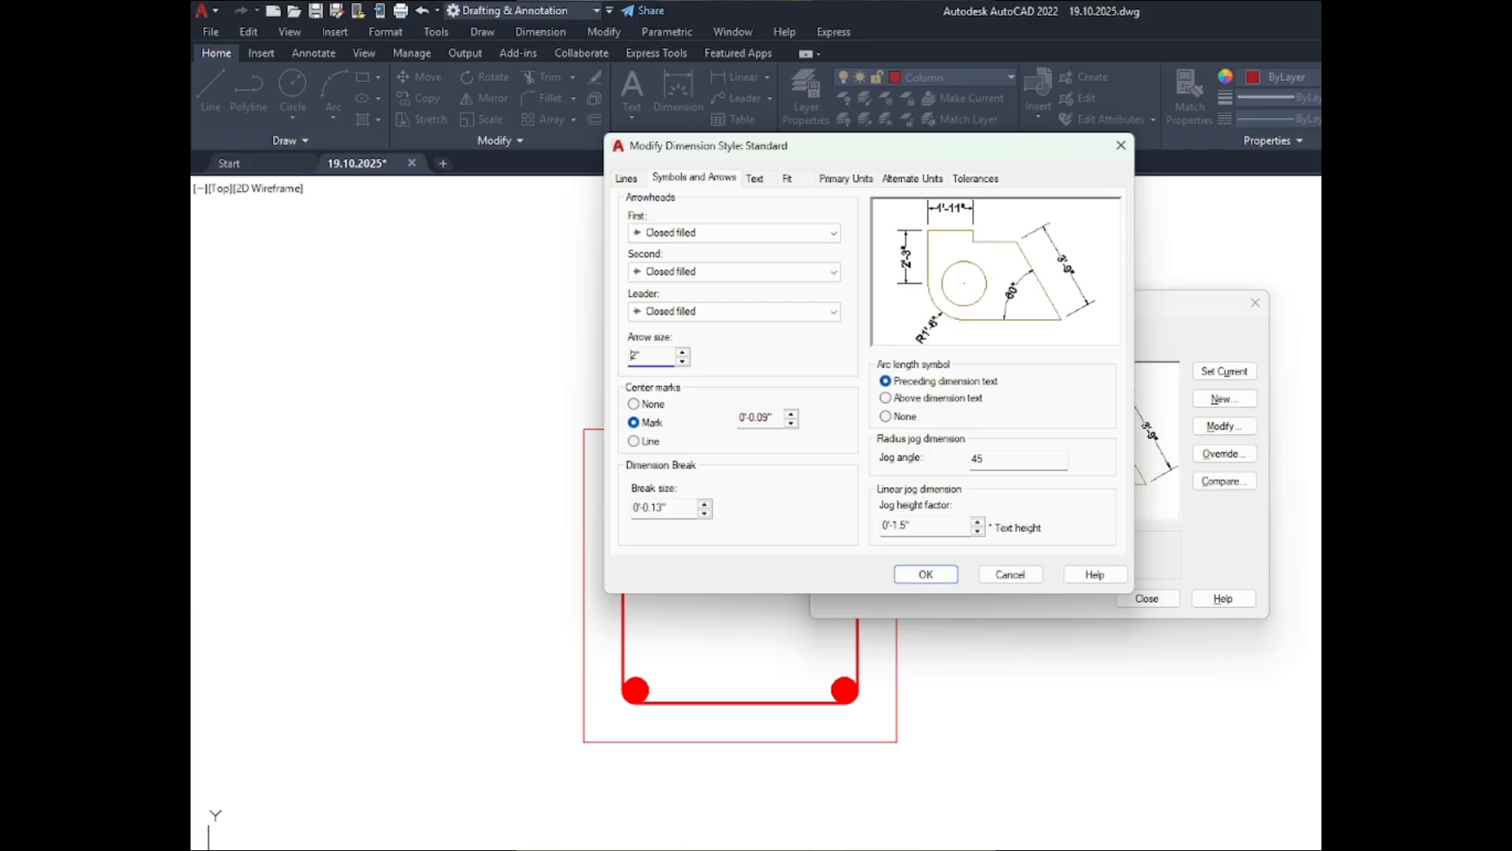
pyautogui.click(903, 573)
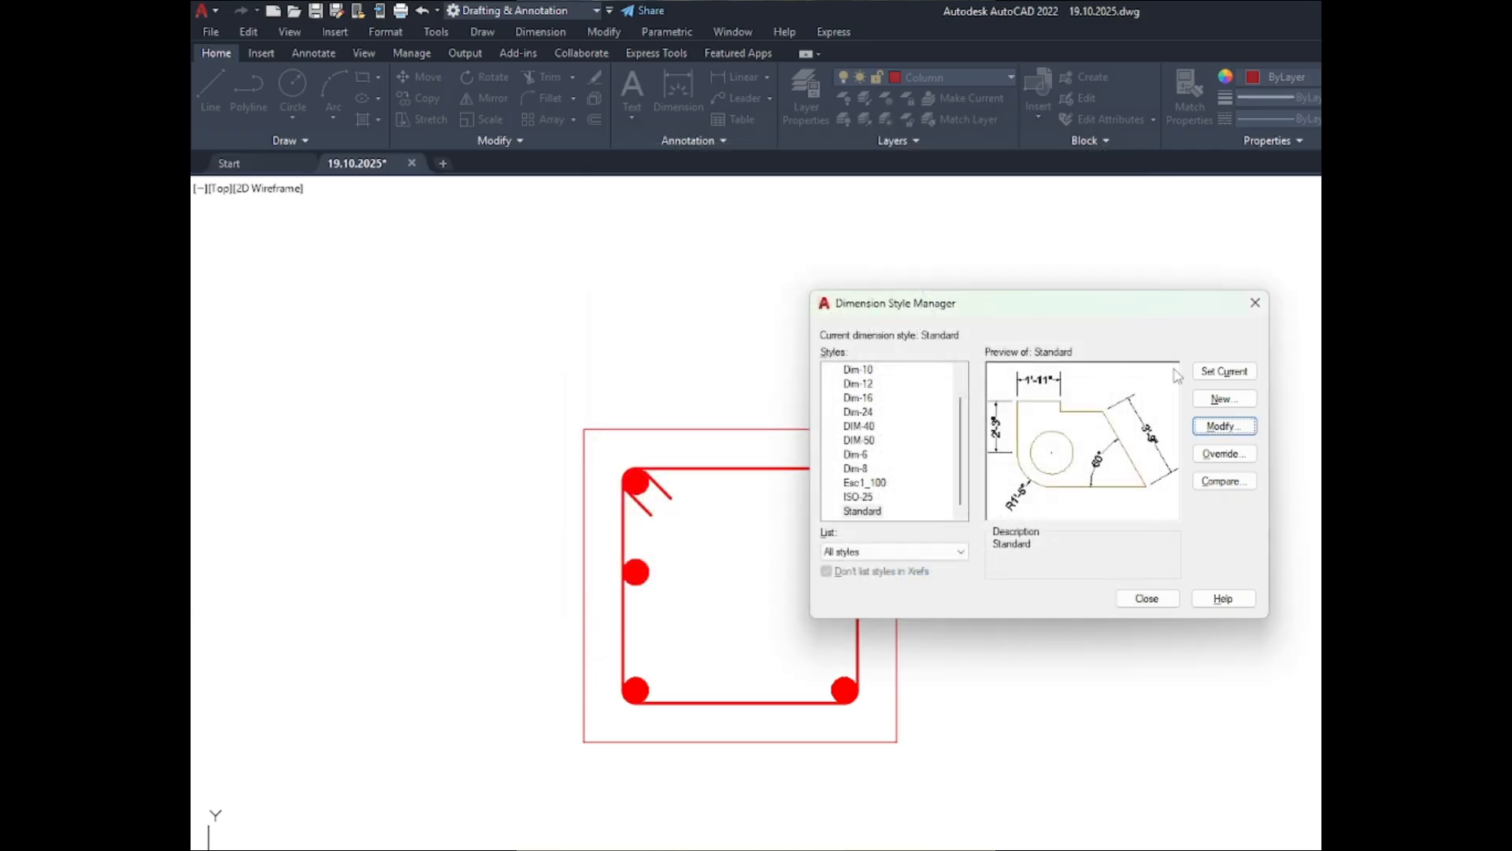
pyautogui.click(1146, 598)
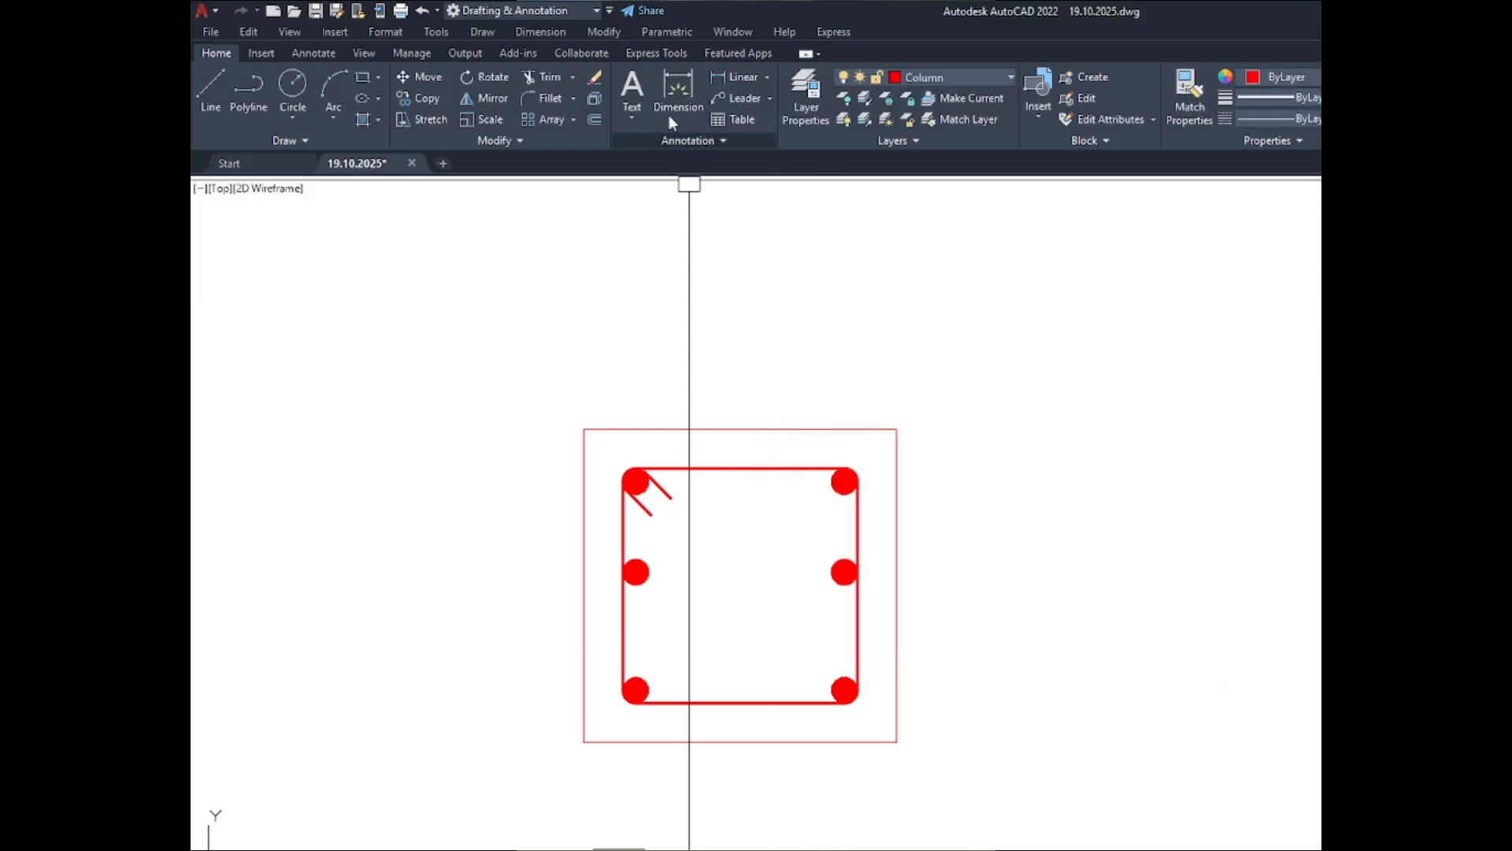
# - Dimension the top edge of the ABOVE C-1 section's outer outline, placing the dimension line above the section
pyautogui.click(671, 83)
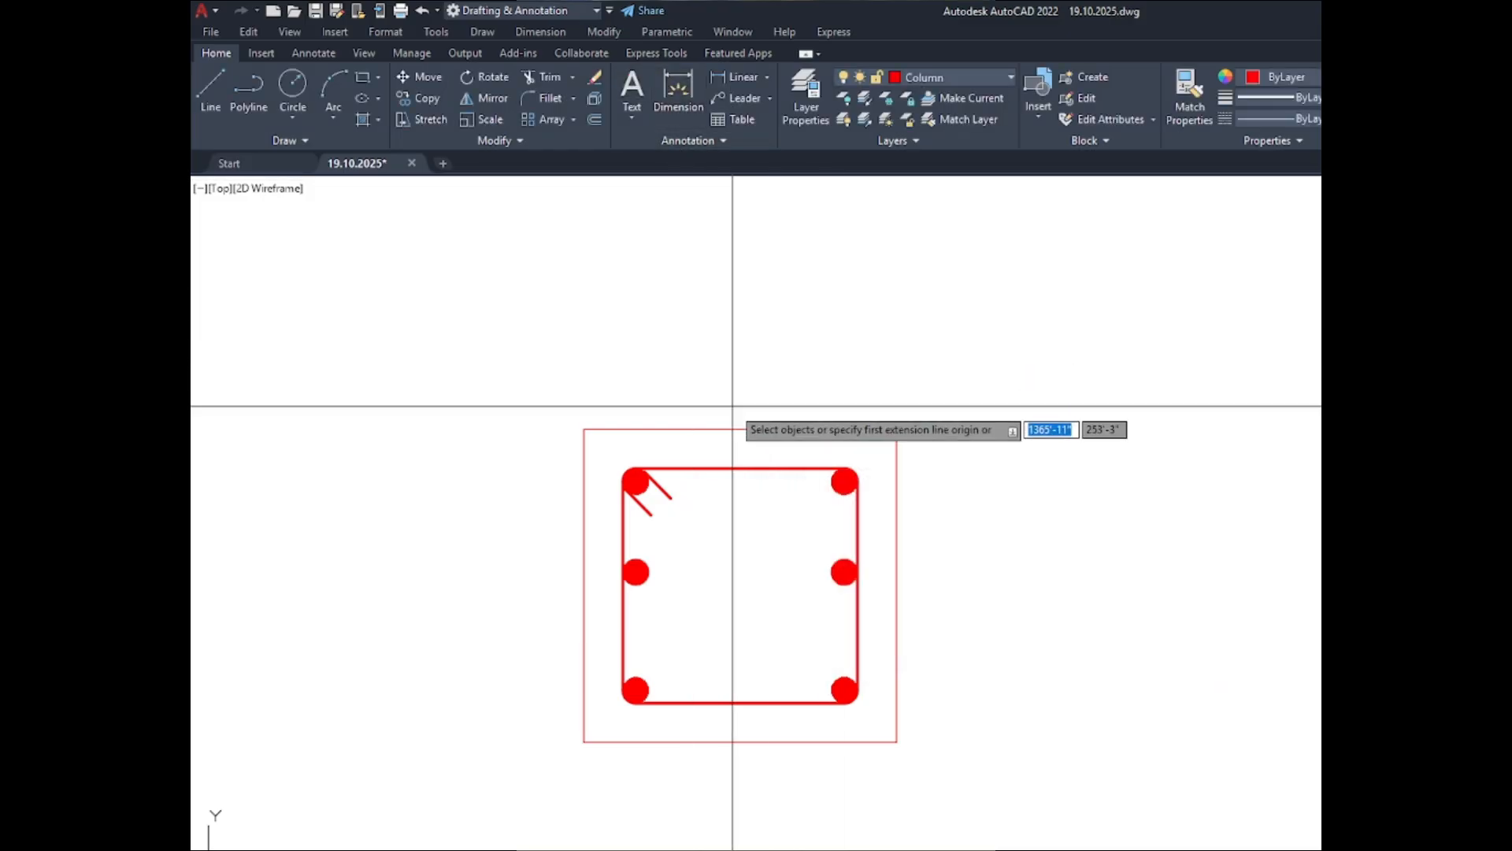
pyautogui.click(690, 428)
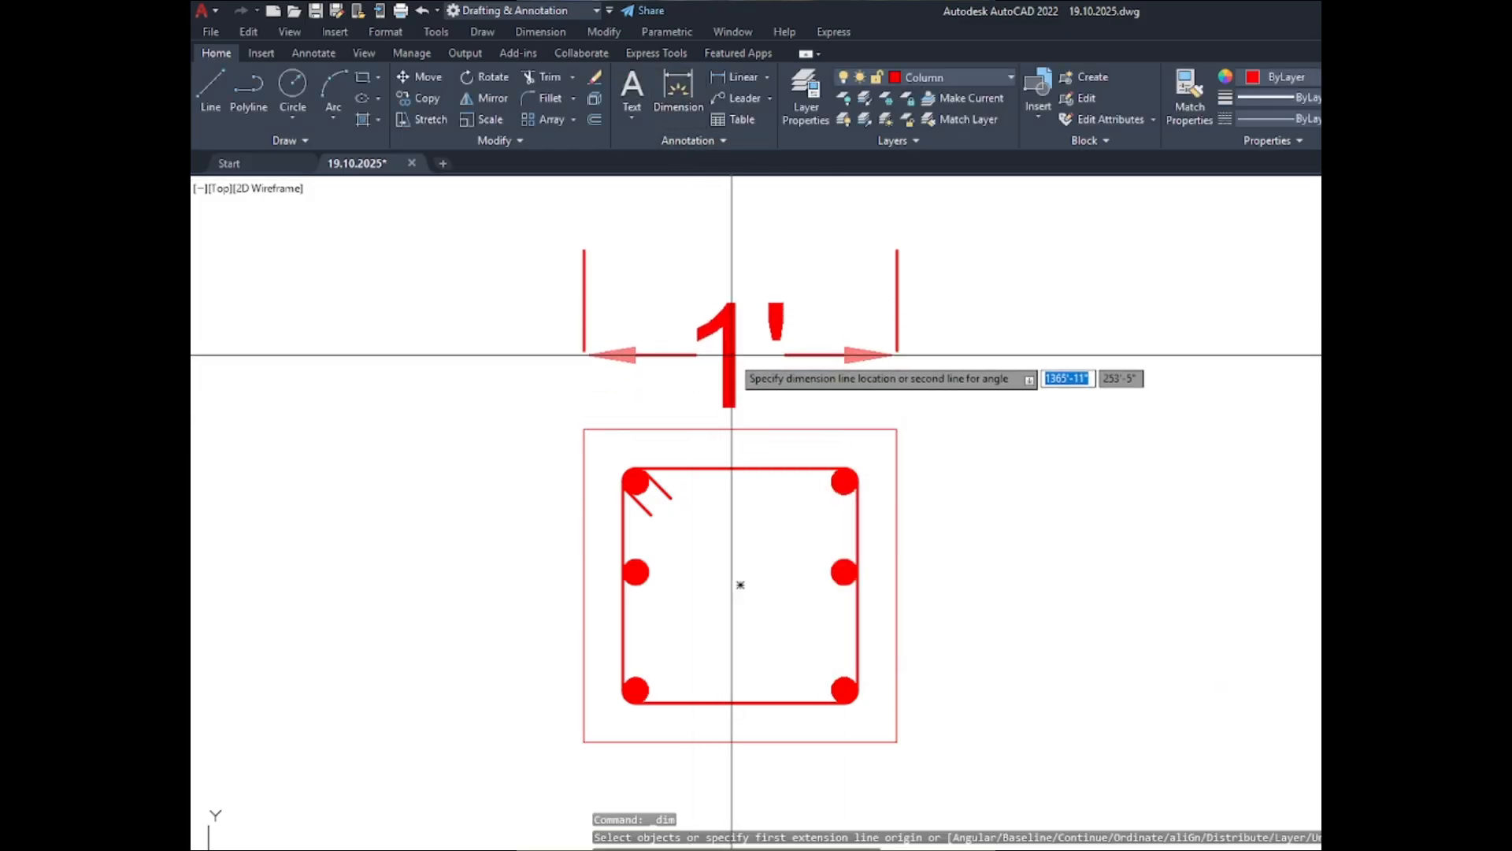
pyautogui.scroll(2, 732, 354)
pyautogui.scroll(-2, 758, 360)
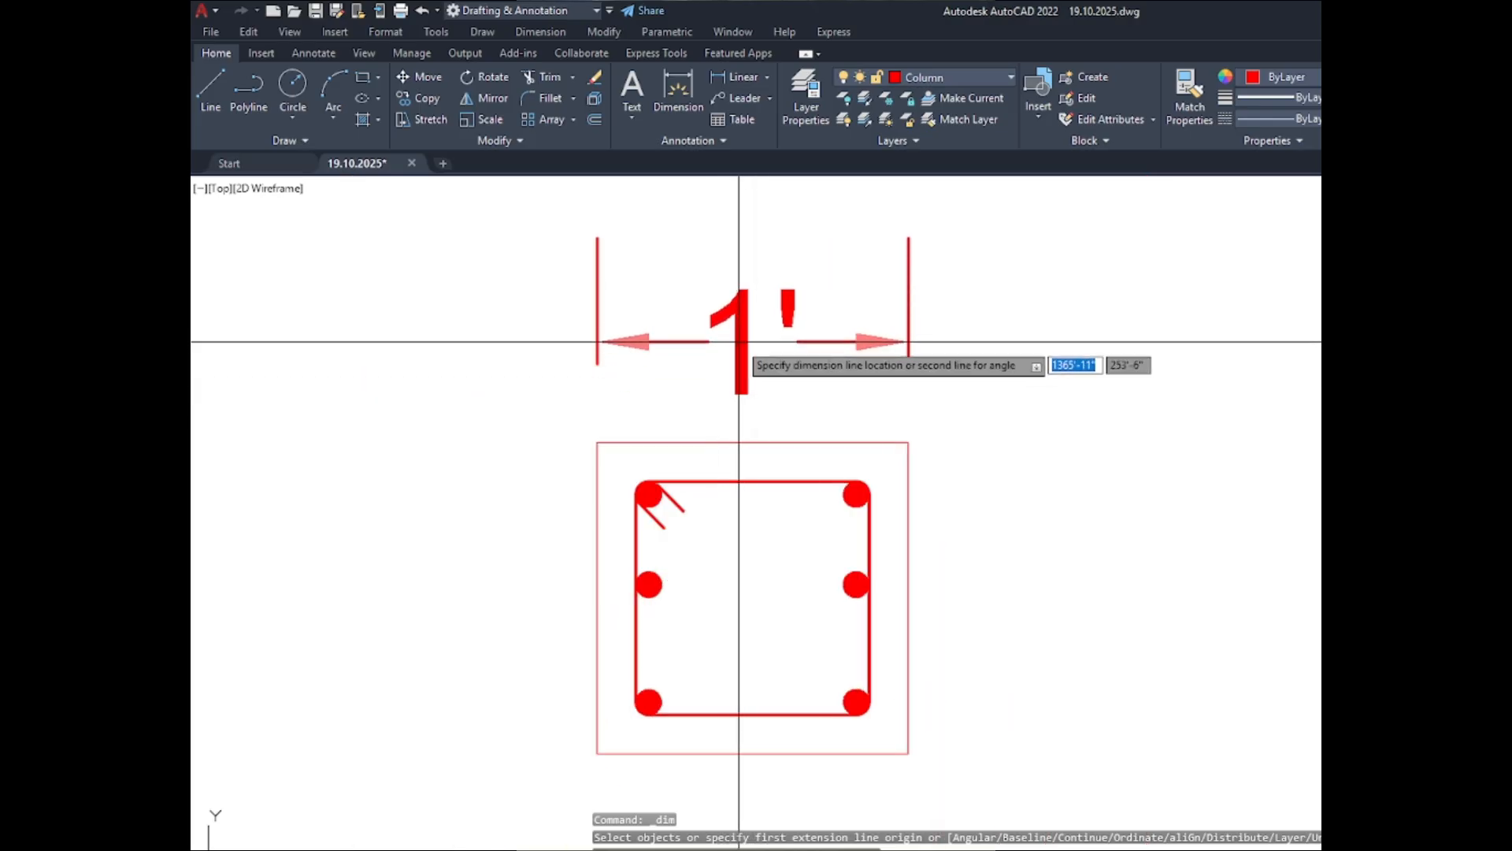
pyautogui.click(738, 341)
# - Set the extension lines' offset from origin to 1" in the Standard dimension style
pyautogui.write('d')
pyautogui.press('Return')
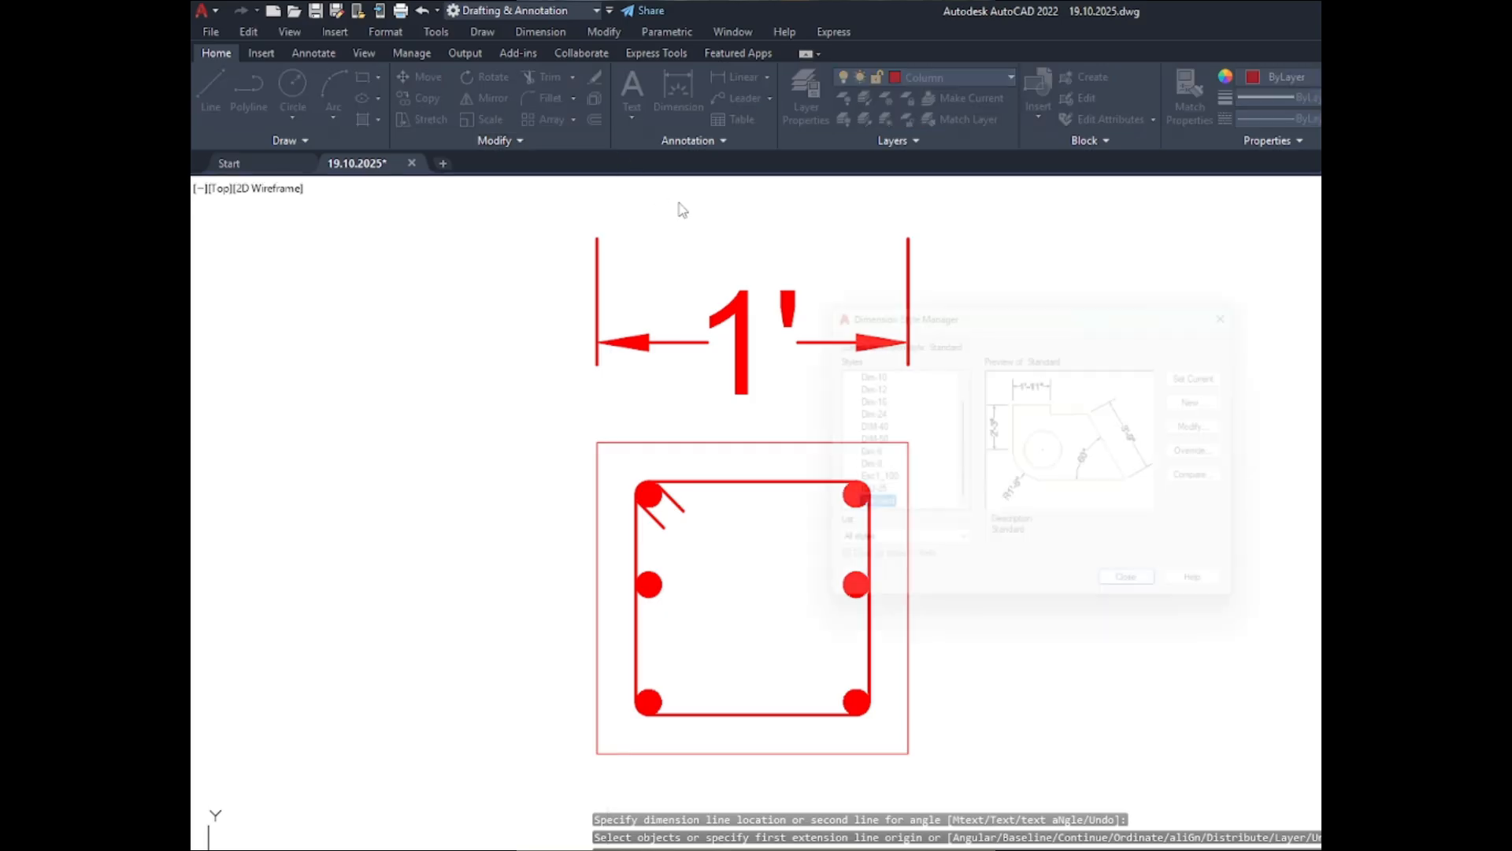
pyautogui.click(1225, 426)
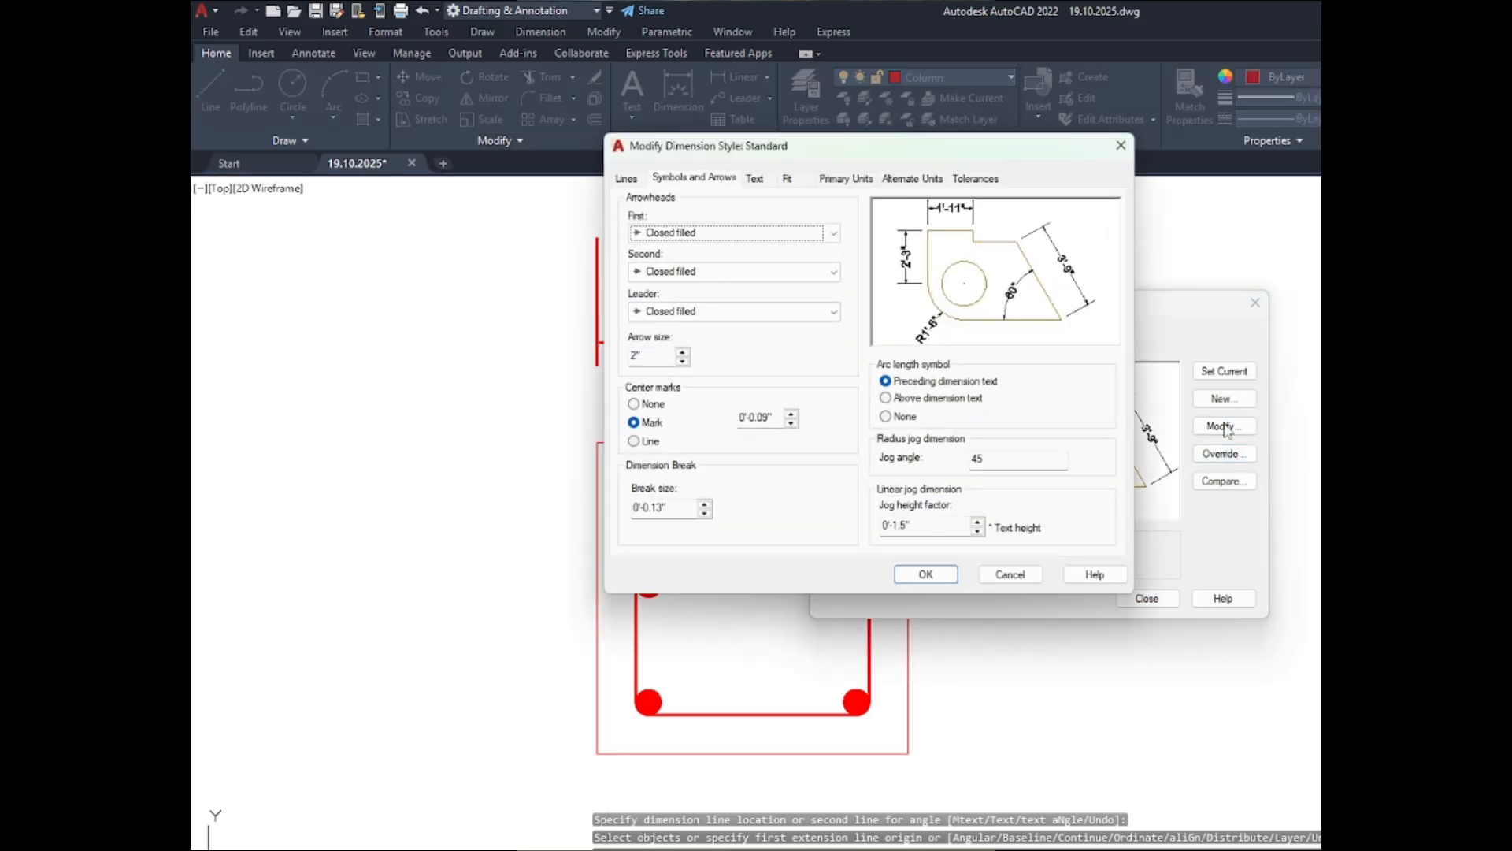
pyautogui.click(628, 180)
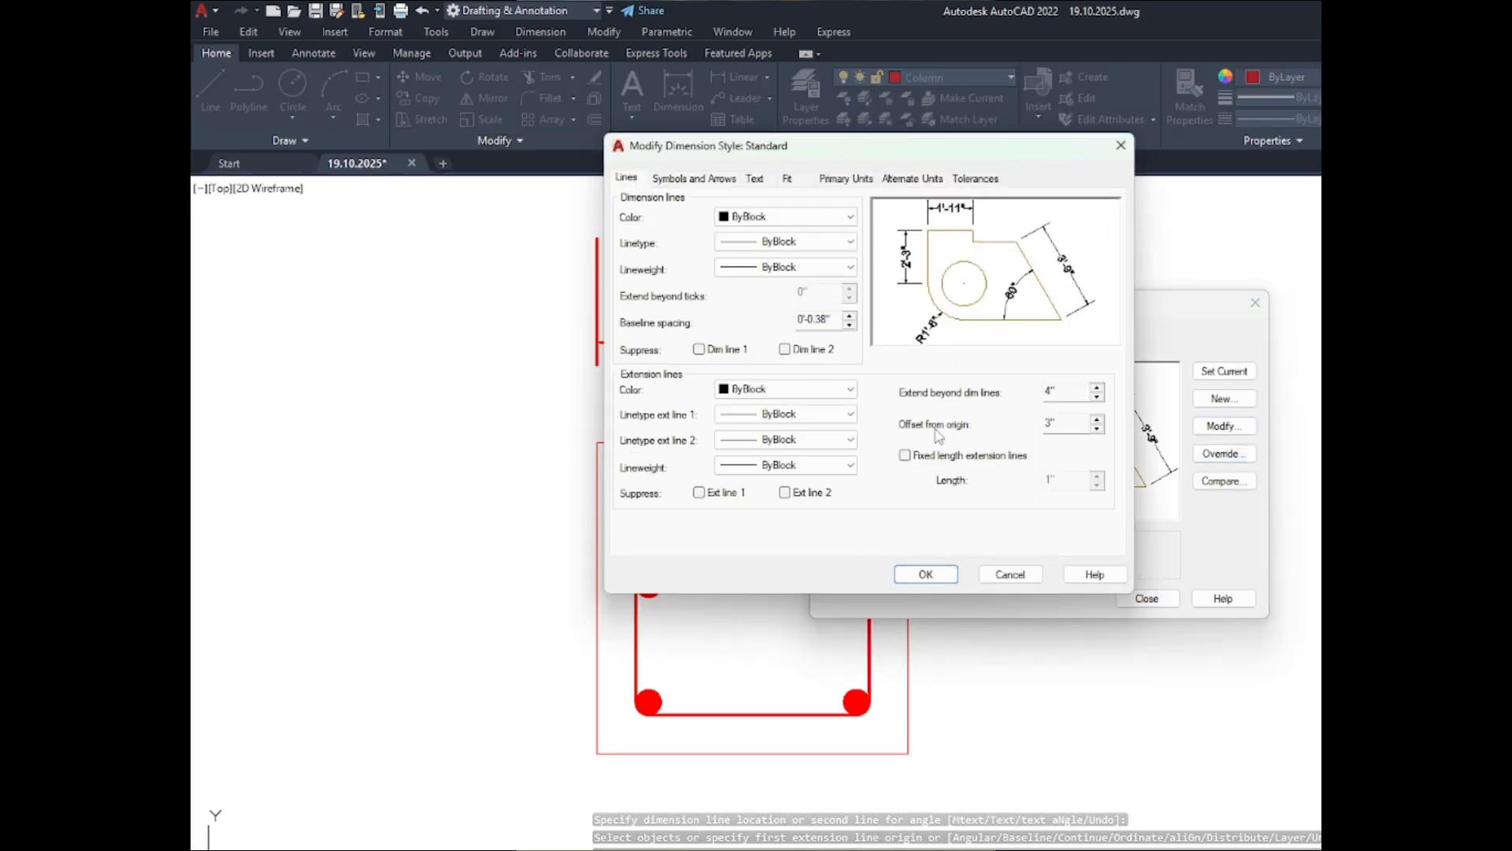
pyautogui.doubleClick(1057, 430)
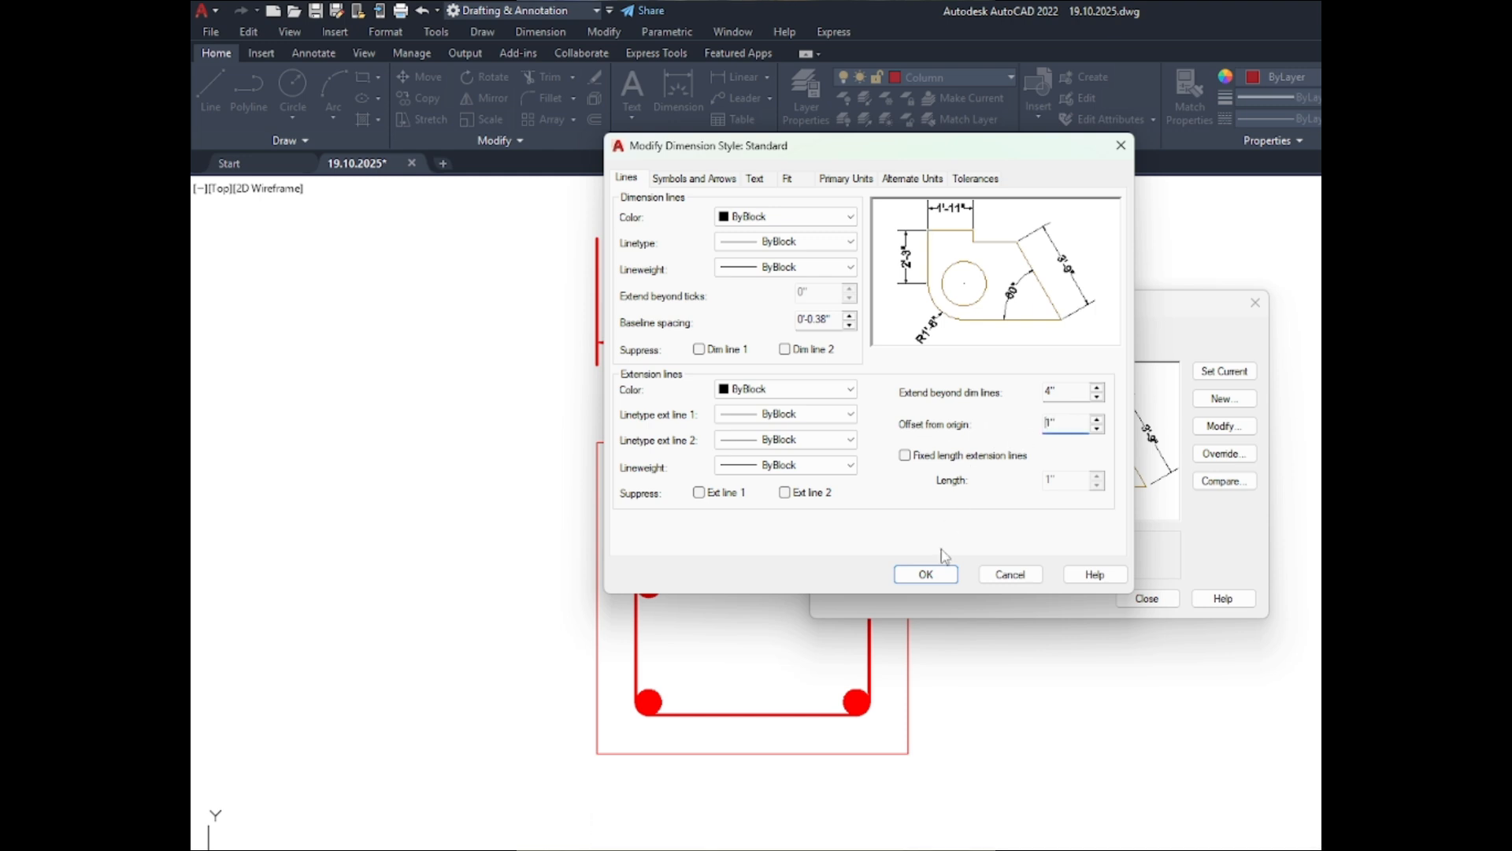
pyautogui.click(934, 573)
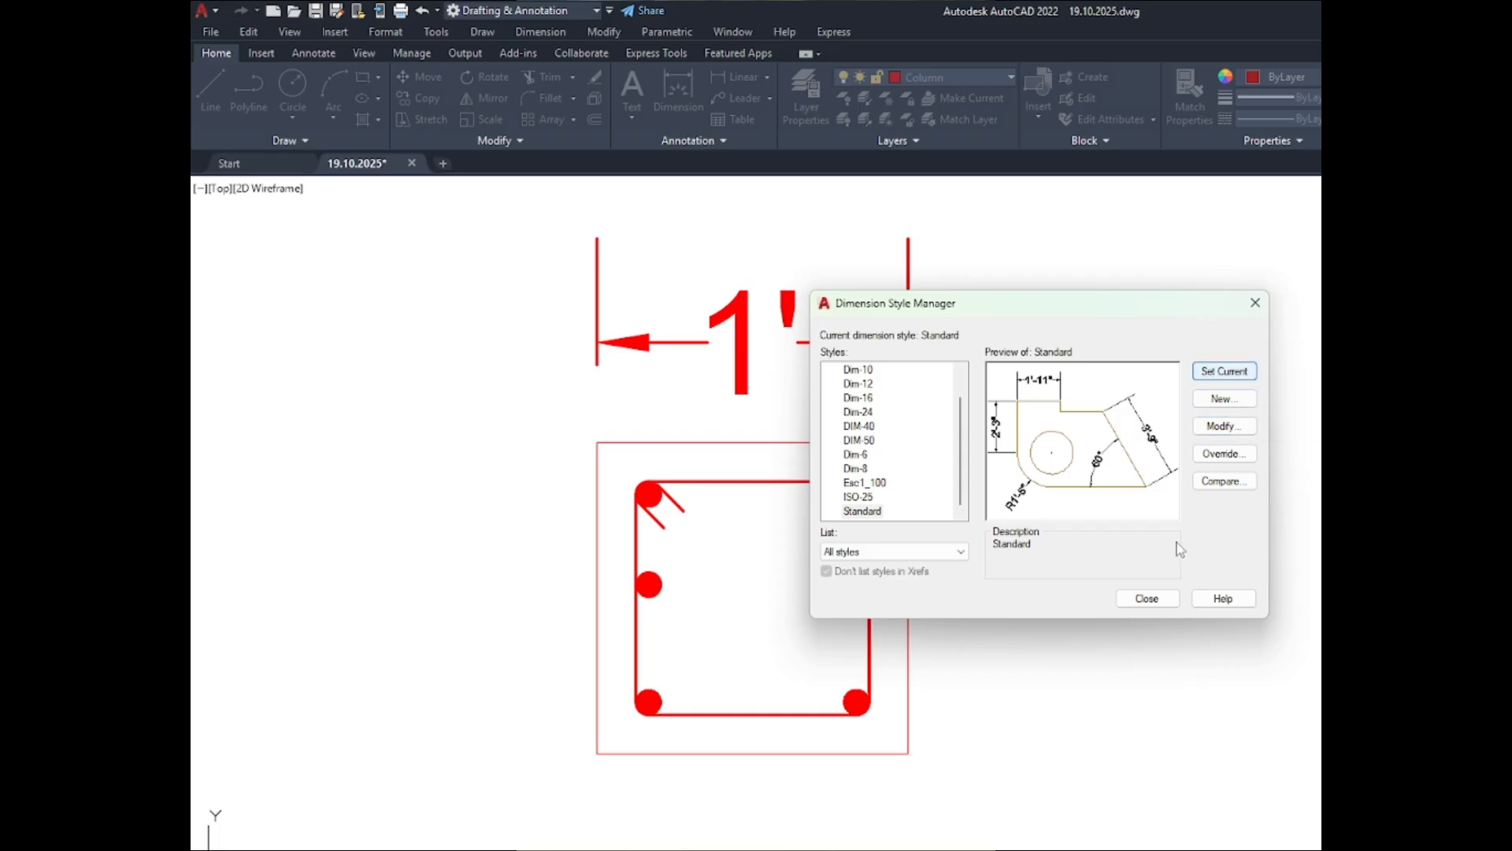
pyautogui.click(1144, 599)
# - Set the text height of the Standard dimension style to 2.5"
pyautogui.scroll(2, 755, 406)
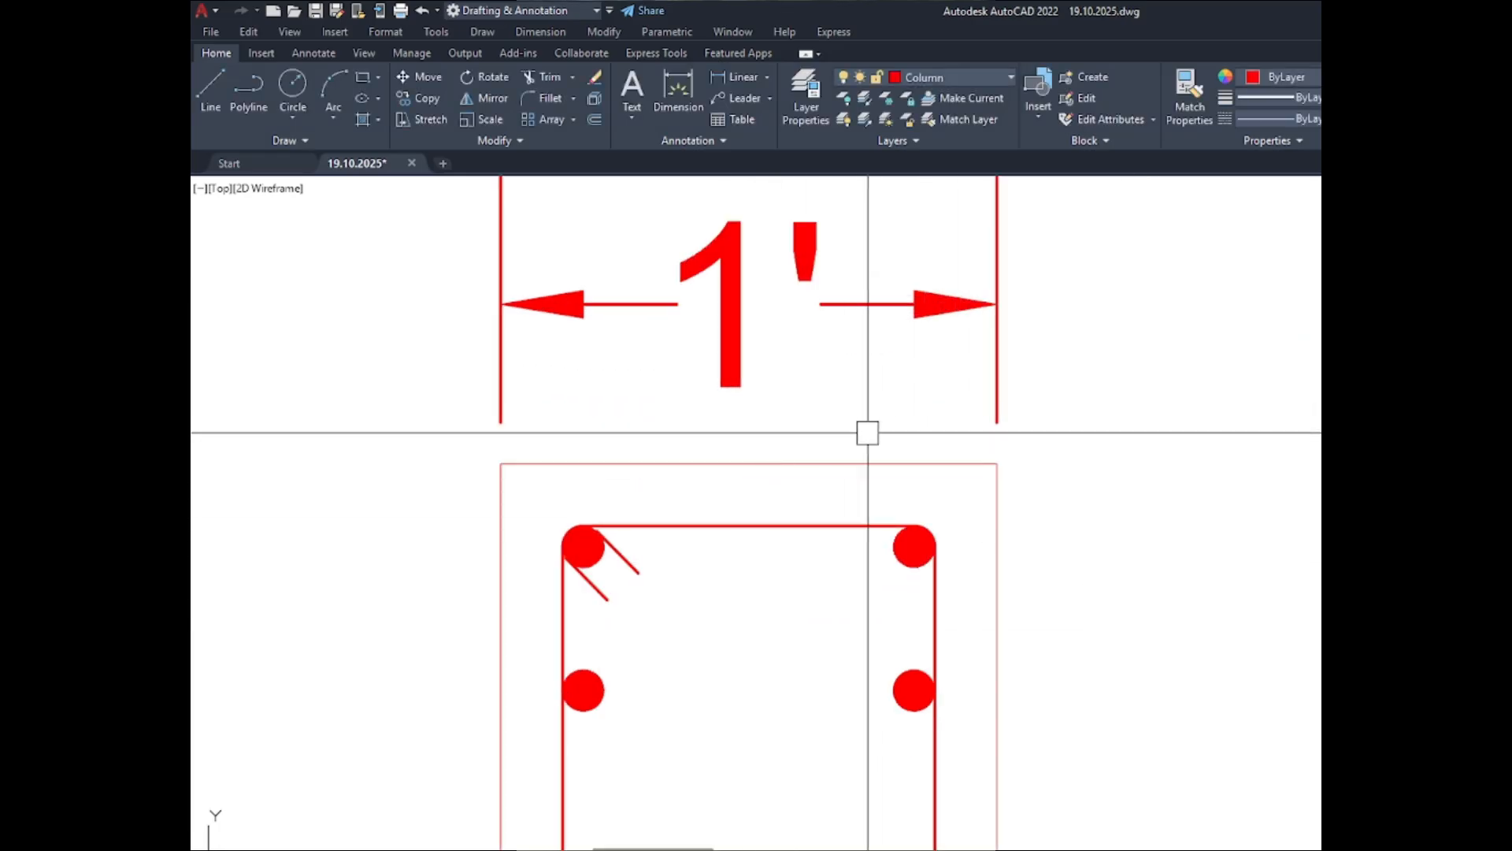
pyautogui.scroll(-5, 1042, 460)
pyautogui.scroll(-2, 930, 490)
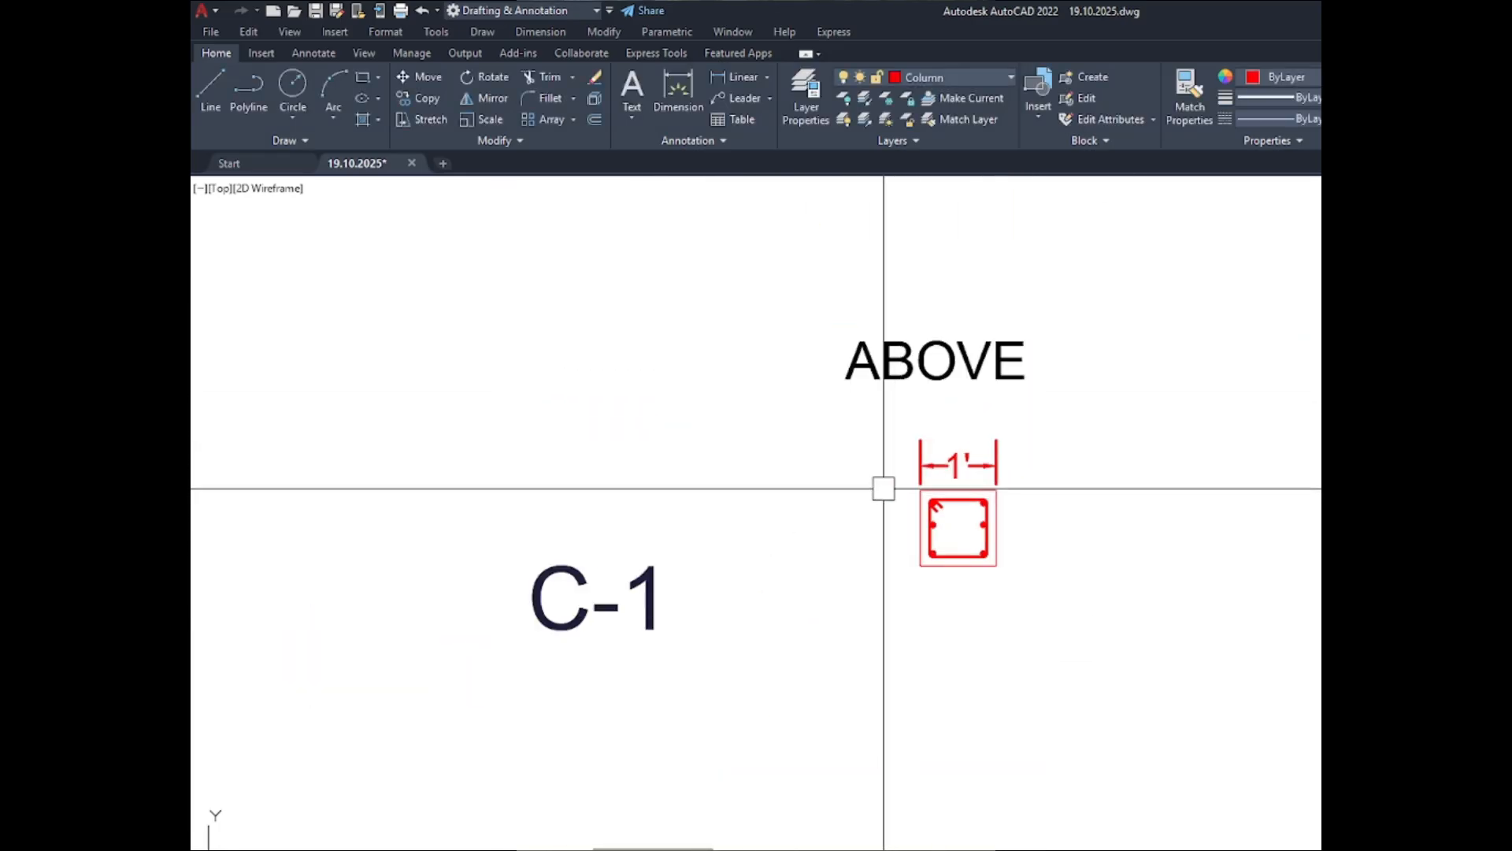
pyautogui.scroll(4, 990, 499)
pyautogui.scroll(6, 990, 462)
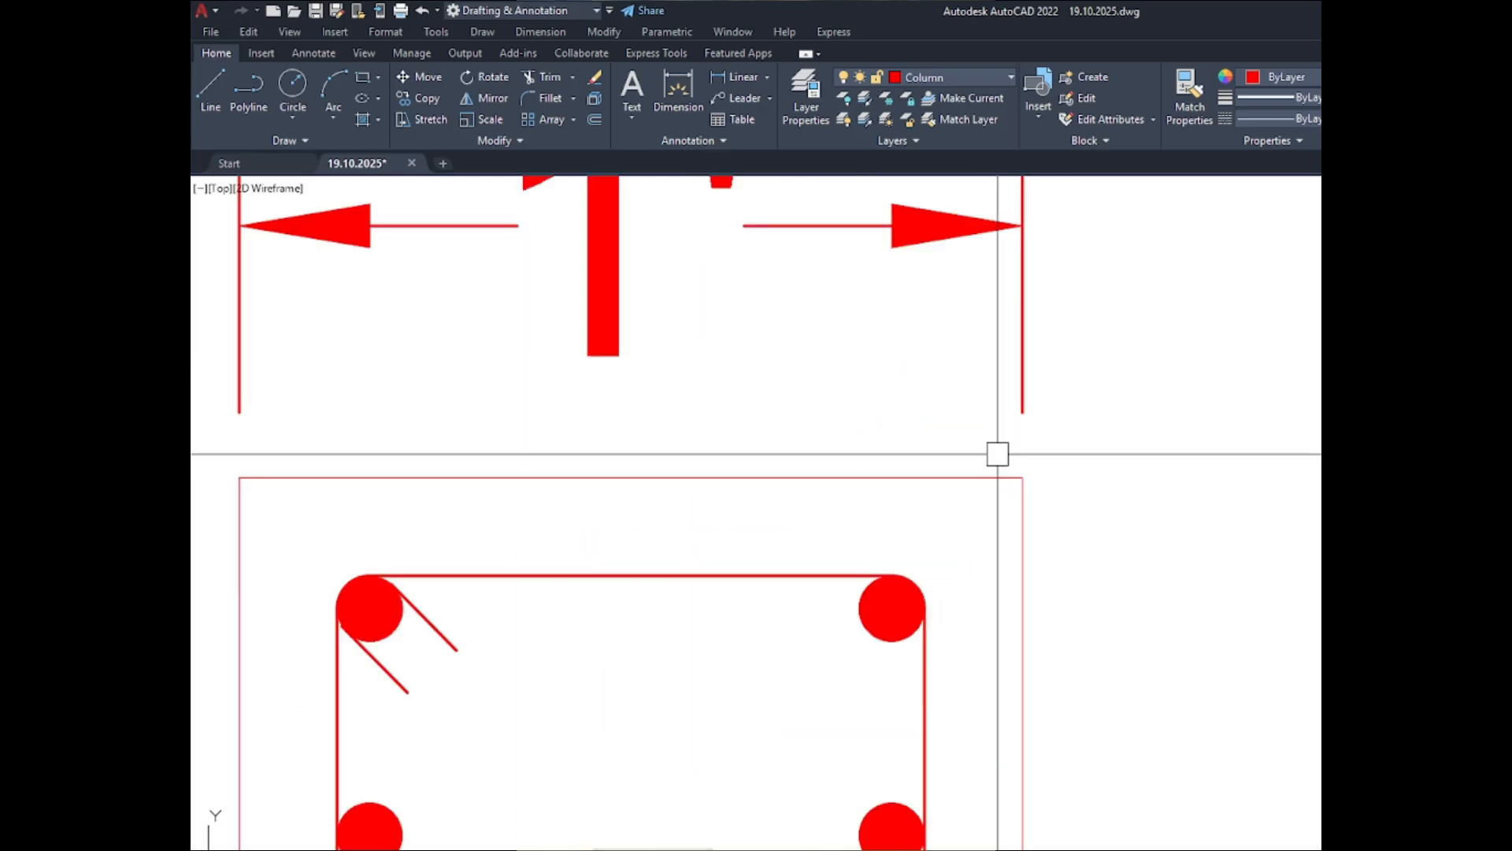
pyautogui.scroll(-8, 1021, 449)
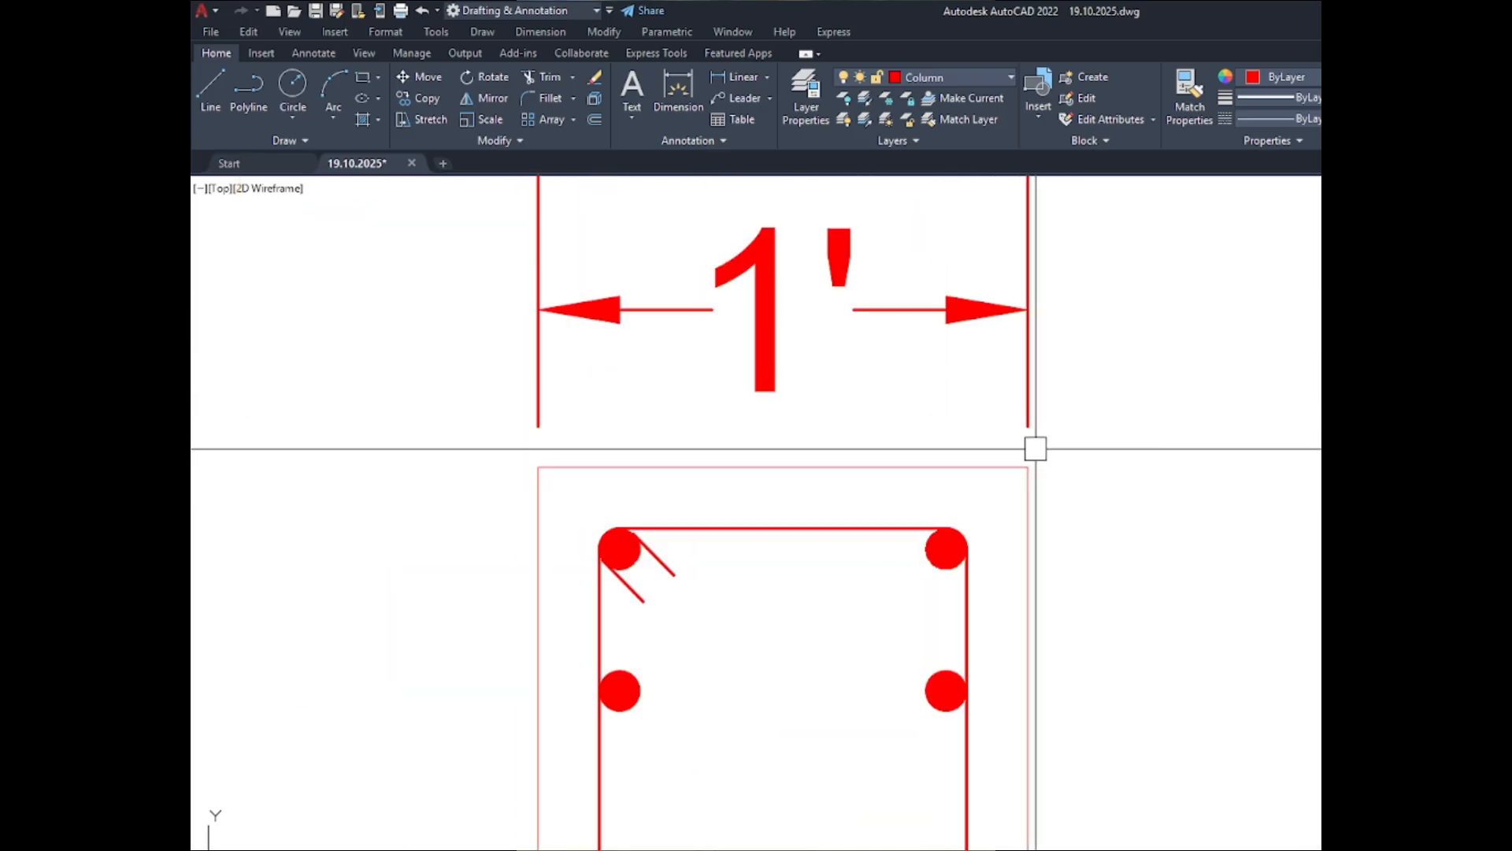
pyautogui.write('d')
pyautogui.press('Return')
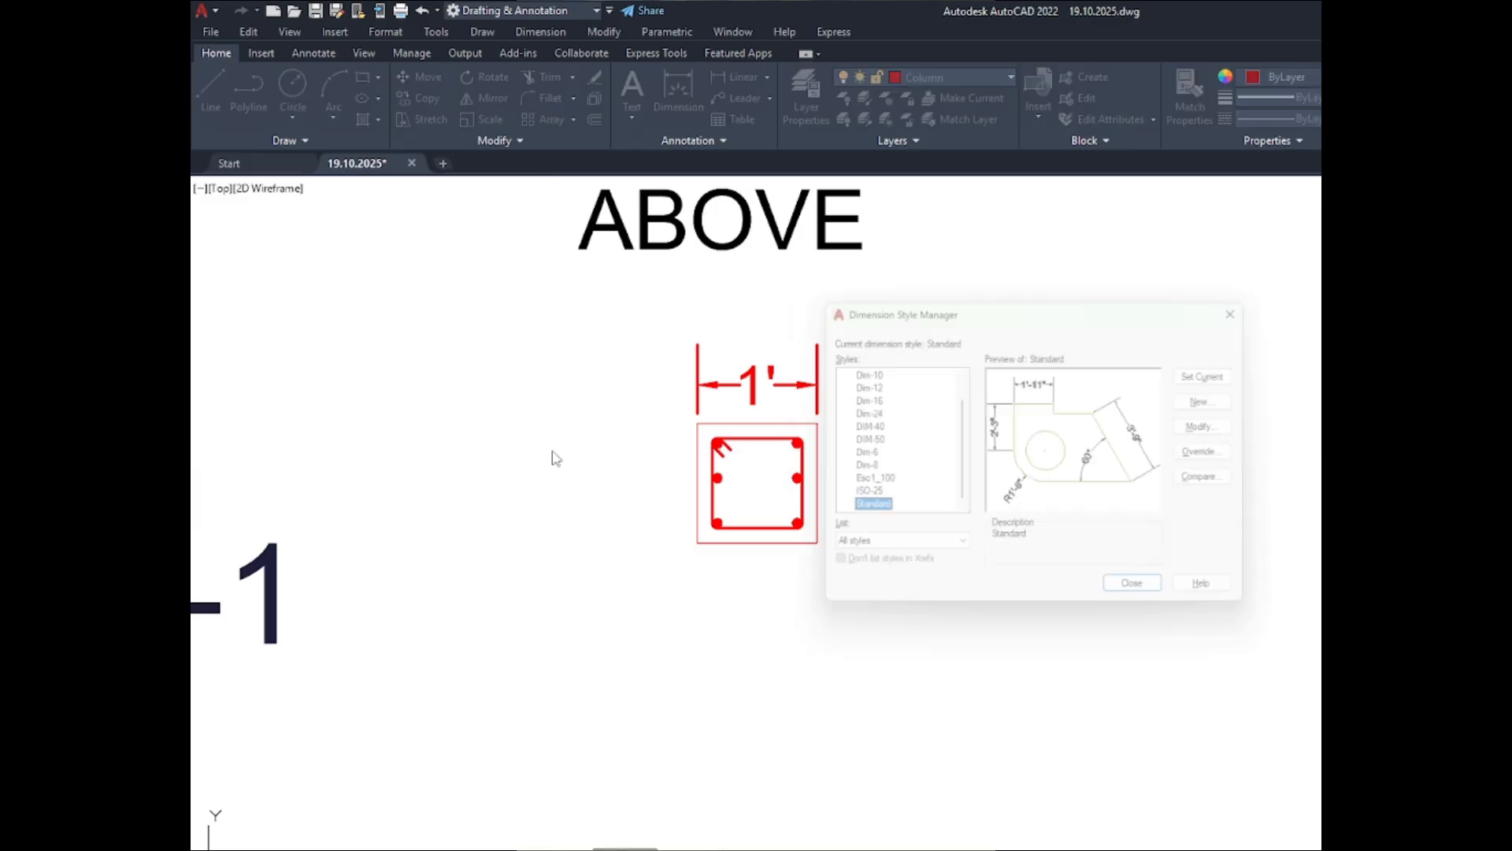
pyautogui.click(1217, 427)
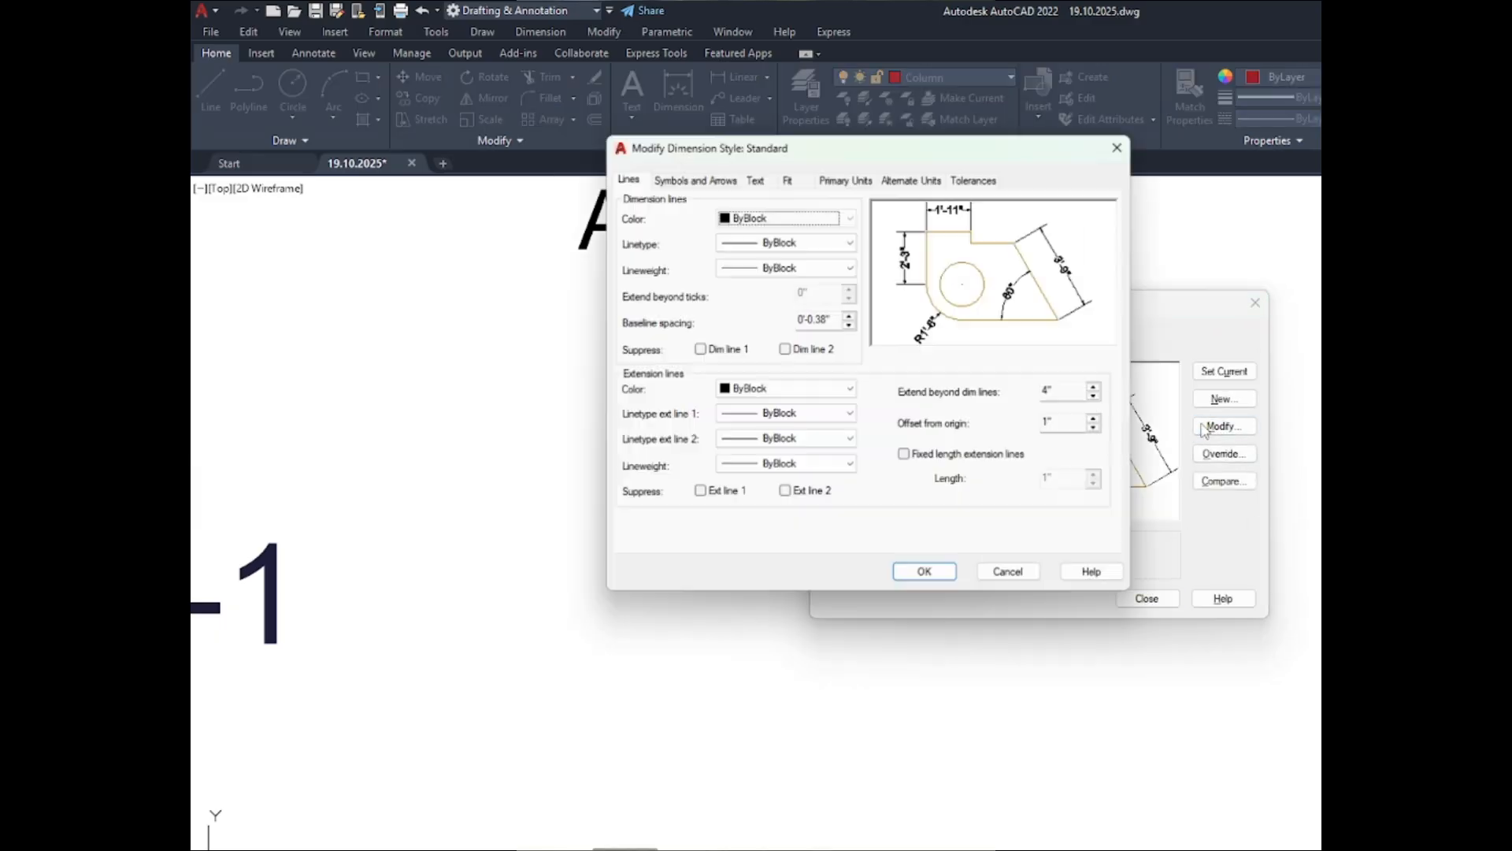
pyautogui.click(753, 179)
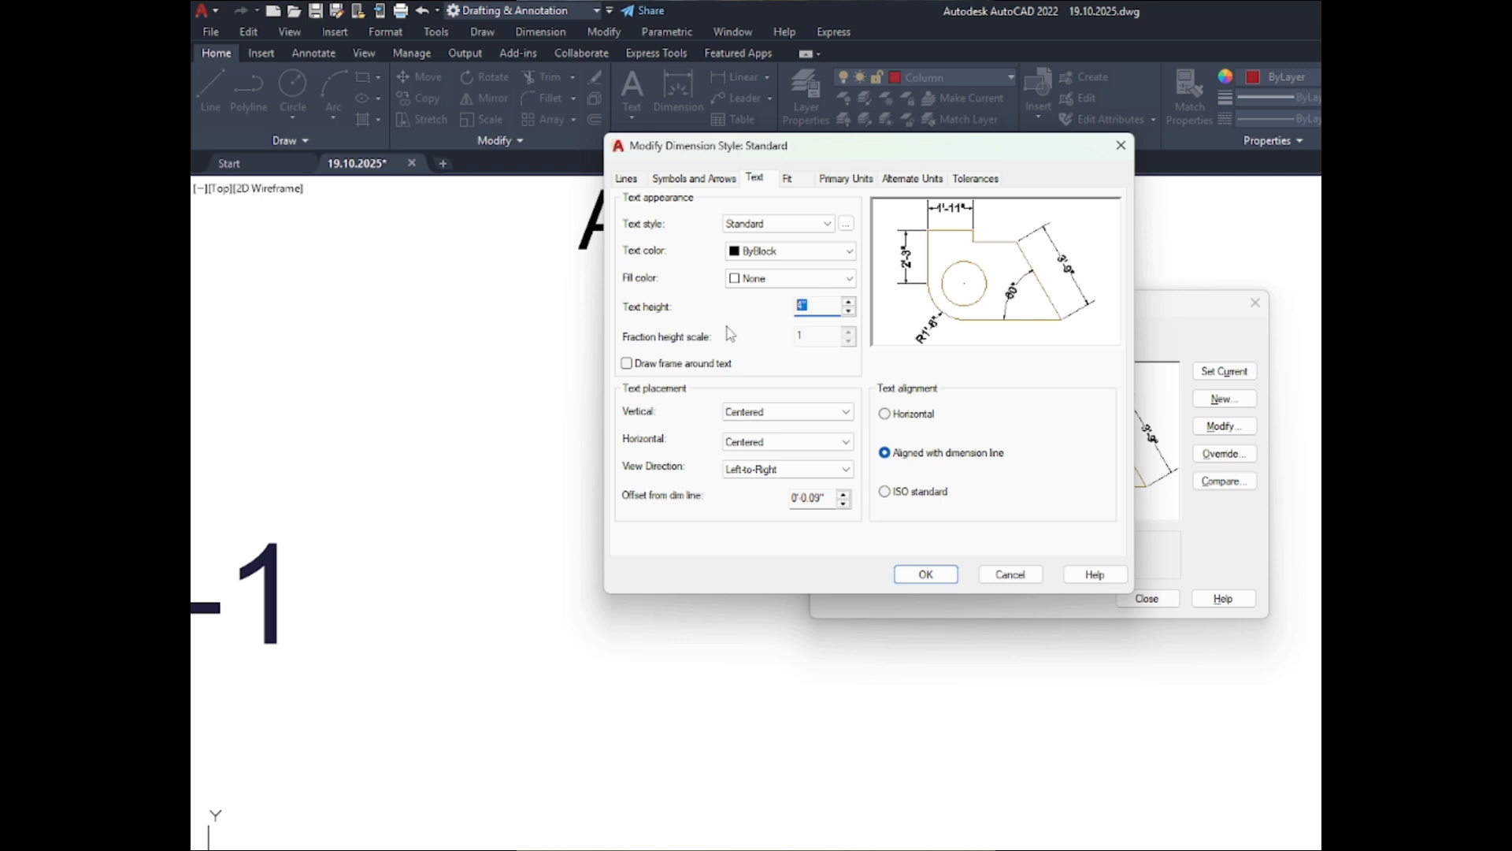
pyautogui.press('Return')
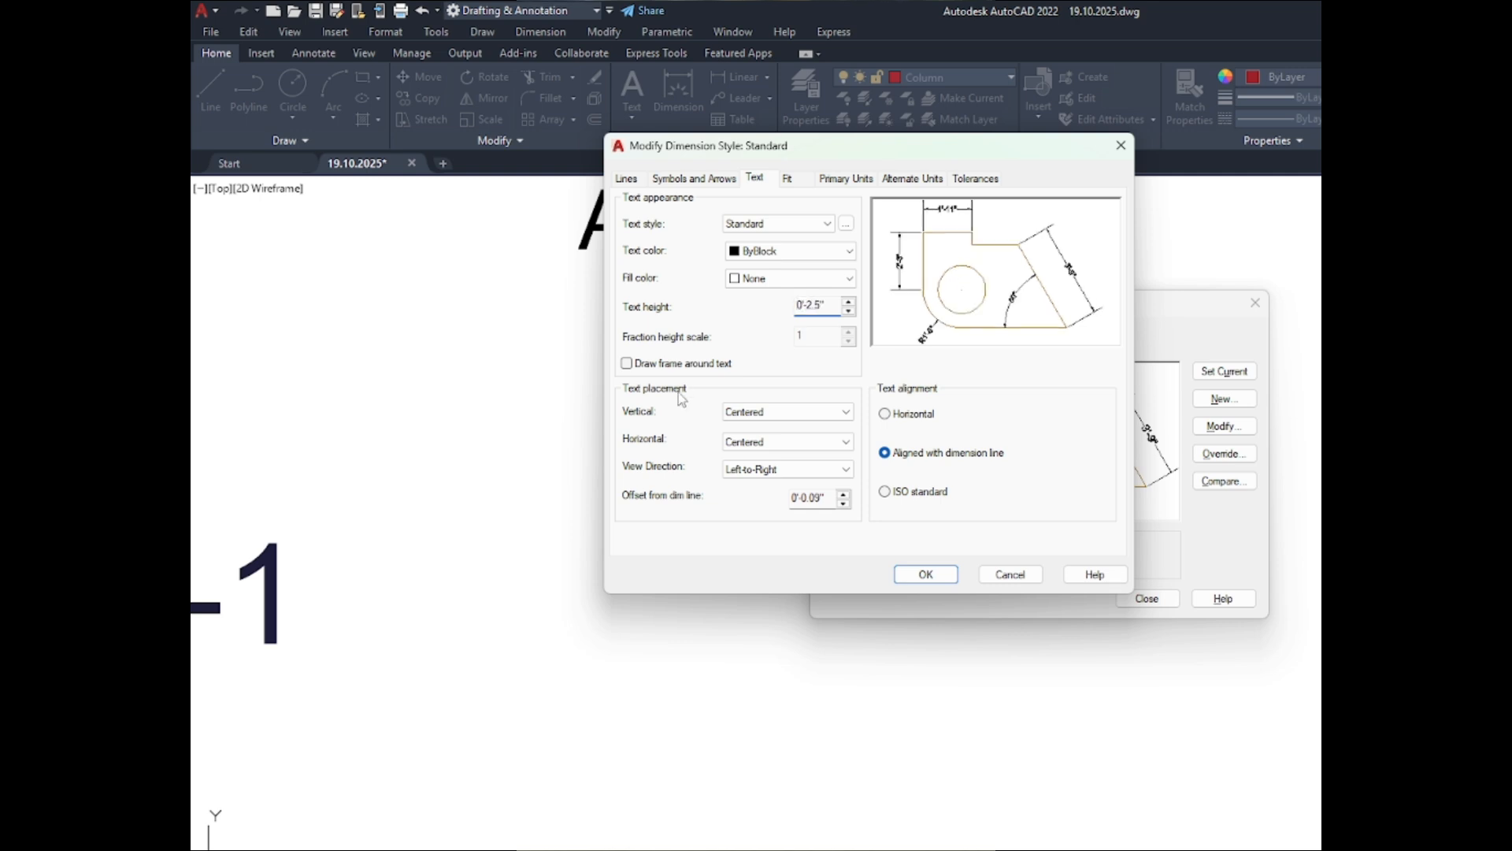
pyautogui.click(824, 306)
pyautogui.click(926, 574)
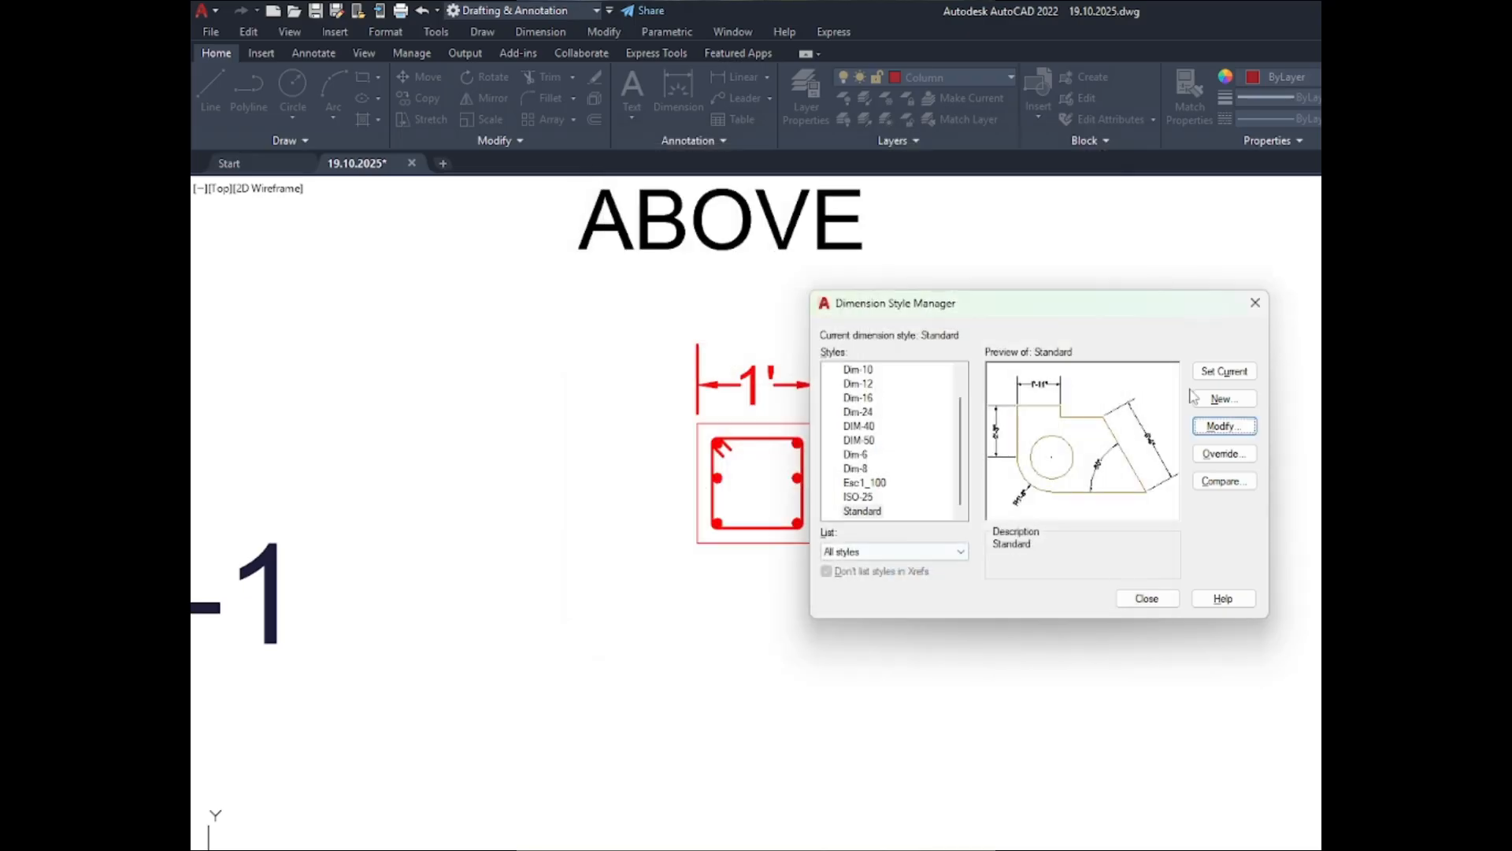
pyautogui.click(1142, 598)
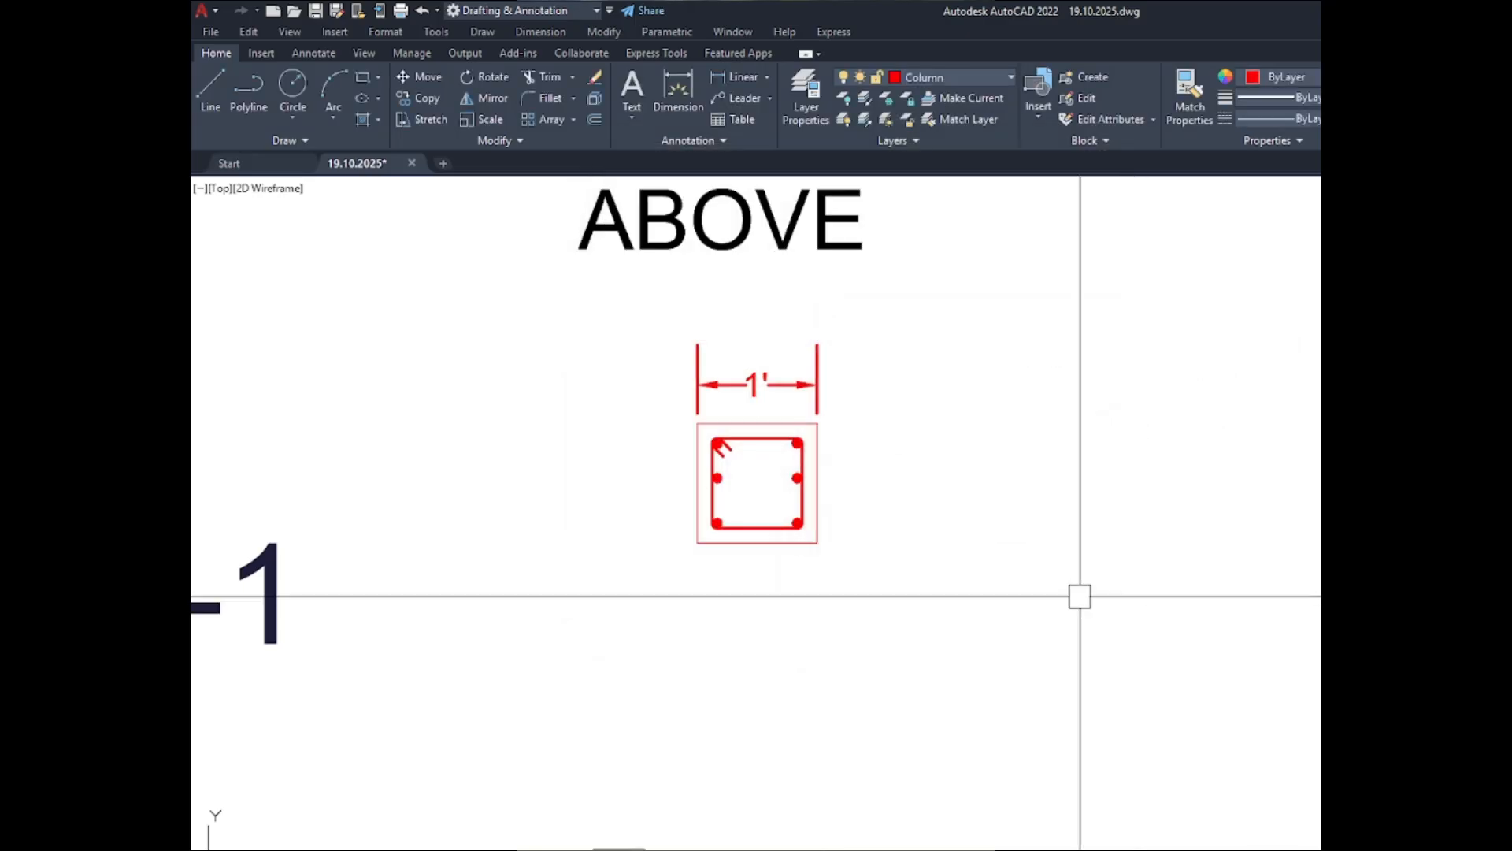
# - Set the extension lines to extend 2" beyond the dimension lines in the Standard dimension style
pyautogui.scroll(4, 815, 333)
pyautogui.scroll(-5, 815, 333)
pyautogui.scroll(5, 851, 361)
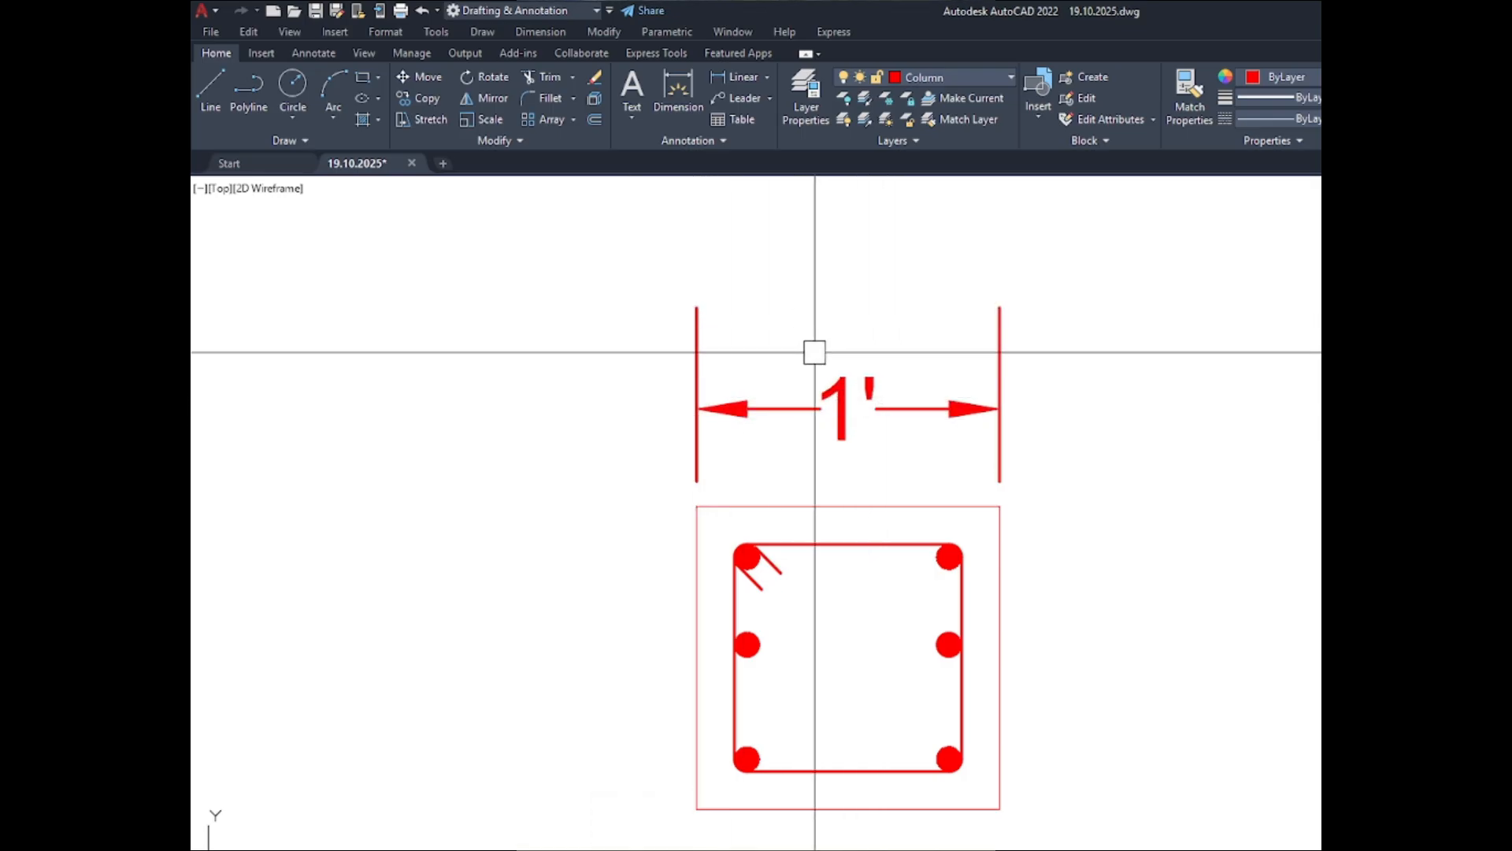
pyautogui.write('d')
pyautogui.press('Return')
pyautogui.click(1229, 424)
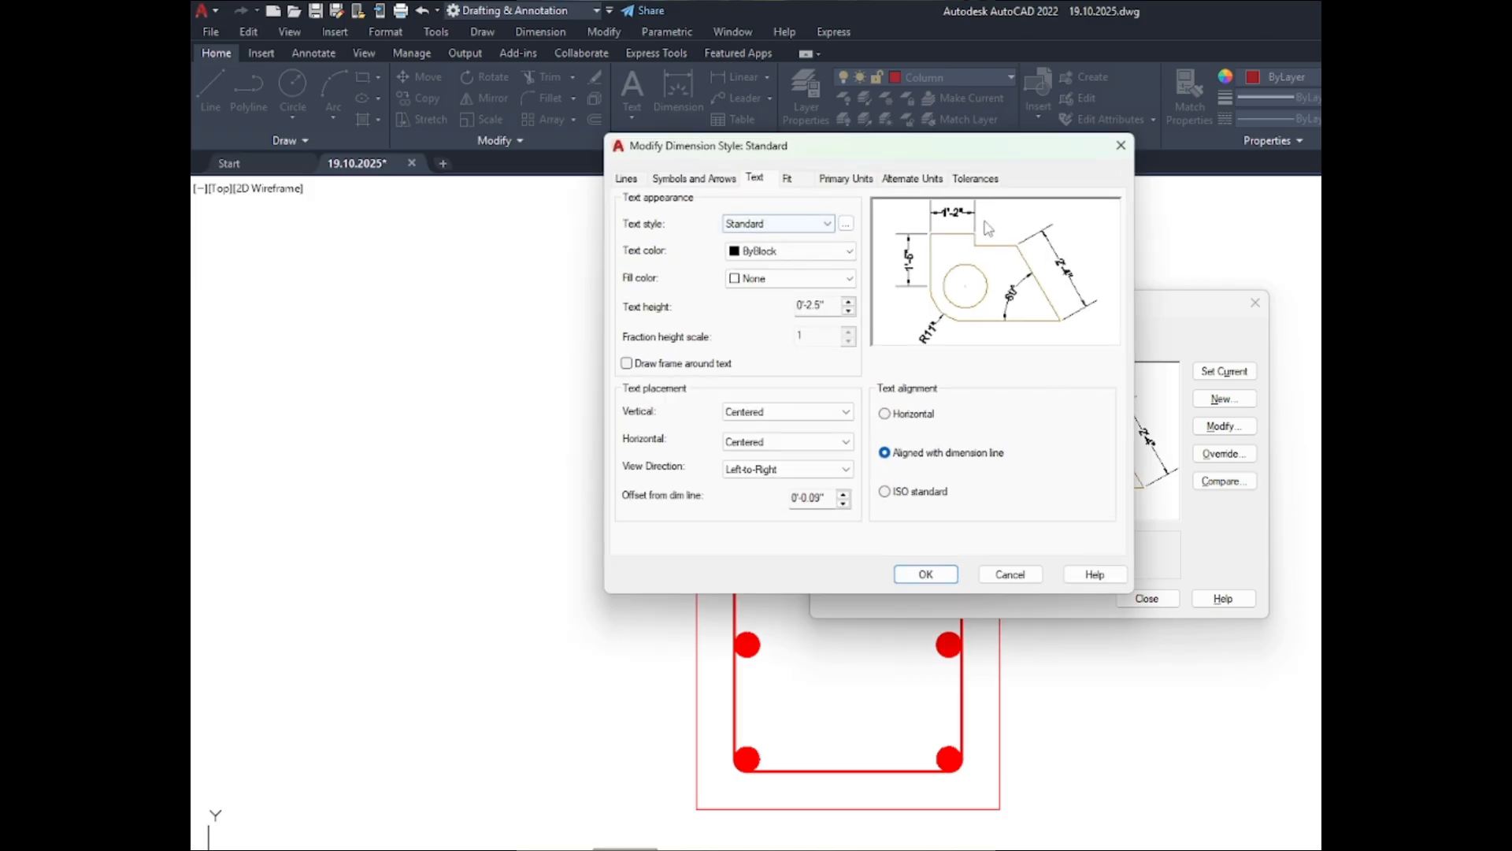
pyautogui.click(630, 180)
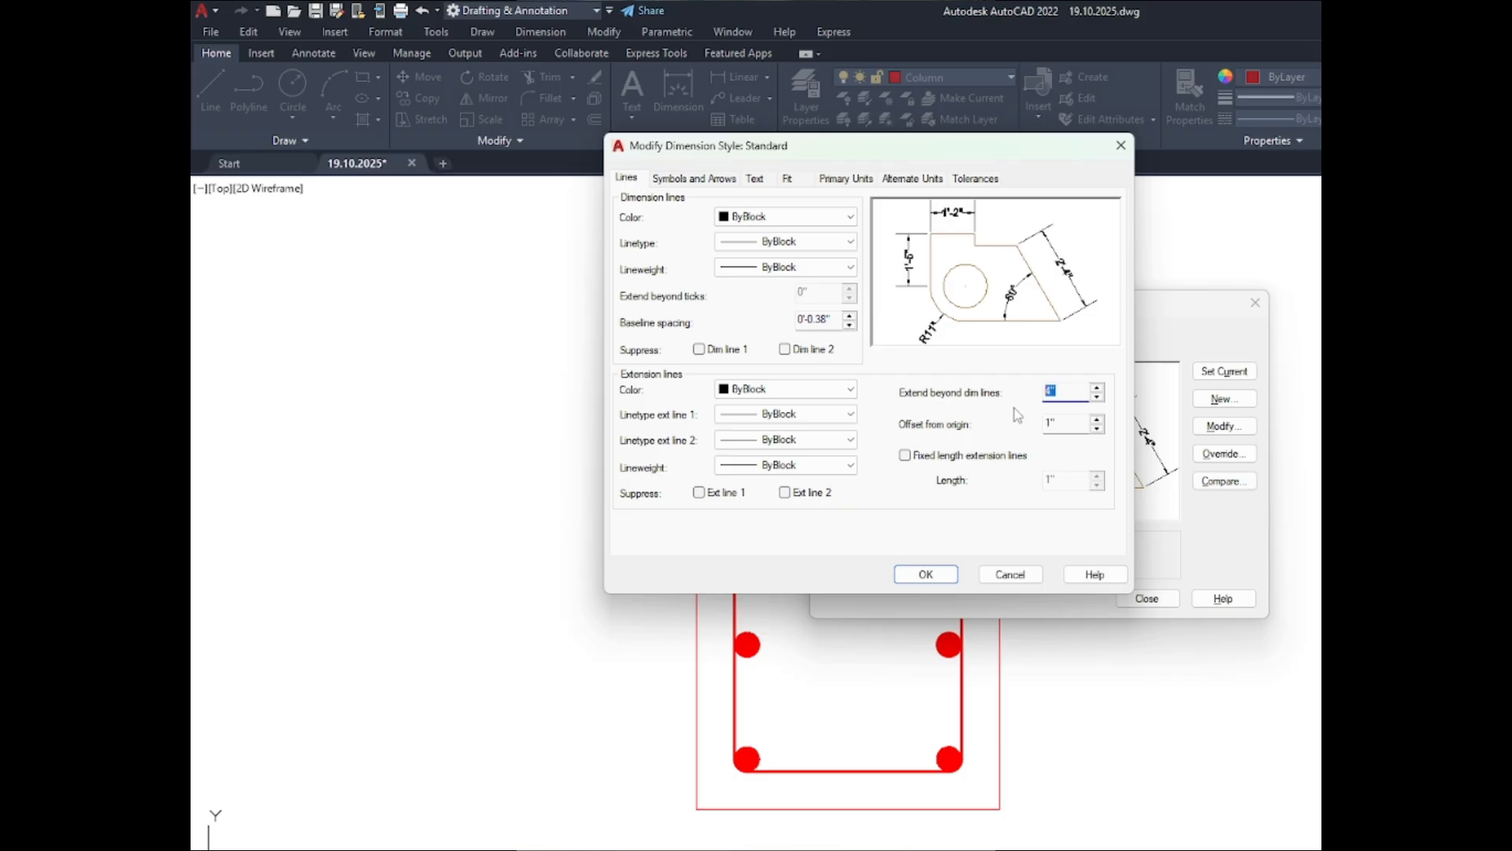
pyautogui.click(930, 575)
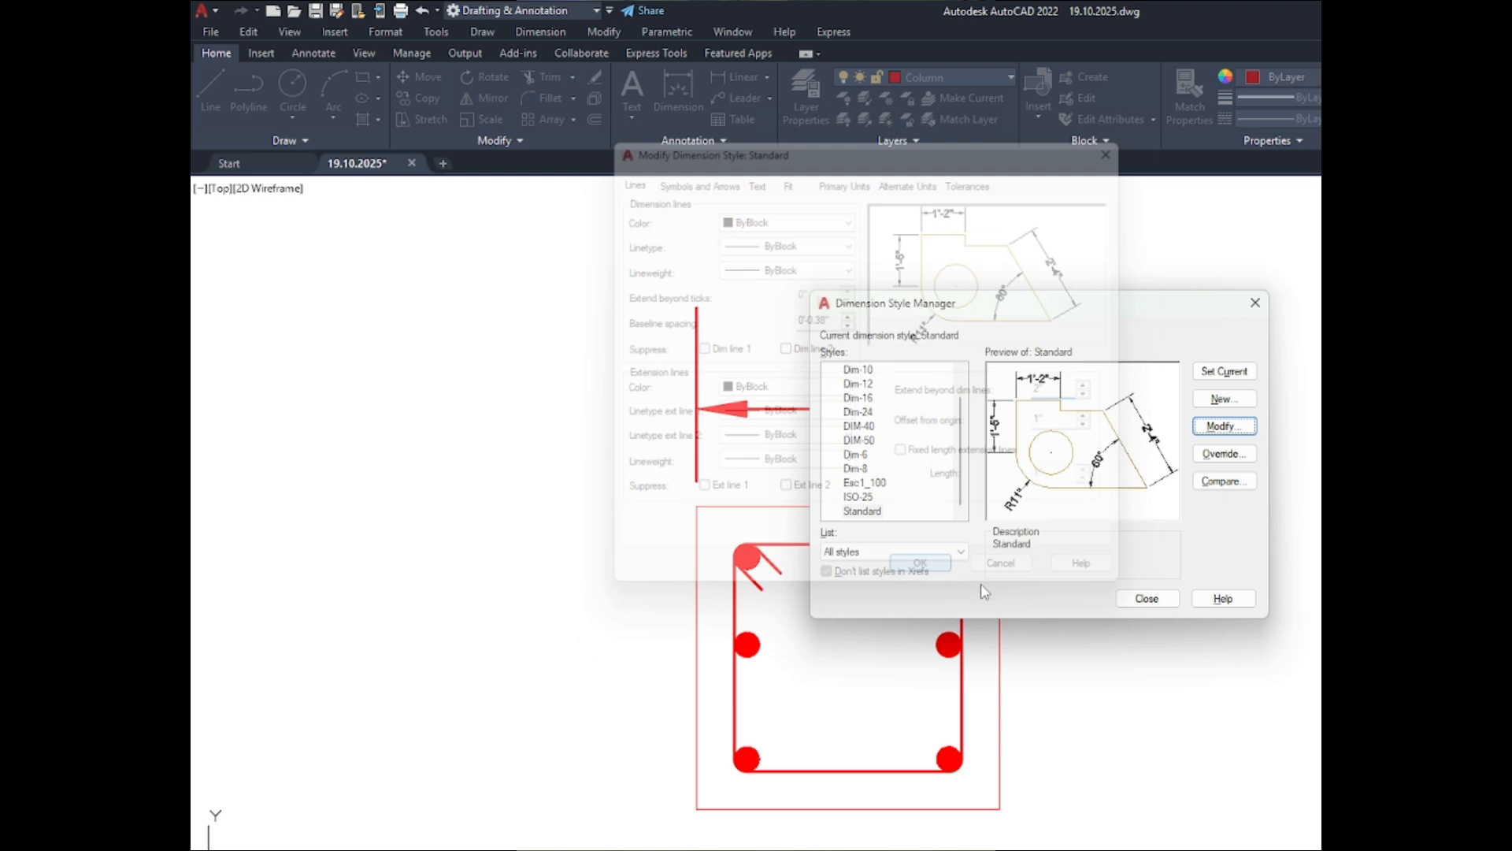
pyautogui.click(1147, 599)
# - Move the width dimension above the ABOVE C-1 section to the A_TEXT layer and make that layer current
pyautogui.scroll(-4, 811, 304)
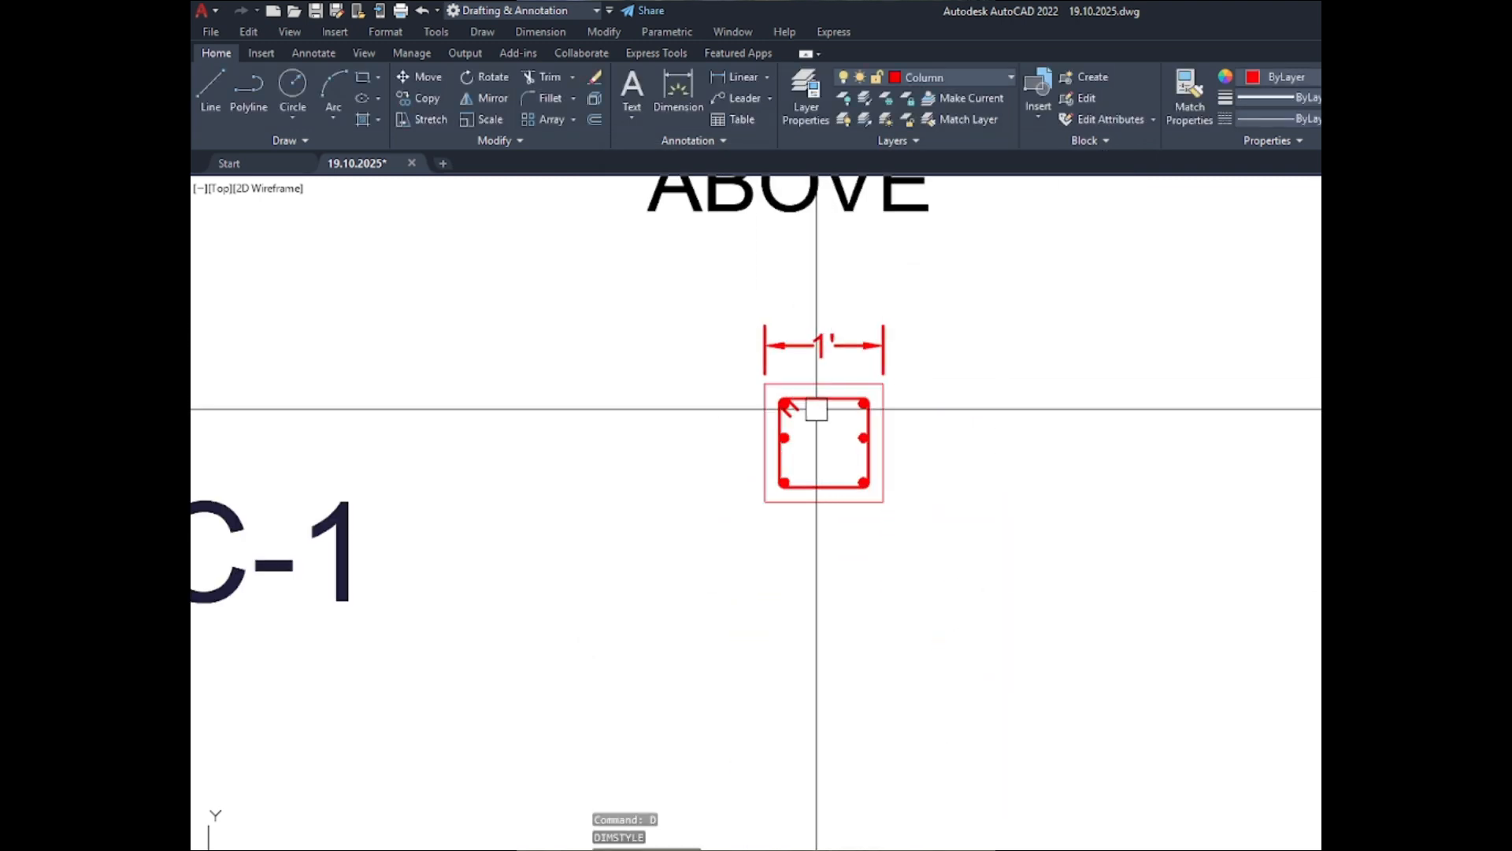
pyautogui.press('Escape')
pyautogui.press('Escape')
pyautogui.scroll(5, 757, 324)
pyautogui.click(722, 252)
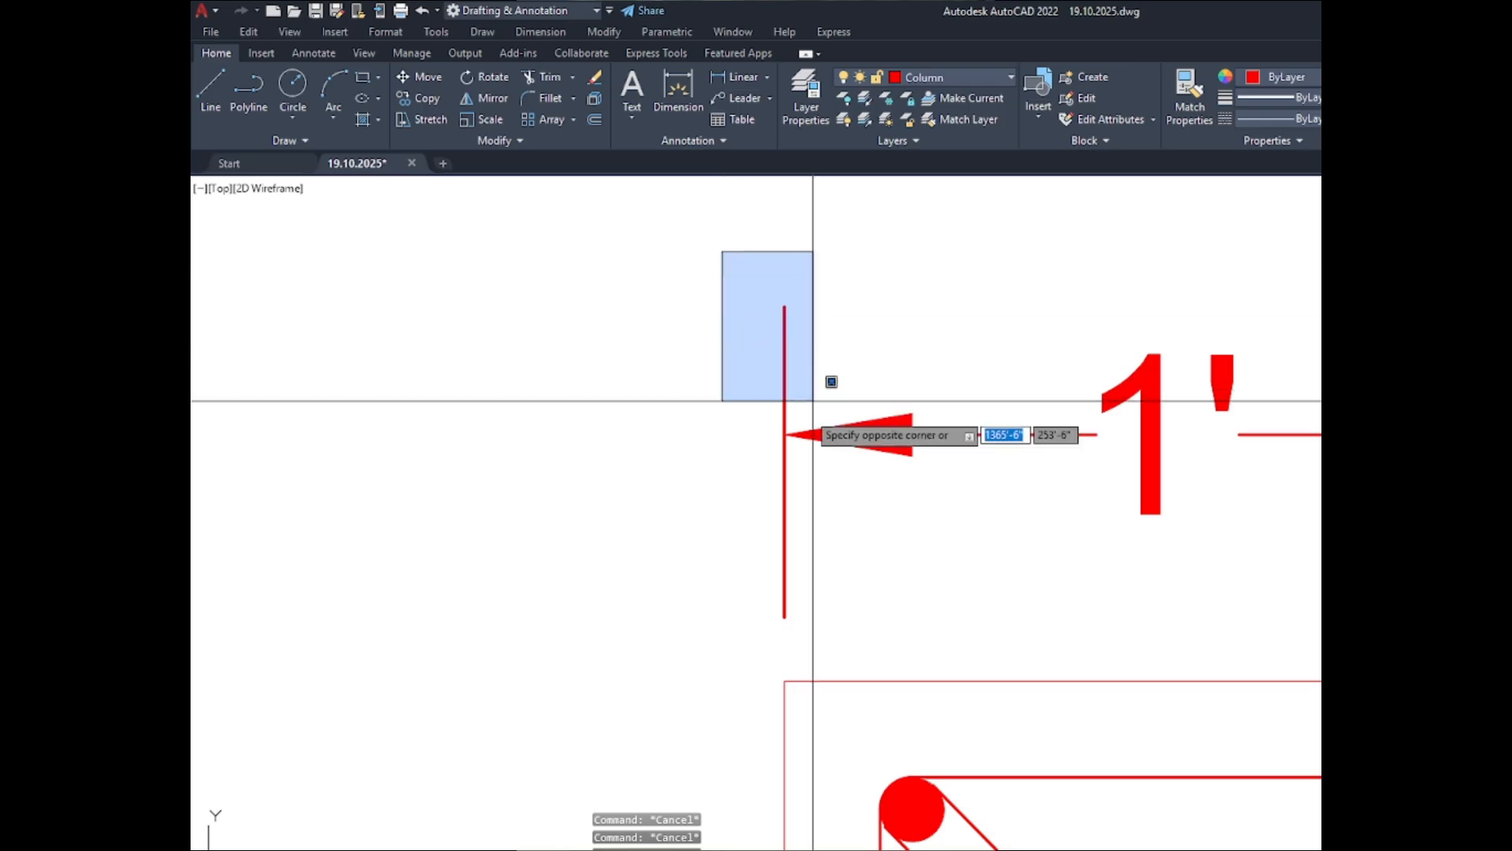
pyautogui.click(800, 441)
pyautogui.scroll(-10, 799, 441)
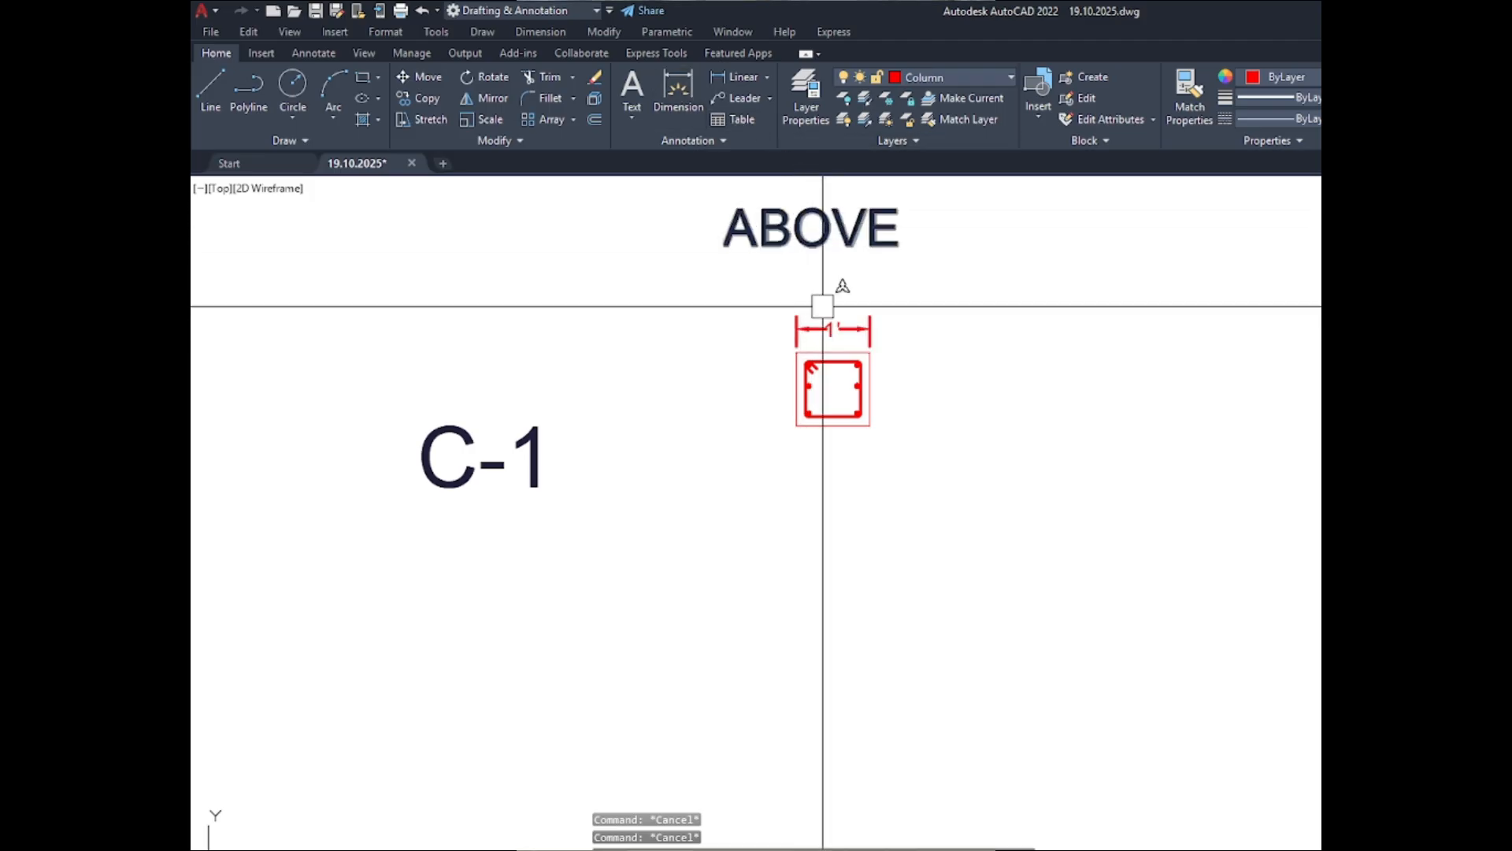
pyautogui.click(823, 324)
pyautogui.click(996, 79)
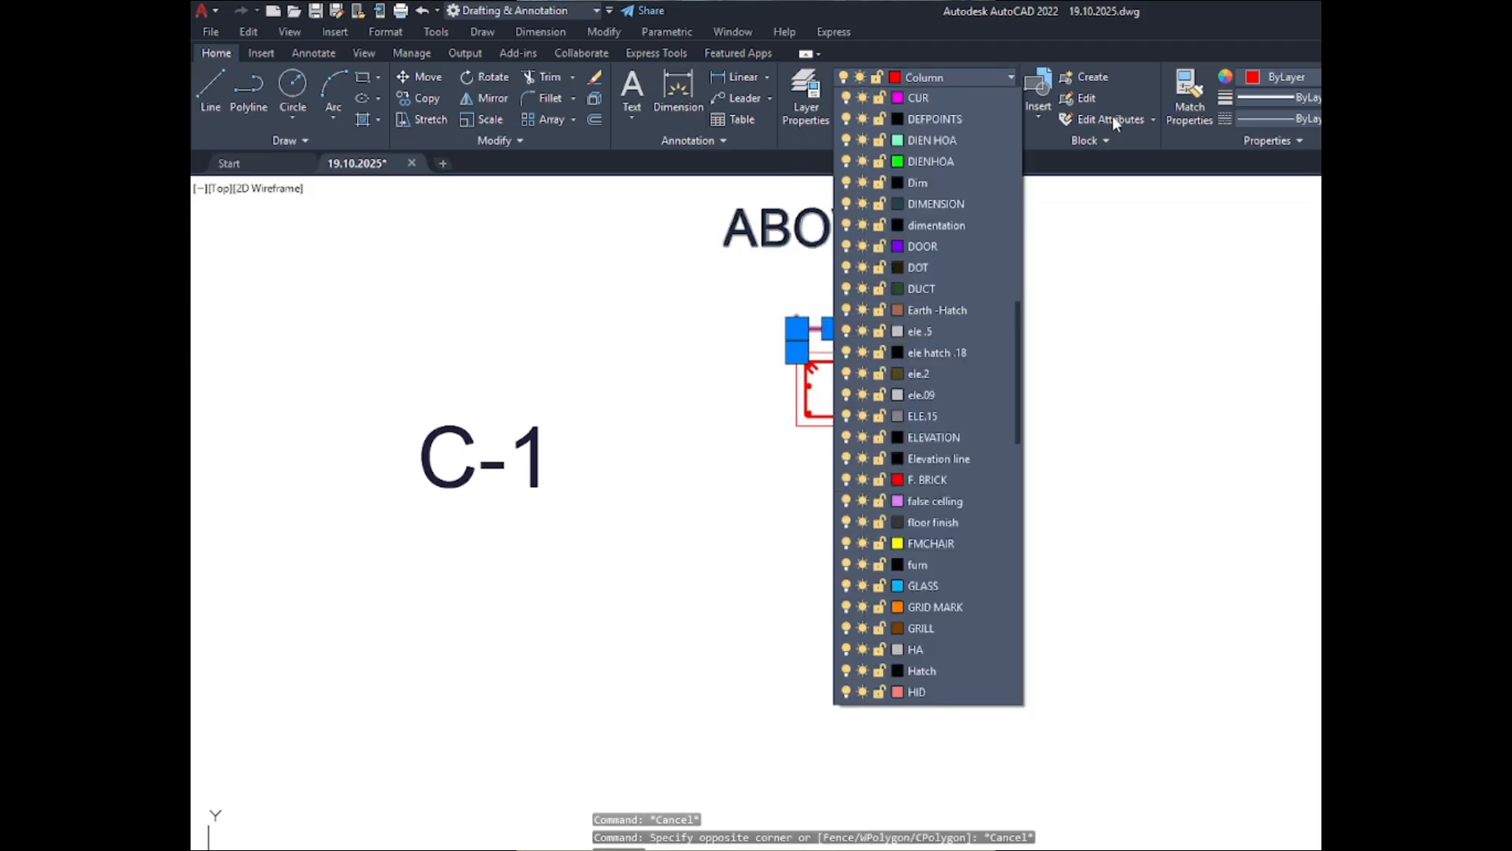
pyautogui.scroll(15, 975, 498)
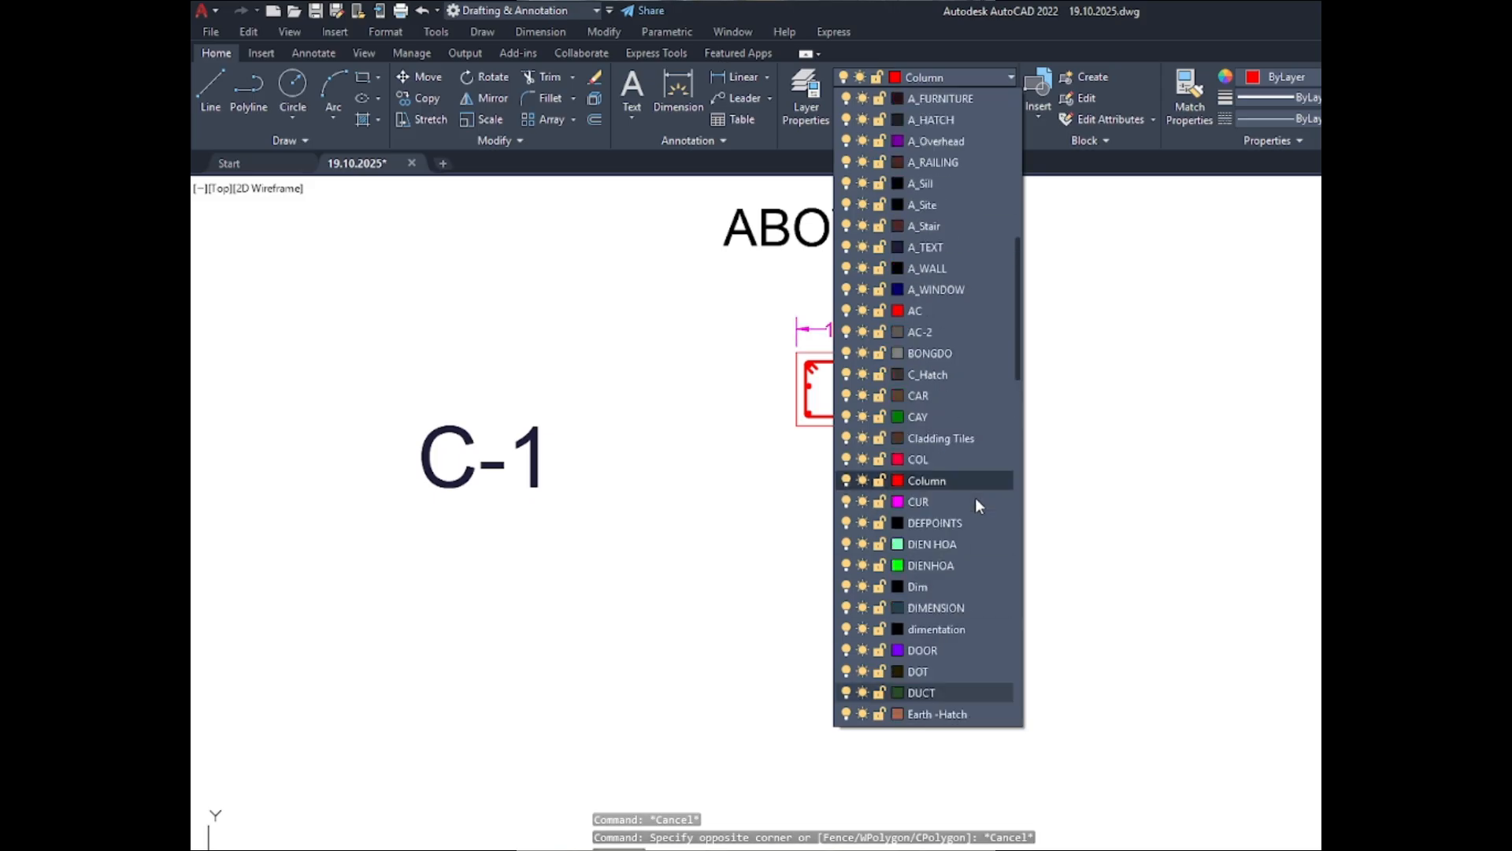
pyautogui.scroll(-2, 942, 389)
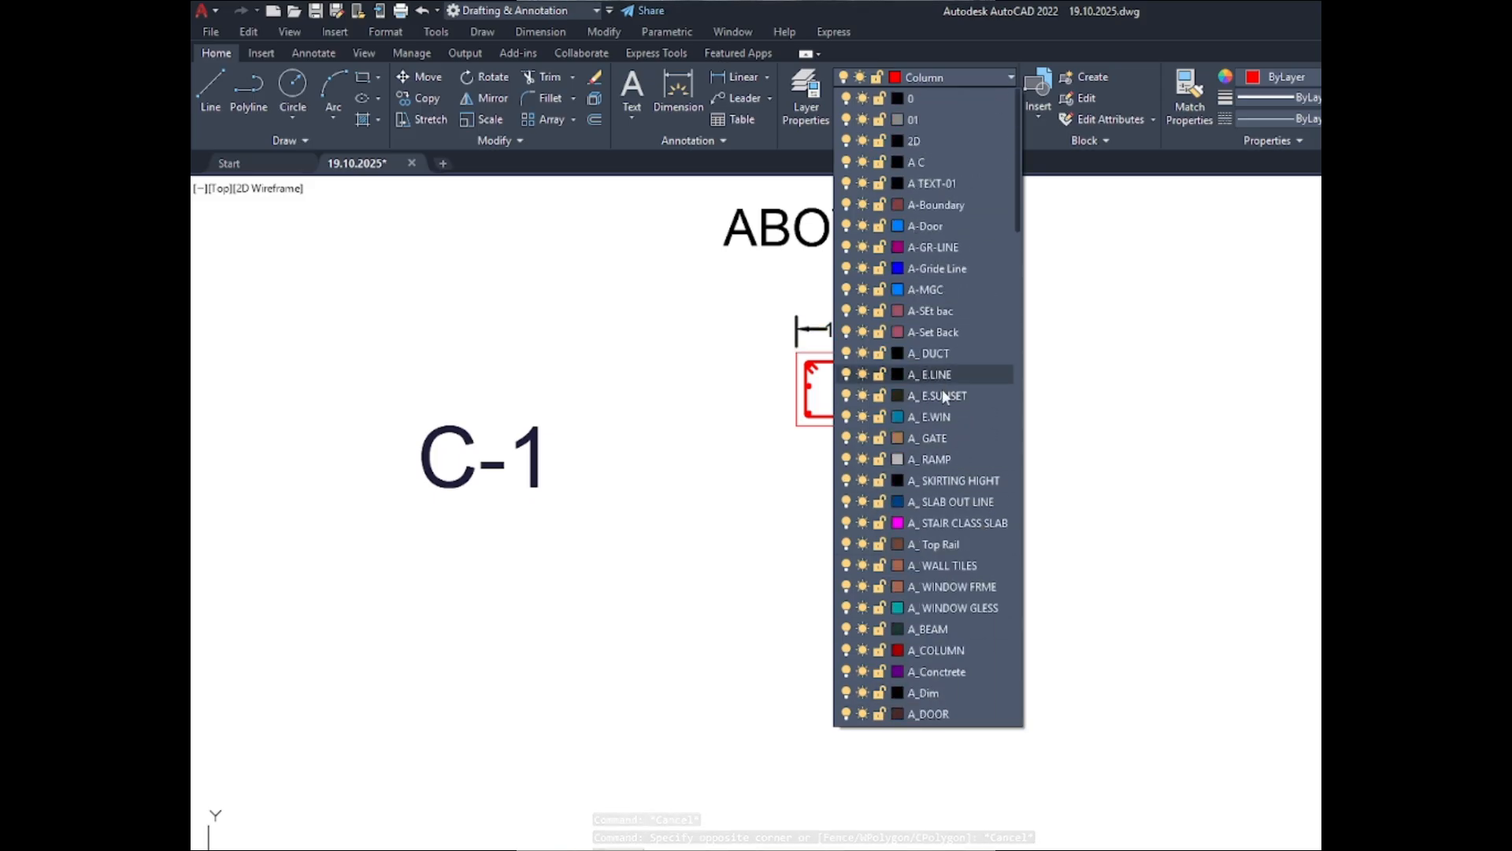
pyautogui.scroll(-1, 948, 415)
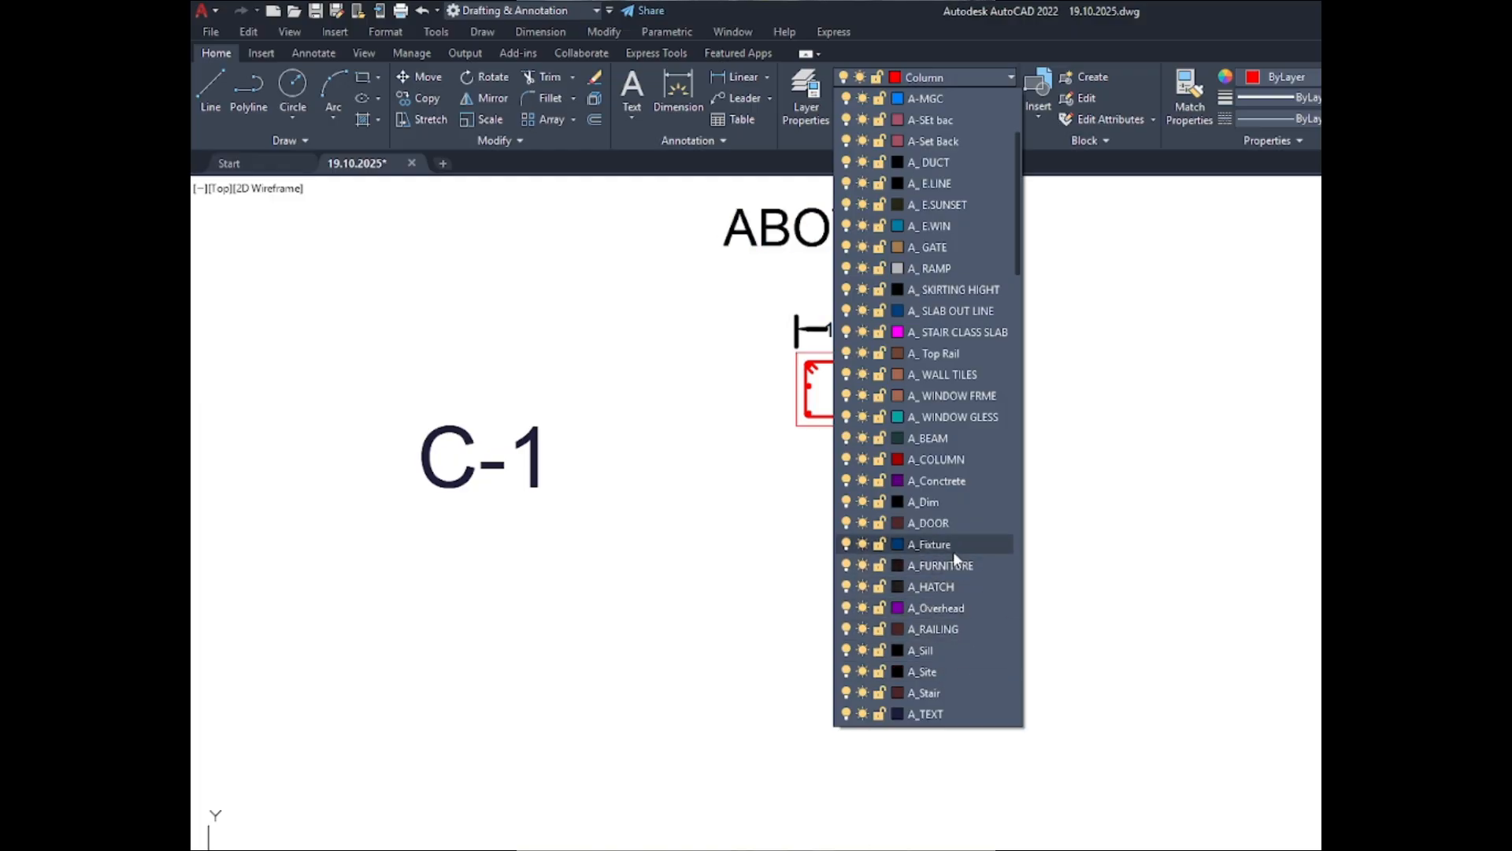
pyautogui.click(962, 710)
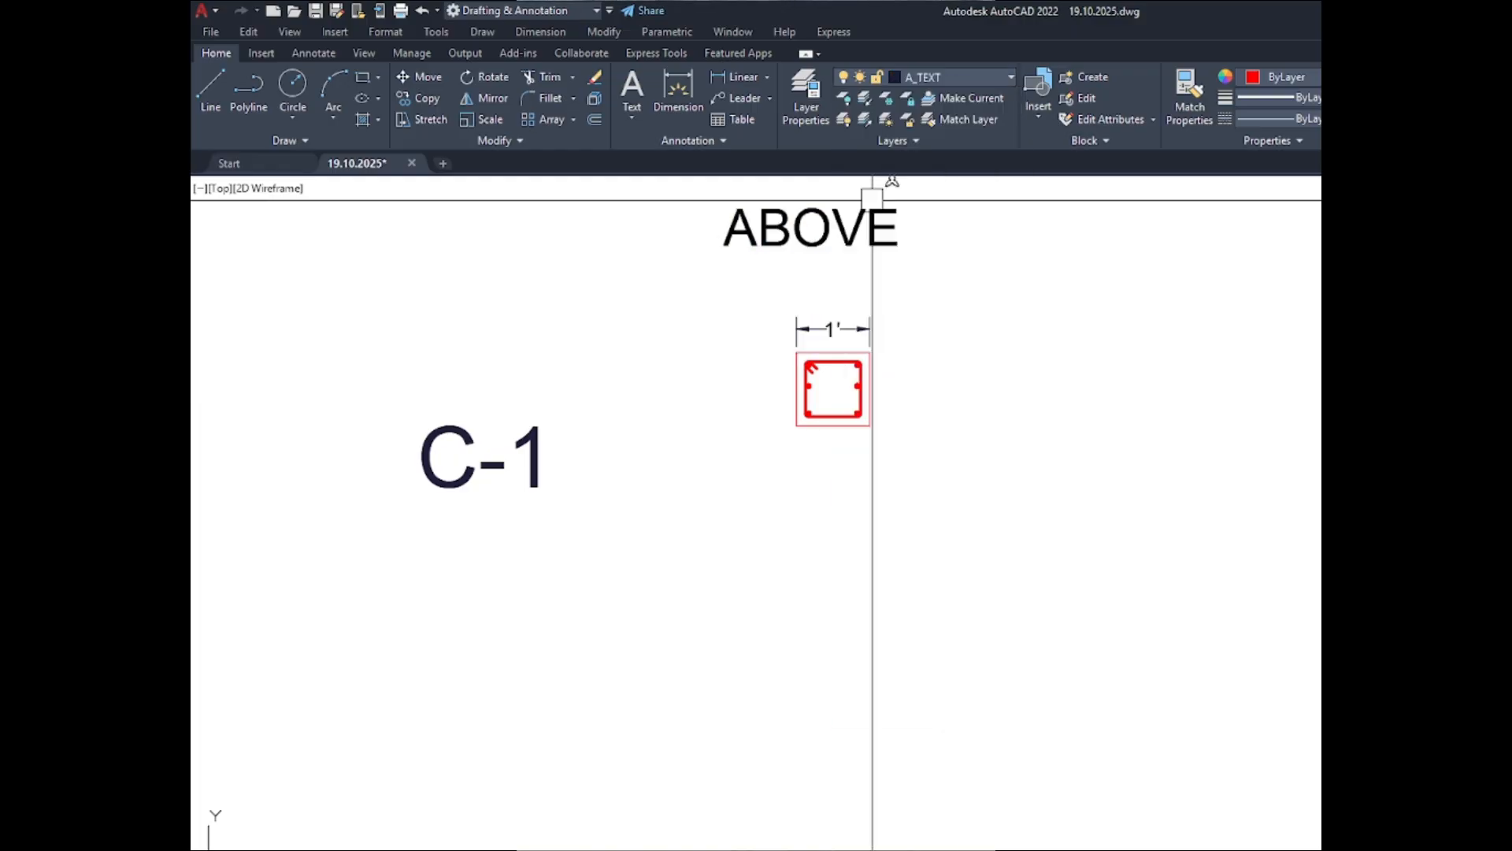
pyautogui.click(972, 102)
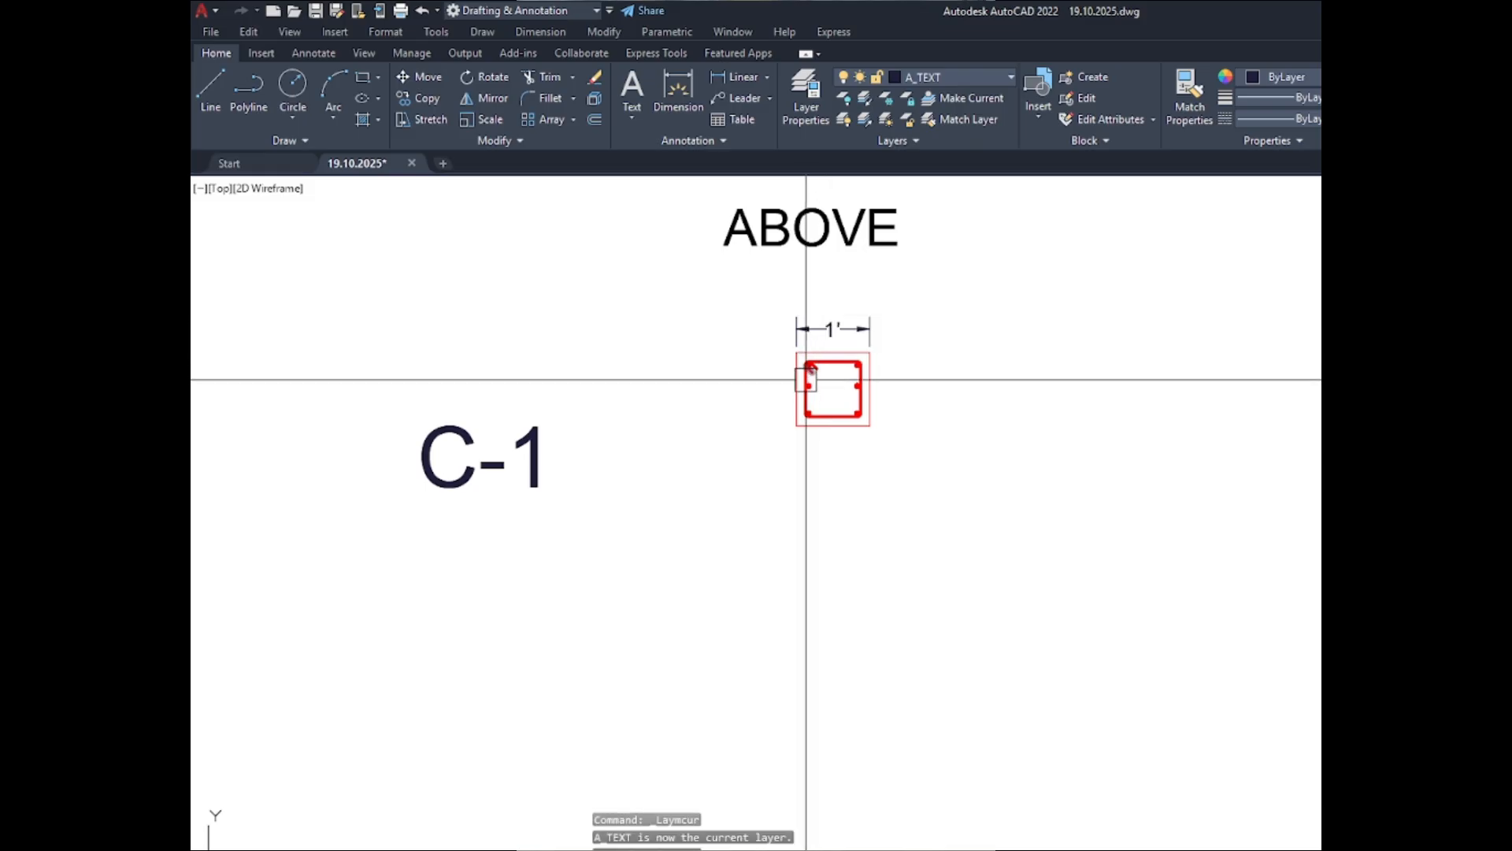
# - Dimension the left edge of the ABOVE C-1 section's outer outline, placing the dimension line left of the section
pyautogui.scroll(4, 803, 374)
pyautogui.click(678, 91)
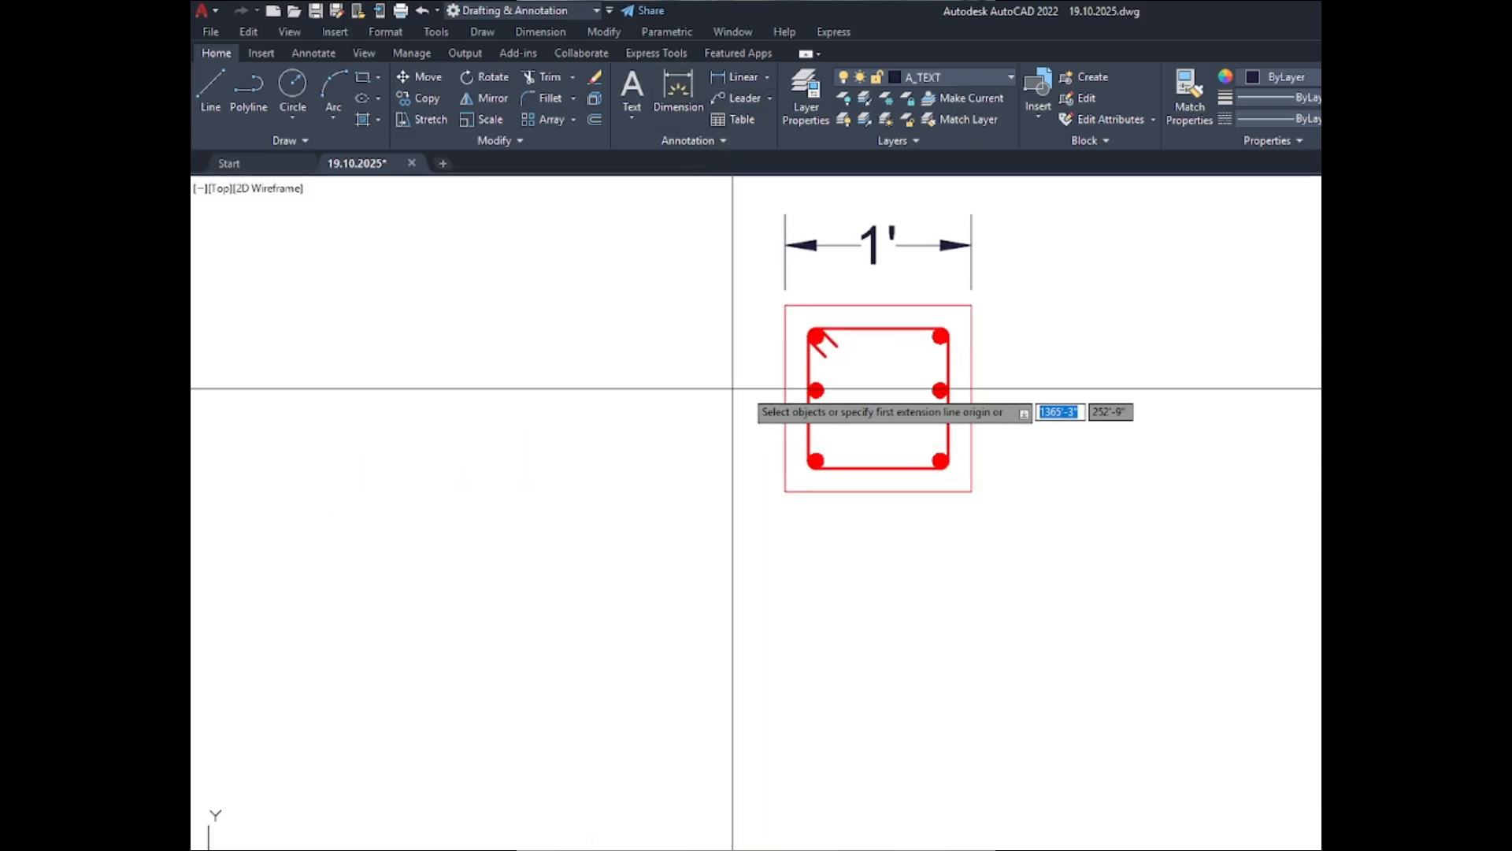
pyautogui.click(786, 339)
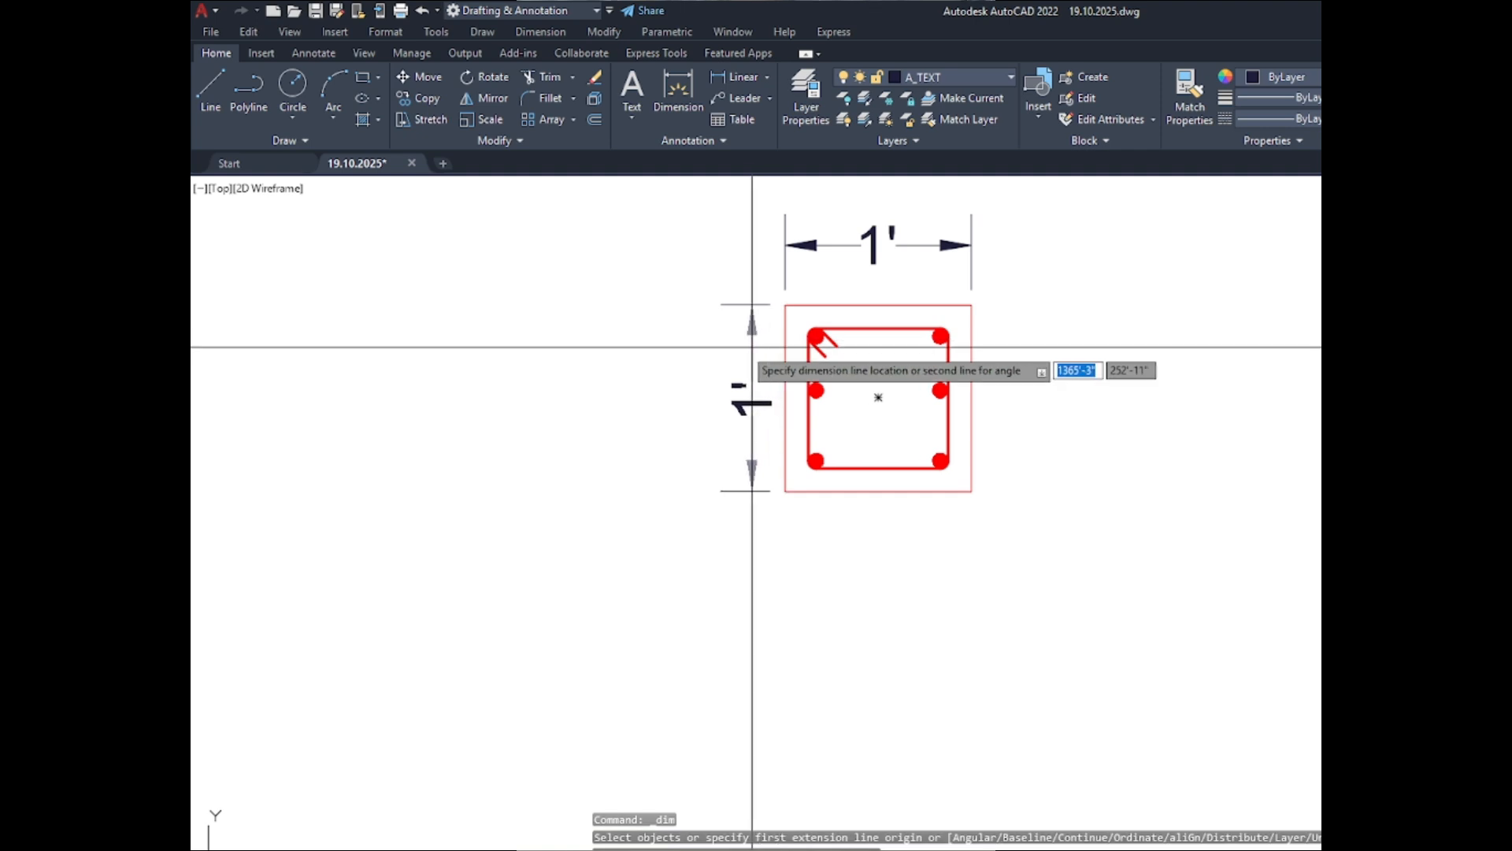
pyautogui.click(749, 350)
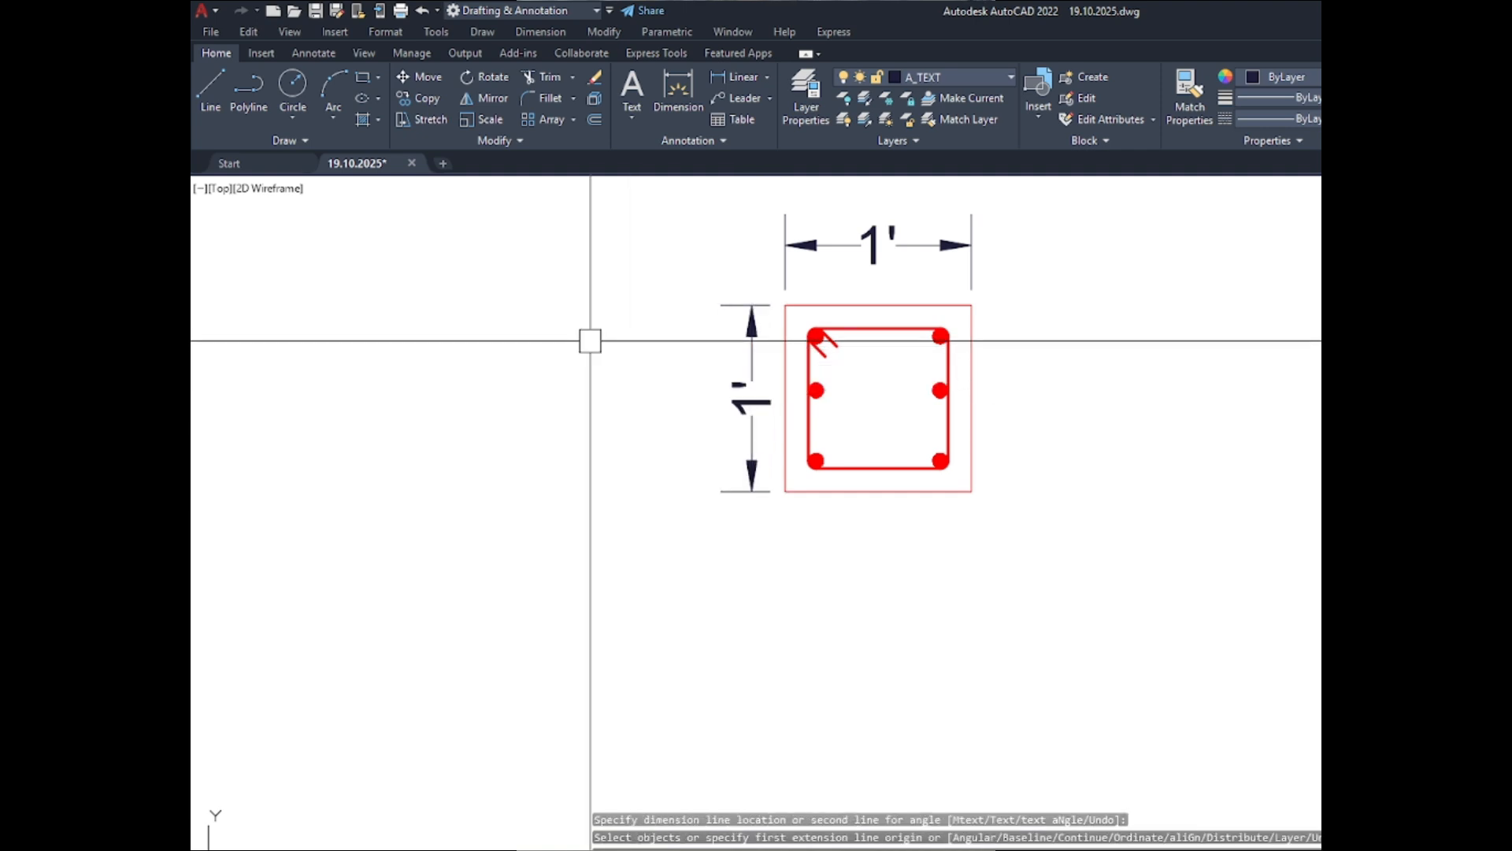
# - Look through the drawing's complete layer list, from the A_ layers down to WOODEN
pyautogui.scroll(-5, 631, 339)
pyautogui.scroll(3, 685, 315)
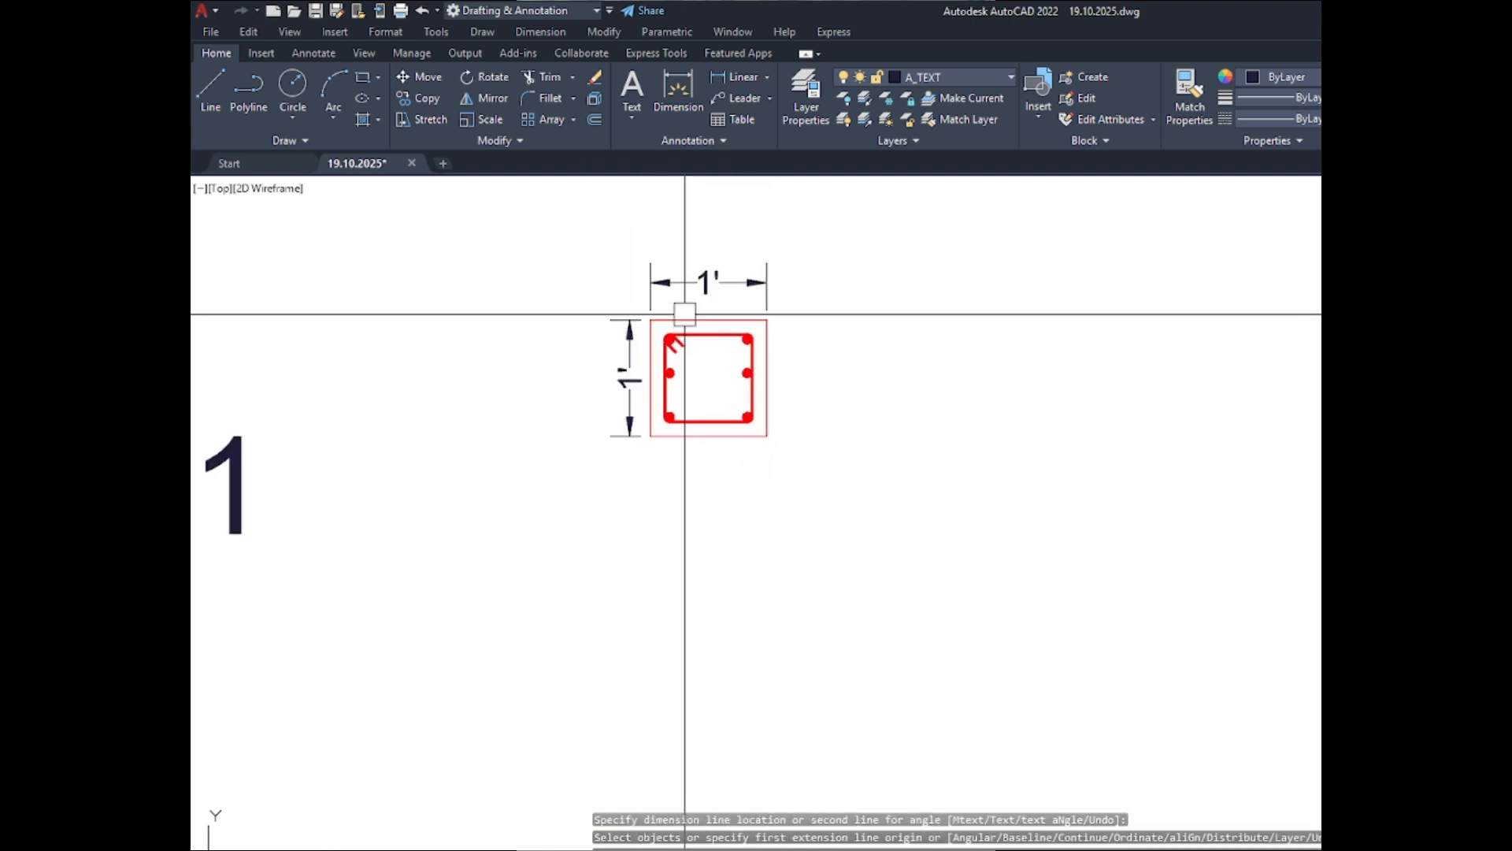
pyautogui.click(895, 78)
pyautogui.scroll(3, 1101, 390)
pyautogui.scroll(1, 1098, 383)
pyautogui.scroll(13, 980, 245)
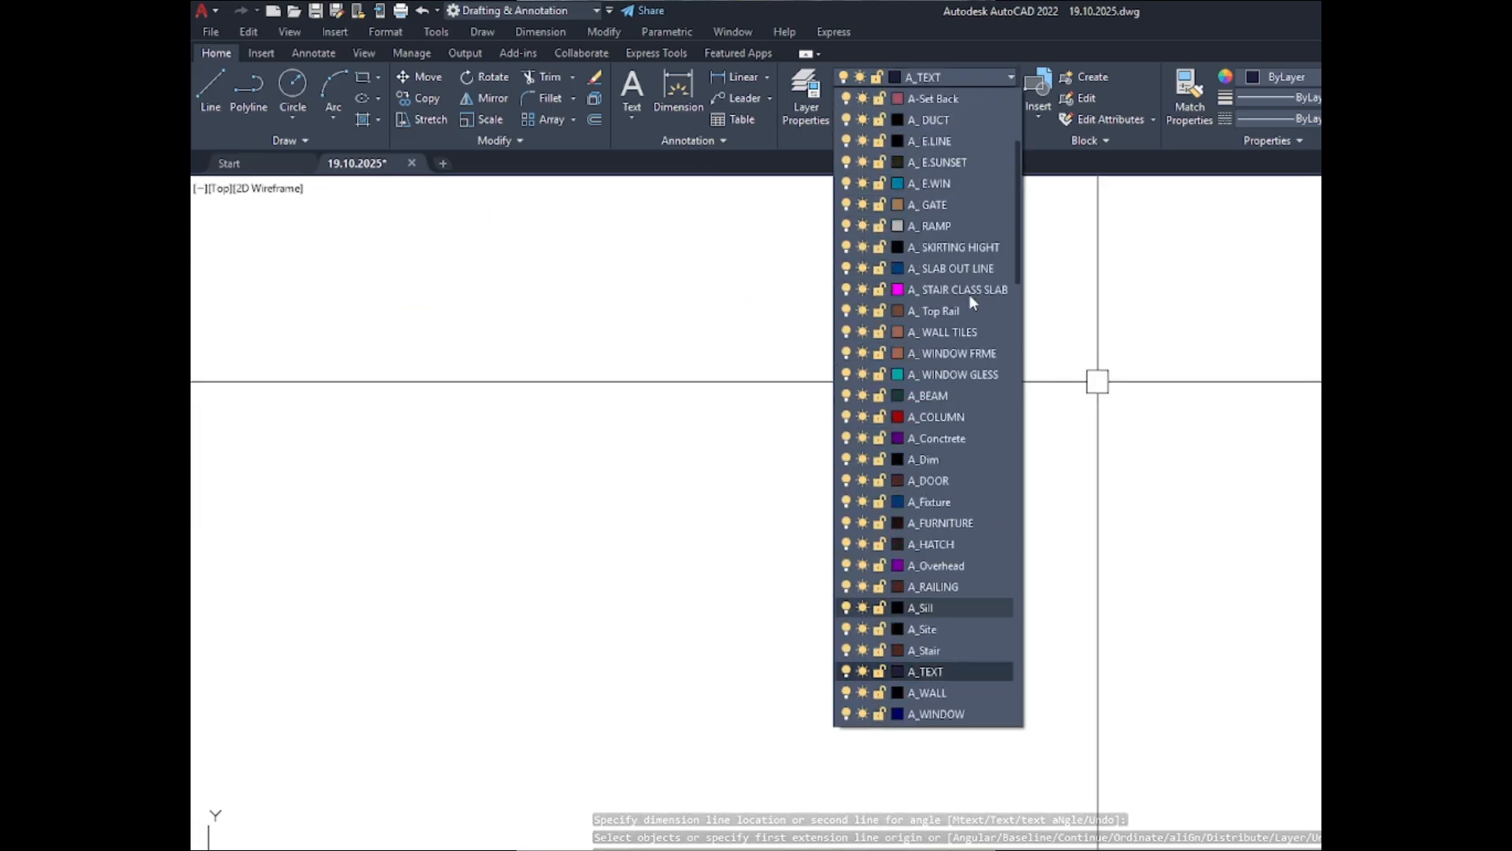
pyautogui.scroll(-11, 923, 295)
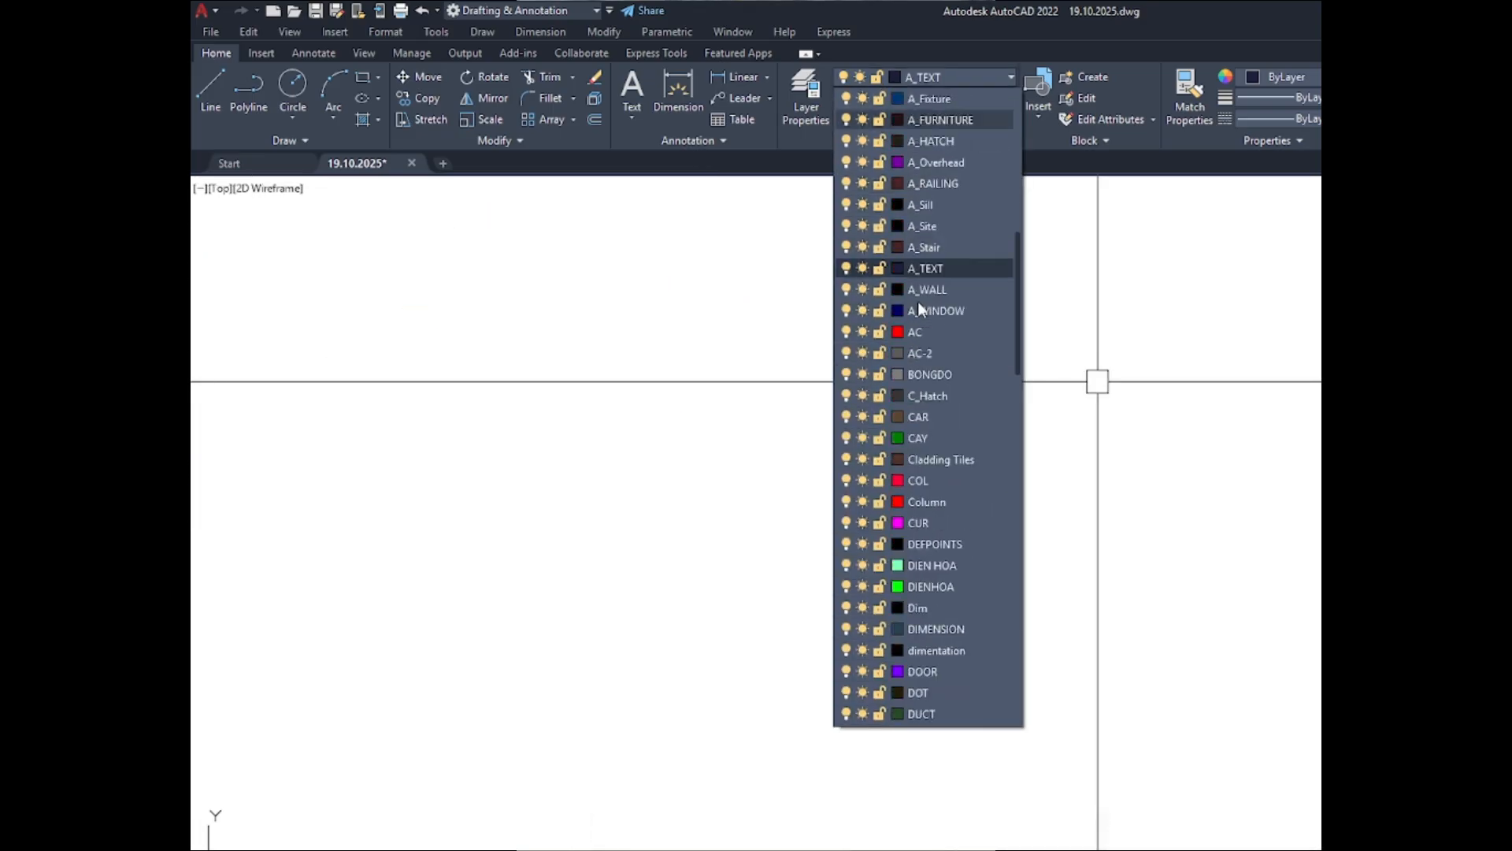
pyautogui.scroll(-6, 919, 305)
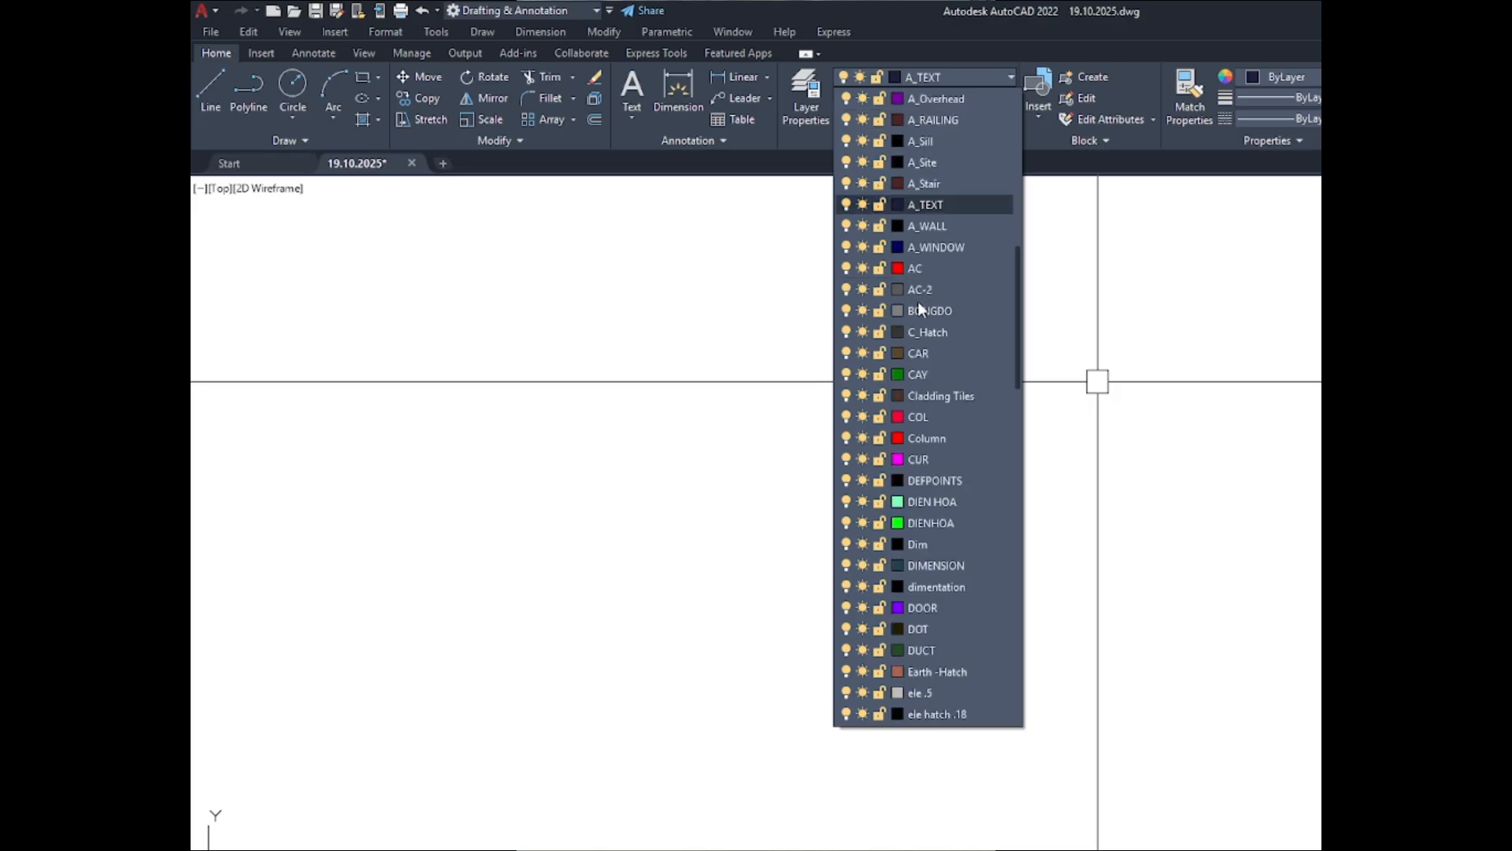
pyautogui.scroll(-4, 918, 306)
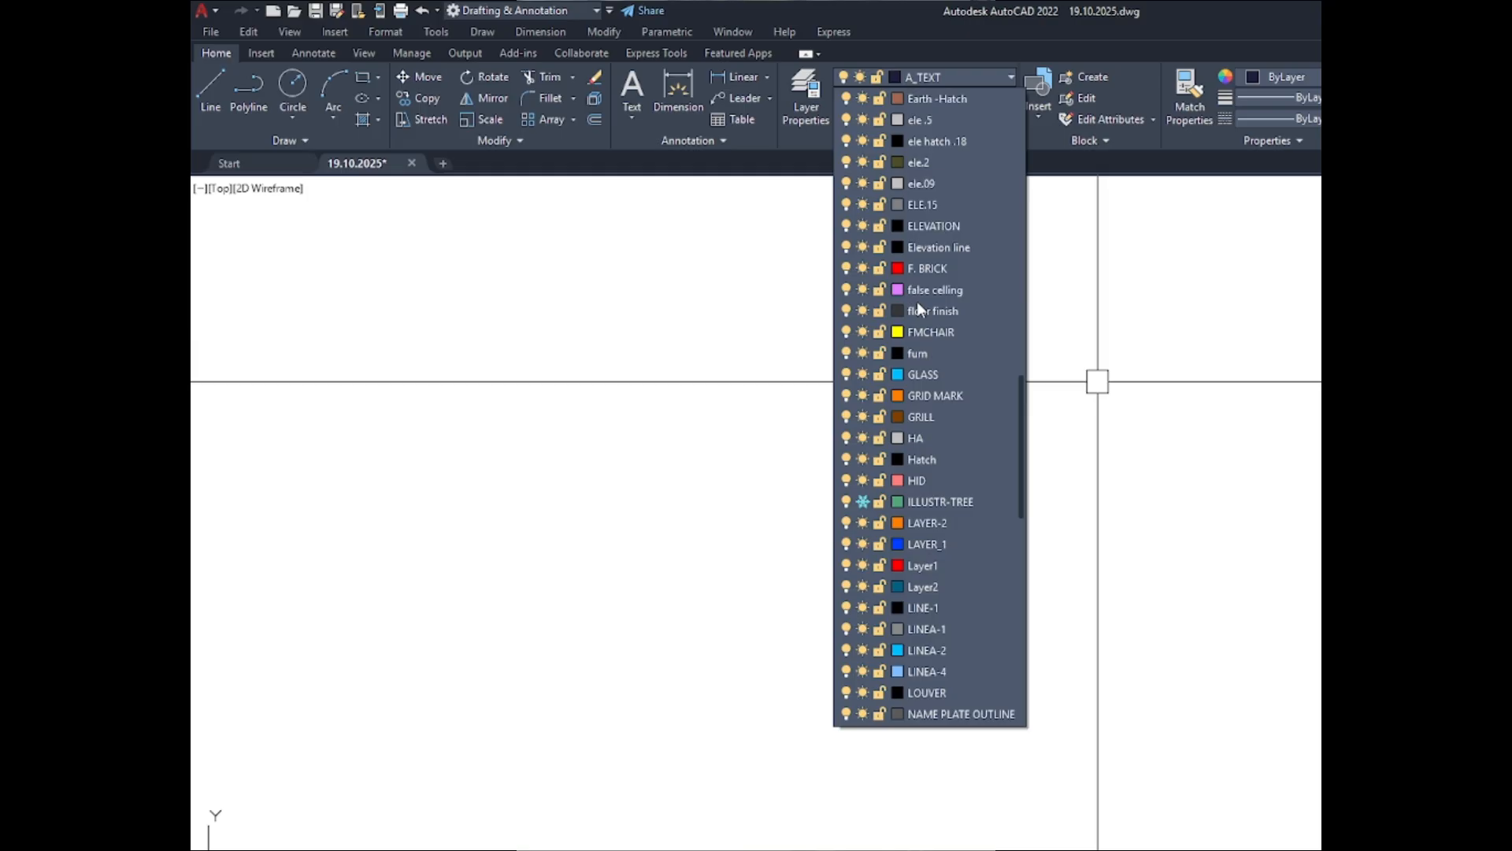
pyautogui.scroll(-5, 917, 306)
pyautogui.scroll(-2, 918, 306)
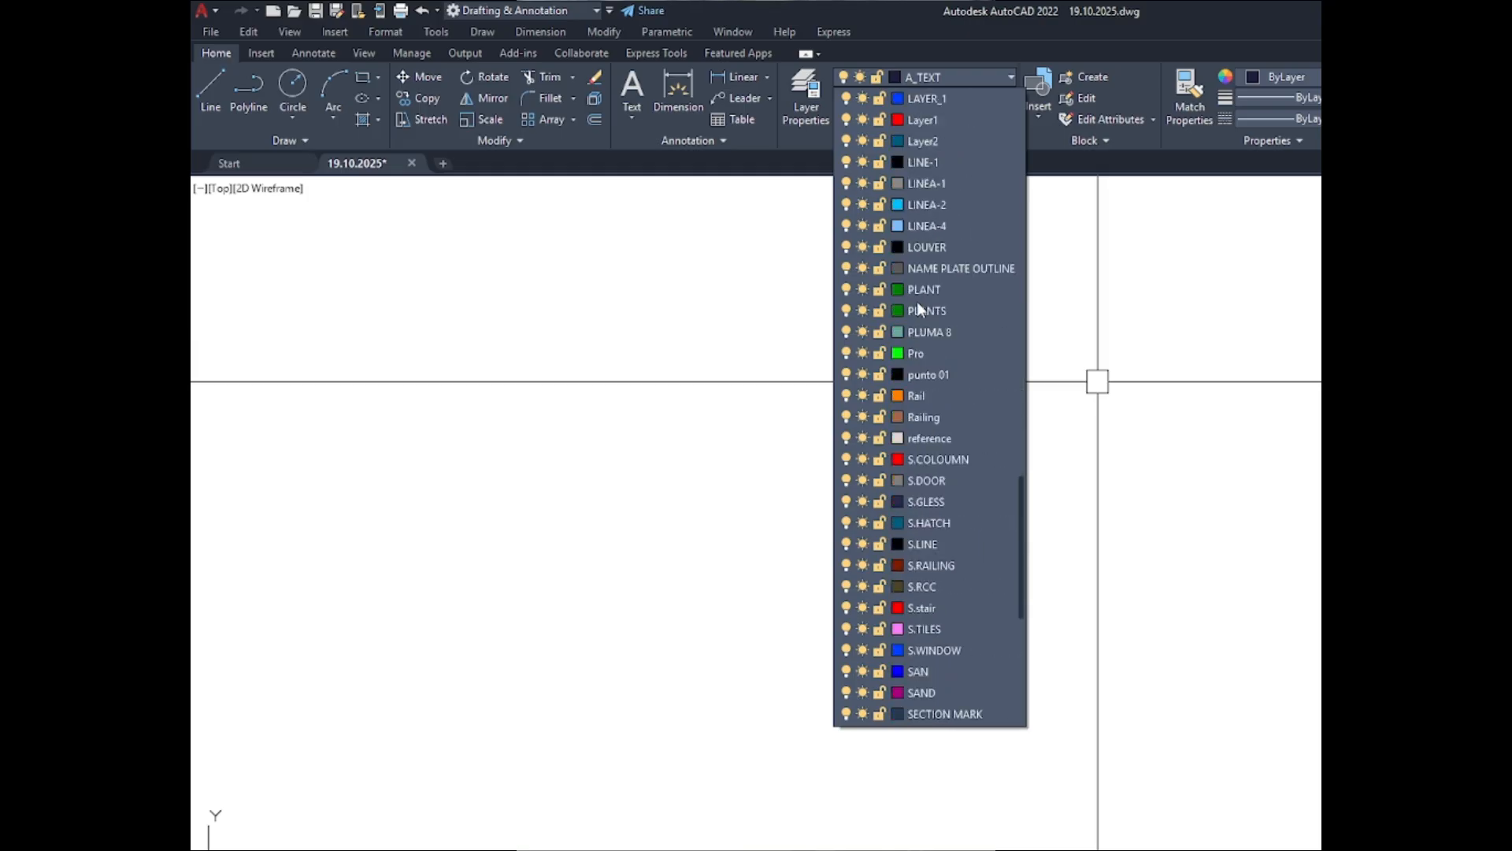
pyautogui.scroll(-5, 917, 307)
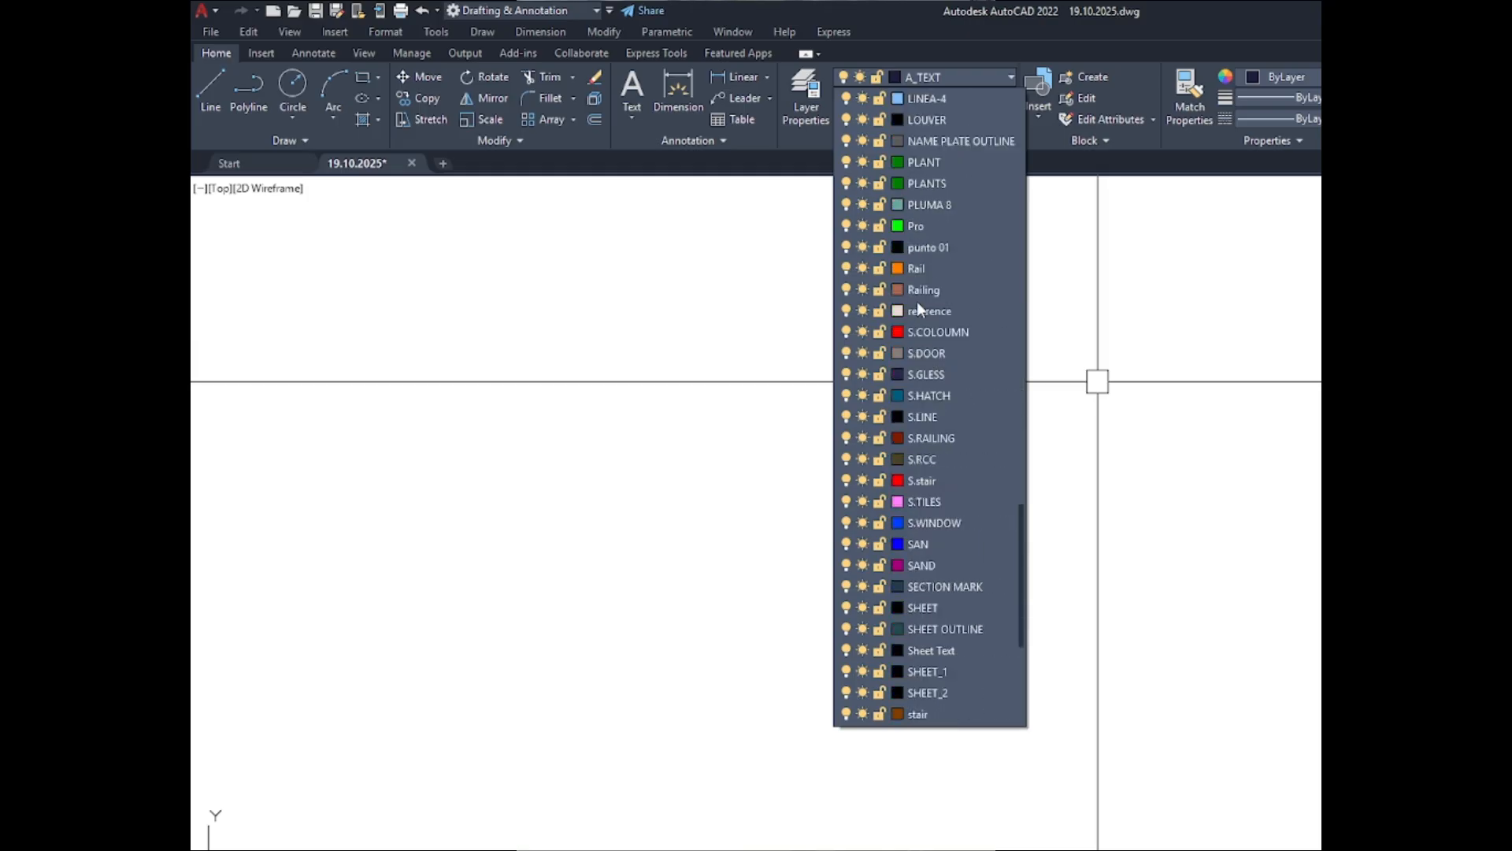
pyautogui.scroll(-3, 917, 307)
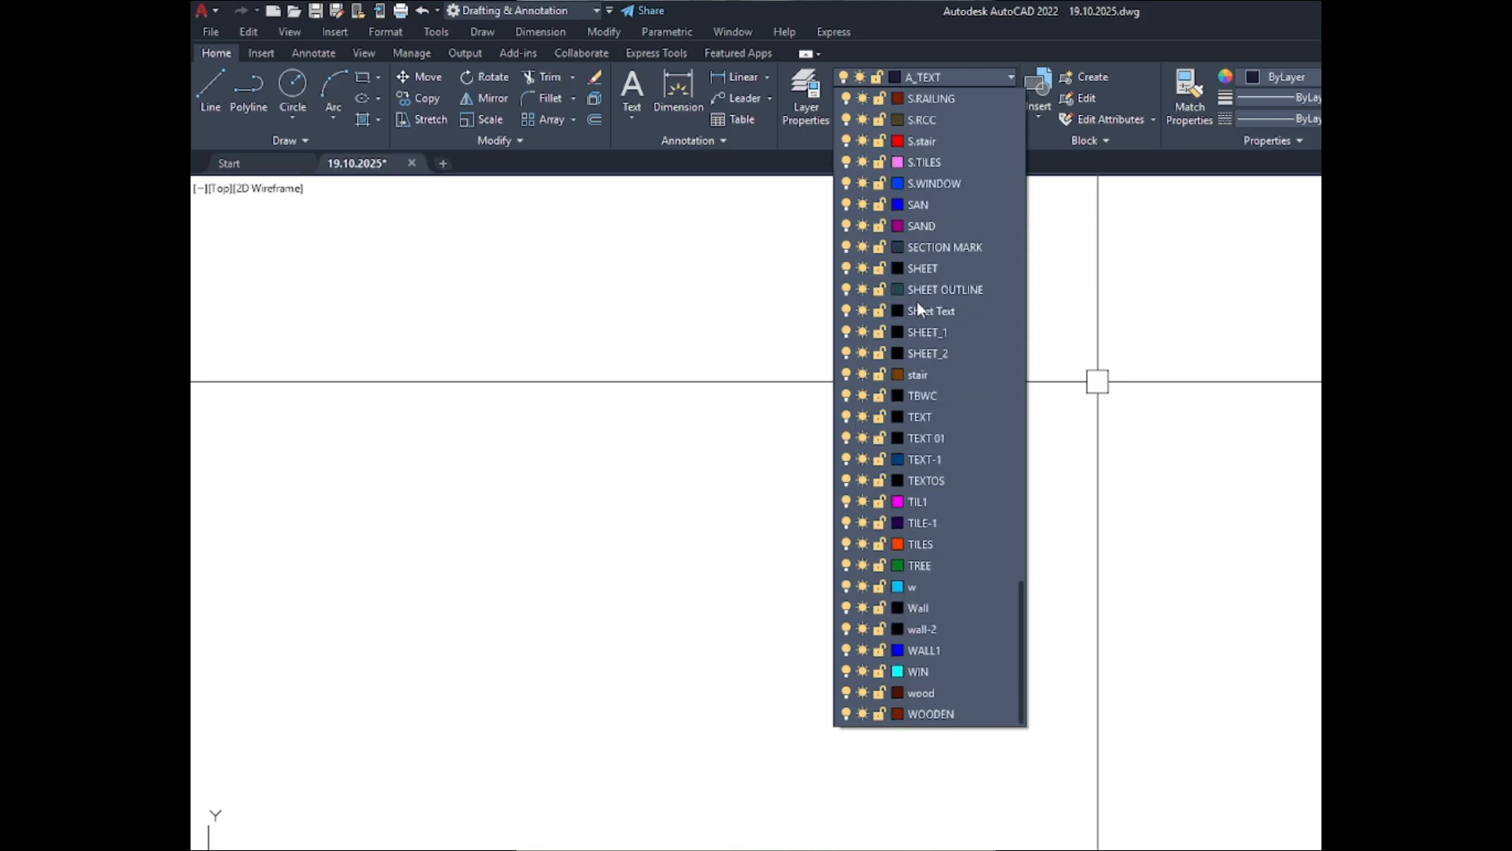
pyautogui.click(1120, 225)
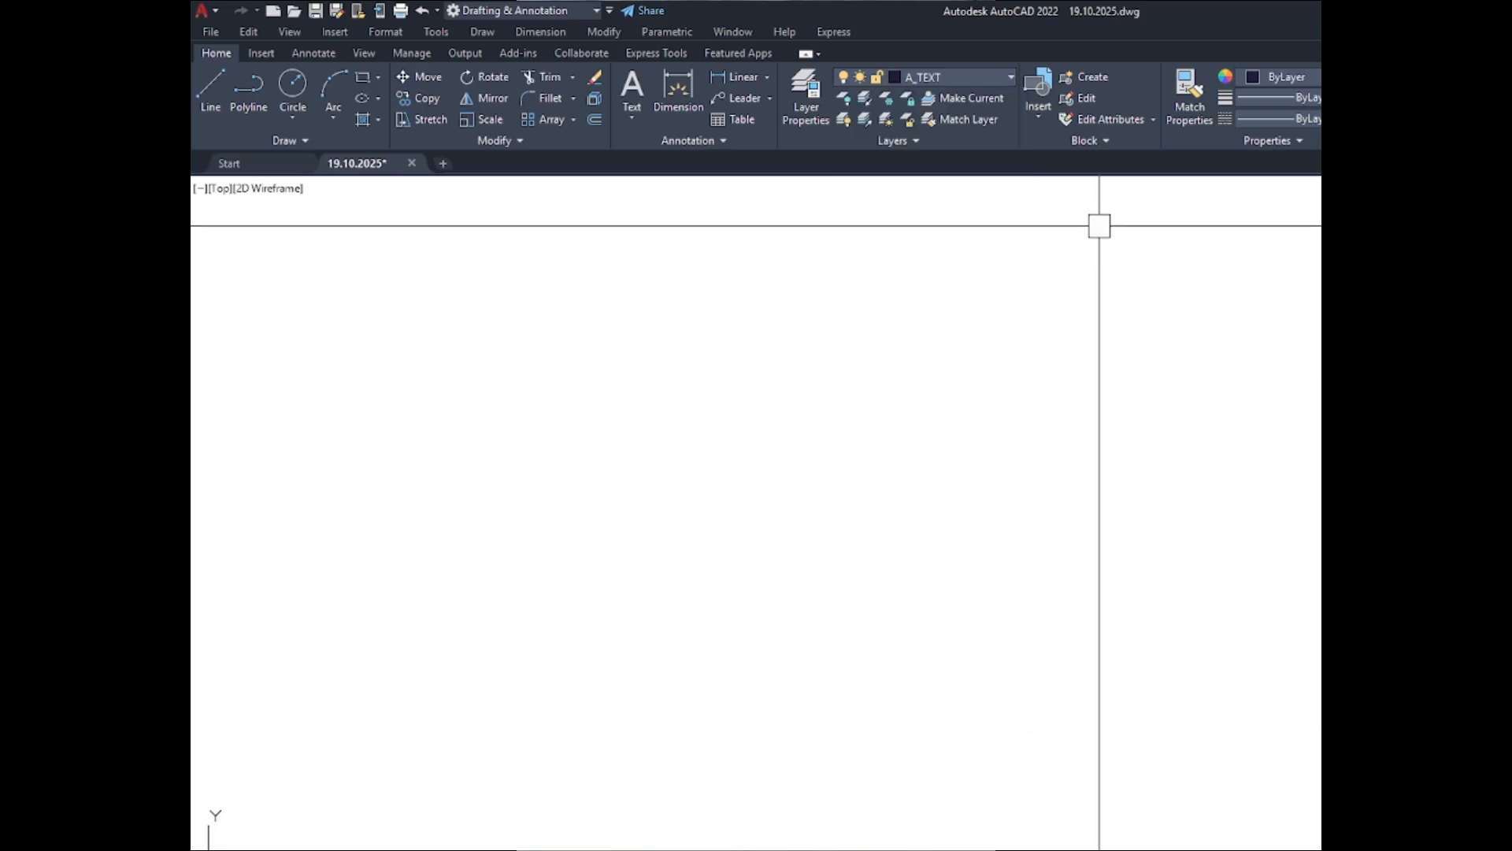
# - Move the height dimension line of the ABOVE C-1 section farther away from the section's left edge
pyautogui.scroll(-5, 1289, 356)
pyautogui.scroll(6, 1158, 346)
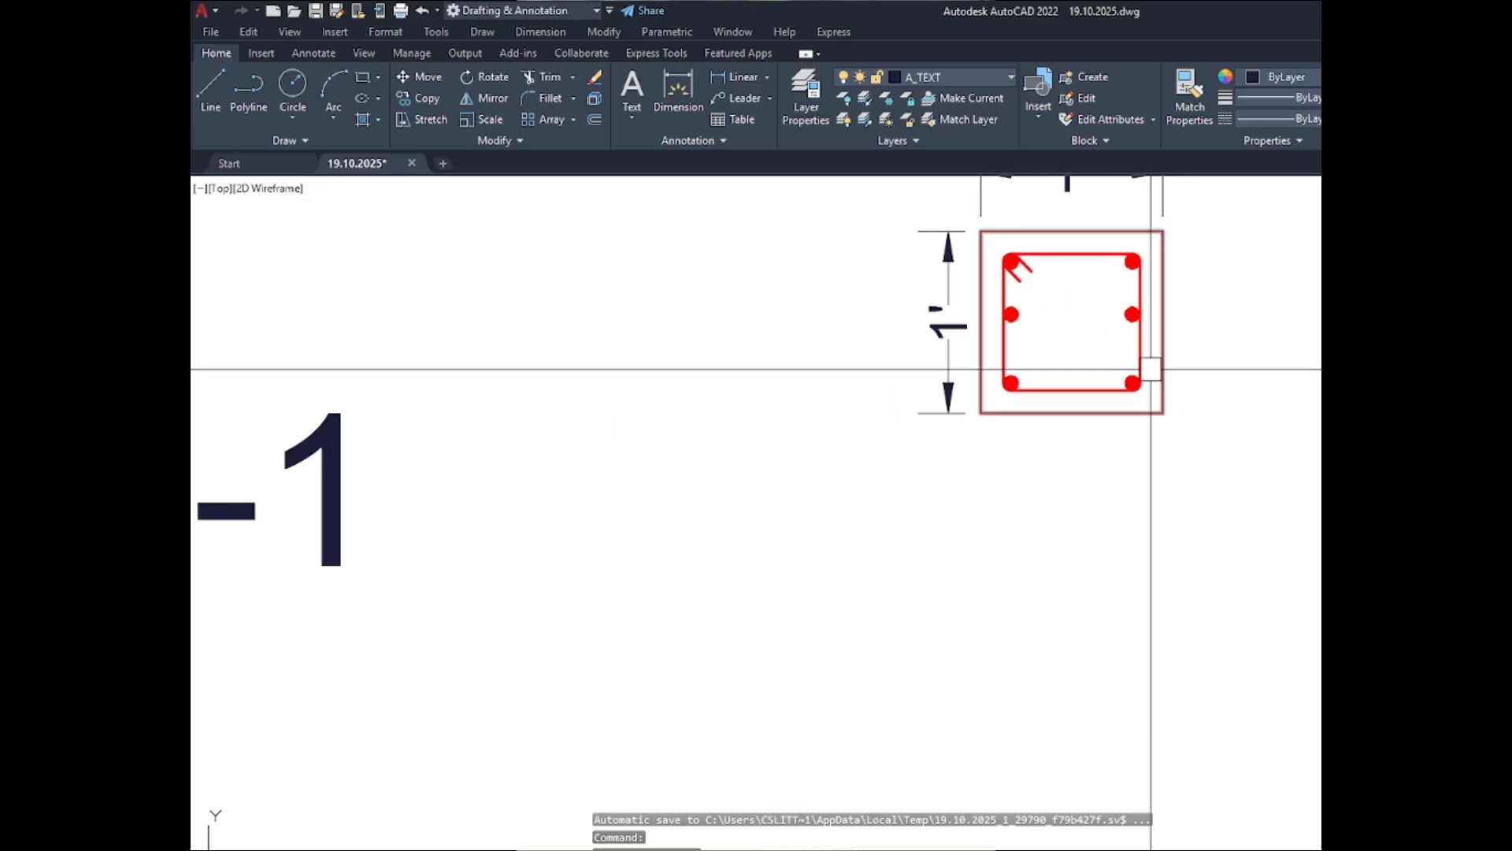
pyautogui.press('Escape')
pyautogui.click(949, 321)
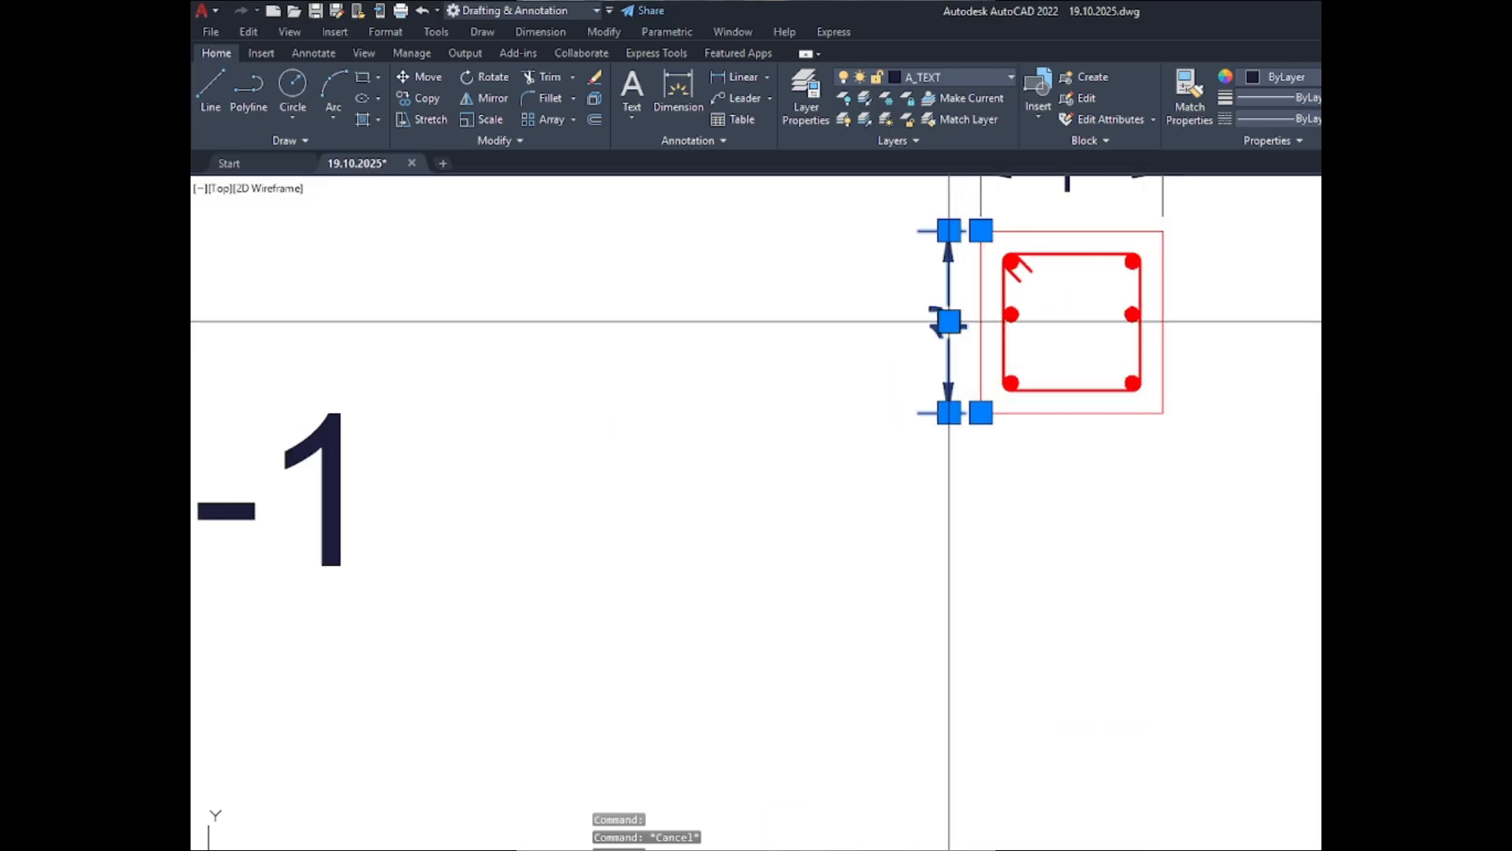
pyautogui.click(949, 321)
pyautogui.scroll(6, 949, 321)
pyautogui.scroll(-2, 919, 309)
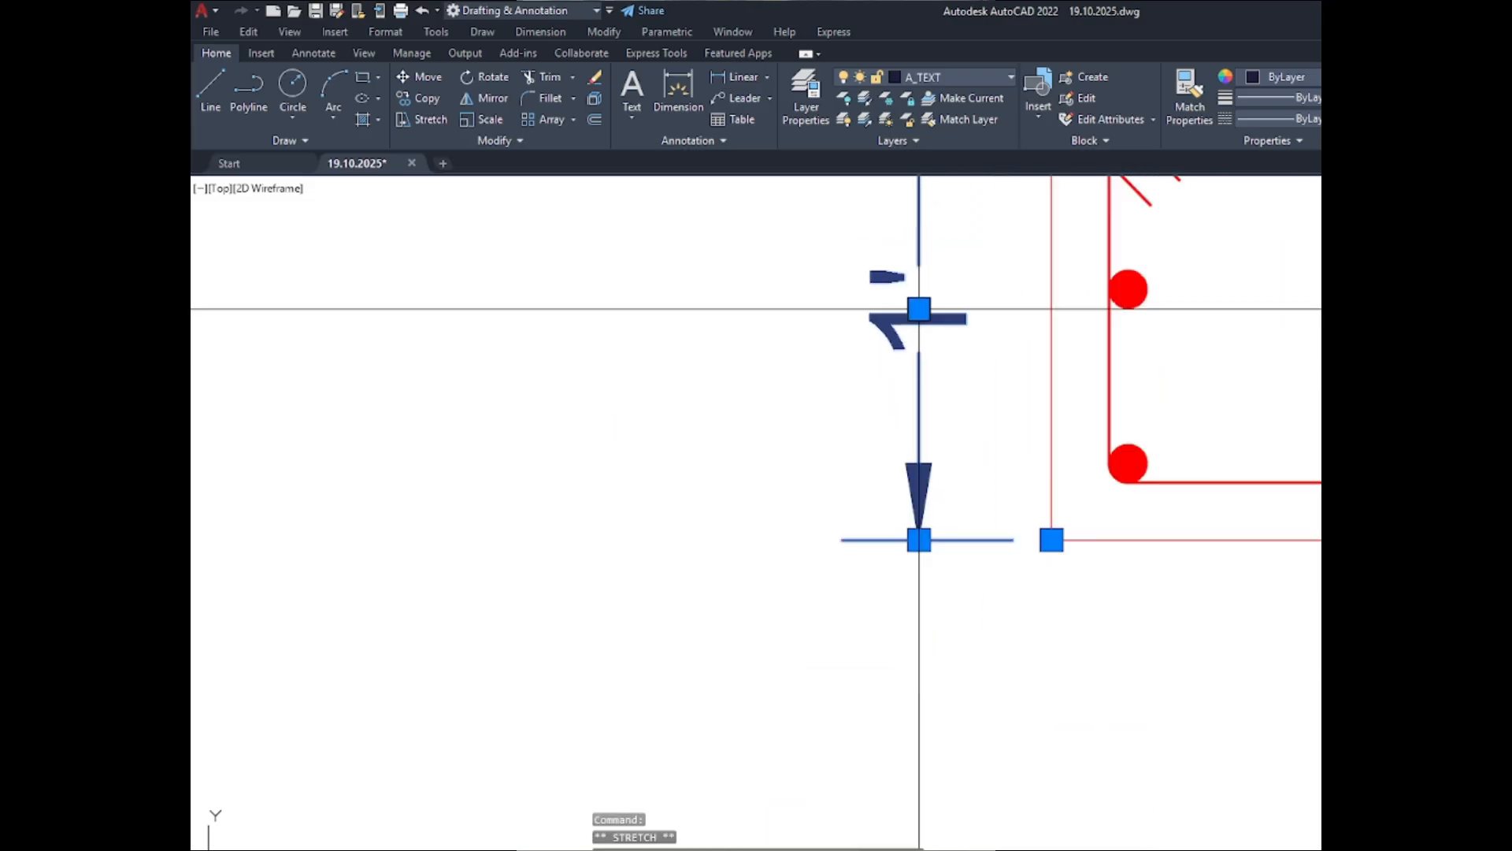
pyautogui.scroll(-5, 919, 308)
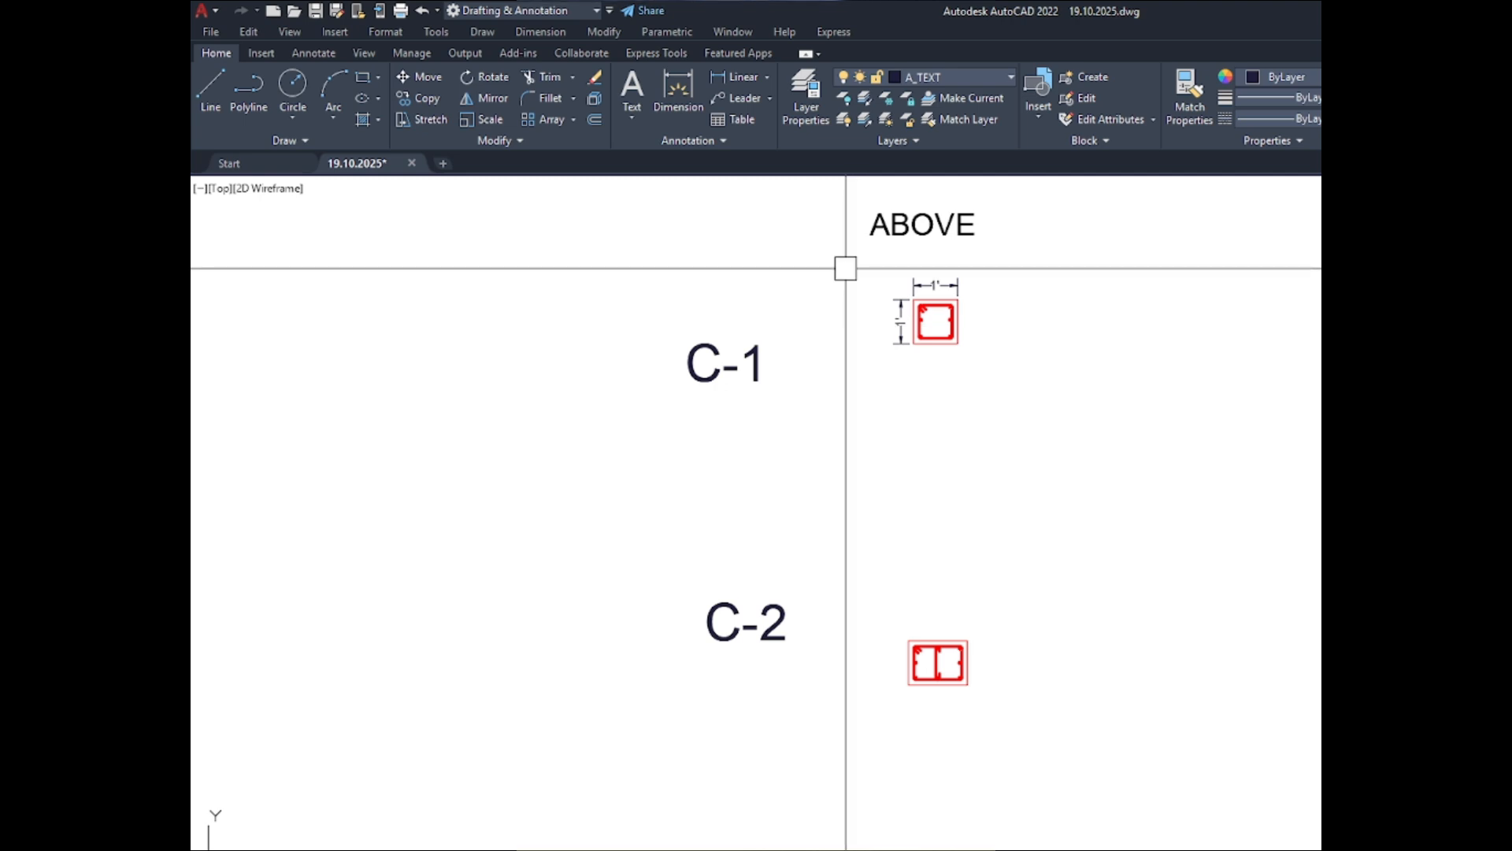
# - Dimension the top and left edges of the ABOVE C-2 section's outer outline, placing the dimension lines outside it
pyautogui.scroll(-4, 845, 269)
pyautogui.scroll(6, 904, 426)
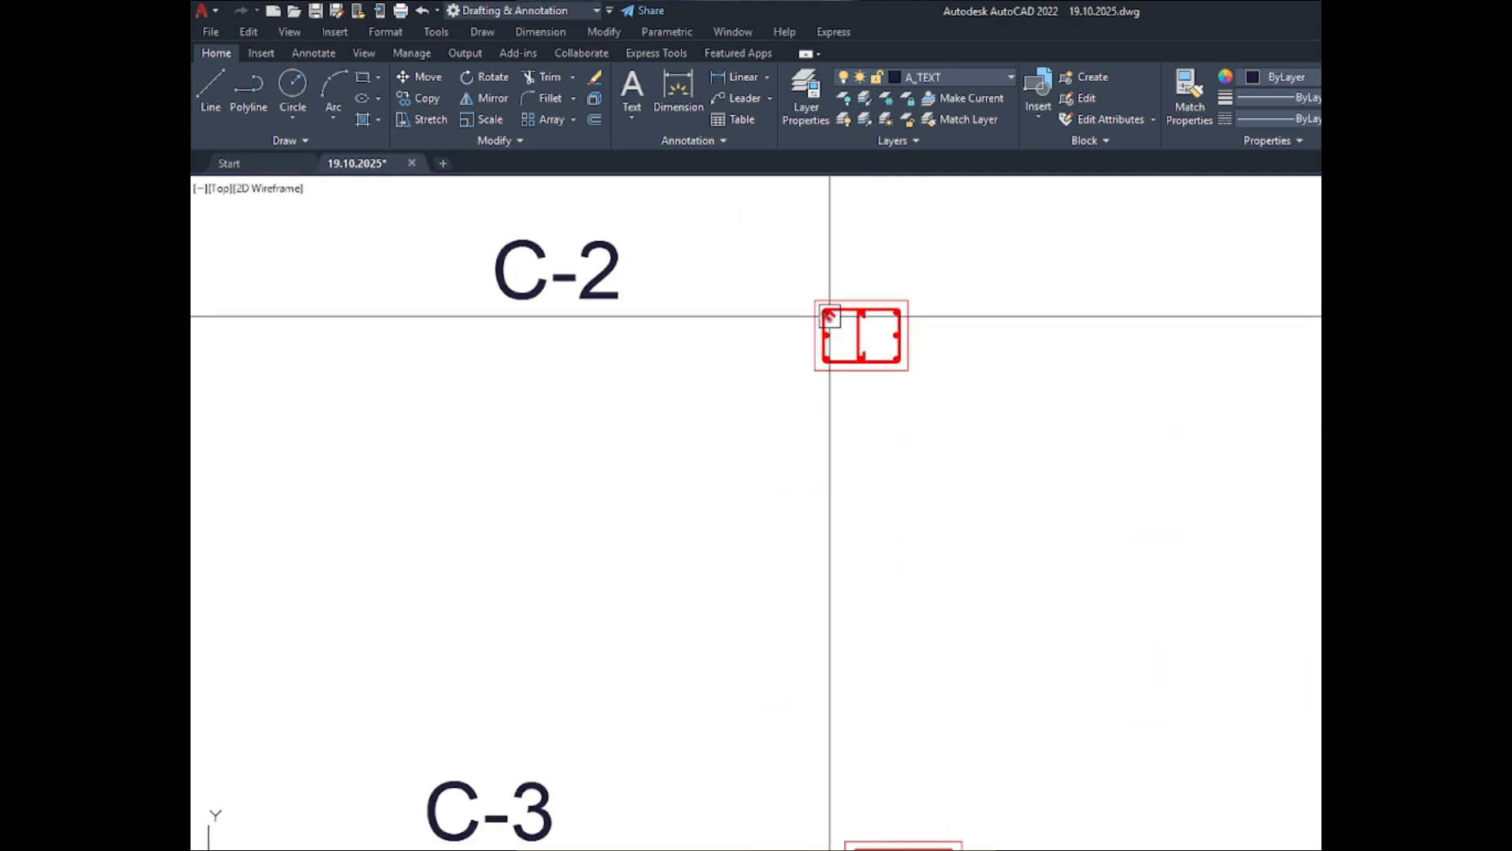
pyautogui.scroll(4, 830, 316)
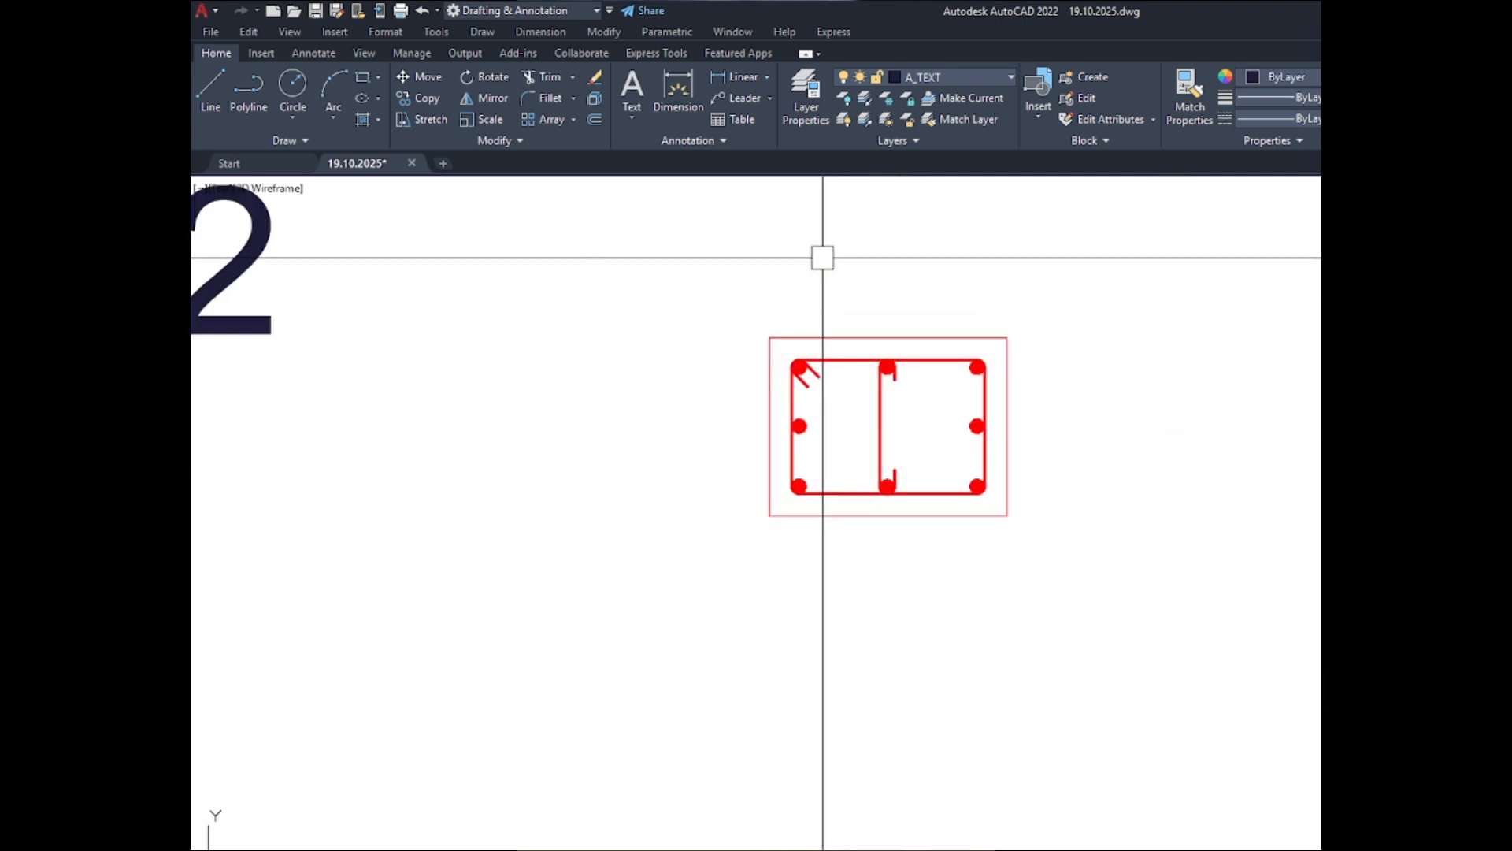
pyautogui.click(834, 327)
pyautogui.click(843, 293)
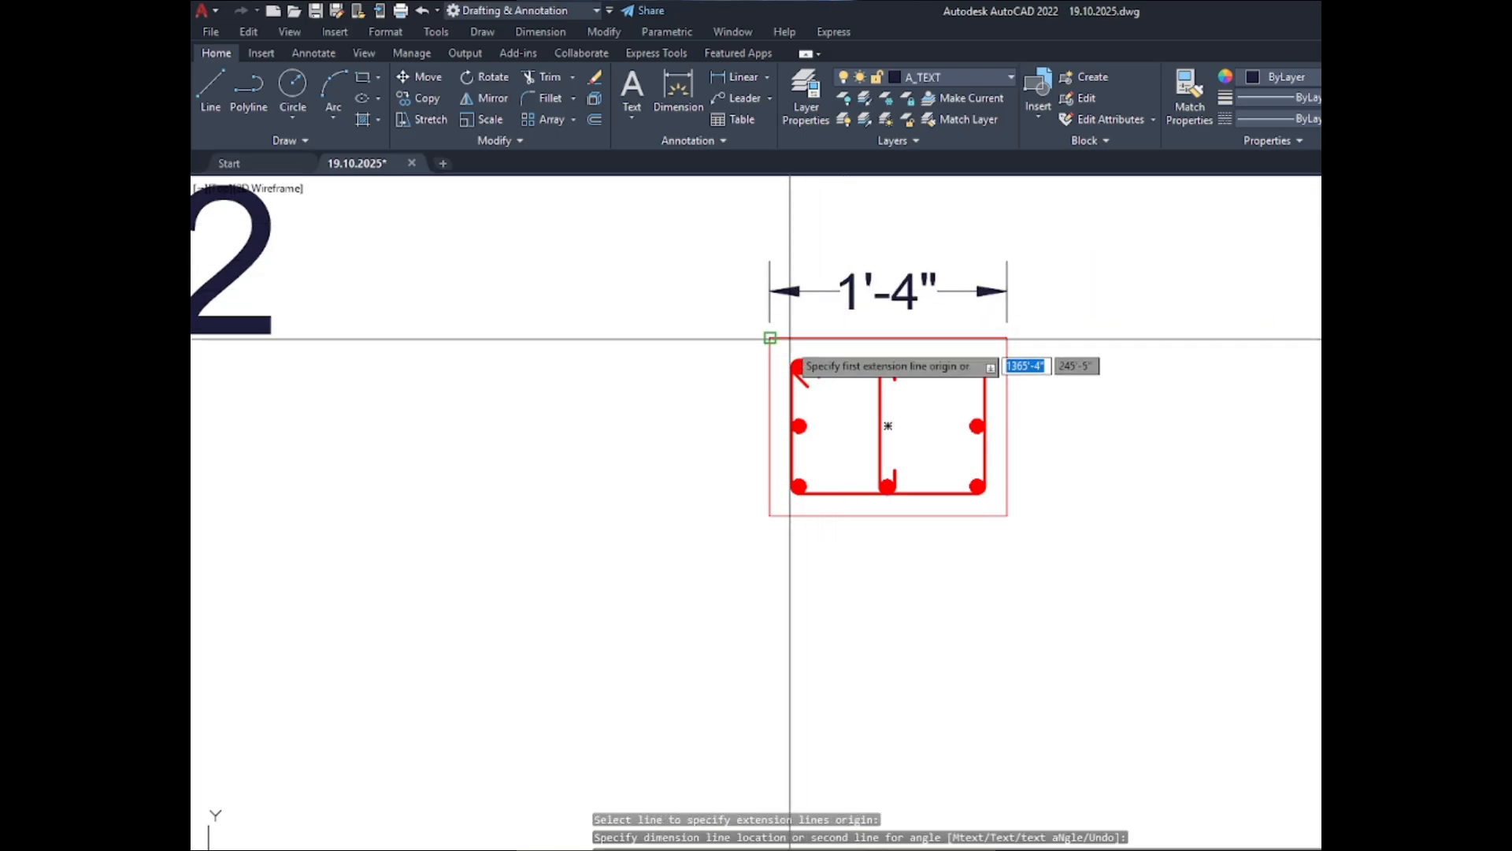
pyautogui.click(759, 382)
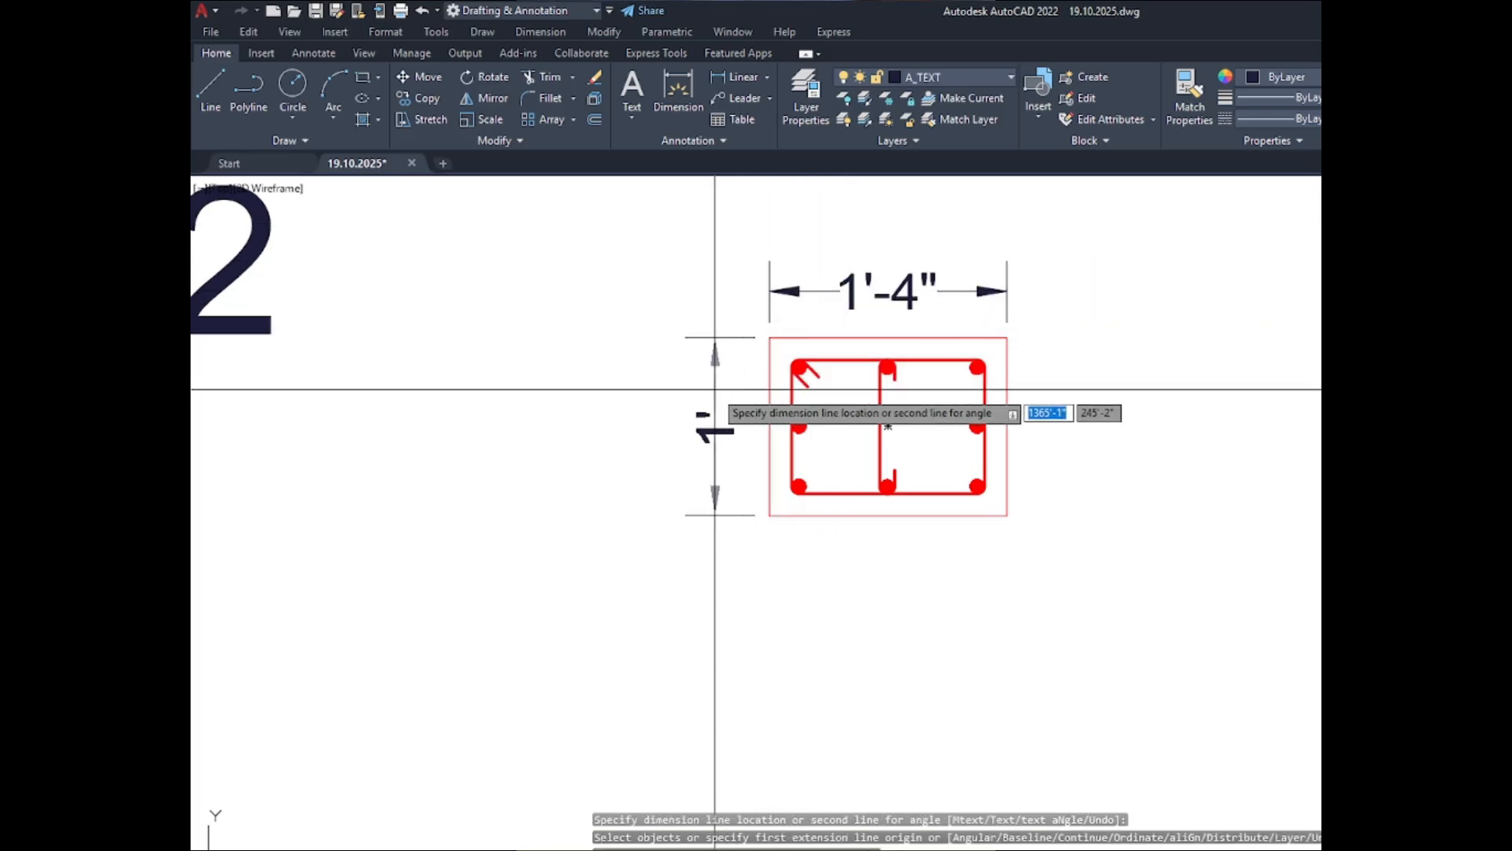
pyautogui.click(717, 386)
# - Dimension the ABOVE C-3 section's outer outline, with its width above the section and its height on the left side
pyautogui.scroll(-6, 722, 344)
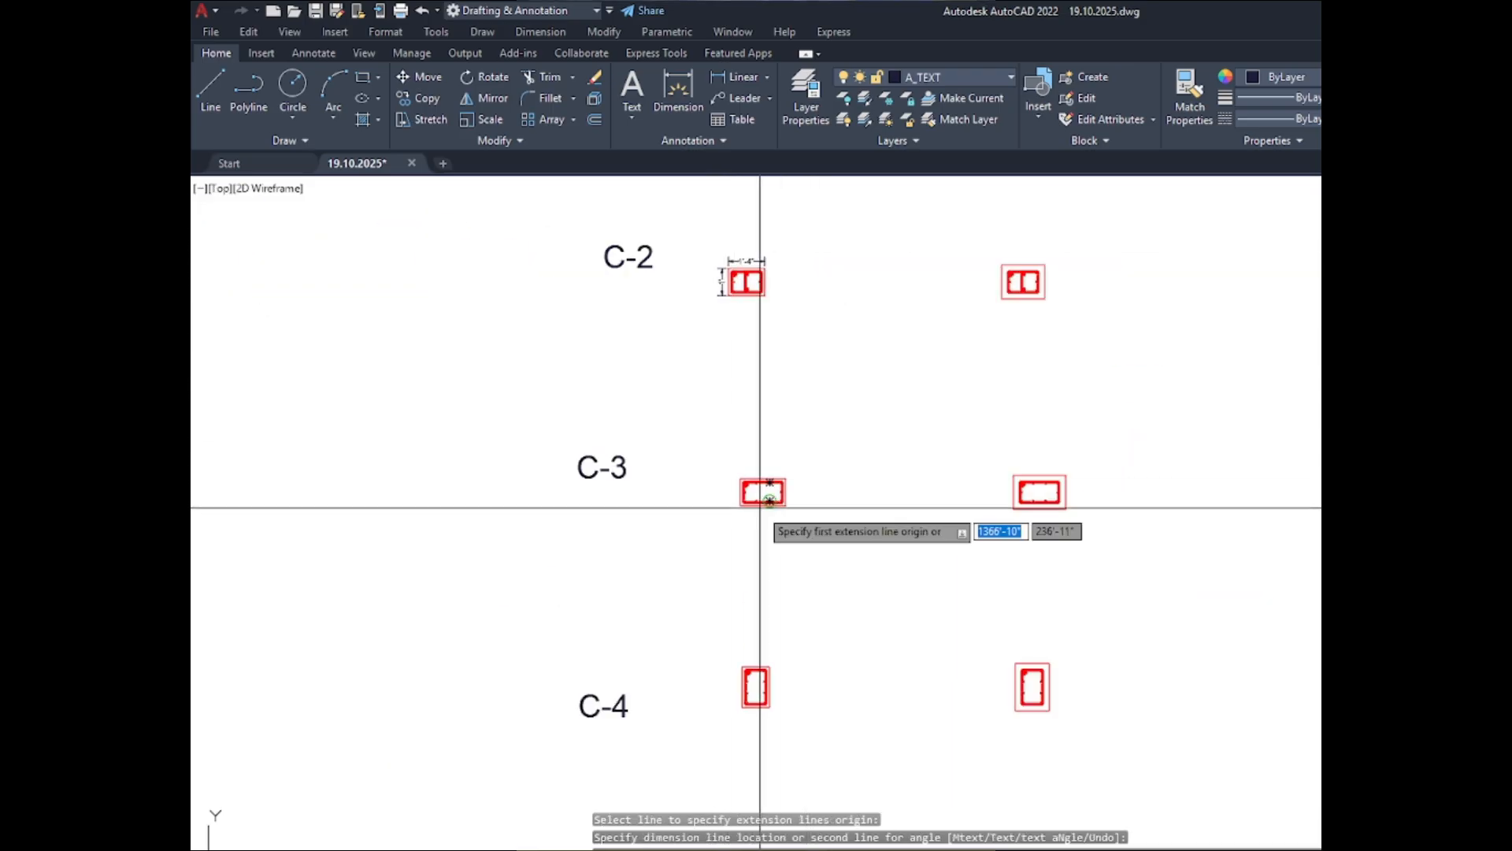
pyautogui.scroll(5, 760, 508)
pyautogui.click(745, 404)
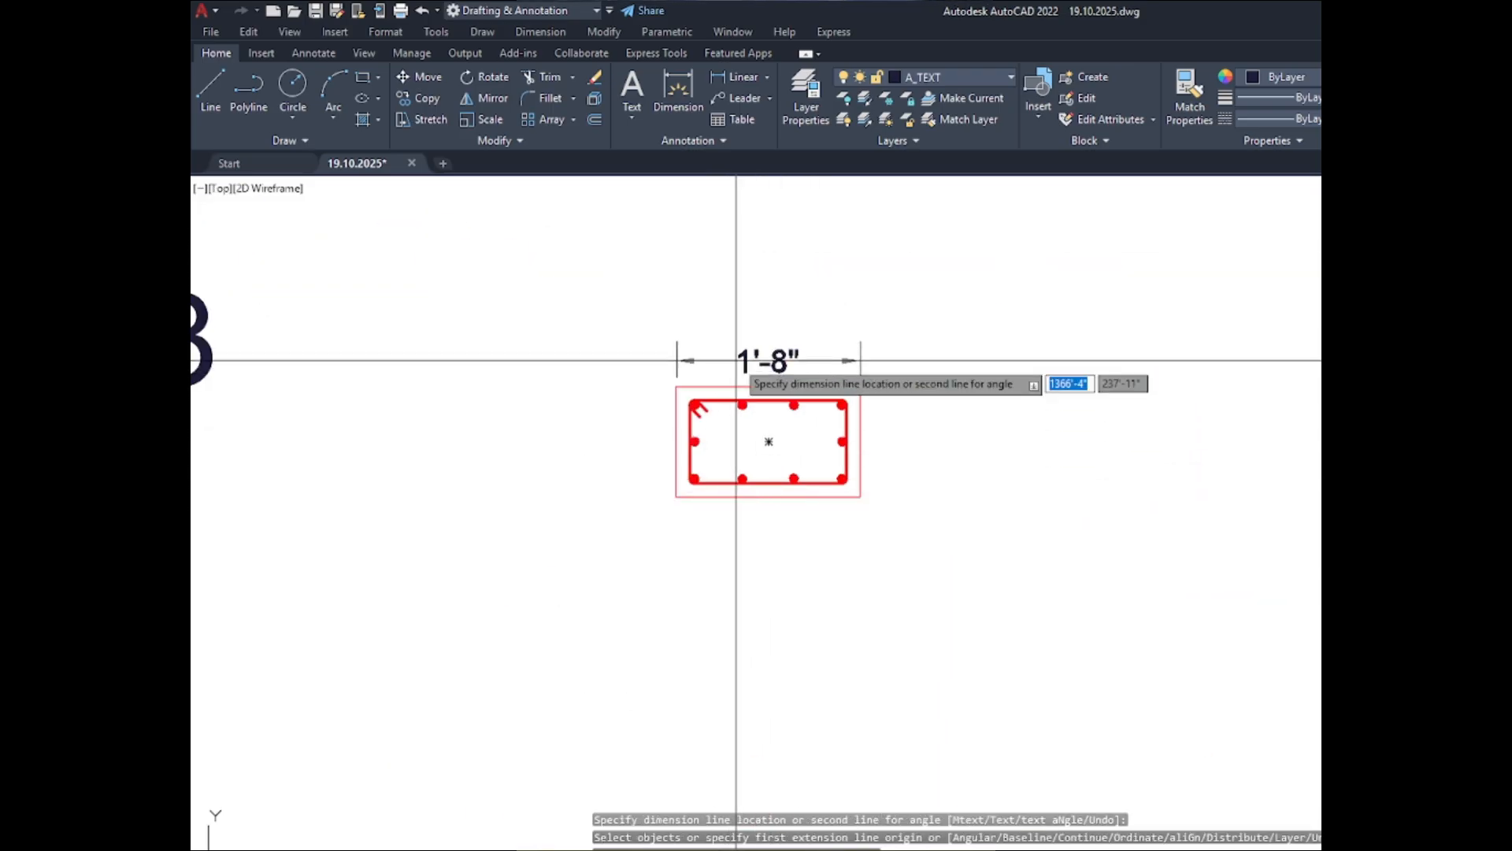
pyautogui.click(736, 360)
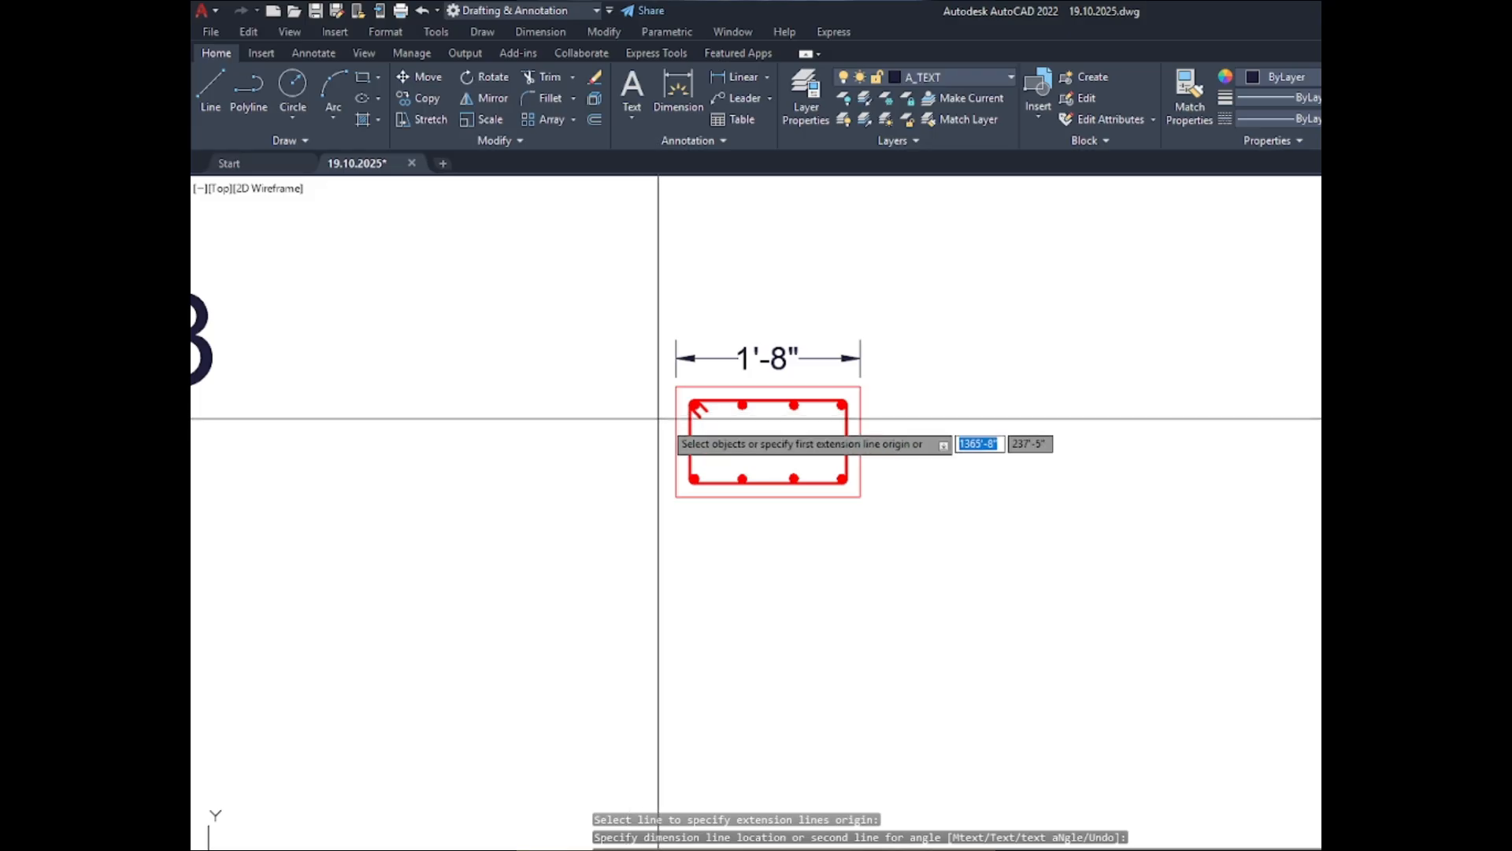
pyautogui.click(654, 425)
# - Dimension the ABOVE C-4 section's outer outline, with its width above the section and its height on the left side
pyautogui.scroll(-6, 765, 236)
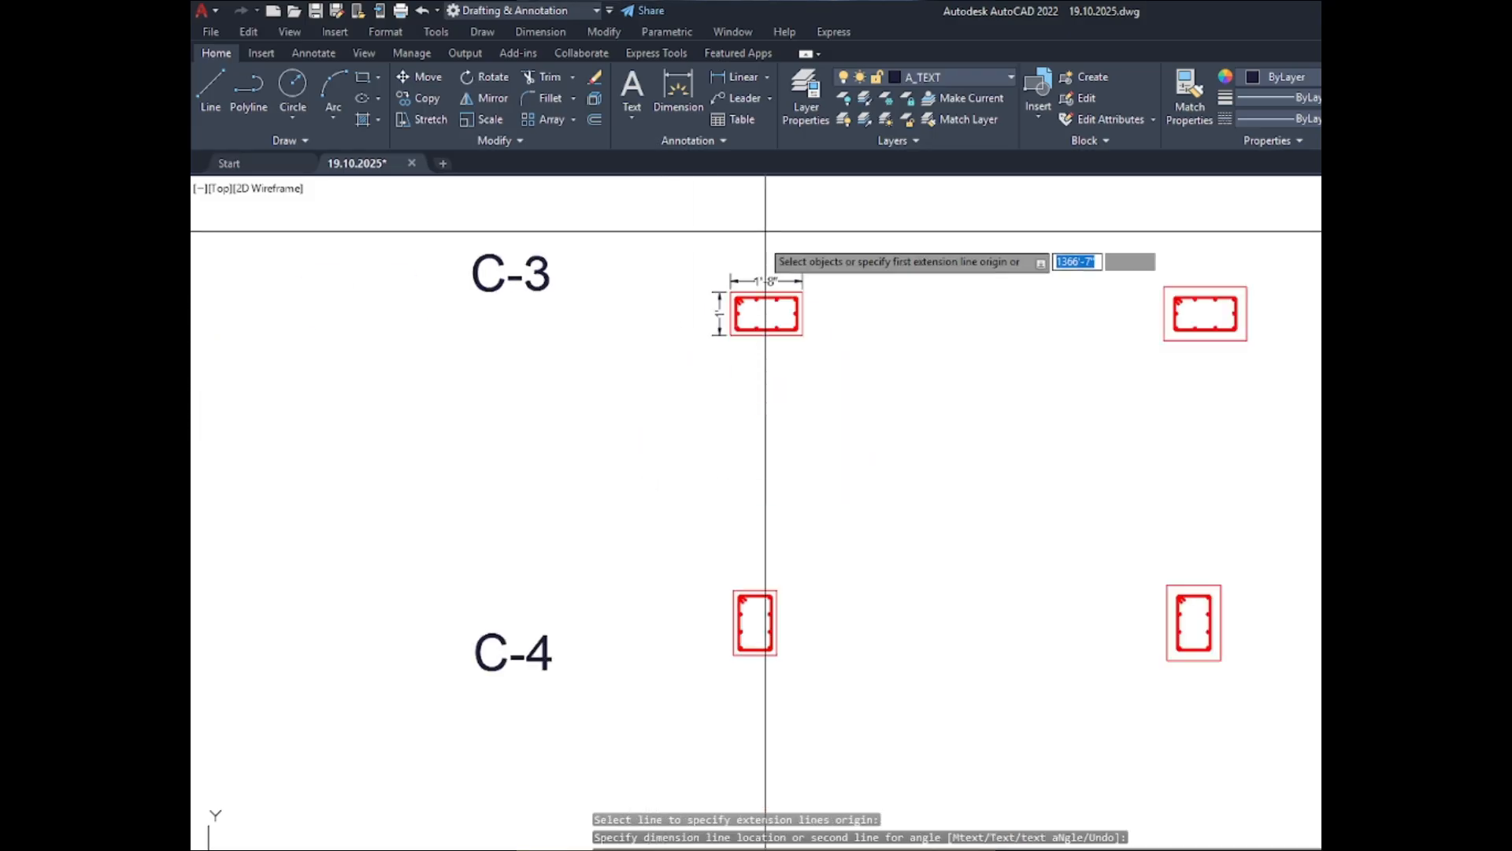
pyautogui.scroll(8, 738, 459)
pyautogui.scroll(-1, 822, 453)
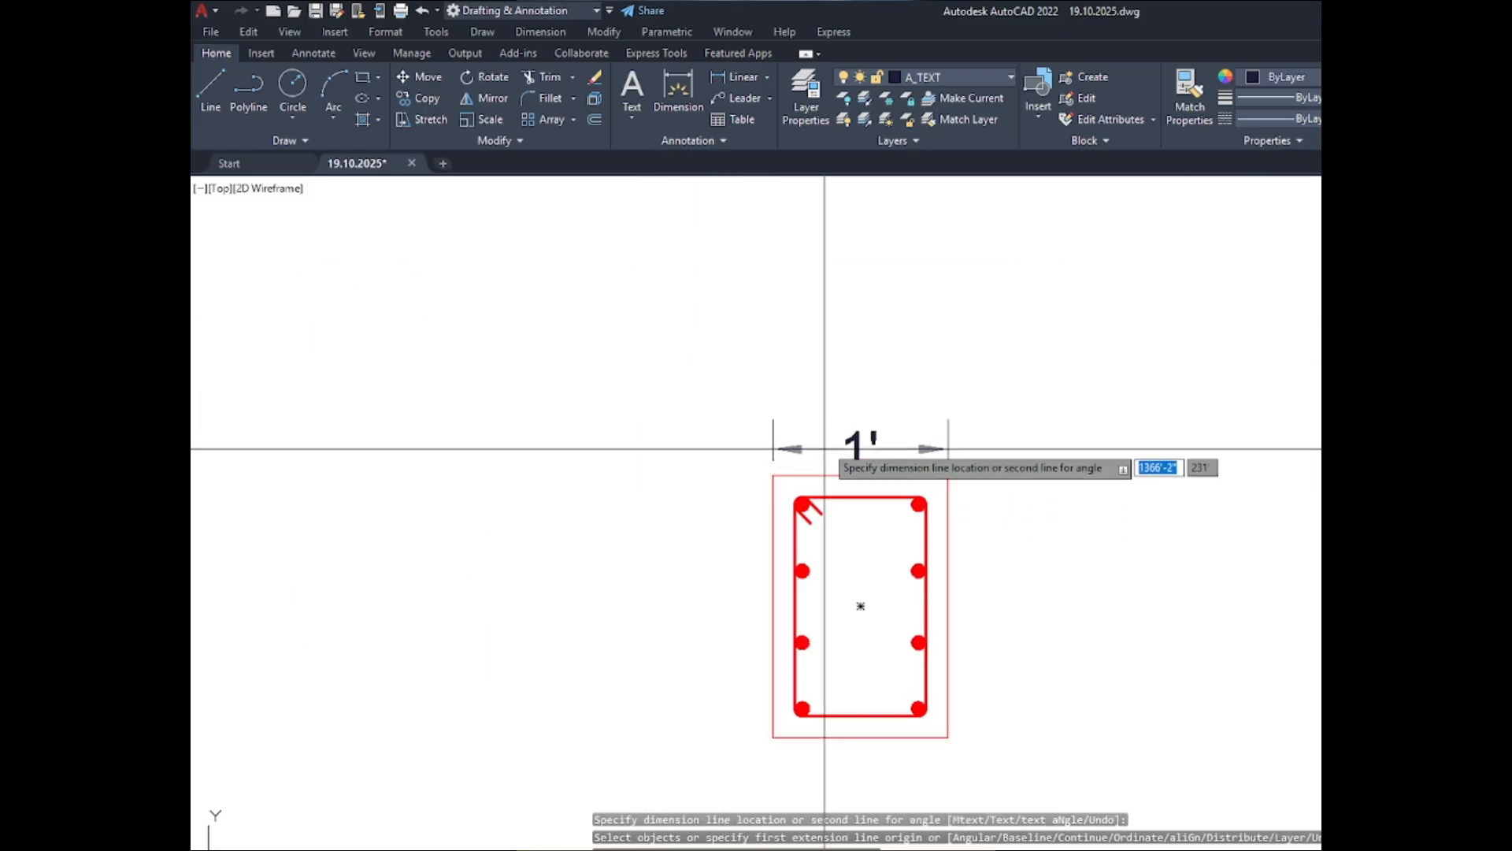
pyautogui.click(826, 443)
pyautogui.scroll(-3, 811, 423)
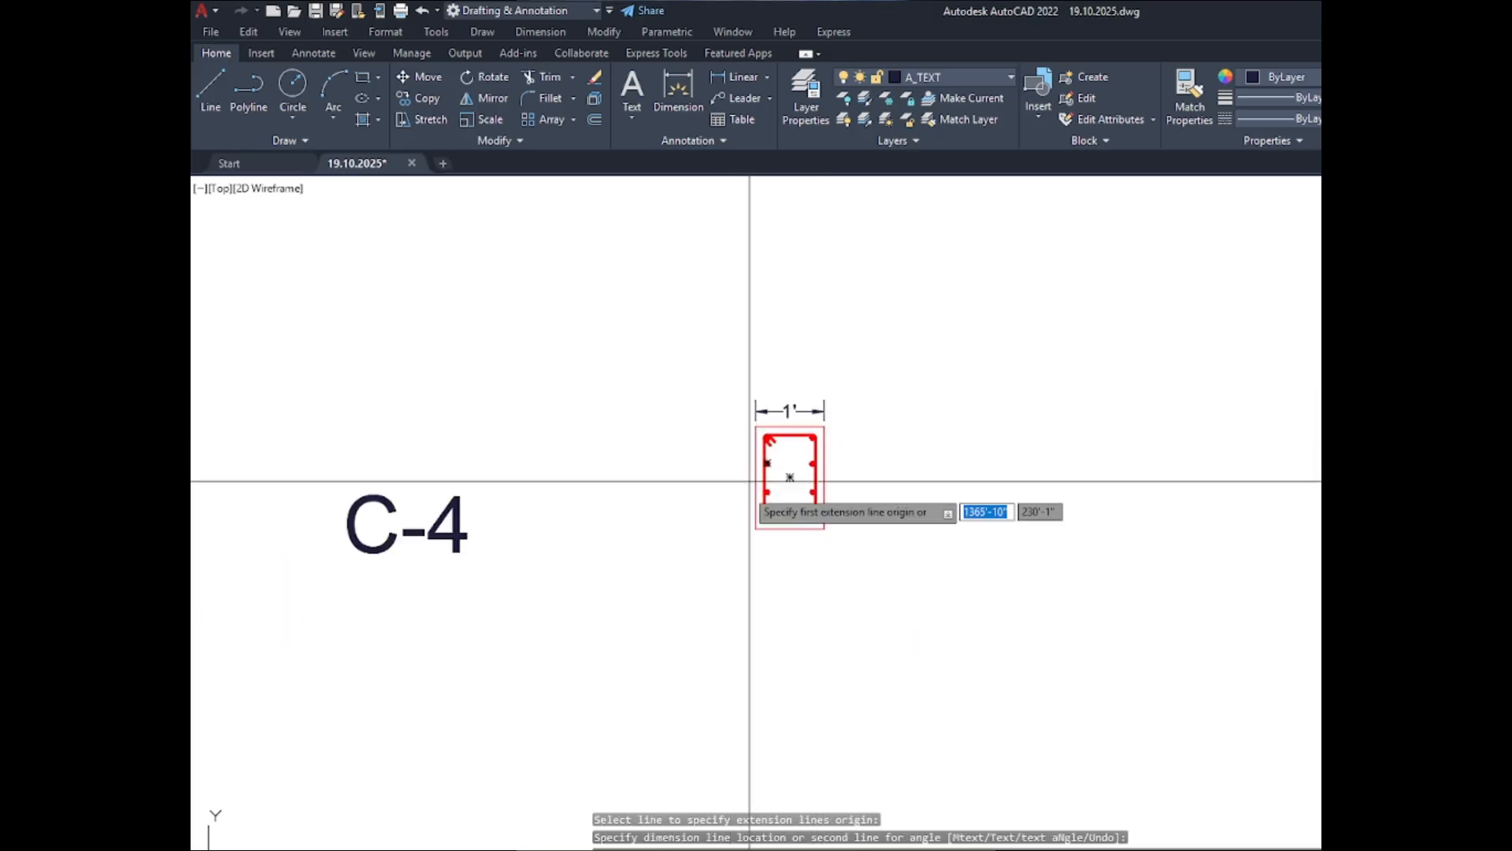
pyautogui.scroll(4, 752, 477)
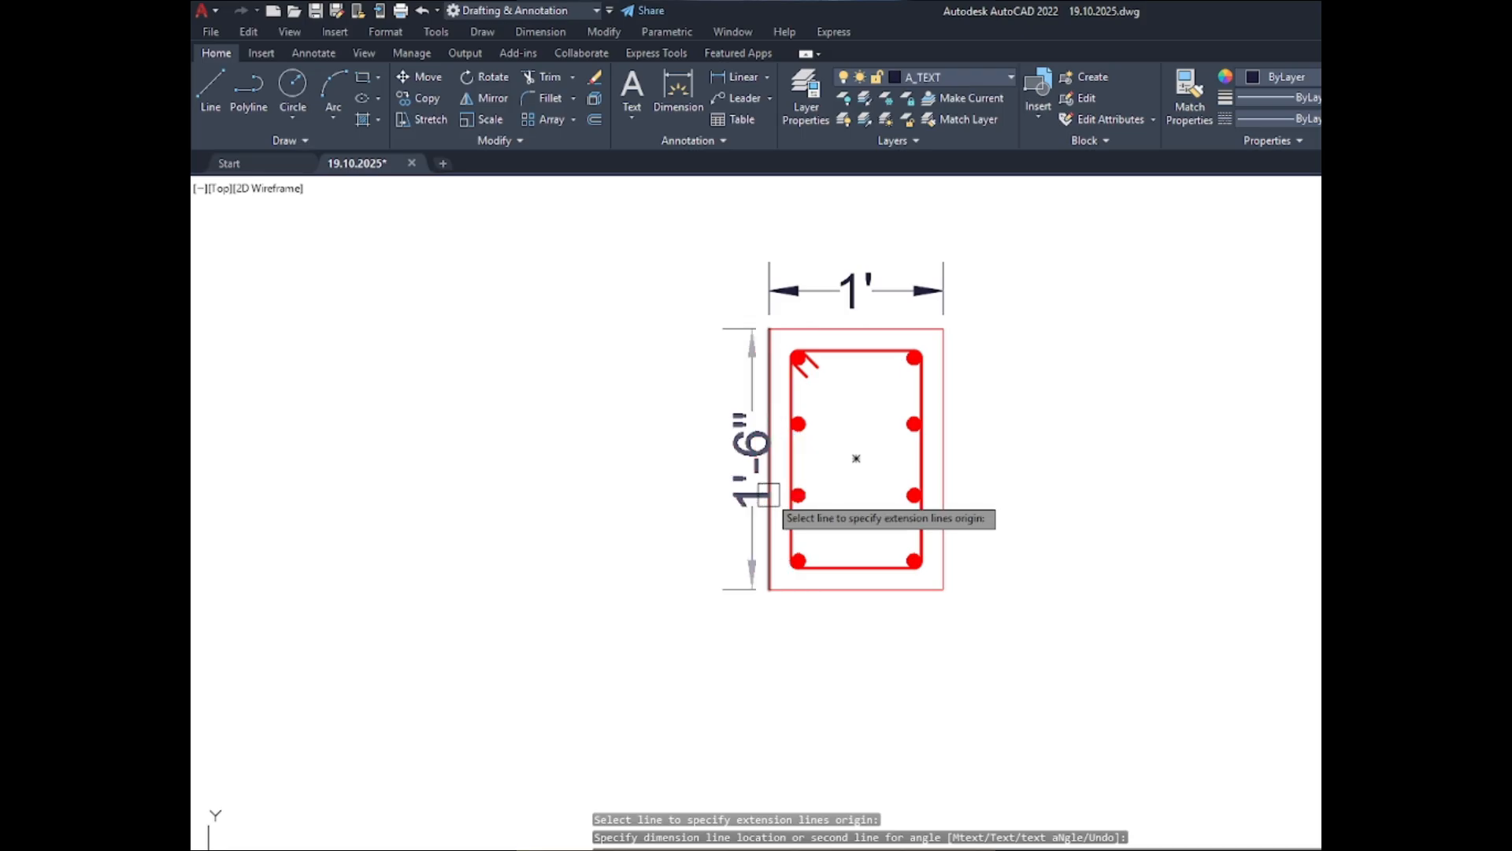
pyautogui.click(768, 494)
pyautogui.click(723, 490)
pyautogui.scroll(-4, 519, 490)
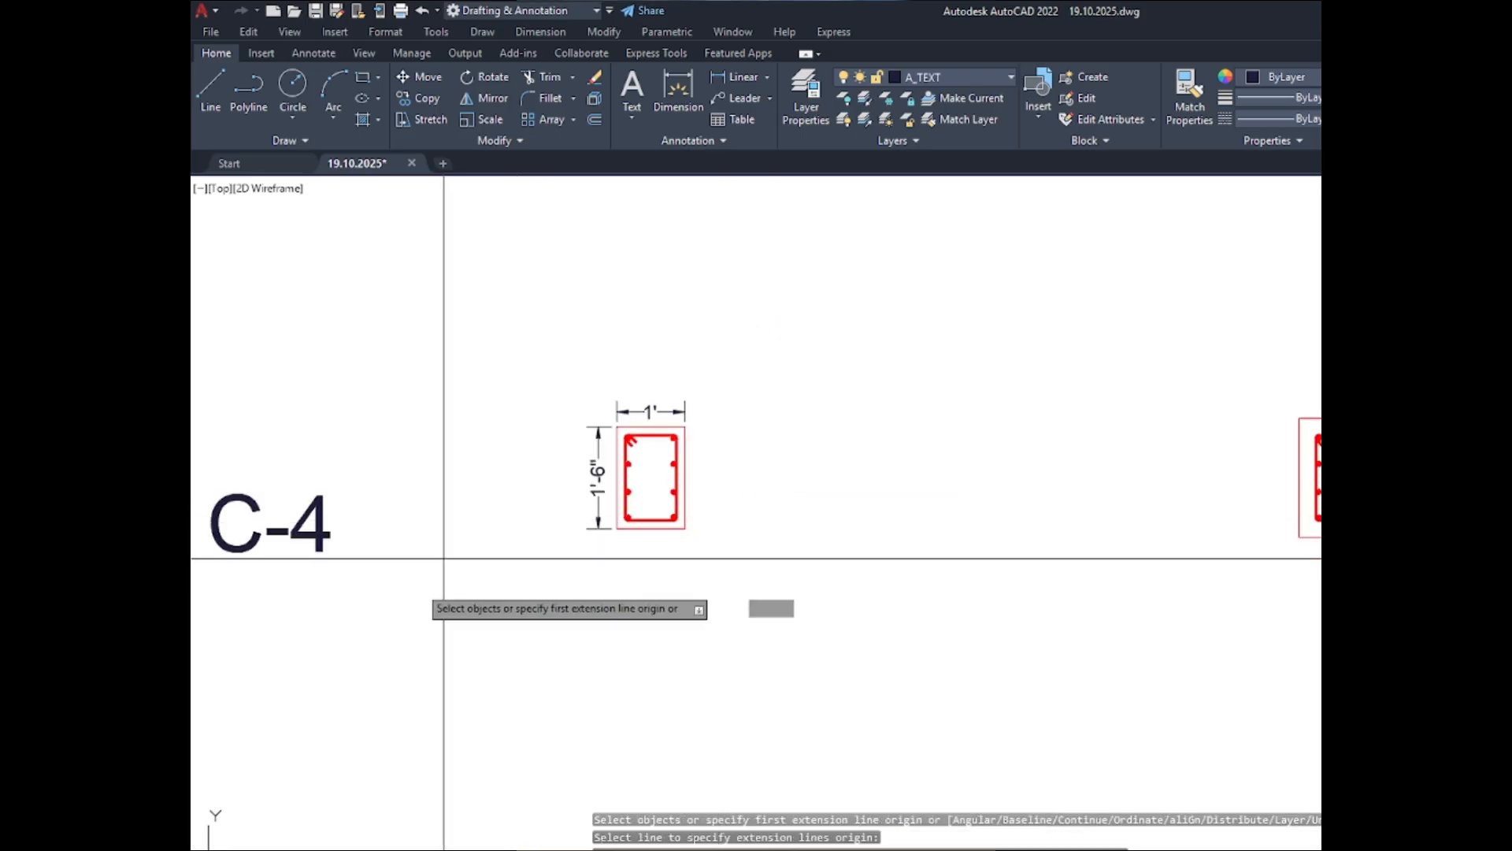
pyautogui.scroll(-4, 461, 571)
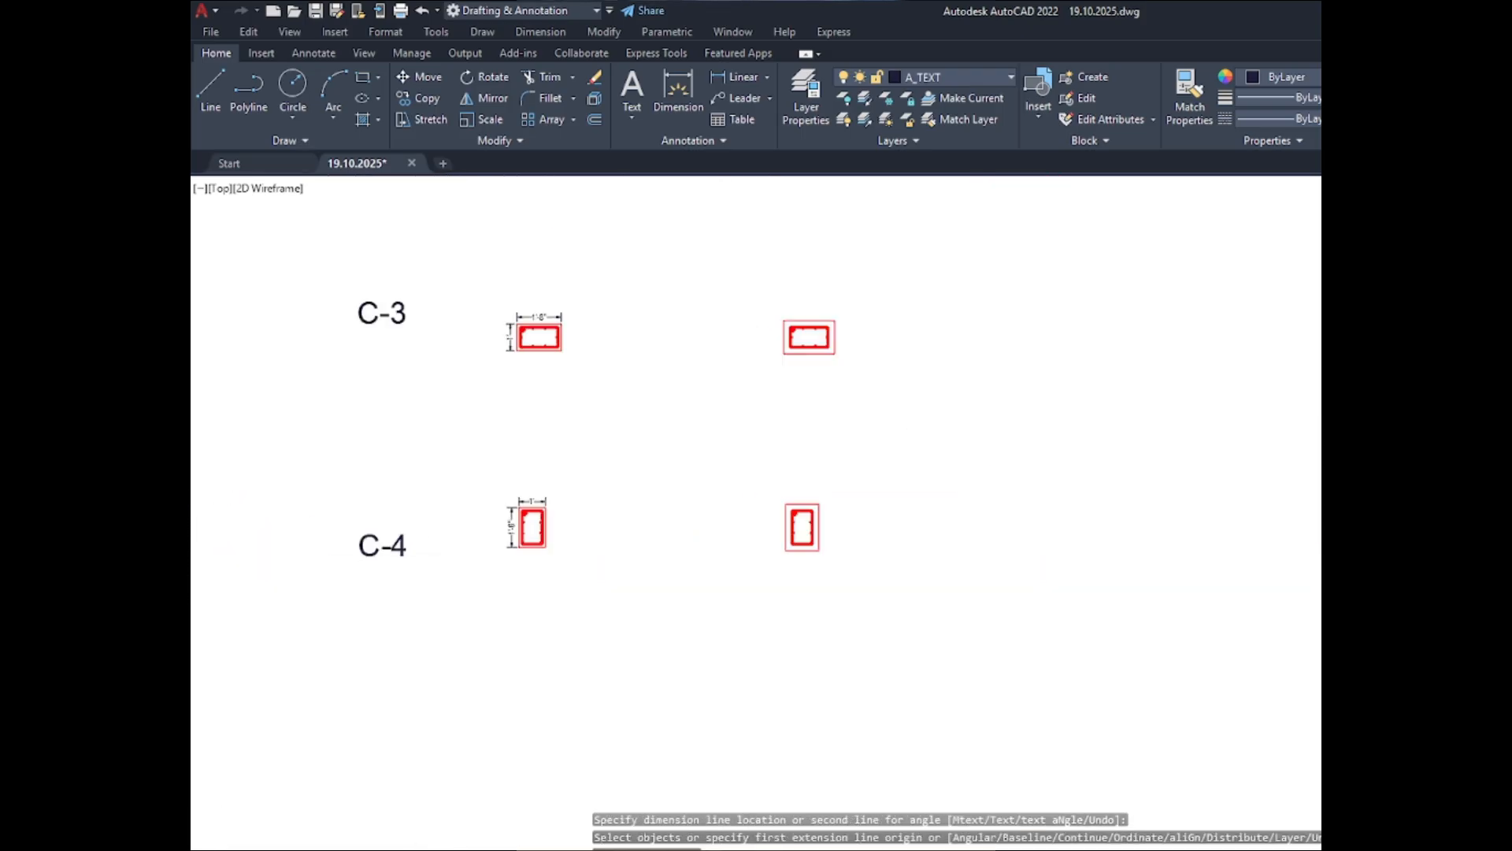
pyautogui.scroll(-4, 480, 594)
pyautogui.scroll(6, 465, 392)
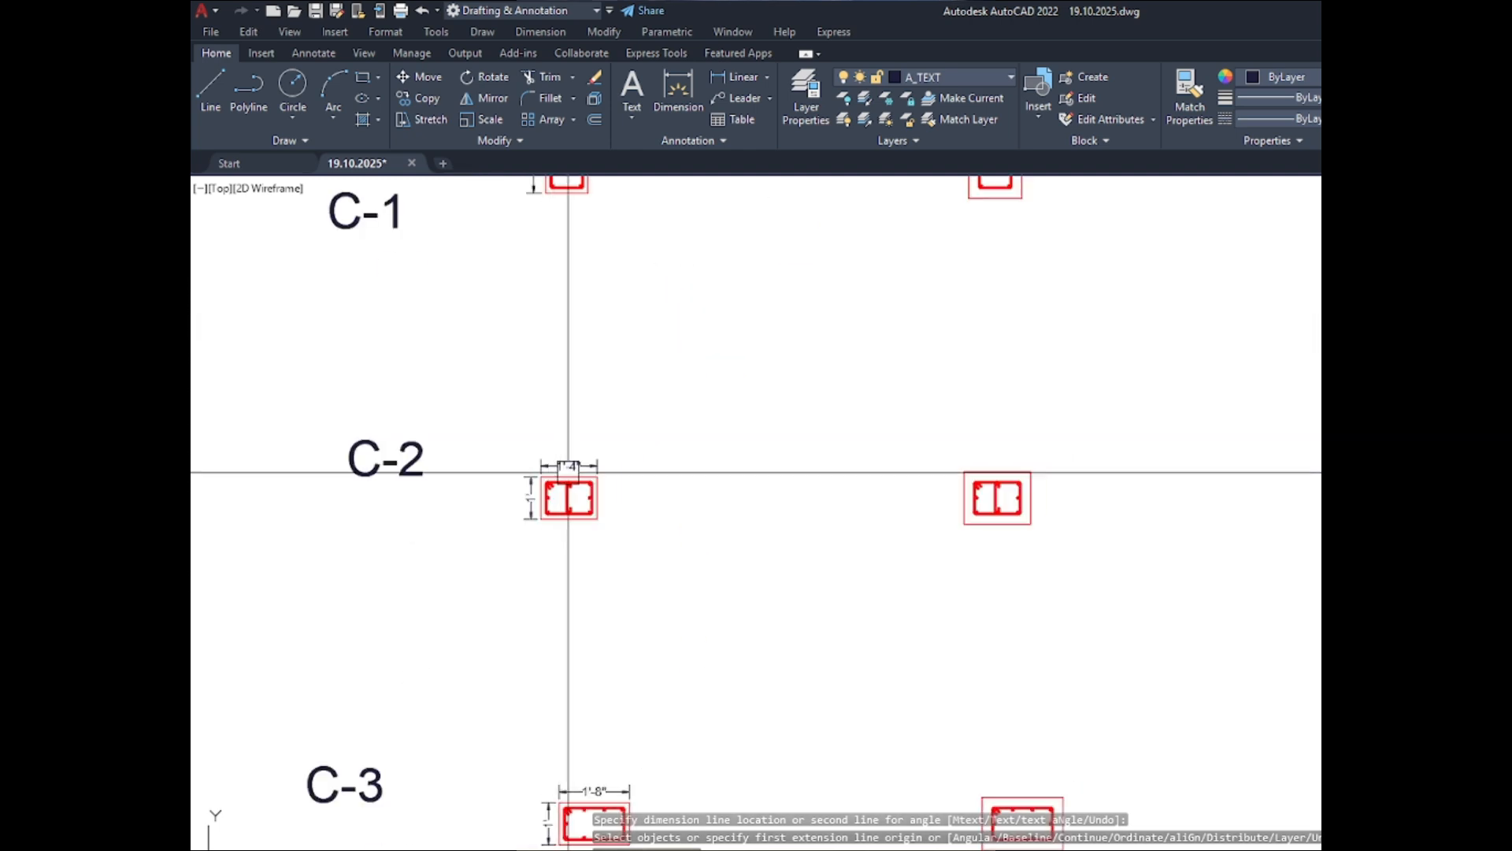
pyautogui.scroll(3, 557, 495)
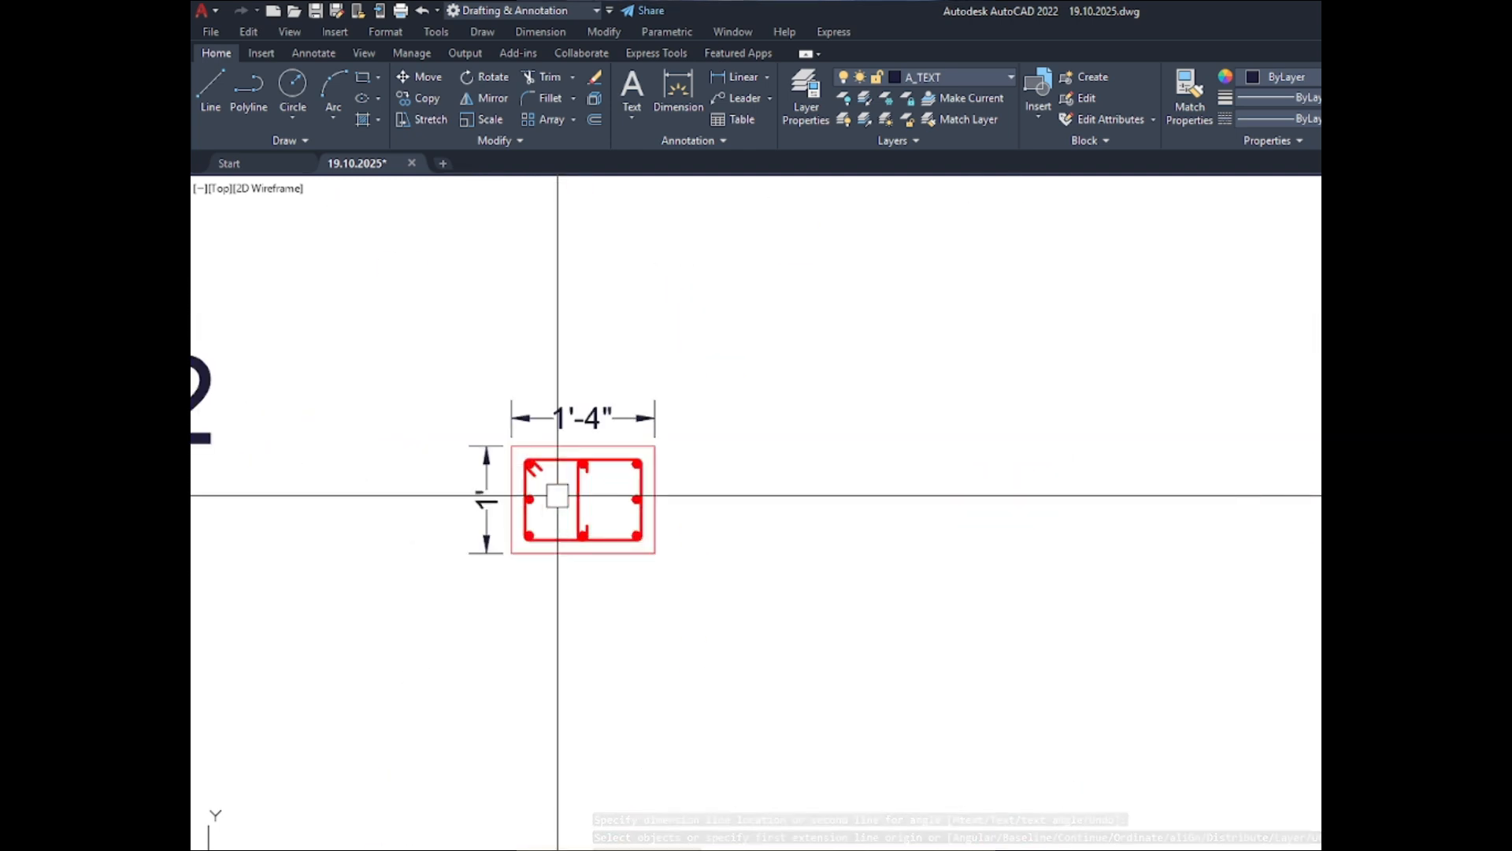
pyautogui.scroll(-3, 558, 495)
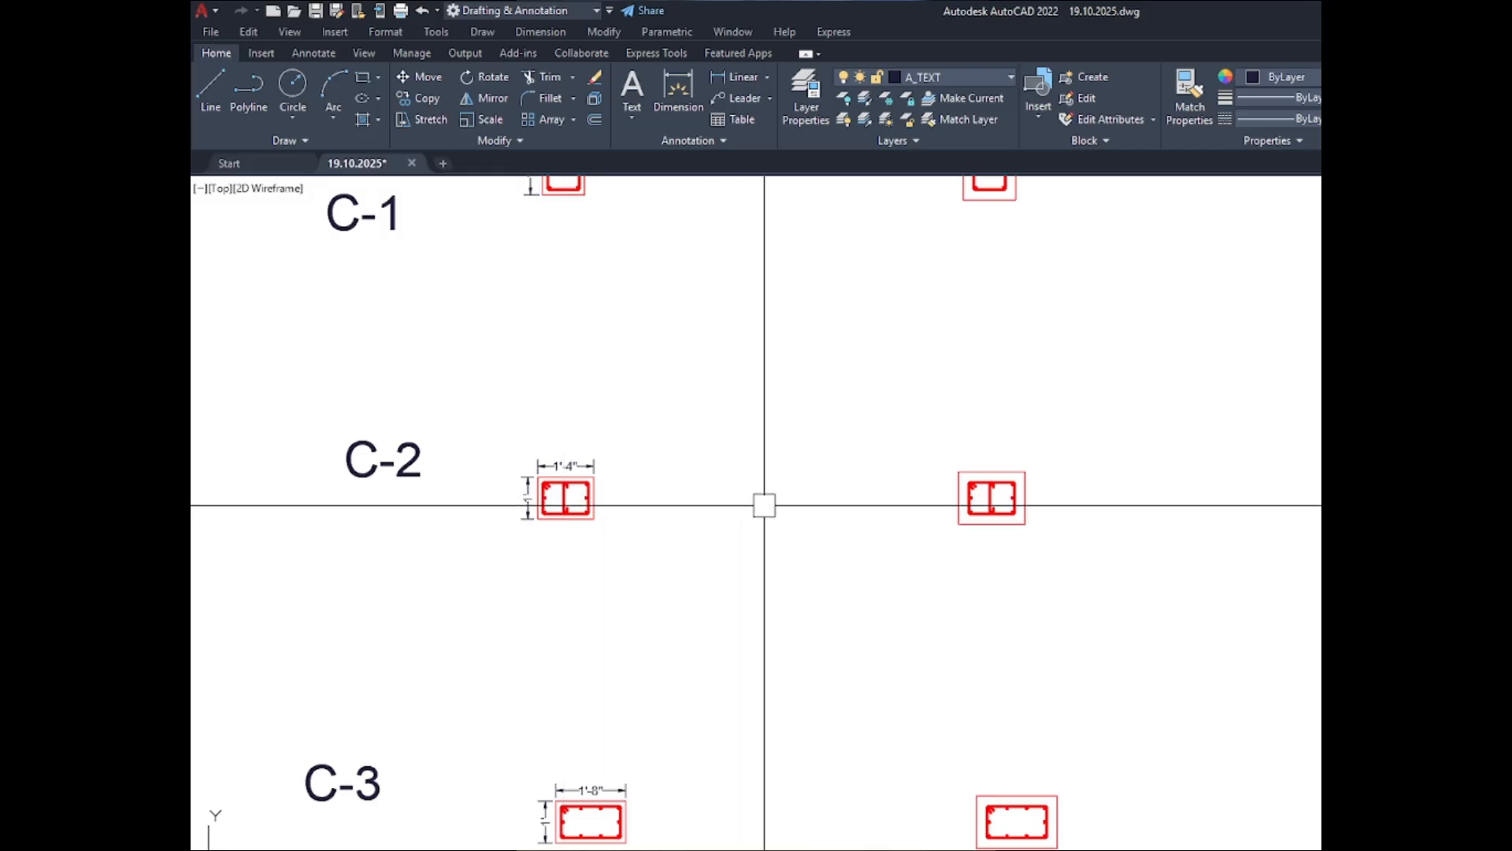
# - Dimension the top and left edges of the BELOW C-1 section's outer outline, placing the dimension lines outside it
pyautogui.write('DIM')
pyautogui.press('Return')
pyautogui.scroll(-2, 741, 544)
pyautogui.scroll(6, 834, 399)
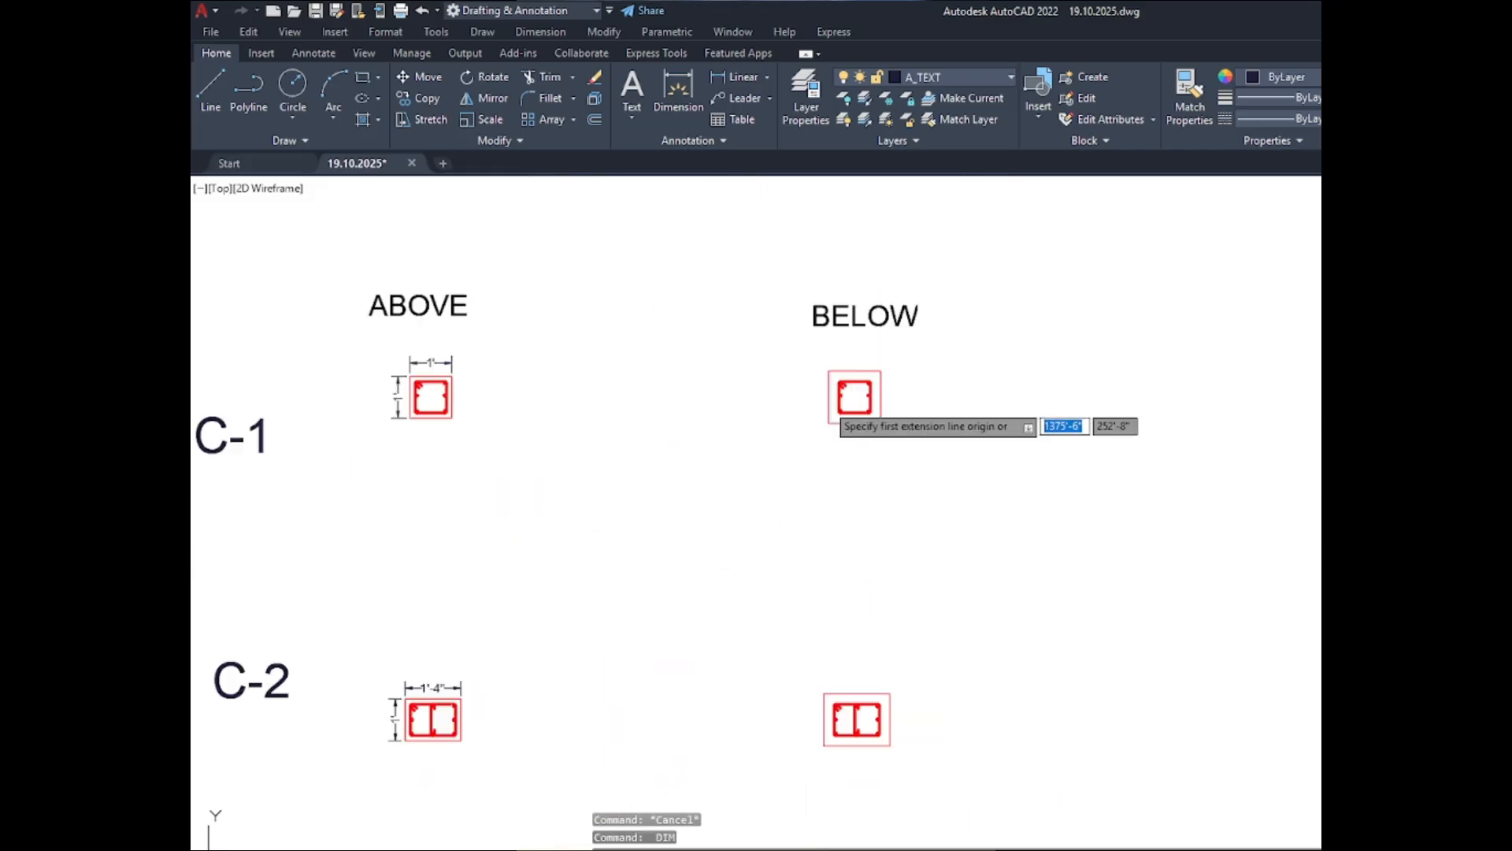
pyautogui.click(879, 317)
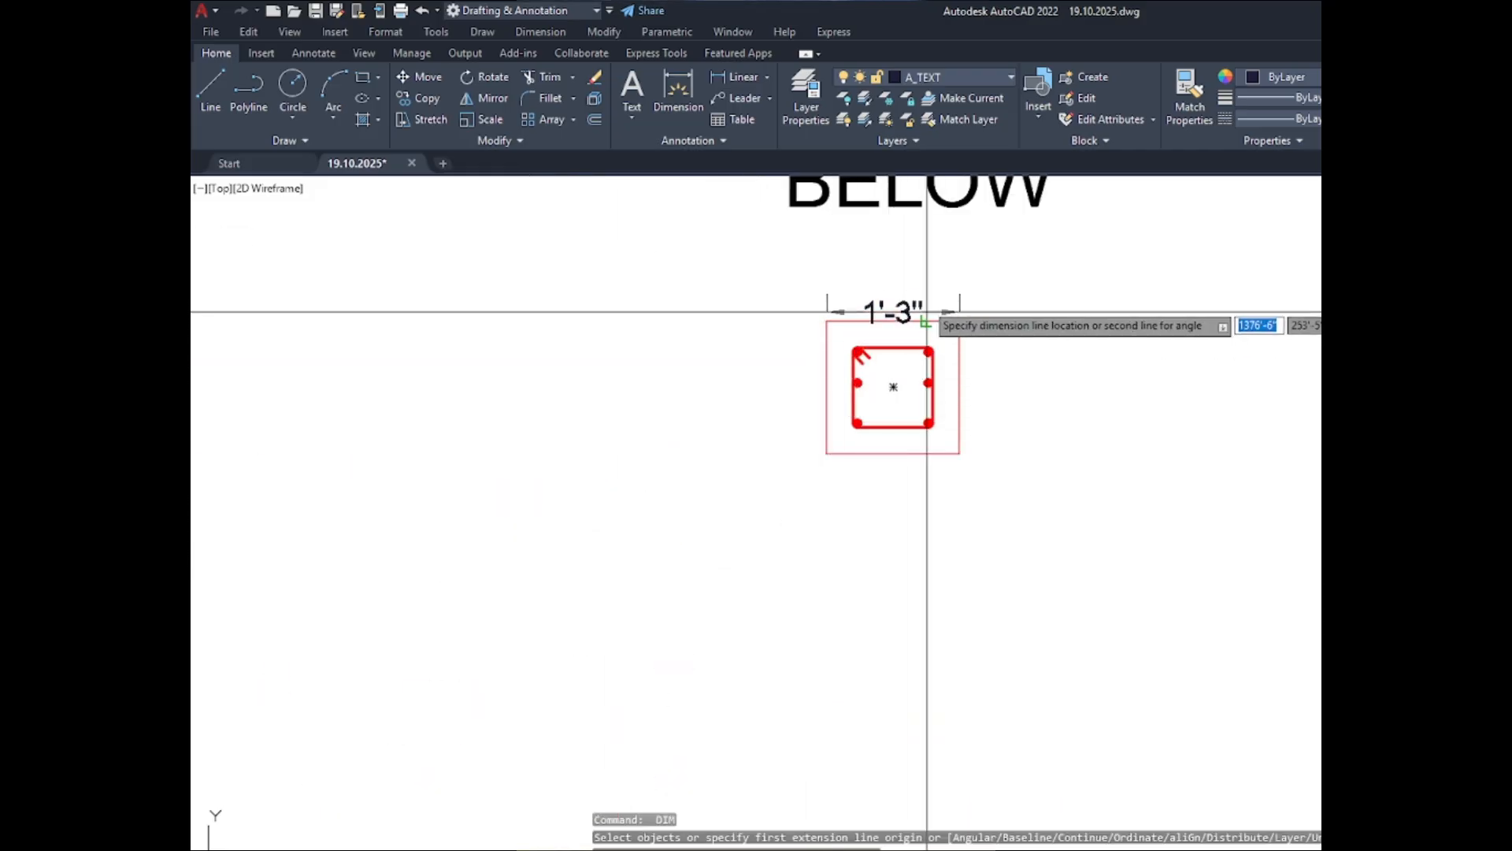
pyautogui.scroll(2, 919, 285)
pyautogui.click(874, 286)
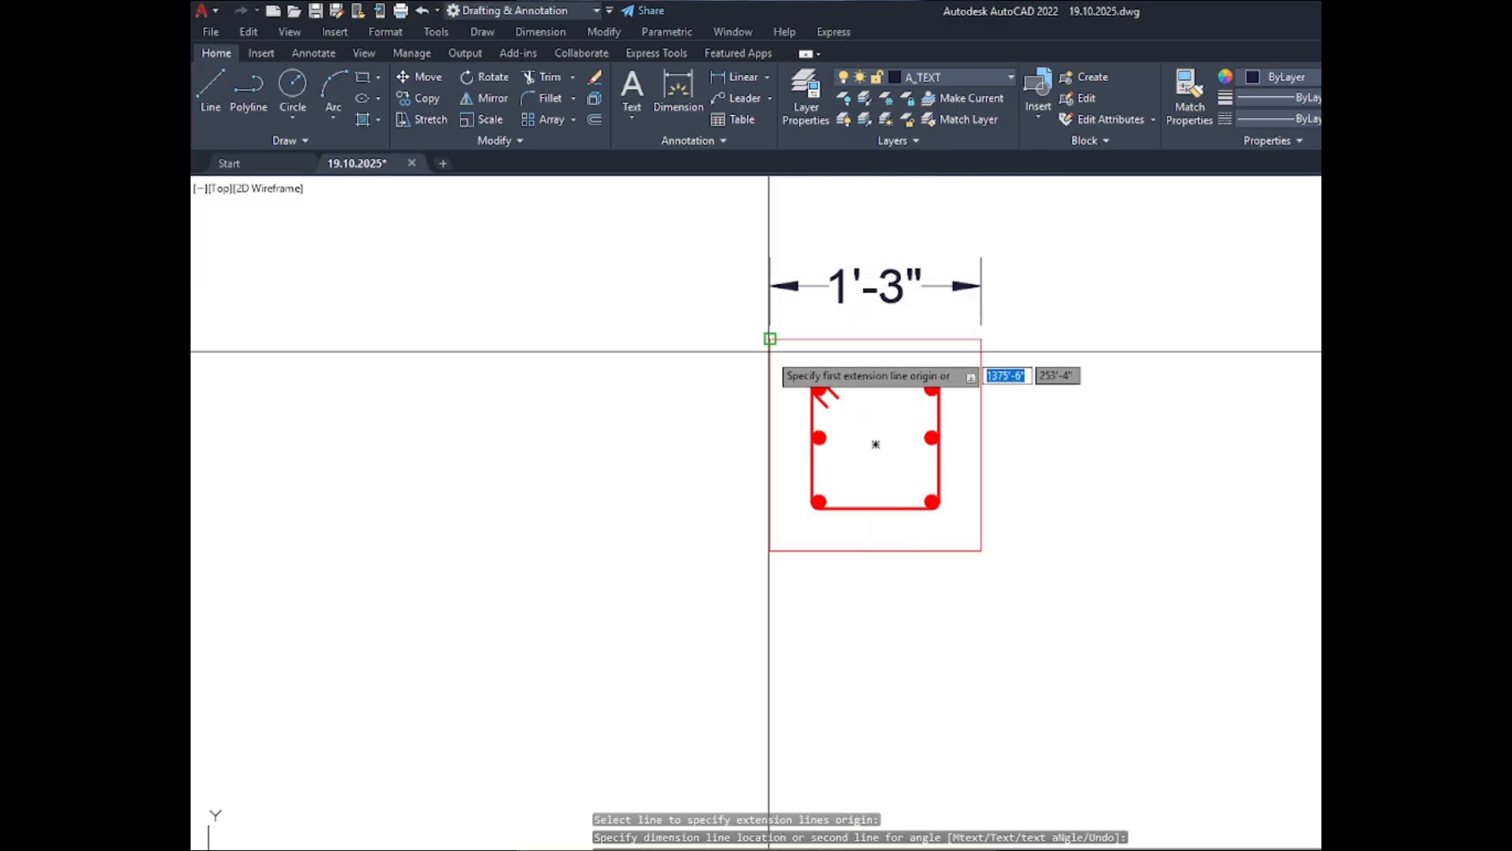
pyautogui.click(770, 390)
pyautogui.click(746, 380)
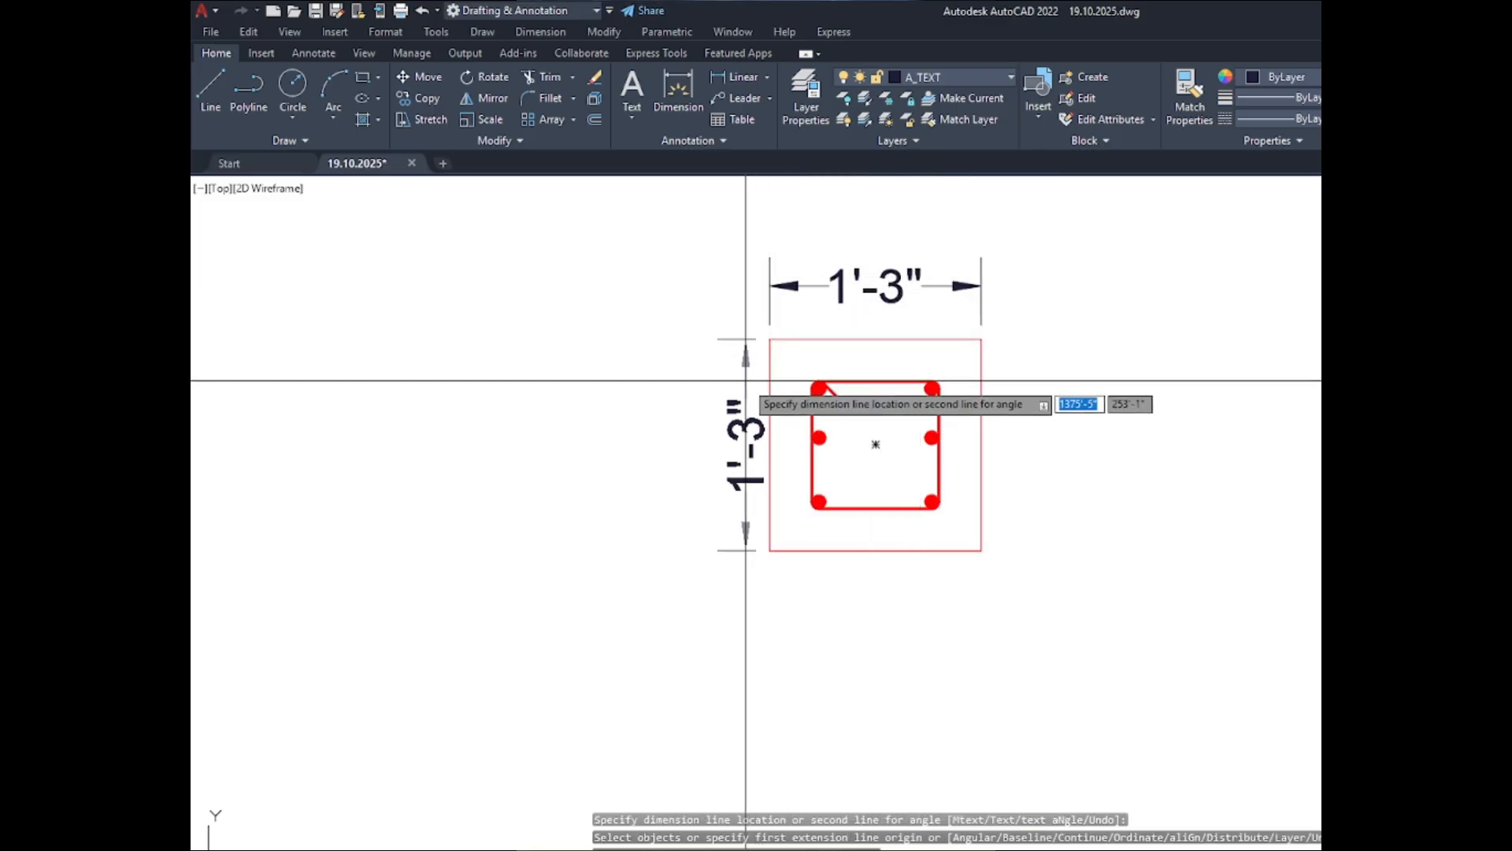
# - Dimension the BELOW C-2 section's outer outline, with its width above the section and its height on the left side
pyautogui.scroll(-5, 768, 276)
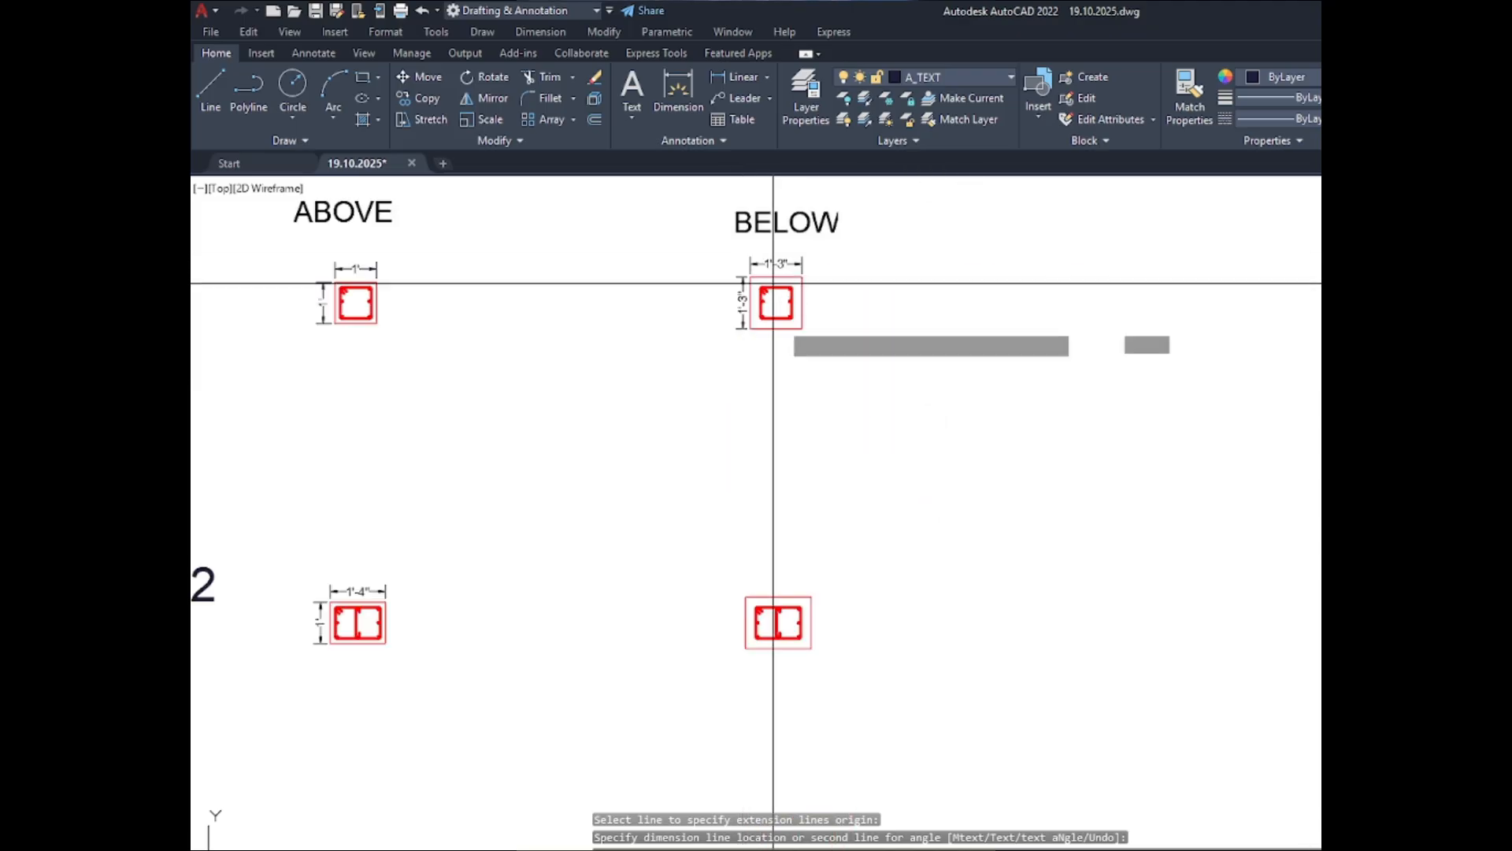
pyautogui.scroll(8, 762, 641)
pyautogui.click(717, 353)
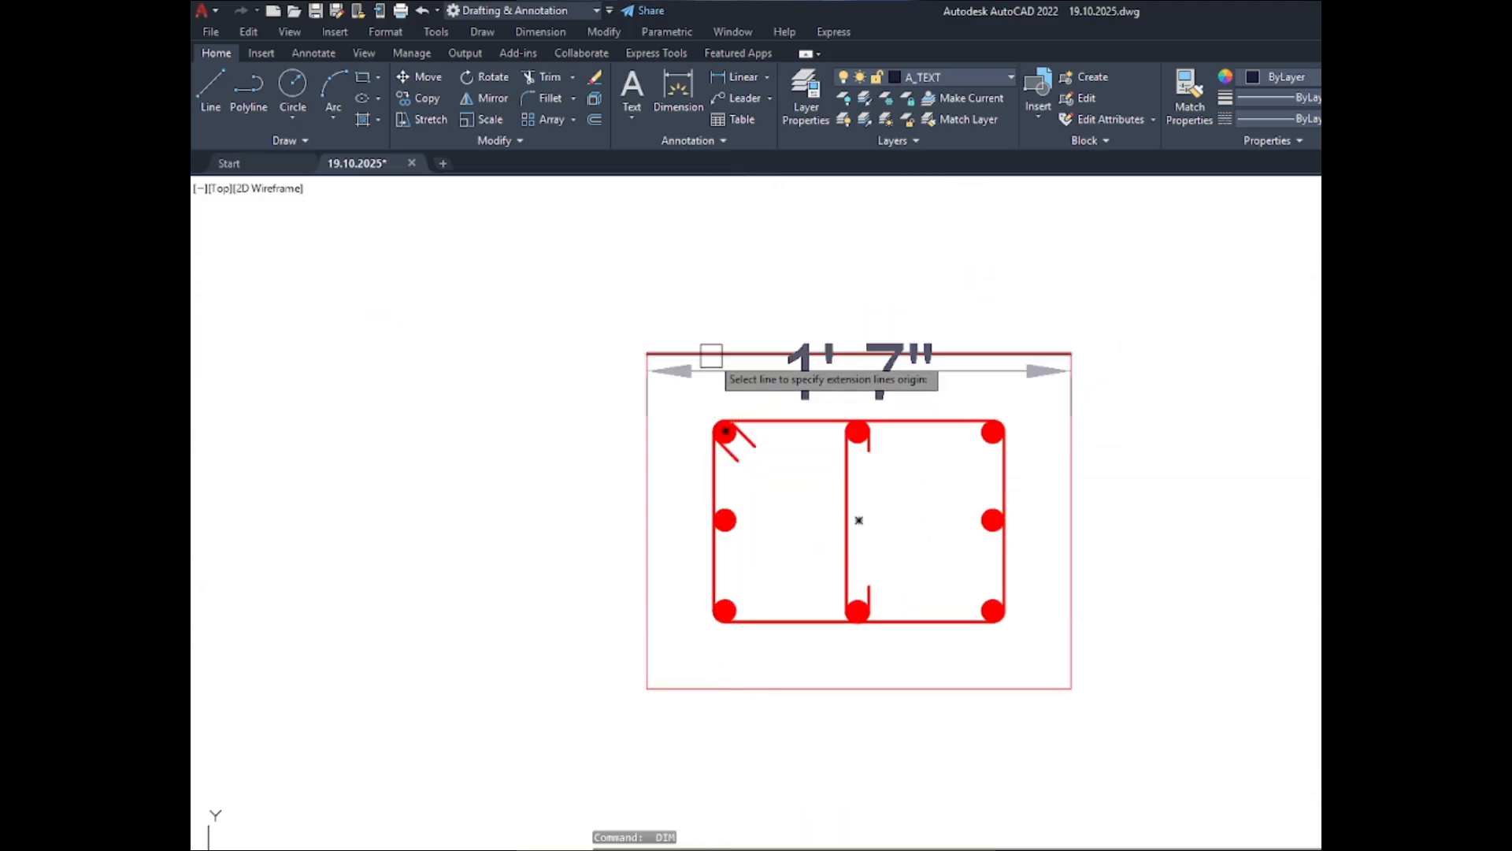
pyautogui.click(717, 292)
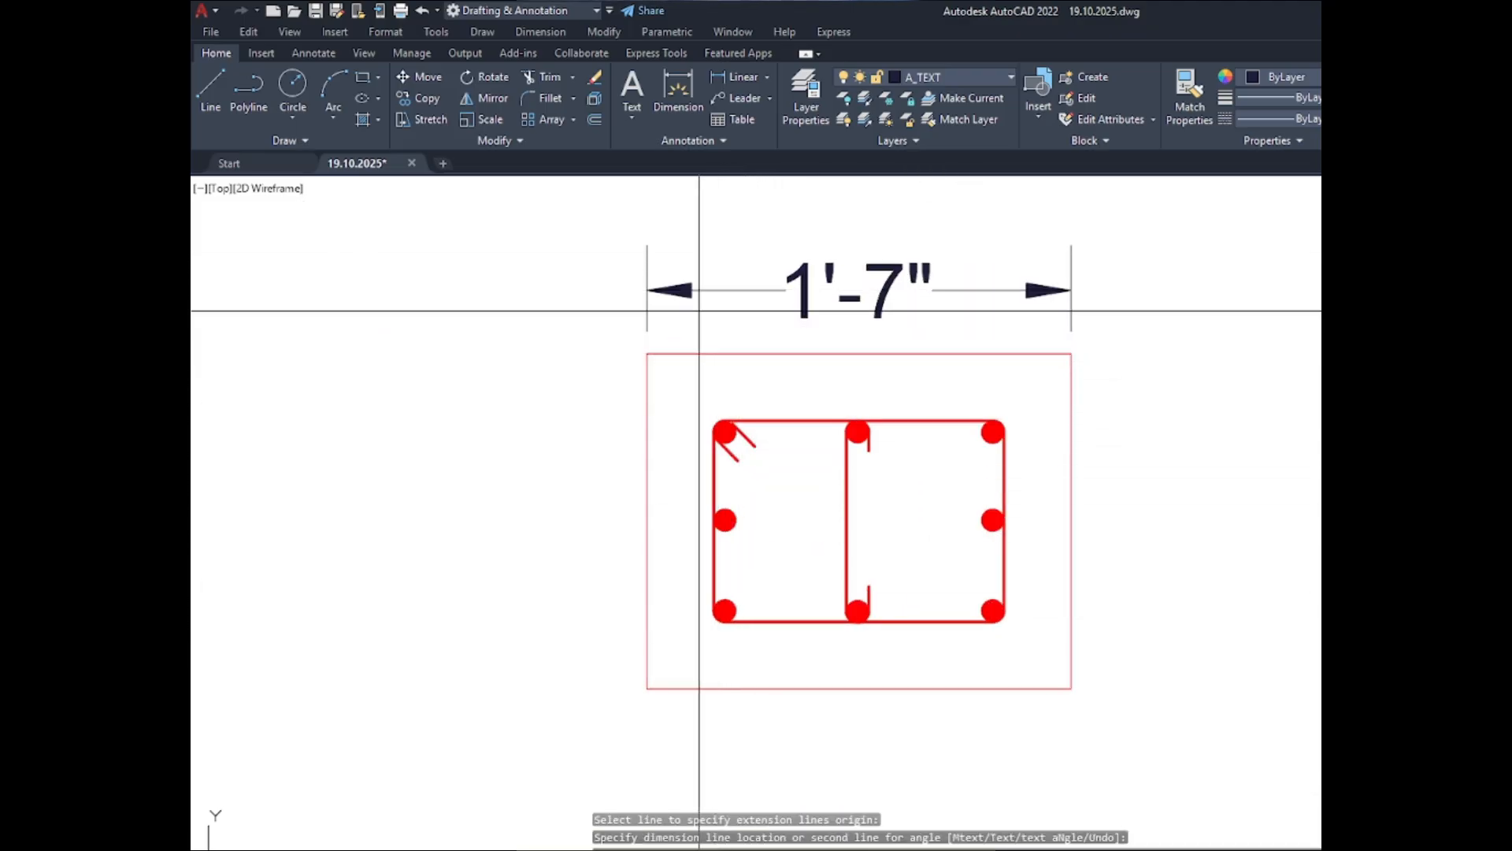
pyautogui.click(645, 386)
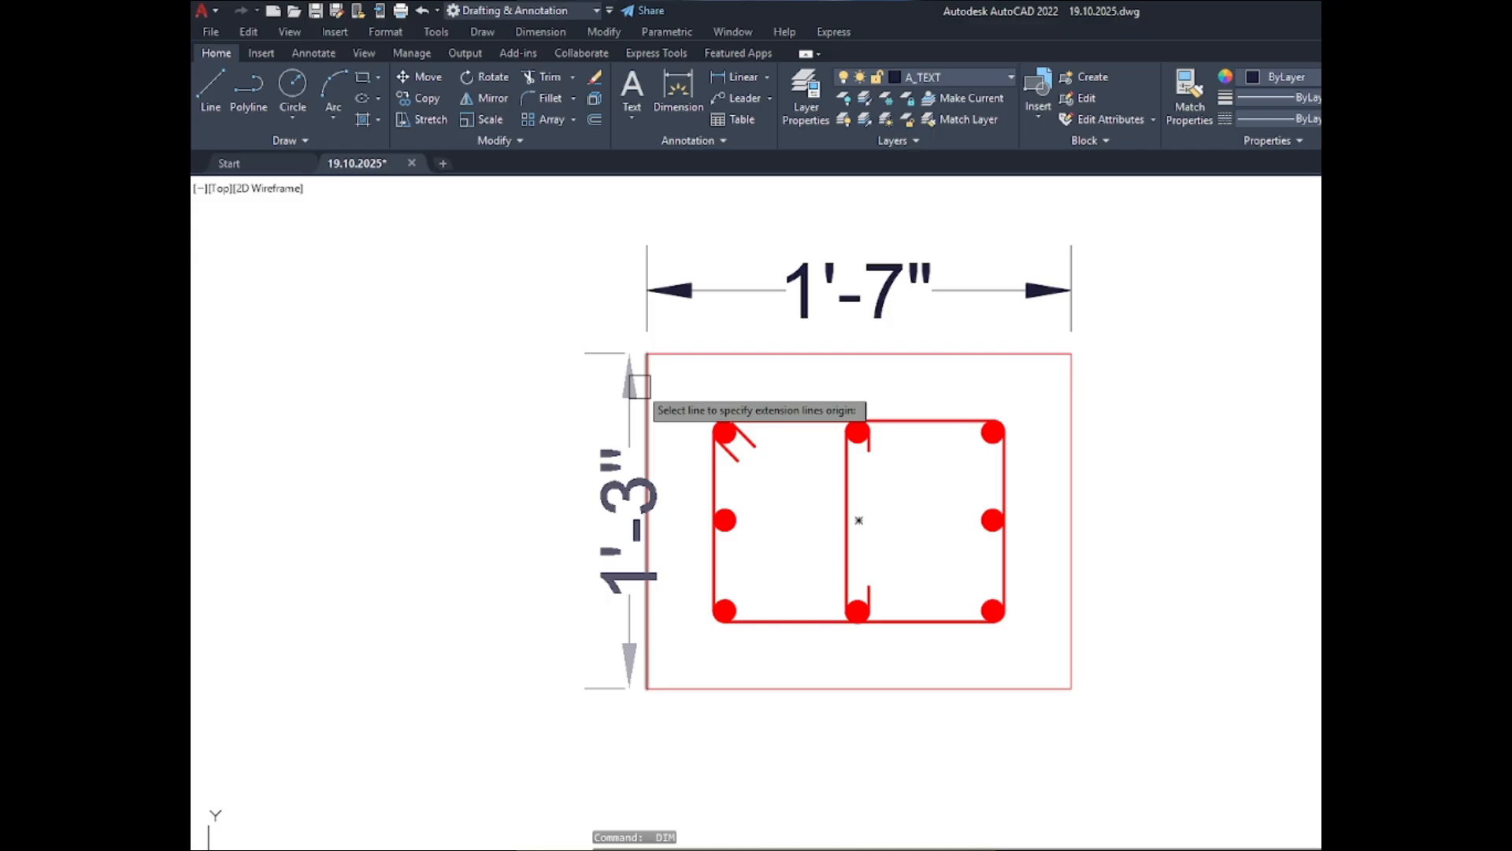
pyautogui.click(586, 388)
# - Dimension the BELOW C-3 section's outer outline, with its width above the section and its height on the left side
pyautogui.scroll(-8, 723, 206)
pyautogui.scroll(4, 774, 536)
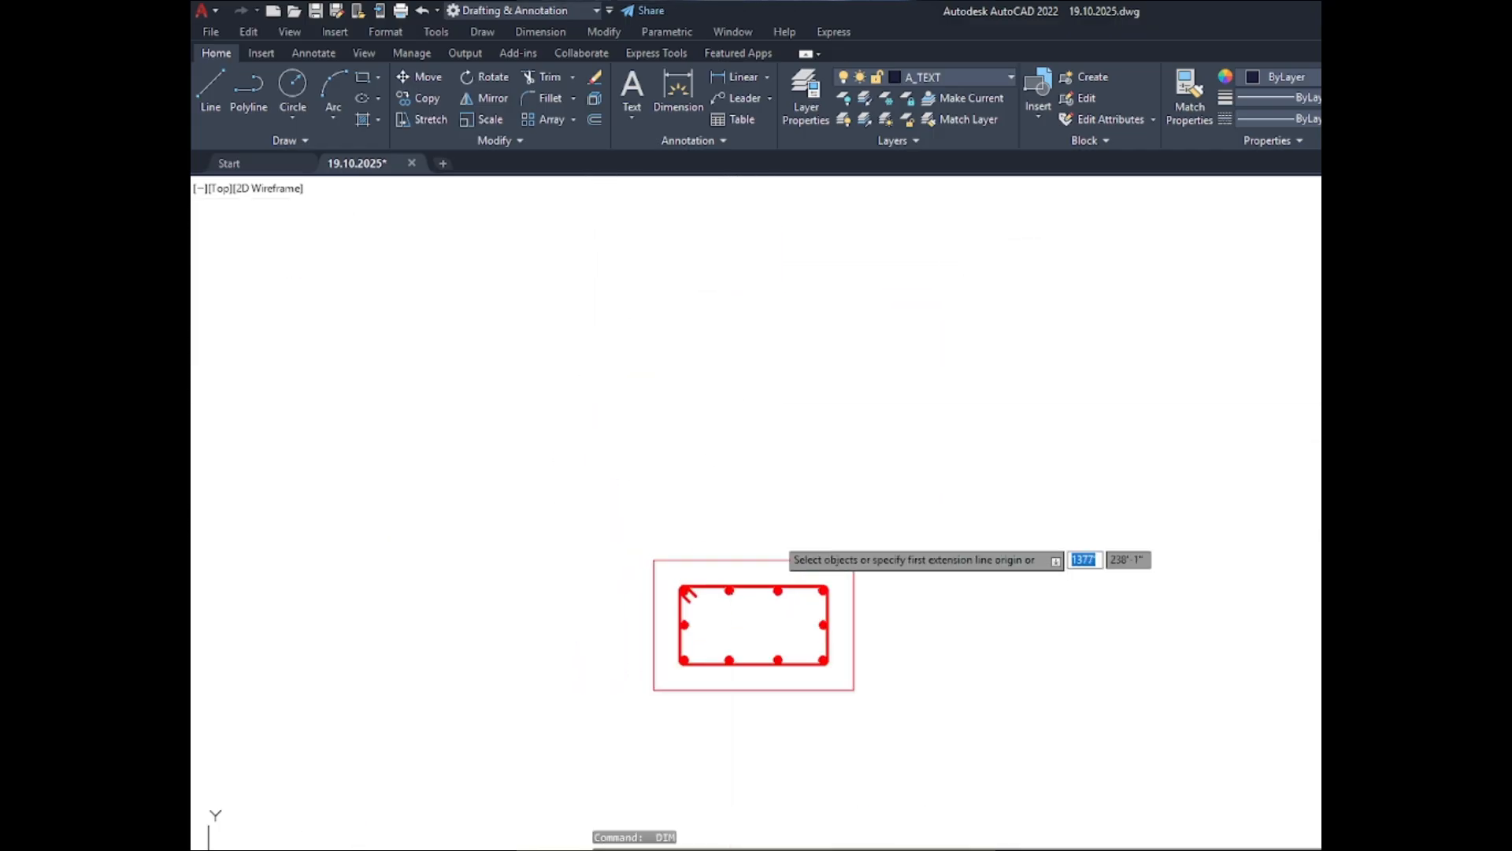
pyautogui.scroll(4, 777, 535)
pyautogui.click(774, 561)
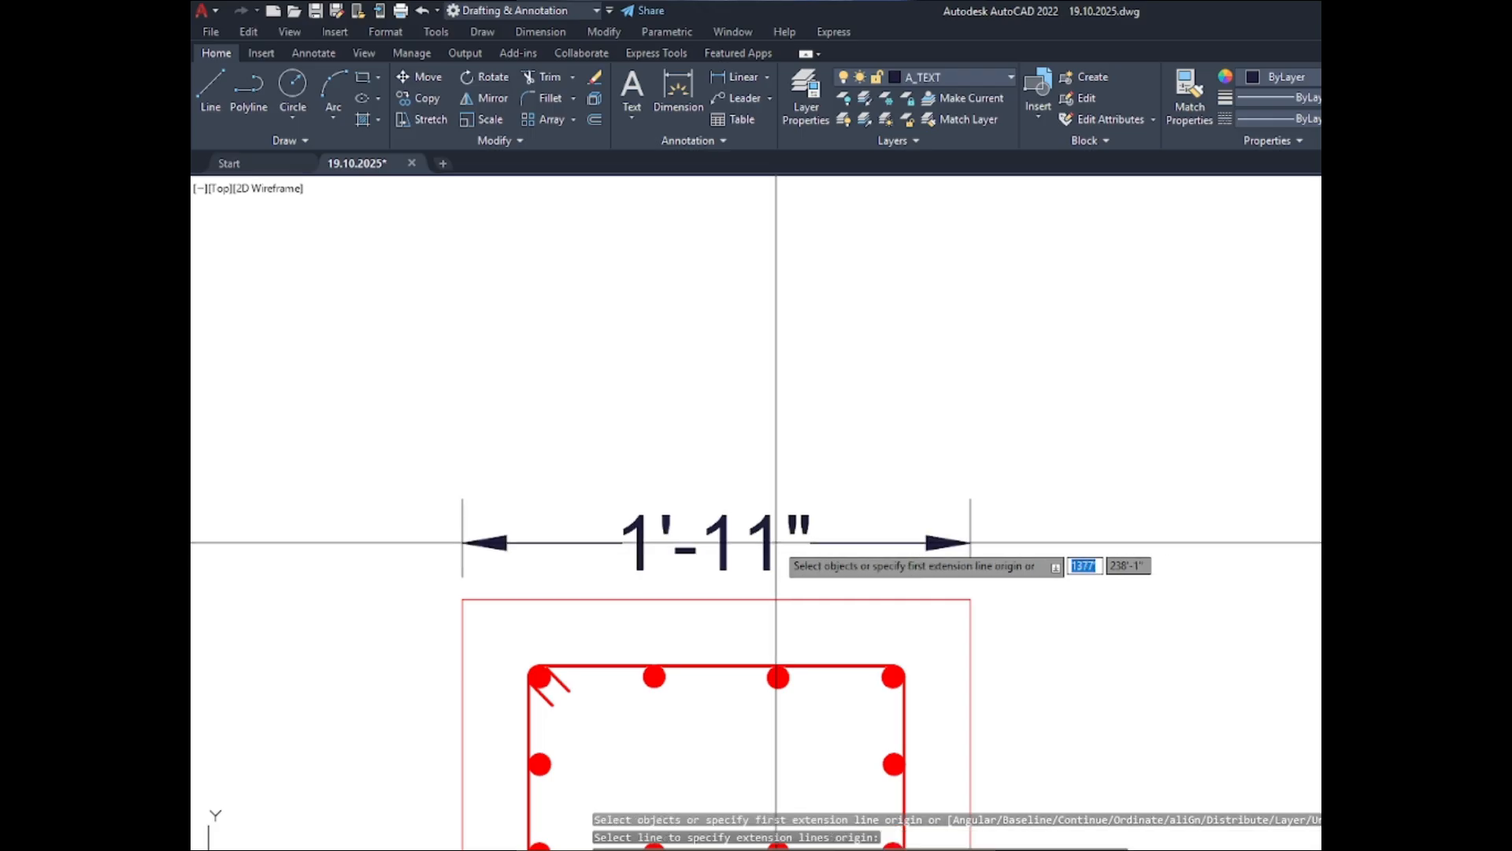
pyautogui.scroll(-5, 762, 300)
pyautogui.scroll(4, 630, 493)
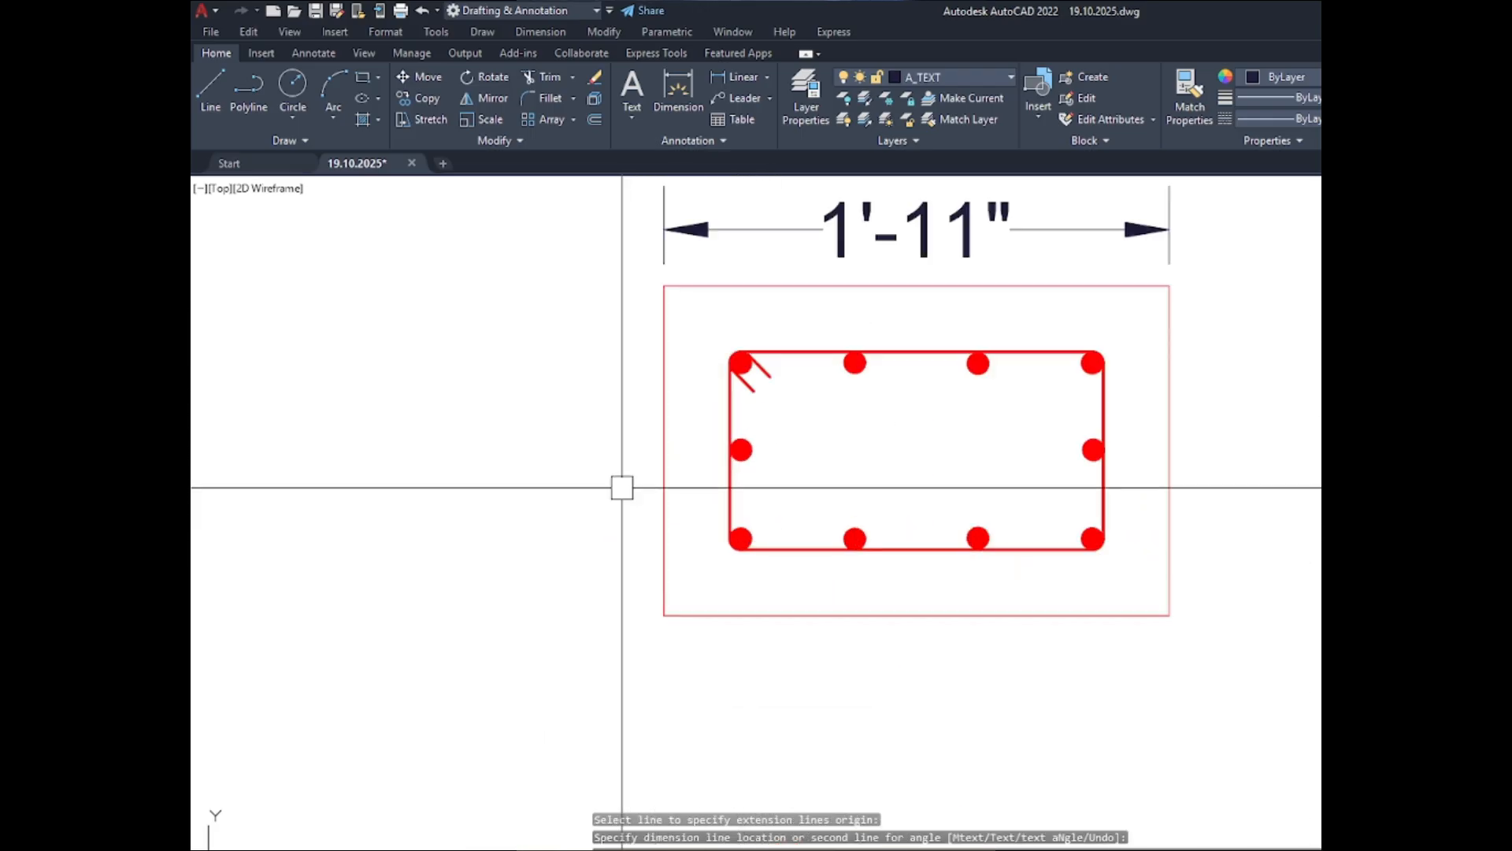
pyautogui.click(666, 431)
pyautogui.click(604, 432)
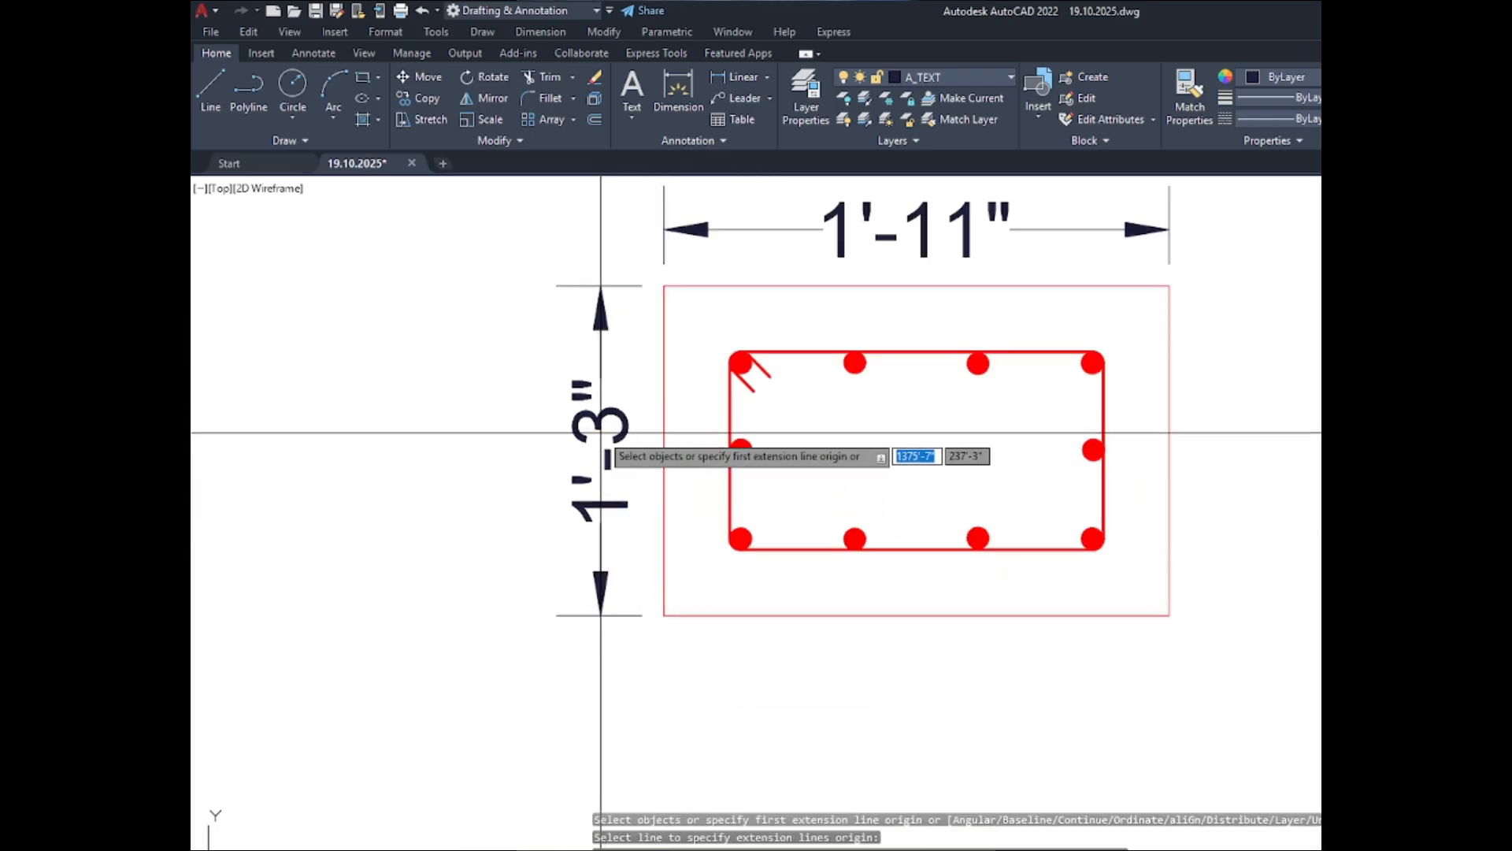
# - Dimension the BELOW C-4 section's outer outline, with its width above the section and its height on the left side
pyautogui.scroll(-5, 615, 331)
pyautogui.scroll(5, 618, 482)
pyautogui.click(669, 387)
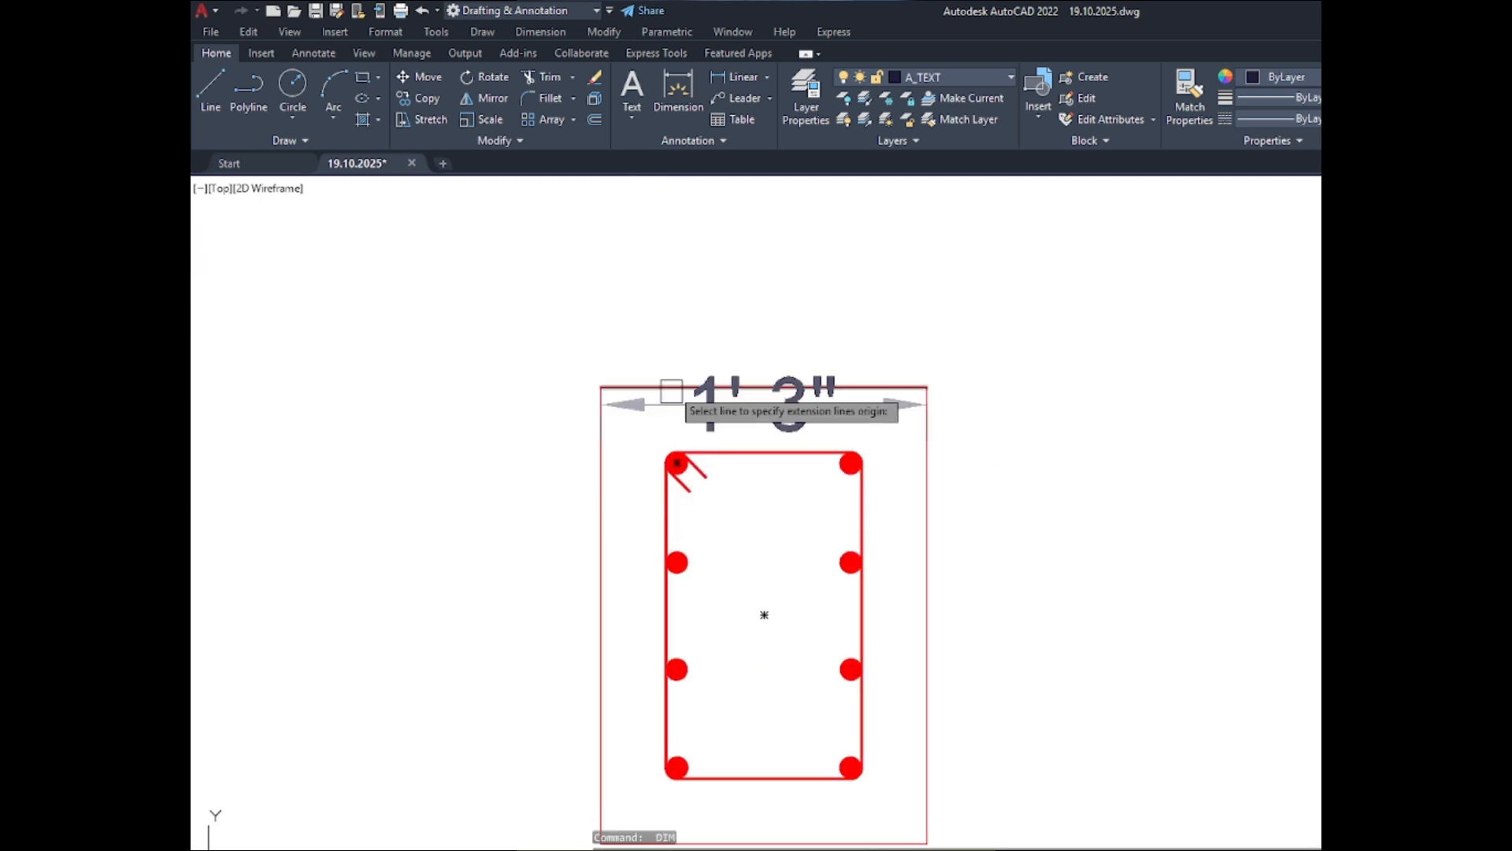
pyautogui.click(669, 335)
pyautogui.scroll(-2, 640, 400)
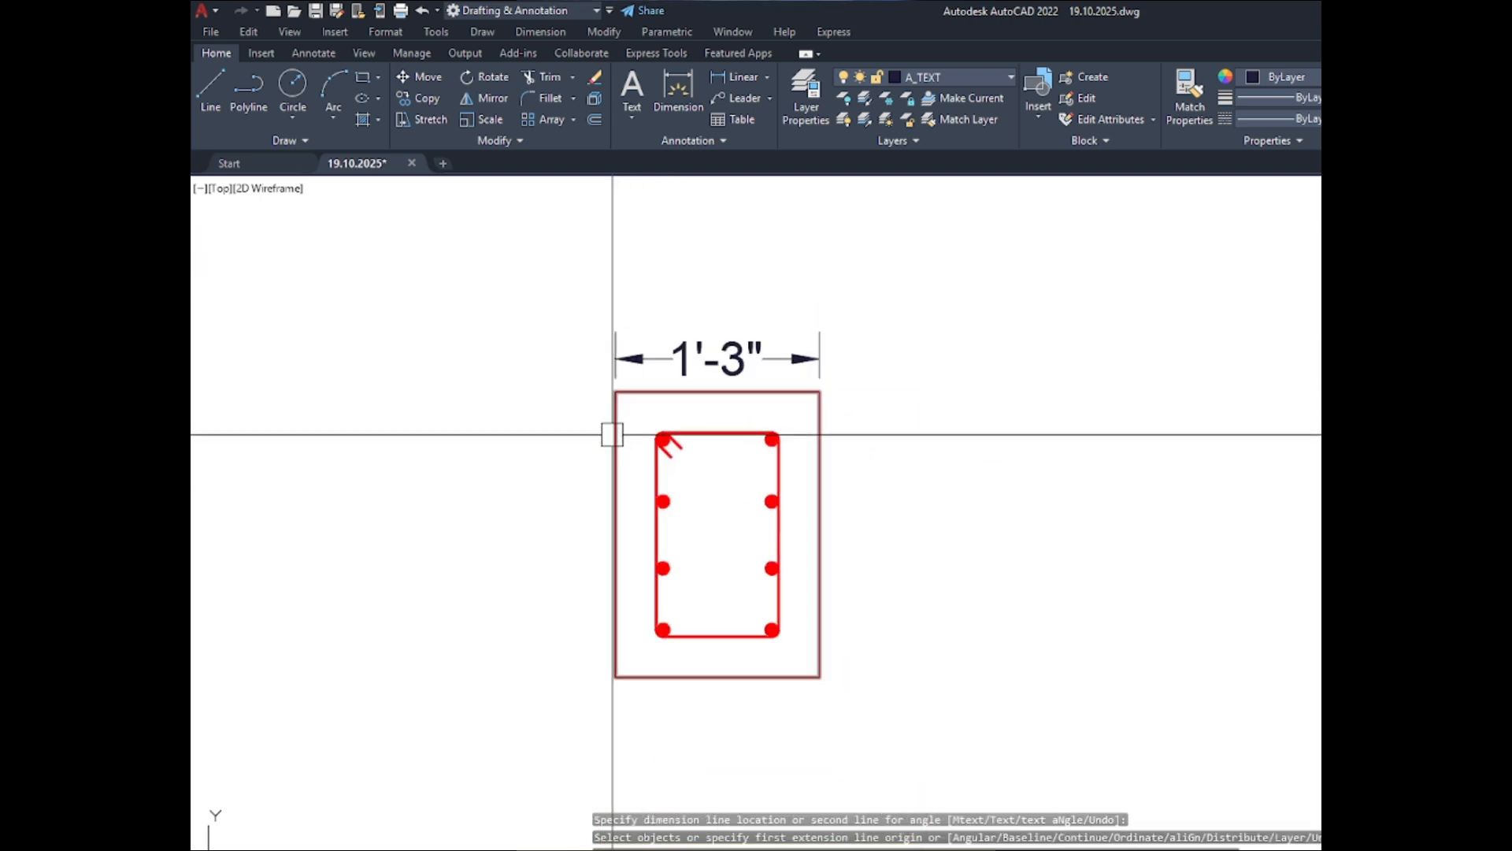
pyautogui.click(613, 442)
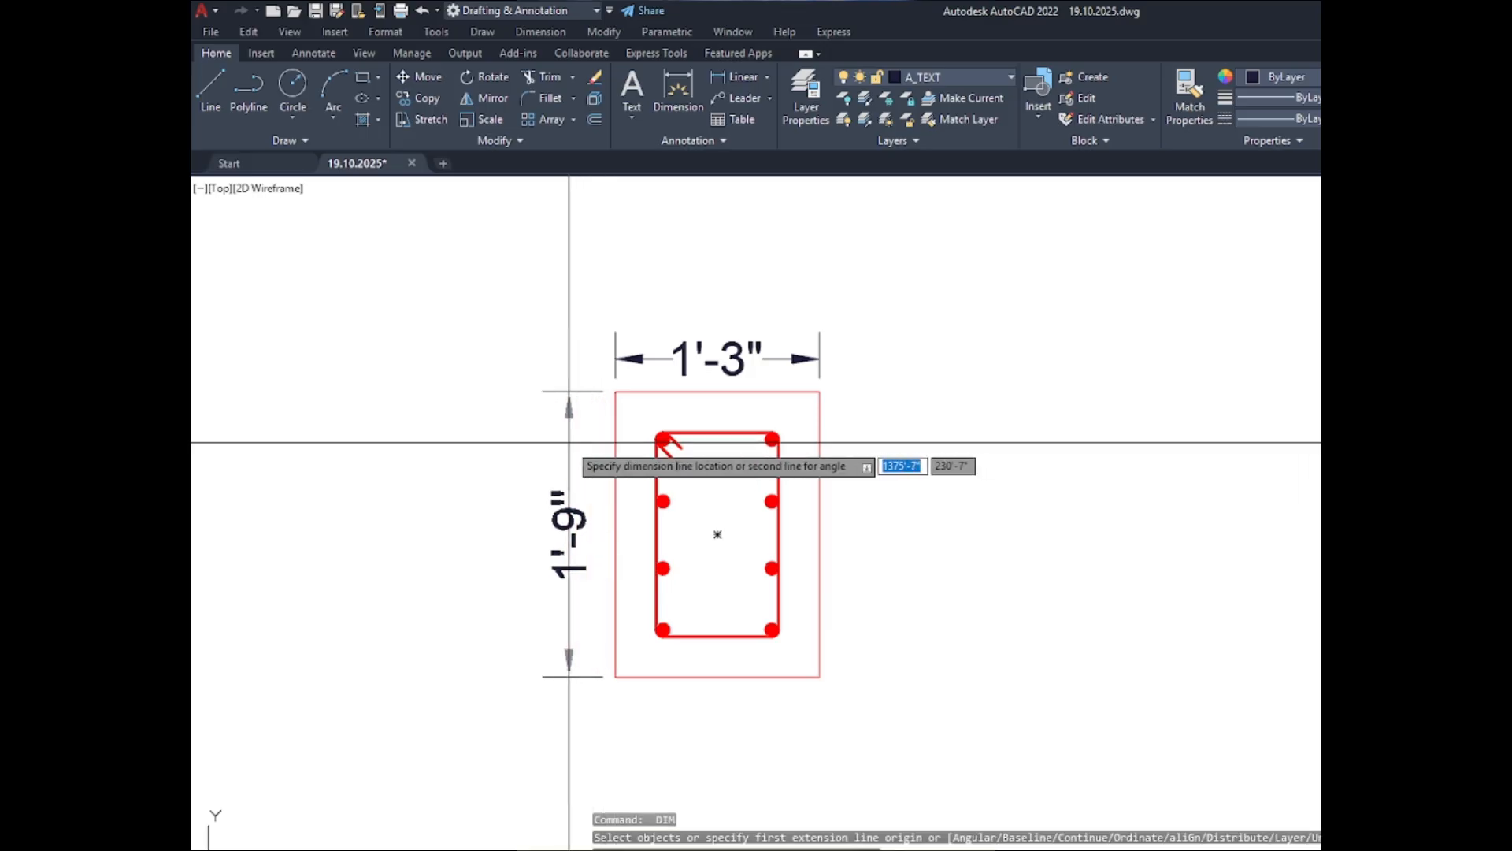
pyautogui.click(542, 440)
pyautogui.scroll(-6, 740, 477)
pyautogui.scroll(-4, 846, 510)
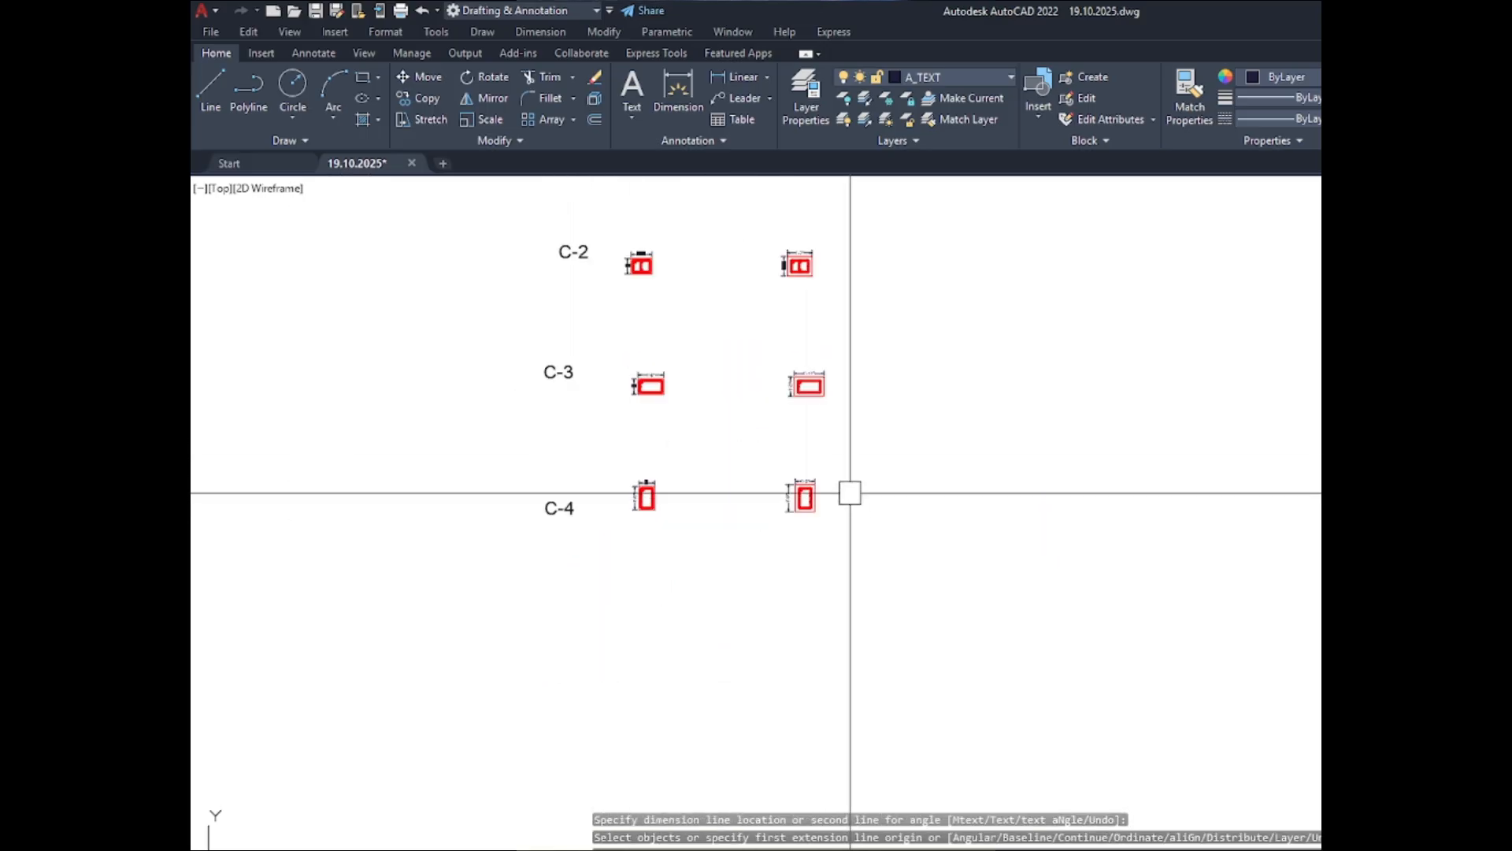
# - Draw a rectangular border about 25'-6" wide around the whole schedule, enclosing the C-1 to C-4 labels and the ABOVE and BELOW sections
pyautogui.scroll(-4, 837, 442)
pyautogui.scroll(4, 748, 329)
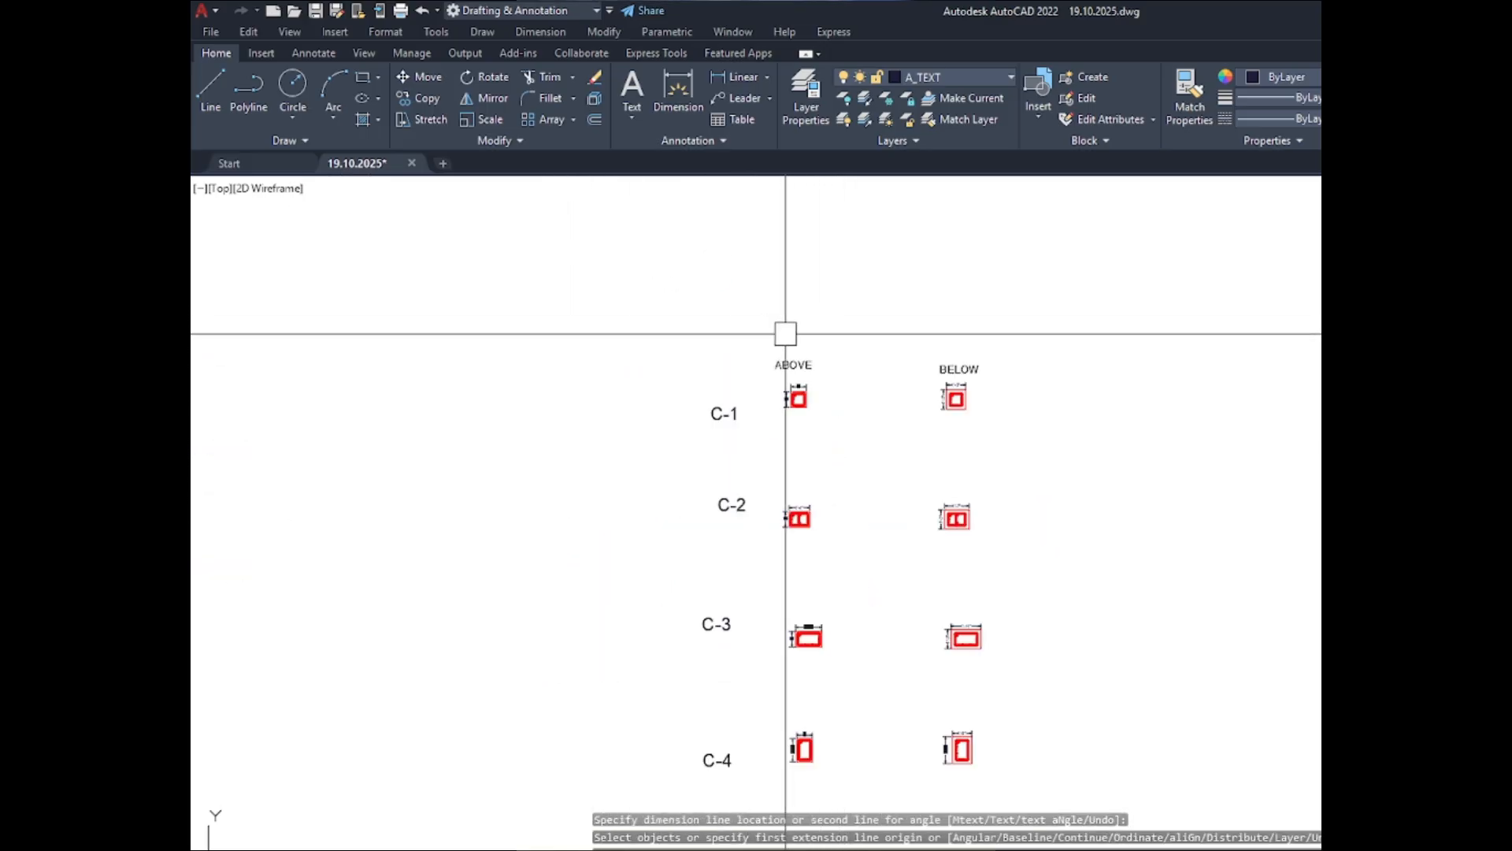
pyautogui.write('rec')
pyautogui.press('Return')
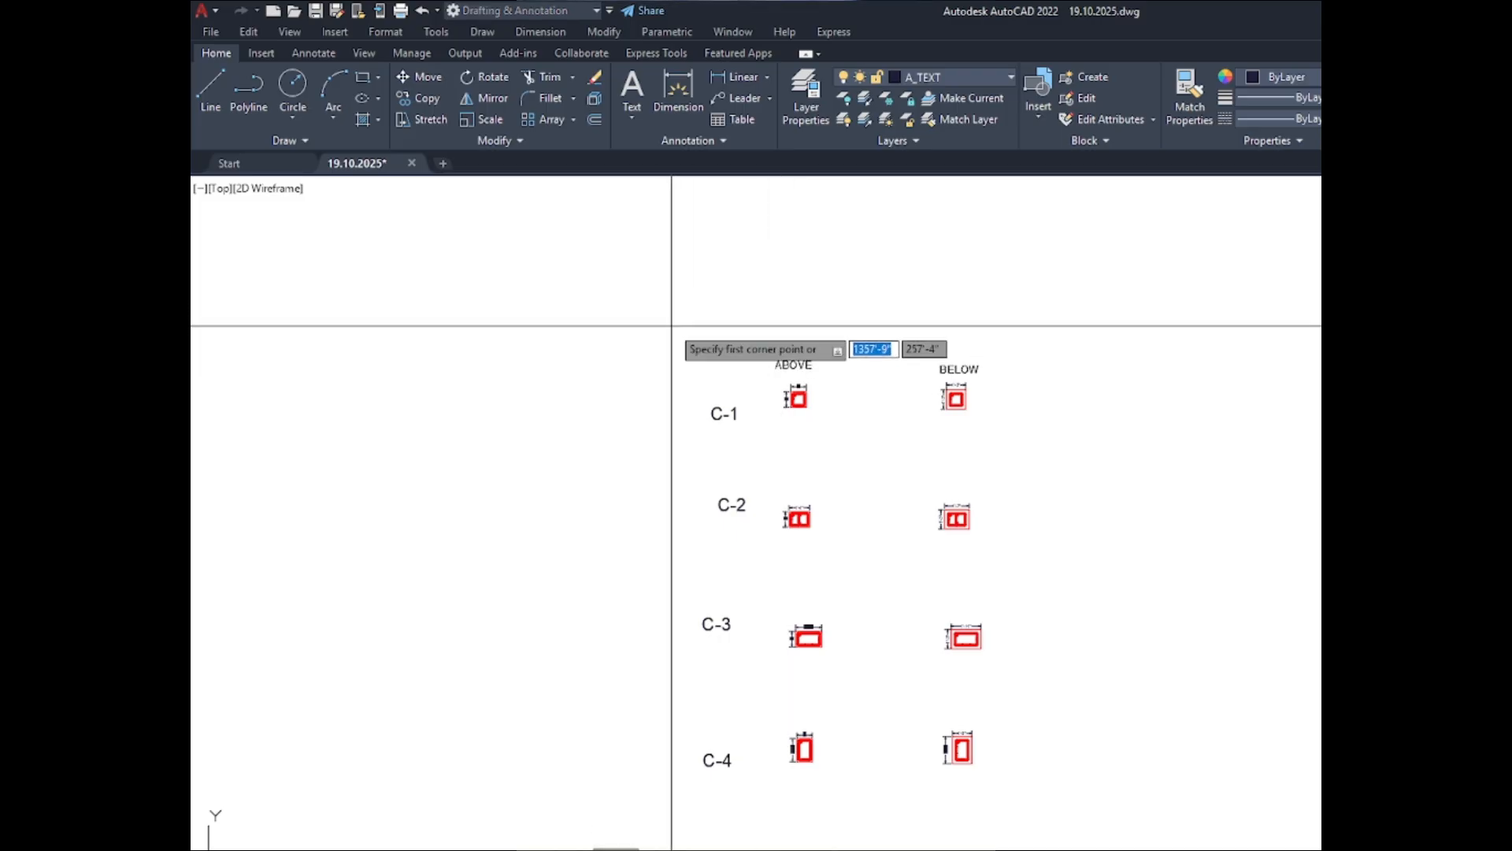
pyautogui.scroll(-8, 685, 347)
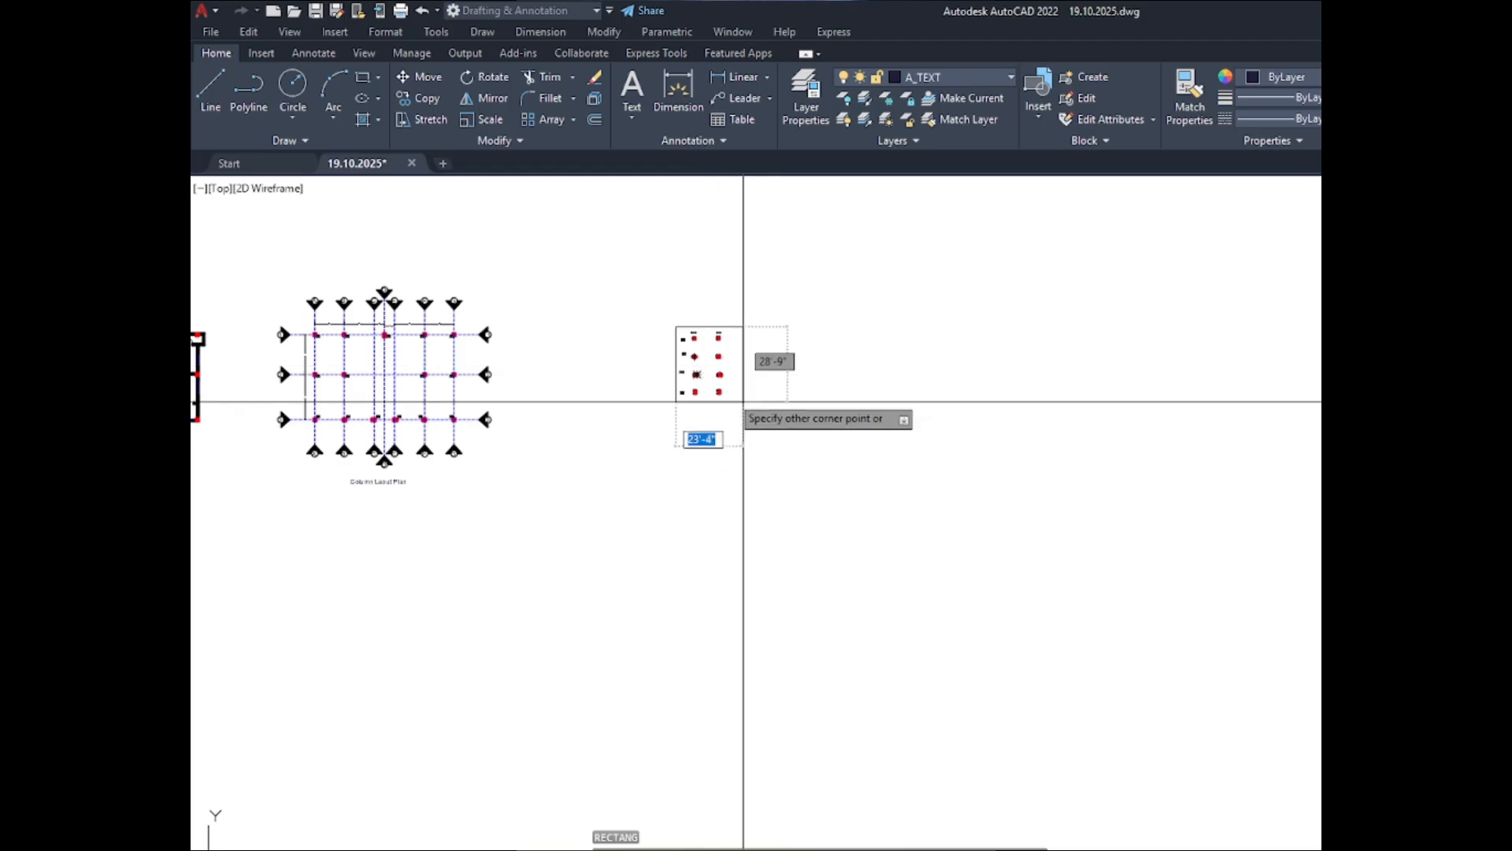
pyautogui.scroll(4, 749, 418)
pyautogui.click(734, 412)
pyautogui.scroll(-2, 834, 449)
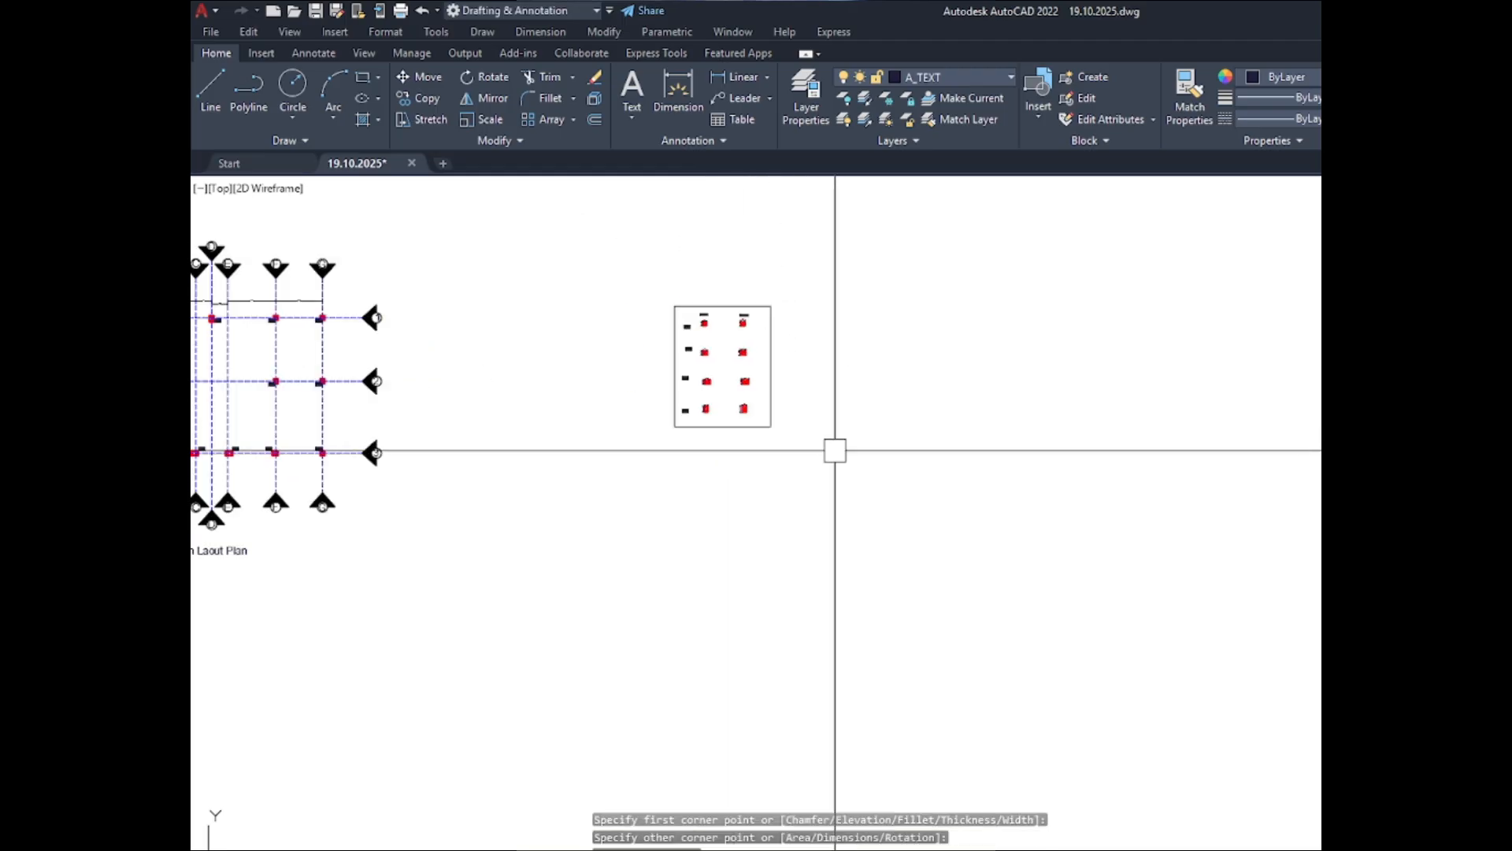
# - Draw a horizontal line across the full width of the border between the C-1 and C-2 rows
pyautogui.scroll(8, 682, 338)
pyautogui.press('Return')
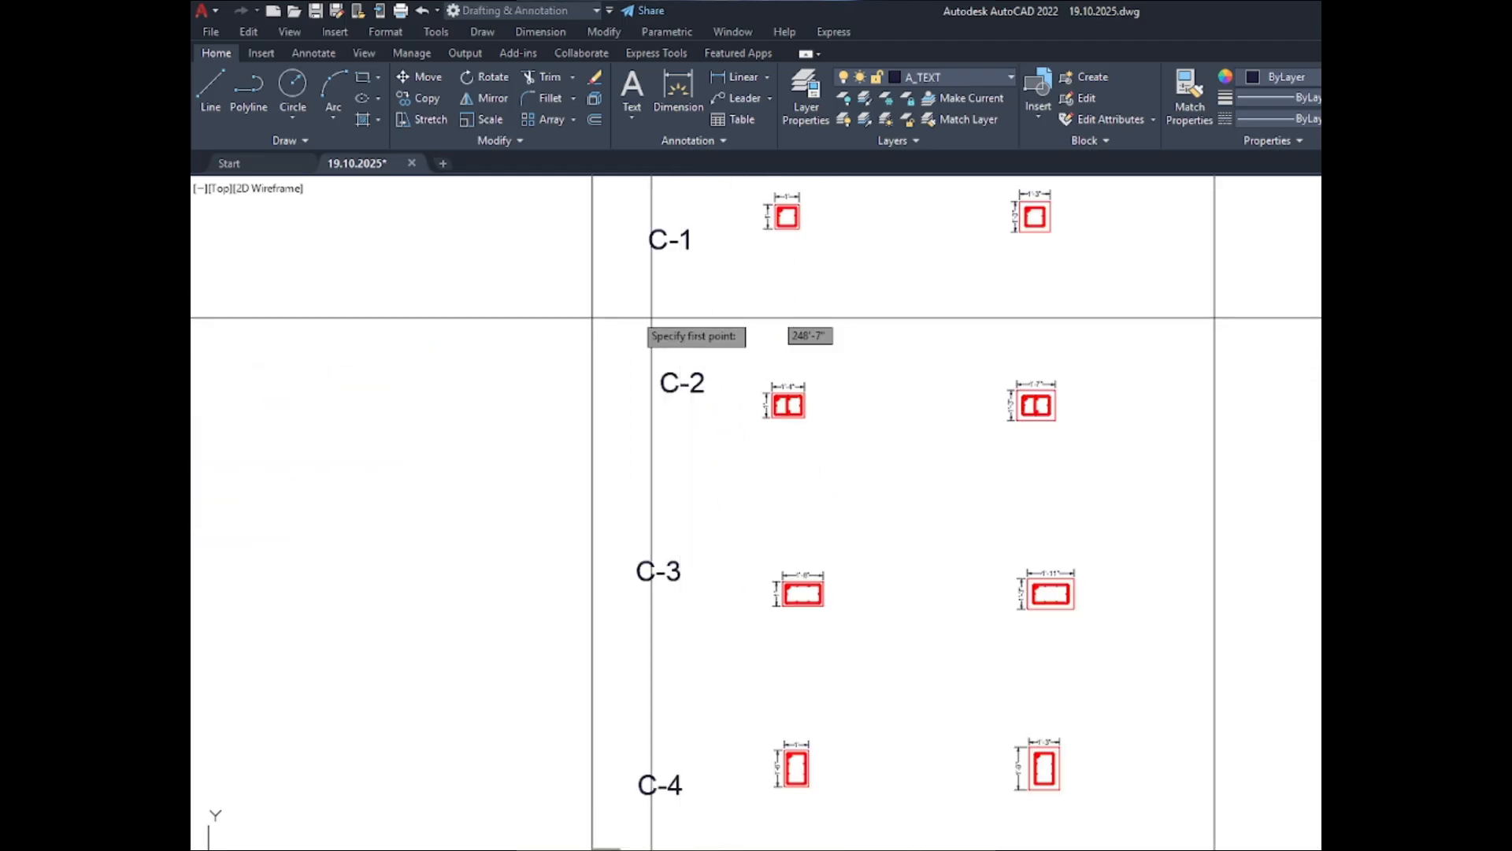
pyautogui.click(593, 308)
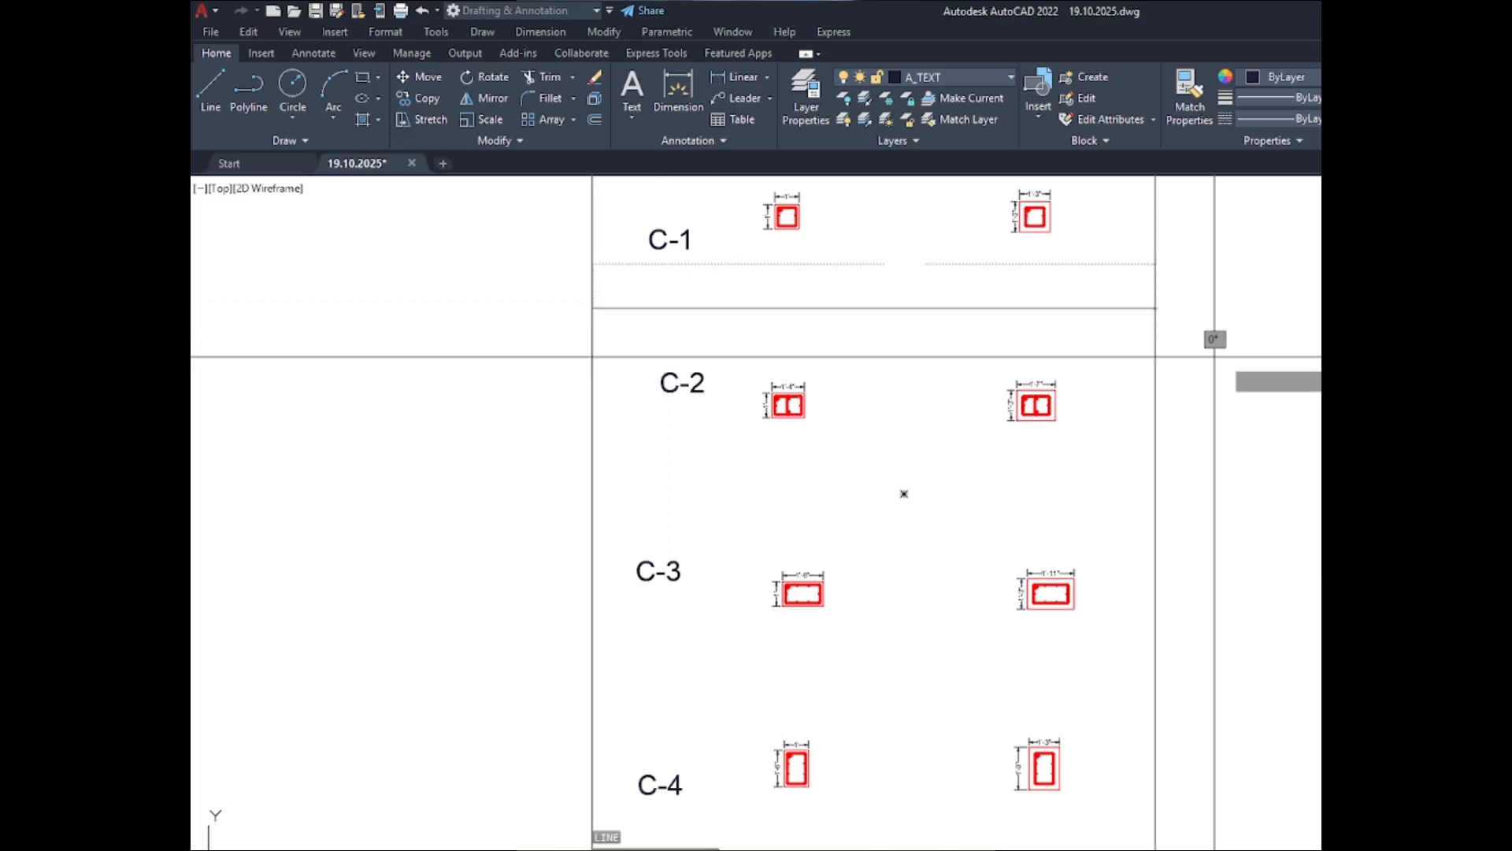
pyautogui.click(1215, 308)
pyautogui.press('Return')
pyautogui.press('Return')
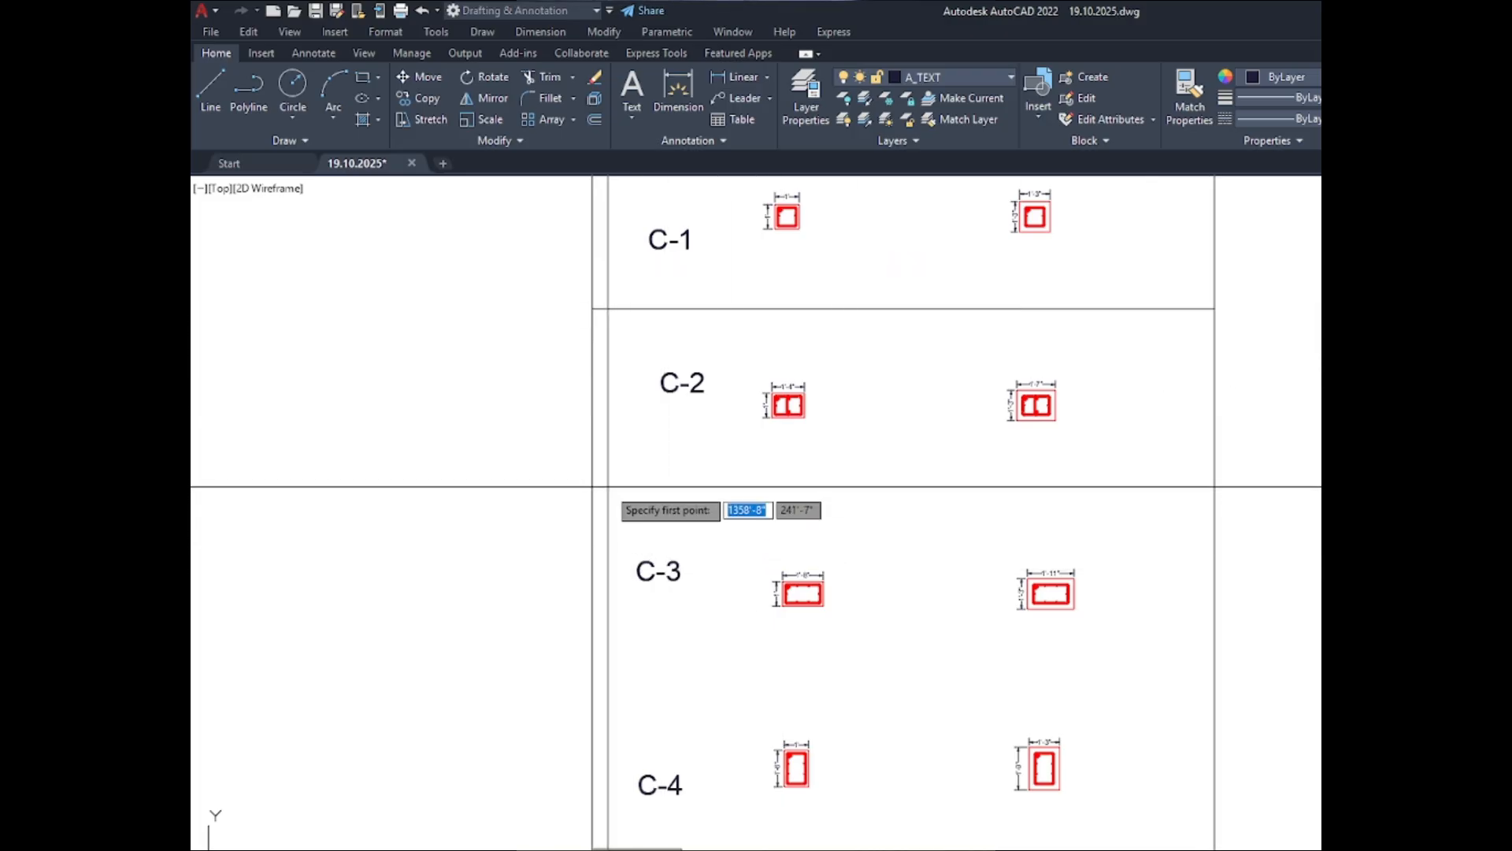
# - Draw full-width horizontal lines between the C-2 and C-3 rows and between the C-3 and C-4 rows
pyautogui.click(592, 480)
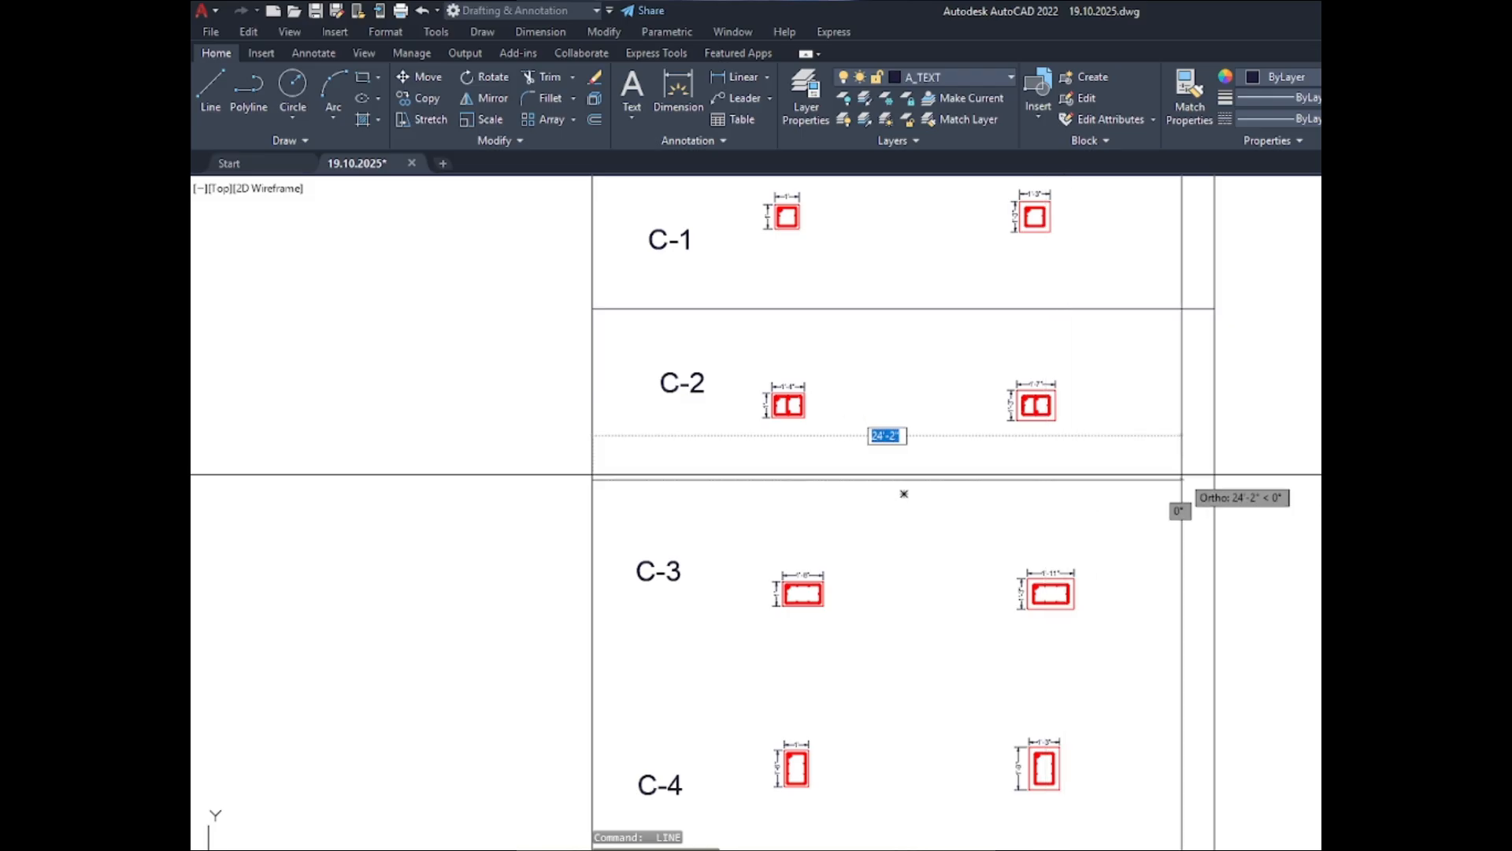
pyautogui.scroll(-4, 569, 379)
pyautogui.scroll(4, 601, 470)
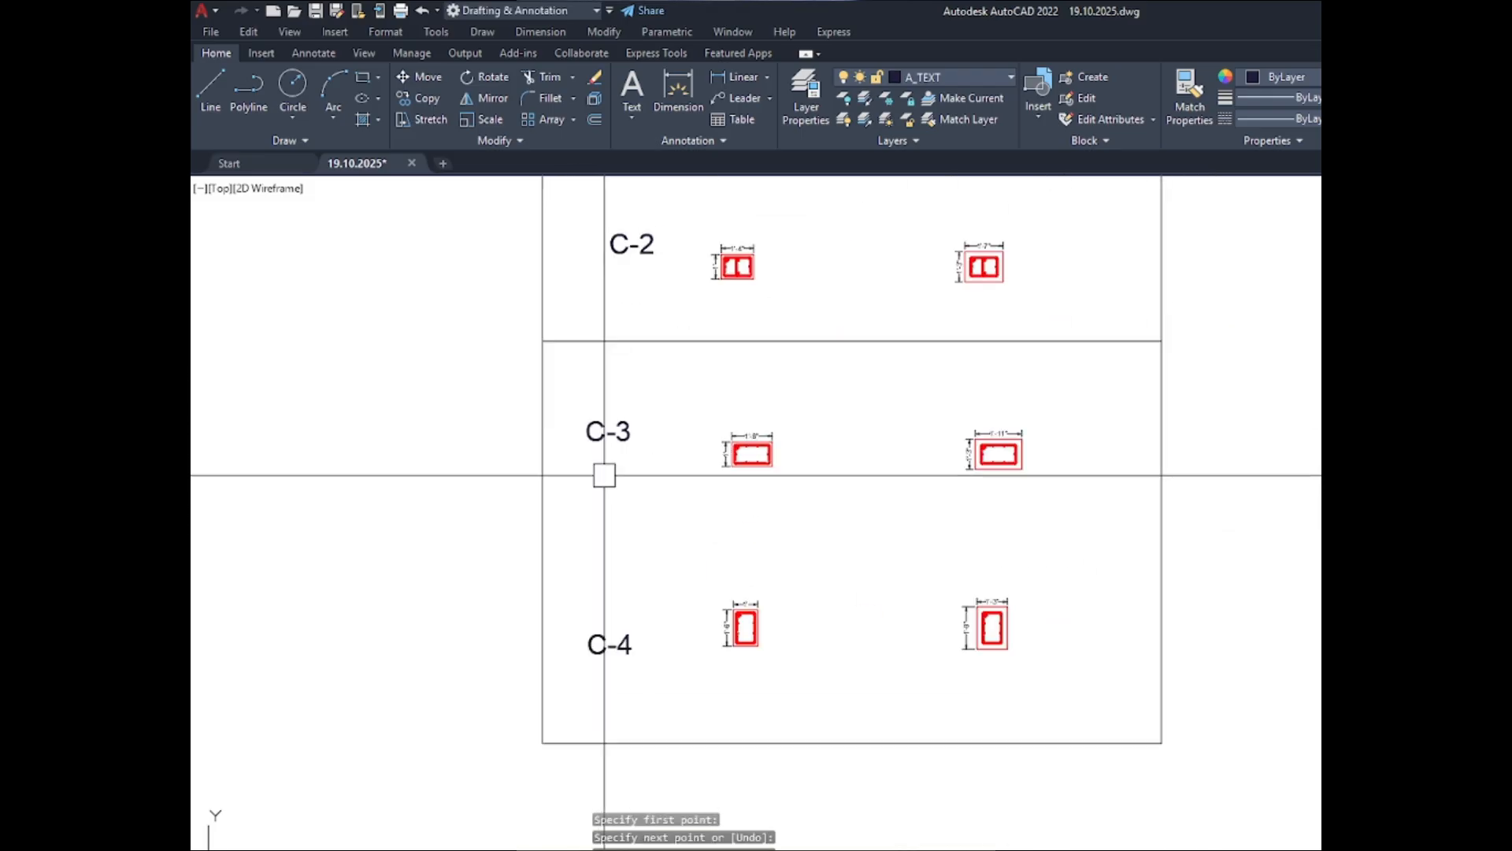
pyautogui.press('Return')
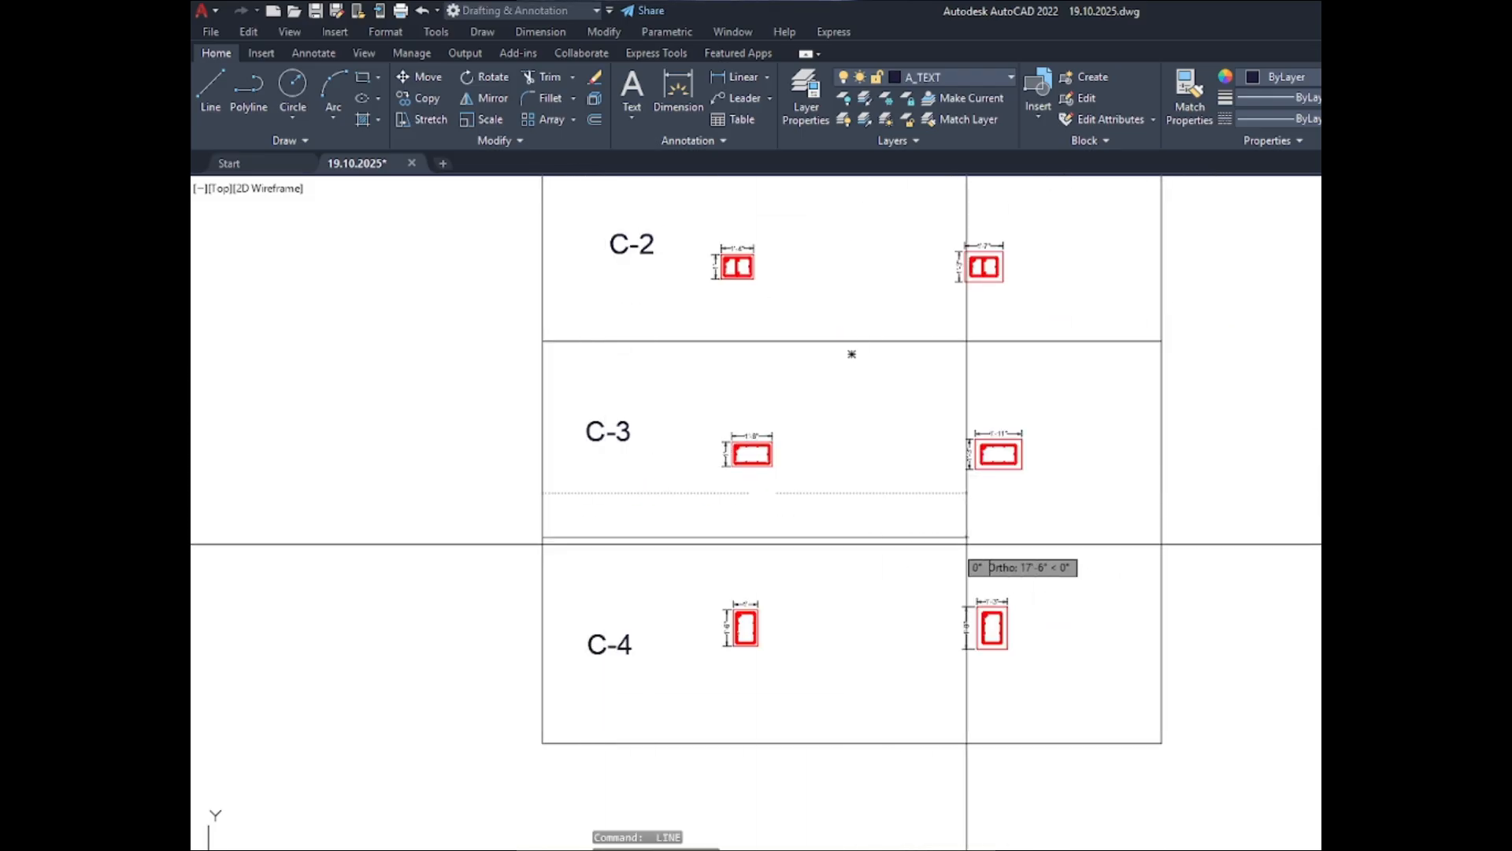
pyautogui.press('Return')
pyautogui.scroll(-5, 988, 595)
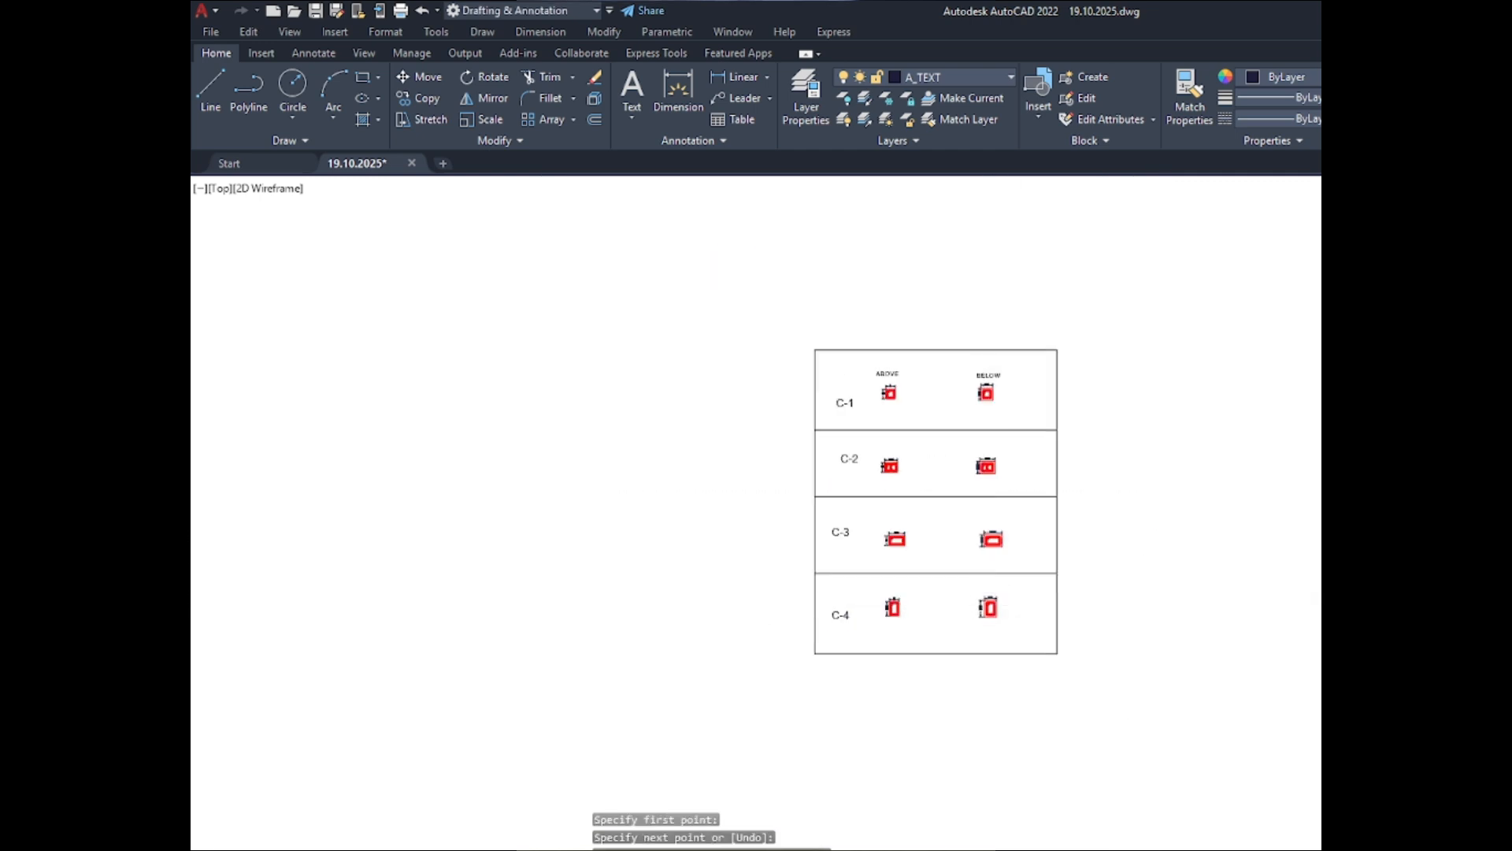
# - Draw a vertical line from the midpoint of the border's top edge to its bottom edge, separating the ABOVE and BELOW columns
pyautogui.press('Return')
pyautogui.scroll(5, 954, 459)
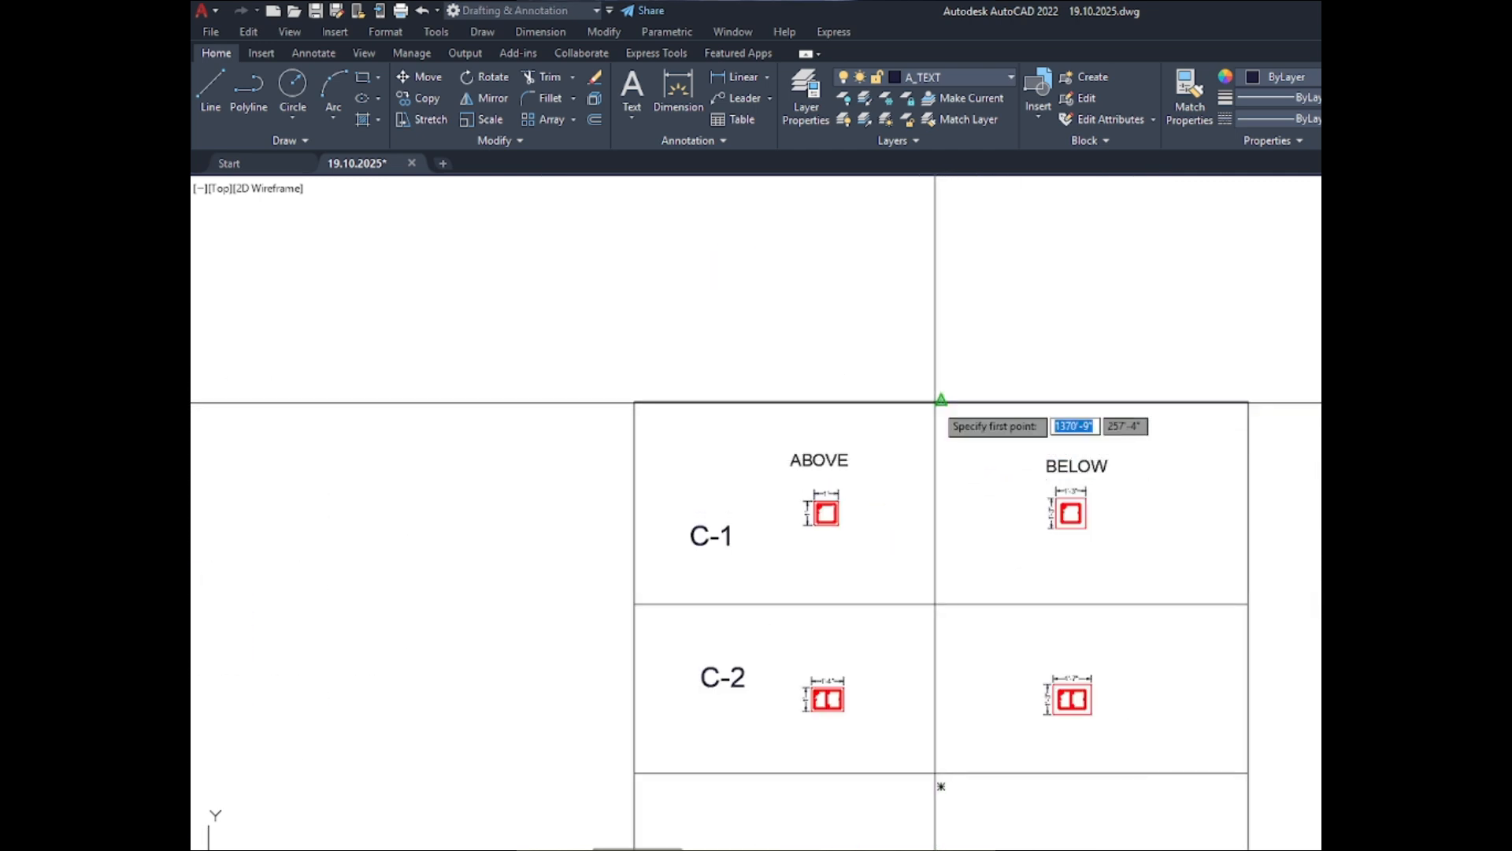
pyautogui.click(938, 404)
pyautogui.scroll(-4, 938, 404)
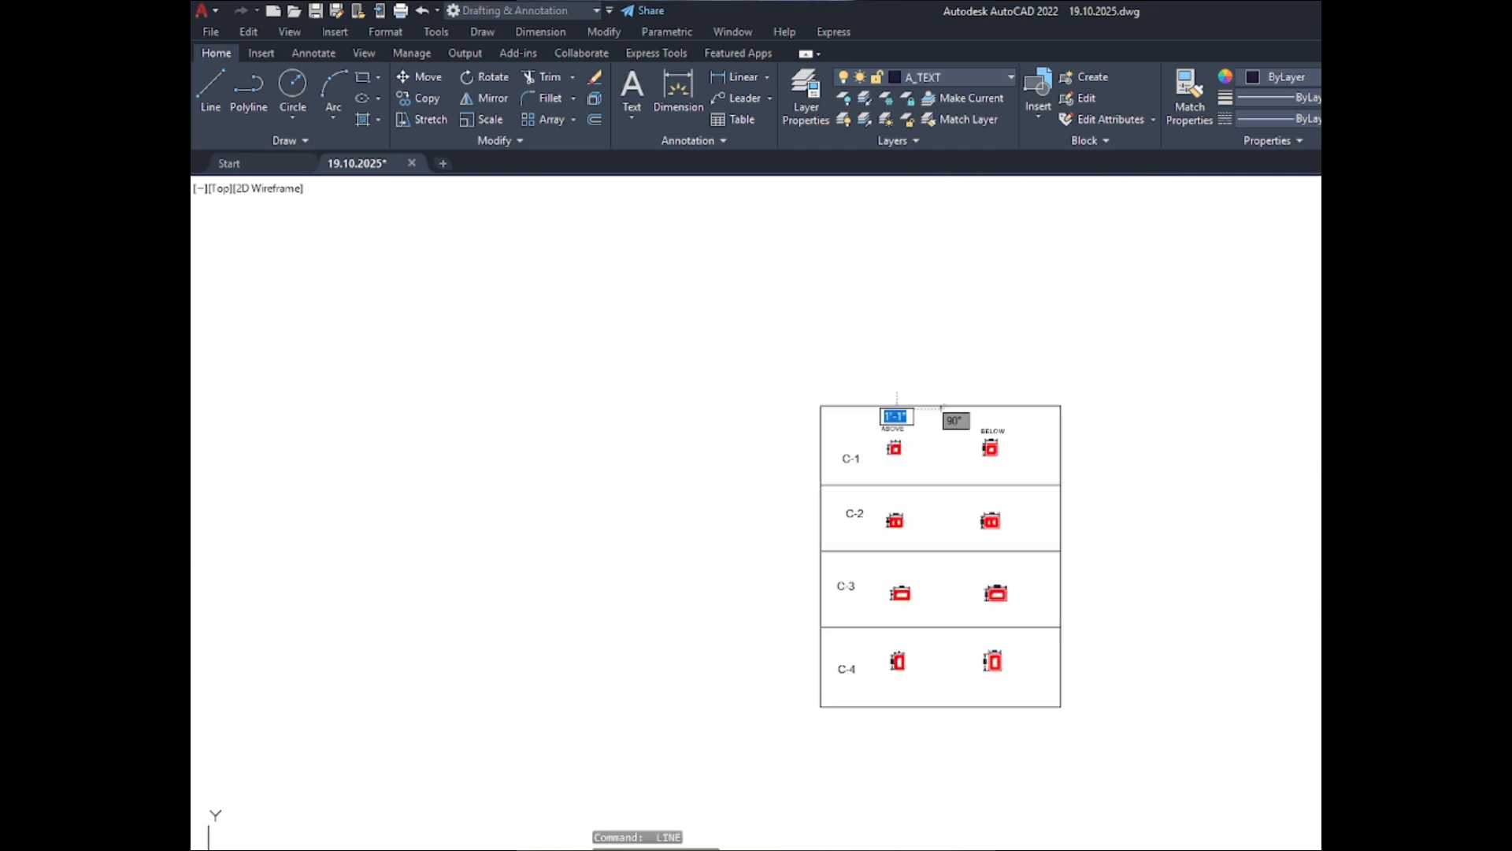
pyautogui.click(940, 706)
pyautogui.press('Escape')
# - Draw a vertical line from the border's top edge to its bottom edge between the C-1 to C-4 labels and the ABOVE sections
pyautogui.scroll(5, 966, 471)
pyautogui.scroll(-3, 965, 470)
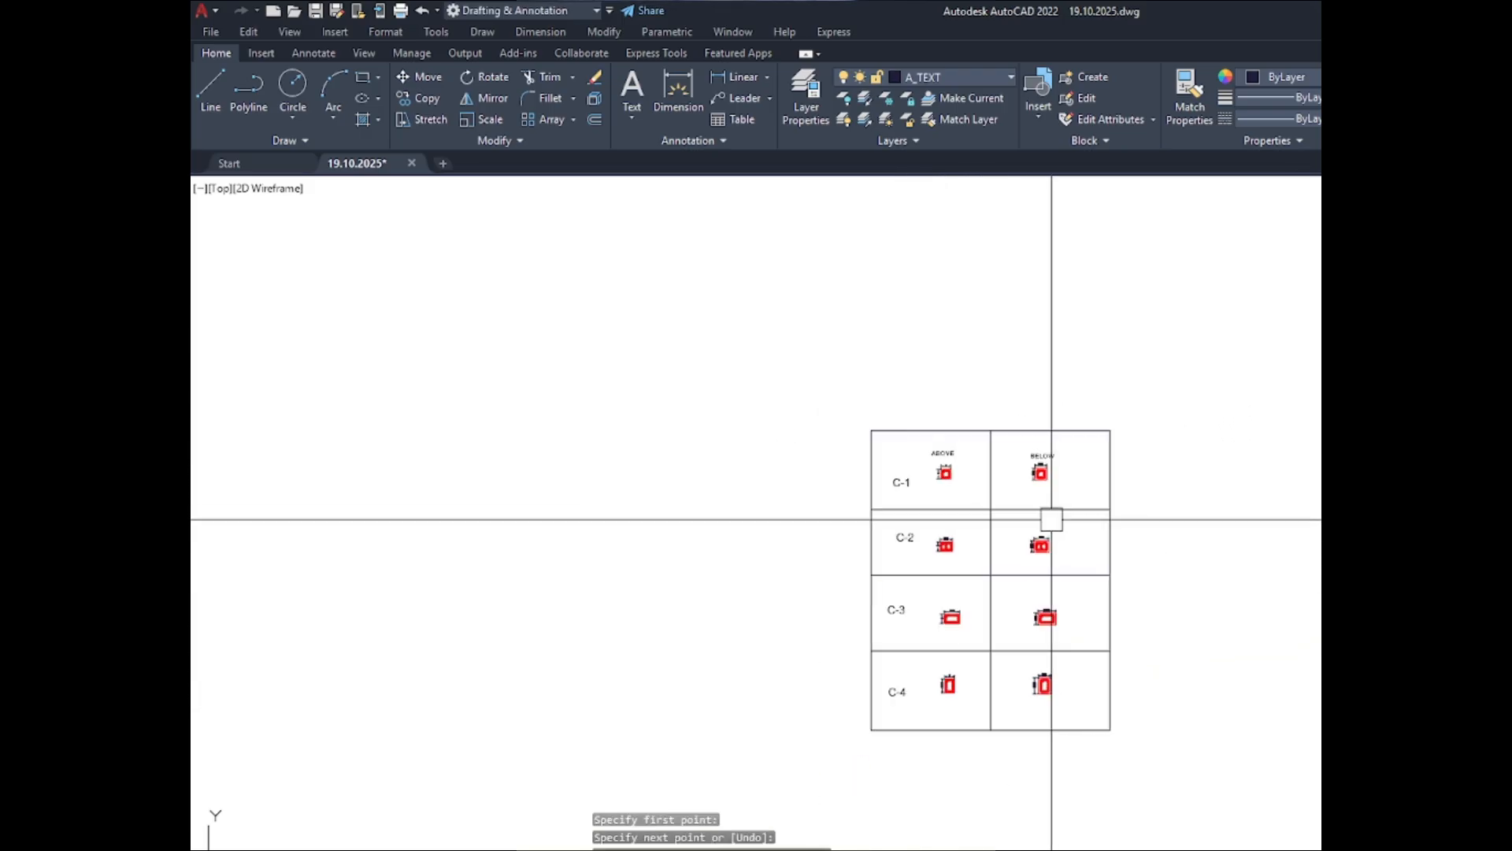
pyautogui.scroll(5, 942, 439)
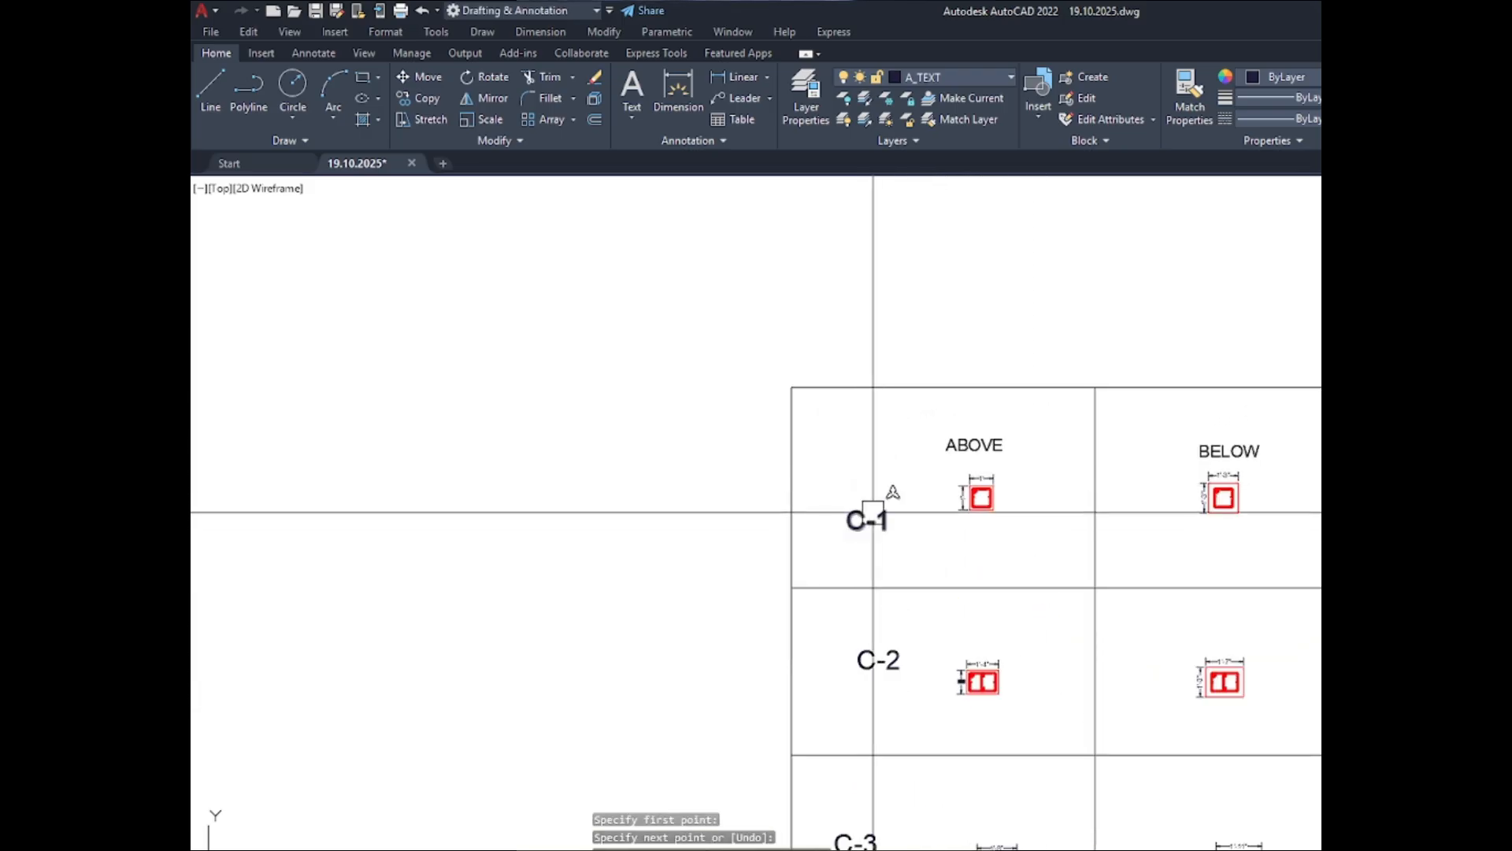
pyautogui.press('Return')
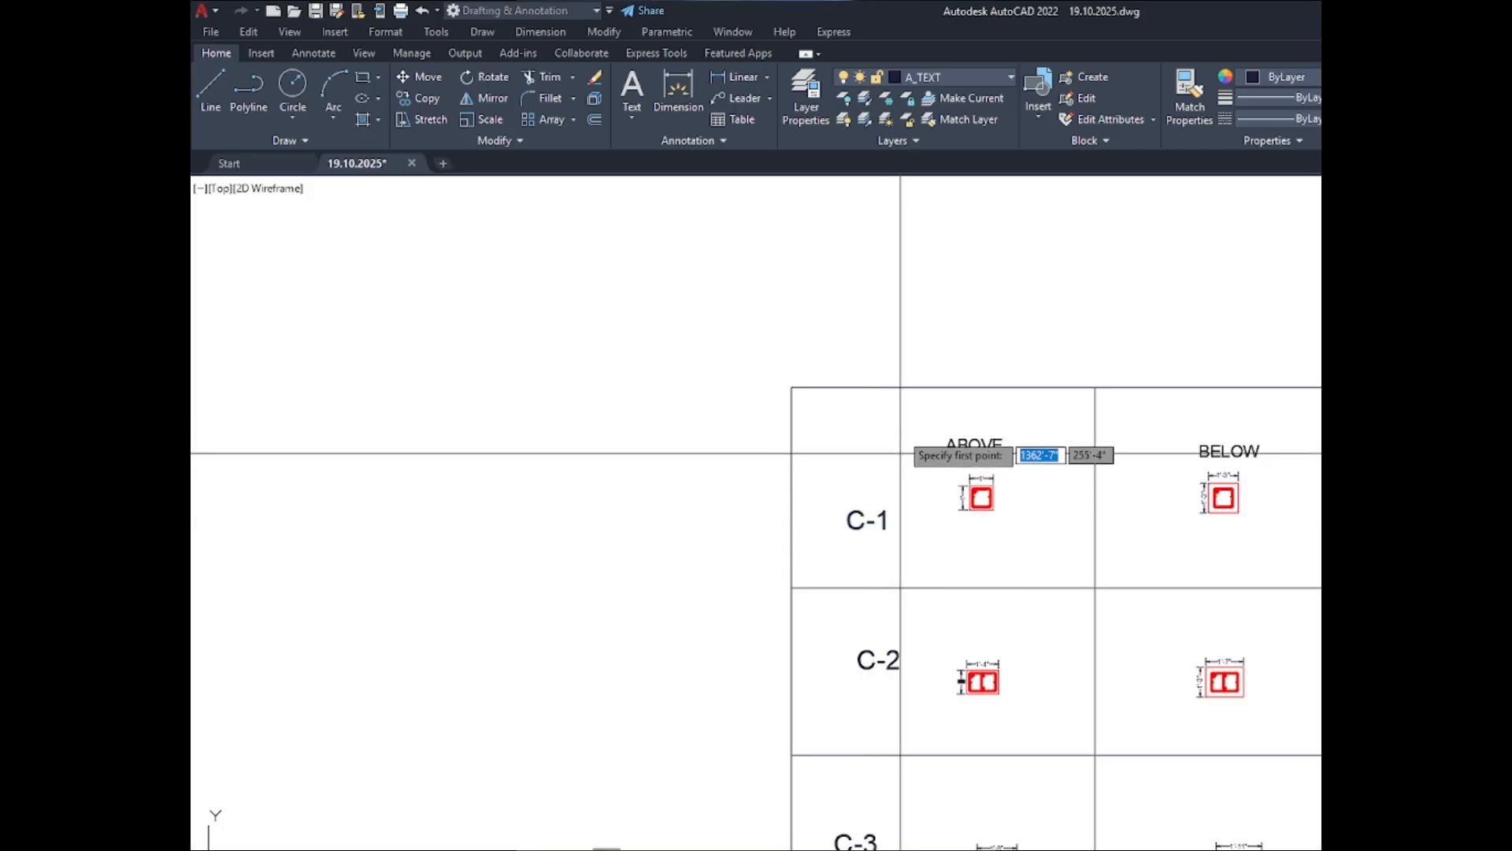
pyautogui.click(894, 387)
pyautogui.scroll(-2, 872, 601)
pyautogui.scroll(4, 902, 675)
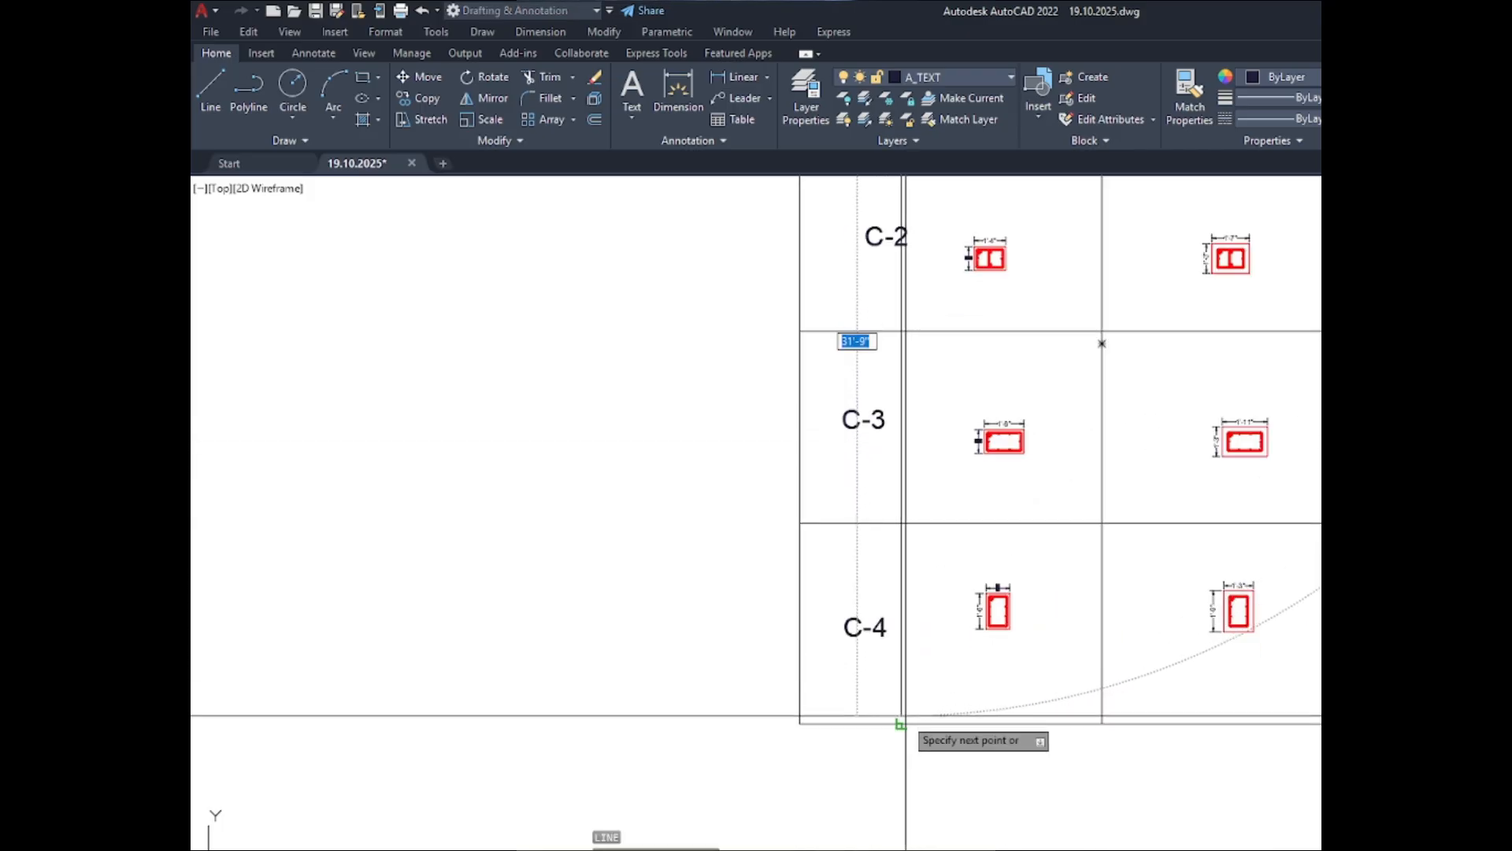
pyautogui.click(900, 723)
pyautogui.press('Return')
# - Draw a header rectangle about 25'-6" wide directly on top of the schedule border, spanning its full width
pyautogui.scroll(-2, 1048, 726)
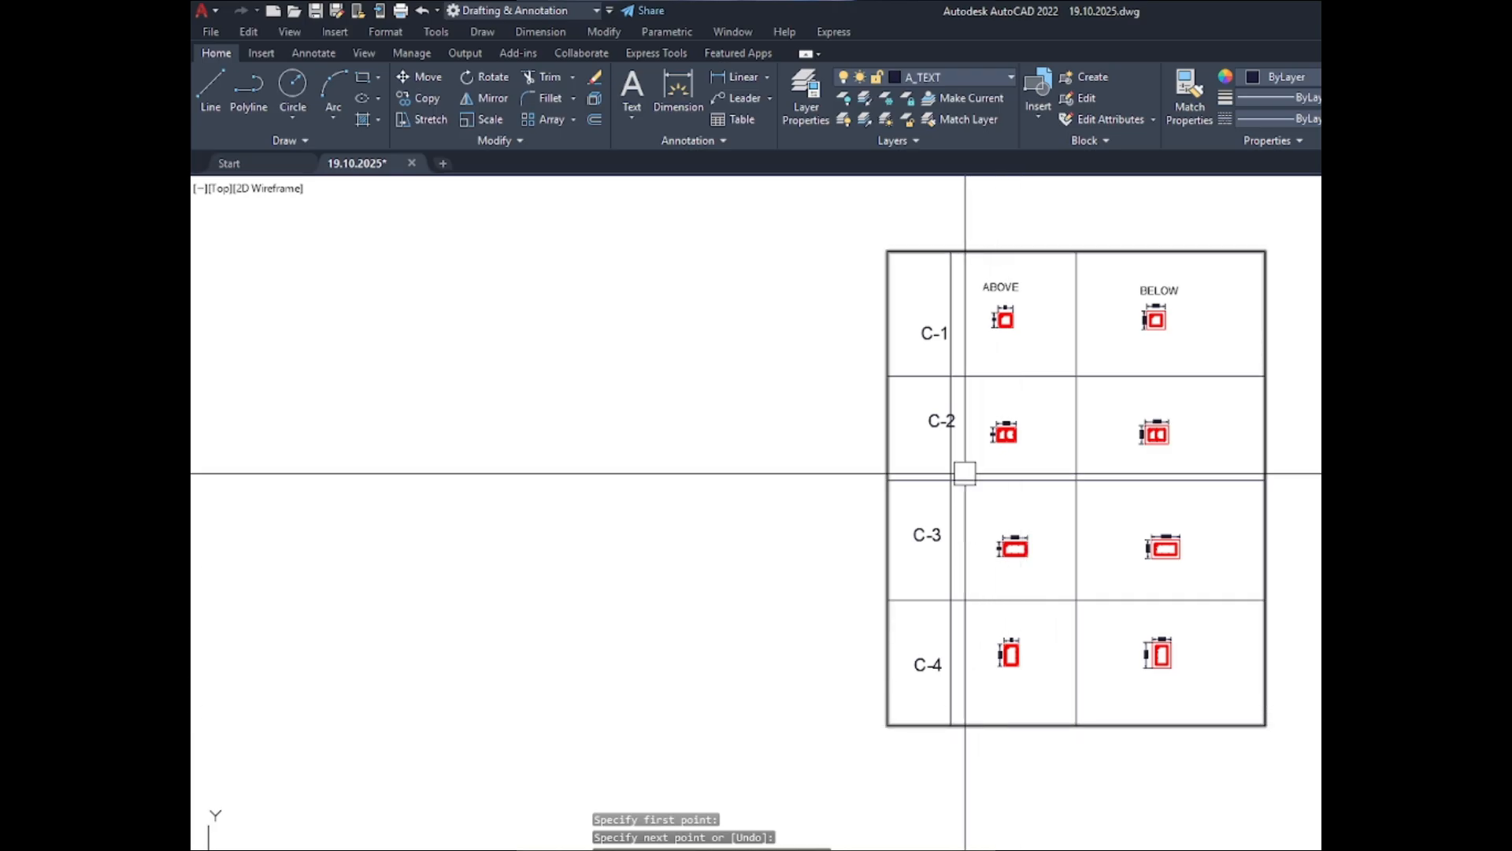
pyautogui.scroll(-2, 937, 369)
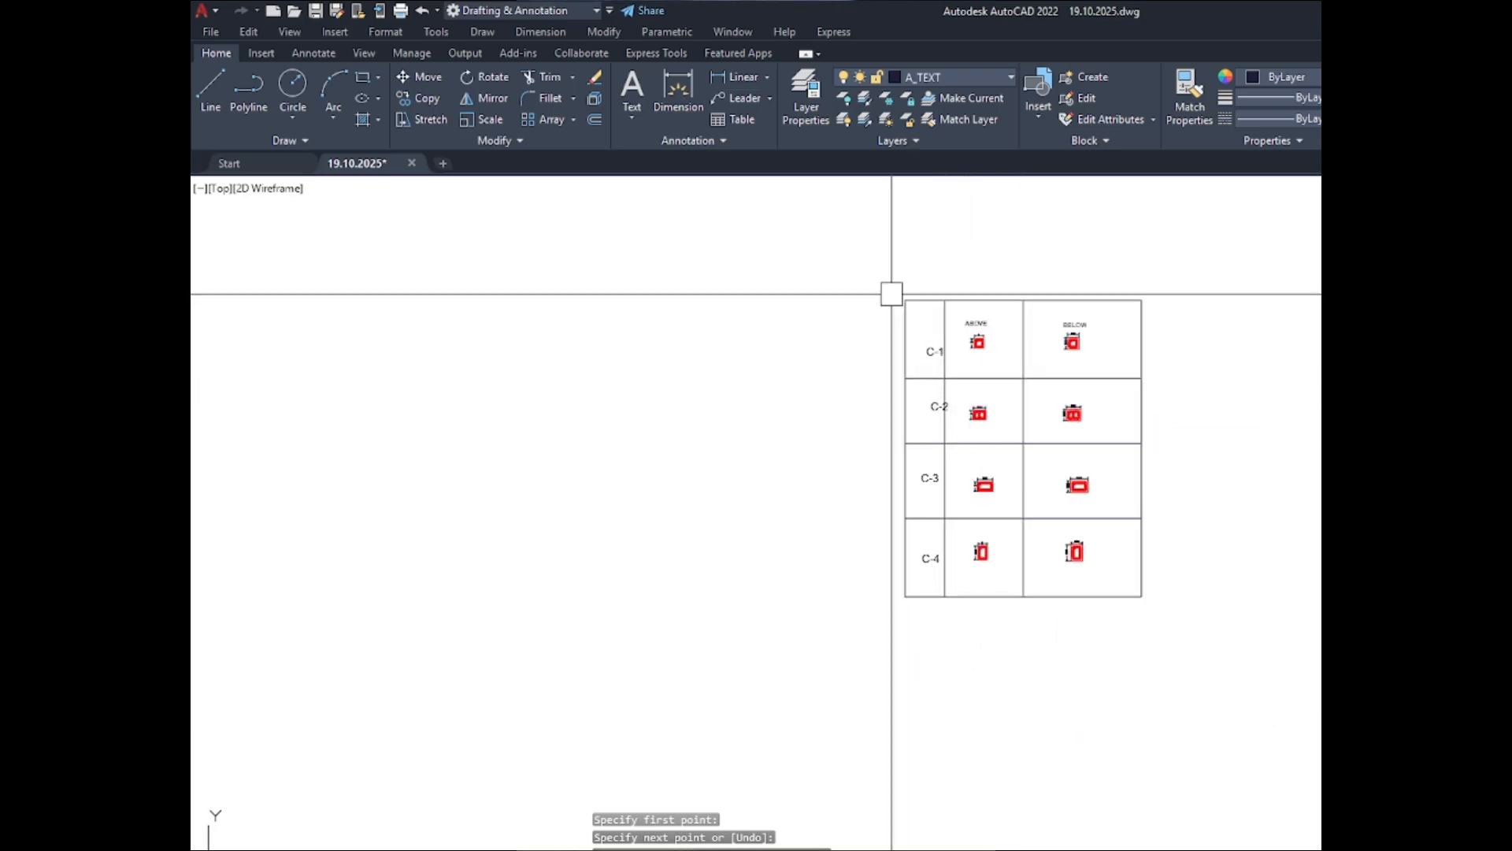
pyautogui.scroll(4, 824, 381)
pyautogui.write('re')
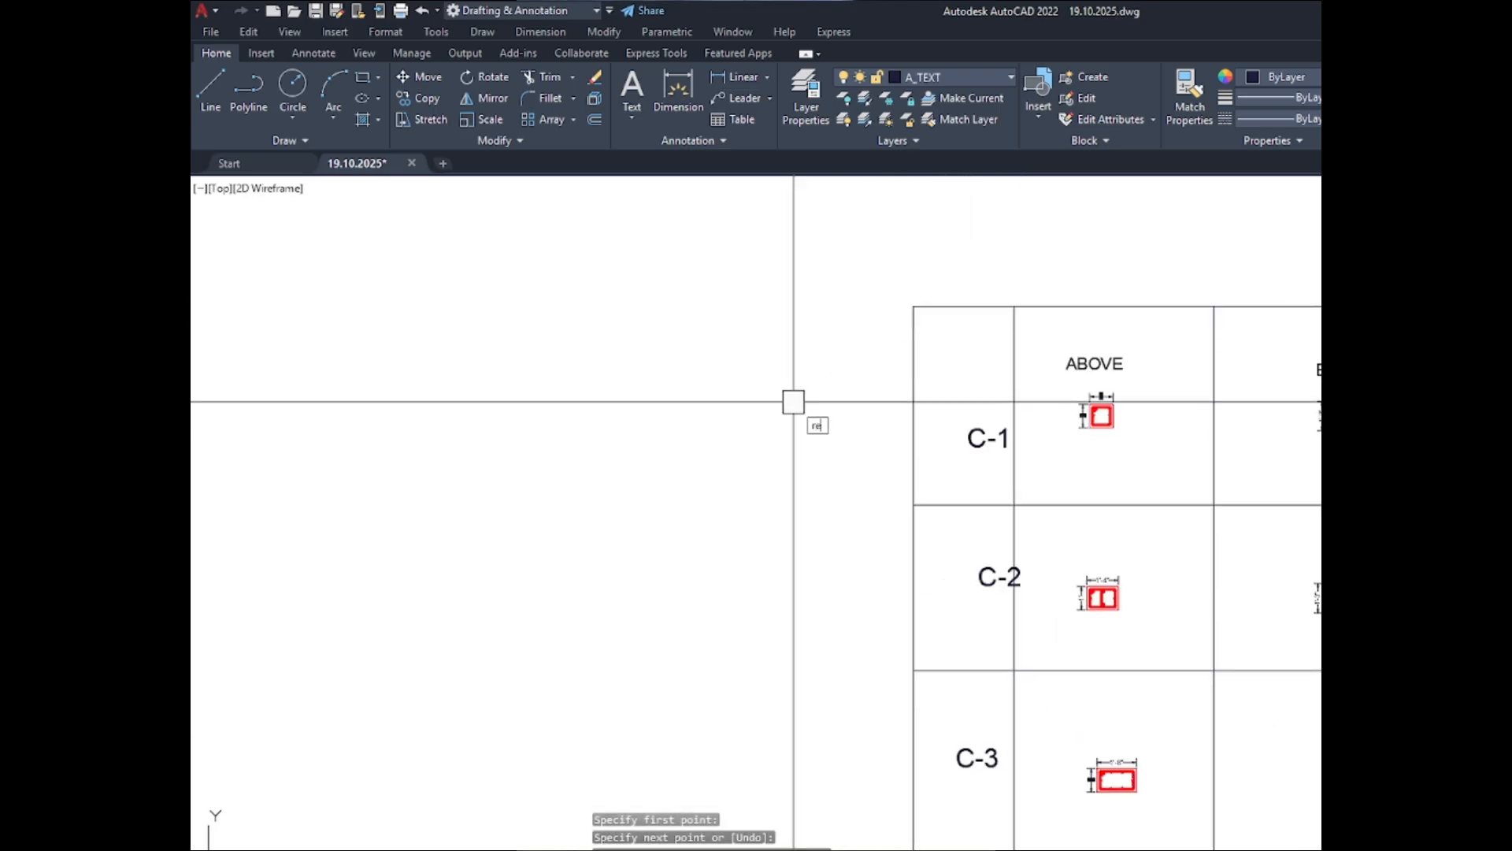
pyautogui.write('c')
pyautogui.press('Return')
pyautogui.click(913, 307)
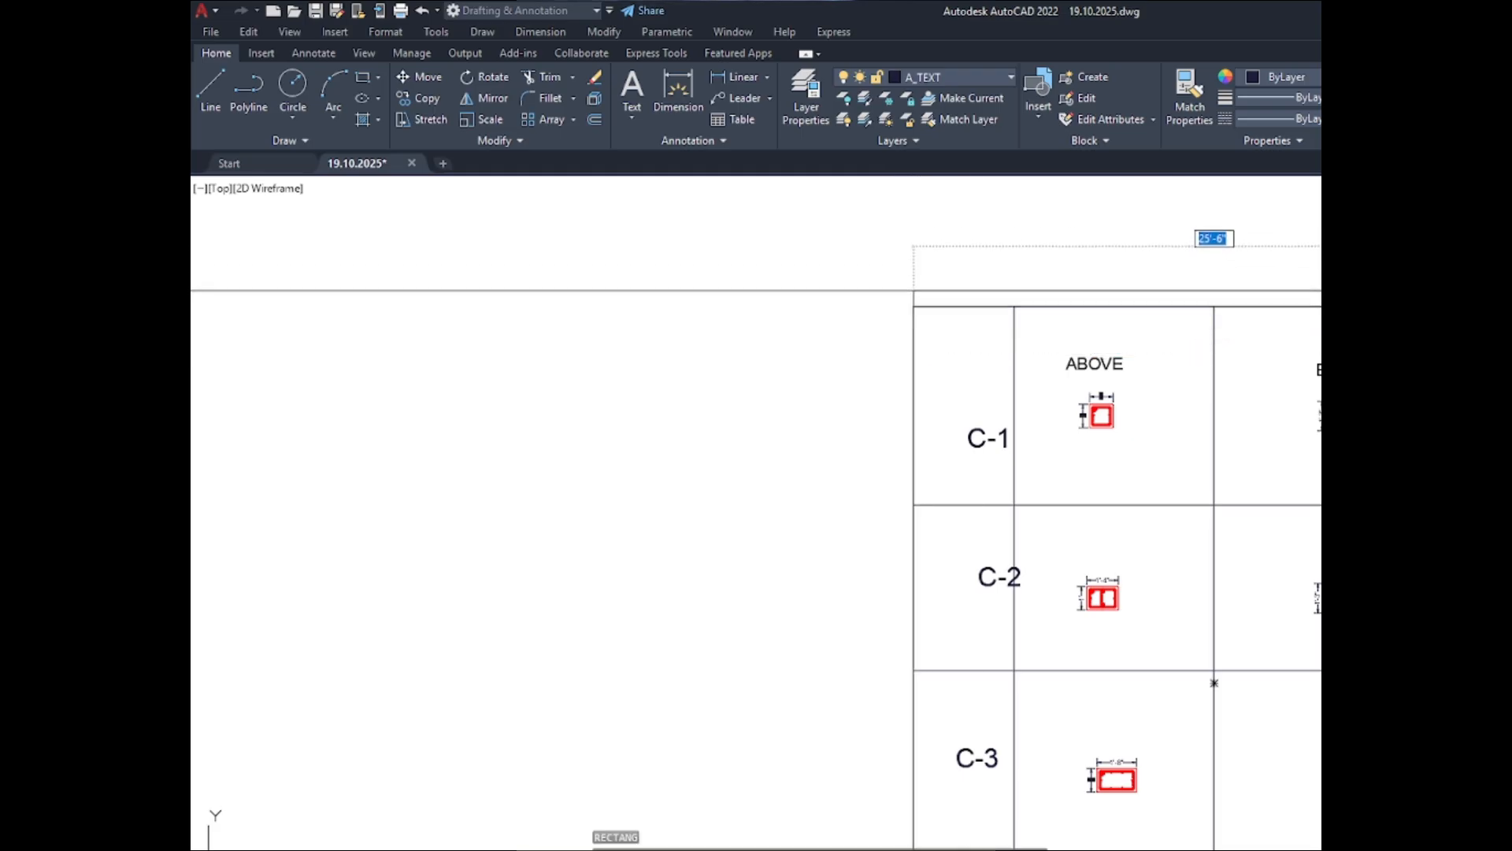
pyautogui.click(1511, 274)
pyautogui.press('Escape')
# - Stretch the header rectangle's top edge upward to make the header row taller
pyautogui.click(1215, 274)
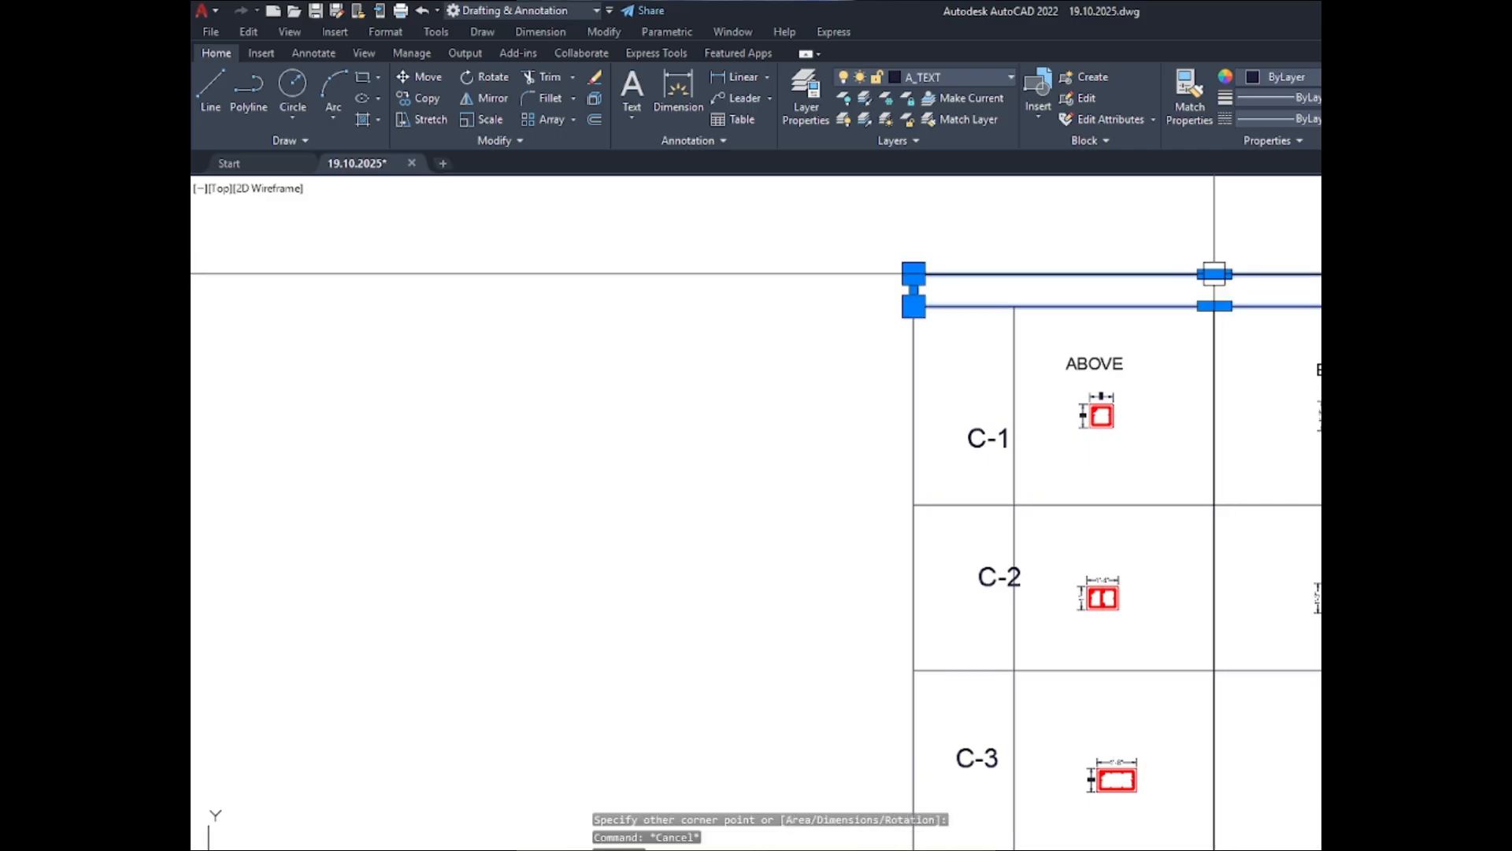
pyautogui.click(1215, 274)
pyautogui.scroll(-2, 1011, 299)
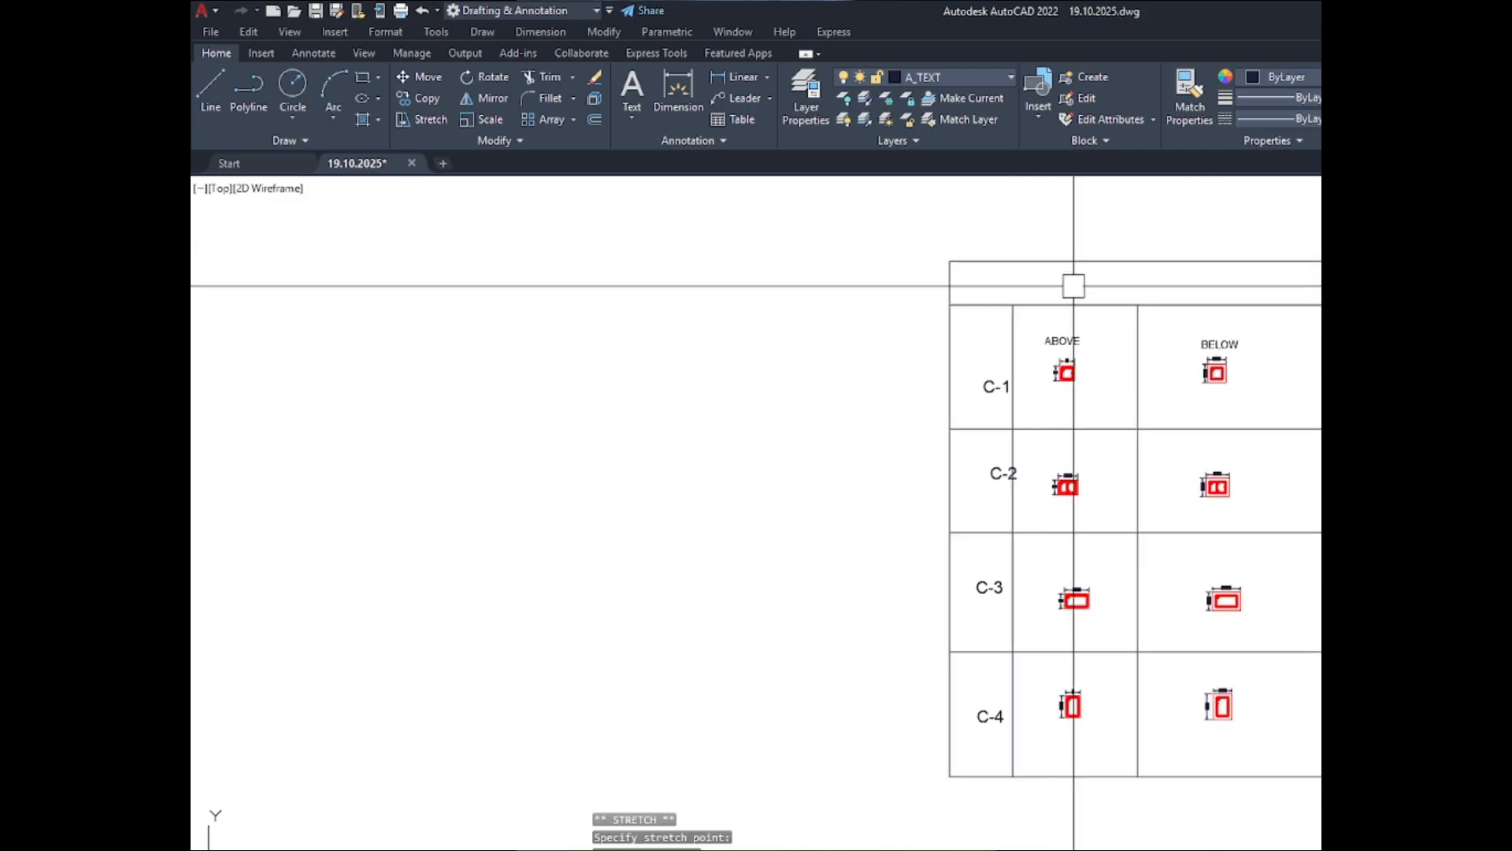
# - Extend the vertical line beside the C-1 to C-4 labels up to the top edge of the header row
pyautogui.scroll(2, 1074, 286)
pyautogui.press('Escape')
pyautogui.click(966, 339)
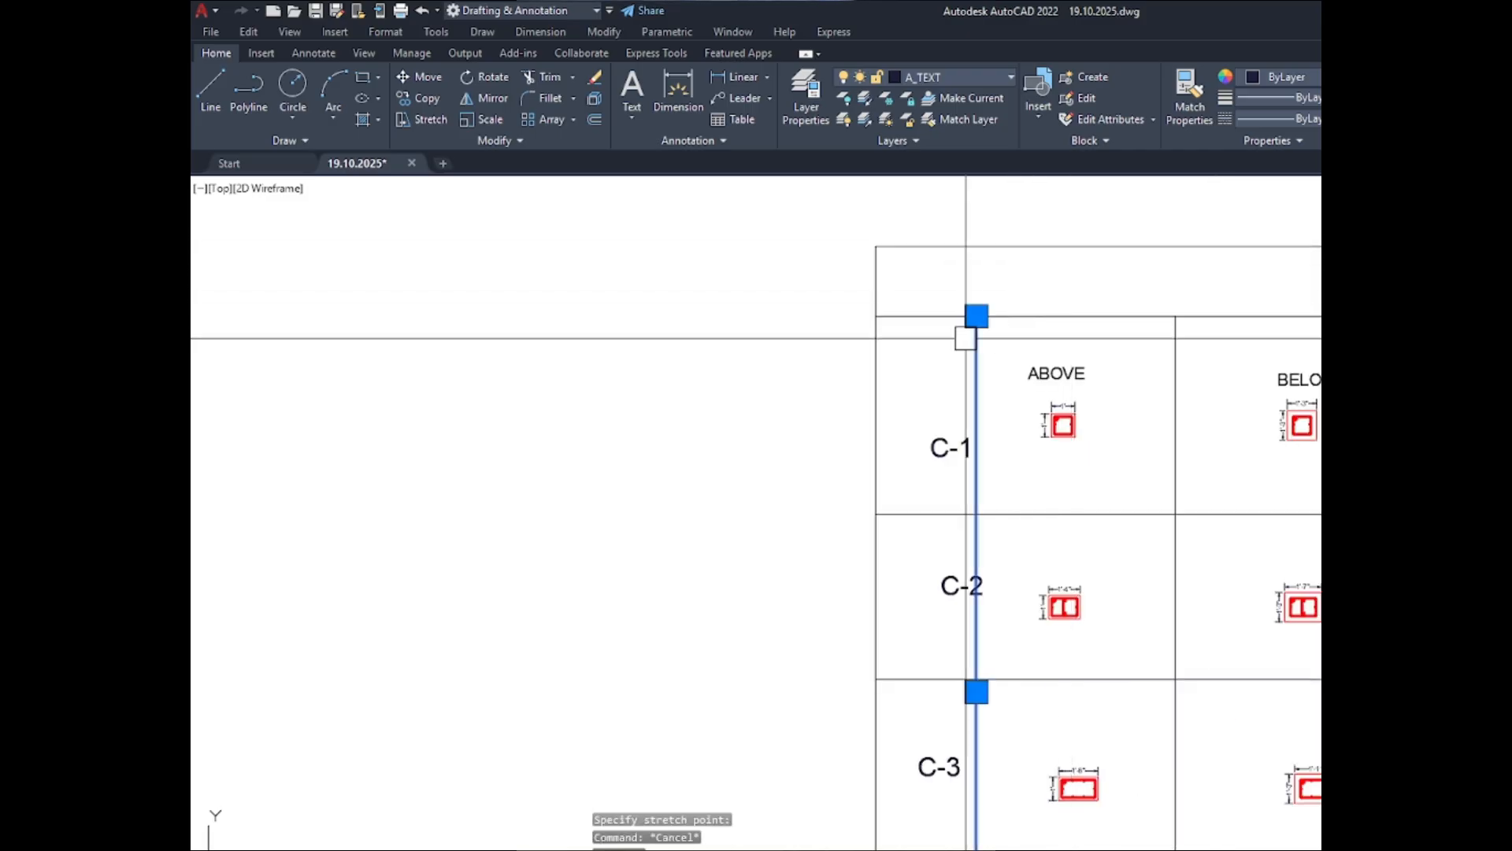
pyautogui.click(976, 316)
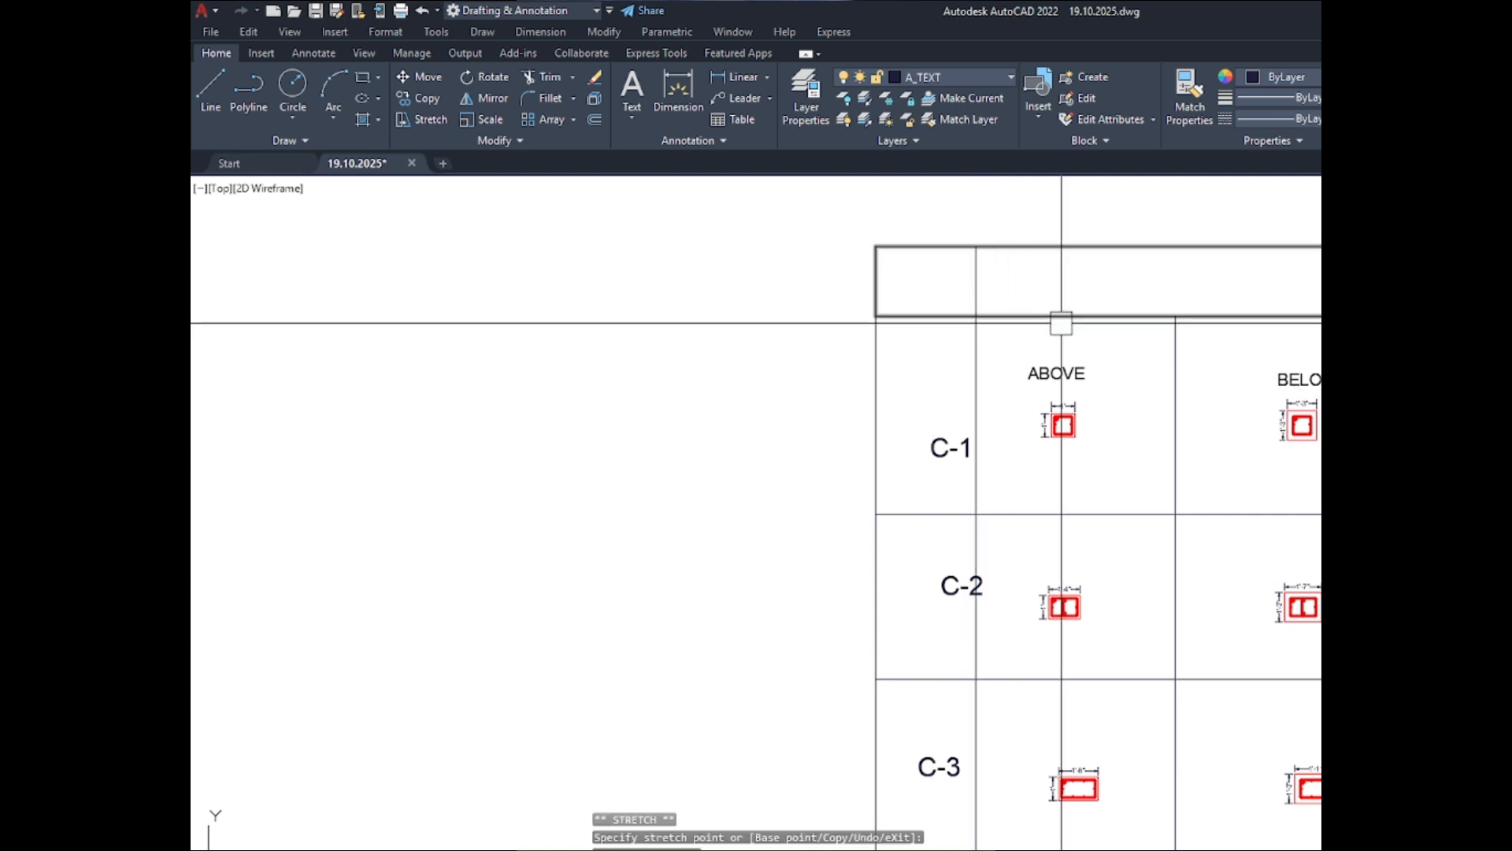
# - Draw a horizontal line inside the header row from the label column's dividing line to the border's right edge
pyautogui.write('l')
pyautogui.press('Return')
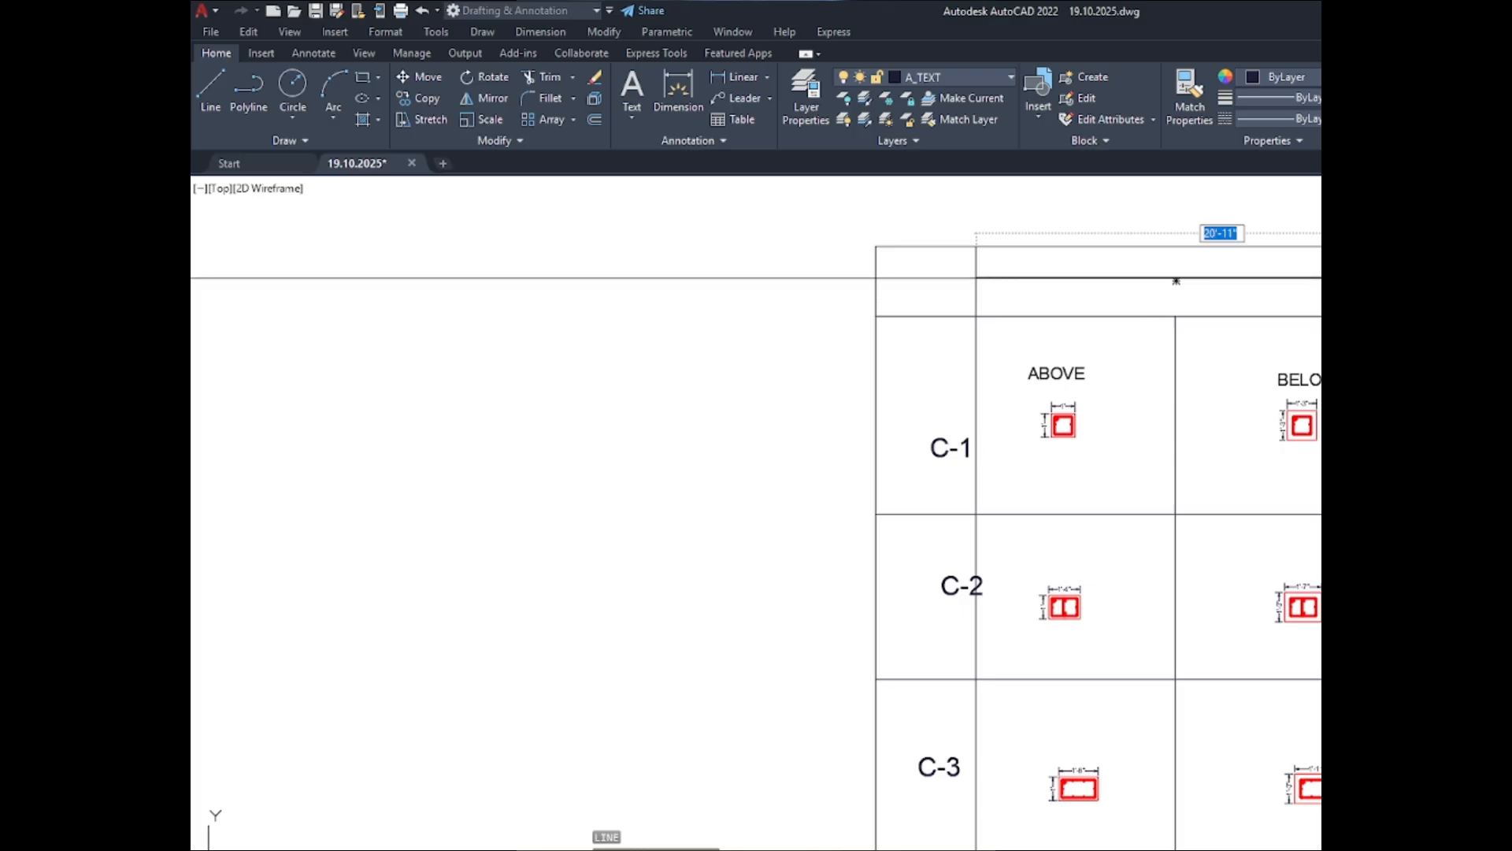
pyautogui.scroll(4, 1229, 284)
pyautogui.press('Escape')
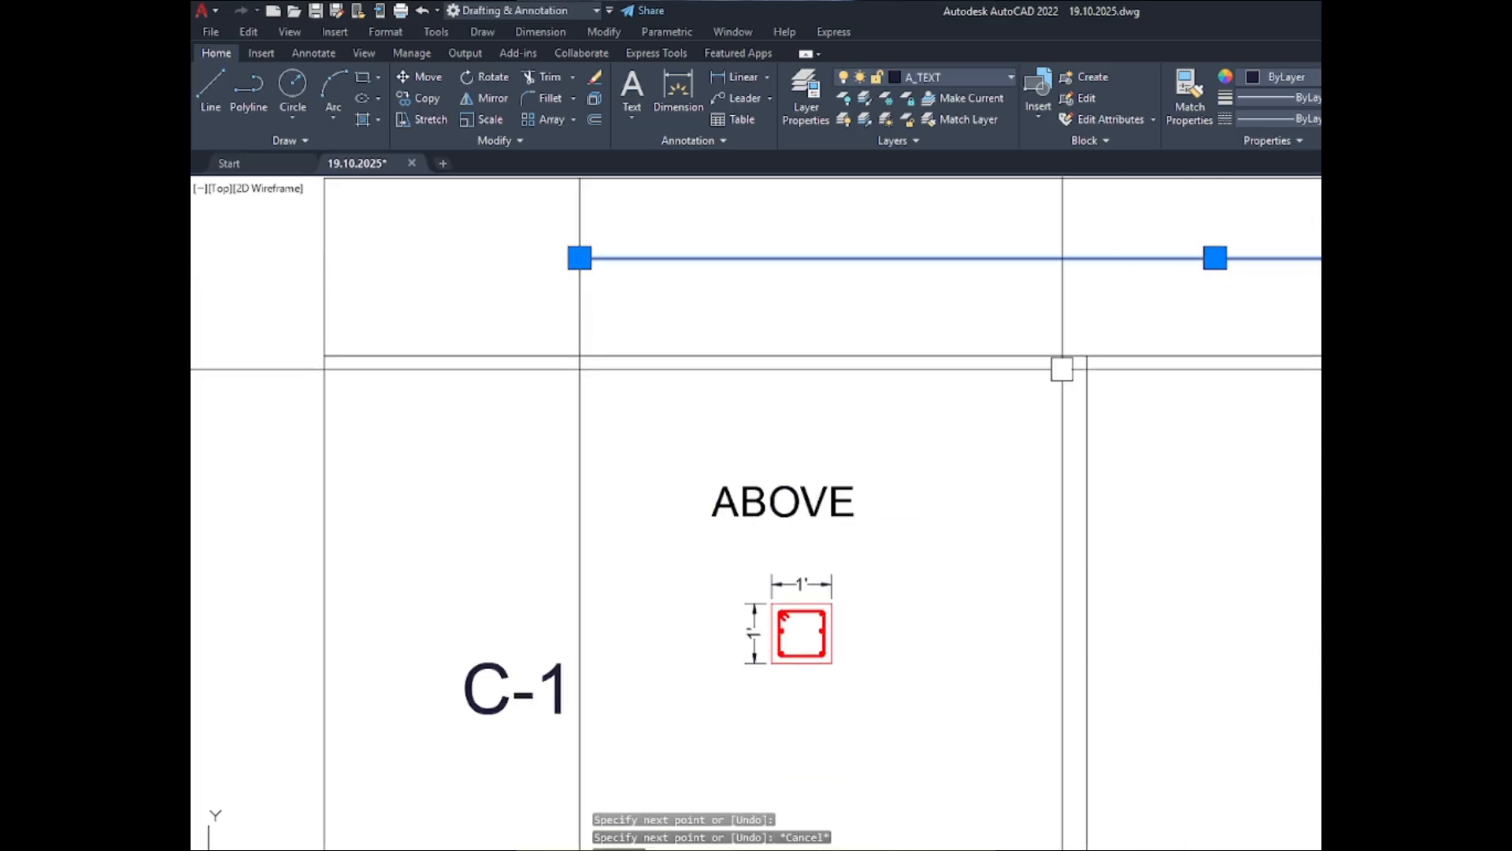
# - Move the header's horizontal dividing line straight down, closer to the header's bottom edge
pyautogui.write('m')
pyautogui.press('Return')
pyautogui.click(1058, 292)
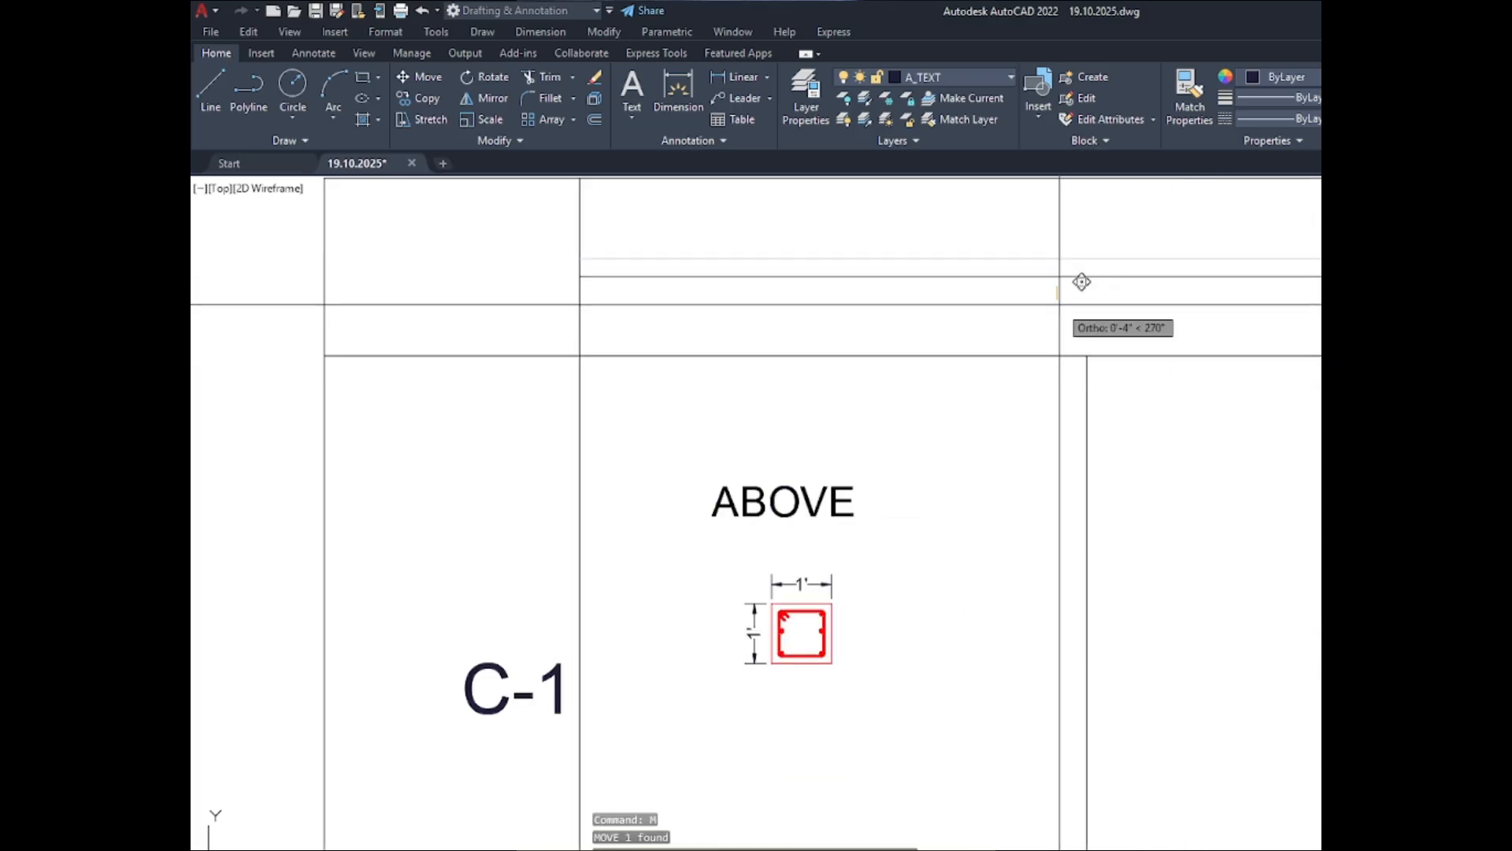
pyautogui.click(1059, 309)
pyautogui.scroll(-4, 907, 318)
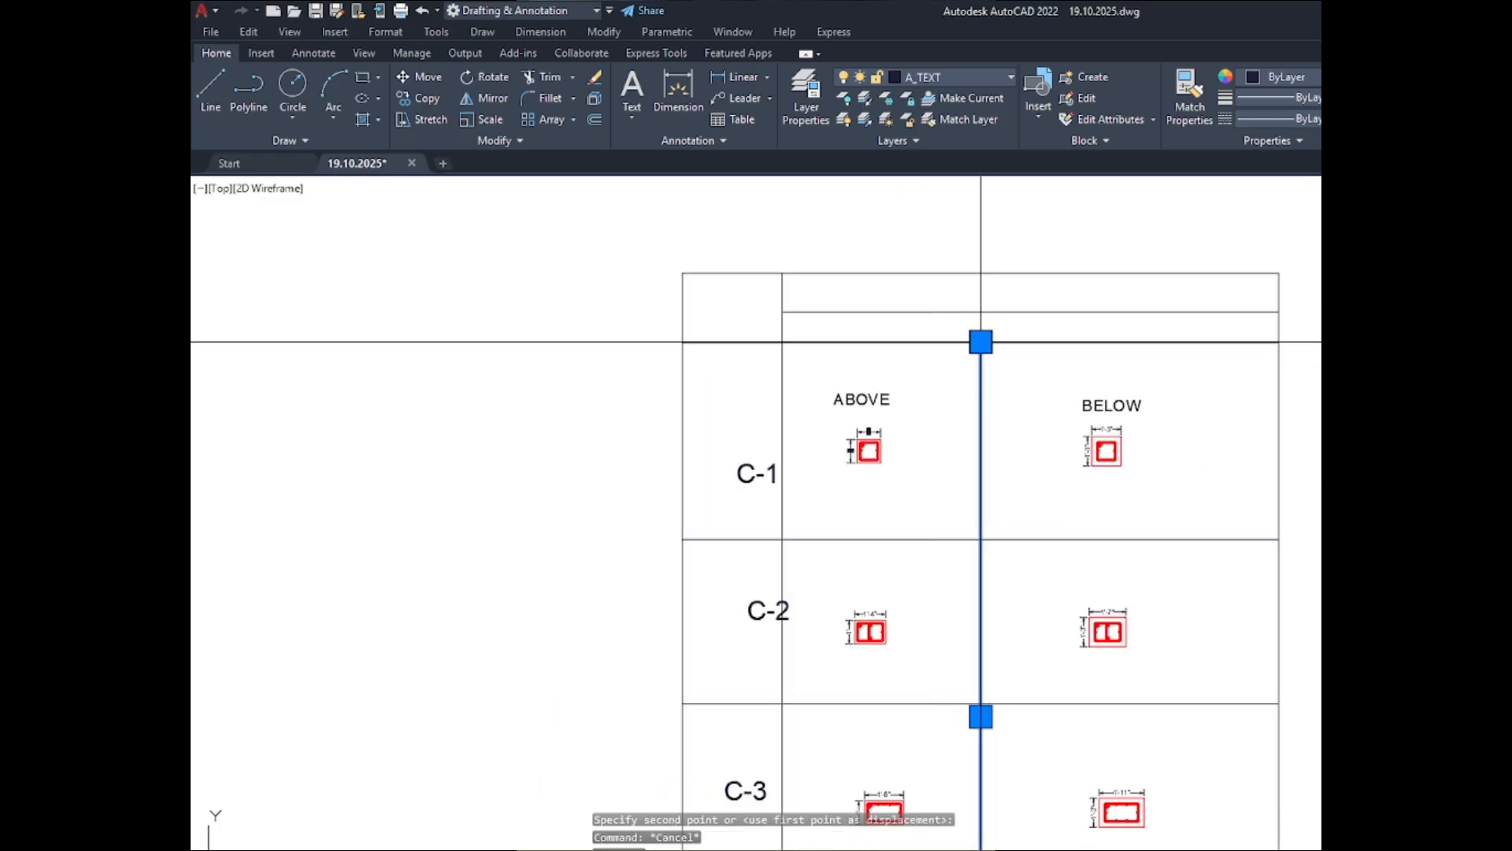
# - Extend the vertical line between the ABOVE and BELOW columns up to the header's horizontal dividing line
pyautogui.click(980, 341)
pyautogui.scroll(-4, 871, 362)
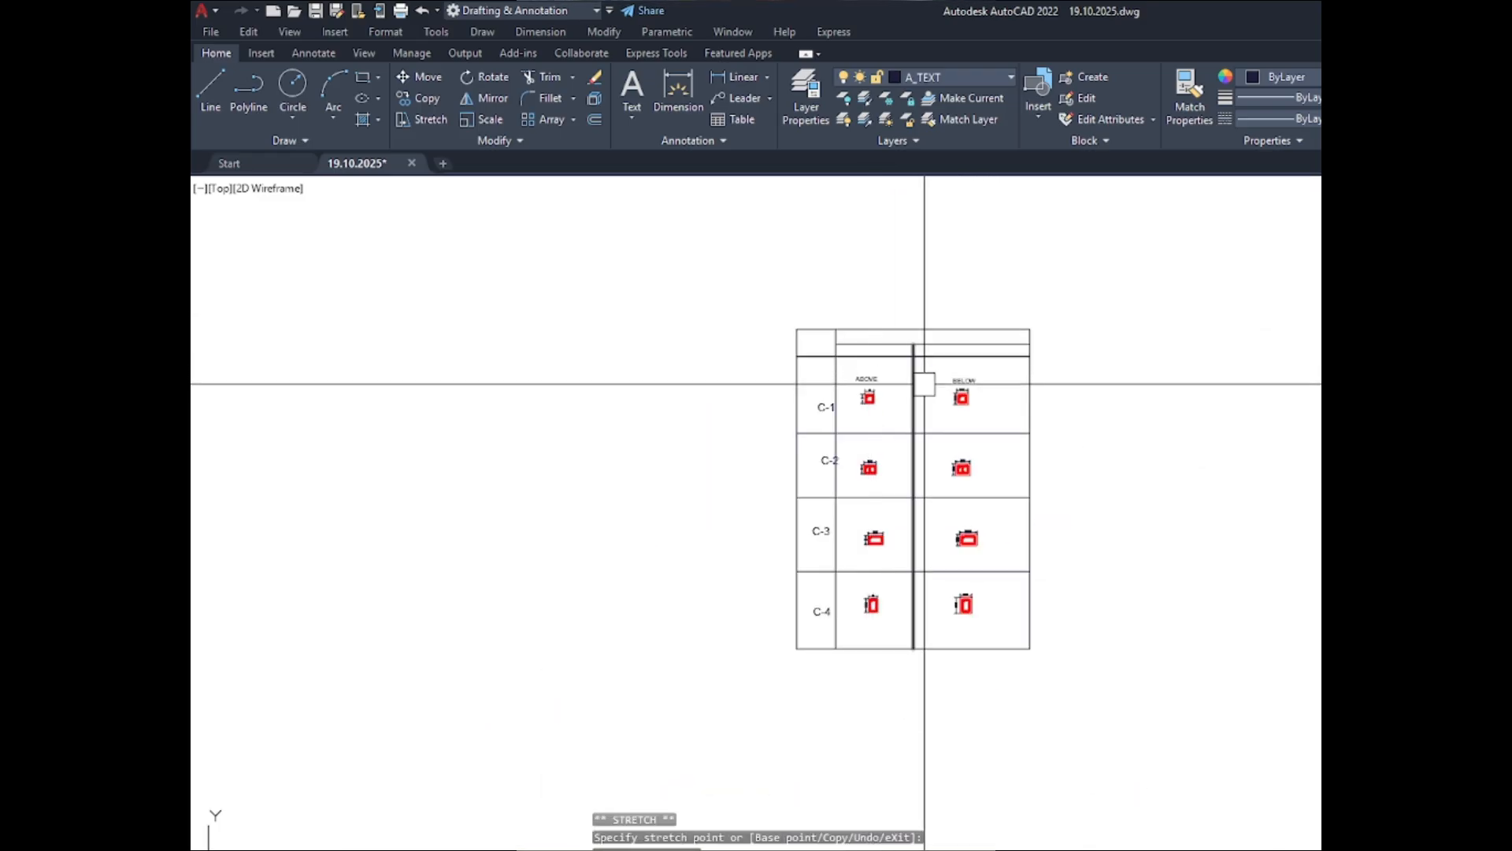
pyautogui.scroll(4, 901, 338)
pyautogui.scroll(2, 616, 286)
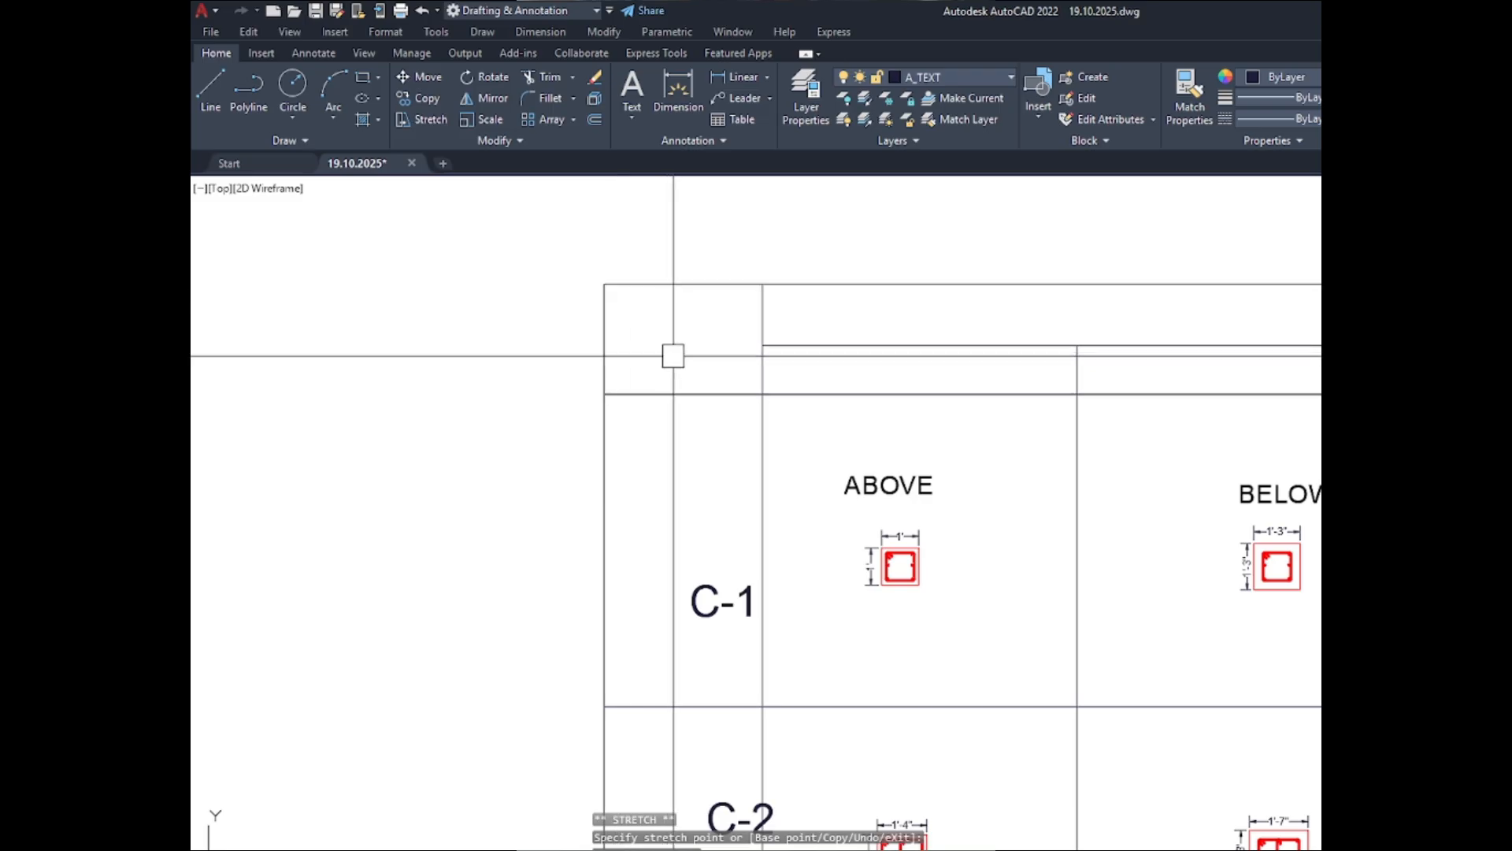
# - Copy the C-1 label into the header cell above the label column
pyautogui.scroll(2, 691, 338)
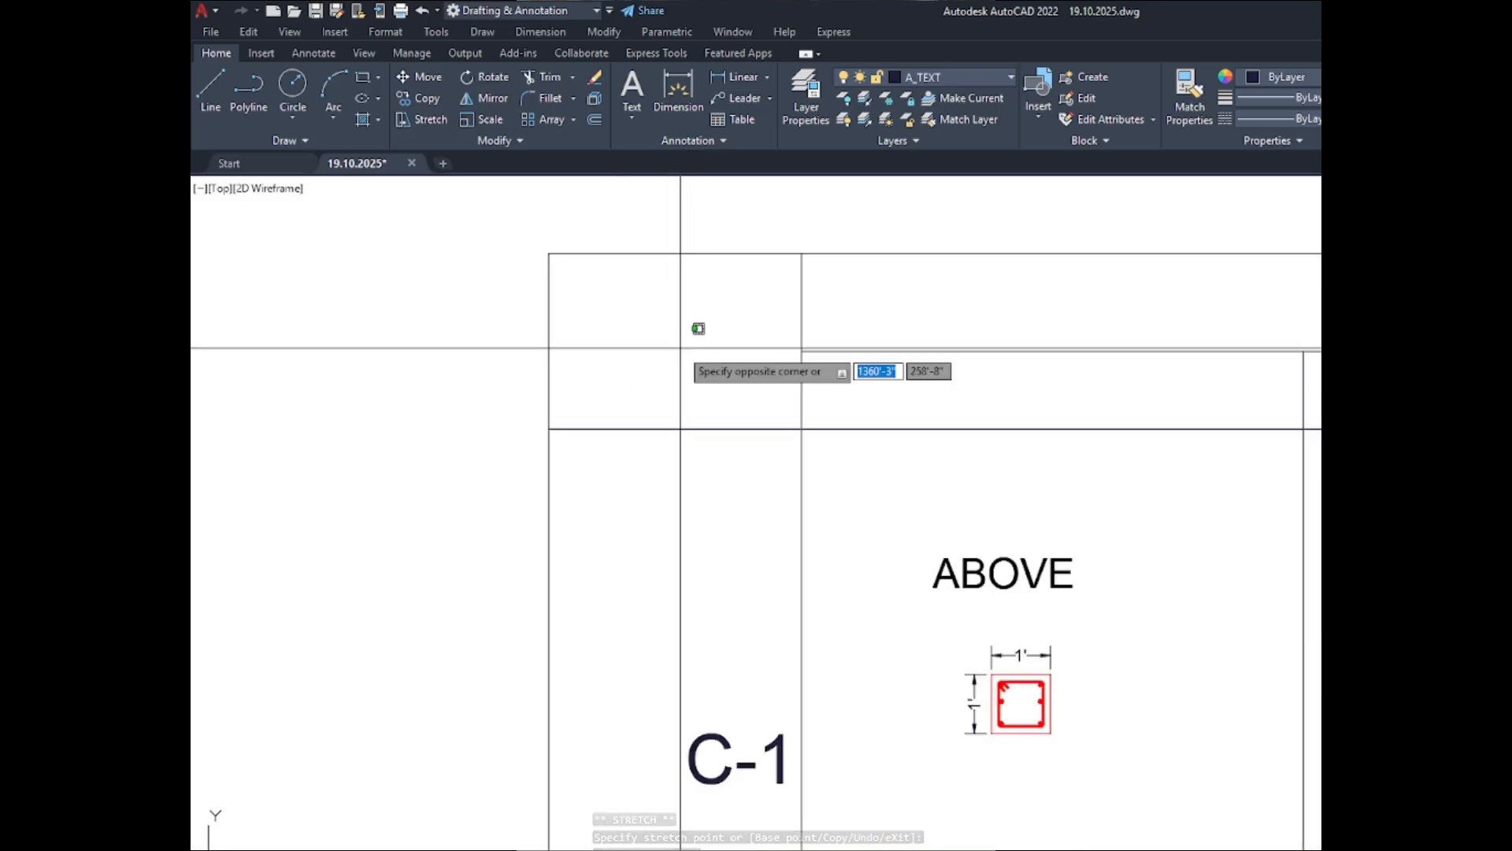
pyautogui.press('Escape')
pyautogui.press('Escape')
pyautogui.scroll(-2, 698, 329)
pyautogui.click(699, 594)
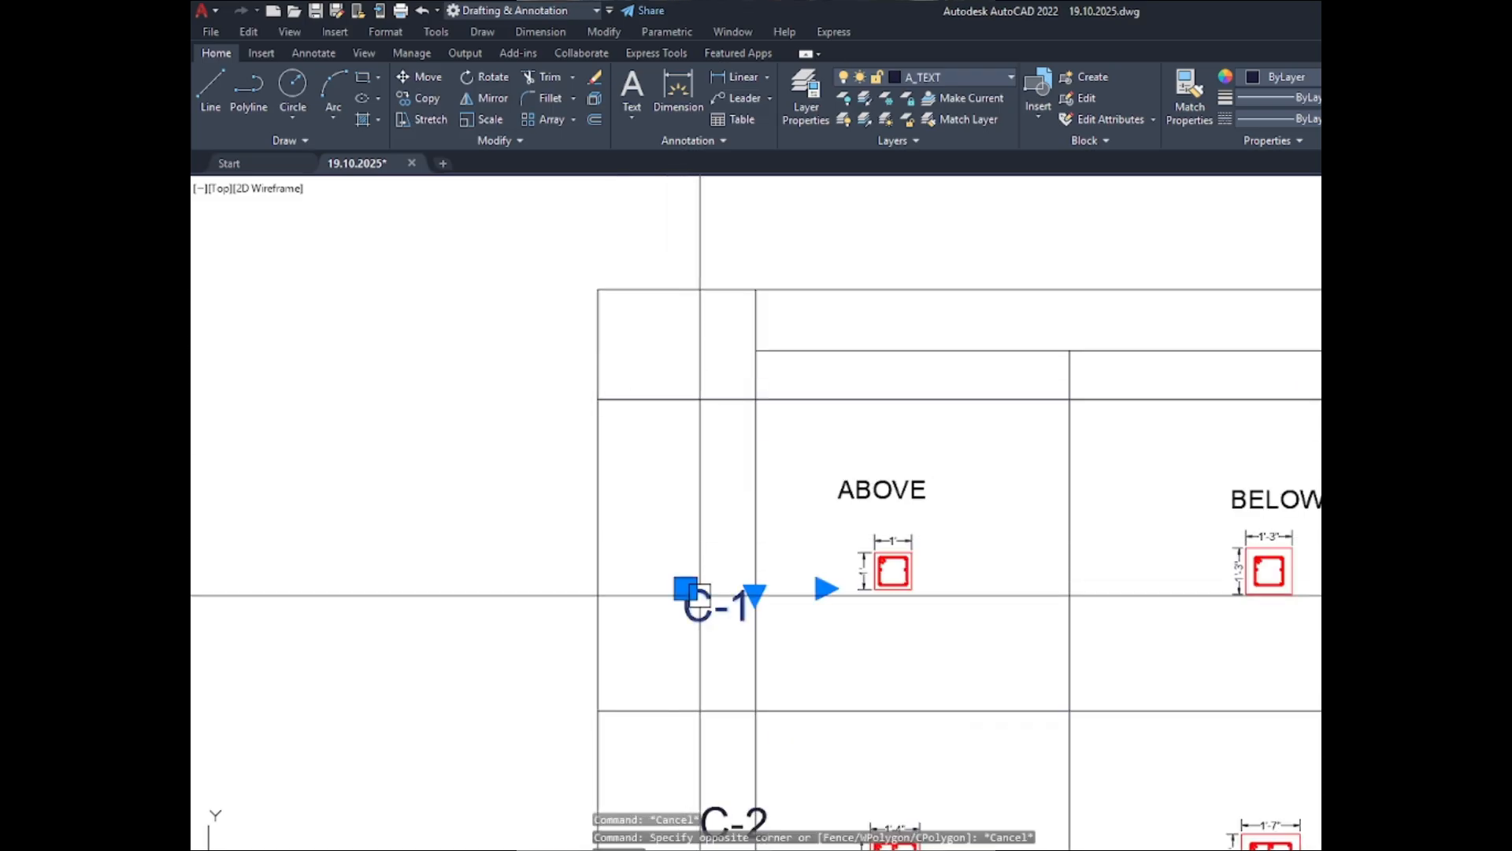
pyautogui.hotkey('ctrl', 'c')
pyautogui.hotkey('ctrl', 'v')
pyautogui.click(648, 358)
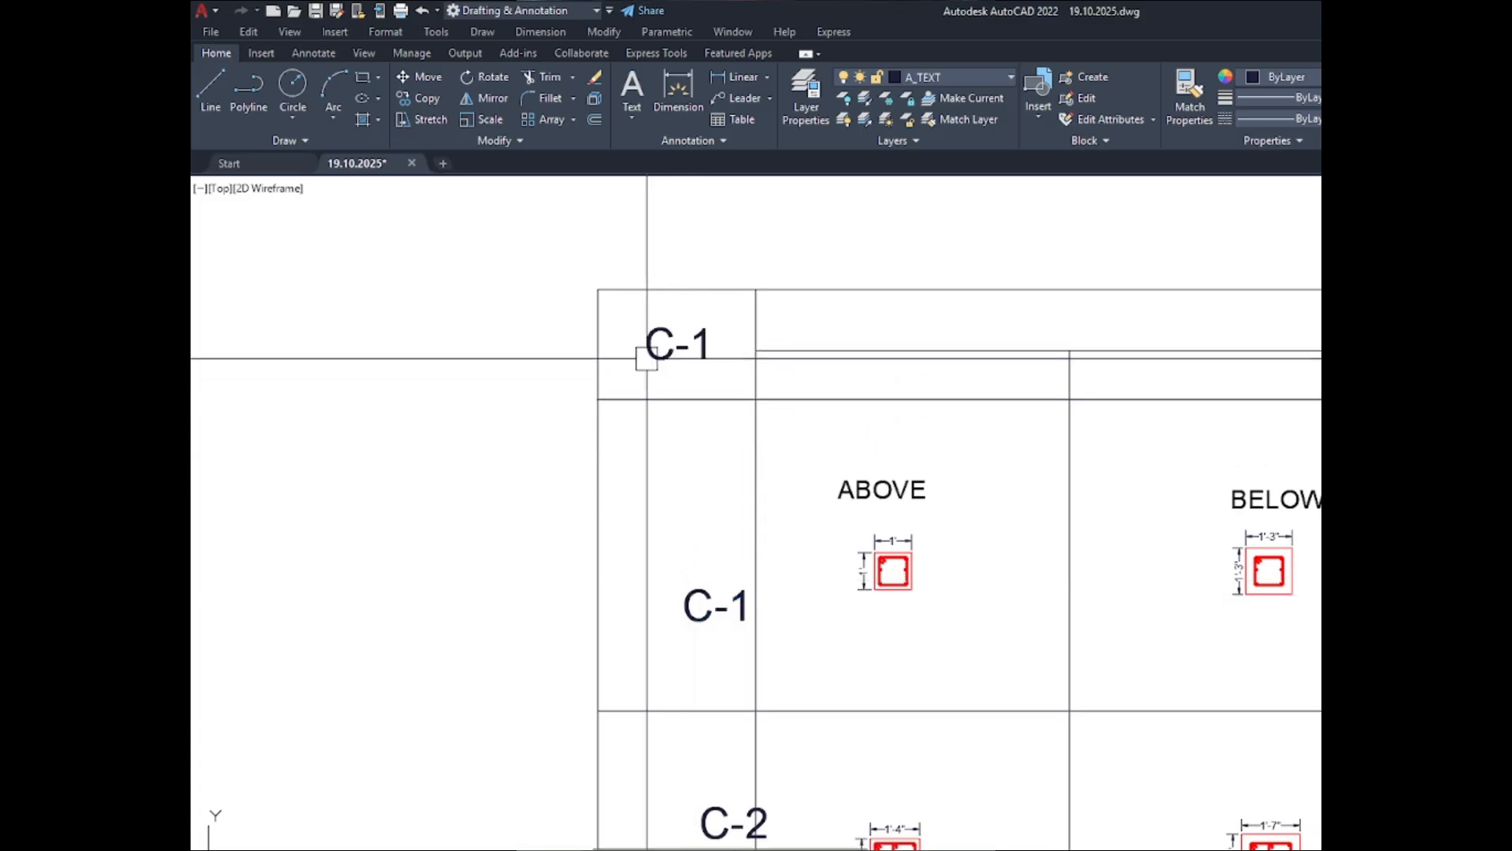
# - Change the text of the copied label in the header cell to "Type"
pyautogui.click(655, 357)
pyautogui.doubleClick(718, 352)
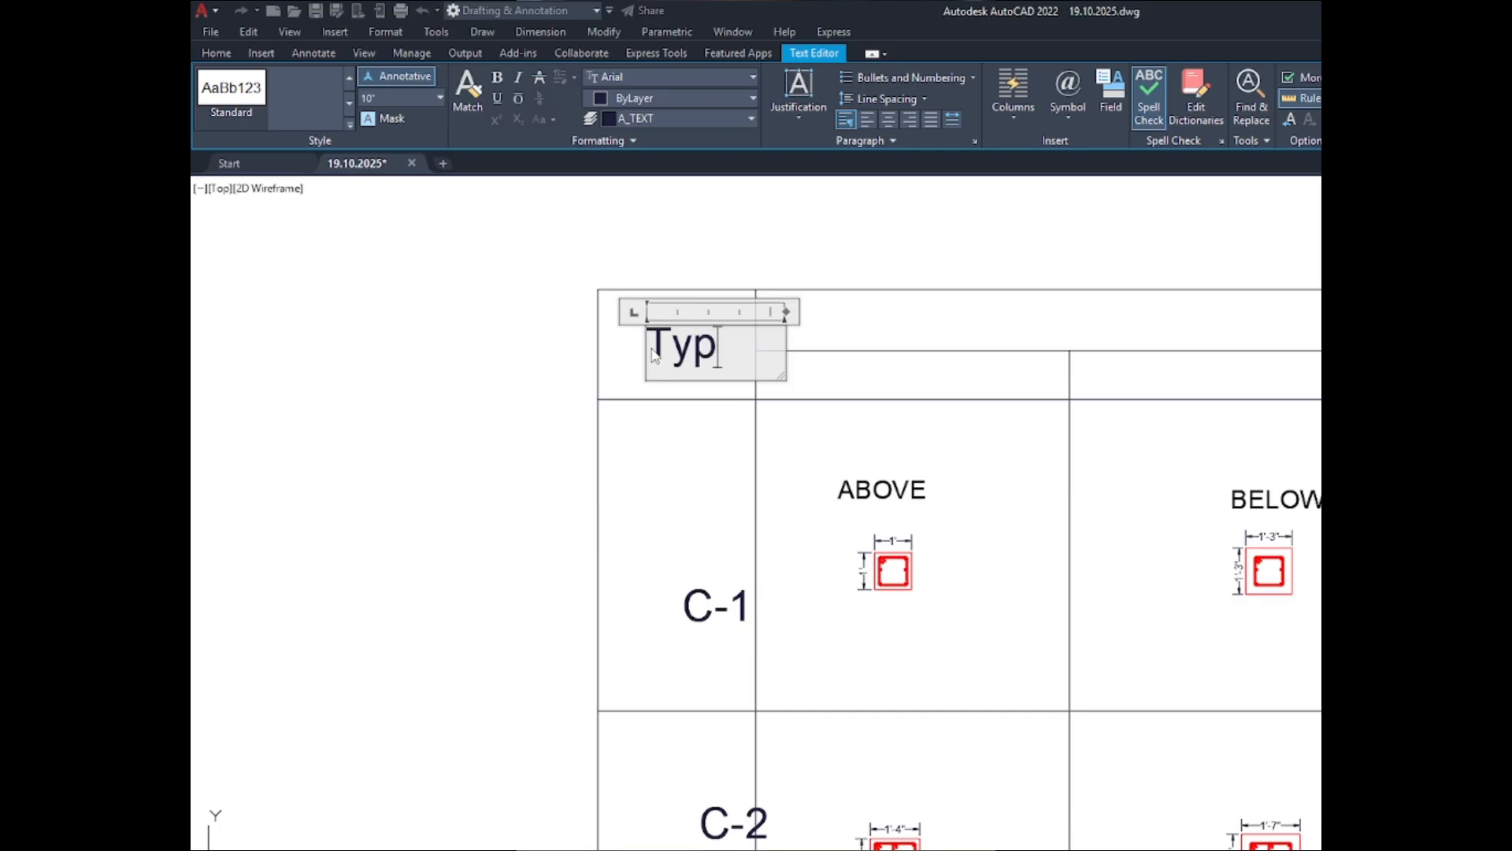
pyautogui.click(996, 358)
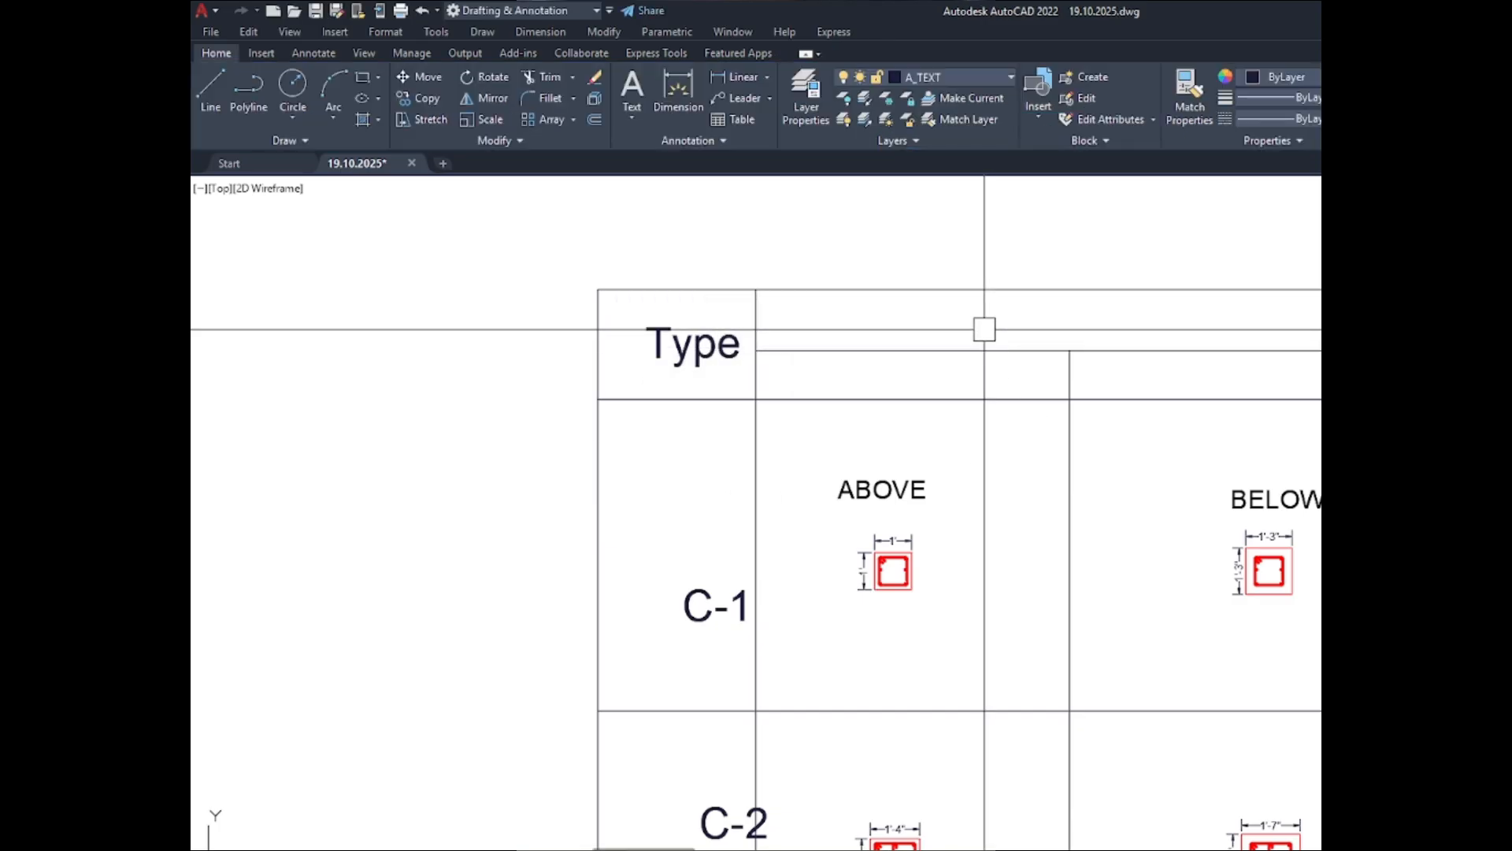
# - Copy the "Type" label into the upper header row above the ABOVE and BELOW columns
pyautogui.click(695, 351)
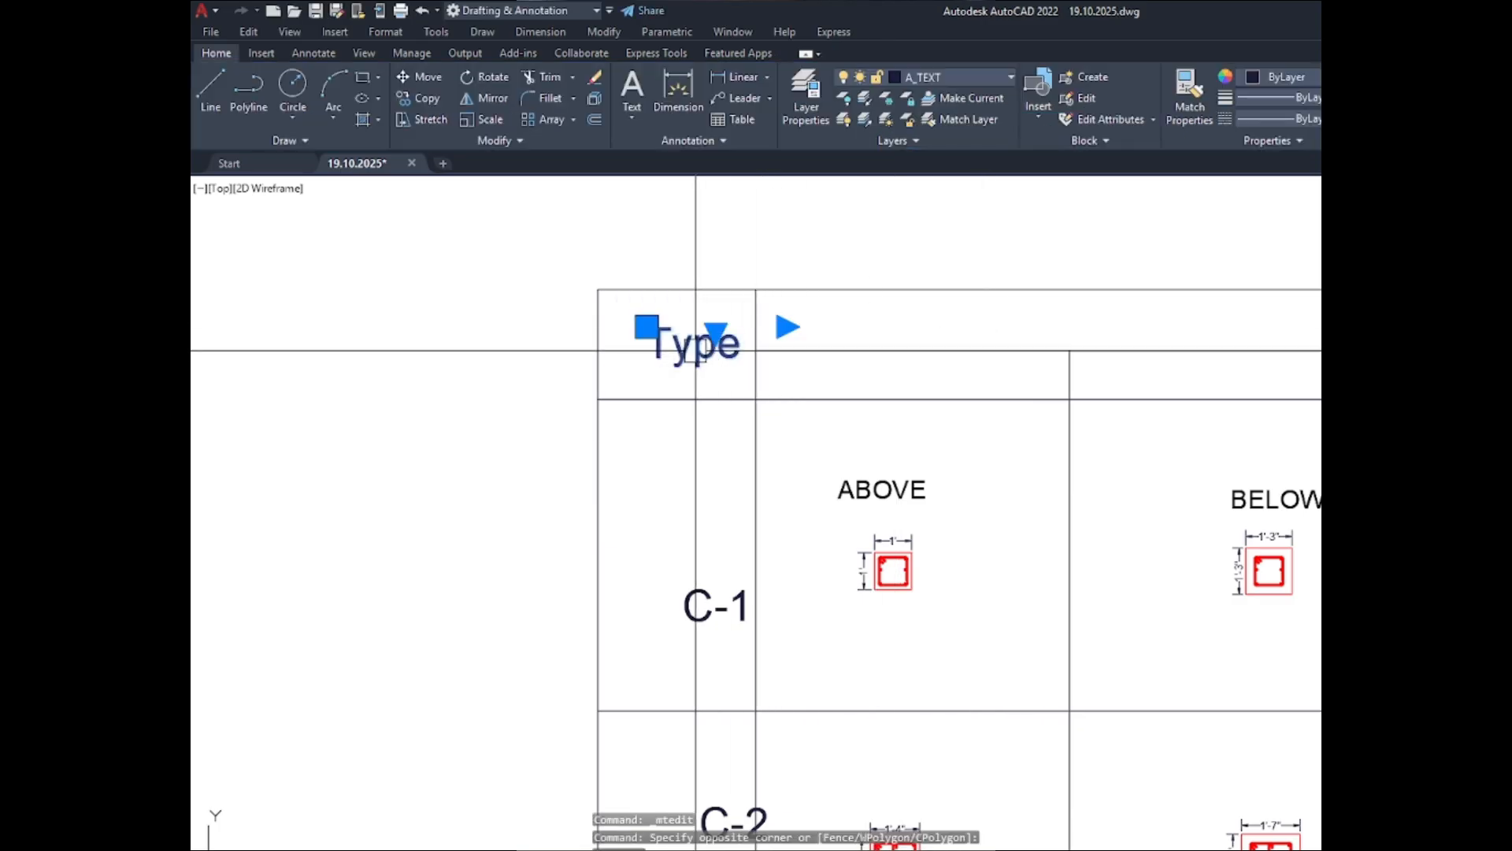
pyautogui.hotkey('ctrl', 'c')
pyautogui.hotkey('ctrl', 'v')
pyautogui.click(932, 330)
# - Widen the copied label's text frame and replace its text with "SIZE & REINFORCEMENT DETAILS"
pyautogui.doubleClick(958, 319)
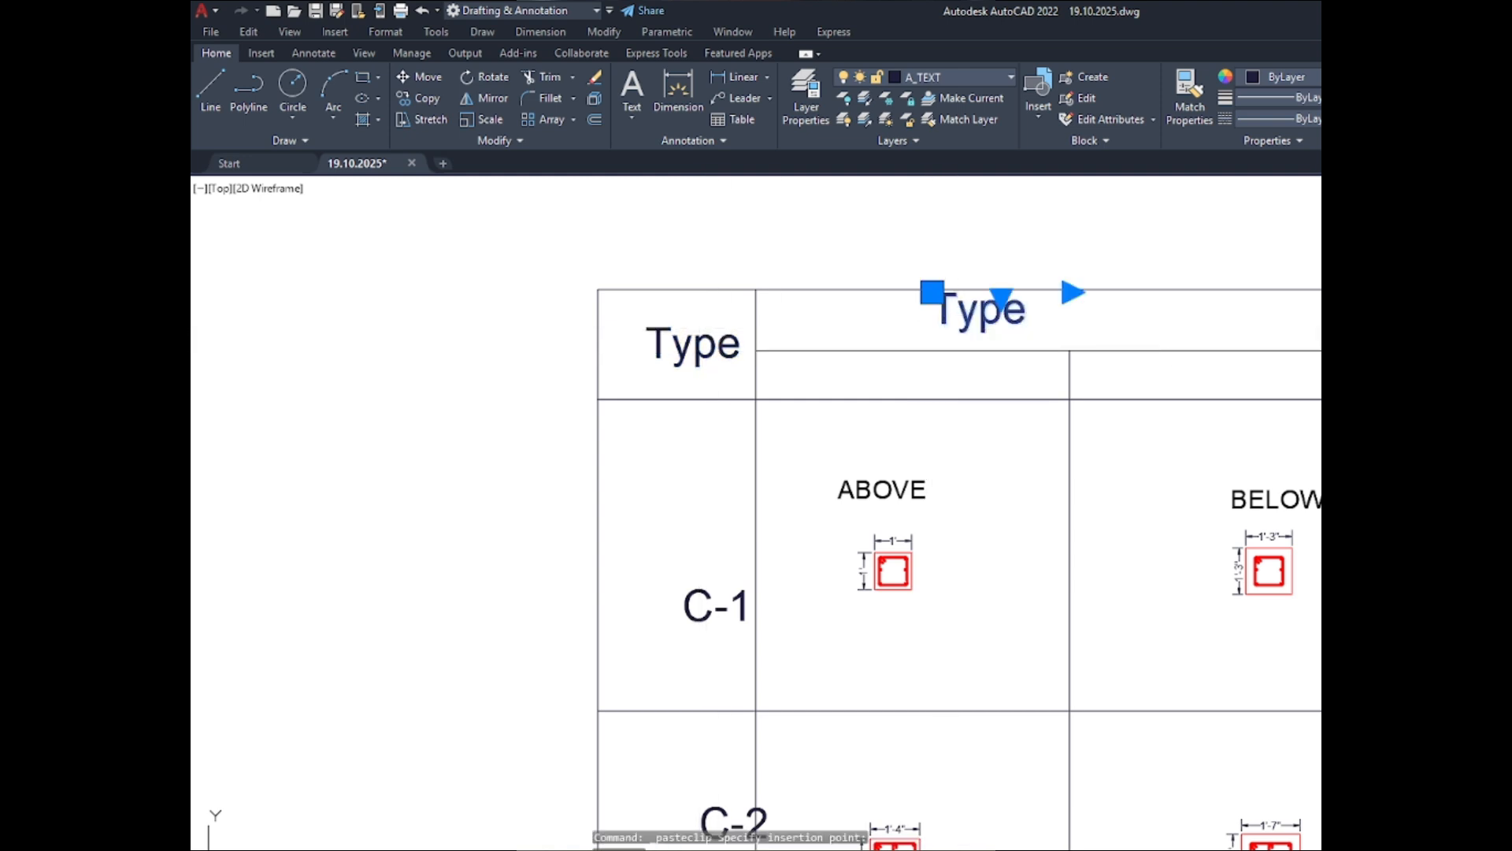
pyautogui.moveTo(1029, 324); pyautogui.dragTo(923, 330)
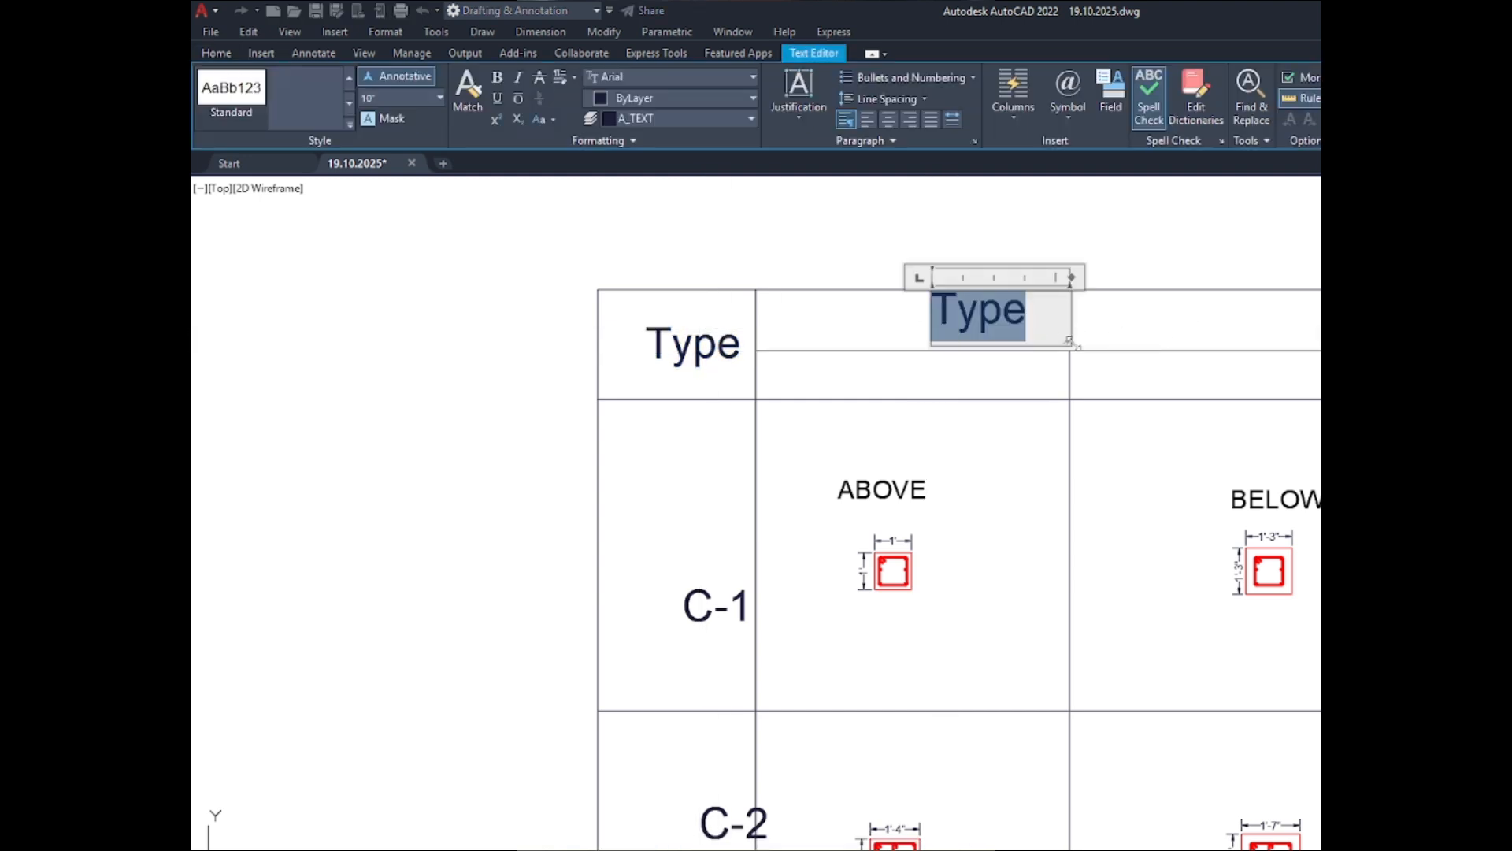
pyautogui.moveTo(1069, 341); pyautogui.dragTo(1319, 344)
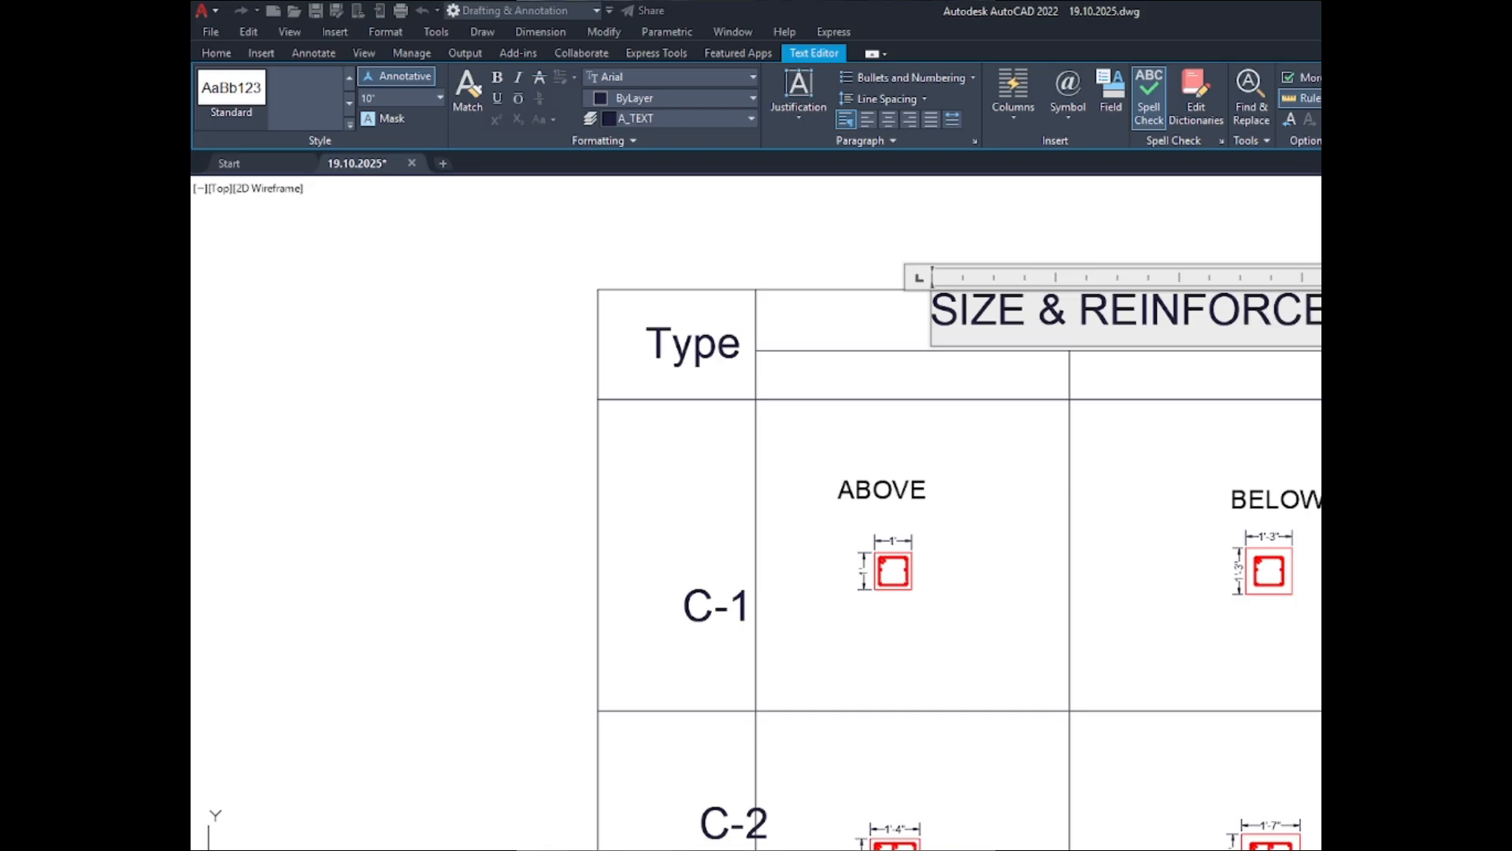
pyautogui.write('D')
pyautogui.press('BackSpace')
pyautogui.write('DET')
# - Set the text height of the whole "SIZE & REINFORCEMENT DETAILS" heading to 8 inches
pyautogui.click(1321, 315)
pyautogui.doubleClick(1311, 312)
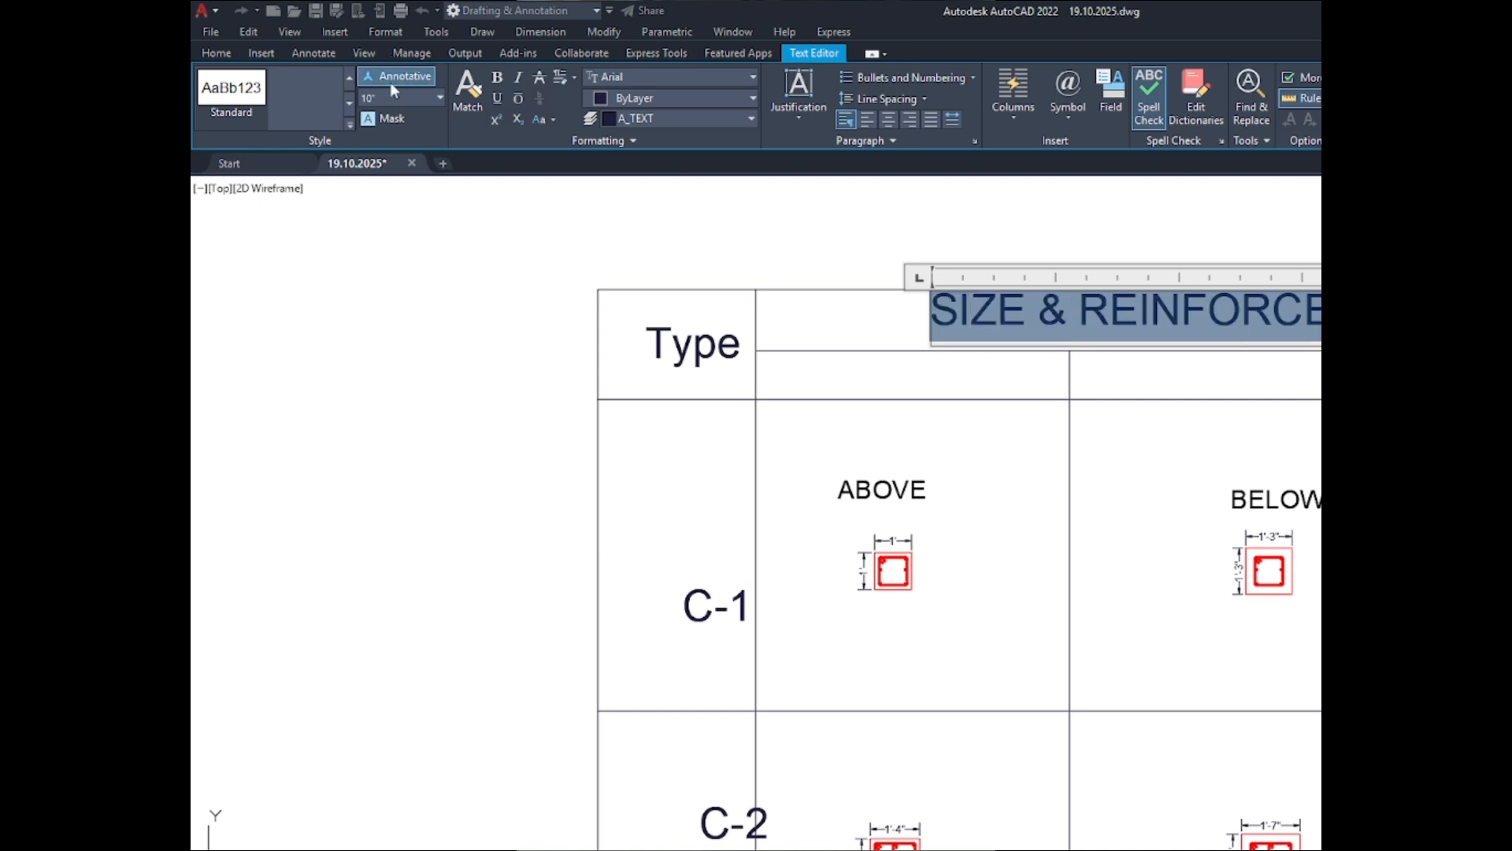
pyautogui.write('8')
pyautogui.press('Return')
pyautogui.click(597, 273)
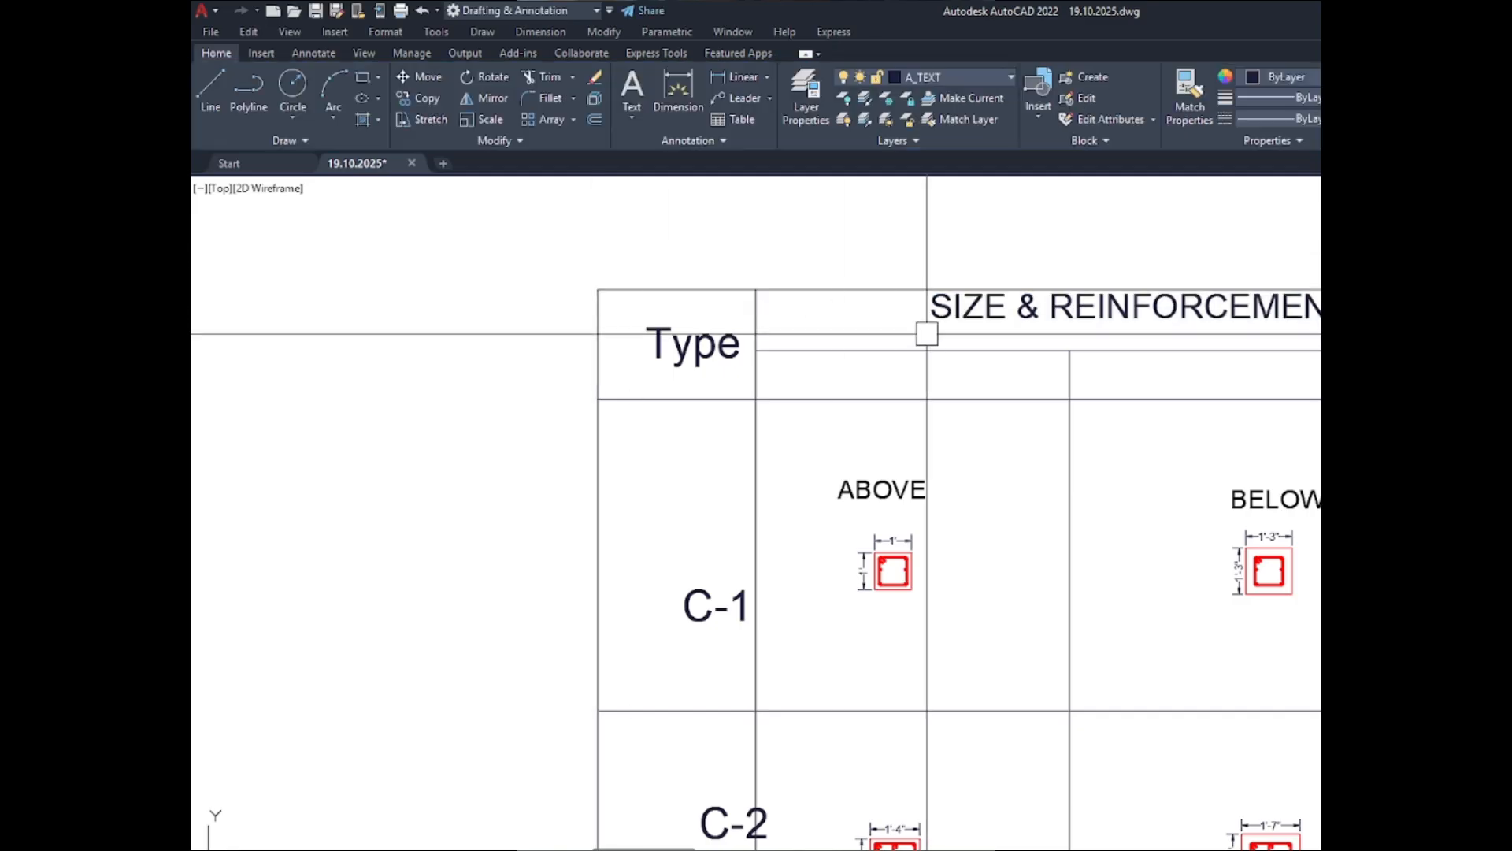
# - Move the "SIZE & REINFORCEMENT DETAILS" heading to the middle of the upper header row, across both columns
pyautogui.doubleClick(1104, 323)
pyautogui.write('mtedit')
pyautogui.press('Return')
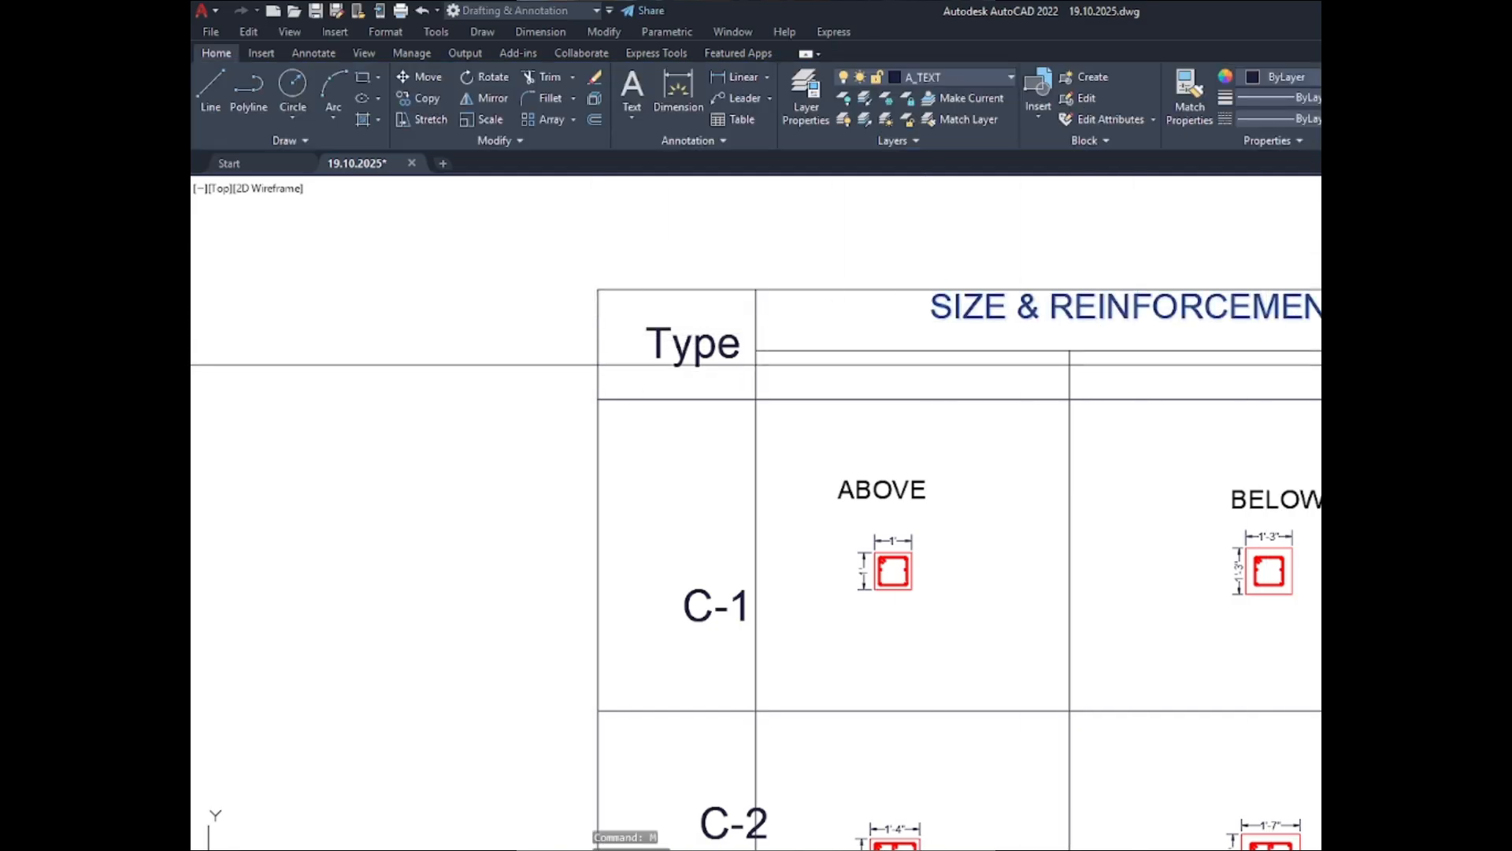
pyautogui.scroll(2, 1487, 327)
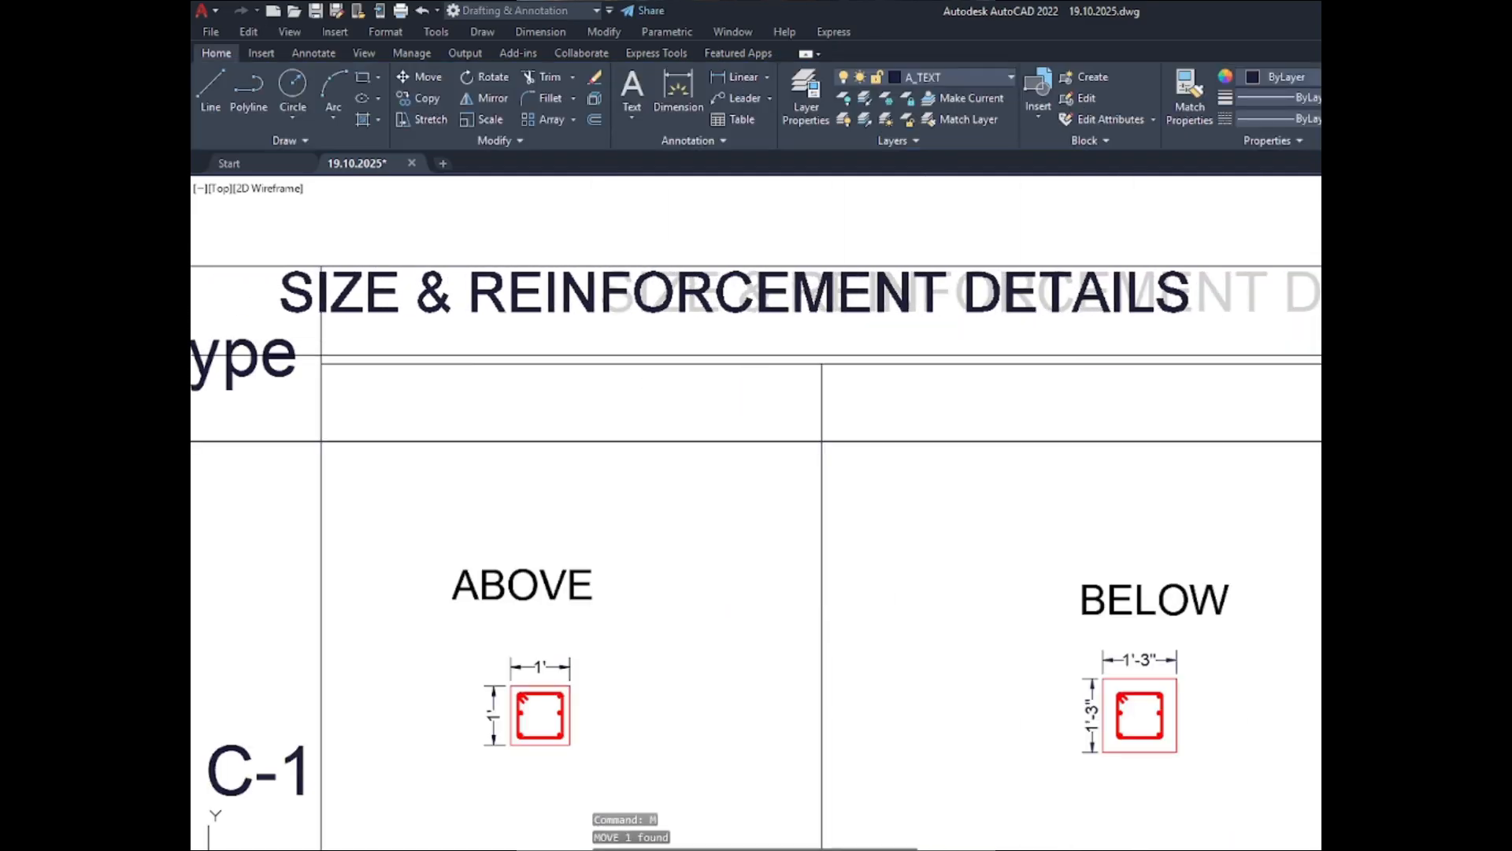
pyautogui.scroll(-2, 1461, 357)
pyautogui.scroll(6, 1425, 347)
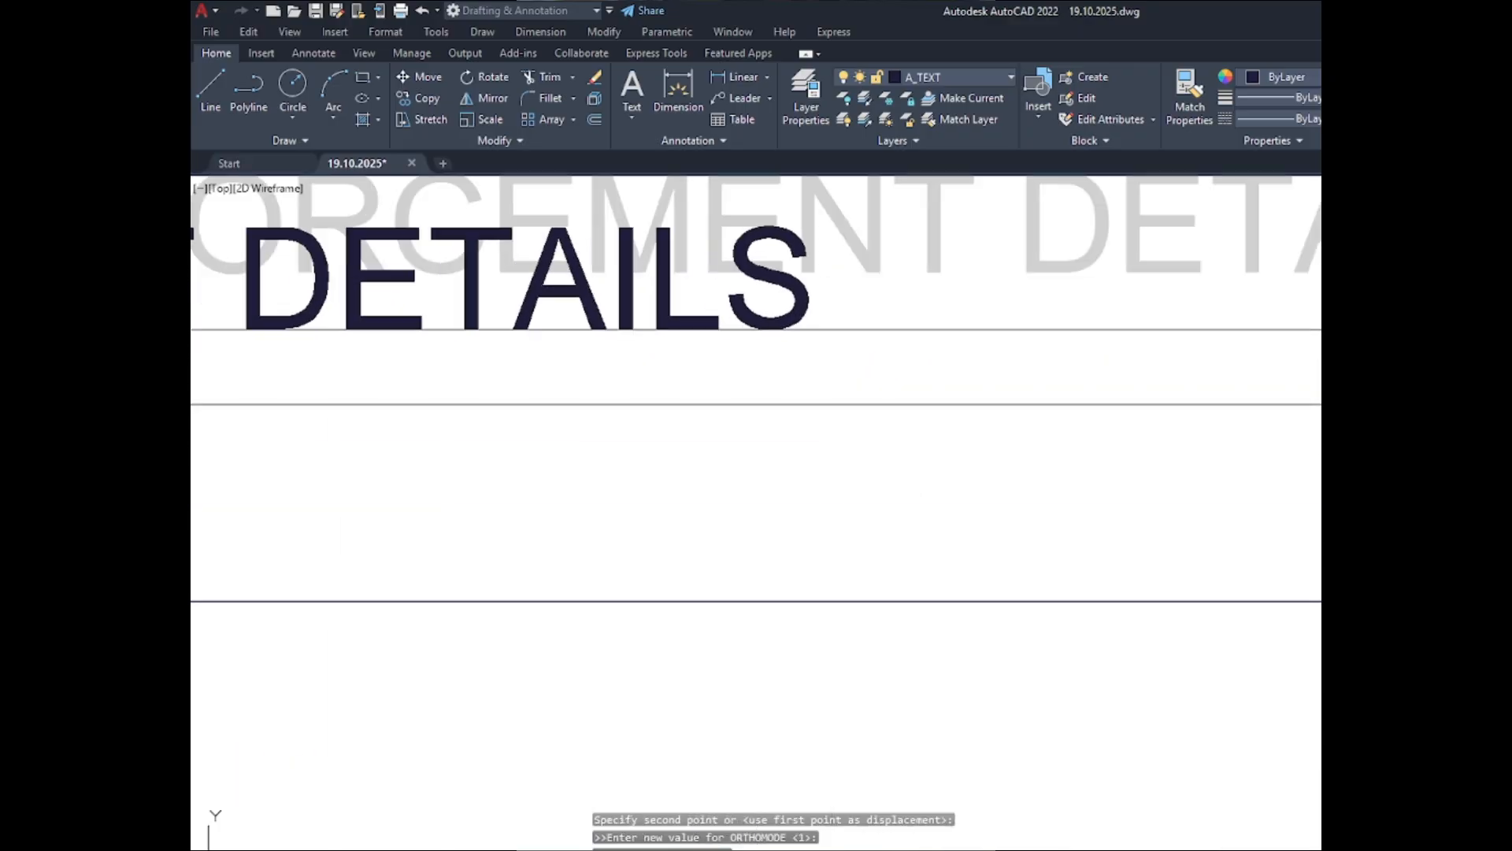
pyautogui.scroll(-4, 1426, 347)
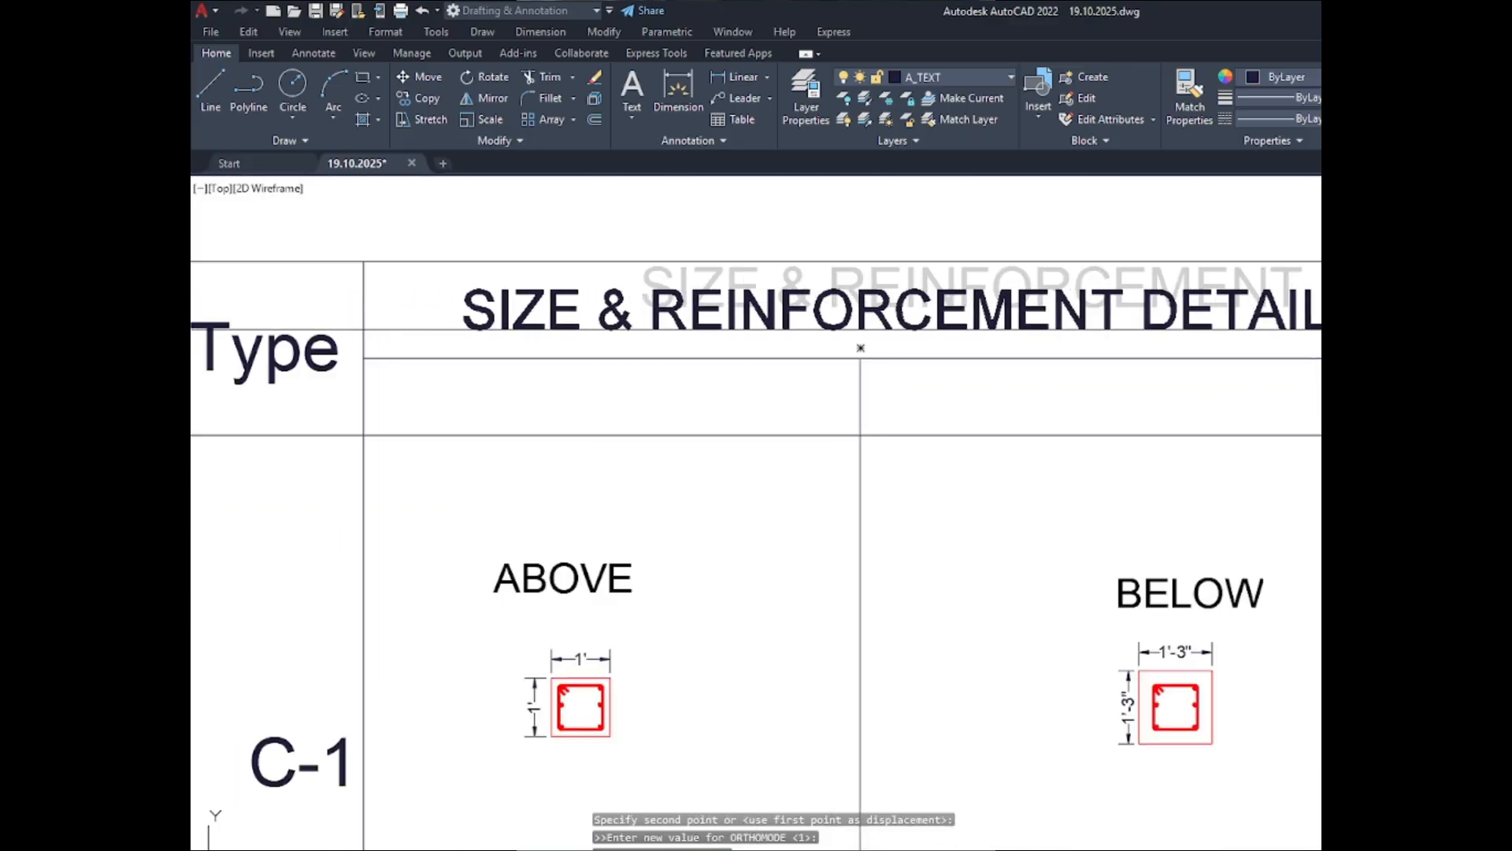
pyautogui.click(1489, 329)
pyautogui.scroll(-5, 866, 284)
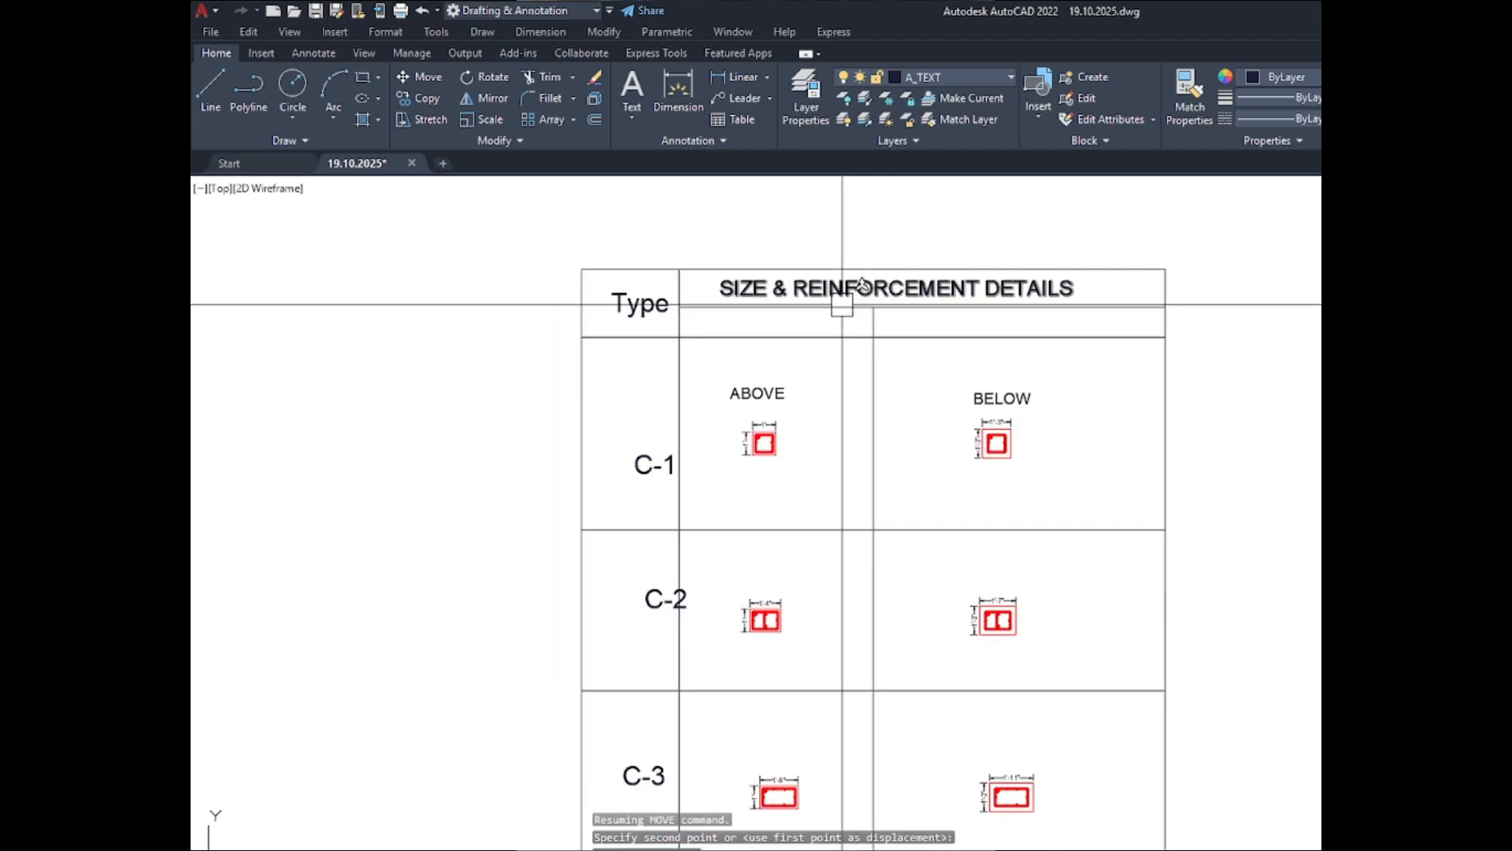
# - Move the ABOVE label up into the lower header cell of its column
pyautogui.scroll(3, 770, 340)
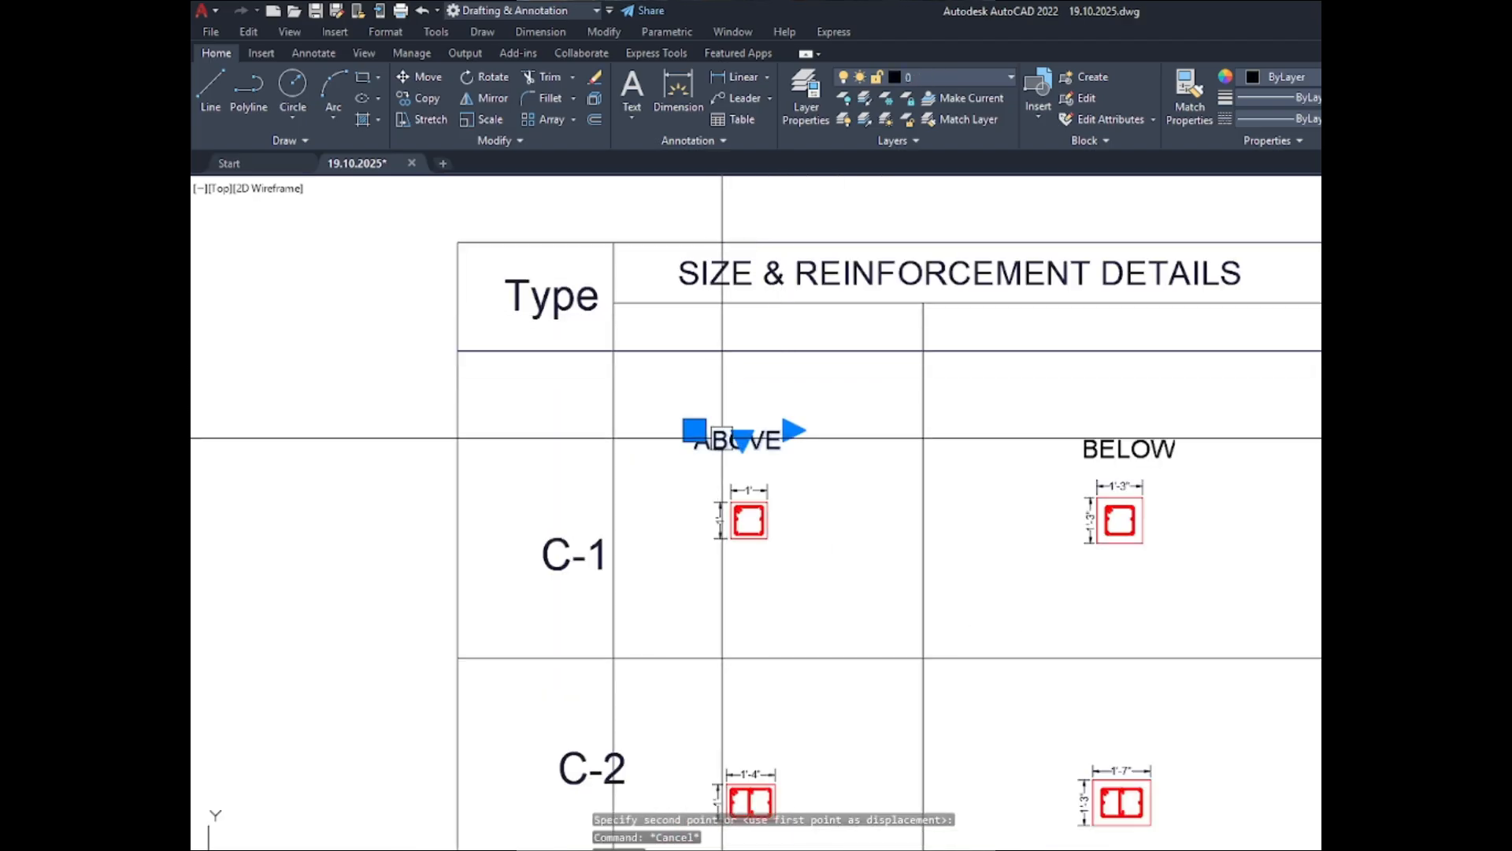
pyautogui.write('mn')
pyautogui.press('Return')
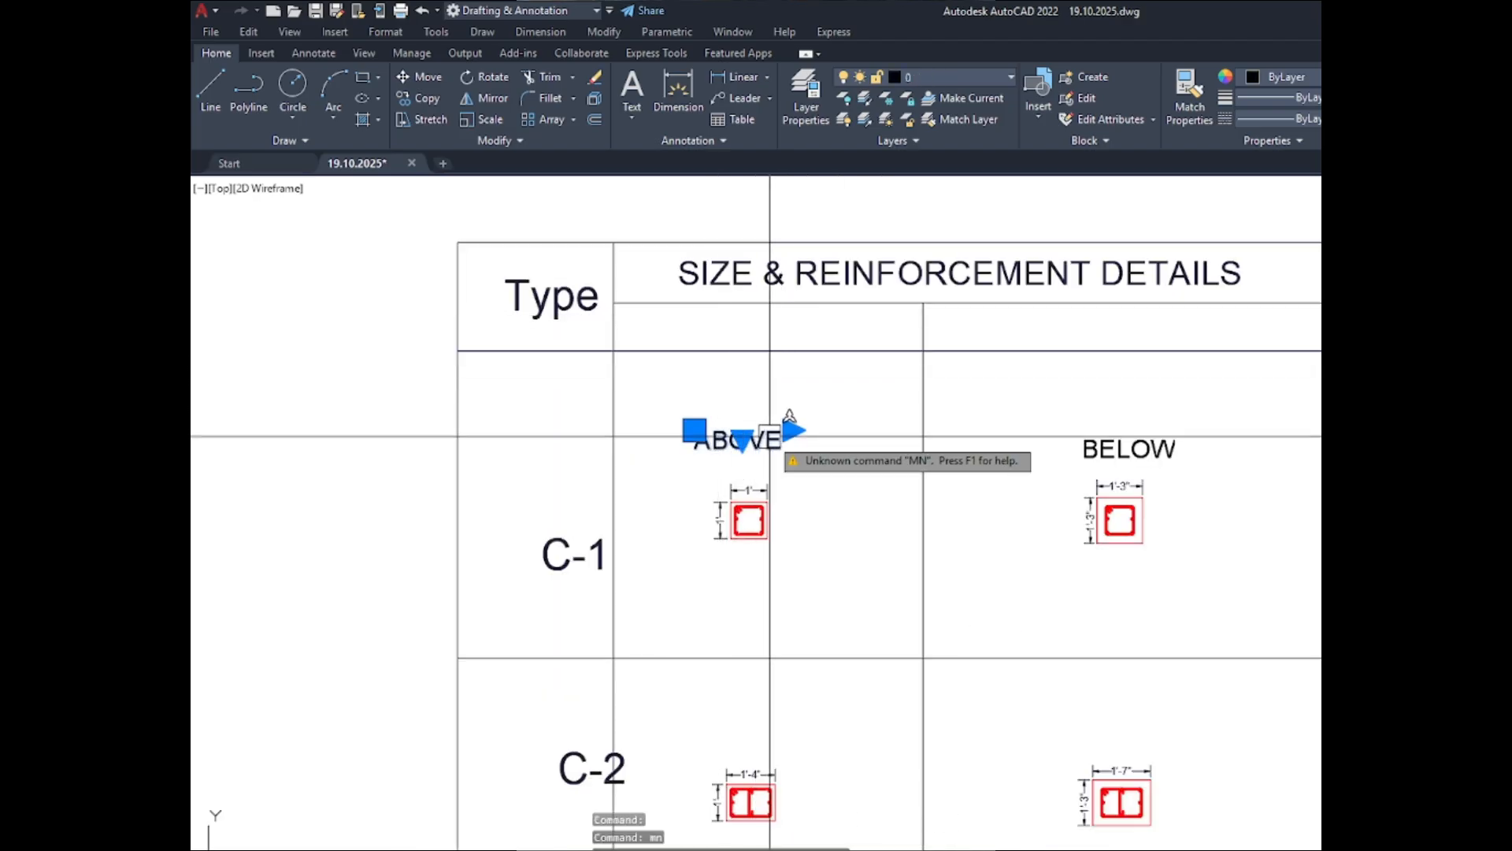
pyautogui.write('m')
pyautogui.press('Return')
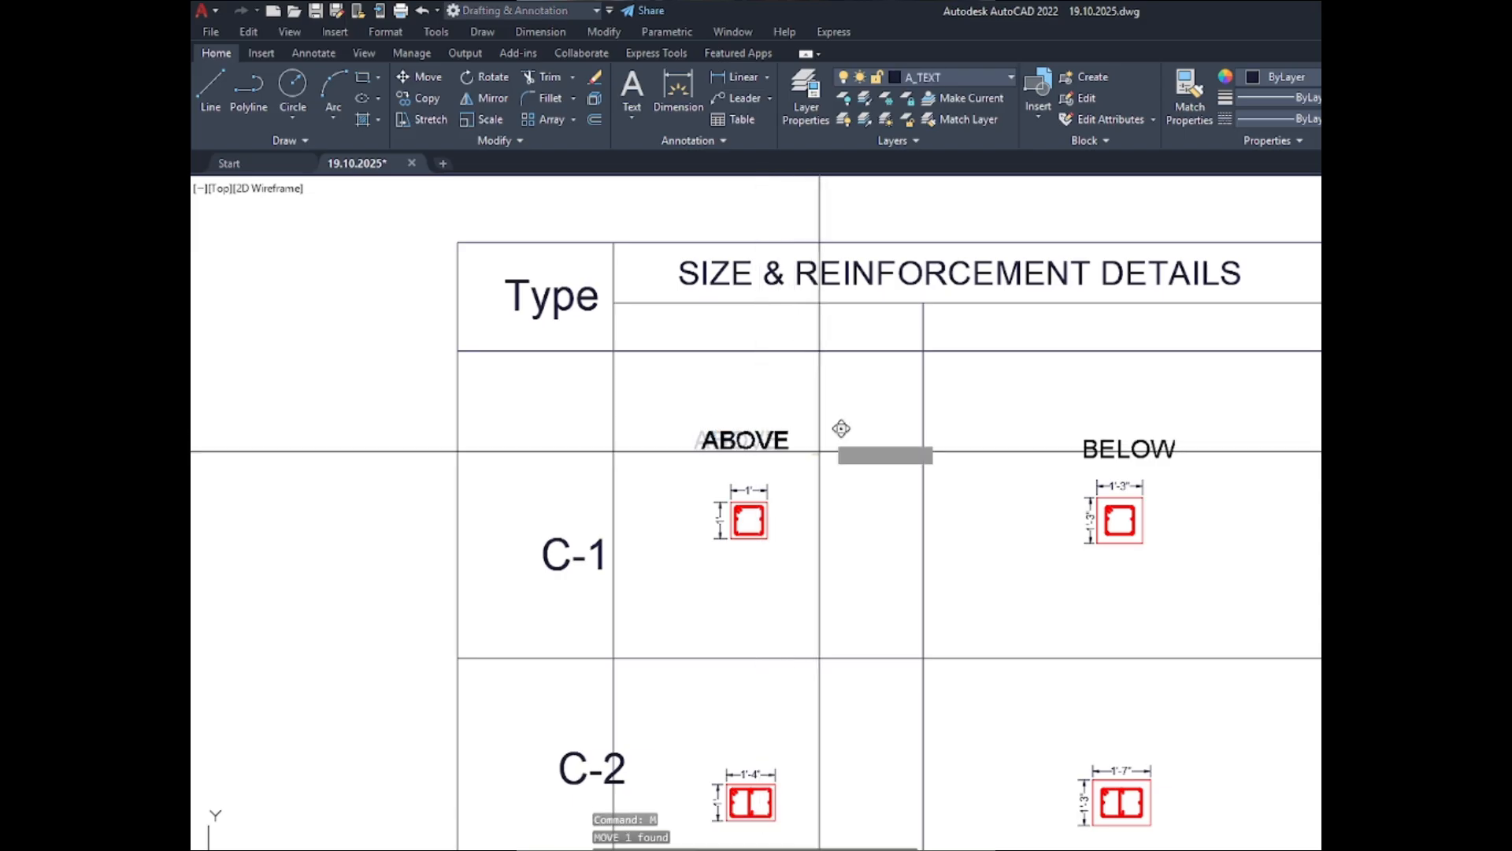
pyautogui.click(813, 451)
pyautogui.click(845, 313)
pyautogui.scroll(5, 740, 315)
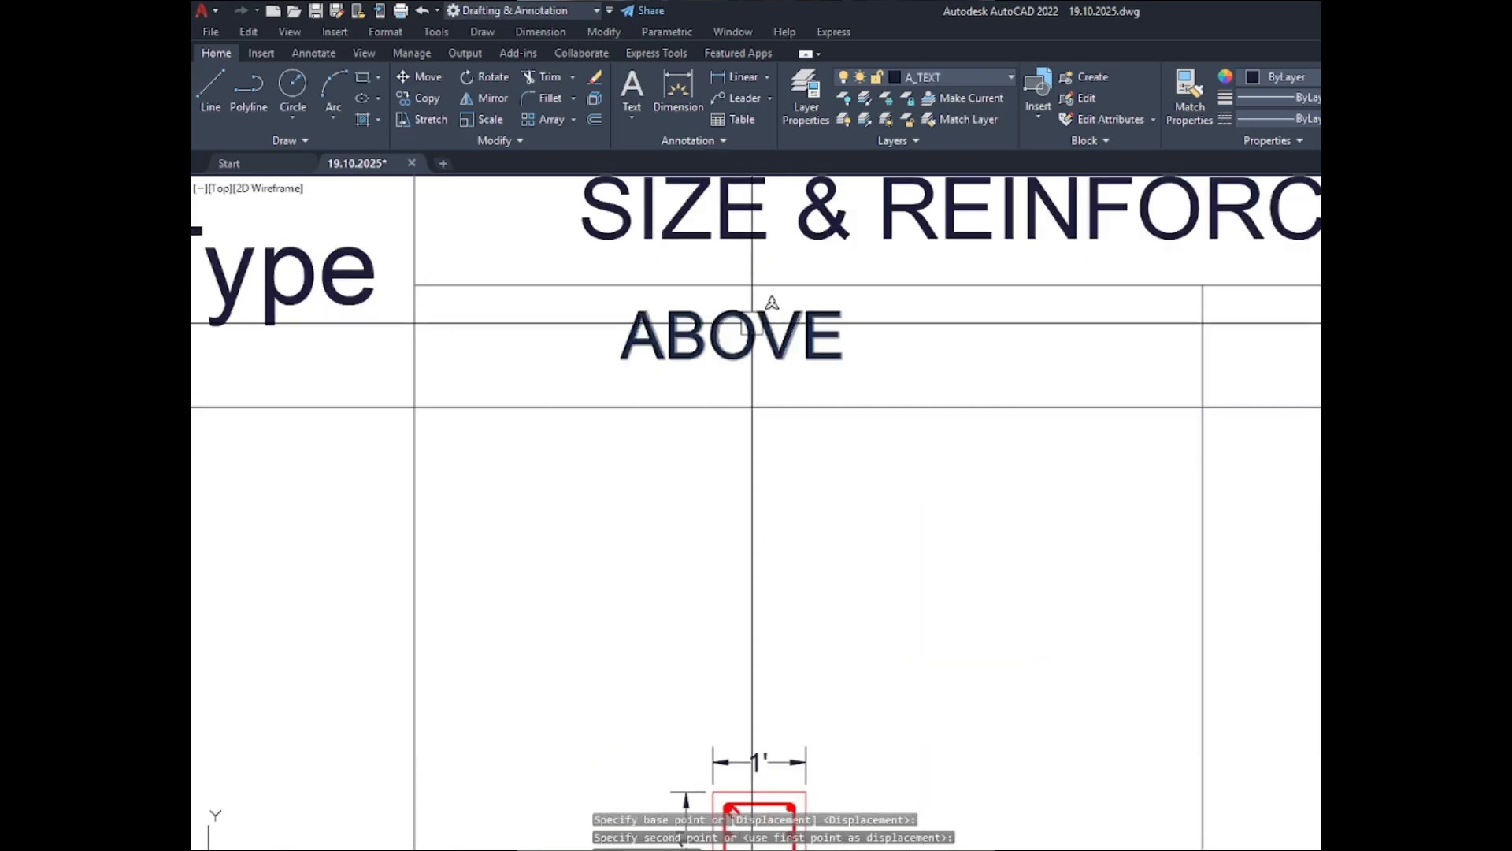
# - Extend the ABOVE label's text to "ABOVE GRADE" and widen its text frame to fit on one line
pyautogui.doubleClick(757, 351)
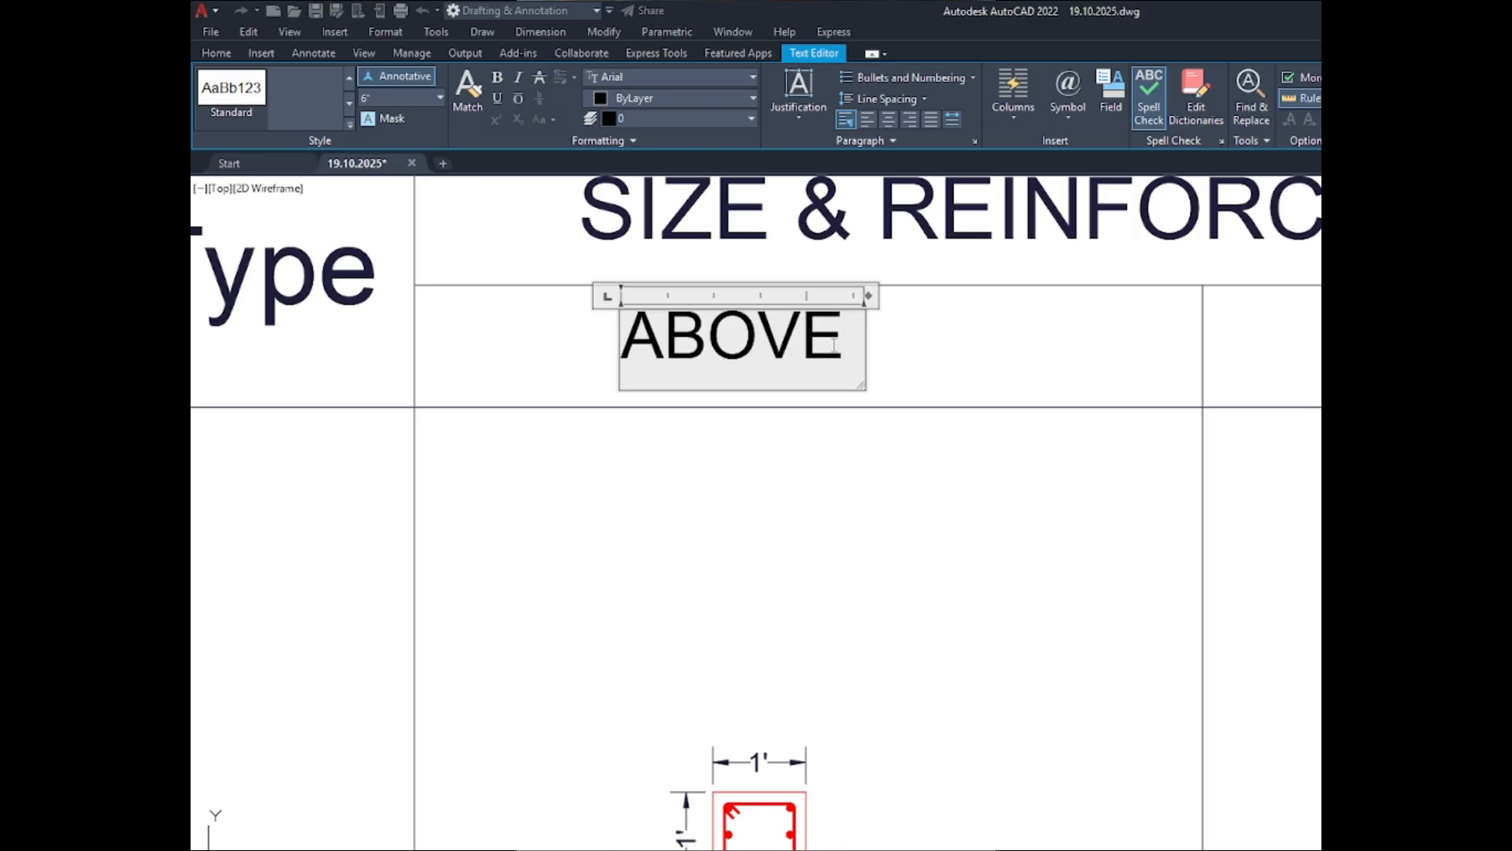
pyautogui.write('GRADE')
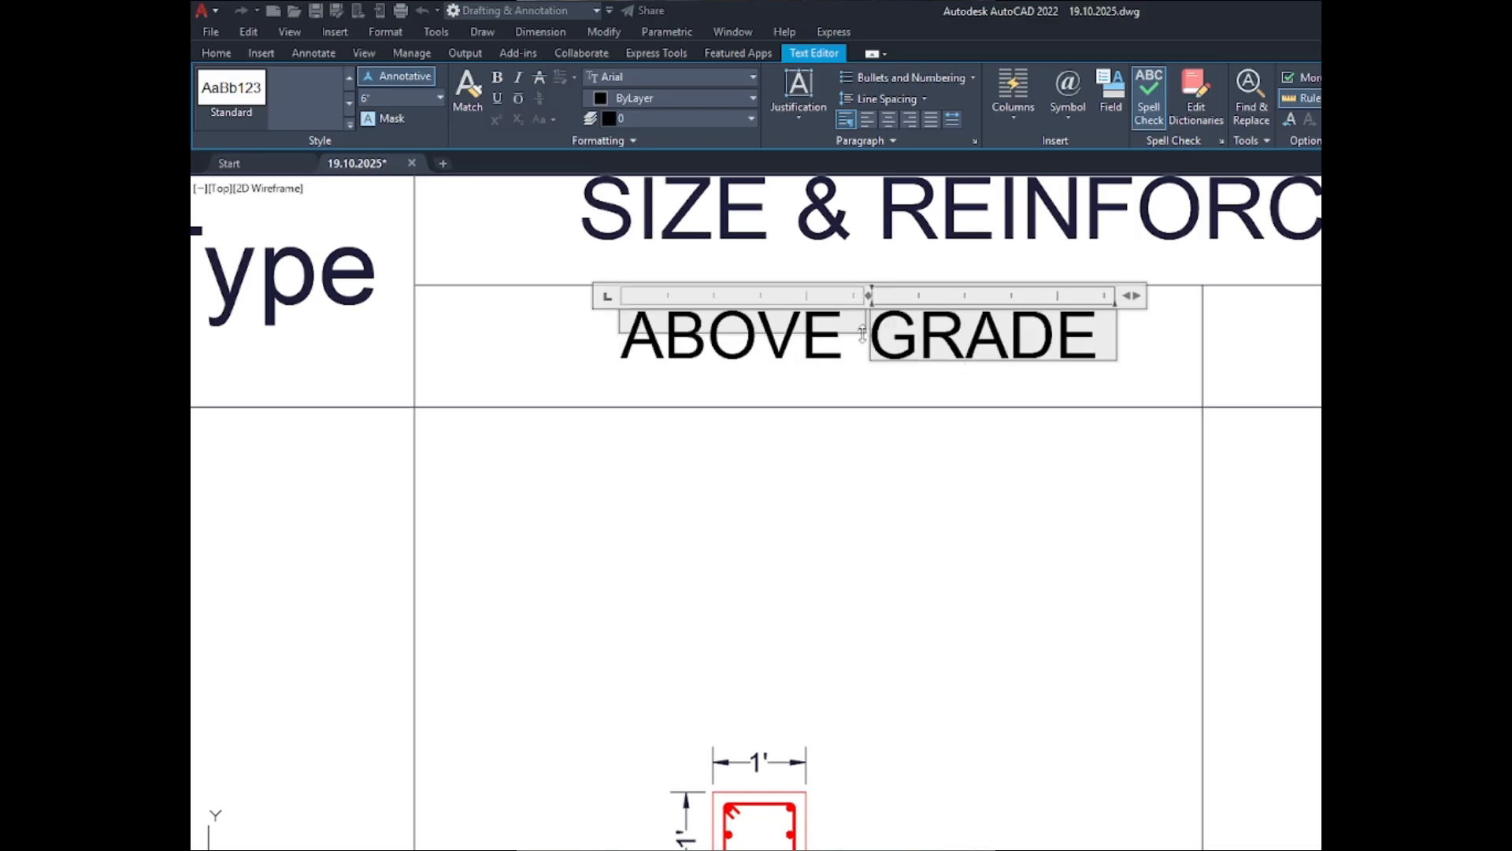
pyautogui.scroll(8, 864, 334)
pyautogui.scroll(-7, 863, 337)
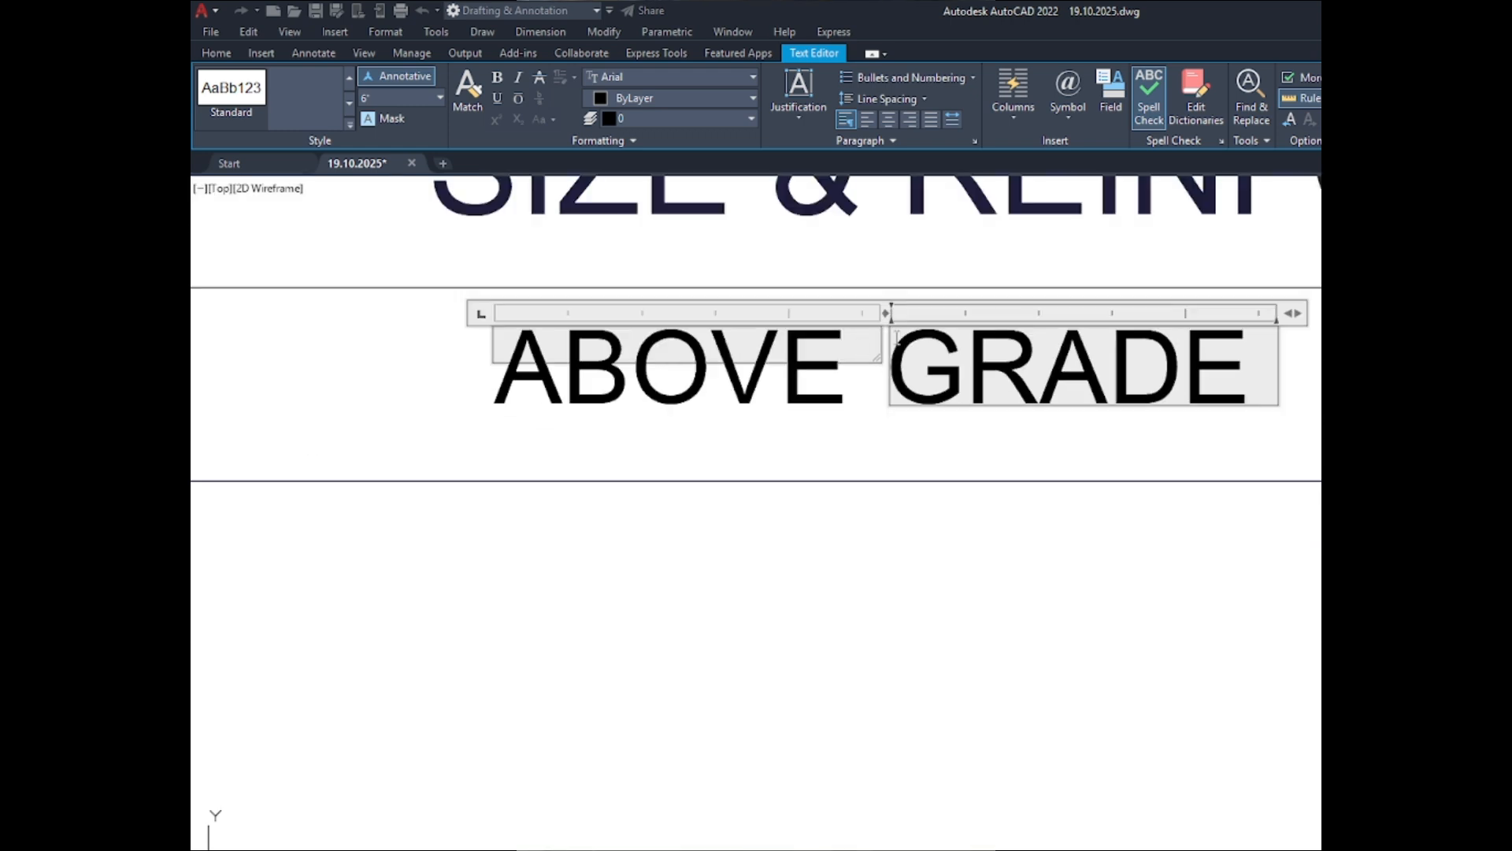
pyautogui.scroll(4, 969, 335)
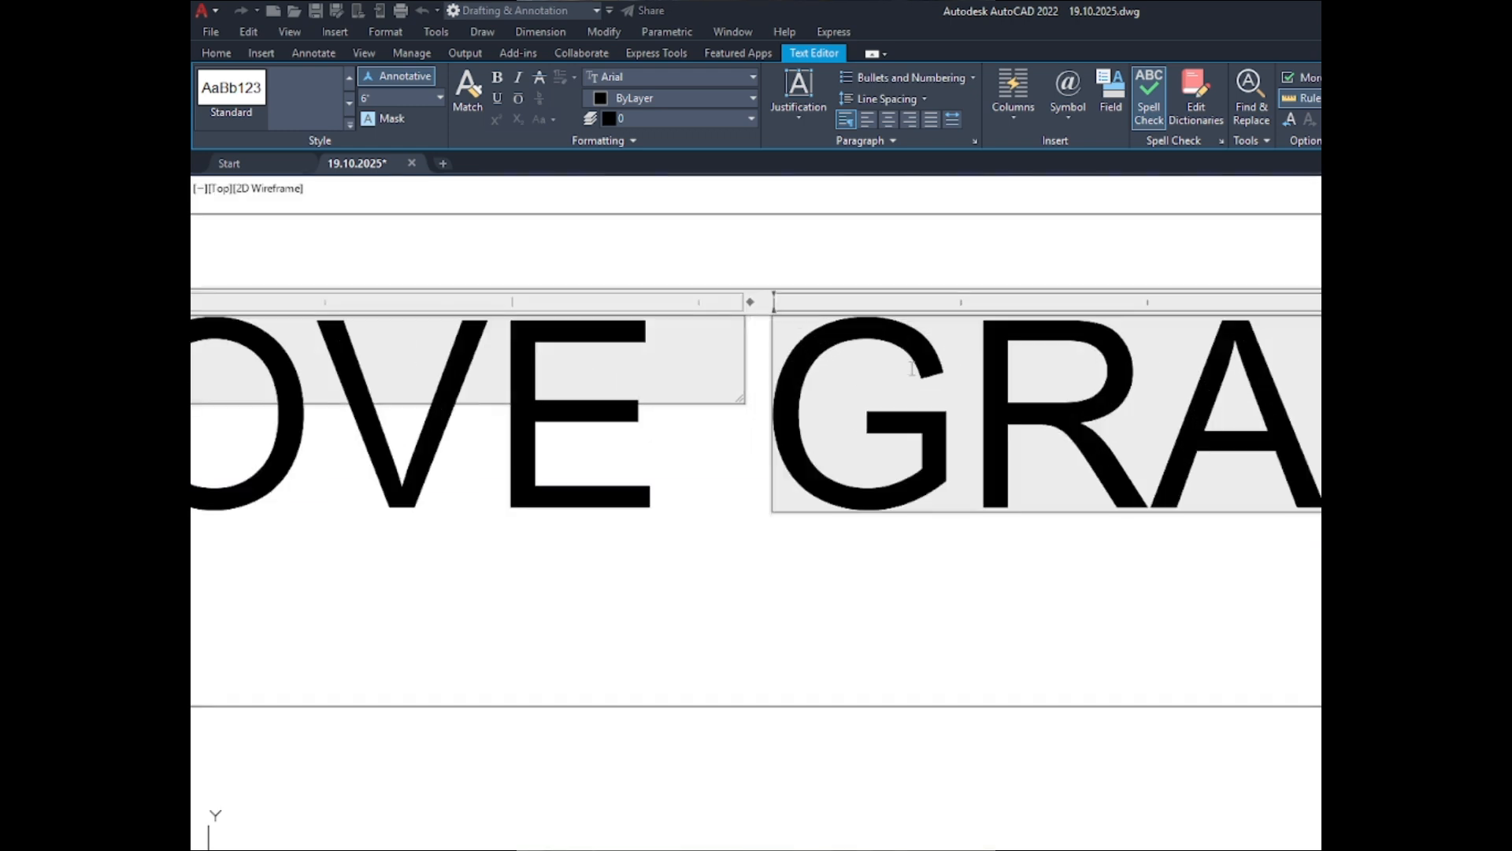
pyautogui.moveTo(741, 397); pyautogui.dragTo(1311, 776)
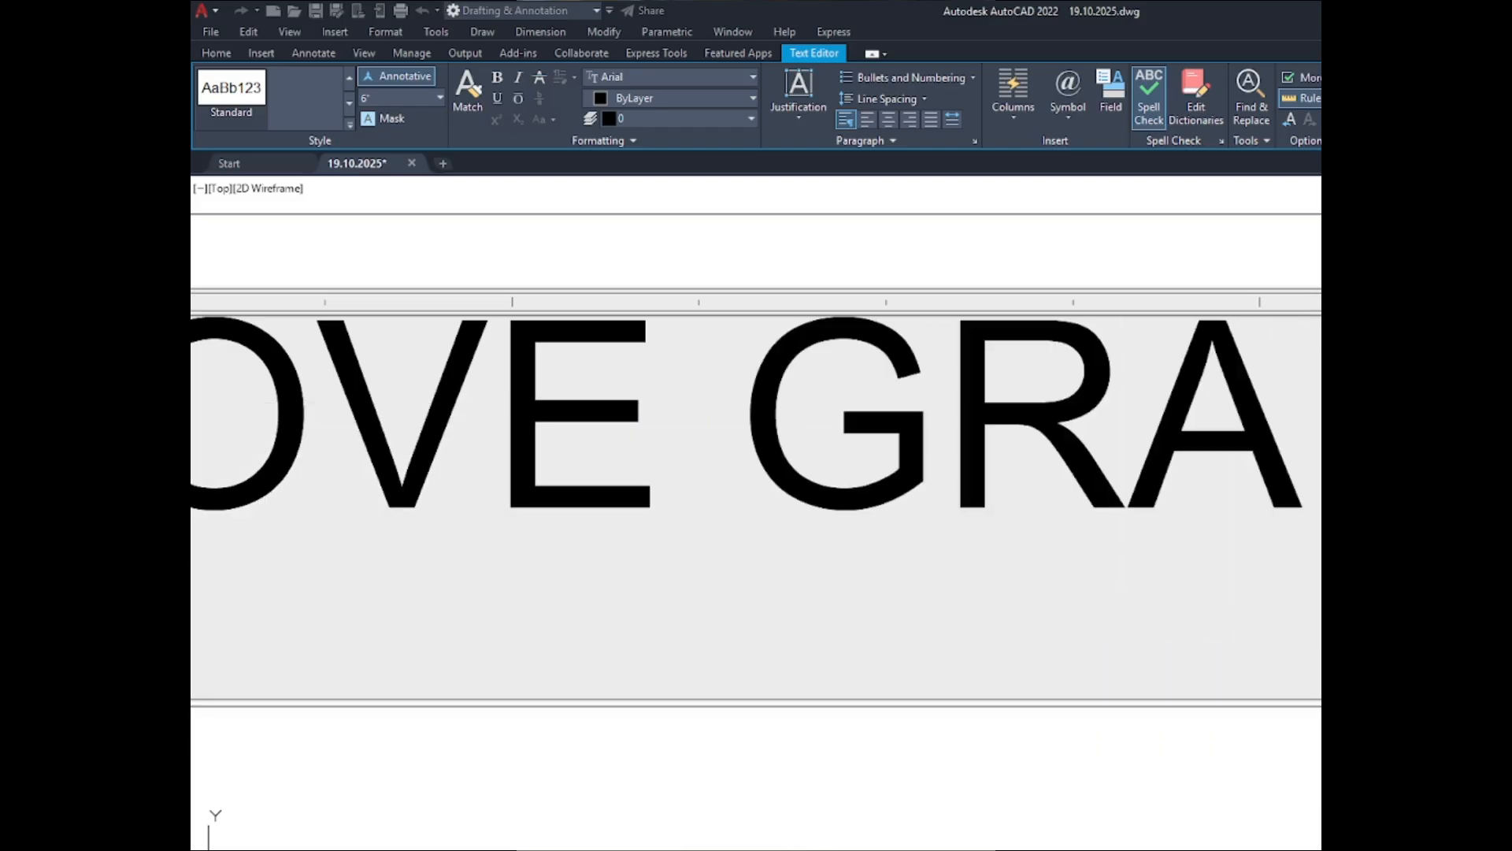
pyautogui.scroll(-6, 1272, 496)
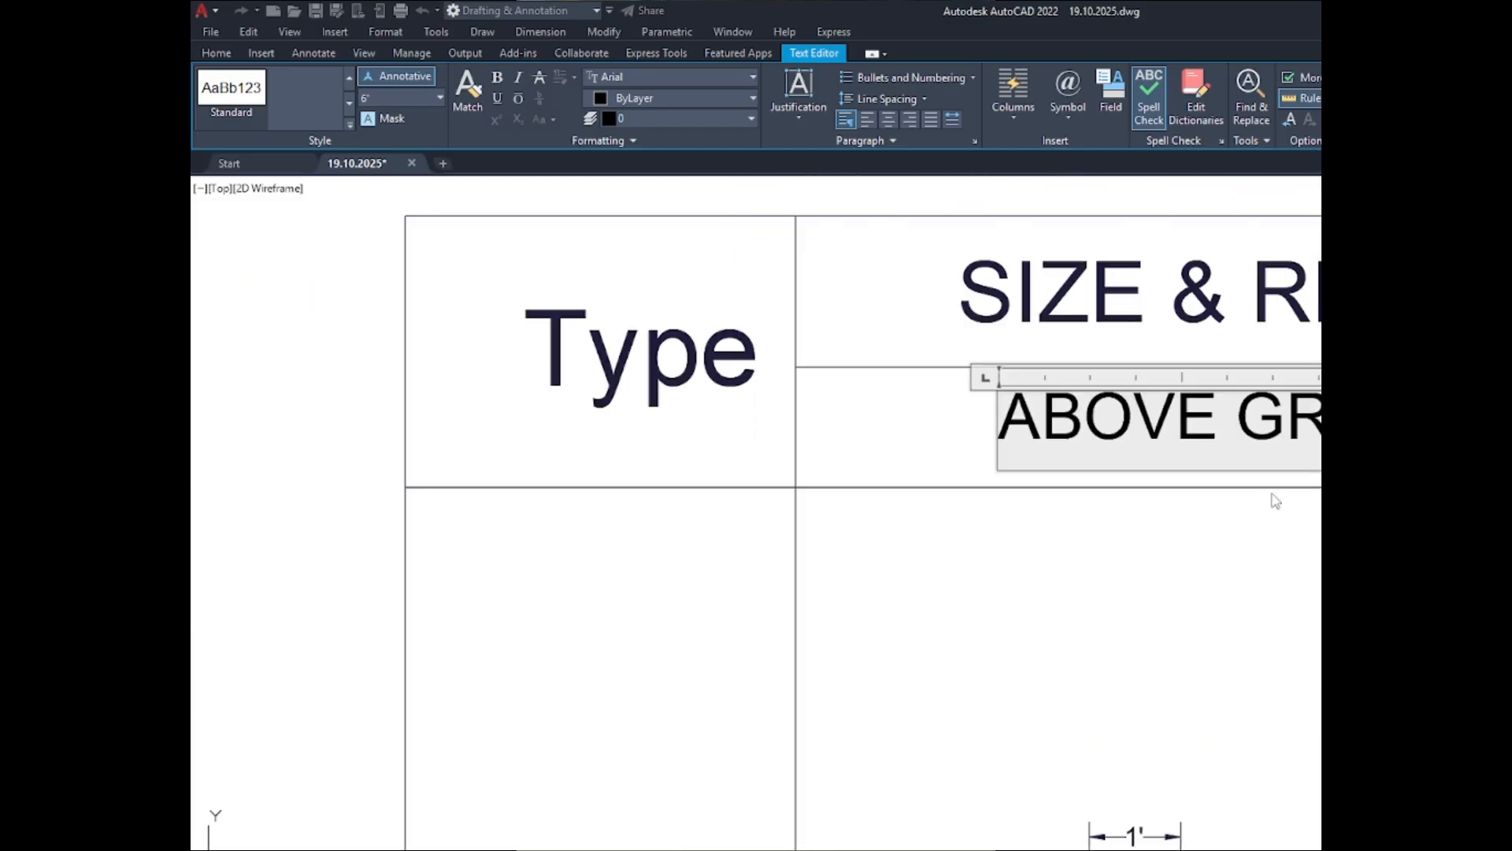
pyautogui.click(1269, 501)
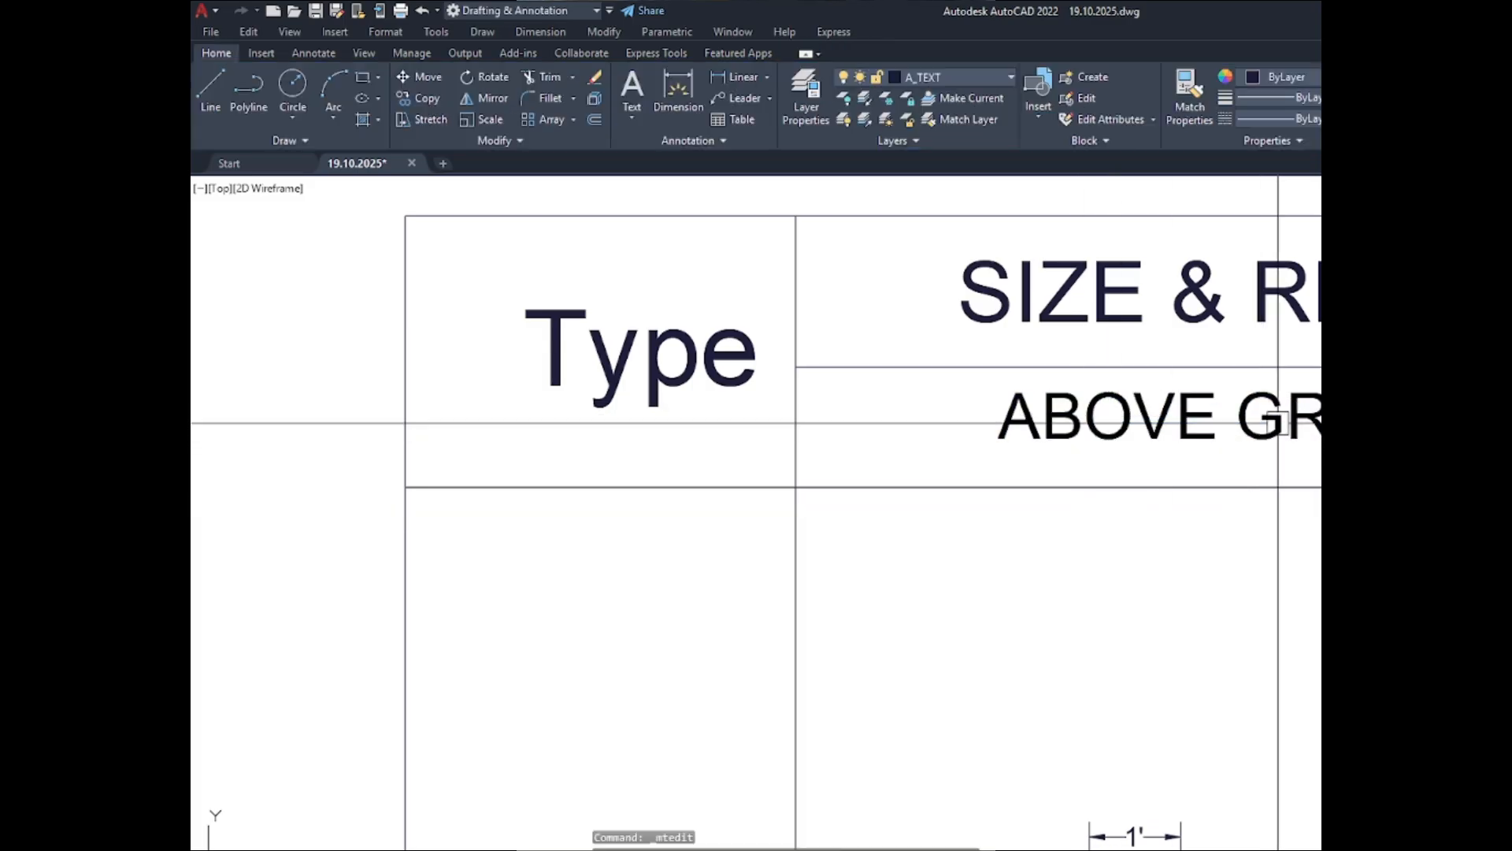
# - Copy the word "GRADE" from the ABOVE GRADE label and paste it into the lower header cell of the BELOW column
pyautogui.doubleClick(1278, 424)
pyautogui.moveTo(1312, 429); pyautogui.dragTo(1254, 429)
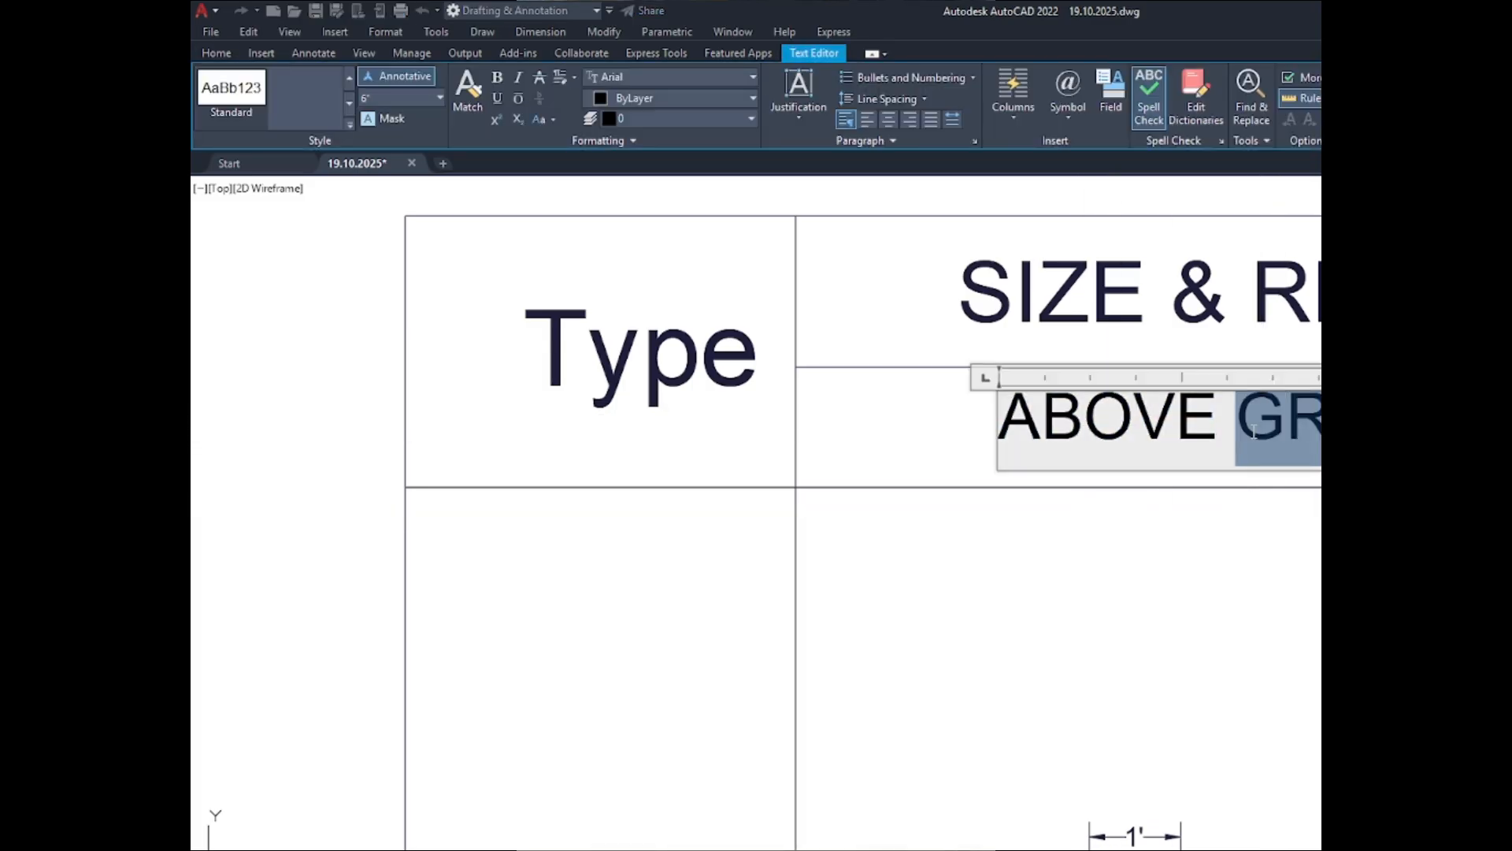
pyautogui.scroll(-6, 836, 502)
pyautogui.click(1009, 556)
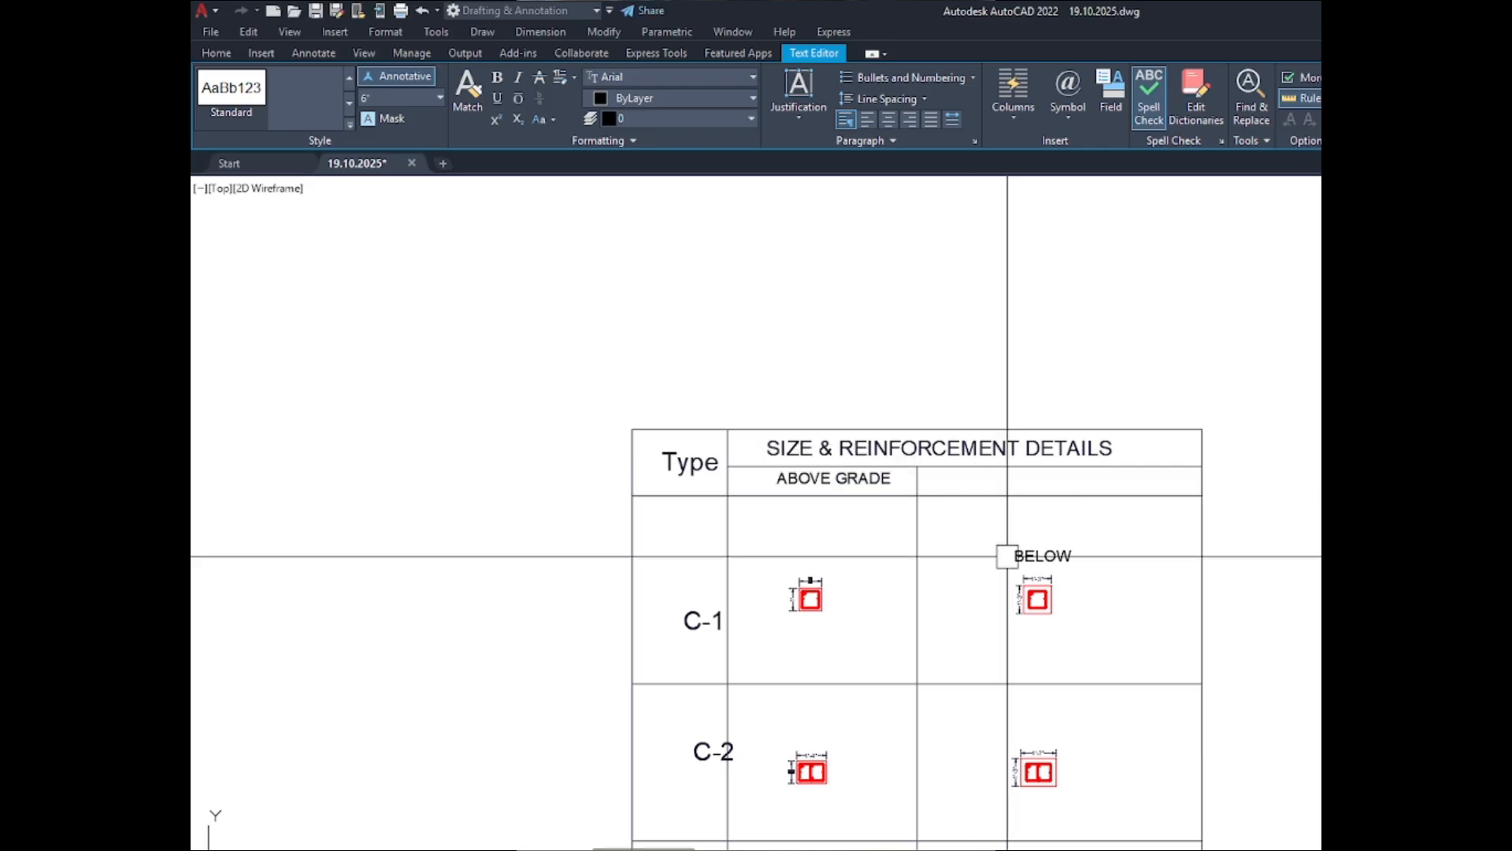
pyautogui.hotkey('ctrl', 'v')
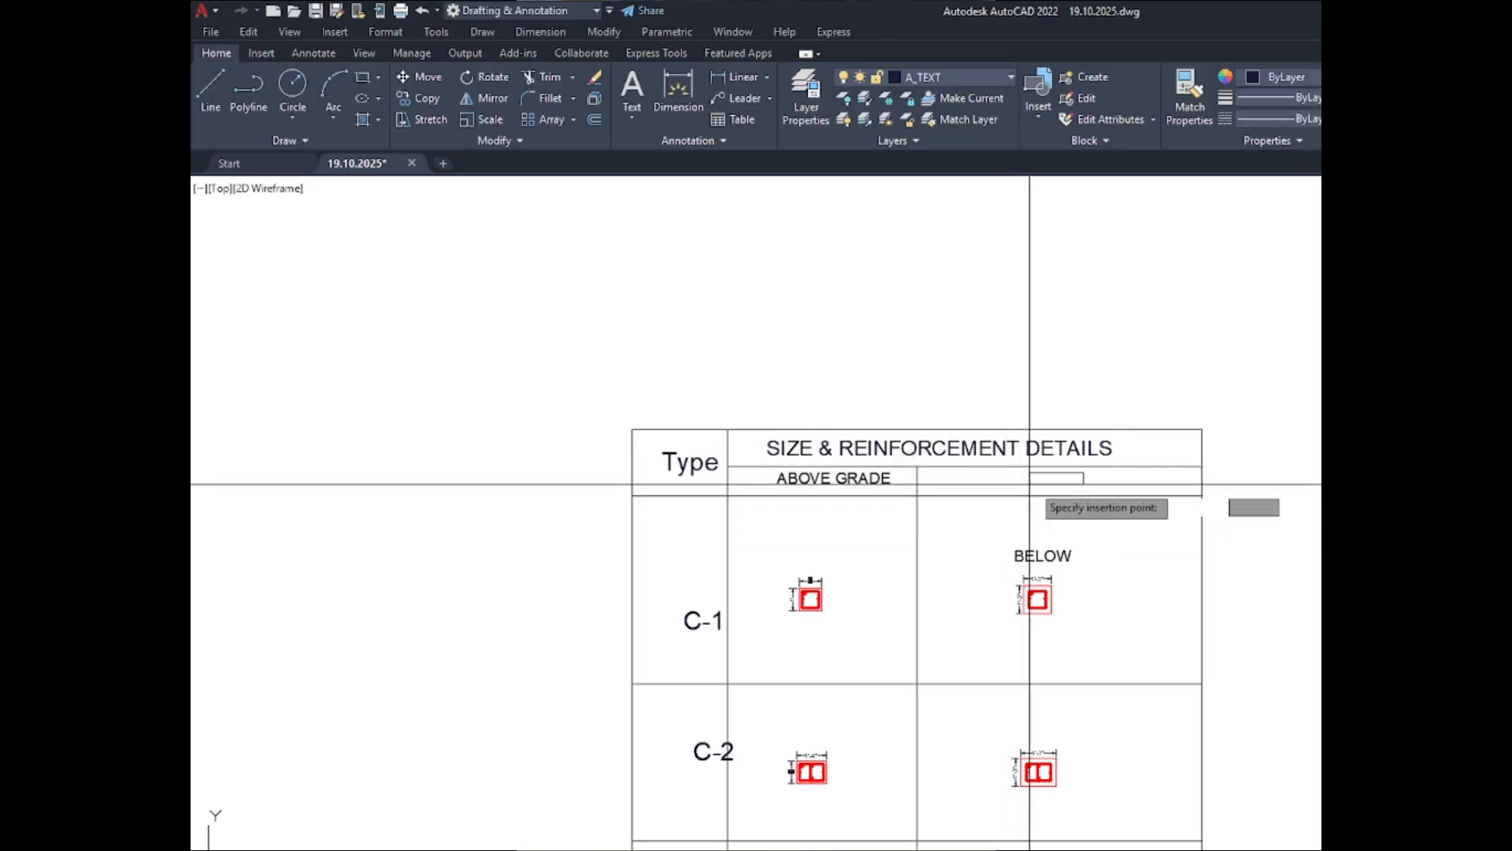
pyautogui.click(1033, 474)
pyautogui.scroll(3, 1034, 484)
pyautogui.click(1033, 472)
# - Copy the word "BELOW" from its loose label and paste it ahead of "GRADE" in the column header text
pyautogui.click(1052, 666)
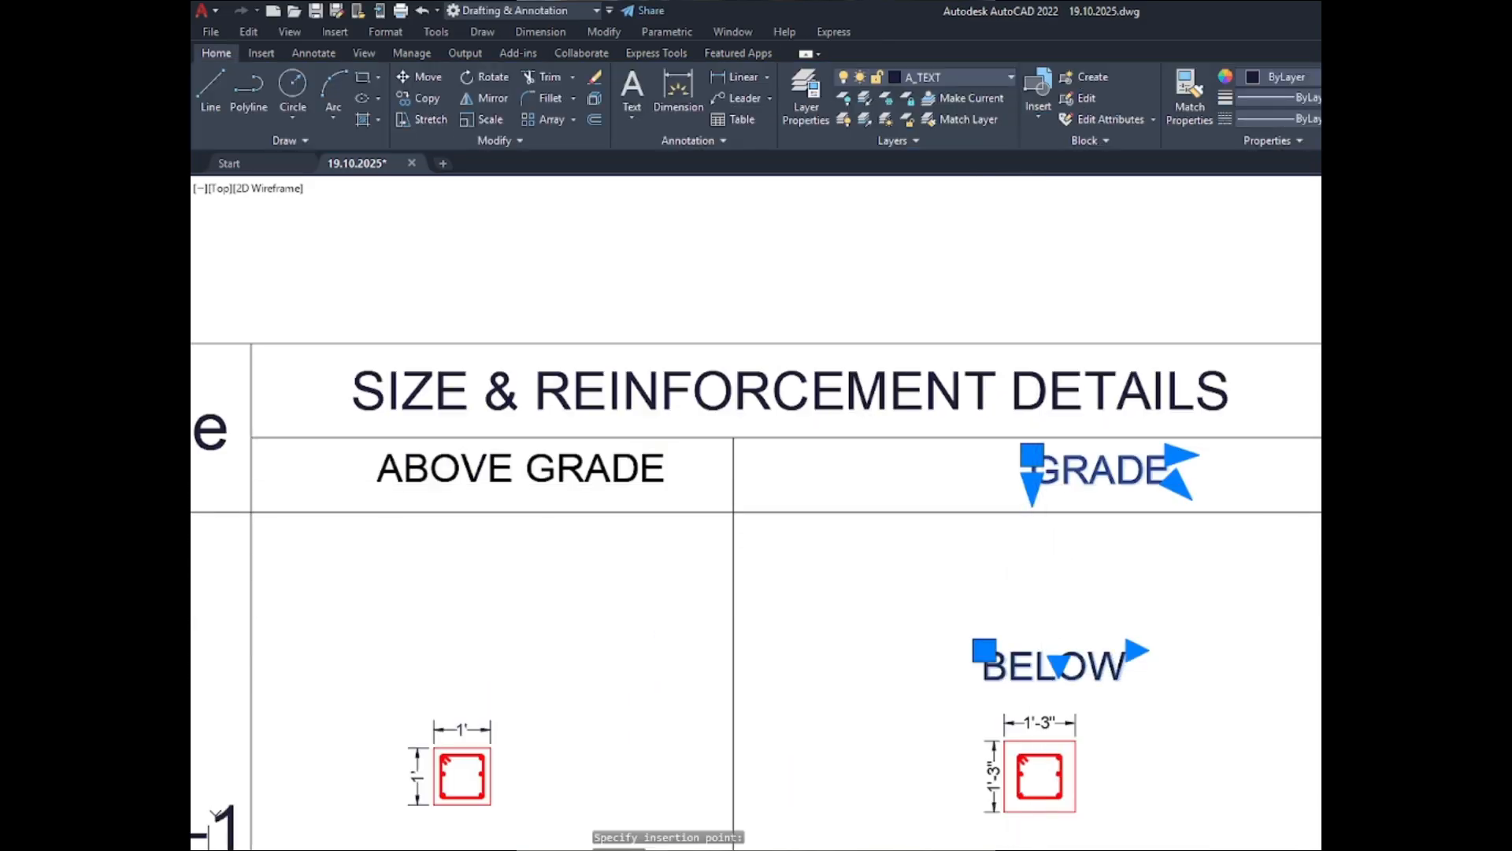
pyautogui.doubleClick(1117, 667)
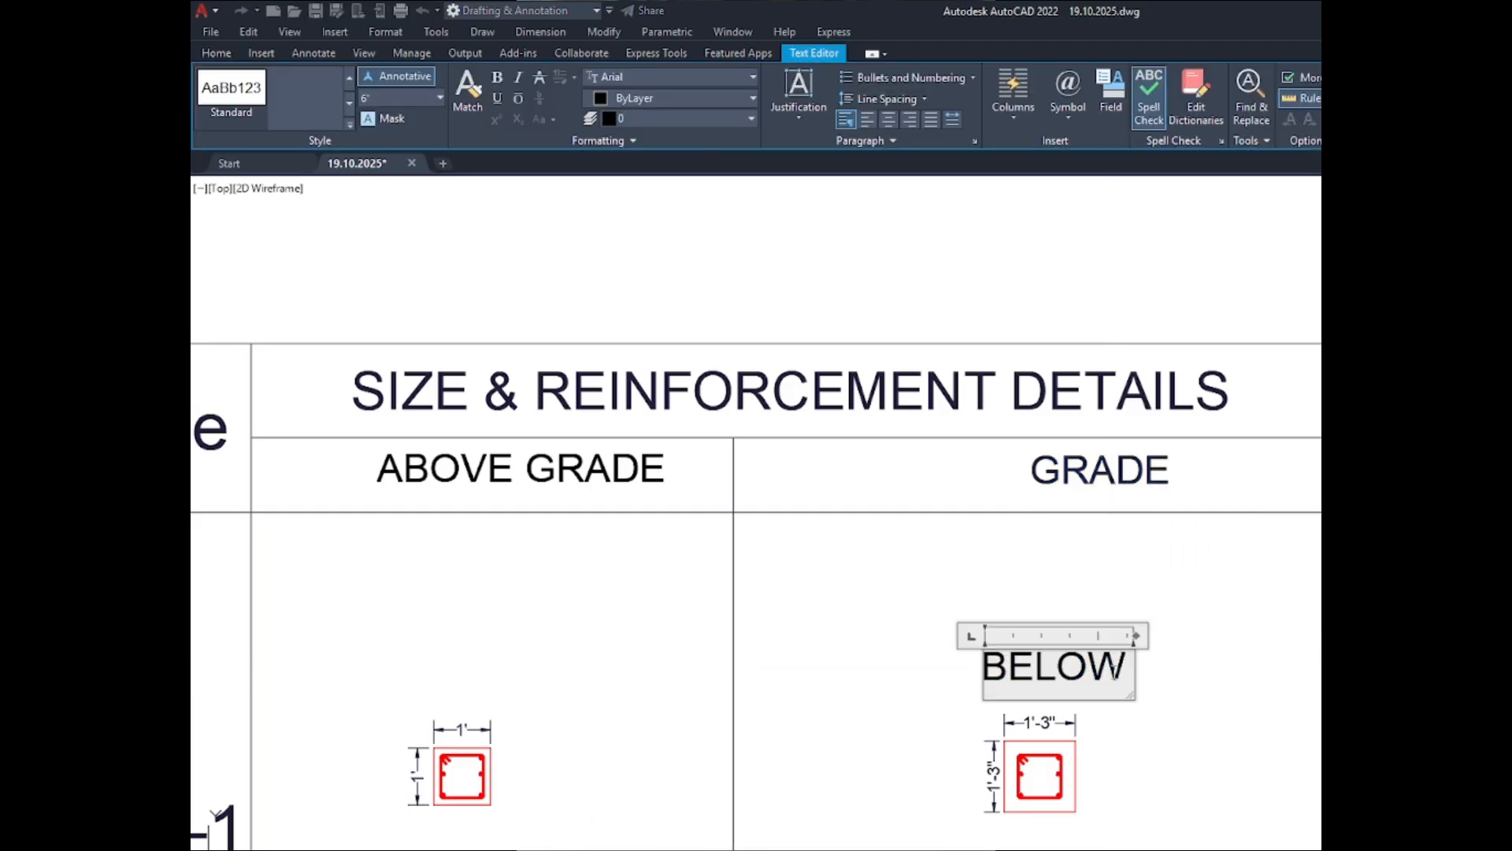
pyautogui.moveTo(1107, 675); pyautogui.dragTo(965, 693)
pyautogui.hotkey('ctrl', 'c')
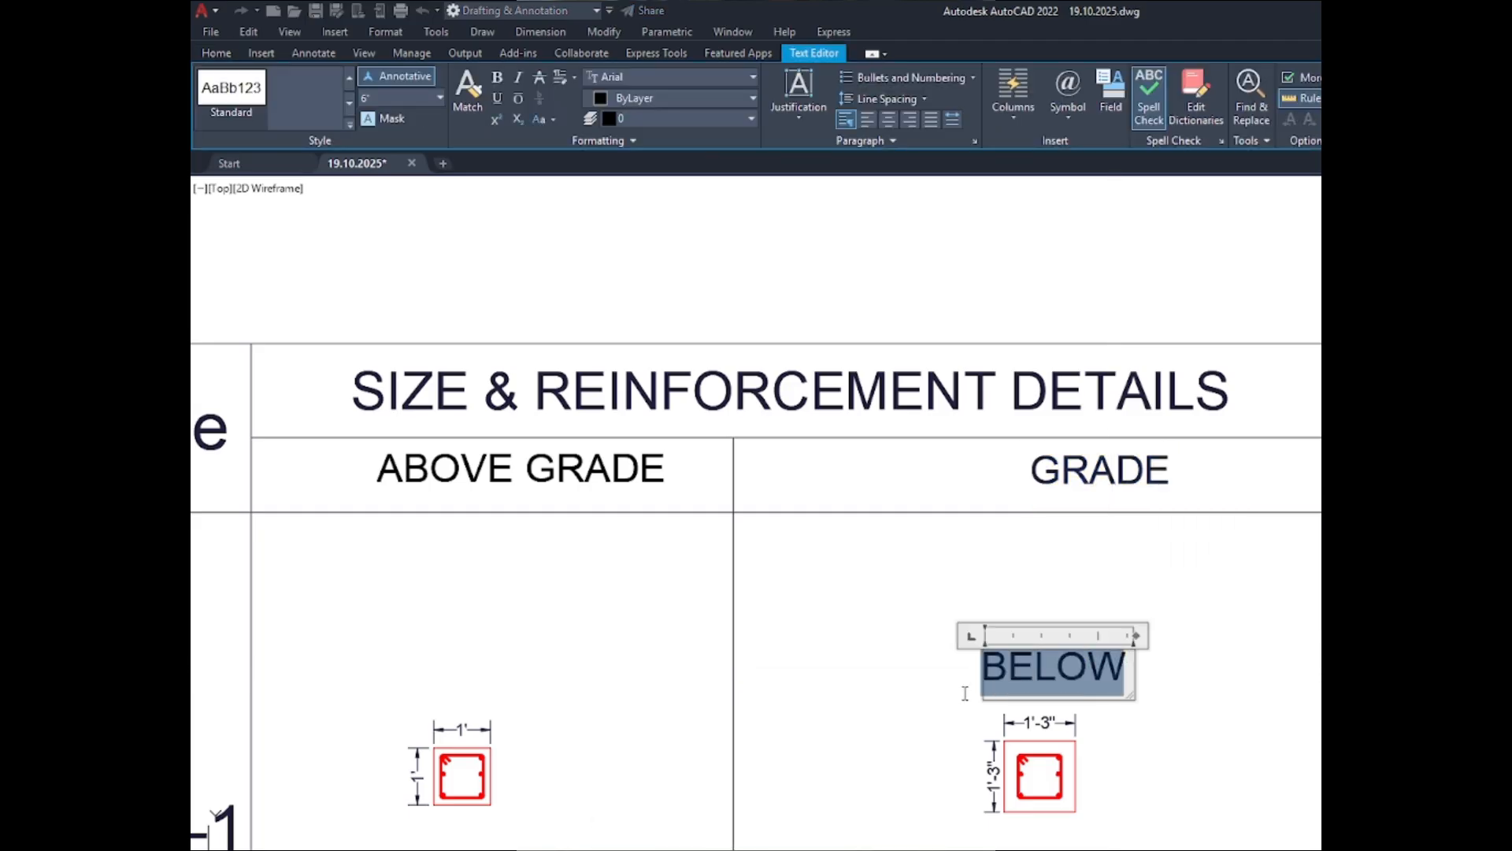
pyautogui.click(1086, 487)
pyautogui.doubleClick(1088, 486)
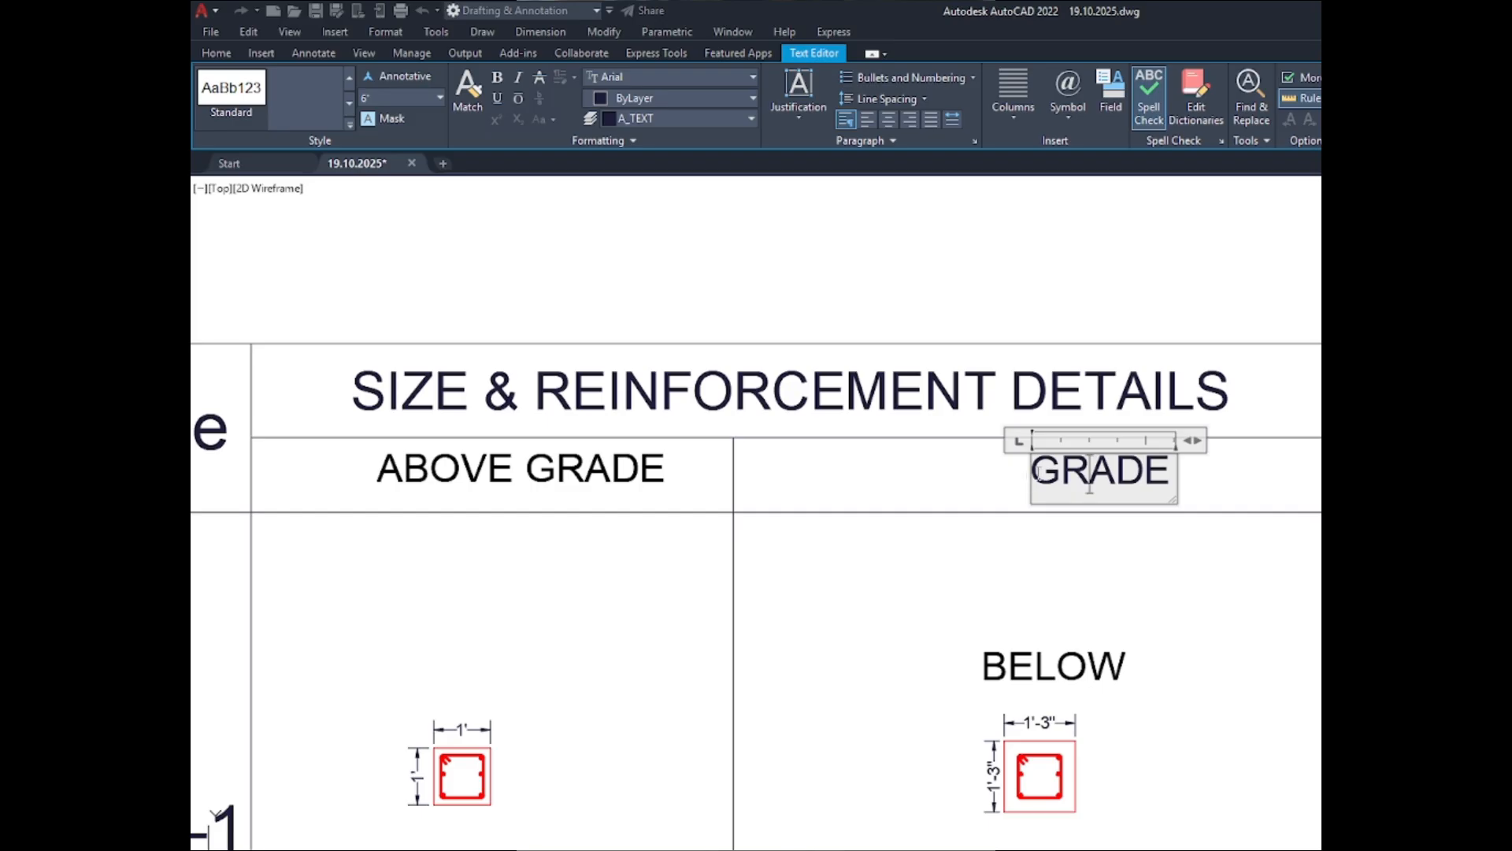
pyautogui.click(1038, 473)
pyautogui.press('Return')
pyautogui.hotkey('ctrl', 'v')
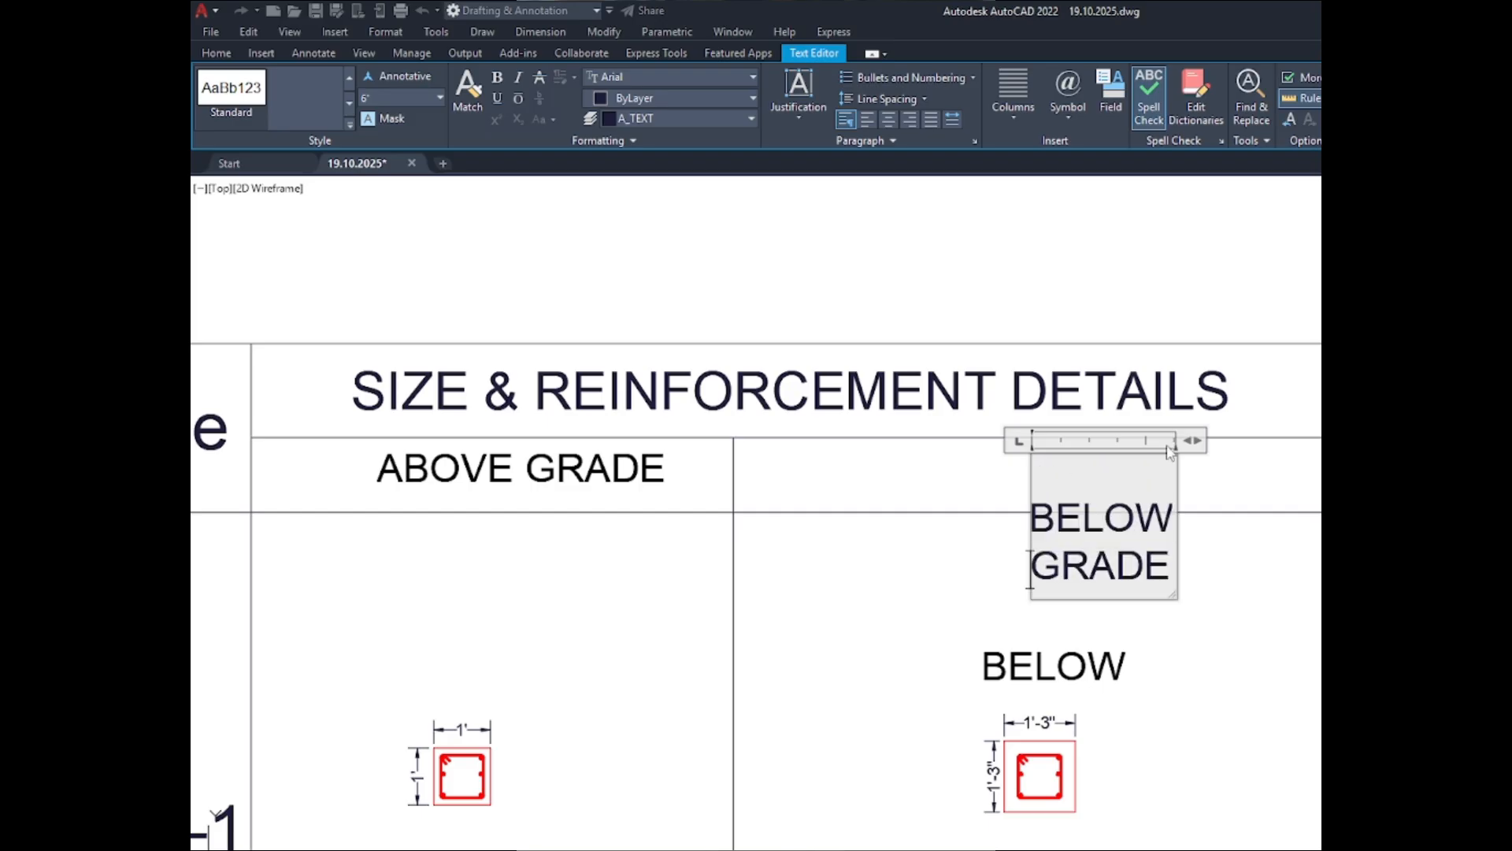
# - Widen the new header's text frame and remove its line breaks so that "BELOW GRADE" reads on one line
pyautogui.press('Up')
pyautogui.press('BackSpace')
pyautogui.moveTo(1178, 454); pyautogui.dragTo(1320, 445)
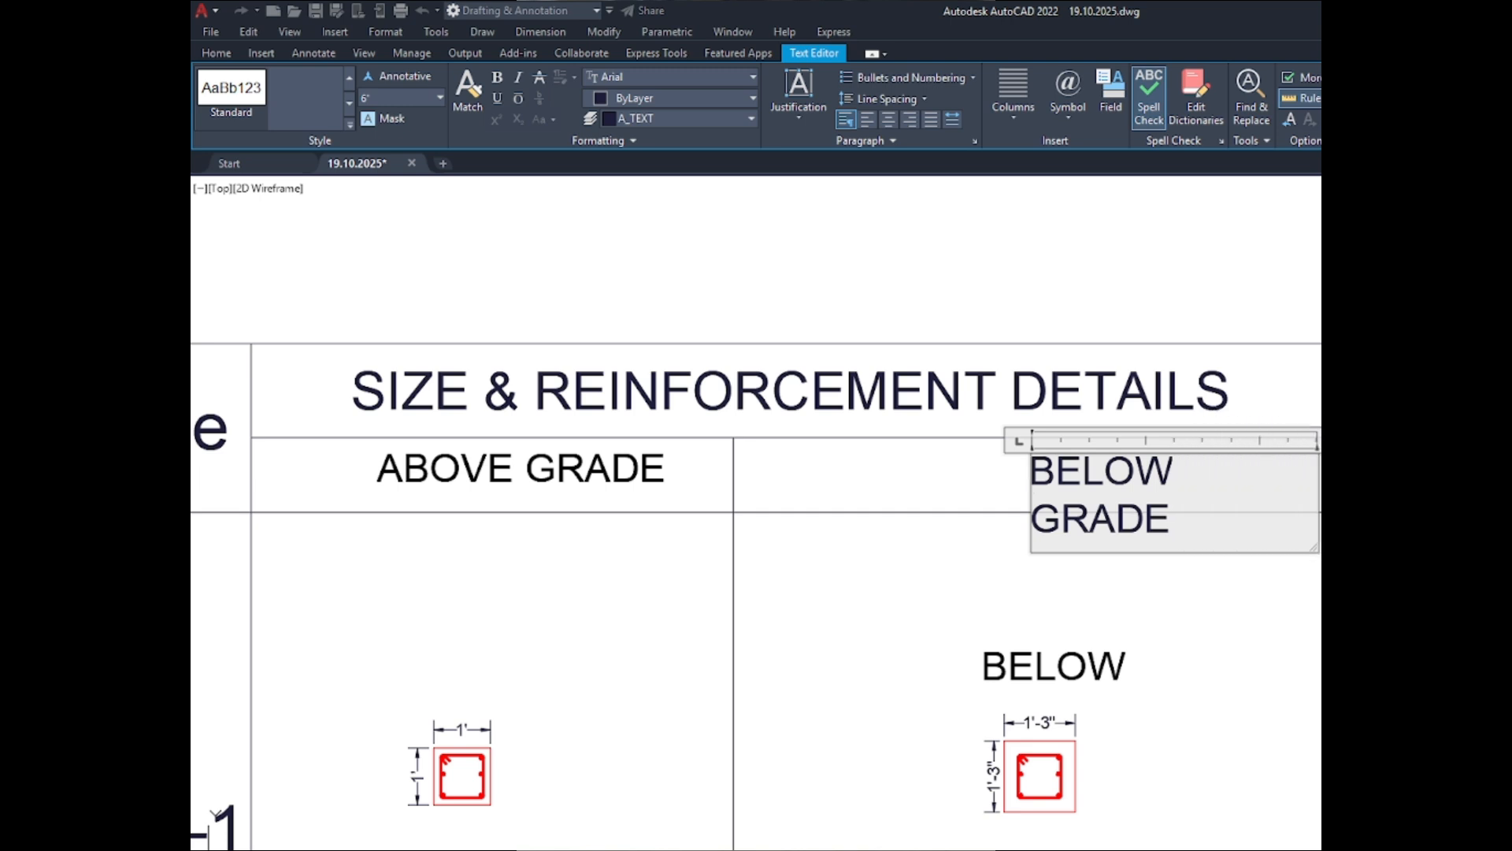
pyautogui.click(1035, 522)
pyautogui.press('BackSpace')
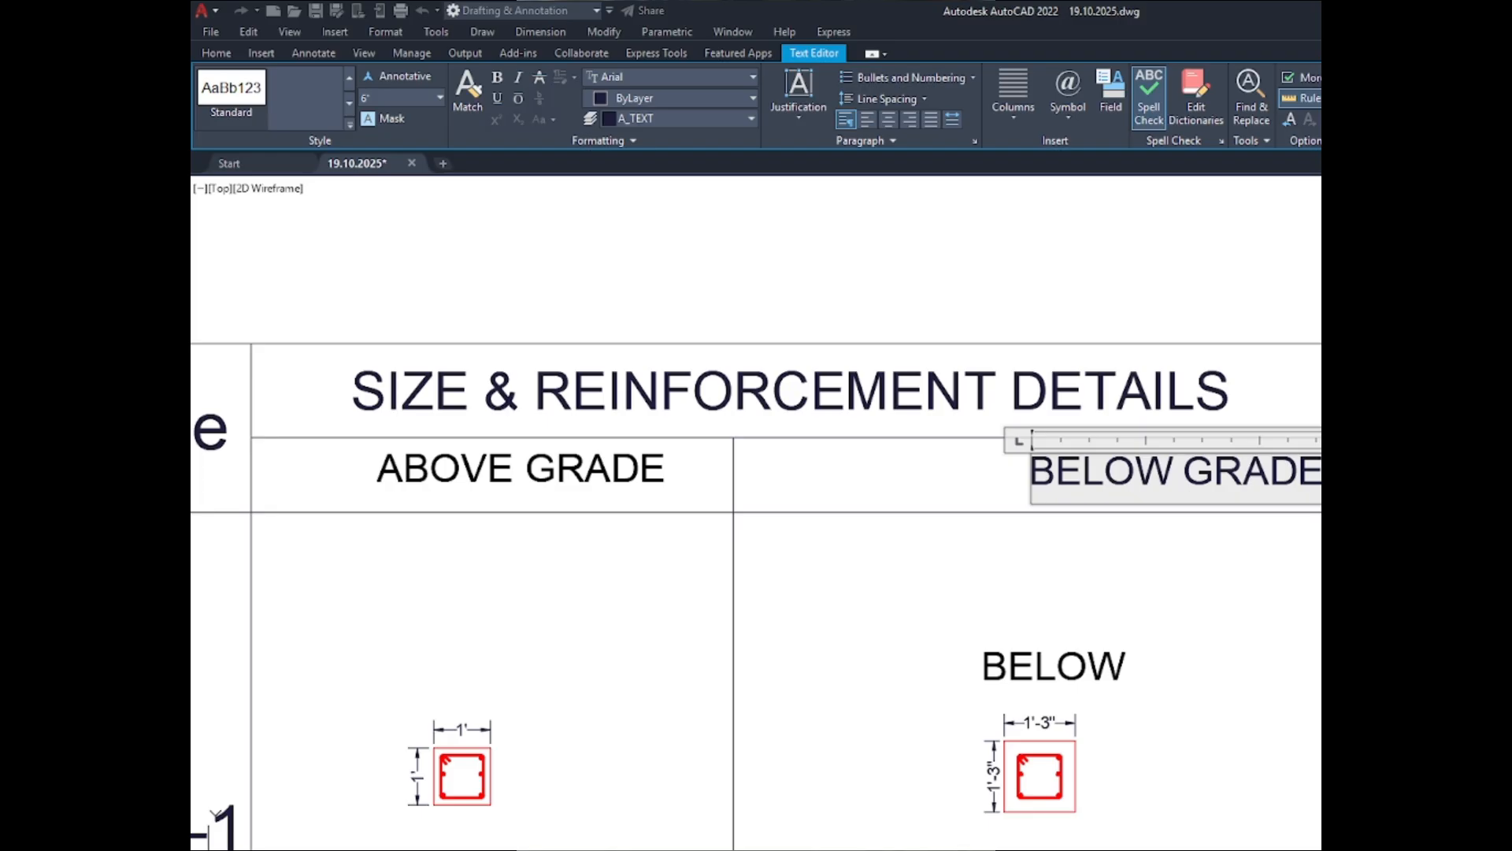
pyautogui.click(1340, 464)
pyautogui.scroll(-4, 1069, 387)
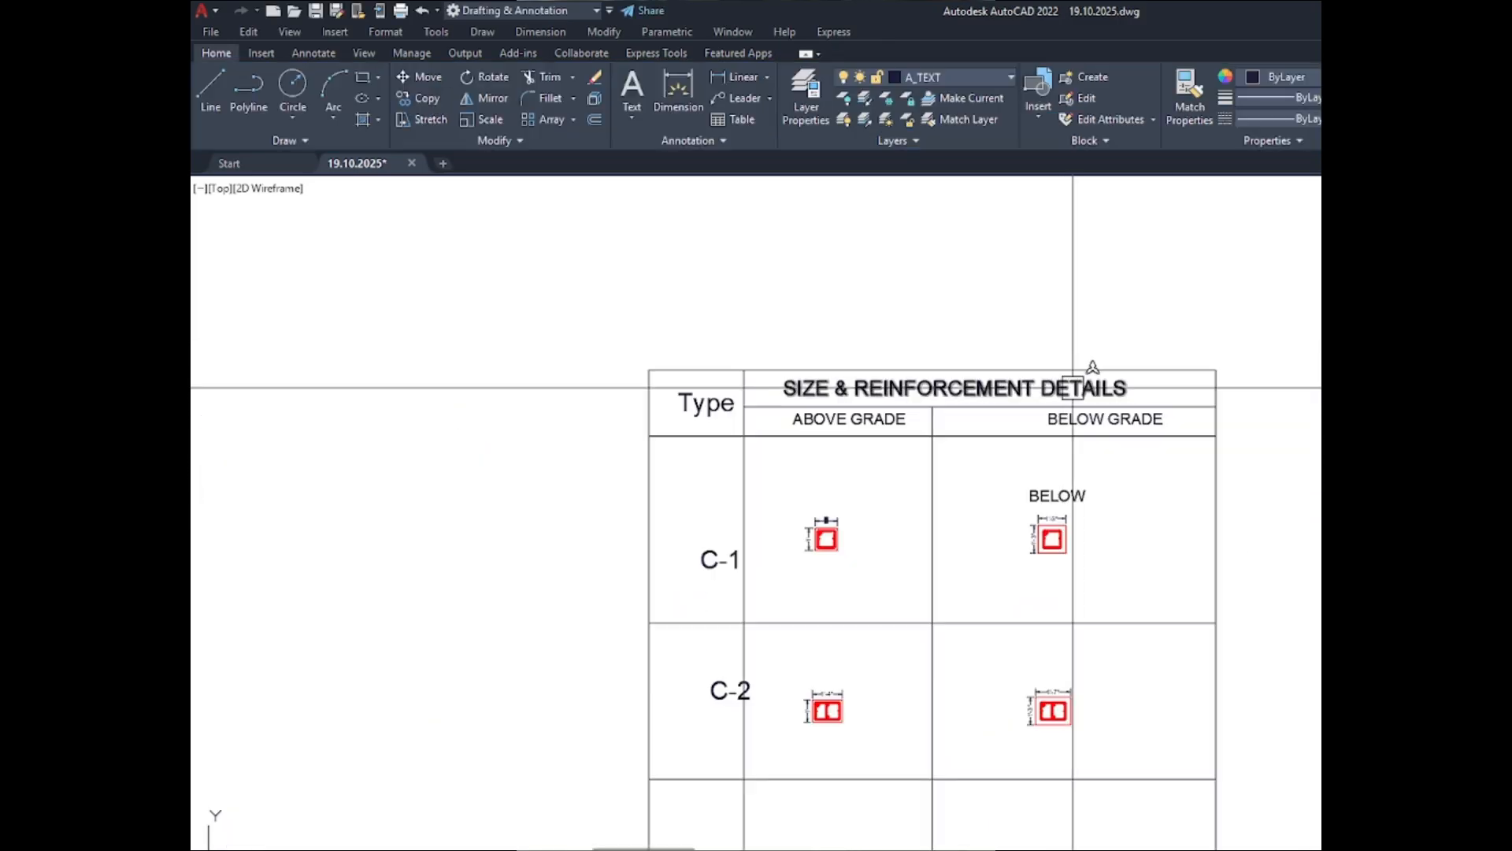
# - Move the vertical divider between the ABOVE GRADE and BELOW GRADE columns slightly to the right to widen the ABOVE GRADE column
pyautogui.scroll(2, 903, 419)
pyautogui.scroll(-4, 816, 417)
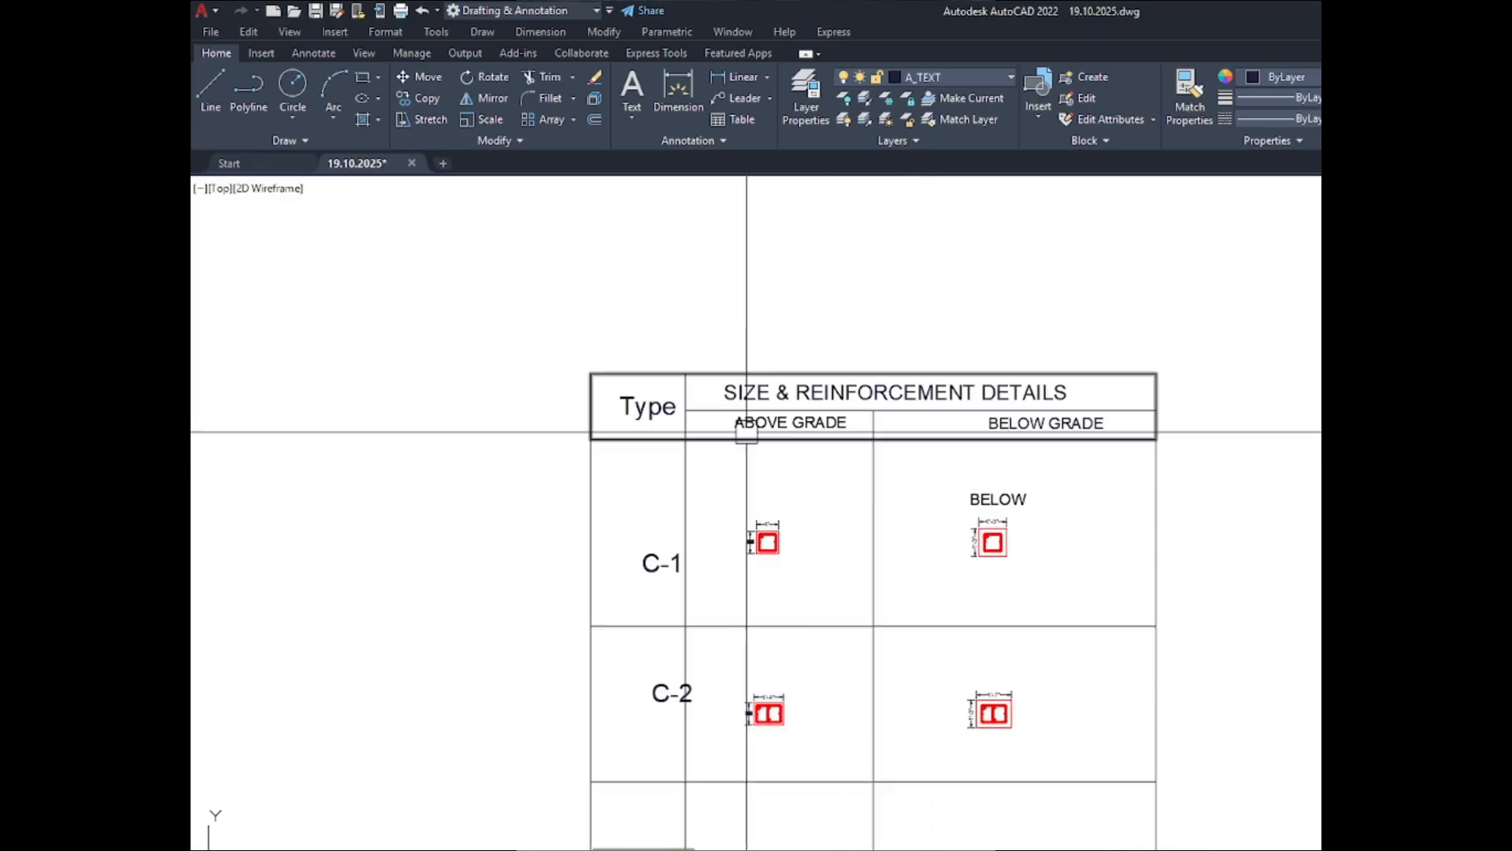
pyautogui.scroll(2, 783, 482)
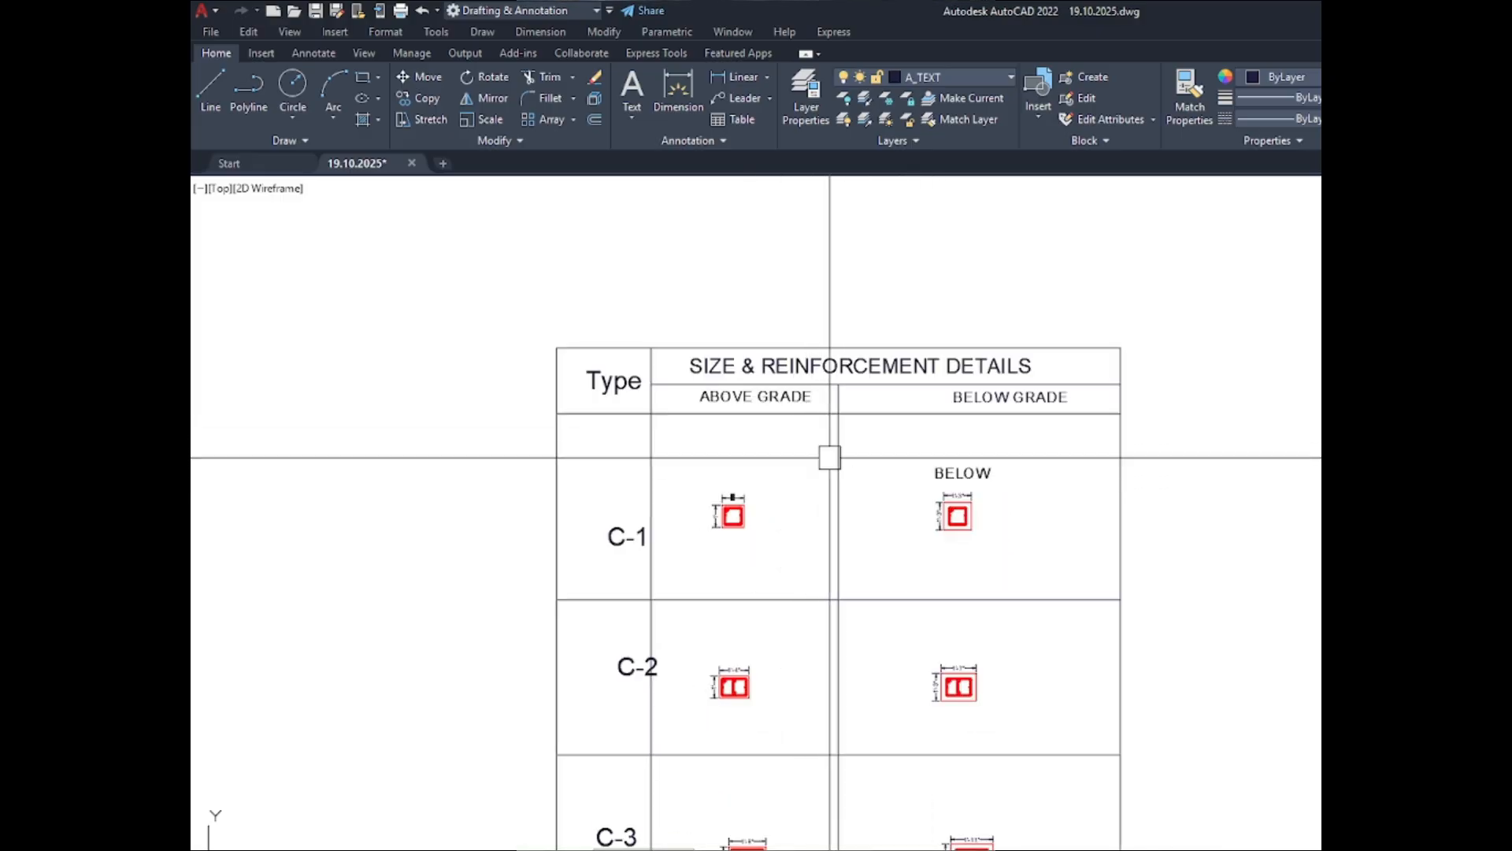
pyautogui.click(831, 457)
pyautogui.write('m')
pyautogui.press('Return')
pyautogui.click(781, 454)
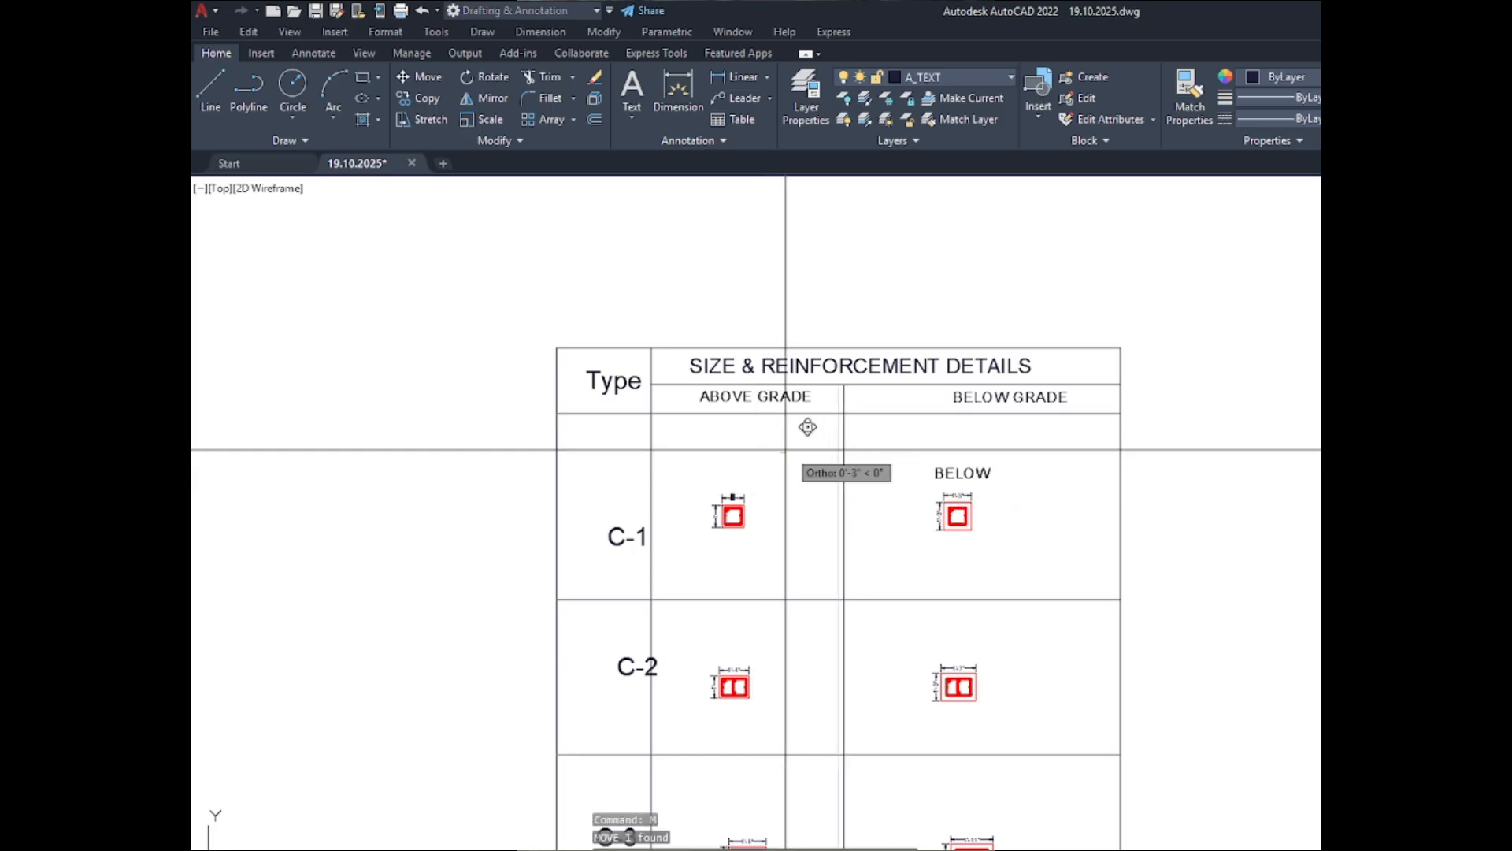
pyautogui.click(809, 453)
# - Delete the leftover BELOW label above the C-1 section in the BELOW GRADE column
pyautogui.scroll(-2, 935, 402)
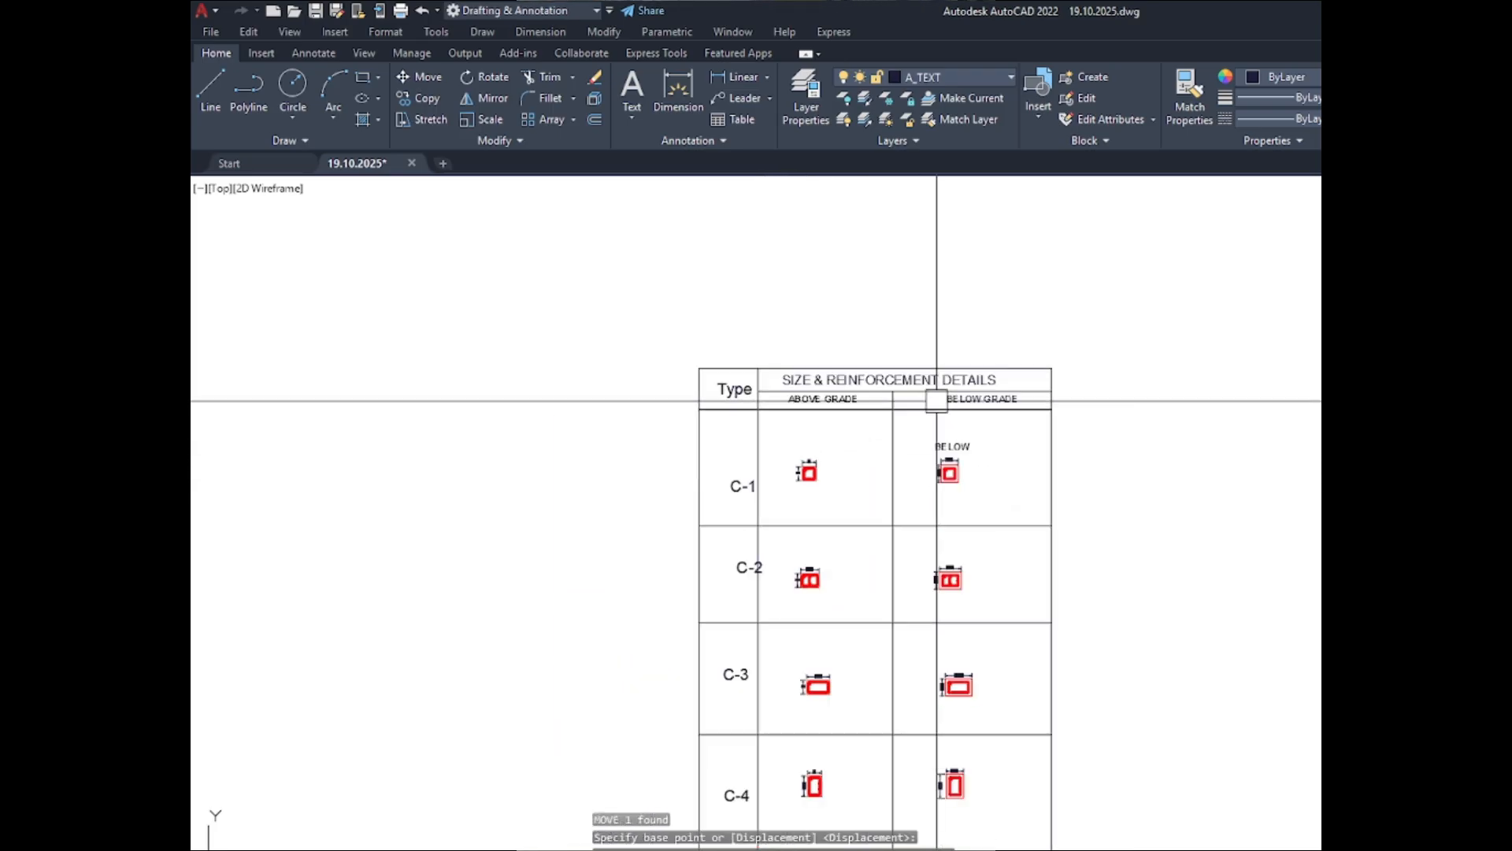
pyautogui.scroll(6, 791, 464)
pyautogui.scroll(4, 861, 487)
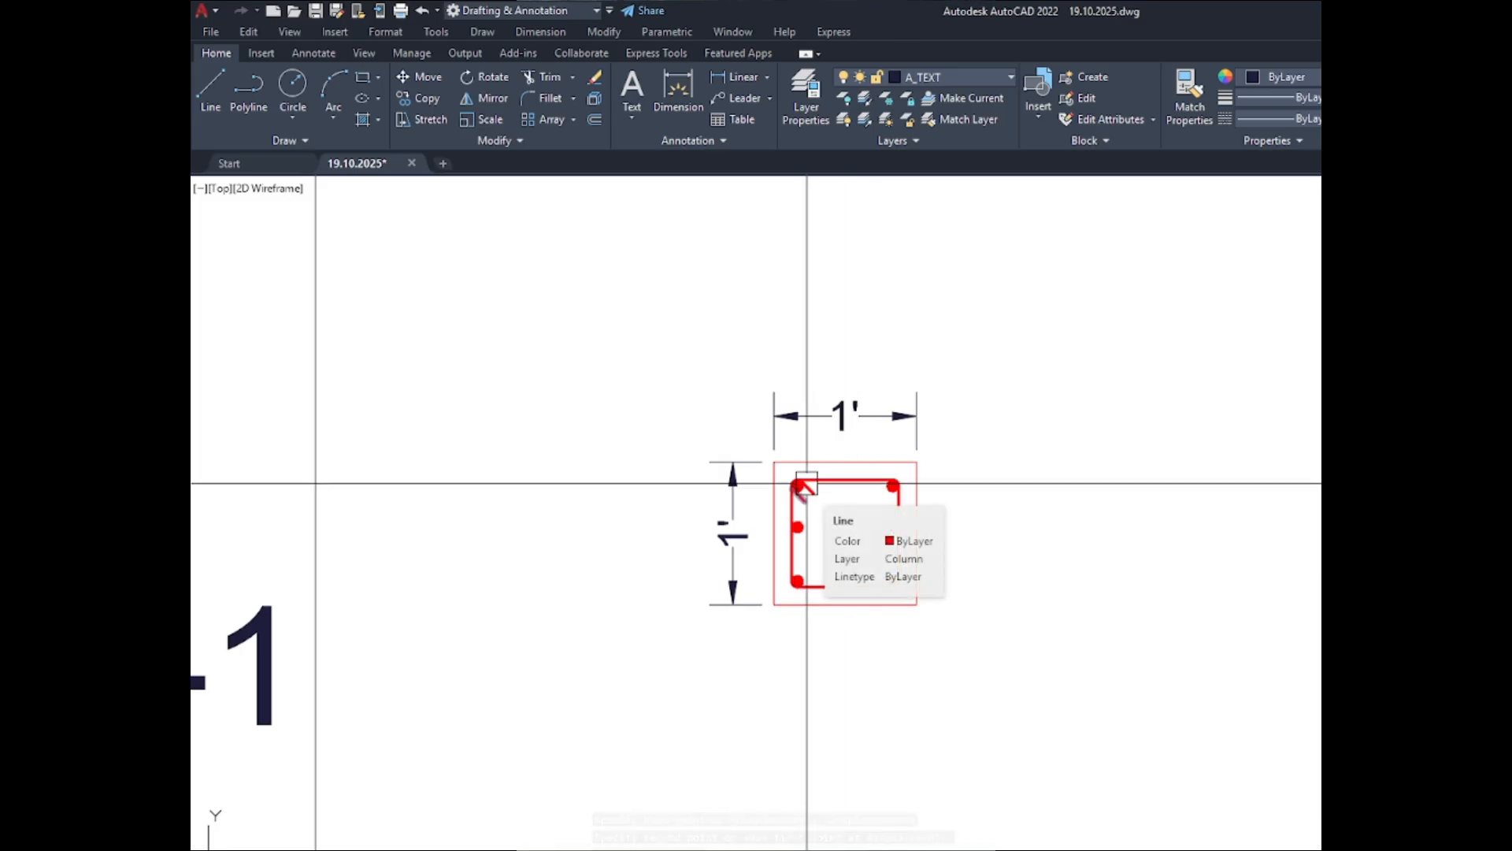
pyautogui.scroll(-2, 643, 433)
pyautogui.scroll(-2, 609, 374)
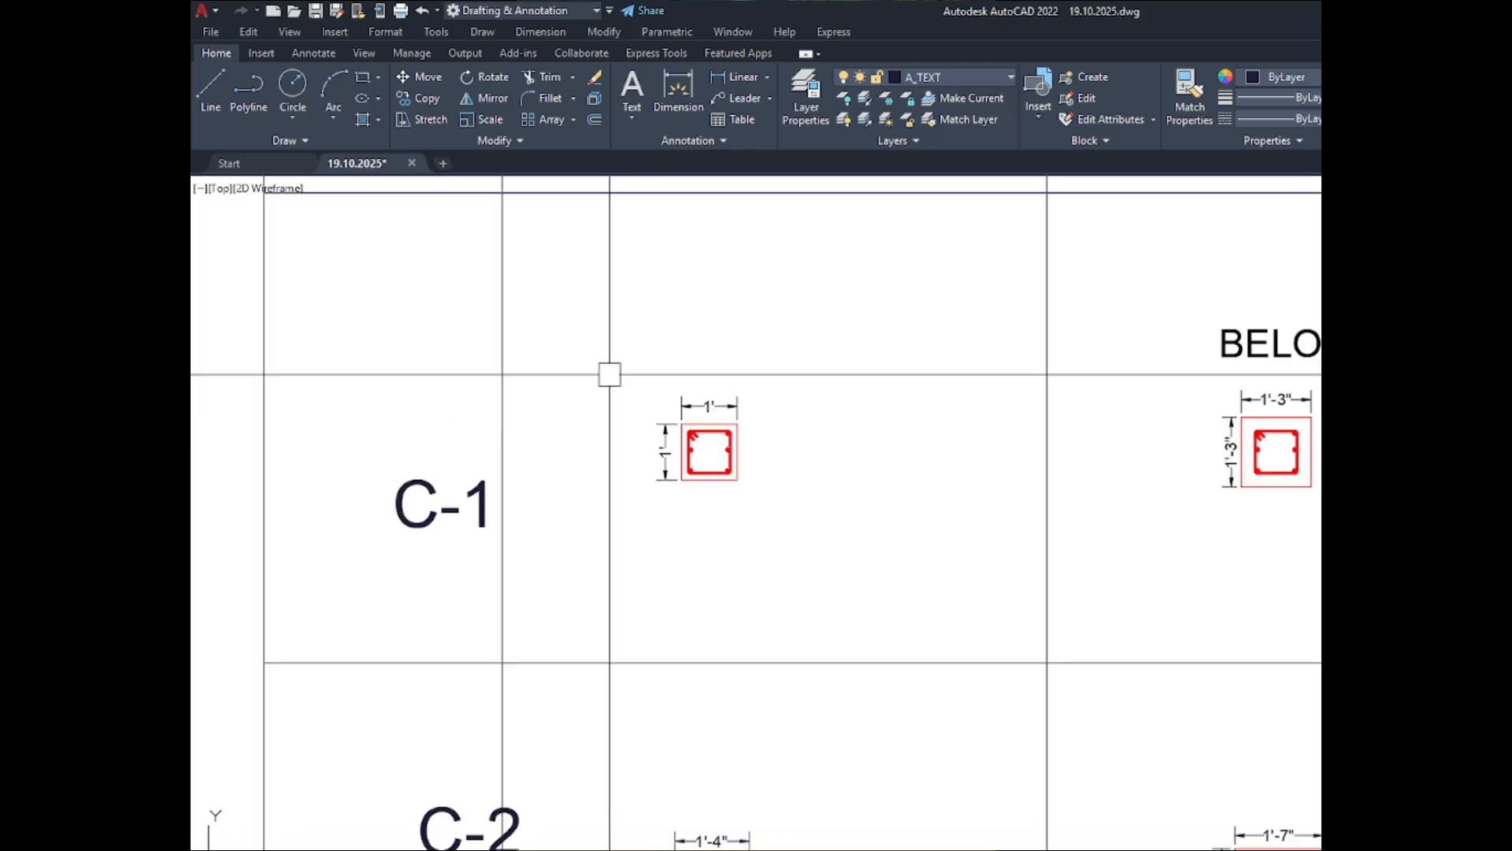
pyautogui.scroll(-2, 609, 374)
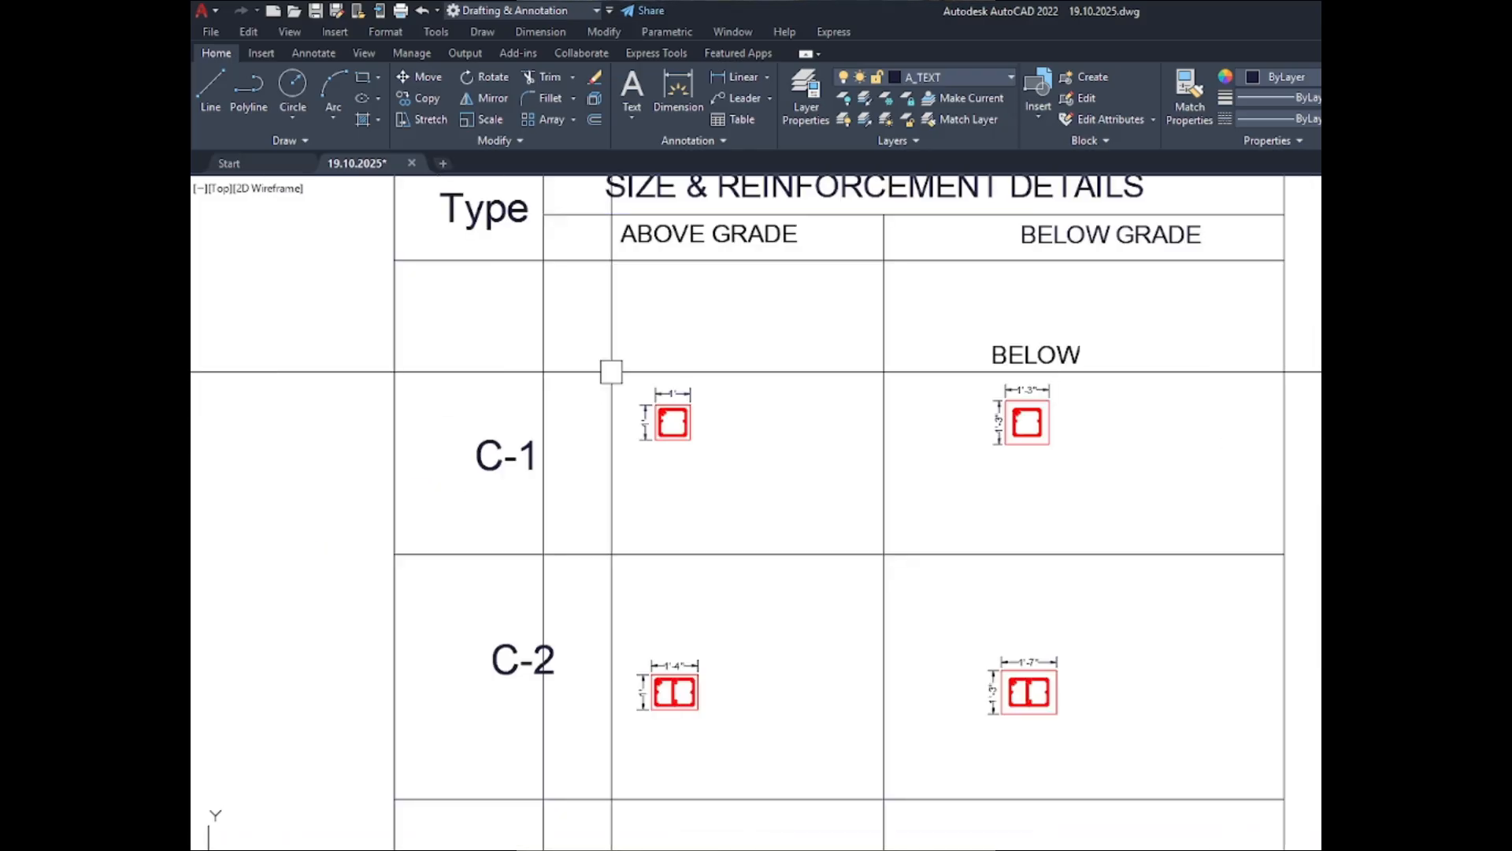
pyautogui.scroll(2, 644, 425)
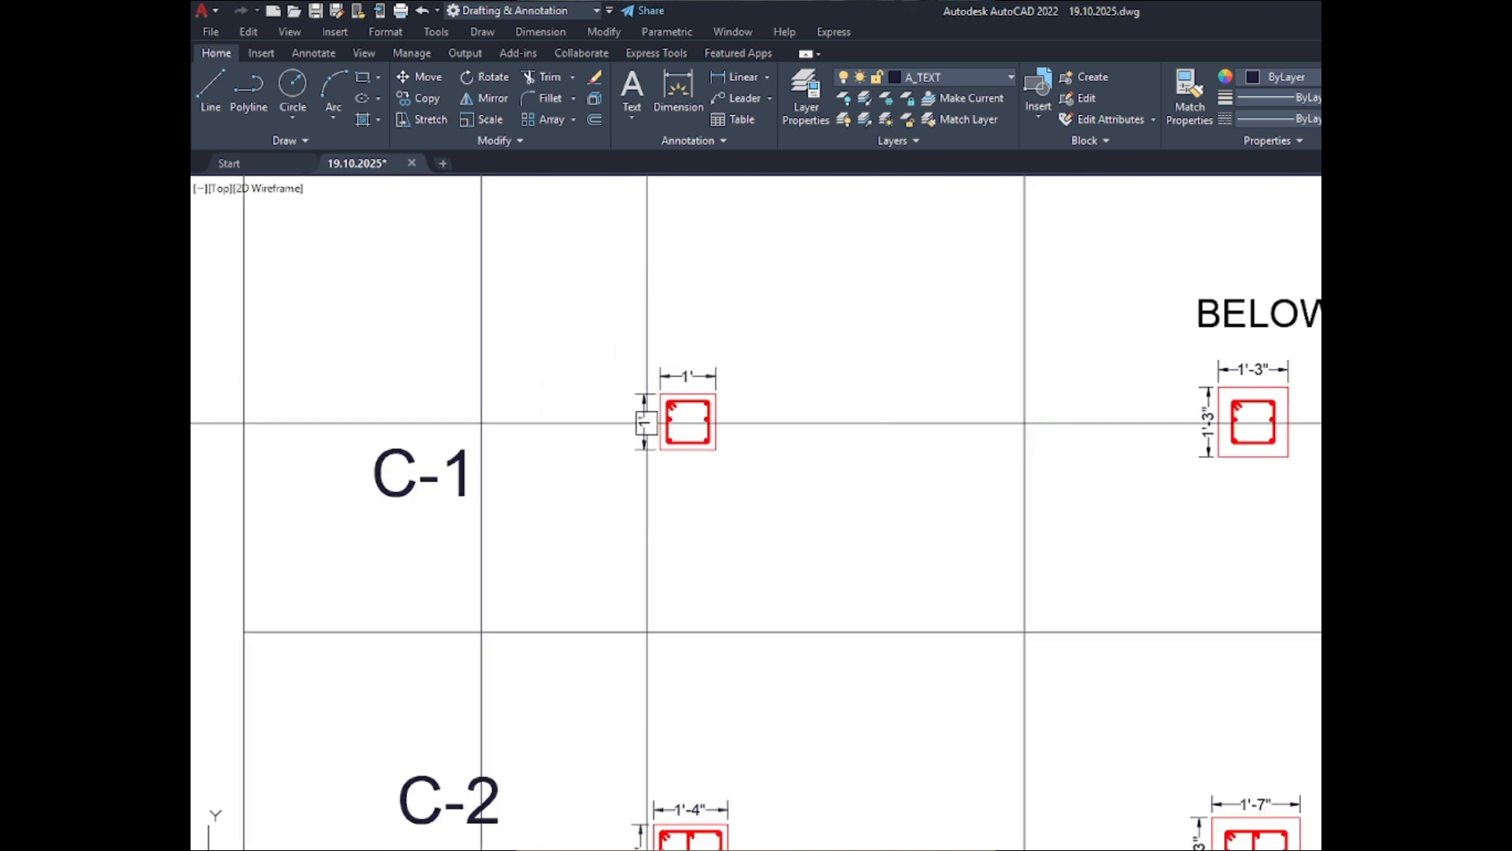
pyautogui.scroll(-3, 651, 434)
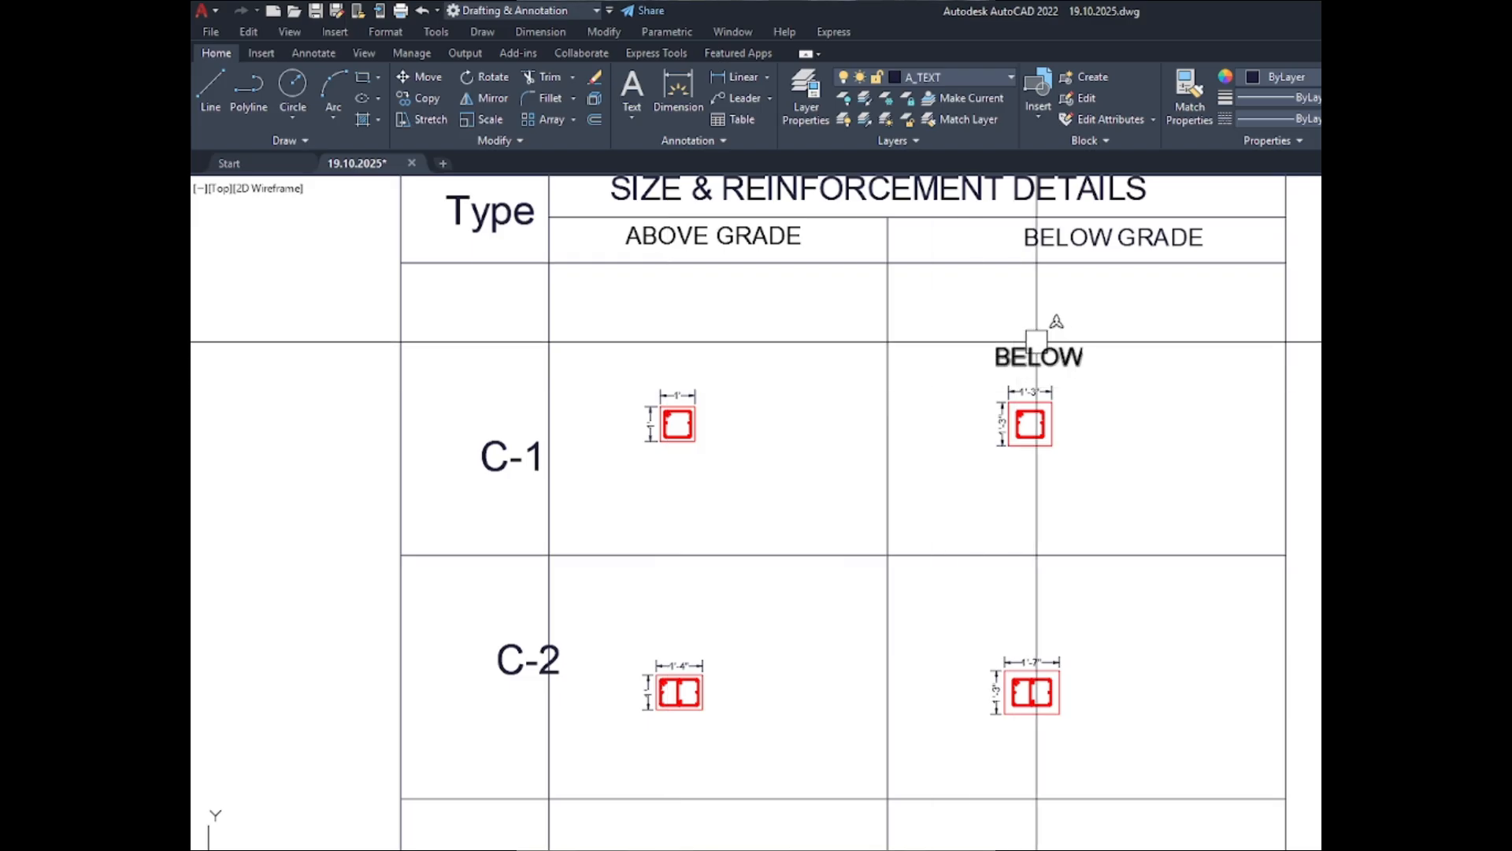
pyautogui.click(1040, 346)
pyautogui.press('Delete')
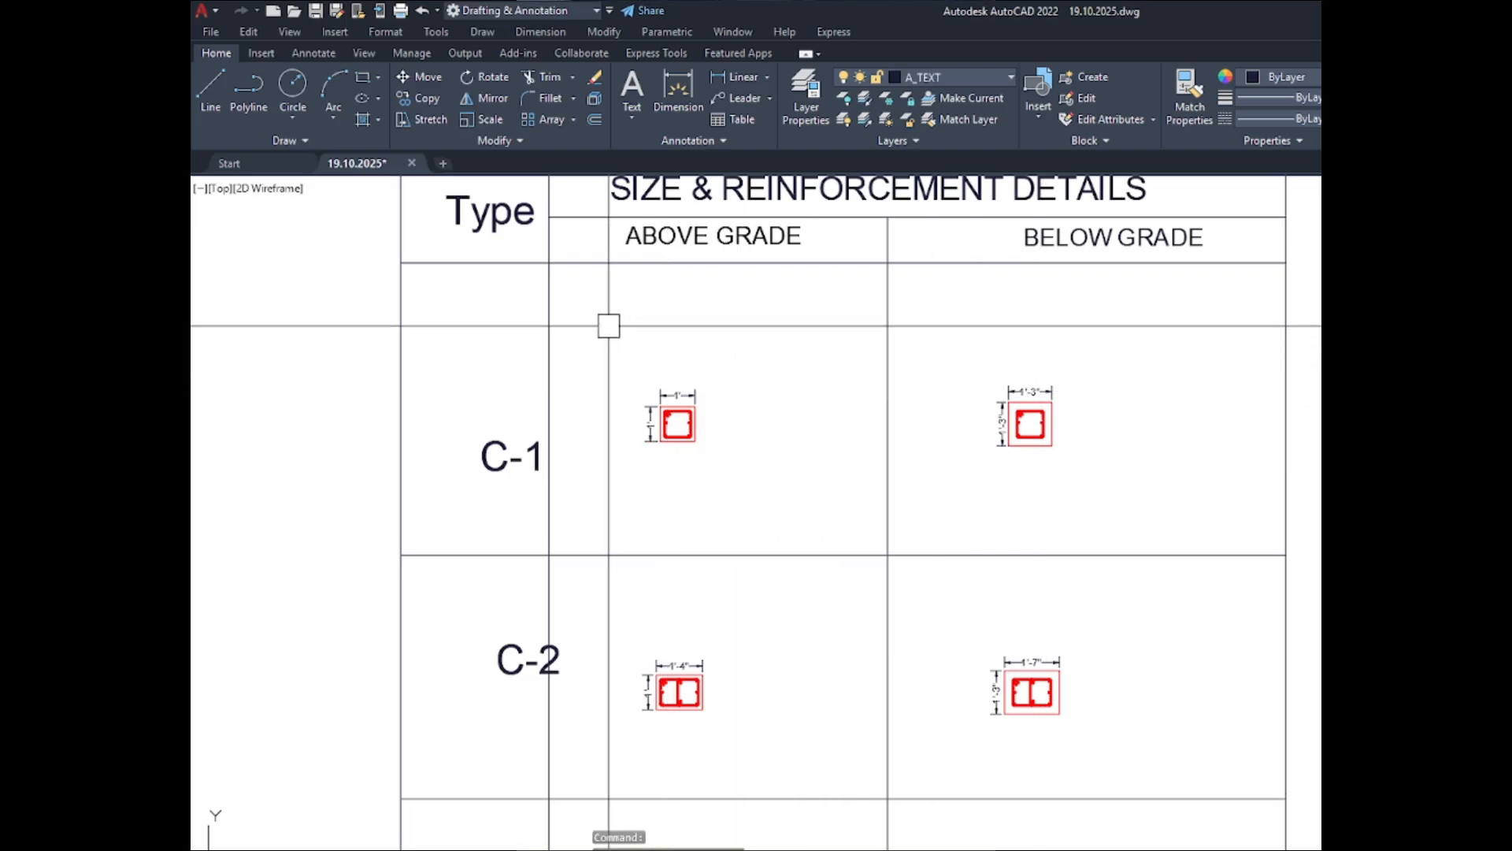
# - Move both dimensioned C-1 sections straight up about 2'-11" toward the top of their cells
pyautogui.click(594, 324)
pyautogui.click(1107, 484)
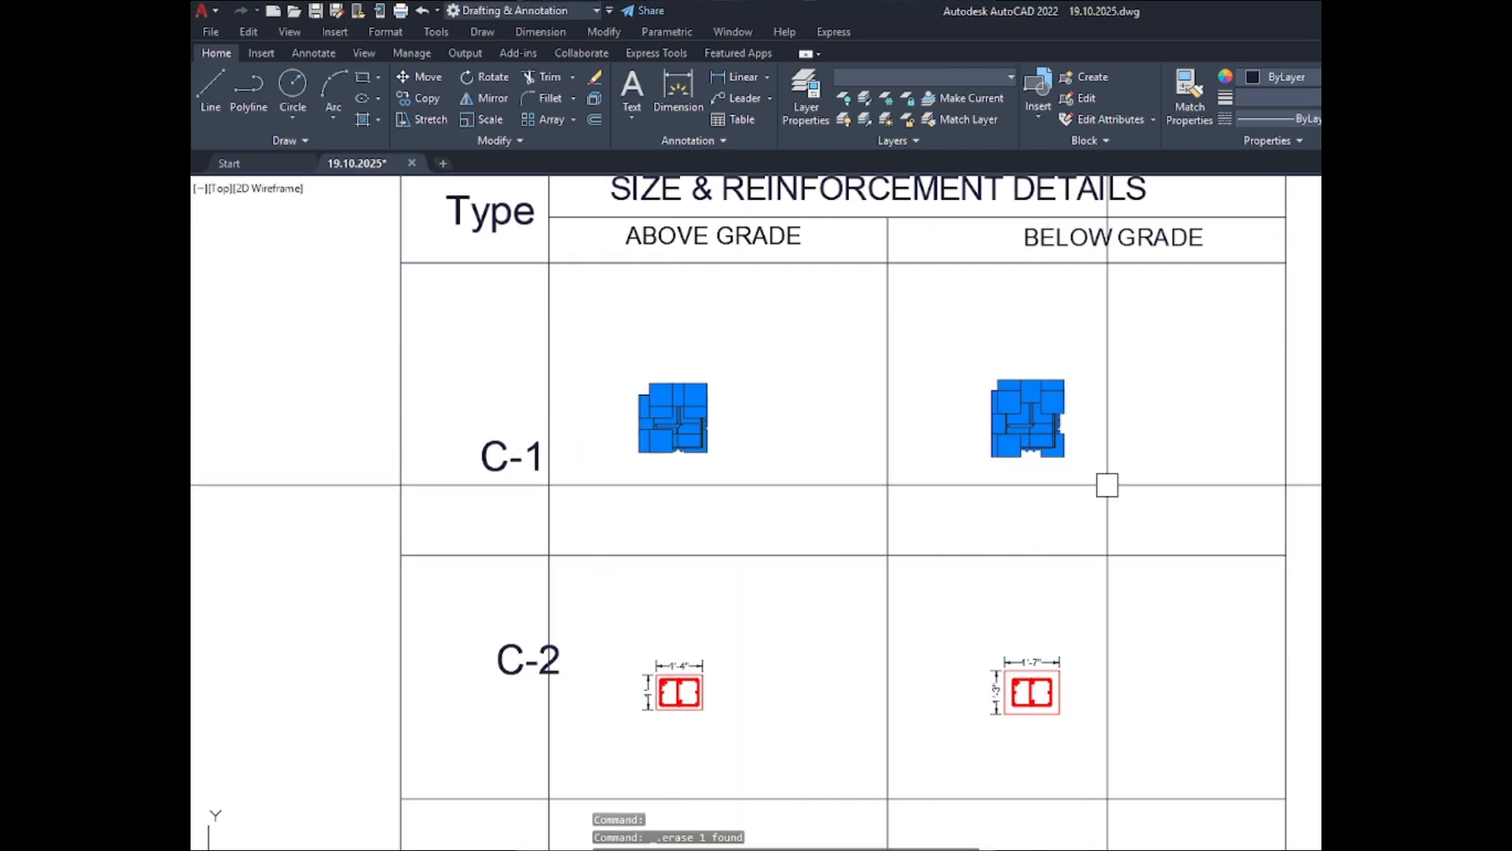
pyautogui.write('m')
pyautogui.press('Return')
pyautogui.click(1124, 465)
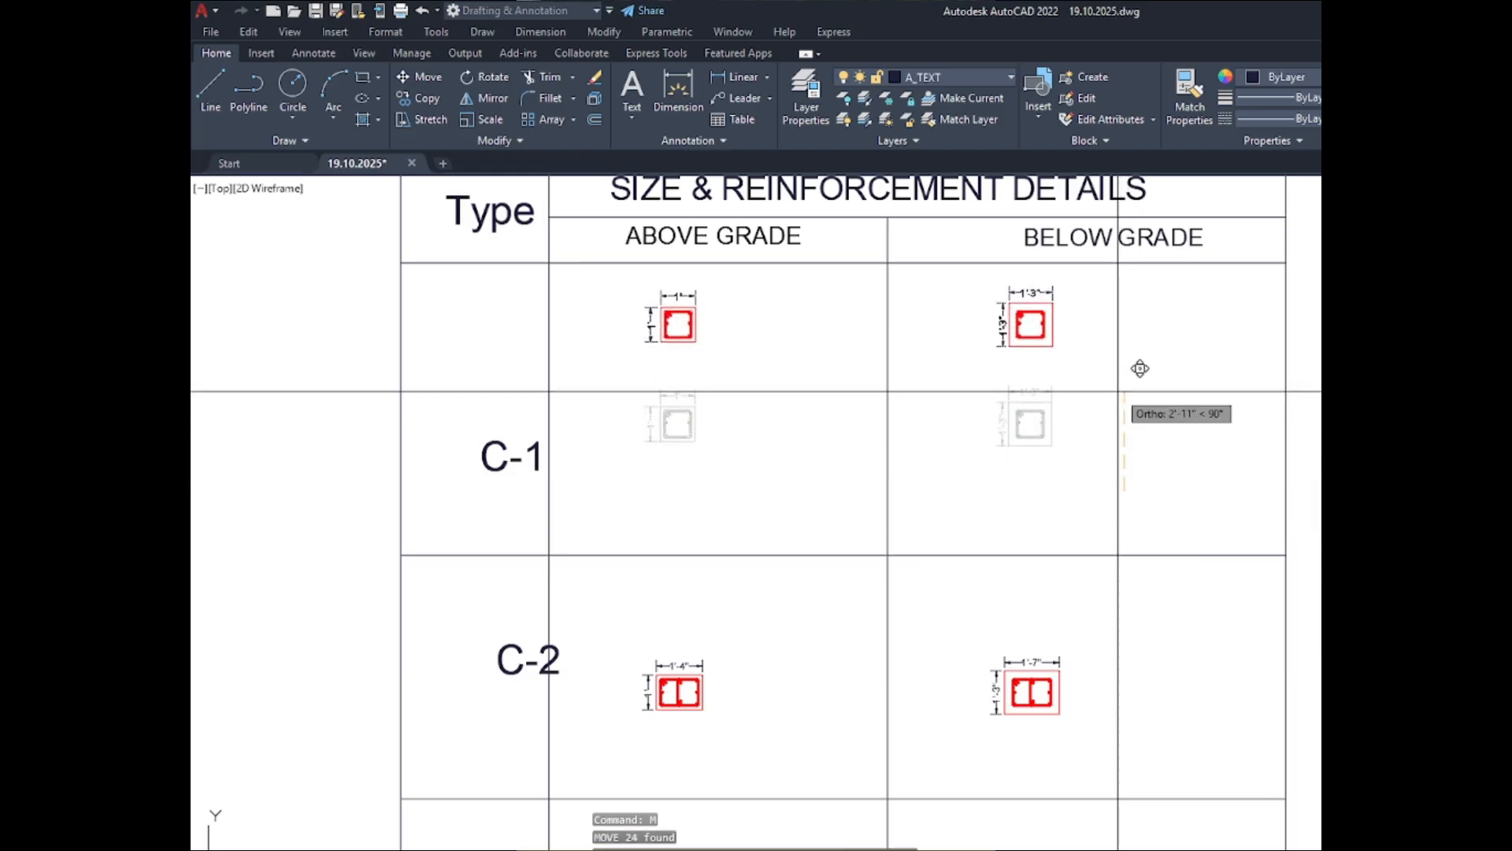
pyautogui.click(1118, 392)
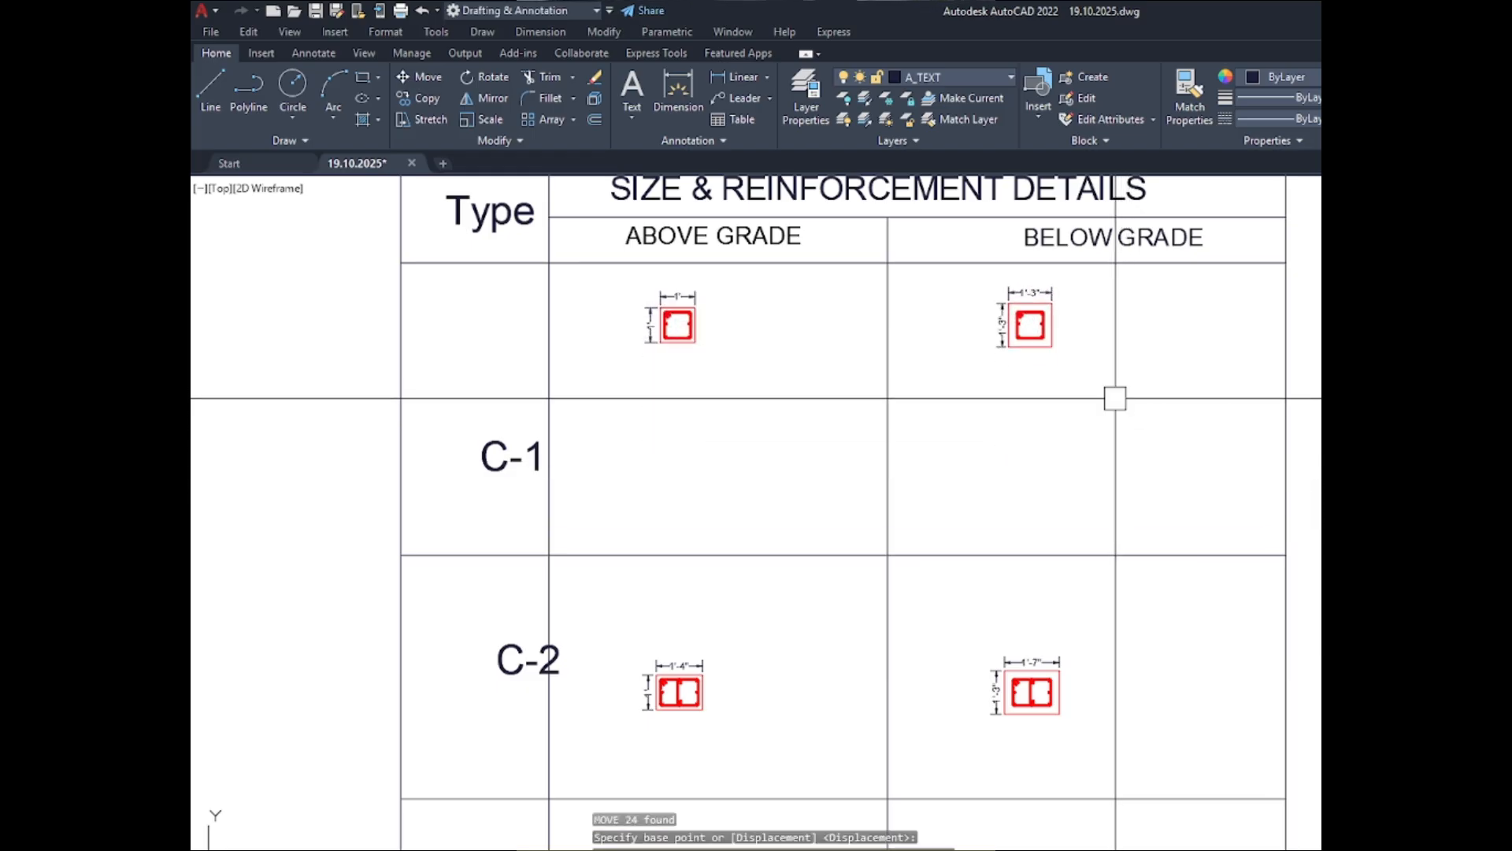
# - Turn Ortho off and move the C-1 label up and left to sit inside the Type column, level with its sections
pyautogui.click(522, 446)
pyautogui.write('m')
pyautogui.press('Return')
pyautogui.click(507, 504)
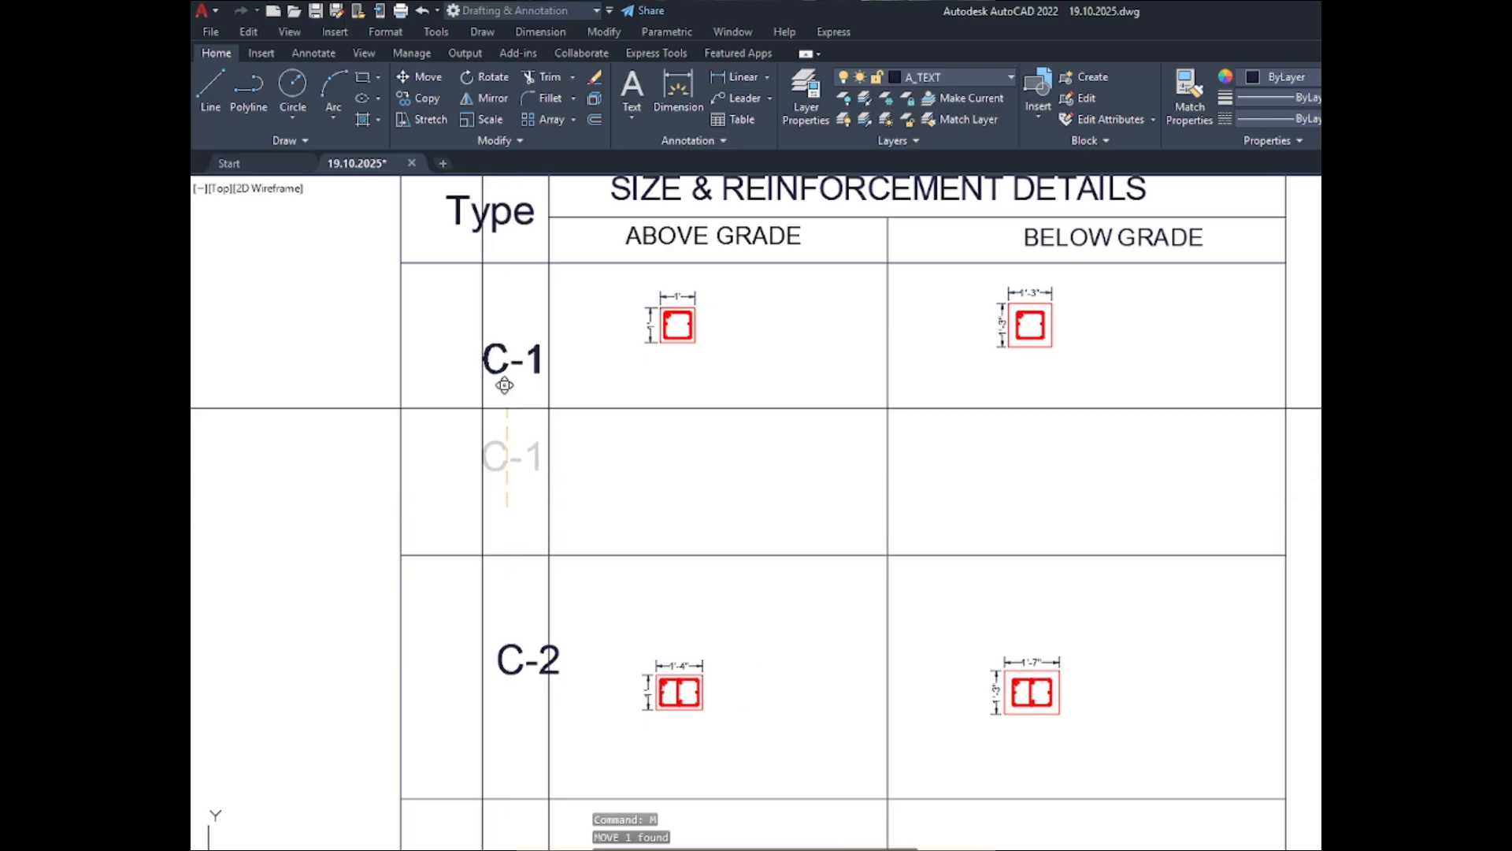
pyautogui.press('F8')
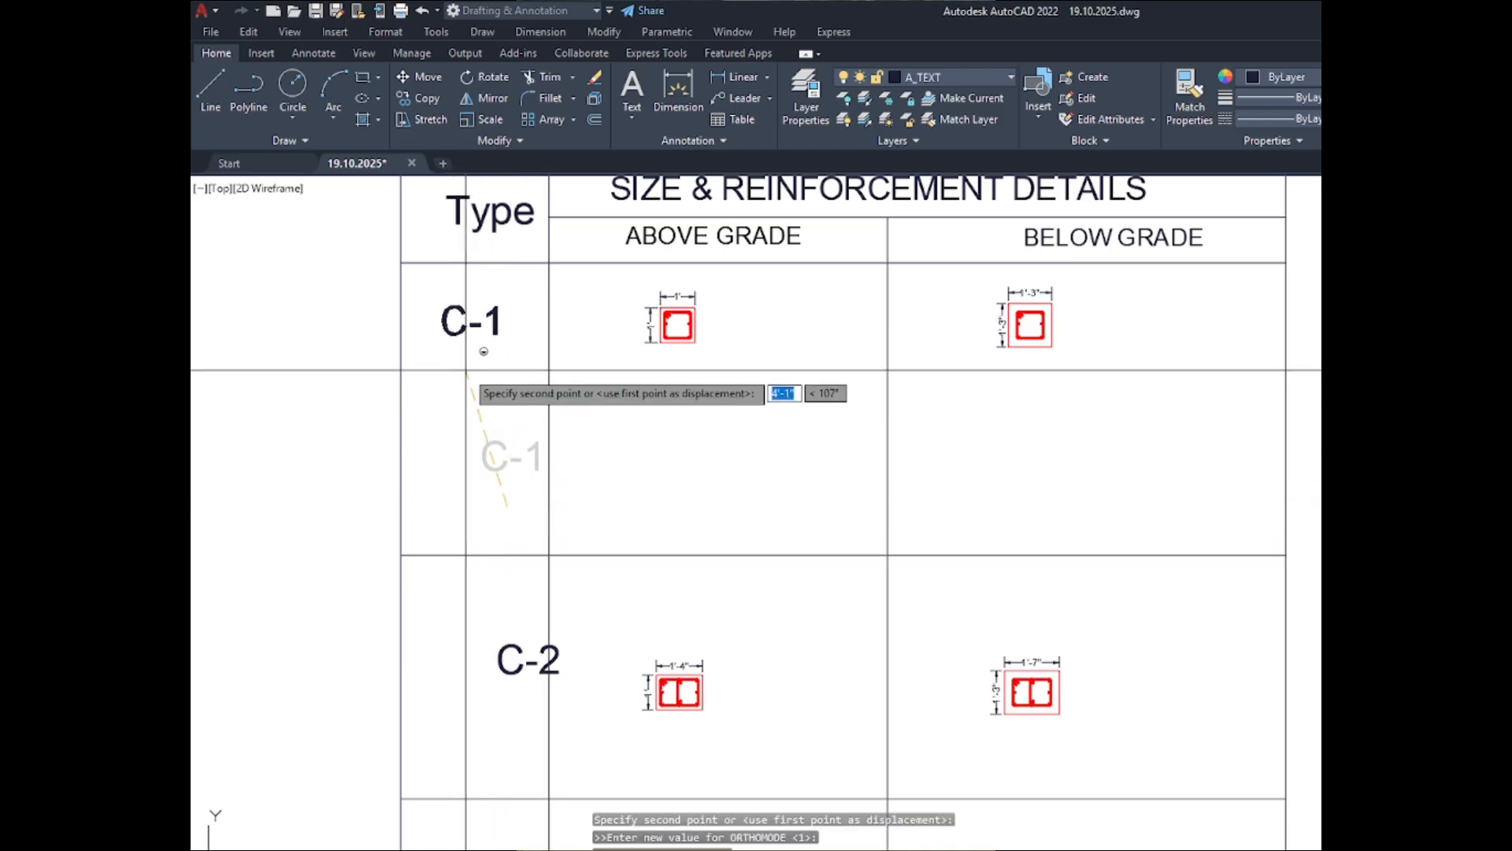
pyautogui.scroll(3, 669, 402)
pyautogui.scroll(-5, 685, 416)
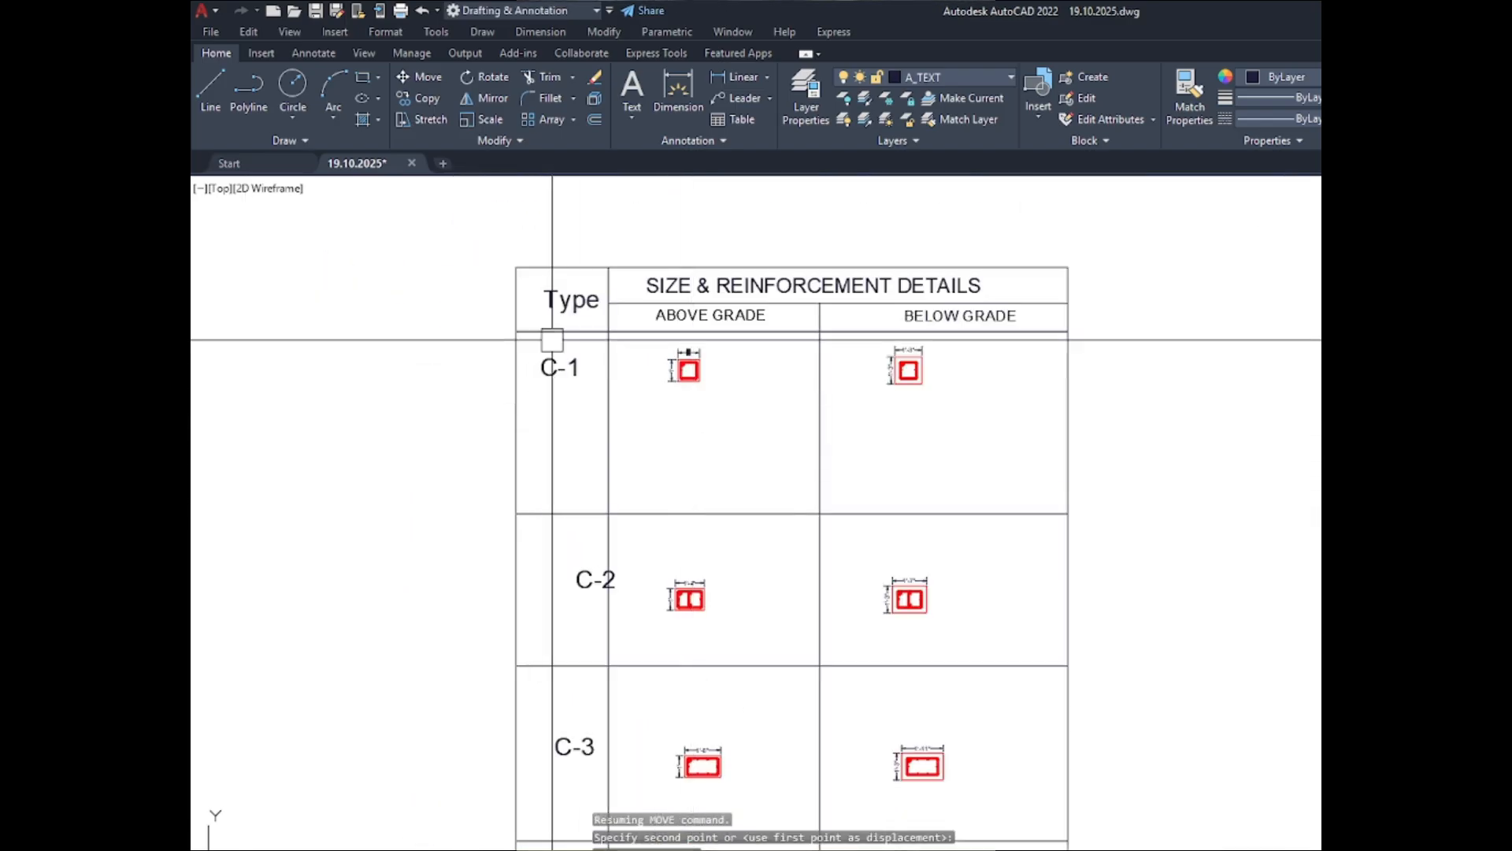
pyautogui.press('Escape')
# - Copy the ABOVE GRADE label and paste it below the C-1 section in the ABOVE GRADE column
pyautogui.scroll(2, 670, 327)
pyautogui.click(687, 303)
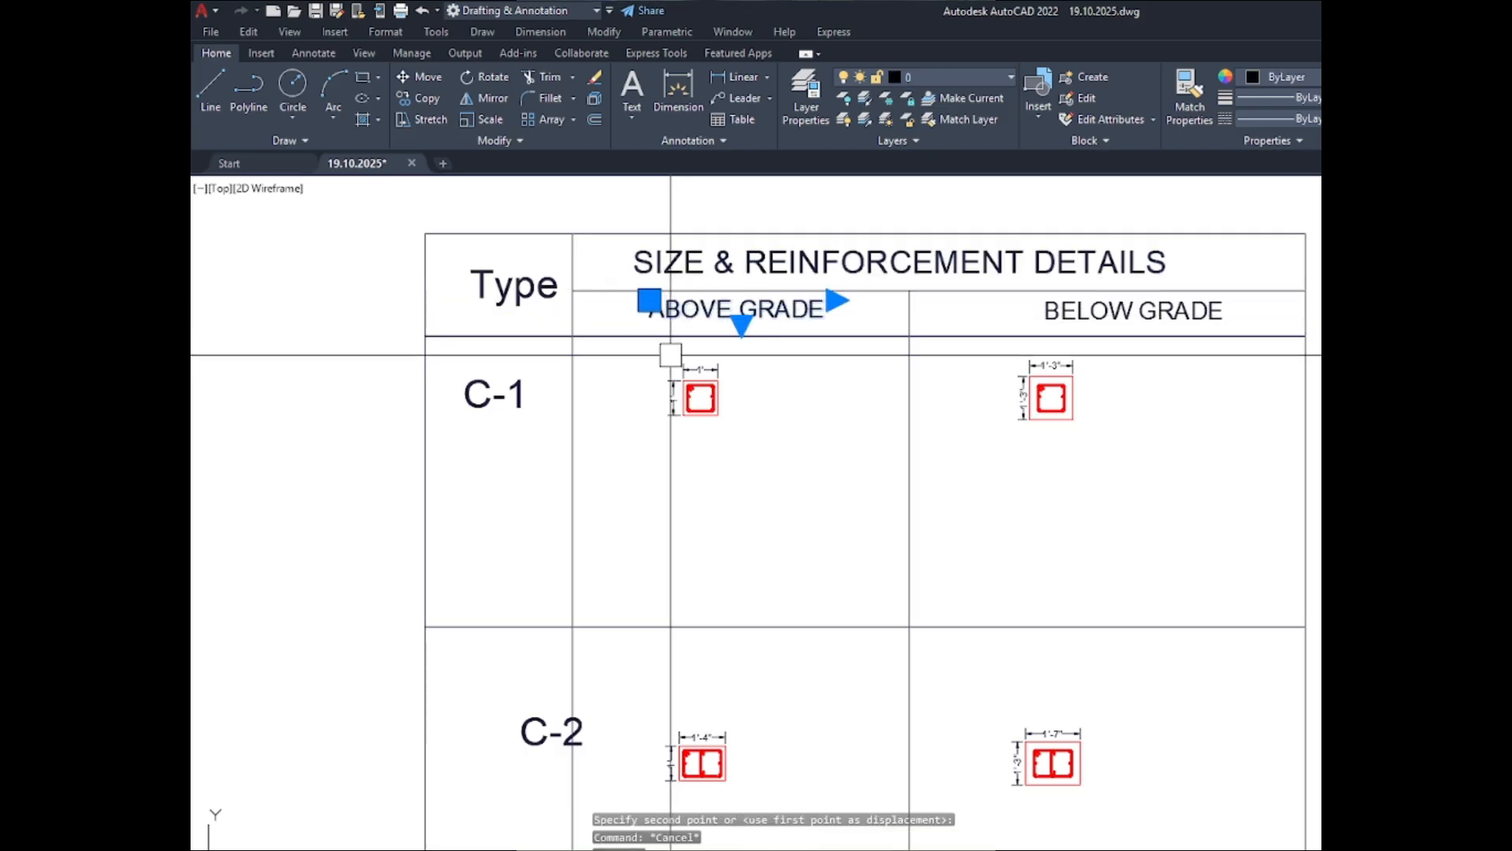
pyautogui.hotkey('ctrl', 'c')
pyautogui.hotkey('ctrl', 'v')
pyautogui.scroll(6, 702, 436)
pyautogui.click(472, 496)
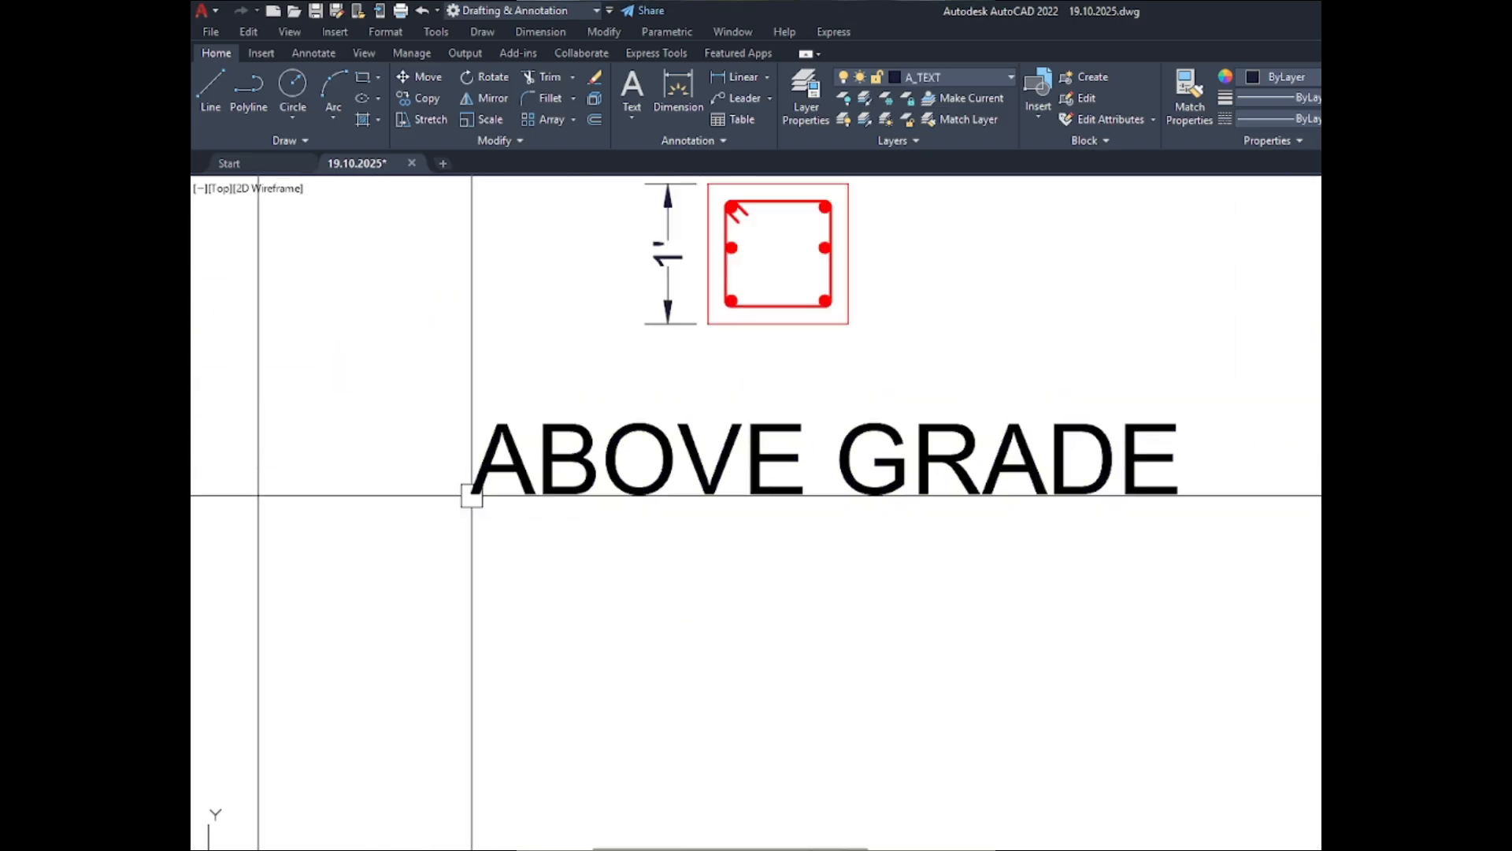
# - Set the text height of the copied label below the C-1 section to 3"
pyautogui.doubleClick(601, 497)
pyautogui.hotkey('ctrl', 'a')
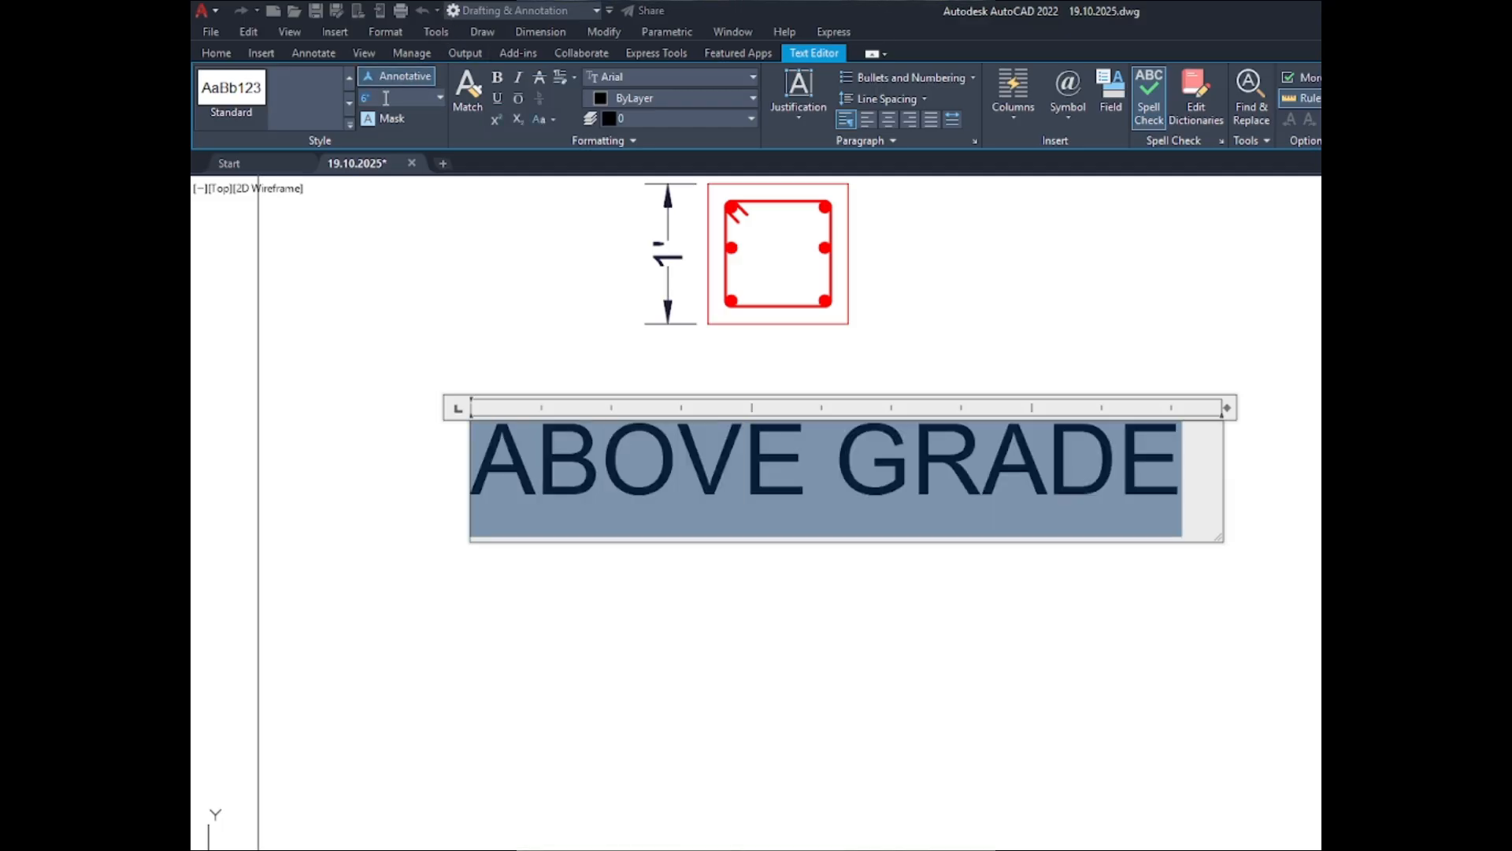
pyautogui.press('Return')
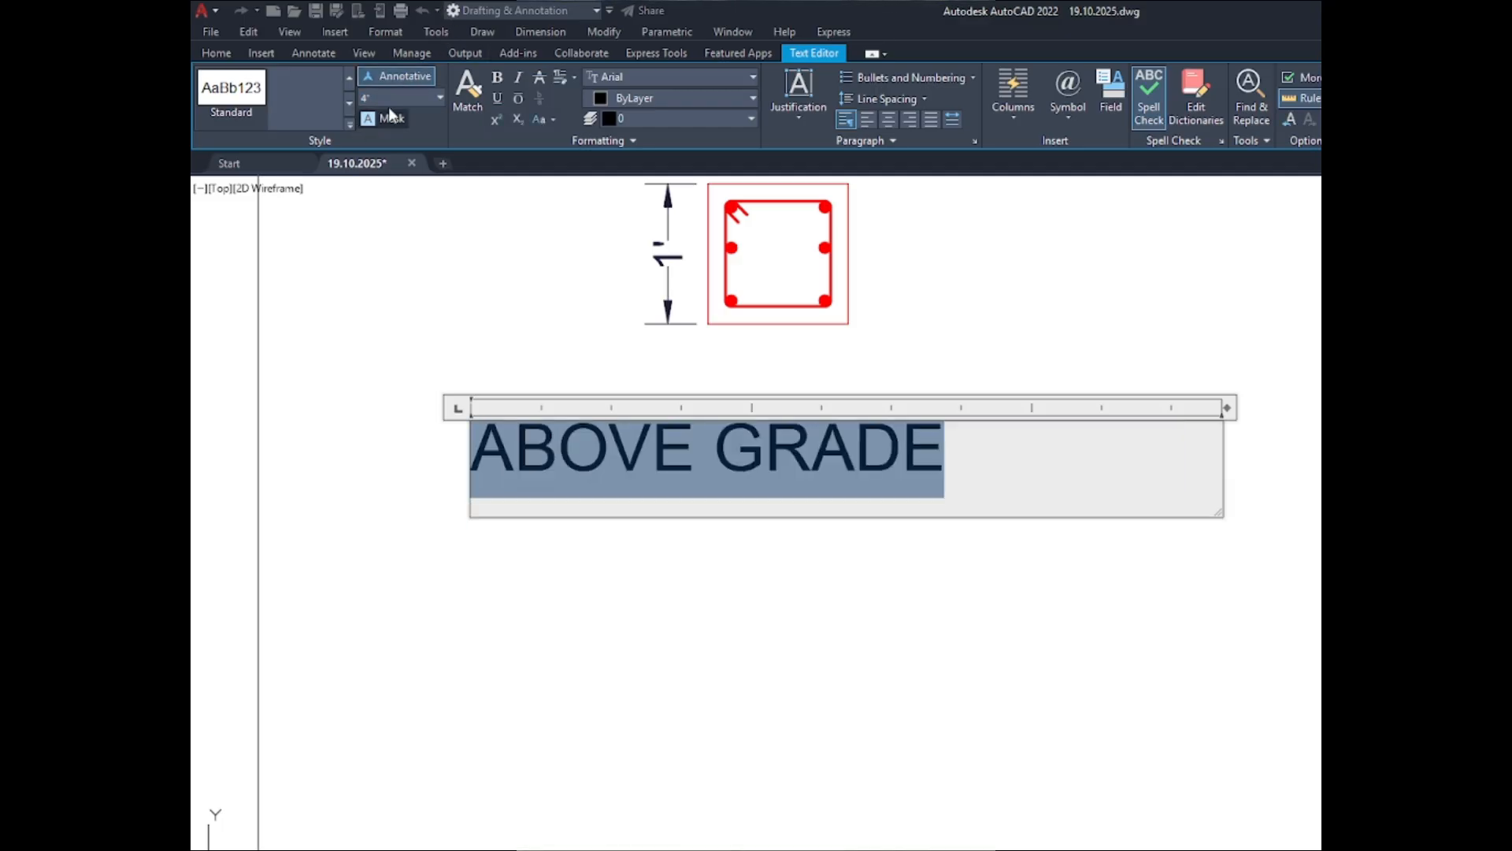
pyautogui.click(388, 99)
pyautogui.write('3')
pyautogui.press('Return')
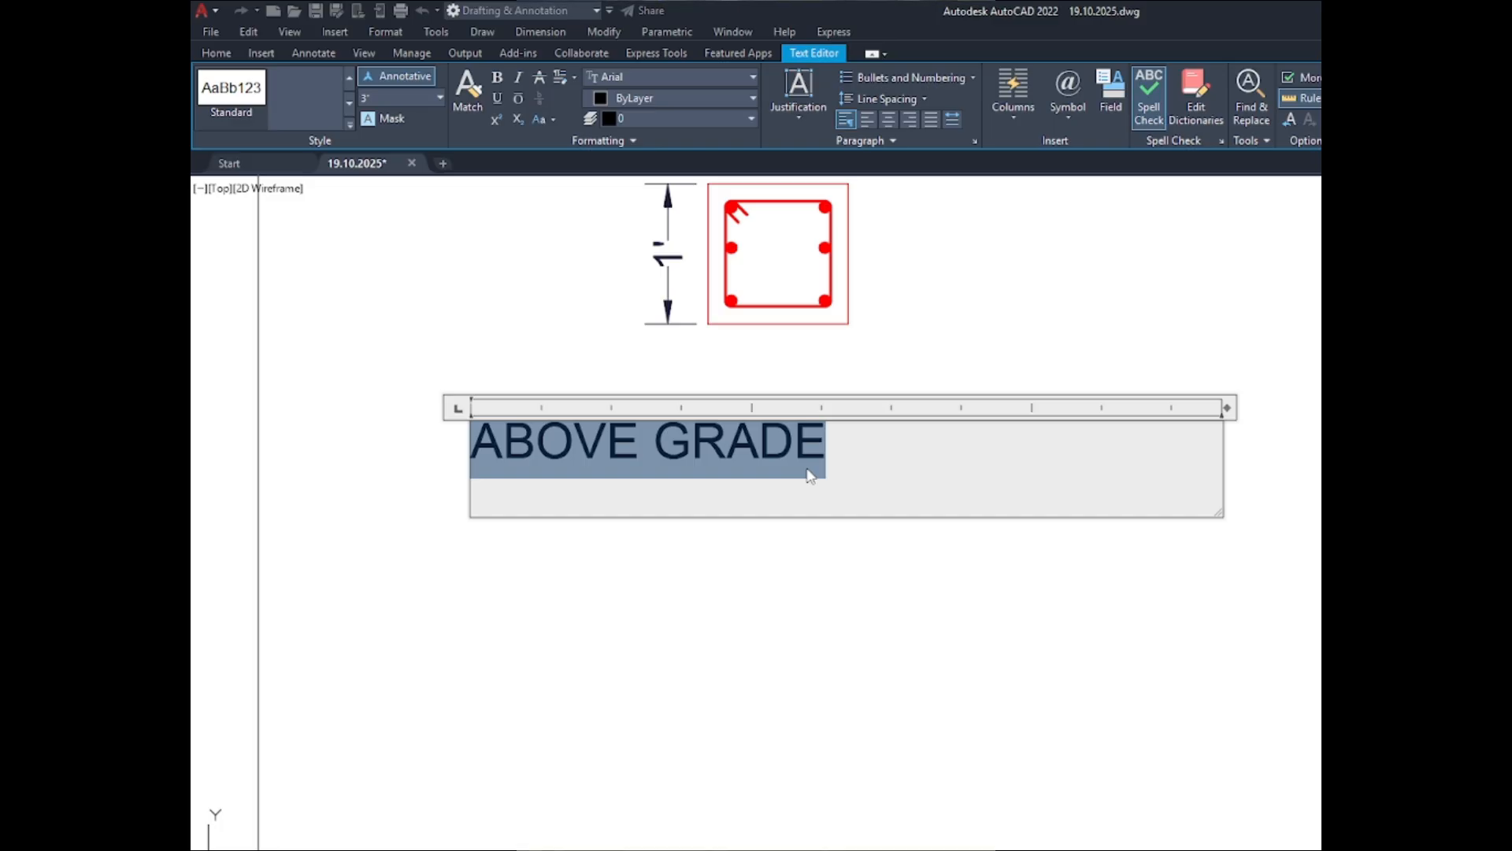
# - Replace the copied label's text with the bar note "4-20mm"
pyautogui.write('20')
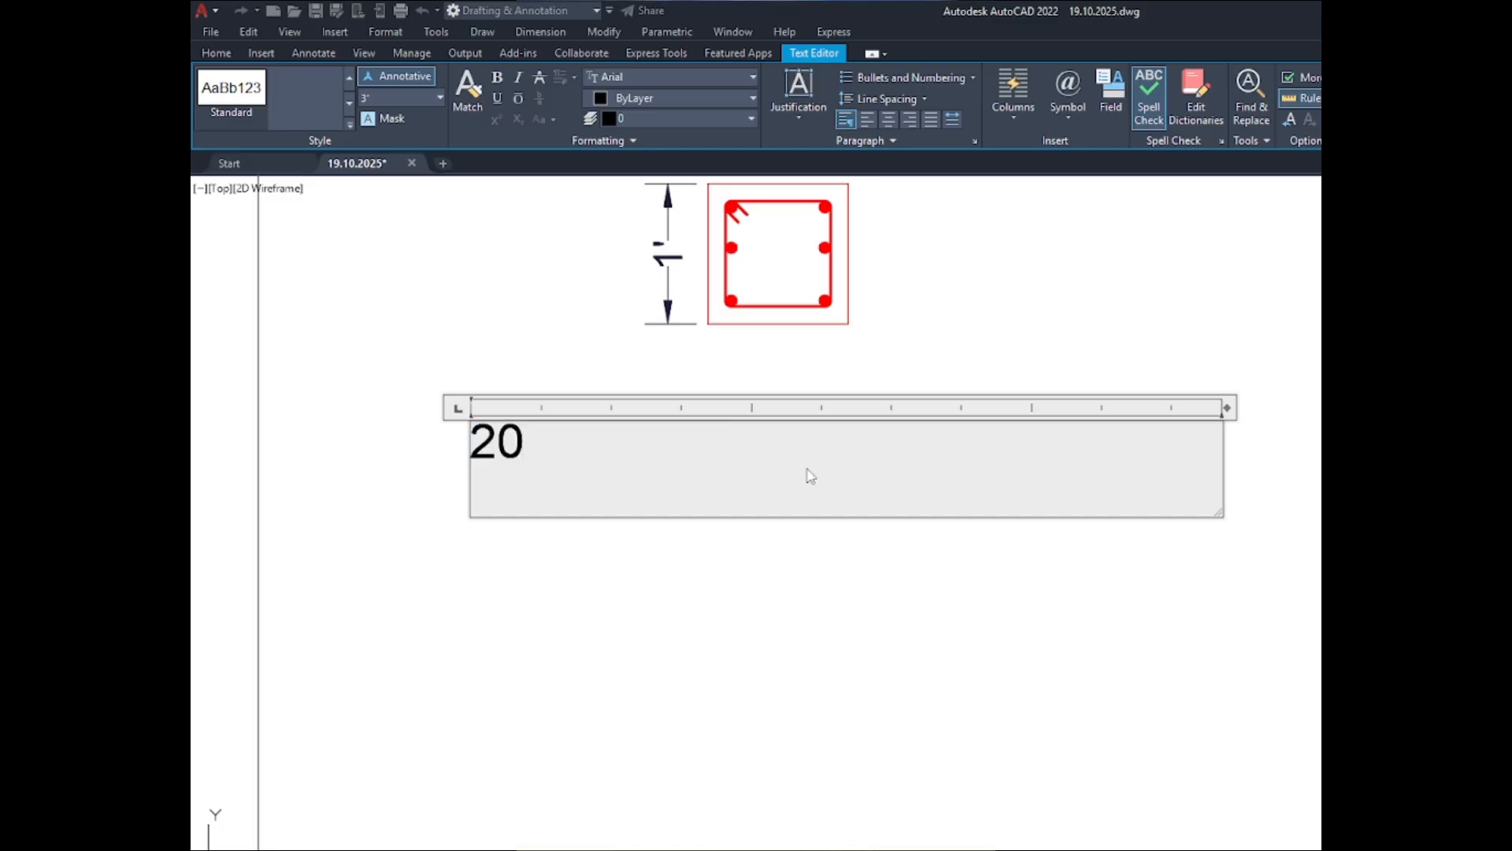
pyautogui.write('mm')
pyautogui.press('BackSpace')
pyautogui.press('BackSpace')
pyautogui.press('BackSpace')
pyautogui.press('BackSpace')
pyautogui.write('4')
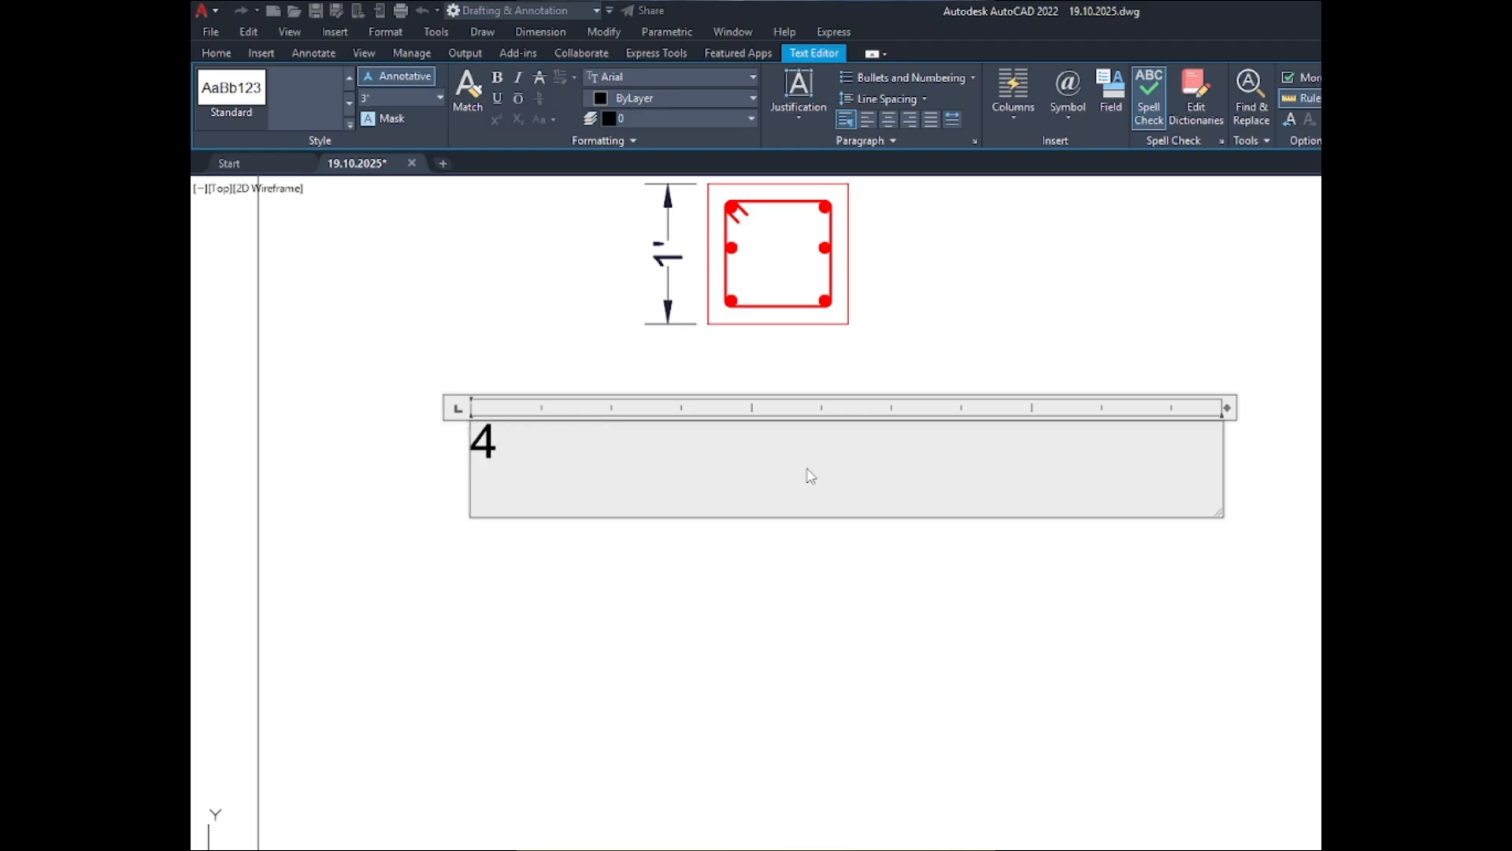
pyautogui.write('-')
pyautogui.write('20mm')
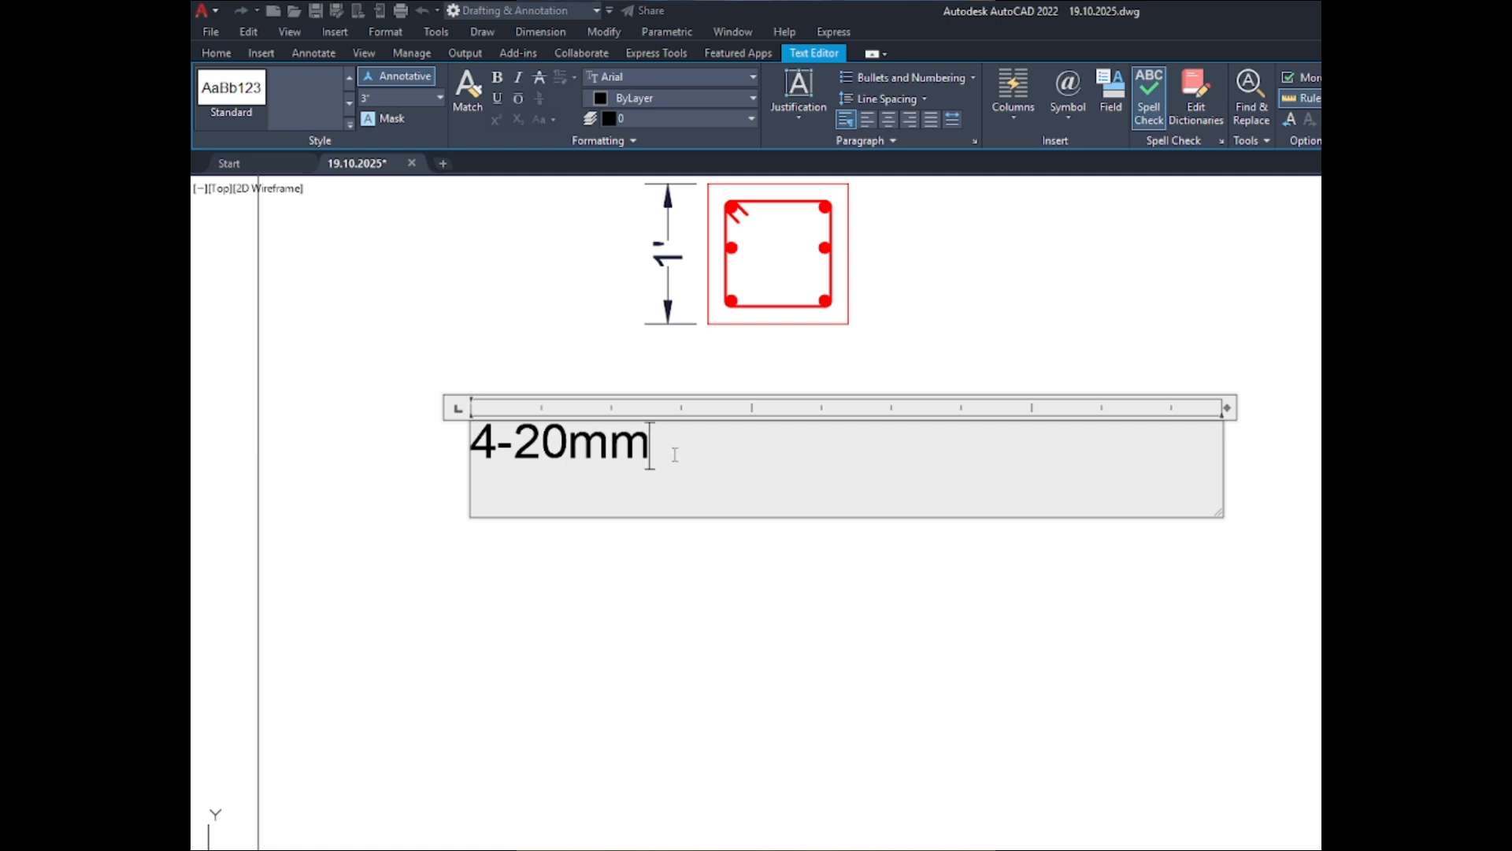
# - Re-enter the "mm" unit in the bar note and append the diameter symbol with the code %%c
pyautogui.press('BackSpace')
pyautogui.press('BackSpace')
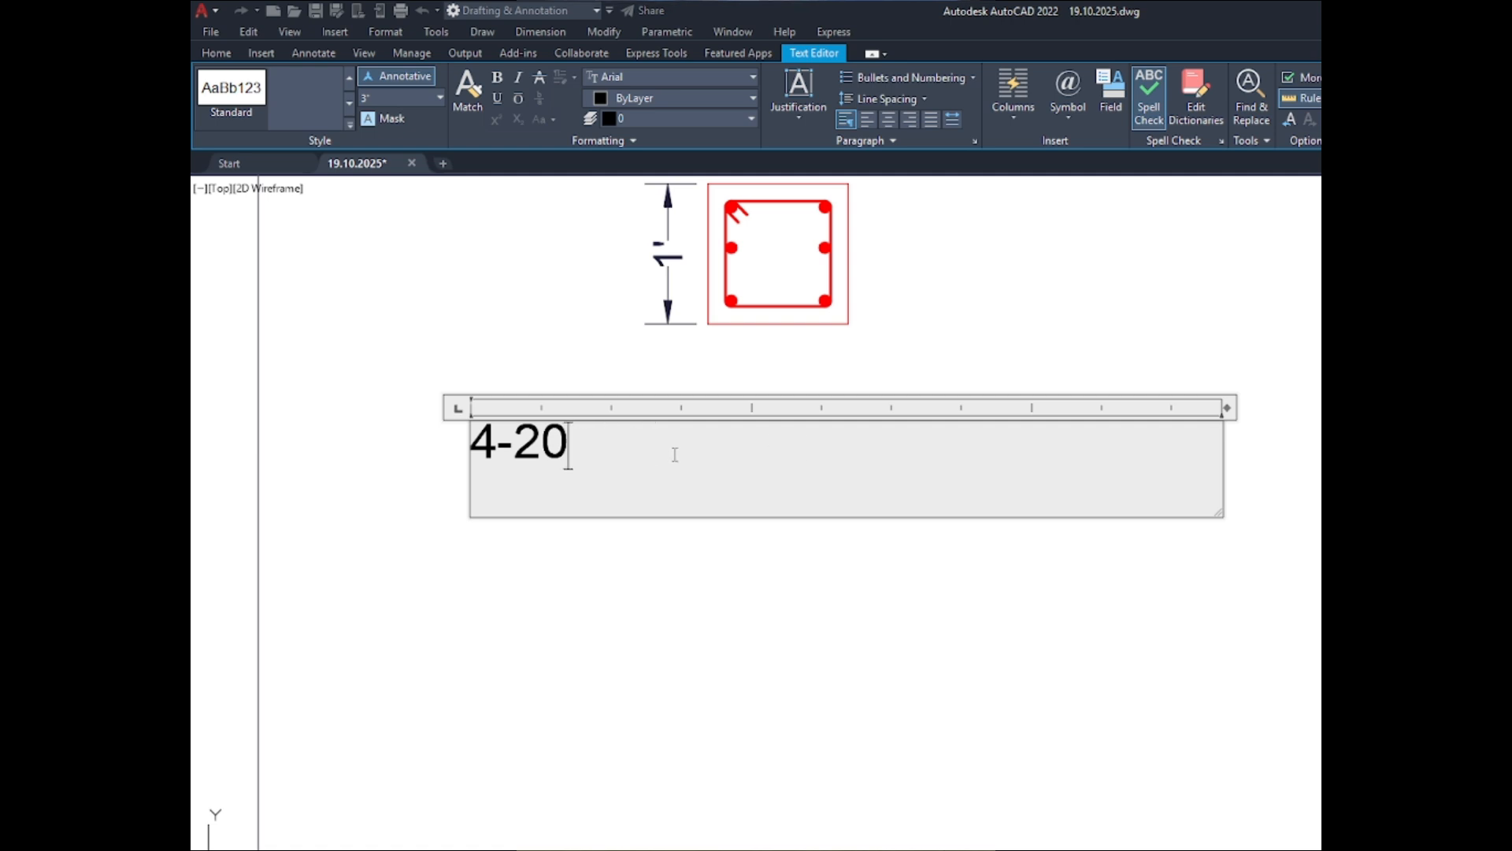
pyautogui.write('mm')
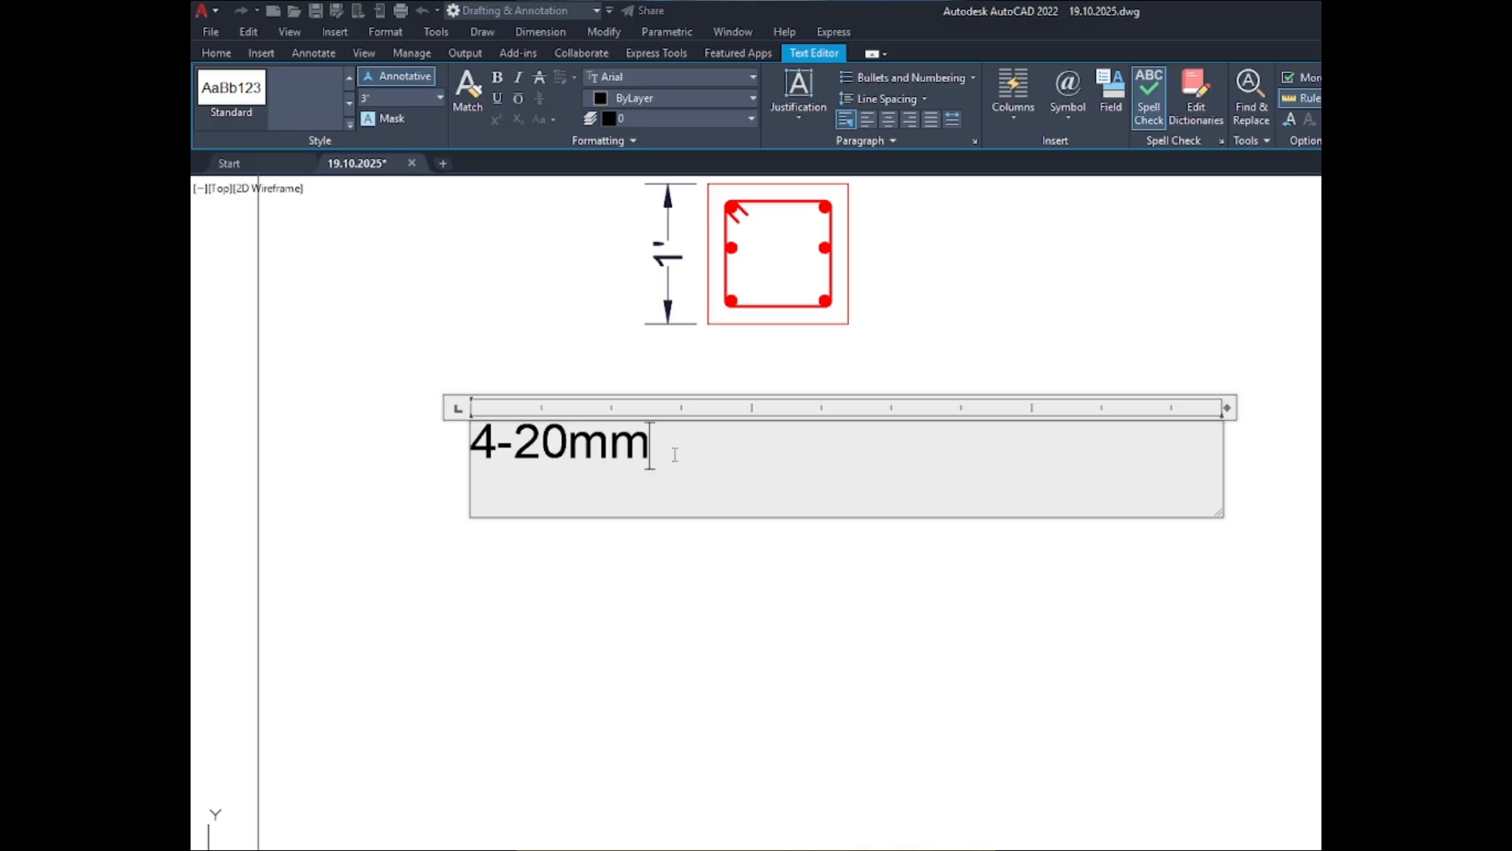
pyautogui.write('%%c')
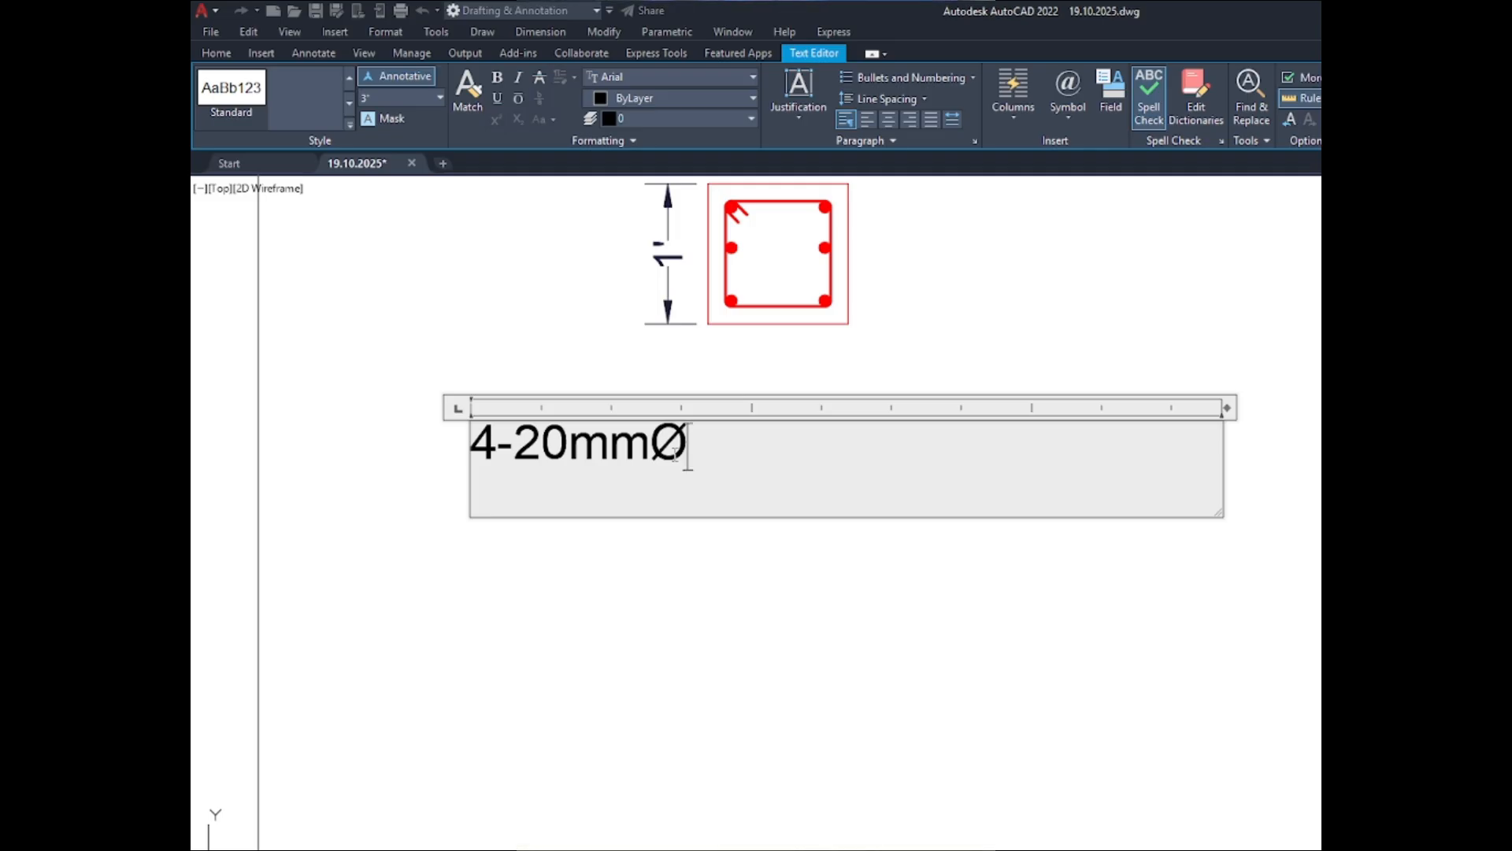
# - Undo the bar note back to "4-20" and re-enter "mm" followed by the %%c diameter code
pyautogui.hotkey('ctrl', 'z')
pyautogui.hotkey('ctrl', 'z')
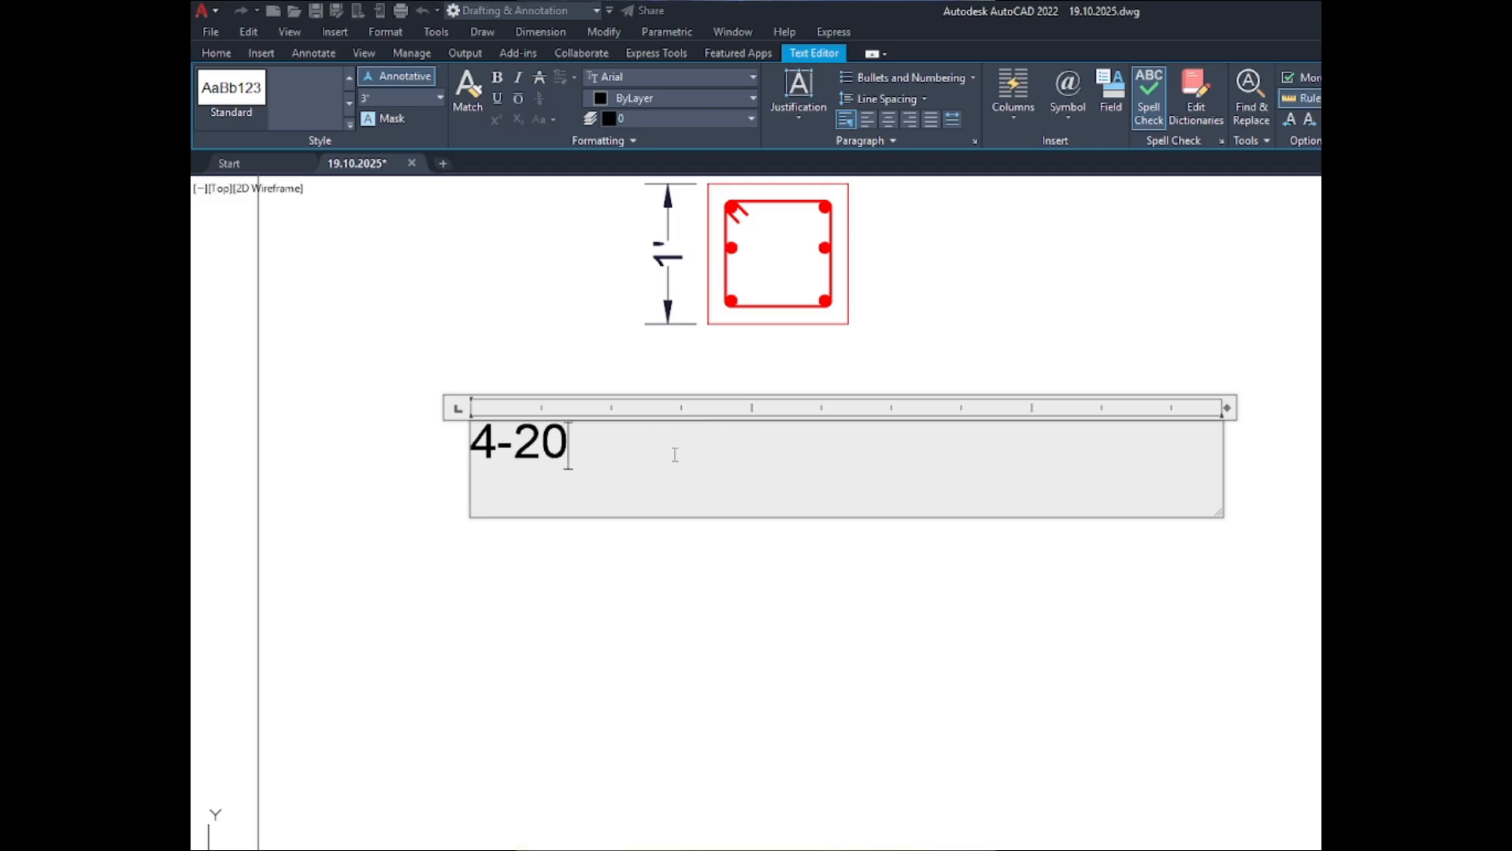
pyautogui.write('mm')
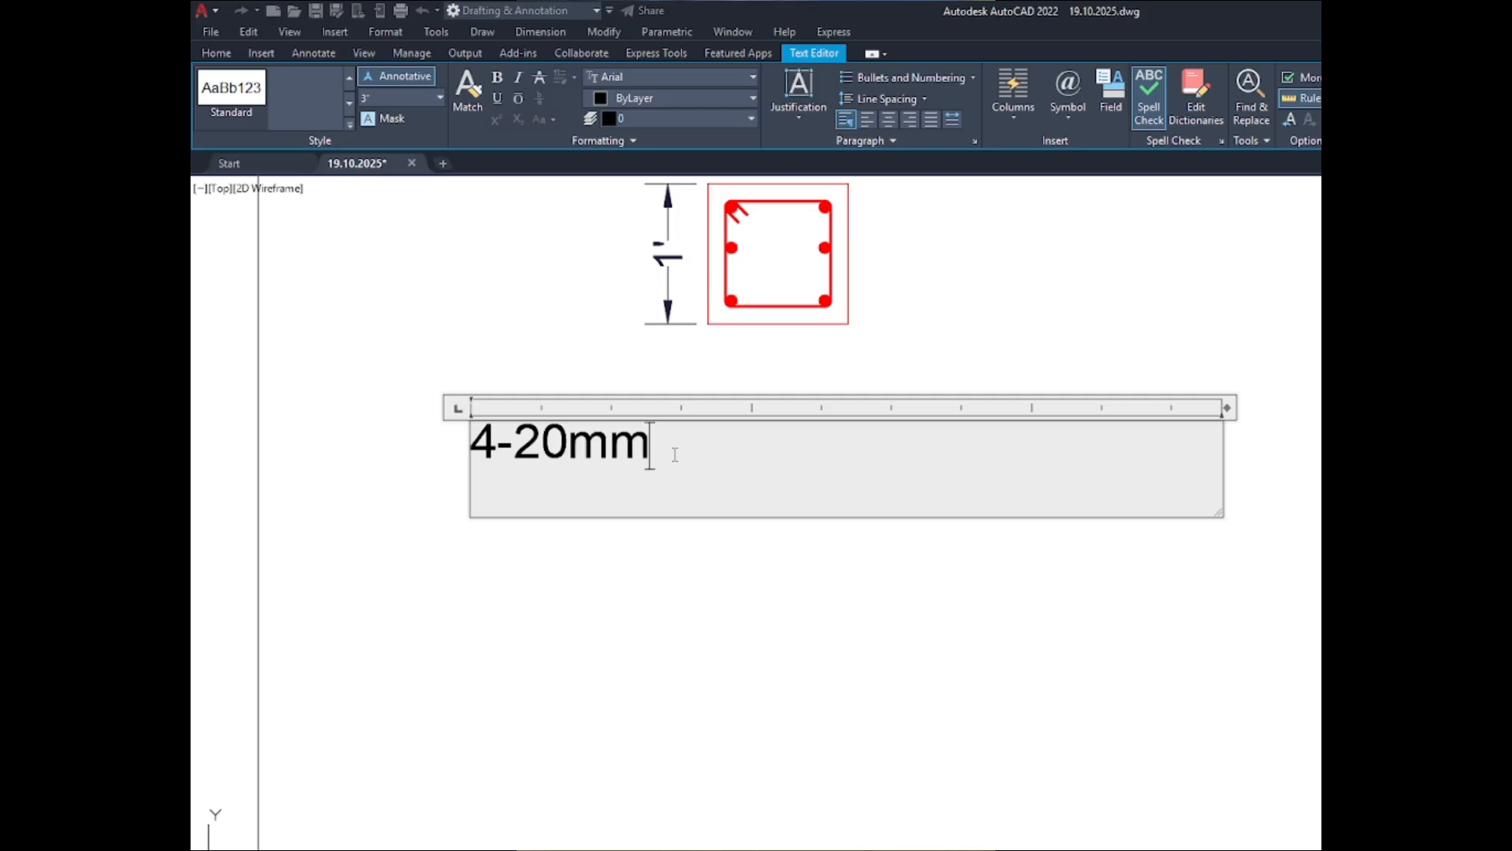
pyautogui.write('%%')
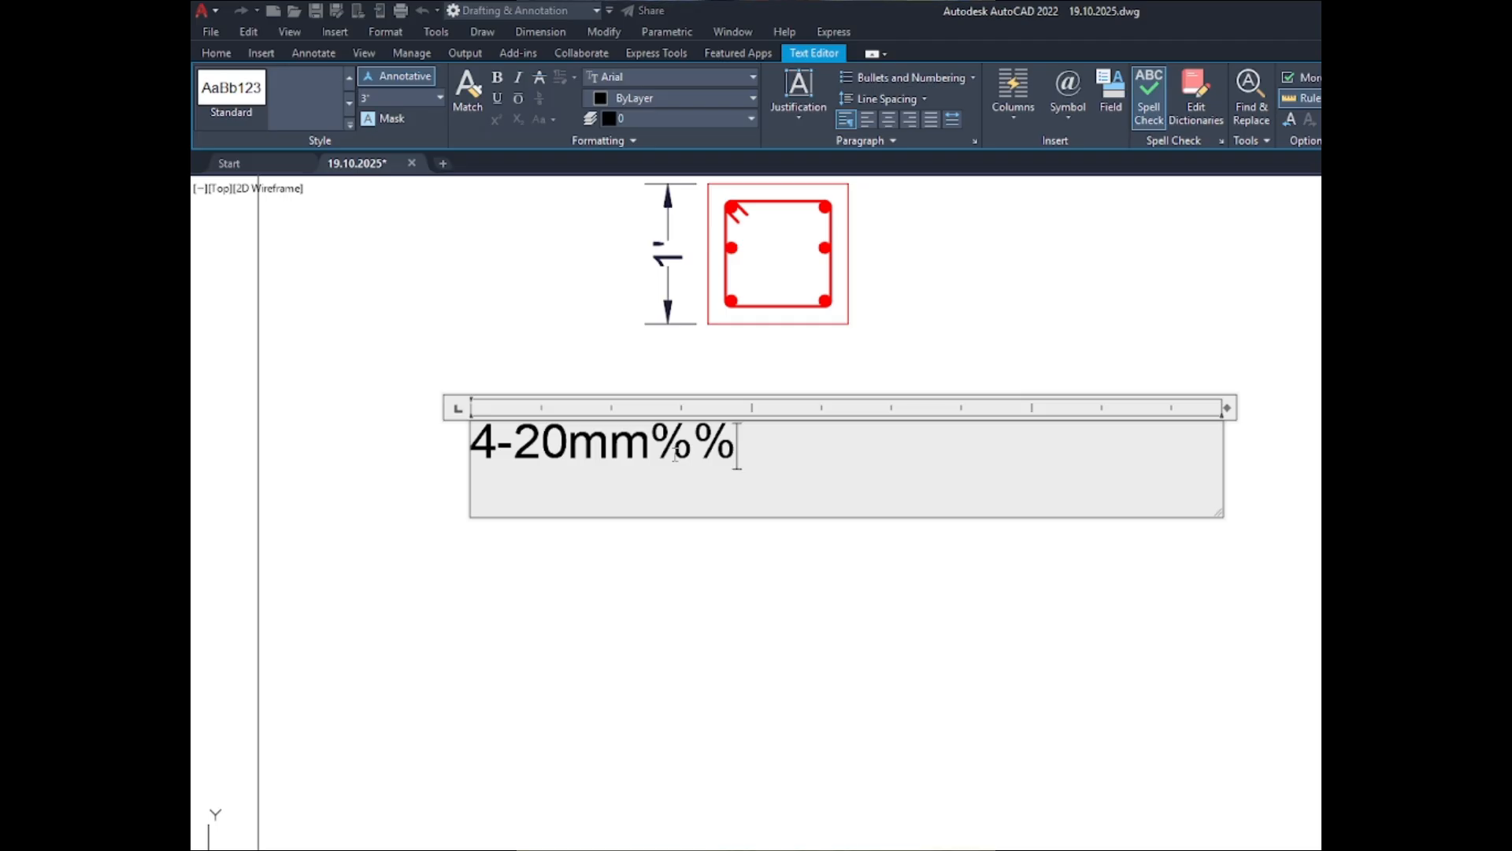
pyautogui.write('c')
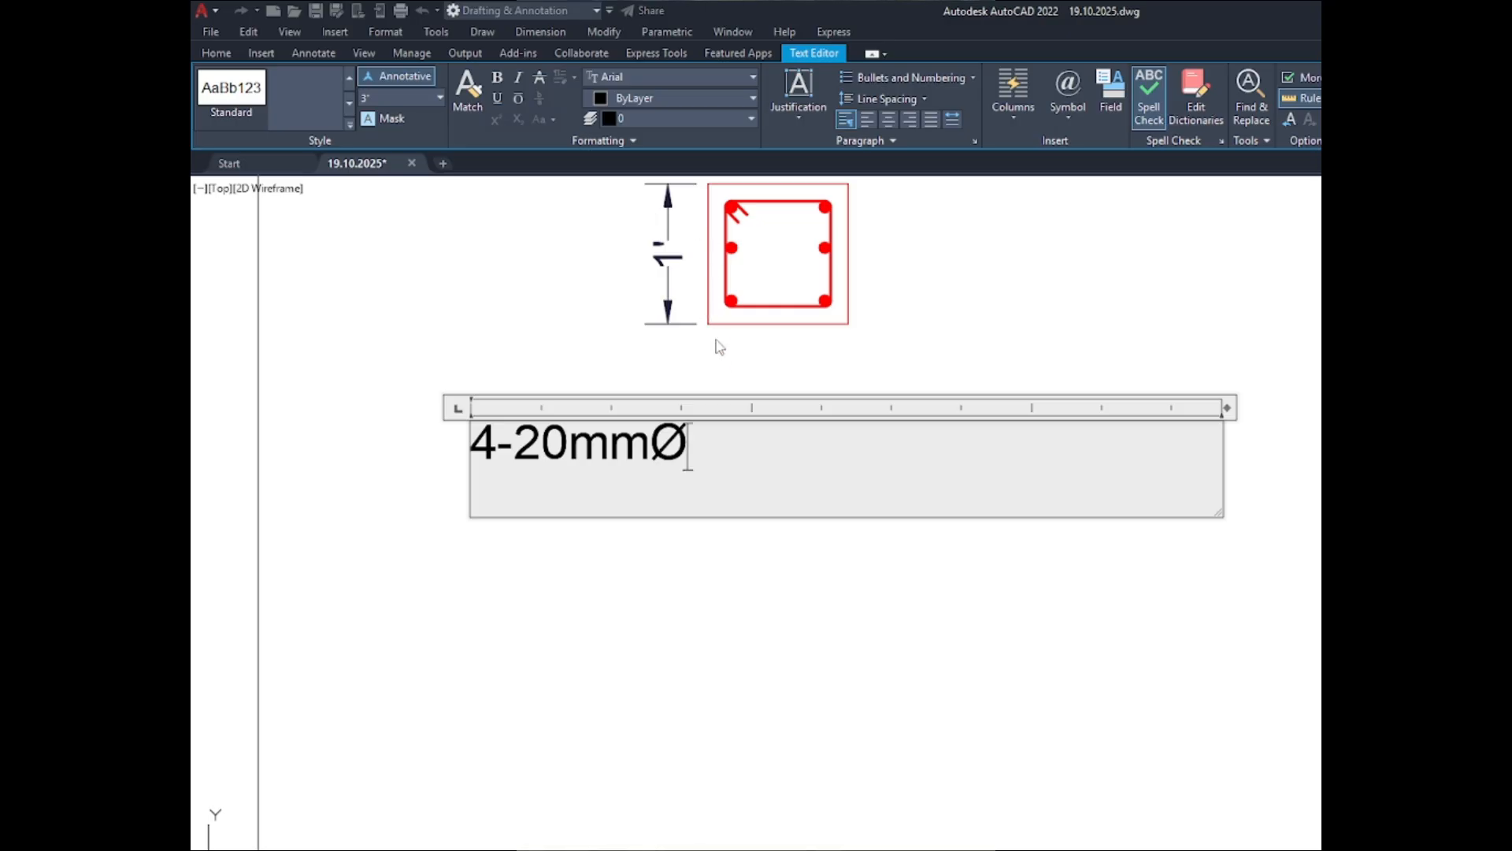
# - Add a second line reading 2-16mmØ to the bar note and enlarge the text frame to hold both lines
pyautogui.press('Return')
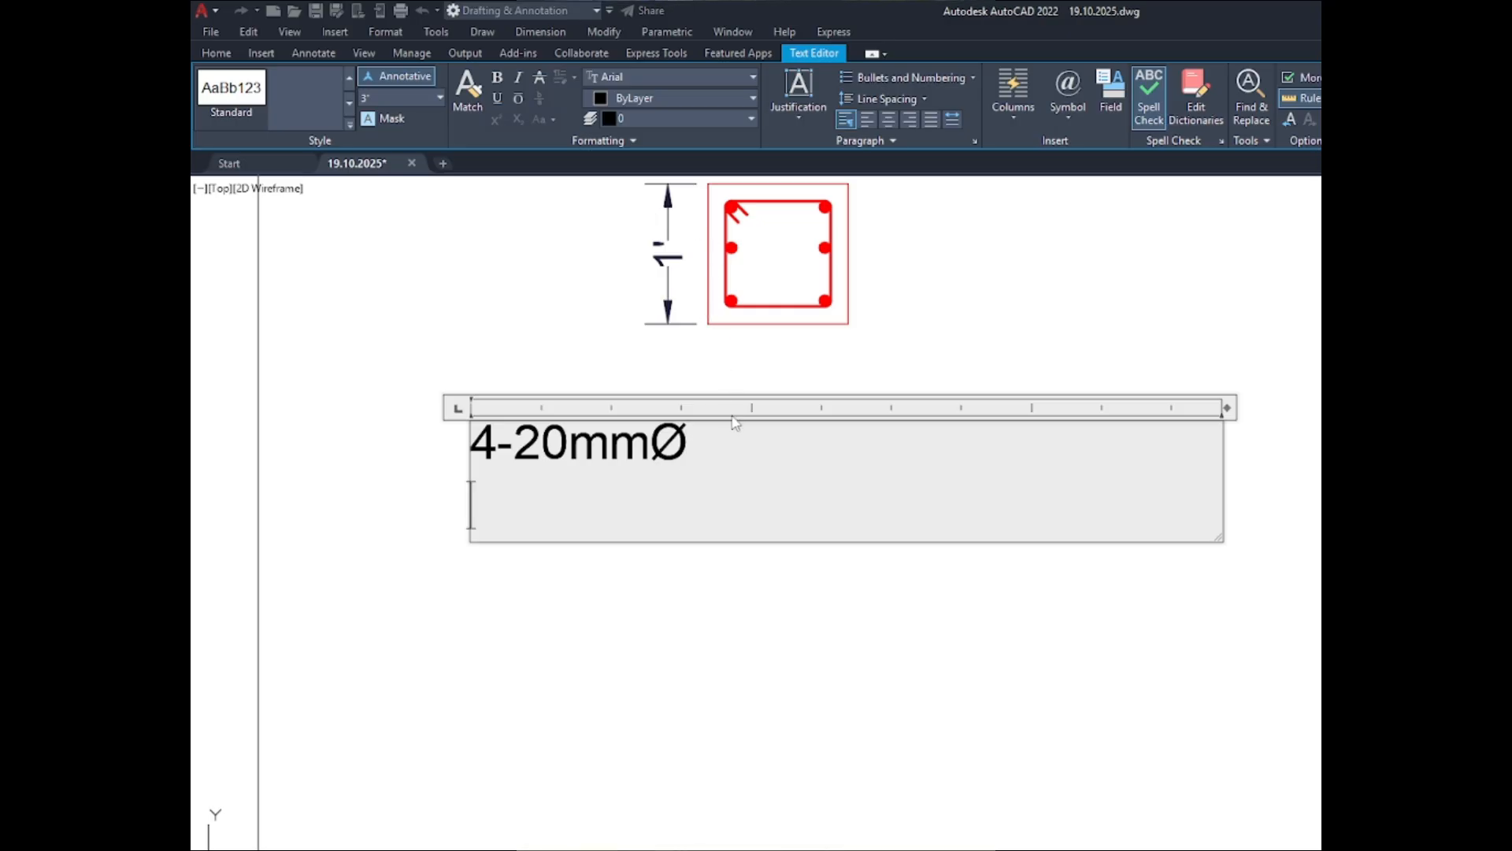
pyautogui.write('2-')
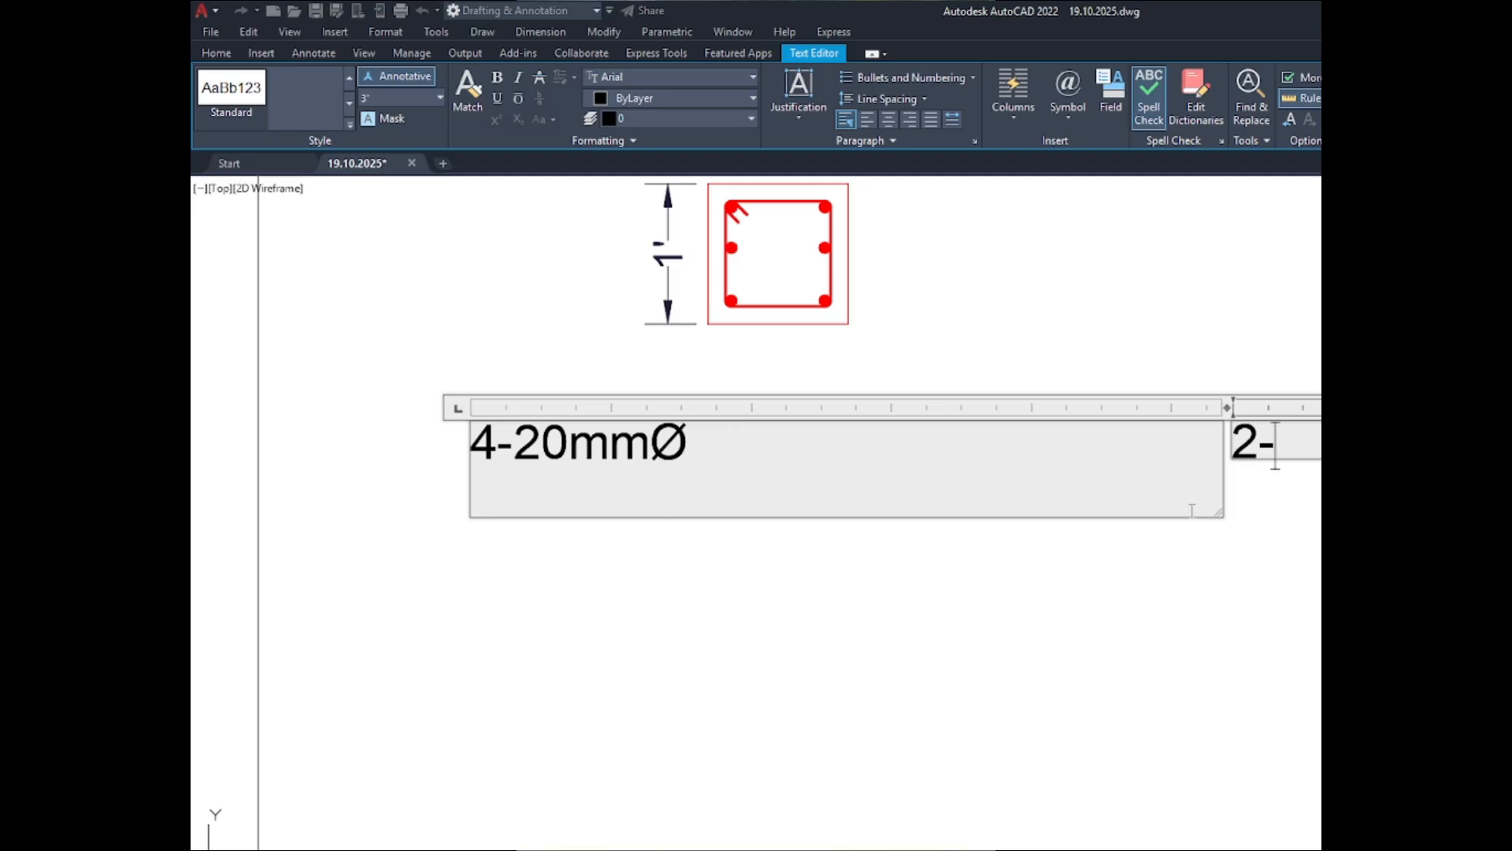
pyautogui.moveTo(1222, 521); pyautogui.dragTo(1251, 573)
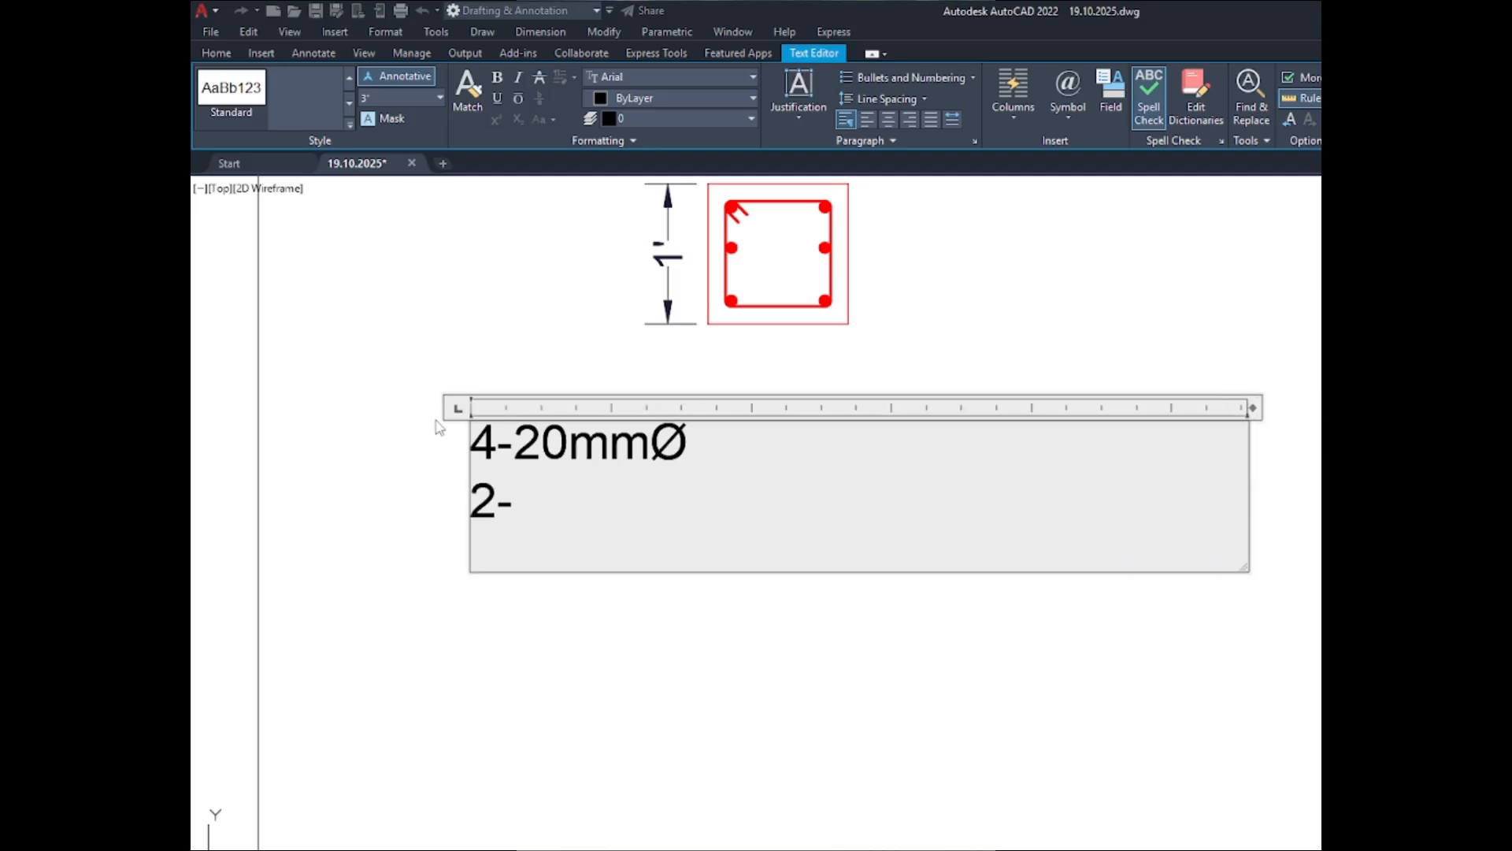
pyautogui.write('16mm')
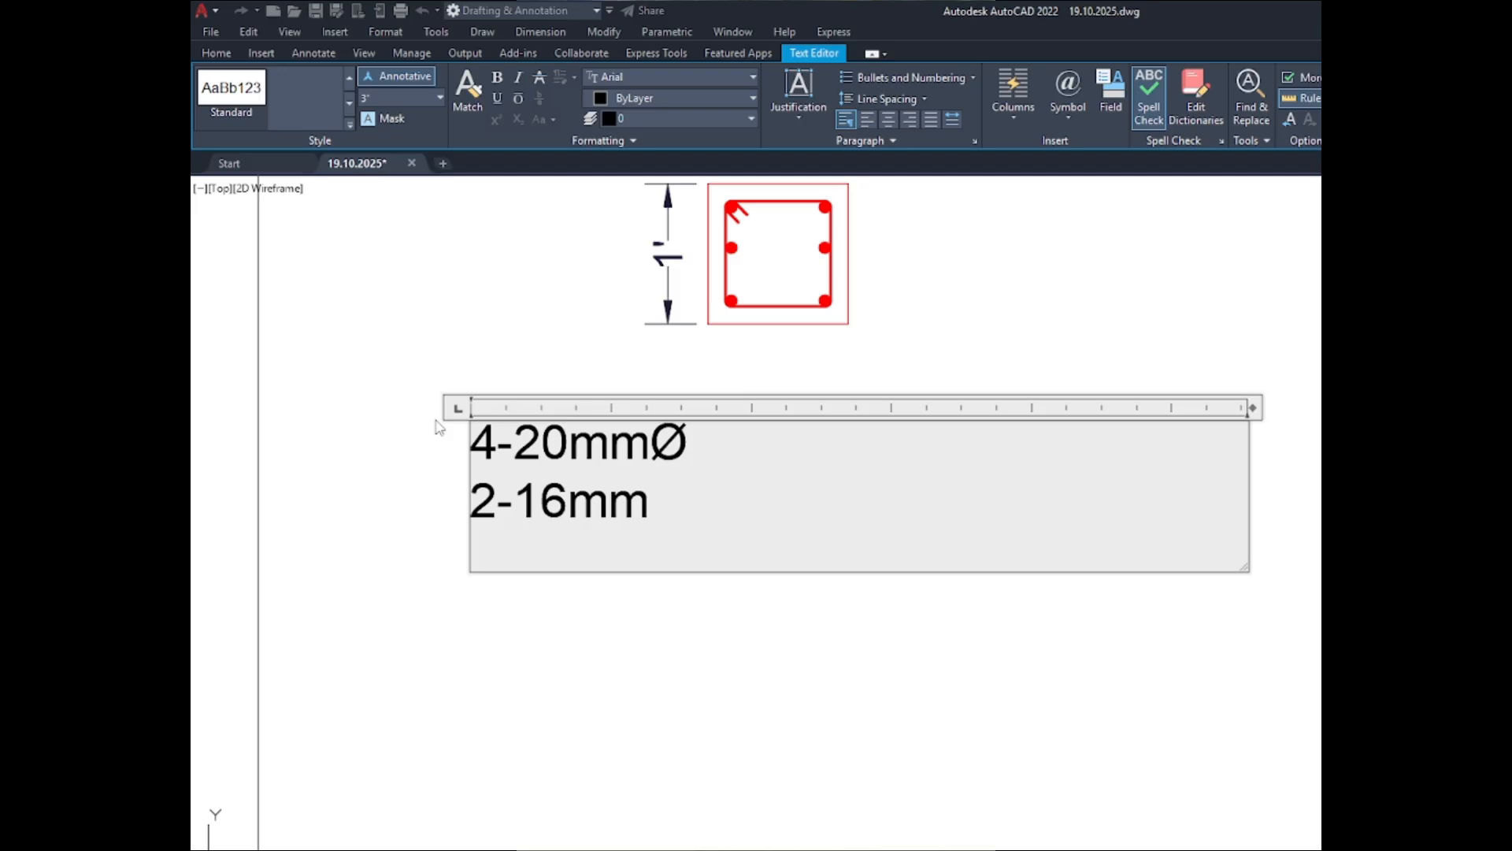
pyautogui.write('%%c')
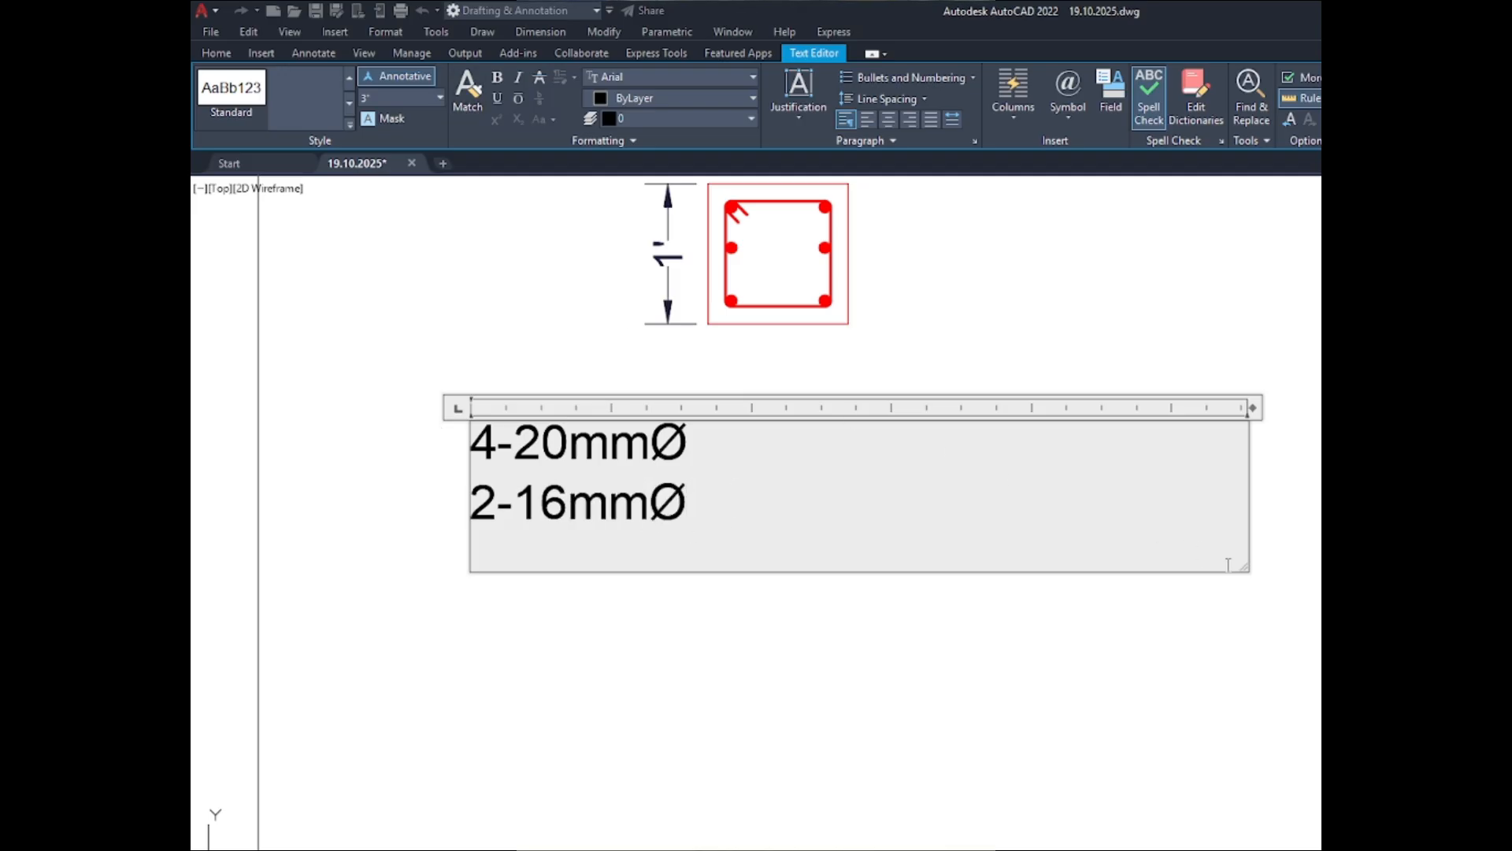
# - Narrow the bar note's text frame and finish editing the note
pyautogui.moveTo(1244, 567); pyautogui.dragTo(988, 551)
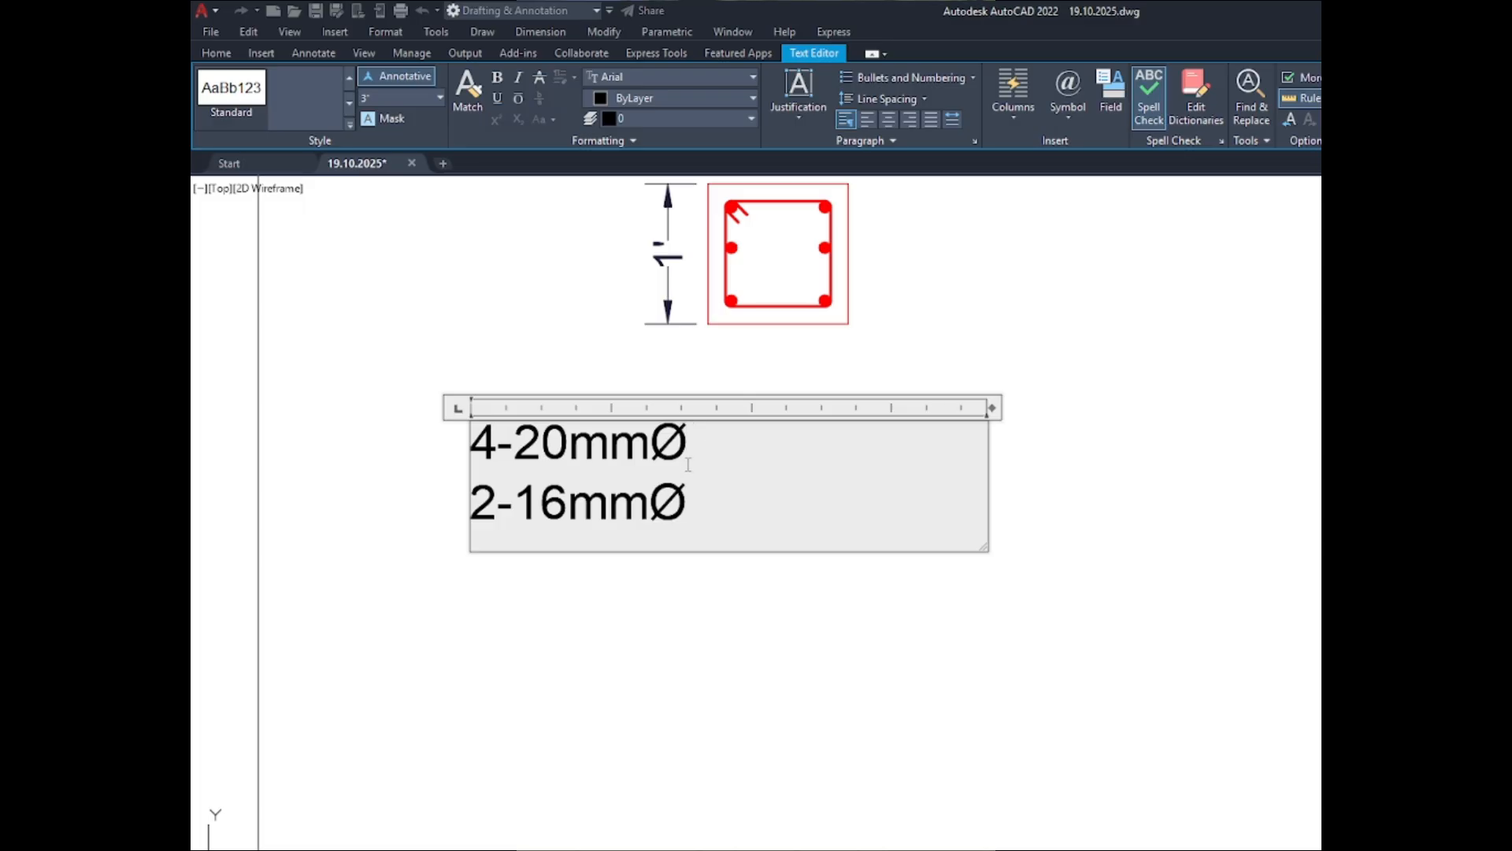
pyautogui.scroll(-2, 688, 471)
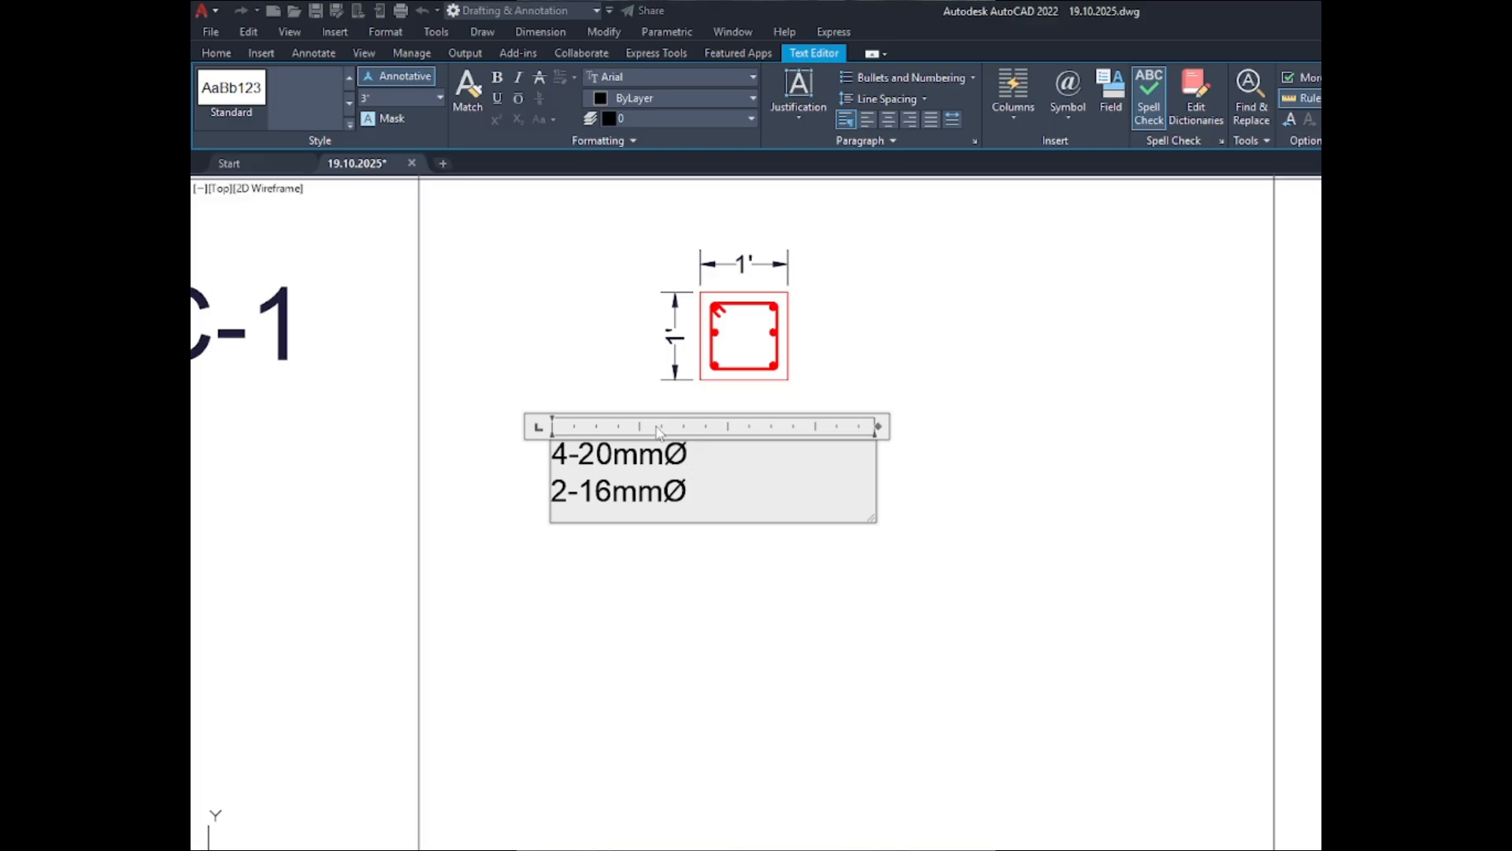
pyautogui.click(696, 453)
pyautogui.click(709, 541)
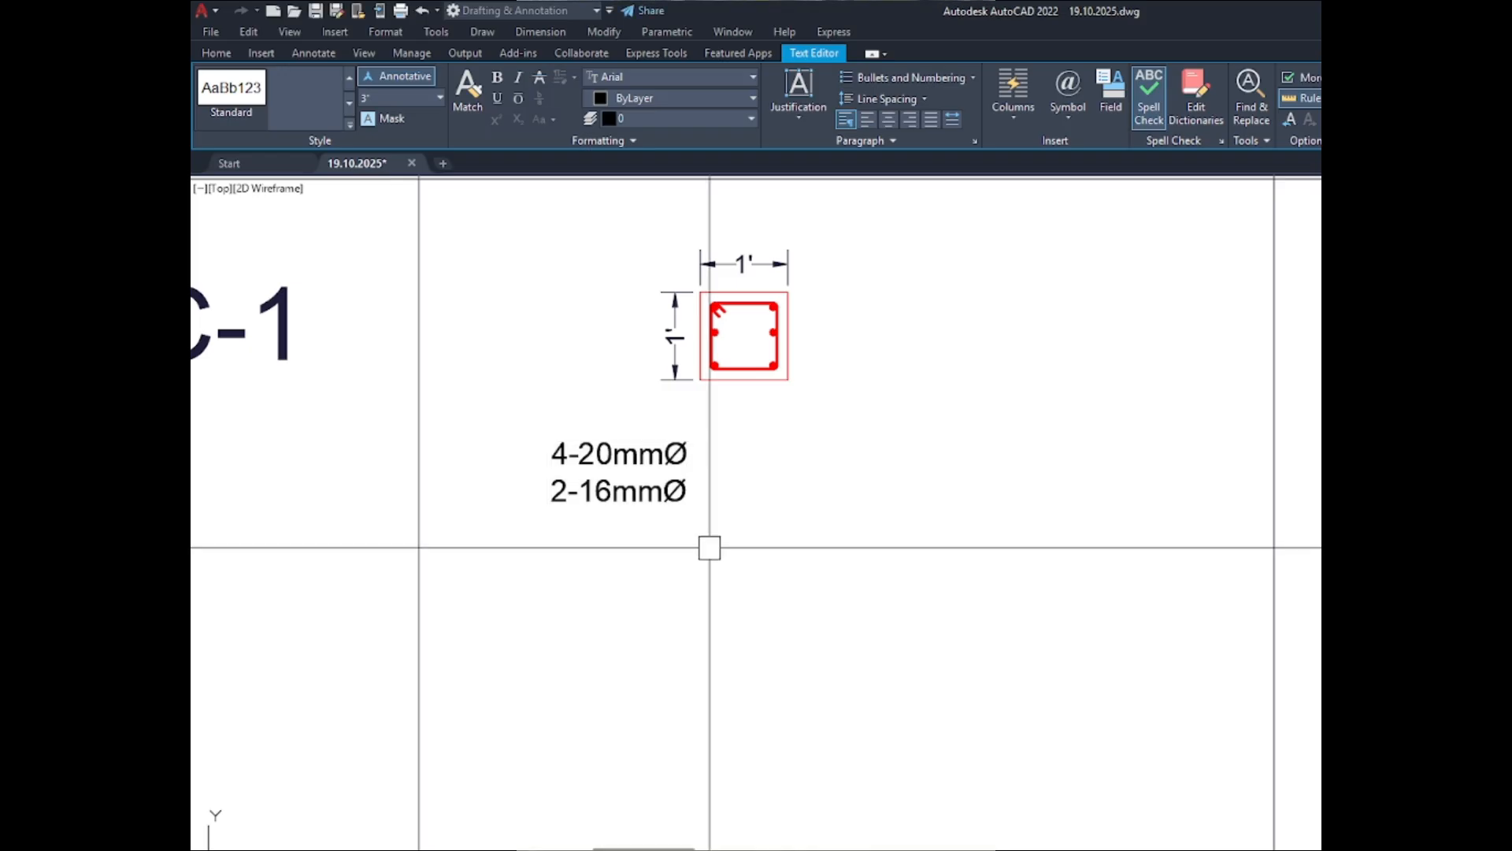
# - Move the two-line bar note sideways so it sits beneath the C-1 ABOVE GRADE section
pyautogui.scroll(-4, 552, 512)
pyautogui.click(570, 482)
pyautogui.write('m')
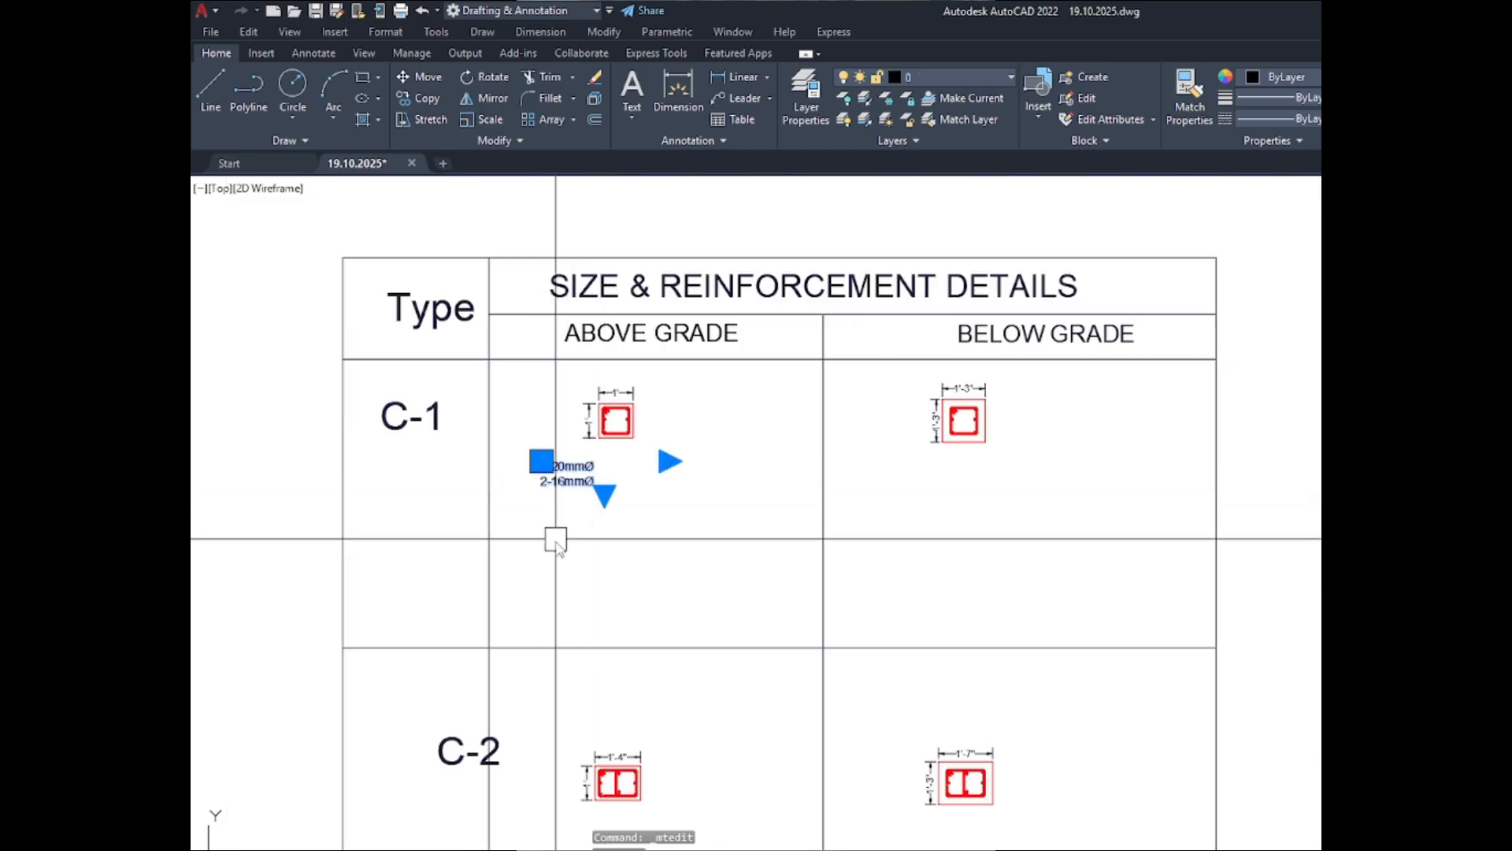
pyautogui.press('Return')
pyautogui.click(552, 534)
pyautogui.click(580, 534)
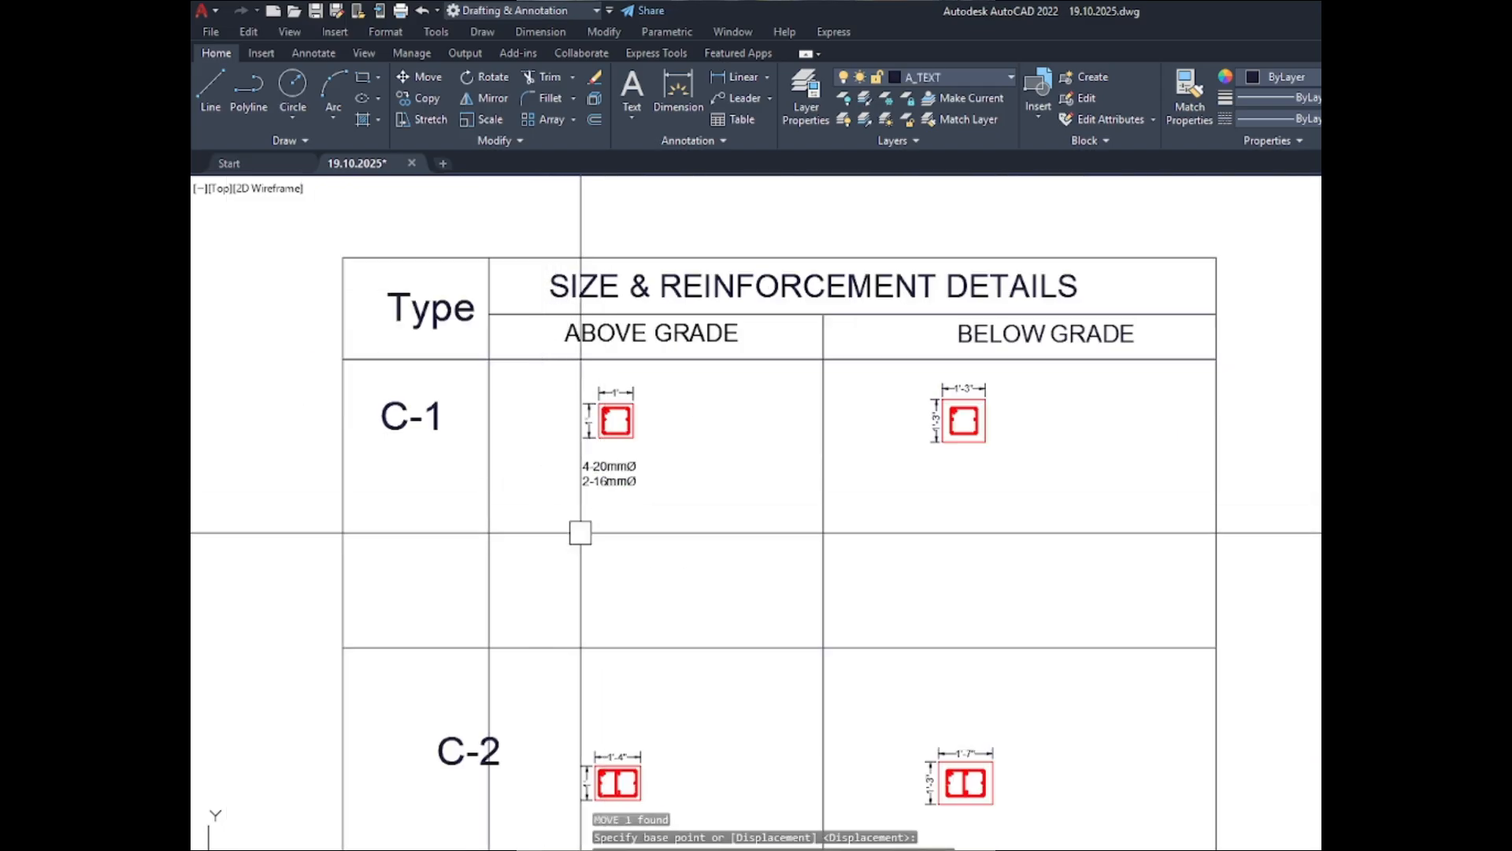
pyautogui.scroll(5, 591, 489)
pyautogui.scroll(-5, 389, 478)
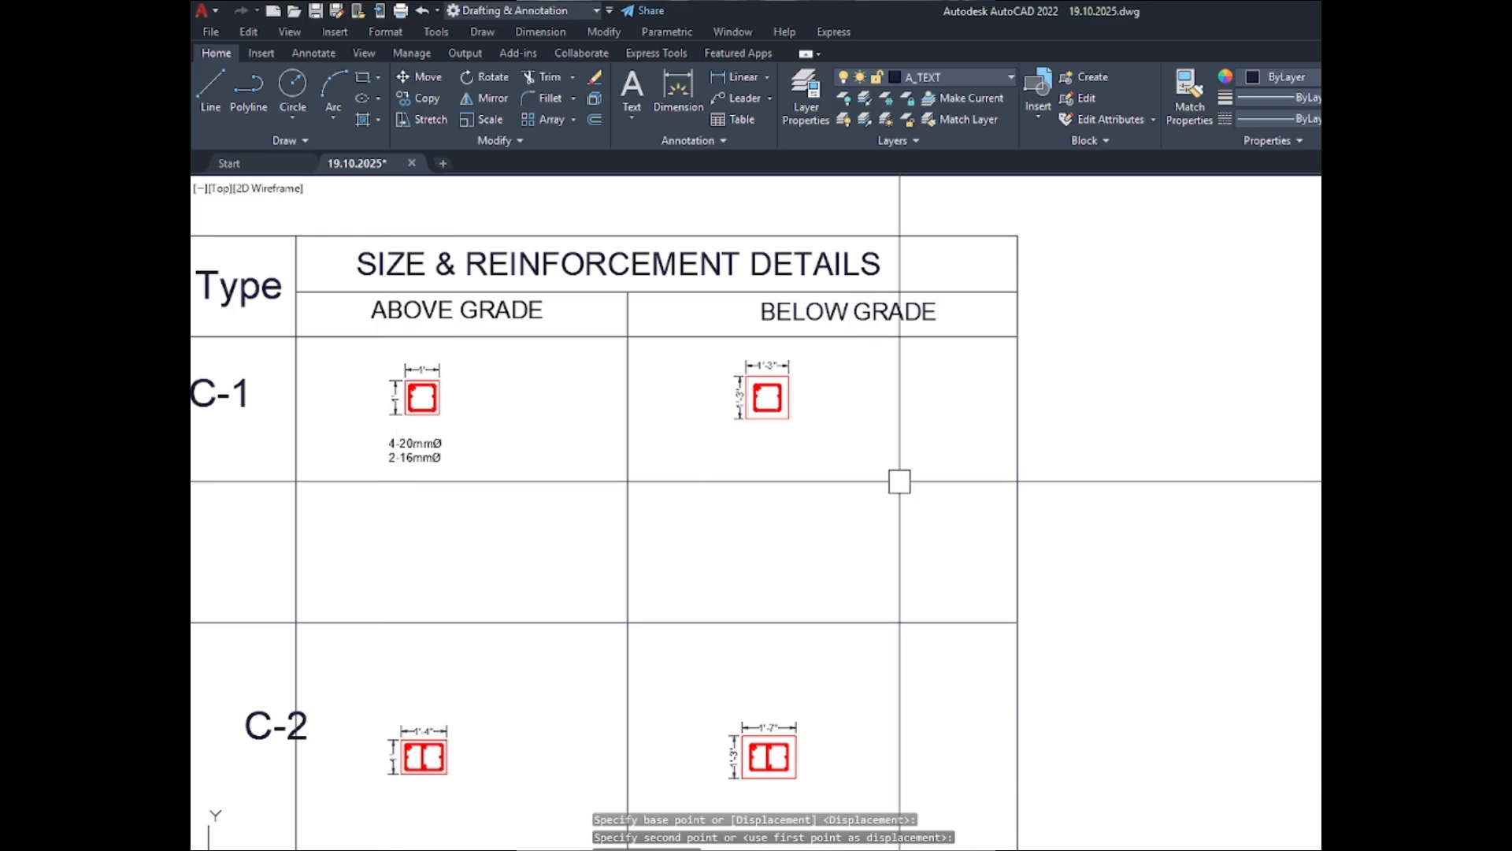
pyautogui.scroll(-2, 900, 482)
pyautogui.press('Escape')
# - Move the row line between C-1 and C-2 straight up to just beneath the C-1 bar note
pyautogui.click(670, 561)
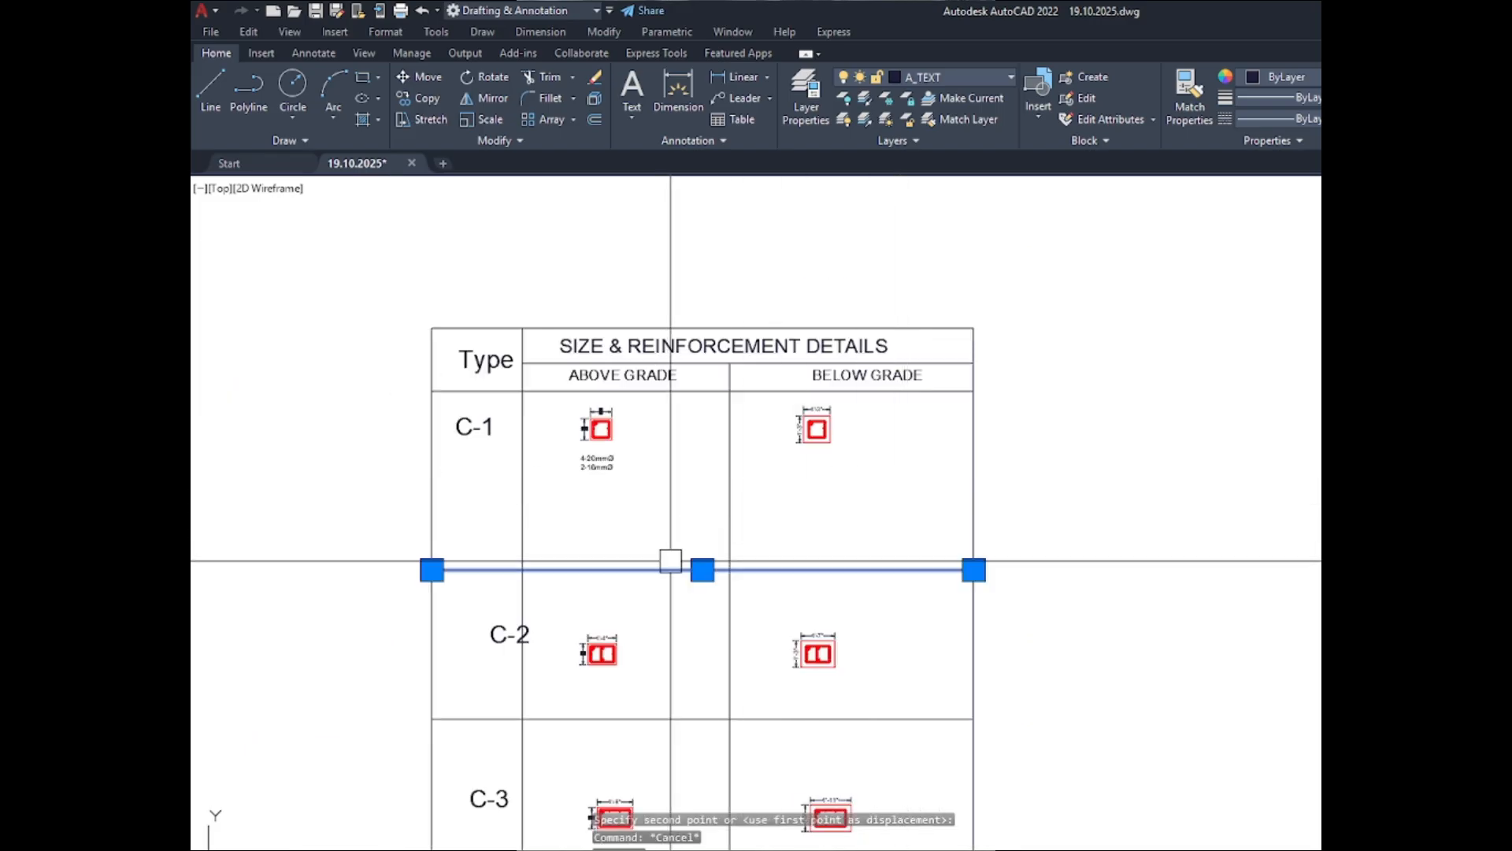
pyautogui.write('m')
pyautogui.press('Return')
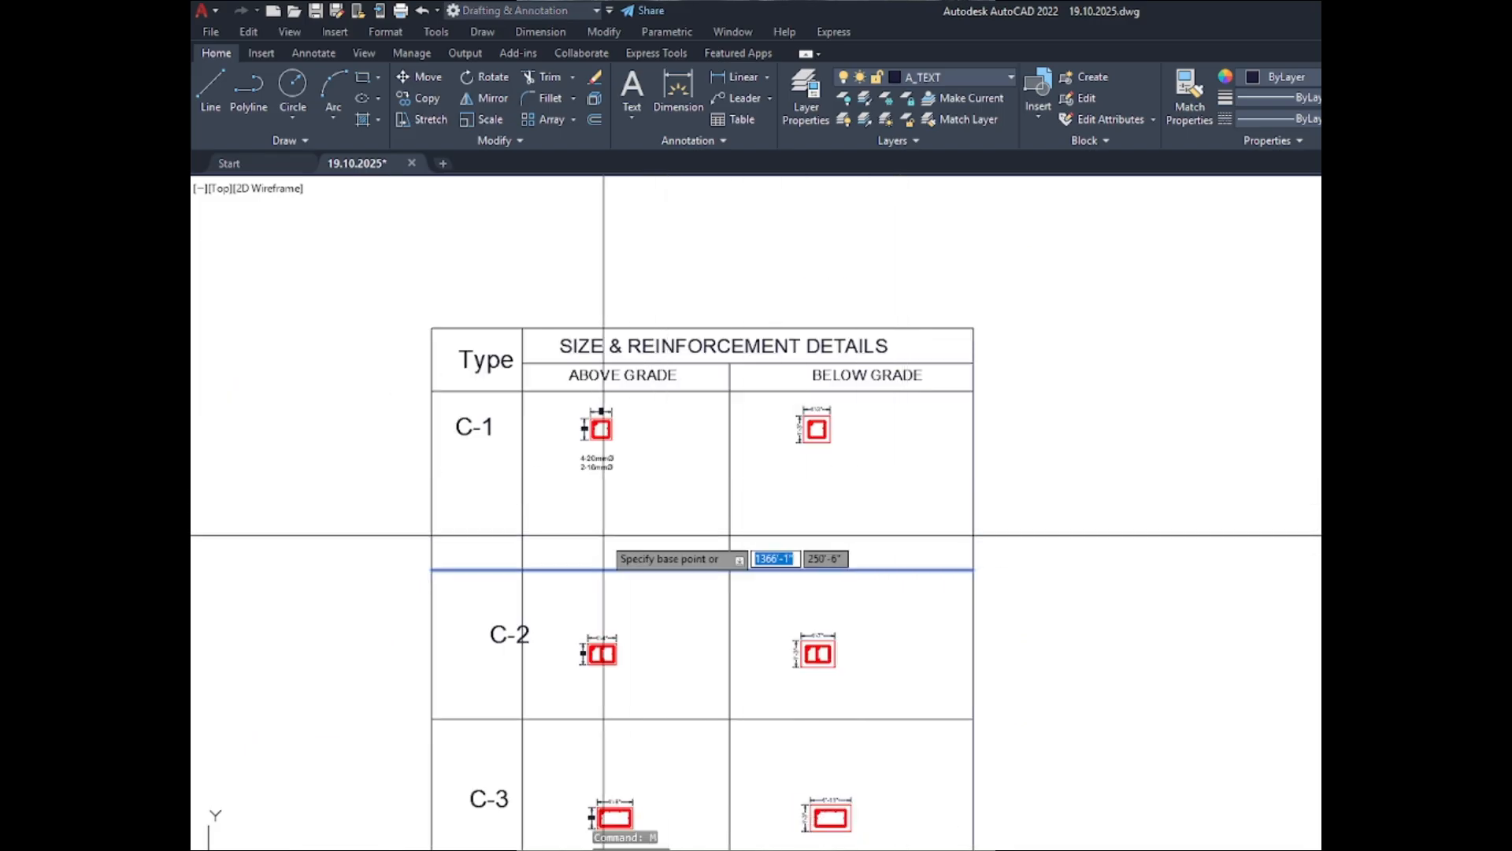
pyautogui.click(692, 569)
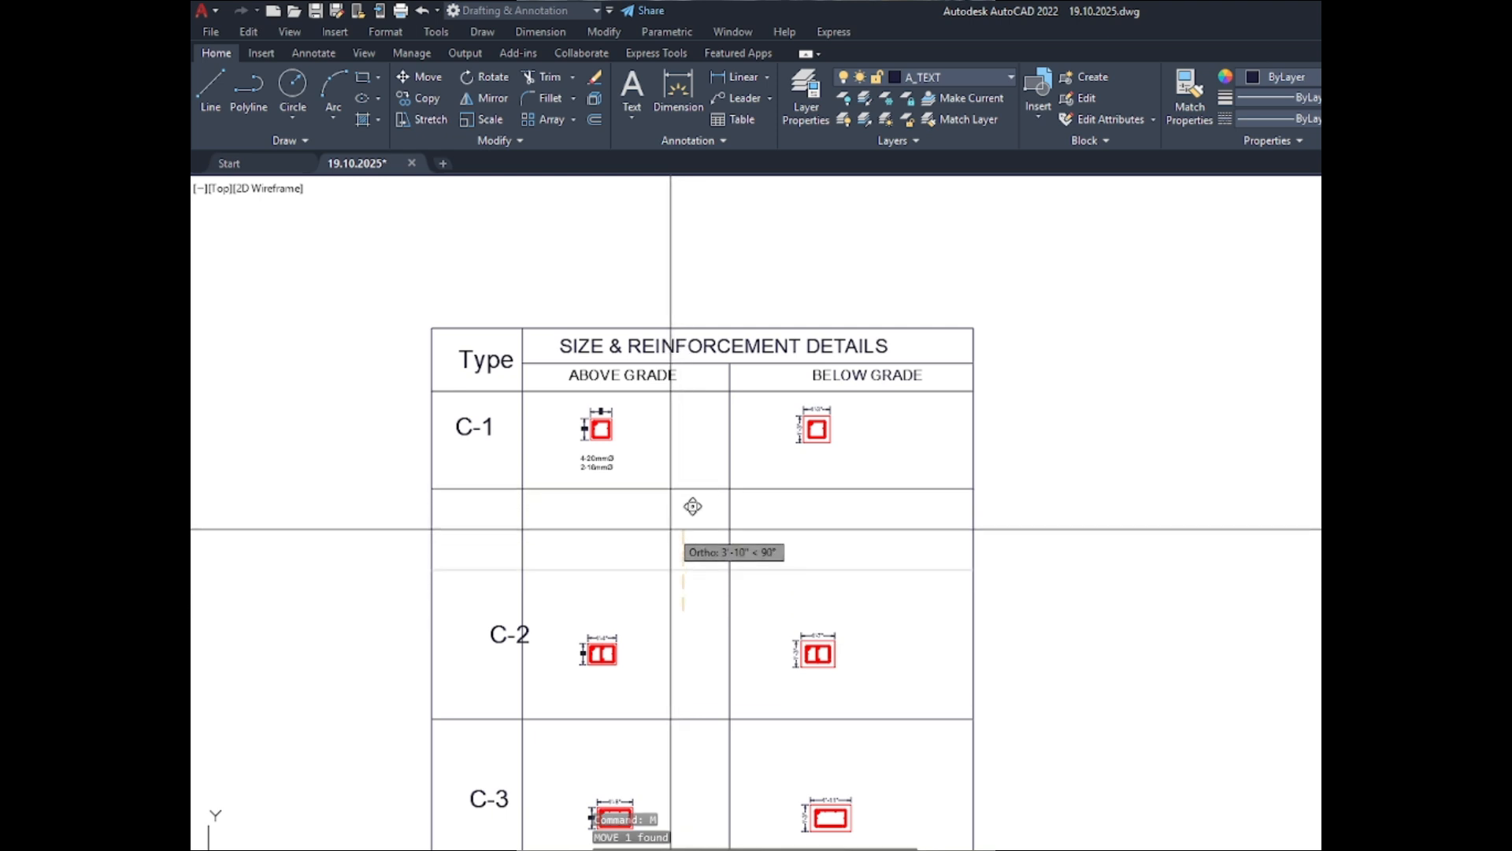
pyautogui.scroll(4, 693, 504)
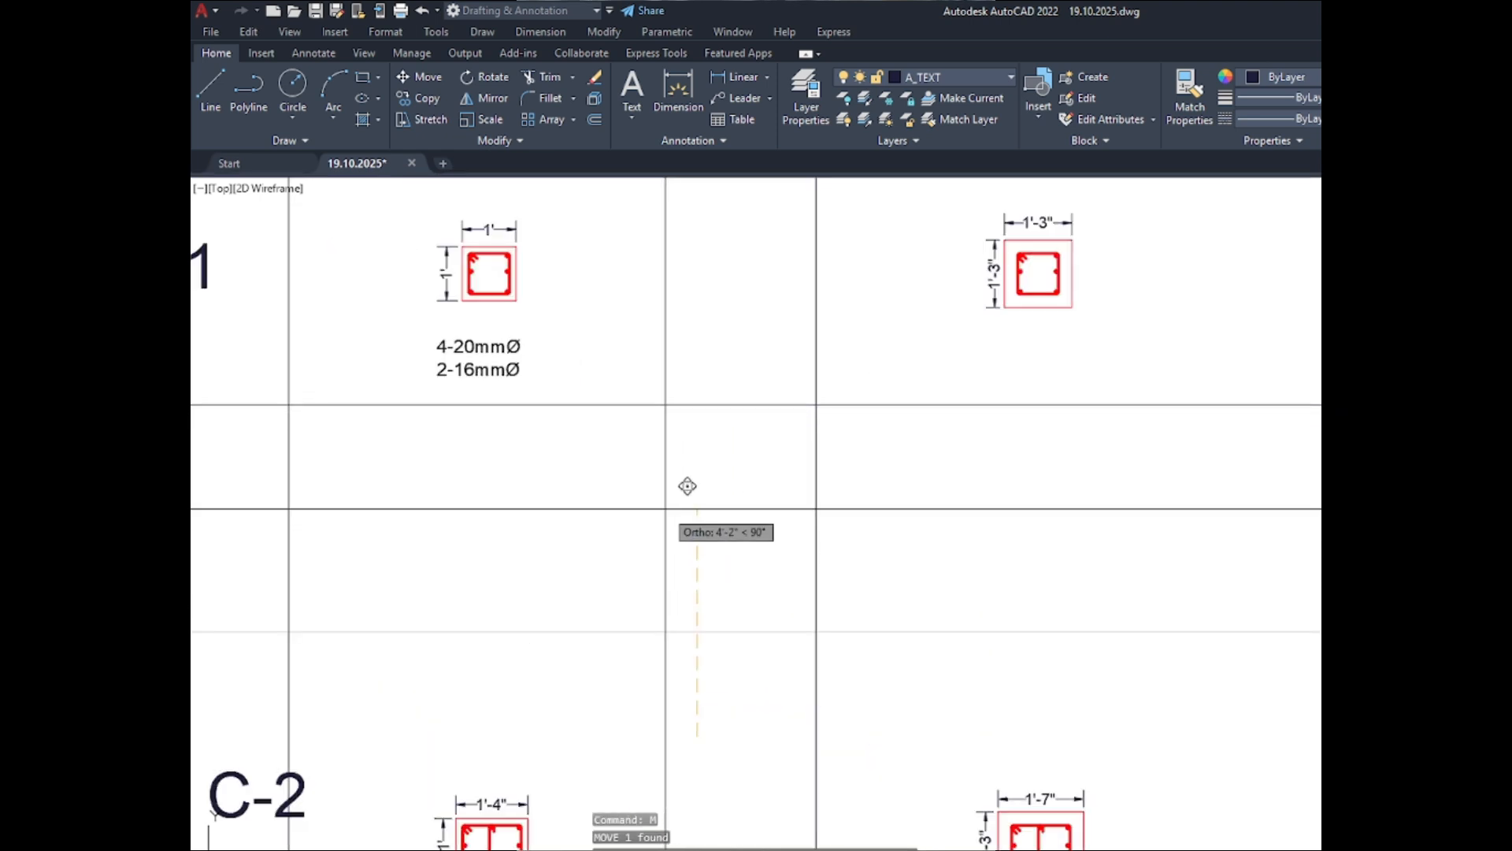
pyautogui.click(686, 482)
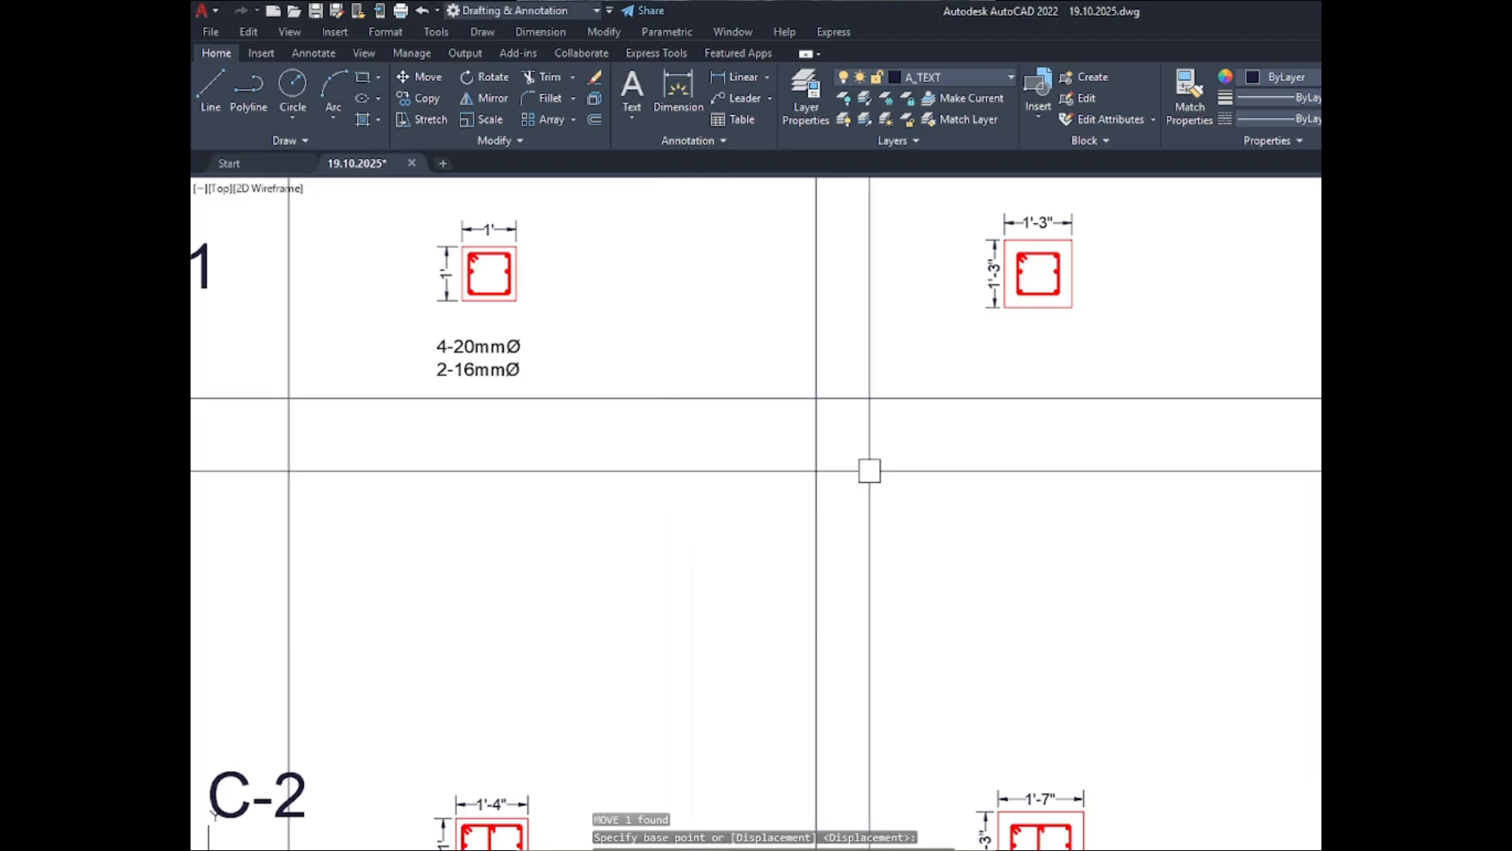
pyautogui.scroll(-5, 871, 470)
pyautogui.press('Escape')
pyautogui.press('Escape')
pyautogui.scroll(5, 733, 401)
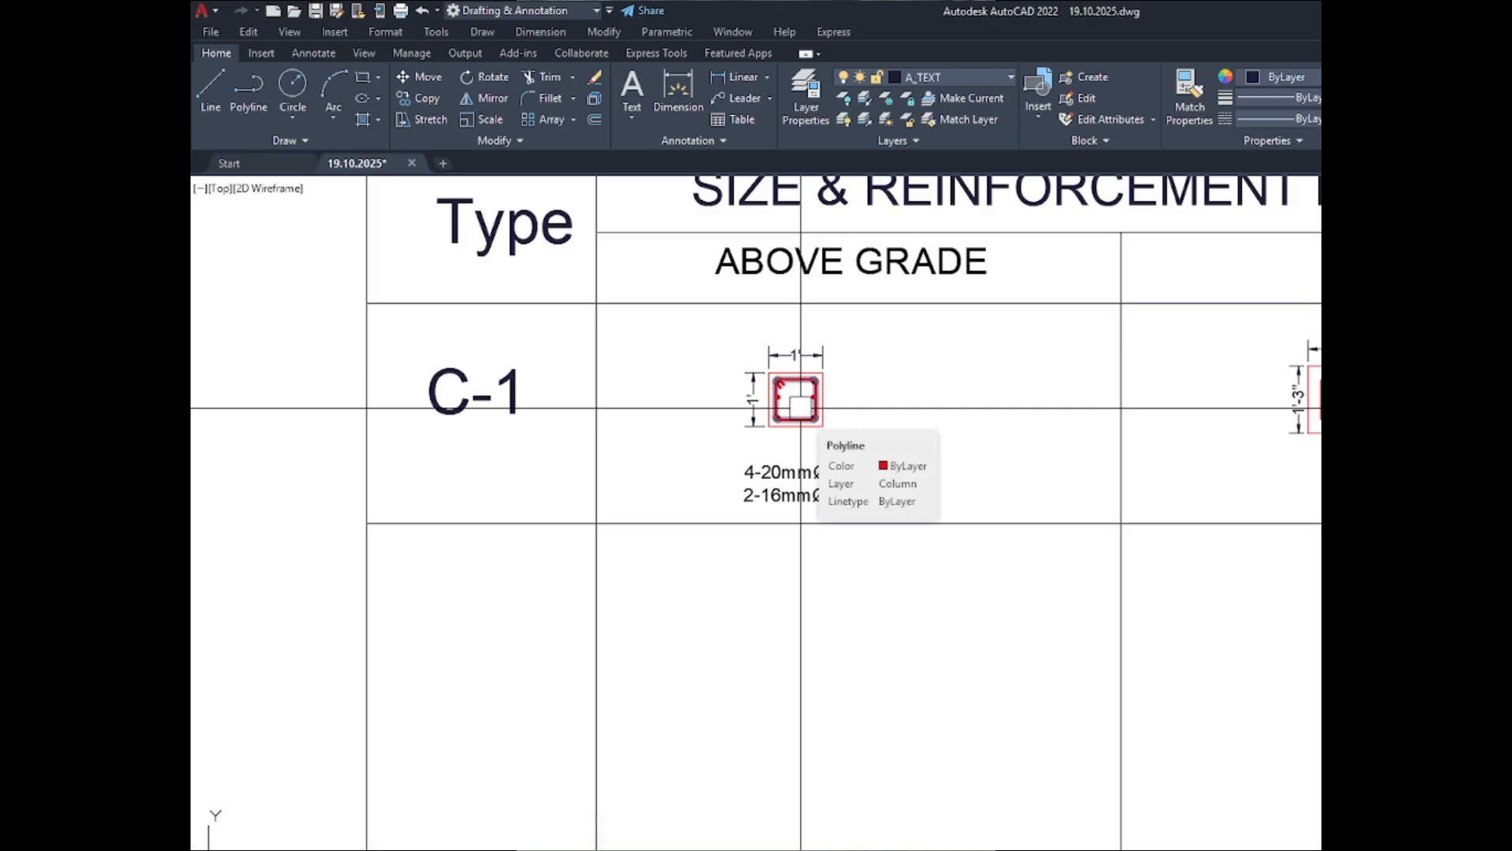
pyautogui.scroll(2, 801, 408)
pyautogui.scroll(2, 801, 408)
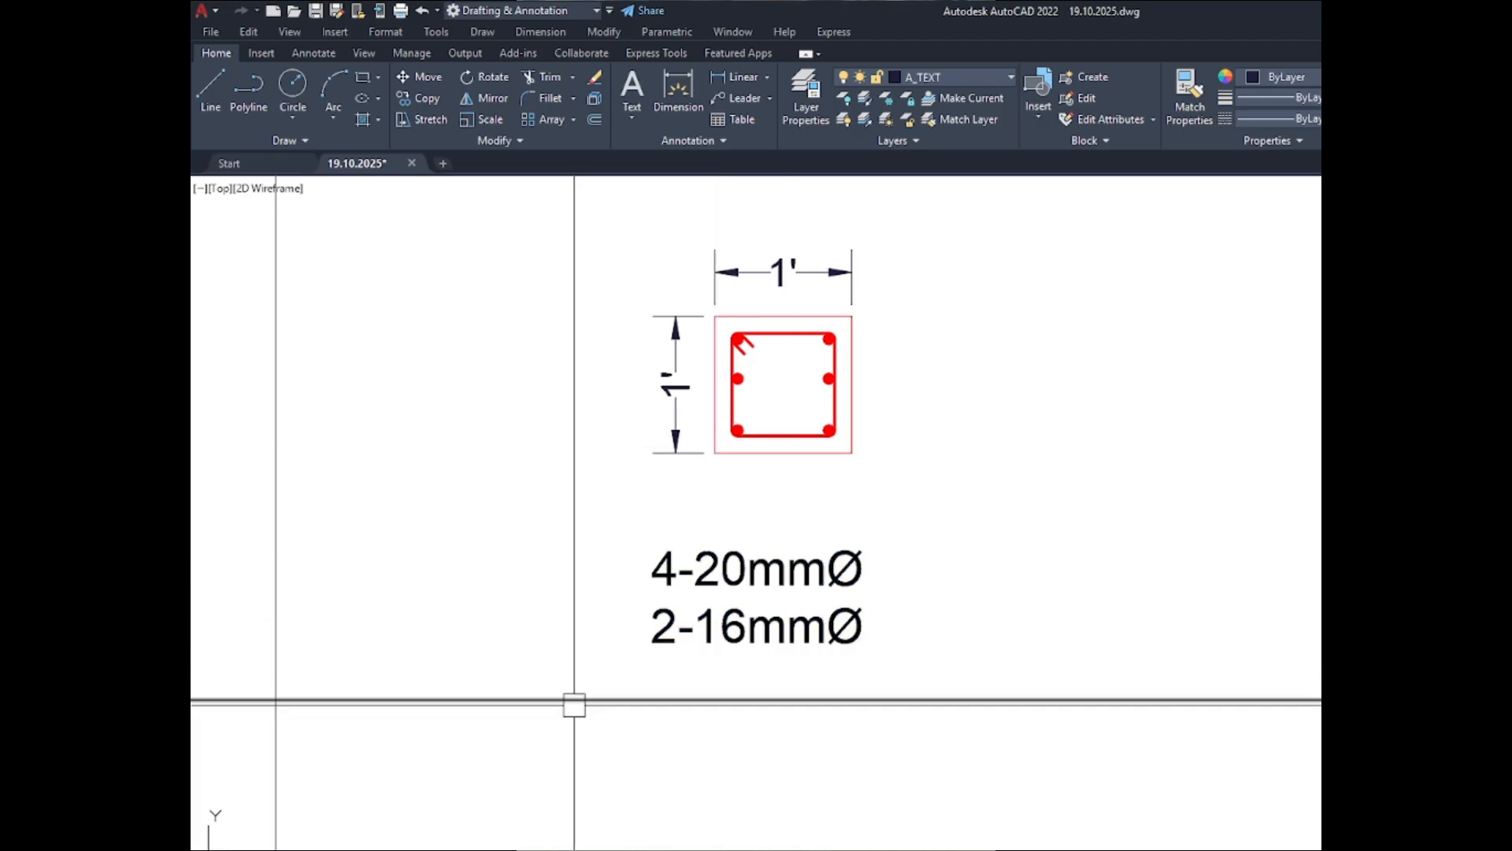
pyautogui.scroll(-4, 523, 351)
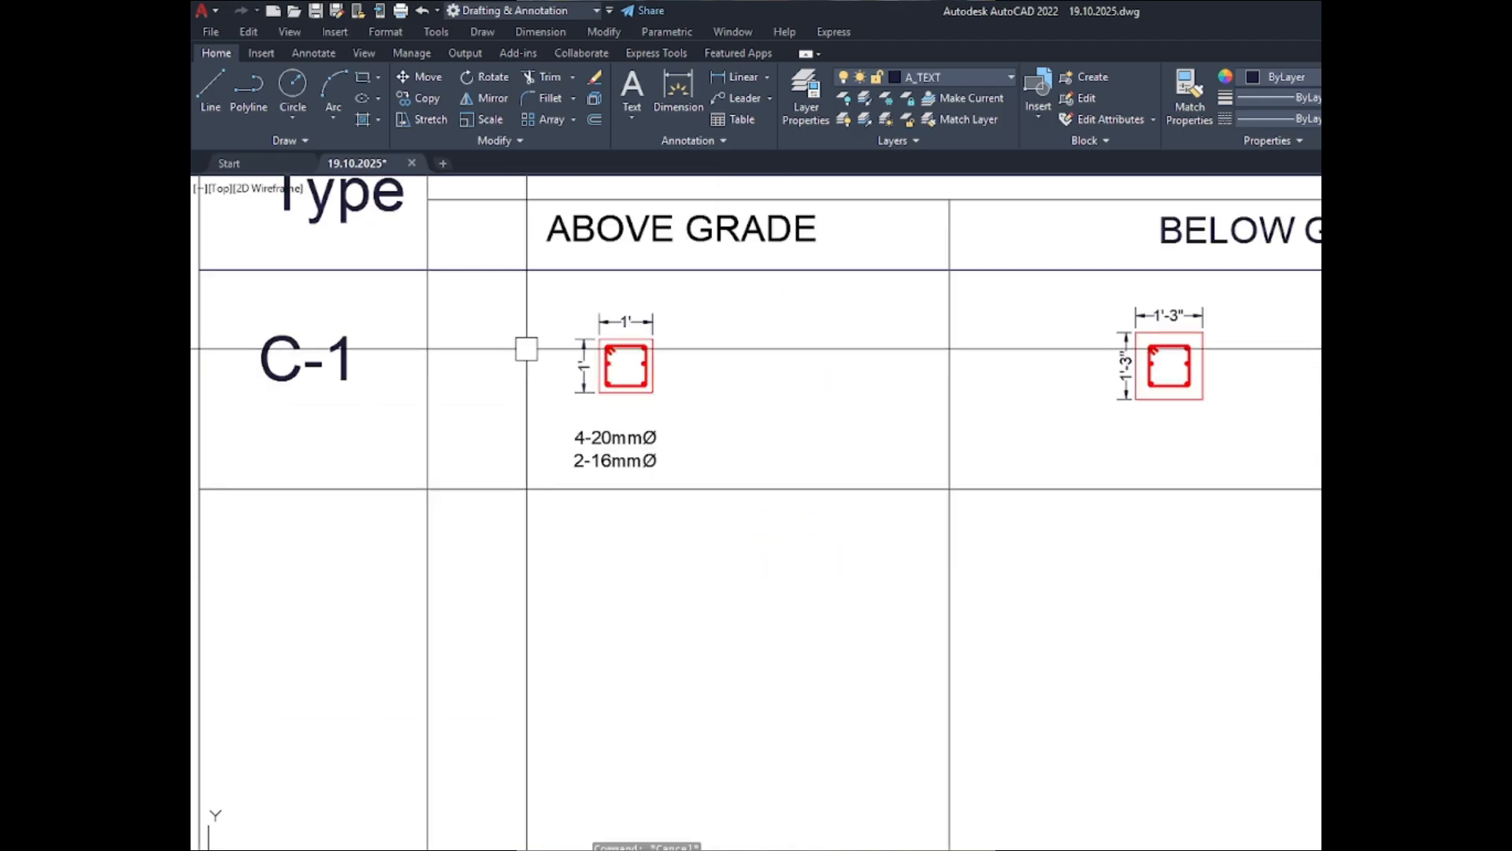
# - Copy the C-1 bar note horizontally to beneath the C-1 BELOW GRADE section
pyautogui.scroll(-3, 526, 349)
pyautogui.click(753, 431)
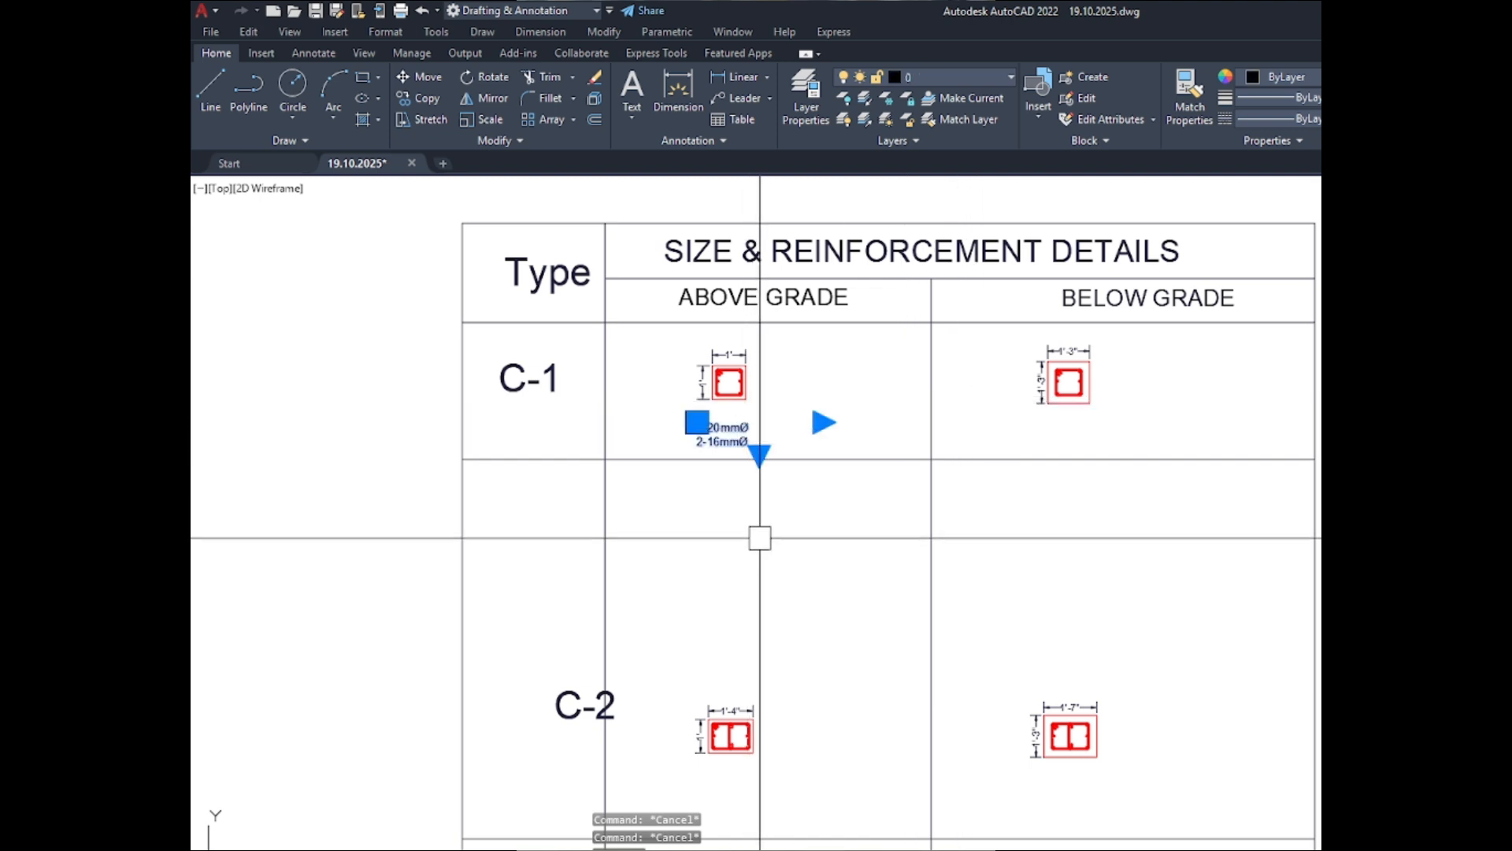
pyautogui.write('xco')
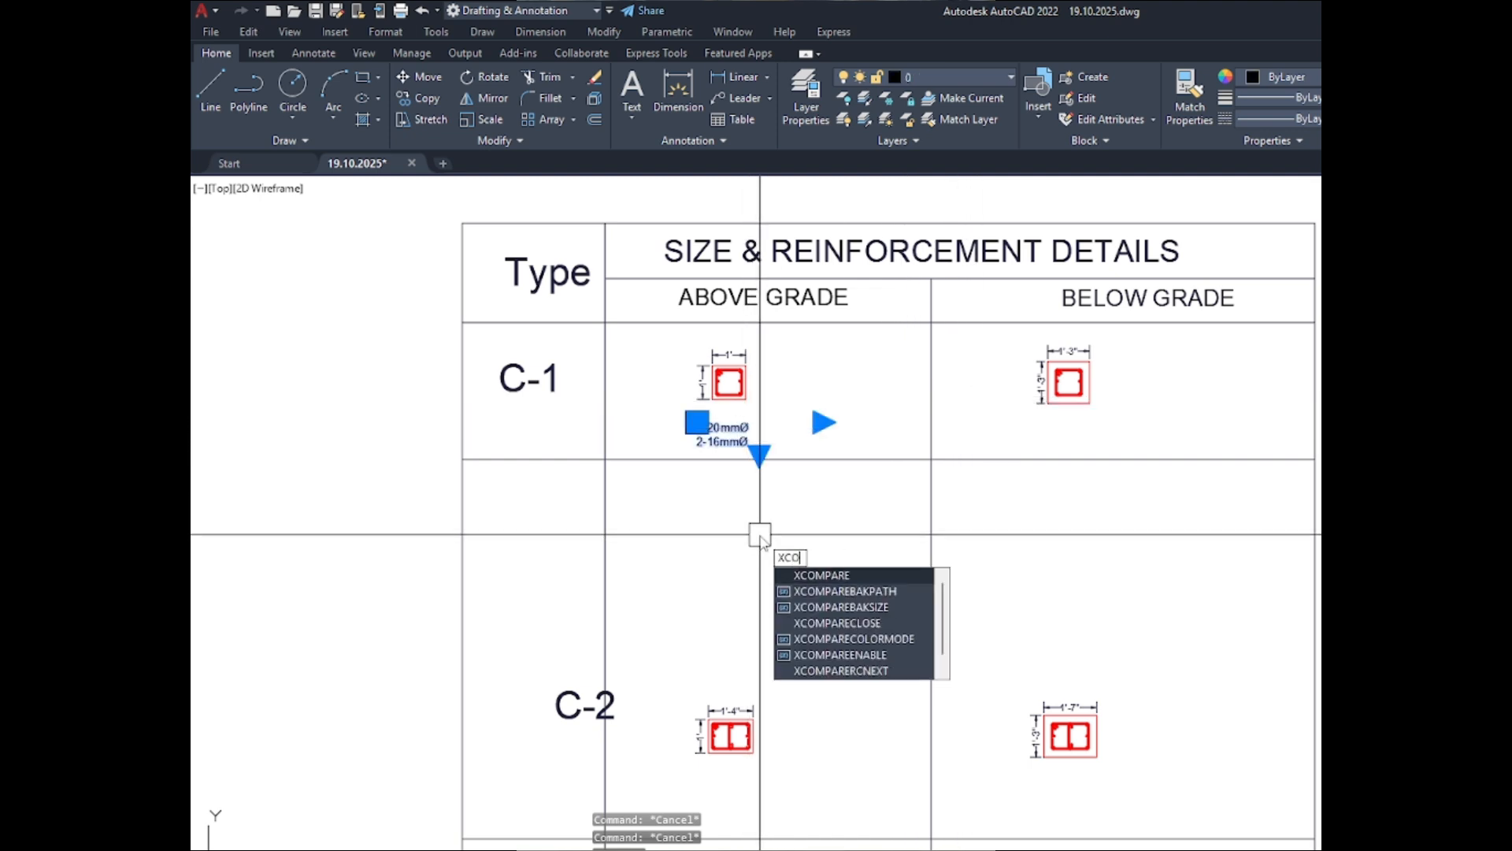
pyautogui.press('BackSpace')
pyautogui.press('BackSpace')
pyautogui.press('BackSpace')
pyautogui.write('co')
pyautogui.press('Return')
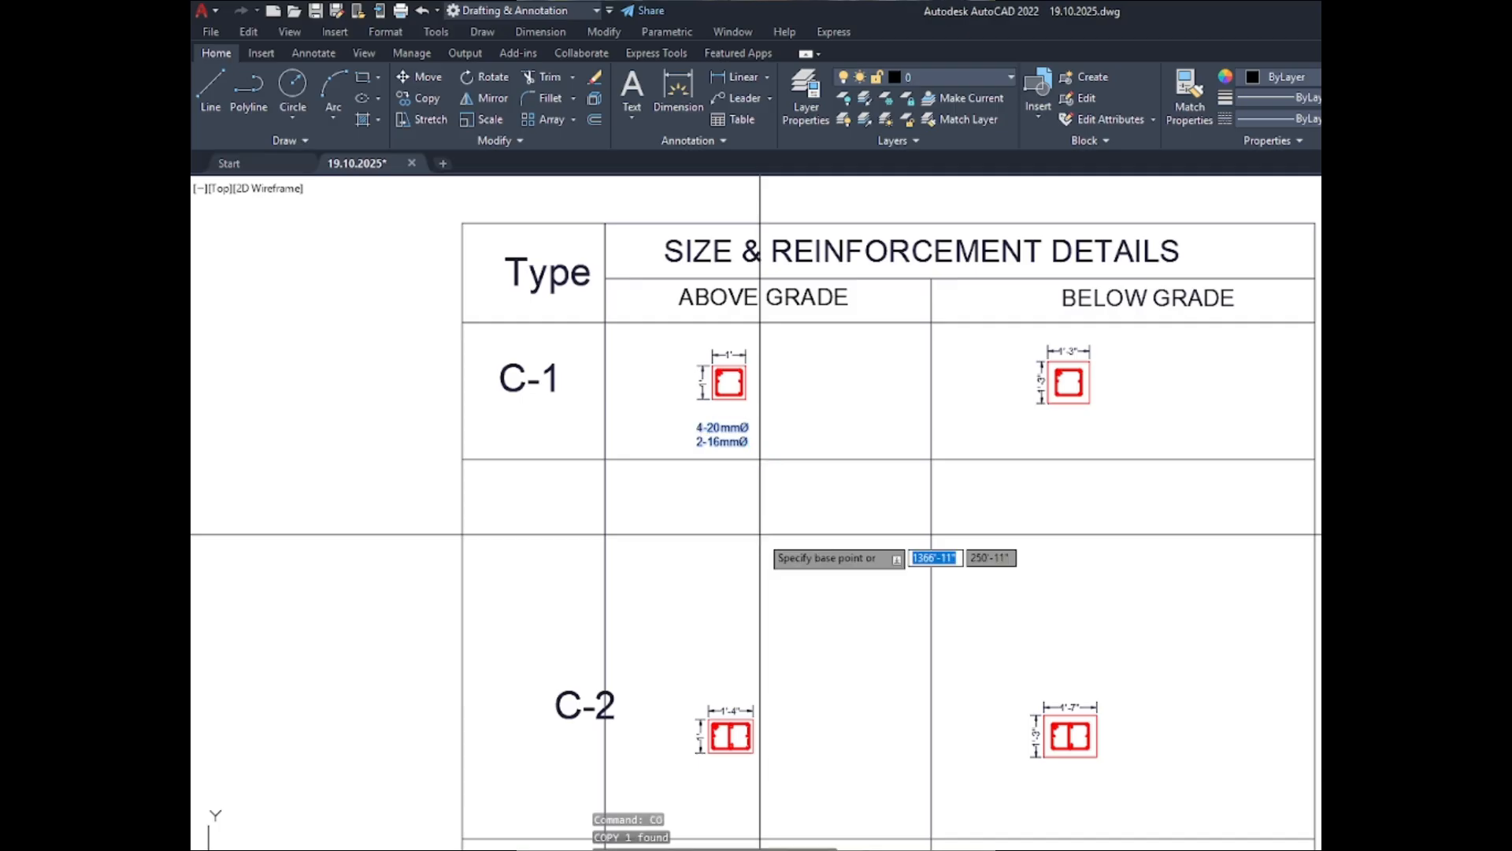
pyautogui.click(703, 485)
pyautogui.scroll(4, 1102, 479)
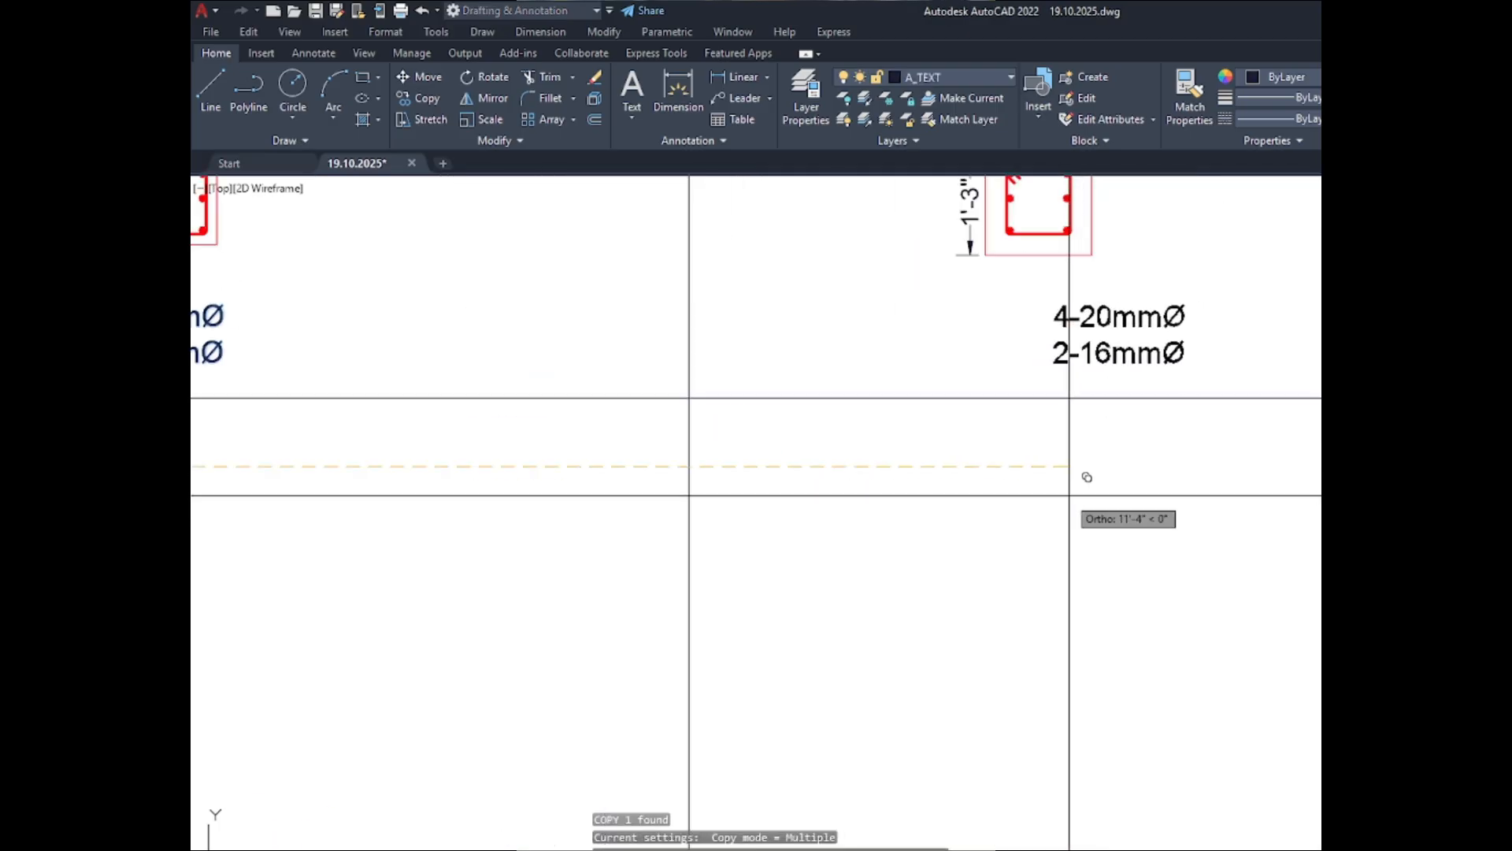
pyautogui.scroll(-6, 1009, 410)
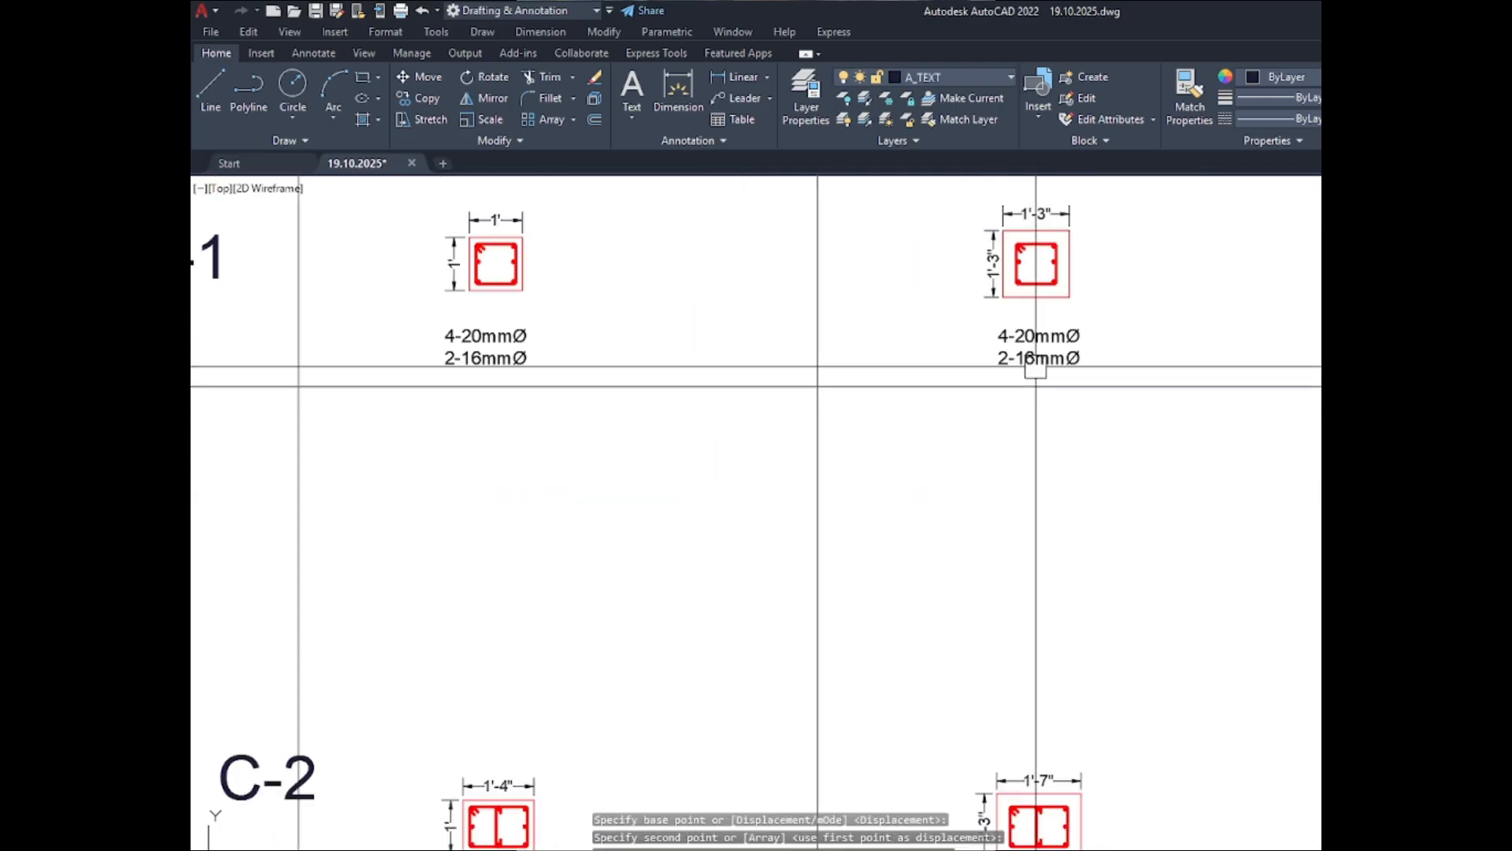
pyautogui.press('Escape')
pyautogui.press('Escape')
# - Move the C-2 label, with Ortho off, to the upper part of its row, in line below the C-1 label
pyautogui.scroll(3, 728, 540)
pyautogui.click(726, 518)
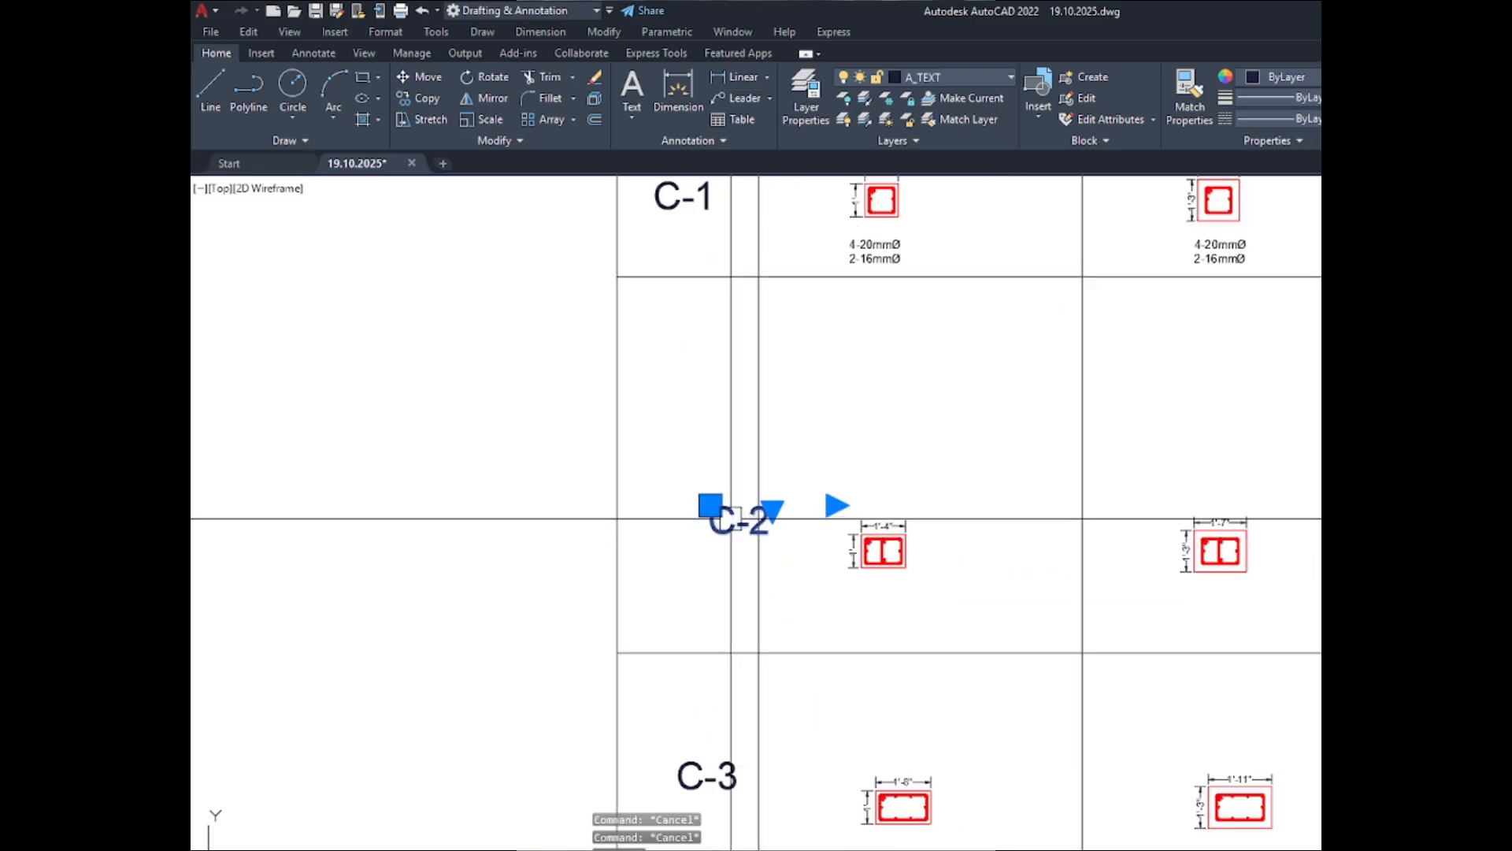
pyautogui.write('m')
pyautogui.press('space')
pyautogui.click(790, 594)
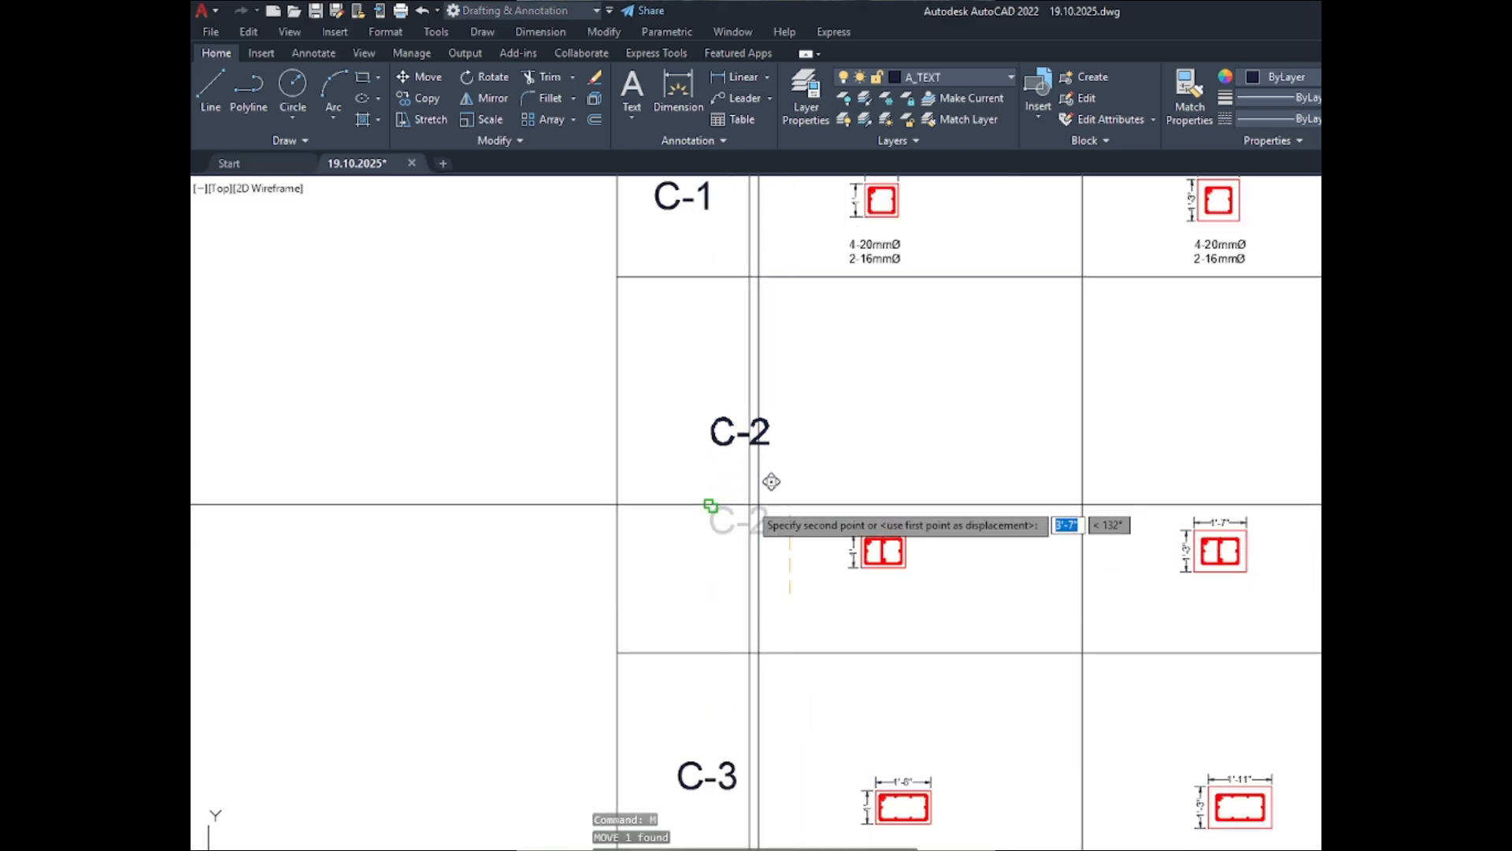
pyautogui.press('F8')
pyautogui.scroll(2, 743, 374)
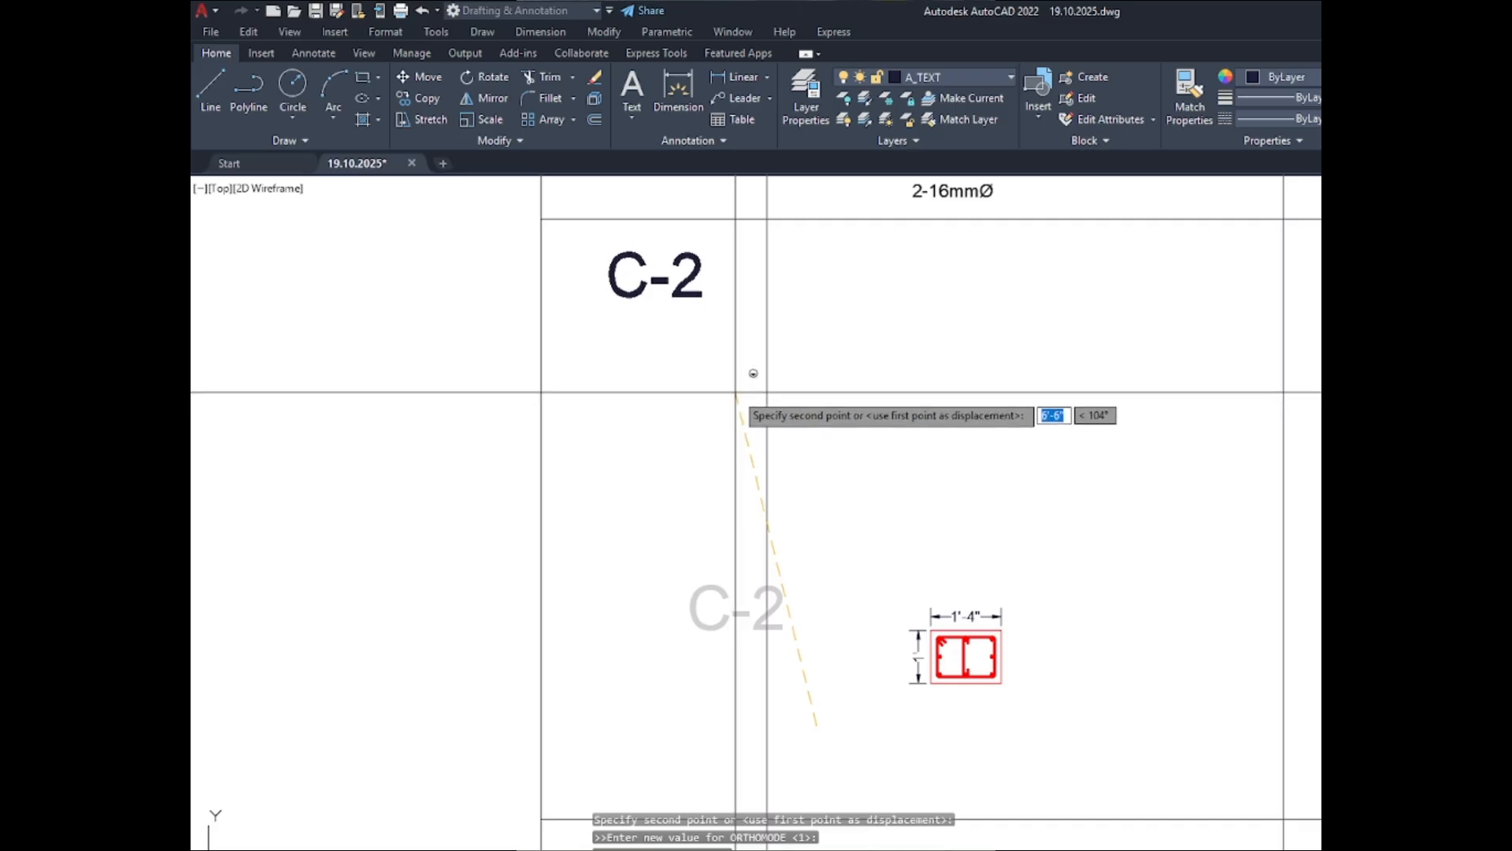
pyautogui.click(735, 394)
pyautogui.scroll(-4, 732, 427)
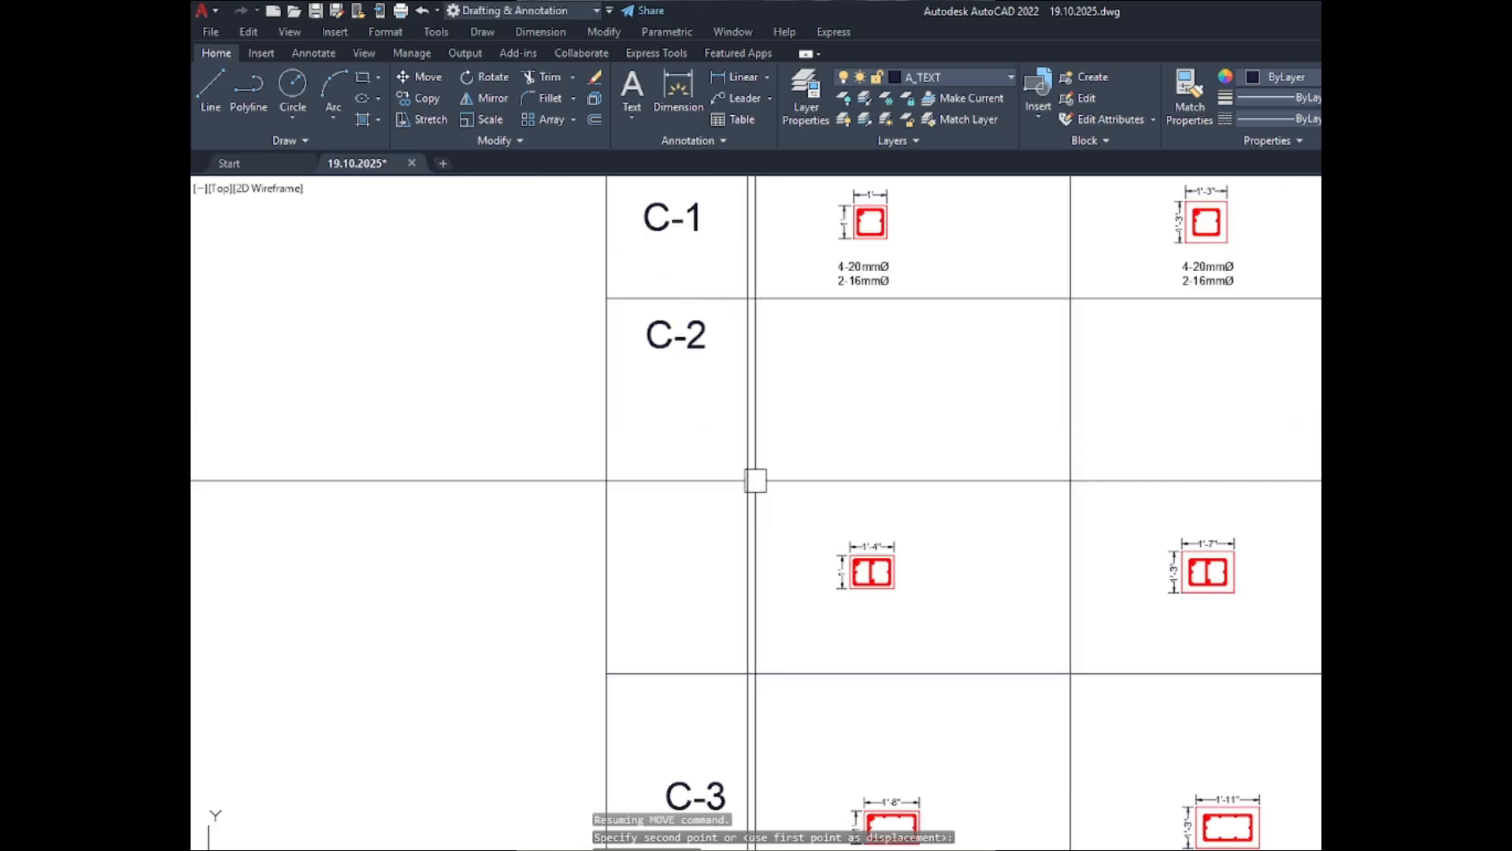
pyautogui.press('Escape')
pyautogui.click(871, 619)
pyautogui.press('Escape')
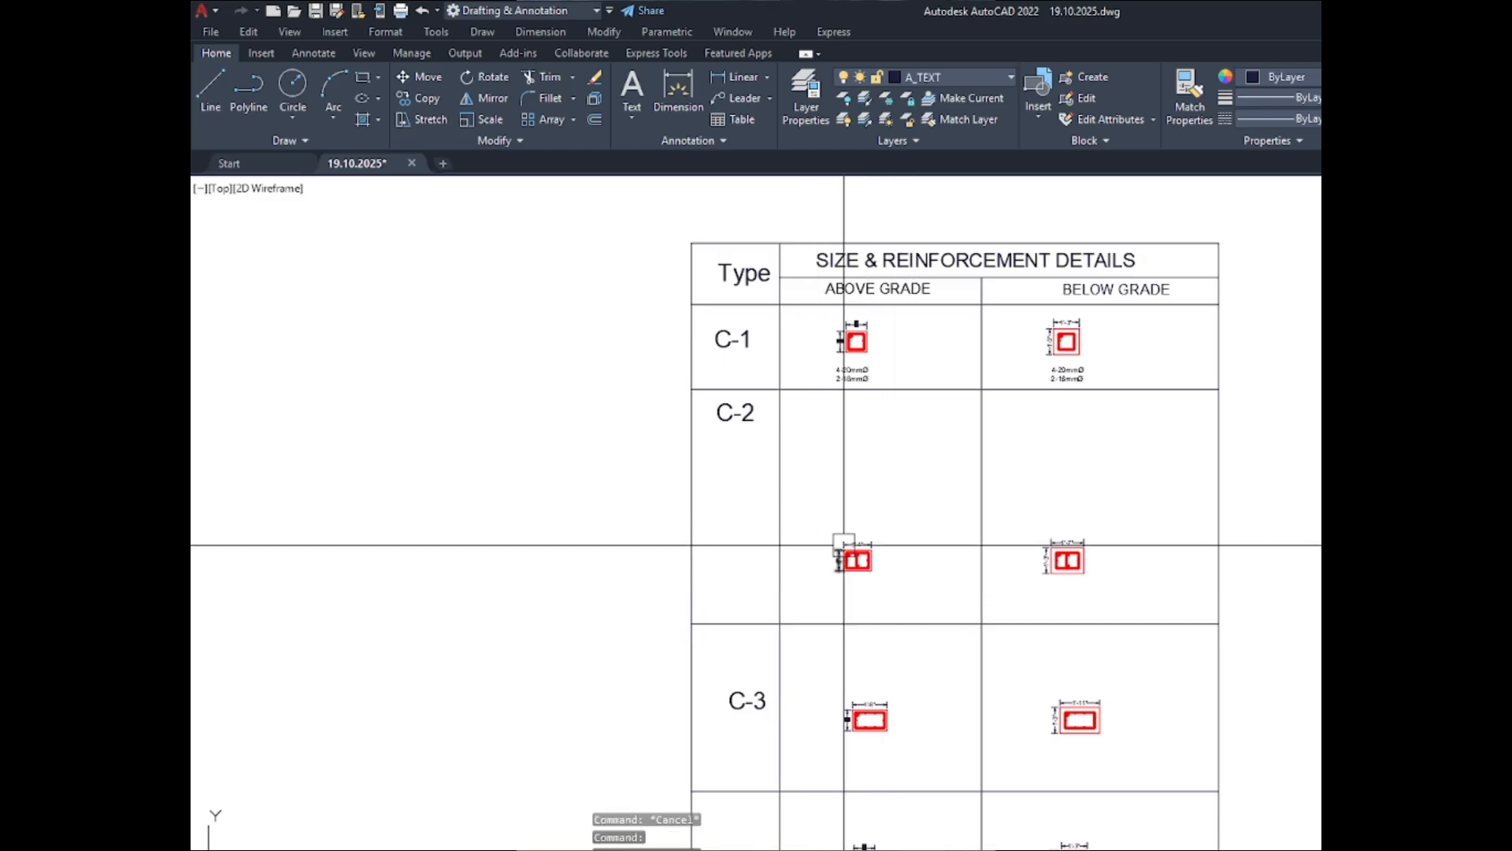
# - Move the dimensioned C-2 ABOVE GRADE section straight up to sit level with the C-2 label
pyautogui.scroll(2, 848, 549)
pyautogui.click(933, 607)
pyautogui.click(783, 482)
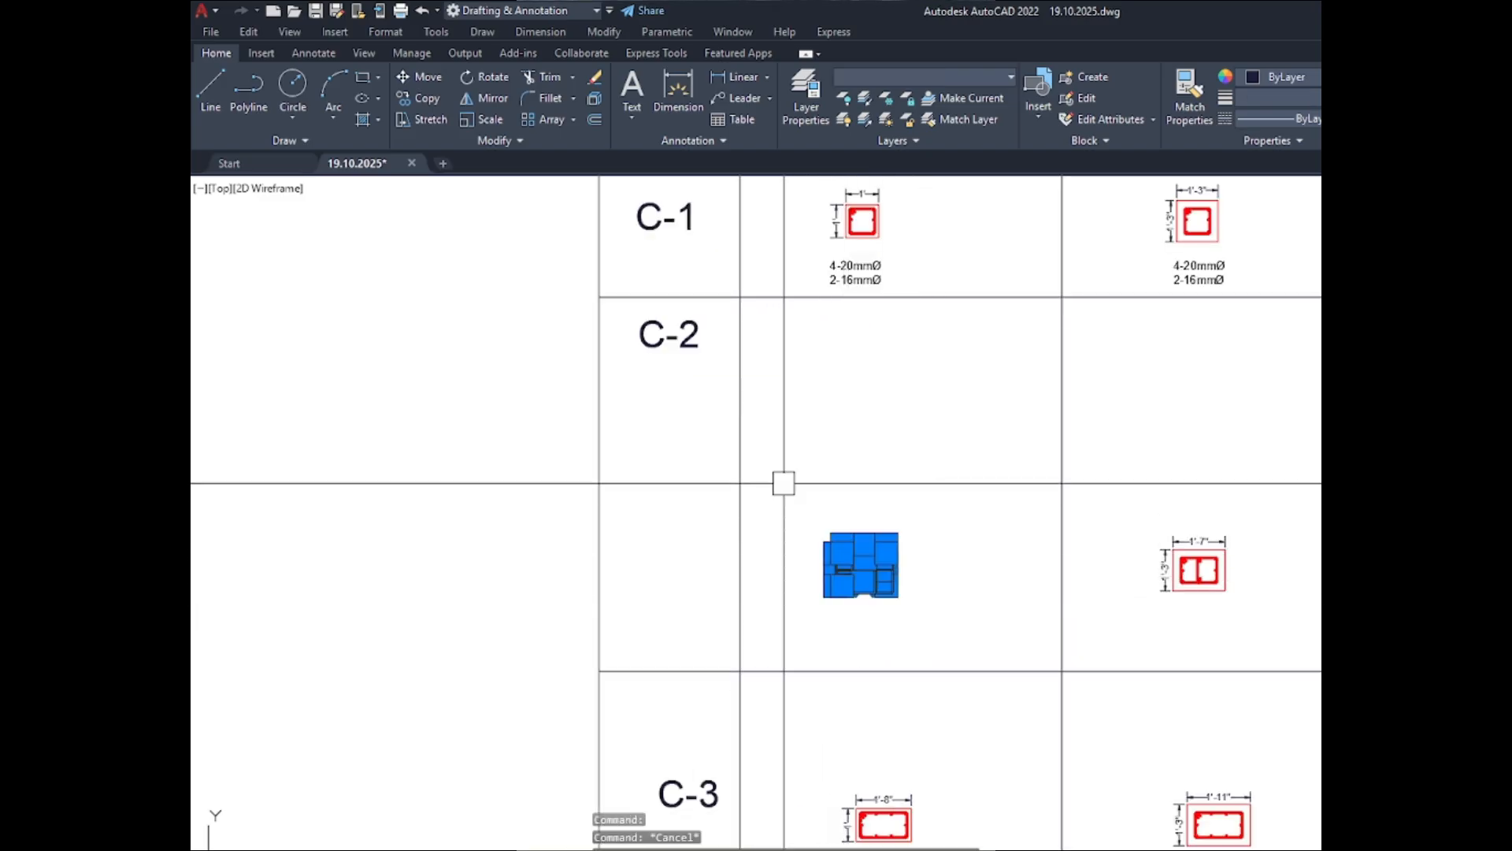
pyautogui.write('m')
pyautogui.press('Return')
pyautogui.click(948, 595)
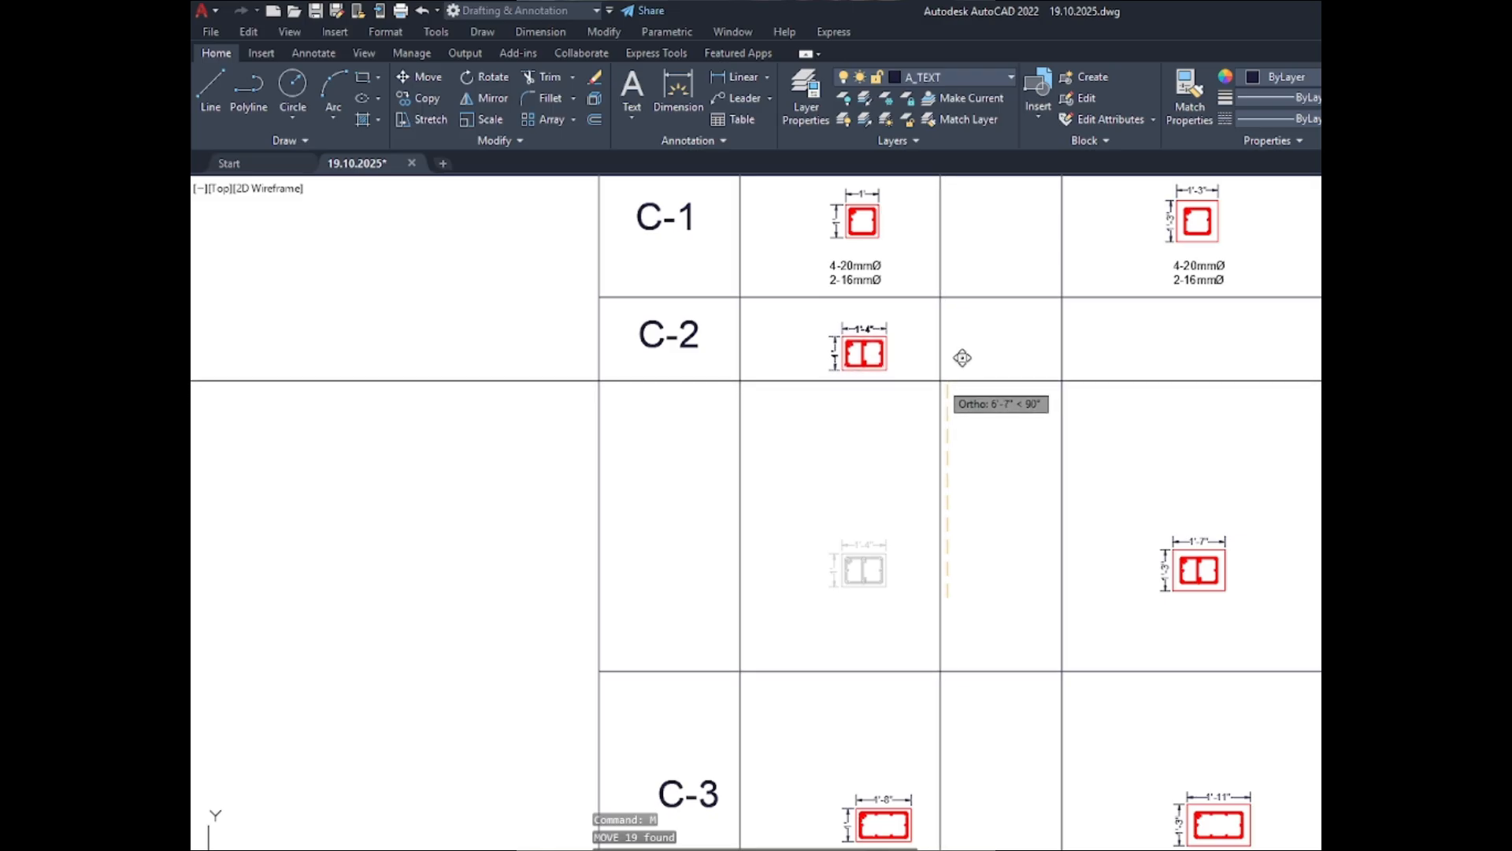
pyautogui.click(942, 380)
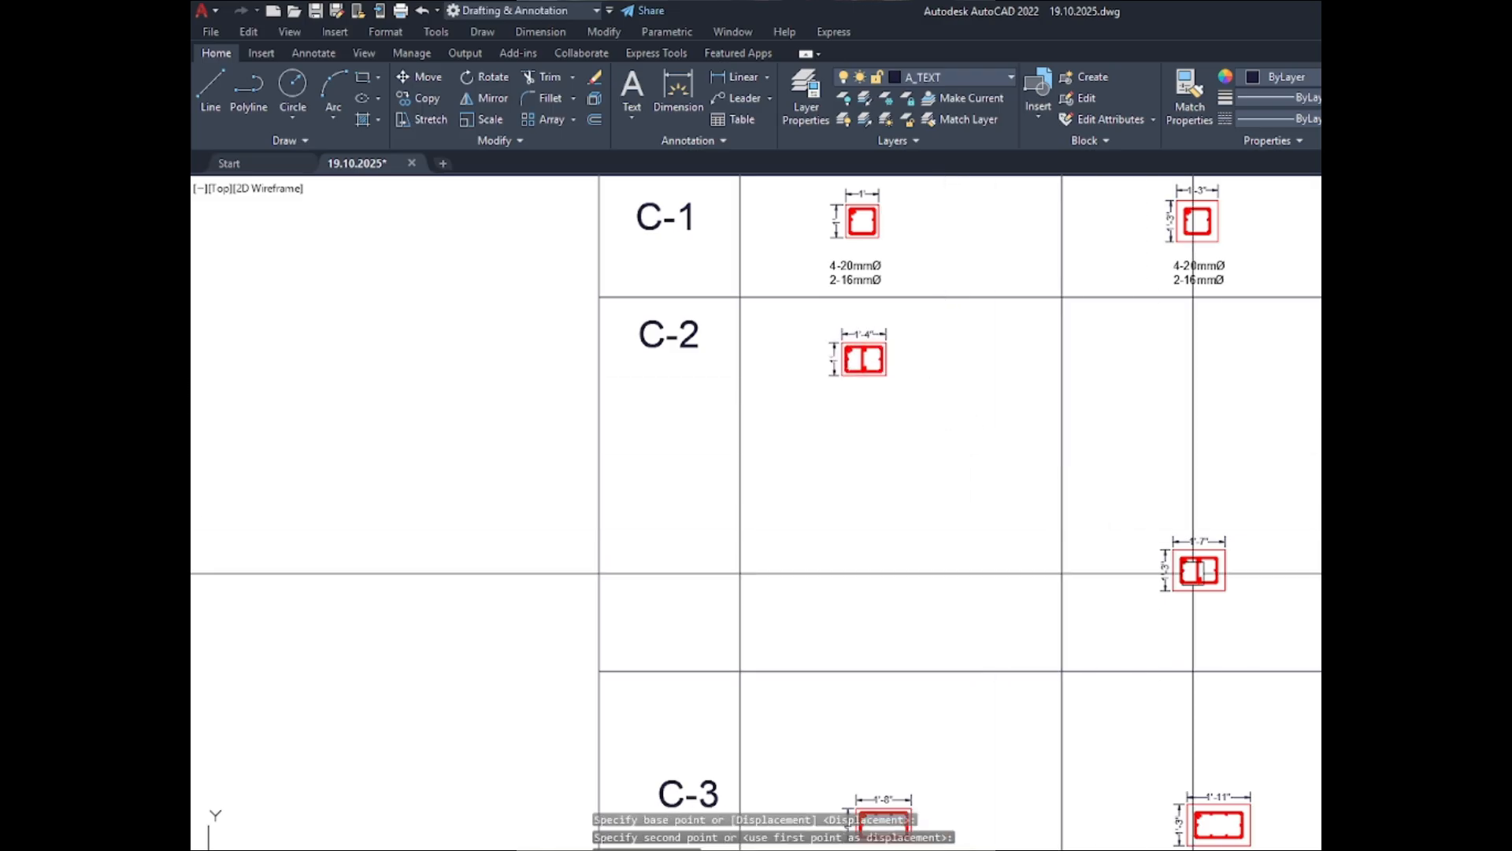
# - Move the dimensioned C-2 BELOW GRADE section straight up to line up with the C-2 ABOVE GRADE section
pyautogui.click(1252, 608)
pyautogui.click(1080, 456)
pyautogui.write('m')
pyautogui.press('Return')
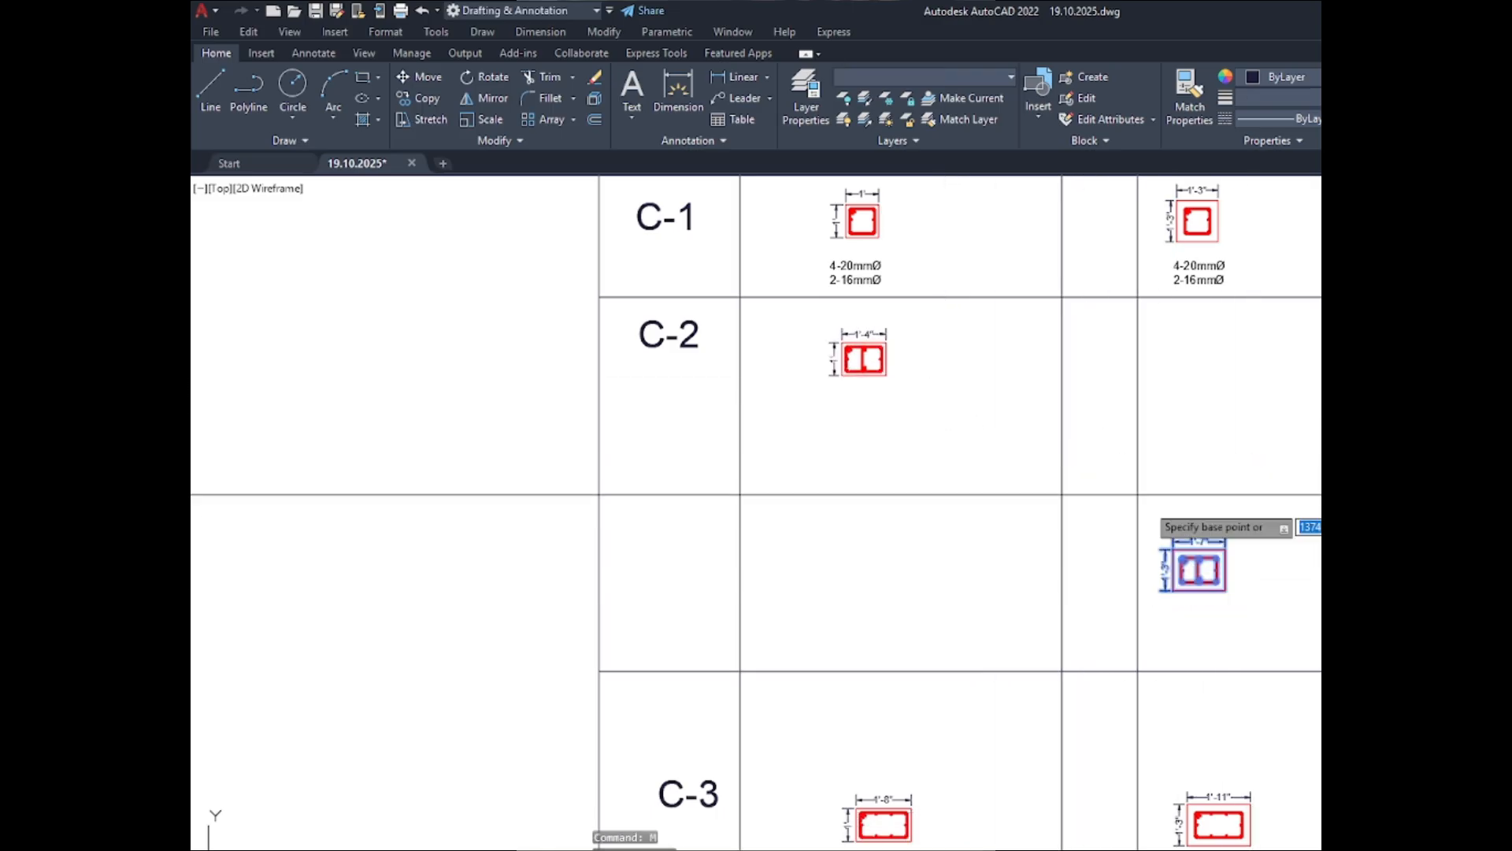
pyautogui.click(1292, 613)
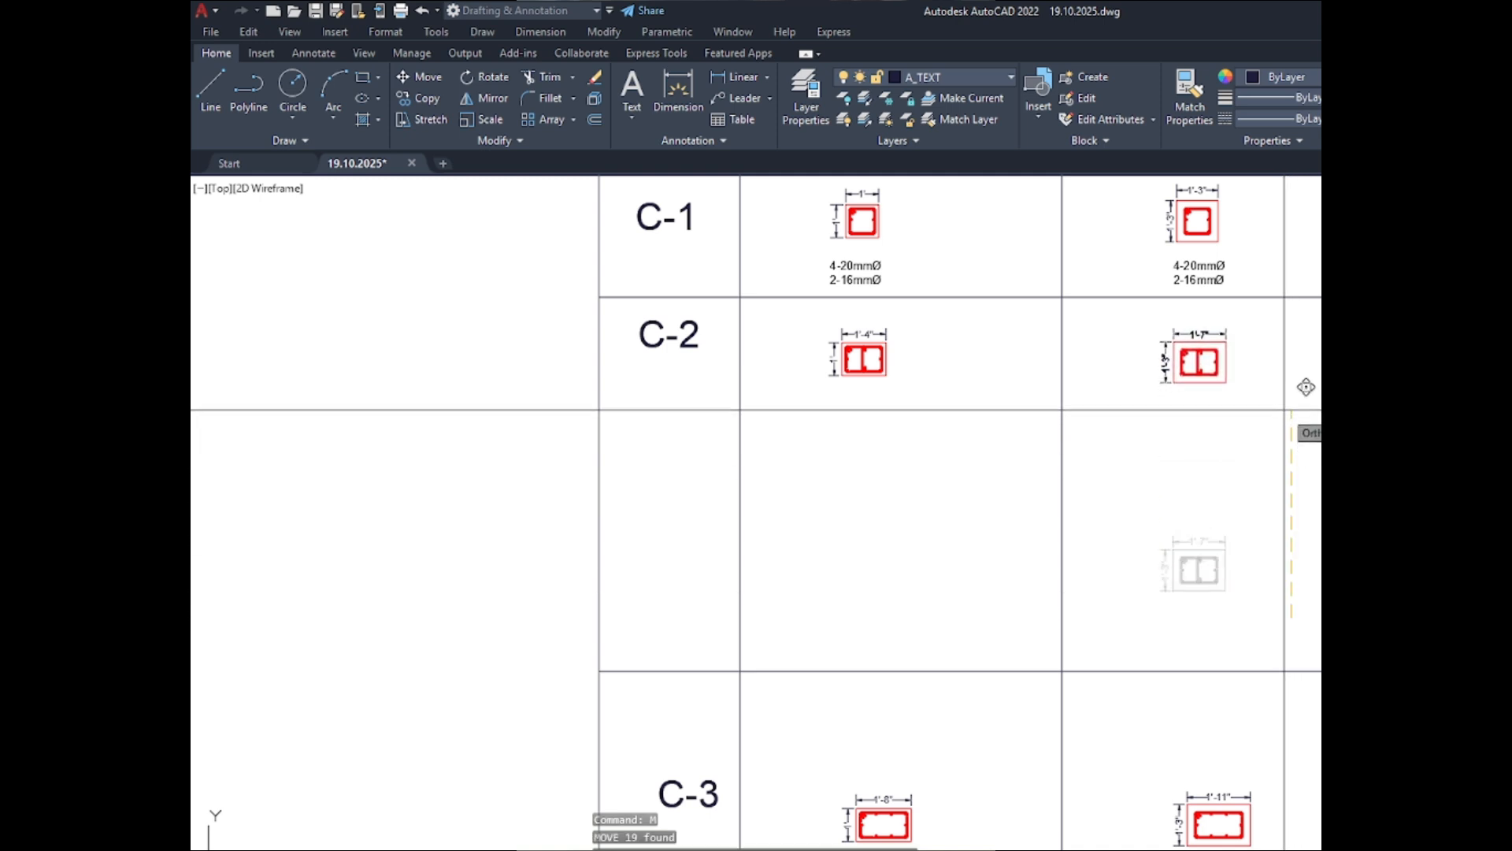
pyautogui.click(1304, 390)
pyautogui.press('Escape')
# - Copy the C-1 ABOVE GRADE bar note straight down to beneath the C-2 ABOVE GRADE section
pyautogui.click(865, 272)
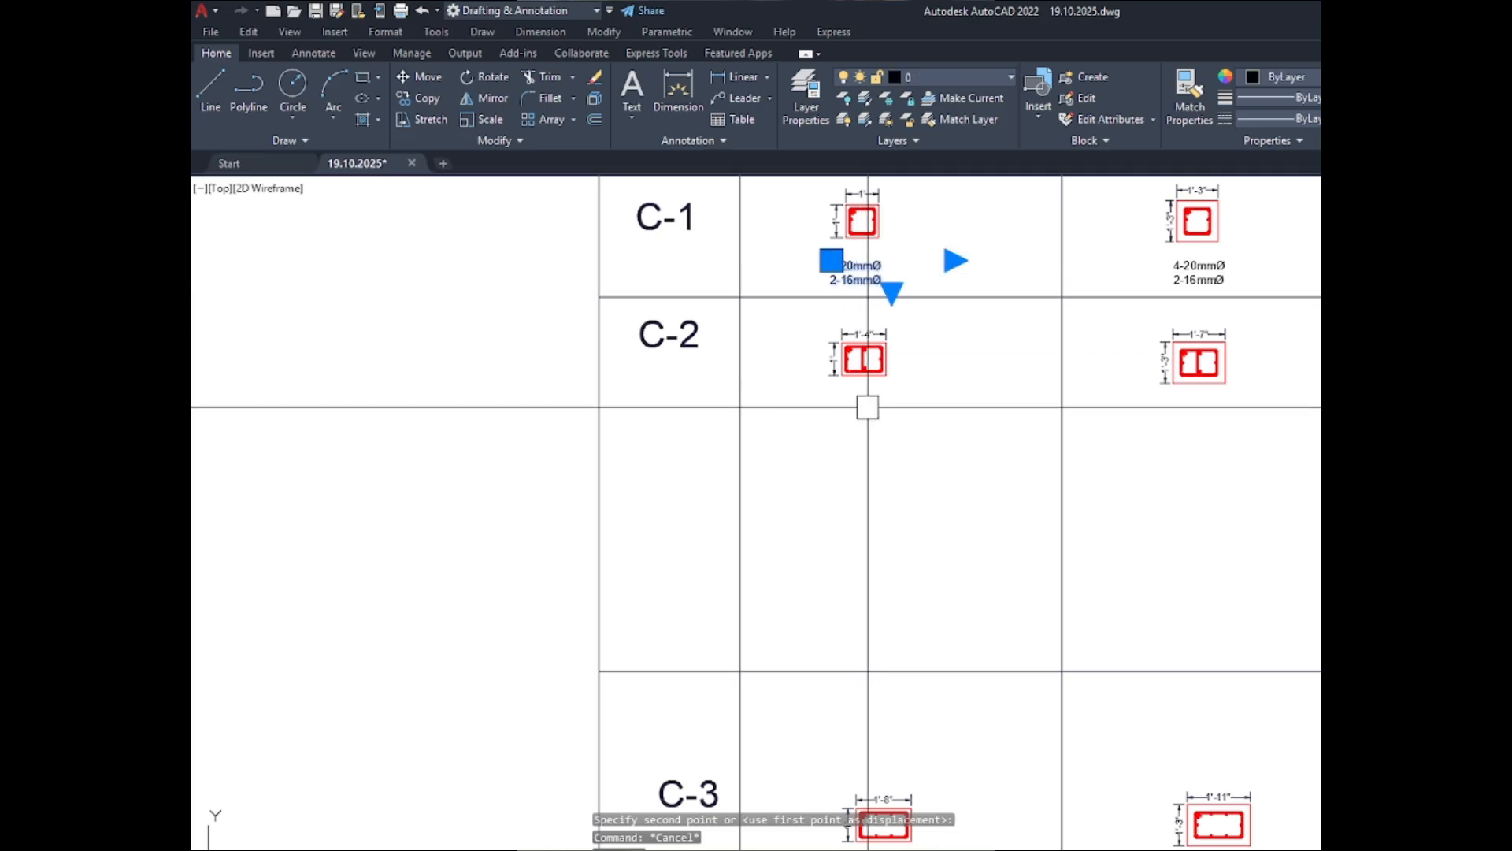
pyautogui.write('co')
pyautogui.press('space')
pyautogui.click(961, 347)
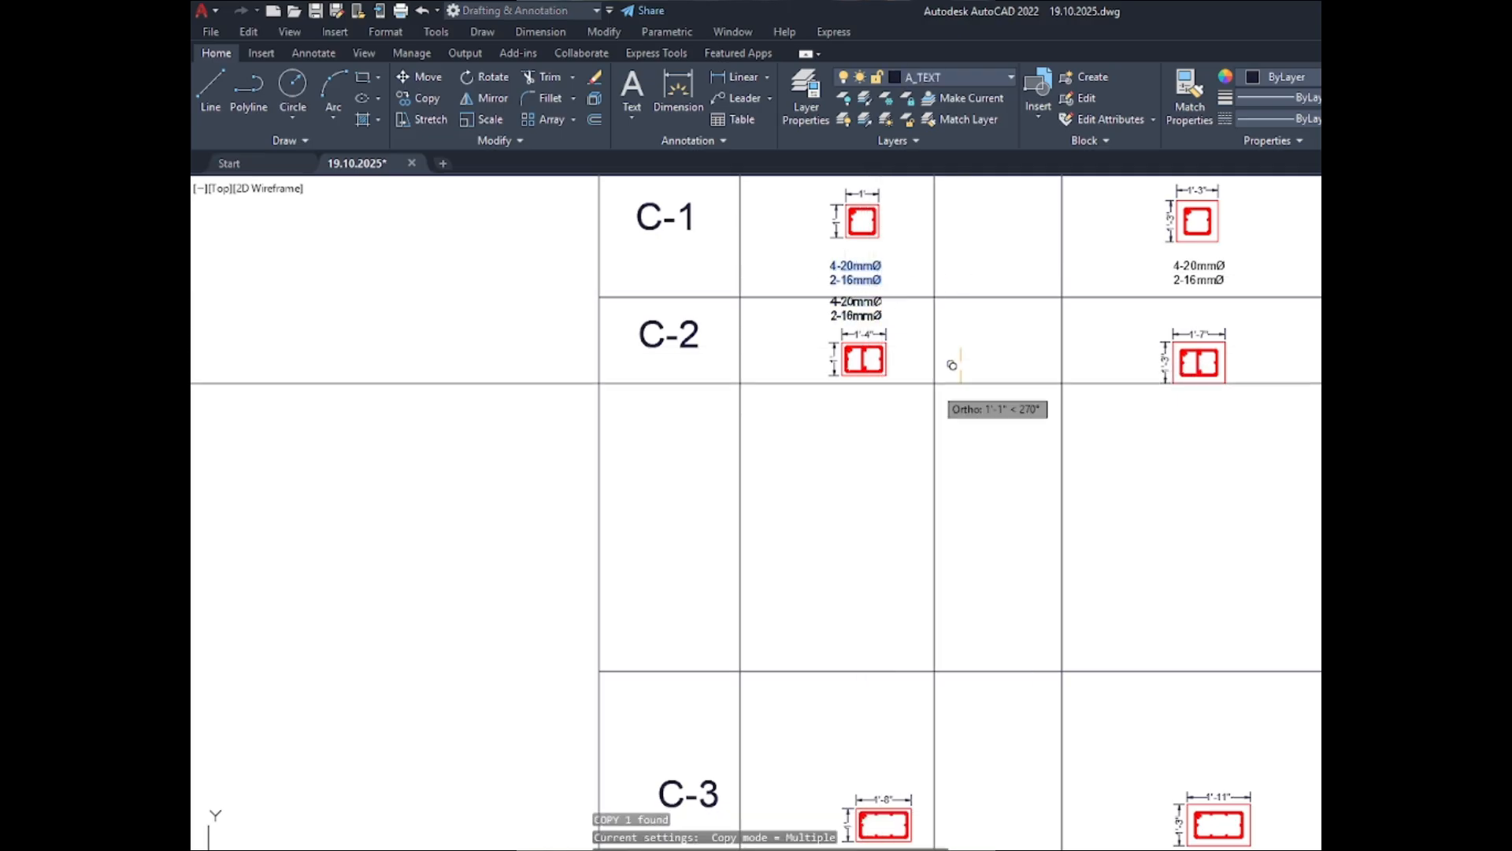
pyautogui.click(980, 458)
pyautogui.scroll(5, 980, 459)
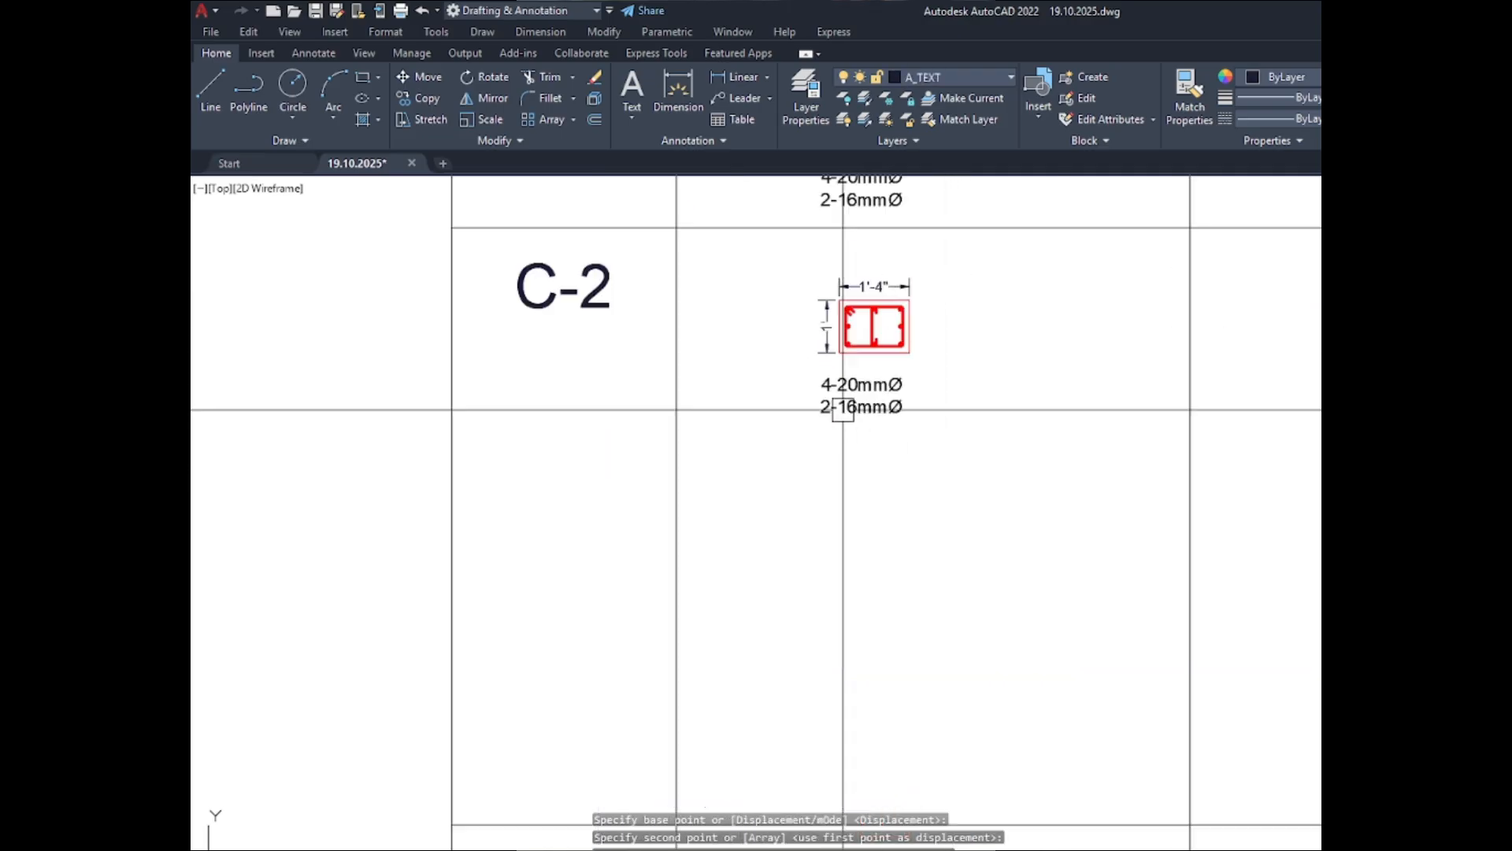
pyautogui.press('Escape')
# - Move the copied bar note about 2" horizontally so it is centred beneath the C-2 ABOVE GRADE section
pyautogui.write('m')
pyautogui.press('space')
pyautogui.scroll(-3, 817, 465)
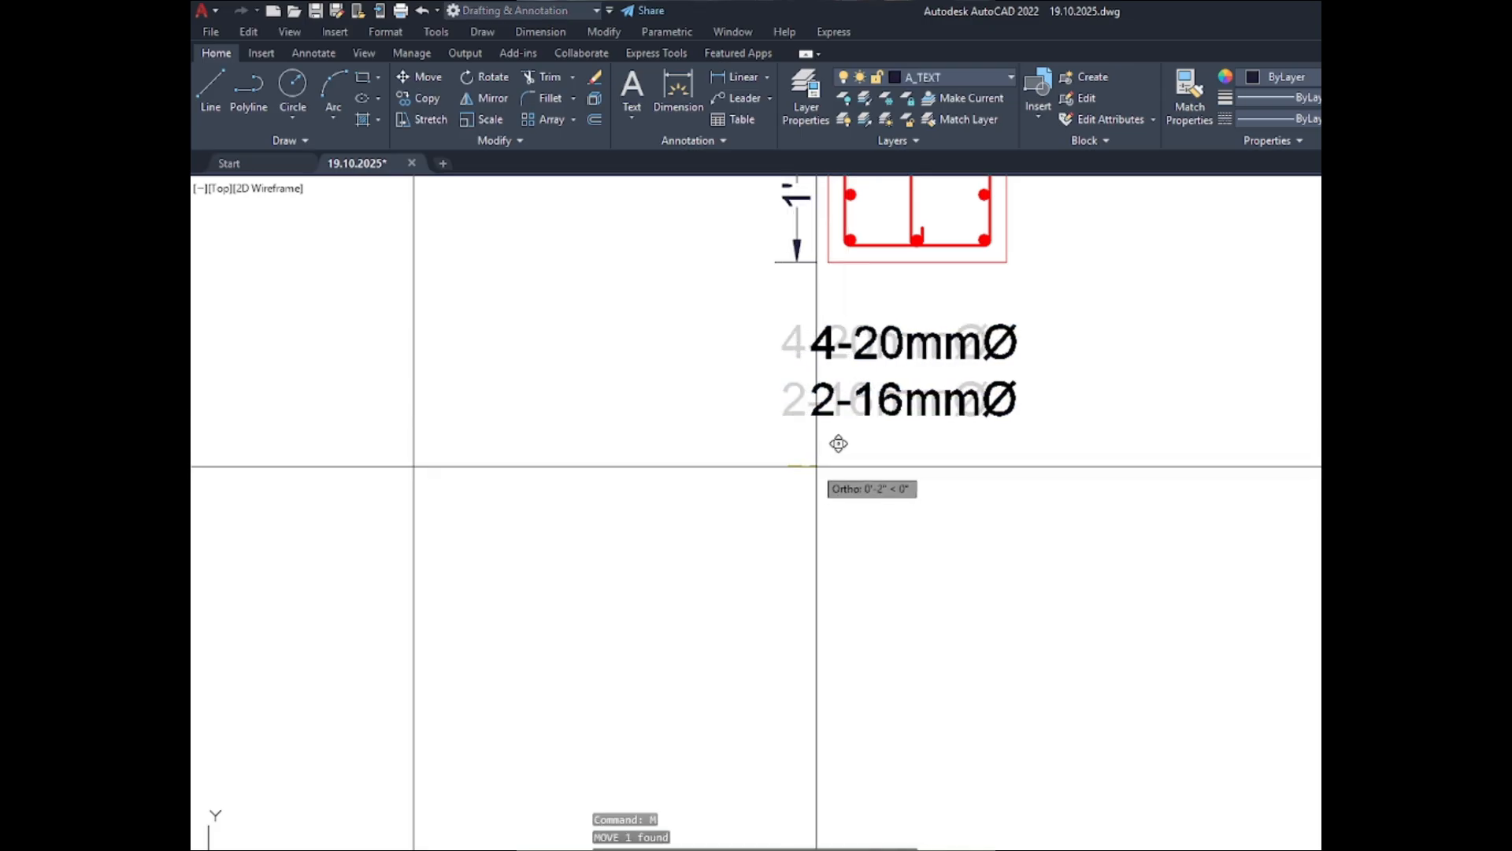
pyautogui.scroll(4, 817, 409)
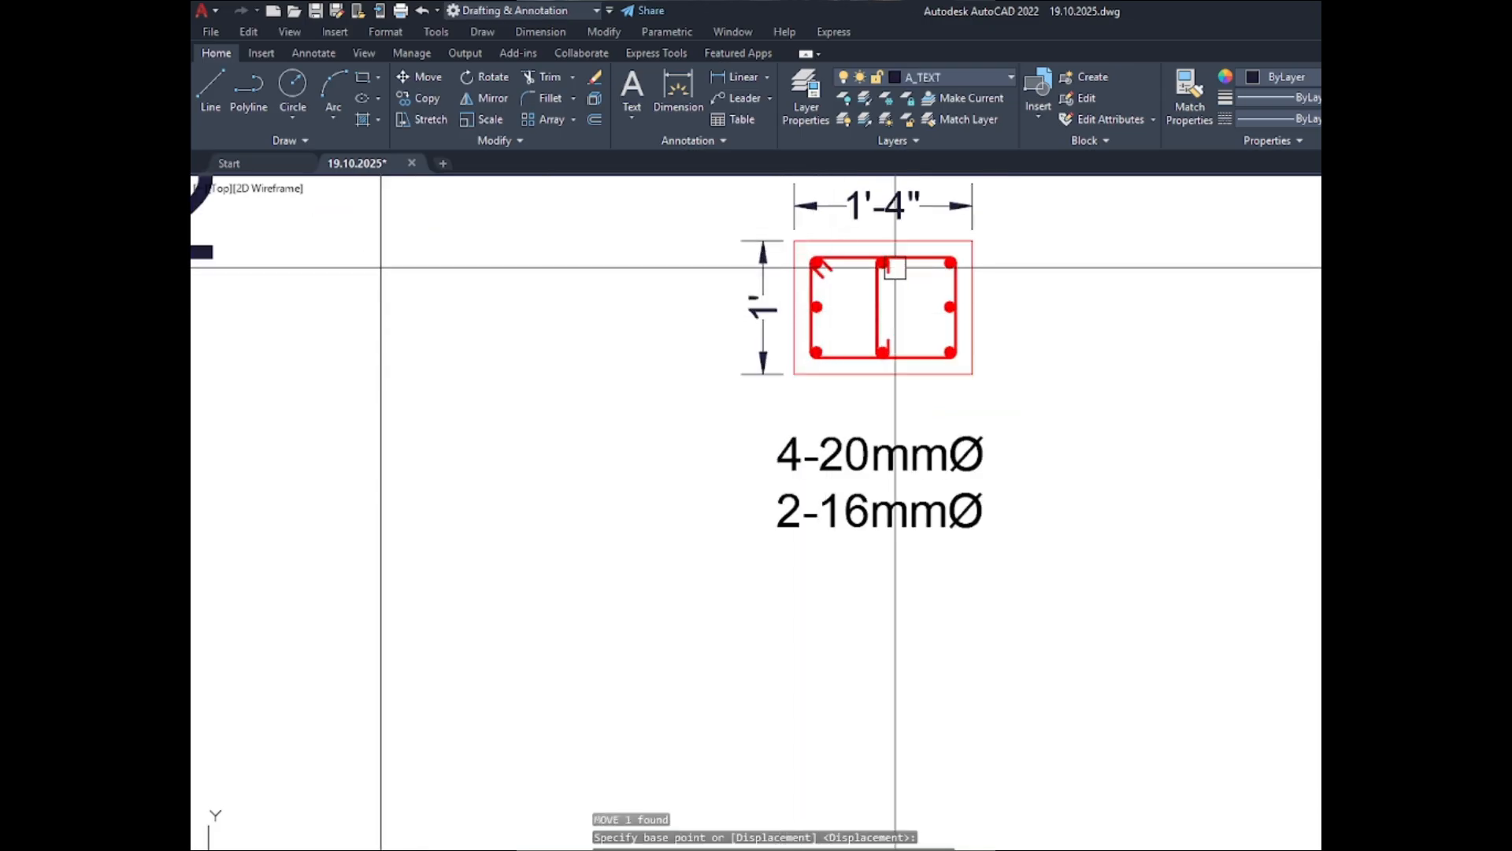
pyautogui.press('Escape')
# - Change the second line of the C-2 ABOVE GRADE bar note to 4-16mmØ
pyautogui.doubleClick(819, 457)
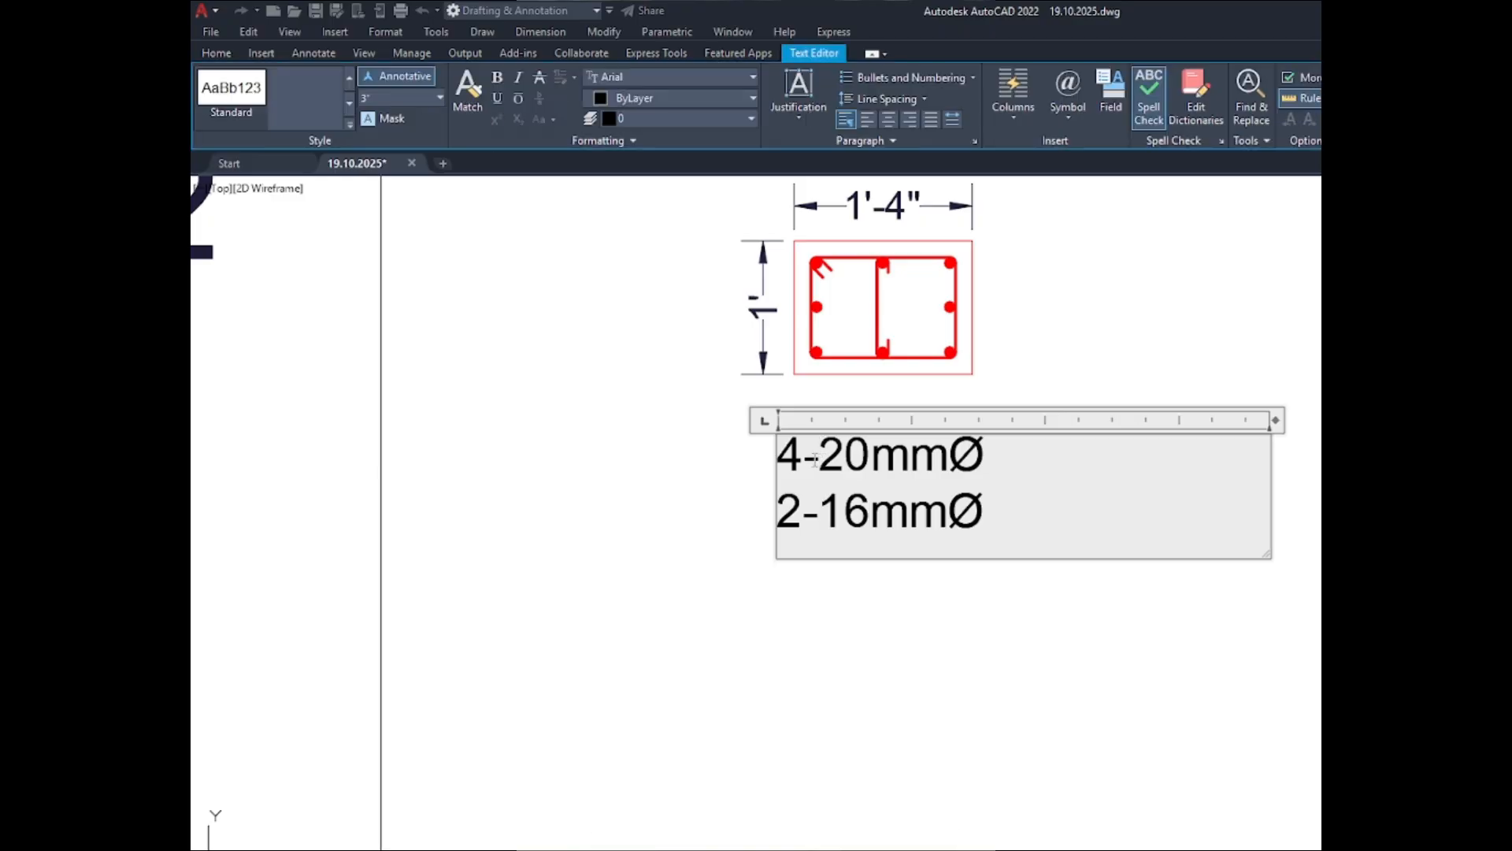
pyautogui.moveTo(804, 516); pyautogui.dragTo(725, 531)
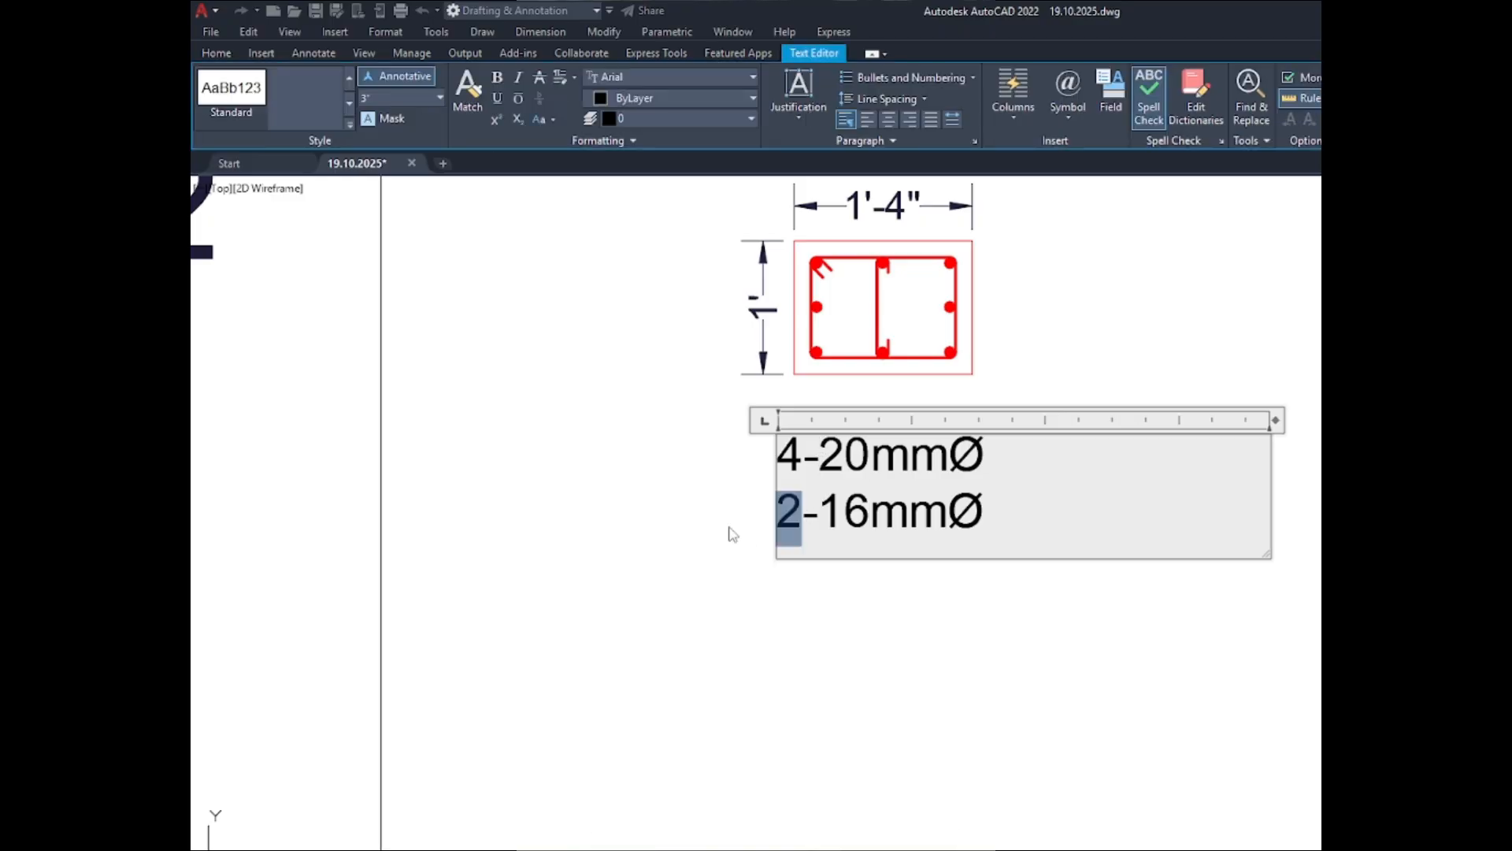
pyautogui.write('4')
pyautogui.click(851, 607)
# - Copy the C-2 bar note horizontally to beneath the C-2 BELOW GRADE section
pyautogui.click(831, 523)
pyautogui.scroll(-5, 457, 490)
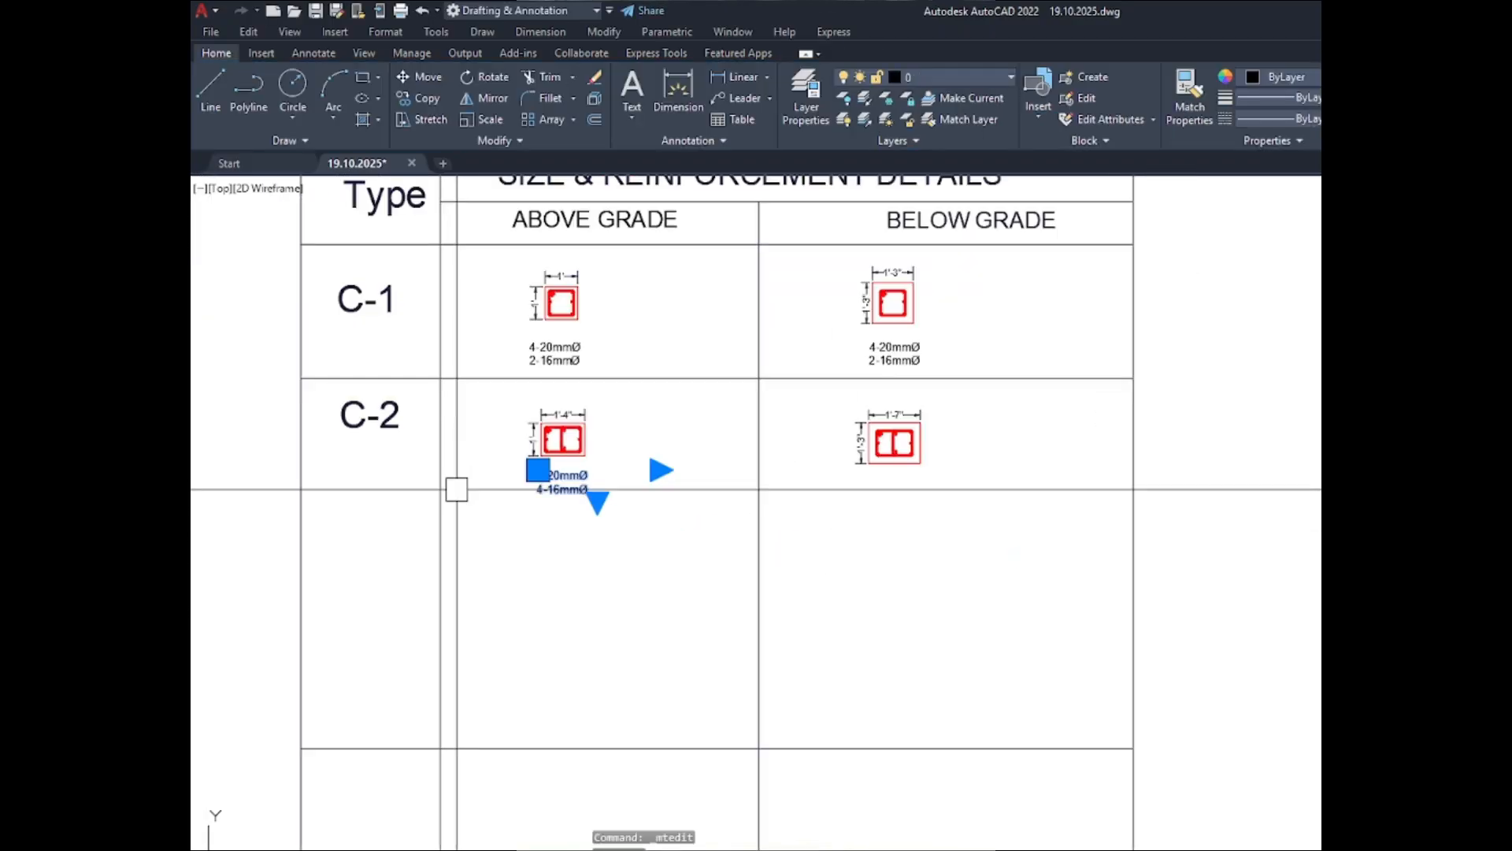
pyautogui.write('co')
pyautogui.press('Return')
pyautogui.click(518, 505)
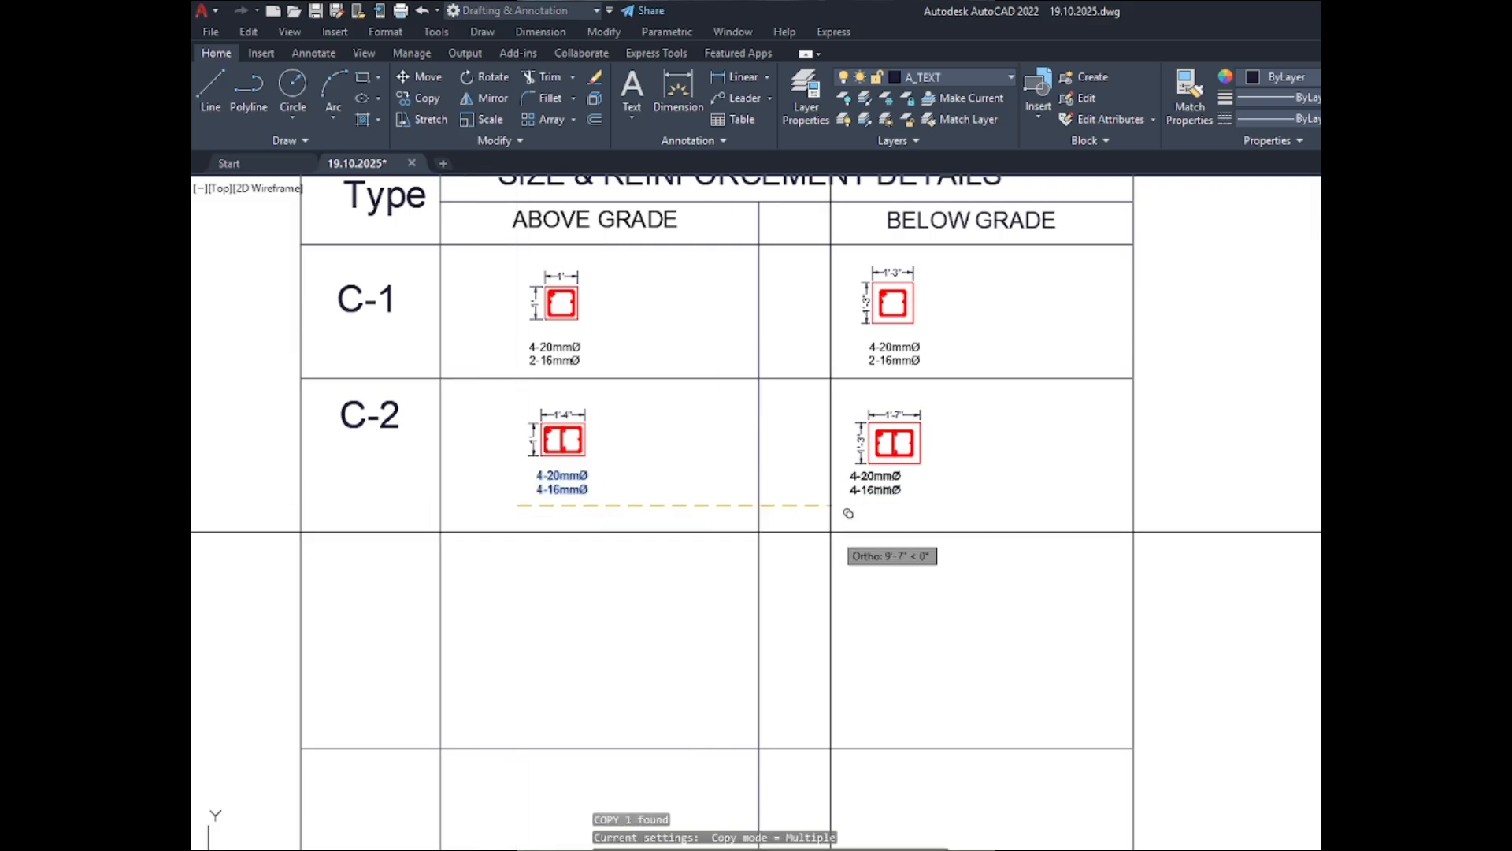
pyautogui.scroll(2, 858, 528)
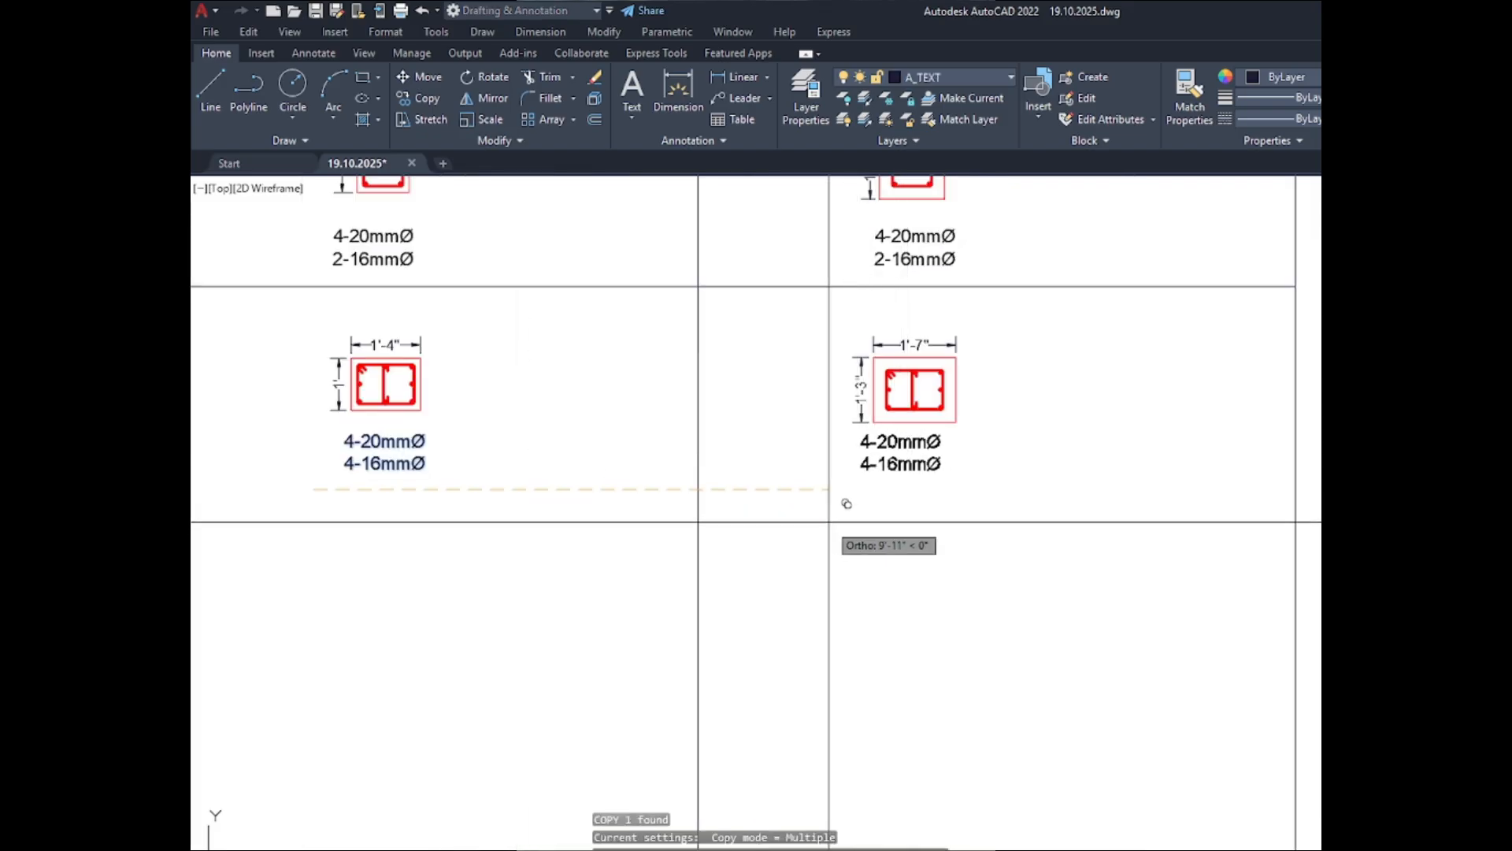
pyautogui.click(855, 503)
pyautogui.press('Return')
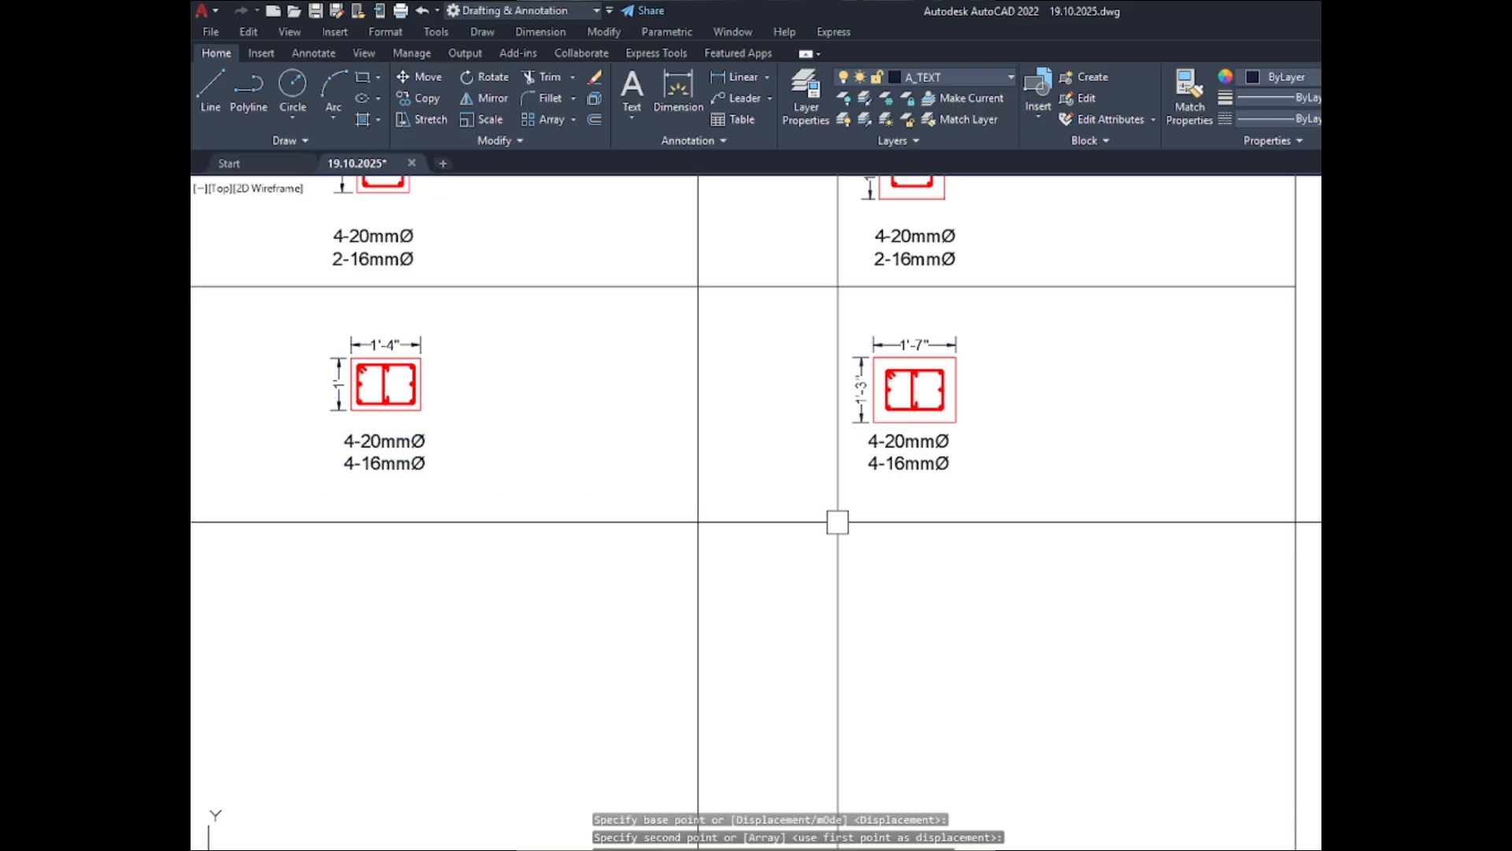
# - Move the dimensioned C-2 BELOW GRADE section up about 2" to open a gap above its bar note
pyautogui.scroll(-4, 918, 490)
pyautogui.scroll(4, 894, 414)
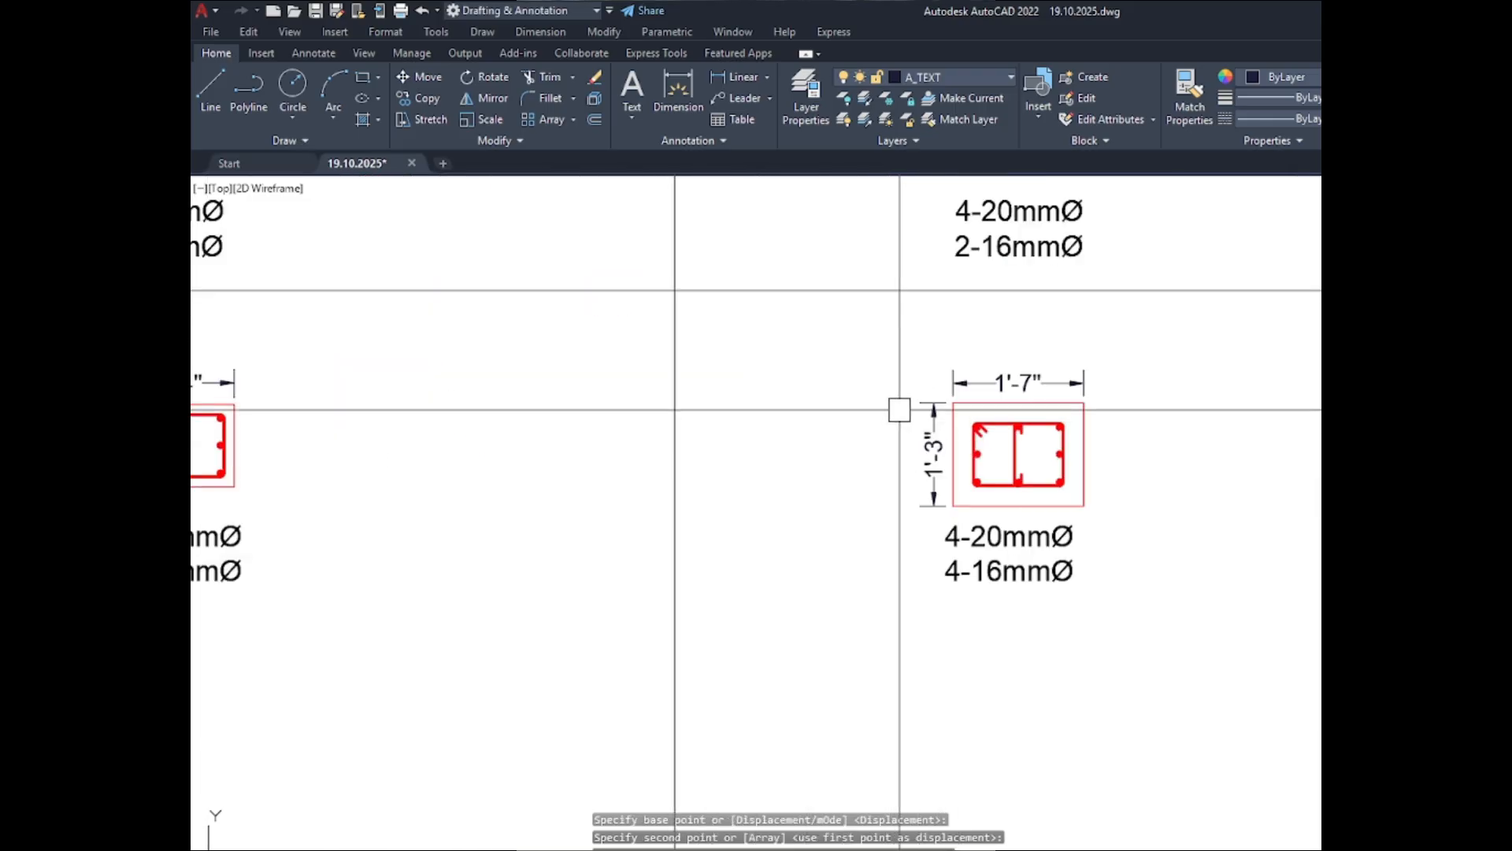
pyautogui.click(848, 337)
pyautogui.click(1134, 508)
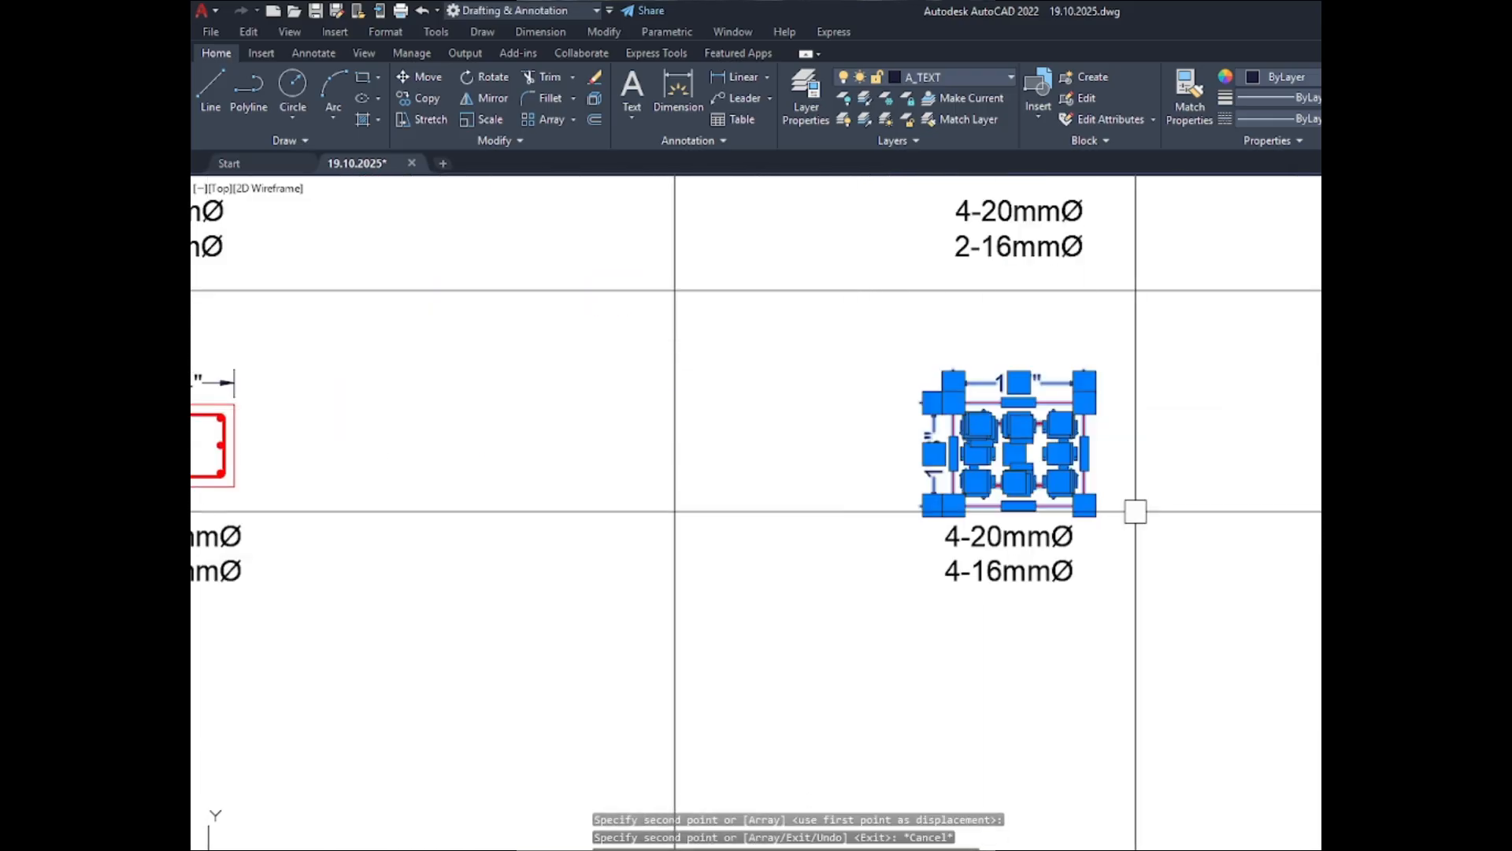
pyautogui.write('m')
pyautogui.press('Return')
pyautogui.click(1222, 592)
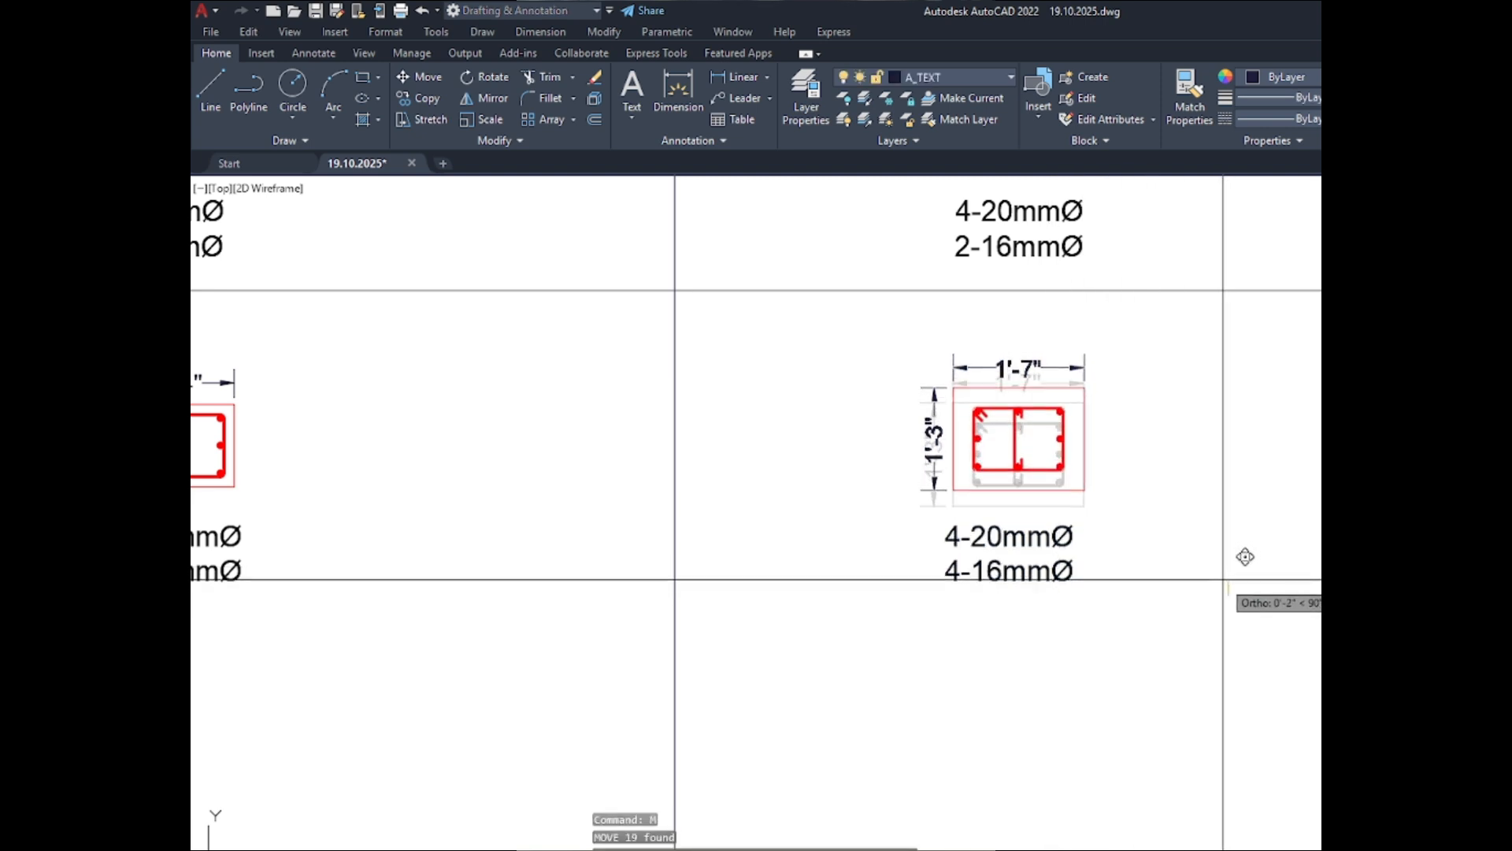
pyautogui.press('Escape')
pyautogui.scroll(-4, 1205, 433)
pyautogui.press('Escape')
pyautogui.press('Escape')
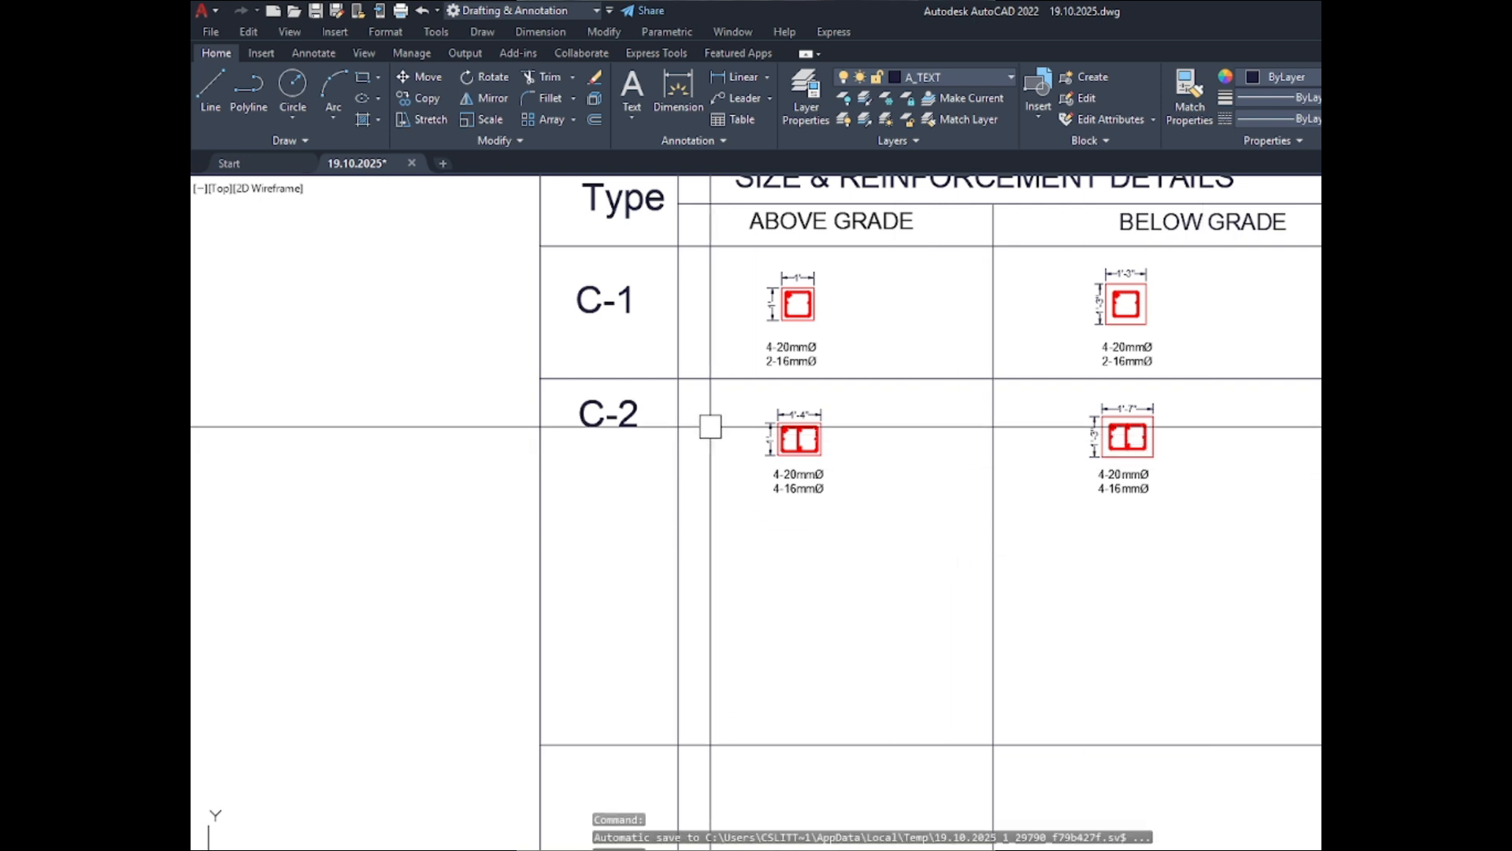
# - Move the C-2 label straight down about 9" so it sits level with the C-2 sections
pyautogui.scroll(4, 618, 419)
pyautogui.click(617, 418)
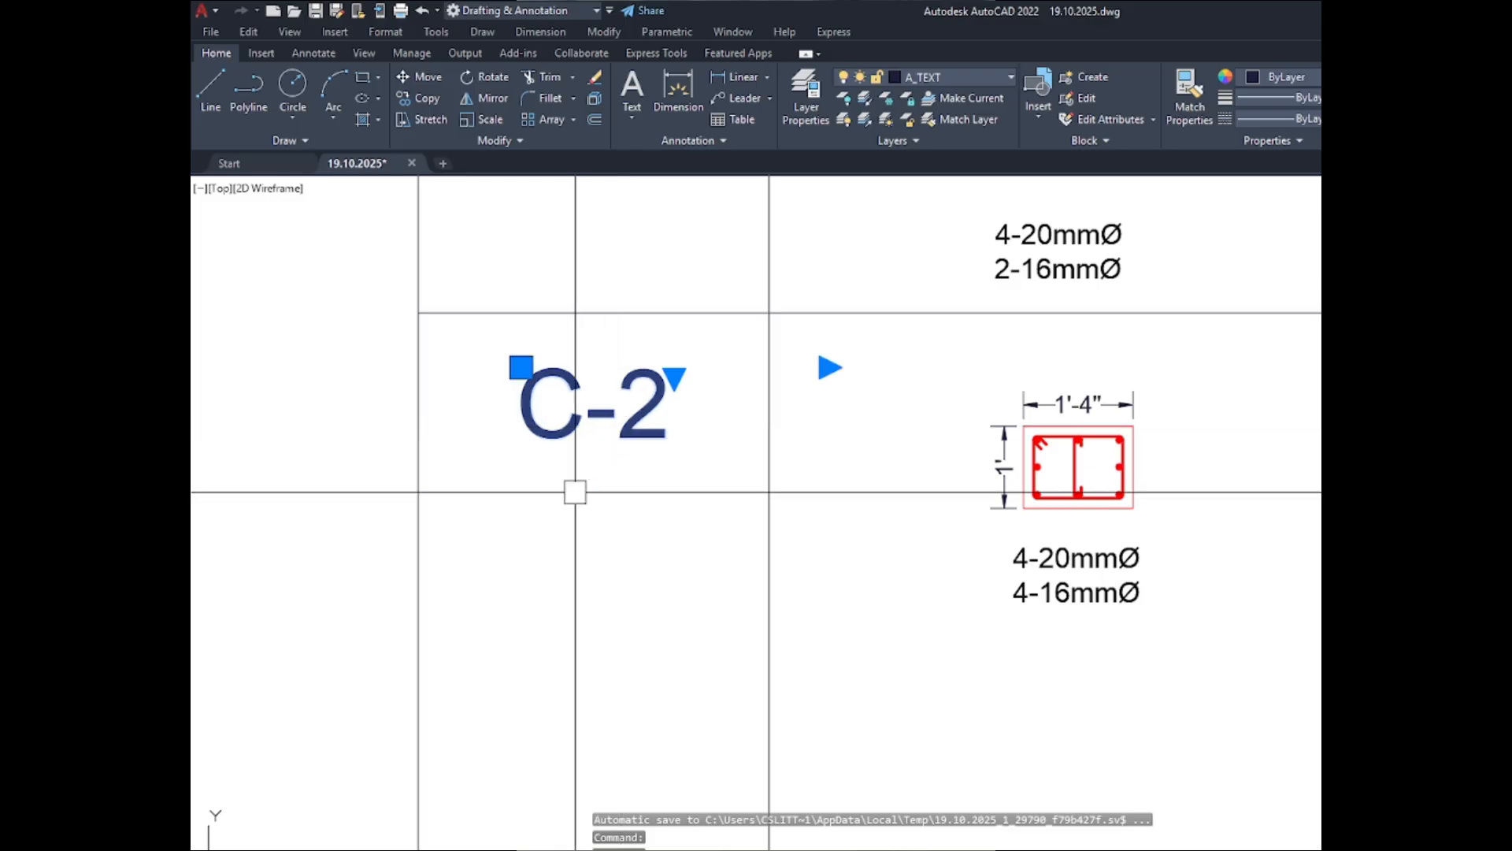
pyautogui.press('space')
pyautogui.scroll(-6, 603, 490)
pyautogui.scroll(3, 679, 455)
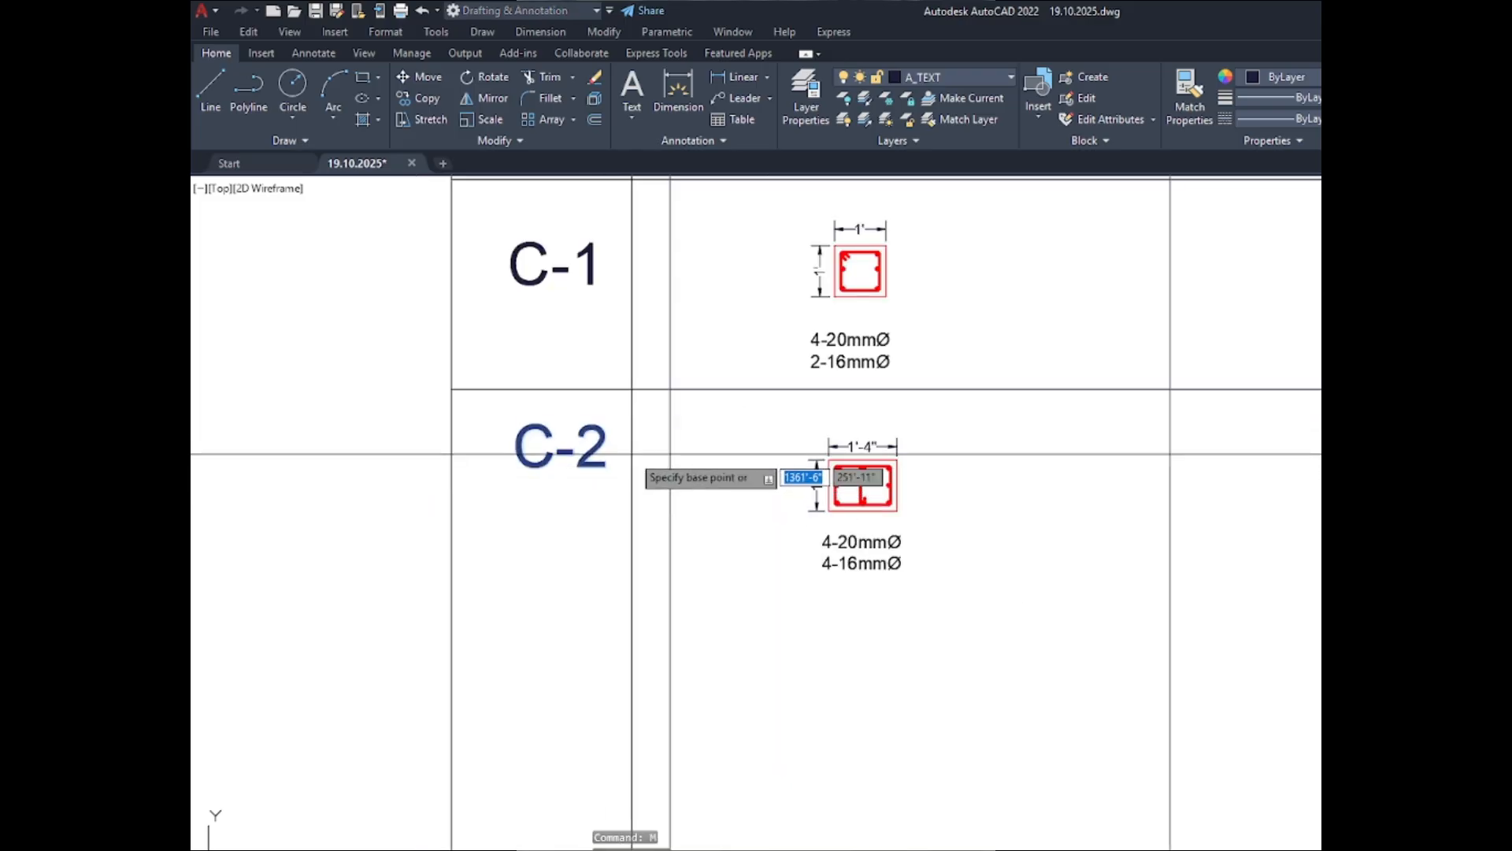
pyautogui.click(632, 455)
pyautogui.scroll(2, 634, 492)
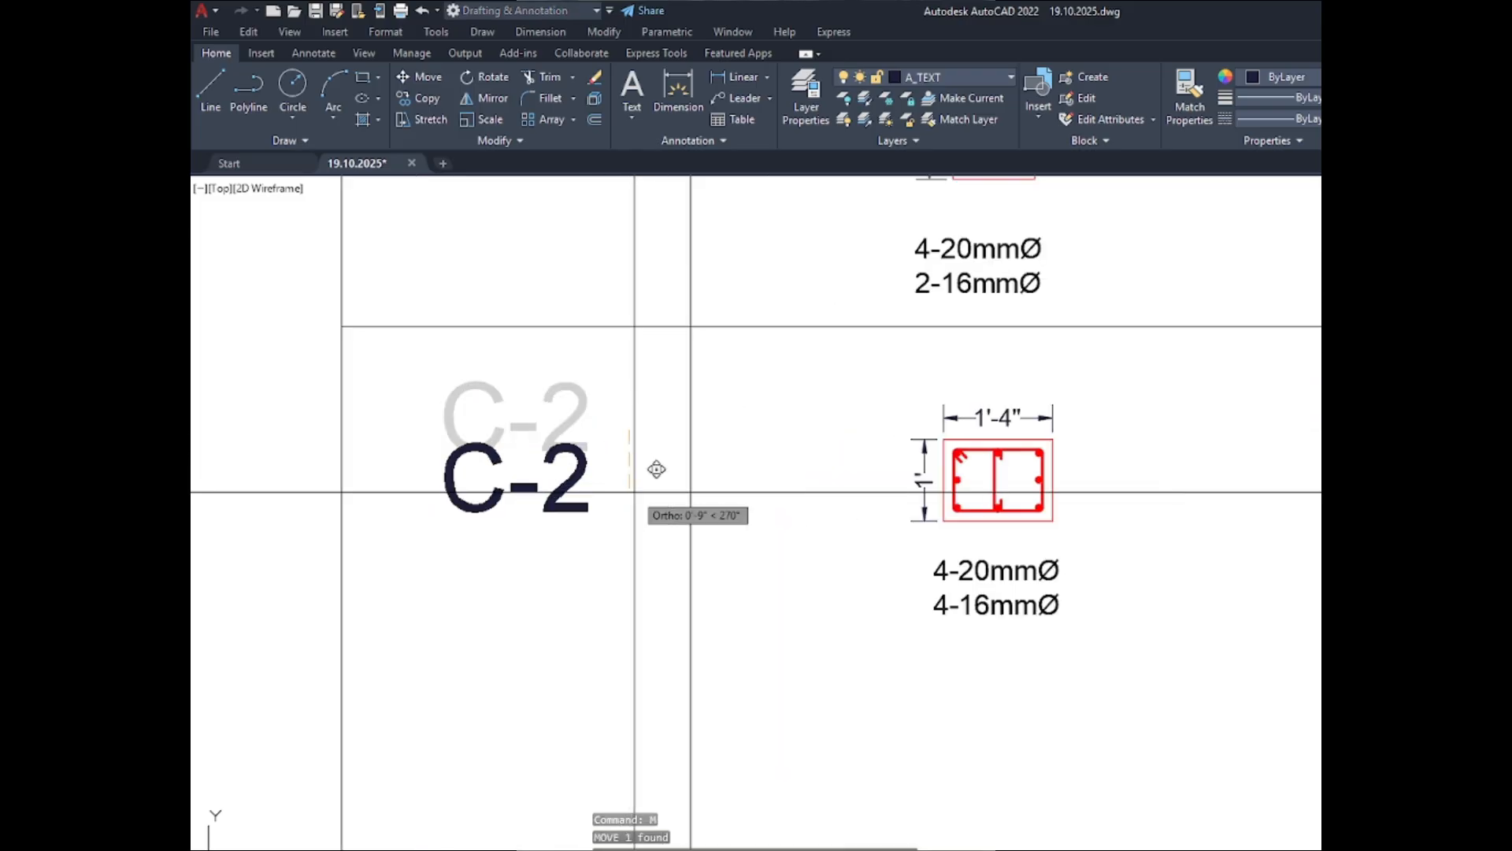
pyautogui.click(634, 492)
pyautogui.scroll(-3, 634, 492)
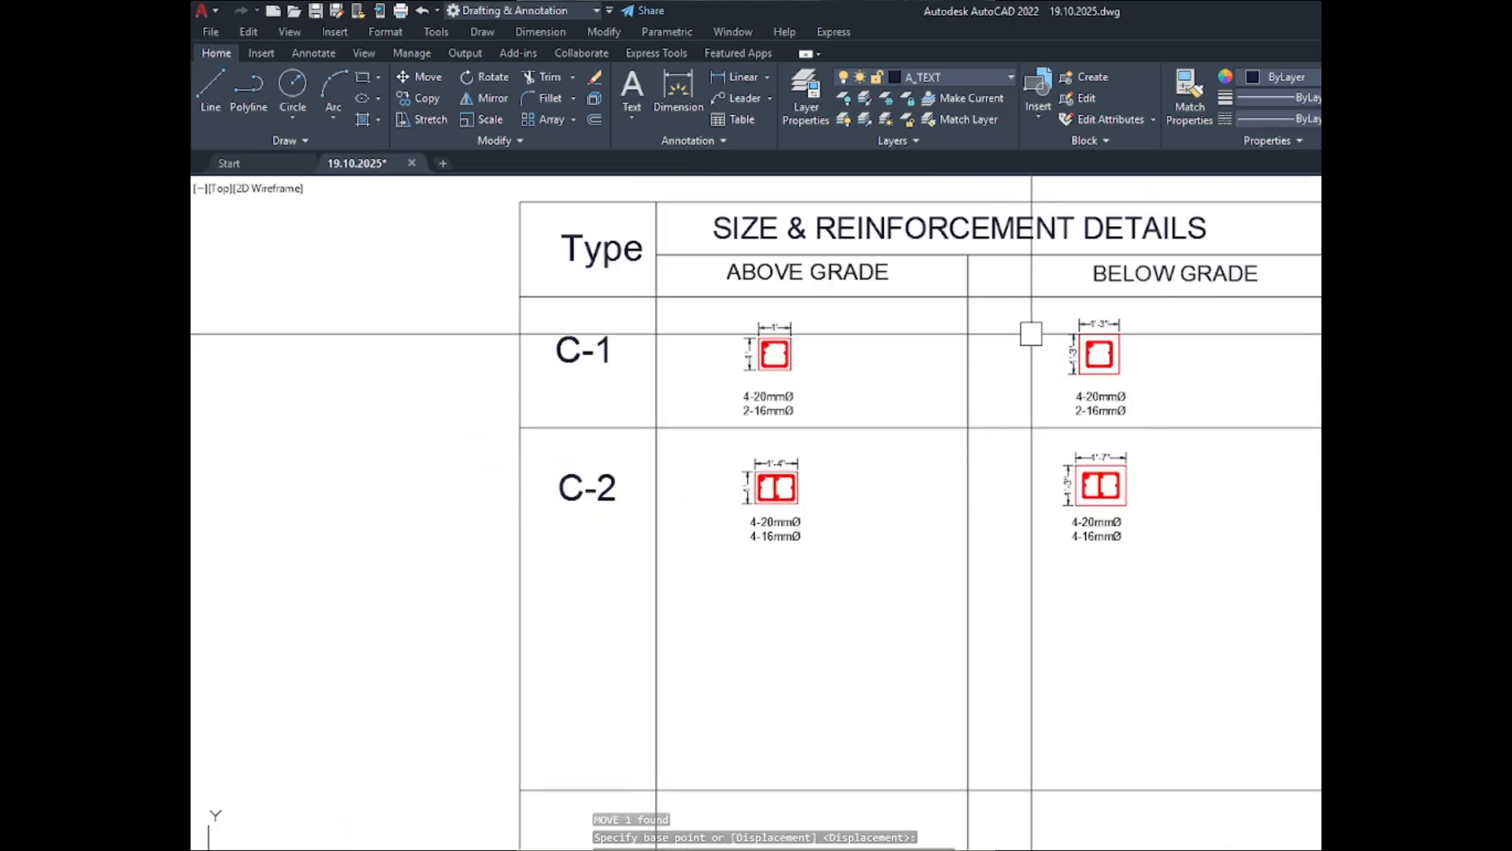
# - Stretch the right edge of the schedule body's border inward to narrow the BELOW GRADE column
pyautogui.click(1266, 365)
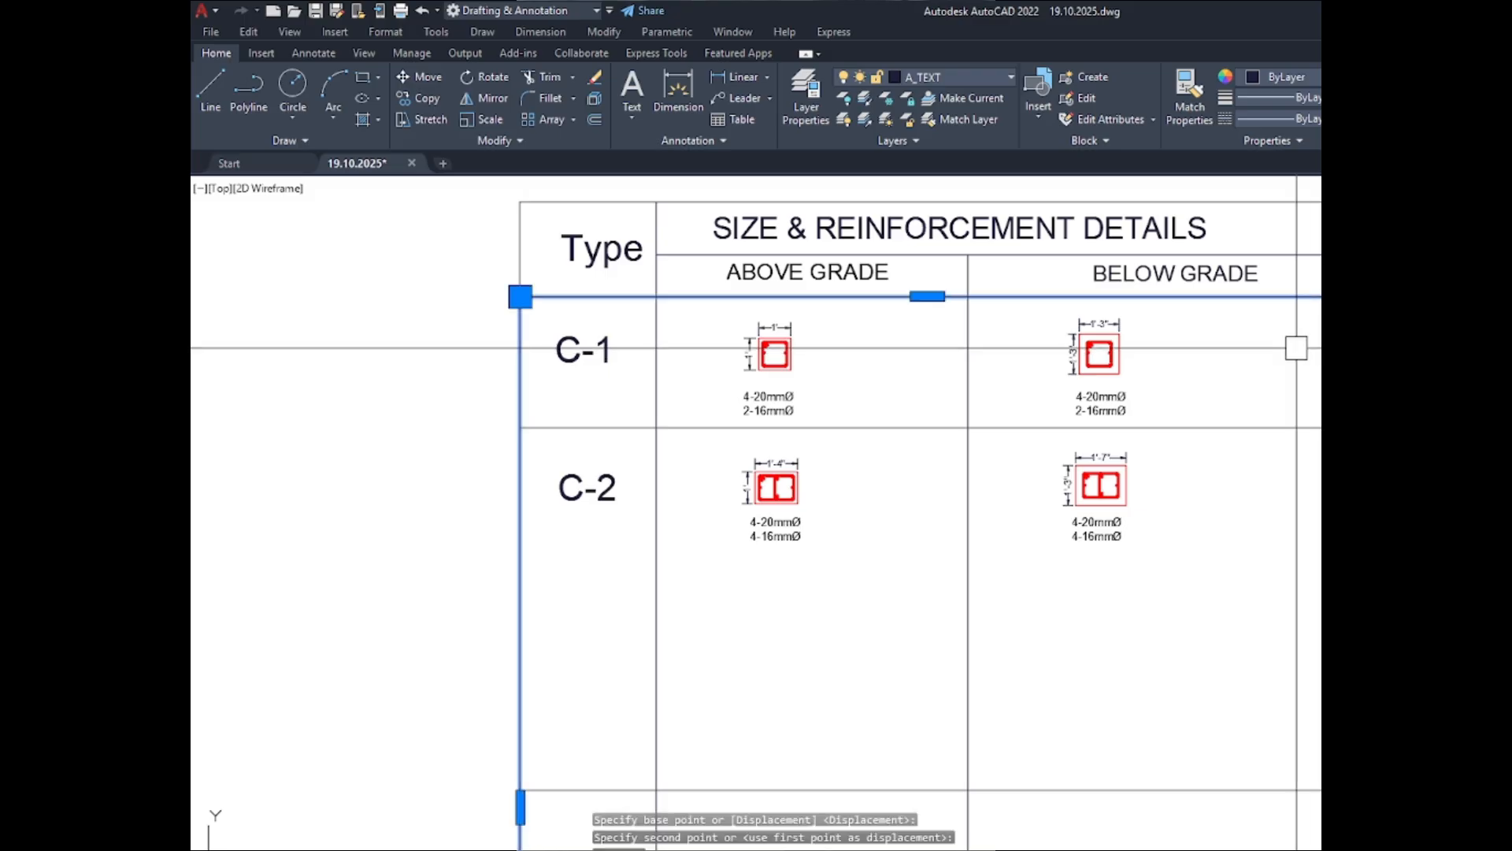
pyautogui.scroll(-3, 1297, 347)
pyautogui.scroll(3, 1244, 513)
pyautogui.click(1243, 513)
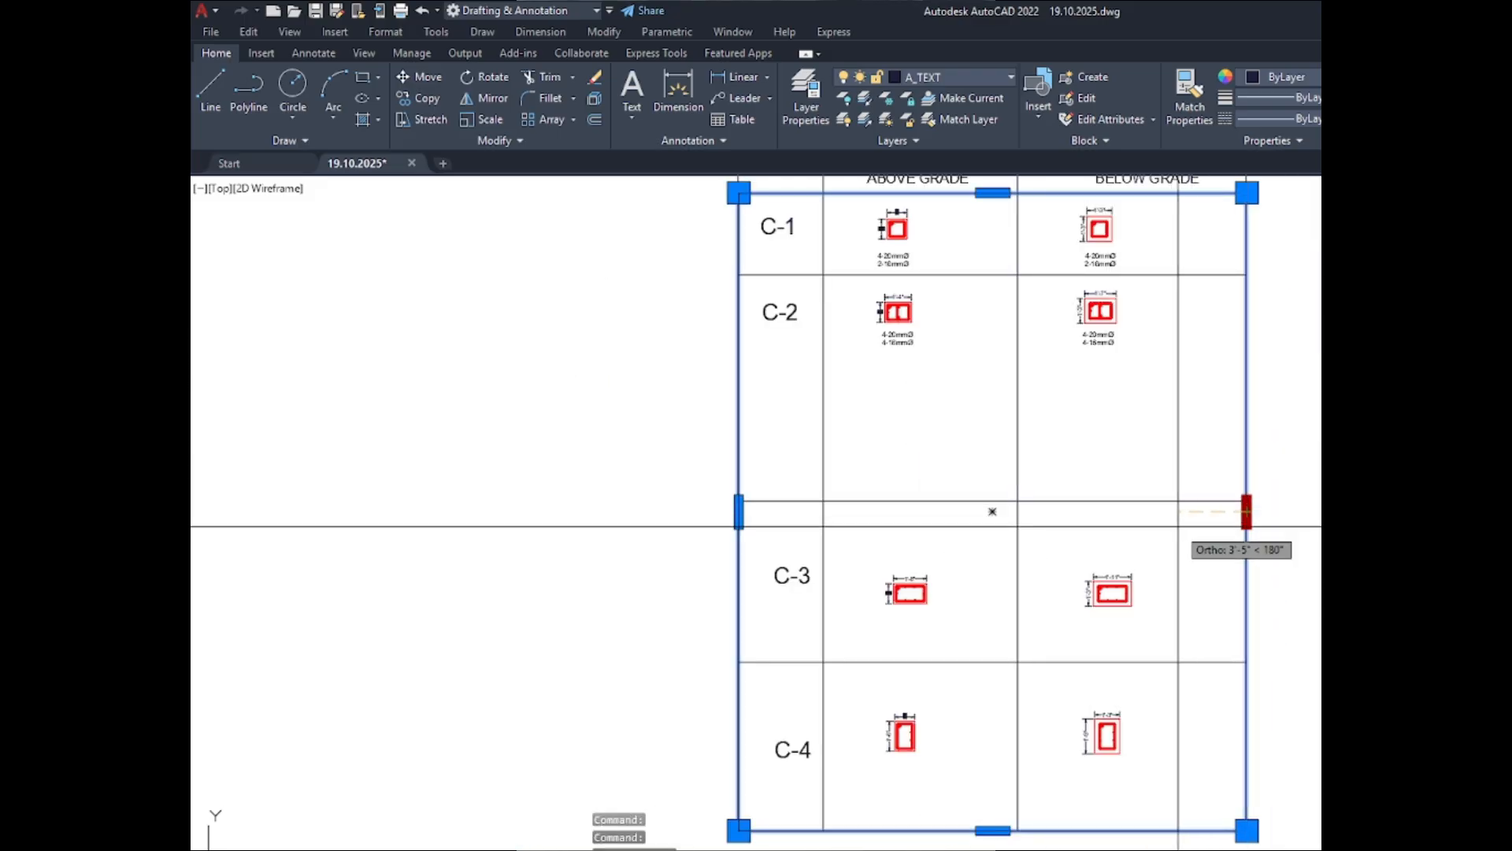
pyautogui.scroll(-2, 1105, 512)
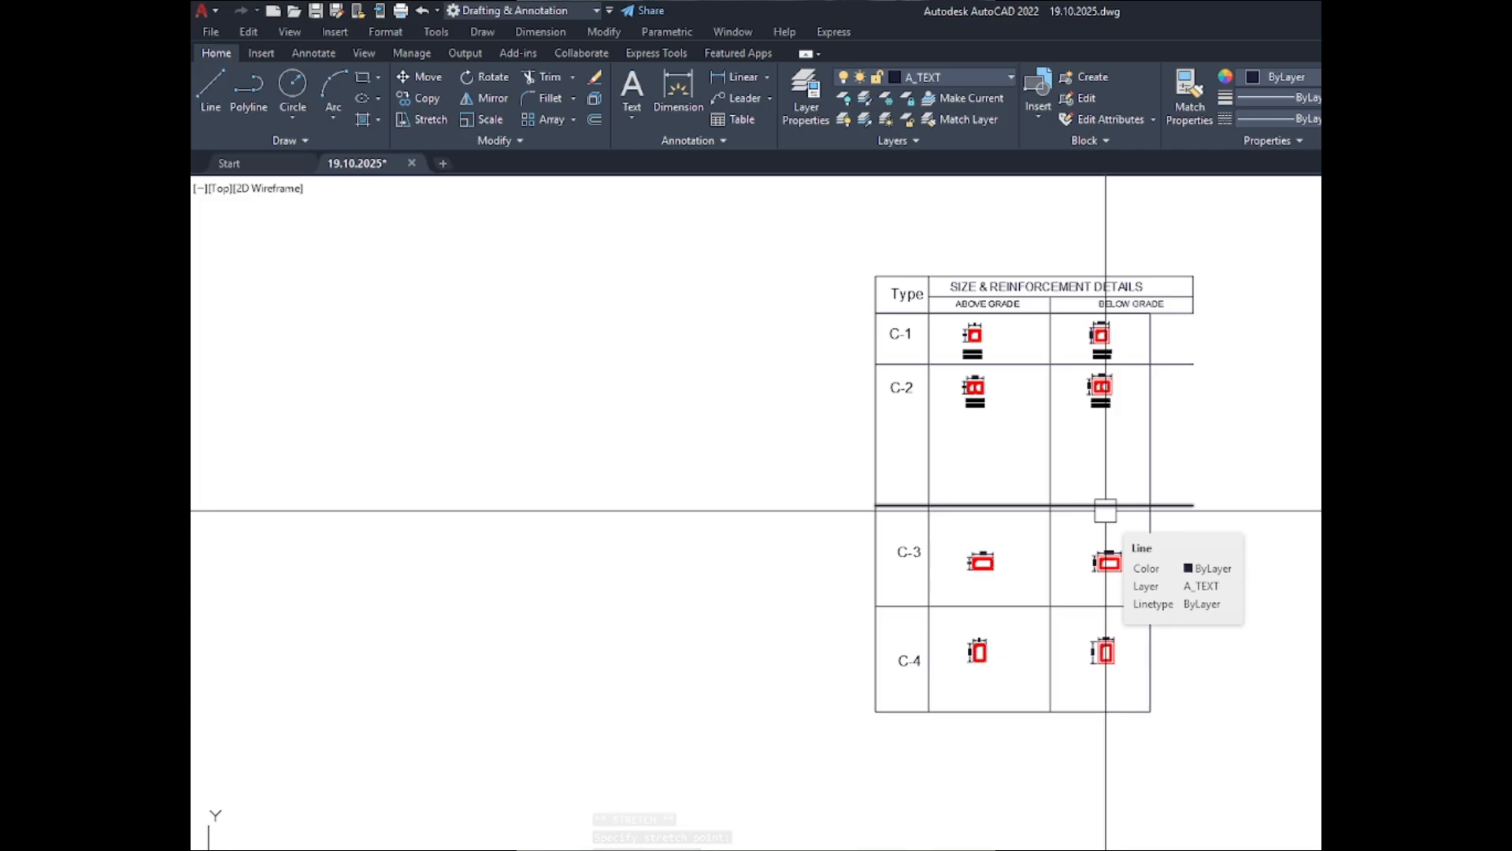
pyautogui.press('Escape')
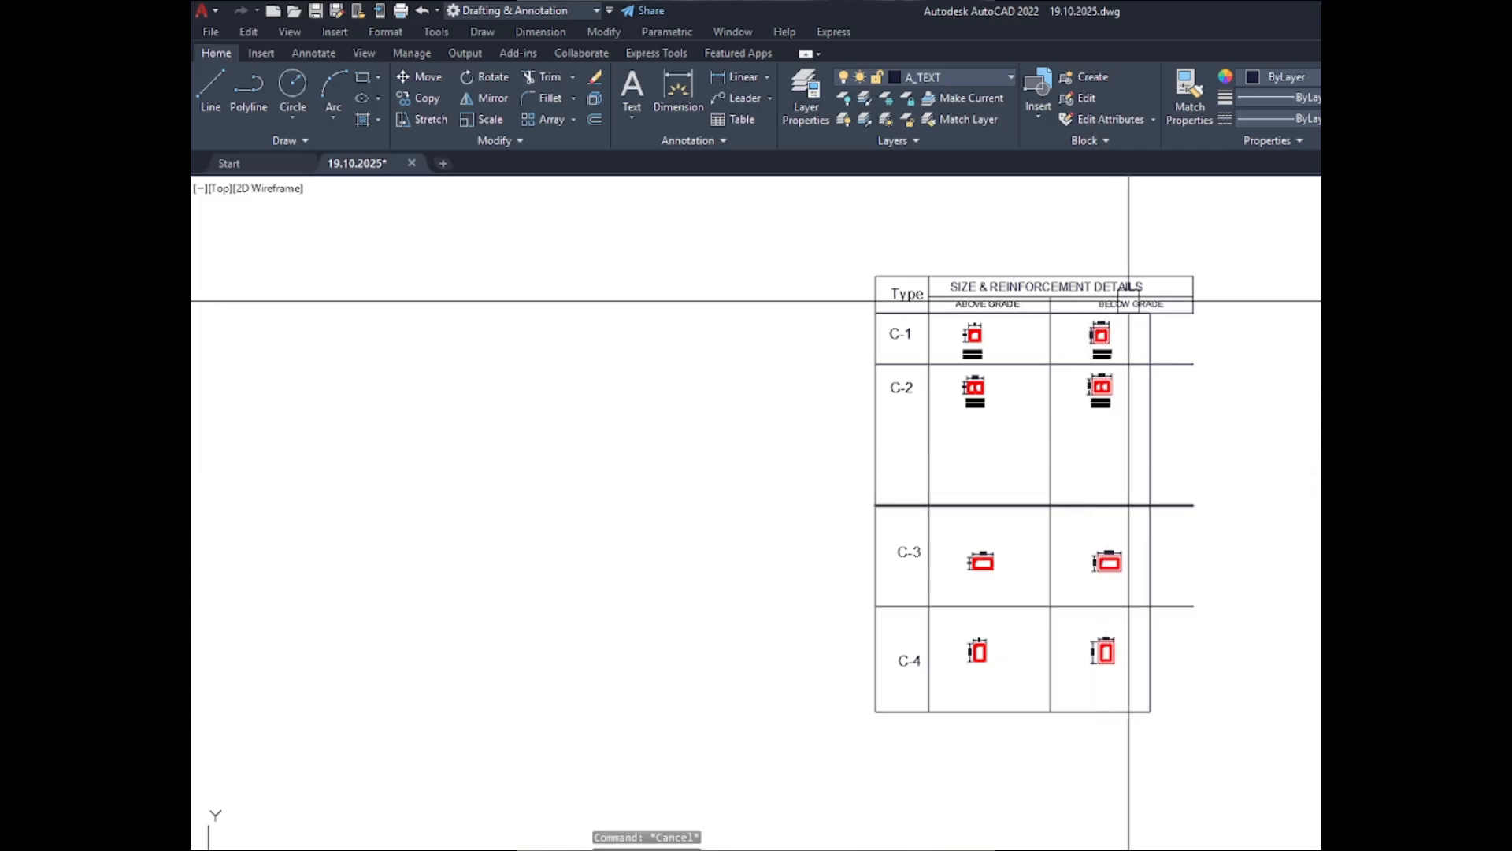
# - Stretch the right edge of the header rectangle inward to line up with the narrowed schedule body
pyautogui.scroll(4, 1131, 290)
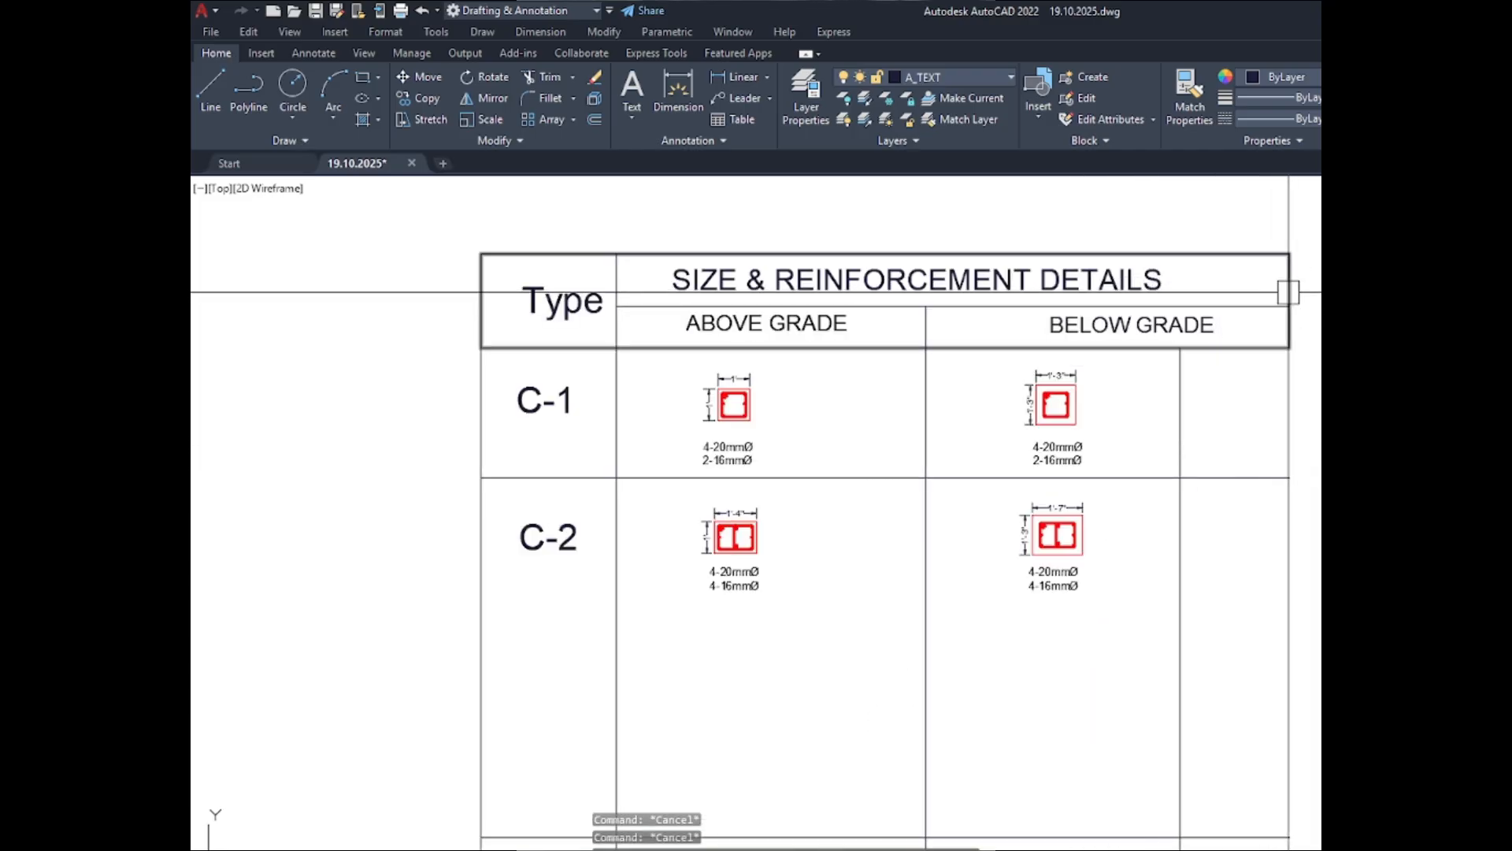
pyautogui.scroll(4, 1286, 290)
pyautogui.click(1285, 312)
pyautogui.click(1286, 312)
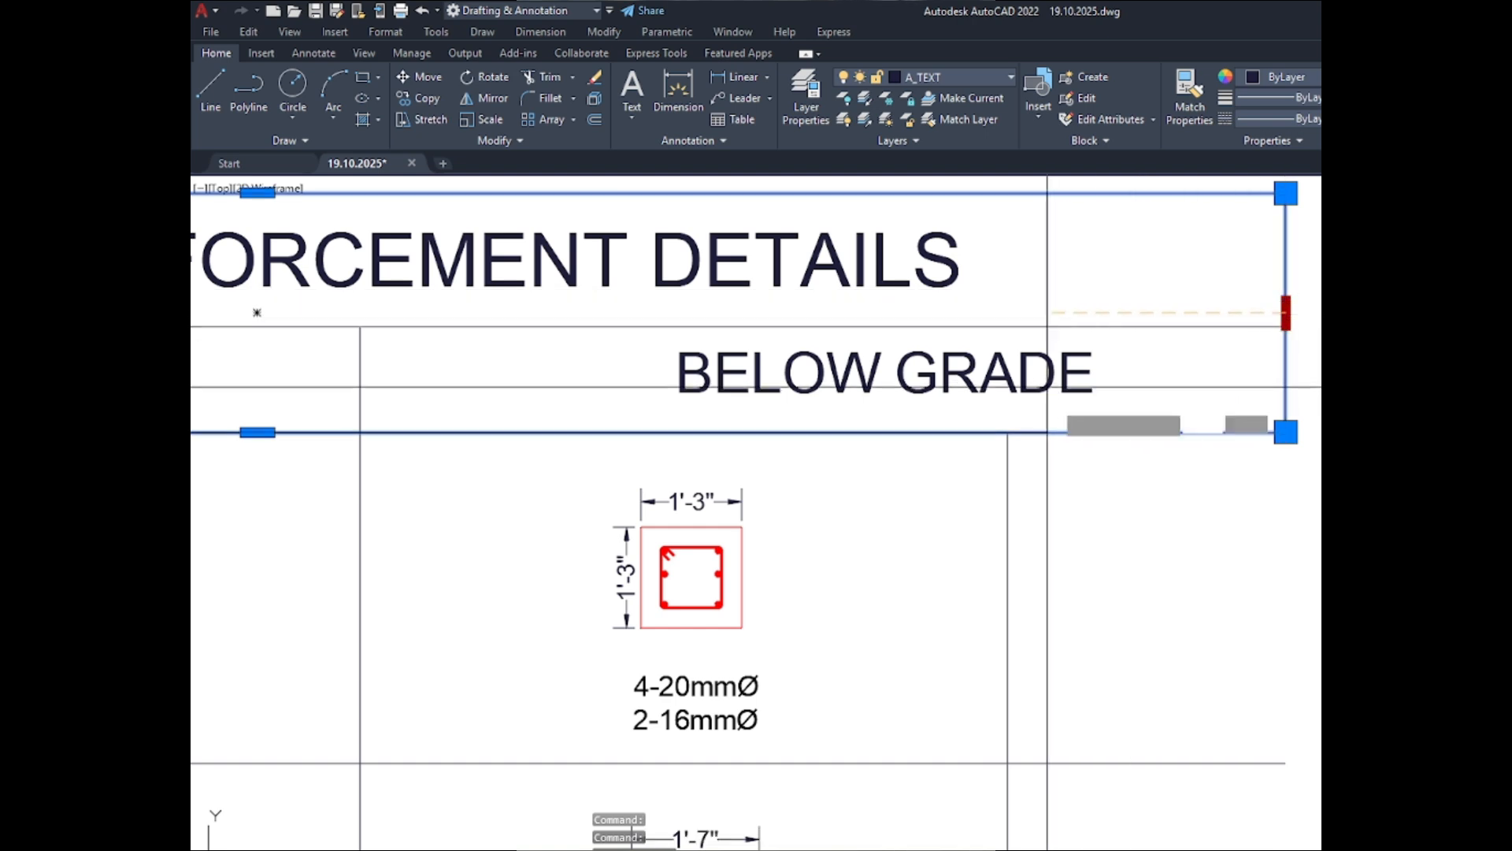
pyautogui.click(1008, 311)
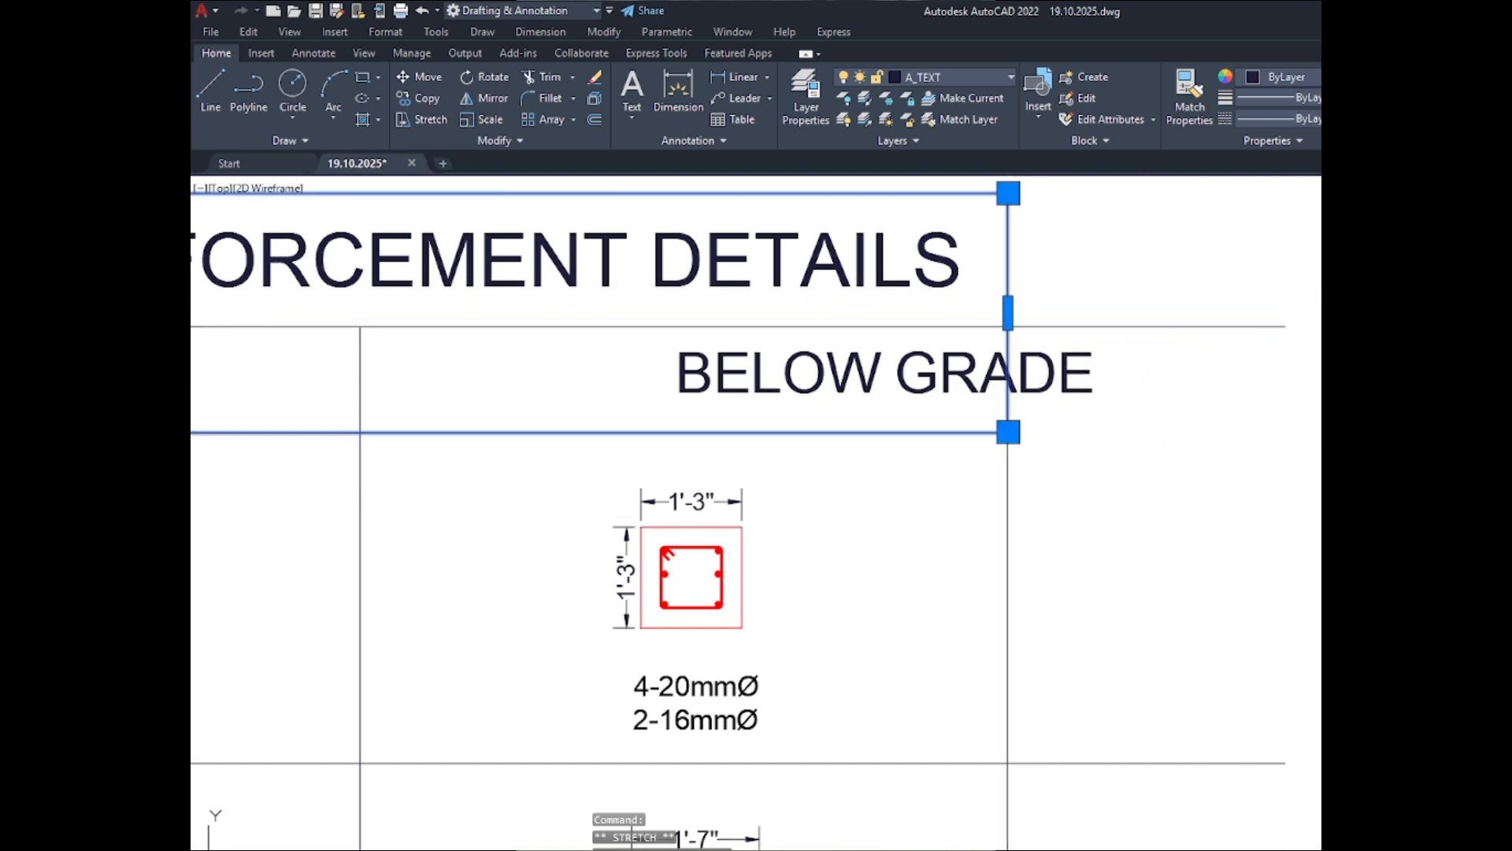
pyautogui.press('Escape')
# - Move the BELOW GRADE heading about 2'-7" leftward so it fits inside its narrowed column
pyautogui.click(936, 373)
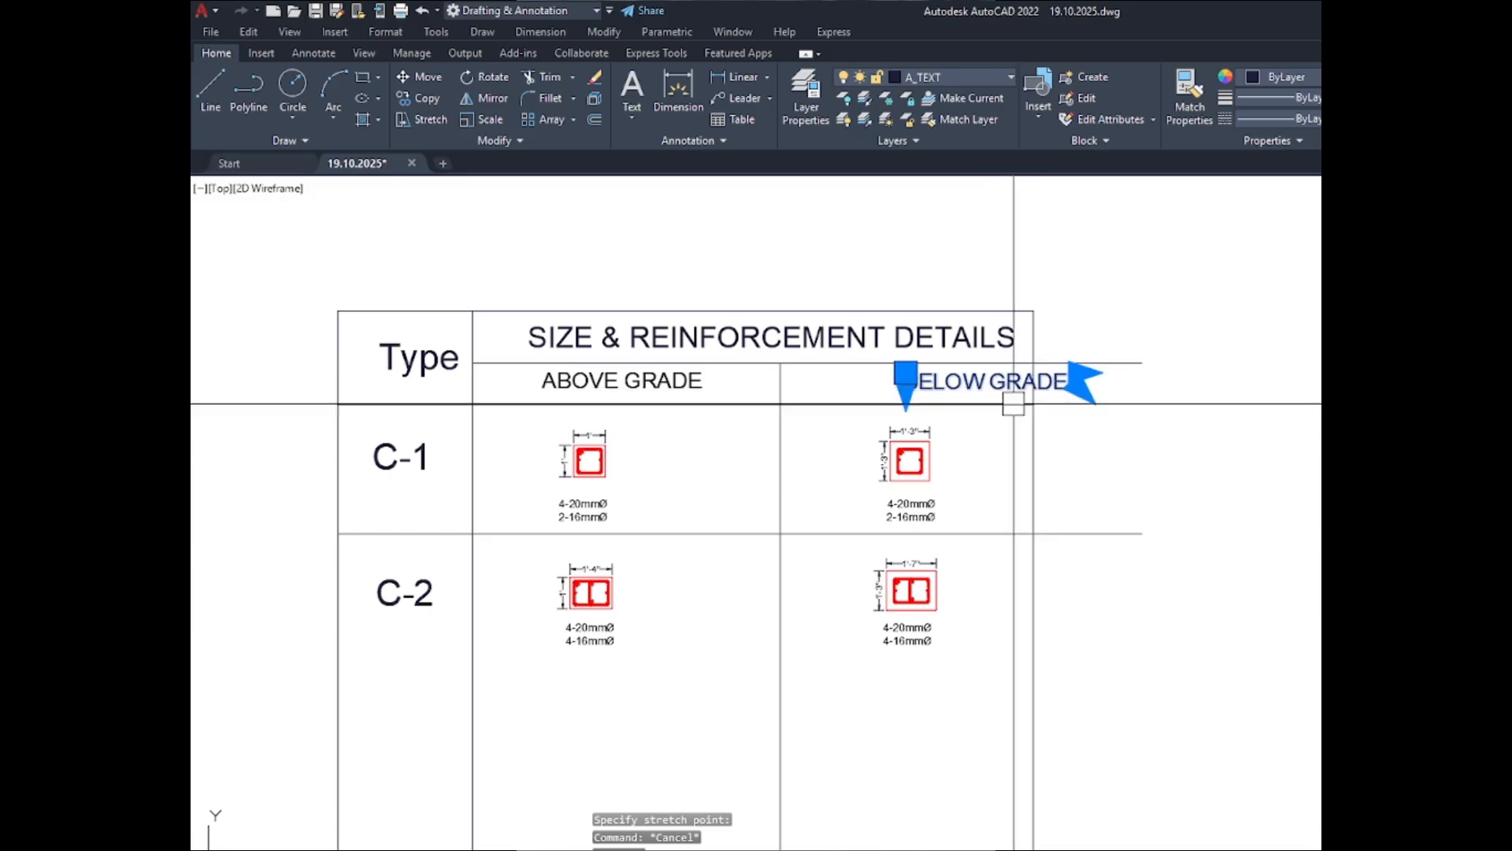
pyautogui.write('m')
pyautogui.press('Return')
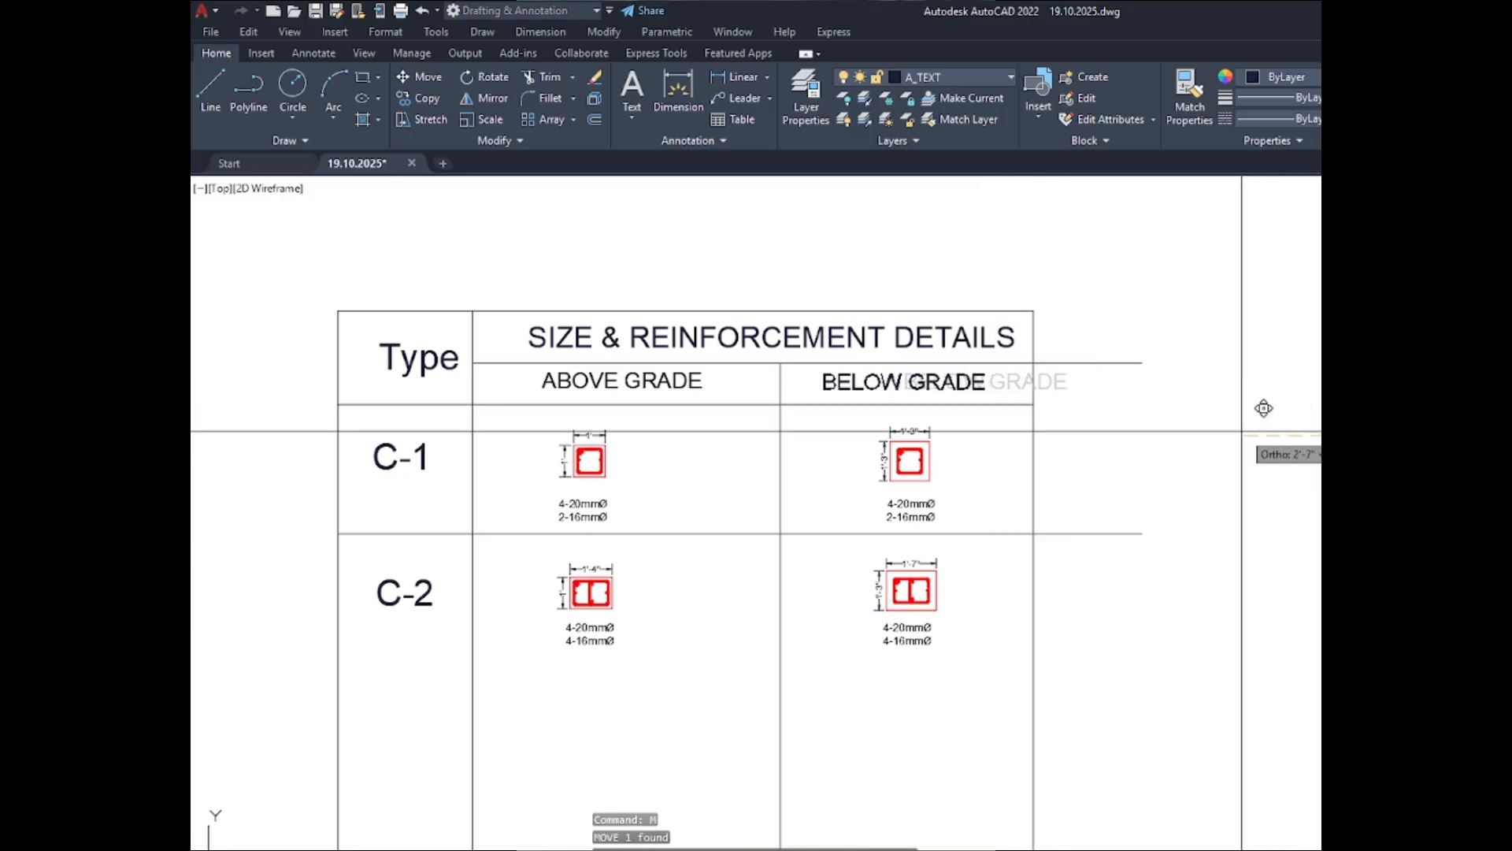
pyautogui.click(1242, 432)
pyautogui.press('Return')
pyautogui.press('Escape')
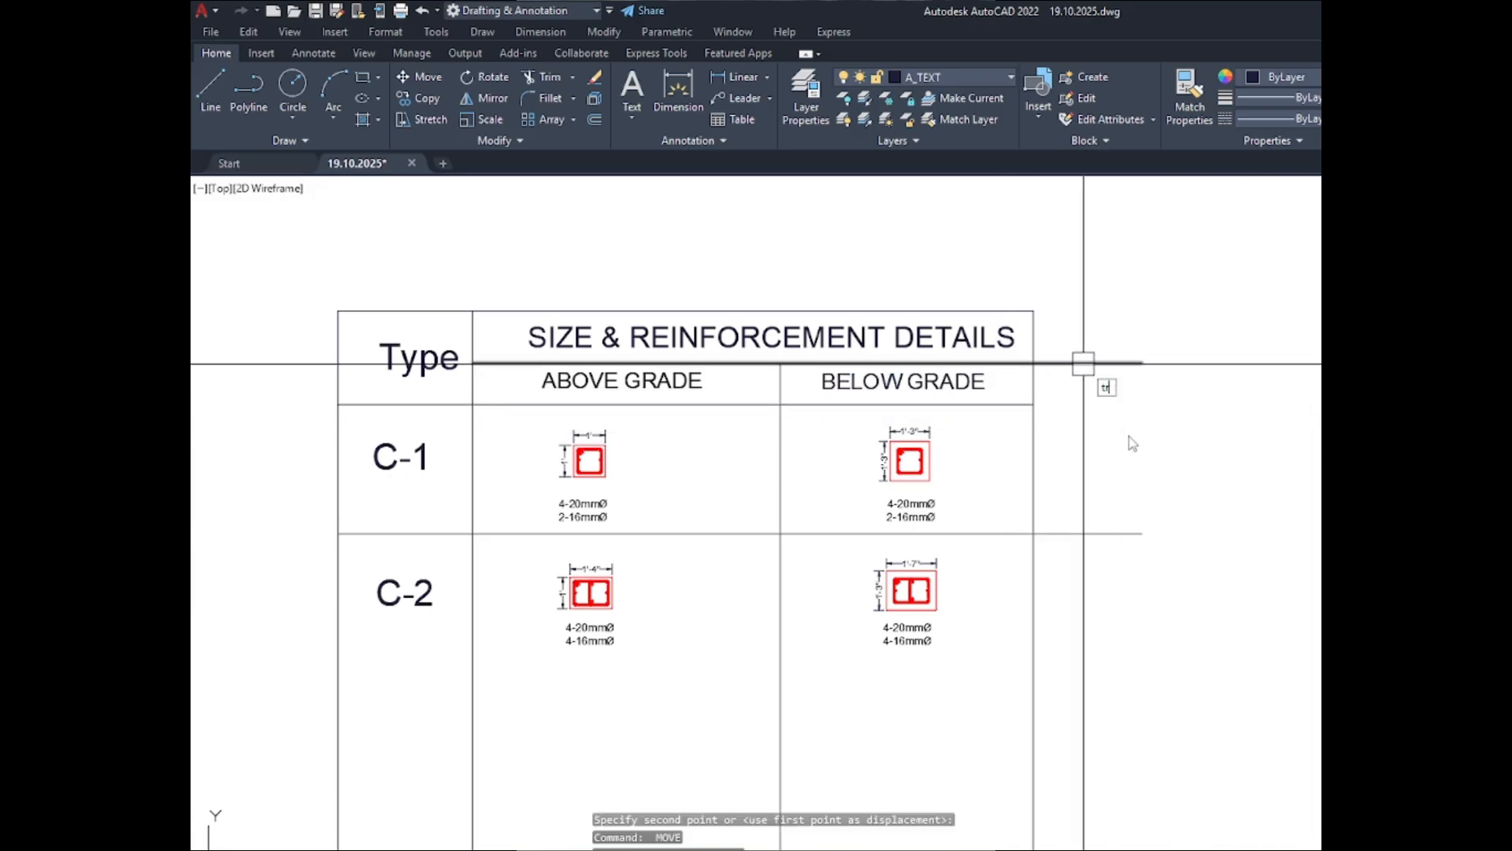
# - Trim the header divider and row line ends that extend past the schedule's right border
pyautogui.write('tr')
pyautogui.press('Return')
pyautogui.click(1077, 285)
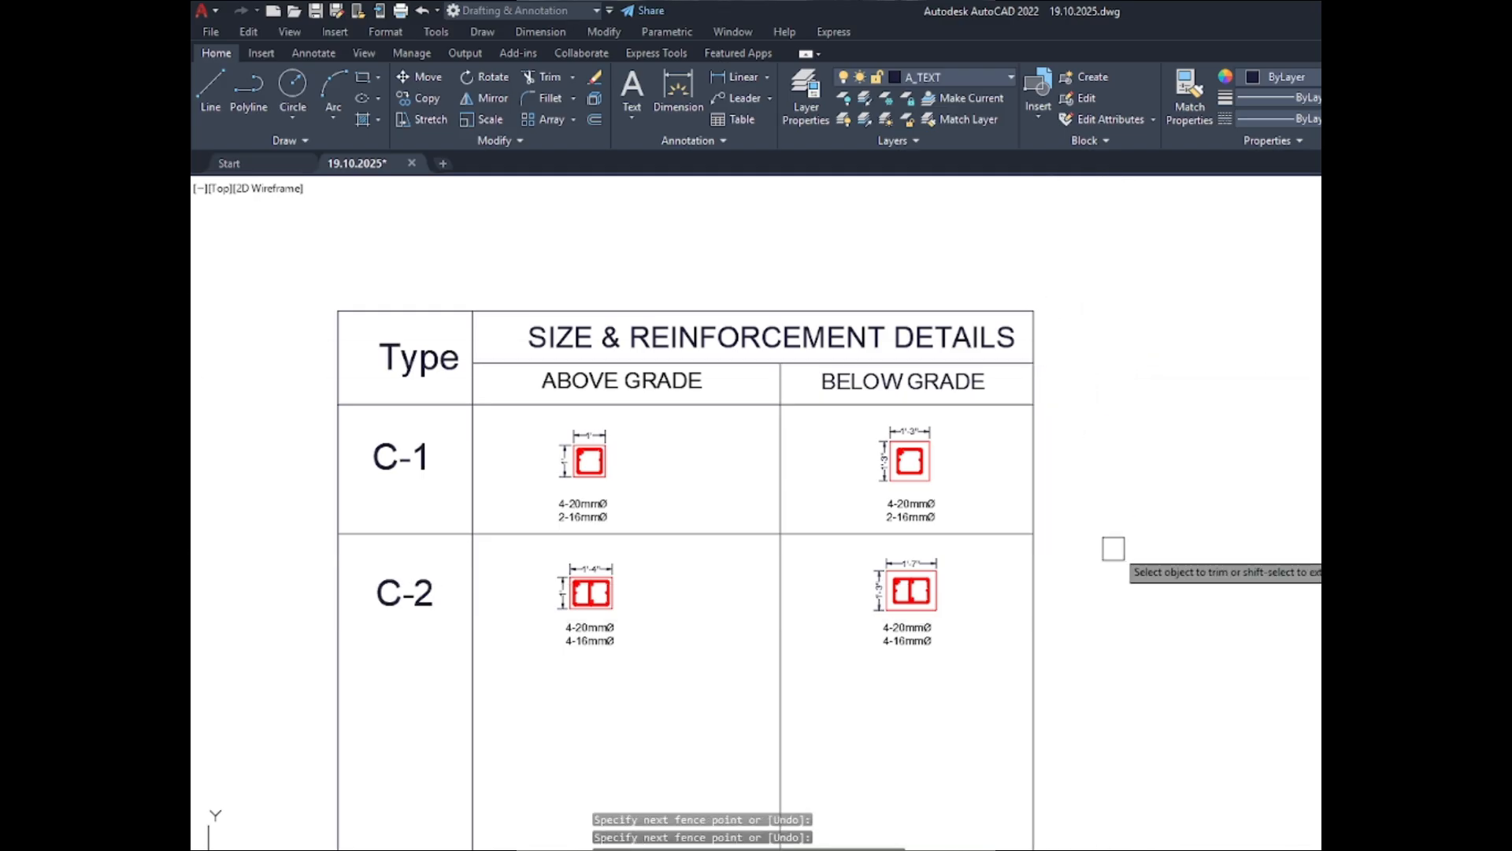
pyautogui.press('Escape')
# - Move the vertical divider between the ABOVE GRADE and BELOW GRADE columns leftward by about 1'
pyautogui.click(780, 445)
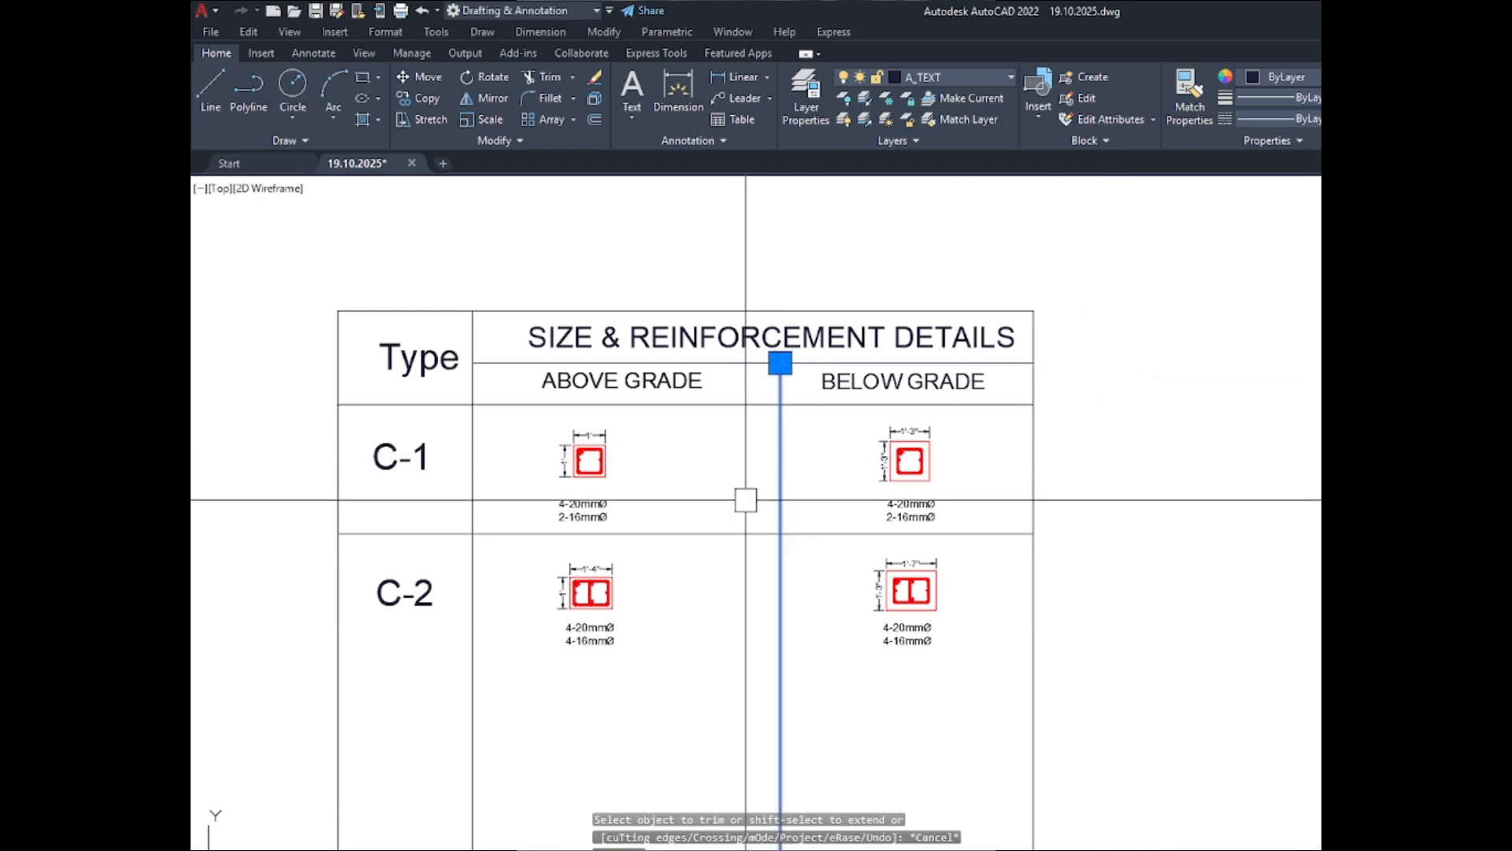
pyautogui.write('m')
pyautogui.press('Return')
pyautogui.click(845, 483)
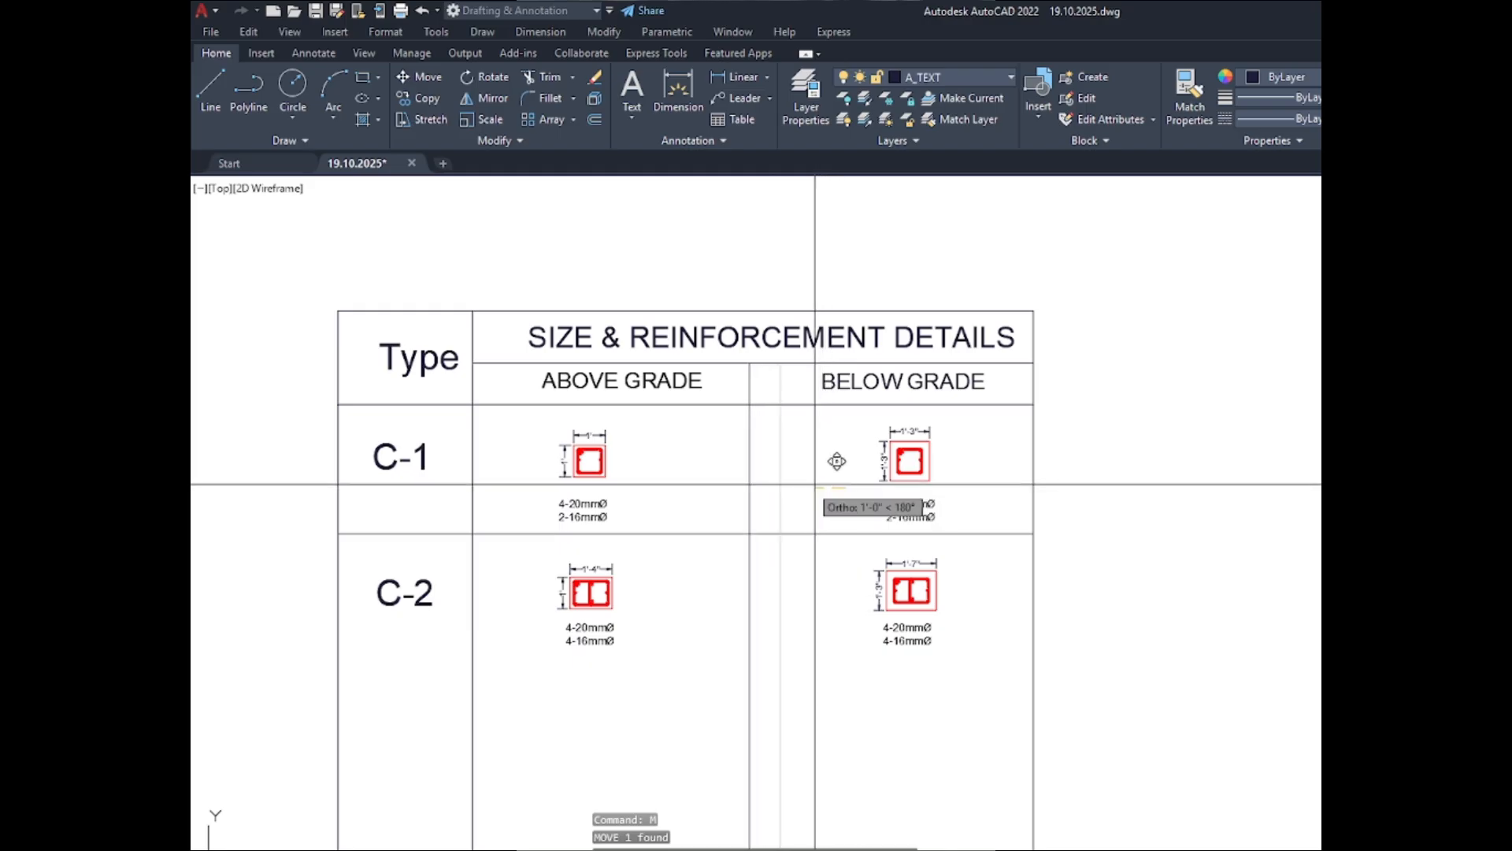
pyautogui.click(816, 483)
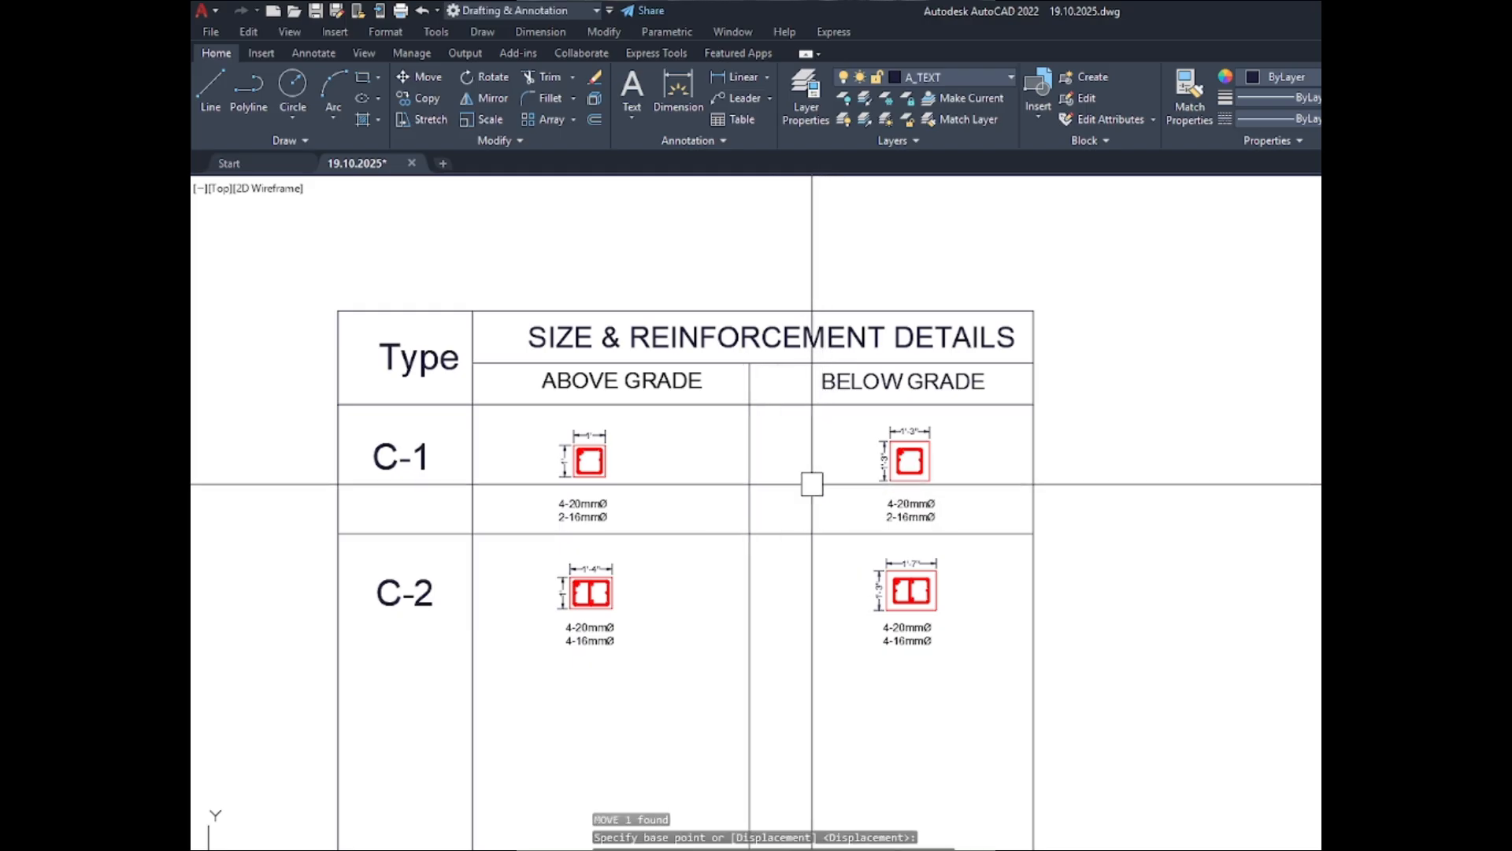
# - Shift the SIZE & REINFORCEMENT DETAILS heading slightly leftward so it sits centred in its header cell
pyautogui.doubleClick(844, 334)
pyautogui.click(1066, 419)
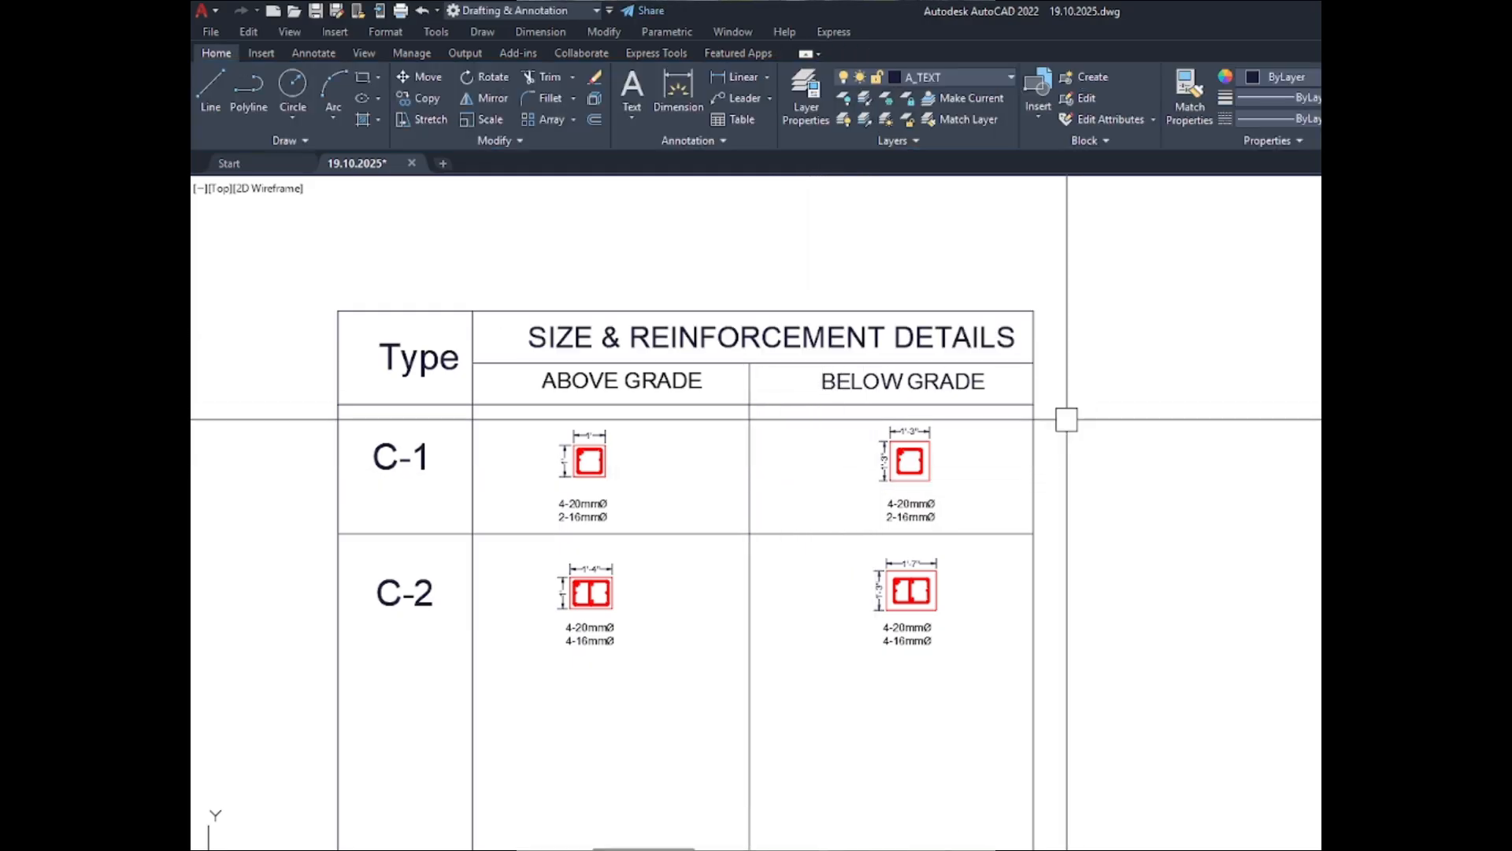
pyautogui.doubleClick(867, 342)
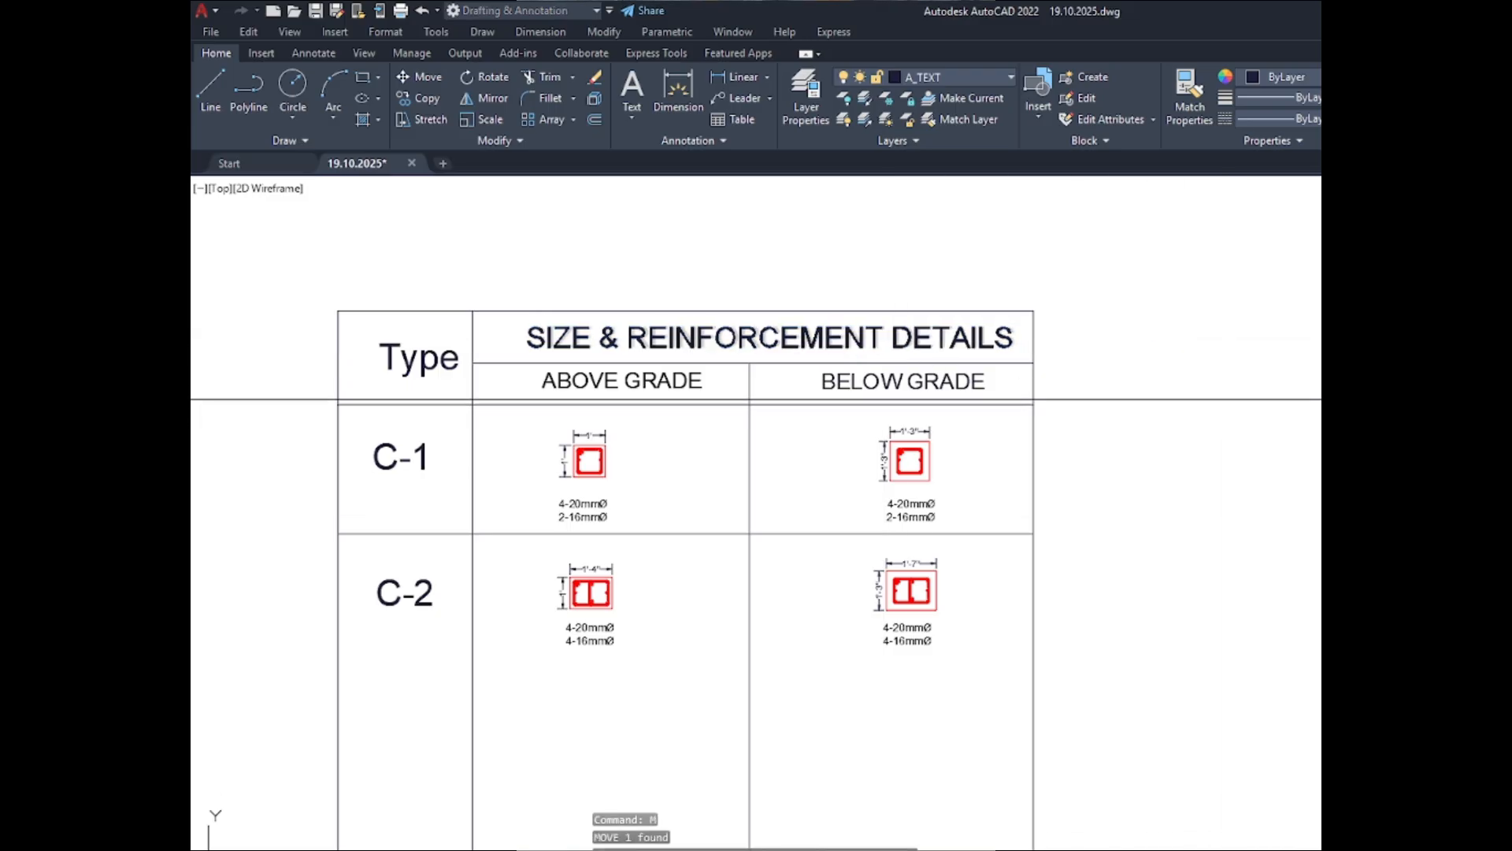
pyautogui.click(1332, 400)
pyautogui.scroll(-4, 1342, 282)
pyautogui.press('Escape')
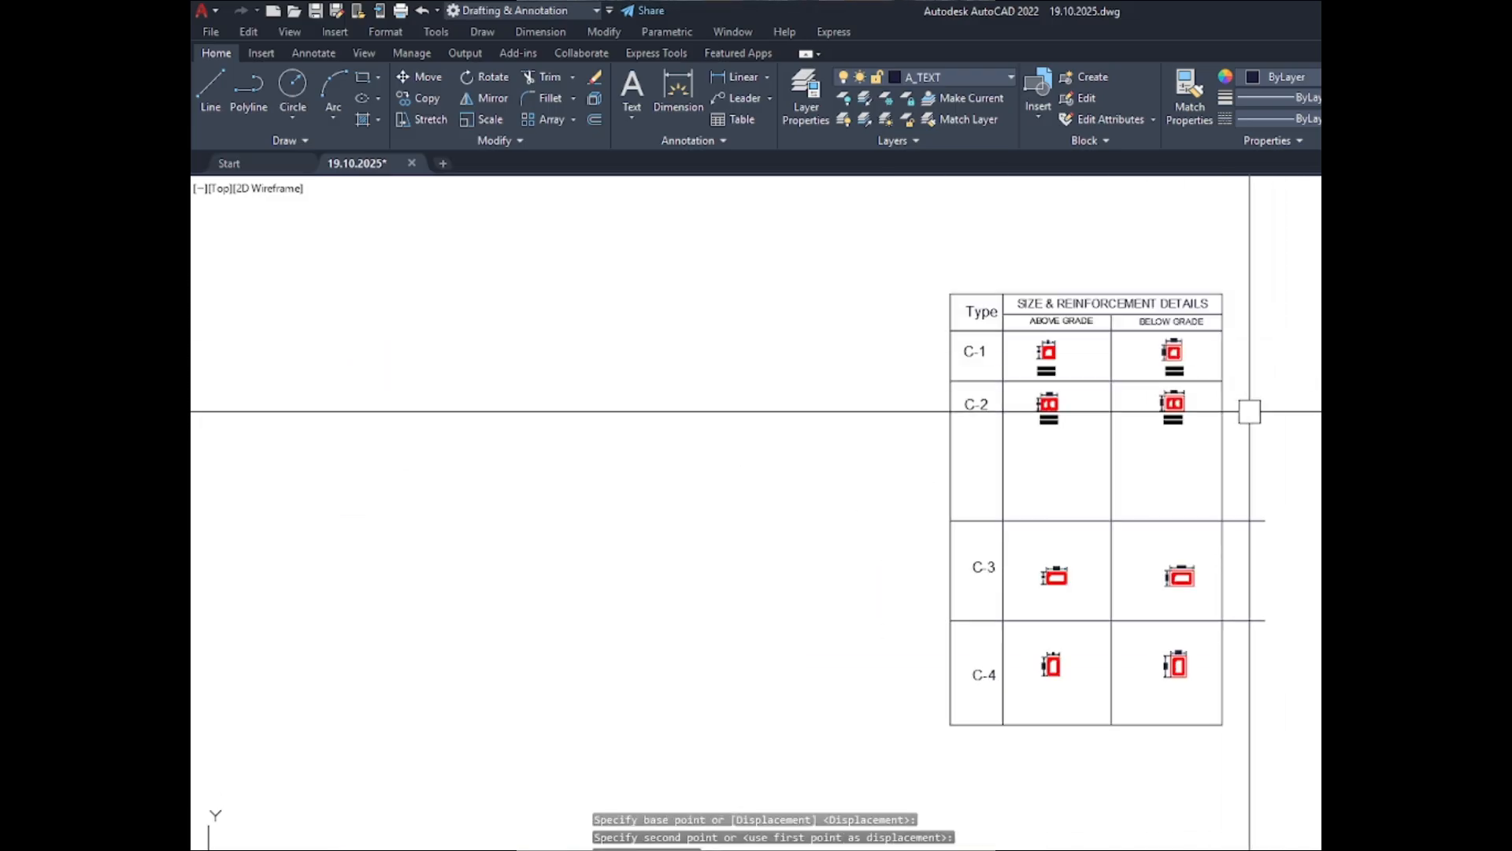
# - Trim the ends of the row lines above and below C-3 that extend past the schedule's right border
pyautogui.scroll(2, 1195, 499)
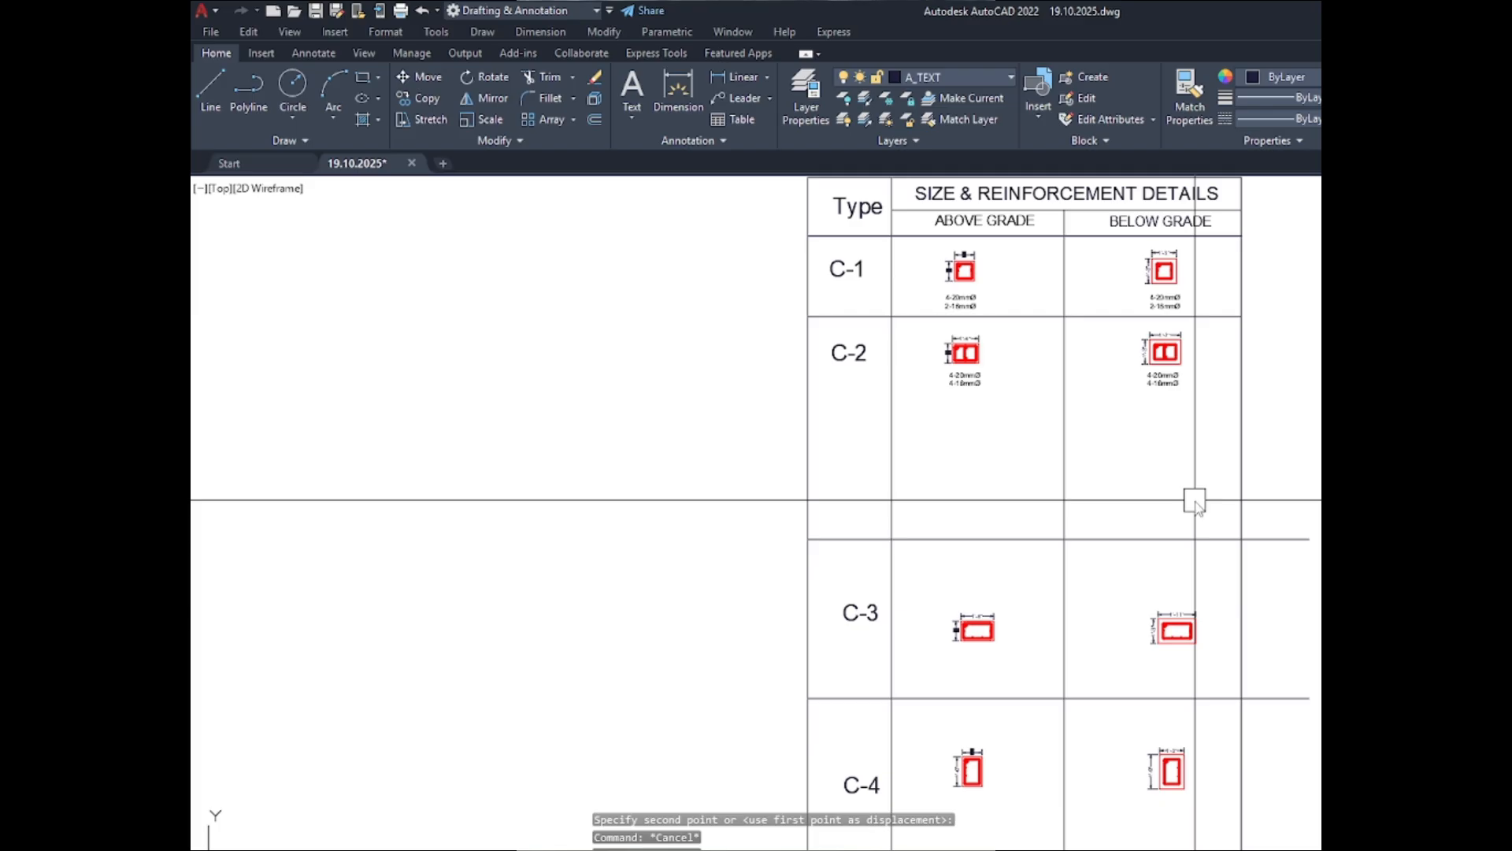
pyautogui.write('tr')
pyautogui.press('Return')
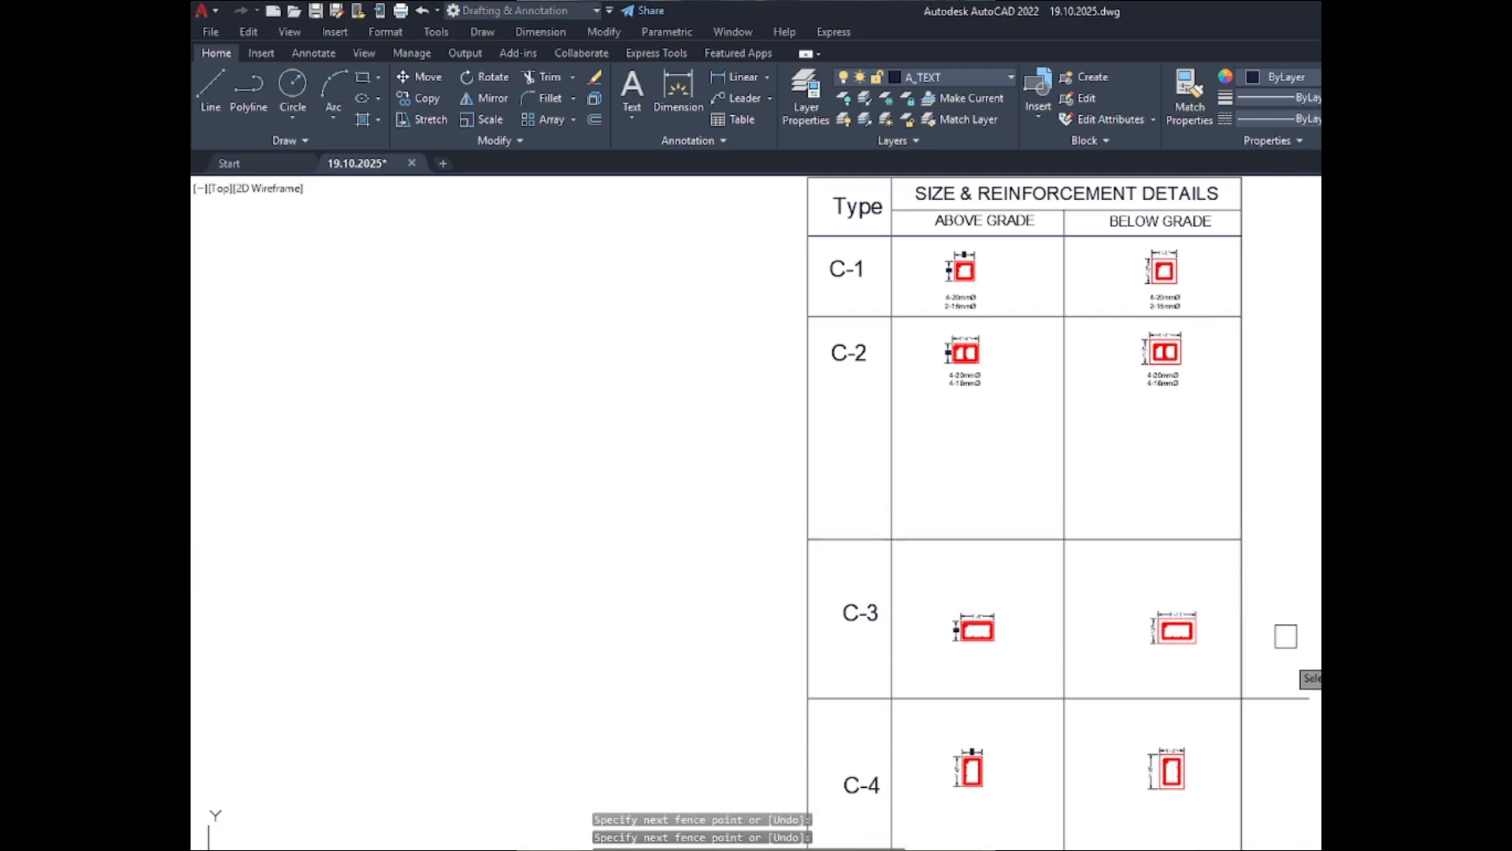
pyautogui.press('Return')
pyautogui.press('Escape')
# - Move the row line between C-2 and C-3 upward to just below the C-2 bar notes
pyautogui.click(1130, 540)
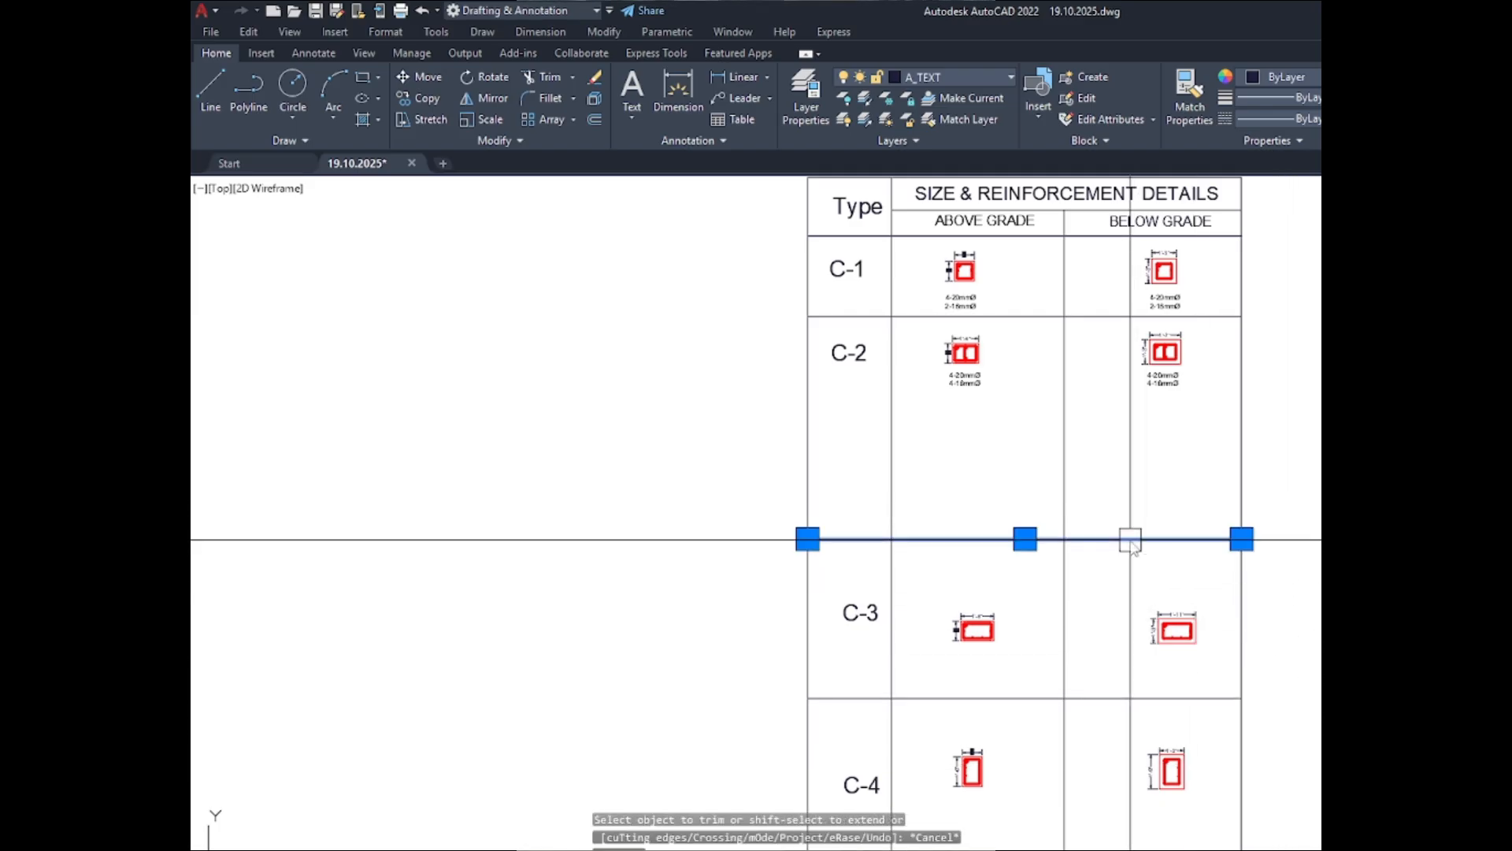
pyautogui.write('m')
pyautogui.press('Return')
pyautogui.click(1088, 601)
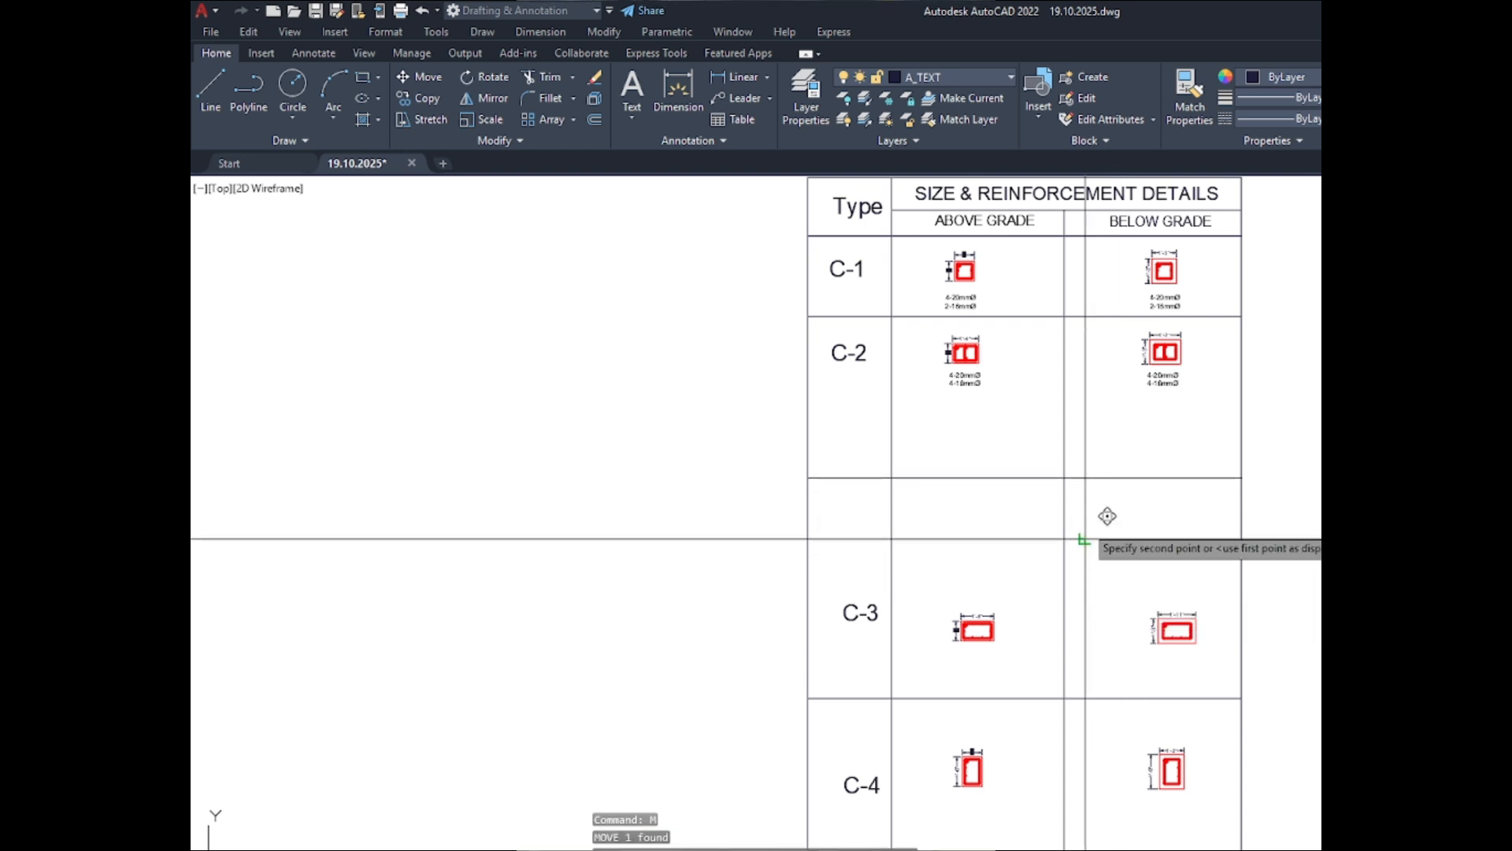
pyautogui.click(1088, 466)
pyautogui.scroll(2, 1056, 413)
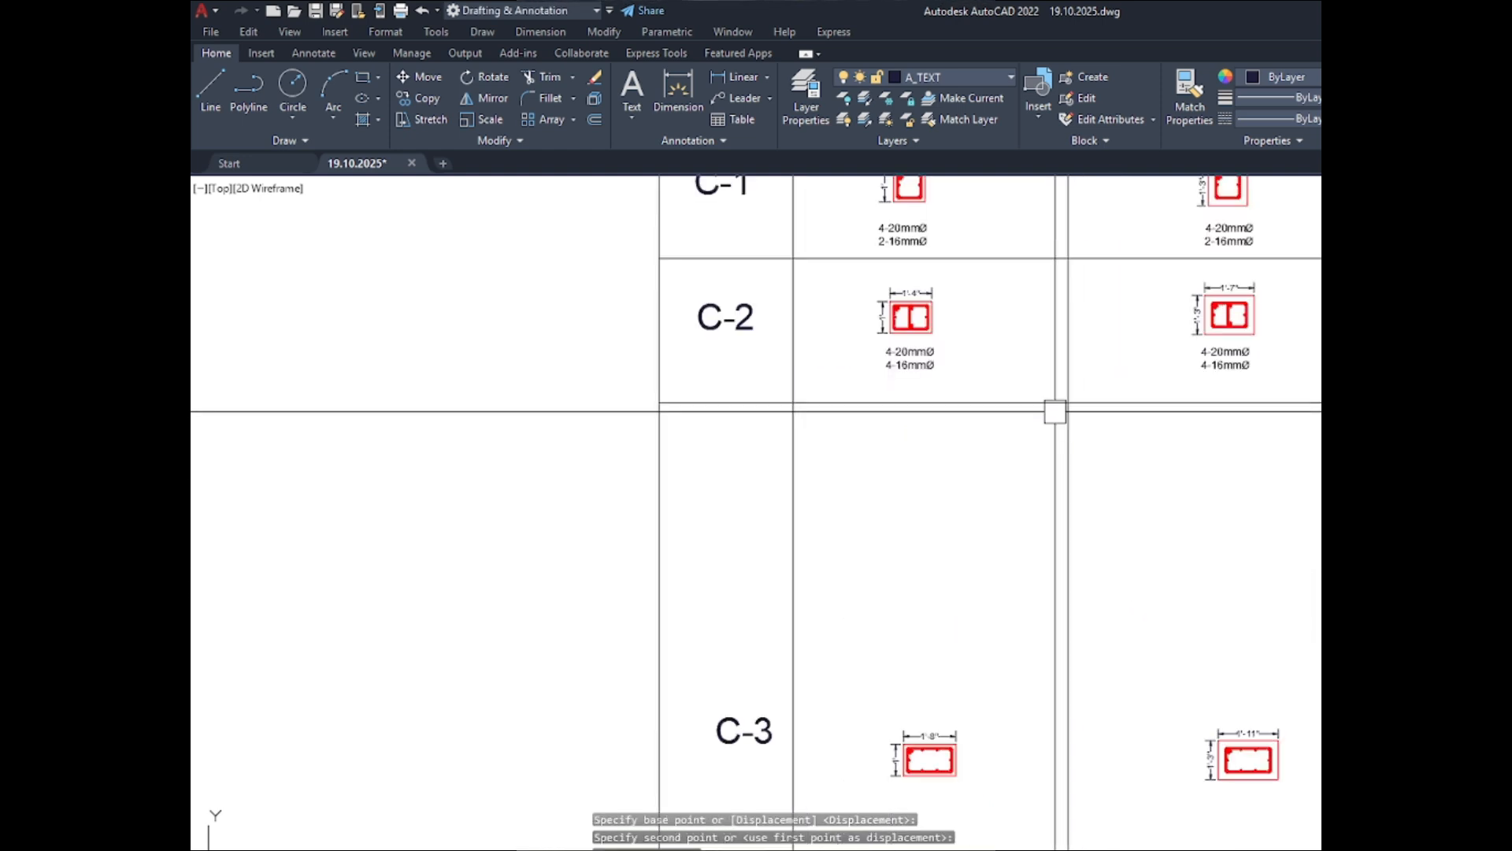
pyautogui.press('Escape')
# - Move the C-3 label up into the top of its row, aligned beneath the C-2 label
pyautogui.click(743, 736)
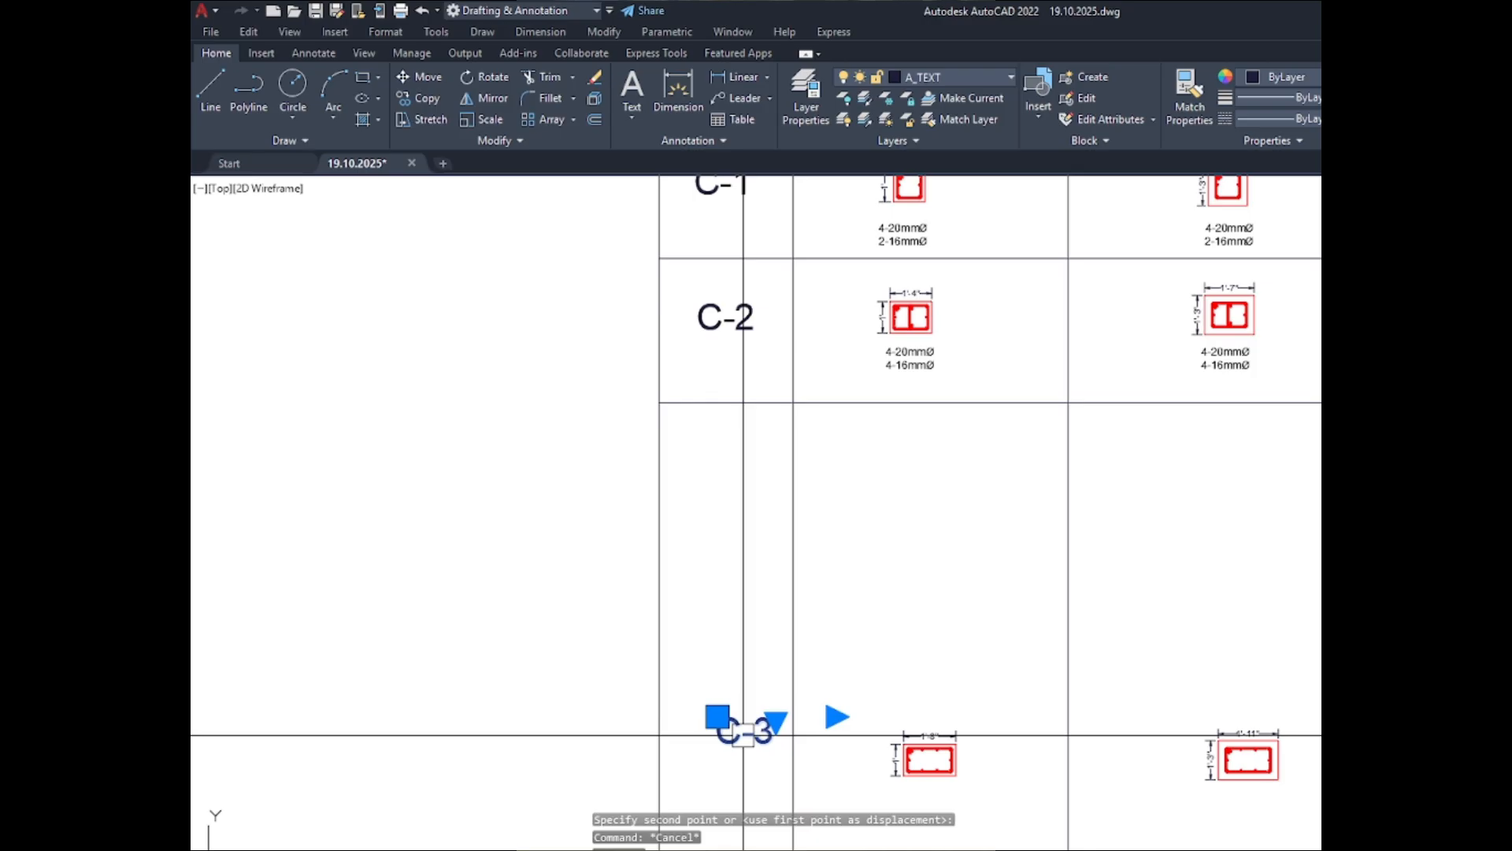
pyautogui.write('m')
pyautogui.press('Return')
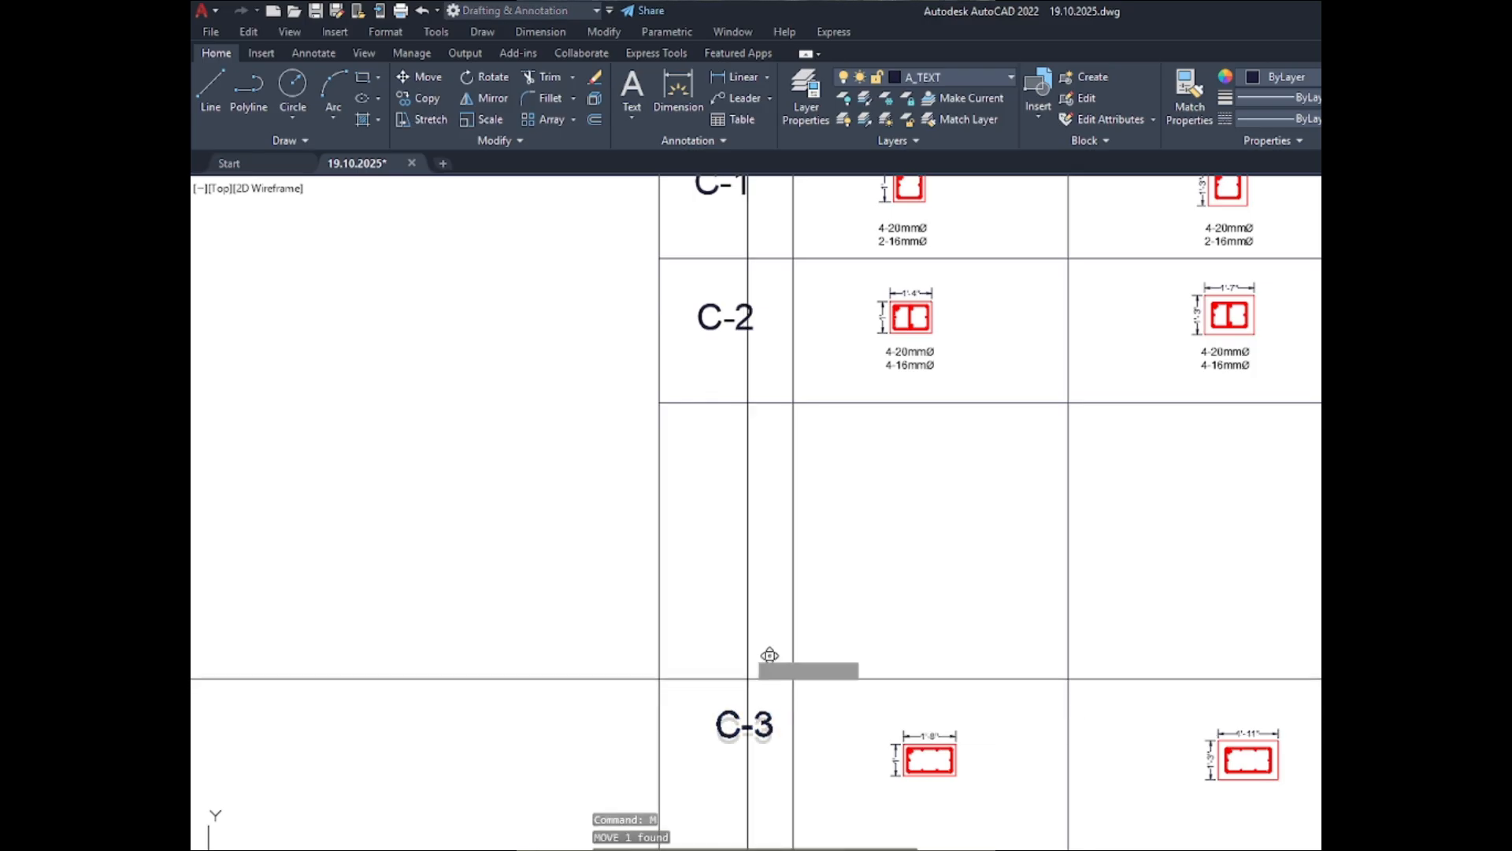
pyautogui.click(748, 685)
pyautogui.press('F8')
pyautogui.scroll(4, 712, 443)
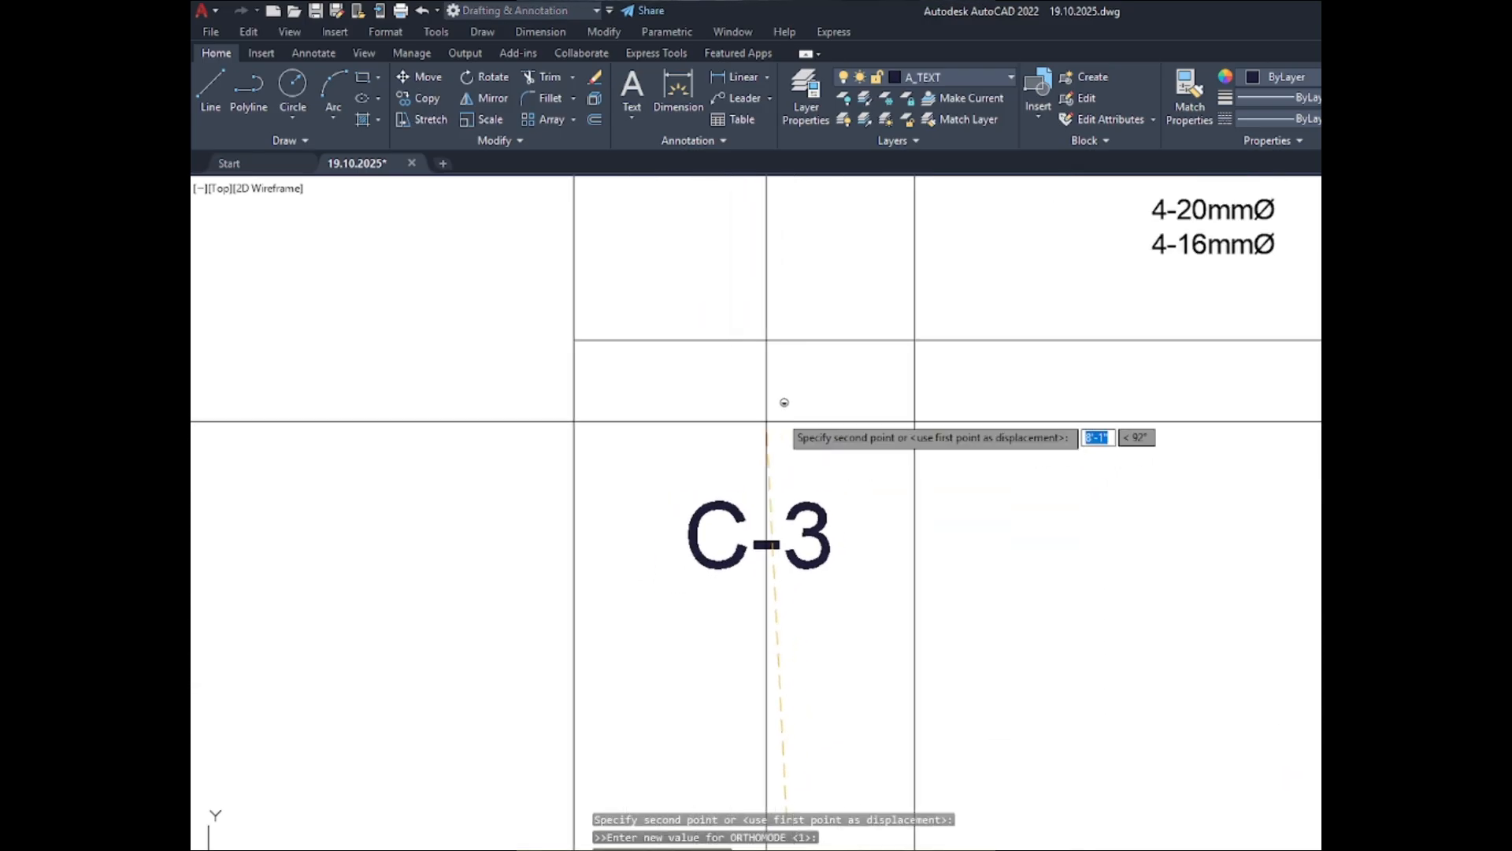
pyautogui.scroll(-2, 769, 417)
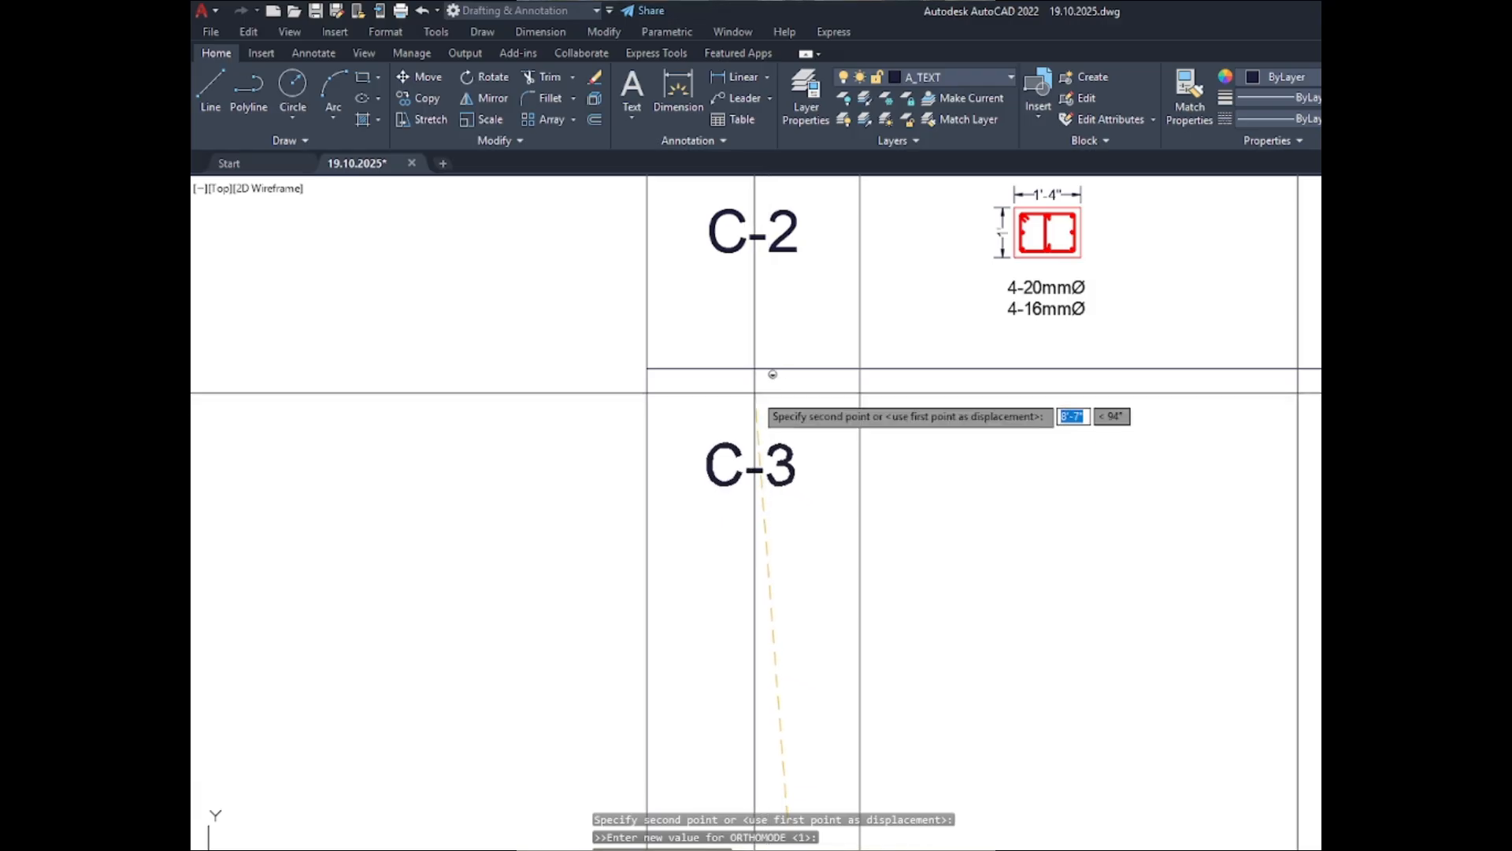
pyautogui.scroll(-4, 788, 434)
pyautogui.press('Escape')
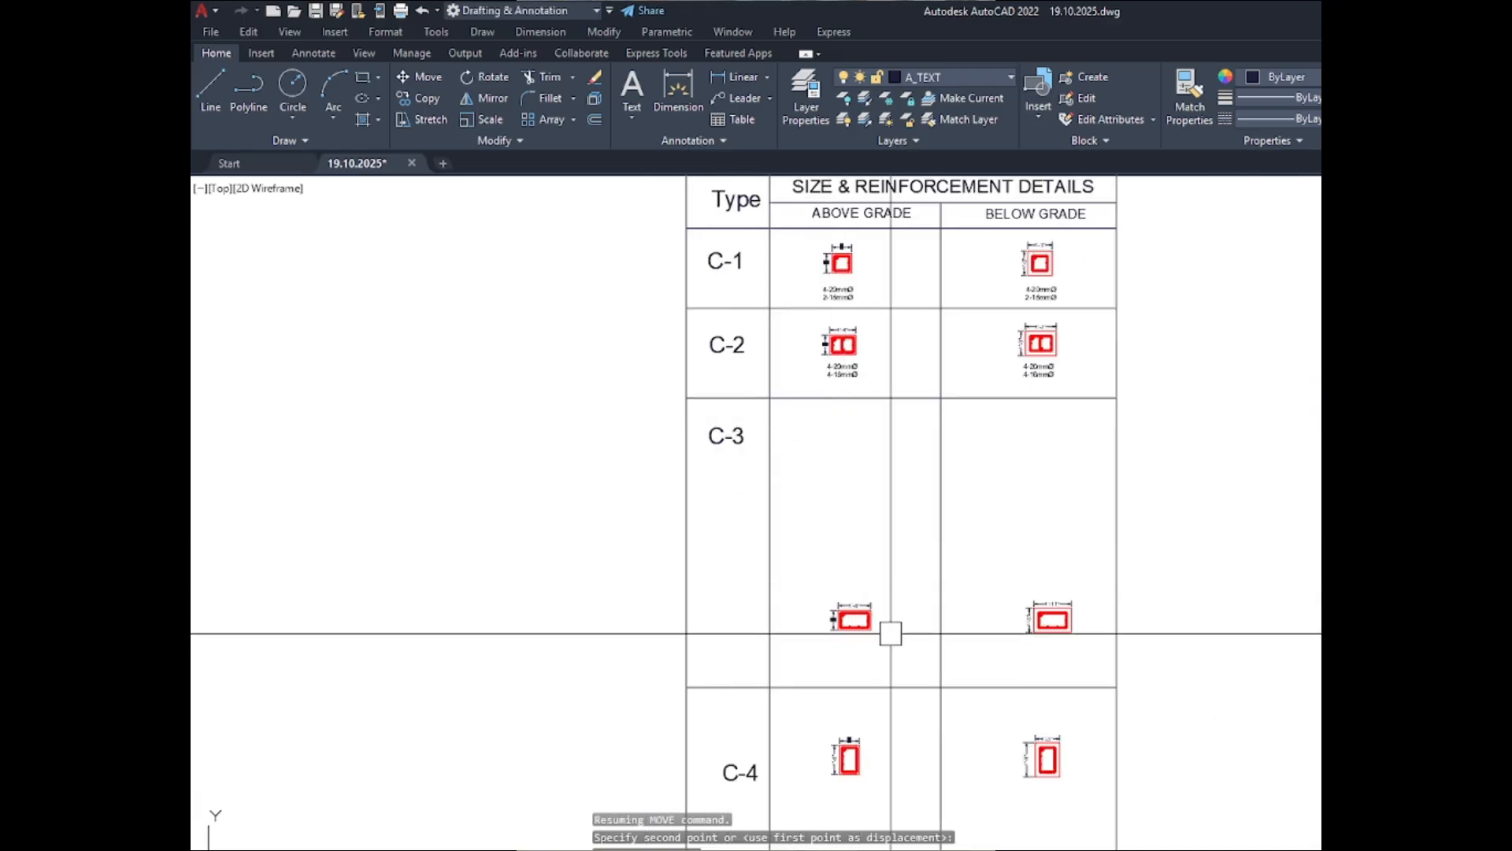
# - Move the dimensioned C-3 ABOVE GRADE section up about 9'-2" so it sits level with the C-3 label
pyautogui.click(902, 640)
pyautogui.click(807, 565)
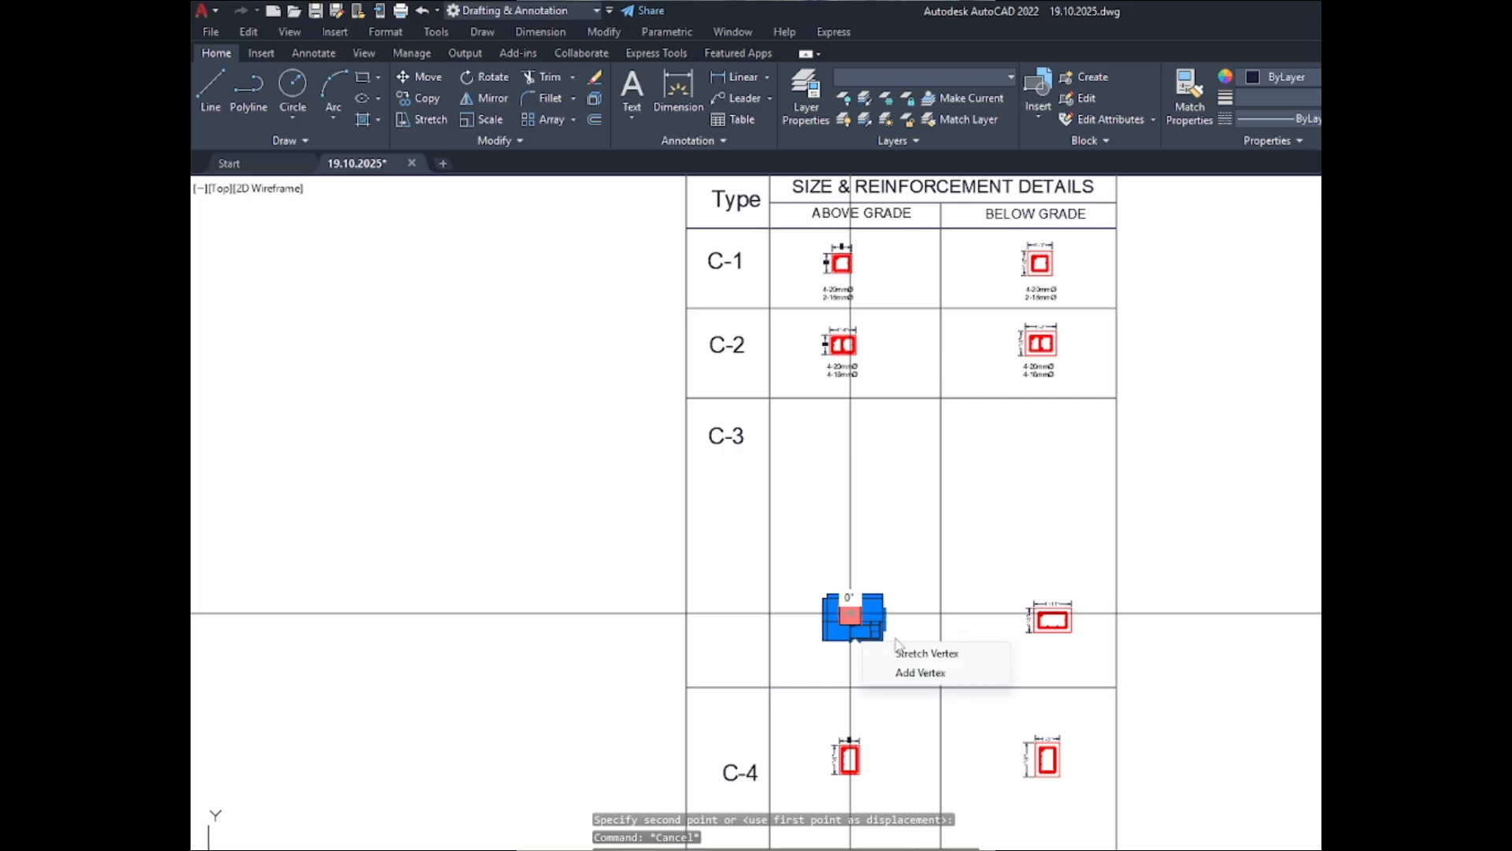
pyautogui.press('Return')
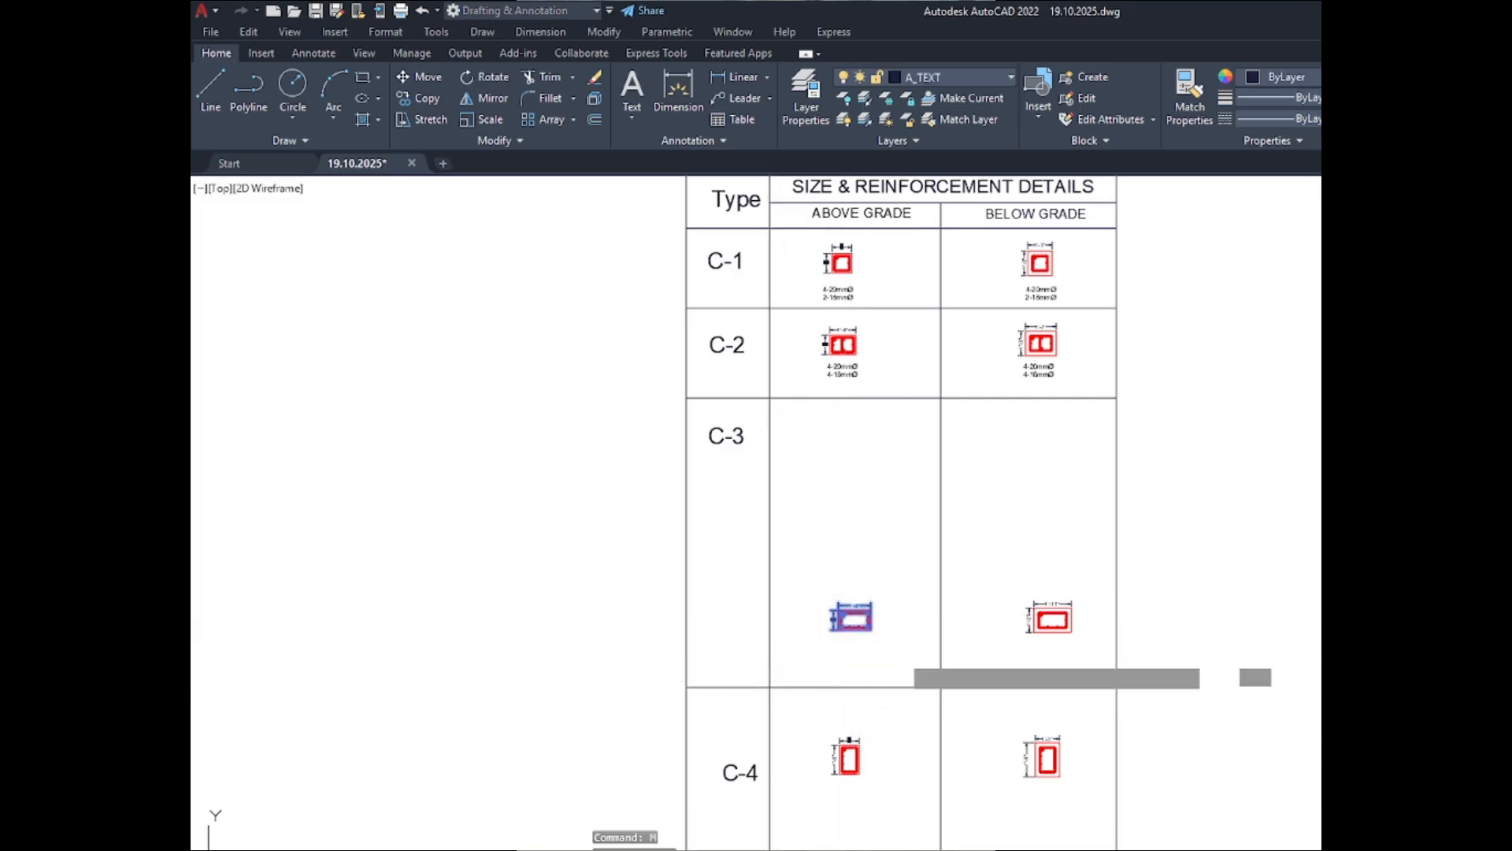
pyautogui.click(900, 639)
pyautogui.scroll(4, 901, 457)
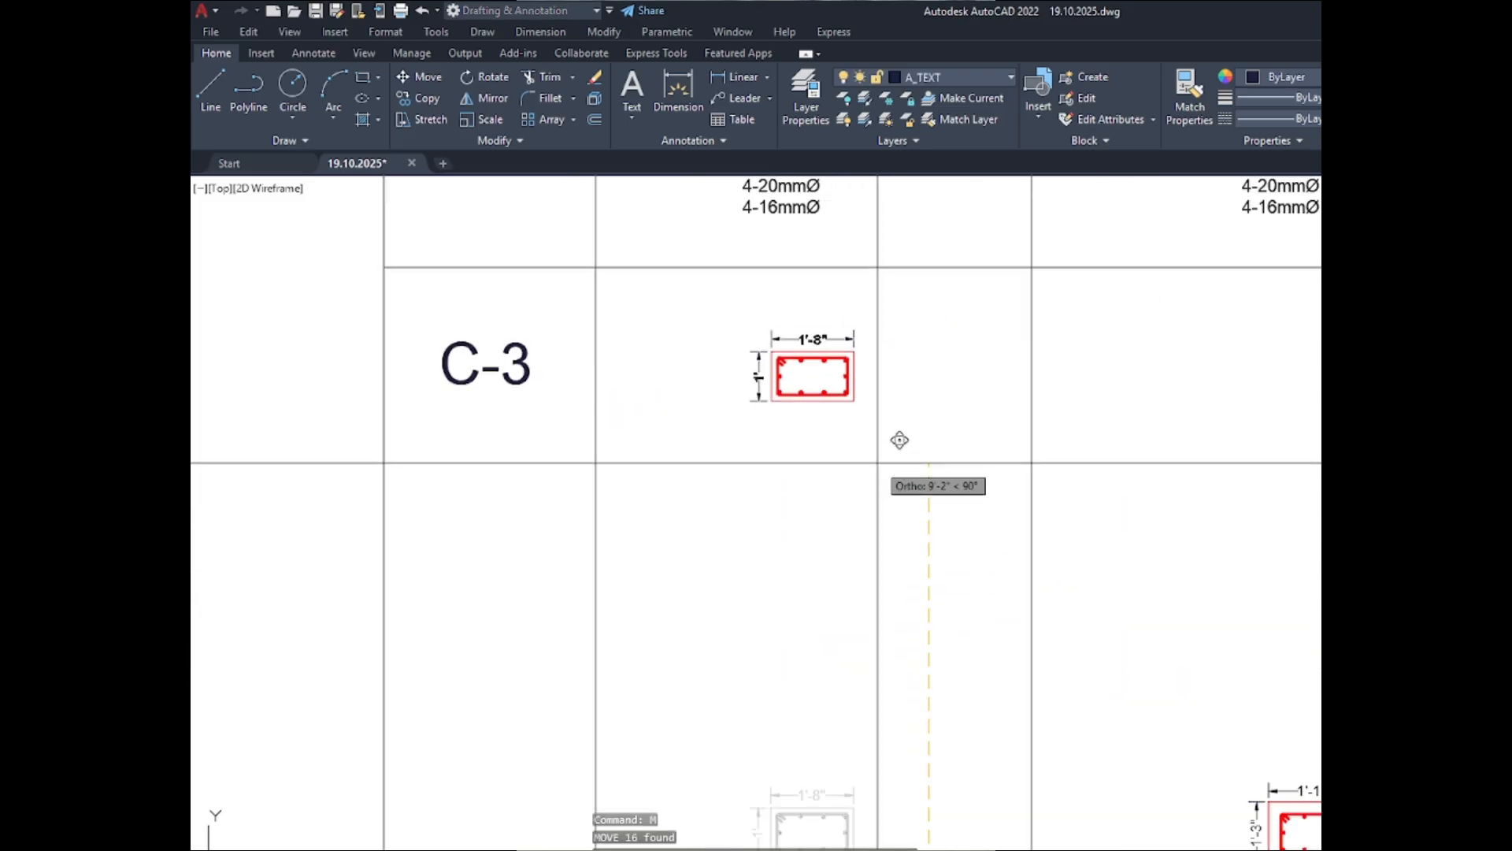
pyautogui.click(878, 449)
pyautogui.scroll(-4, 785, 483)
pyautogui.press('Escape')
# - Move the dimensioned C-3 BELOW GRADE section up about 9'-5" to line up with the ABOVE GRADE section
pyautogui.click(958, 561)
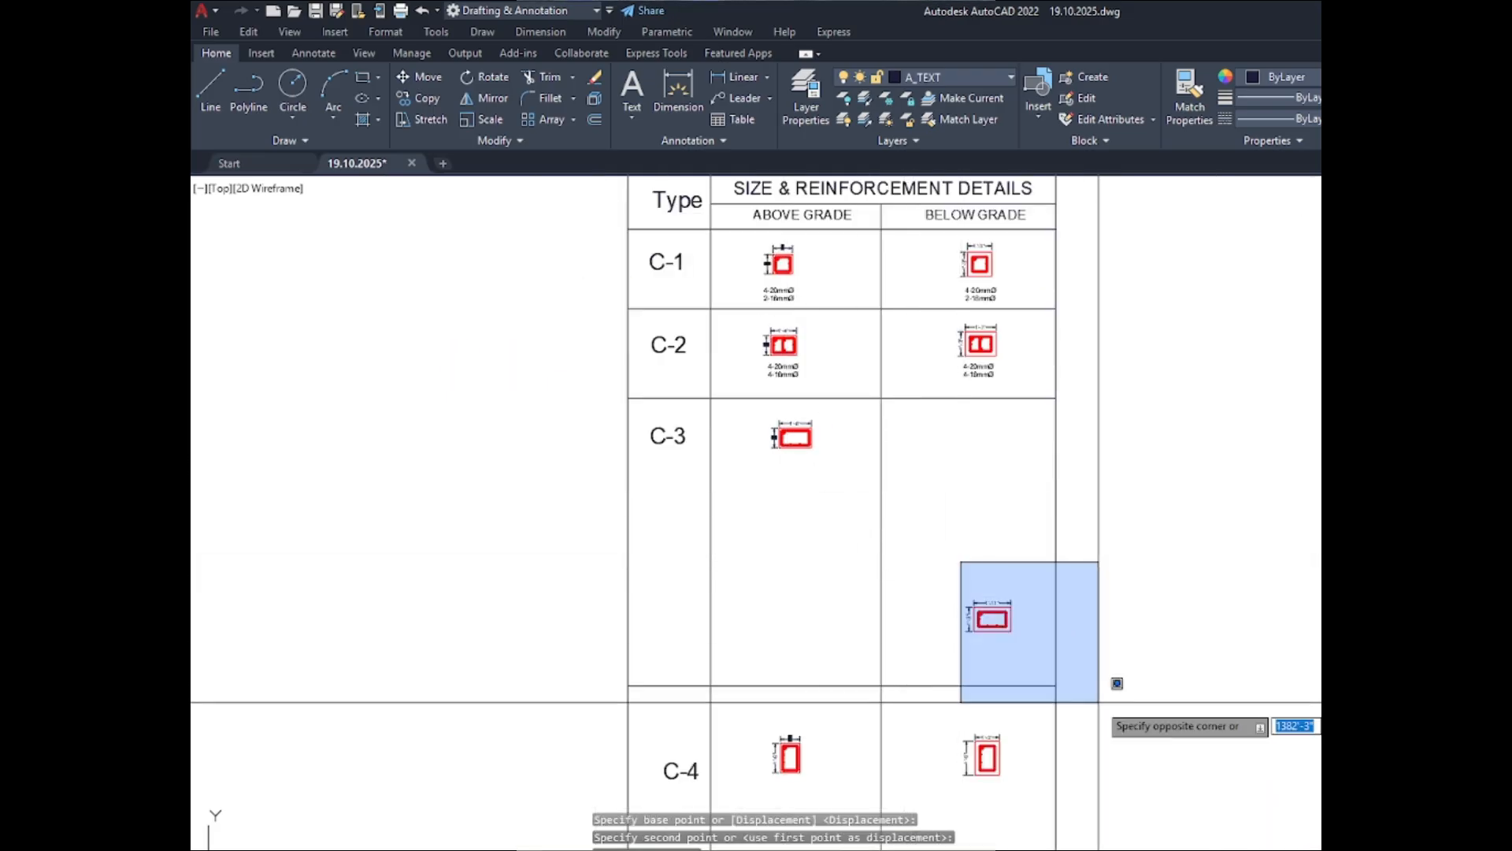
pyautogui.click(1035, 668)
pyautogui.click(1028, 665)
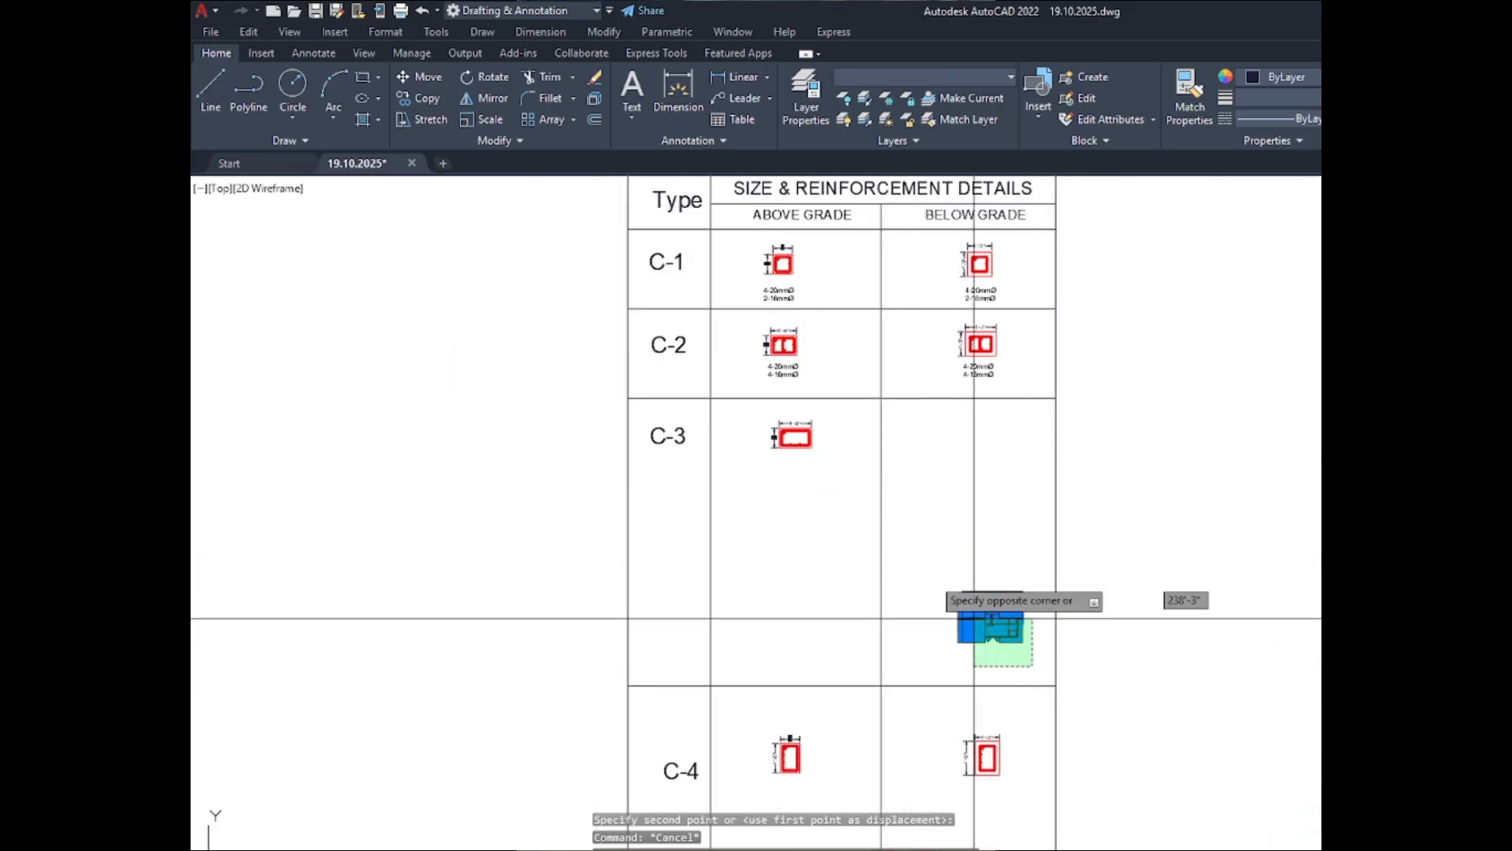
pyautogui.click(932, 583)
pyautogui.write('M')
pyautogui.press('Return')
pyautogui.click(1117, 650)
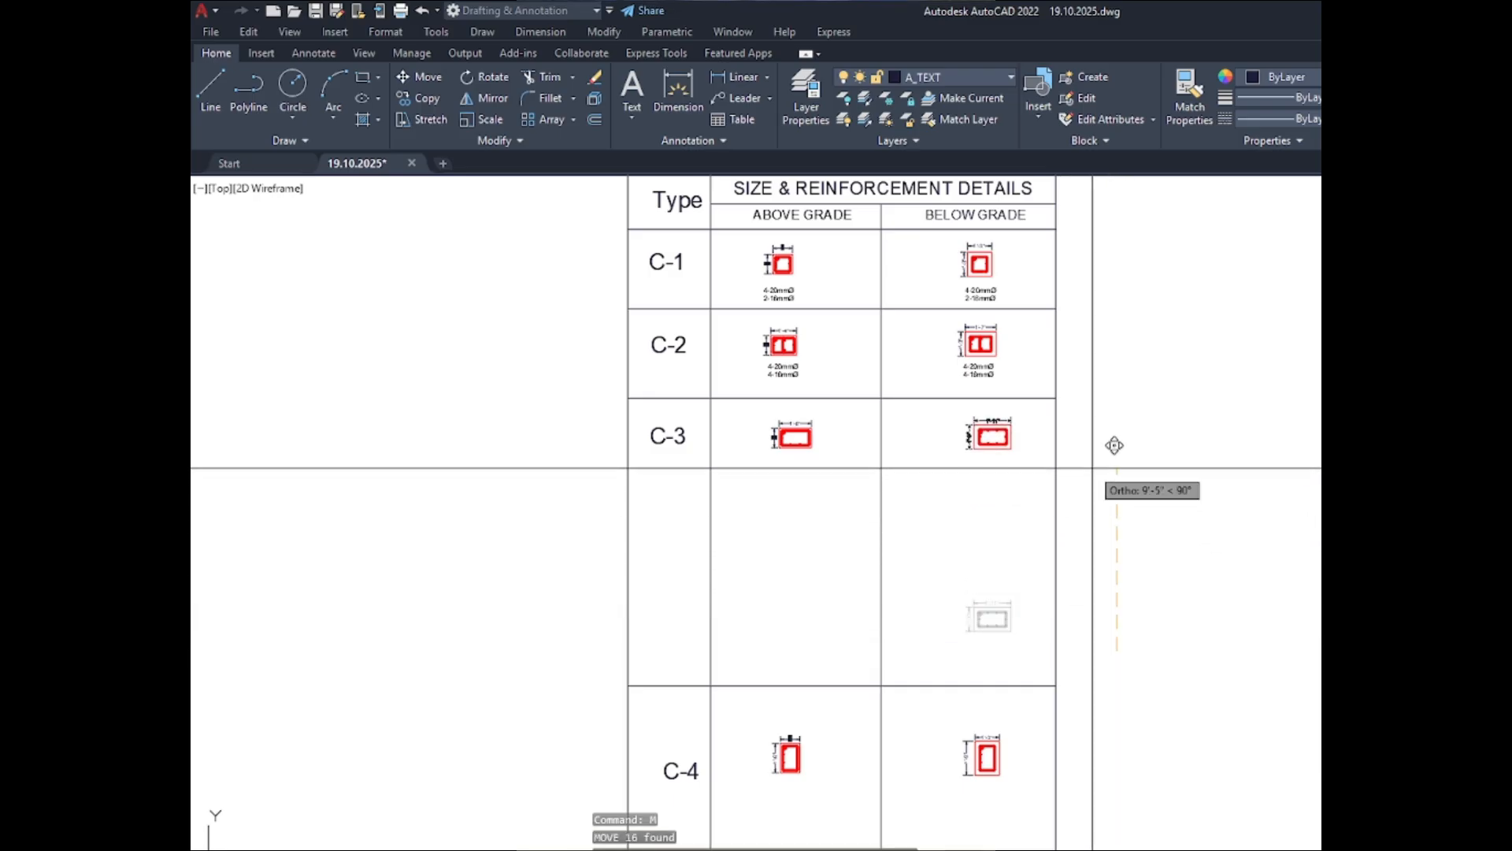
pyautogui.press('Escape')
# - Copy the C-2 ABOVE GRADE bar note straight down to just below the C-3 ABOVE GRADE section
pyautogui.scroll(5, 776, 378)
pyautogui.click(776, 398)
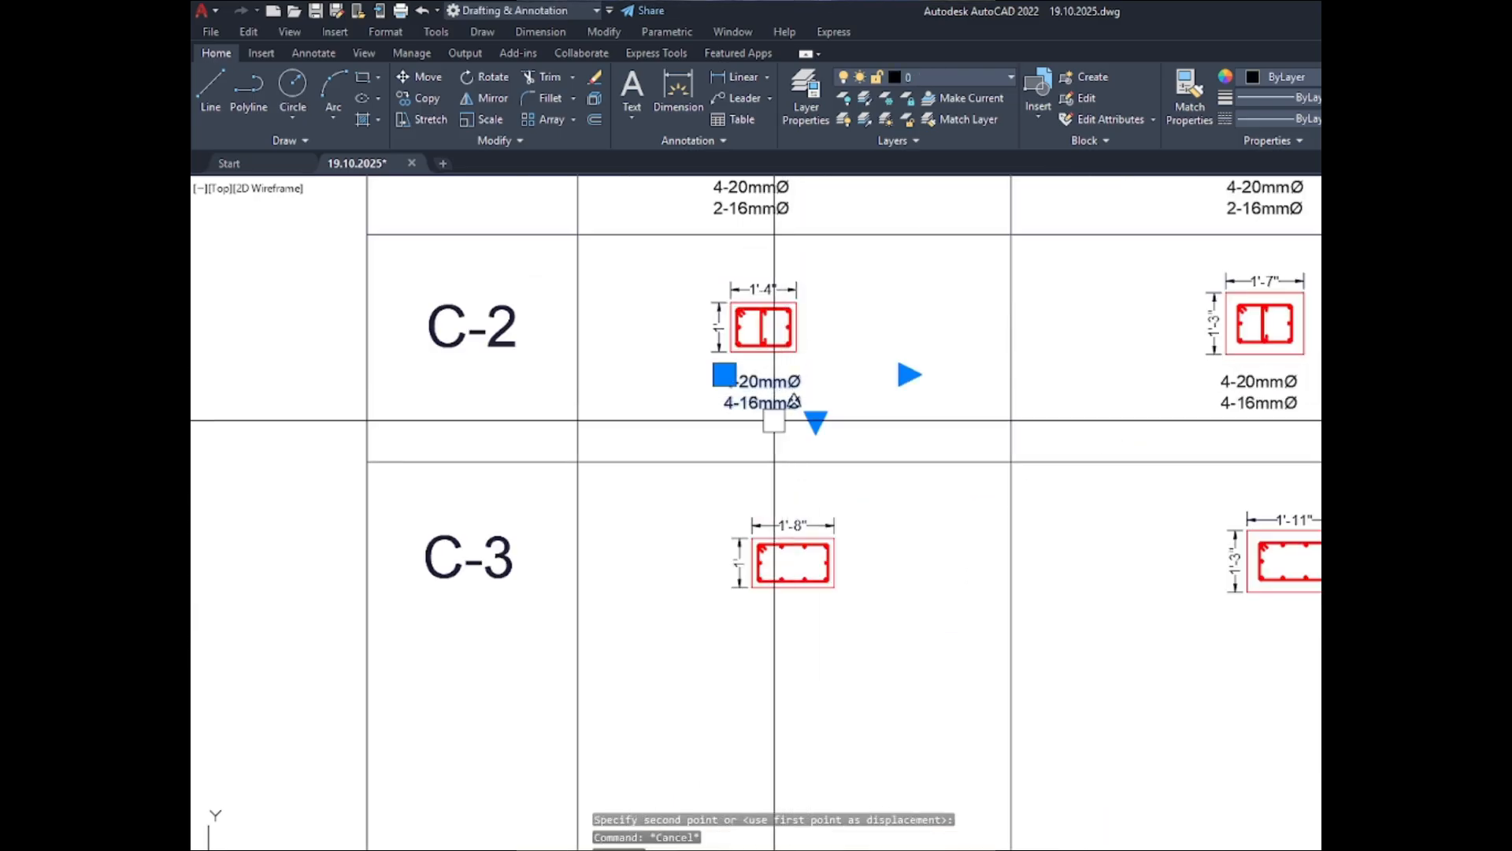
pyautogui.write('co')
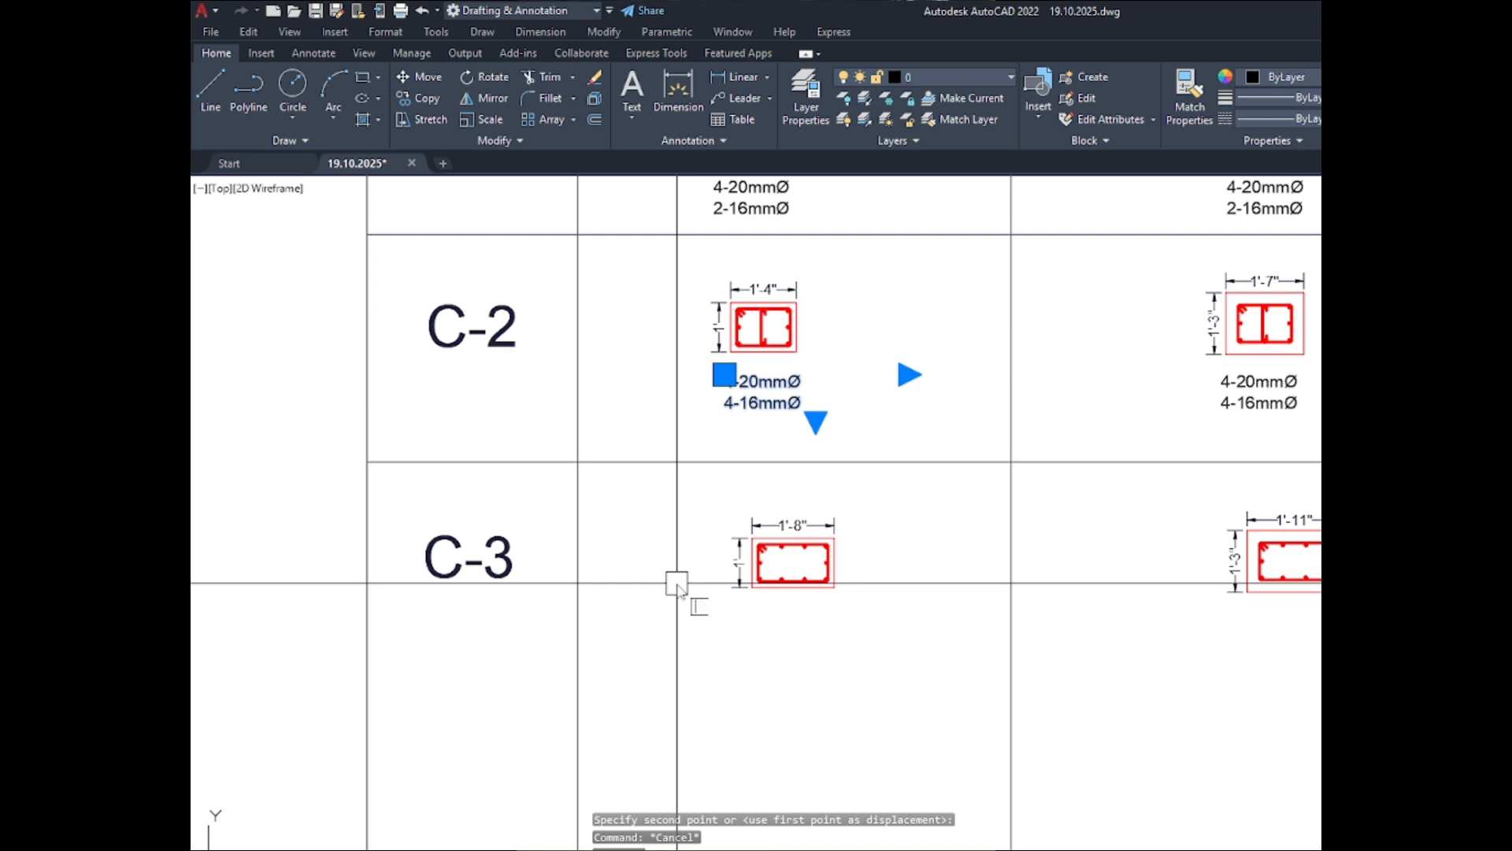
pyautogui.press('Return')
pyautogui.click(914, 386)
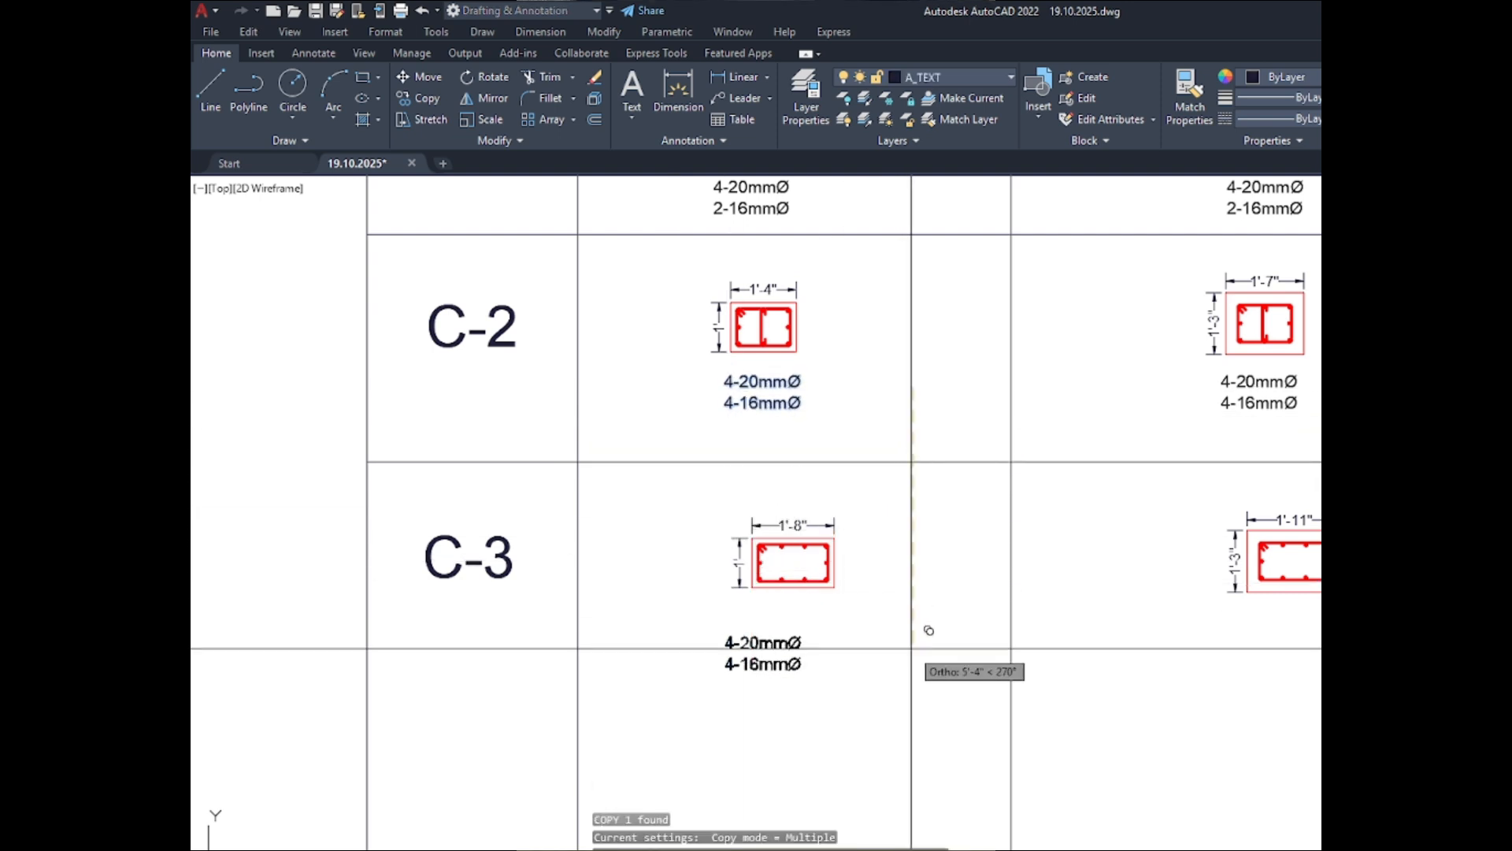
pyautogui.click(907, 620)
pyautogui.scroll(4, 906, 620)
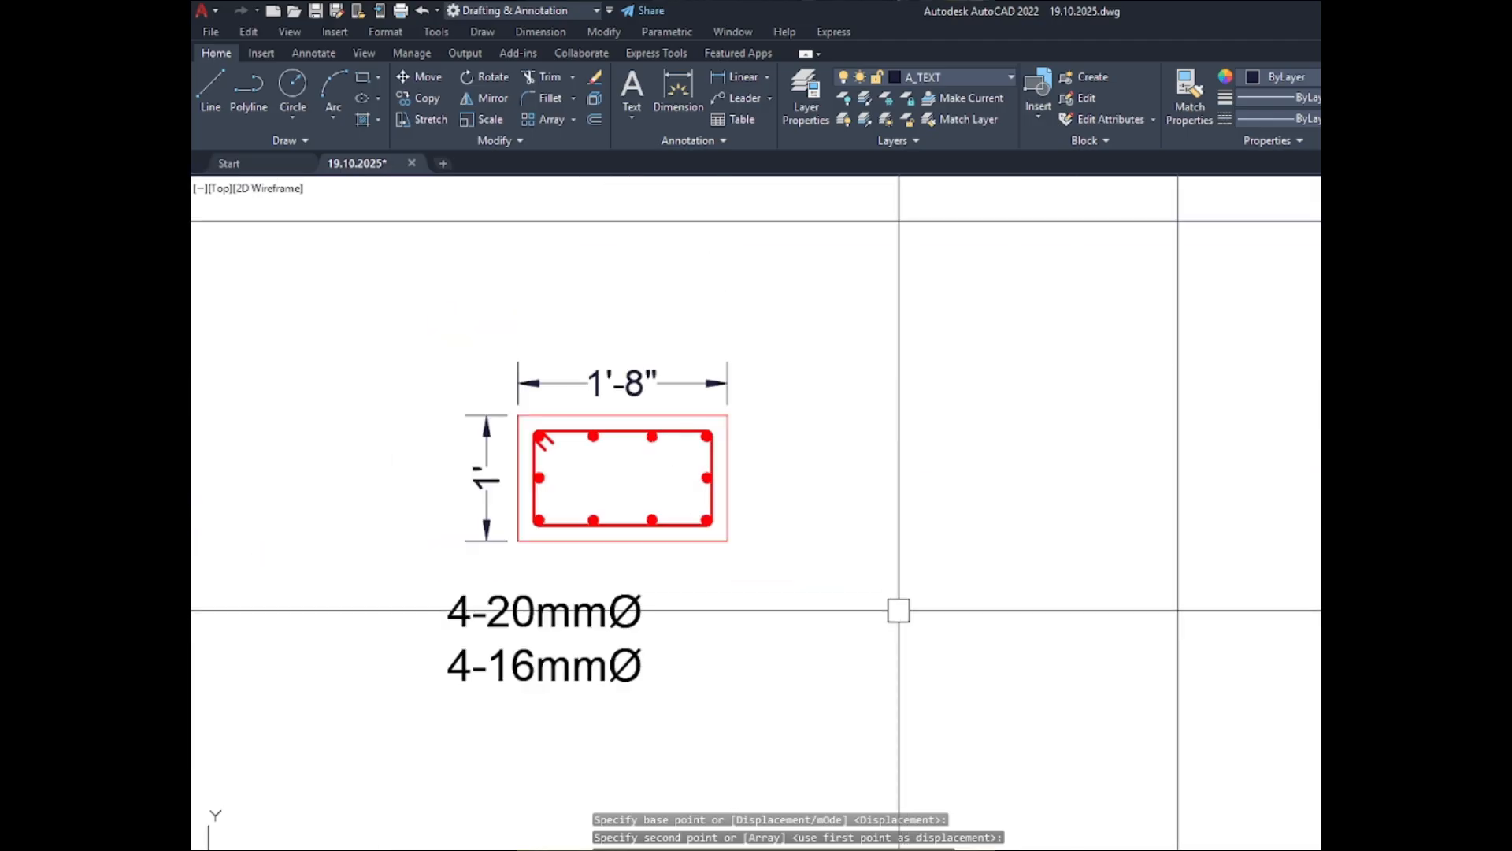
pyautogui.press('Escape')
# - Move the C-3 ABOVE GRADE section and its dimensions leftward so they sit over the bar note
pyautogui.click(861, 562)
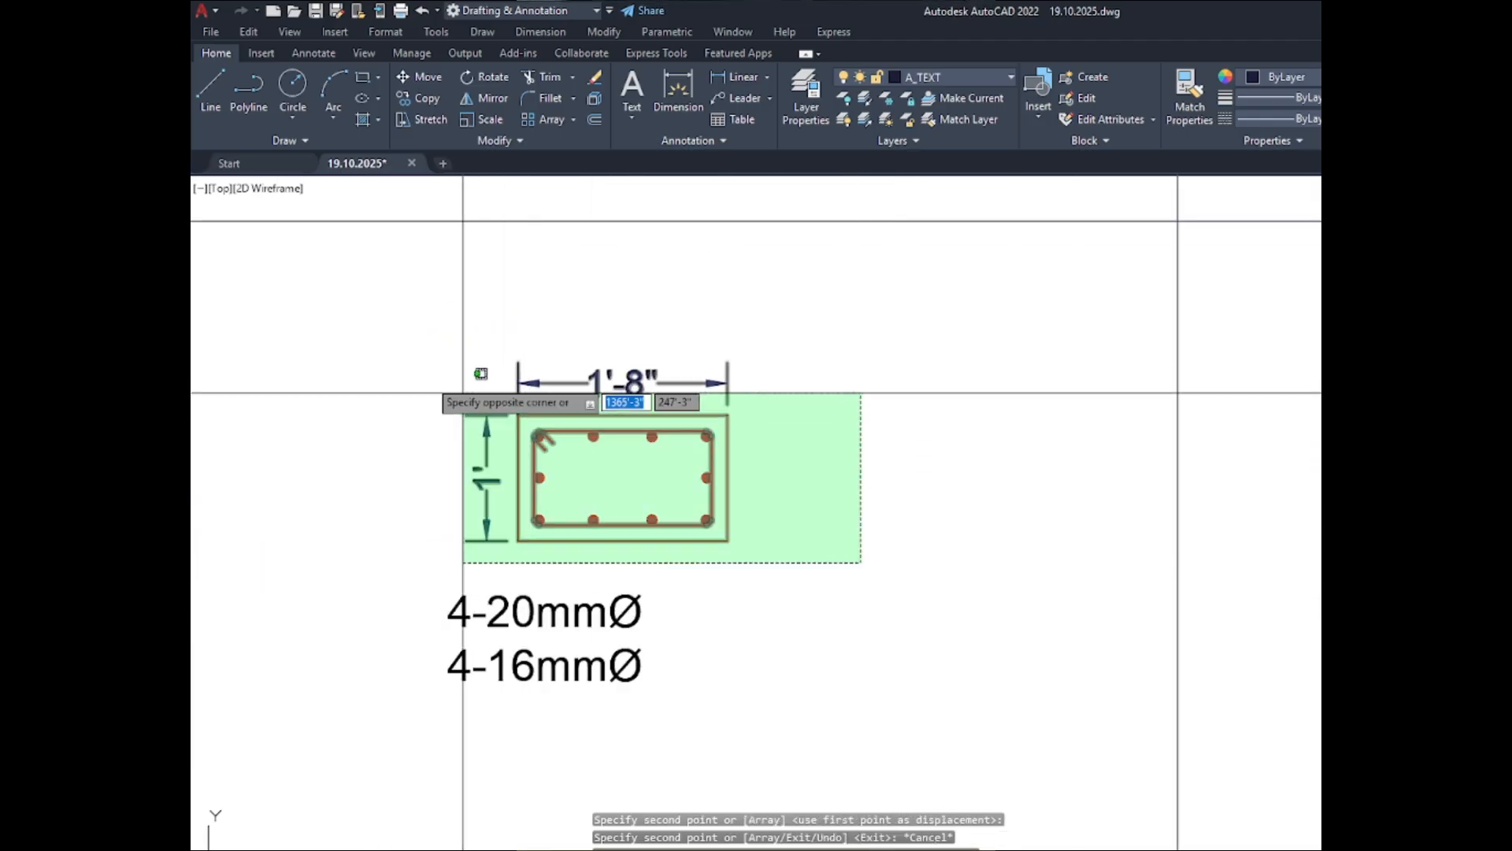
pyautogui.click(461, 392)
pyautogui.press('m')
pyautogui.press('Return')
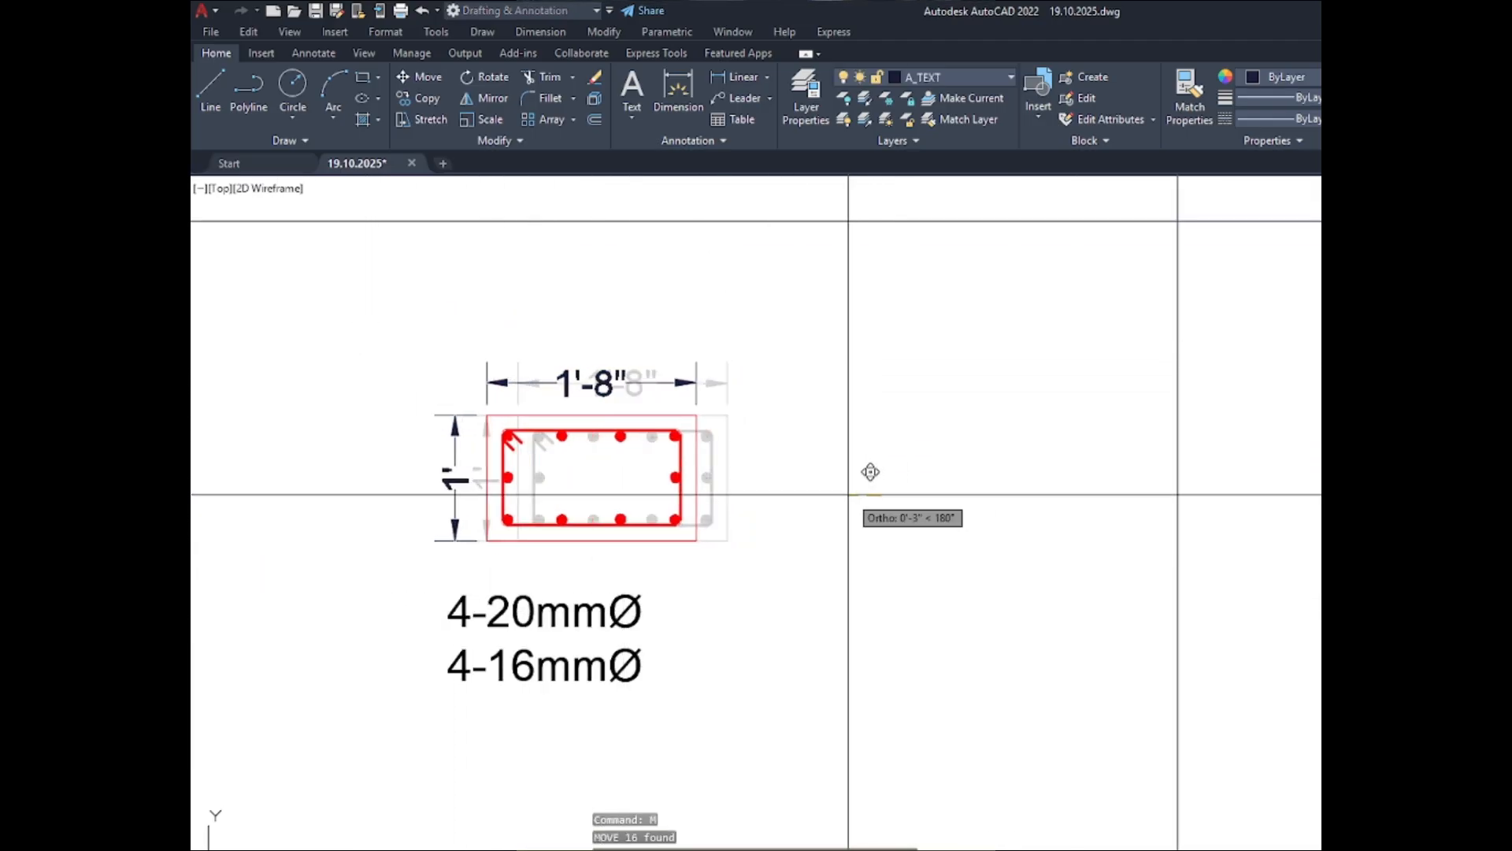
pyautogui.scroll(-3, 531, 494)
pyautogui.click(780, 540)
pyautogui.press('Escape')
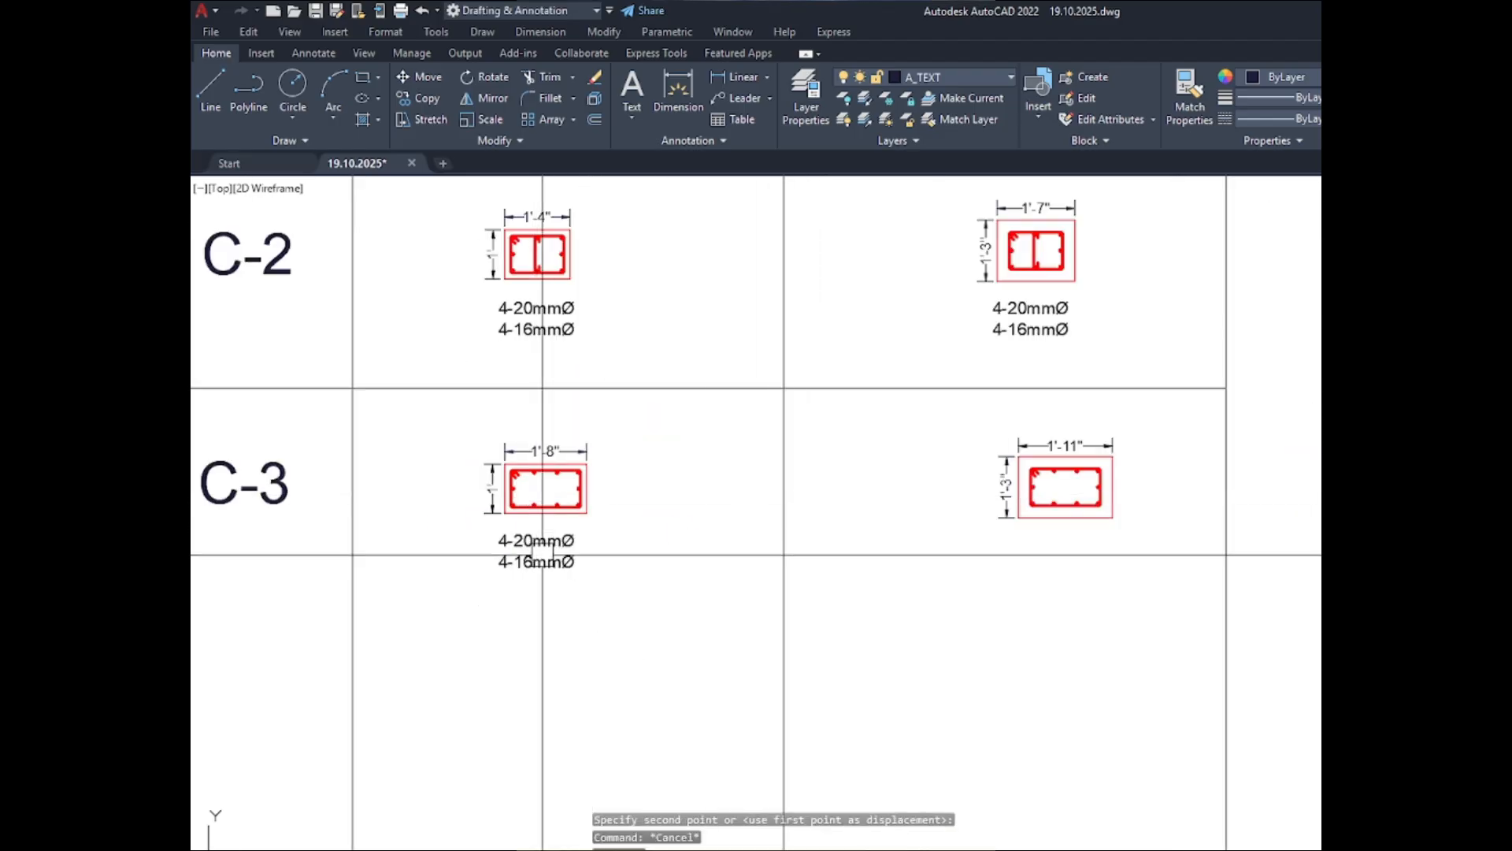
# - Copy the C-3 ABOVE GRADE bar note horizontally to below the C-3 BELOW GRADE section
pyautogui.write('co')
pyautogui.press('Return')
pyautogui.click(479, 599)
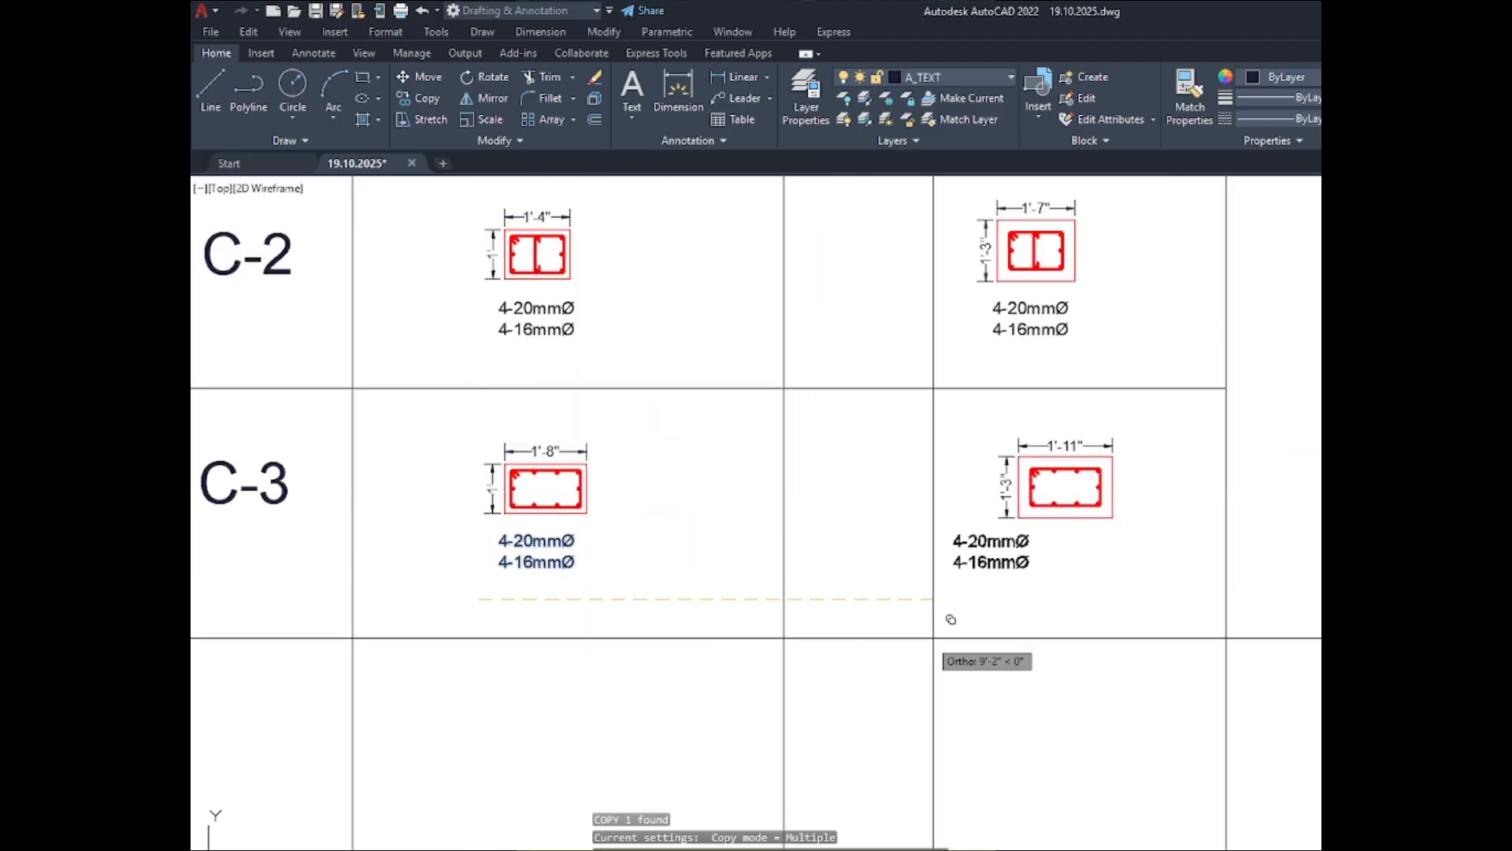
pyautogui.click(994, 633)
pyautogui.press('Escape')
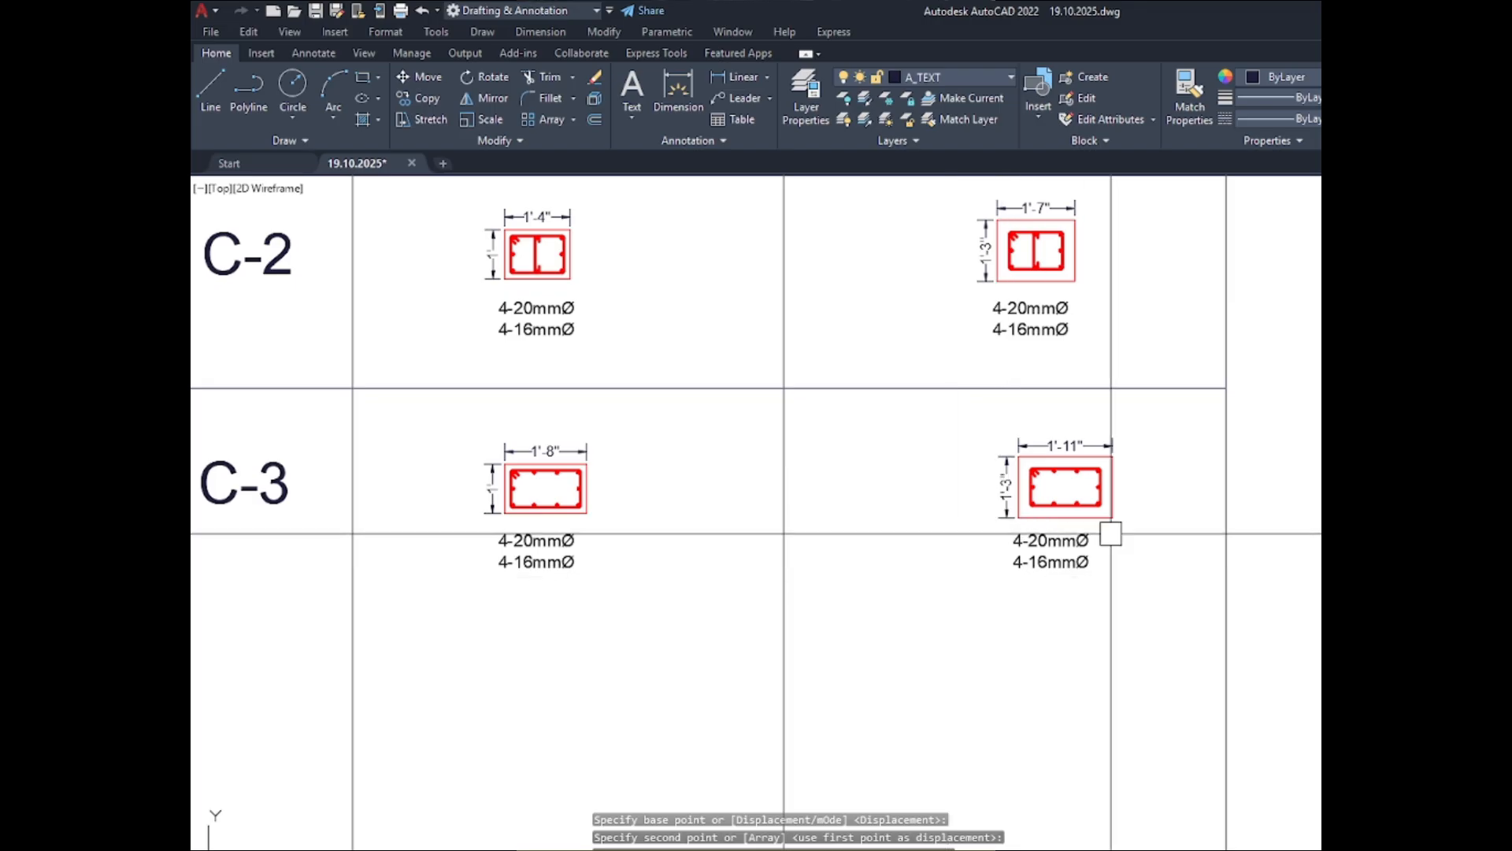
# - Move the C-3 BELOW GRADE section with its dimensions and bar note slightly leftward to align under the C-2 section
pyautogui.click(972, 427)
pyautogui.click(1155, 654)
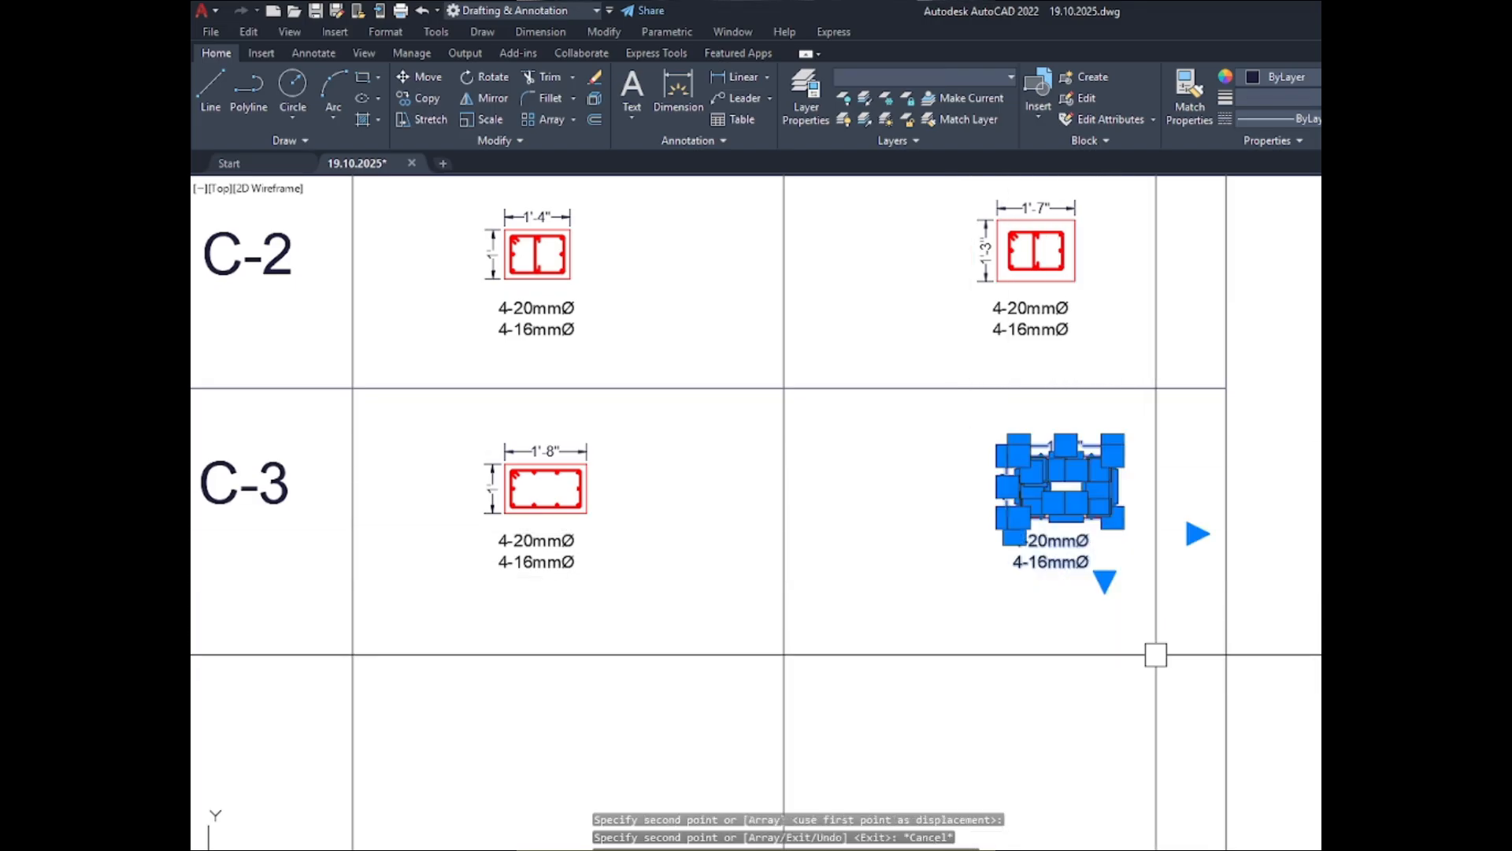
pyautogui.write('m')
pyautogui.press('Return')
pyautogui.click(1174, 630)
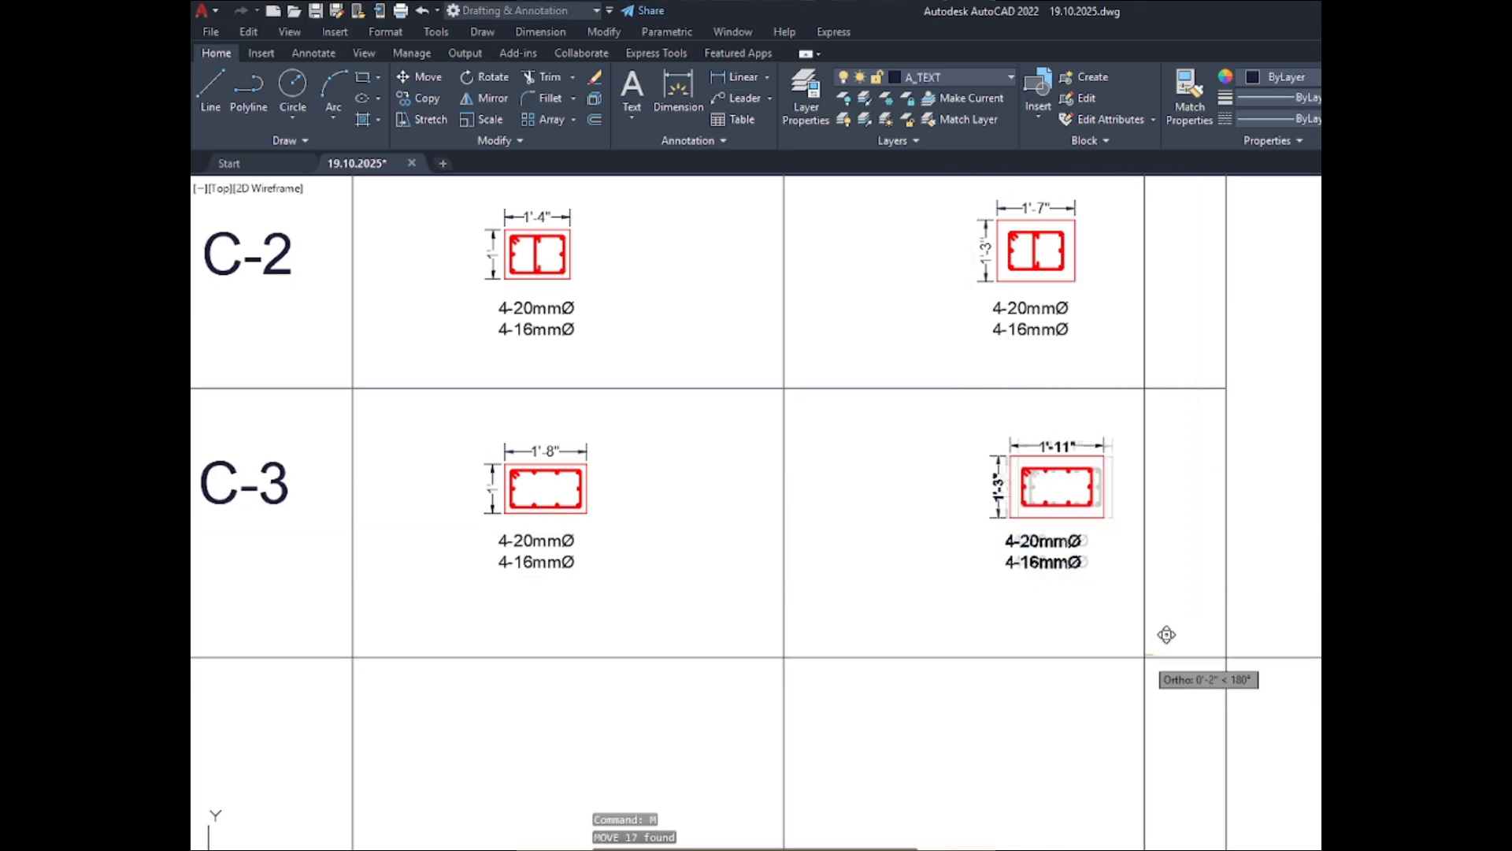
pyautogui.click(1134, 658)
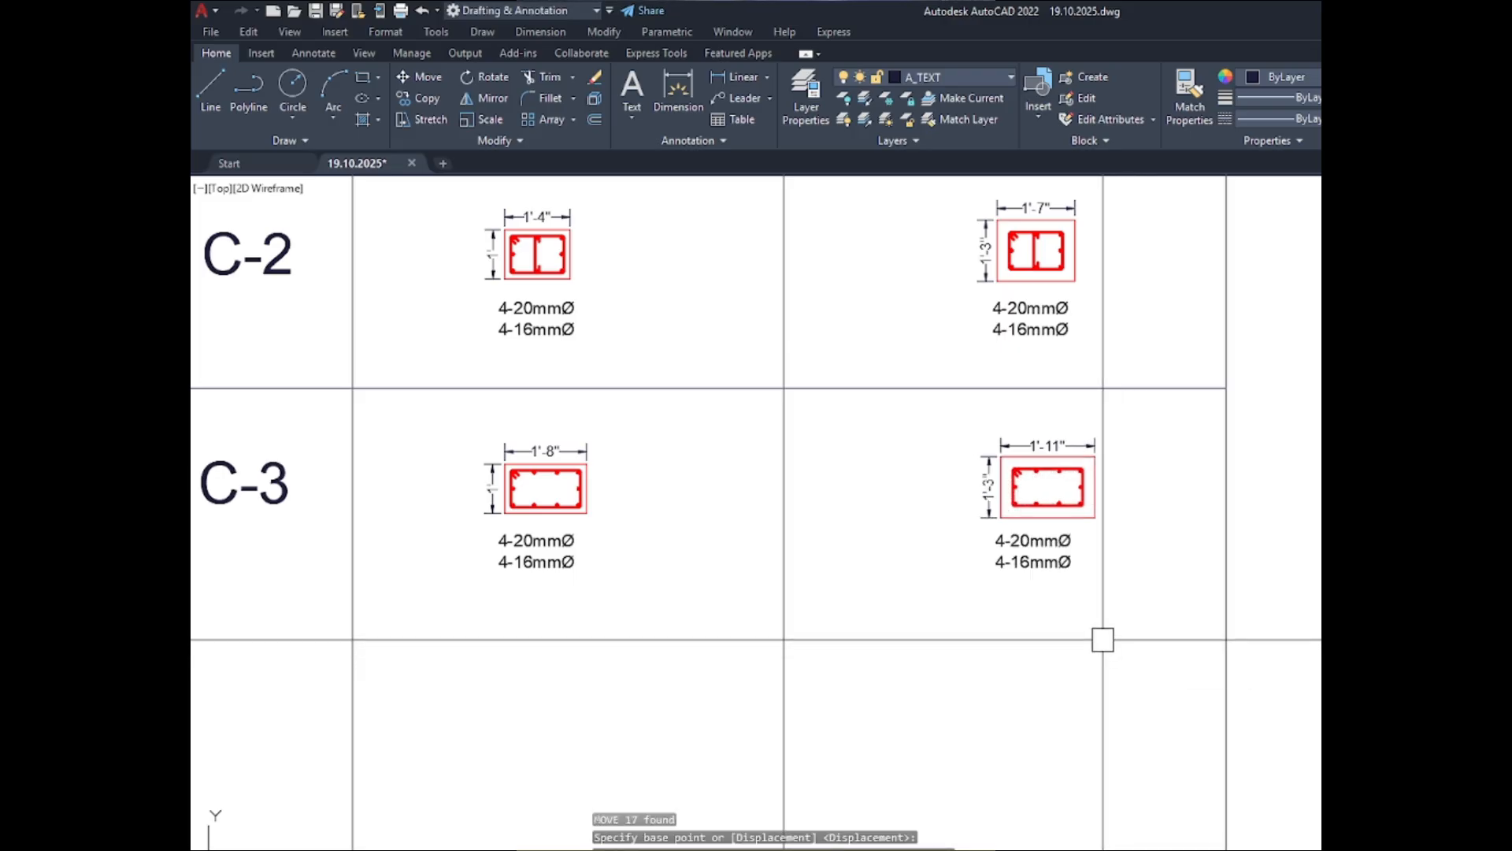
# - Change the second line of the C-3 ABOVE GRADE bar note to 6-16mmØ
pyautogui.scroll(-2, 1174, 563)
pyautogui.scroll(-2, 872, 551)
pyautogui.scroll(8, 1040, 557)
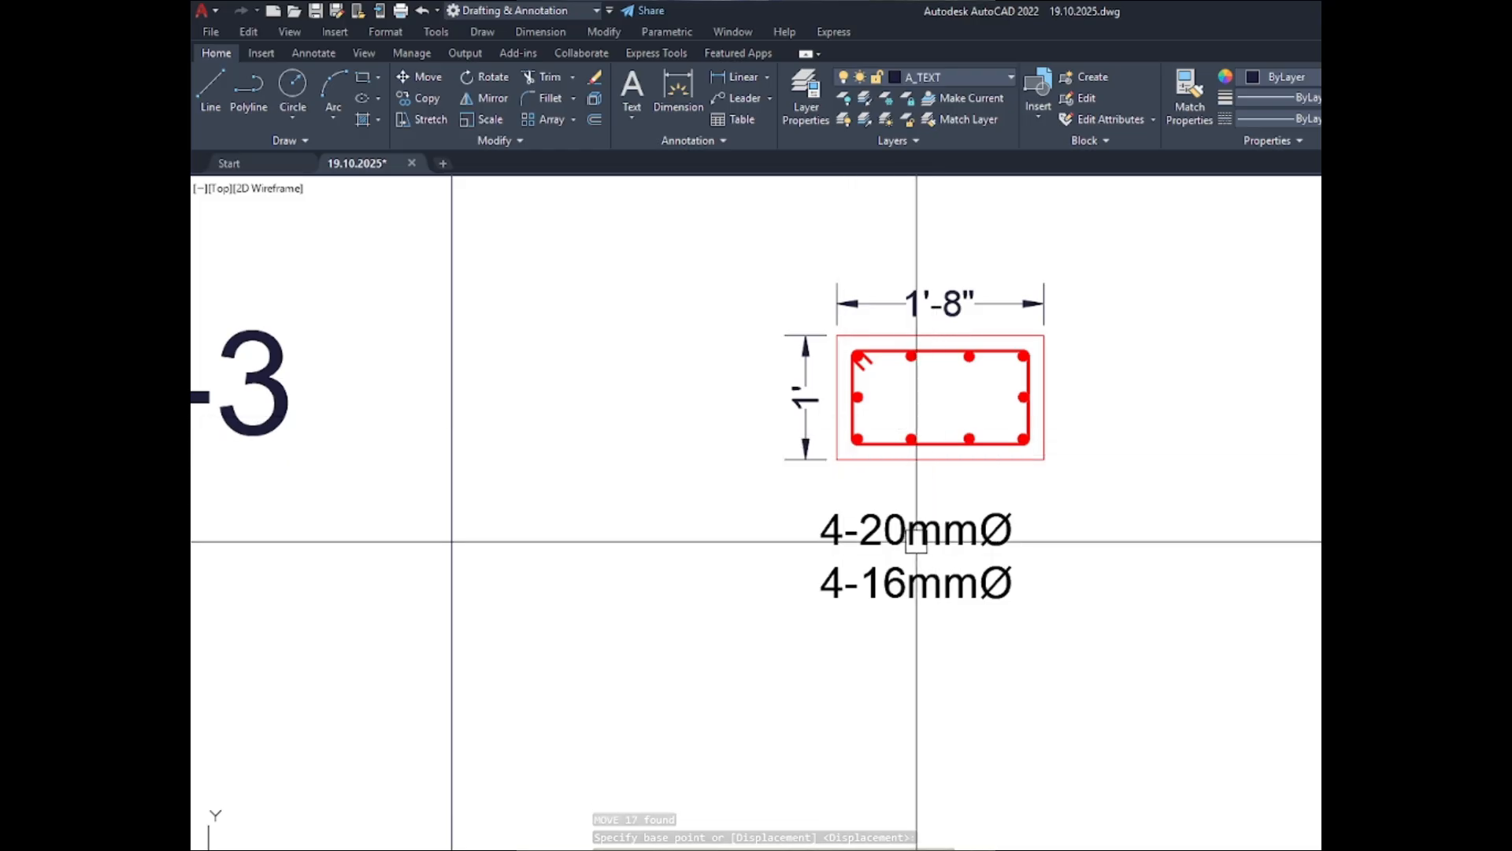
pyautogui.doubleClick(869, 536)
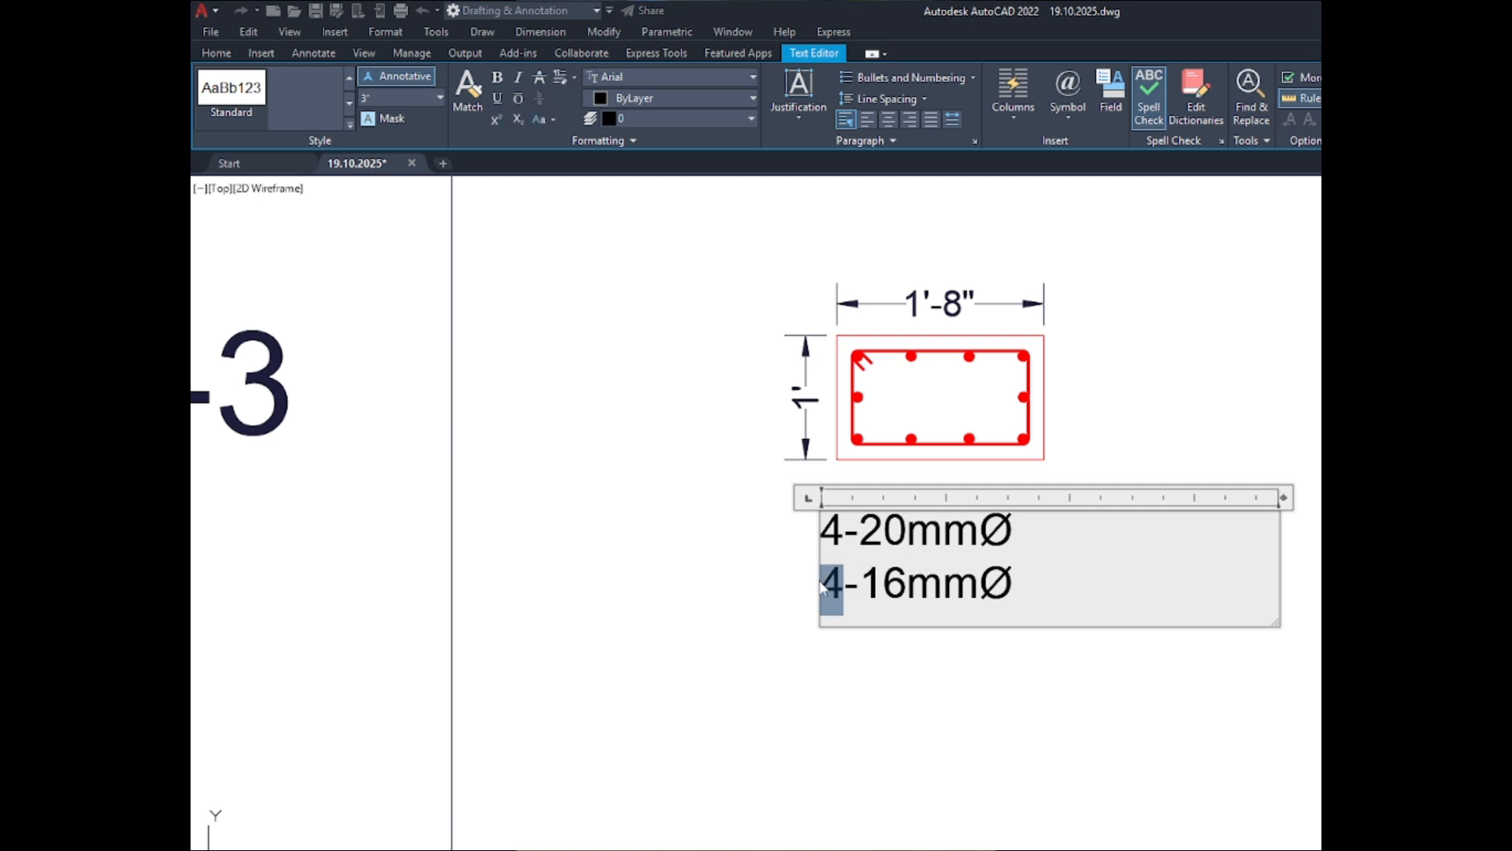
pyautogui.click(670, 561)
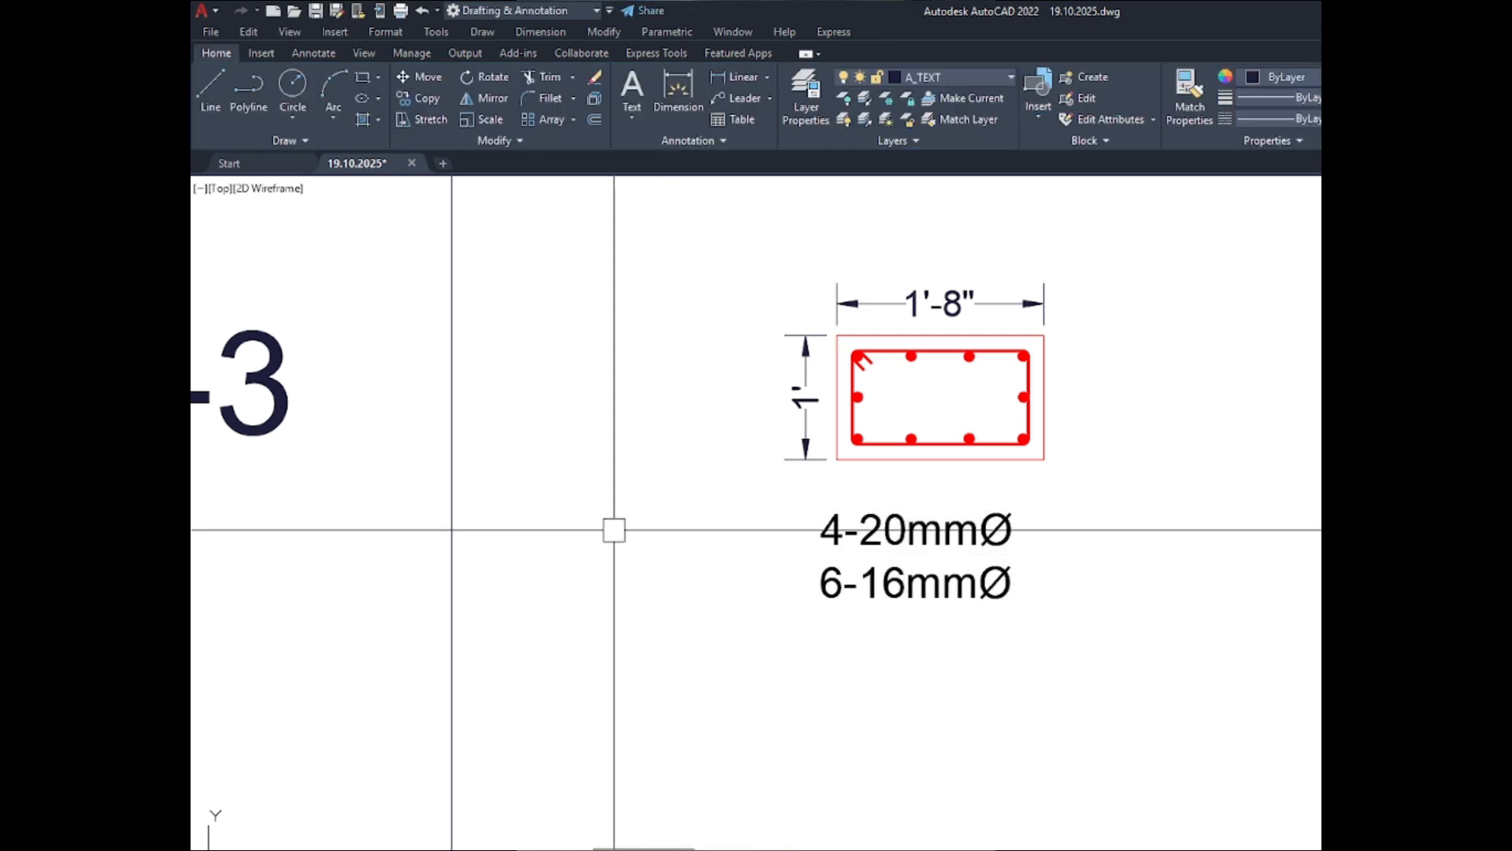
# - Change the second line of the C-3 BELOW GRADE bar note to 6-16mmØ
pyautogui.scroll(-4, 614, 530)
pyautogui.scroll(3, 1031, 526)
pyautogui.doubleClick(1029, 527)
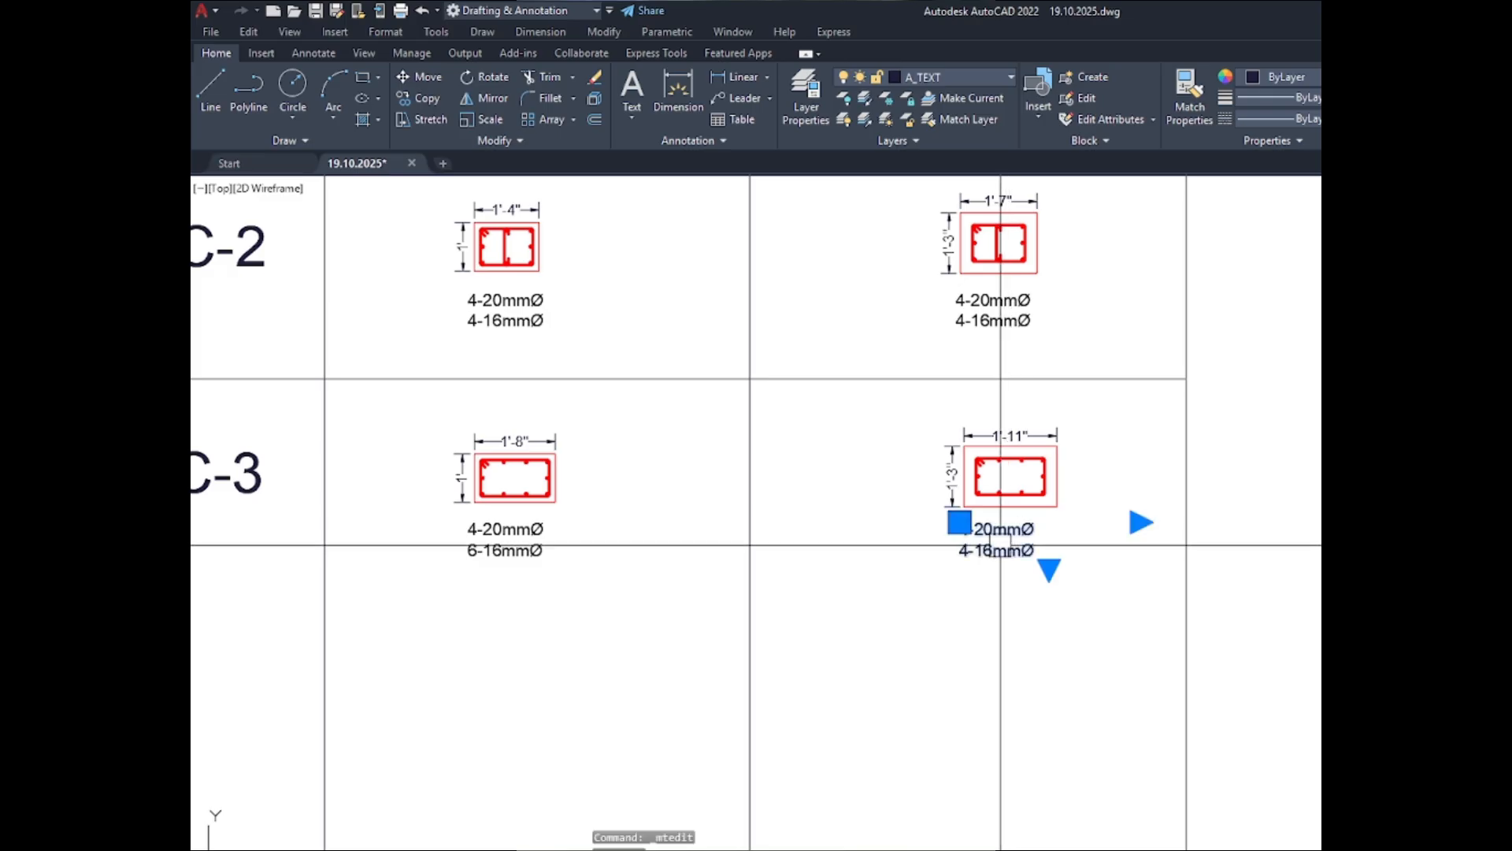
pyautogui.click(938, 573)
# - Move the horizontal row line between C-3 and C-4 straight up to just below the C-3 bar notes
pyautogui.scroll(-4, 1032, 224)
pyautogui.click(1001, 537)
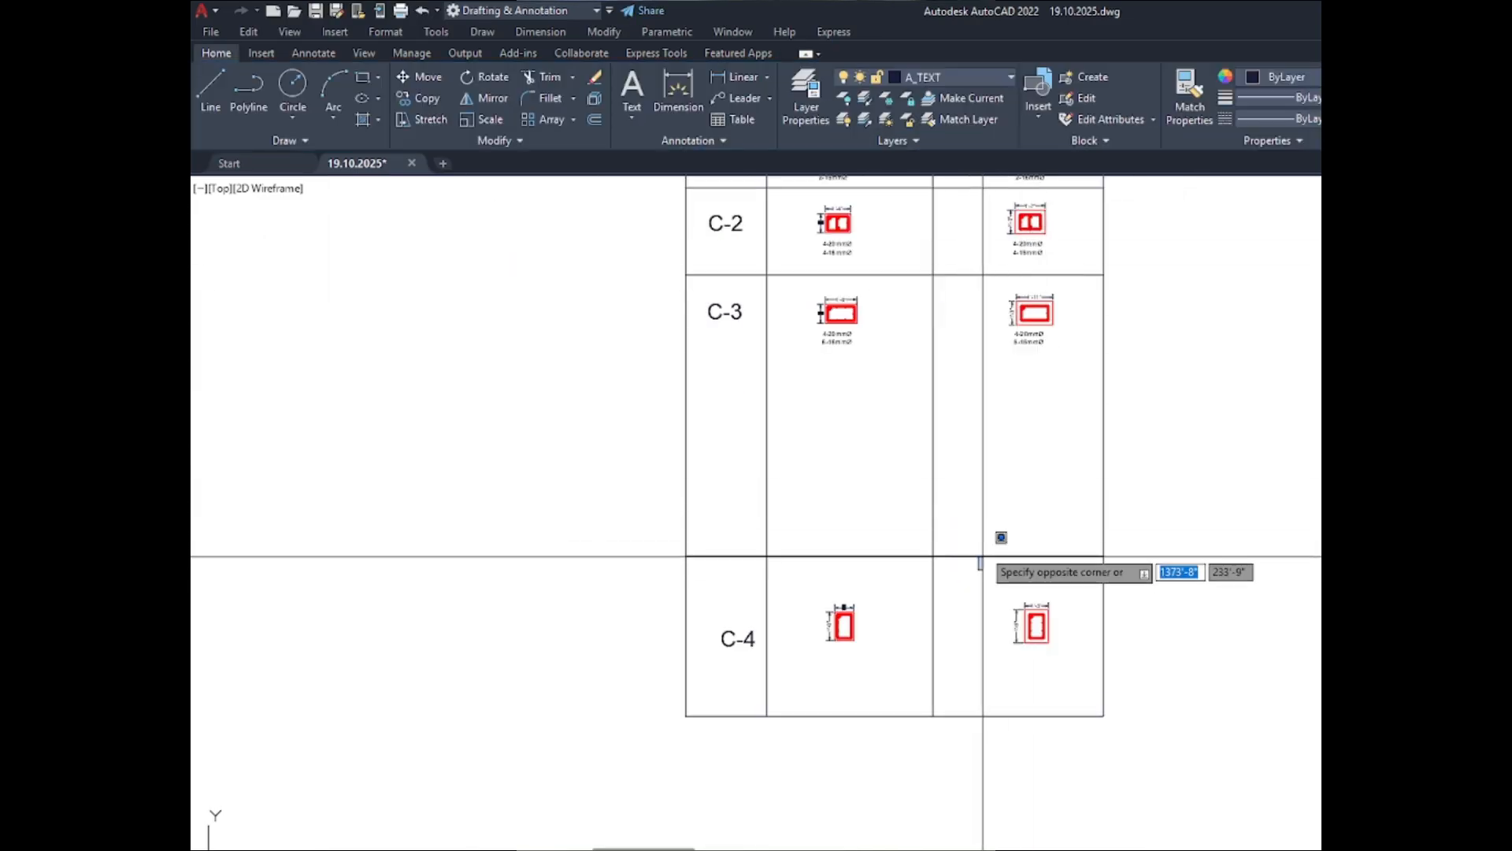
pyautogui.click(982, 557)
pyautogui.write('m')
pyautogui.press('Return')
pyautogui.click(1182, 577)
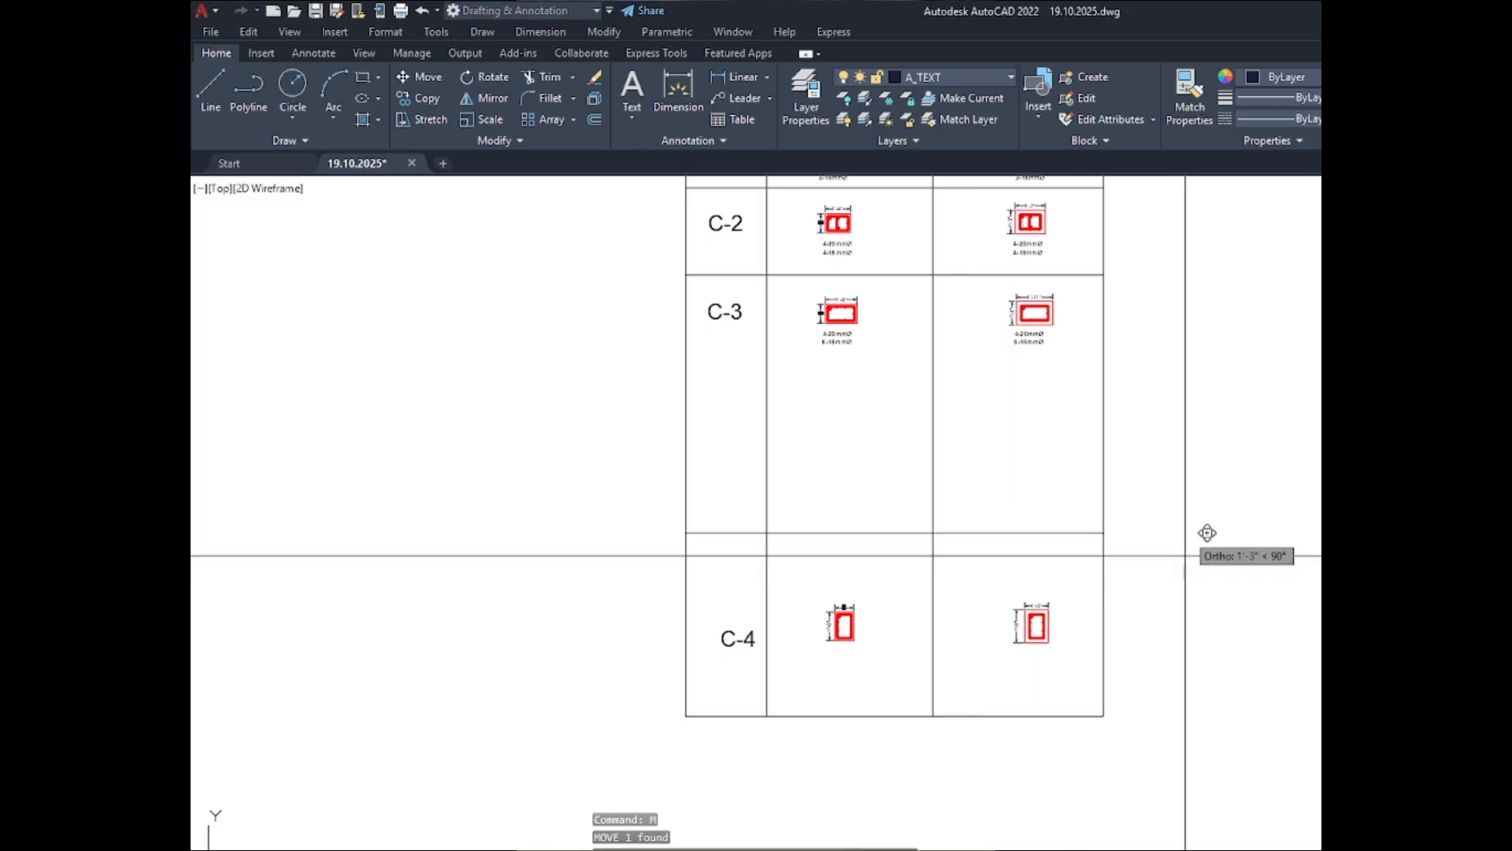
pyautogui.click(1182, 391)
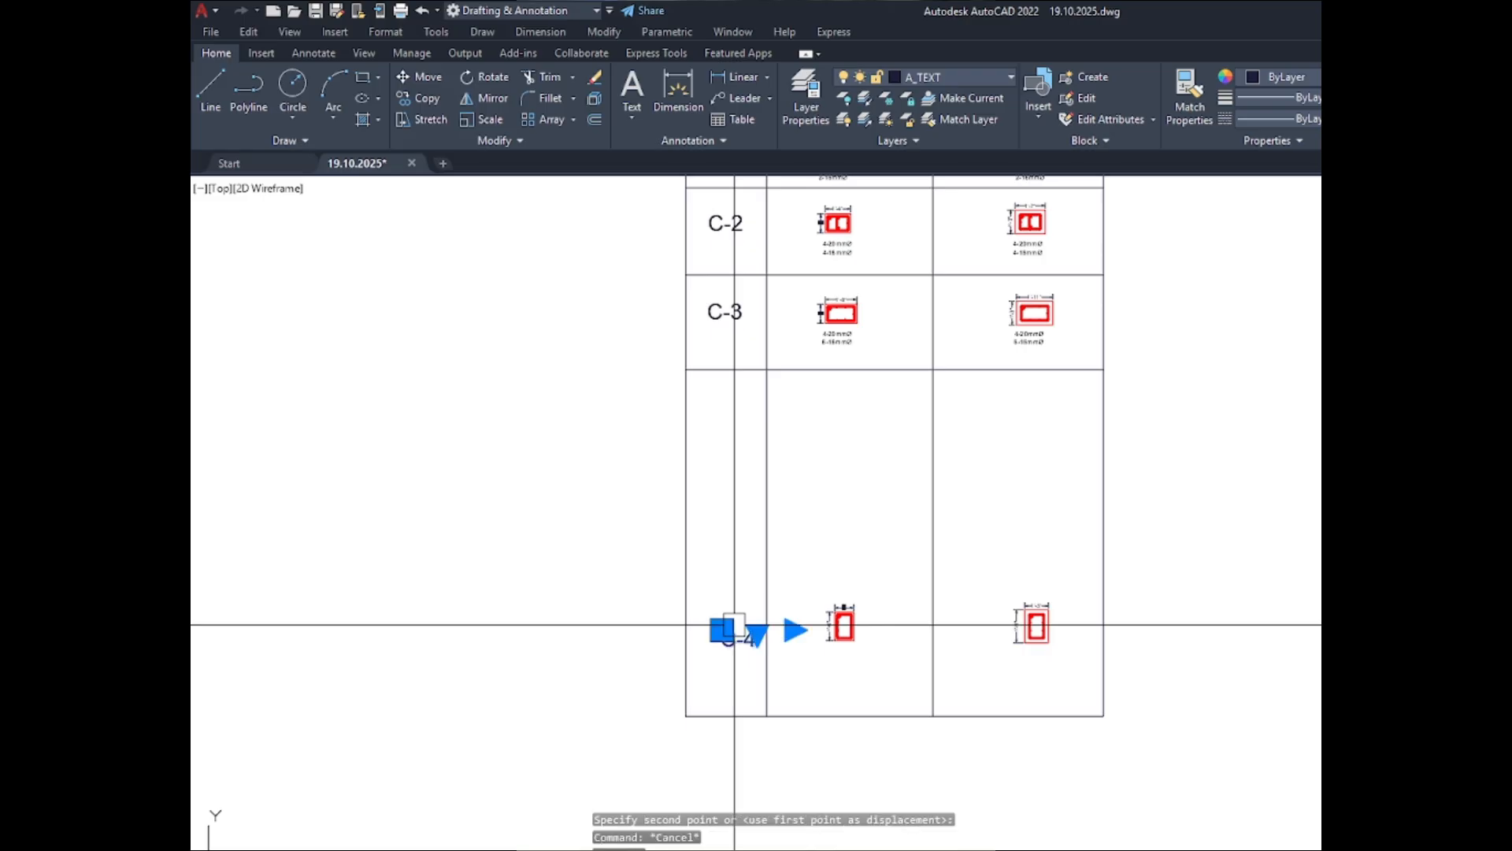
# - Move the C-4 label slightly up and to the left, with ortho off, to line up with the C-4 sections' mid-height
pyautogui.write('m')
pyautogui.press('Return')
pyautogui.scroll(4, 734, 625)
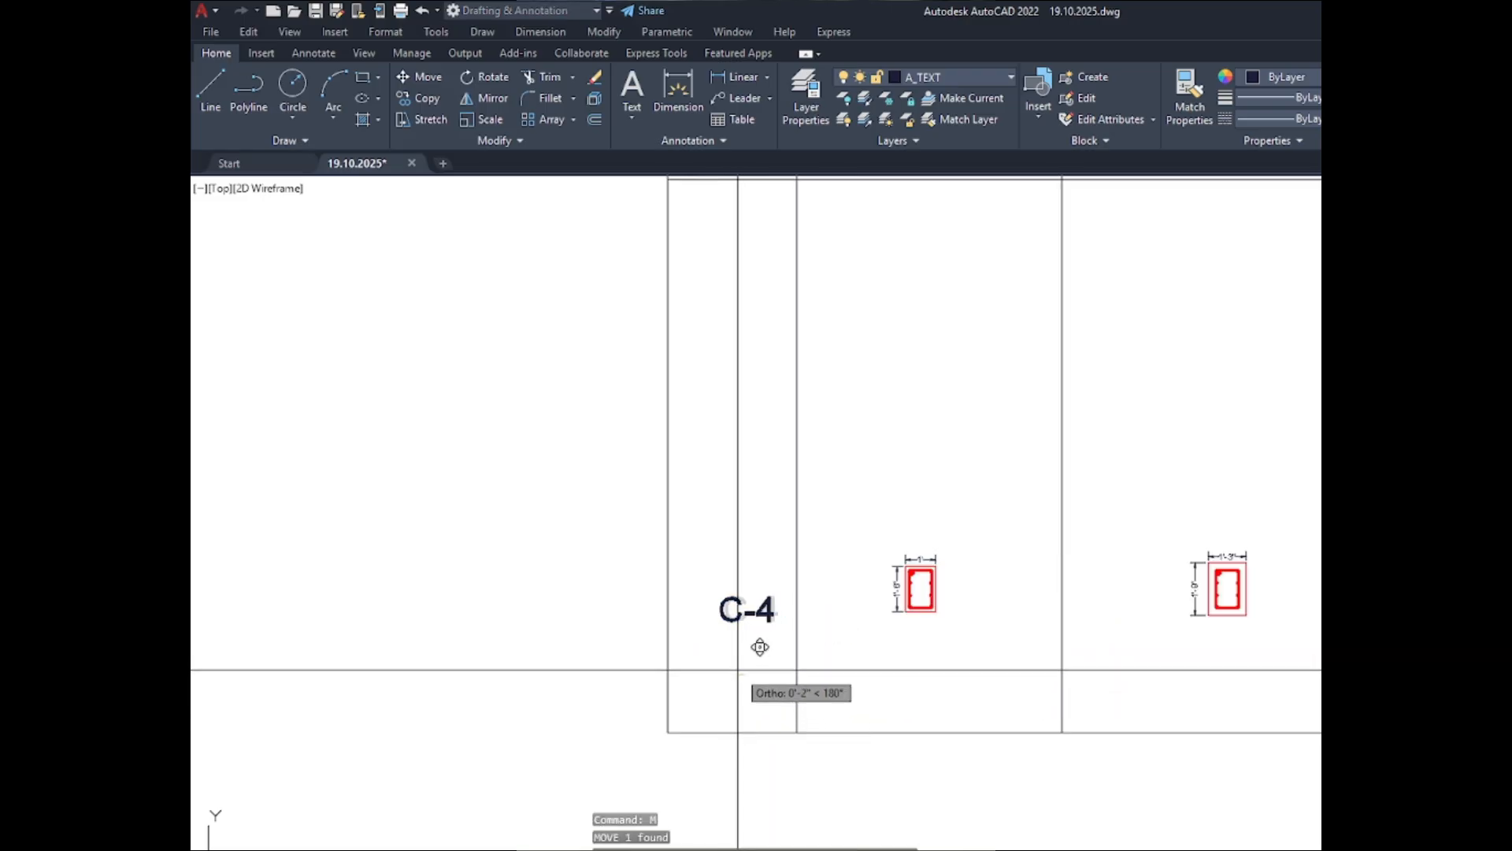
pyautogui.press('F8')
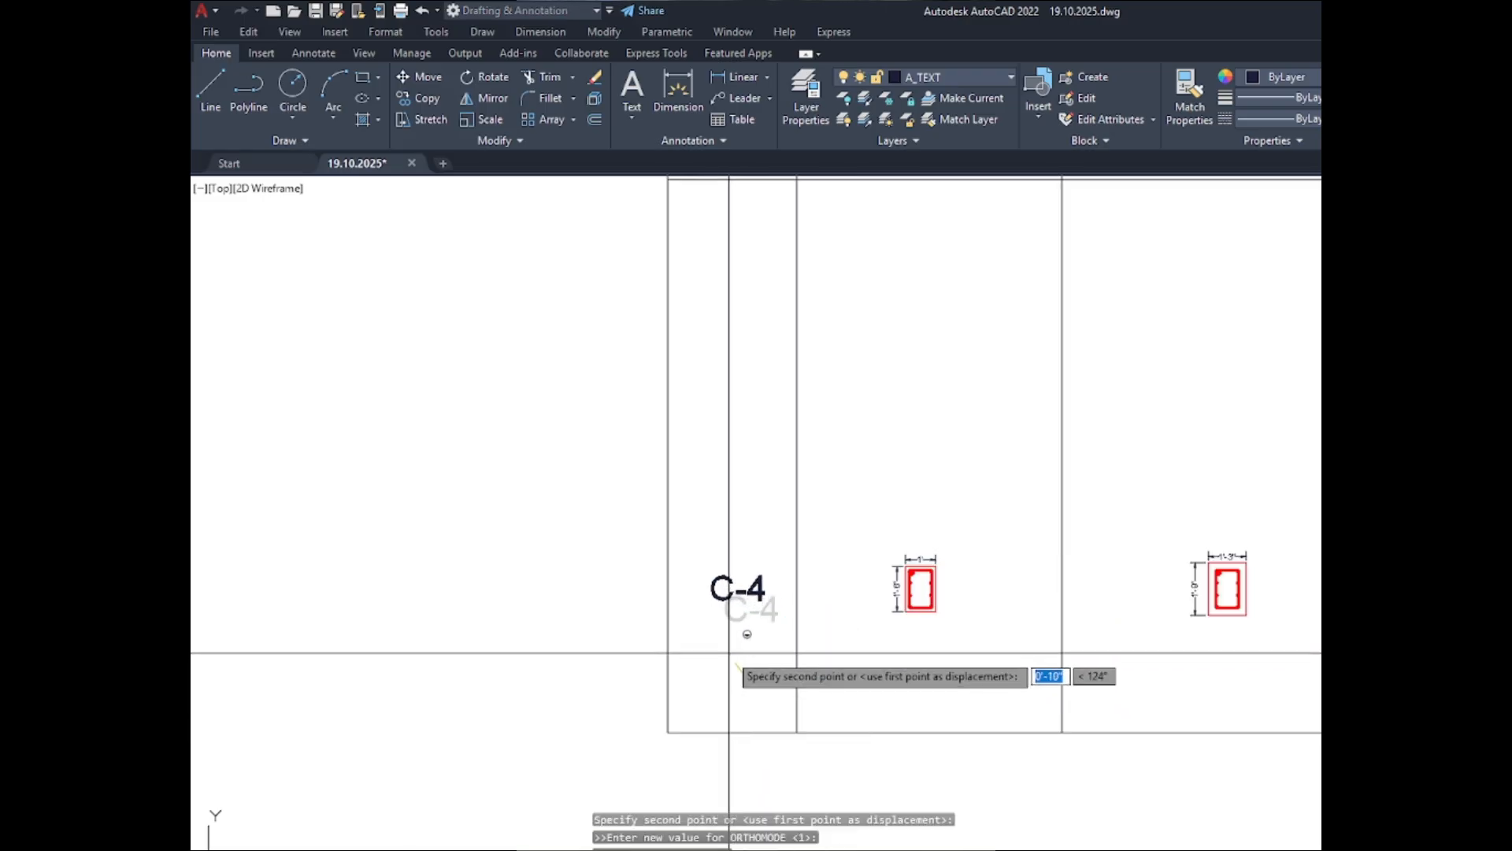
pyautogui.click(733, 653)
pyautogui.scroll(-3, 726, 651)
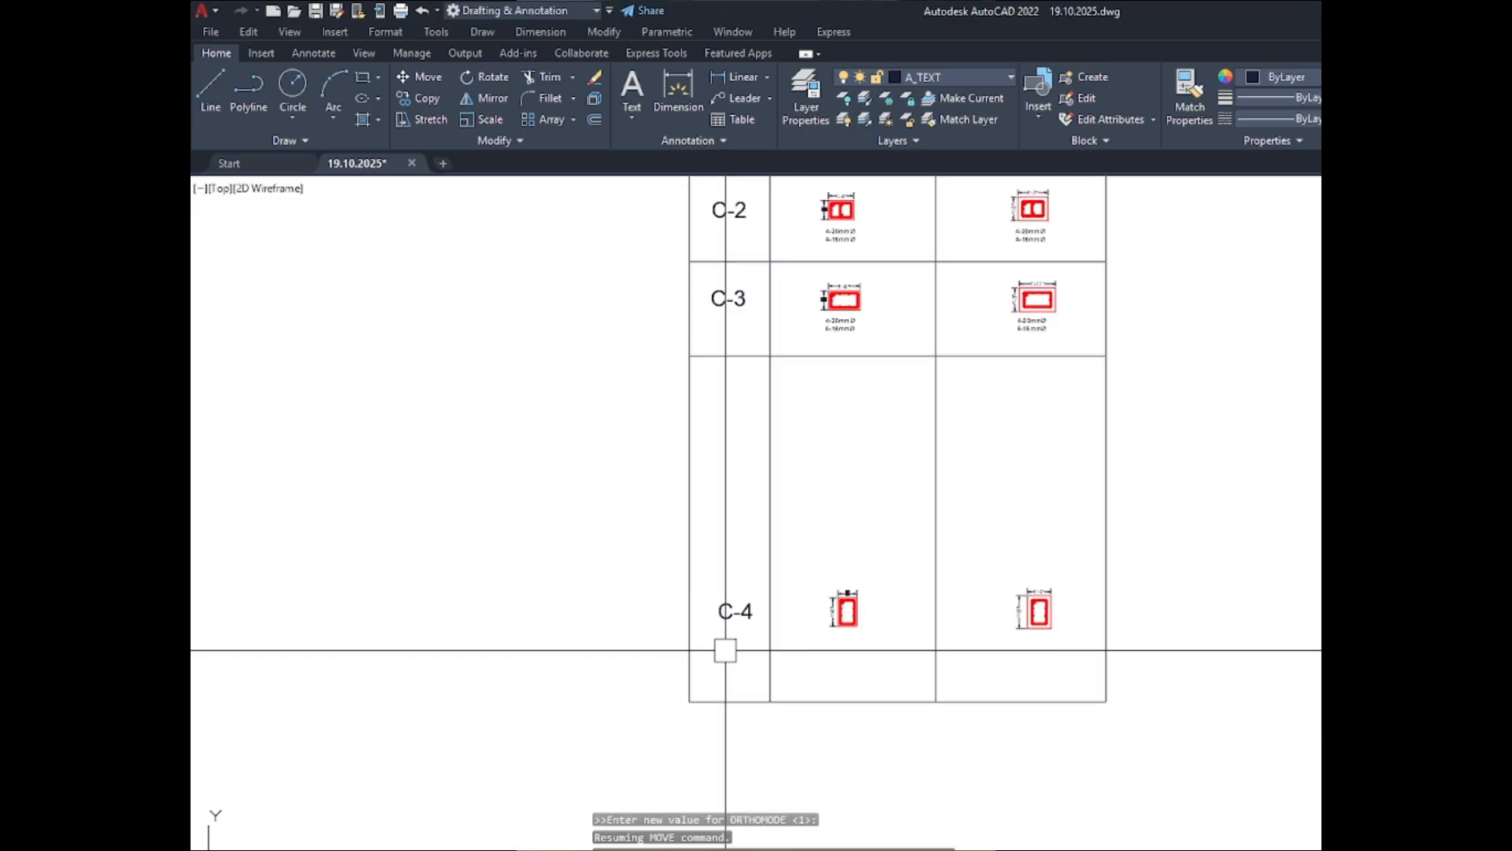
# - Move the C-4 label and both dimensioned C-4 sections straight up to just below the C-3 row line
pyautogui.click(625, 547)
pyautogui.click(1154, 691)
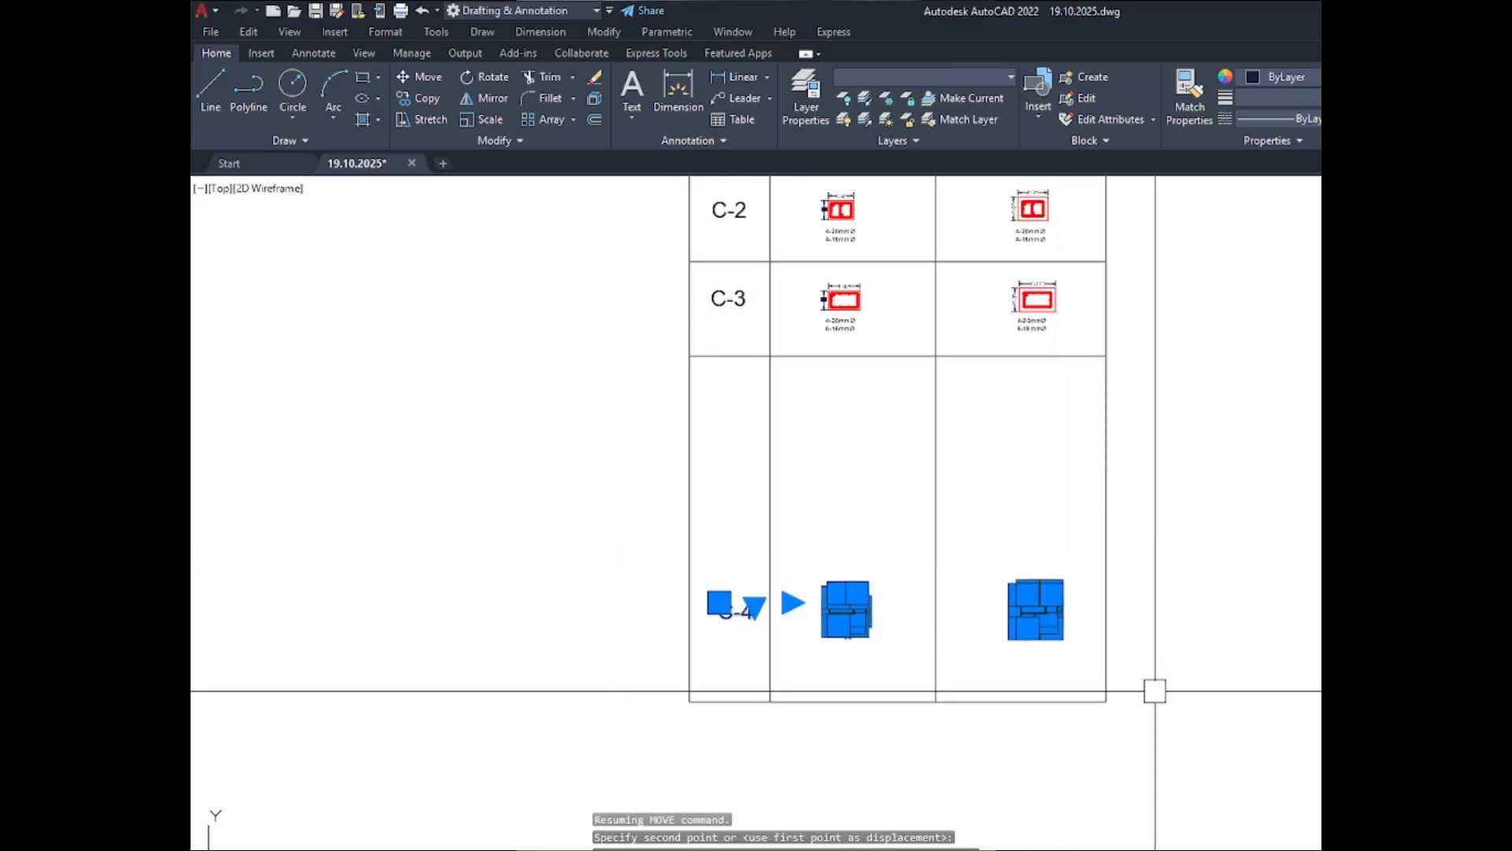
pyautogui.write('m')
pyautogui.press('Return')
pyautogui.click(1198, 694)
pyautogui.scroll(2, 1202, 461)
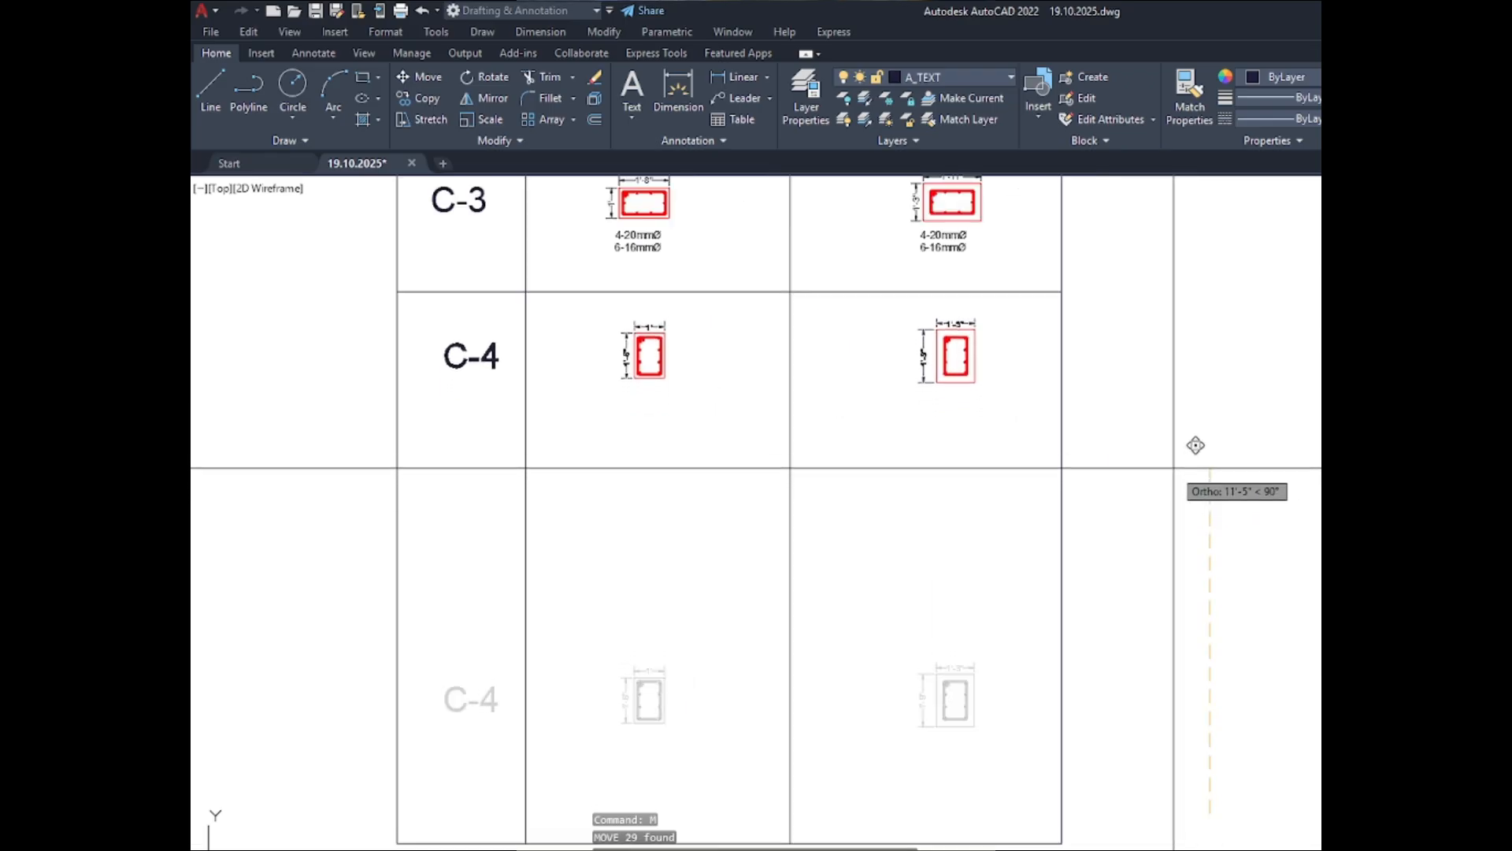
pyautogui.click(1192, 439)
pyautogui.scroll(-4, 1174, 465)
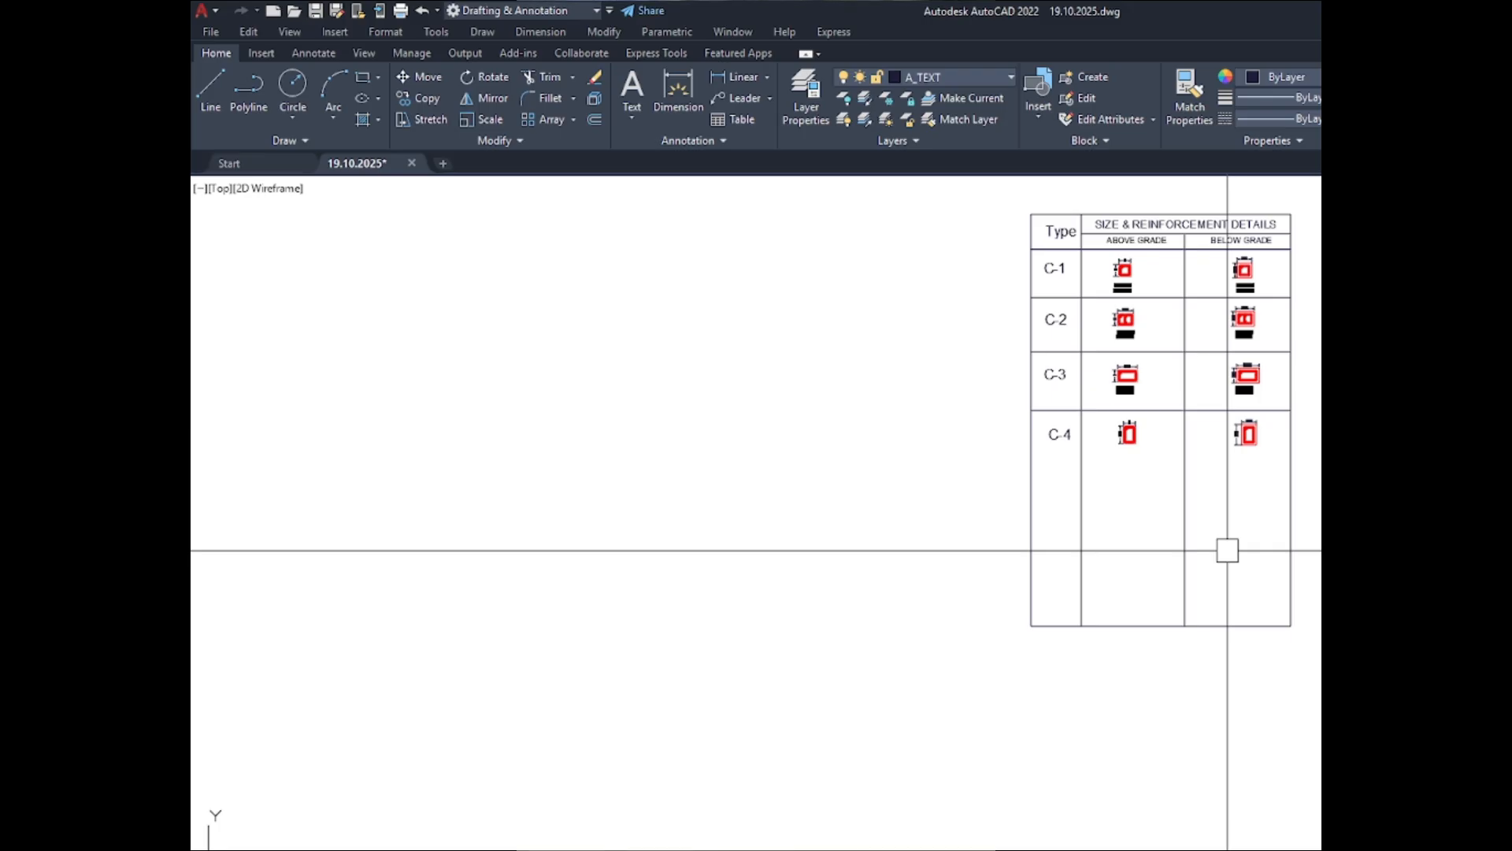
pyautogui.scroll(5, 1190, 441)
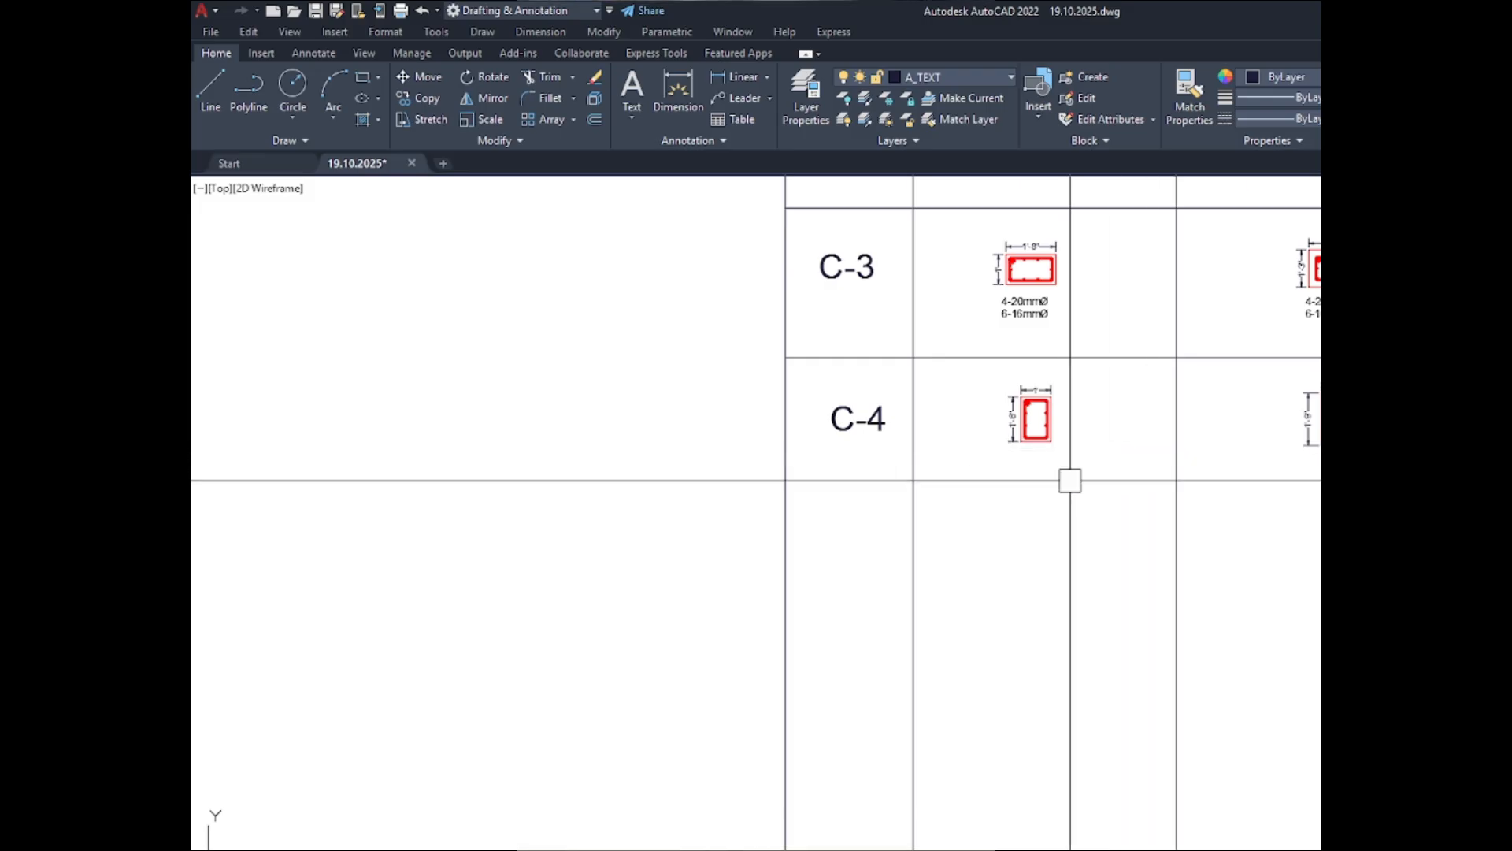
pyautogui.scroll(-2, 1071, 480)
pyautogui.scroll(2, 942, 347)
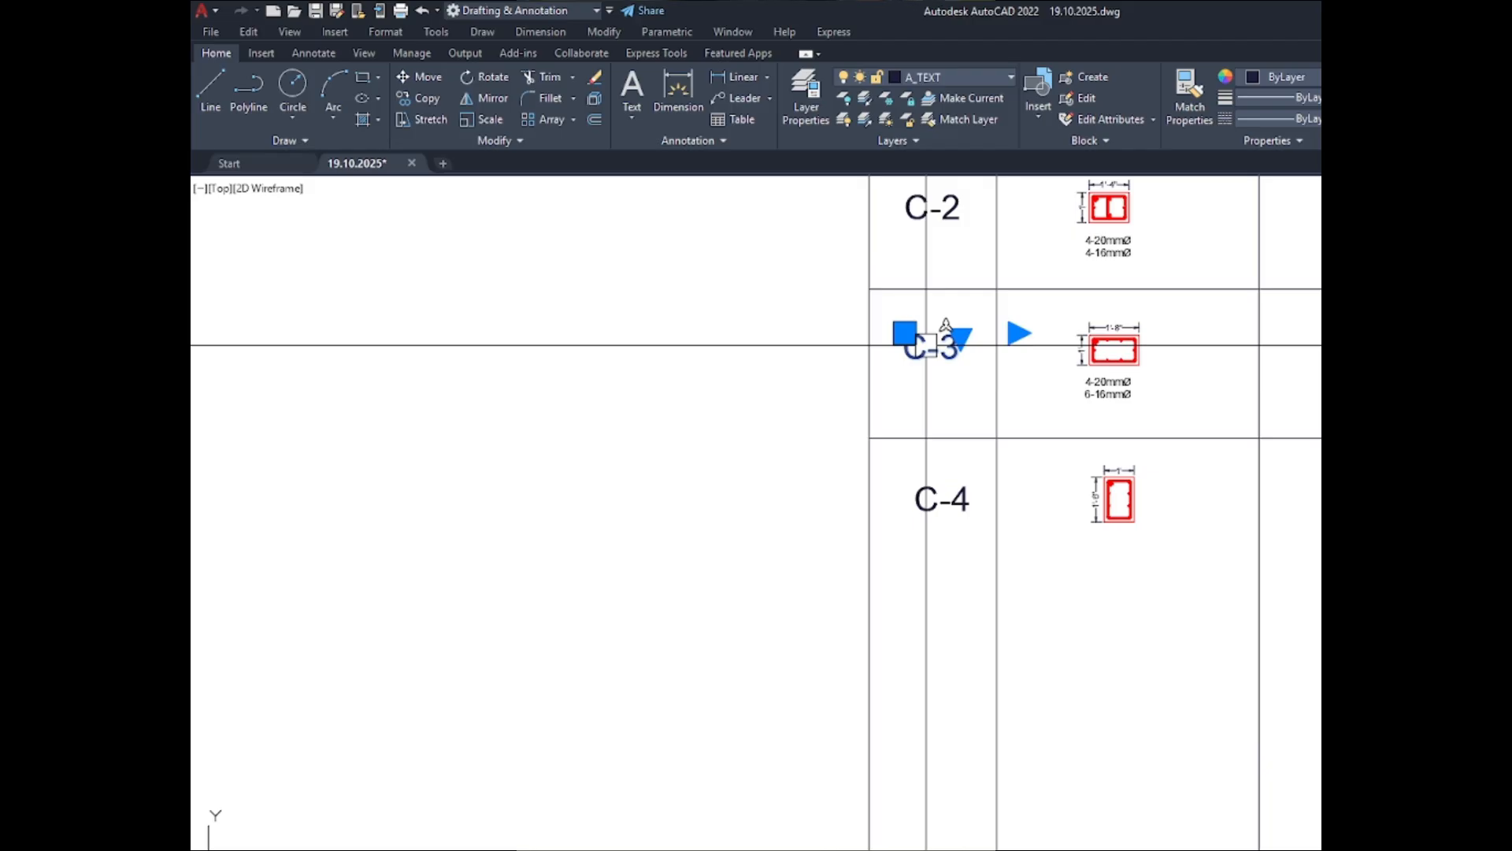
pyautogui.press('Escape')
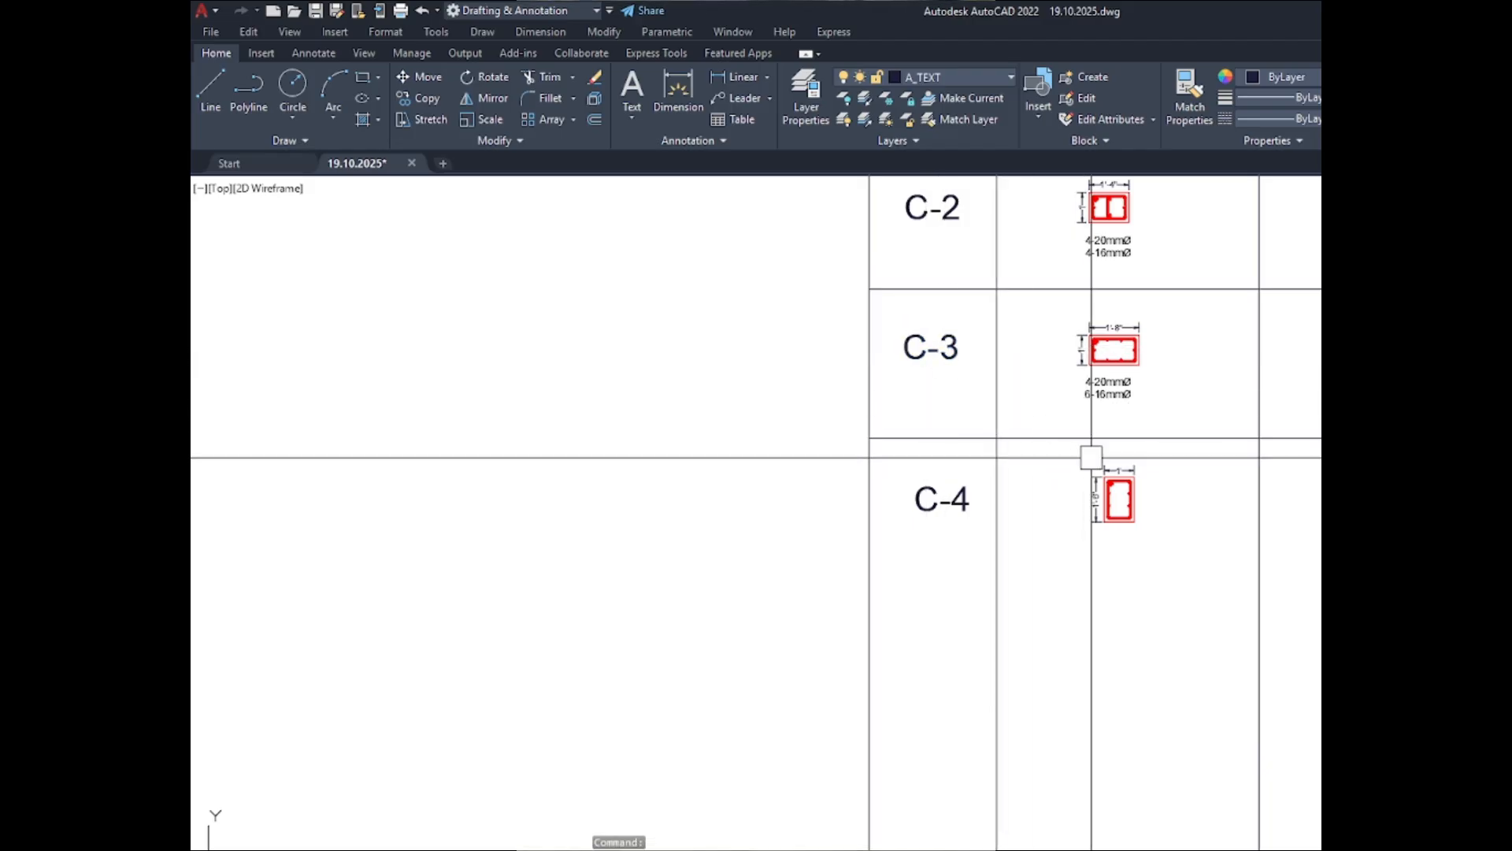
# - Copy the C-3 ABOVE GRADE bar note straight down to just below the C-4 ABOVE GRADE section
pyautogui.scroll(2, 1096, 416)
pyautogui.click(1076, 346)
pyautogui.write('c')
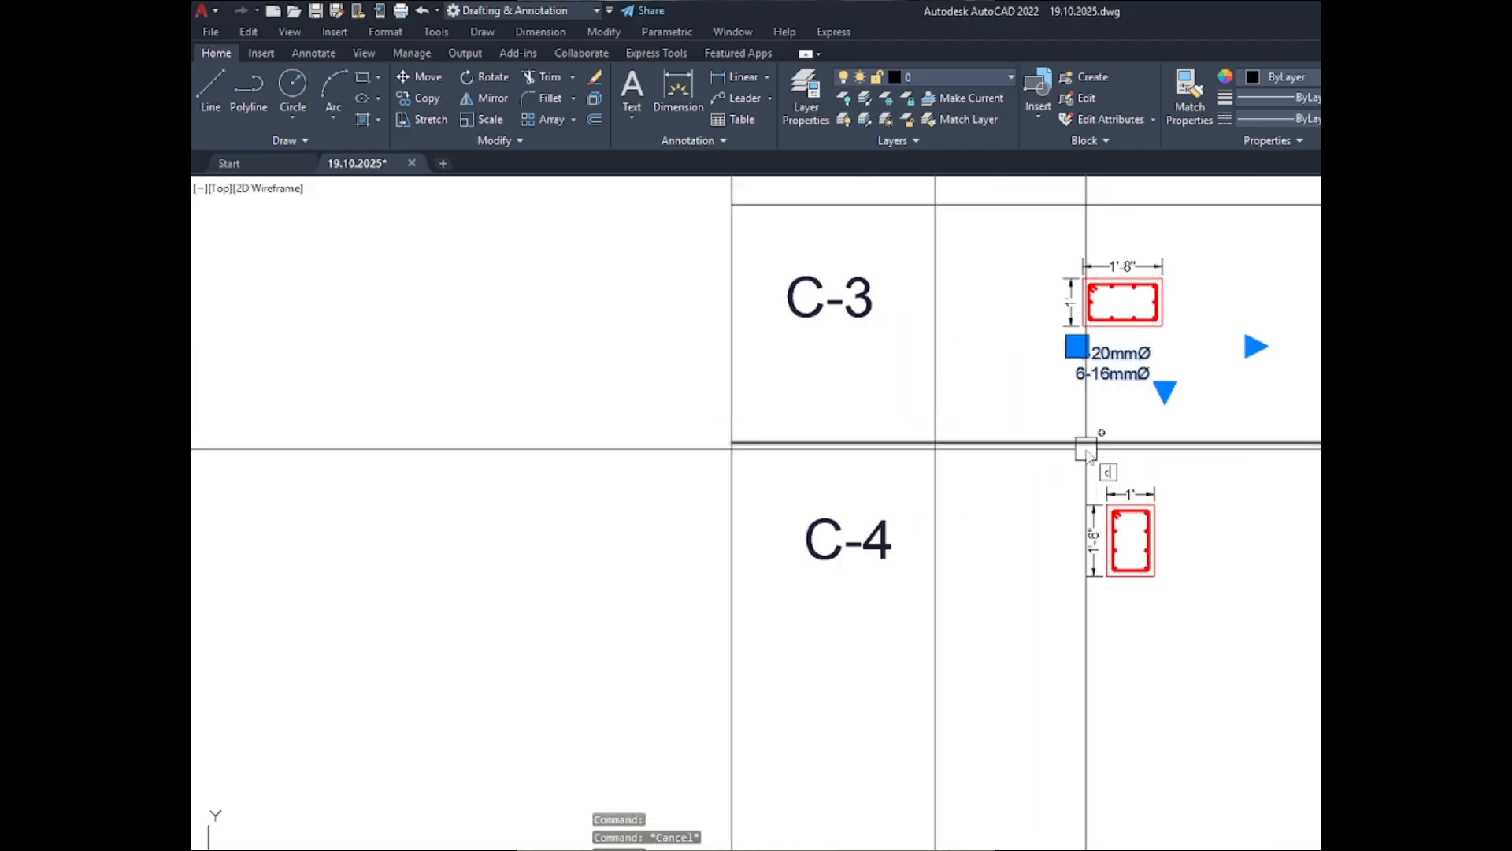
pyautogui.write('o')
pyautogui.press('Return')
pyautogui.click(1213, 382)
pyautogui.scroll(2, 1238, 655)
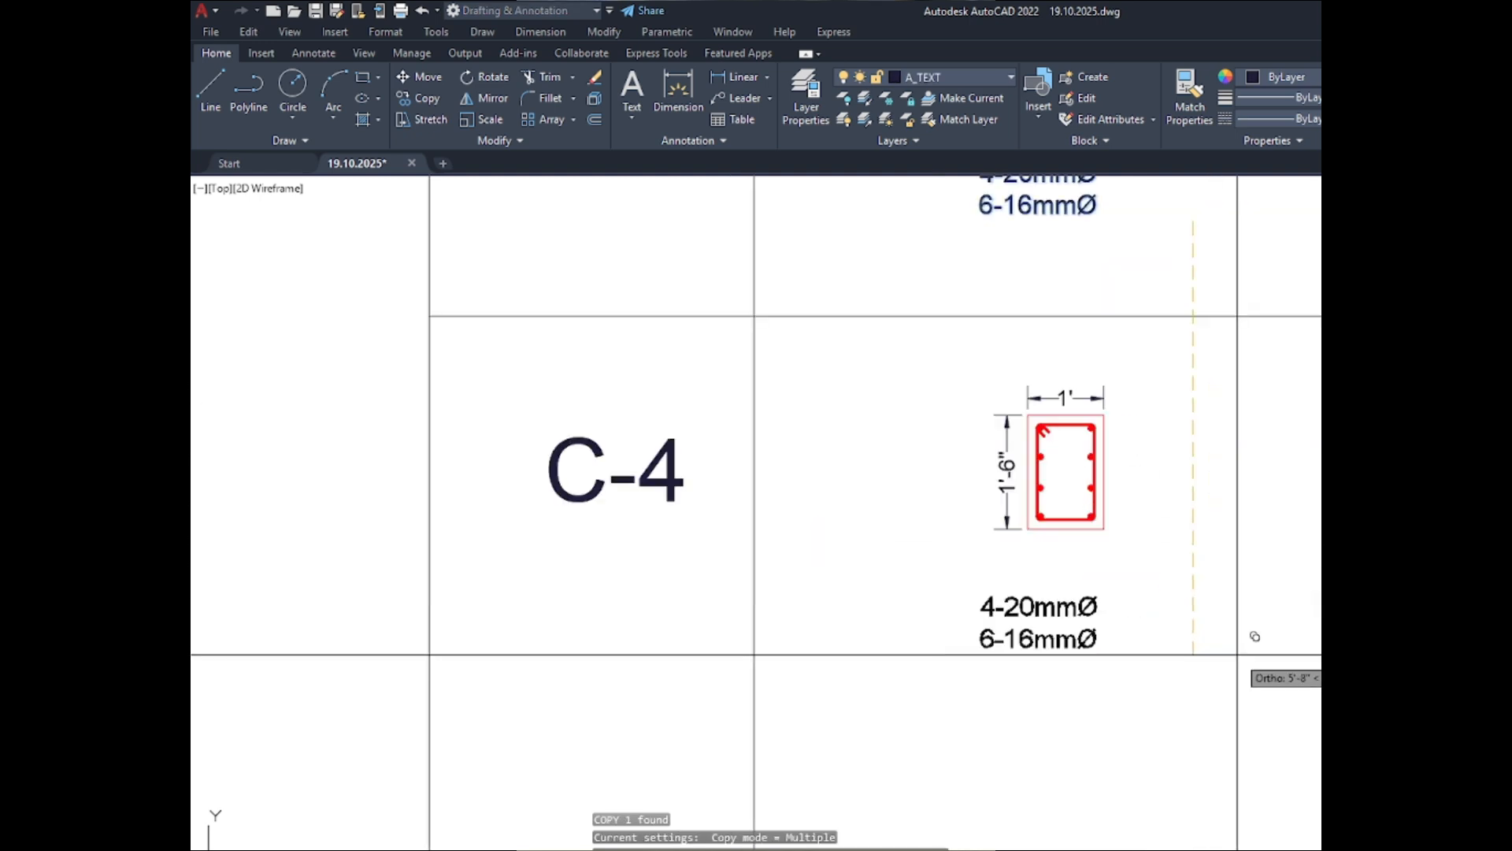
pyautogui.click(1223, 617)
pyautogui.press('Escape')
# - Move the C-4 ABOVE GRADE section and its dimensions leftward so they sit centred over the bar note
pyautogui.click(1153, 545)
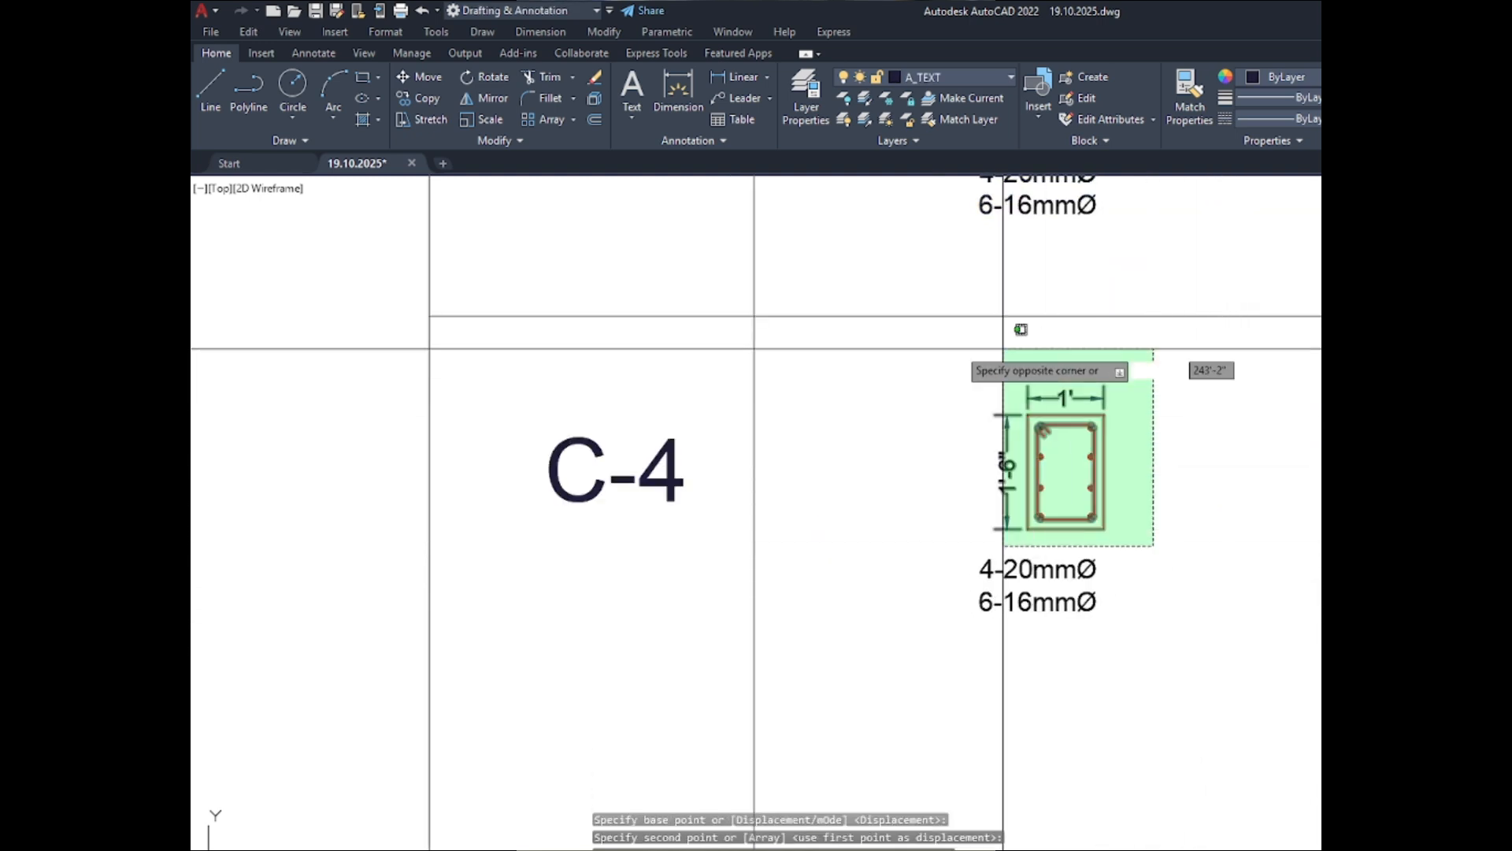
pyautogui.click(1021, 330)
pyautogui.write('m')
pyautogui.press('Return')
pyautogui.click(1254, 435)
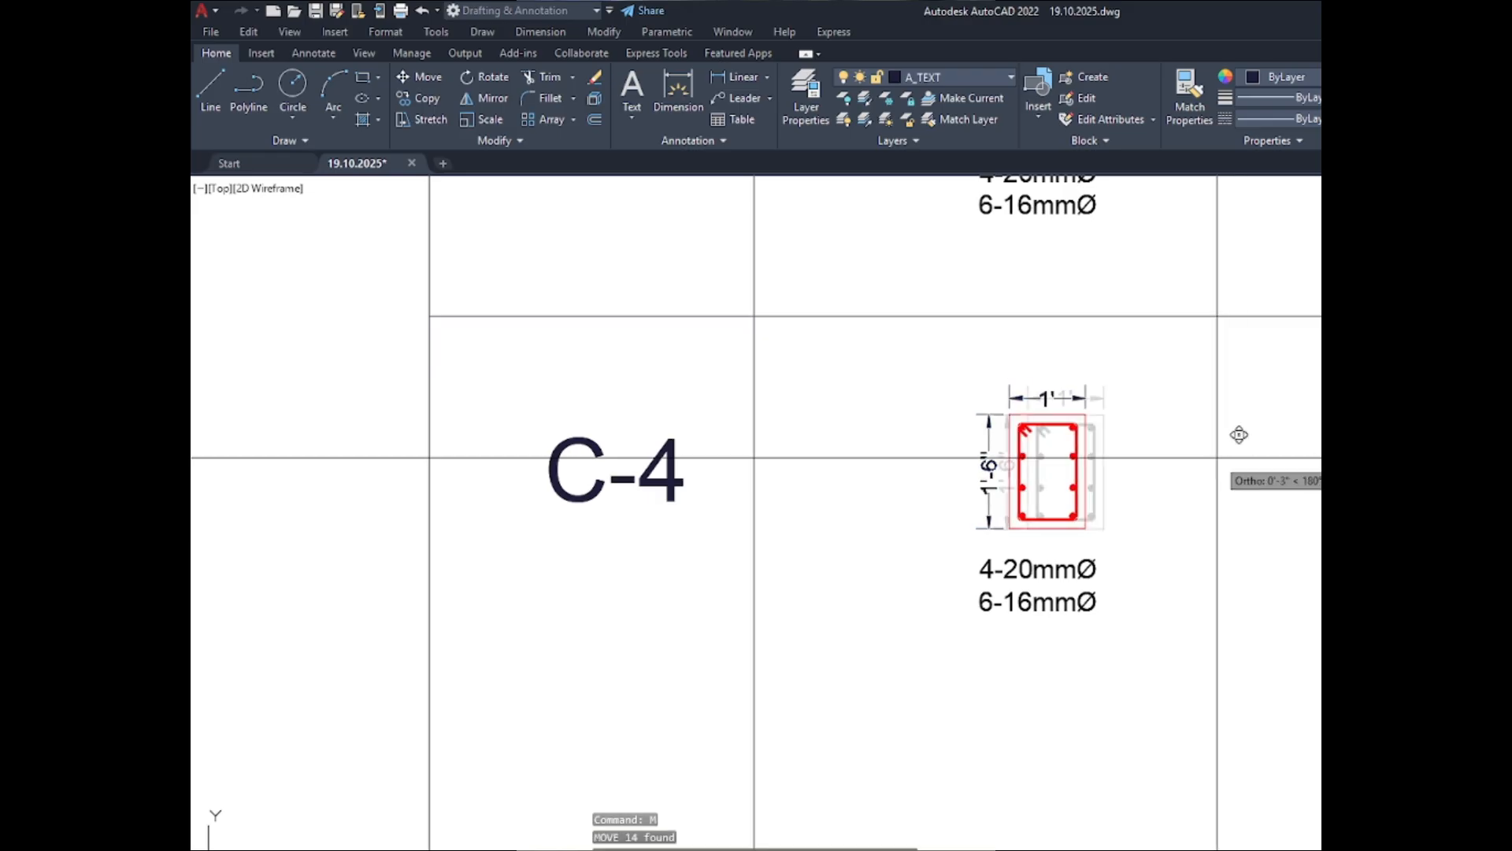
pyautogui.click(1215, 458)
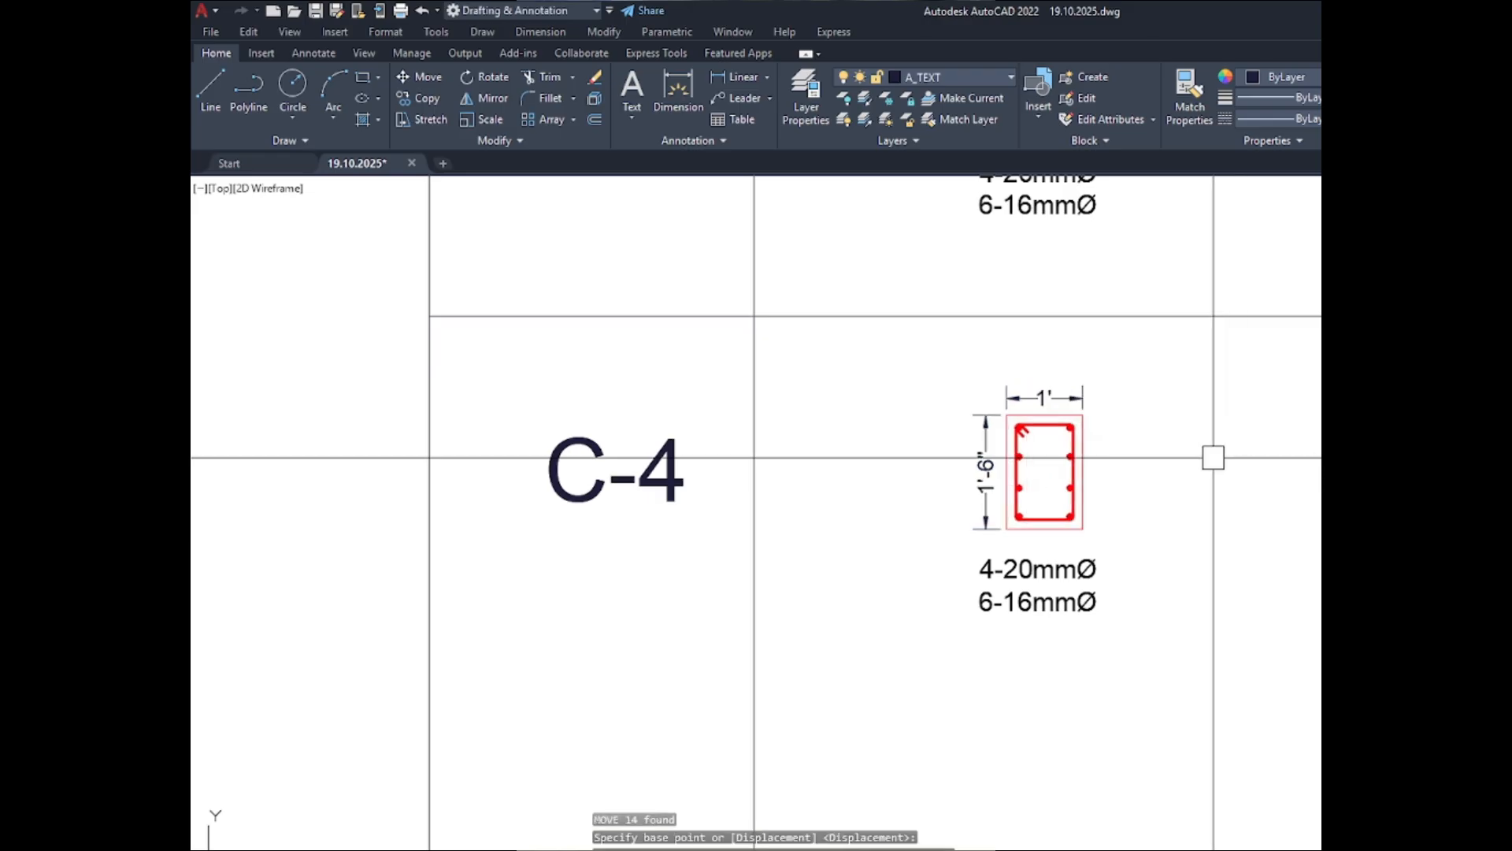
# - Copy the C-4 ABOVE GRADE bar note horizontally to below the C-4 BELOW GRADE section
pyautogui.scroll(-2, 1213, 457)
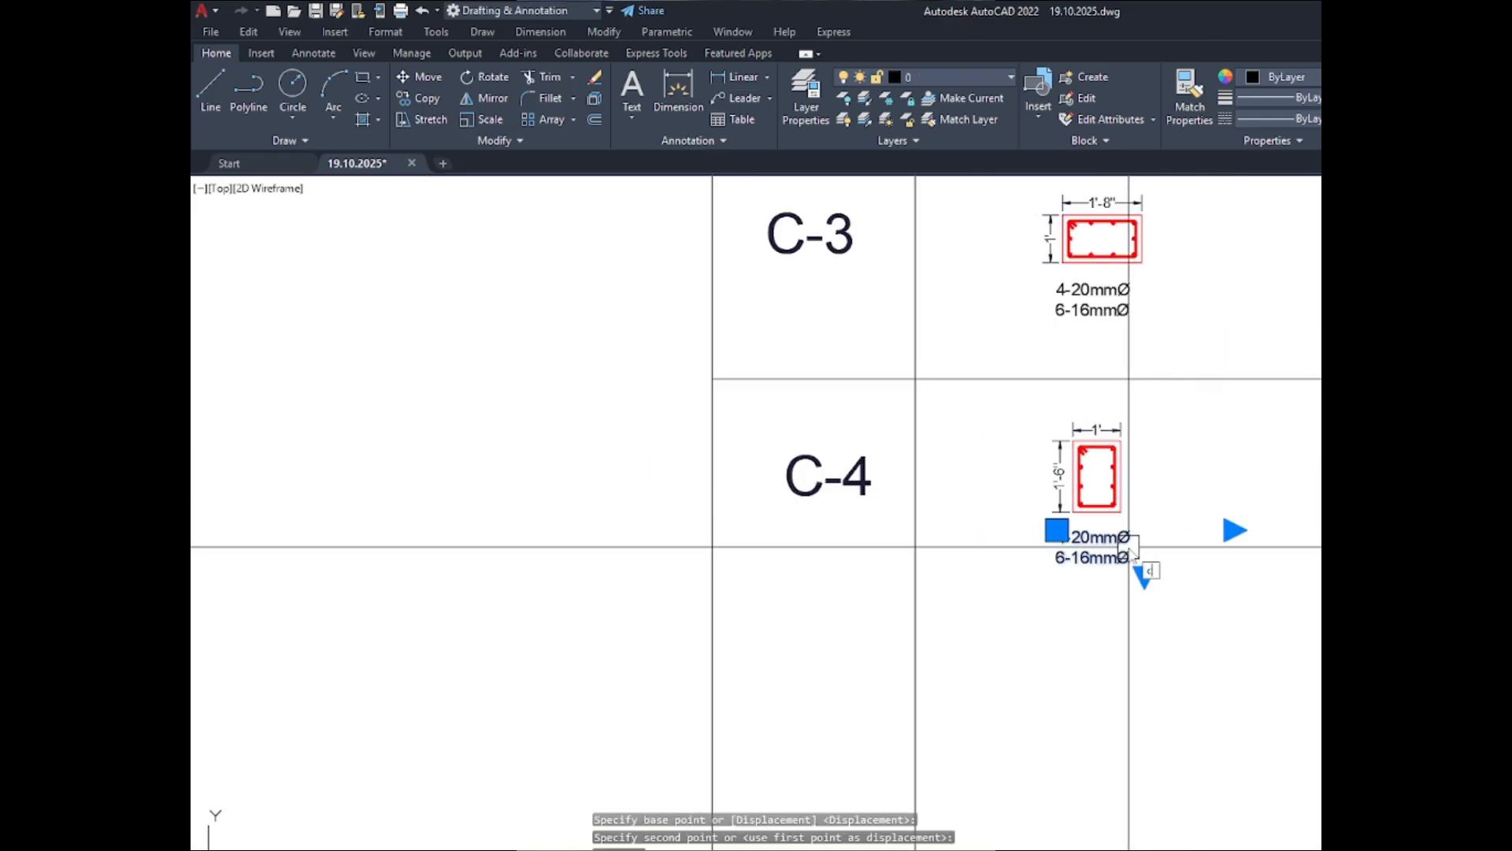
pyautogui.press('Return')
pyautogui.click(1026, 590)
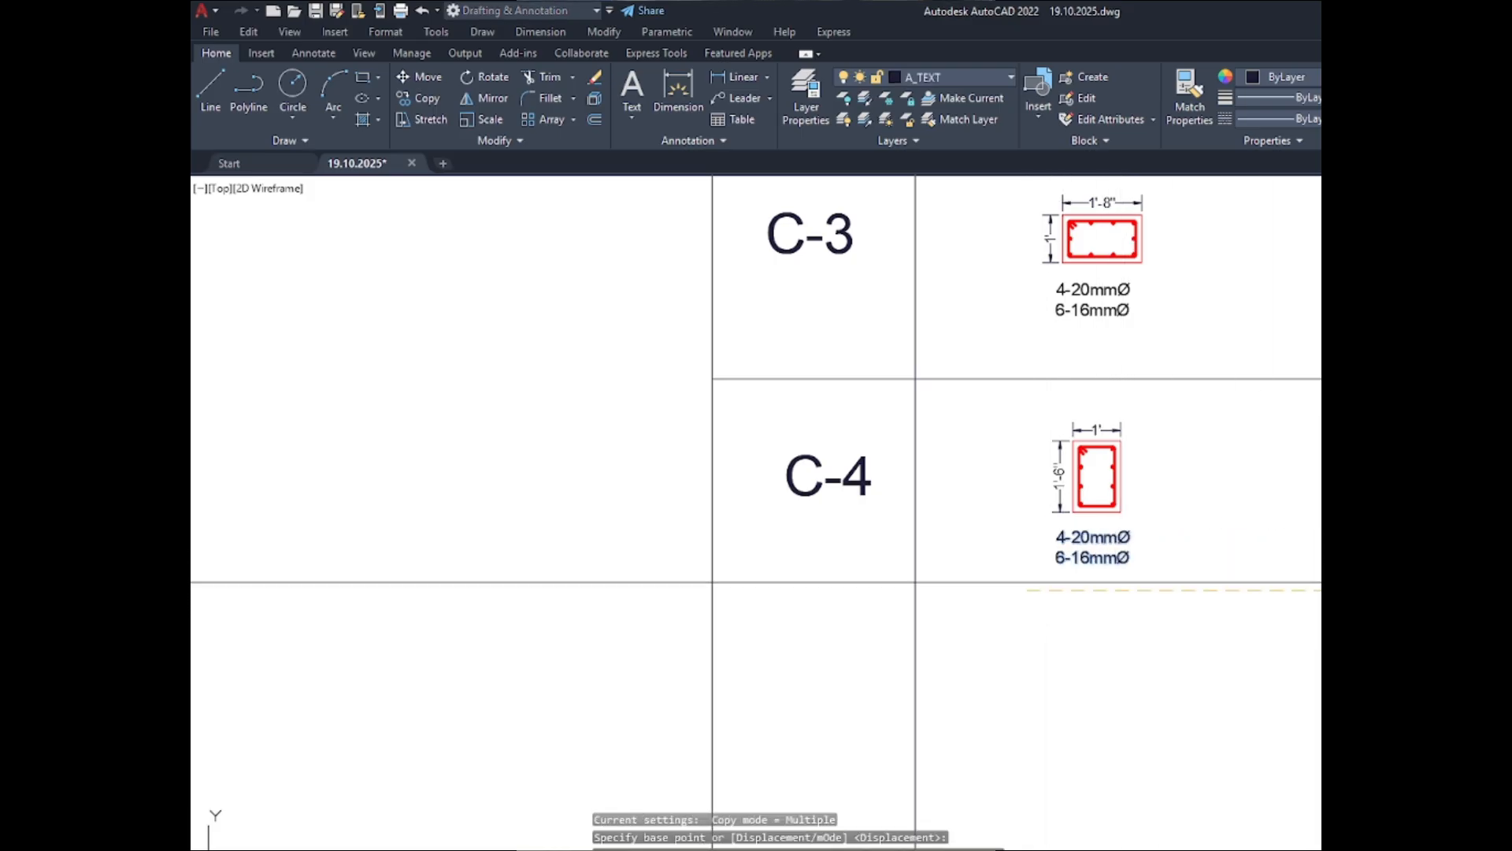
pyautogui.scroll(4, 1057, 528)
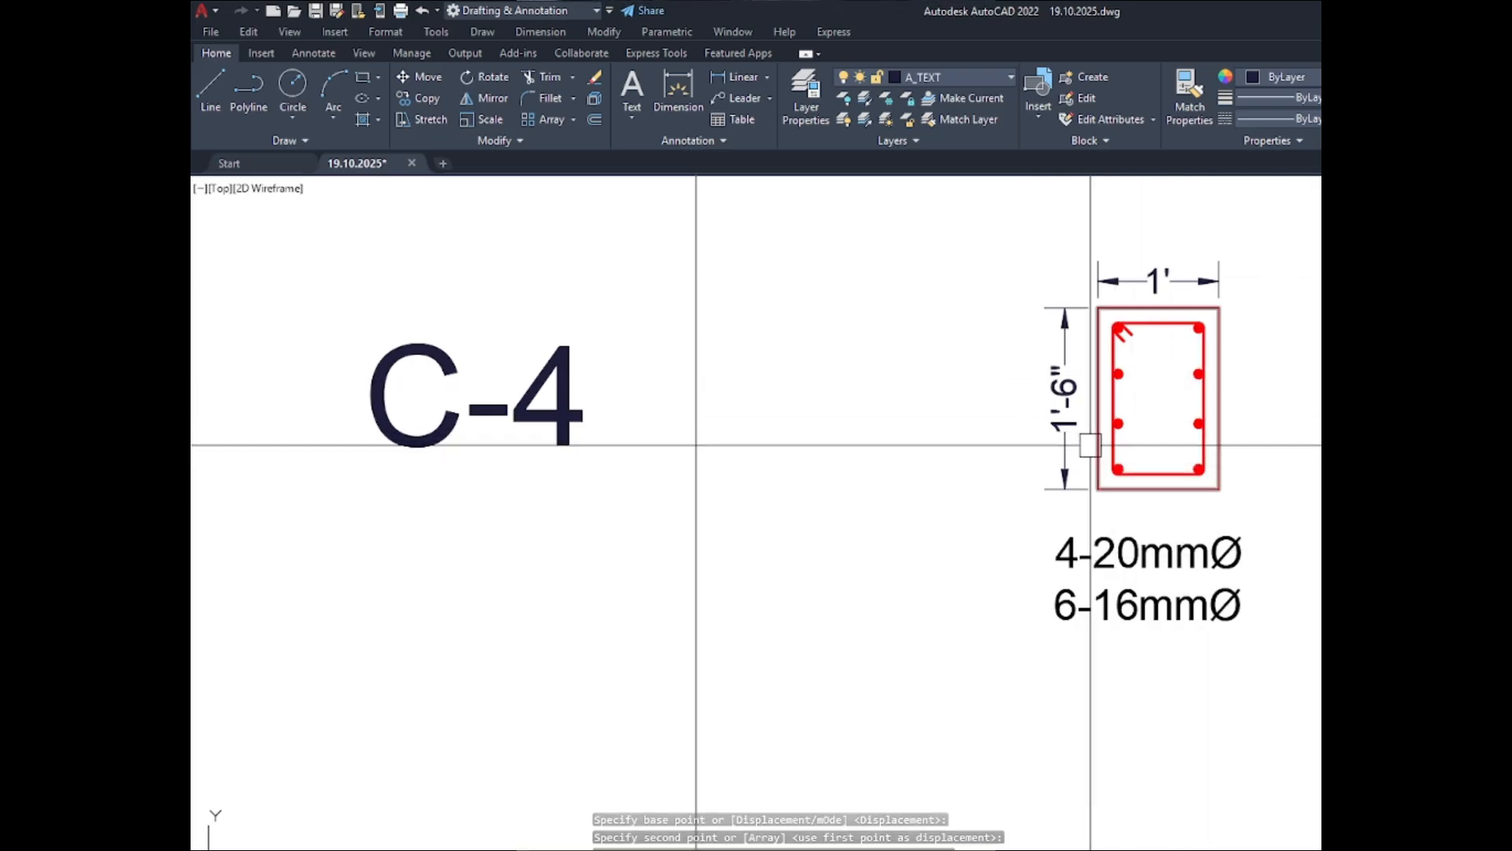
pyautogui.press('Escape')
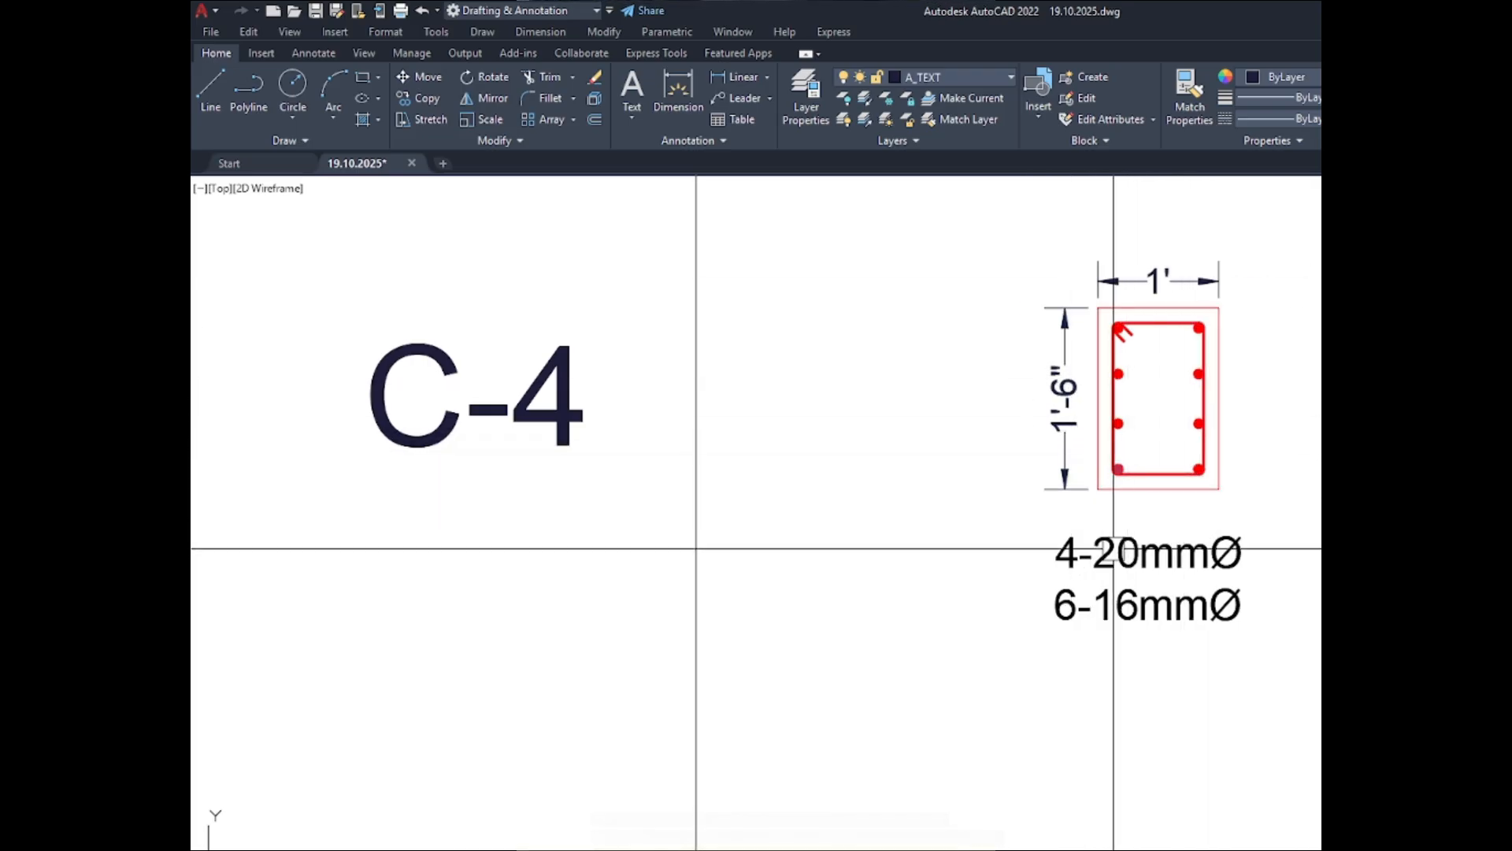
# - Change the second line of the C-4 ABOVE GRADE bar note to 4-16mmØ
pyautogui.doubleClick(1091, 610)
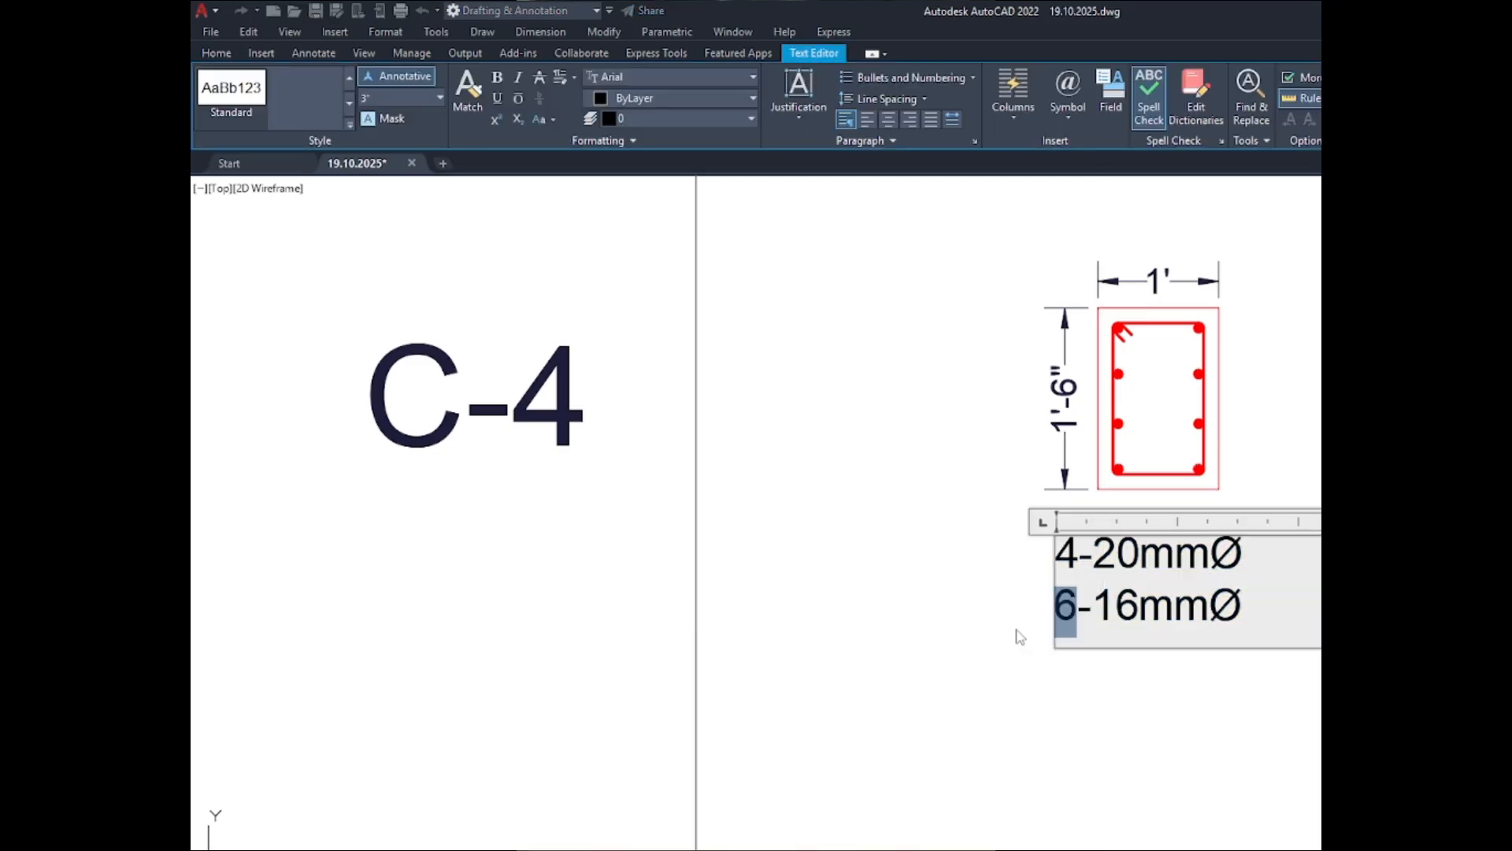
pyautogui.write('4')
pyautogui.click(854, 617)
# - Change the second line of the C-4 BELOW GRADE bar note to 4-16mmØ
pyautogui.scroll(-5, 854, 617)
pyautogui.scroll(6, 996, 599)
pyautogui.click(992, 601)
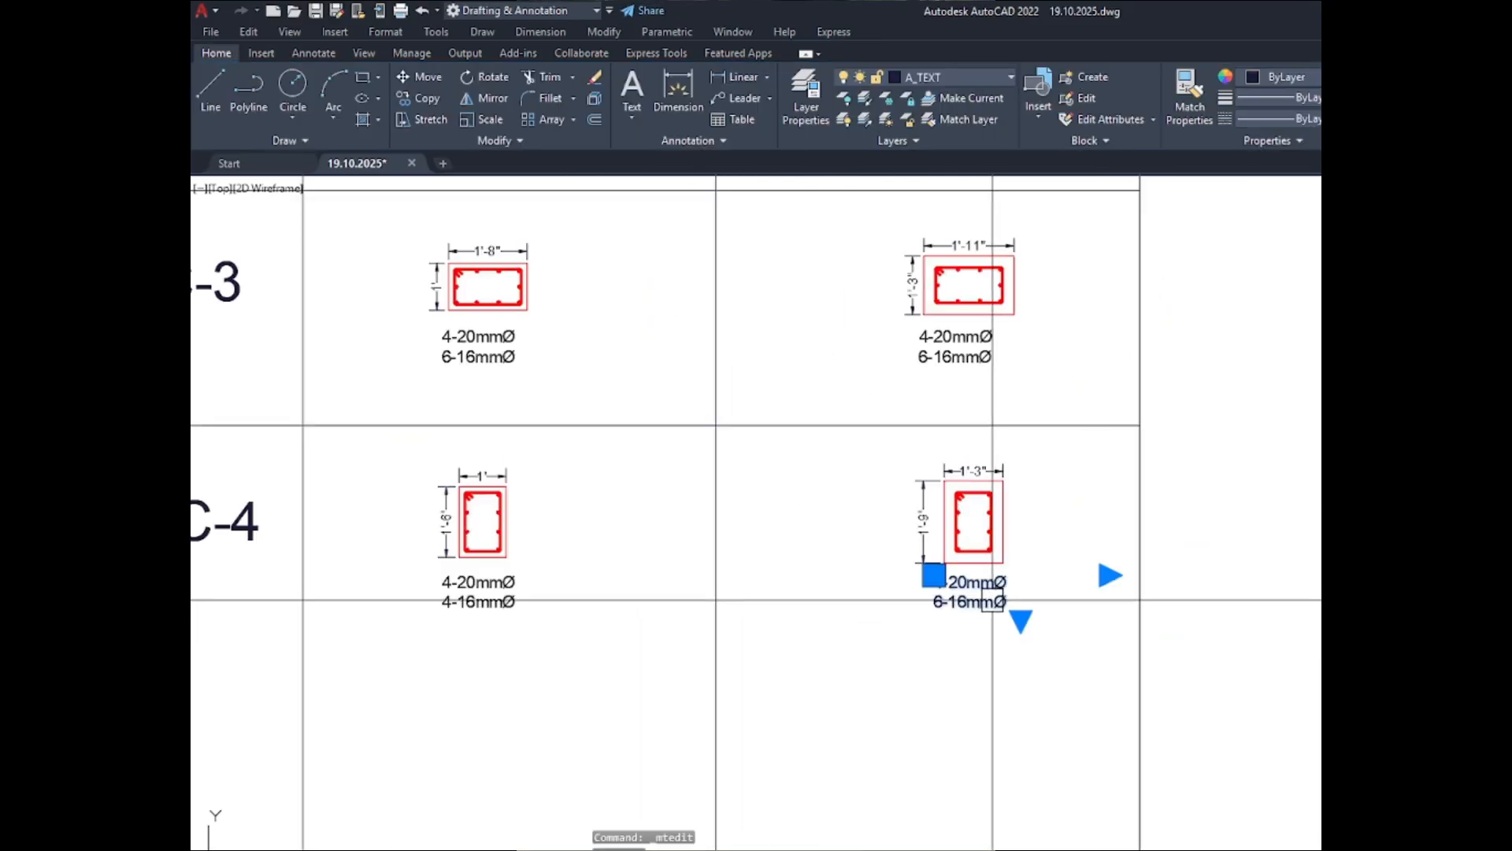
pyautogui.doubleClick(992, 601)
pyautogui.scroll(3, 929, 594)
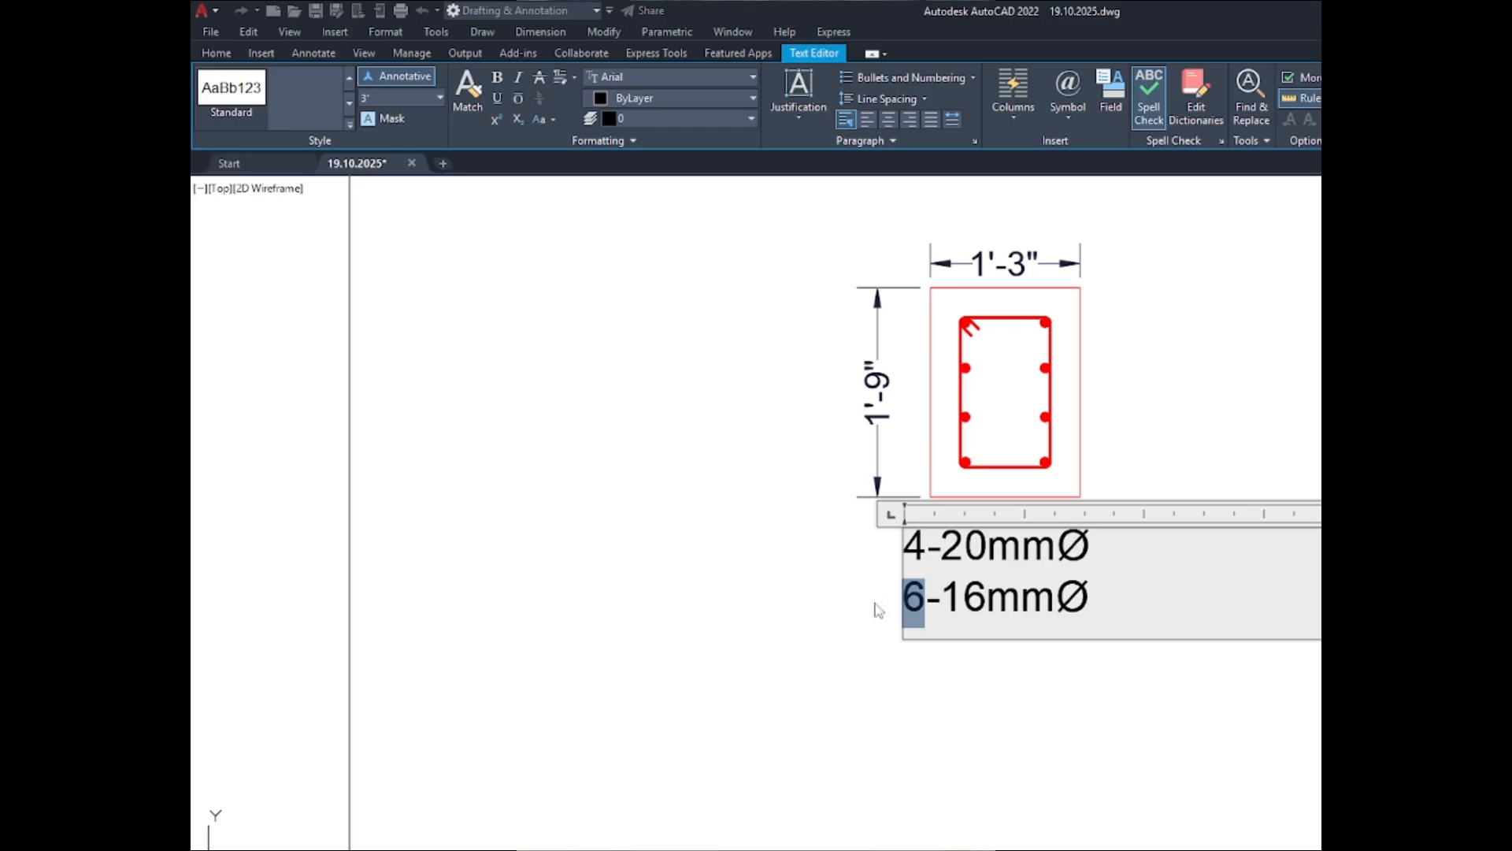
pyautogui.click(1253, 409)
# - Stretch the bottom edge of the table's outer border straight up to just below the C-4 bar notes
pyautogui.scroll(-4, 1253, 409)
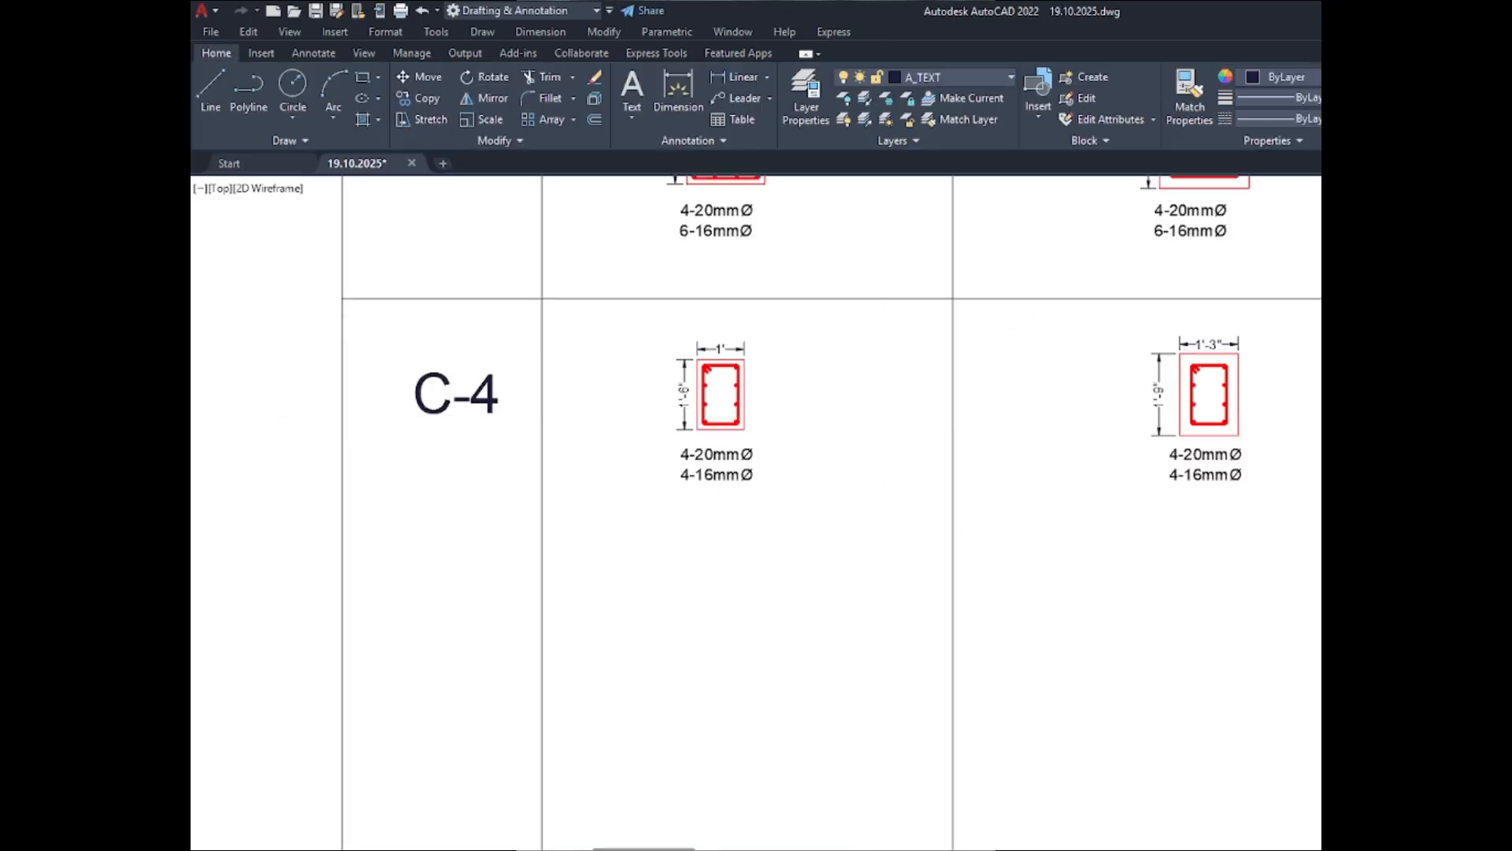
pyautogui.click(1253, 710)
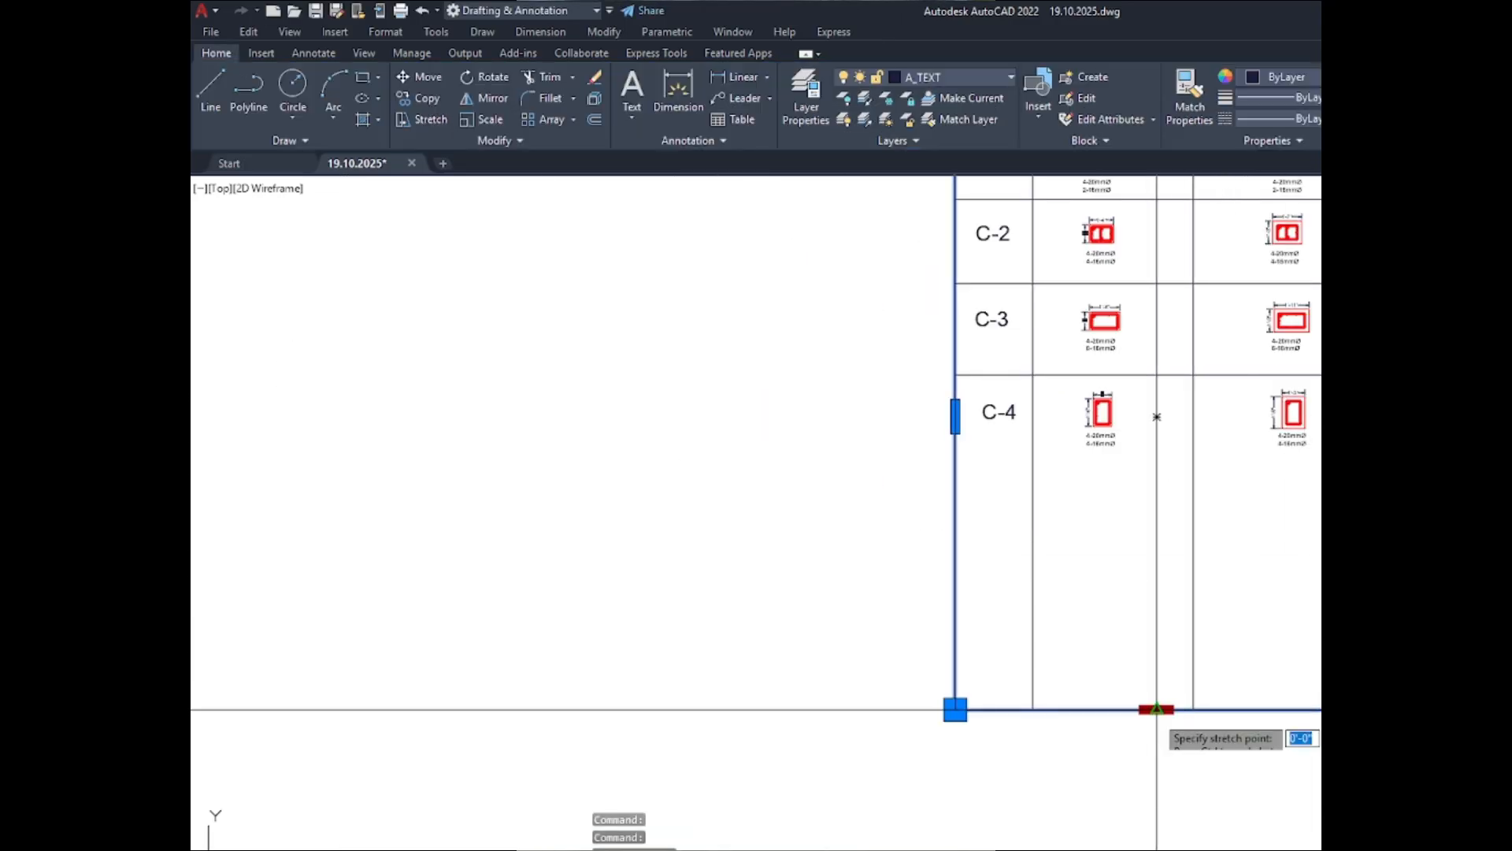
pyautogui.scroll(4, 1151, 479)
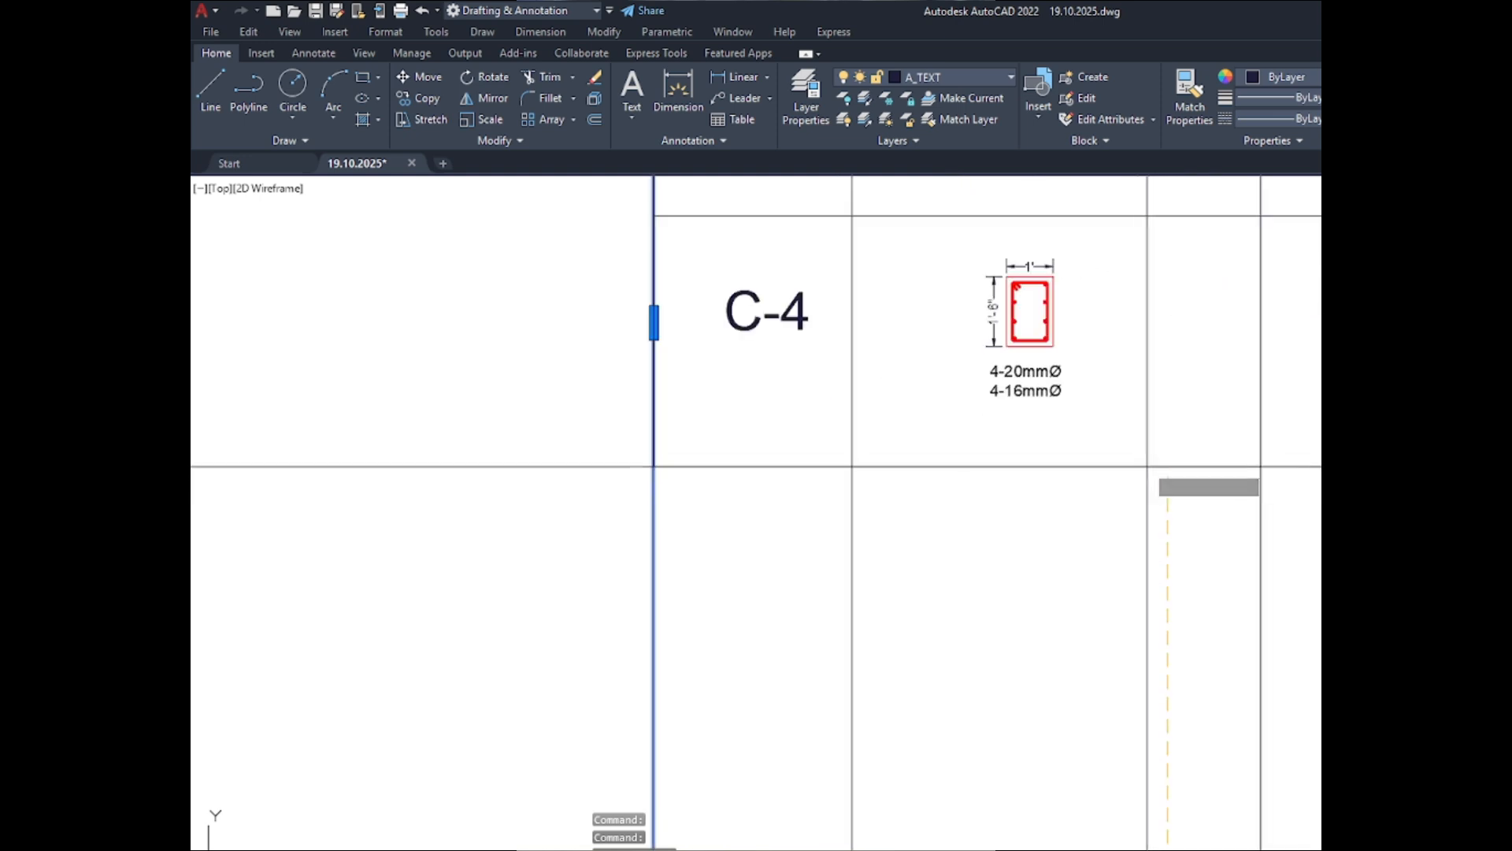
pyautogui.click(1125, 425)
pyautogui.press('Escape')
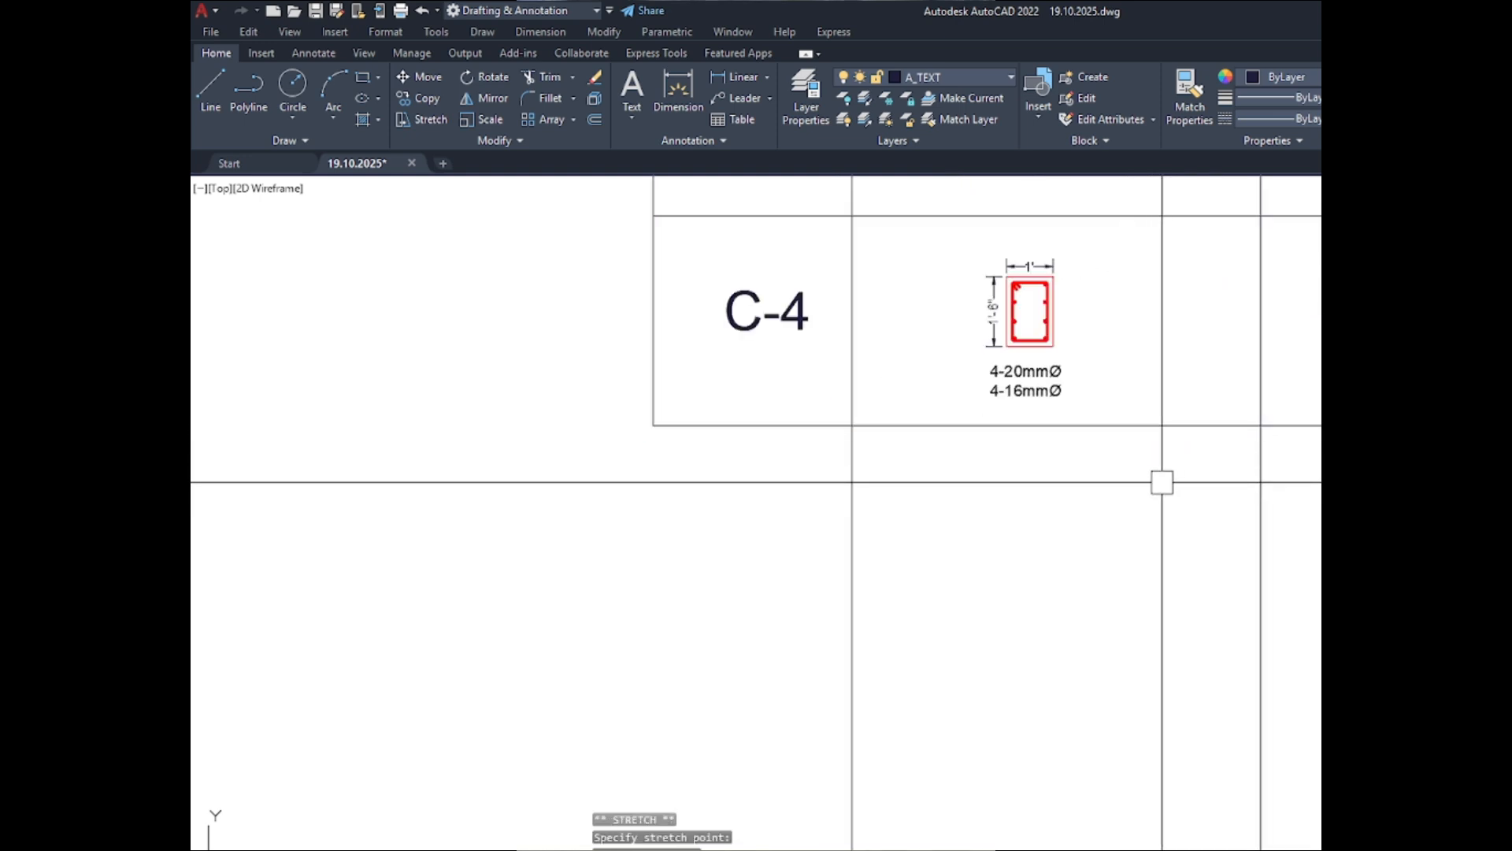
pyautogui.scroll(2, 1029, 347)
pyautogui.scroll(5, 1029, 347)
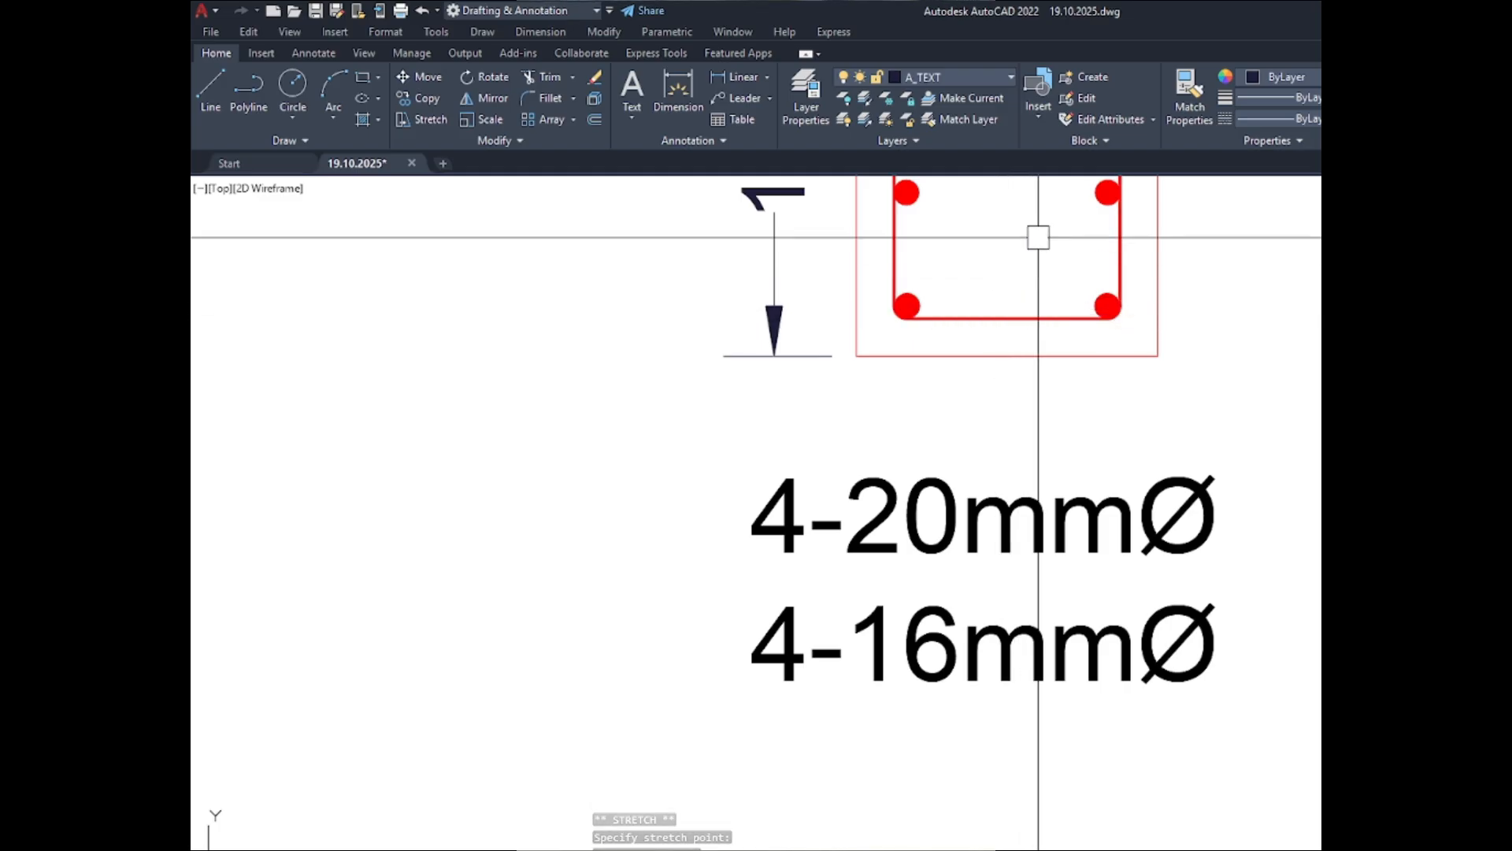
pyautogui.scroll(-6, 1046, 238)
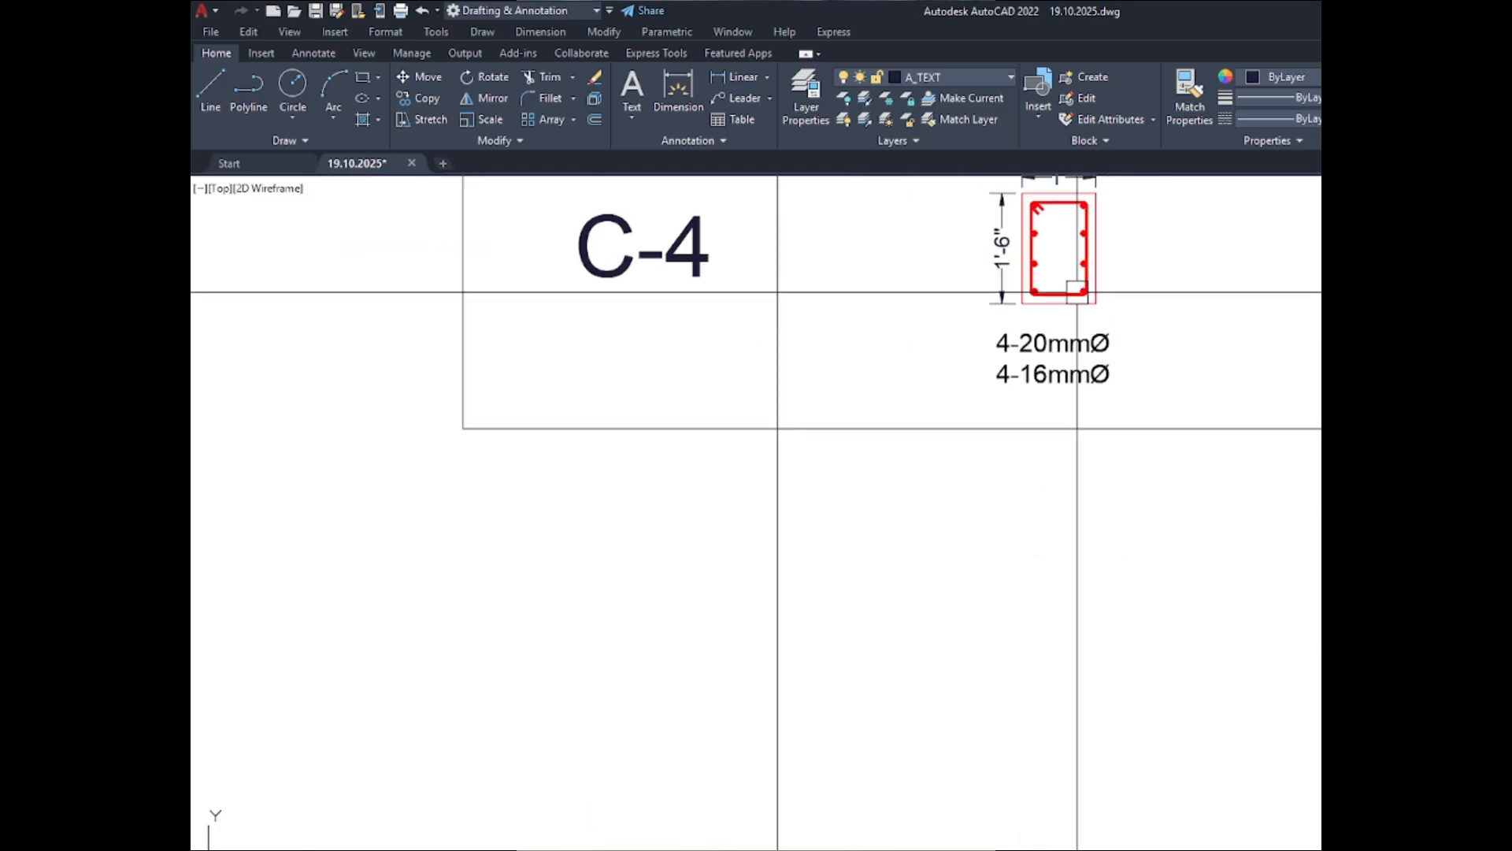
pyautogui.scroll(-2, 995, 467)
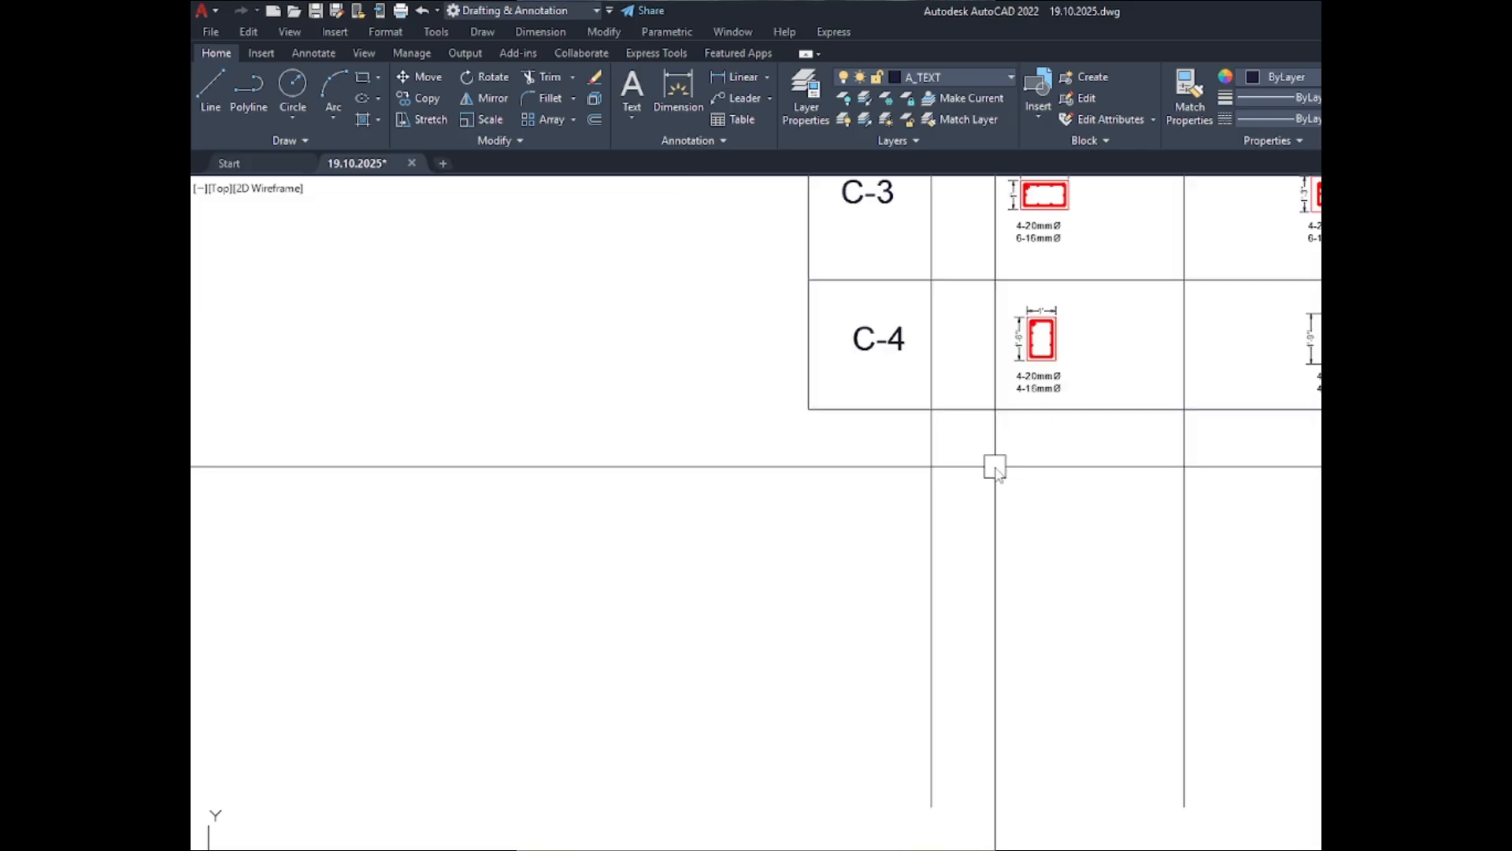
# - Trim the table's vertical column lines where they run past the bottom edge of the outer border
pyautogui.write('tr')
pyautogui.press('Return')
pyautogui.click(1321, 554)
pyautogui.click(794, 559)
pyautogui.scroll(-6, 907, 626)
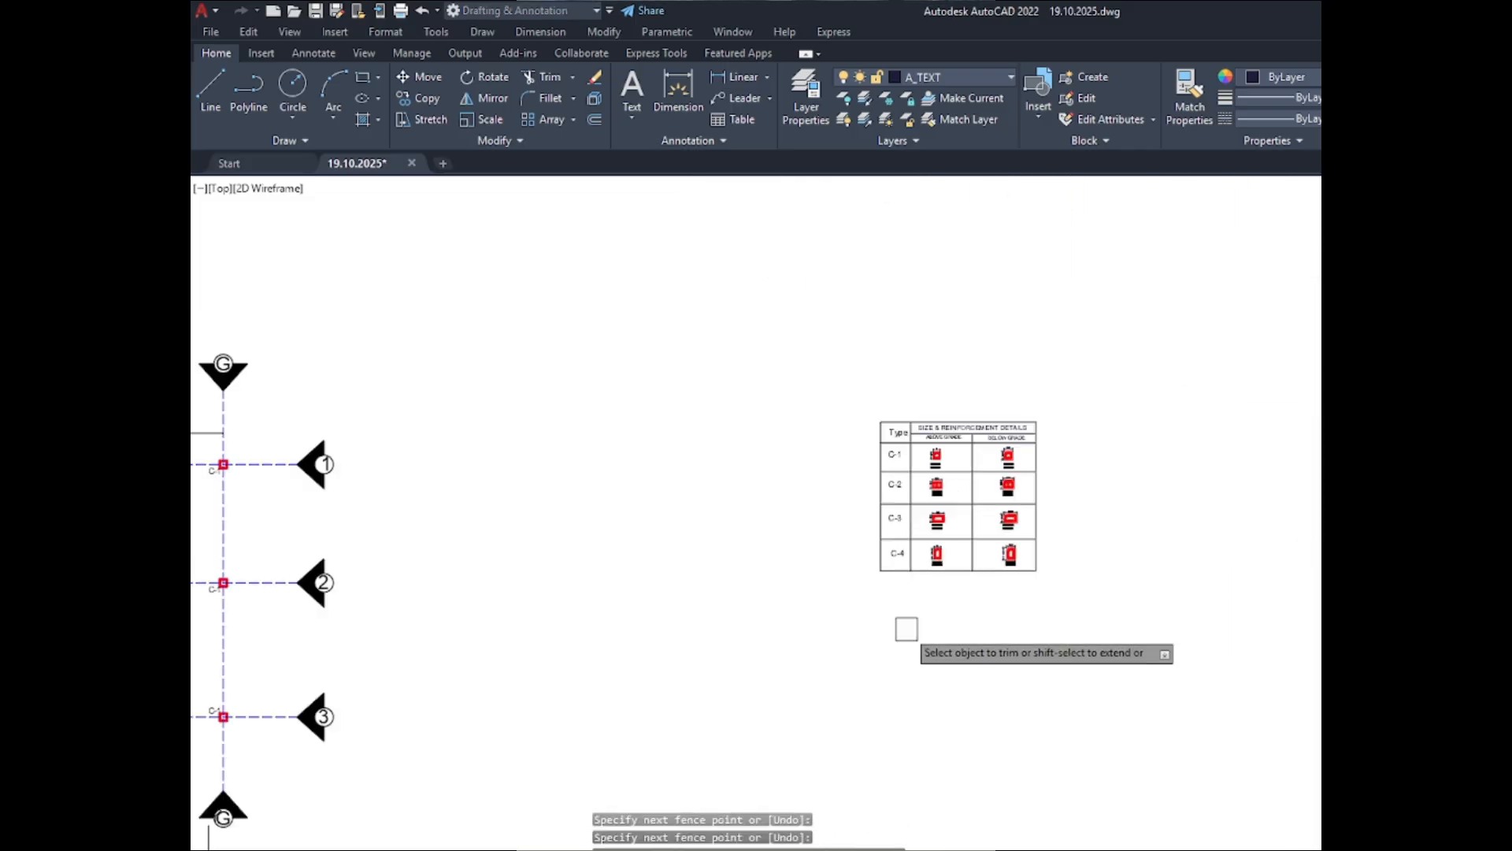
pyautogui.scroll(4, 945, 523)
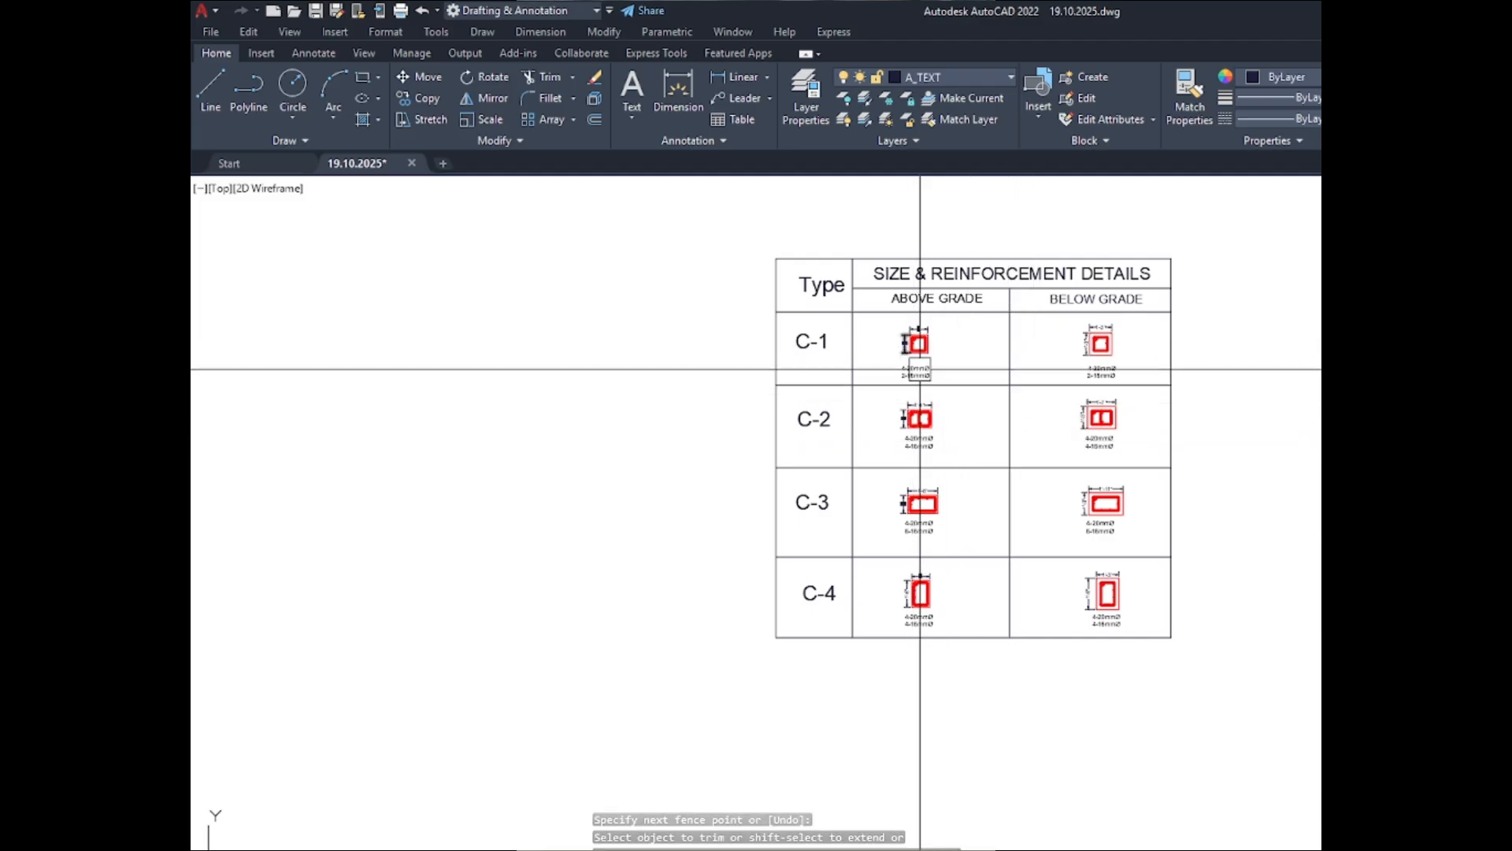
pyautogui.scroll(2, 890, 339)
pyautogui.press('Escape')
# - Move all four ABOVE GRADE sections with their dimensions and bar notes slightly to the right to centre them in their column
pyautogui.click(870, 307)
pyautogui.scroll(-2, 870, 308)
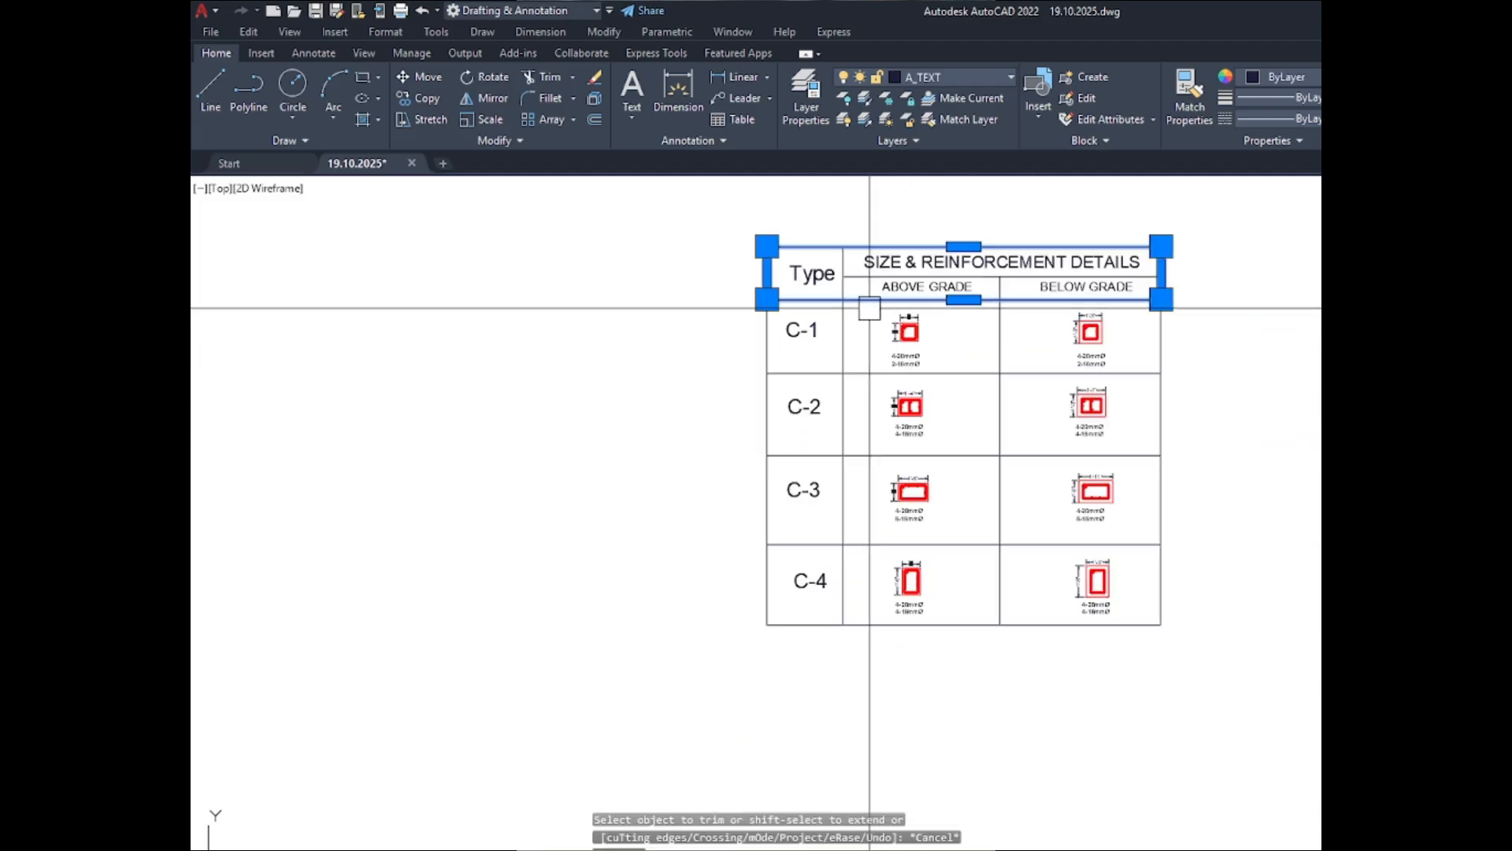
pyautogui.press('Escape')
pyautogui.scroll(4, 870, 308)
pyautogui.scroll(-4, 857, 311)
pyautogui.click(864, 324)
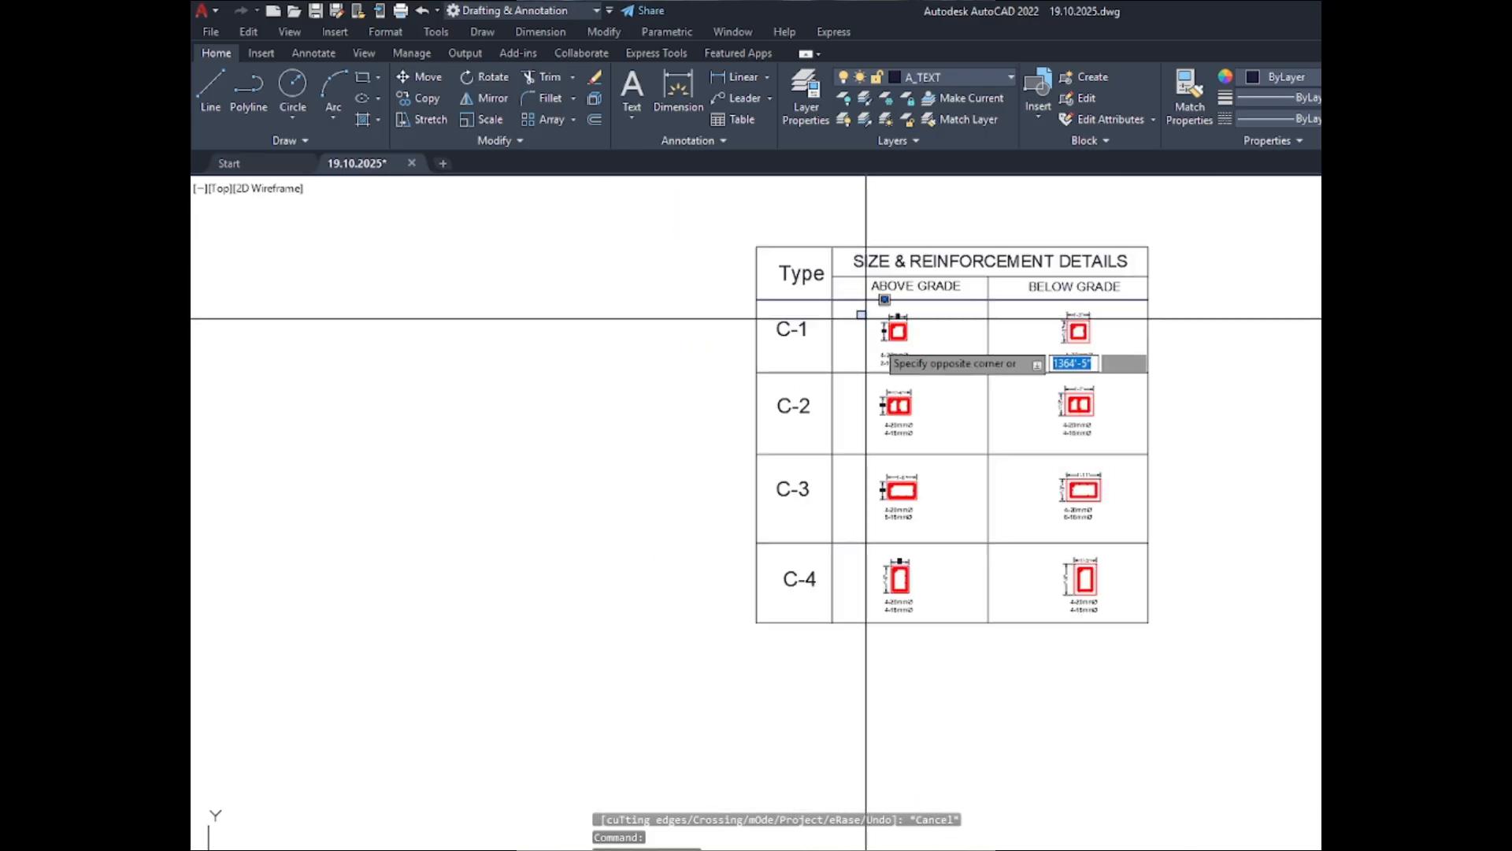
pyautogui.click(936, 684)
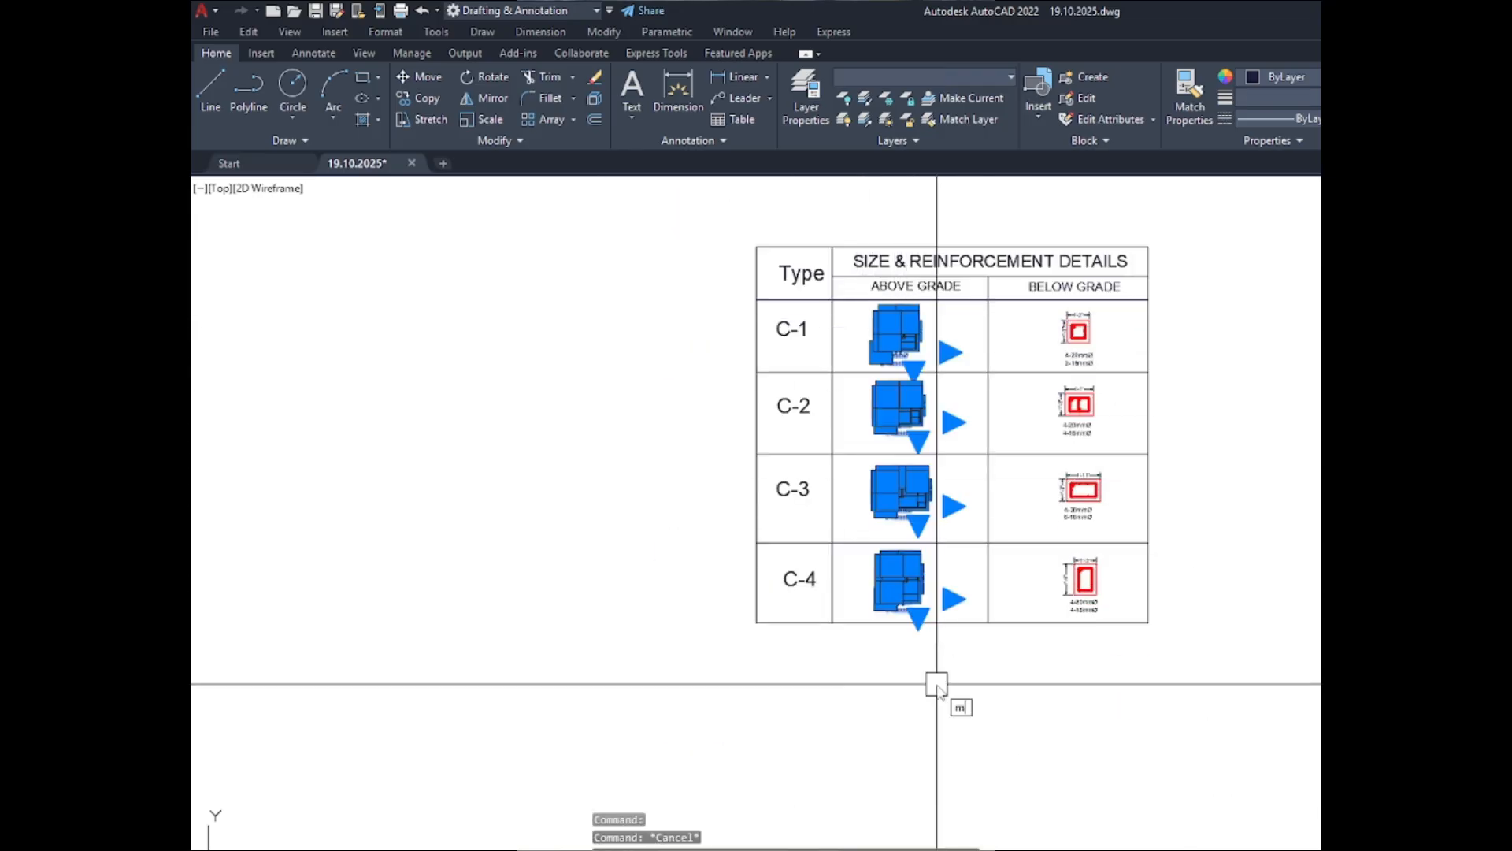
pyautogui.press('Return')
pyautogui.click(865, 682)
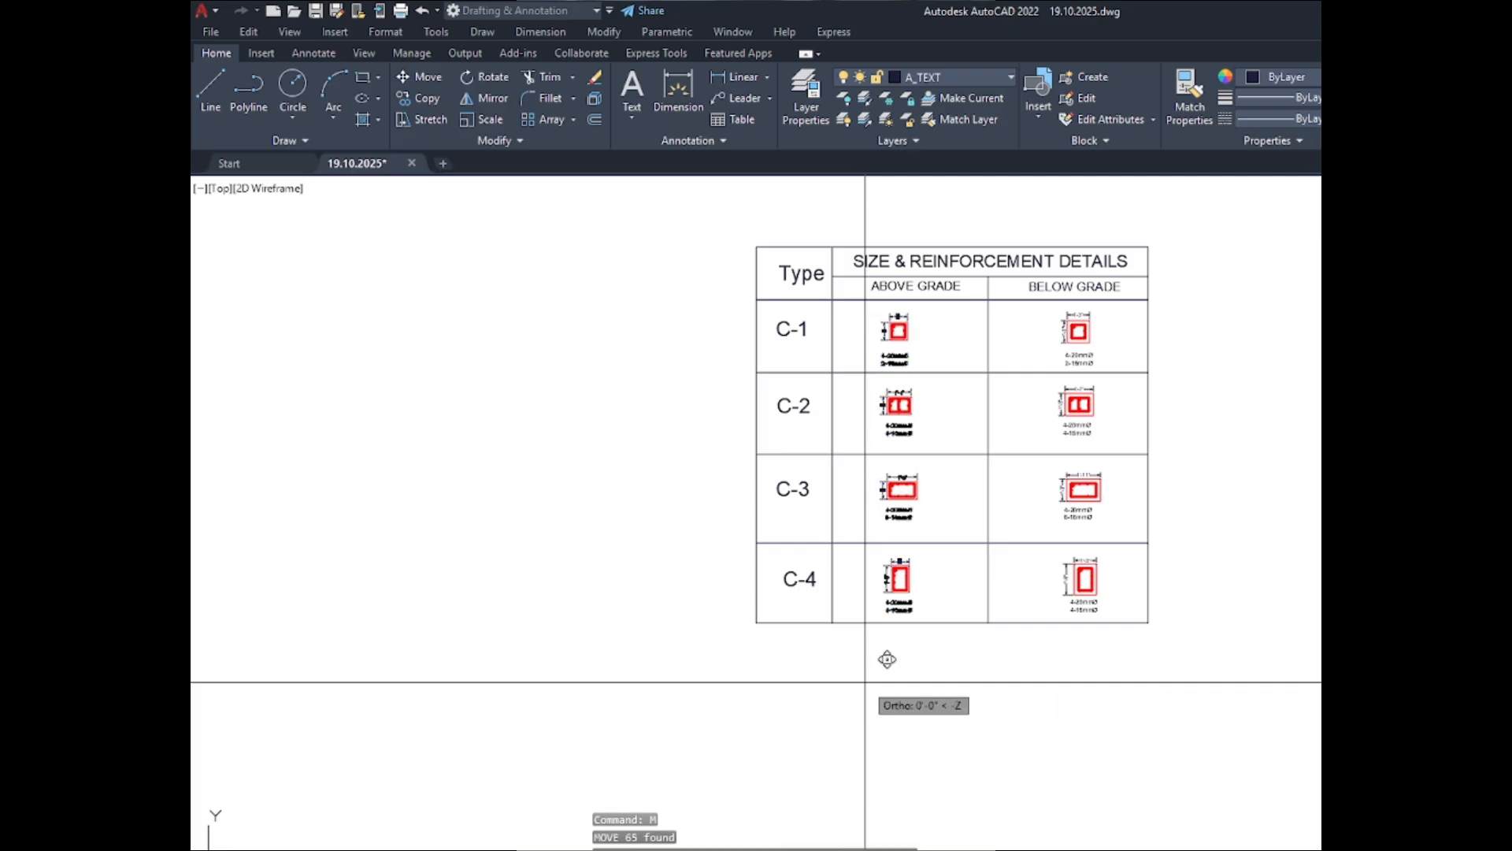
pyautogui.click(878, 683)
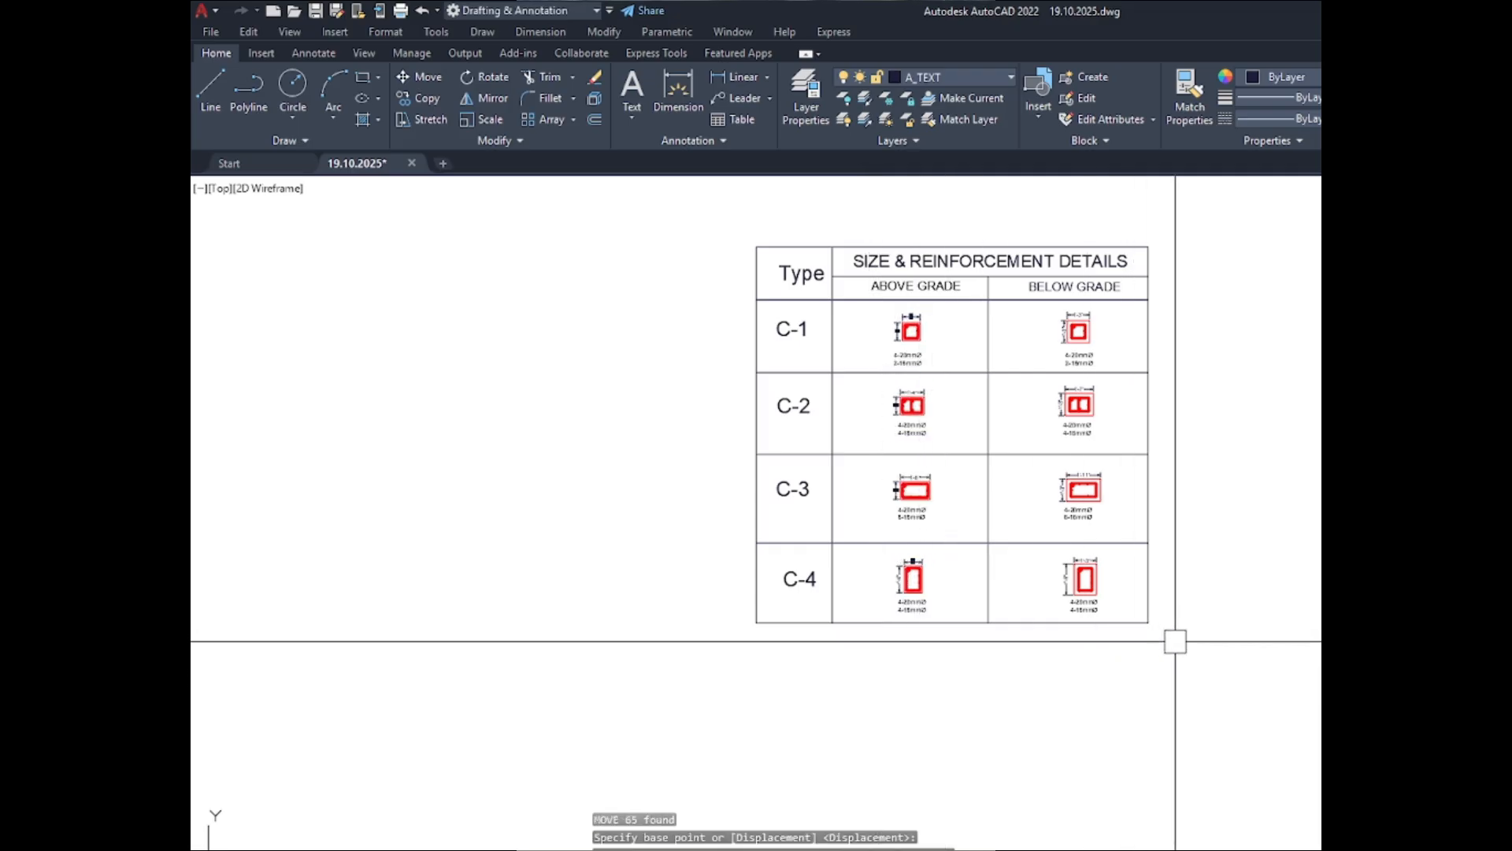
# - Copy the SIZE & REINFORCEMENT DETAILS heading to the empty space below the table
pyautogui.scroll(2, 1151, 432)
pyautogui.scroll(-3, 919, 557)
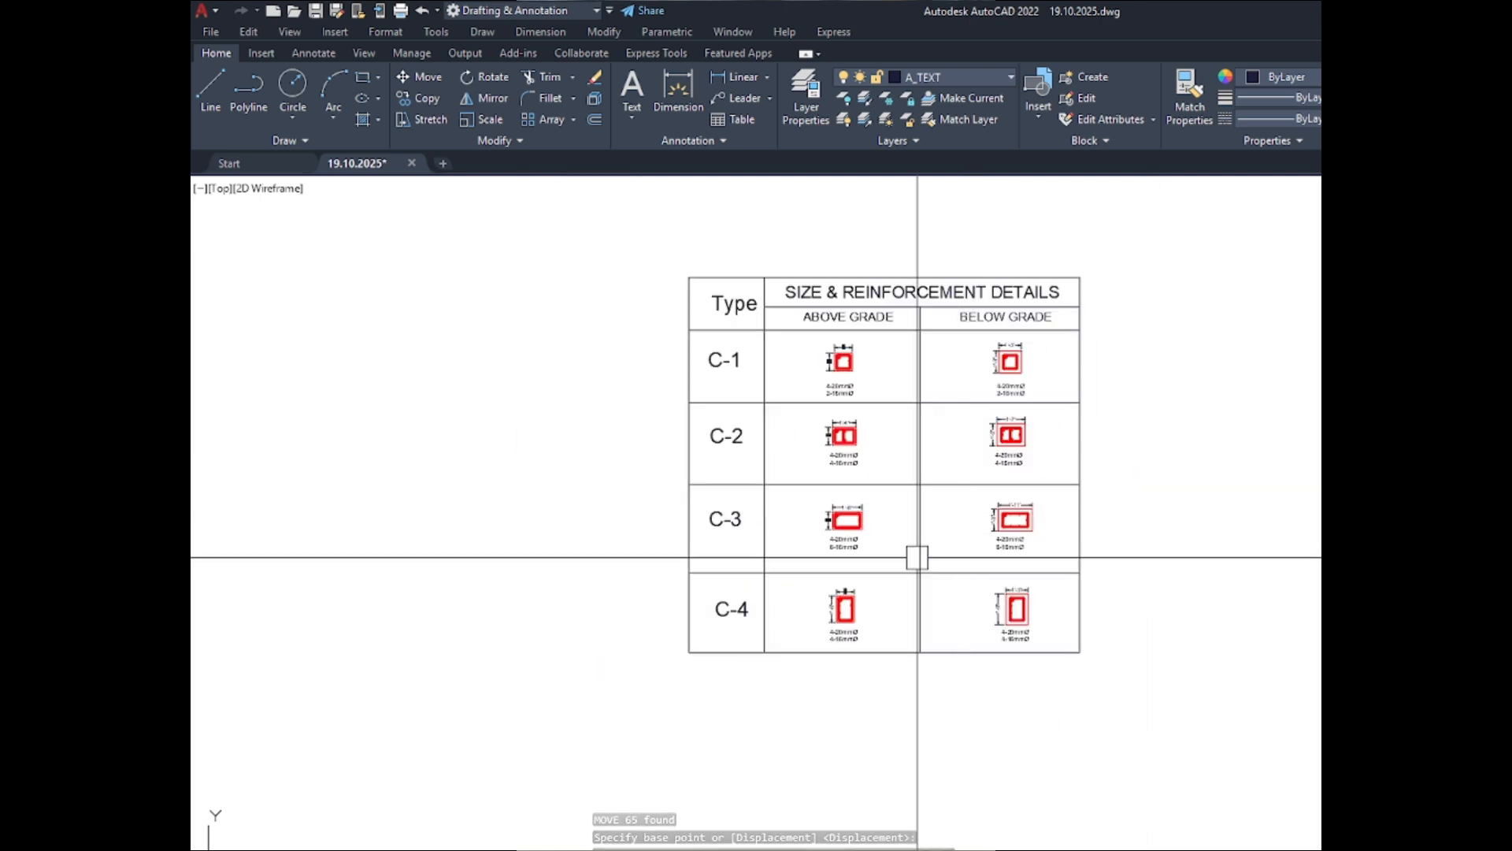
pyautogui.scroll(2, 887, 371)
pyautogui.scroll(-2, 867, 274)
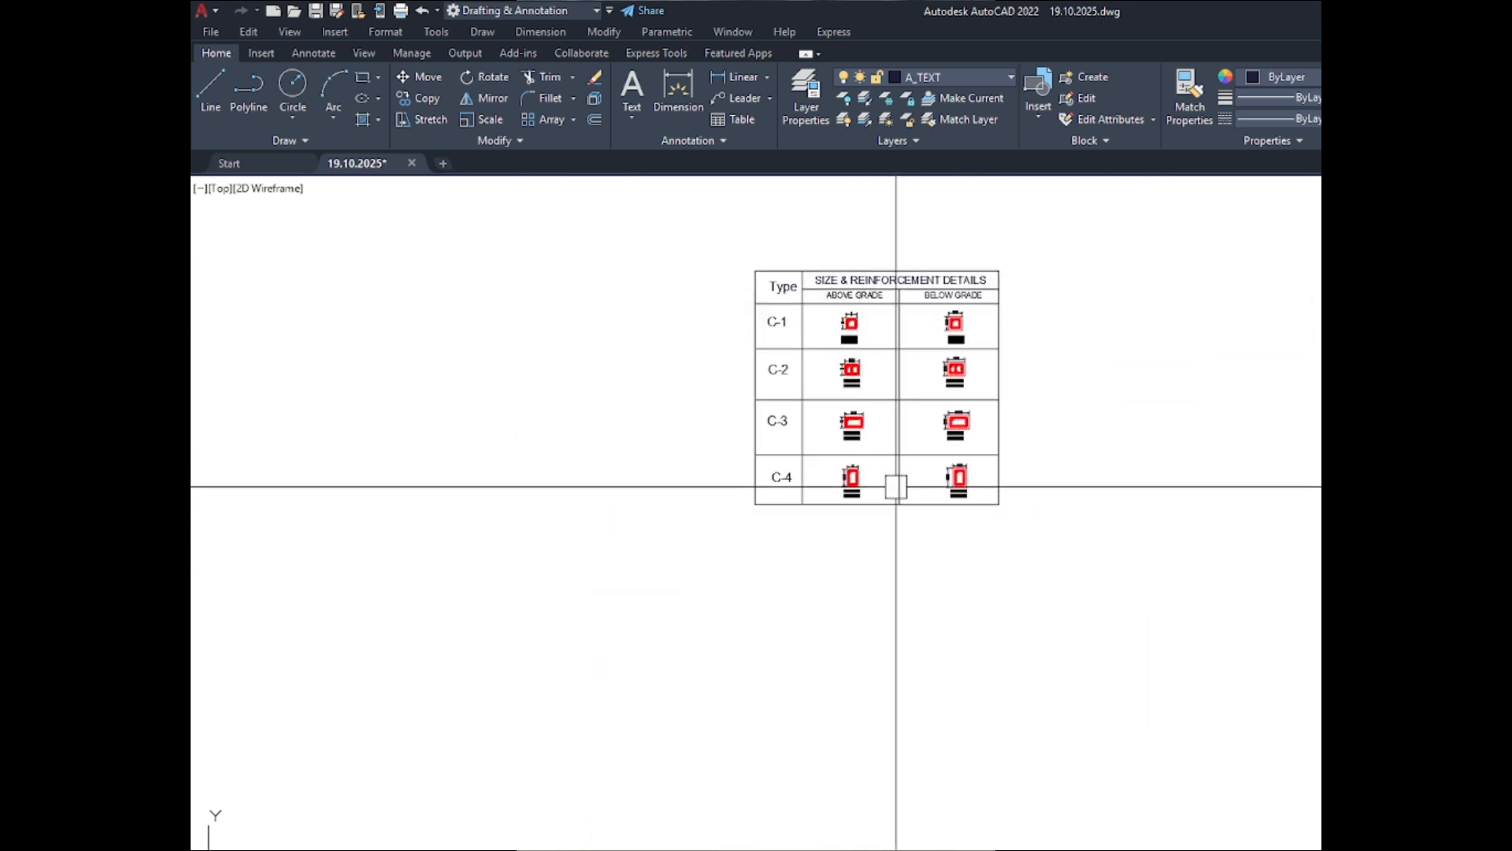
pyautogui.scroll(5, 898, 294)
pyautogui.click(849, 278)
pyautogui.hotkey('ctrl', 'c')
pyautogui.hotkey('ctrl', 'v')
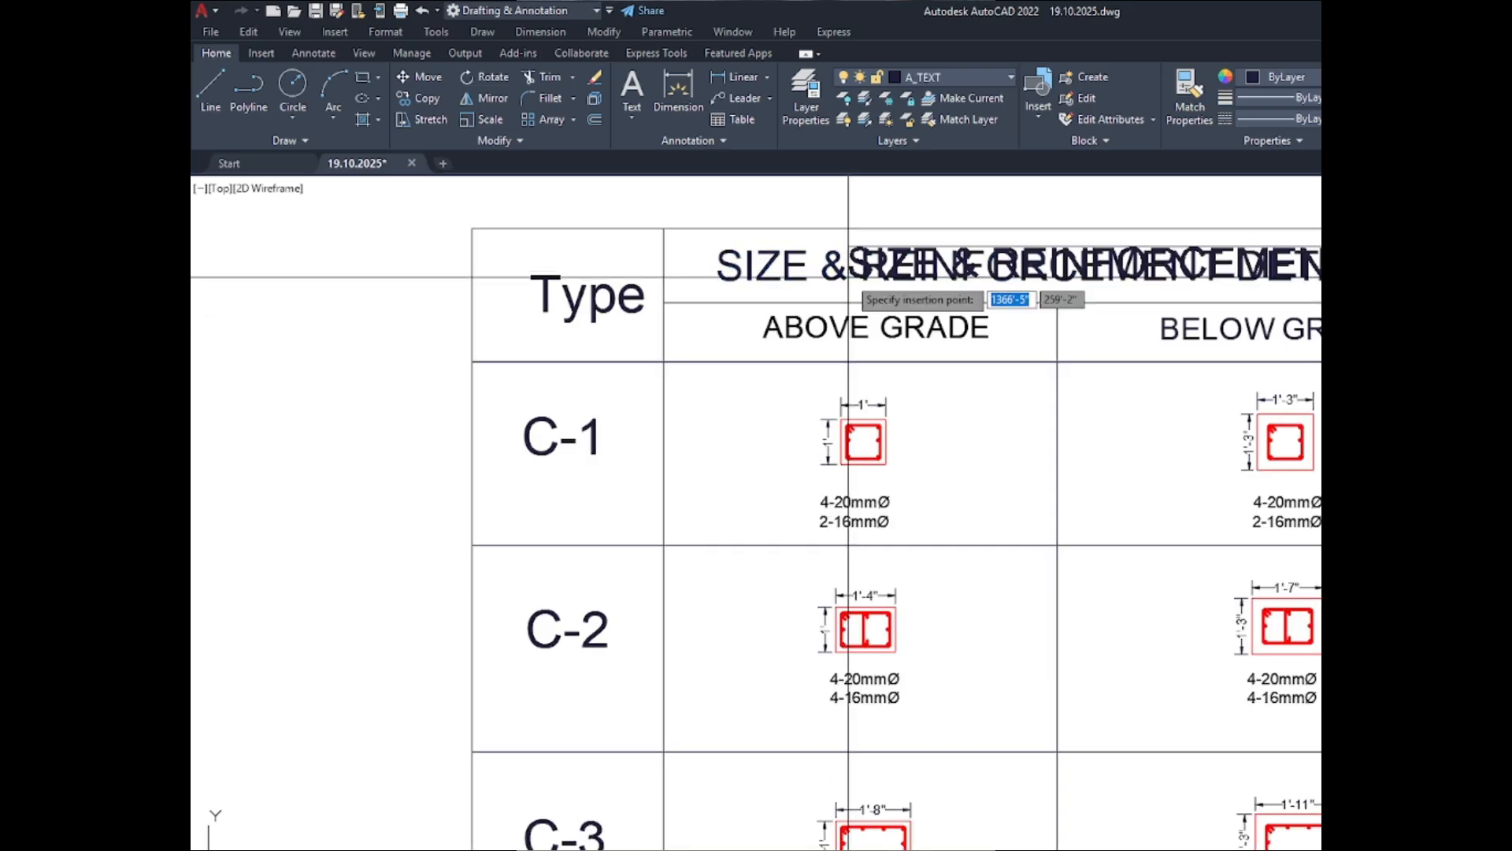
pyautogui.scroll(-3, 848, 278)
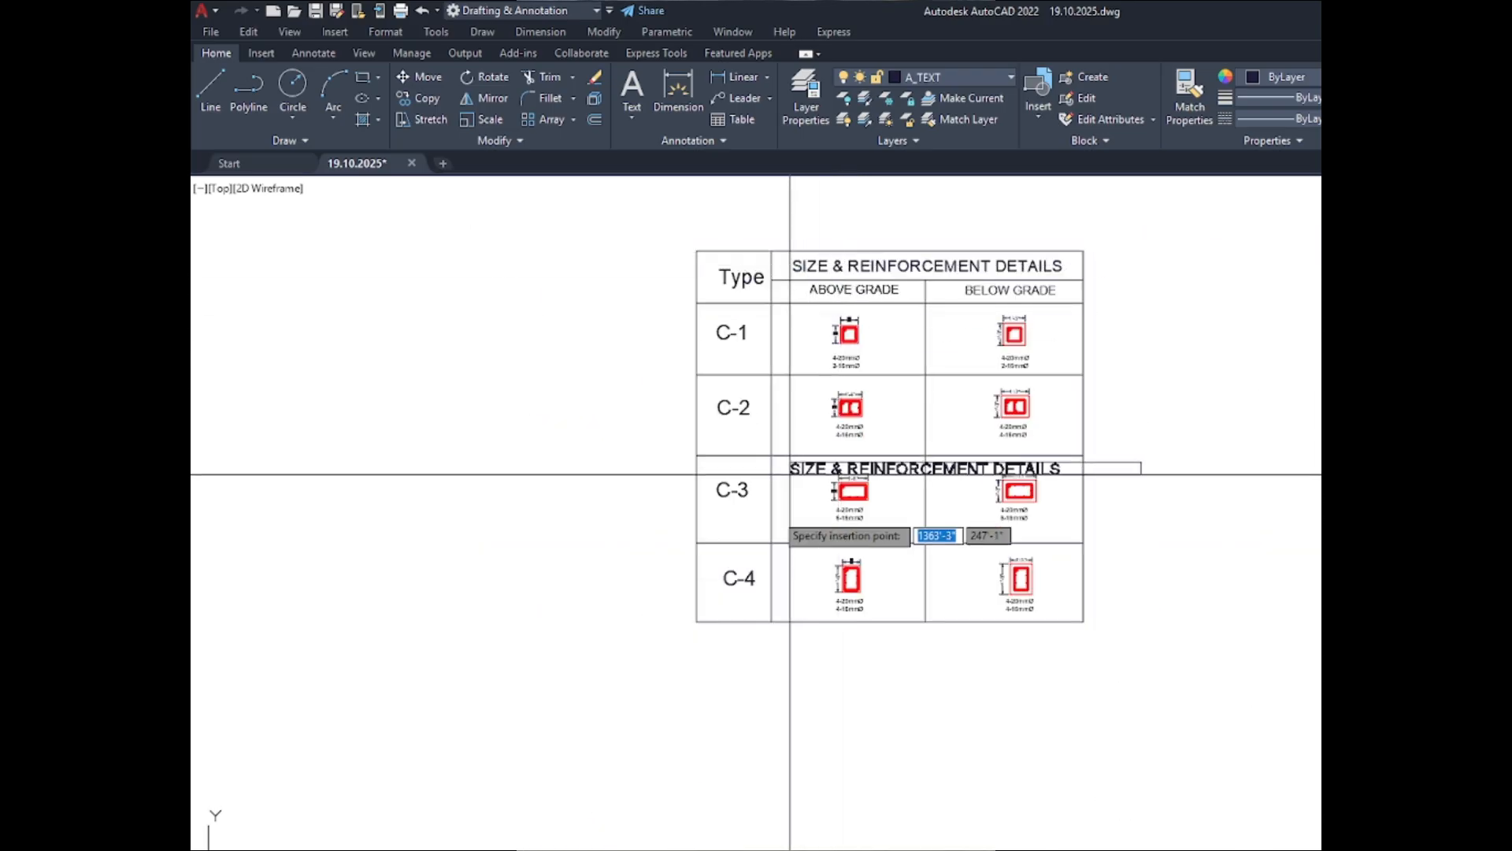
pyautogui.click(766, 687)
# - Replace the copied heading's text with COLUMN SEHDULE and narrow its text box to about 9'-10" wide
pyautogui.doubleClick(792, 684)
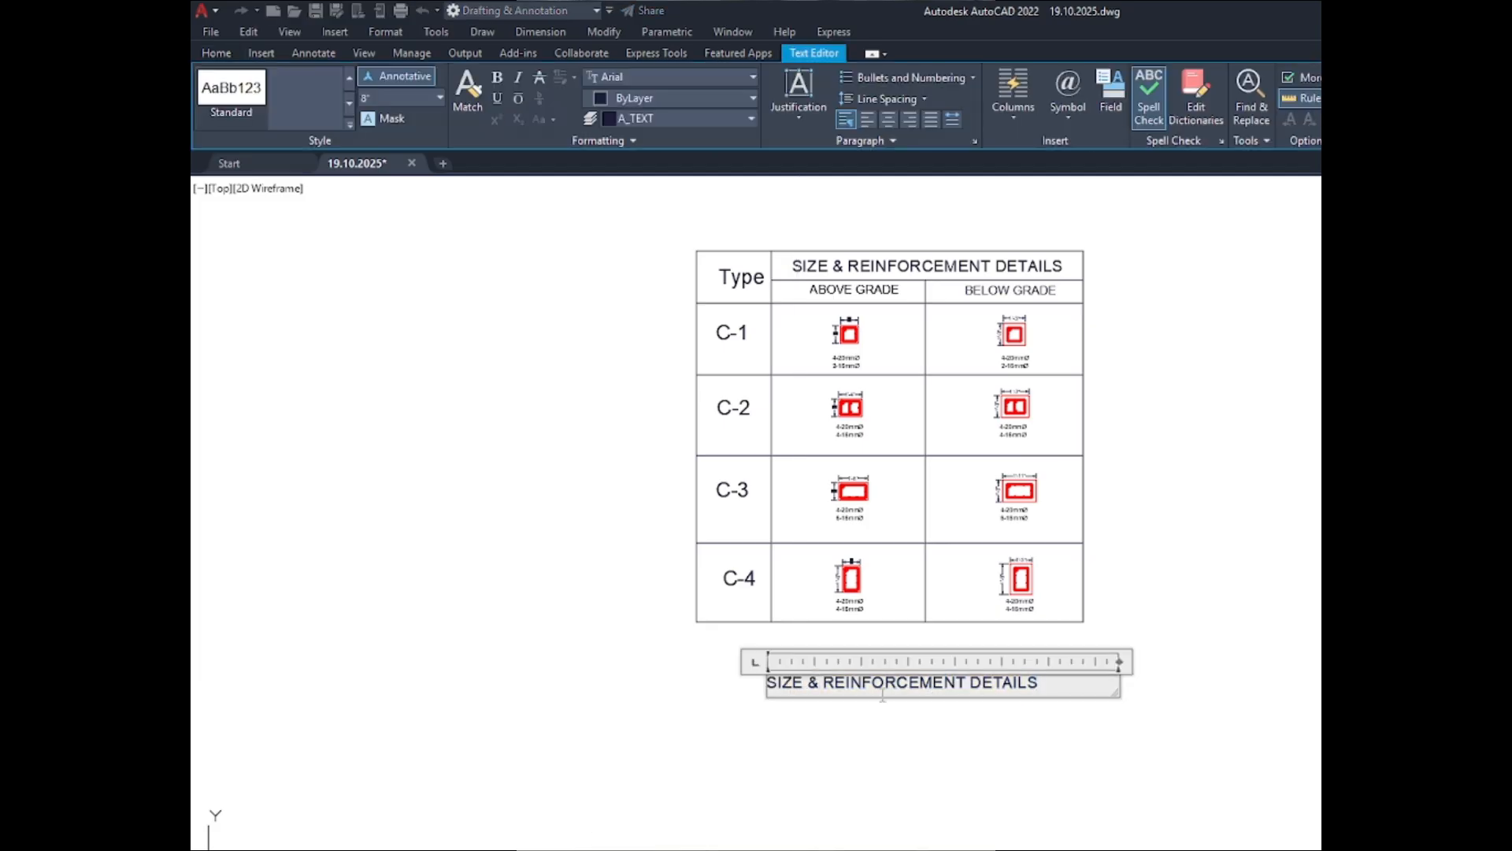
pyautogui.hotkey('ctrl', 'a')
pyautogui.write('Co')
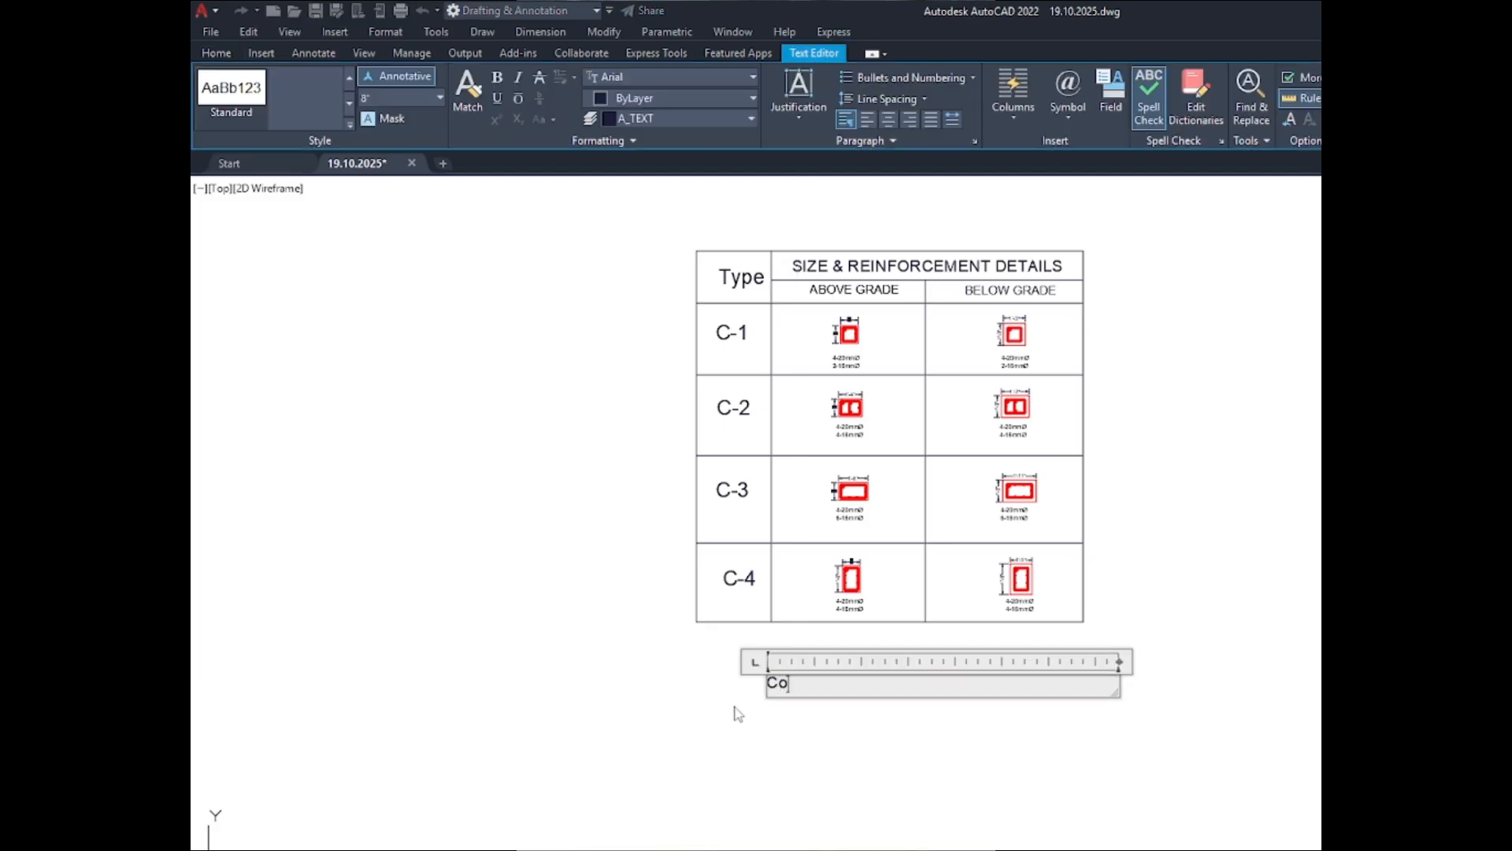
pyautogui.write('lumn SEHDULE')
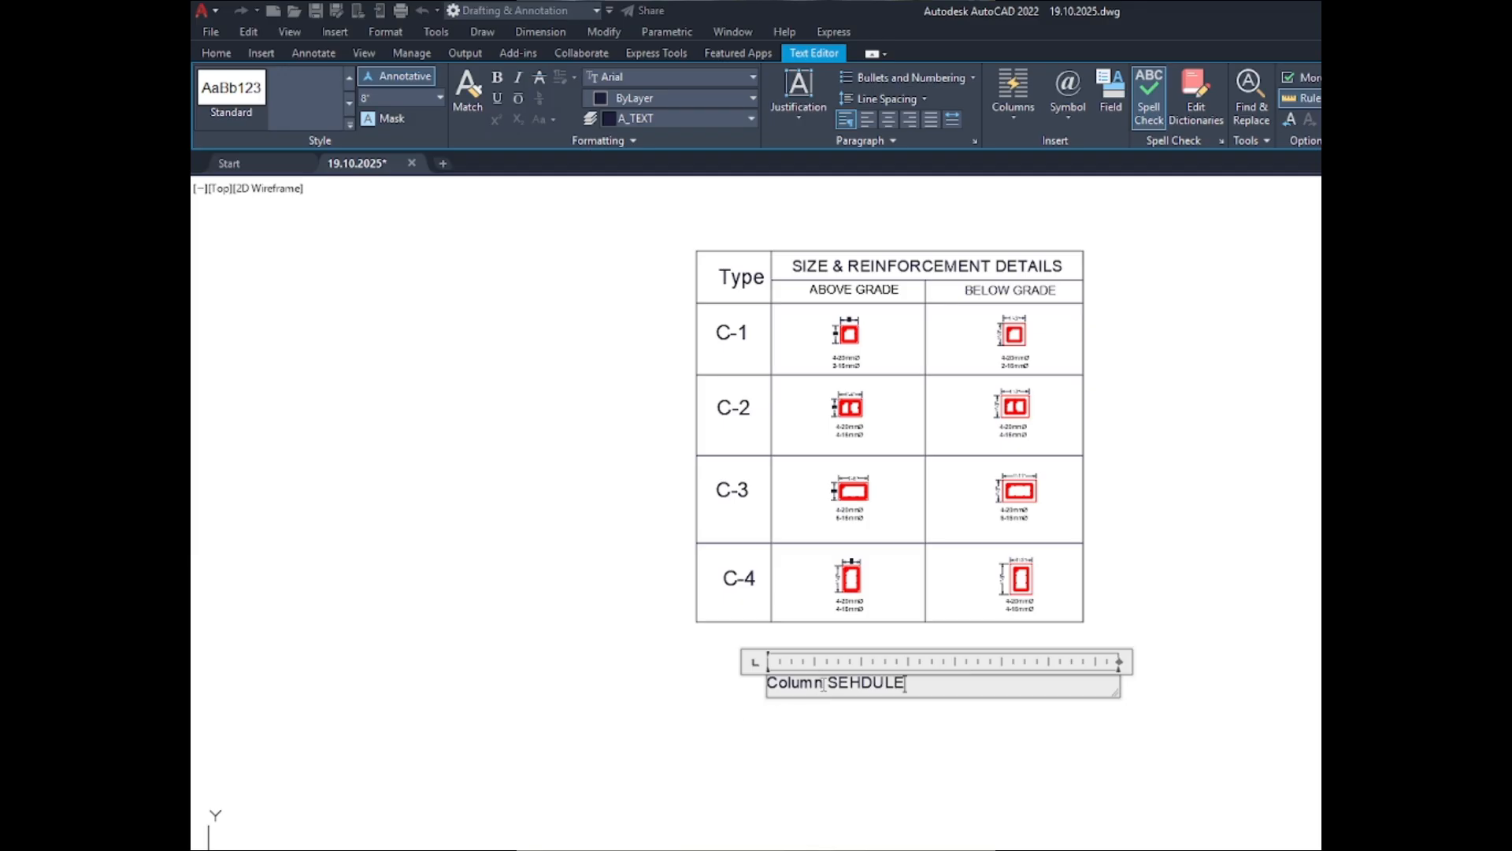
pyautogui.moveTo(822, 683); pyautogui.dragTo(757, 691)
pyautogui.write('COLUM')
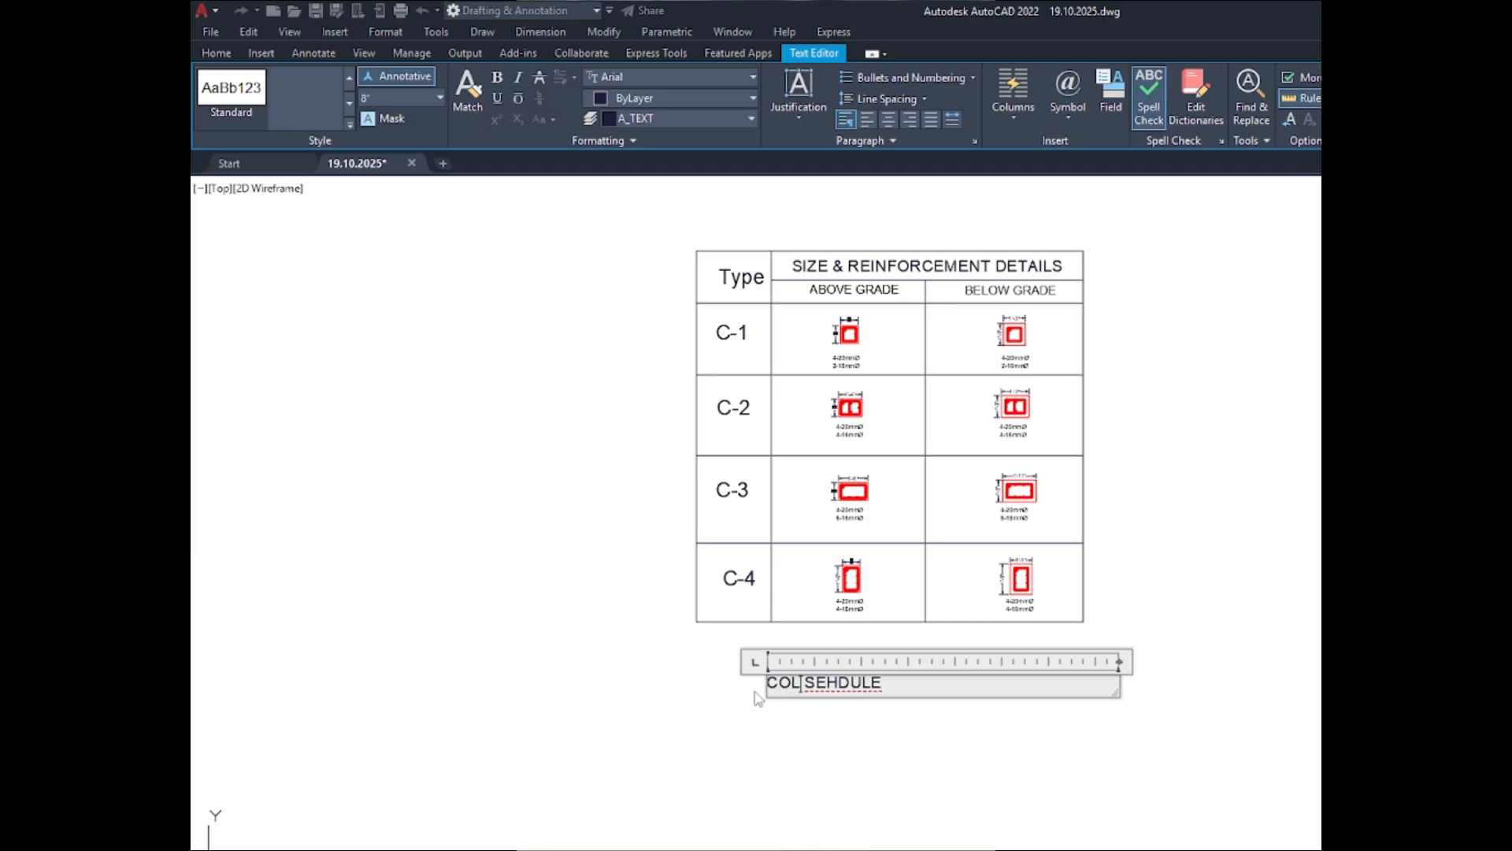
pyautogui.write('N')
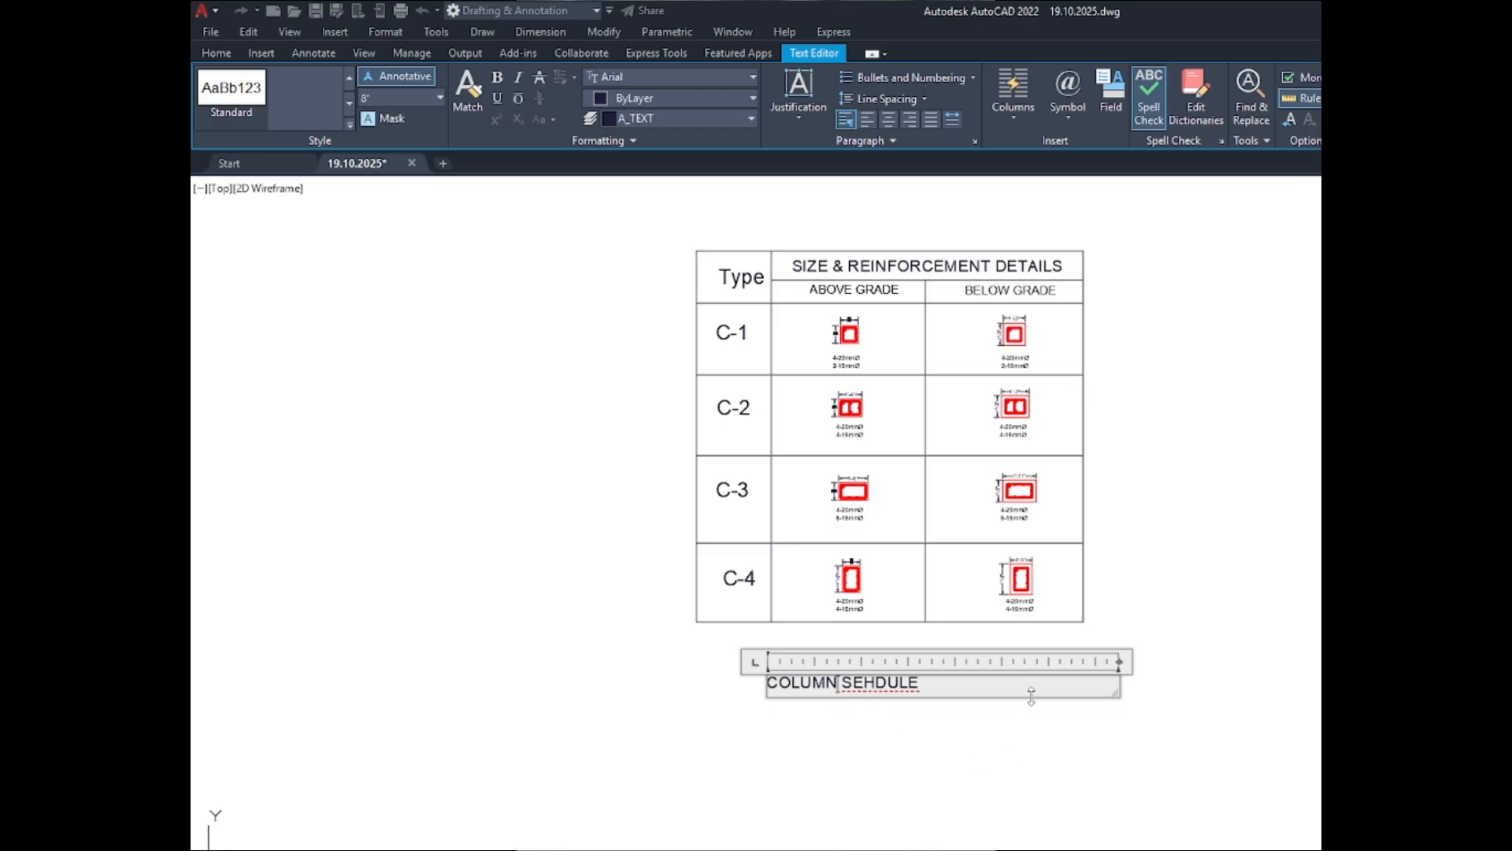
pyautogui.moveTo(1119, 662); pyautogui.dragTo(977, 671)
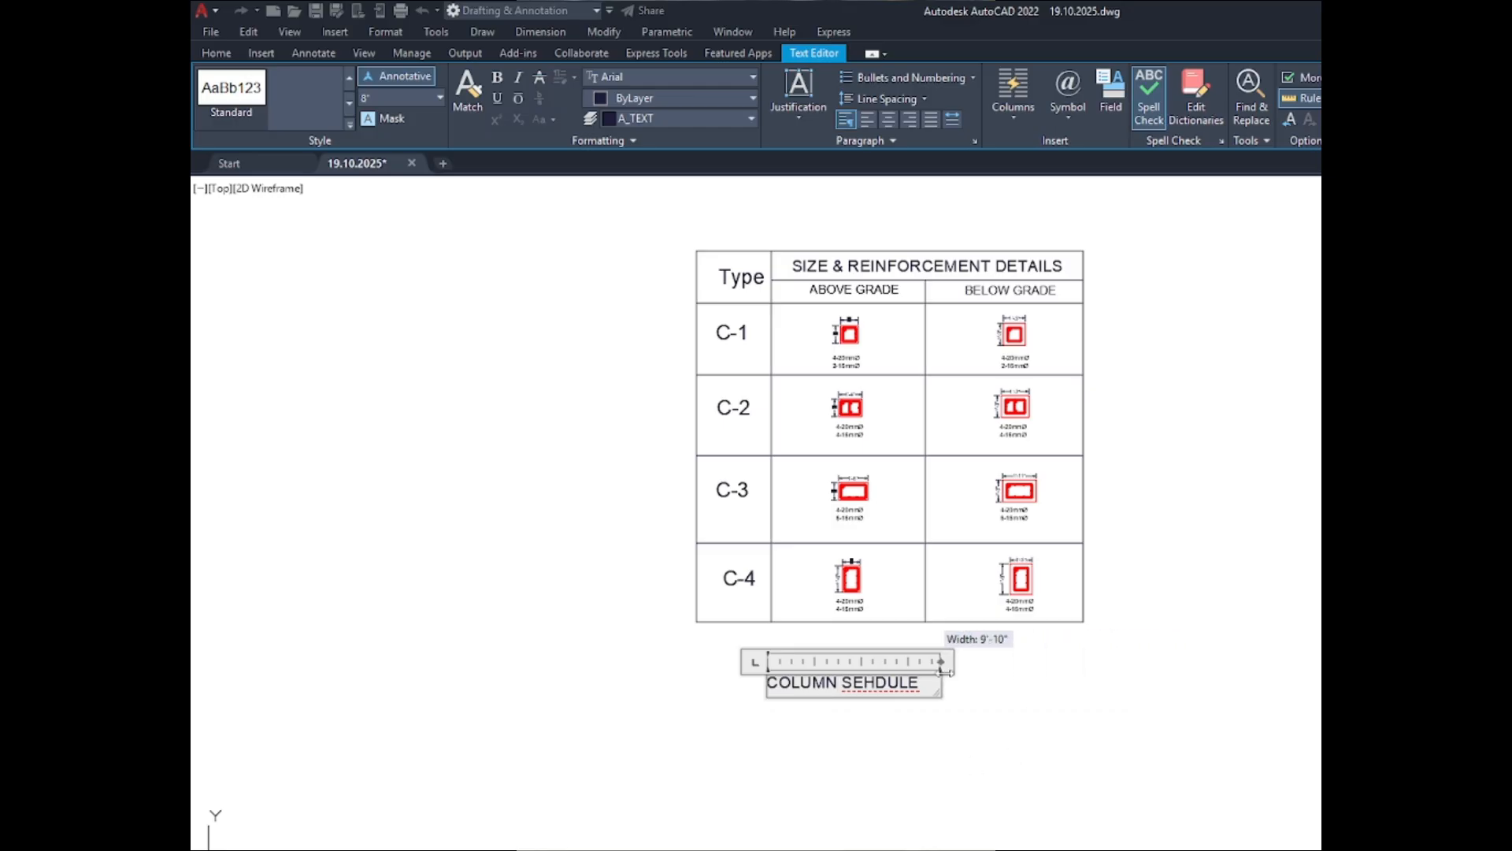
pyautogui.click(1036, 736)
# - Move the COLUMN SEHDULE title up and to the right, closer beneath the table
pyautogui.scroll(-2, 1060, 551)
pyautogui.scroll(2, 963, 625)
pyautogui.click(982, 571)
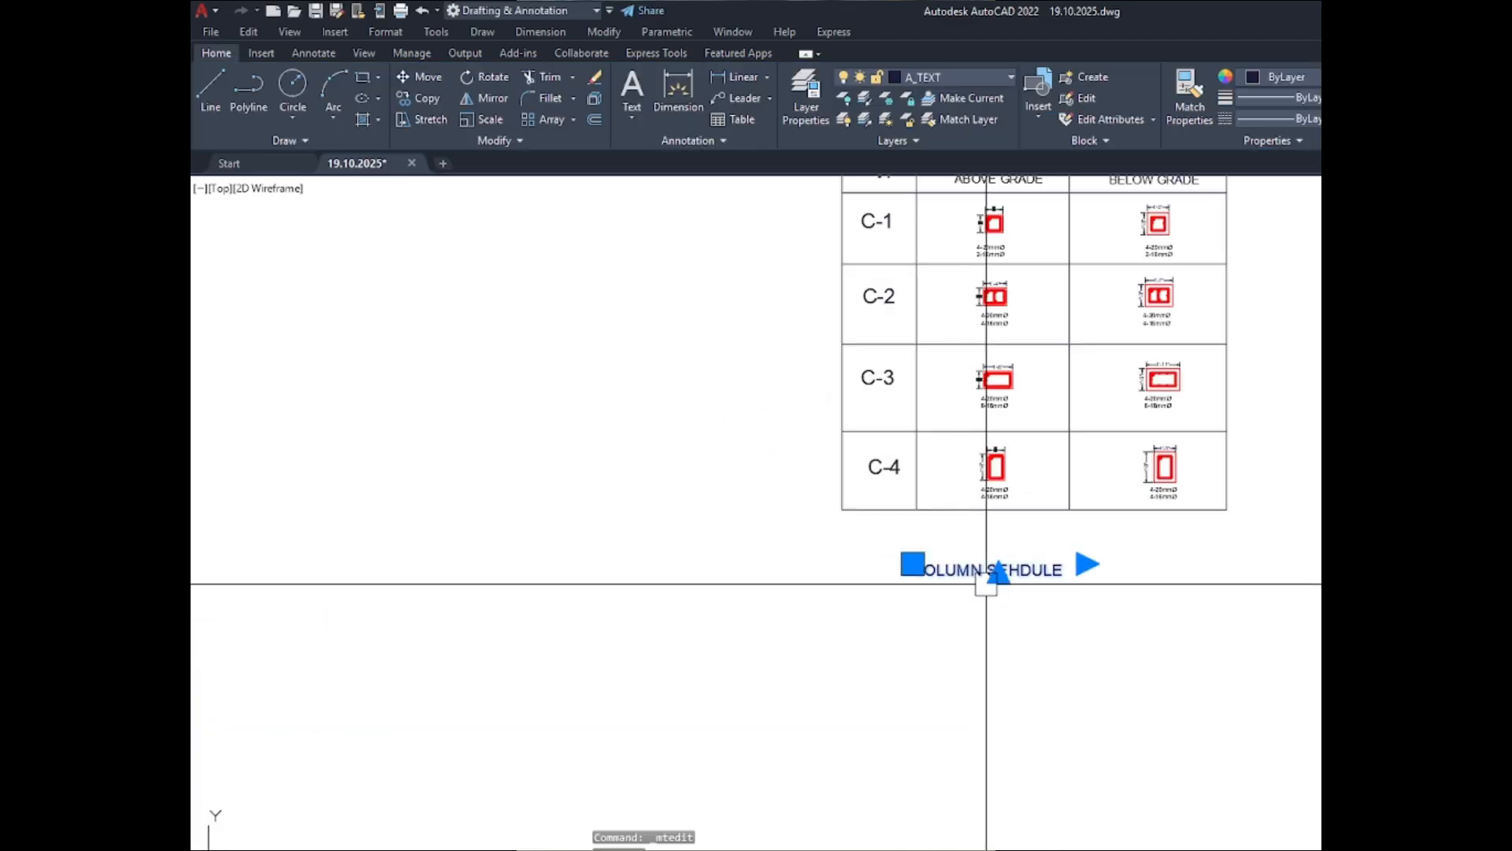
pyautogui.write('m')
pyautogui.press('Return')
pyautogui.click(927, 680)
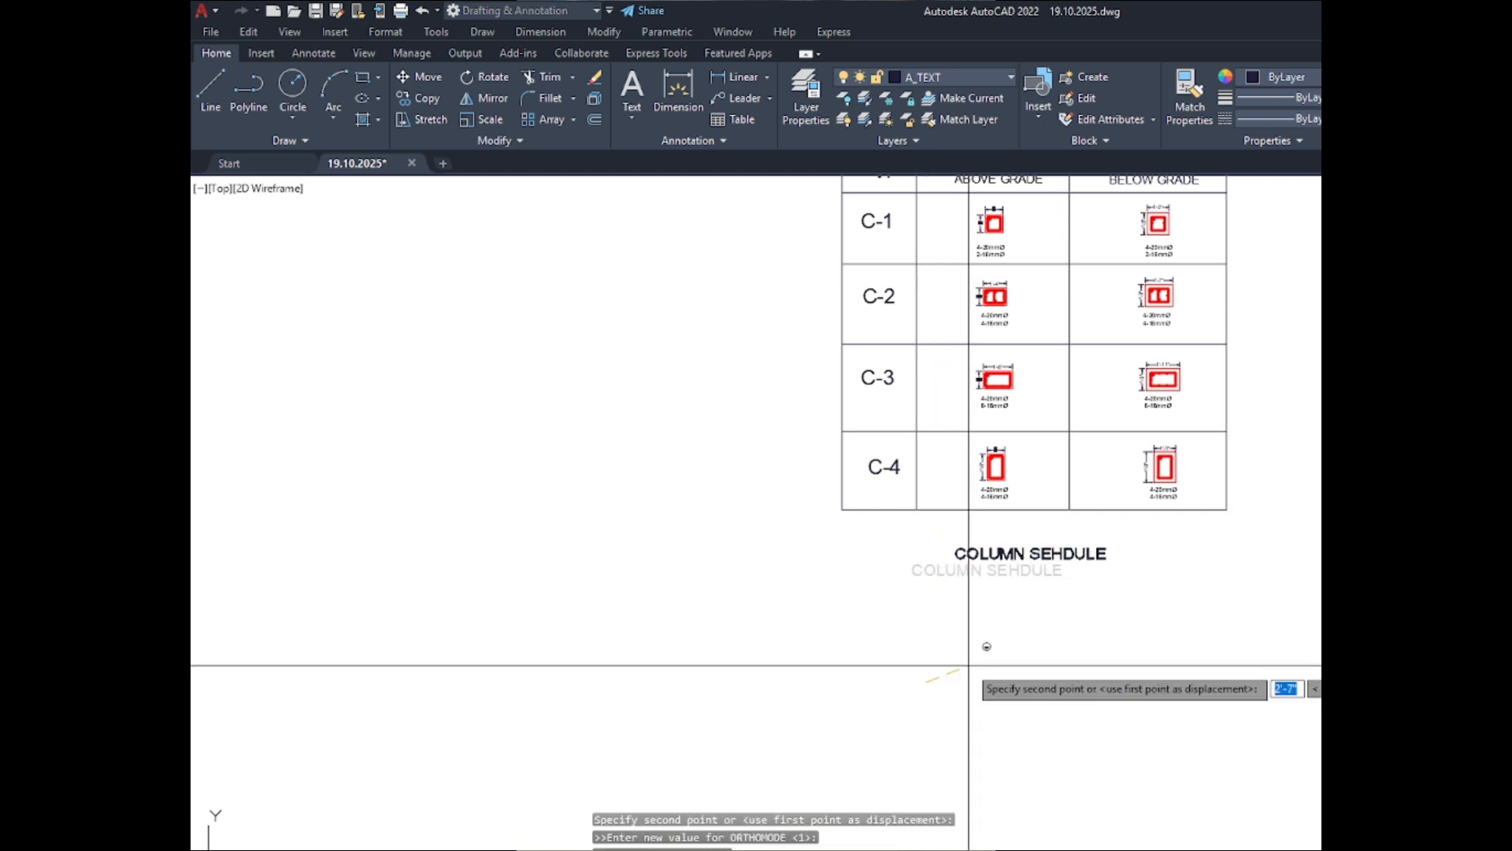
pyautogui.click(981, 638)
# - Set the COLUMN SEHDULE title's text height to 1'-4" and widen its text box to about 21'-3" to keep it on one line
pyautogui.doubleClick(1003, 557)
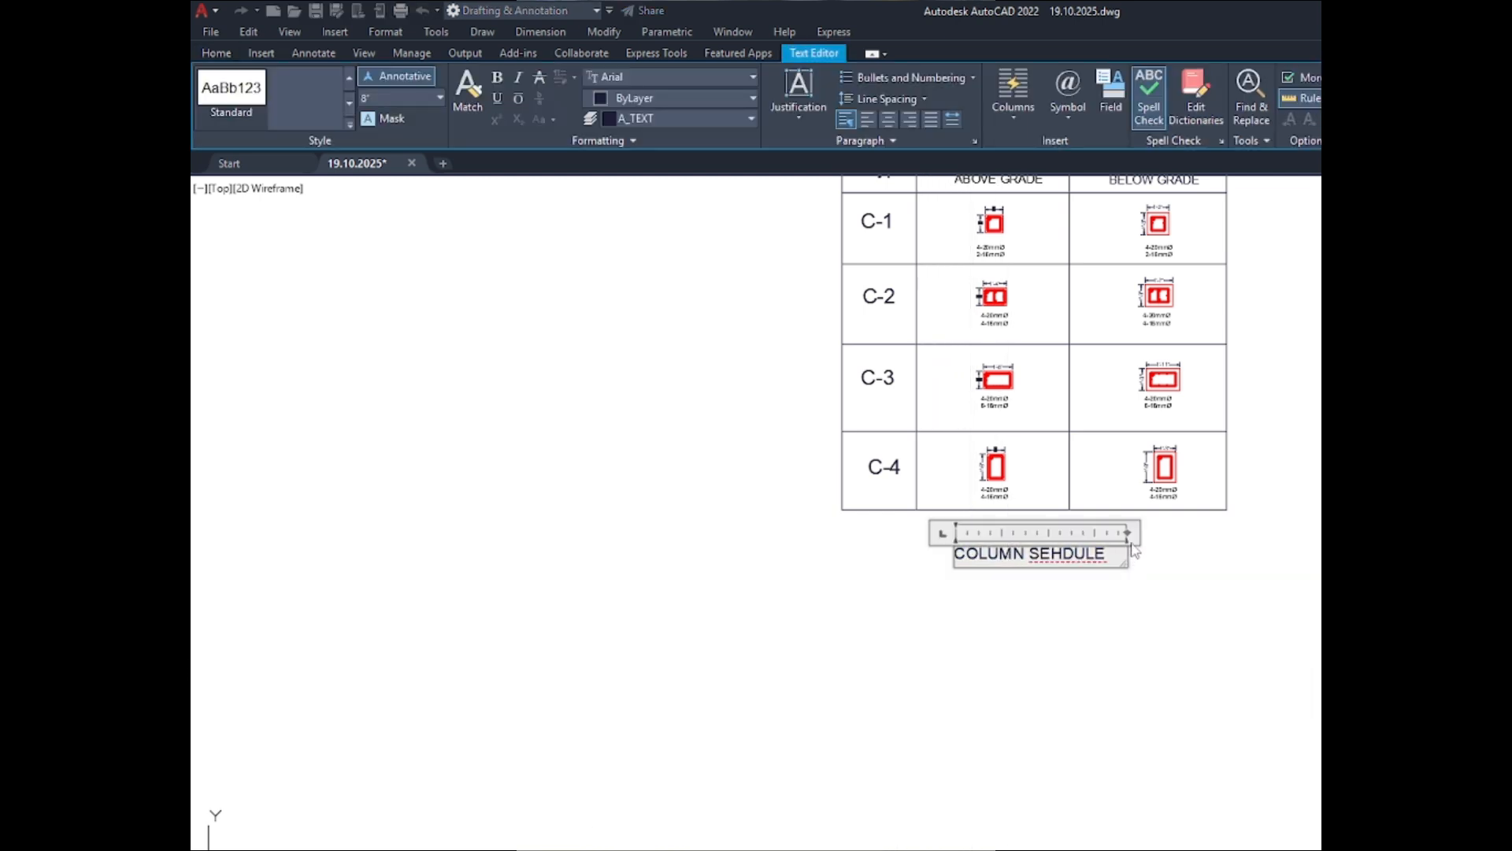
pyautogui.moveTo(1127, 564); pyautogui.dragTo(955, 560)
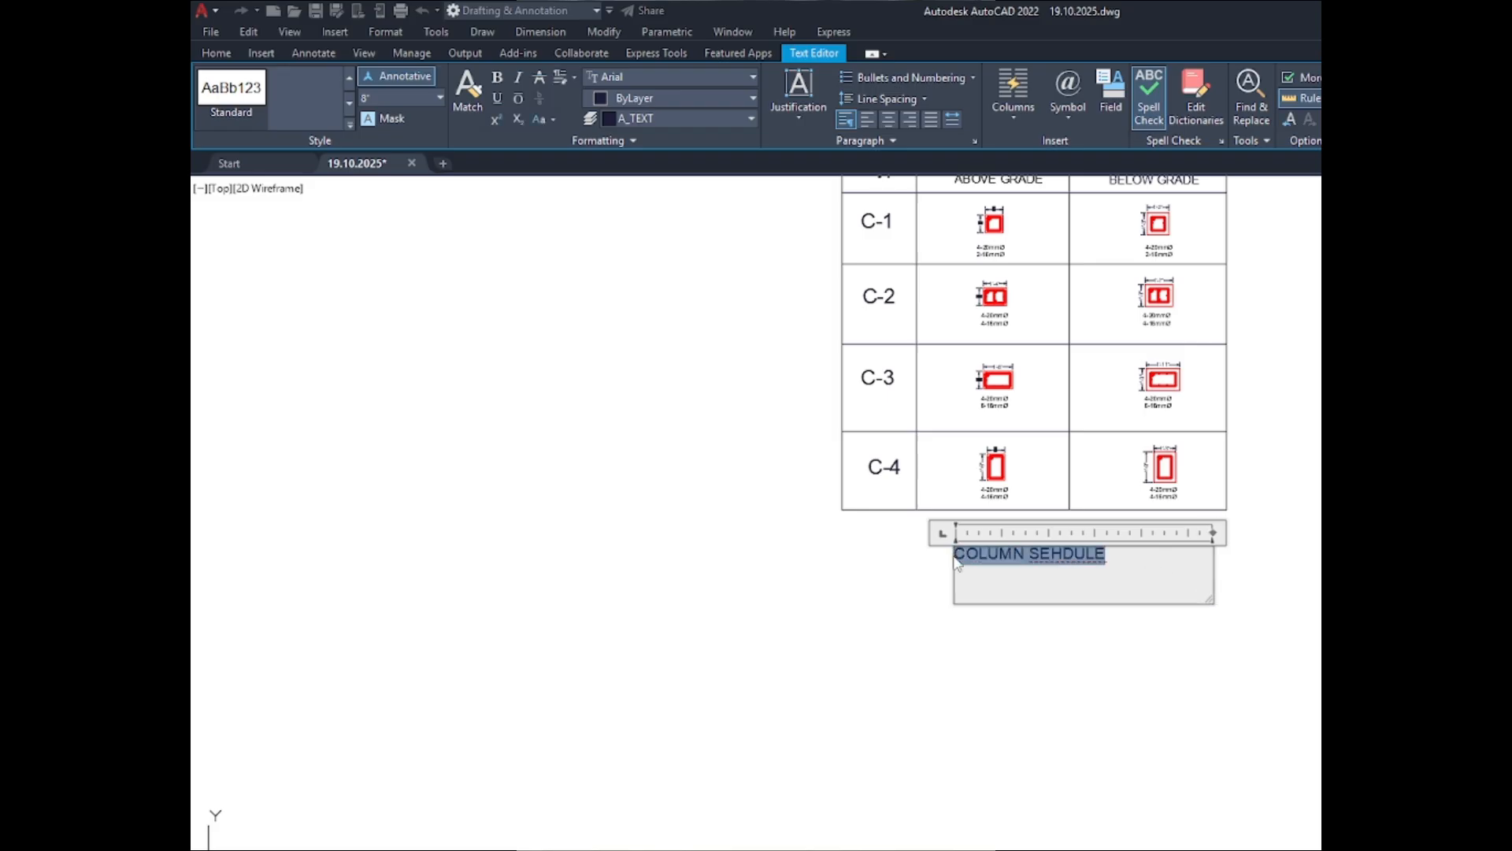
pyautogui.click(386, 115)
pyautogui.press('Escape')
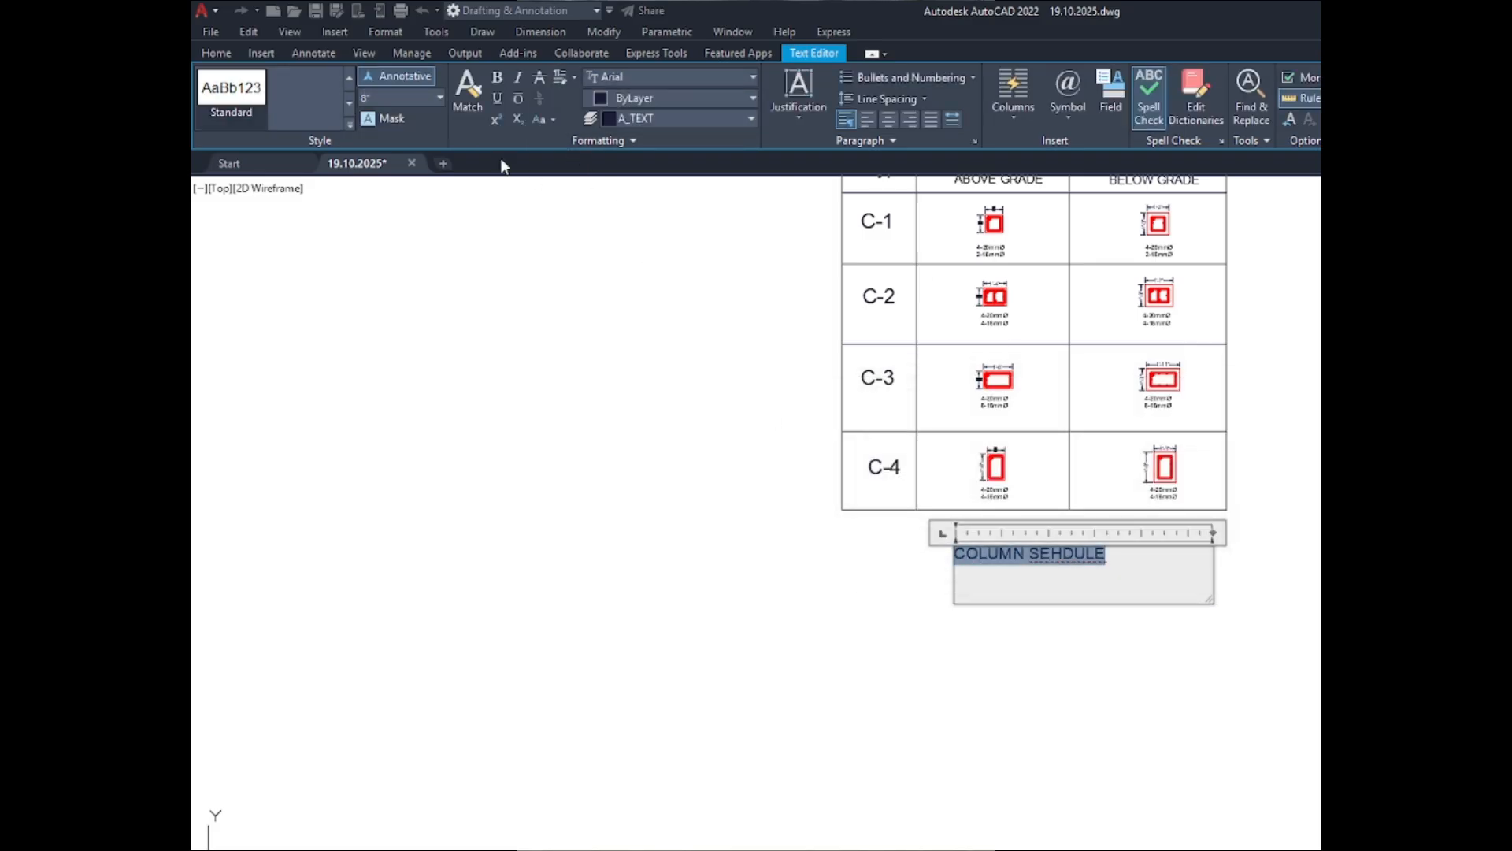
pyautogui.click(439, 97)
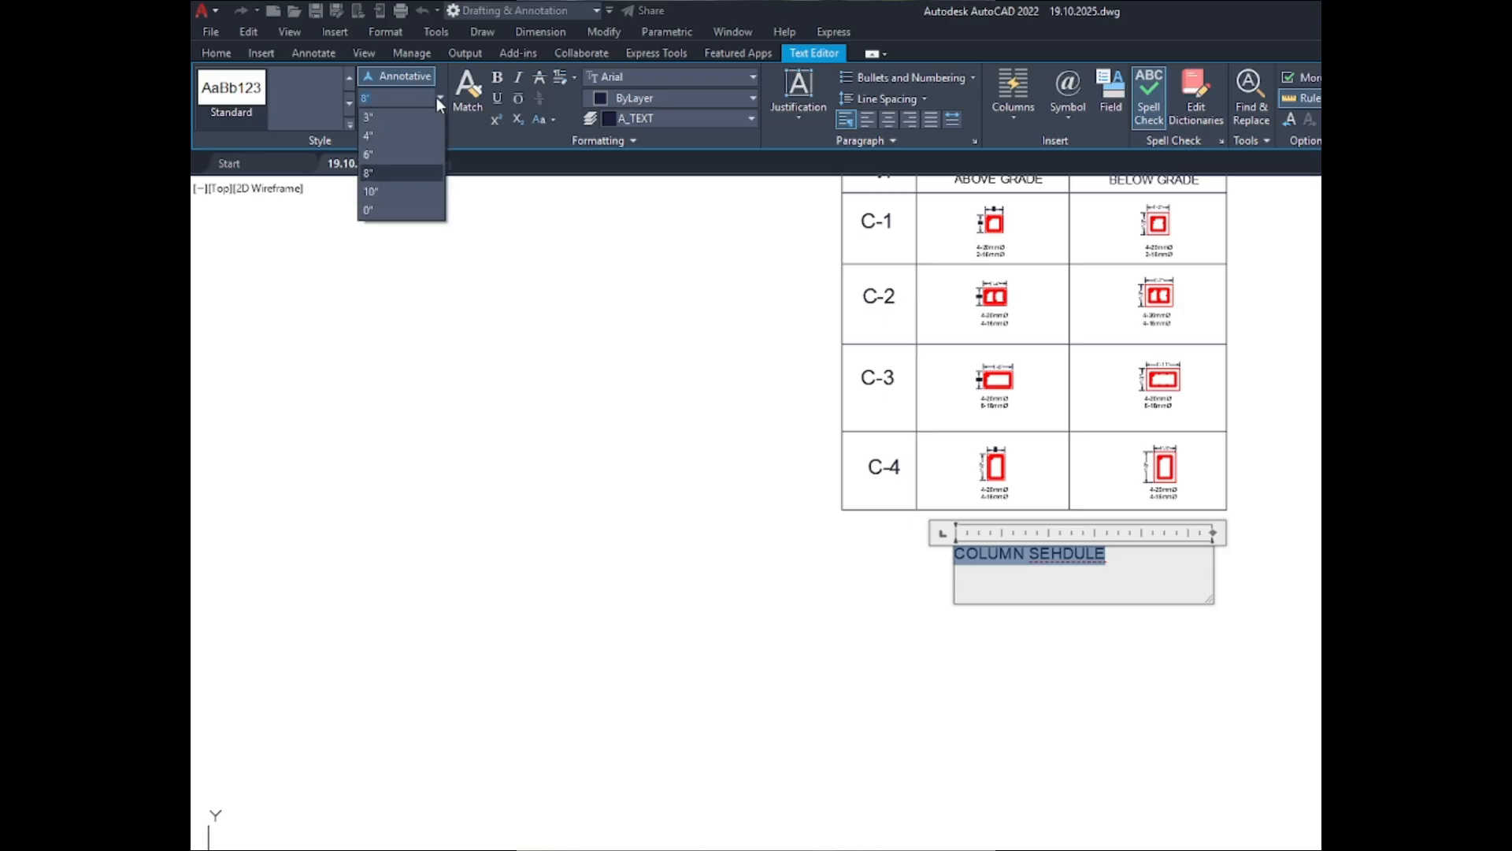
pyautogui.click(386, 189)
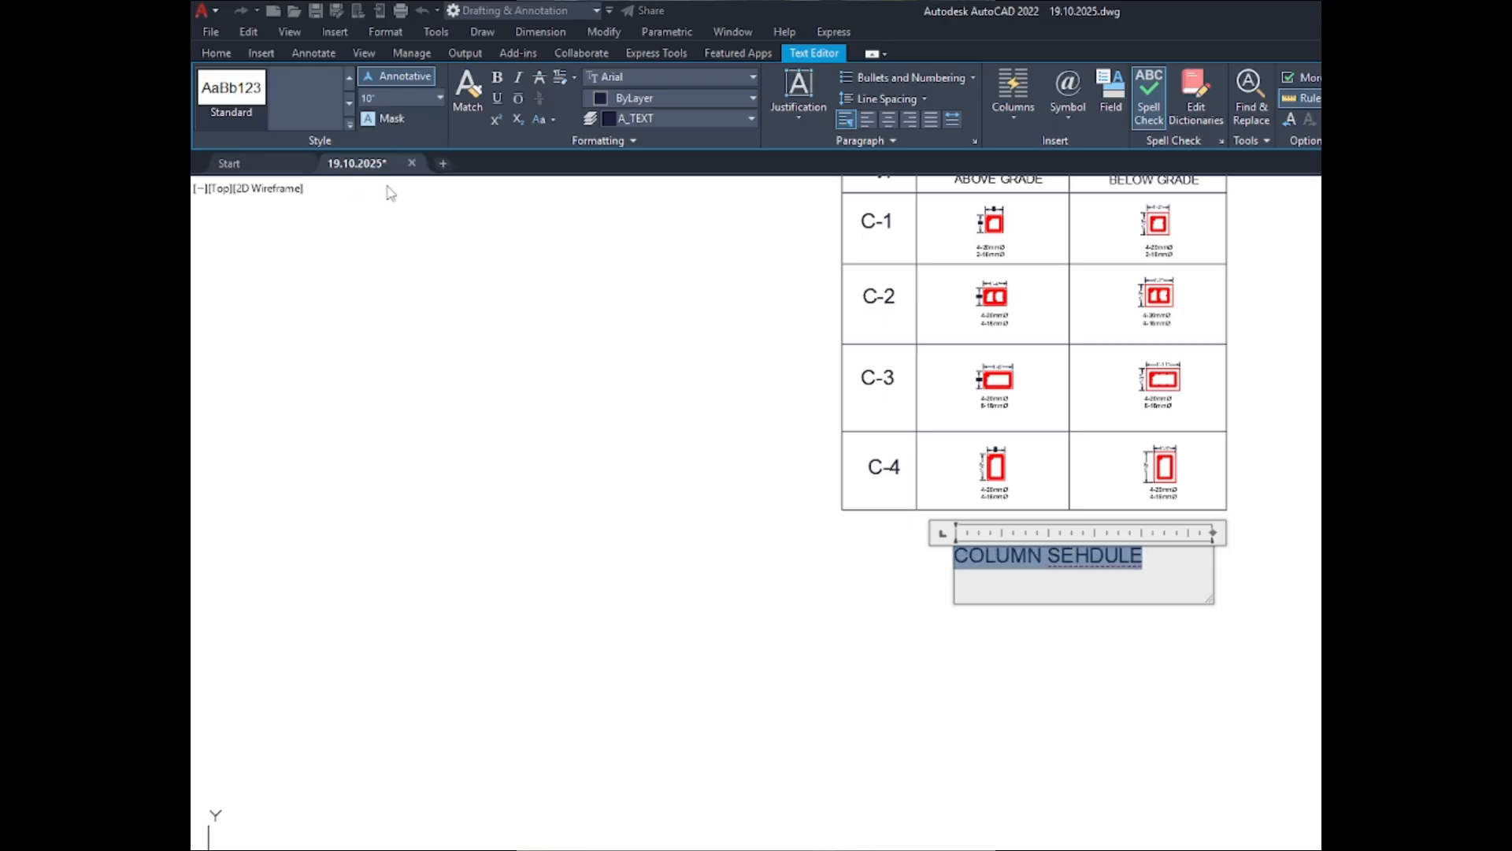
pyautogui.click(402, 98)
pyautogui.write('20')
pyautogui.press('Return')
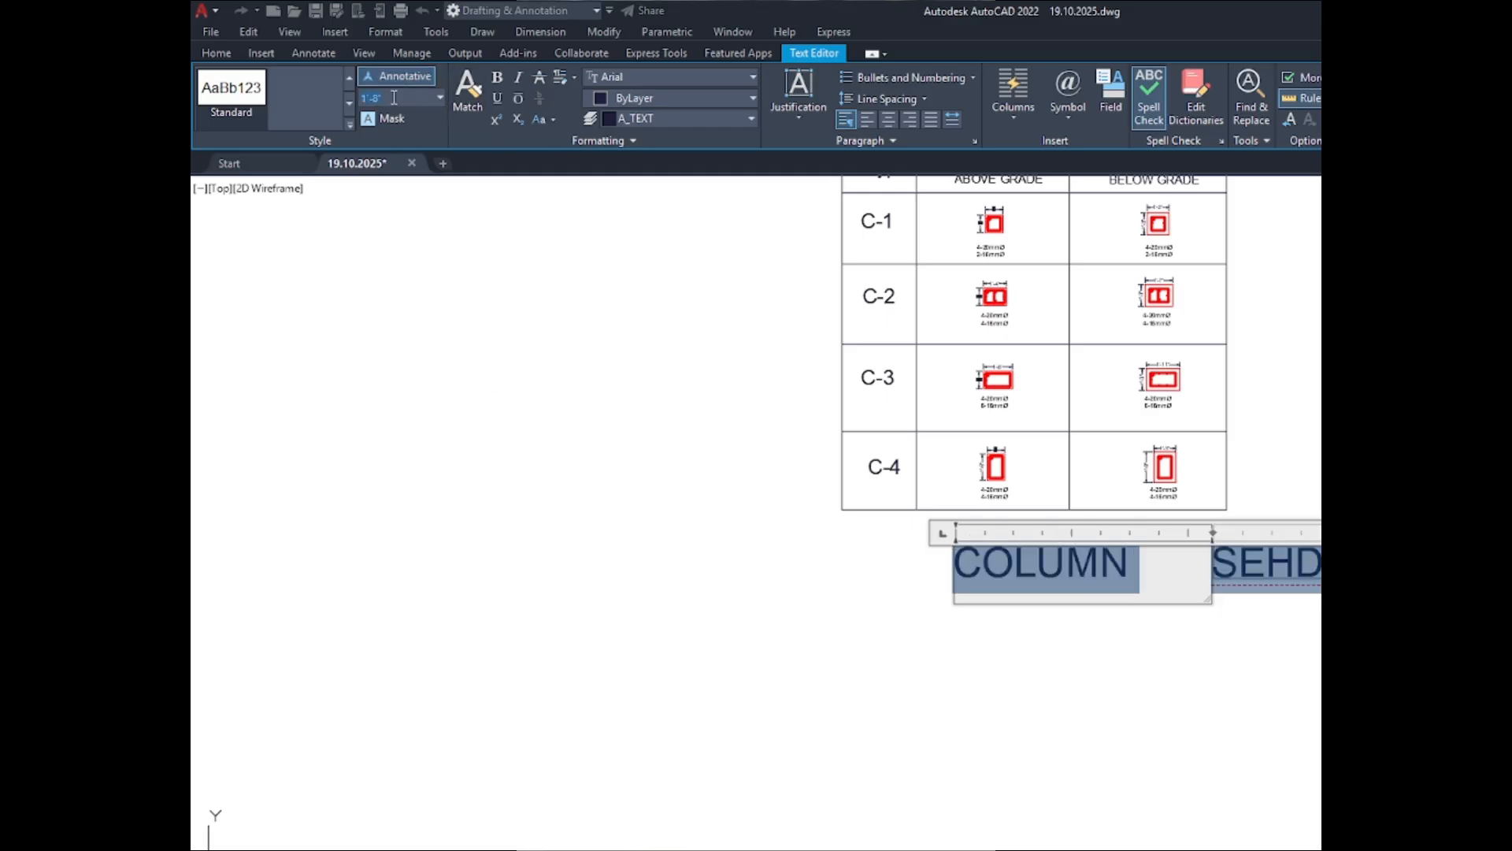
pyautogui.press('Return')
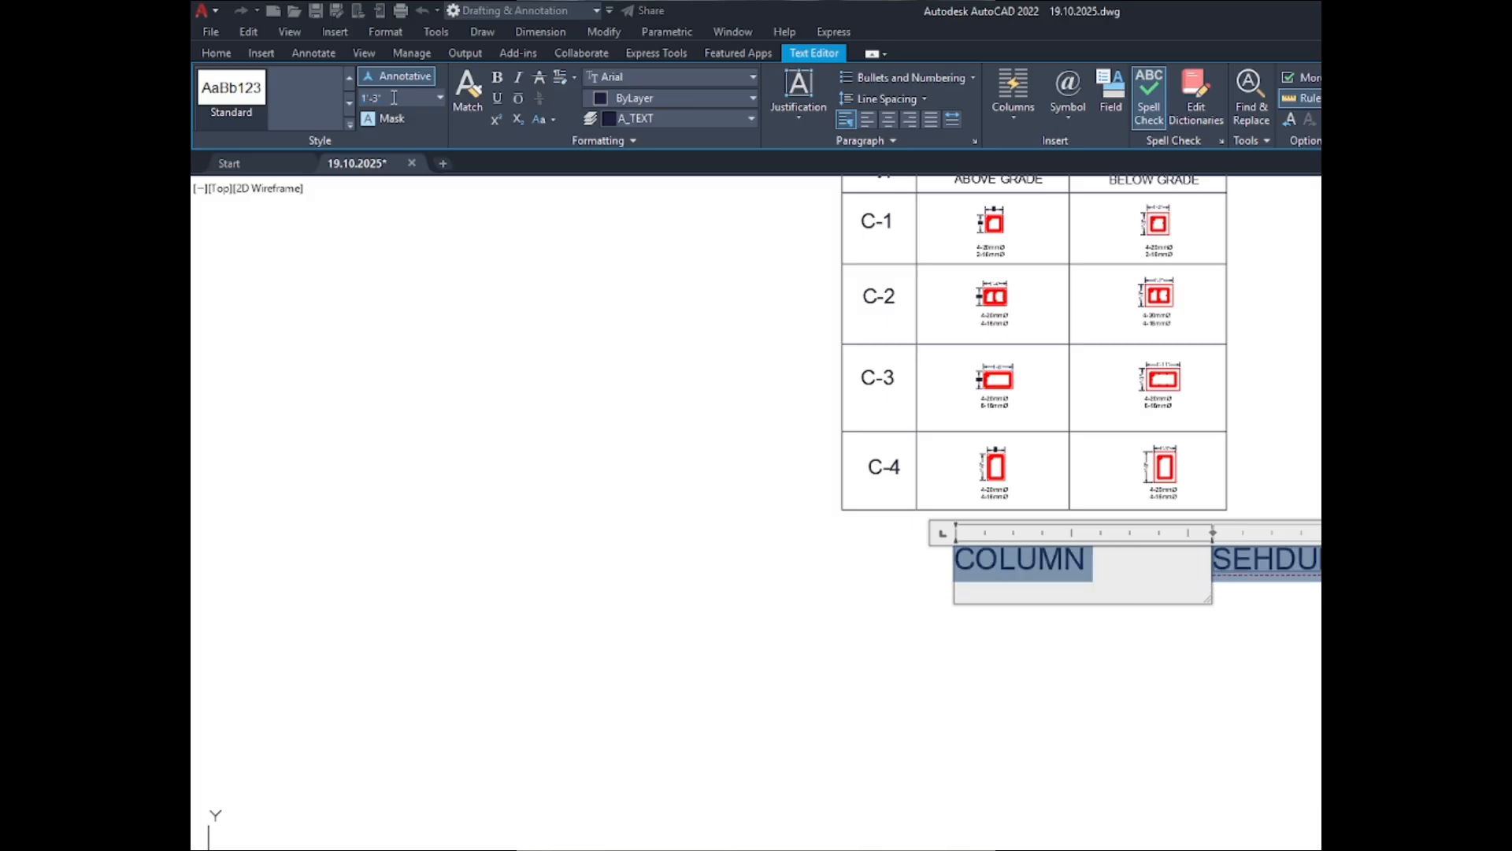
pyautogui.click(399, 98)
pyautogui.press('Return')
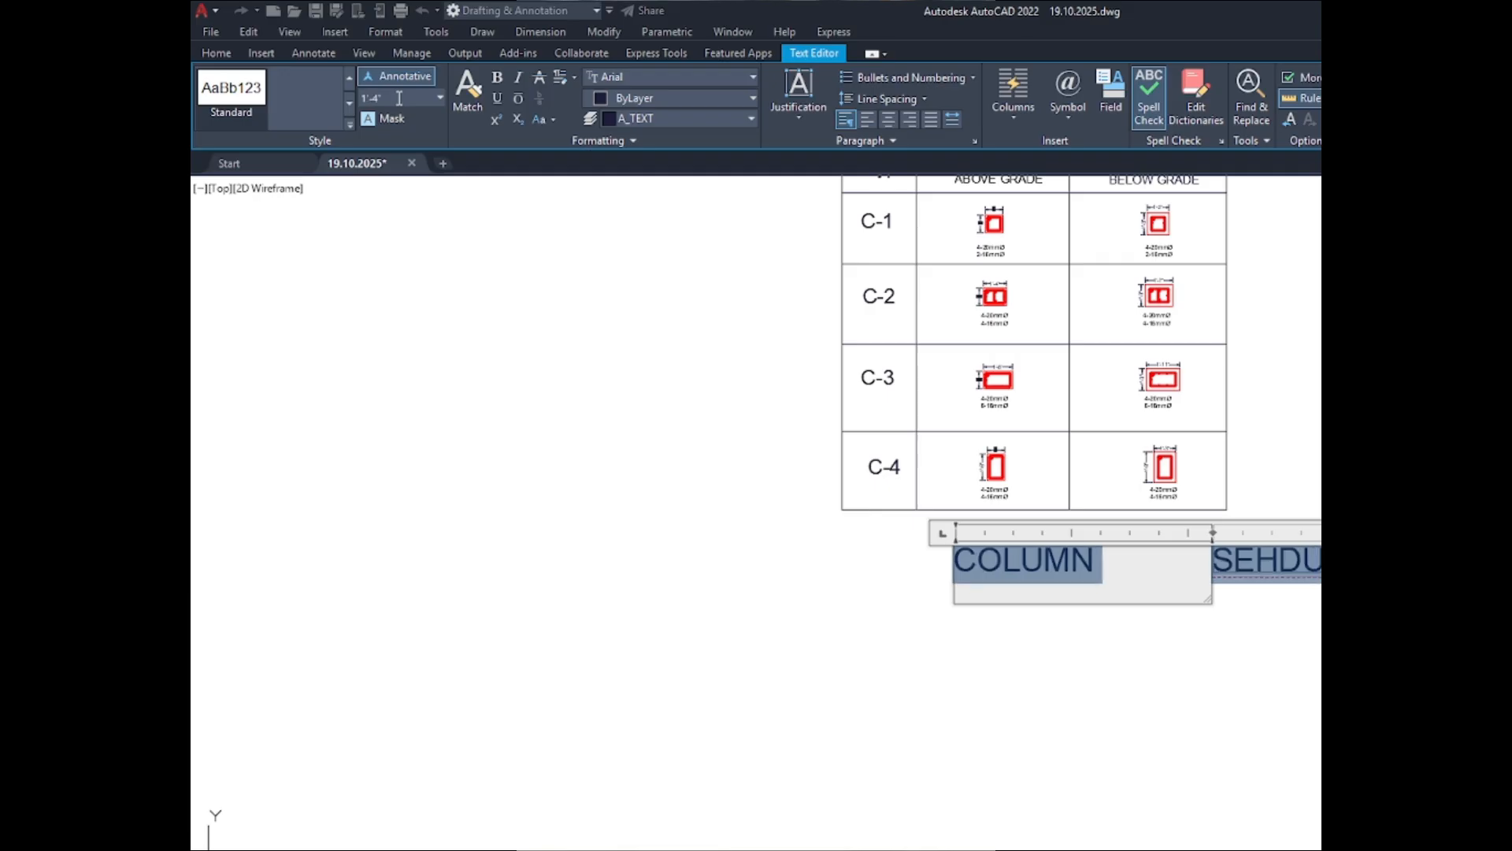
pyautogui.moveTo(1205, 596); pyautogui.dragTo(1304, 602)
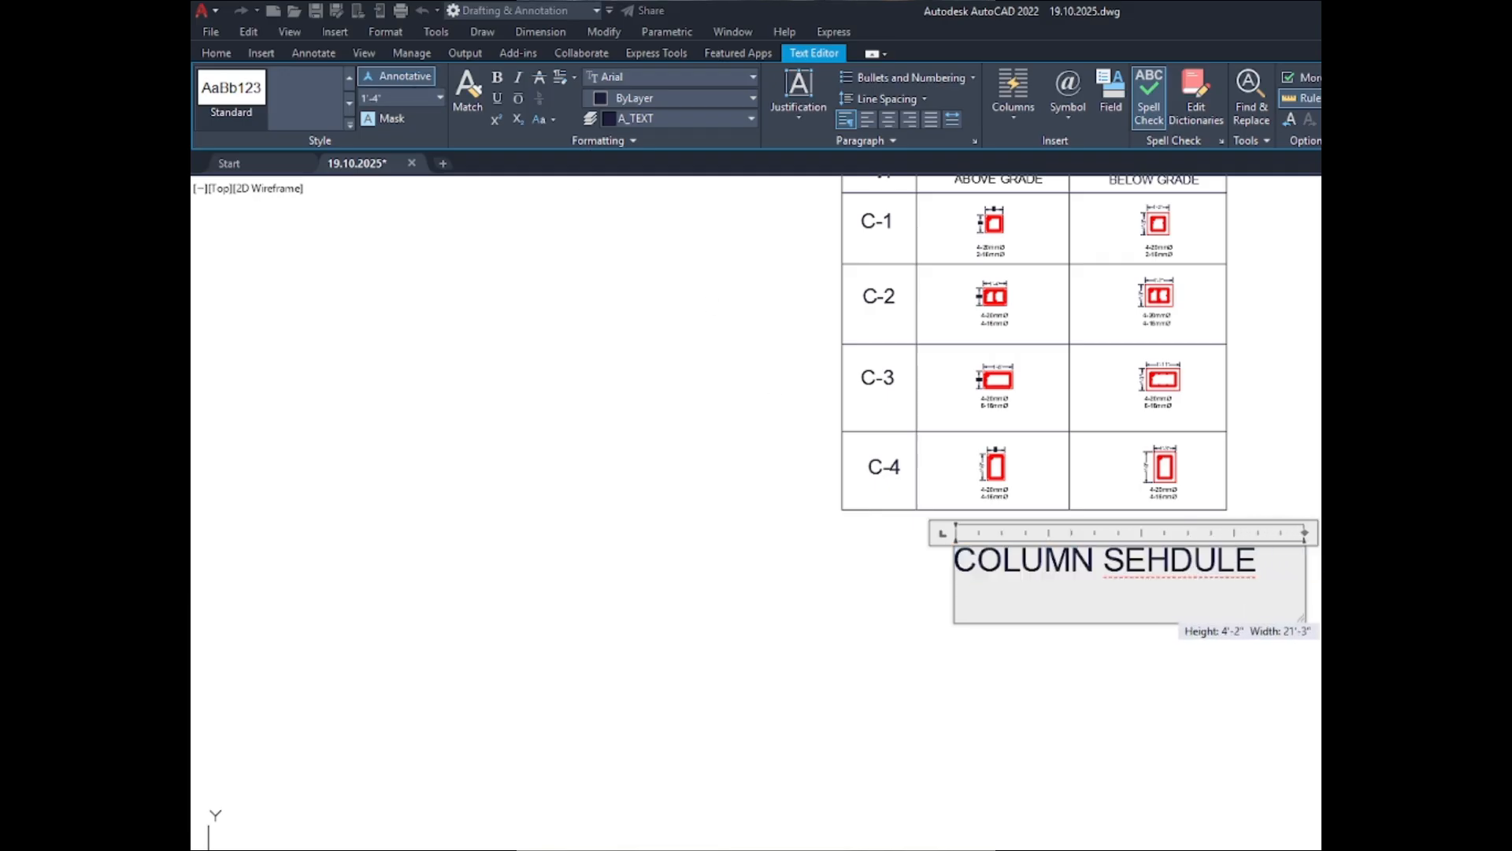
pyautogui.click(1126, 573)
# - Move the enlarged COLUMN SEHDULE title horizontally to the left to centre it beneath the table
pyautogui.click(1126, 573)
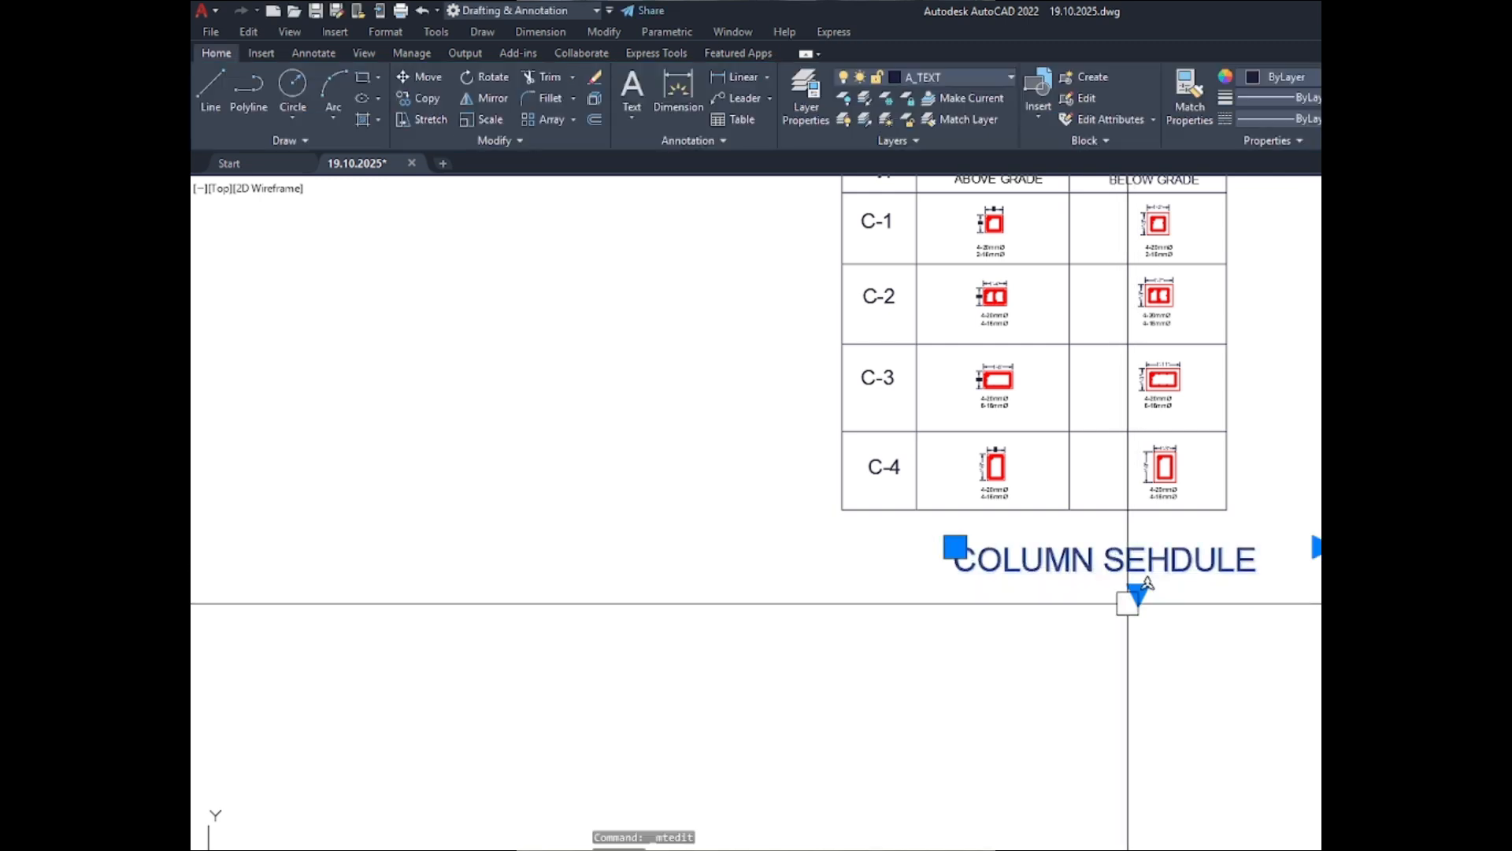
pyautogui.write('m')
pyautogui.press('Return')
pyautogui.click(1276, 620)
pyautogui.click(1213, 619)
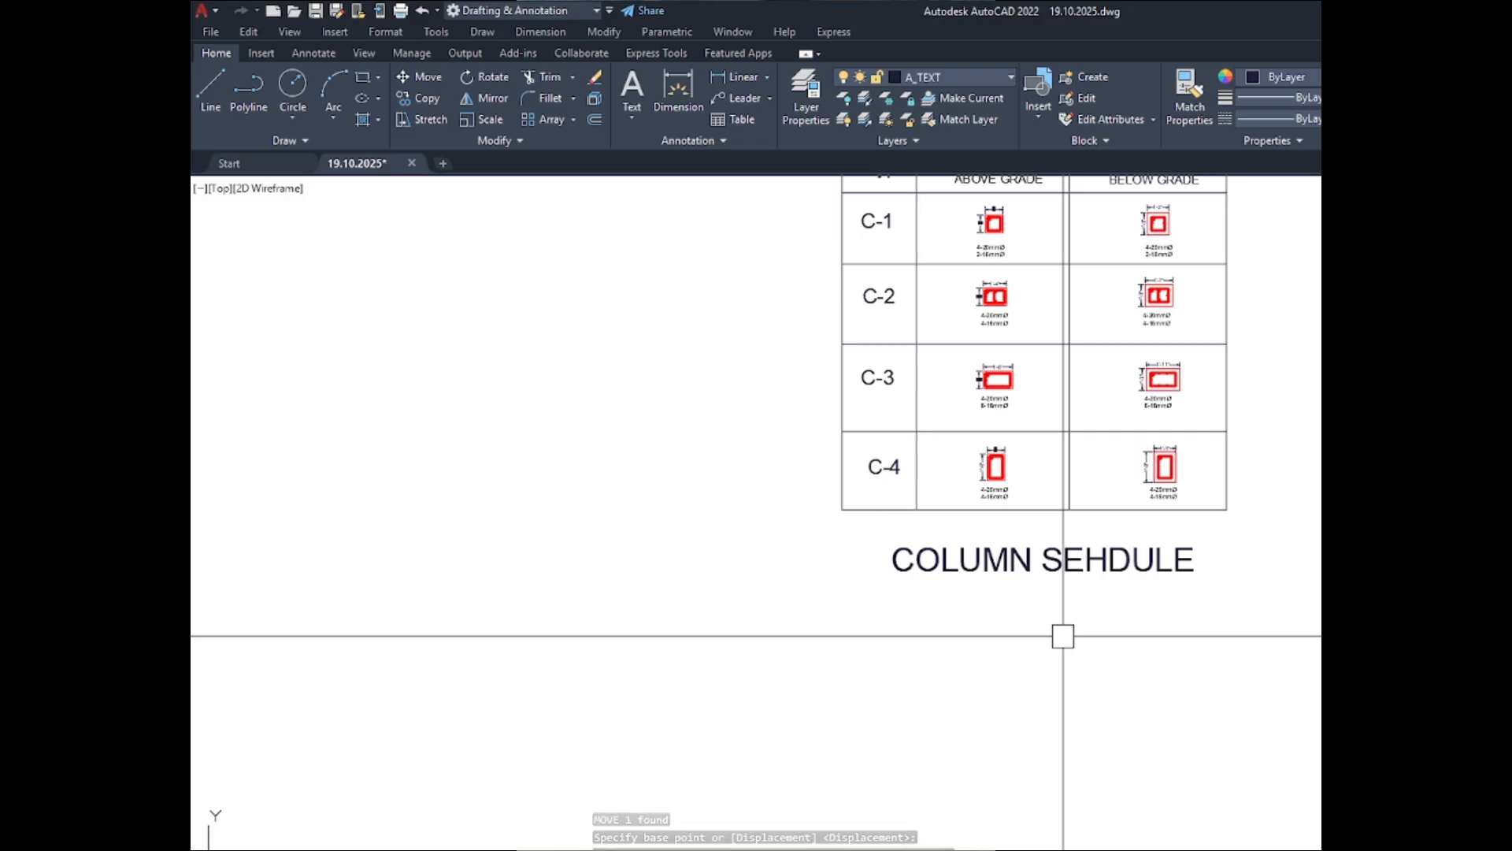
pyautogui.scroll(-4, 1063, 636)
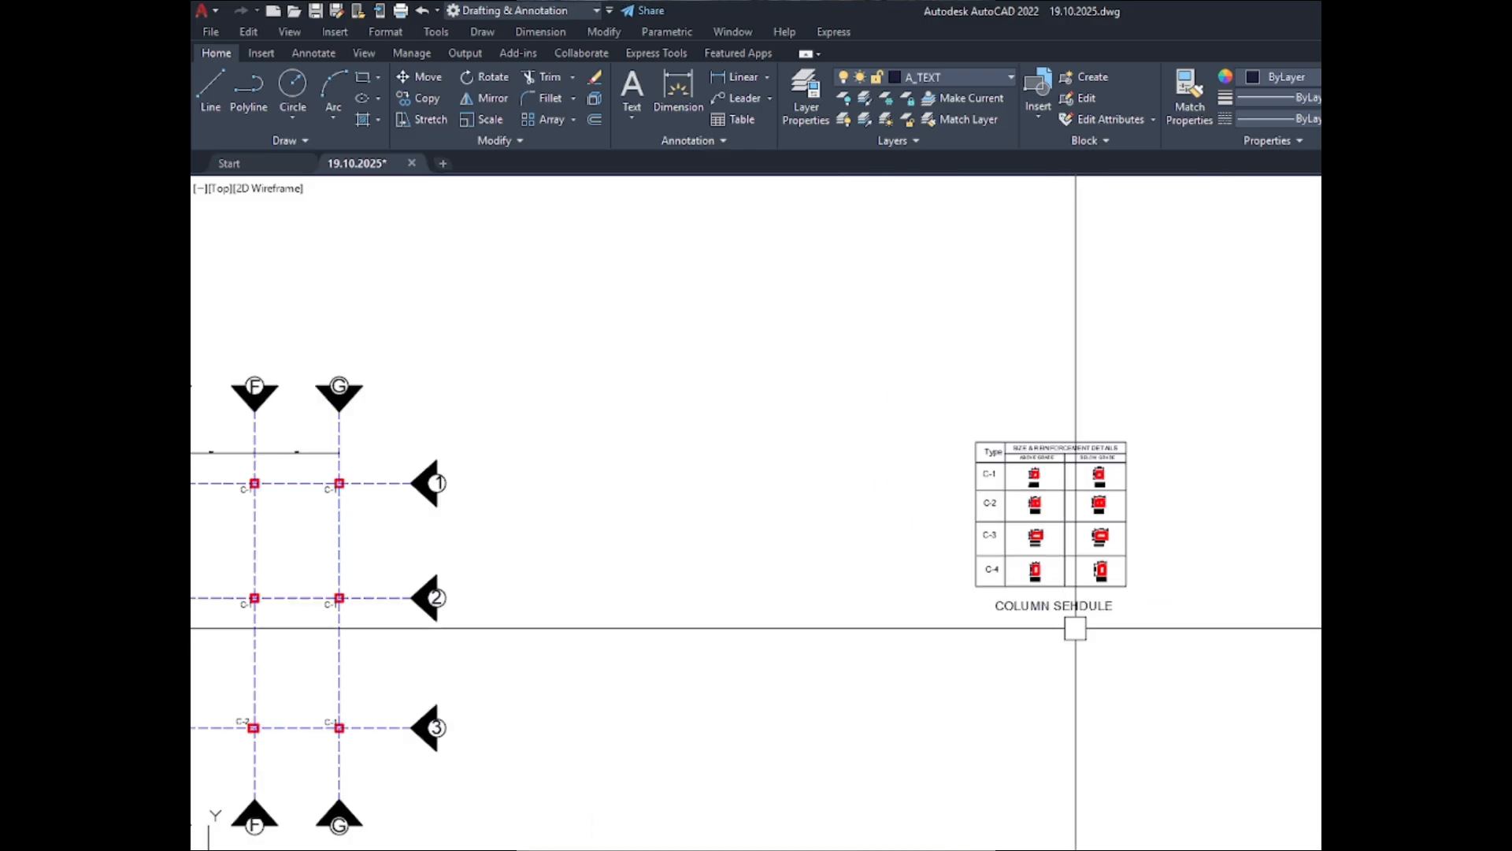
pyautogui.scroll(-2, 1183, 527)
pyautogui.scroll(8, 1108, 520)
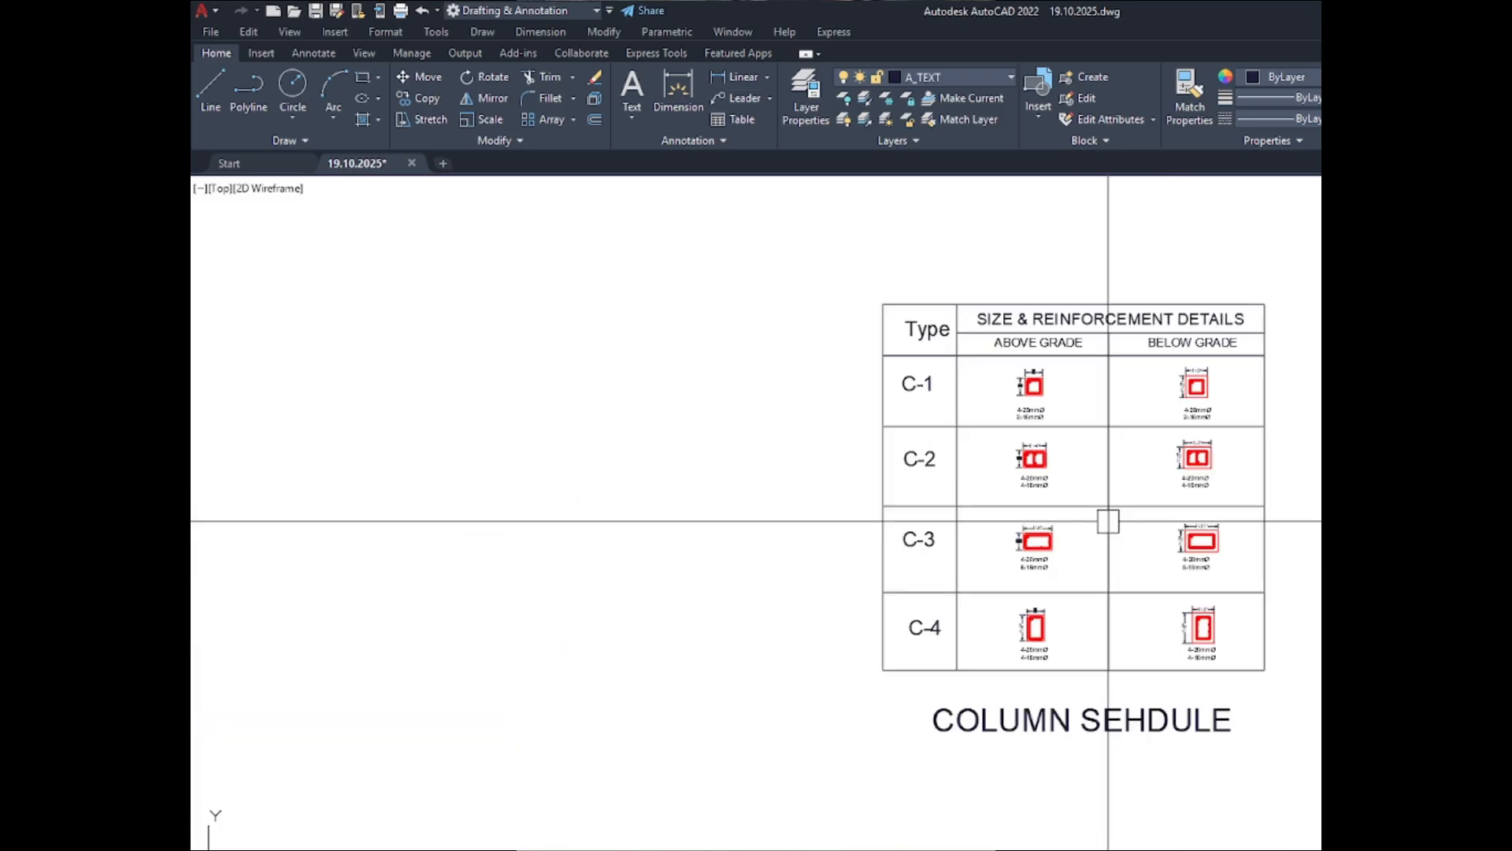